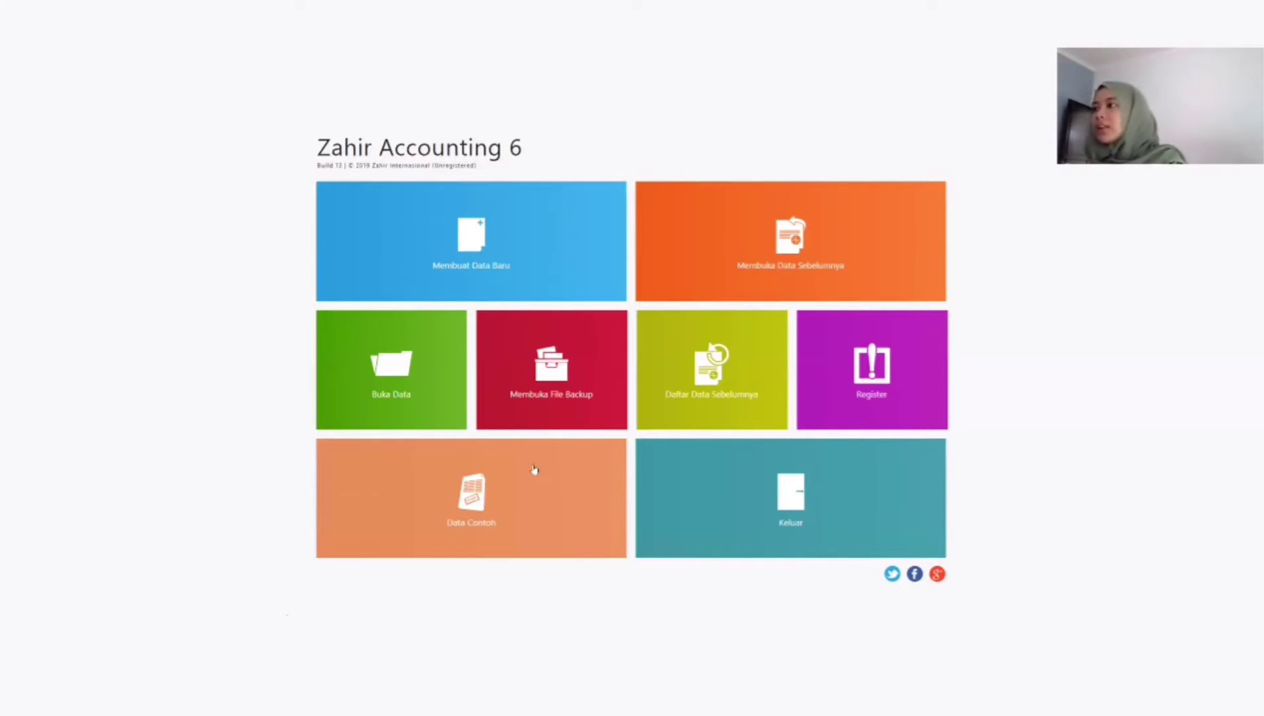
Step: Start a new company data file and enter PT. Mensana Incorporesano as the company name
{"action": "left_click", "coordinate": [417, 234]}
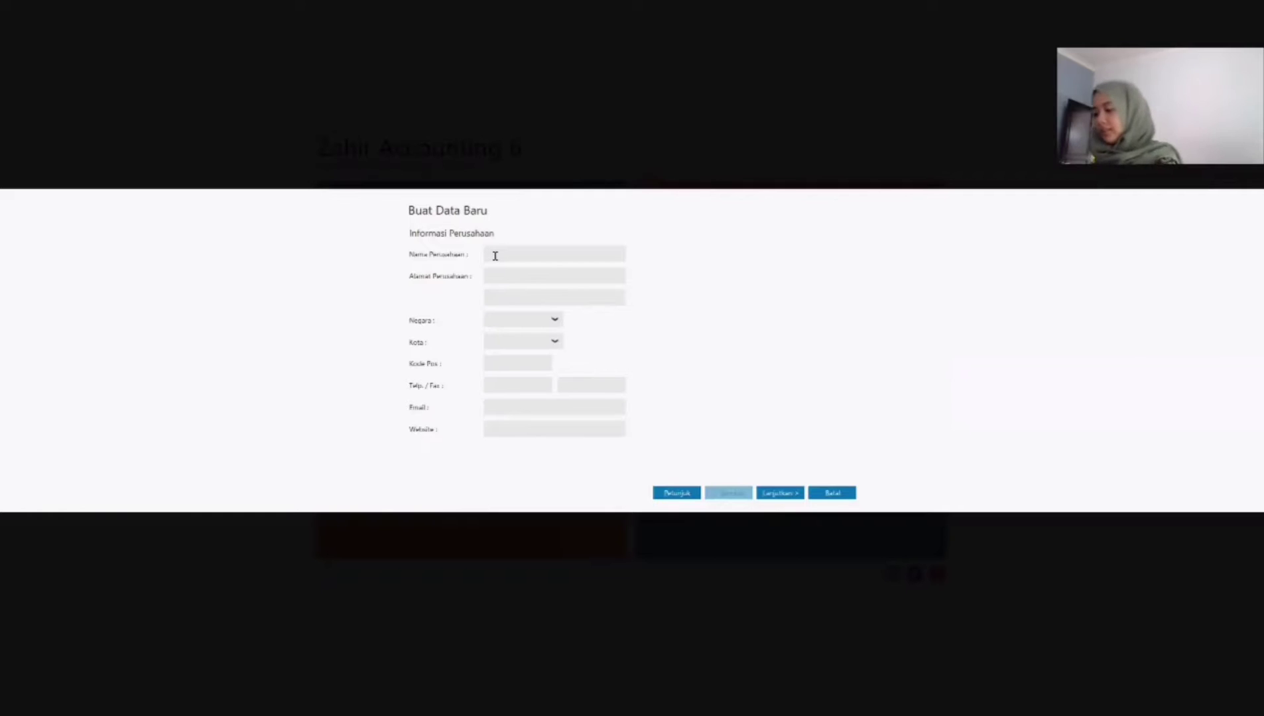
{"action": "left_click", "coordinate": [495, 256]}
{"action": "type", "text": "PT."}
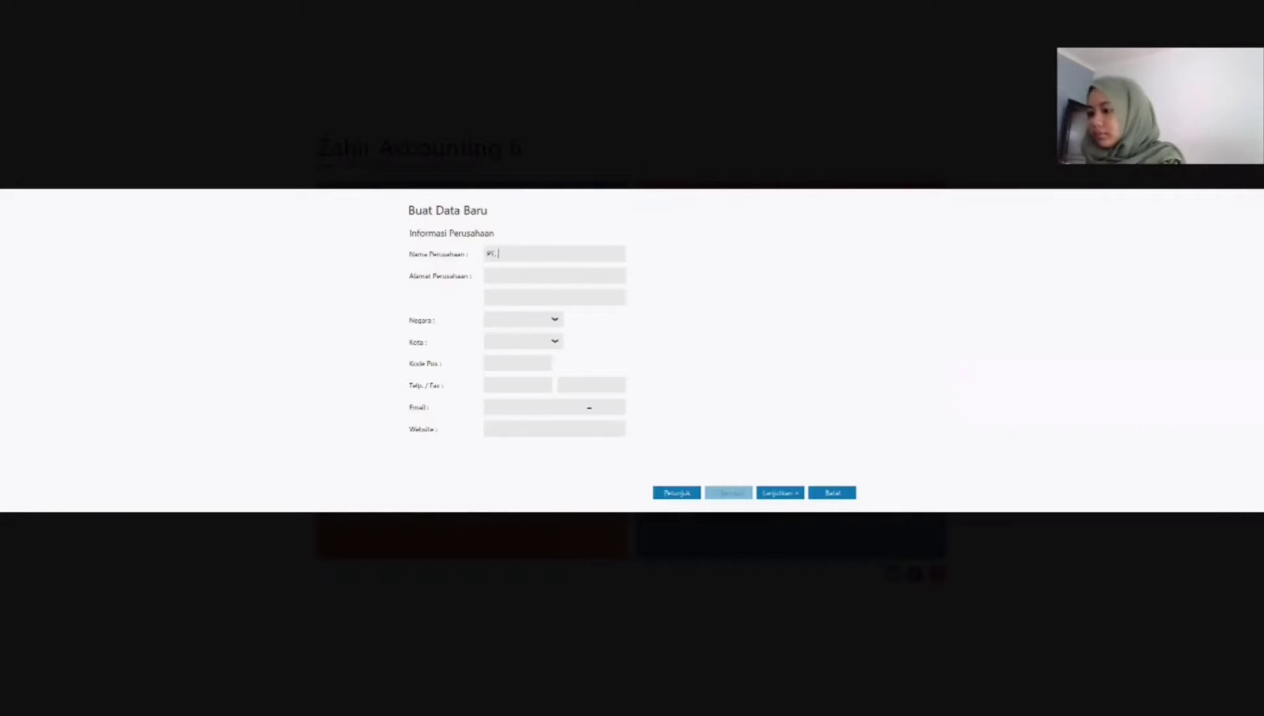
{"action": "type", "text": " Mens"}
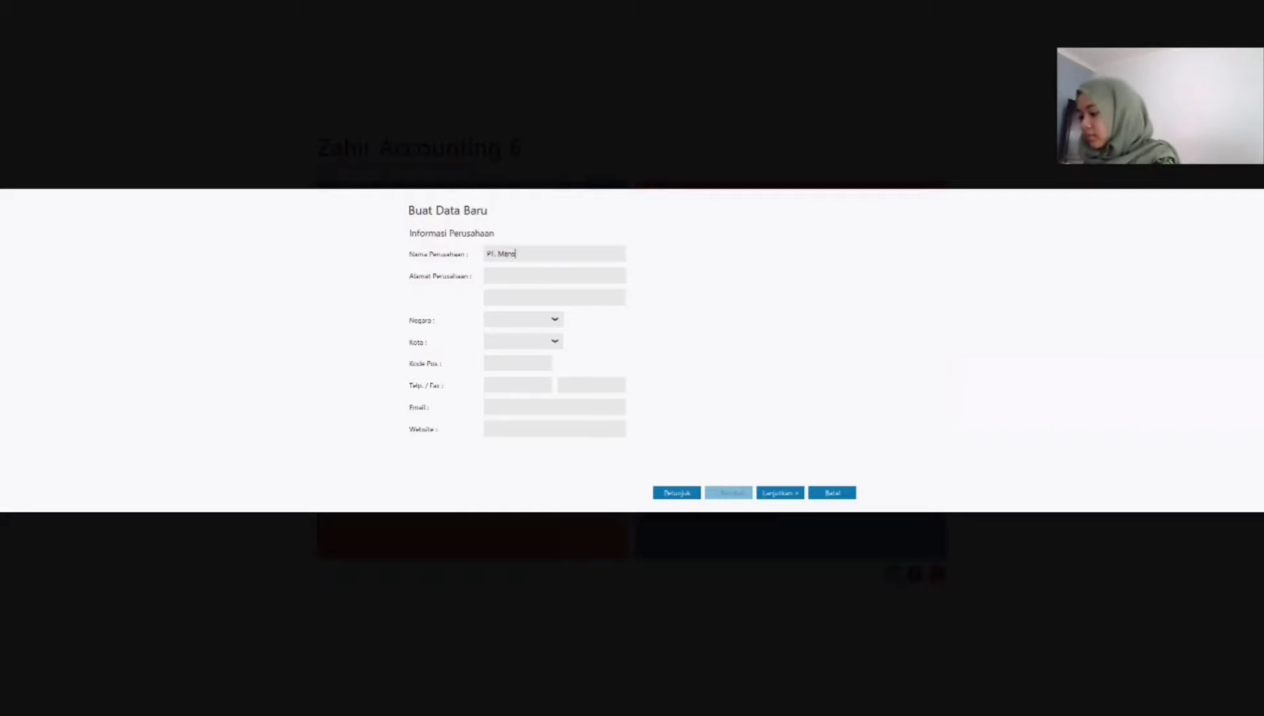
{"action": "type", "text": "ana Incorporesano"}
Step: Fill in both lines of the company's address
{"action": "left_click", "coordinate": [563, 275]}
{"action": "type", "text": "Jln"}
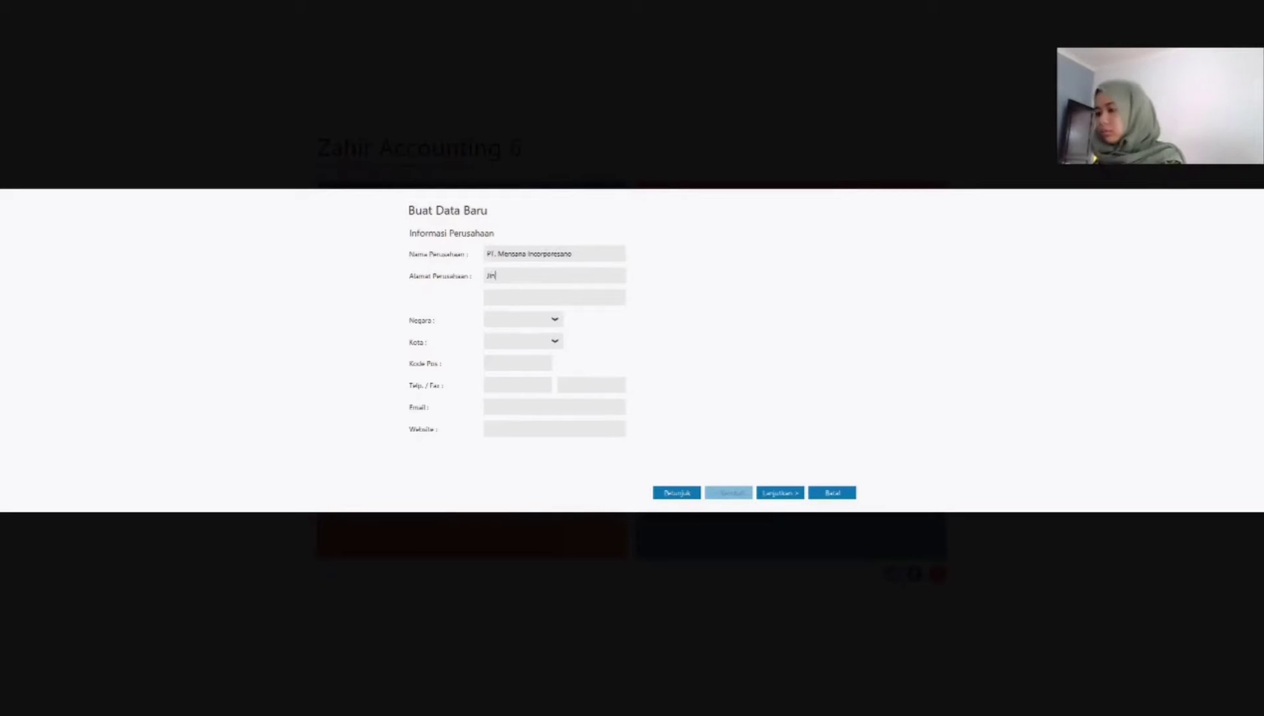
{"action": "type", "text": ". Kaya Madnd Catalunya No"}
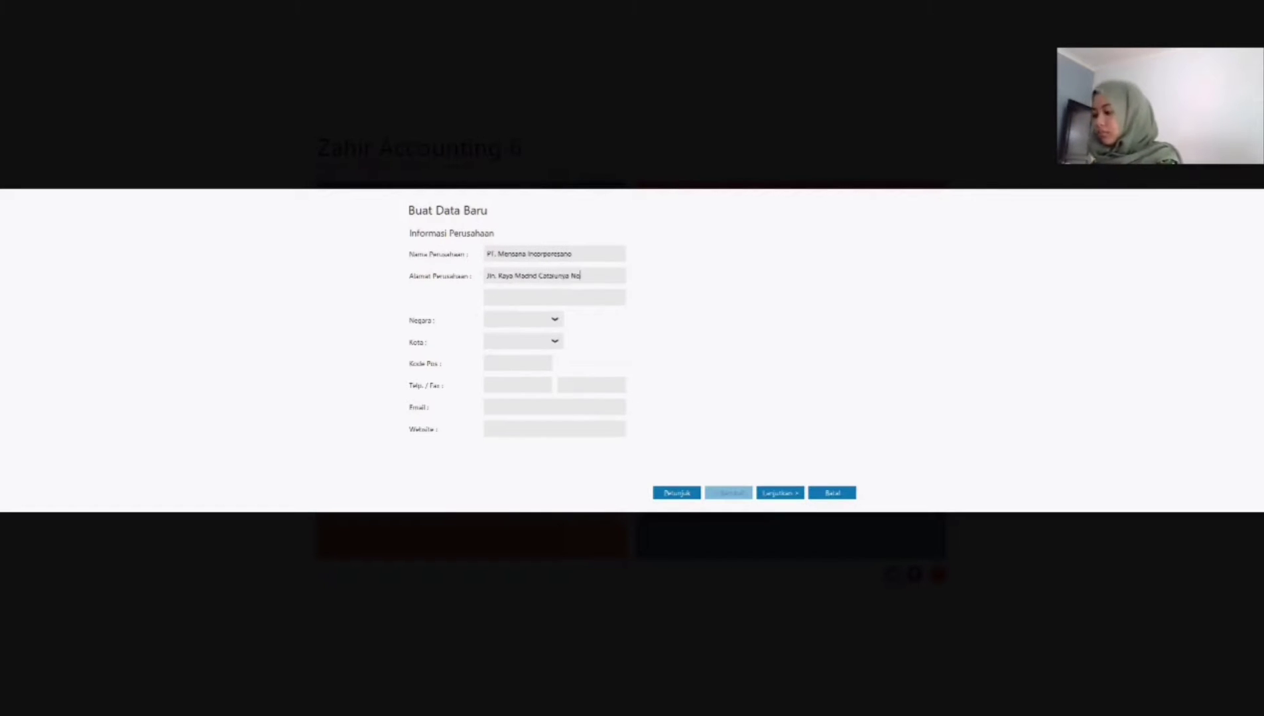
{"action": "type", "text": ". 20 Kebayoran Baru"}
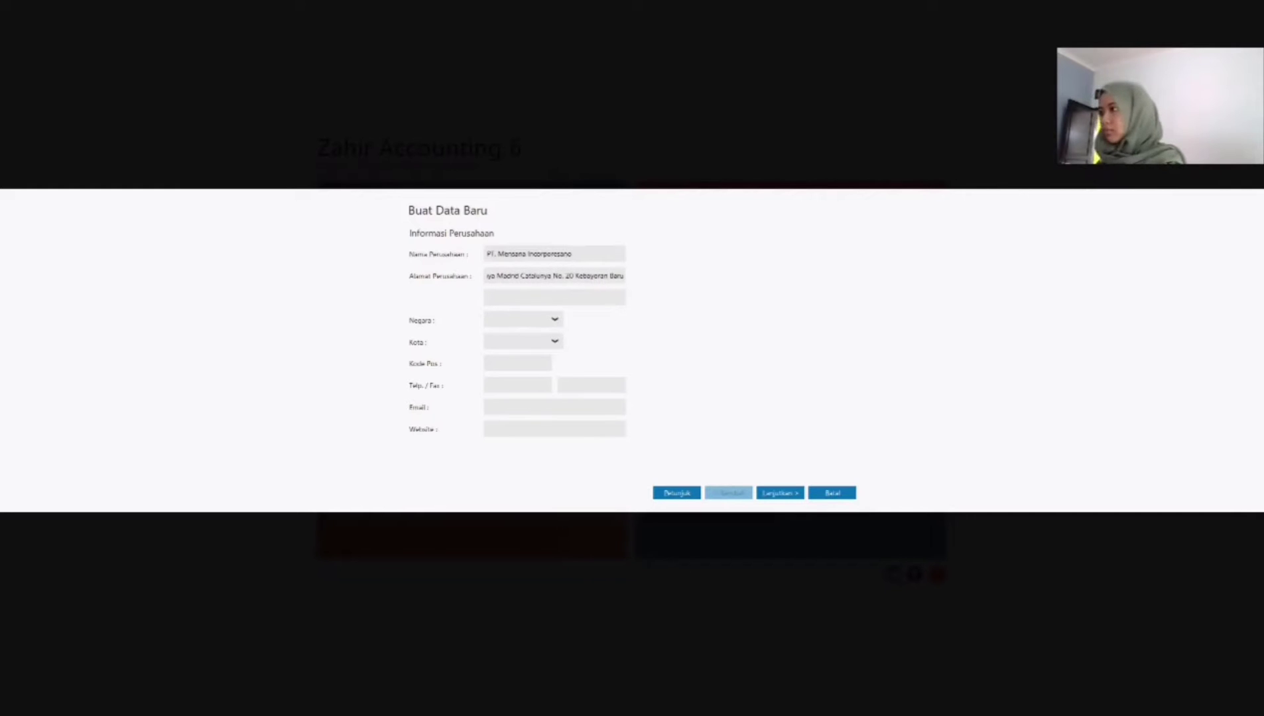
{"action": "left_click", "coordinate": [564, 301]}
{"action": "type", "text": "Jakarta Selatan"}
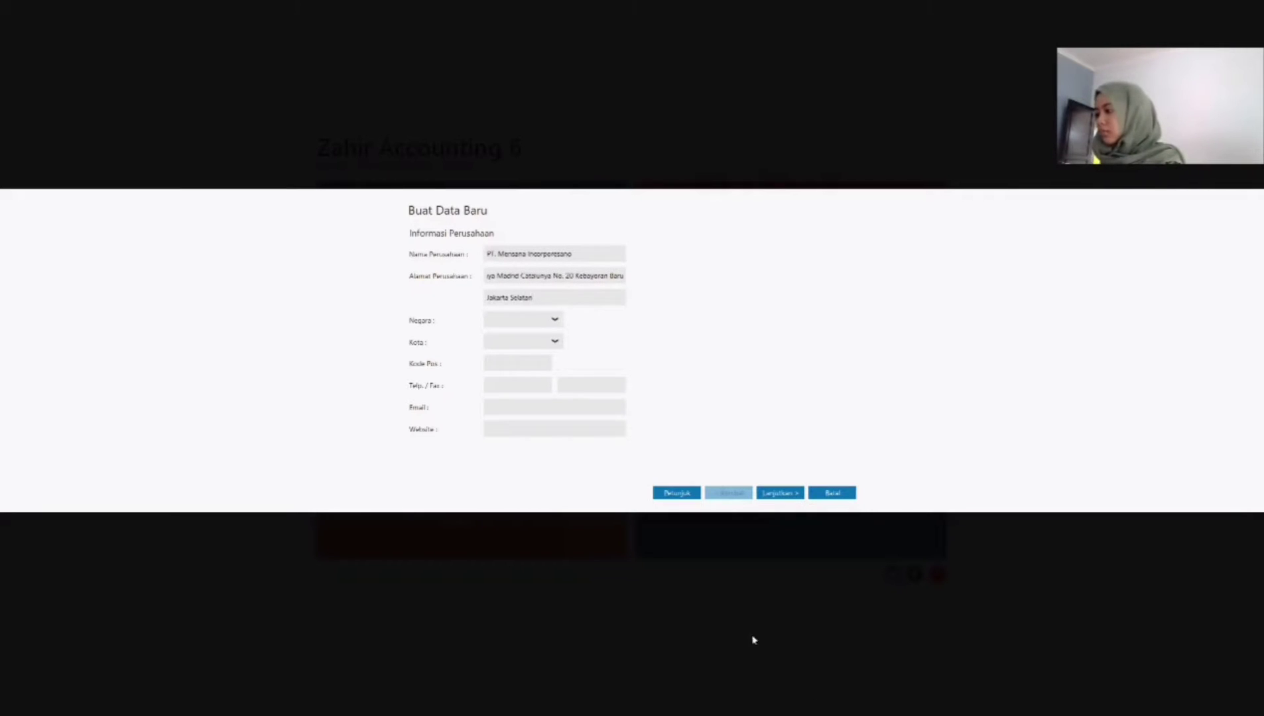
Step: Set the company's country to Indonesia and its city to Jakarta
{"action": "left_click", "coordinate": [546, 321]}
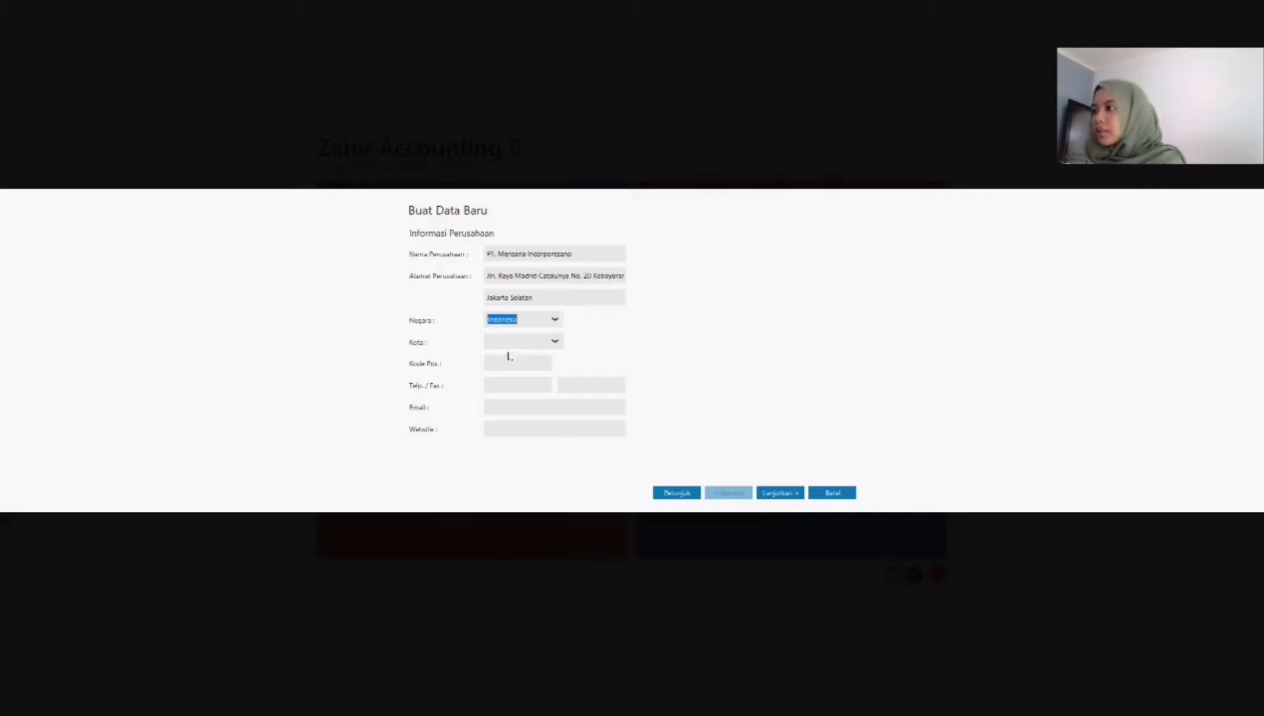
{"action": "left_click", "coordinate": [508, 339]}
{"action": "left_click", "coordinate": [555, 342]}
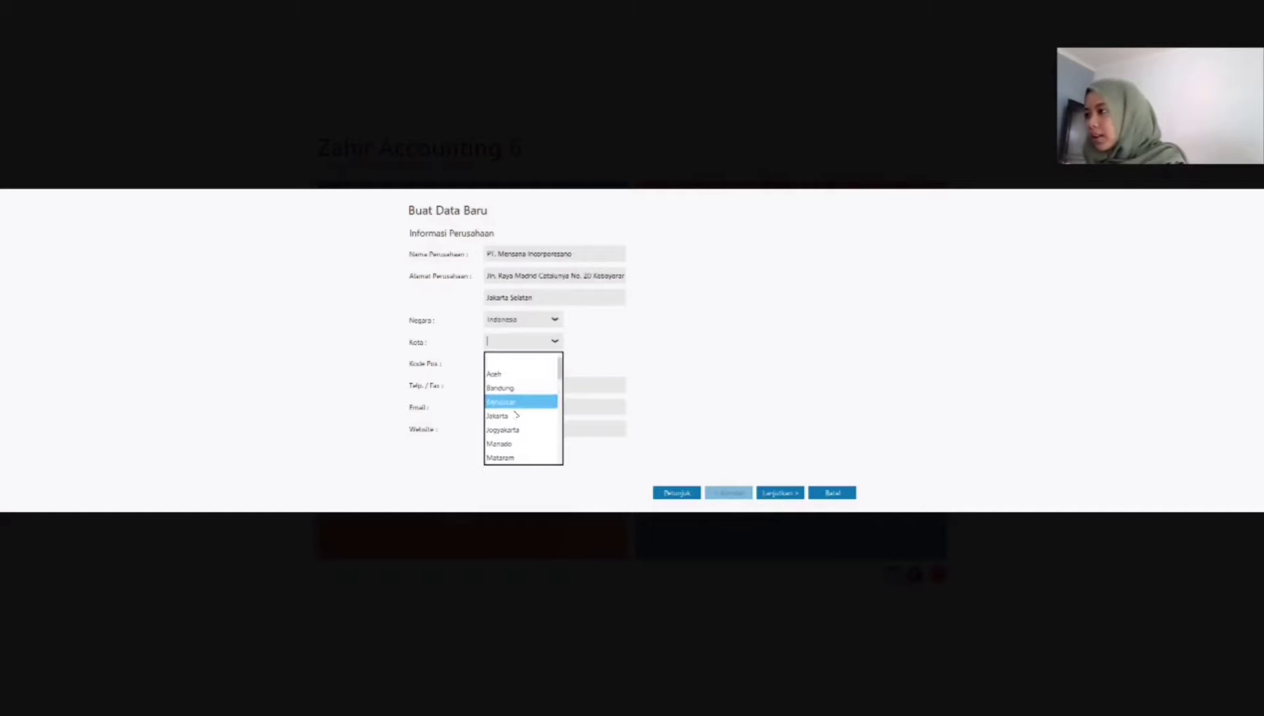
{"action": "left_click", "coordinate": [515, 416]}
Step: Enter the company's postal code and its telephone and fax details, and continue to the accounting period settings
{"action": "left_click", "coordinate": [506, 369]}
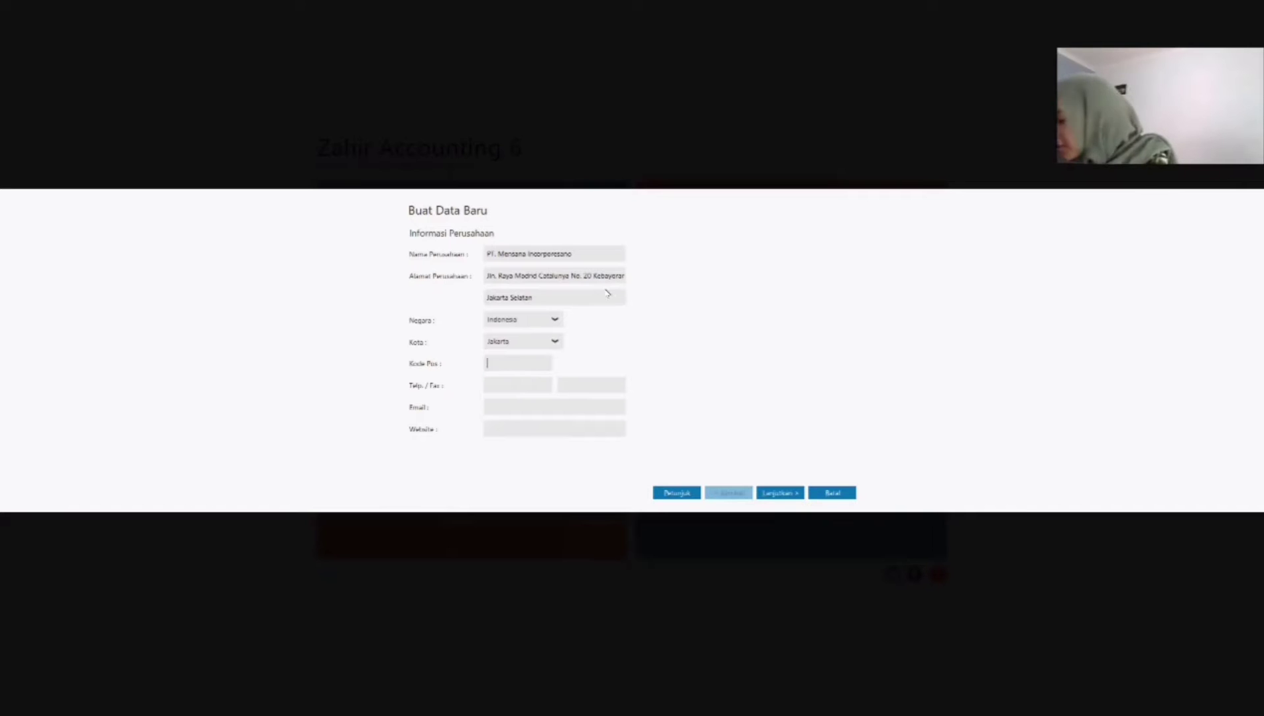
{"action": "type", "text": "127"}
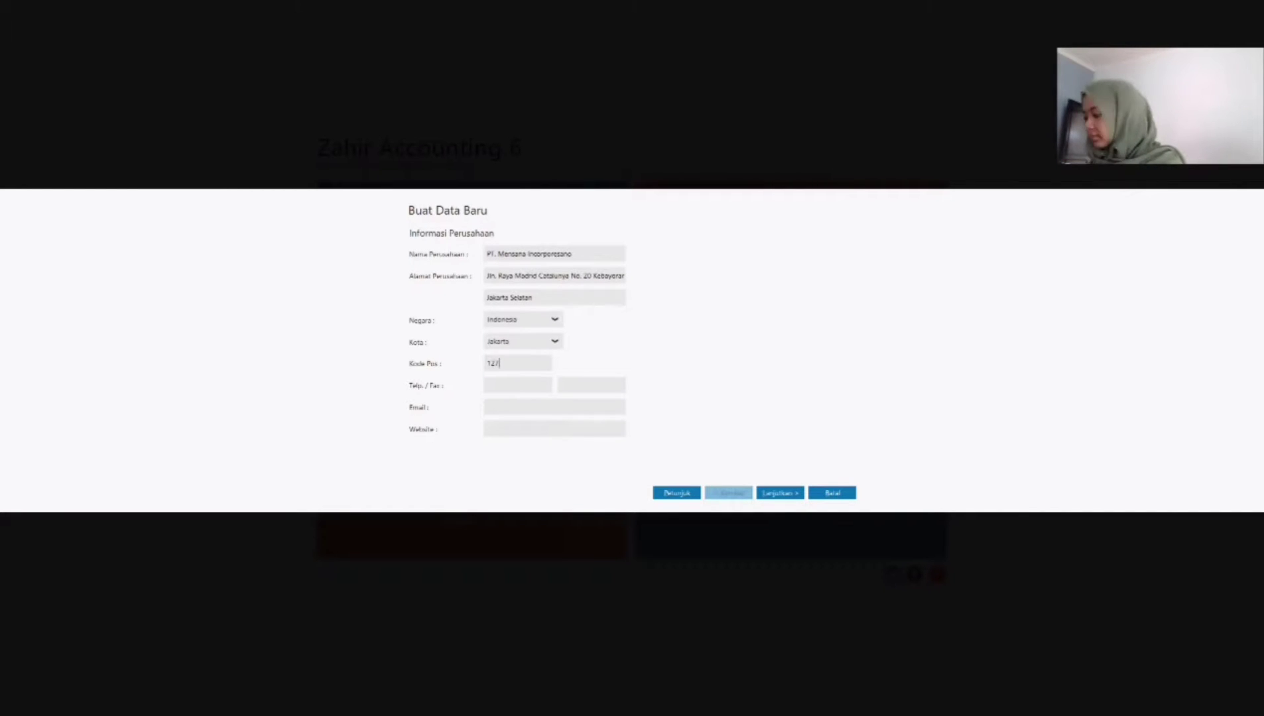
{"action": "type", "text": "30"}
{"action": "left_click", "coordinate": [510, 390]}
{"action": "type", "text": "021"}
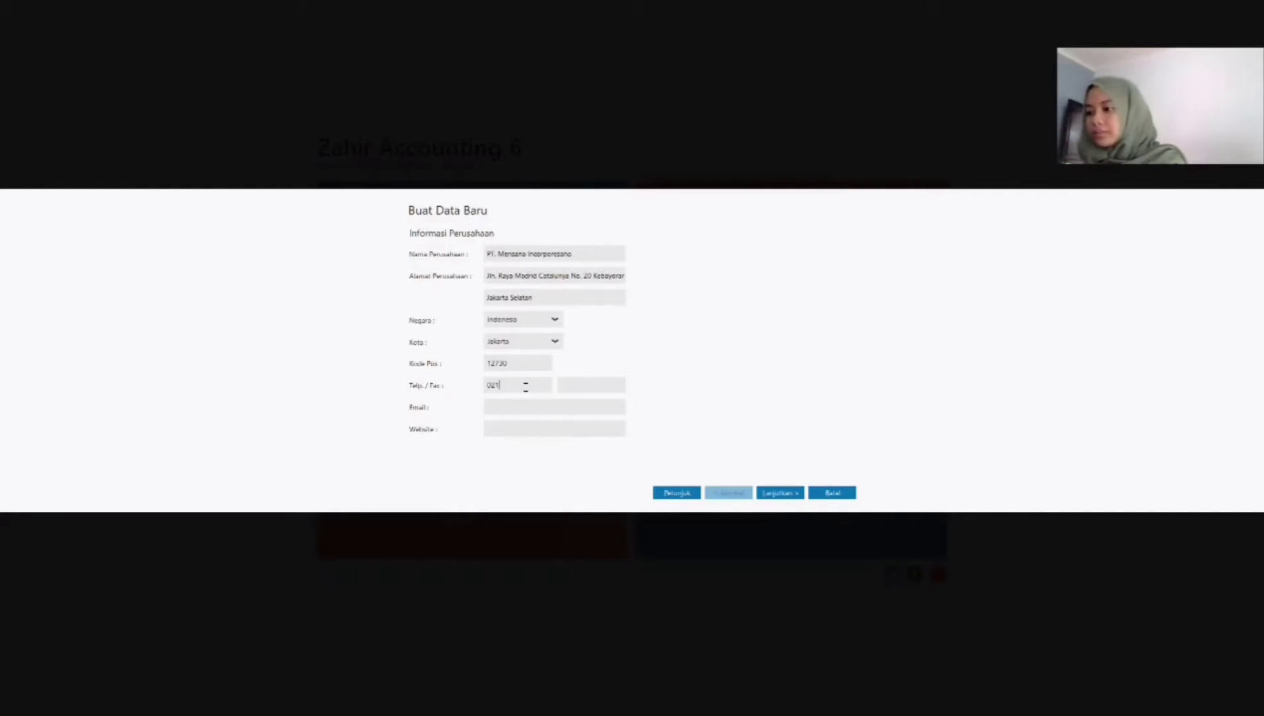
{"action": "type", "text": "119119"}
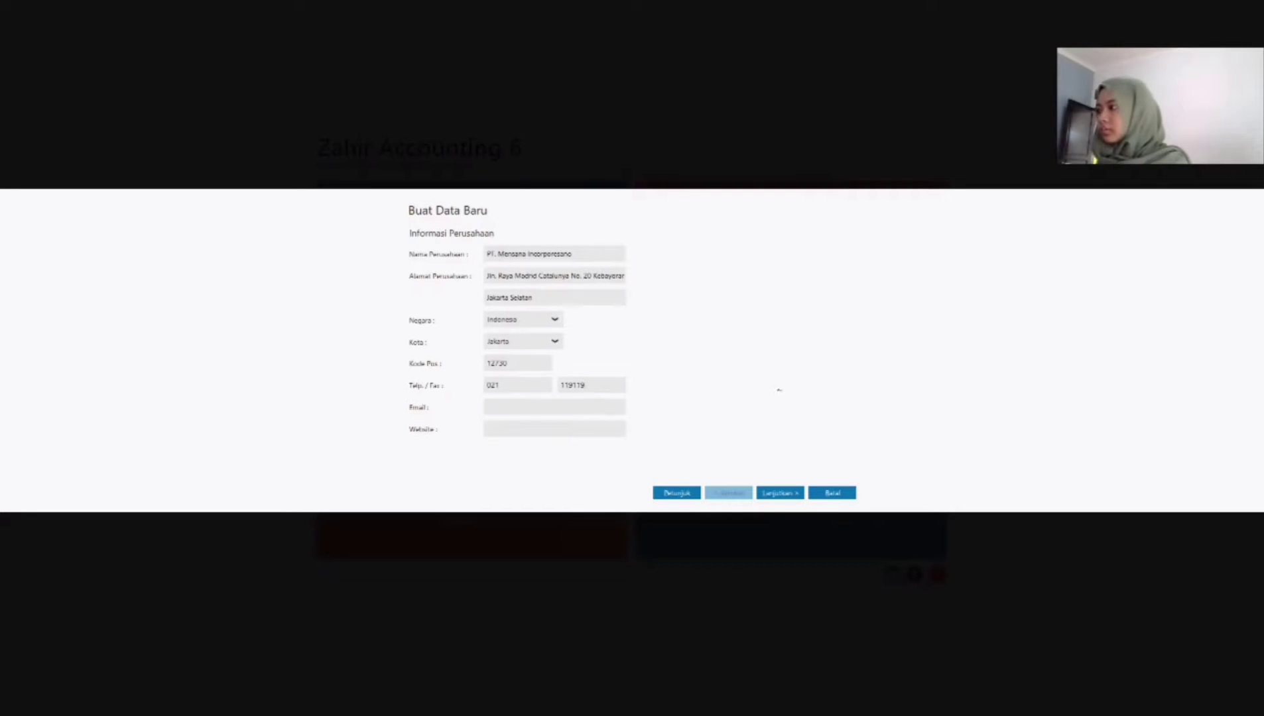
{"action": "left_click", "coordinate": [770, 494]}
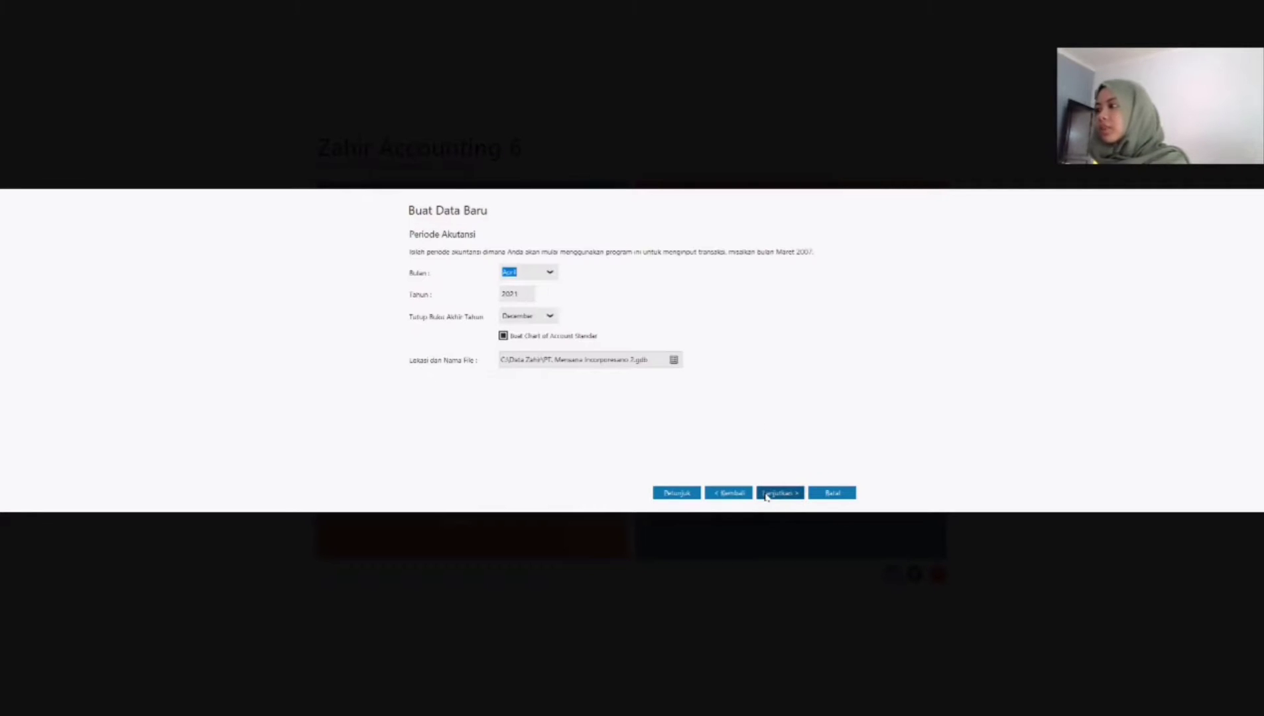
Step: Set the accounting period's month to January and create the data file with the default department and account code format
{"action": "left_click", "coordinate": [554, 275]}
{"action": "left_click_drag", "start_coordinate": [557, 348], "coordinate": [557, 307]}
{"action": "left_click", "coordinate": [536, 293]}
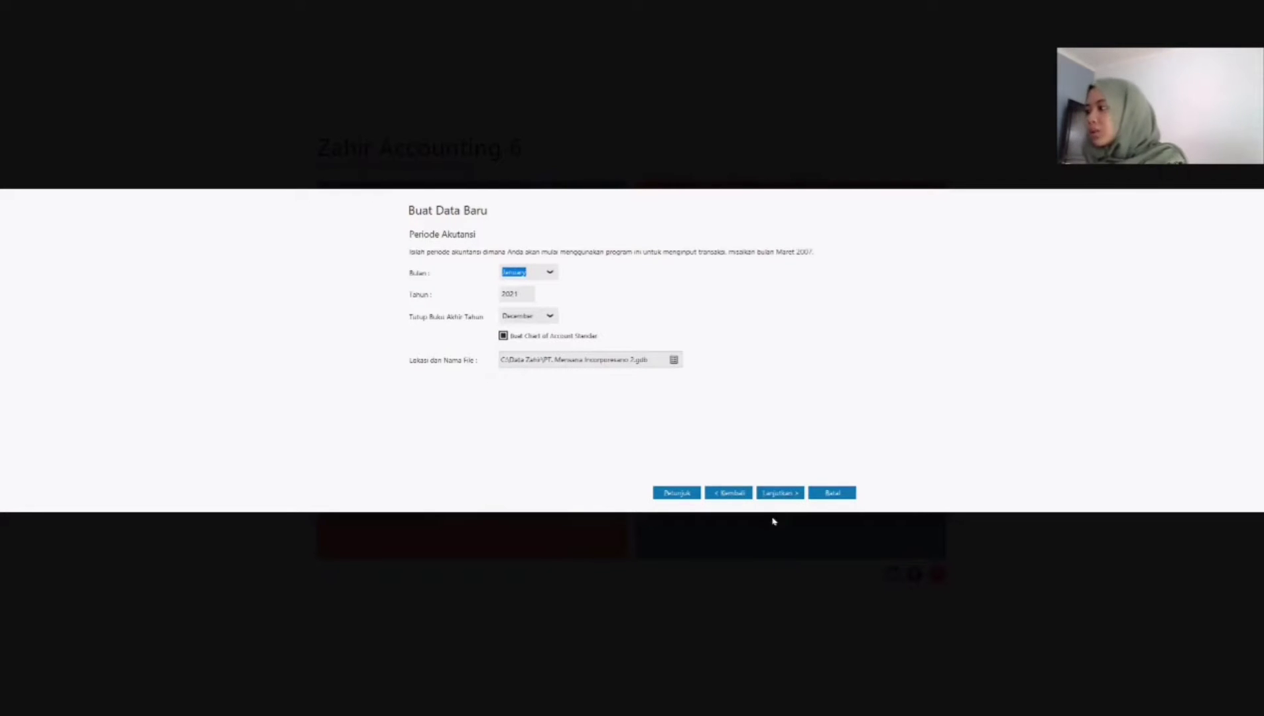
{"action": "left_click", "coordinate": [778, 493]}
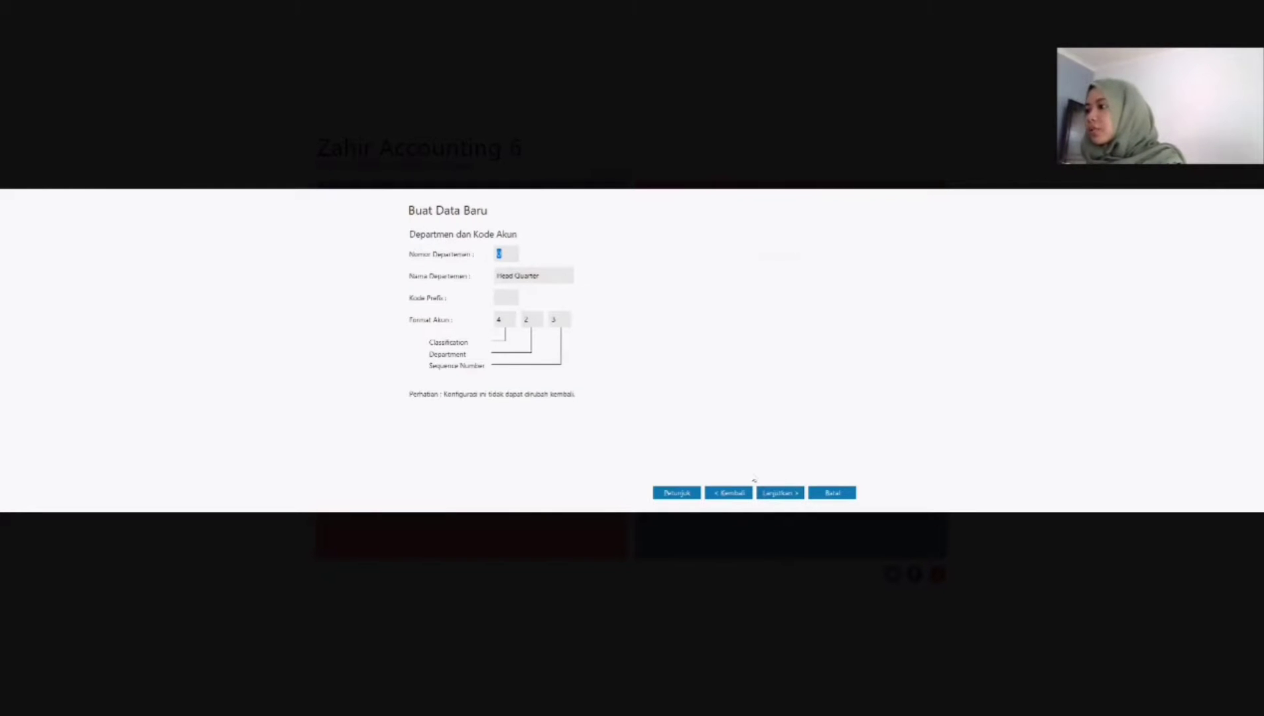
{"action": "left_click", "coordinate": [786, 495]}
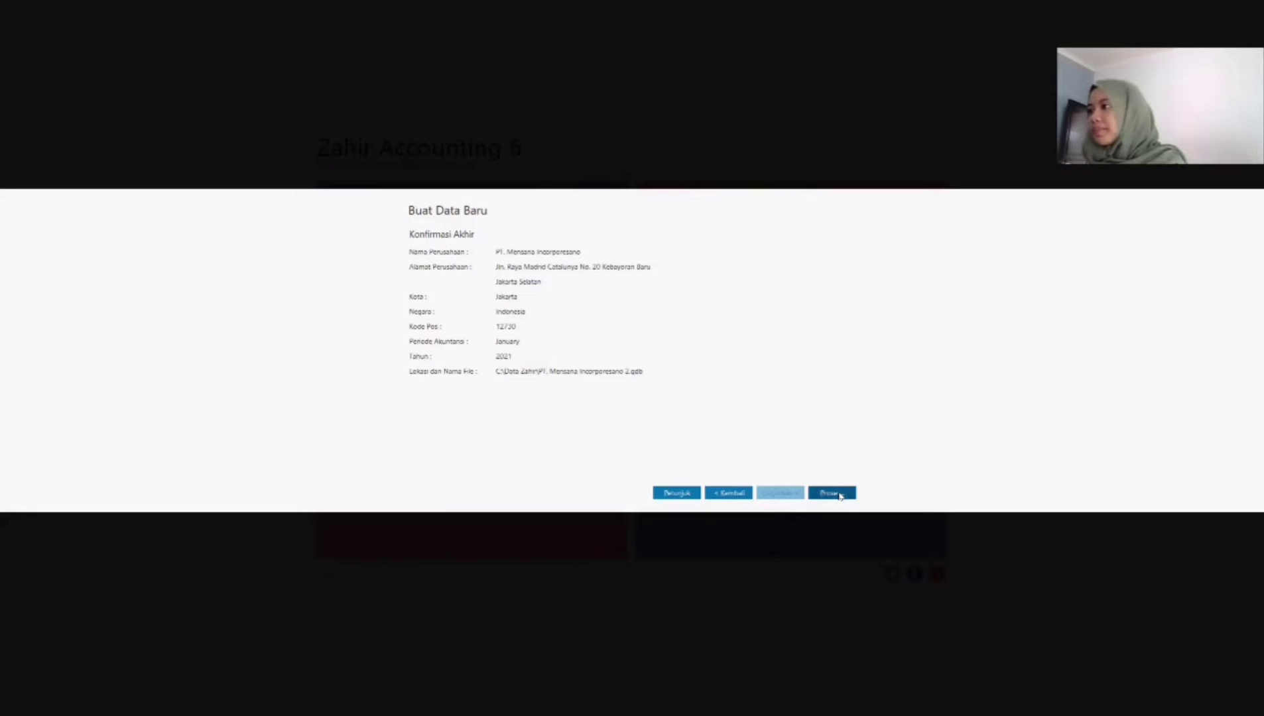
{"action": "left_click", "coordinate": [839, 495]}
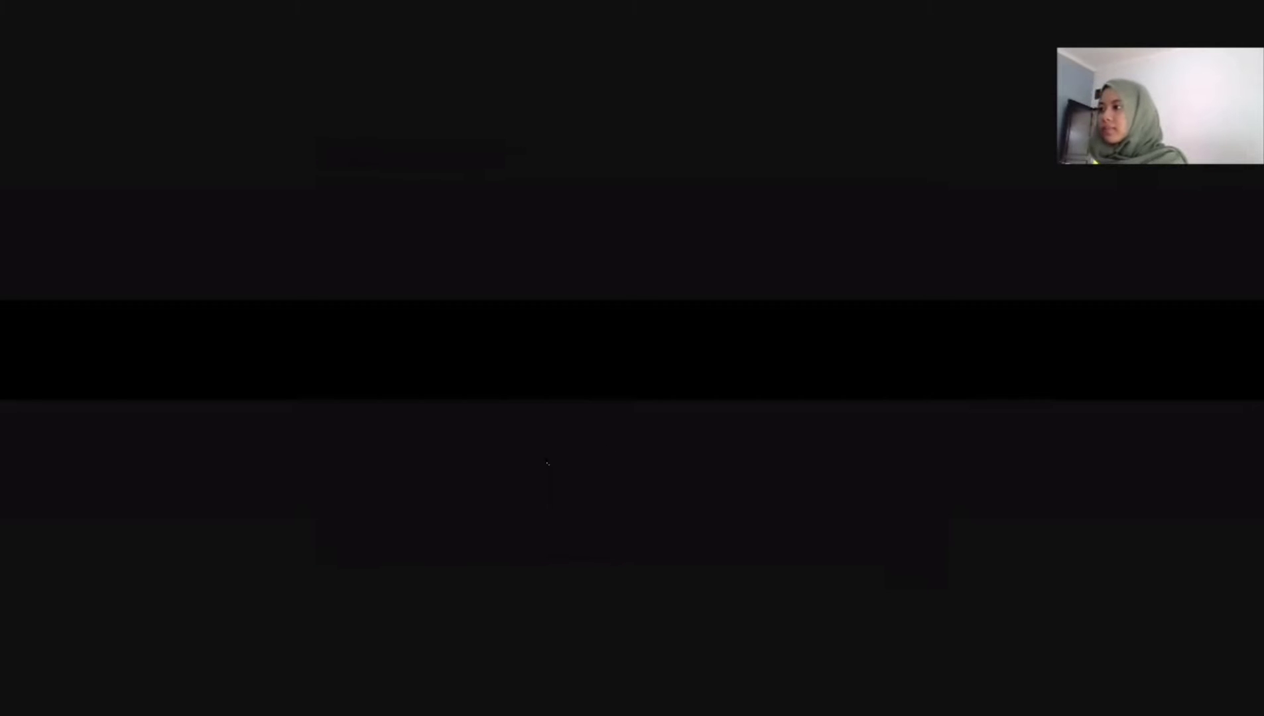
Step: Choose Perdagangan Umum as the business type and confirm it
{"action": "left_click", "coordinate": [525, 390]}
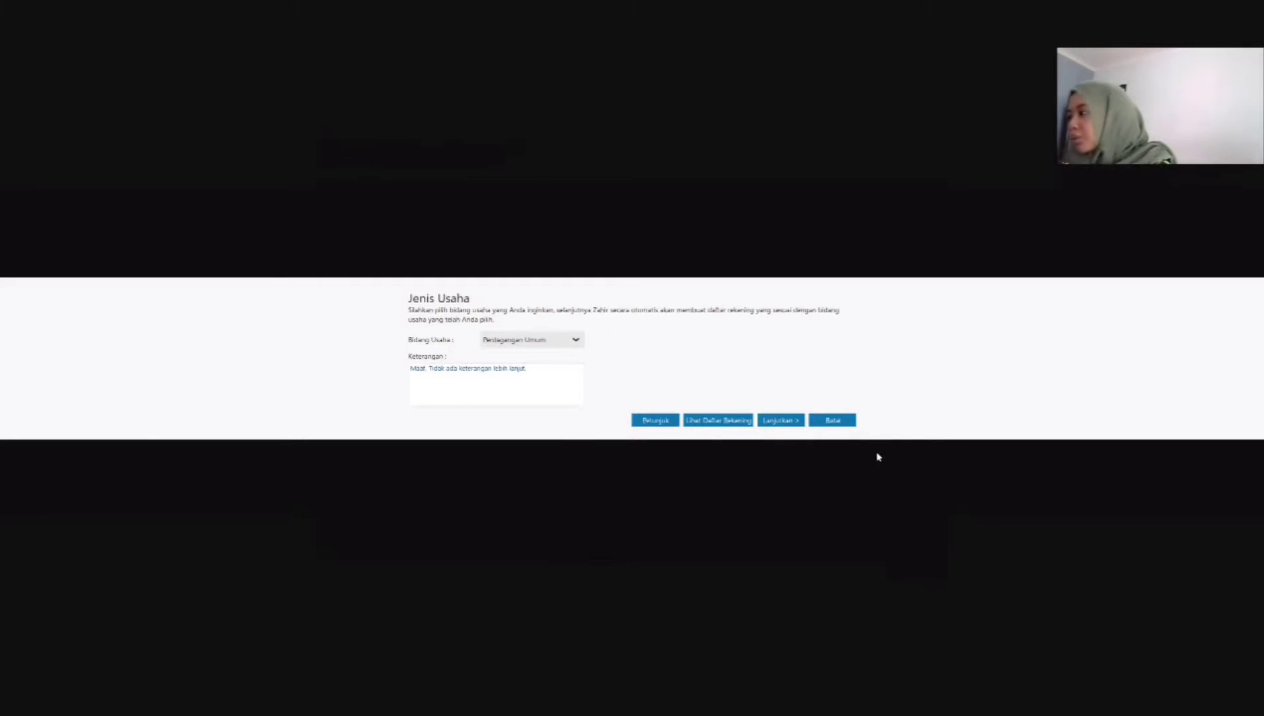
{"action": "left_click", "coordinate": [786, 423]}
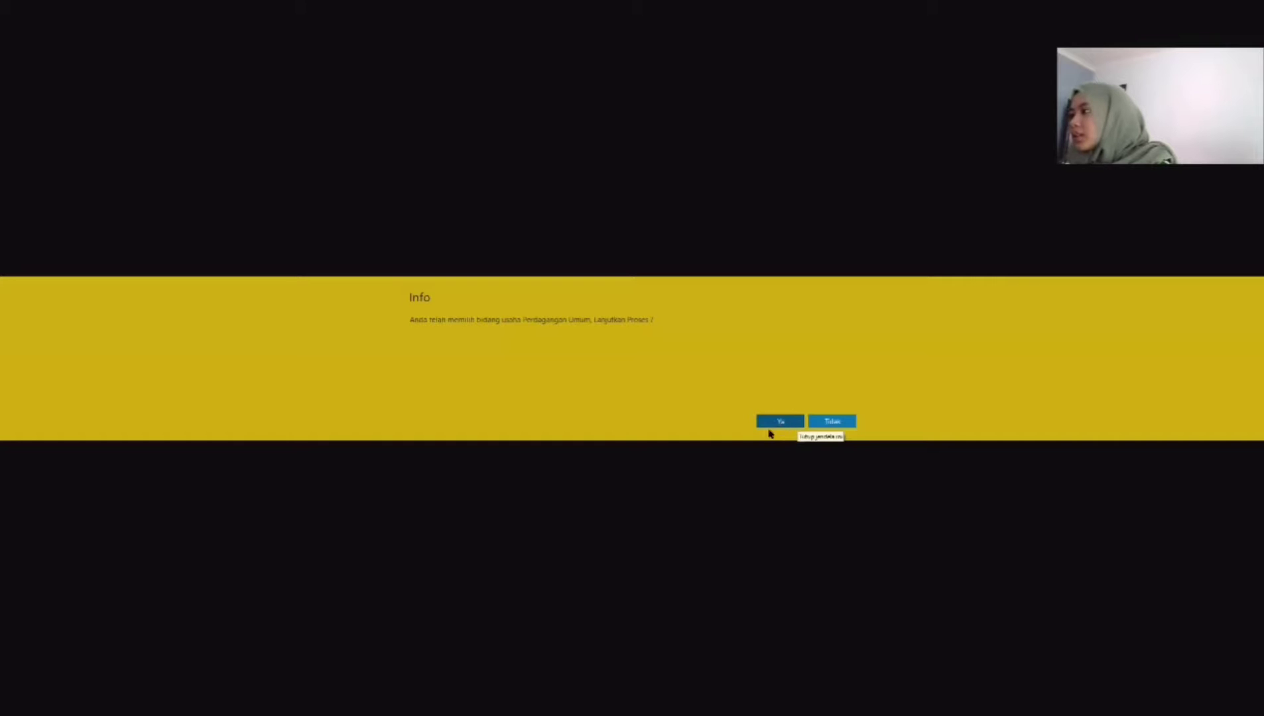
{"action": "key", "text": "Return"}
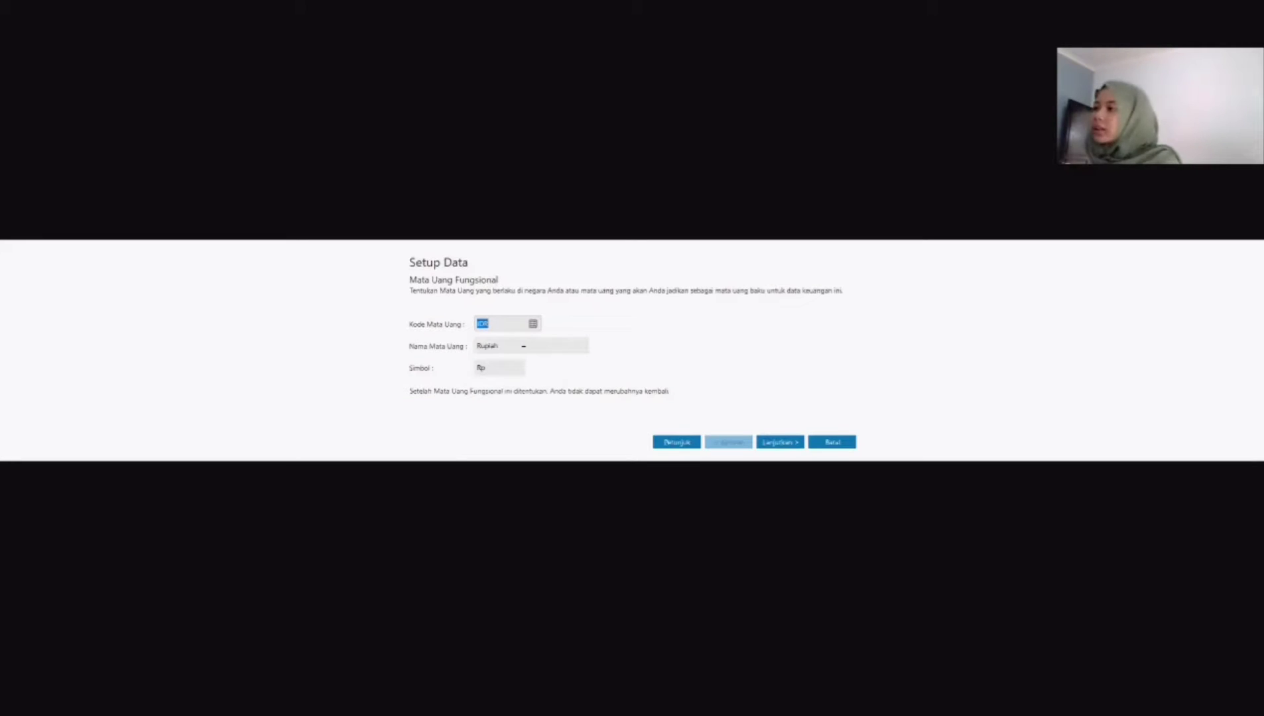
Step: Accept IDR as the functional currency, set the USD exchange rate to 14,000 IDR, and finish the currency setup
{"action": "left_click", "coordinate": [792, 444]}
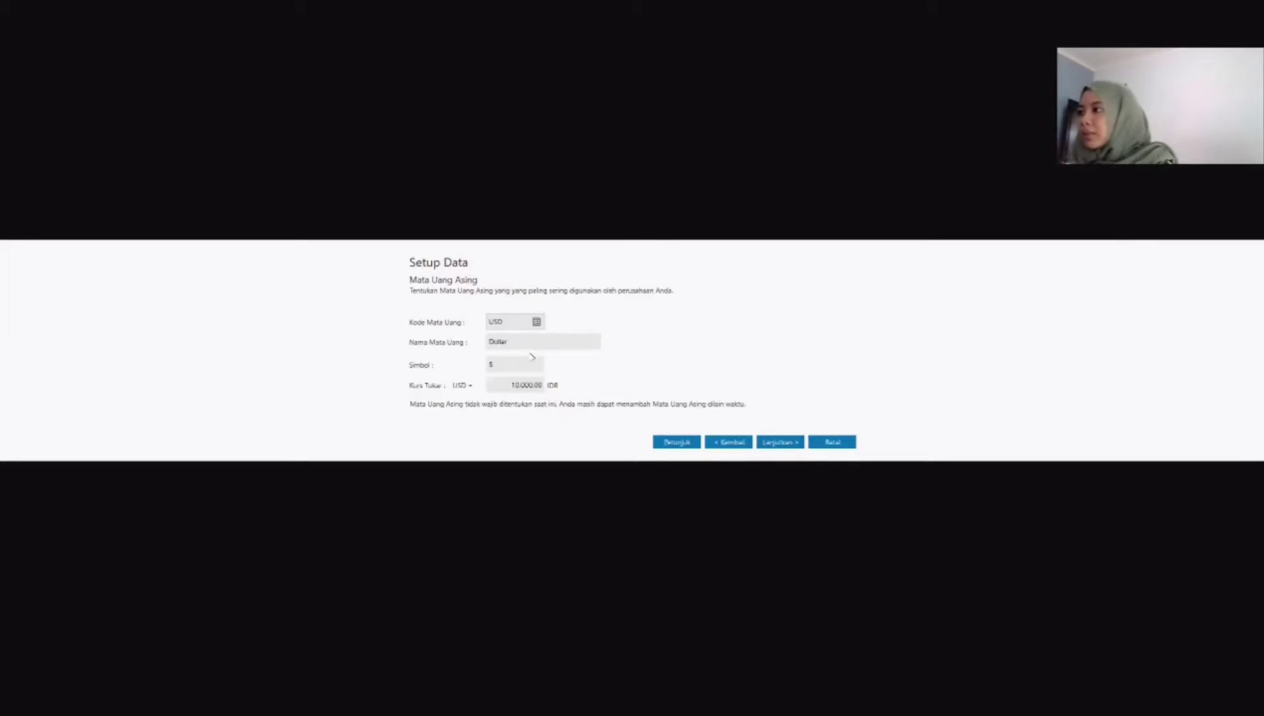
{"action": "left_click", "coordinate": [530, 386]}
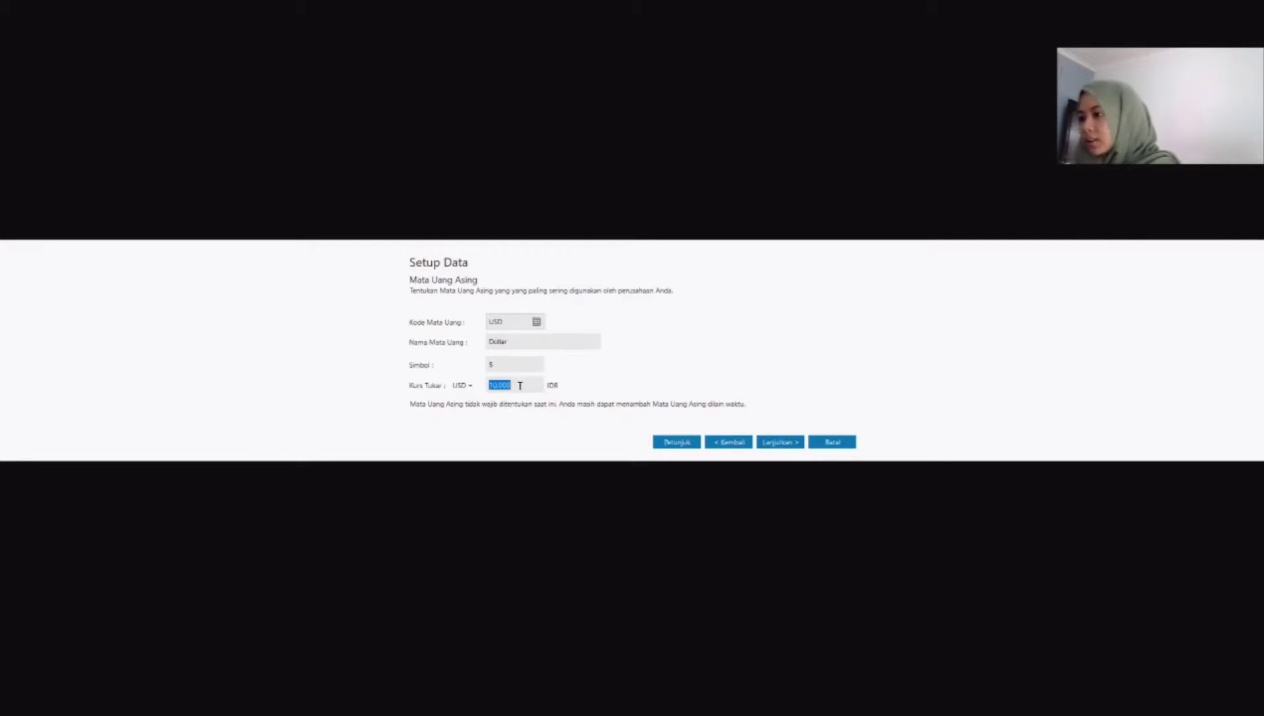
{"action": "type", "text": "1400"}
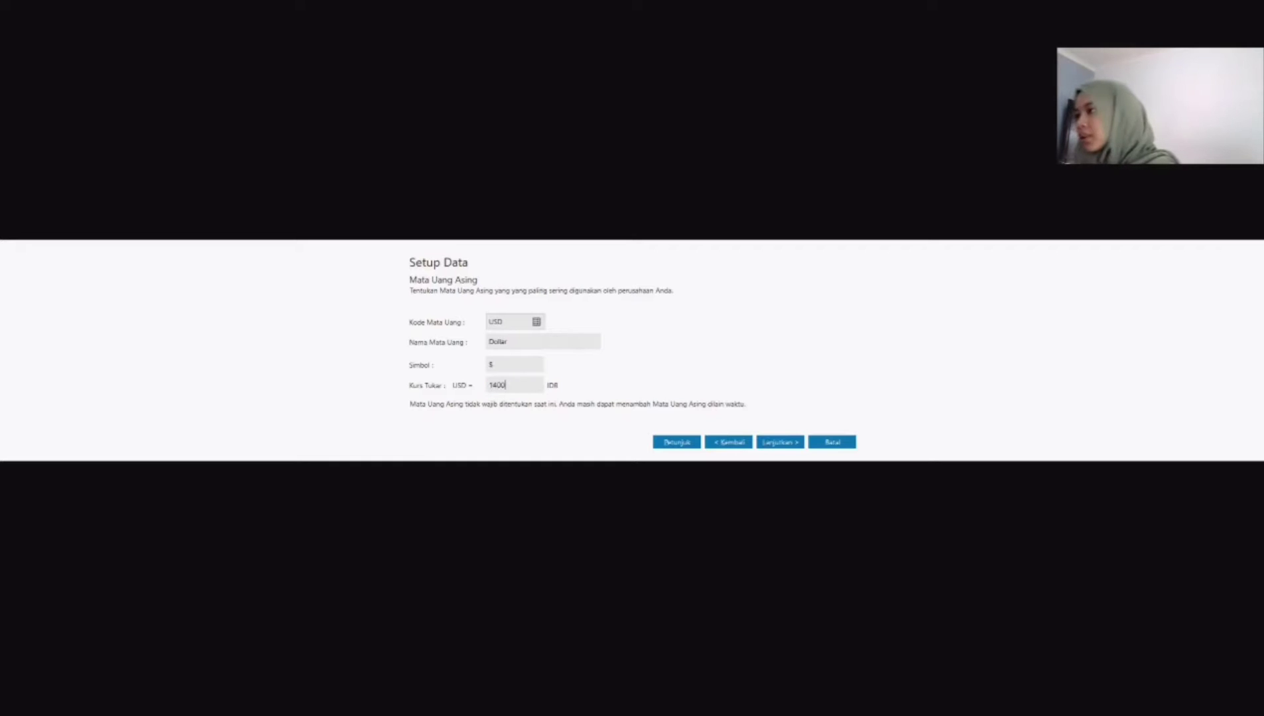
{"action": "left_click", "coordinate": [773, 439]}
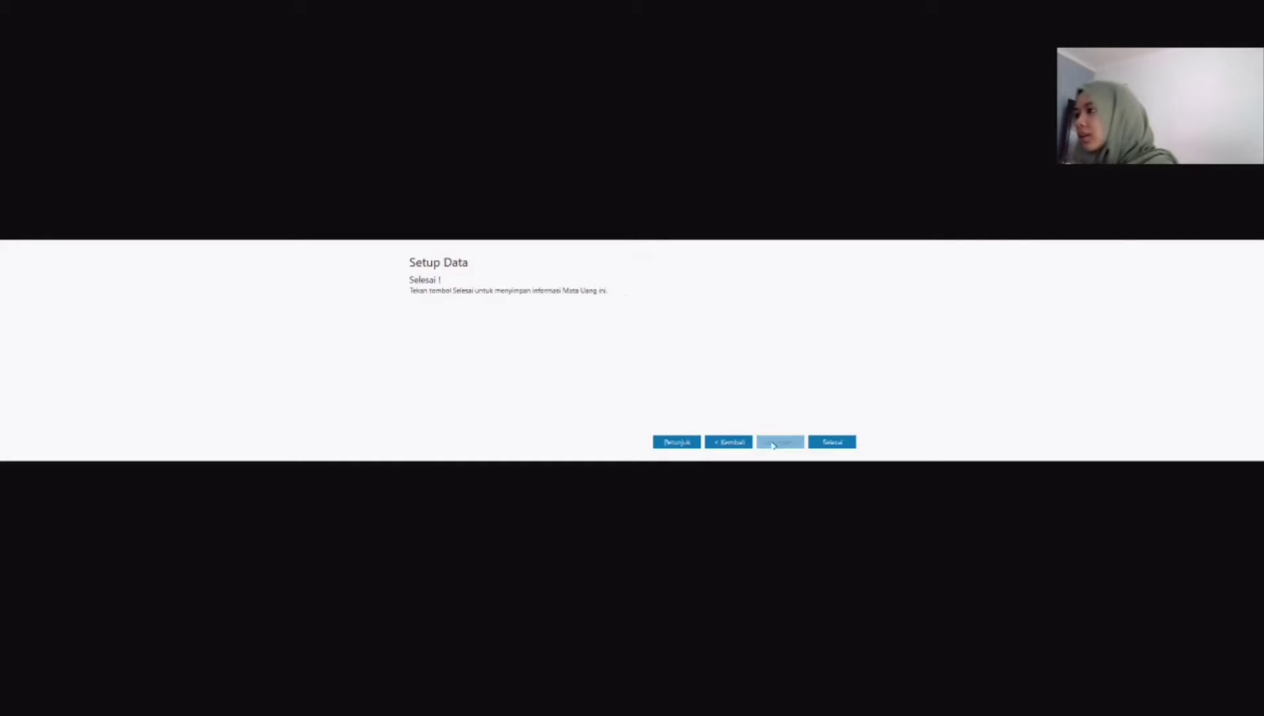
{"action": "left_click", "coordinate": [834, 443]}
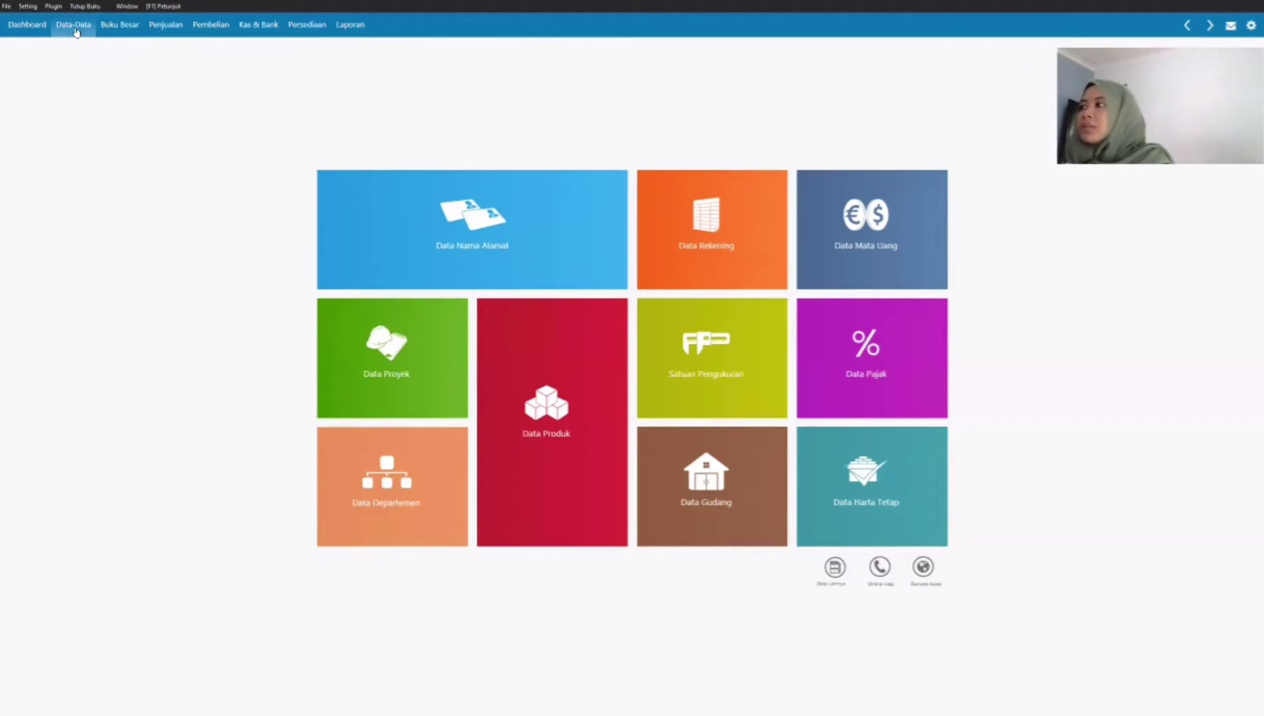
Step: Open the account list and rename the Piutang Usaha account in rupiah as Piutang Dagang
{"action": "left_click", "coordinate": [719, 225]}
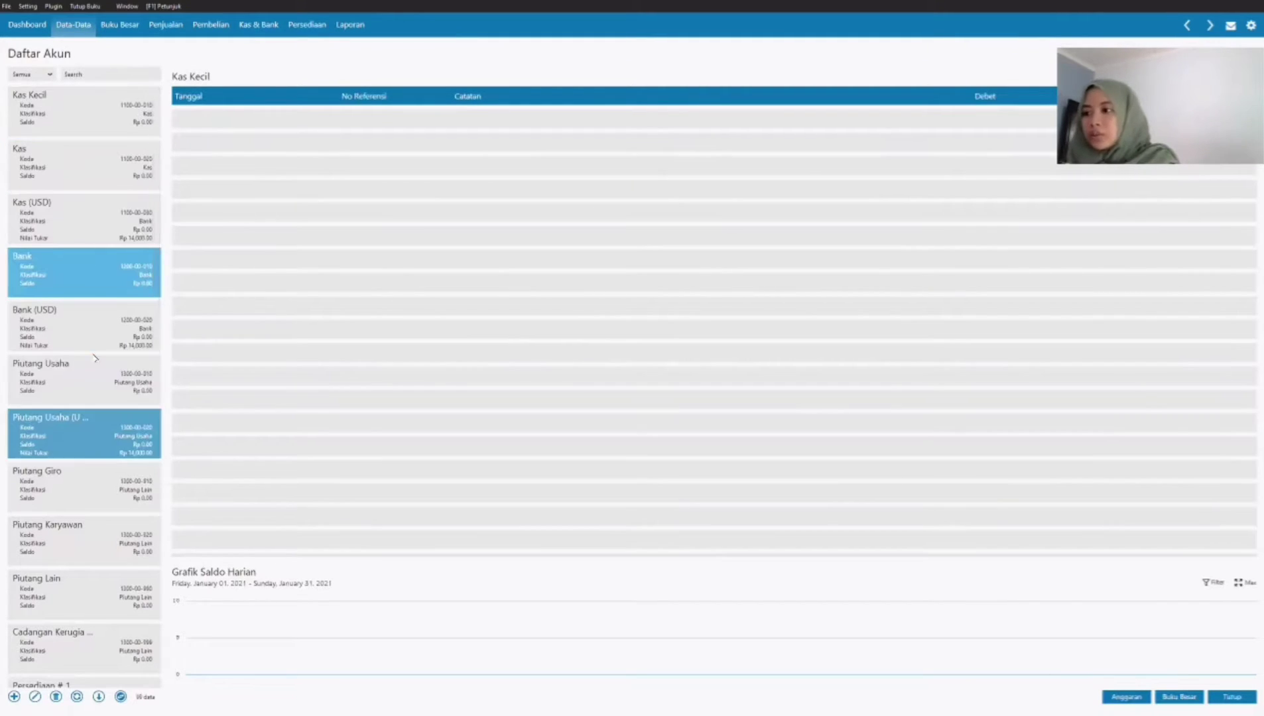
{"action": "left_click", "coordinate": [92, 376]}
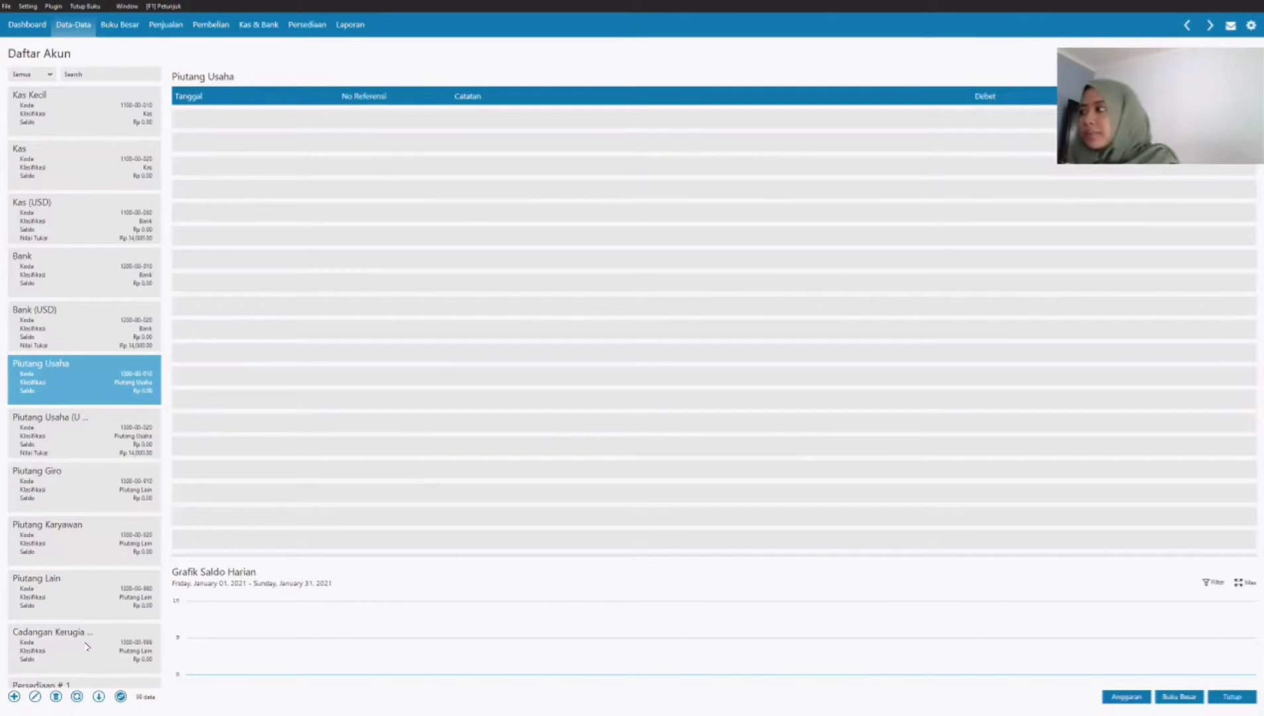
{"action": "left_click", "coordinate": [35, 697]}
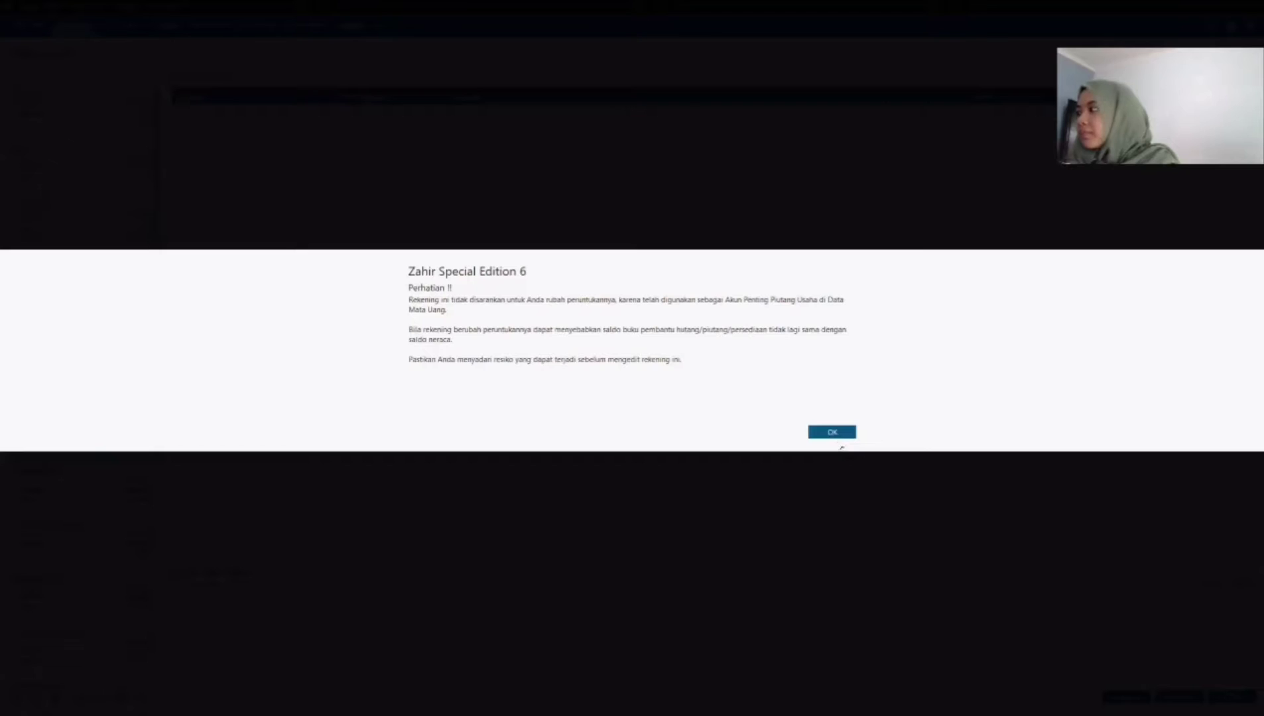
{"action": "left_click", "coordinate": [839, 437]}
{"action": "mouse_move", "coordinate": [529, 345]}
{"action": "left_mouse_down"}
{"action": "mouse_move", "coordinate": [482, 345]}
{"action": "mouse_move", "coordinate": [505, 344]}
{"action": "left_mouse_up"}
{"action": "type", "text": "Dagang"}
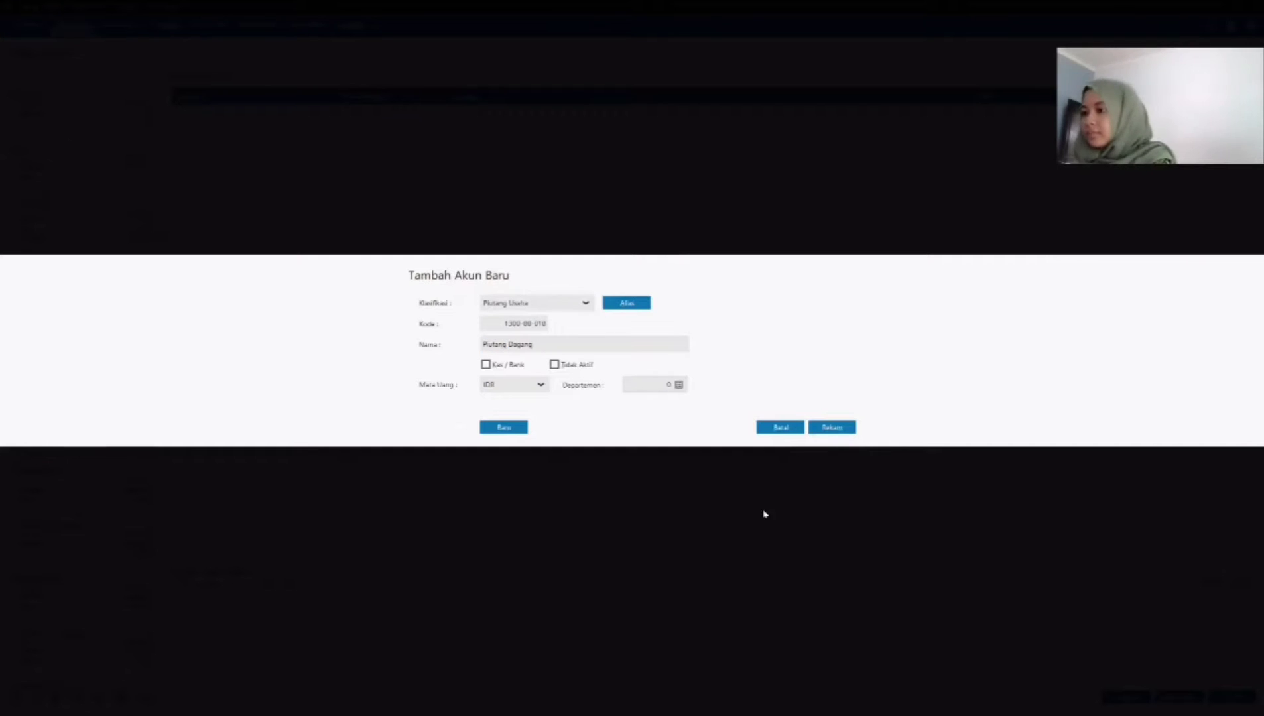
{"action": "left_click", "coordinate": [833, 427]}
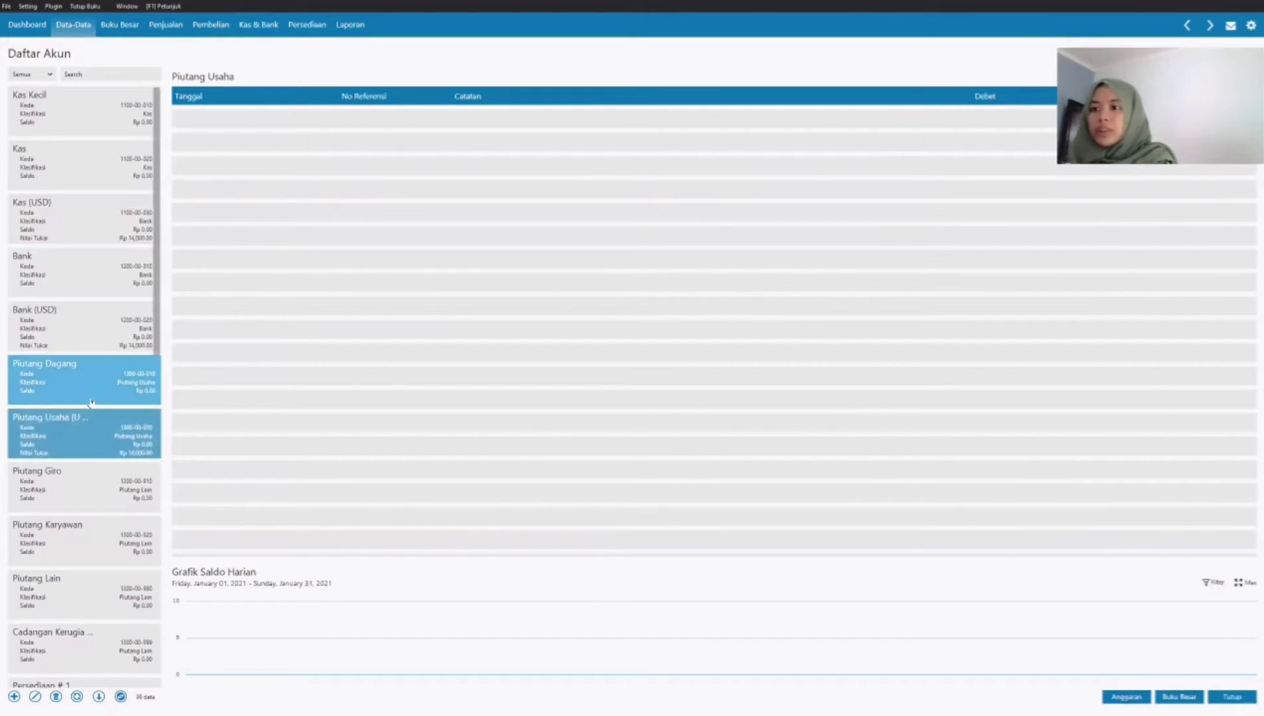
Step: Rename the Persediaan # 1 account as Persediaan Jam Tangan Analog and save it
{"action": "left_click", "coordinate": [89, 427]}
{"action": "scroll", "coordinate": [100, 446], "scroll_direction": "down", "scroll_amount": 3}
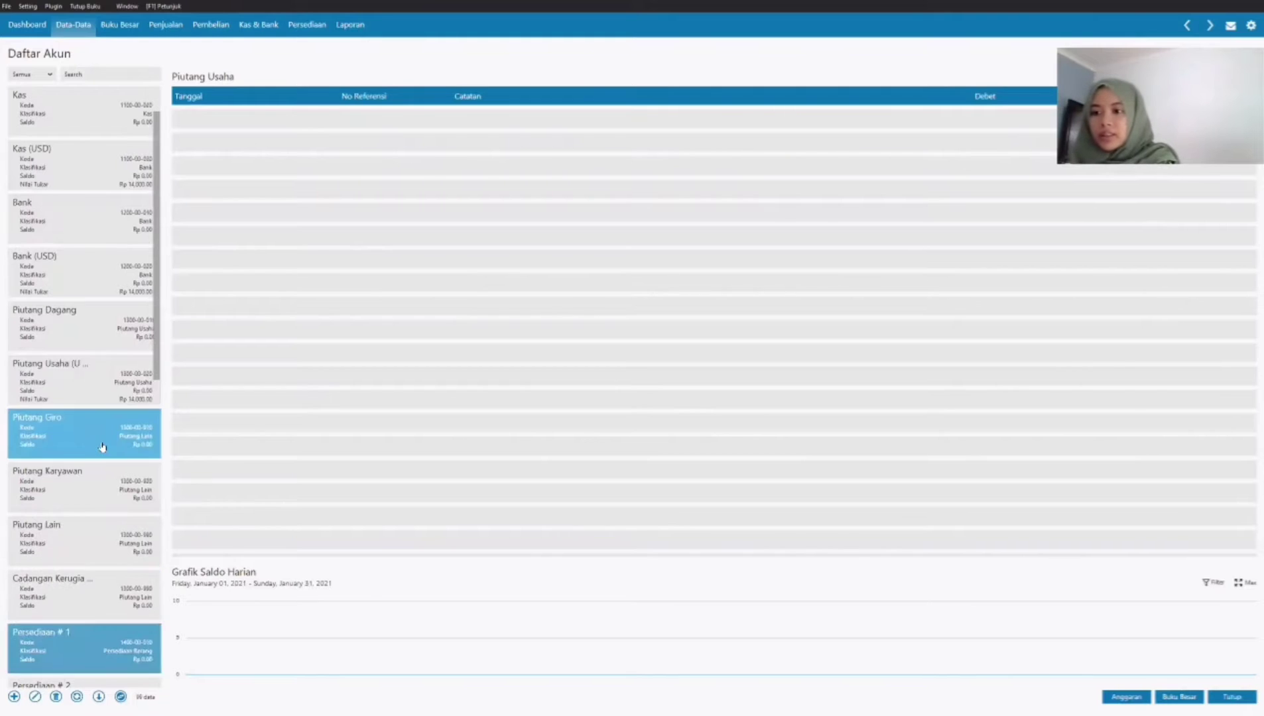
{"action": "left_click", "coordinate": [82, 542]}
{"action": "double_click", "coordinate": [133, 538]}
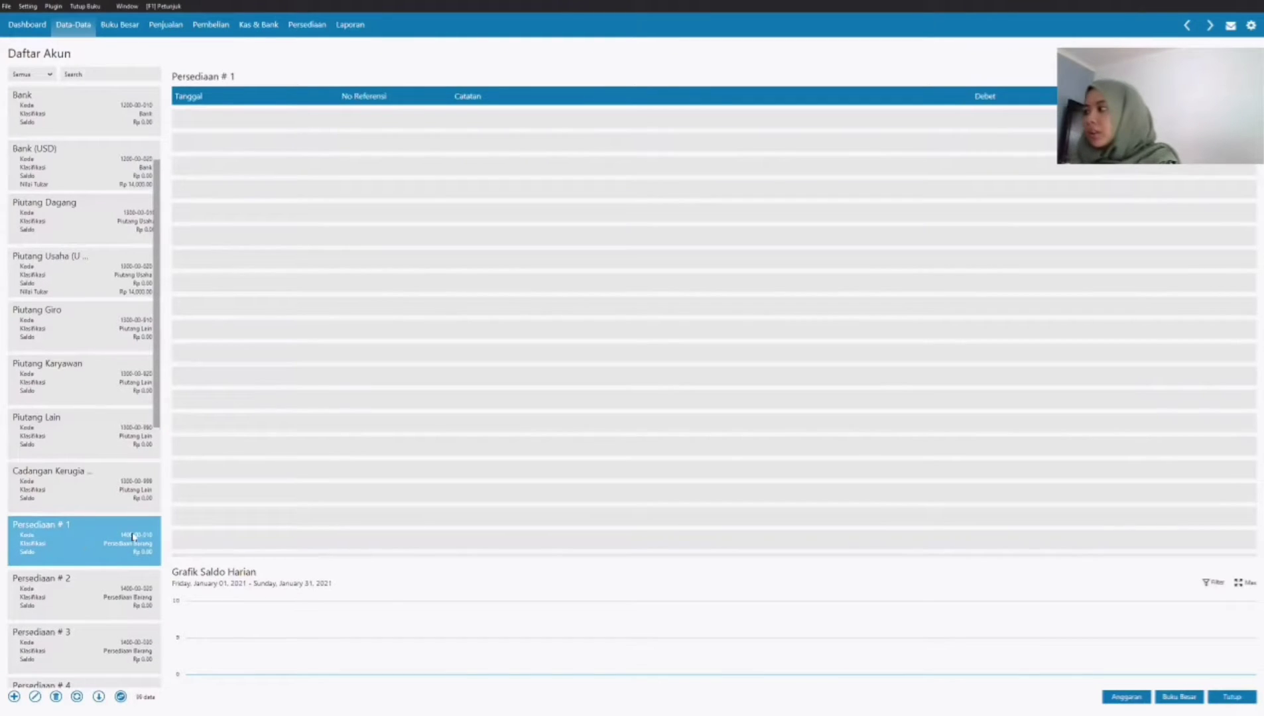
{"action": "key", "text": "Return"}
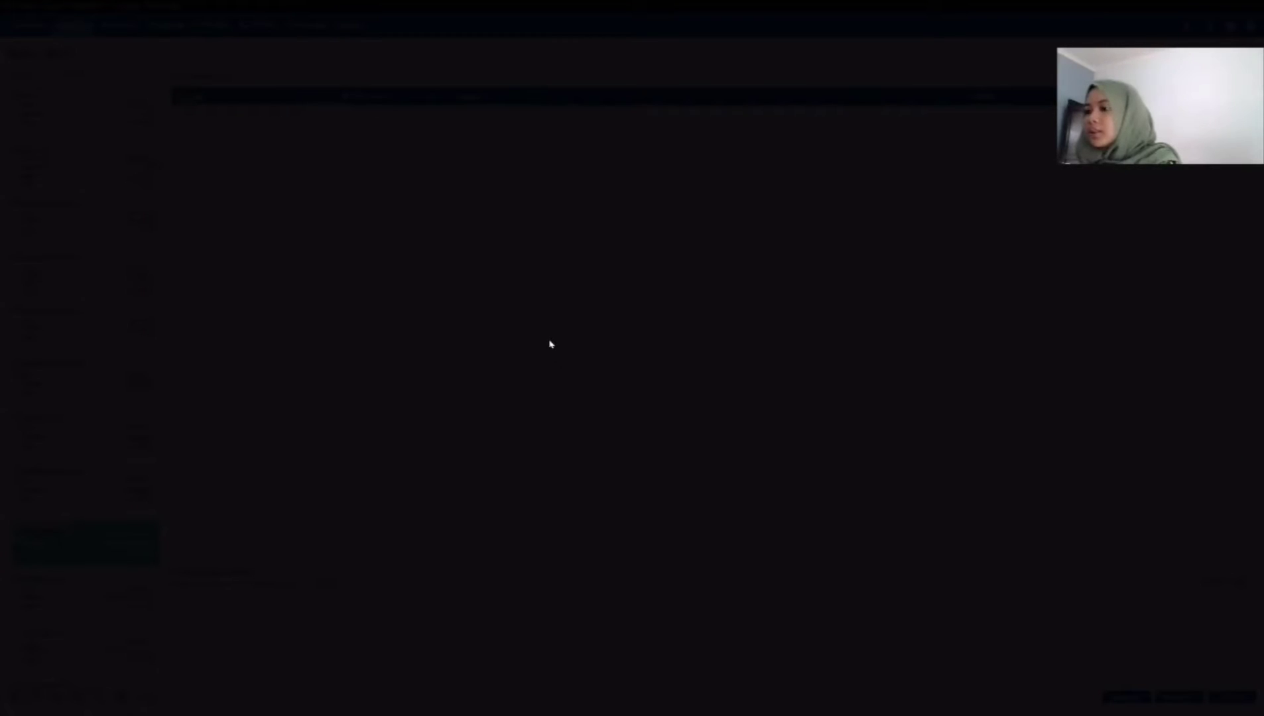
{"action": "left_click", "coordinate": [538, 345]}
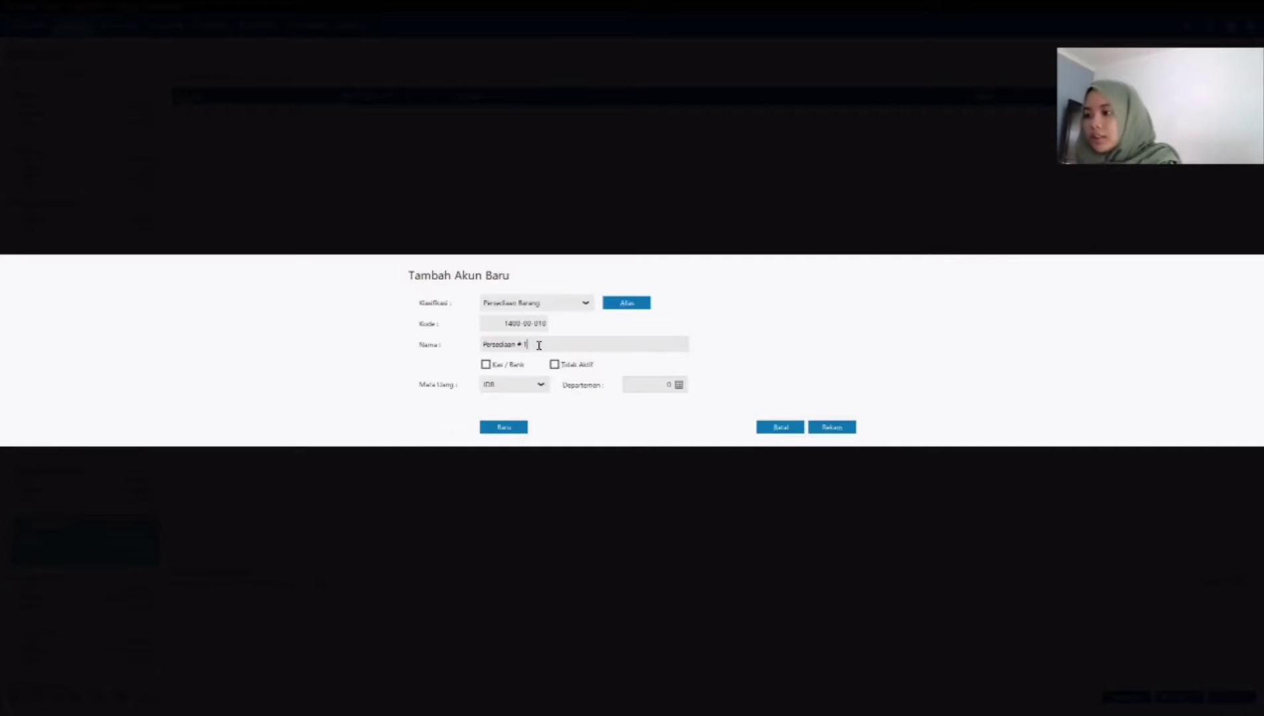
{"action": "left_click_drag", "start_coordinate": [530, 345], "coordinate": [518, 345]}
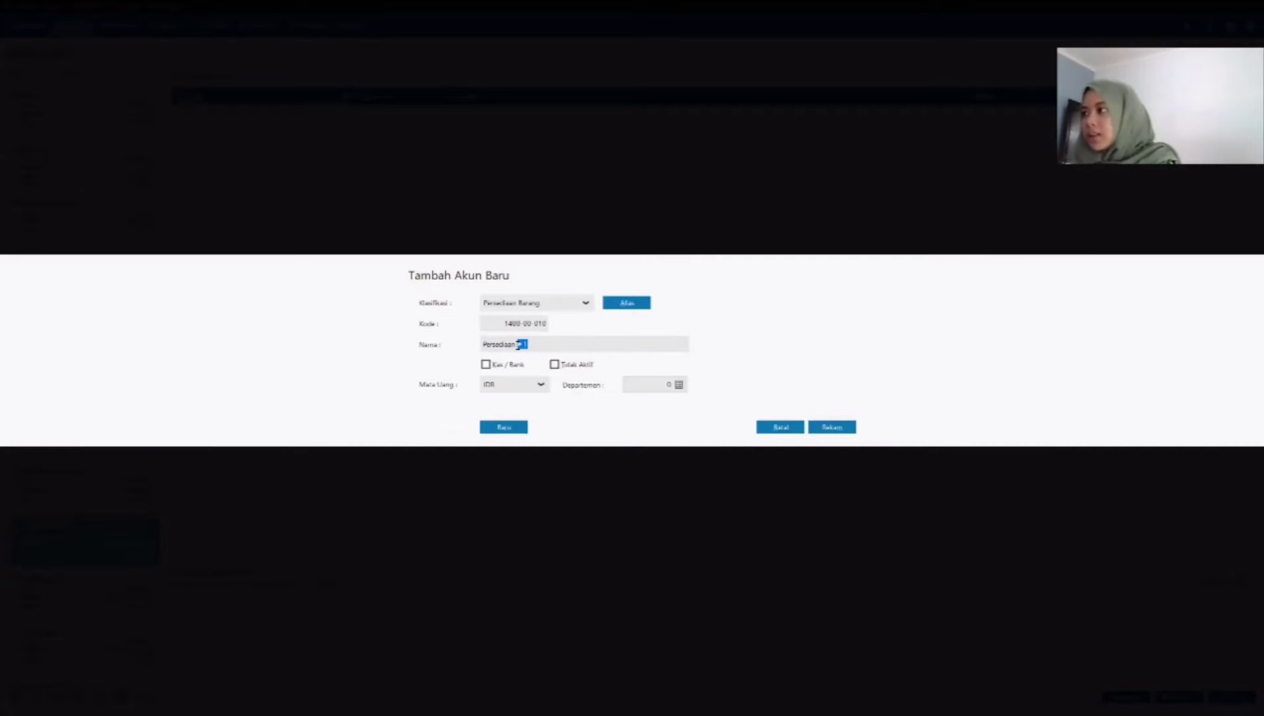
{"action": "type", "text": "J"}
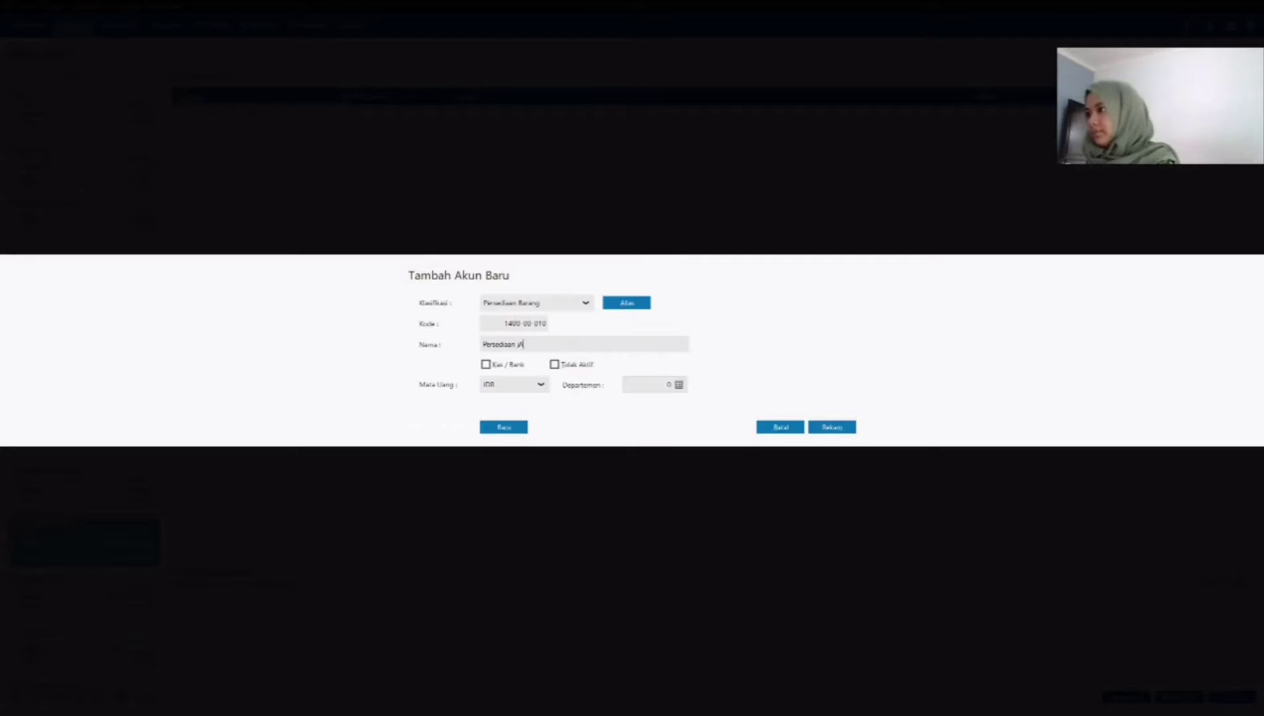
{"action": "type", "text": "am Tangan Analog"}
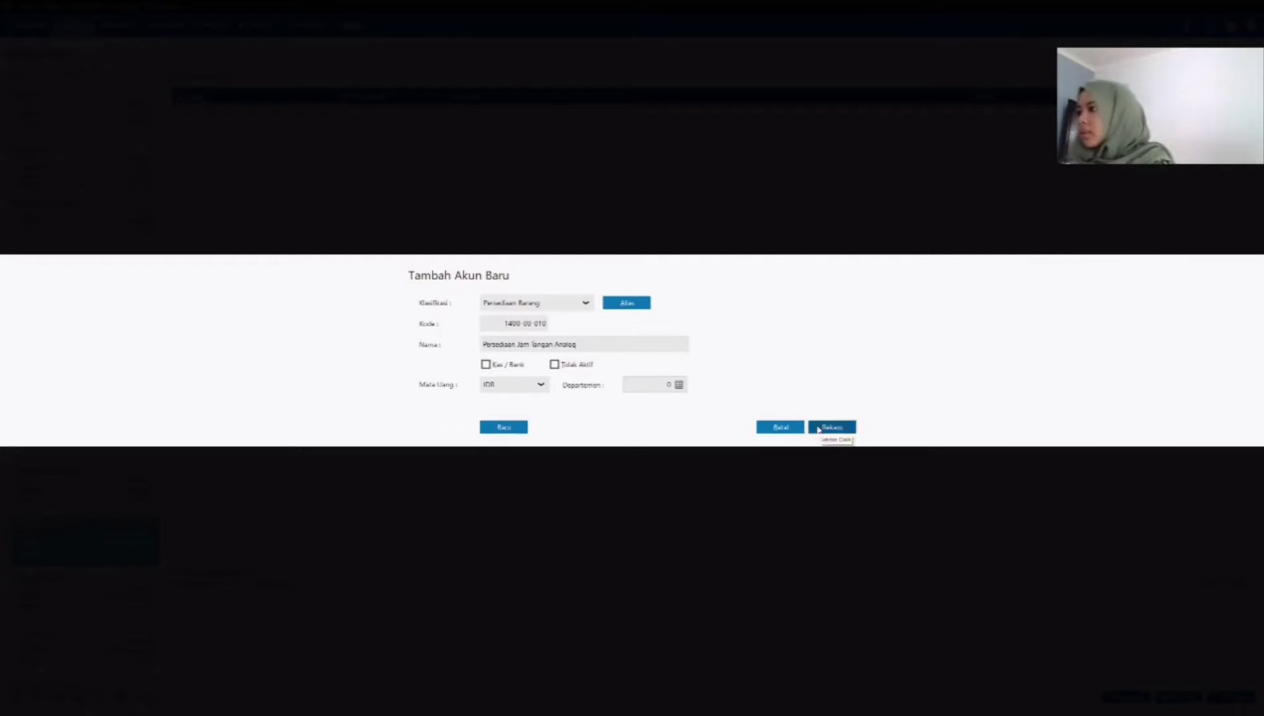
{"action": "left_click", "coordinate": [831, 427]}
Step: Rename the Persediaan # 2 account as Persediaan Jam Tangan Digital and save it
{"action": "left_click", "coordinate": [74, 586]}
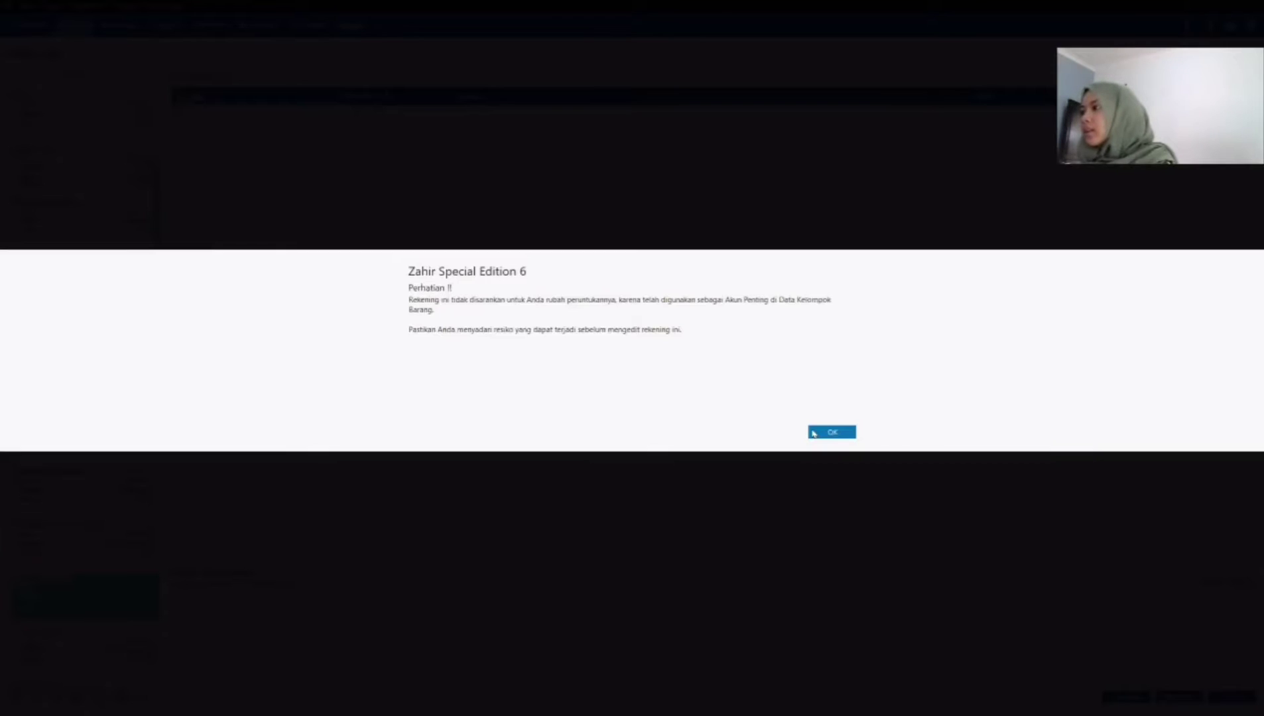
{"action": "key", "text": "Return"}
{"action": "left_click_drag", "start_coordinate": [529, 345], "coordinate": [519, 345]}
{"action": "type", "text": "Jam Tangan Digital"}
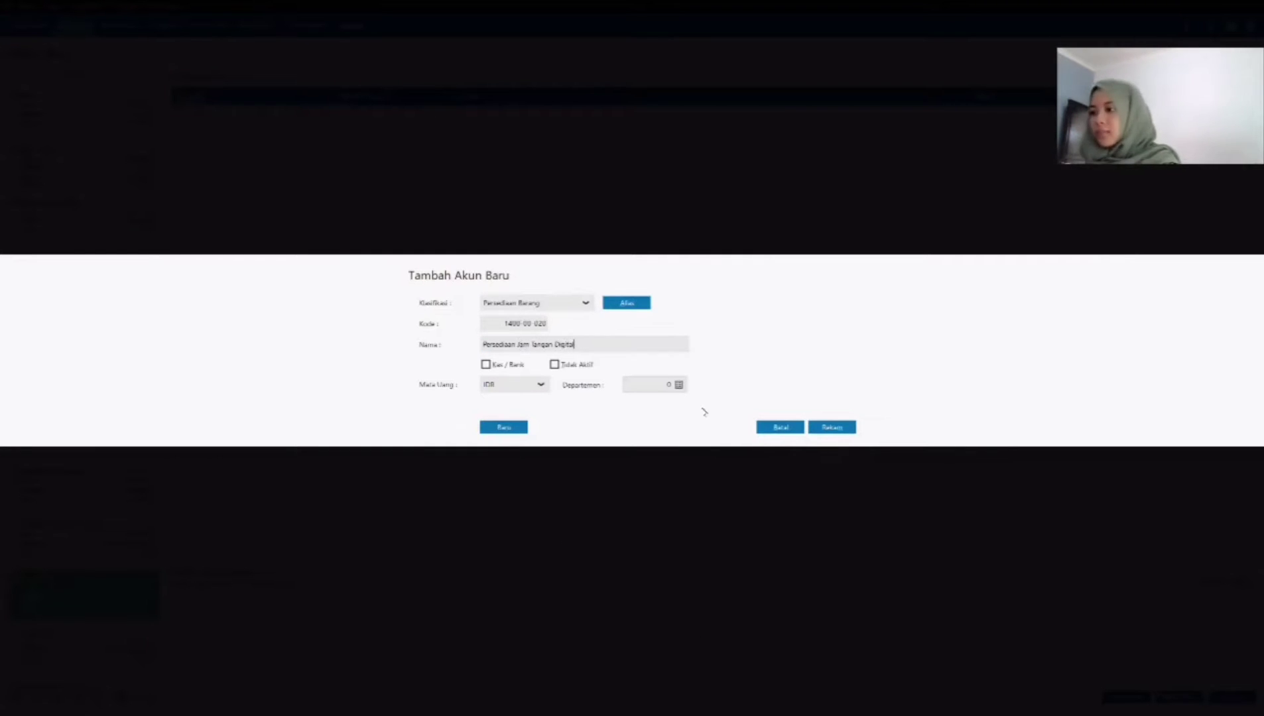
{"action": "left_click", "coordinate": [846, 429]}
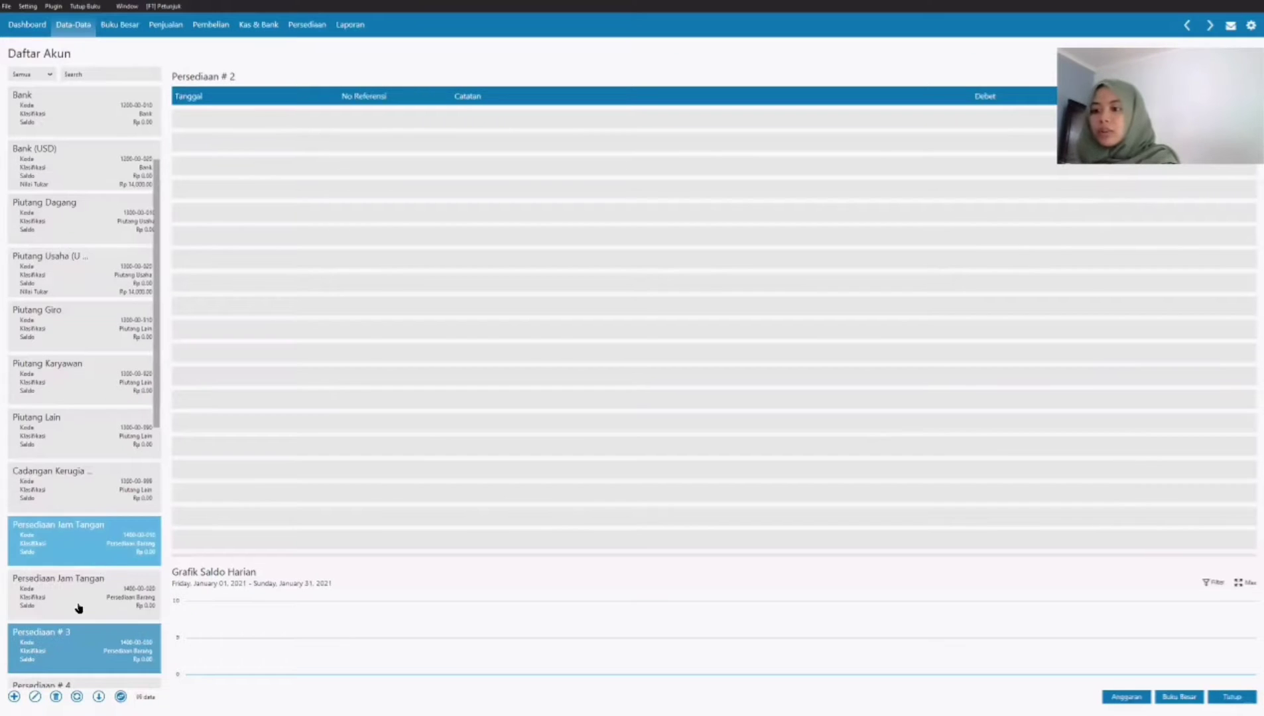
Step: Rename the Persediaan # 3 account as Persediaan Jam Dinding and save it
{"action": "left_click", "coordinate": [78, 634]}
{"action": "scroll", "coordinate": [79, 633], "scroll_direction": "down", "scroll_amount": 1}
{"action": "double_click", "coordinate": [76, 543]}
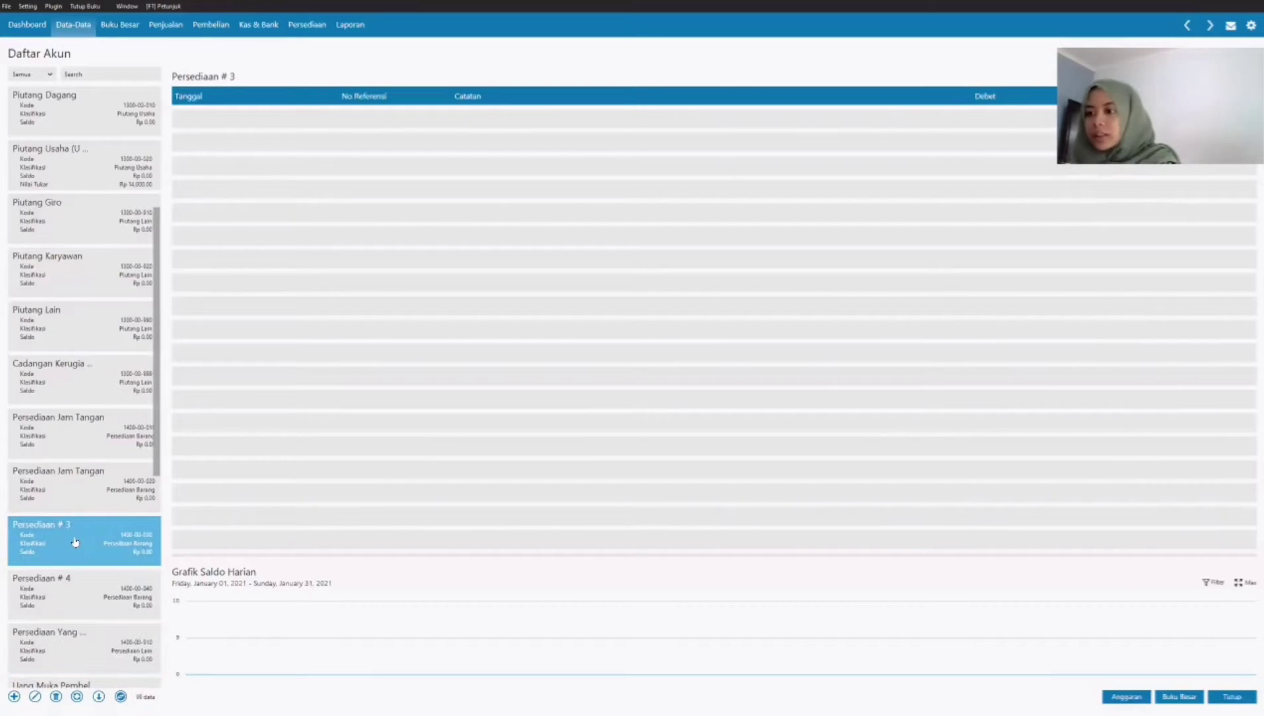
{"action": "left_click", "coordinate": [846, 435]}
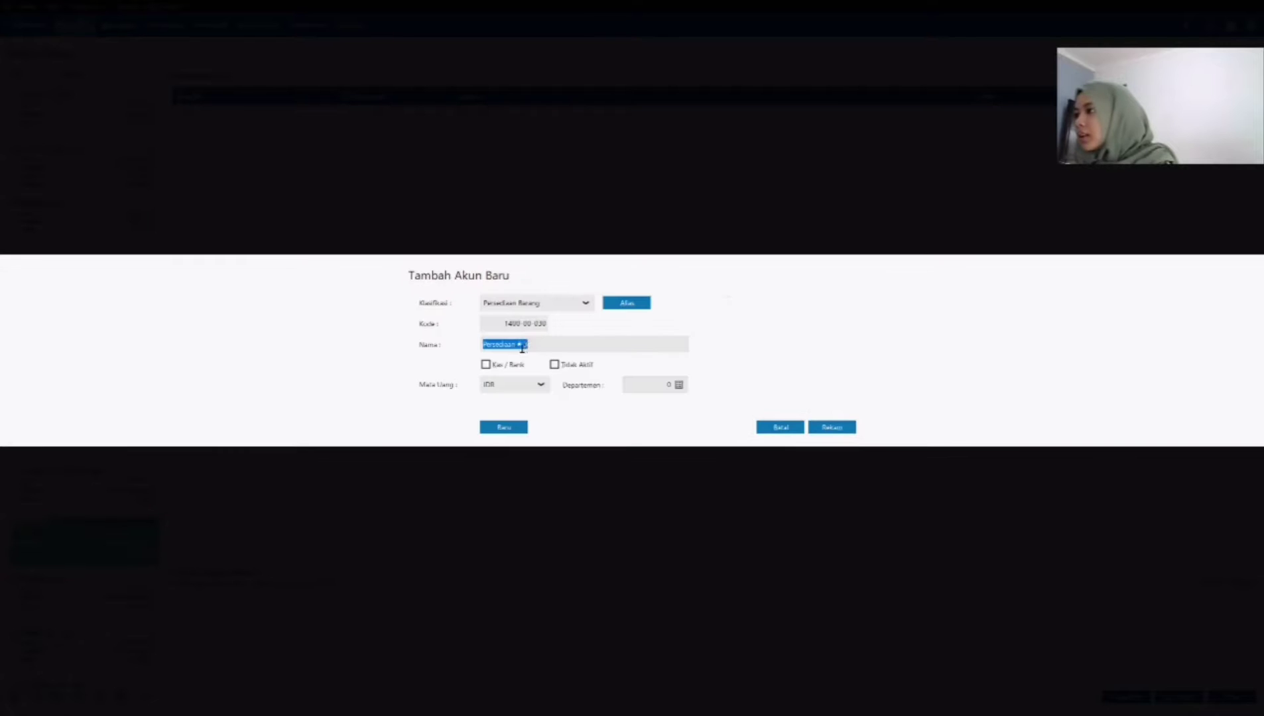
{"action": "left_click", "coordinate": [532, 345]}
{"action": "left_click_drag", "start_coordinate": [532, 345], "coordinate": [518, 345]}
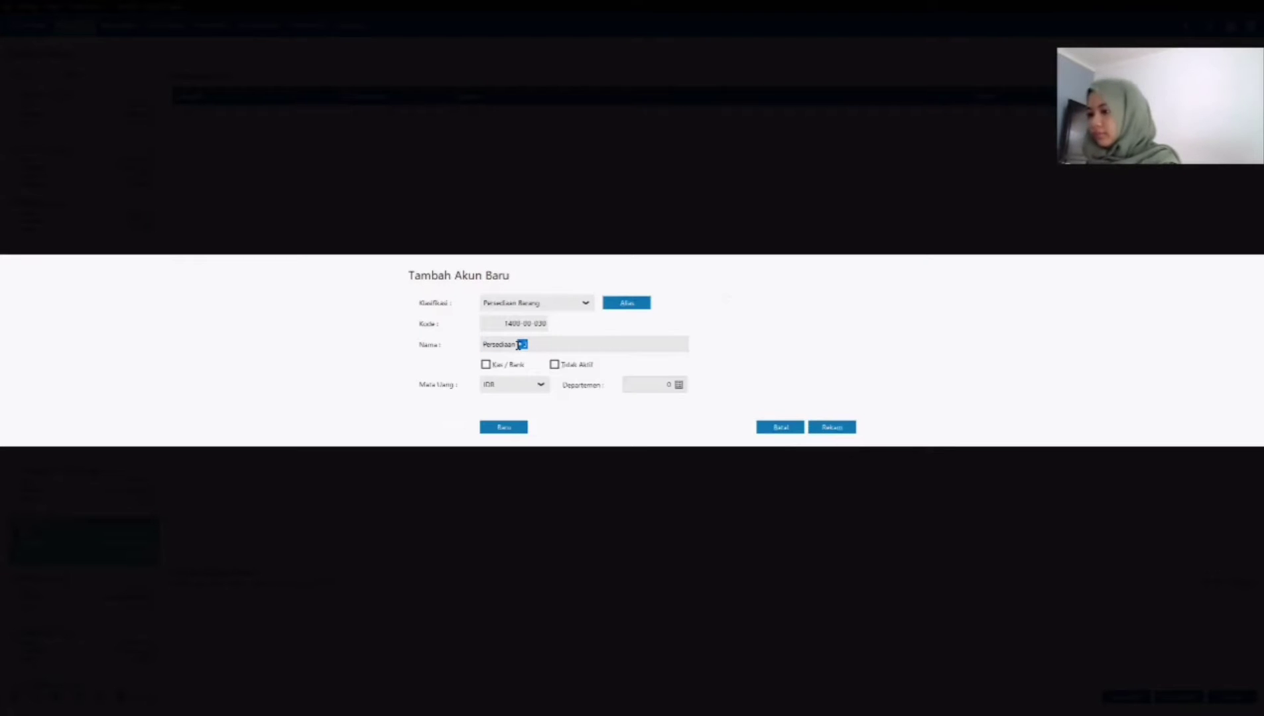
{"action": "type", "text": "Jam Dinding"}
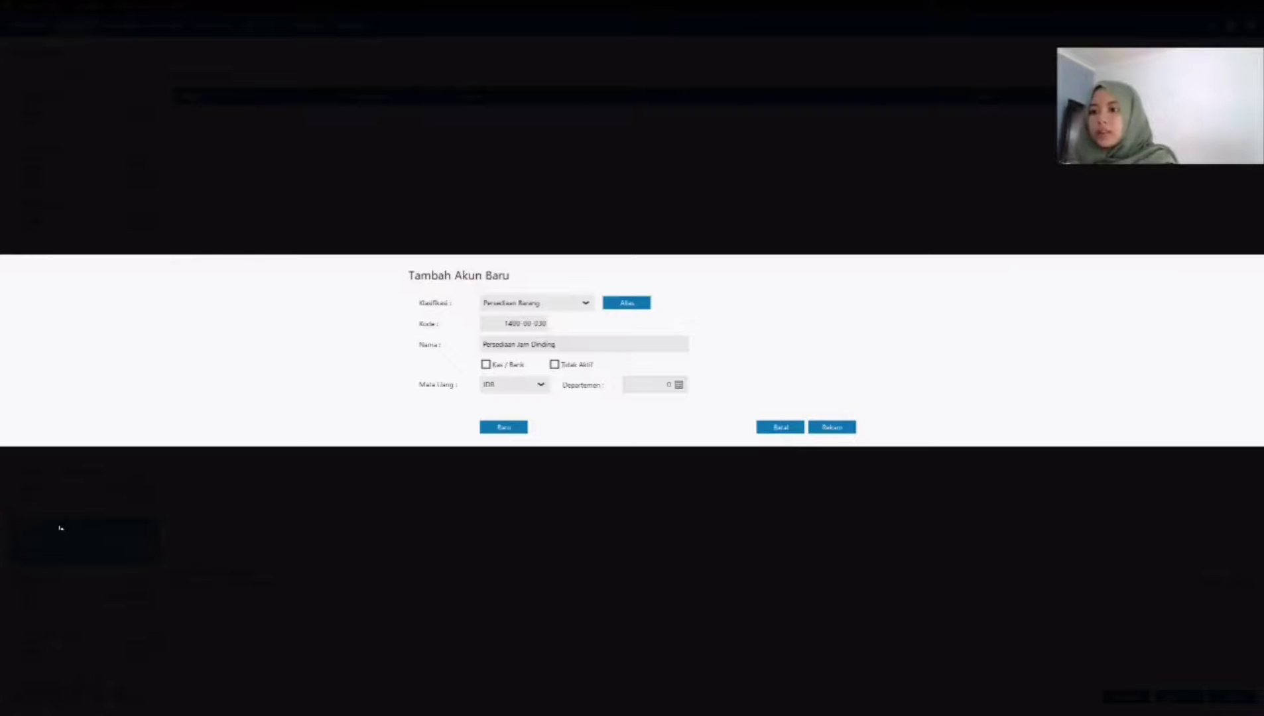
{"action": "key", "text": "Return"}
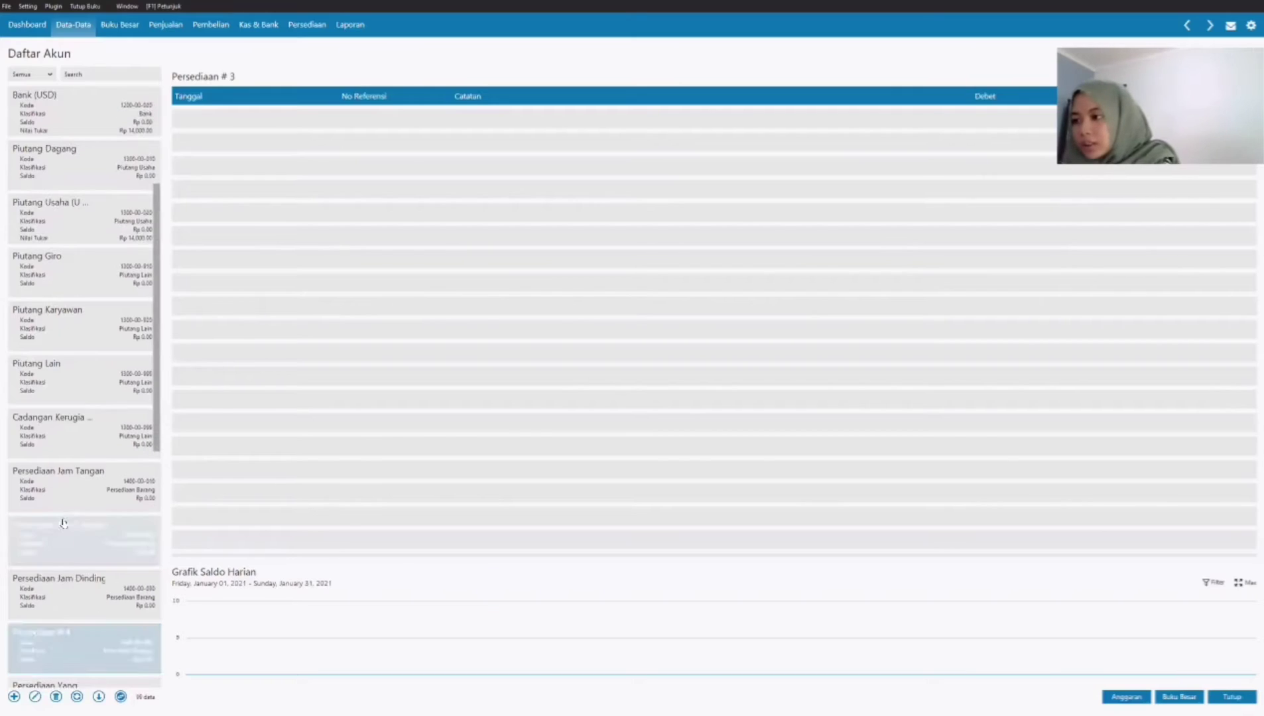
Step: Search the account list for "penjualan" and rename the Penjualan # 1 account as Penjualan Barang Dagang
{"action": "scroll", "coordinate": [121, 545], "scroll_direction": "down", "scroll_amount": 4}
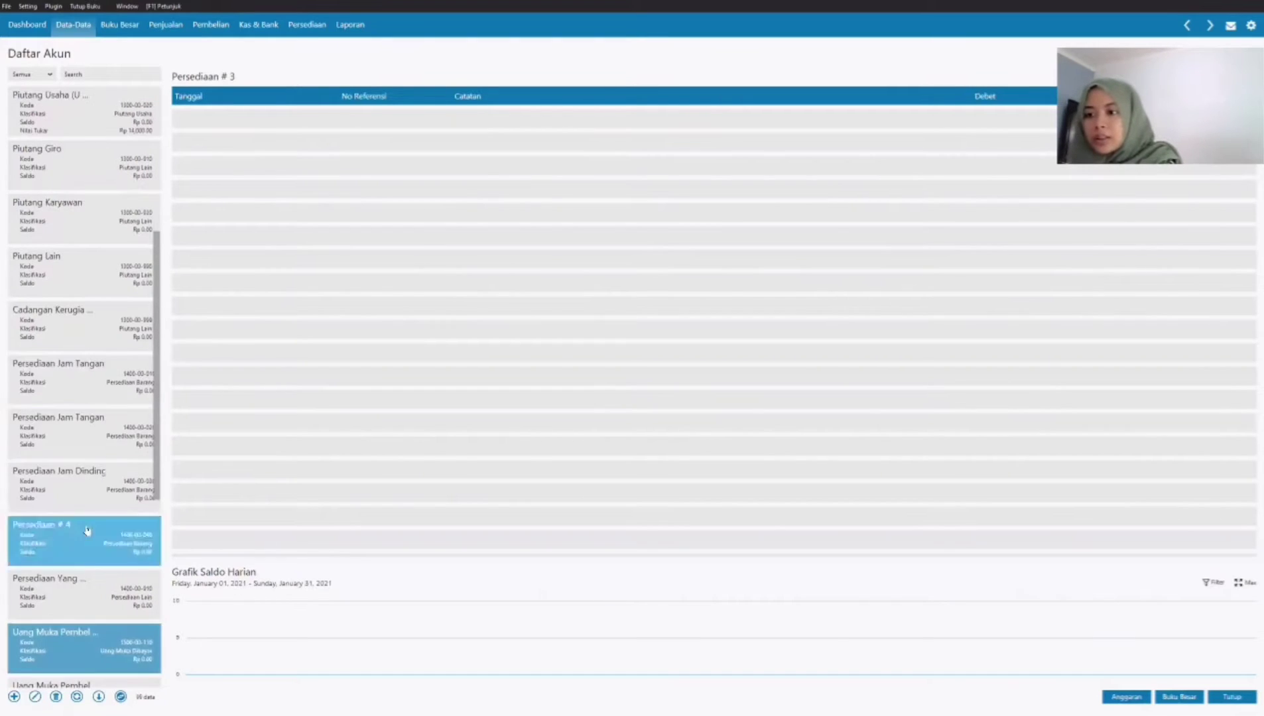
{"action": "scroll", "coordinate": [92, 488], "scroll_direction": "down", "scroll_amount": 3}
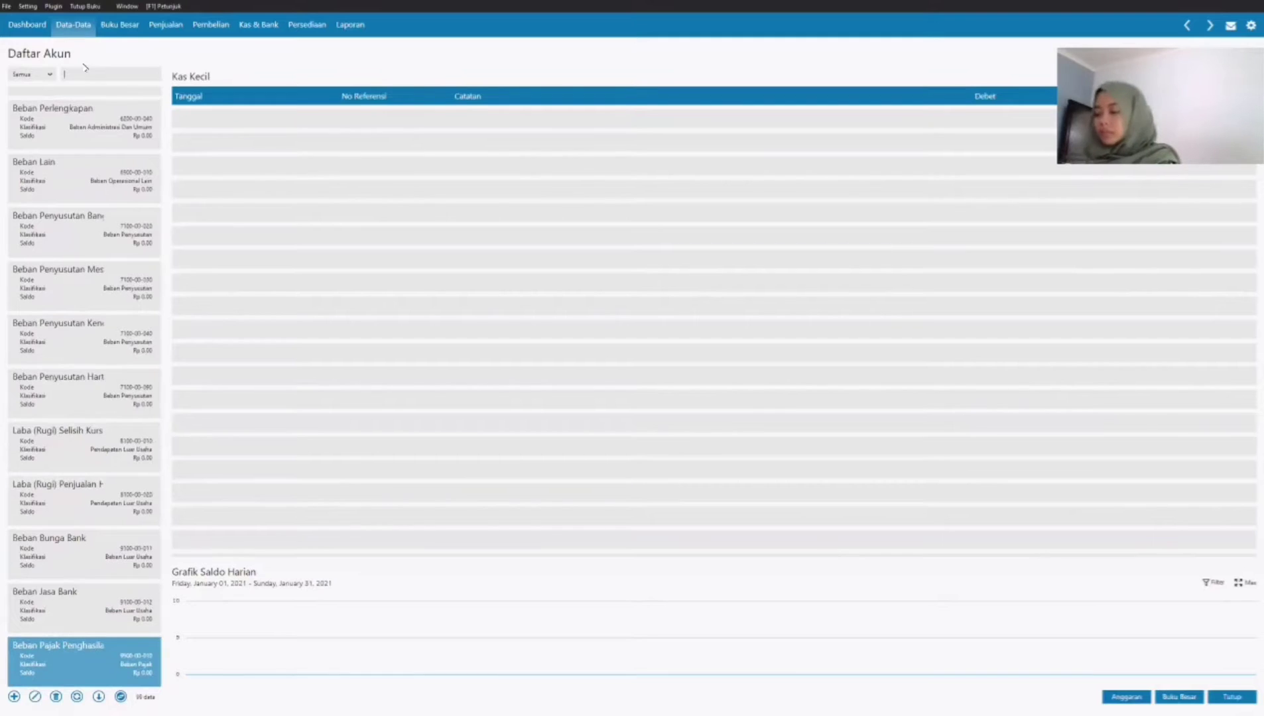
{"action": "type", "text": "penjualan"}
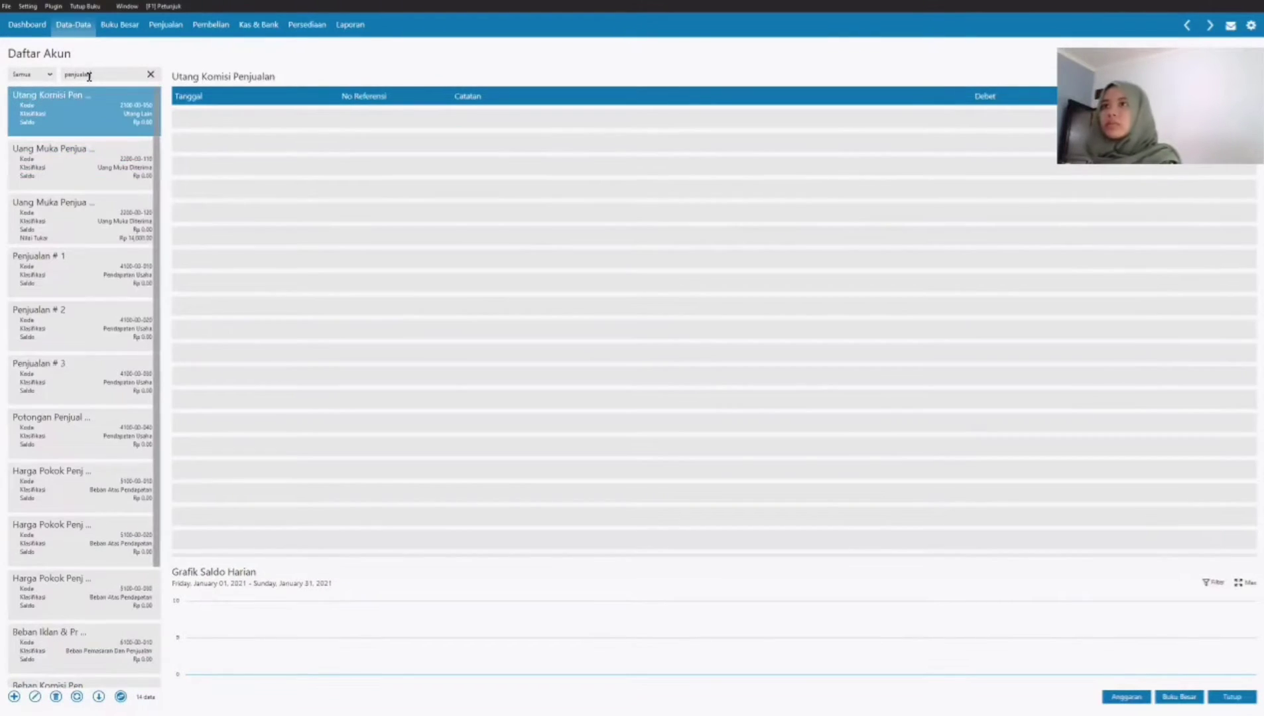
{"action": "left_click", "coordinate": [98, 275]}
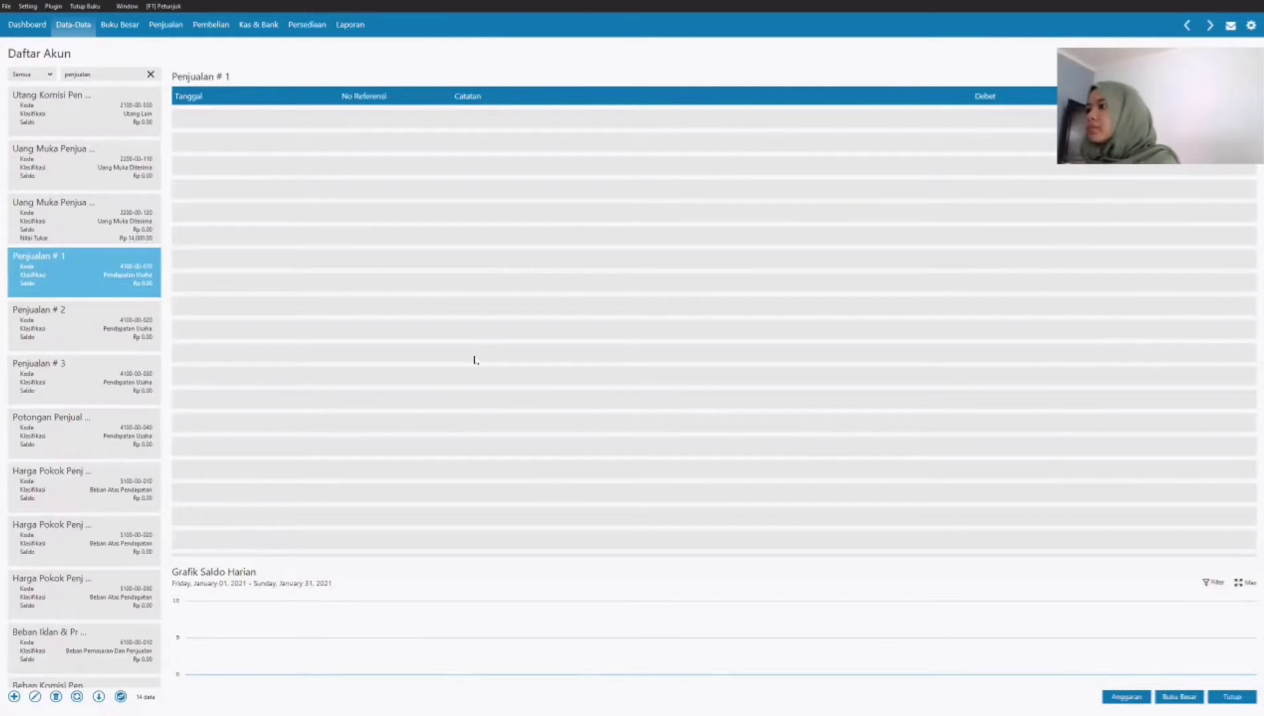
{"action": "key", "text": "BackSpace"}
{"action": "key", "text": "BackSpace"}
{"action": "key", "text": "BackSpace"}
{"action": "type", "text": "Barang Dagang"}
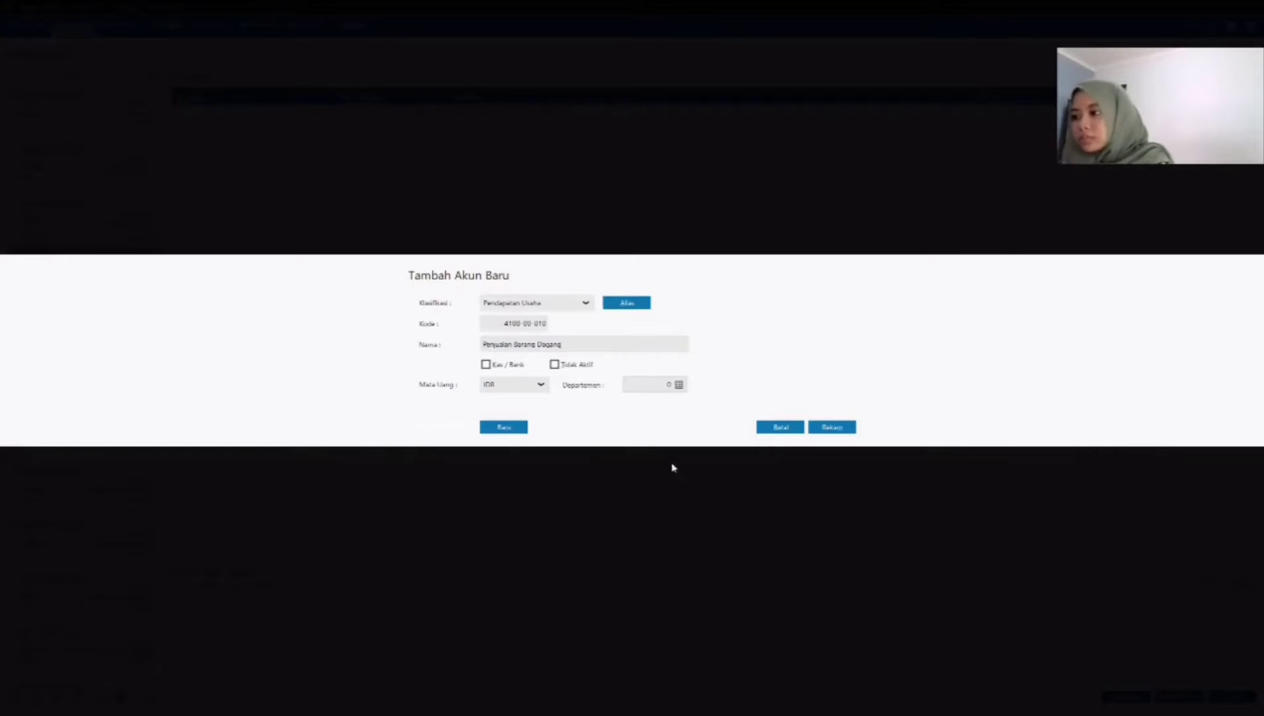
{"action": "left_click", "coordinate": [835, 427]}
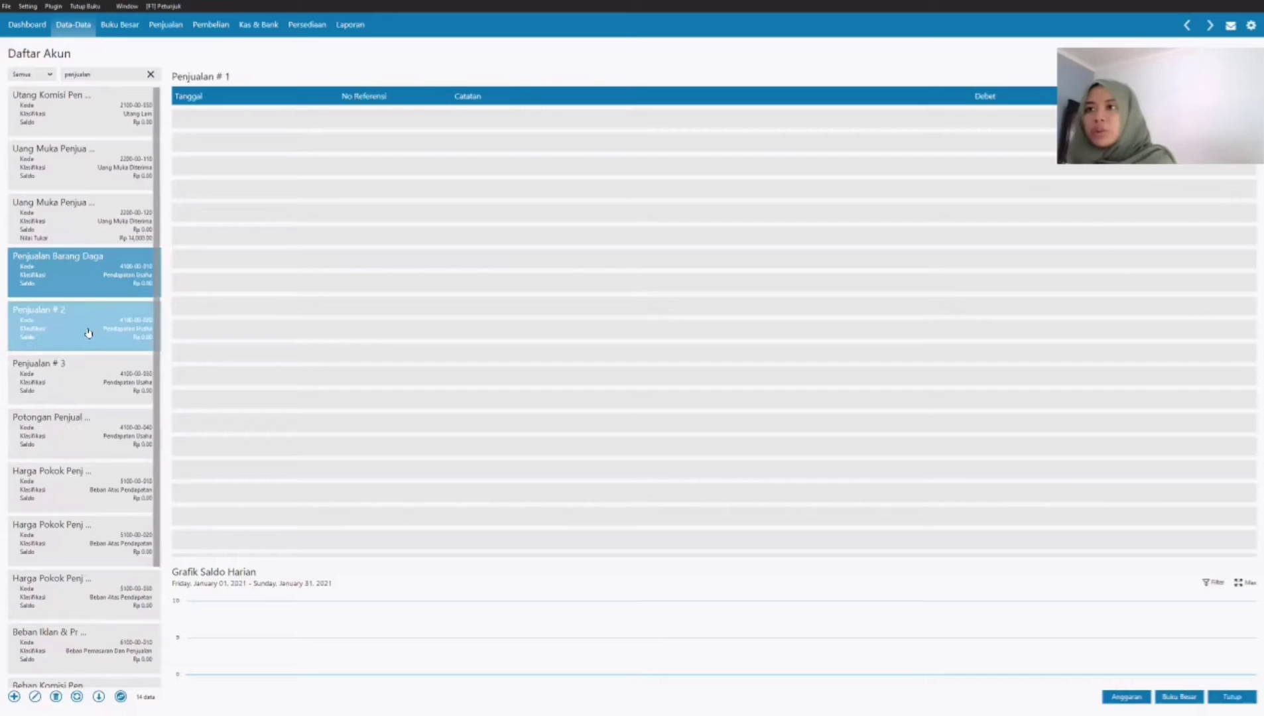
Step: Rename the Penjualan # 2 account as Retur Penjualan and save it
{"action": "left_click", "coordinate": [91, 328]}
{"action": "double_click", "coordinate": [91, 329]}
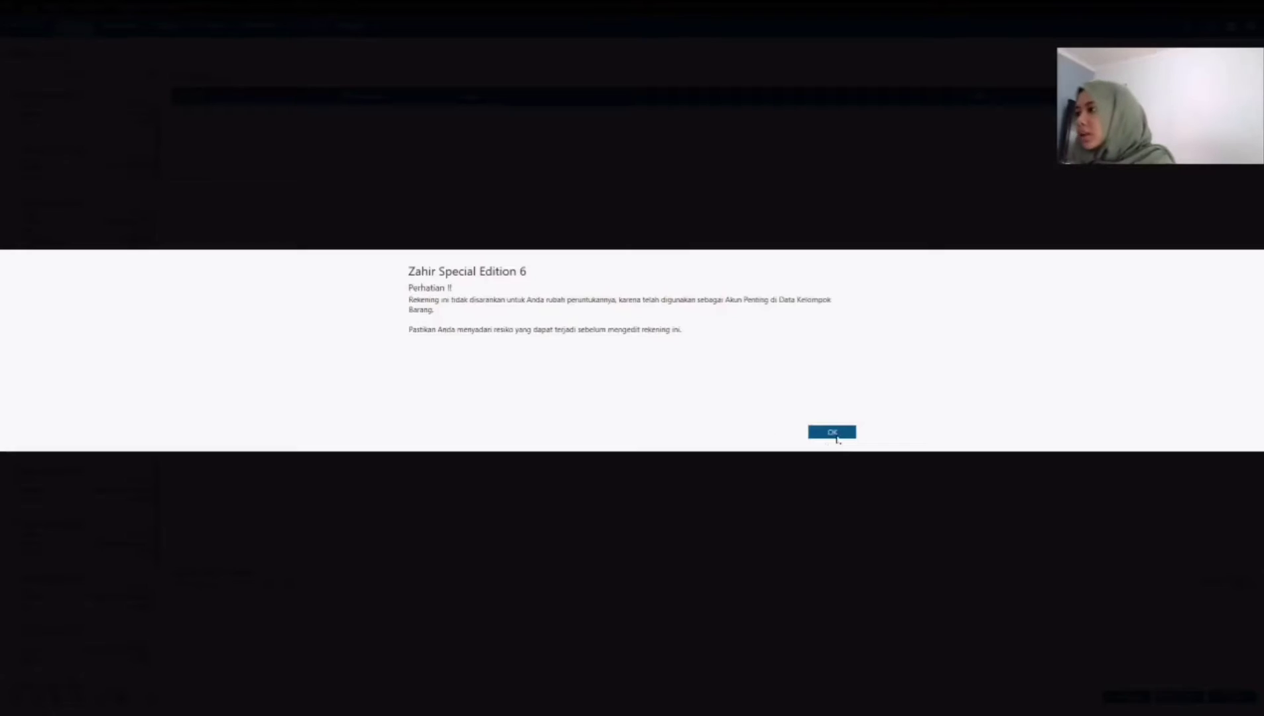
{"action": "double_click", "coordinate": [515, 345]}
{"action": "left_click", "coordinate": [516, 344]}
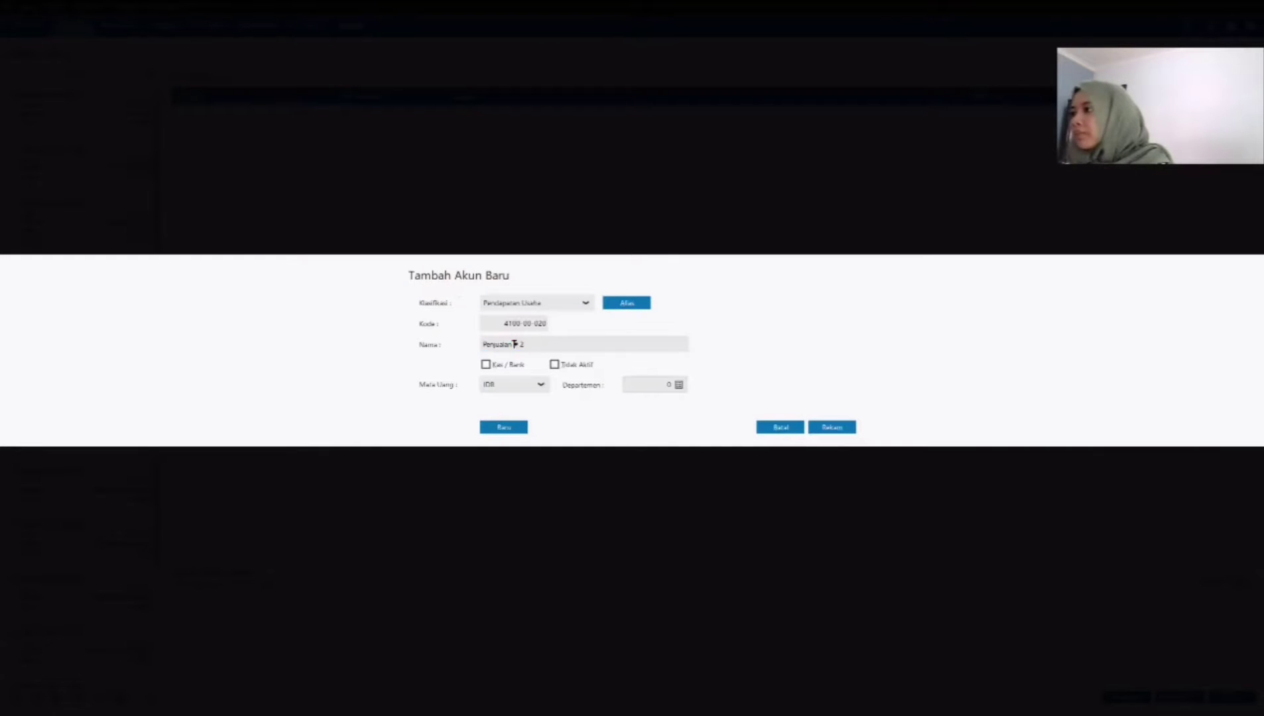
{"action": "key", "text": "shift+End"}
{"action": "key", "text": "BackSpace"}
{"action": "type", "text": "Retur"}
{"action": "left_click", "coordinate": [812, 427]}
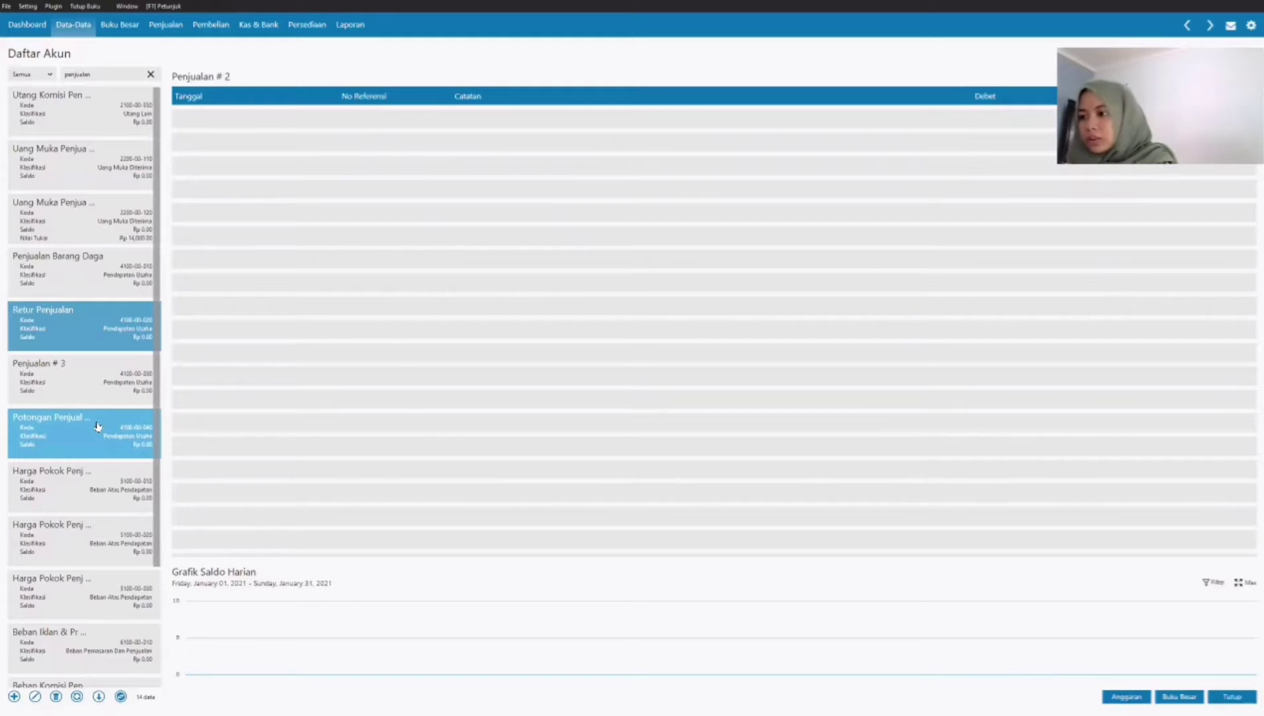
Step: Rename the Penjualan # 3 account as Pendapatan Jasa and save it
{"action": "left_click", "coordinate": [79, 377]}
{"action": "double_click", "coordinate": [79, 377]}
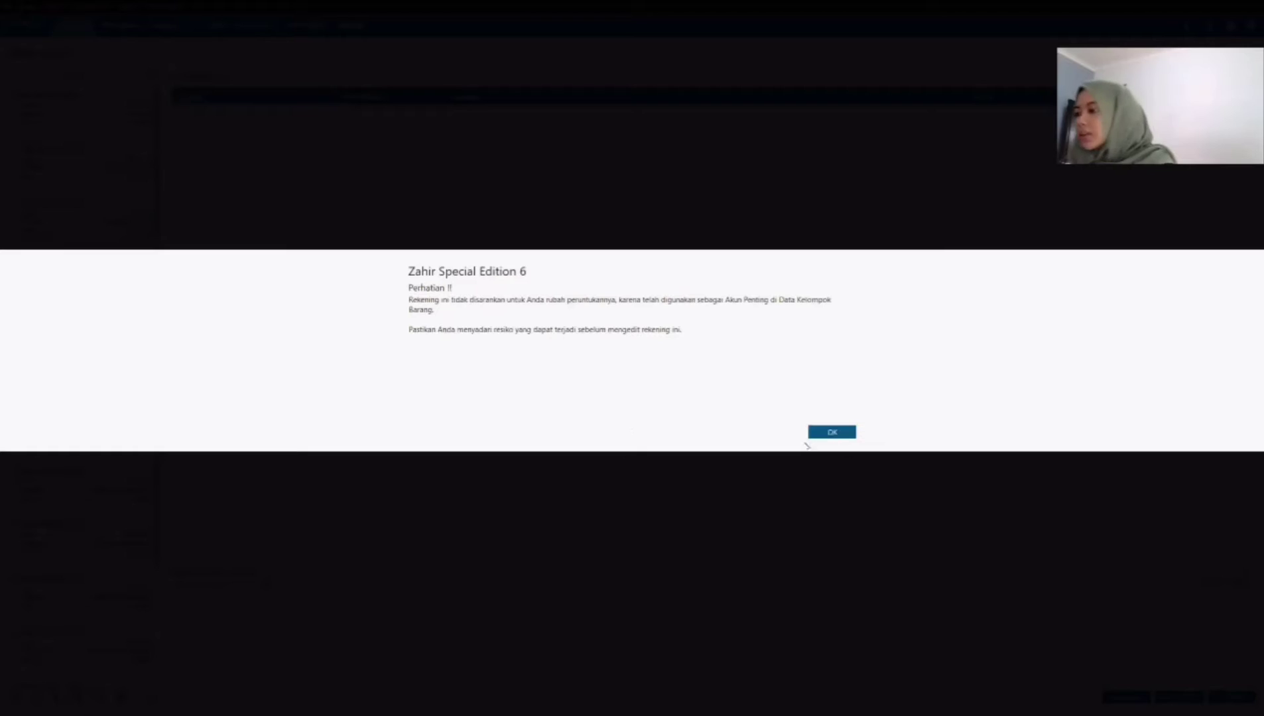
{"action": "key", "text": "Return"}
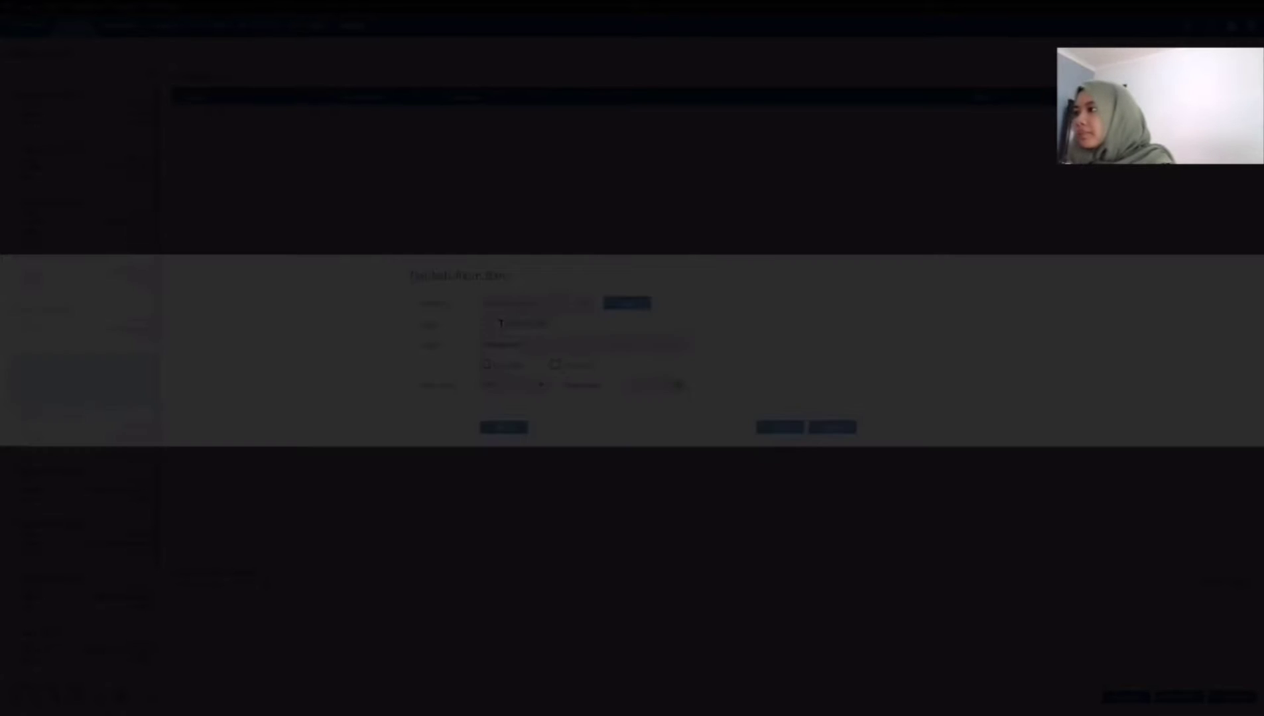
{"action": "type", "text": "Pendapatan Jasa"}
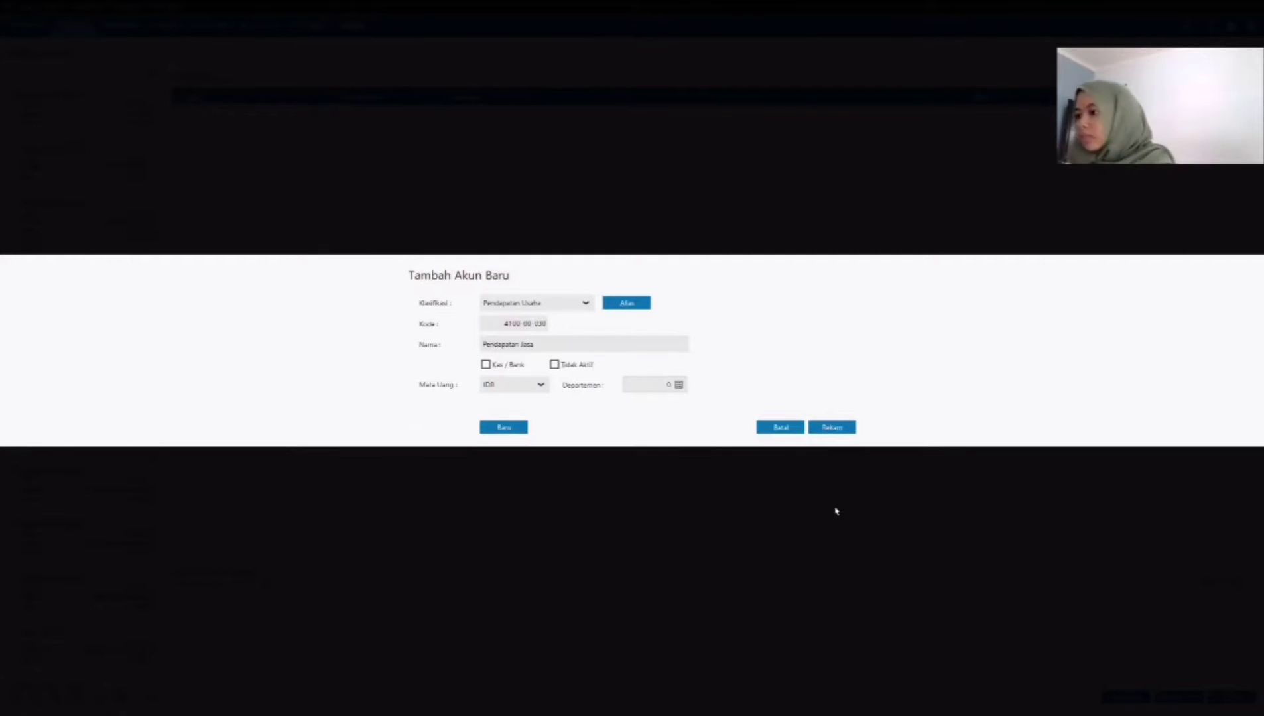
{"action": "left_click", "coordinate": [833, 427]}
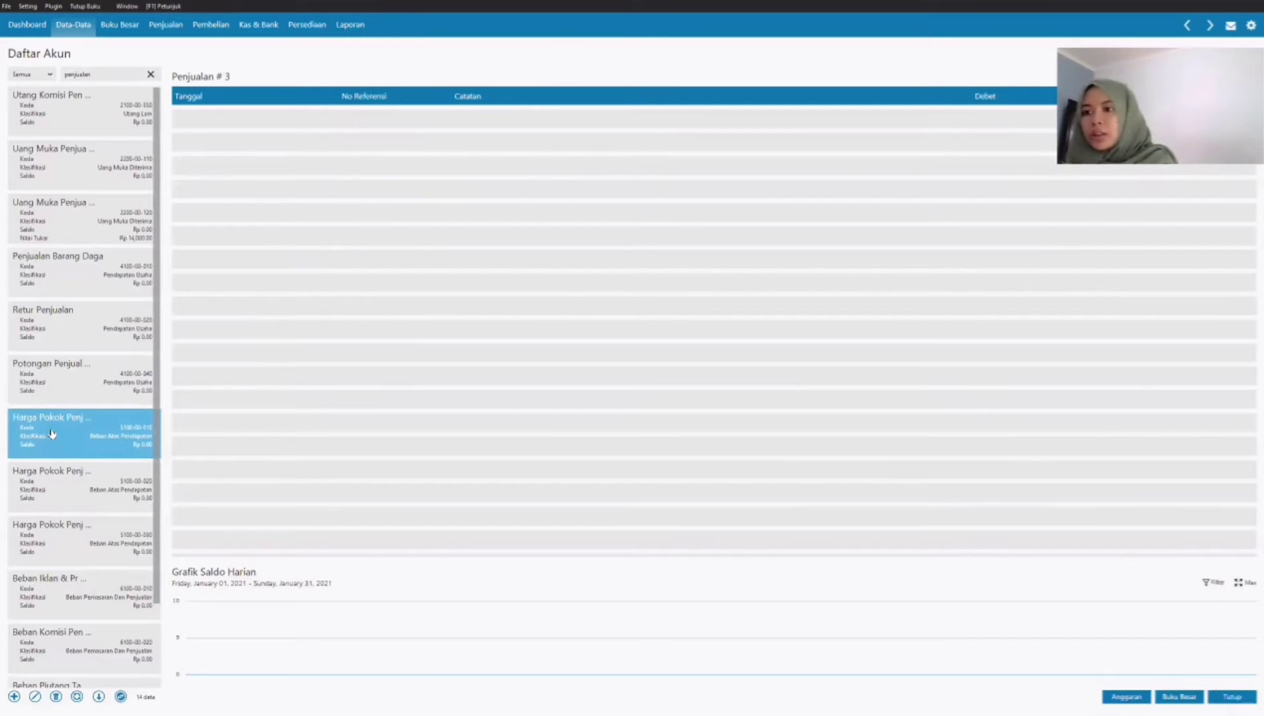
Step: Remove the number suffix from the Harga Pokok Penjualan # 1 account's name, leaving Harga Pokok Penjualan, and save it
{"action": "left_click", "coordinate": [53, 433]}
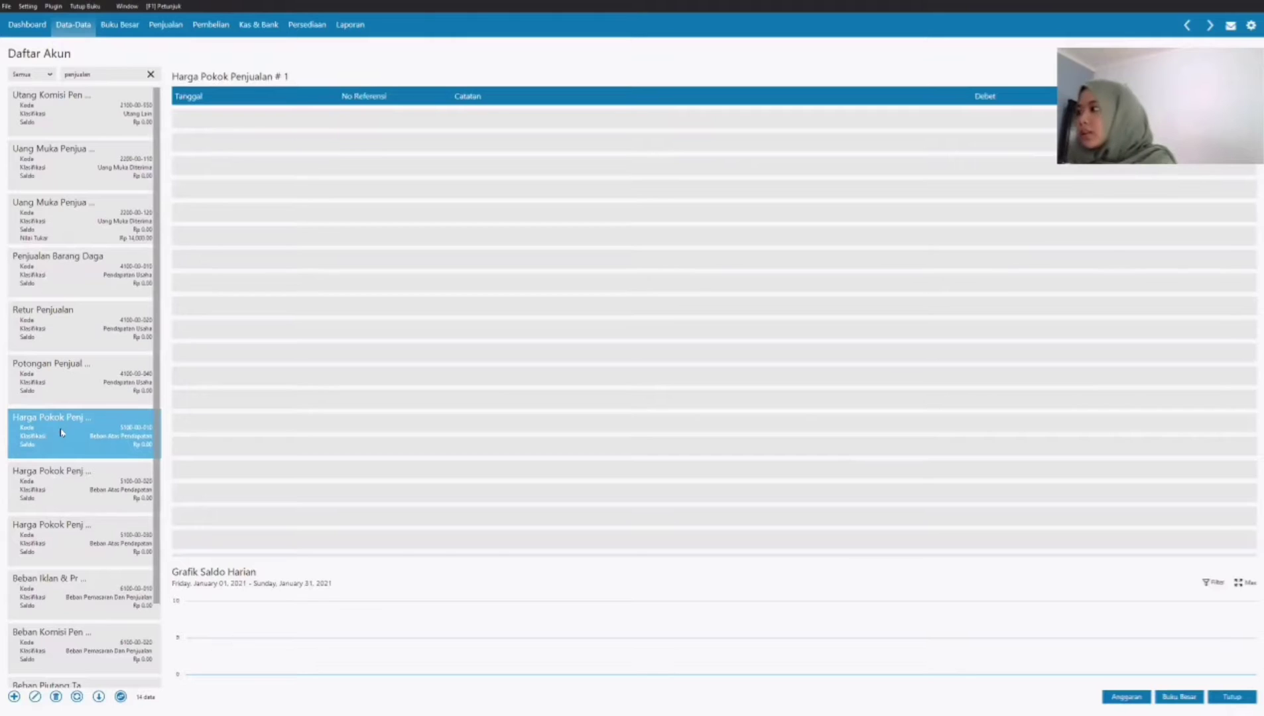
{"action": "double_click", "coordinate": [61, 433]}
{"action": "key", "text": "Return"}
{"action": "double_click", "coordinate": [556, 342]}
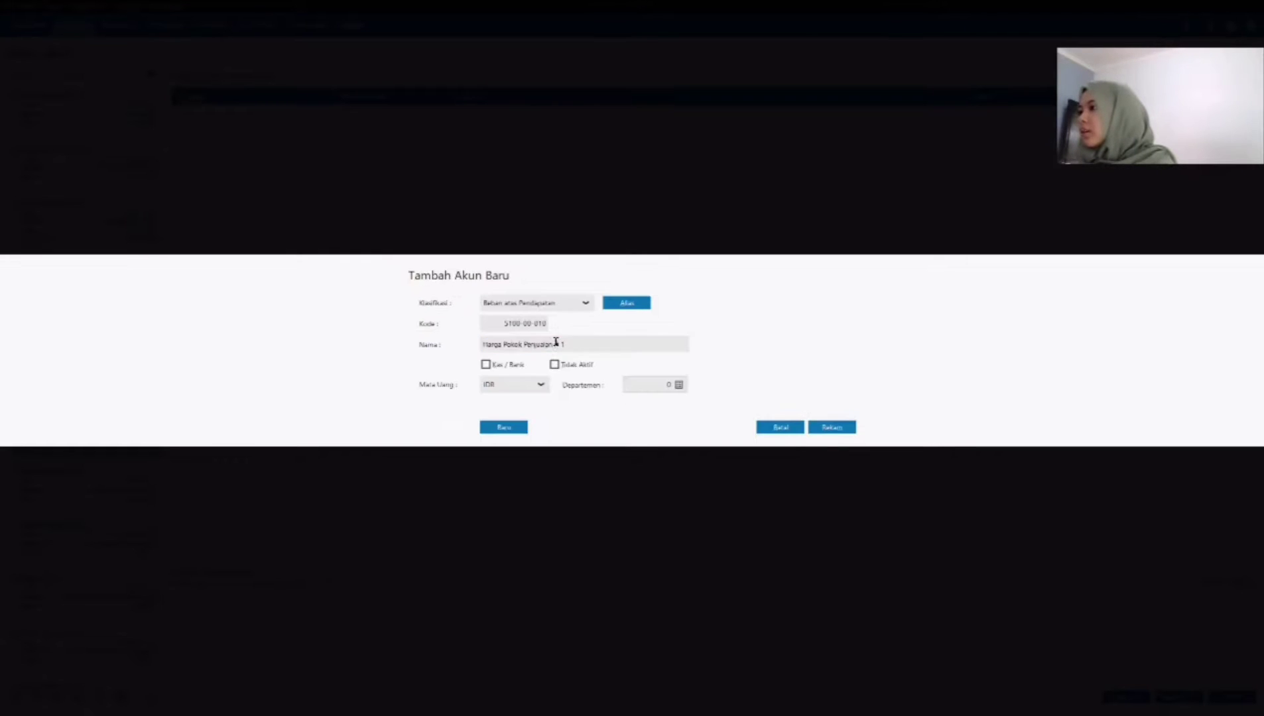
{"action": "left_click_drag", "start_coordinate": [577, 344], "coordinate": [555, 344]}
{"action": "key", "text": "BackSpace"}
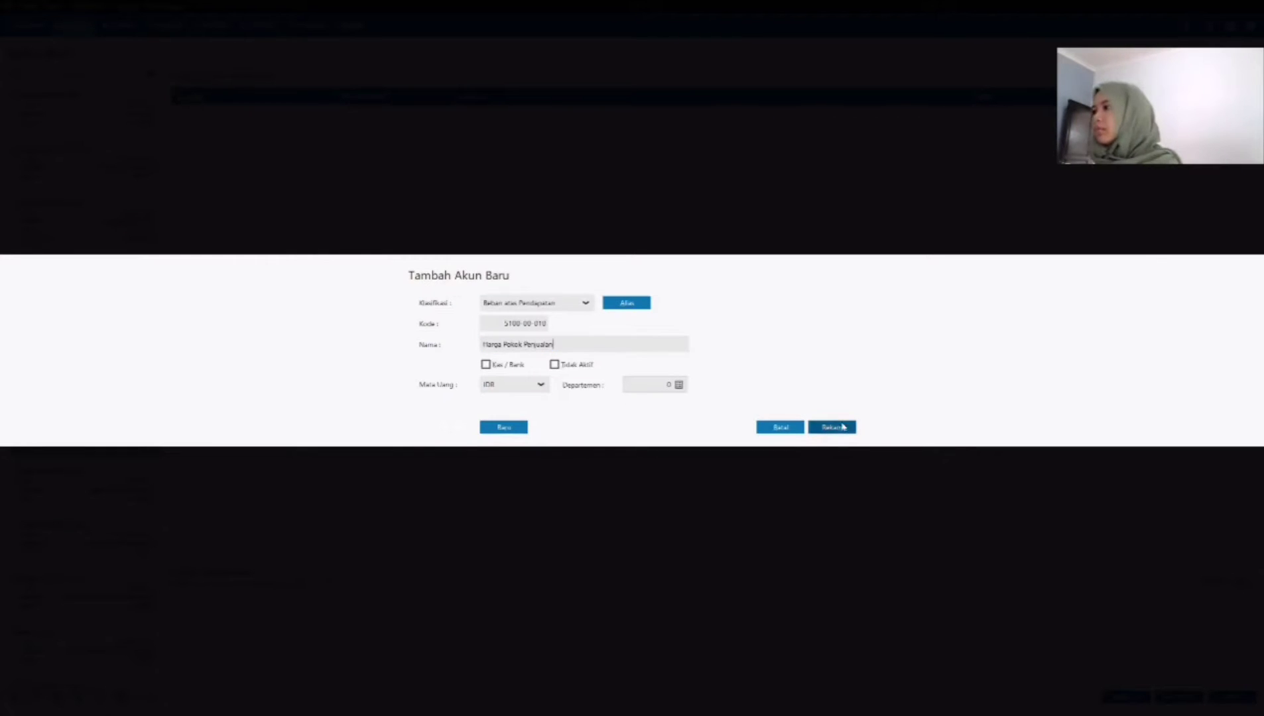
{"action": "left_click", "coordinate": [832, 427]}
{"action": "left_click", "coordinate": [829, 431]}
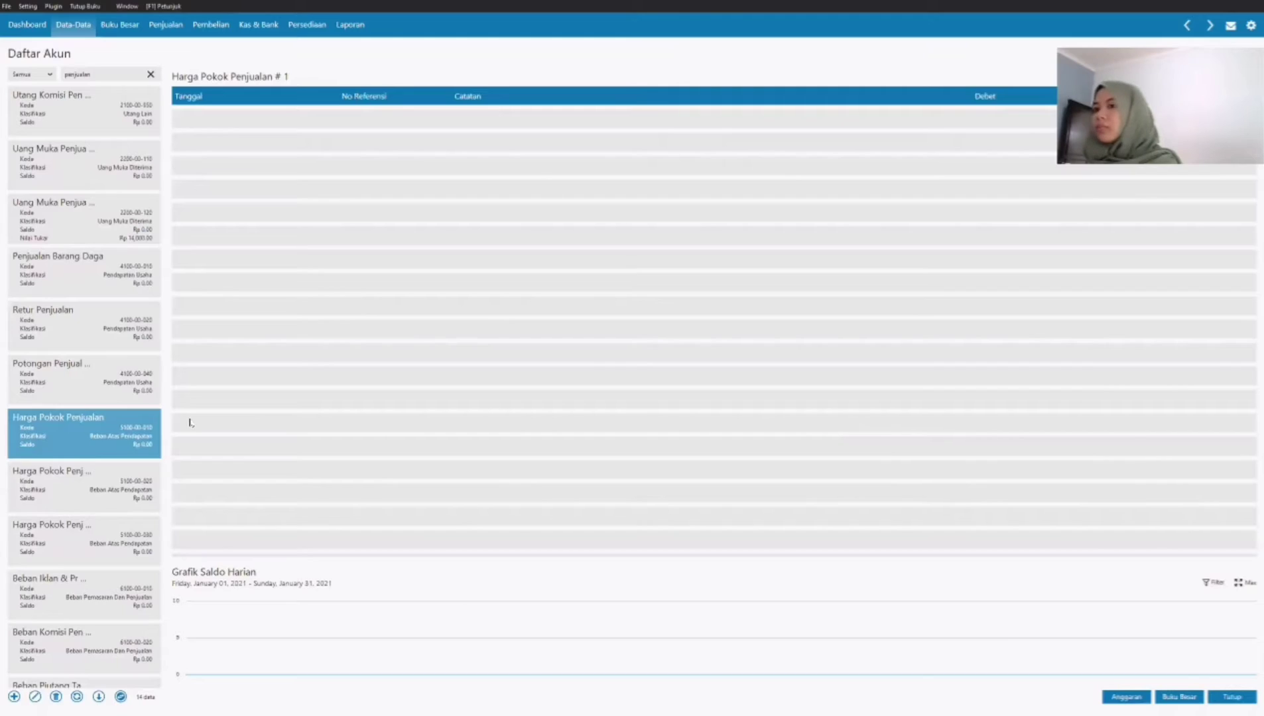
Step: Look through the remaining sales-related accounts, clear the filter and search the account list for "utang"
{"action": "left_click", "coordinate": [84, 480]}
{"action": "scroll", "coordinate": [85, 480], "scroll_direction": "down", "scroll_amount": 1}
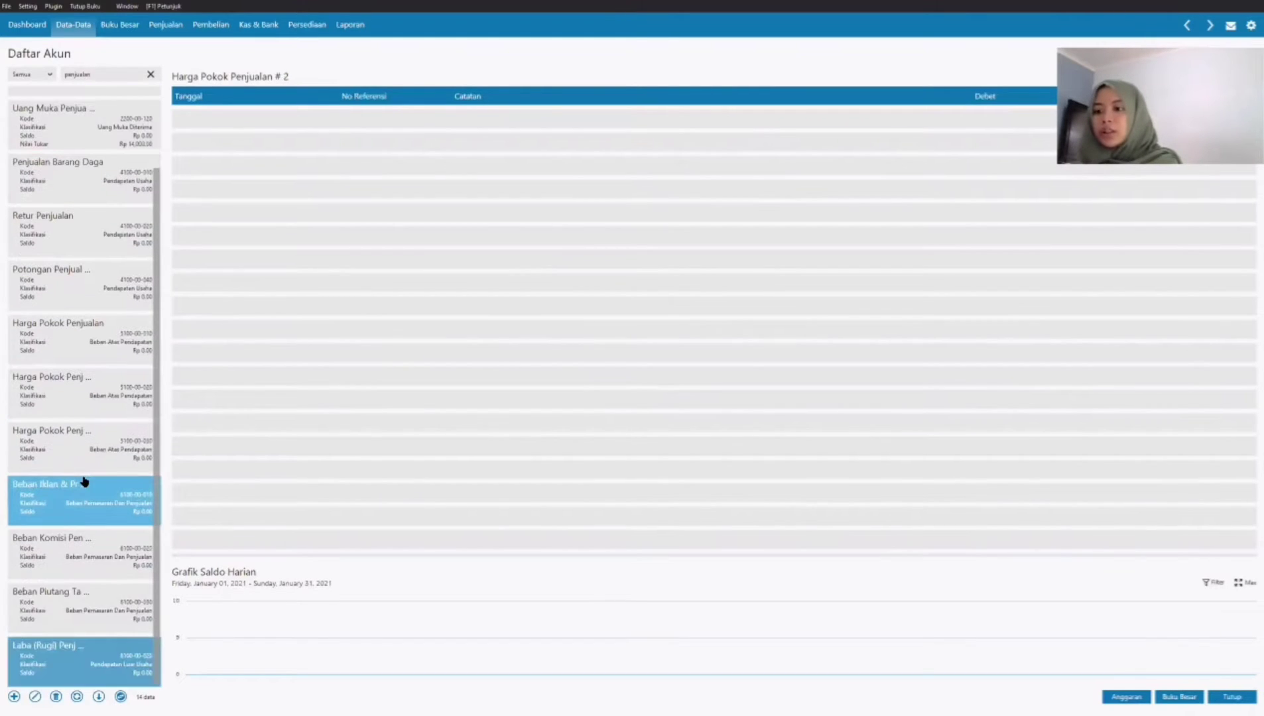
{"action": "scroll", "coordinate": [84, 482], "scroll_direction": "up", "scroll_amount": 1}
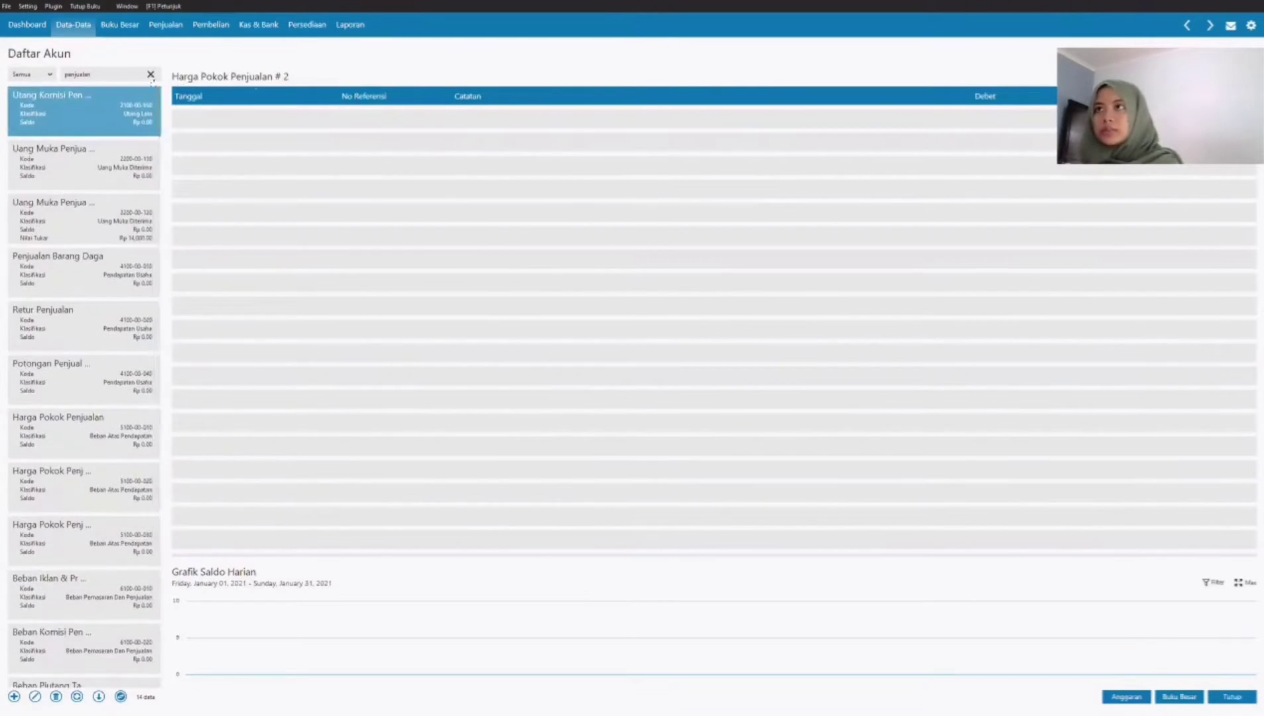
{"action": "left_click", "coordinate": [151, 75]}
{"action": "left_click", "coordinate": [124, 73]}
{"action": "type", "text": "utang"}
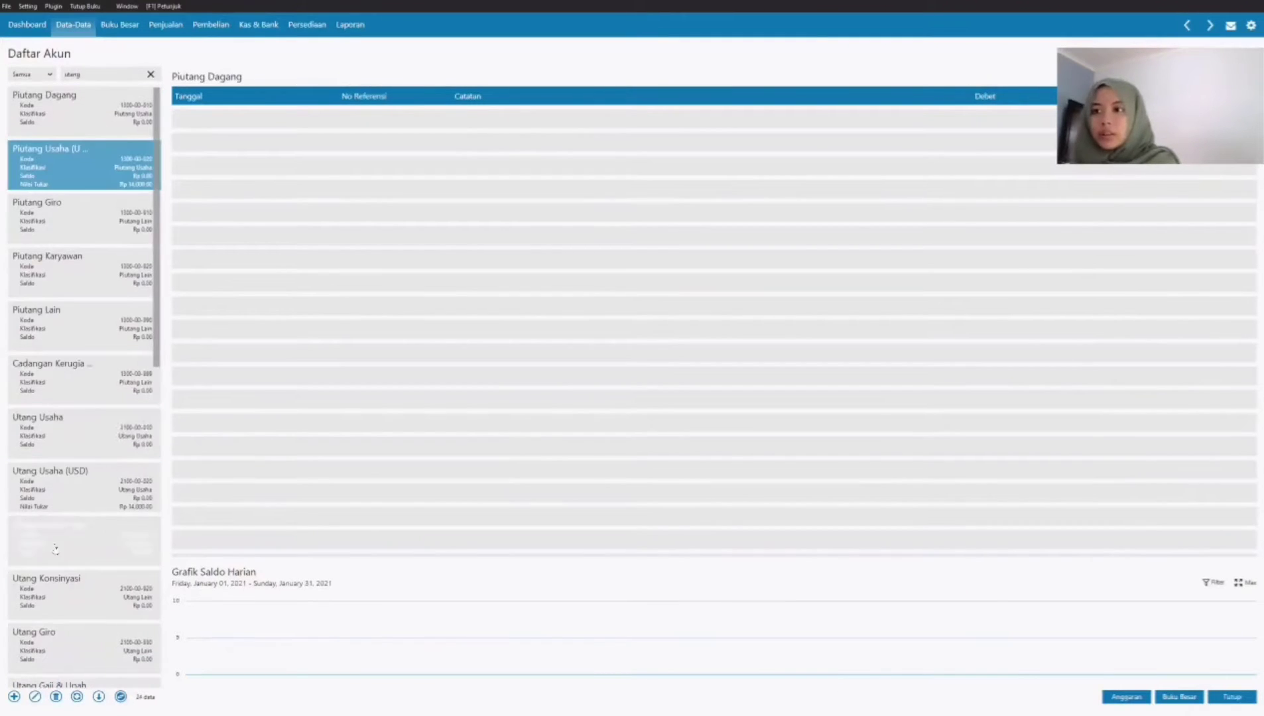
Step: Rename the Utang Usaha account as Utang Dagang and save it
{"action": "left_click", "coordinate": [62, 437]}
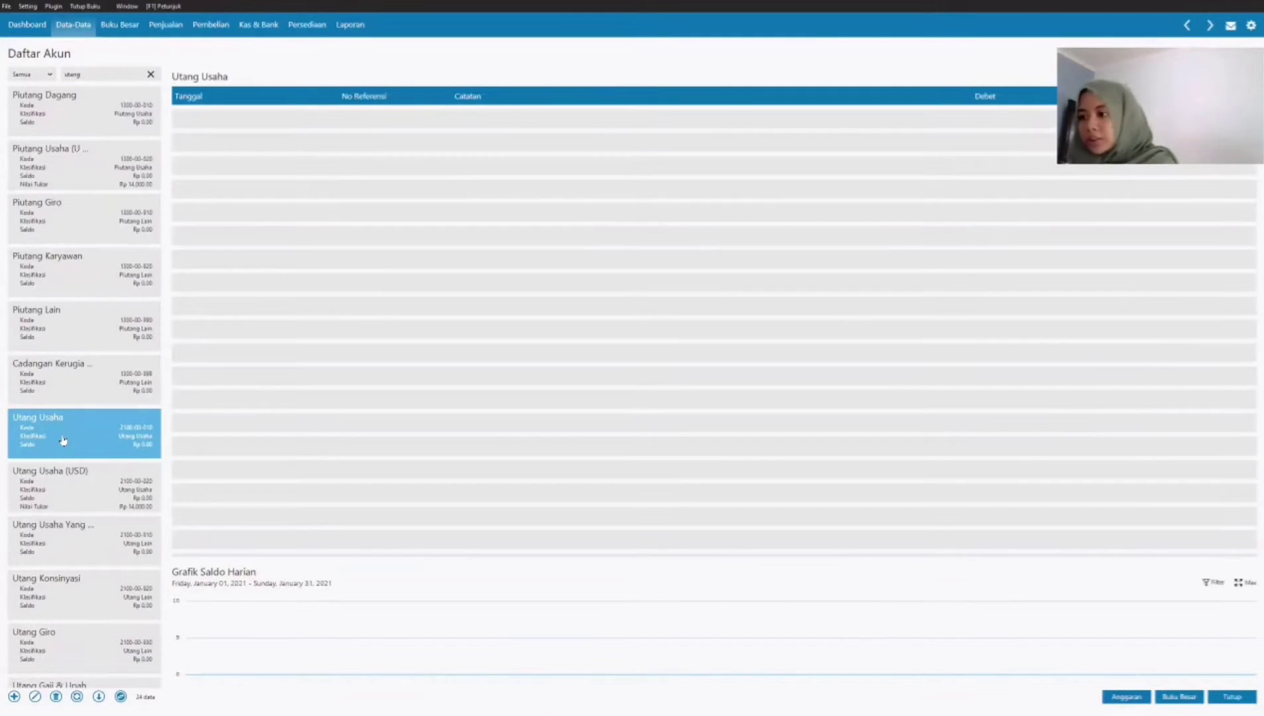
{"action": "double_click", "coordinate": [62, 440]}
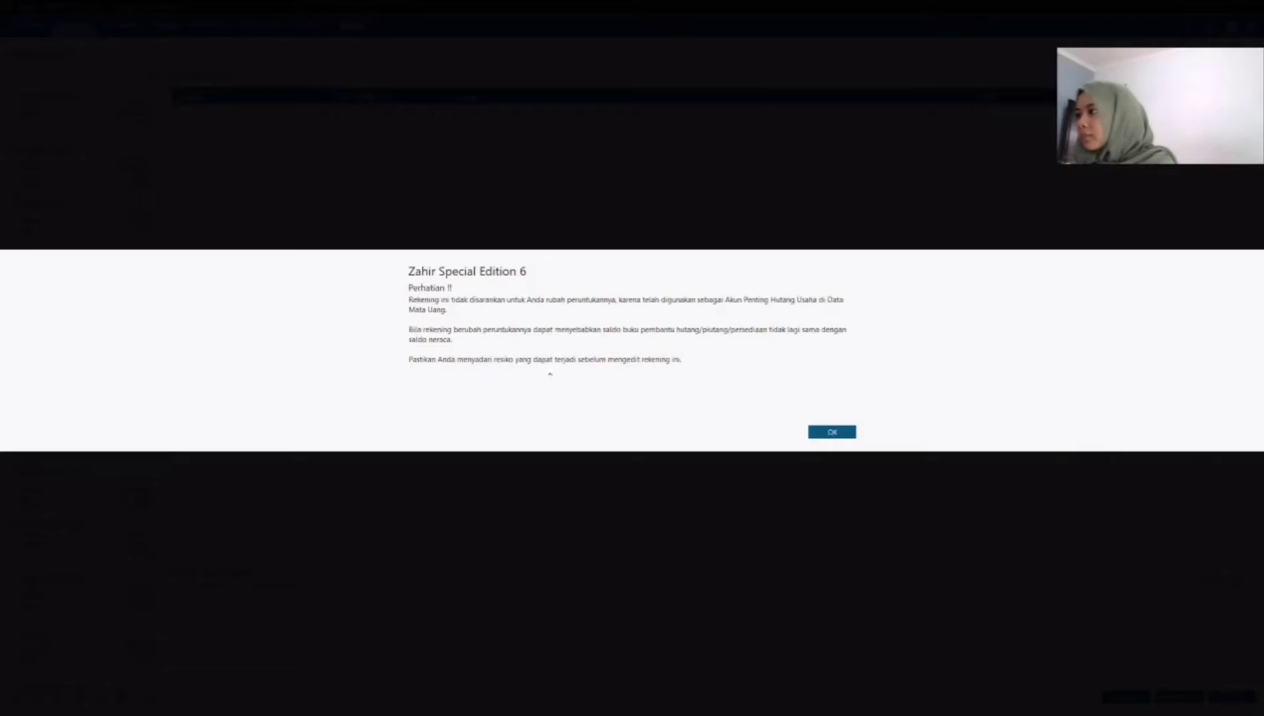
{"action": "key", "text": "Return"}
{"action": "left_click", "coordinate": [509, 345]}
{"action": "left_click", "coordinate": [510, 345]}
{"action": "double_click", "coordinate": [516, 345]}
{"action": "type", "text": "Dagang"}
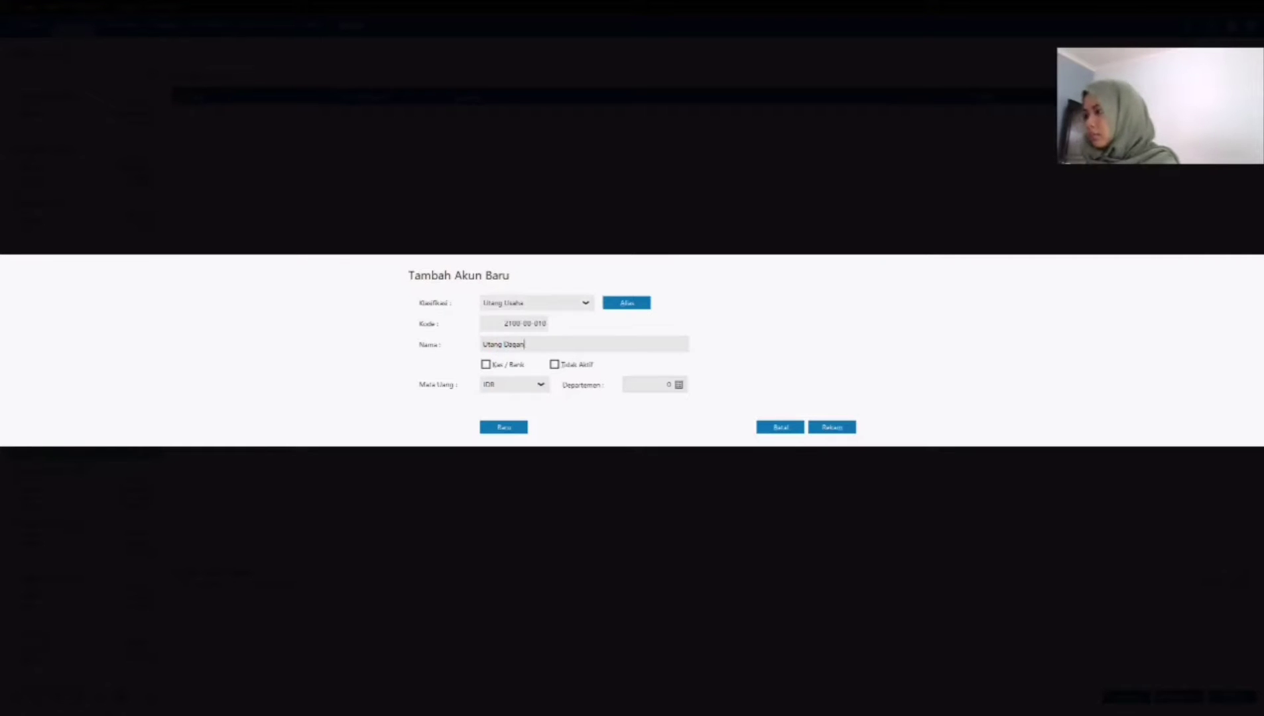
{"action": "left_click", "coordinate": [841, 428]}
Step: Open the name and address data and start a new customer record with ID CS-1 and company PT Hora
{"action": "left_click", "coordinate": [74, 26]}
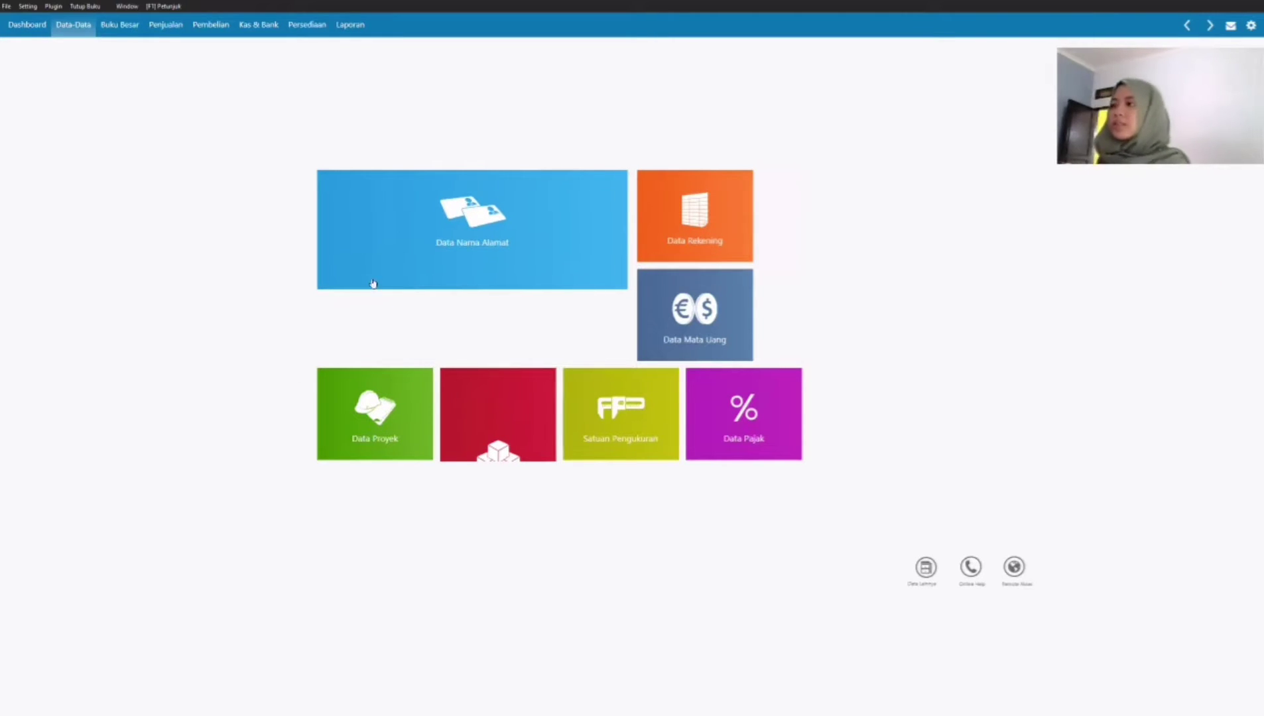
{"action": "mouse_move", "coordinate": [418, 259]}
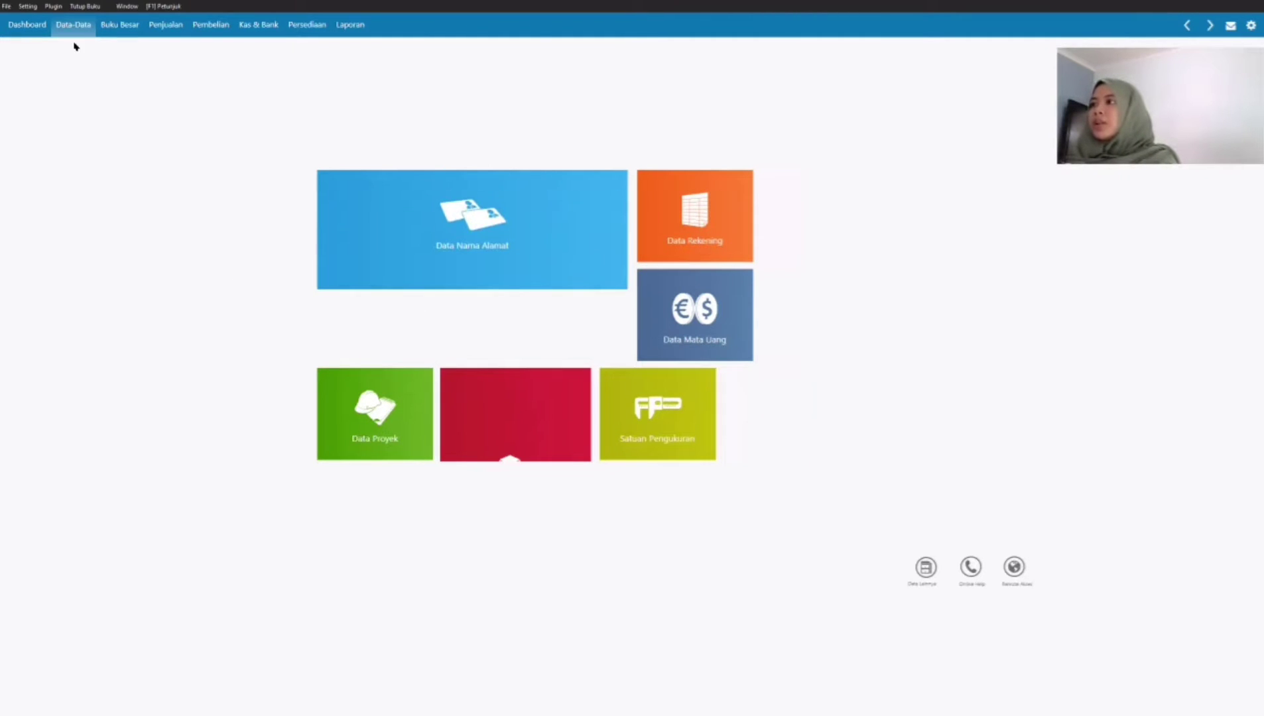
{"action": "mouse_move", "coordinate": [528, 241]}
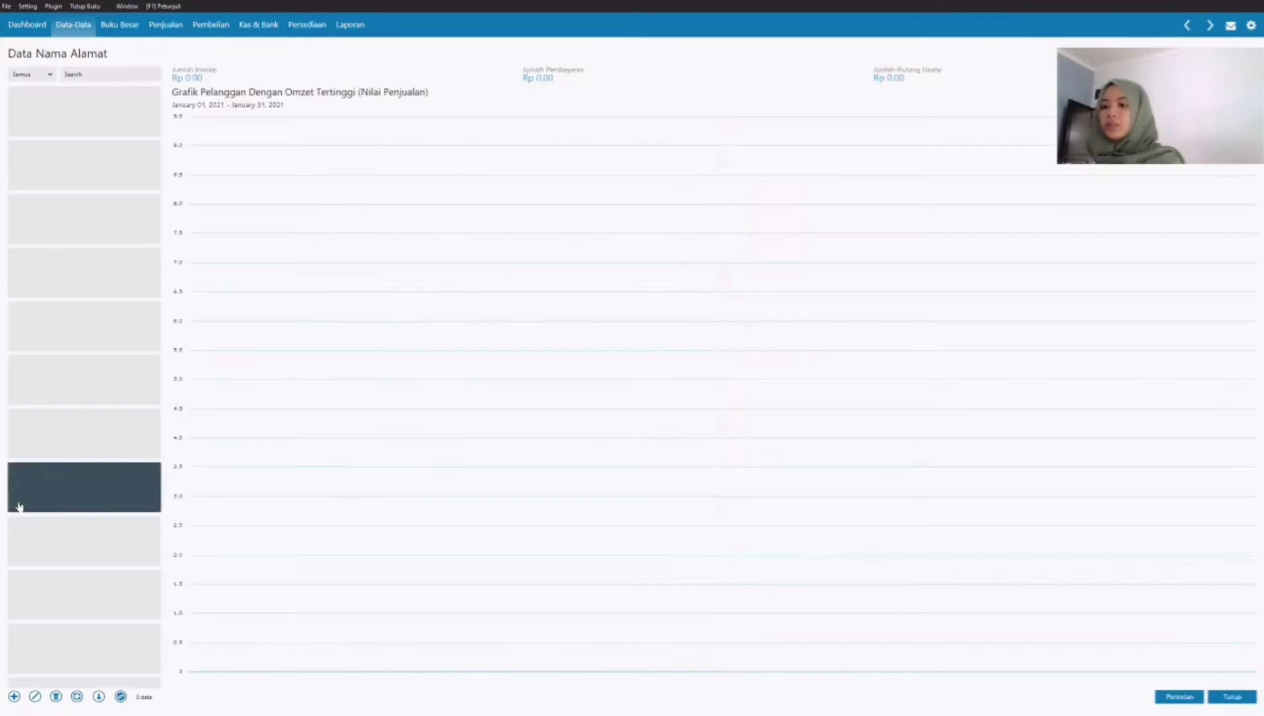
{"action": "left_click", "coordinate": [14, 697]}
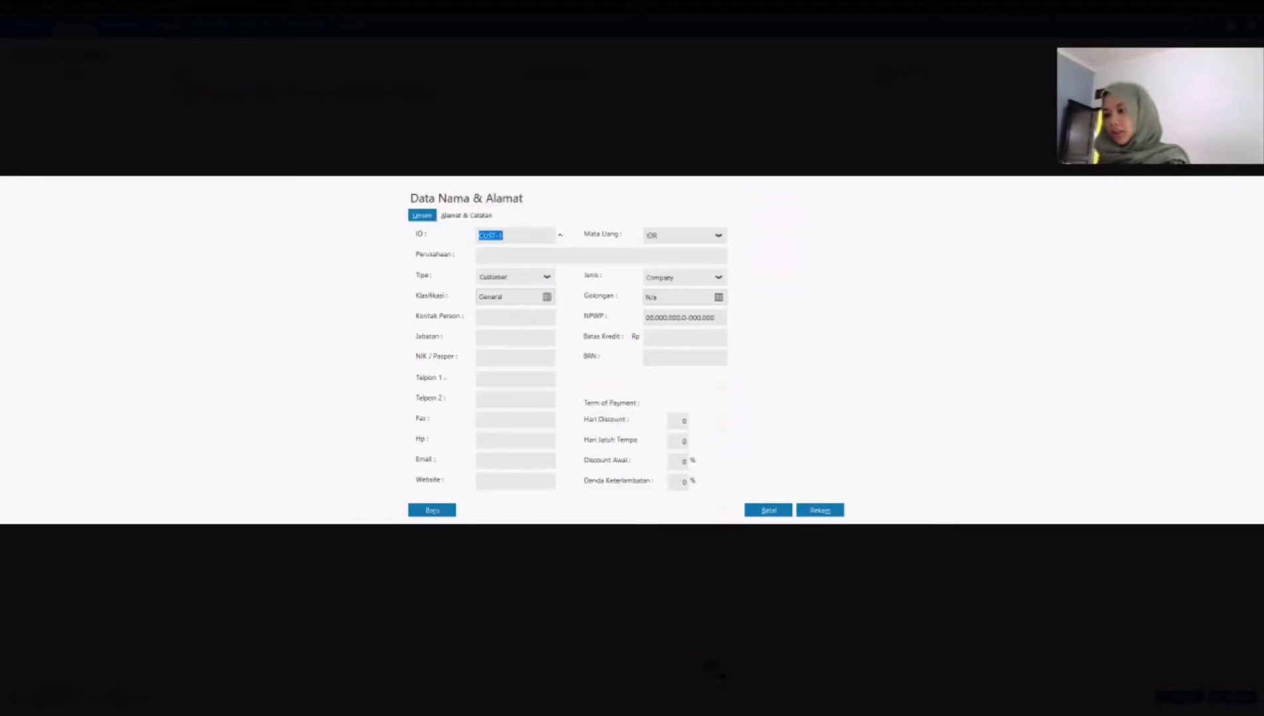
{"action": "type", "text": "c"}
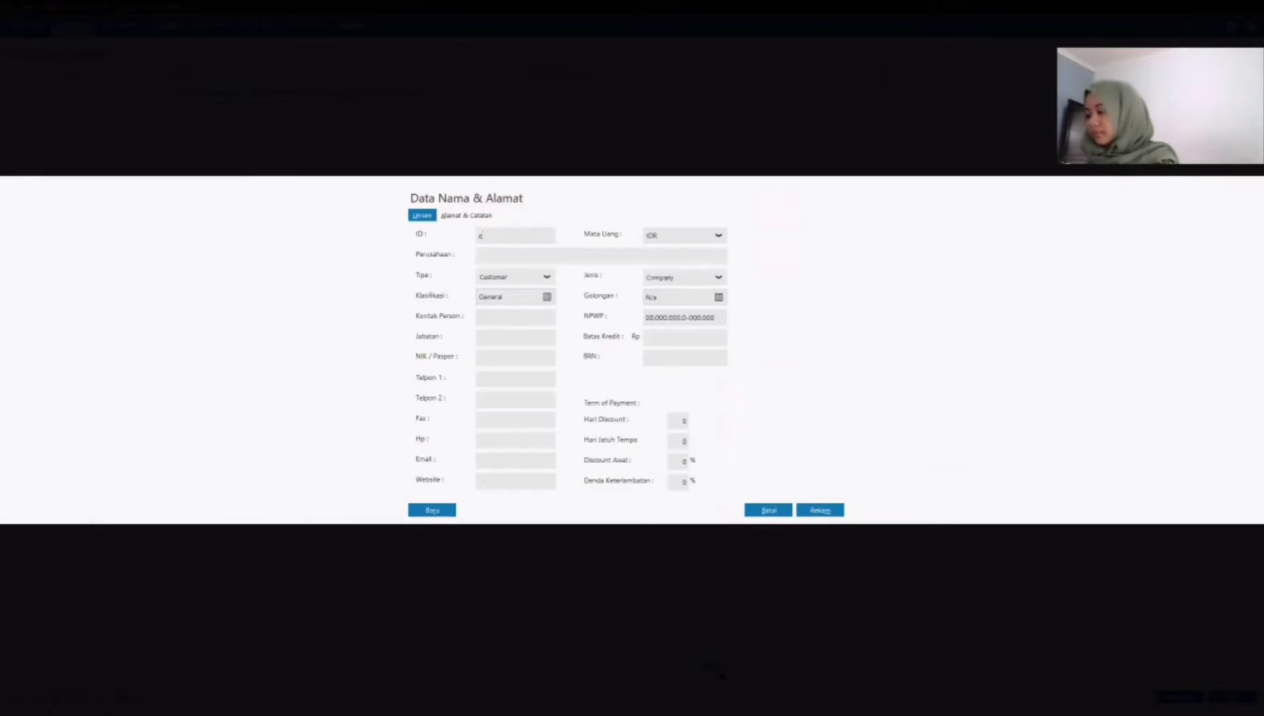
{"action": "type", "text": "cs"}
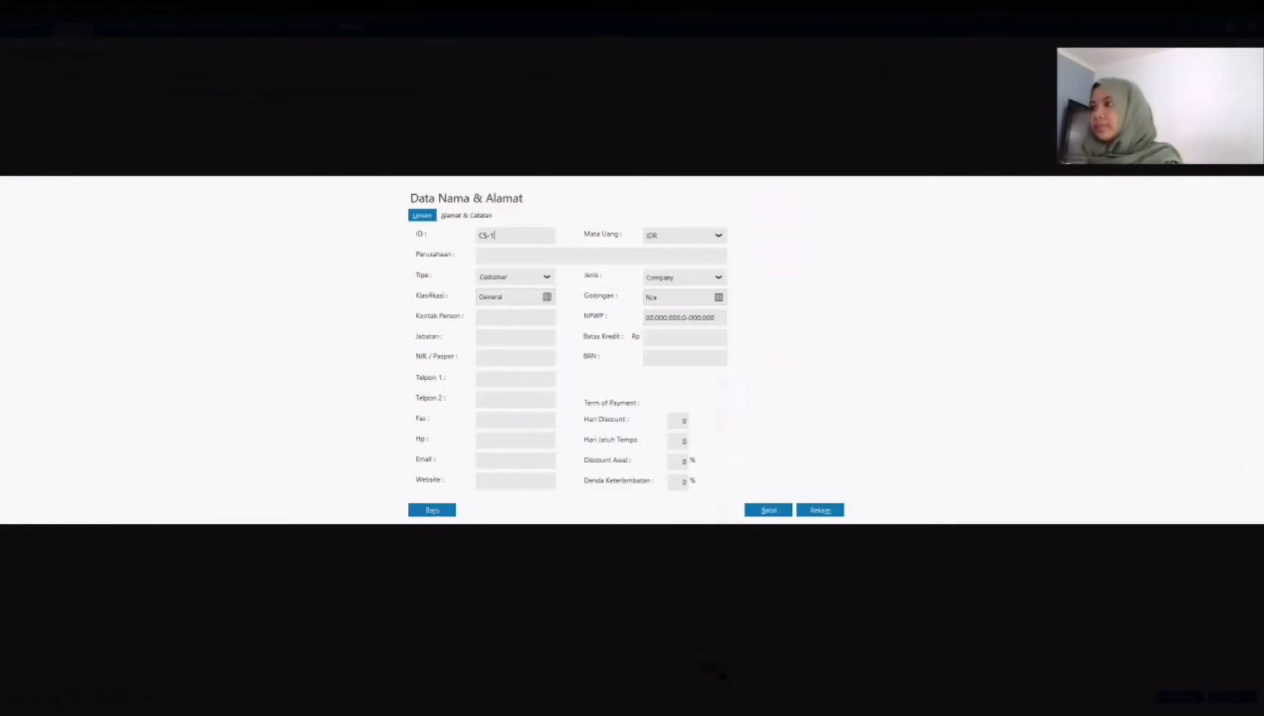
{"action": "left_click", "coordinate": [561, 253]}
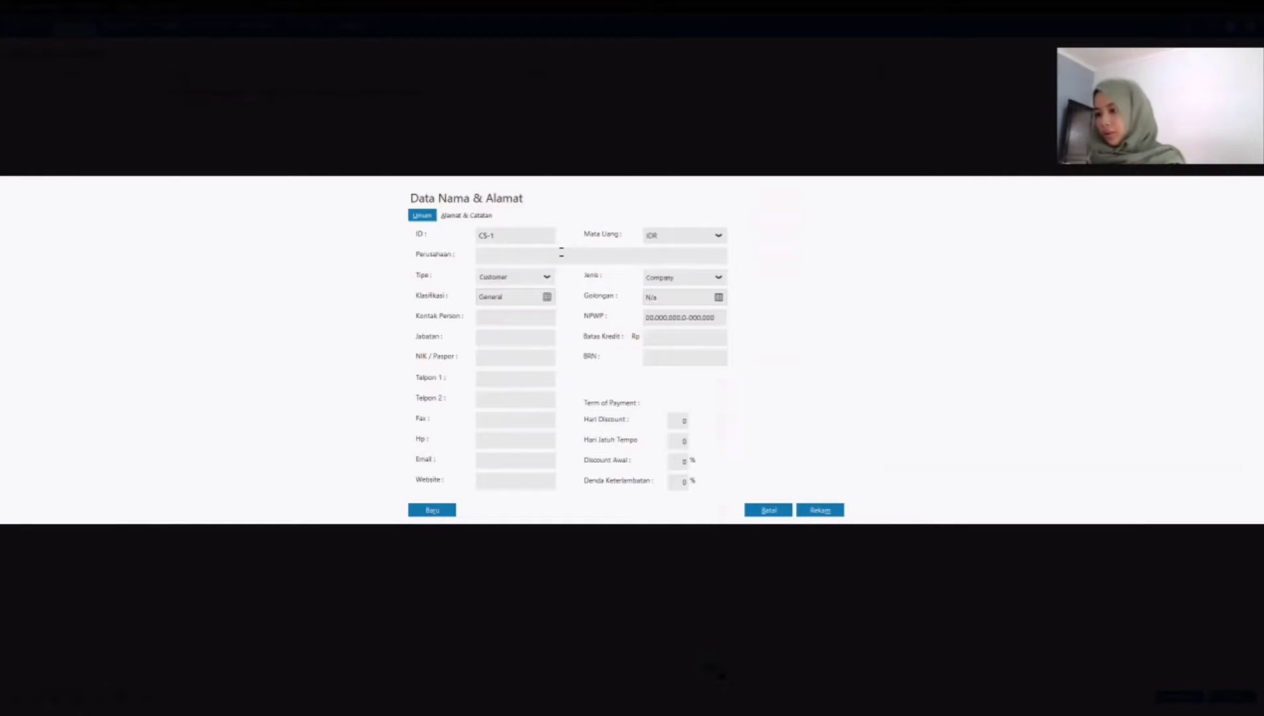
{"action": "type", "text": "PT Hora"}
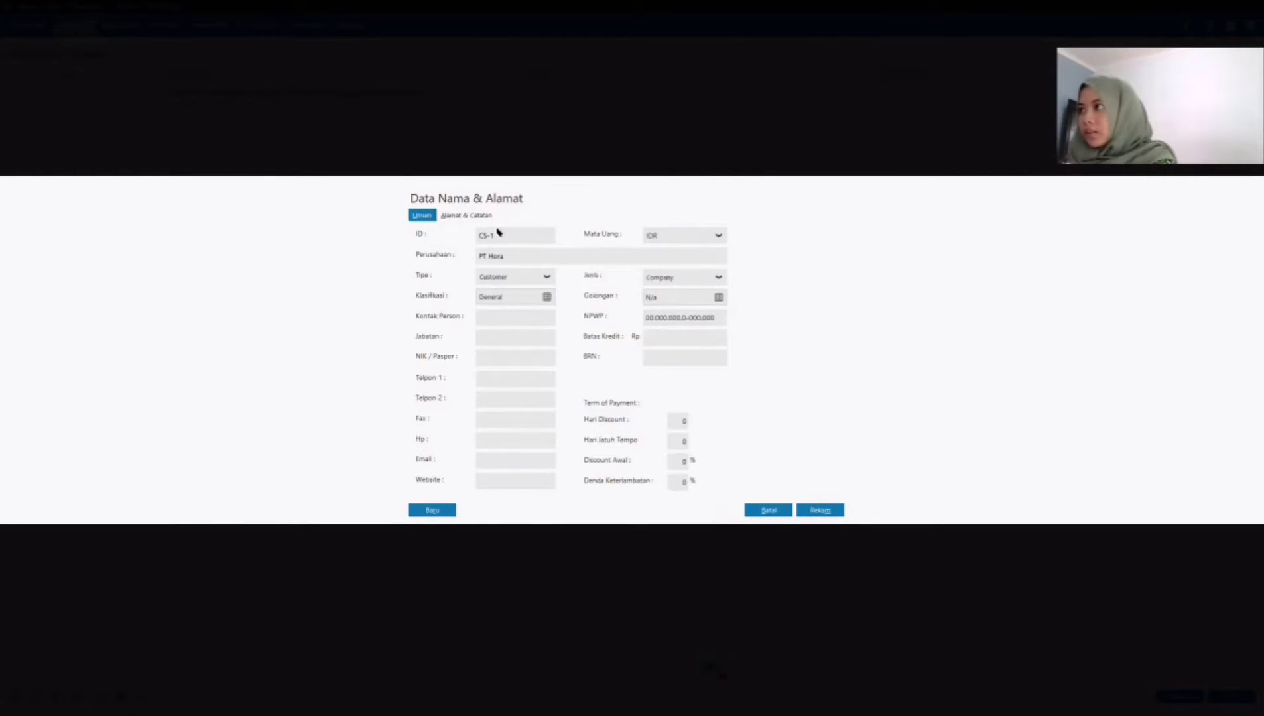
Step: Fill in PT Hora's street address and city, and save the record without completing the NPWP/NIK
{"action": "left_click", "coordinate": [466, 215]}
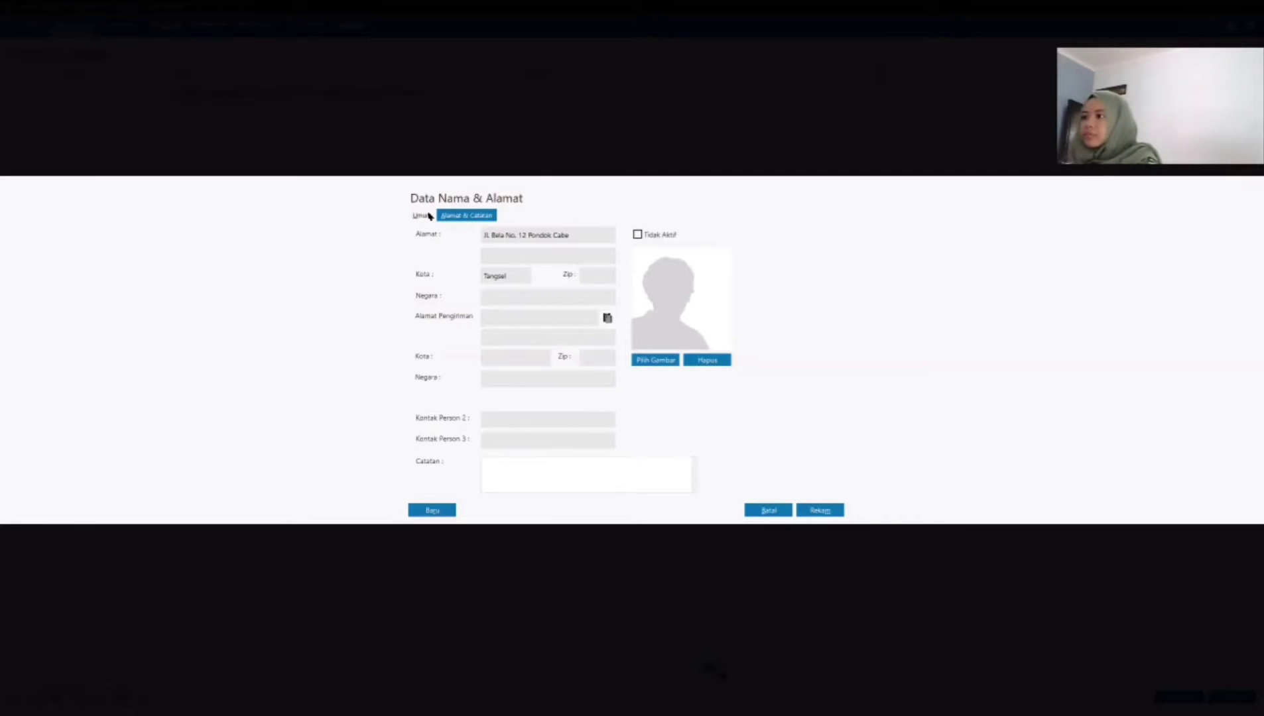
{"action": "left_click", "coordinate": [422, 216]}
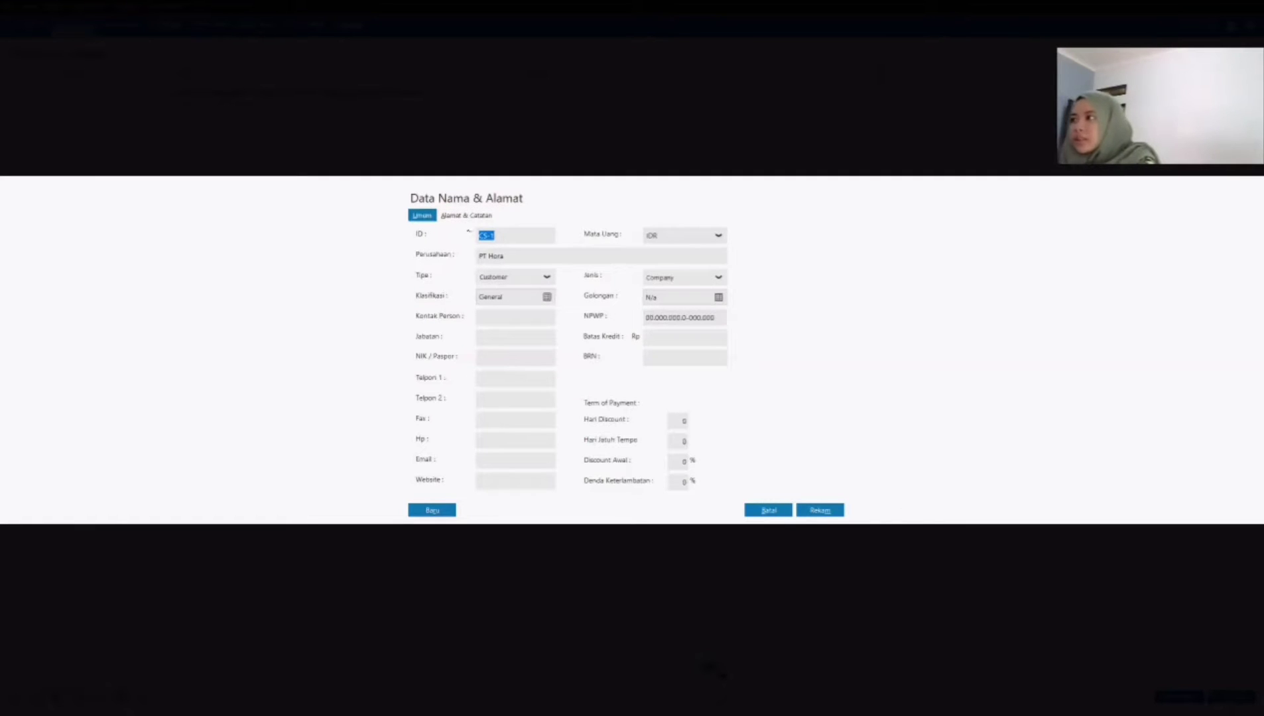
{"action": "left_click", "coordinate": [468, 217]}
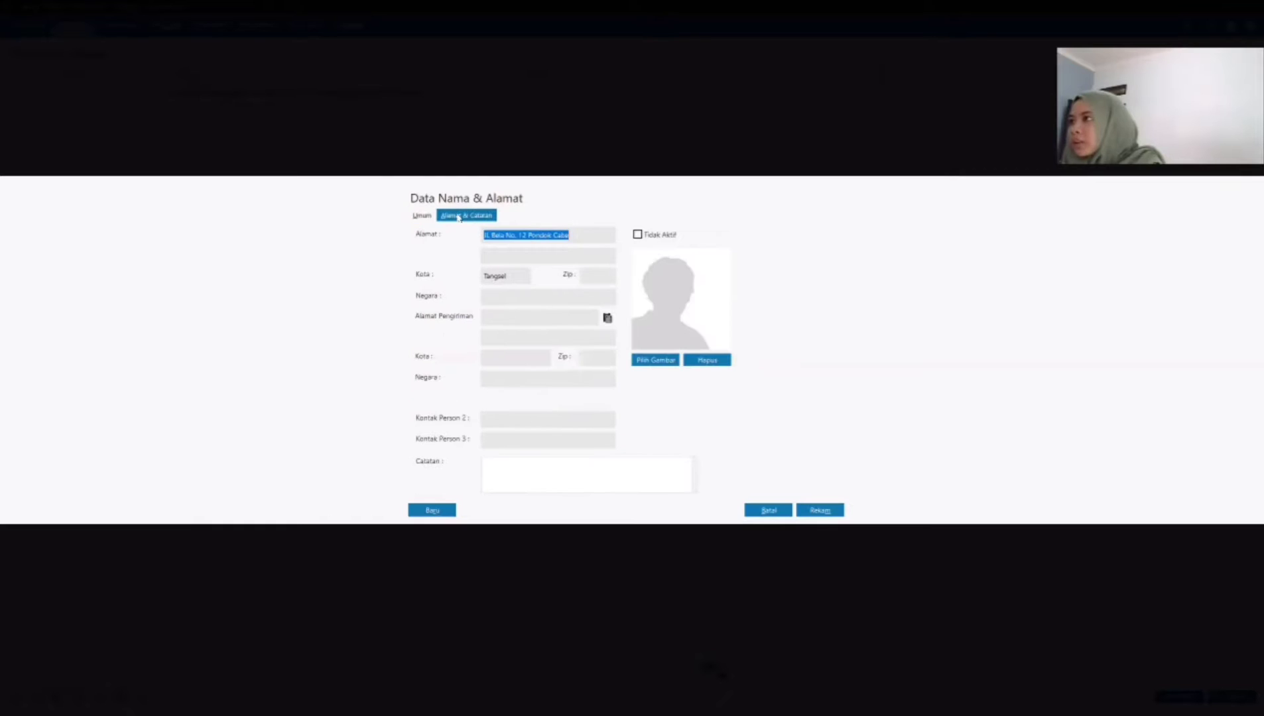
{"action": "left_click", "coordinate": [819, 510]}
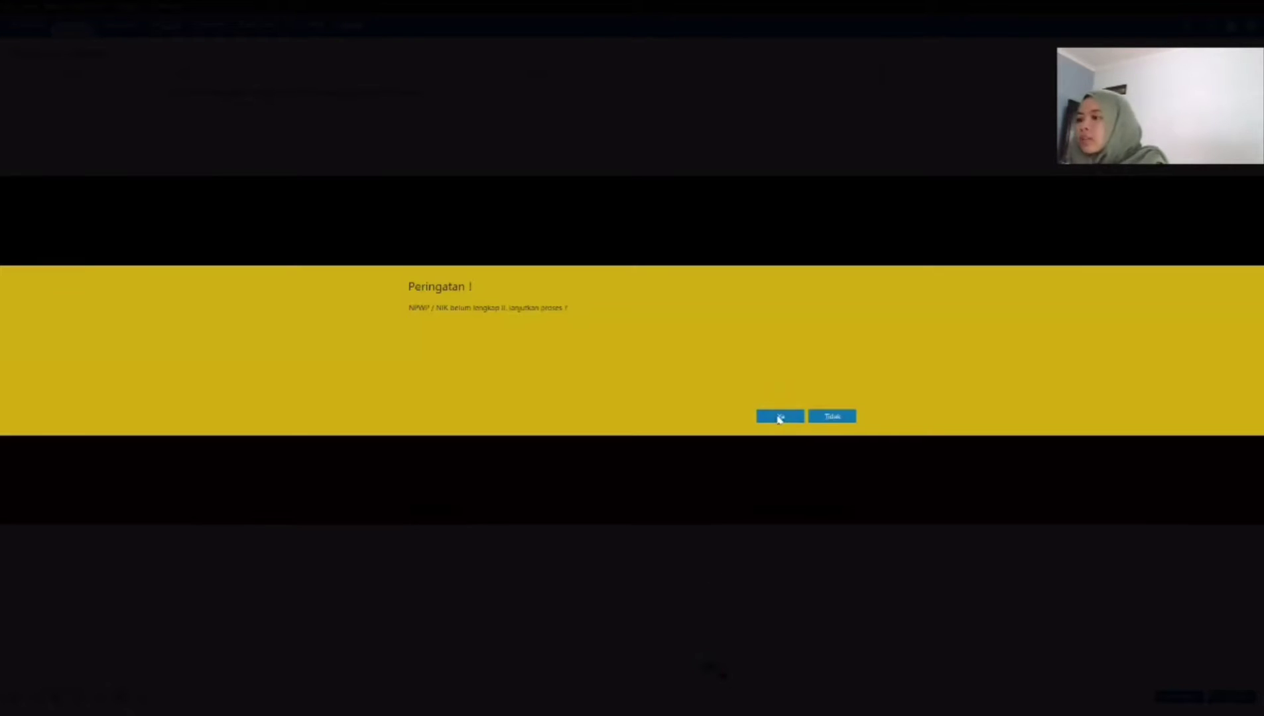
{"action": "left_click", "coordinate": [780, 418]}
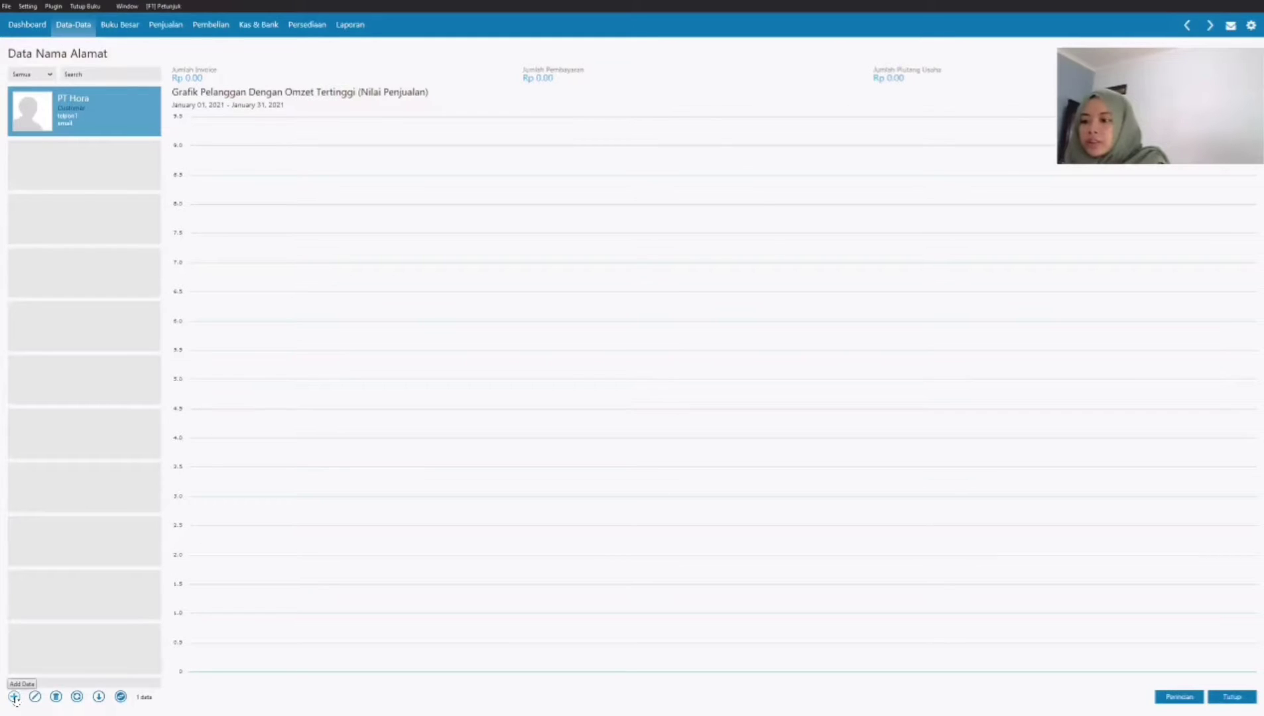
Step: Start a second customer record with ID CS-2 and company PT Ordua
{"action": "left_click", "coordinate": [14, 696]}
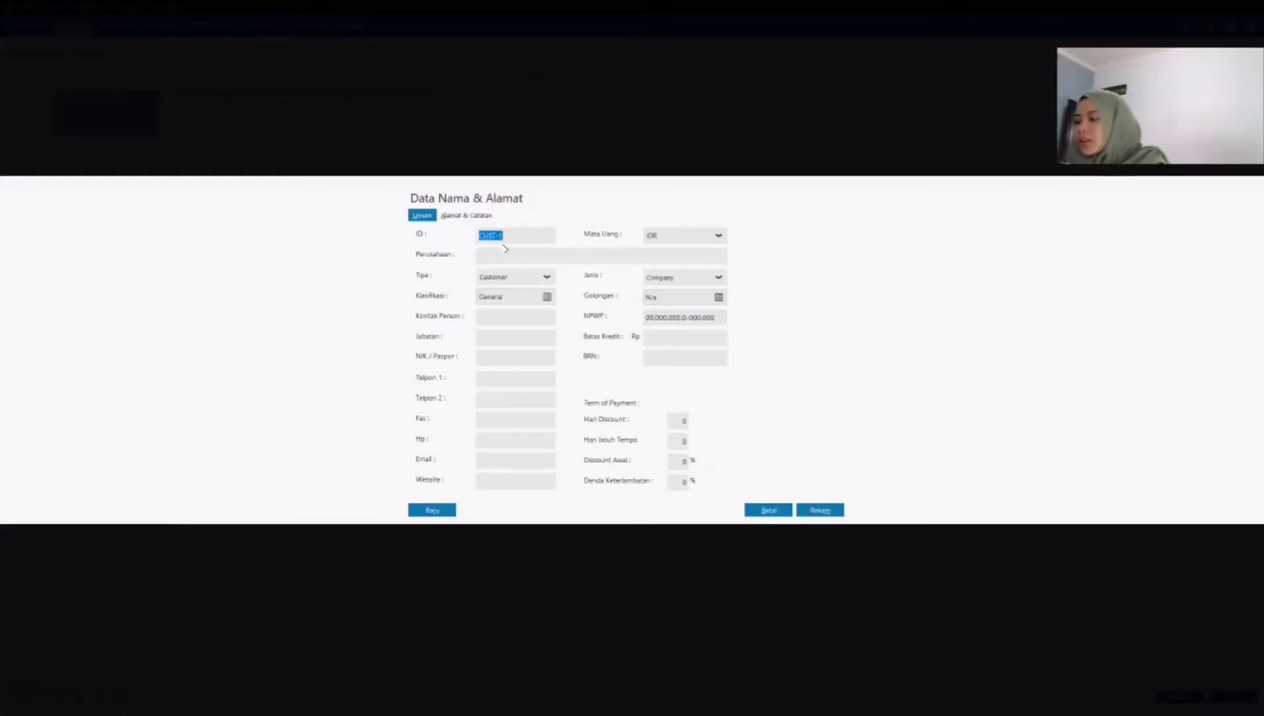
{"action": "type", "text": "cs-2"}
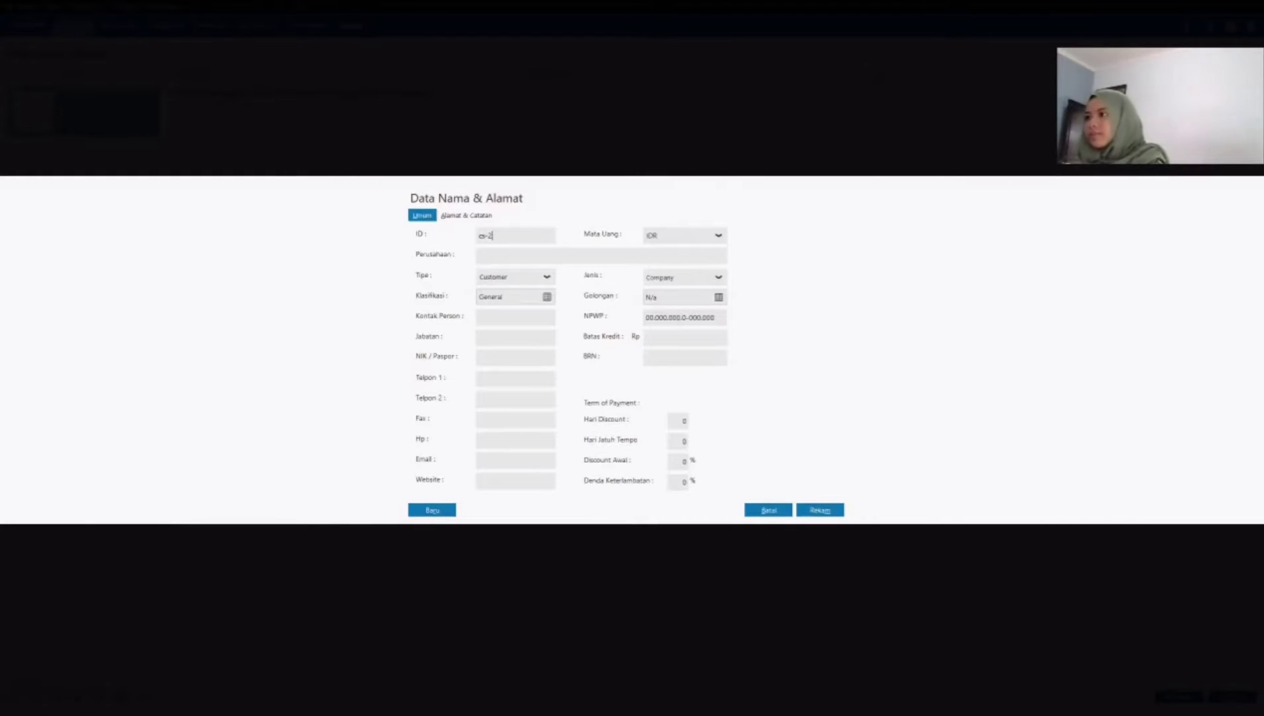
{"action": "key", "text": "Left"}
{"action": "key", "text": "Left"}
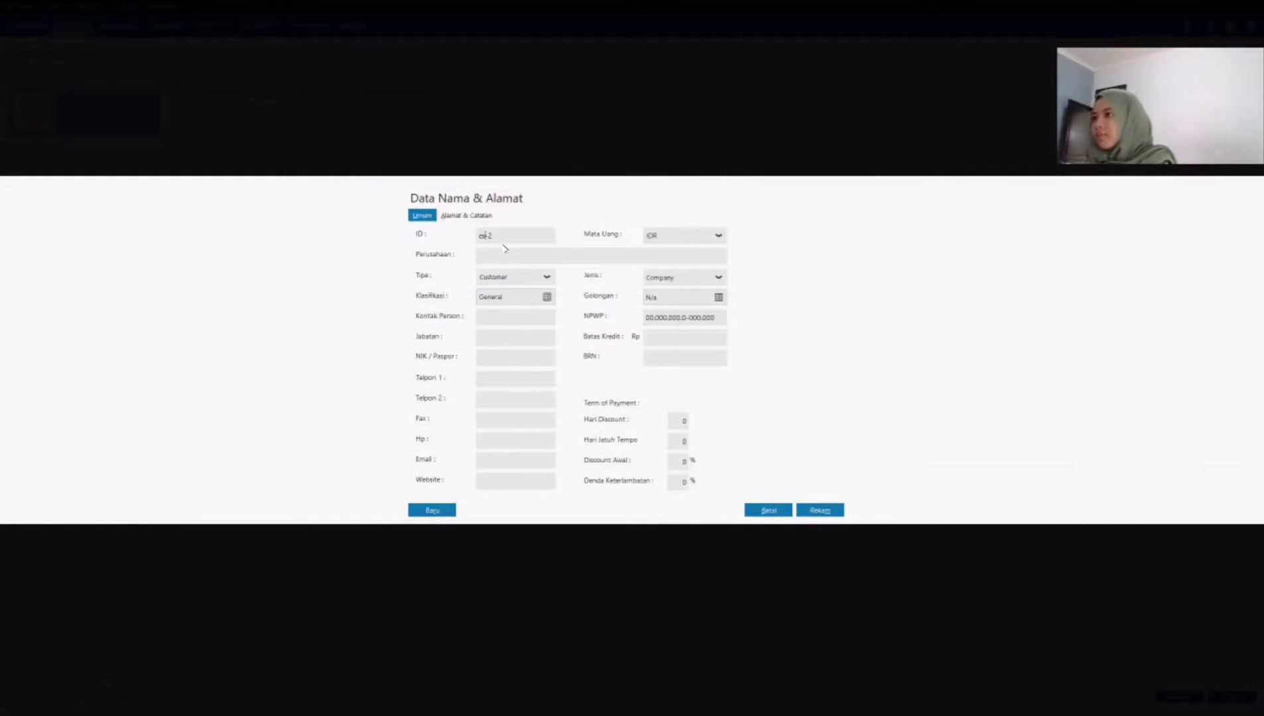
{"action": "key", "text": "BackSpace"}
{"action": "key", "text": "BackSpace"}
{"action": "type", "text": "CS"}
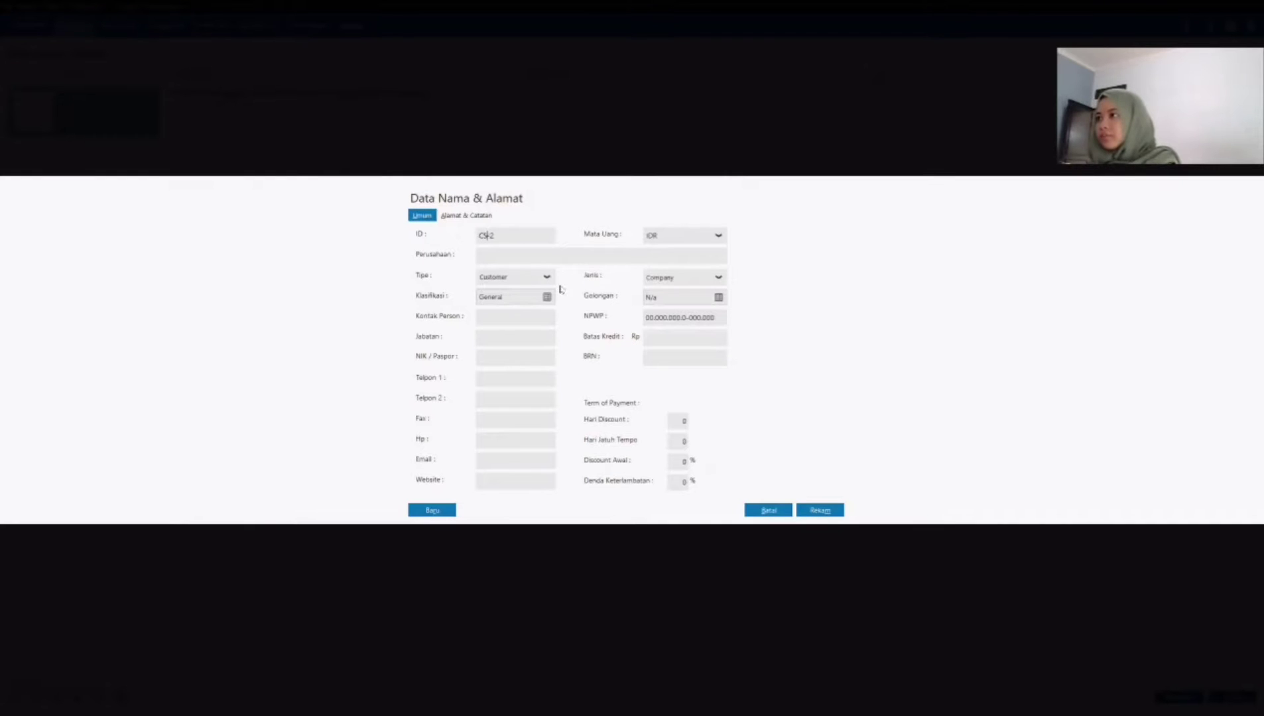
{"action": "left_click", "coordinate": [554, 256]}
{"action": "type", "text": "P"}
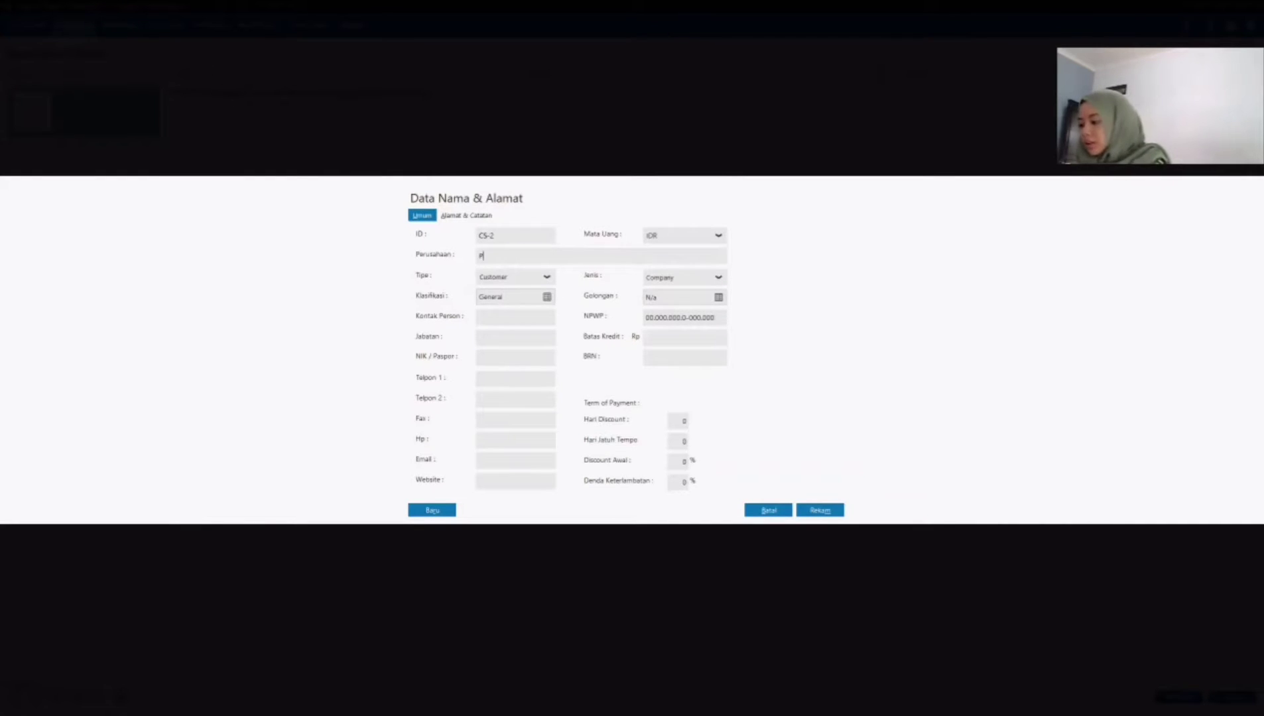
{"action": "type", "text": "T O"}
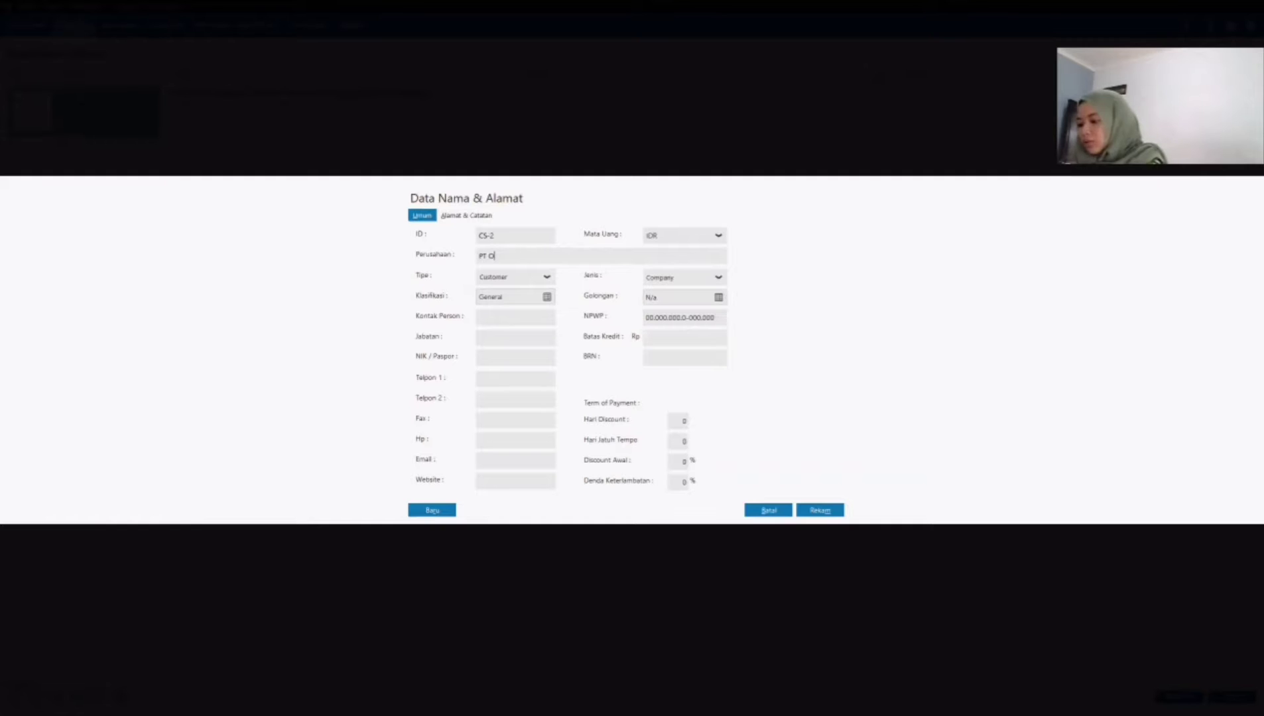
{"action": "type", "text": "Rdua"}
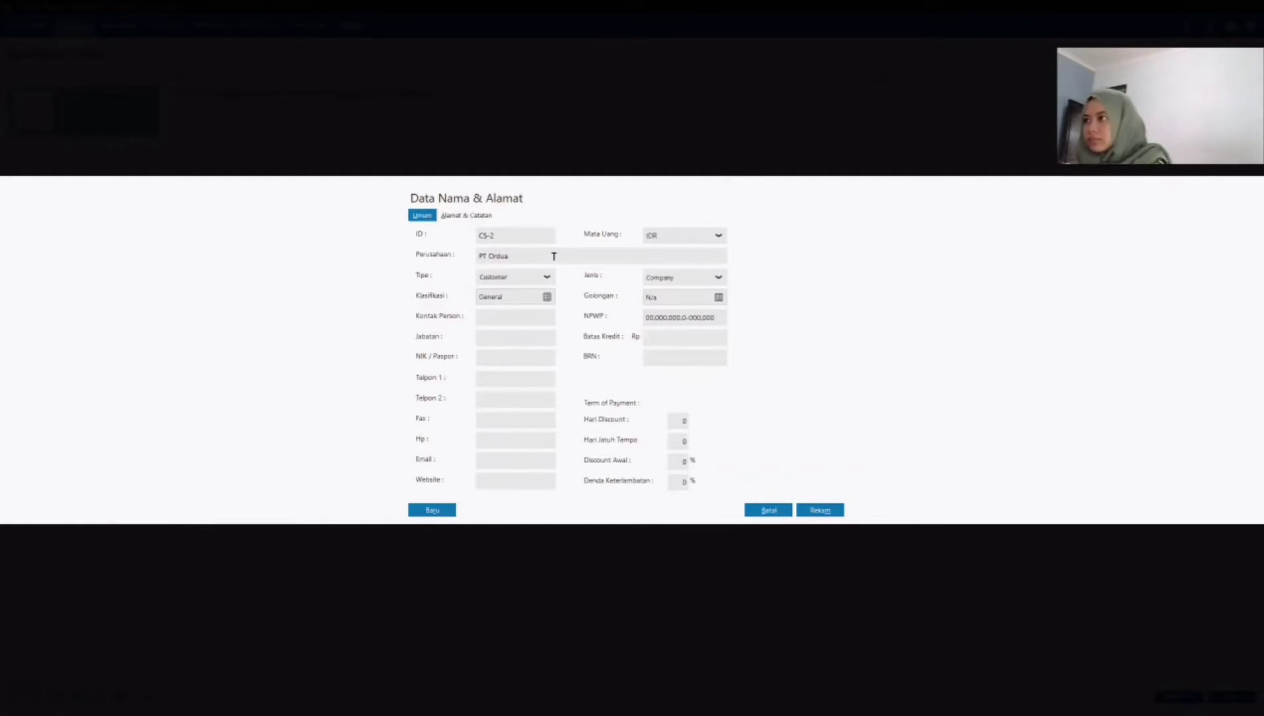
Step: Paste PT Ordua's address into the address field and save the record without completing the NPWP/NIK
{"action": "left_click", "coordinate": [472, 214]}
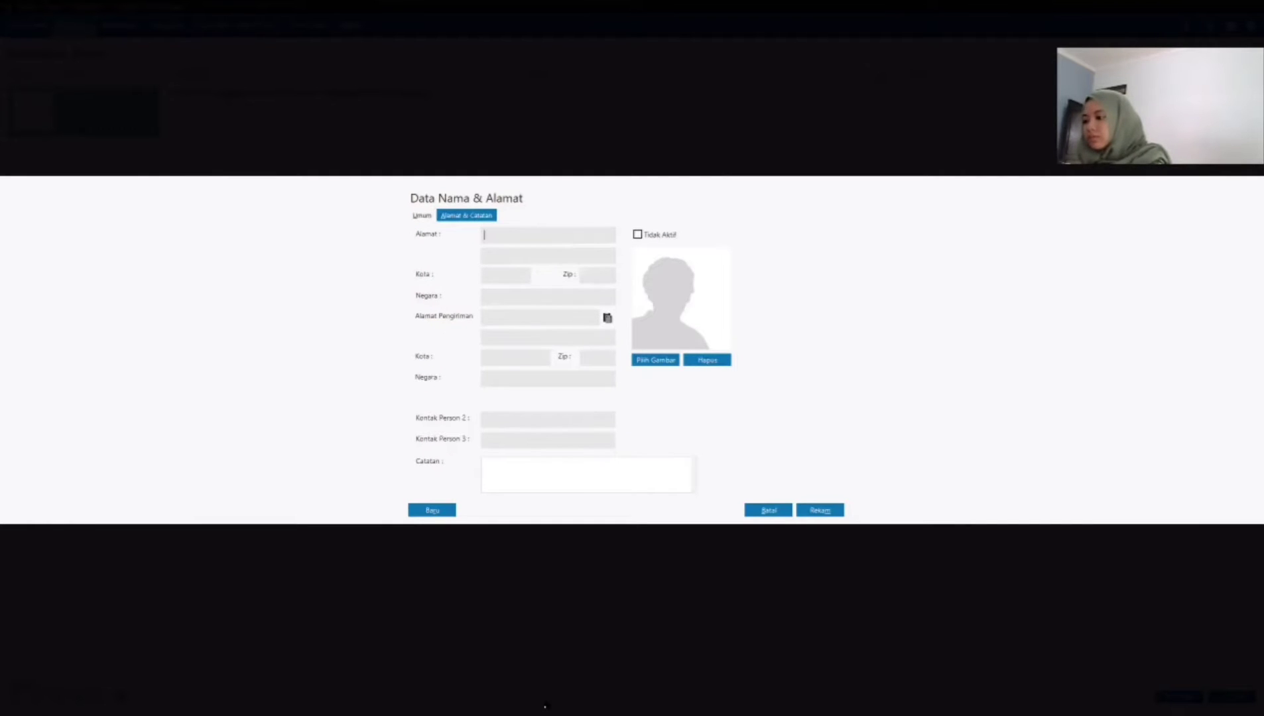
{"action": "type", "text": "Jl. Negara No. 145 Jakarta Selatan"}
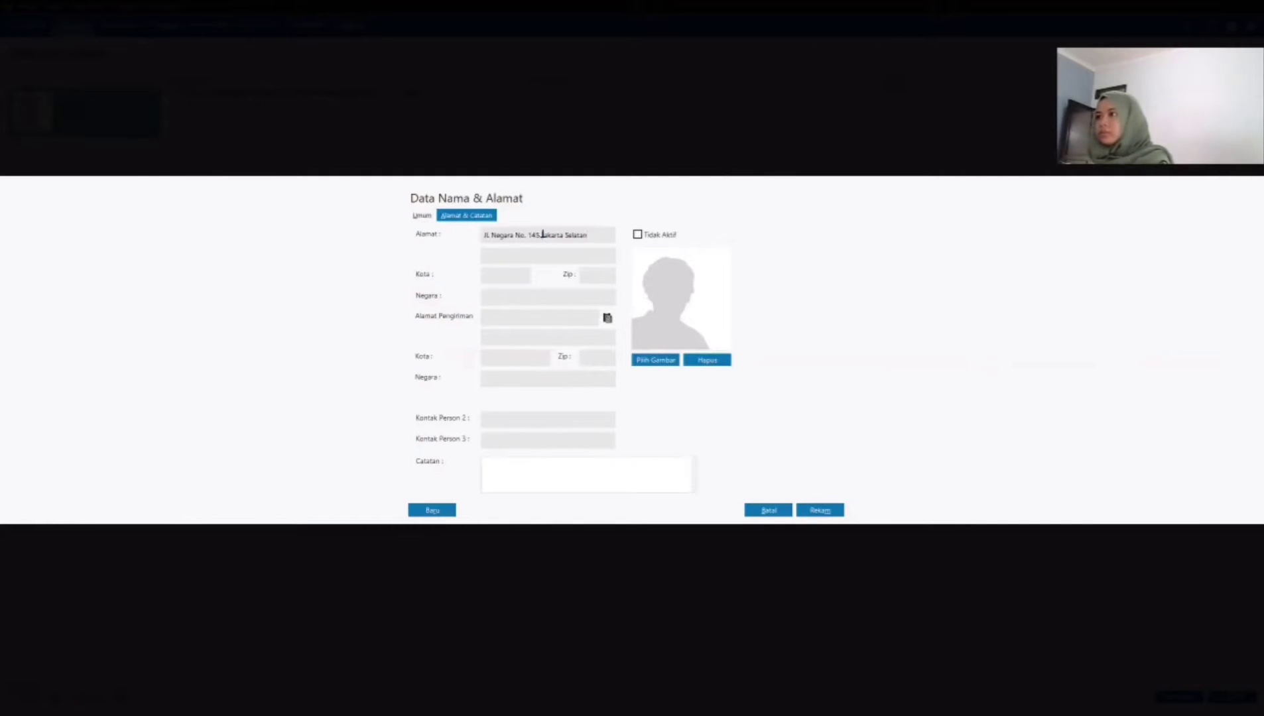
{"action": "left_click_drag", "start_coordinate": [541, 235], "coordinate": [610, 238]}
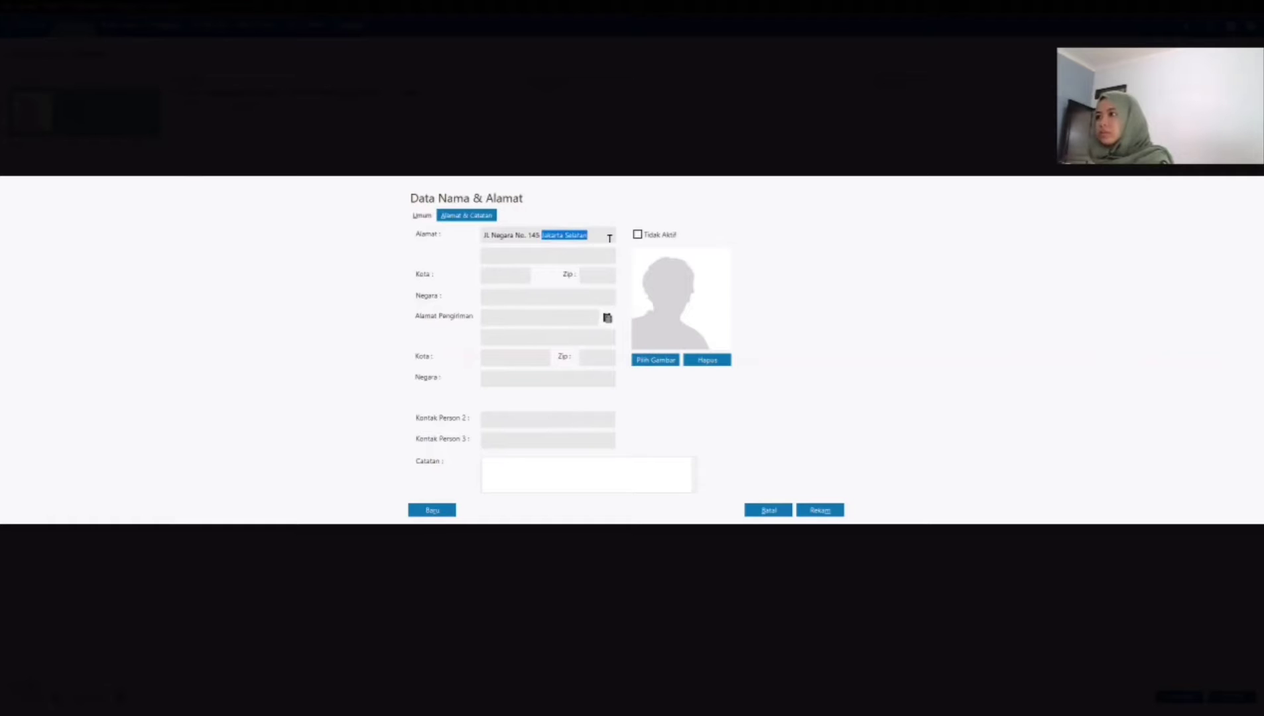
{"action": "left_click", "coordinate": [423, 218]}
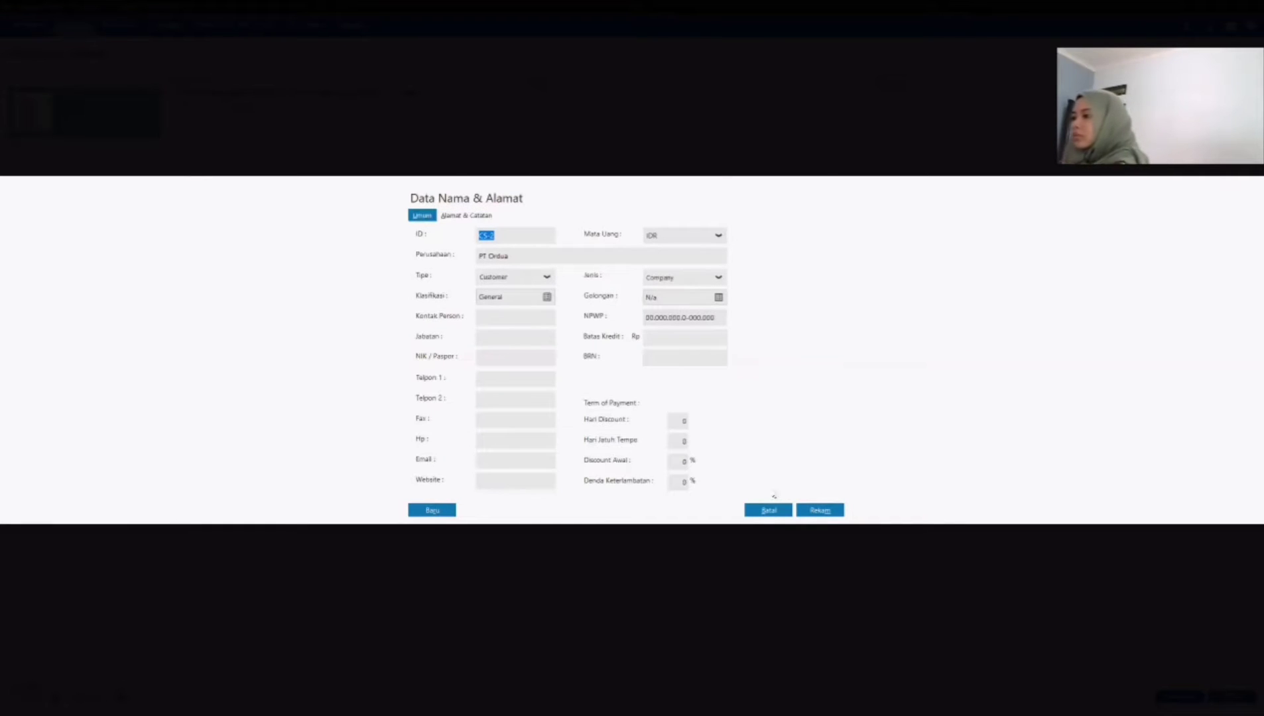
{"action": "left_click", "coordinate": [814, 511]}
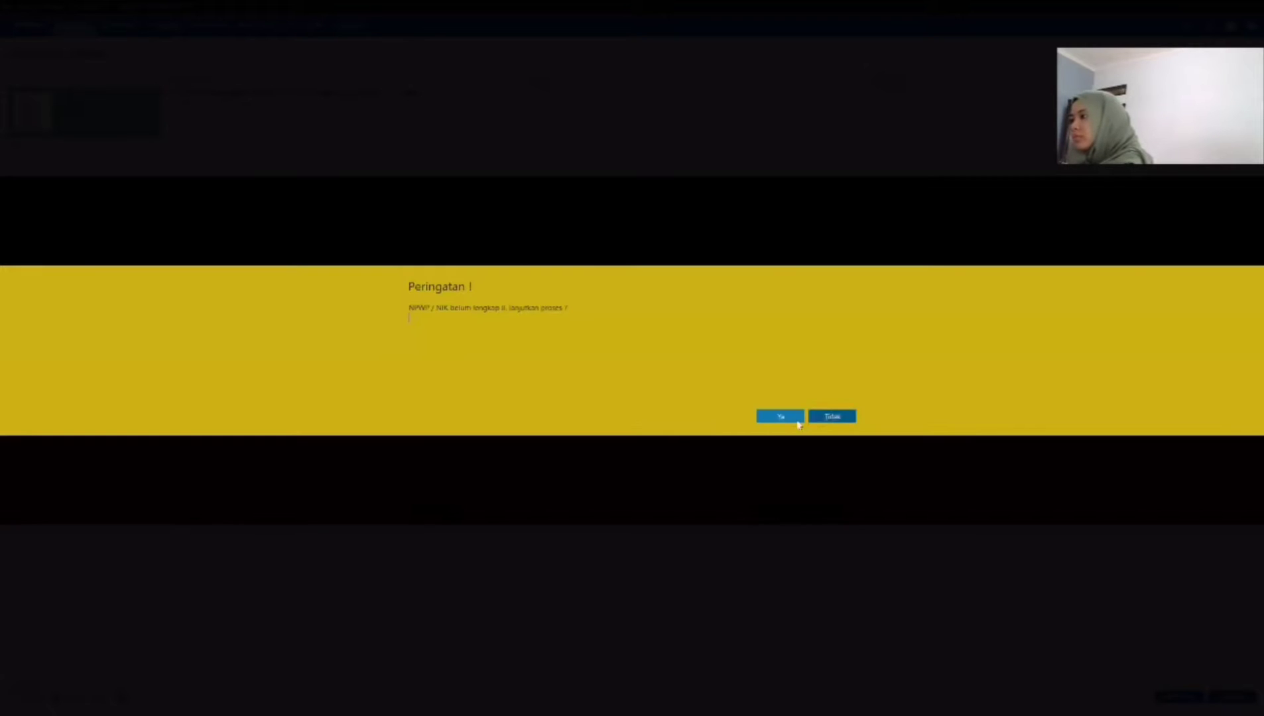
{"action": "left_click", "coordinate": [789, 420]}
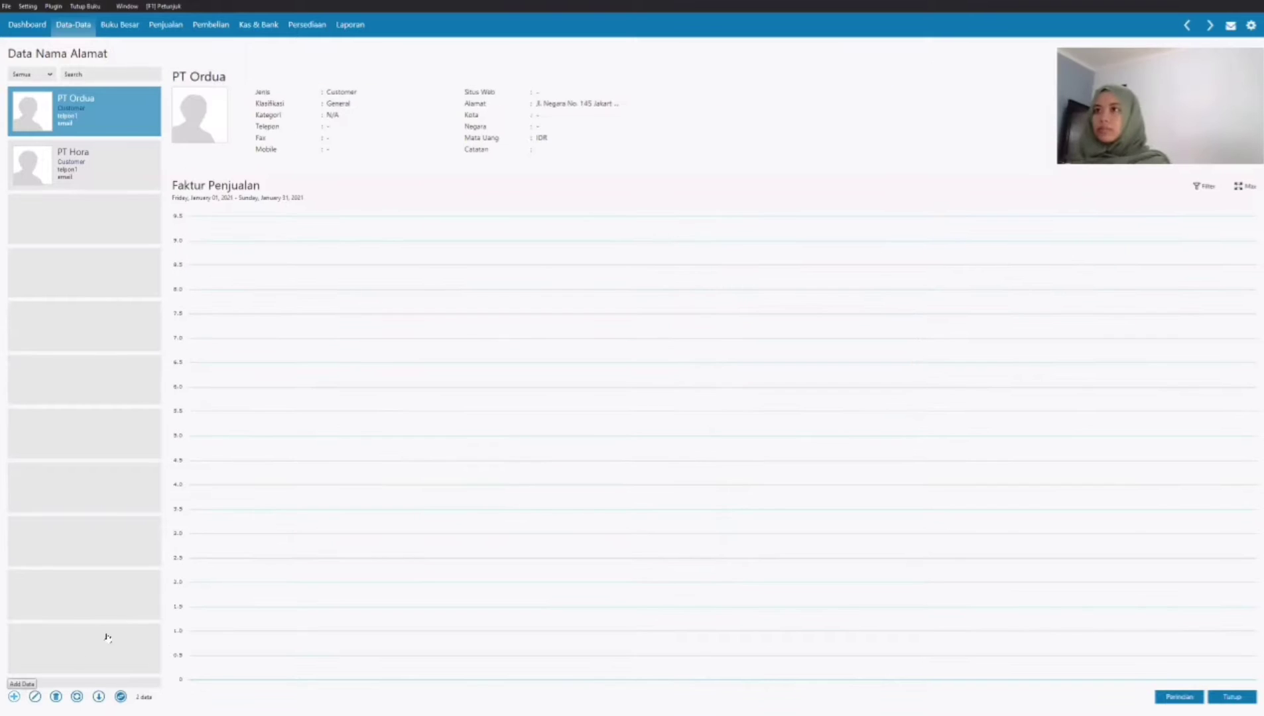
Step: Start a third customer record with ID CS-3 and company PT SAT
{"action": "left_click", "coordinate": [14, 696]}
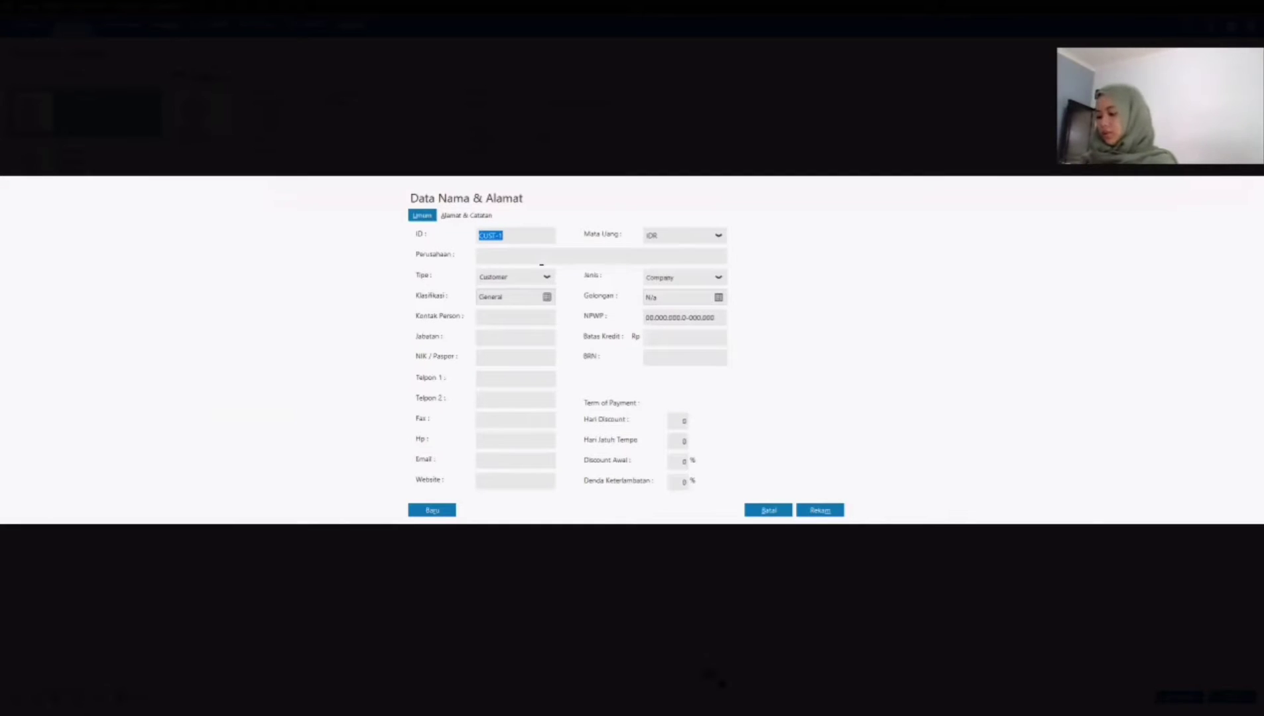
{"action": "type", "text": "c"}
{"action": "type", "text": "CS"}
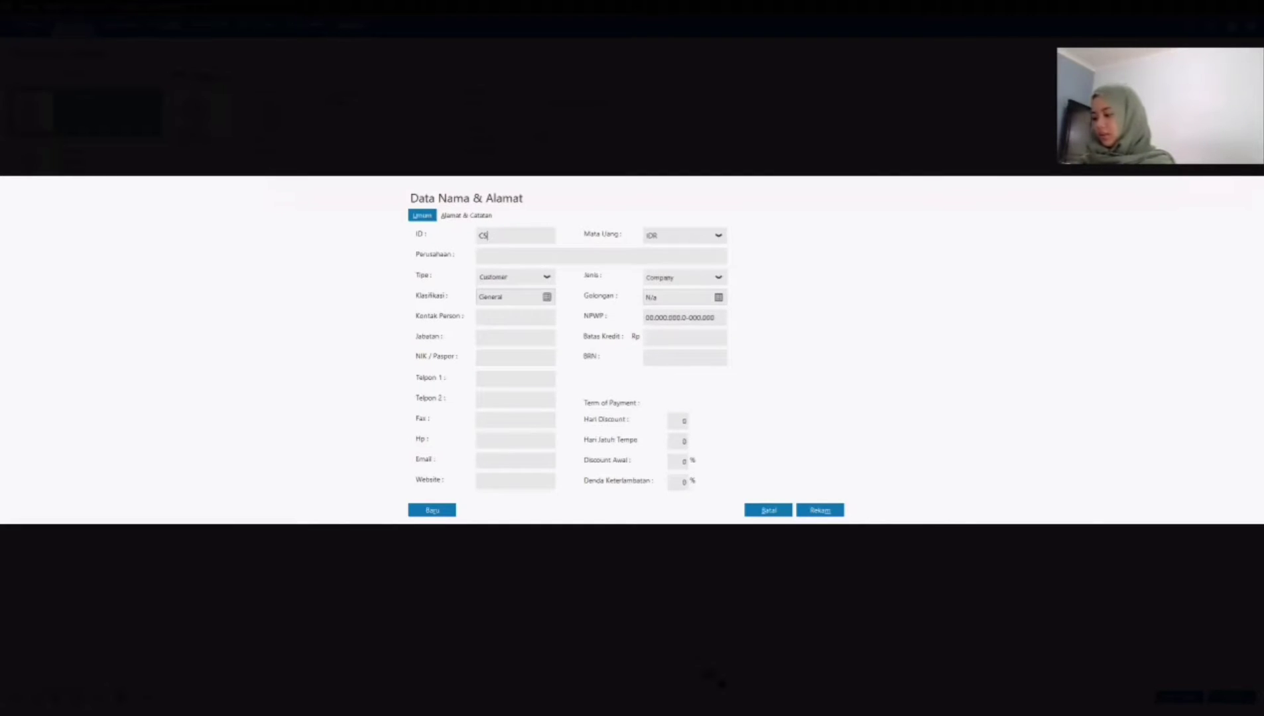
{"action": "left_click", "coordinate": [488, 256]}
{"action": "type", "text": "PT"}
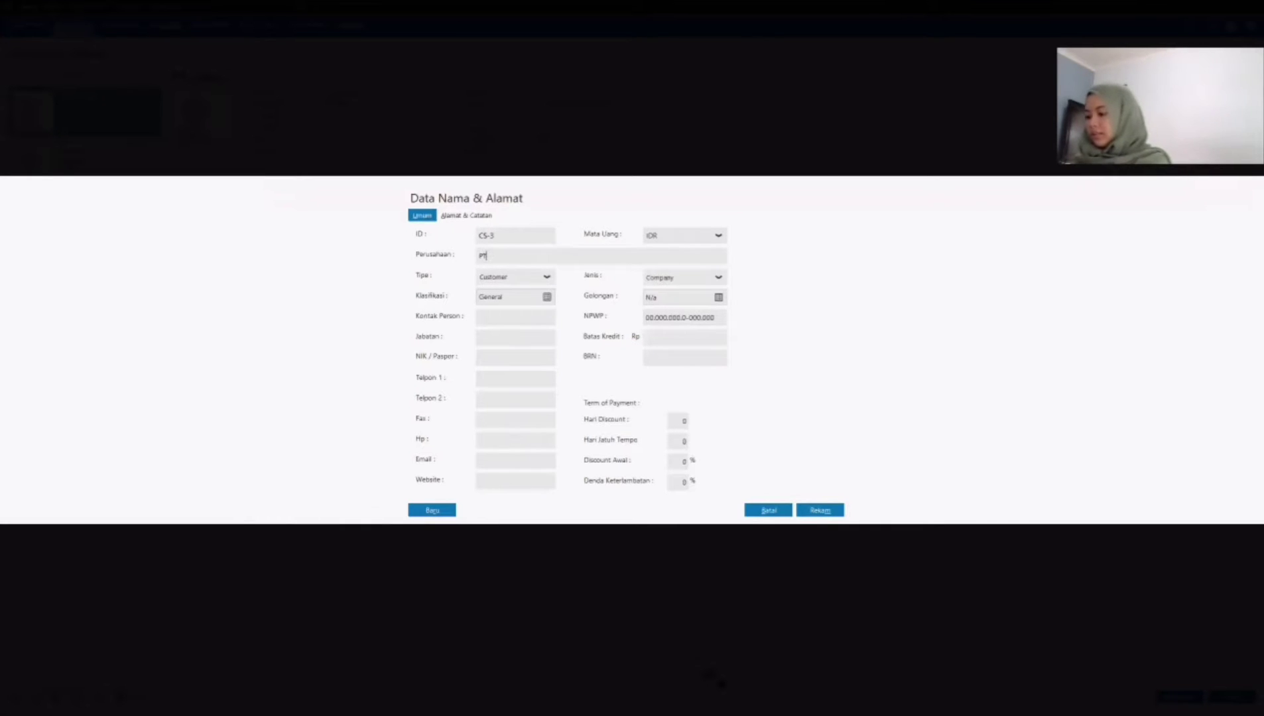
{"action": "type", "text": " SAT"}
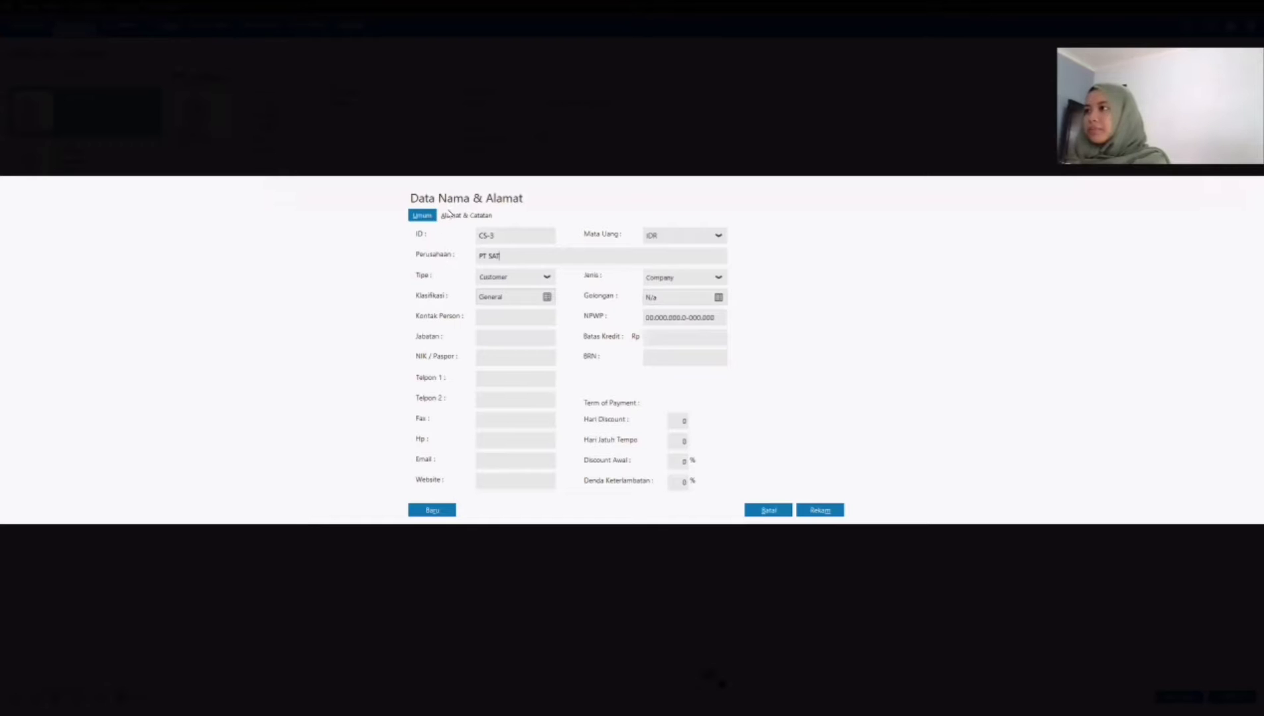
Step: Paste PT SAT's address, moving its city part to the city field, and save the record without completing the NPWP/NIK
{"action": "left_click", "coordinate": [451, 214]}
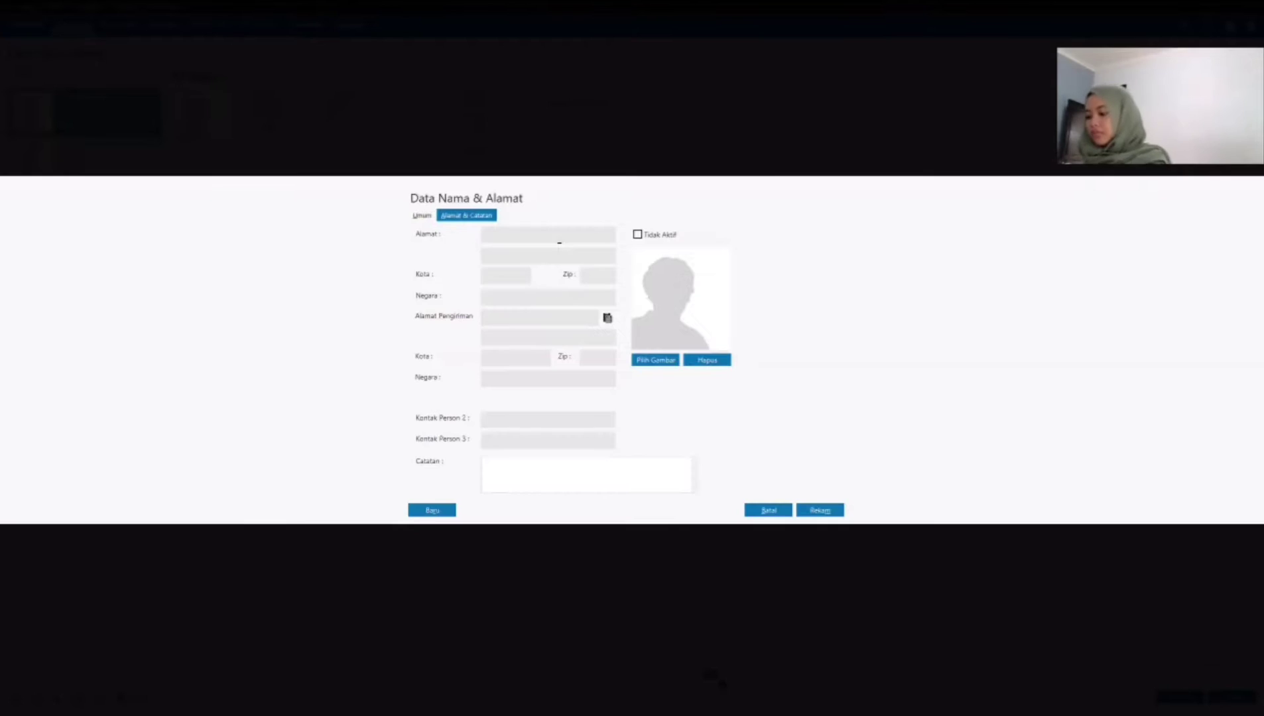
{"action": "type", "text": ". Merah No. 25 Pulo Gadung Jakarta Timur"}
{"action": "left_click_drag", "start_coordinate": [573, 235], "coordinate": [646, 237]}
{"action": "key", "text": "ctrl+c"}
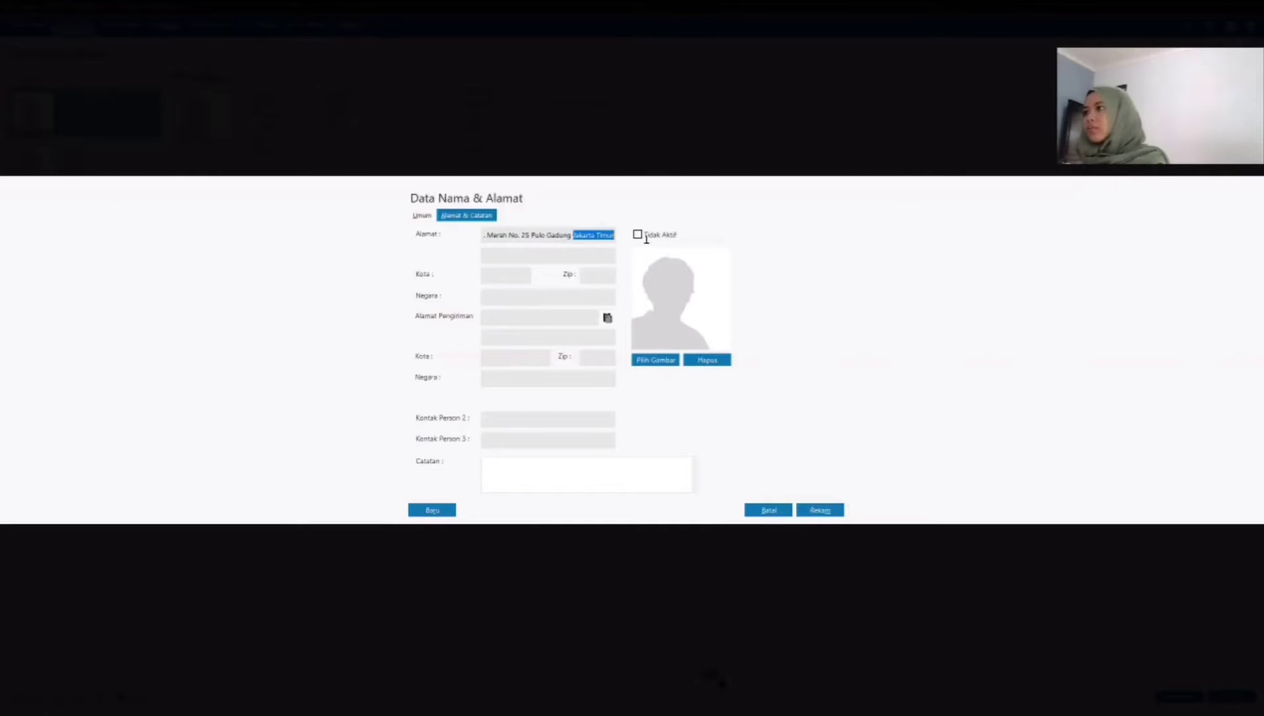
{"action": "key", "text": "BackSpace"}
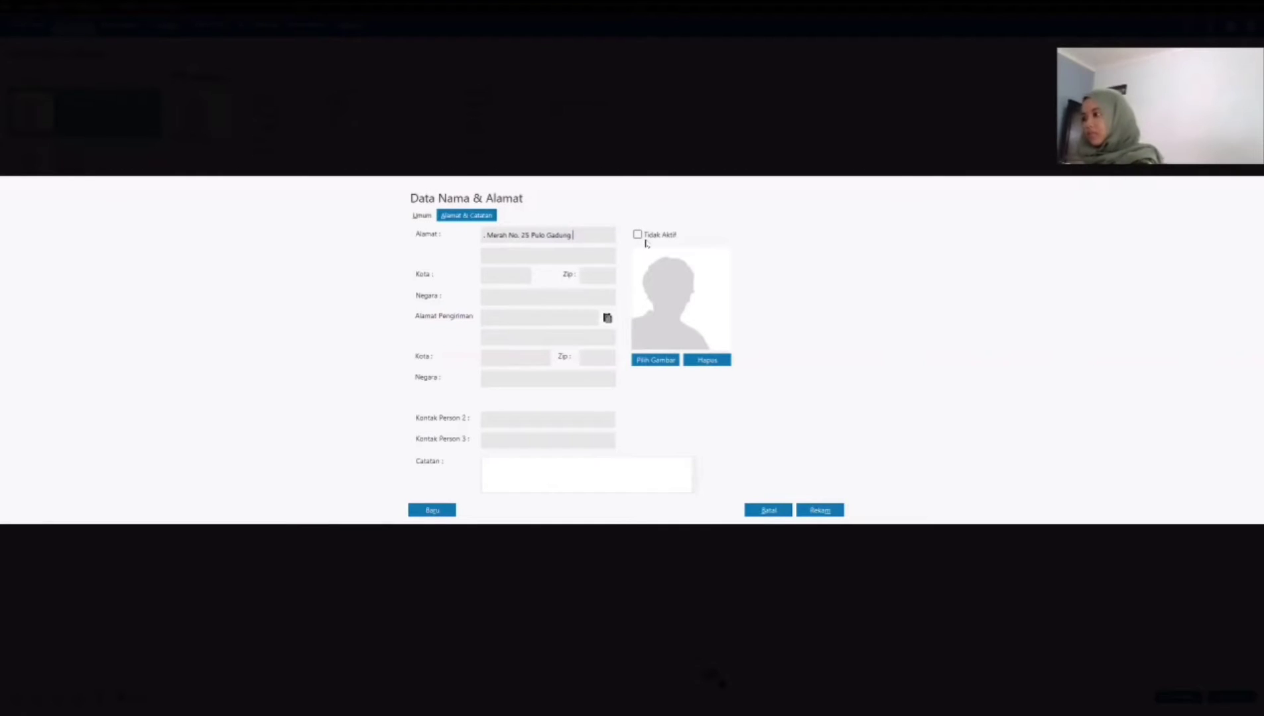
{"action": "left_click", "coordinate": [511, 276]}
{"action": "key", "text": "ctrl+v"}
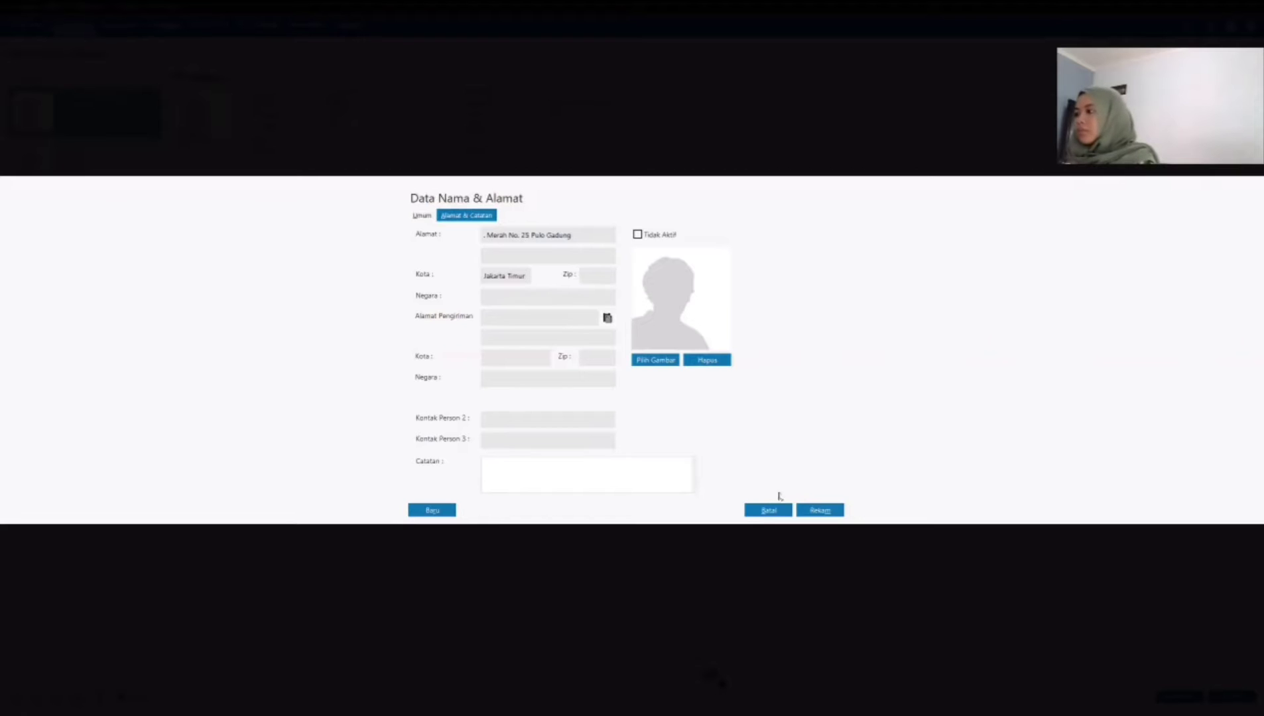
{"action": "left_click", "coordinate": [827, 511]}
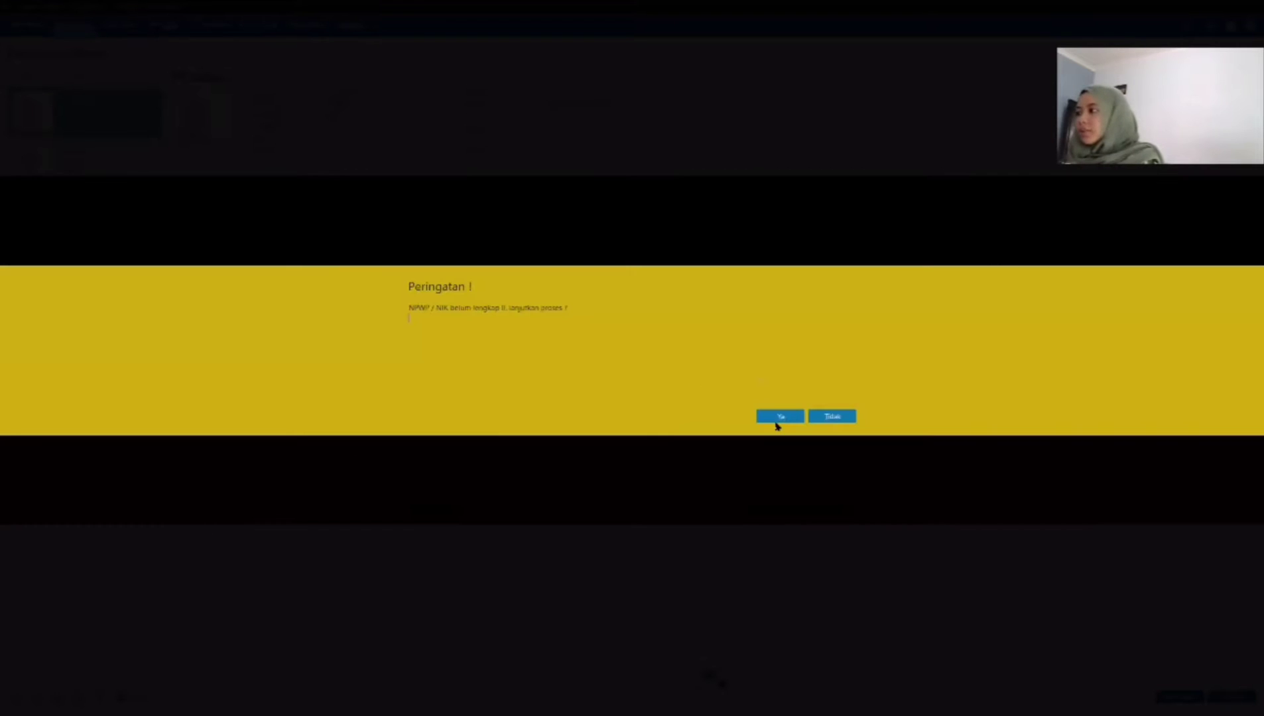
{"action": "left_click", "coordinate": [770, 416]}
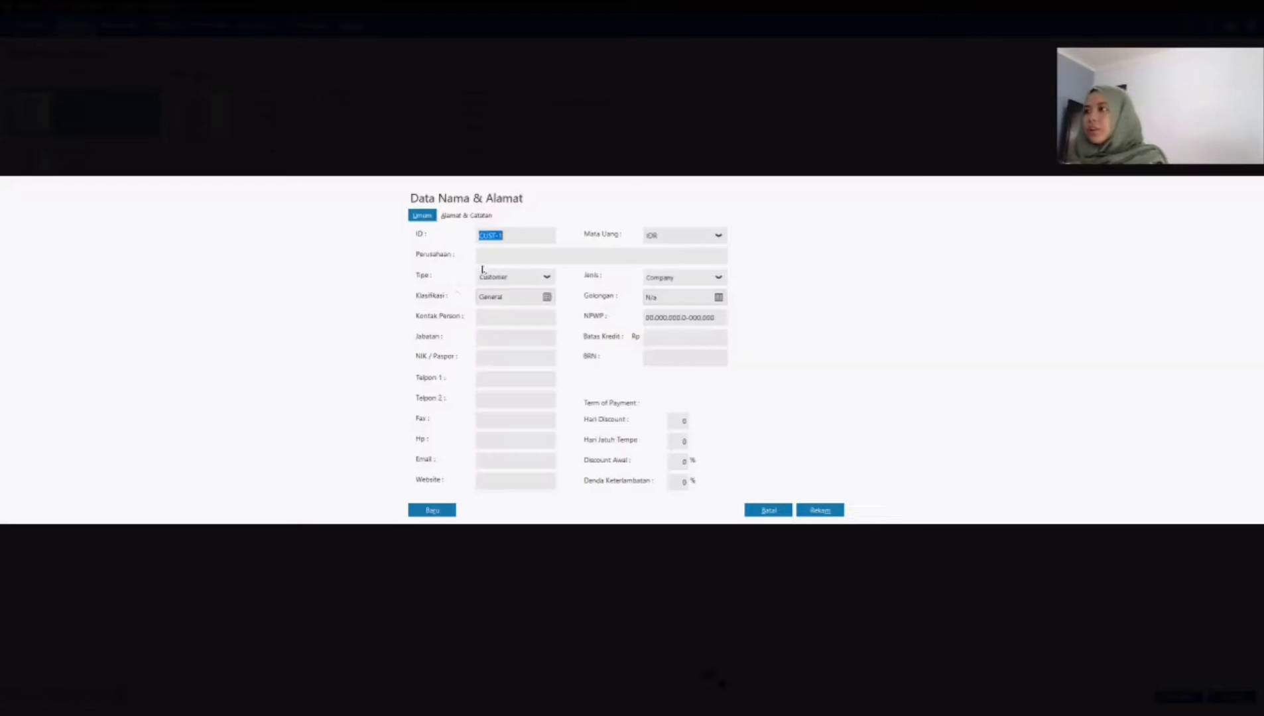
Step: Start a fourth customer record with ID CS-4 and company PT Hodina
{"action": "type", "text": "CS"}
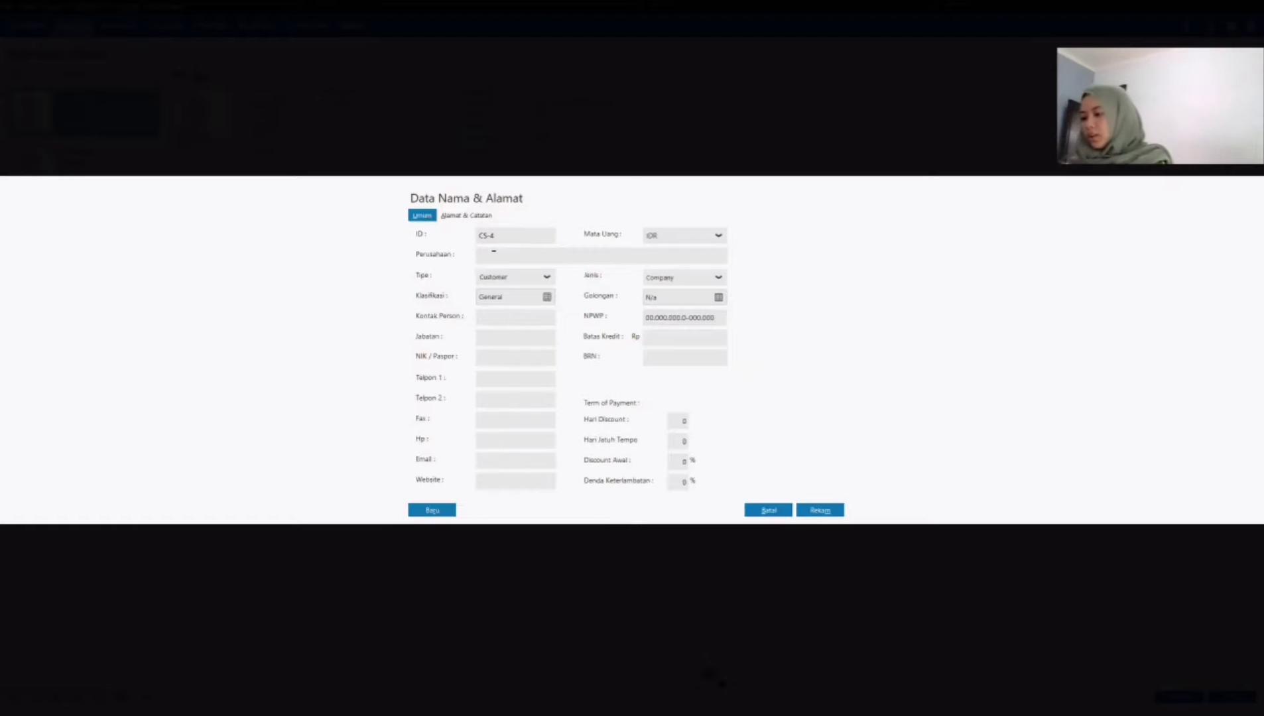
{"action": "type", "text": "PT "}
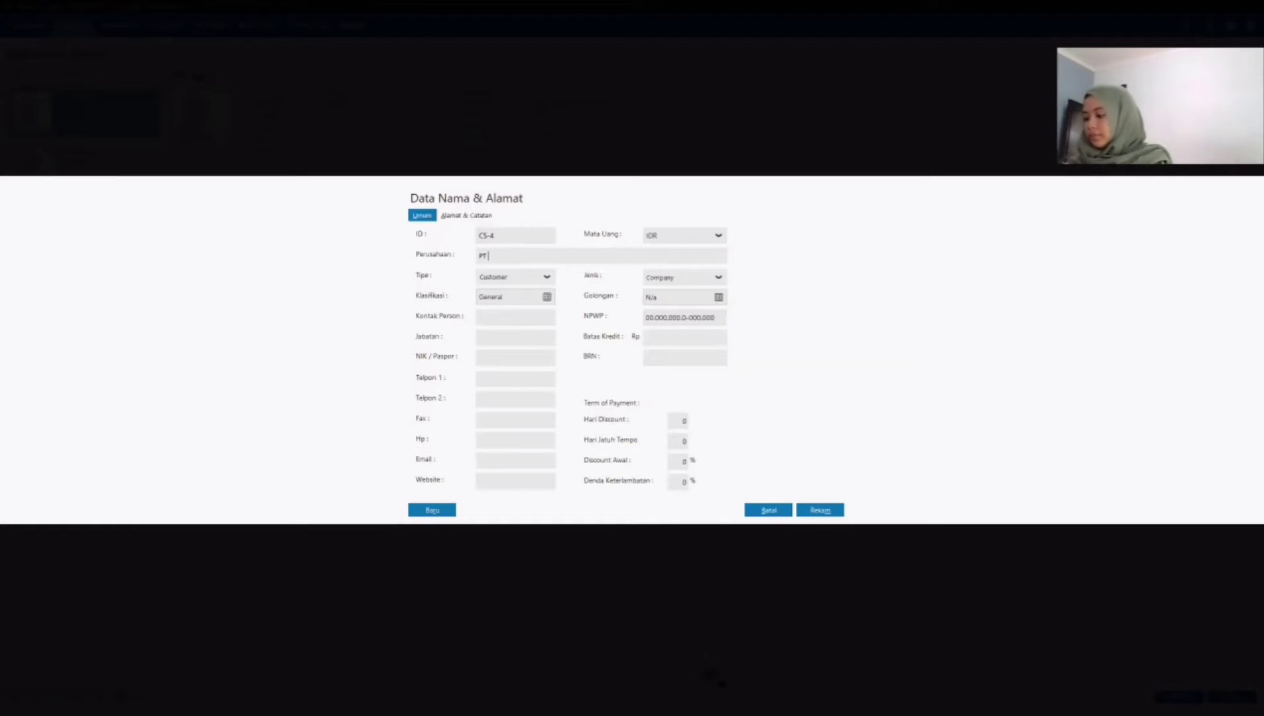
{"action": "type", "text": "Hodina"}
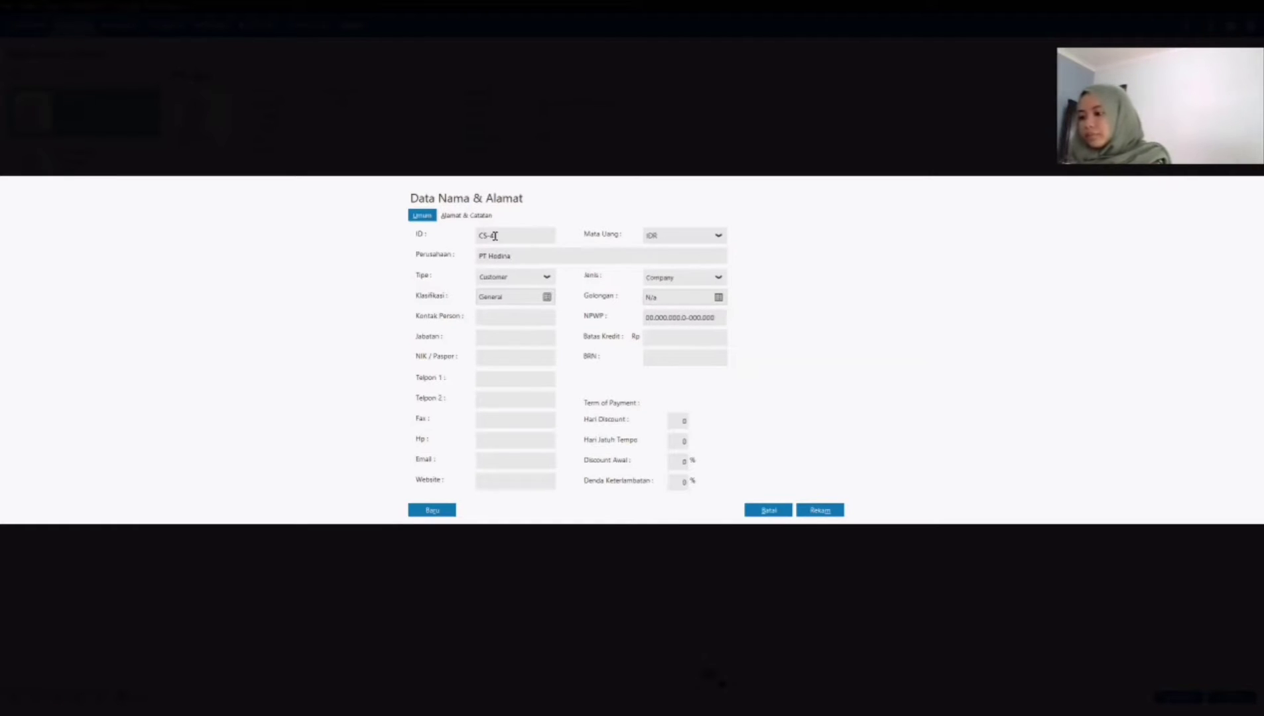
Step: Fill in PT Hodina's street address and city, and save the record without completing the NPWP/NIK
{"action": "left_click", "coordinate": [466, 217]}
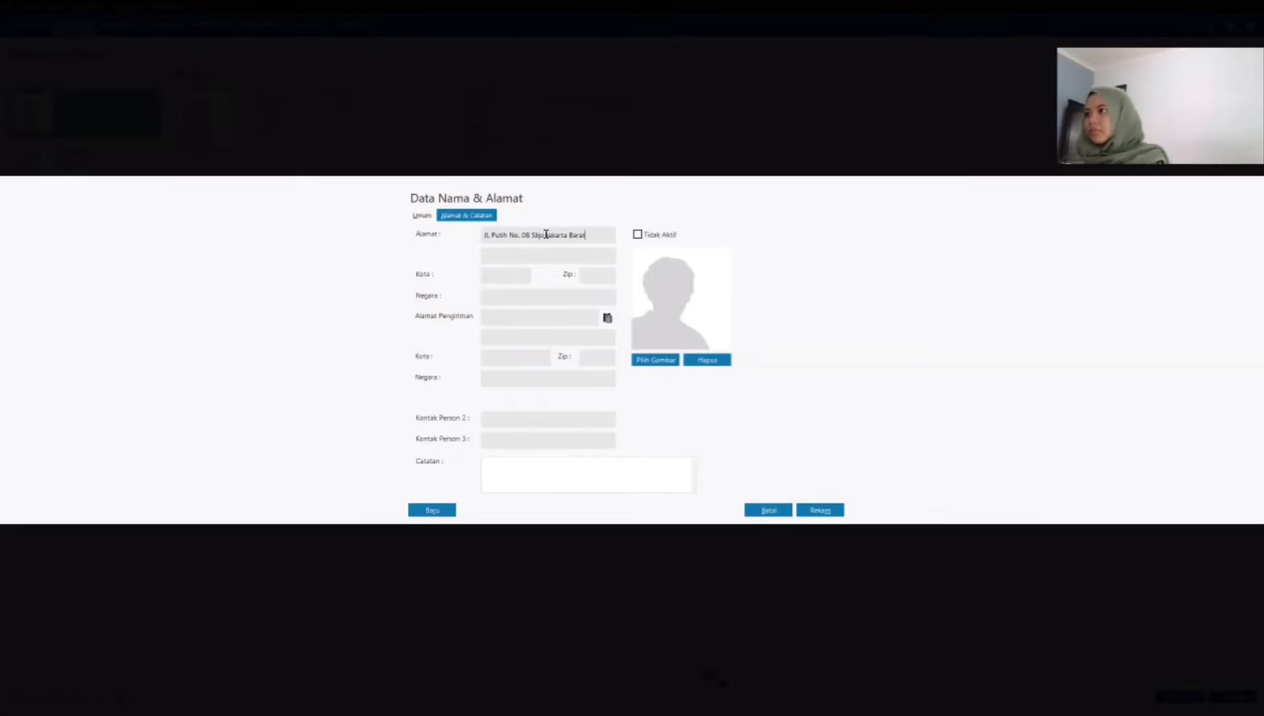
{"action": "left_click", "coordinate": [504, 275]}
{"action": "type", "text": "Jakarta Barat"}
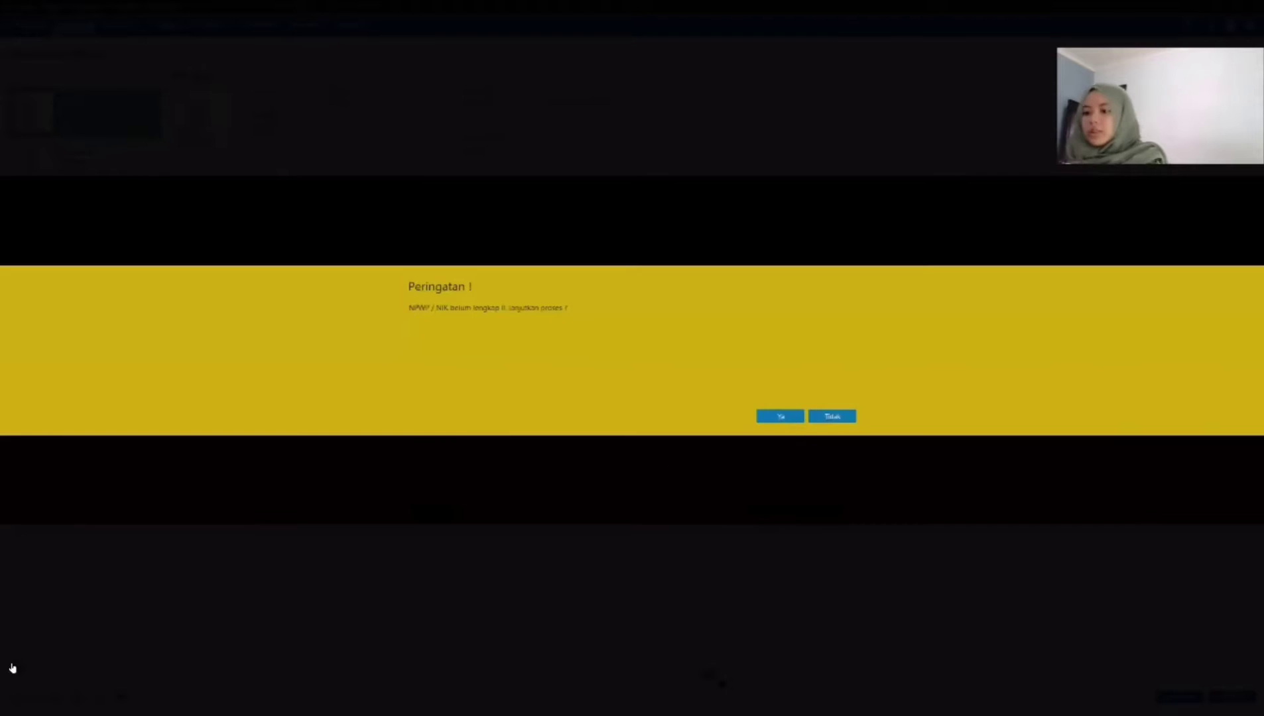
{"action": "key", "text": "Return"}
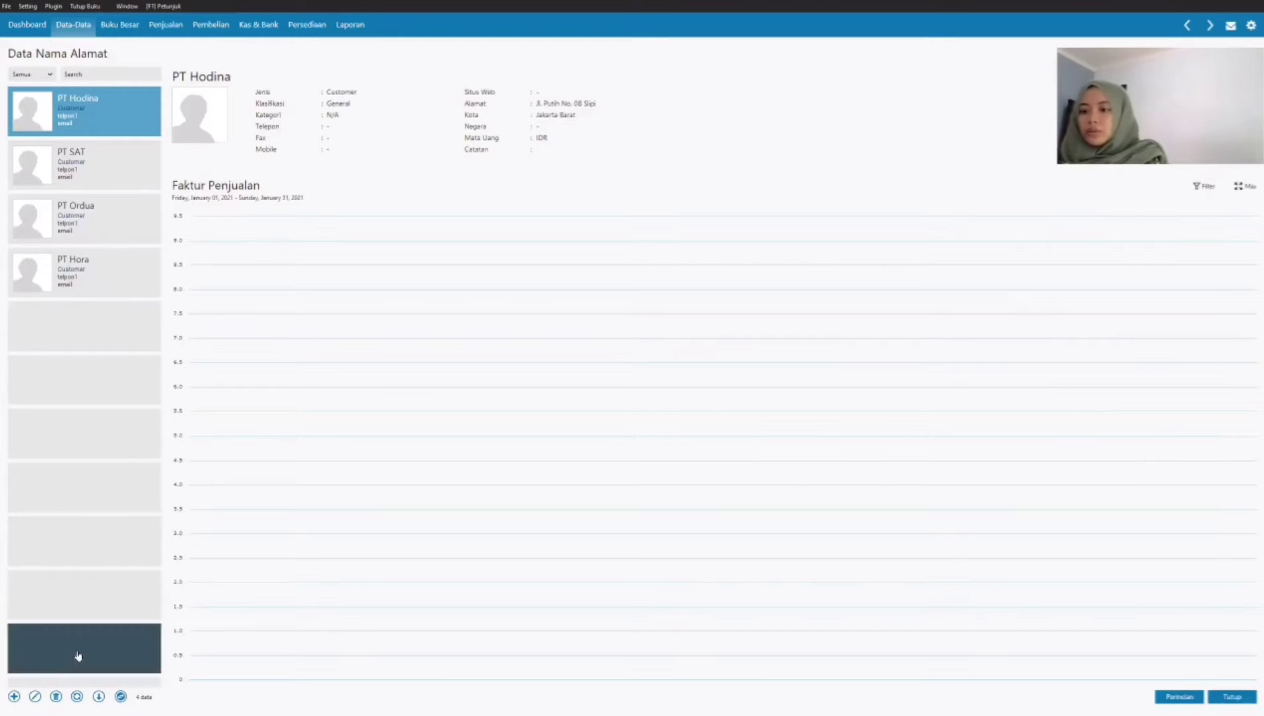
Step: Start a new record of type Vendor with ID VD-1 and company PT Hodirey
{"action": "left_click", "coordinate": [14, 697]}
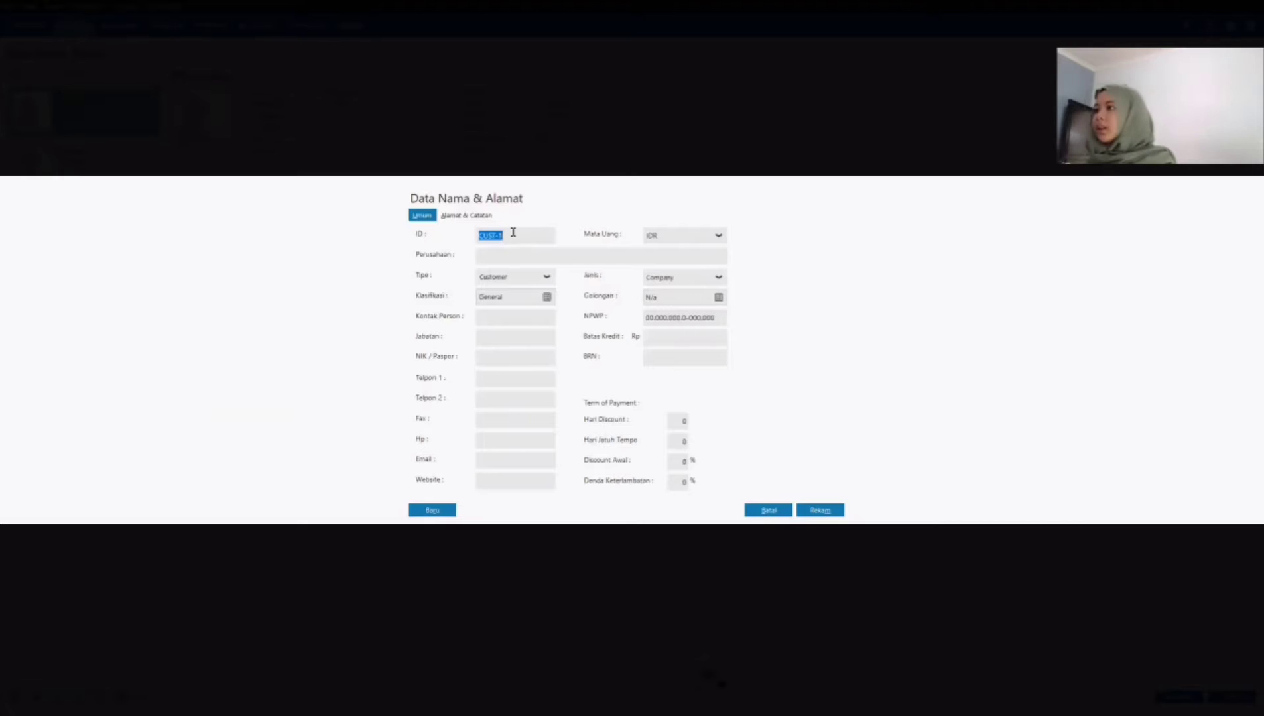
{"action": "left_click", "coordinate": [522, 281]}
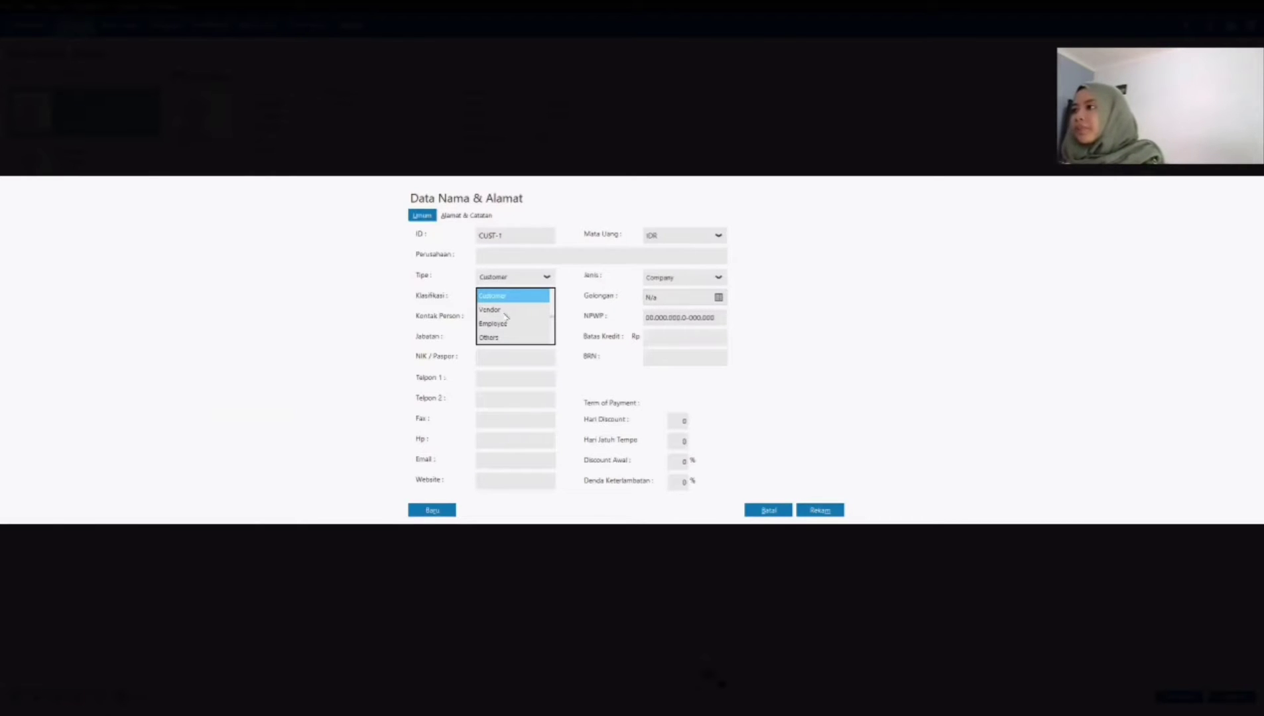
{"action": "left_click", "coordinate": [505, 310]}
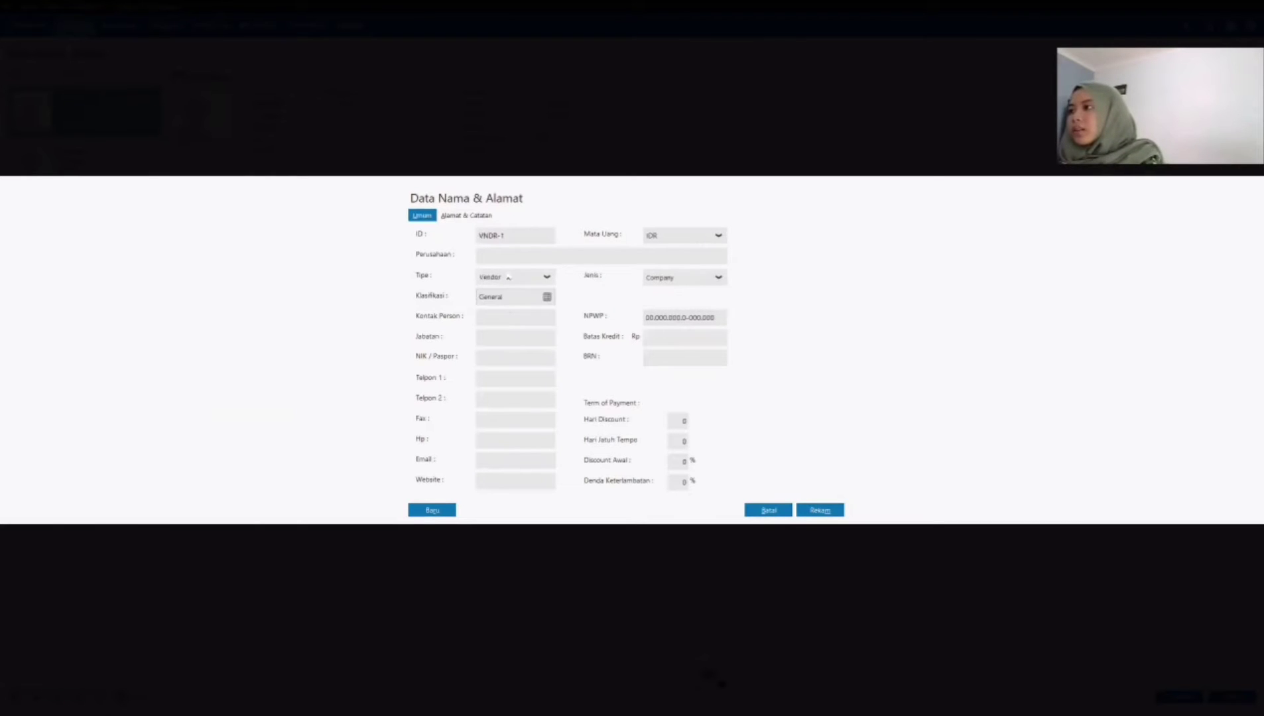
{"action": "left_click", "coordinate": [506, 235]}
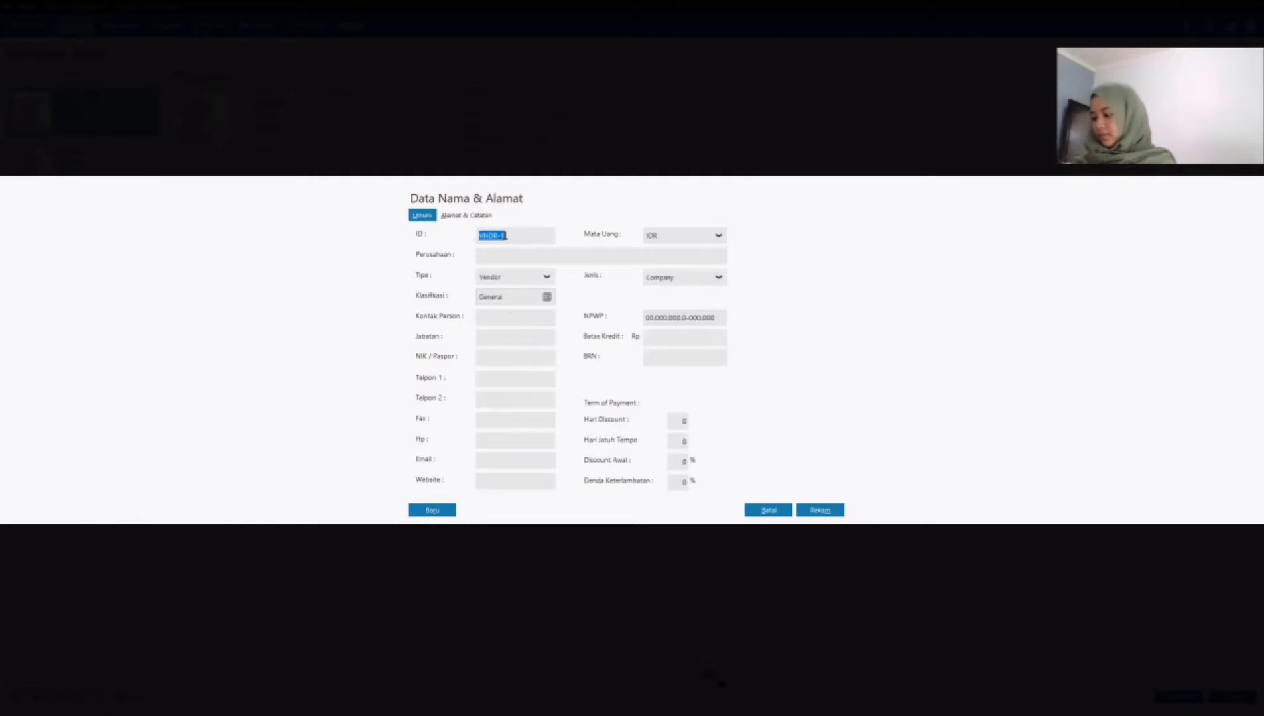
{"action": "type", "text": "vd-1"}
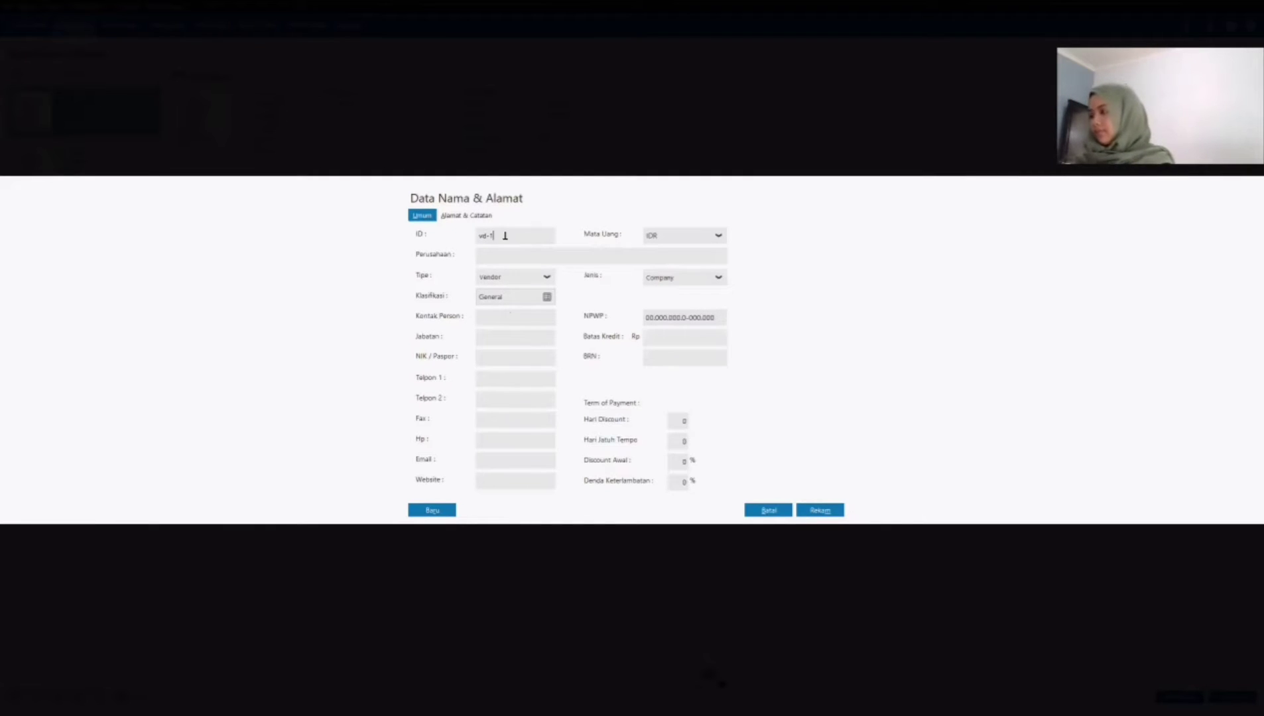
{"action": "key", "text": "Home"}
{"action": "key", "text": "Delete"}
{"action": "key", "text": "Delete"}
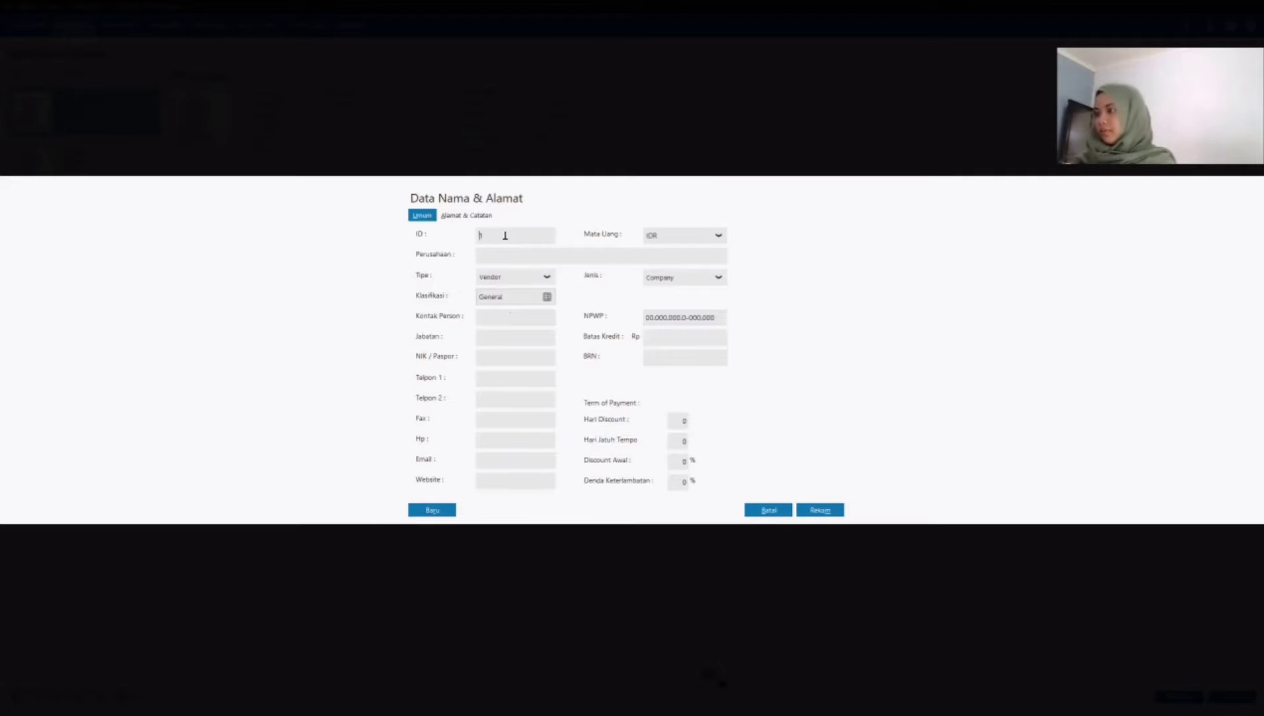
{"action": "type", "text": "VD-1"}
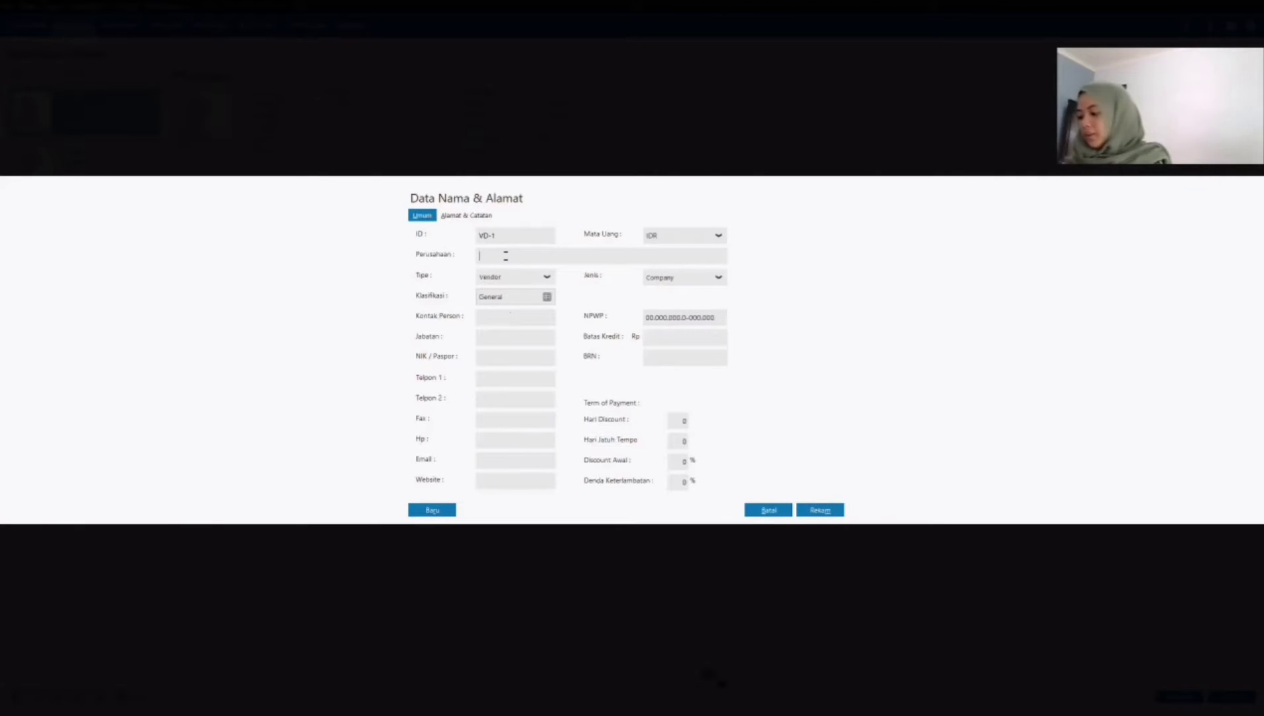
{"action": "type", "text": "PT Hodinky"}
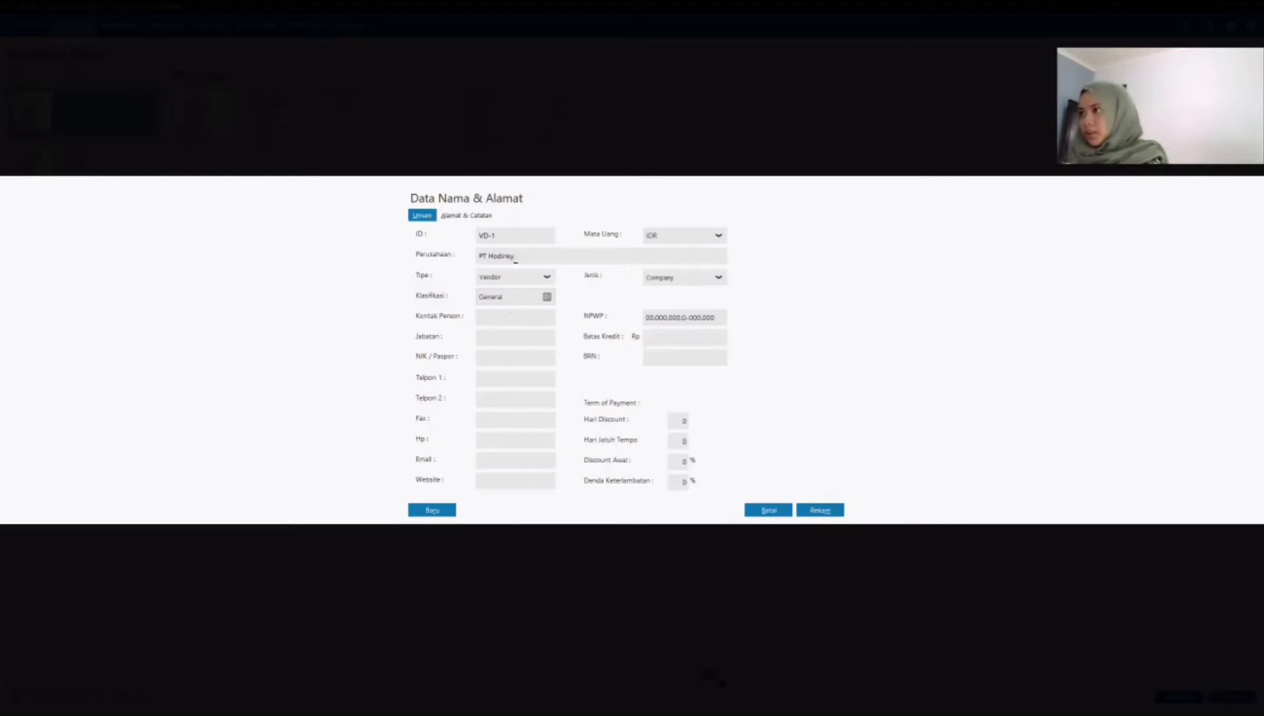
{"action": "triple_click", "coordinate": [528, 257]}
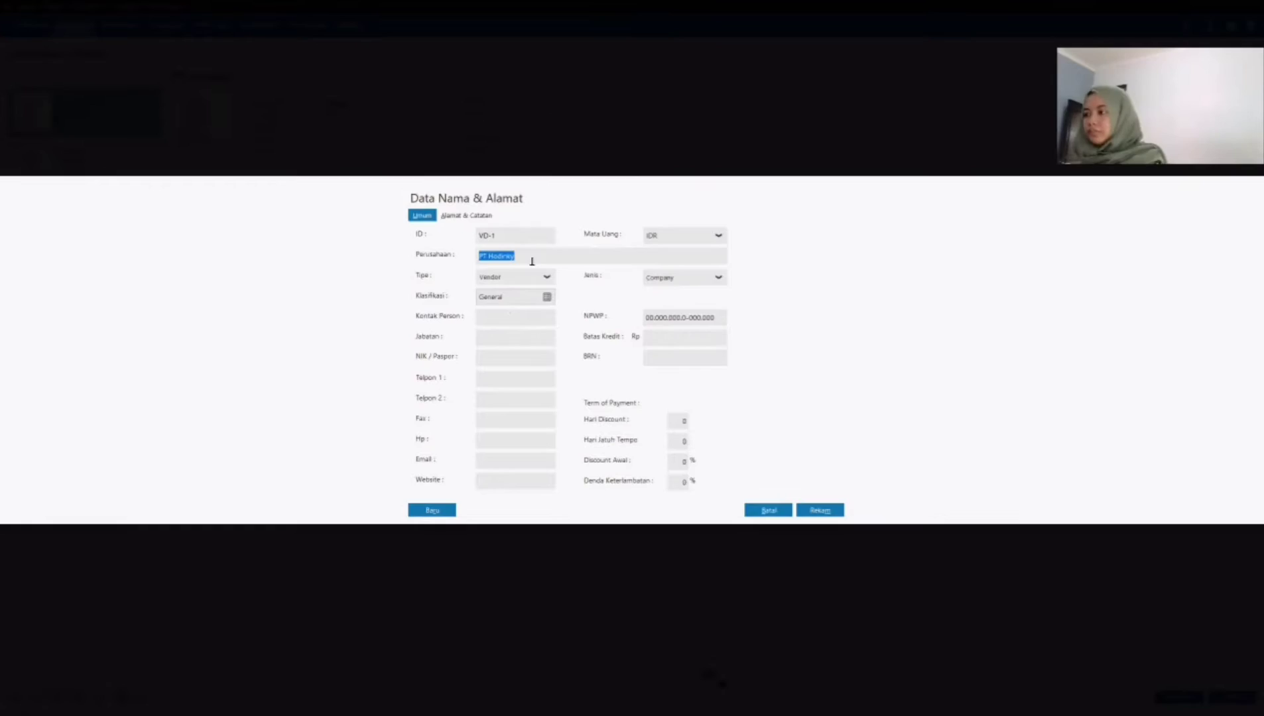
Step: Paste vendor VD-1's address, moving its city part to the city field, and save the record without completing the NPWP/NIK
{"action": "left_click", "coordinate": [480, 219]}
{"action": "left_click", "coordinate": [502, 236]}
{"action": "type", "text": "Jl. Bela No. 12 Pondok Cabe Tangsel"}
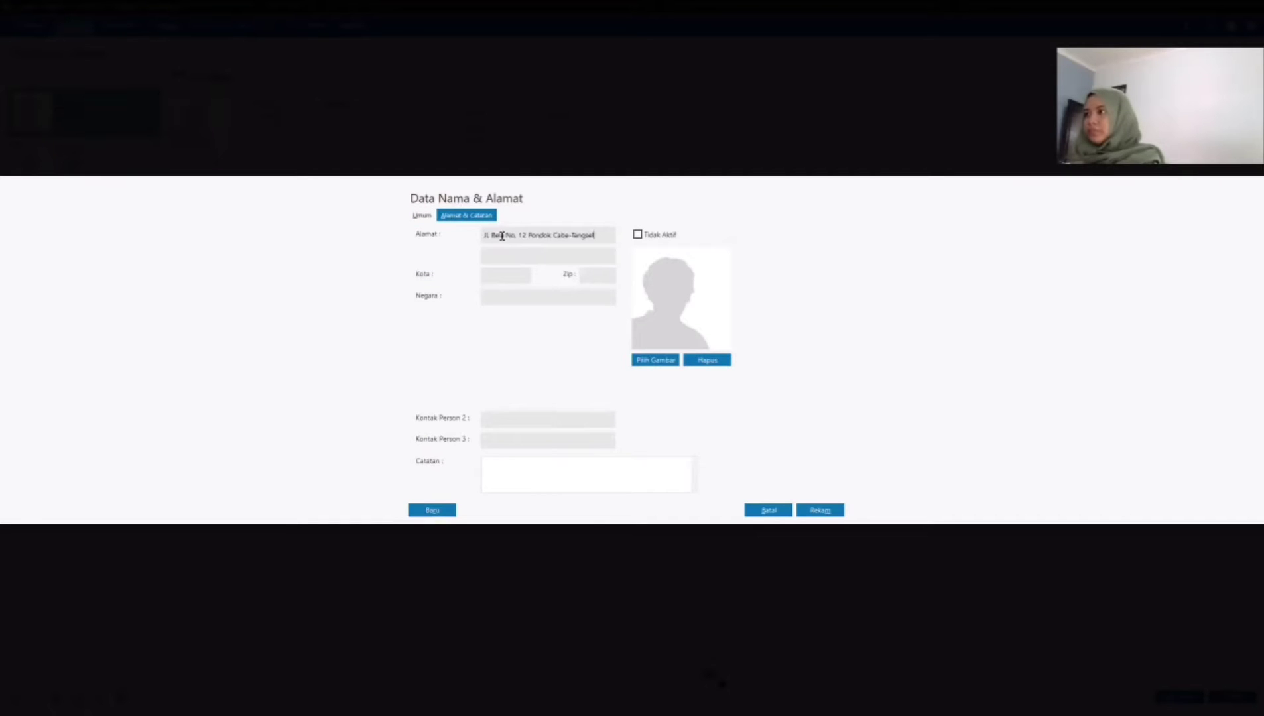
{"action": "left_click_drag", "start_coordinate": [569, 236], "coordinate": [600, 236]}
{"action": "key", "text": "ctrl+c"}
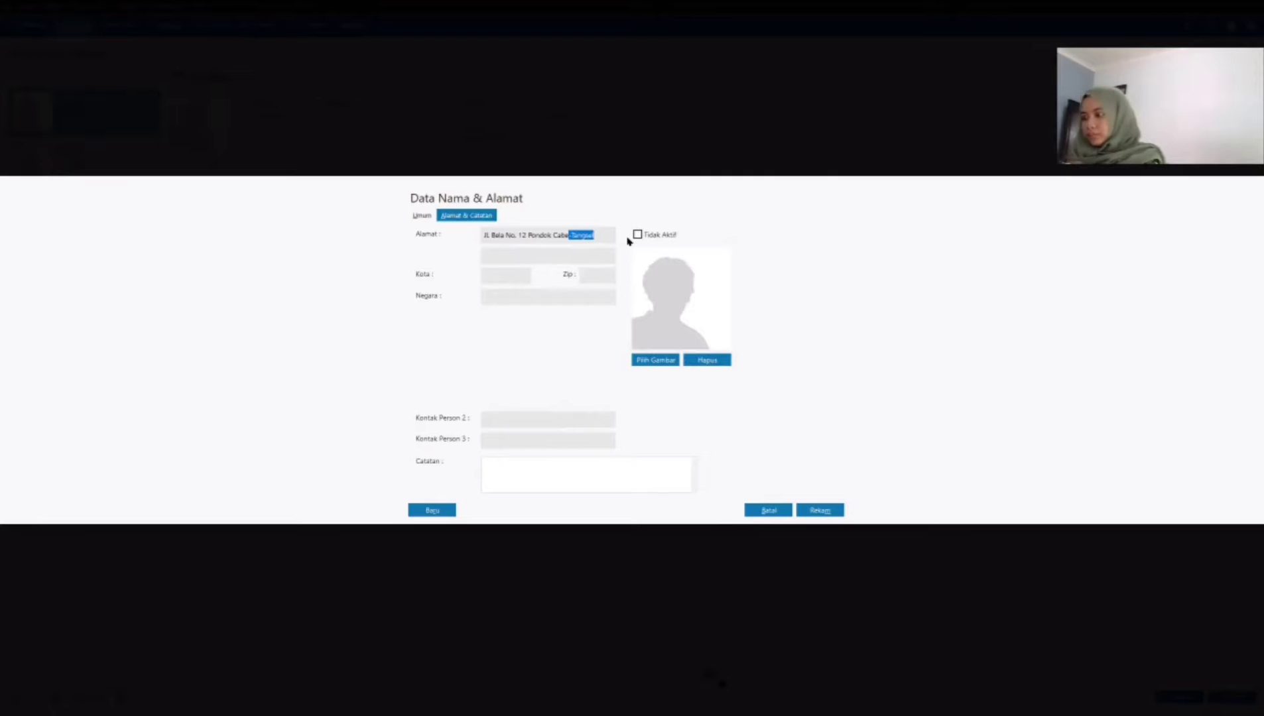
{"action": "key", "text": "BackSpace"}
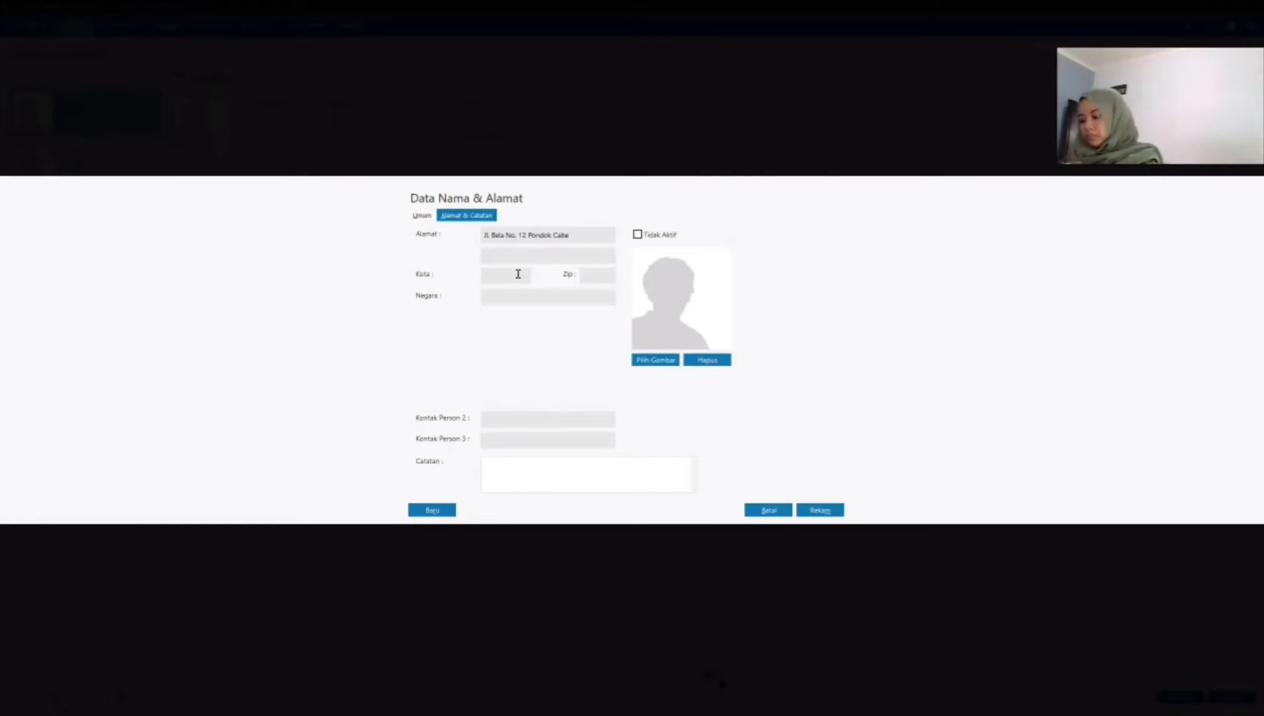
{"action": "left_click", "coordinate": [518, 274]}
{"action": "key", "text": "ctrl+v"}
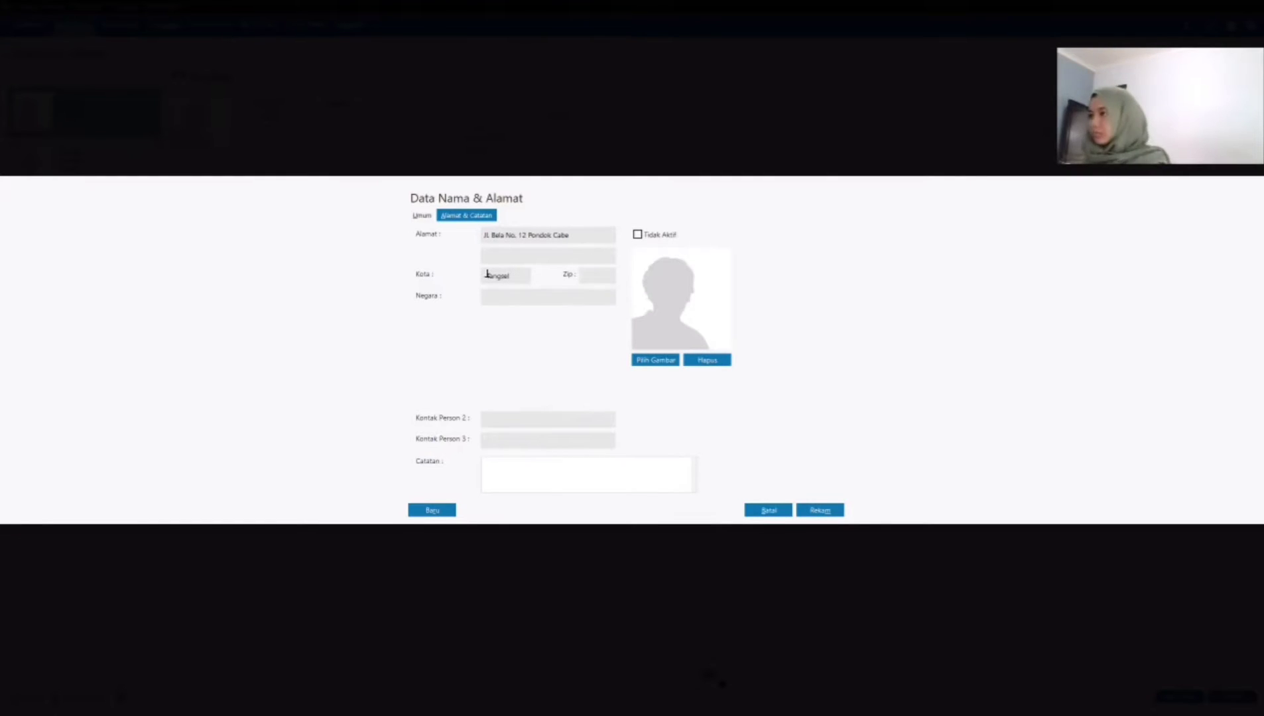
{"action": "left_click", "coordinate": [422, 215]}
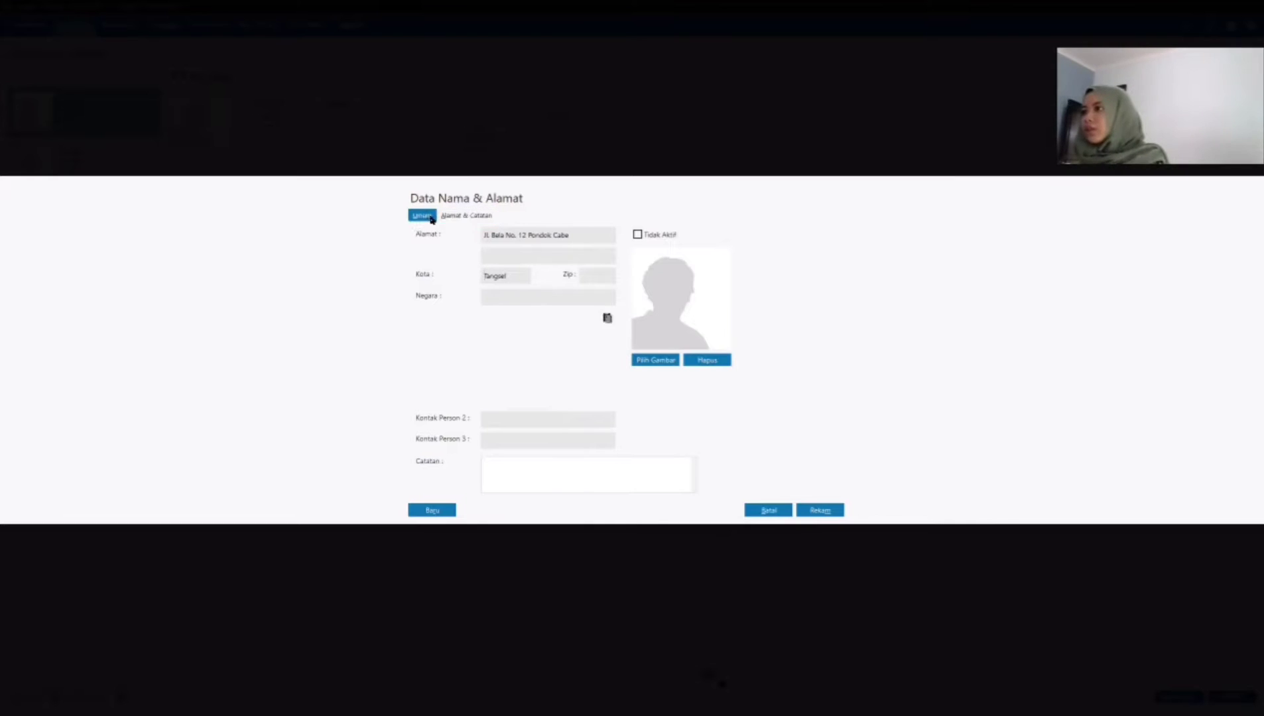
{"action": "left_click", "coordinate": [834, 512]}
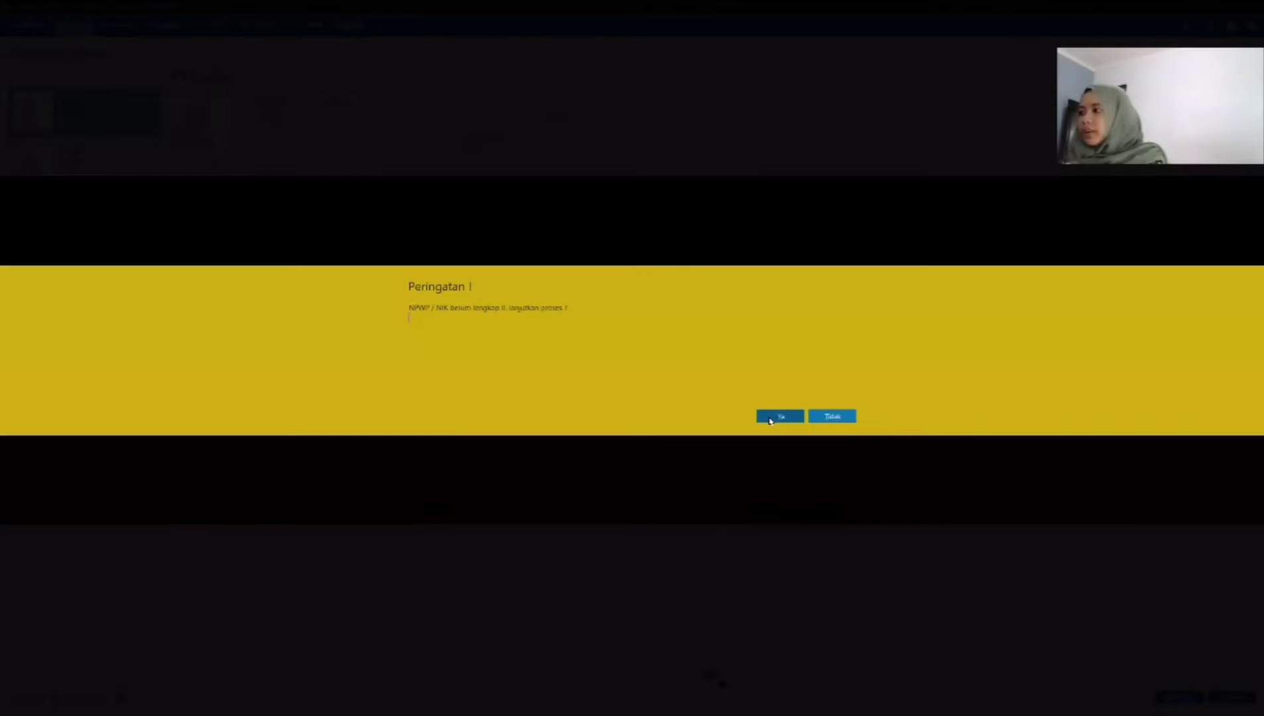
{"action": "key", "text": "Return"}
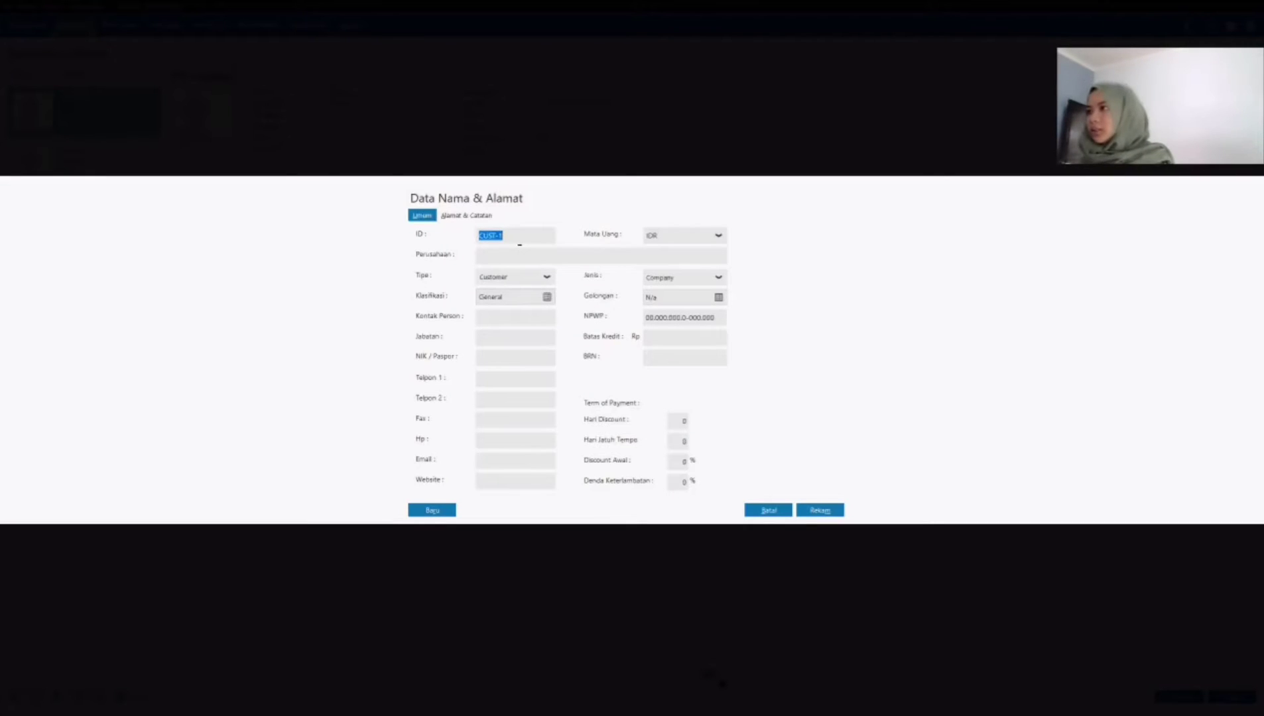
Step: Start a second vendor record with type Vendor, ID VD-2 and company PT Mataaratanga
{"action": "left_click", "coordinate": [531, 278]}
{"action": "left_click", "coordinate": [529, 312]}
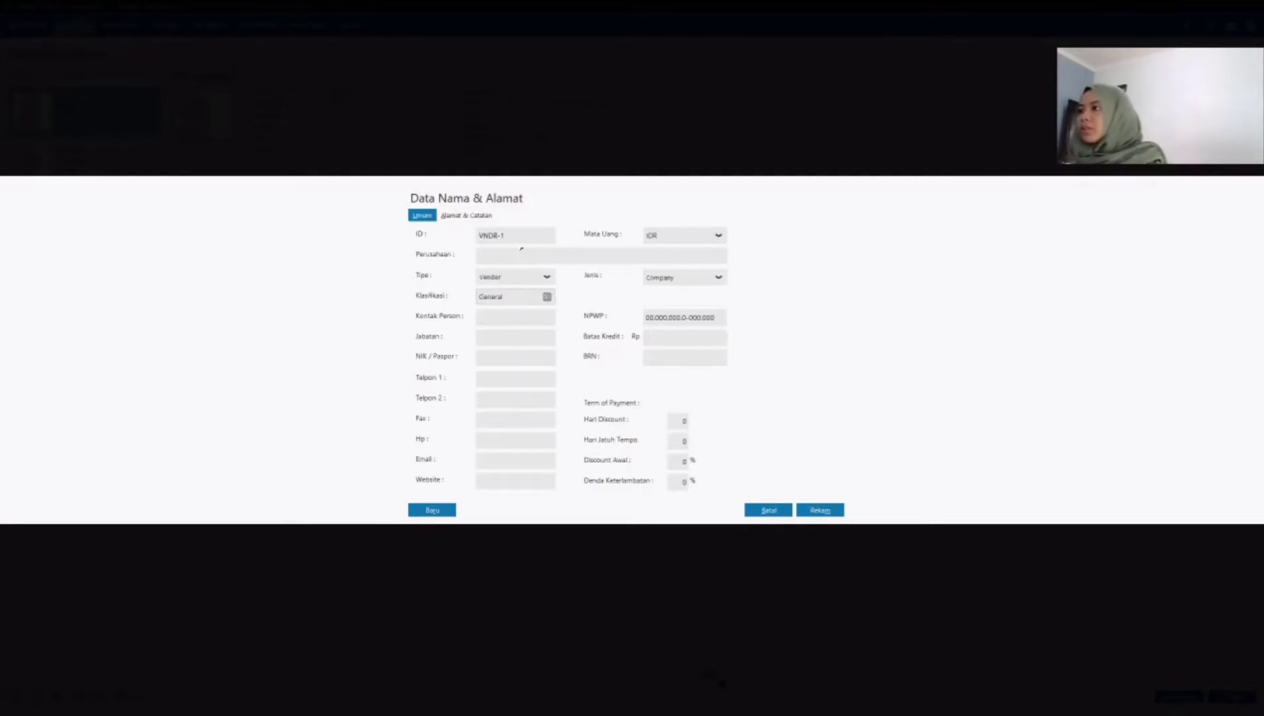
{"action": "type", "text": "vd-2"}
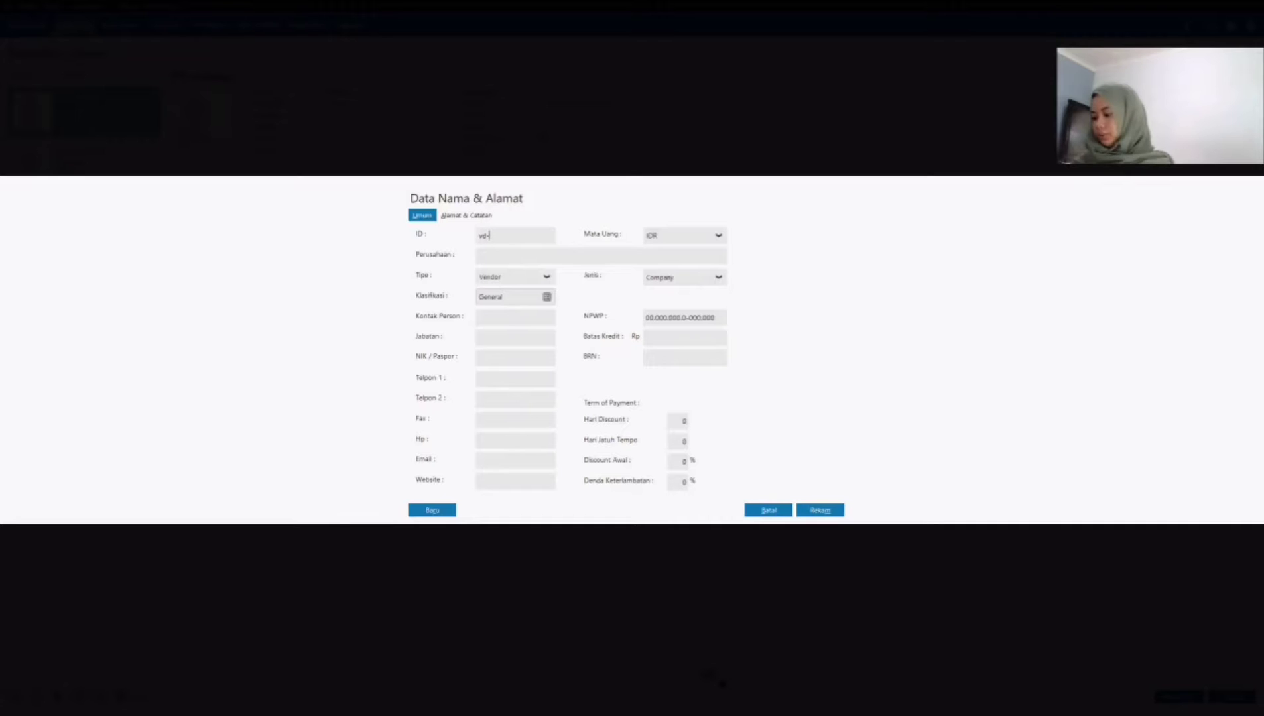
{"action": "left_click", "coordinate": [512, 260]}
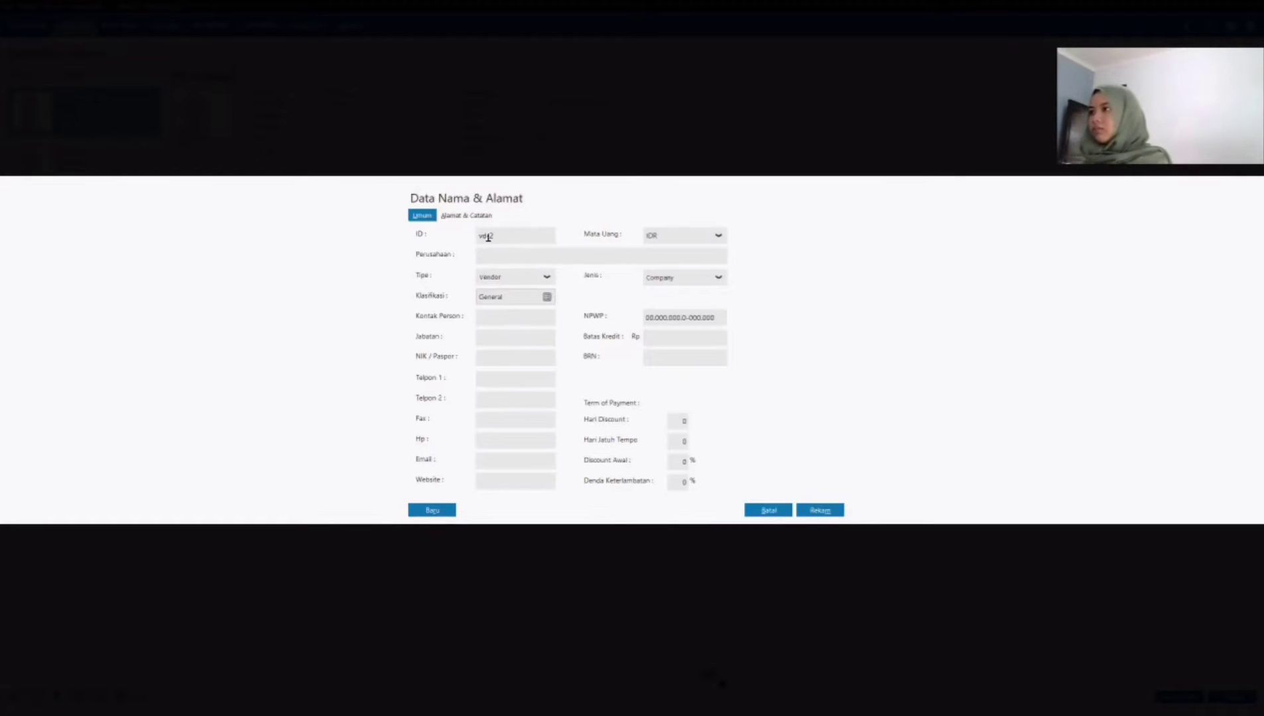
{"action": "key", "text": "BackSpace"}
{"action": "key", "text": "BackSpace"}
{"action": "key", "text": "BackSpace"}
{"action": "key", "text": "BackSpace"}
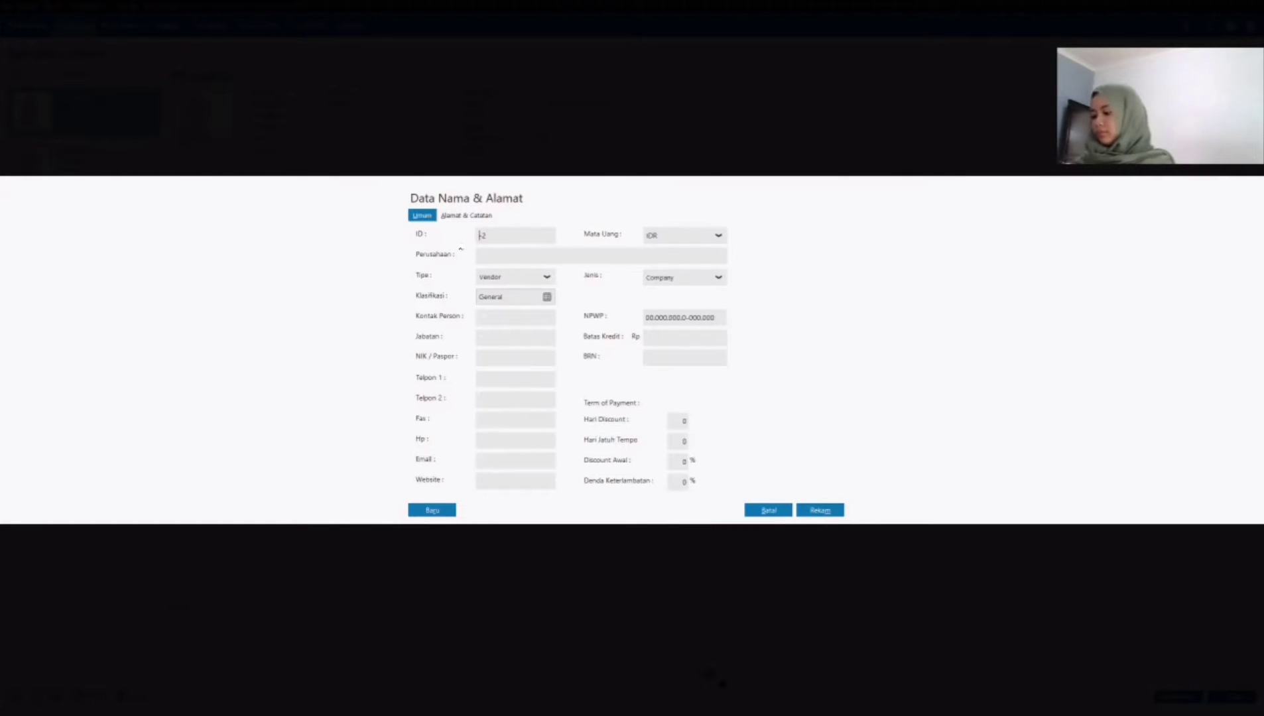
{"action": "type", "text": "VD-2"}
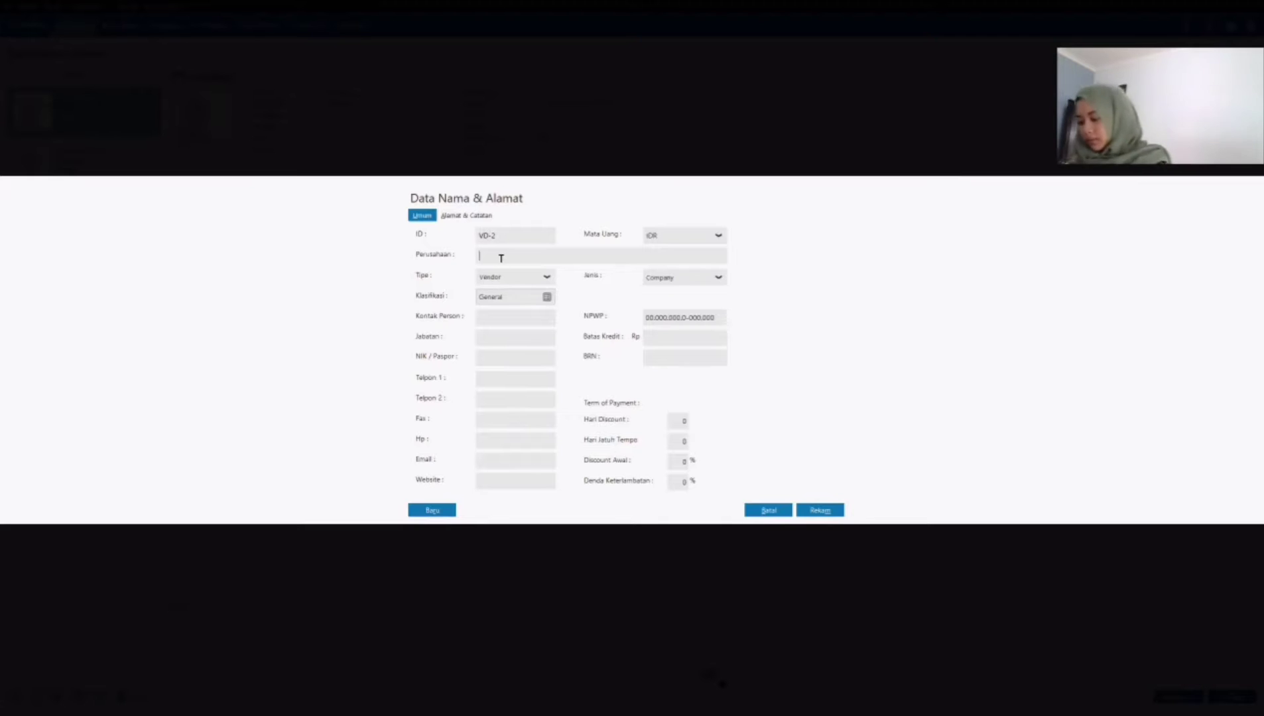
{"action": "type", "text": "PT Mataaratanga"}
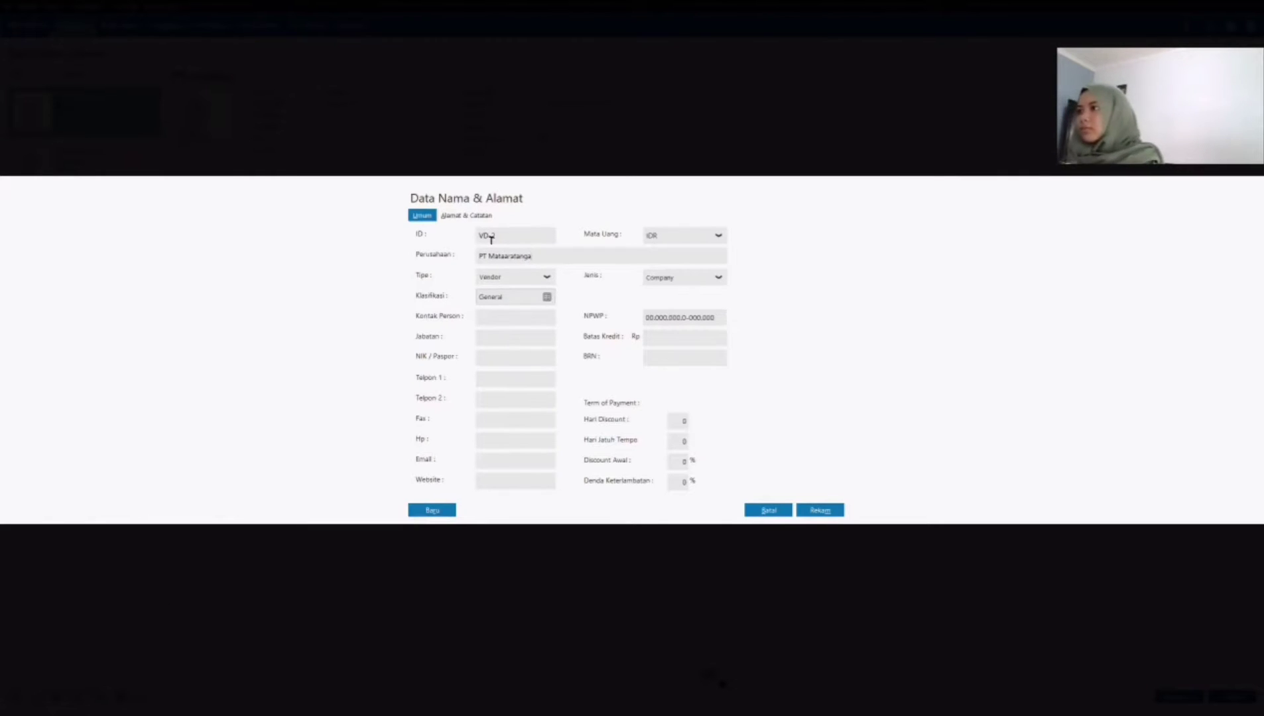
Step: Paste vendor VD-2's address into the first address line and save the record without completing the NPWP/NIK
{"action": "left_click", "coordinate": [466, 216]}
{"action": "left_click", "coordinate": [528, 236]}
{"action": "type", "text": "Jl. Negara No. 145 Jakarta Selatan"}
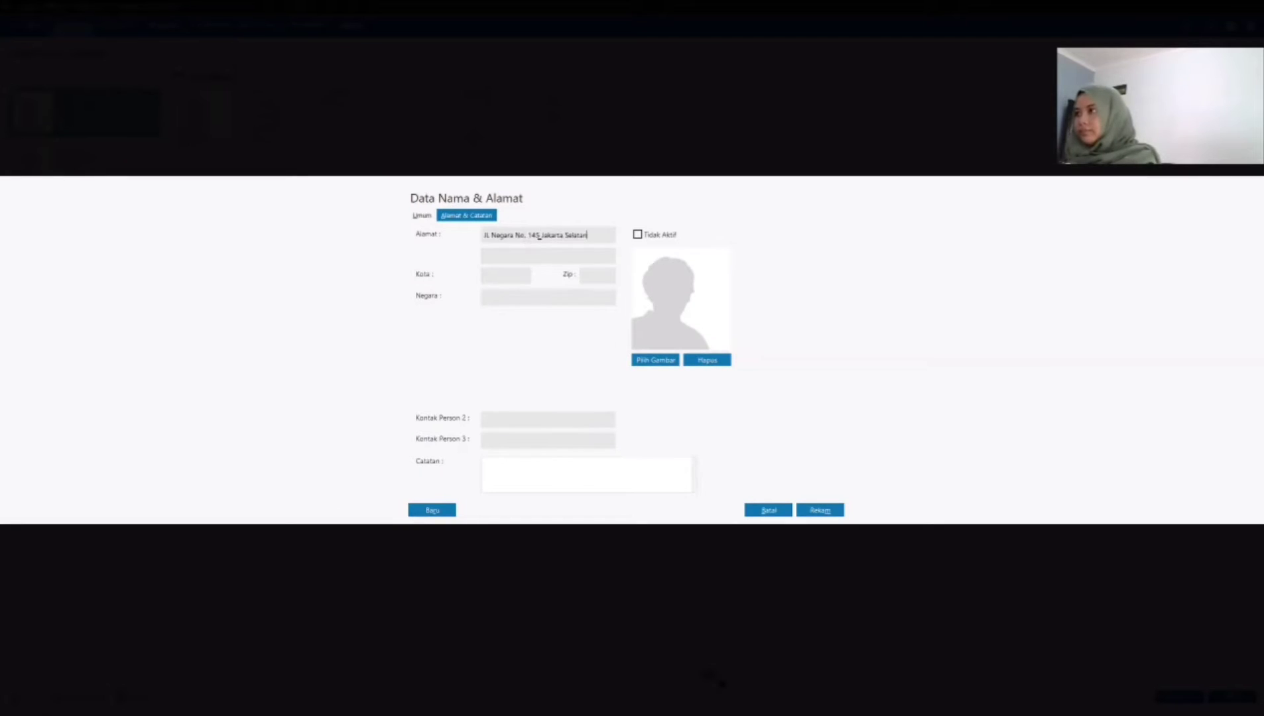
{"action": "left_click", "coordinate": [820, 511]}
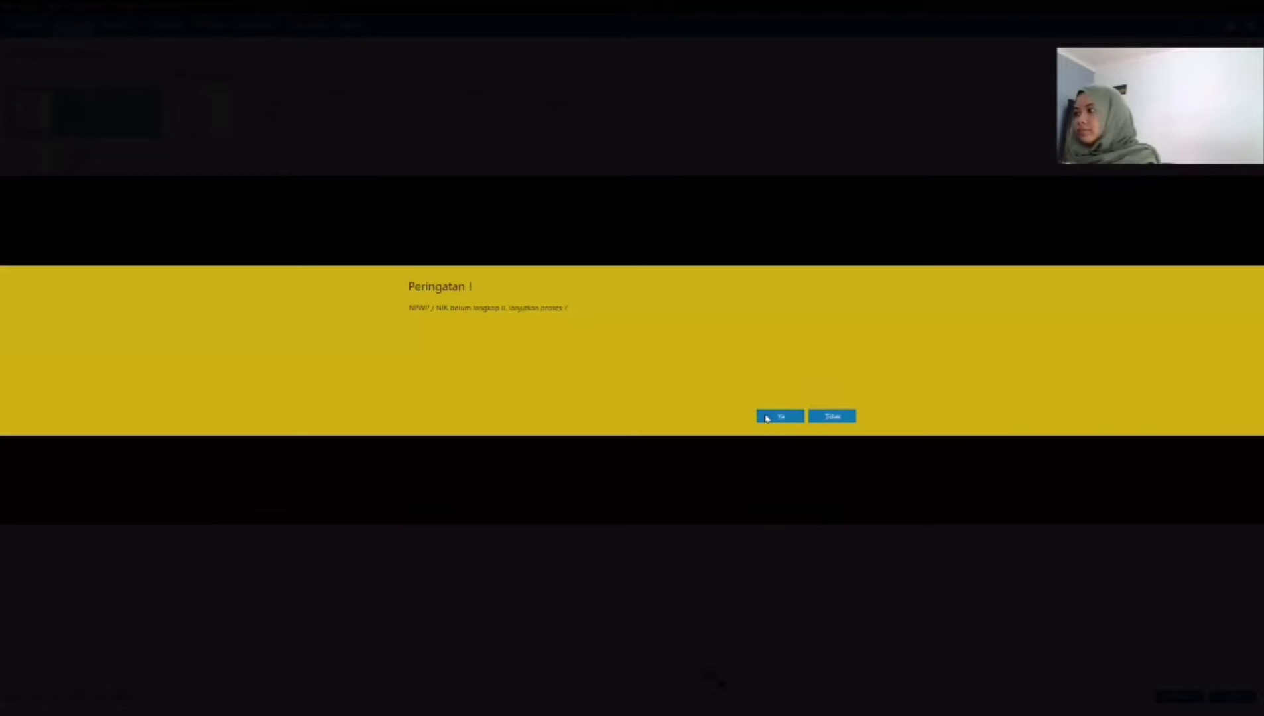
{"action": "left_click", "coordinate": [766, 417]}
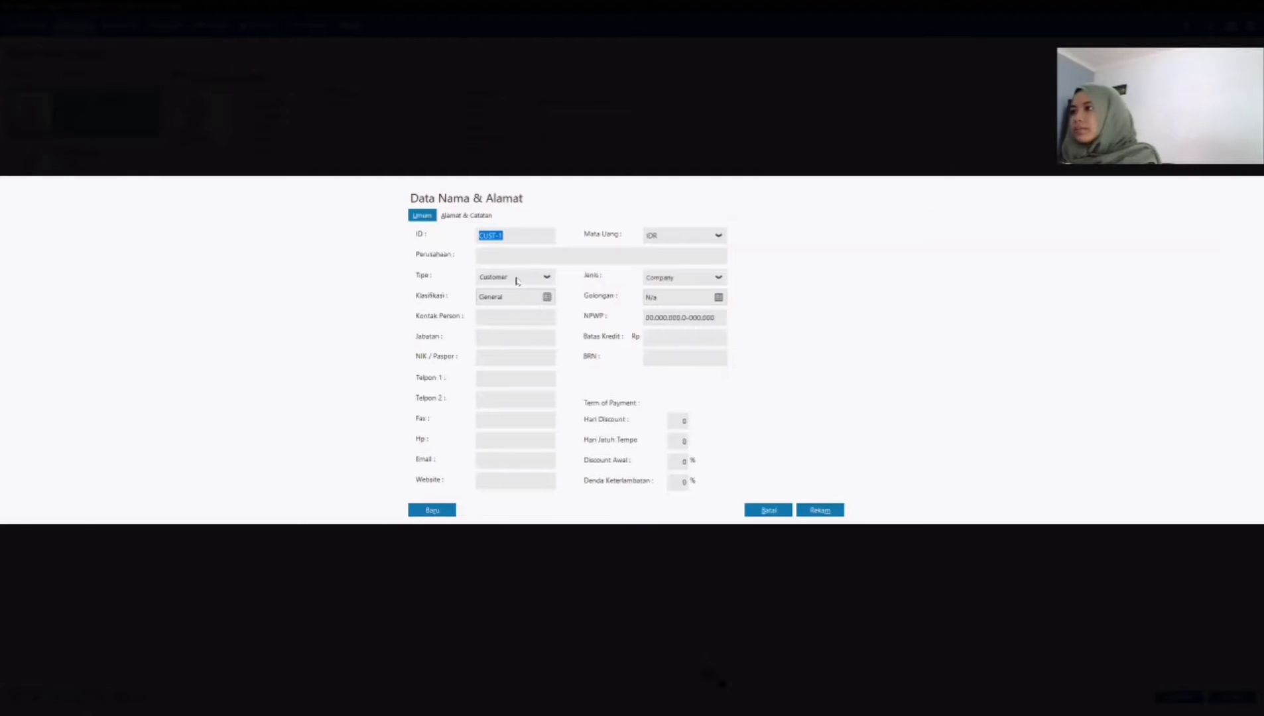
Step: Start a third vendor record with type Vendor, ID VD-3 and company PT Uhren
{"action": "left_click", "coordinate": [516, 277]}
{"action": "left_click", "coordinate": [514, 309]}
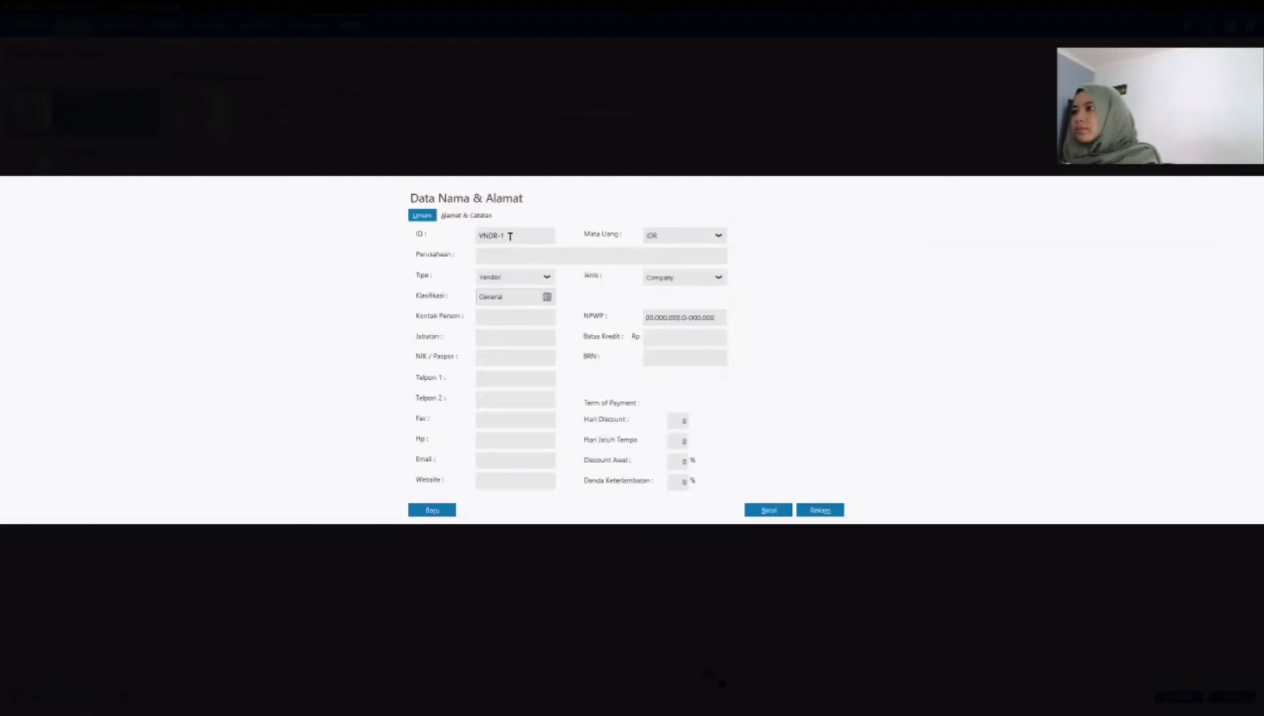
{"action": "double_click", "coordinate": [510, 236]}
{"action": "key", "text": "BackSpace"}
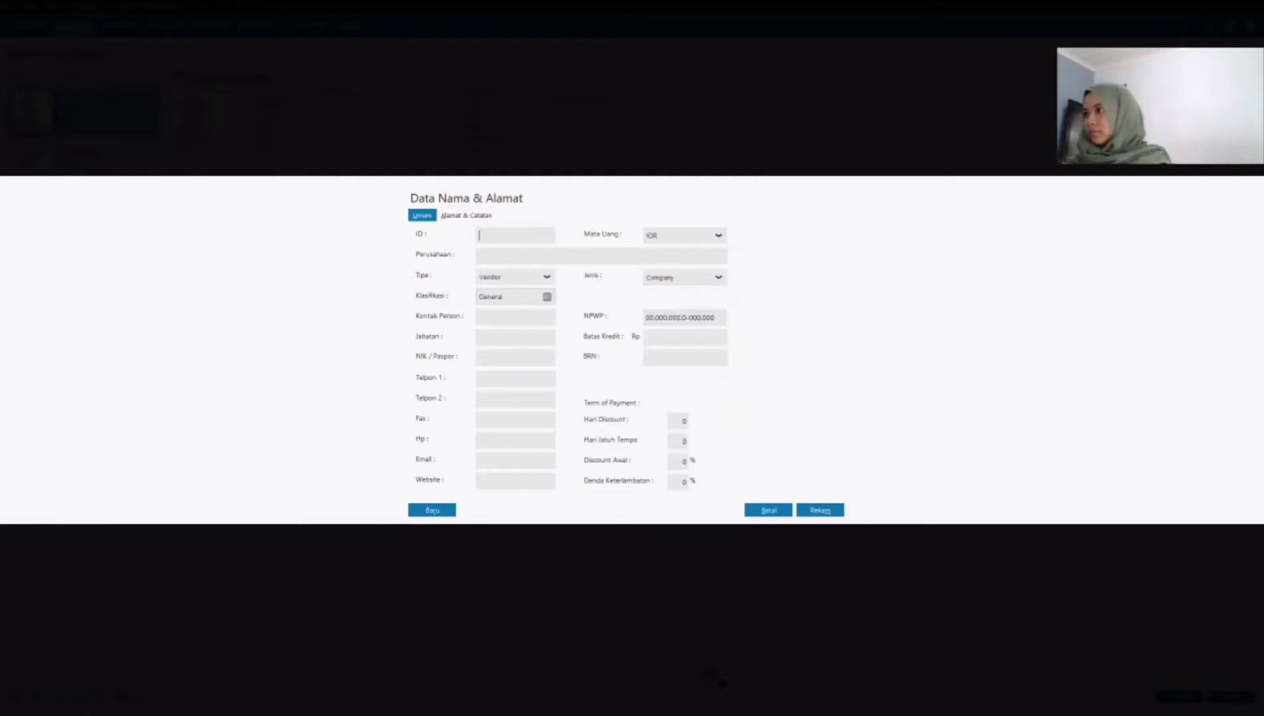
{"action": "type", "text": "VD-3"}
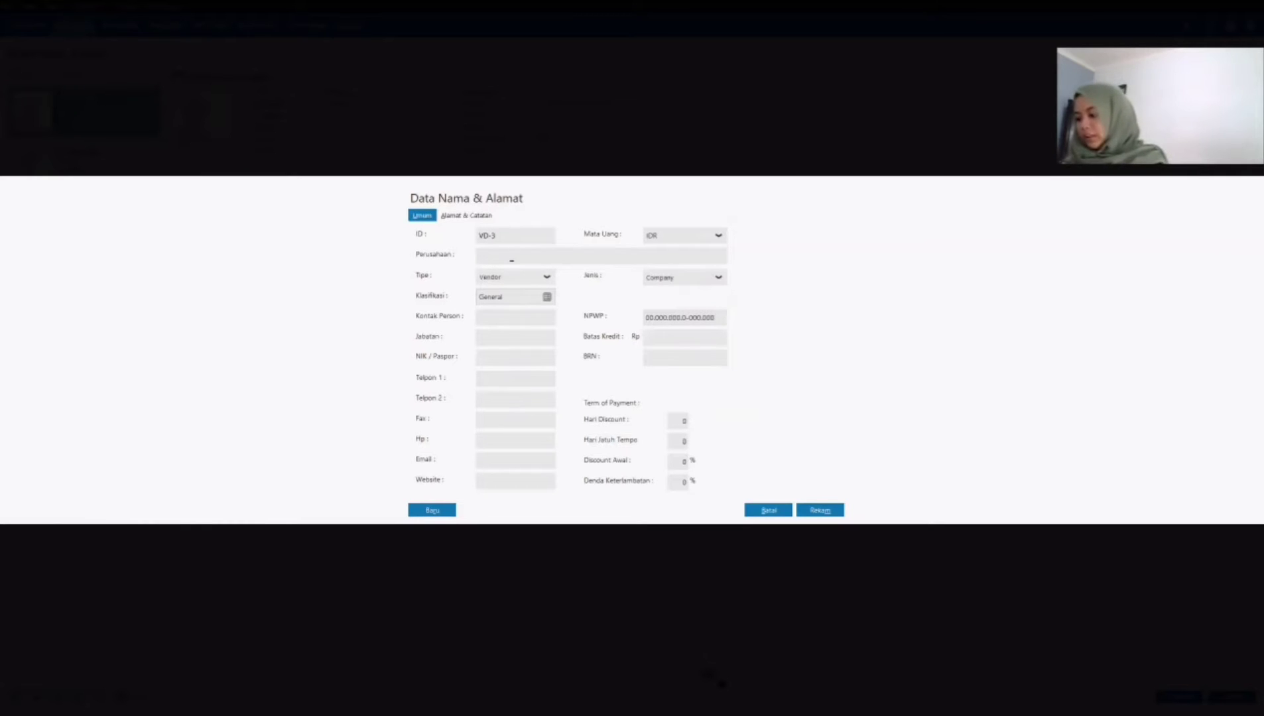
{"action": "type", "text": "PT Uhren"}
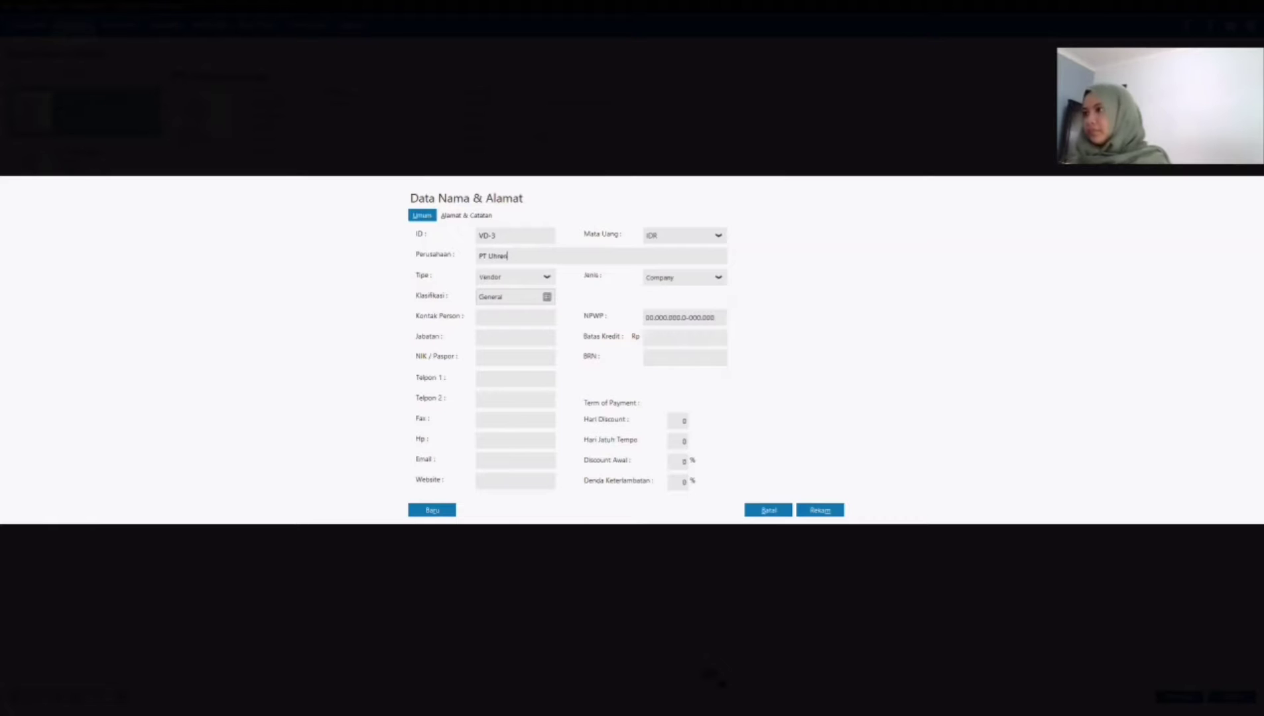
Step: Fill in PT Uhren's street address and city, and save the record without completing the NPWP/NIK
{"action": "left_click", "coordinate": [479, 217]}
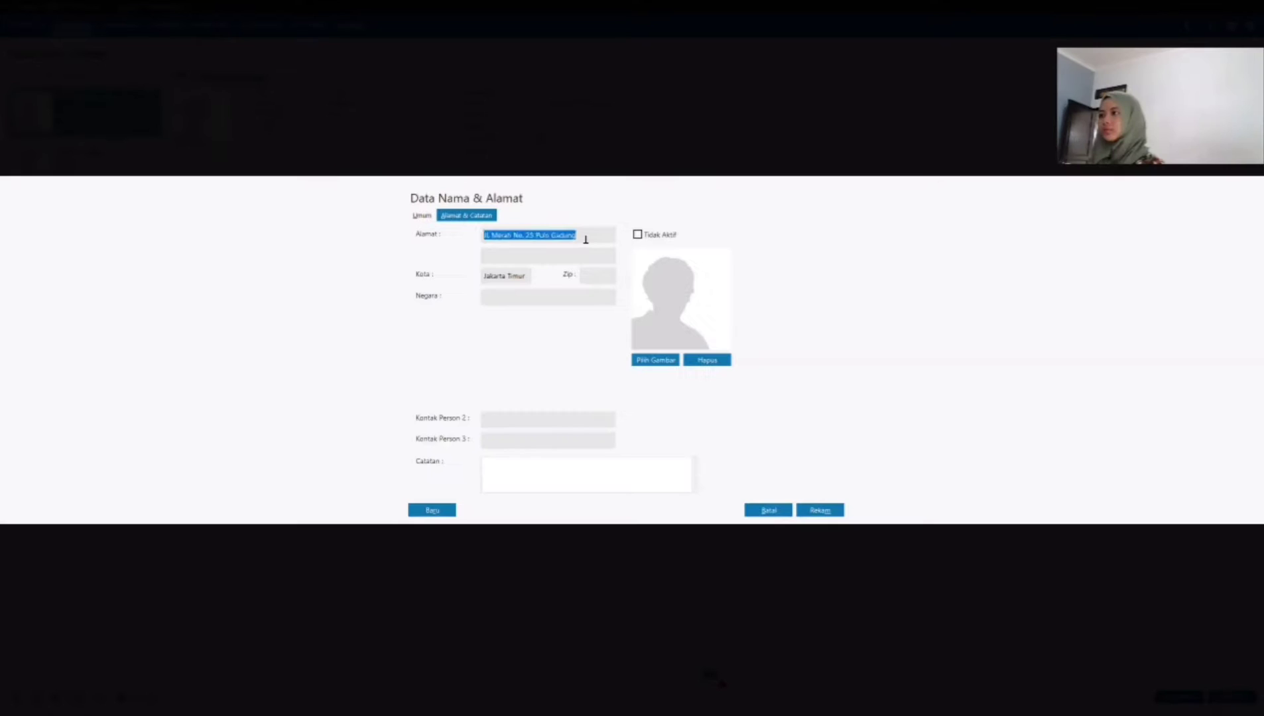
{"action": "left_click", "coordinate": [586, 238]}
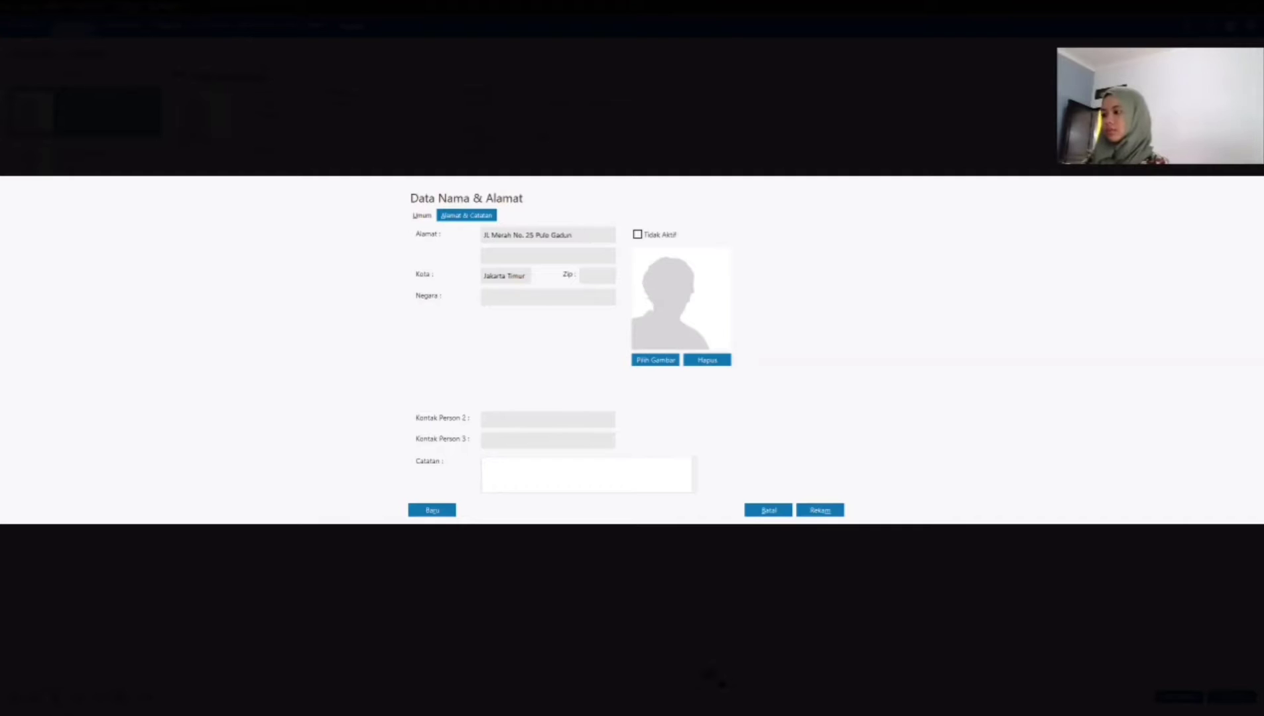
{"action": "type", "text": "g"}
{"action": "left_click", "coordinate": [819, 509]}
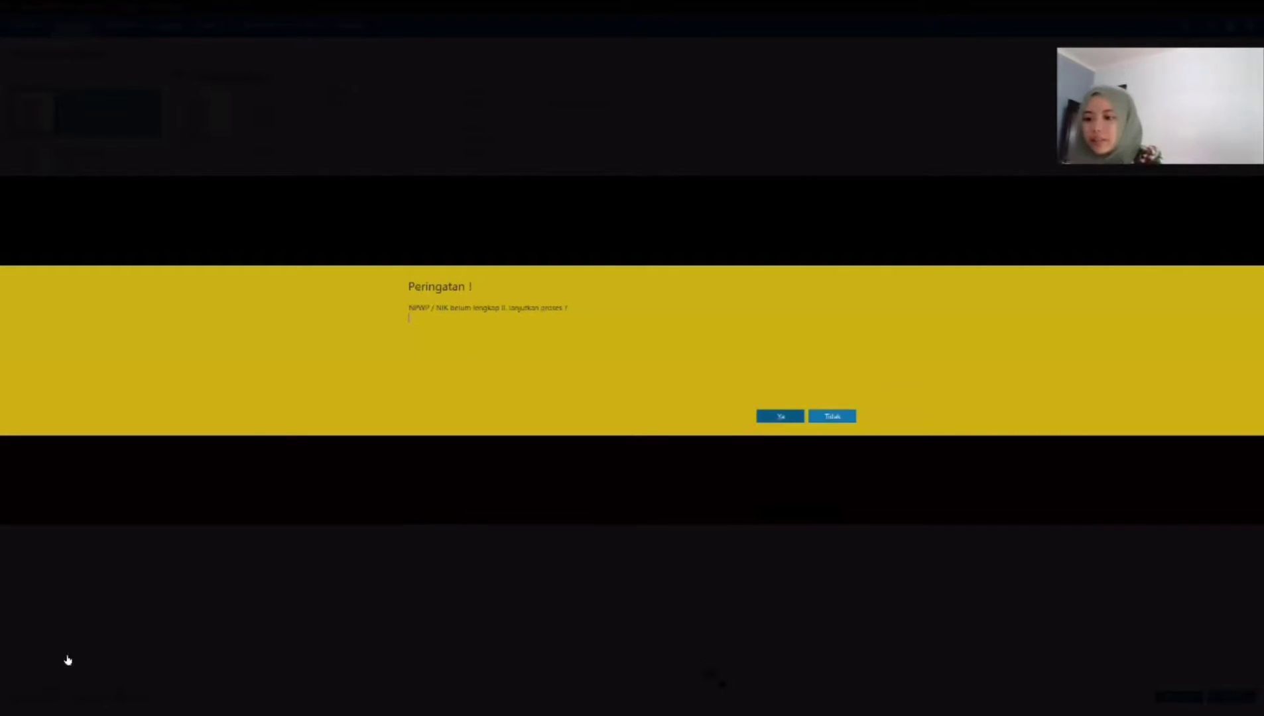
{"action": "key", "text": "Return"}
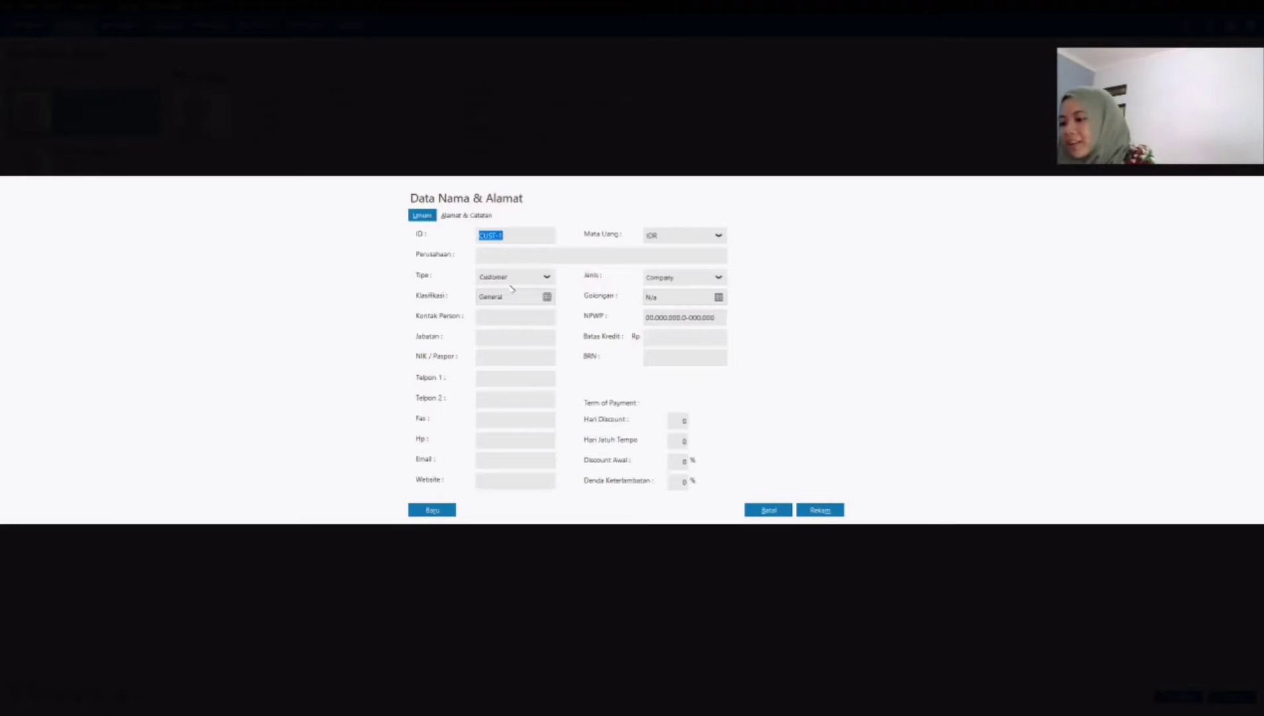
Step: Set the new record's type to Vendor, its ID to VD-4 and its company to PT Montres
{"action": "left_click", "coordinate": [530, 277]}
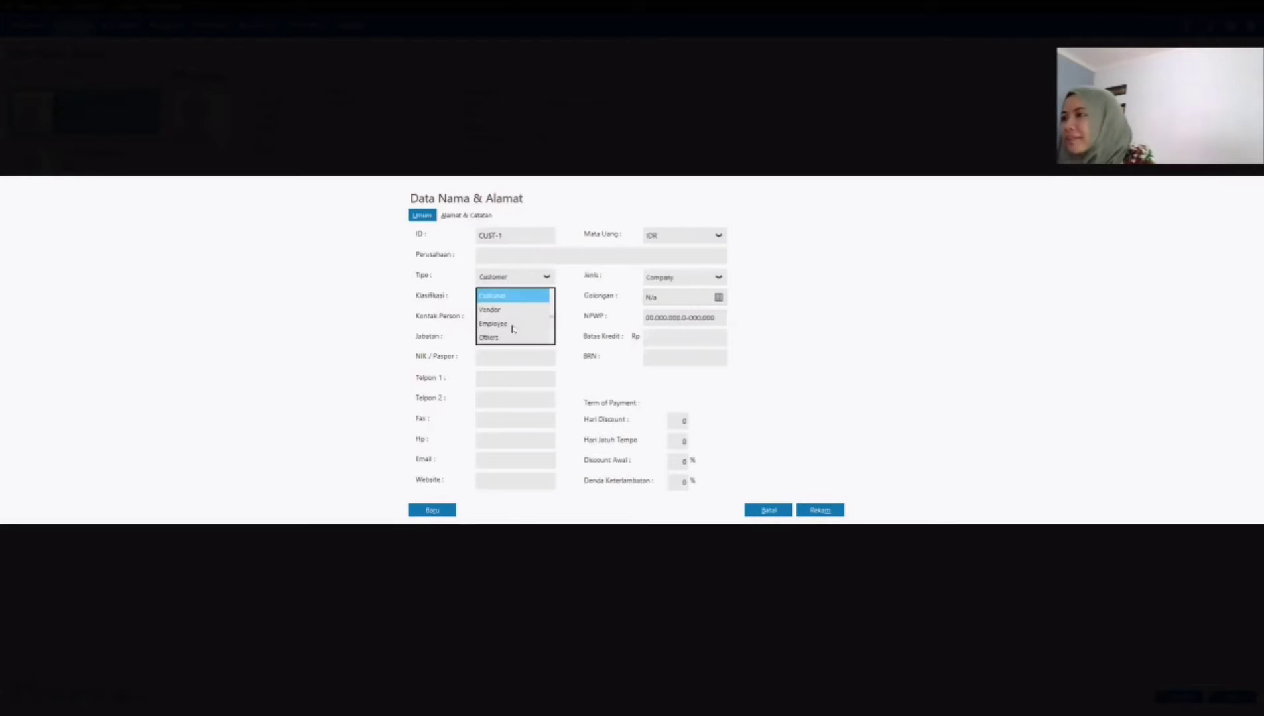
{"action": "left_click", "coordinate": [497, 310]}
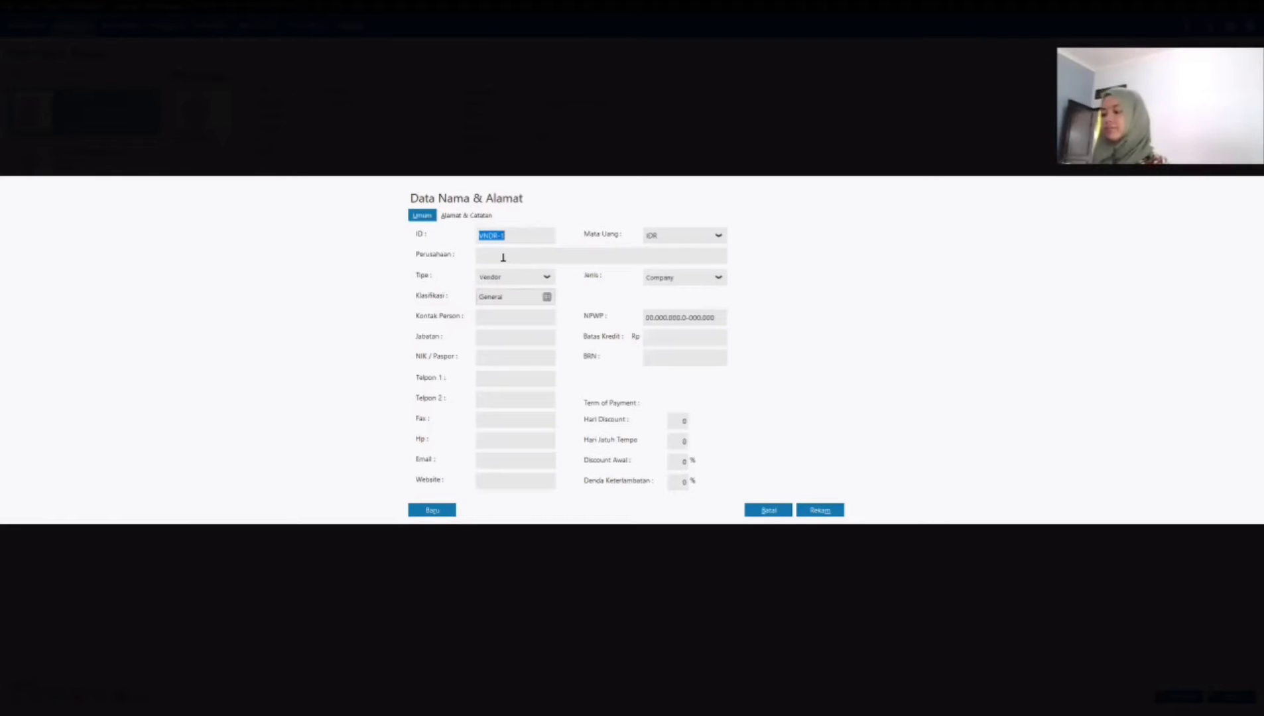
{"action": "type", "text": "vd"}
{"action": "key", "text": "BackSpace"}
{"action": "key", "text": "BackSpace"}
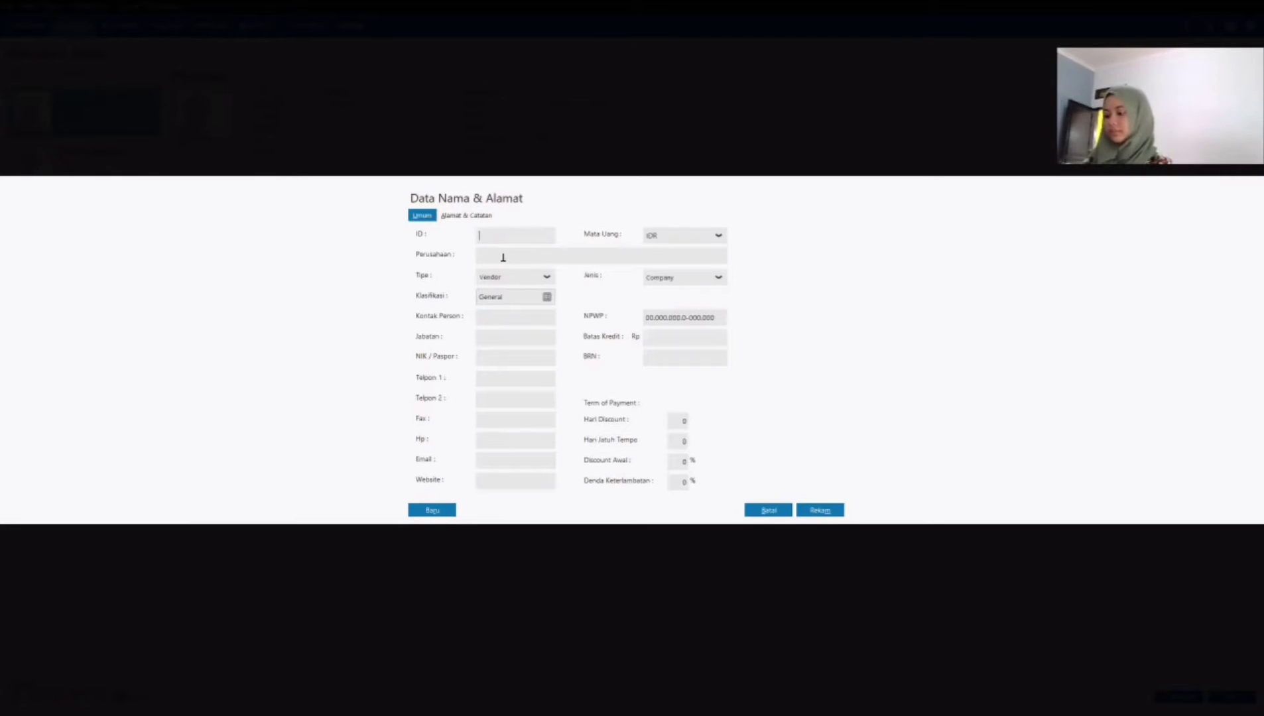
{"action": "type", "text": "VD-4"}
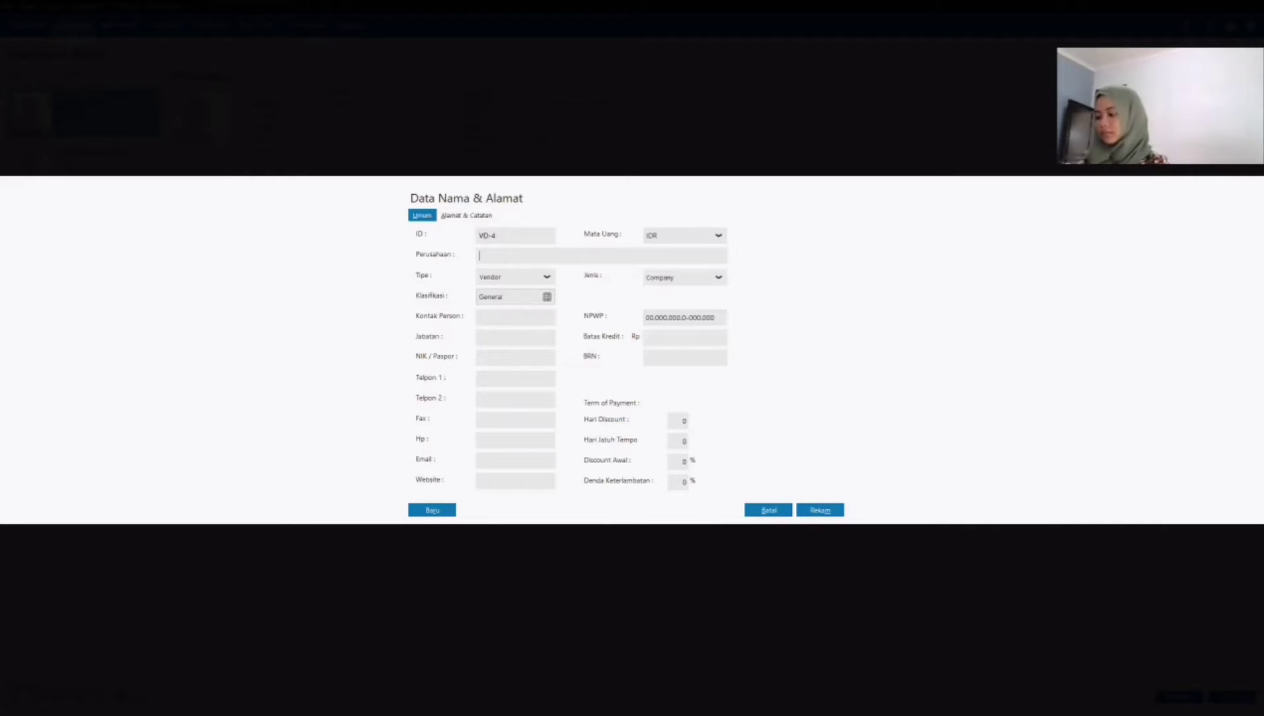
{"action": "type", "text": "PT Montres"}
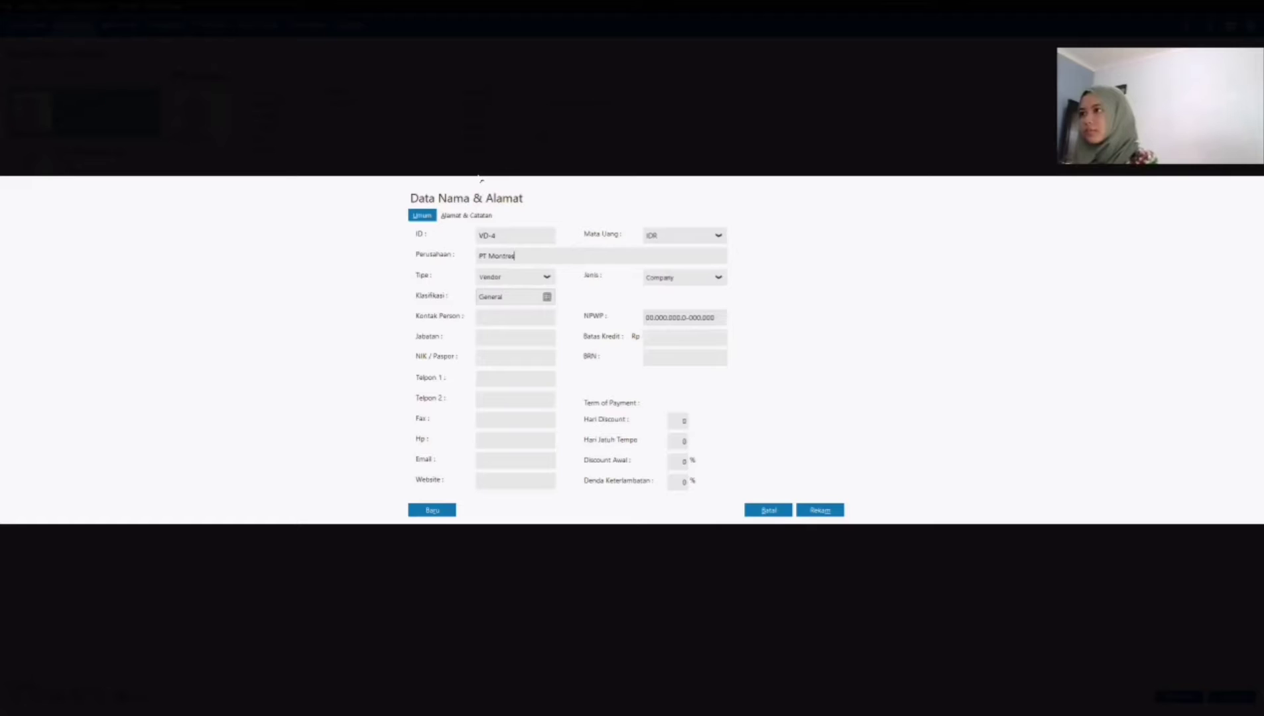
Step: Enter PT Montres's address, check its general data, and save the record without completing the NPWP/NIK
{"action": "left_click", "coordinate": [467, 216]}
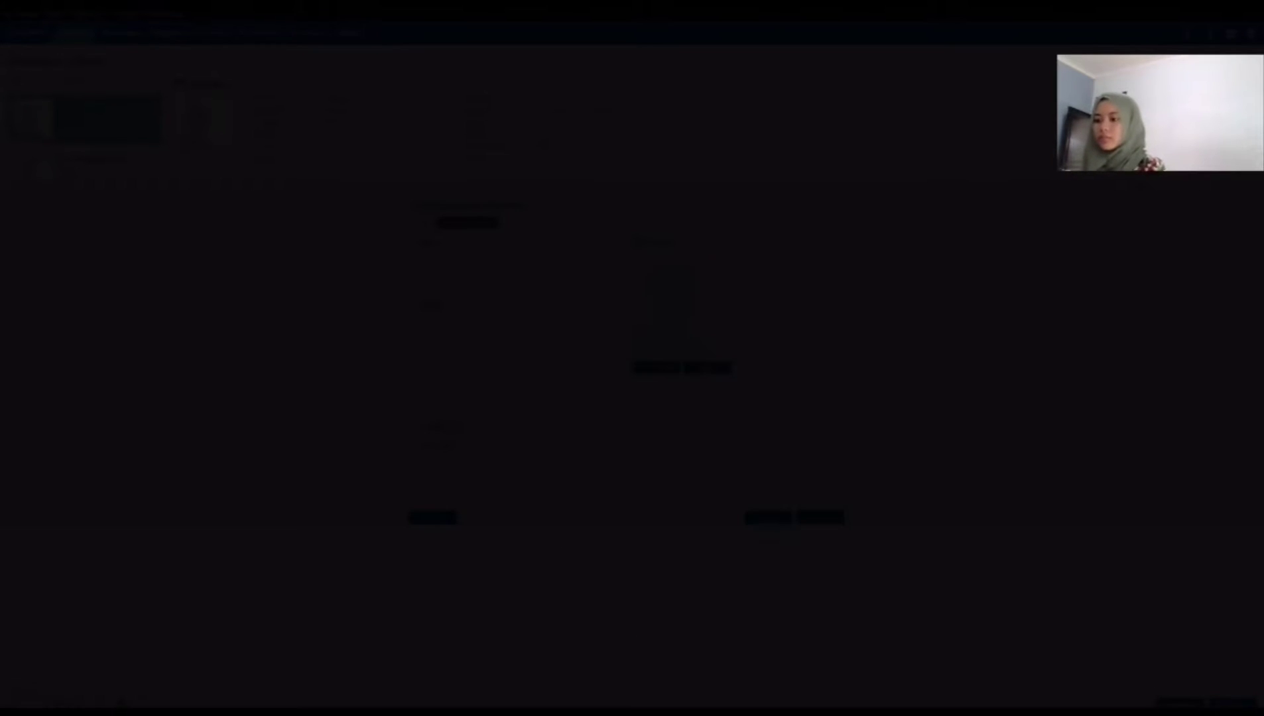
{"action": "type", "text": "Jl. Putih No. 08 Slipi Jakarta Barat"}
{"action": "left_click", "coordinate": [416, 216]}
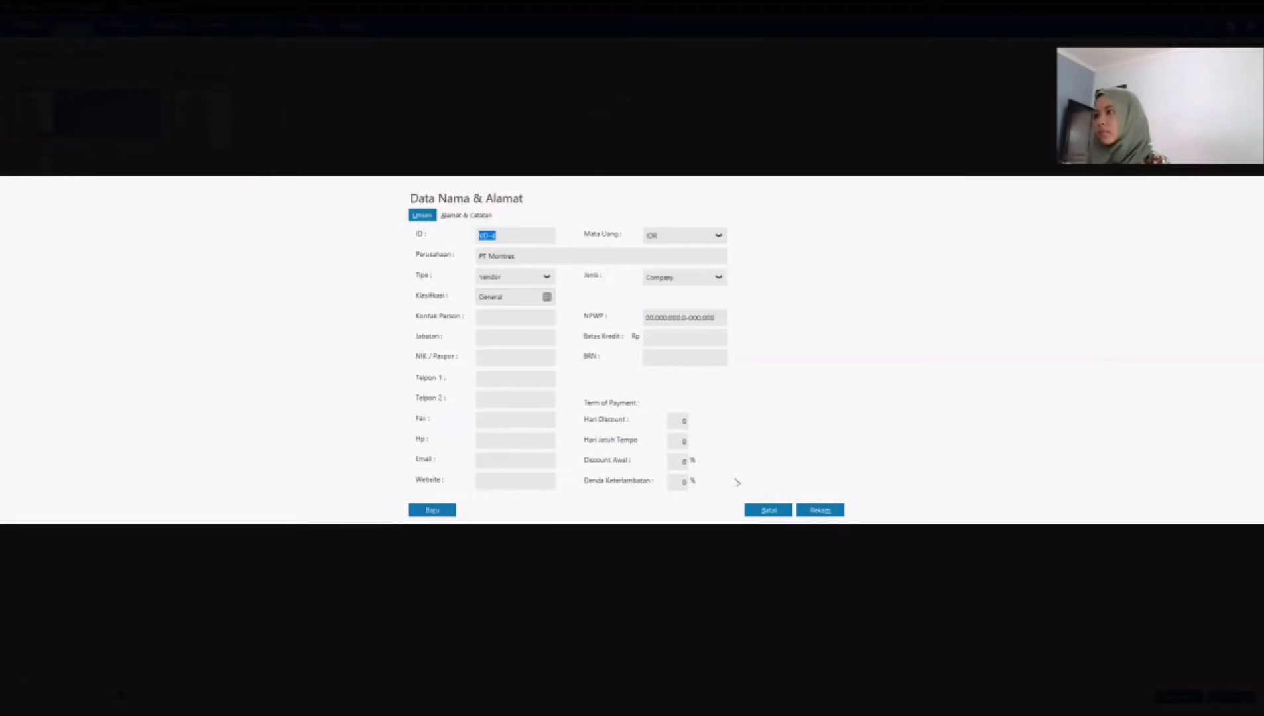
{"action": "left_click", "coordinate": [817, 512]}
{"action": "left_click", "coordinate": [780, 416]}
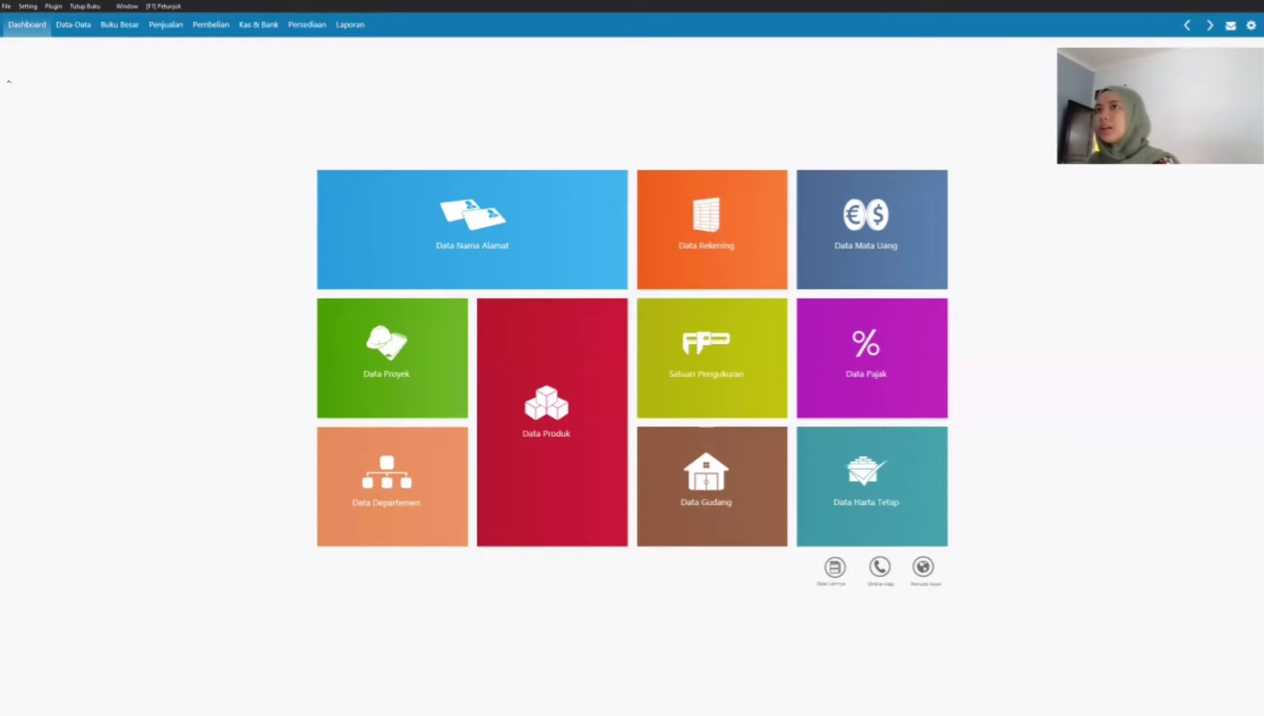
Step: Add a new record in the fixed asset data (Data Harta Tetap) named Suzuki New Carry Blind Van
{"action": "left_click", "coordinate": [73, 25]}
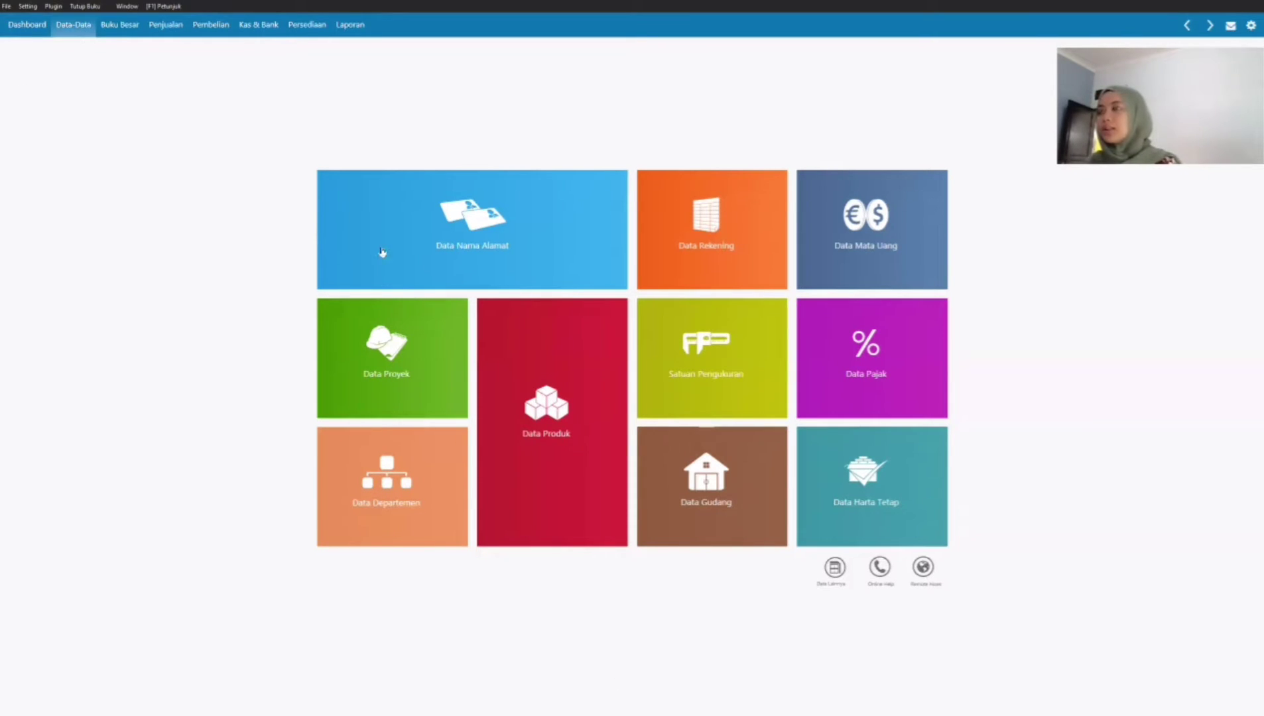
{"action": "left_click", "coordinate": [900, 502]}
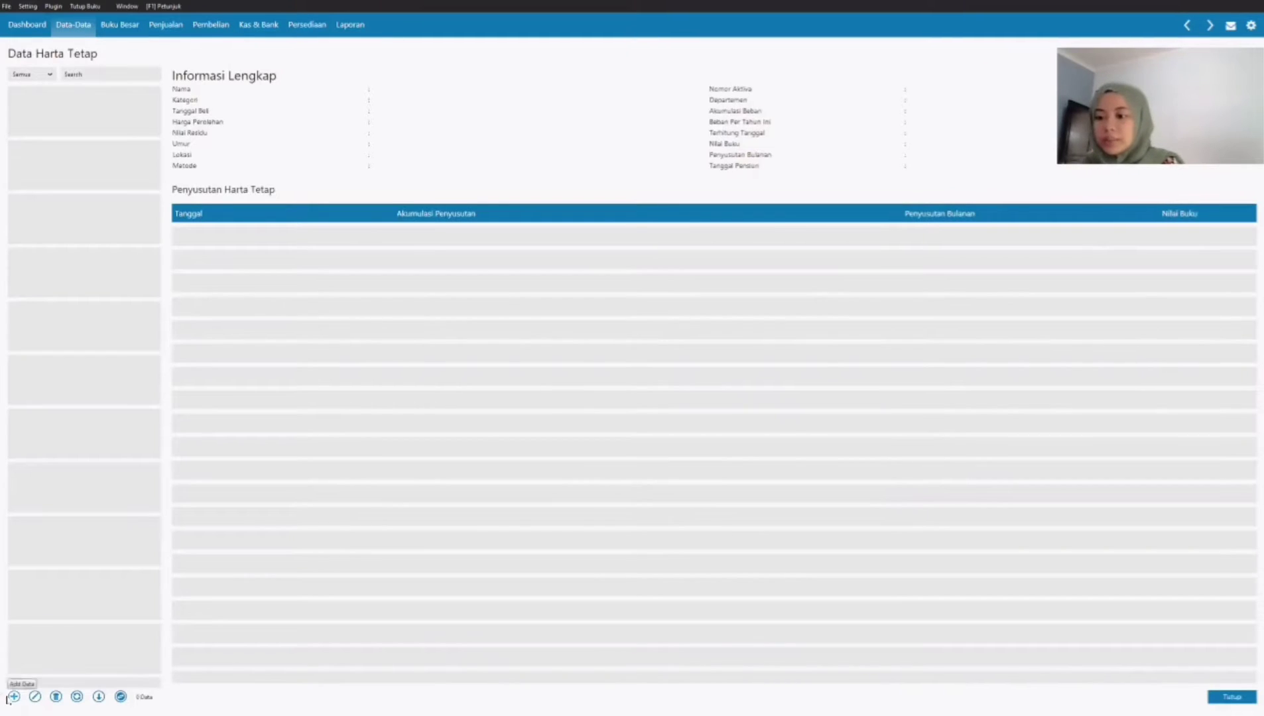
{"action": "left_click", "coordinate": [13, 697]}
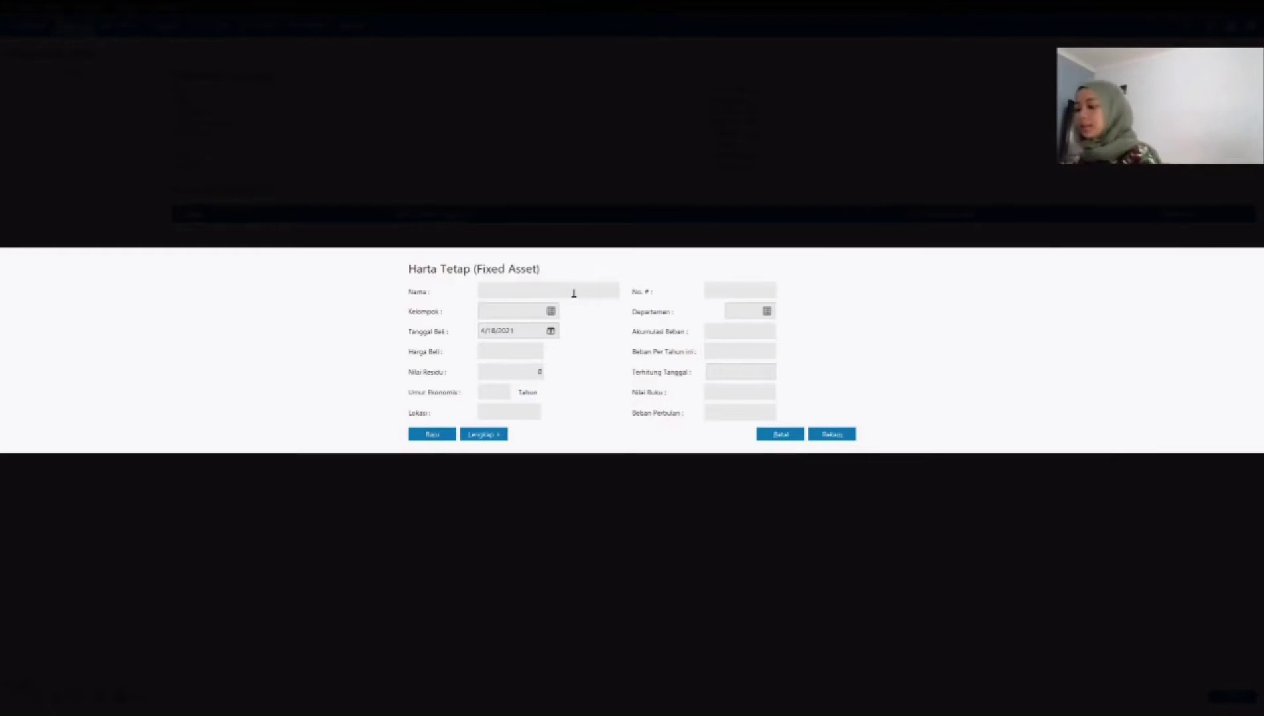
{"action": "type", "text": "Suzuki"}
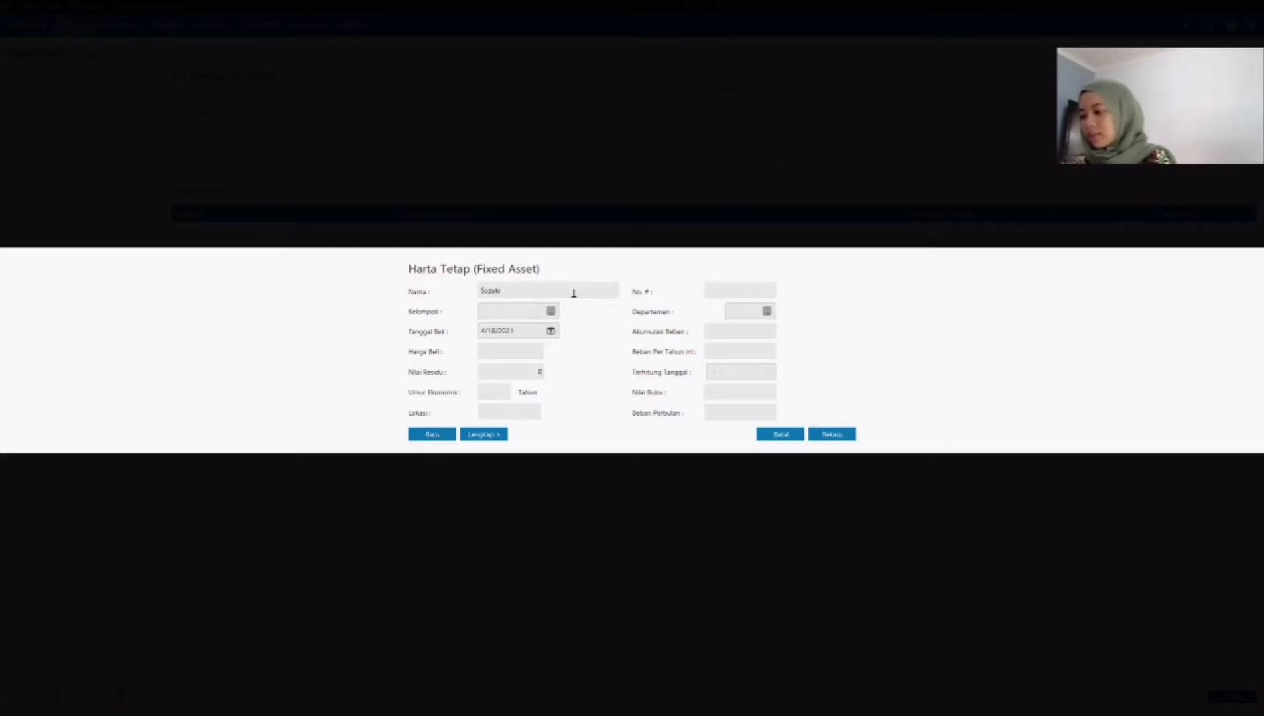
{"action": "key", "text": "Caps_Lock"}
{"action": "type", "text": "N"}
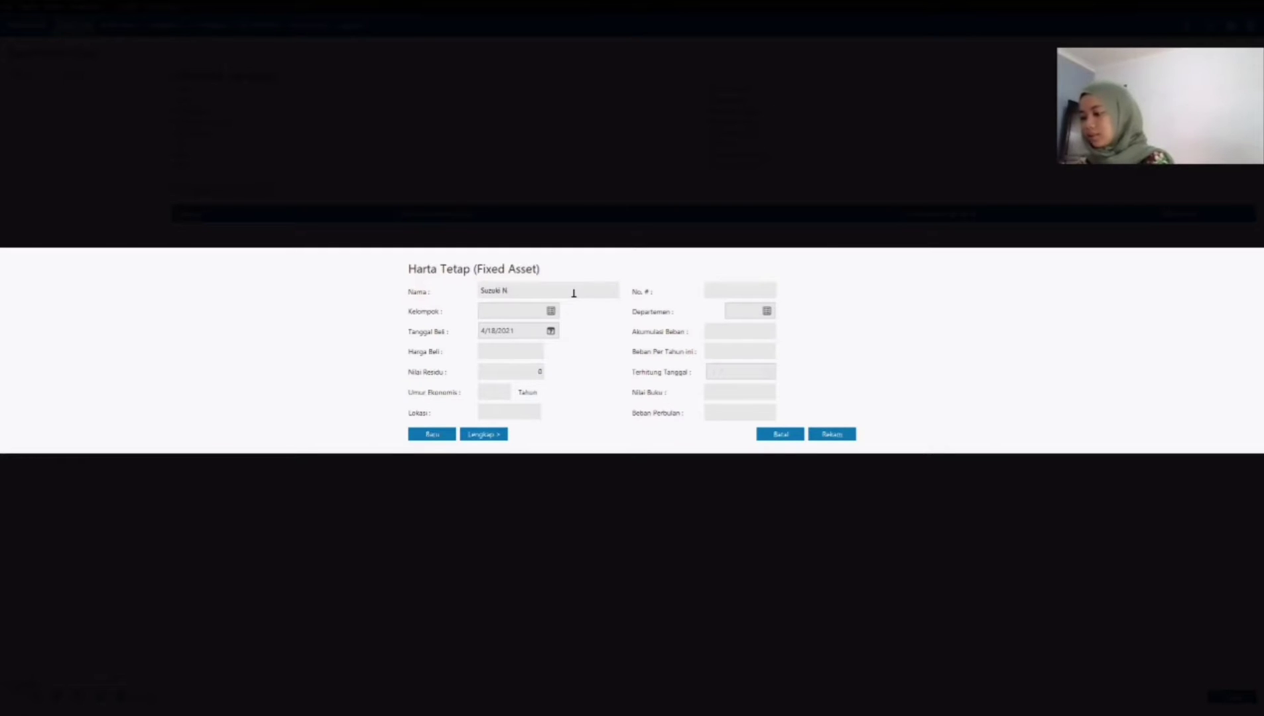
{"action": "type", "text": "ew Ca"}
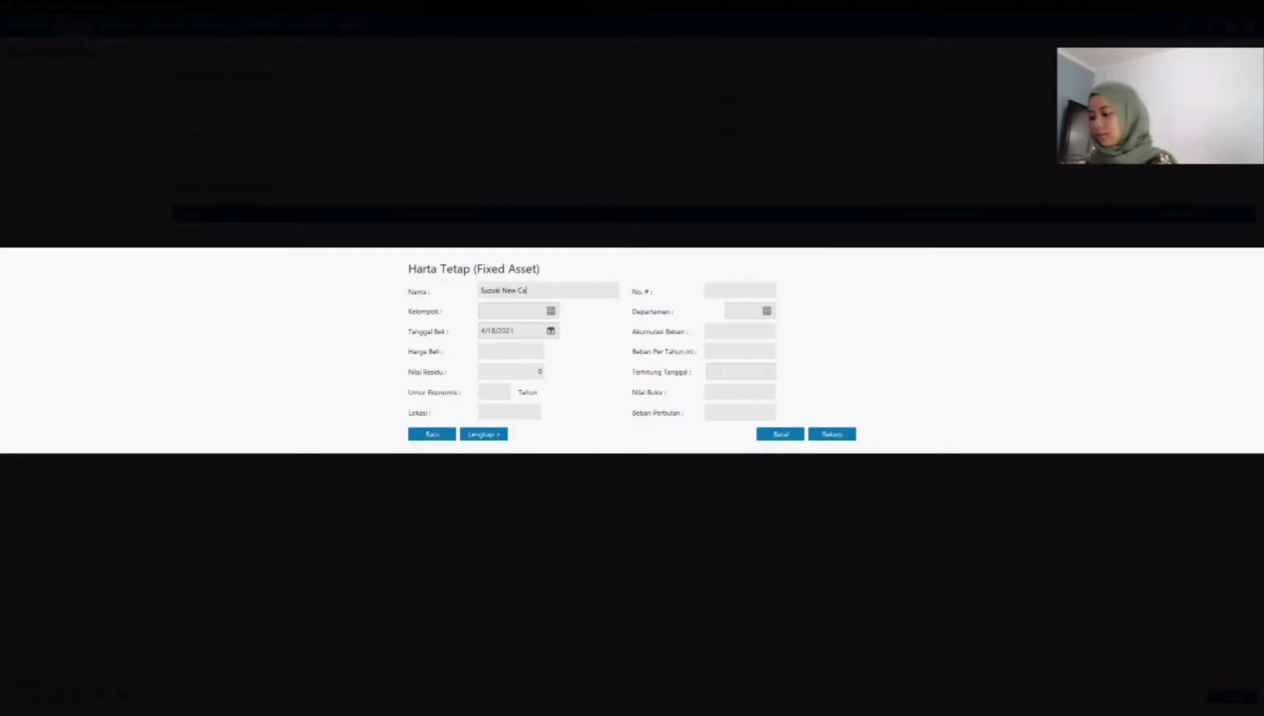
{"action": "type", "text": "rry Blin"}
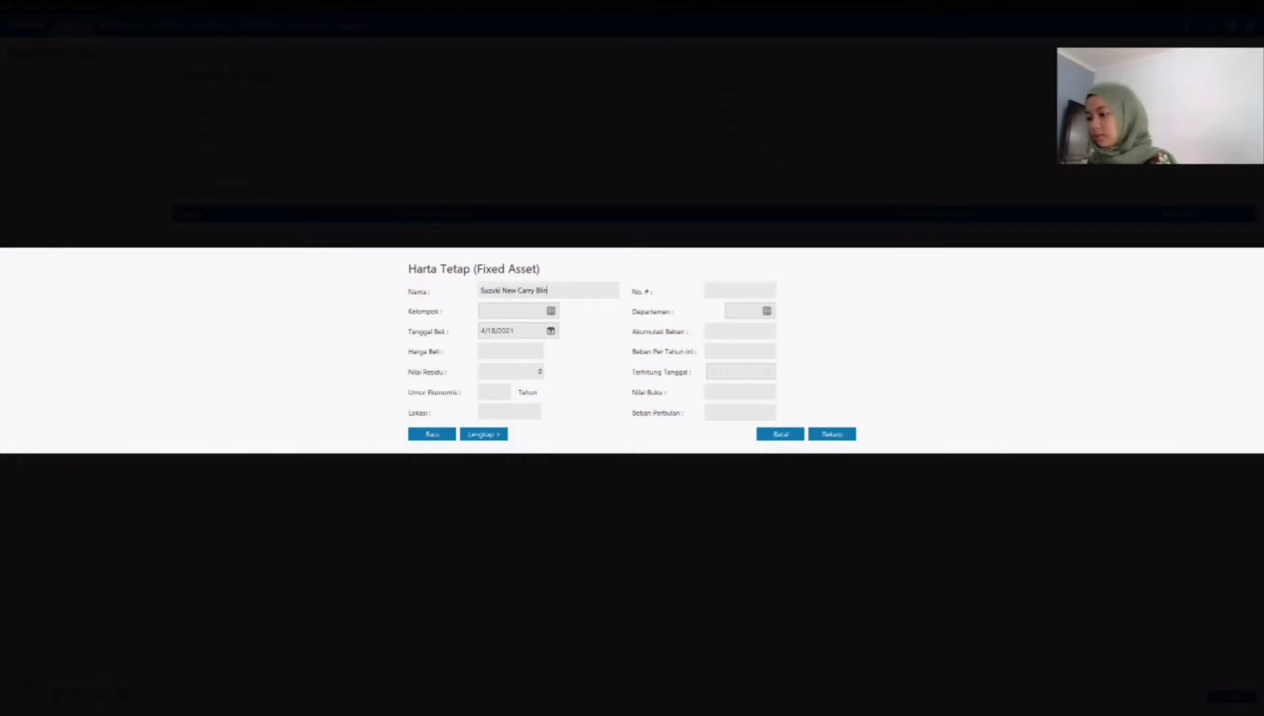
{"action": "type", "text": "d Van"}
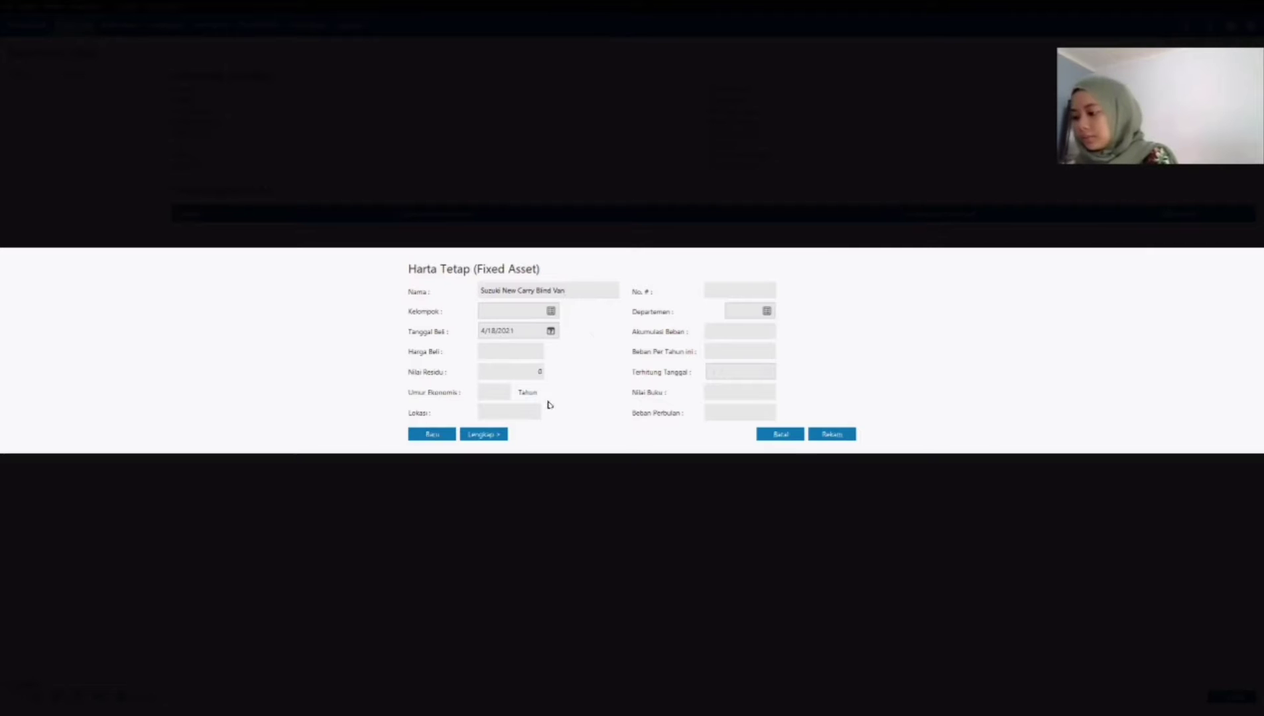
Step: Assign the Suzuki New Carry Blind Van to the asset group Kendaraan Roda Empat
{"action": "left_click", "coordinate": [551, 311]}
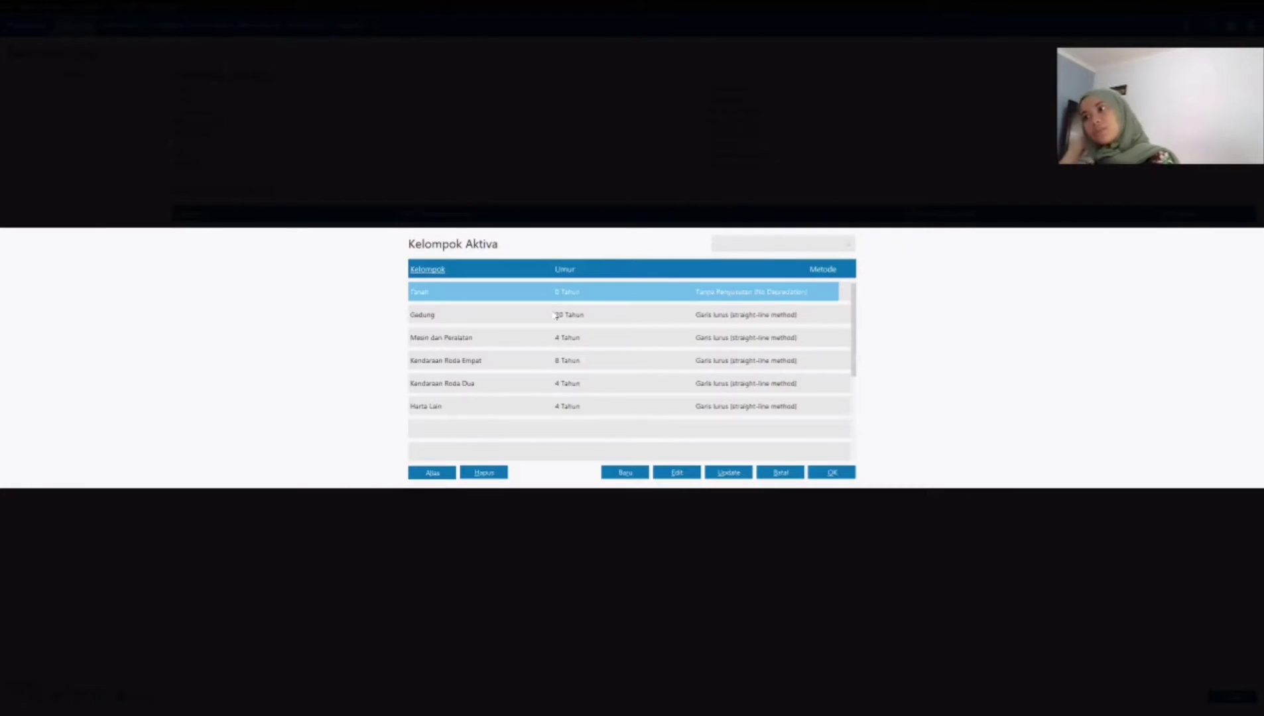
{"action": "left_click", "coordinate": [558, 363]}
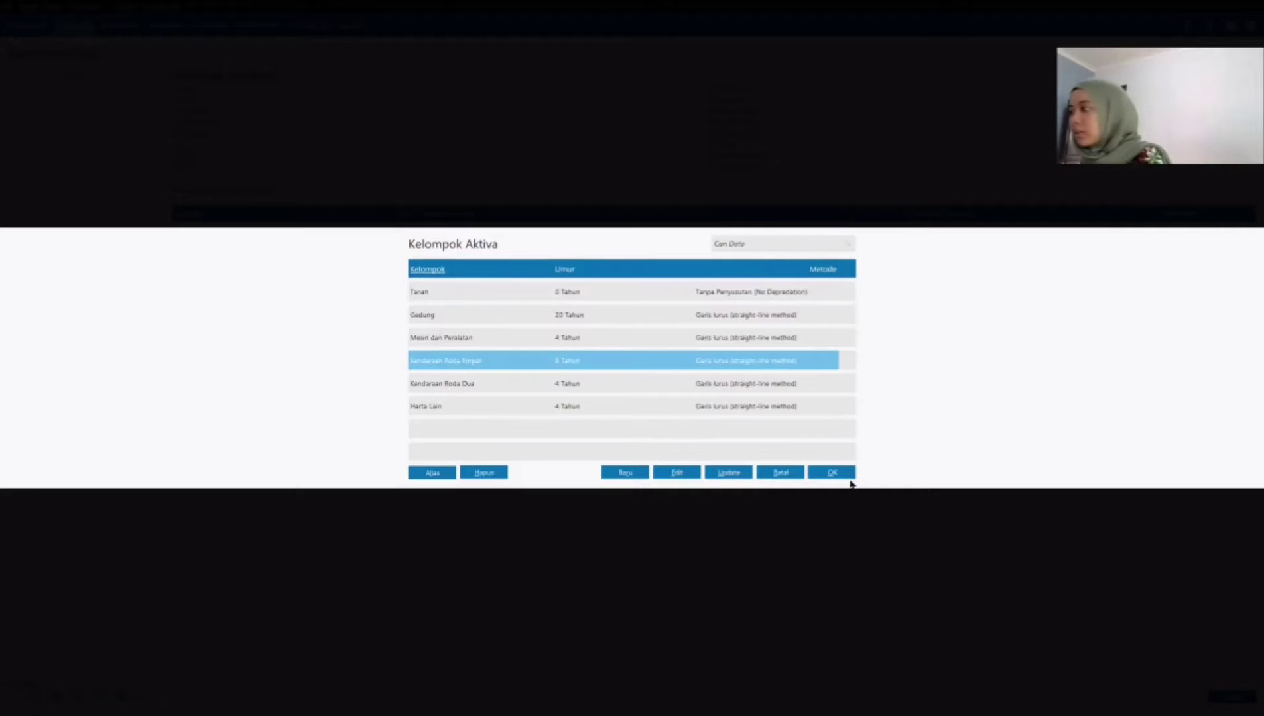
{"action": "left_click", "coordinate": [832, 472]}
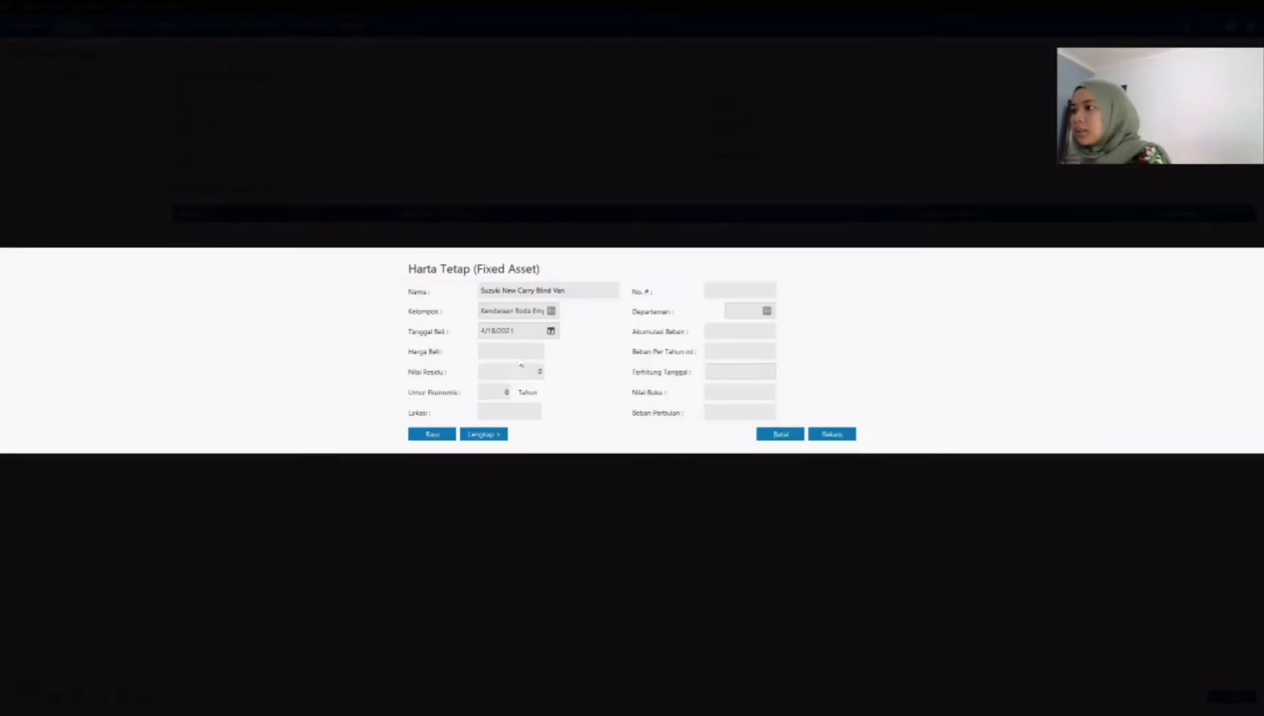
Step: Set the purchase date (Tanggal Beli) of the Suzuki New Carry Blind Van to 1/3/2019
{"action": "left_click", "coordinate": [549, 330]}
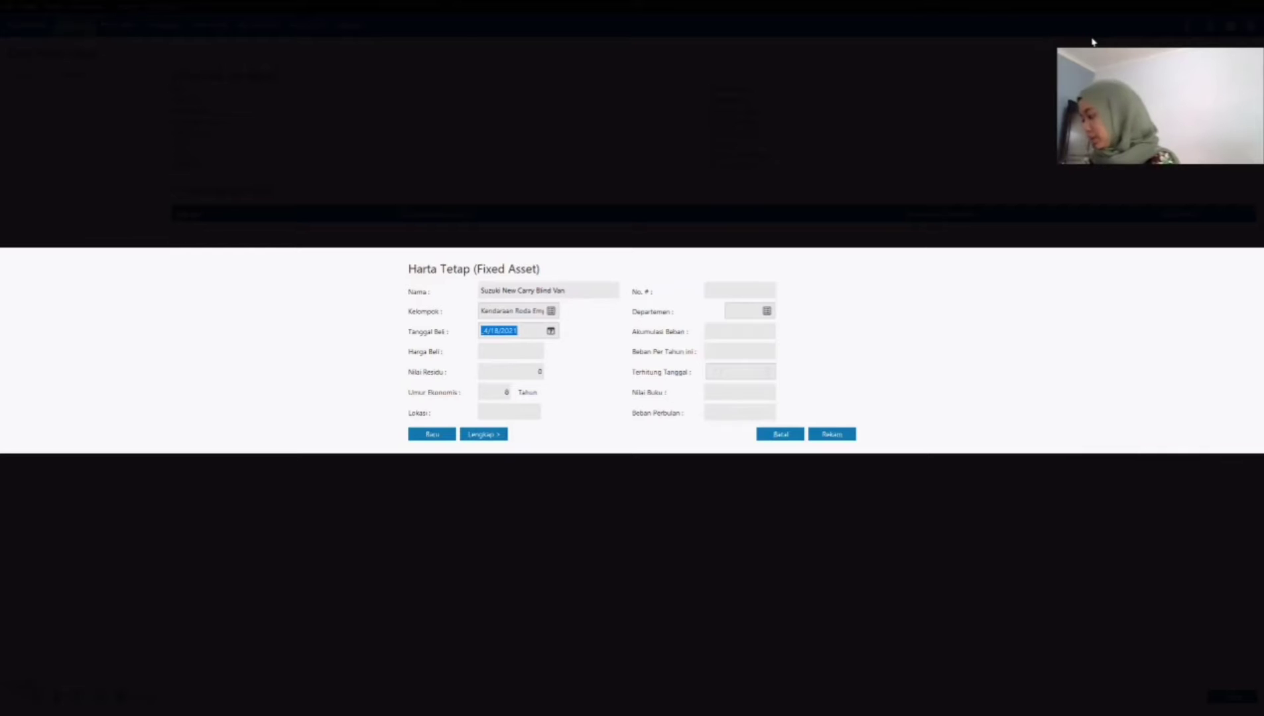
{"action": "type", "text": "01/03/1"}
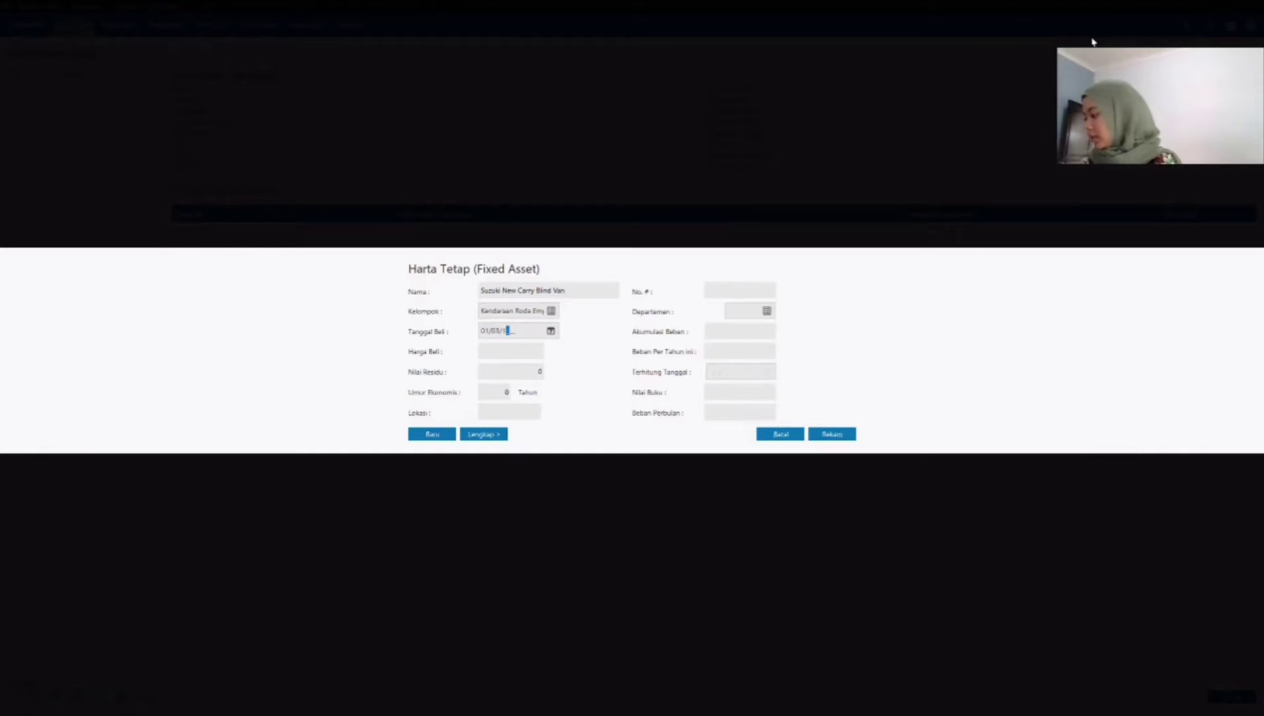
{"action": "key", "text": "BackSpace"}
{"action": "type", "text": "20"}
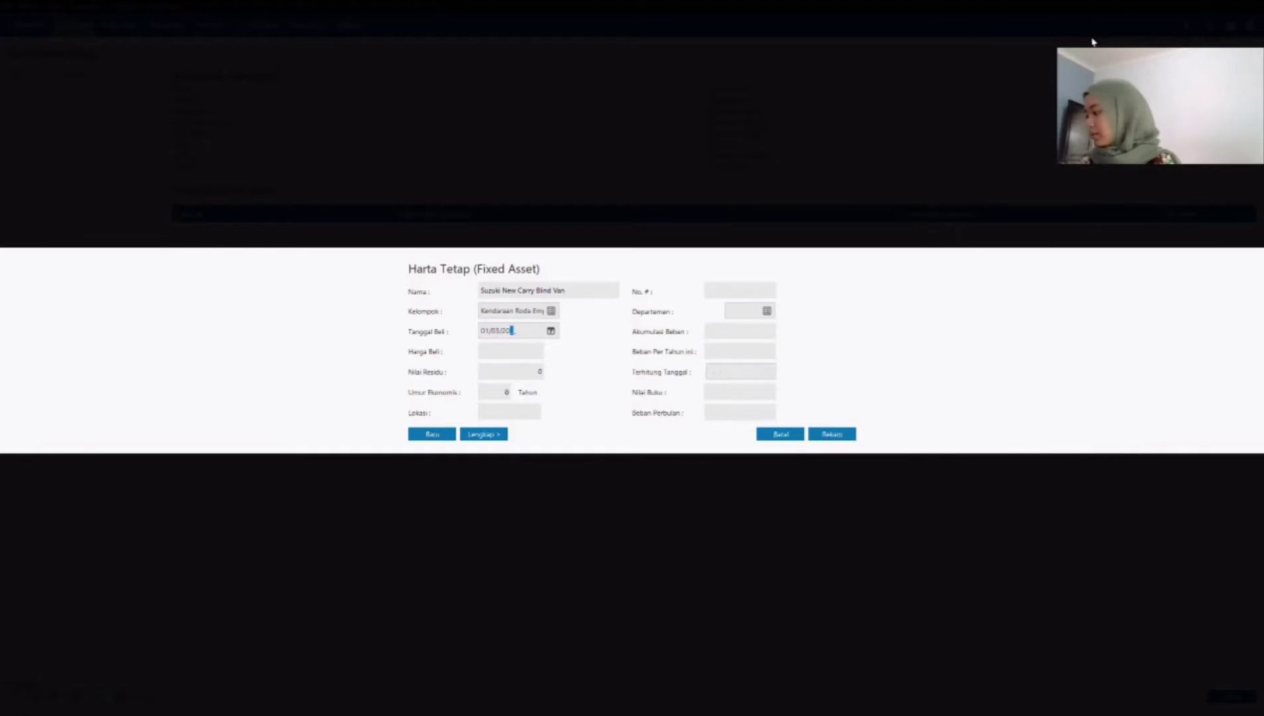
{"action": "type", "text": "19"}
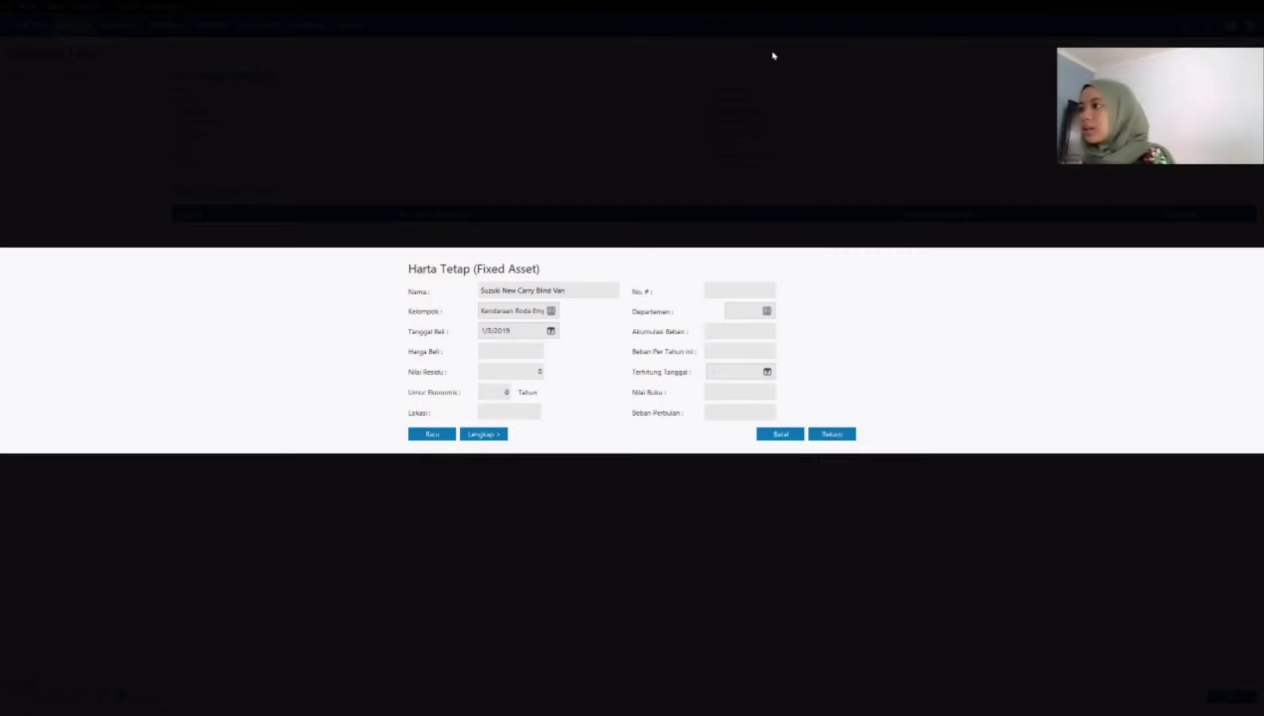
{"action": "left_click", "coordinate": [551, 331]}
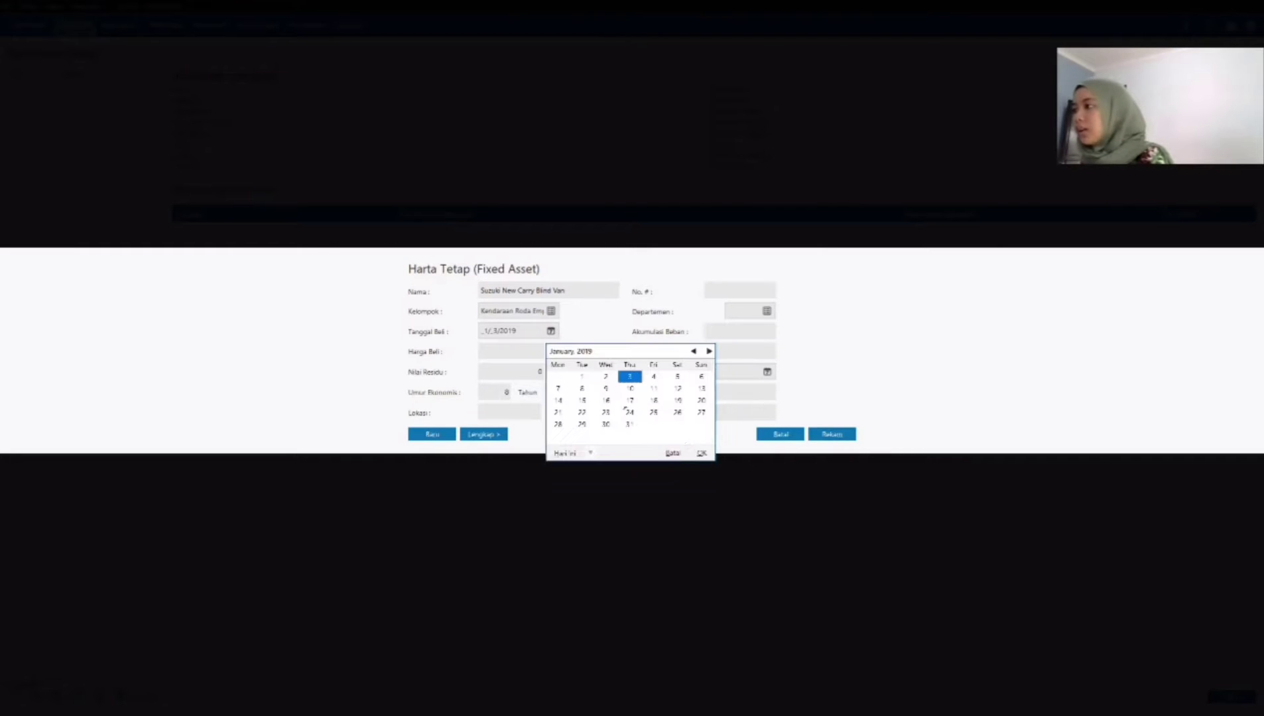
{"action": "left_click", "coordinate": [701, 453]}
{"action": "key", "text": "Tab"}
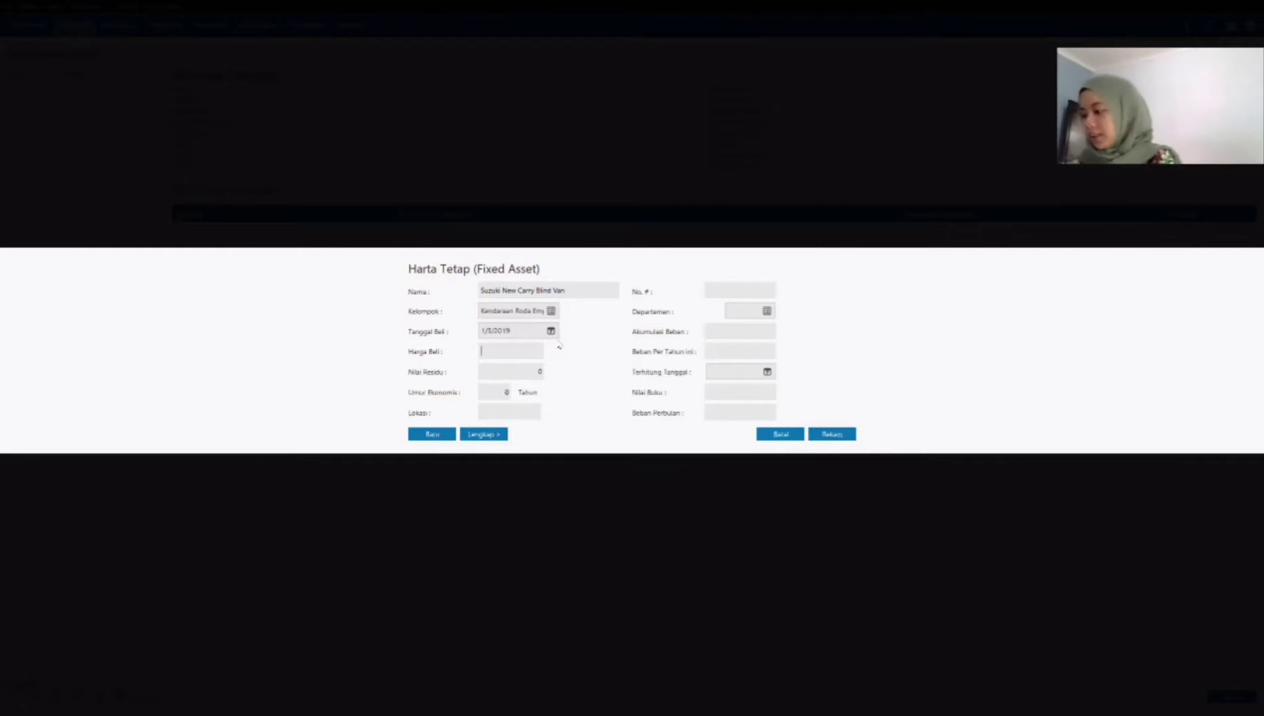
Step: Enter a purchase price (Harga Beli) of 210,000,000 and a residual value (Nilai Residu) of 1,000,000 for the van
{"action": "type", "text": "2"}
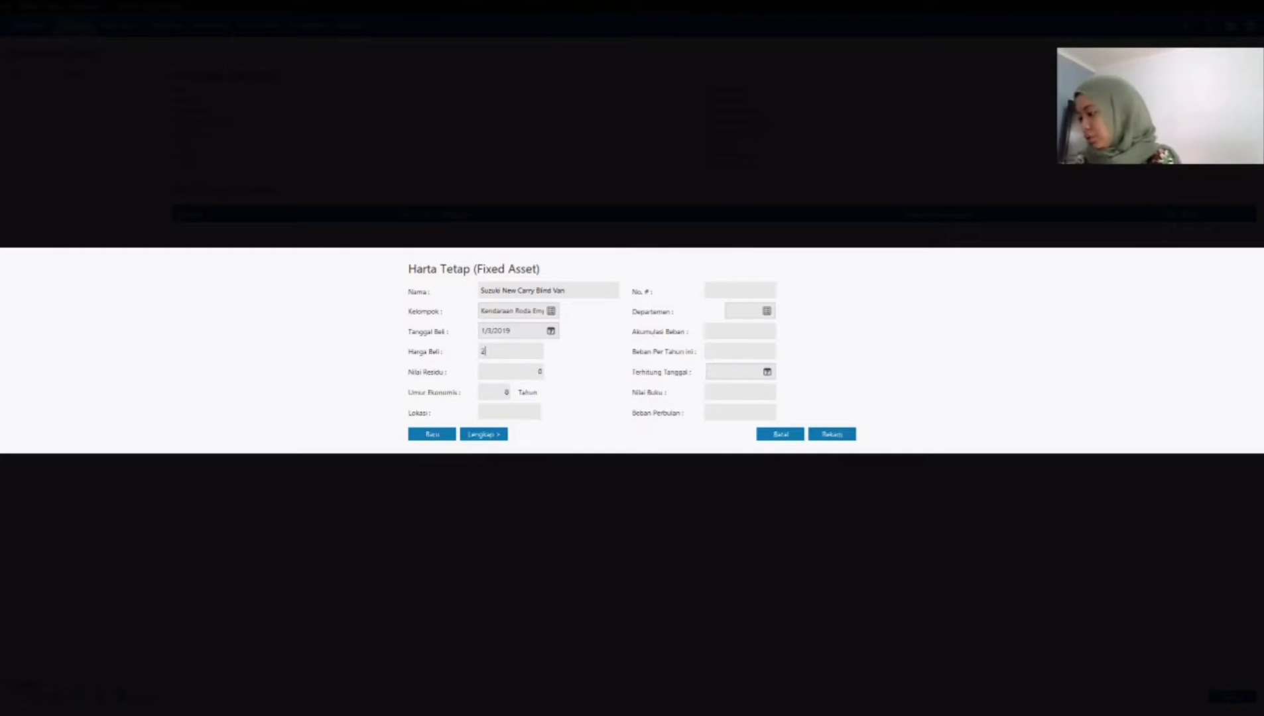
{"action": "type", "text": "10"}
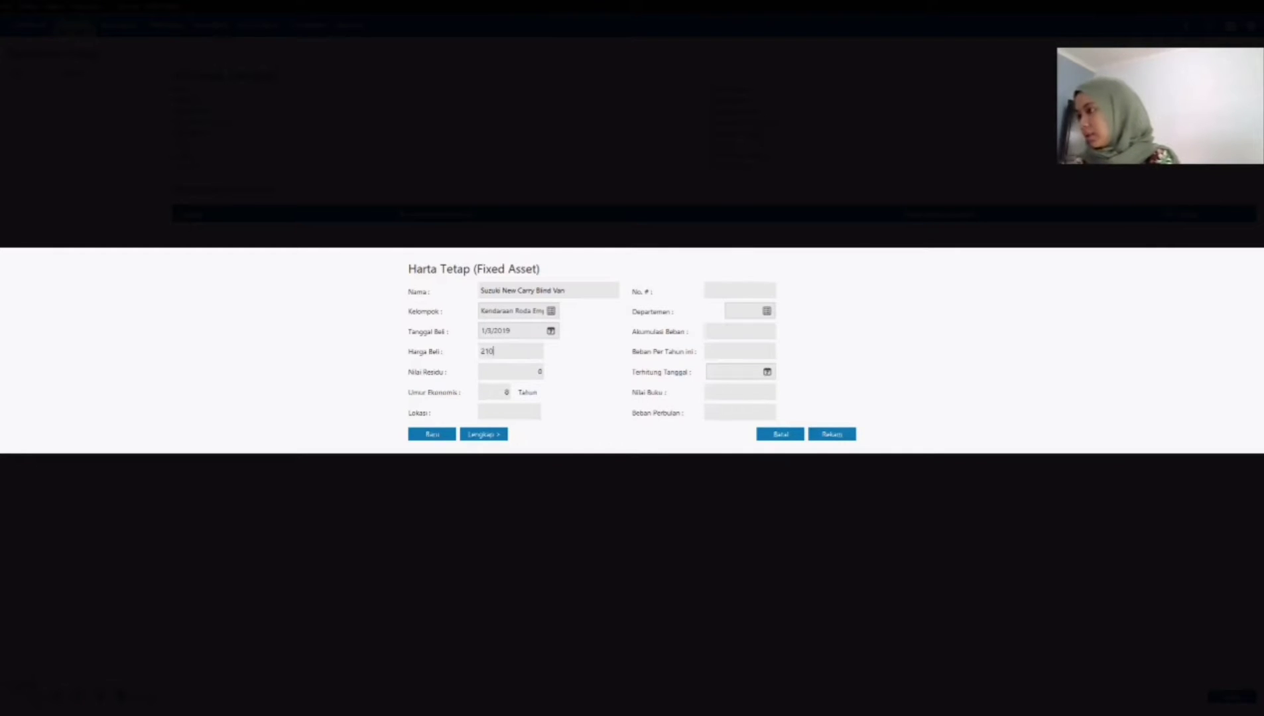
{"action": "type", "text": ".000.000"}
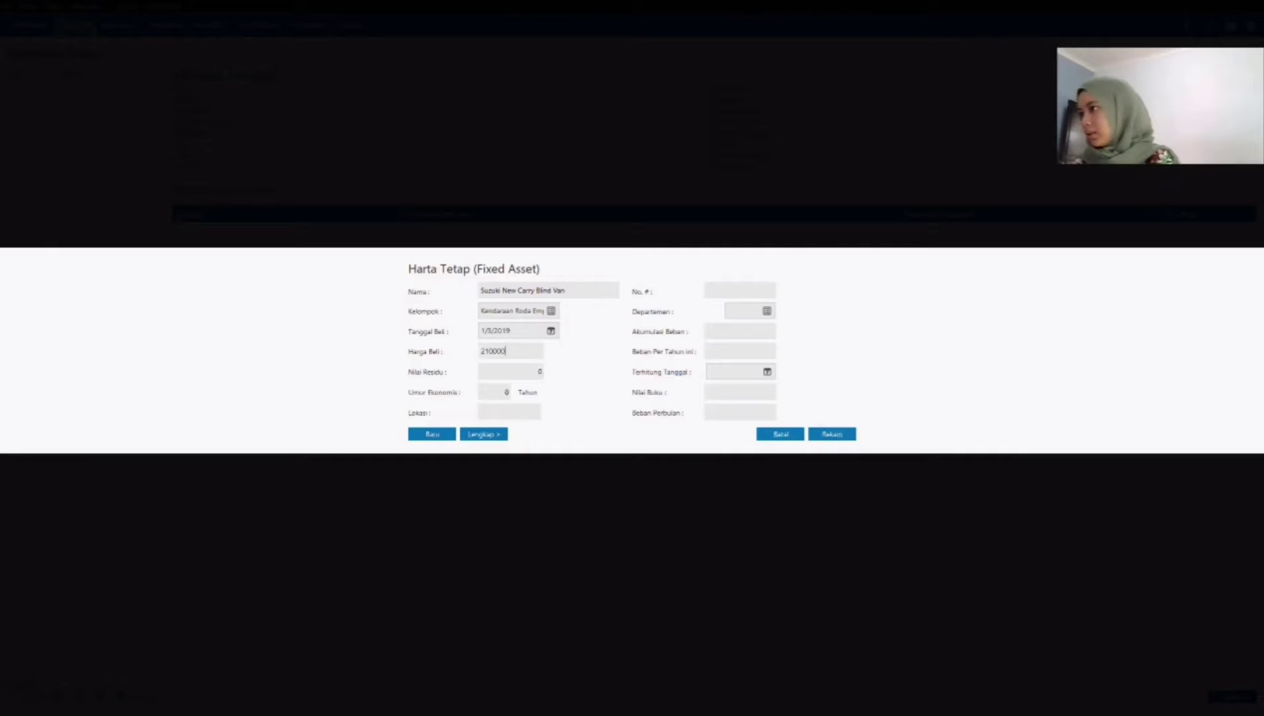
{"action": "key", "text": "Tab"}
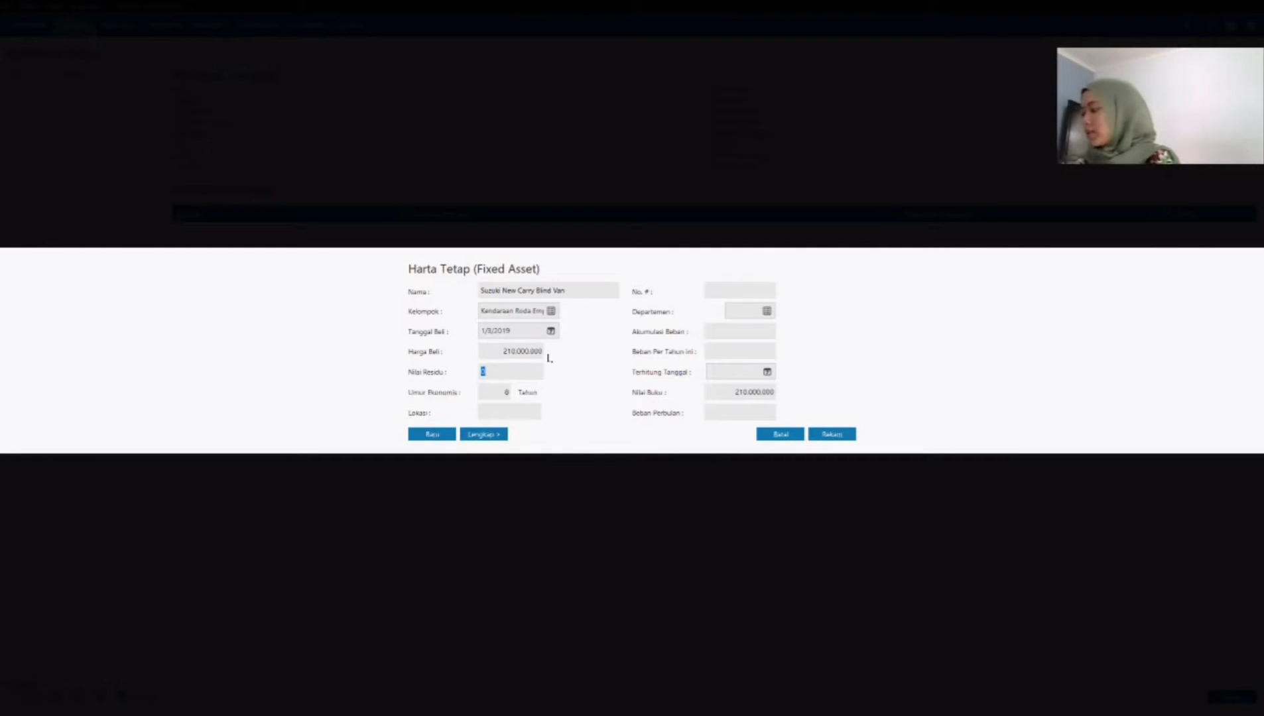
{"action": "type", "text": "1000000"}
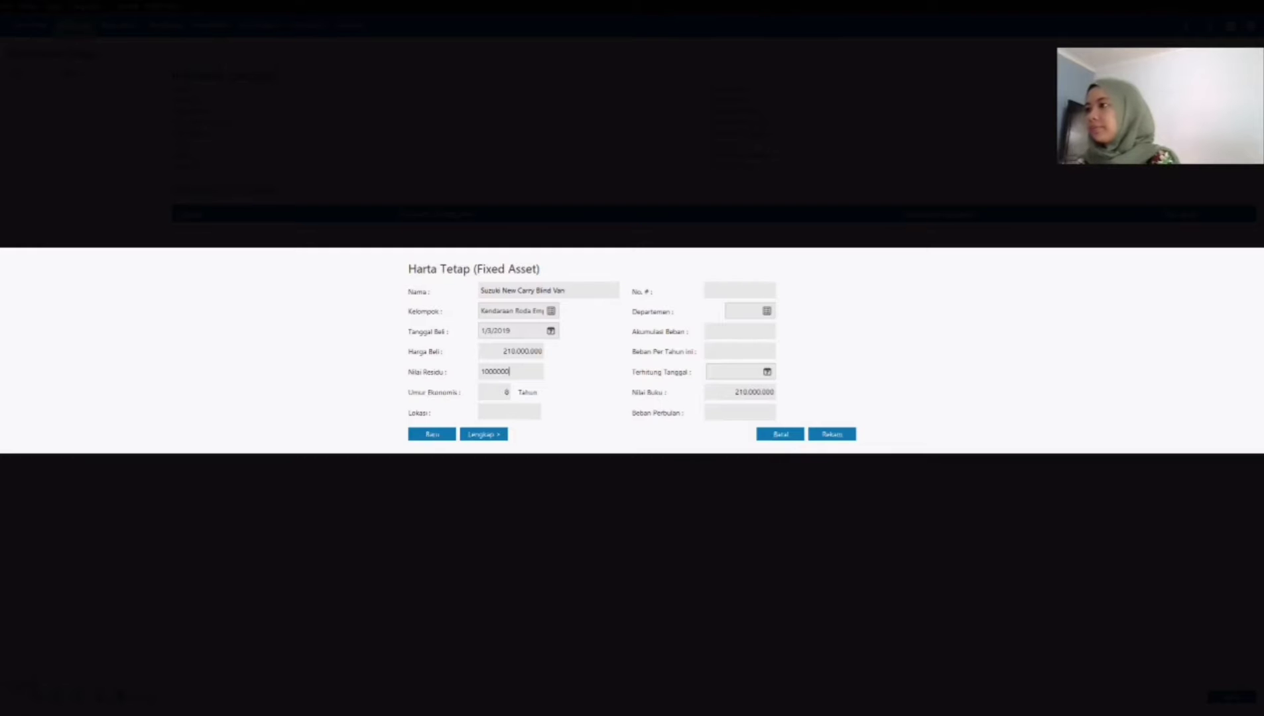
{"action": "key", "text": "Tab"}
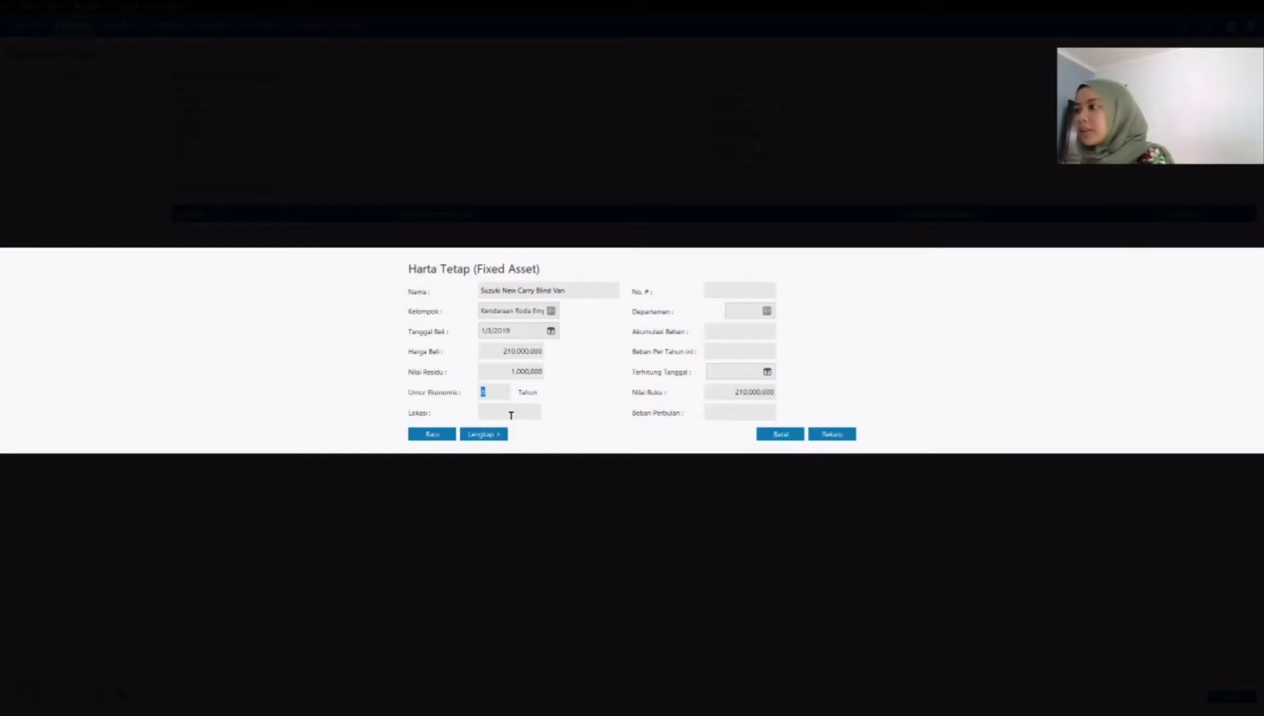
{"action": "key", "text": "Tab"}
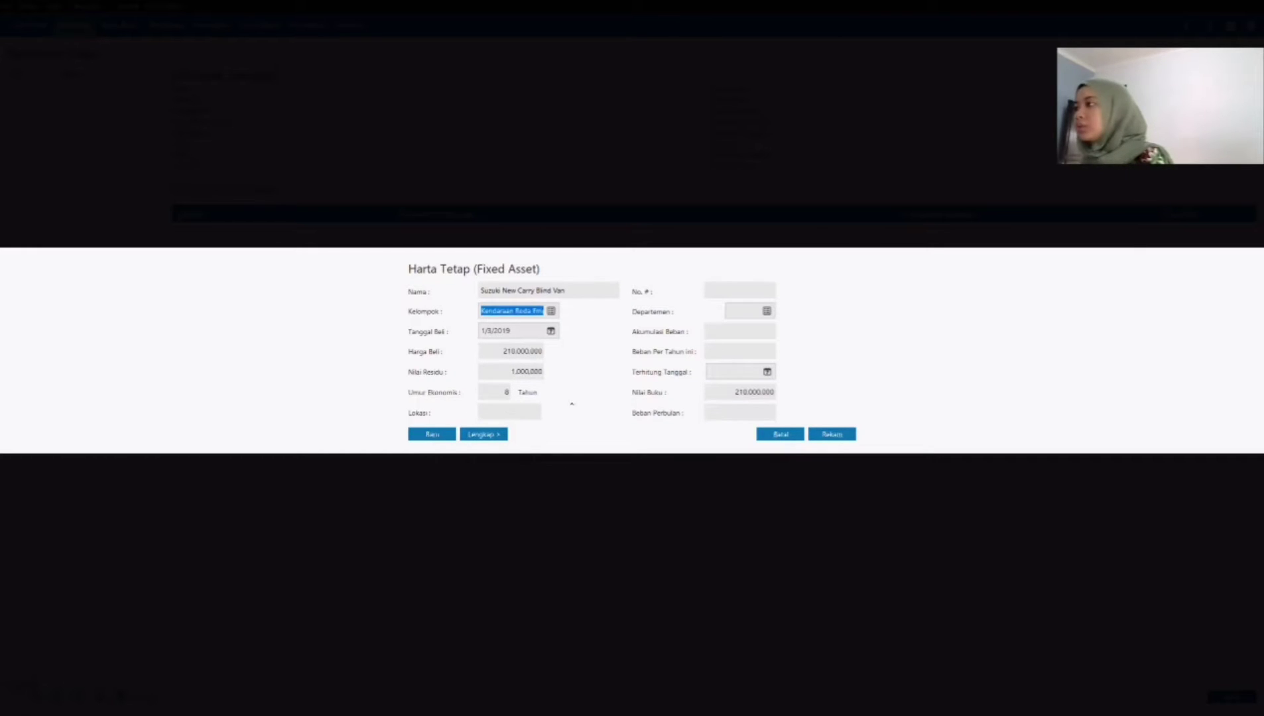
Step: Check the van's complete details with the straight-line depreciation method, and save it with accumulated depreciation calculated automatically
{"action": "left_click", "coordinate": [495, 437]}
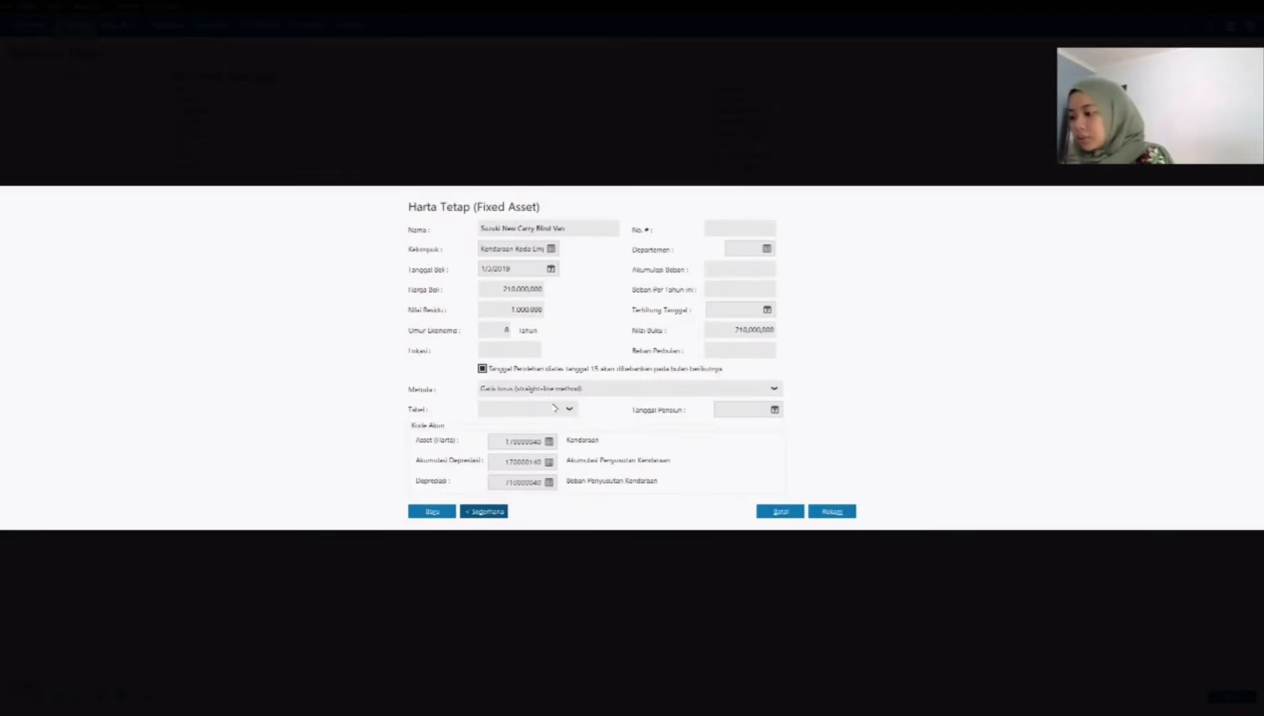
{"action": "left_click", "coordinate": [685, 662]}
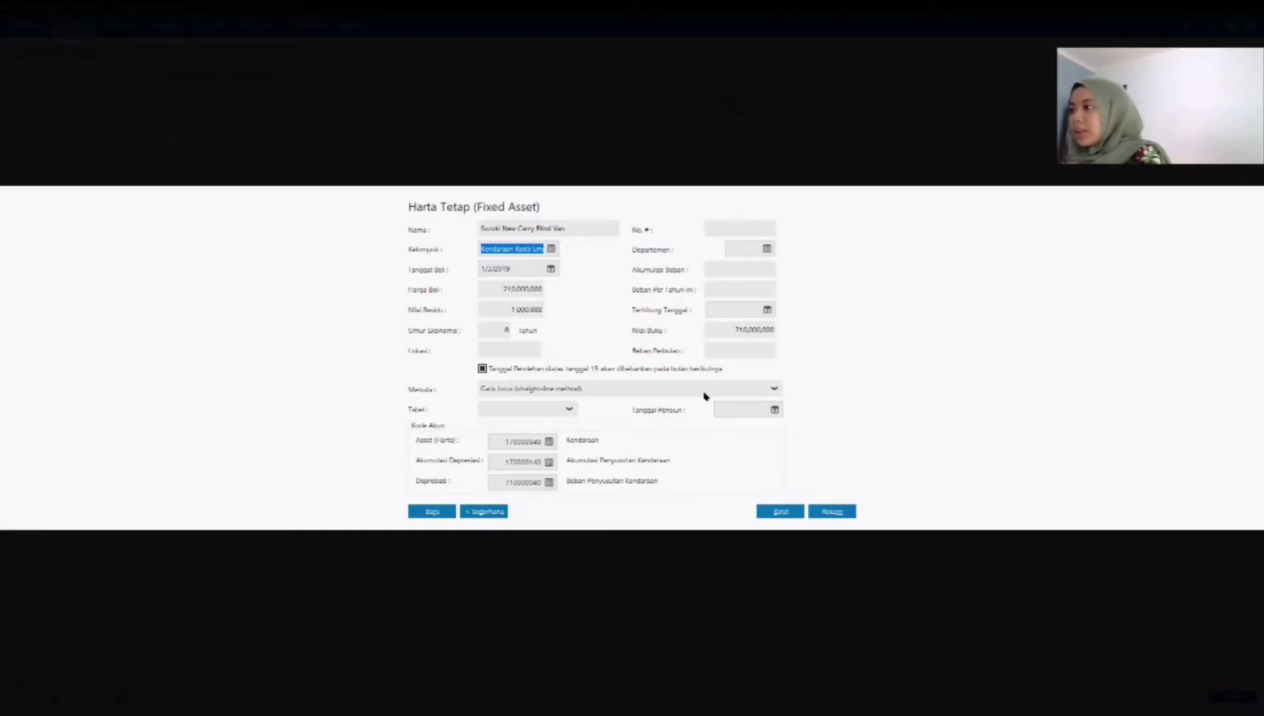
{"action": "left_click", "coordinate": [705, 395]}
{"action": "left_click", "coordinate": [565, 427]}
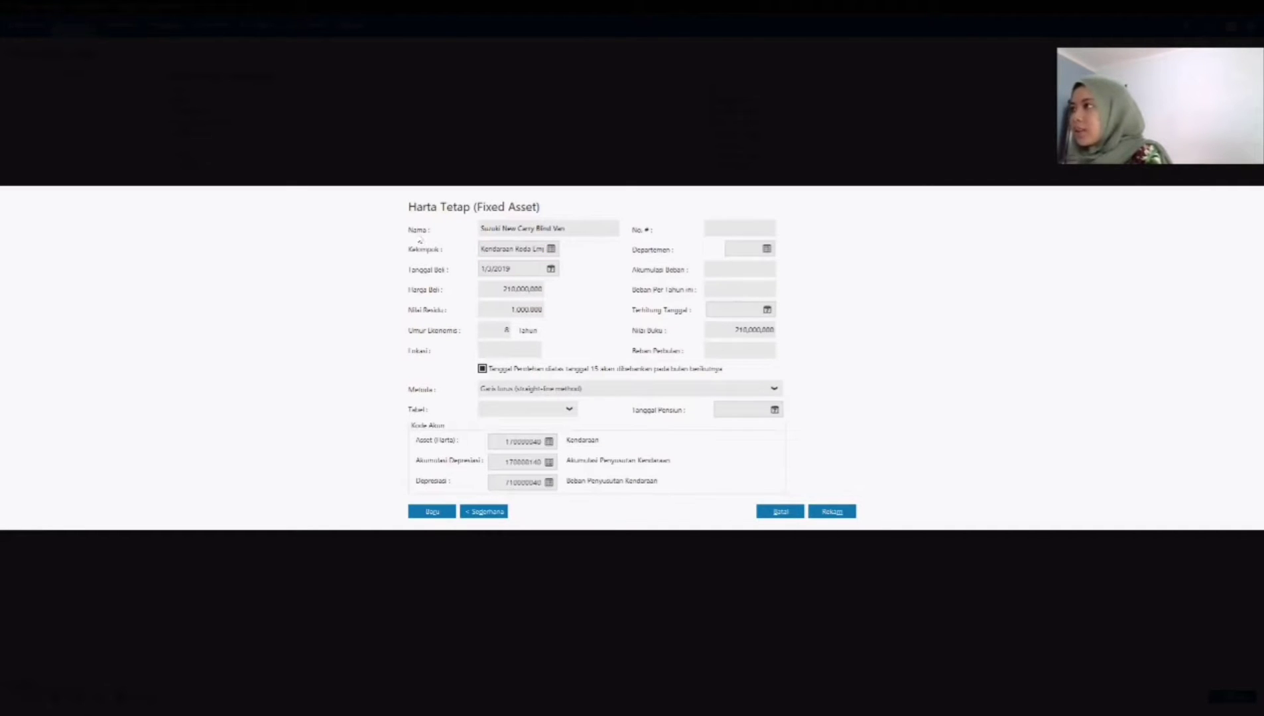
{"action": "left_click", "coordinate": [831, 512]}
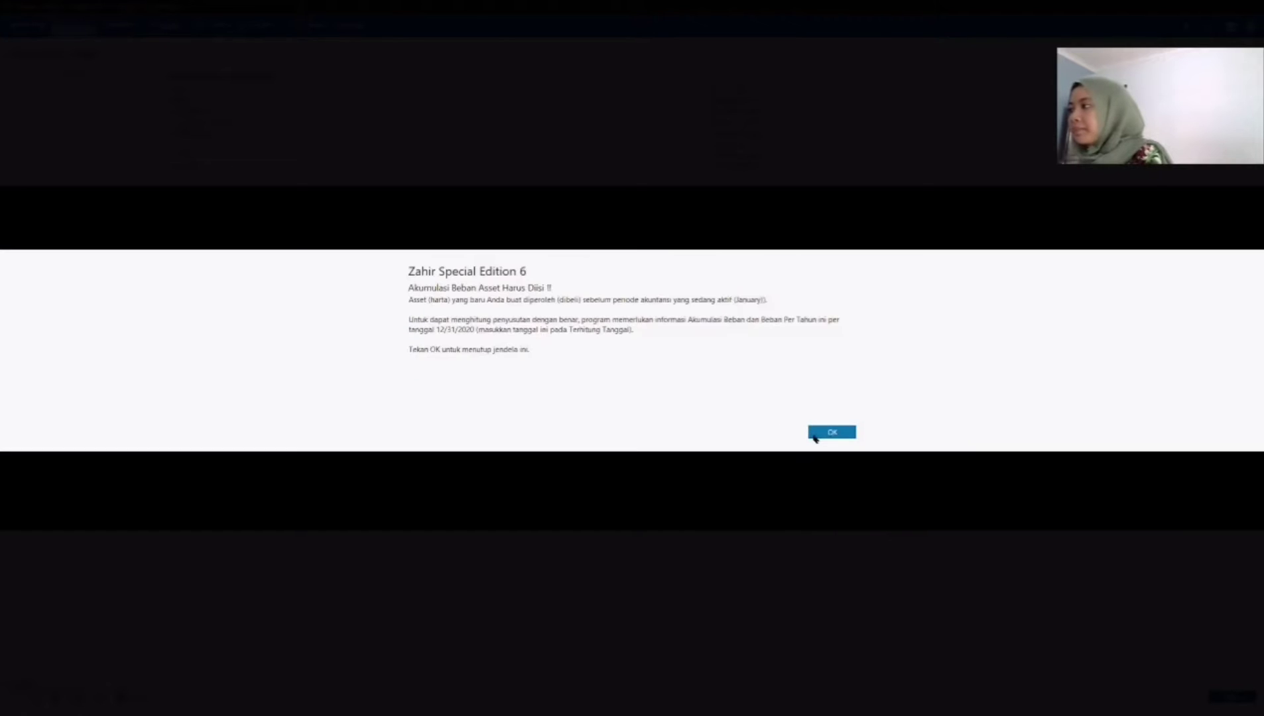
{"action": "left_click", "coordinate": [815, 435]}
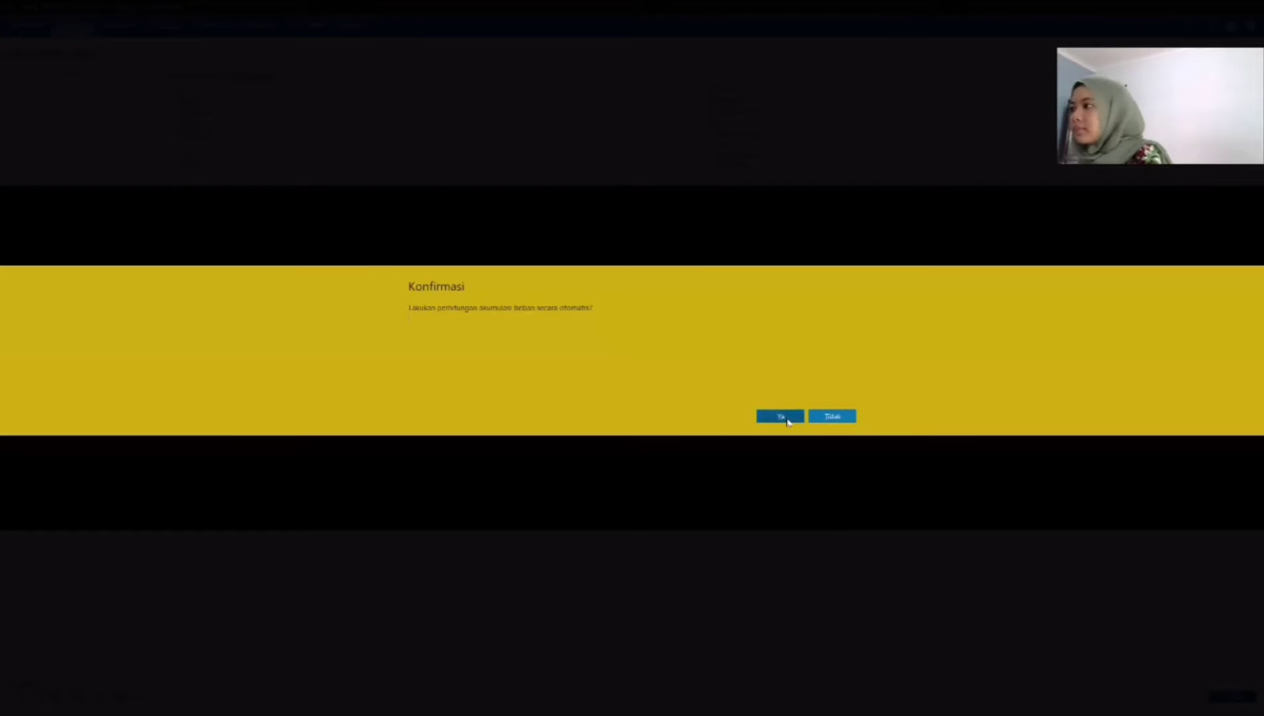
{"action": "left_click", "coordinate": [787, 422]}
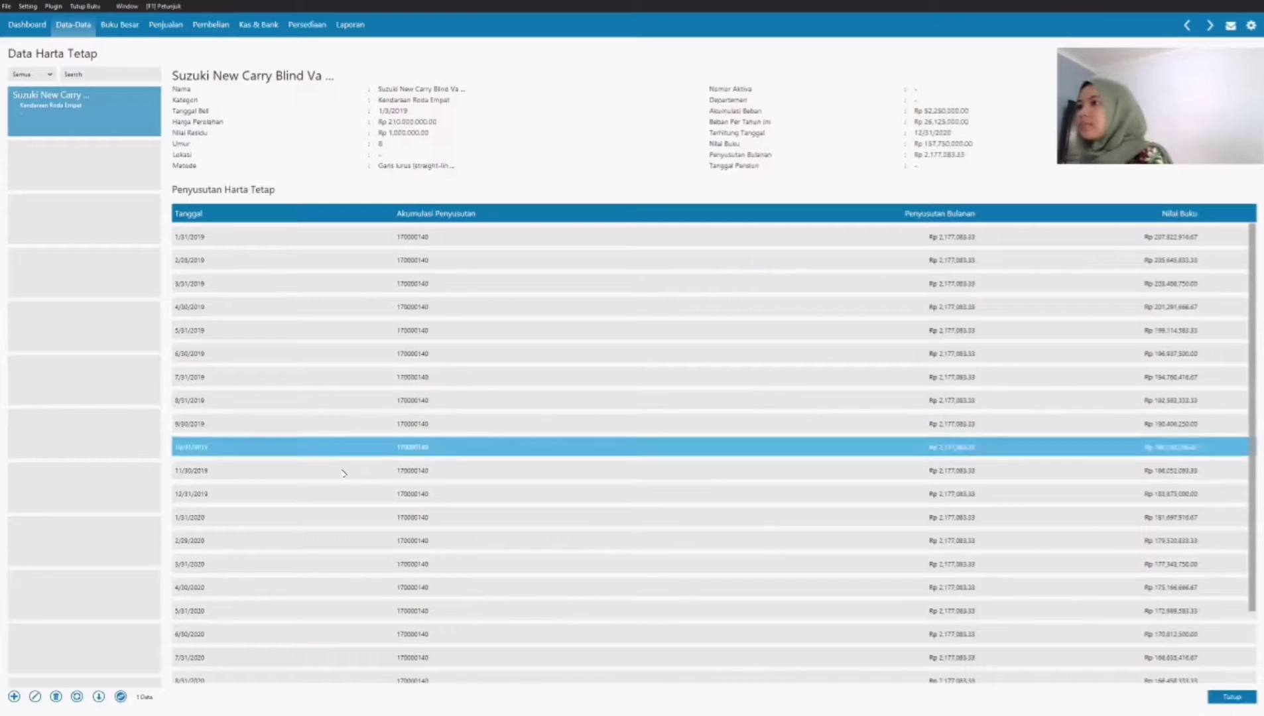
Step: Open Product 1 in the product groups (Kelompok Produk) and rename it Jam Tangan Analog
{"action": "left_click", "coordinate": [77, 24]}
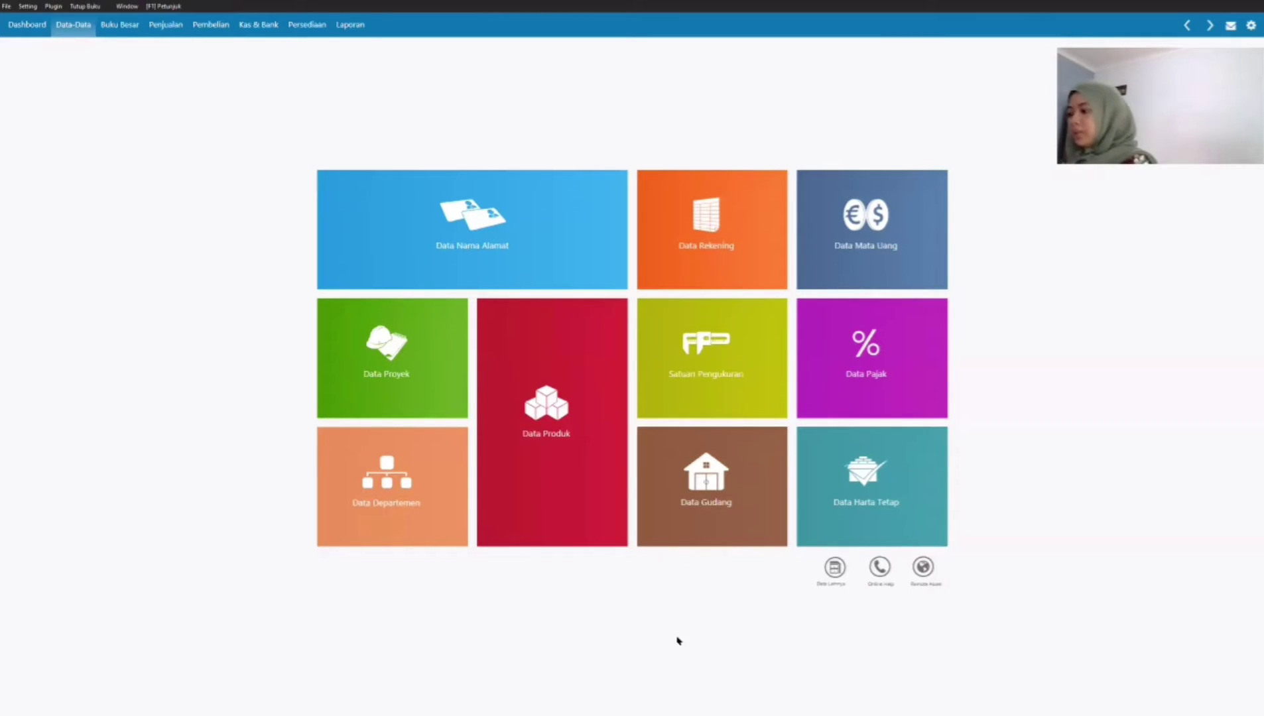
{"action": "mouse_move", "coordinate": [832, 541]}
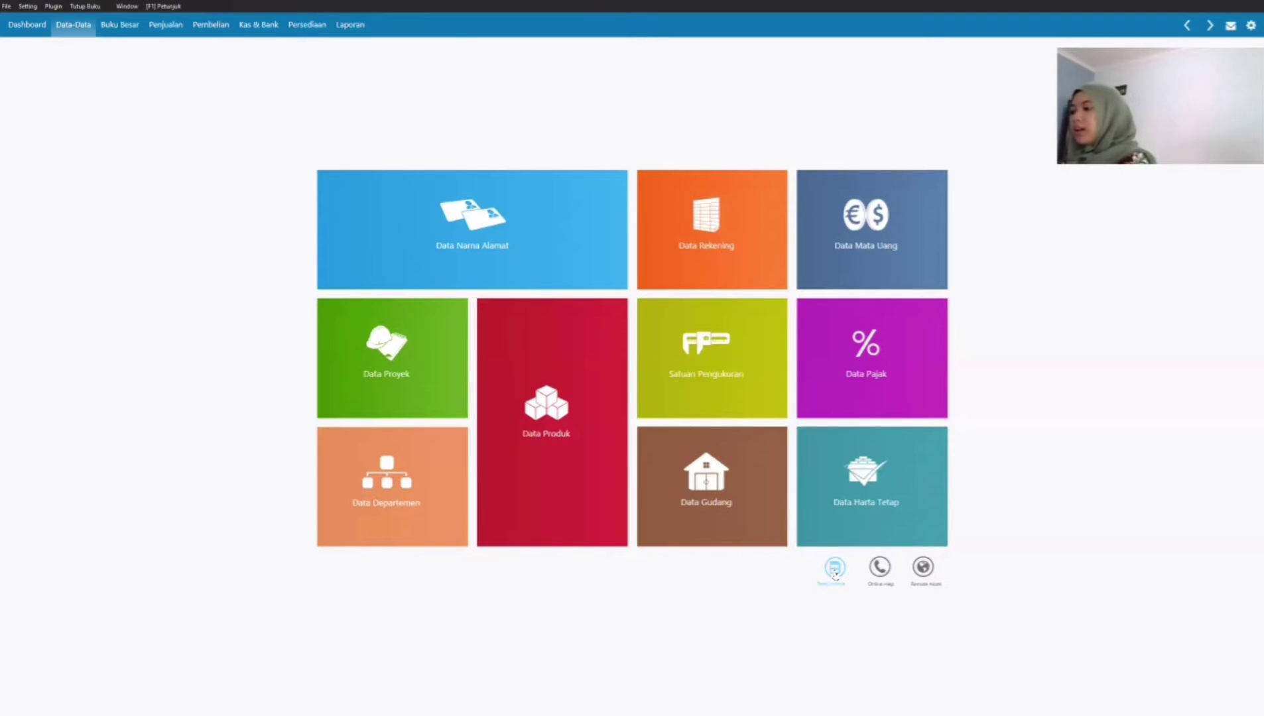
{"action": "left_click", "coordinate": [835, 568]}
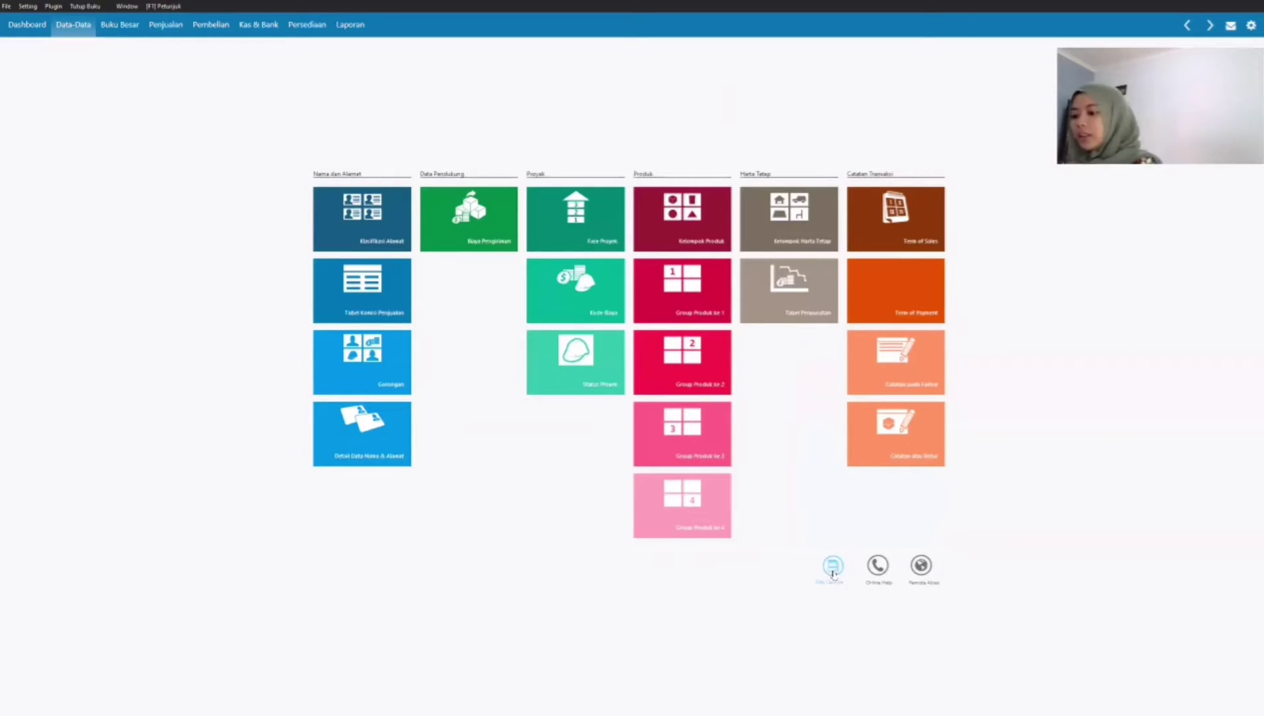
{"action": "left_click", "coordinate": [695, 216]}
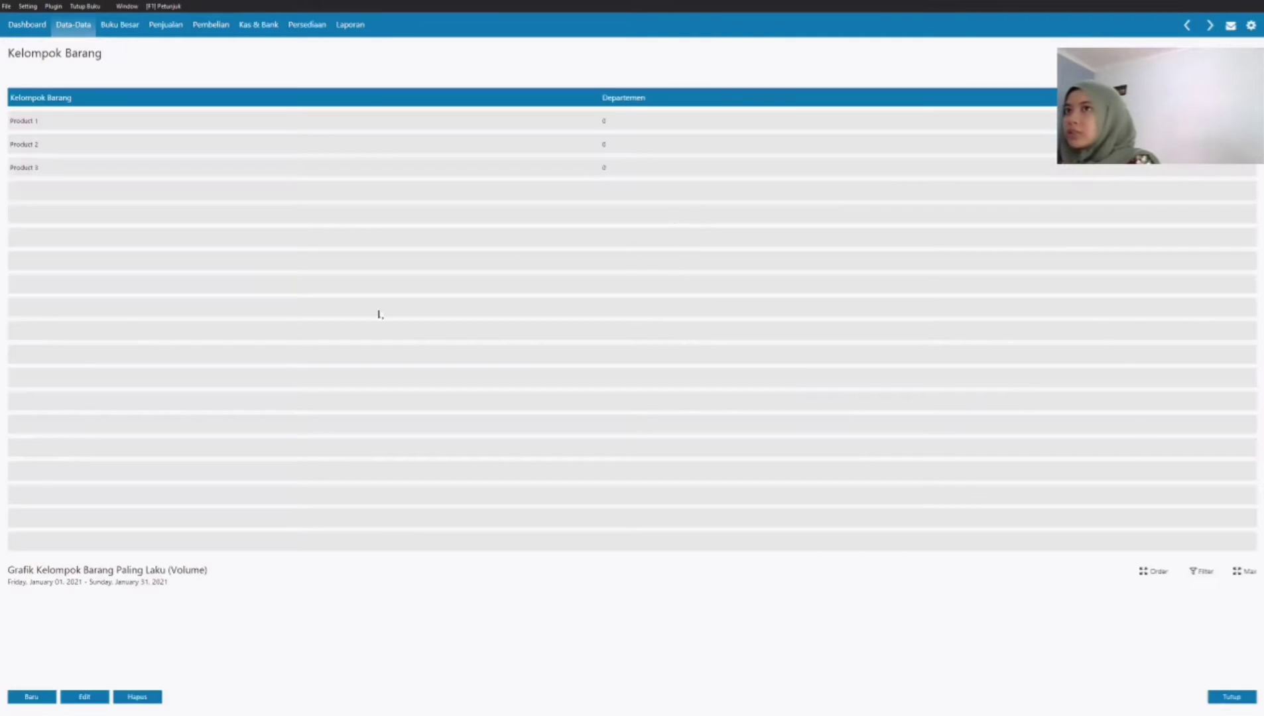
{"action": "left_click", "coordinate": [12, 120]}
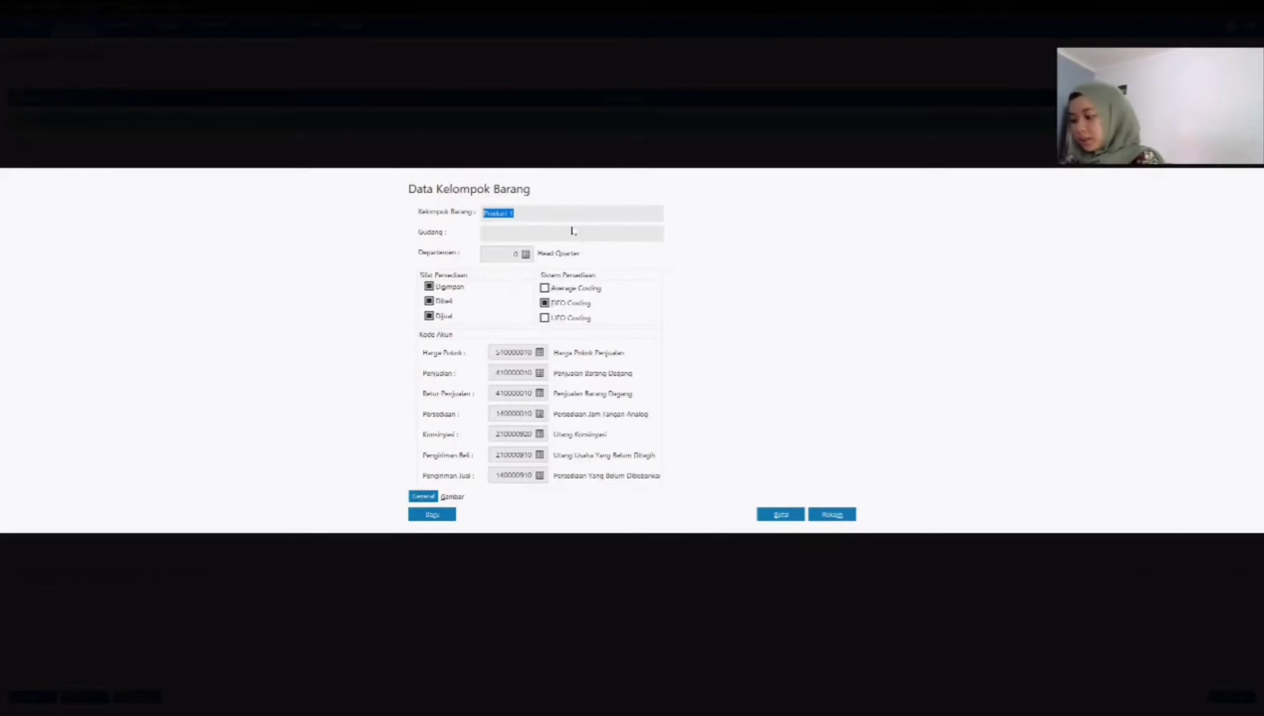
{"action": "type", "text": "Jam Tangan Analog"}
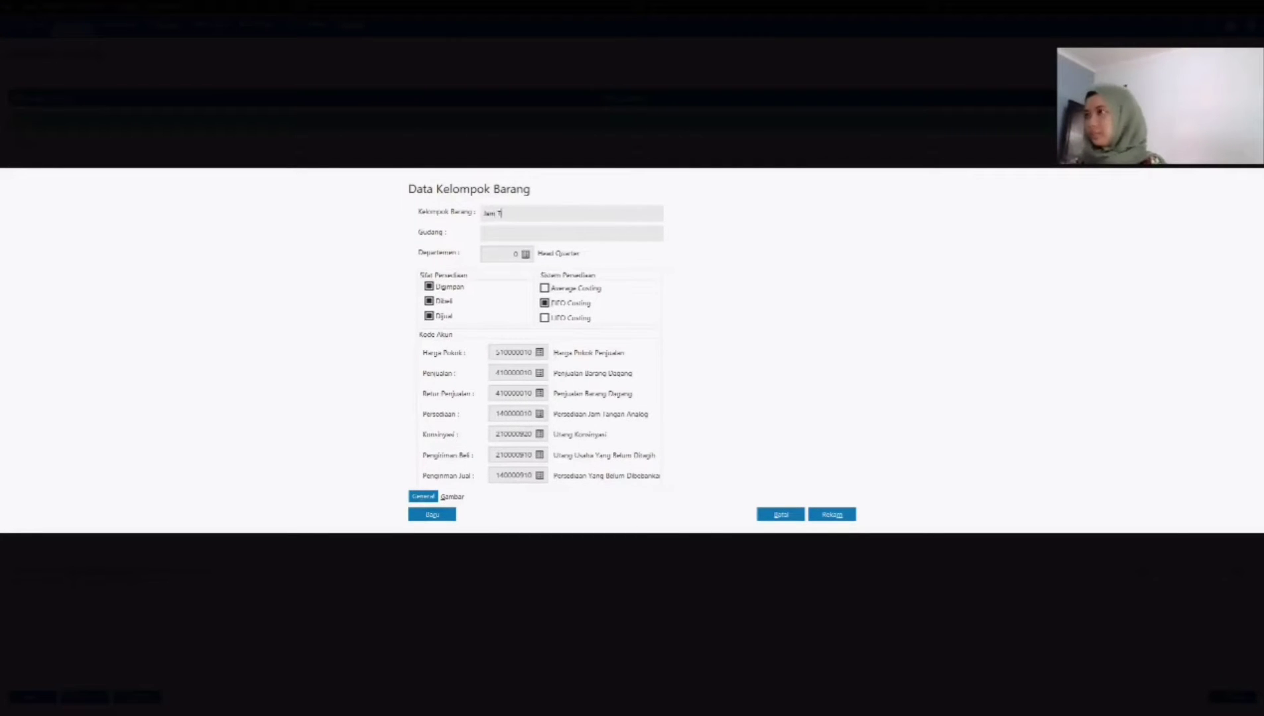
{"action": "left_click", "coordinate": [573, 232]}
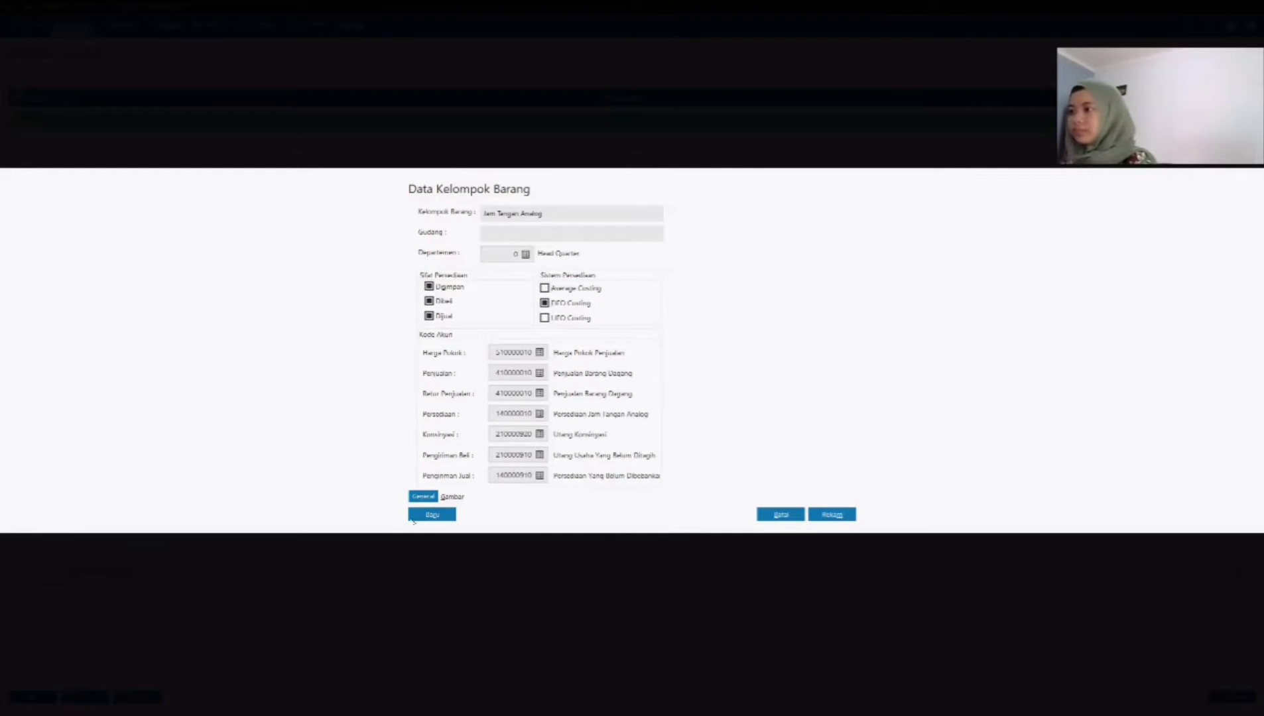
Step: Keep FIFO Costing as the group's inventory system and Persediaan Jam Tangan Analog as its inventory account
{"action": "left_click", "coordinate": [453, 496]}
{"action": "left_click", "coordinate": [424, 497]}
{"action": "left_click", "coordinate": [562, 289]}
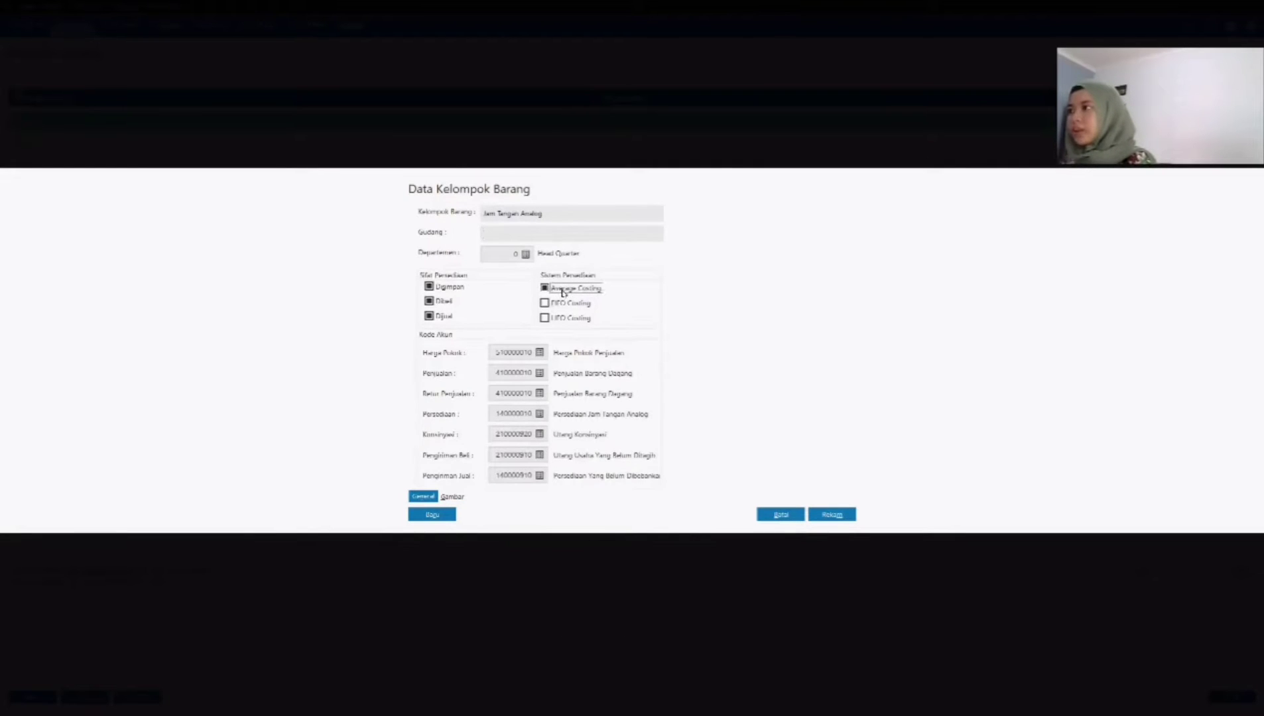
{"action": "left_click", "coordinate": [563, 304]}
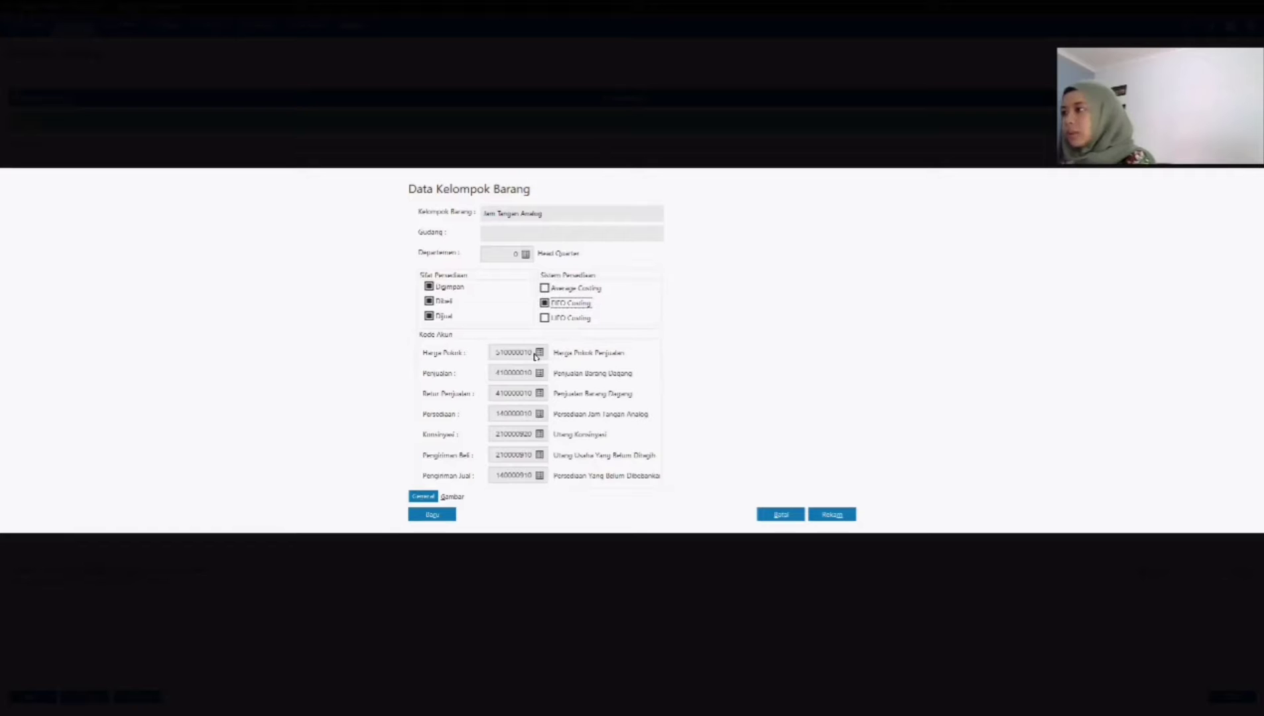
{"action": "left_click", "coordinate": [539, 414]}
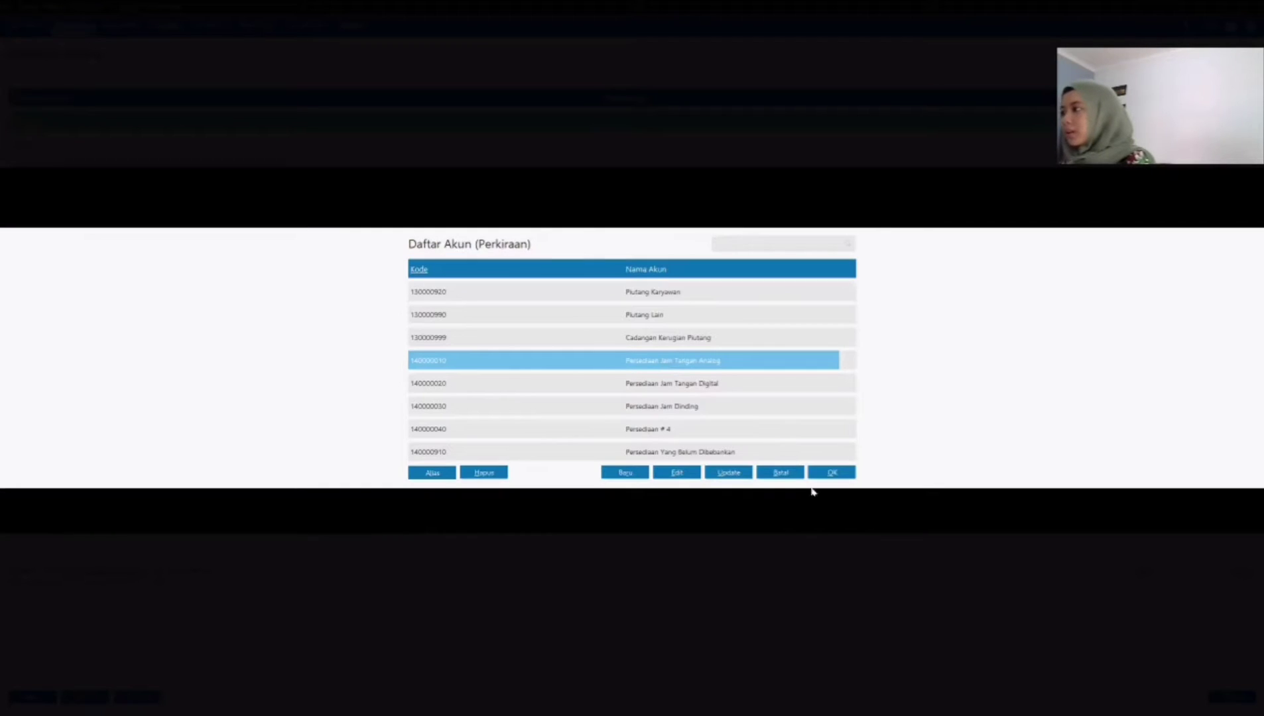
{"action": "left_click", "coordinate": [821, 477]}
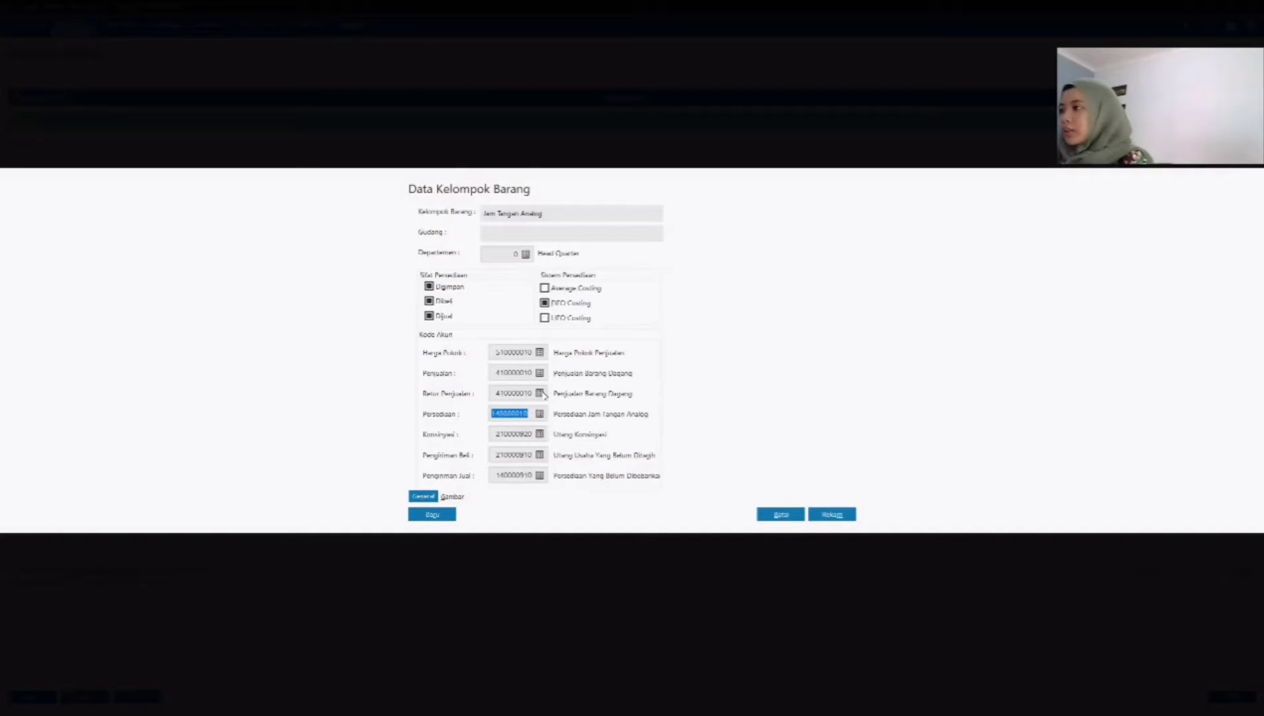
Step: Set the group's sales return account to Retur Penjualan, keeping Harga Pokok Penjualan for cost of goods, and save the product group
{"action": "left_click", "coordinate": [540, 353]}
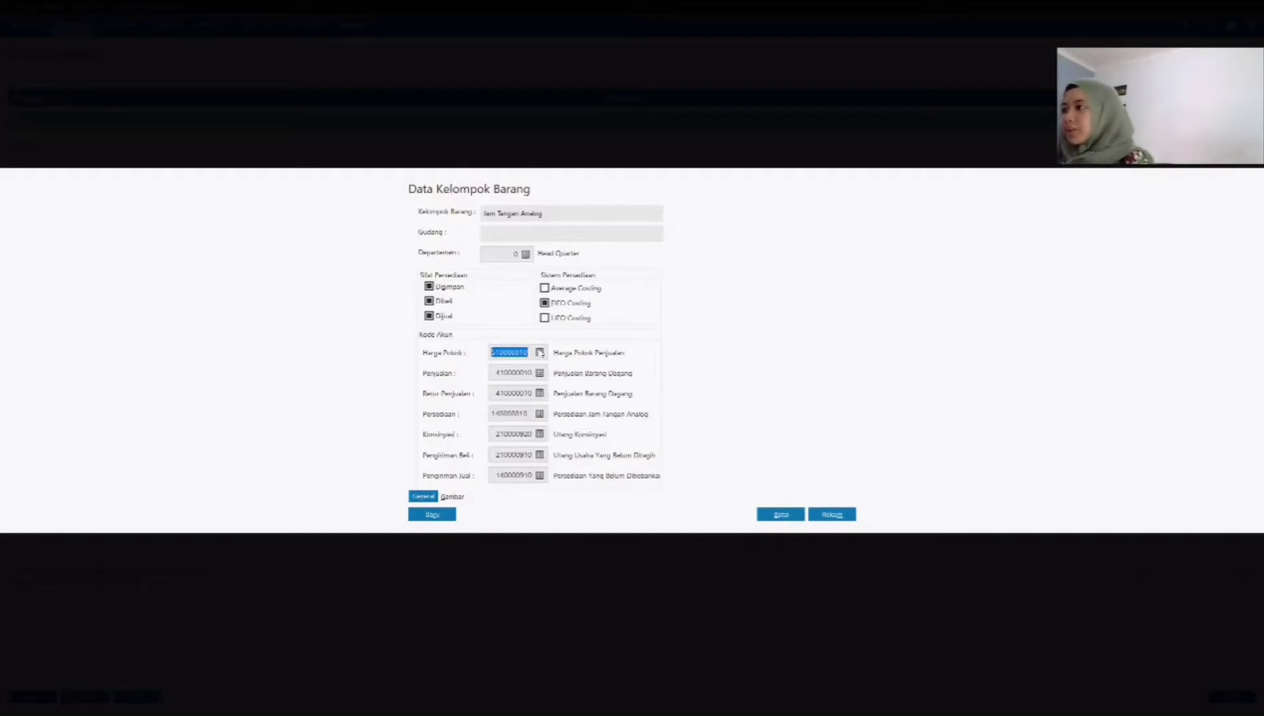
{"action": "left_click", "coordinate": [829, 472]}
{"action": "left_click", "coordinate": [540, 393]}
{"action": "left_click", "coordinate": [832, 472]}
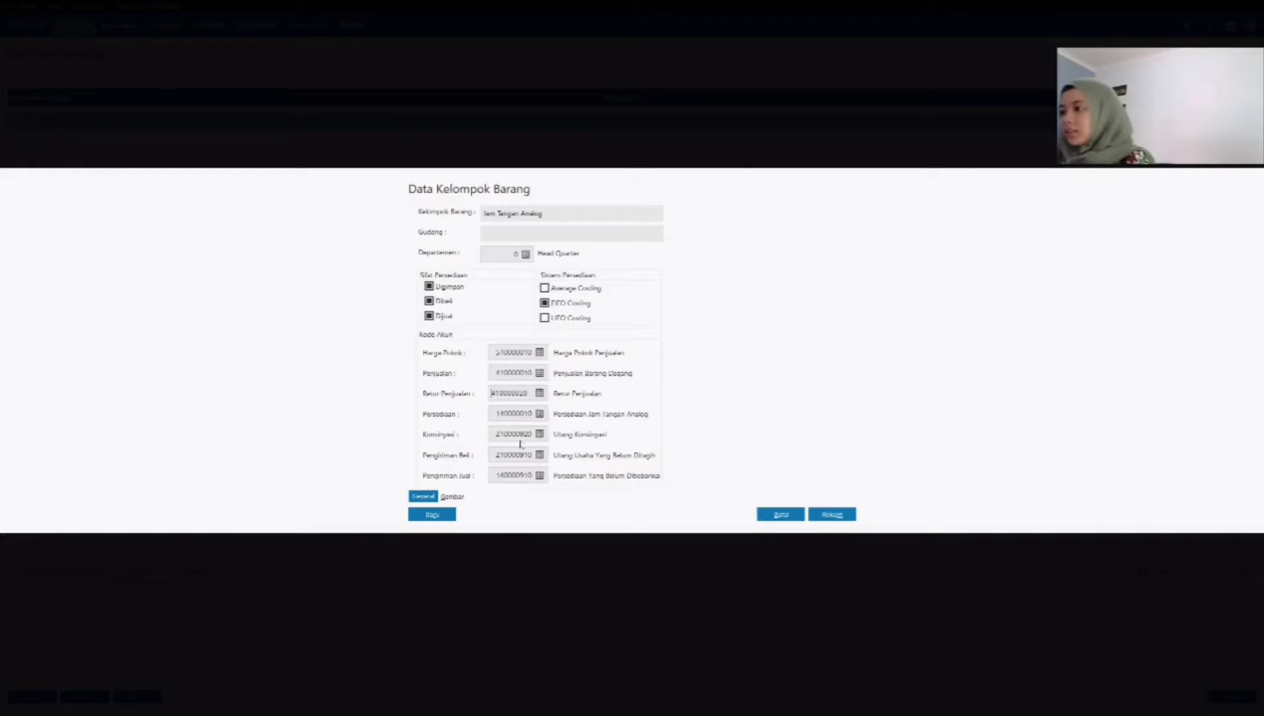
{"action": "left_click", "coordinate": [557, 233]}
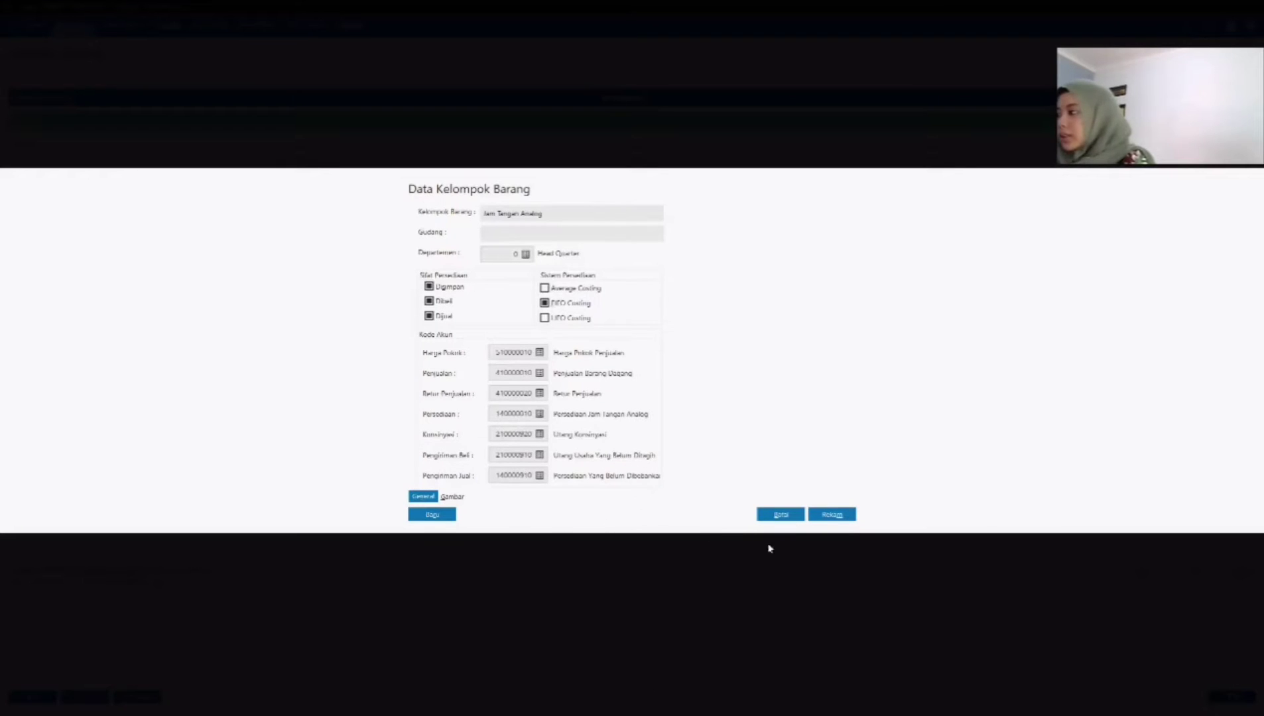
{"action": "left_click", "coordinate": [828, 517]}
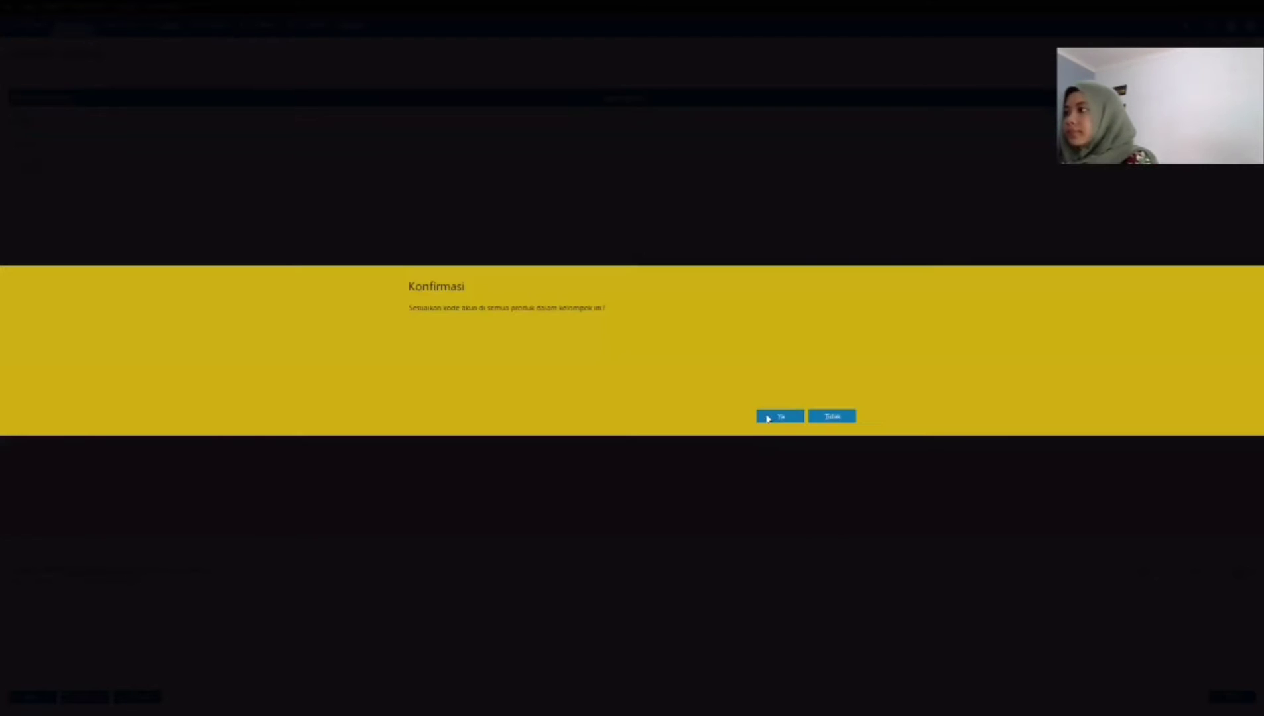
{"action": "left_click", "coordinate": [772, 417]}
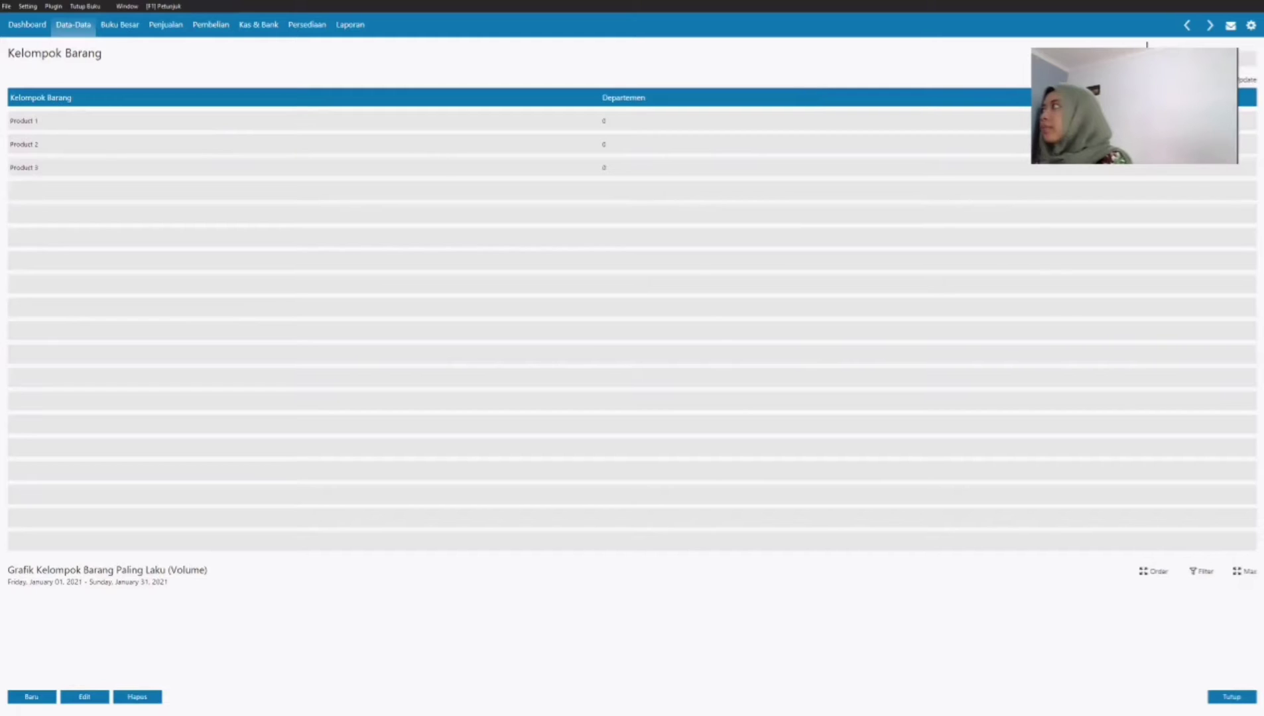
Step: Refresh the product group list, open Product 2 and rename it Jam Tangan Digital
{"action": "left_click", "coordinate": [1243, 80]}
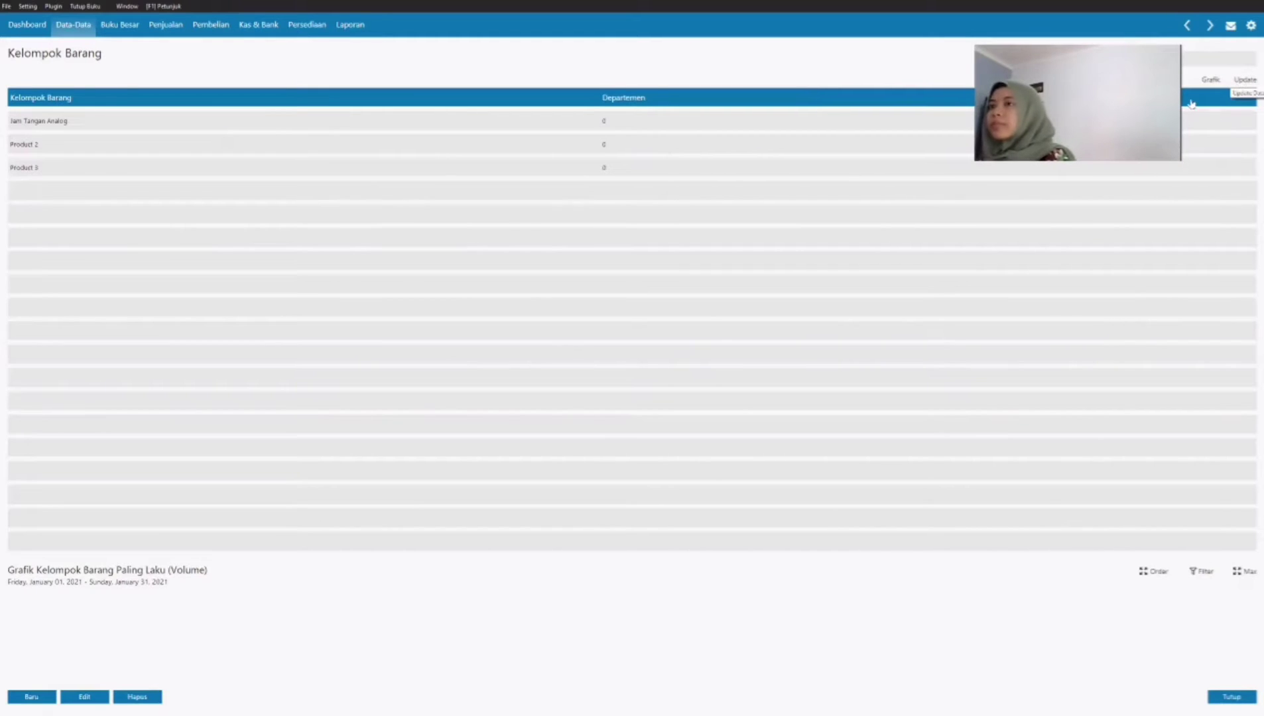
{"action": "double_click", "coordinate": [78, 145]}
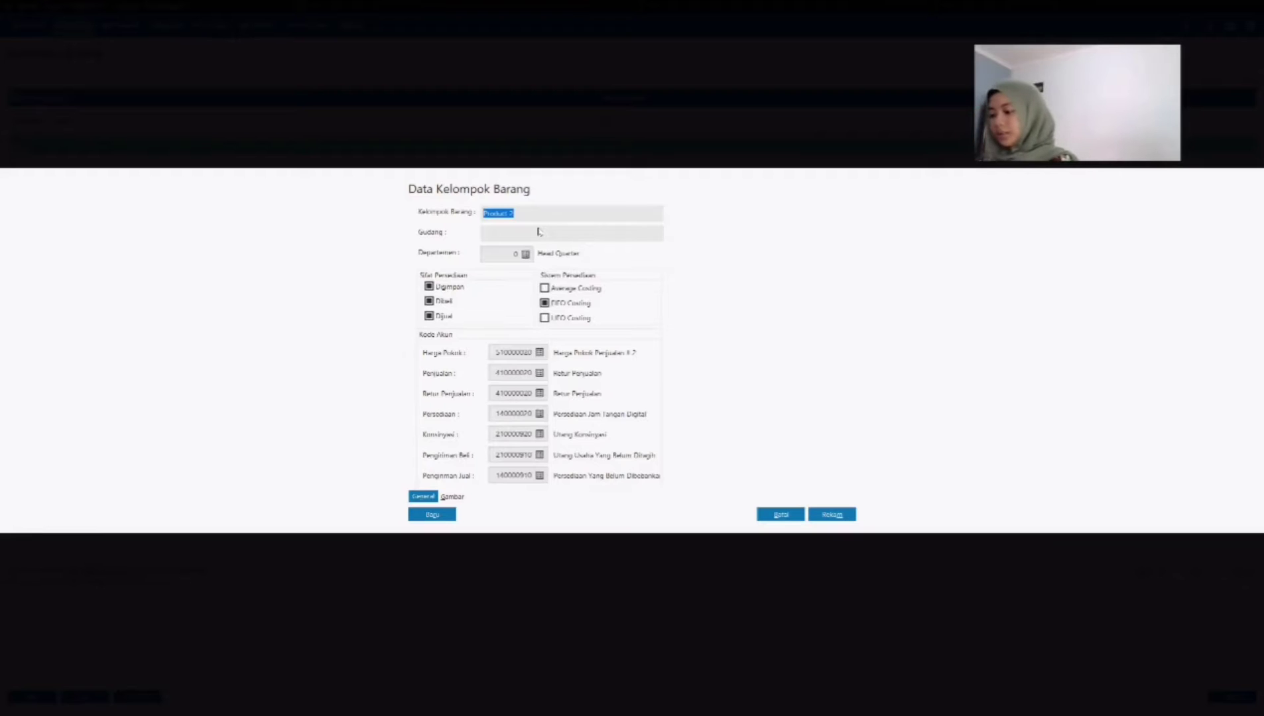
{"action": "type", "text": "Jam Tangan"}
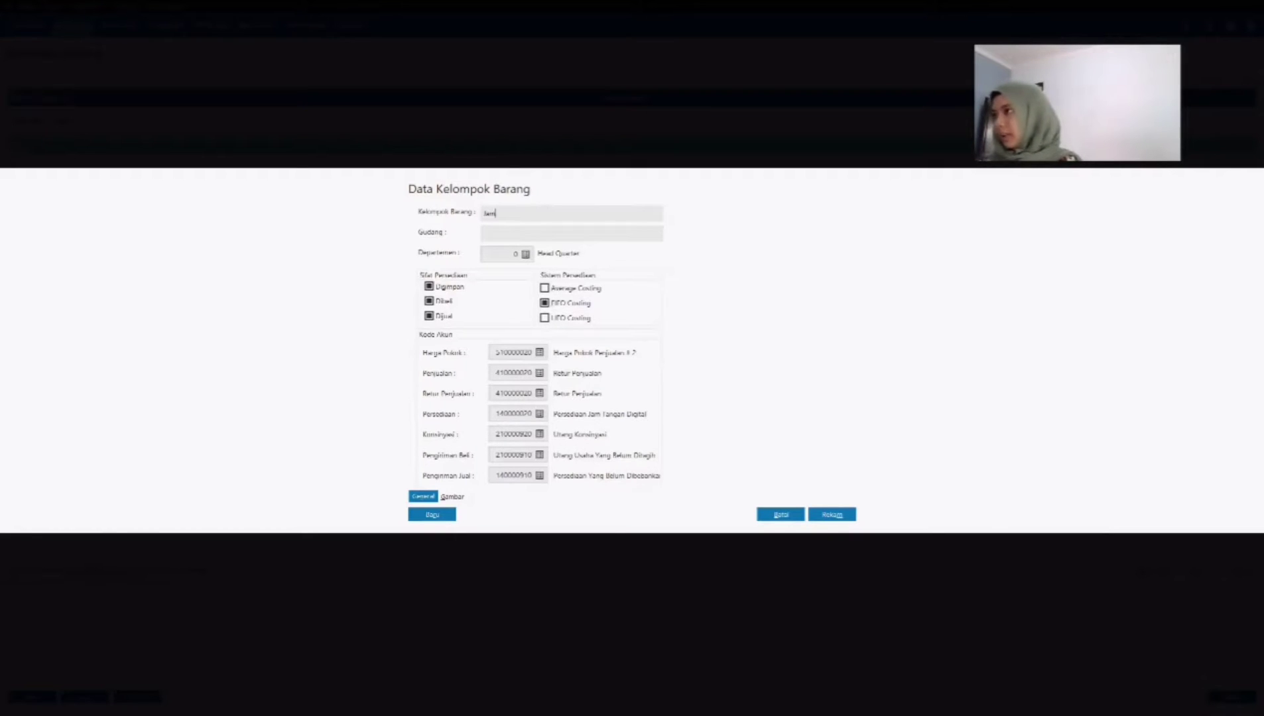
{"action": "key", "text": "Caps_Lock"}
{"action": "type", "text": "Digital"}
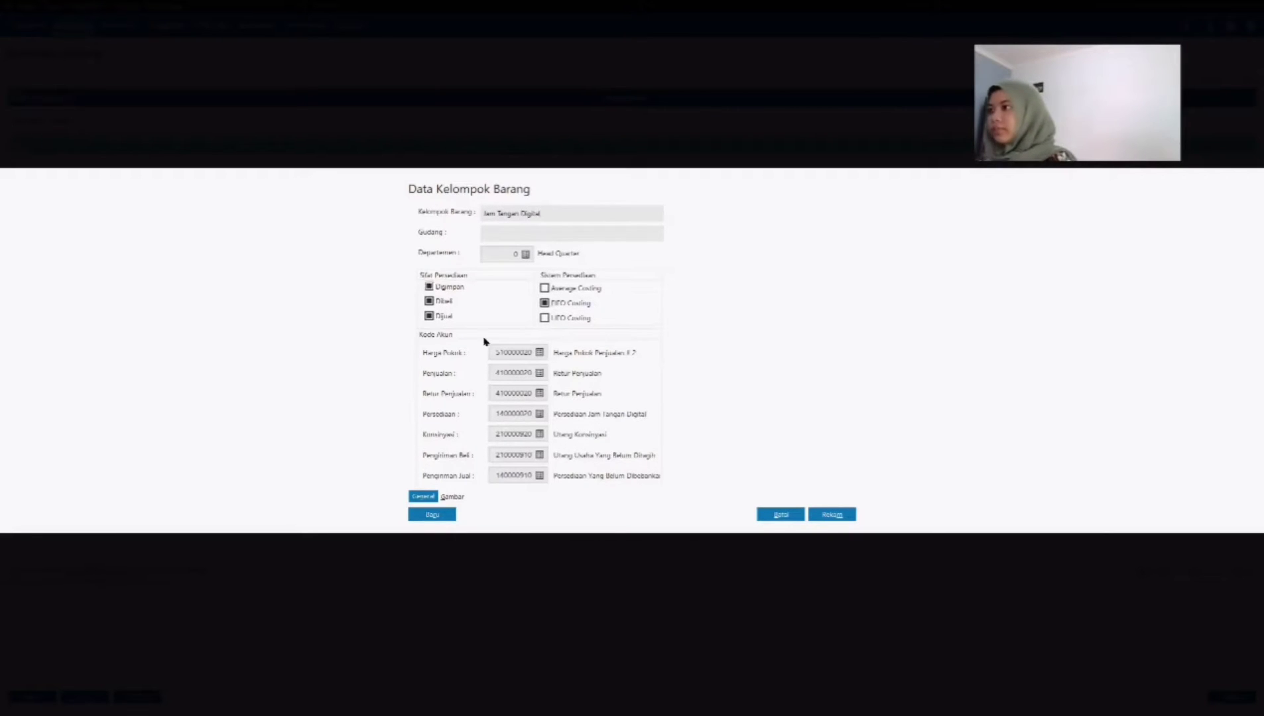
Step: Set the Jam Tangan Digital group's sales account to Penjualan Barang Dagang and its cost of goods account to Harga Pokok Penjualan
{"action": "left_click", "coordinate": [633, 347]}
{"action": "left_click", "coordinate": [824, 475]}
{"action": "left_click", "coordinate": [539, 352]}
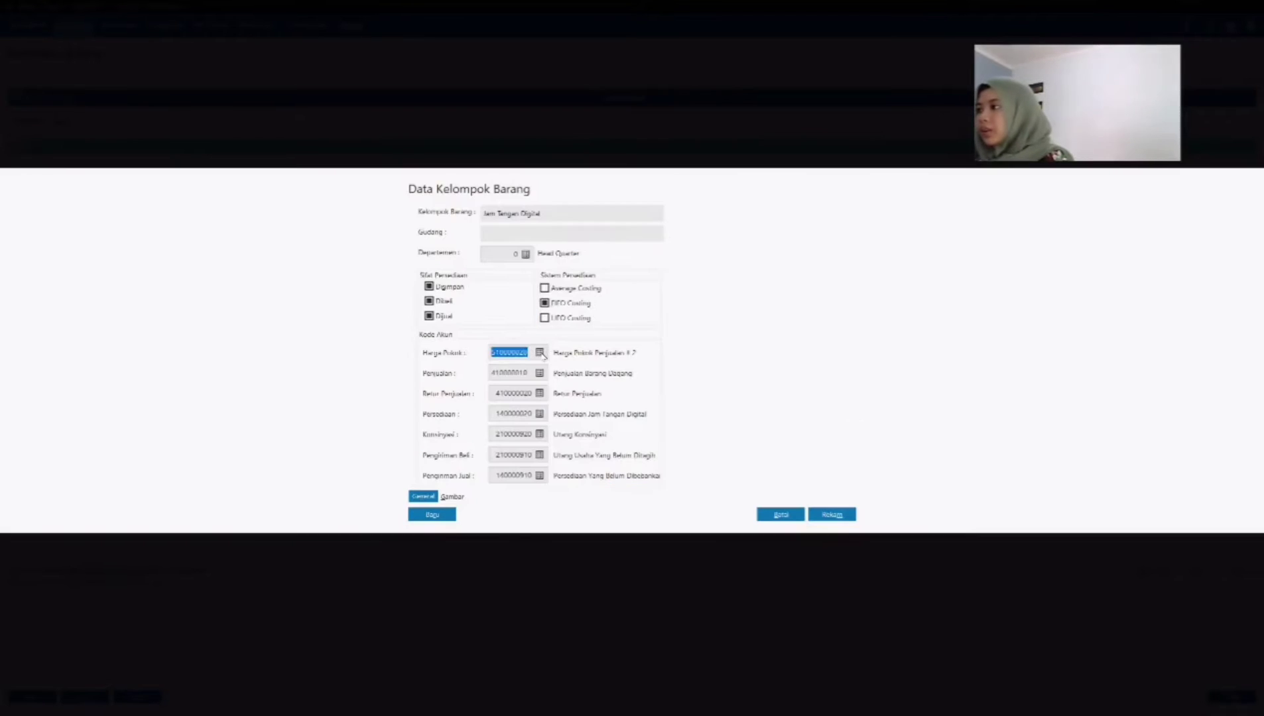
{"action": "left_click", "coordinate": [653, 338]}
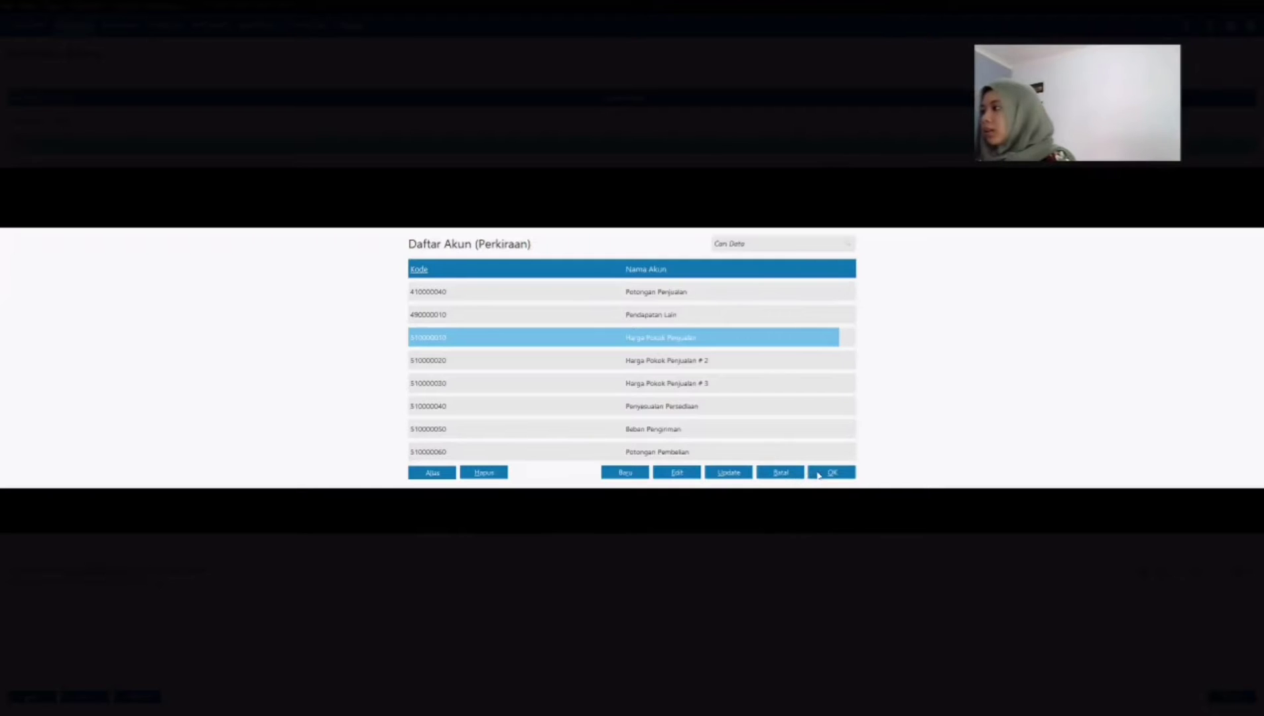
{"action": "left_click", "coordinate": [819, 475]}
Step: Keep Persediaan Jam Tangan Digital as the group's inventory account and save the product group
{"action": "left_click", "coordinate": [541, 415]}
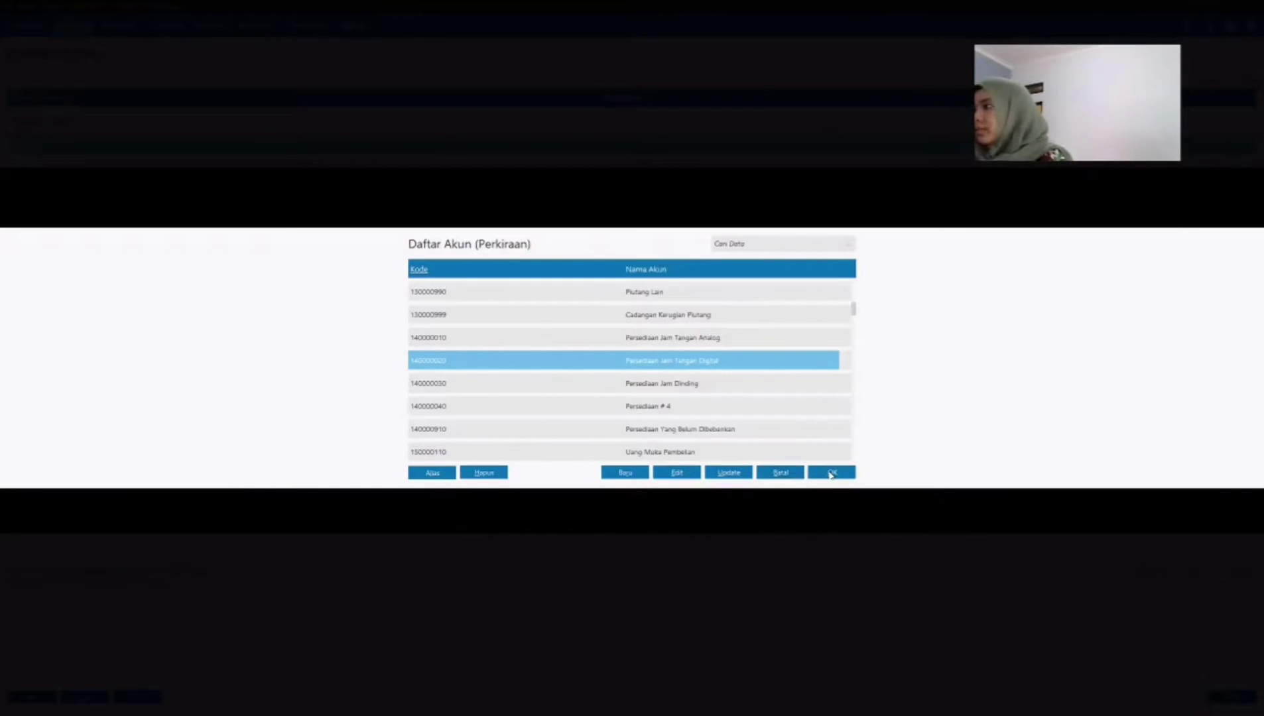
{"action": "left_click", "coordinate": [821, 474]}
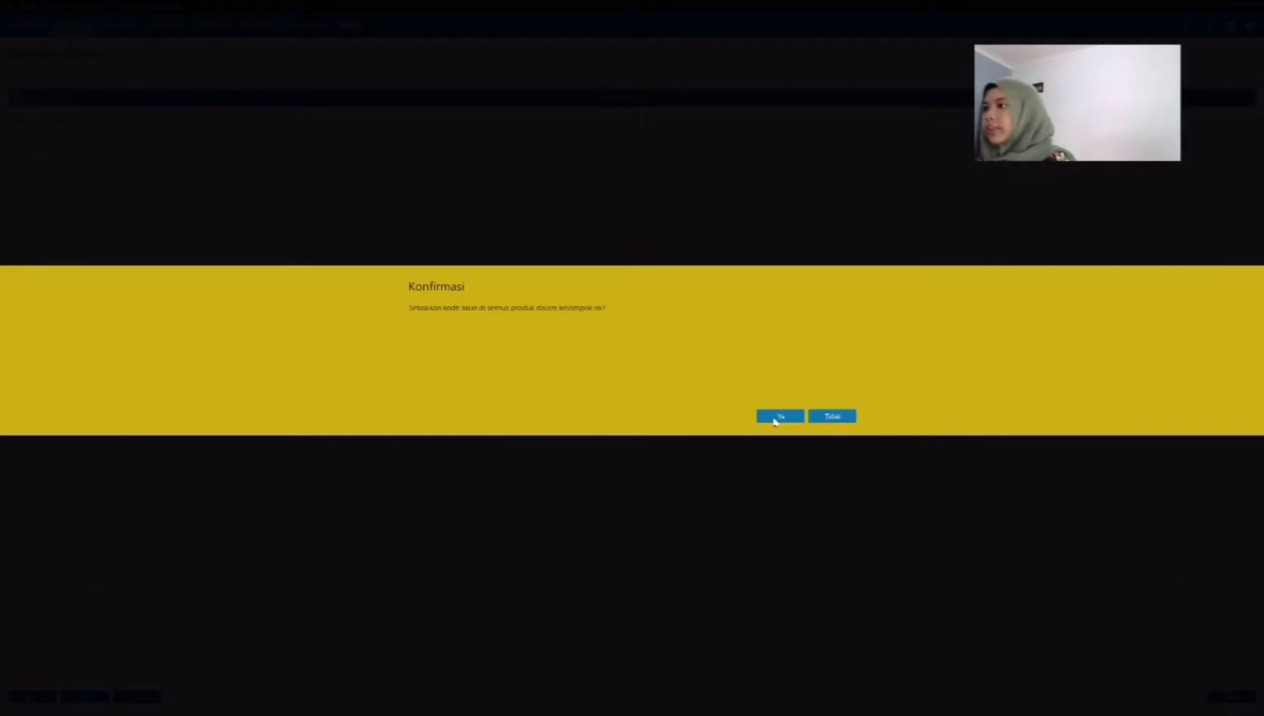
{"action": "left_click", "coordinate": [775, 417]}
Step: Open Product 3 in the product group list and rename it Jam Dinding
{"action": "left_click", "coordinate": [42, 169]}
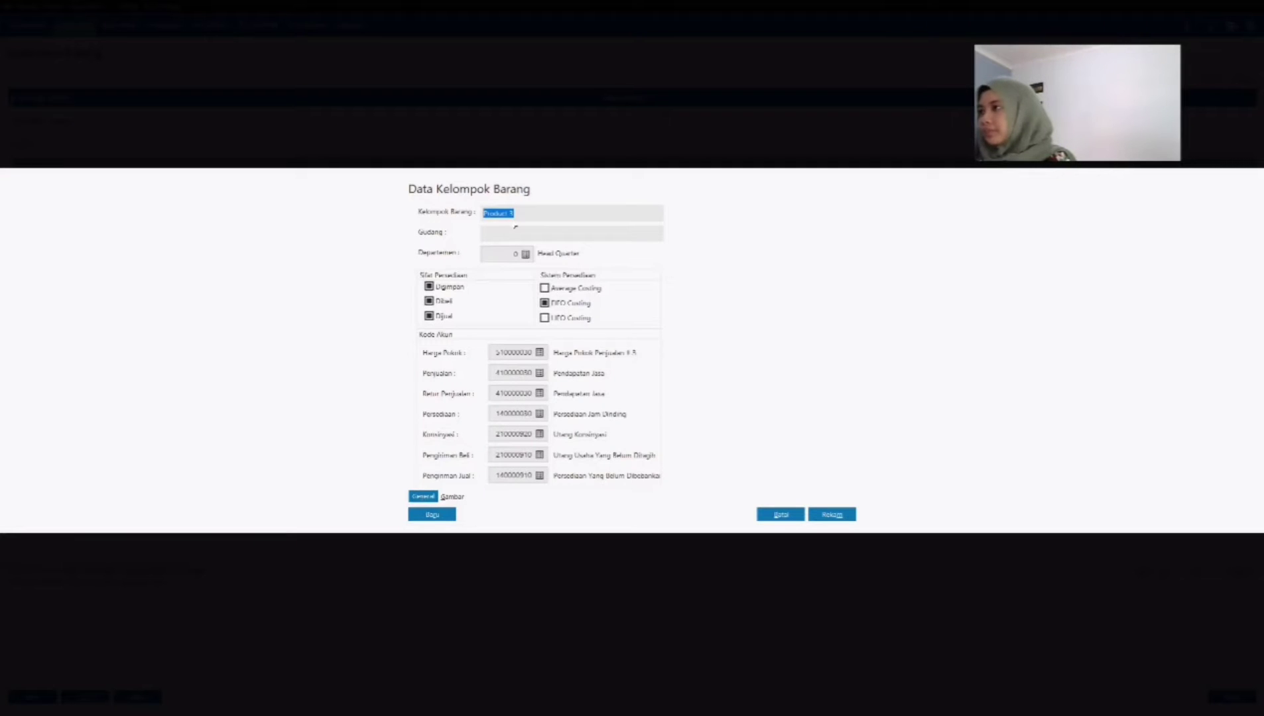
{"action": "key", "text": "BackSpace"}
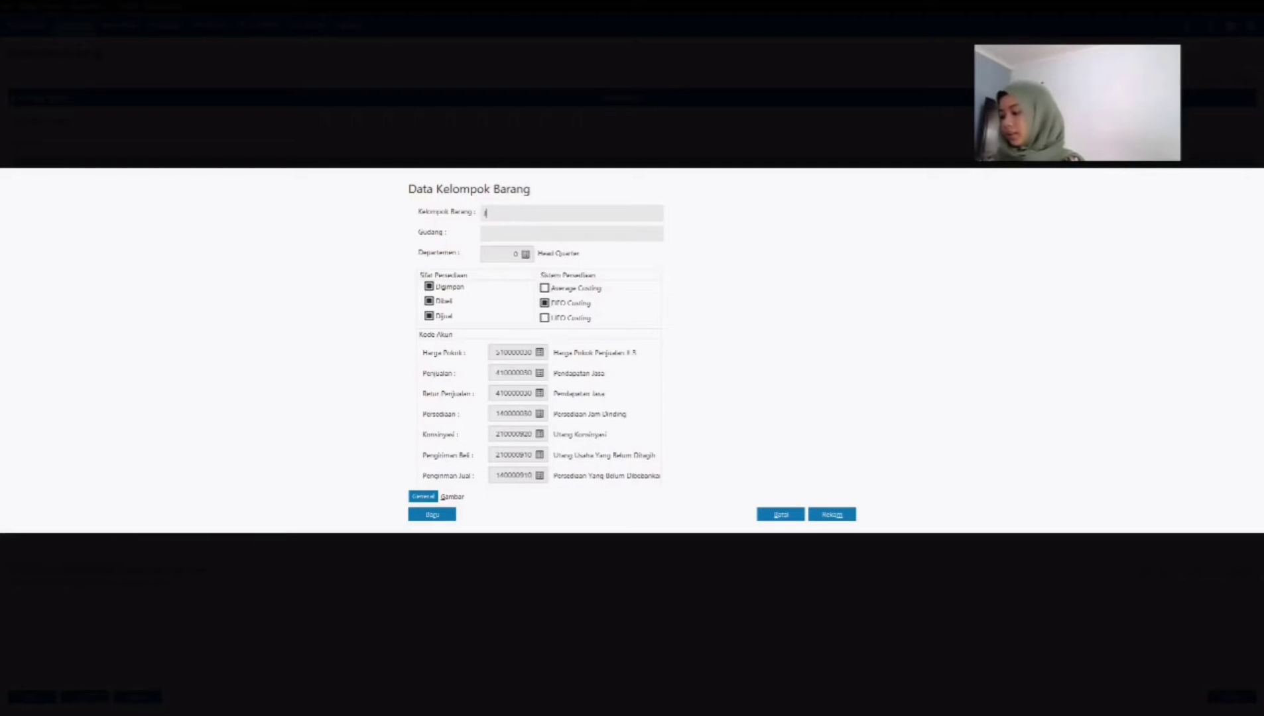
{"action": "type", "text": "Jam Din"}
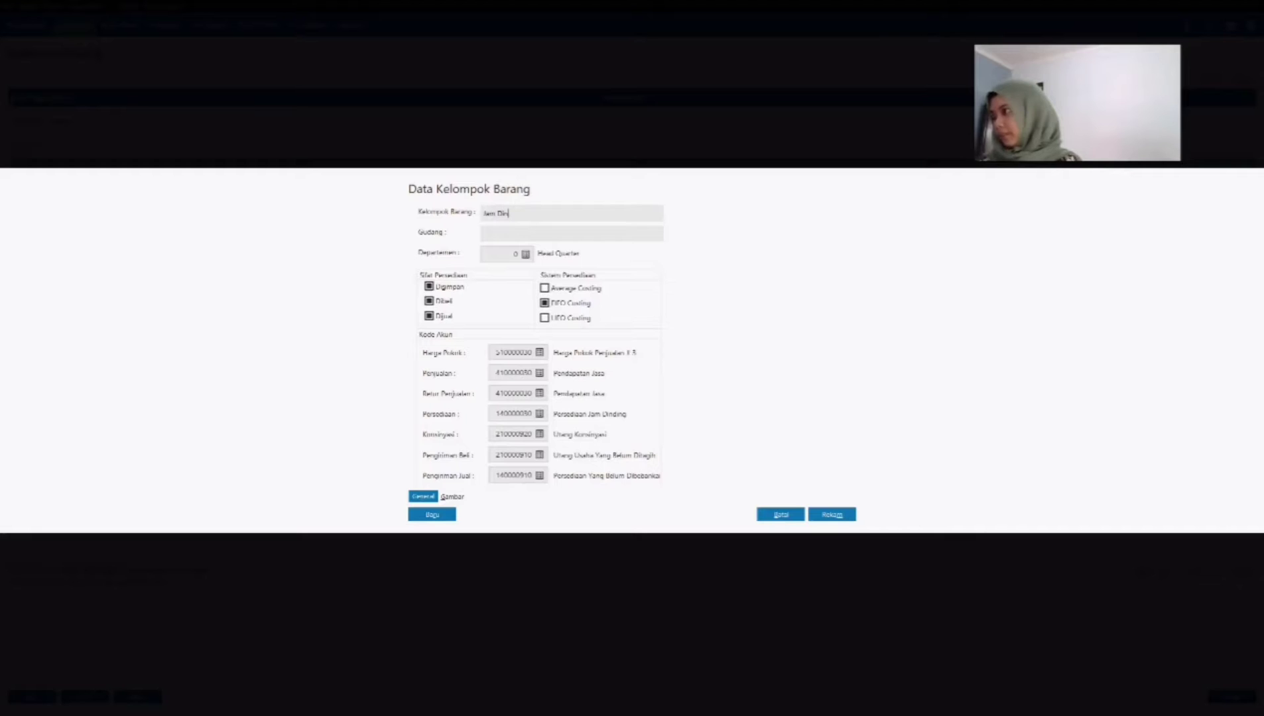
{"action": "type", "text": "ding"}
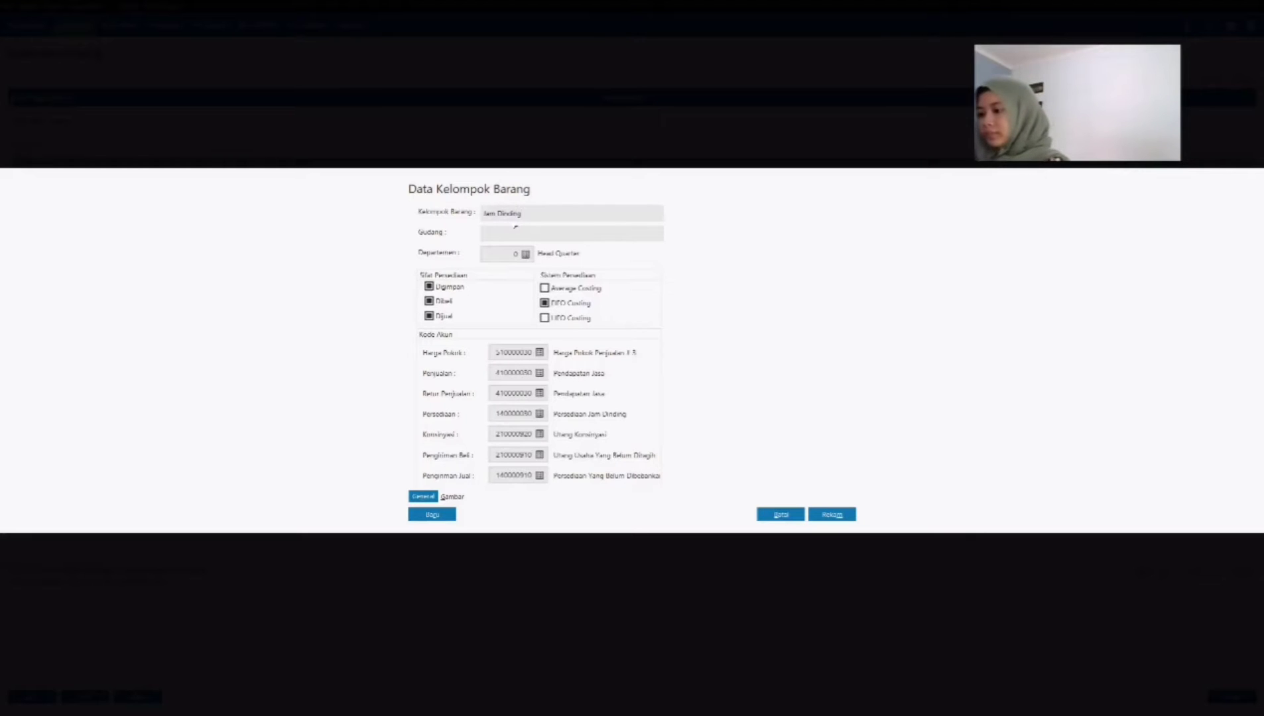
Step: Set the Jam Dinding group's cost of goods account to 510000010 Harga Pokok Penjualan
{"action": "left_click", "coordinate": [544, 357]}
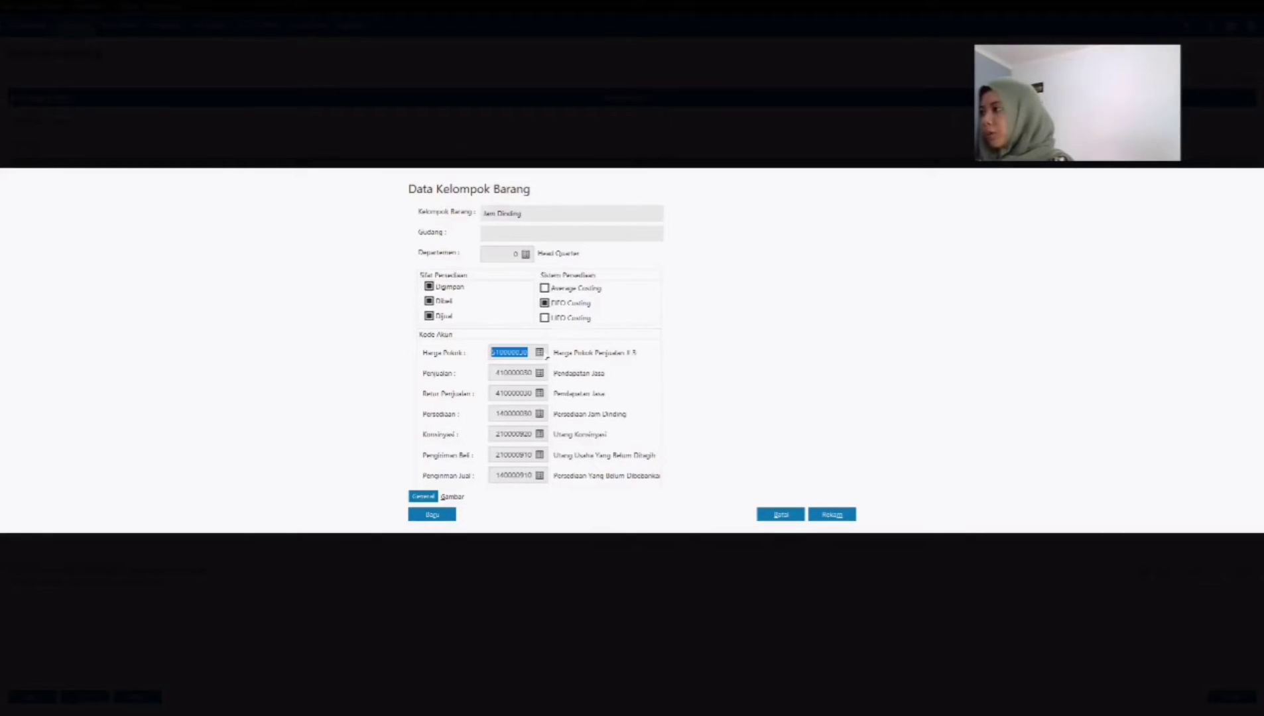
{"action": "left_click", "coordinate": [660, 315]}
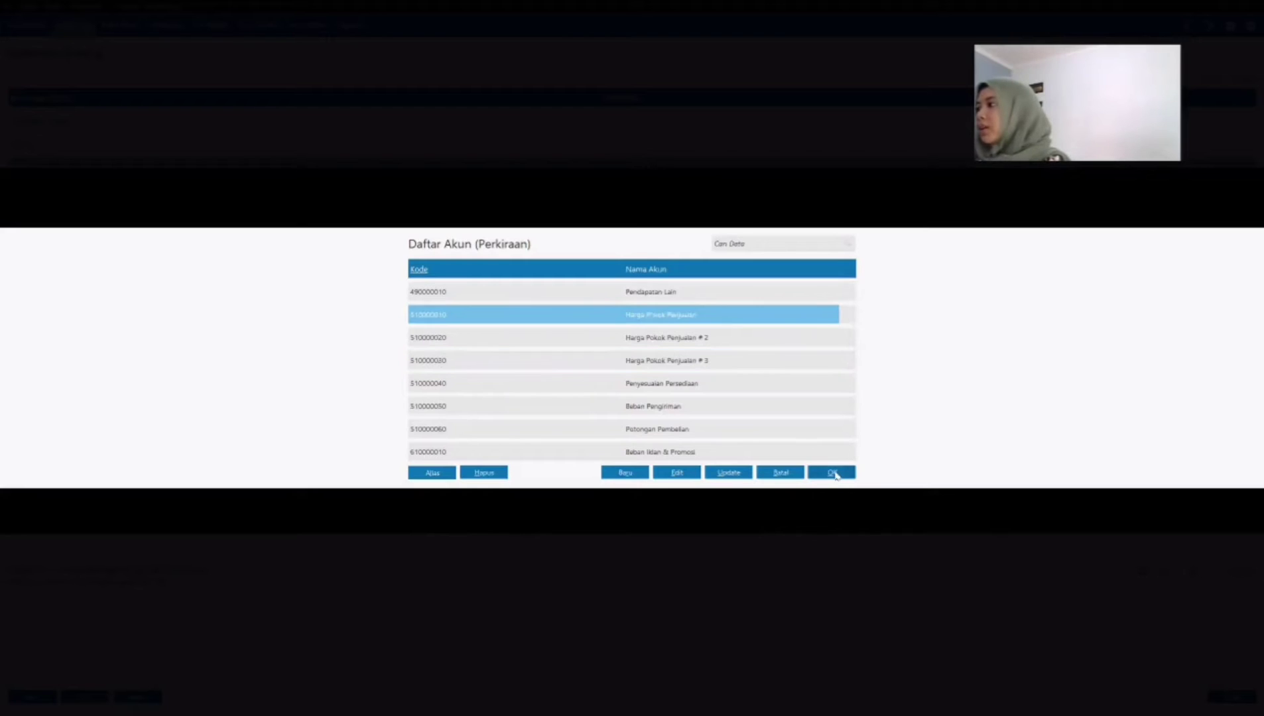
{"action": "left_click", "coordinate": [832, 472]}
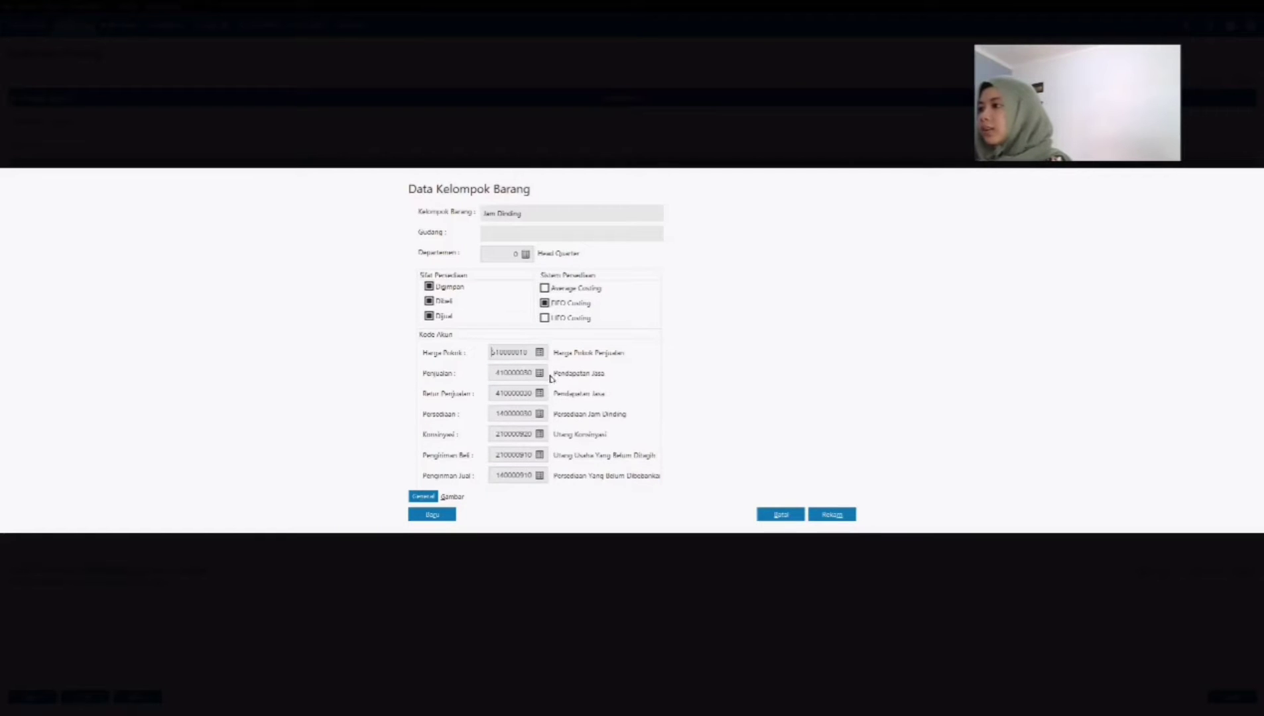
Step: Set the Jam Dinding group's sales account to Penjualan Barang Dagang and its sales return account to Retur Penjualan
{"action": "left_click", "coordinate": [539, 373]}
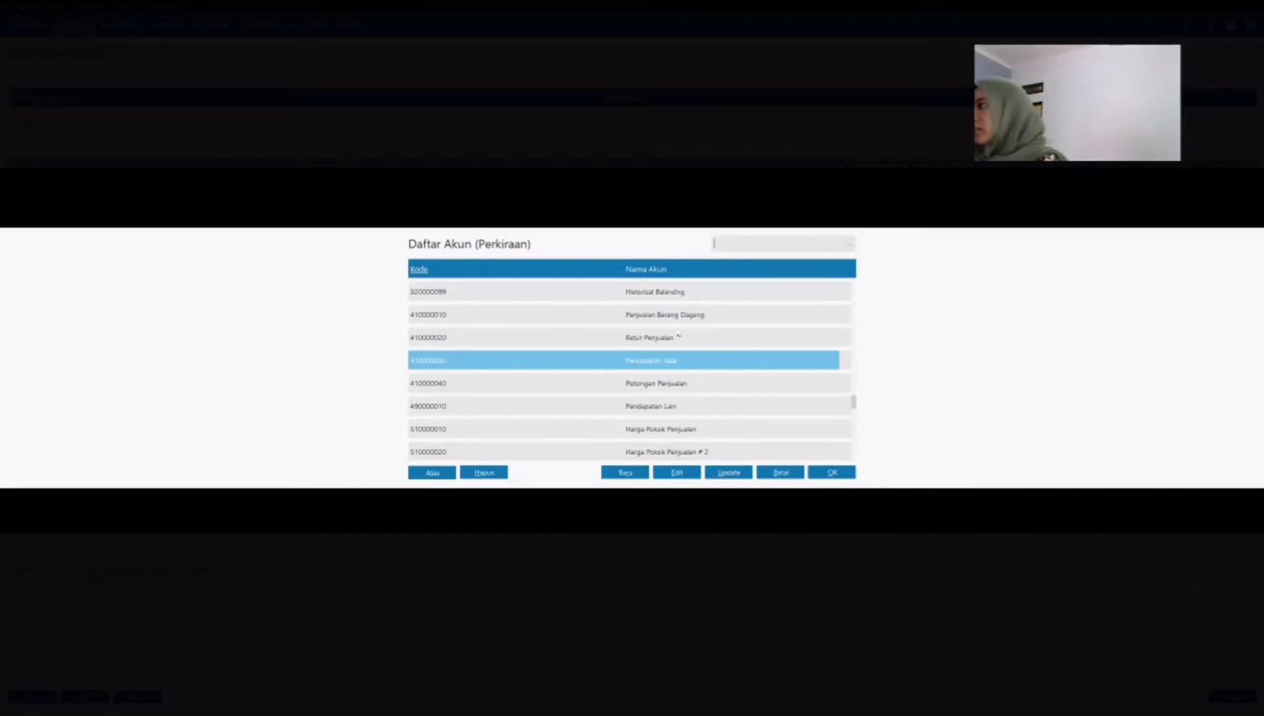
{"action": "left_click", "coordinate": [678, 321]}
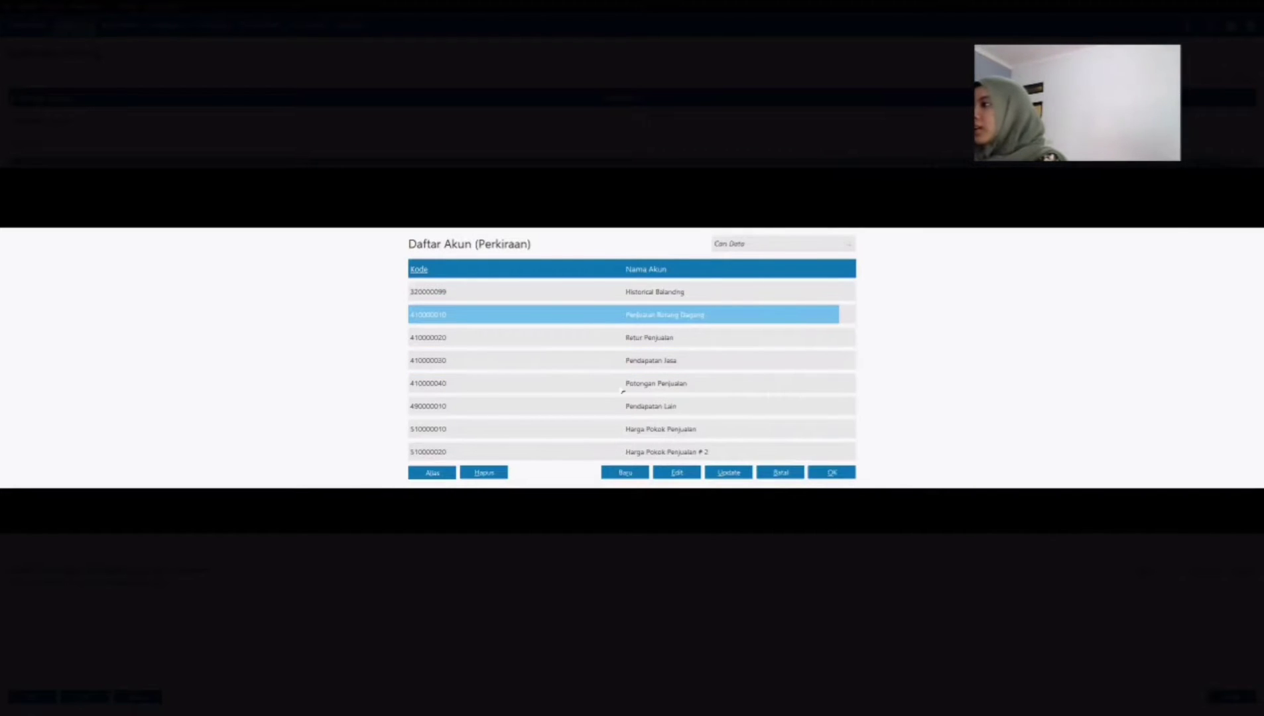
{"action": "left_click", "coordinate": [832, 474]}
{"action": "left_click", "coordinate": [541, 393]}
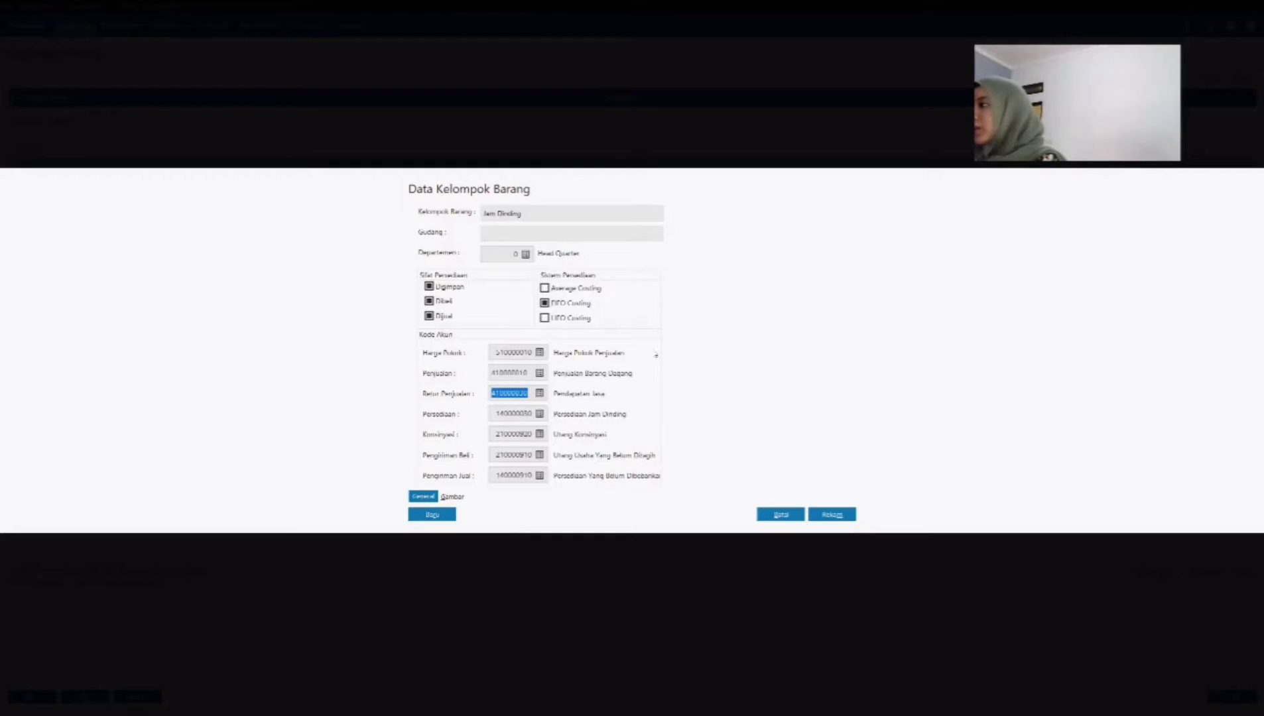
{"action": "left_click", "coordinate": [832, 472]}
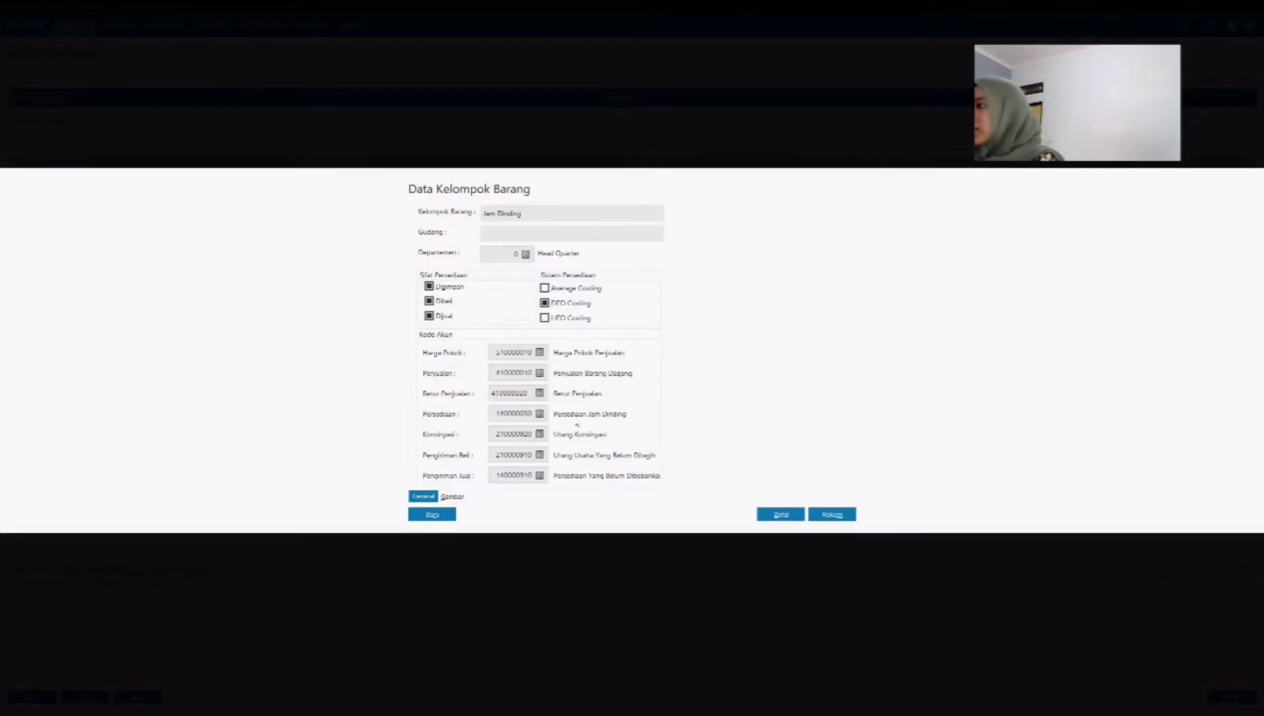
Step: Keep Persediaan Jam Dinding as the group's inventory account and save the product group
{"action": "left_click", "coordinate": [539, 415]}
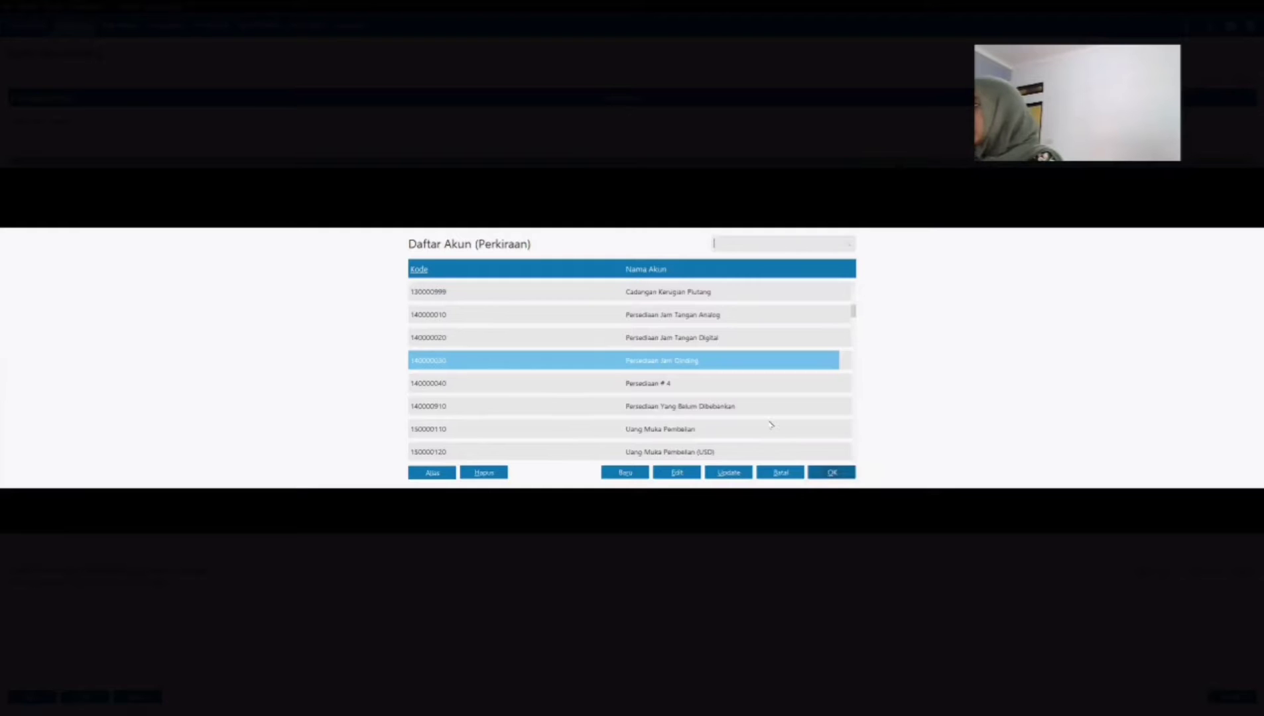
{"action": "left_click", "coordinate": [825, 473]}
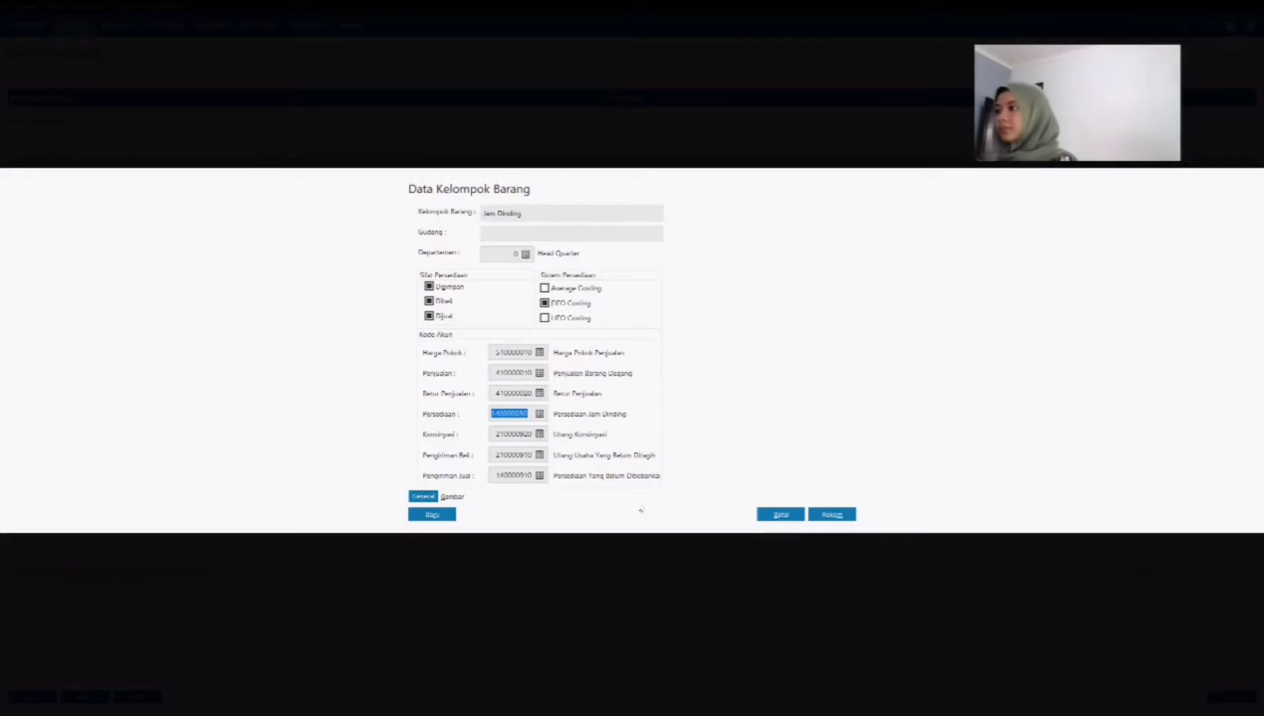
{"action": "left_click", "coordinate": [835, 517]}
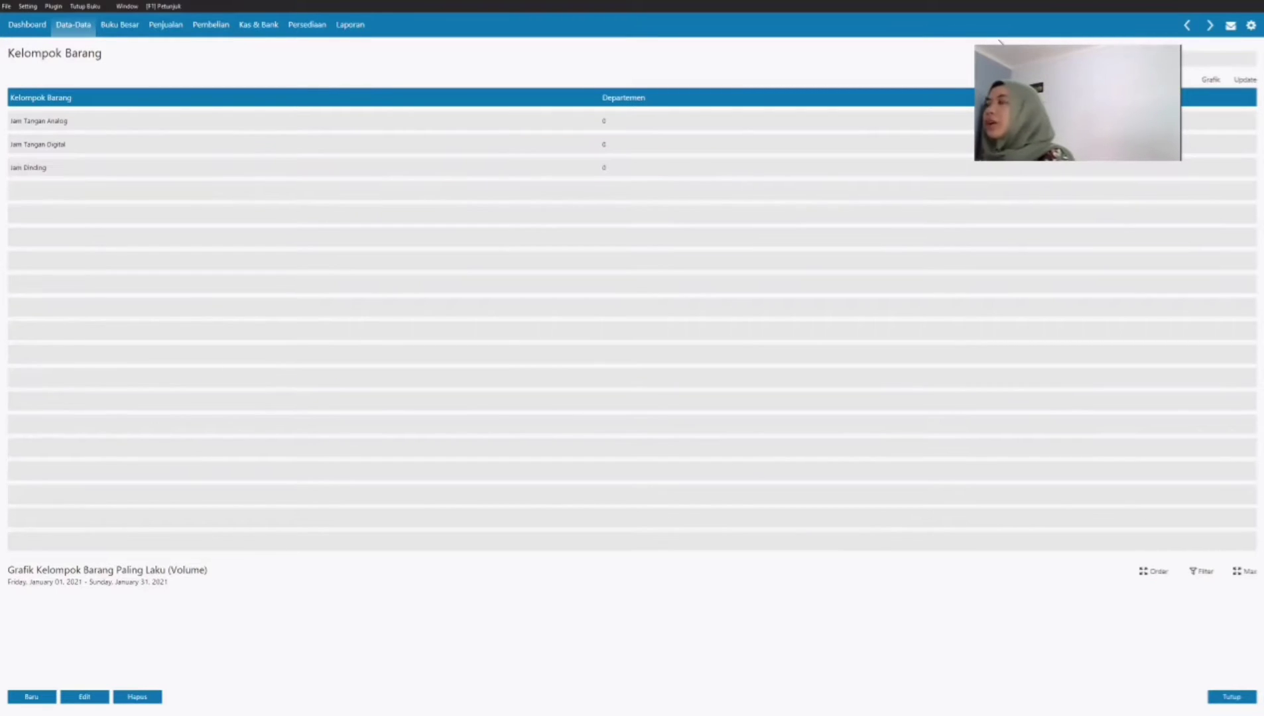
Step: Return to the main data categories, open the product data (Data Produk) and start a new product record
{"action": "left_click", "coordinate": [74, 29]}
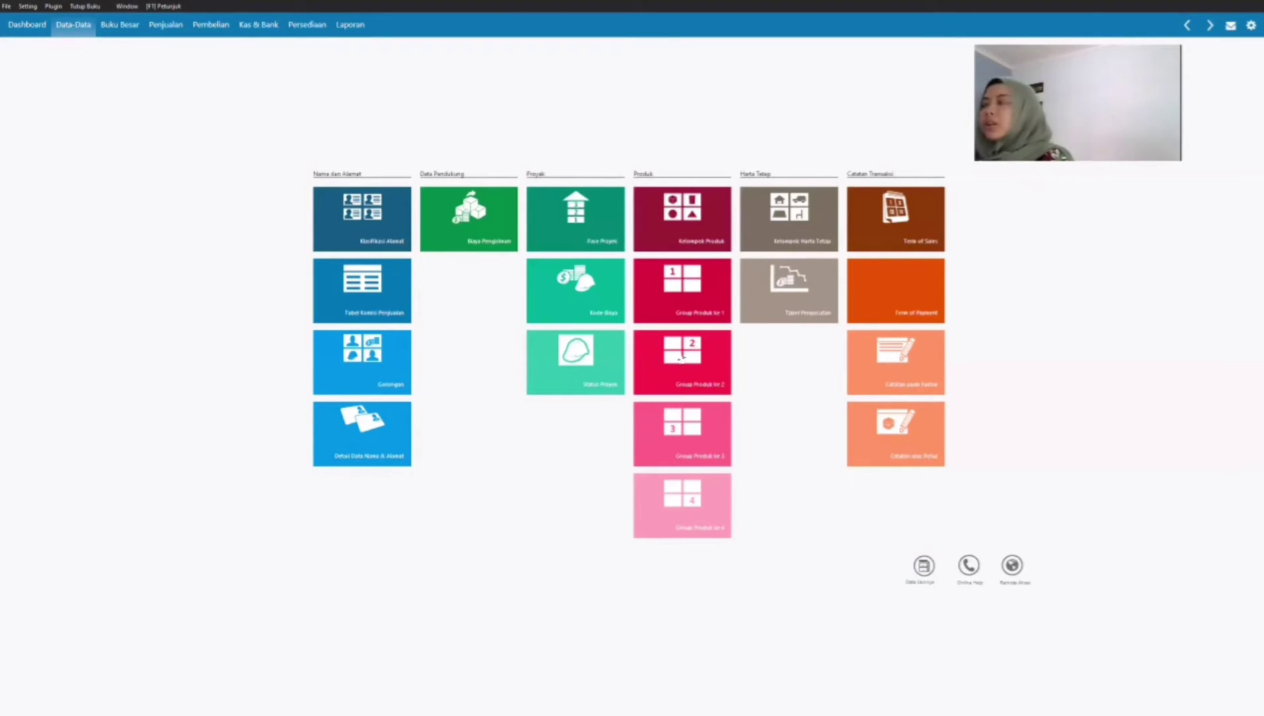
{"action": "left_click", "coordinate": [922, 565]}
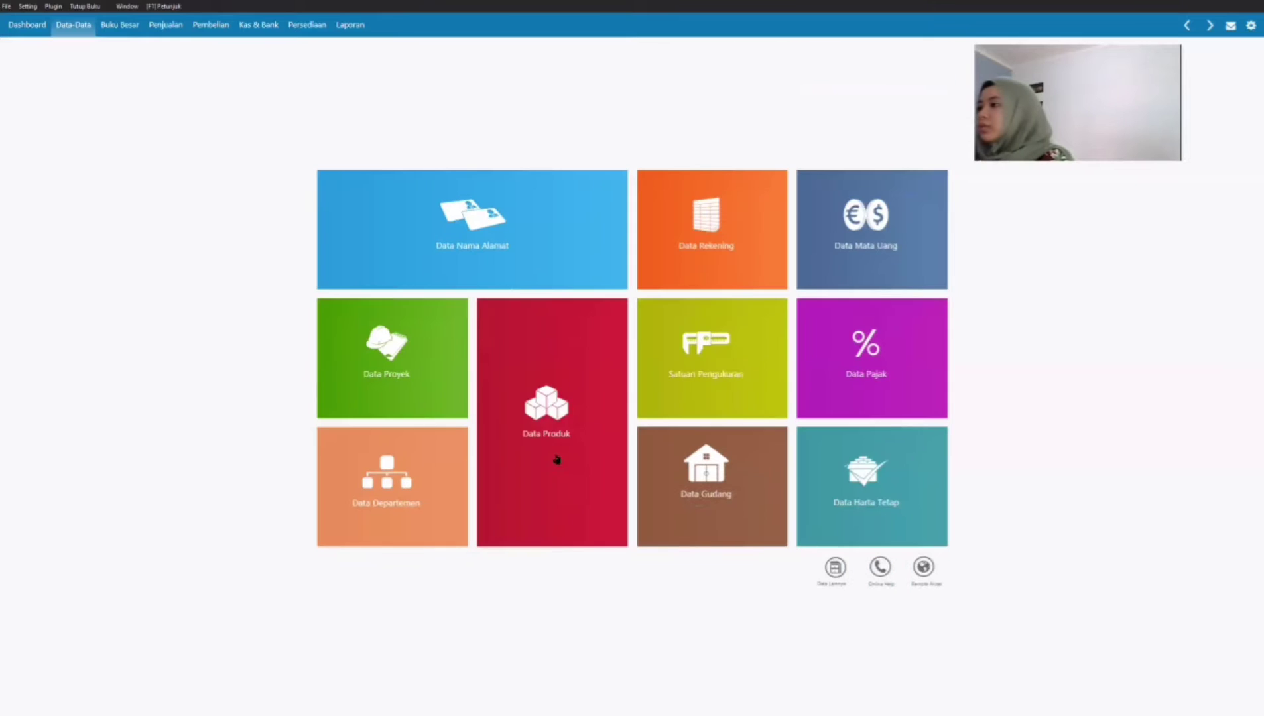
{"action": "left_click", "coordinate": [541, 415]}
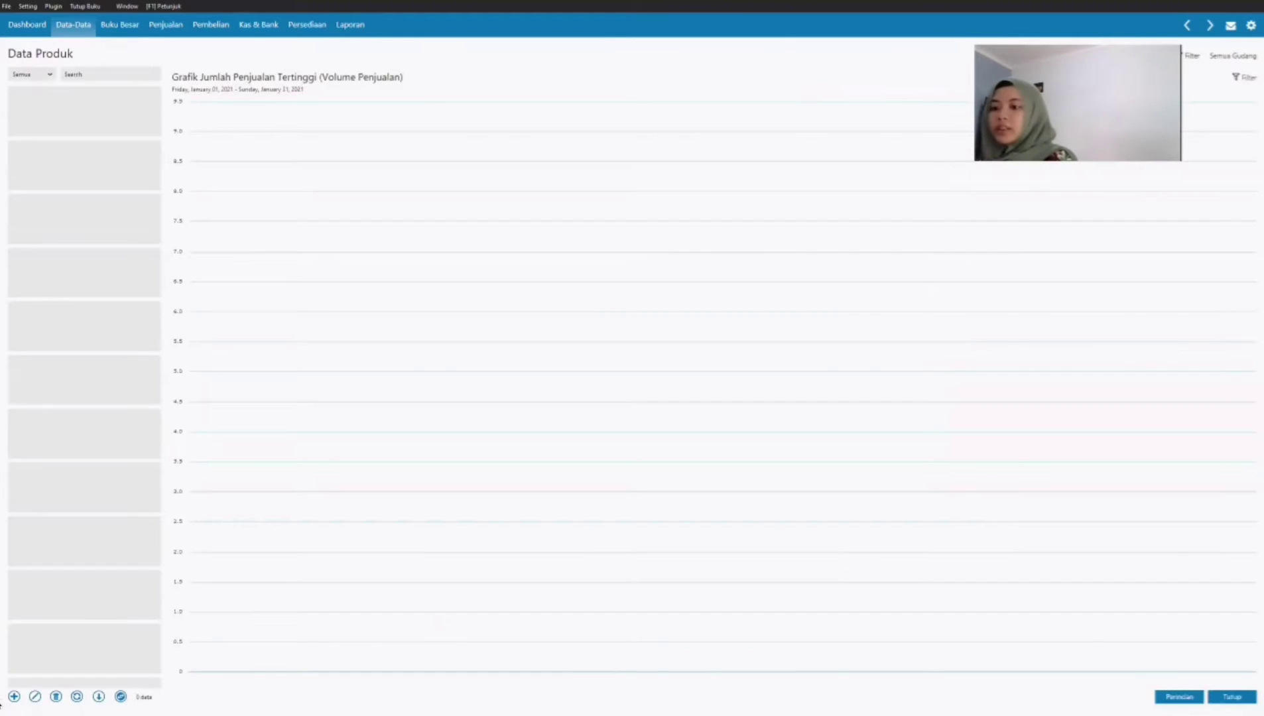
{"action": "left_click", "coordinate": [13, 698]}
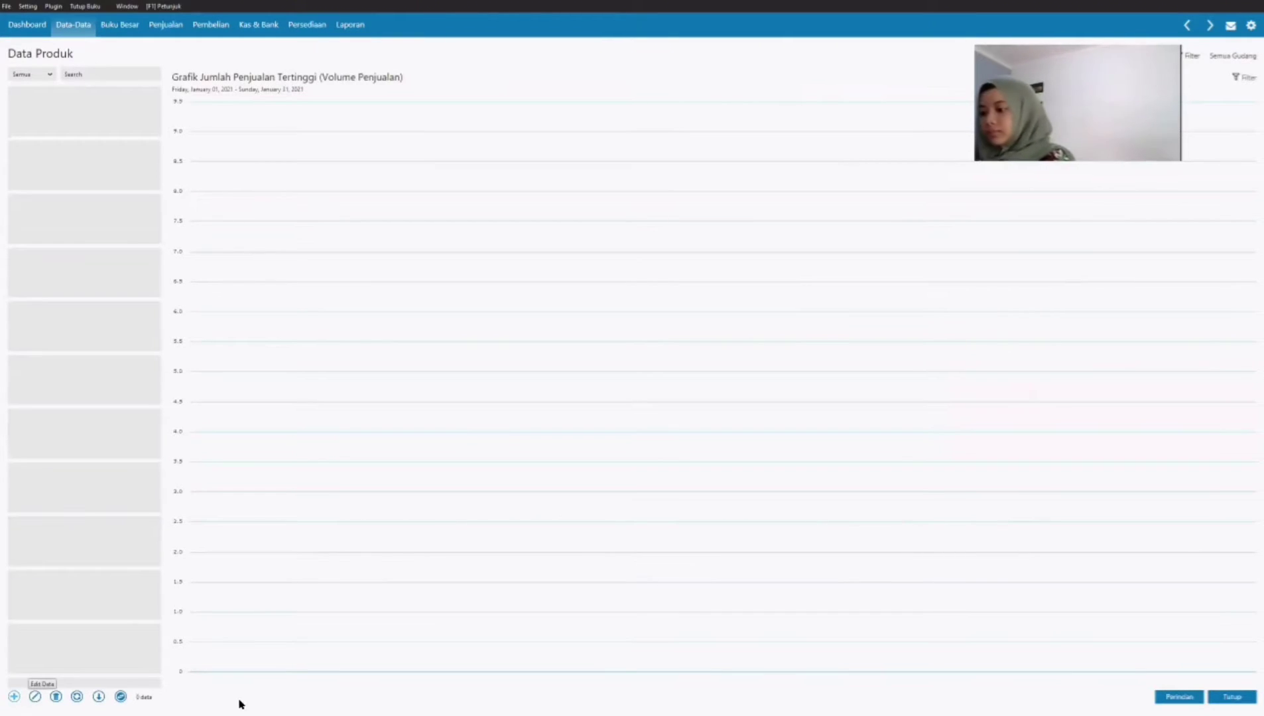
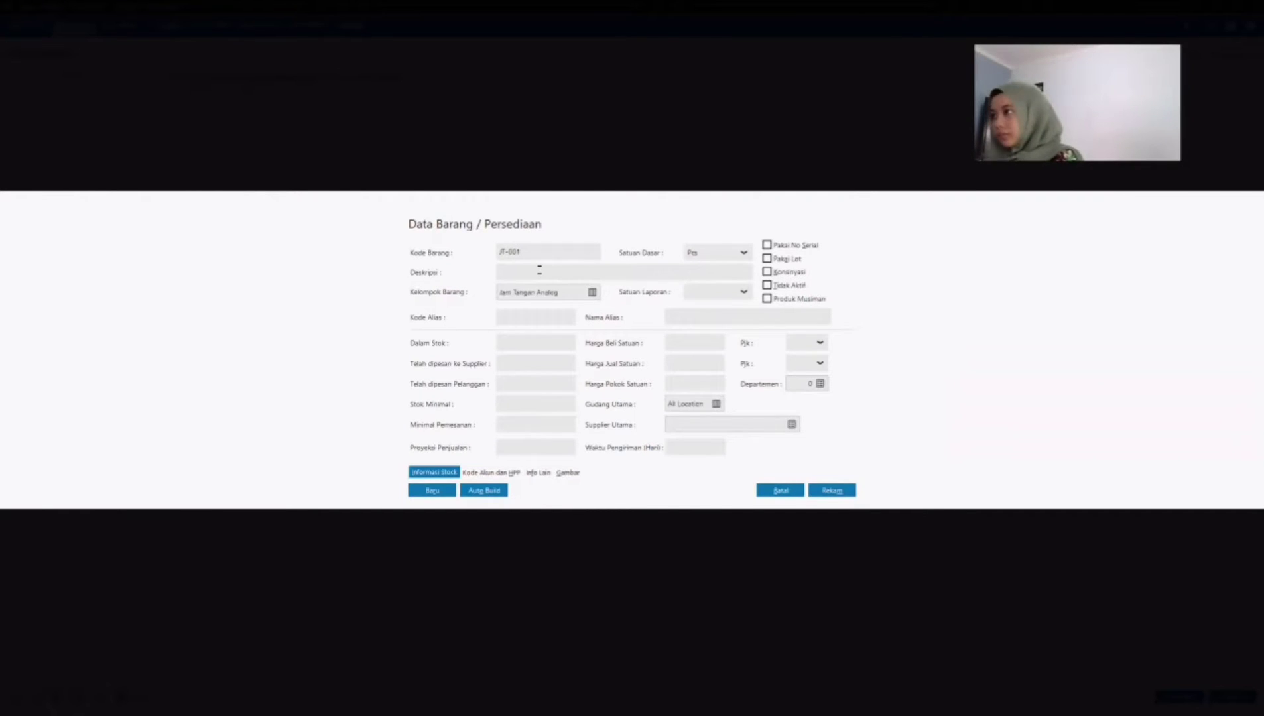
Step: Enter Rolex Skeleton as the description of product JT-001, keeping the Jam Tangan Analog group
{"action": "type", "text": "R"}
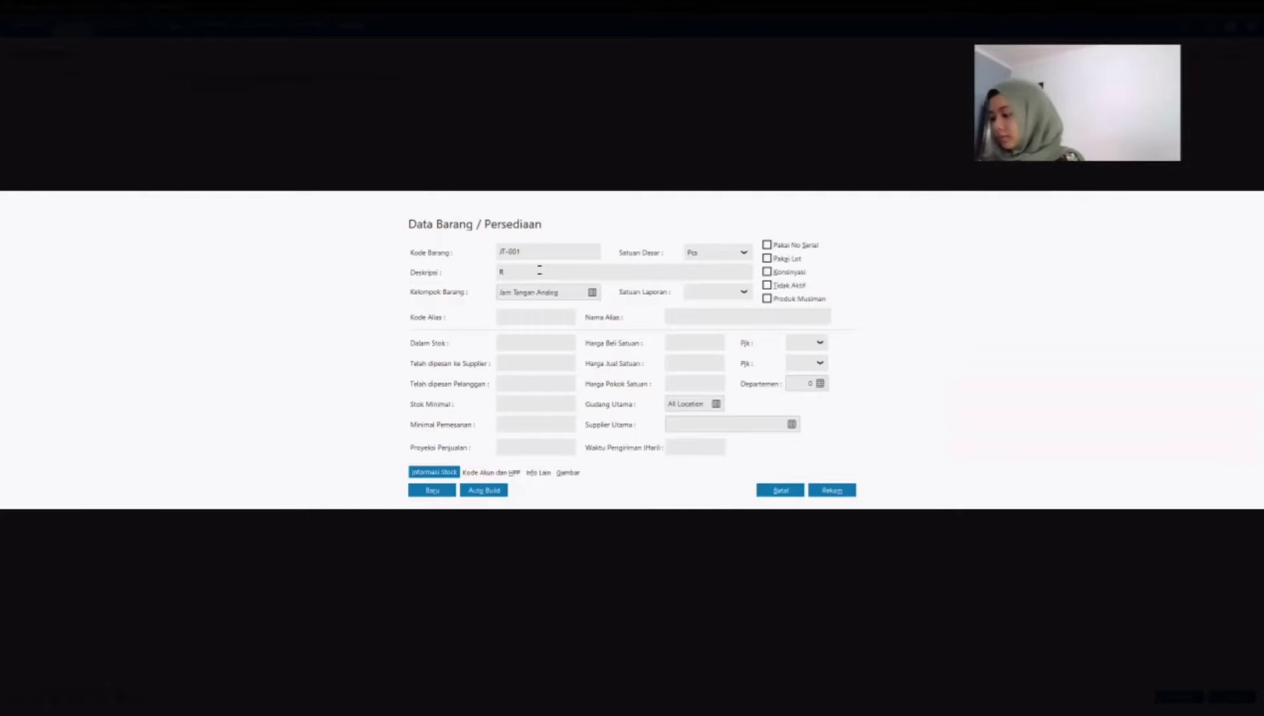
{"action": "type", "text": "olex Sk"}
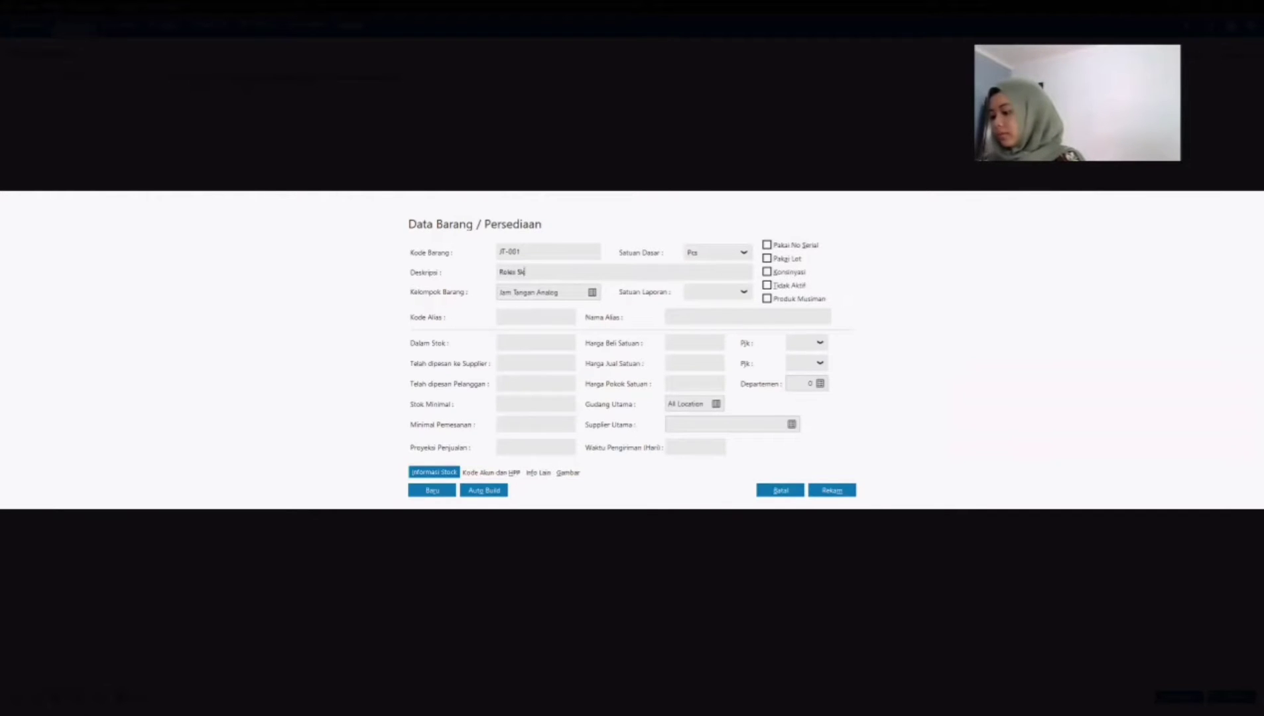
{"action": "type", "text": "eleton"}
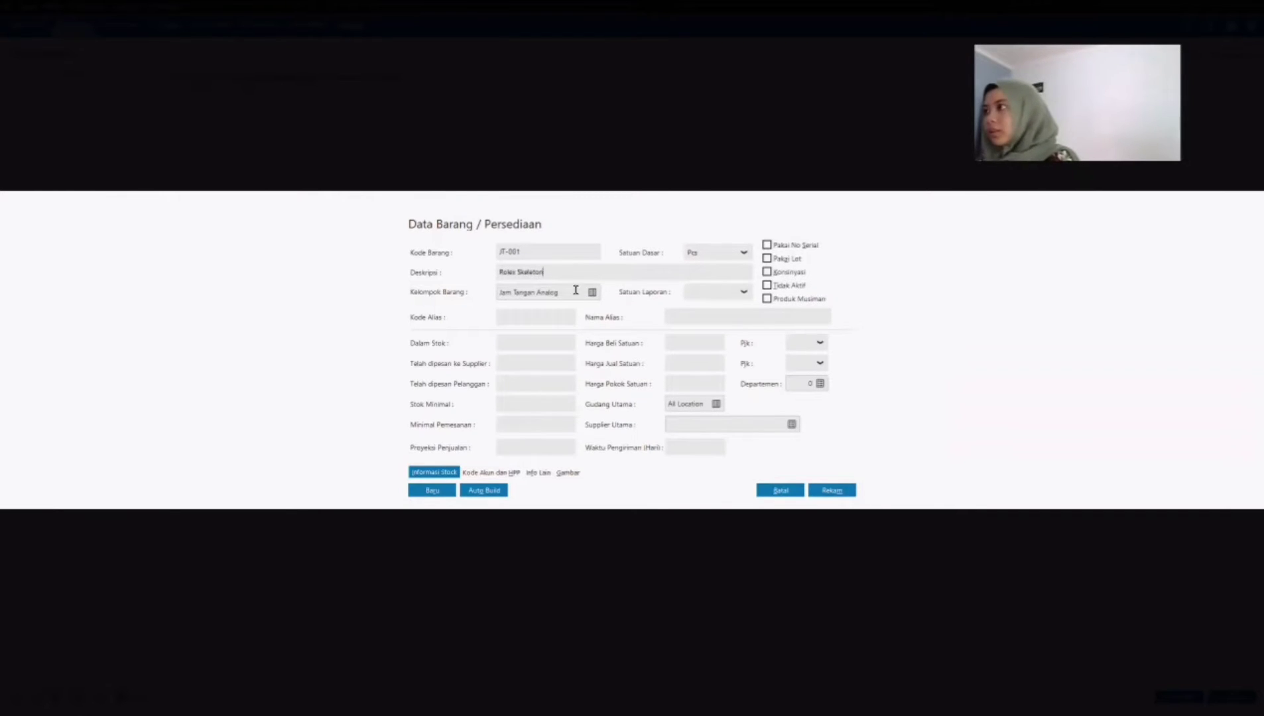
{"action": "key", "text": "Tab"}
{"action": "left_click", "coordinate": [549, 317]}
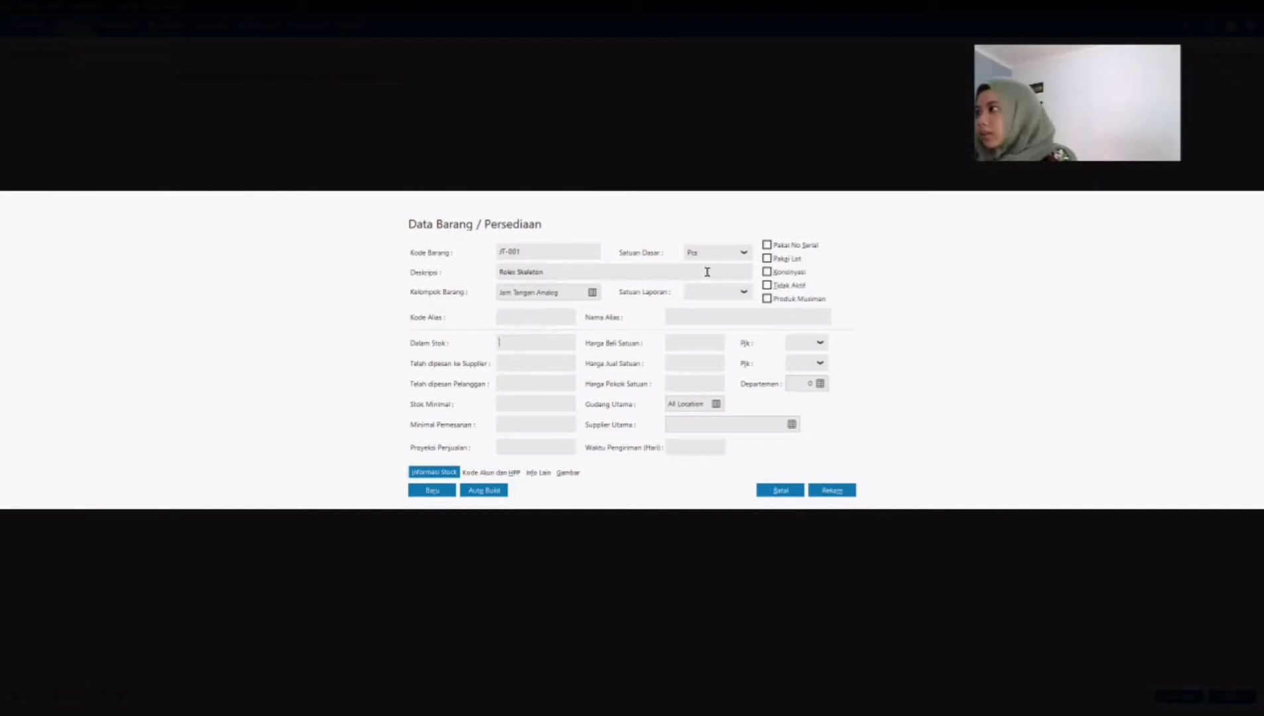
{"action": "left_click", "coordinate": [550, 343]}
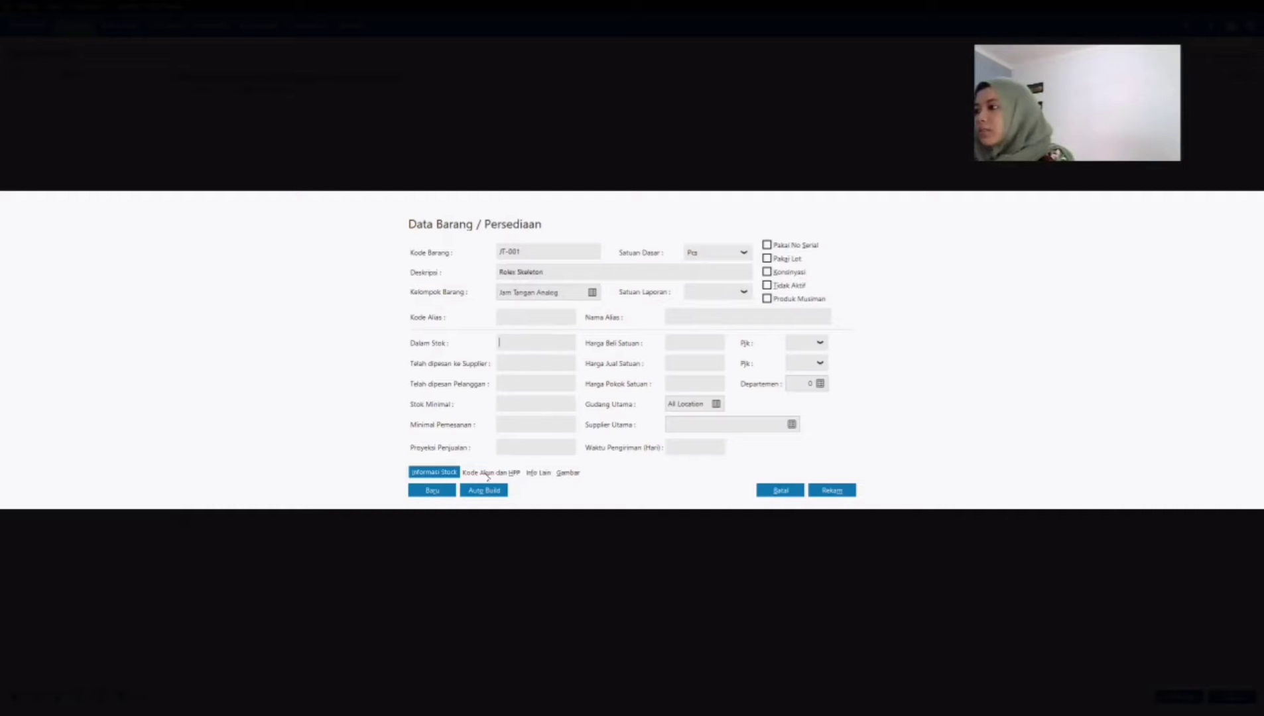
Step: Set product JT-001's cost of goods method (Harga Pokok) to Average and save the product
{"action": "left_click", "coordinate": [476, 473]}
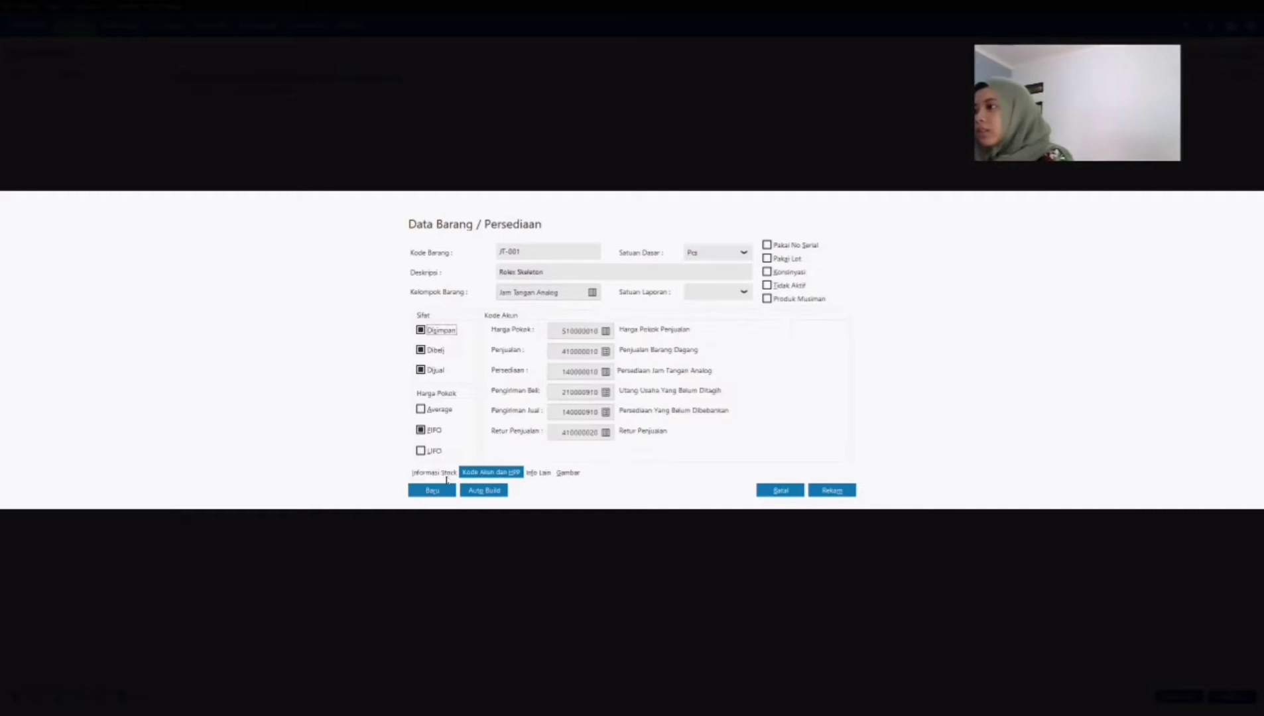
{"action": "left_click", "coordinate": [442, 473]}
{"action": "left_click", "coordinate": [470, 474]}
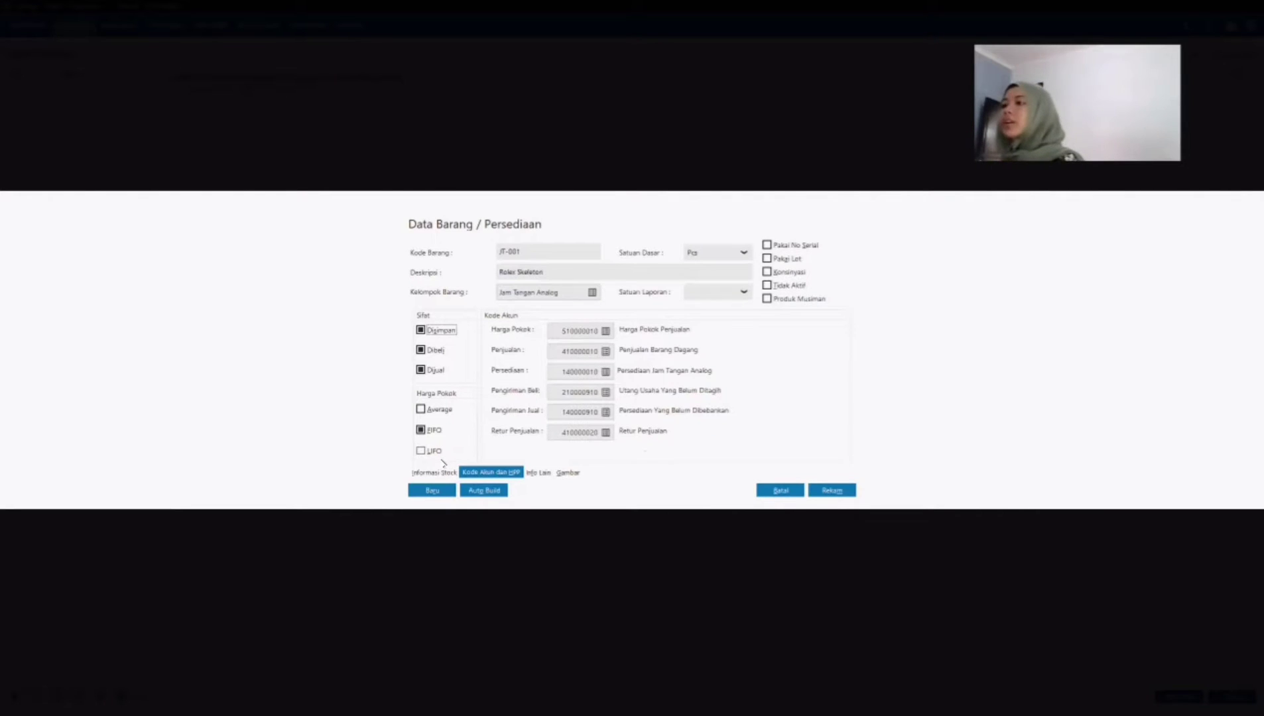
{"action": "left_click", "coordinate": [421, 410]}
{"action": "left_click", "coordinate": [432, 472]}
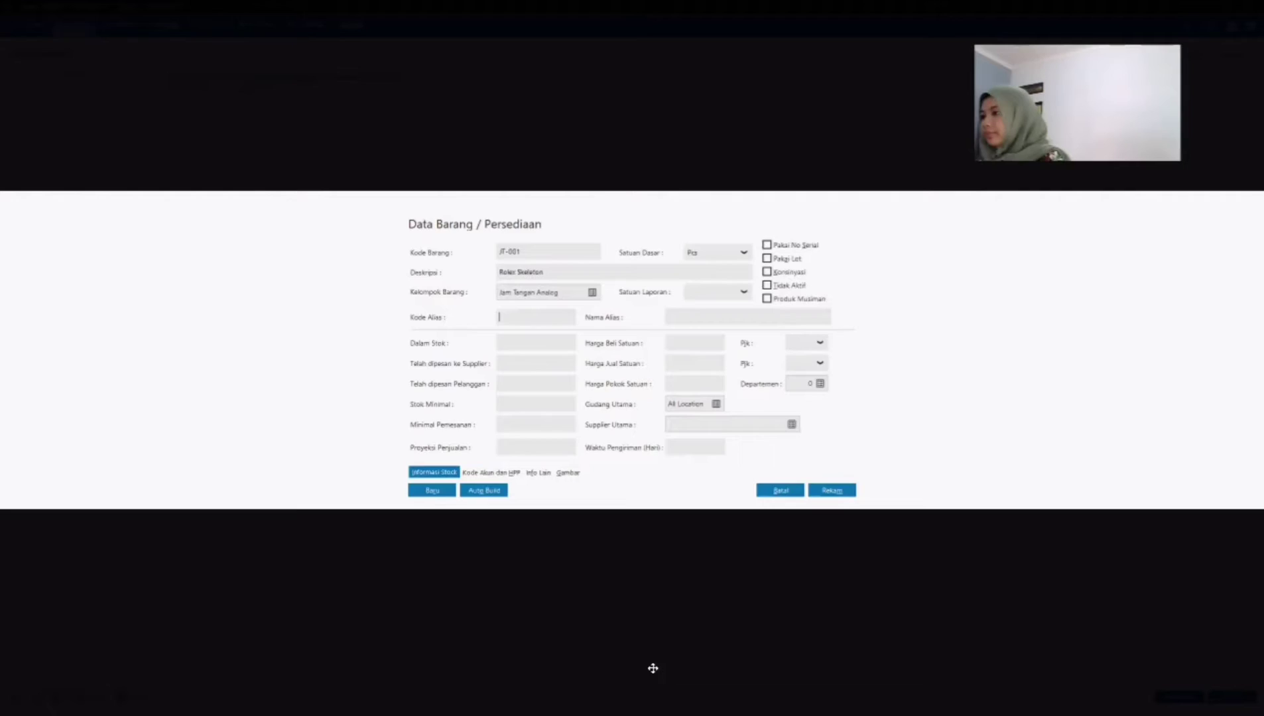
{"action": "left_click", "coordinate": [491, 472]}
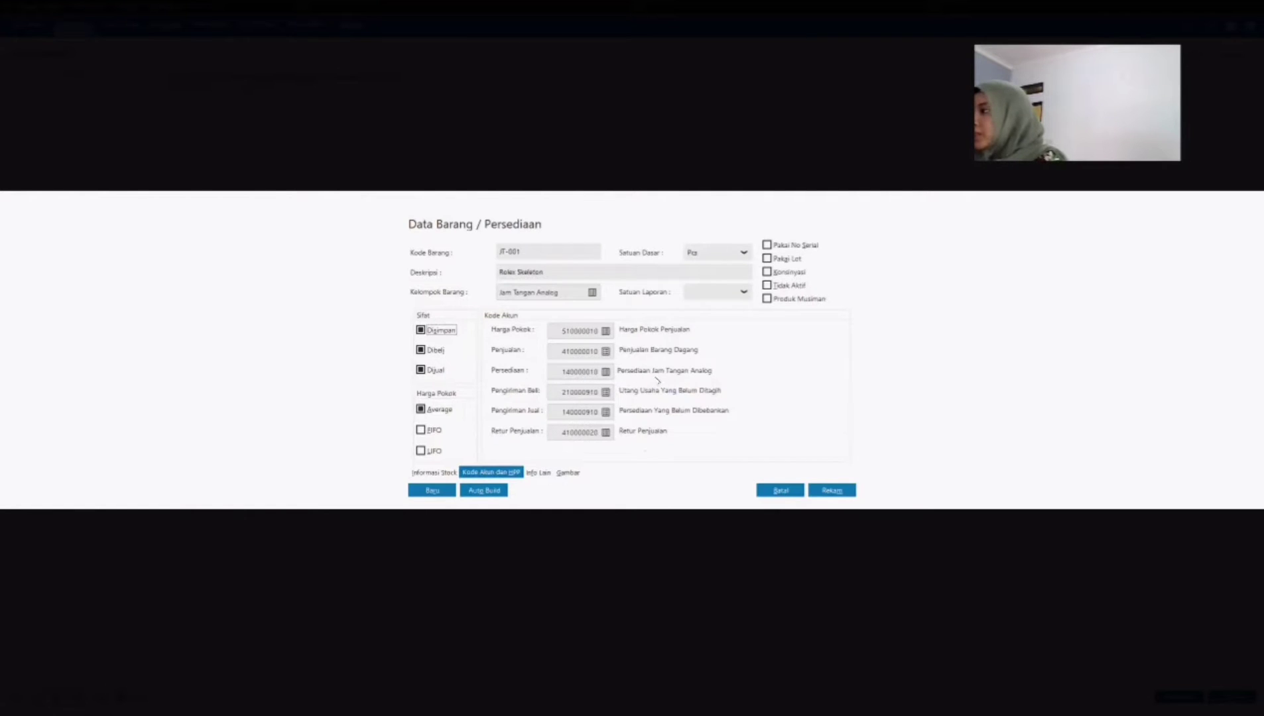
{"action": "left_click", "coordinate": [823, 488]}
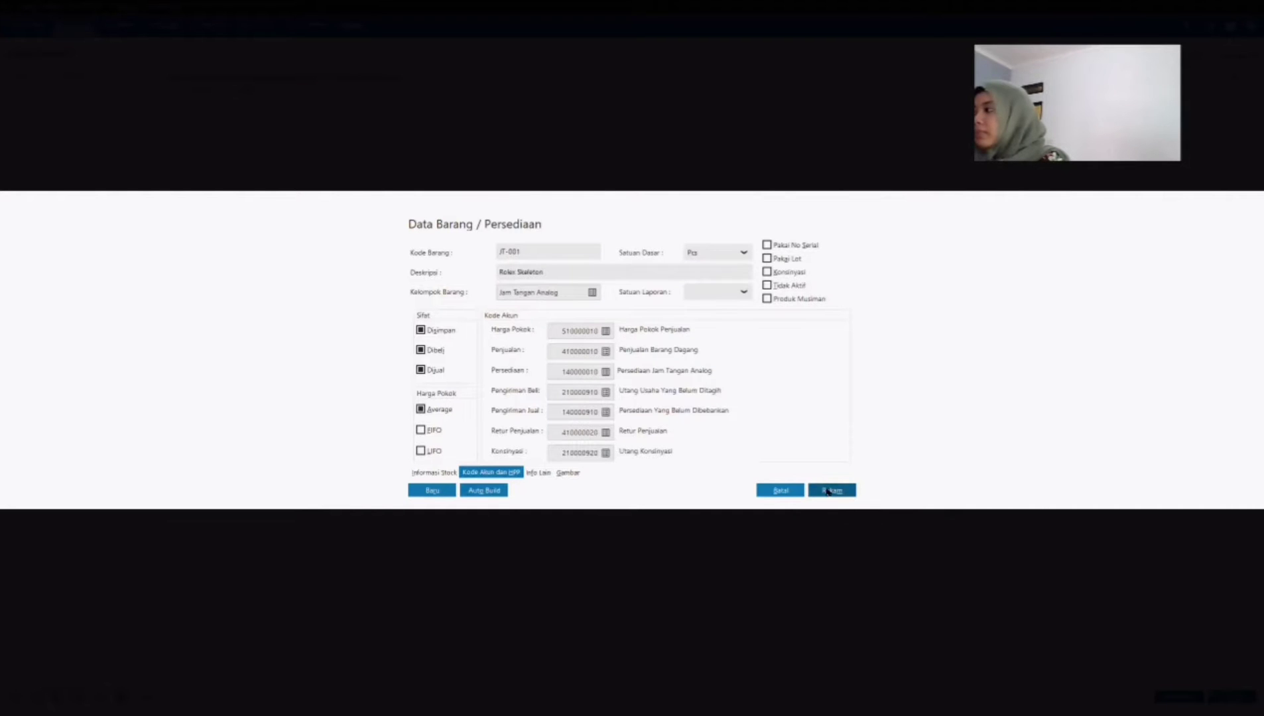
{"action": "left_click", "coordinate": [798, 489]}
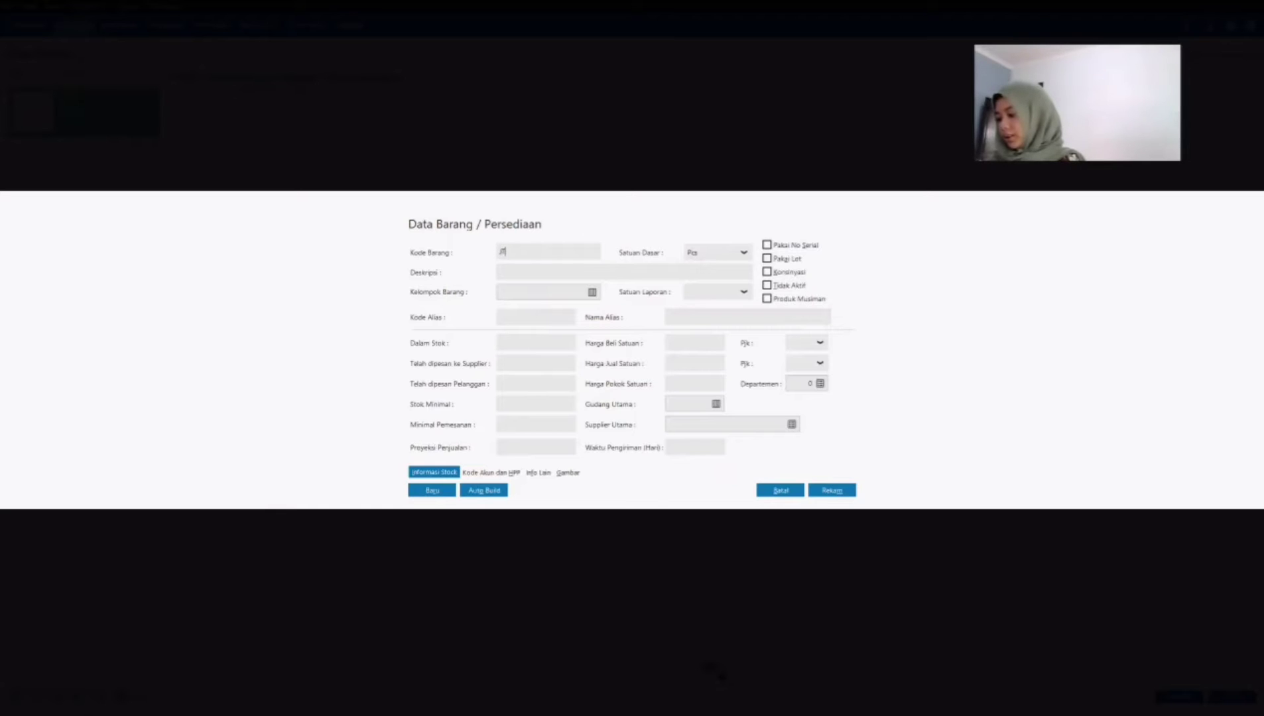
Step: Give the new product the code JT-002 and the description Quicksilver S155
{"action": "type", "text": "-002"}
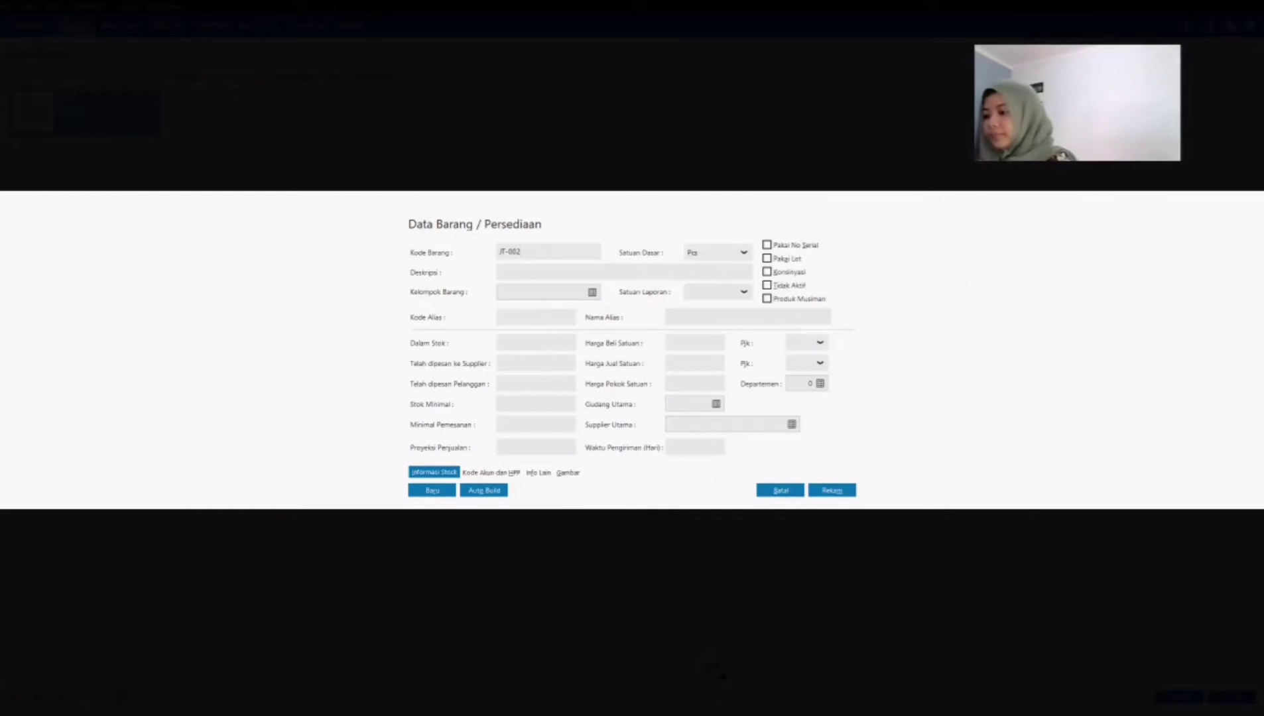
{"action": "left_click", "coordinate": [564, 272]}
{"action": "type", "text": "Quicksilve"}
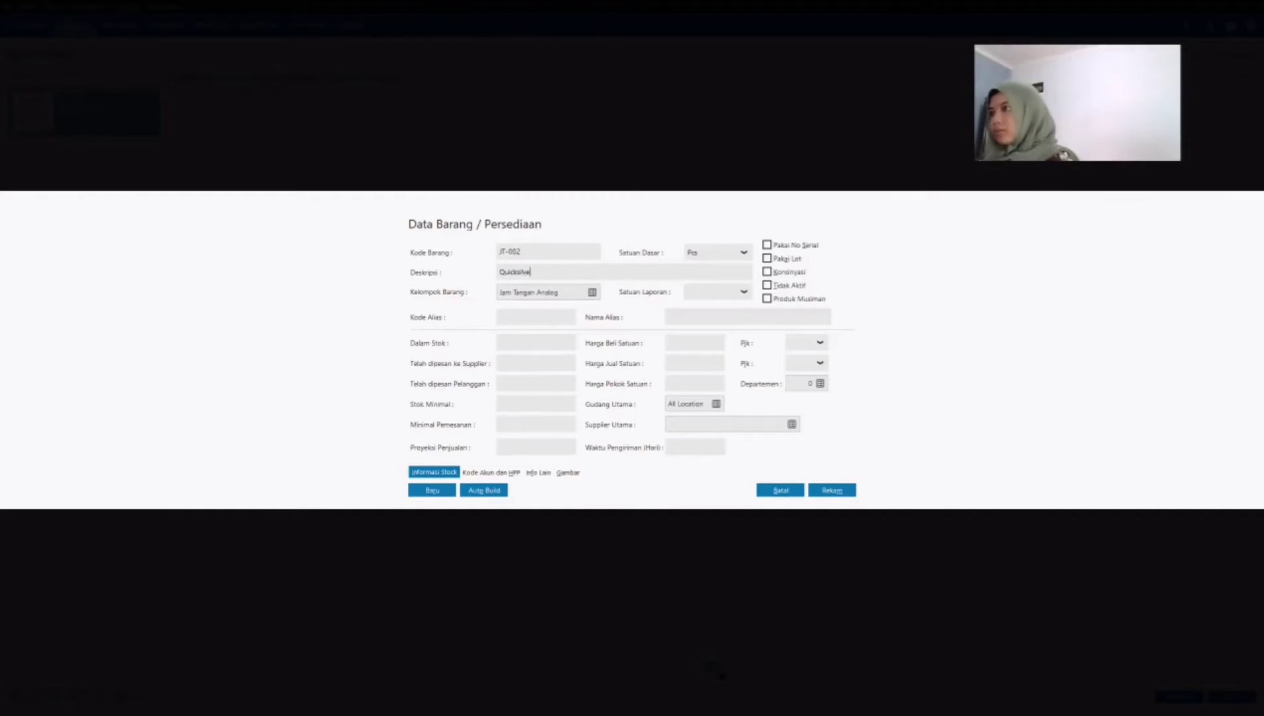
{"action": "type", "text": "r 5155"}
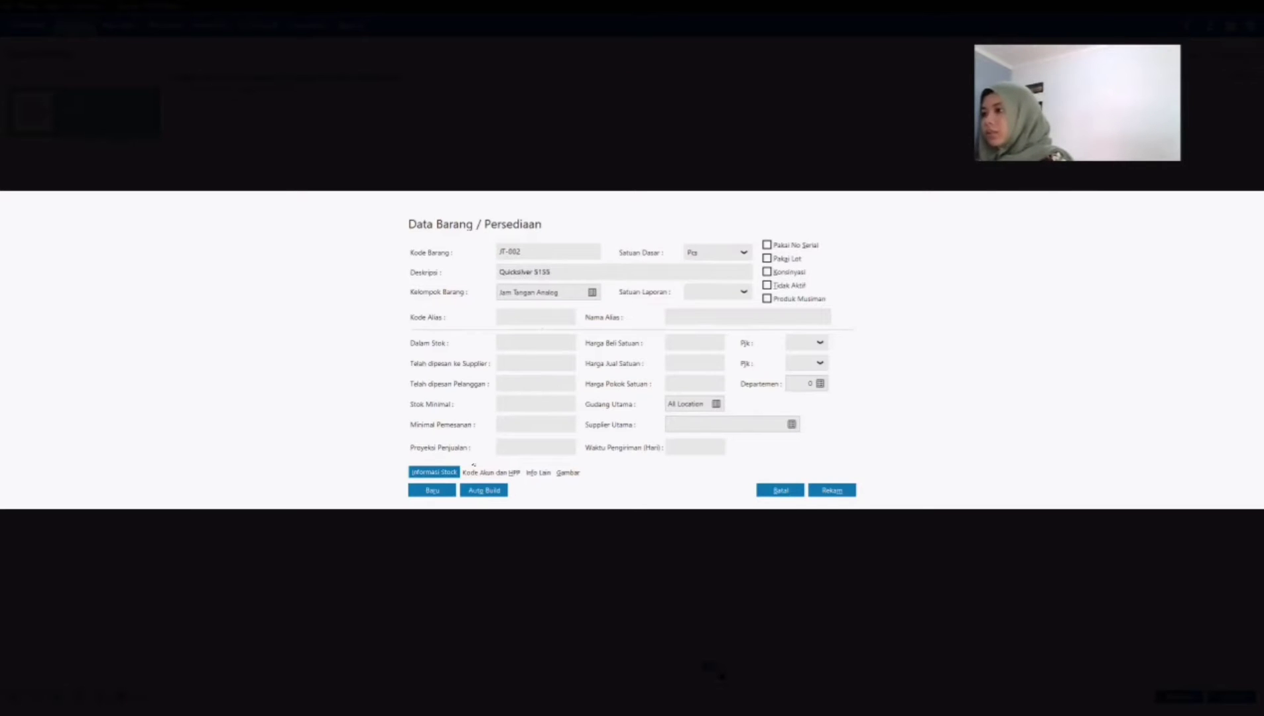
Step: Set product JT-002's cost of goods method to Average and save the record
{"action": "left_click", "coordinate": [470, 473]}
{"action": "left_click", "coordinate": [438, 410]}
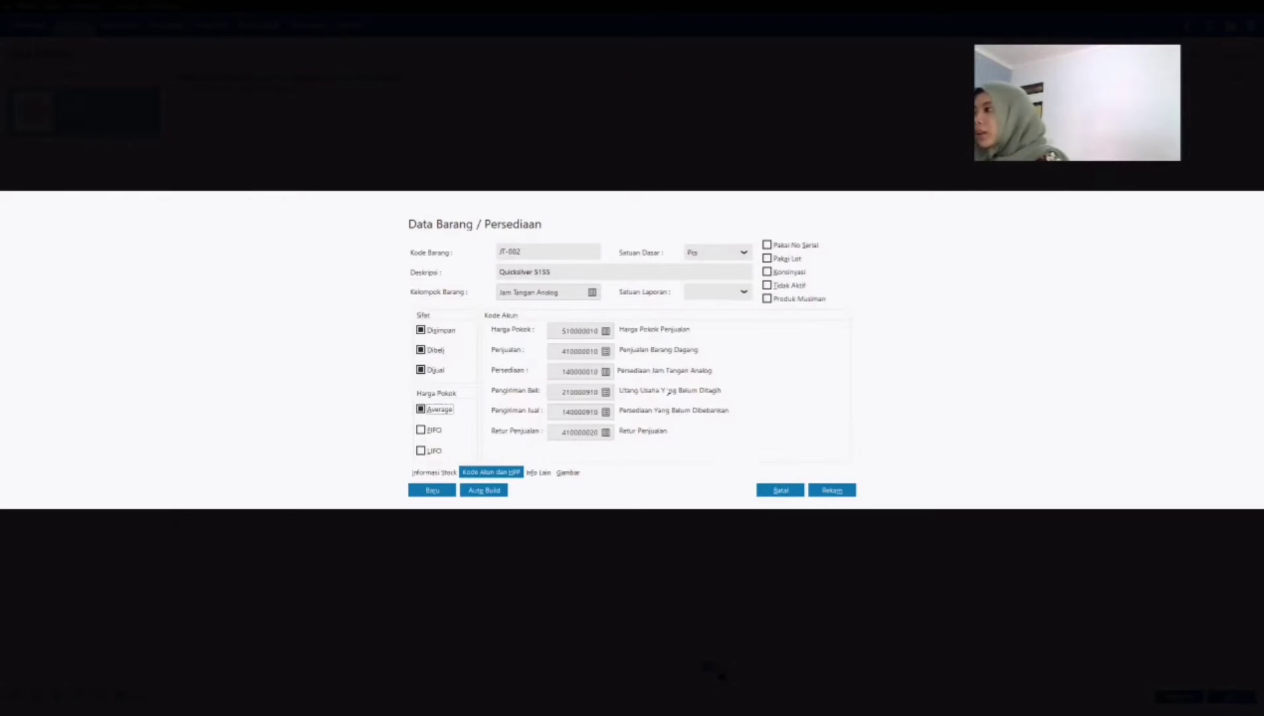
{"action": "left_click", "coordinate": [434, 472]}
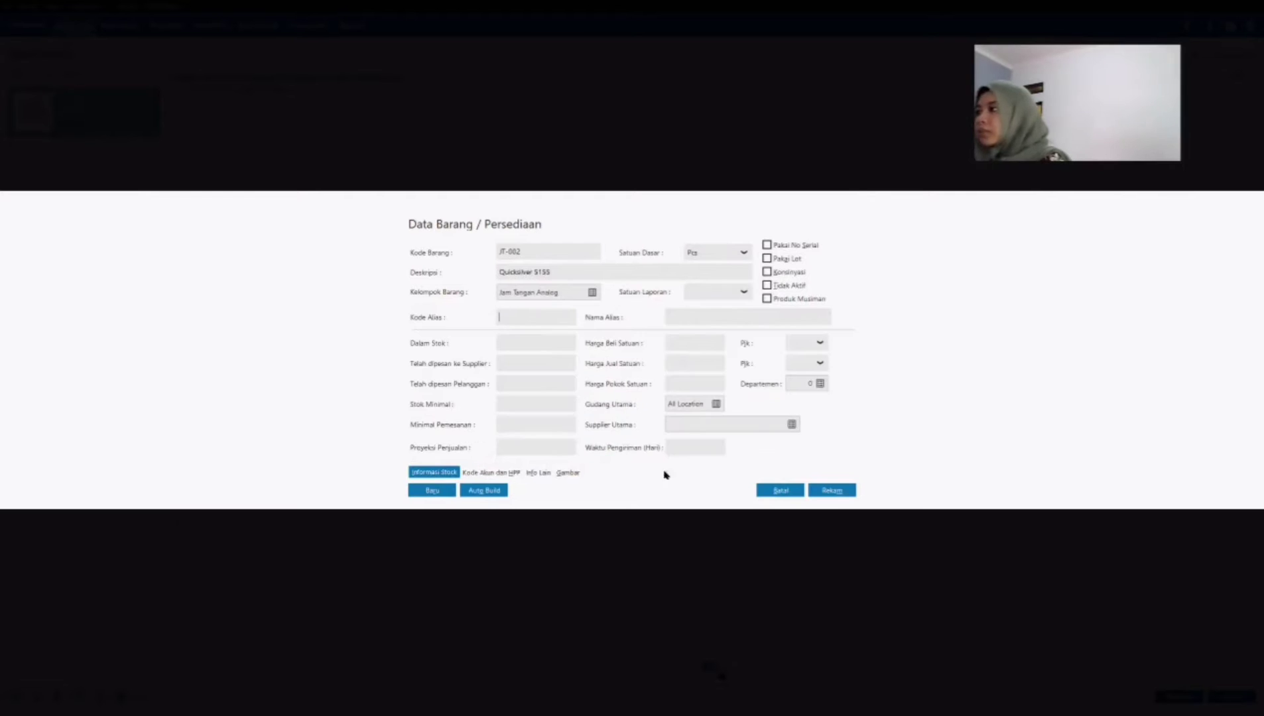
{"action": "left_click", "coordinate": [832, 490]}
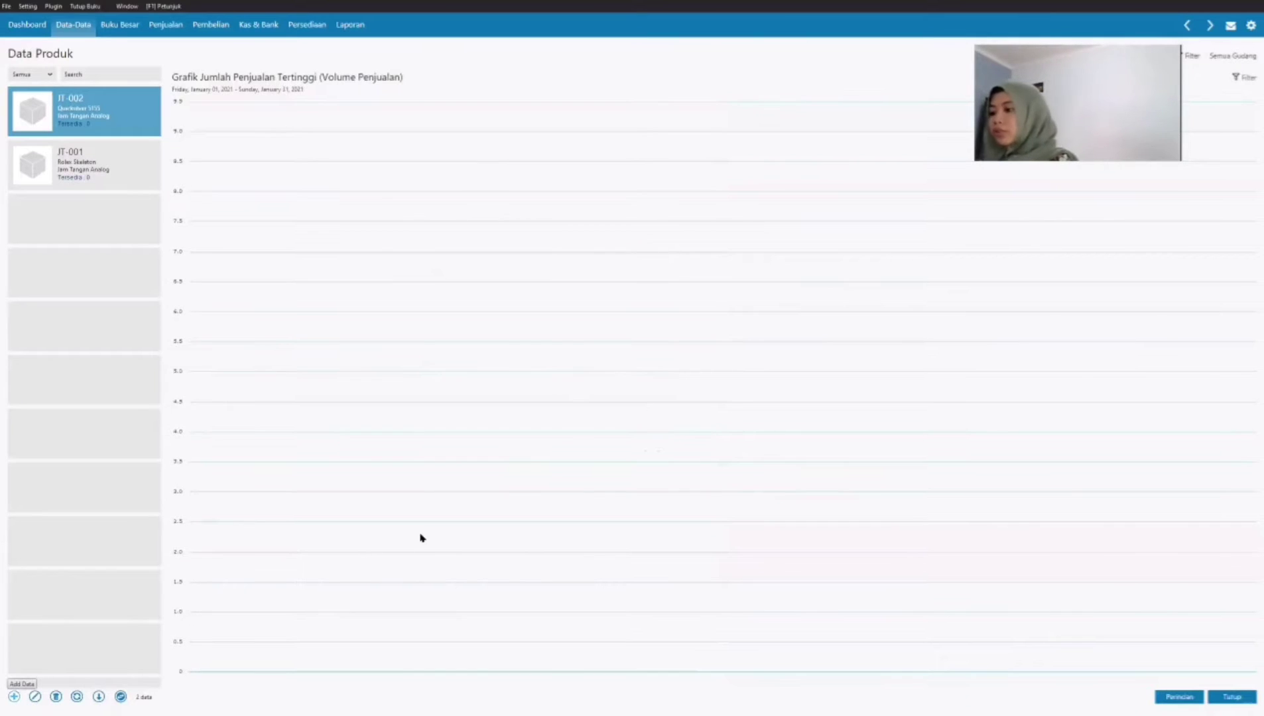
Step: Add another product with code JT-003 and description Berrybenka Sophie Ciana
{"action": "left_click", "coordinate": [14, 697]}
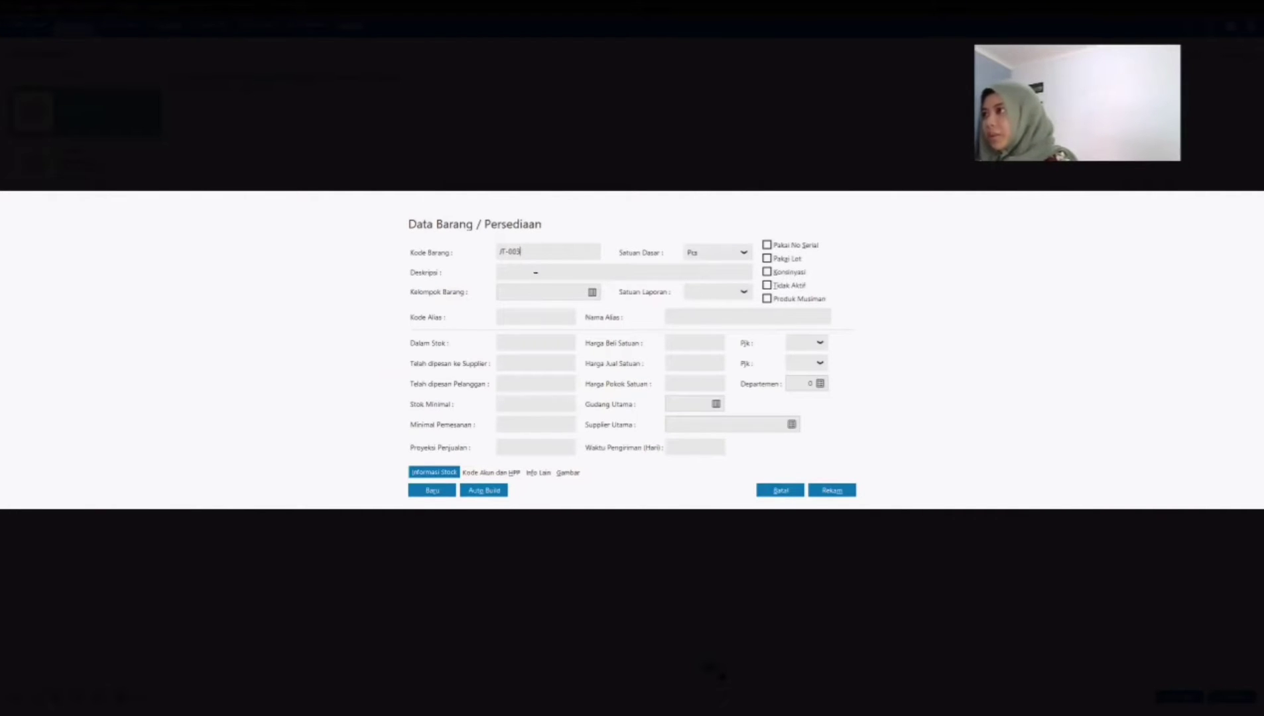
{"action": "left_click", "coordinate": [535, 272]}
{"action": "type", "text": "Barry"}
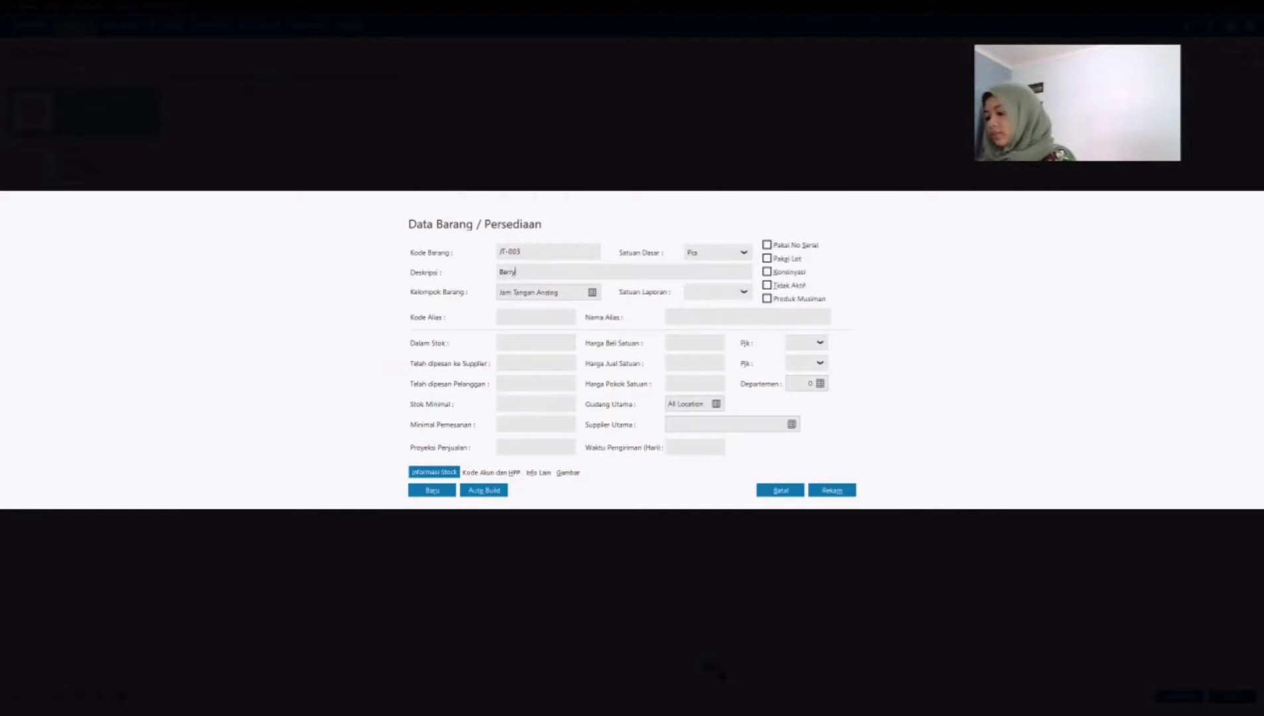
{"action": "type", "text": "benka Sophie Ciana"}
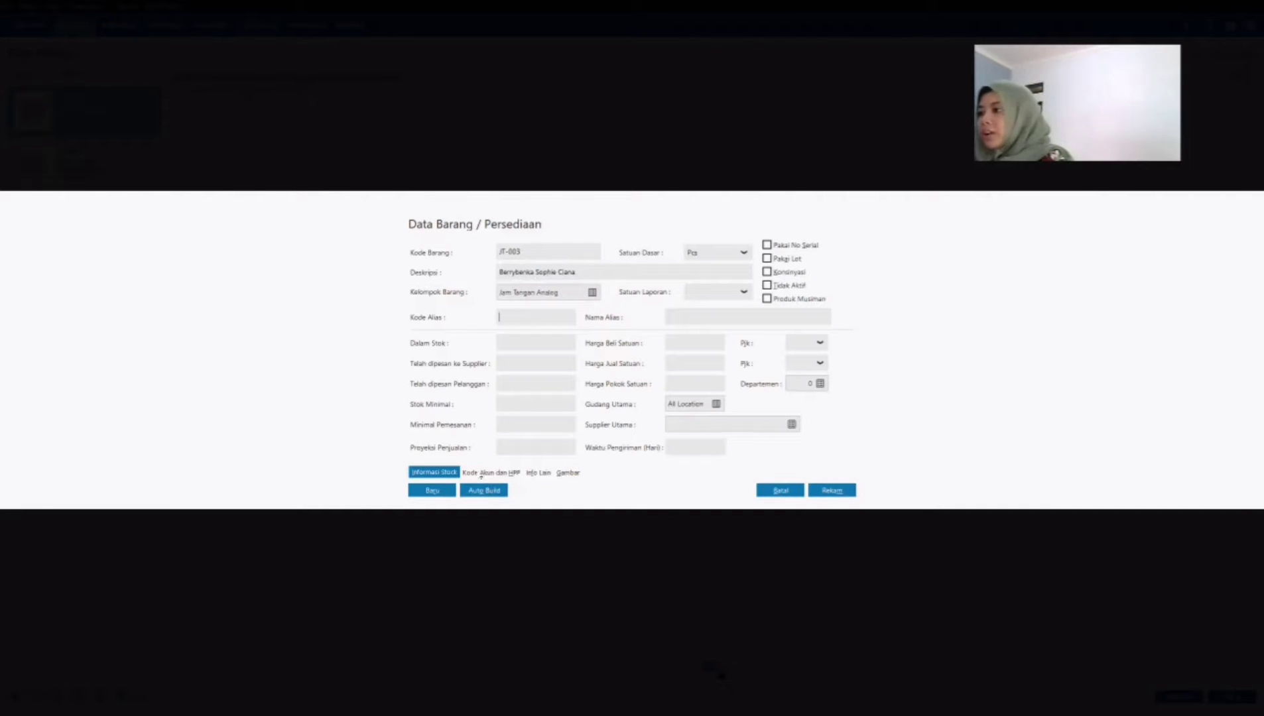
Step: Choose Average costing for product JT-003 and save it
{"action": "left_click", "coordinate": [482, 473]}
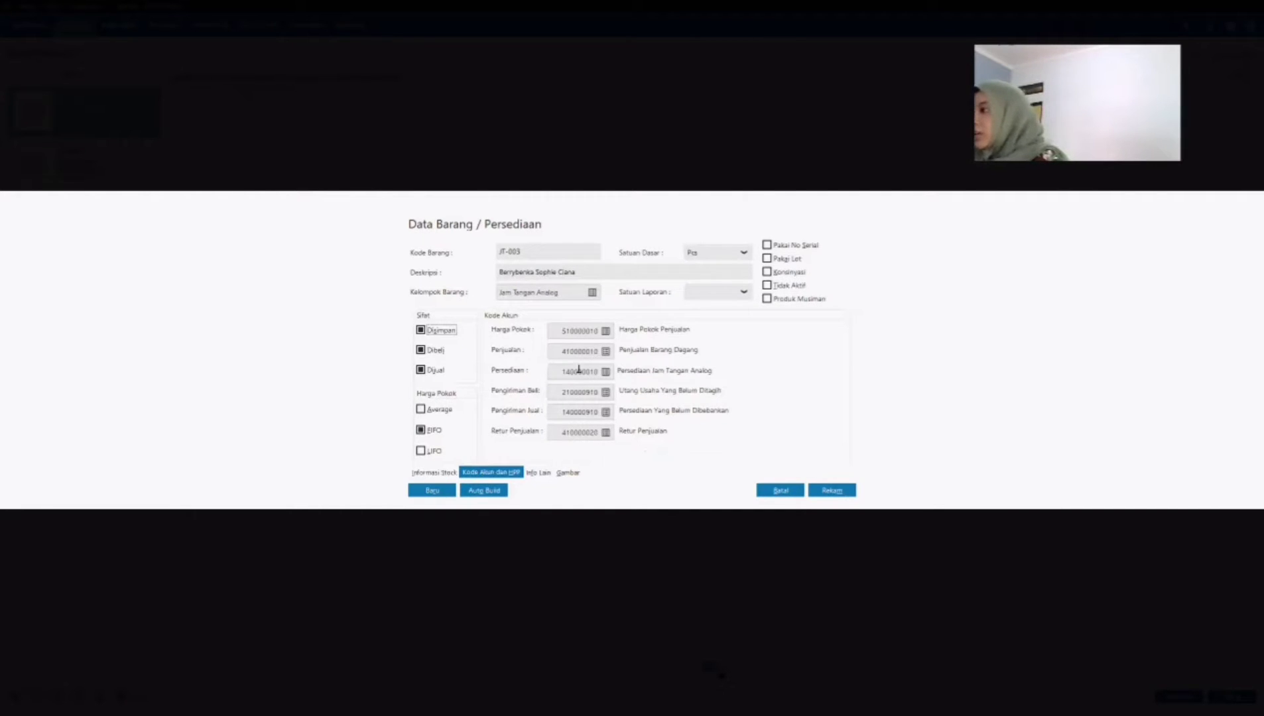
{"action": "left_click", "coordinate": [440, 410]}
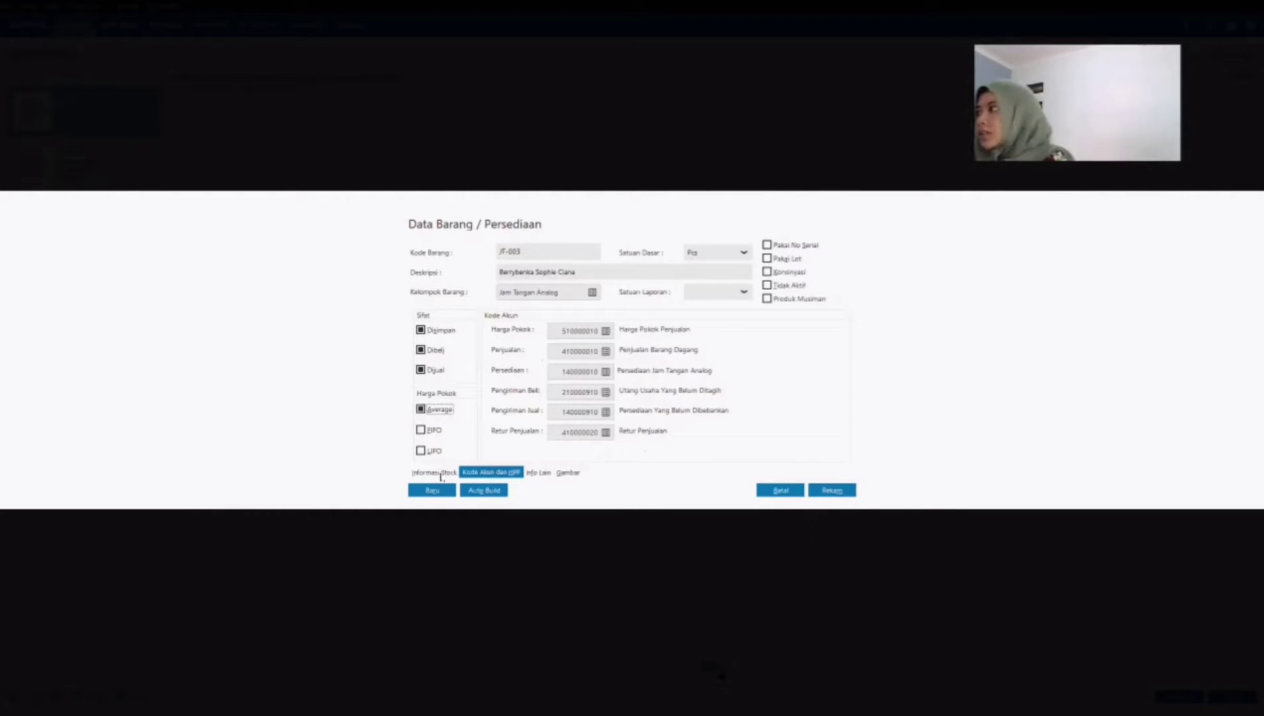
{"action": "left_click", "coordinate": [444, 475]}
{"action": "left_click", "coordinate": [830, 490]}
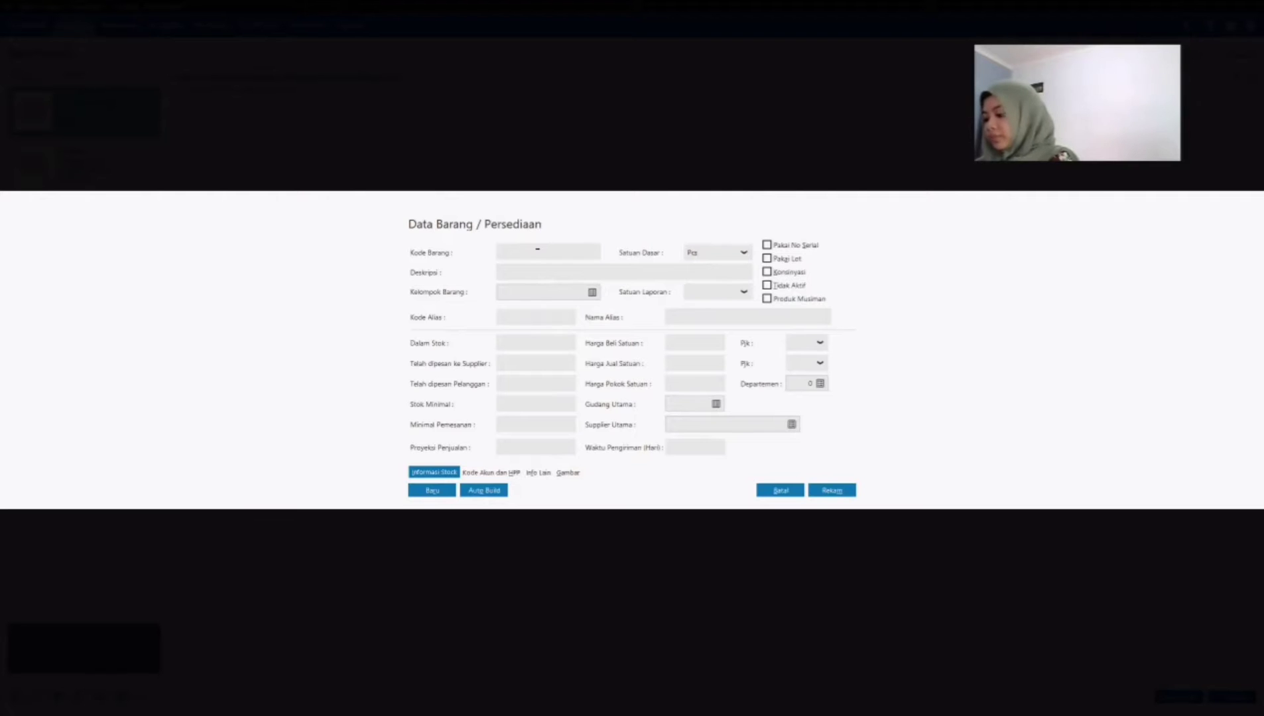
Step: Give the new product the code JD-001 and the description Casio AE-1000
{"action": "type", "text": "DD"}
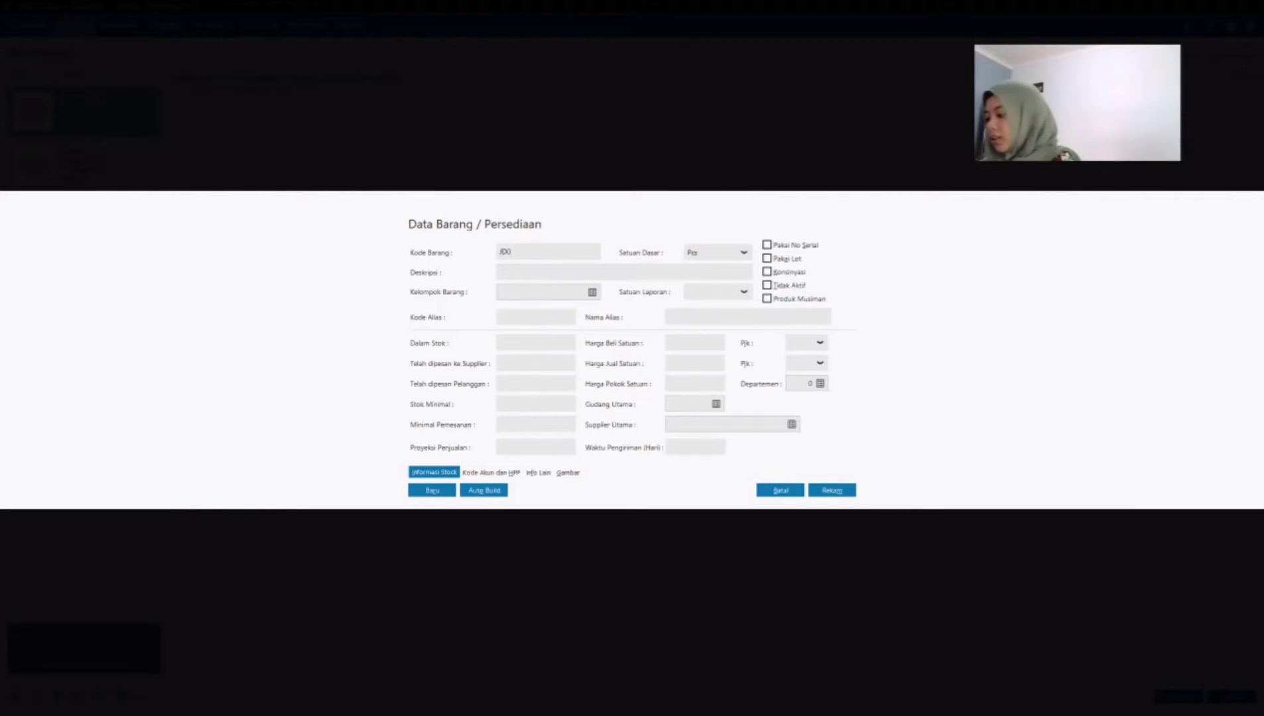
{"action": "key", "text": "BackSpace"}
{"action": "type", "text": "-"}
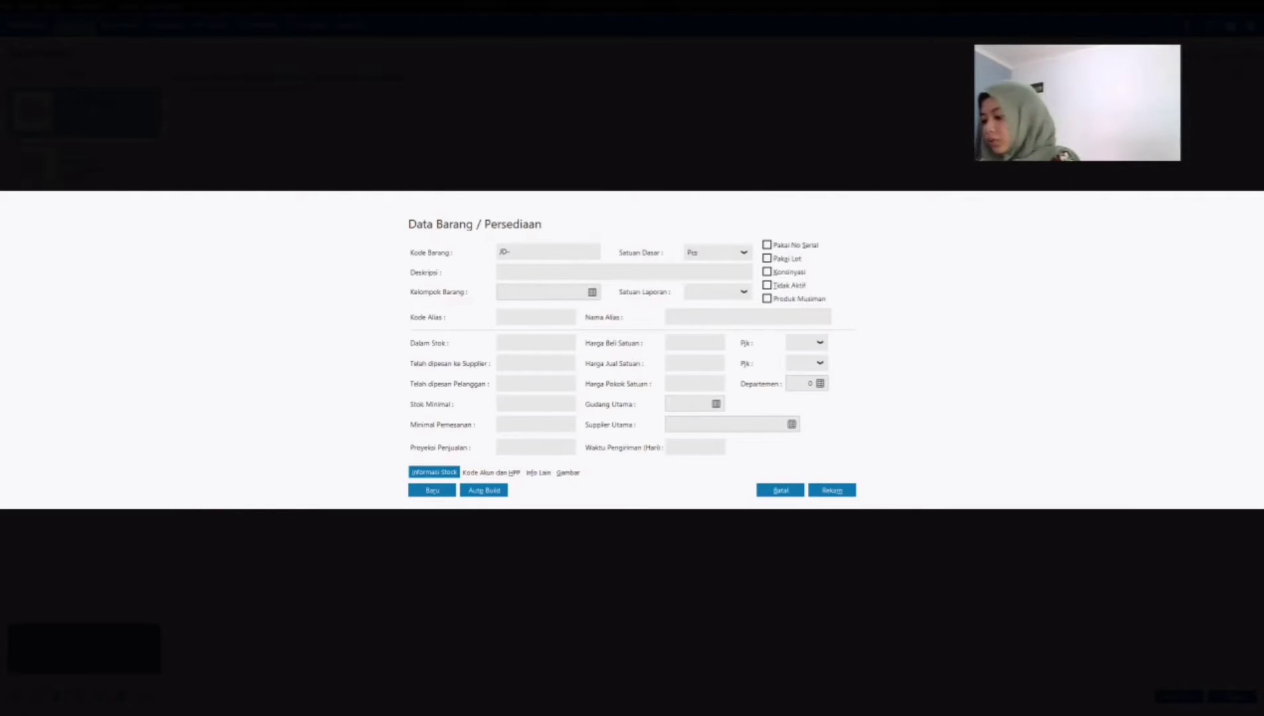
{"action": "type", "text": "001"}
{"action": "left_click", "coordinate": [527, 270]}
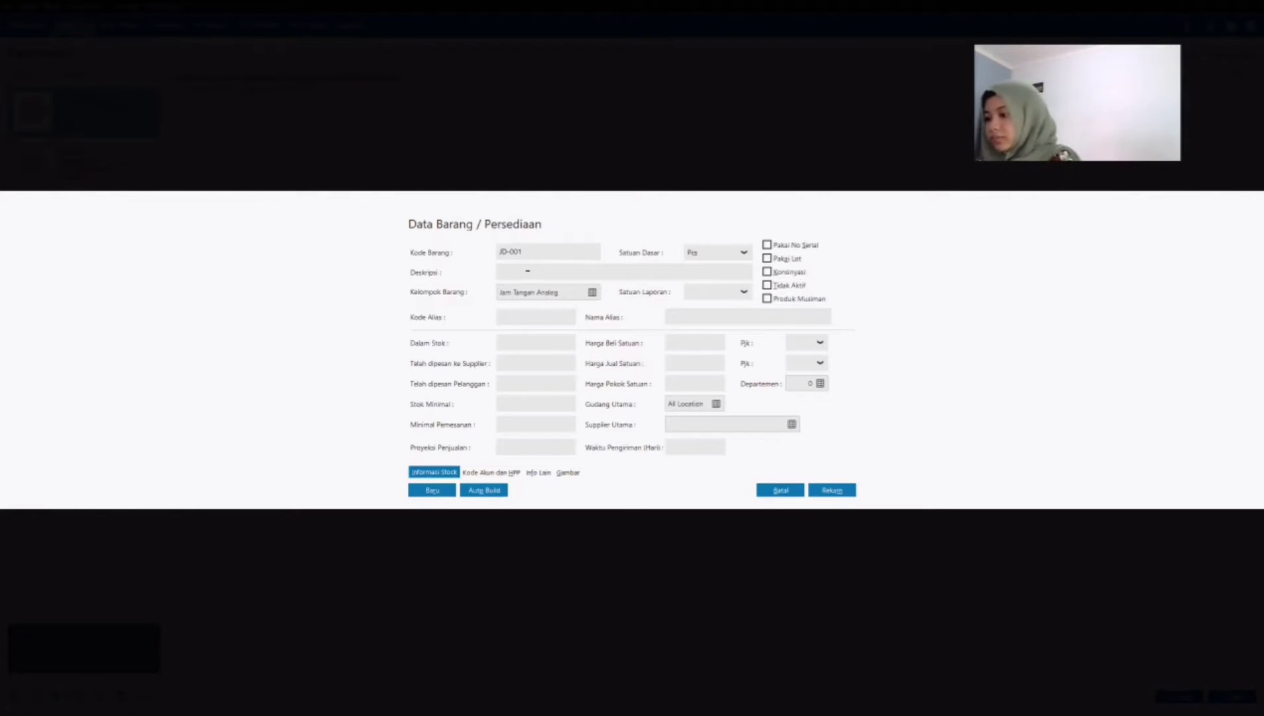
{"action": "type", "text": "Casio AE-1000"}
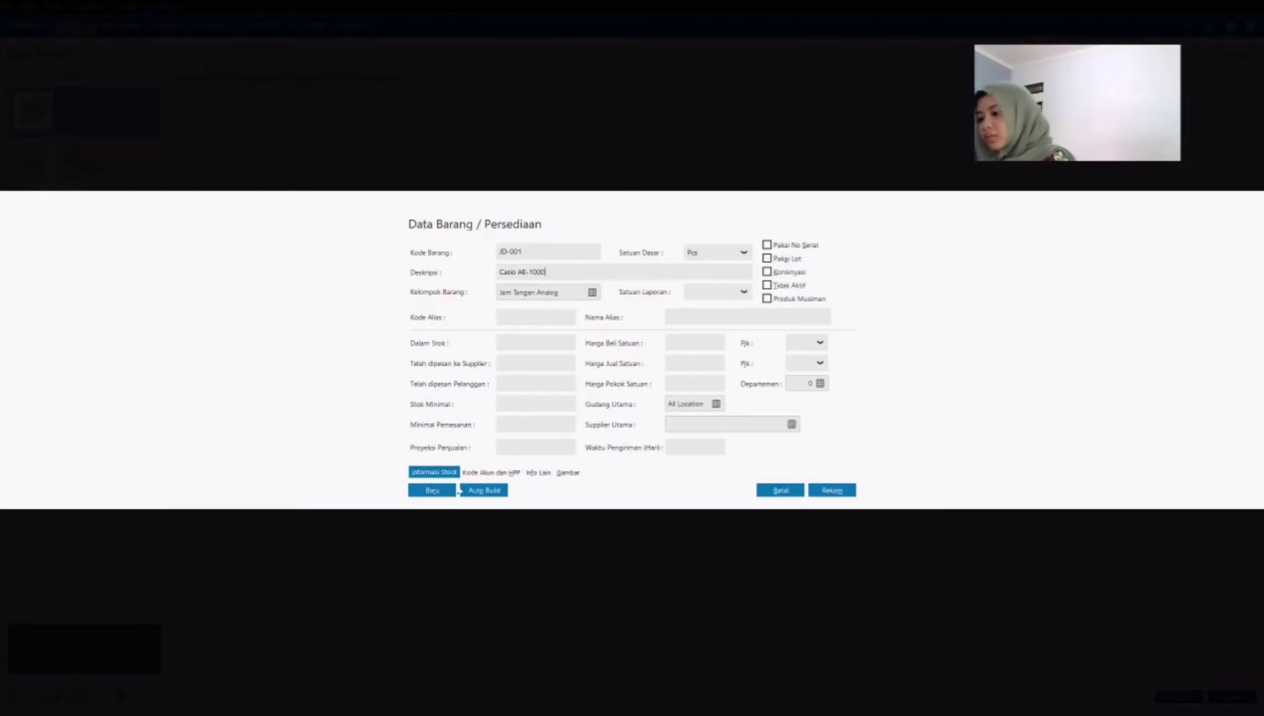
Step: Change product JD-001's product group to Jam Tangan Digital
{"action": "left_click", "coordinate": [593, 293]}
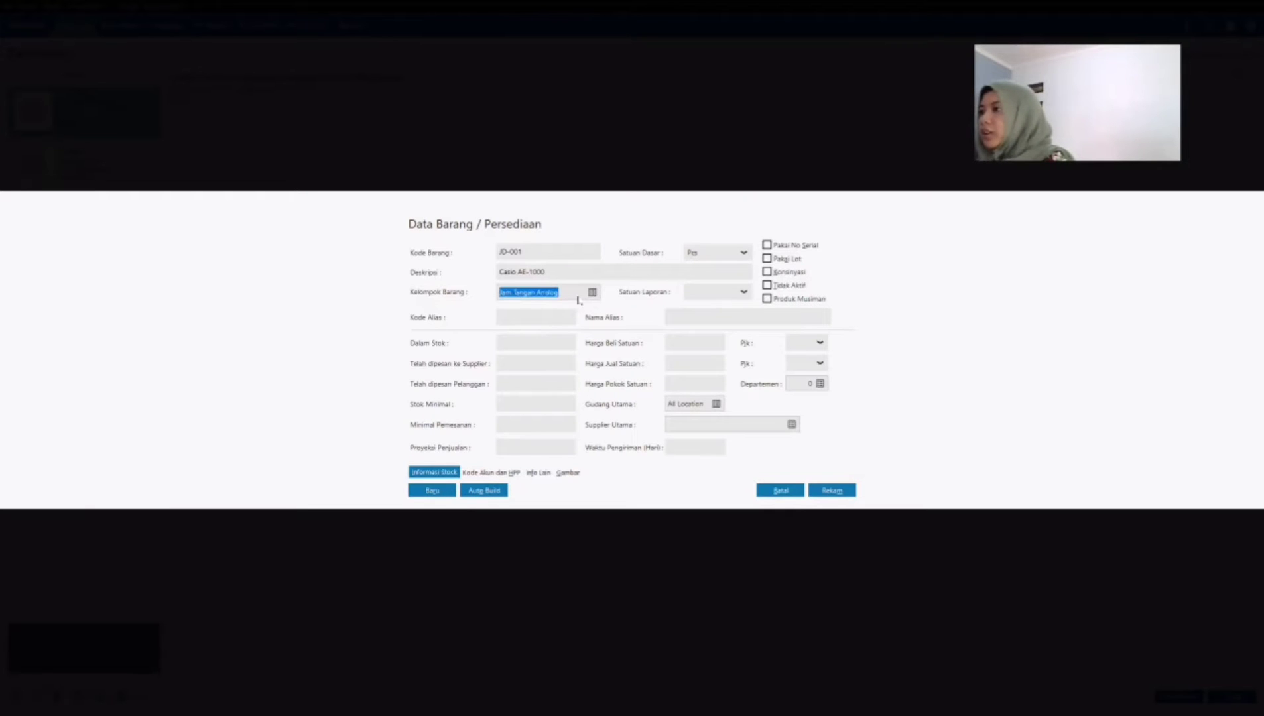
{"action": "left_click", "coordinate": [494, 338]}
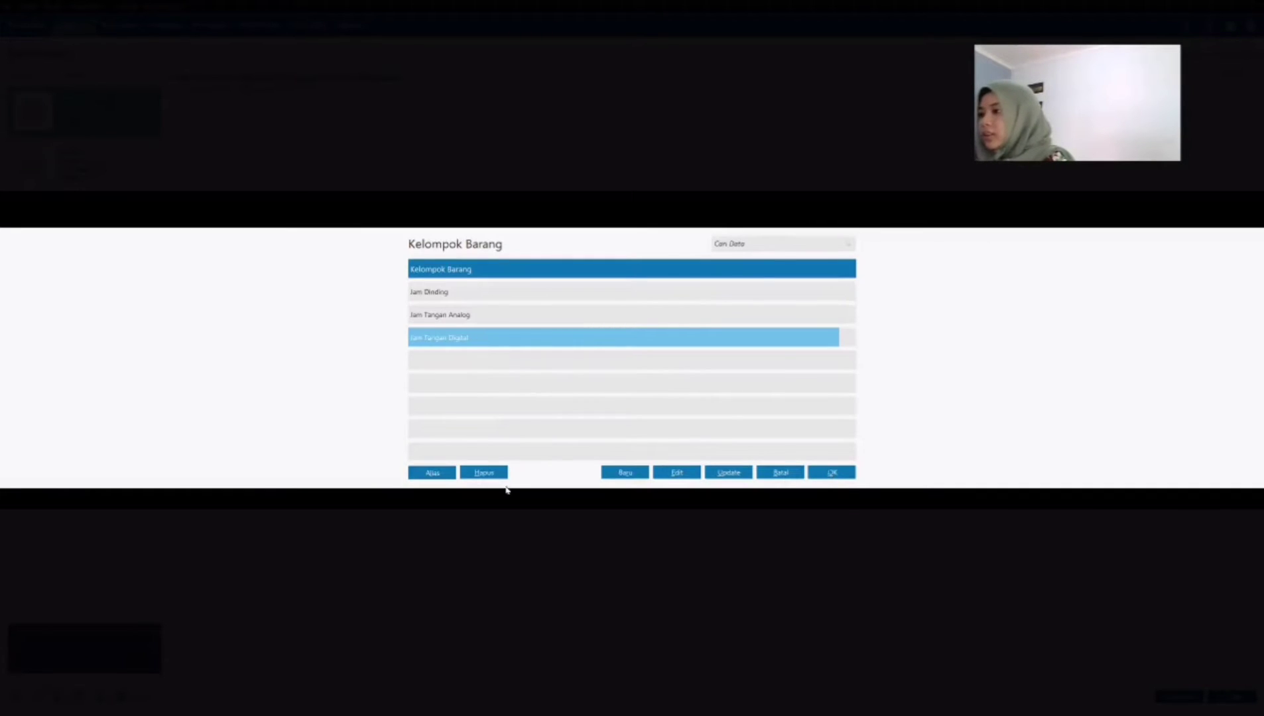
{"action": "key", "text": "Return"}
Step: Set product JD-001's cost of goods method to Average and save the product
{"action": "left_click", "coordinate": [484, 474]}
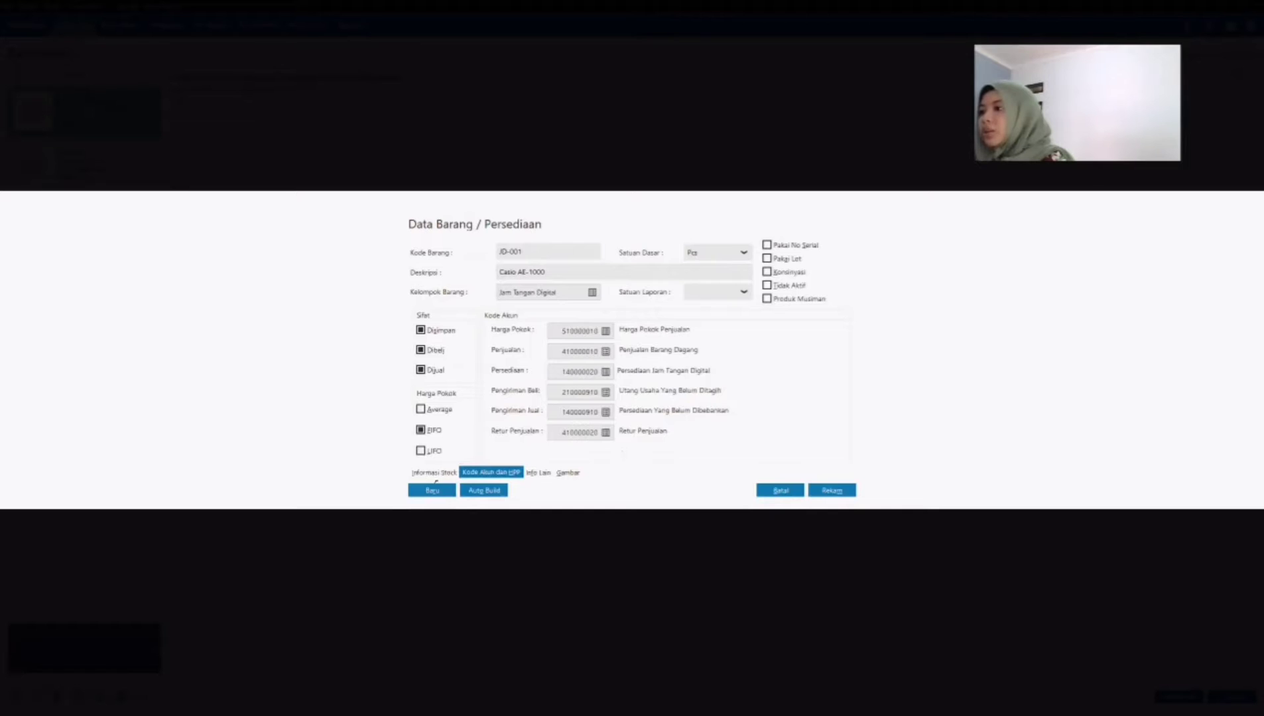
{"action": "left_click", "coordinate": [448, 411]}
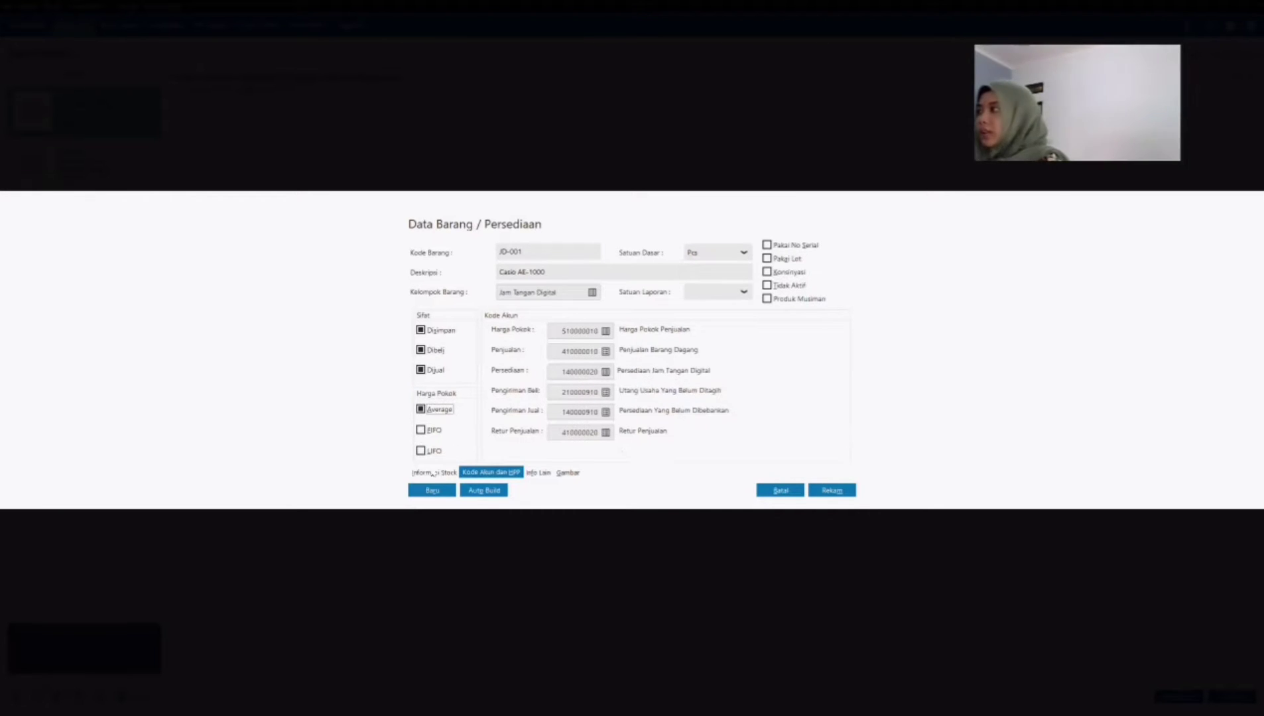
{"action": "left_click", "coordinate": [435, 472]}
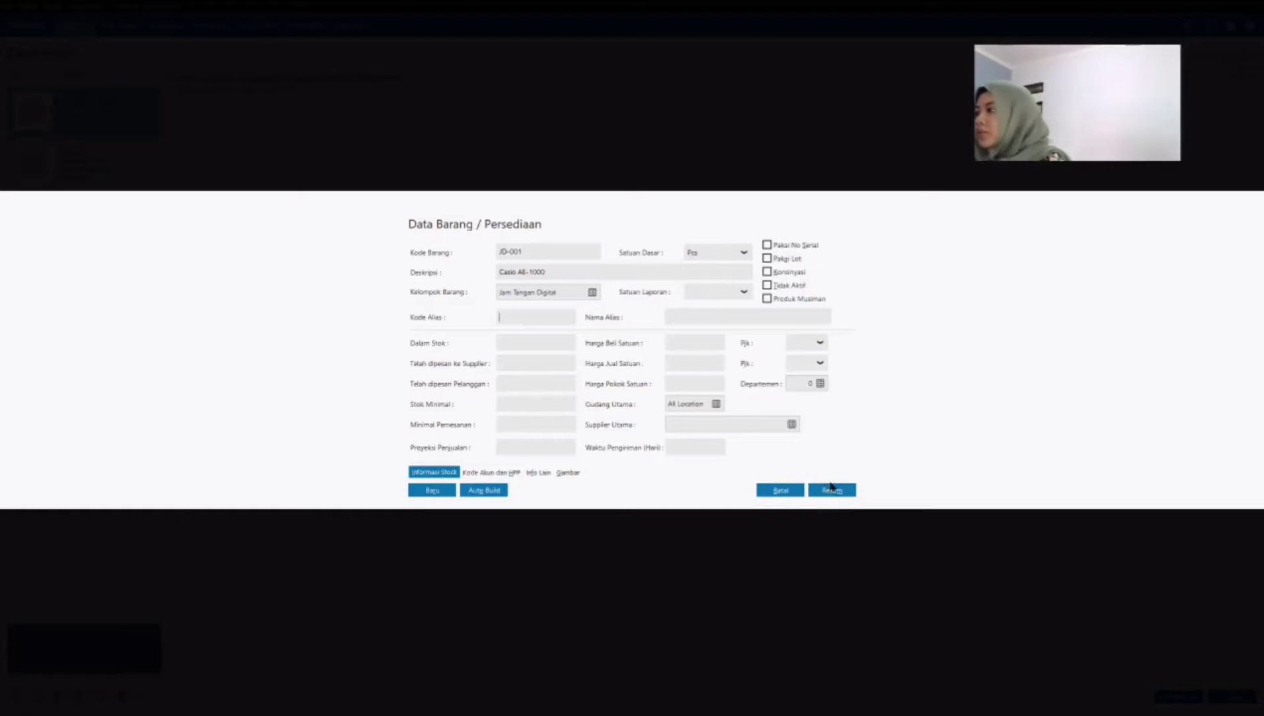
{"action": "left_click", "coordinate": [832, 489]}
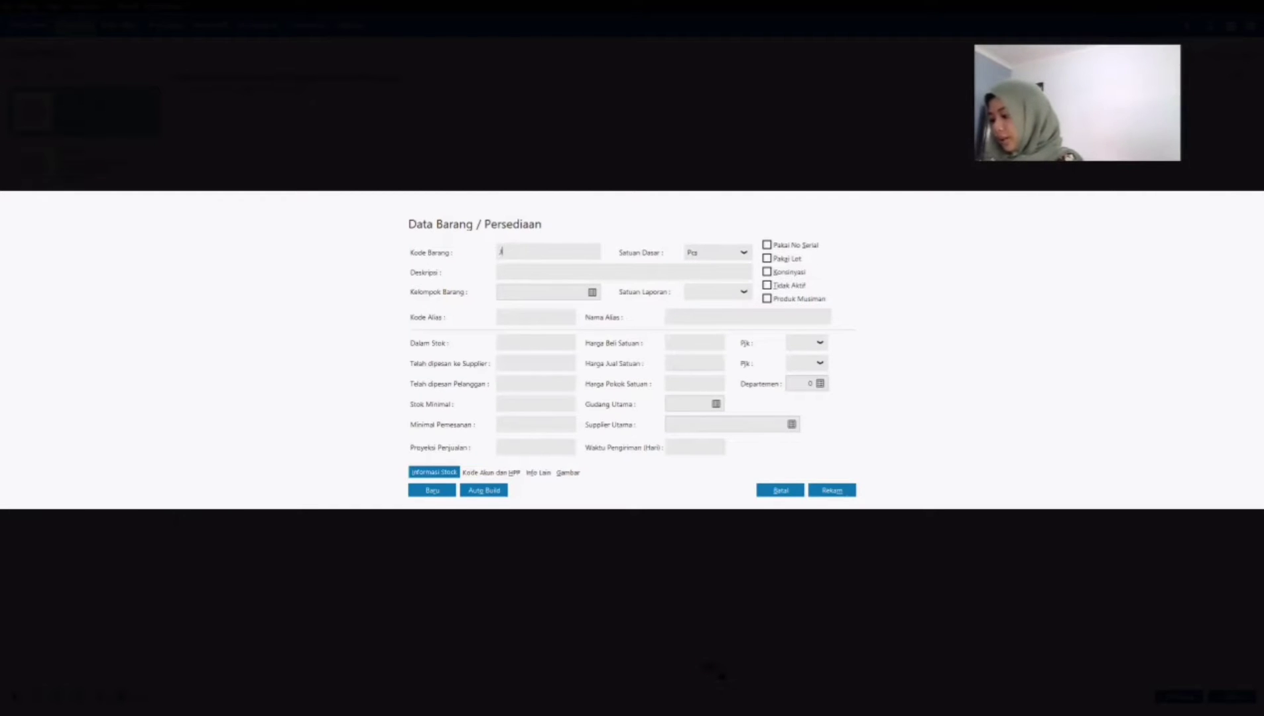
Step: Give the new product the code JD-002 and the description Digitee Toucsreen
{"action": "type", "text": "JD-00"}
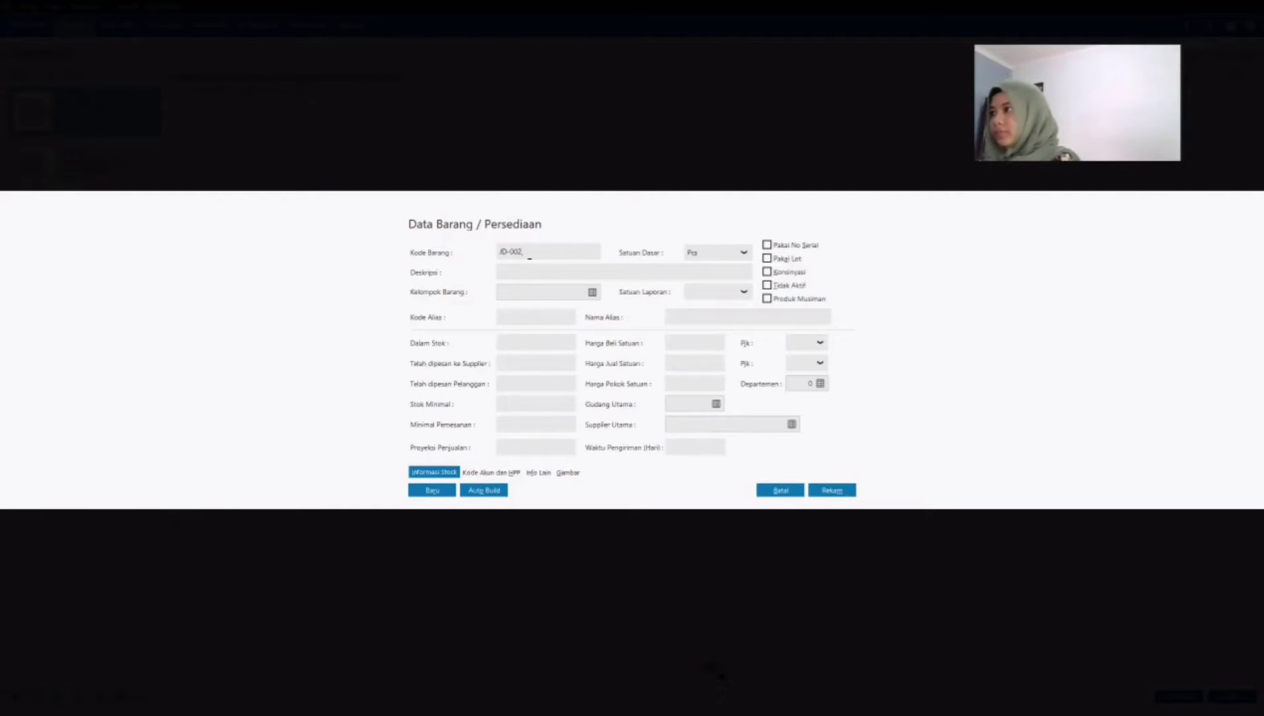
{"action": "type", "text": "2"}
{"action": "left_click", "coordinate": [541, 270]}
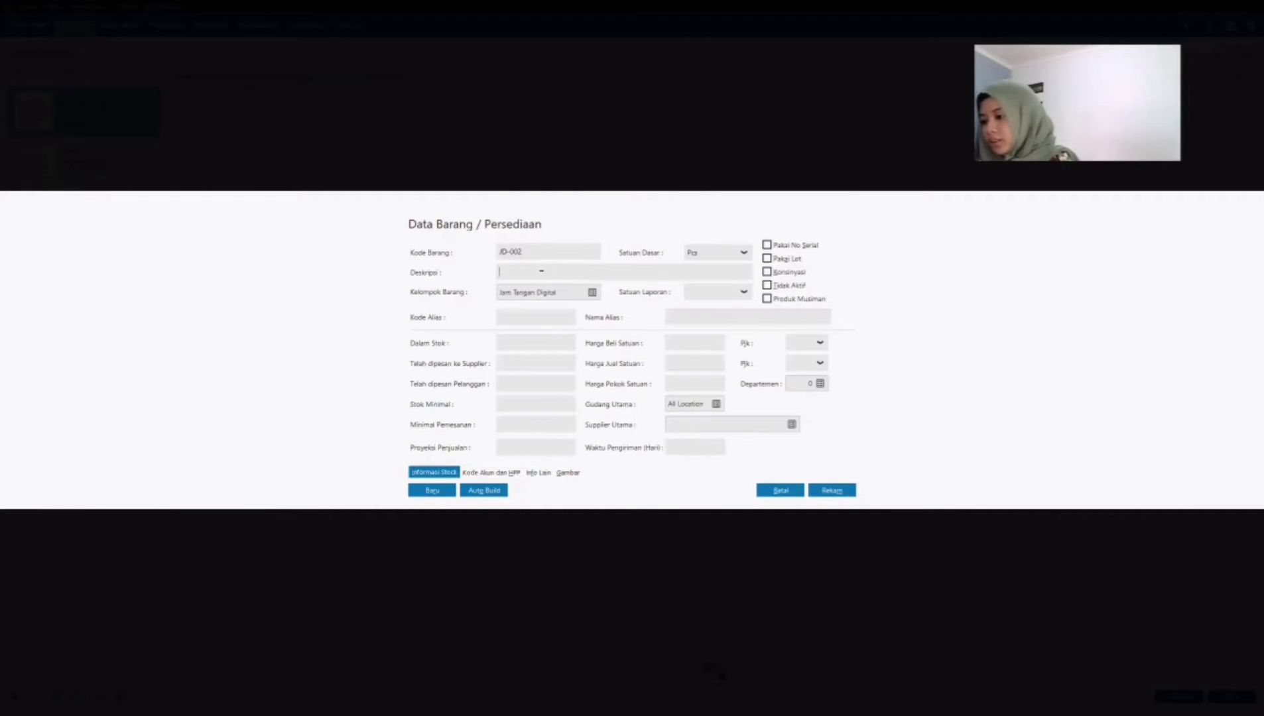
{"action": "type", "text": "Digital"}
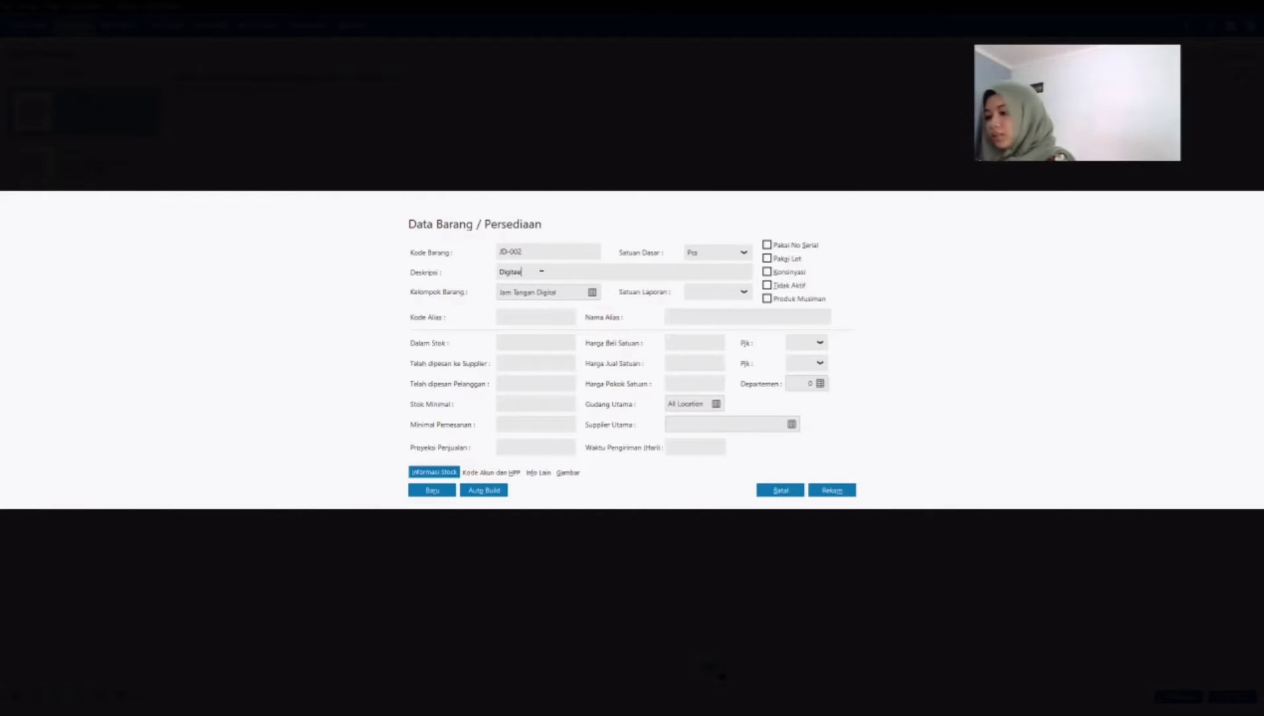
{"action": "type", "text": " Touc"}
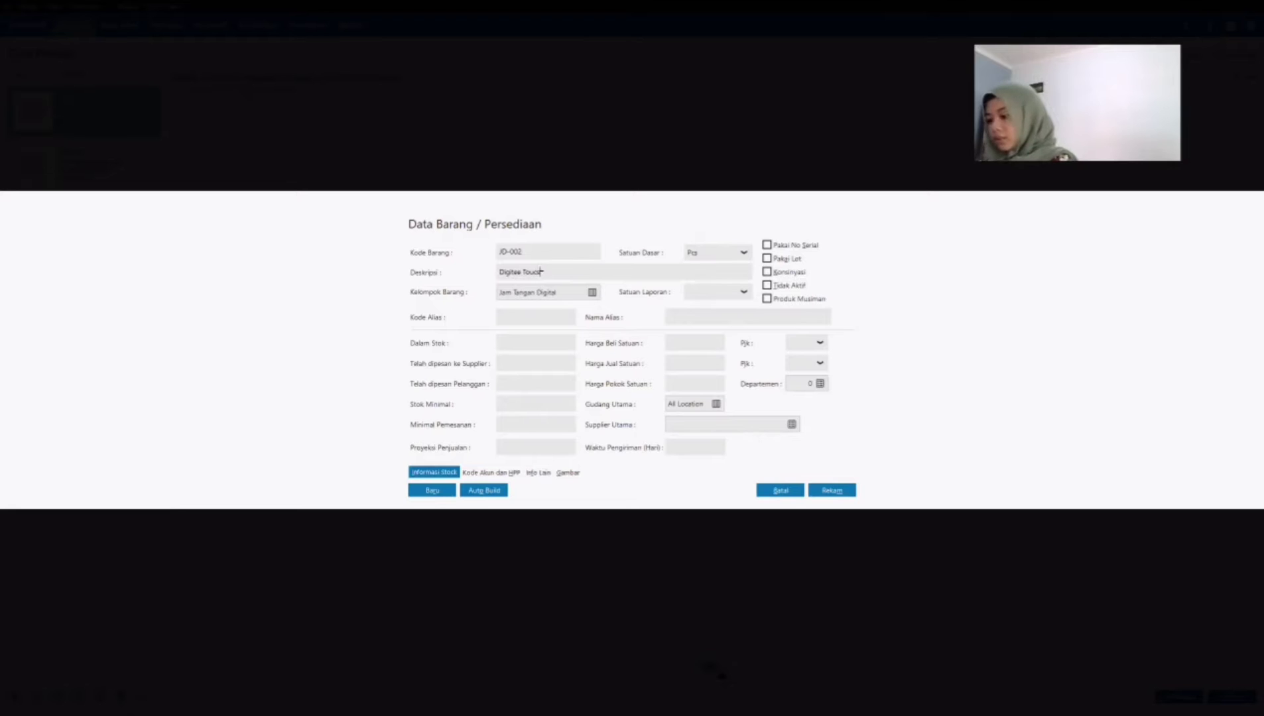
{"action": "type", "text": "hscreen"}
Step: Set product JD-002's cost of goods method to Average and save the product
{"action": "left_click", "coordinate": [469, 471]}
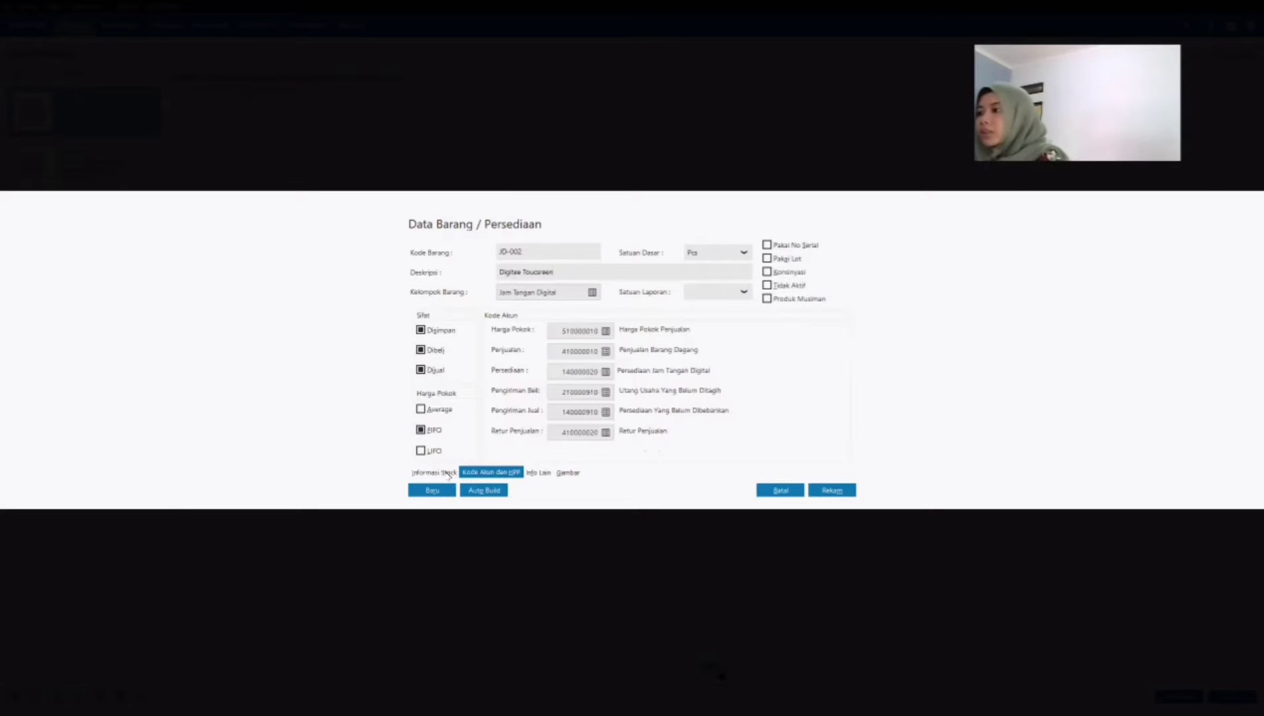
{"action": "left_click", "coordinate": [421, 409]}
{"action": "left_click", "coordinate": [435, 472]}
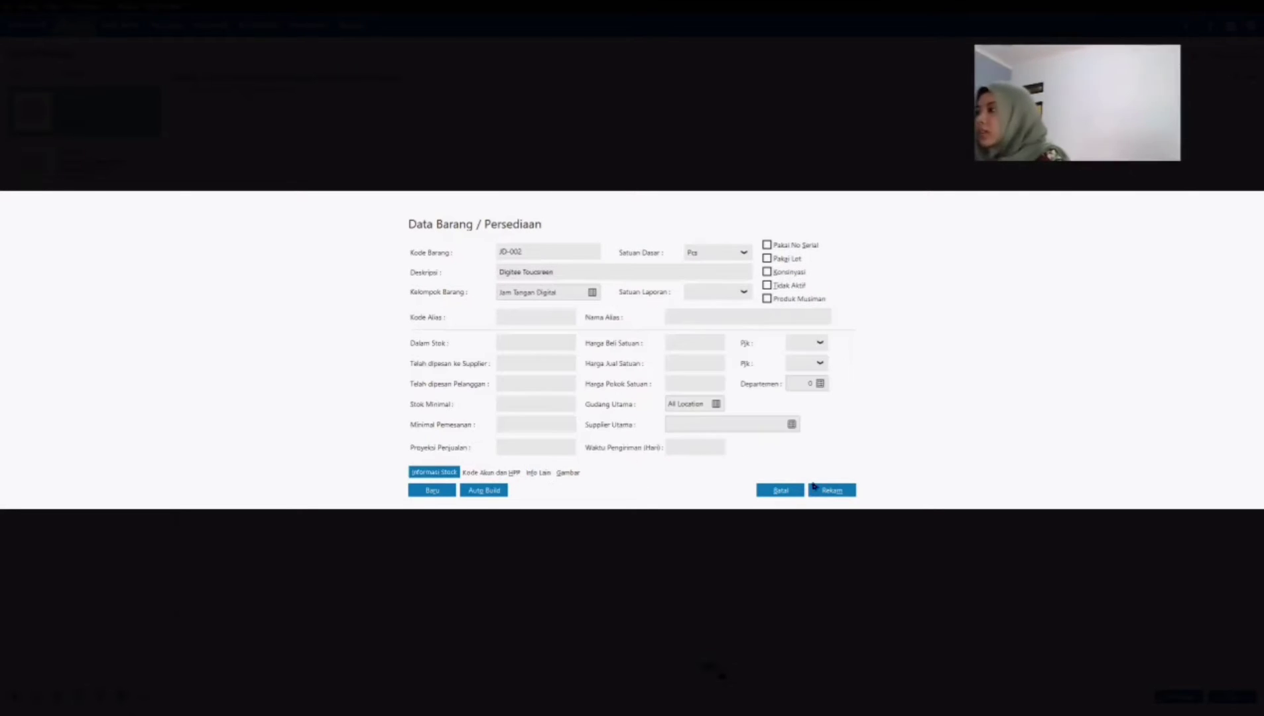
{"action": "left_click", "coordinate": [831, 490]}
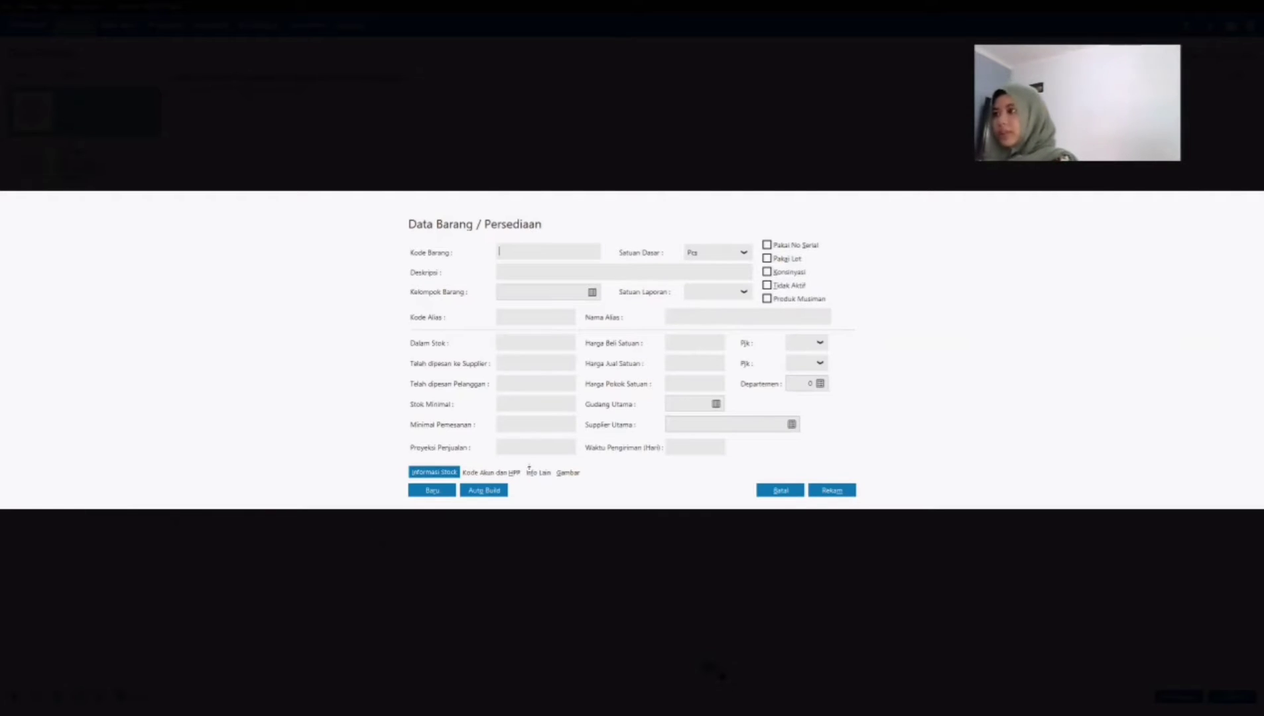
Step: Give the next new product the uppercase code JD-003 and the description Digitee Toucsreen
{"action": "type", "text": "jd"}
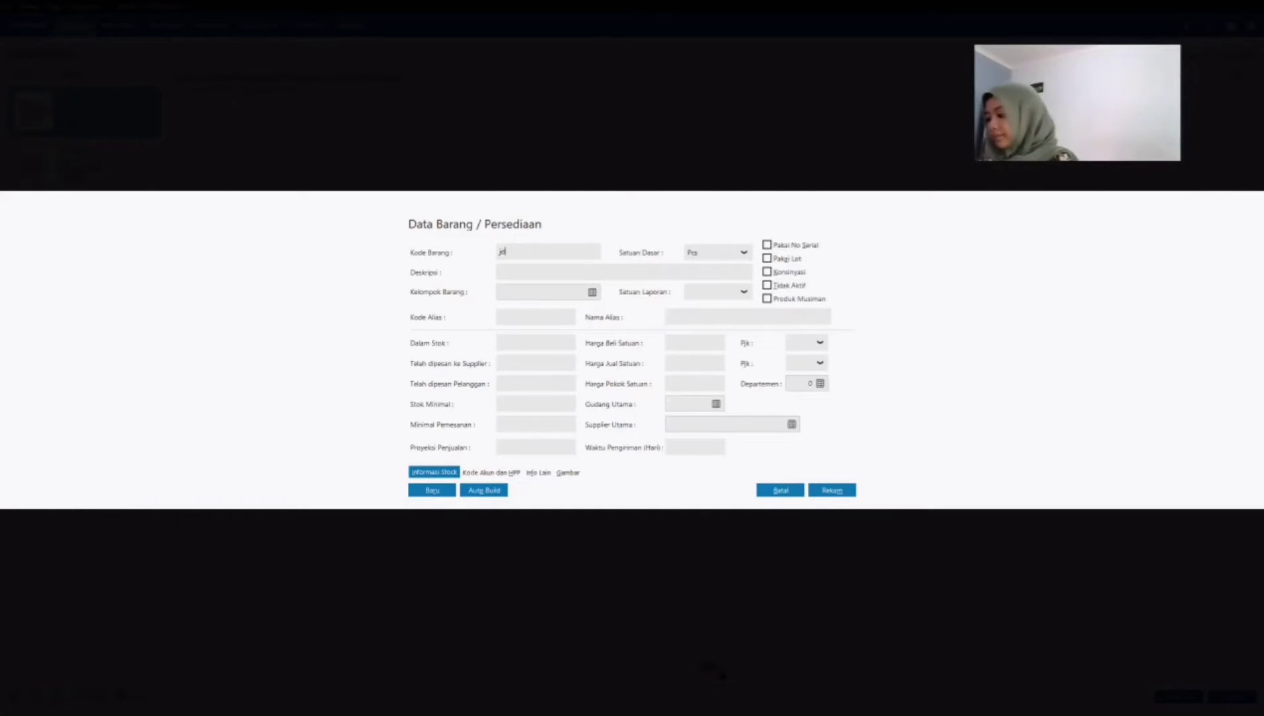
{"action": "type", "text": "-003"}
{"action": "left_click_drag", "start_coordinate": [507, 251], "coordinate": [458, 260]}
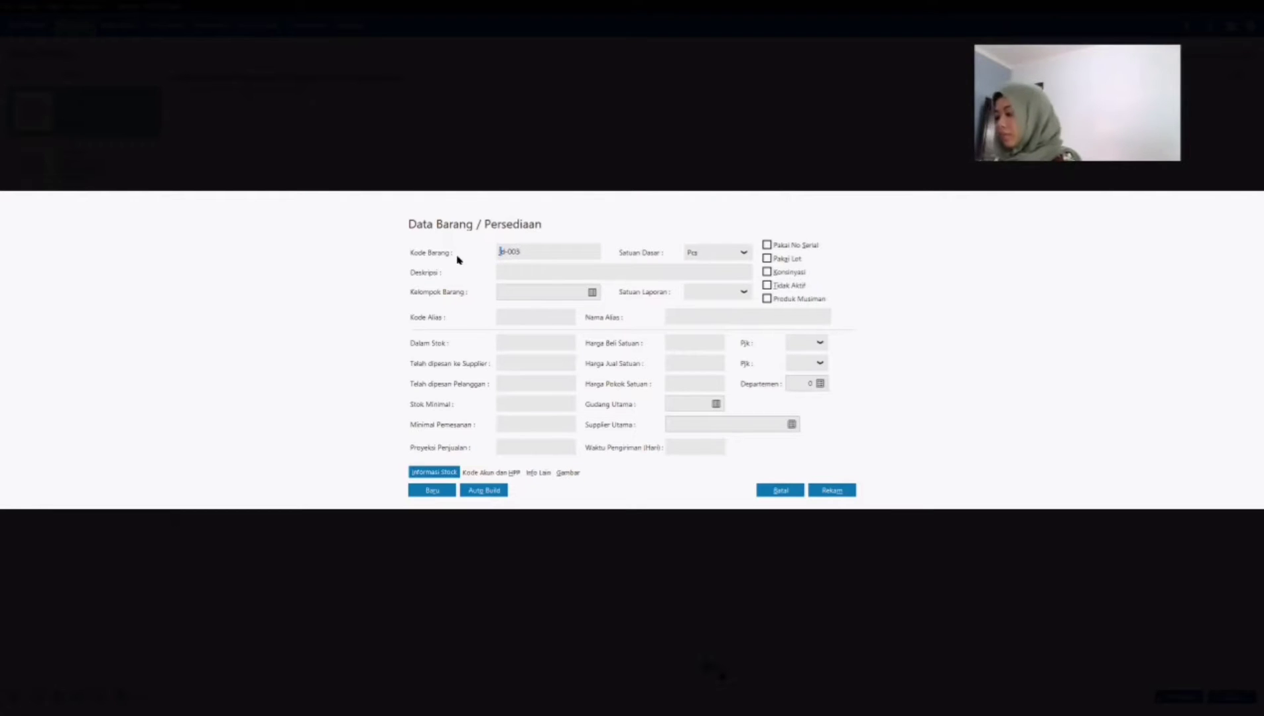
{"action": "key", "text": "BackSpace"}
{"action": "type", "text": "JD"}
{"action": "left_click", "coordinate": [519, 268]}
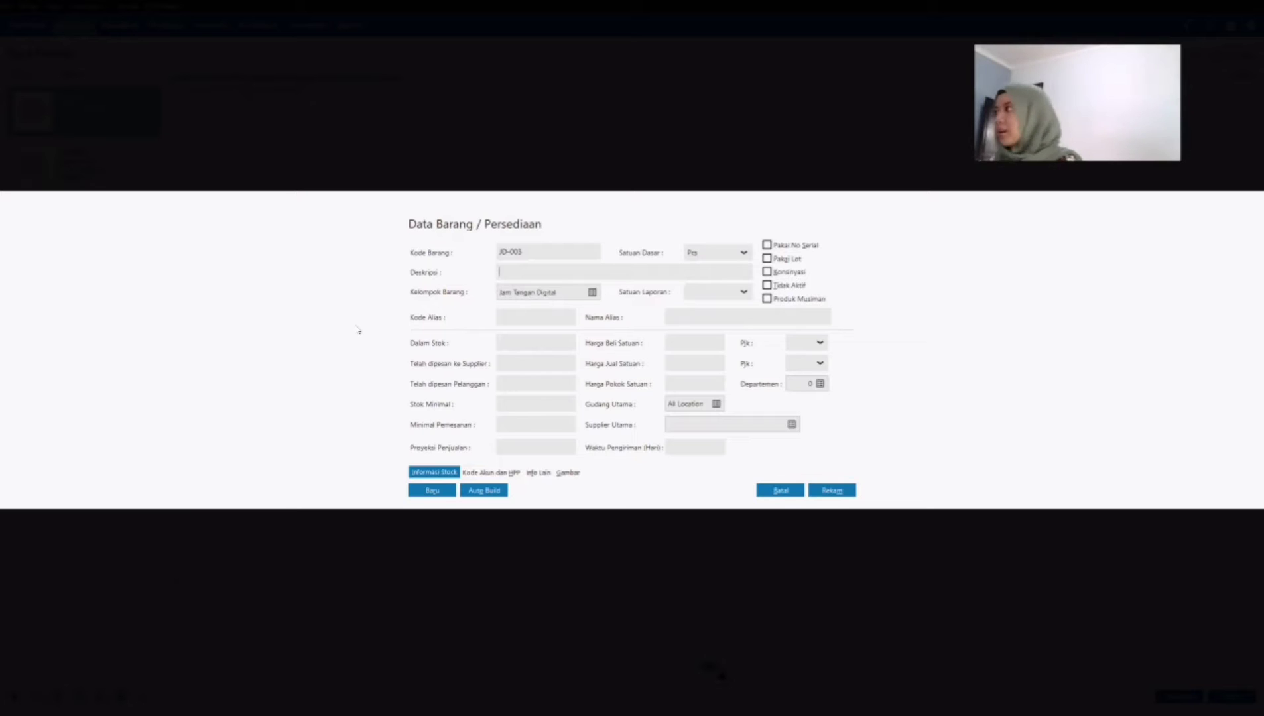
{"action": "type", "text": "Digital Toucsreen"}
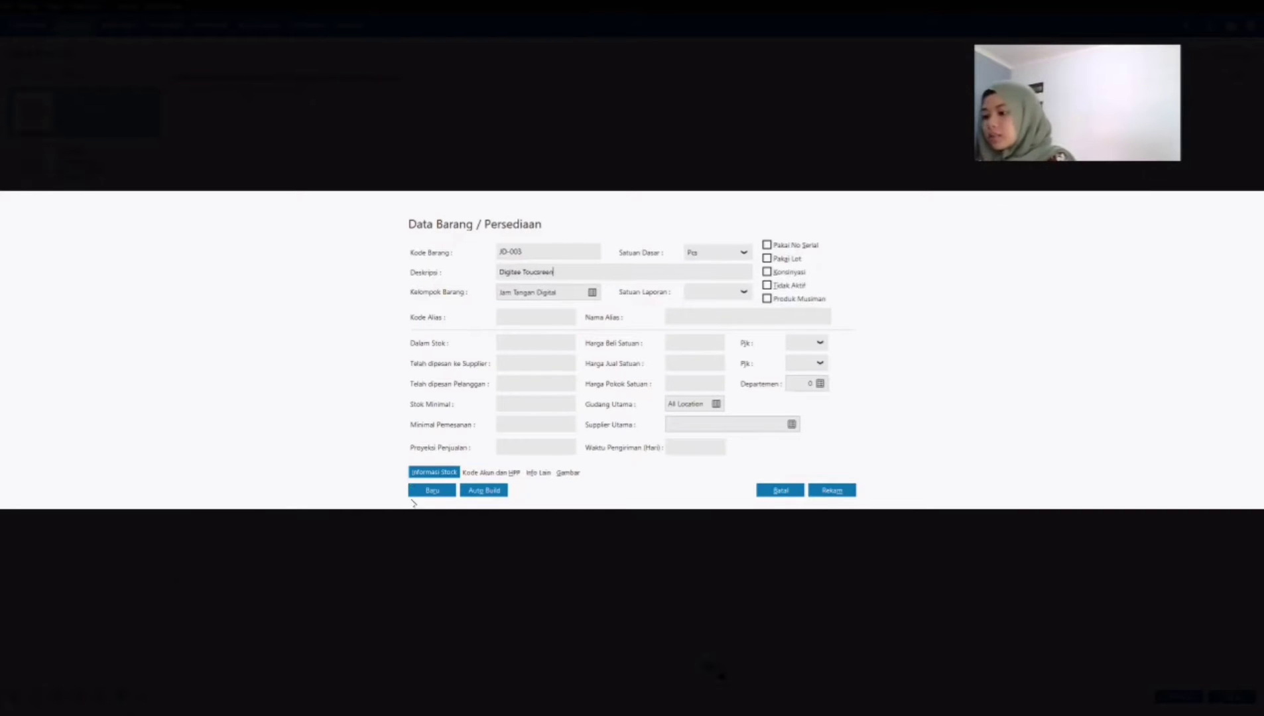
Step: Set product JD-003's cost of goods method to Average and save the product
{"action": "left_click", "coordinate": [491, 472]}
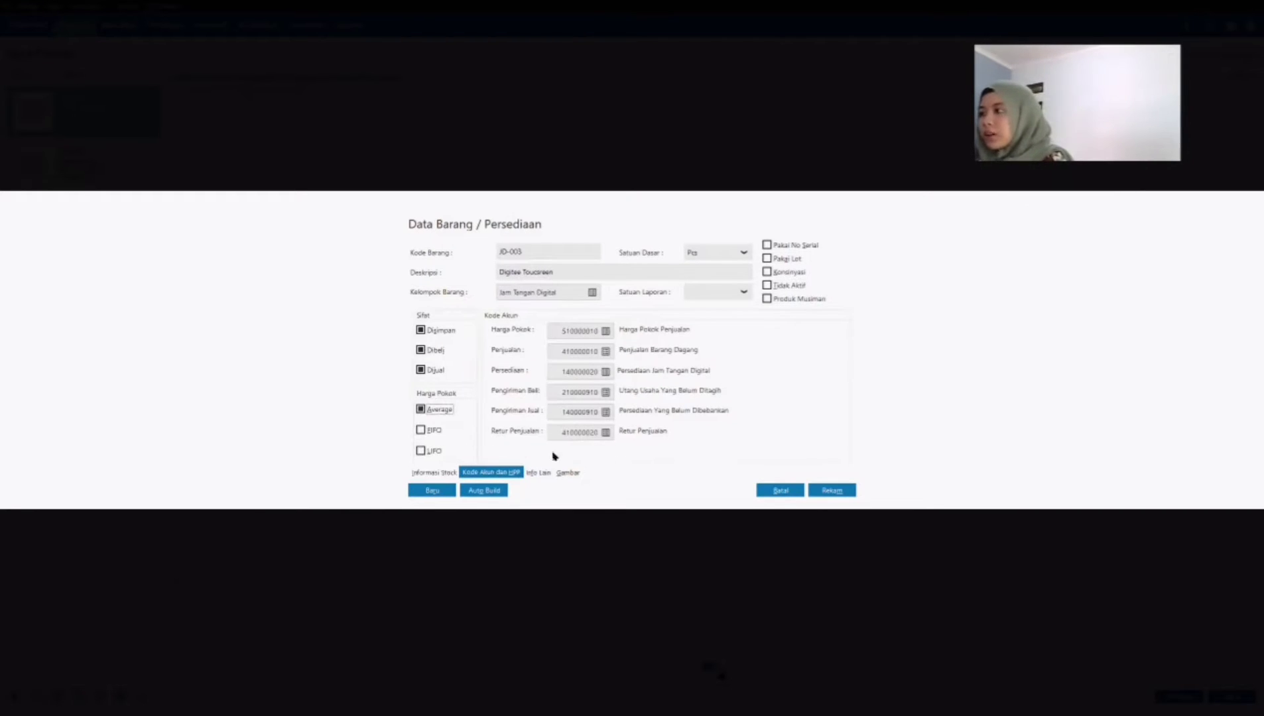
{"action": "left_click", "coordinate": [434, 472]}
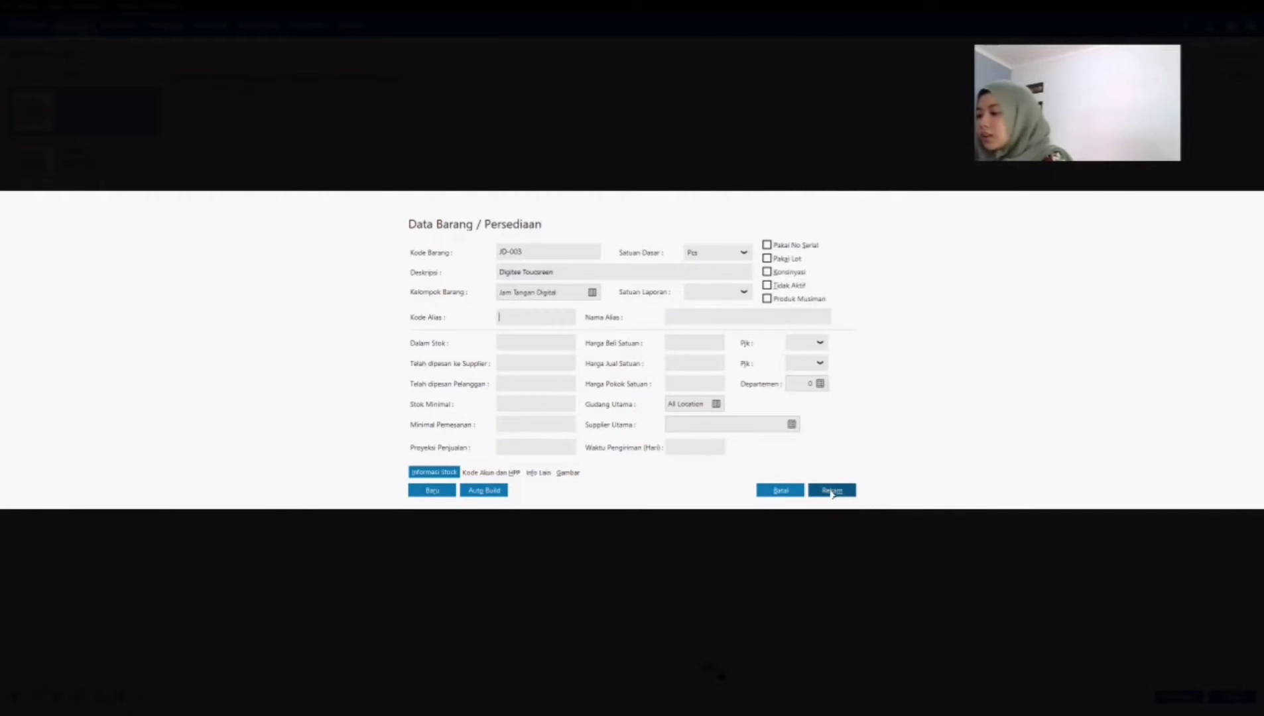
{"action": "left_click", "coordinate": [831, 491]}
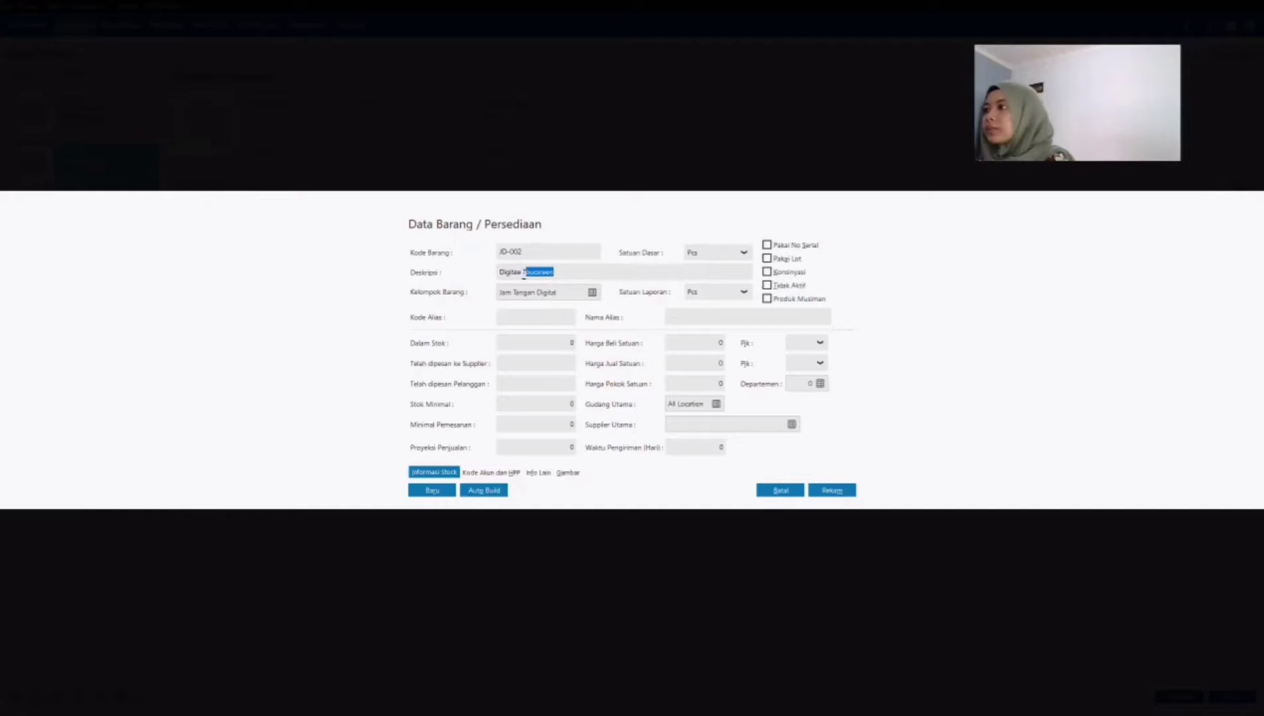
Step: Change product JD-002's description to Digitee SW Lite and save the product
{"action": "key", "text": "BackSpace"}
{"action": "type", "text": "SW Lite"}
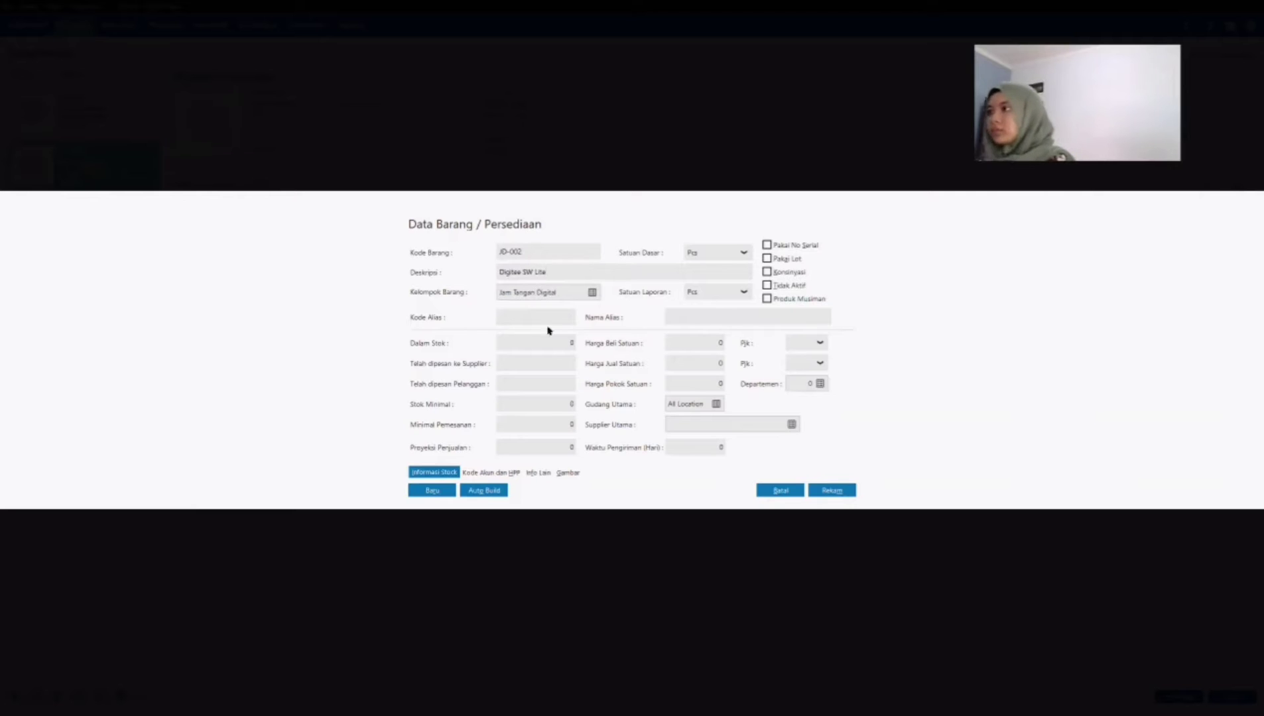
{"action": "left_click", "coordinate": [831, 491]}
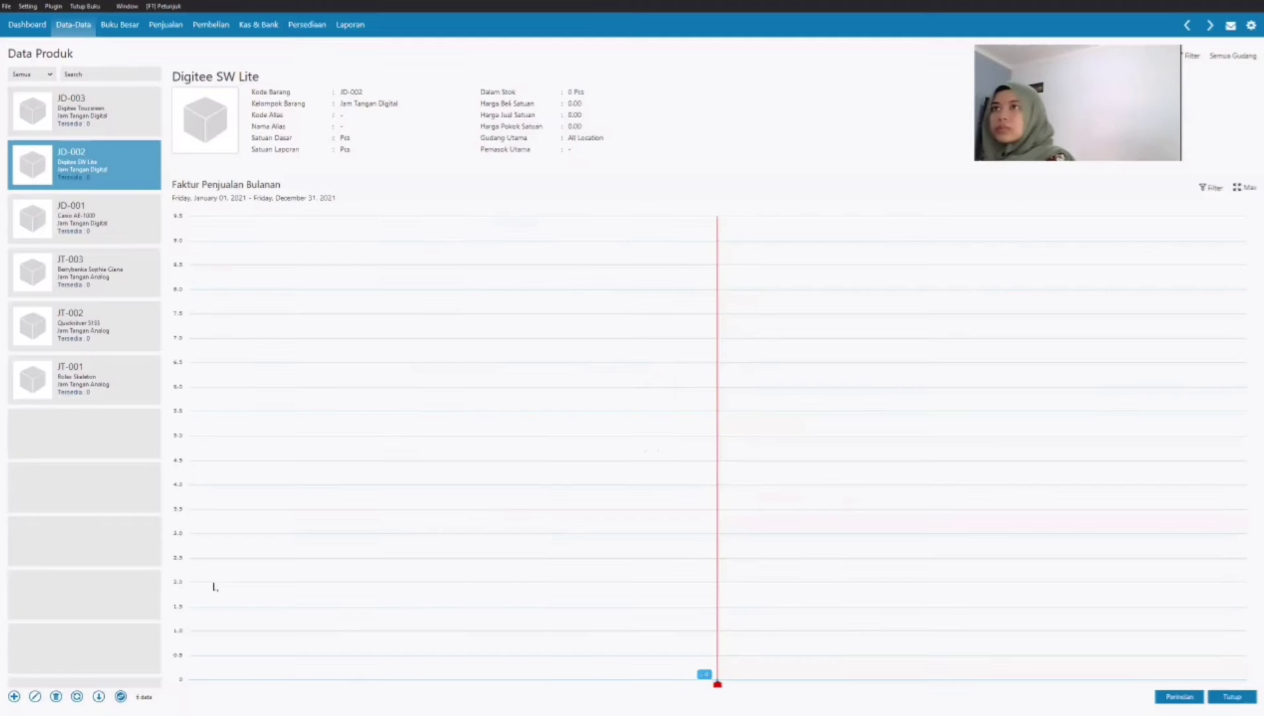
Step: Add a new product with the code JD-004 and the description Alexandre Christie
{"action": "left_click", "coordinate": [14, 696]}
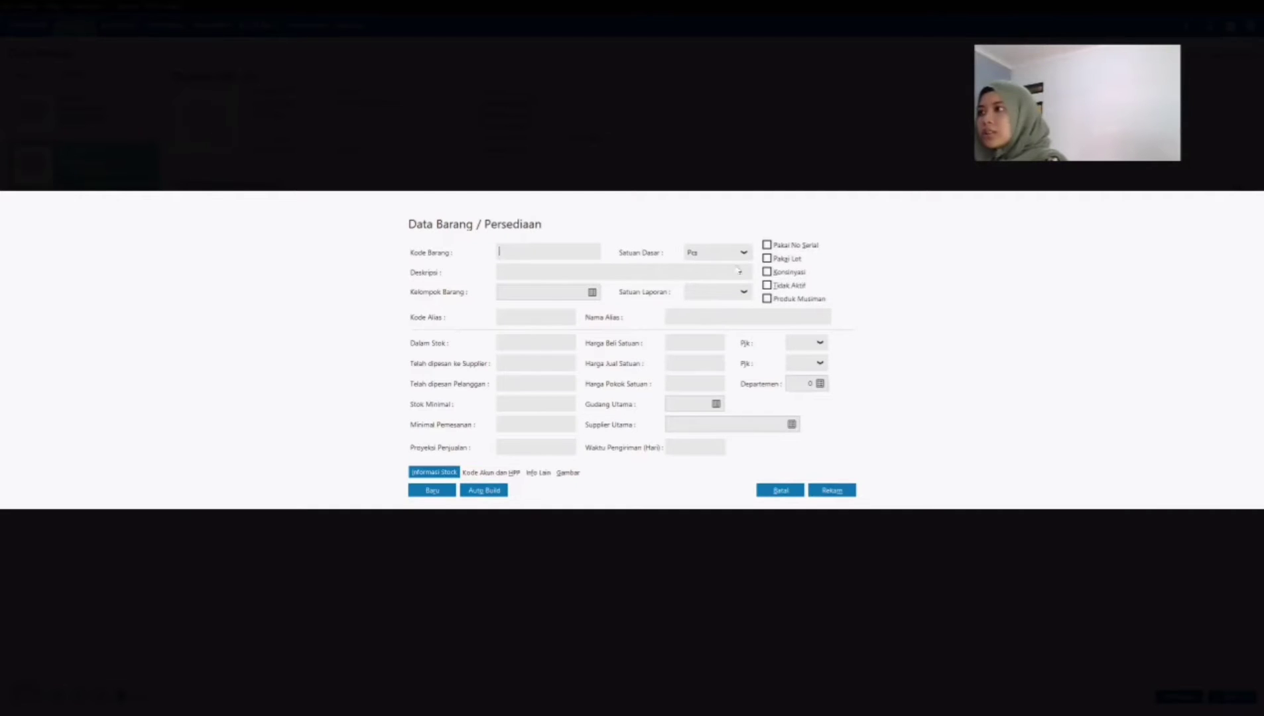
{"action": "type", "text": "jd-004"}
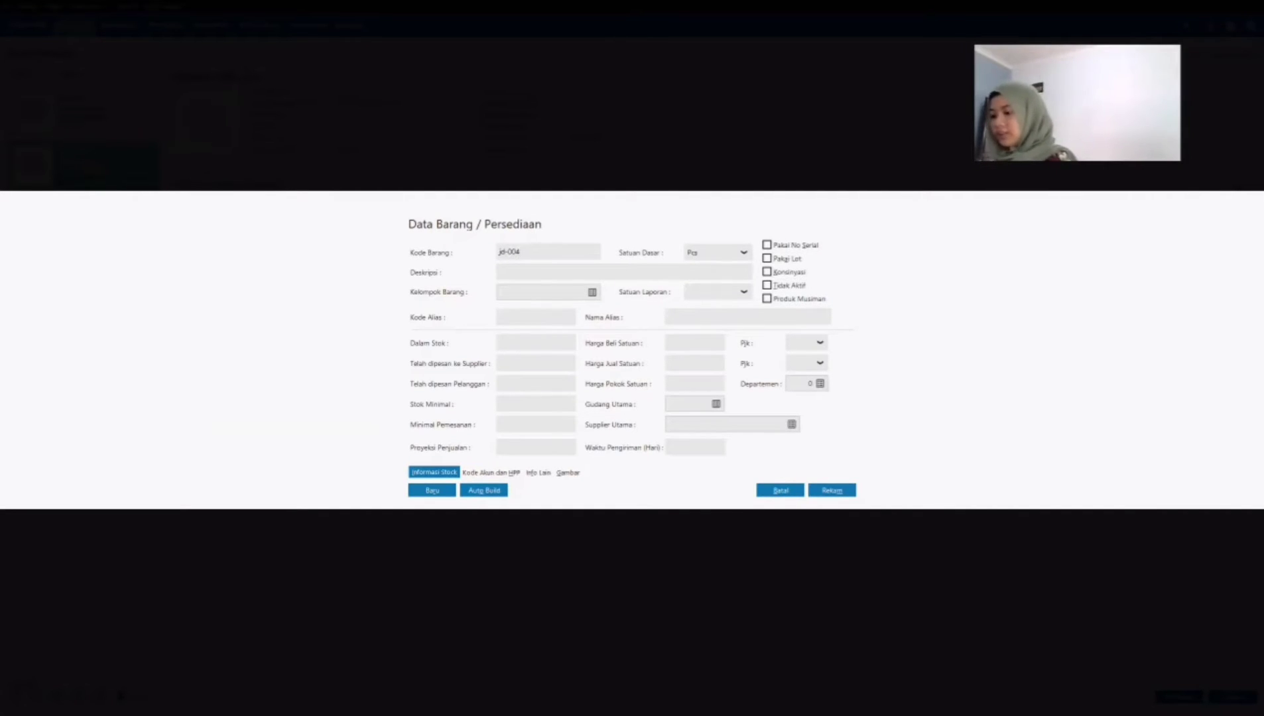
{"action": "left_click", "coordinate": [539, 271]}
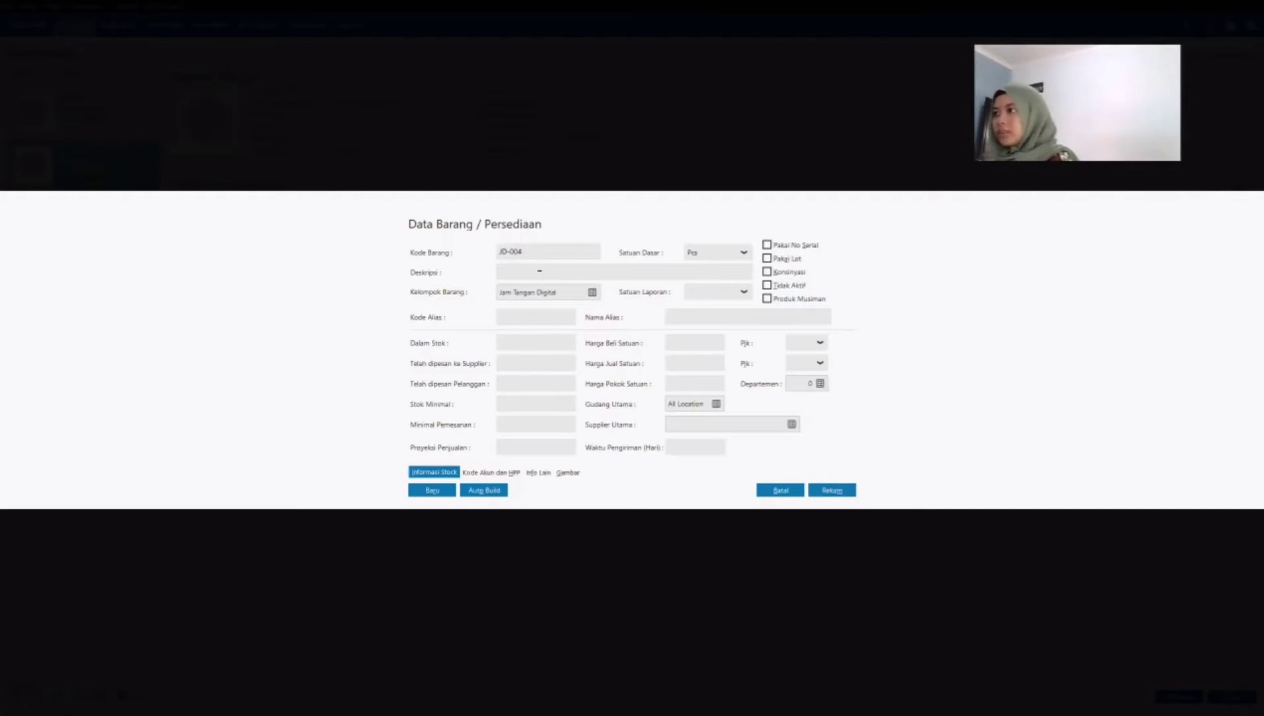
{"action": "type", "text": "Alaxandre Christie"}
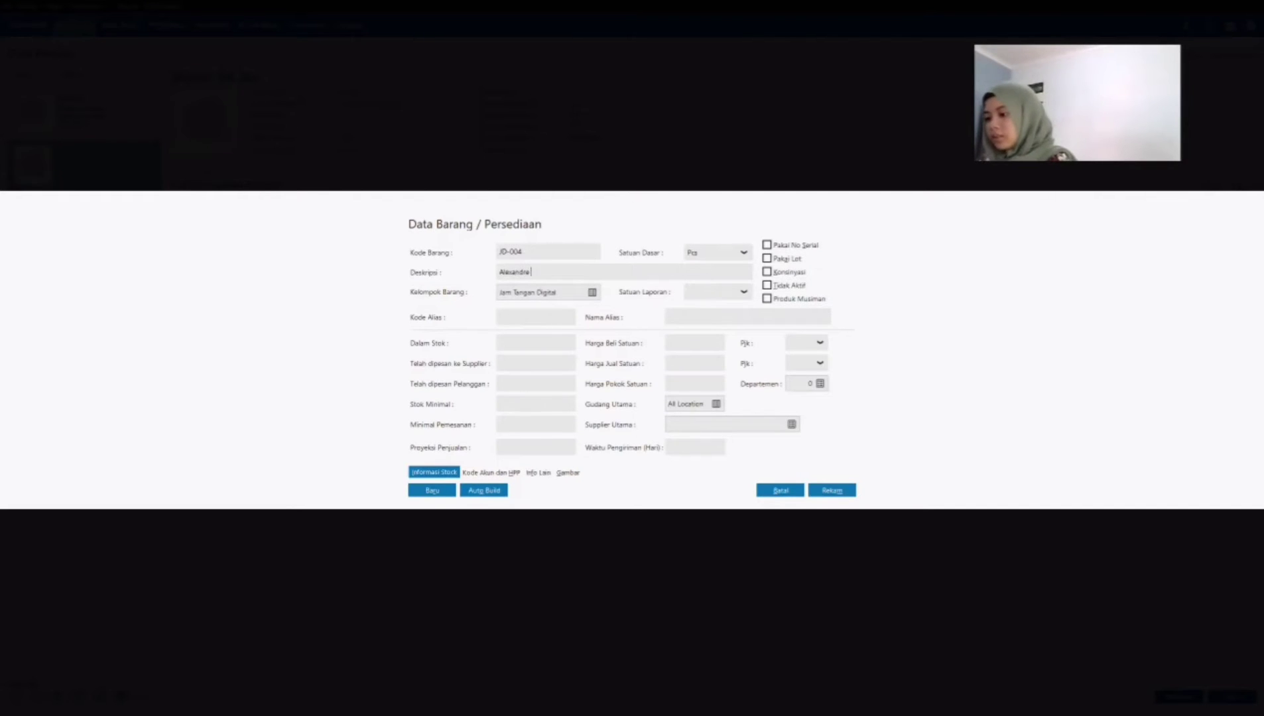
Step: Set product JD-004's cost of goods method to Average and return to its stock information
{"action": "left_click", "coordinate": [490, 472]}
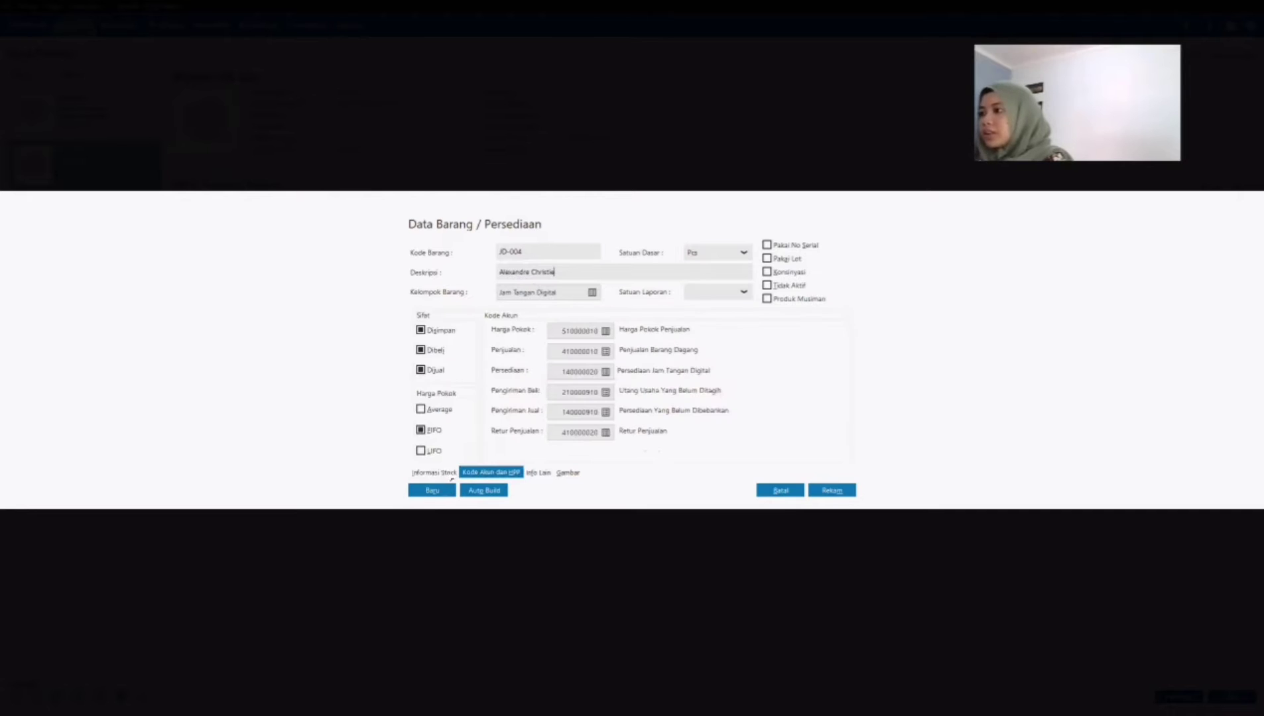
{"action": "left_click", "coordinate": [435, 410]}
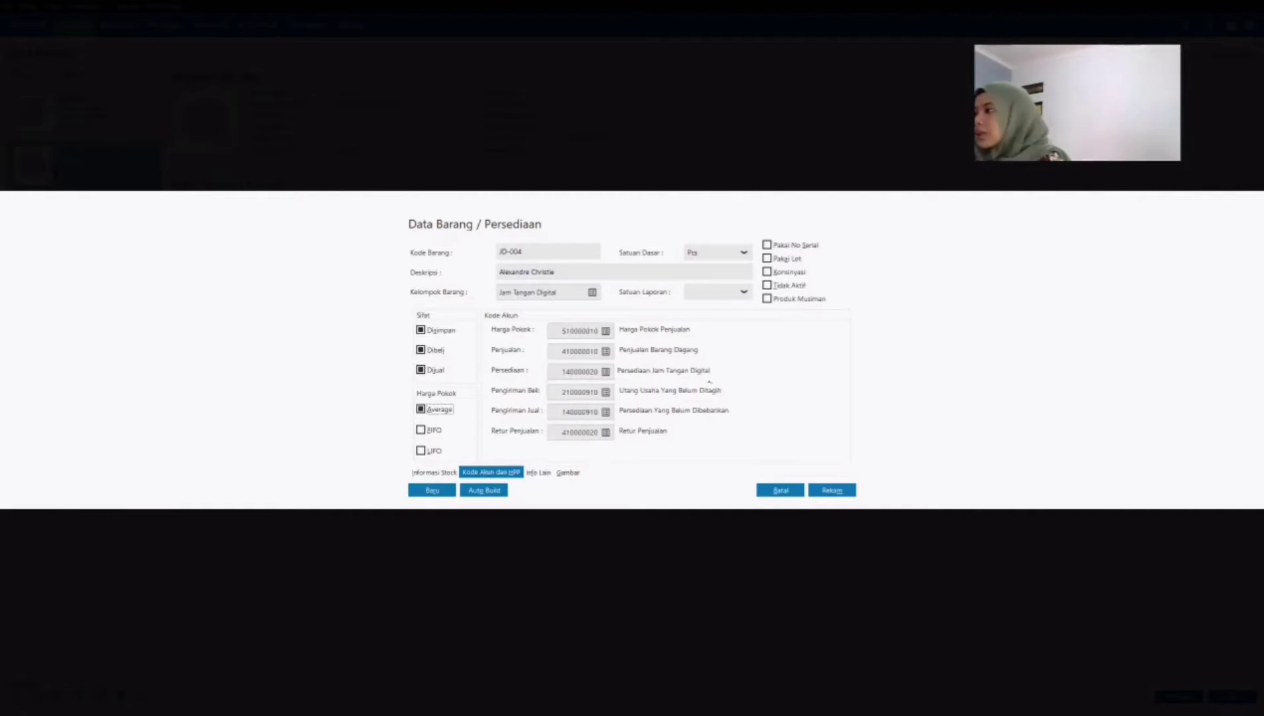
{"action": "left_click", "coordinate": [433, 472]}
Step: Append AC 9100 to product JD-004's description and save the product
{"action": "left_click", "coordinate": [585, 272]}
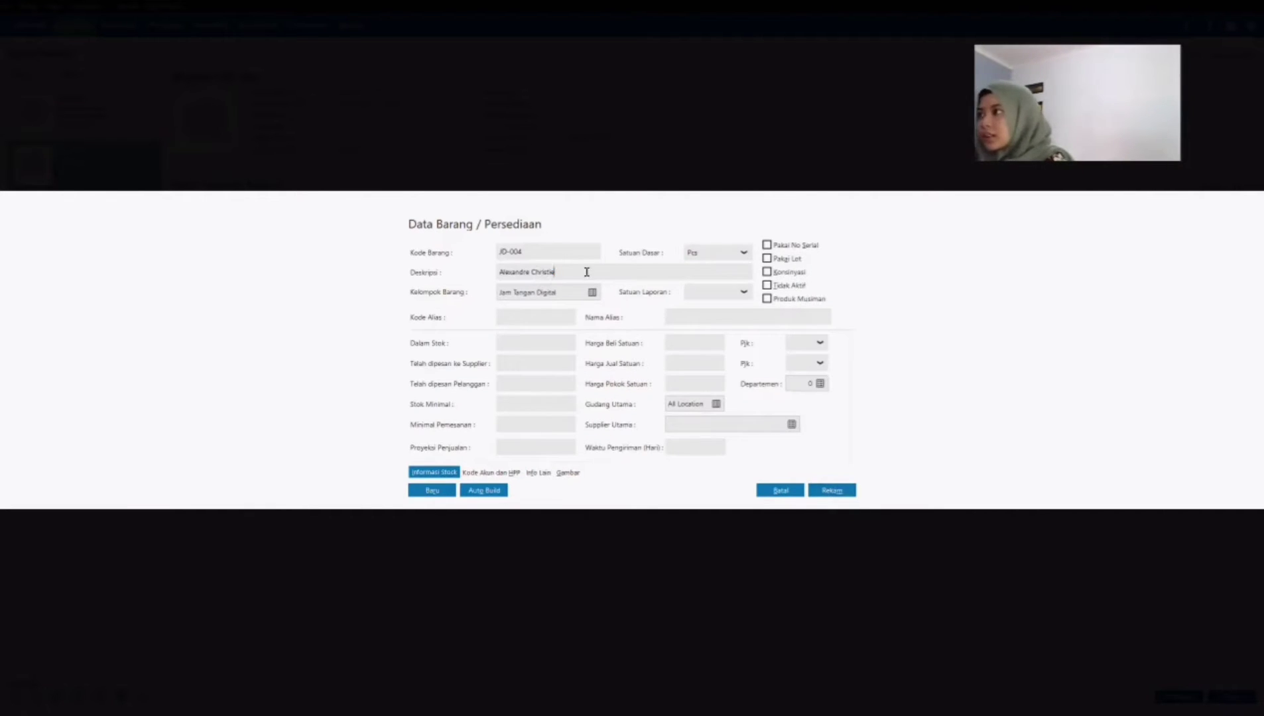
{"action": "type", "text": "ac"}
{"action": "key", "text": "BackSpace"}
{"action": "key", "text": "BackSpace"}
{"action": "type", "text": "9100"}
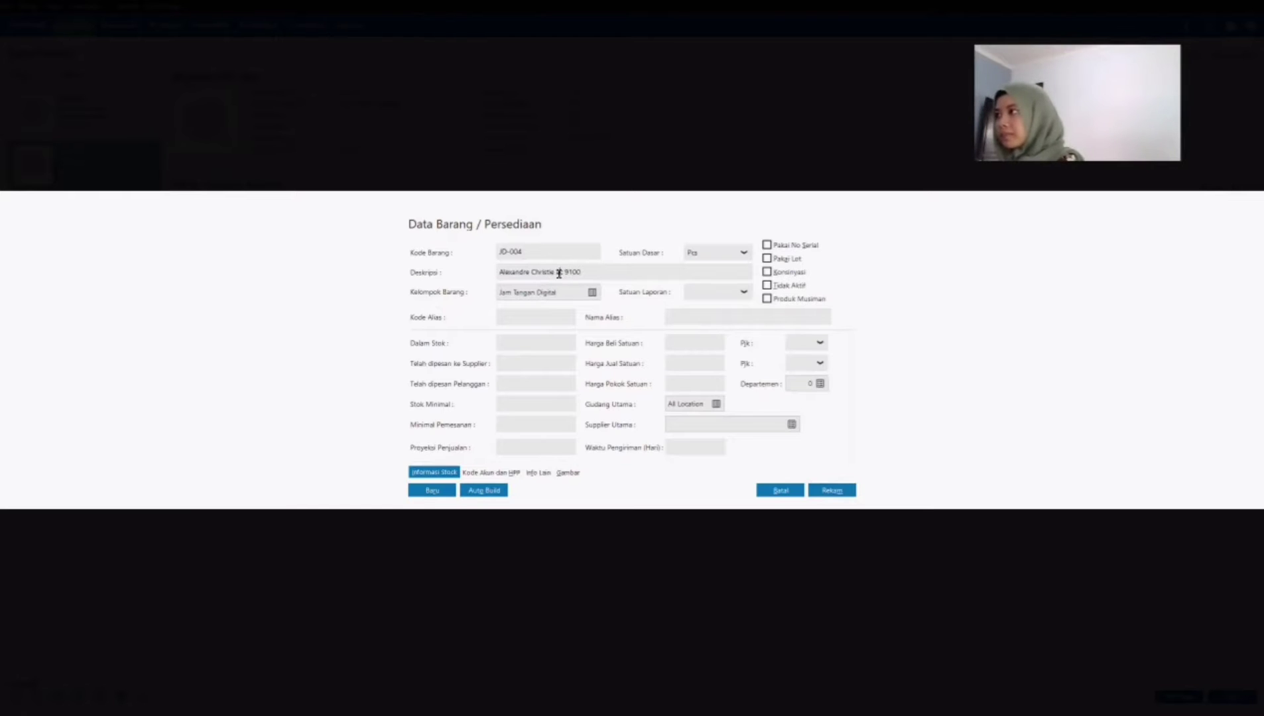
{"action": "left_click", "coordinate": [832, 491]}
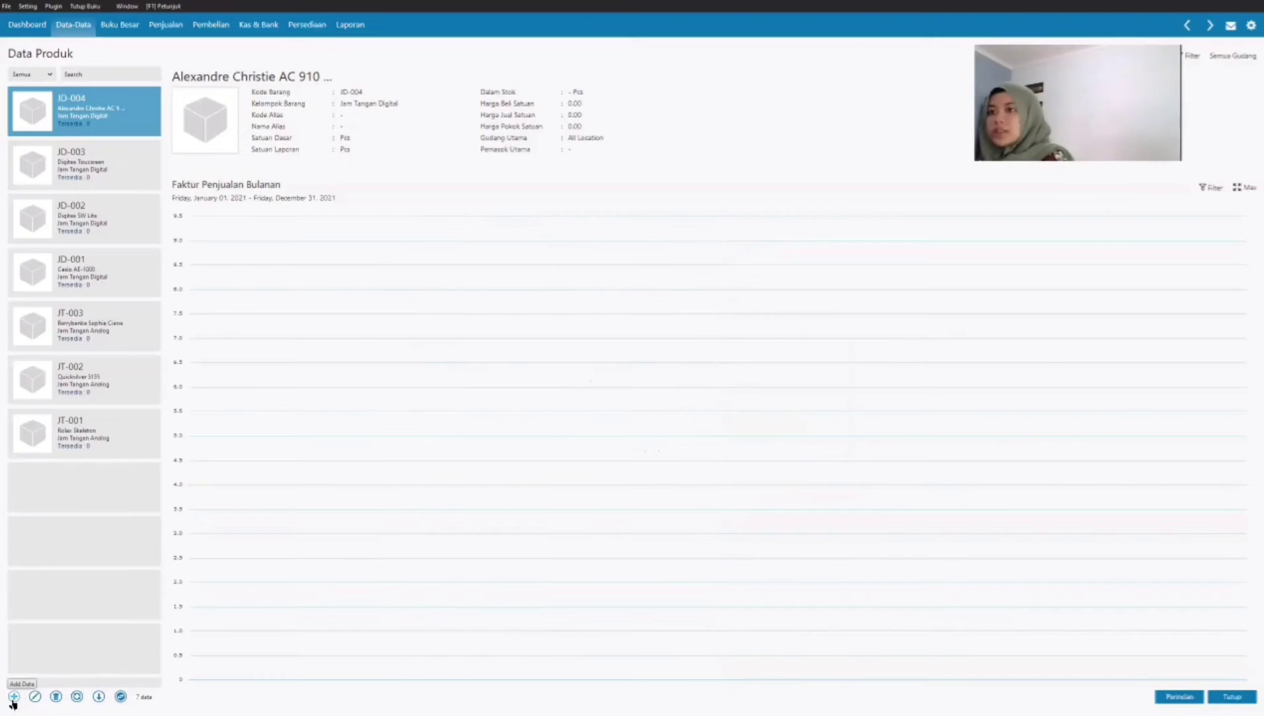
Step: Add a new product with the code JH-001 and the description Jam Dinding Kayu 3D
{"action": "left_click", "coordinate": [12, 698]}
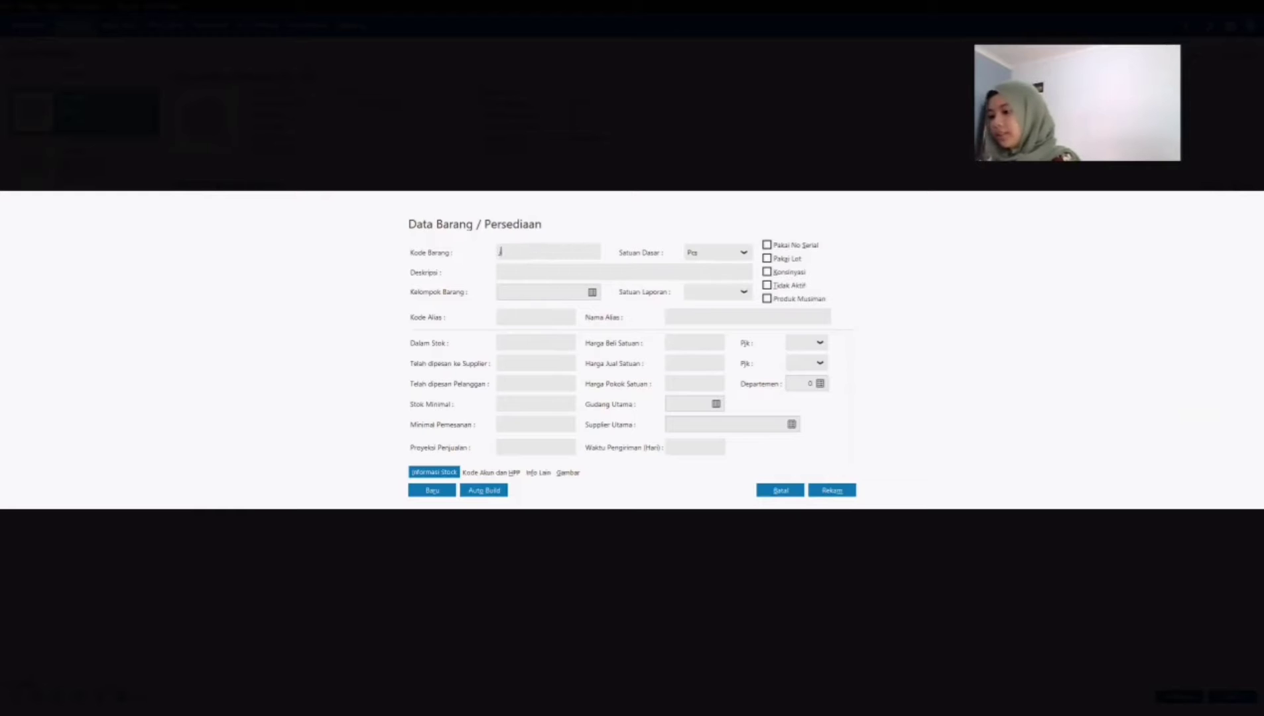
{"action": "type", "text": "jh"}
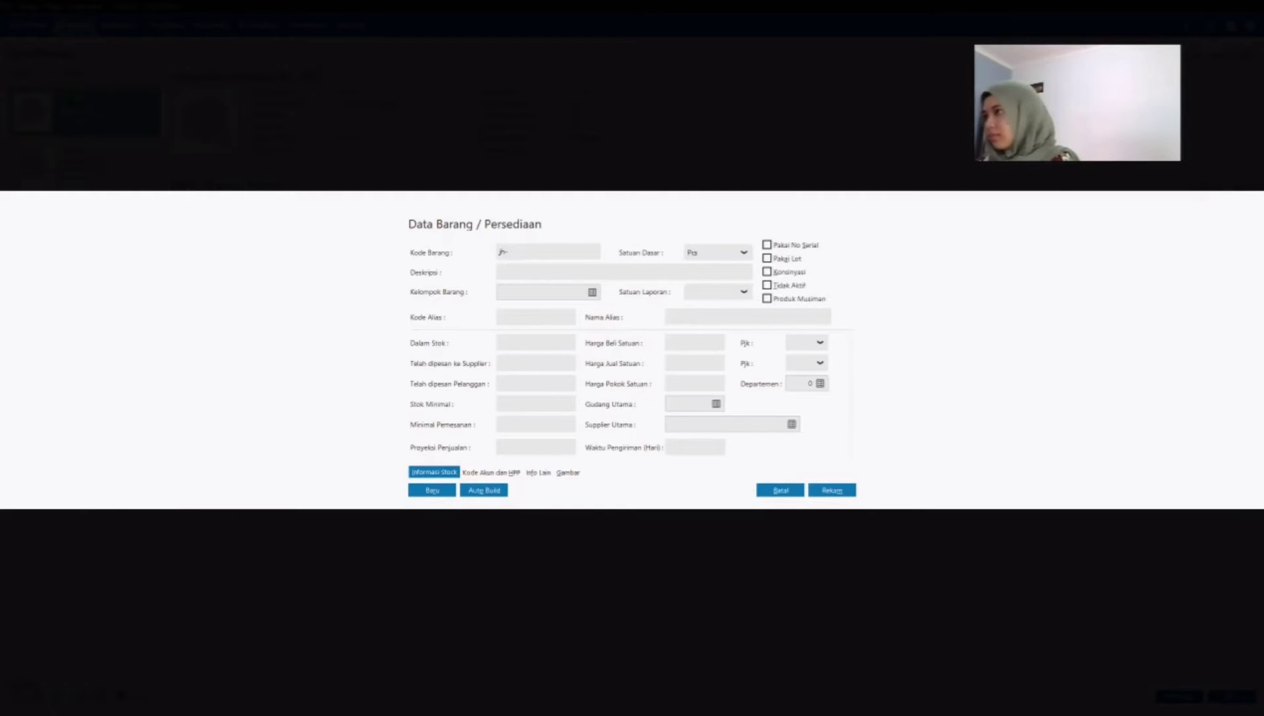
{"action": "type", "text": "A-001"}
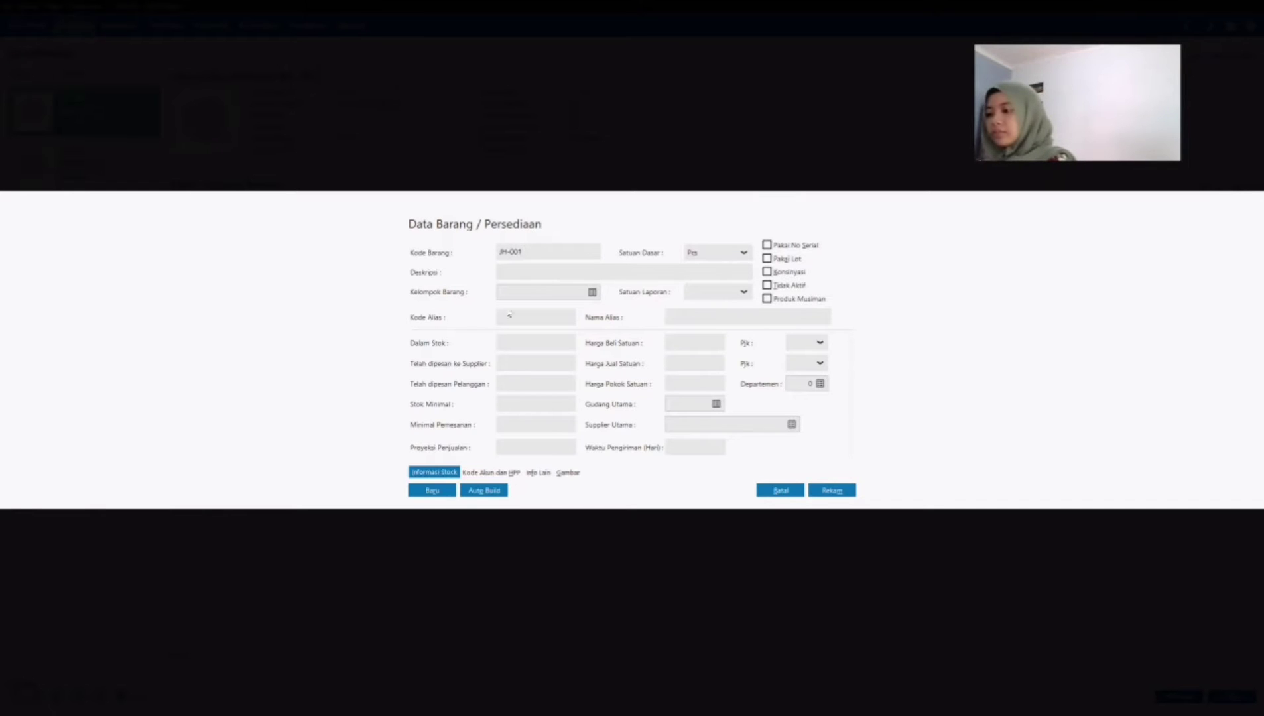
{"action": "left_click", "coordinate": [511, 272]}
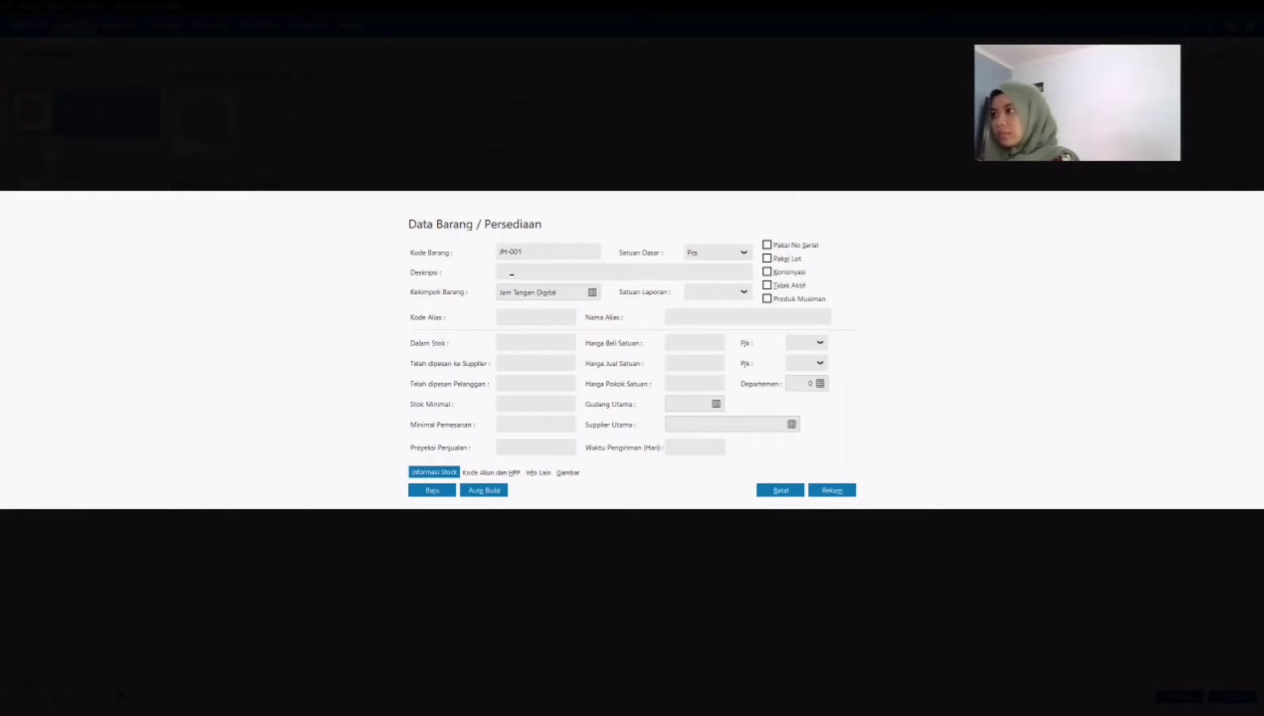
{"action": "type", "text": "Jam"}
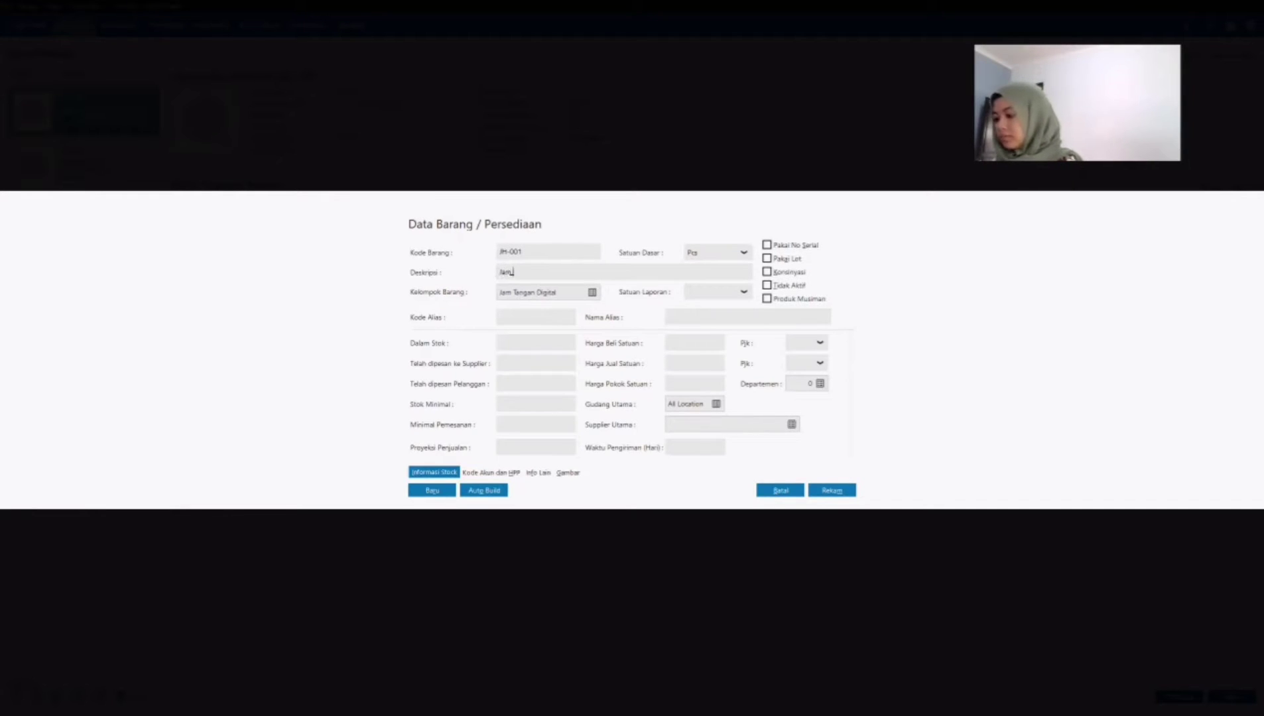
{"action": "type", "text": " Dinding"}
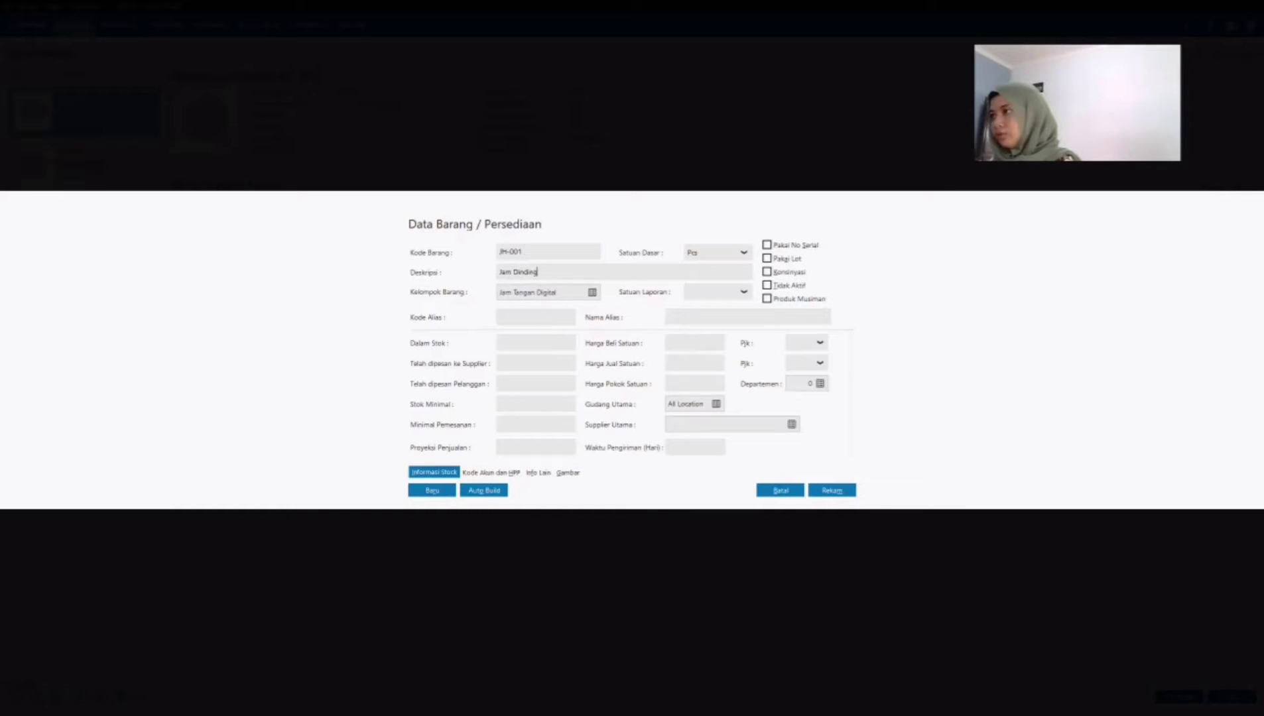
{"action": "type", "text": " Kayu"}
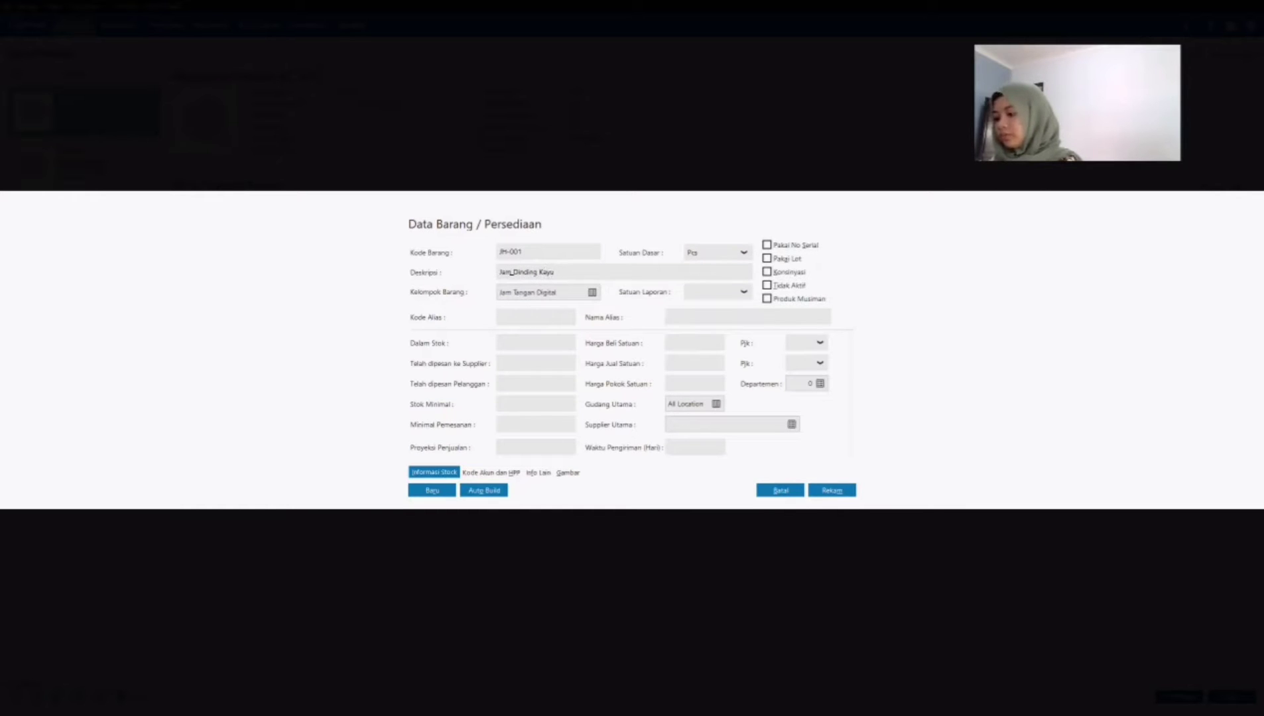
{"action": "type", "text": " 3D"}
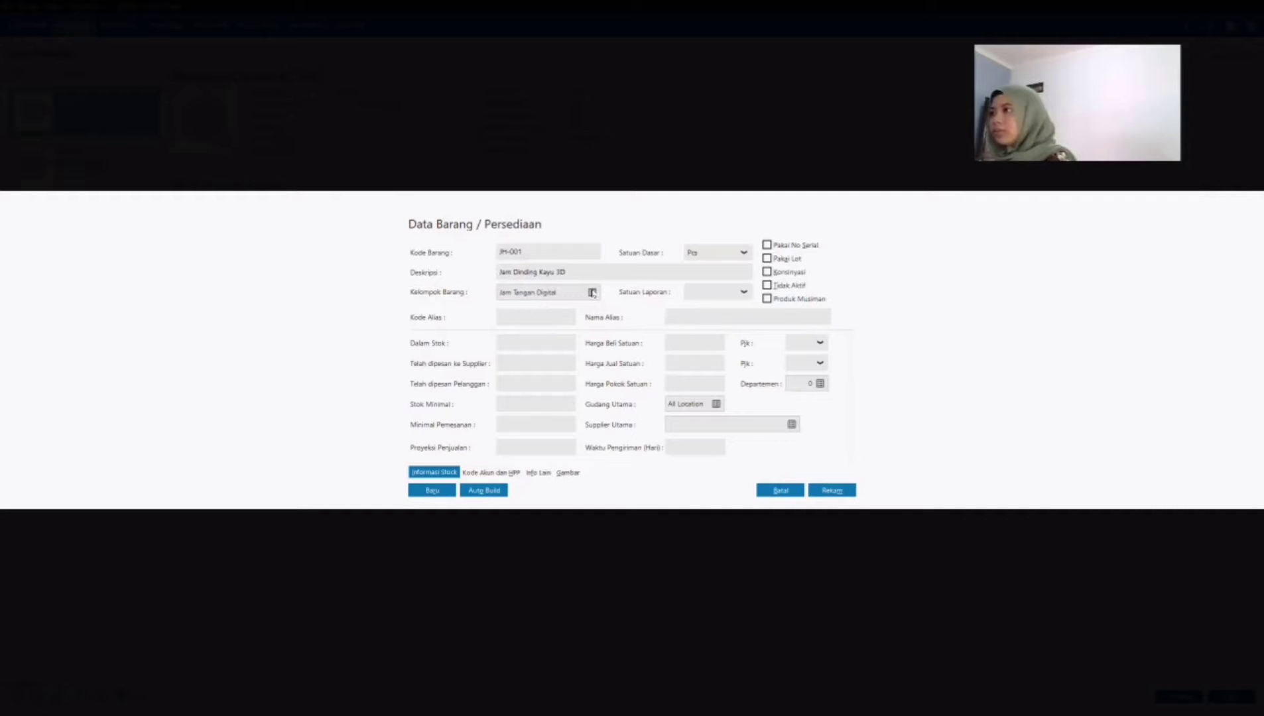
Step: Assign product JH-001 to the Jam Dinding product group and set its cost of goods method to Average
{"action": "left_click", "coordinate": [592, 293]}
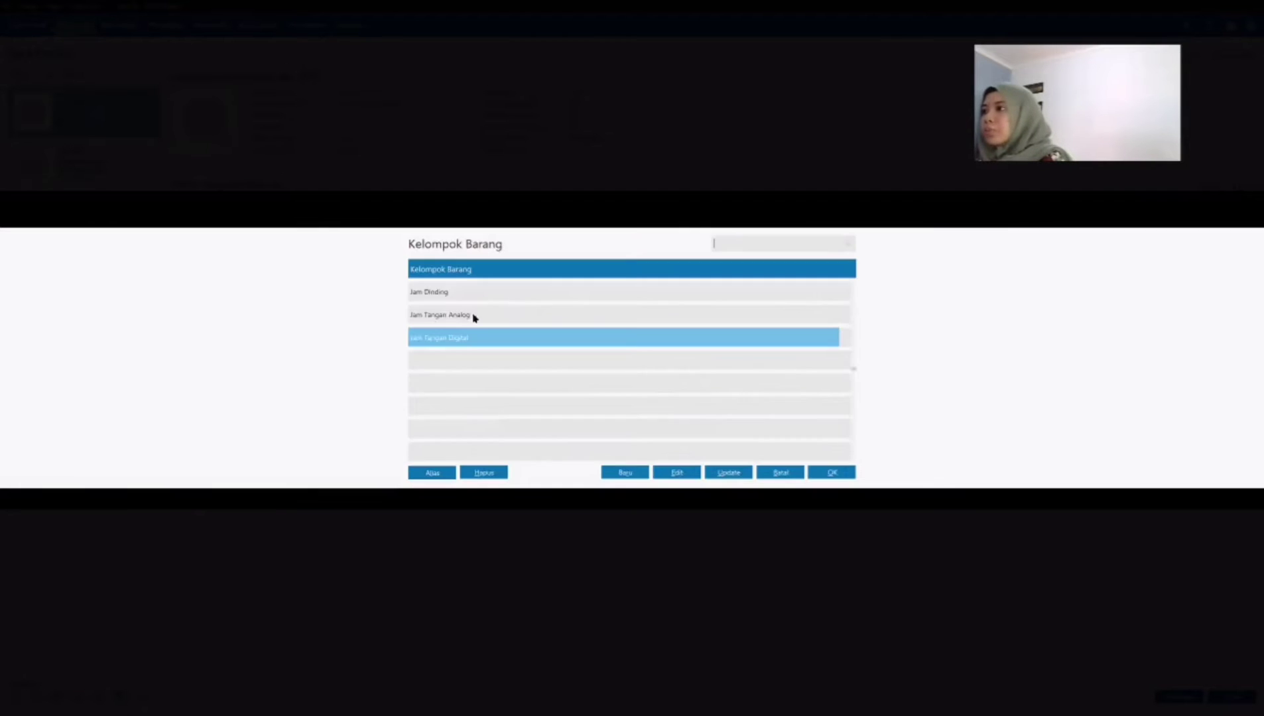
{"action": "left_click", "coordinate": [458, 293]}
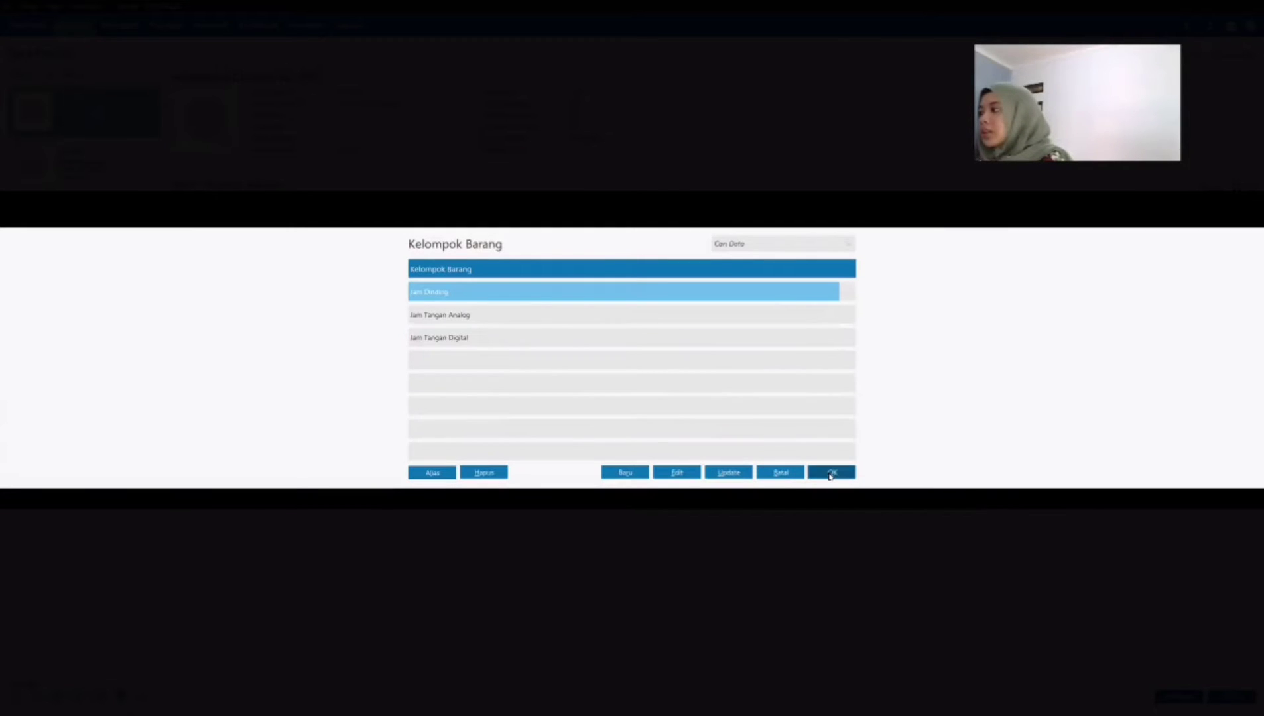
{"action": "left_click", "coordinate": [829, 475]}
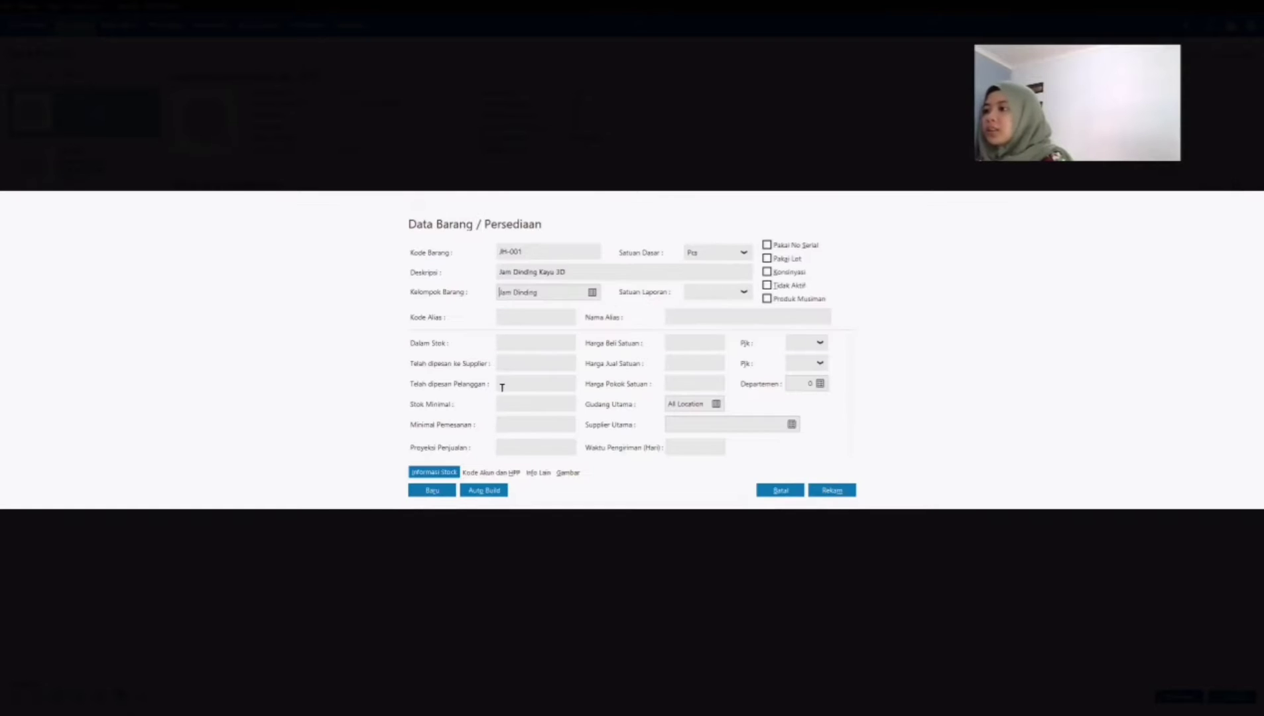
{"action": "left_click", "coordinate": [488, 472]}
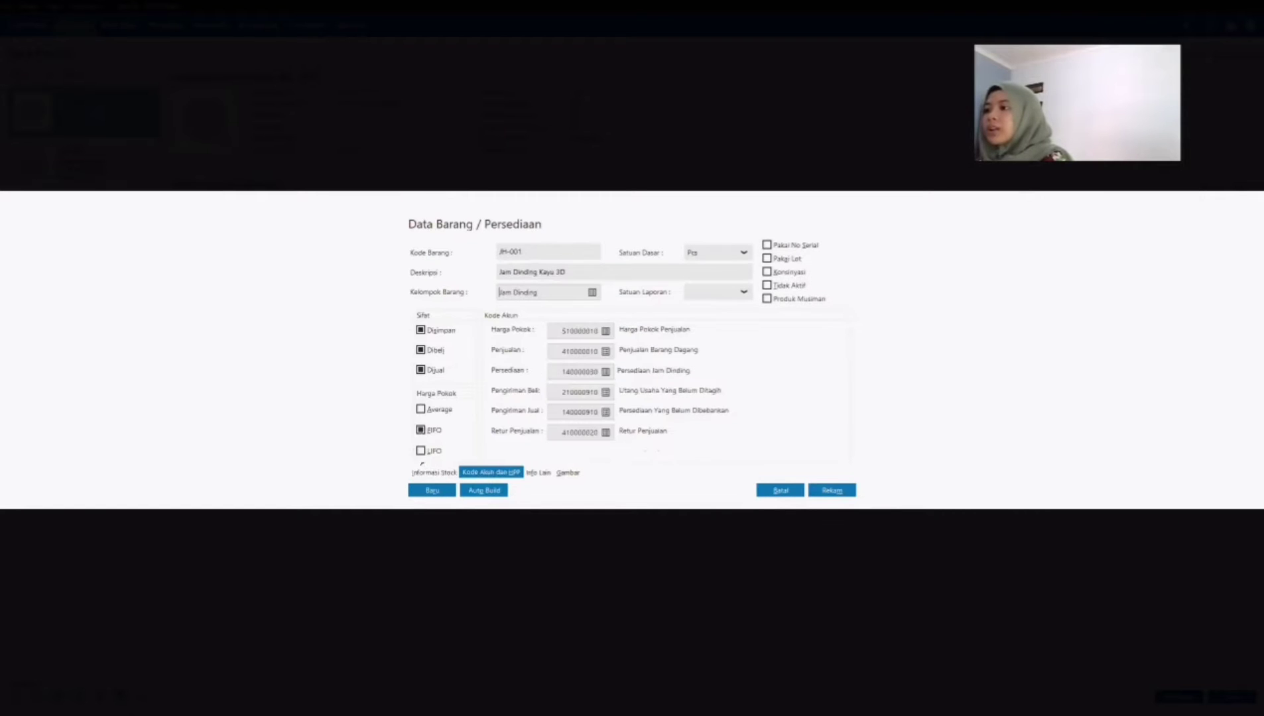
{"action": "left_click", "coordinate": [439, 410]}
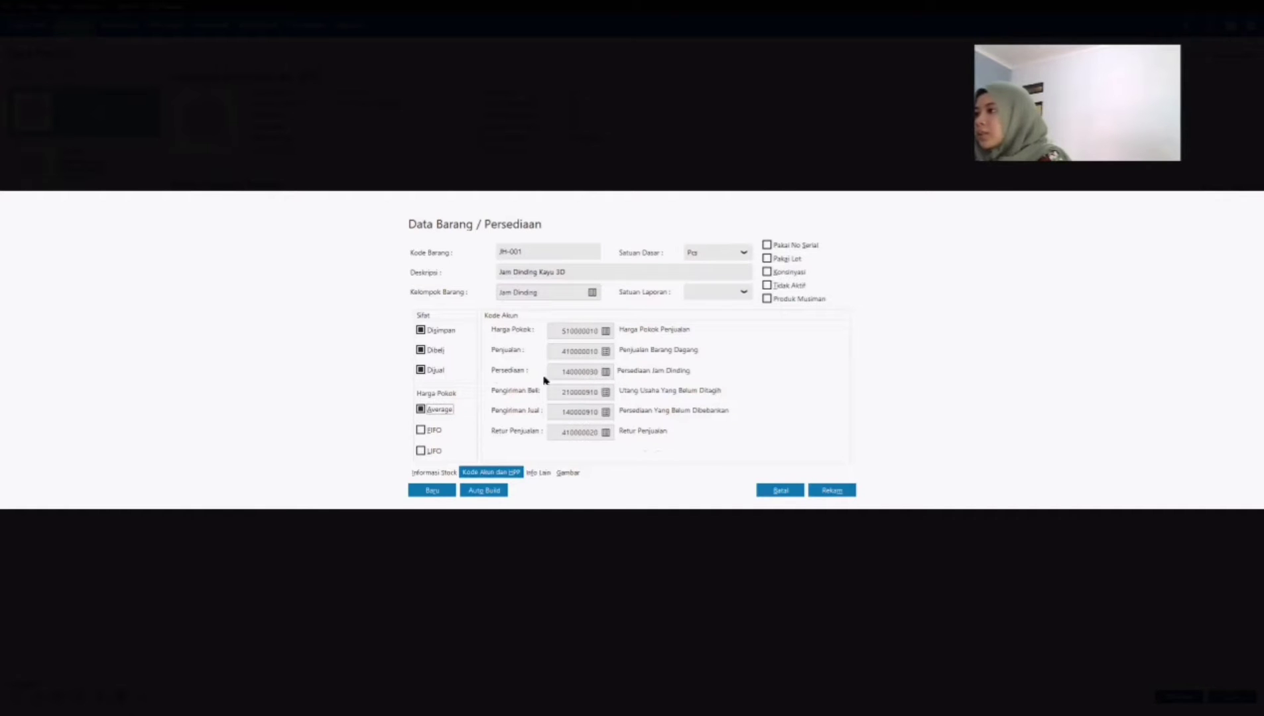
{"action": "left_click", "coordinate": [432, 472]}
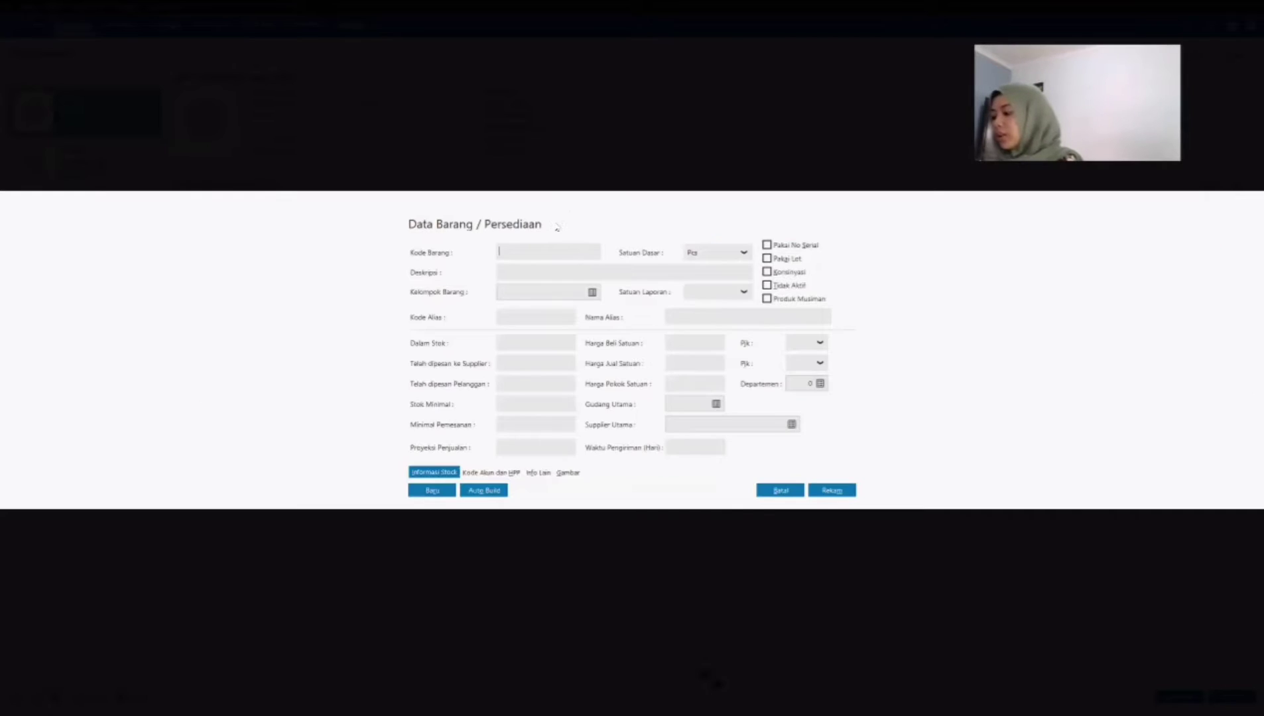
Step: Add and save product JH-002, SEIKO QXH202, in the Jam Dinding group with the Average cost of goods method
{"action": "type", "text": "H-002"}
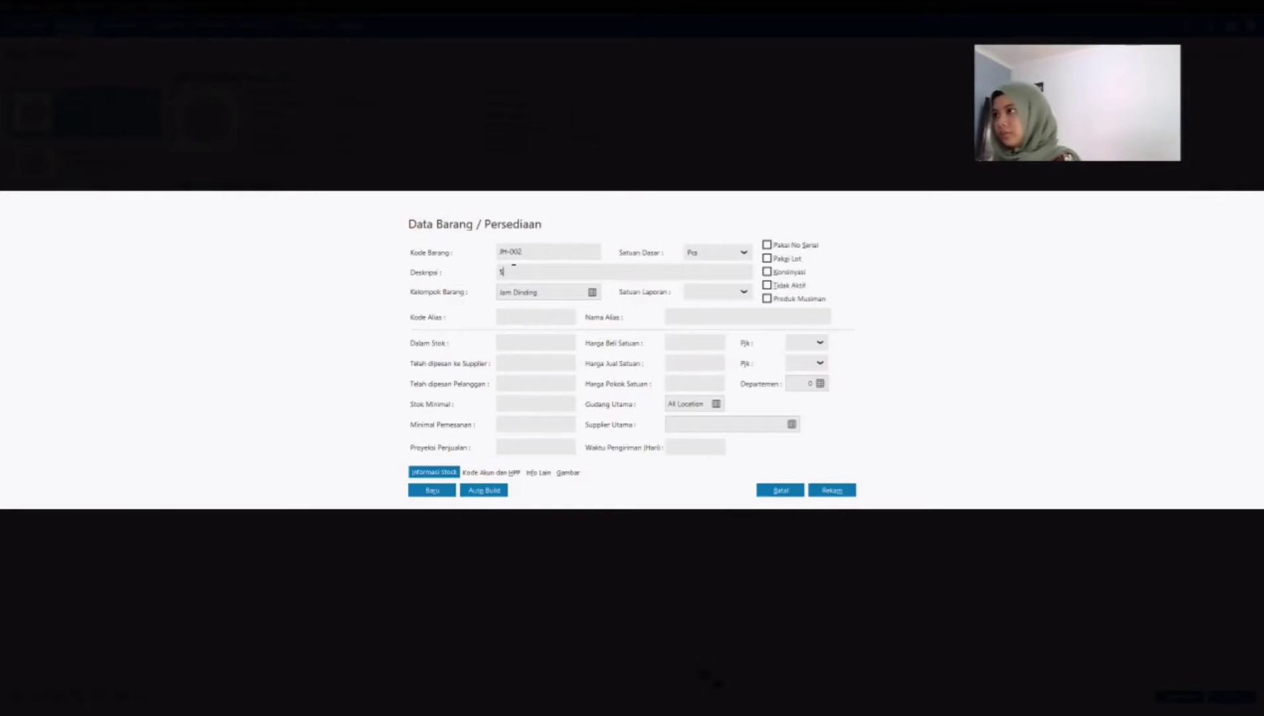
{"action": "type", "text": "SEIKO QXH202"}
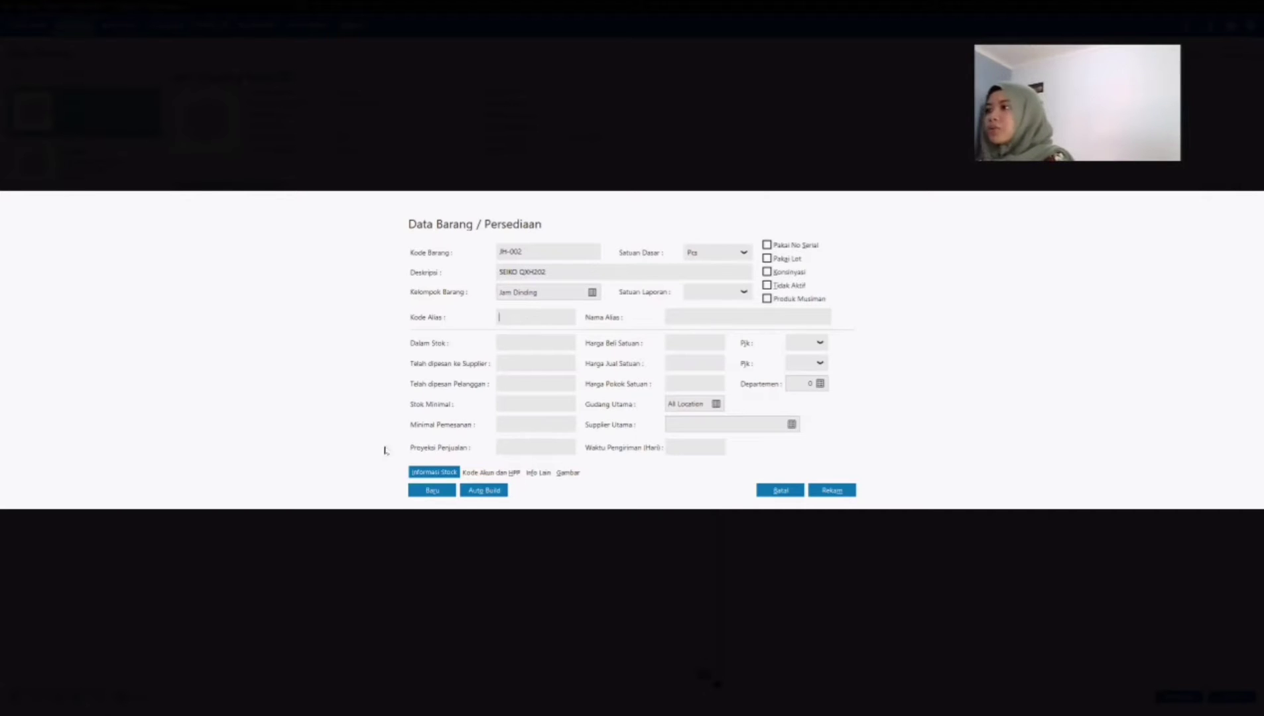
{"action": "left_click", "coordinate": [491, 472]}
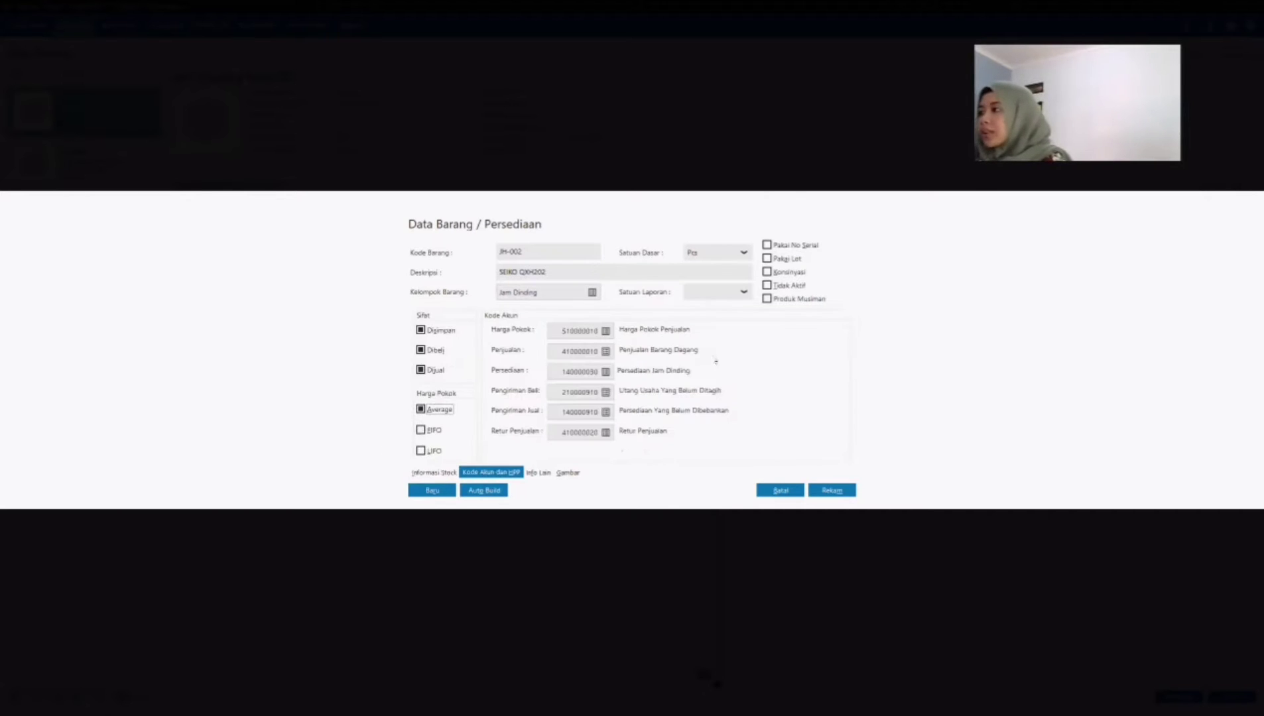
{"action": "left_click", "coordinate": [435, 473]}
{"action": "left_click", "coordinate": [831, 492]}
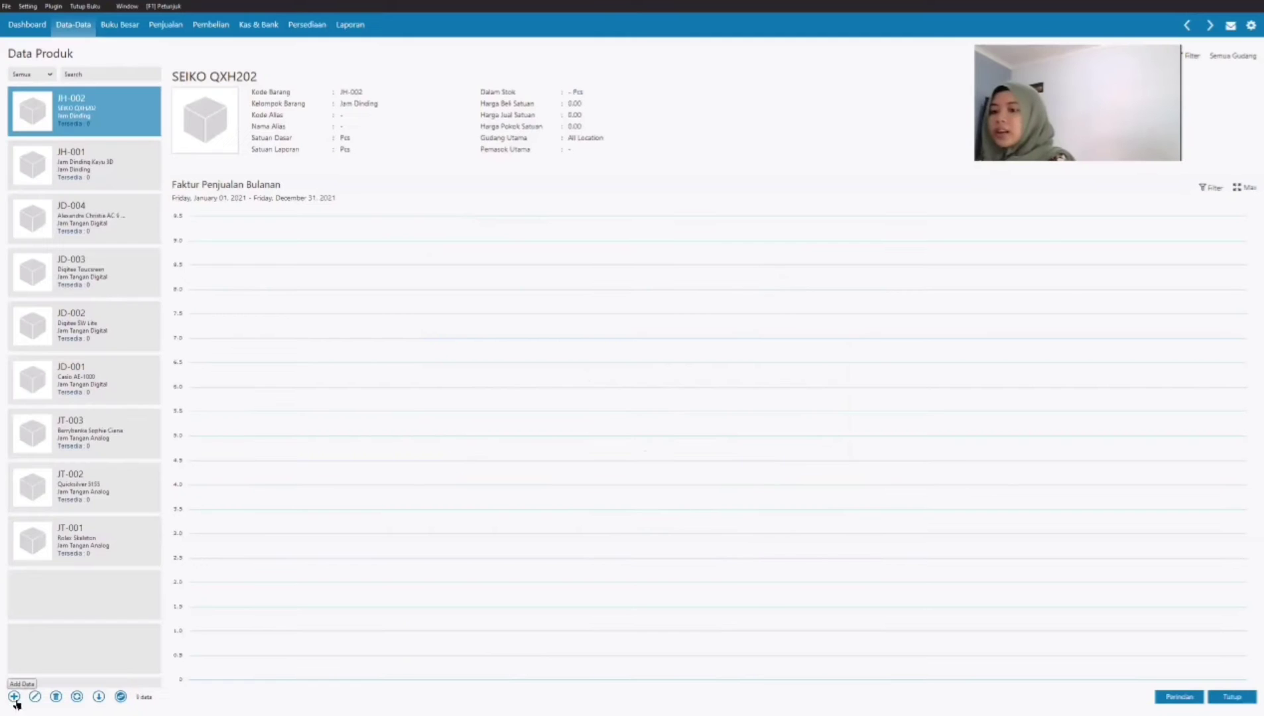
Step: Add a new product with the code JH-003 and the description Bird Cuckoo in the Jam Dinding group
{"action": "left_click", "coordinate": [14, 698]}
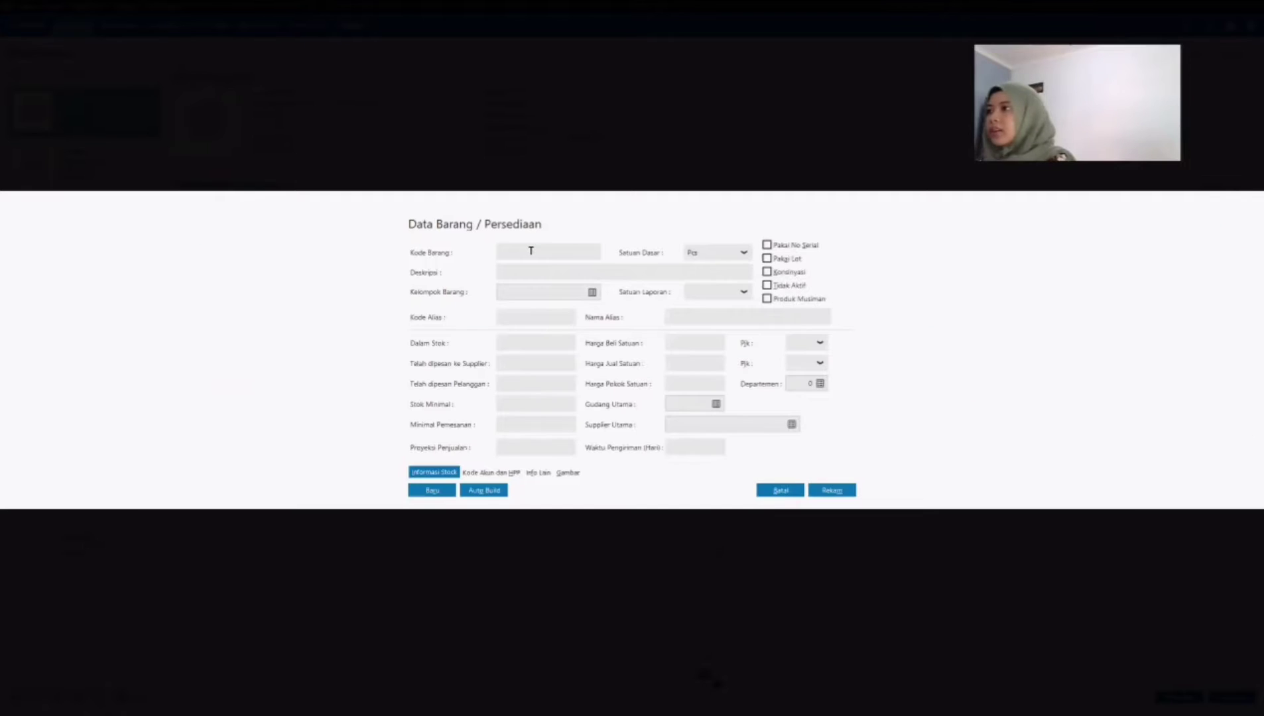
{"action": "type", "text": "JH"}
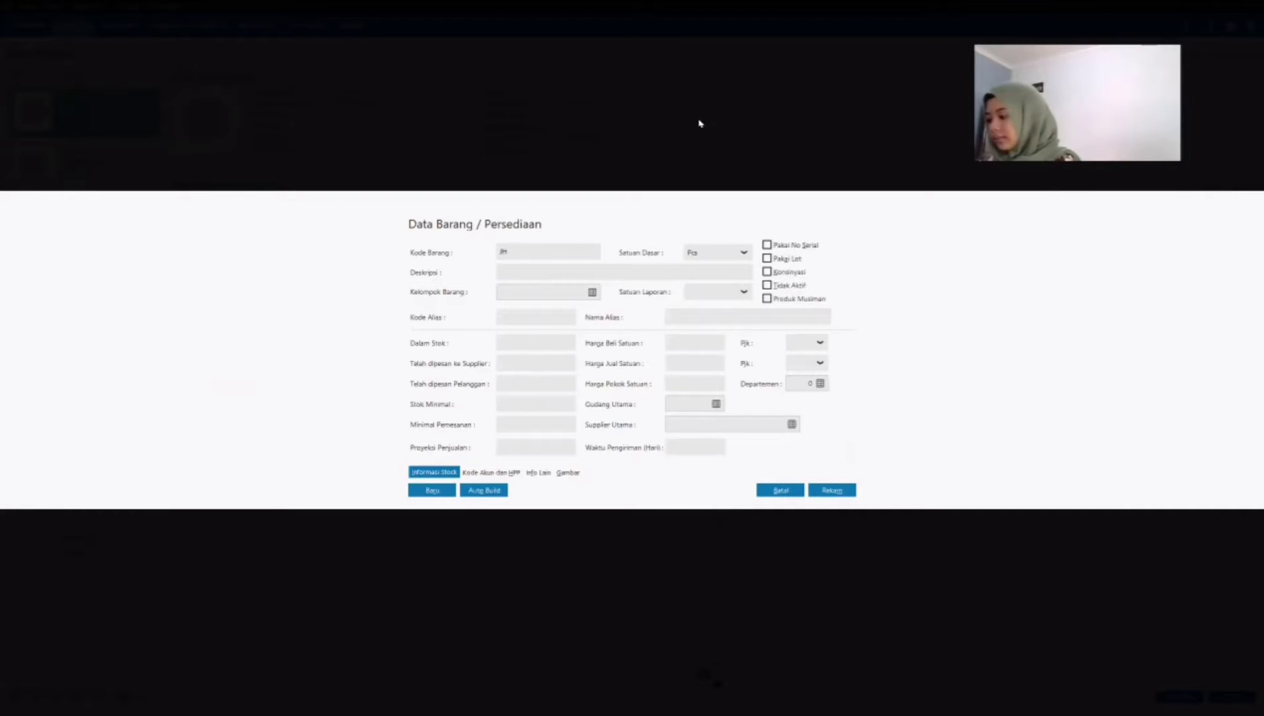
{"action": "type", "text": "-003"}
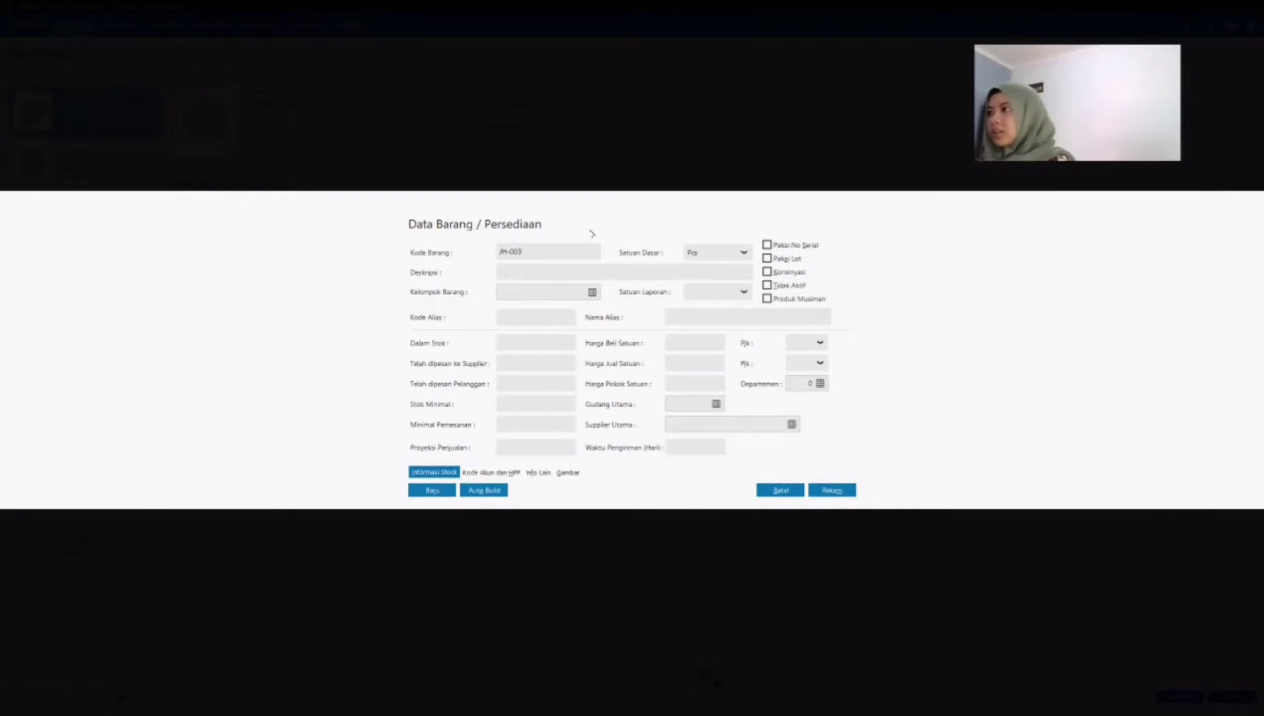
{"action": "left_click", "coordinate": [571, 273]}
{"action": "type", "text": "B"}
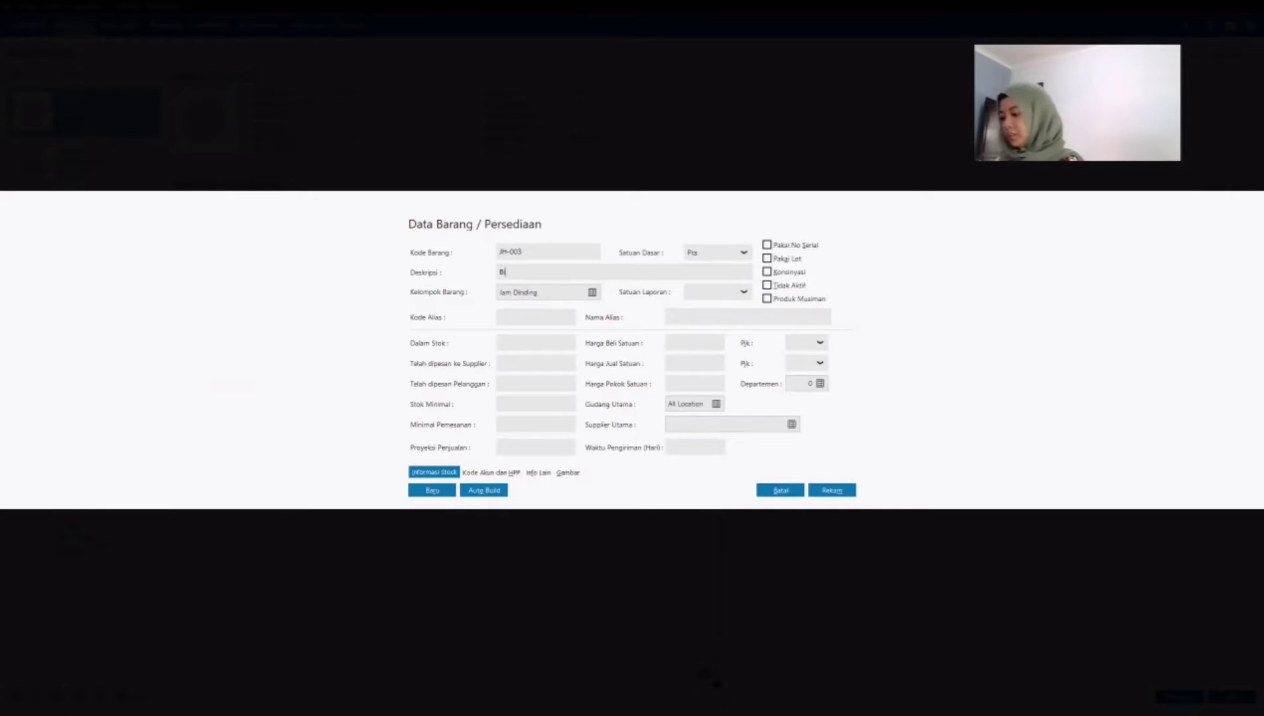
{"action": "type", "text": "ird C"}
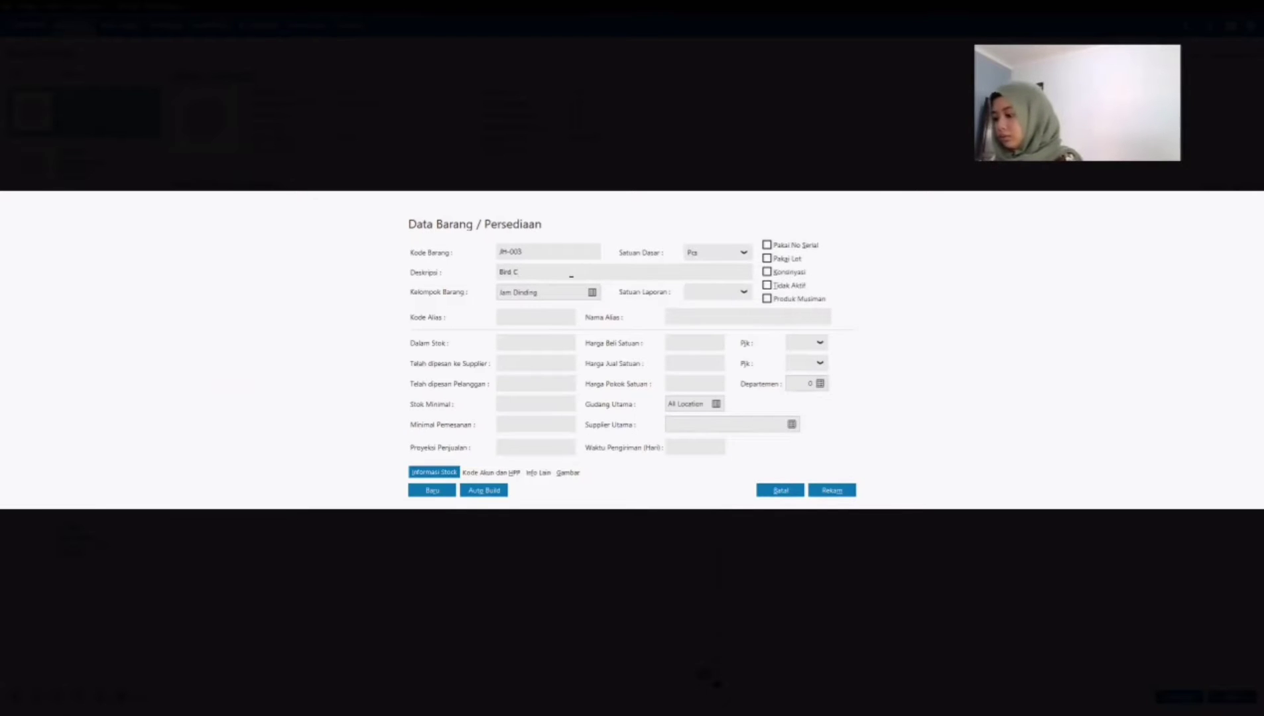
{"action": "type", "text": "uckoo"}
Step: Review product JH-003's account codes and cost of goods settings, and save the product
{"action": "left_click", "coordinate": [476, 475]}
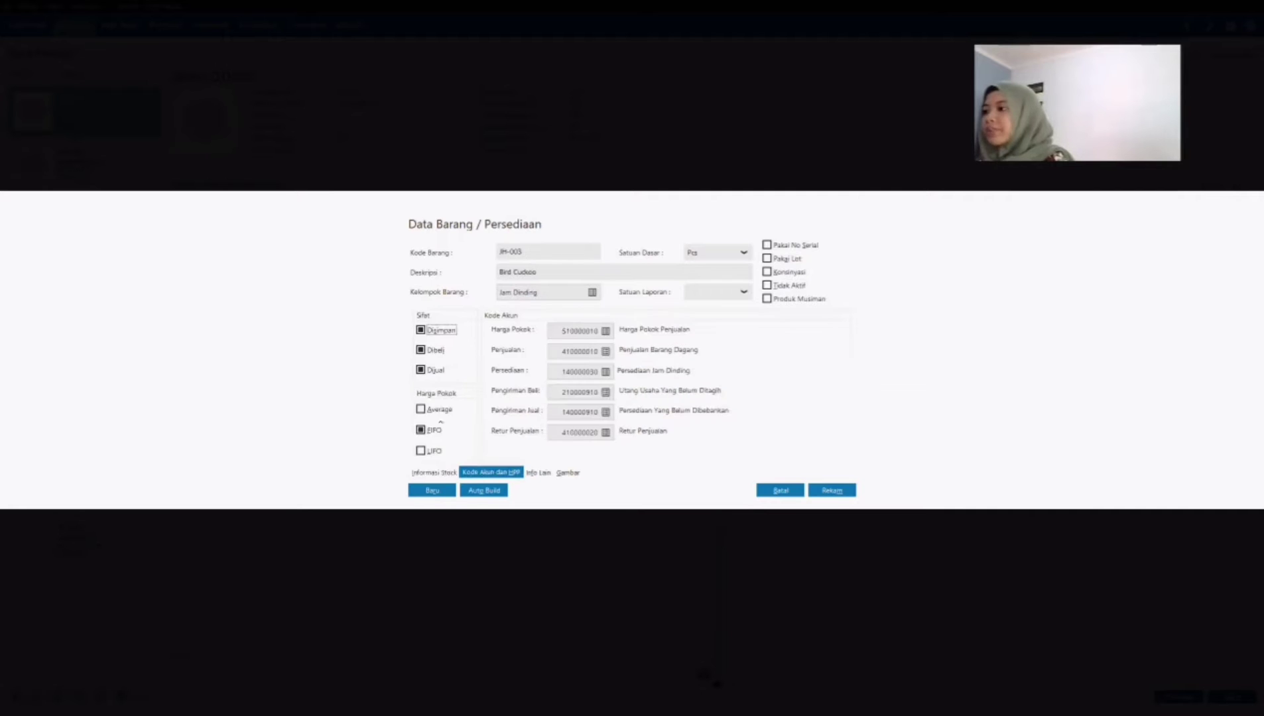
{"action": "left_click", "coordinate": [435, 472]}
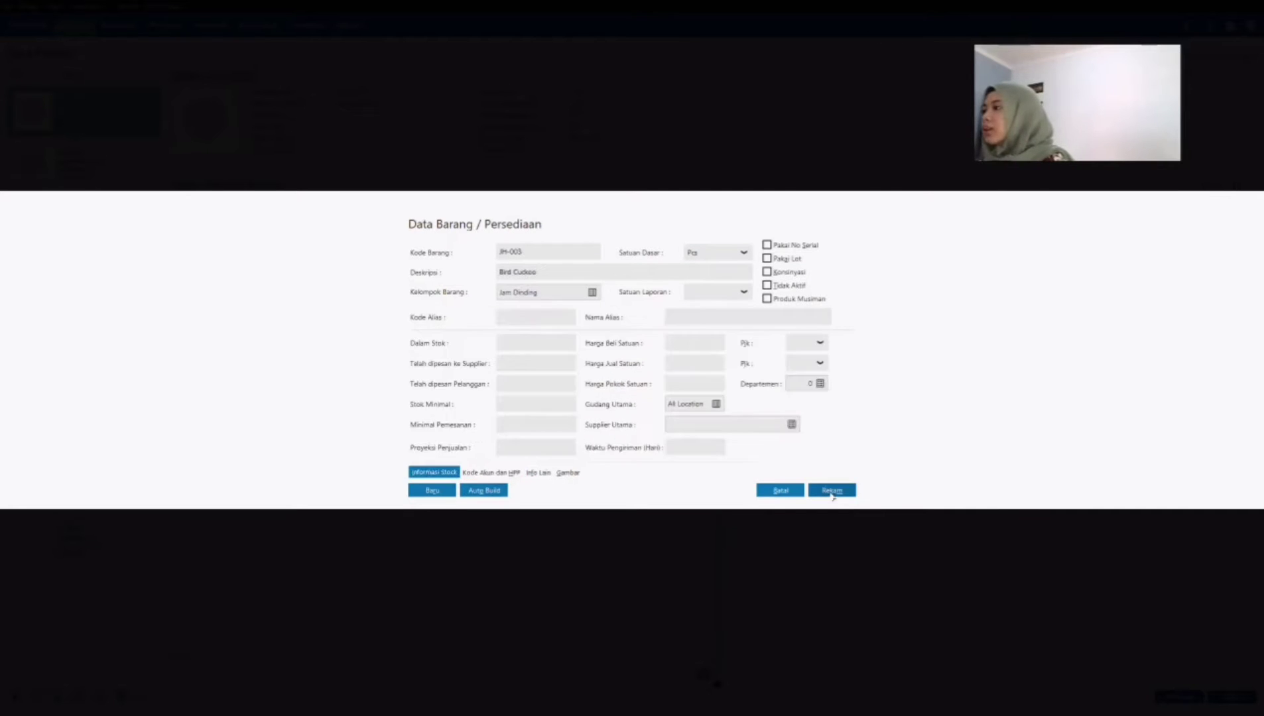
{"action": "left_click", "coordinate": [832, 490]}
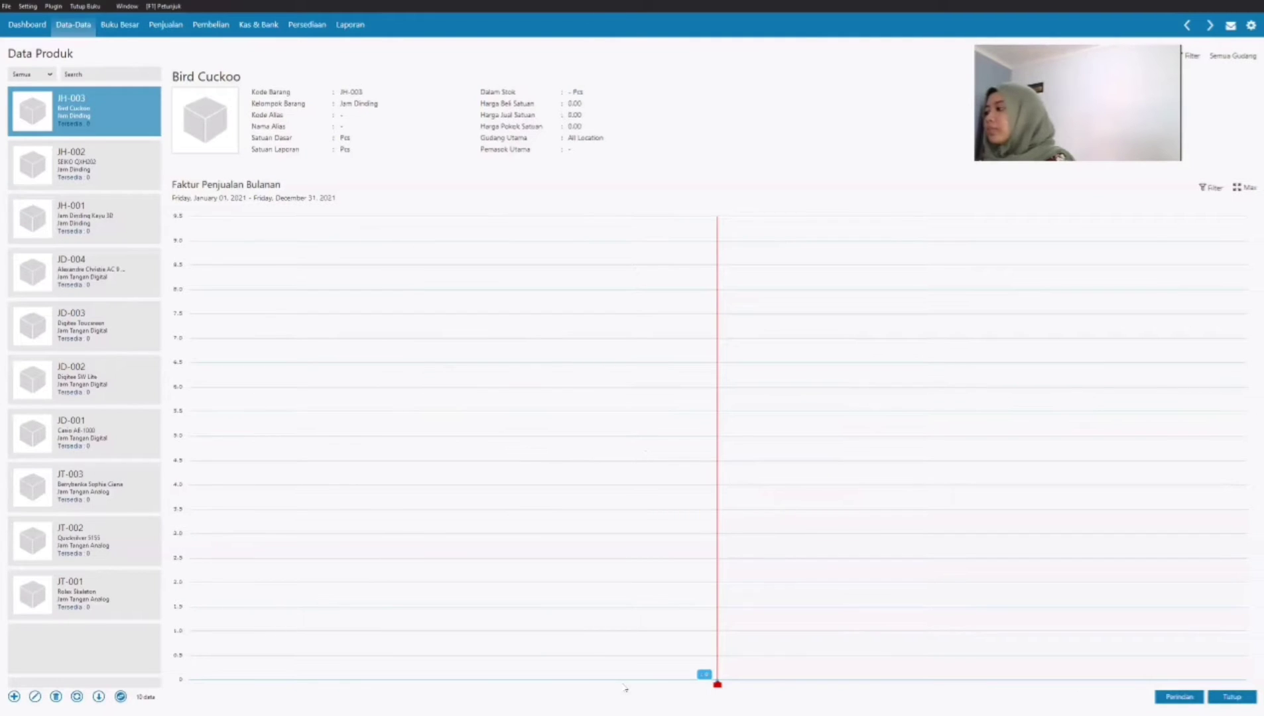
Step: Open the account opening balances and set the Kas Kecil balance to 2,500,000
{"action": "left_click", "coordinate": [69, 28]}
{"action": "left_click", "coordinate": [29, 6]}
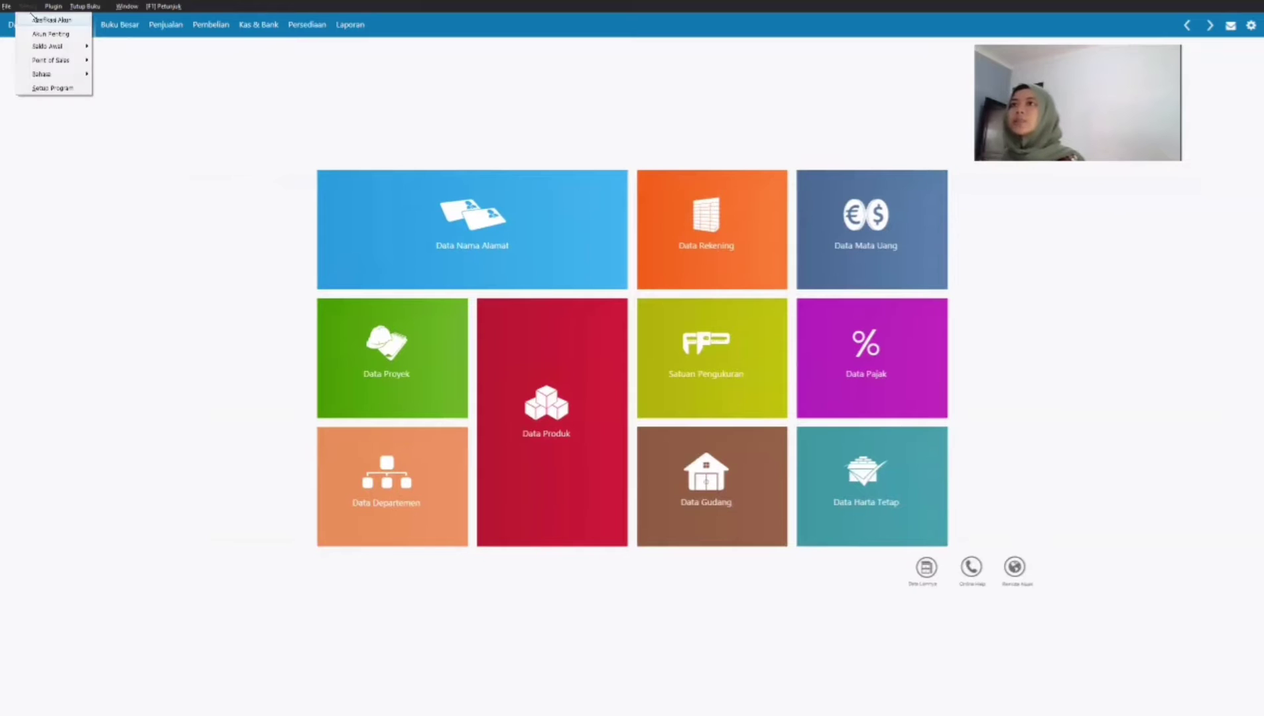
{"action": "mouse_move", "coordinate": [48, 46]}
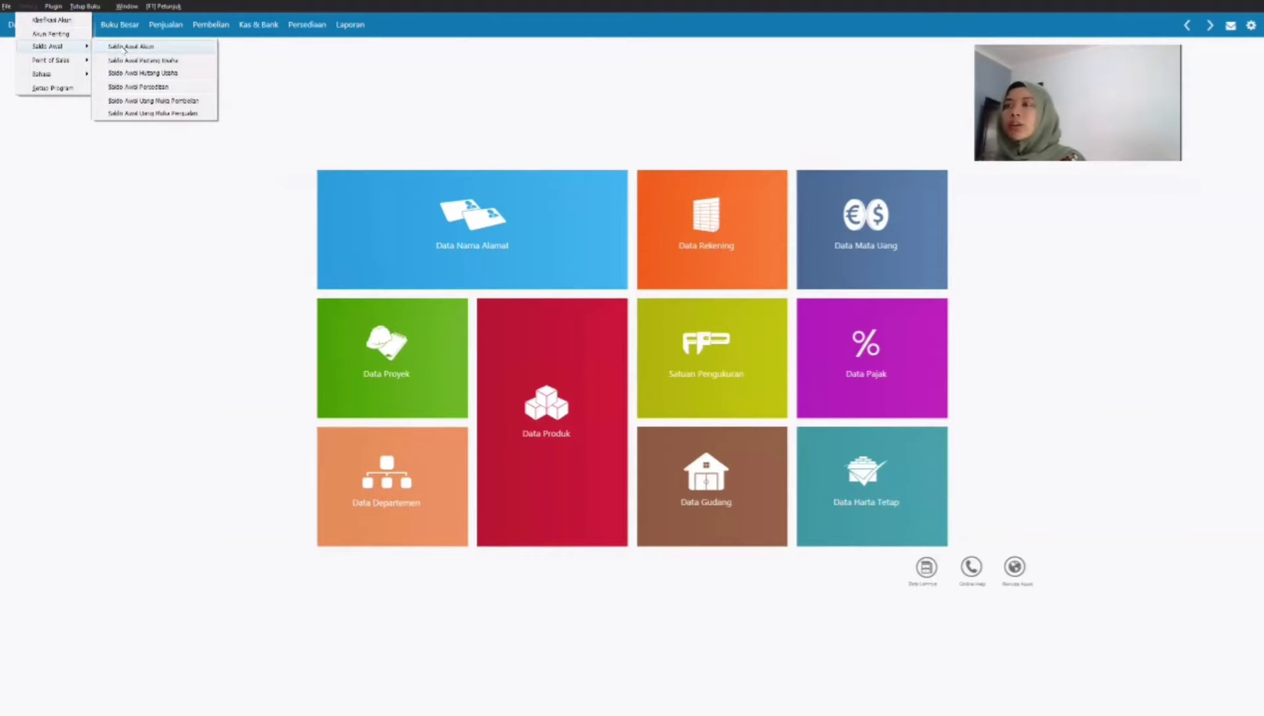
{"action": "left_click", "coordinate": [125, 49]}
{"action": "left_click", "coordinate": [708, 344]}
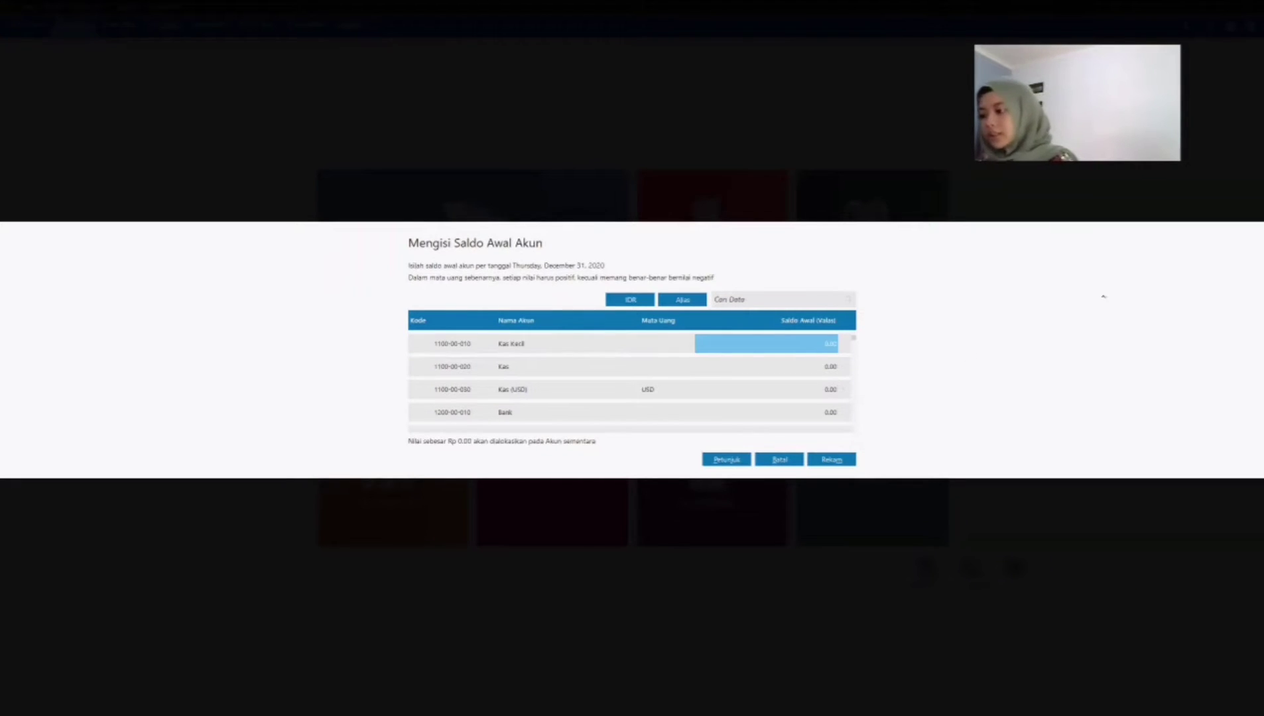
{"action": "type", "text": "2"}
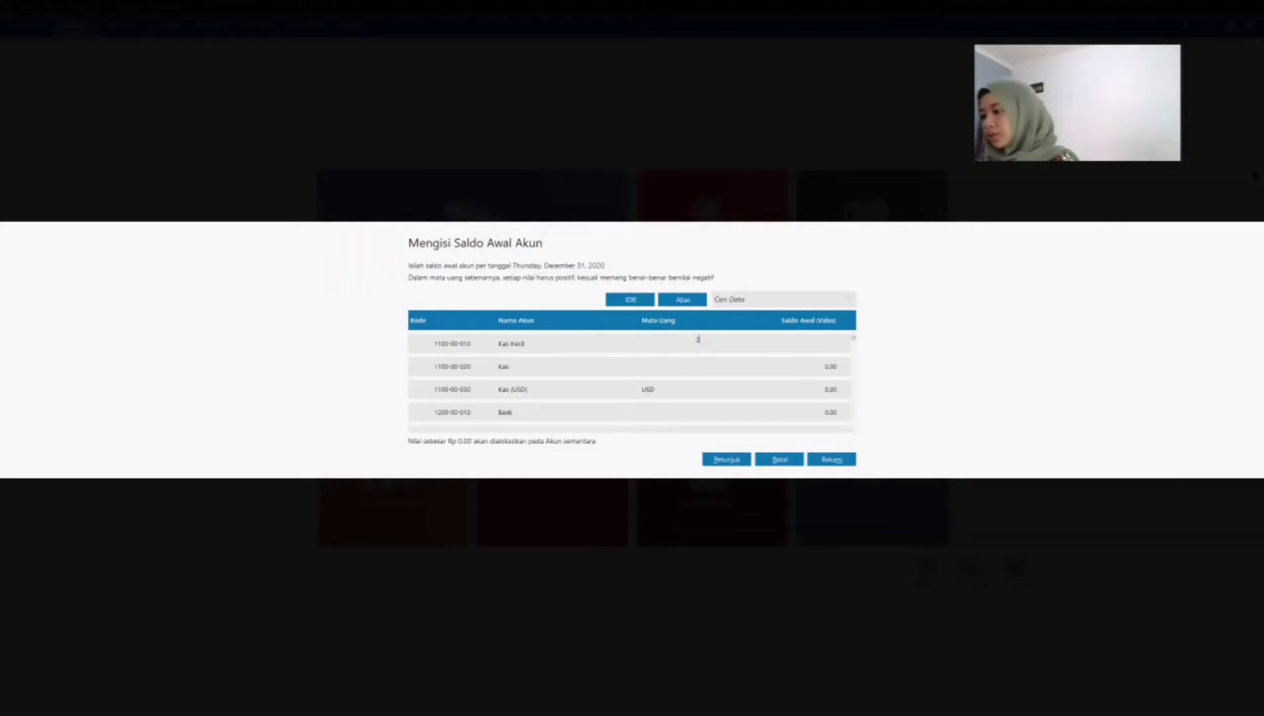
{"action": "type", "text": ",500,000"}
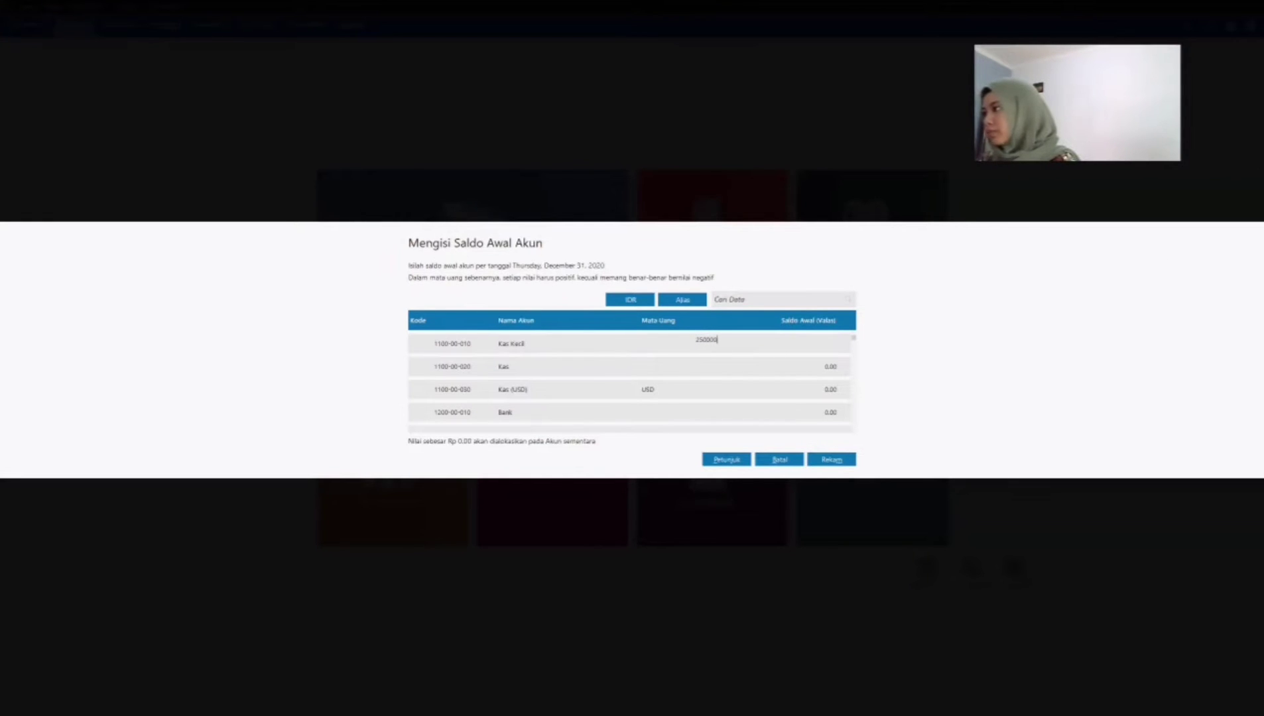
{"action": "key", "text": "Return"}
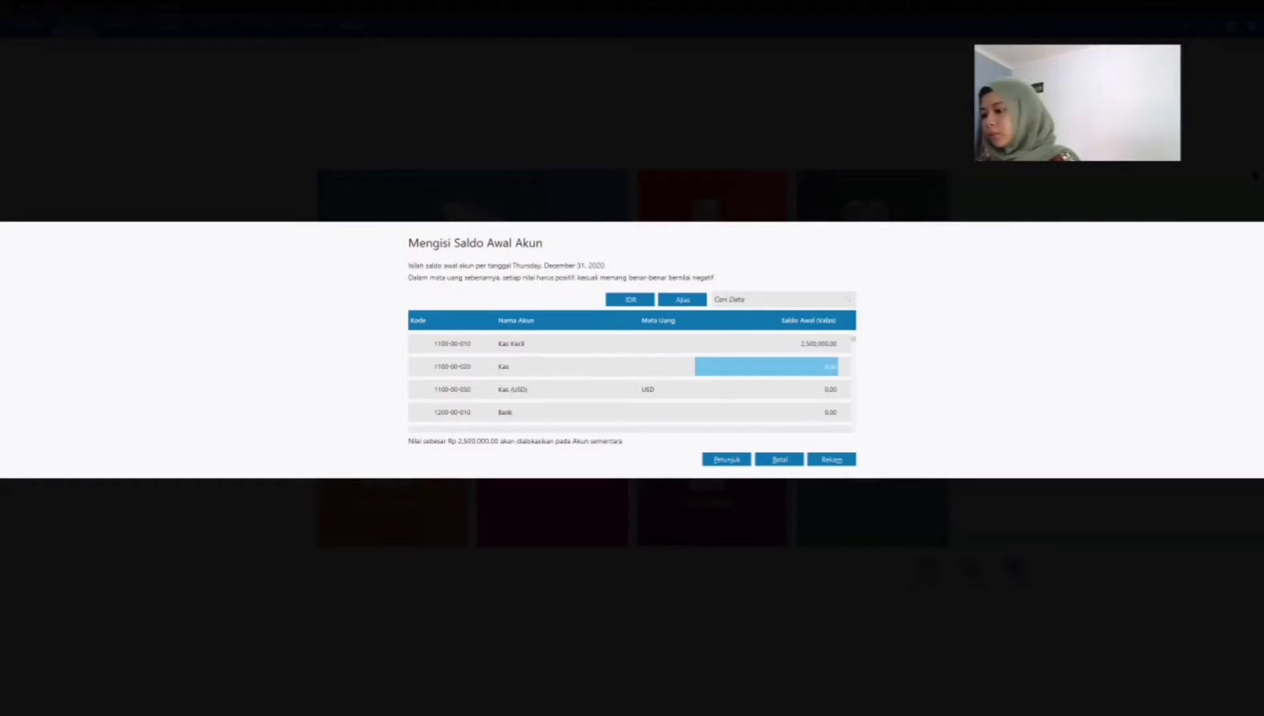
Step: Set the opening balance of the Kas account to 5,000,000
{"action": "type", "text": "5,000,00"}
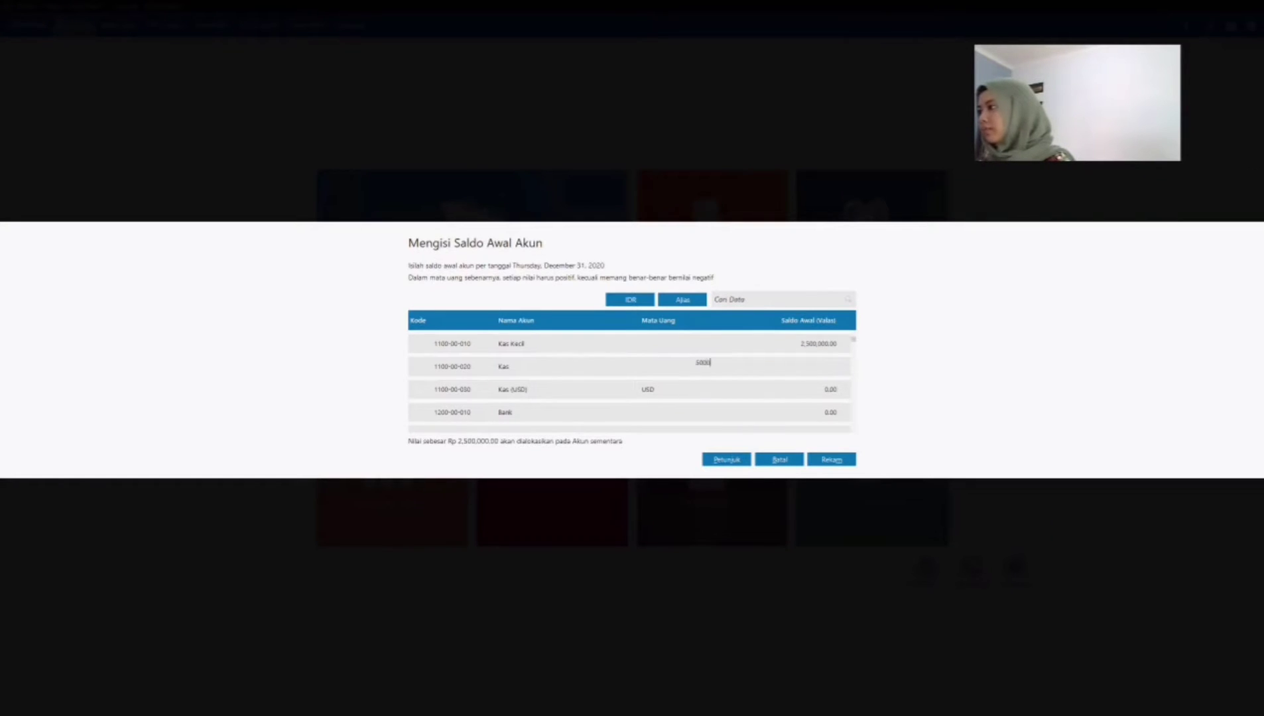
{"action": "type", "text": "00"}
{"action": "key", "text": "Return"}
{"action": "key", "text": "Return"}
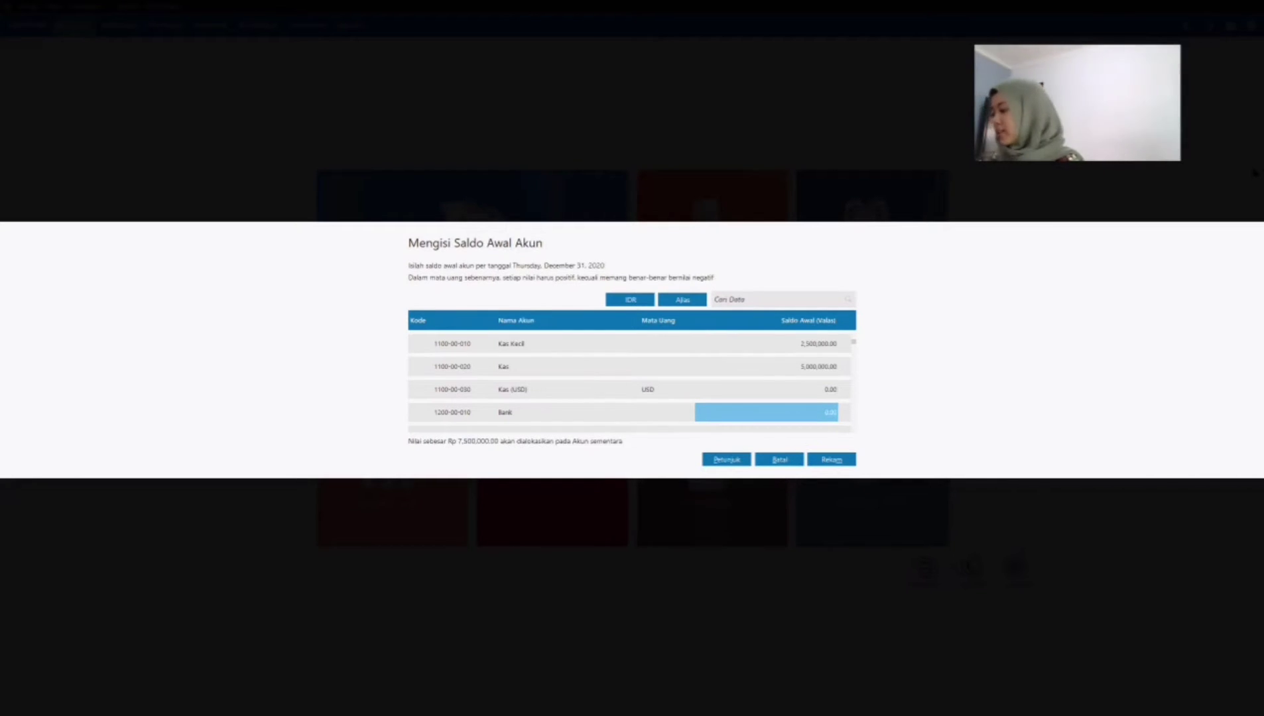
Step: Set the opening balance of the Bank account, 1200-00-010, to 250,000,000
{"action": "type", "text": "250"}
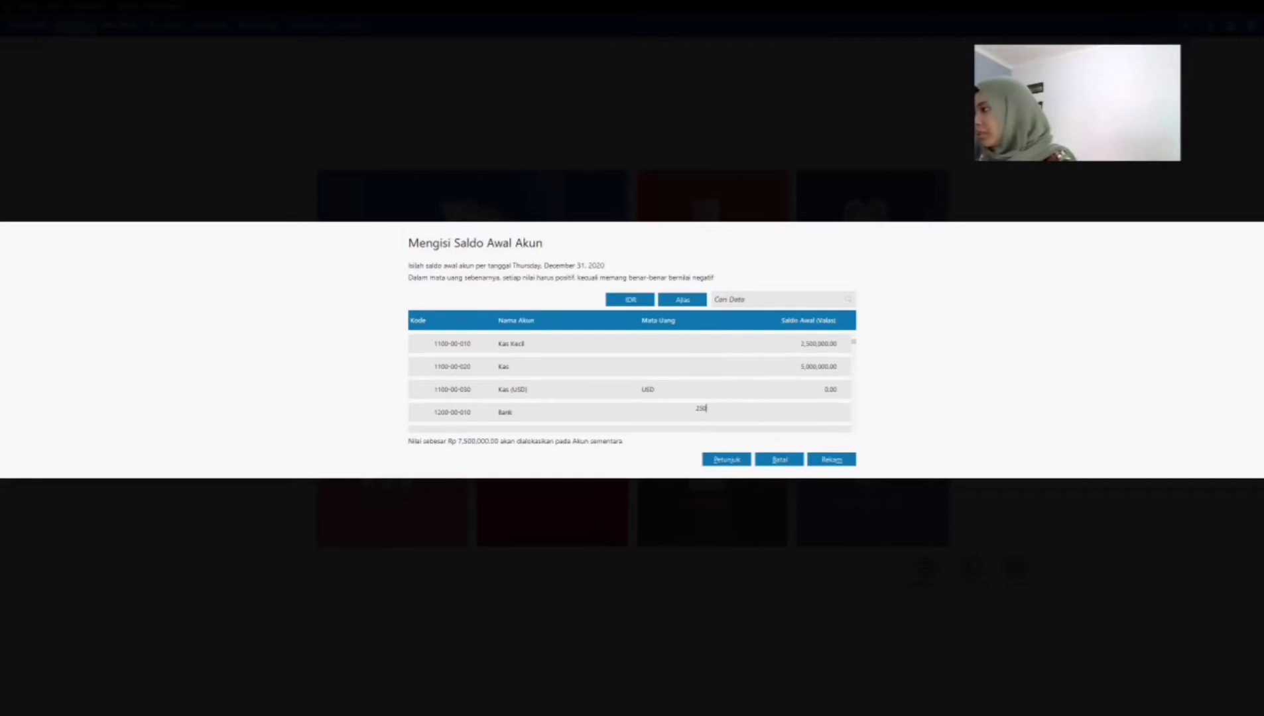
{"action": "type", "text": ",000"}
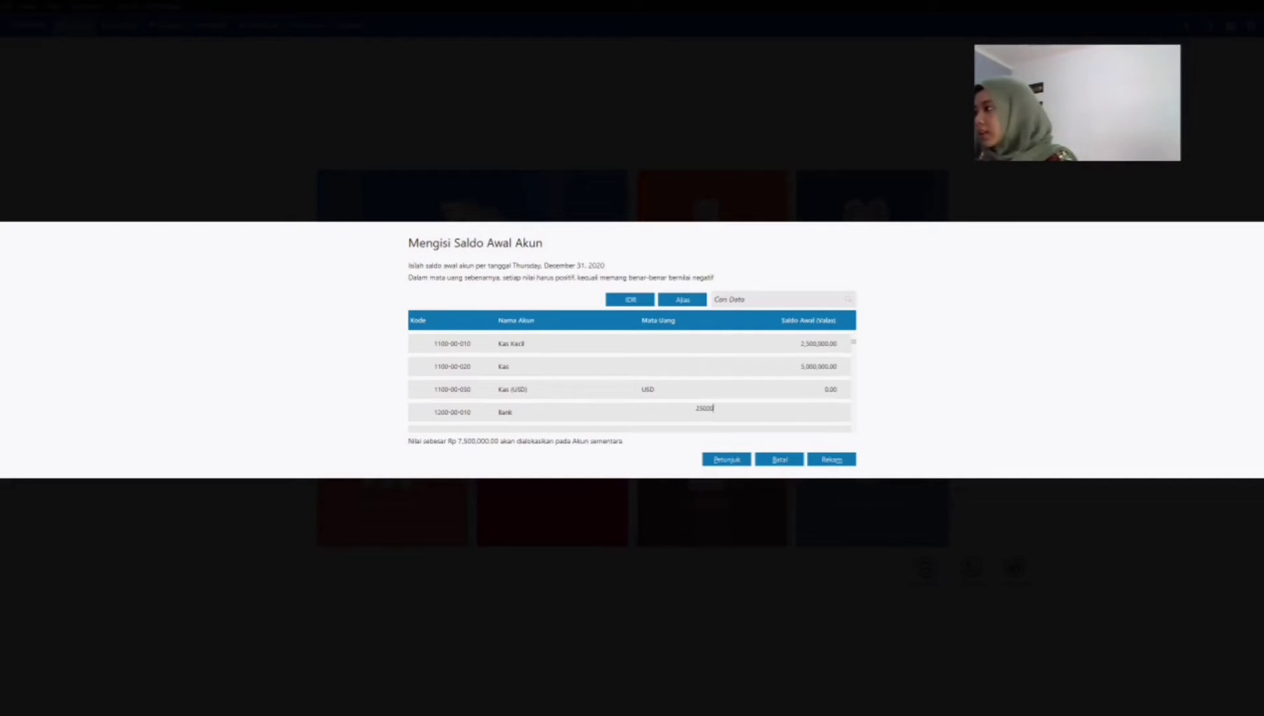
{"action": "type", "text": ",0000"}
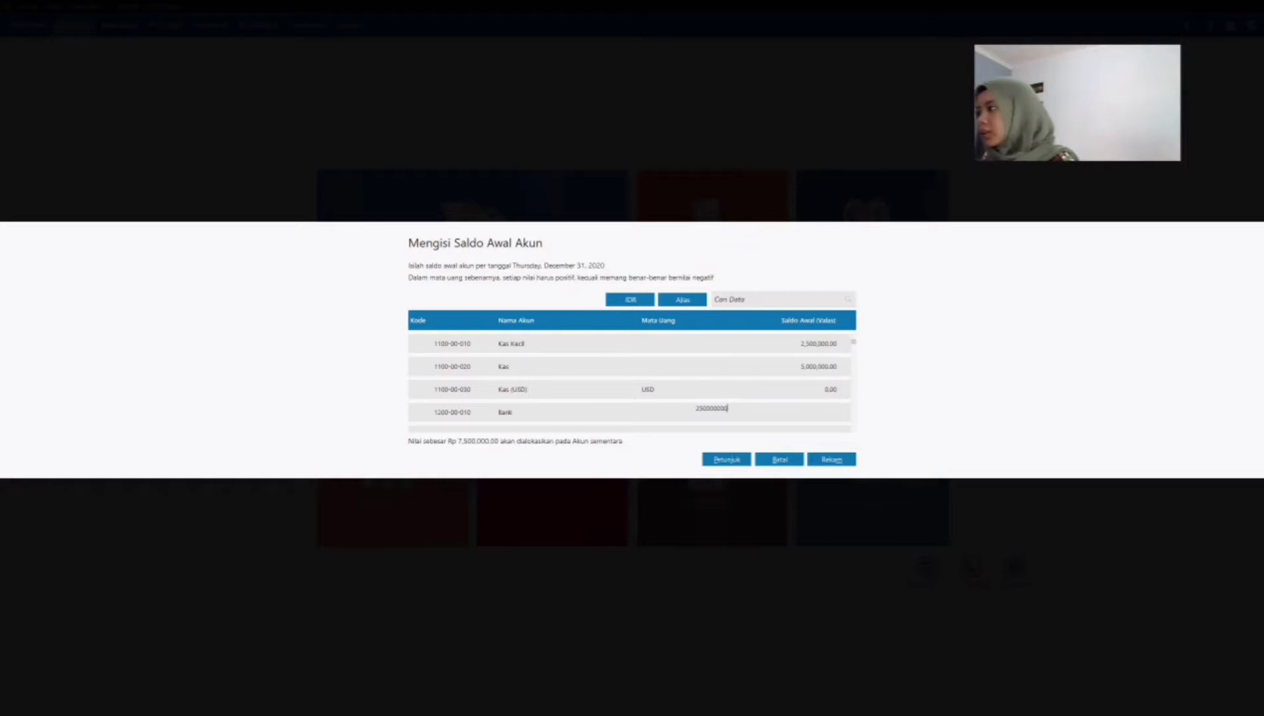
{"action": "key", "text": "Return"}
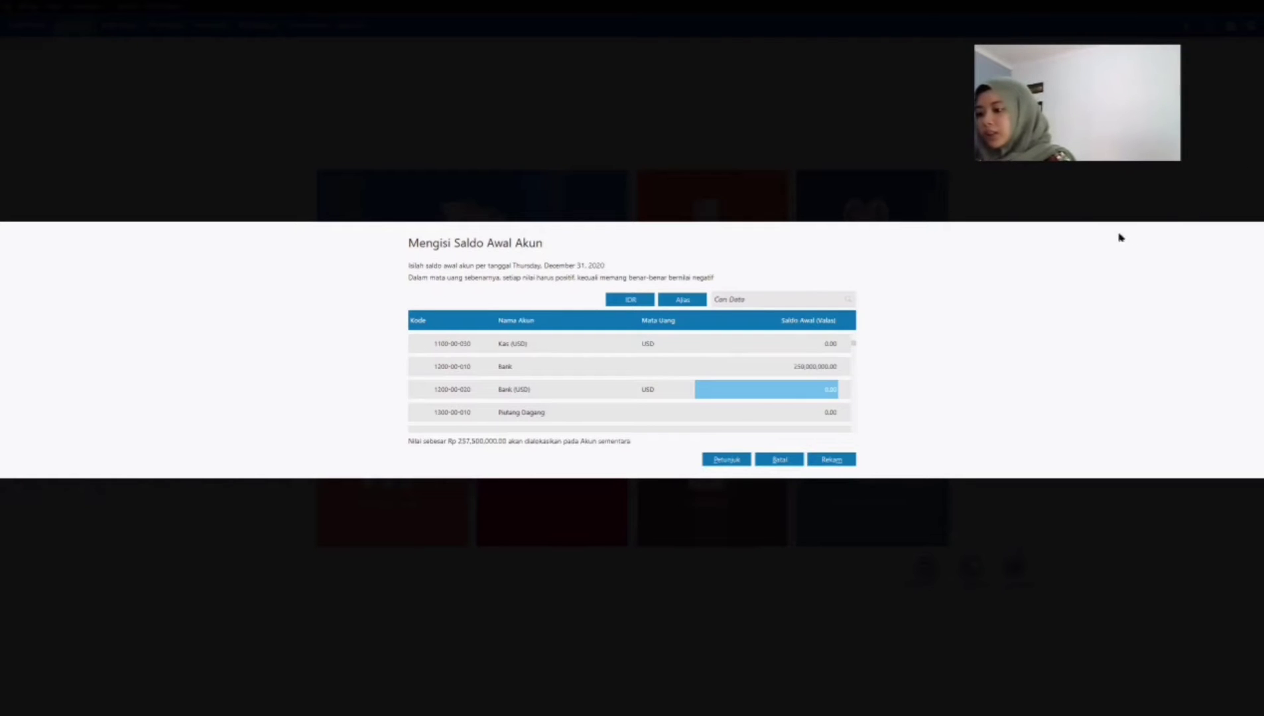
{"action": "key", "text": "Return"}
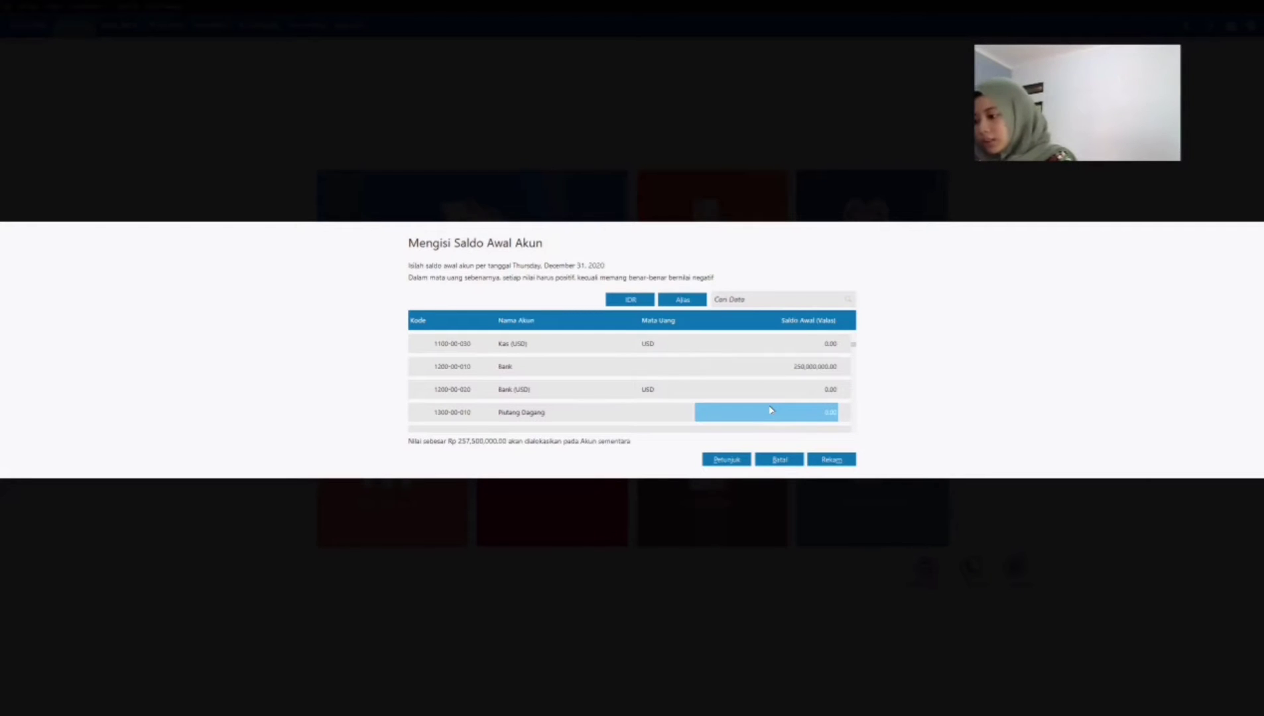
Step: Set the opening balance of the Piutang Dagang account to 29,604,000
{"action": "left_click", "coordinate": [698, 409]}
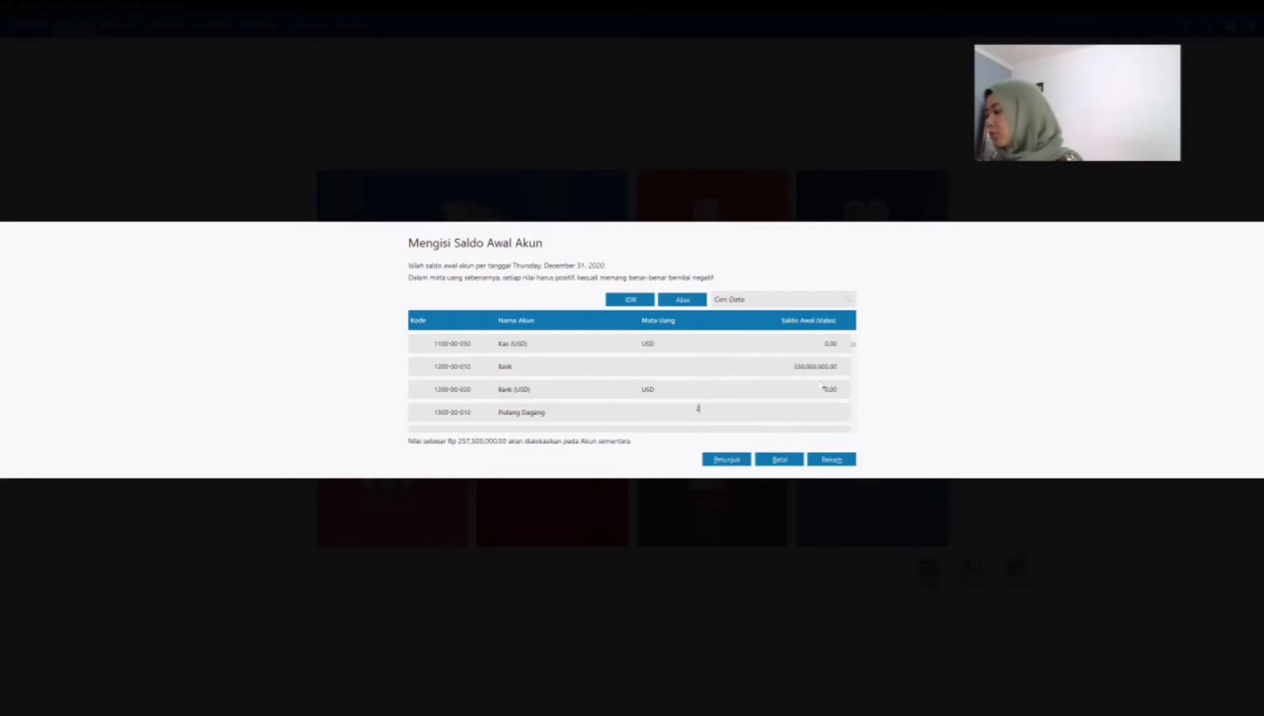
{"action": "type", "text": "20,"}
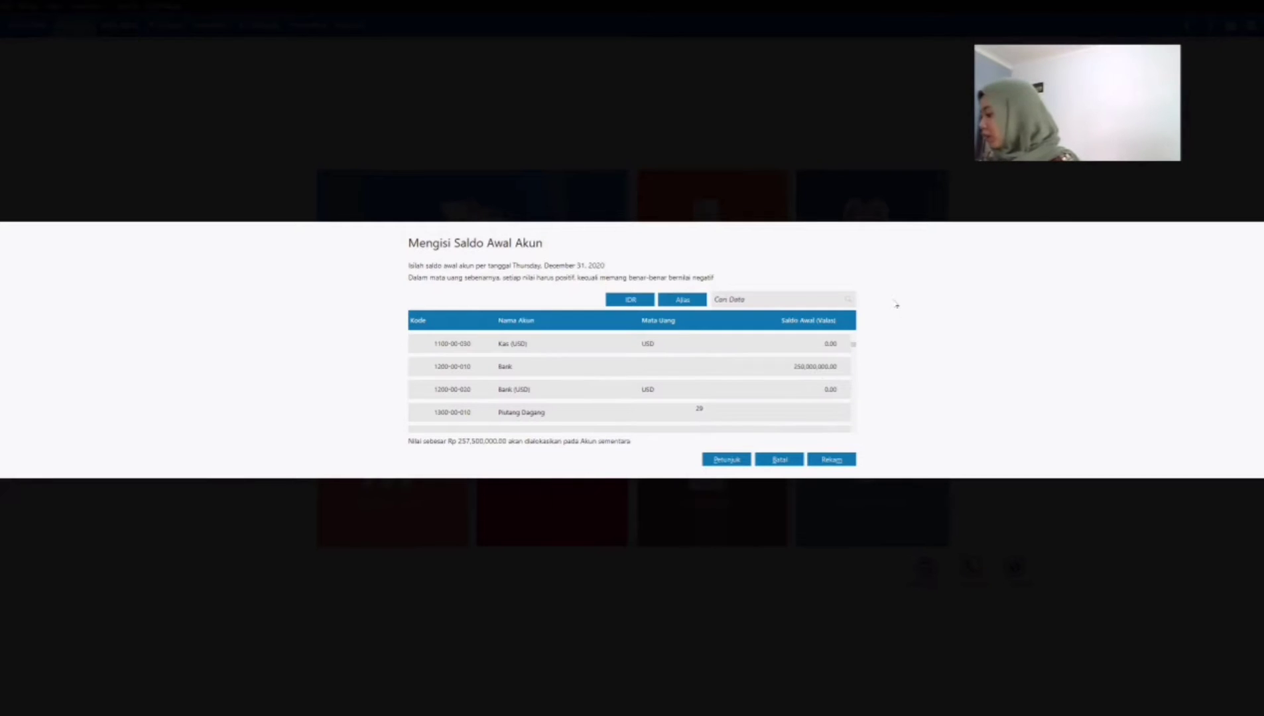
{"action": "type", "text": "604,000"}
{"action": "key", "text": "Return"}
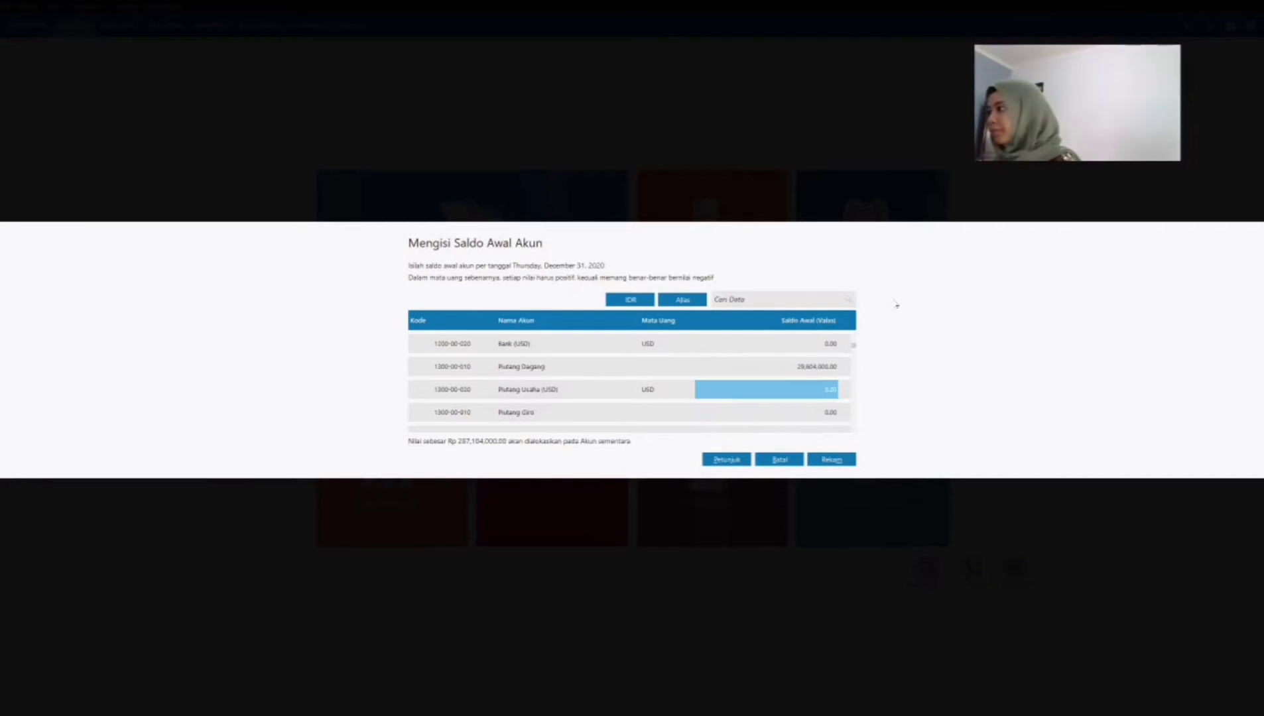
{"action": "scroll", "coordinate": [724, 412], "scroll_direction": "down", "scroll_amount": 4}
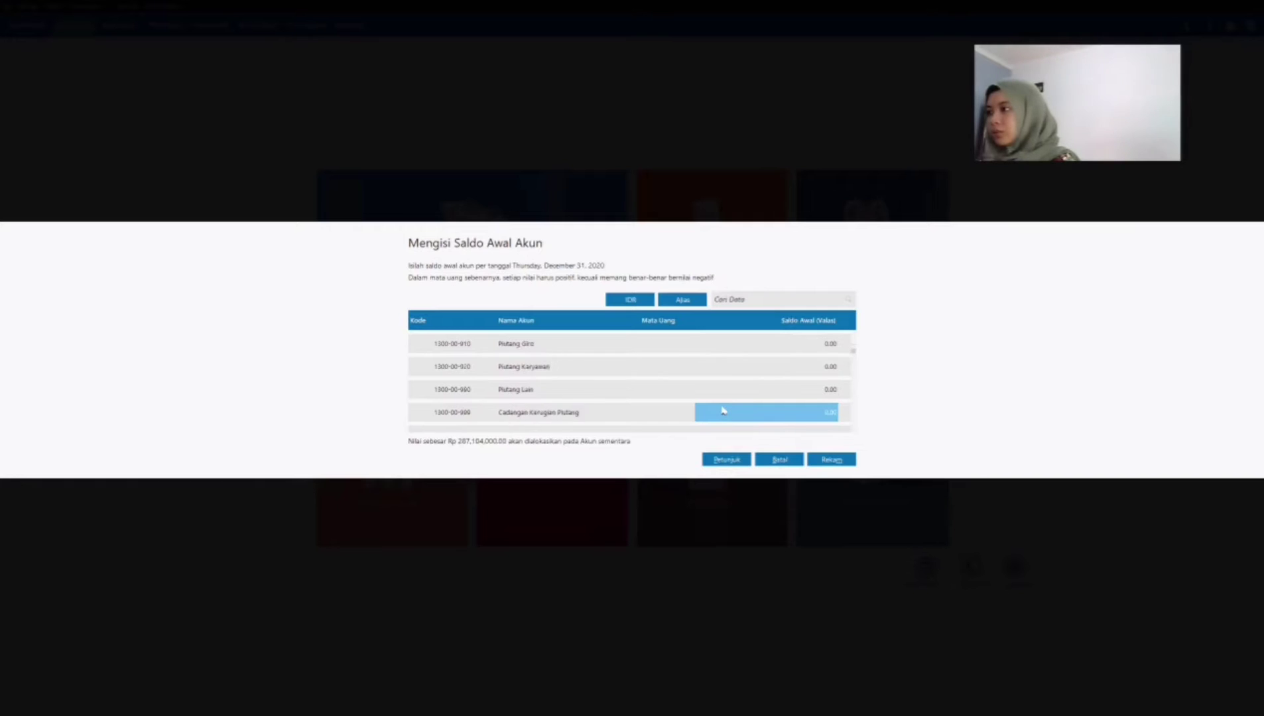
Step: Set the opening balance of the Persediaan Jam Tangan Analog account, 1400-00-010, to 54,625,000
{"action": "scroll", "coordinate": [723, 410], "scroll_direction": "down", "scroll_amount": 1}
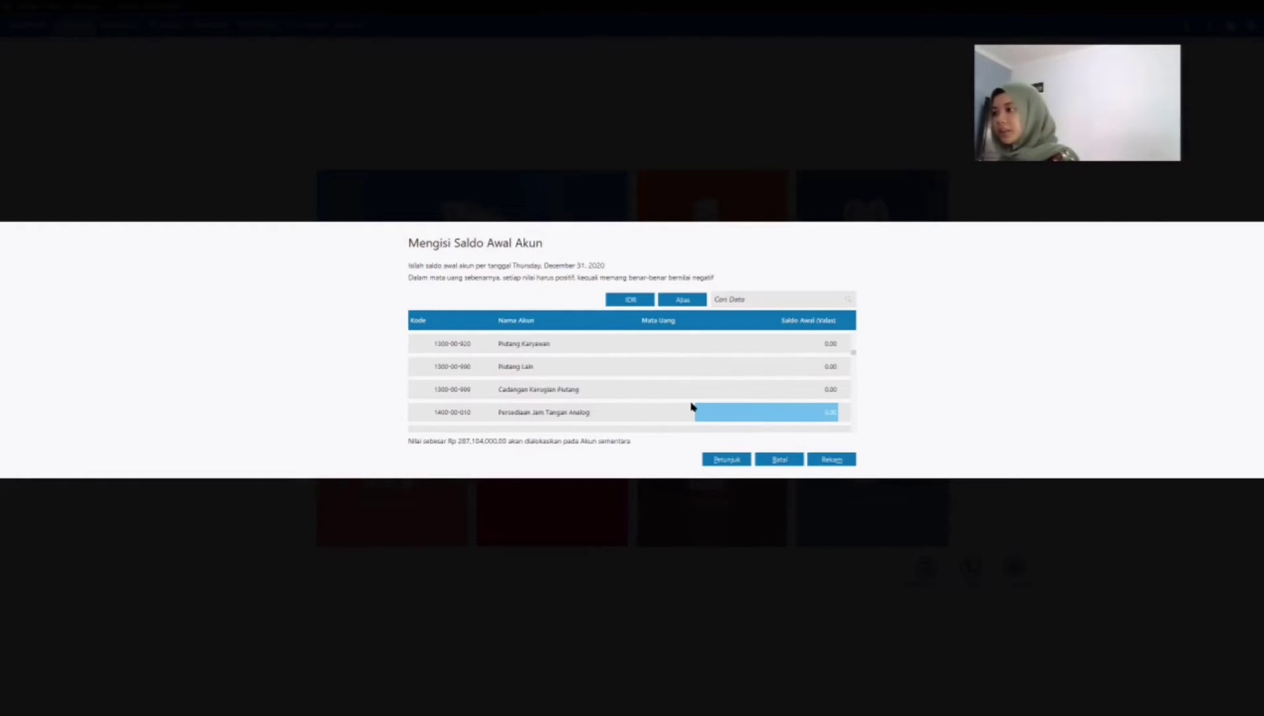
{"action": "left_click", "coordinate": [770, 406]}
{"action": "type", "text": "54,"}
{"action": "type", "text": "625,00"}
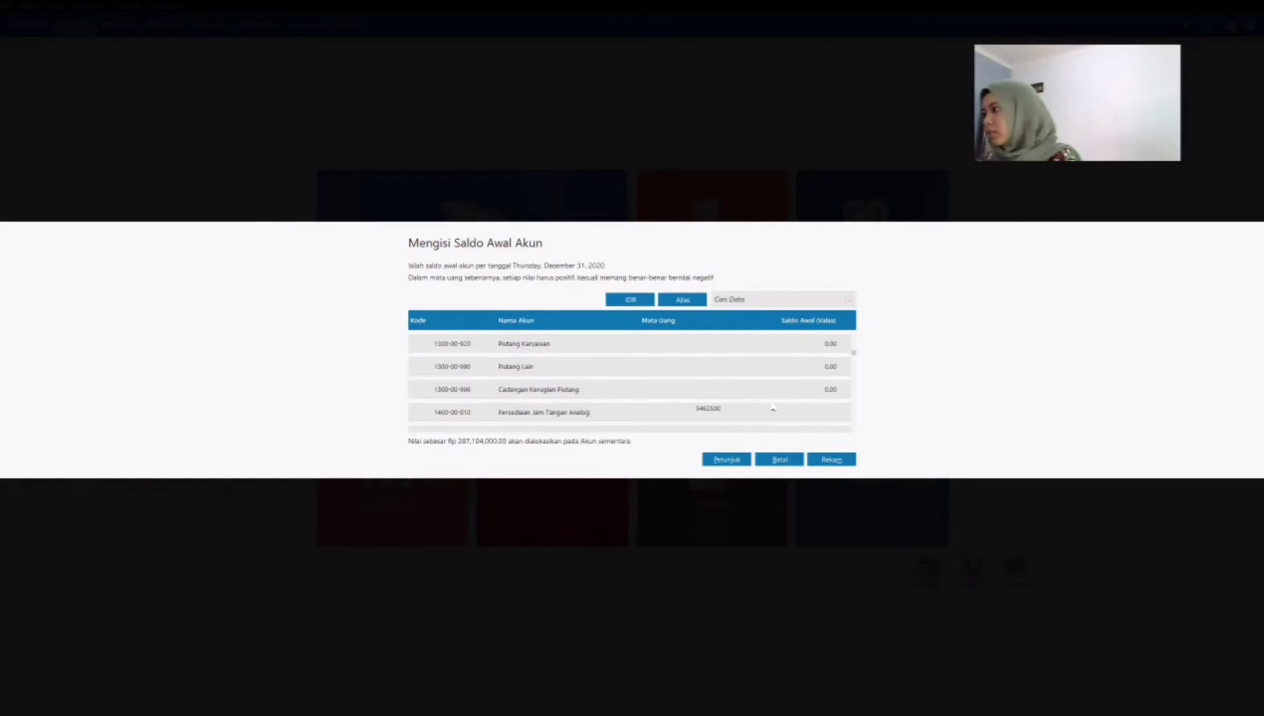
{"action": "type", "text": "0"}
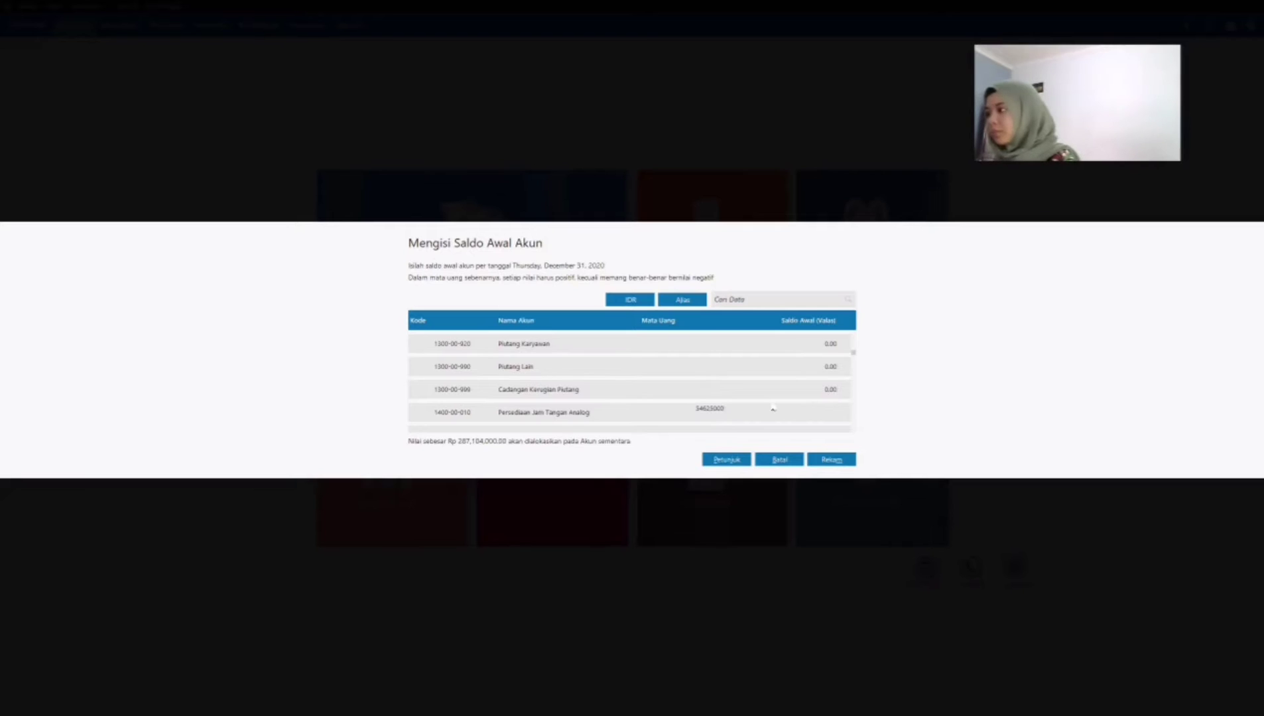
{"action": "key", "text": "Return"}
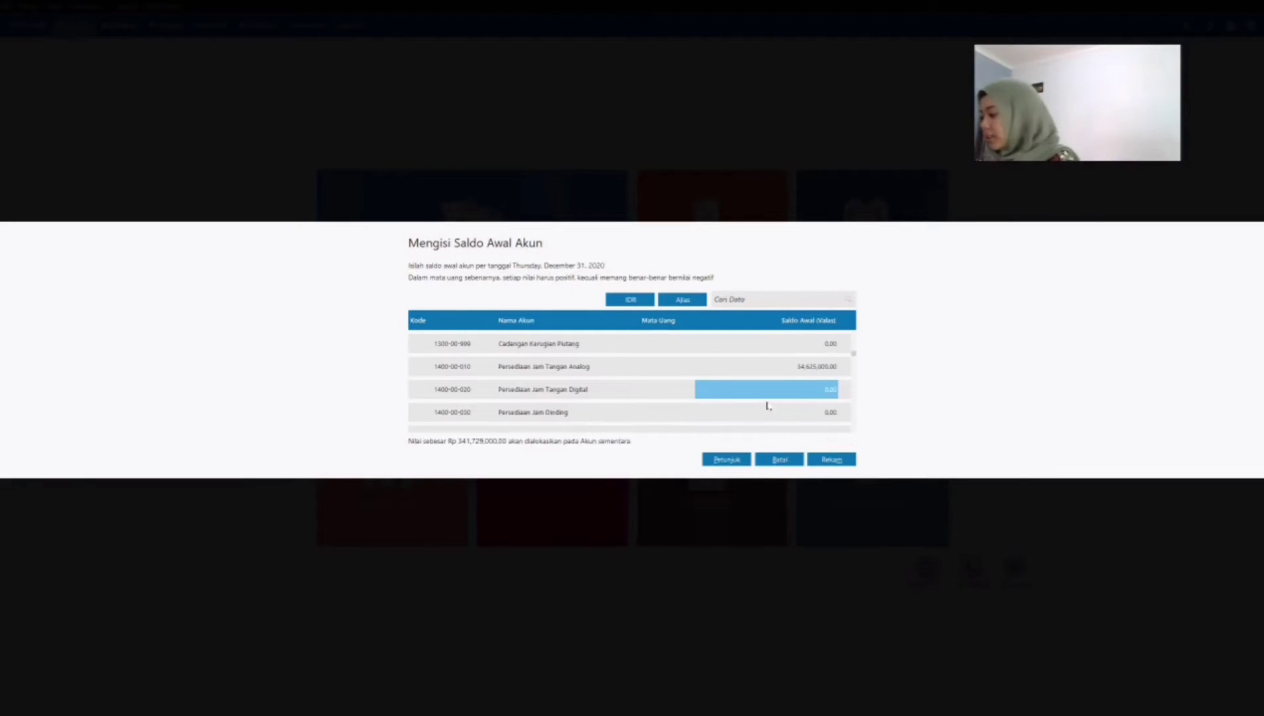
Step: Set the opening balance of the Persediaan Jam Tangan Digital account, 1400-00-020, to 86,760,000
{"action": "type", "text": "68"}
{"action": "key", "text": "BackSpace"}
{"action": "key", "text": "BackSpace"}
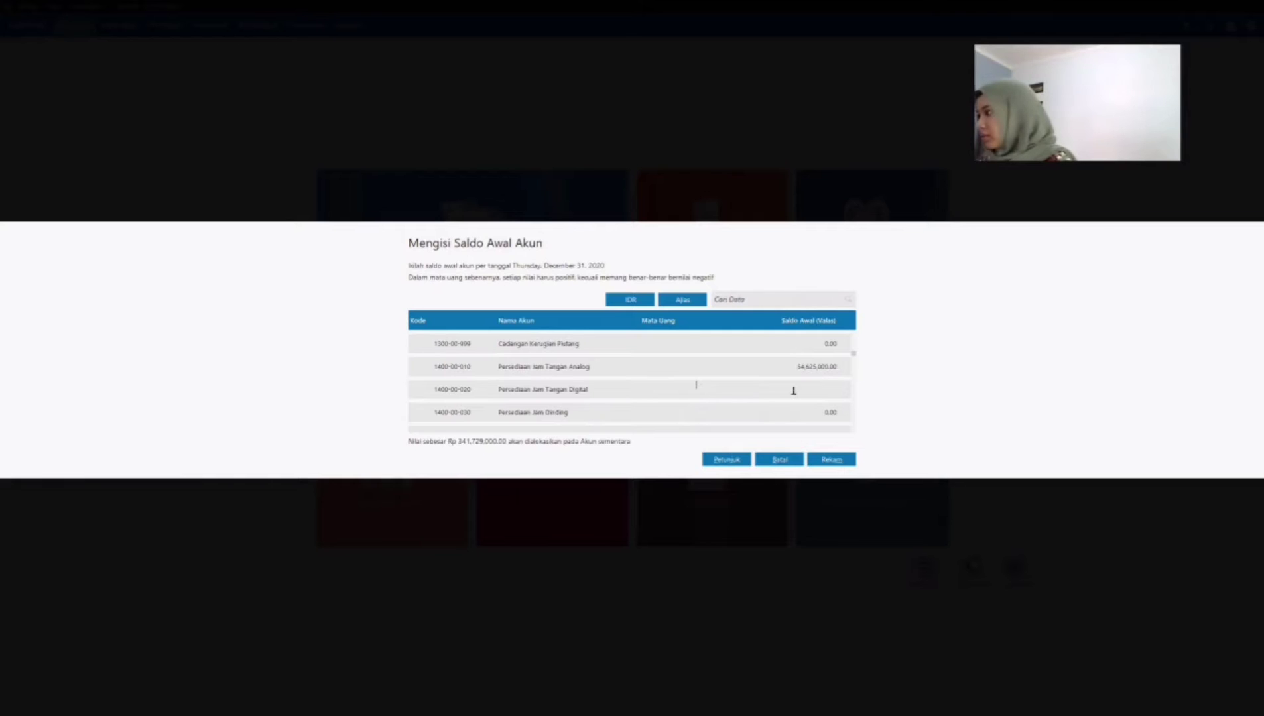
{"action": "type", "text": "86"}
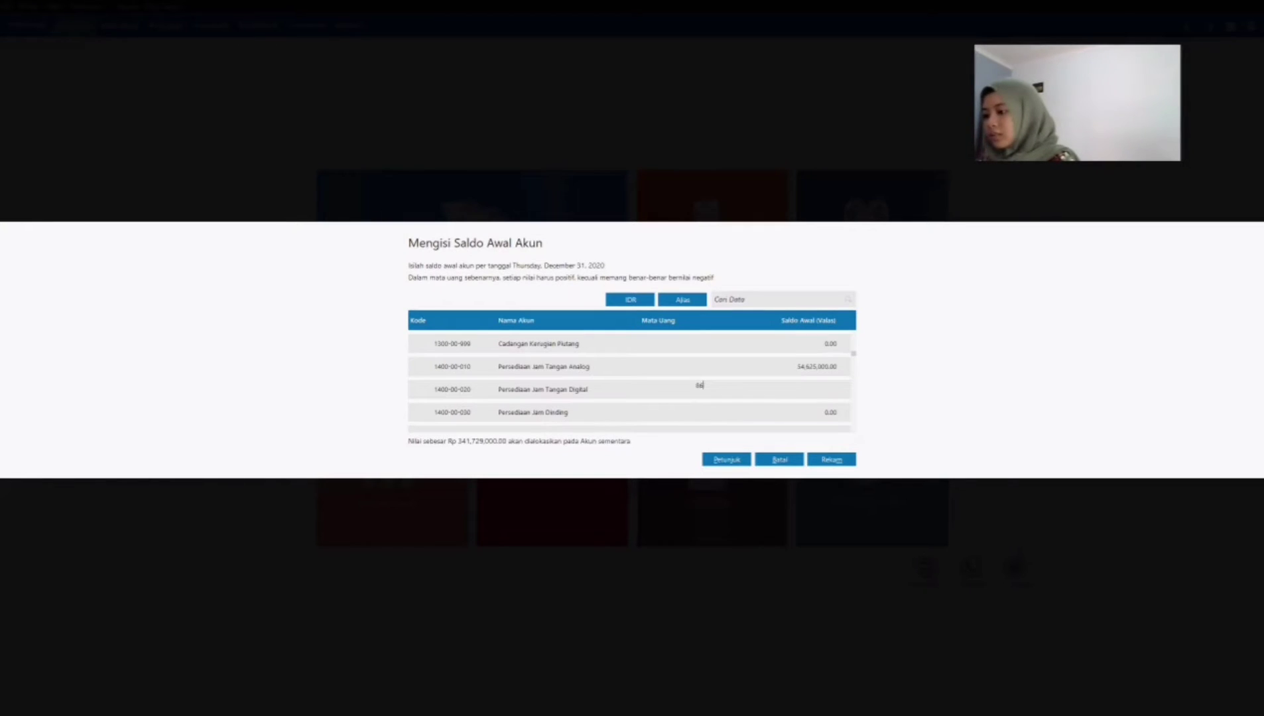
{"action": "type", "text": ",760,000"}
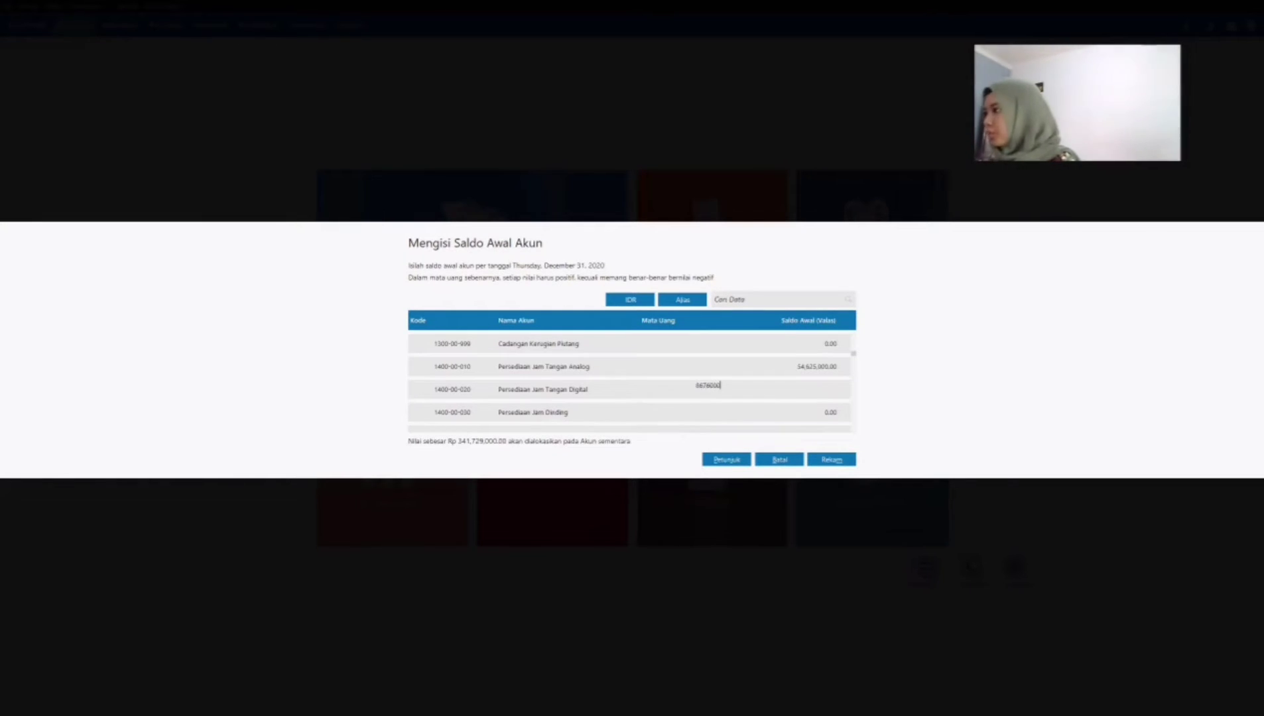
{"action": "key", "text": "Return"}
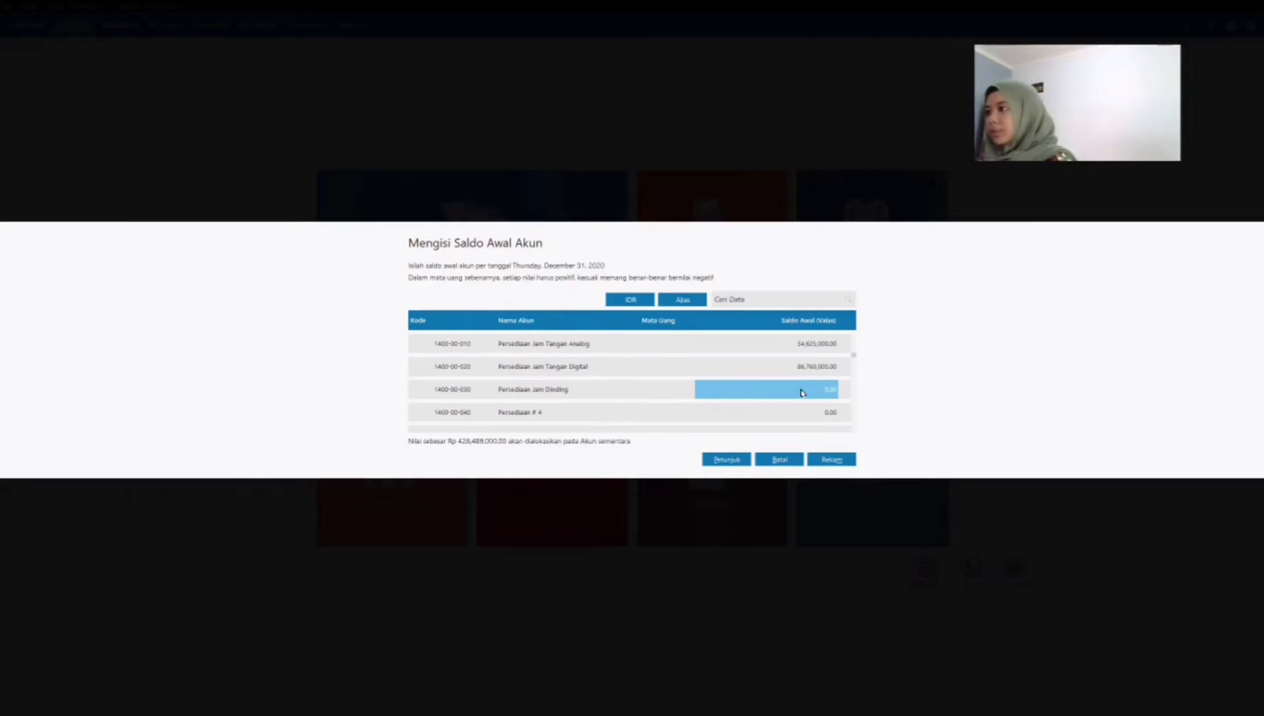
Step: Set the opening balance of the Persediaan Jam Dinding account, 1400-00-030, to 51,369,000
{"action": "left_click", "coordinate": [802, 393]}
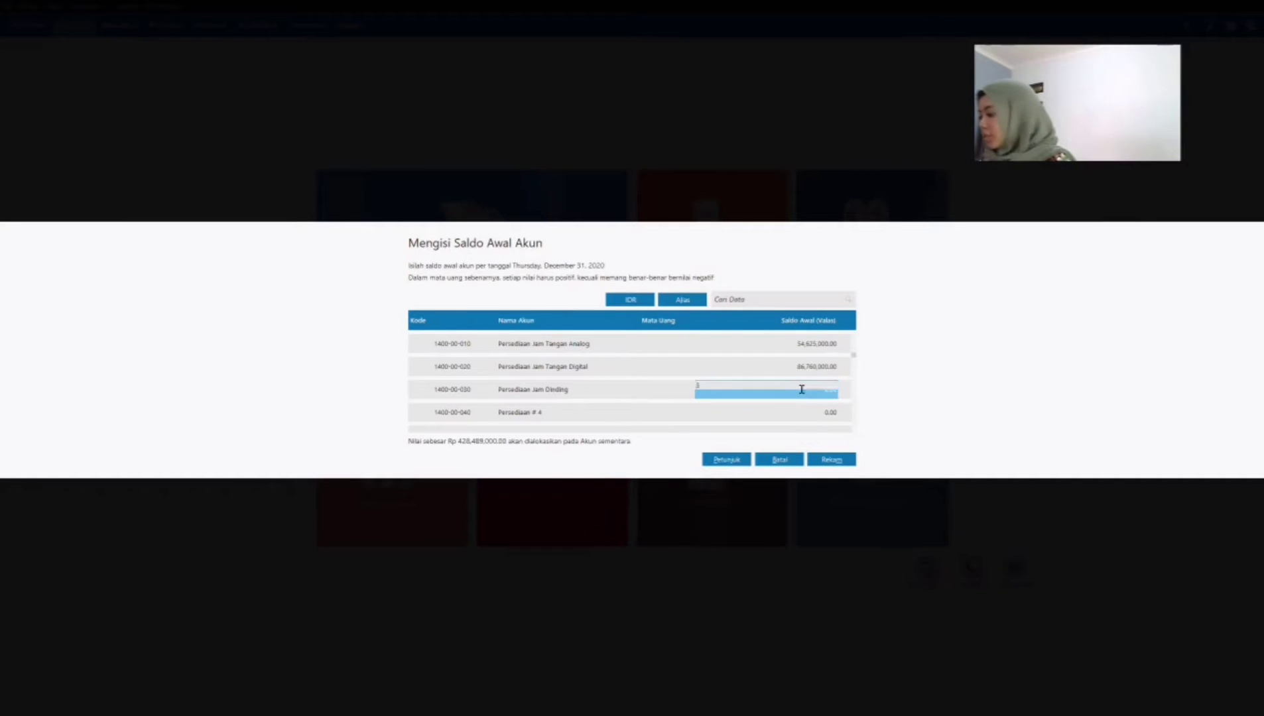
{"action": "type", "text": "51369000"}
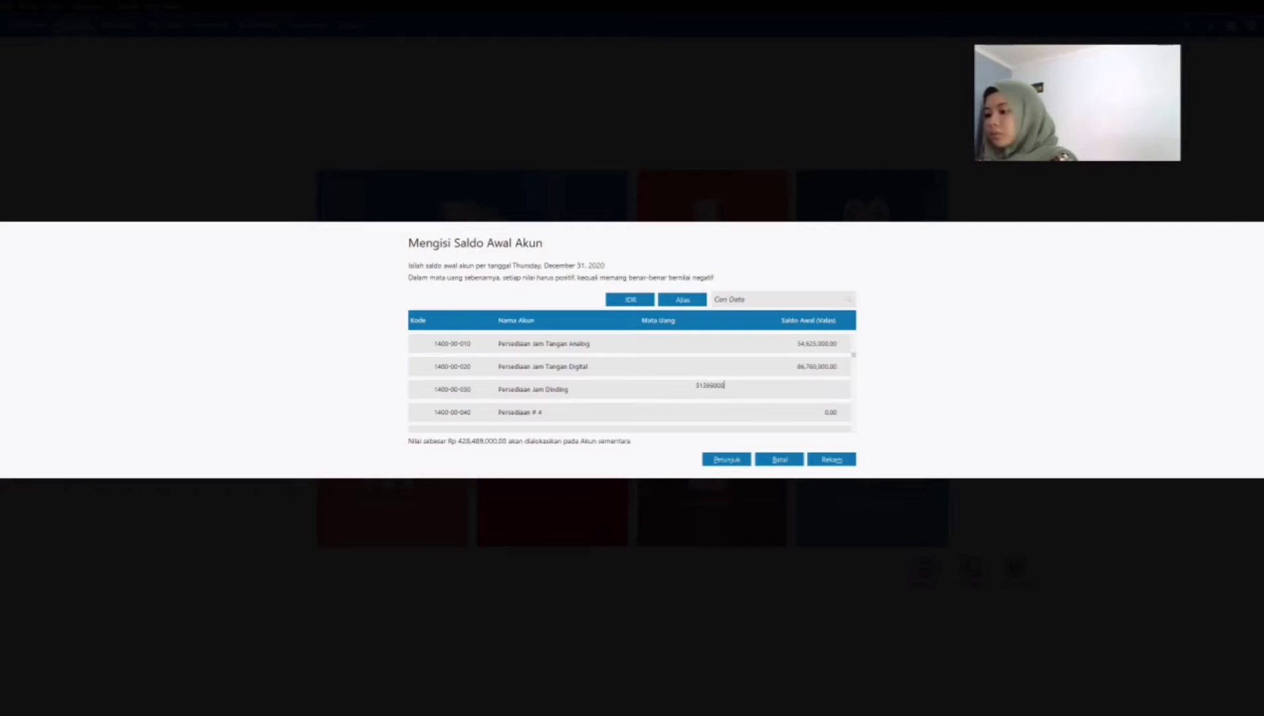
{"action": "key", "text": "Return"}
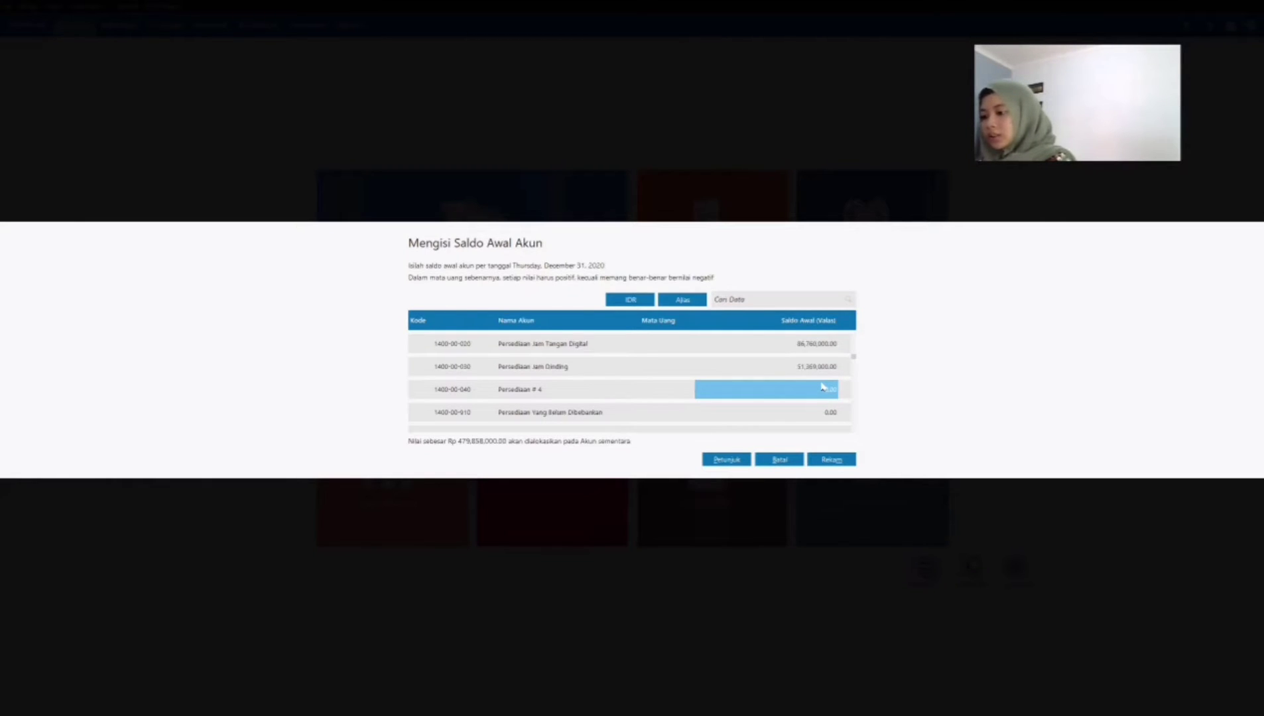
Step: Set the opening balance of the prepaid insurance account, Asuransi Dibayar di Muka, to 10,000,000
{"action": "key", "text": "Down"}
{"action": "key", "text": "Down"}
{"action": "key", "text": "Down"}
{"action": "key", "text": "Down"}
{"action": "key", "text": "Down"}
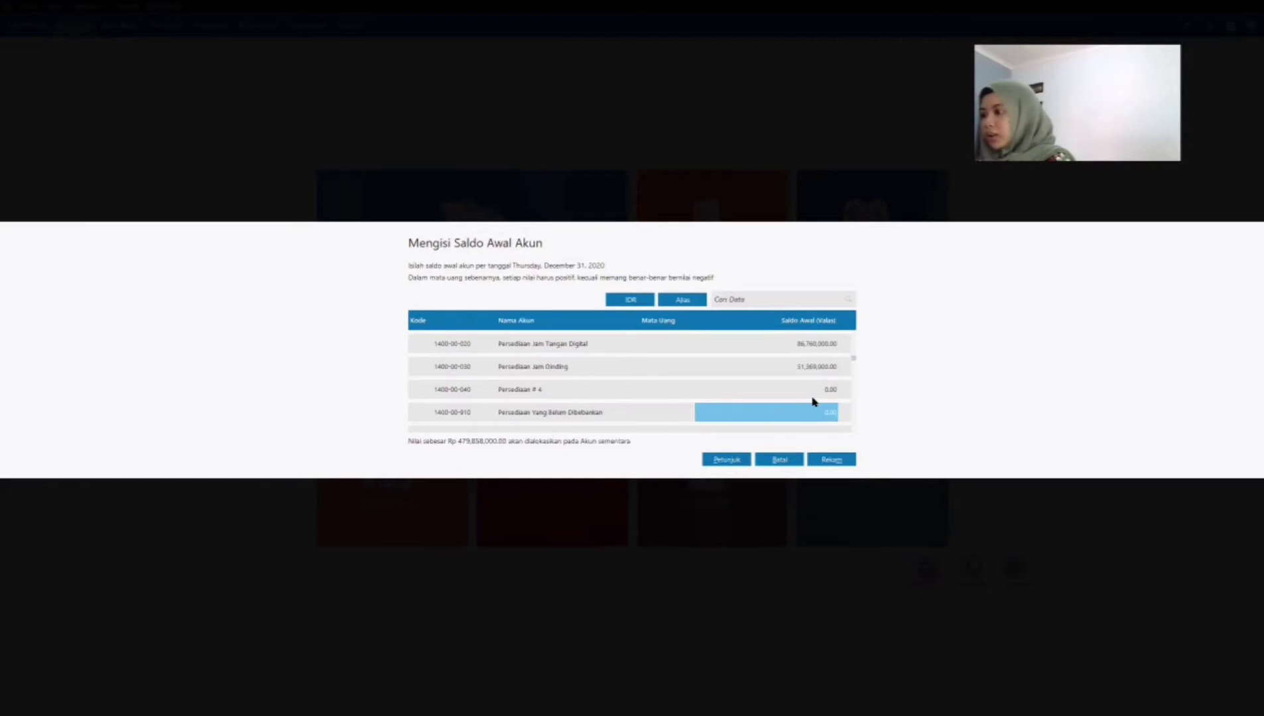
{"action": "key", "text": "Down"}
{"action": "key", "text": "Down"}
{"action": "key", "text": "Down"}
{"action": "key", "text": "Down"}
{"action": "key", "text": "Down"}
{"action": "key", "text": "Down"}
{"action": "key", "text": "Down"}
{"action": "key", "text": "Down"}
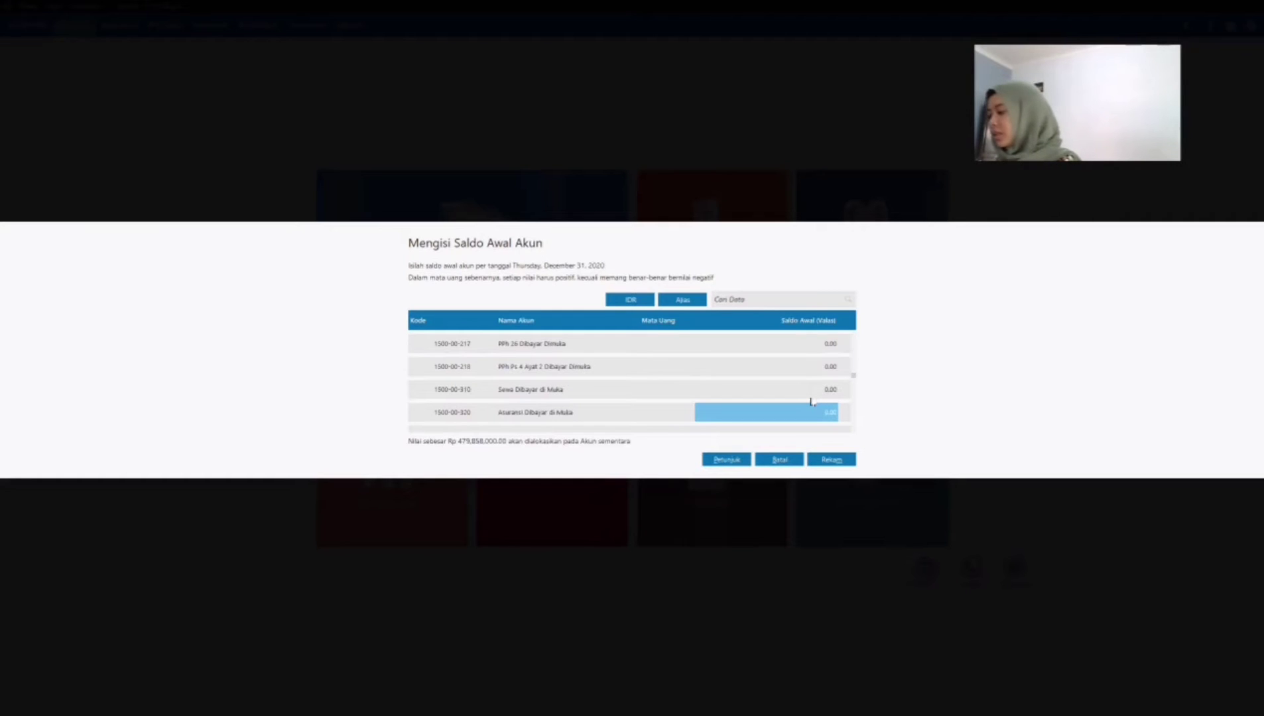
{"action": "type", "text": "10000000"}
{"action": "key", "text": "Return"}
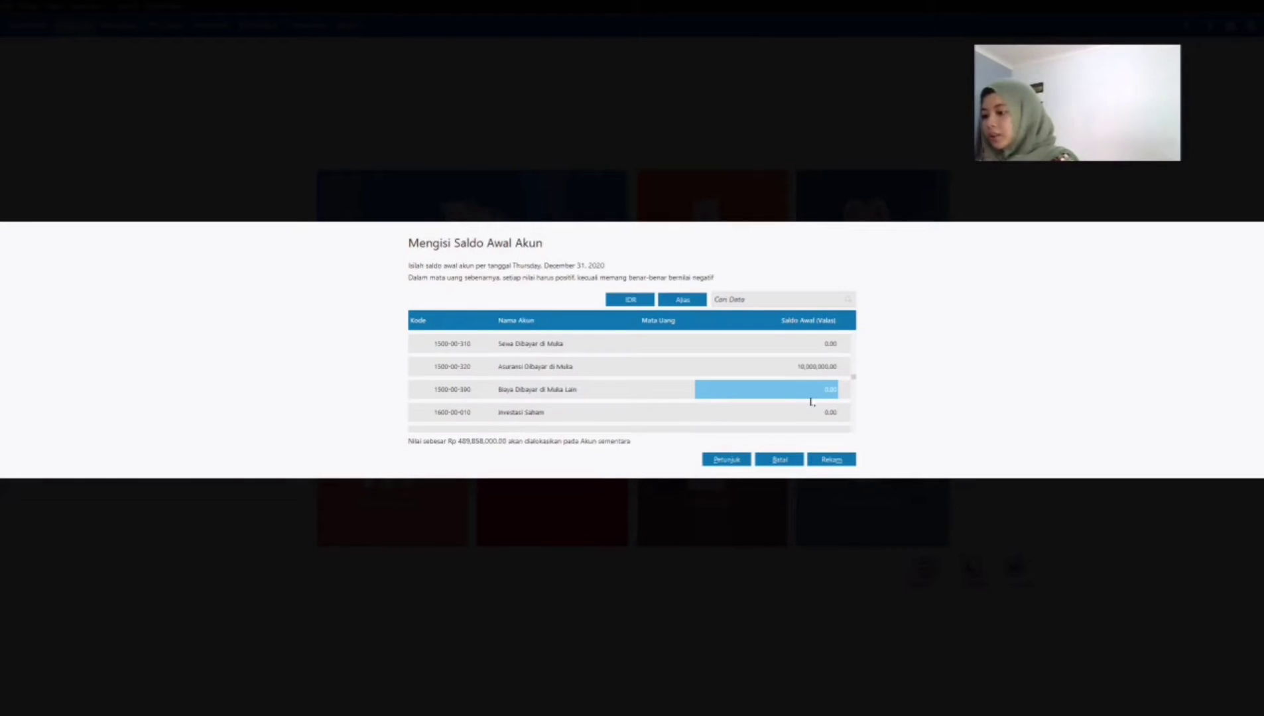
Step: Set the opening balance of the Kendaraan fixed asset account, 1700-00-040, to 210,000,000
{"action": "key", "text": "Down"}
{"action": "key", "text": "Down"}
{"action": "key", "text": "Down"}
{"action": "key", "text": "Down"}
{"action": "key", "text": "Down"}
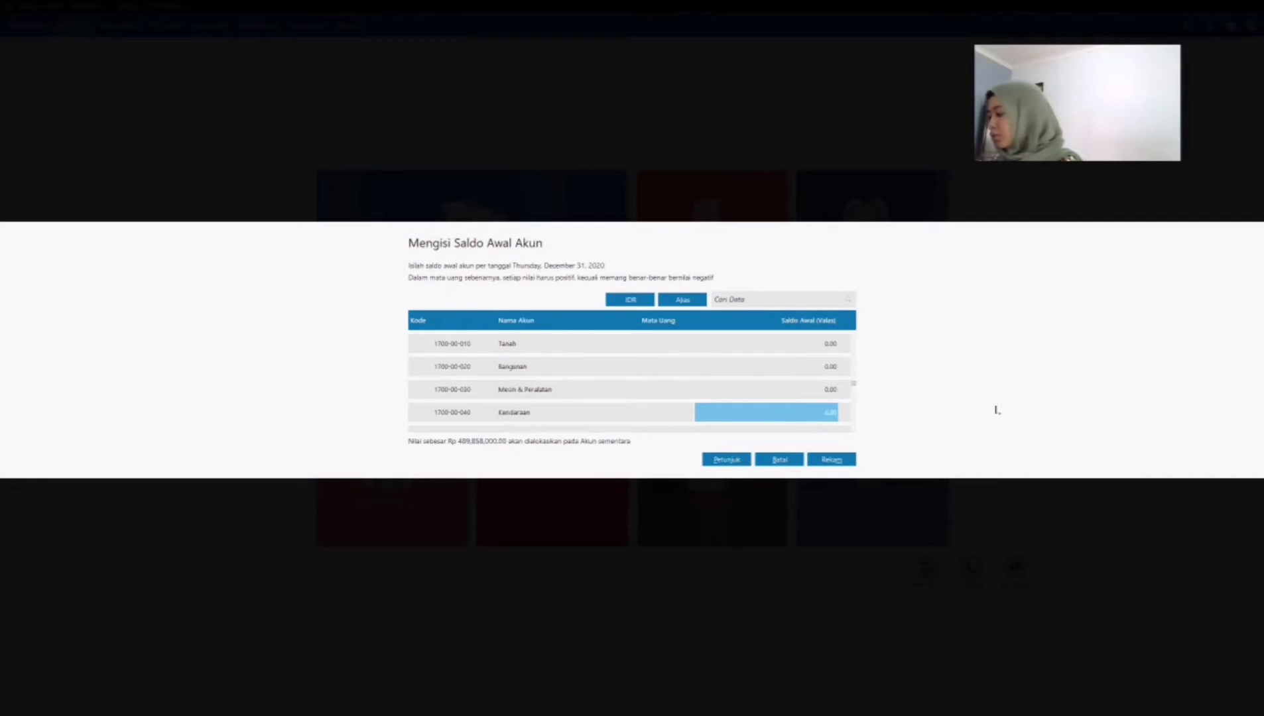
{"action": "type", "text": "410000000"}
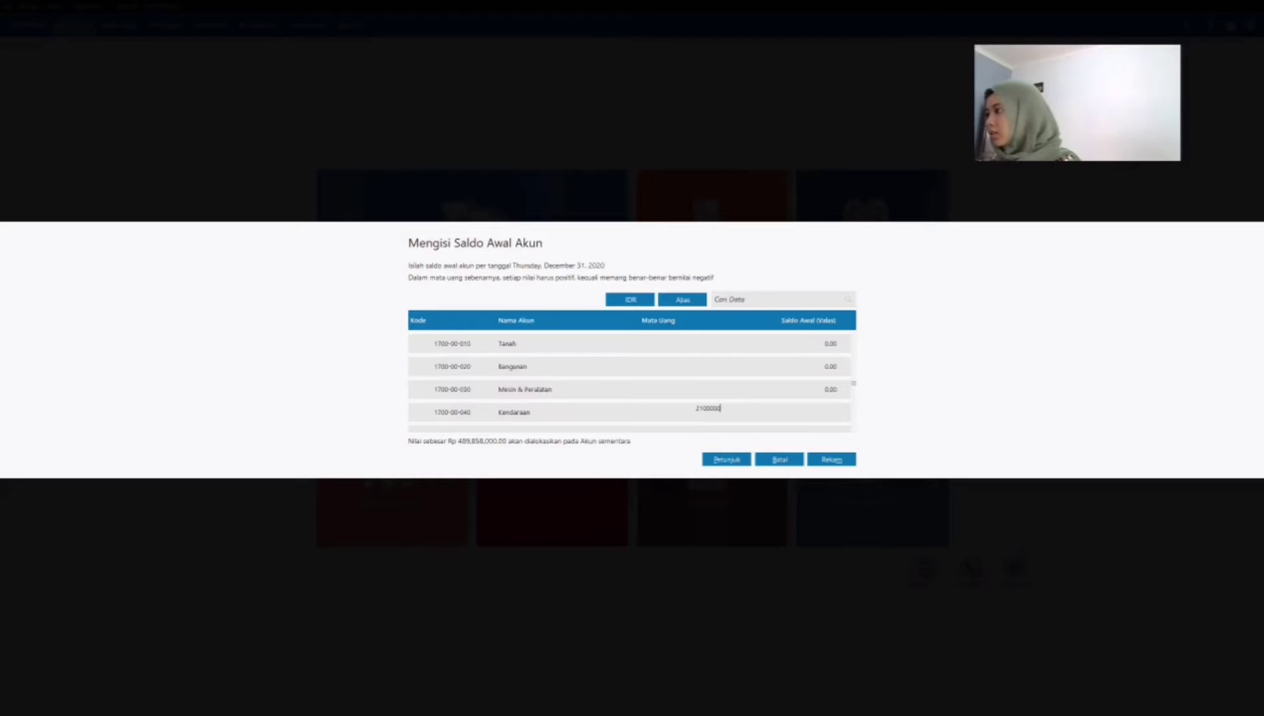
{"action": "key", "text": "Return"}
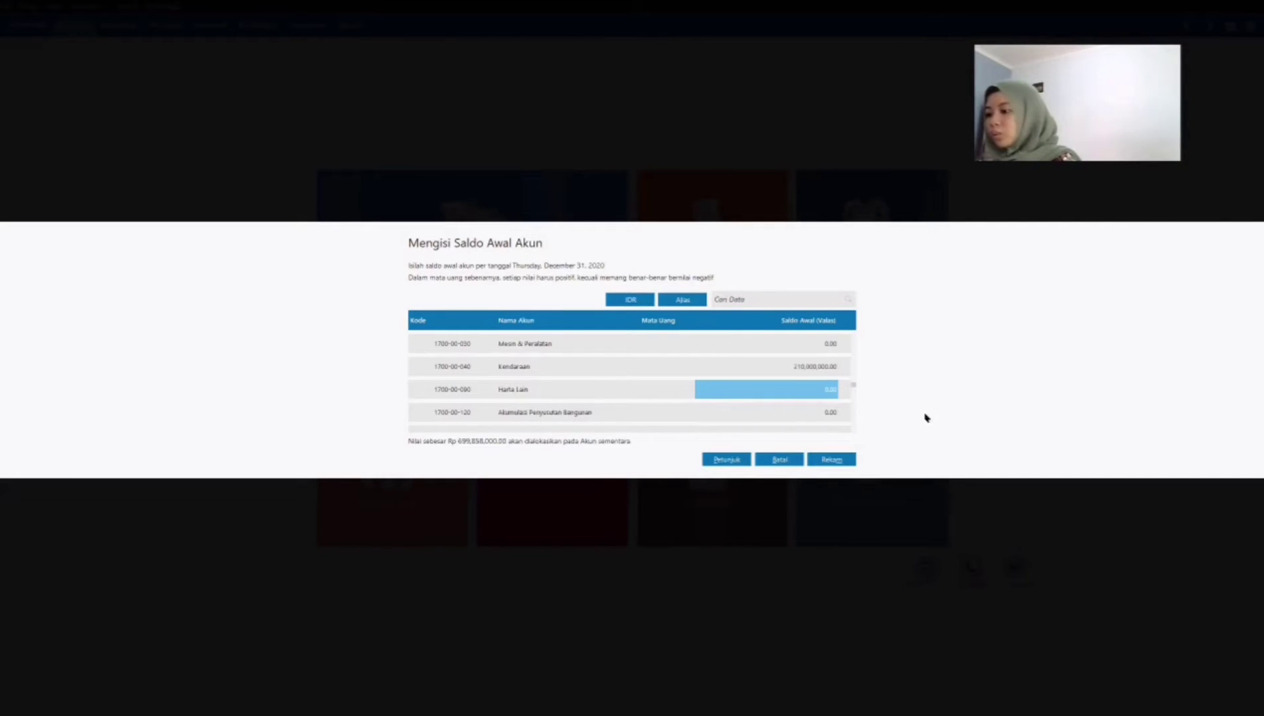
Step: Set the opening balance of the Akumulasi Penyusutan Kendaraan account, 1700-00-140, to -52,250,000
{"action": "scroll", "coordinate": [771, 420], "scroll_direction": "down", "scroll_amount": 2}
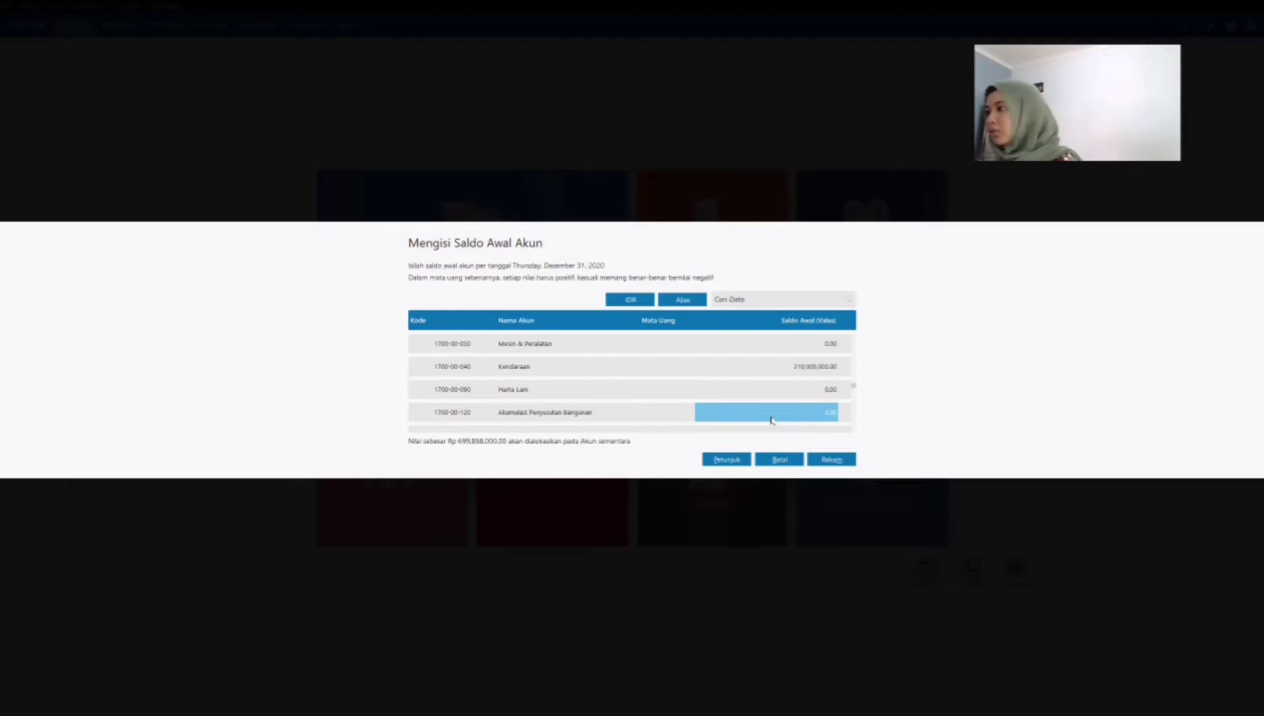
{"action": "scroll", "coordinate": [771, 420], "scroll_direction": "down", "scroll_amount": 1}
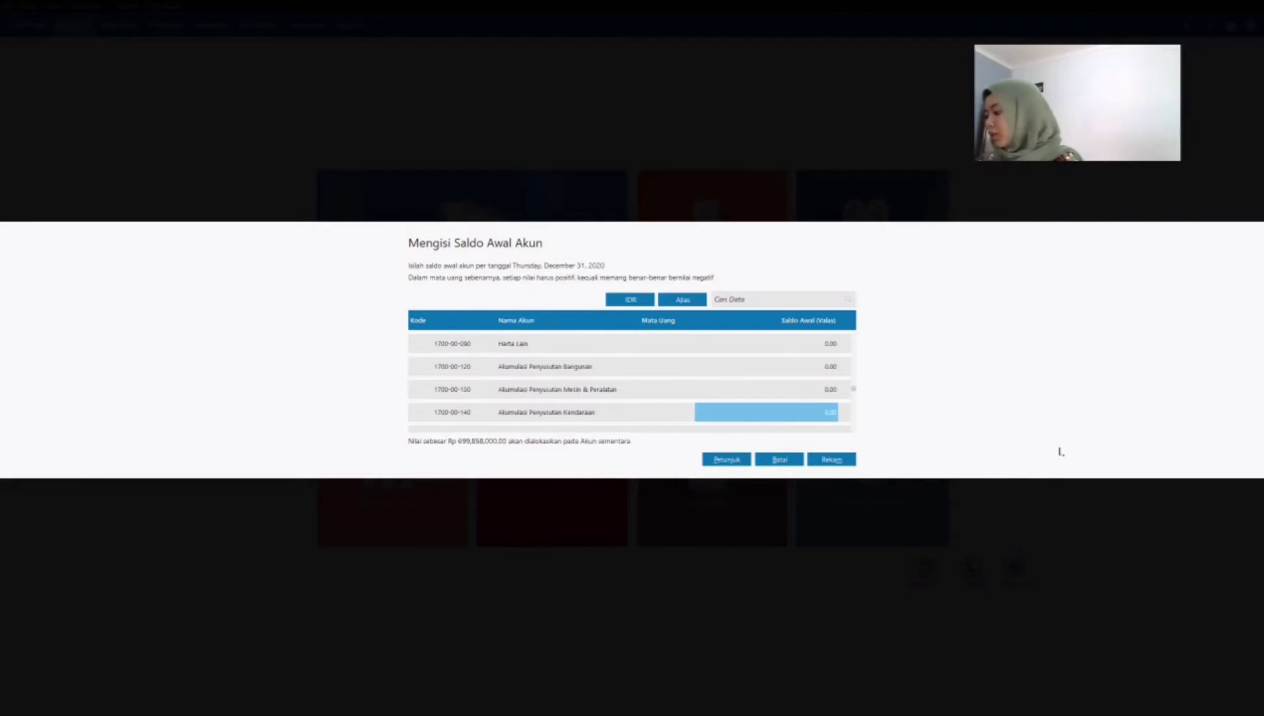
{"action": "type", "text": "-52"}
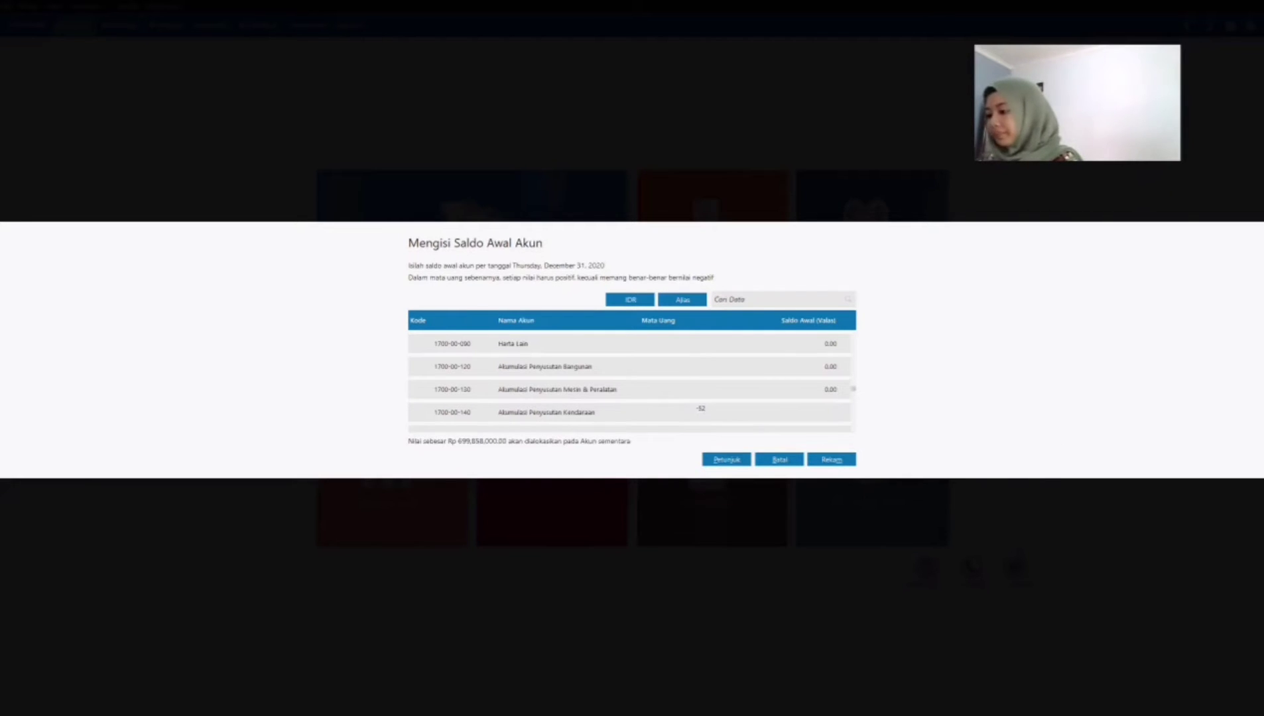
{"action": "type", "text": ",250,000"}
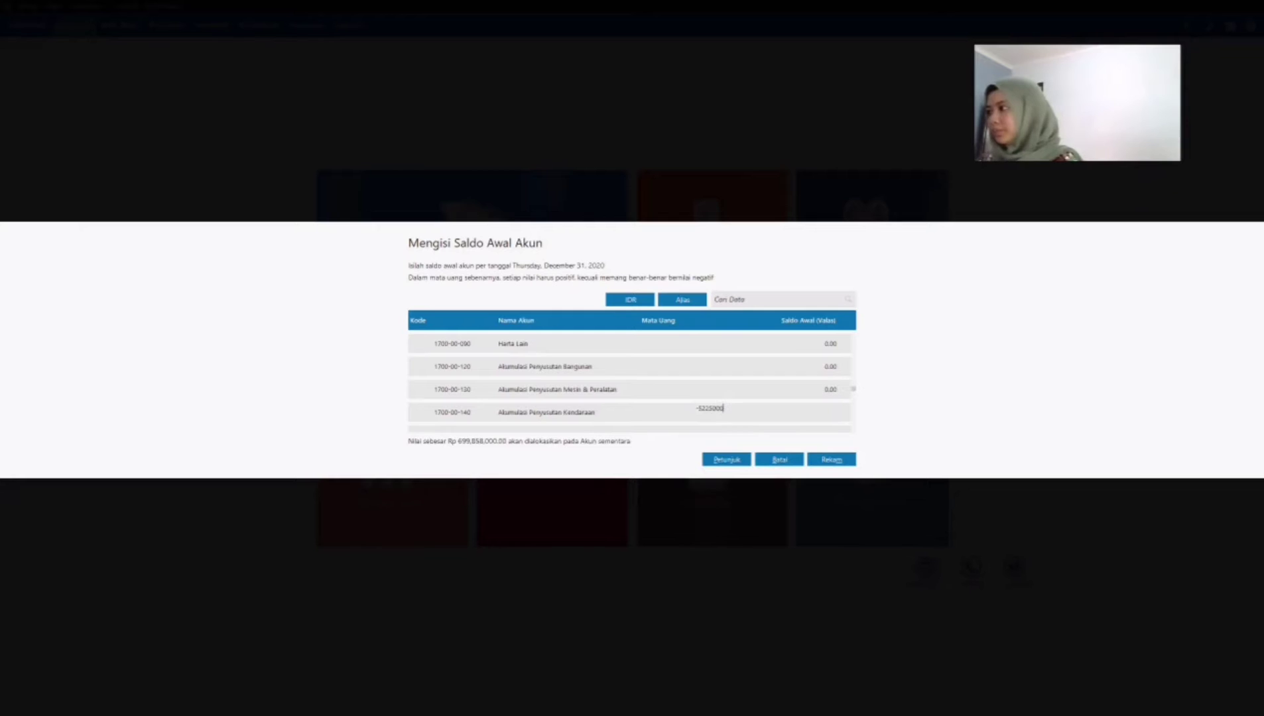
{"action": "key", "text": "Return"}
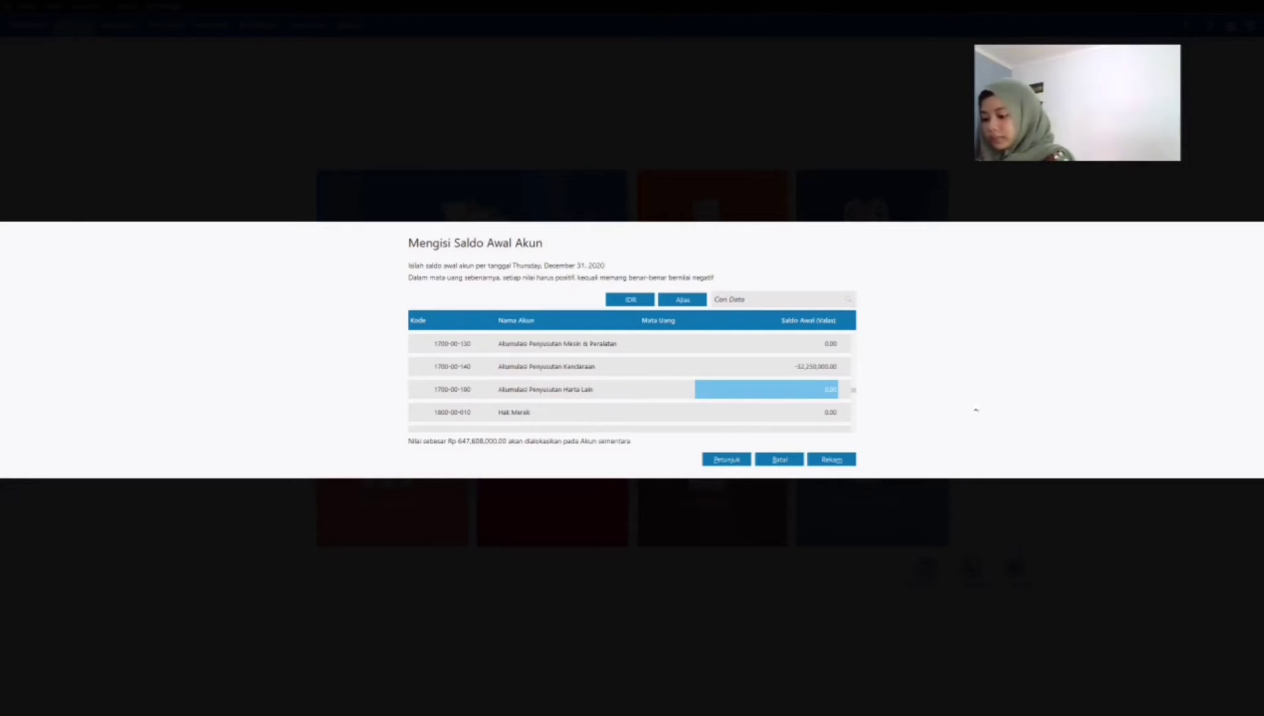
Step: Set the opening balance of the Utang Dagang account, 2100-00-010, to 643,176,700
{"action": "key", "text": "Return"}
{"action": "key", "text": "Return"}
{"action": "key", "text": "Return"}
{"action": "key", "text": "Return"}
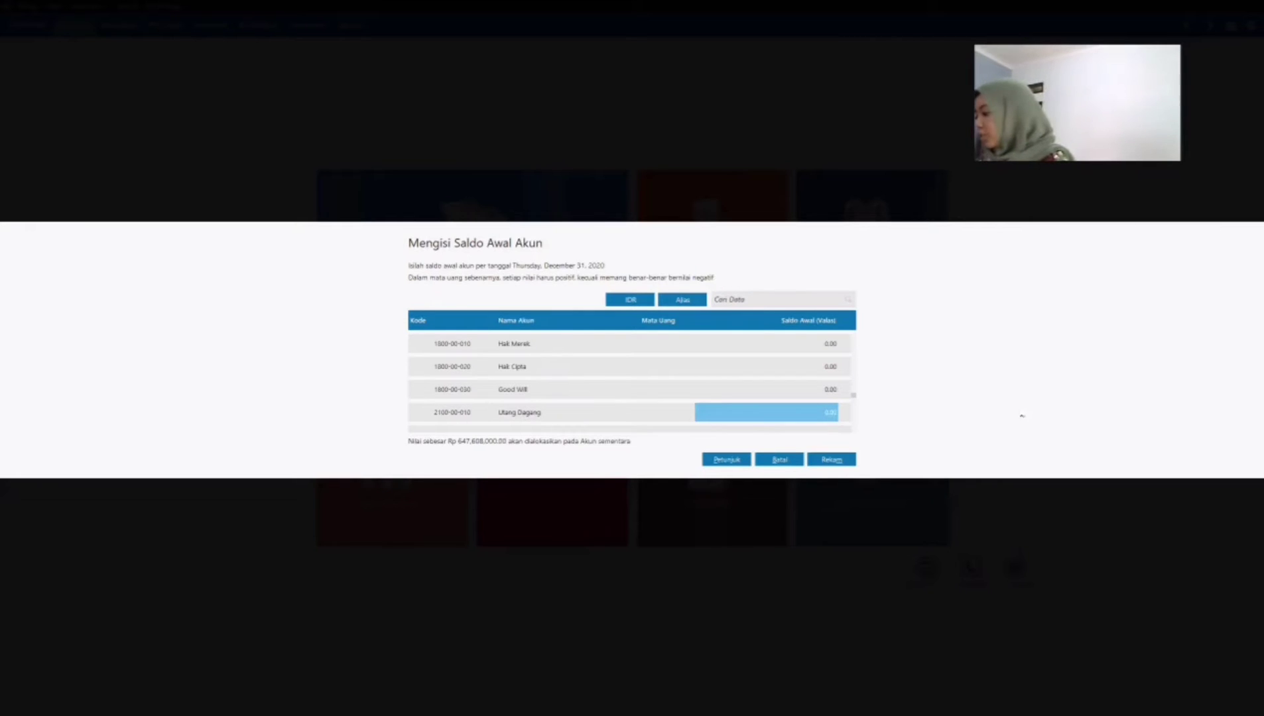
{"action": "type", "text": "643"}
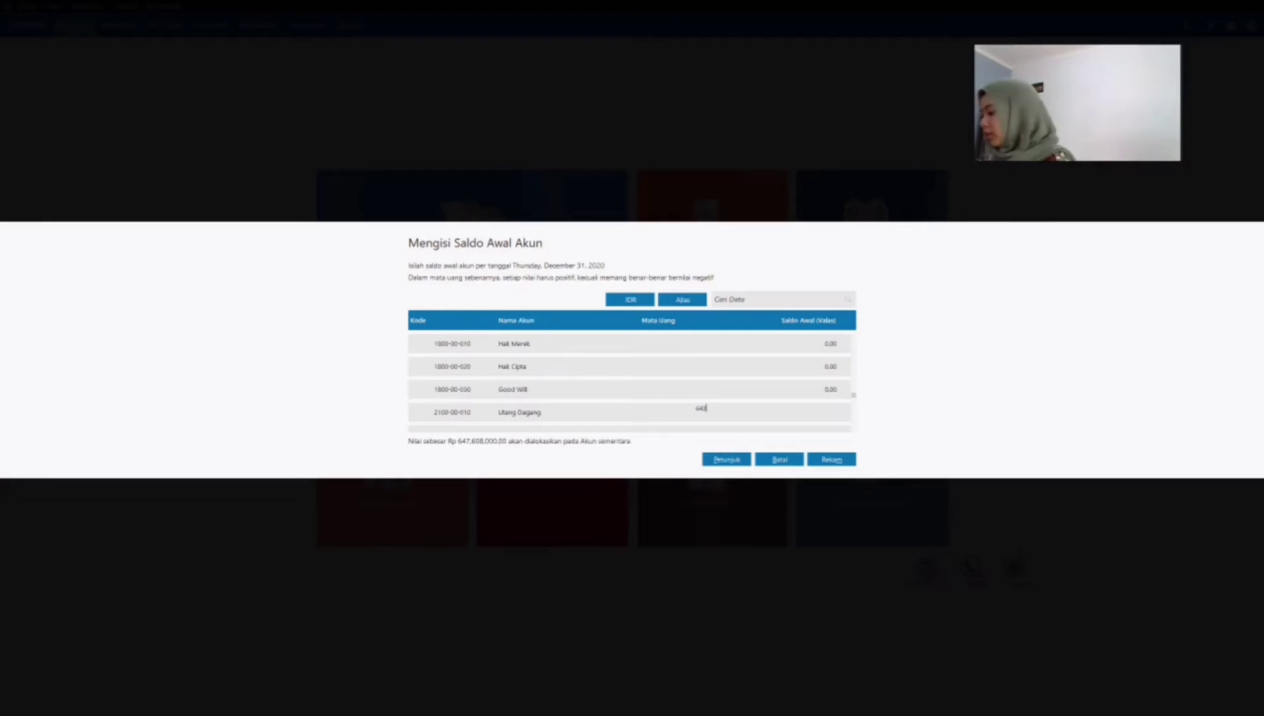
{"action": "type", "text": "1767000"}
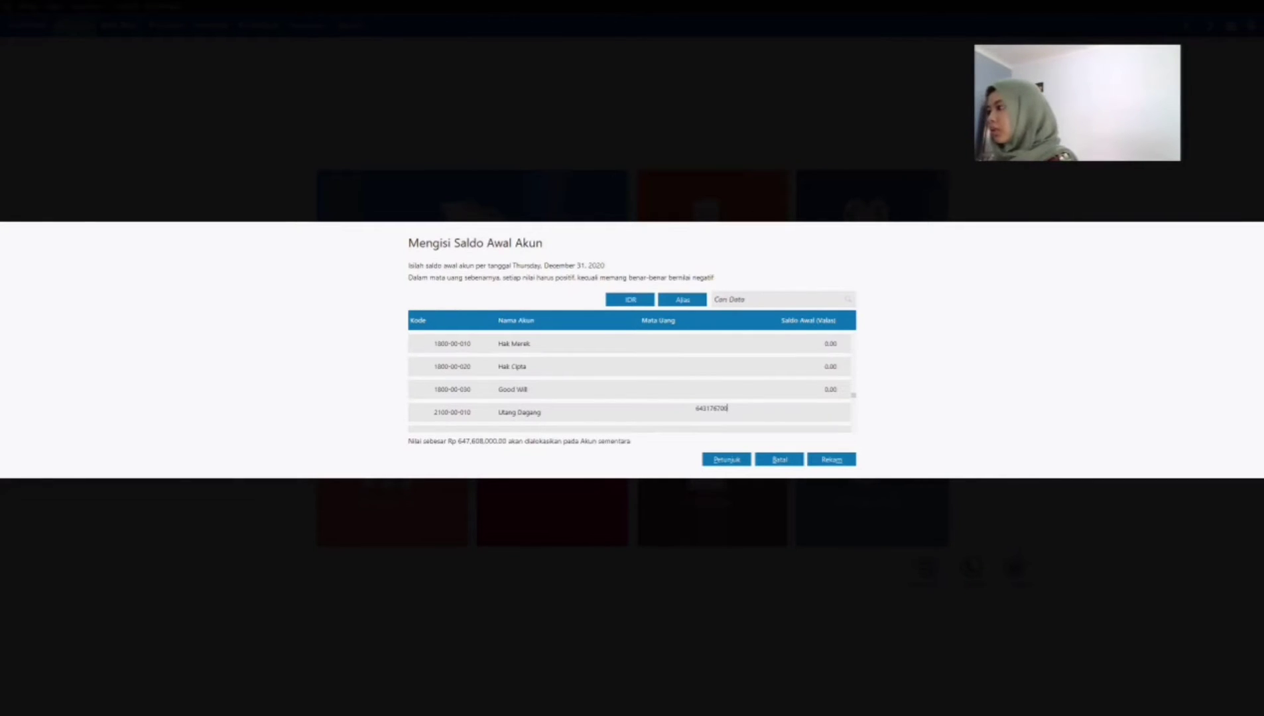
{"action": "key", "text": "Return"}
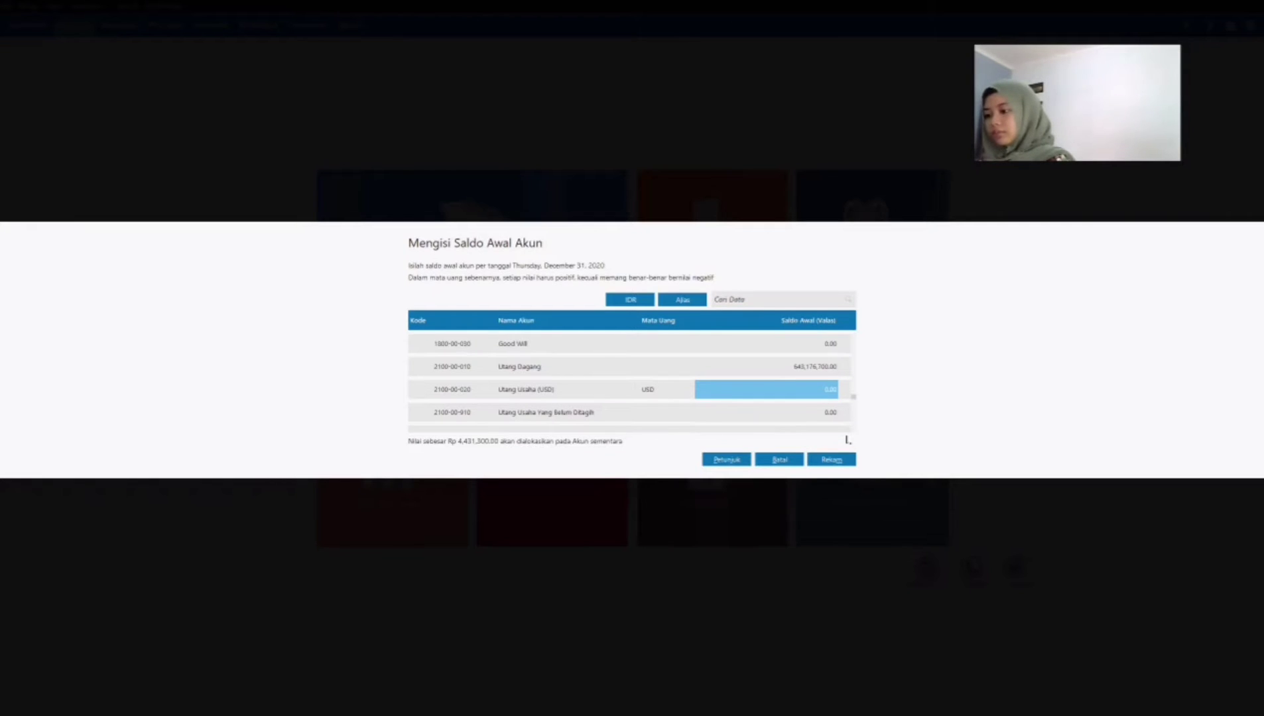
Step: Set the opening balance of the Utang Bank account, 2500-00-010, to 200,000,000
{"action": "key", "text": "Down"}
{"action": "key", "text": "Down"}
{"action": "key", "text": "Down"}
{"action": "key", "text": "Down"}
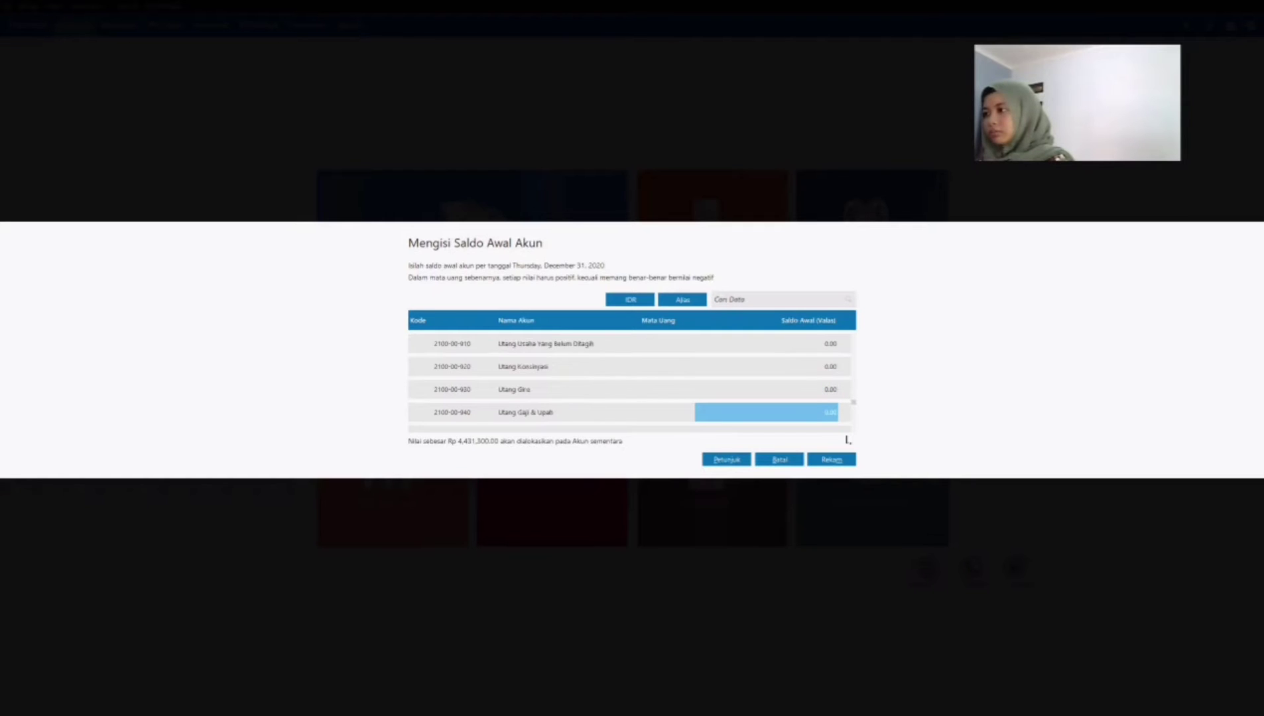
{"action": "key", "text": "Down"}
{"action": "key", "text": "Down"}
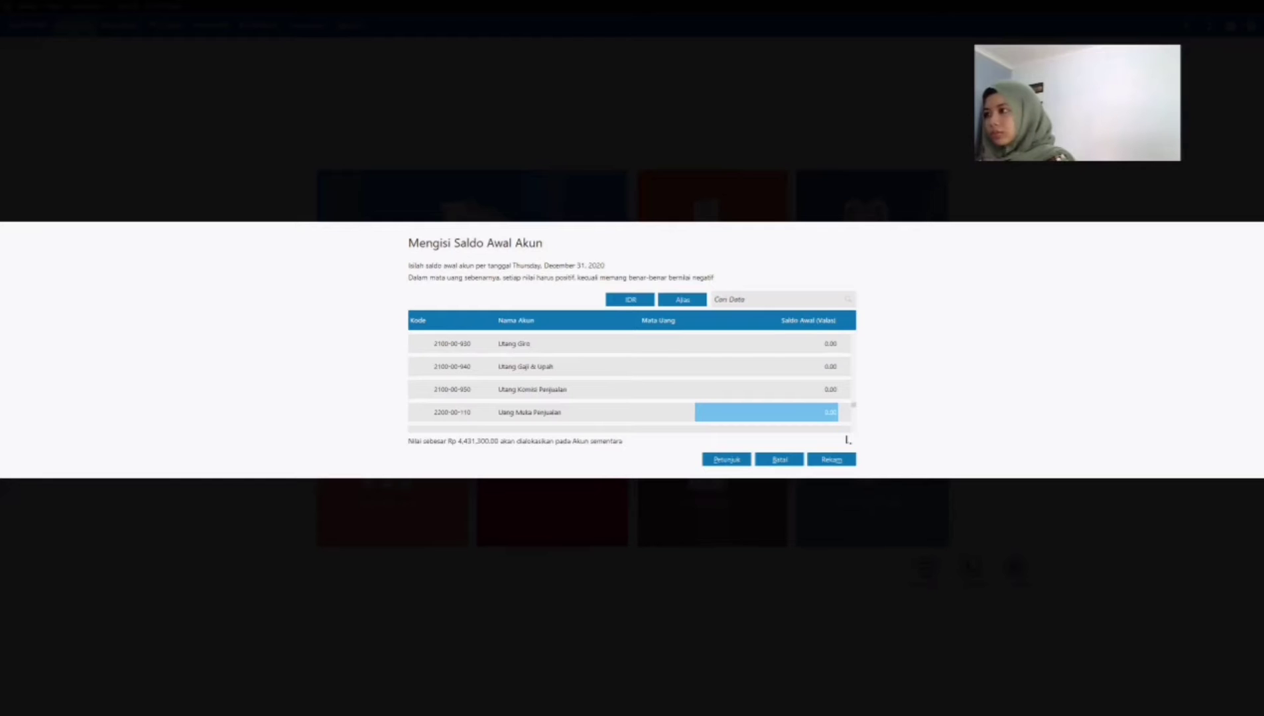
{"action": "key", "text": "Down"}
{"action": "key", "text": "Down"}
{"action": "key", "text": "Down"}
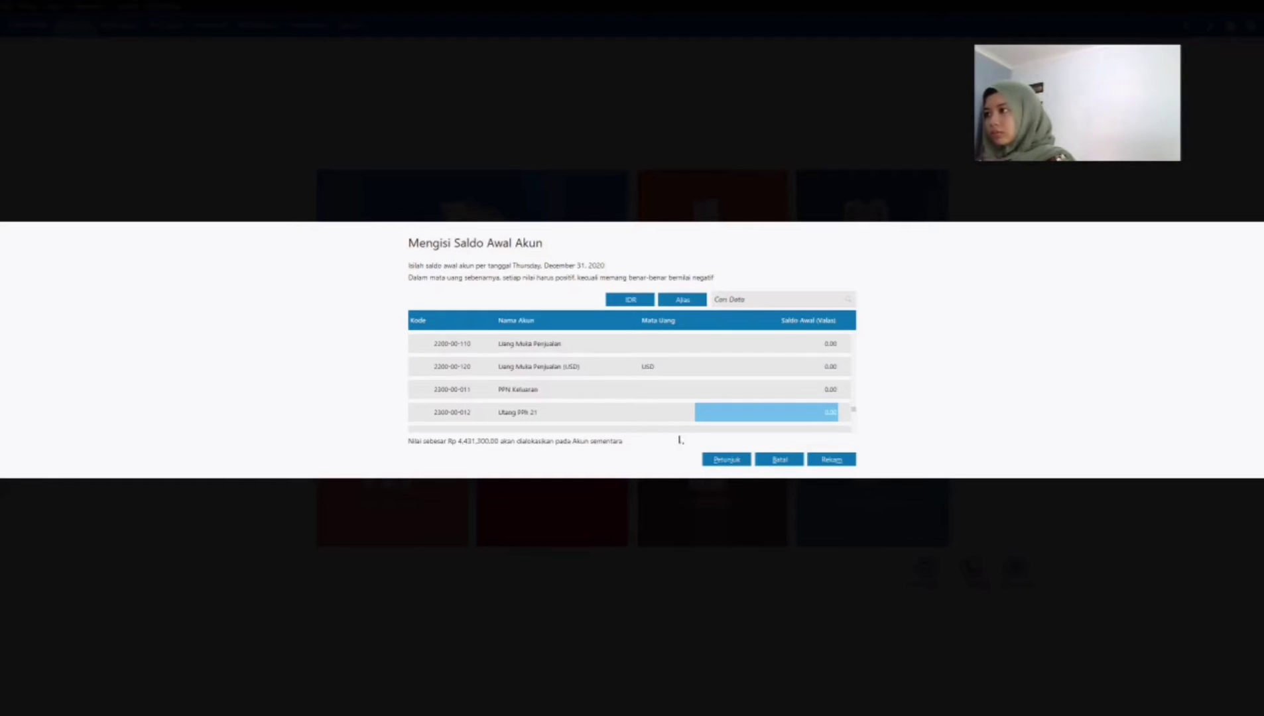
{"action": "key", "text": "Up"}
{"action": "key", "text": "Up"}
{"action": "key", "text": "Up"}
{"action": "key", "text": "Up"}
{"action": "key", "text": "Up"}
{"action": "key", "text": "Up"}
{"action": "key", "text": "Up"}
{"action": "key", "text": "Up"}
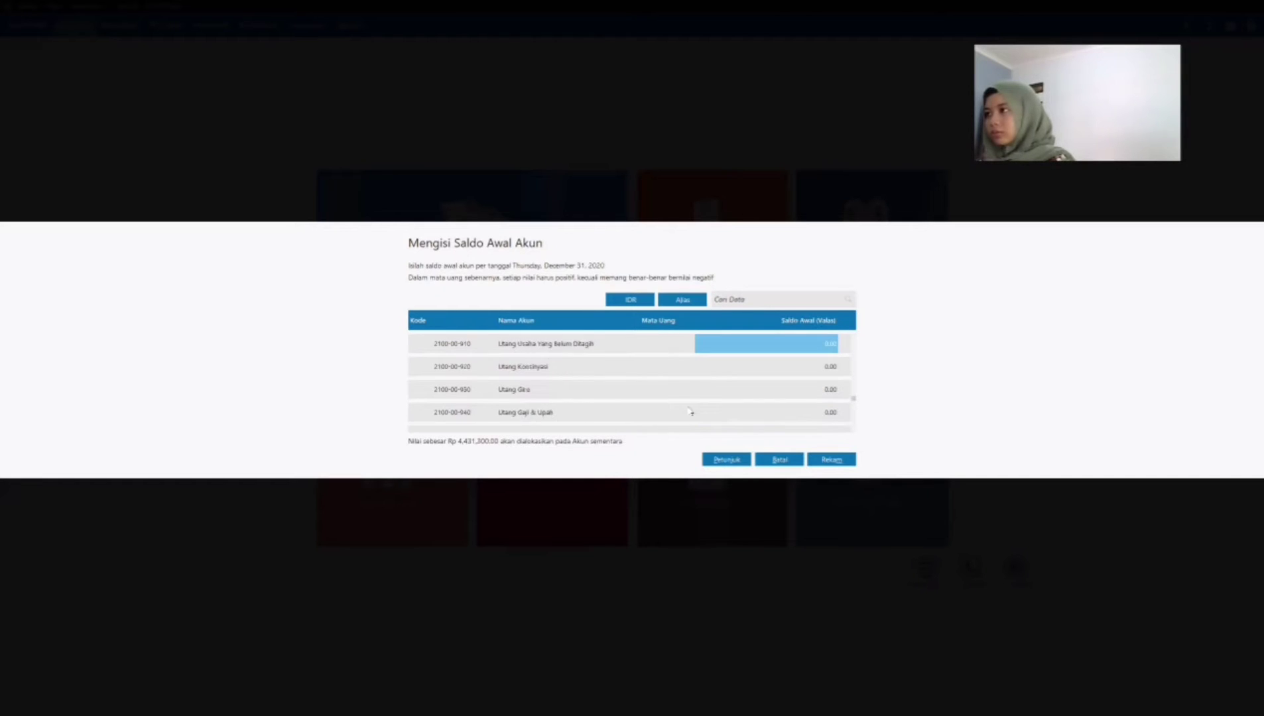
{"action": "key", "text": "Up"}
{"action": "key", "text": "Up"}
{"action": "key", "text": "Up"}
{"action": "key", "text": "Up"}
{"action": "key", "text": "Down"}
{"action": "key", "text": "Down"}
{"action": "key", "text": "Down"}
{"action": "key", "text": "Down"}
{"action": "key", "text": "Down"}
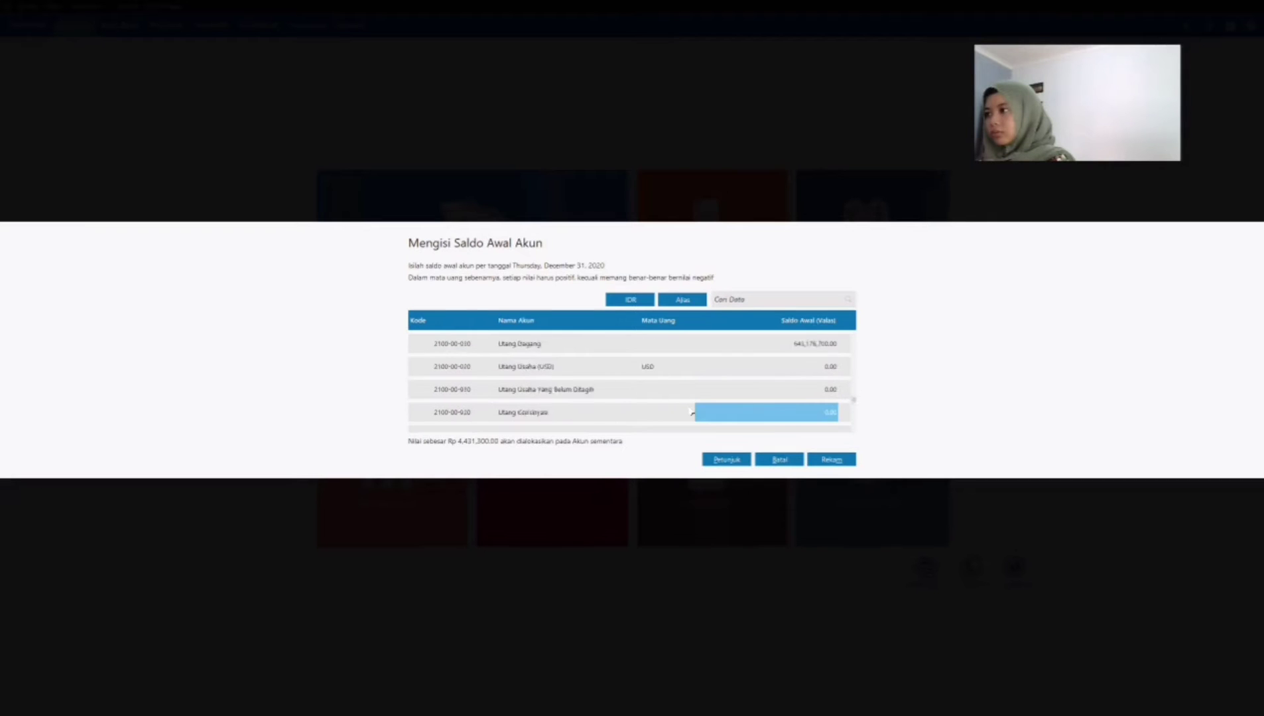
{"action": "key", "text": "Down"}
{"action": "key", "text": "Down"}
{"action": "key", "text": "Down"}
{"action": "key", "text": "Down"}
{"action": "key", "text": "Down"}
{"action": "key", "text": "Down"}
{"action": "key", "text": "Down"}
{"action": "key", "text": "Down"}
{"action": "key", "text": "Down"}
{"action": "key", "text": "Down"}
{"action": "key", "text": "Down"}
{"action": "key", "text": "Down"}
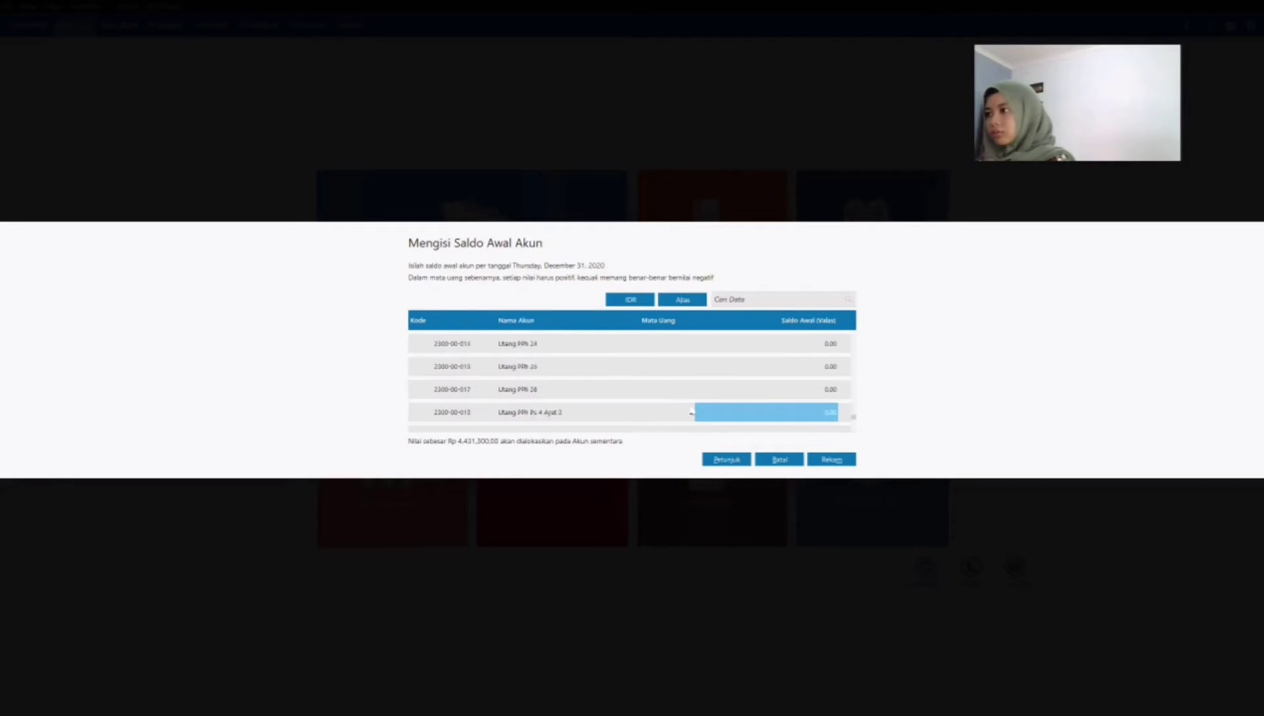
{"action": "key", "text": "Down"}
{"action": "key", "text": "Down"}
{"action": "key", "text": "Down"}
{"action": "key", "text": "Up"}
{"action": "key", "text": "Up"}
{"action": "key", "text": "Up"}
{"action": "key", "text": "Up"}
{"action": "key", "text": "Down"}
{"action": "key", "text": "Down"}
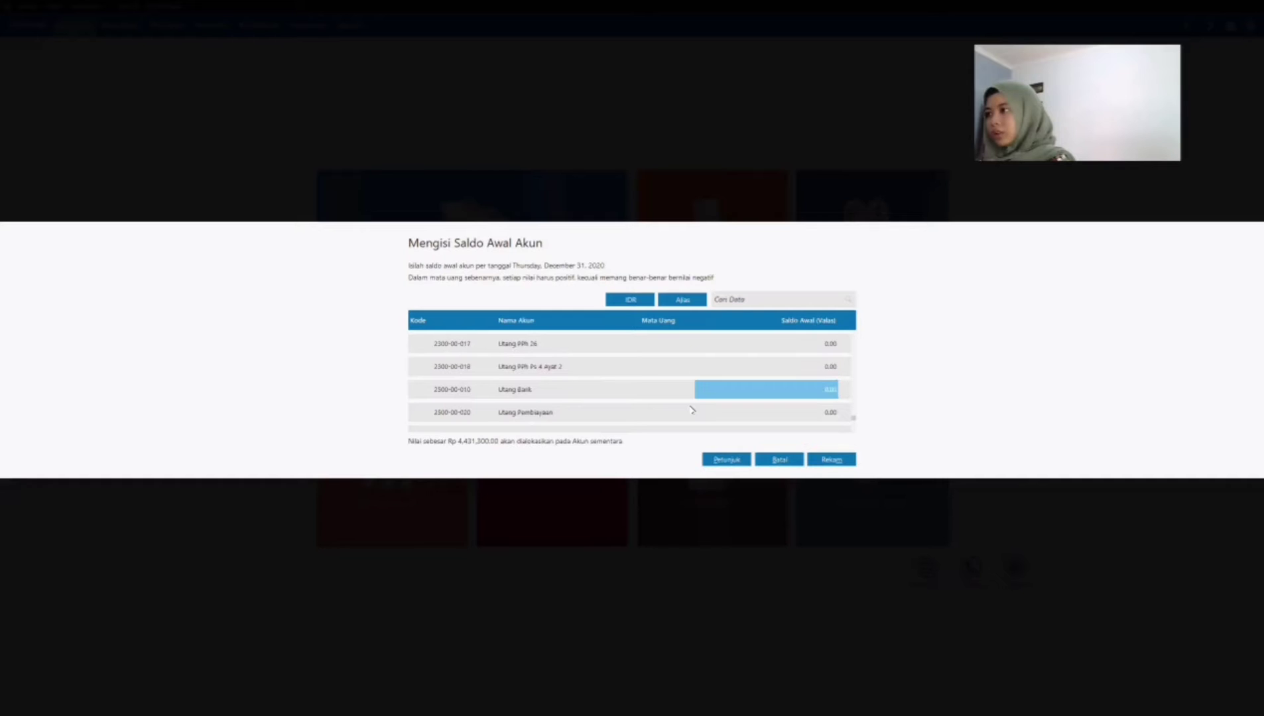
{"action": "type", "text": "2"}
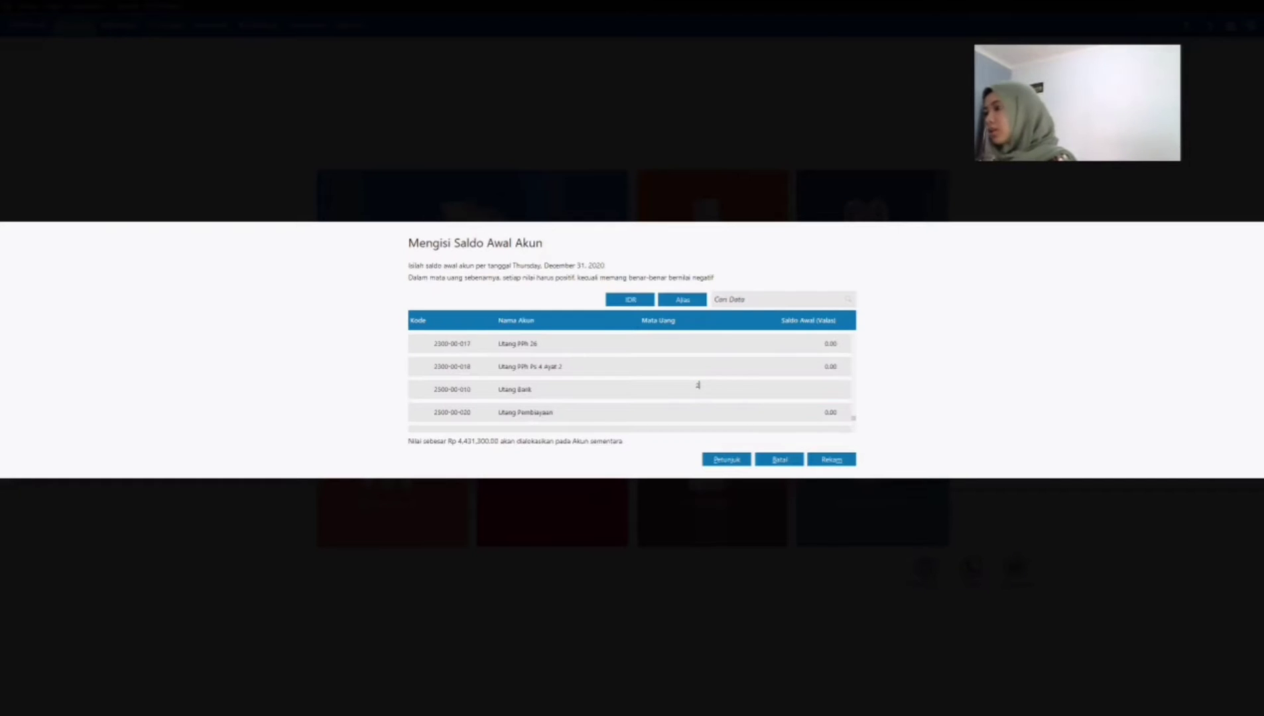
{"action": "type", "text": "00"}
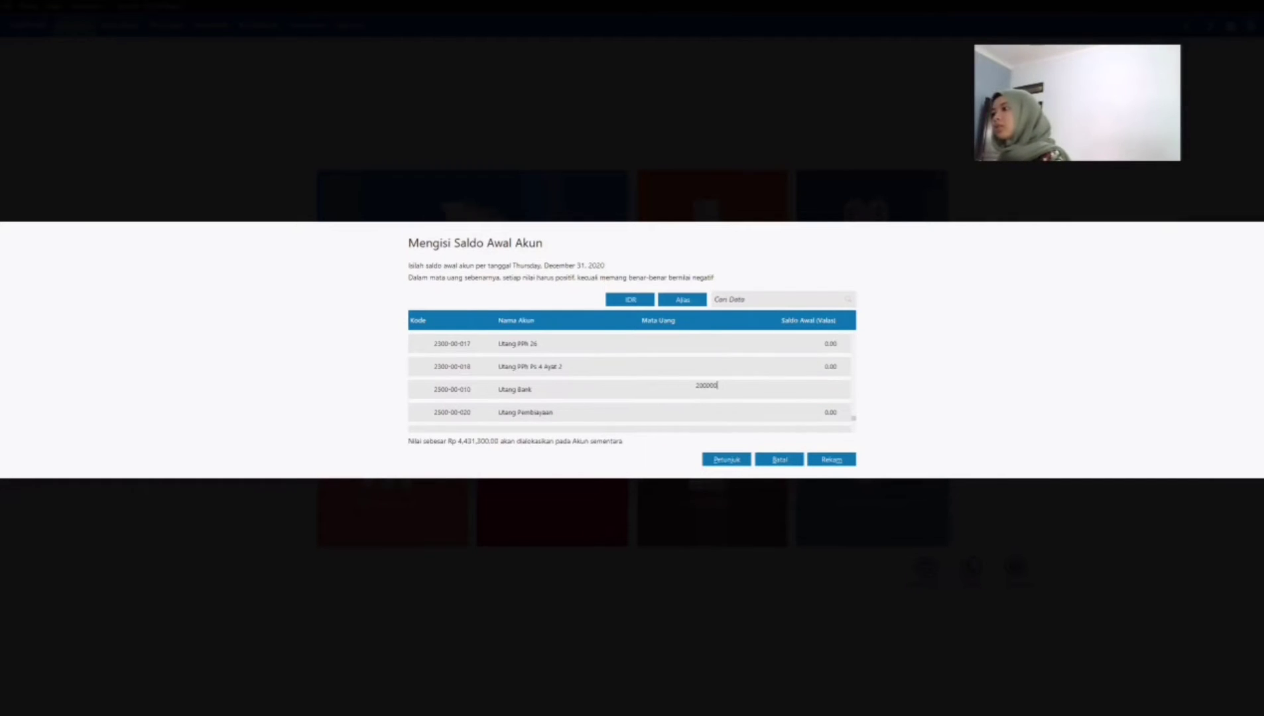
{"action": "type", "text": ",000,000"}
{"action": "key", "text": "Down"}
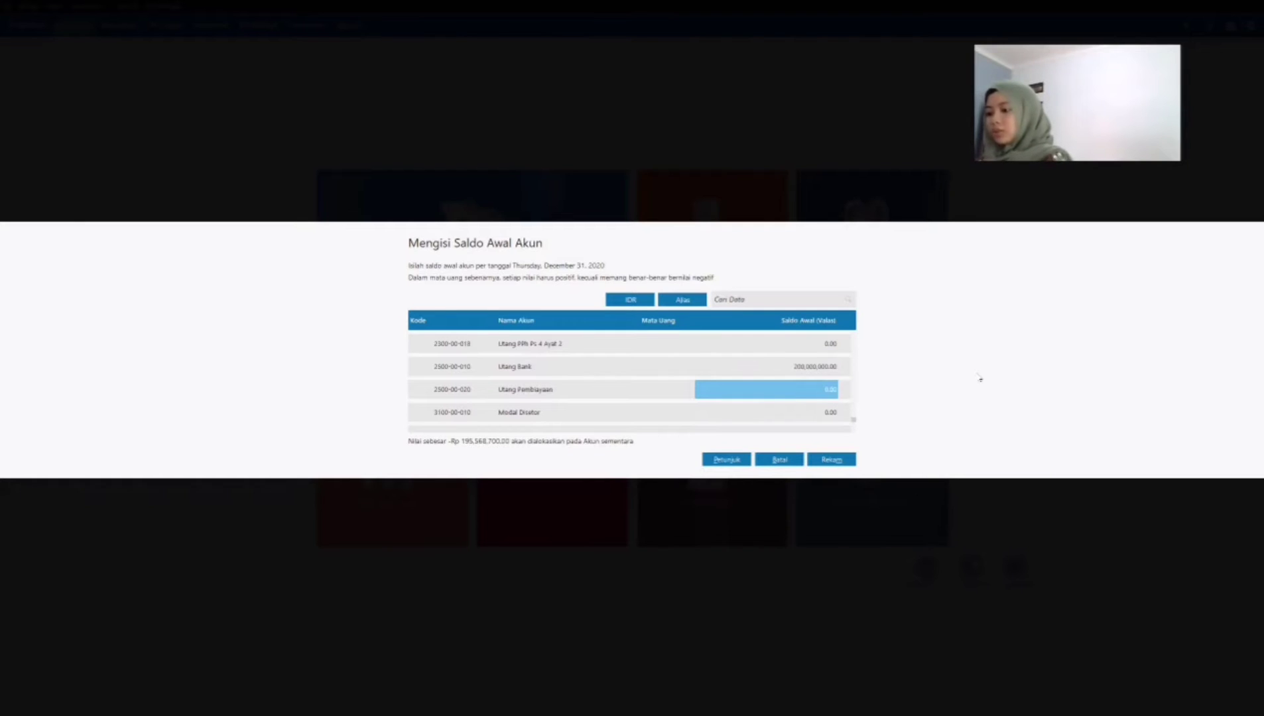
Step: Set the opening balance of the Modal Disetor account, 3100-00-010, to 310,000,000
{"action": "key", "text": "Down"}
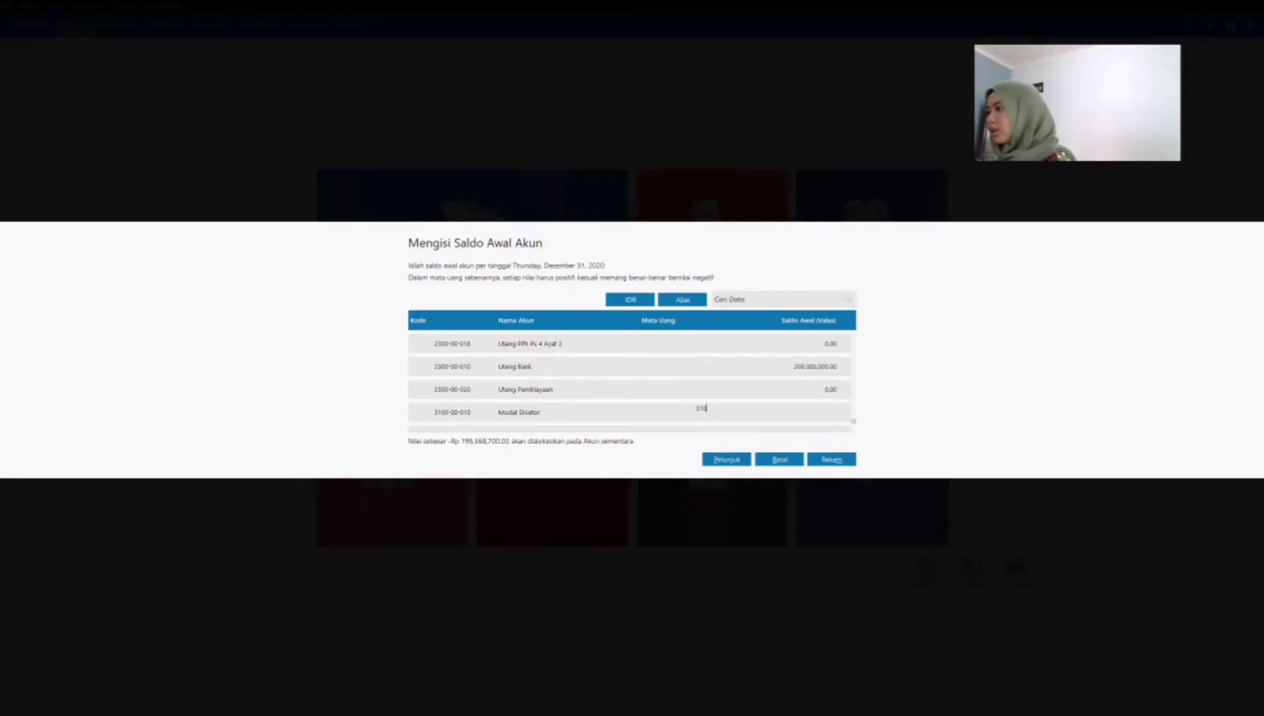
{"action": "type", "text": "0000000"}
{"action": "key", "text": "Return"}
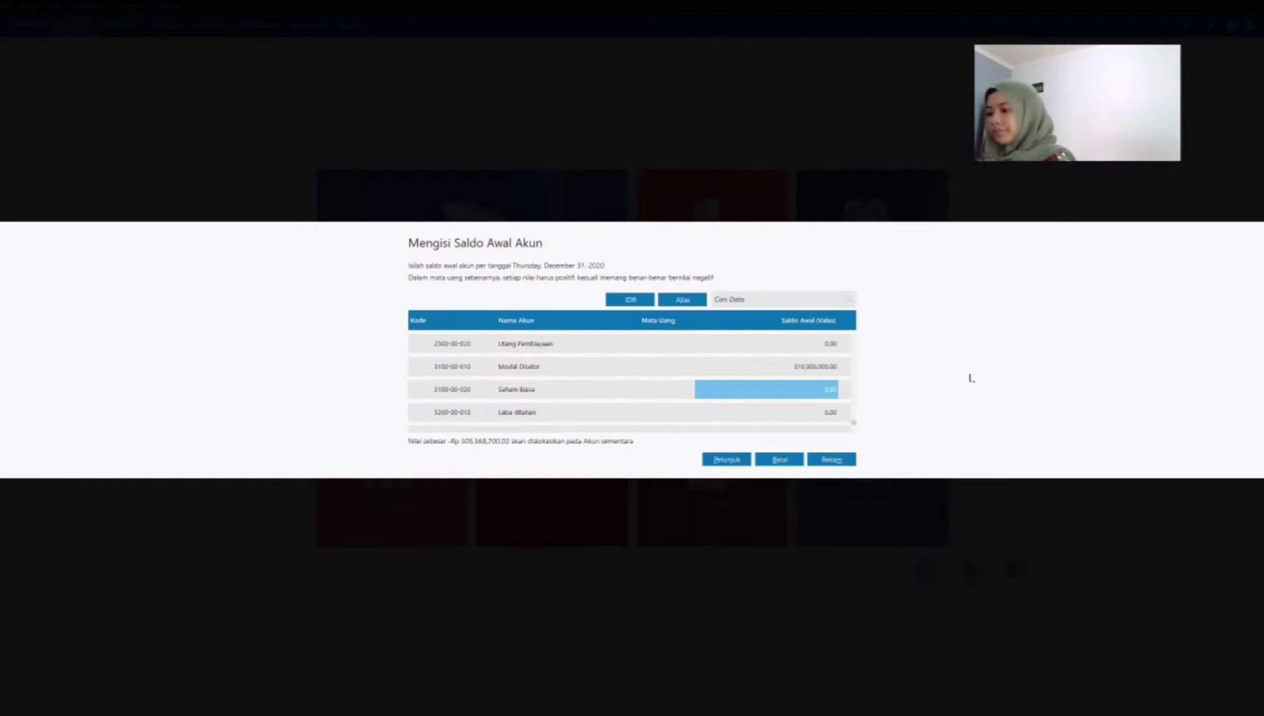
Step: Set the opening balance of the Laba ditahan account, 3200-00-010, to 73,290,330
{"action": "key", "text": "Return"}
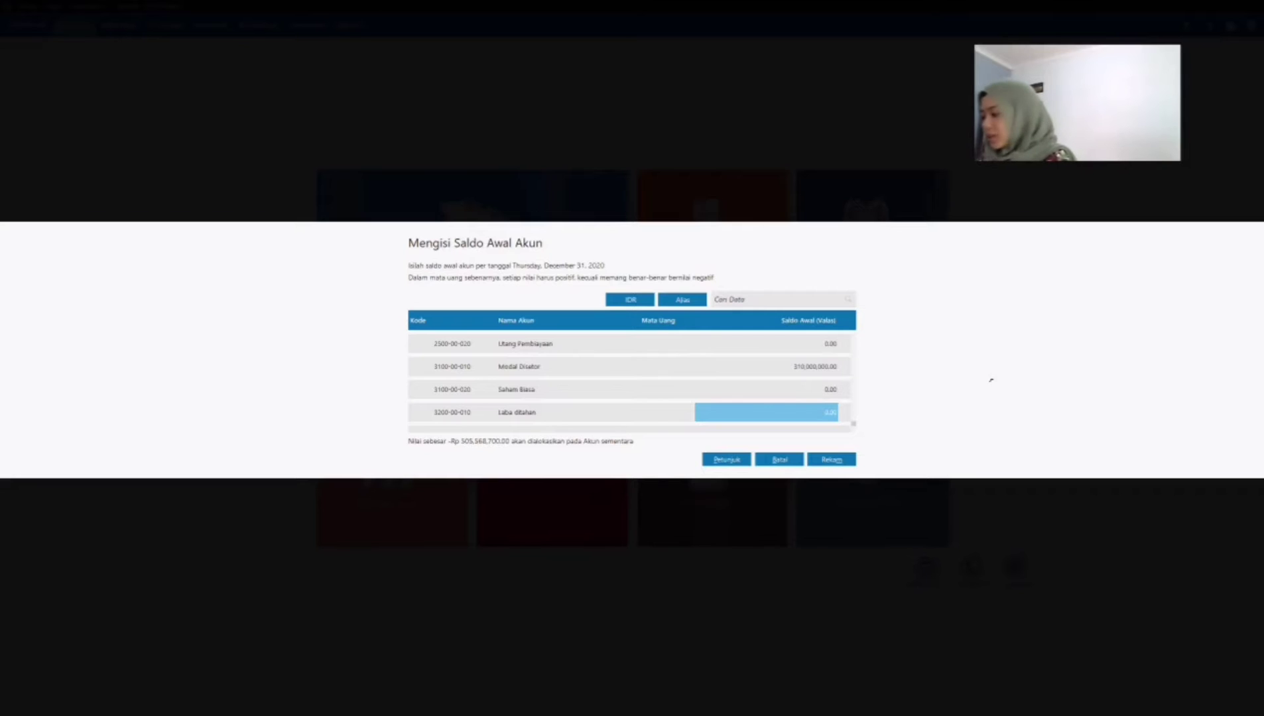
{"action": "type", "text": "73"}
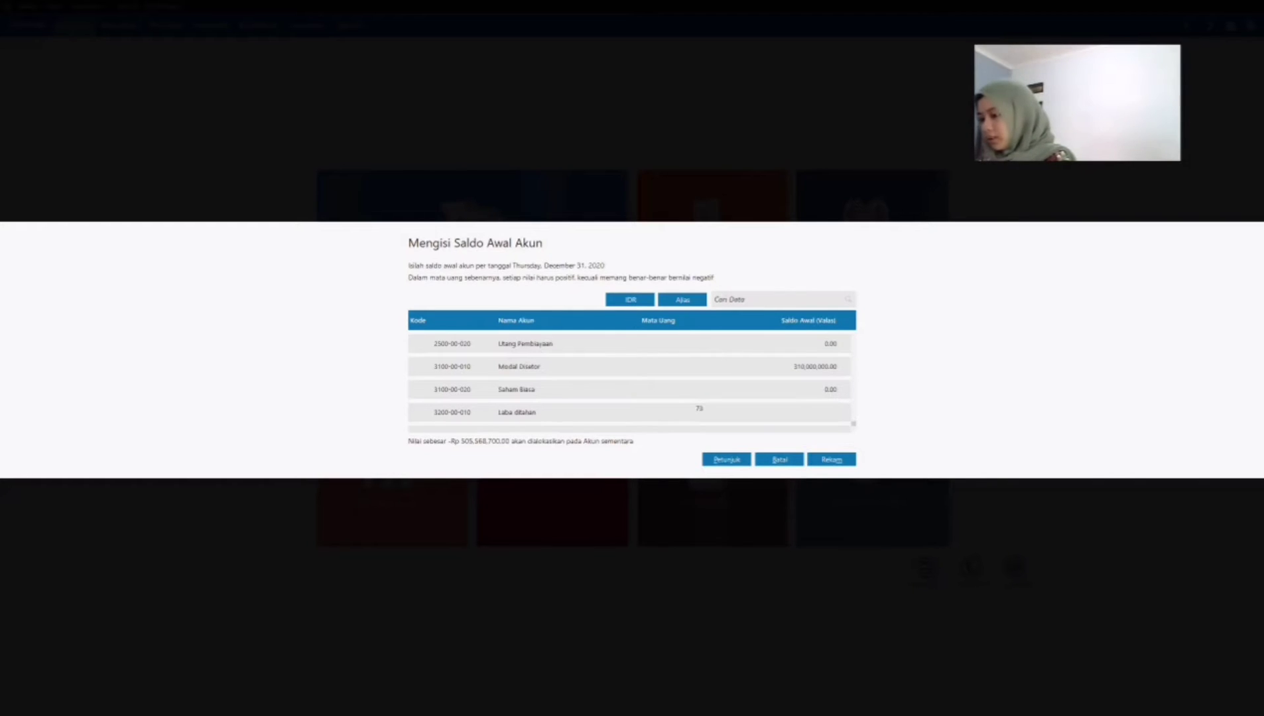
{"action": "type", "text": ",290"}
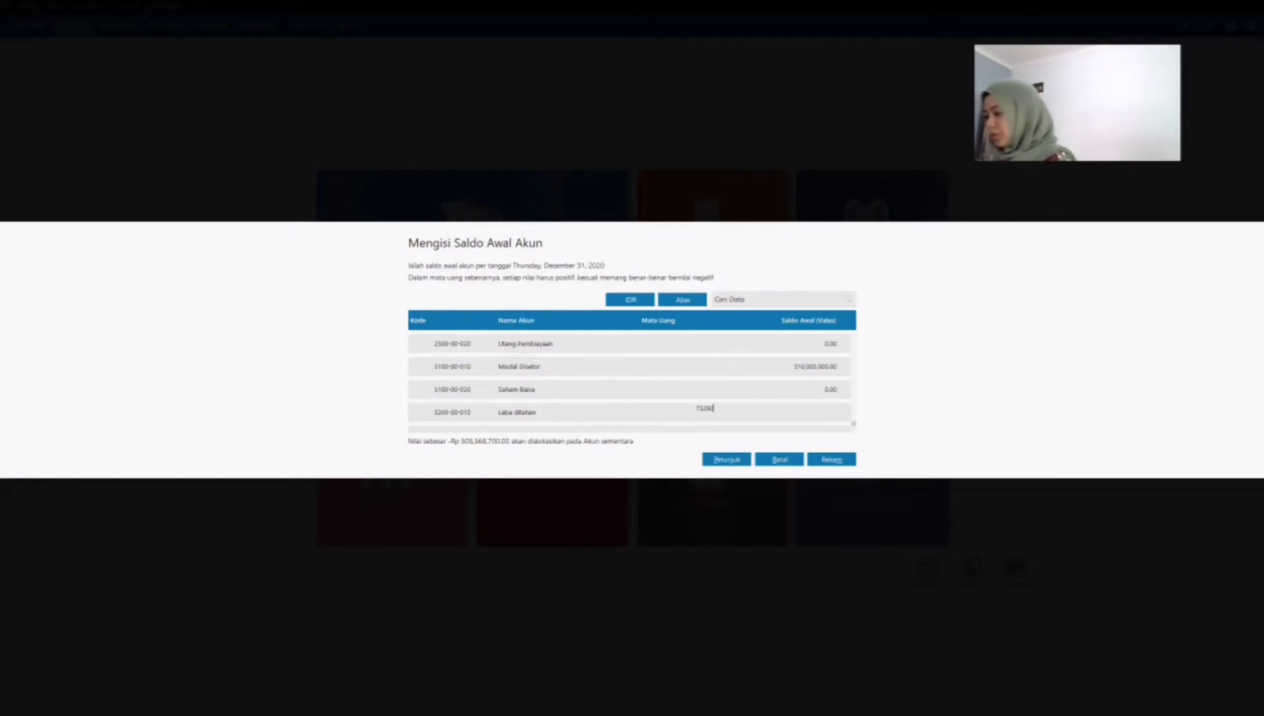
{"action": "type", "text": ",330"}
{"action": "key", "text": "Return"}
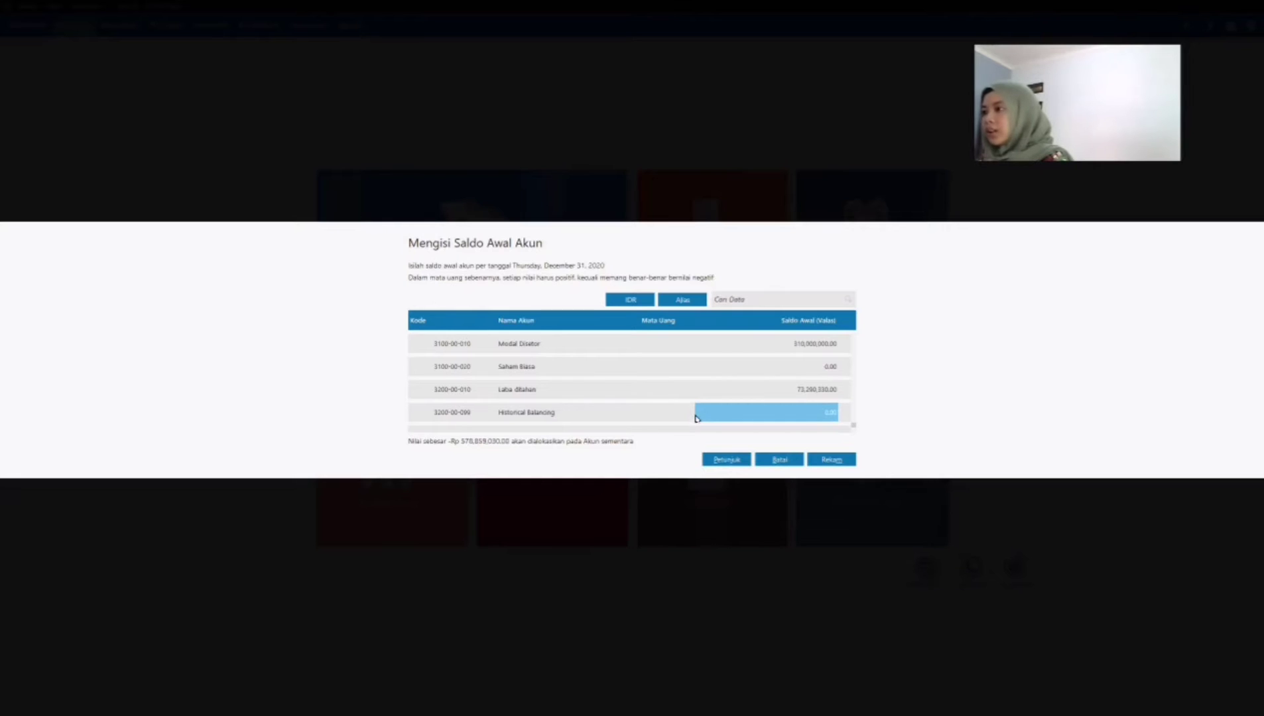
Step: Correct the opening balance of the Utang Dagang account, 2100-00-010, to 64,317,670
{"action": "key", "text": "Up"}
{"action": "key", "text": "Up"}
{"action": "key", "text": "Up"}
{"action": "key", "text": "Up"}
{"action": "key", "text": "Up"}
{"action": "key", "text": "Up"}
{"action": "key", "text": "Up"}
{"action": "key", "text": "Up"}
{"action": "key", "text": "Up"}
{"action": "key", "text": "Up"}
{"action": "key", "text": "Up"}
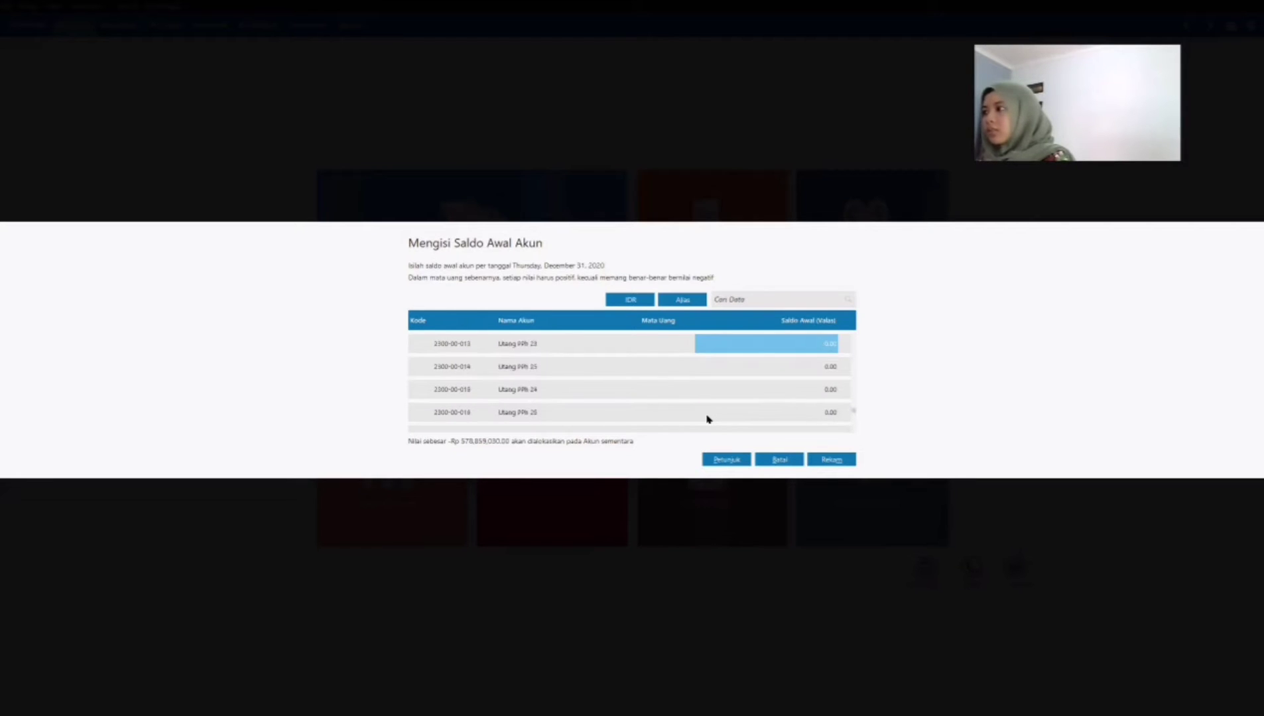
{"action": "key", "text": "Up"}
{"action": "key", "text": "Up"}
{"action": "key", "text": "Up"}
{"action": "key", "text": "Up"}
{"action": "key", "text": "Up"}
{"action": "key", "text": "Up"}
{"action": "key", "text": "Up"}
{"action": "key", "text": "Up"}
{"action": "key", "text": "Up"}
{"action": "key", "text": "Up"}
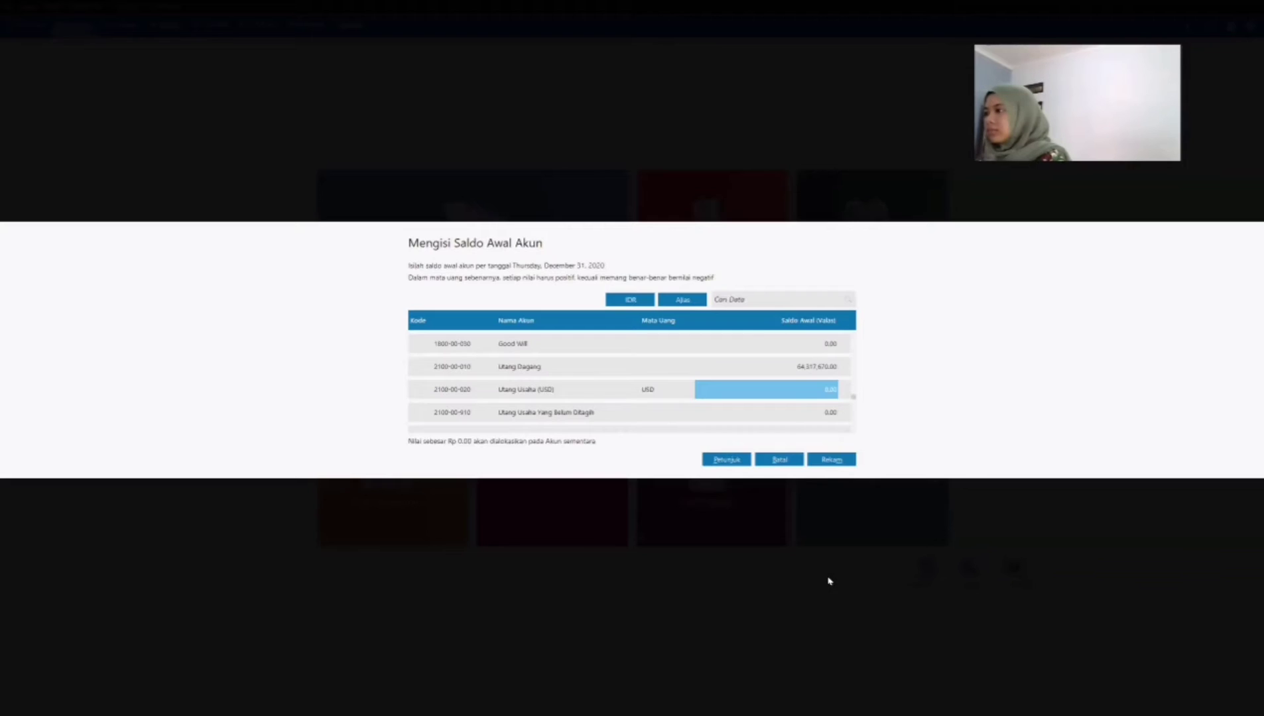
Step: Check through the list of account opening balances and save them
{"action": "left_click", "coordinate": [763, 343]}
{"action": "left_click", "coordinate": [761, 372]}
{"action": "left_click", "coordinate": [764, 396]}
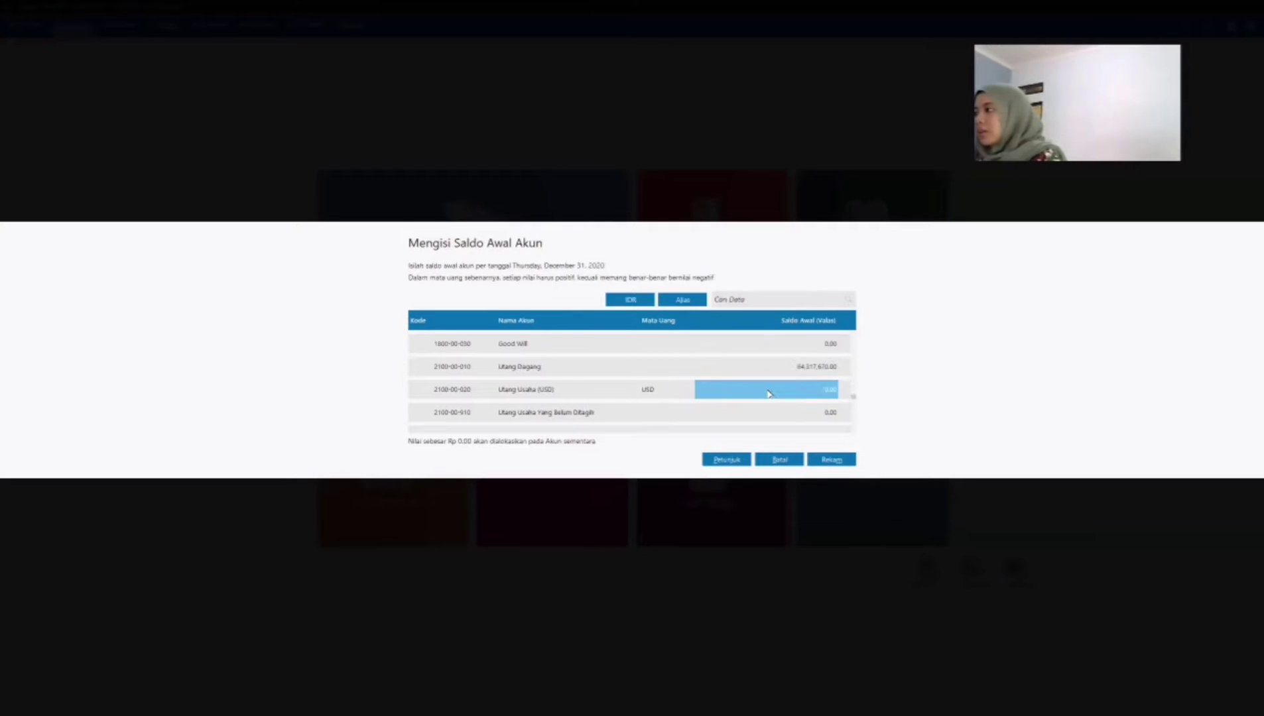
{"action": "scroll", "coordinate": [764, 396], "scroll_direction": "down", "scroll_amount": 5}
{"action": "scroll", "coordinate": [764, 395], "scroll_direction": "up", "scroll_amount": 15}
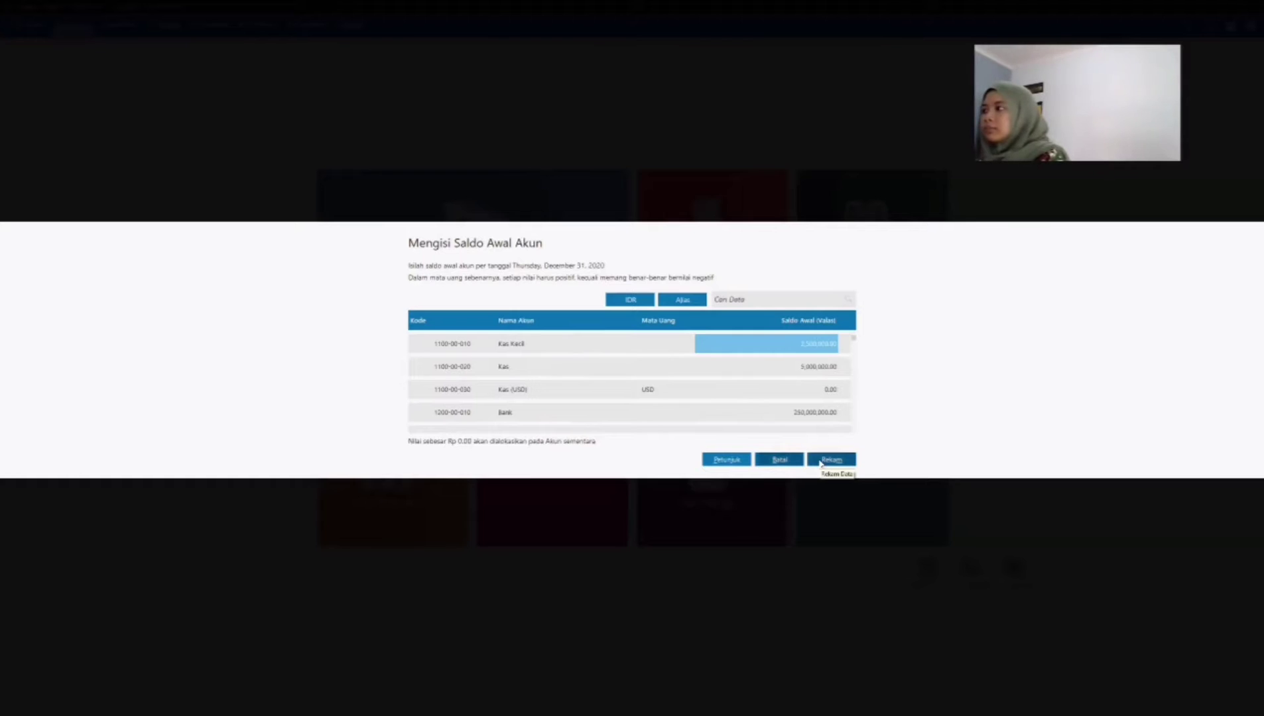
{"action": "left_click", "coordinate": [821, 464]}
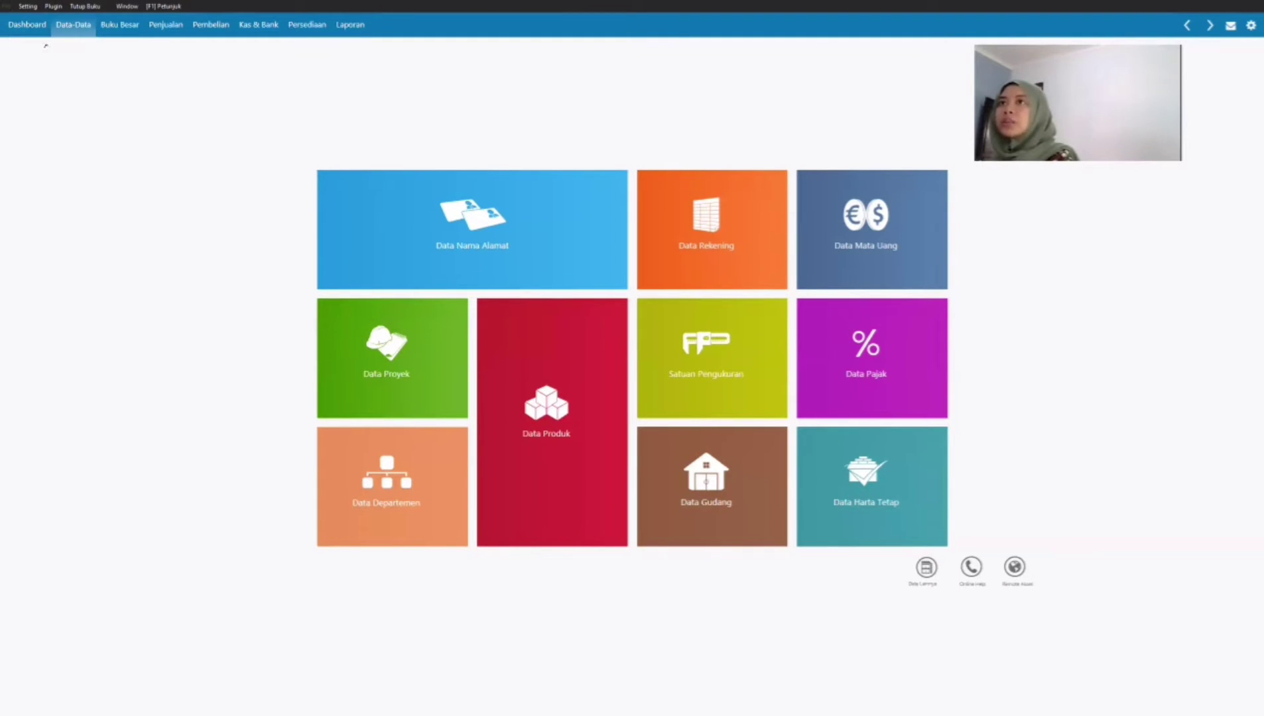
Step: Start a new opening balance entry for trade receivables, Saldo Awal Piutang Usaha, with PT Hora as the customer
{"action": "left_click", "coordinate": [30, 7]}
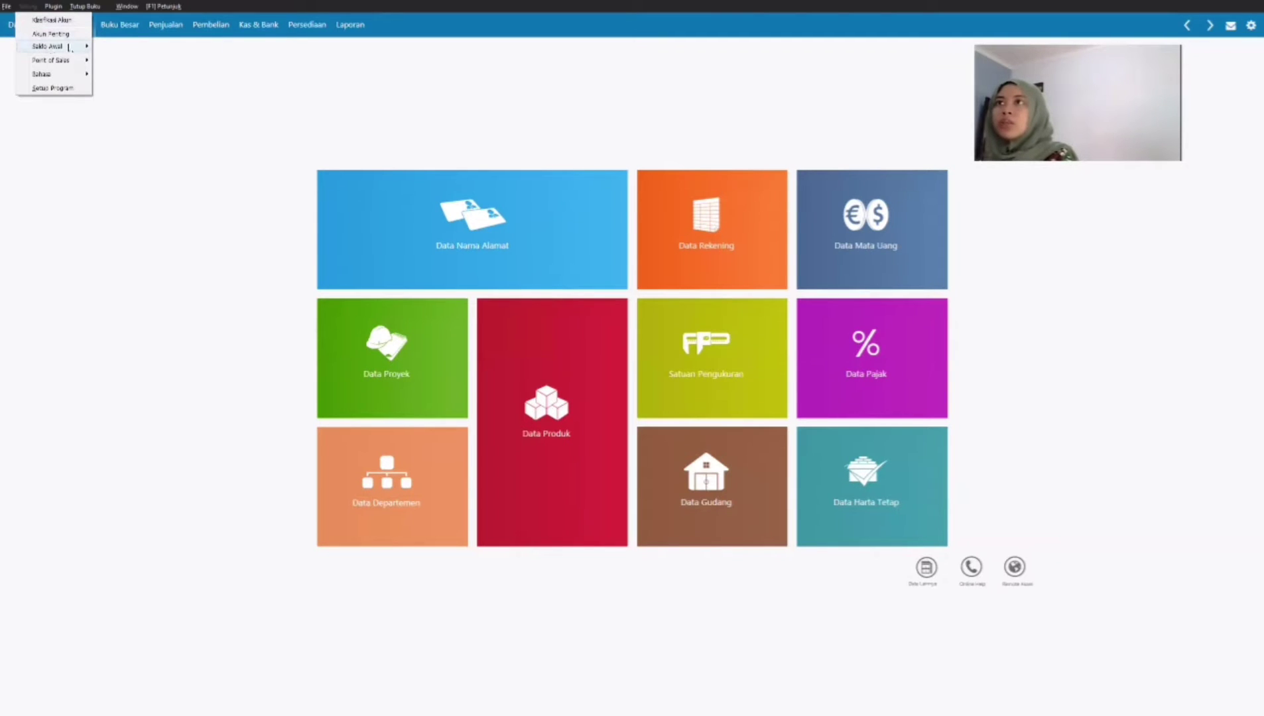
{"action": "mouse_move", "coordinate": [69, 47]}
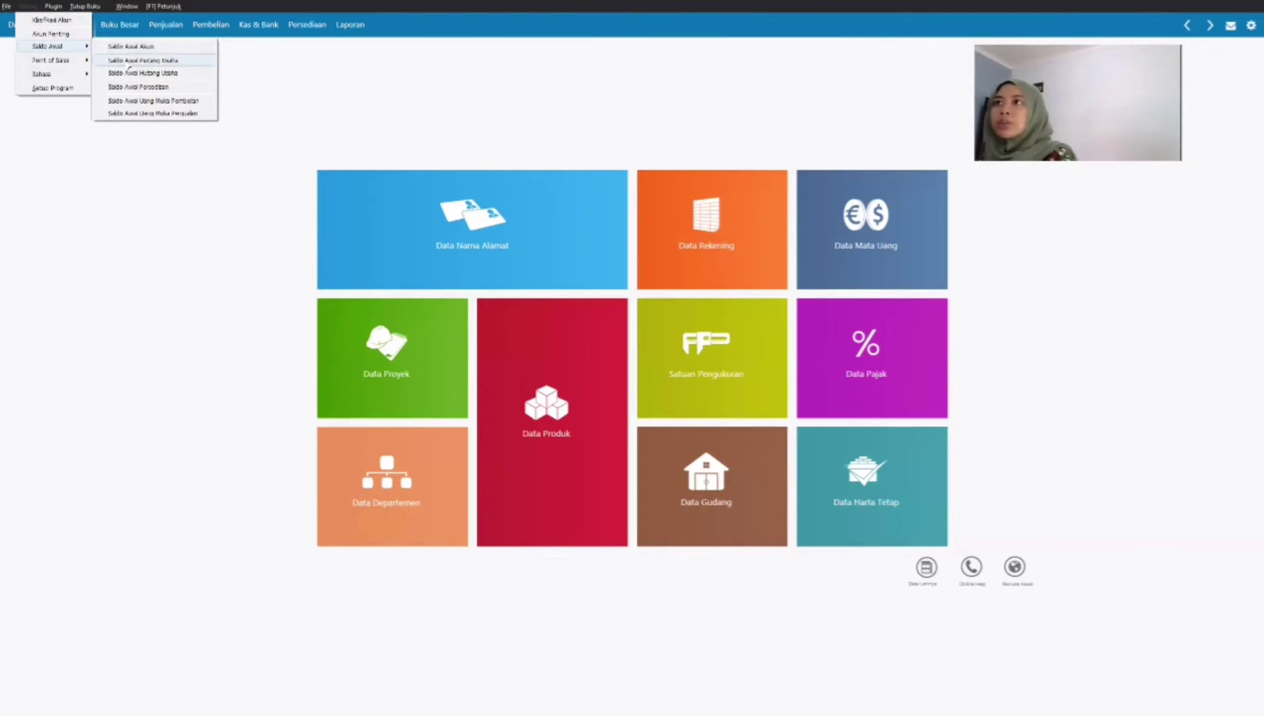
{"action": "left_click", "coordinate": [129, 65]}
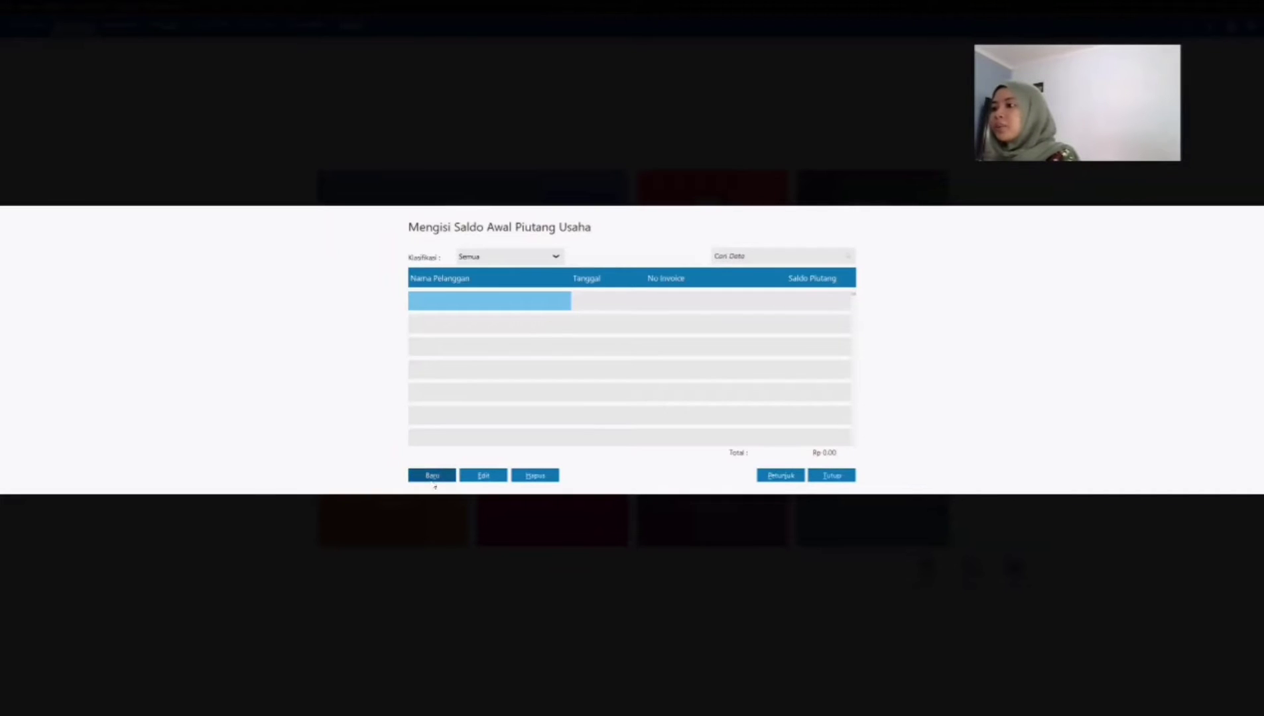
{"action": "left_click", "coordinate": [432, 477]}
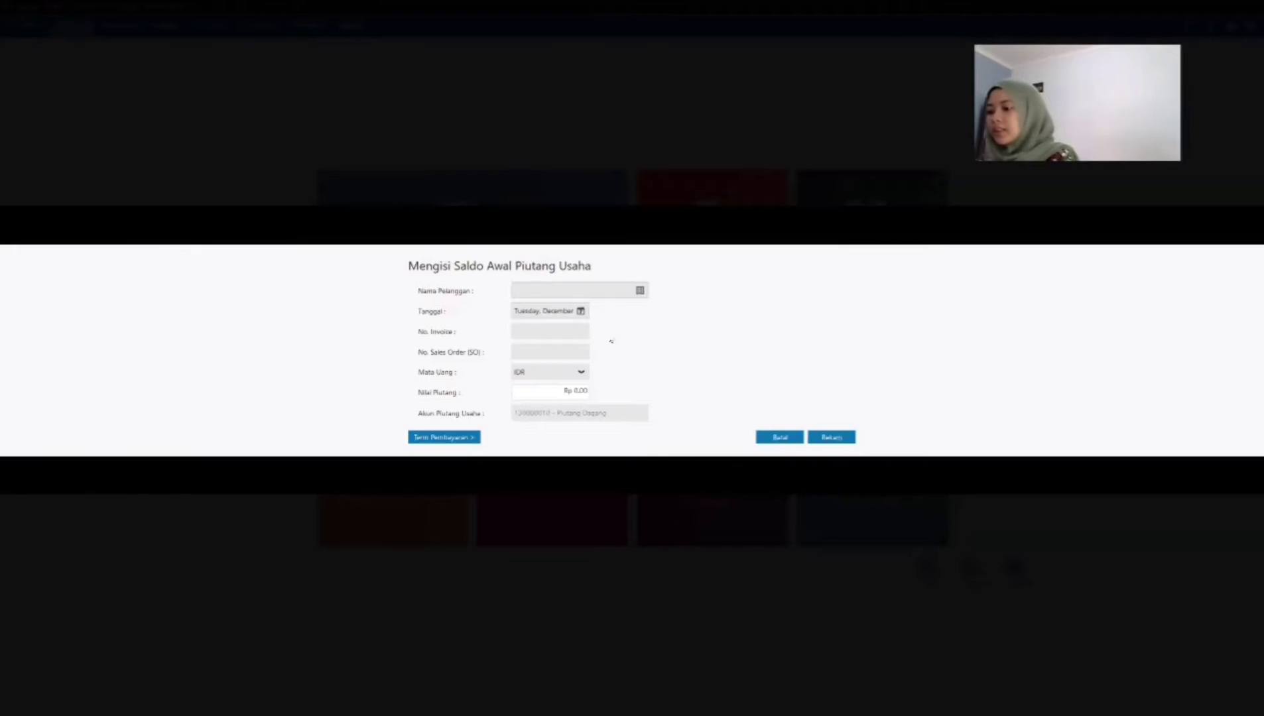
{"action": "left_click", "coordinate": [562, 294]}
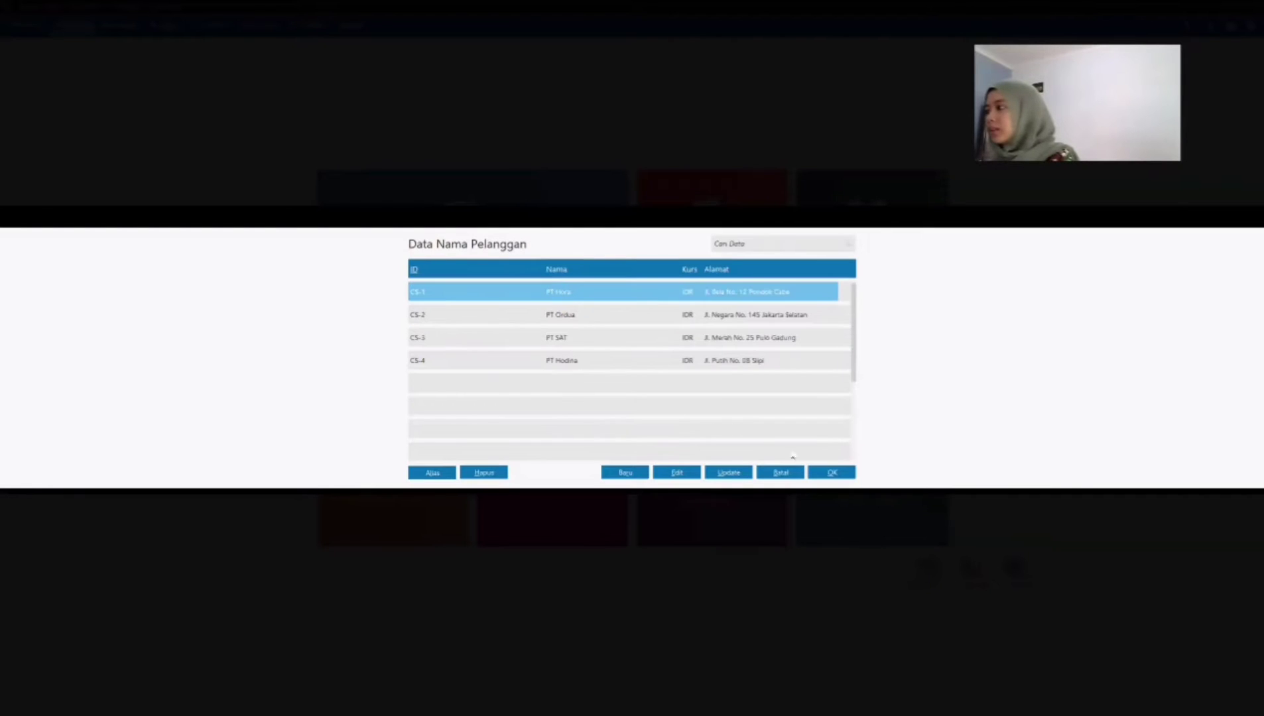
{"action": "left_click", "coordinate": [829, 473]}
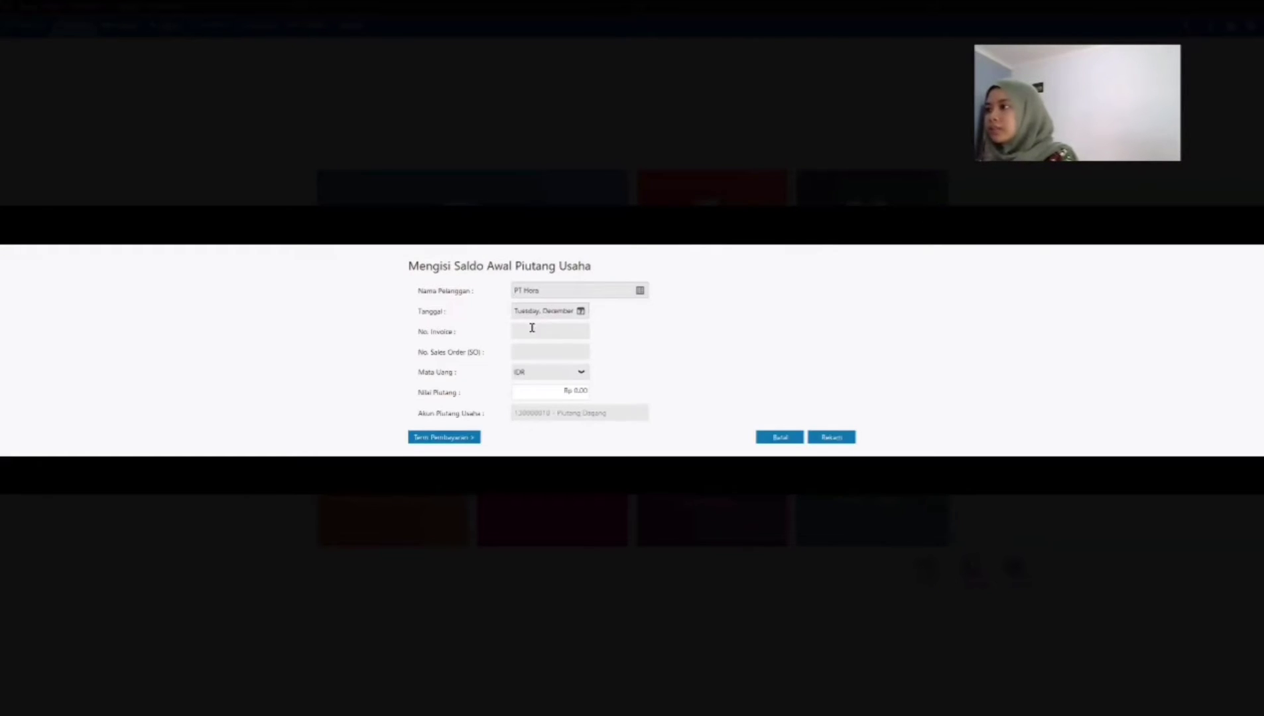
Step: Set the date of PT Hora's opening receivable to December 12, 2020
{"action": "left_click", "coordinate": [531, 313]}
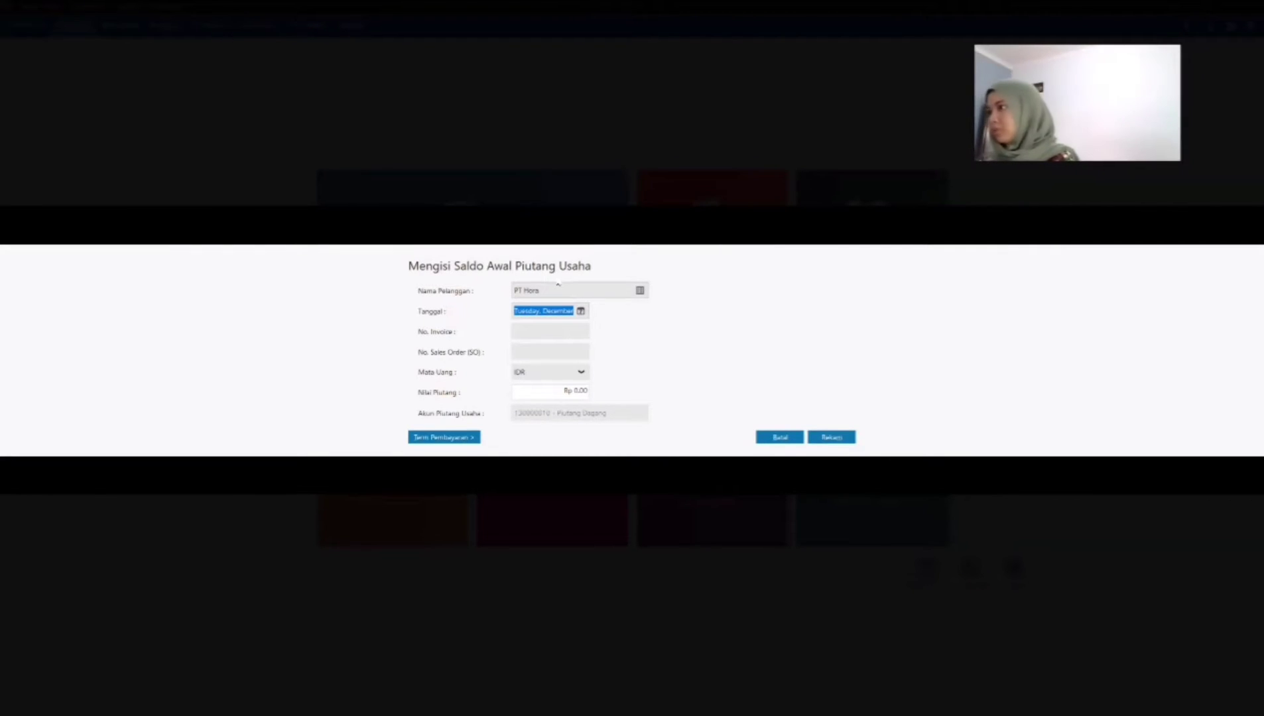
{"action": "left_click", "coordinate": [557, 311]}
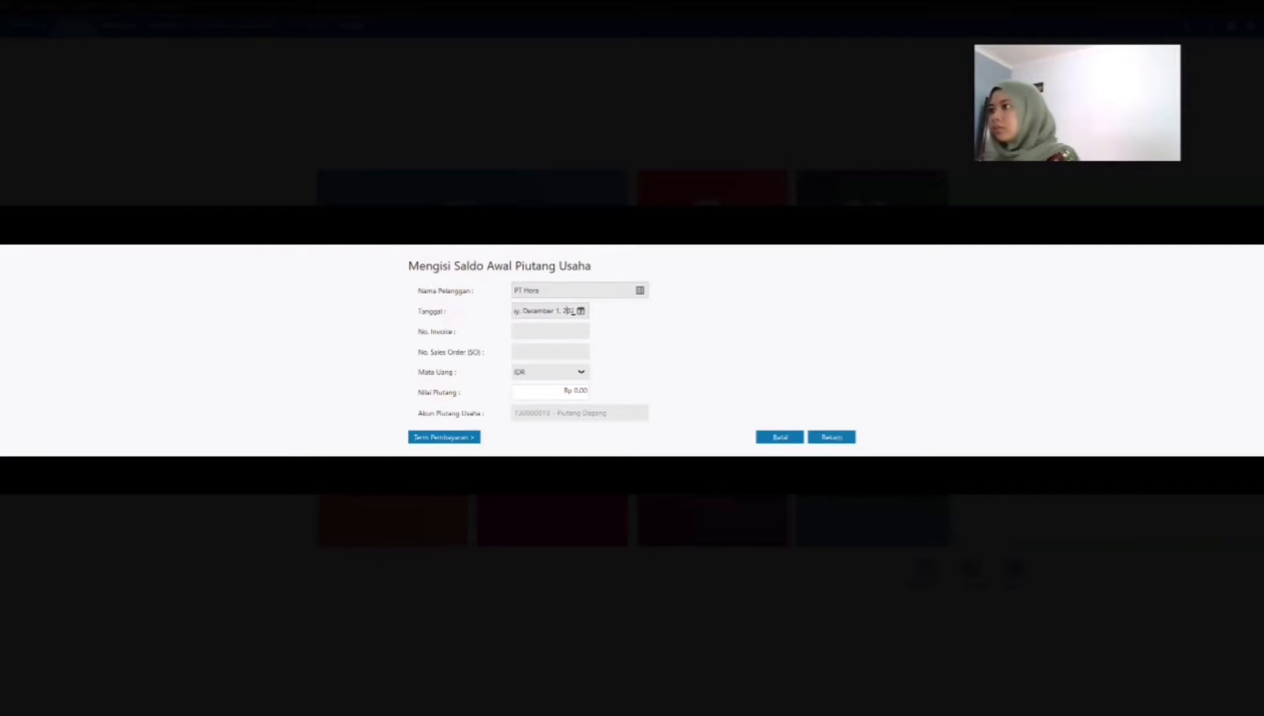
{"action": "left_click", "coordinate": [580, 311]}
{"action": "left_click", "coordinate": [707, 368]}
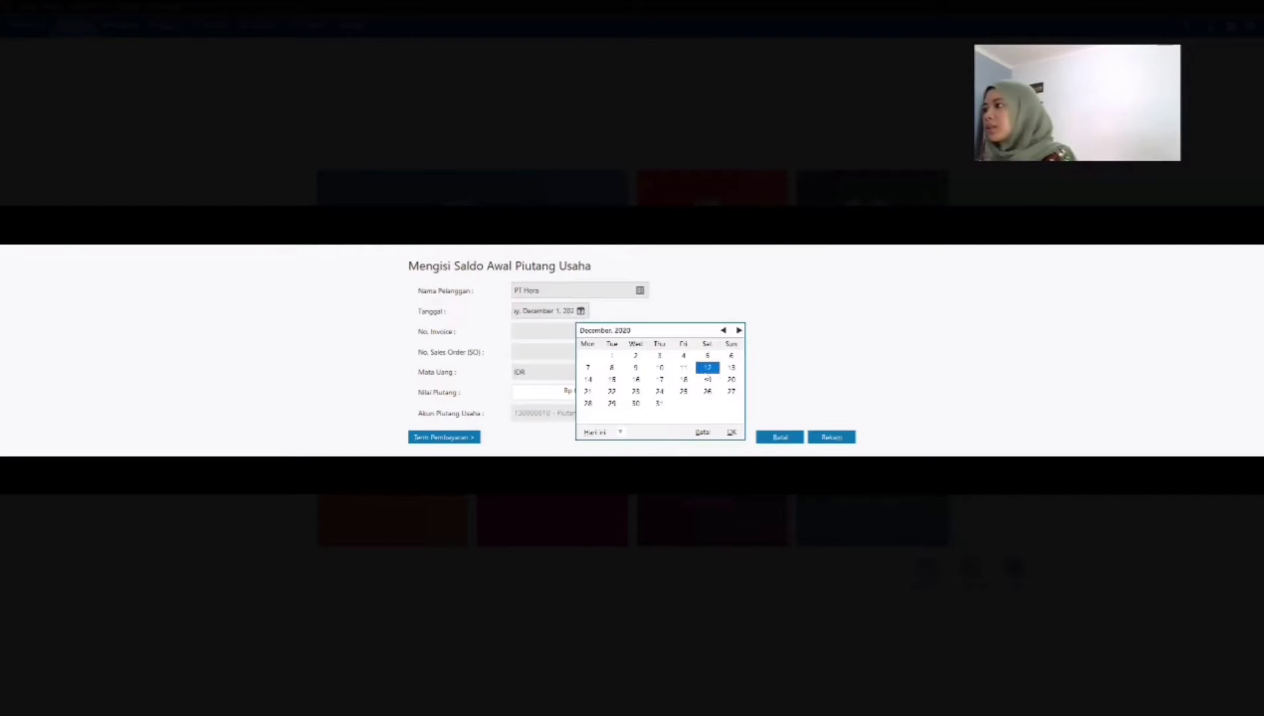
{"action": "left_click", "coordinate": [731, 432]}
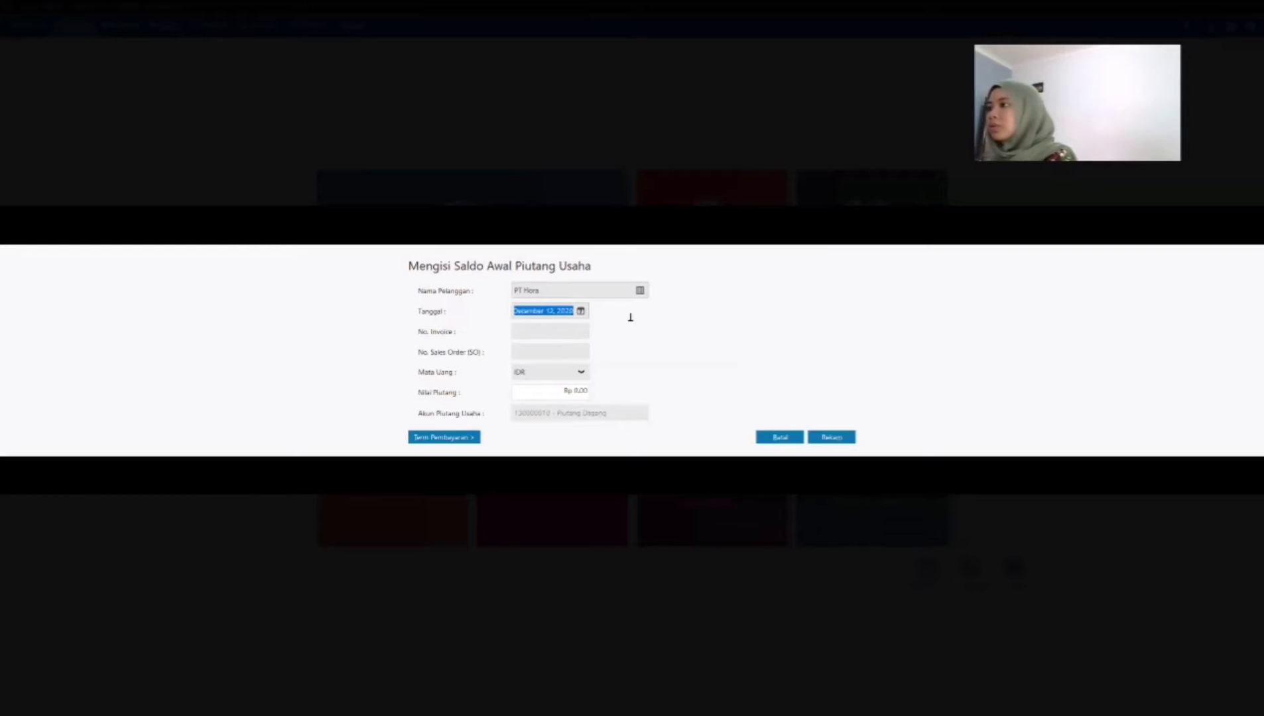
{"action": "left_click", "coordinate": [556, 330]}
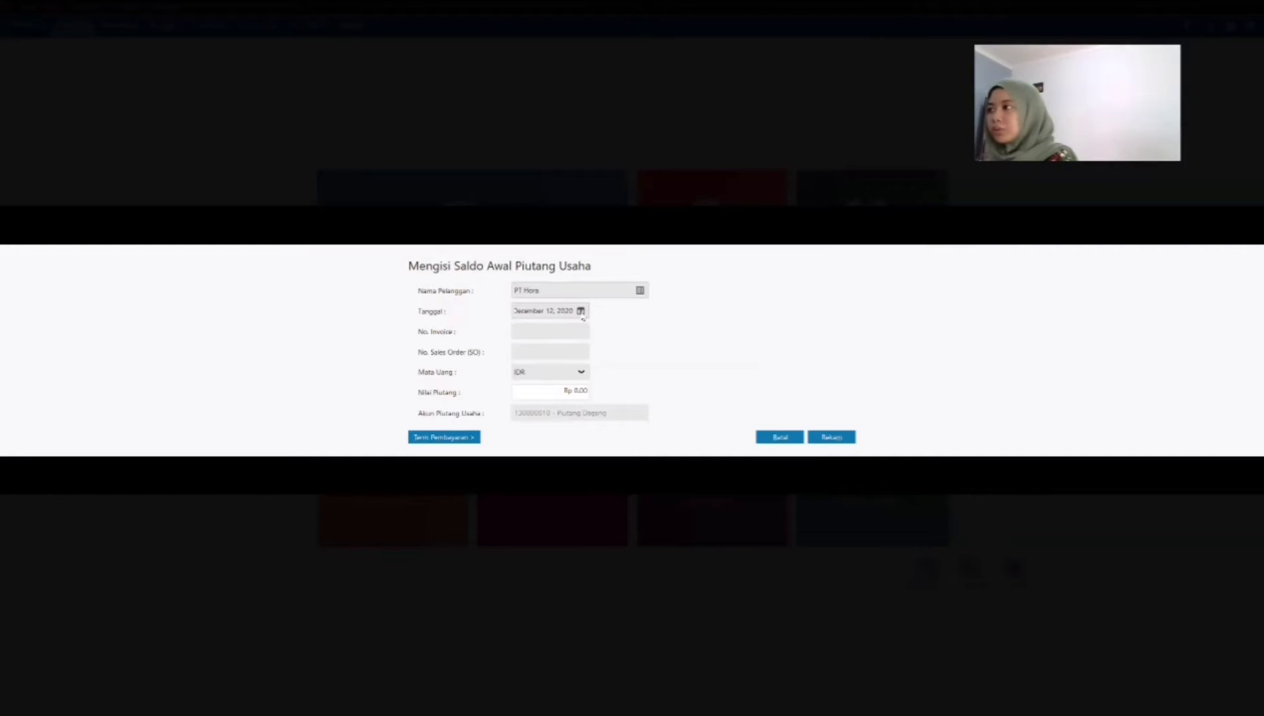
{"action": "left_click", "coordinate": [581, 311]}
{"action": "left_click", "coordinate": [729, 435]}
Step: Enter invoice number FR-1 and a receivable value of Rp 5,200,000 for PT Hora's opening receivable
{"action": "left_click", "coordinate": [553, 331]}
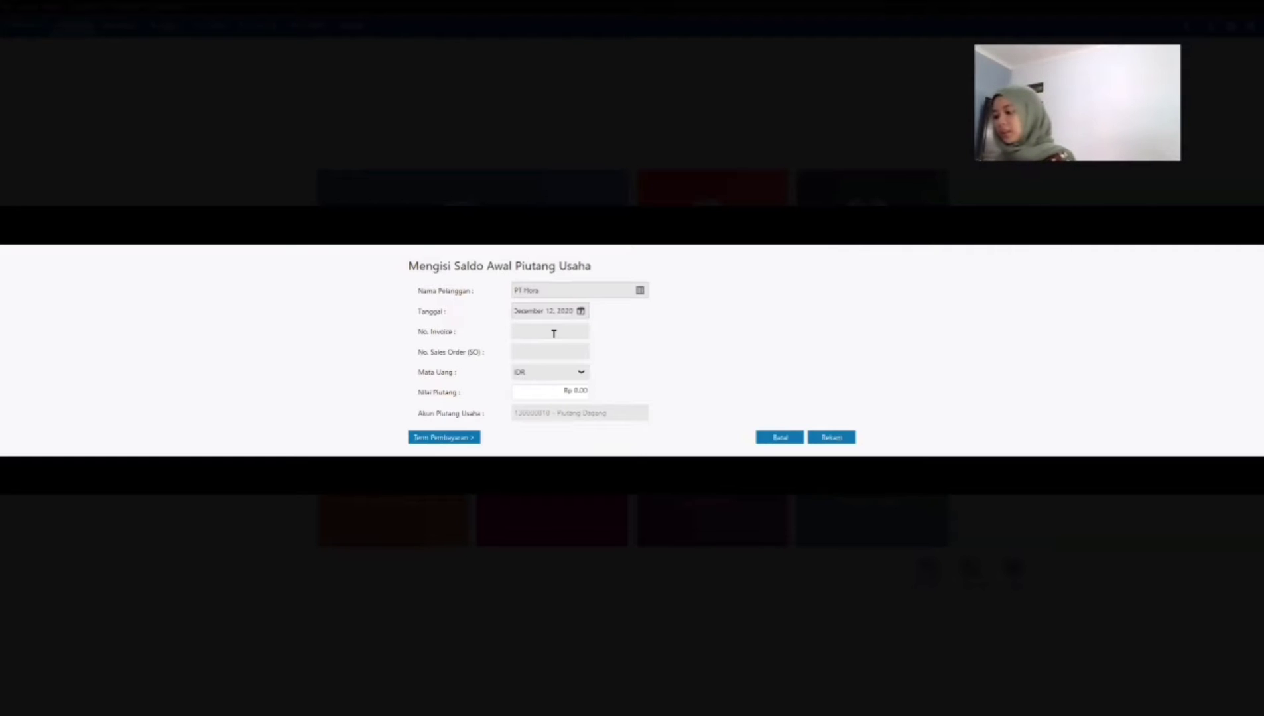
{"action": "type", "text": "fr-"}
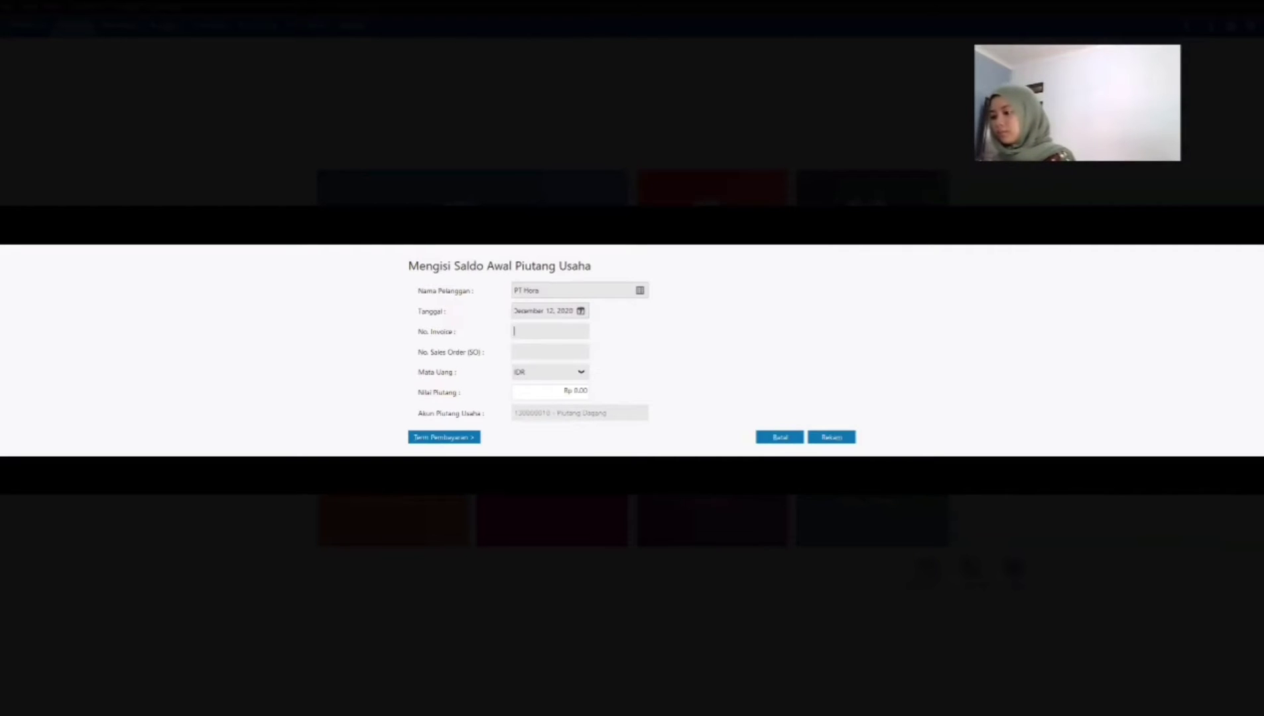
{"action": "type", "text": "FR"}
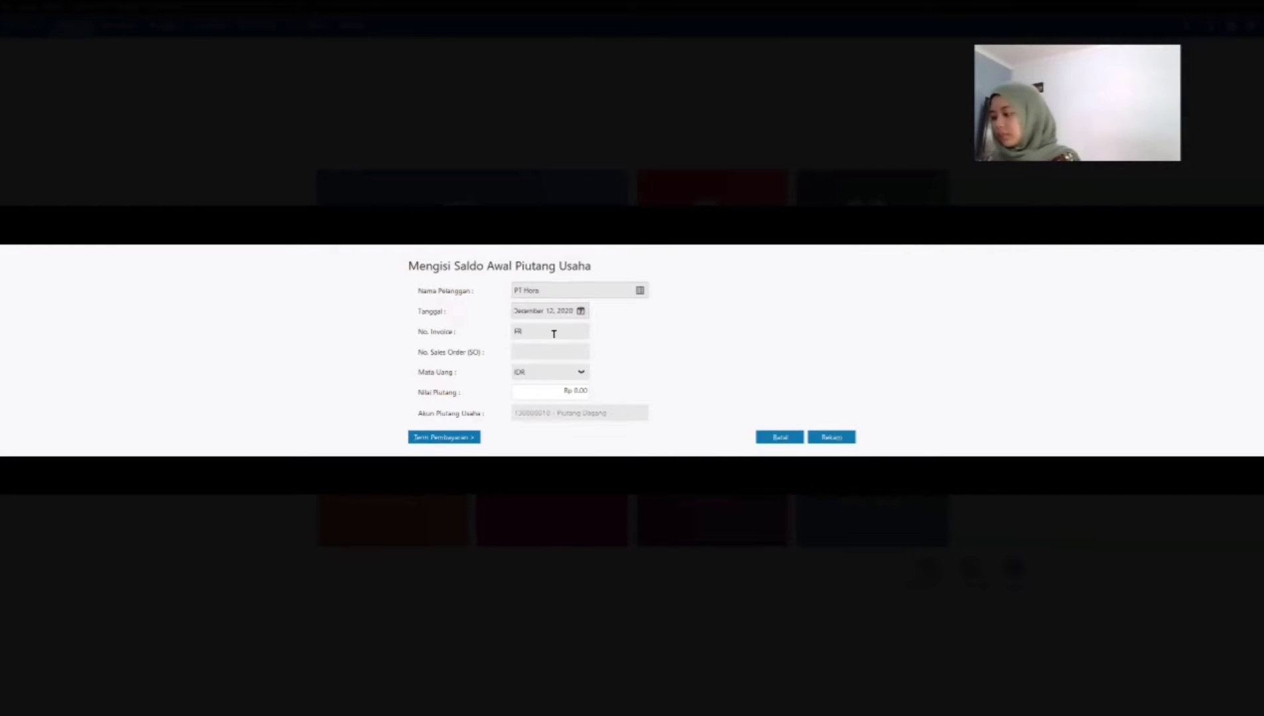
{"action": "type", "text": "-1"}
{"action": "key", "text": "Tab"}
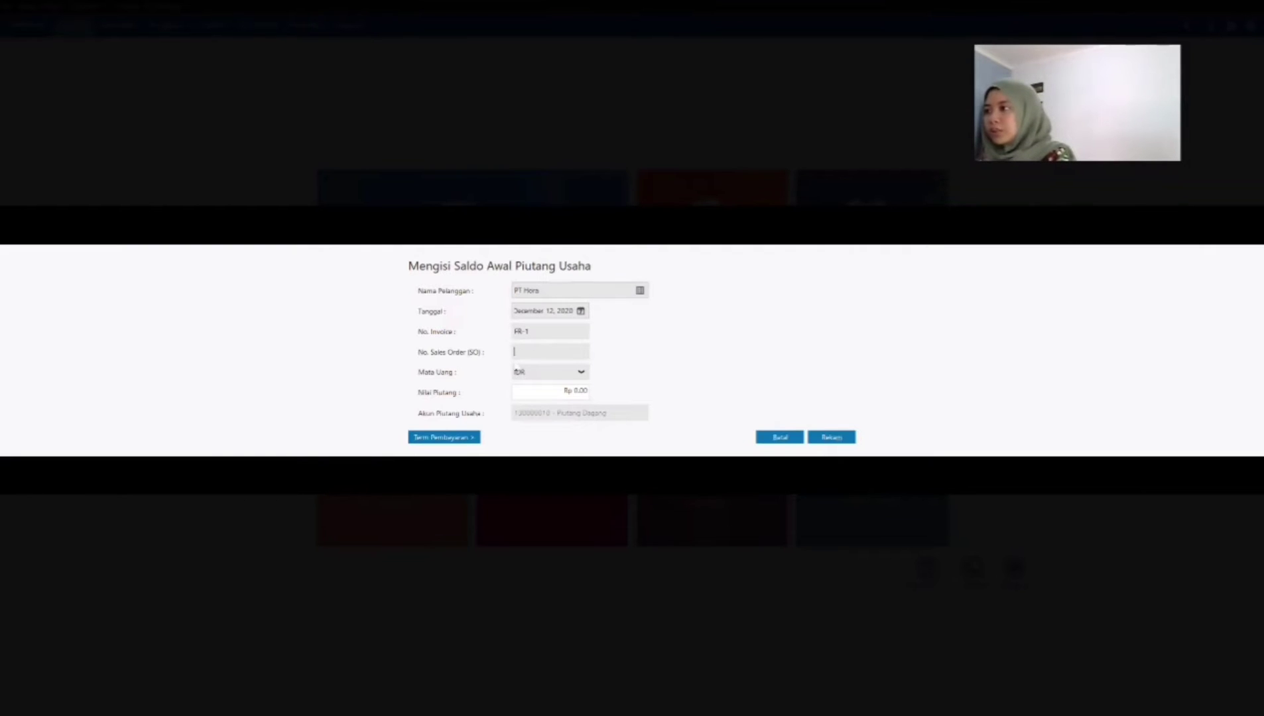
{"action": "left_click", "coordinate": [458, 438]}
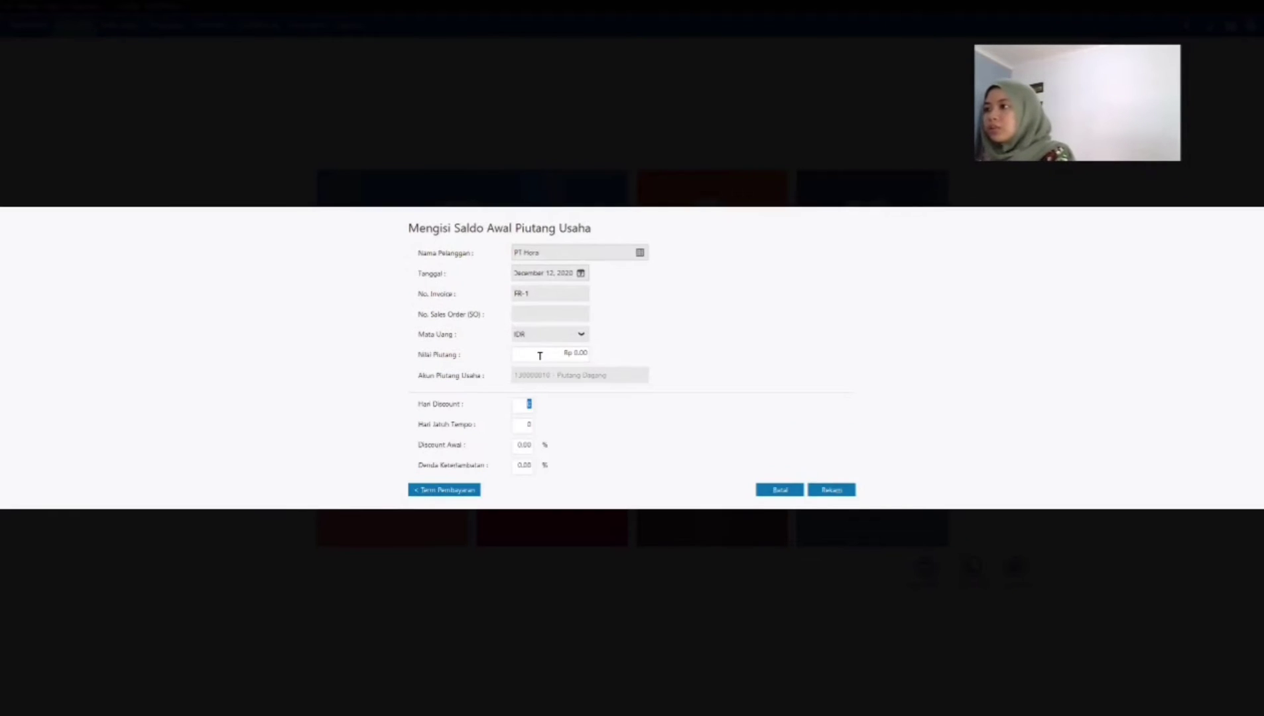
{"action": "left_click", "coordinate": [540, 356]}
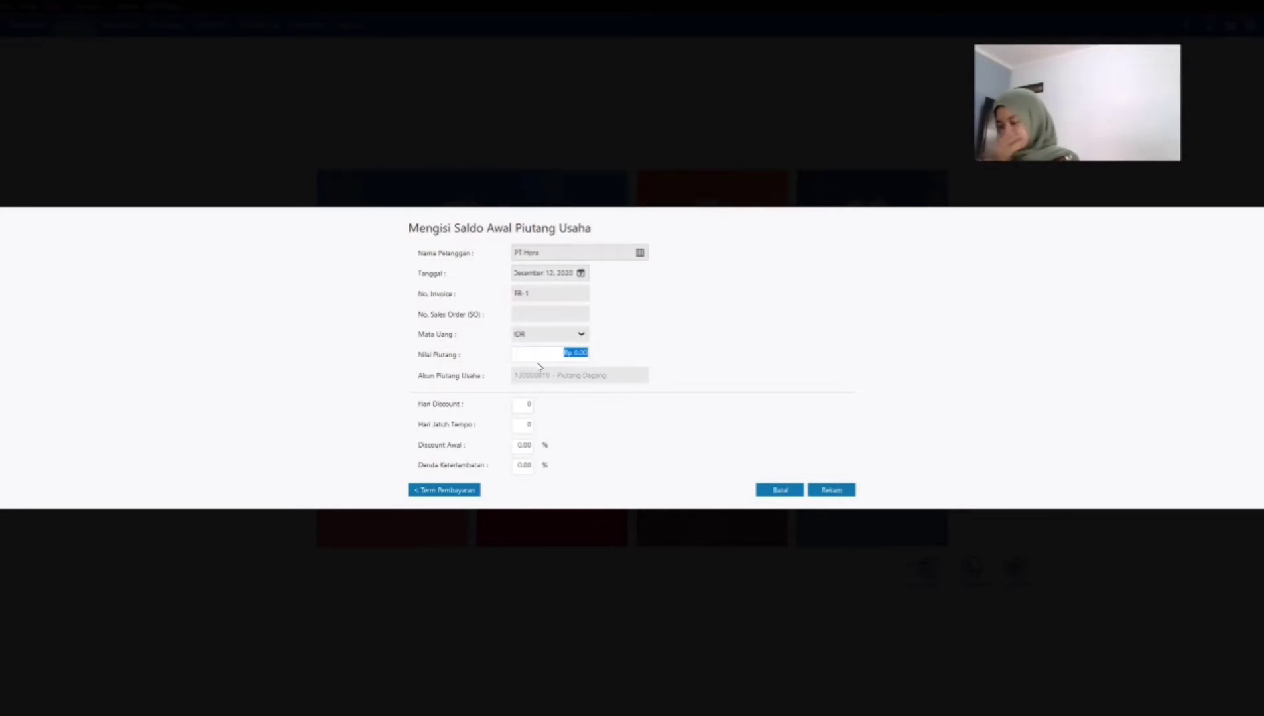
{"action": "type", "text": "52000"}
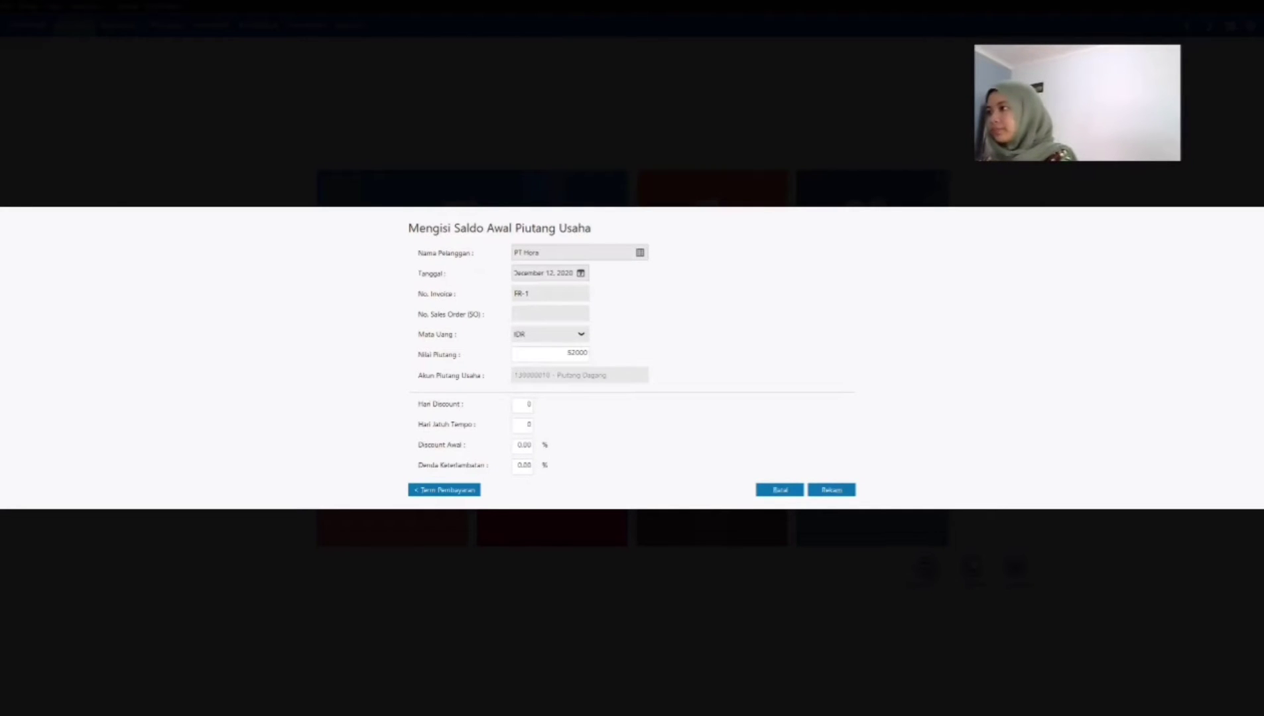
{"action": "key", "text": "Tab"}
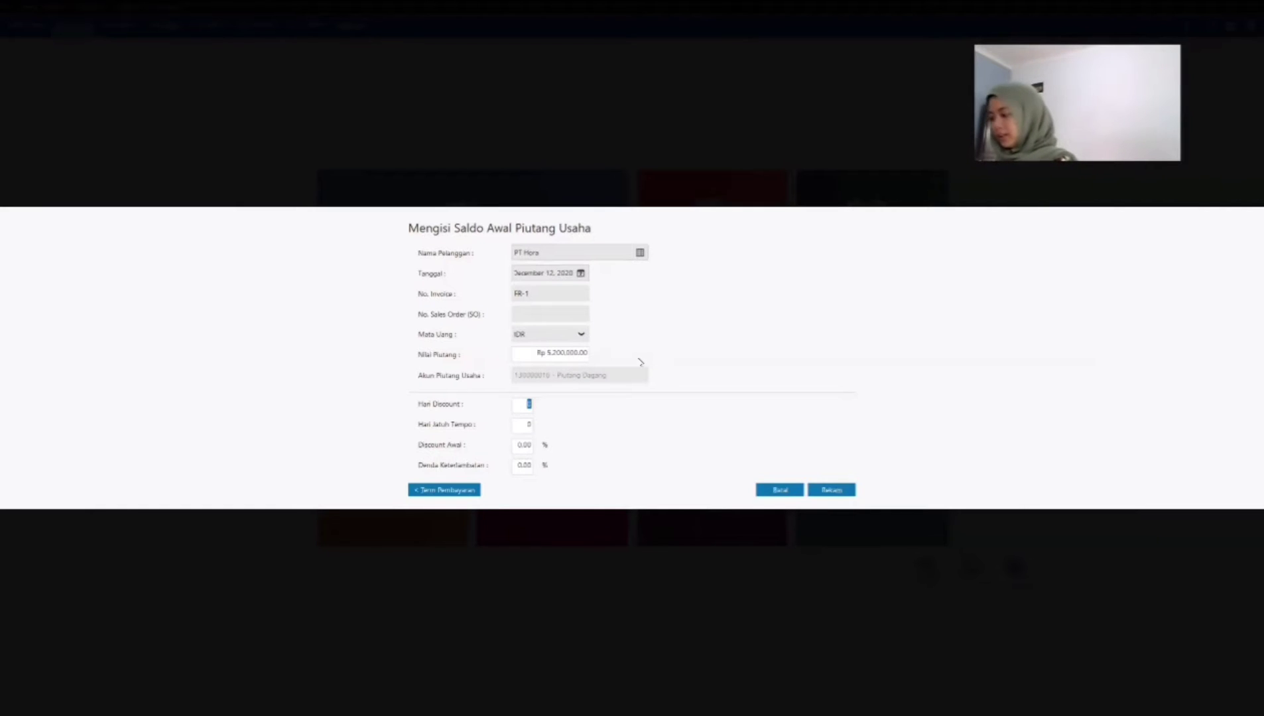
Step: Set PT Hora's payment terms to 10 discount days, 30 due days, 2% early discount and 2% late penalty, and record the entry
{"action": "type", "text": "1"}
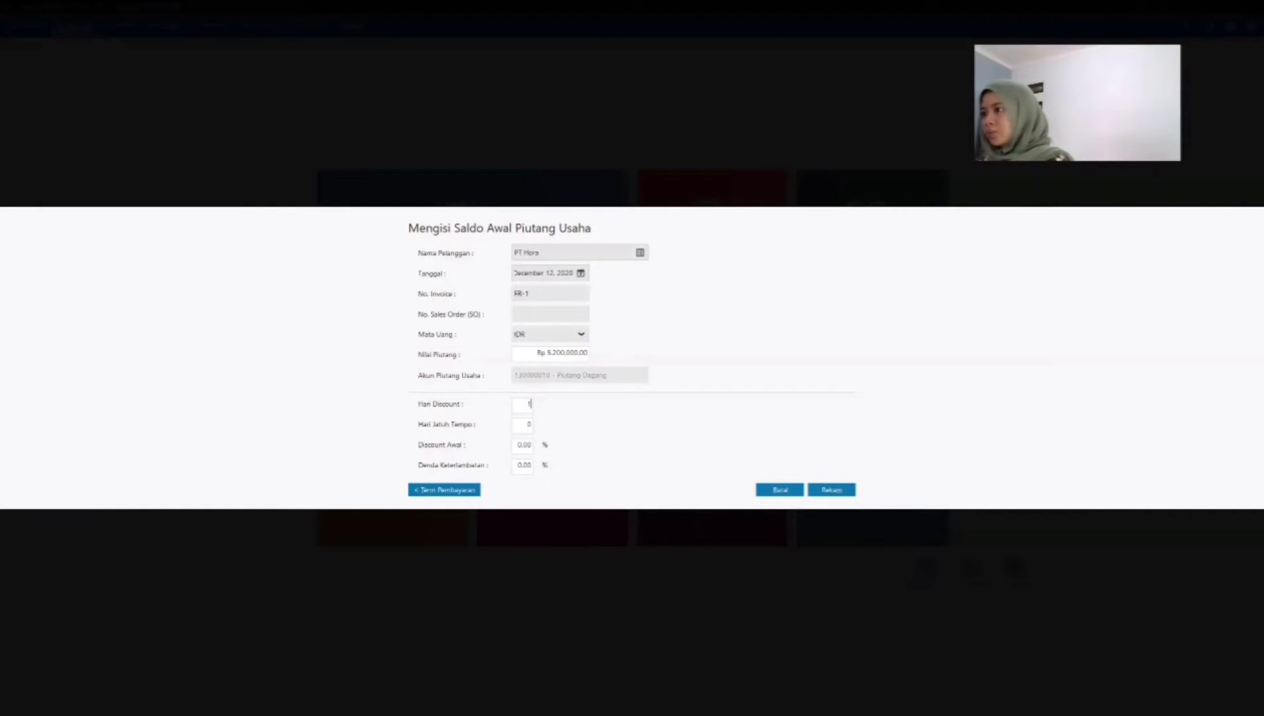
{"action": "key", "text": "Tab"}
{"action": "type", "text": "3"}
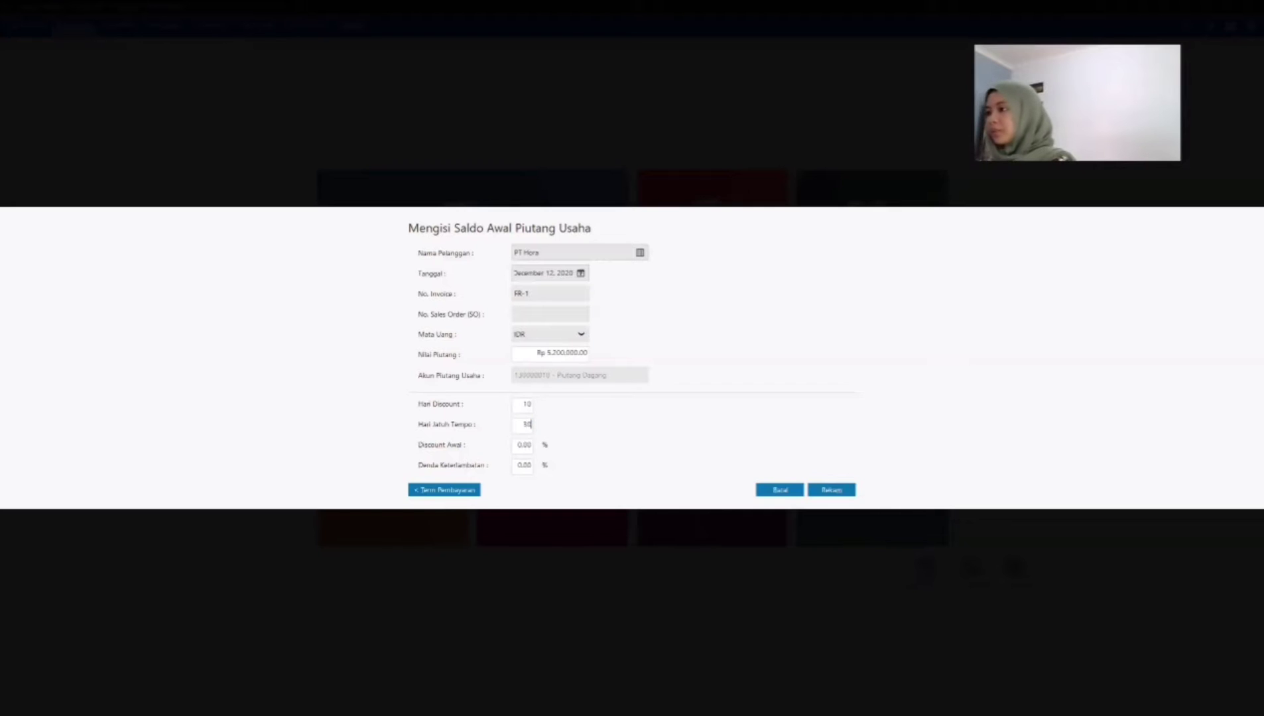
{"action": "key", "text": "Tab"}
{"action": "type", "text": "2"}
{"action": "key", "text": "Tab"}
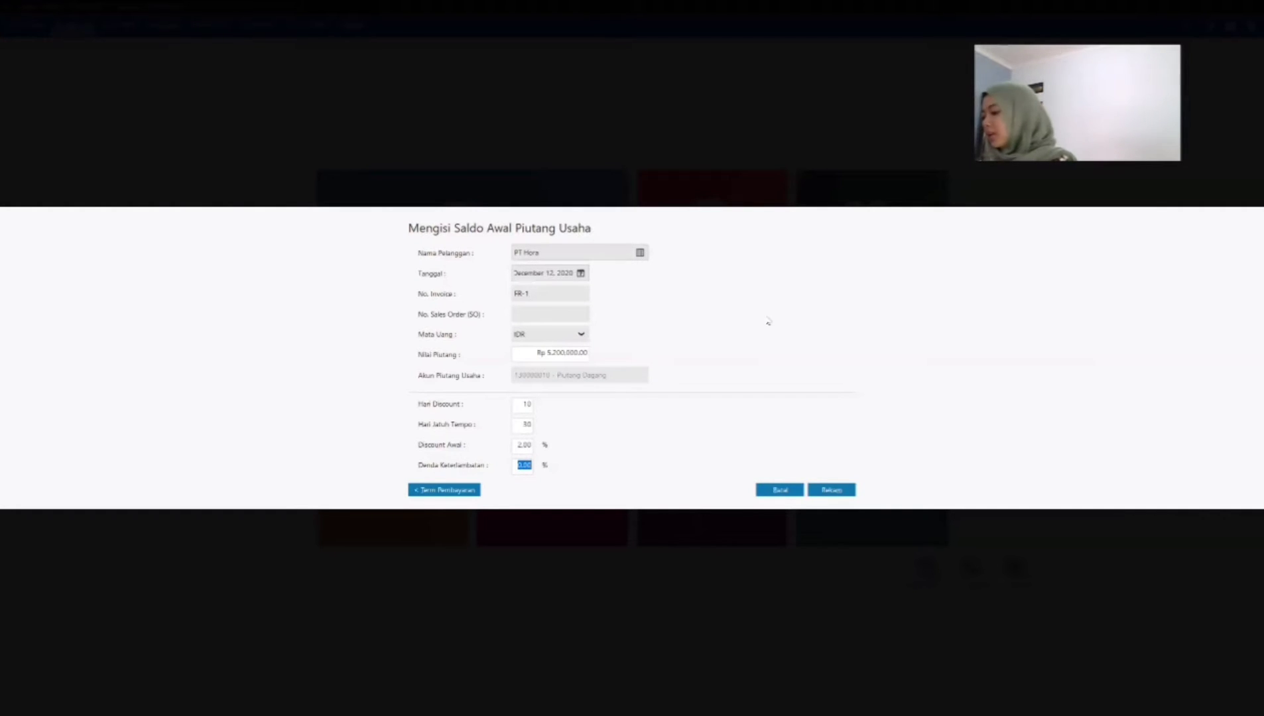
{"action": "type", "text": "2"}
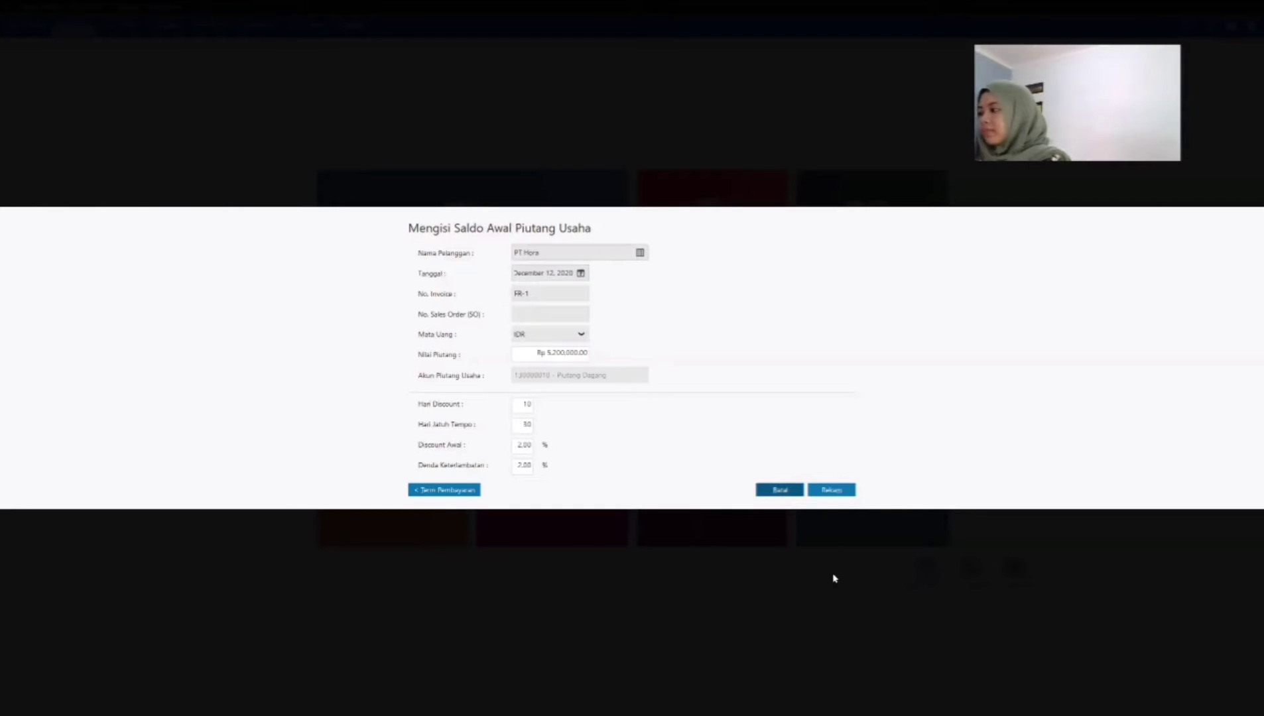
{"action": "left_click", "coordinate": [515, 401]}
{"action": "left_click", "coordinate": [537, 352]}
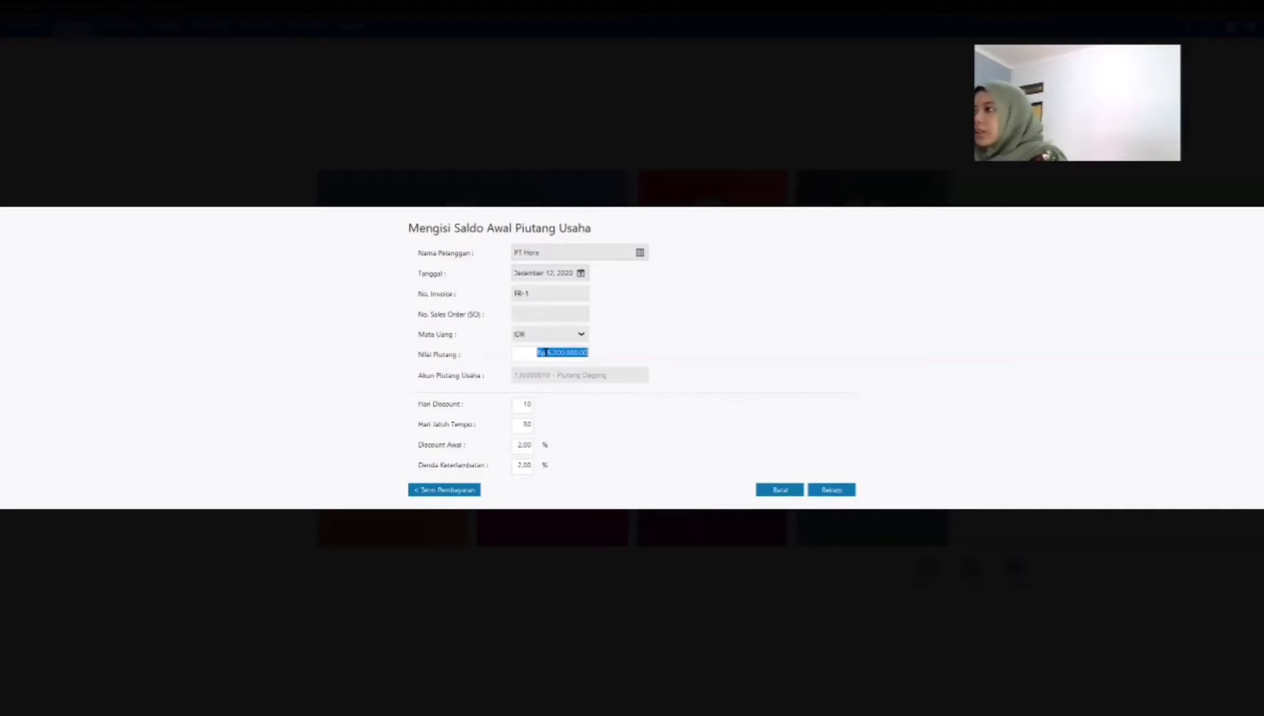
{"action": "left_click", "coordinate": [832, 495]}
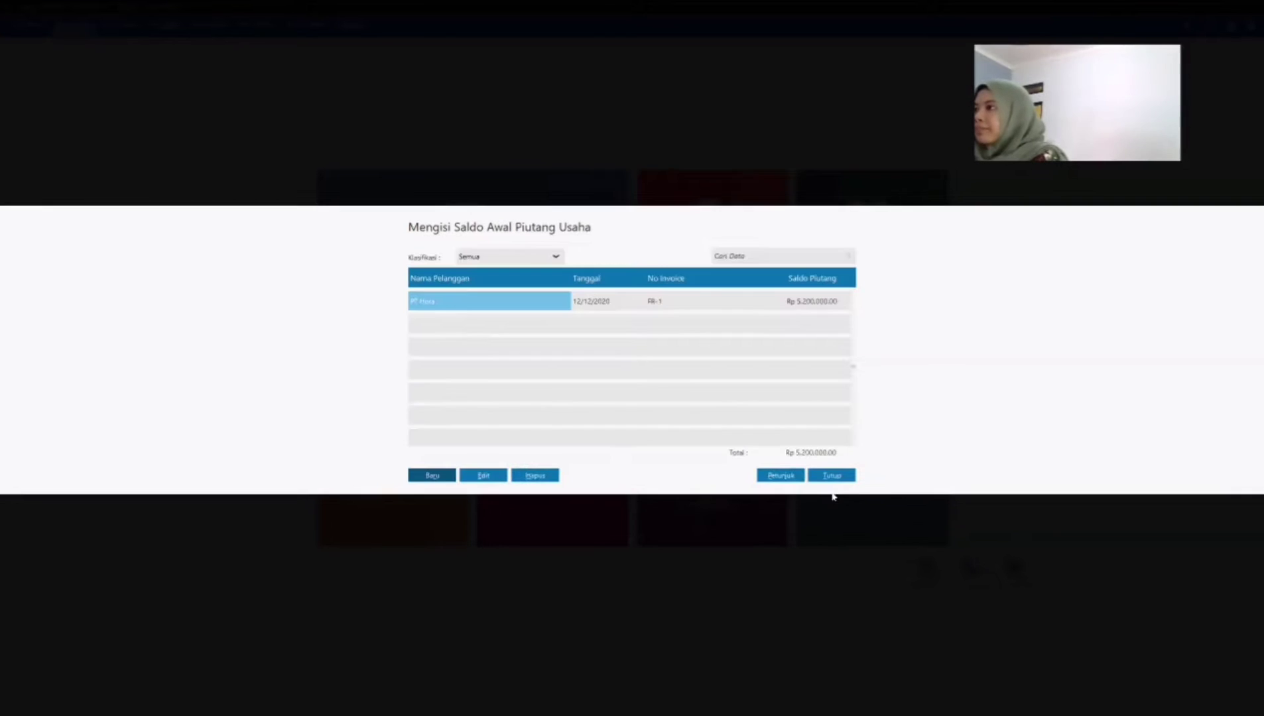
Step: Start a new opening receivable entry for customer PT Ordua, dated December 24, 2020
{"action": "left_click", "coordinate": [442, 478]}
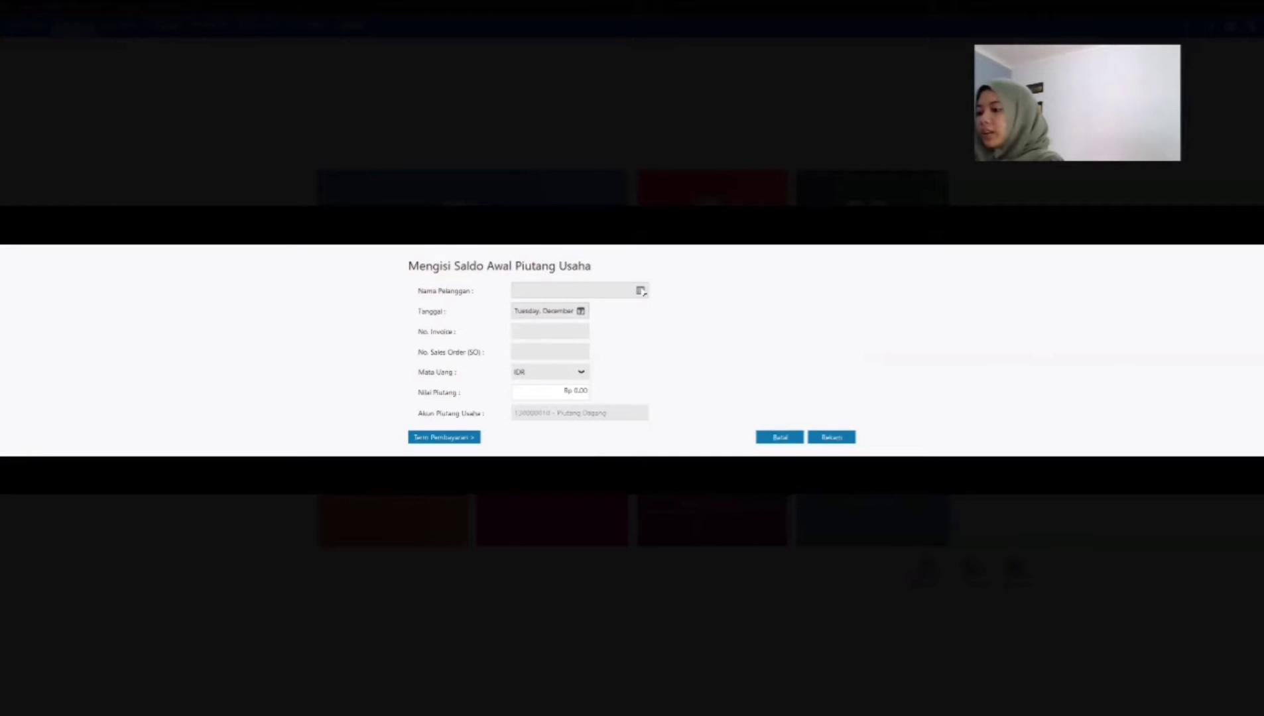
{"action": "left_click", "coordinate": [641, 291]}
{"action": "left_click", "coordinate": [592, 315]}
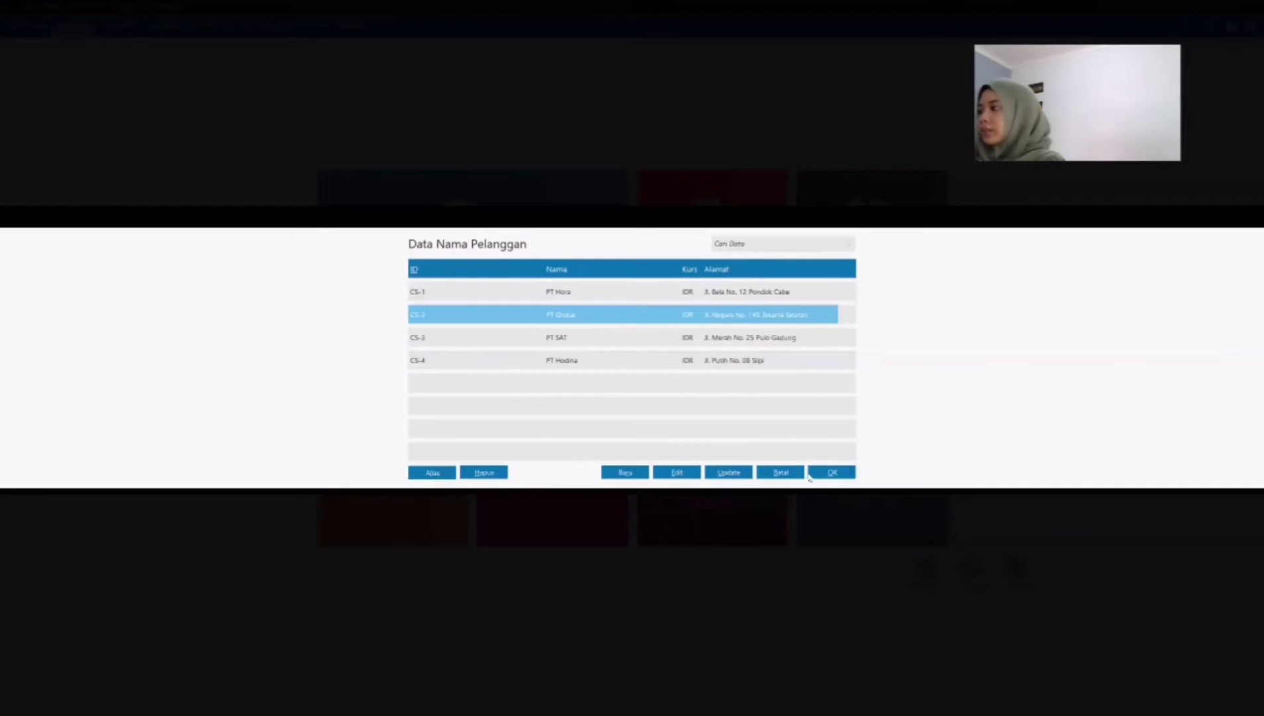
{"action": "left_click", "coordinate": [810, 476]}
{"action": "left_click", "coordinate": [559, 312]}
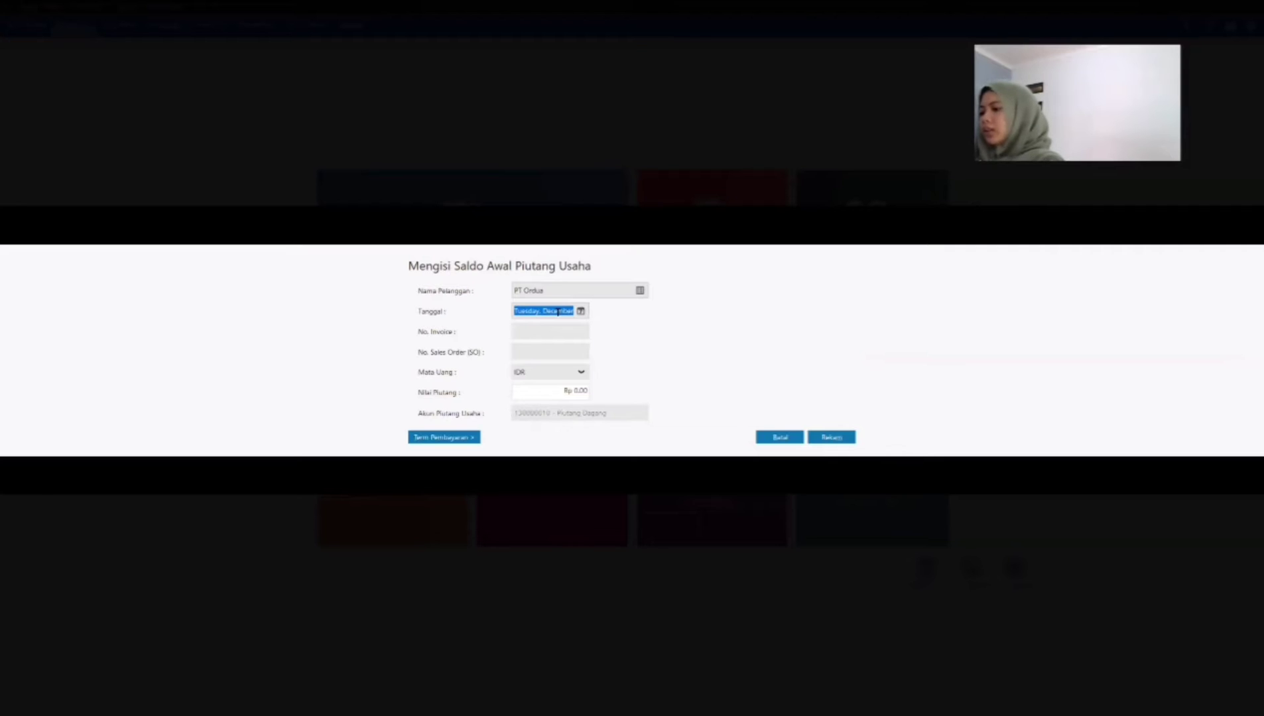
{"action": "left_click", "coordinate": [581, 311]}
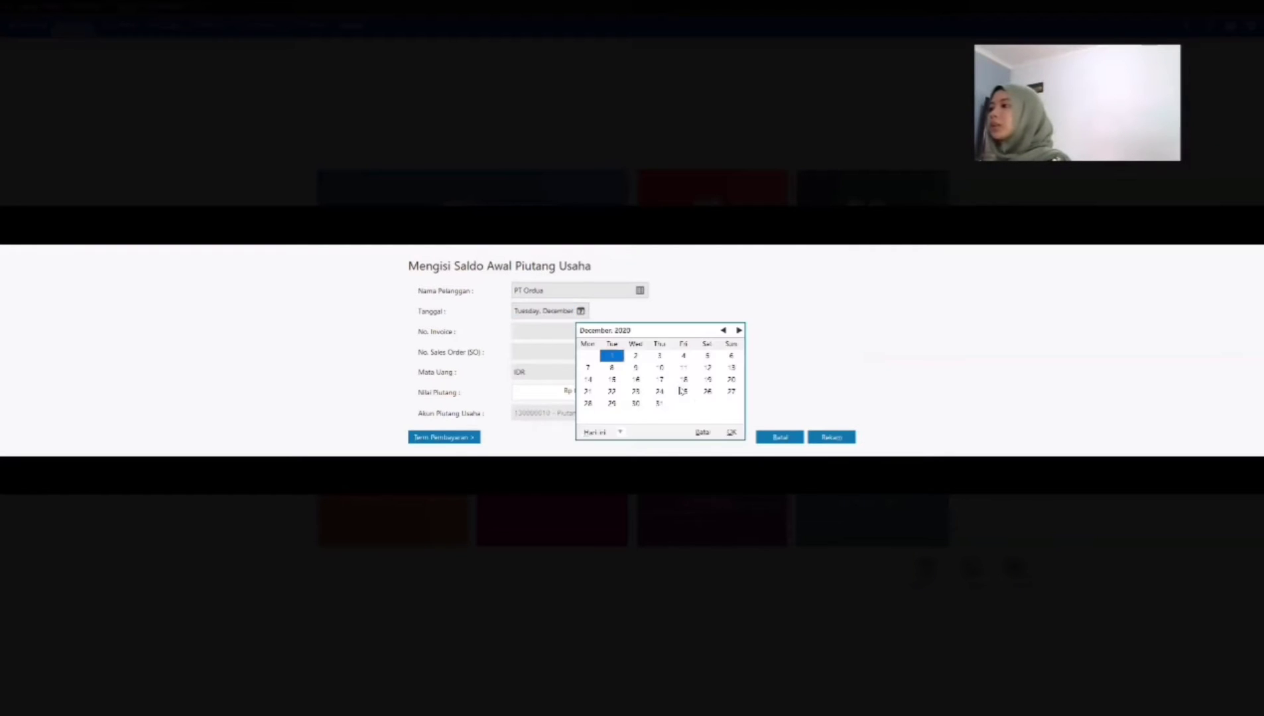
{"action": "left_click", "coordinate": [658, 393]}
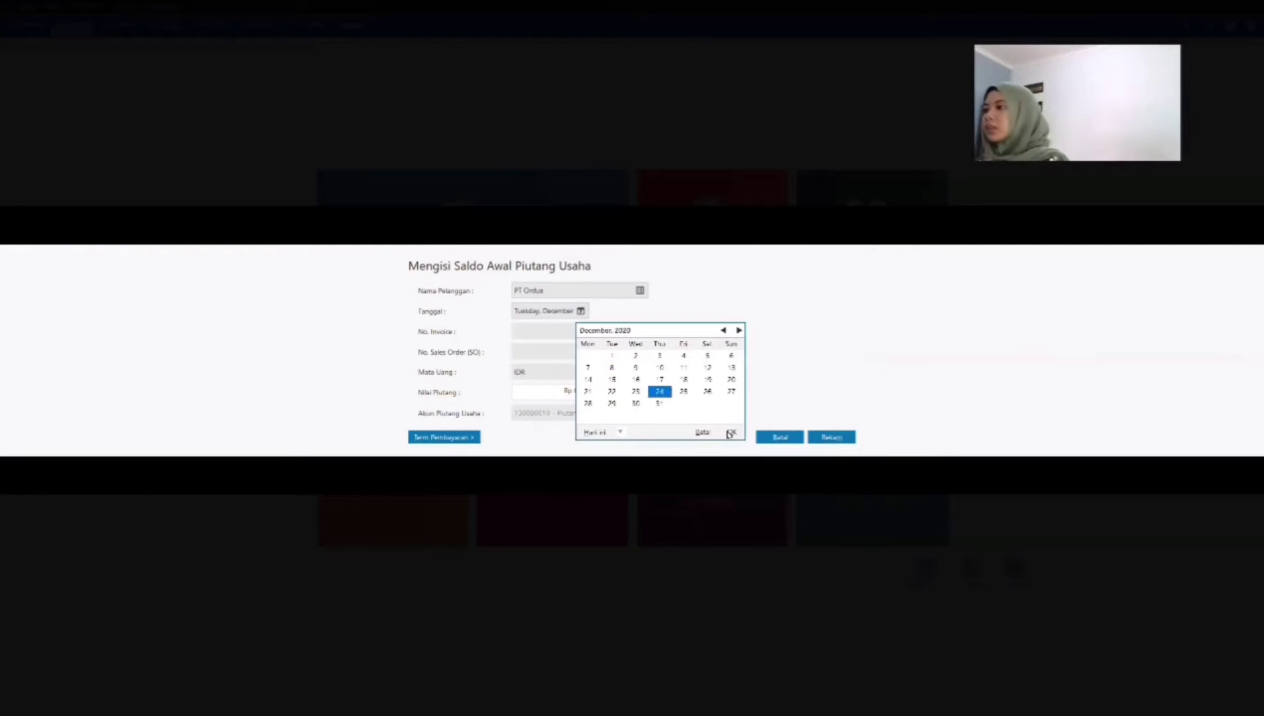
{"action": "left_click", "coordinate": [729, 433]}
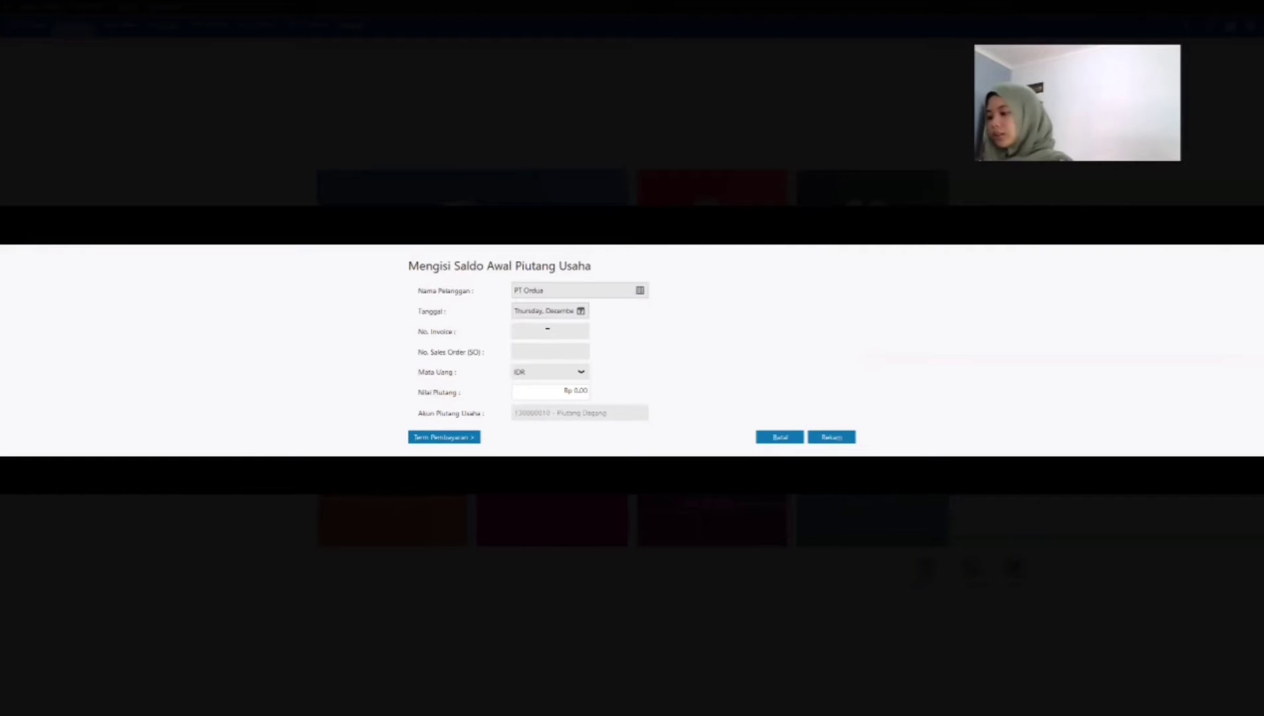
Step: Enter invoice number FR-2 and a receivable value of Rp 6,000,000 for PT Ordua
{"action": "type", "text": "FR-"}
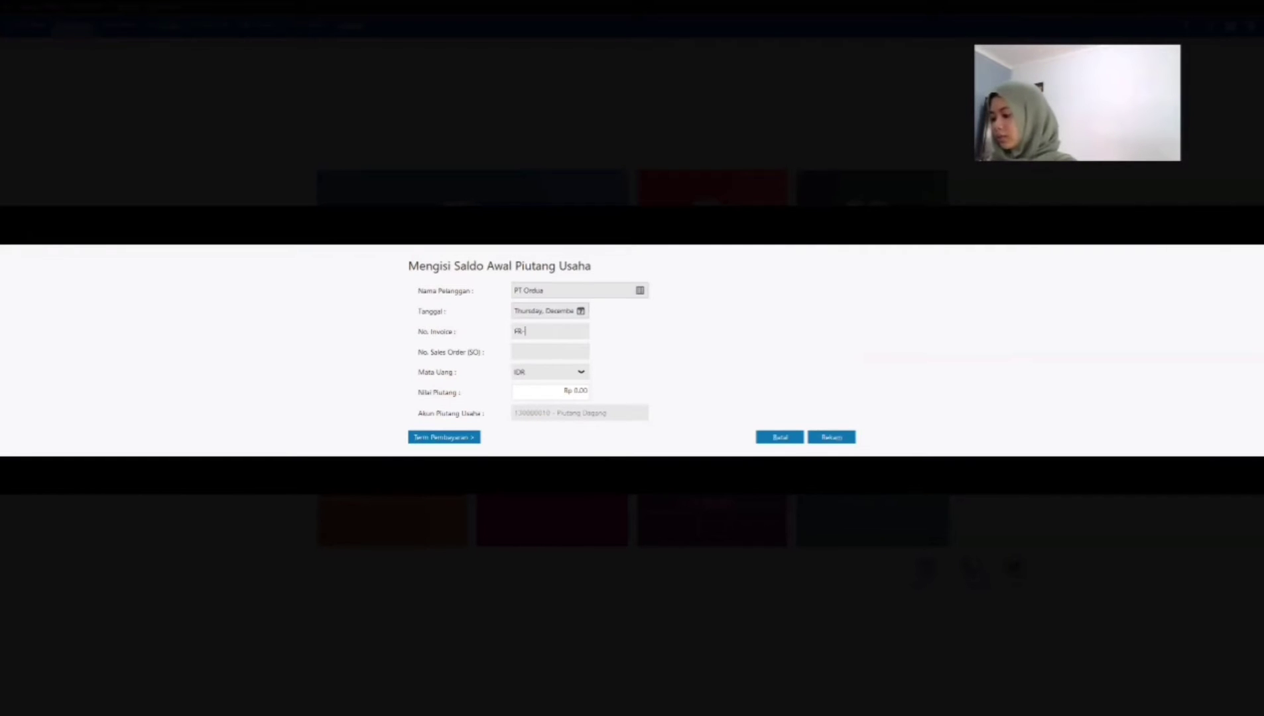
{"action": "type", "text": "2"}
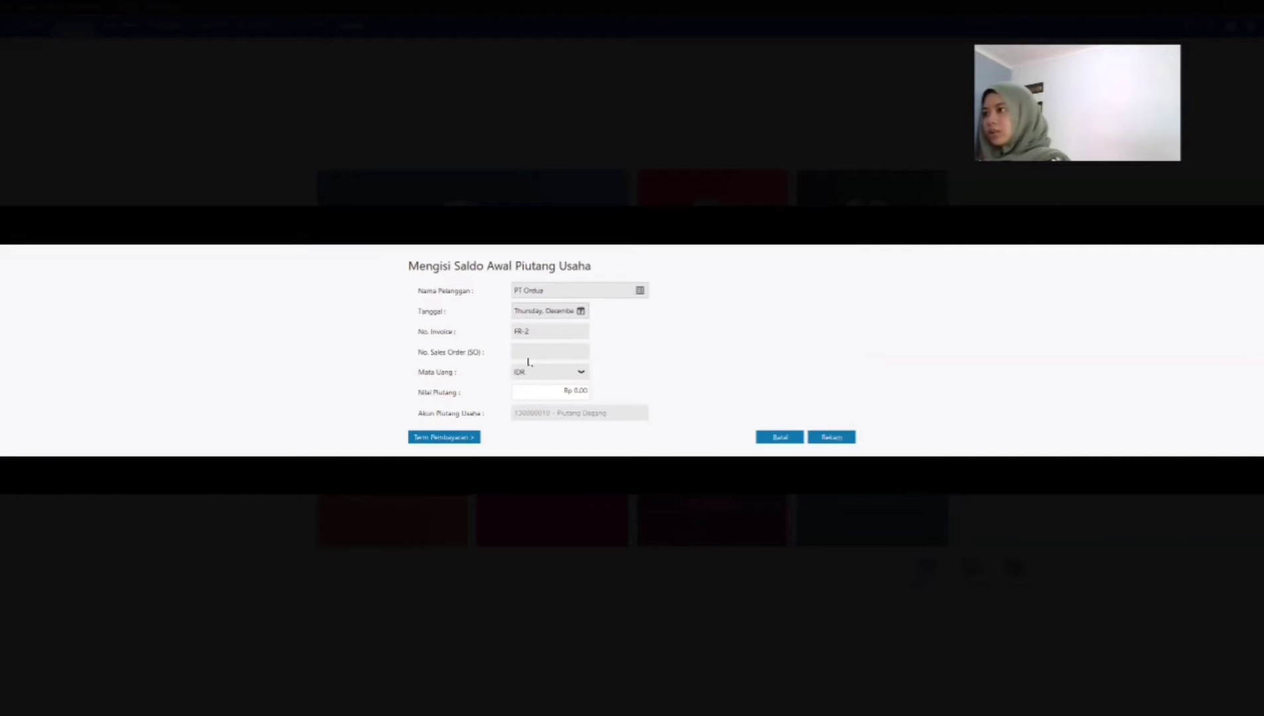
{"action": "left_click", "coordinate": [553, 393]}
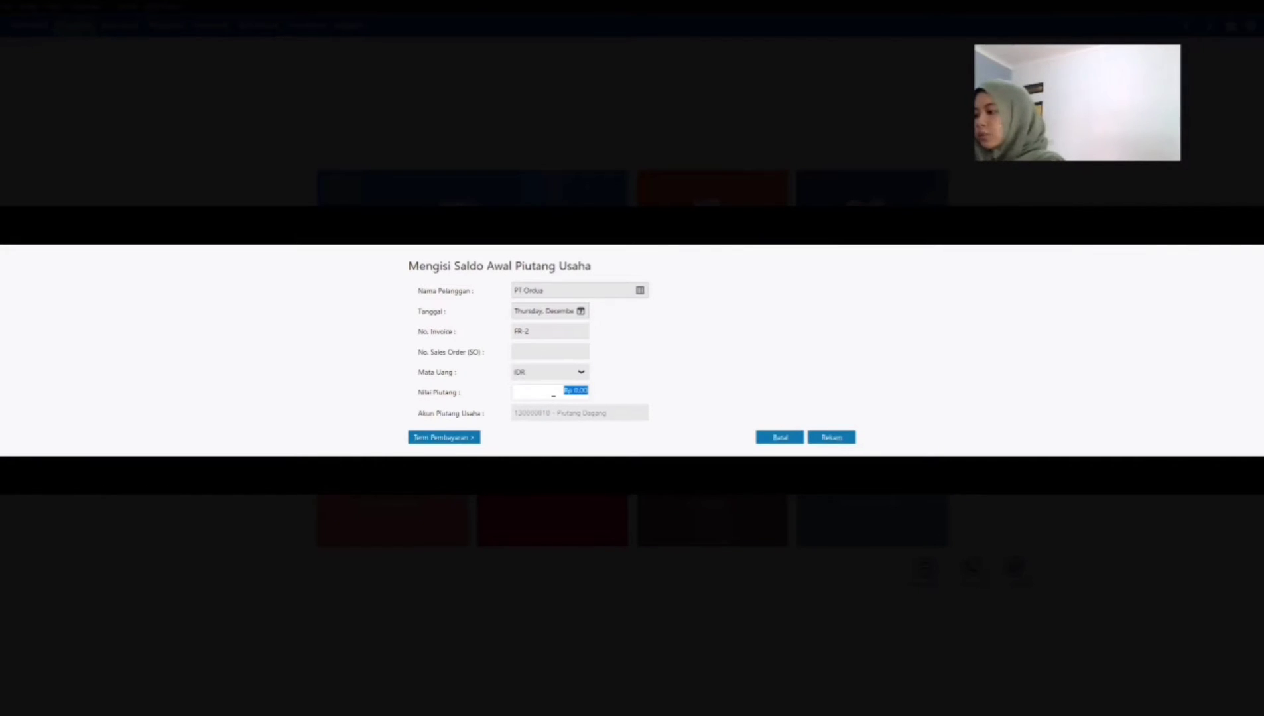
{"action": "type", "text": "6000000"}
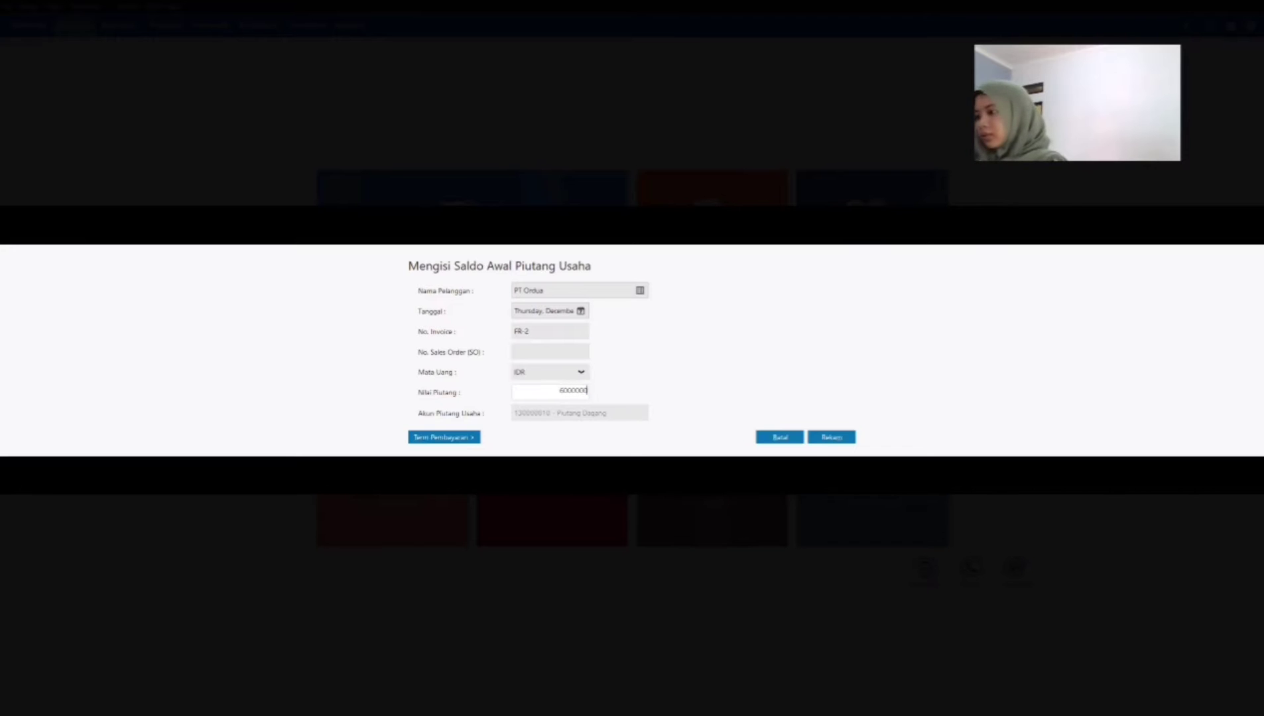
Step: Set PT Ordua's payment terms to 10 discount days, 30 due days, 2% early discount and 2% late penalty, and record the entry
{"action": "left_click", "coordinate": [465, 438]}
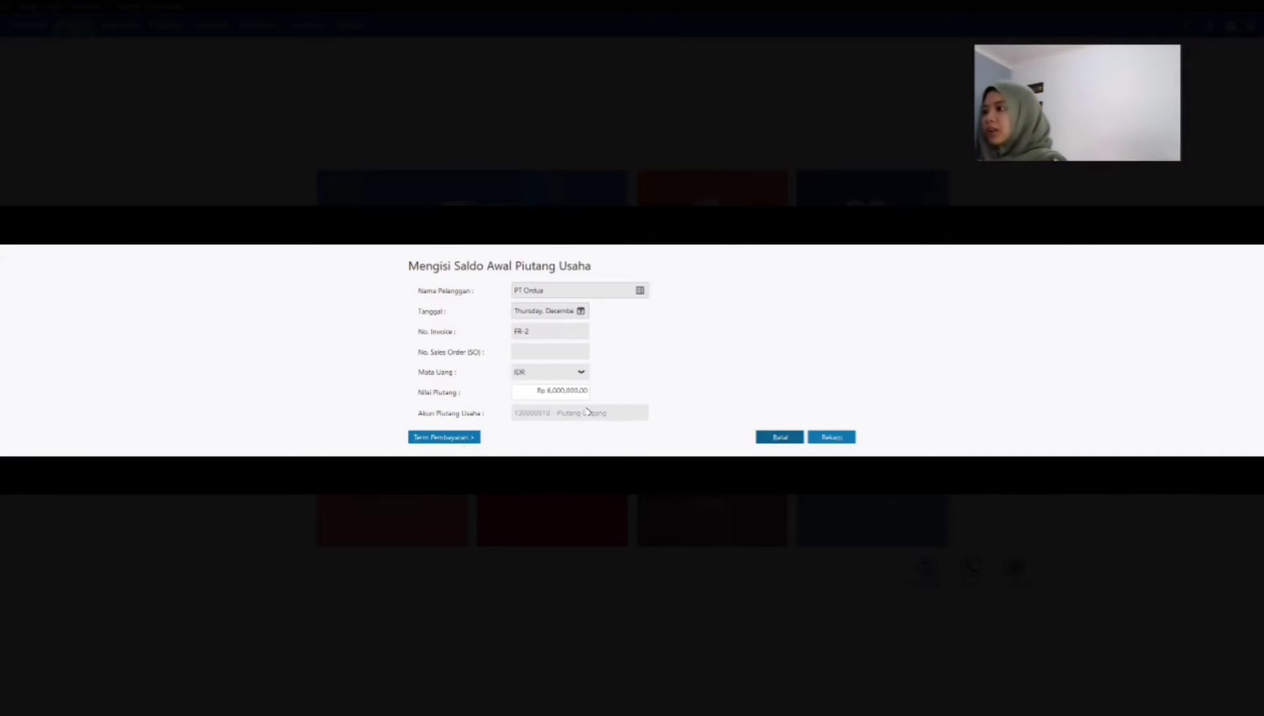
{"action": "type", "text": "10"}
{"action": "key", "text": "Tab"}
{"action": "type", "text": "30"}
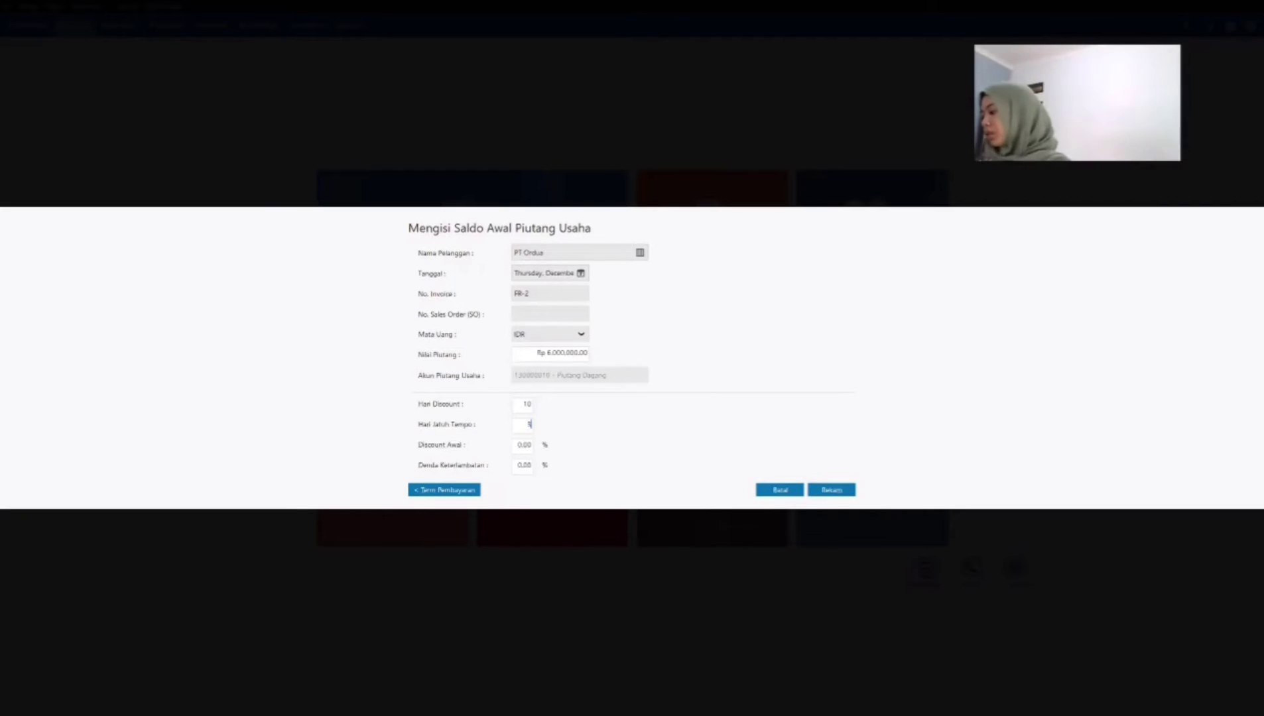
{"action": "key", "text": "Tab"}
{"action": "type", "text": "2"}
{"action": "key", "text": "Tab"}
{"action": "type", "text": "2"}
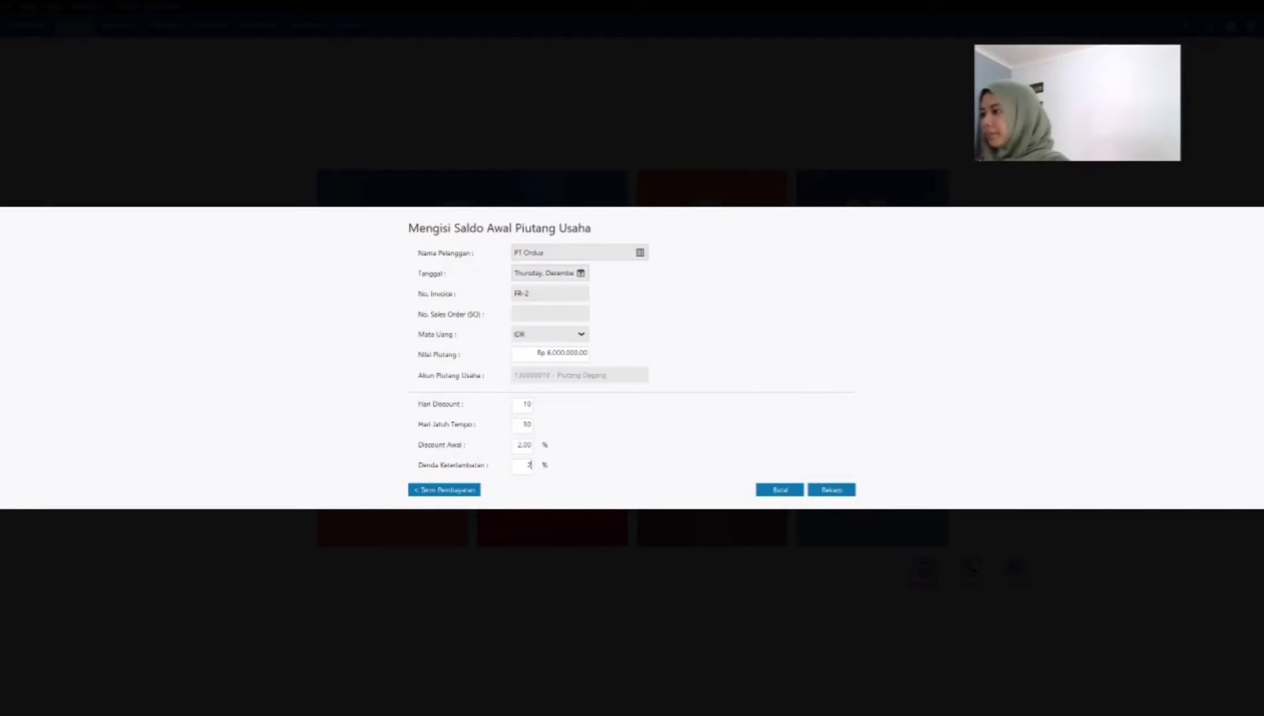
{"action": "key", "text": "Tab"}
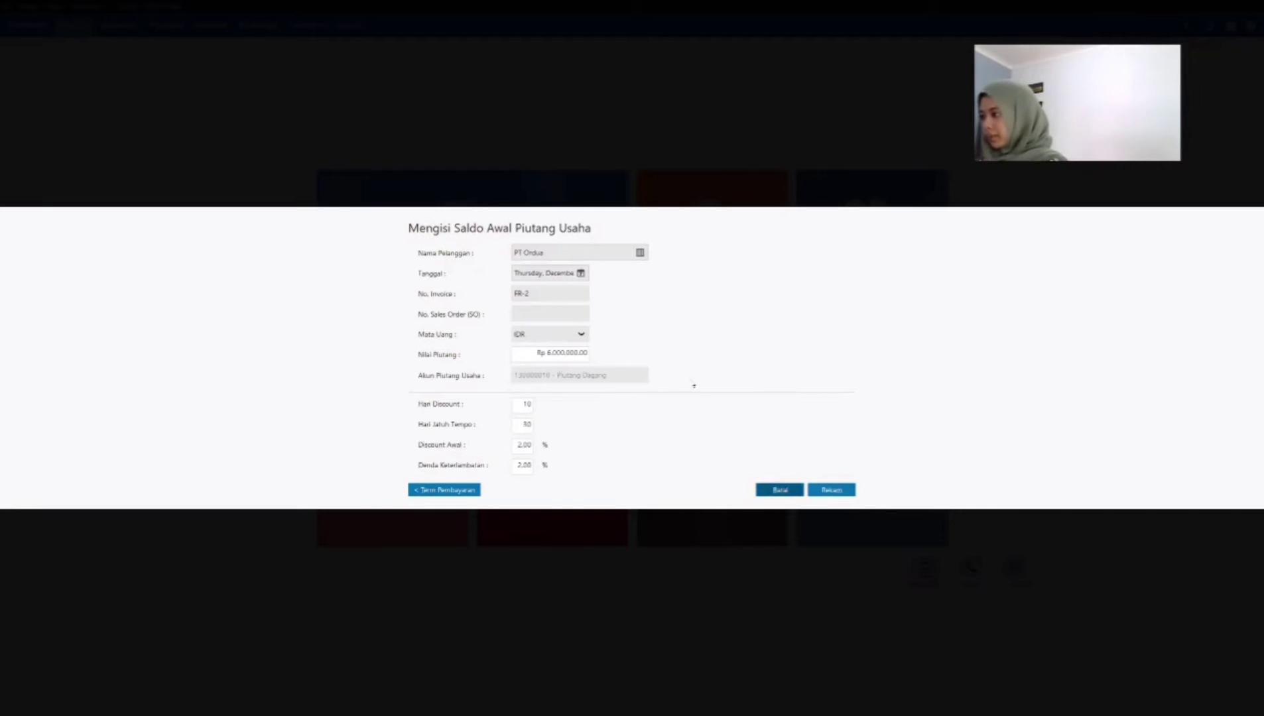
{"action": "left_click", "coordinate": [830, 490]}
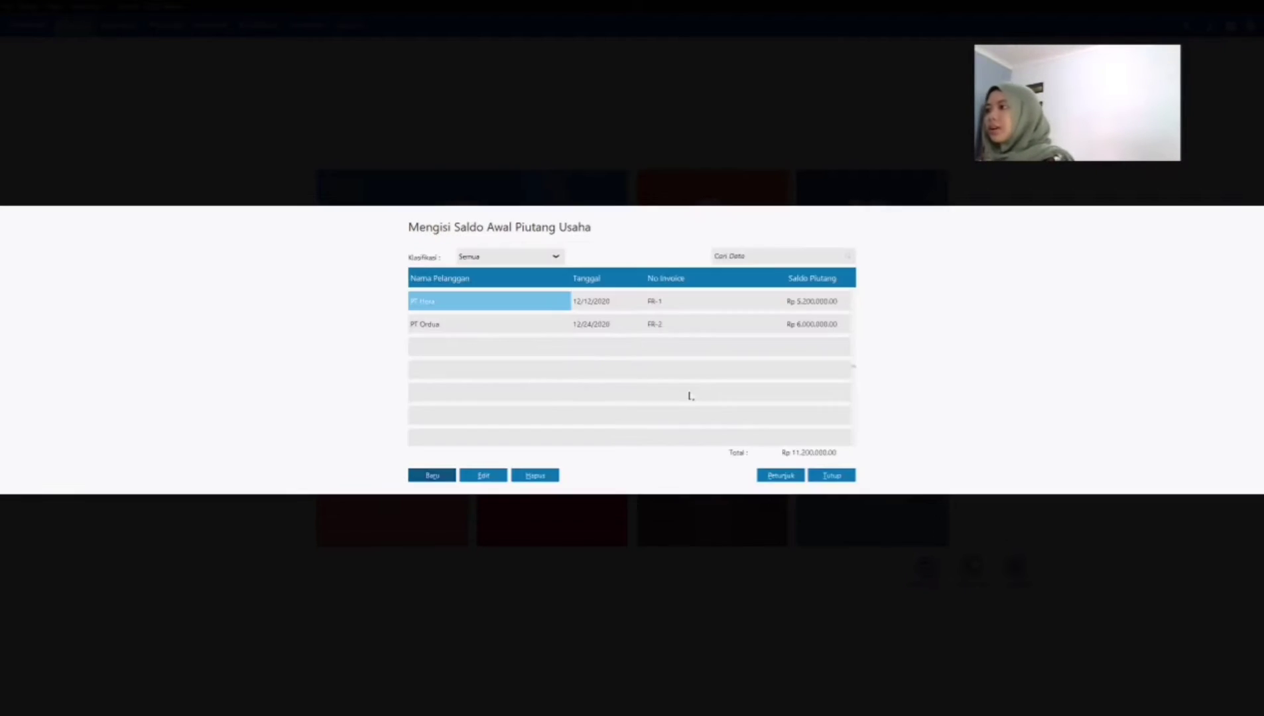
Step: Start a new opening receivable entry for customer PT SAT, dated December 28, 2020, with invoice number FR-3
{"action": "left_click", "coordinate": [434, 476]}
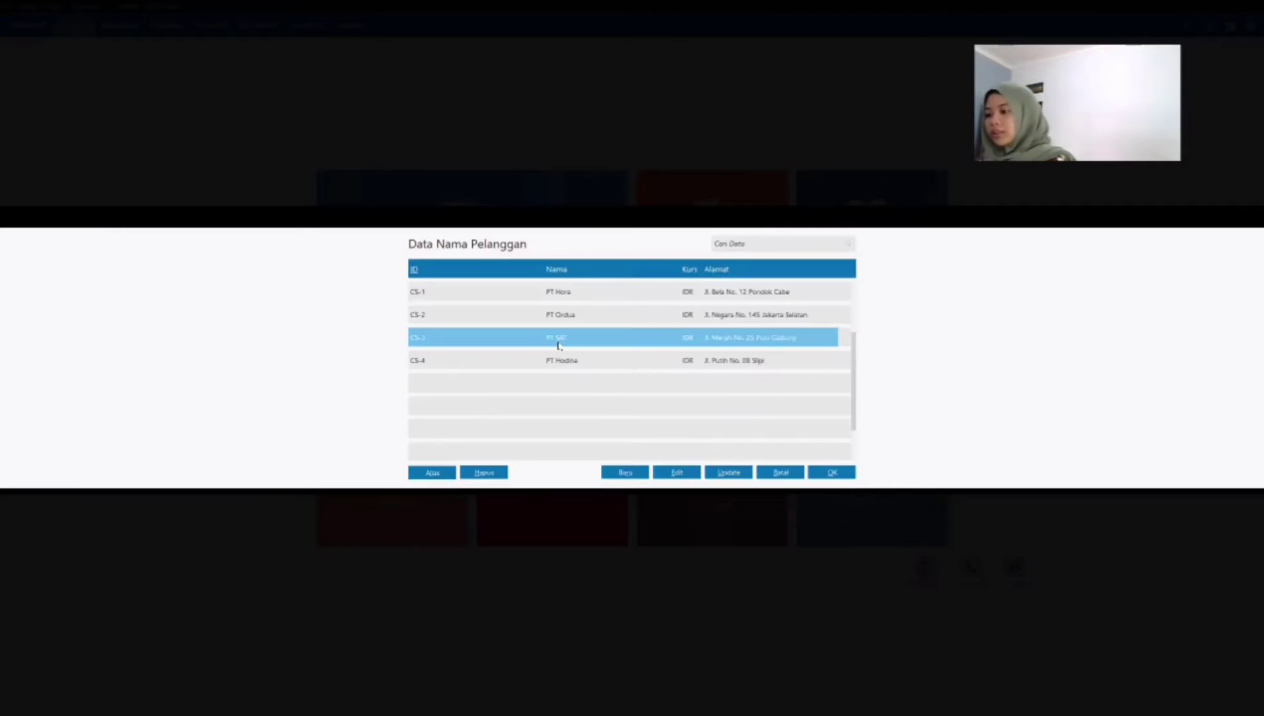
{"action": "left_click", "coordinate": [833, 472]}
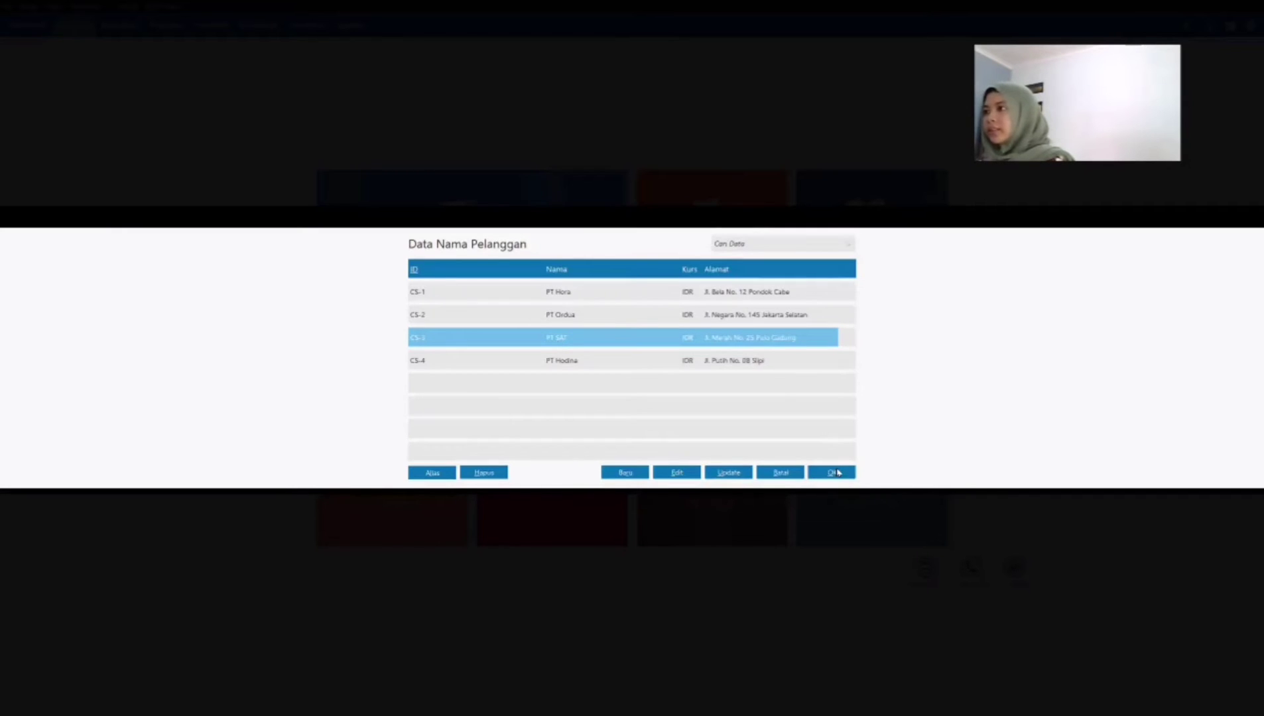
{"action": "triple_click", "coordinate": [569, 311]}
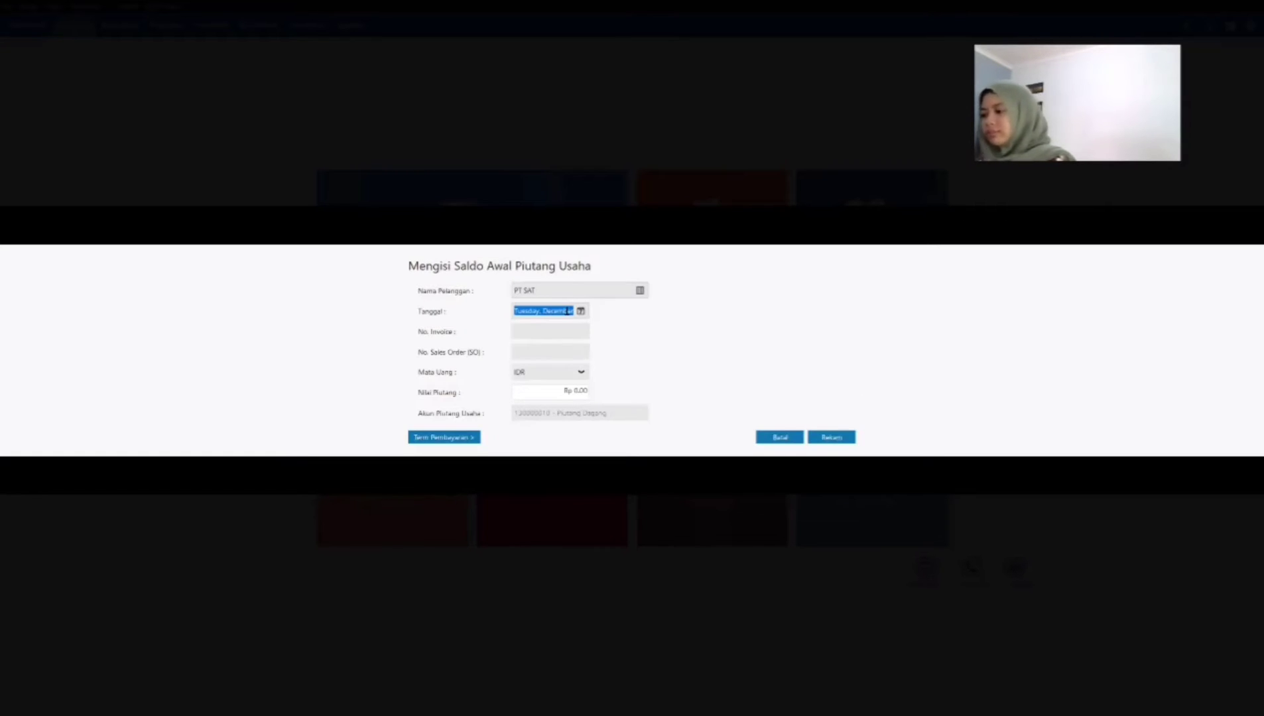
{"action": "left_click", "coordinate": [581, 311]}
{"action": "left_click", "coordinate": [588, 404]}
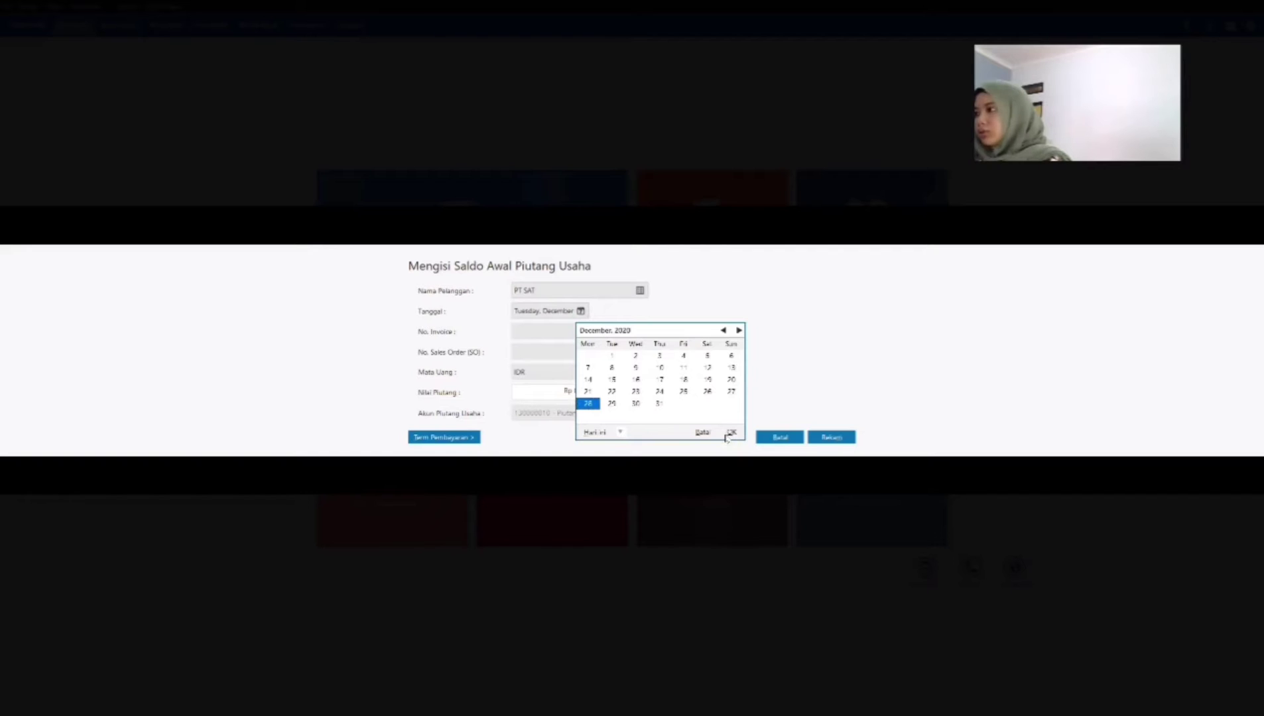
{"action": "left_click", "coordinate": [731, 432]}
{"action": "left_click", "coordinate": [545, 336]}
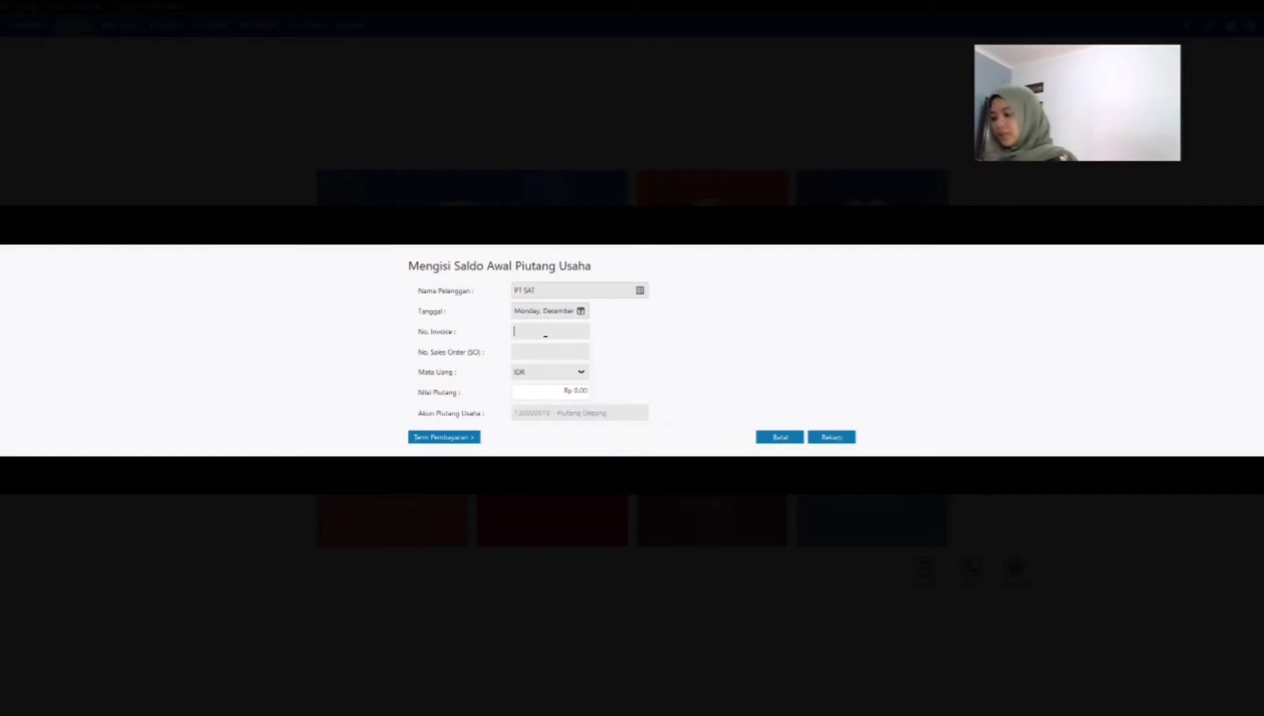
{"action": "type", "text": "FR-3"}
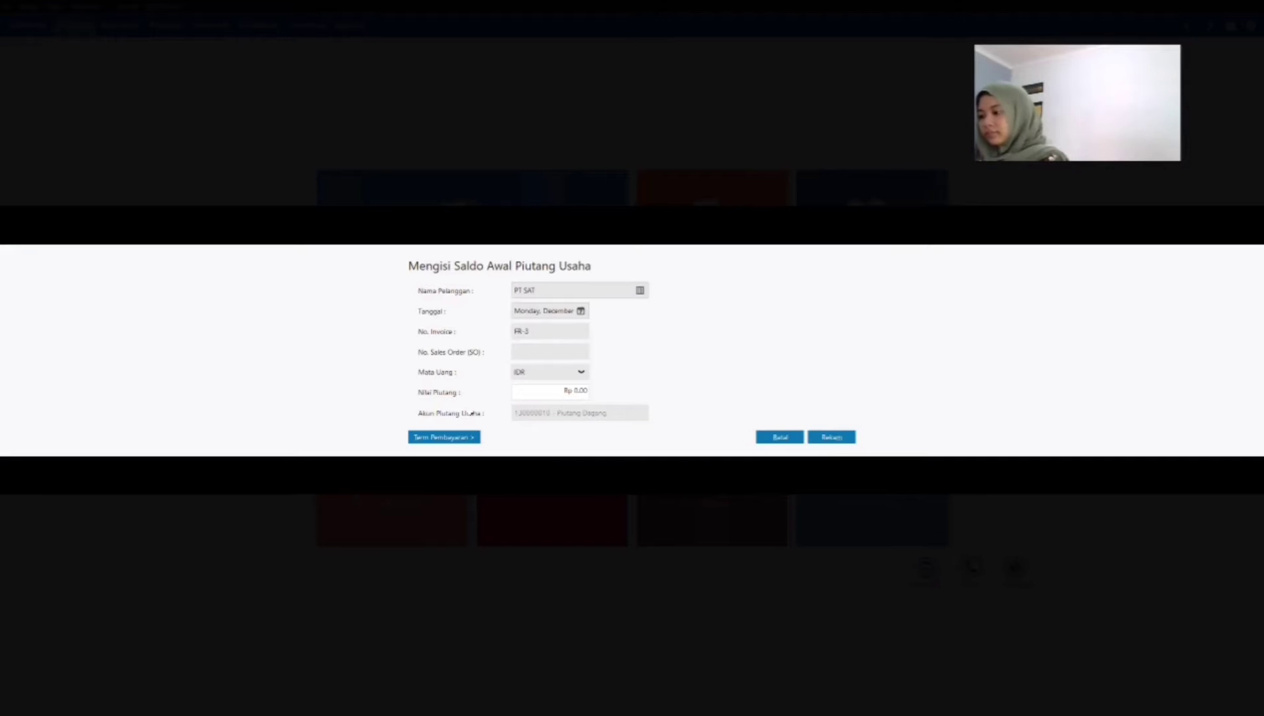
Step: Set PT SAT's opening receivable value to Rp 8,752,000
{"action": "left_click", "coordinate": [531, 392]}
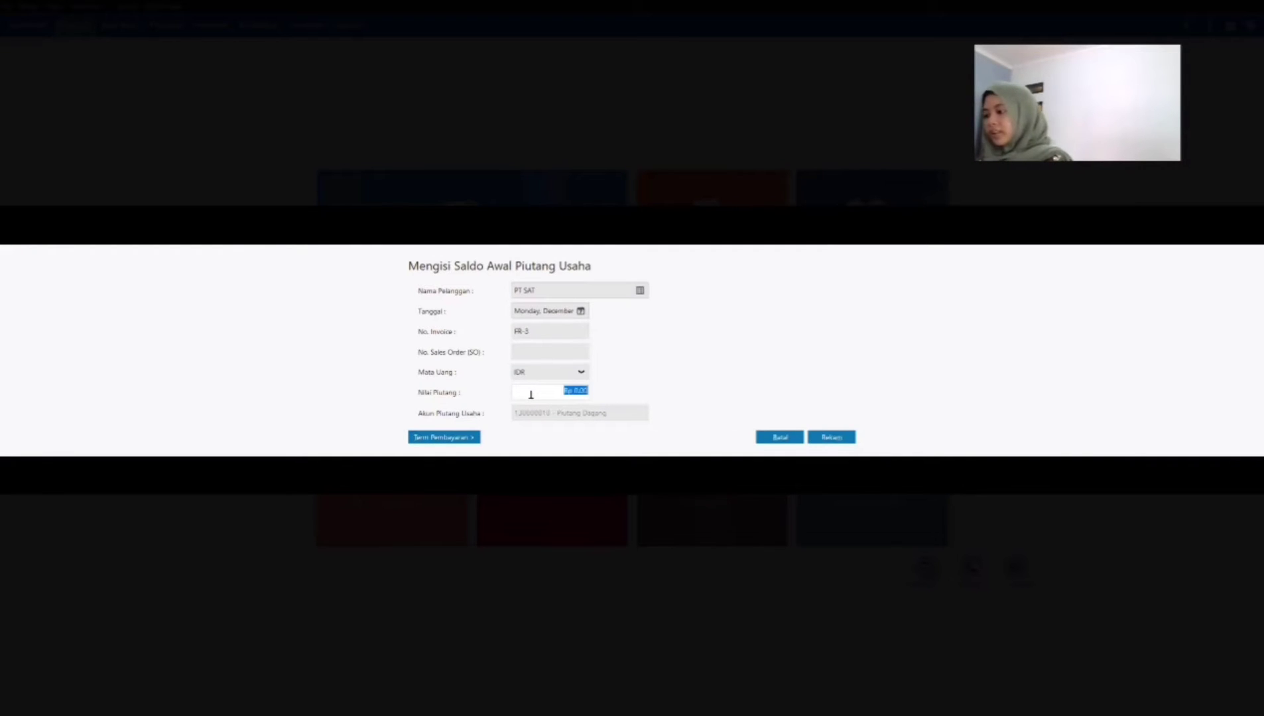
{"action": "type", "text": "8"}
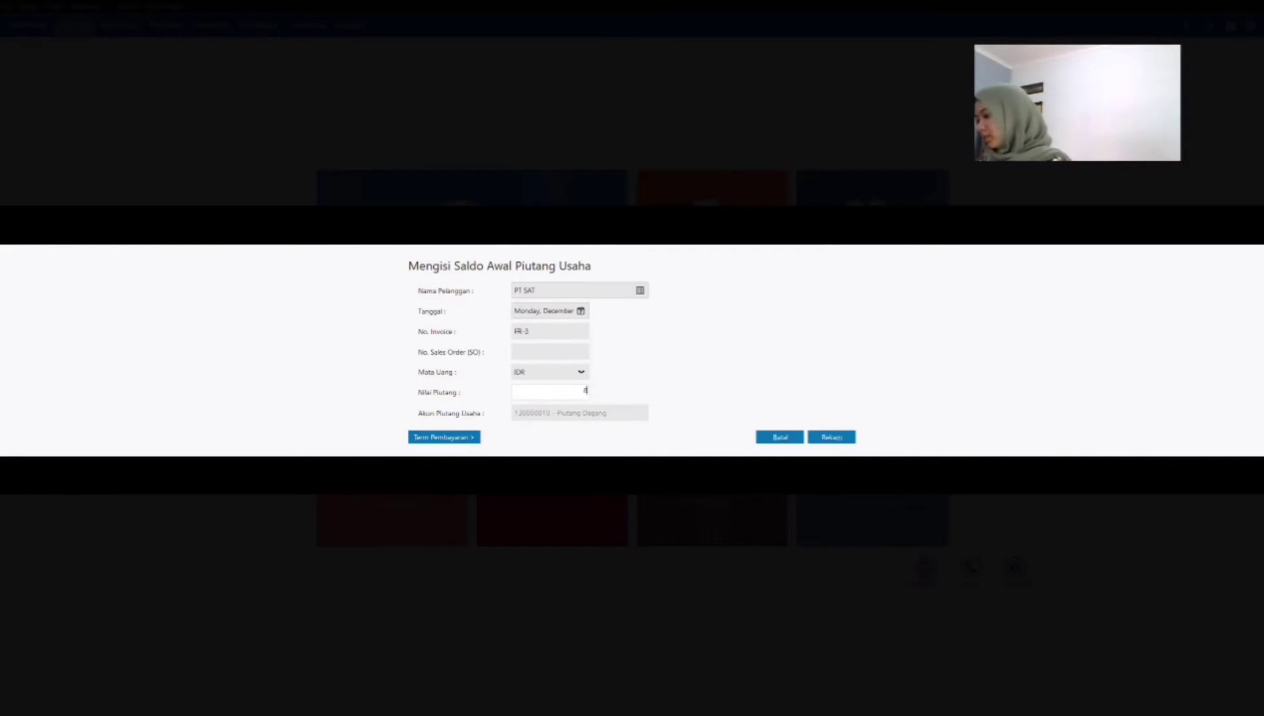
{"action": "type", "text": "7"}
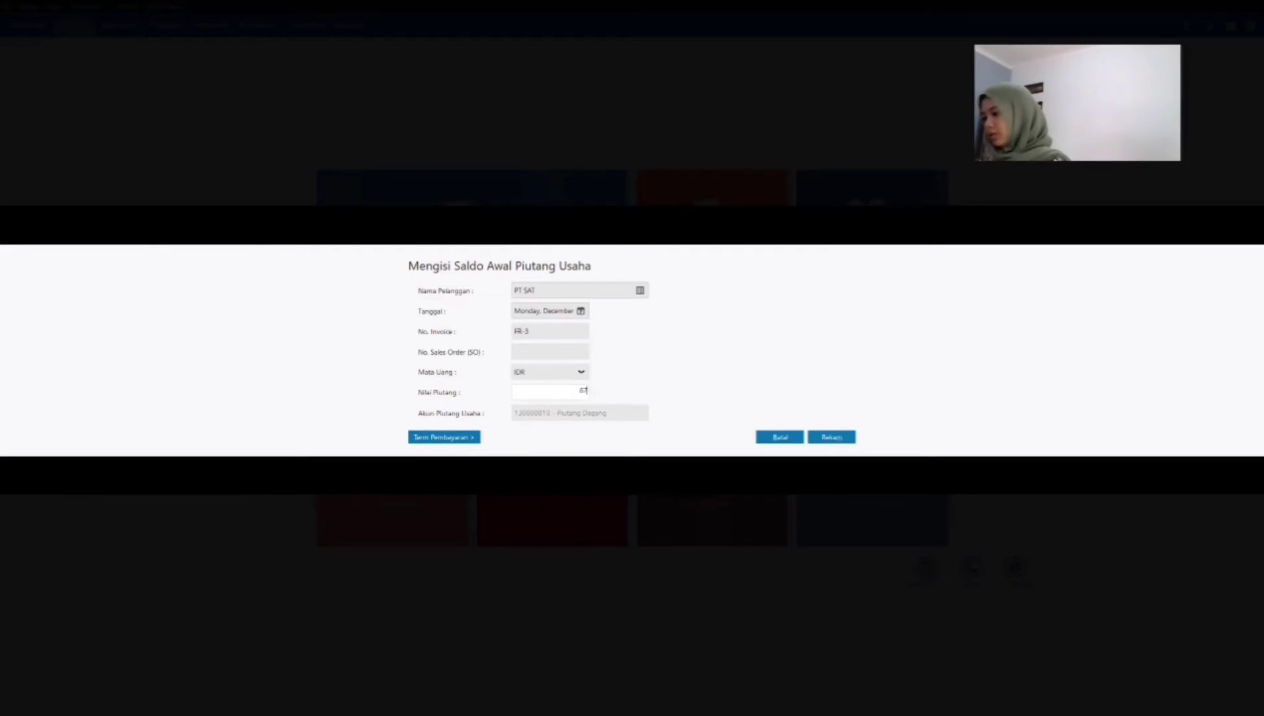
{"action": "type", "text": "5200"}
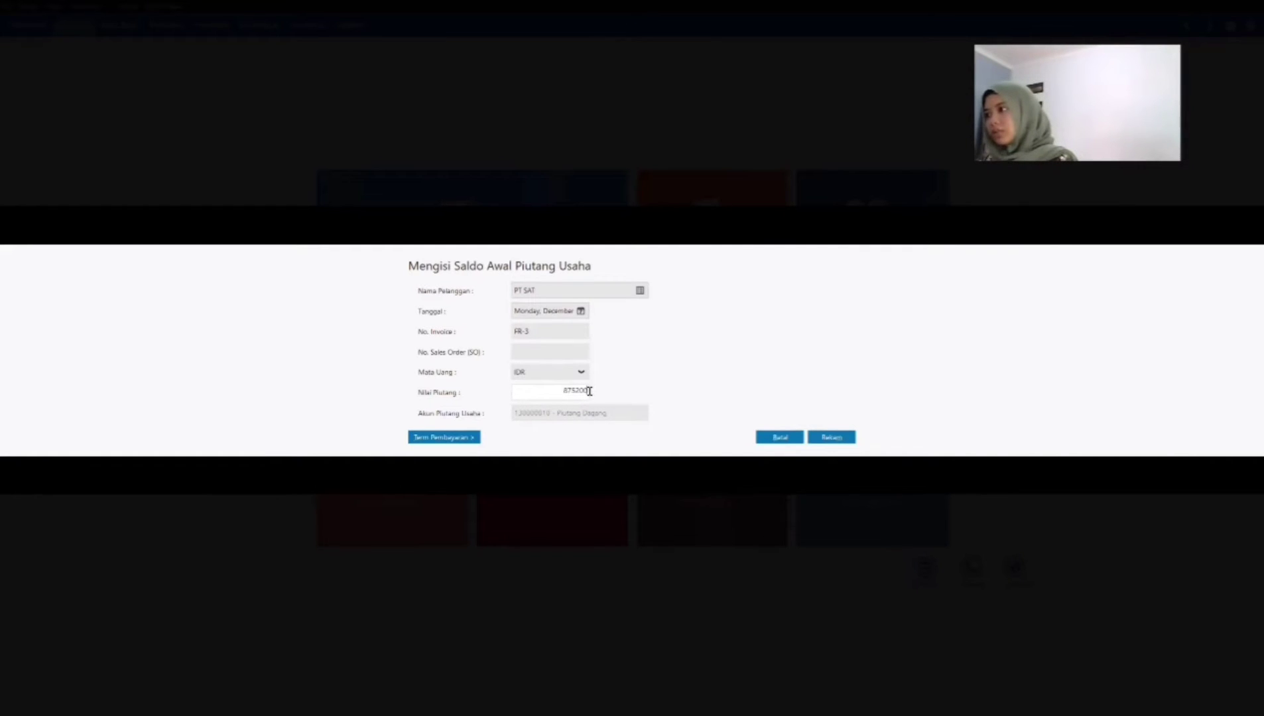
{"action": "key", "text": "Tab"}
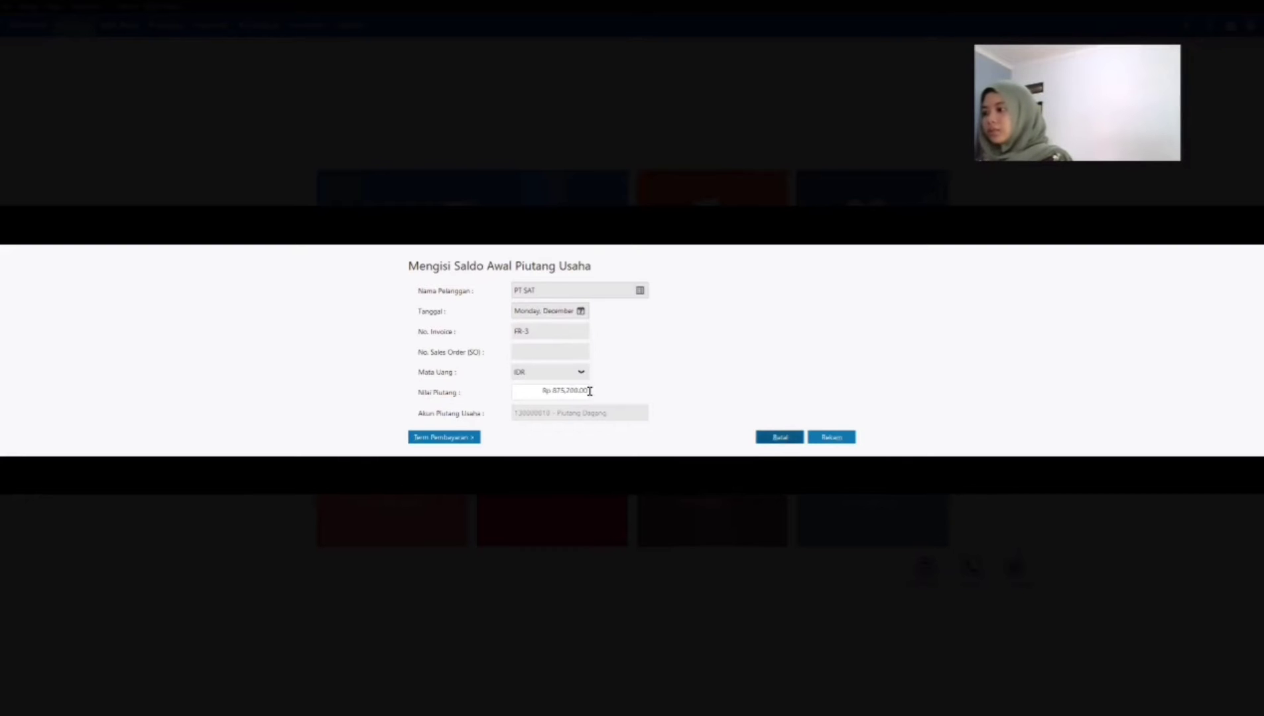
{"action": "left_click", "coordinate": [575, 392]}
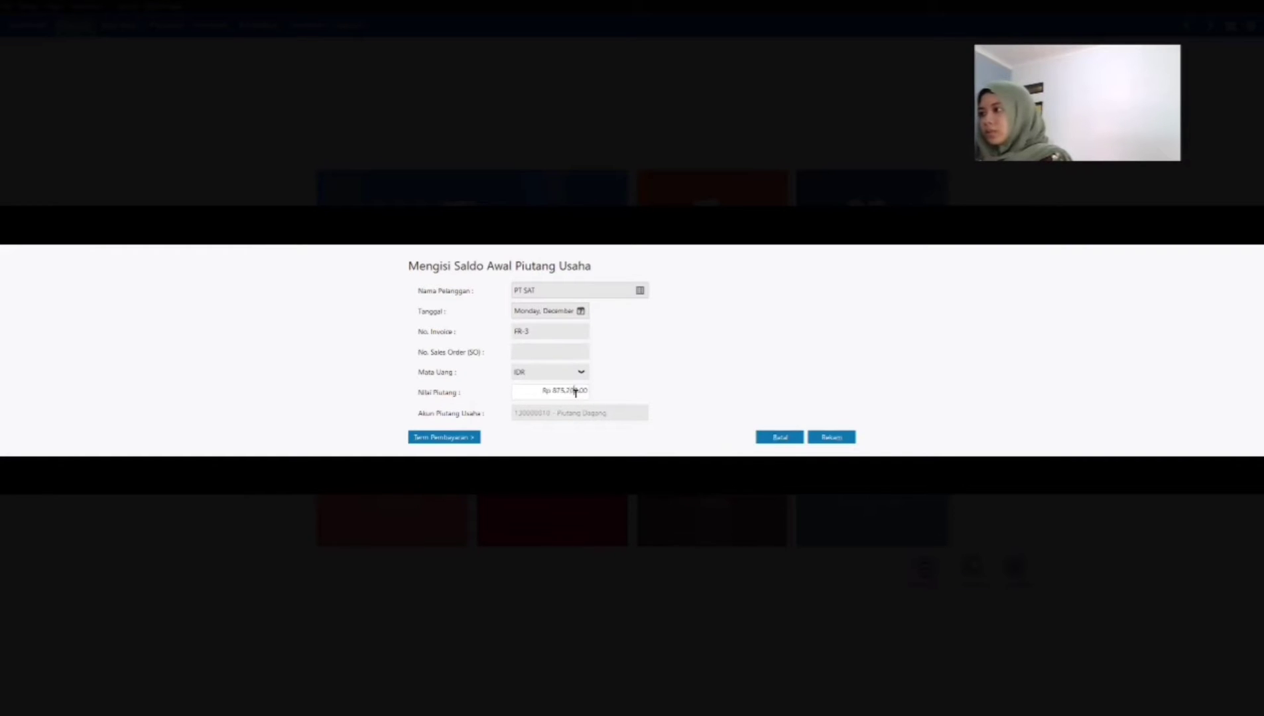
{"action": "type", "text": "0"}
{"action": "key", "text": "Tab"}
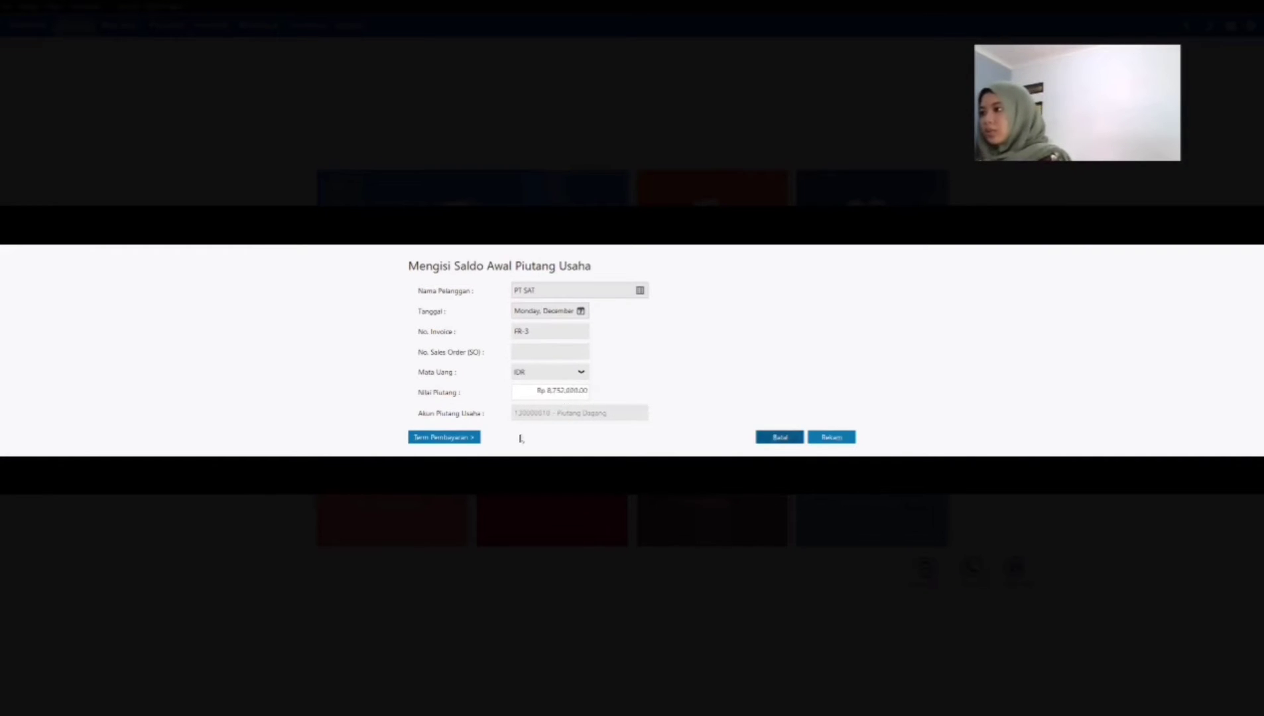
Step: Set PT SAT's payment terms to 10 discount days, 30 due days, 2% early discount and 2% late penalty, and record the entry
{"action": "left_click", "coordinate": [437, 438]}
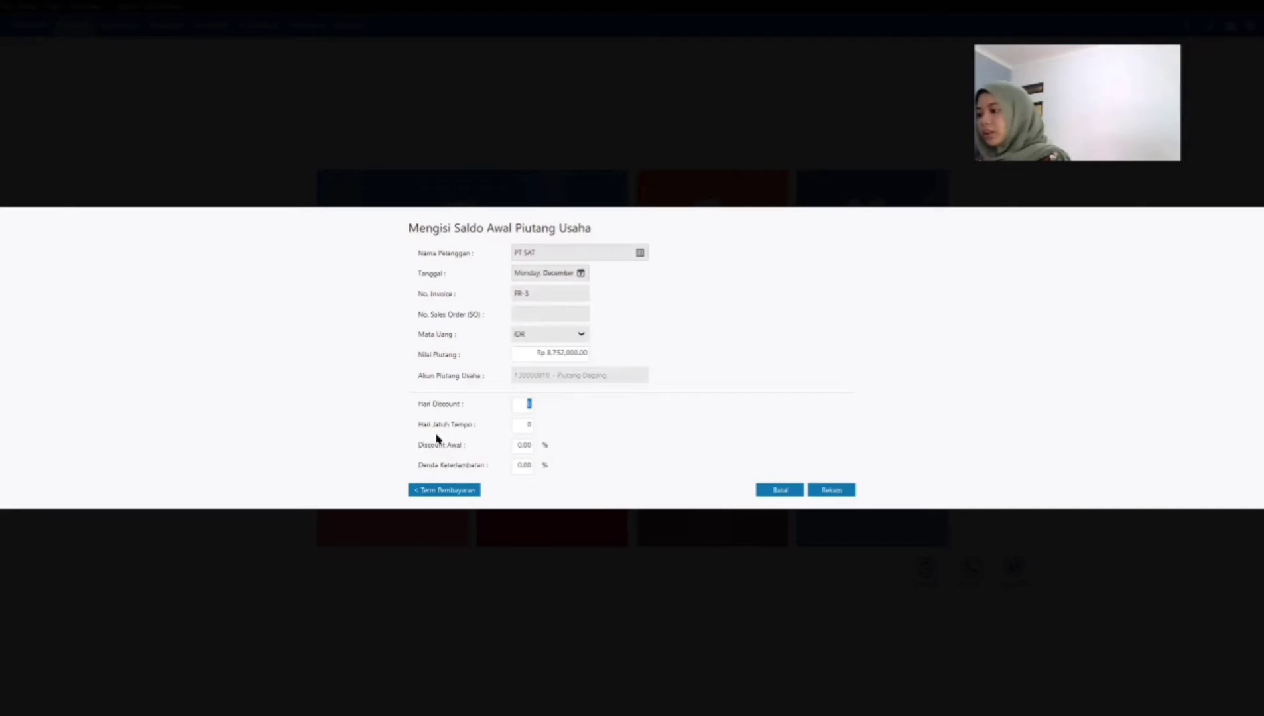
{"action": "type", "text": "10"}
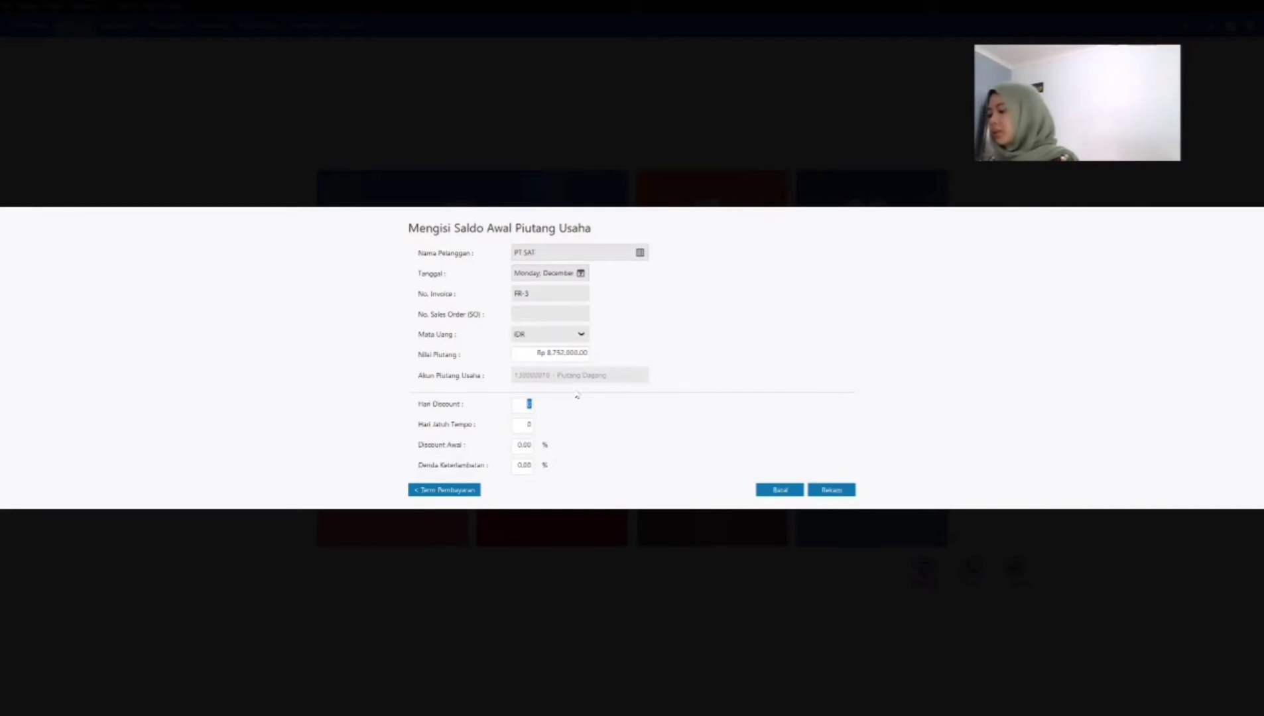
{"action": "key", "text": "Tab"}
{"action": "type", "text": "30"}
{"action": "key", "text": "Tab"}
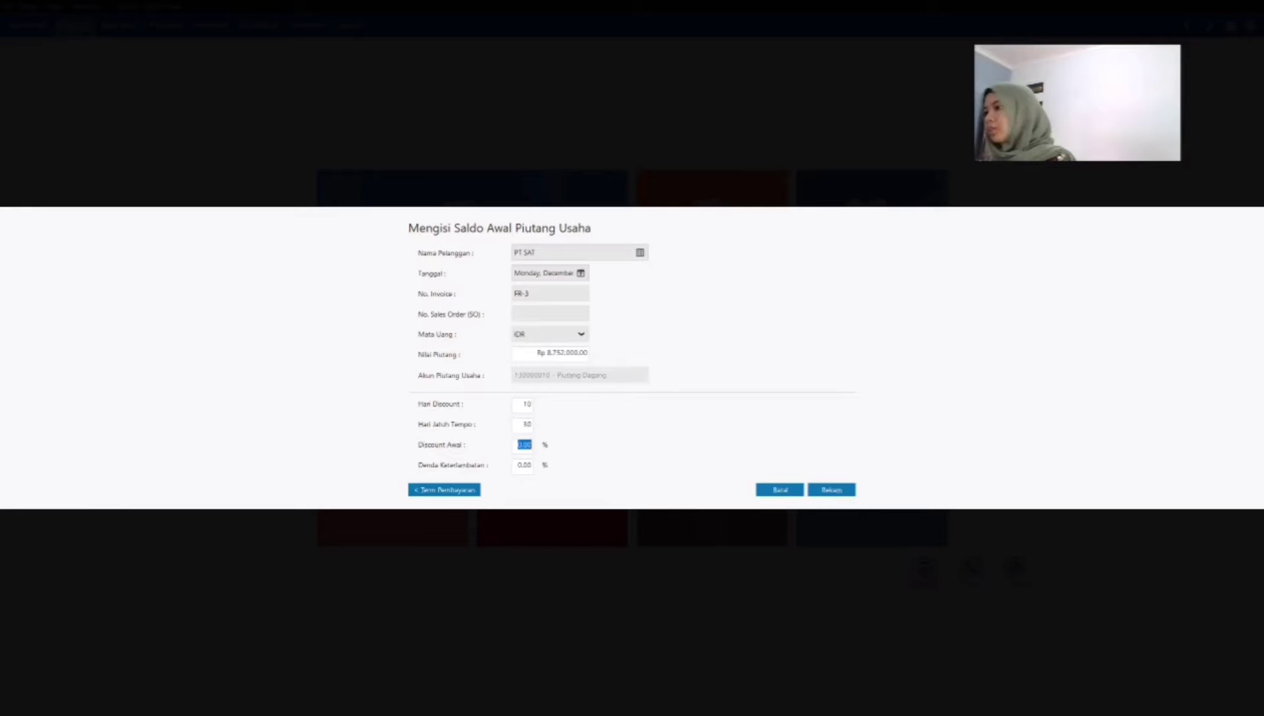
{"action": "type", "text": "2"}
{"action": "key", "text": "Tab"}
{"action": "type", "text": "2"}
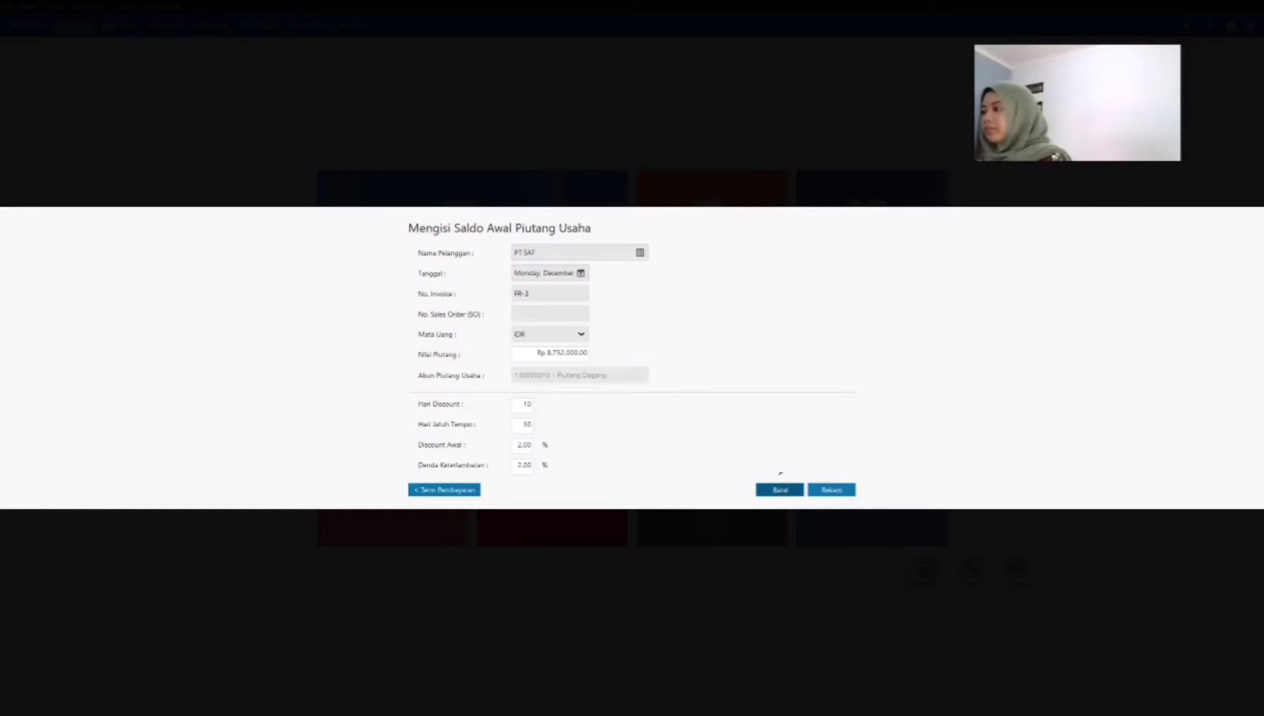
{"action": "left_click", "coordinate": [838, 492]}
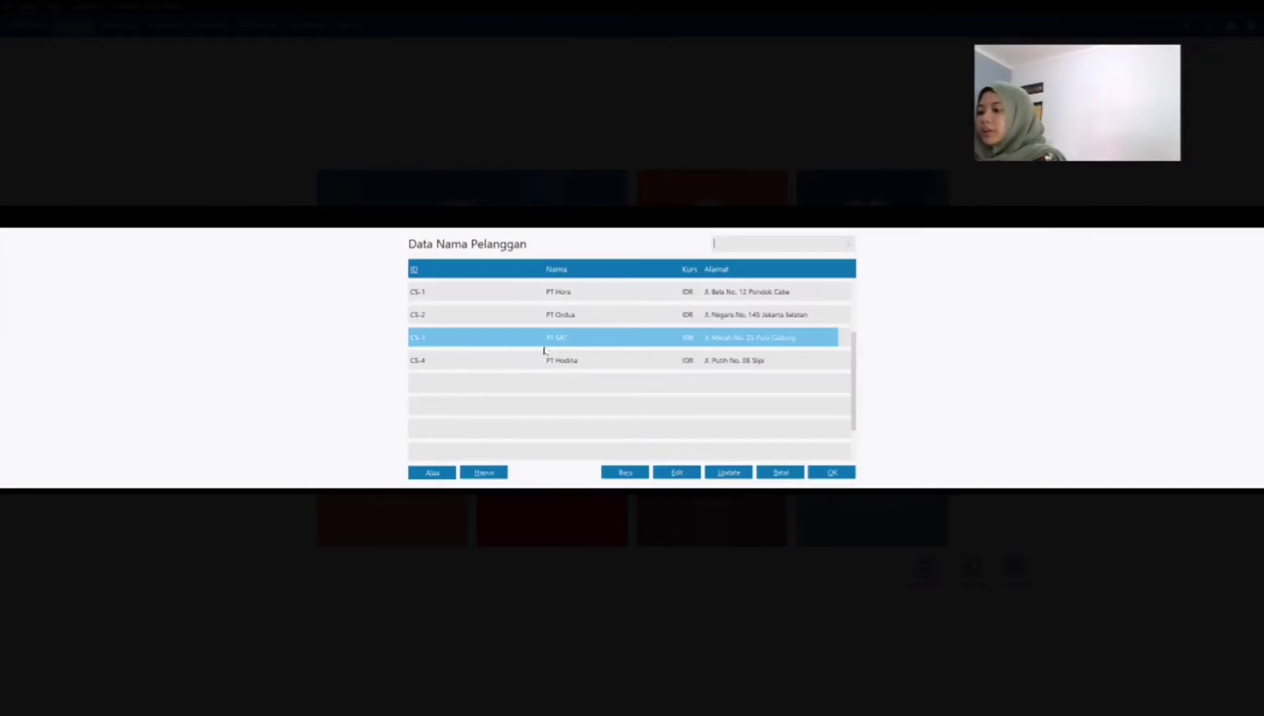
Step: Start the opening receivable entry for customer PT Hodina, dated December 29, 2020, with invoice number FR-4
{"action": "left_click", "coordinate": [497, 373]}
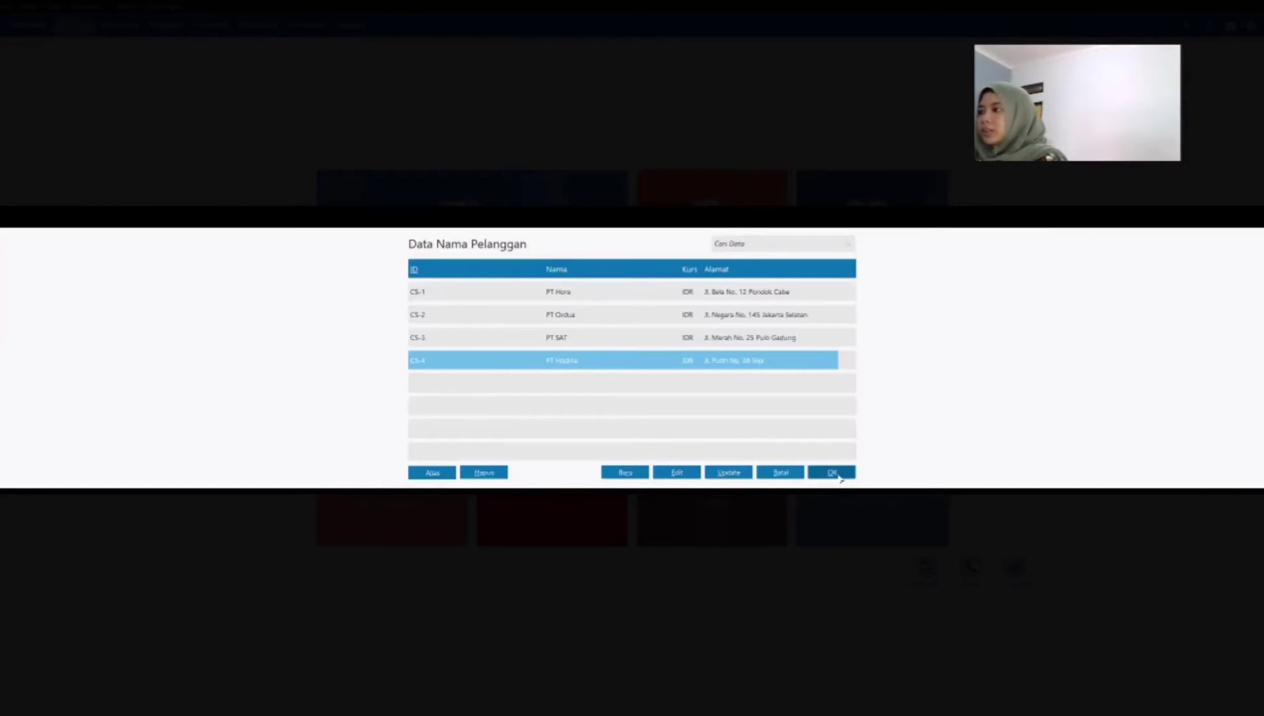
{"action": "left_click", "coordinate": [832, 472]}
{"action": "left_click", "coordinate": [581, 311]}
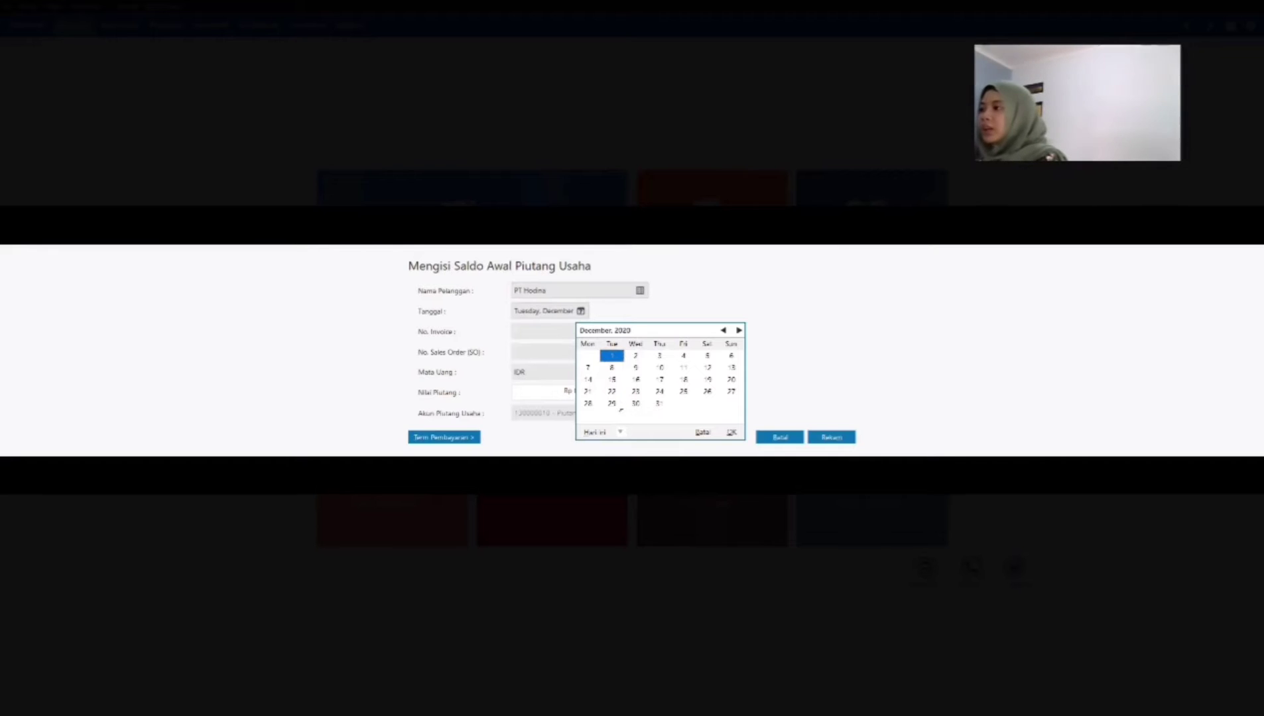
{"action": "left_click", "coordinate": [617, 404]}
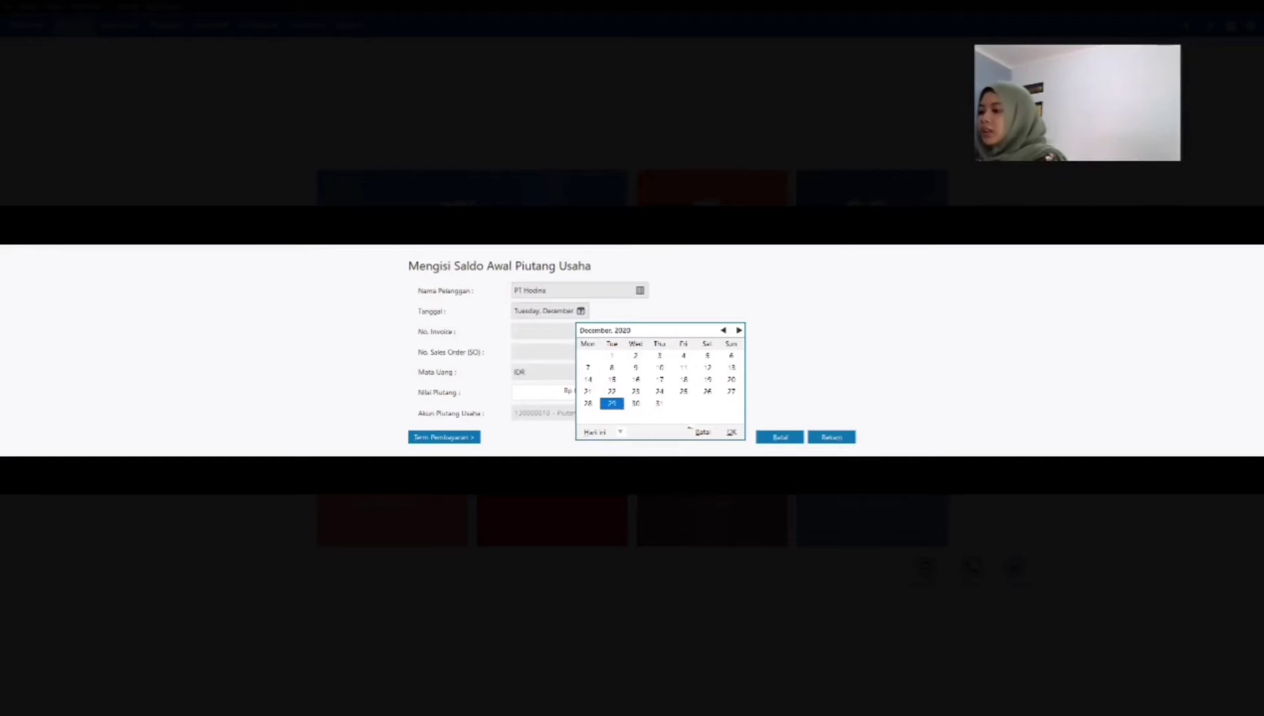
{"action": "left_click", "coordinate": [732, 432]}
{"action": "left_click", "coordinate": [569, 331]}
{"action": "type", "text": "FR-4"}
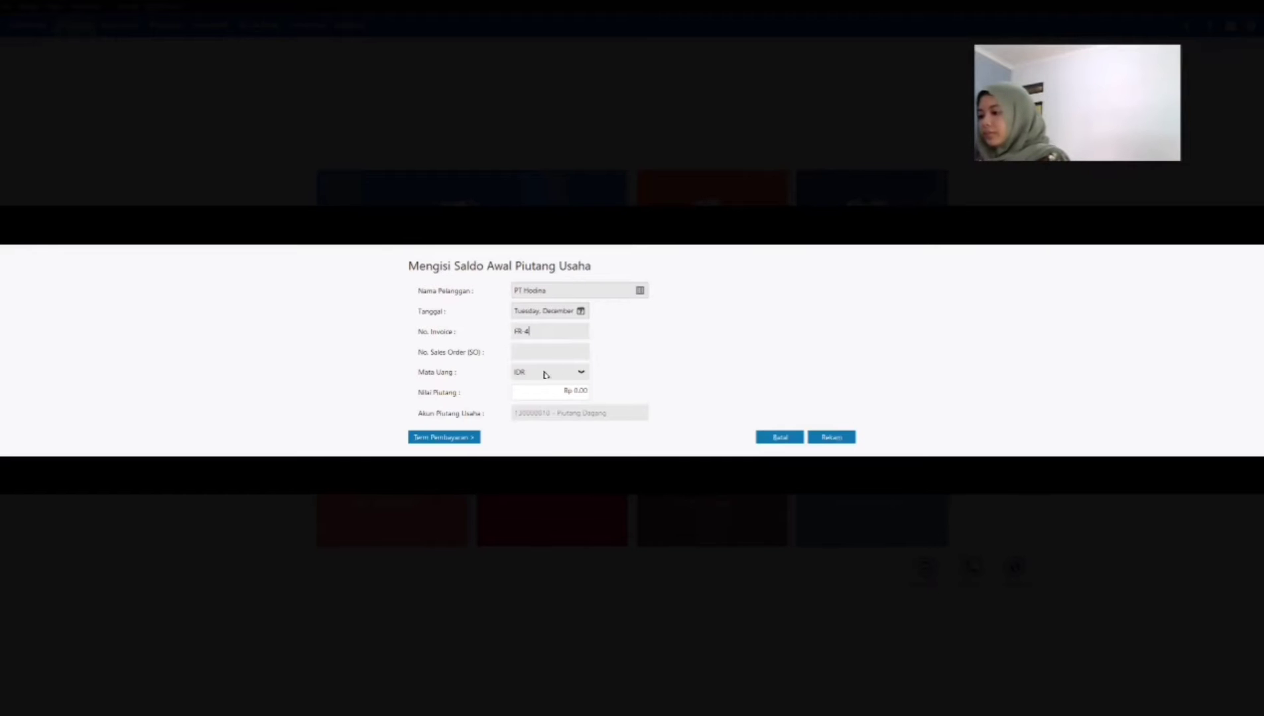
Step: Set PT Hodina's opening receivable value to Rp 9,652,000
{"action": "left_click", "coordinate": [537, 391]}
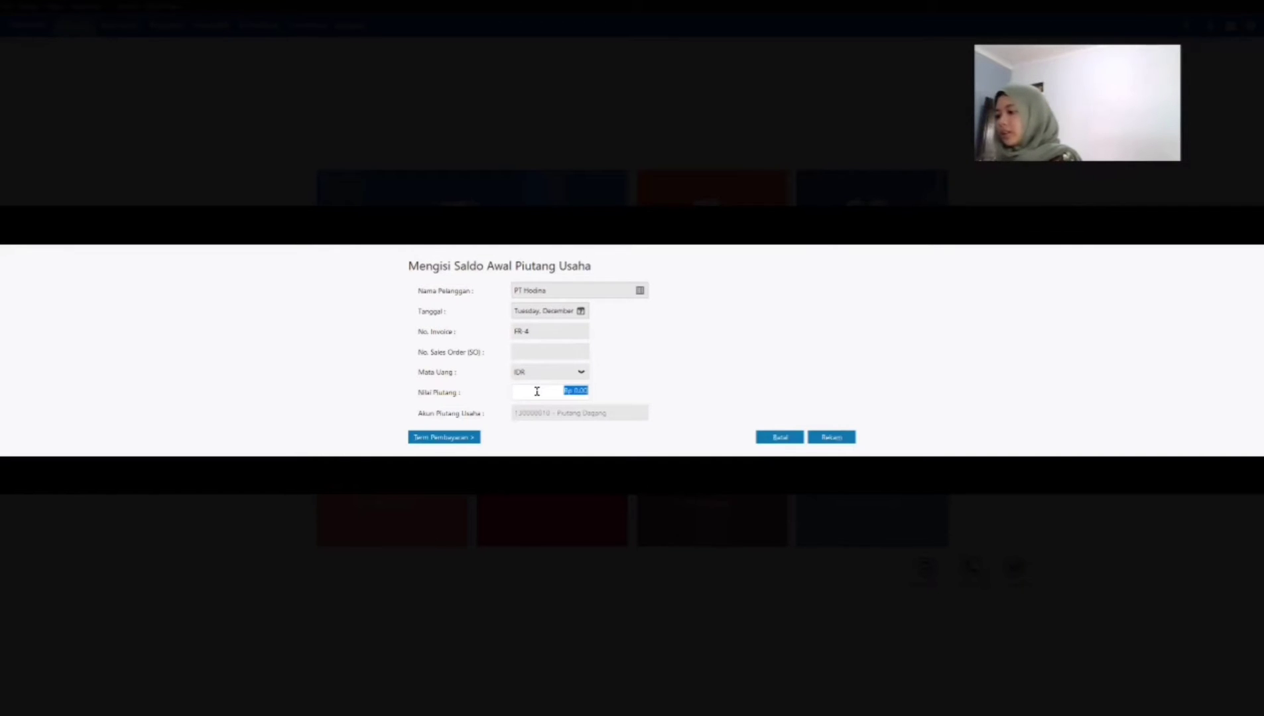
{"action": "type", "text": "9"}
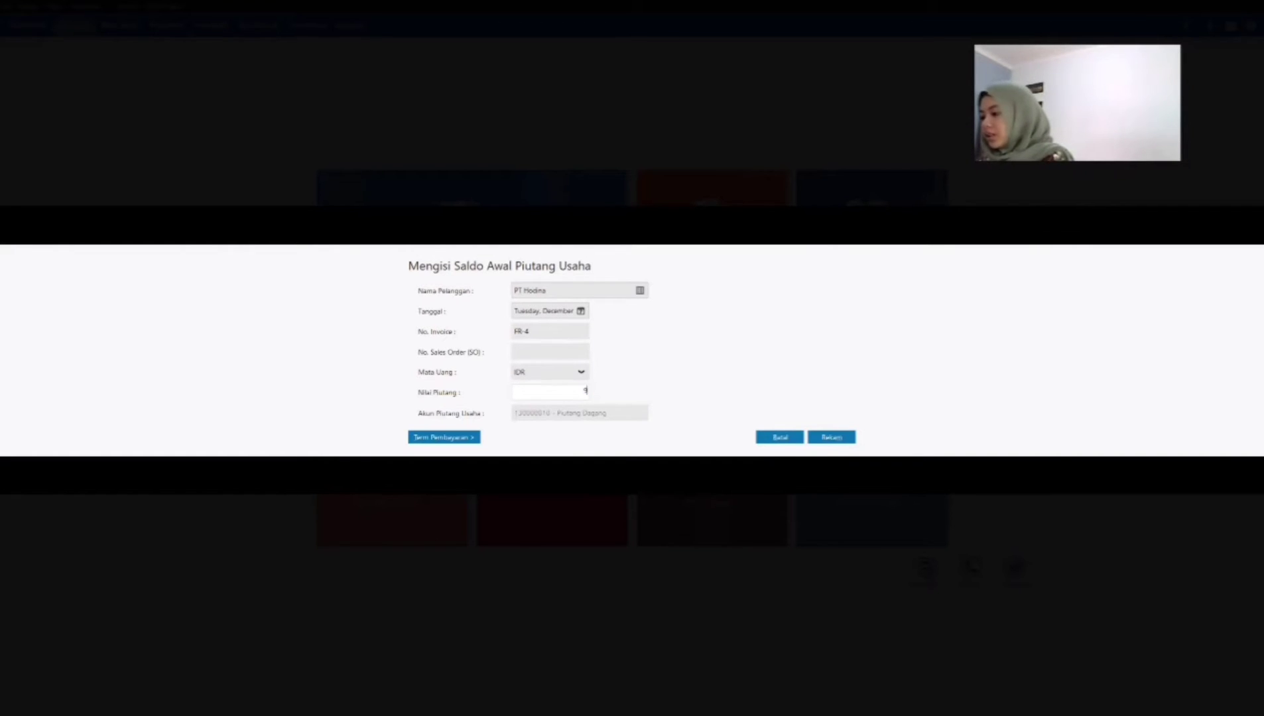
{"action": "type", "text": "652"}
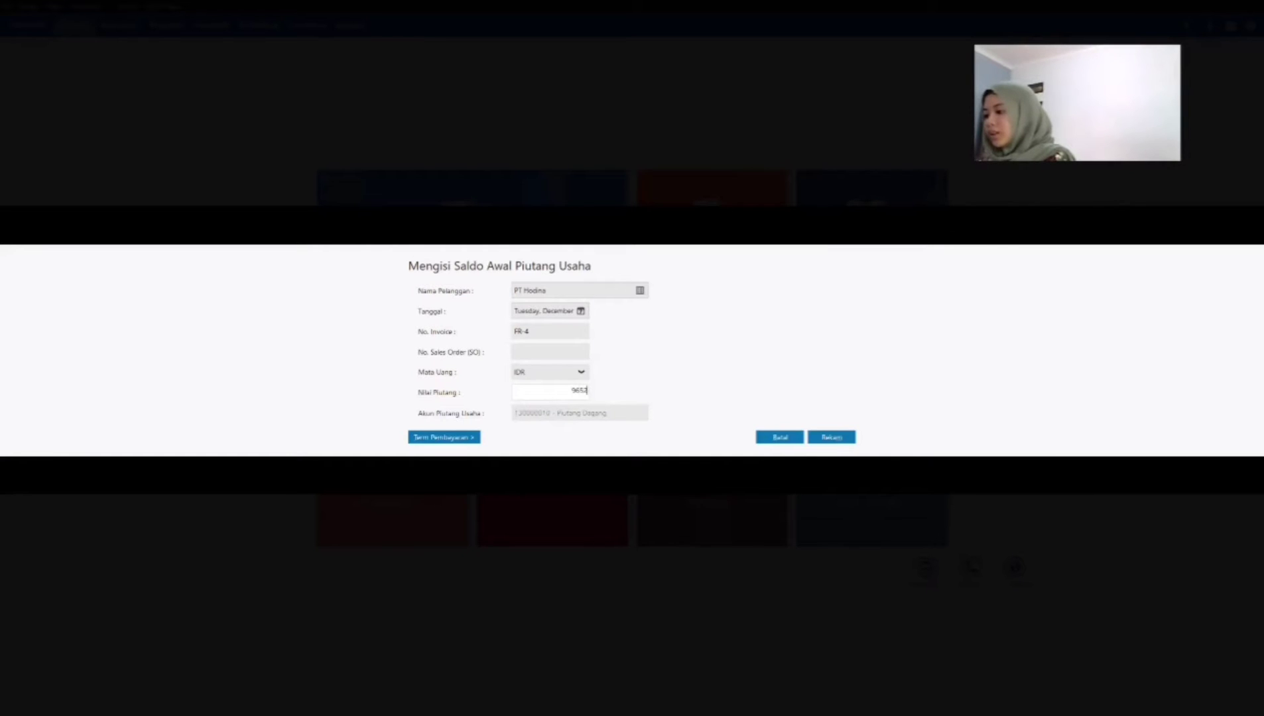
{"action": "type", "text": "000"}
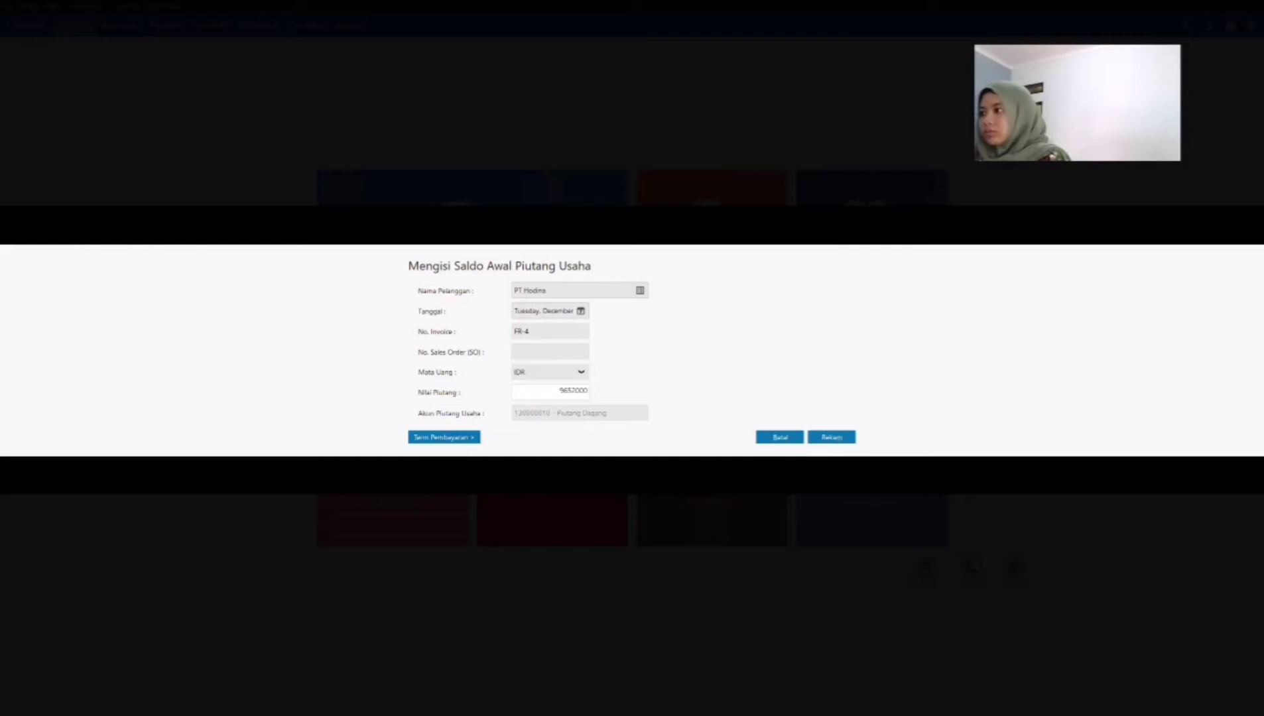
{"action": "key", "text": "Tab"}
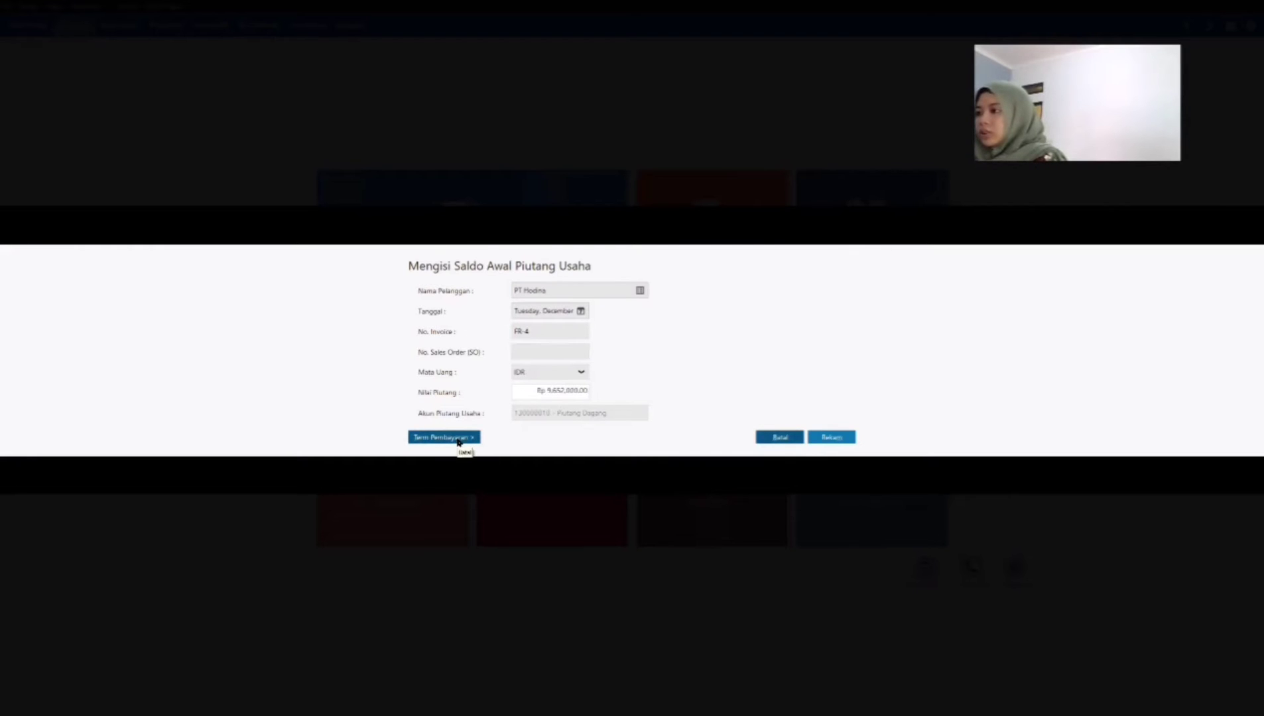
Step: Give PT Hodina's receivable 10 discount days, 30 due days, 2% early discount and 2% late penalty, record it and close the receivables list
{"action": "left_click", "coordinate": [458, 439]}
{"action": "type", "text": "10"}
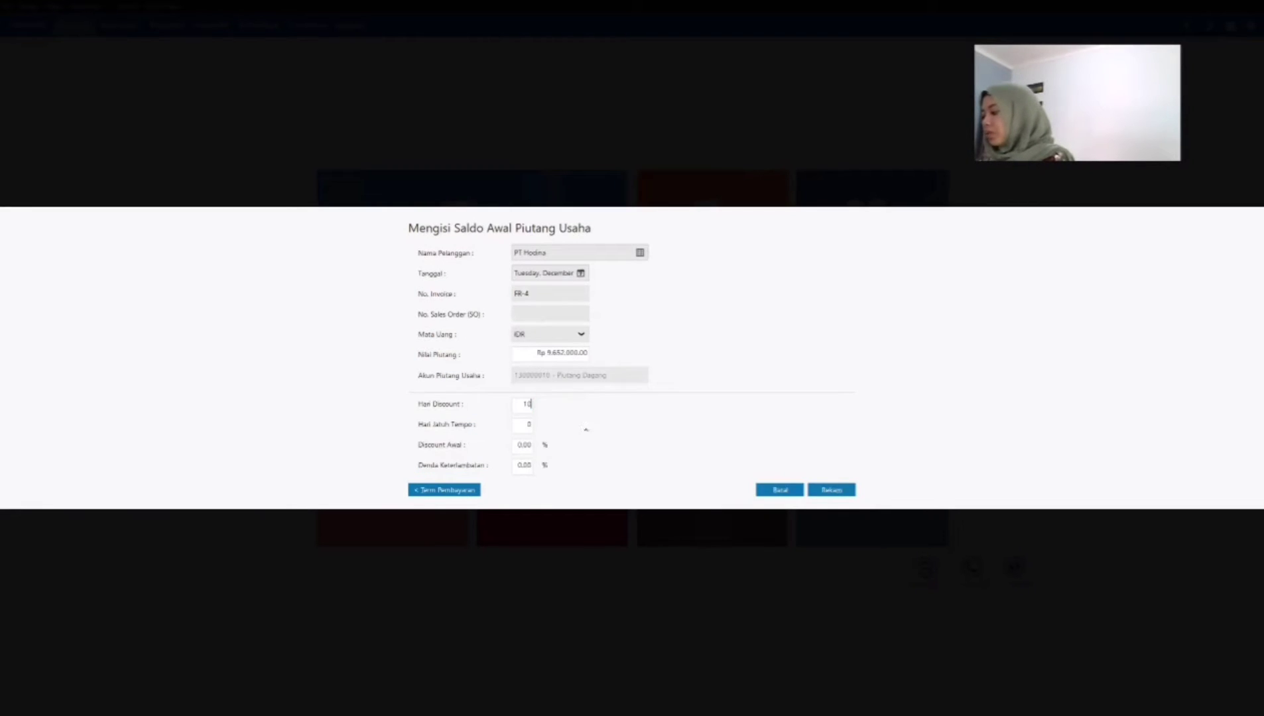
{"action": "key", "text": "Tab"}
{"action": "type", "text": "30"}
{"action": "key", "text": "Tab"}
{"action": "type", "text": "2"}
{"action": "key", "text": "Tab"}
{"action": "type", "text": "2"}
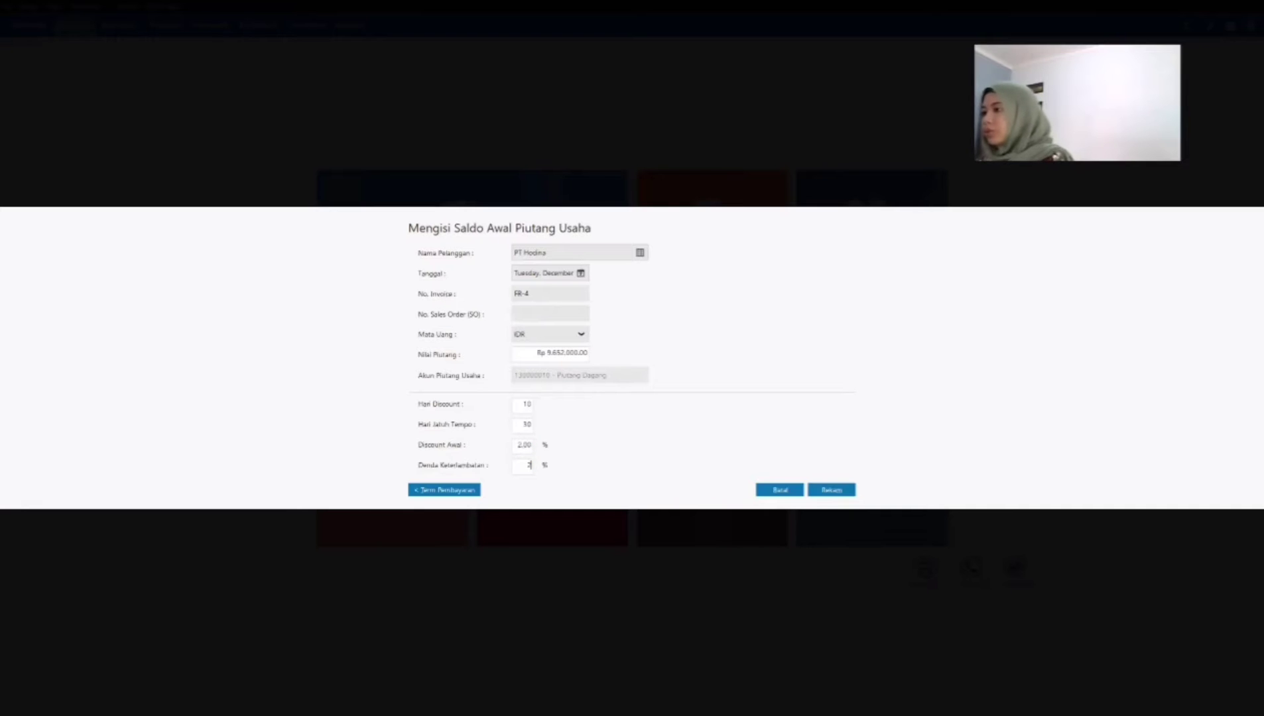
{"action": "key", "text": "Tab"}
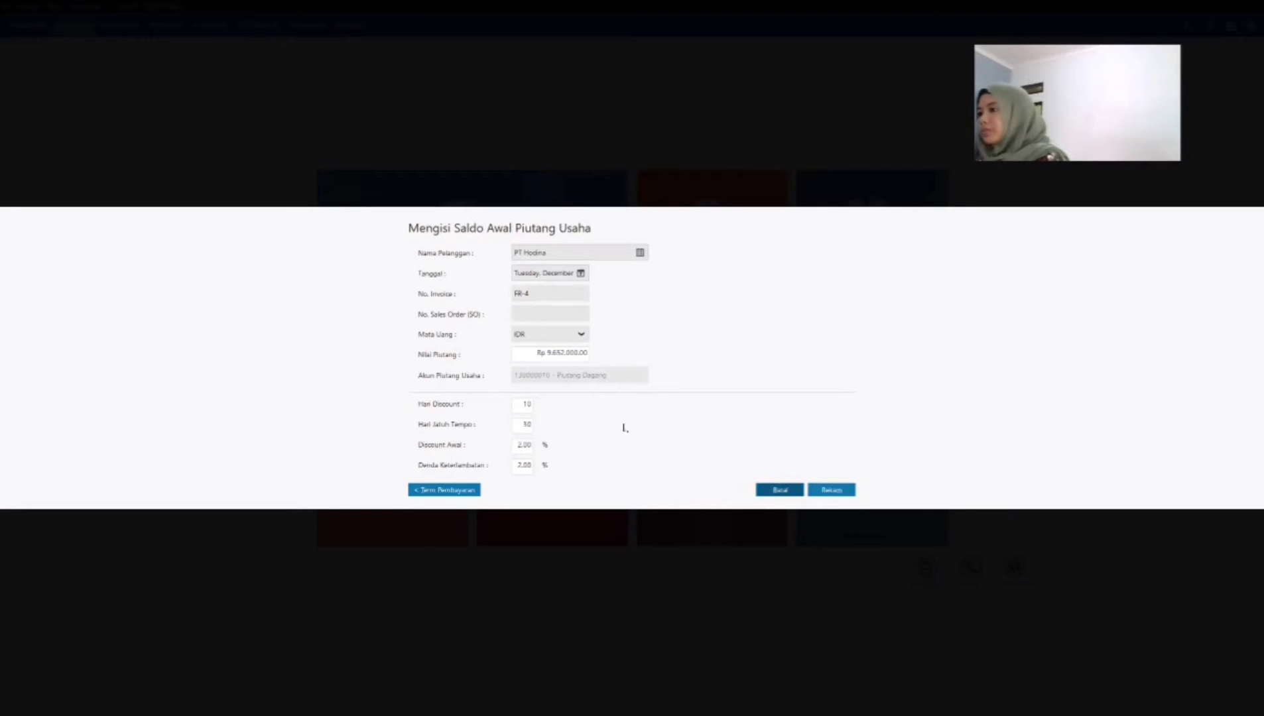
{"action": "left_click", "coordinate": [833, 490]}
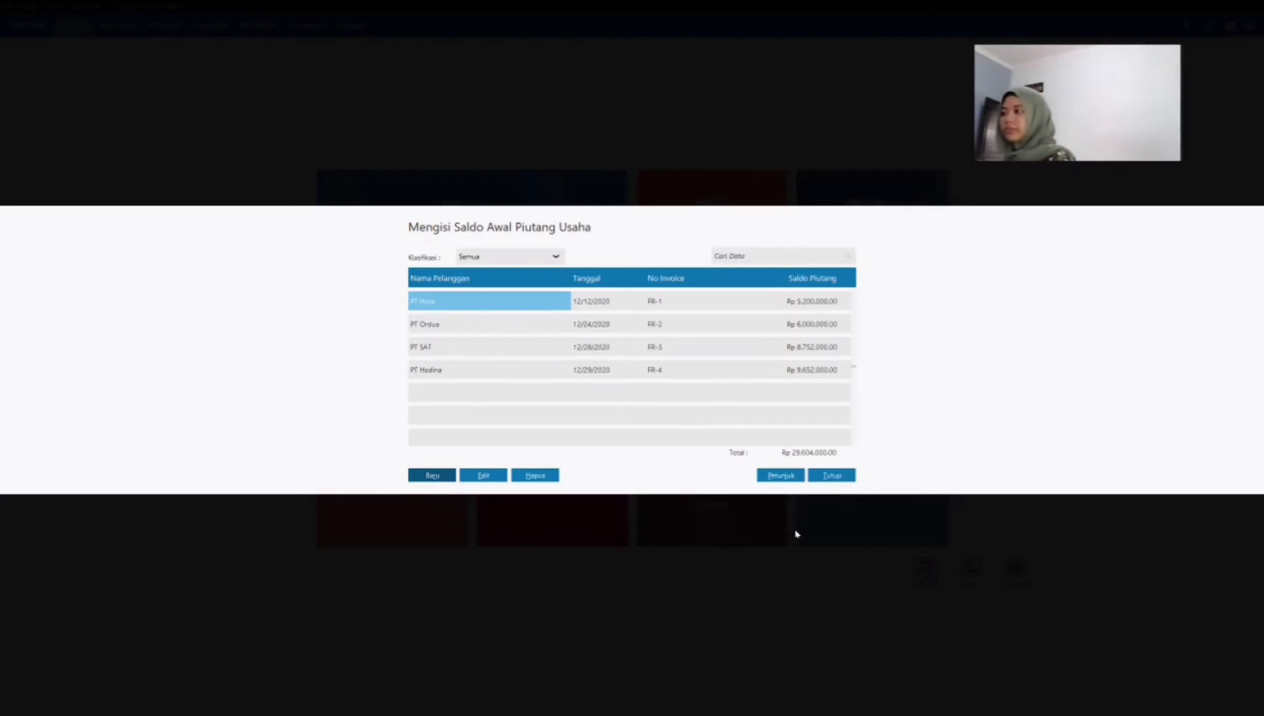
{"action": "left_click", "coordinate": [826, 479]}
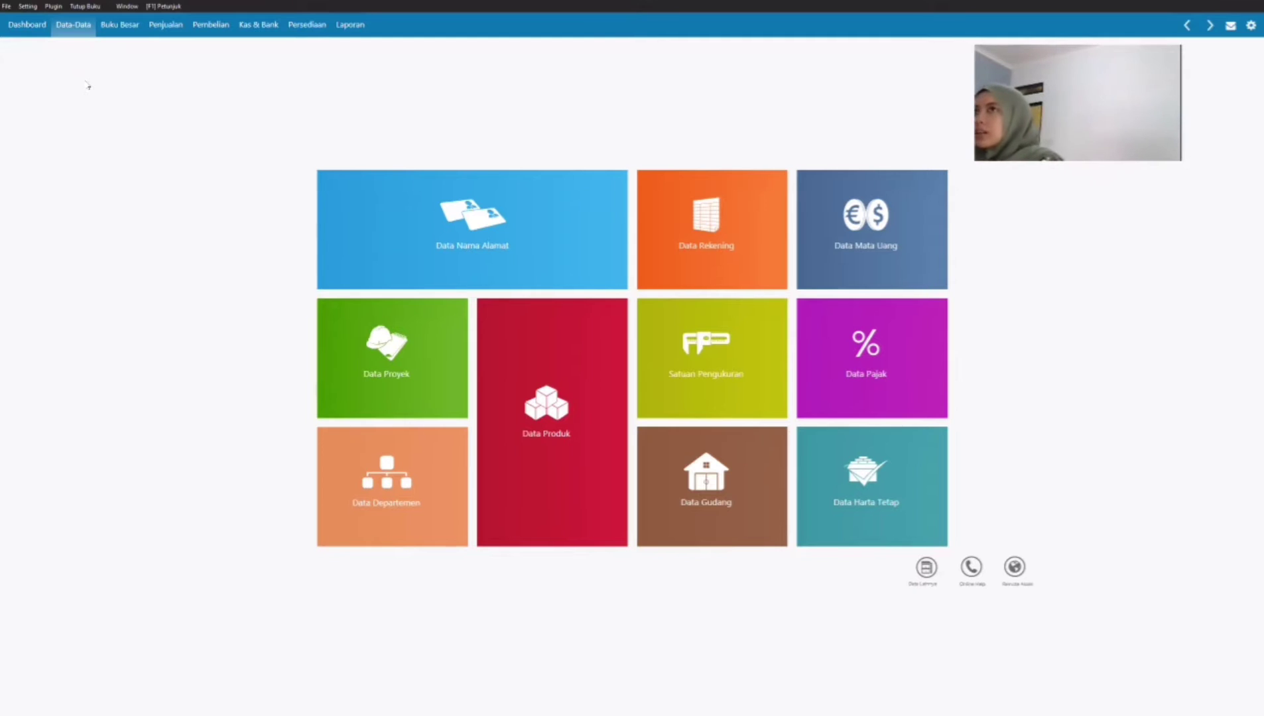
Step: Open the opening balances for accounts payable and start a new entry for vendor PT Hodinky
{"action": "left_click", "coordinate": [28, 6]}
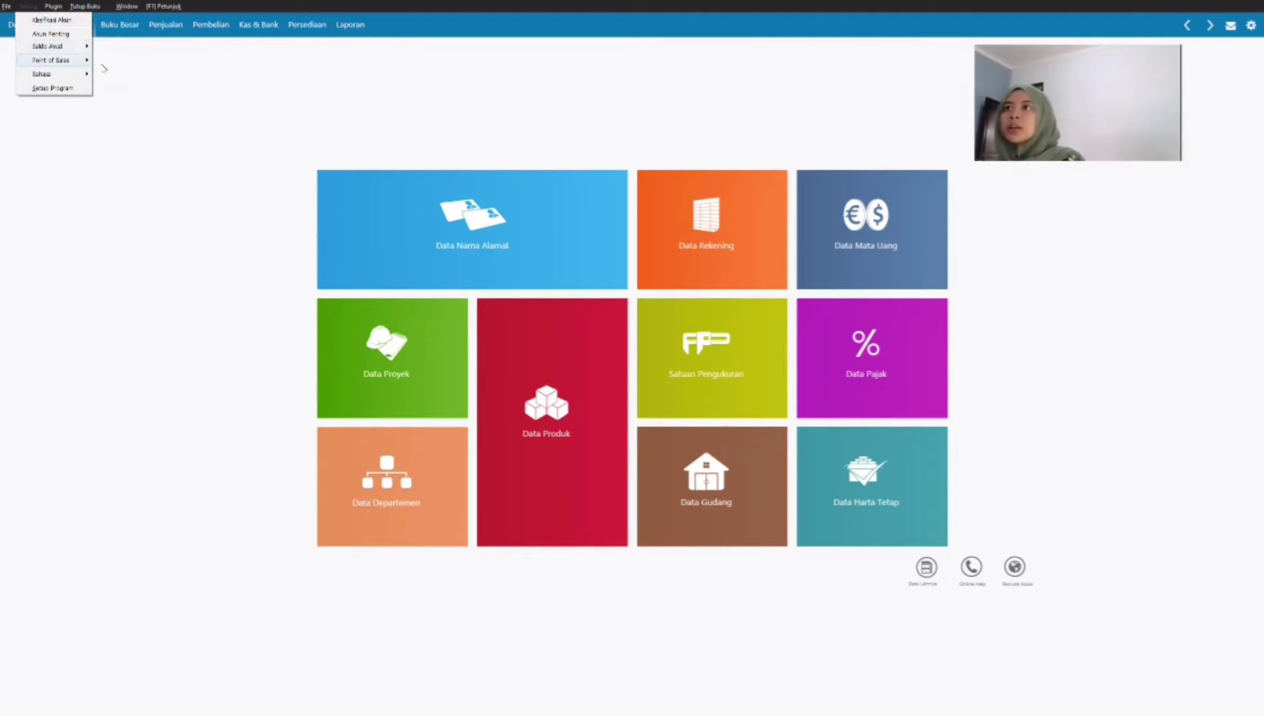
{"action": "mouse_move", "coordinate": [75, 47]}
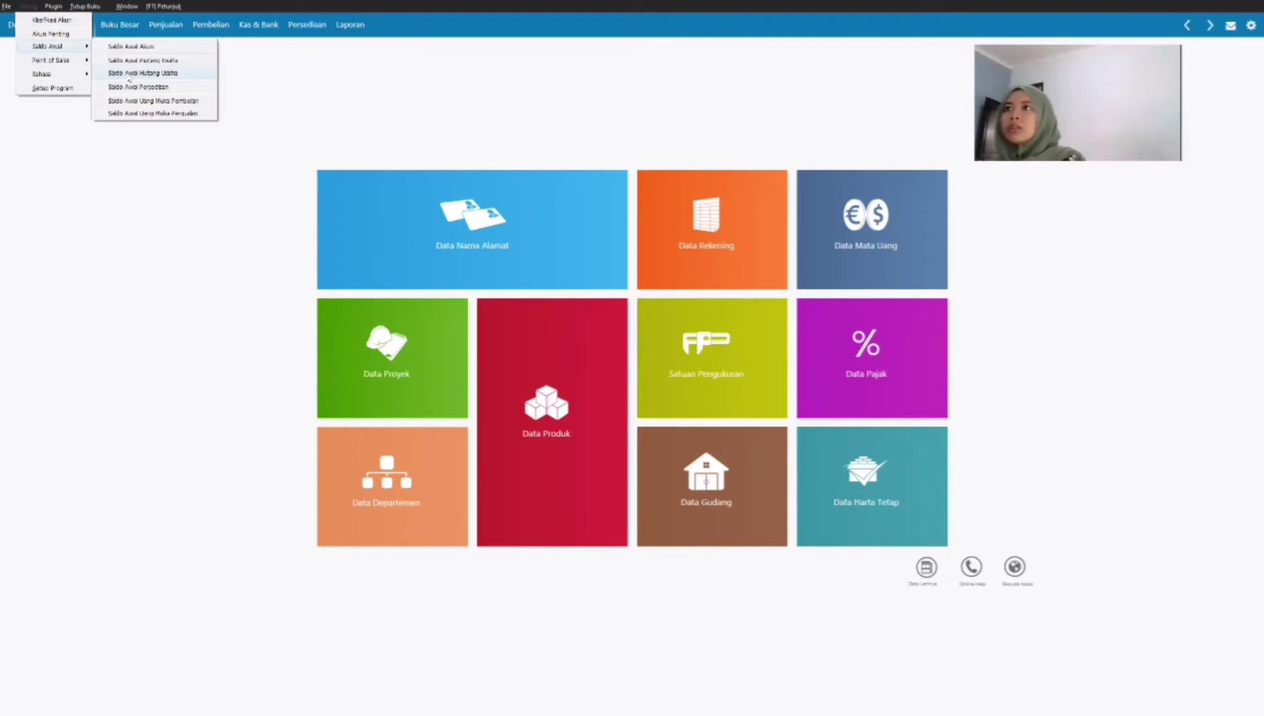
{"action": "left_click", "coordinate": [129, 76]}
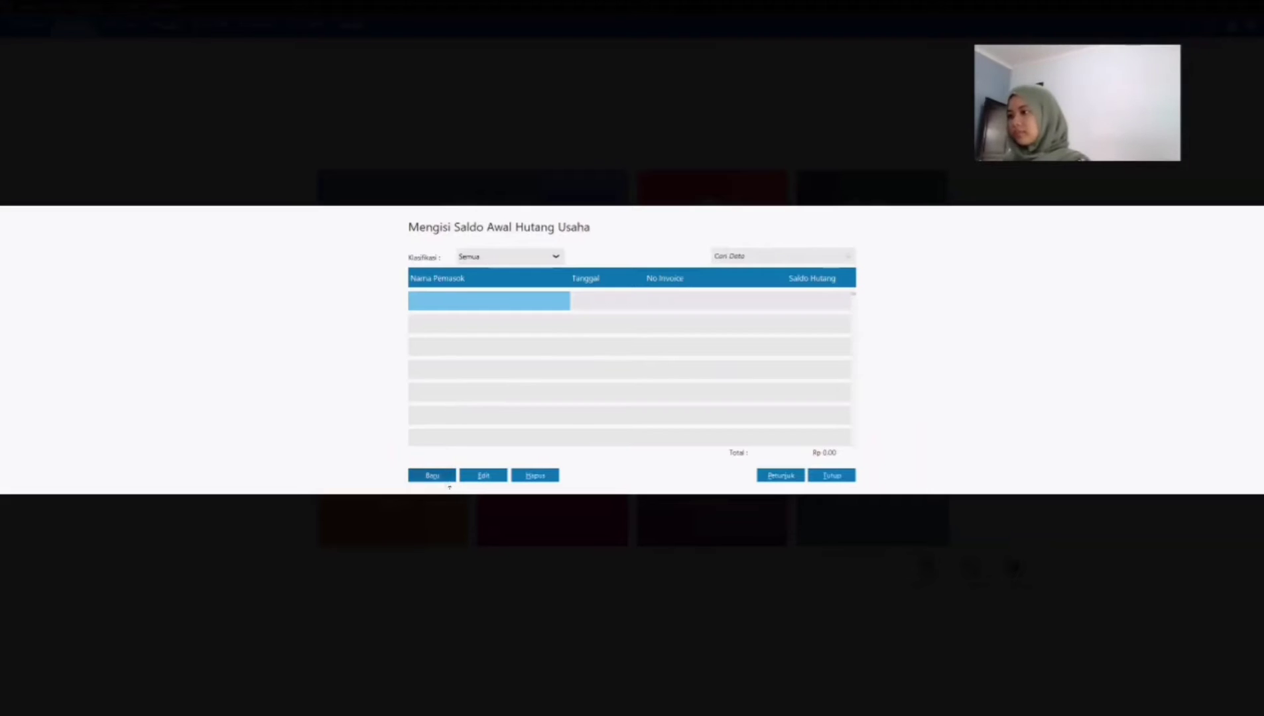
{"action": "left_click", "coordinate": [441, 477]}
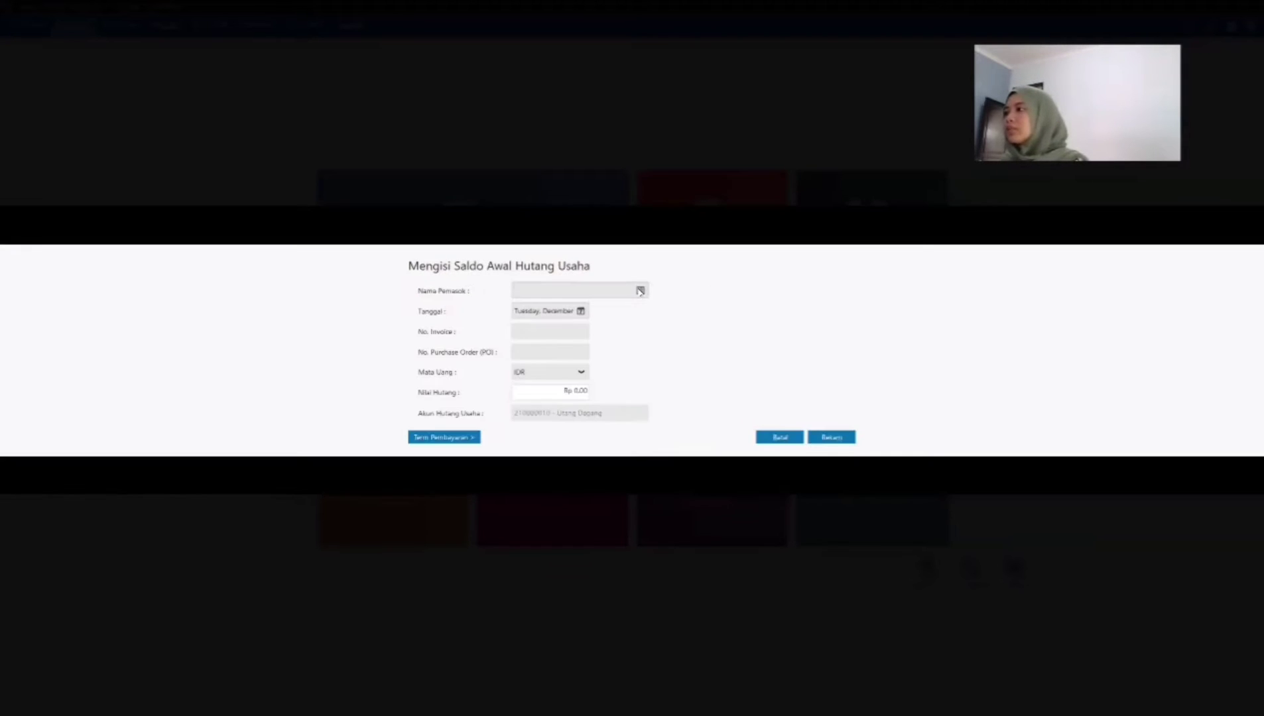
{"action": "left_click", "coordinate": [511, 288]}
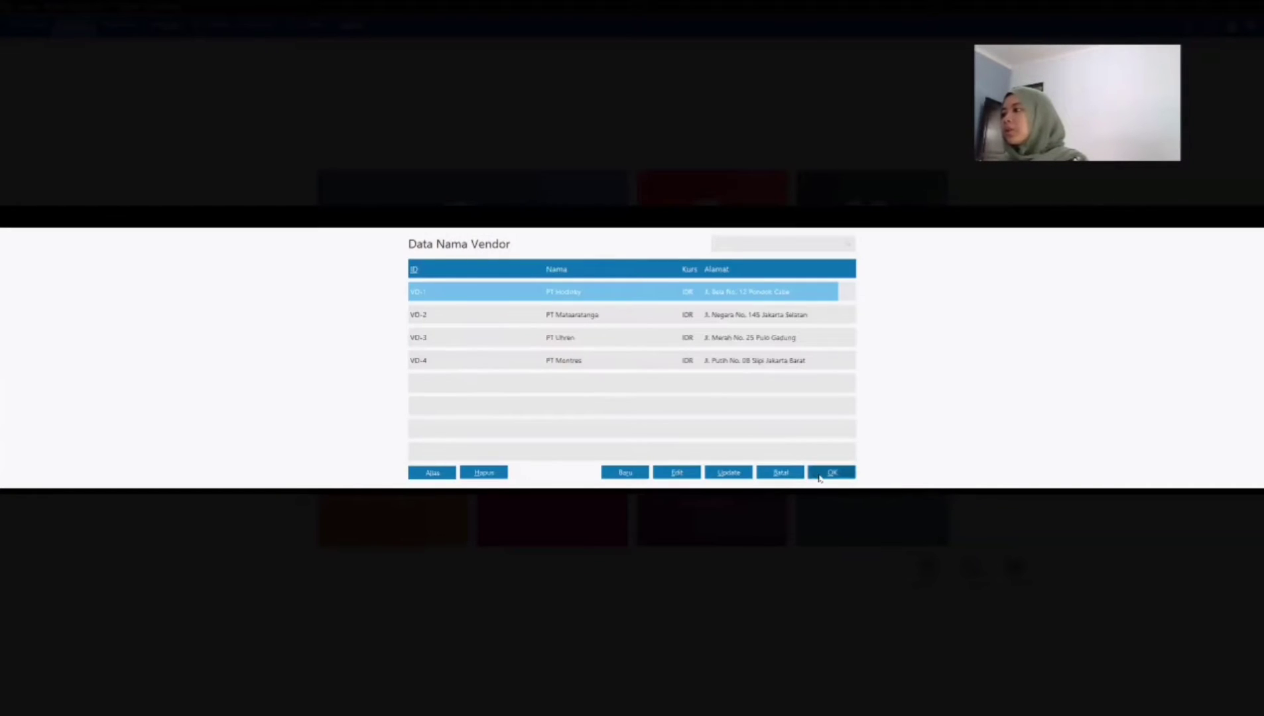
{"action": "left_click", "coordinate": [820, 477]}
Step: Date PT Hodinky's opening payable December 15, 2020 and give it invoice number INV-1
{"action": "triple_click", "coordinate": [563, 308]}
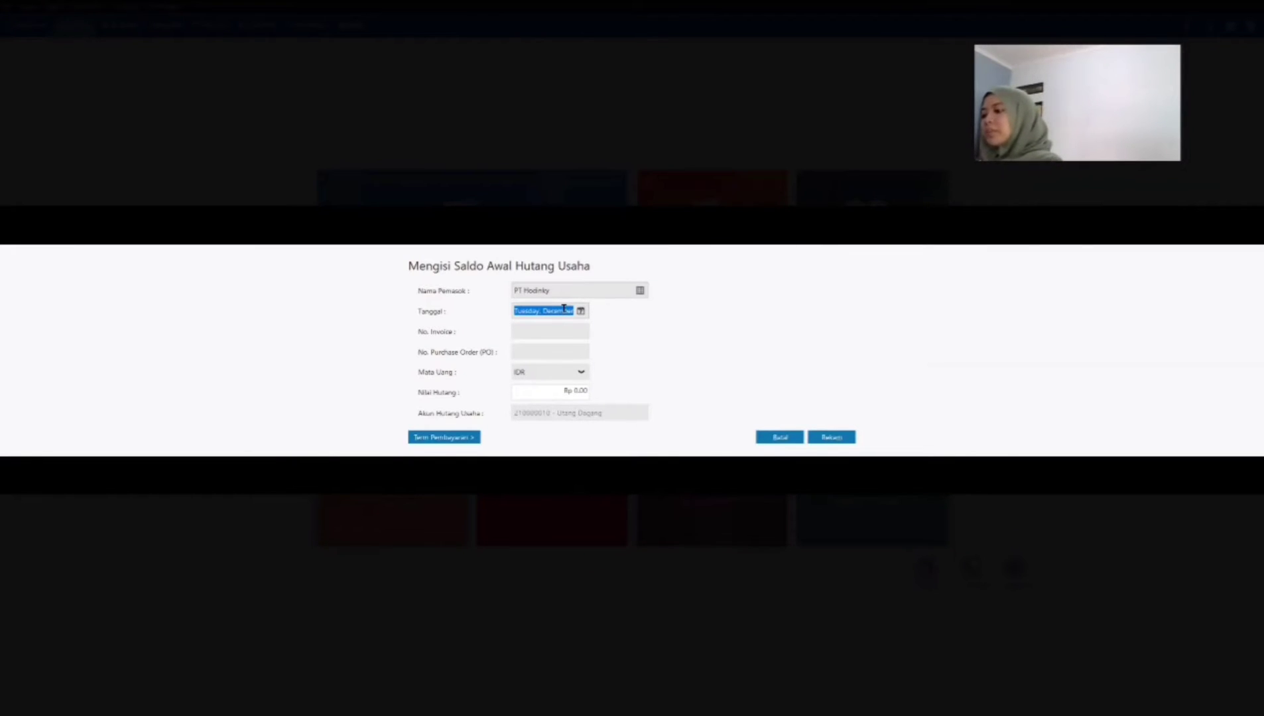
{"action": "left_click", "coordinate": [580, 311]}
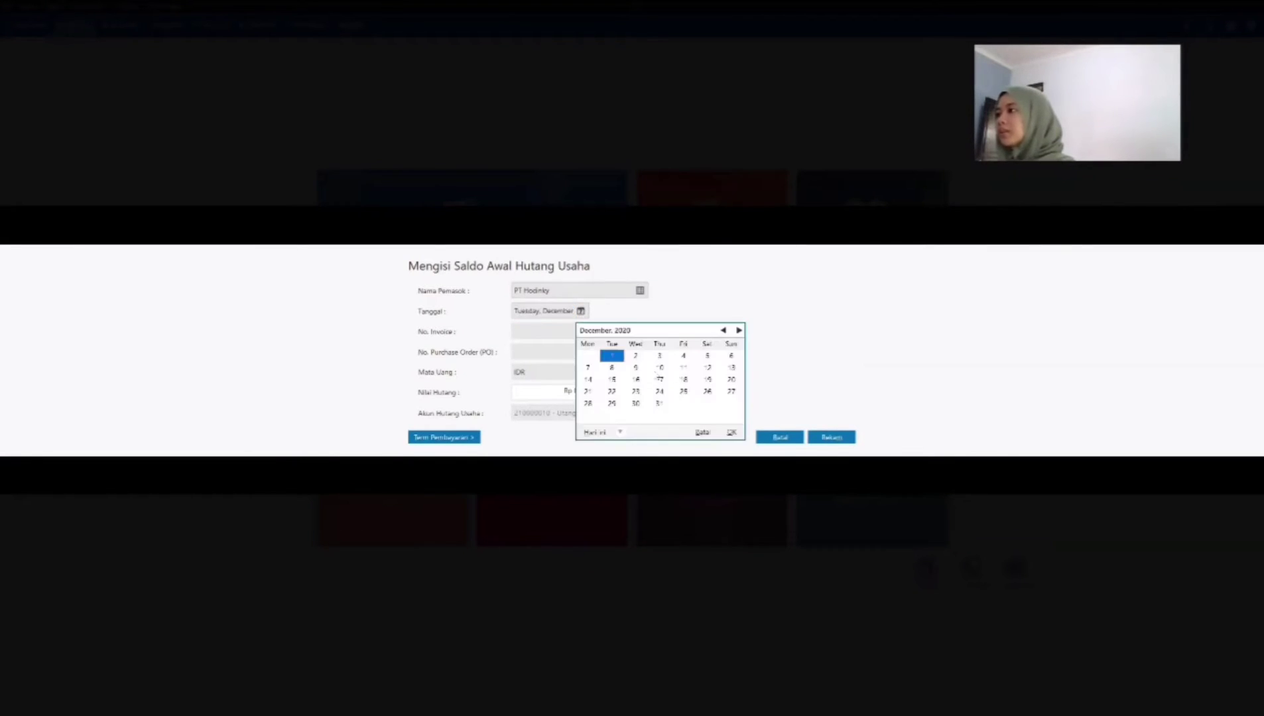
{"action": "left_click", "coordinate": [612, 379]}
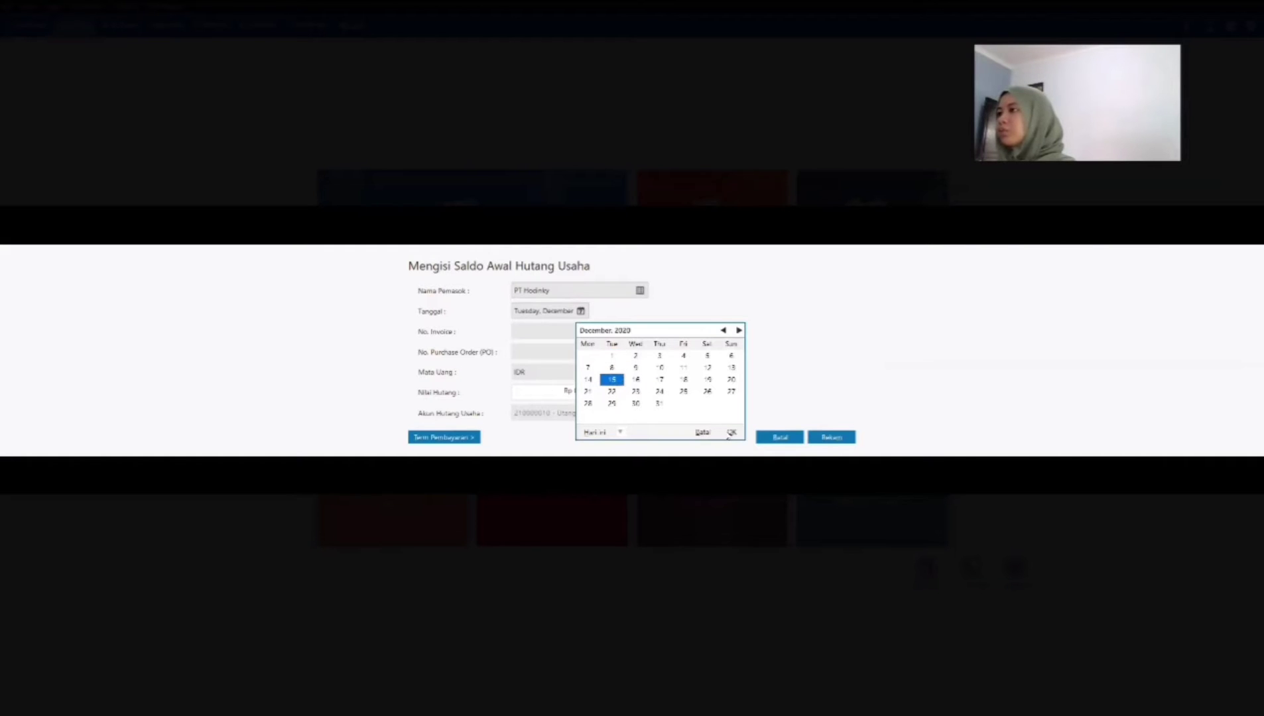
{"action": "left_click", "coordinate": [730, 433]}
{"action": "left_click", "coordinate": [556, 331]}
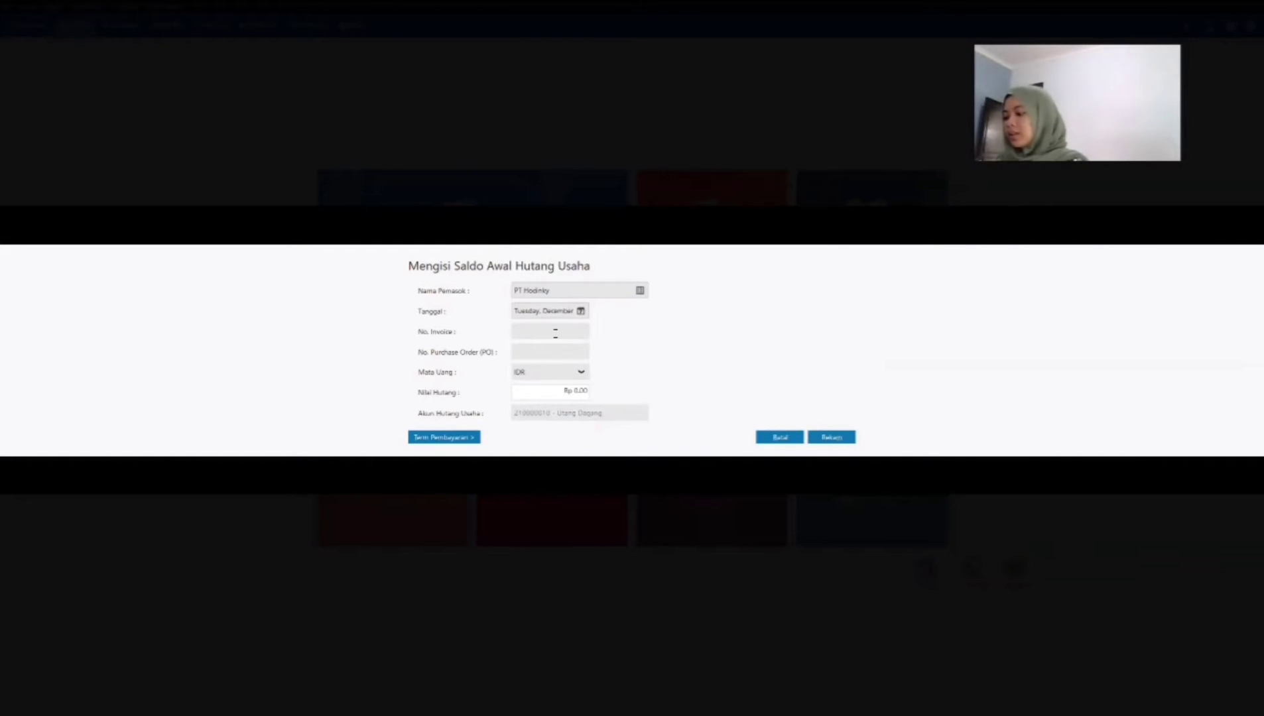
{"action": "type", "text": "INV-1"}
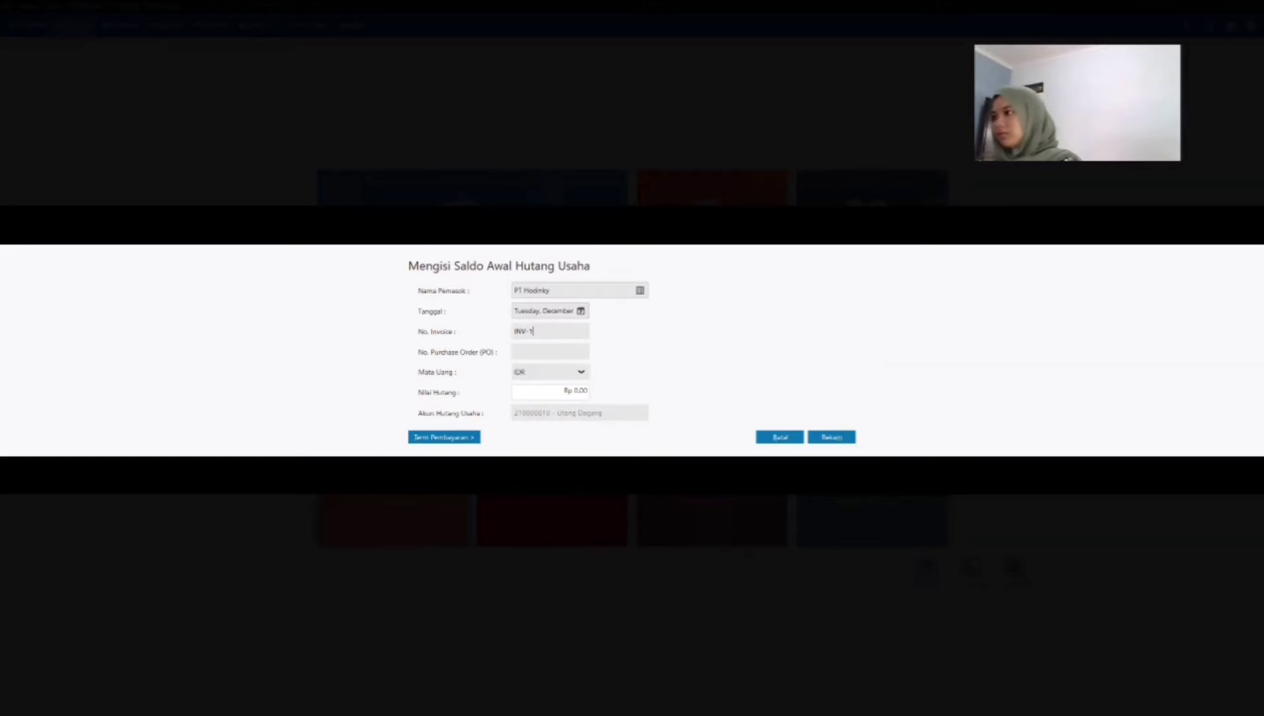
Step: Set PT Hodinky's opening payable value to Rp 12,005,000
{"action": "left_click", "coordinate": [575, 391]}
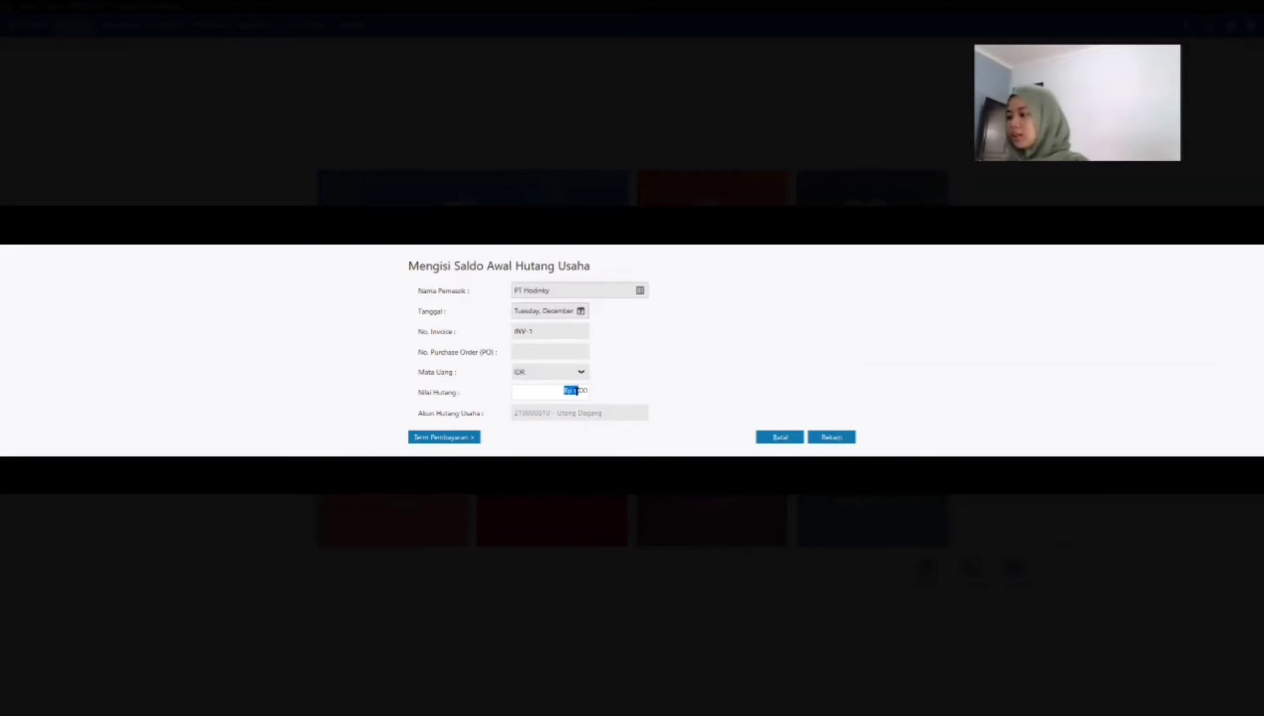
{"action": "type", "text": "1200500"}
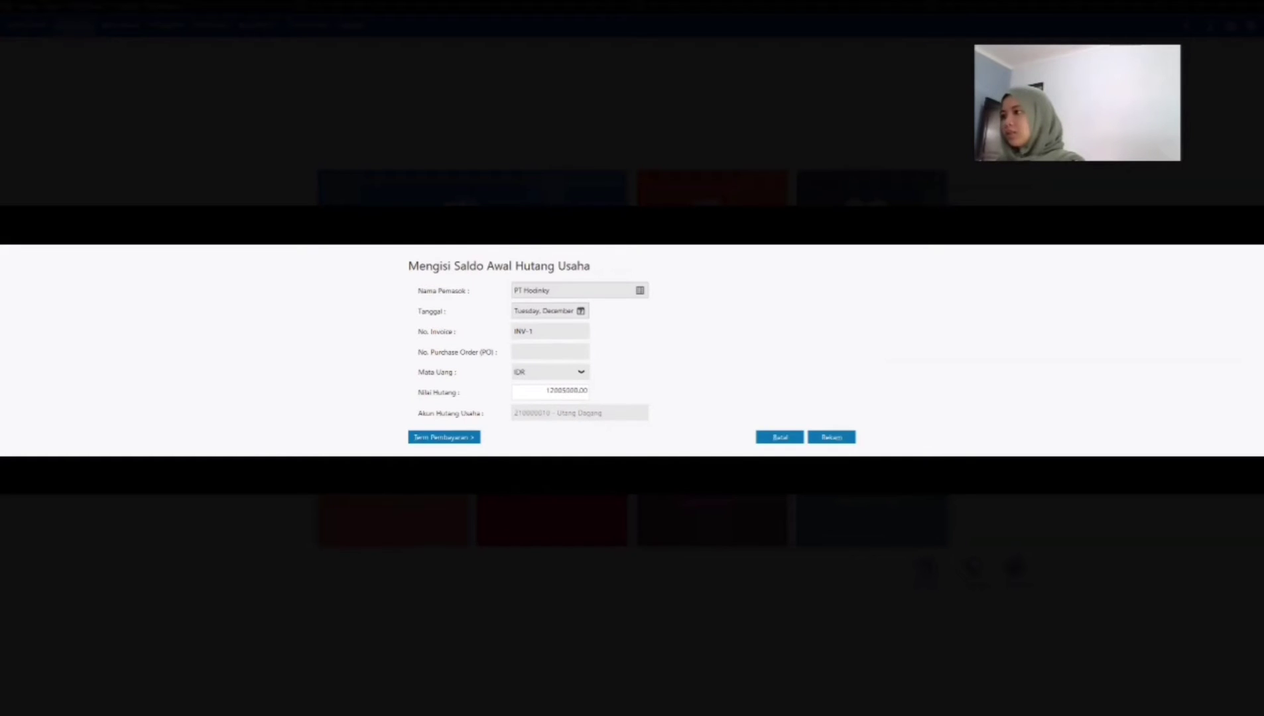
{"action": "key", "text": "Tab"}
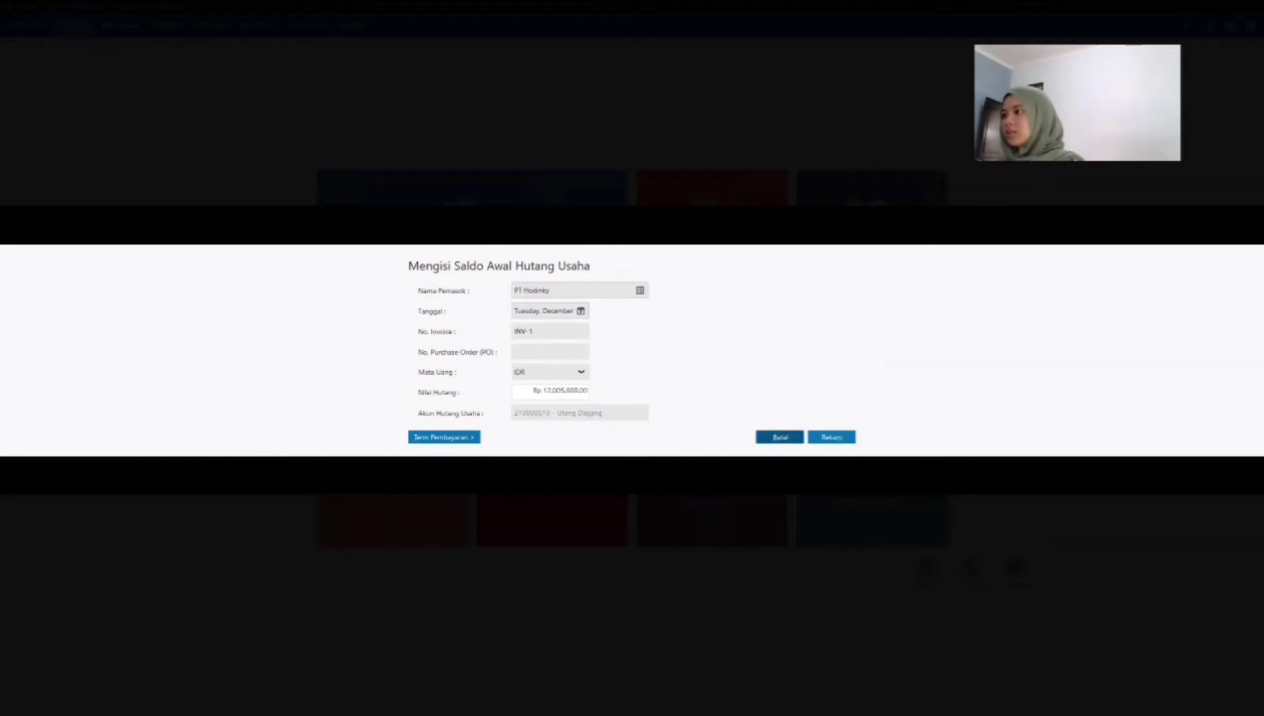
Step: Give PT Hodinky's payable 10 discount days, 30 due days, 2% early discount and 2% late penalty, and record it
{"action": "left_click", "coordinate": [450, 440]}
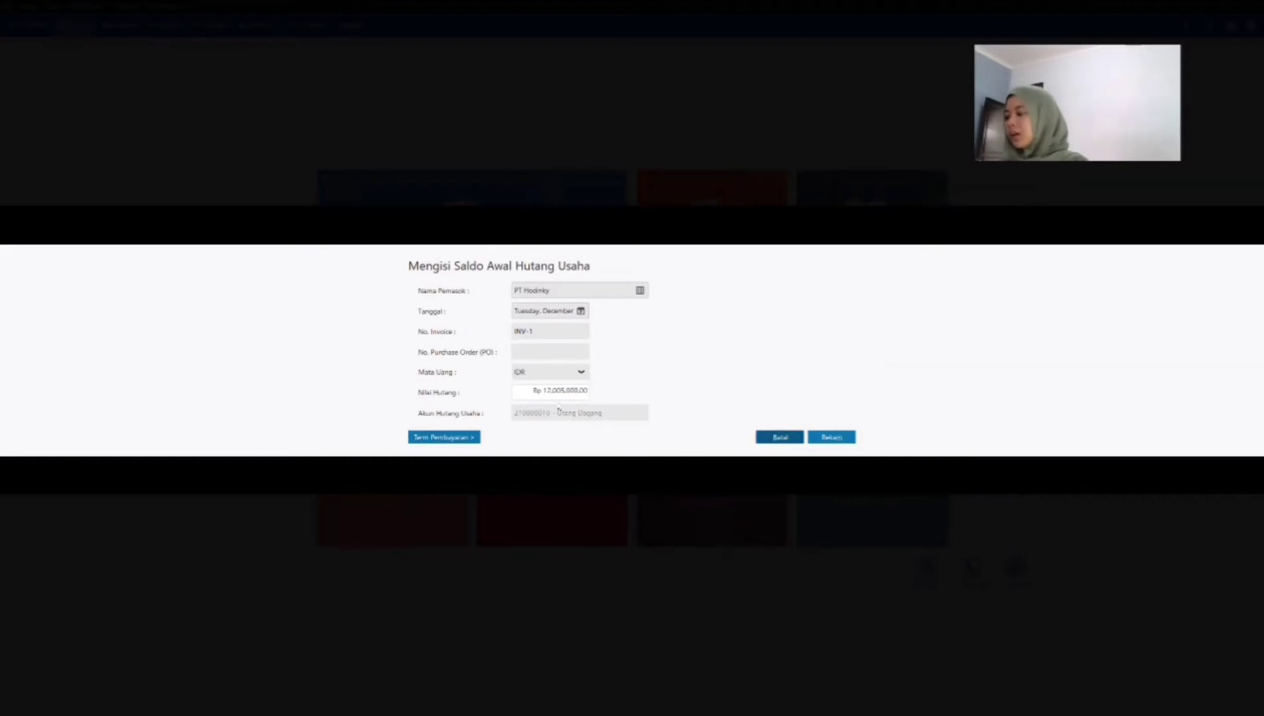
{"action": "type", "text": "10"}
{"action": "key", "text": "Tab"}
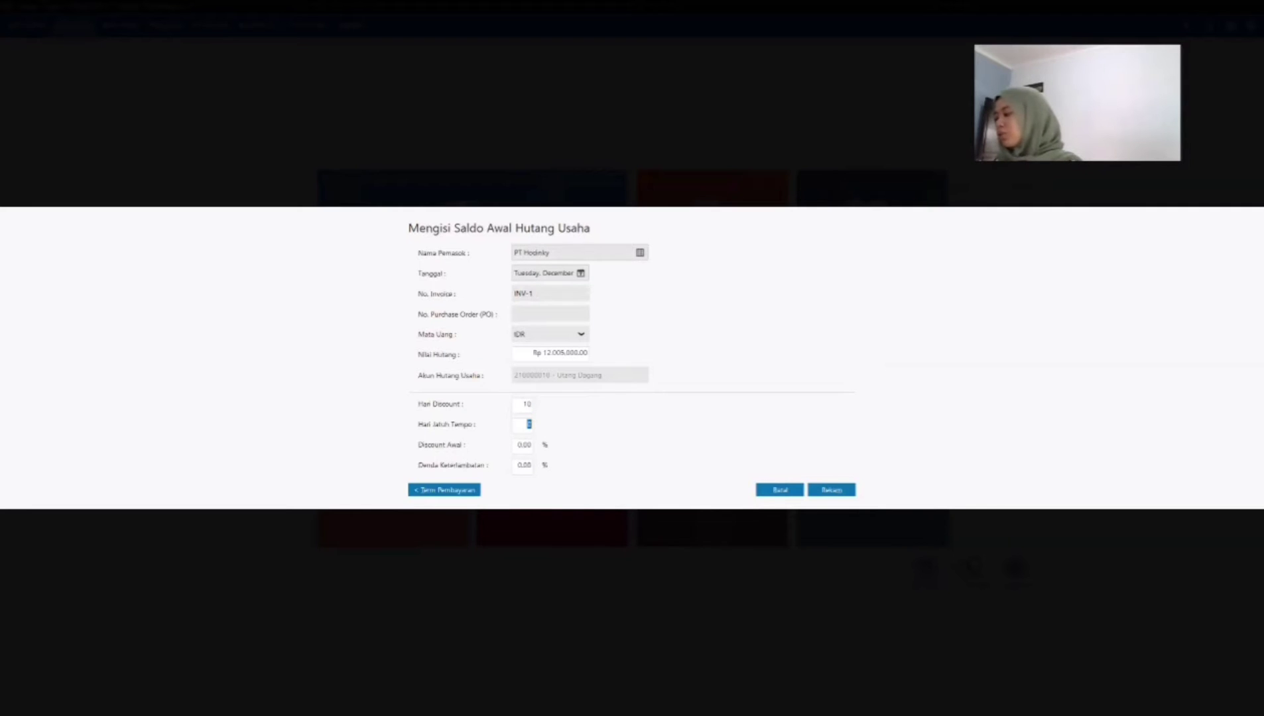
{"action": "type", "text": "3"}
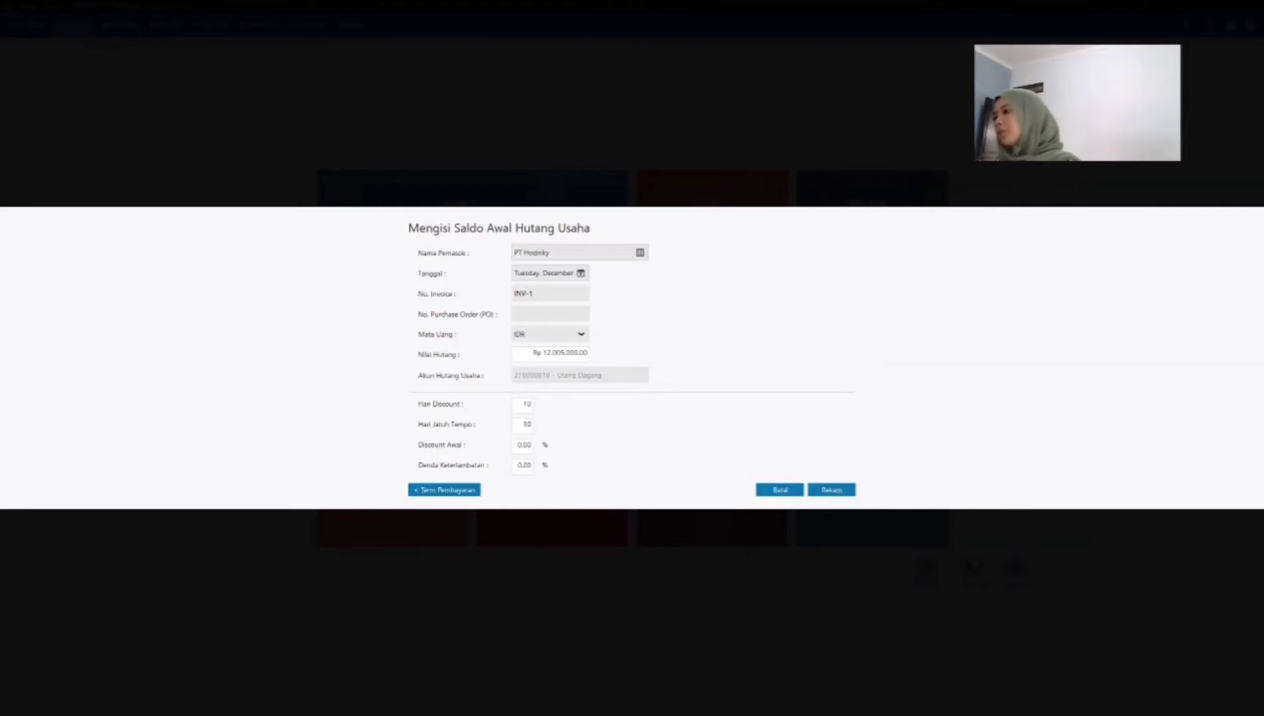
{"action": "key", "text": "Tab"}
{"action": "type", "text": "2"}
{"action": "key", "text": "Tab"}
{"action": "type", "text": "2"}
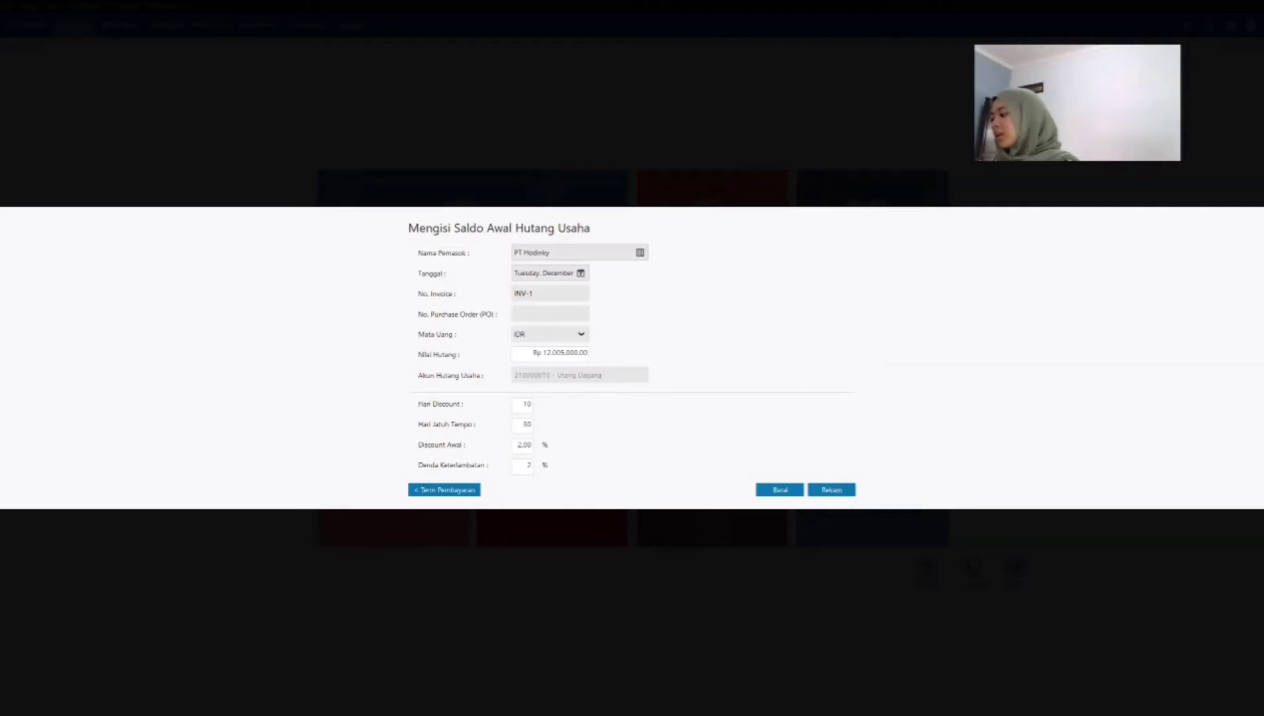
{"action": "key", "text": "Tab"}
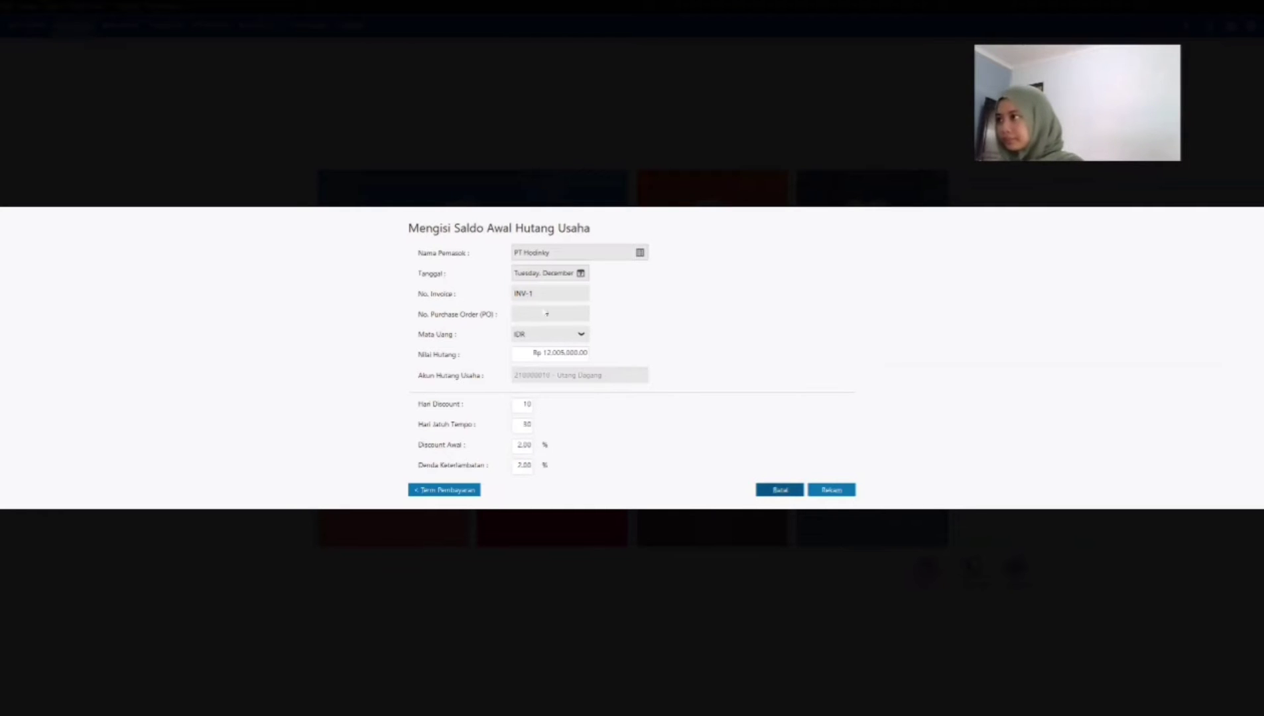
{"action": "left_click", "coordinate": [581, 275]}
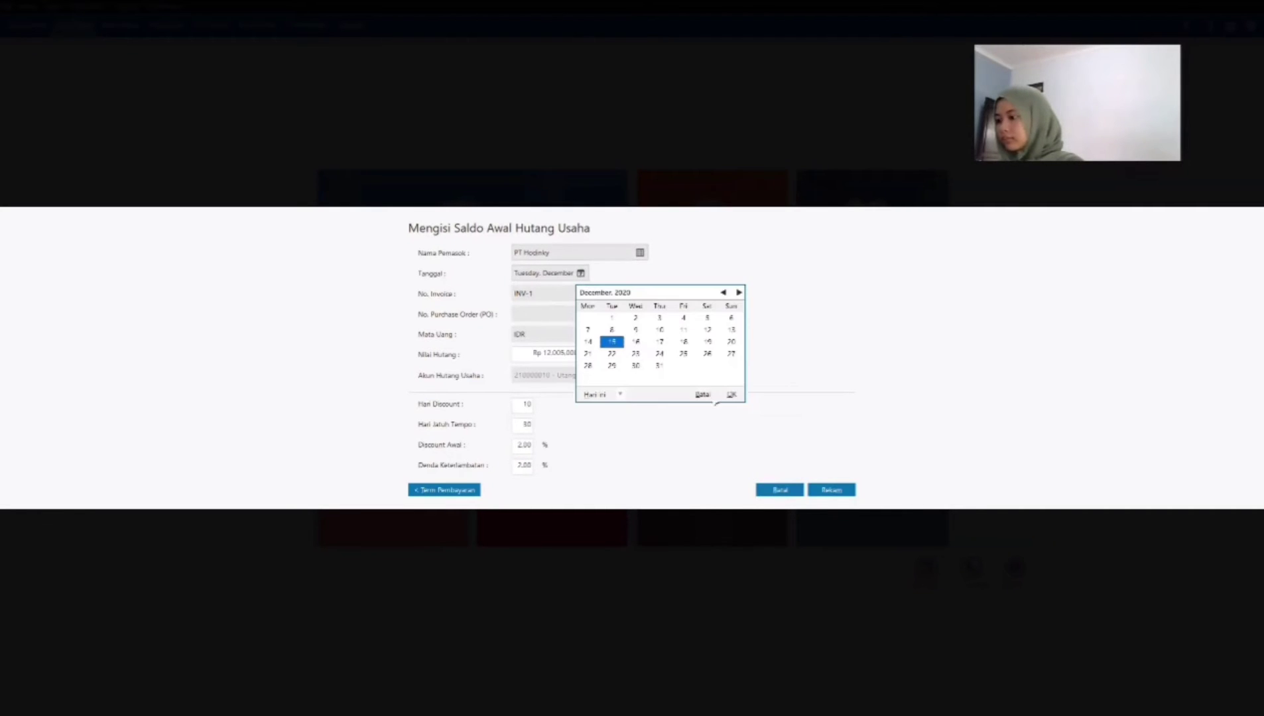
{"action": "left_click", "coordinate": [738, 398]}
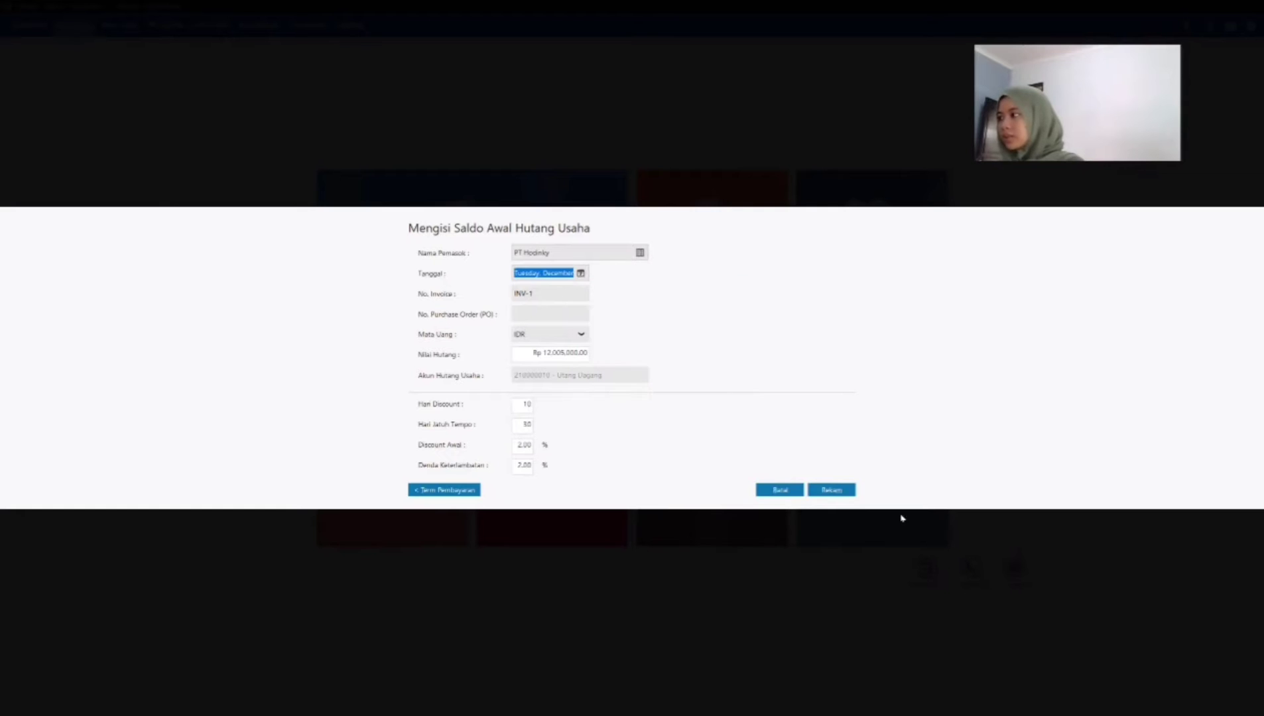
{"action": "left_click", "coordinate": [850, 494]}
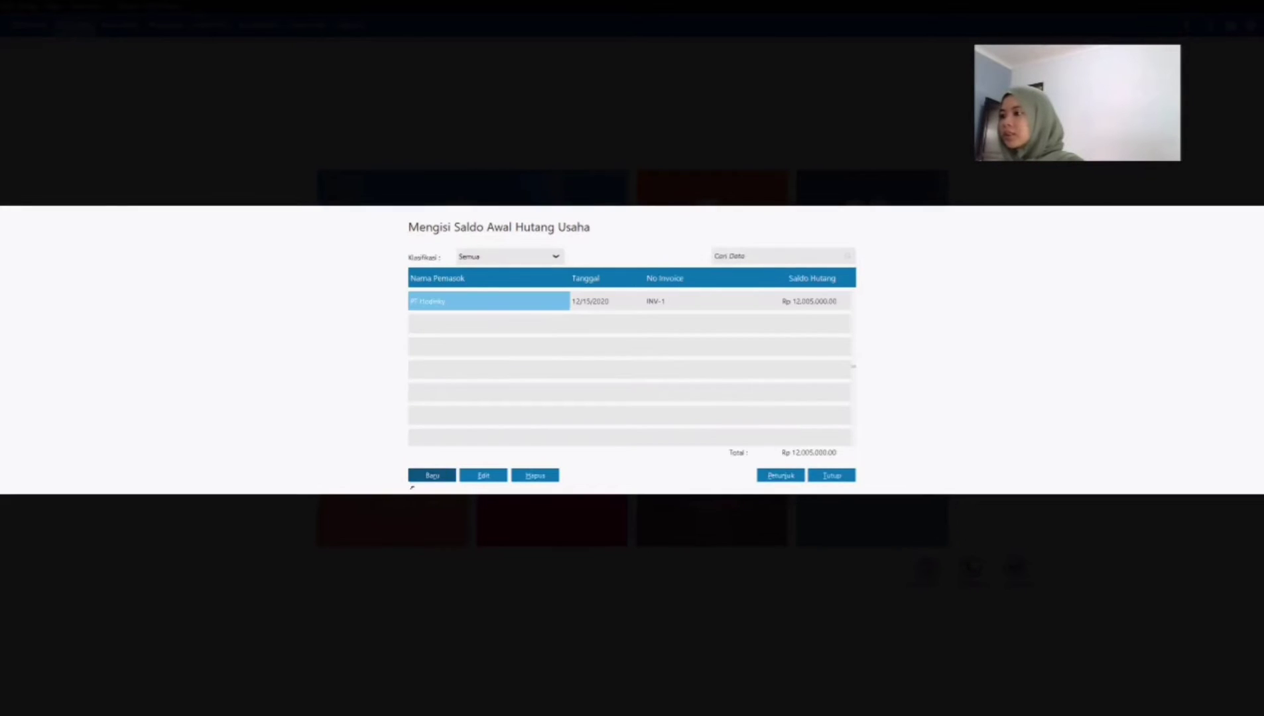
Step: Start a new opening payable entry for vendor VD-2, dated December 20, 2020, with invoice number INV-2
{"action": "left_click", "coordinate": [430, 475]}
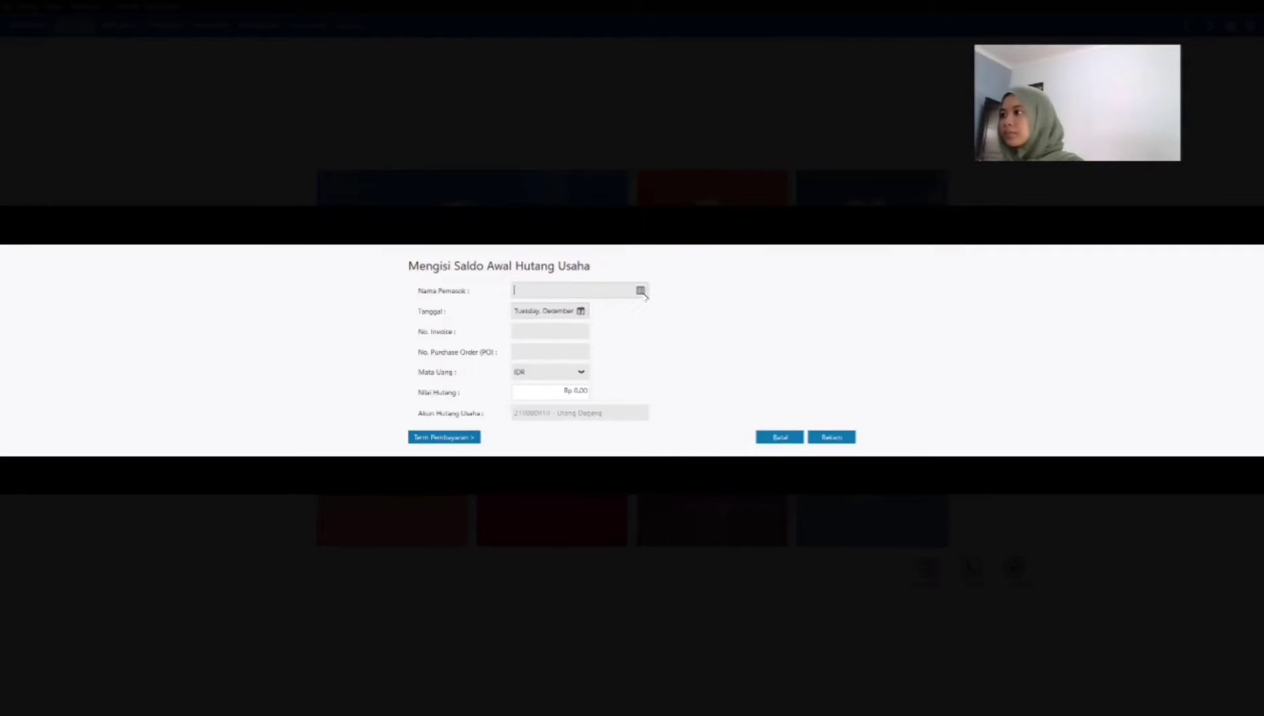
{"action": "left_click", "coordinate": [641, 291]}
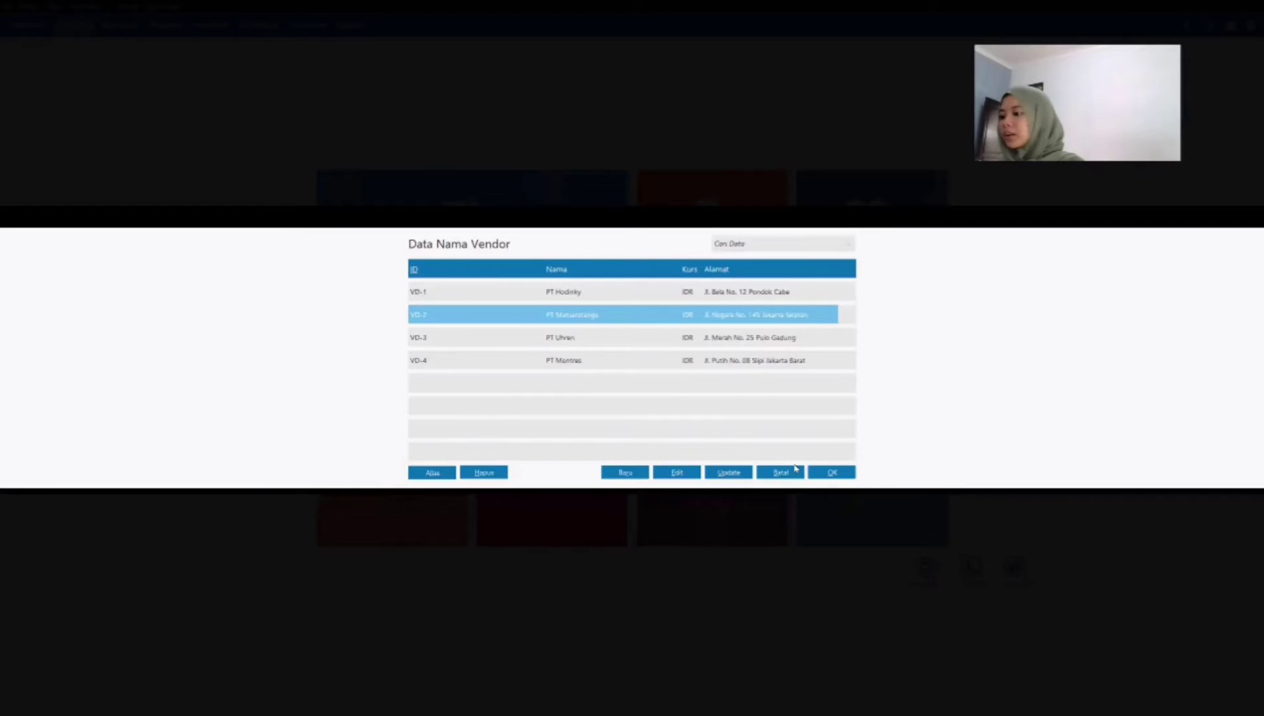
{"action": "left_click", "coordinate": [831, 473]}
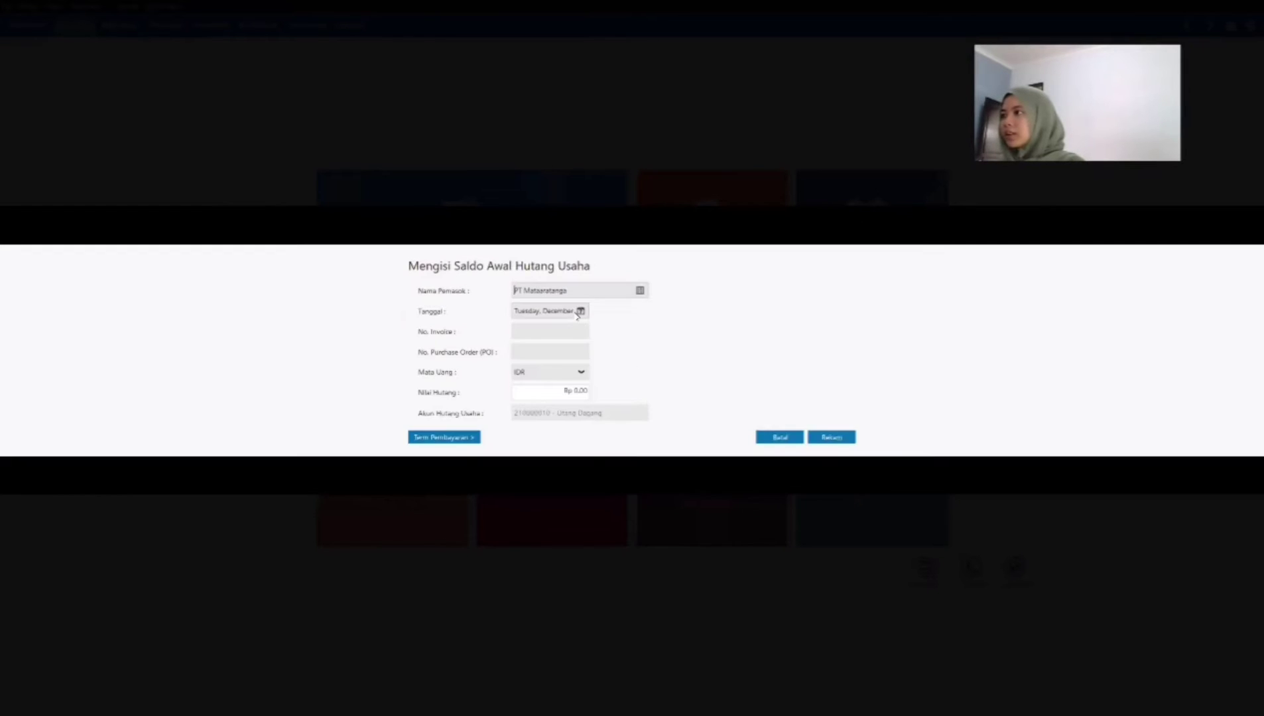
{"action": "left_click", "coordinate": [582, 313]}
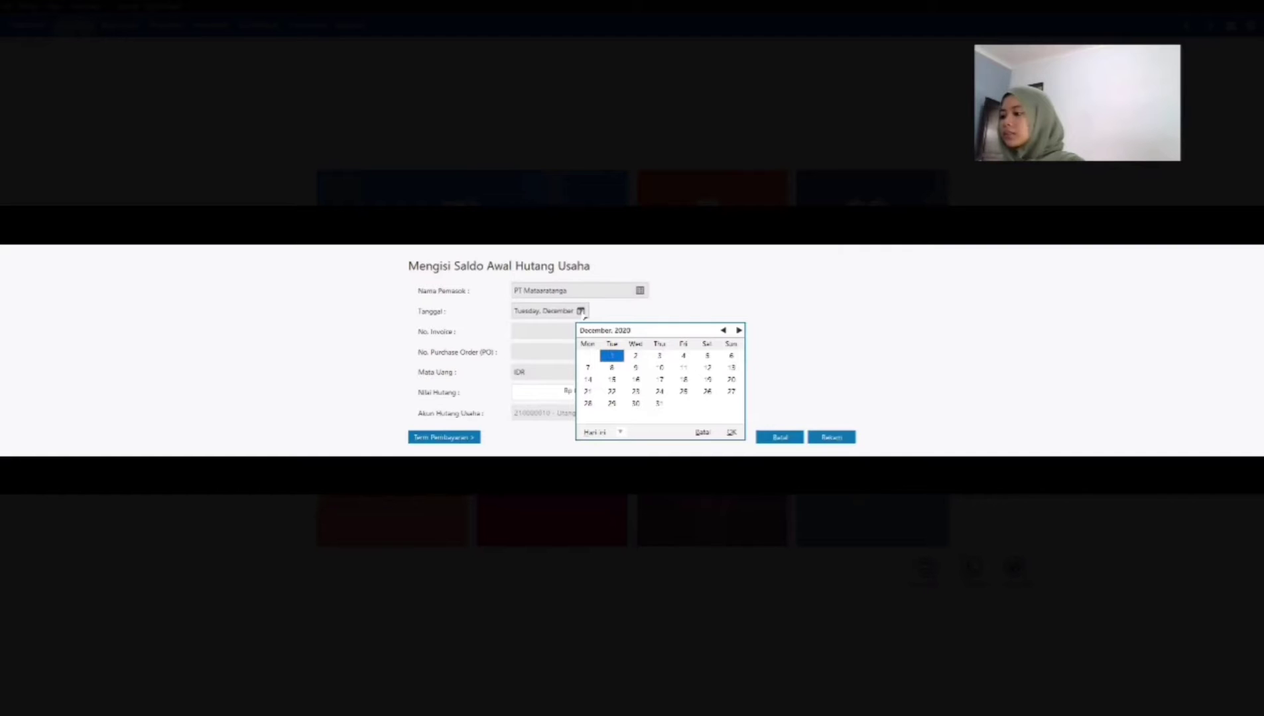
{"action": "left_click", "coordinate": [731, 379]}
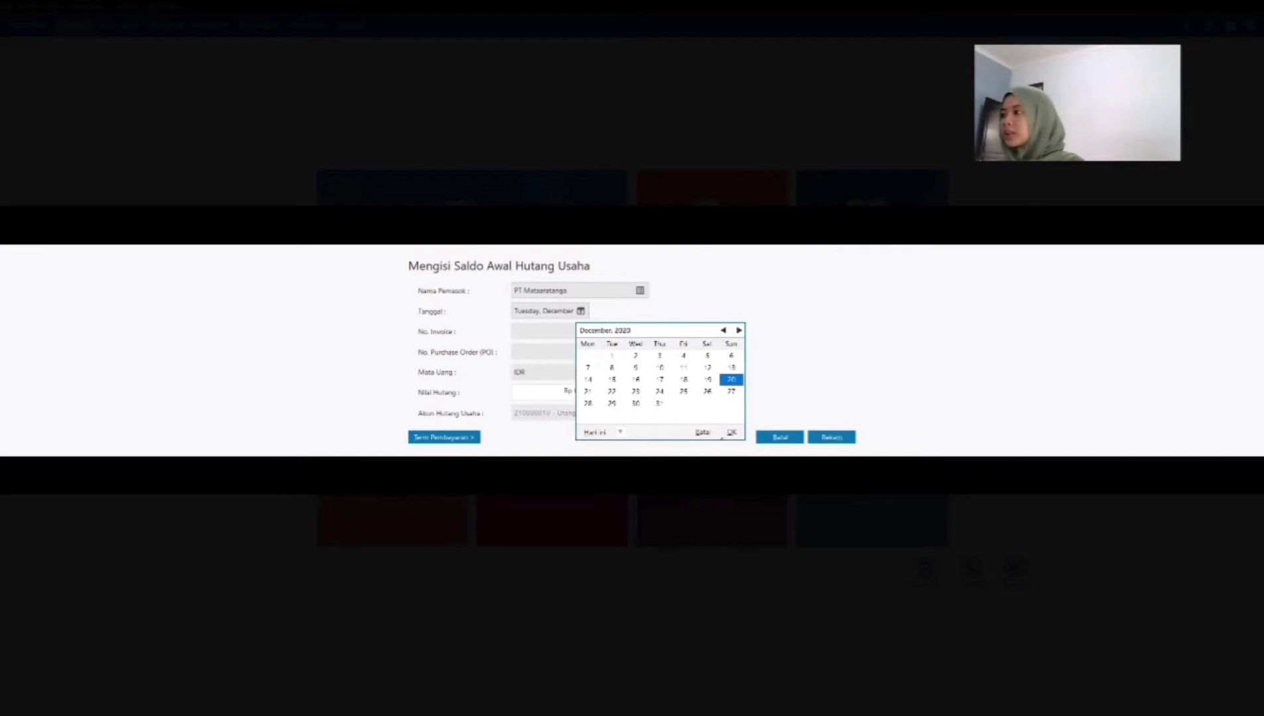
{"action": "left_click", "coordinate": [557, 335]}
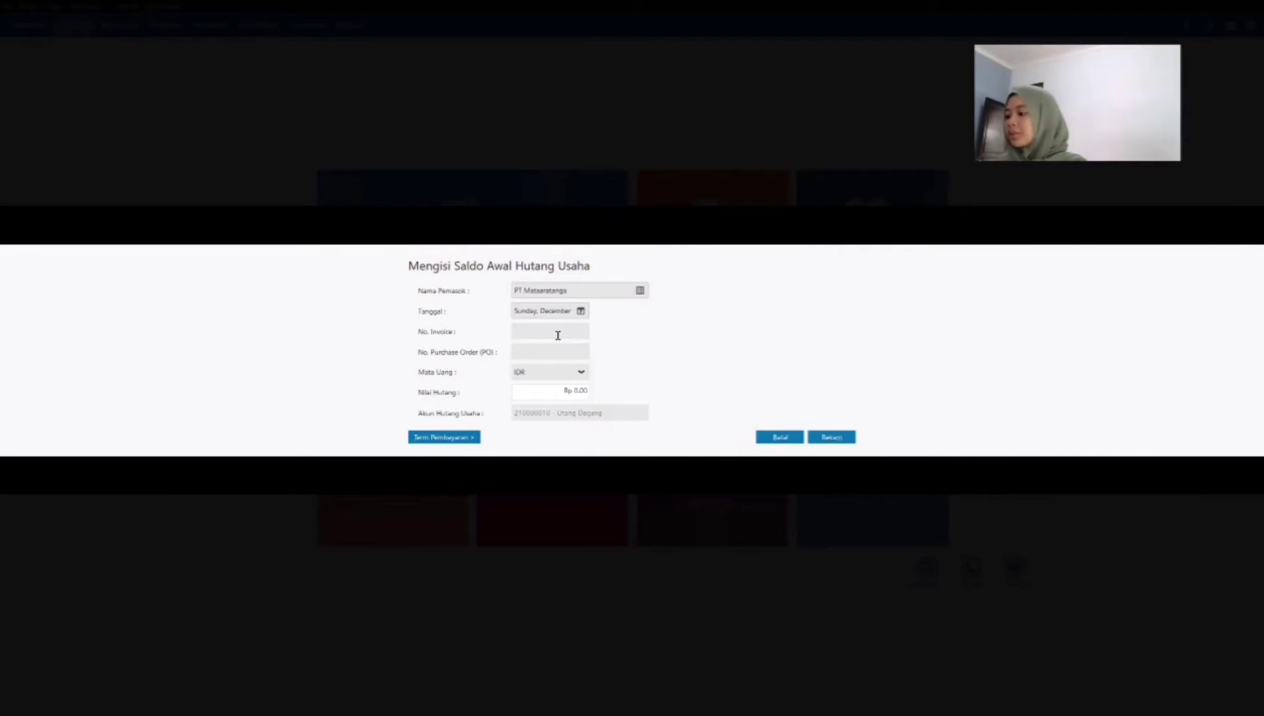
{"action": "type", "text": "INV"}
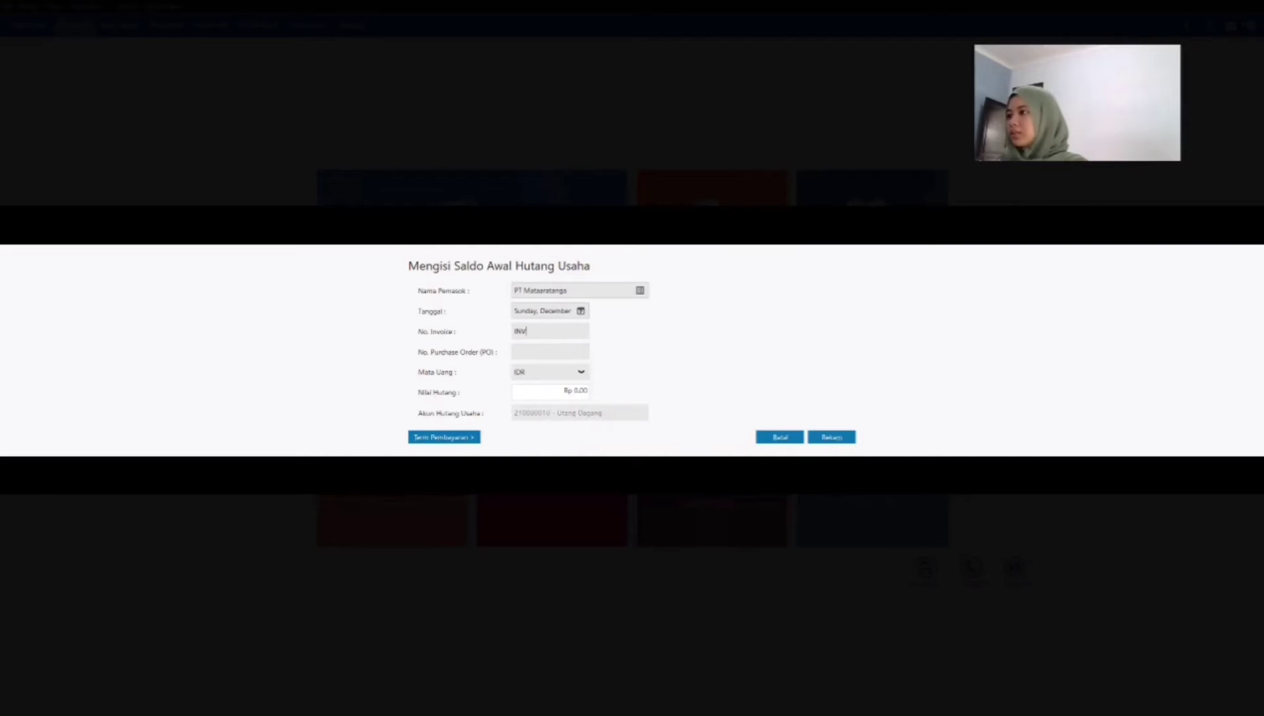
{"action": "type", "text": "-2"}
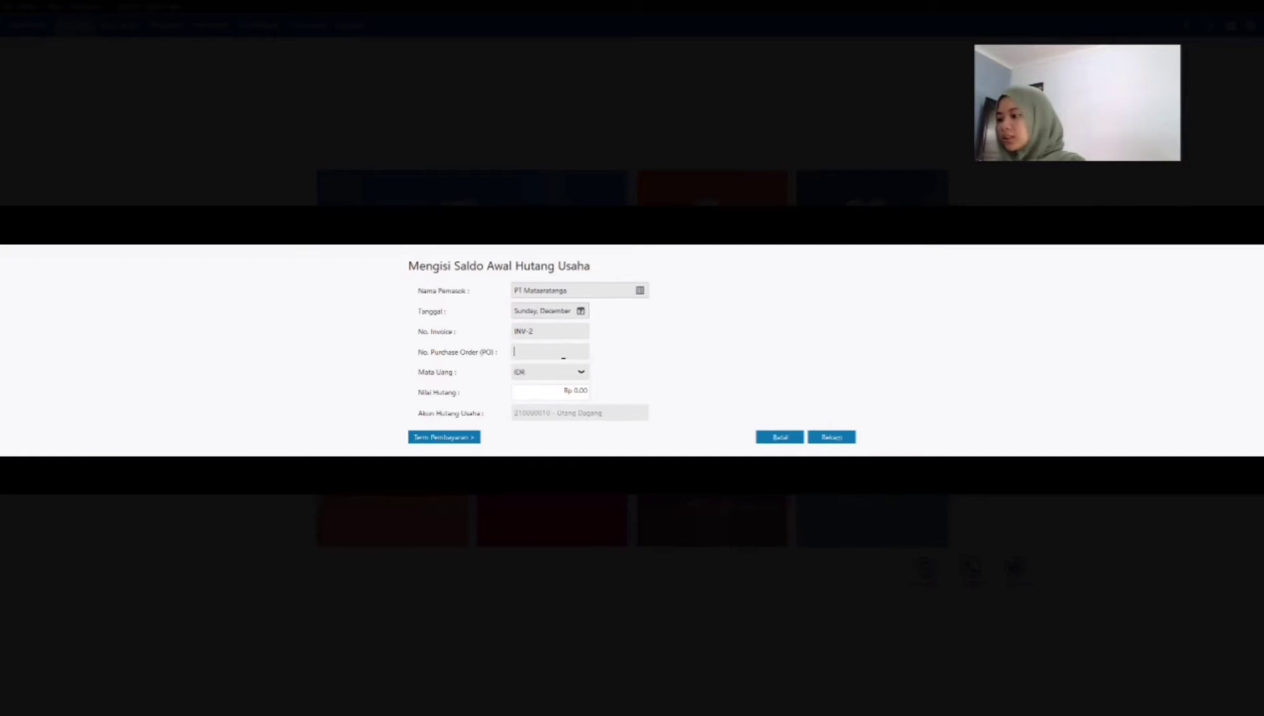
Step: Set the opening payable value of vendor VD-2 to Rp 15,000,500
{"action": "left_click", "coordinate": [545, 392]}
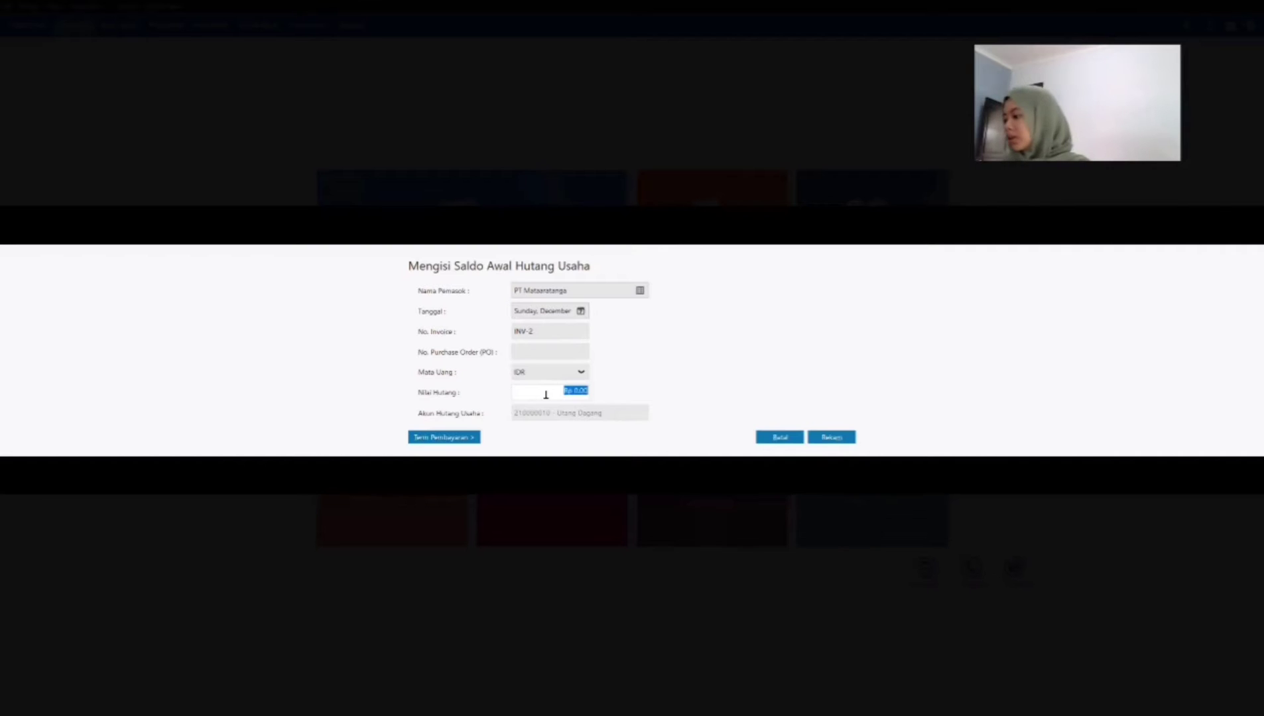
{"action": "type", "text": "12"}
{"action": "key", "text": "BackSpace"}
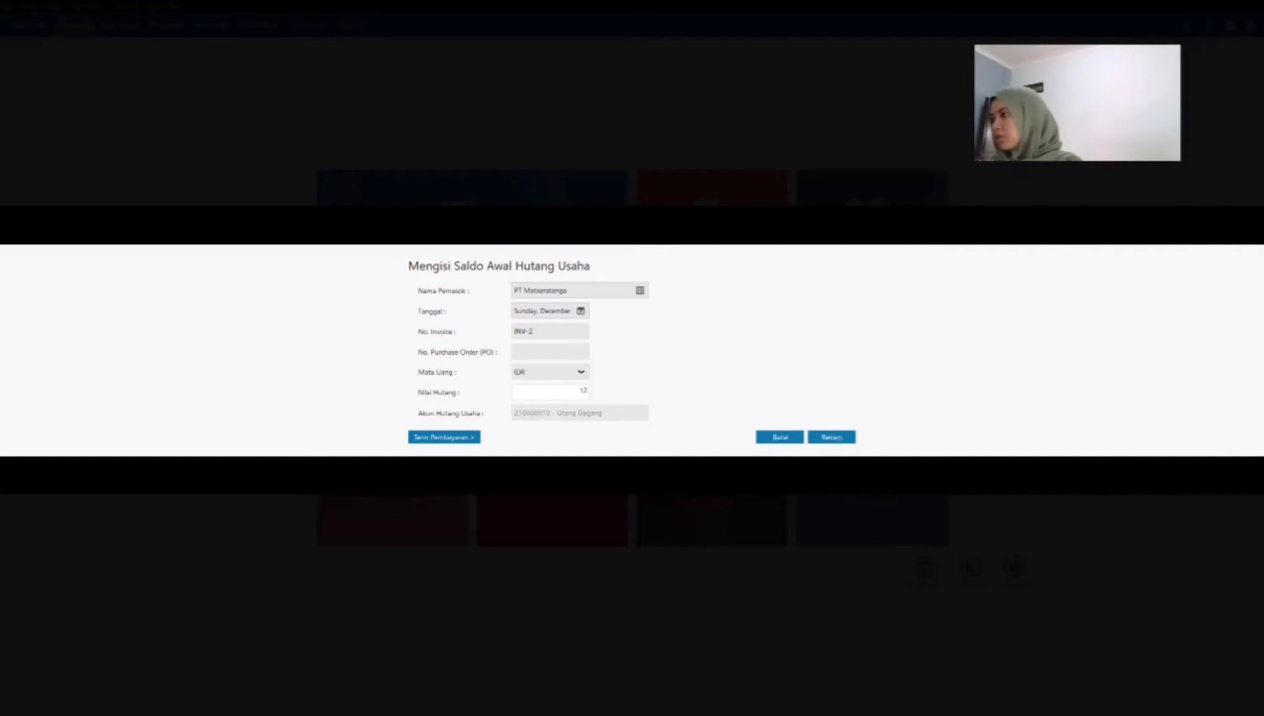
{"action": "type", "text": "50"}
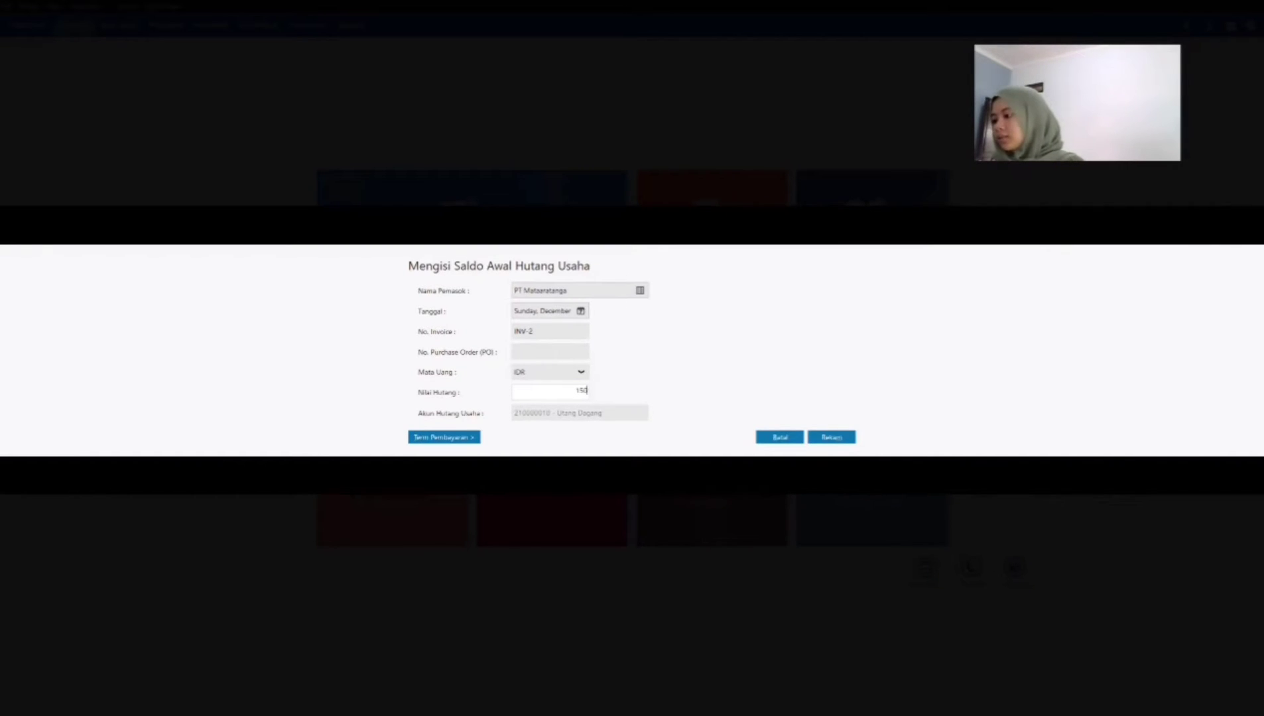
{"action": "type", "text": "000"}
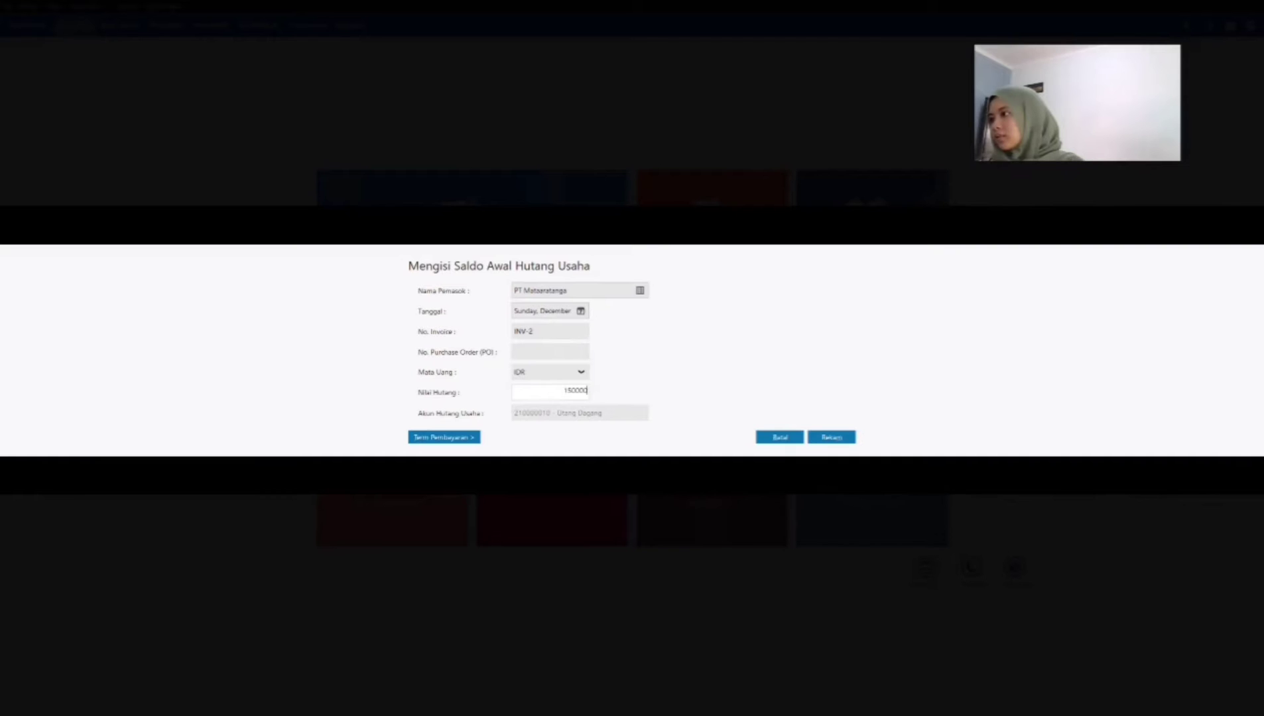
{"action": "key", "text": "BackSpace"}
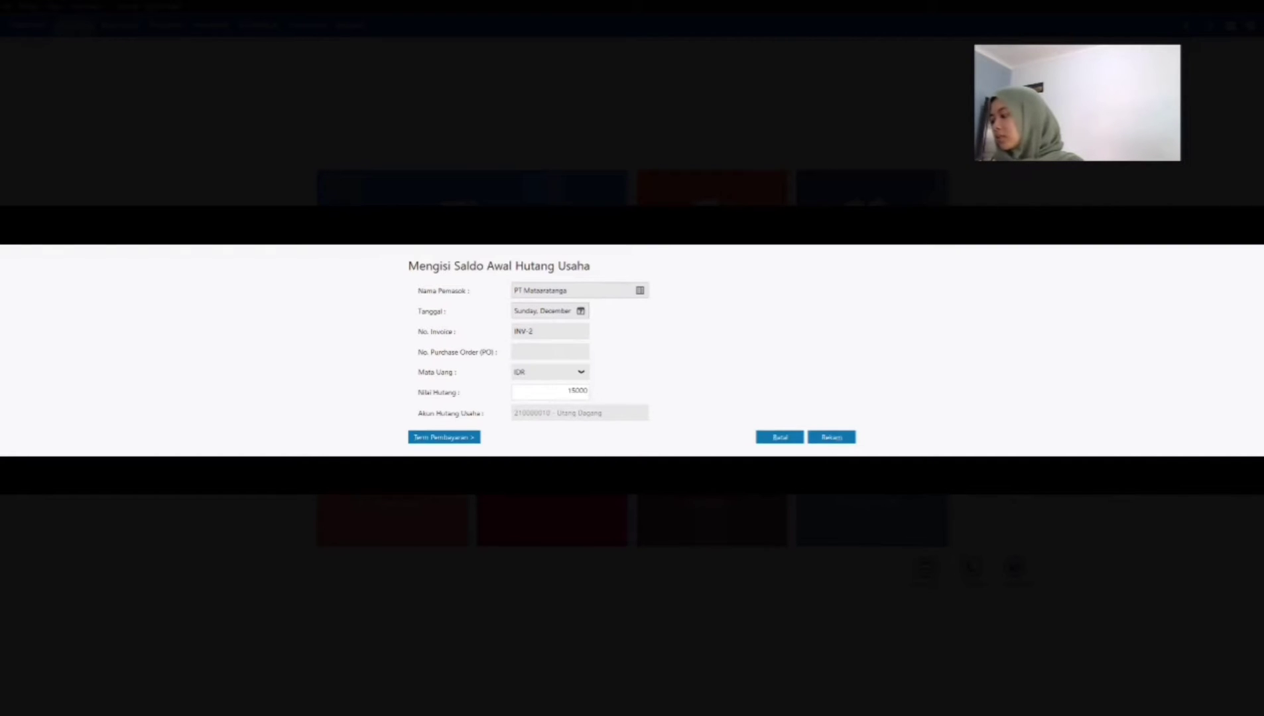
{"action": "type", "text": "500"}
{"action": "key", "text": "Tab"}
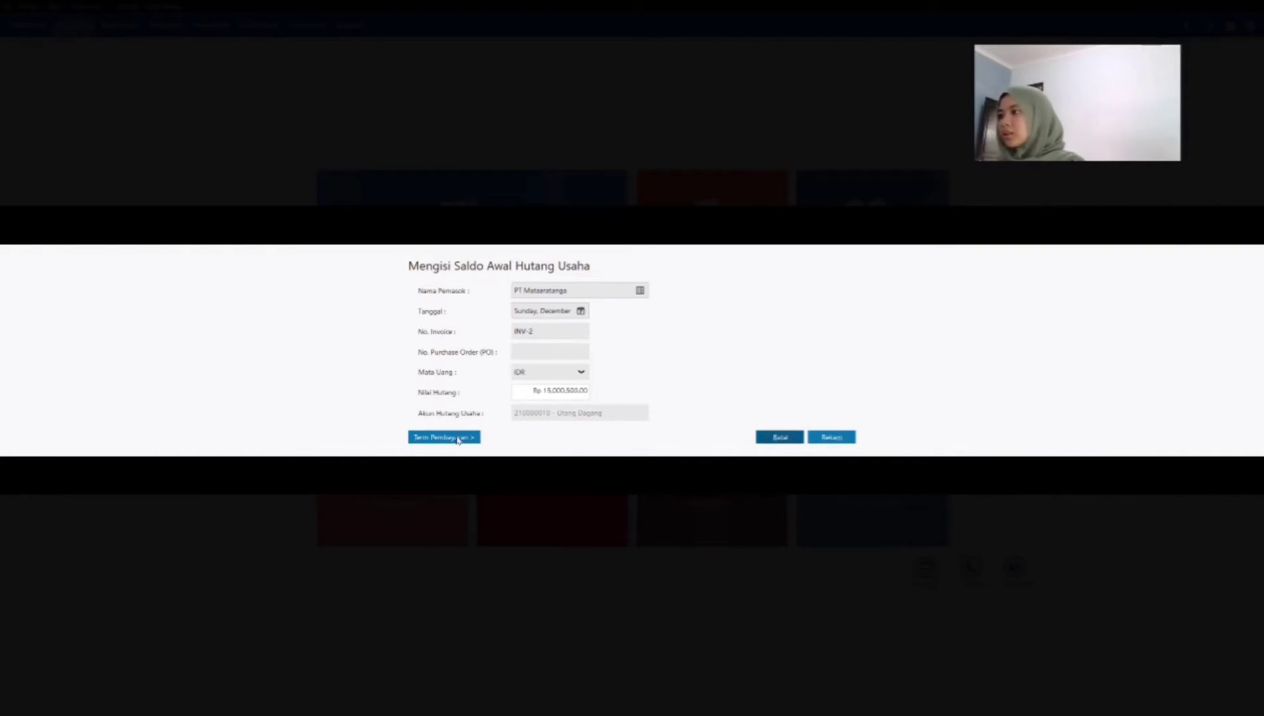
Step: Give the payable of vendor VD-2 10 discount days, 30 due days, 2% early discount and 2% late penalty
{"action": "left_click", "coordinate": [439, 439]}
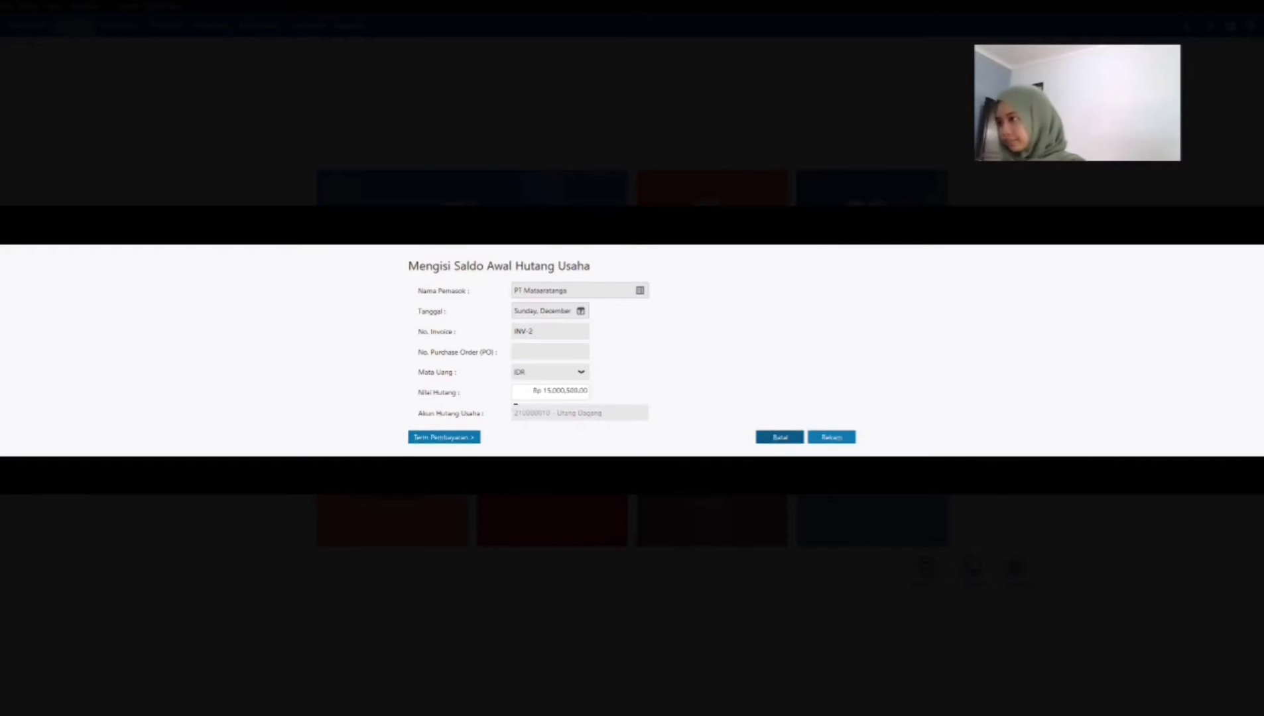
{"action": "left_click", "coordinate": [517, 408]}
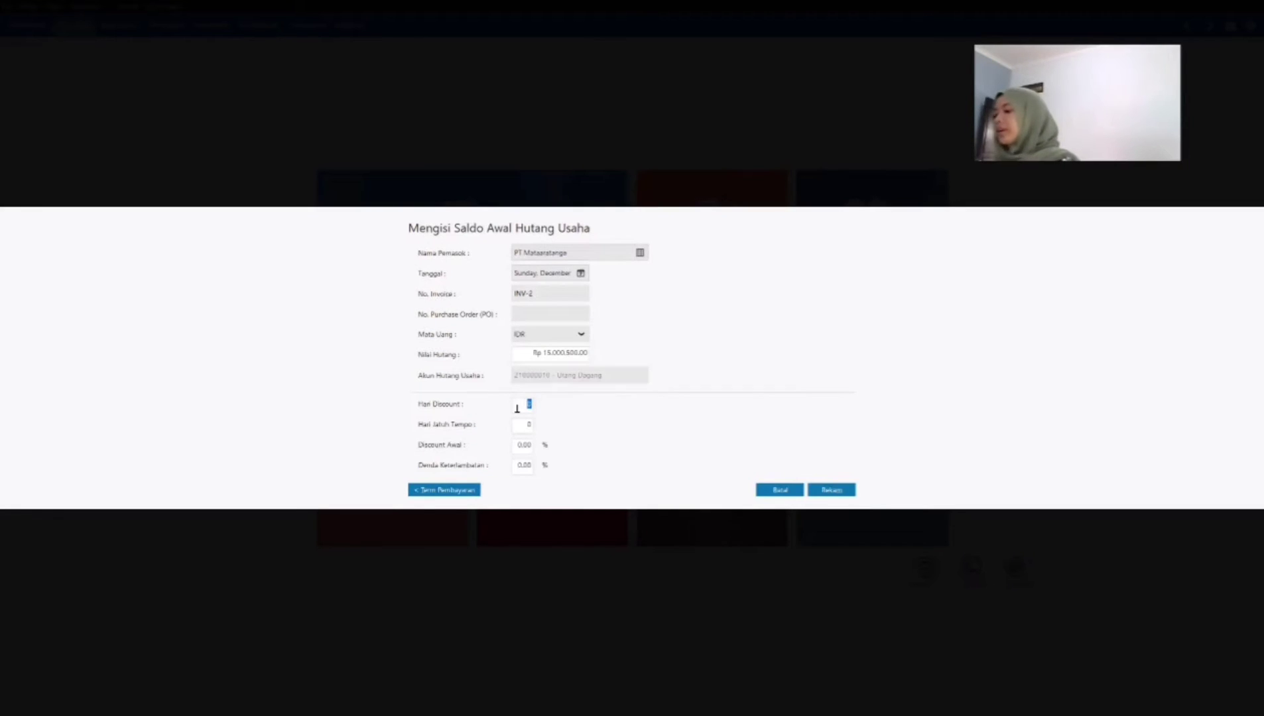
{"action": "type", "text": "1"}
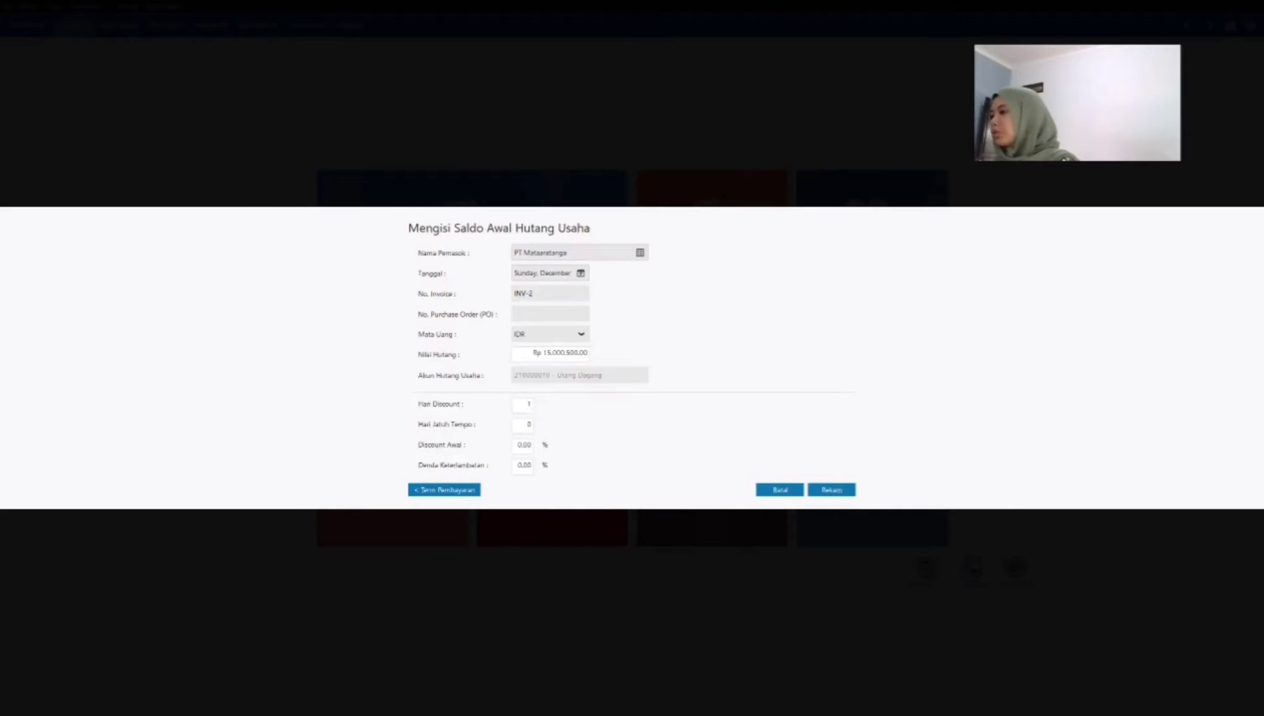
{"action": "key", "text": "Tab"}
{"action": "type", "text": "30"}
{"action": "key", "text": "Tab"}
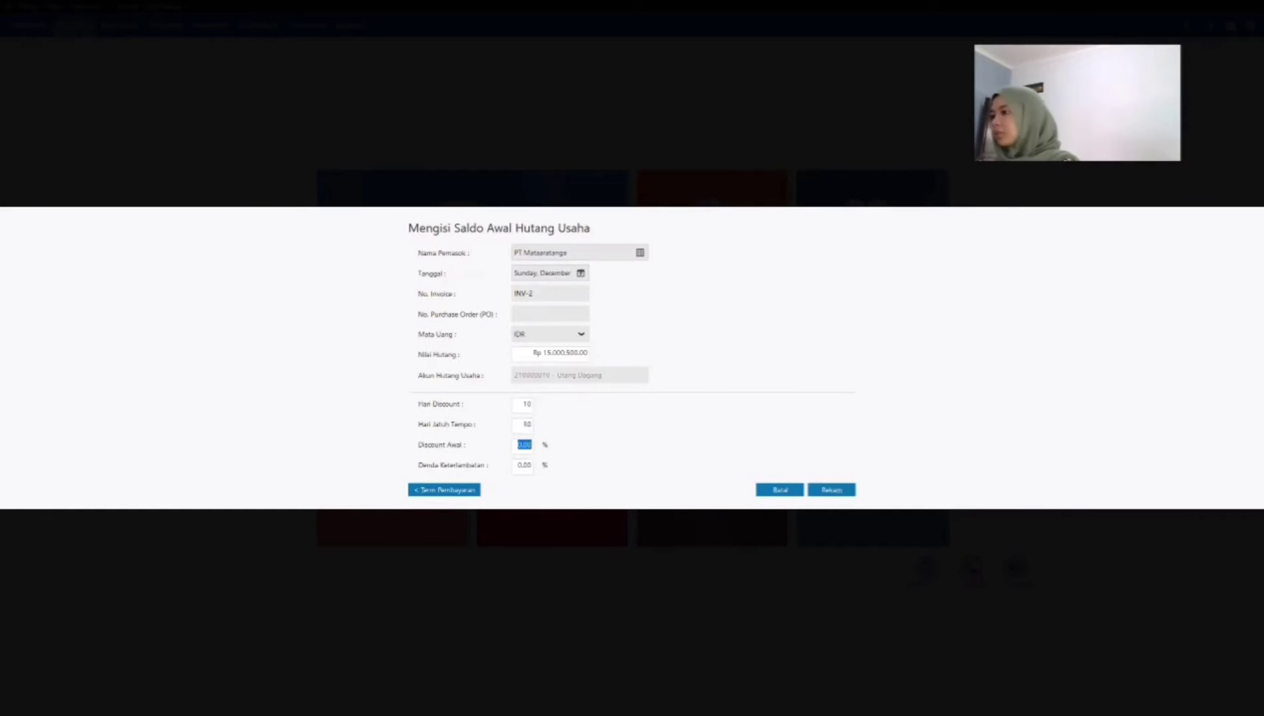
{"action": "type", "text": "2"}
{"action": "key", "text": "Tab"}
{"action": "type", "text": "2"}
{"action": "key", "text": "Tab"}
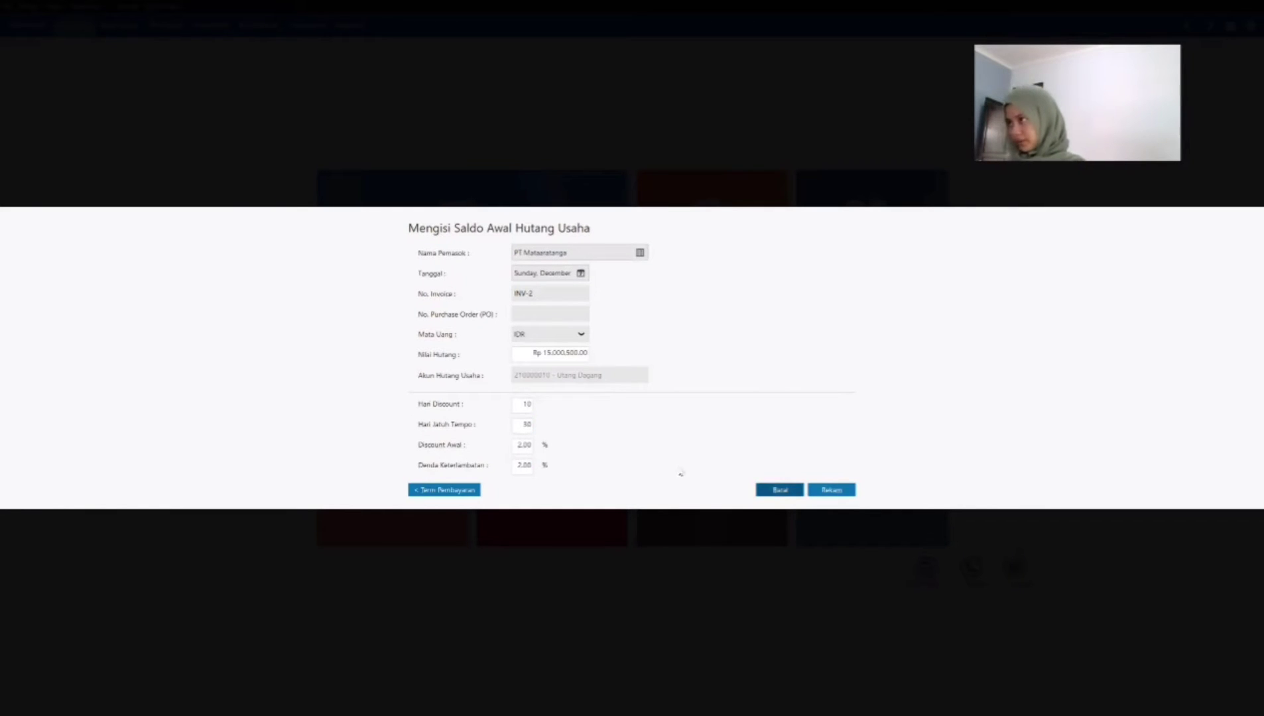
Step: Record the VD-2 payable and start an opening payable entry for PT Uhren, dated December 25, 2020, with invoice number INV-3
{"action": "left_click", "coordinate": [830, 489]}
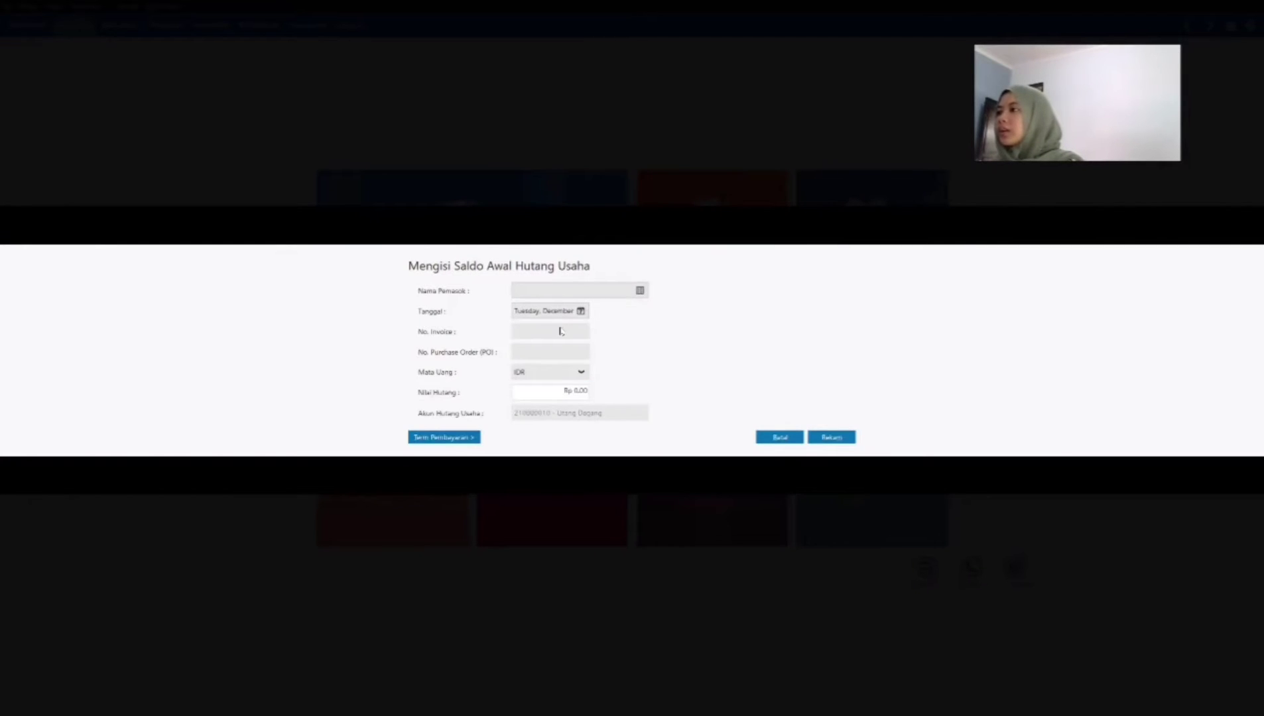
{"action": "left_click", "coordinate": [547, 336]}
{"action": "left_click", "coordinate": [832, 473]}
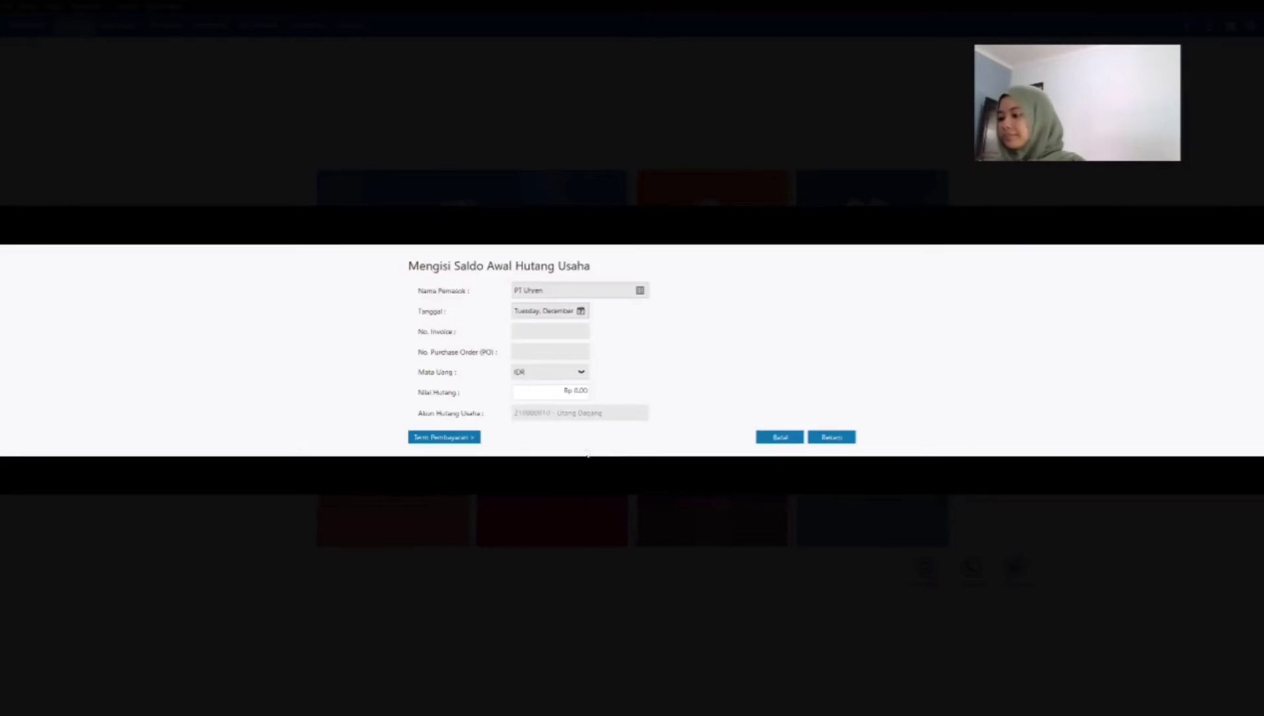
{"action": "left_click", "coordinate": [579, 312]}
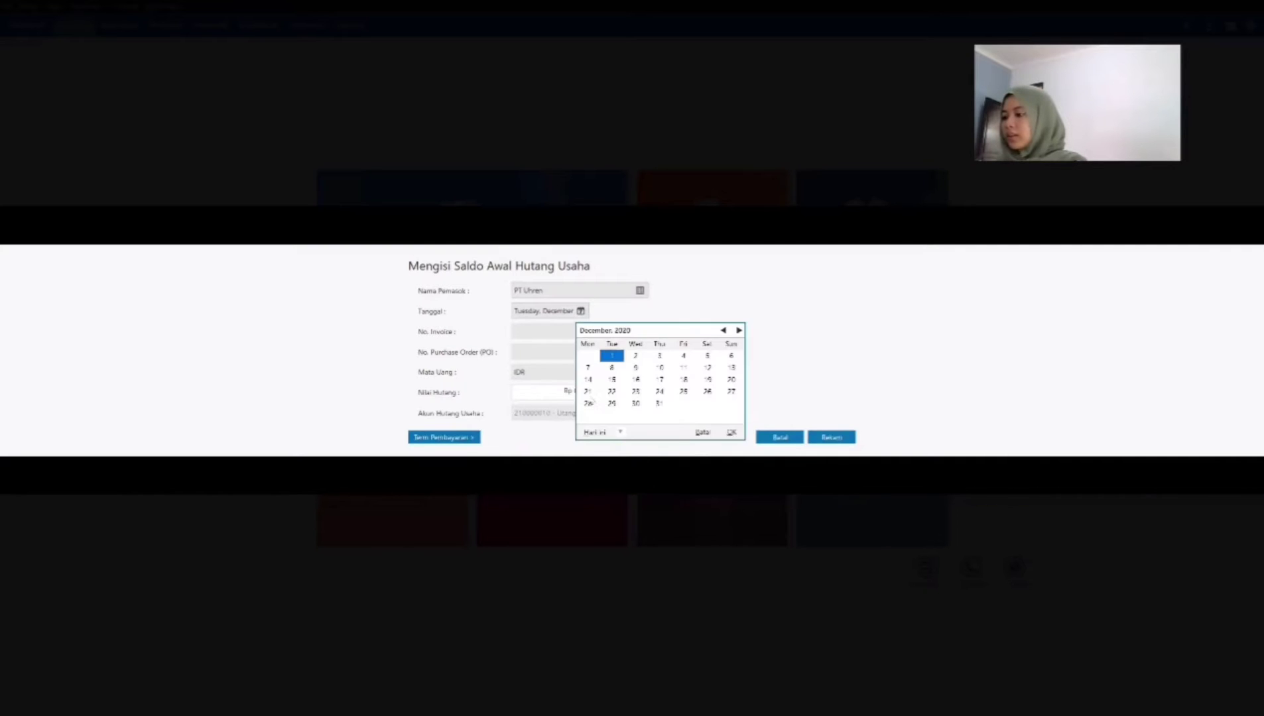
{"action": "left_click", "coordinate": [690, 392]}
{"action": "left_click", "coordinate": [559, 335]}
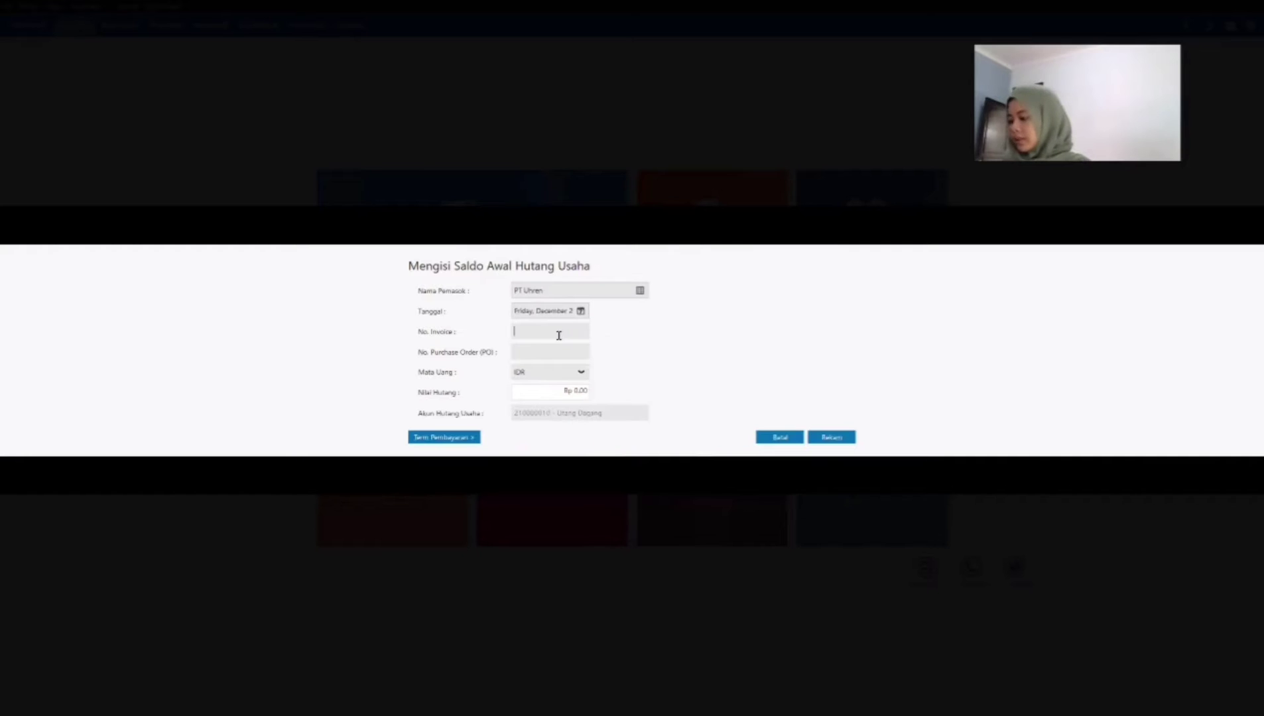
{"action": "type", "text": "INV-"}
{"action": "type", "text": "1"}
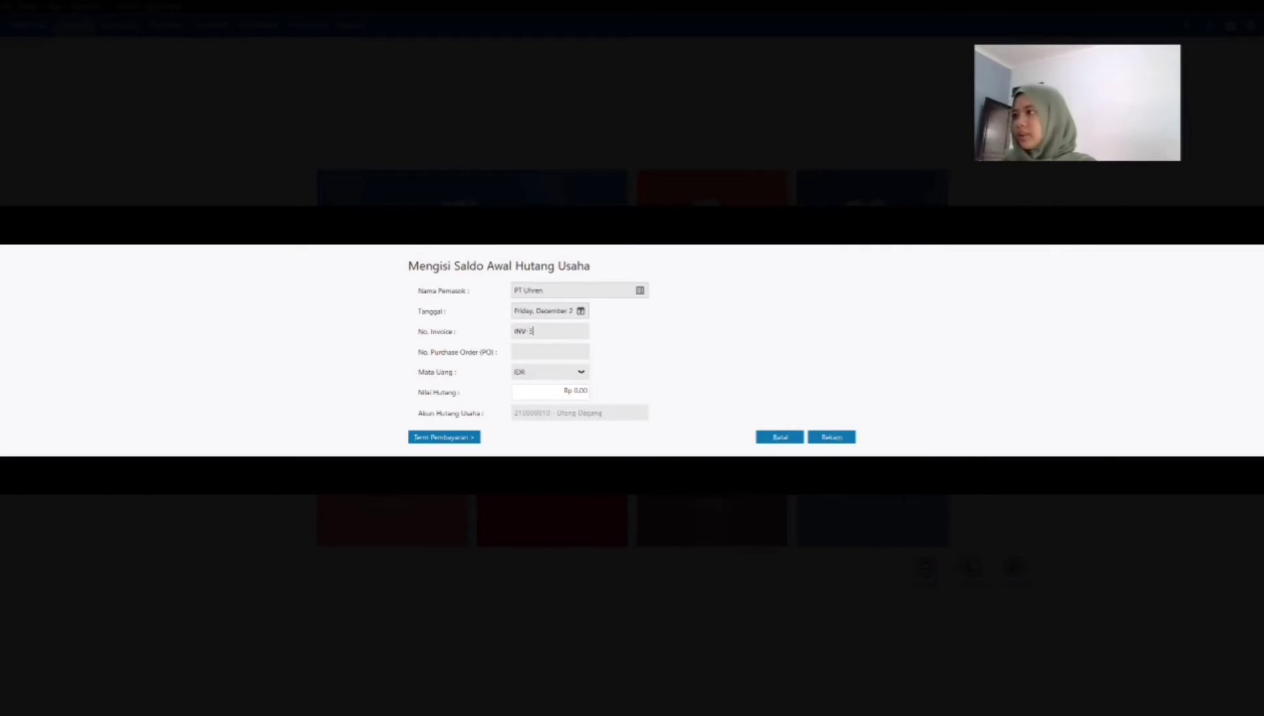
Step: Set the opening payable value of PT Uhren to Rp 20,142,000
{"action": "left_click", "coordinate": [561, 393]}
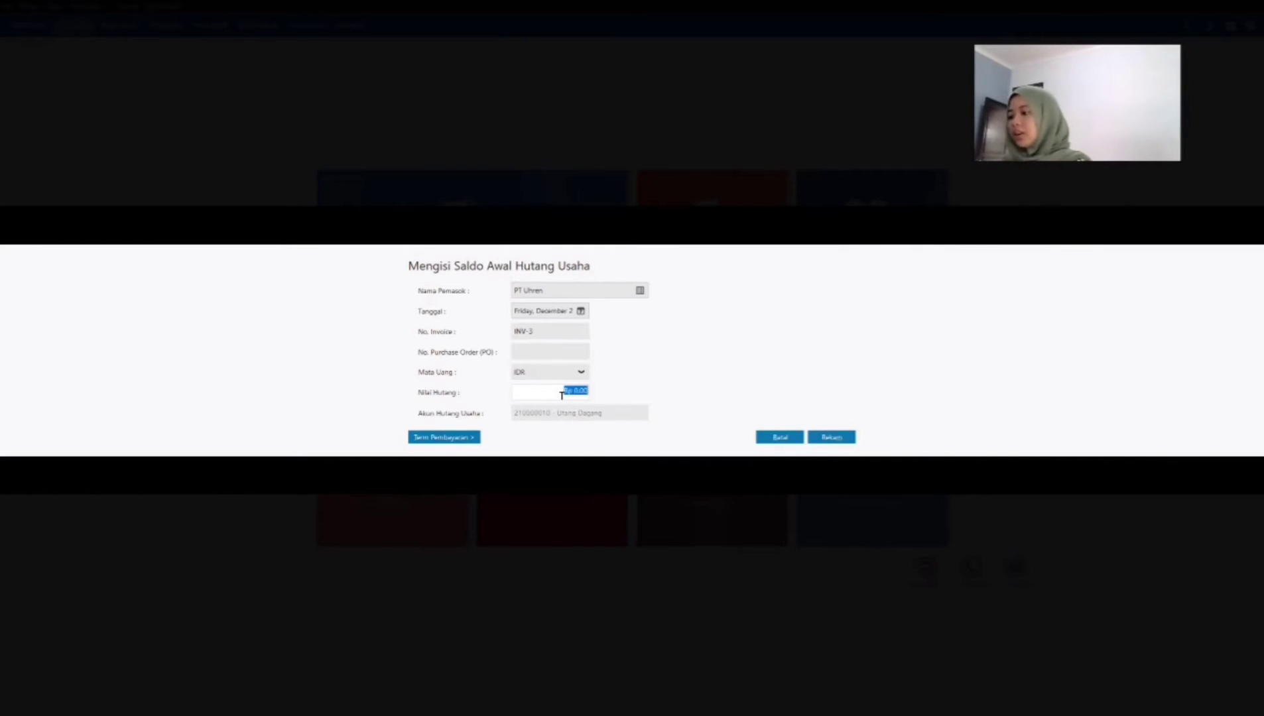
{"action": "type", "text": "20"}
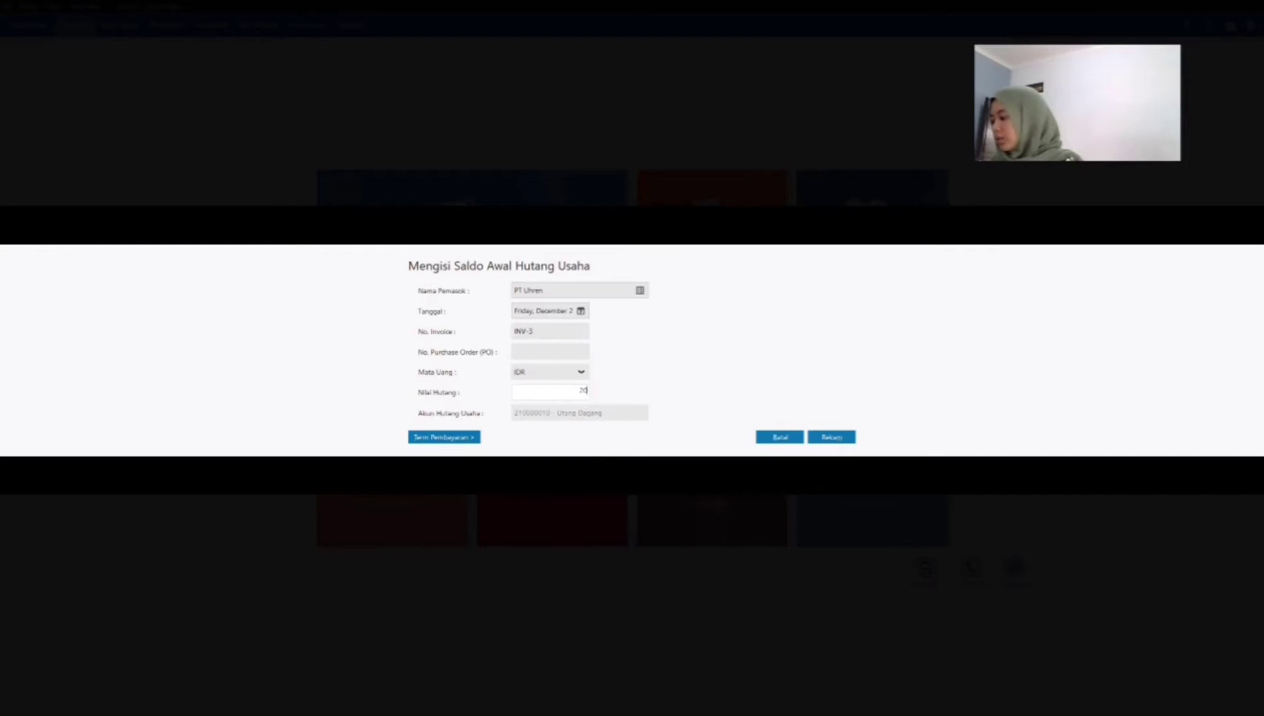
{"action": "type", "text": ",142,000"}
{"action": "key", "text": "Tab"}
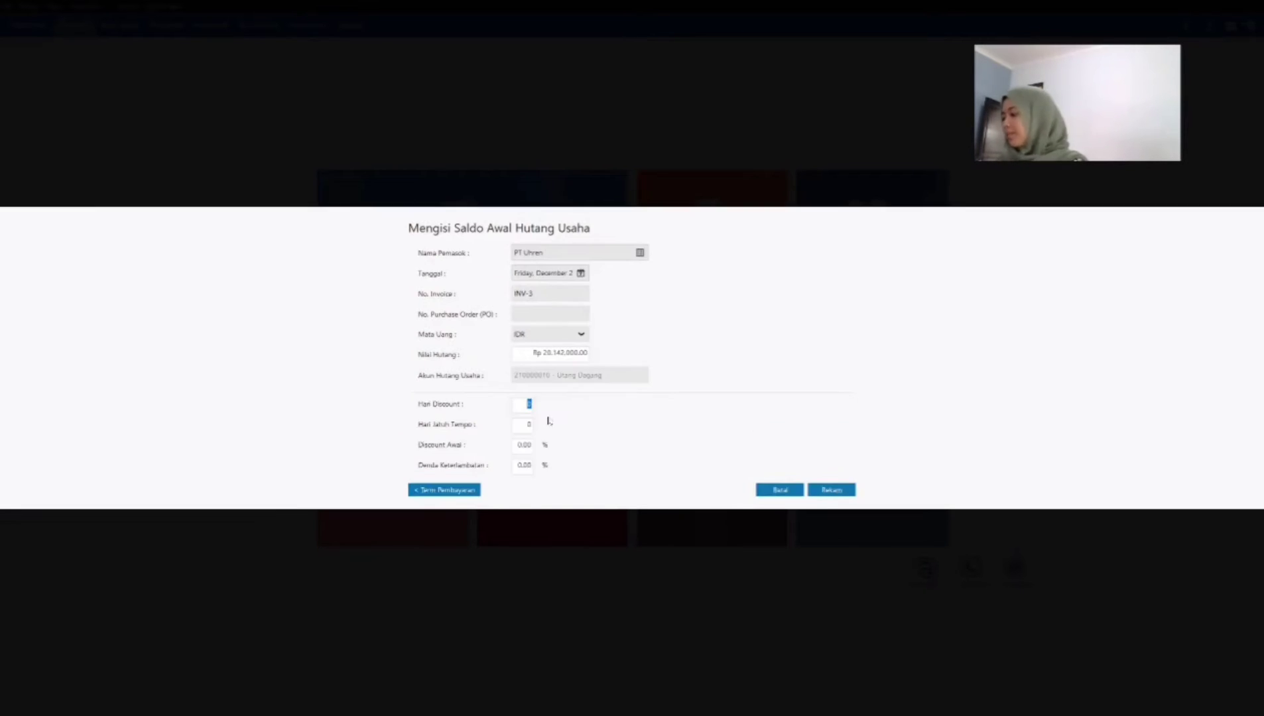
Step: Give PT Uhren's payable 10 discount days, 30 due days, 2% early discount and 2% late penalty, and record it
{"action": "type", "text": "10"}
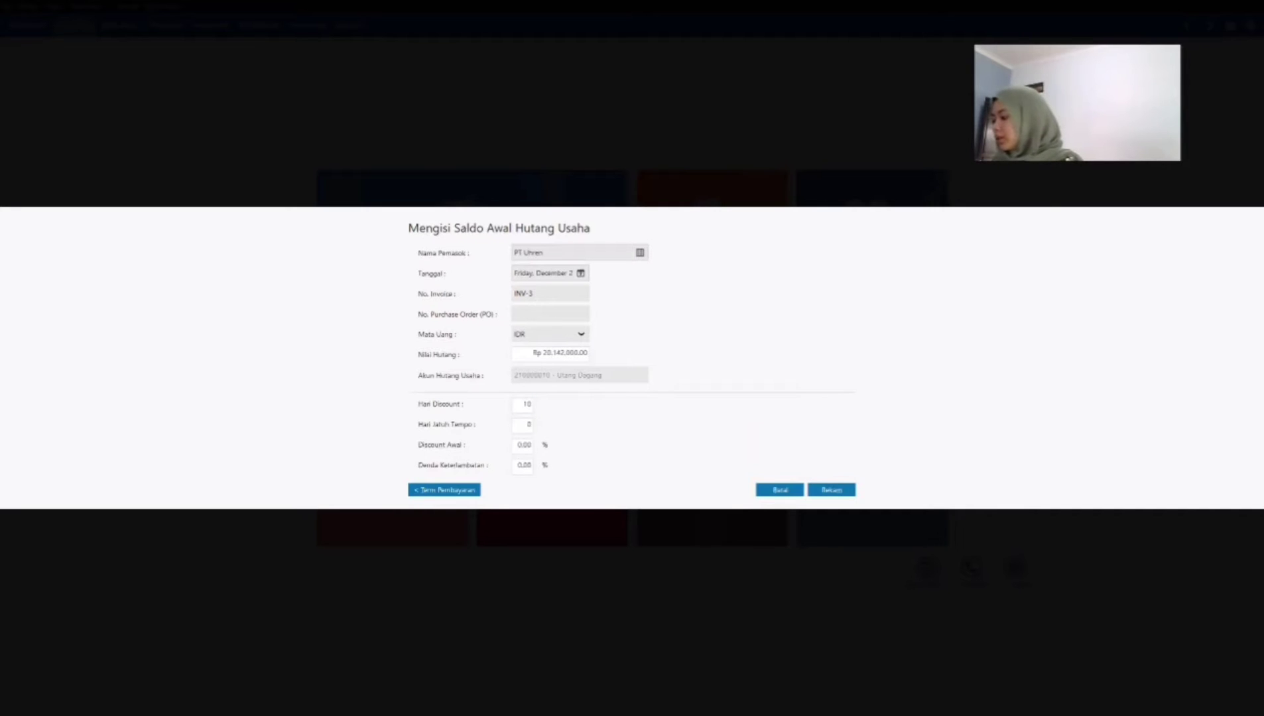
{"action": "key", "text": "Tab"}
{"action": "type", "text": "30"}
{"action": "key", "text": "Tab"}
{"action": "type", "text": "2"}
{"action": "key", "text": "Tab"}
{"action": "type", "text": "2"}
{"action": "key", "text": "Tab"}
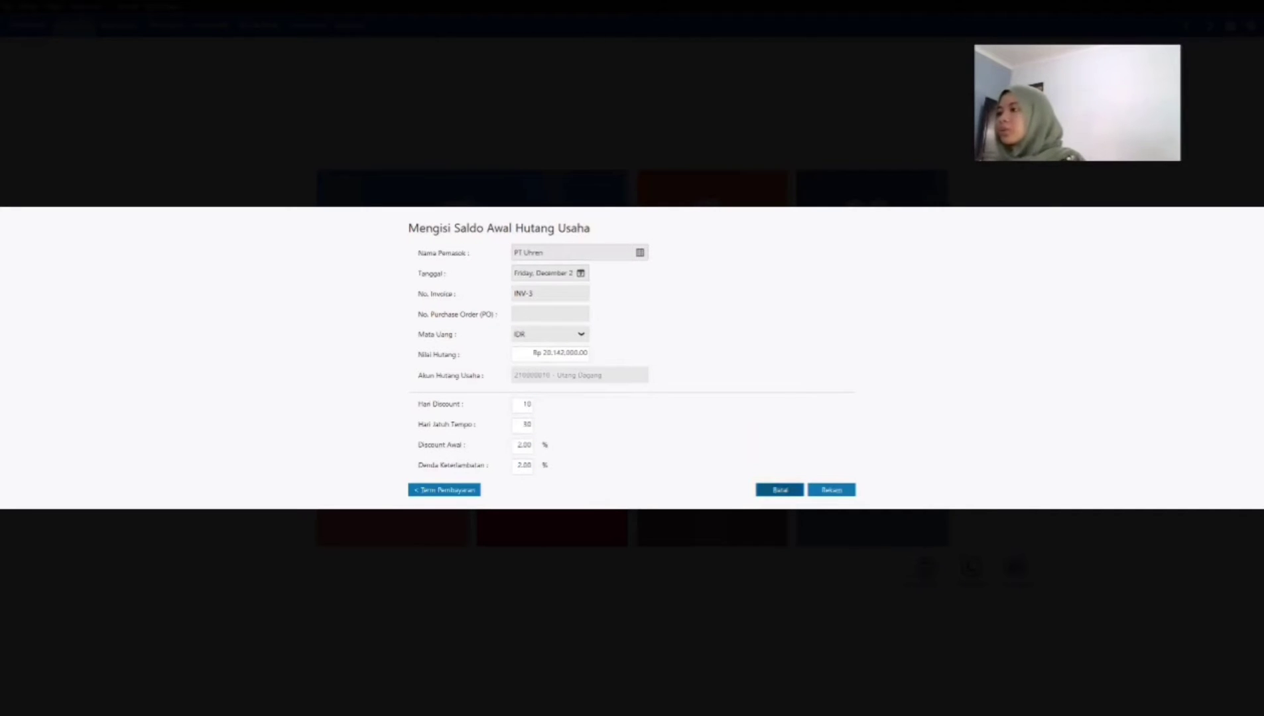
{"action": "left_click", "coordinate": [837, 492]}
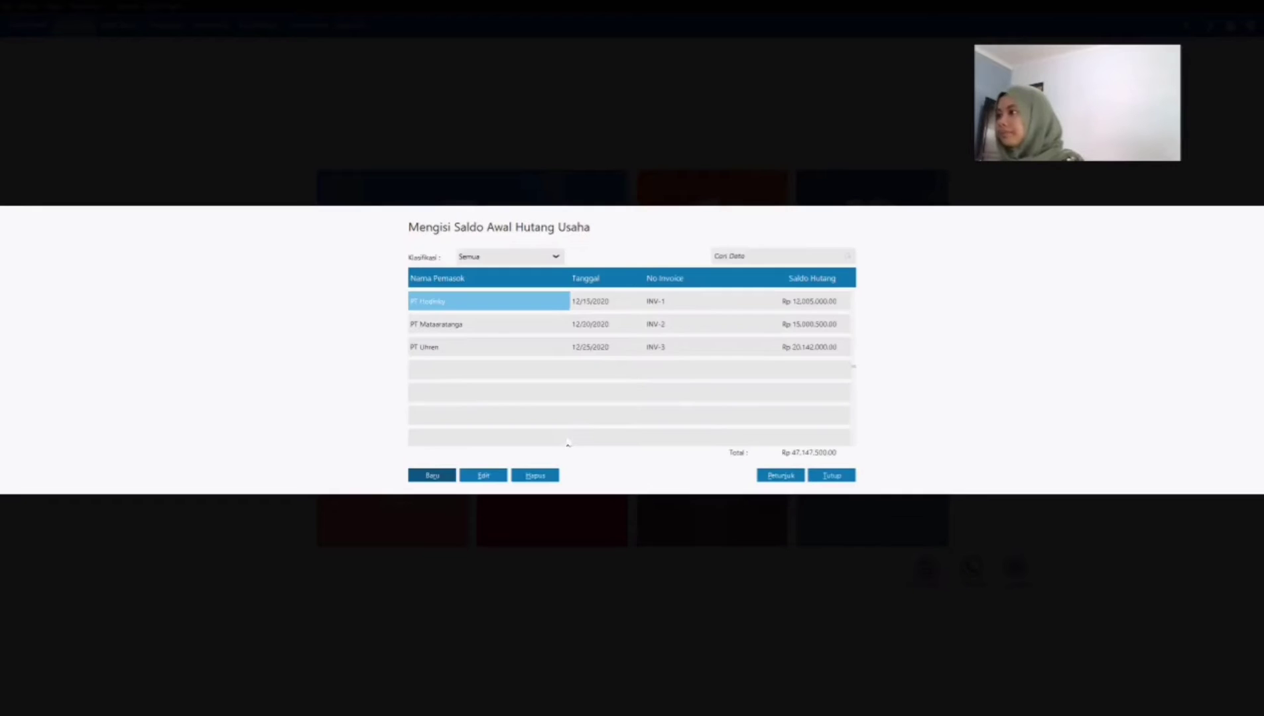
Step: Start a new opening payable entry for PT Montres (VD-4), dated December 30, 2020, with invoice number INV-4
{"action": "left_click", "coordinate": [437, 477]}
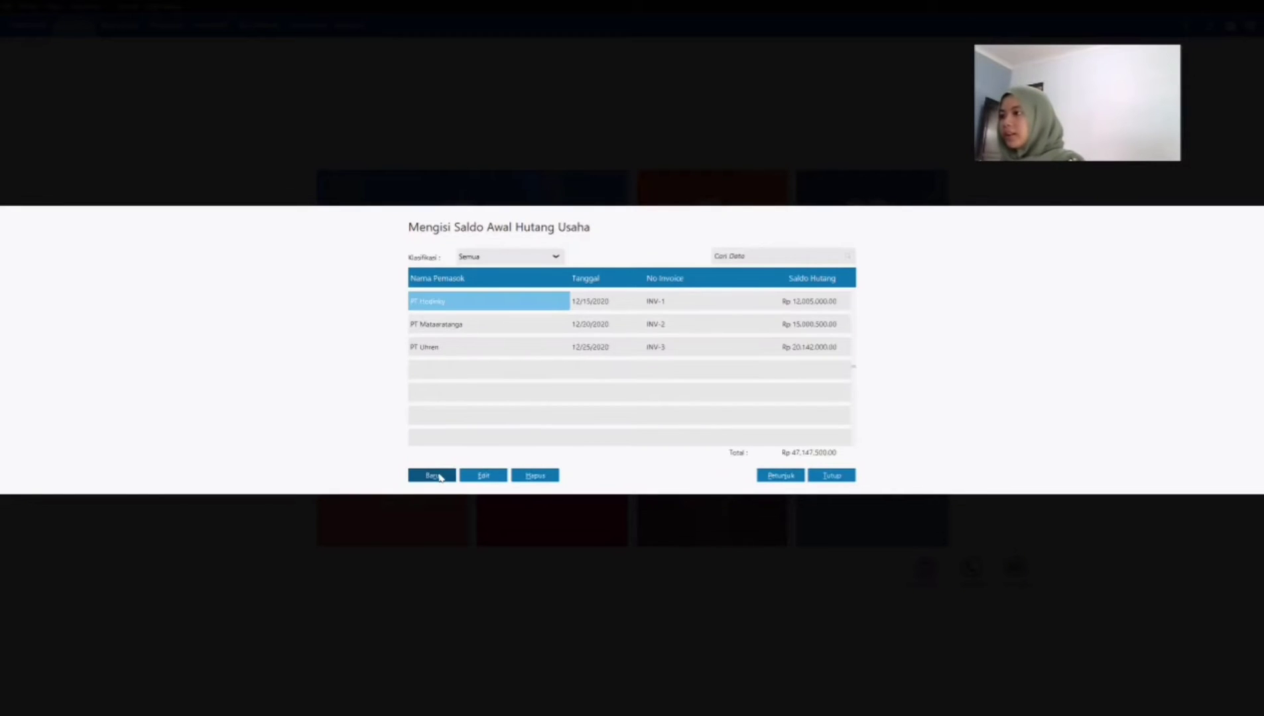
{"action": "left_click", "coordinate": [639, 291]}
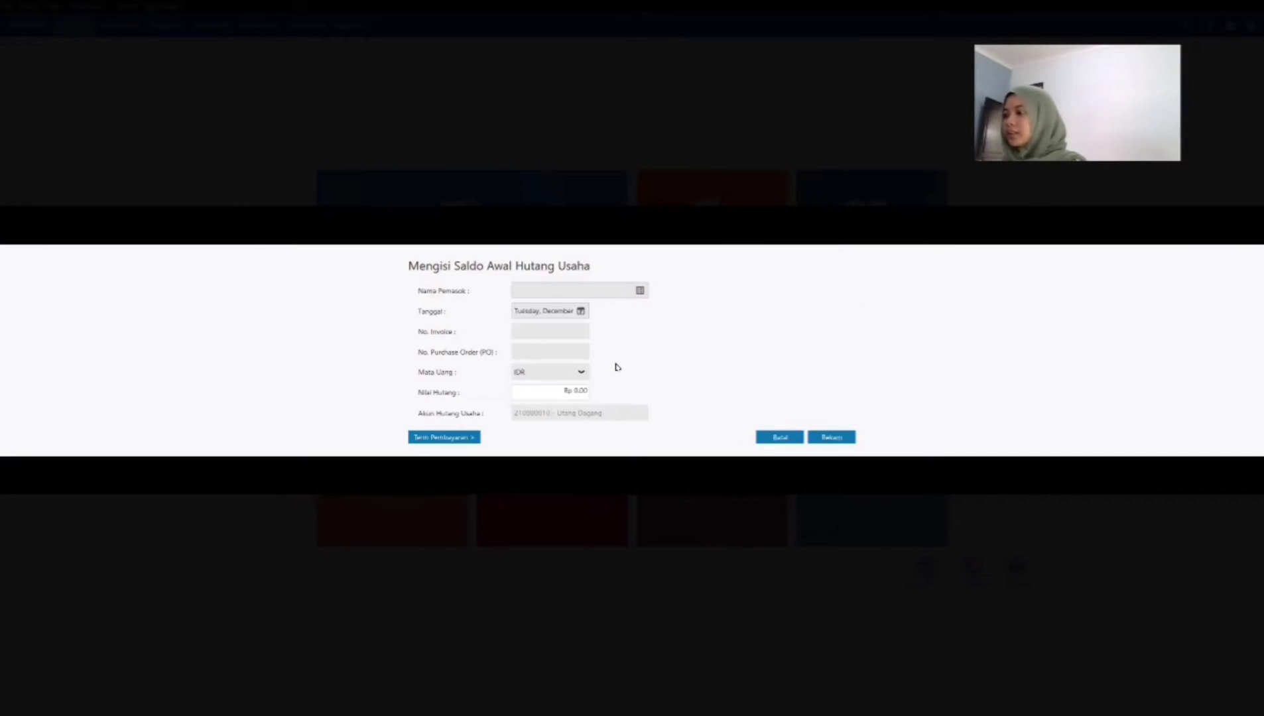
{"action": "left_click", "coordinate": [560, 364]}
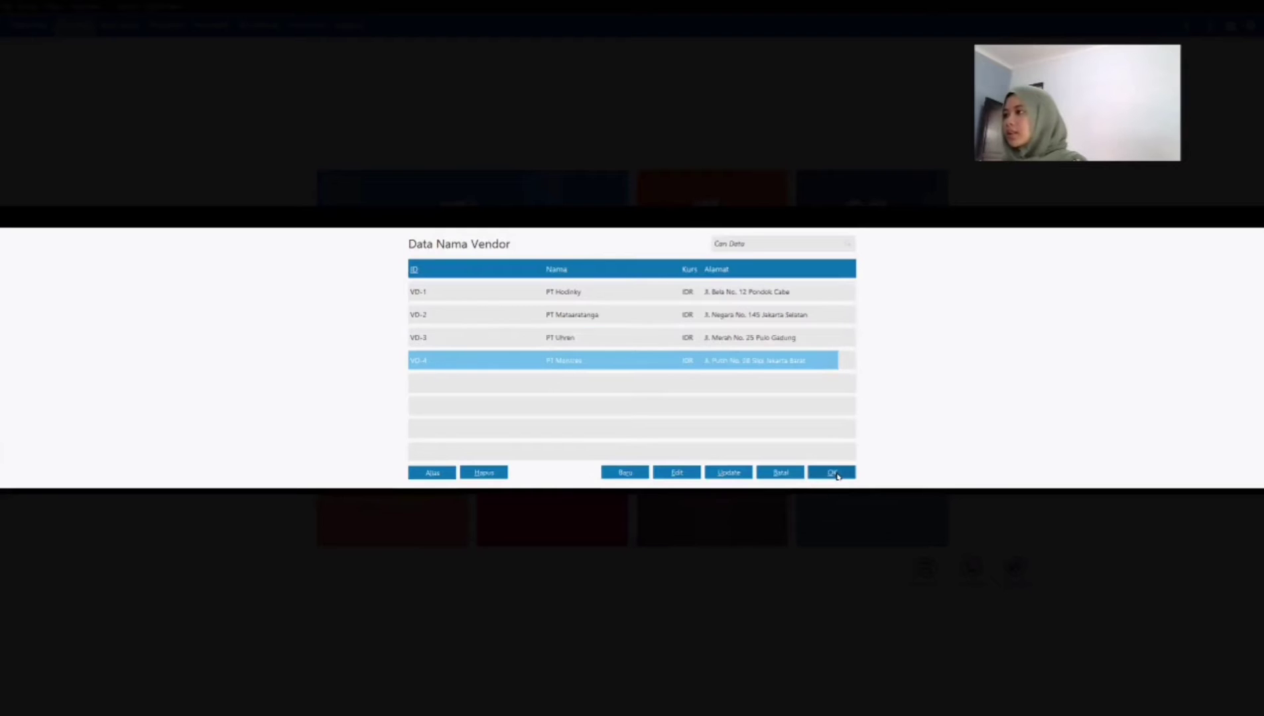
{"action": "left_click", "coordinate": [838, 473]}
{"action": "left_click", "coordinate": [581, 310]}
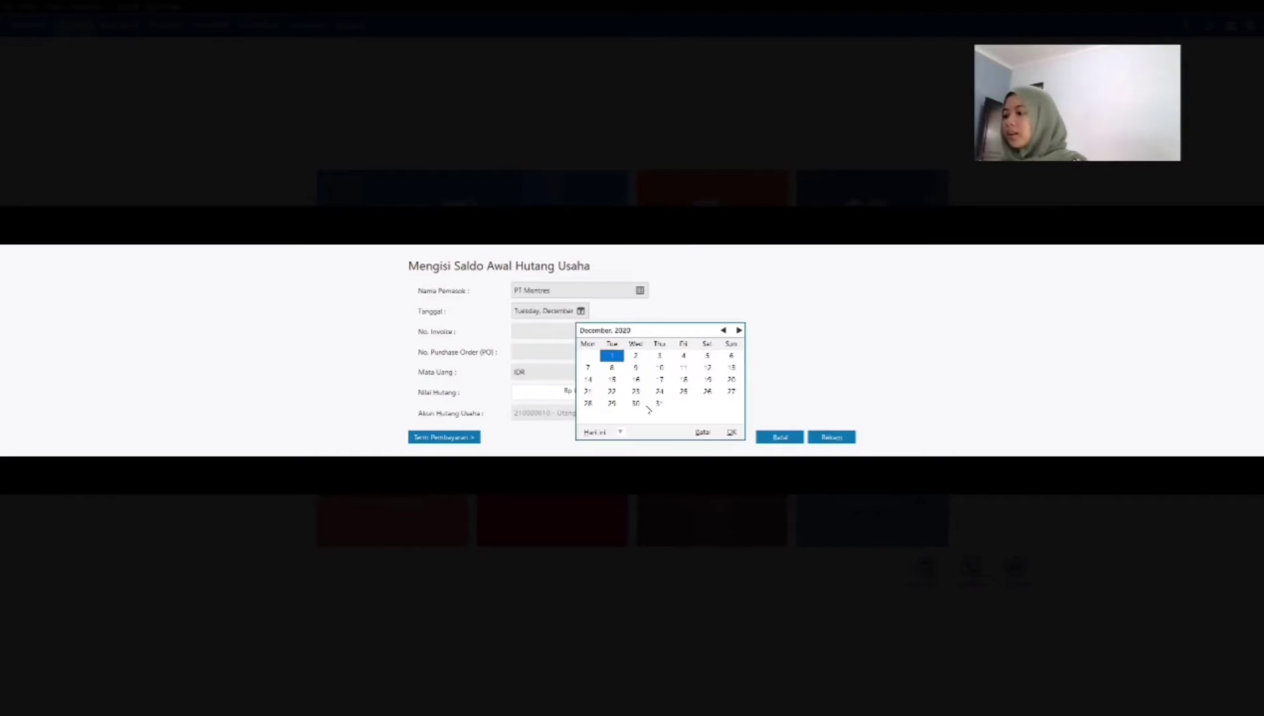
{"action": "left_click", "coordinate": [635, 403]}
{"action": "left_click", "coordinate": [737, 433]}
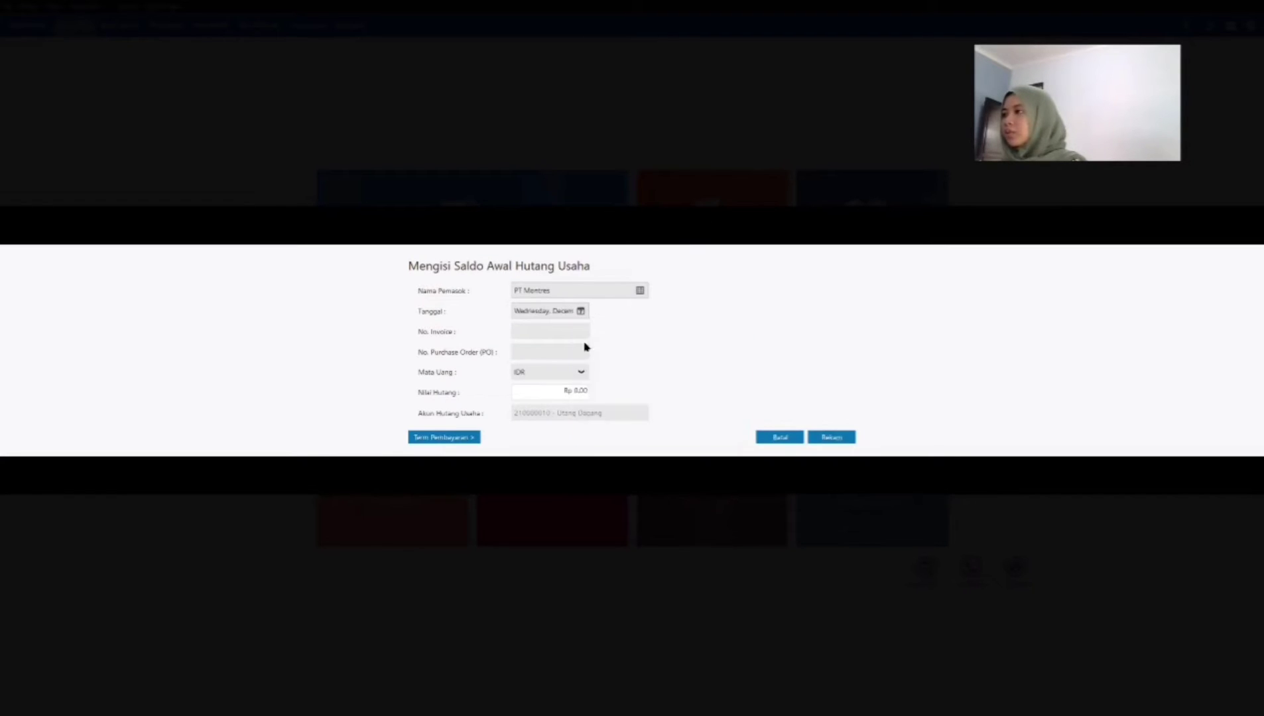
{"action": "left_click", "coordinate": [562, 328]}
{"action": "type", "text": "IN"}
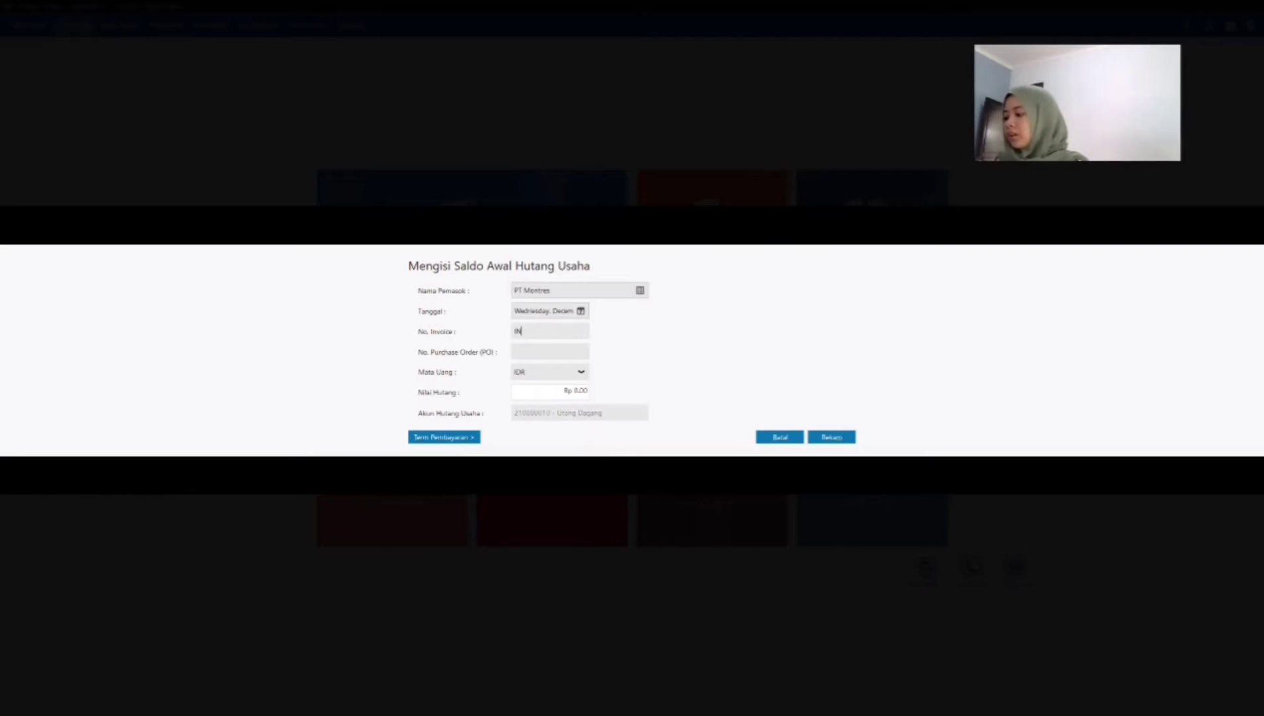
{"action": "type", "text": "V-4"}
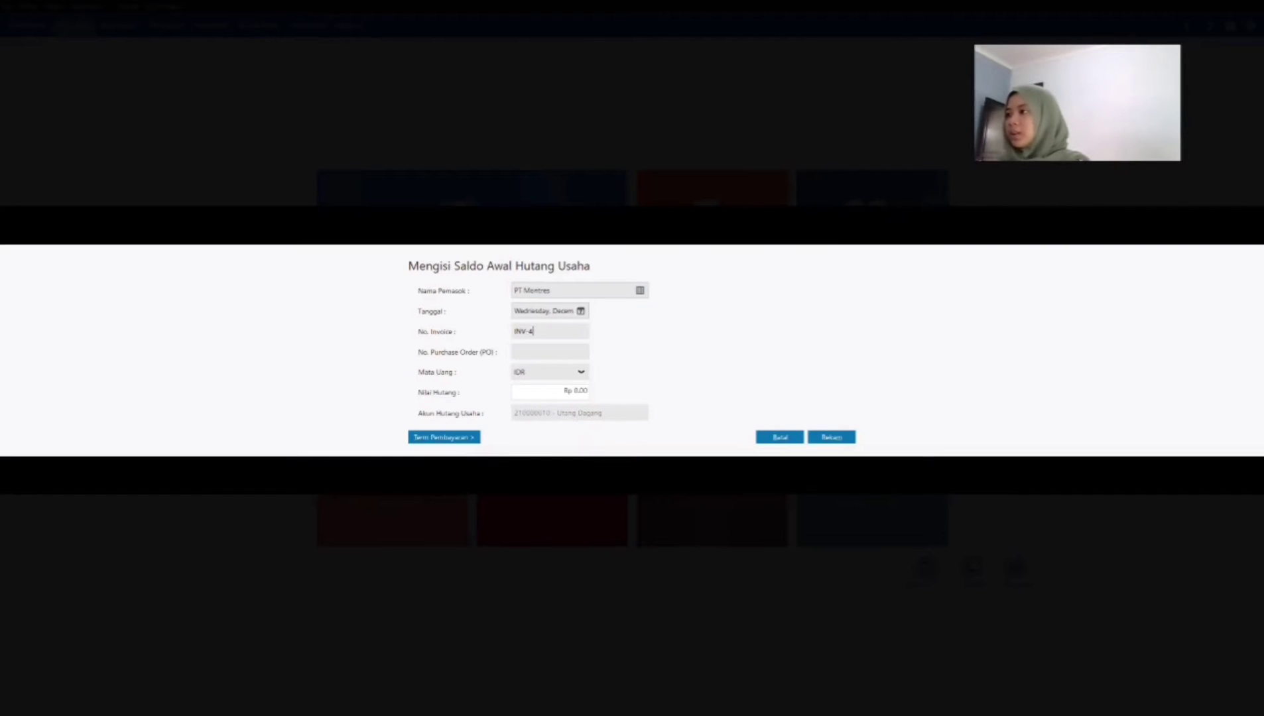
Step: Set the opening payable value of PT Montres to Rp 17,170,170, correcting any surplus digits
{"action": "left_click", "coordinate": [563, 393]}
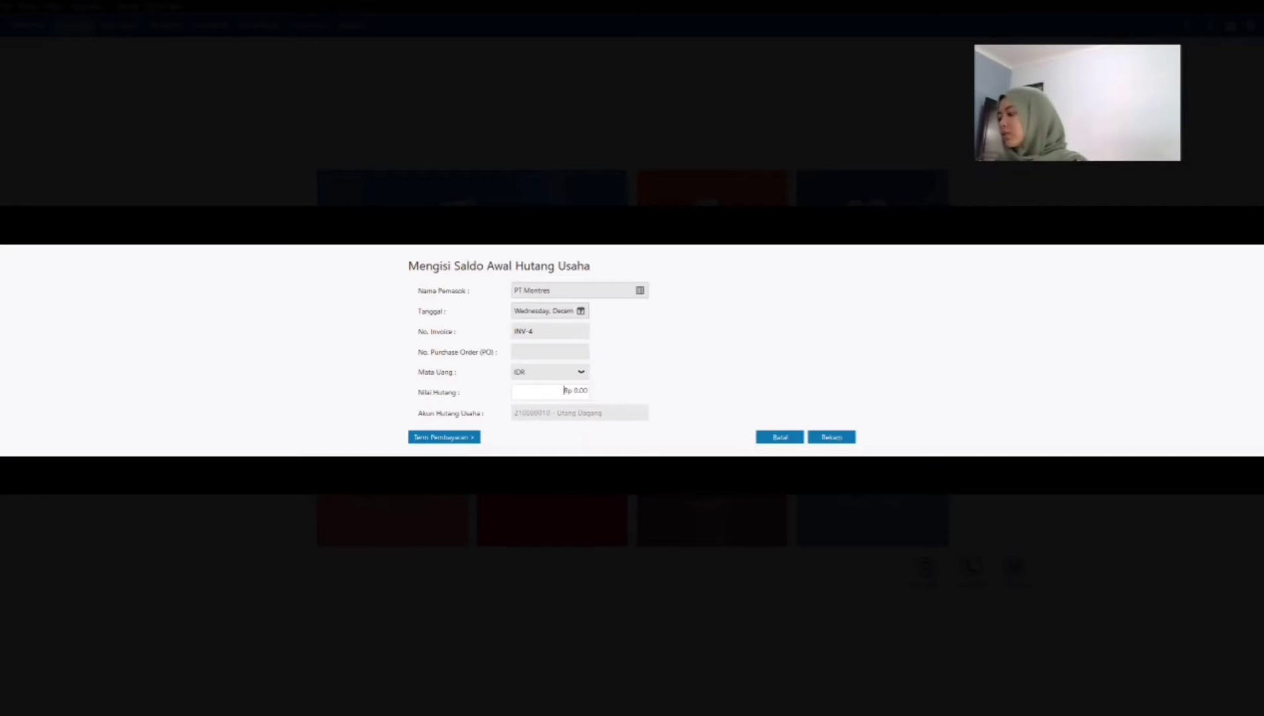
{"action": "type", "text": "1,717,017,0"}
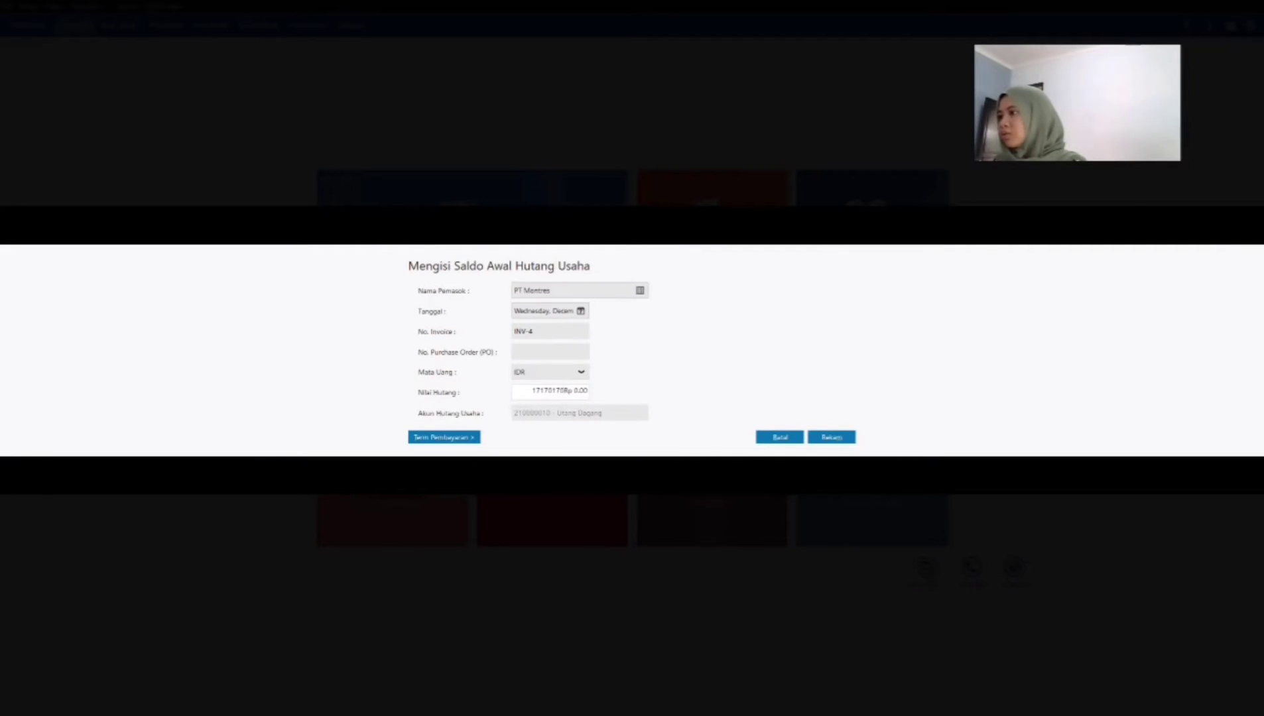
{"action": "type", "text": "00"}
{"action": "key", "text": "Tab"}
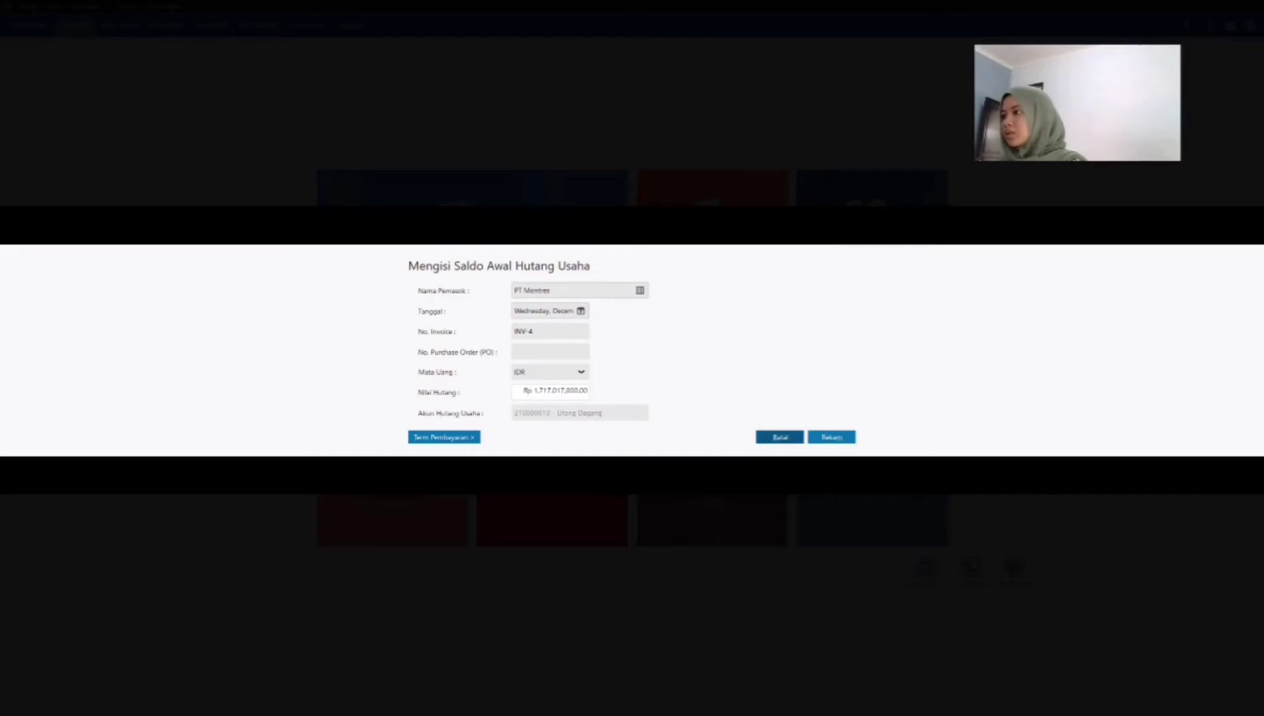
{"action": "left_click", "coordinate": [566, 392]}
{"action": "key", "text": "BackSpace"}
{"action": "key", "text": "Tab"}
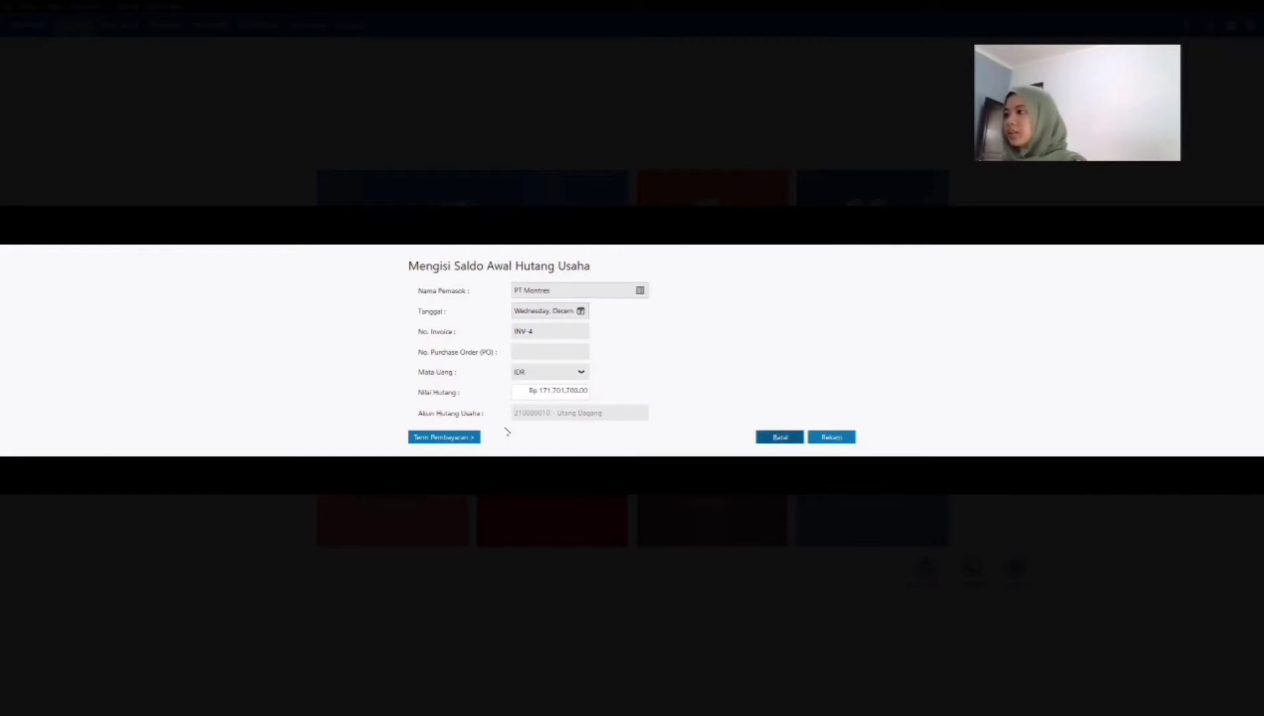
{"action": "left_click", "coordinate": [578, 391]}
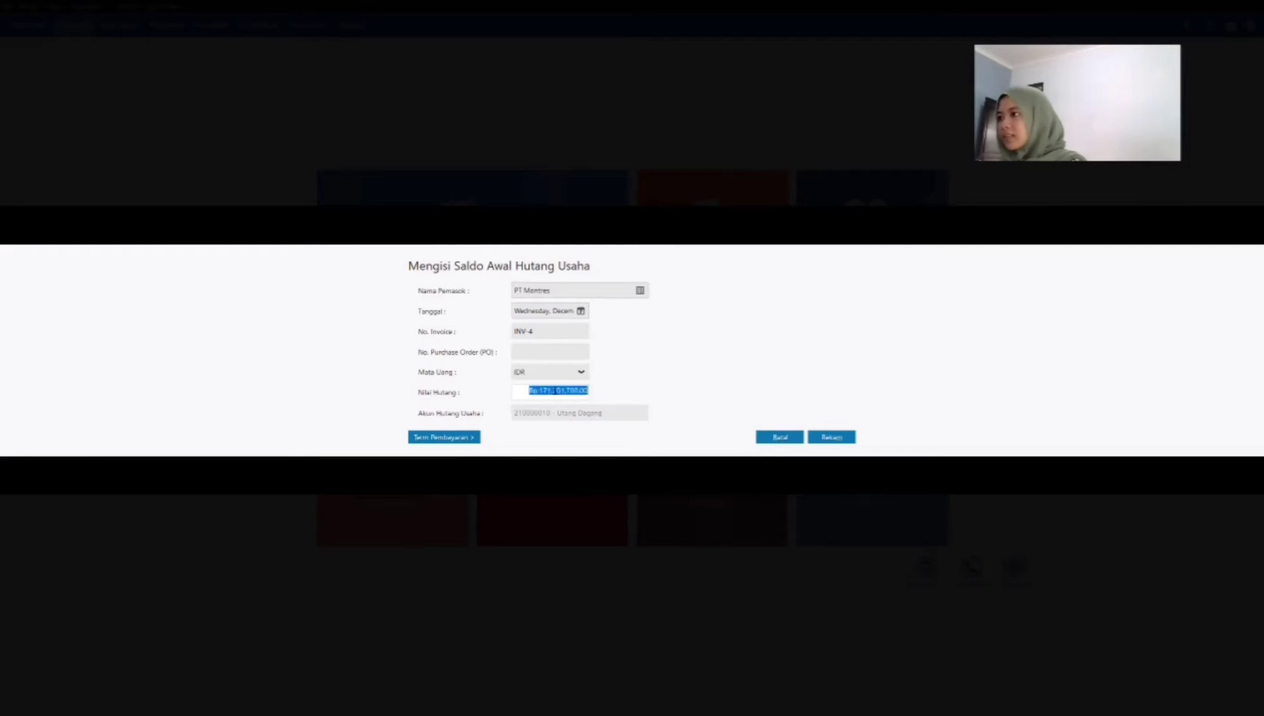
{"action": "left_click", "coordinate": [558, 391]}
{"action": "type", "text": "000"}
{"action": "key", "text": "BackSpace"}
{"action": "key", "text": "BackSpace"}
{"action": "key", "text": "BackSpace"}
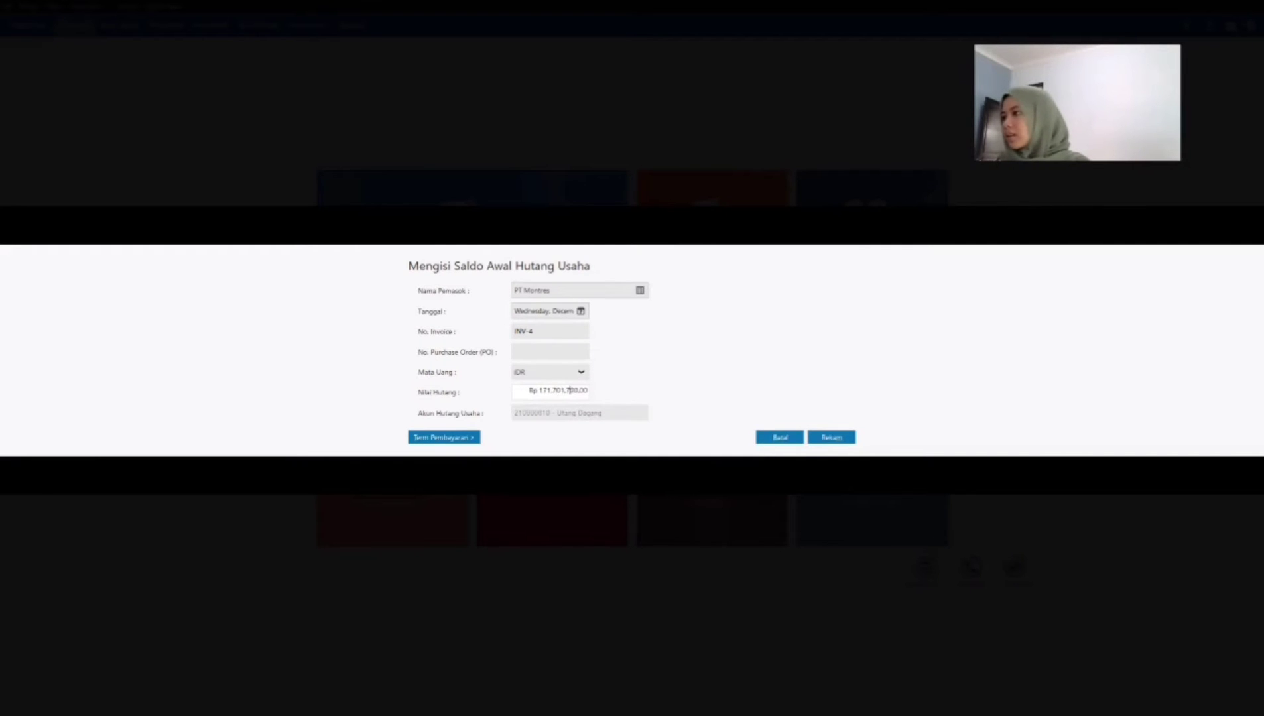
{"action": "key", "text": "Delete"}
{"action": "key", "text": "Tab"}
Step: Give PT Montres's payable 10 discount days, 30 due days, 2% early discount and 2% late penalty, and record it
{"action": "left_click", "coordinate": [446, 439]}
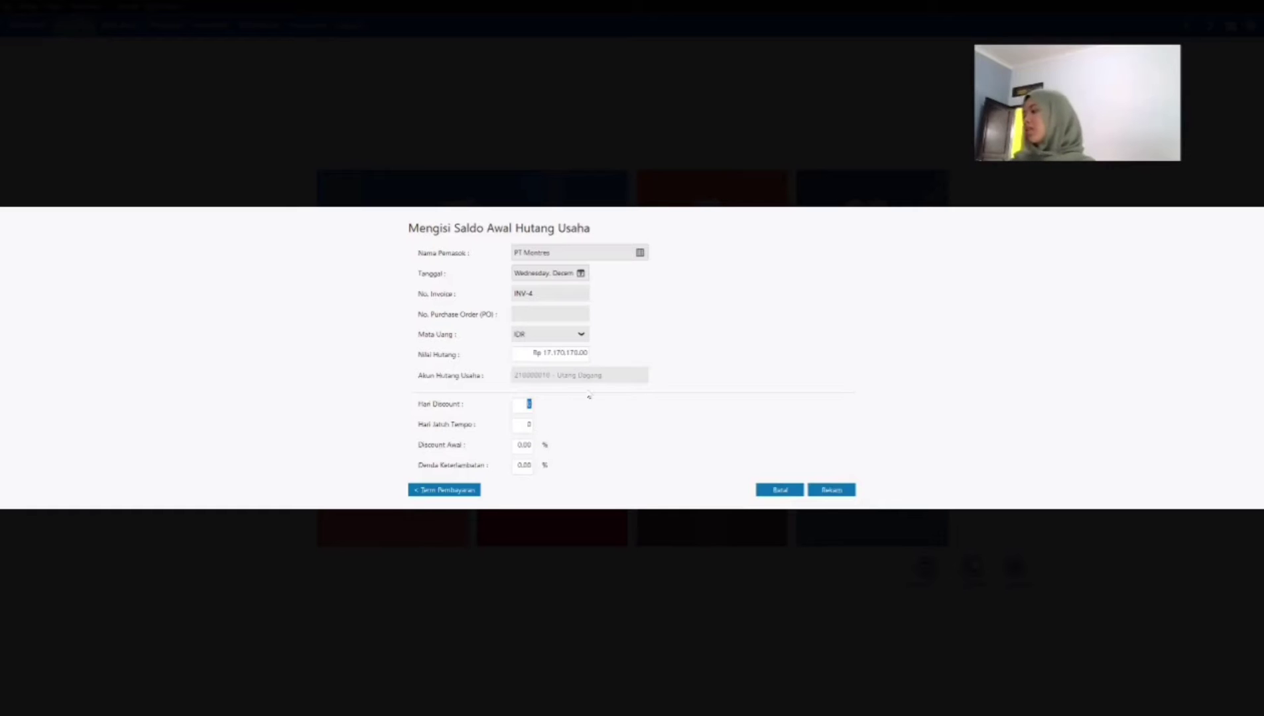
{"action": "type", "text": "10"}
{"action": "key", "text": "Tab"}
{"action": "type", "text": "3"}
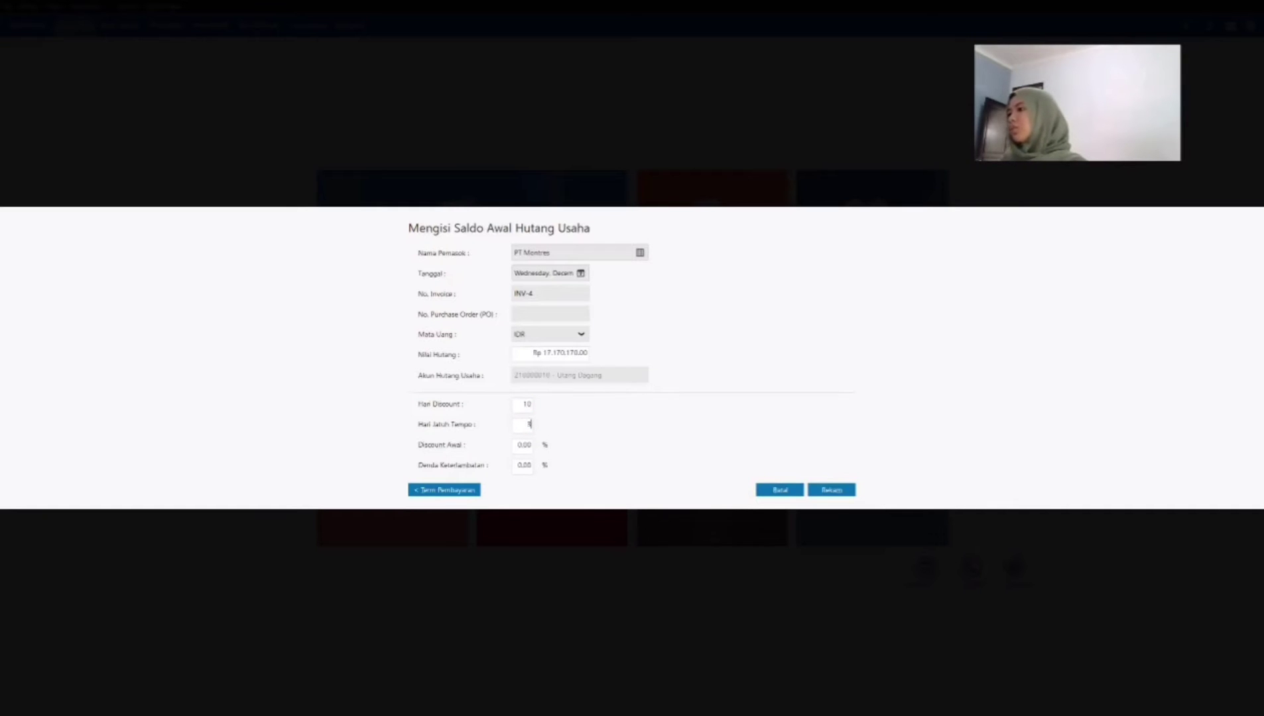
{"action": "key", "text": "Tab"}
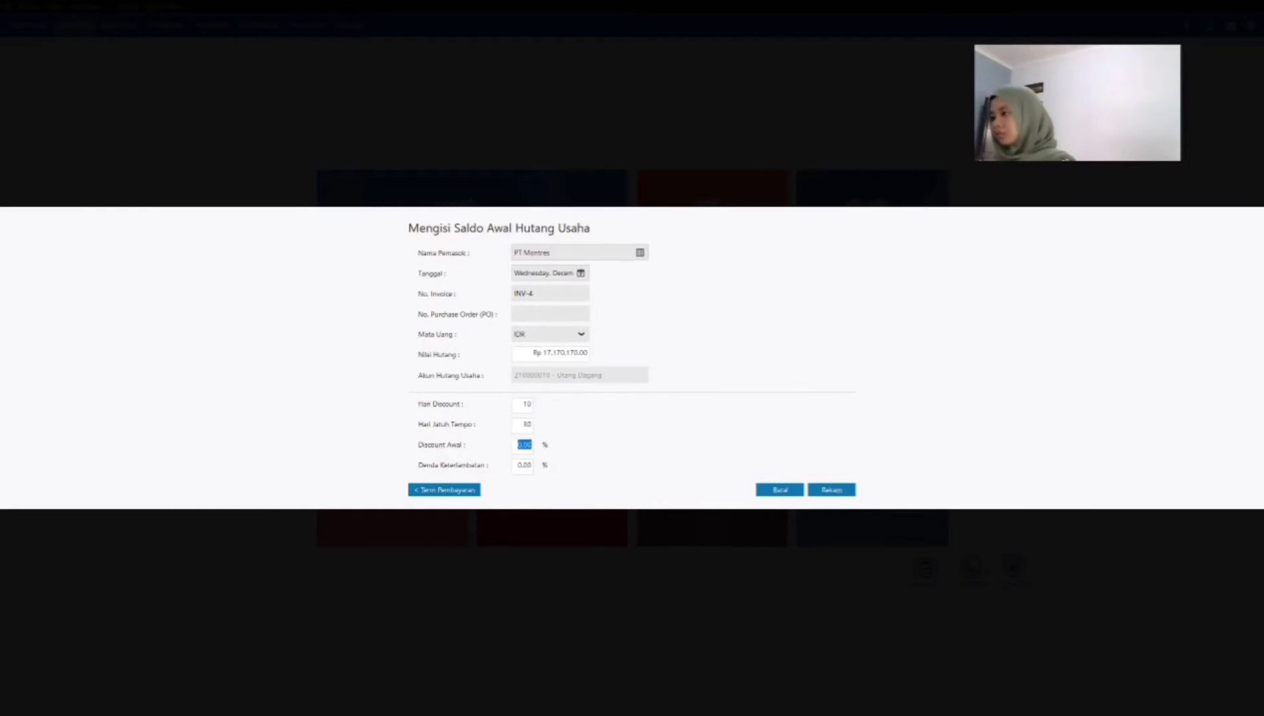
{"action": "type", "text": "2"}
{"action": "key", "text": "Tab"}
{"action": "type", "text": "2"}
{"action": "key", "text": "Tab"}
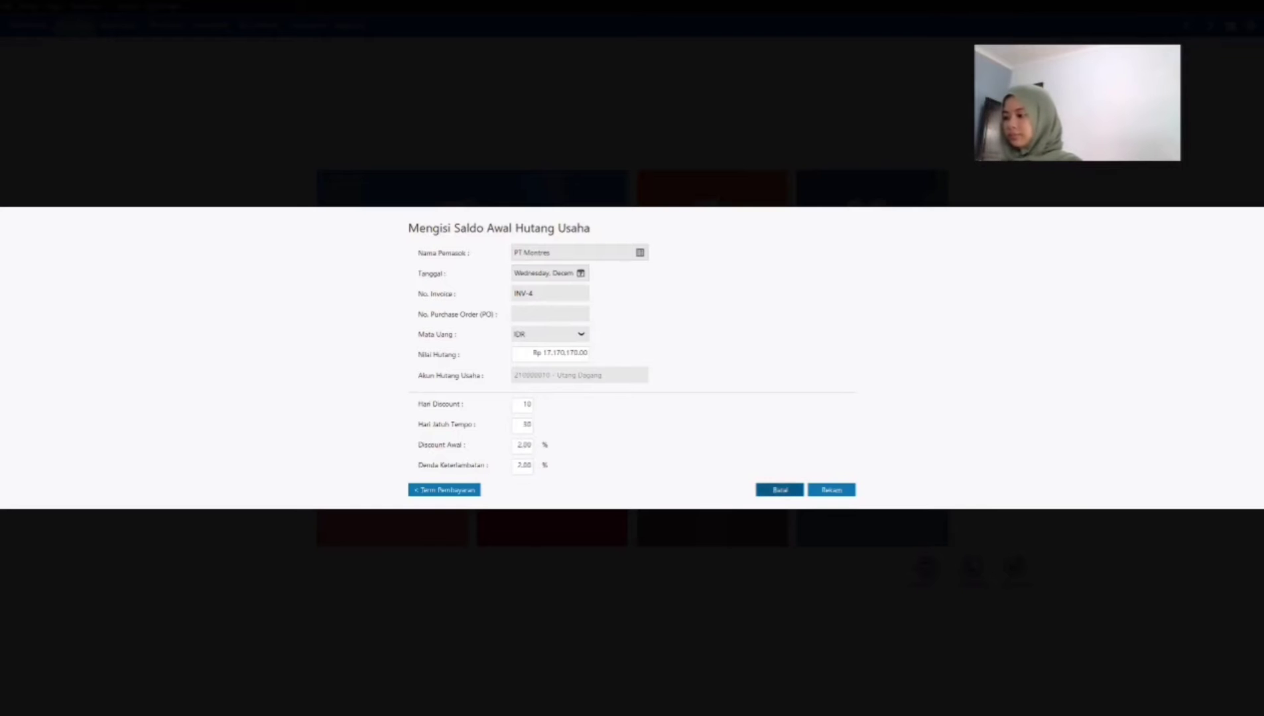
{"action": "key", "text": "Tab"}
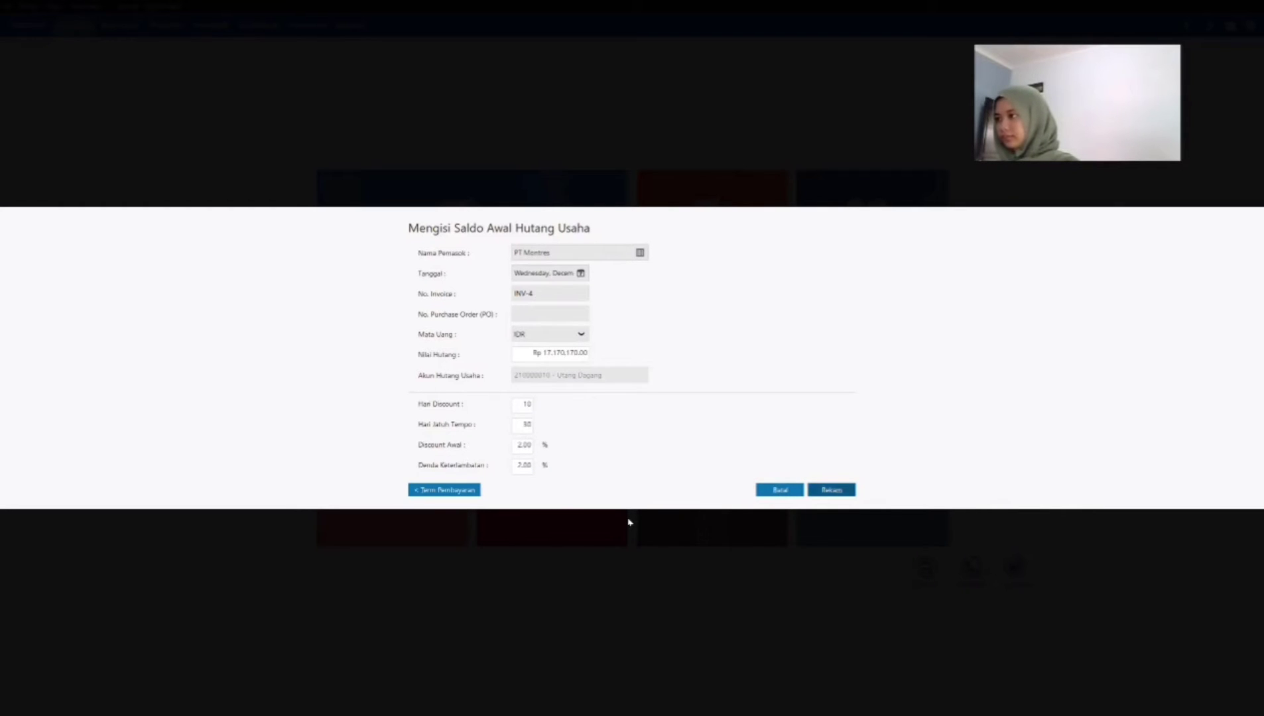
{"action": "key", "text": "Return"}
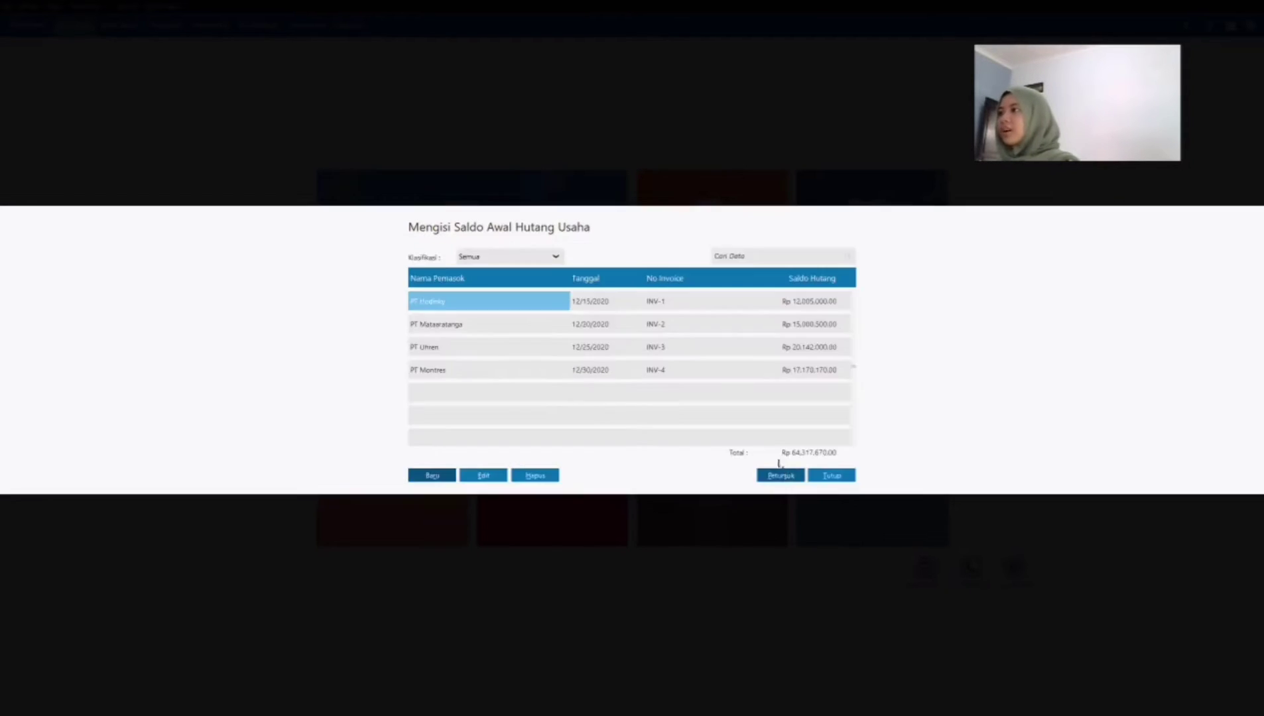
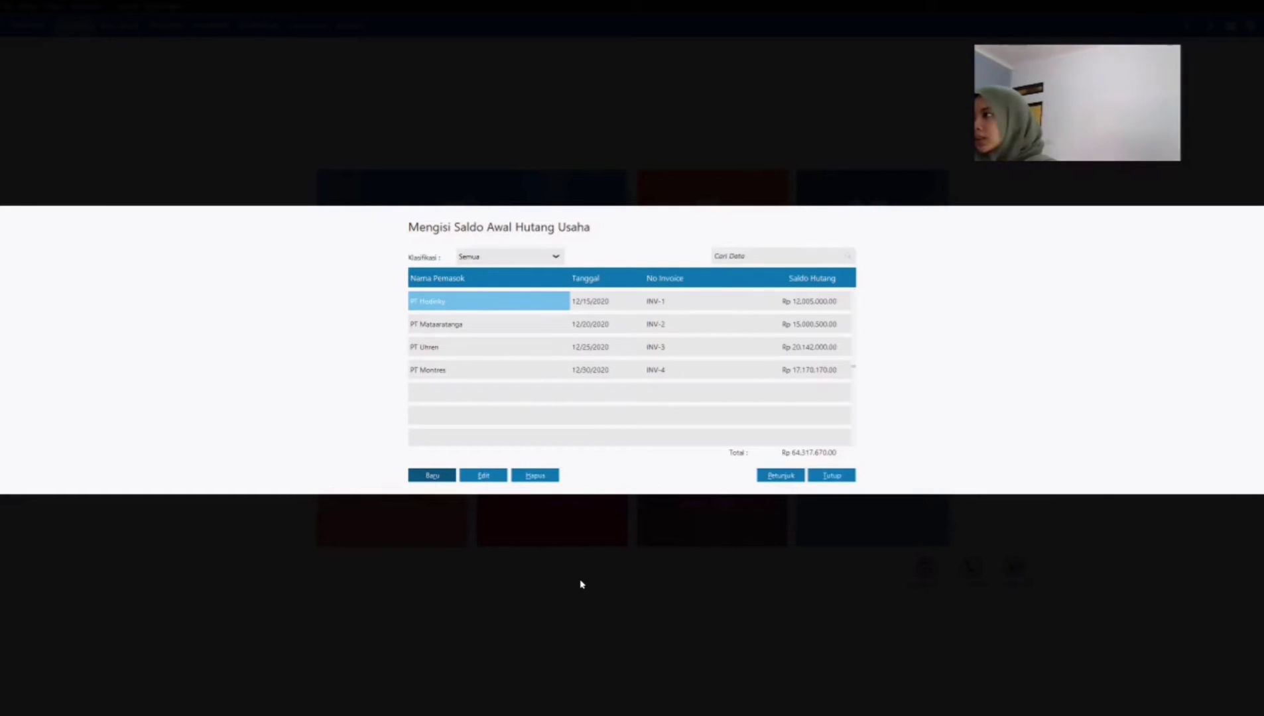
Step: Close the opening payables list and open the opening inventory balances
{"action": "left_click", "coordinate": [833, 476]}
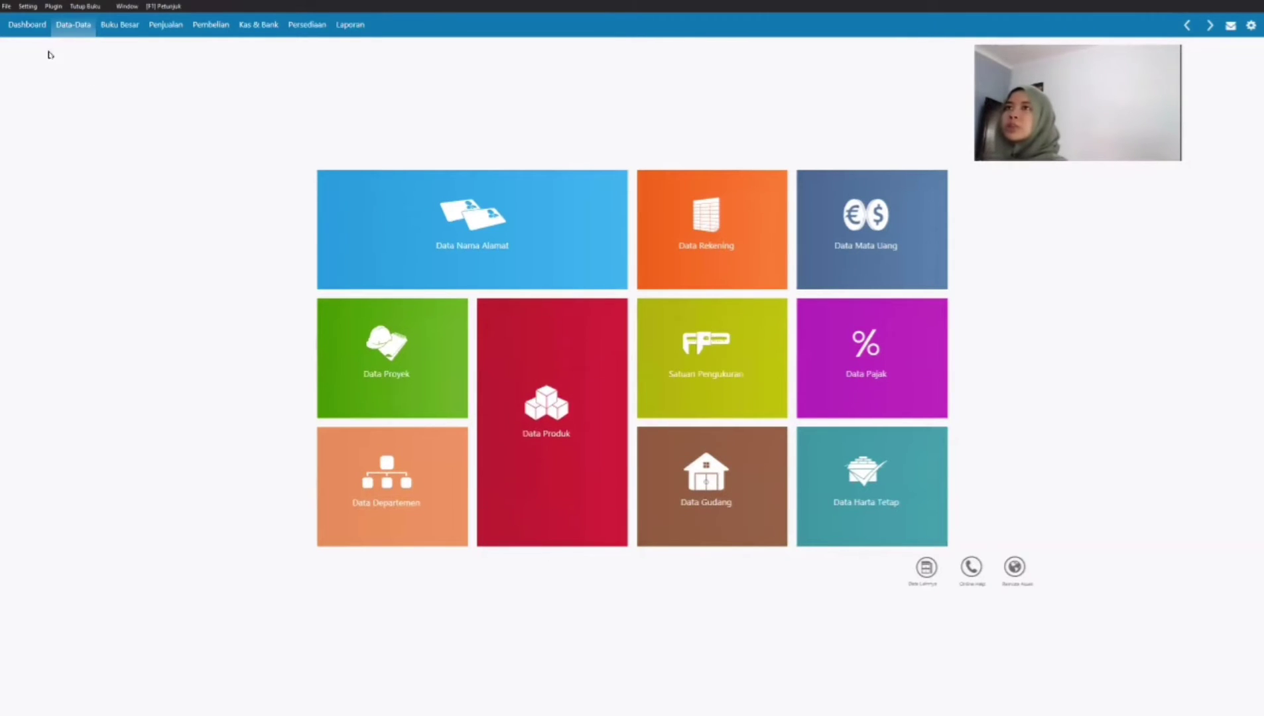
{"action": "left_click", "coordinate": [28, 7]}
{"action": "mouse_move", "coordinate": [50, 46]}
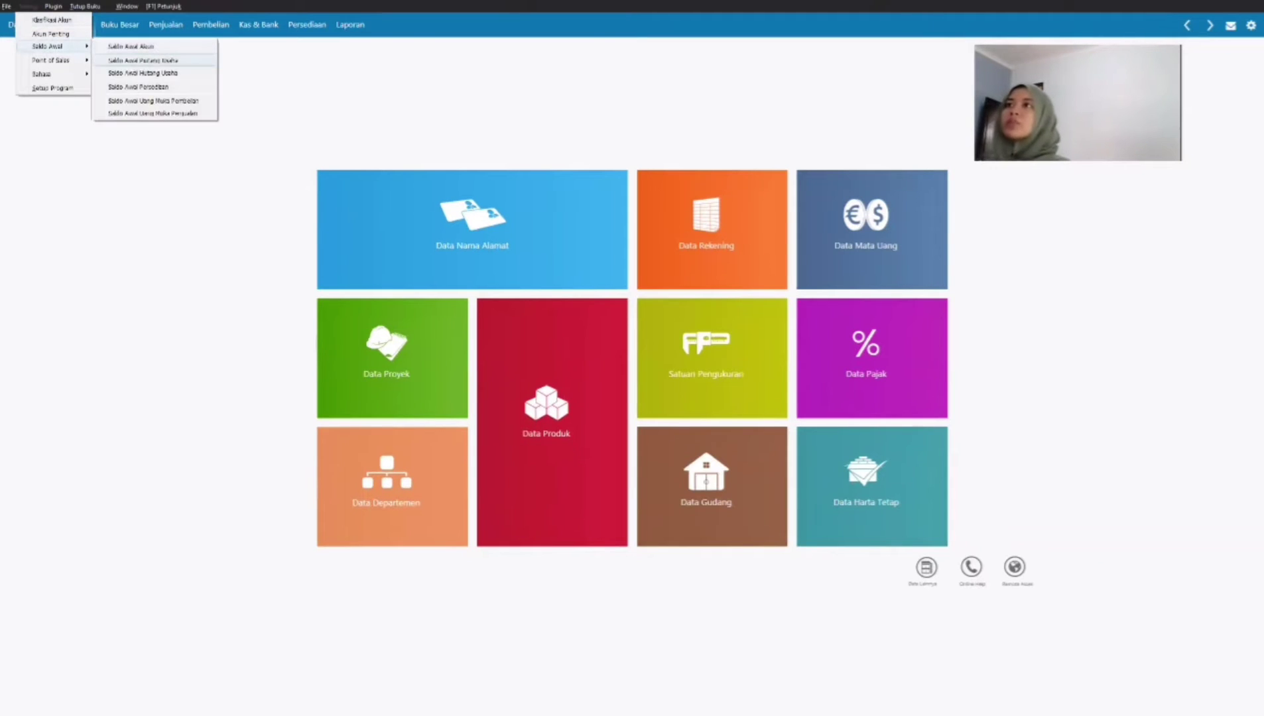
{"action": "left_click", "coordinate": [140, 87]}
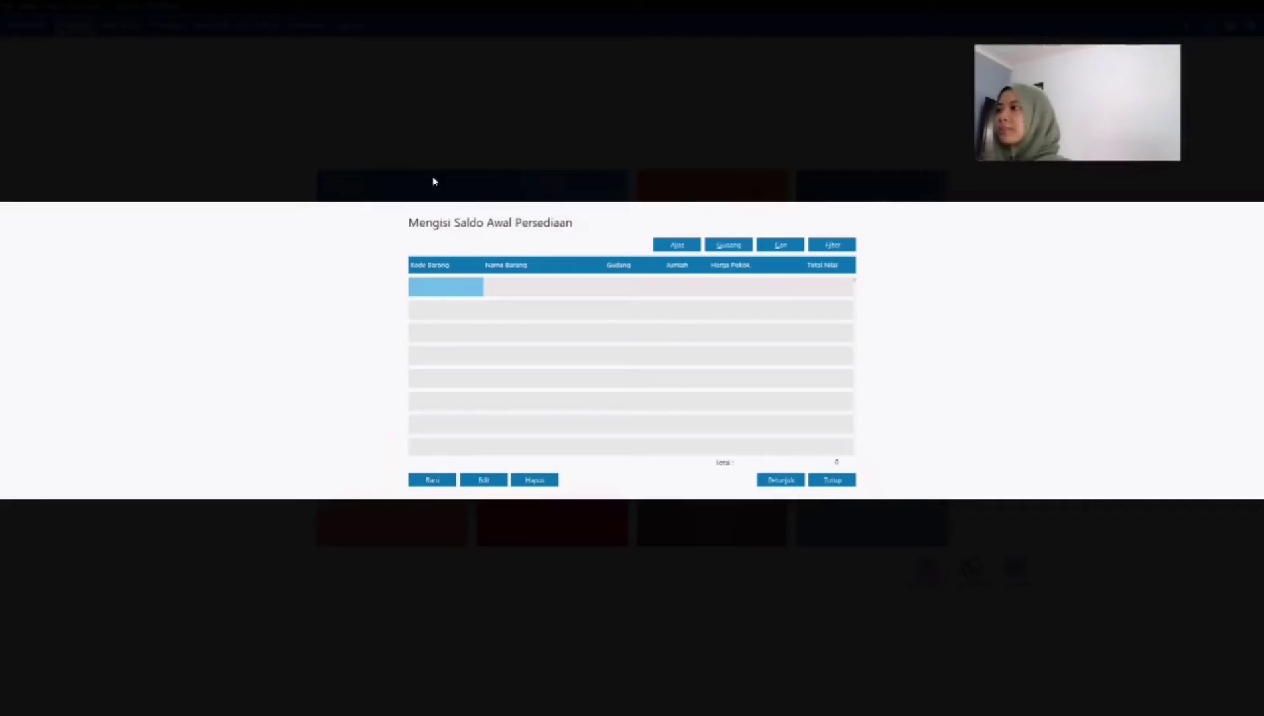
Step: Record an opening inventory entry for Rolex Skeleton (JT-001) in Head Quarter with stock 100 and unit cost 165,000 IDR
{"action": "left_click", "coordinate": [431, 480]}
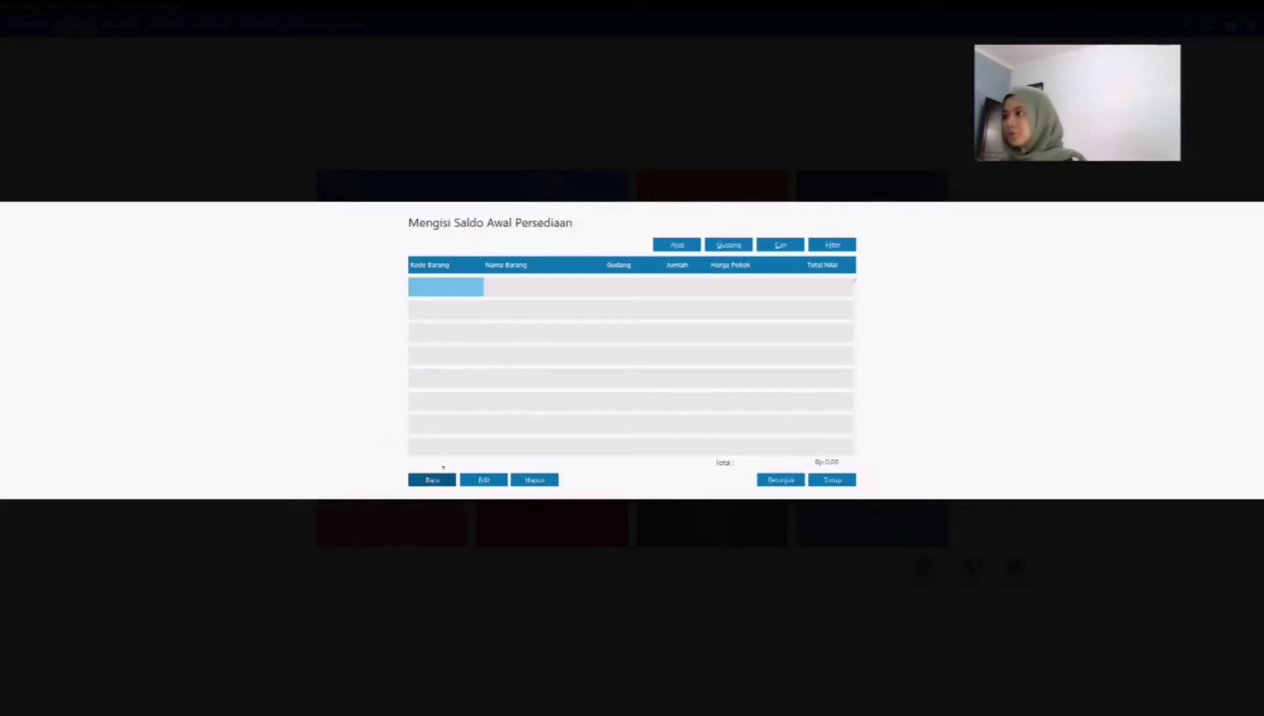
{"action": "left_click", "coordinate": [573, 338]}
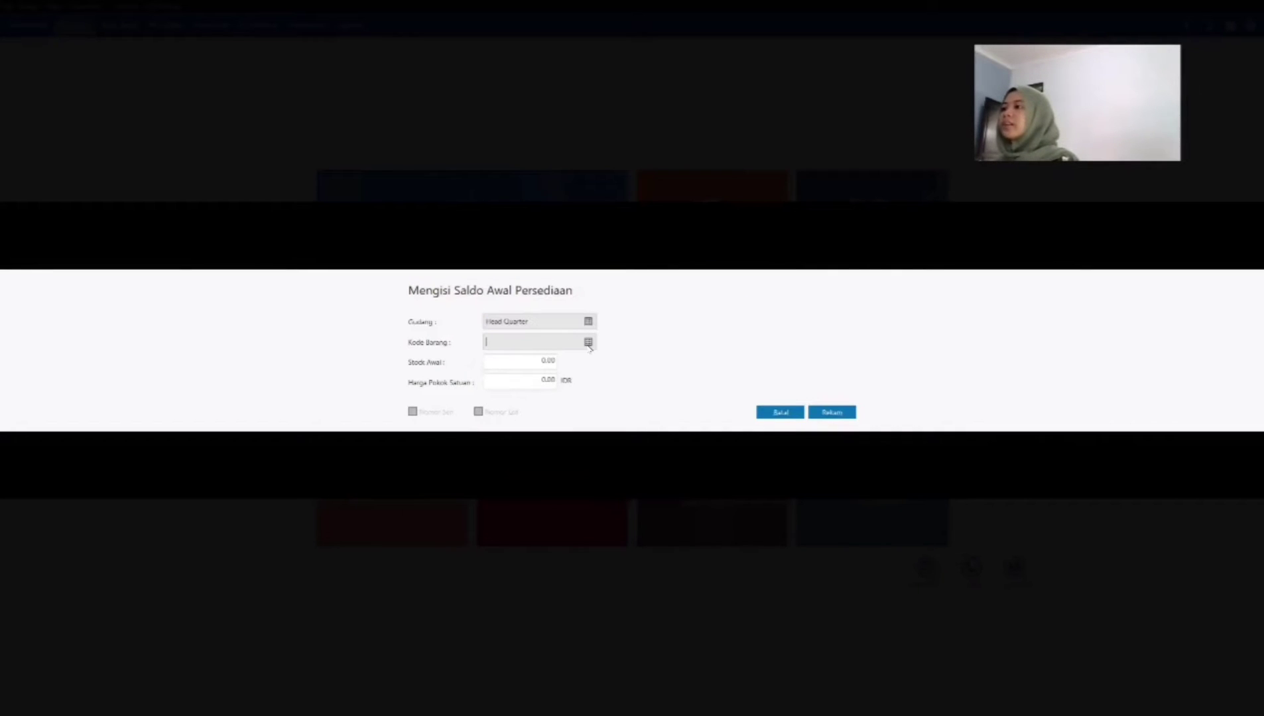
{"action": "left_click", "coordinate": [589, 342]}
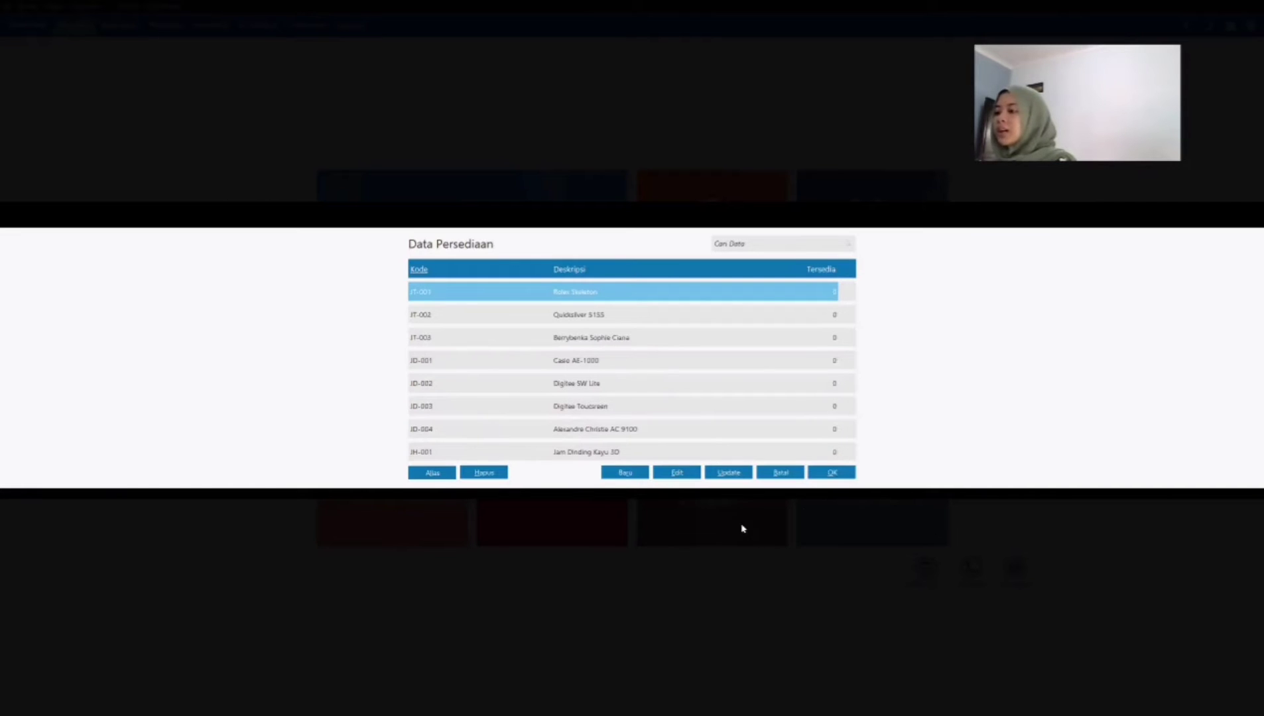
{"action": "left_click", "coordinate": [831, 473]}
{"action": "left_click", "coordinate": [522, 360]}
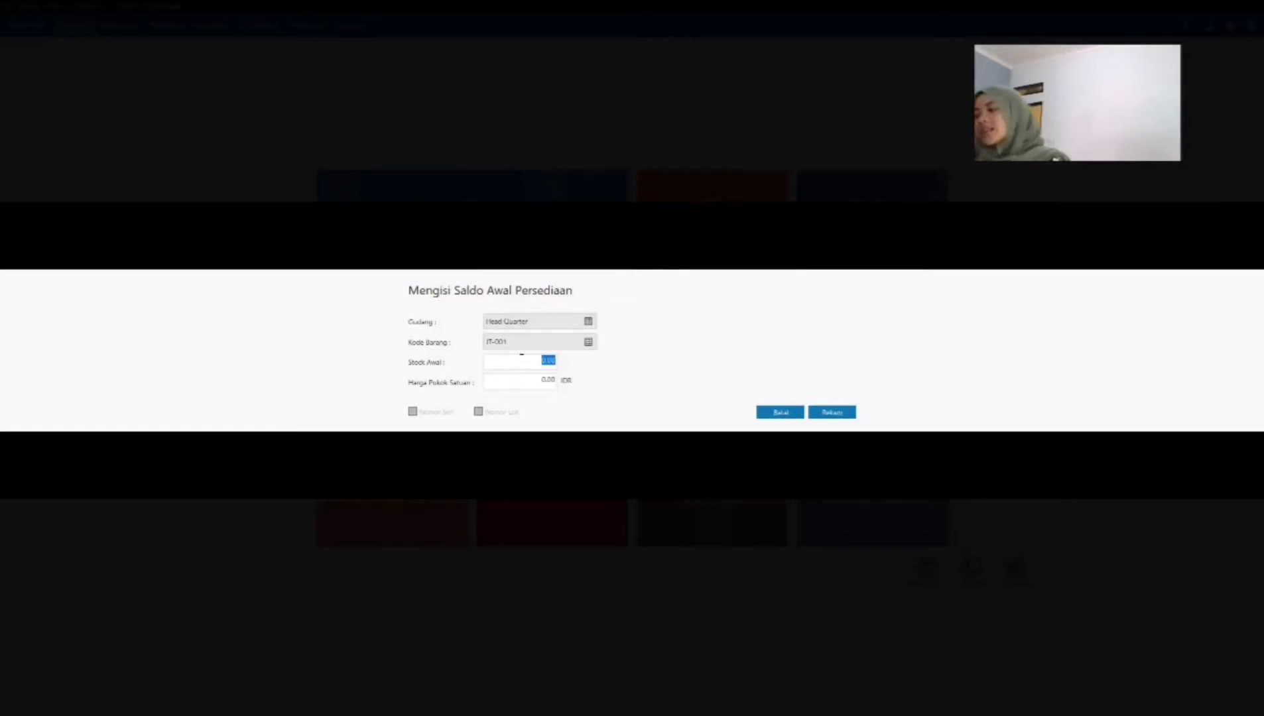
{"action": "type", "text": "100"}
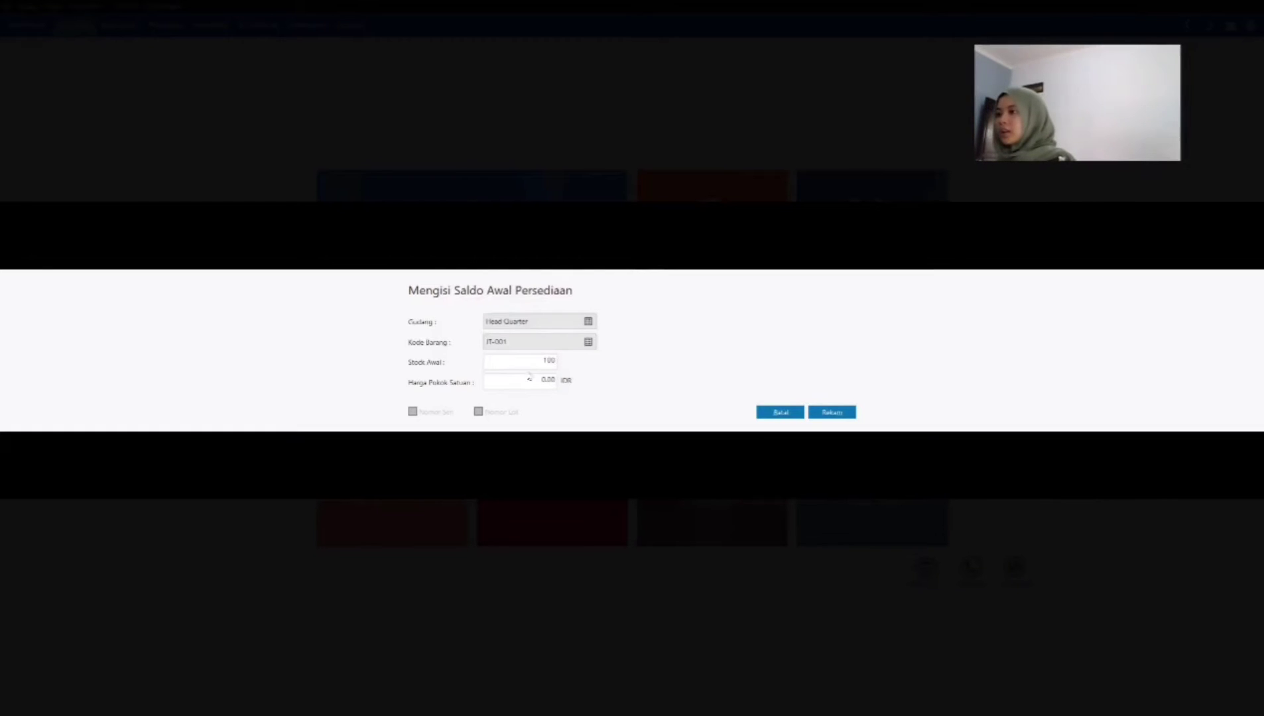
{"action": "left_click", "coordinate": [538, 383]}
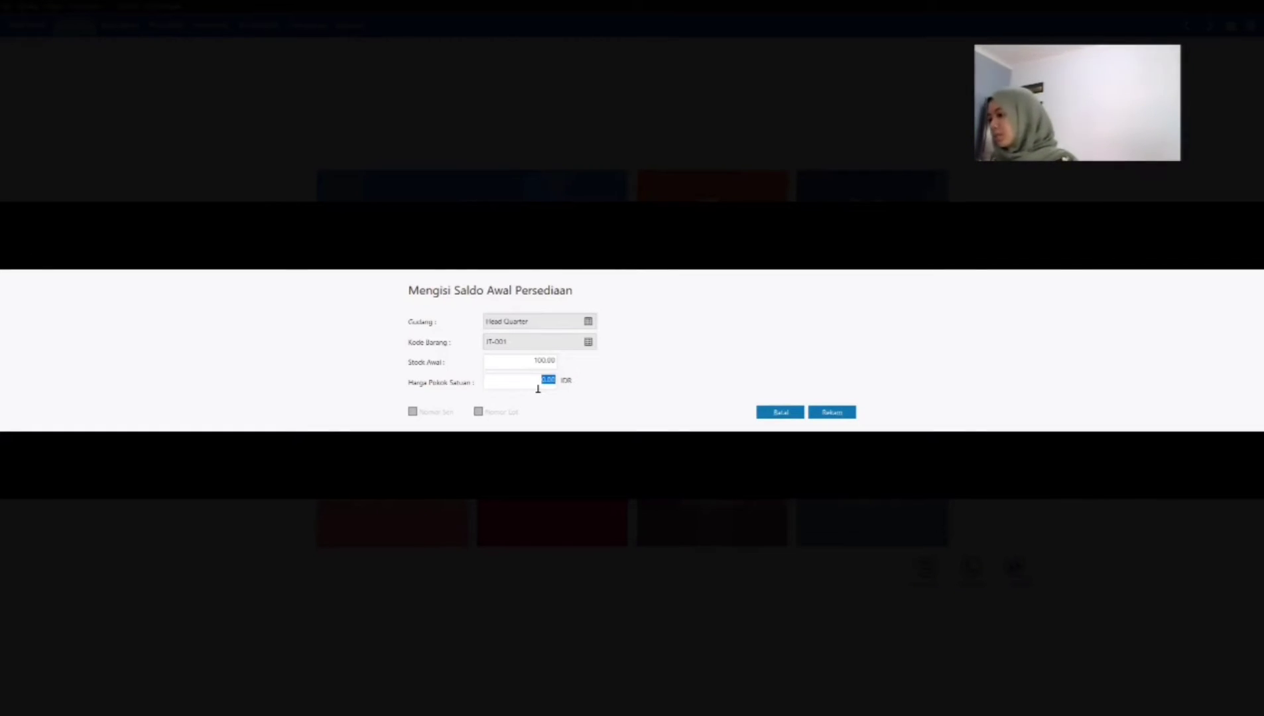
{"action": "type", "text": "165000"}
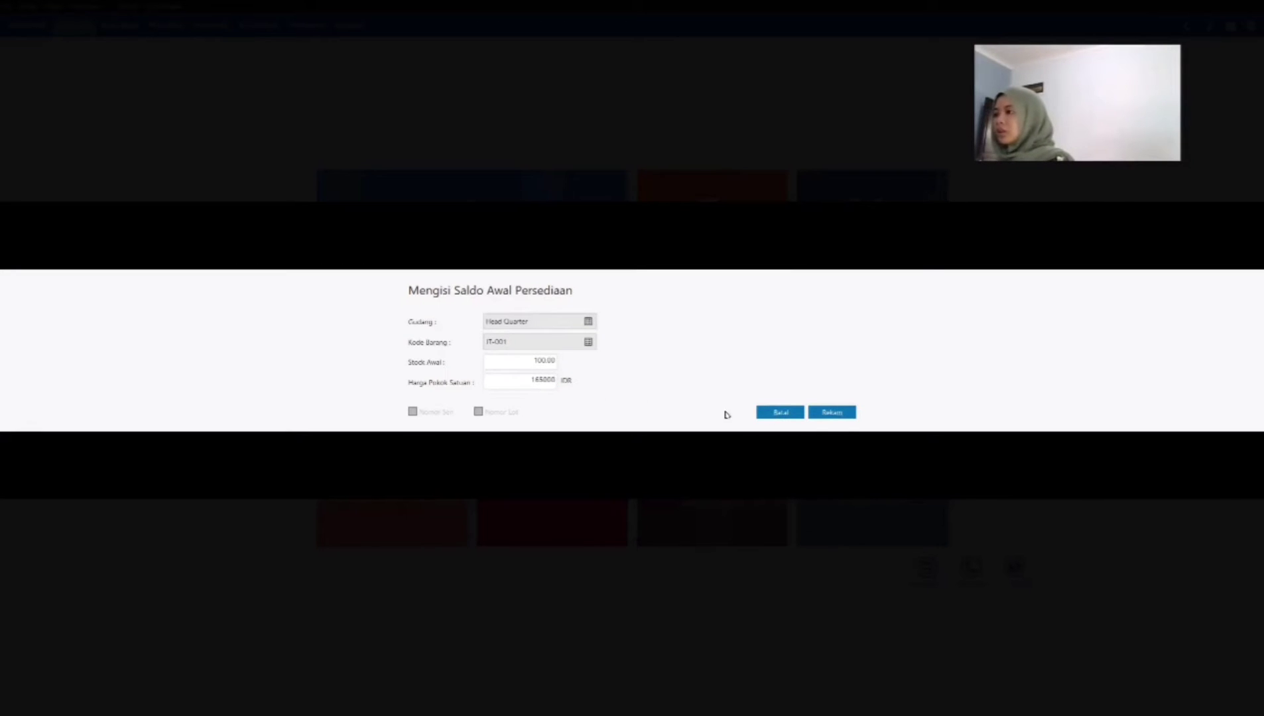
{"action": "key", "text": "Tab"}
{"action": "left_click", "coordinate": [833, 412]}
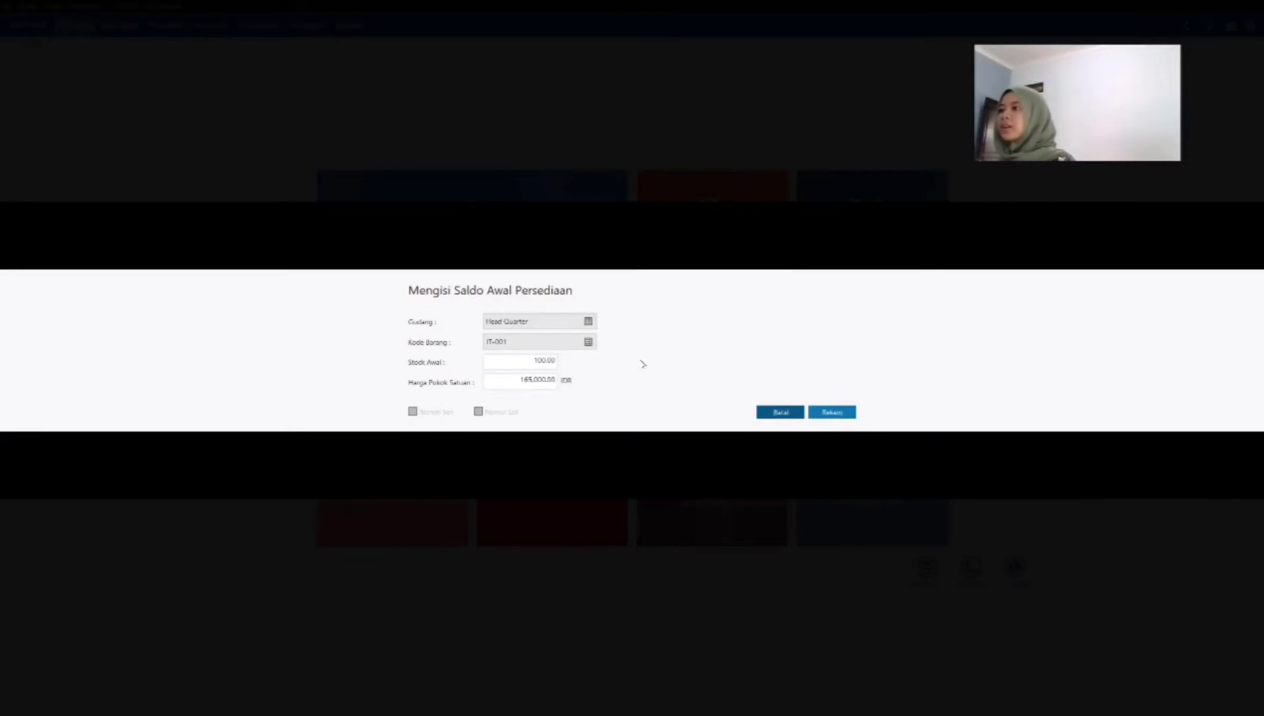
Step: Record opening inventory for item JT-002 in Head Quarter with stock 125, correcting the mistyped quantity, and unit cost 225,000 IDR
{"action": "left_click", "coordinate": [433, 480]}
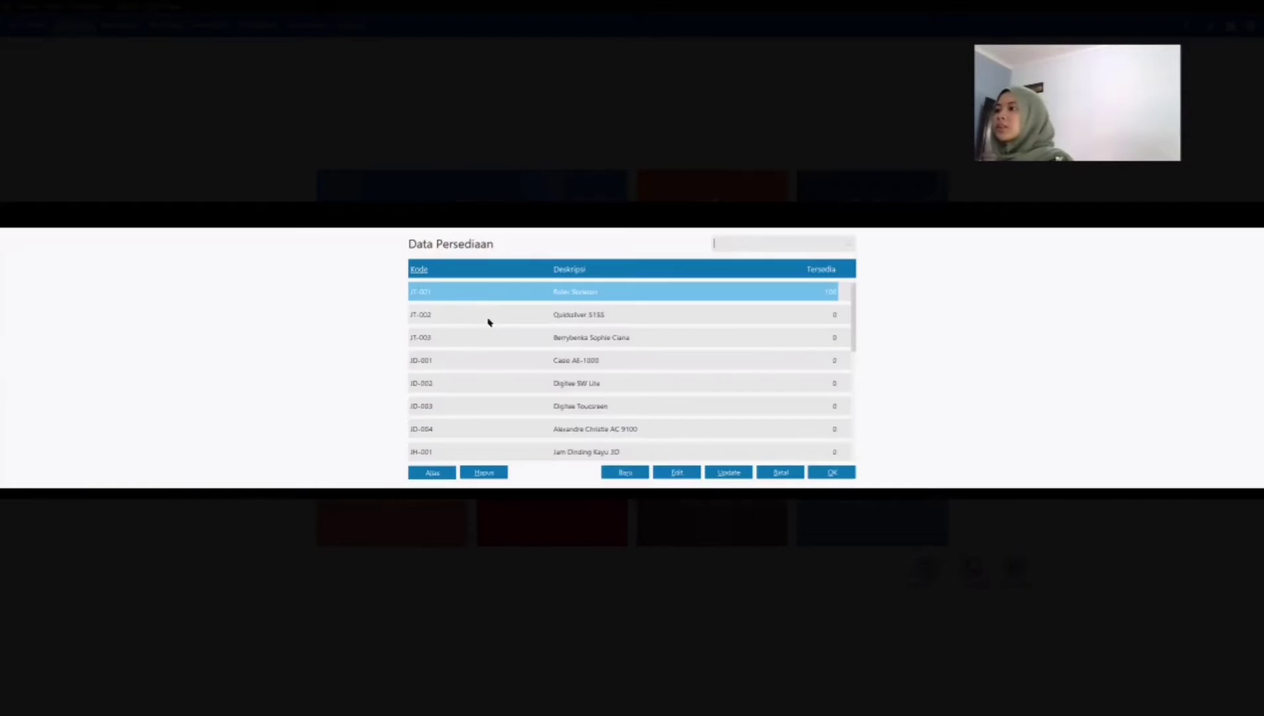
{"action": "left_click", "coordinate": [488, 318]}
{"action": "key", "text": "Return"}
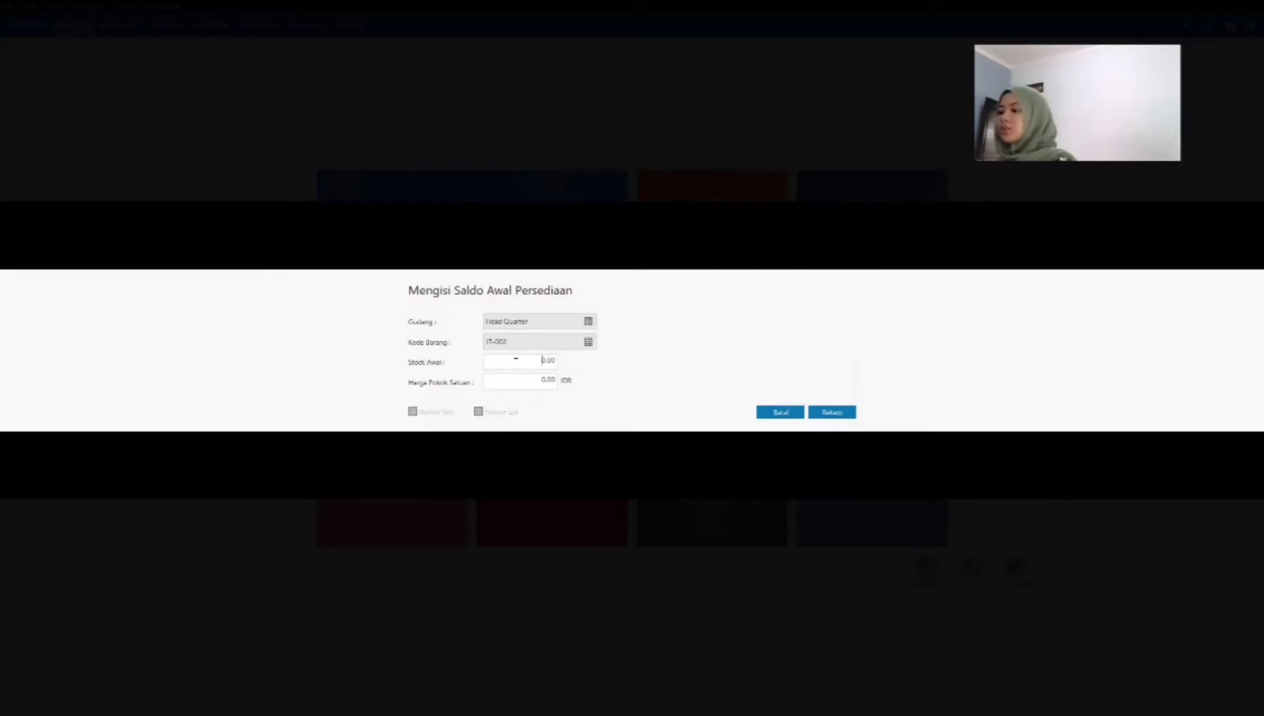
{"action": "type", "text": "1.25"}
{"action": "left_click", "coordinate": [530, 382]}
{"action": "left_click", "coordinate": [548, 359]}
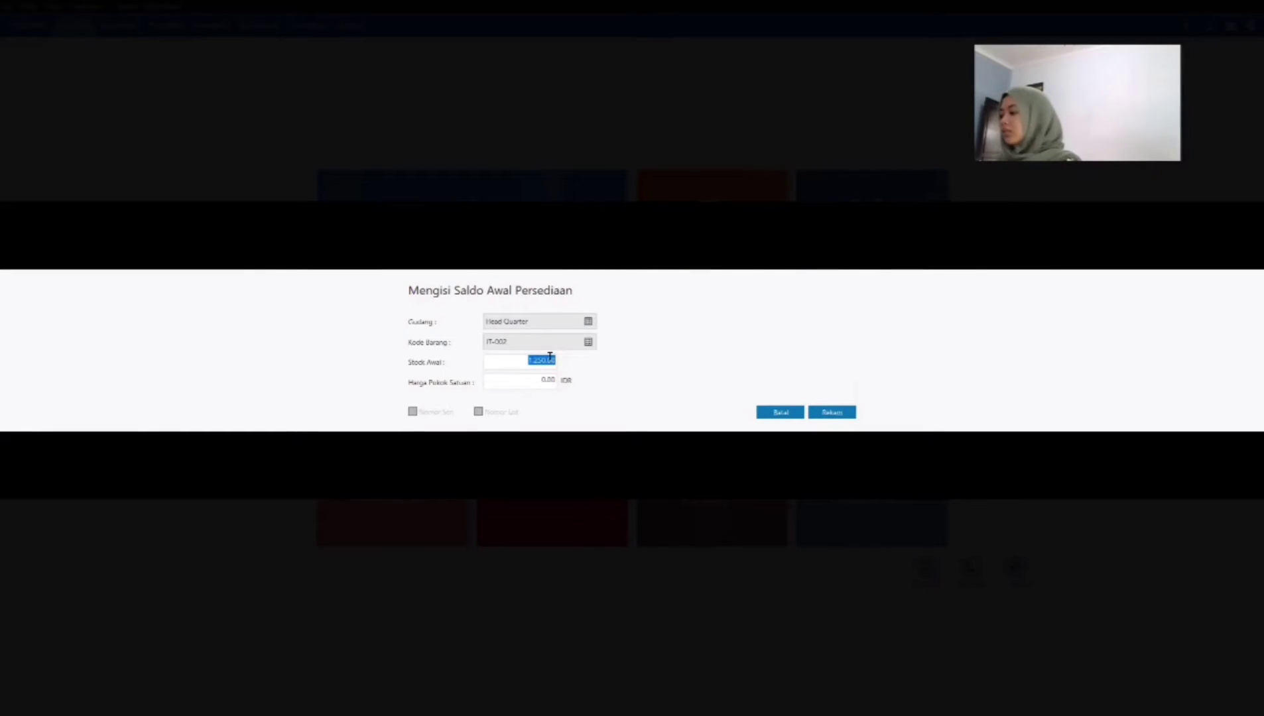
{"action": "key", "text": "BackSpace"}
{"action": "type", "text": "125"}
{"action": "key", "text": "Tab"}
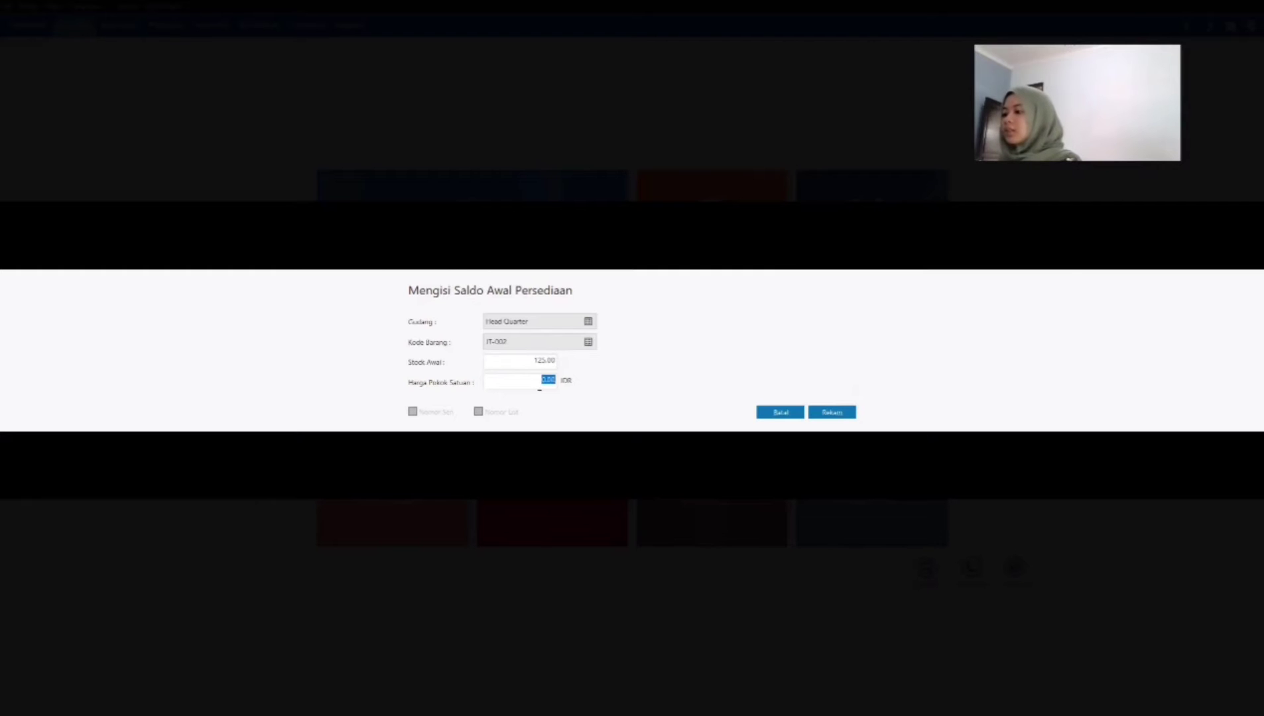
{"action": "type", "text": "2250"}
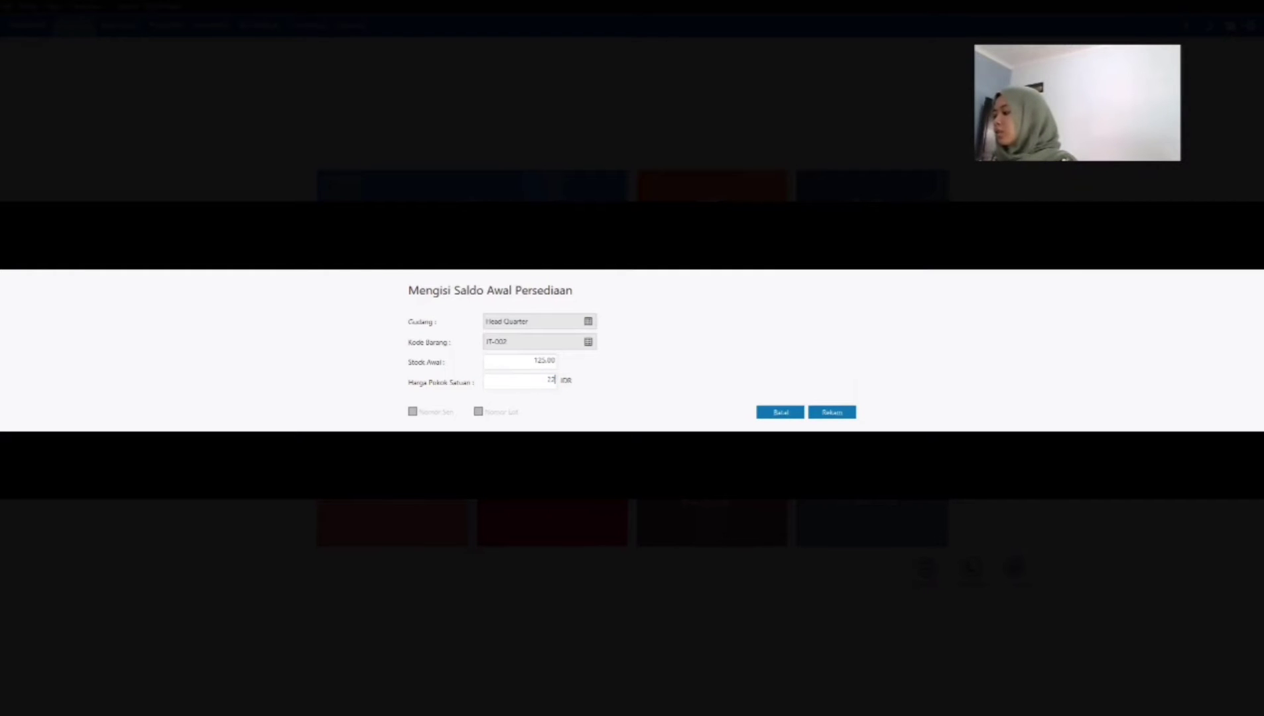
{"action": "key", "text": "Tab"}
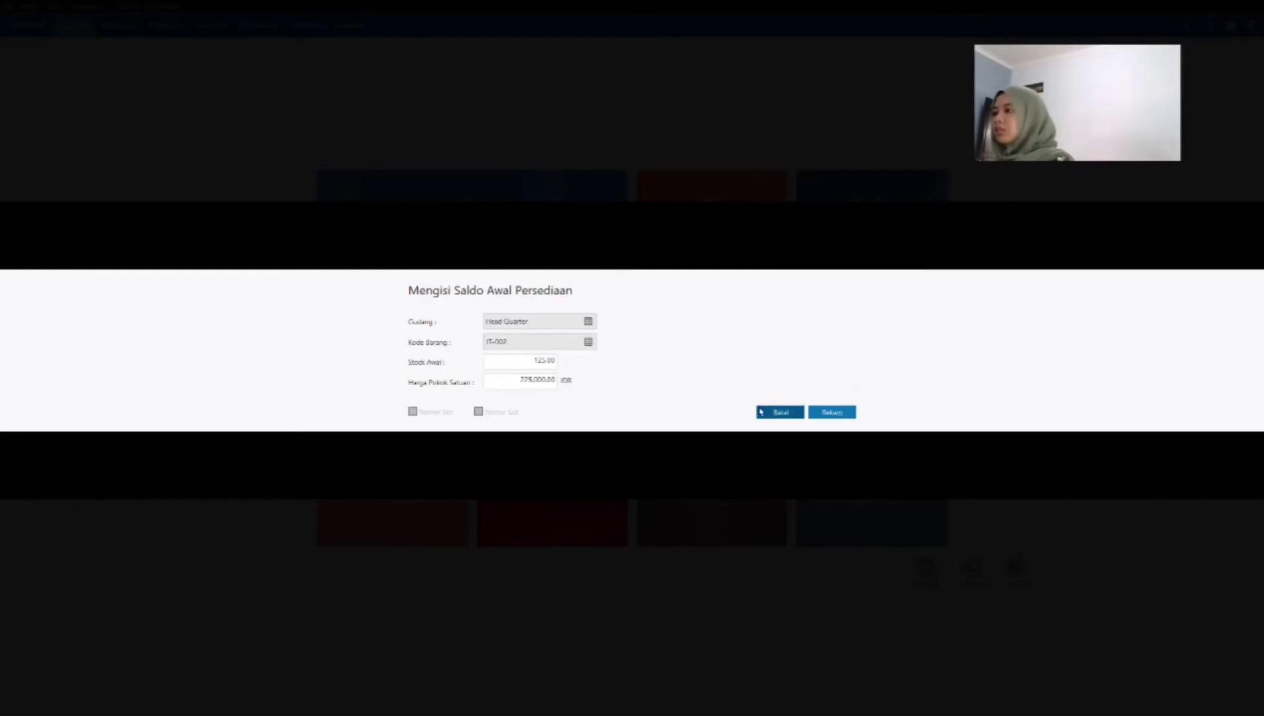
{"action": "left_click", "coordinate": [821, 413]}
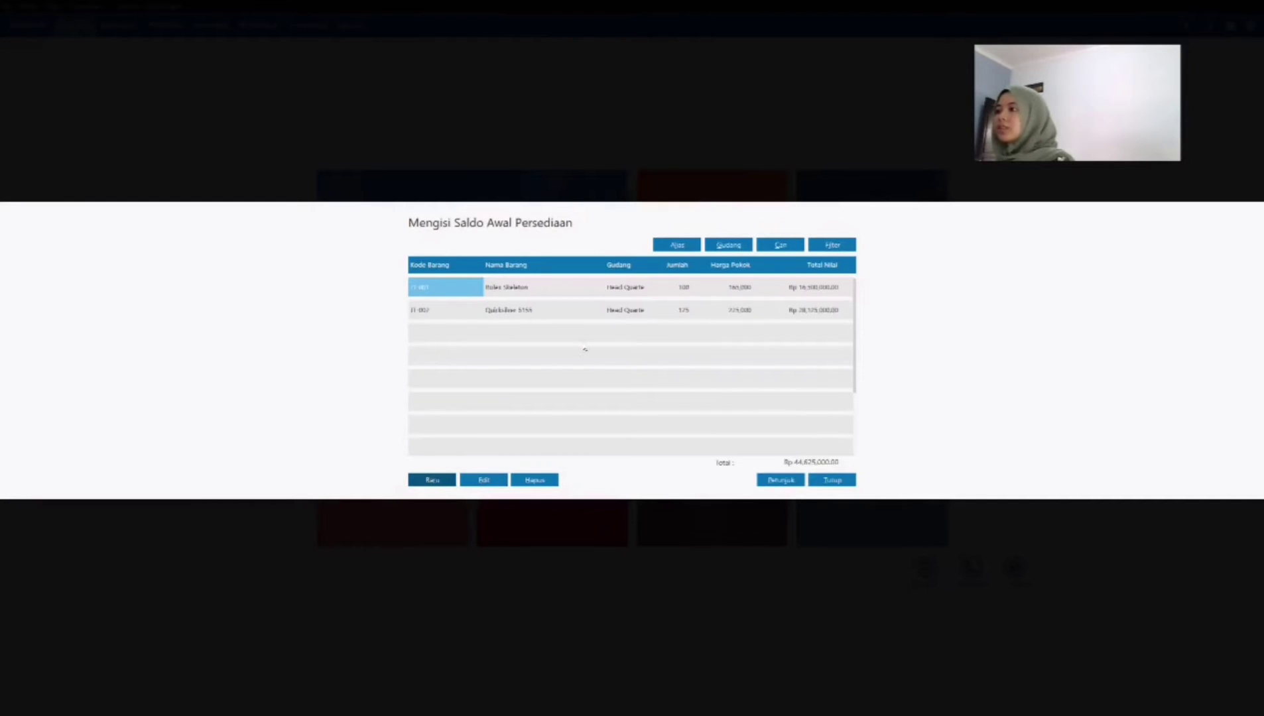
Step: Record an opening inventory entry for Berrybenka Sophie Ciana (JT-003) in Head Quarter with stock 80 and unit cost 125,000 IDR
{"action": "left_click", "coordinate": [515, 341]}
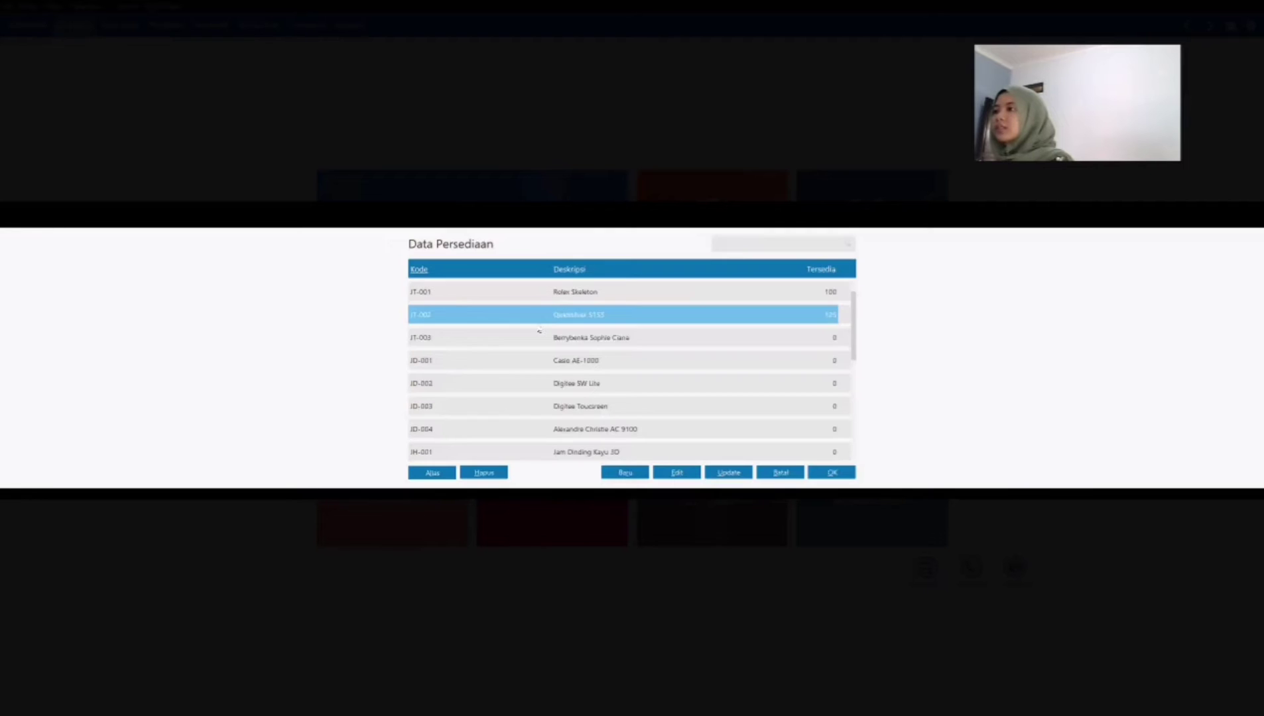
{"action": "left_click", "coordinate": [543, 337]}
{"action": "left_click", "coordinate": [847, 475]}
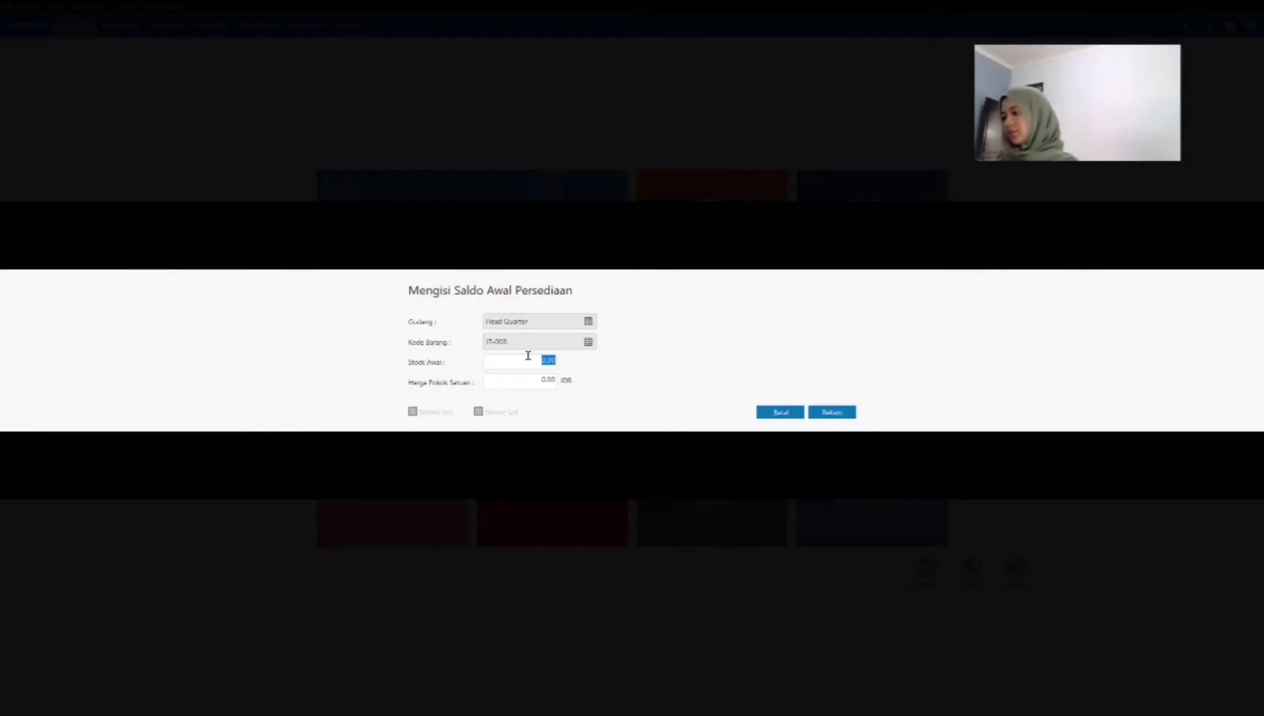
{"action": "type", "text": "60"}
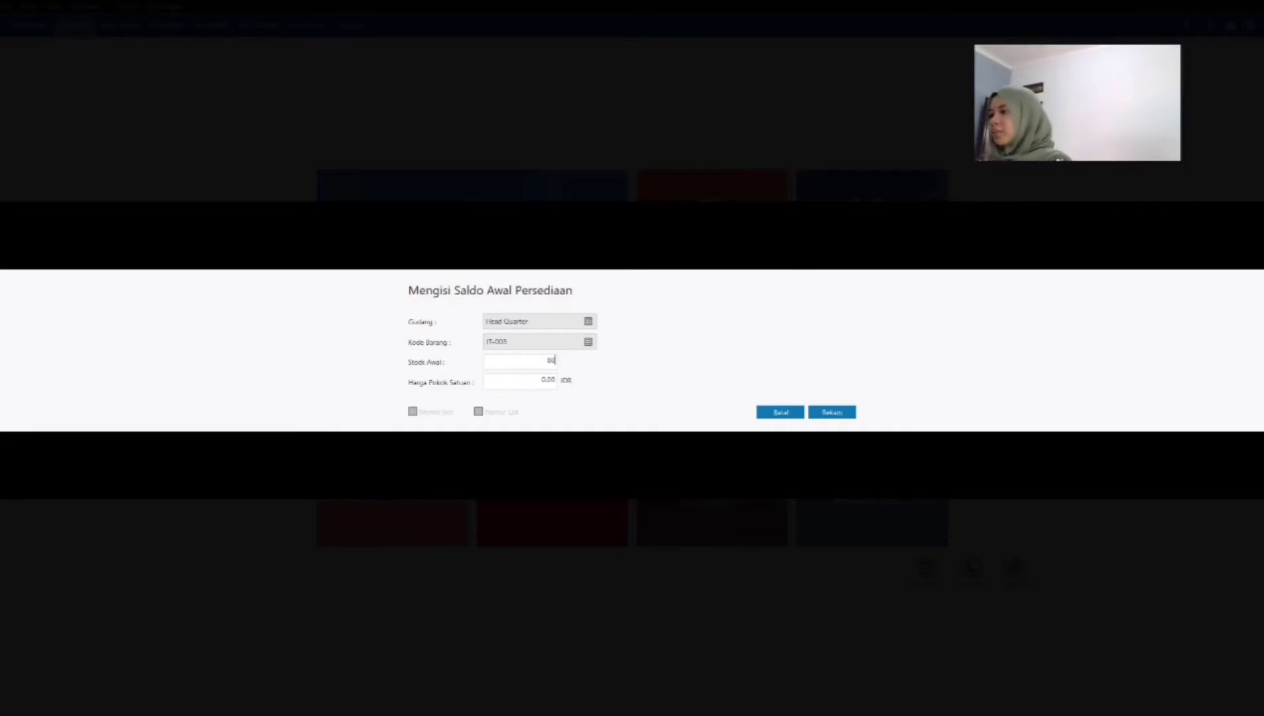
{"action": "key", "text": "Tab"}
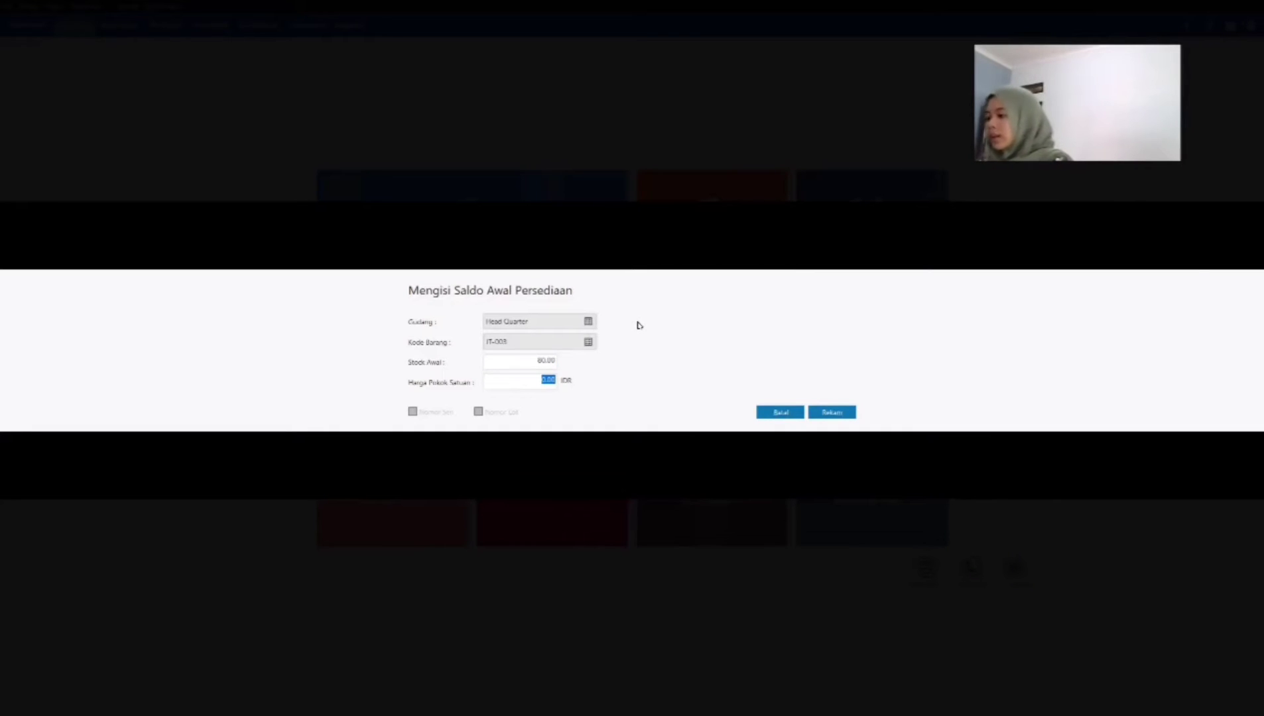
{"action": "type", "text": "125000"}
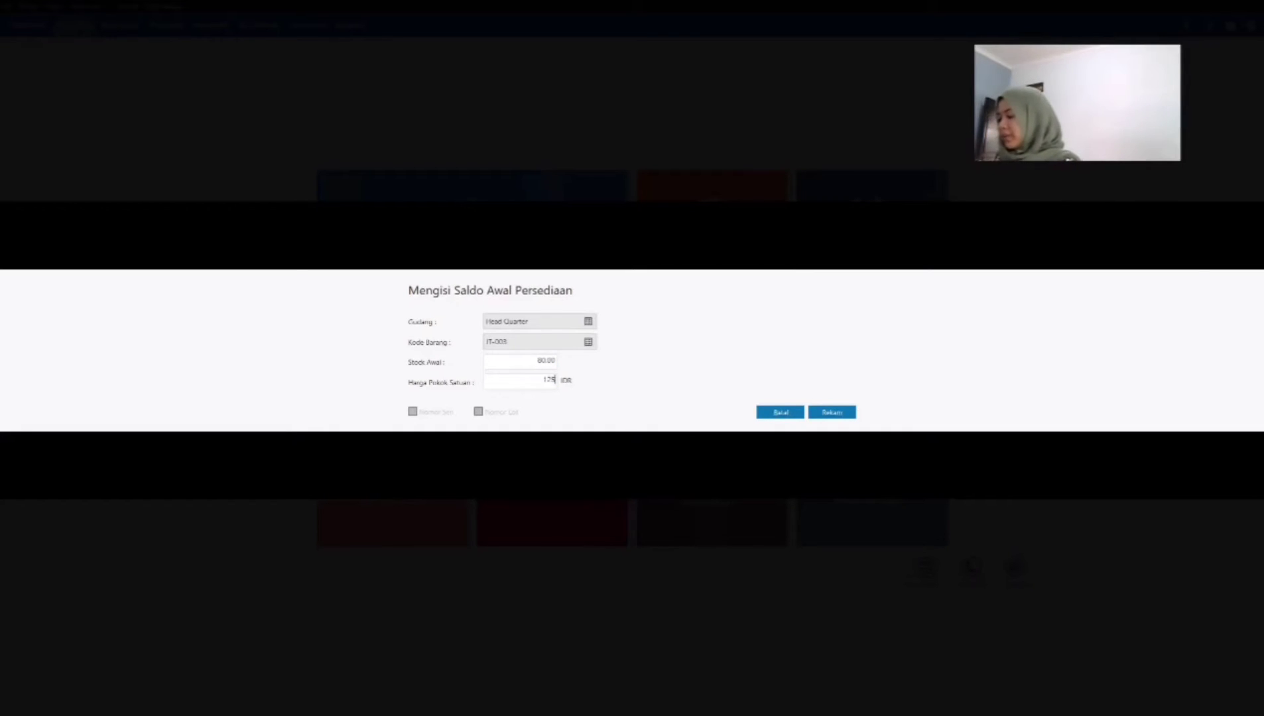
{"action": "key", "text": "Tab"}
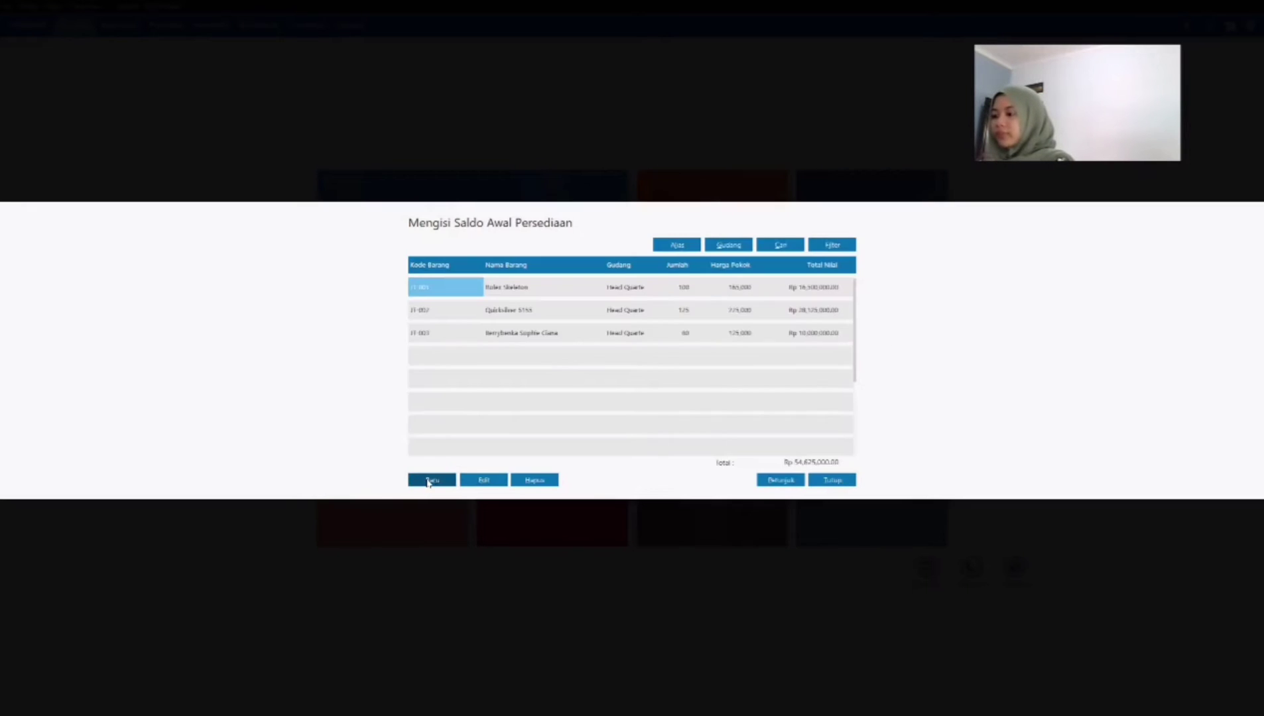
Step: Record an opening inventory entry for the Casio watch (JD-001) in Head Quarter with stock 90 and unit cost 304,000 IDR
{"action": "left_click", "coordinate": [428, 481]}
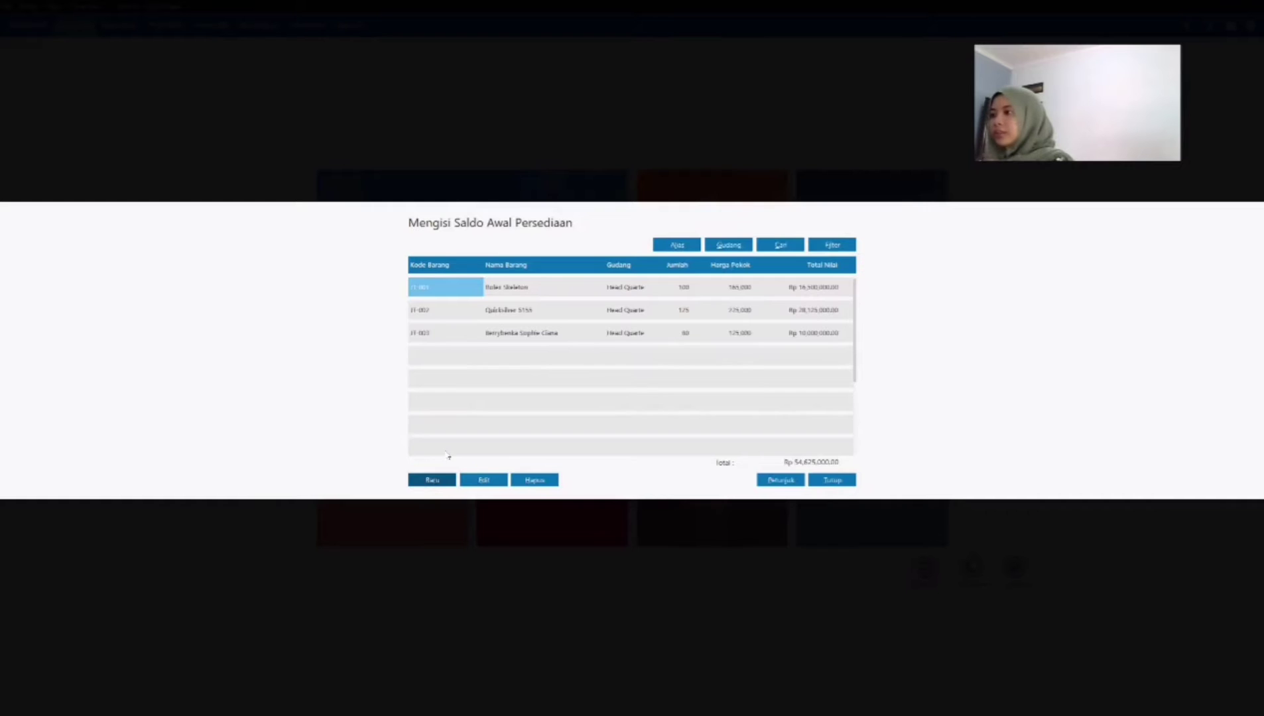
{"action": "left_click", "coordinate": [588, 341]}
{"action": "left_click", "coordinate": [615, 358]}
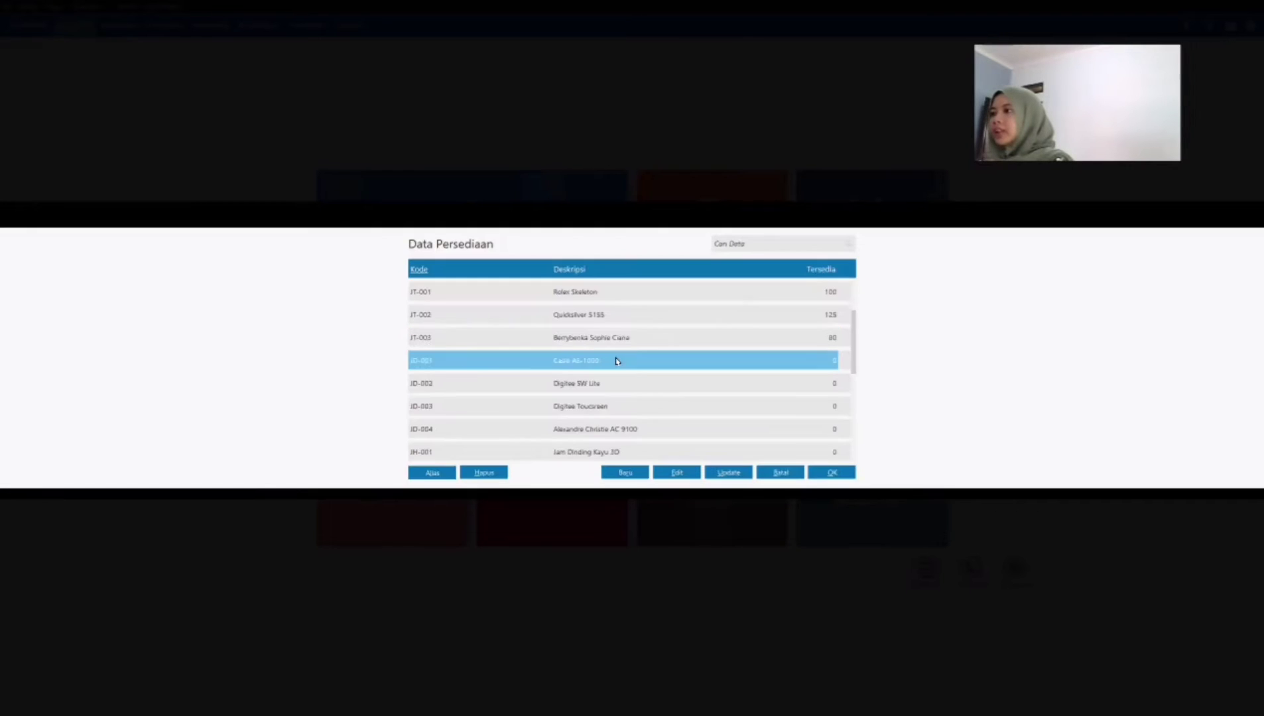
{"action": "left_click", "coordinate": [826, 475]}
{"action": "left_click", "coordinate": [528, 363]}
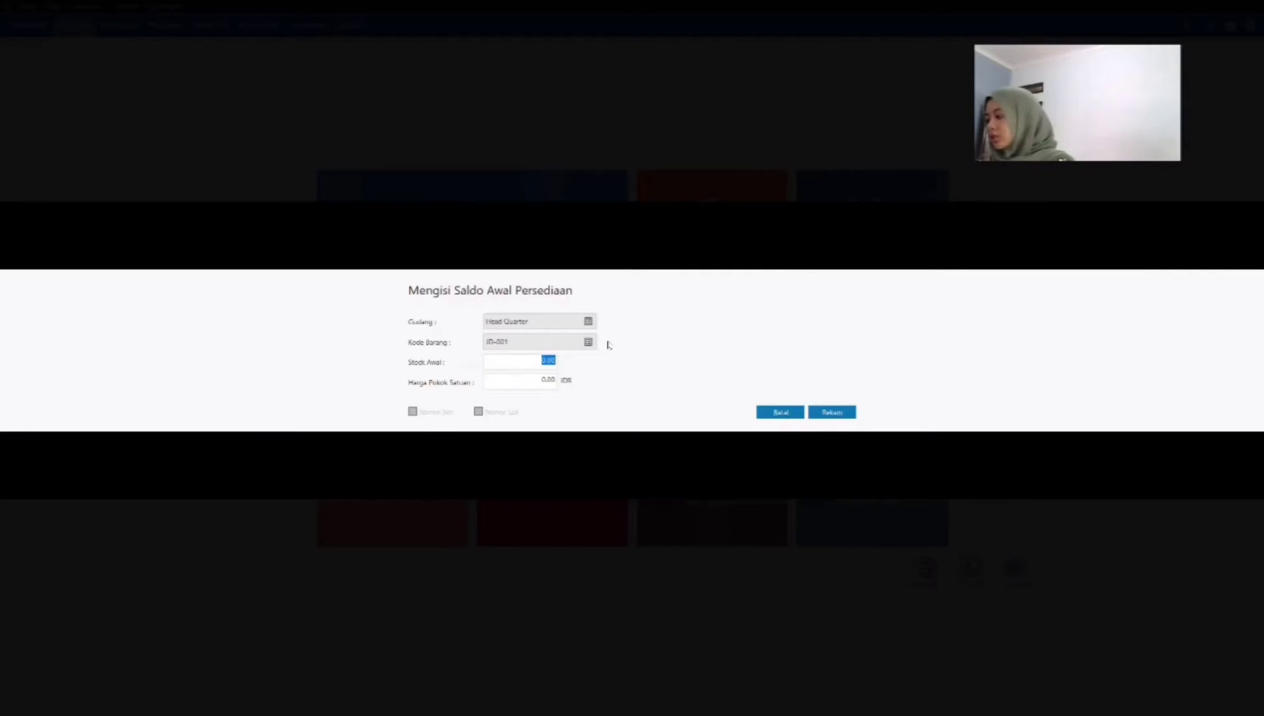
{"action": "type", "text": "90"}
{"action": "key", "text": "Tab"}
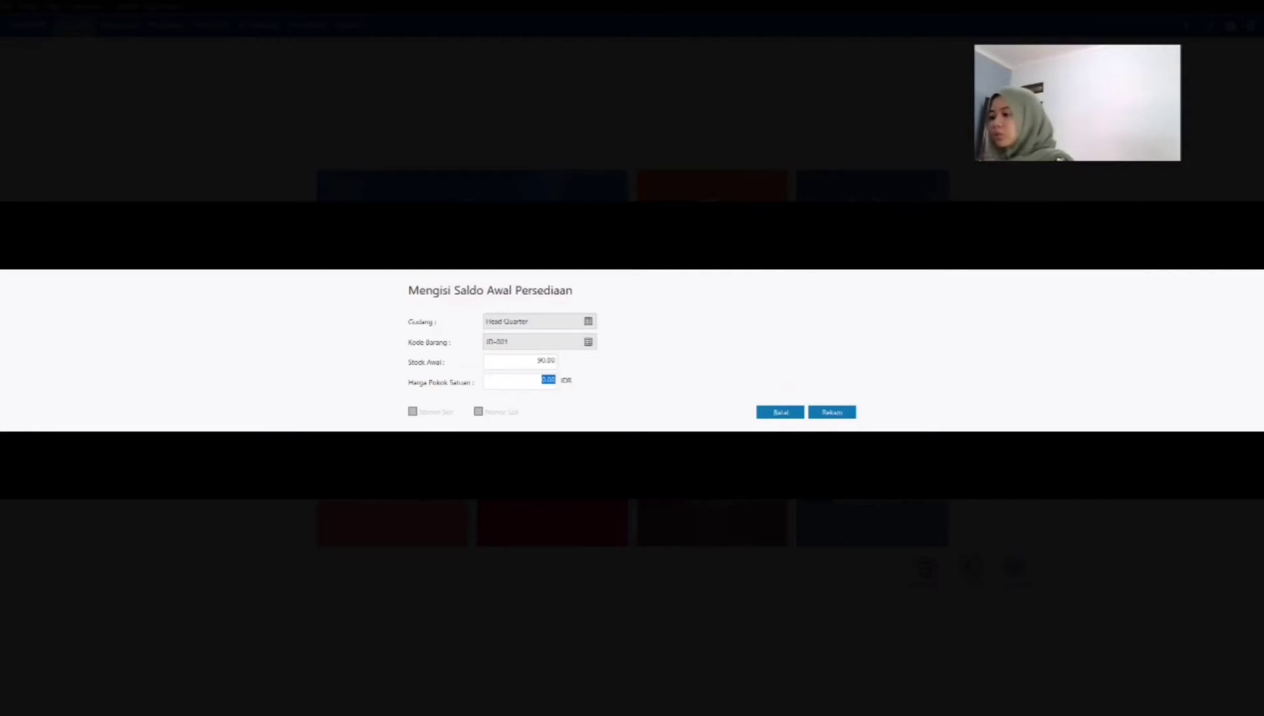
{"action": "type", "text": "304"}
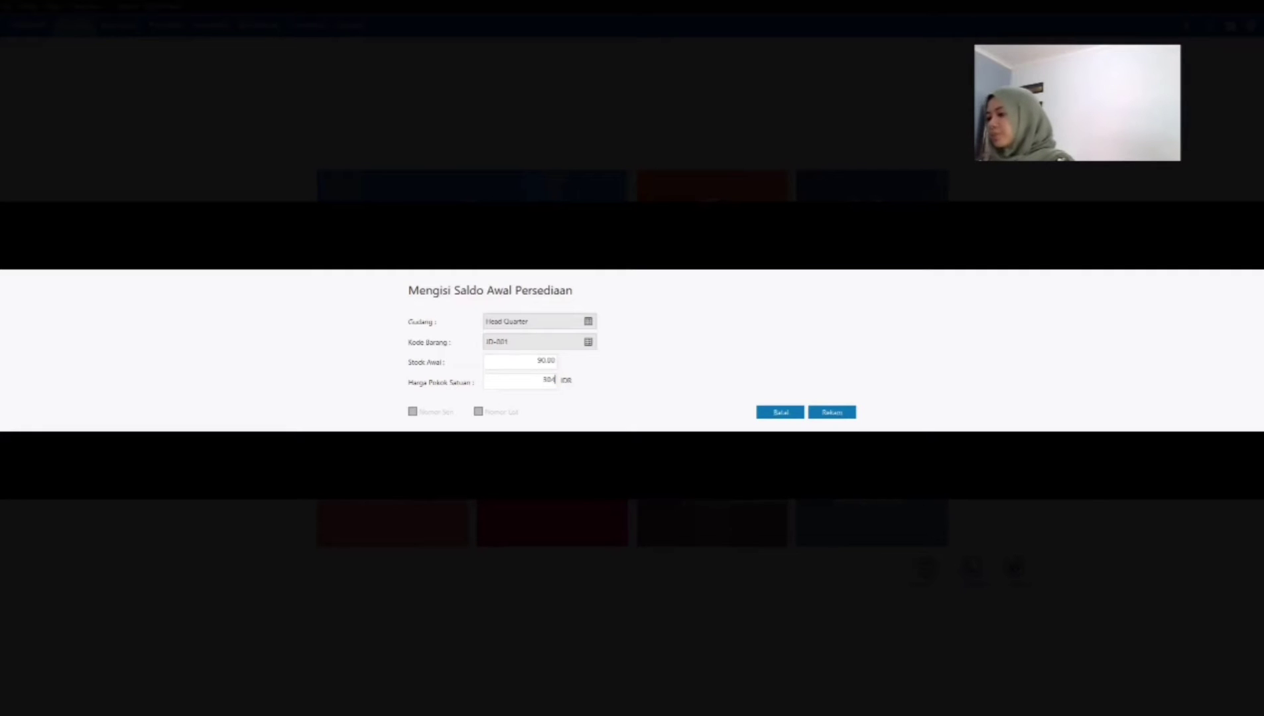
{"action": "type", "text": ",000"}
{"action": "key", "text": "Tab"}
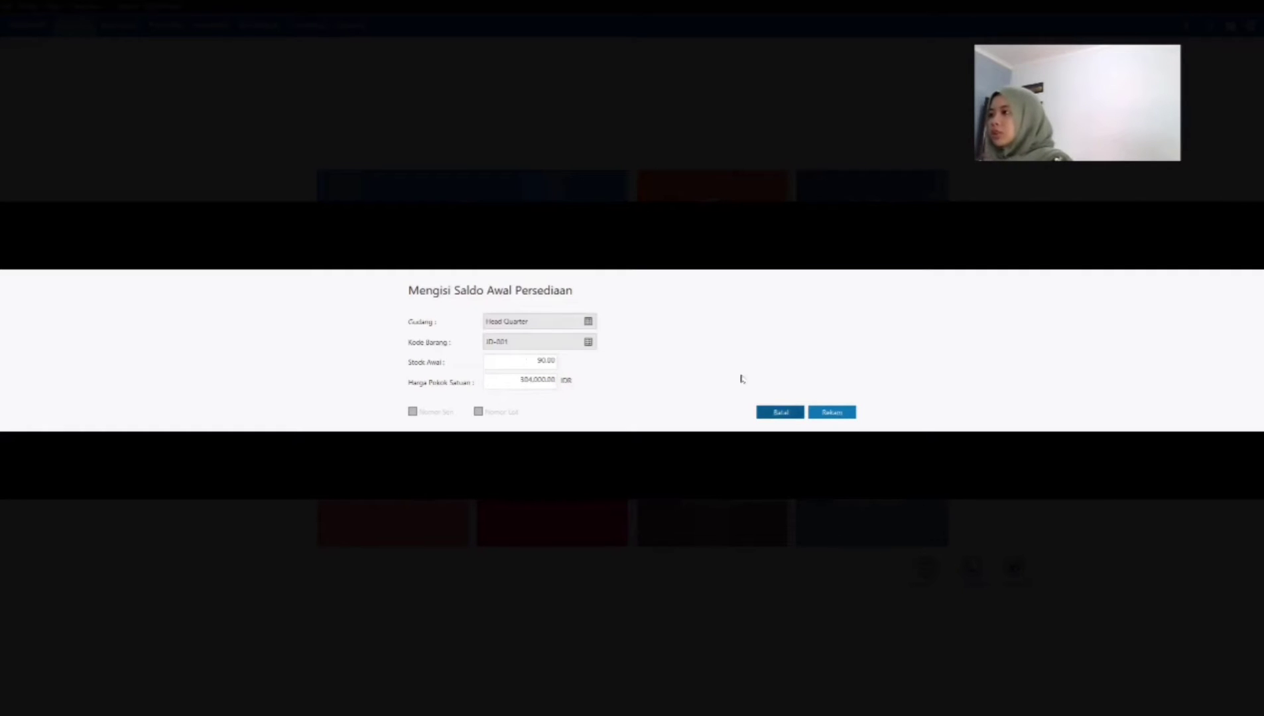
{"action": "left_click", "coordinate": [832, 412]}
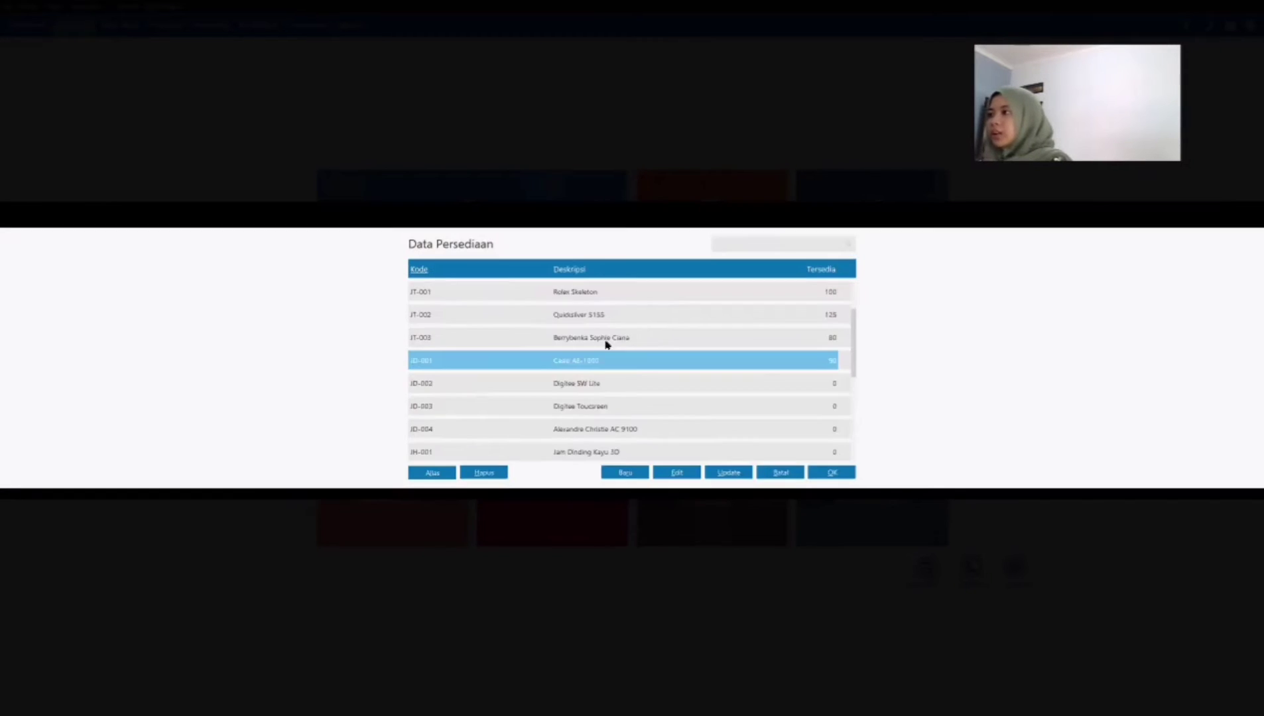
Step: Record an opening inventory entry for Digitec SW Lite (JD-002) in Head Quarter with stock 75 and unit cost 396,000 IDR
{"action": "left_click", "coordinate": [613, 383]}
{"action": "left_click", "coordinate": [825, 472]}
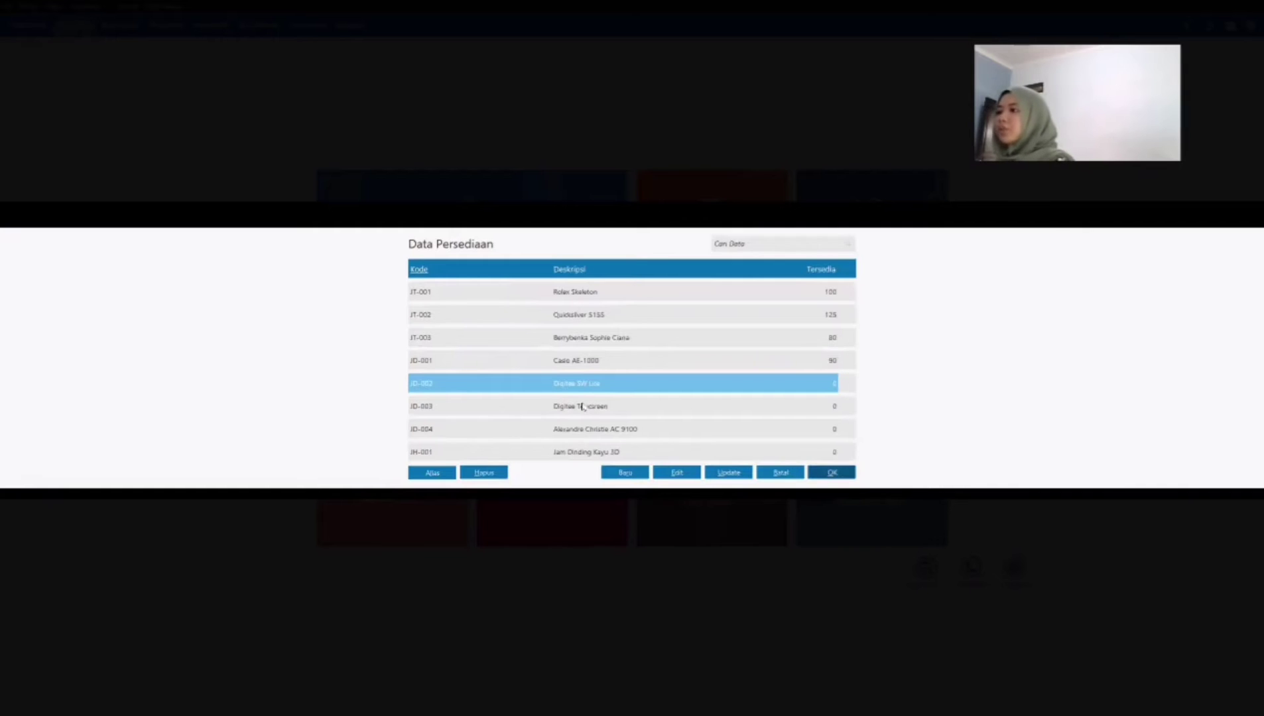
{"action": "double_click", "coordinate": [549, 364]}
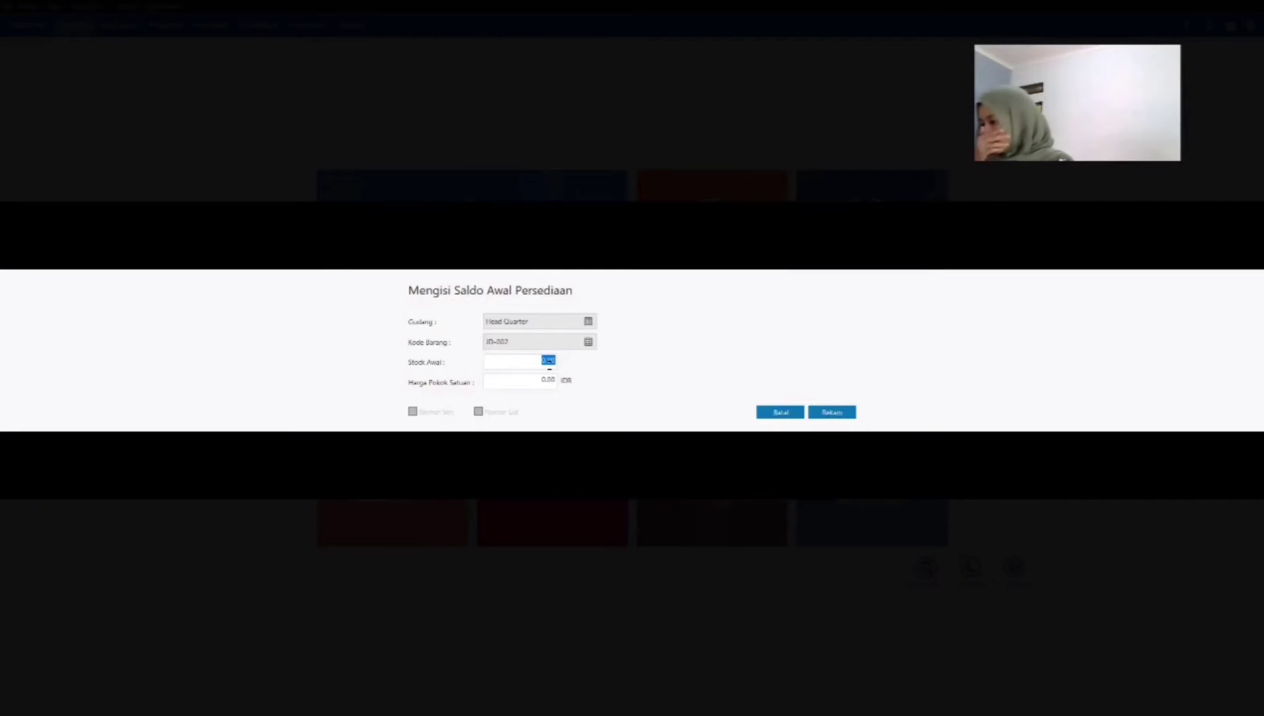
{"action": "type", "text": "75"}
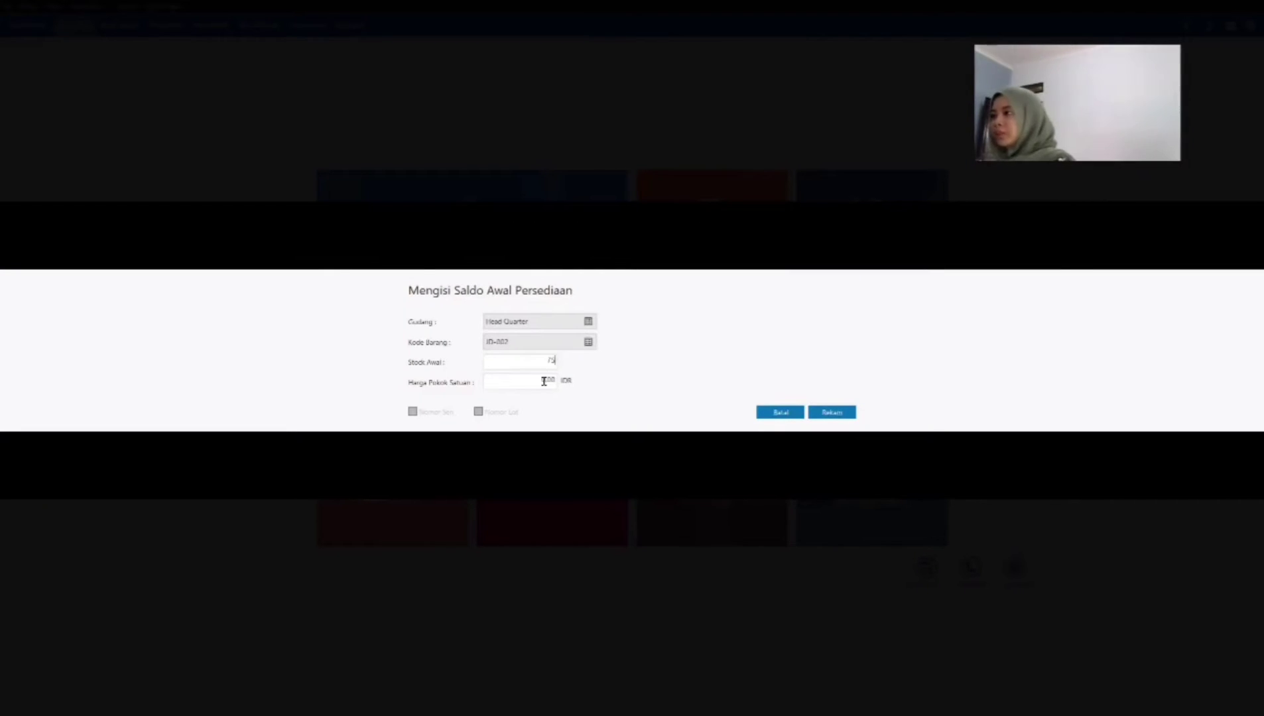
{"action": "double_click", "coordinate": [544, 380]}
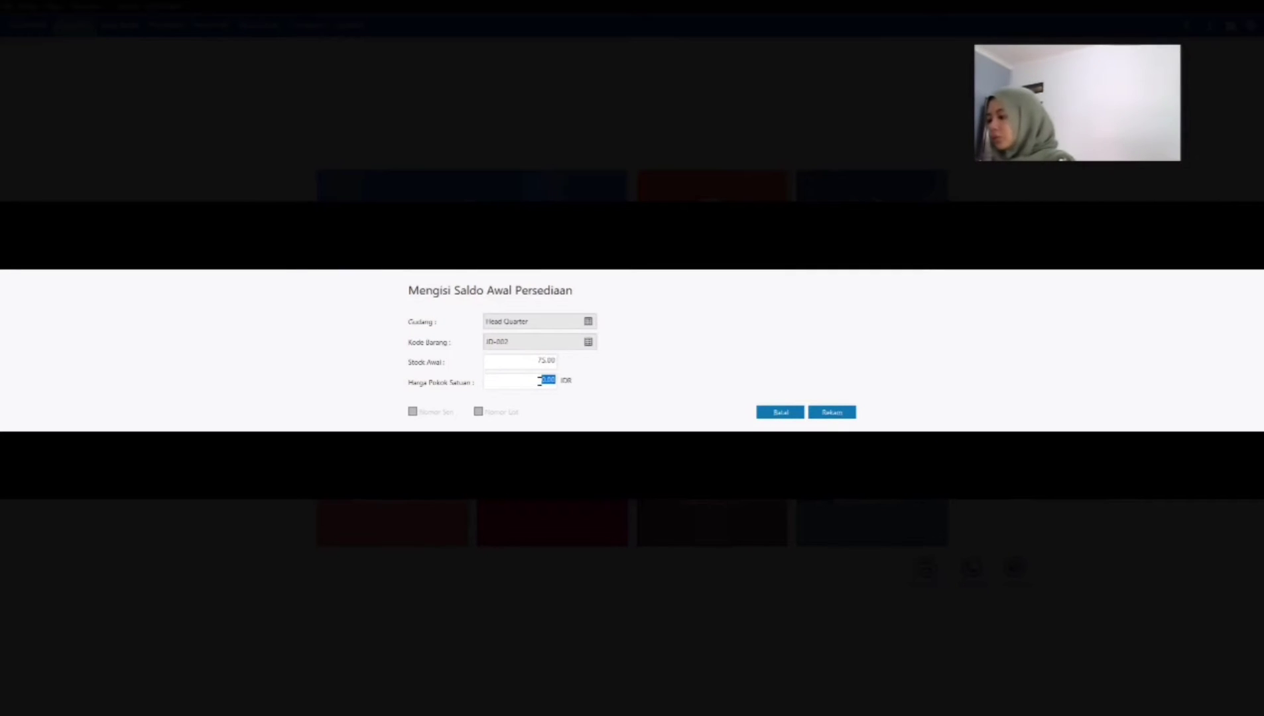
{"action": "type", "text": "3"}
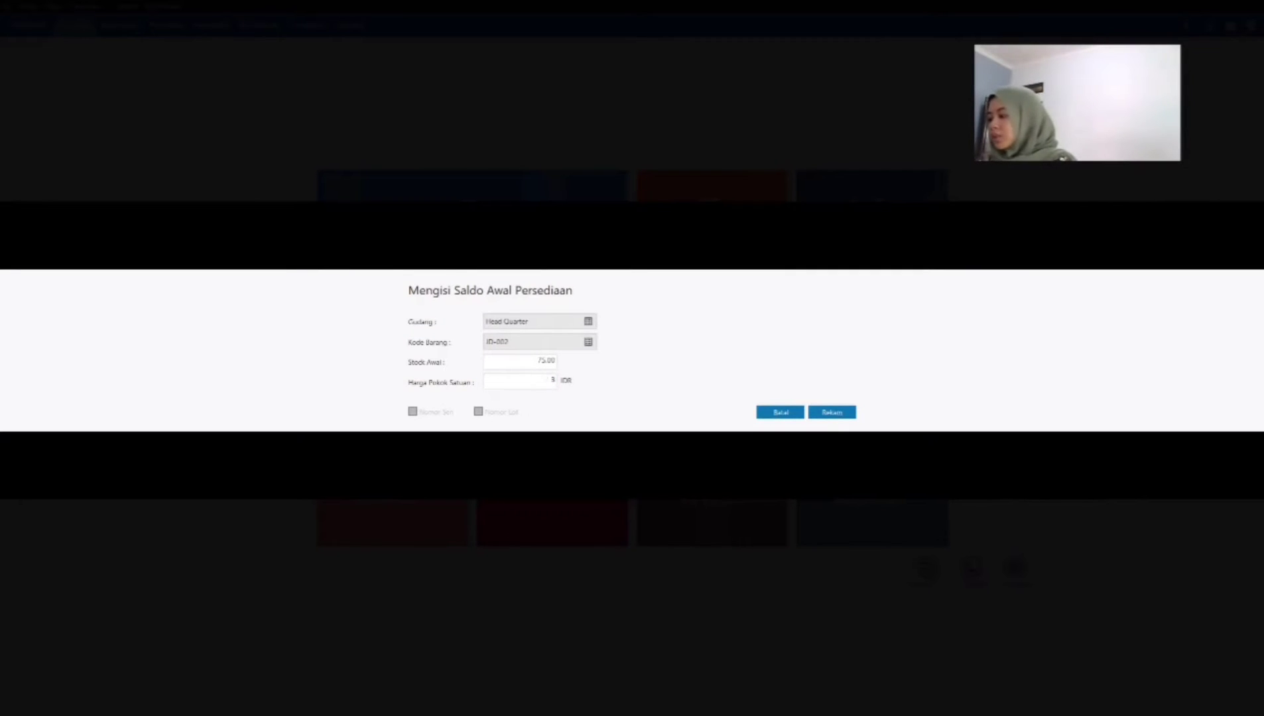
{"action": "type", "text": "96,00000"}
{"action": "key", "text": "Tab"}
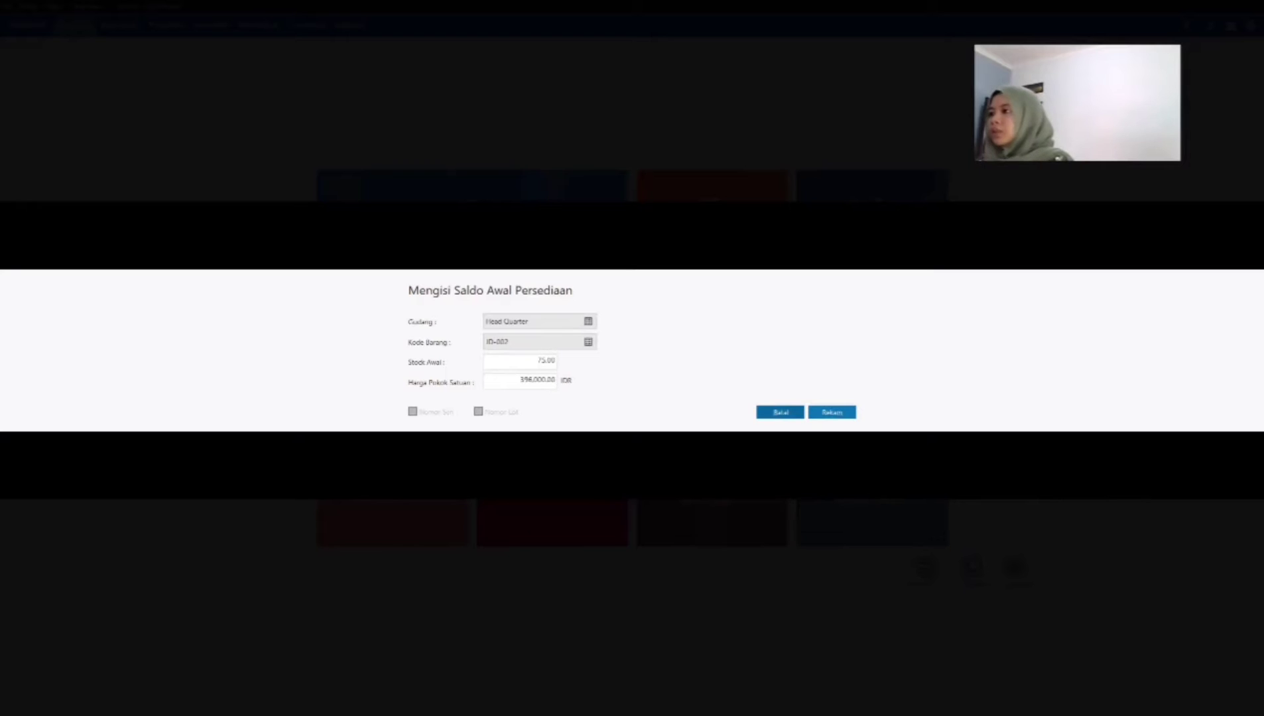
{"action": "left_click", "coordinate": [825, 412]}
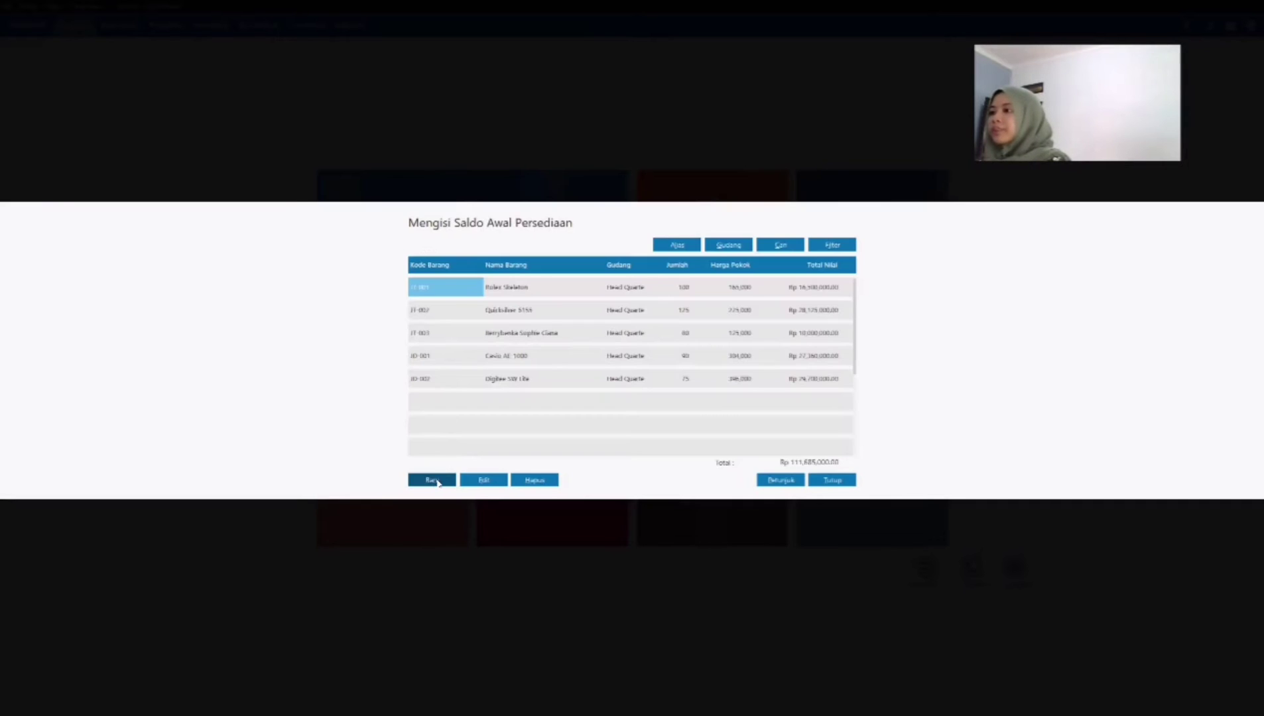
Step: Record an opening inventory entry for item JD-003 in Head Quarter with stock 100 and unit cost 147,000 IDR
{"action": "left_click", "coordinate": [434, 480]}
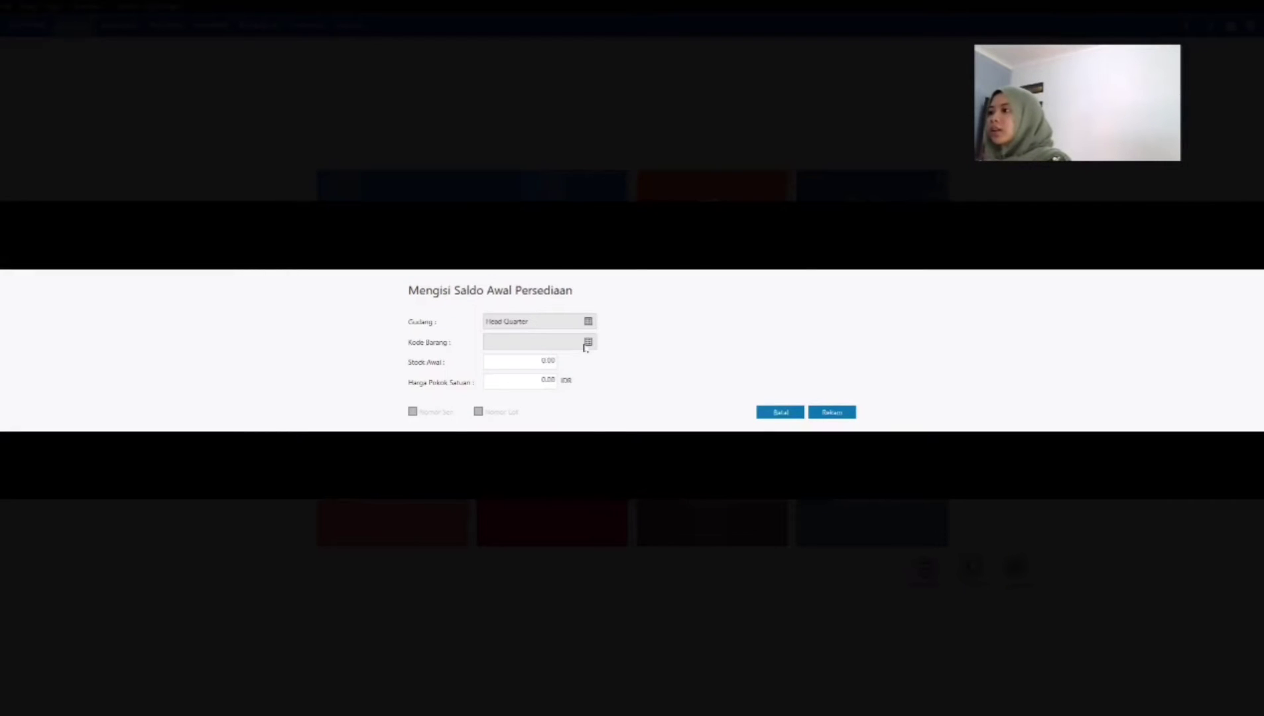
{"action": "left_click", "coordinate": [587, 341]}
{"action": "left_click", "coordinate": [837, 473]}
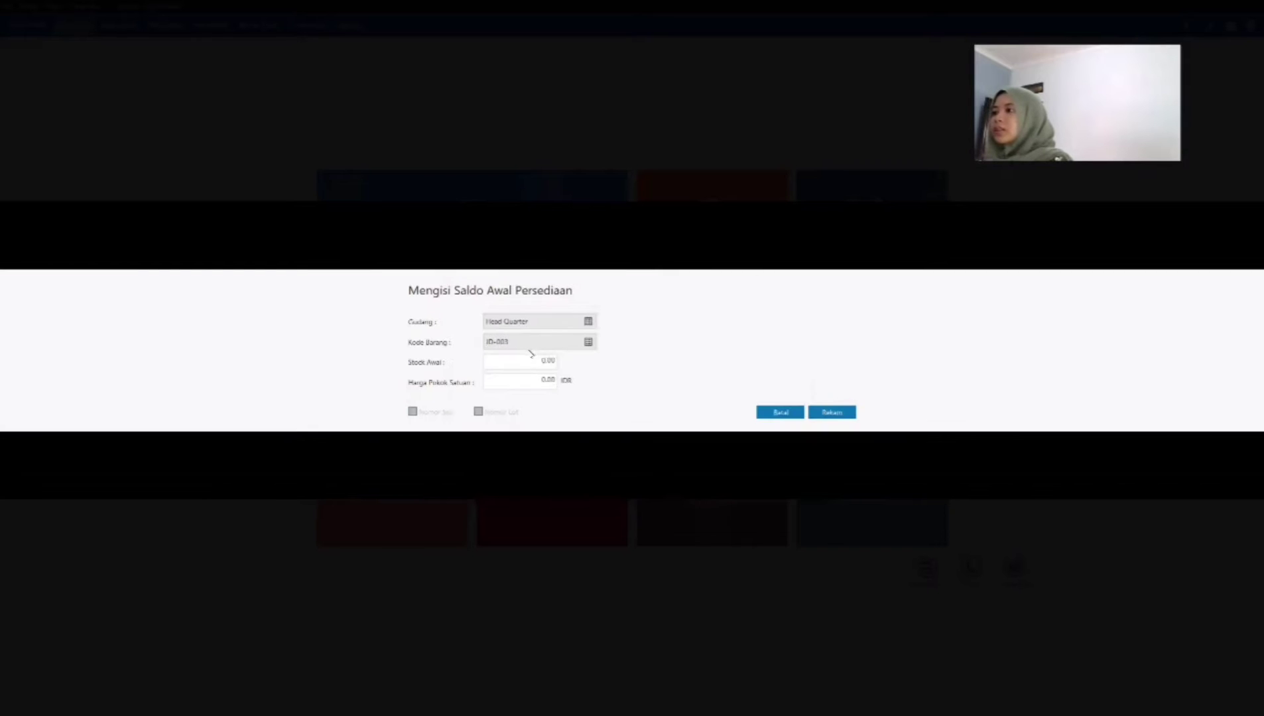
{"action": "left_click", "coordinate": [527, 360]}
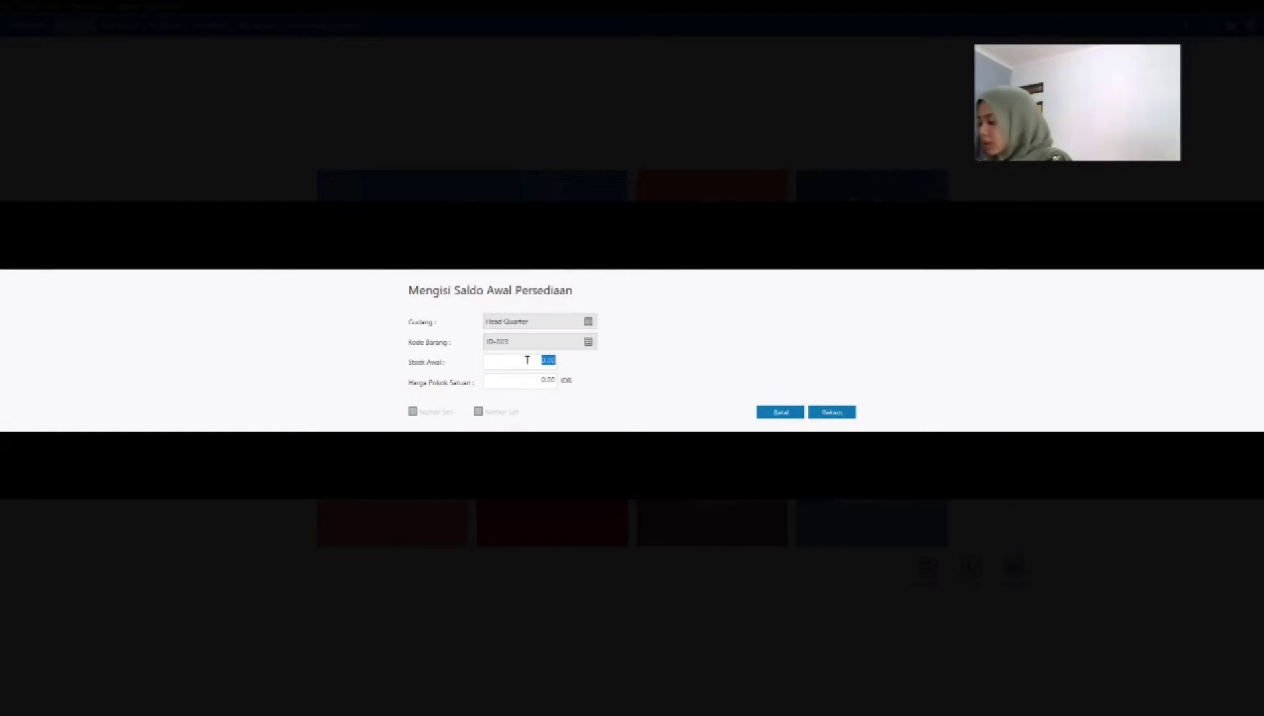
{"action": "type", "text": "100"}
{"action": "key", "text": "Tab"}
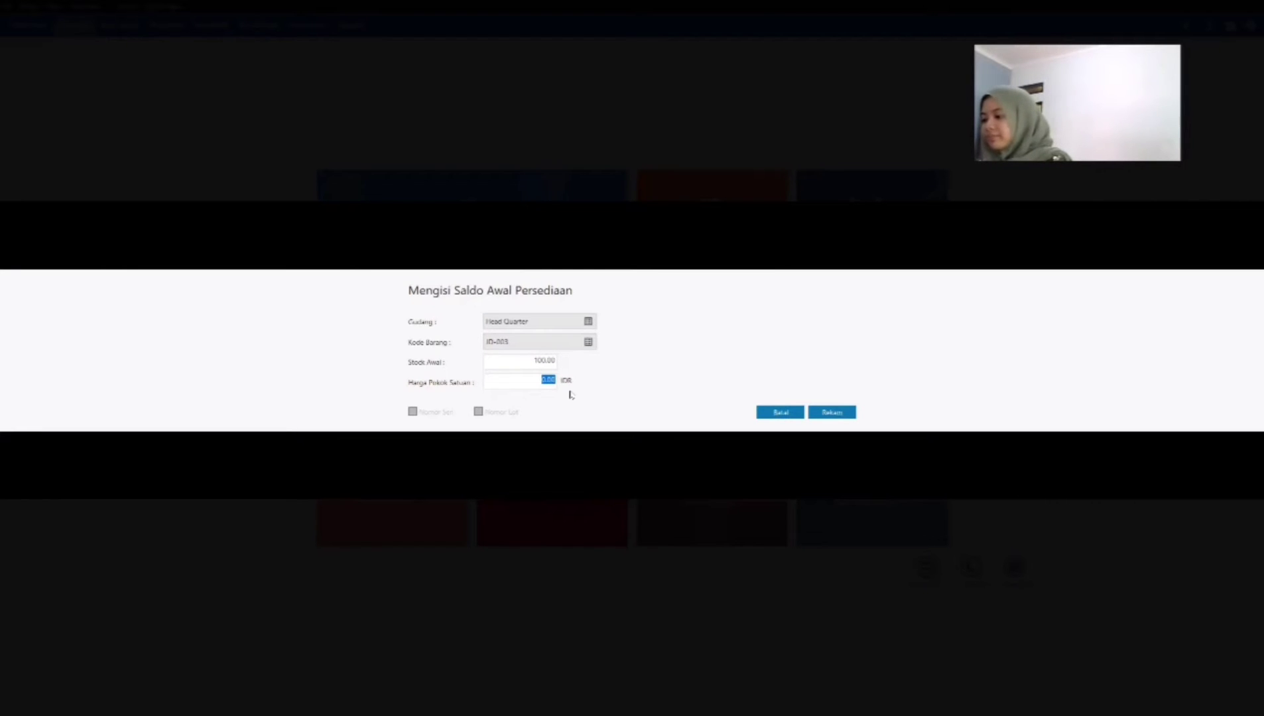
{"action": "type", "text": "14"}
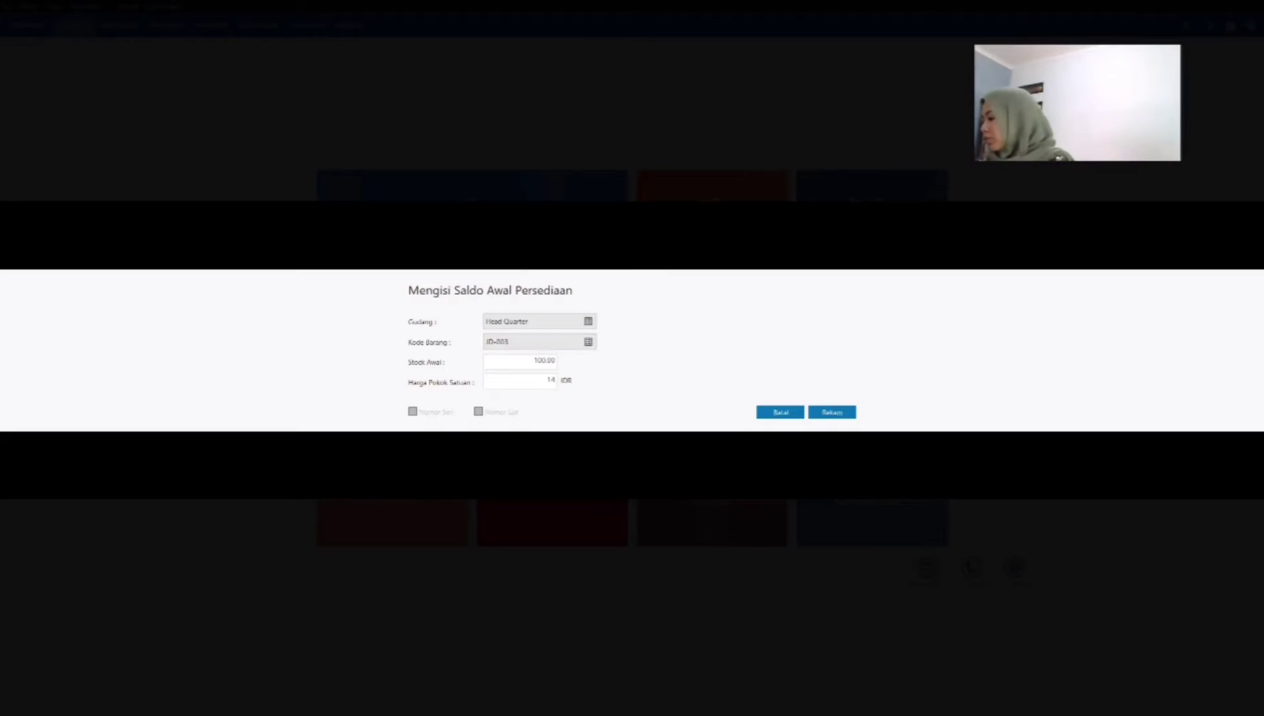
{"action": "type", "text": "7,000"}
{"action": "key", "text": "Tab"}
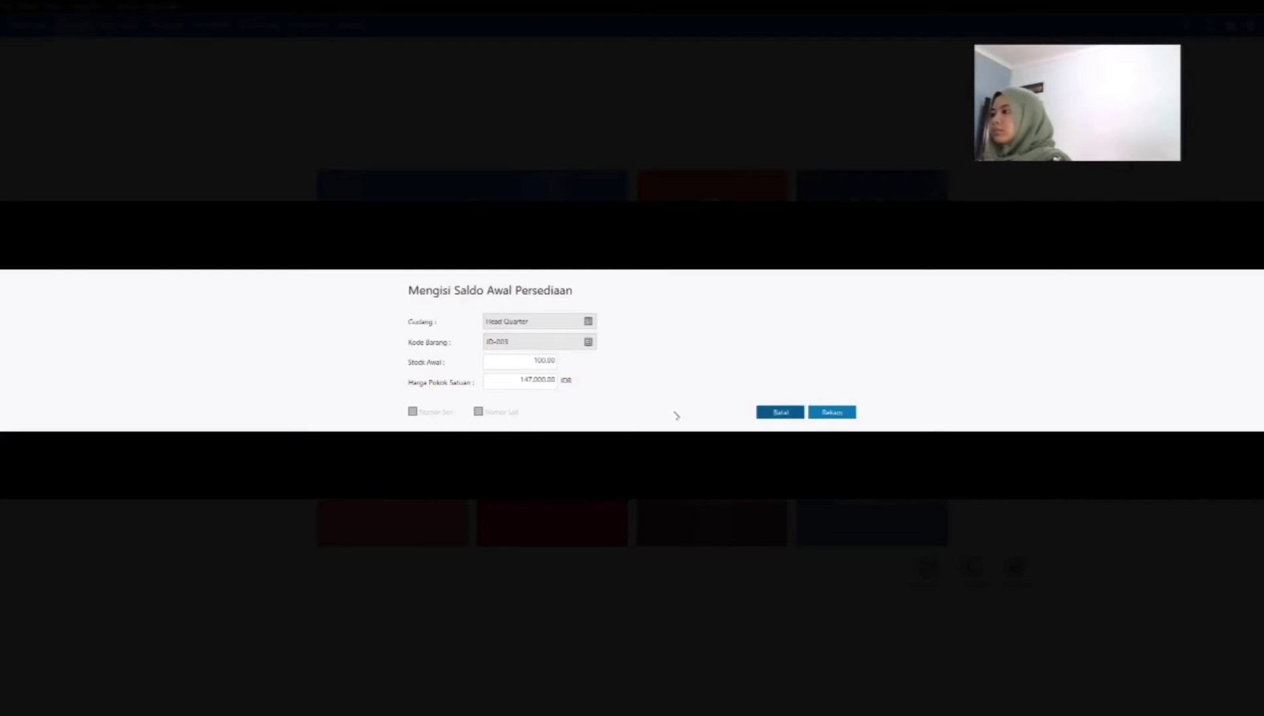
{"action": "left_click", "coordinate": [831, 413]}
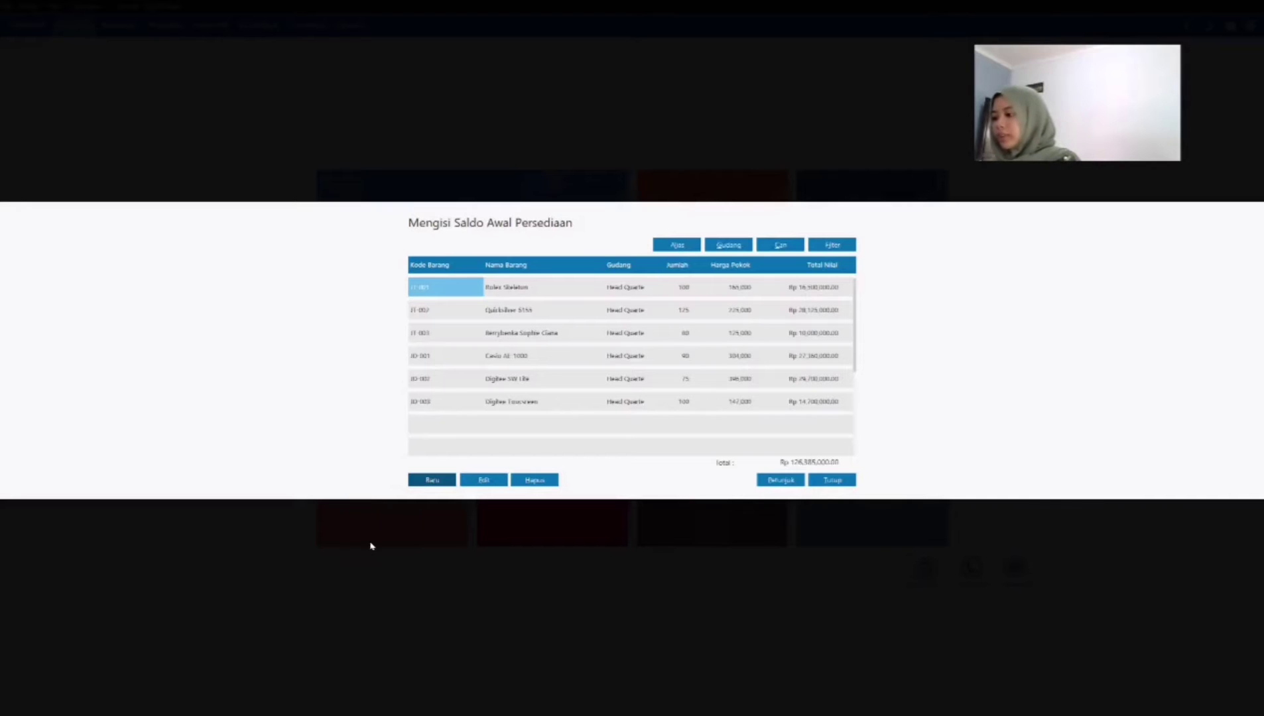
Step: Record an opening inventory entry for Alexandre Christie AC 9100 (JD-004) in Head Quarter with stock 20 and unit cost 750,000 IDR
{"action": "left_click", "coordinate": [435, 479]}
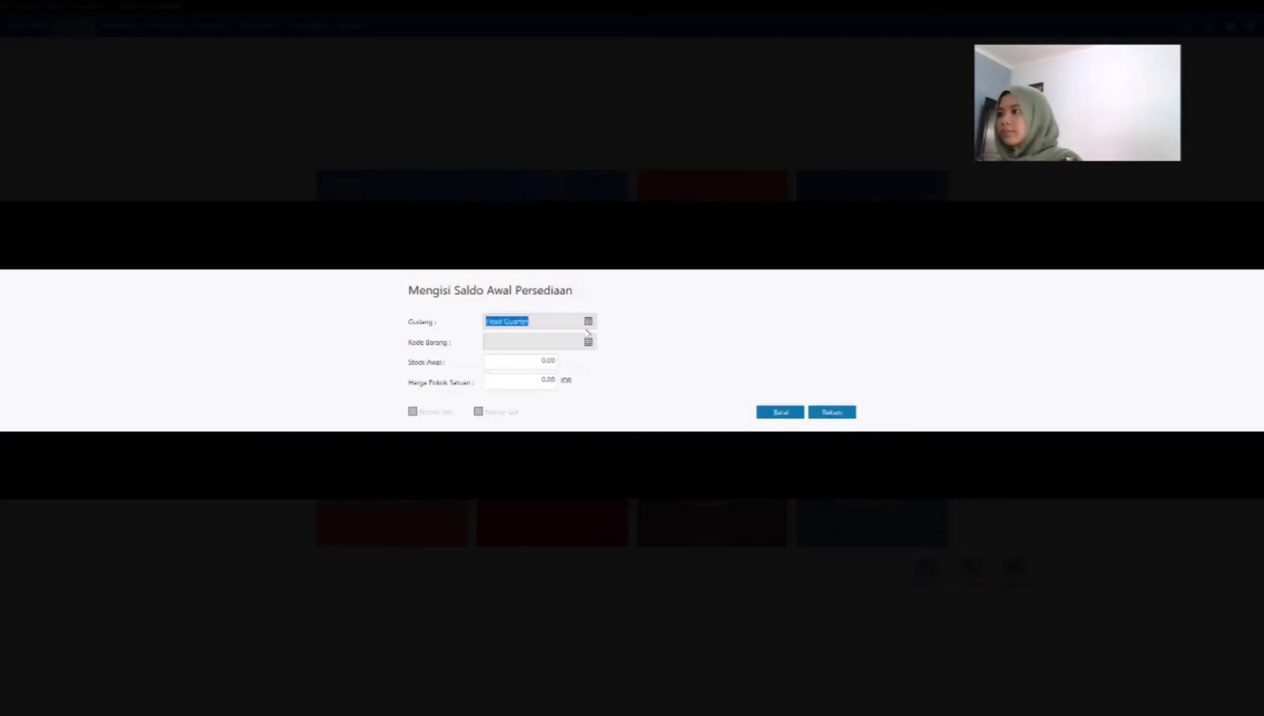
{"action": "left_click", "coordinate": [591, 342]}
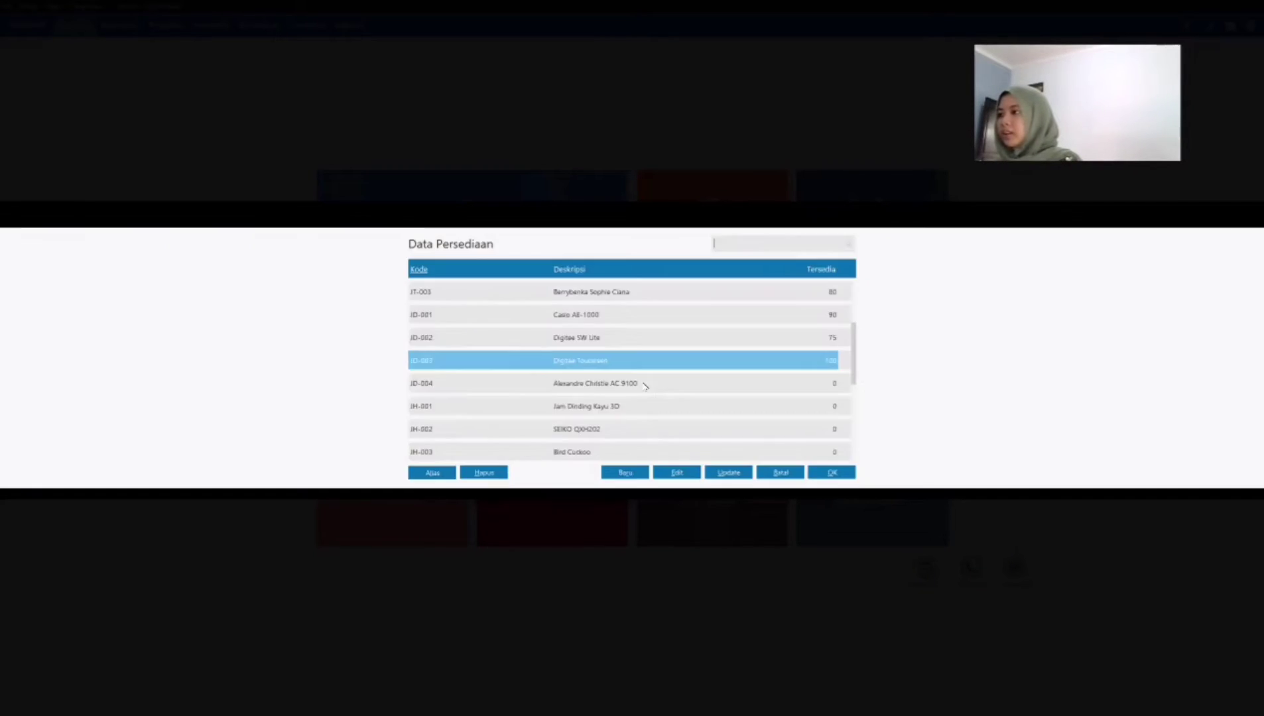
{"action": "left_click", "coordinate": [644, 384]}
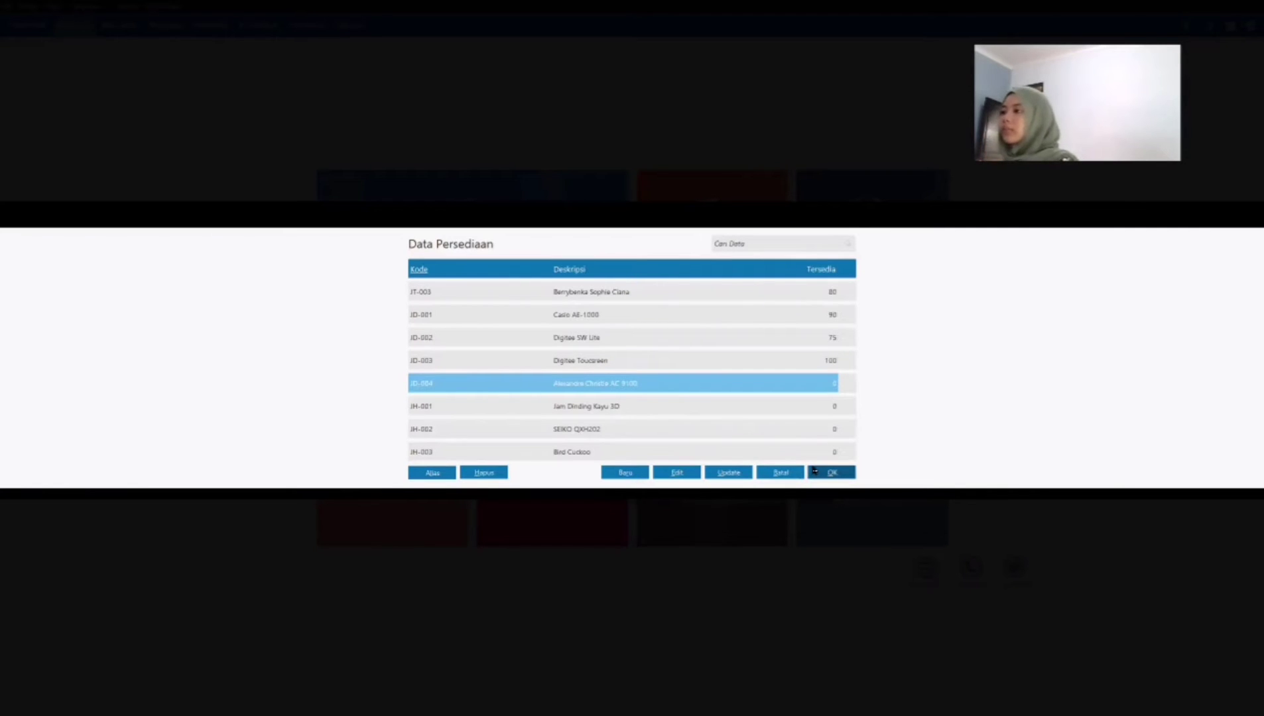
{"action": "left_click", "coordinate": [814, 470]}
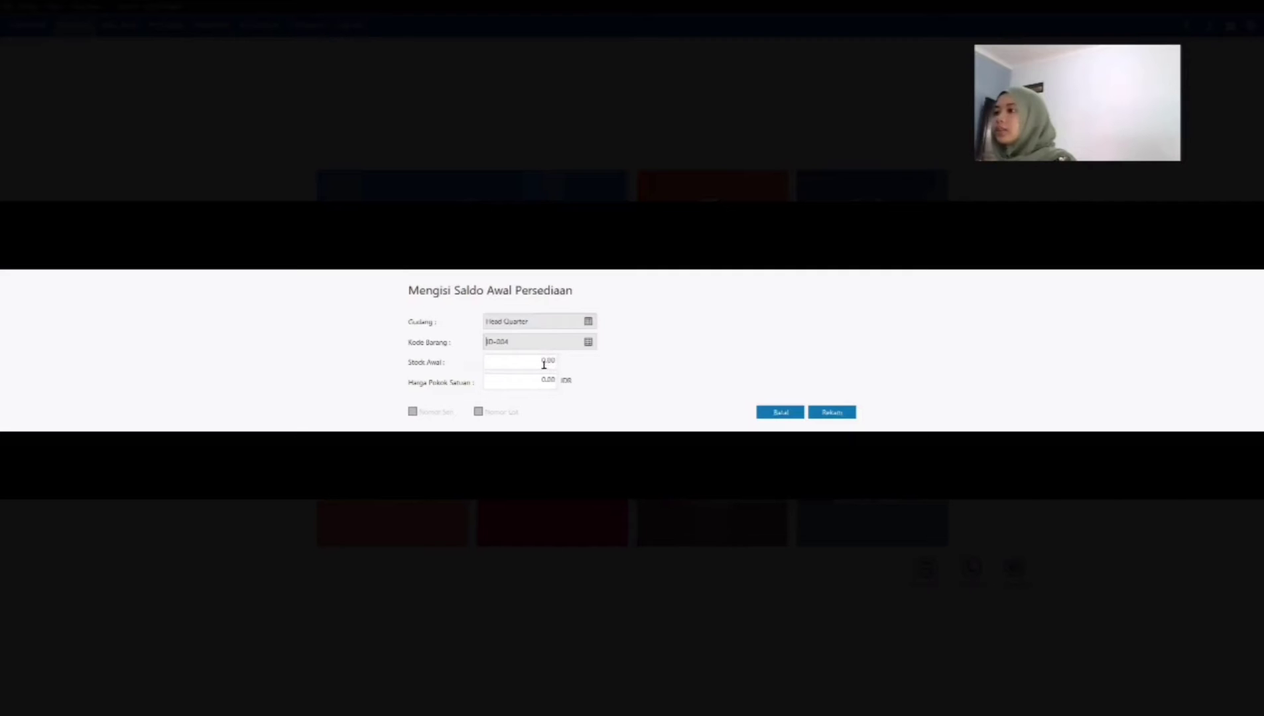
{"action": "left_click", "coordinate": [544, 364]}
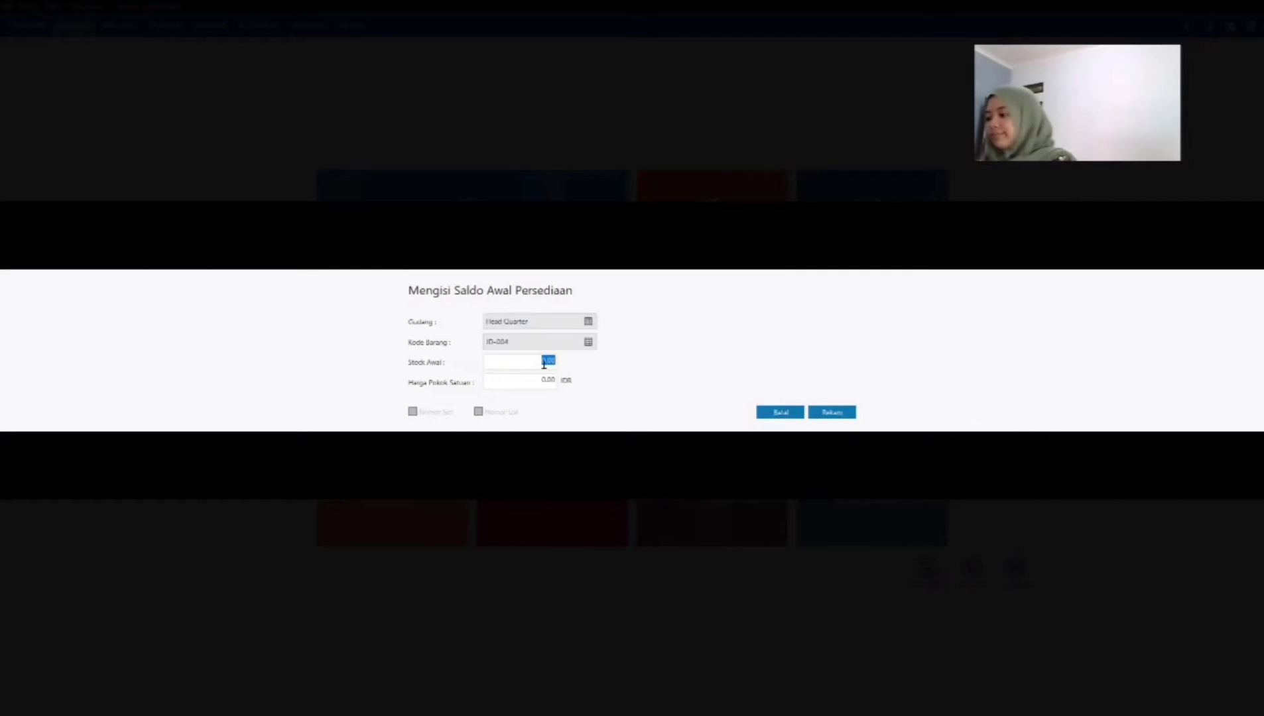
{"action": "type", "text": "20"}
{"action": "key", "text": "Tab"}
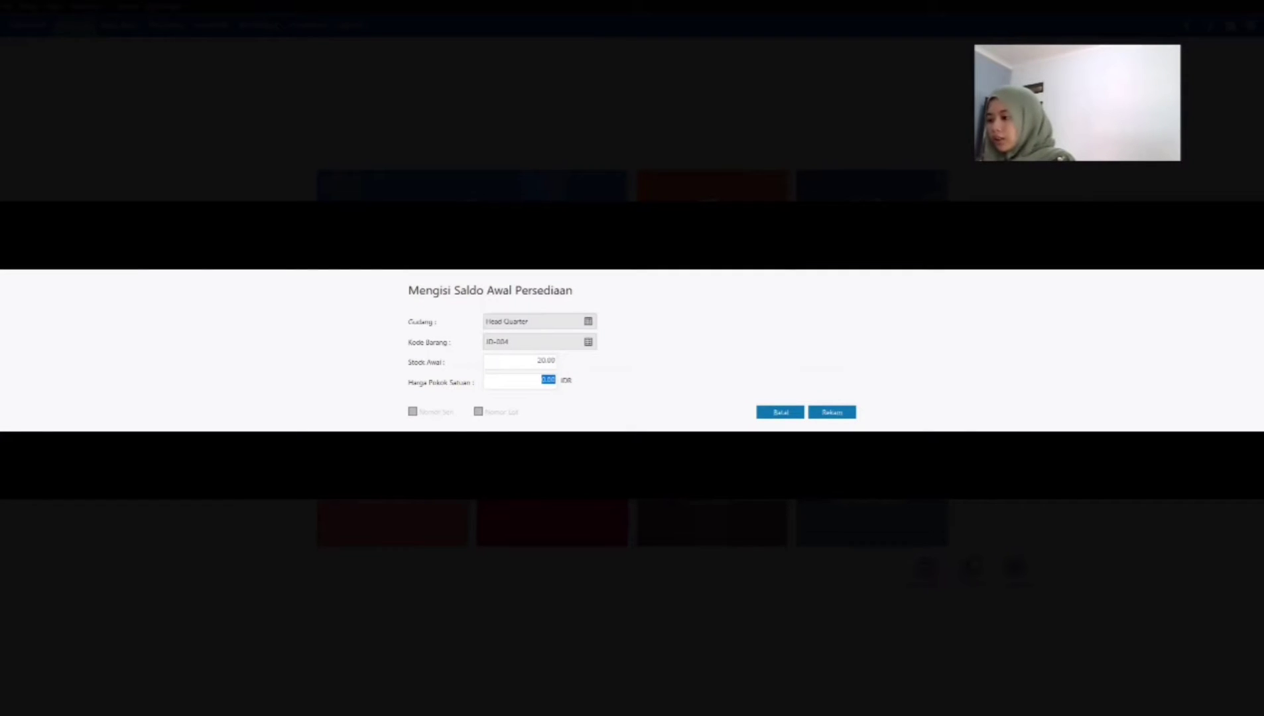
{"action": "type", "text": "750000"}
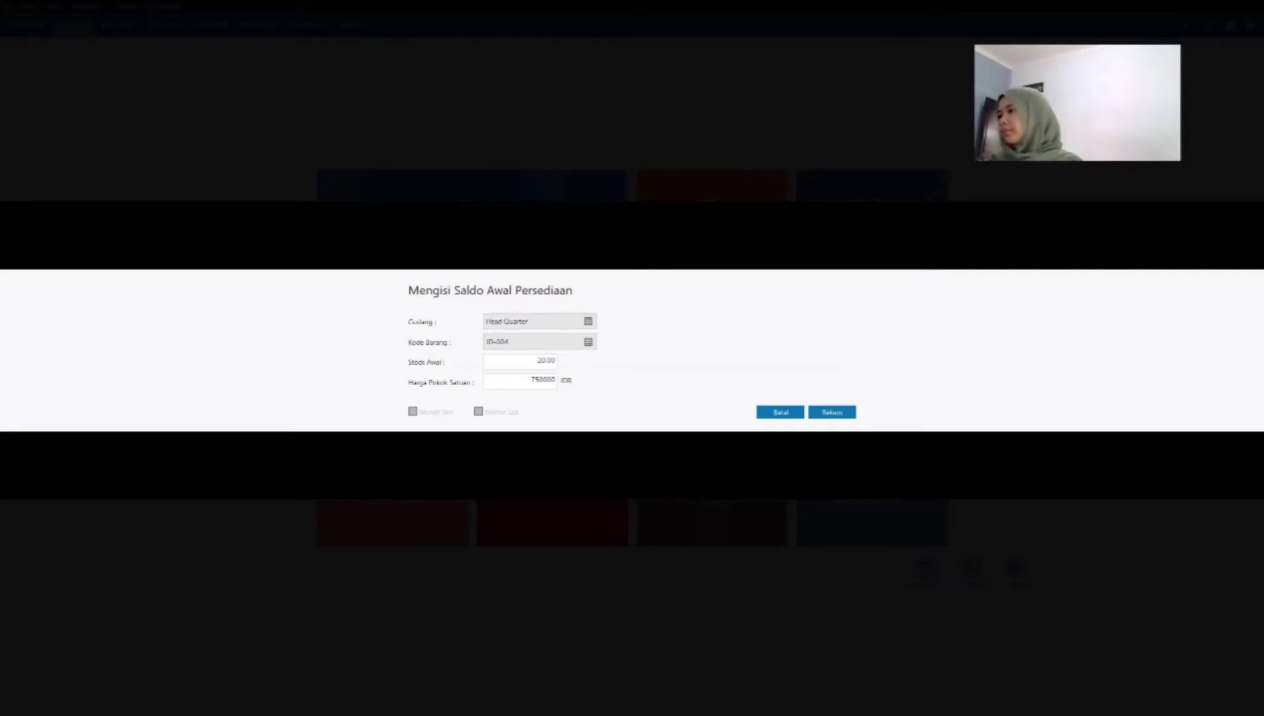
{"action": "key", "text": "Tab"}
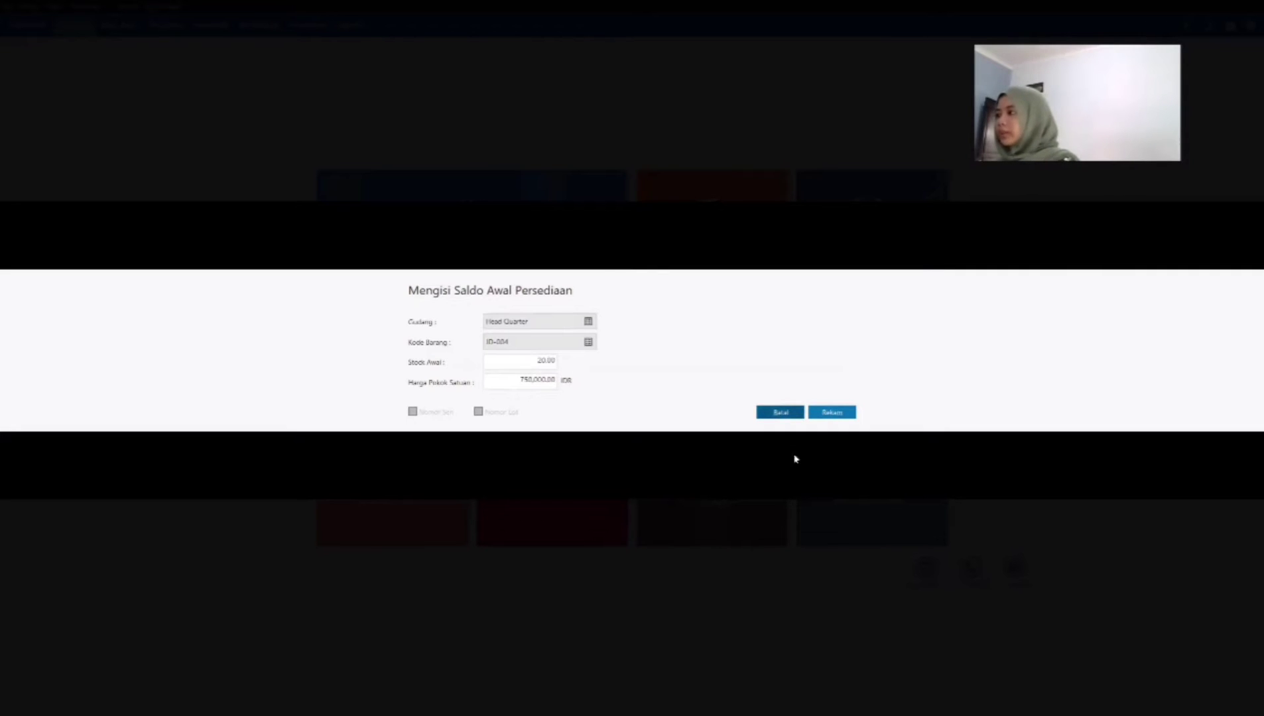
{"action": "left_click", "coordinate": [828, 412]}
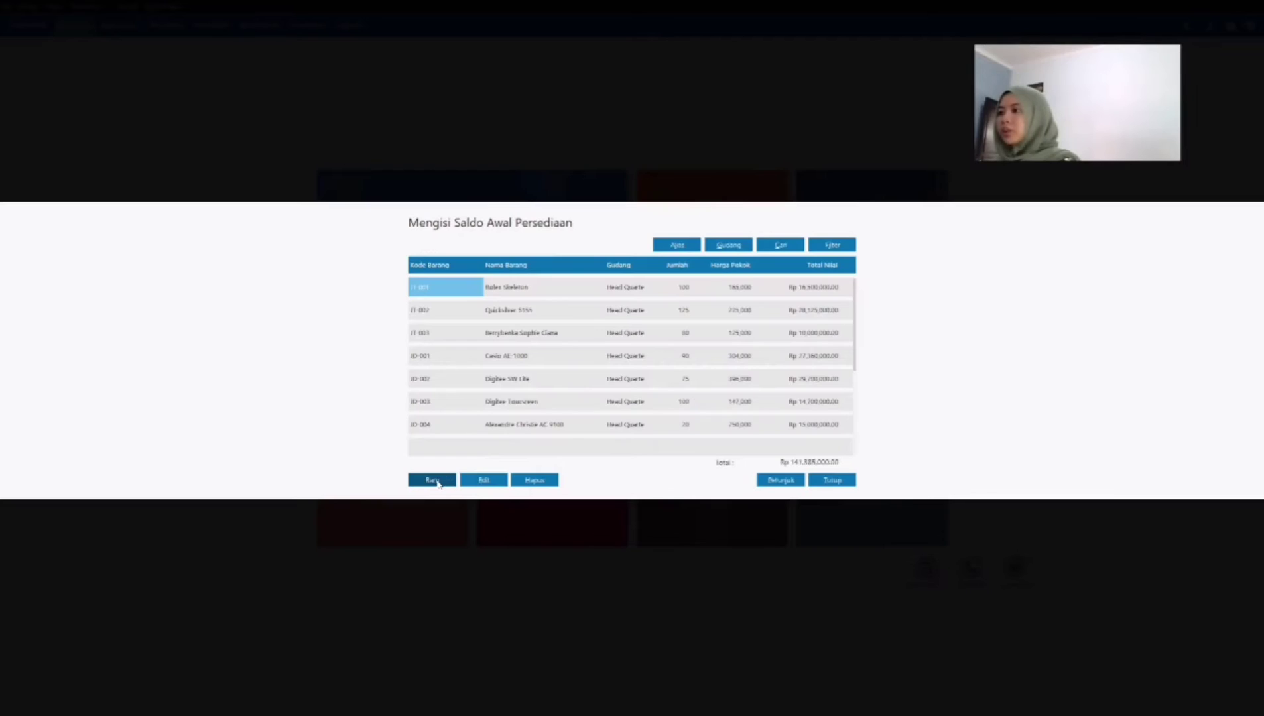
Step: Record an opening inventory entry for Jam Dinding Kayu 3D (JH-001) in Head Quarter with stock 30 and unit cost 749,000 IDR
{"action": "left_click", "coordinate": [436, 480]}
{"action": "left_click", "coordinate": [588, 342]}
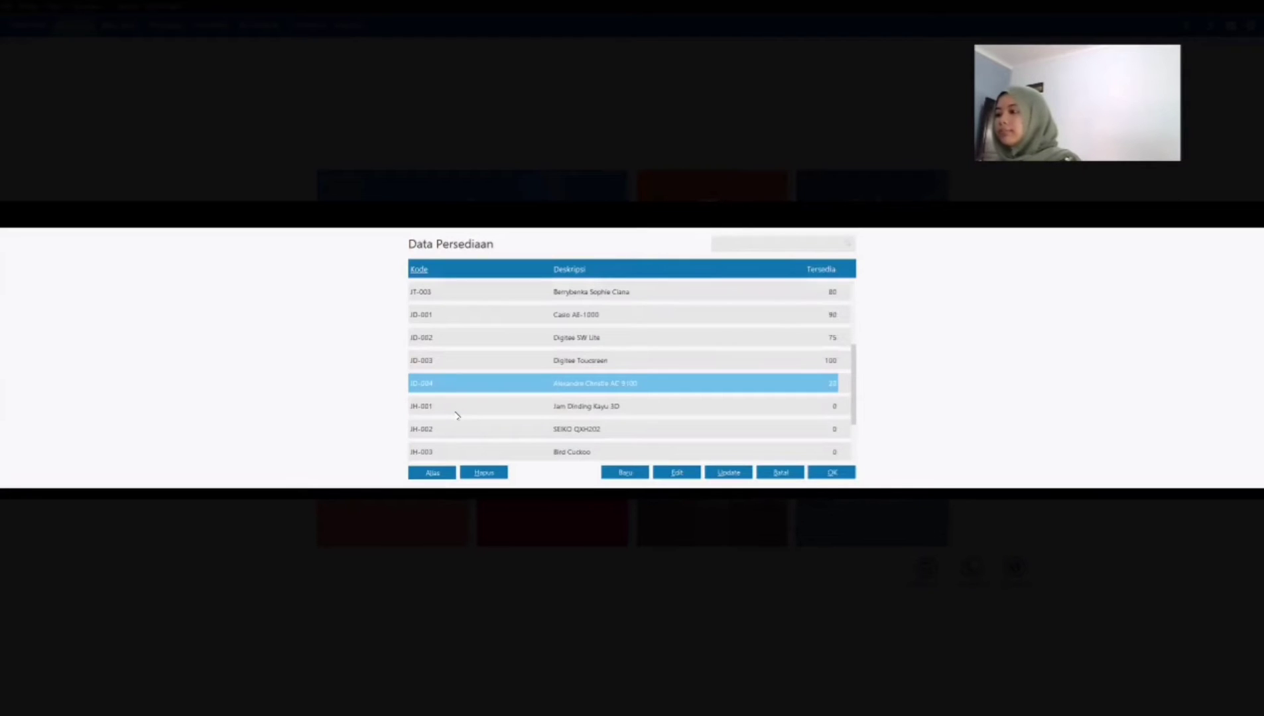
{"action": "key", "text": "Down"}
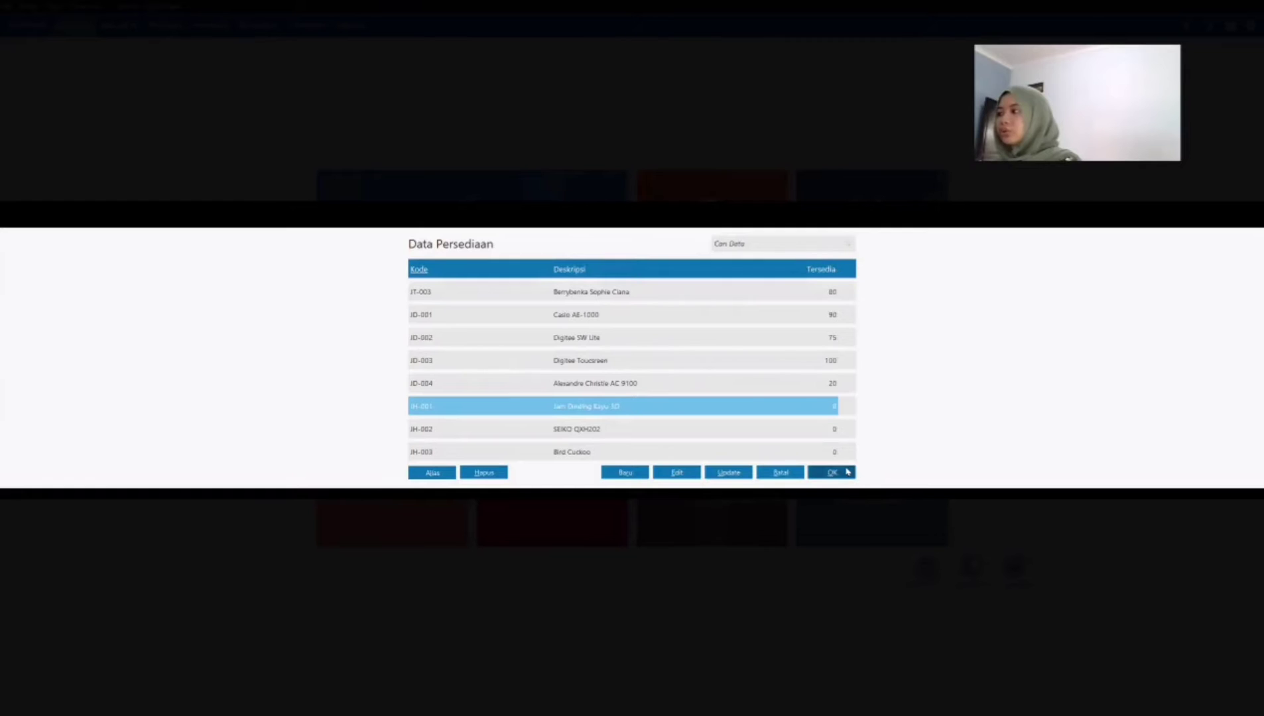
{"action": "key", "text": "Return"}
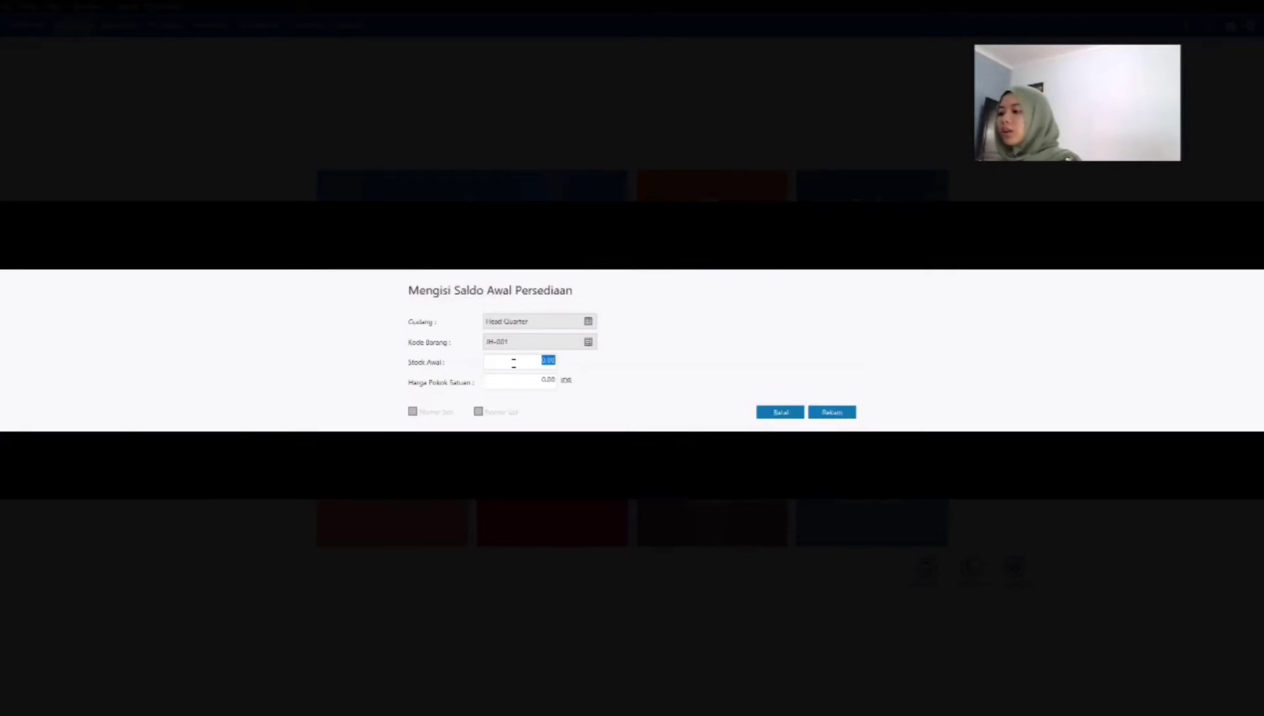
{"action": "type", "text": "30"}
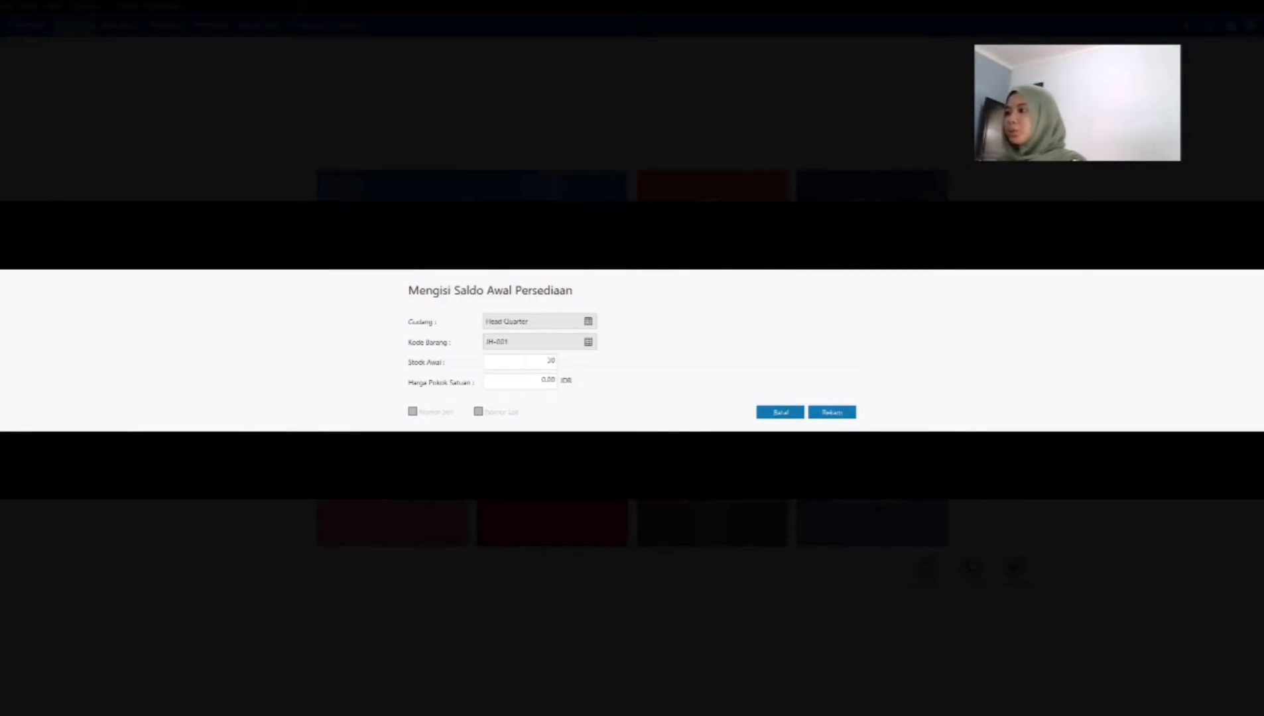
{"action": "key", "text": "Tab"}
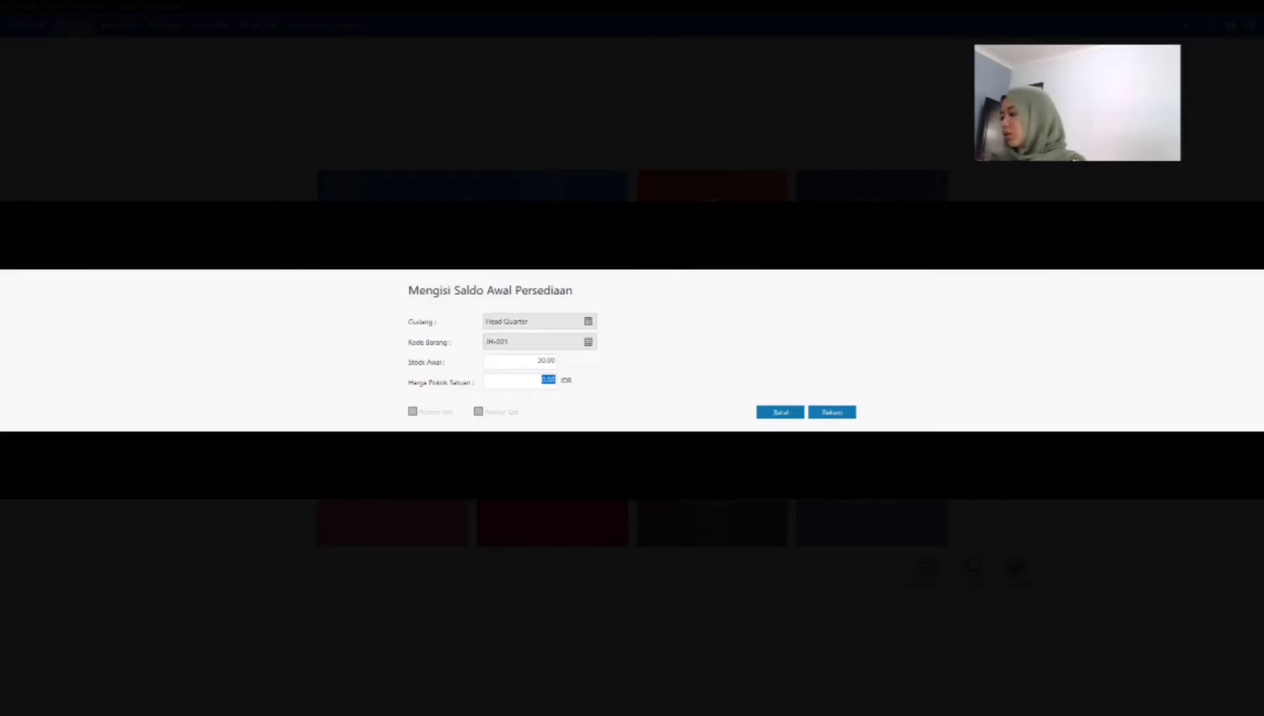
{"action": "type", "text": "749000"}
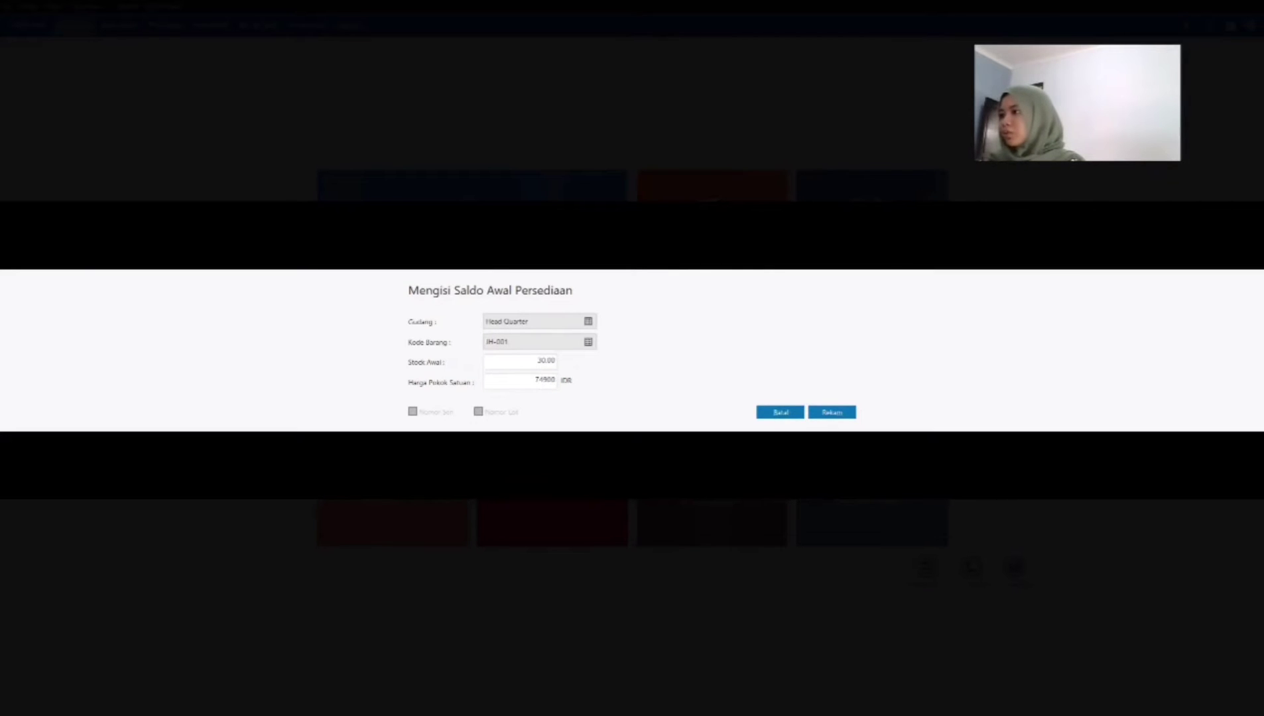
{"action": "key", "text": "Tab"}
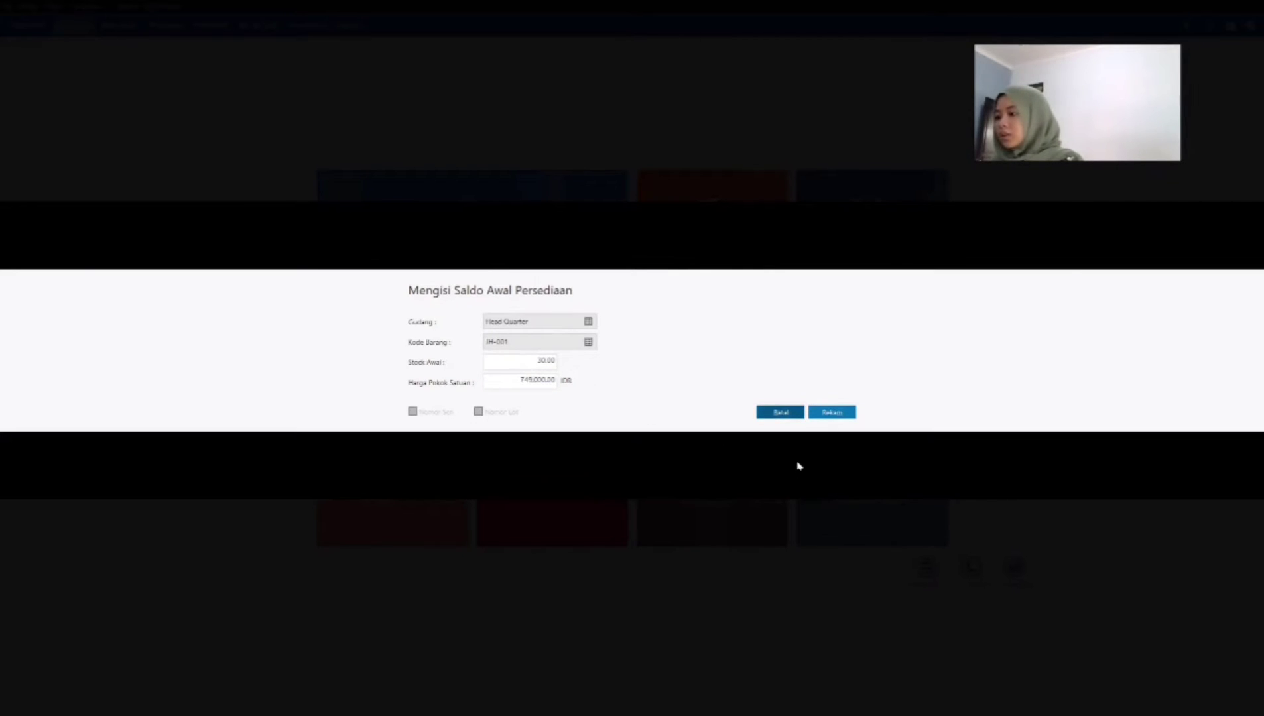
{"action": "left_click", "coordinate": [831, 412]}
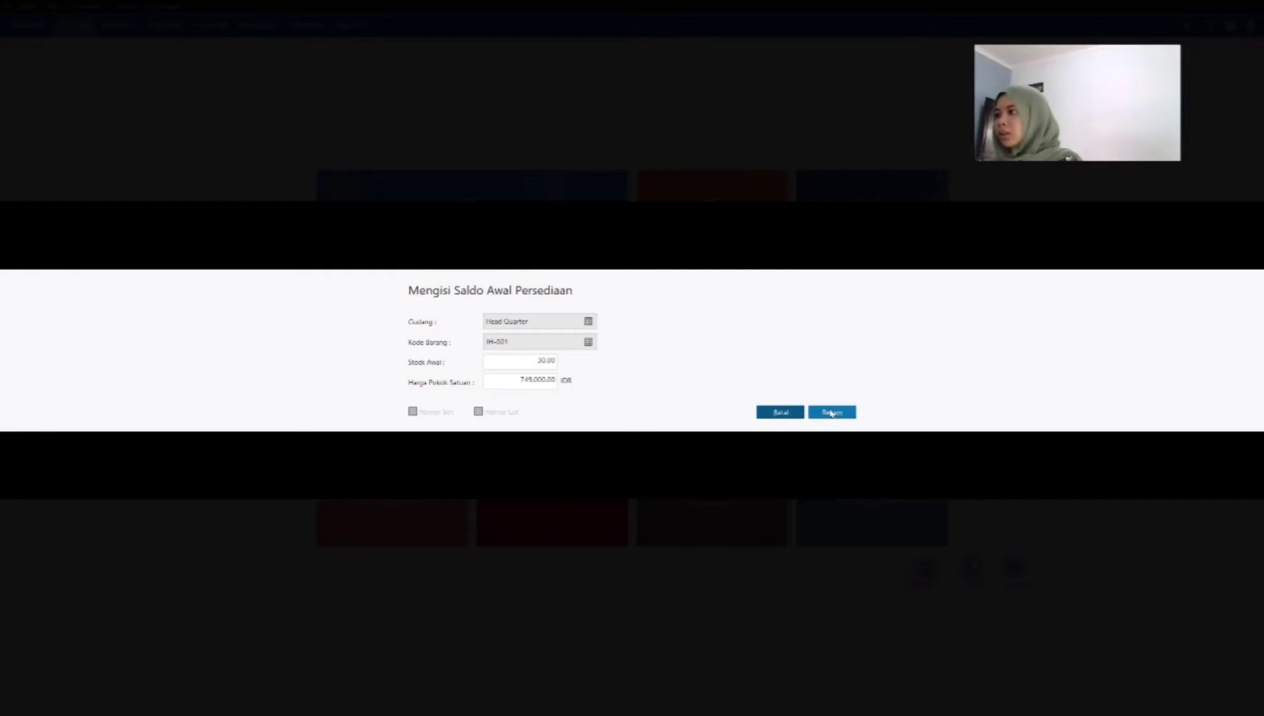
Step: Record an opening inventory entry for SEIKO QXH202 (JH-002) in Head Quarter with stock 15 and unit cost 1,025,000 IDR
{"action": "left_click", "coordinate": [434, 480]}
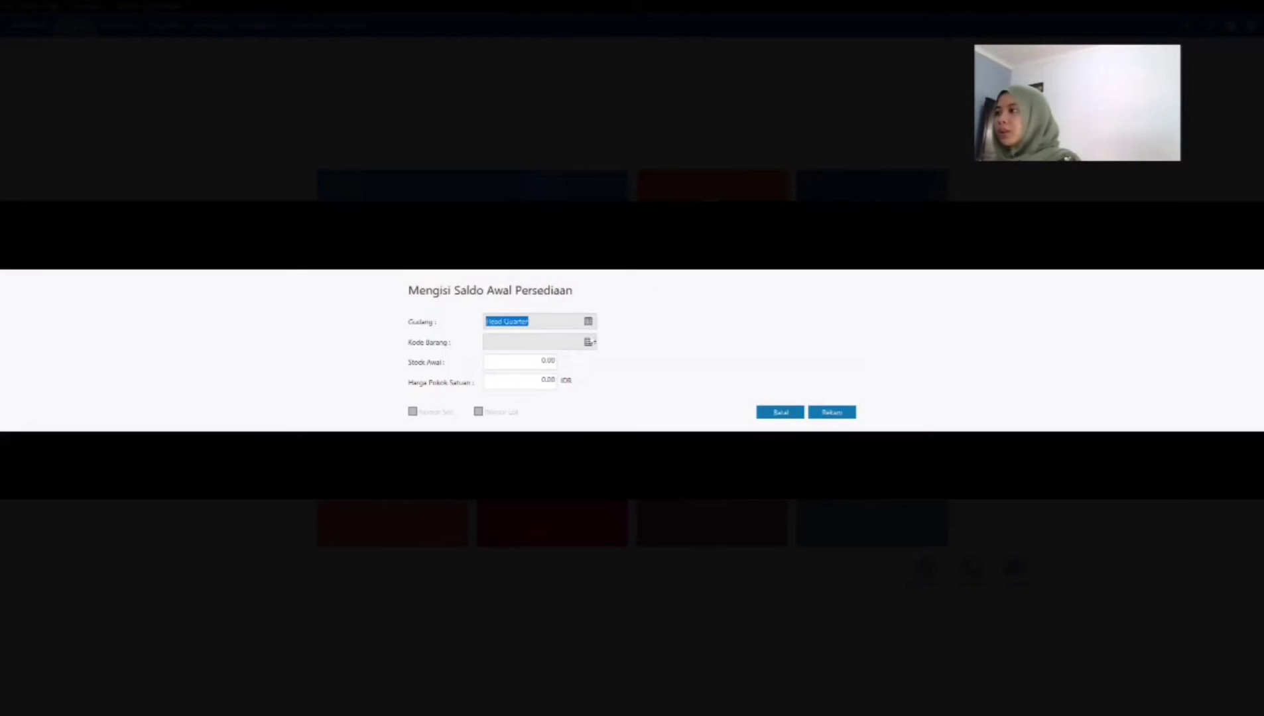
{"action": "left_click", "coordinate": [588, 342]}
{"action": "left_click", "coordinate": [522, 435]}
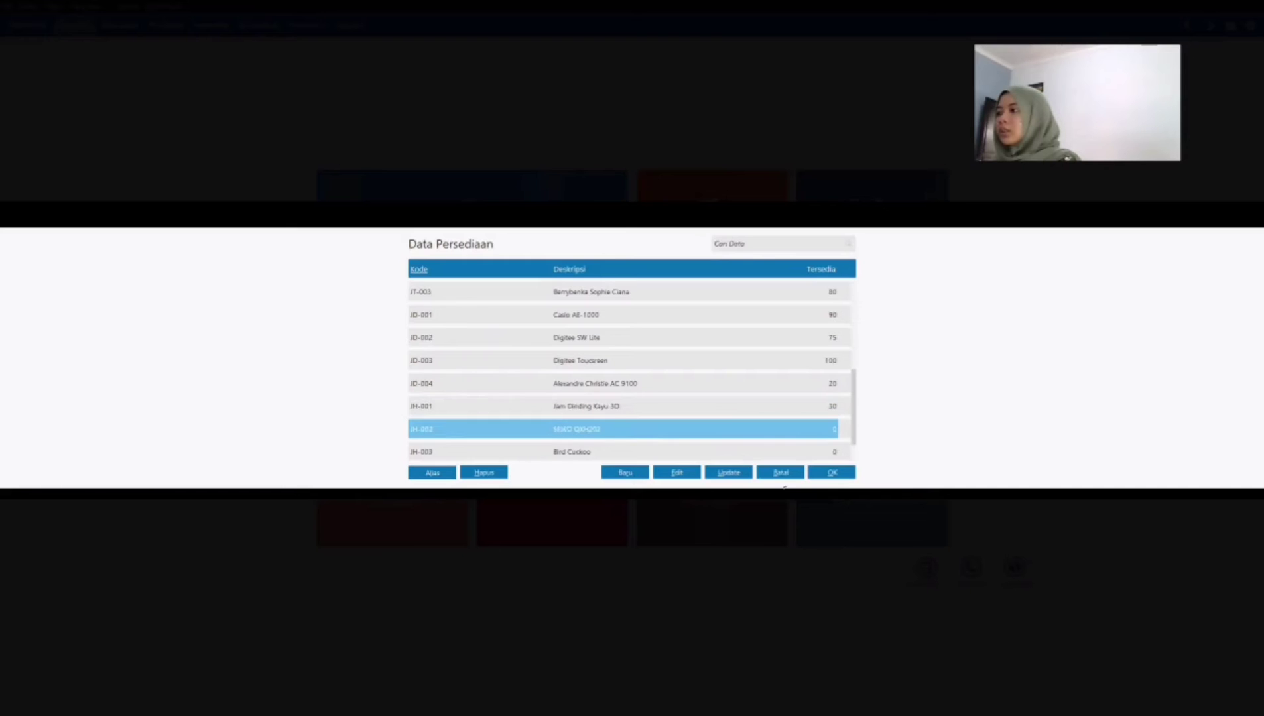
{"action": "left_click", "coordinate": [832, 472]}
{"action": "left_click", "coordinate": [542, 363]}
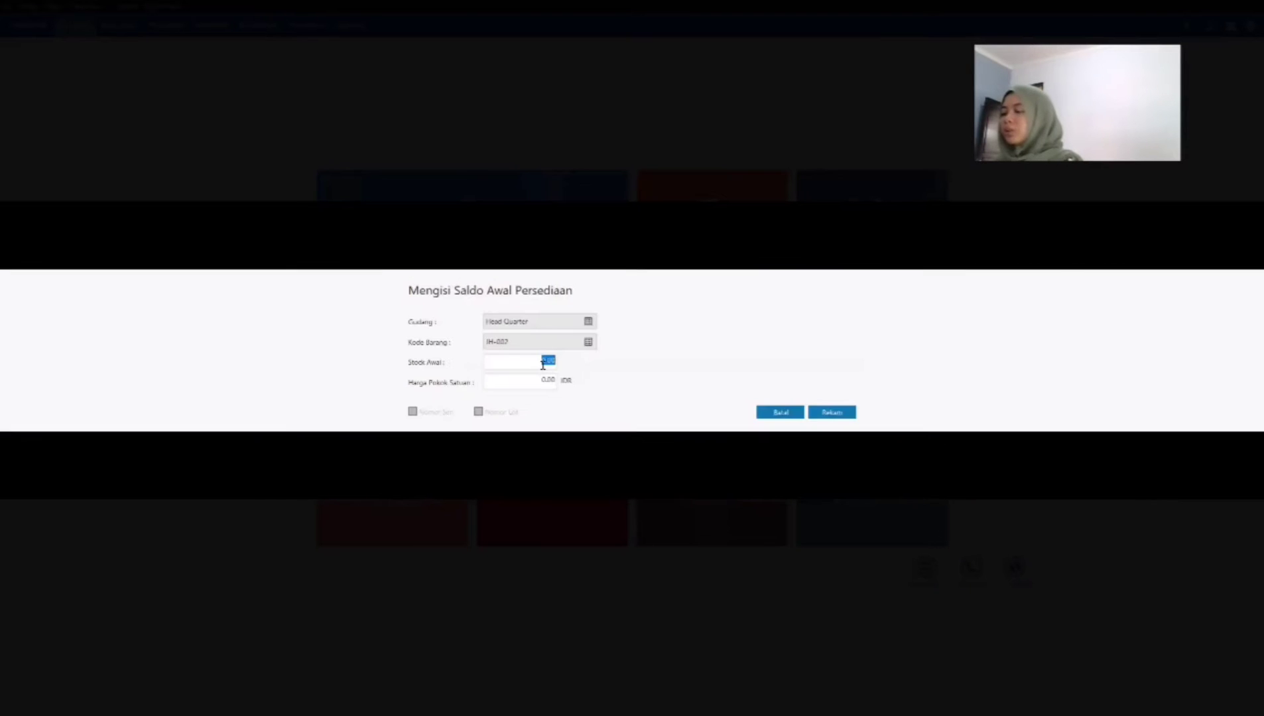
{"action": "type", "text": "12"}
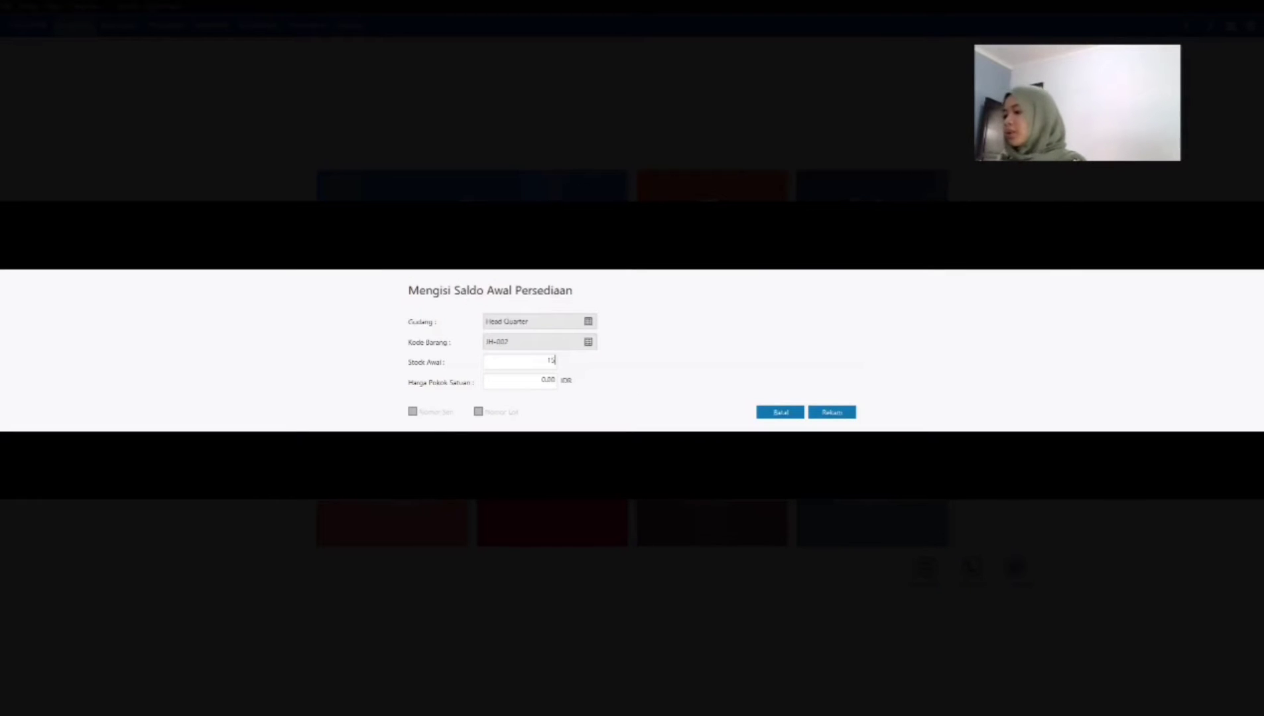
{"action": "key", "text": "Tab"}
{"action": "type", "text": "1"}
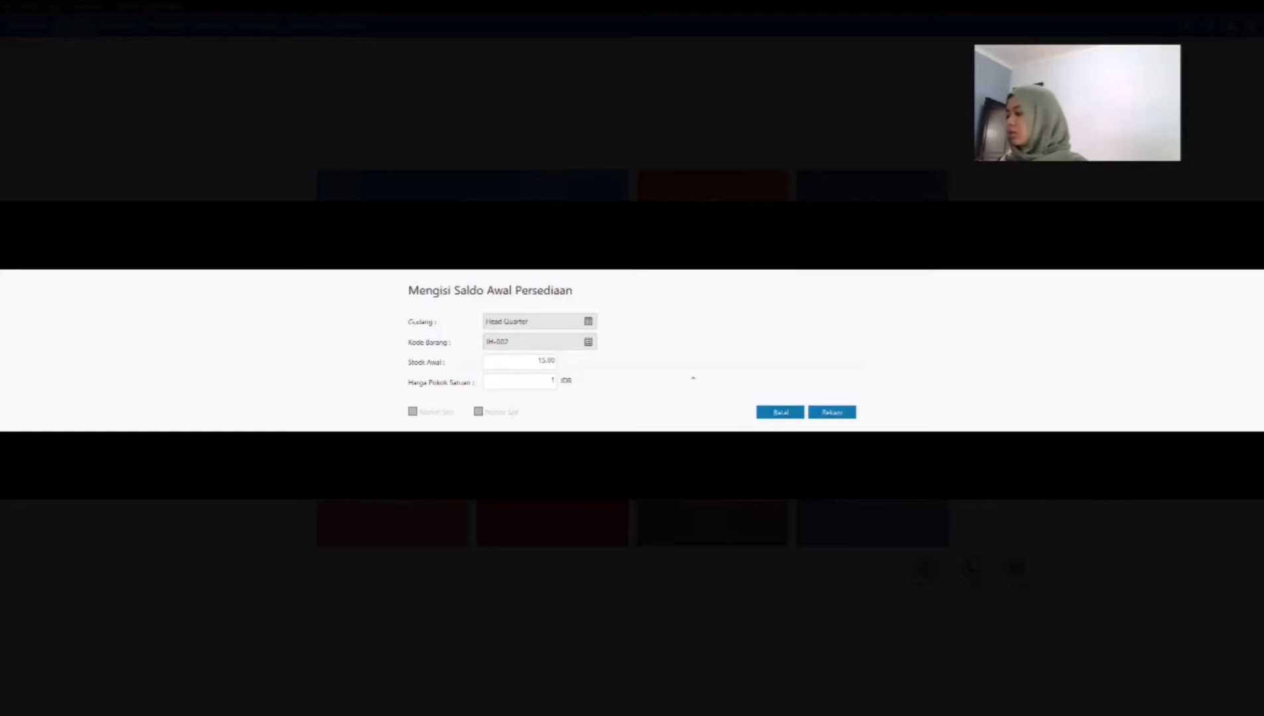
{"action": "type", "text": "02500"}
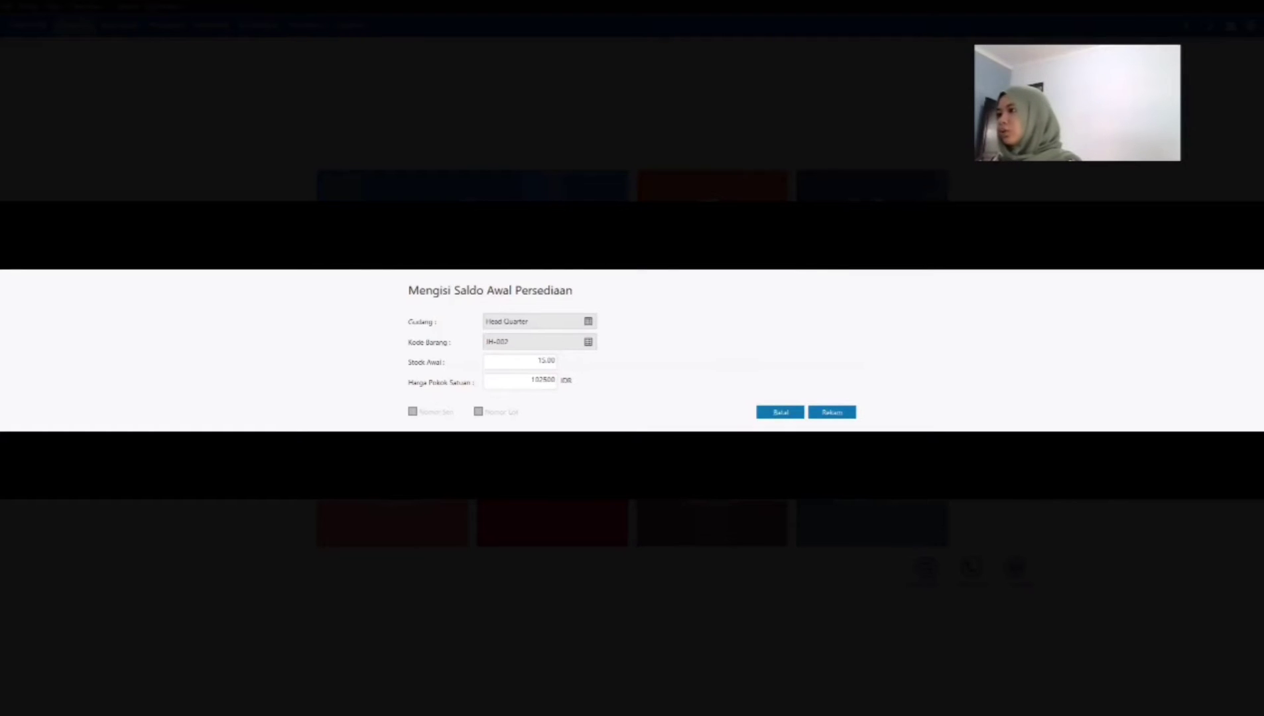
{"action": "key", "text": "Tab"}
{"action": "left_click", "coordinate": [831, 412]}
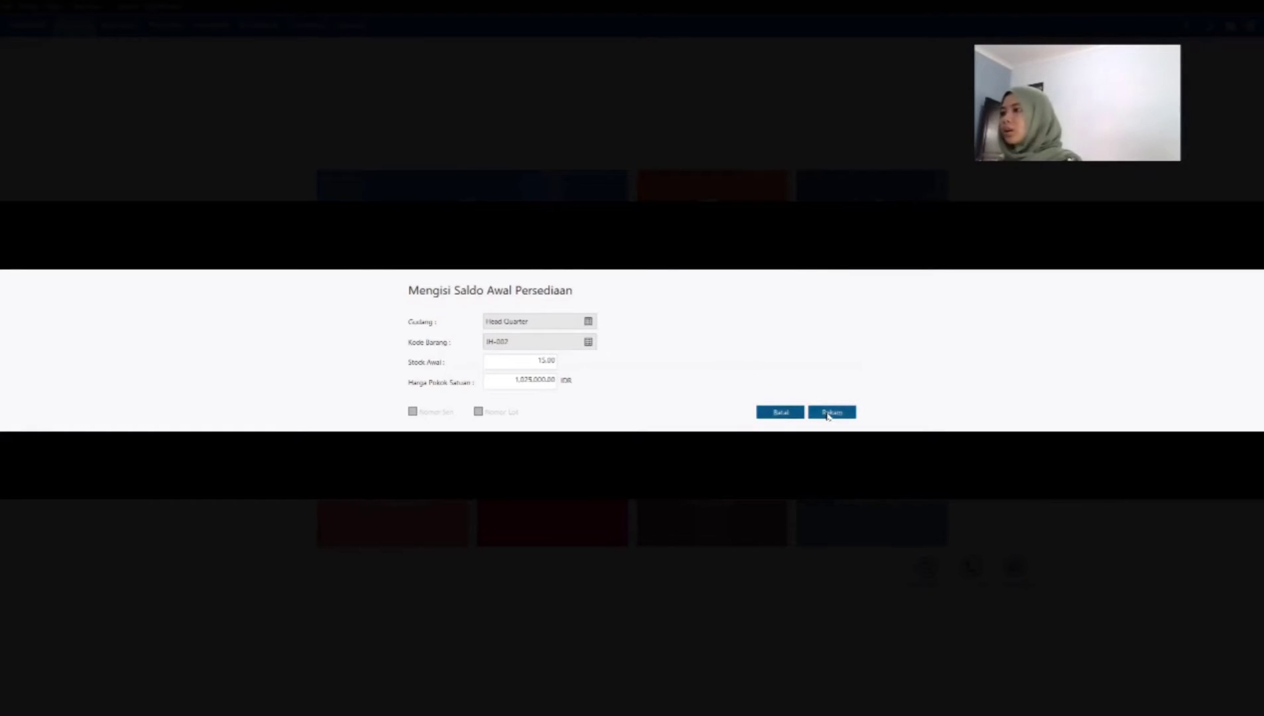
Step: Record an opening inventory entry for Bird Cuckoo (JH-003) in Head Quarter with stock 23 and unit cost 588,000 IDR
{"action": "left_click", "coordinate": [433, 481]}
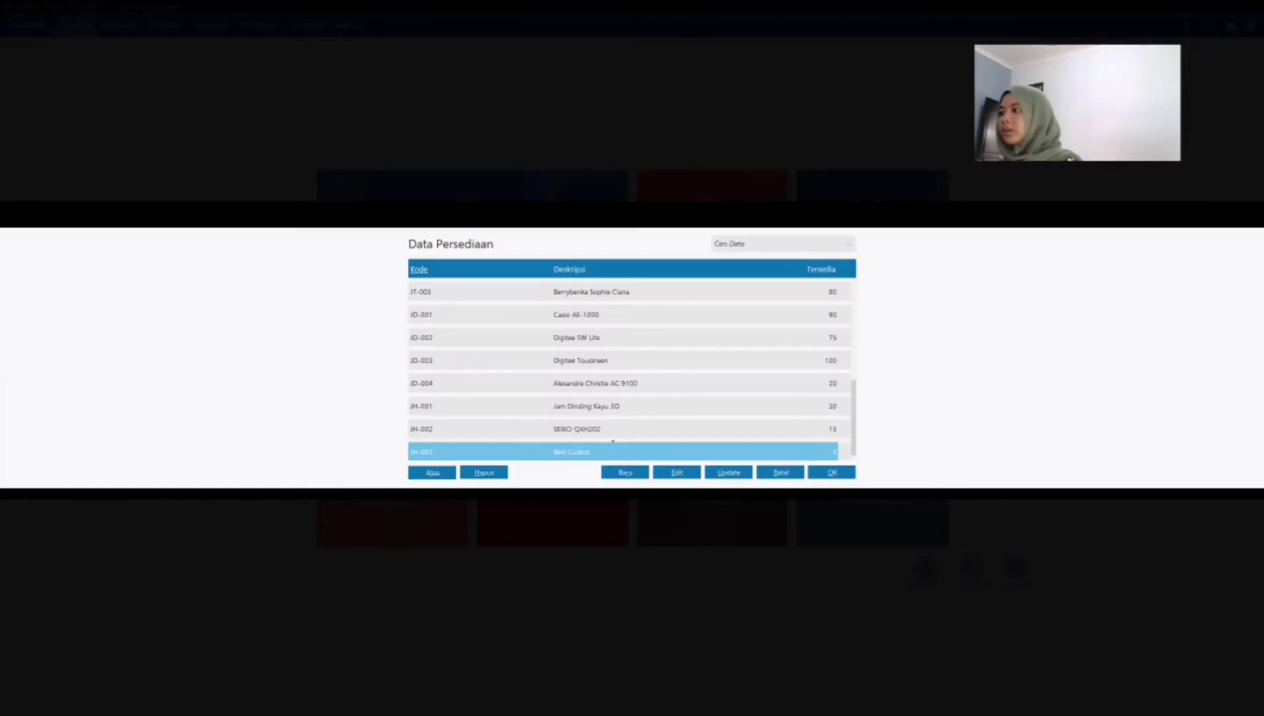
{"action": "left_click", "coordinate": [829, 475]}
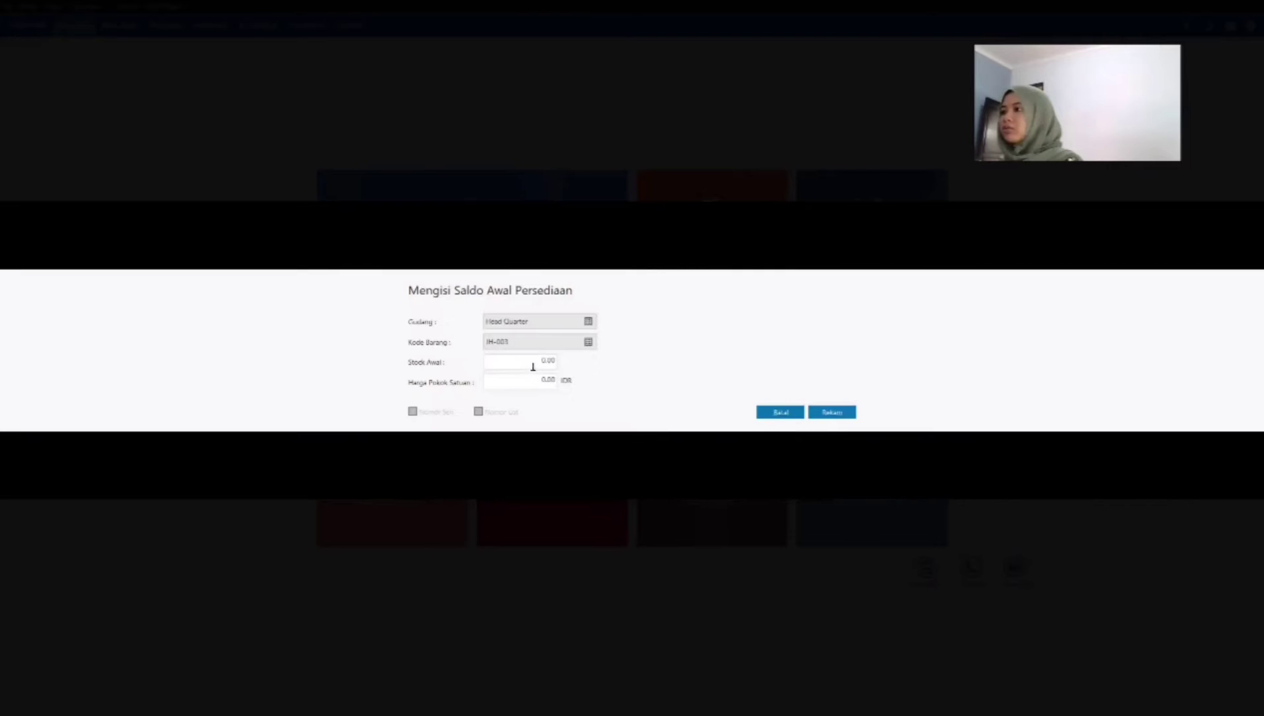
{"action": "left_click", "coordinate": [533, 363]}
{"action": "type", "text": "2"}
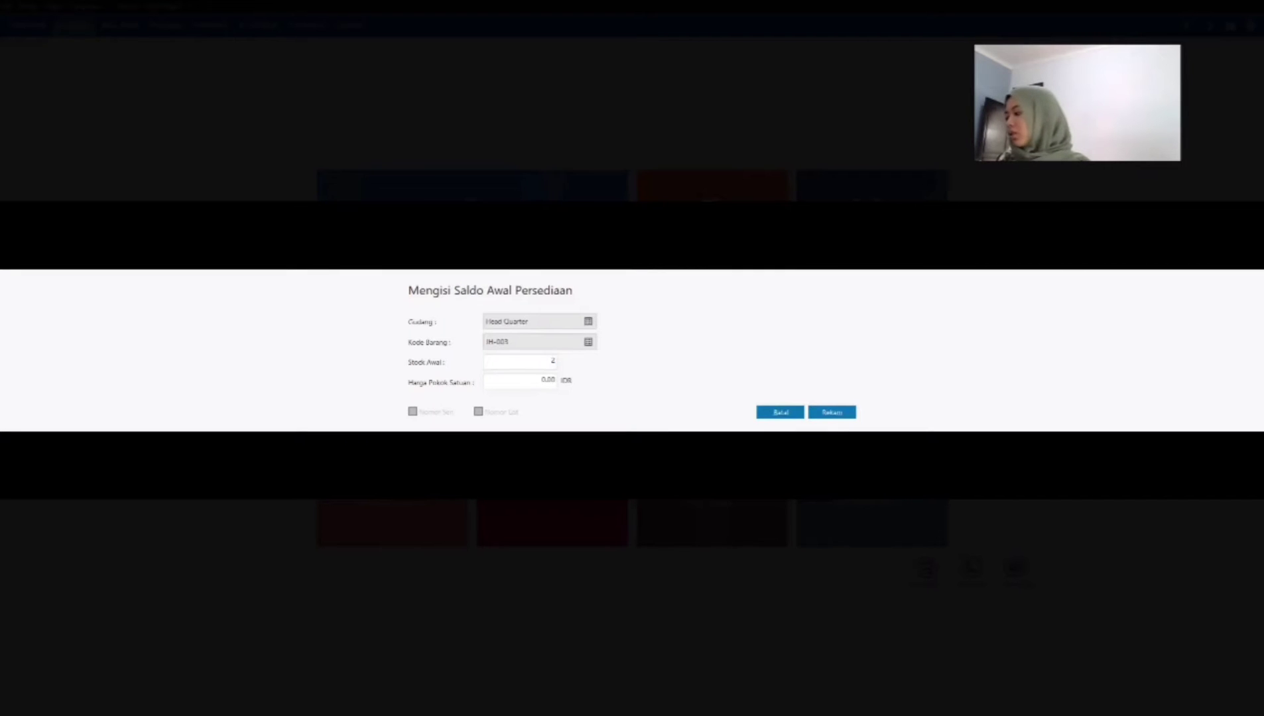
{"action": "type", "text": "3"}
{"action": "key", "text": "Tab"}
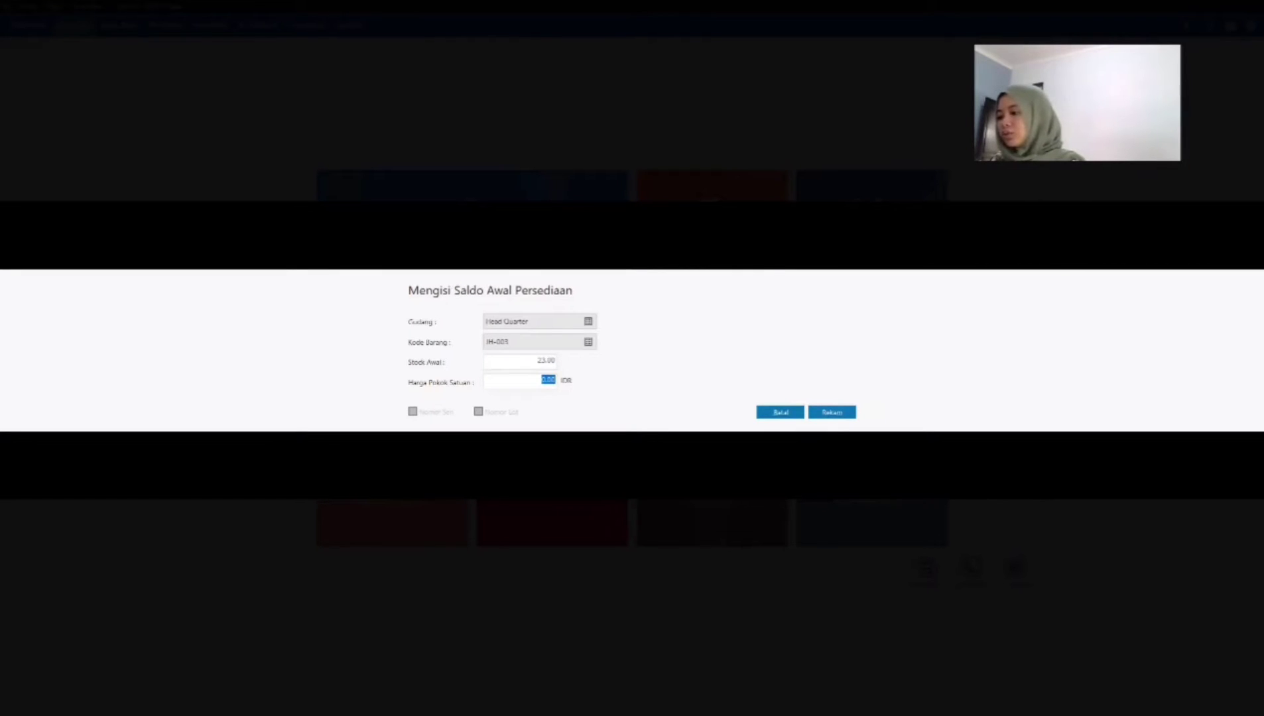
{"action": "type", "text": "58"}
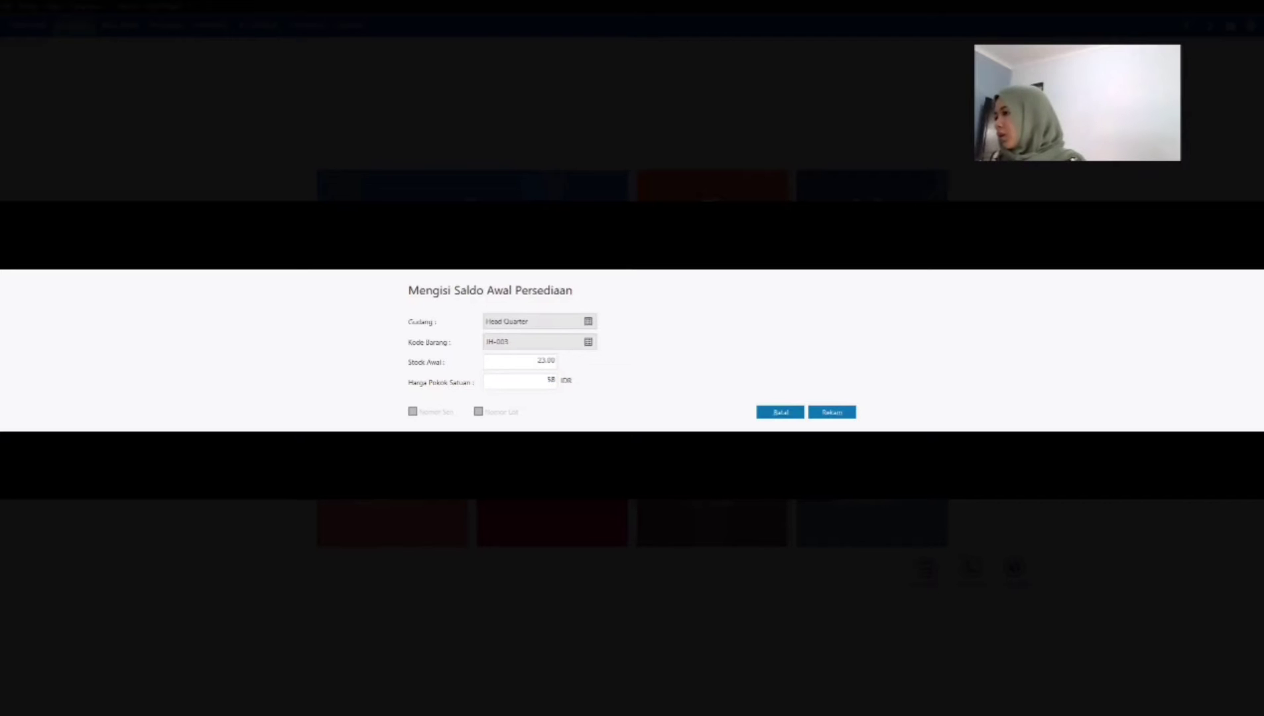
{"action": "type", "text": "8000"}
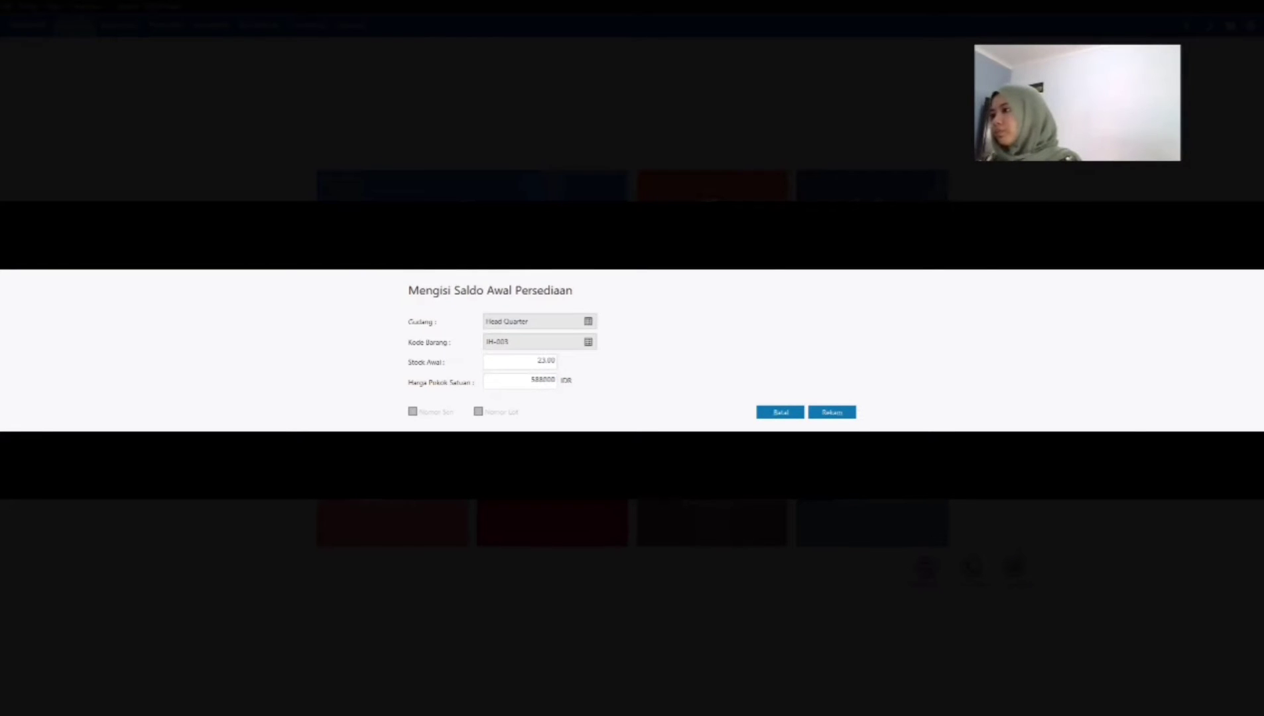
{"action": "key", "text": "Tab"}
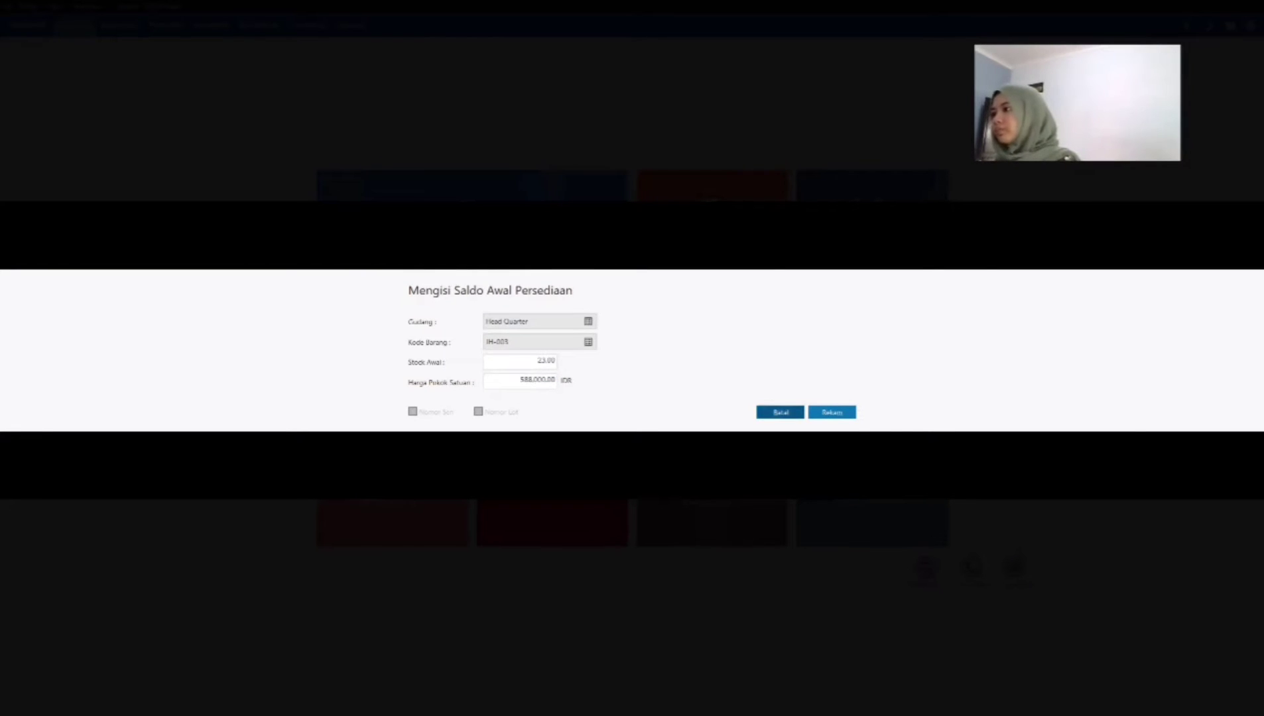
{"action": "left_click", "coordinate": [846, 413]}
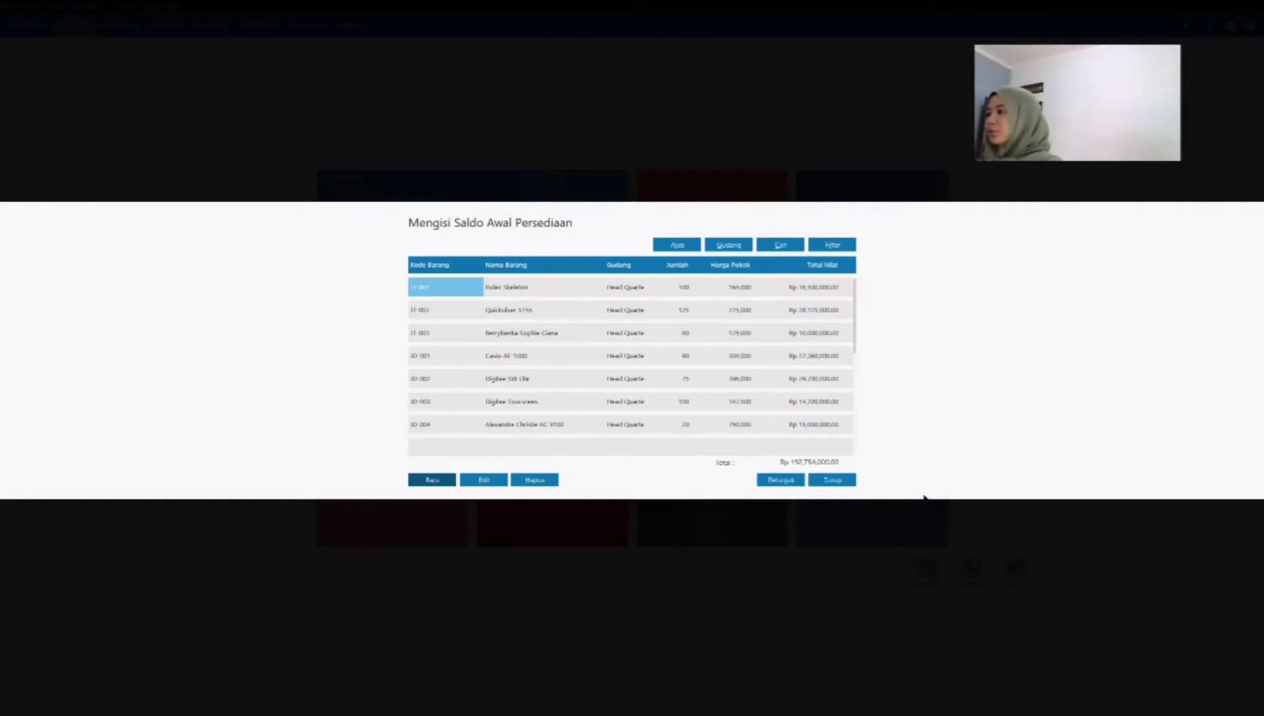
Step: Close the opening inventory list and accept the recalculation of ending inventory balances
{"action": "left_click", "coordinate": [834, 480]}
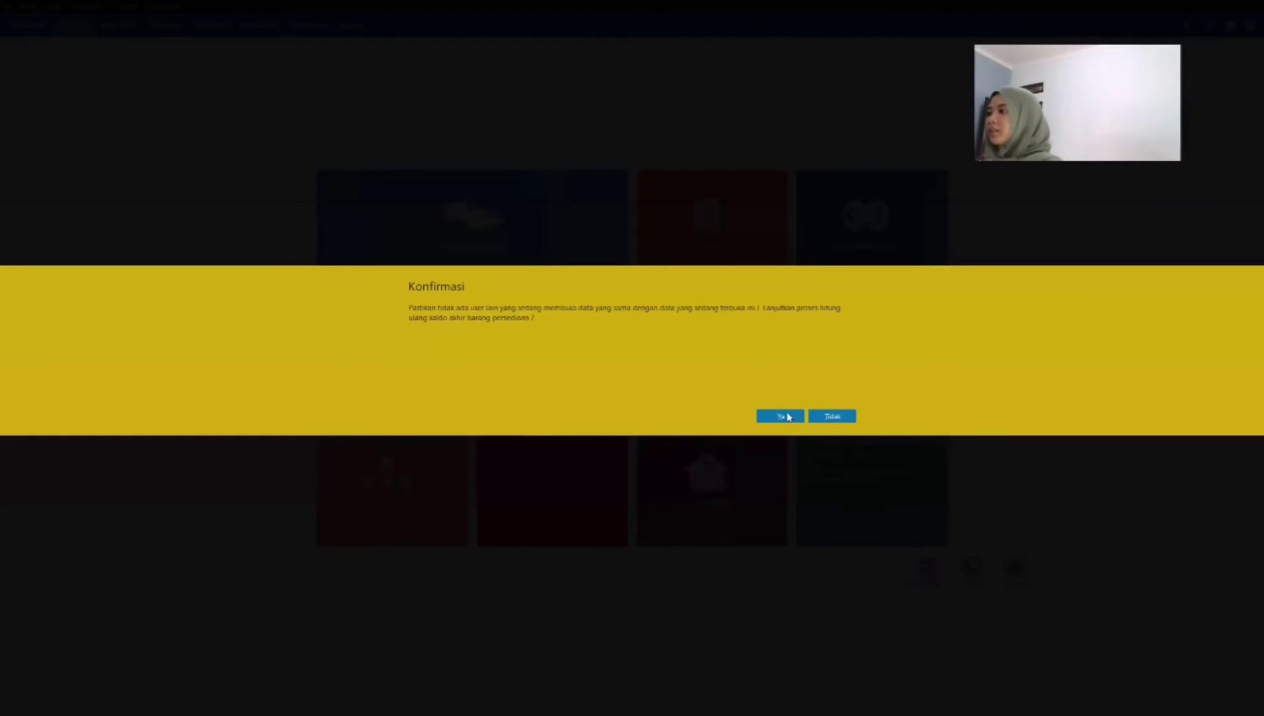
{"action": "left_click", "coordinate": [783, 416]}
{"action": "left_click", "coordinate": [829, 477]}
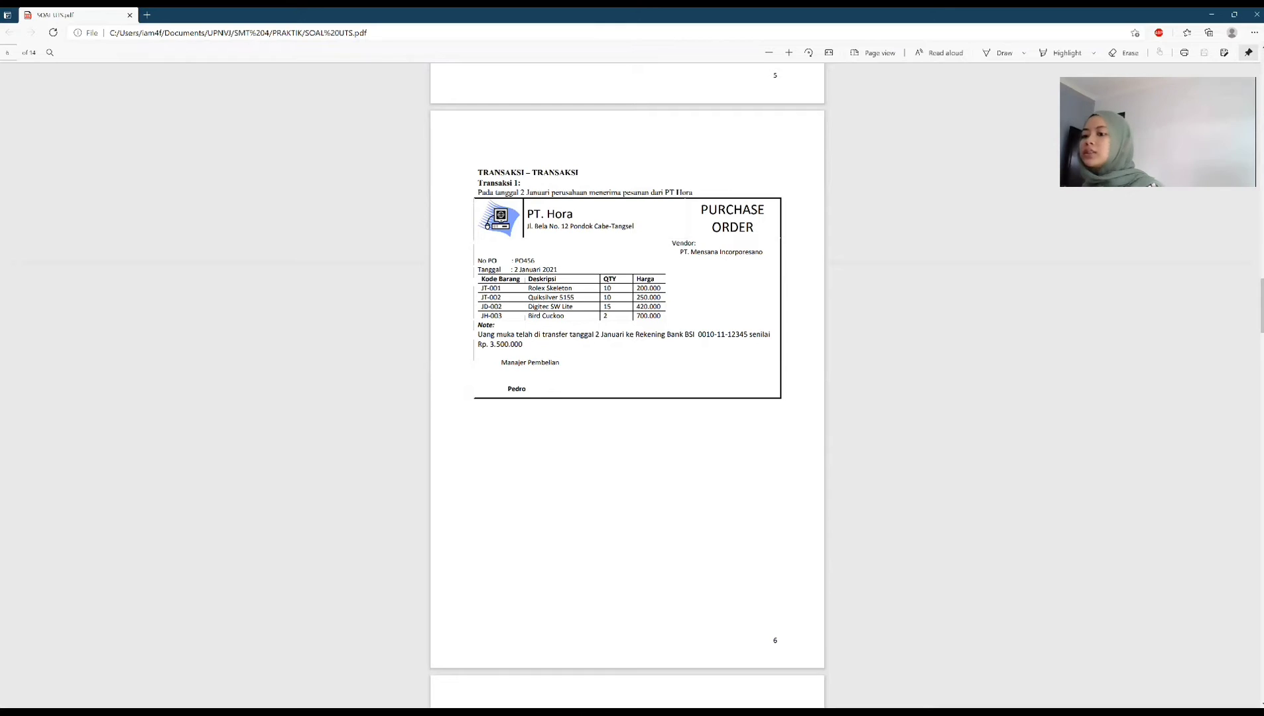
Step: Switch to Zahir Accounting and start a new sales down payment received in the Bank BSI account from customer PT Hora
{"action": "key", "text": "alt+Tab"}
{"action": "left_click", "coordinate": [152, 27]}
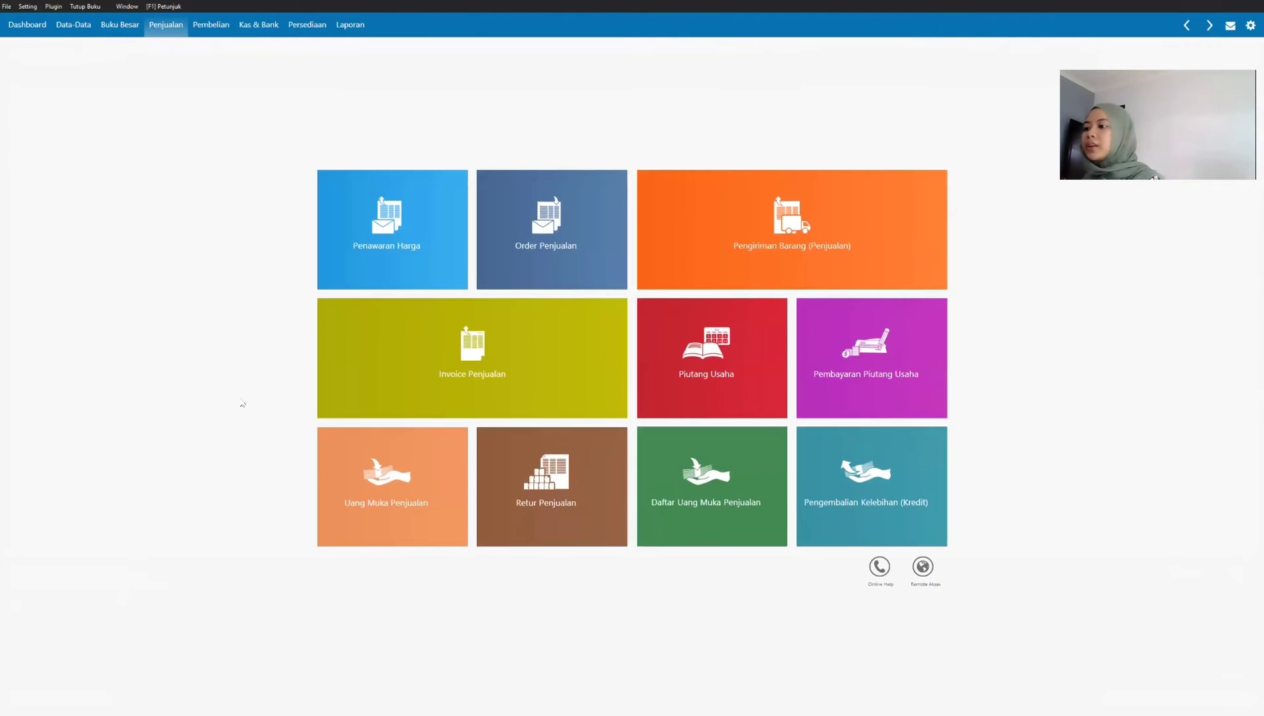
{"action": "left_click", "coordinate": [411, 480]}
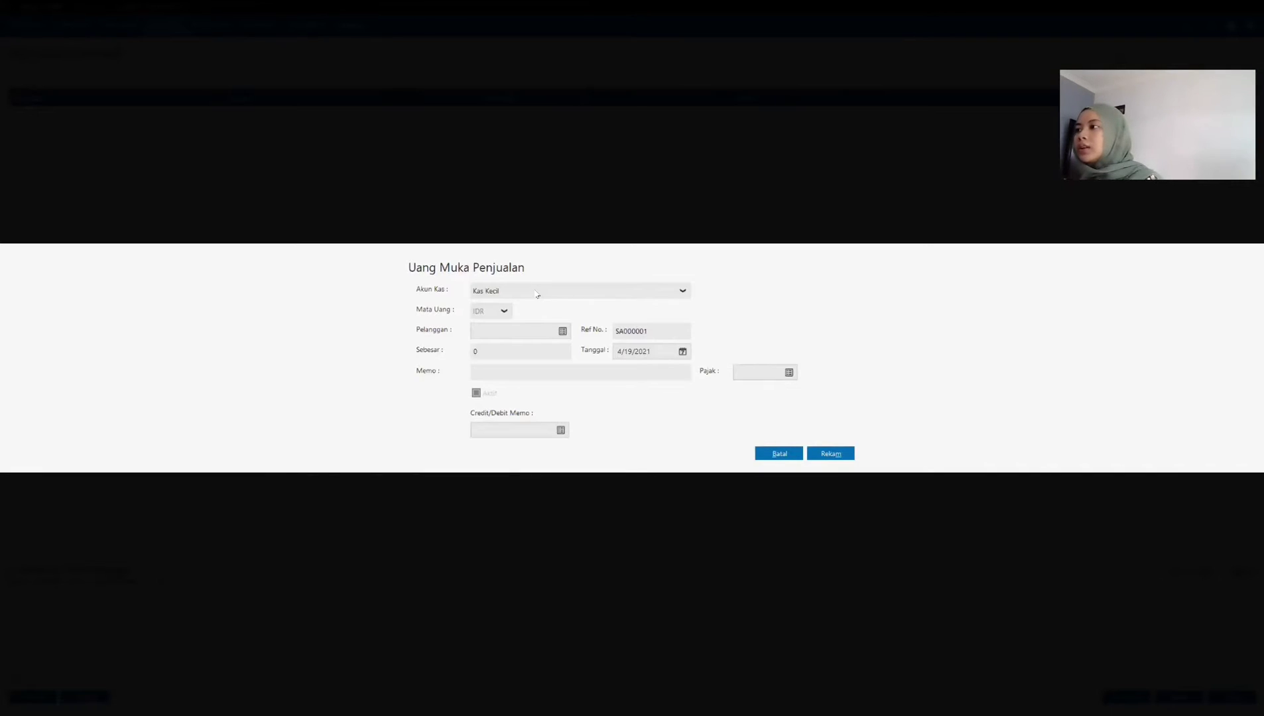
{"action": "left_click", "coordinate": [538, 292]}
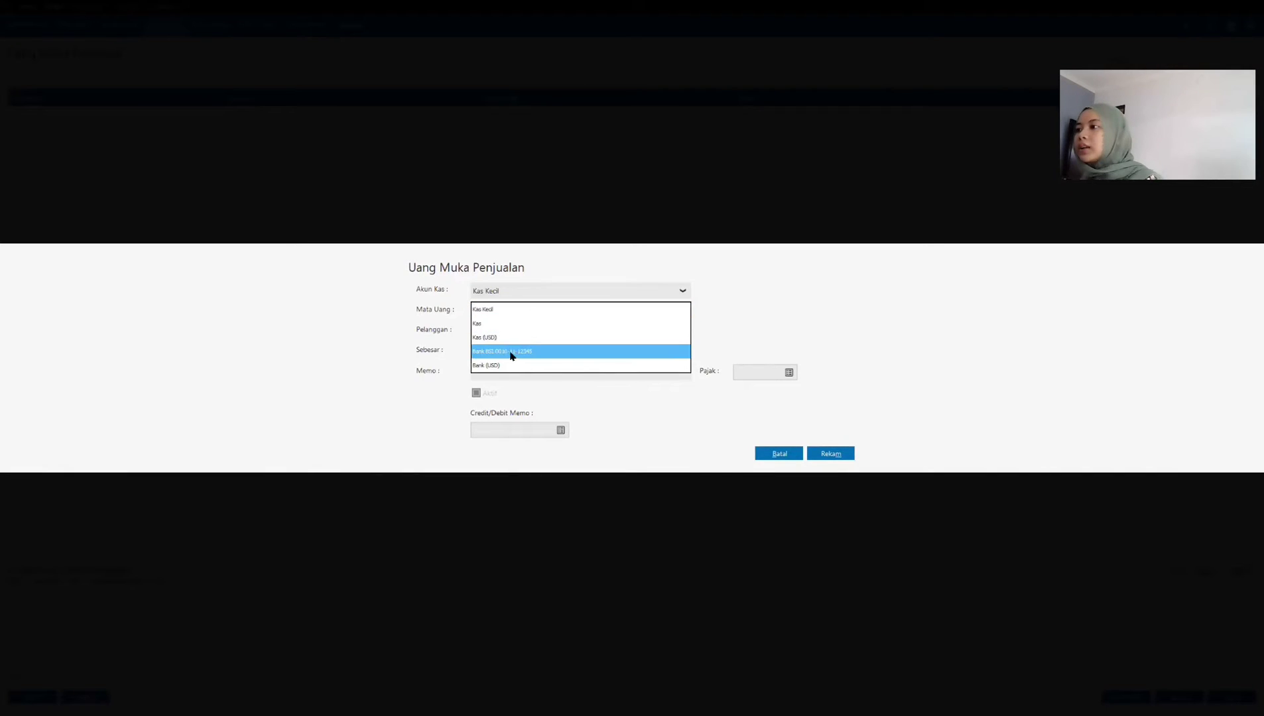
{"action": "left_click", "coordinate": [512, 353]}
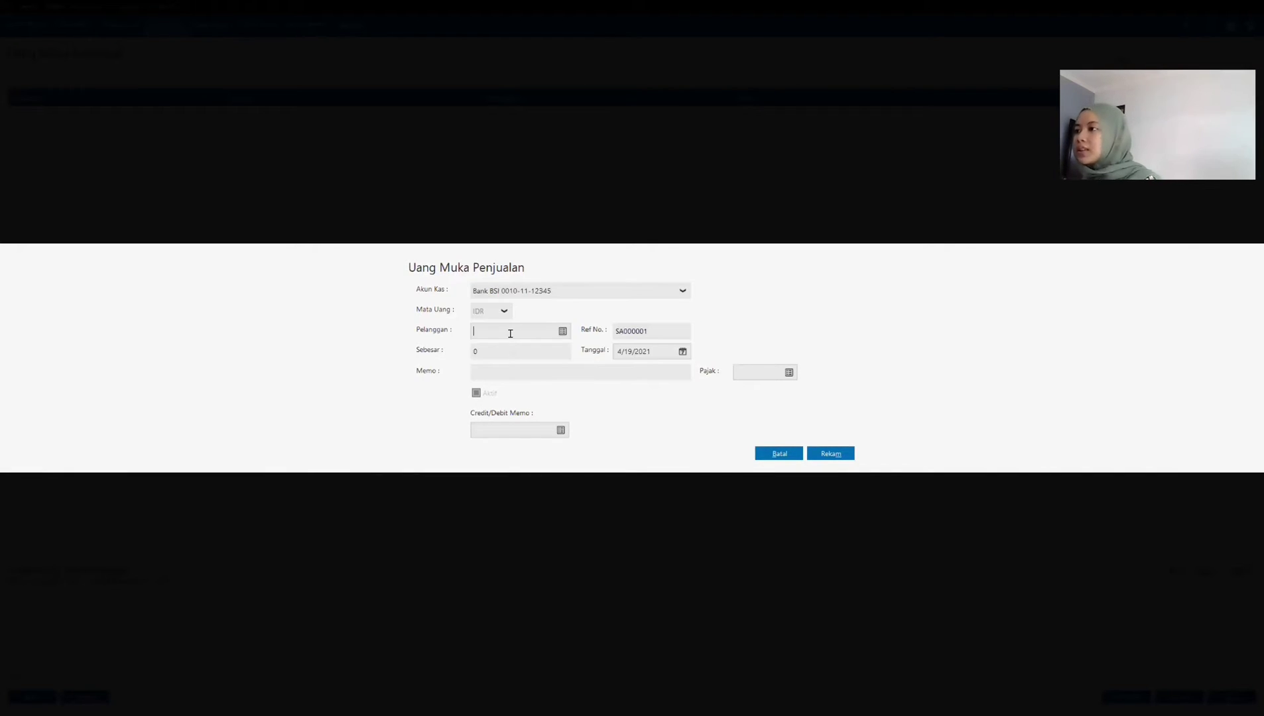
{"action": "left_click", "coordinate": [565, 333]}
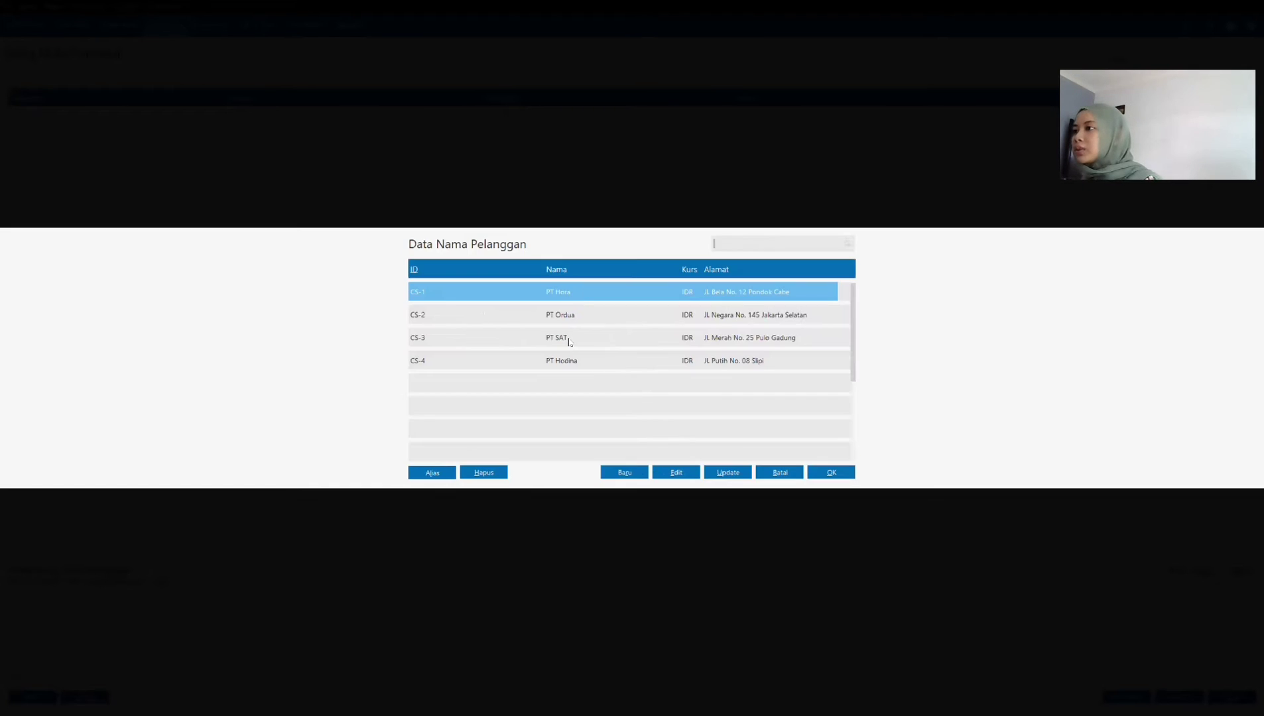
{"action": "left_click", "coordinate": [820, 475]}
Step: Set the PT Hora down payment to 3,500,000 IDR dated 01/02/2021 and record it
{"action": "type", "text": "3"}
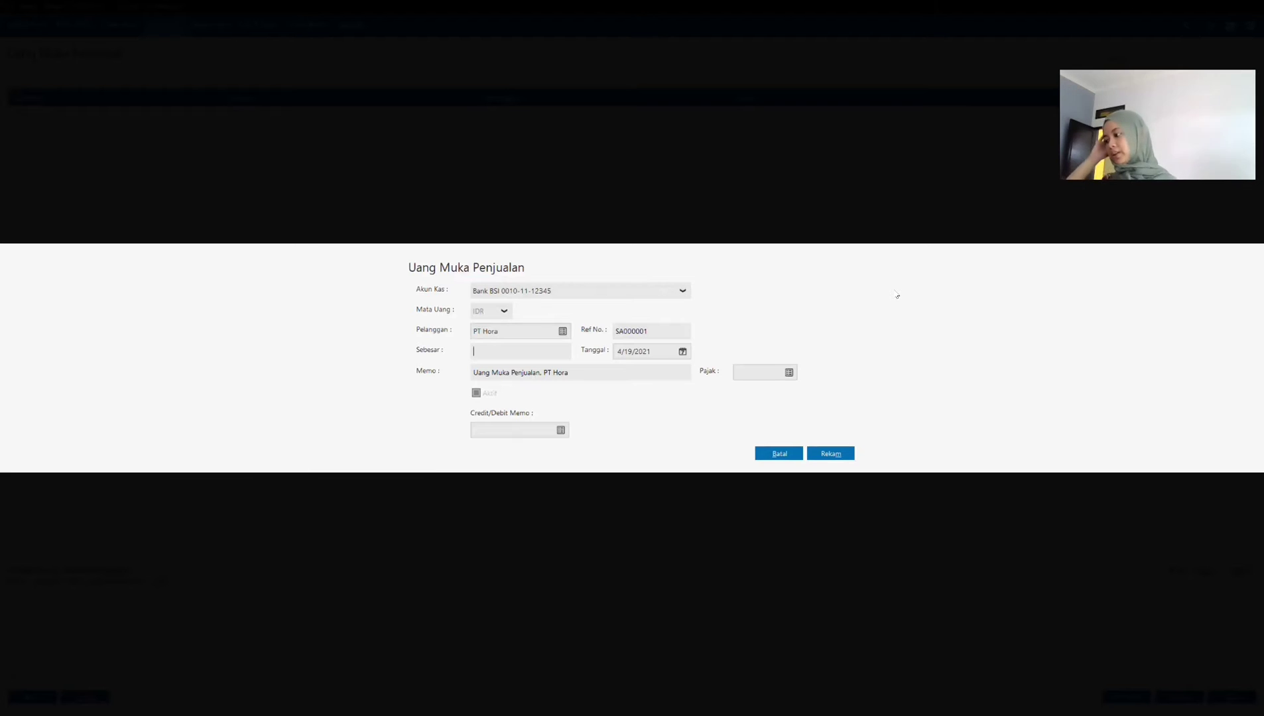
{"action": "type", "text": "500000"}
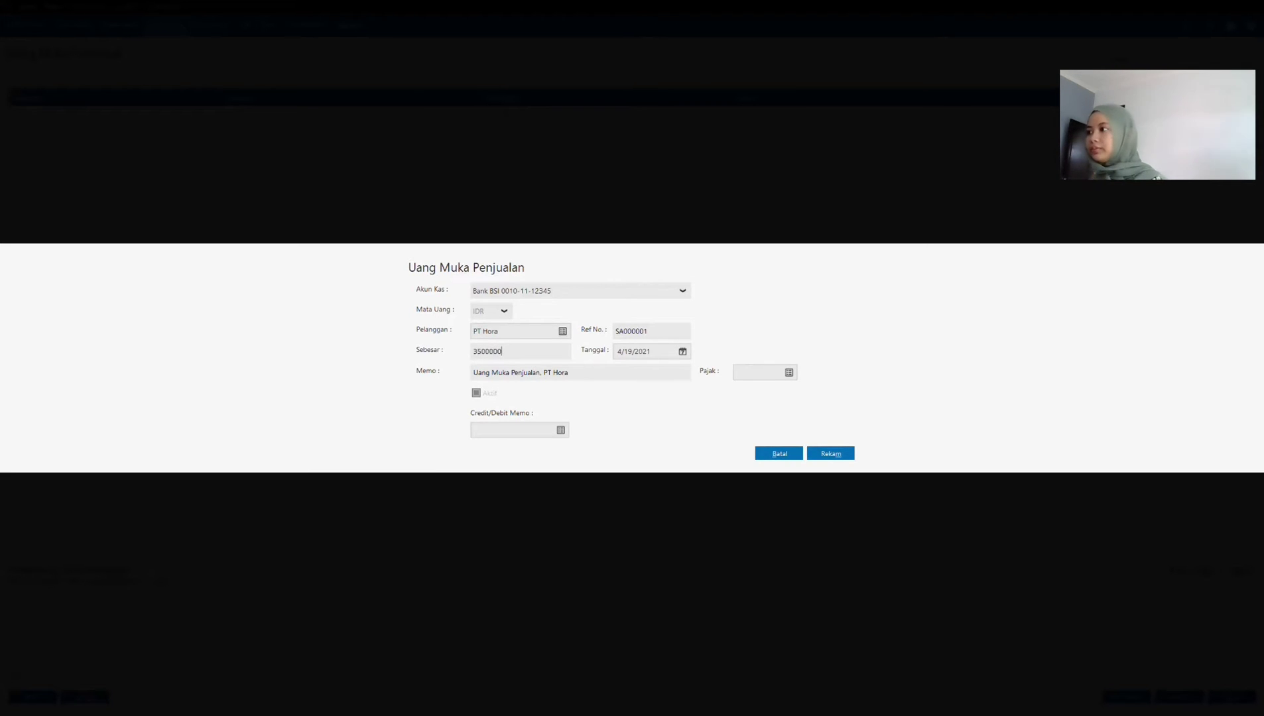
{"action": "key", "text": "Tab"}
{"action": "left_click", "coordinate": [656, 352]}
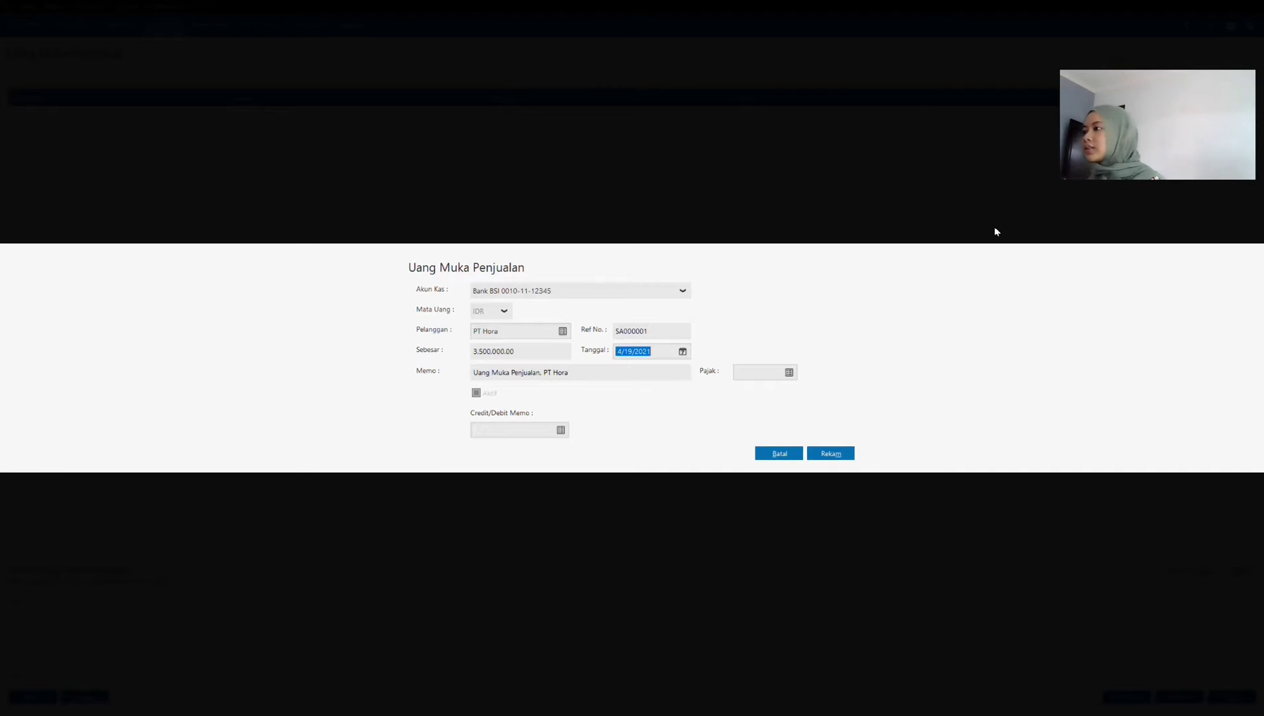
{"action": "type", "text": "0"}
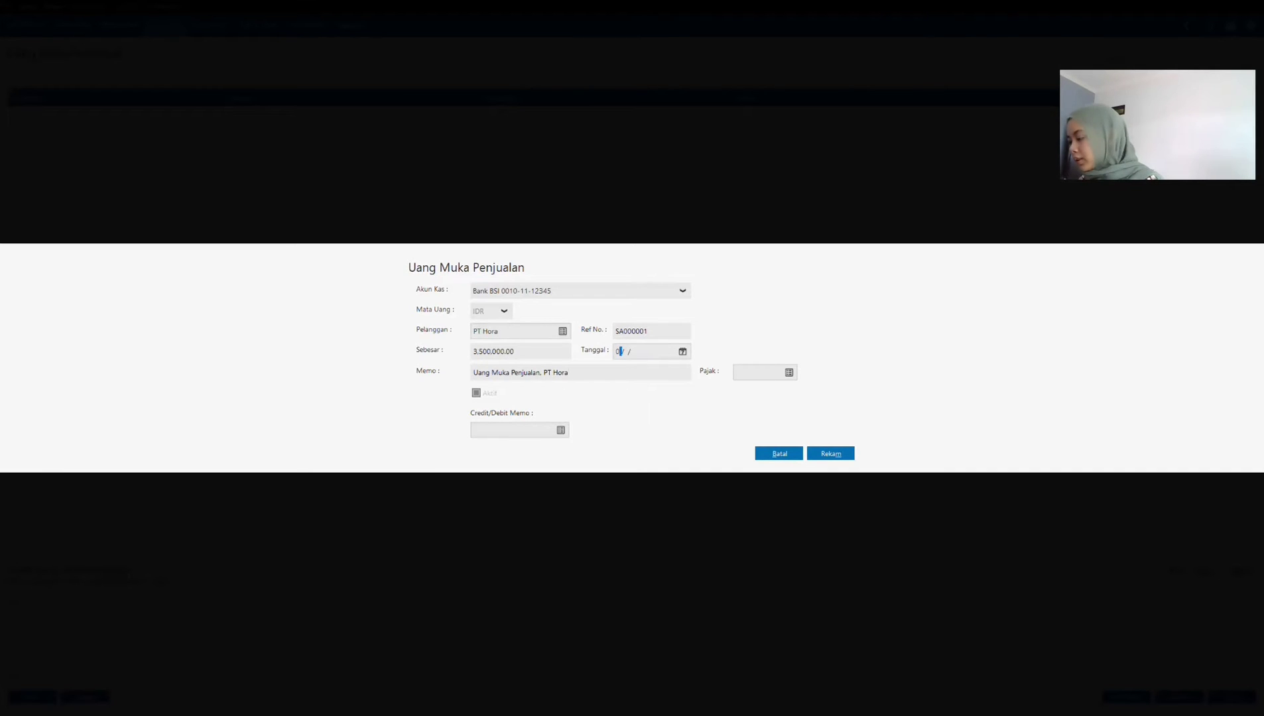
{"action": "type", "text": "1/02/"}
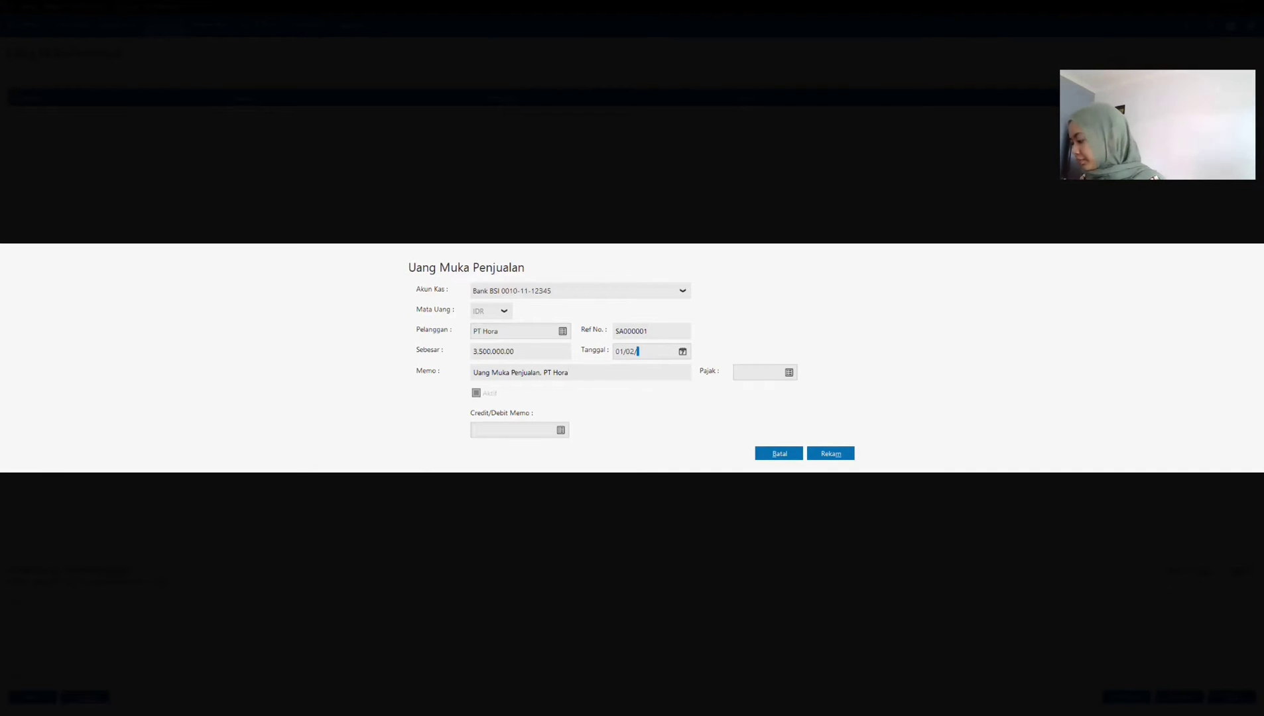
{"action": "type", "text": "2021"}
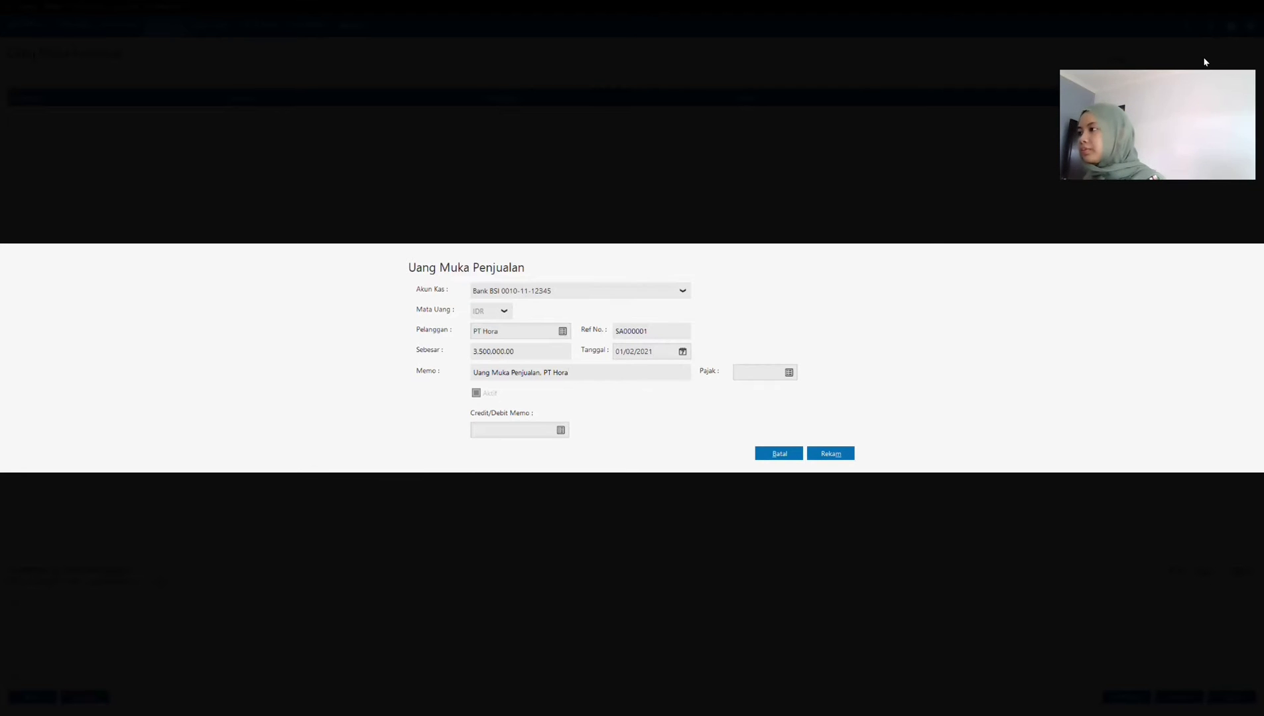
{"action": "double_click", "coordinate": [652, 333]}
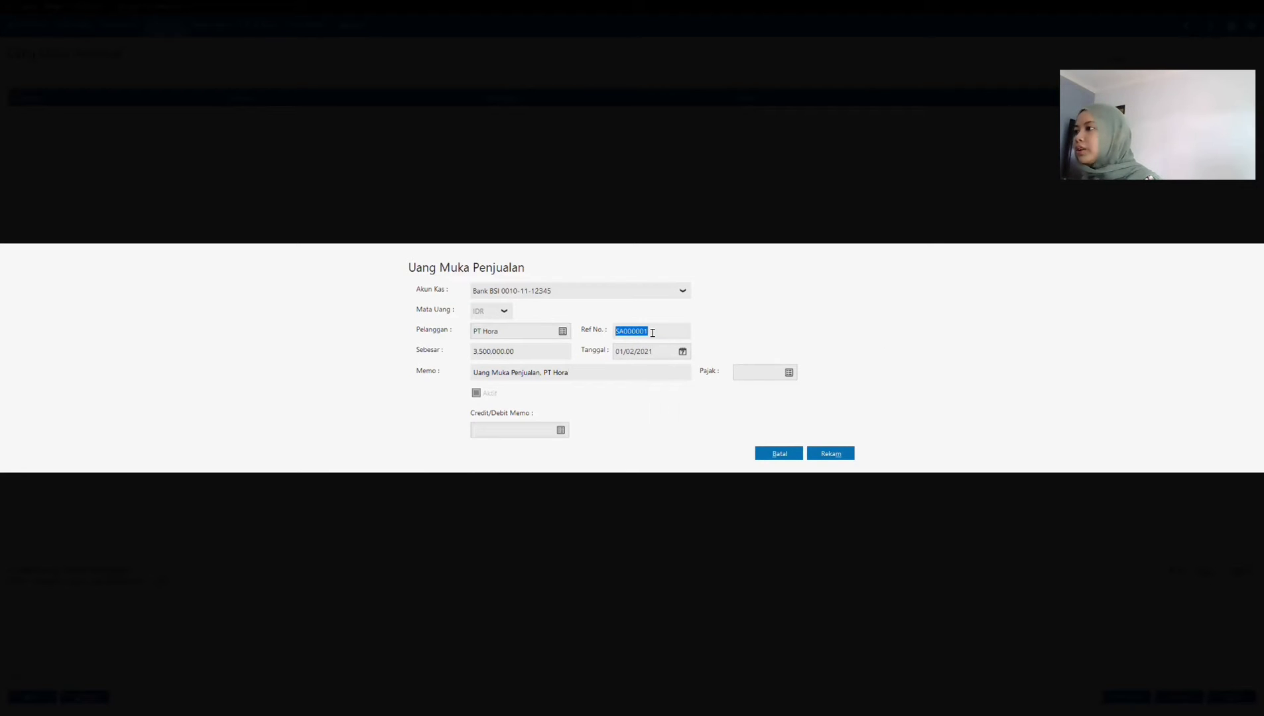
{"action": "key", "text": "Tab"}
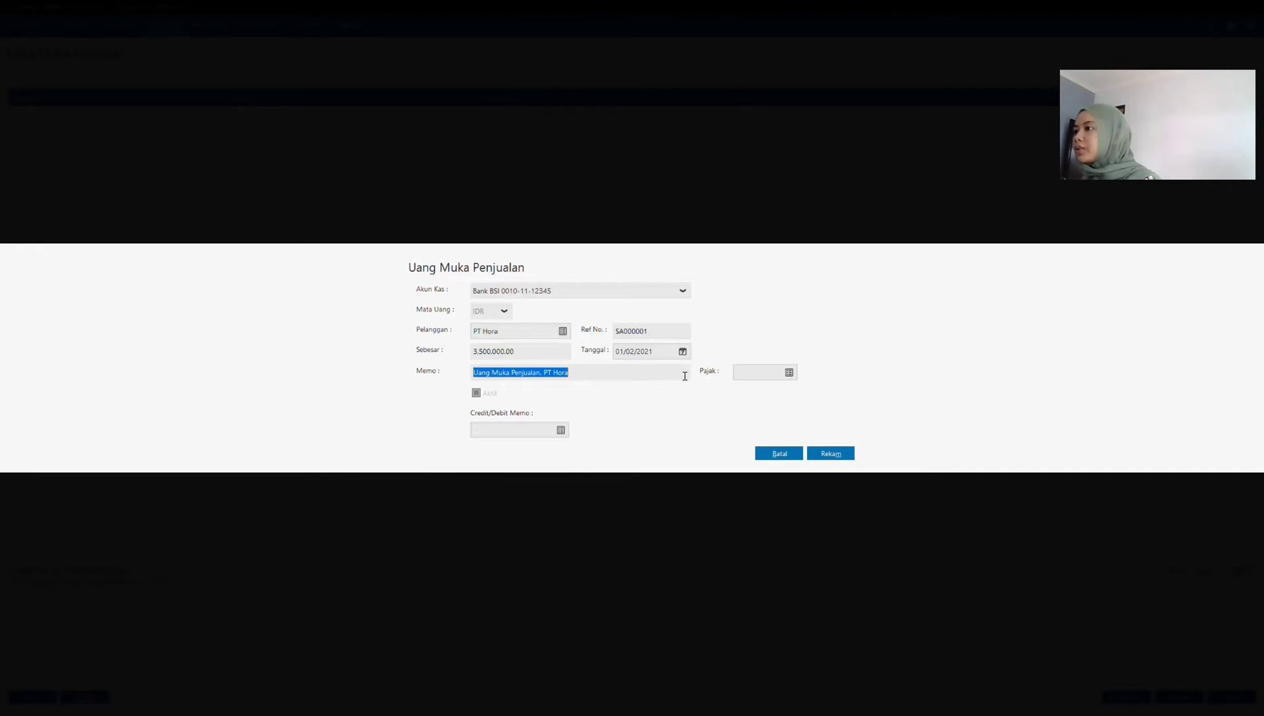
{"action": "left_click", "coordinate": [837, 454]}
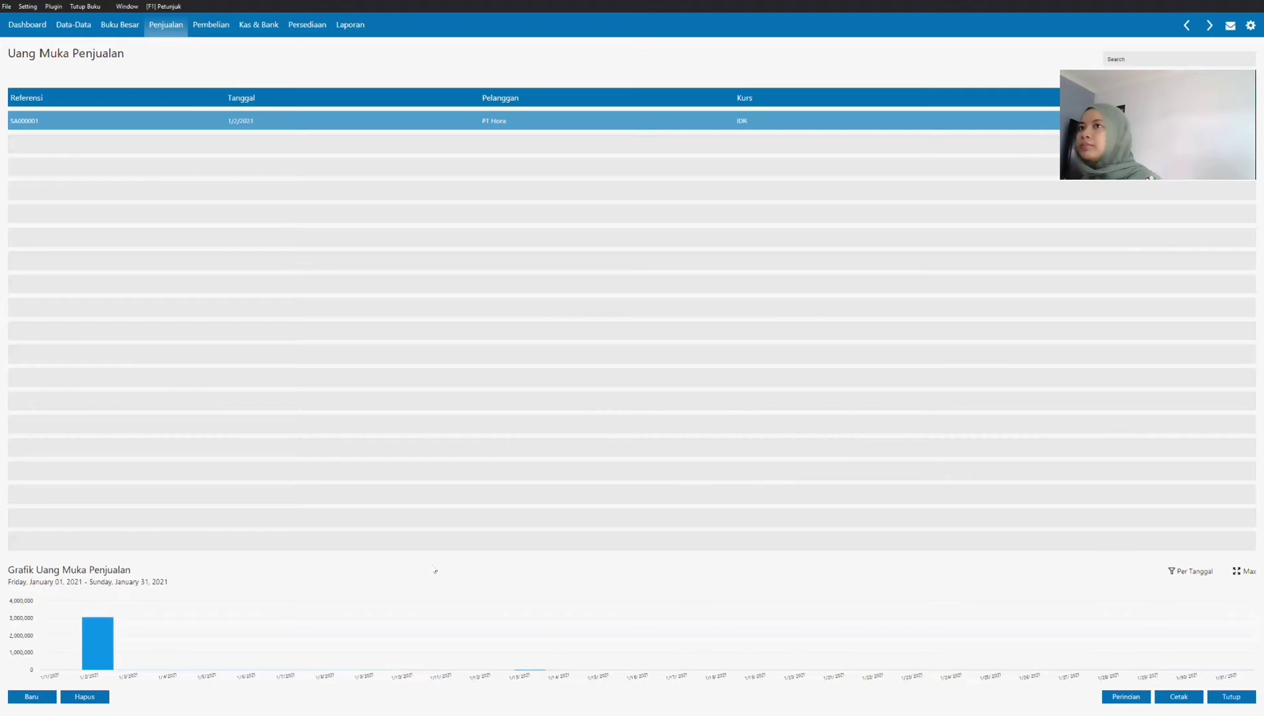
Step: Start a new sales order for customer PT Hora
{"action": "left_click", "coordinate": [163, 34]}
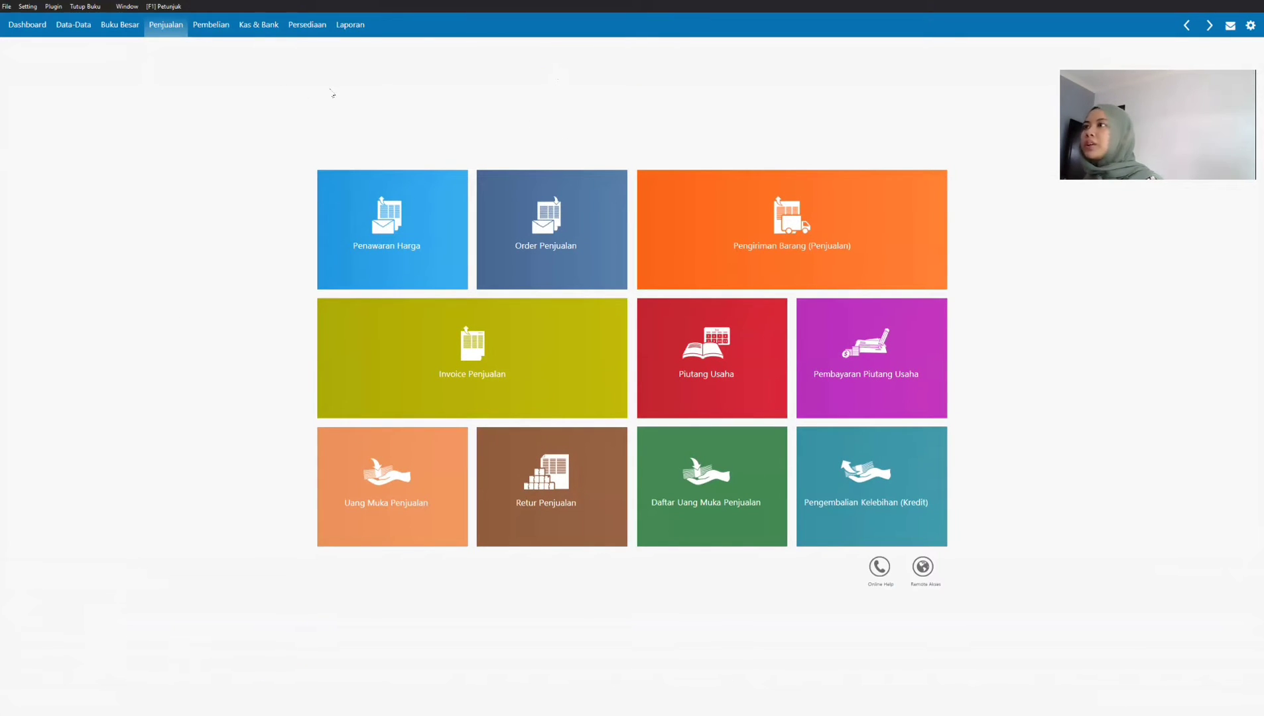
{"action": "mouse_move", "coordinate": [576, 244]}
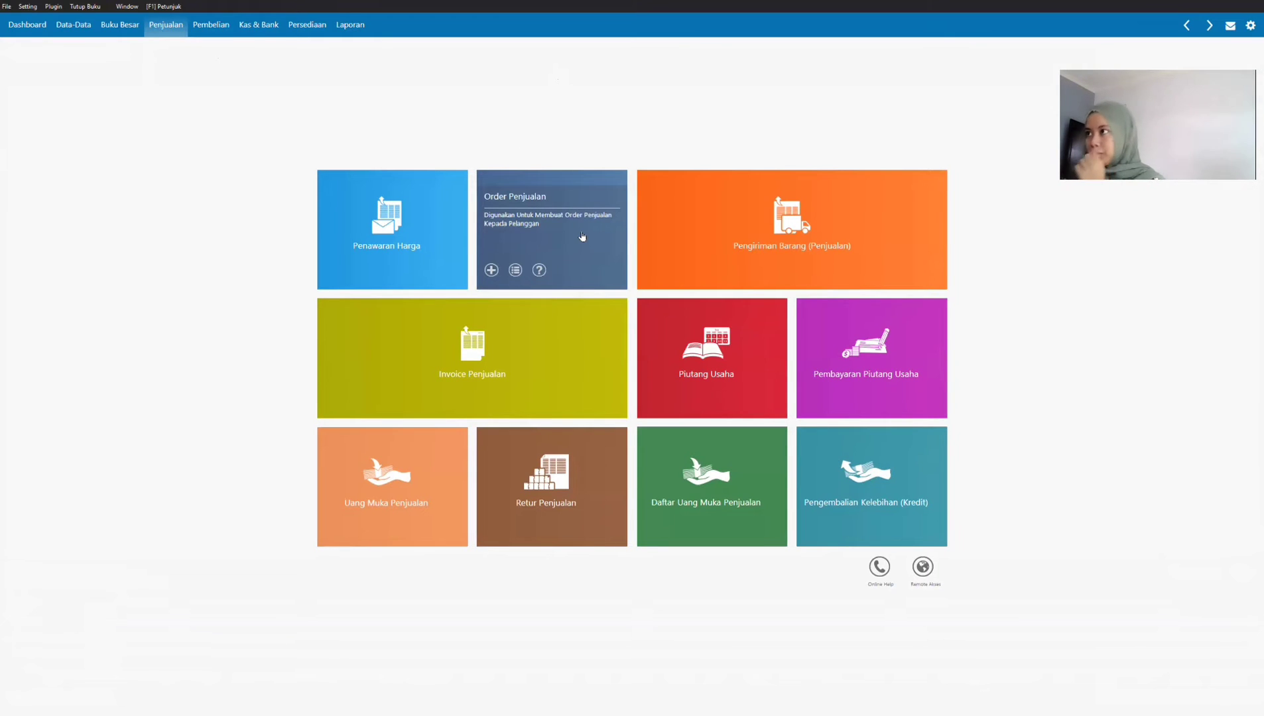
{"action": "left_click", "coordinate": [582, 237]}
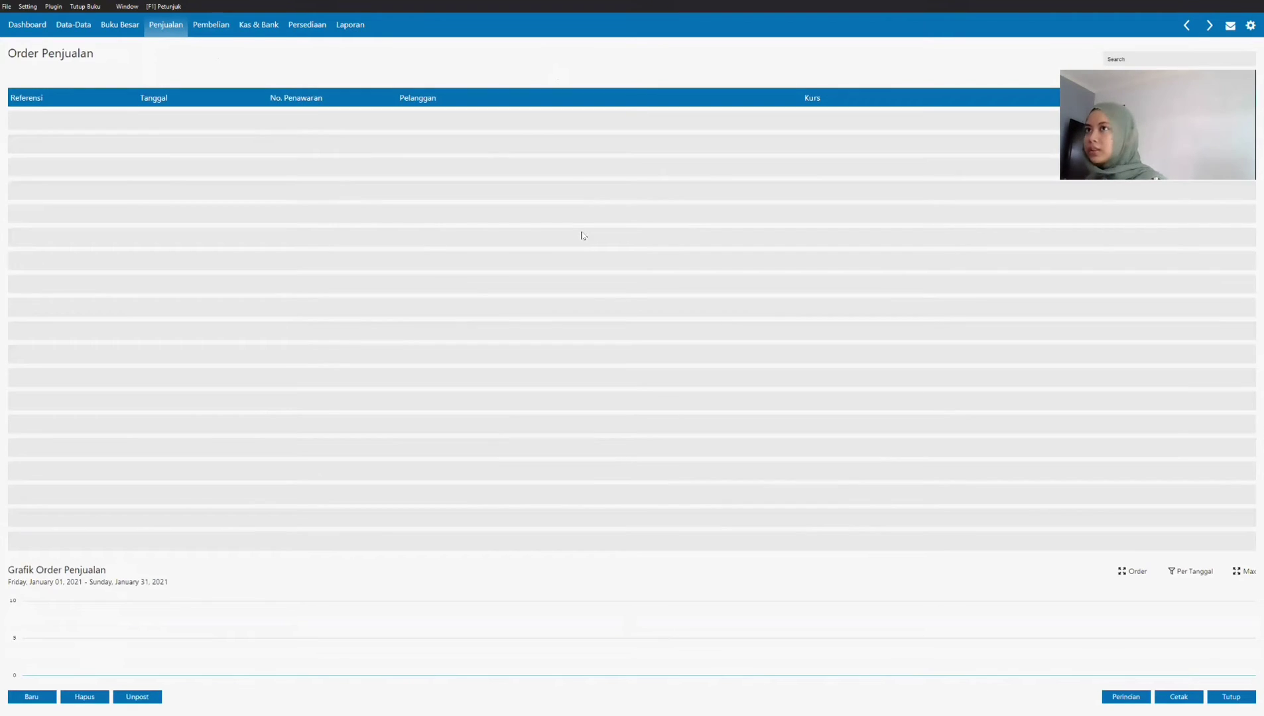
{"action": "left_click", "coordinate": [26, 694]}
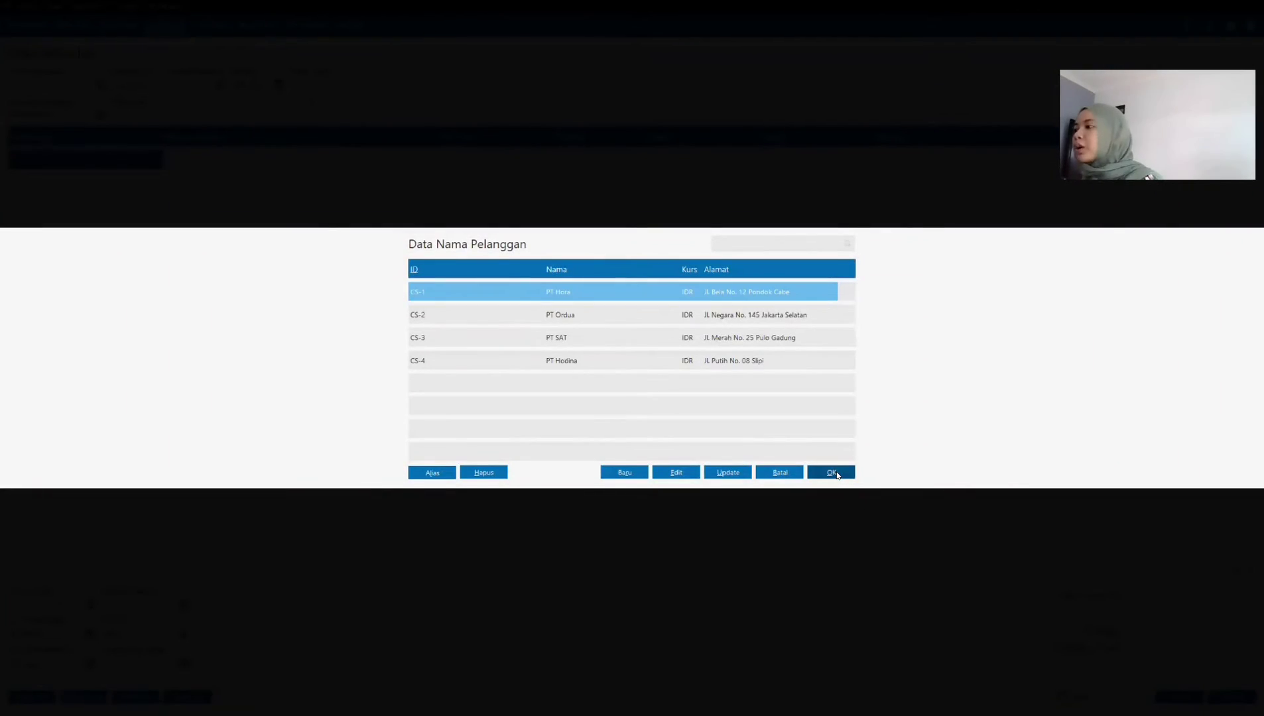
{"action": "key", "text": "Return"}
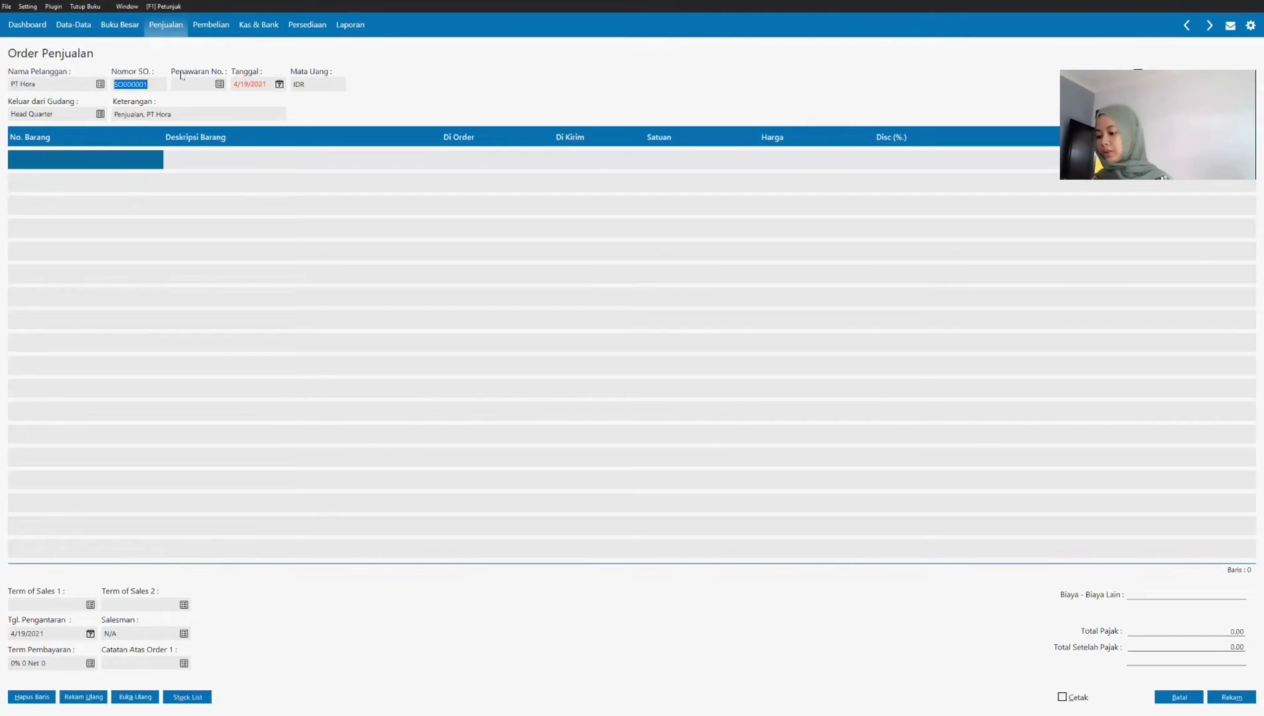
Step: Set the sales order number to PO456 and its date to 01/02/2021
{"action": "type", "text": "p"}
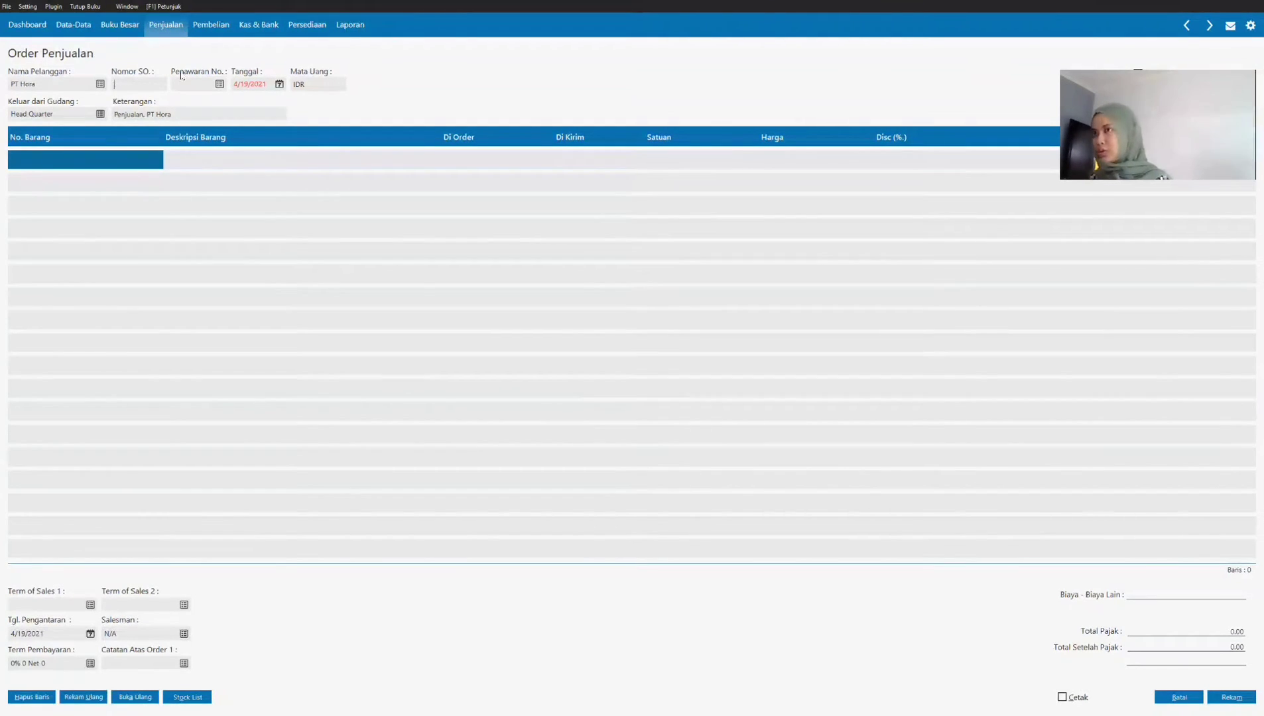
{"action": "type", "text": "PO456"}
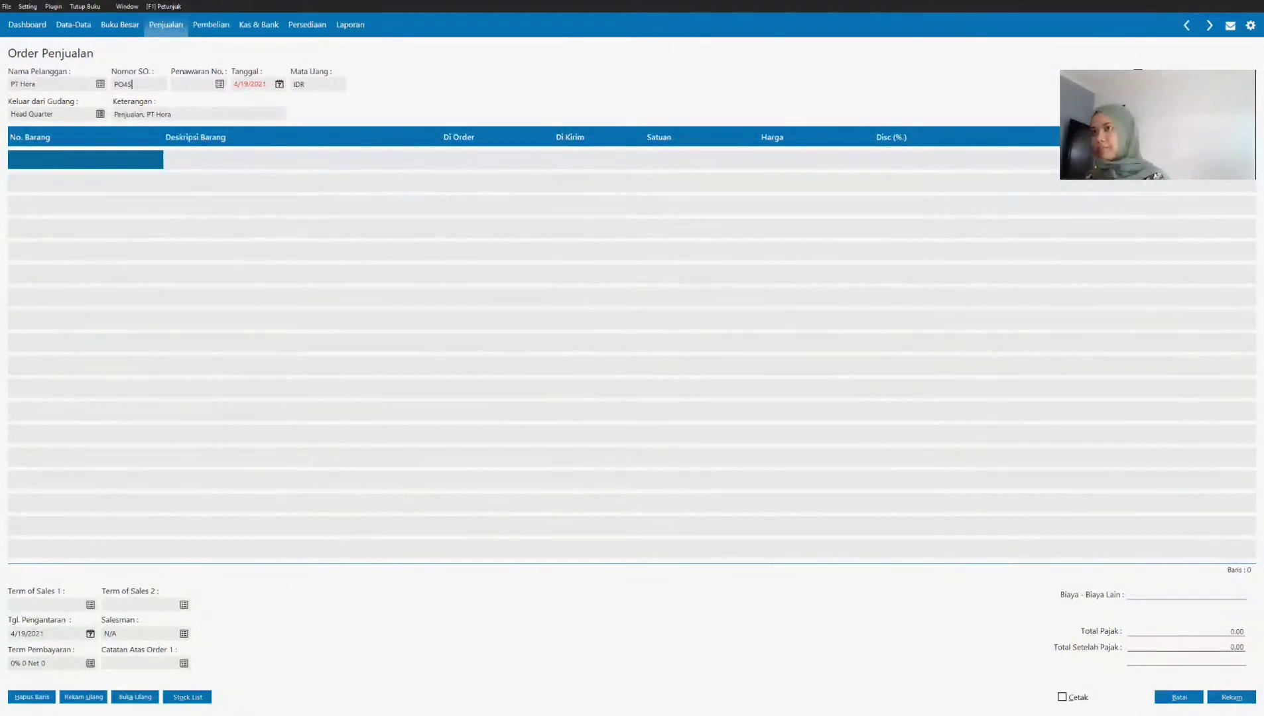
{"action": "left_click", "coordinate": [205, 85]}
{"action": "key", "text": "Tab"}
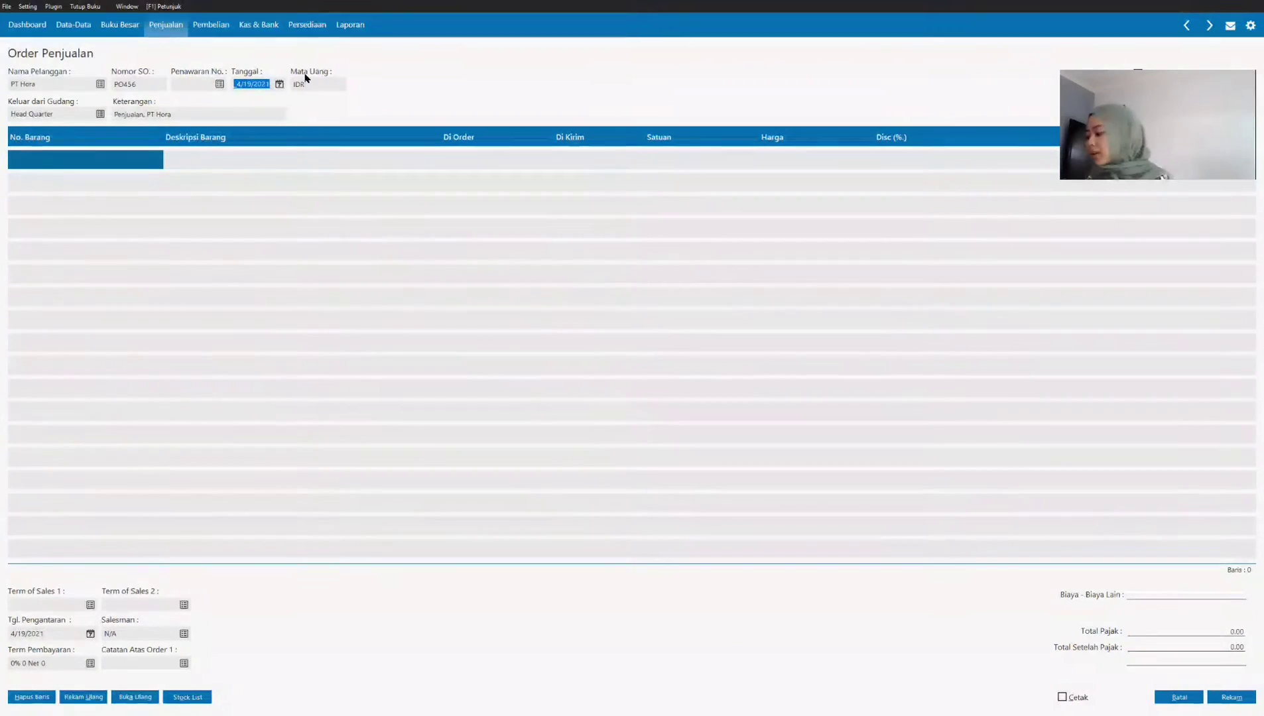
{"action": "type", "text": "02/"}
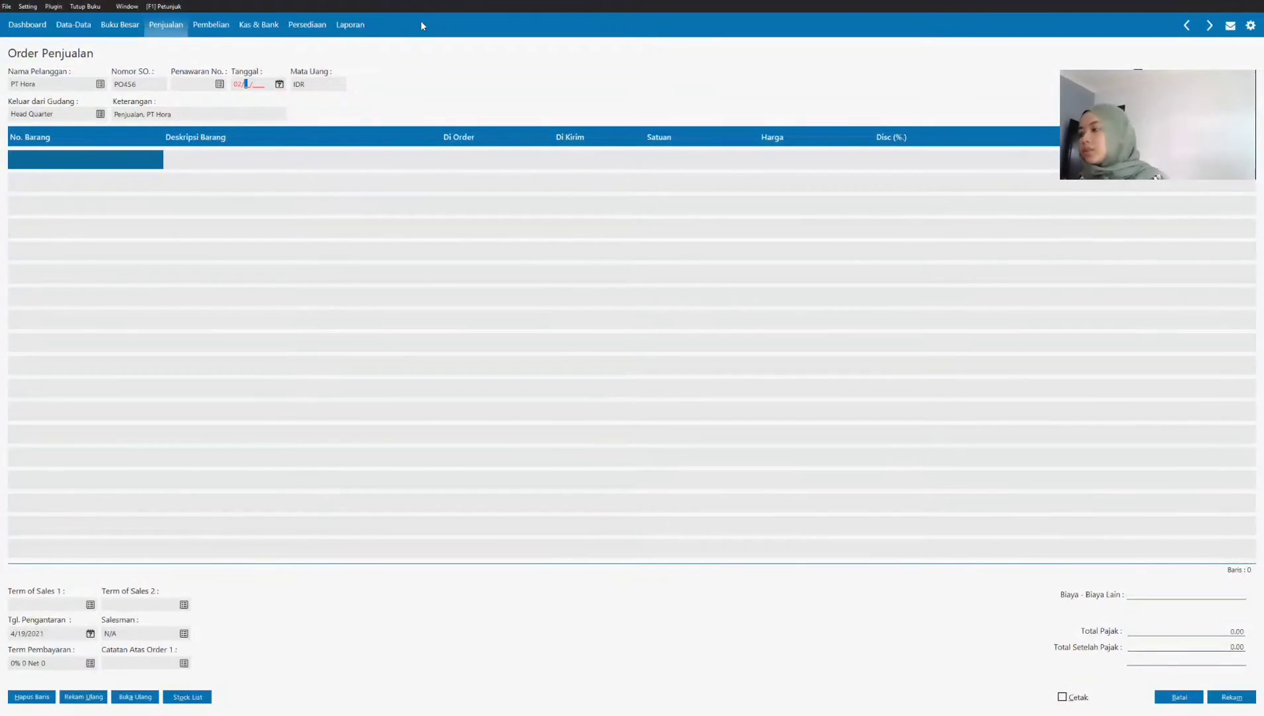
{"action": "type", "text": "1/0"}
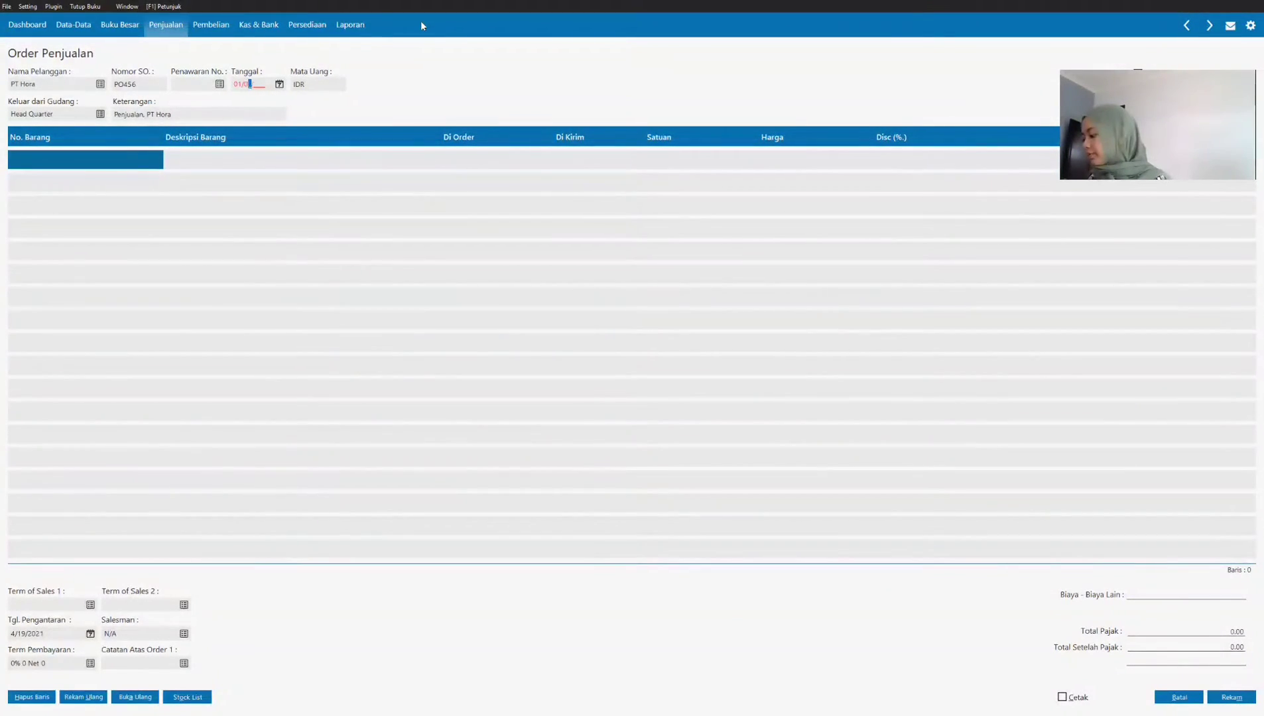
{"action": "type", "text": "2/2021"}
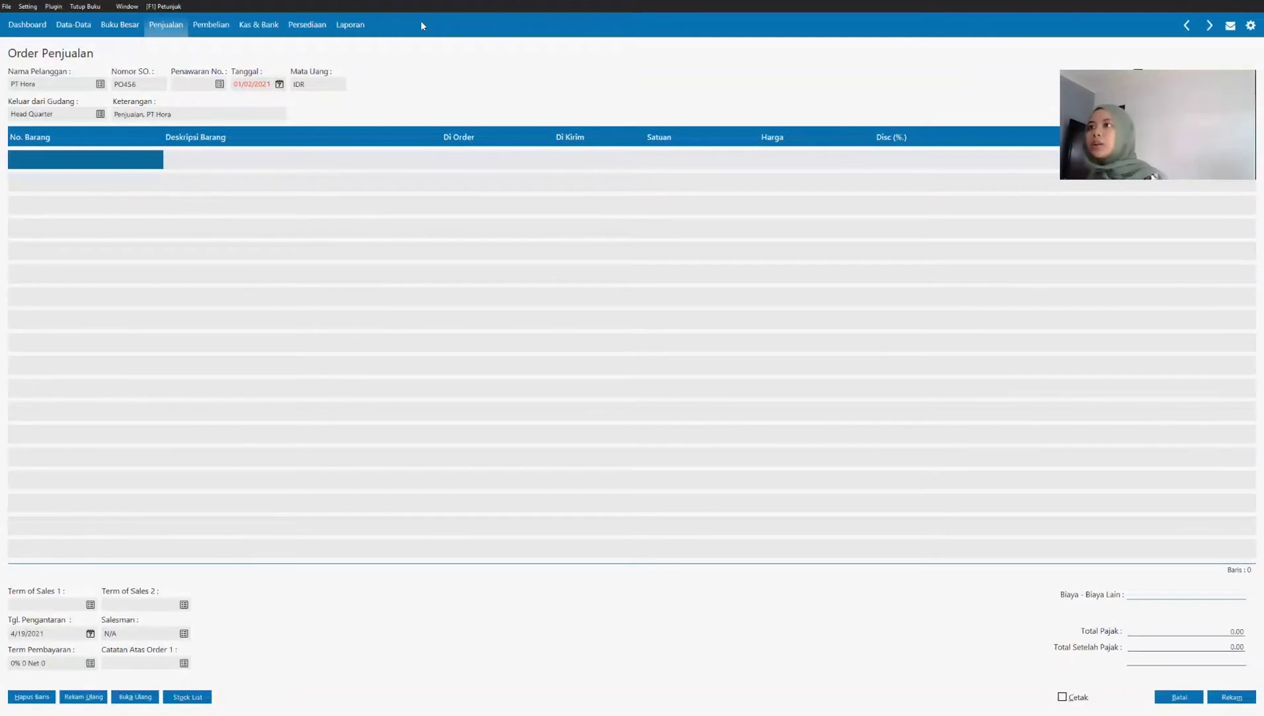
{"action": "left_click", "coordinate": [86, 160]}
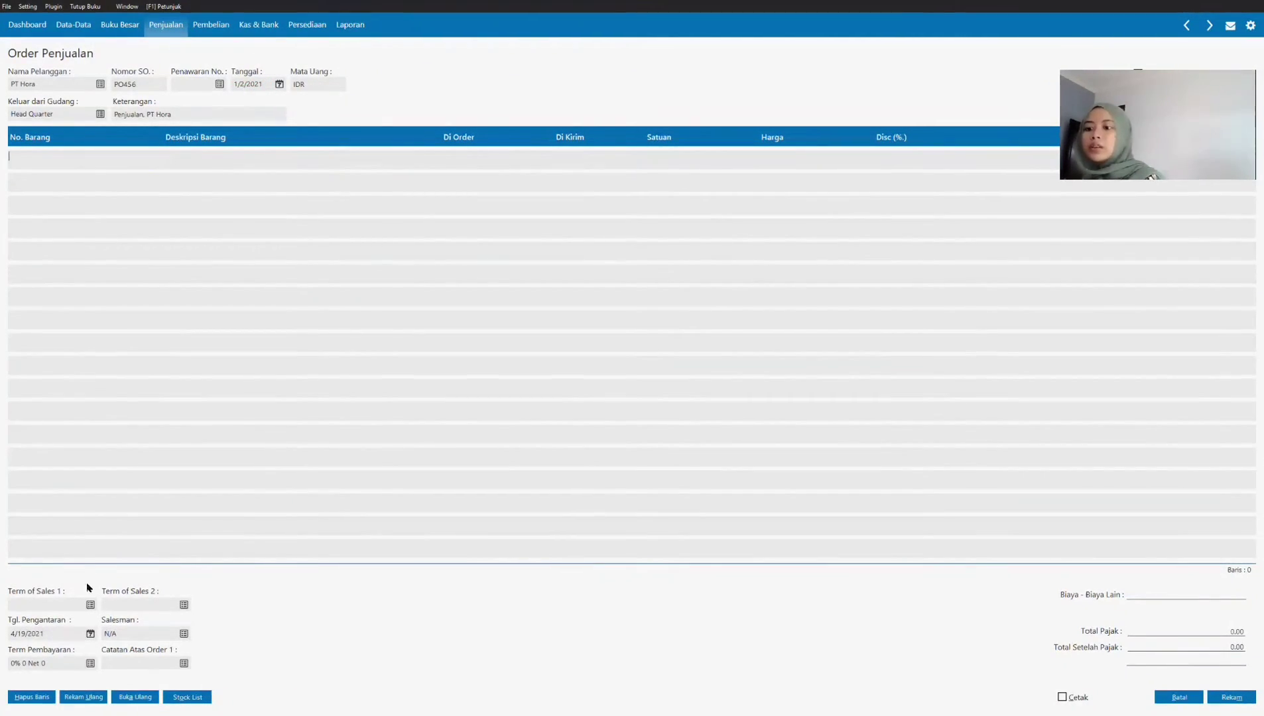
Step: Set the order's payment terms to 10 discount days, 30 due days, 2% early discount and 2% late penalty
{"action": "left_click", "coordinate": [74, 664]}
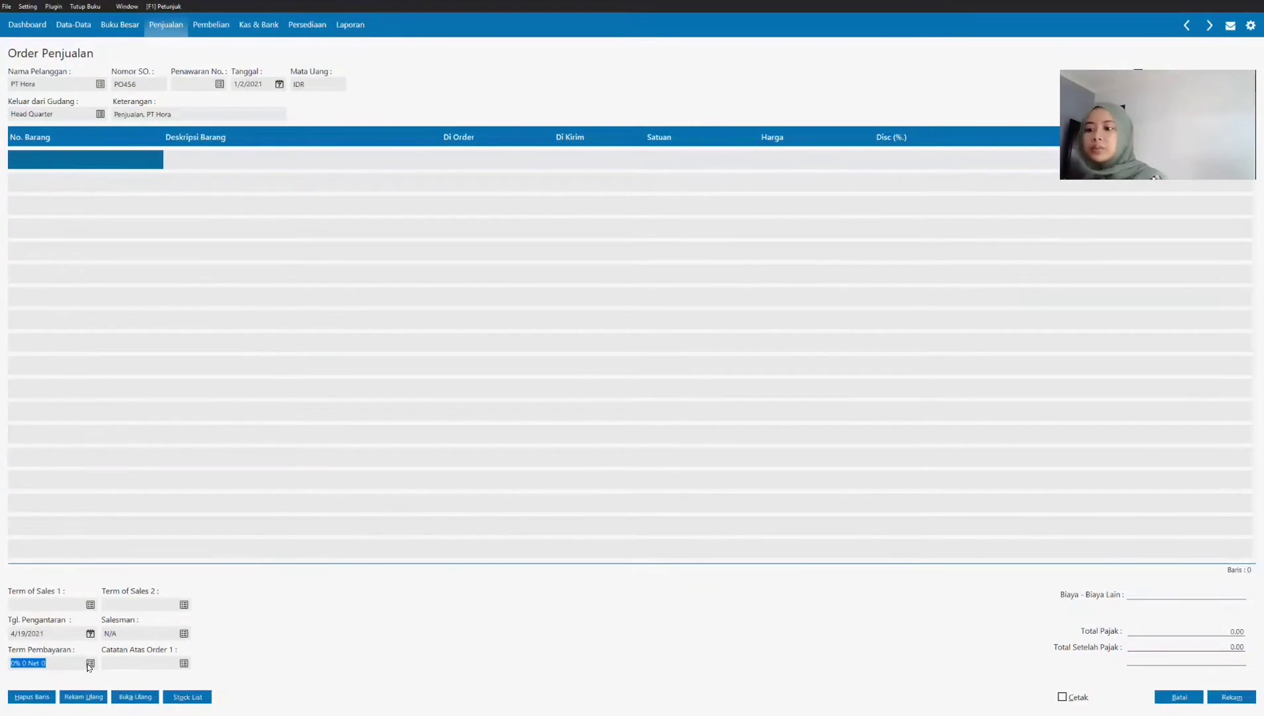
{"action": "left_click", "coordinate": [91, 664]}
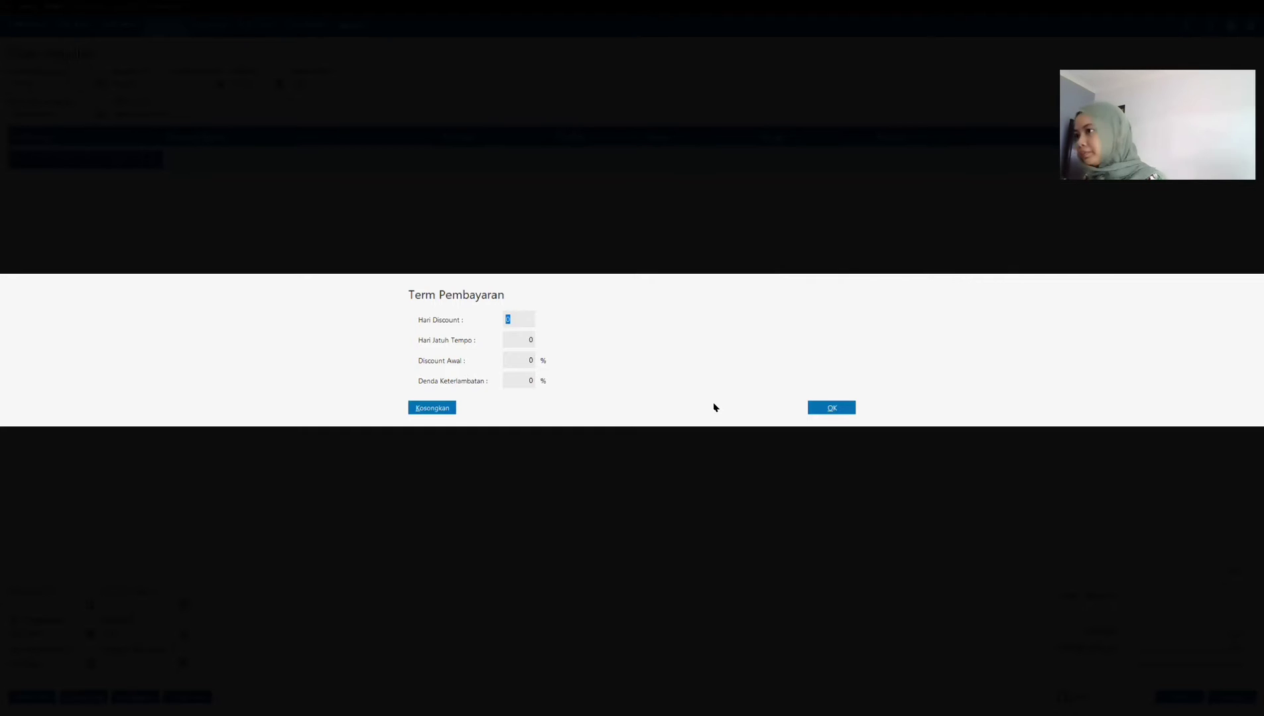
{"action": "type", "text": "10"}
{"action": "key", "text": "Tab"}
{"action": "type", "text": "30"}
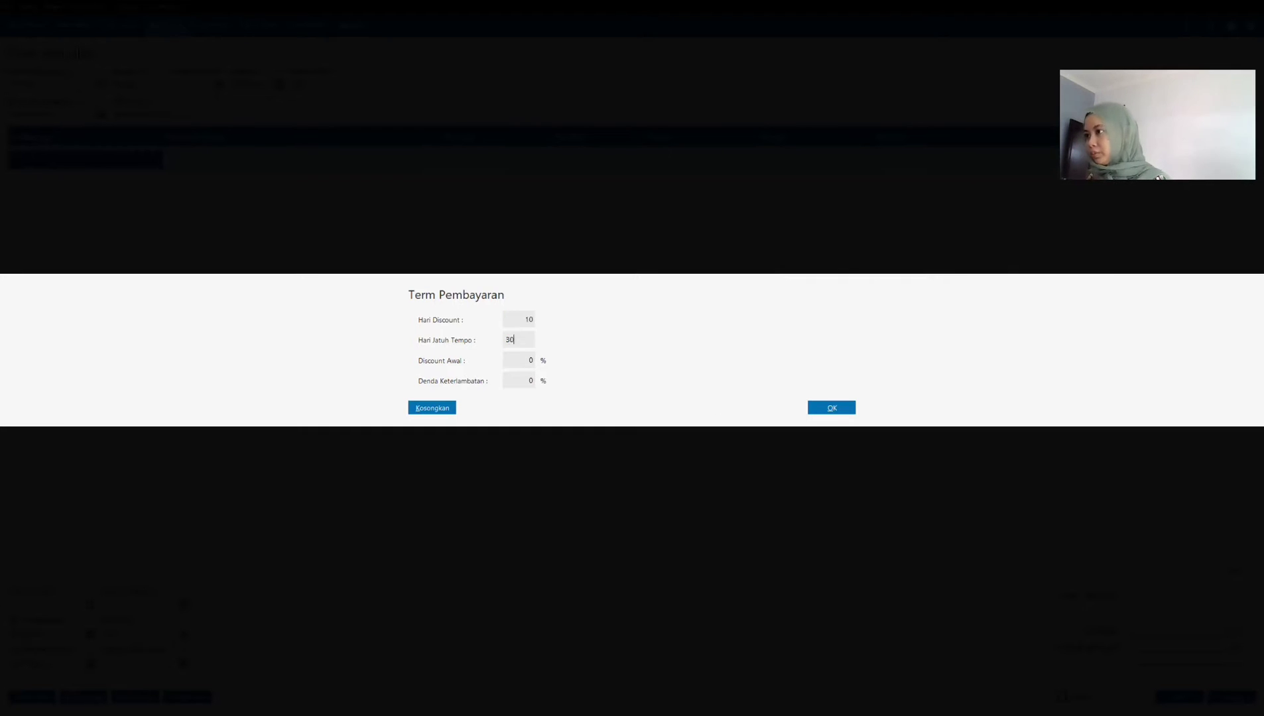
{"action": "key", "text": "Tab"}
{"action": "type", "text": "2"}
{"action": "key", "text": "Tab"}
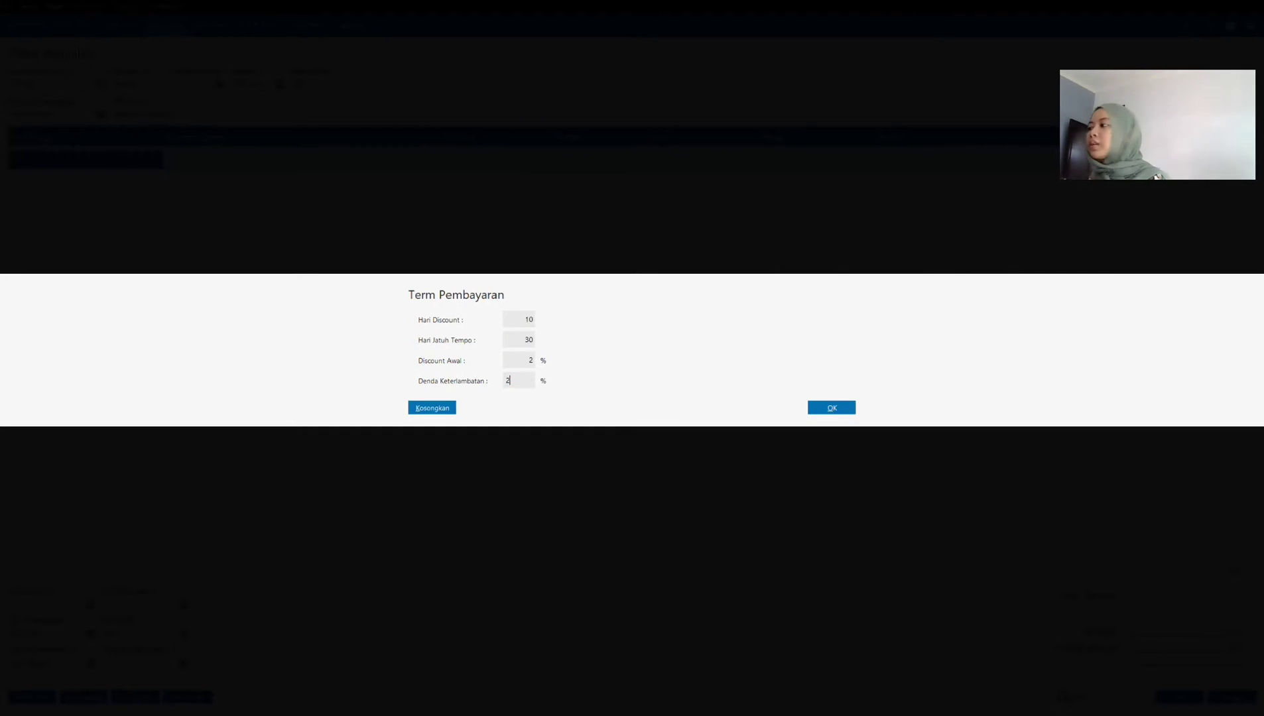
{"action": "key", "text": "Tab"}
{"action": "key", "text": "Return"}
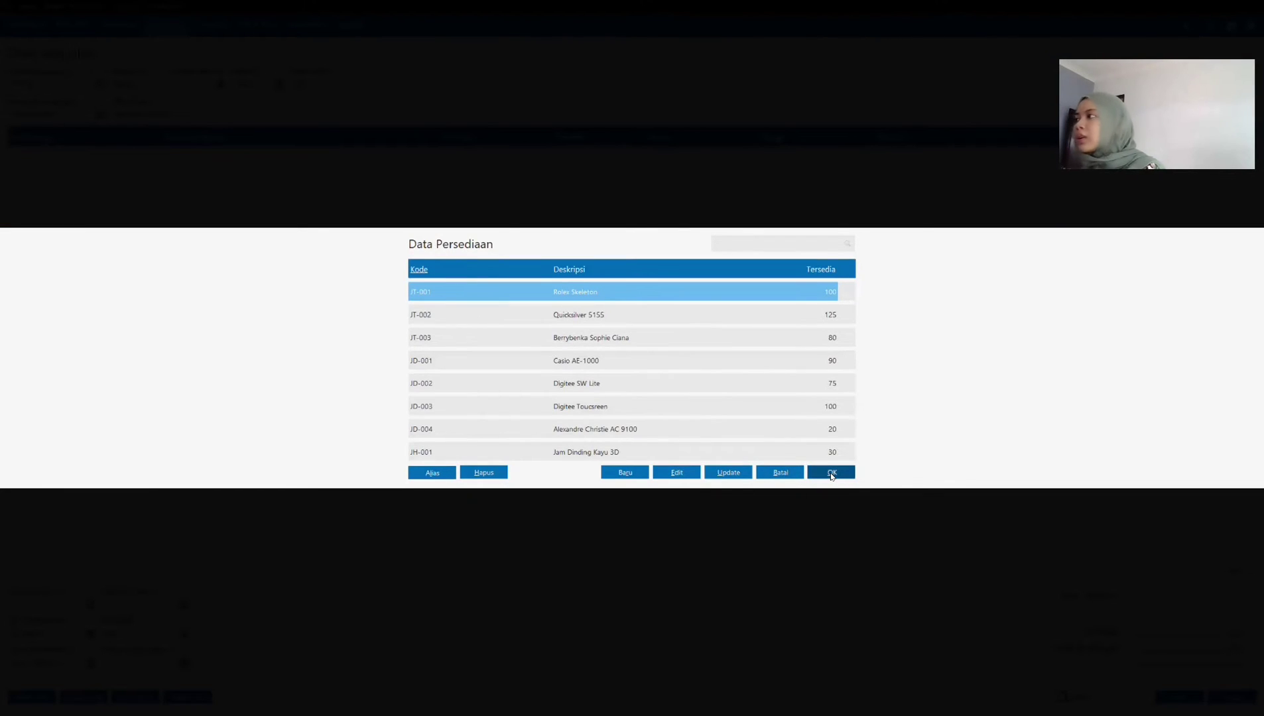
Step: Add Rolex Skeleton (JT-001) to the order with quantity 10 and unit price 200,000
{"action": "left_click", "coordinate": [831, 473]}
{"action": "left_click", "coordinate": [453, 166]}
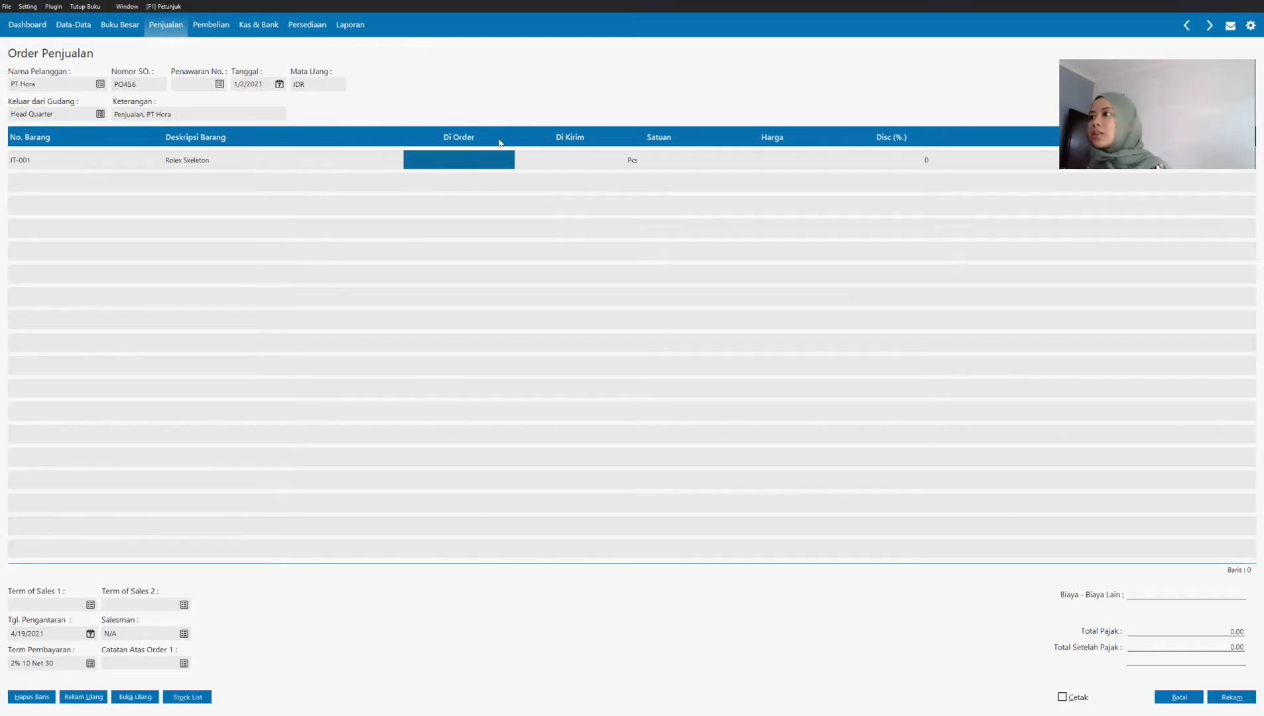
{"action": "type", "text": "10"}
{"action": "key", "text": "Tab"}
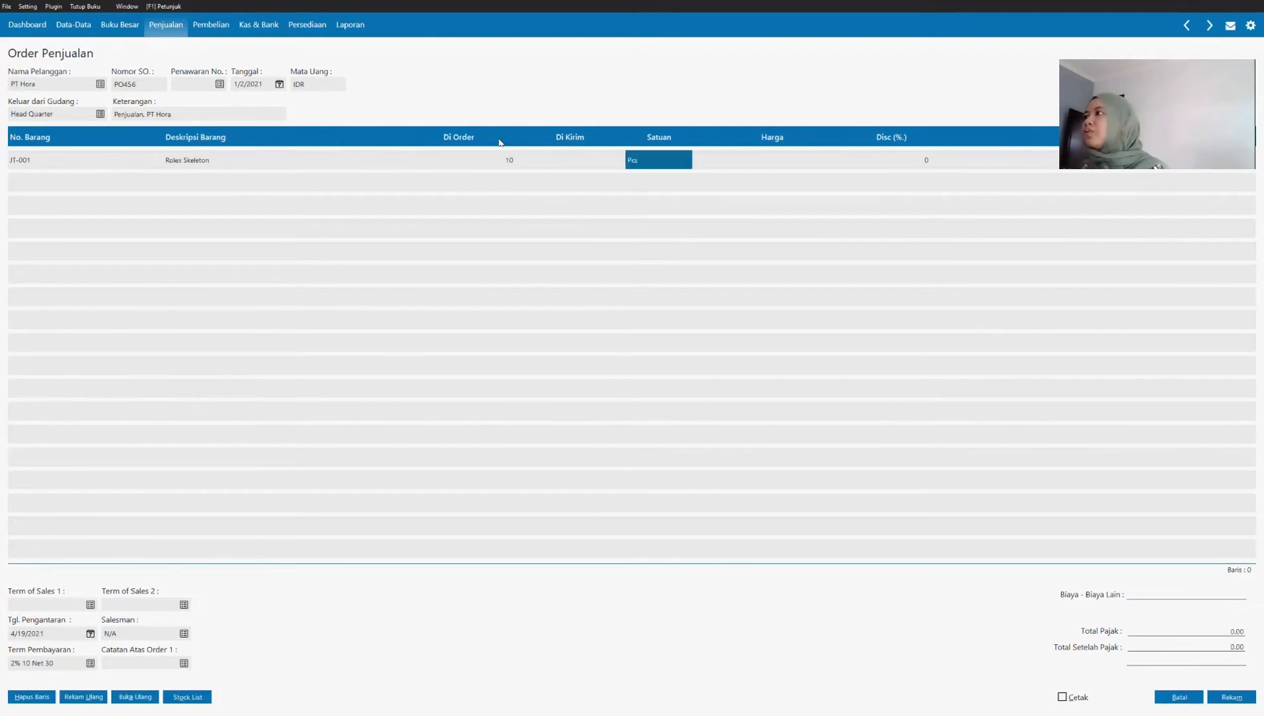
{"action": "key", "text": "Tab"}
{"action": "type", "text": "200000"}
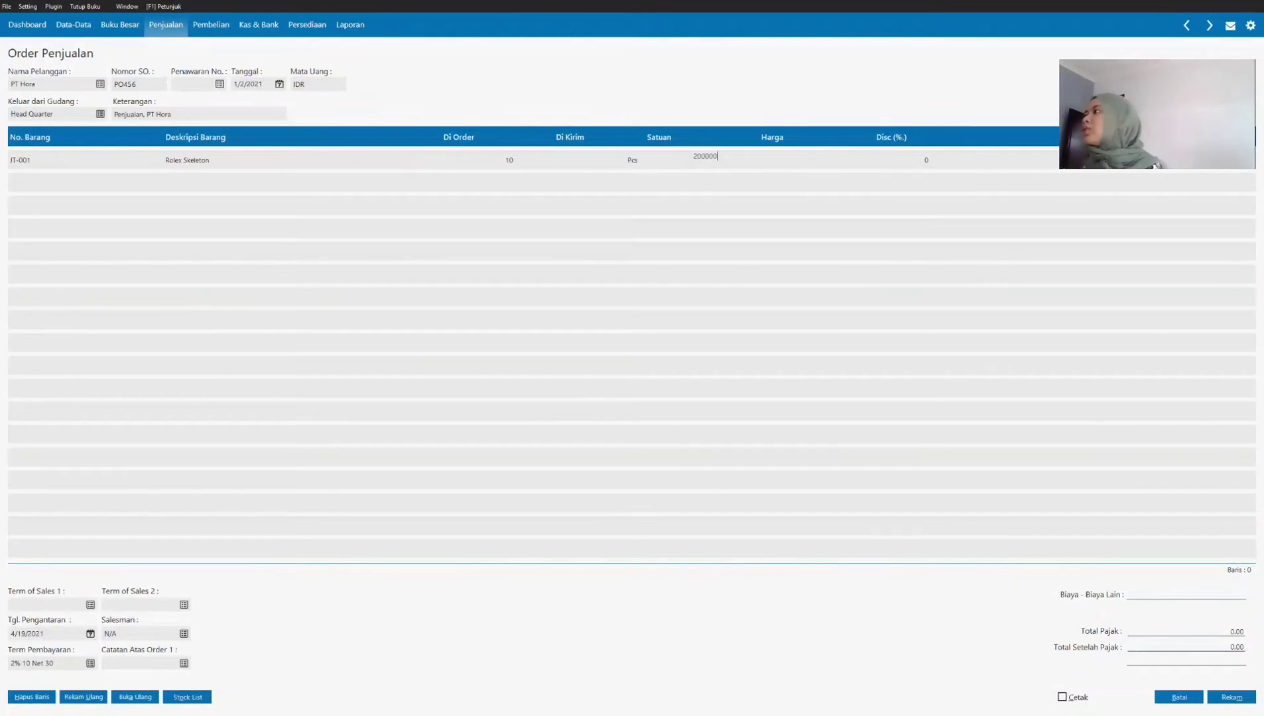
{"action": "key", "text": "Tab"}
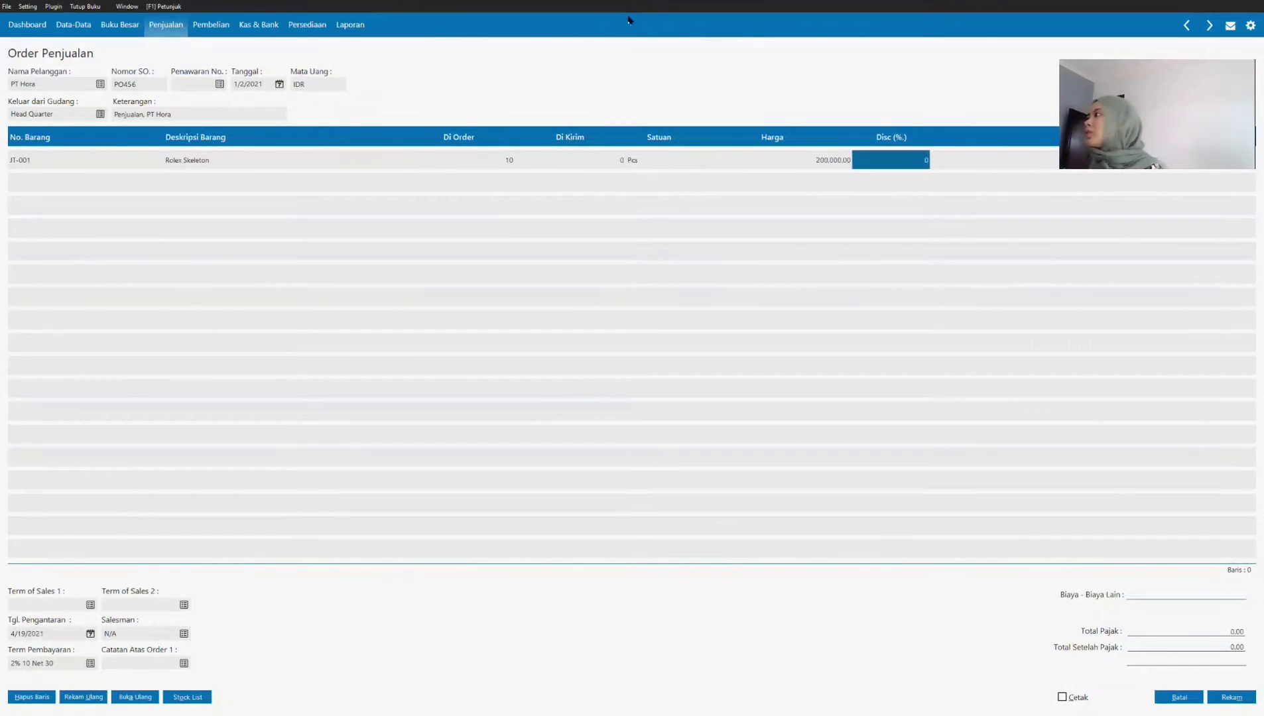
Step: Apply Value Added Tax (VAT) to the Rolex Skeleton line and complete the line
{"action": "key", "text": "Tab"}
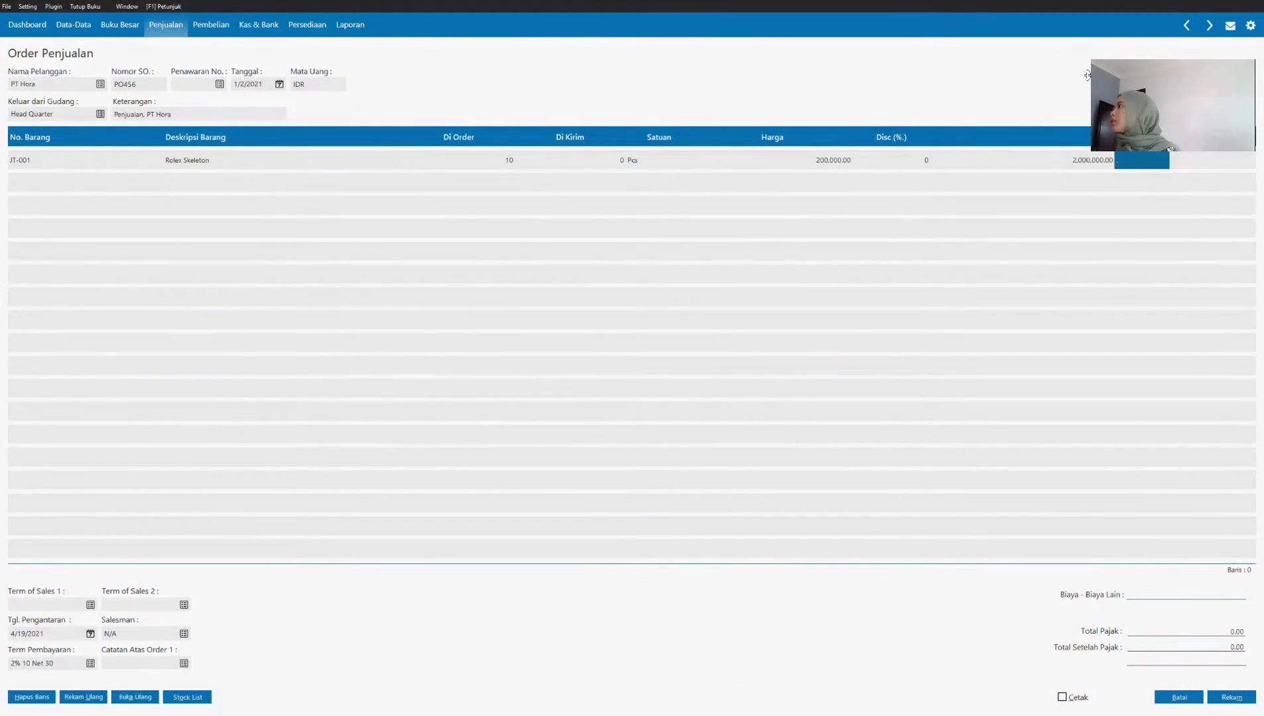
{"action": "left_click_drag", "start_coordinate": [1087, 76], "coordinate": [953, 72]}
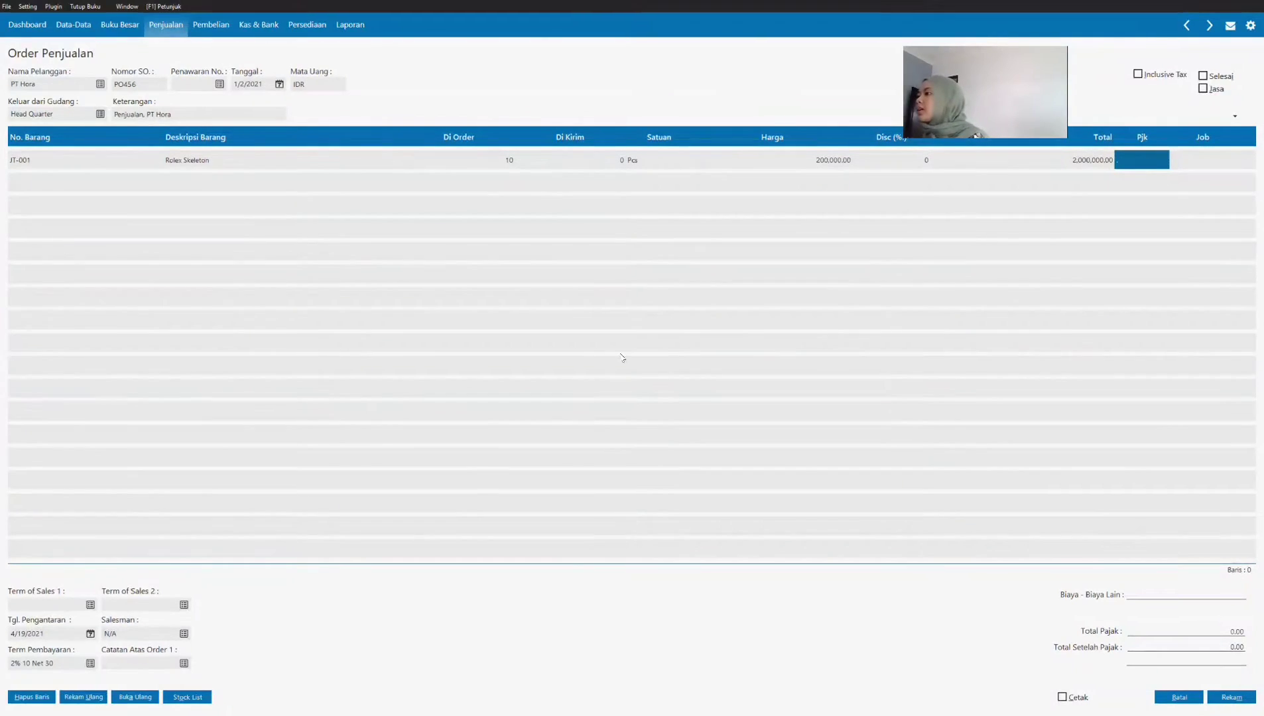
{"action": "key", "text": "Tab"}
{"action": "left_click", "coordinate": [620, 315]}
{"action": "left_click", "coordinate": [826, 475]}
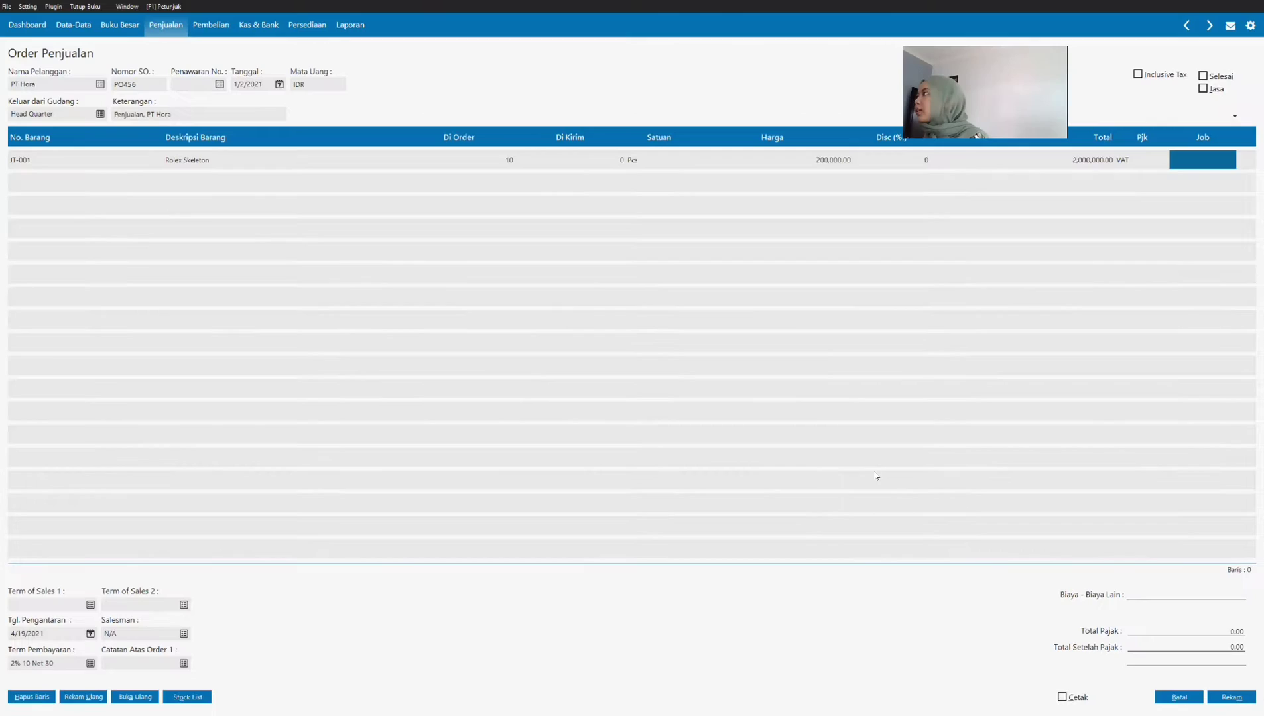
{"action": "key", "text": "Tab"}
Step: Add Quicksilver (JT-002) as the second order line with quantity 10
{"action": "left_click", "coordinate": [97, 179]}
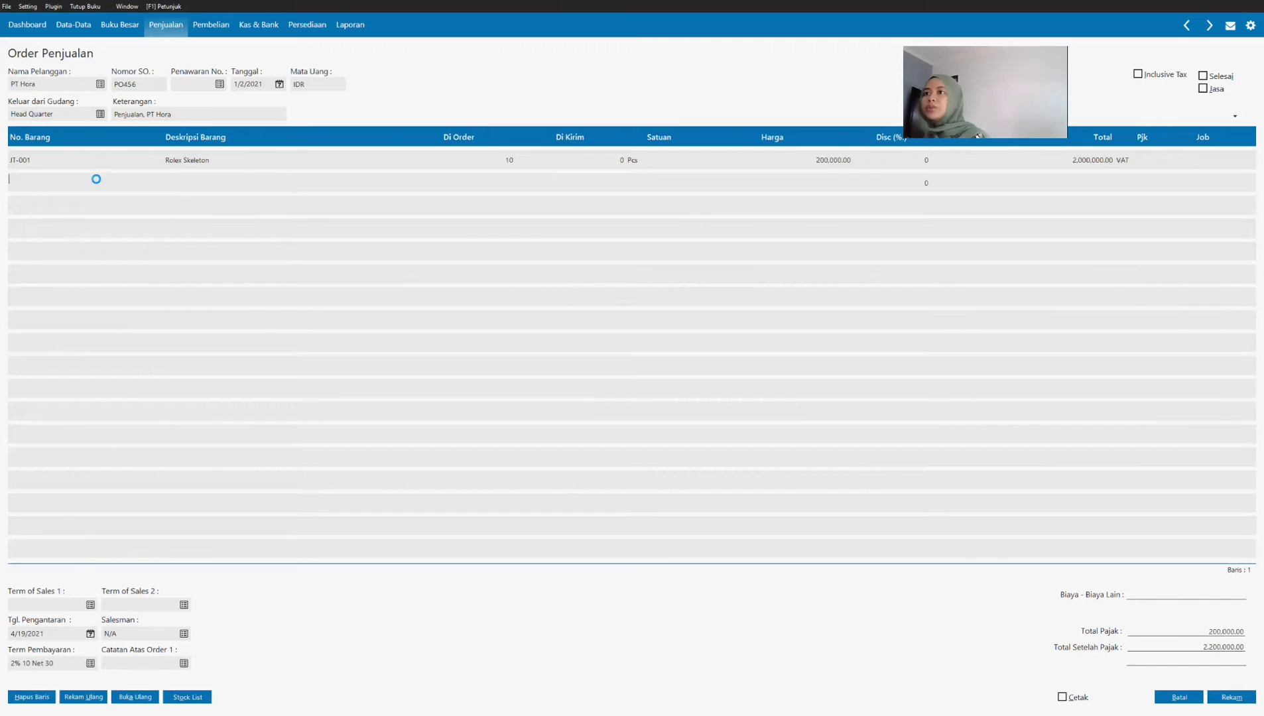
{"action": "left_click", "coordinate": [576, 315]}
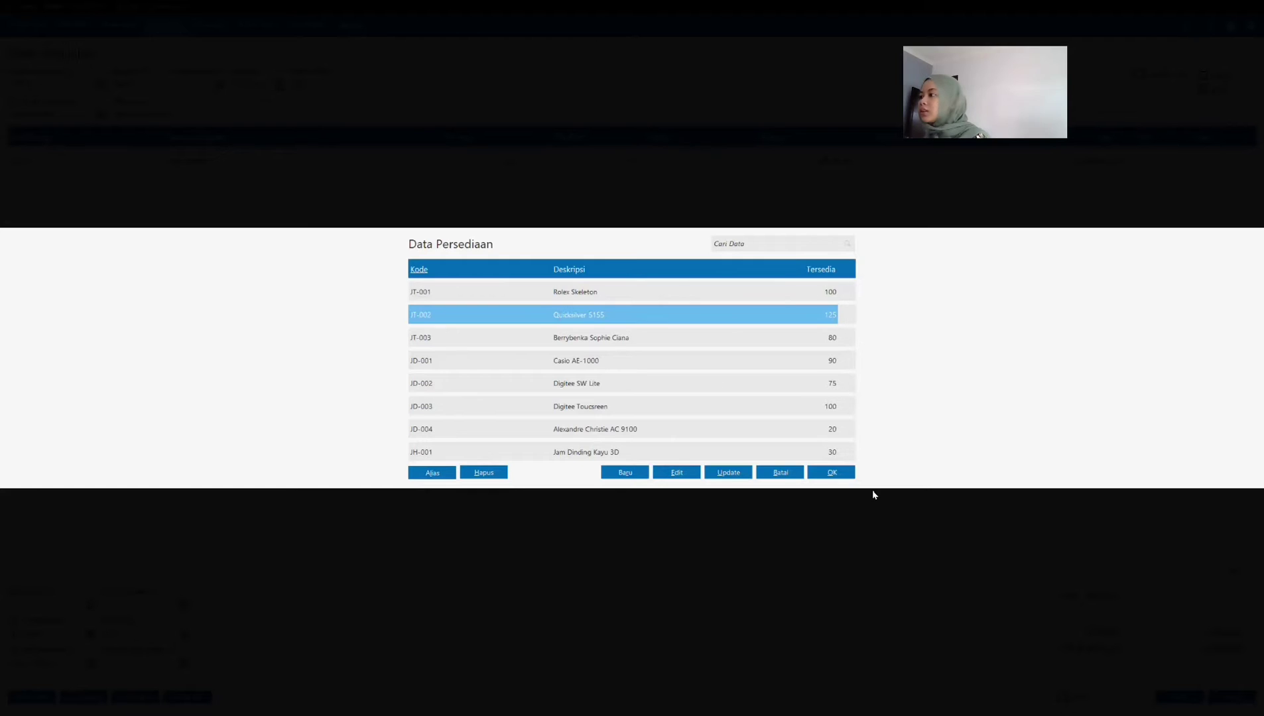
{"action": "left_click", "coordinate": [827, 477]}
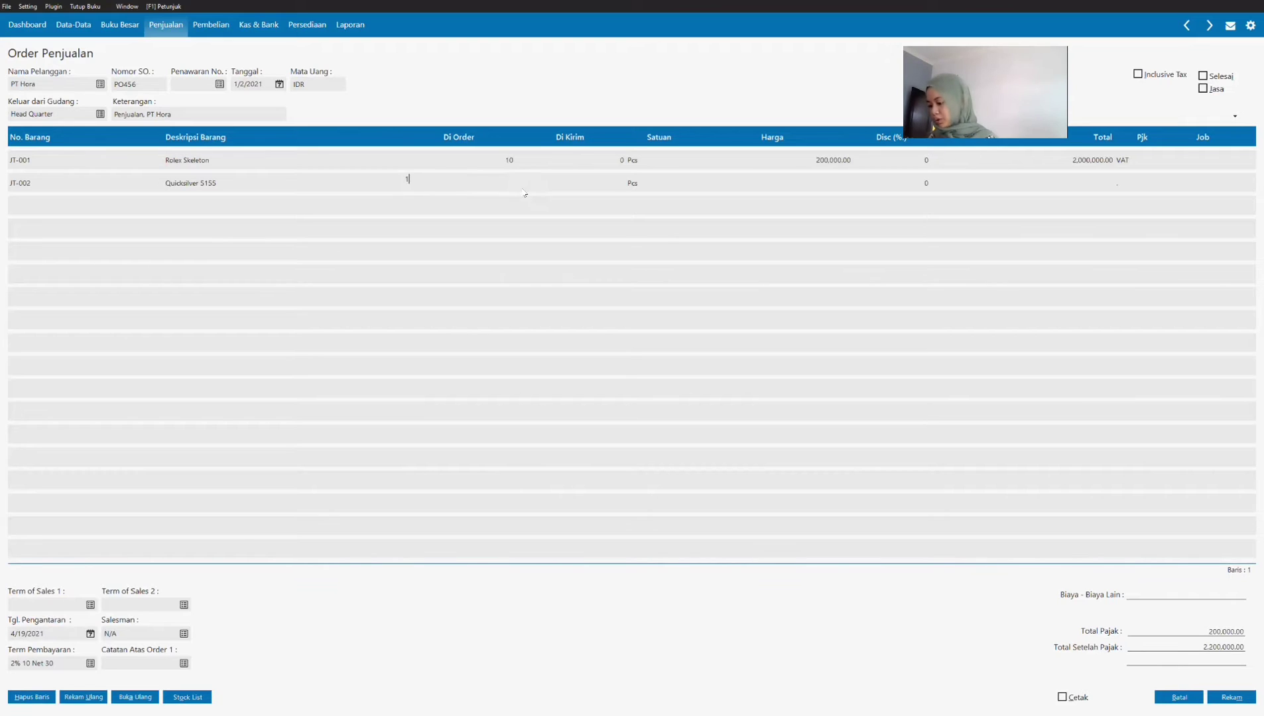
{"action": "type", "text": "10"}
{"action": "key", "text": "Tab"}
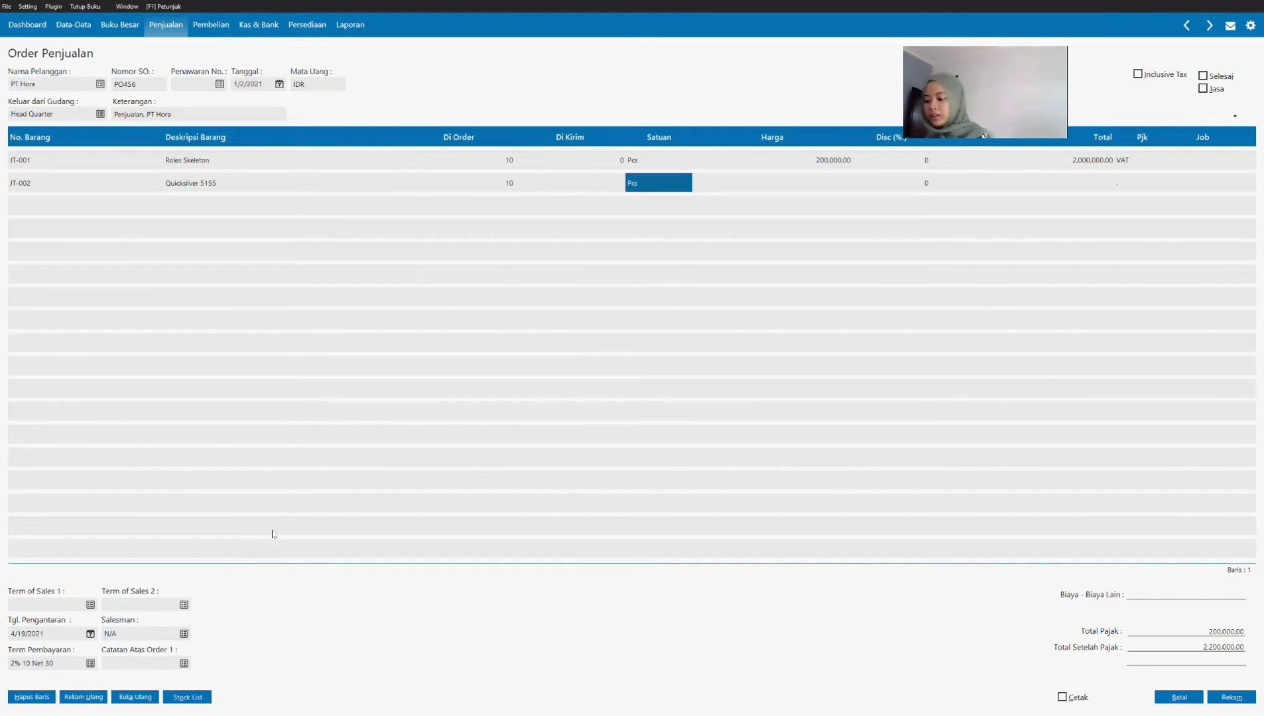
Step: Look up the Quicksilver price in the purchase order PDF and complete its line with unit price 250,000 and VAT
{"action": "left_click", "coordinate": [268, 711]}
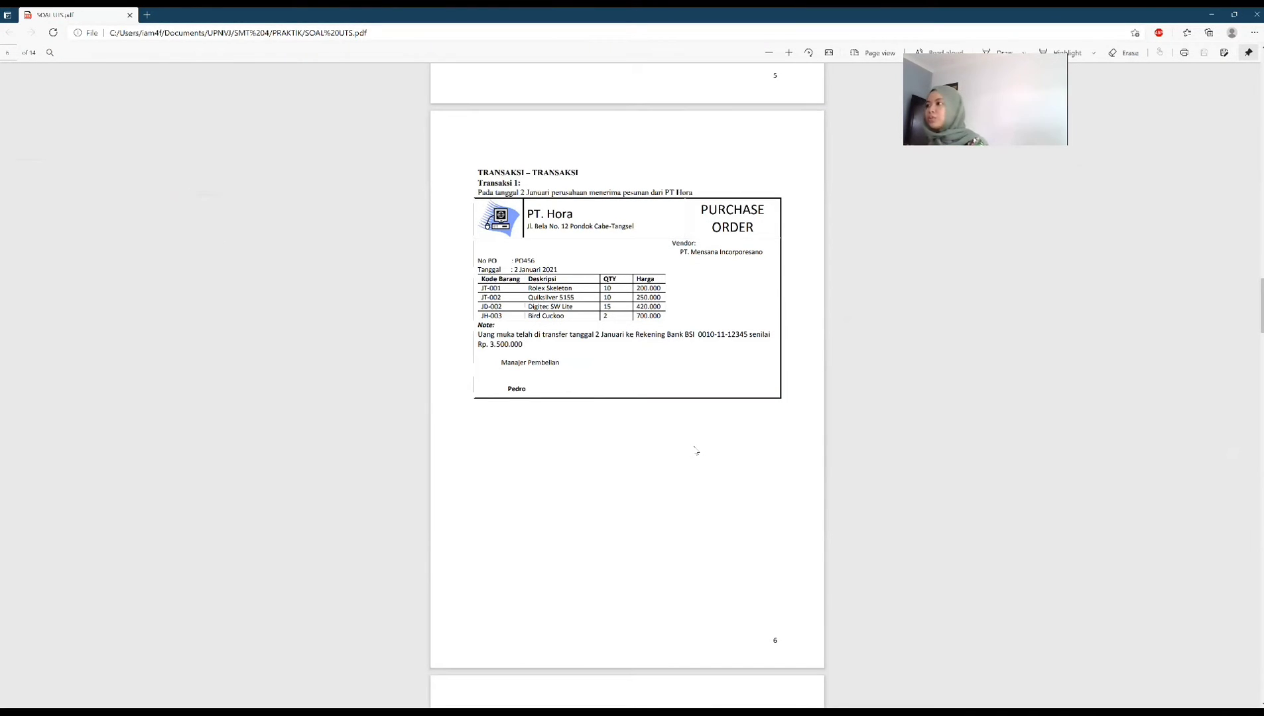
{"action": "left_click", "coordinate": [504, 698]}
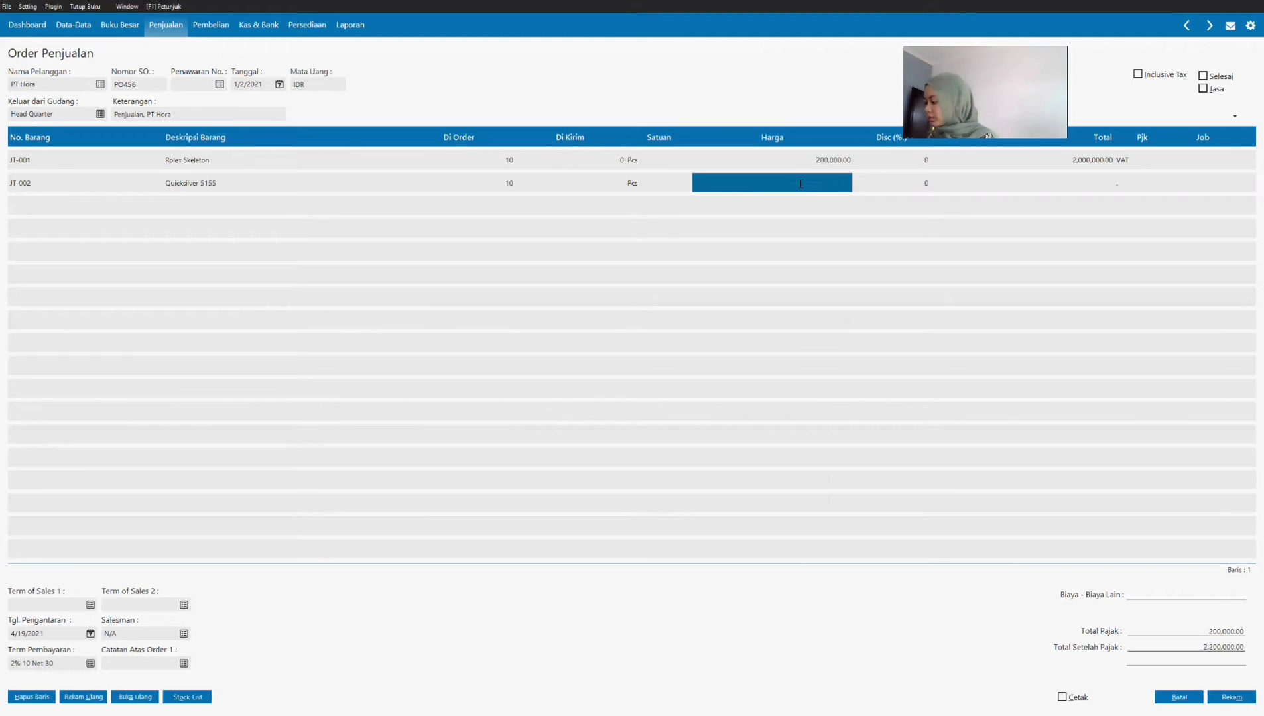
{"action": "type", "text": "250000"}
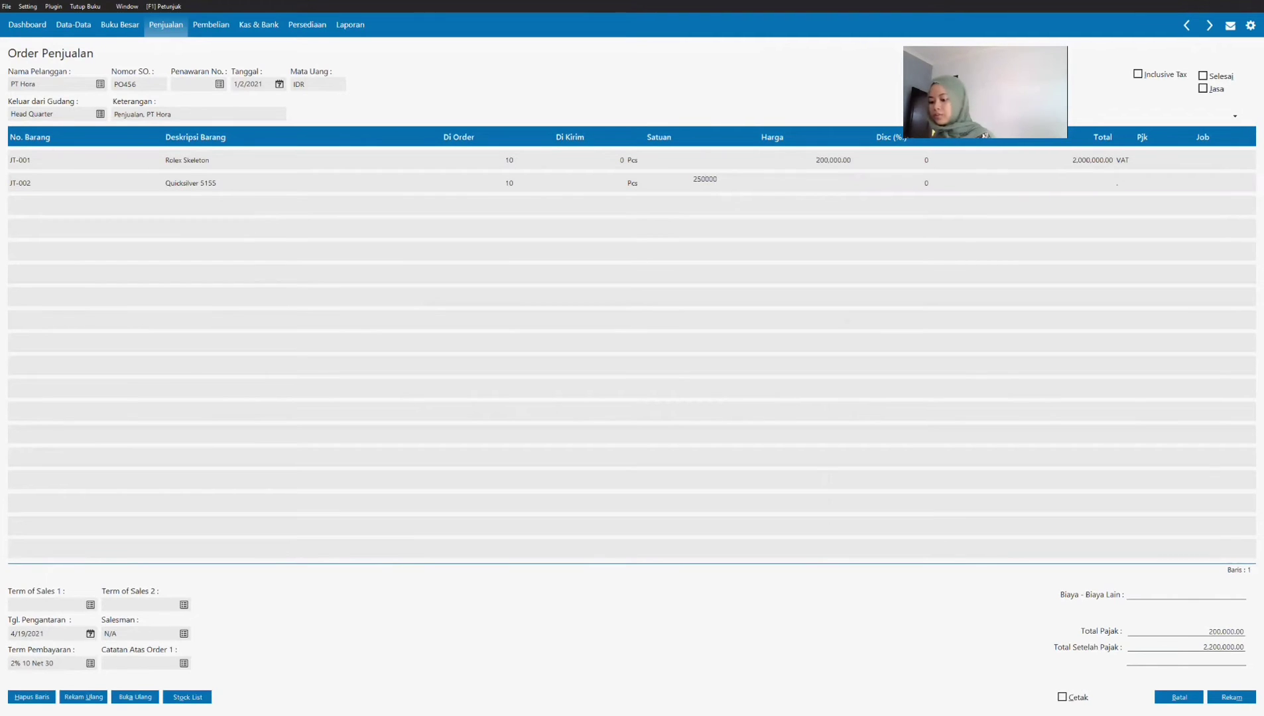
{"action": "left_click", "coordinate": [1132, 184]}
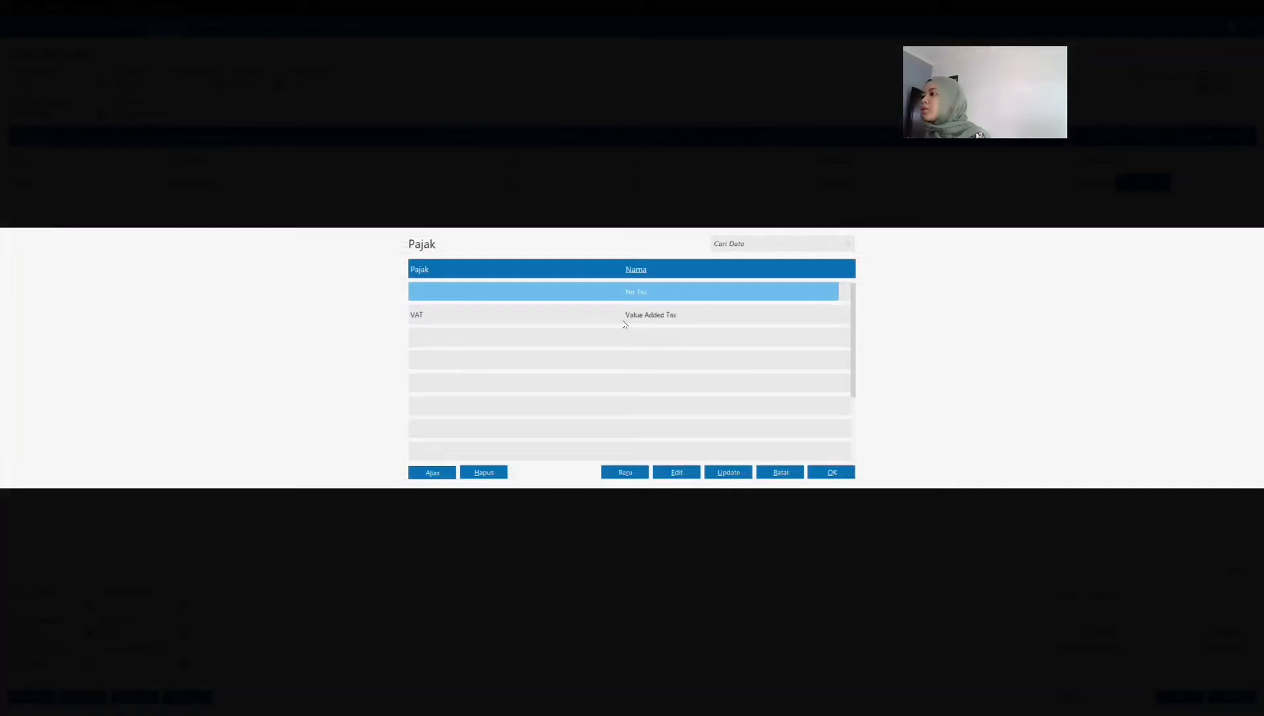
{"action": "left_click", "coordinate": [624, 321]}
{"action": "left_click", "coordinate": [833, 472]}
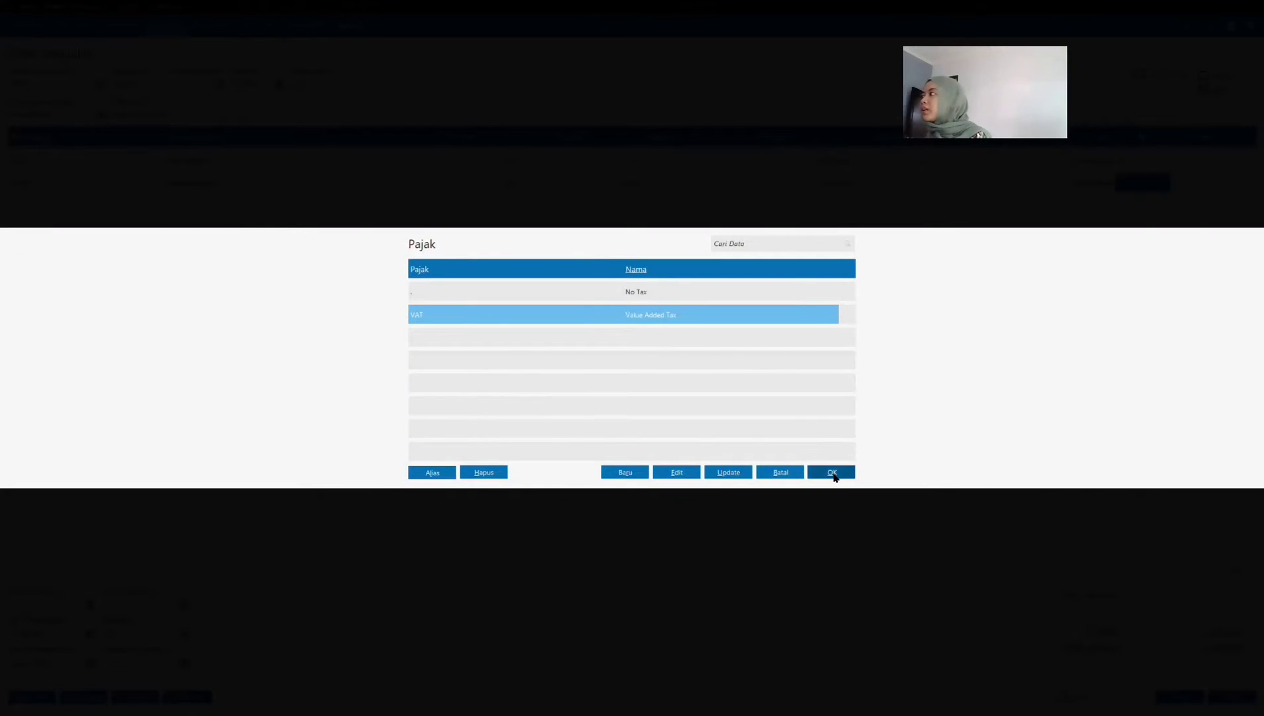
{"action": "key", "text": "Return"}
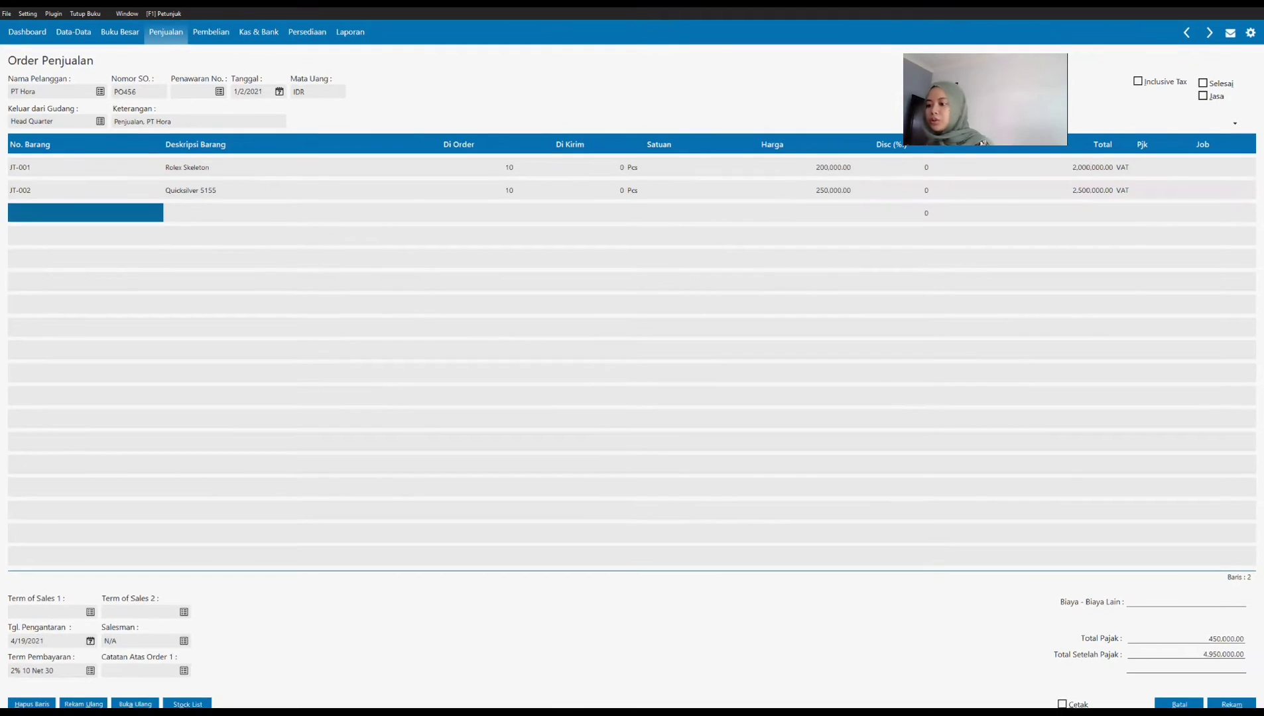
Step: Check the next item in the purchase order PDF and add Digitec SW Lite (JD-002) as the third order line with quantity 15
{"action": "left_click", "coordinate": [413, 712]}
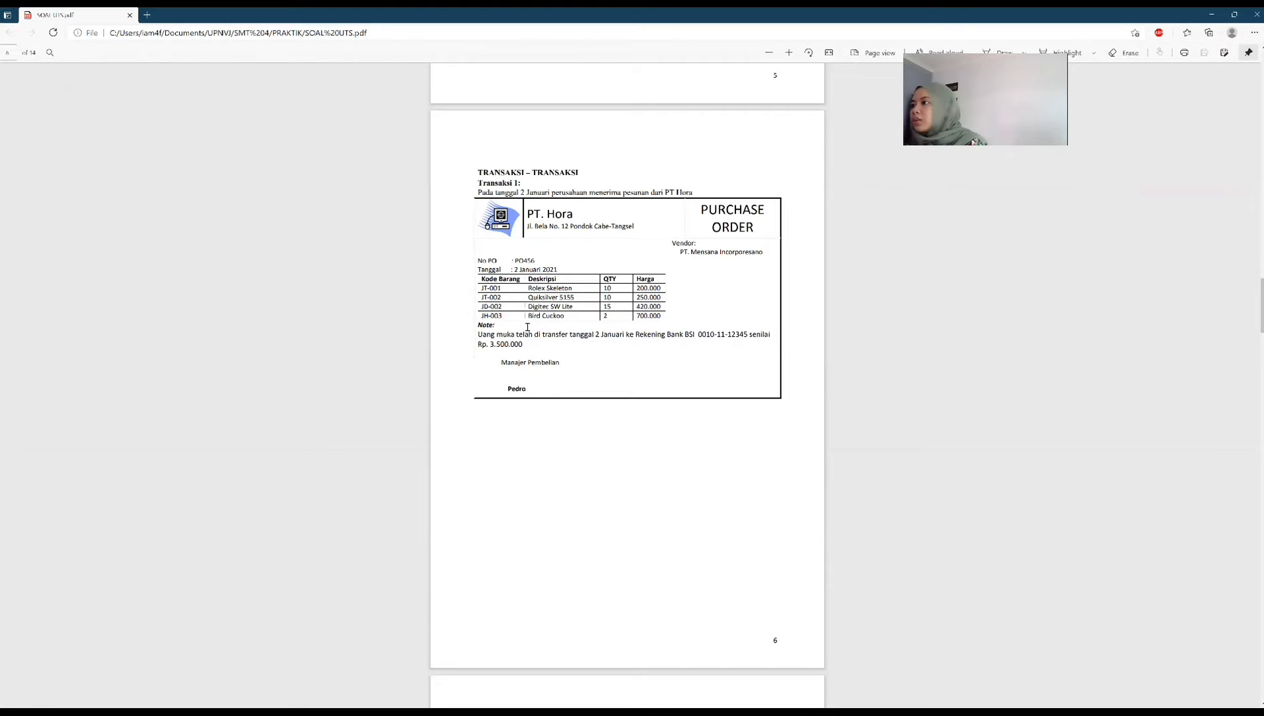
{"action": "left_click", "coordinate": [455, 713]}
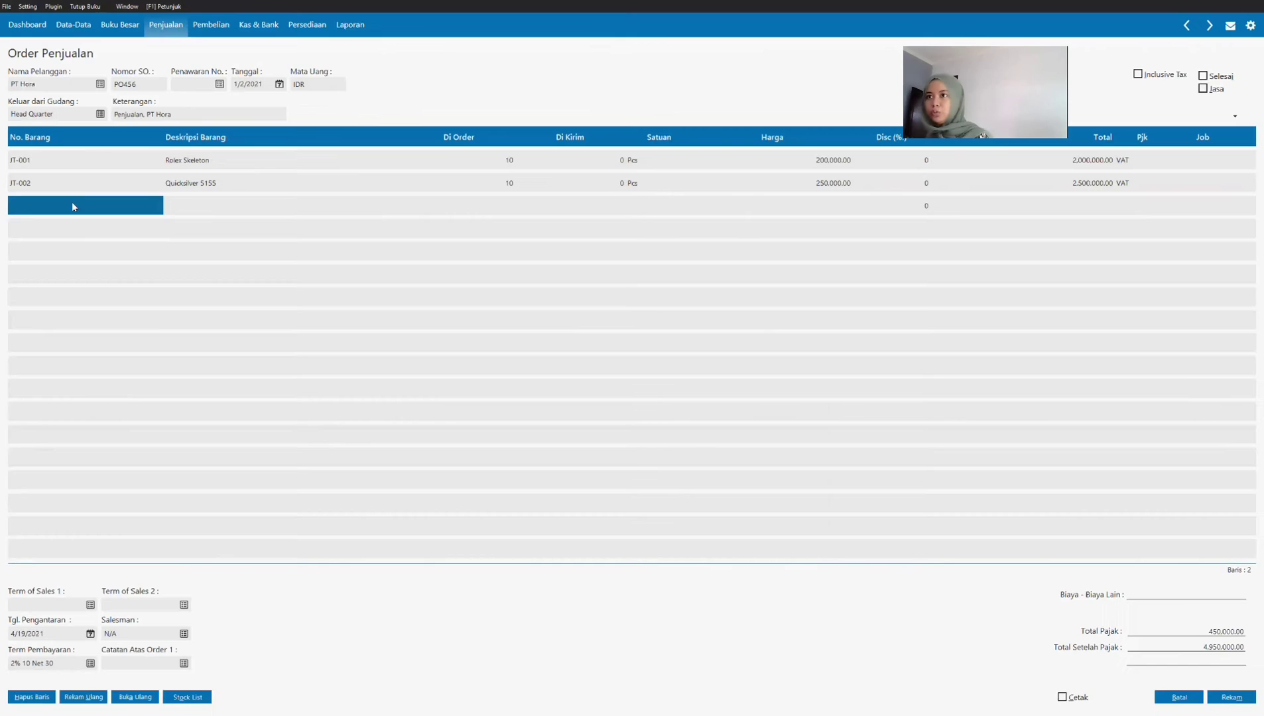
{"action": "left_click", "coordinate": [73, 203]}
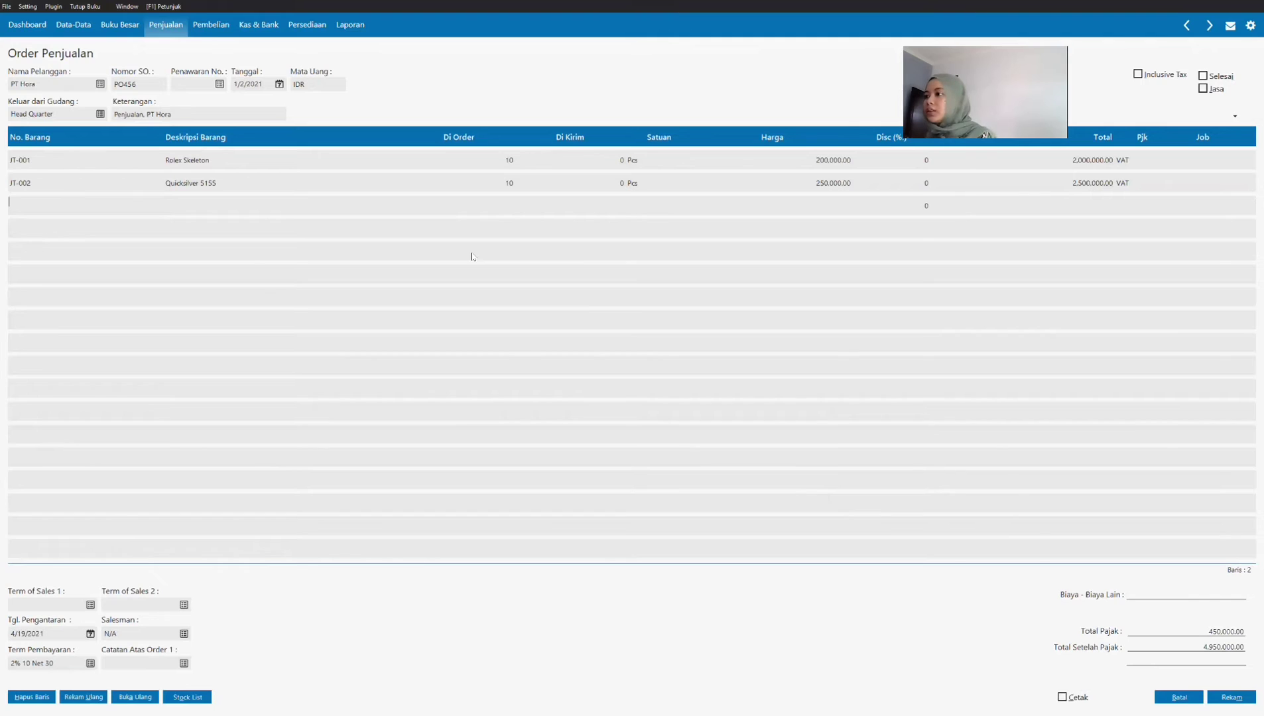
{"action": "key", "text": "Return"}
{"action": "left_click", "coordinate": [508, 344]}
{"action": "left_click", "coordinate": [514, 391]}
{"action": "left_click", "coordinate": [848, 476]}
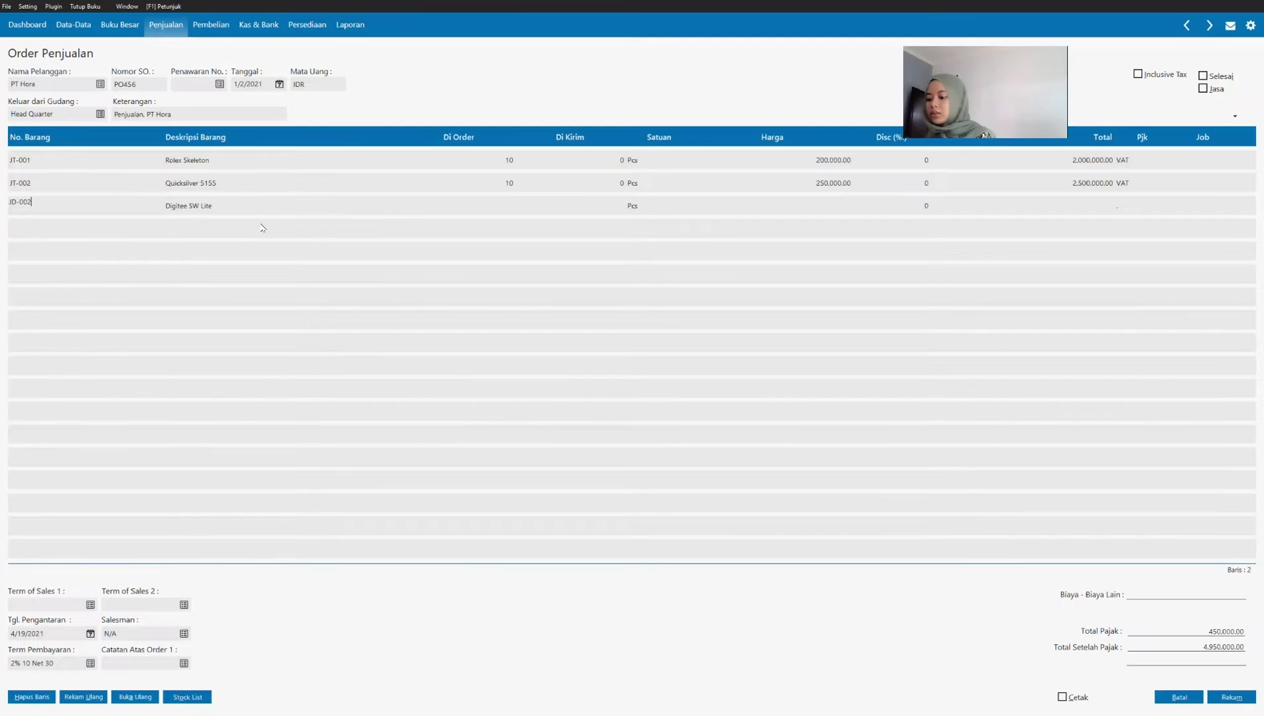
{"action": "key", "text": "Tab"}
{"action": "key", "text": "Tab"}
{"action": "type", "text": "15"}
{"action": "key", "text": "Tab"}
Step: Look up the Digitec SW Lite price in the purchase order PDF and set its unit price to 420,000
{"action": "left_click", "coordinate": [215, 712]}
{"action": "left_click", "coordinate": [455, 713]}
{"action": "key", "text": "Tab"}
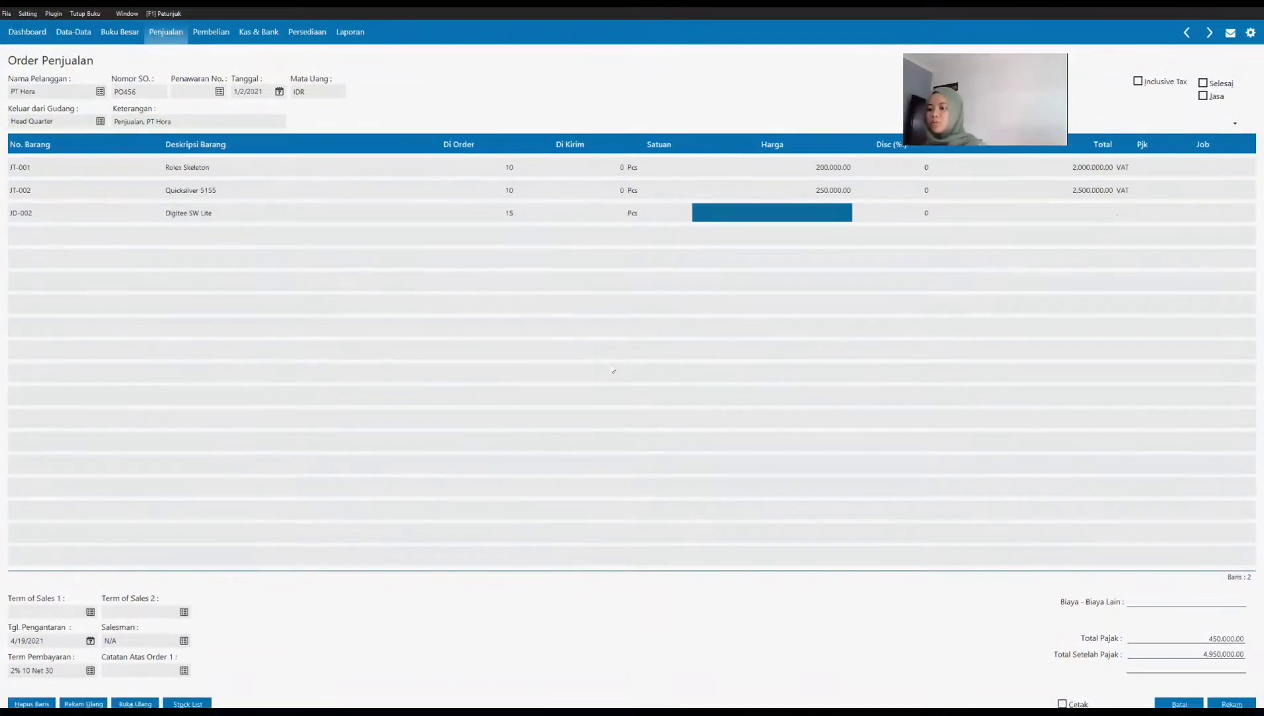
{"action": "key", "text": "alt+Tab"}
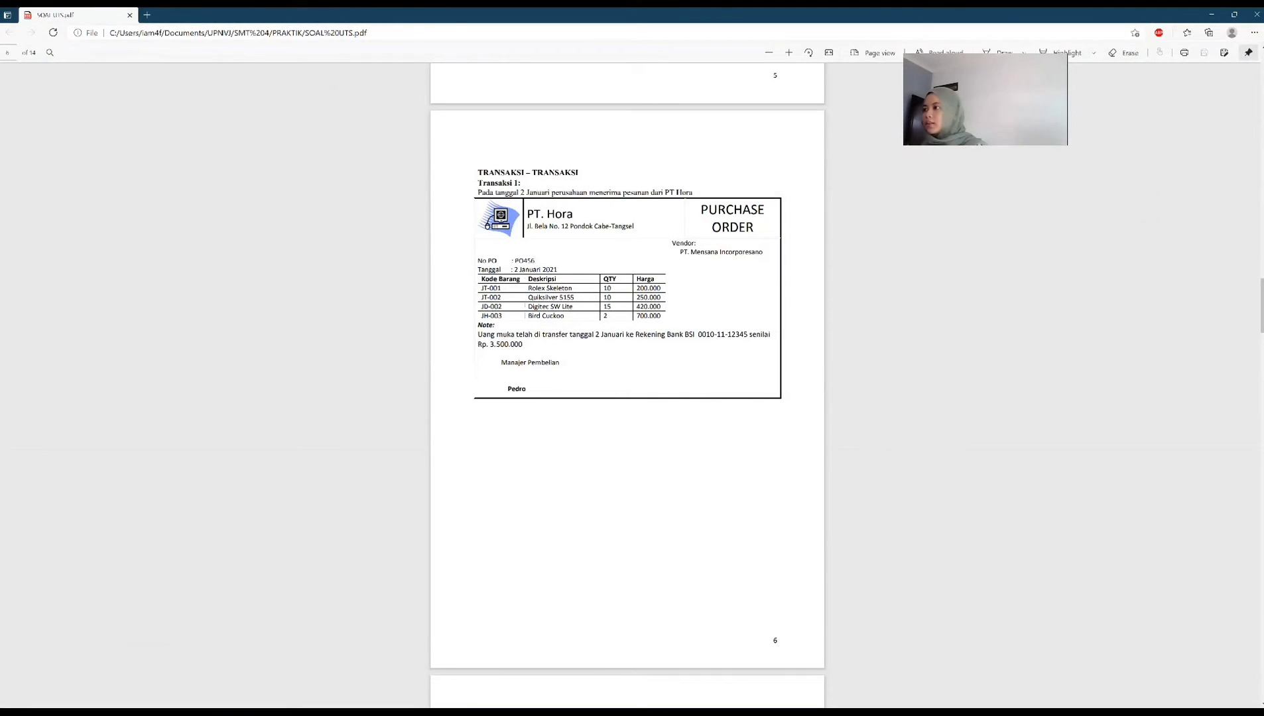
{"action": "key", "text": "alt+Tab"}
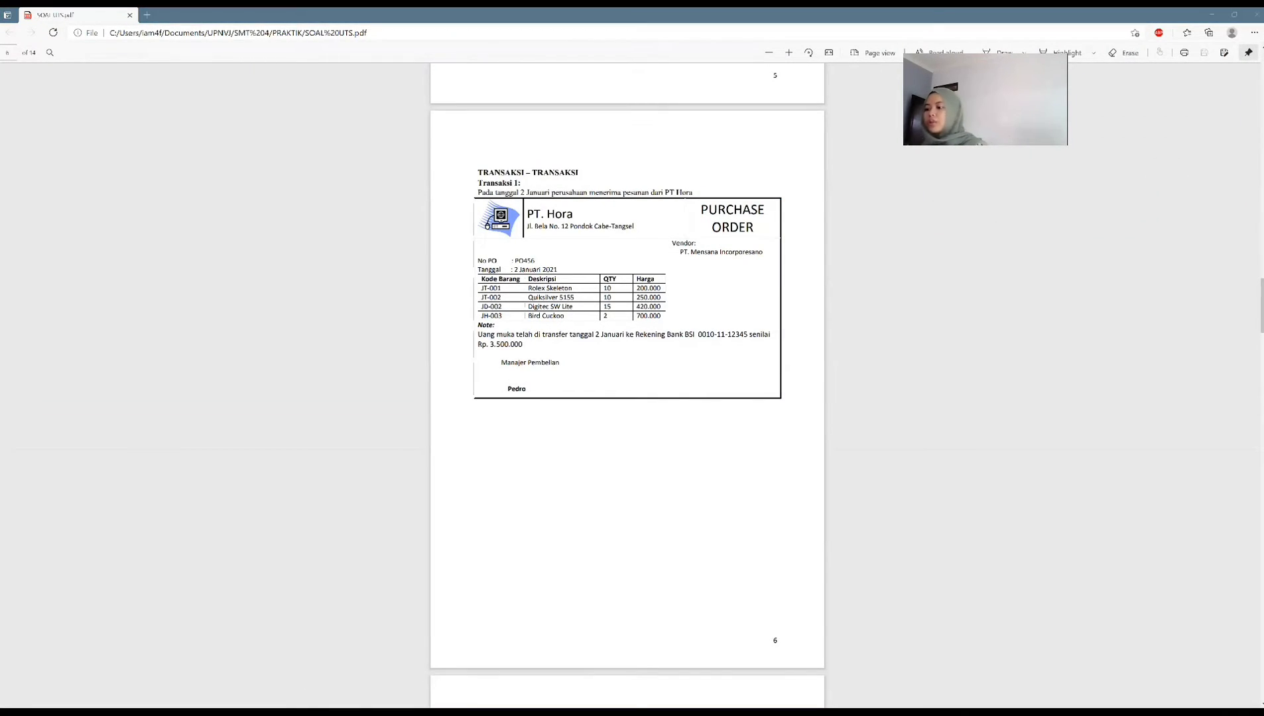
{"action": "type", "text": "4"}
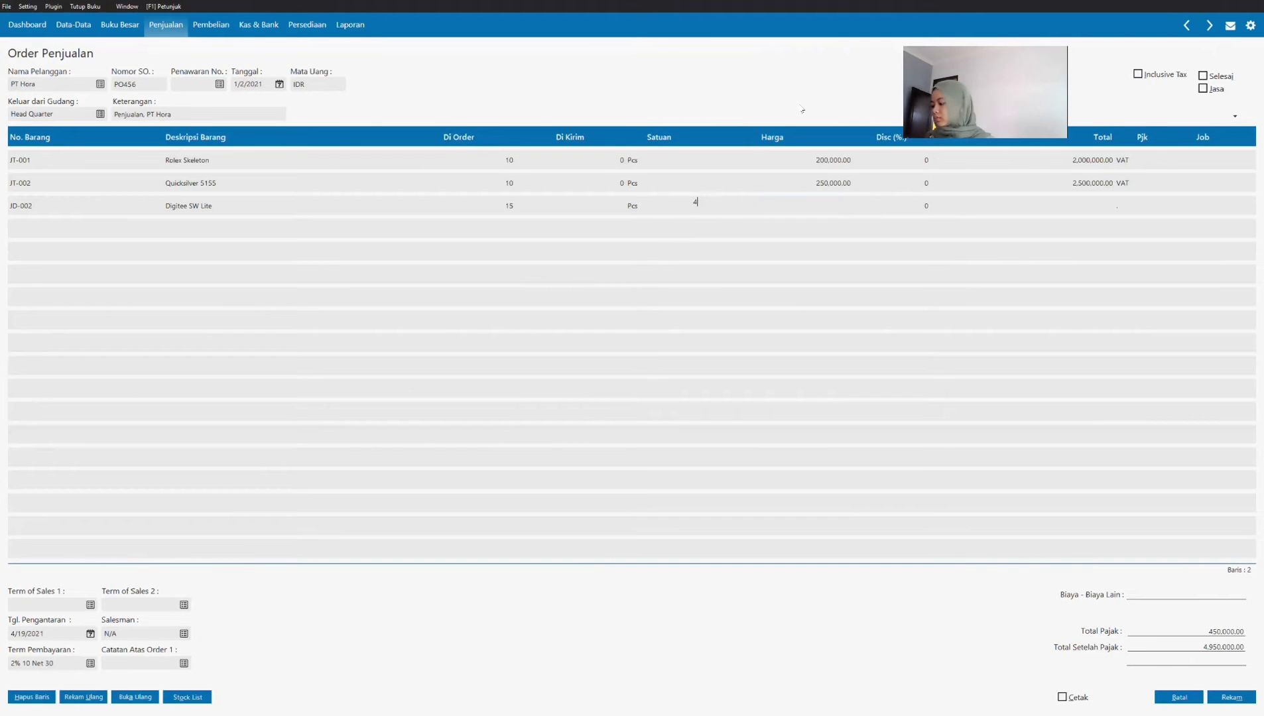
{"action": "type", "text": "20000"}
{"action": "key", "text": "Tab"}
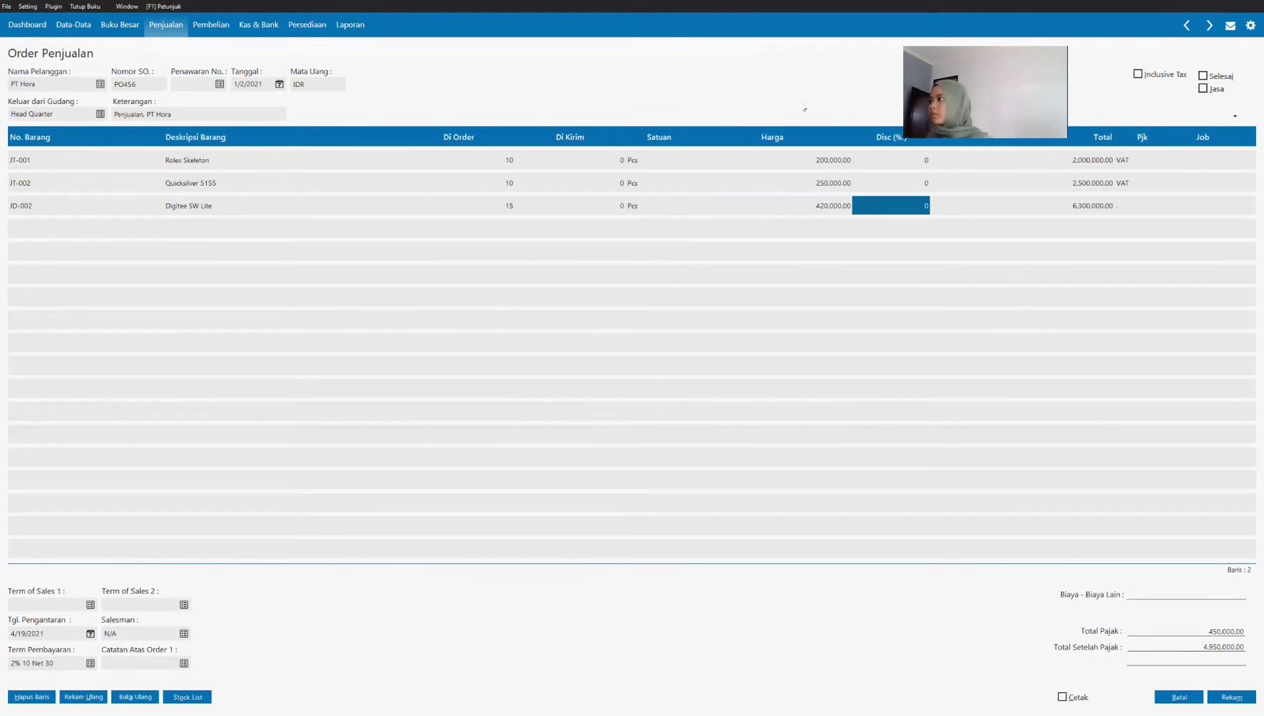
Step: Apply Value Added Tax (VAT) to the Digitec SW Lite line and complete the line
{"action": "double_click", "coordinate": [1136, 205]}
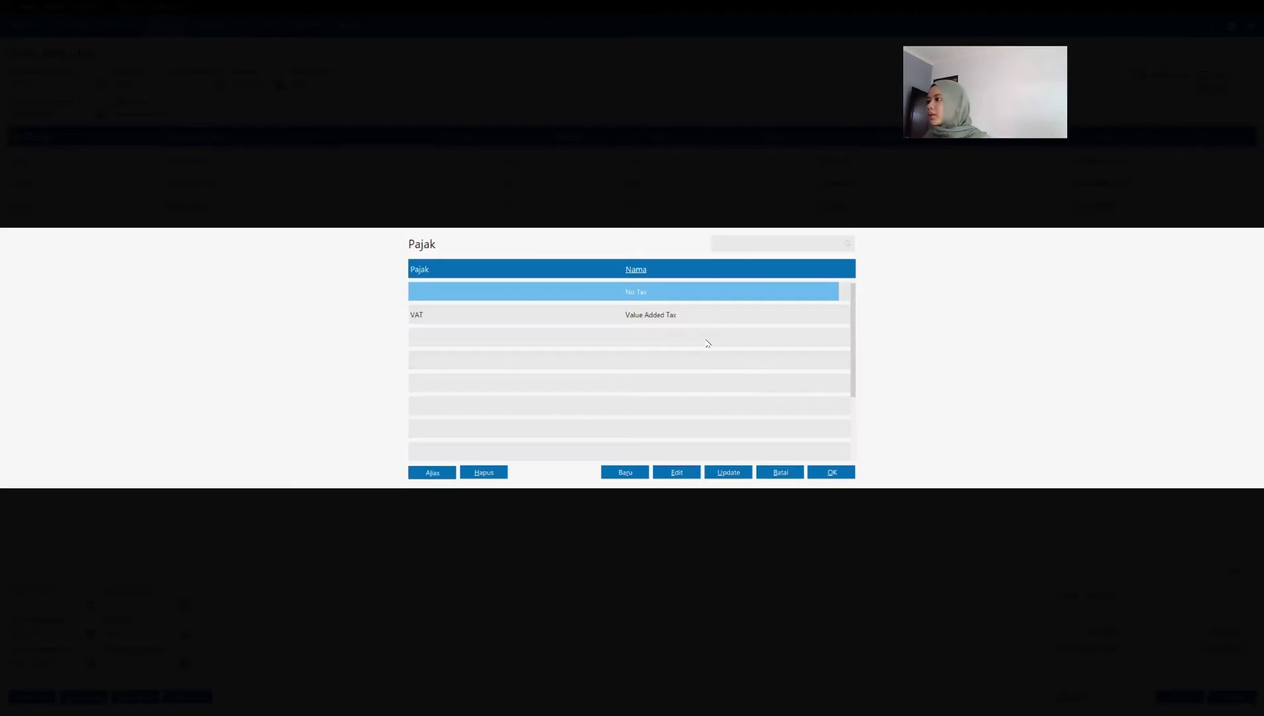
{"action": "key", "text": "Down"}
{"action": "key", "text": "Return"}
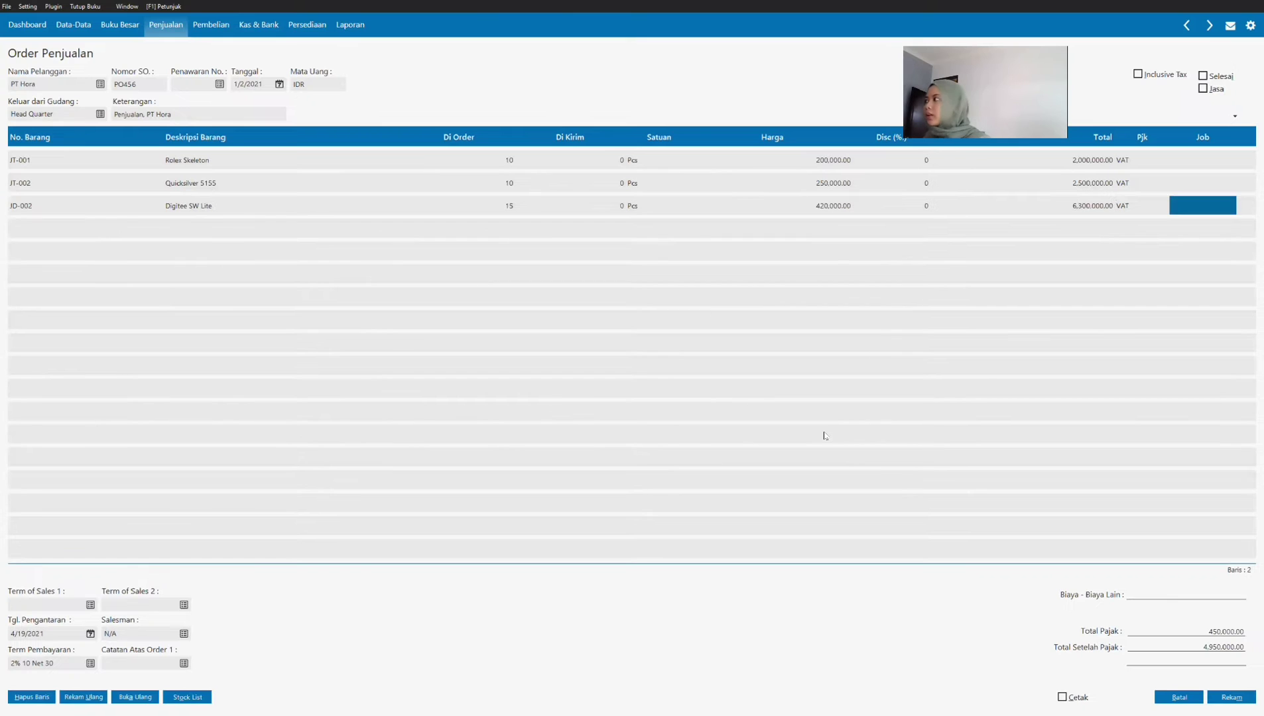
{"action": "key", "text": "Tab"}
Step: Add Bird Cuckoo (JH-003) as the fourth order line with quantity 2
{"action": "left_click", "coordinate": [90, 221]}
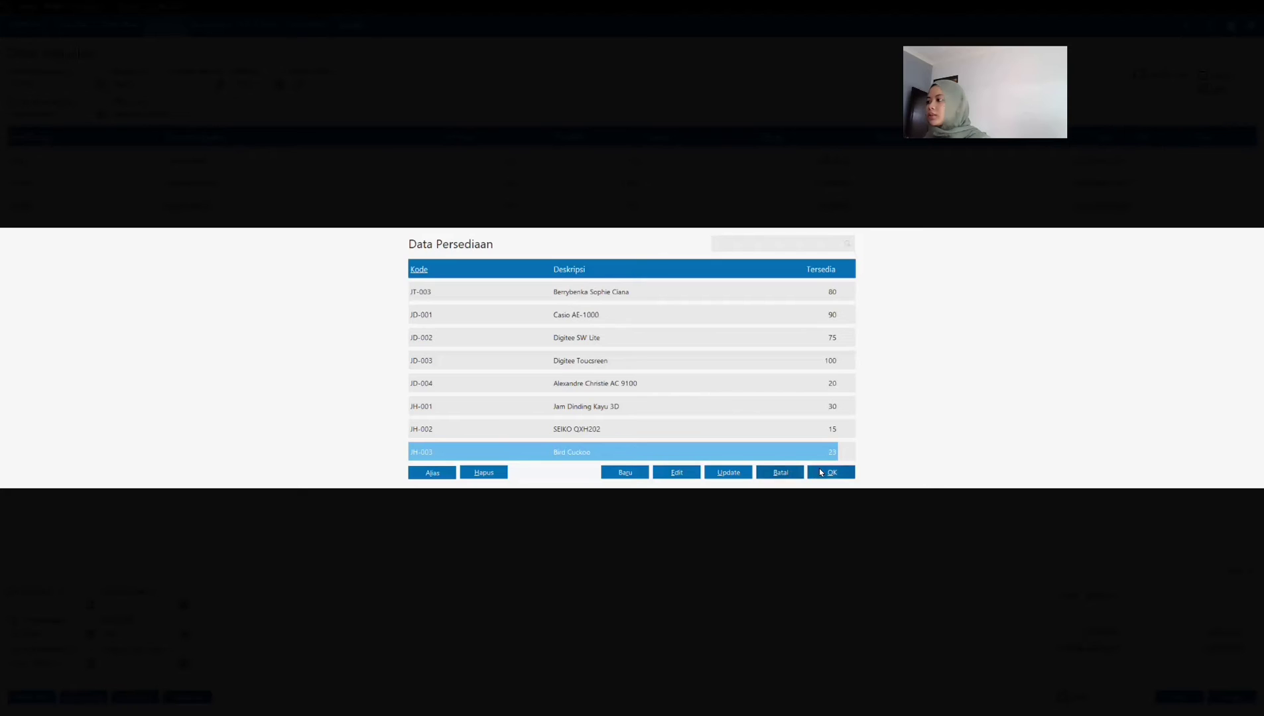
{"action": "left_click", "coordinate": [821, 472]}
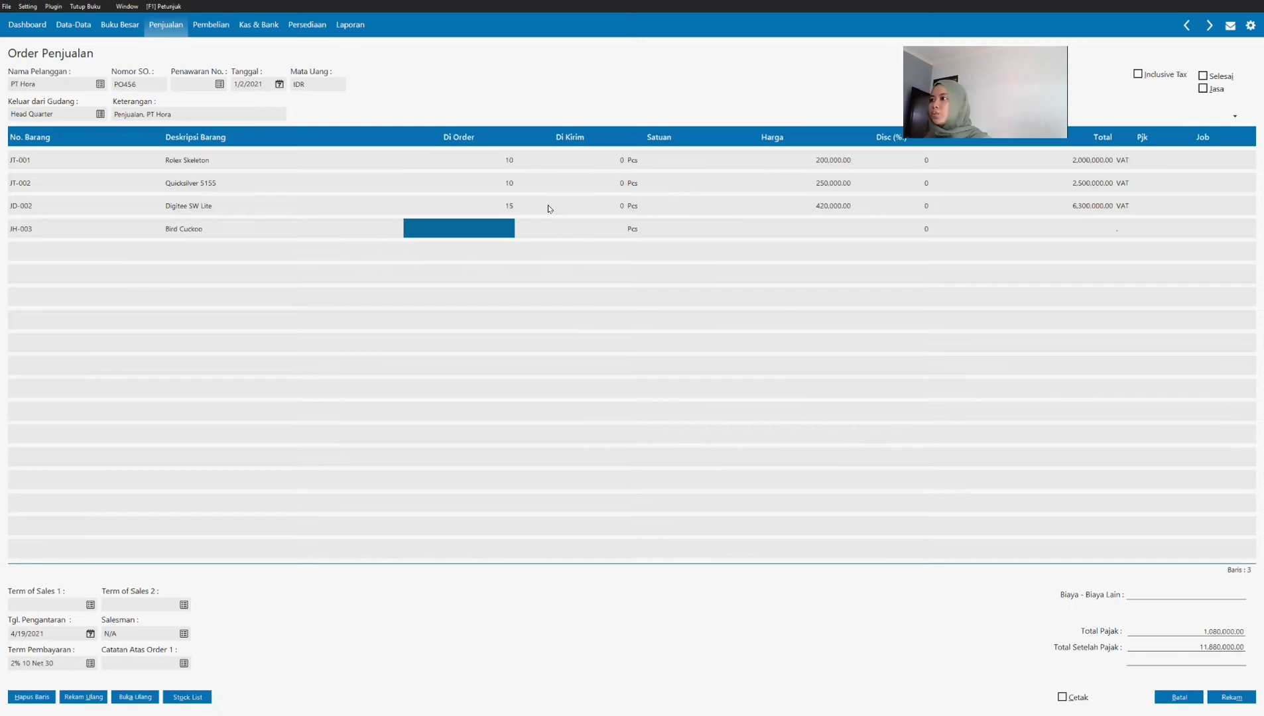
{"action": "type", "text": "2"}
{"action": "key", "text": "Tab"}
{"action": "key", "text": "Tab"}
Step: Look up the Bird Cuckoo price in the purchase order PDF and complete its line with unit price 700,000 and VAT
{"action": "key", "text": "alt+Tab"}
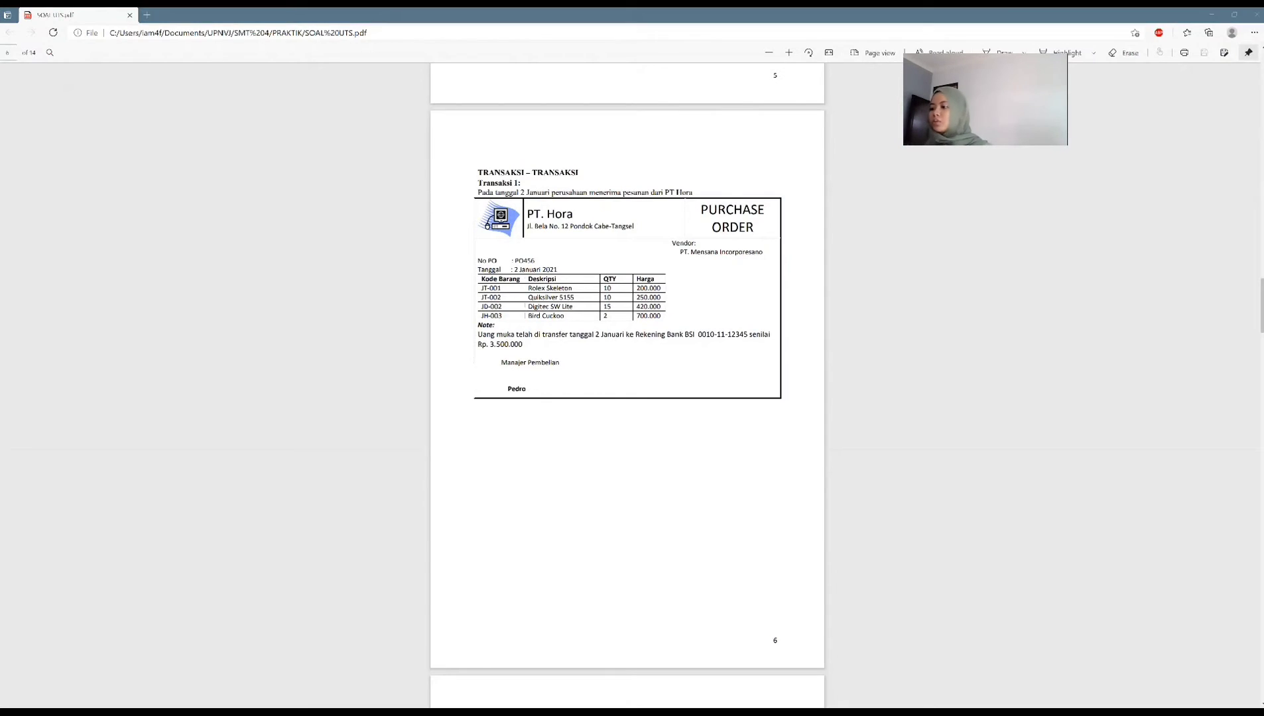
{"action": "key", "text": "alt+Tab"}
{"action": "type", "text": "700000"}
{"action": "key", "text": "Tab"}
{"action": "key", "text": "Tab"}
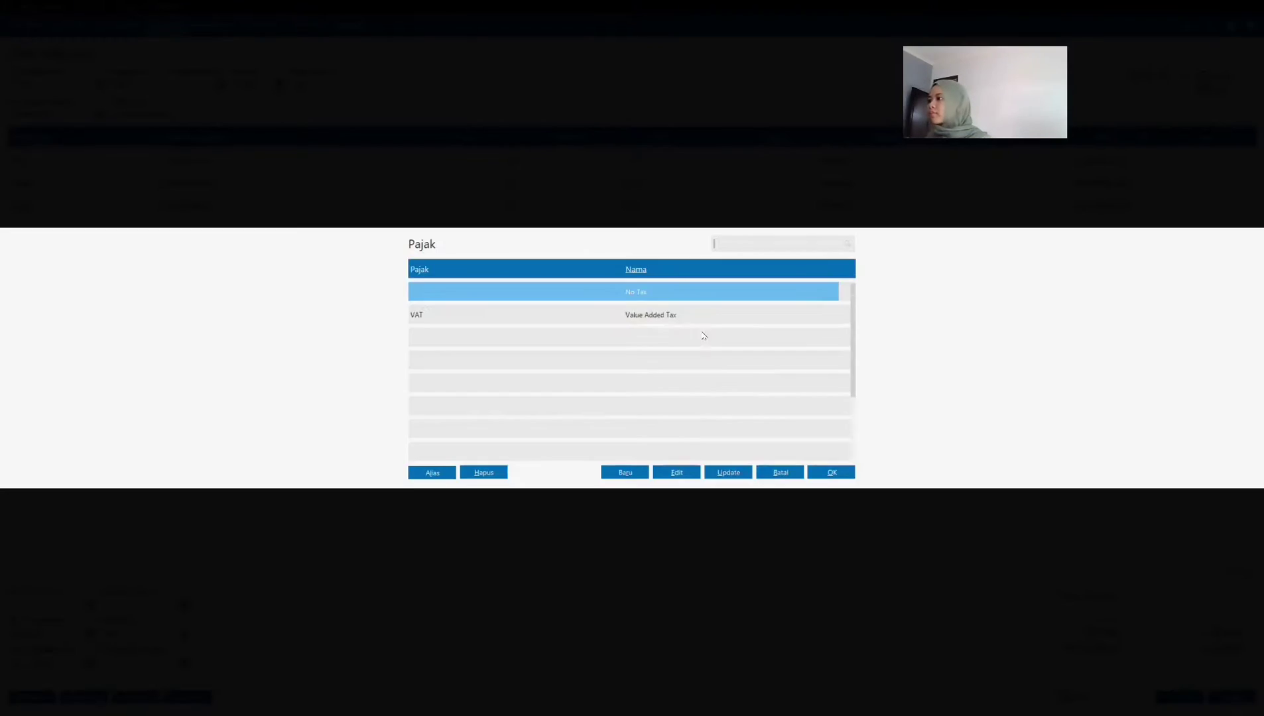
{"action": "left_click", "coordinate": [704, 314]}
{"action": "left_click", "coordinate": [833, 471]}
{"action": "key", "text": "Tab"}
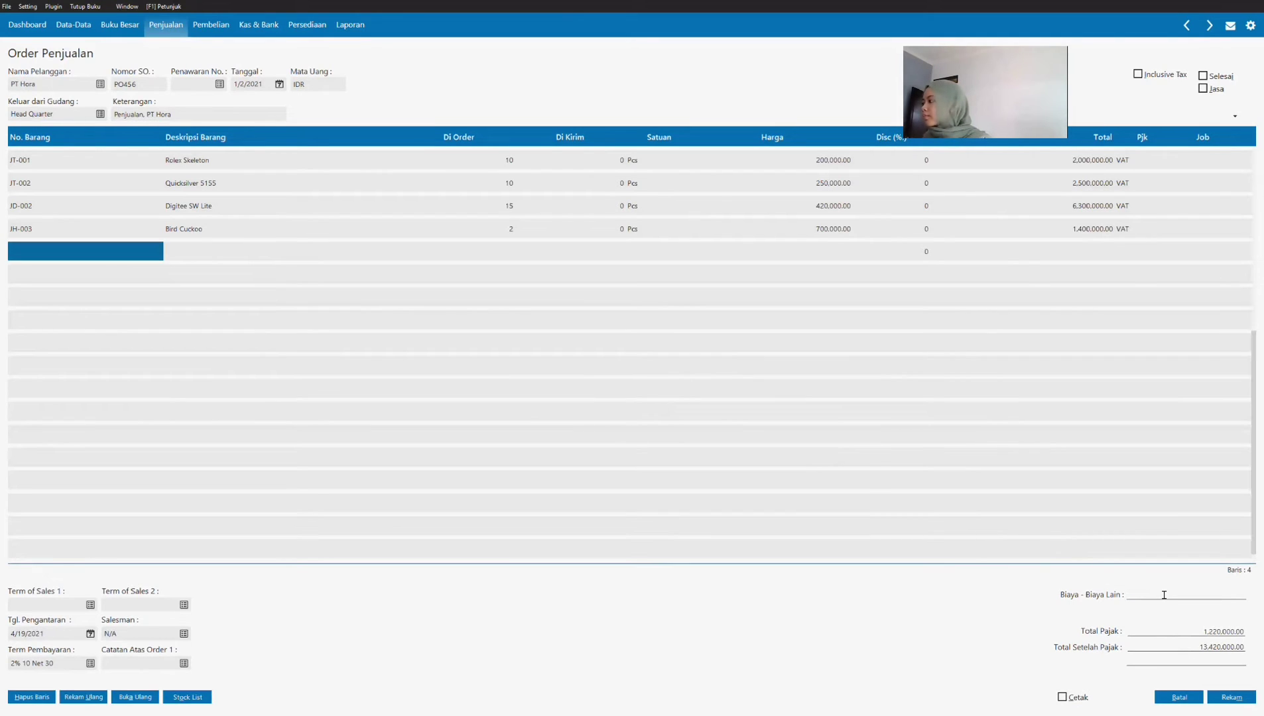
Step: Record sales order PO456, close the blank order form and return to the Penjualan (sales) module overview
{"action": "left_click", "coordinate": [1226, 698]}
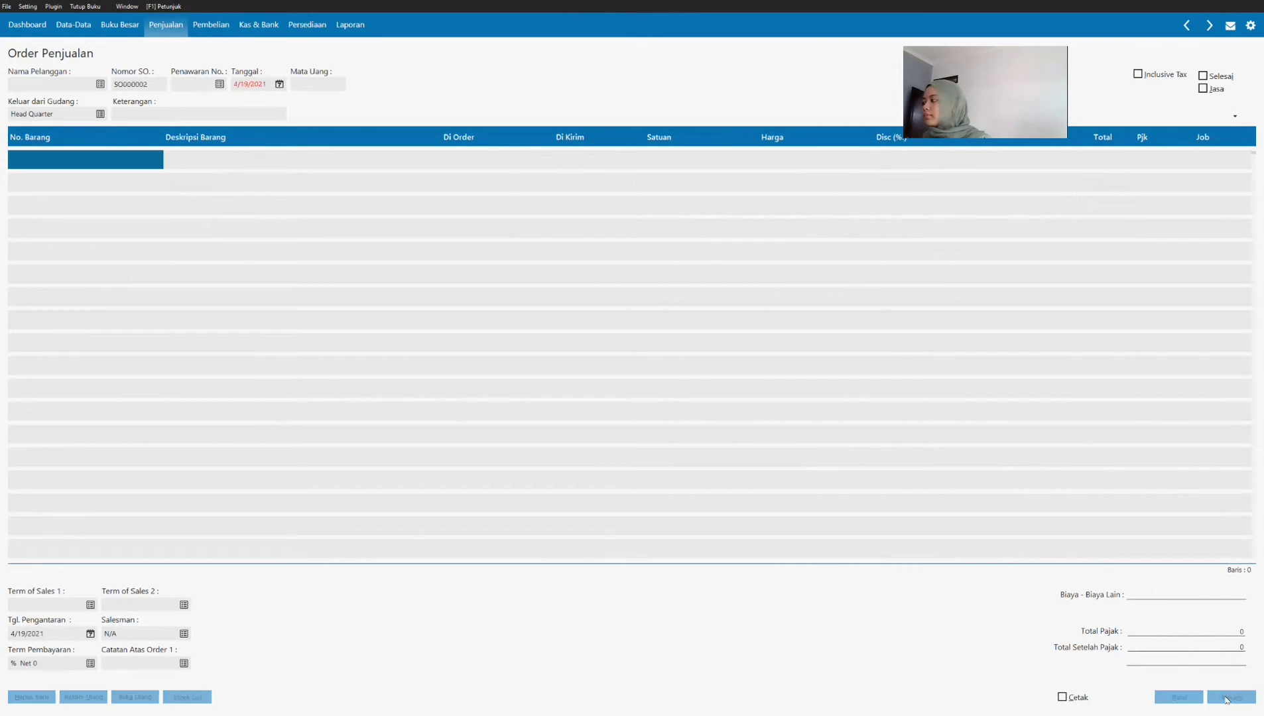
{"action": "left_click", "coordinate": [1186, 702]}
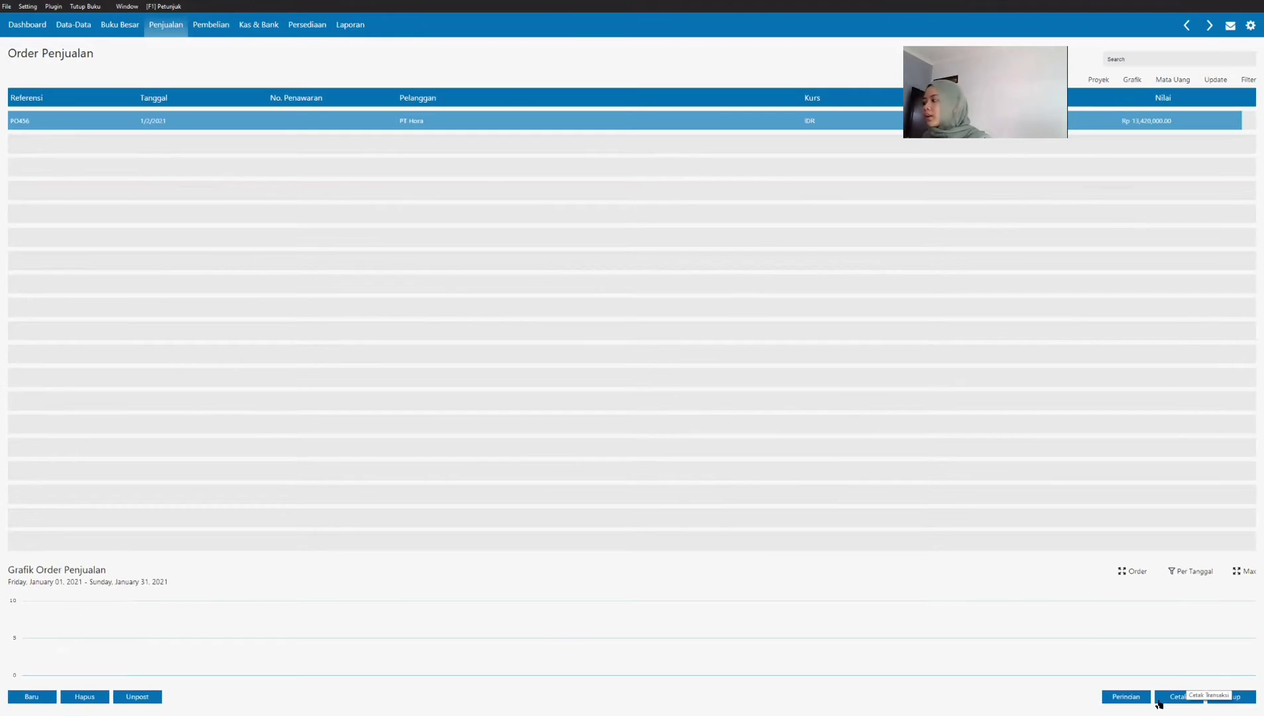
{"action": "right_click", "coordinate": [449, 121]}
{"action": "left_click", "coordinate": [183, 32]}
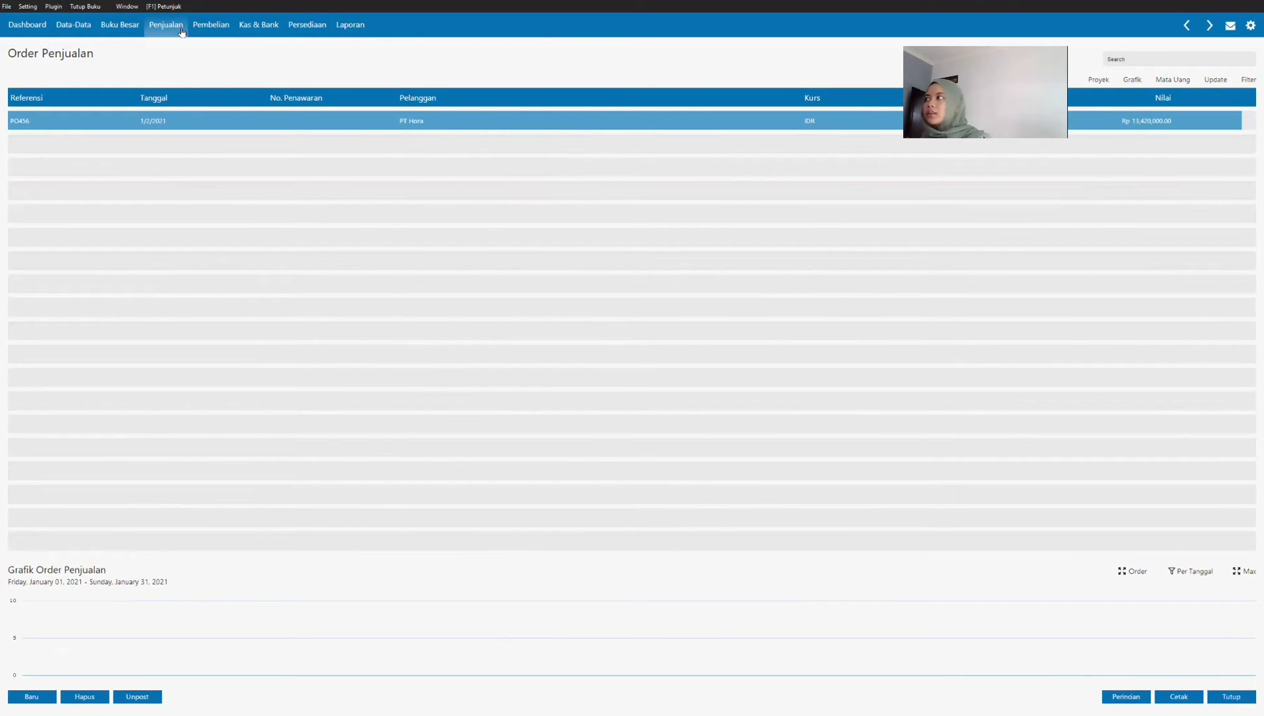
{"action": "left_click", "coordinate": [183, 32]}
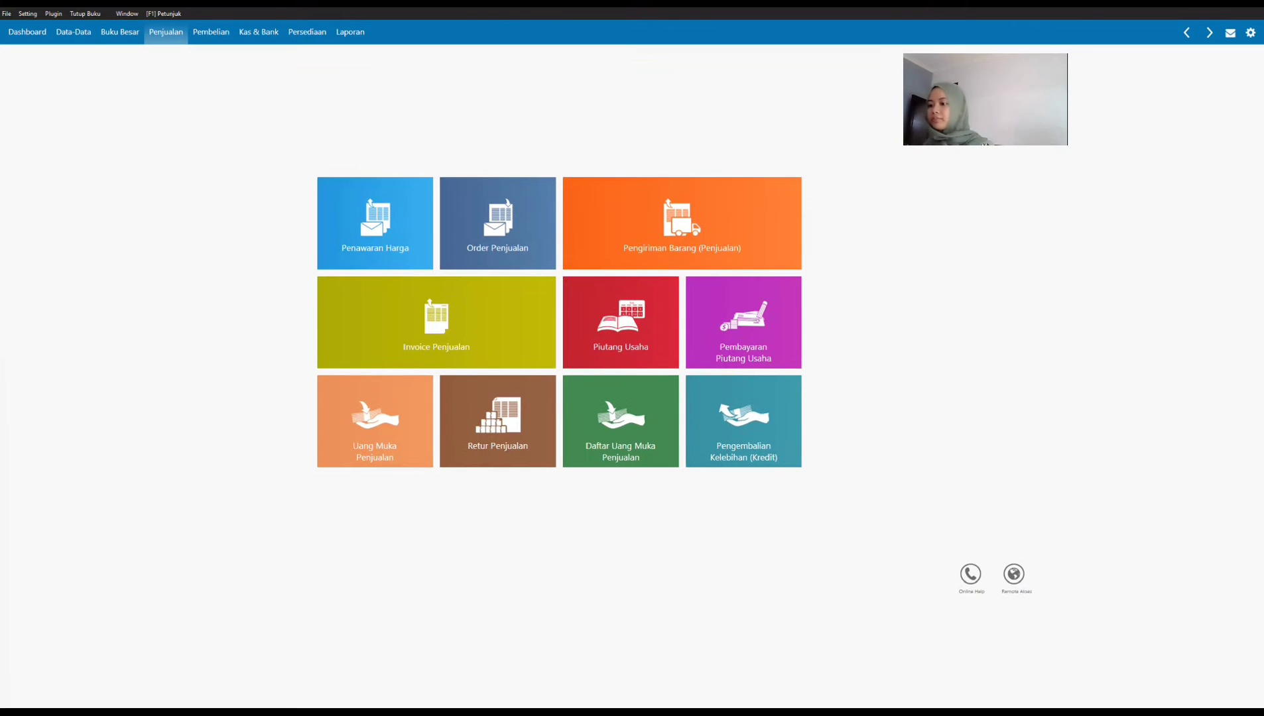
Step: Read the Transaksi 2 invoice in the PDF and create a new sales invoice from PT Hora's order PO456
{"action": "key", "text": "alt+Tab"}
{"action": "scroll", "coordinate": [434, 414], "scroll_direction": "down", "scroll_amount": 5}
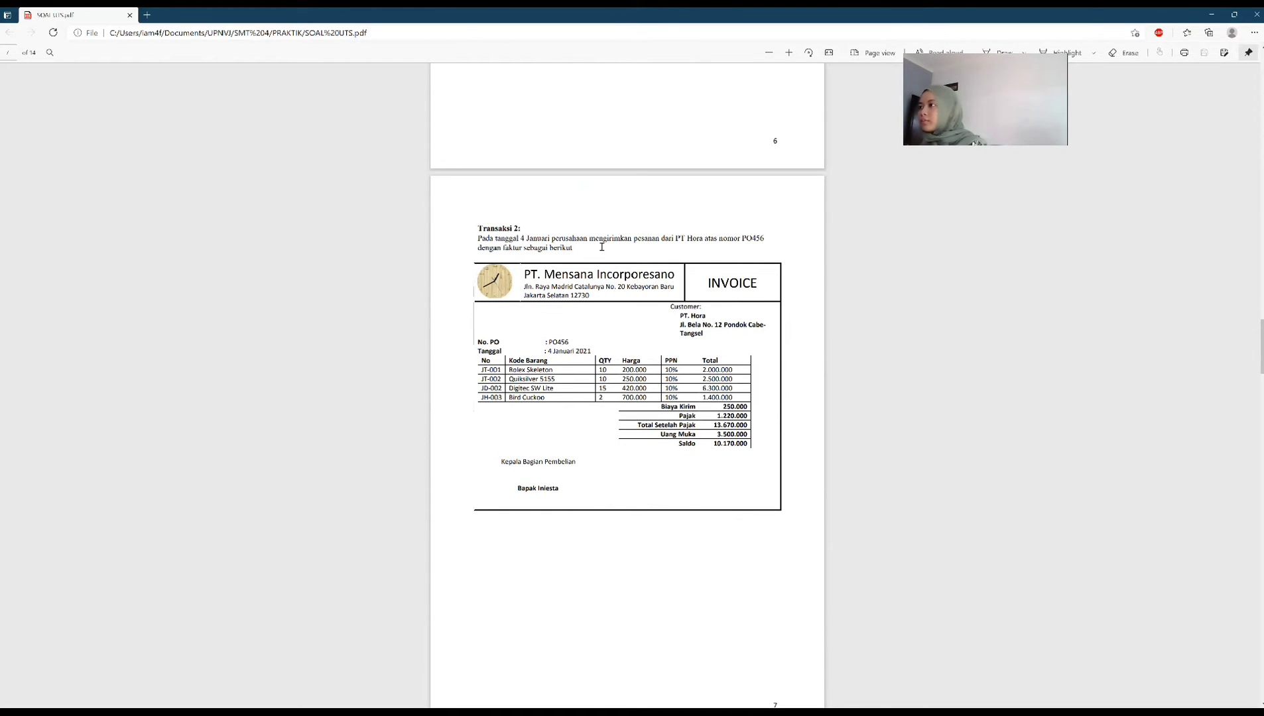
{"action": "scroll", "coordinate": [594, 255], "scroll_direction": "down", "scroll_amount": 2}
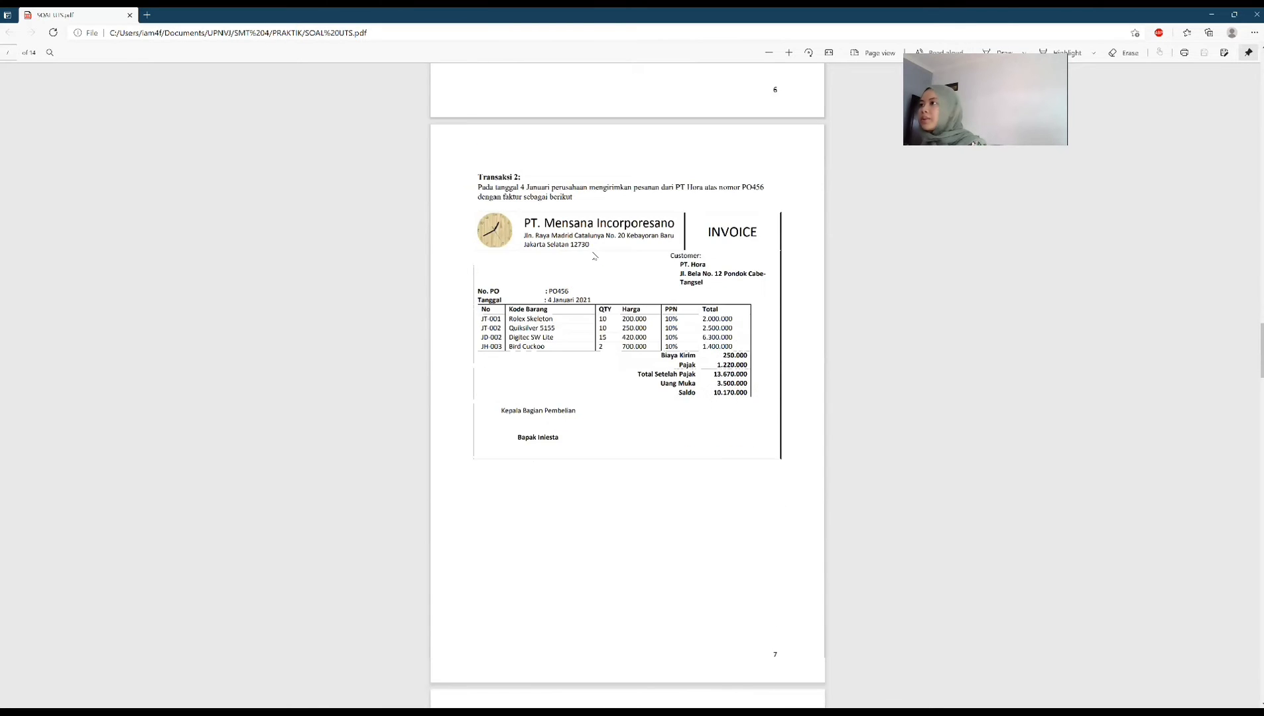
{"action": "scroll", "coordinate": [594, 255], "scroll_direction": "up", "scroll_amount": 2}
{"action": "scroll", "coordinate": [594, 256], "scroll_direction": "down", "scroll_amount": 2}
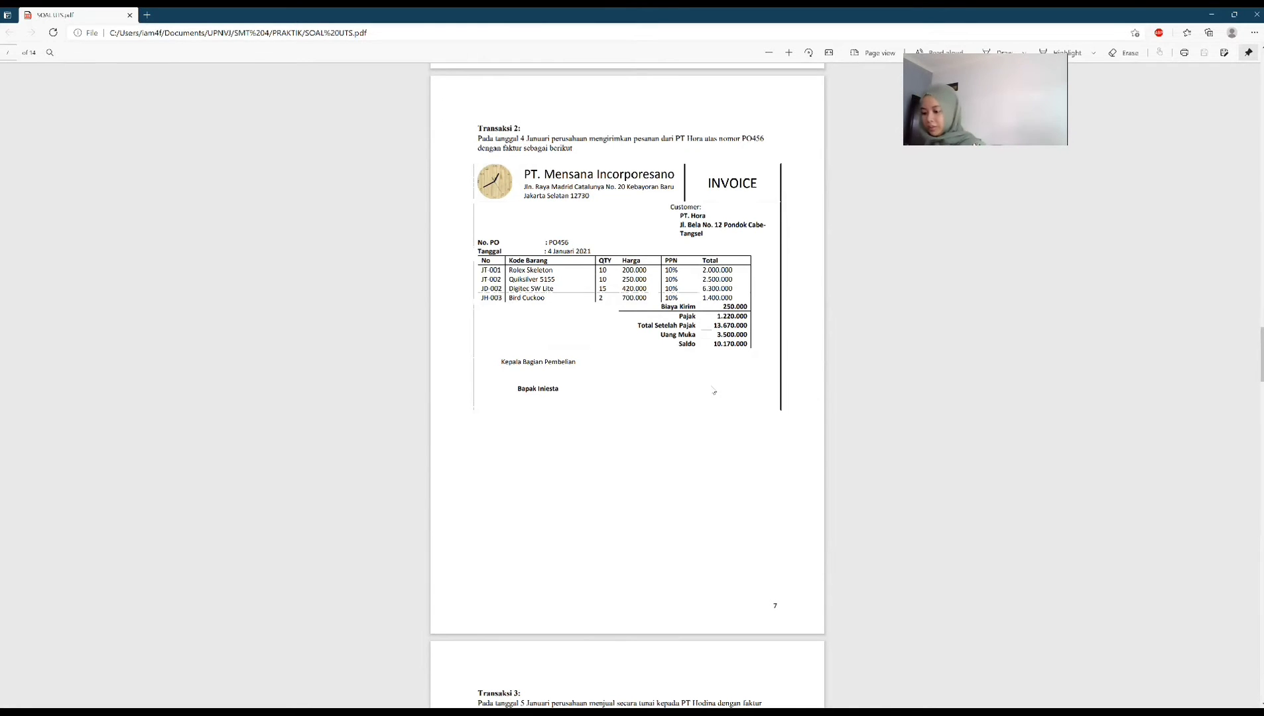
{"action": "key", "text": "alt+Tab"}
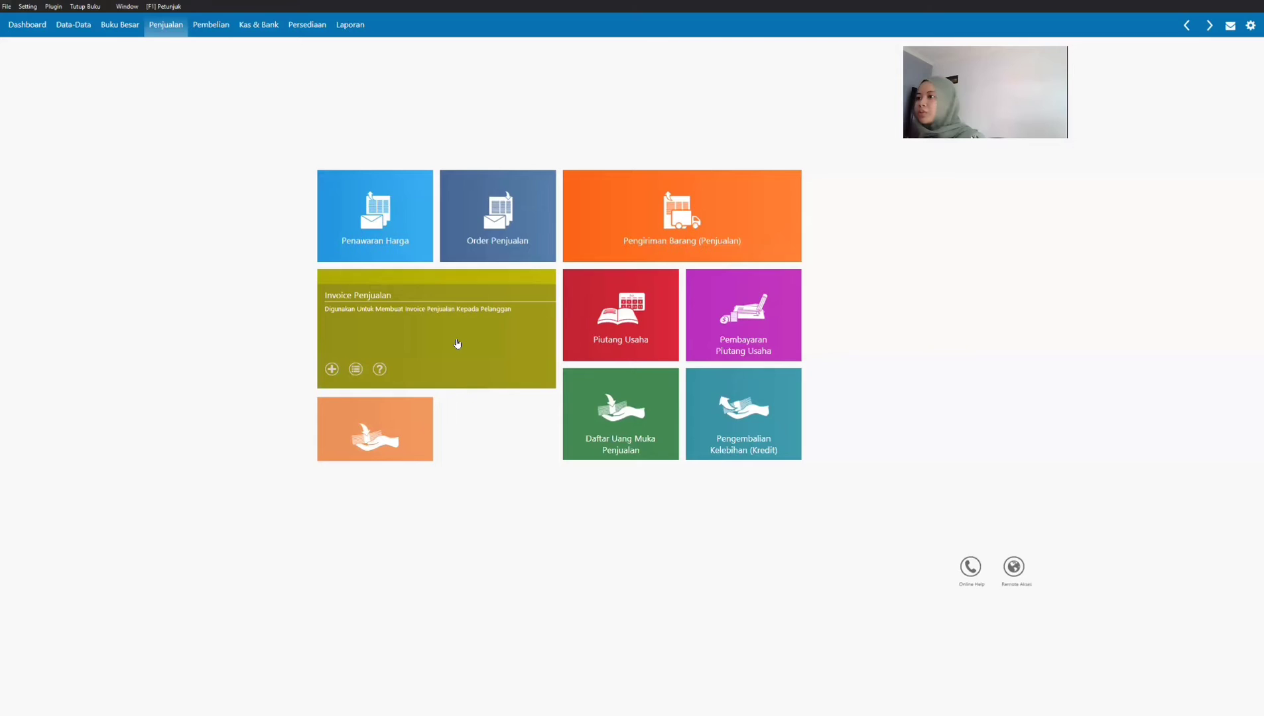
{"action": "left_click", "coordinate": [454, 344]}
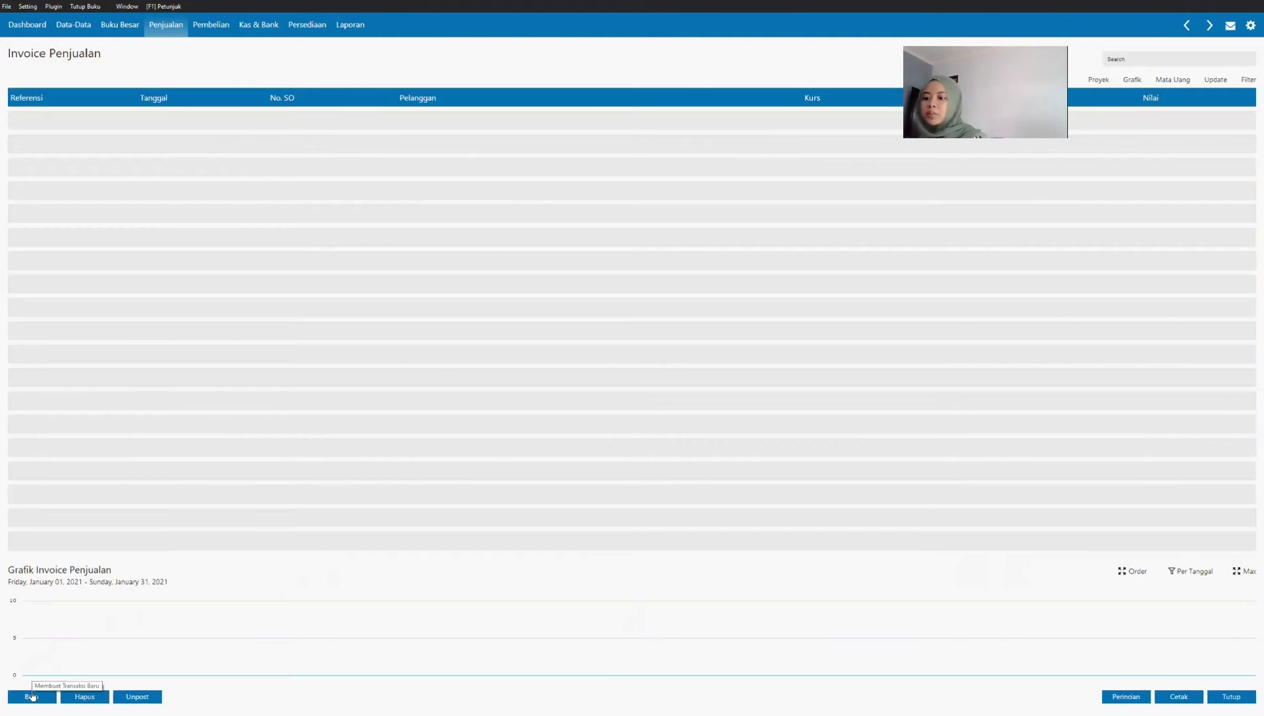
{"action": "left_click", "coordinate": [32, 697]}
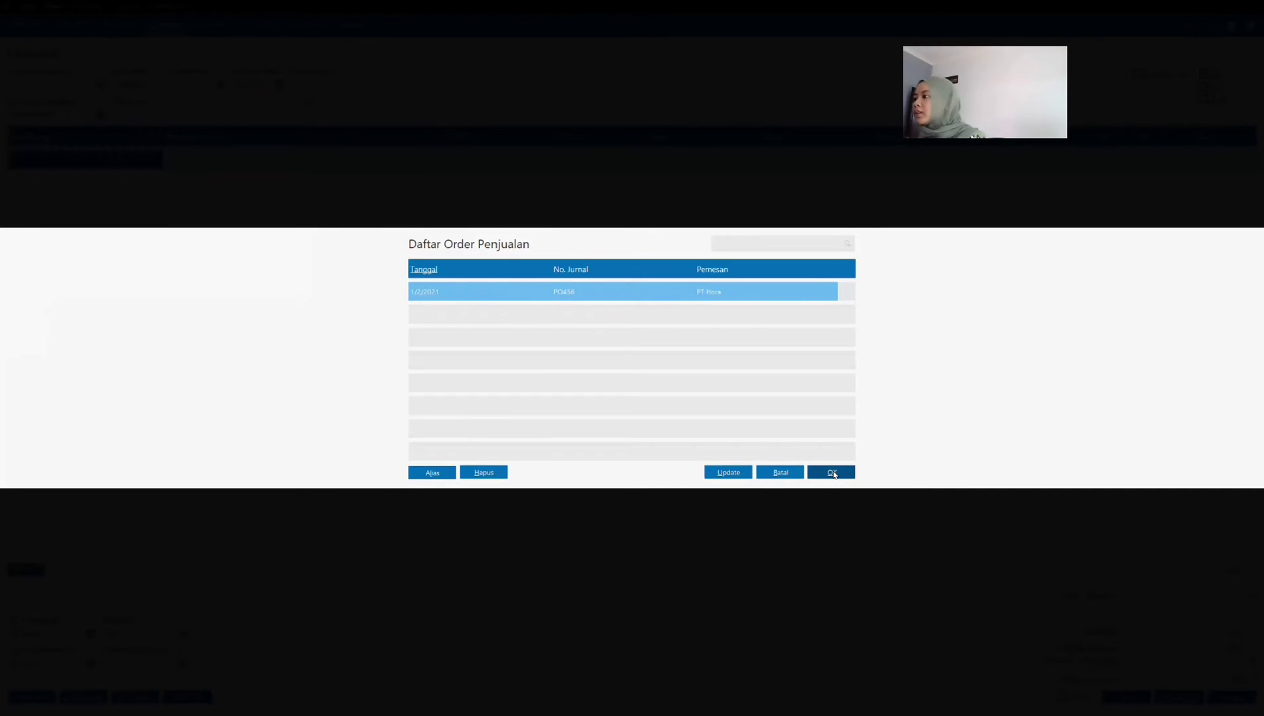
{"action": "left_click", "coordinate": [832, 472]}
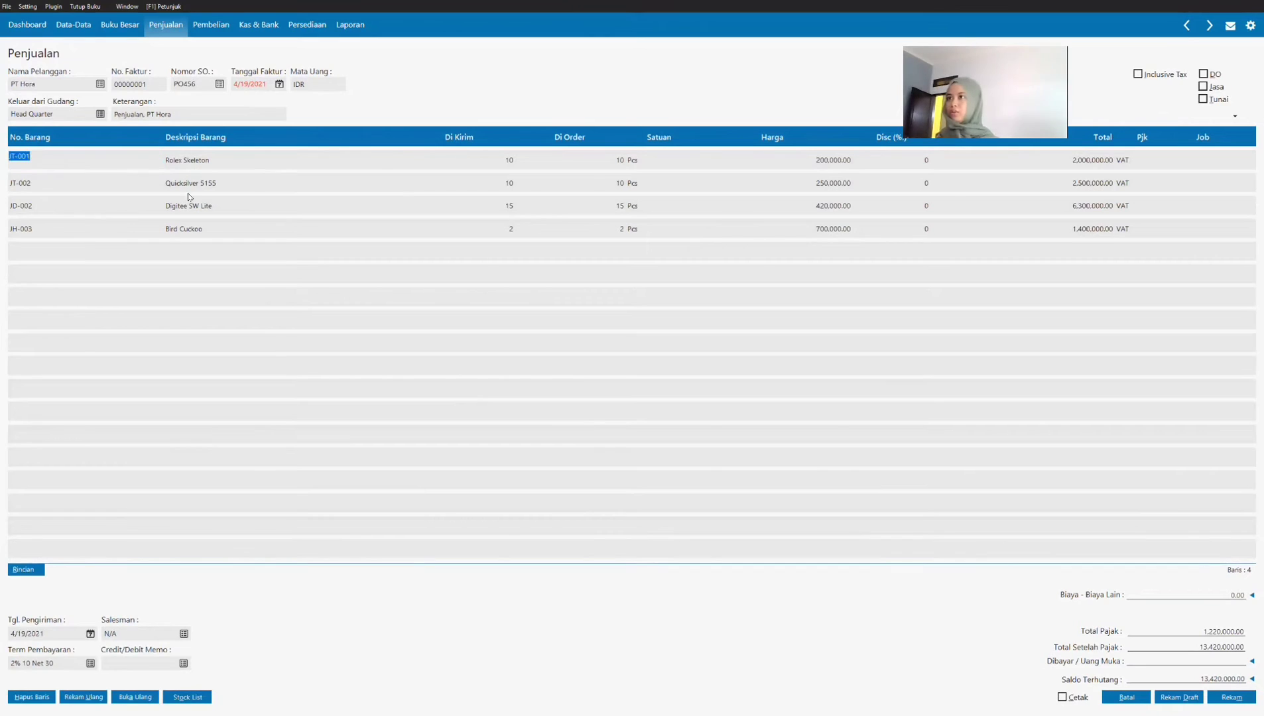
Step: Set the invoice date (Tanggal Faktur) to 1/4/2021
{"action": "left_click", "coordinate": [395, 181]}
{"action": "left_click", "coordinate": [471, 162]}
{"action": "left_click", "coordinate": [577, 165]}
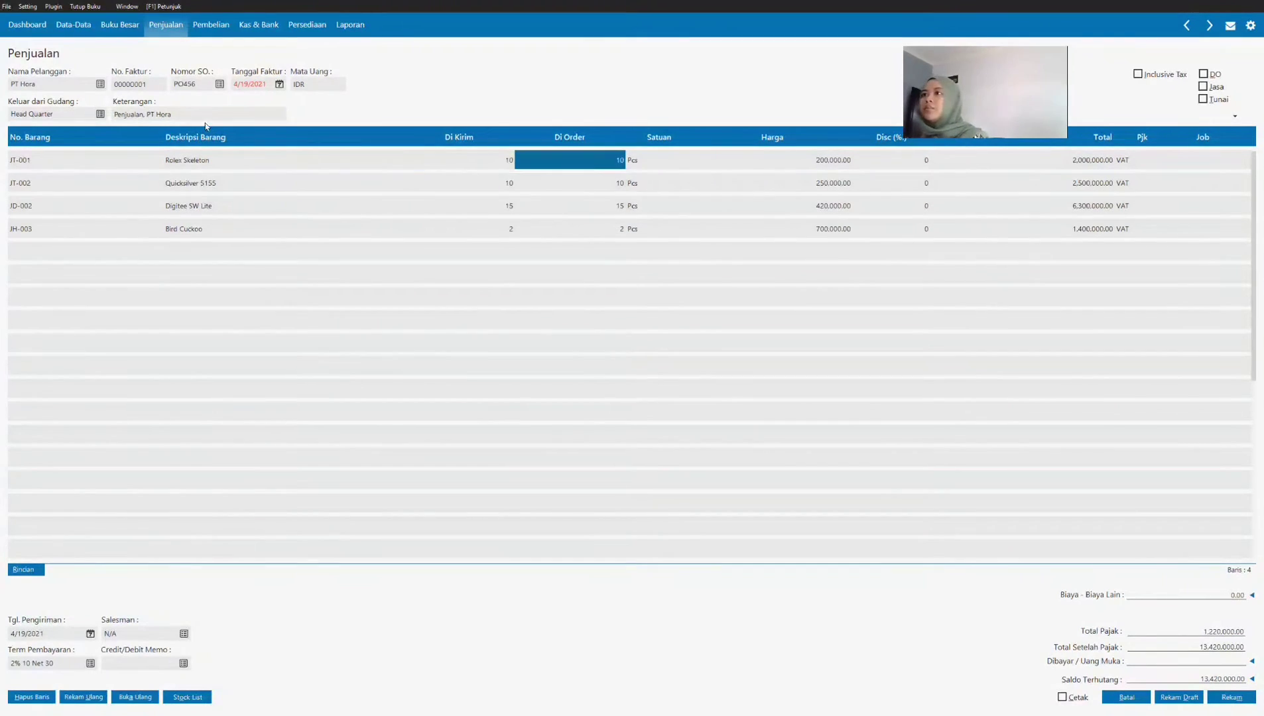
{"action": "left_click", "coordinate": [242, 87]}
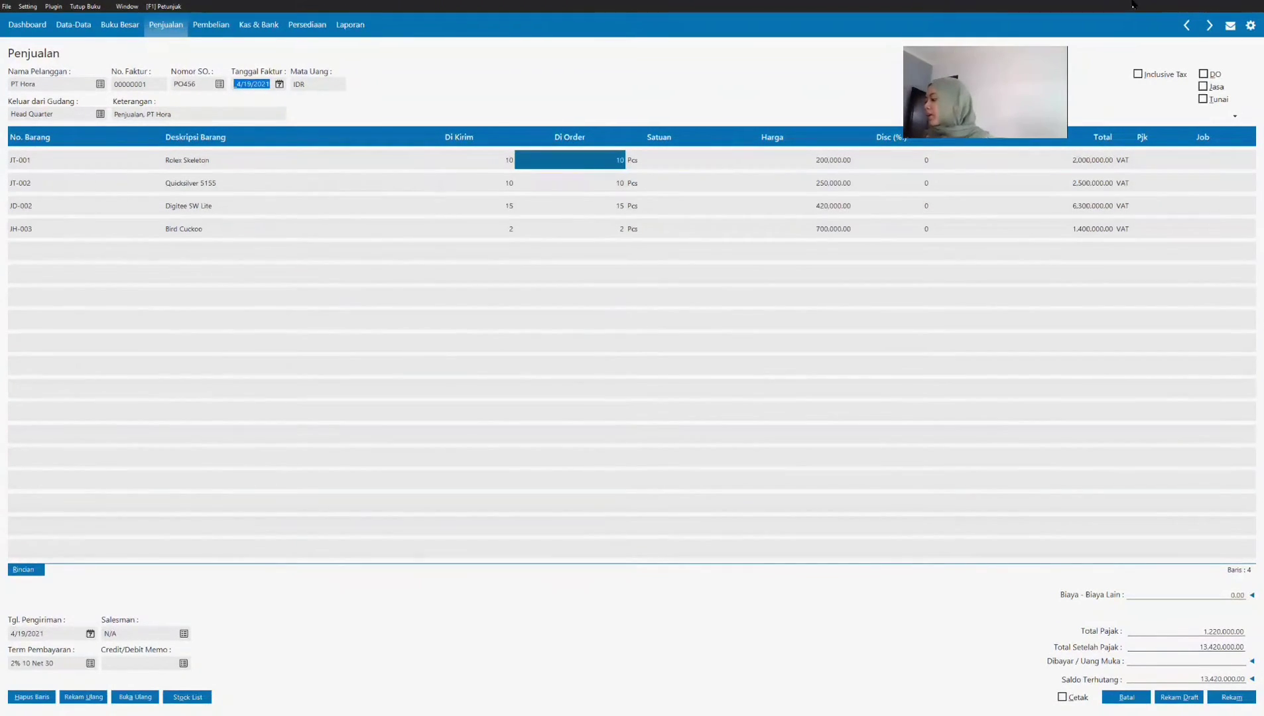
{"action": "type", "text": "01/04/2021"}
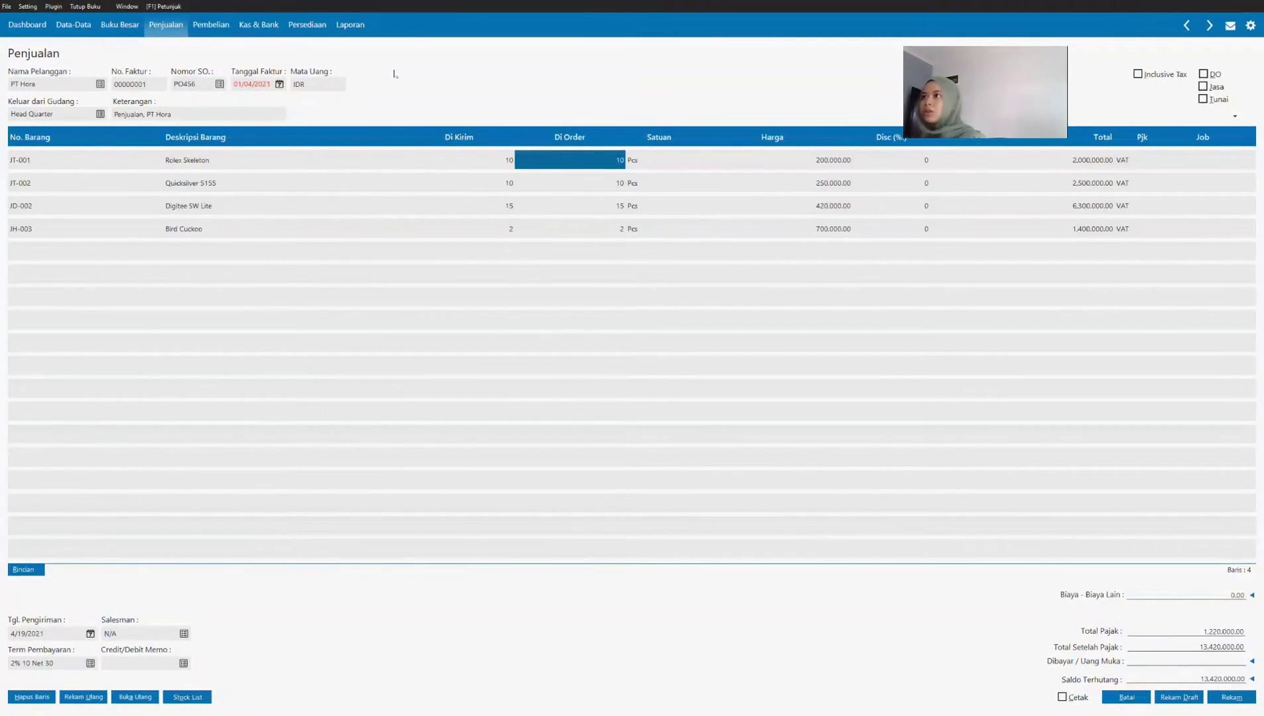
{"action": "key", "text": "Tab"}
{"action": "left_click", "coordinate": [279, 86]}
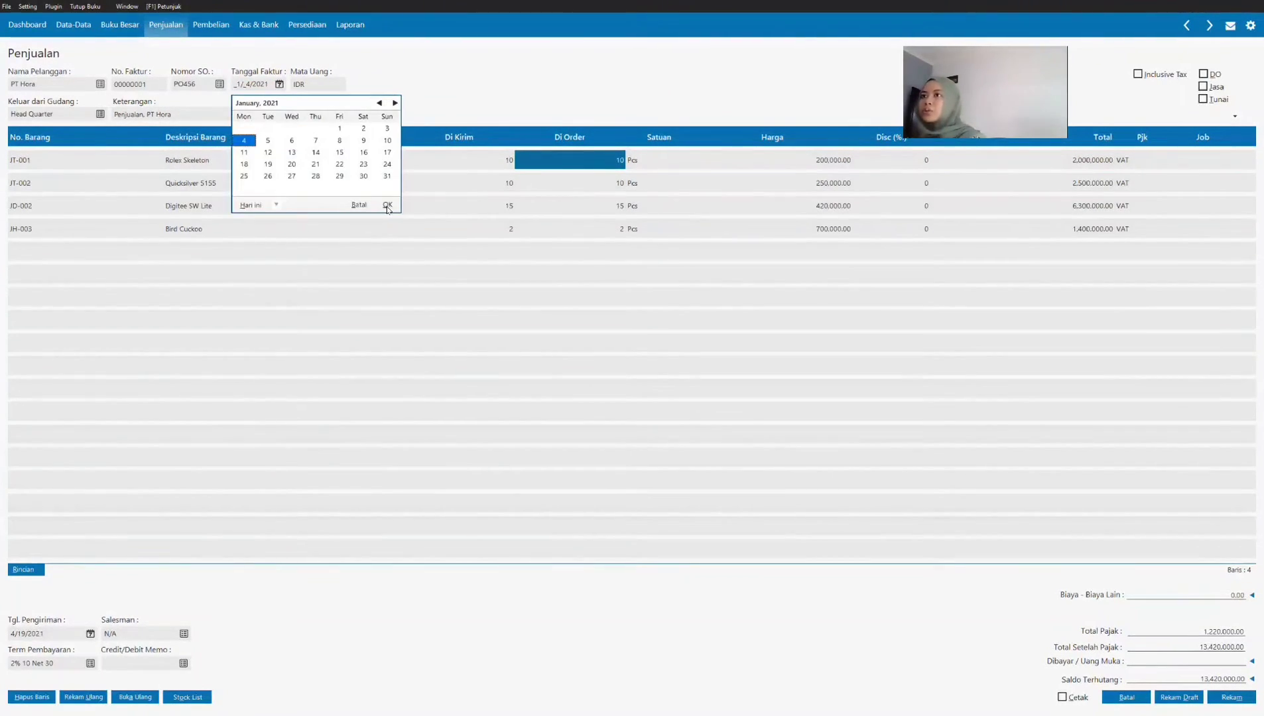
{"action": "left_click", "coordinate": [386, 205]}
{"action": "left_click", "coordinate": [104, 225]}
{"action": "left_click", "coordinate": [132, 159]}
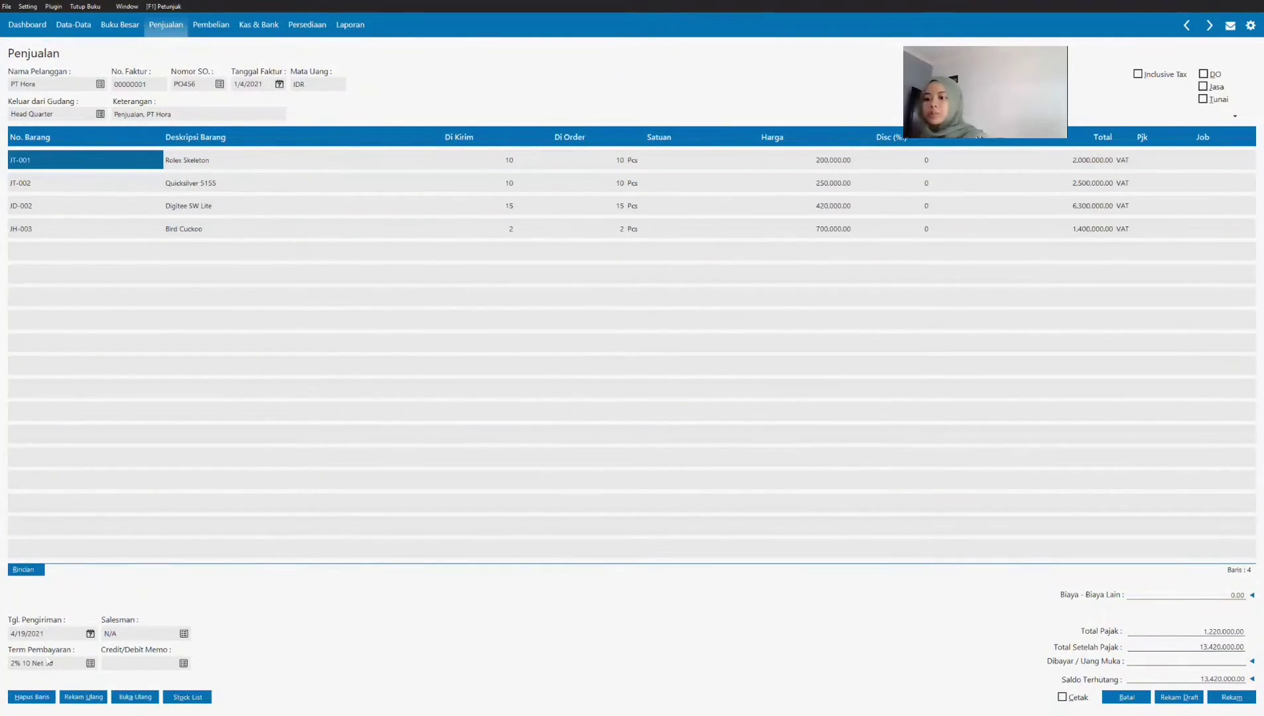
Step: Enter the invoice's shipping cost of 250,000 as other costs (Biaya - Biaya Lain)
{"action": "left_click", "coordinate": [289, 211]}
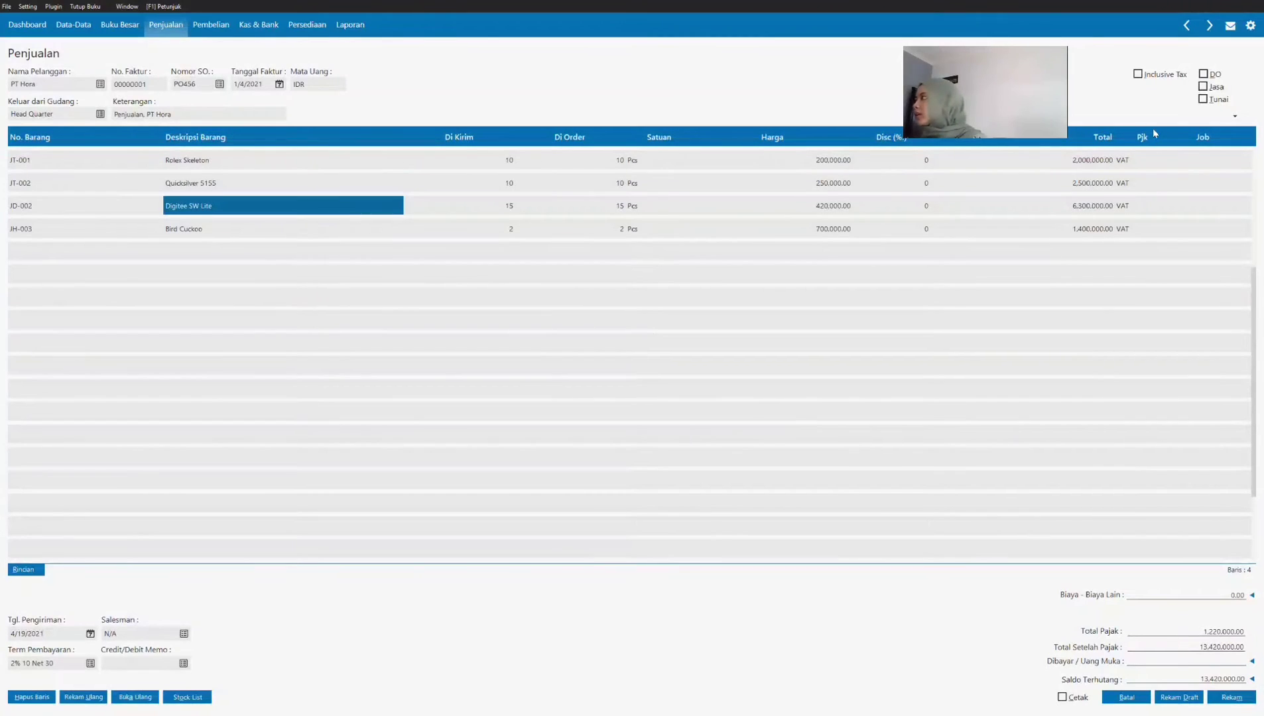
{"action": "left_click", "coordinate": [1222, 598]}
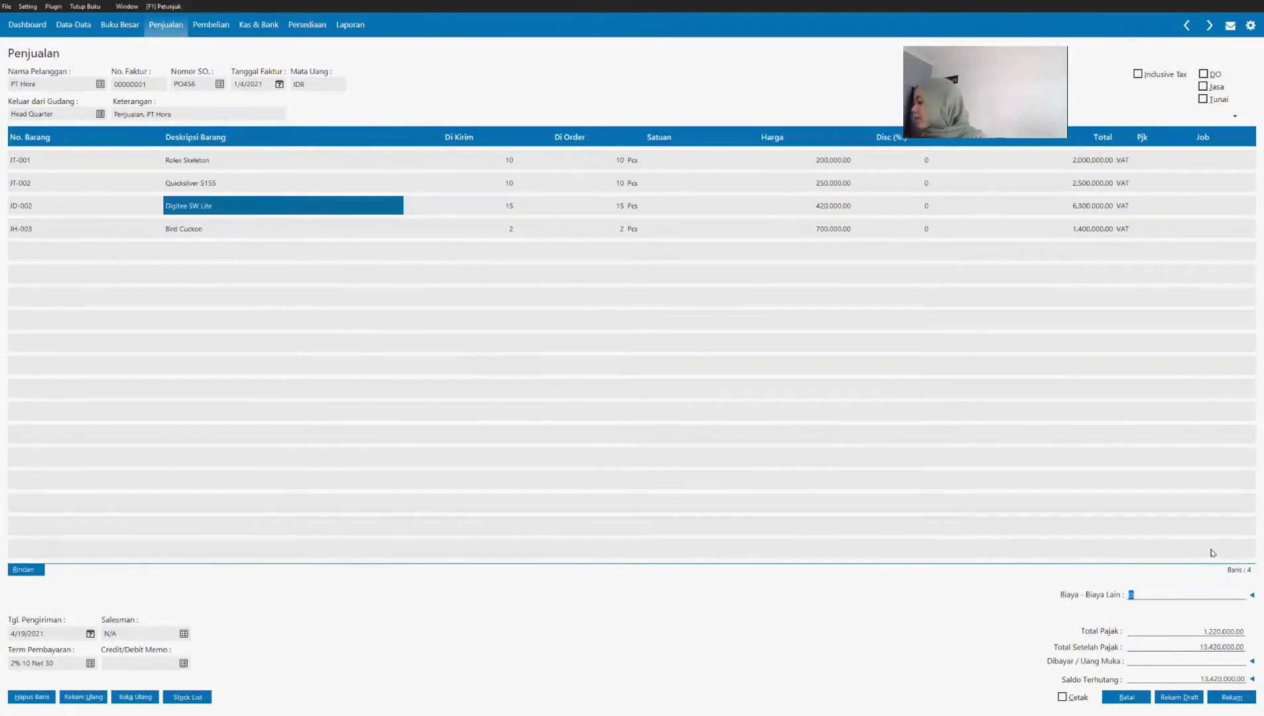
{"action": "type", "text": "250,000.00"}
{"action": "key", "text": "Return"}
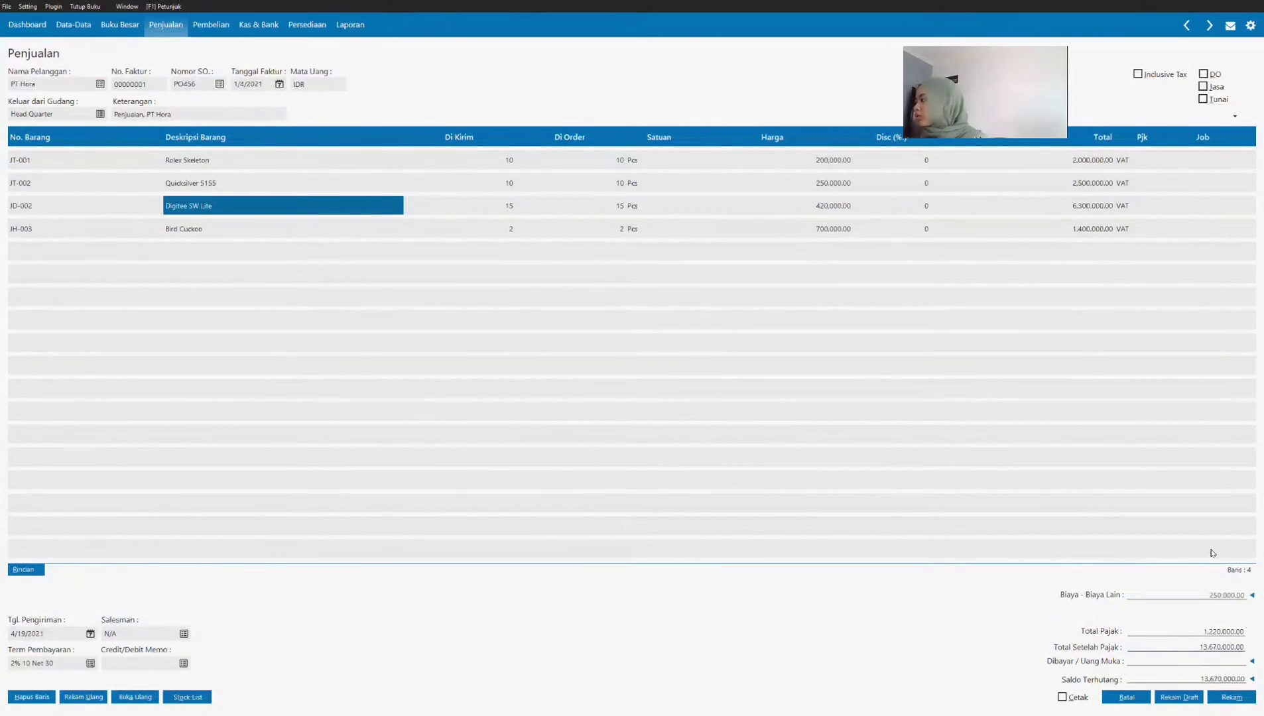
Step: Apply PT Hora's 3,500,000 down payment (Uang Muka) to the invoice, record it and close the invoice form
{"action": "left_click", "coordinate": [1253, 663]}
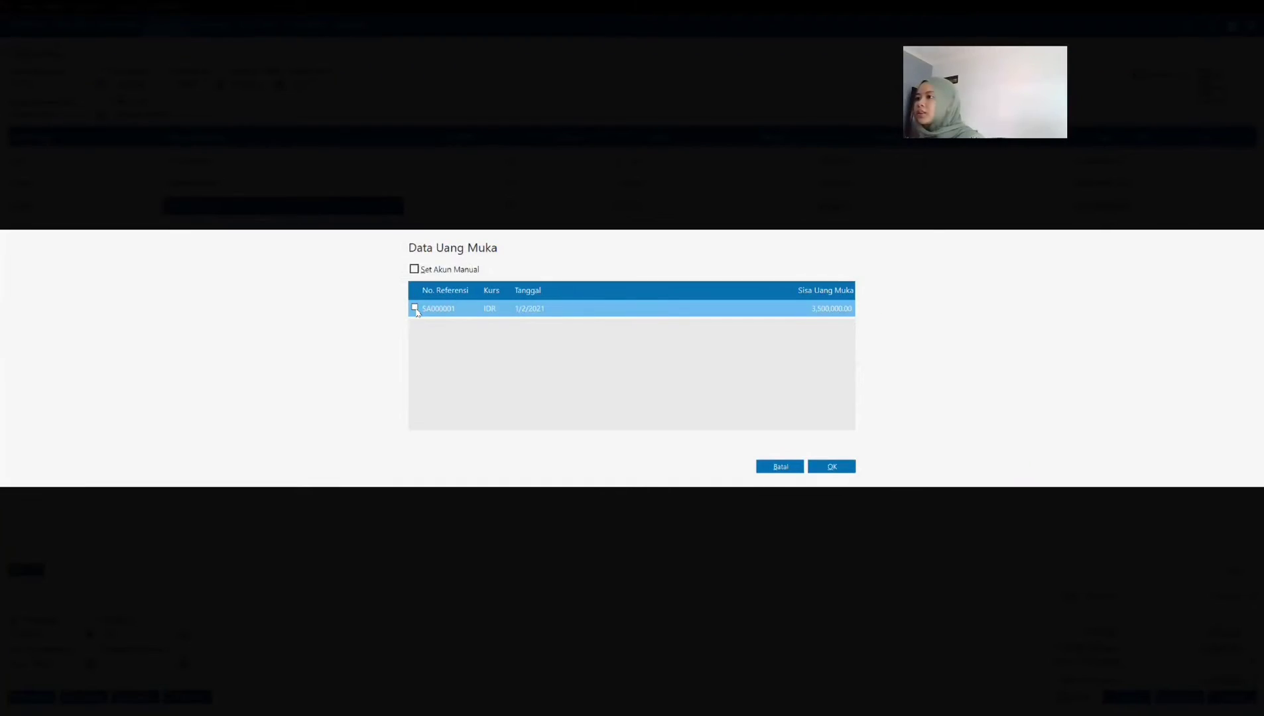
{"action": "left_click", "coordinate": [414, 309]}
{"action": "left_click", "coordinate": [832, 466]}
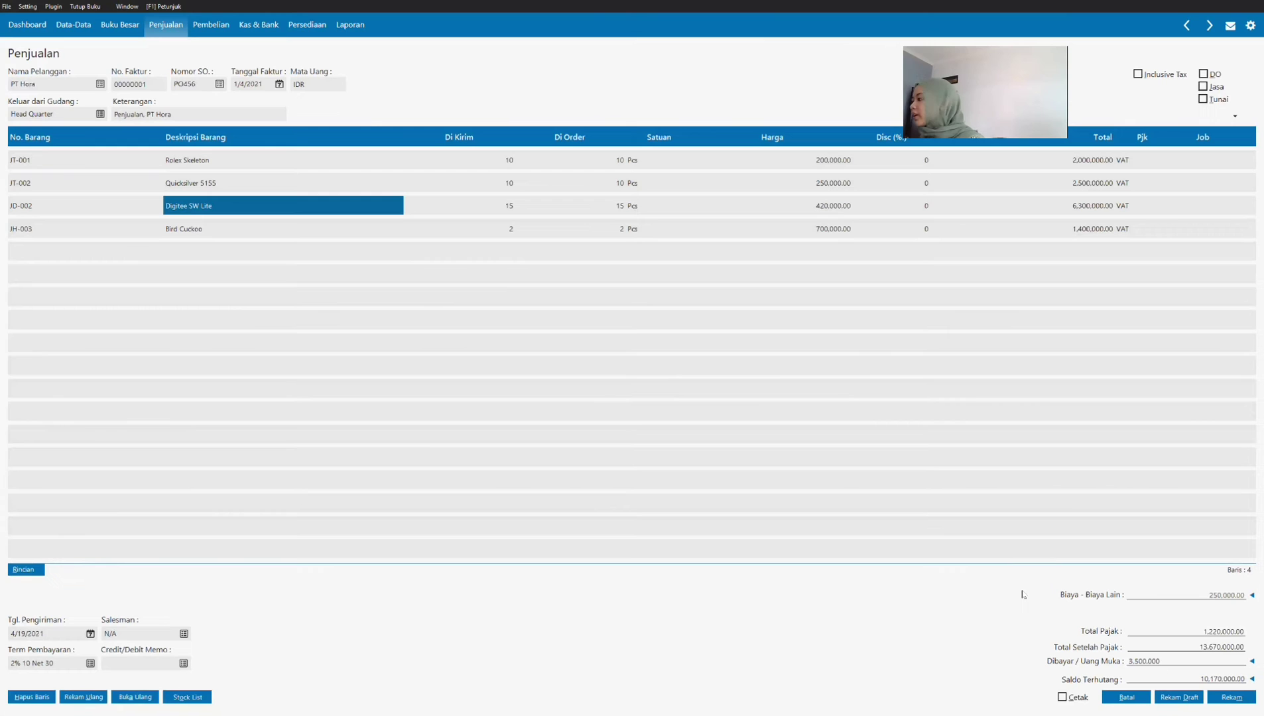
{"action": "key", "text": "Tab"}
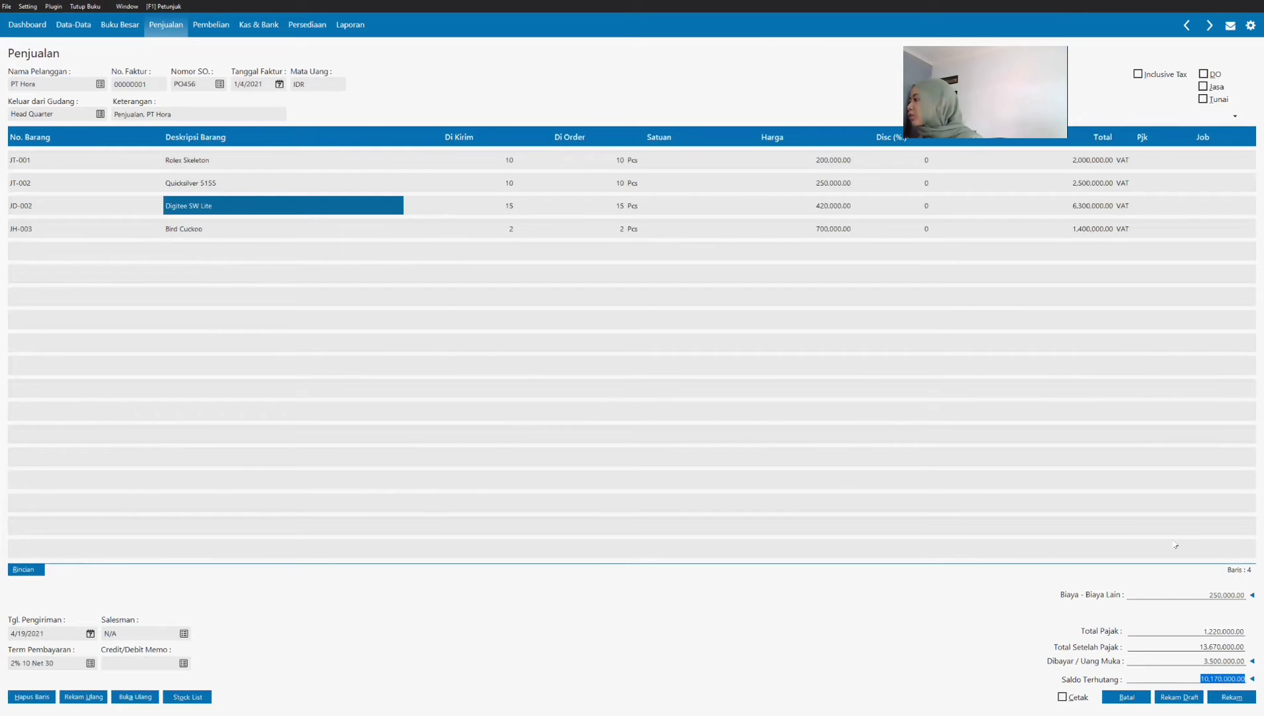
{"action": "left_click", "coordinate": [1230, 699]}
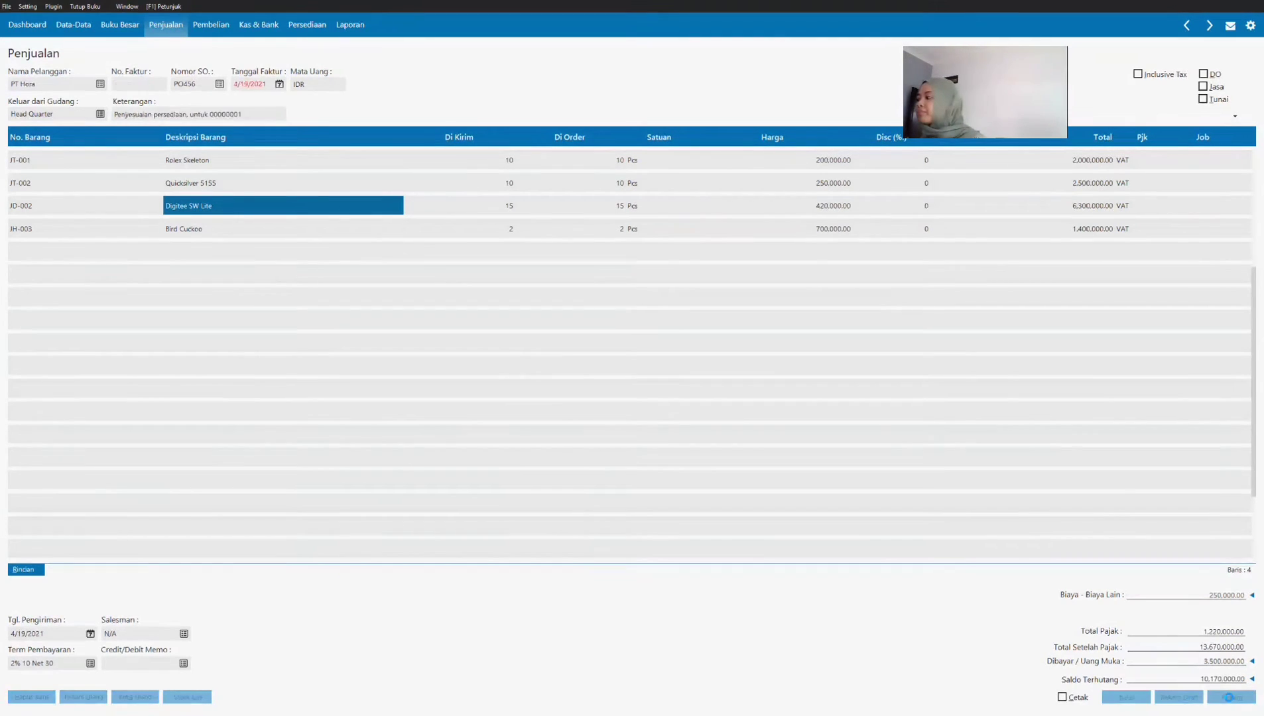
{"action": "left_click", "coordinate": [1121, 698]}
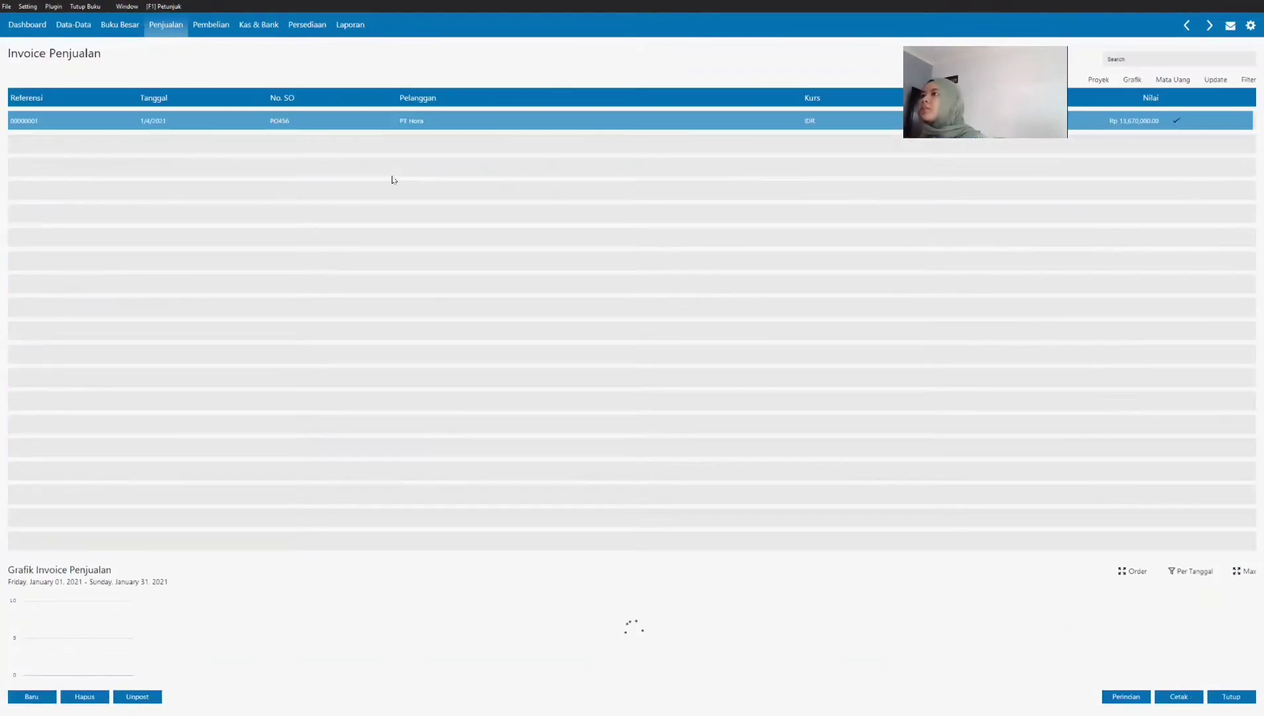
Step: Review the journal voucher of PT Hora's sales invoice in the invoice list and close it
{"action": "right_click", "coordinate": [358, 123]}
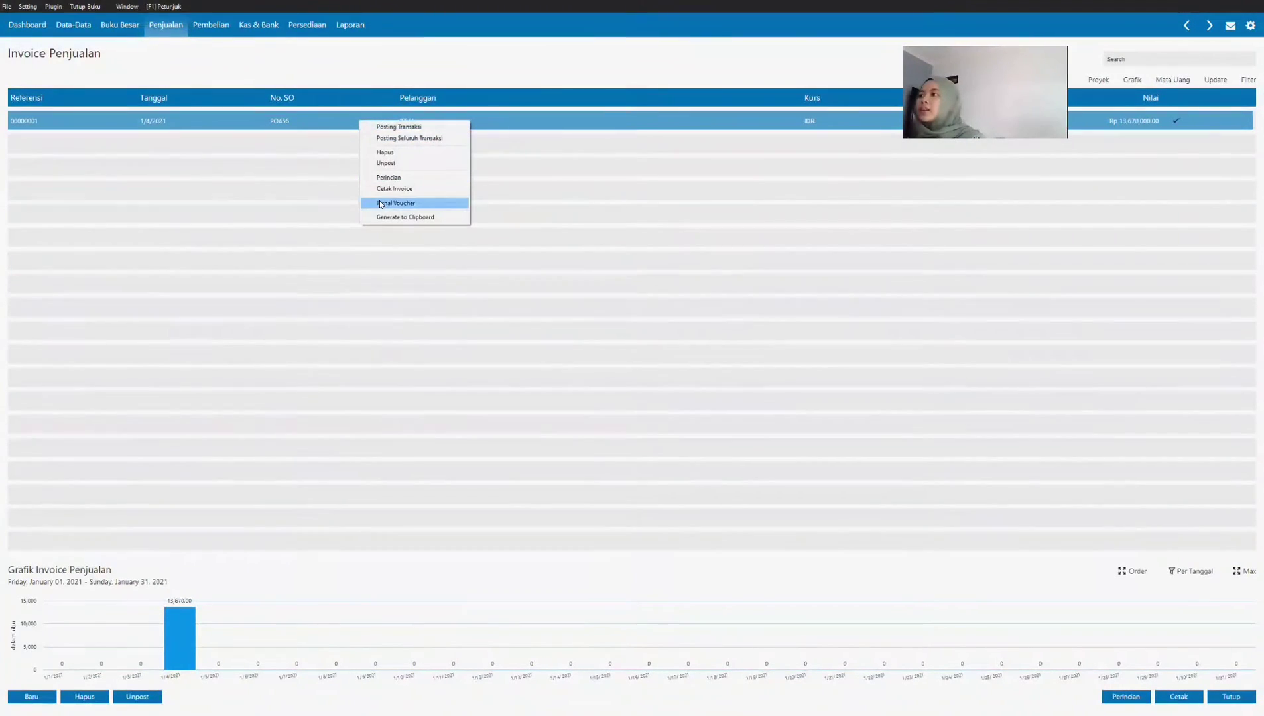
{"action": "left_click", "coordinate": [416, 203]}
{"action": "scroll", "coordinate": [618, 346], "scroll_direction": "up", "scroll_amount": 1}
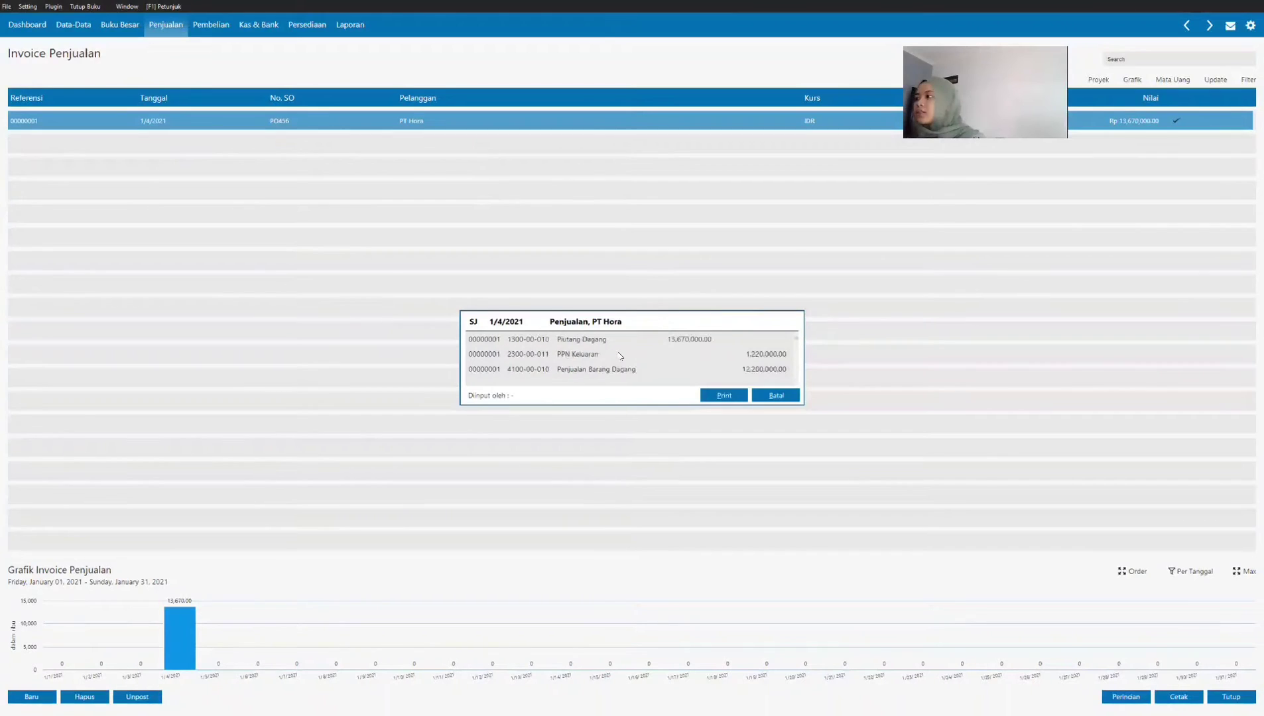
{"action": "left_click", "coordinate": [763, 397]}
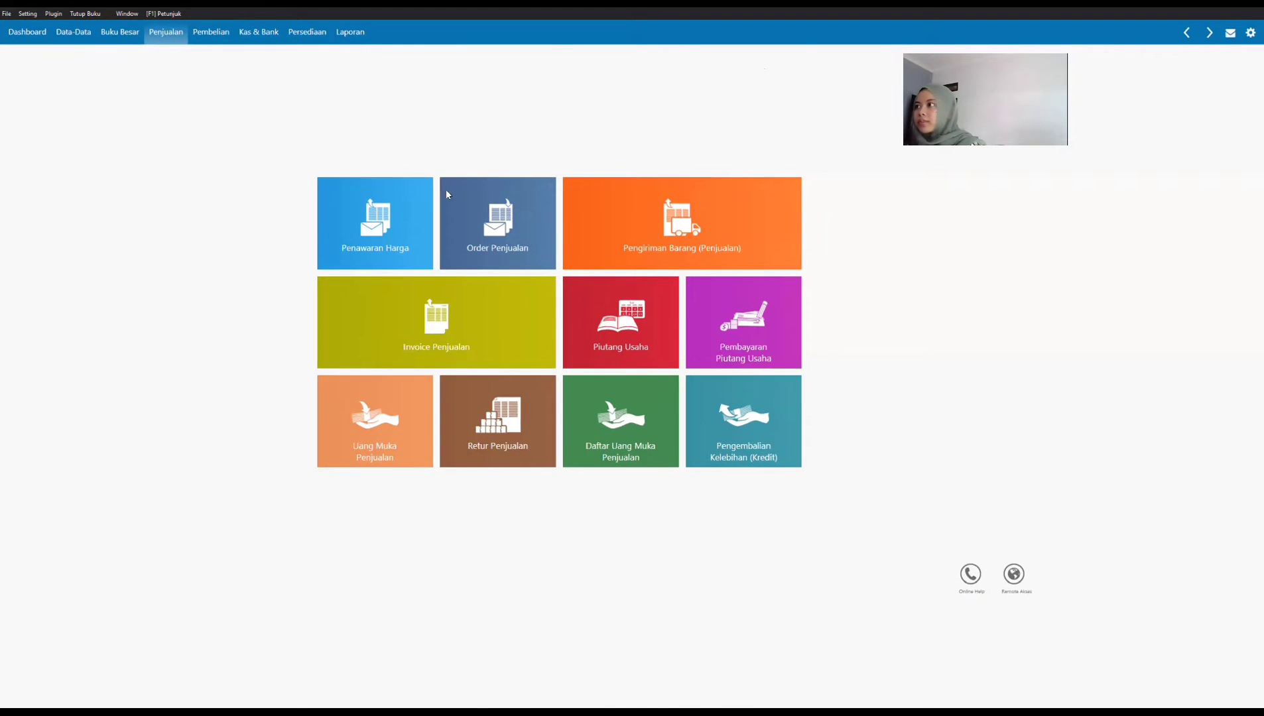
Step: Read the Transaksi 3 invoice in the PDF and create a new sales invoice for customer PT Hodina
{"action": "key", "text": "alt+Tab"}
{"action": "scroll", "coordinate": [732, 315], "scroll_direction": "down", "scroll_amount": 10}
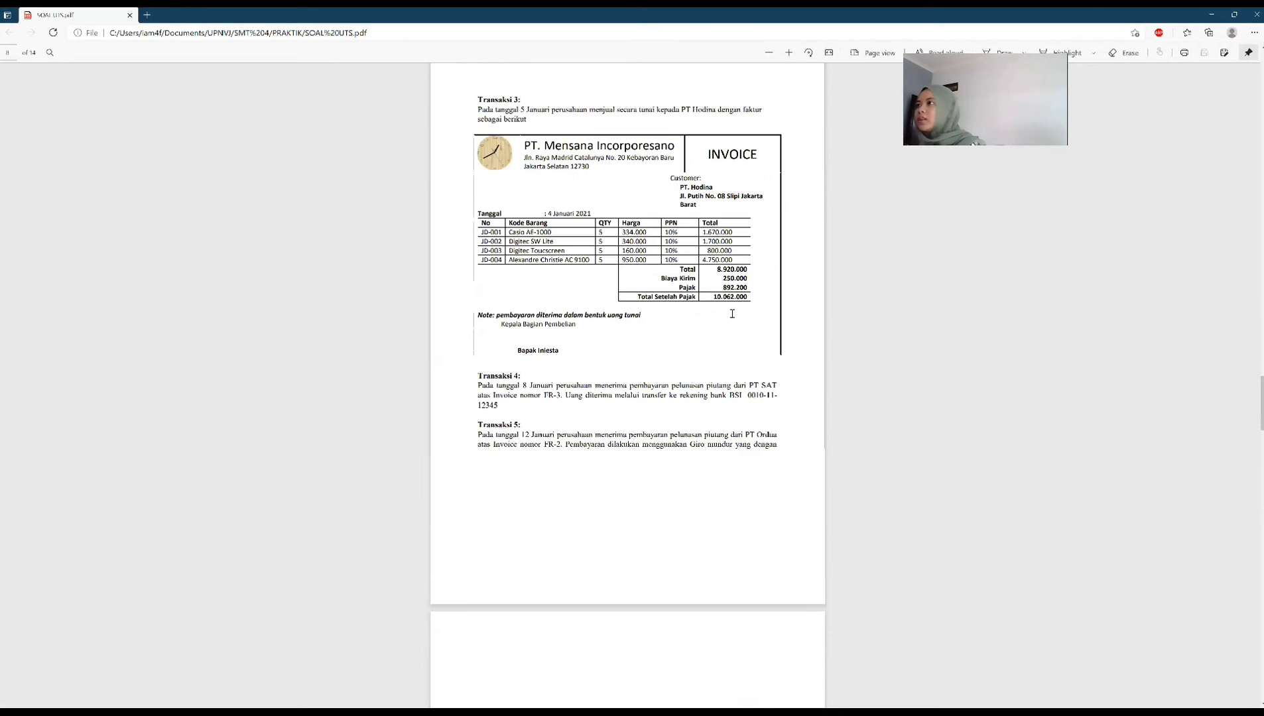
{"action": "scroll", "coordinate": [732, 315], "scroll_direction": "up", "scroll_amount": 2}
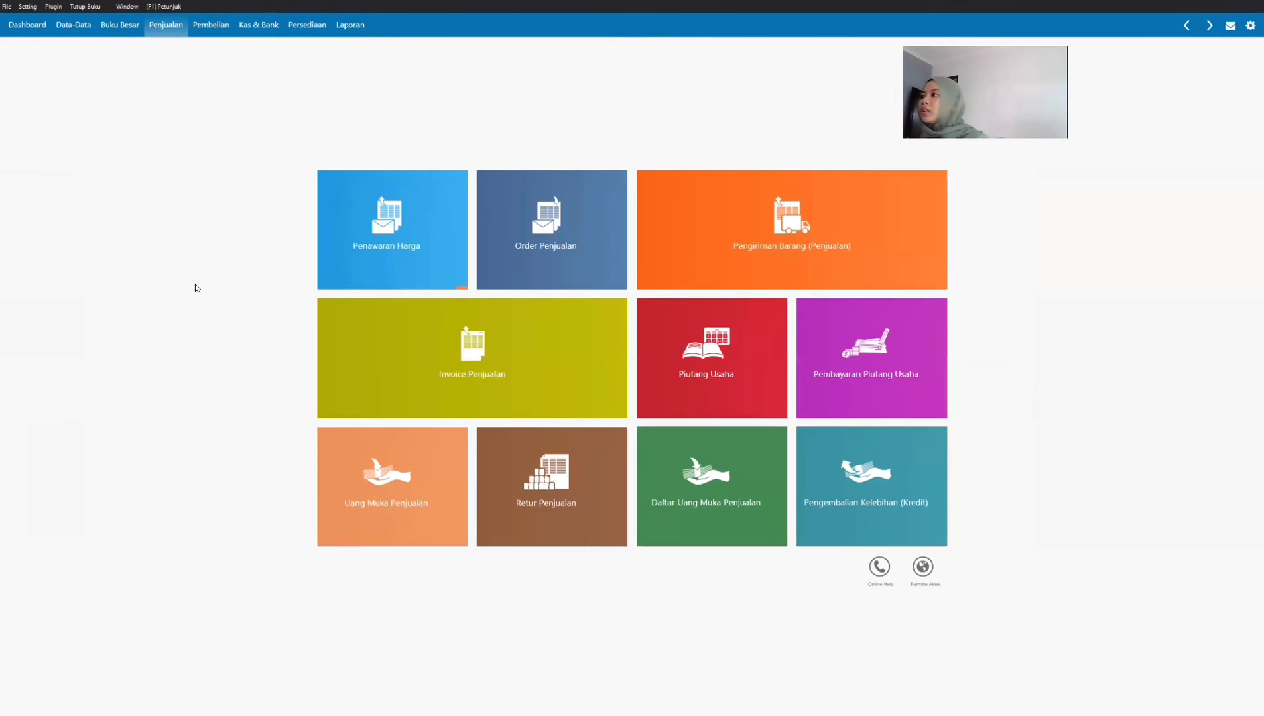
{"action": "left_click", "coordinate": [409, 345]}
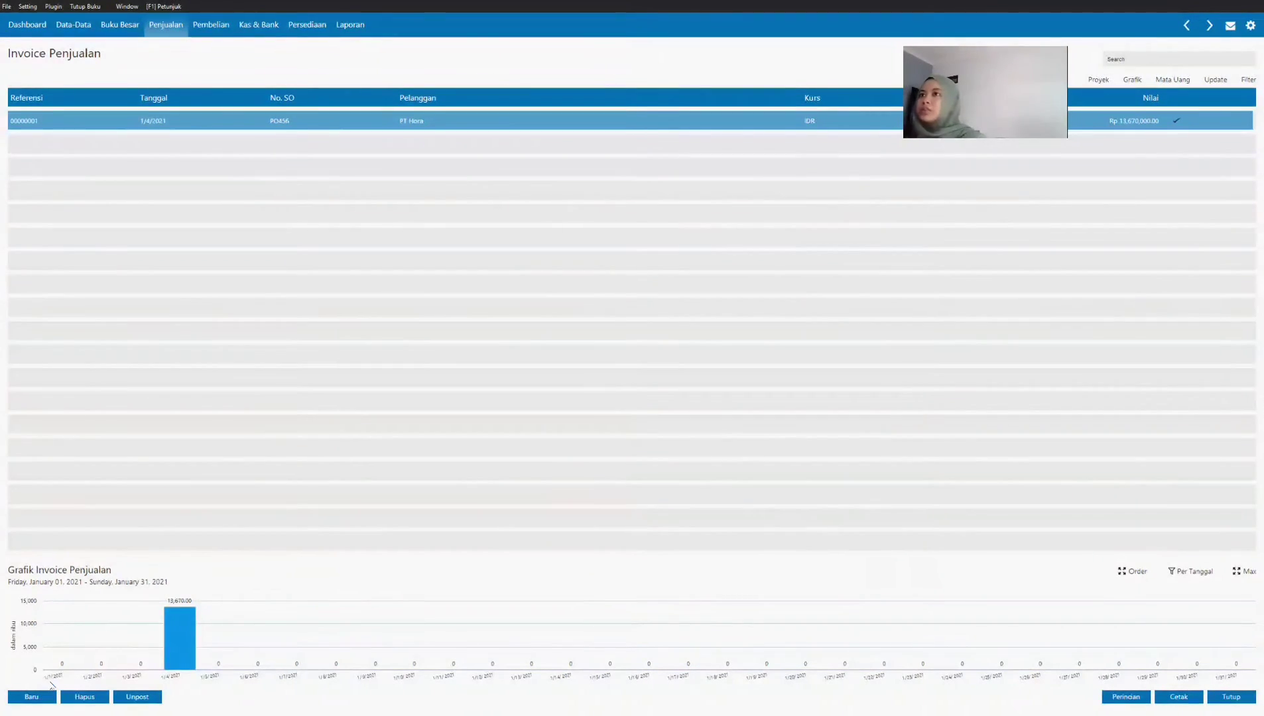
{"action": "left_click", "coordinate": [50, 695]}
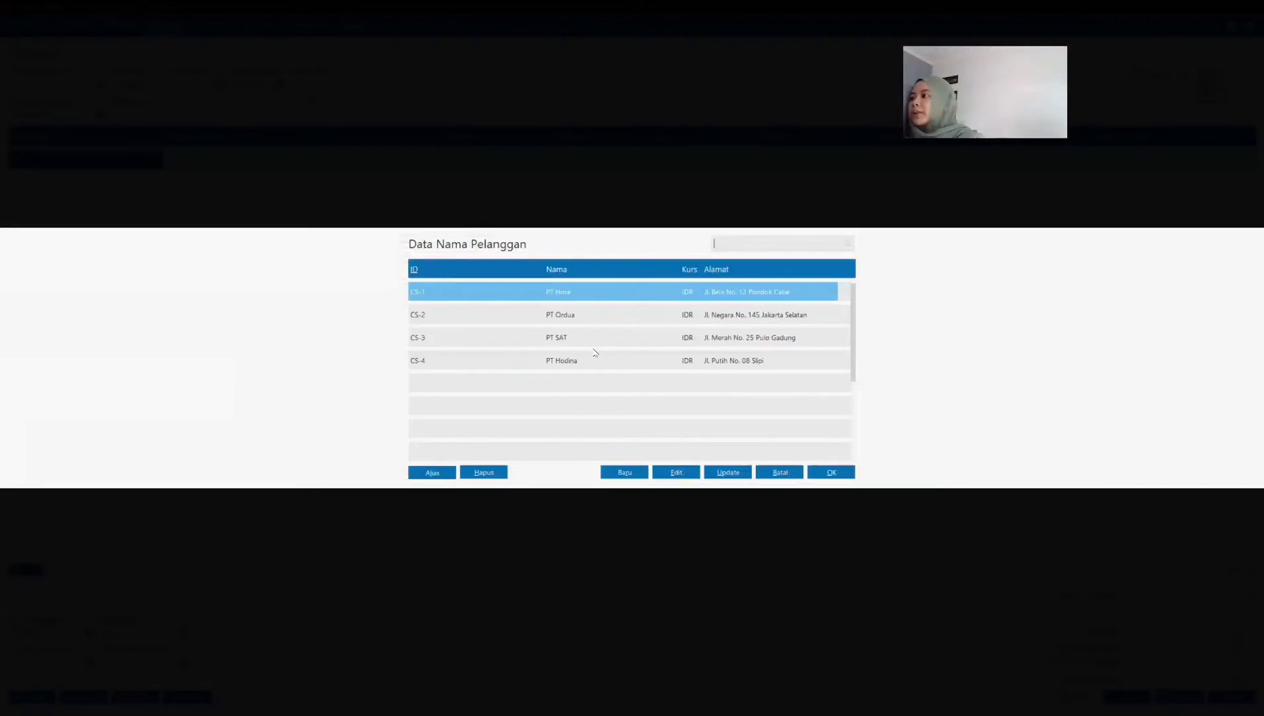
{"action": "left_click", "coordinate": [595, 355]}
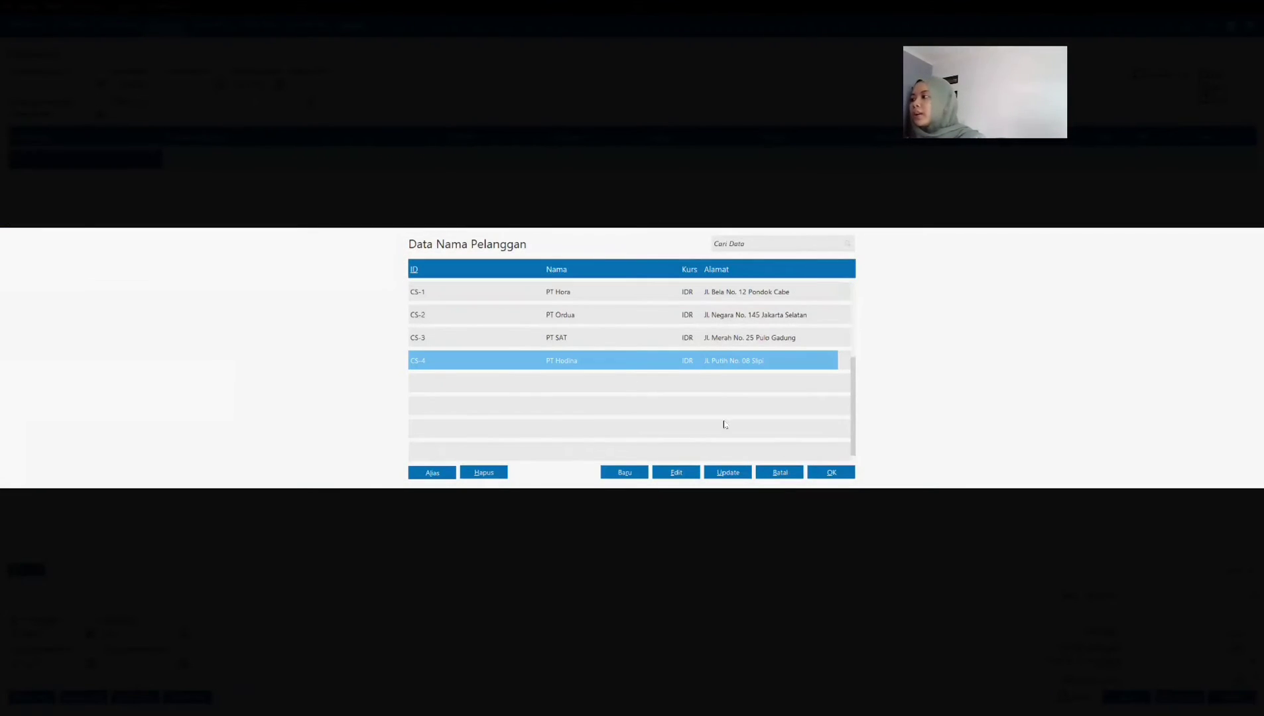
{"action": "left_click", "coordinate": [831, 472]}
Step: Set the invoice date (Tanggal Faktur) to 1/5/2021 and mark the sale as cash (Tunai)
{"action": "left_click", "coordinate": [249, 85]}
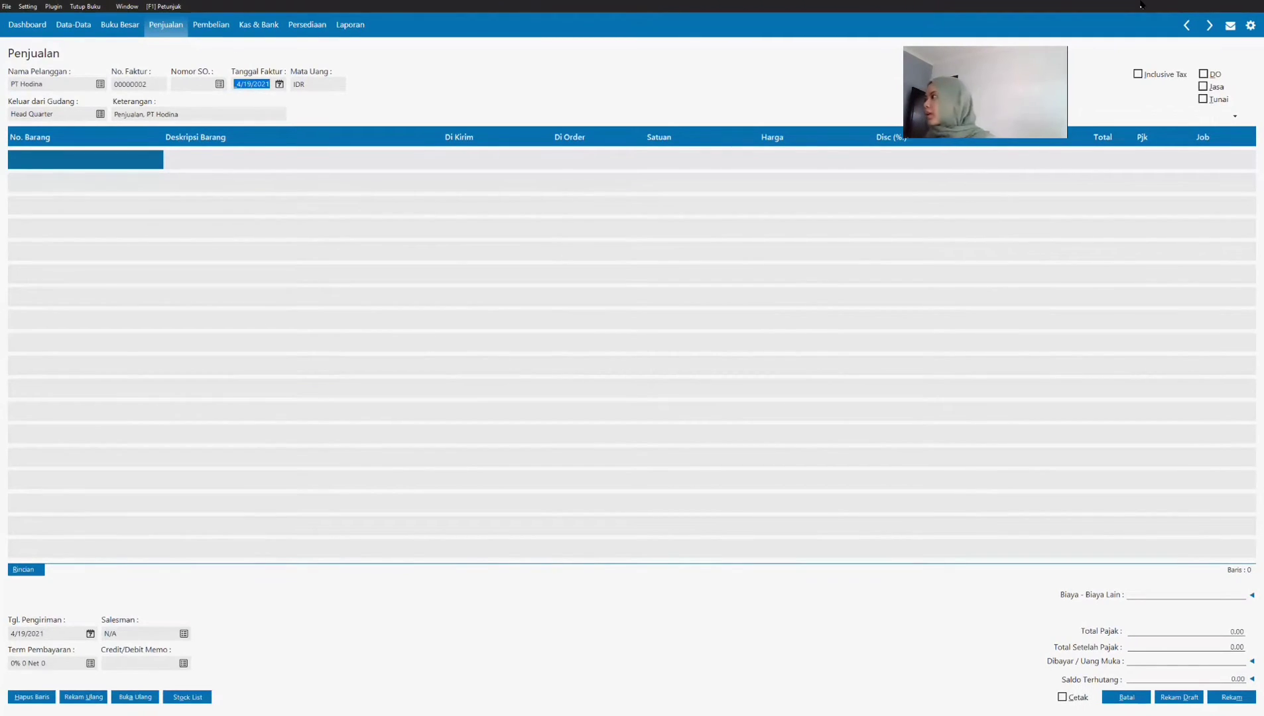
{"action": "type", "text": "01/05/2021"}
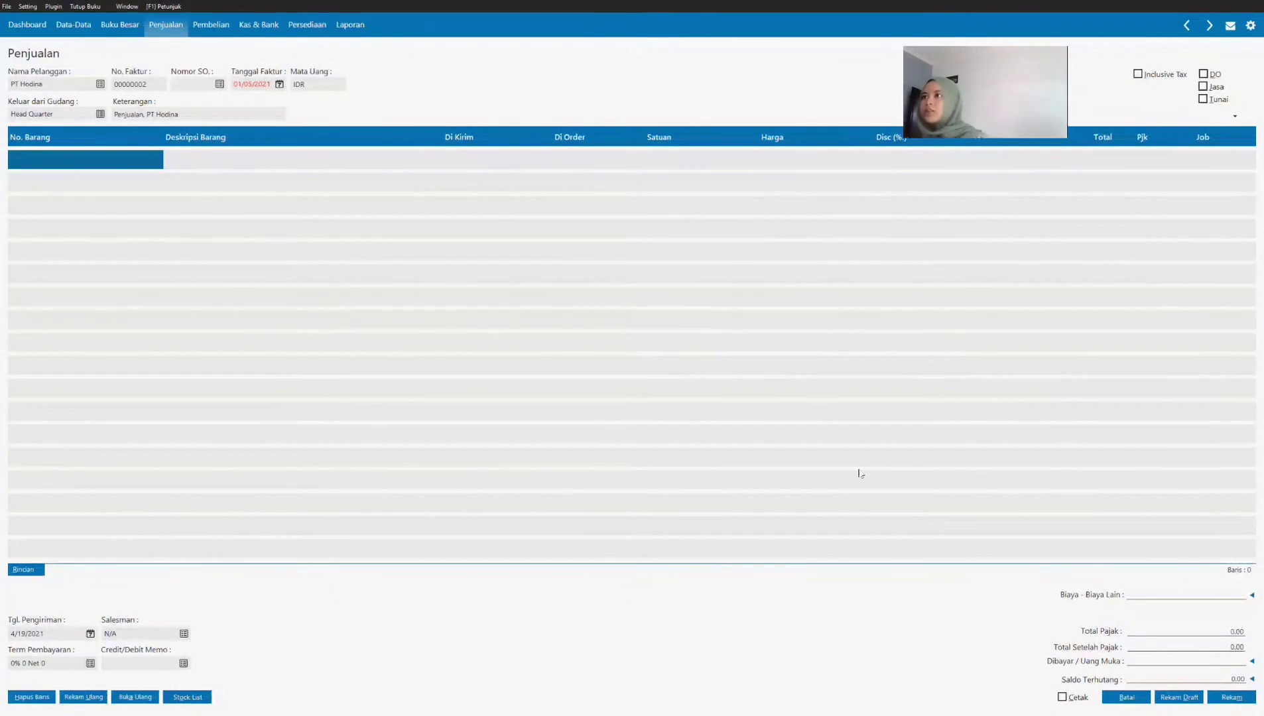
{"action": "key", "text": "Tab"}
{"action": "left_click", "coordinate": [279, 85]}
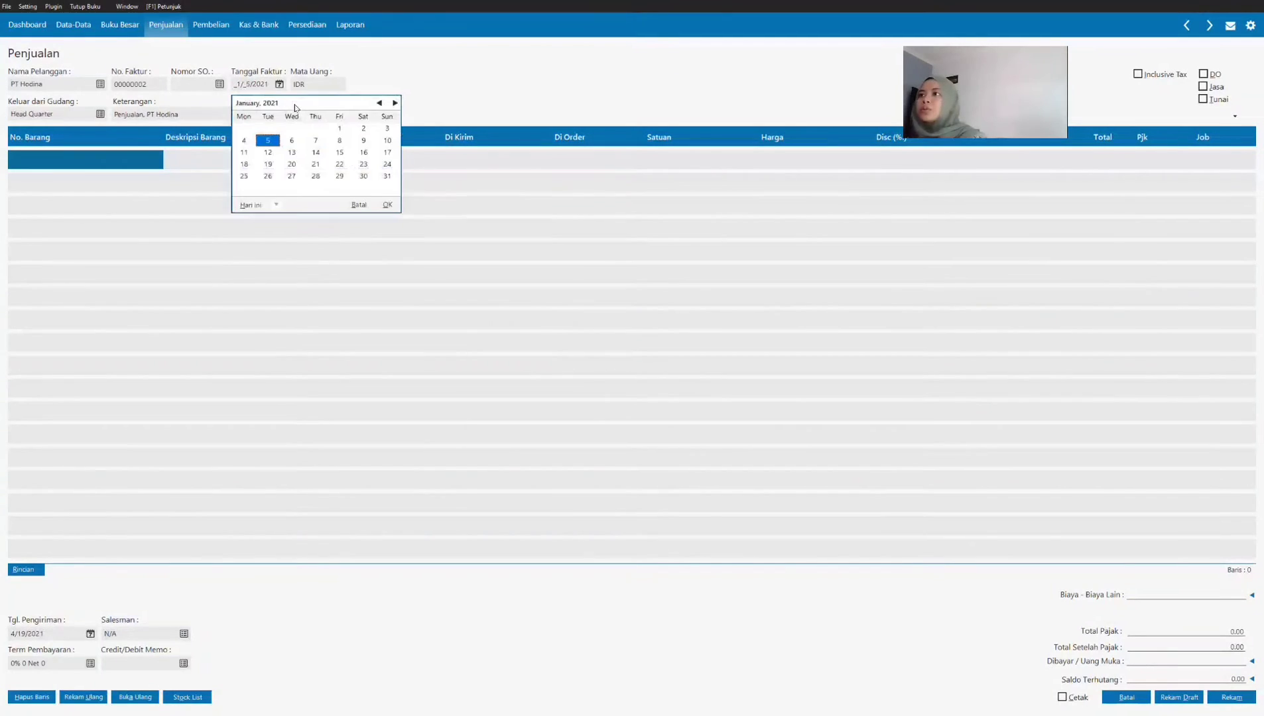
{"action": "left_click", "coordinate": [388, 204]}
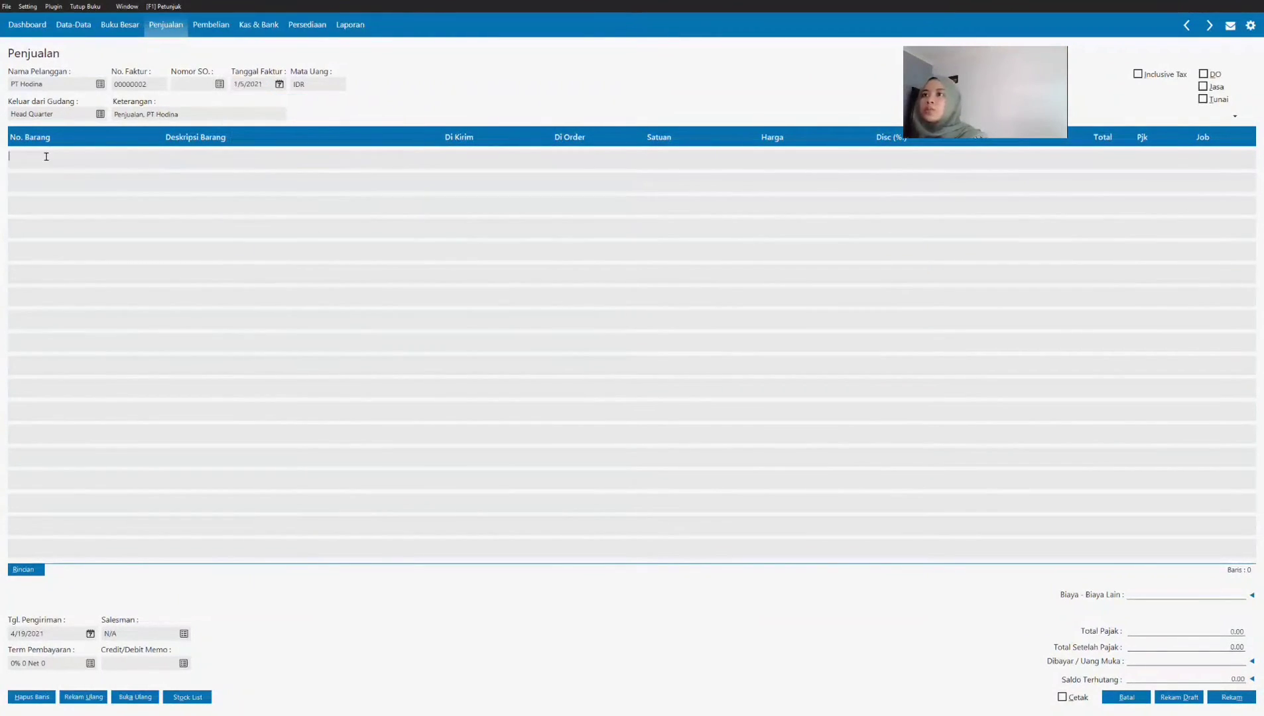
{"action": "left_click", "coordinate": [36, 153]}
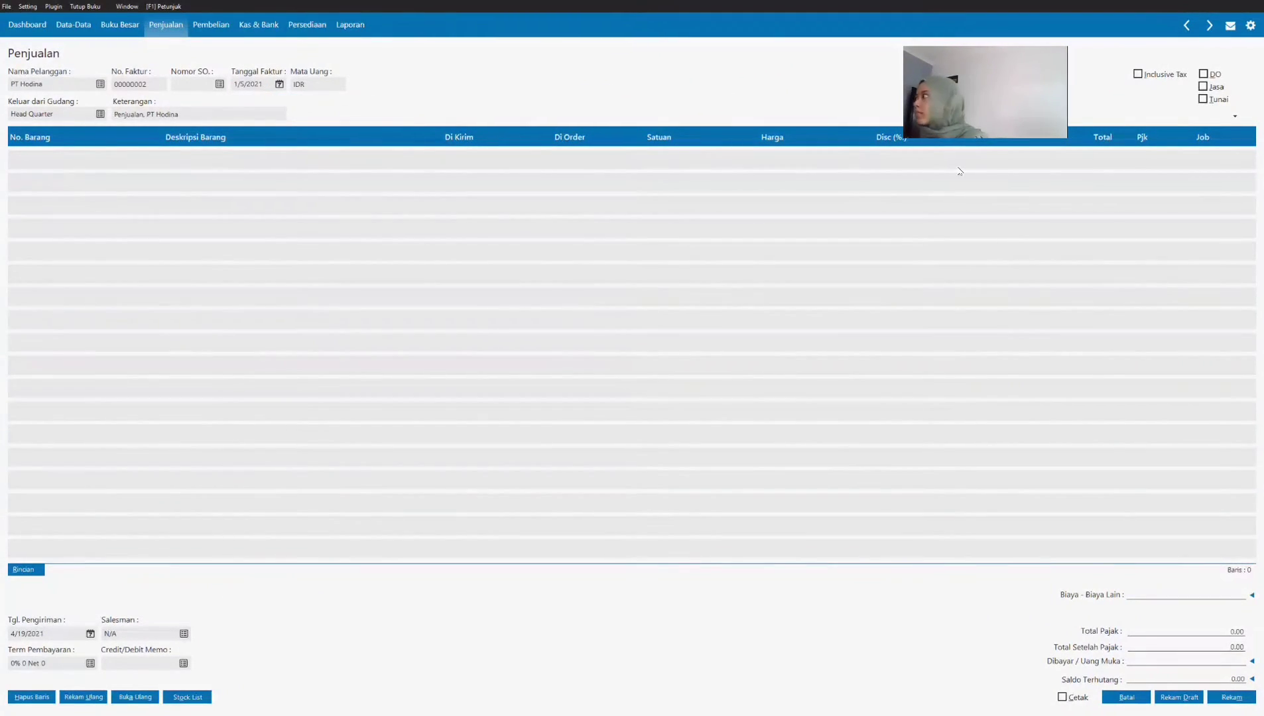
{"action": "left_click", "coordinate": [1203, 98]}
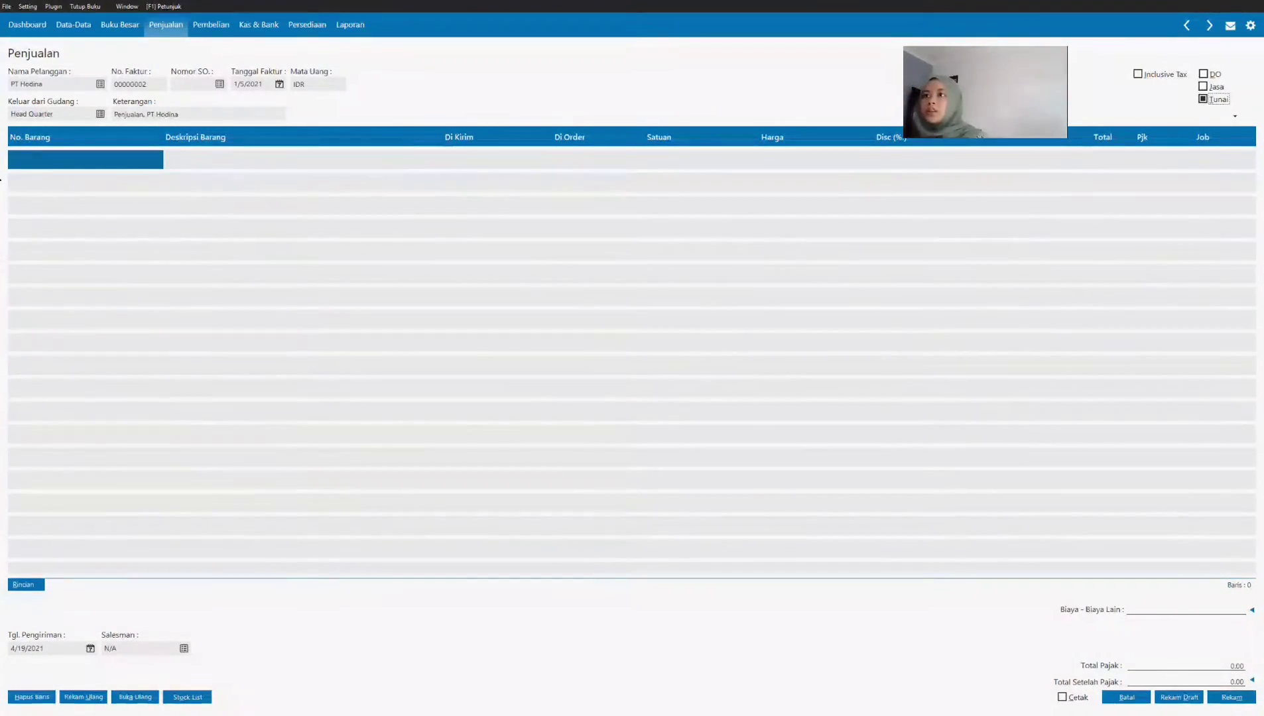
Step: Add item JD-001 Casio AE-1000 to the invoice with quantity 5 and price 334,000, as listed in the Transaksi 3 PDF
{"action": "left_click", "coordinate": [57, 157]}
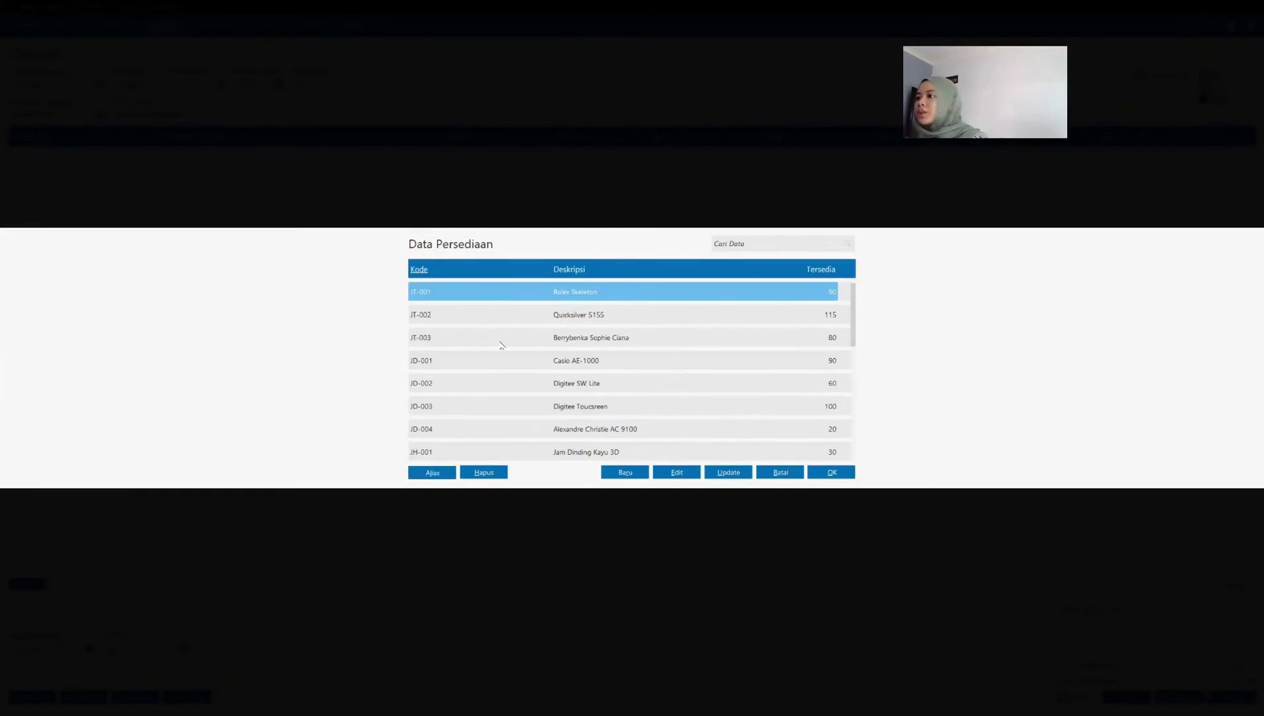
{"action": "left_click", "coordinate": [502, 360]}
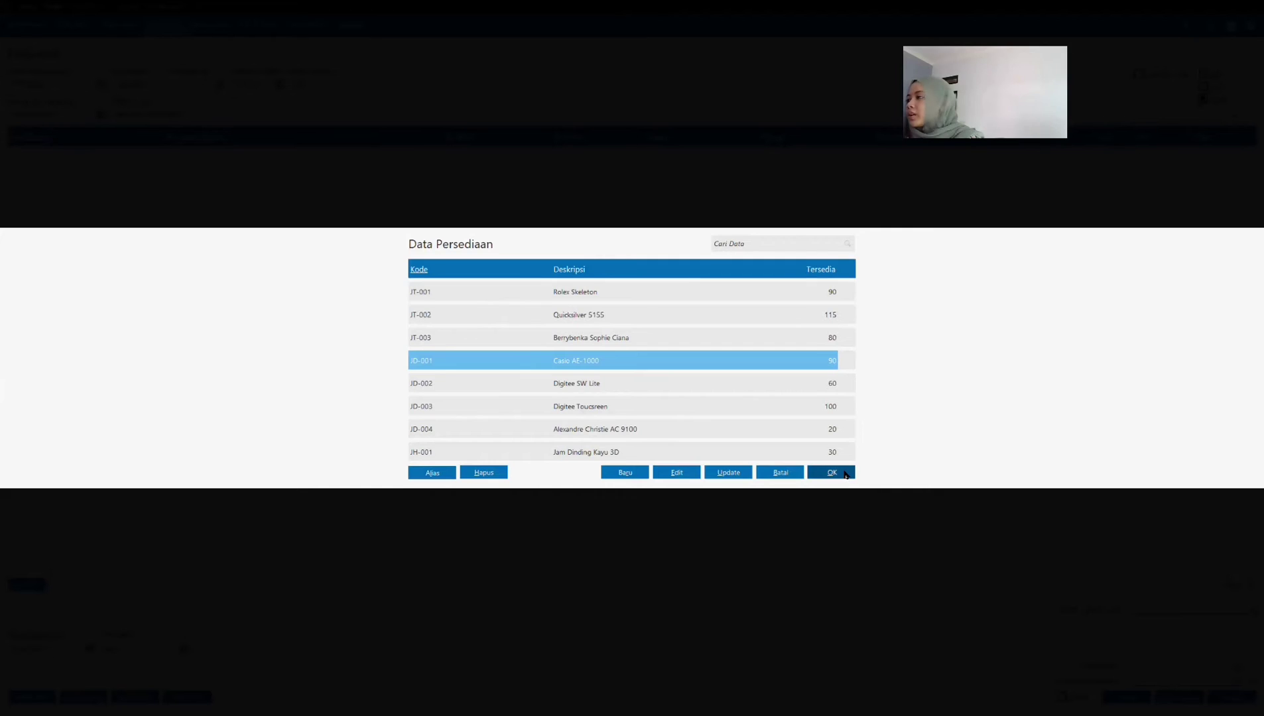
{"action": "key", "text": "Return"}
{"action": "key", "text": "Tab"}
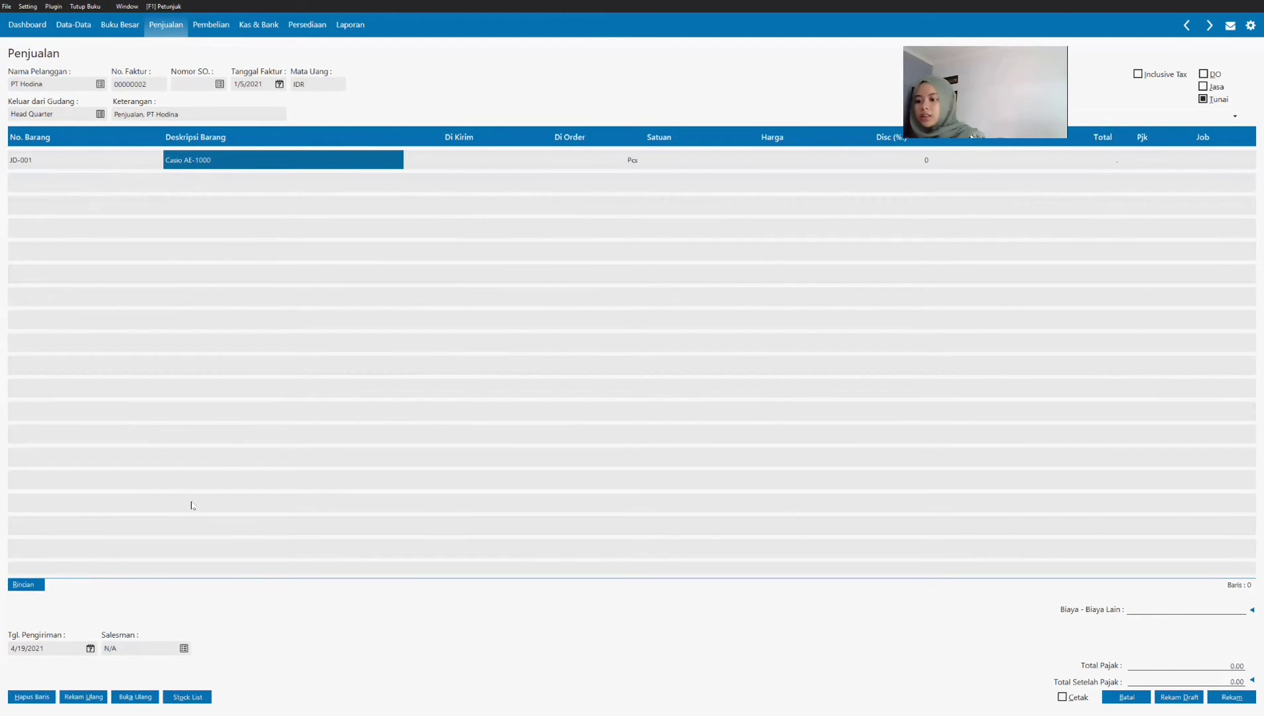
{"action": "key", "text": "alt+Tab"}
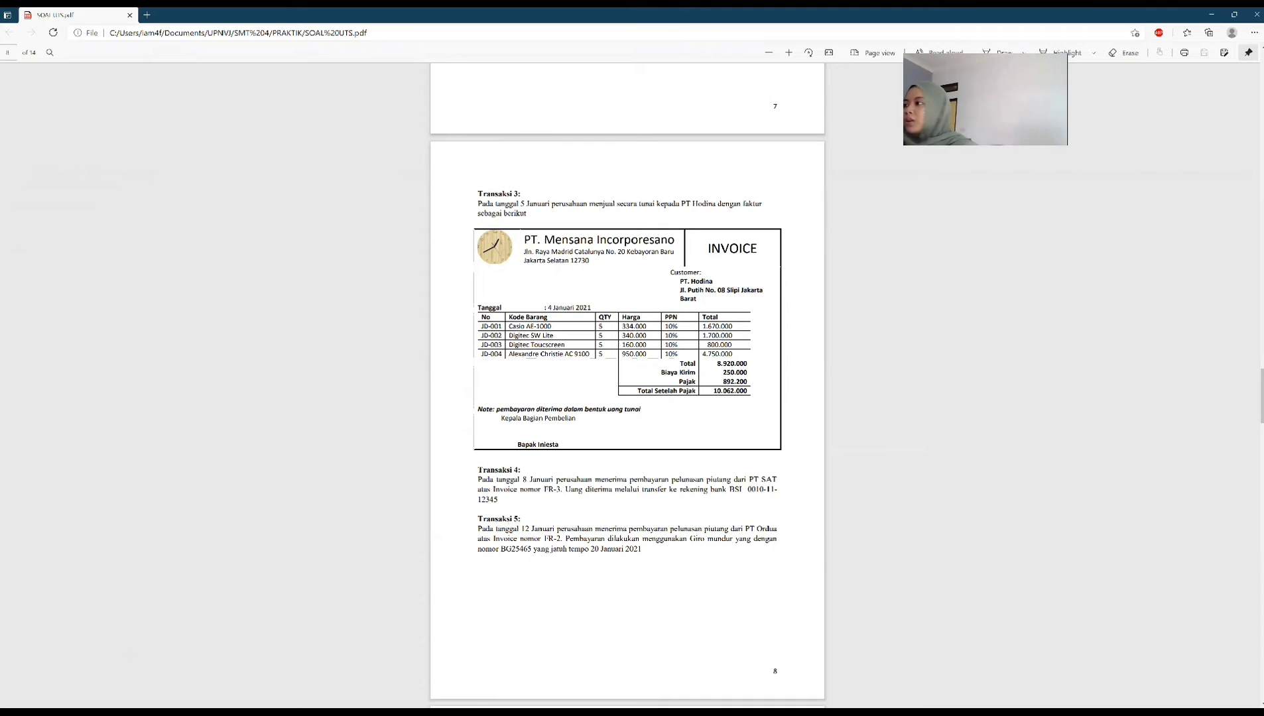
{"action": "key", "text": "alt+Tab"}
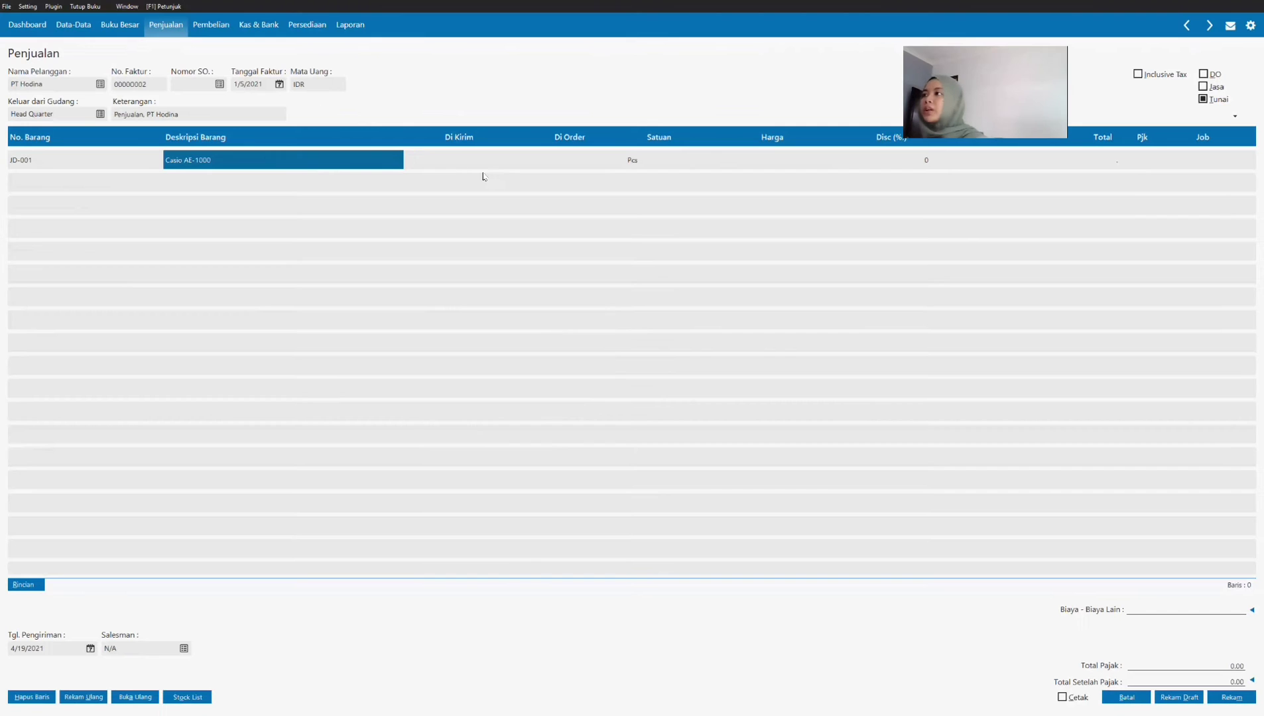
{"action": "left_click", "coordinate": [491, 162]}
{"action": "type", "text": "5"}
{"action": "key", "text": "Tab"}
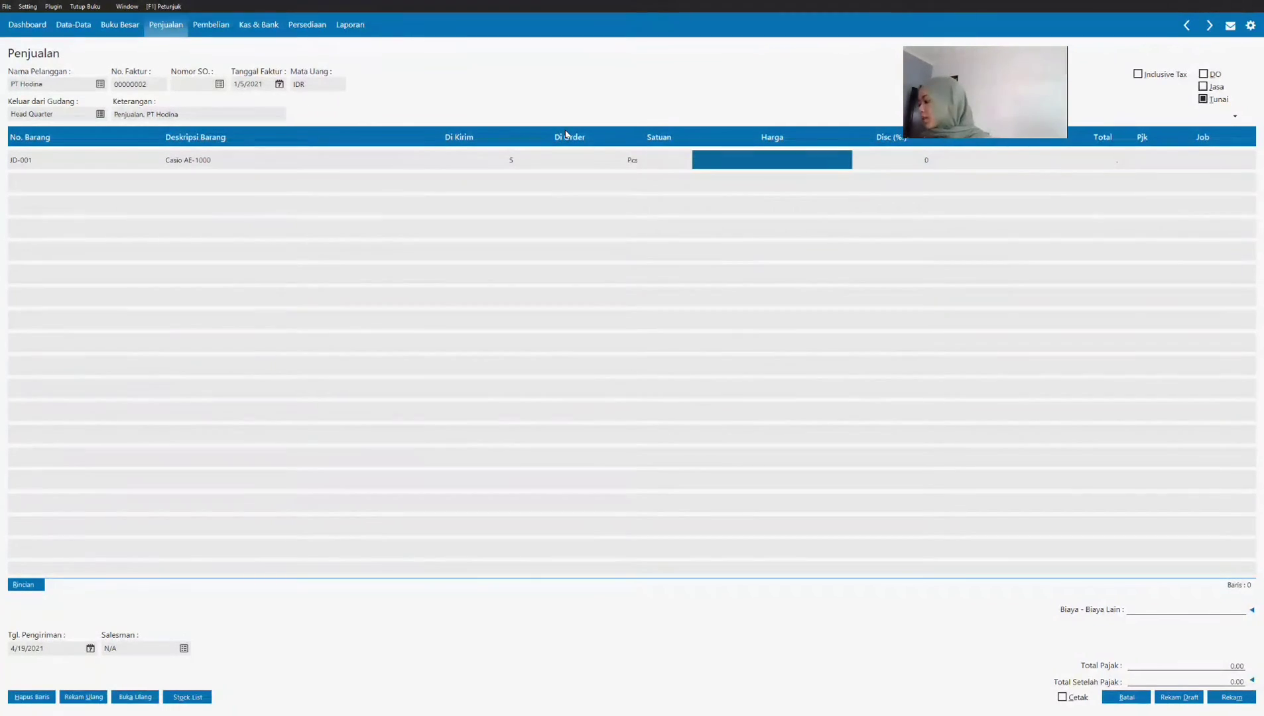
{"action": "type", "text": "334000"}
{"action": "key", "text": "Tab"}
Step: Check the Casio AE-1000 line against the PDF invoice and assign Value Added Tax (VAT) to it
{"action": "key", "text": "alt+Tab"}
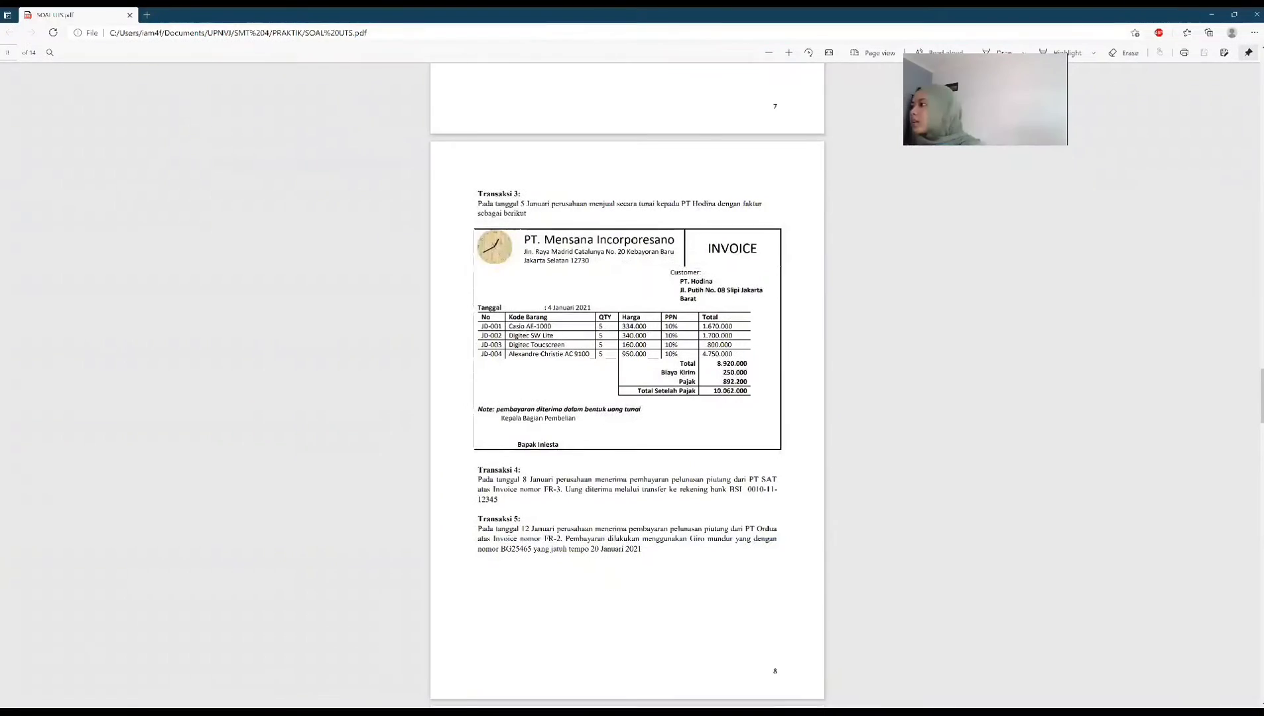
{"action": "scroll", "coordinate": [667, 491], "scroll_direction": "down", "scroll_amount": 1}
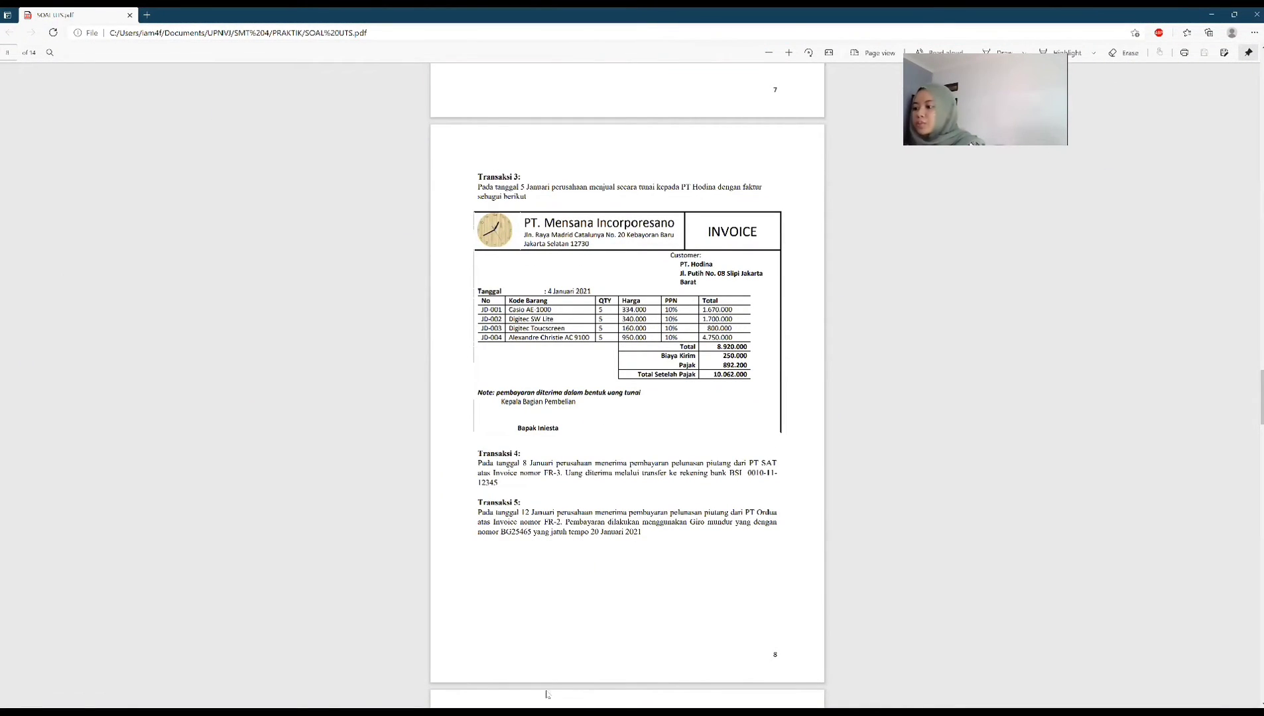
{"action": "key", "text": "alt+Tab"}
{"action": "left_click", "coordinate": [1134, 159]}
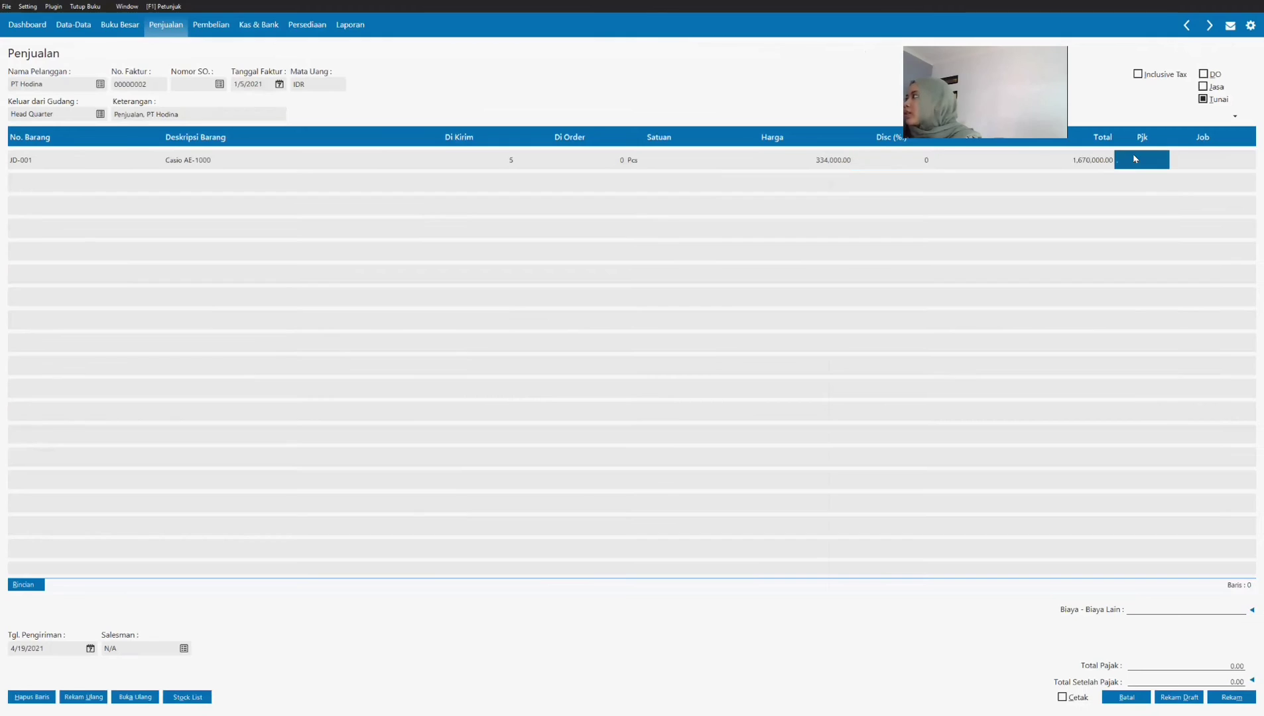
{"action": "left_click", "coordinate": [577, 315]}
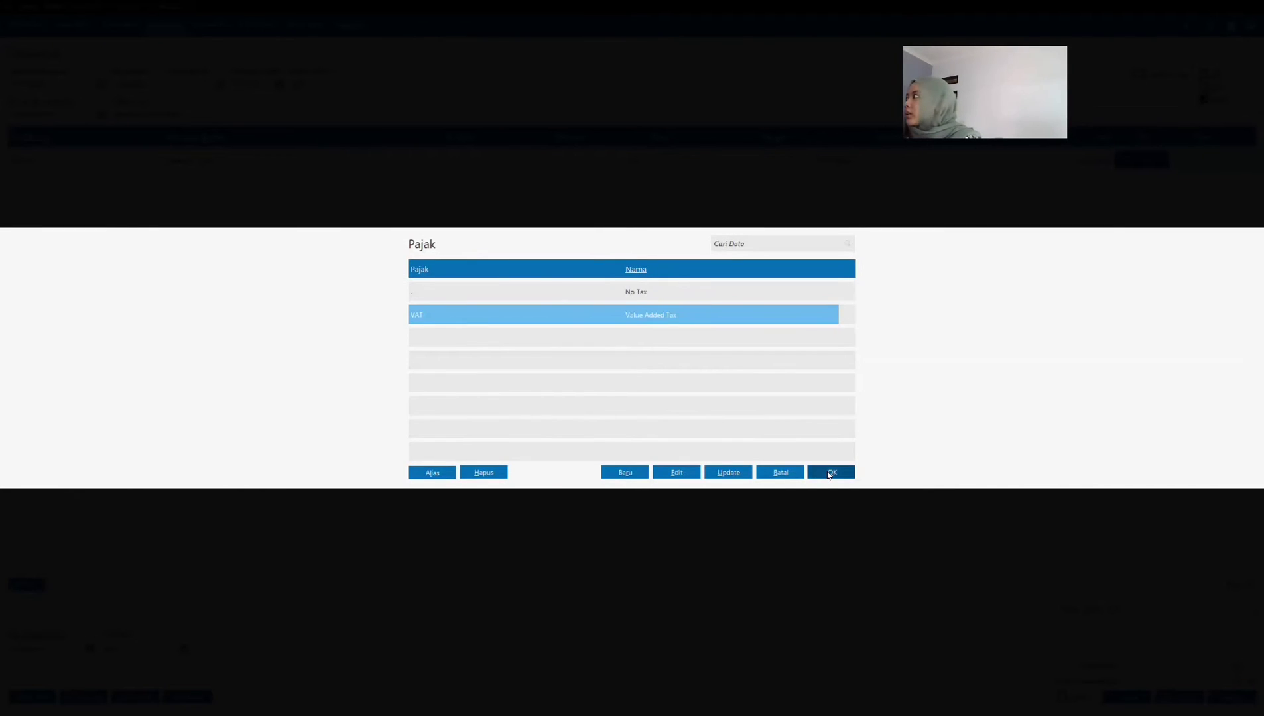
{"action": "left_click", "coordinate": [830, 473]}
{"action": "key", "text": "Tab"}
{"action": "key", "text": "Tab"}
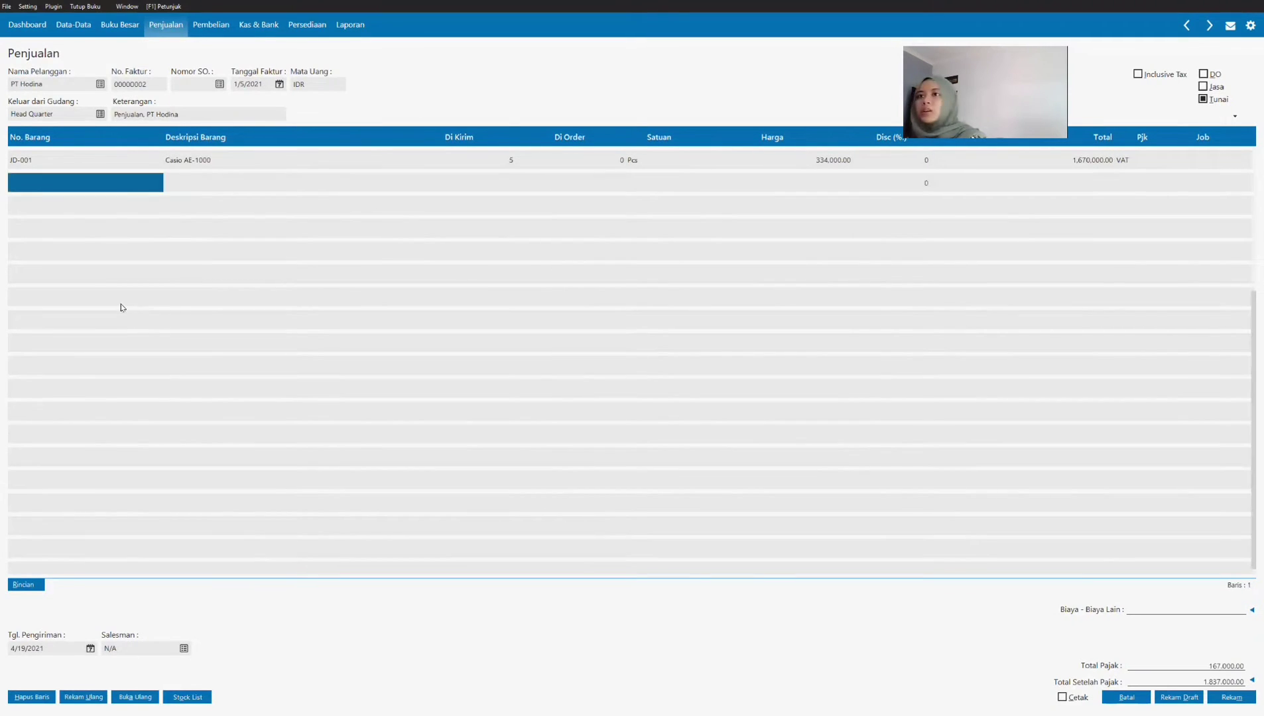
Step: Add item JD-002 Digitec SW Lite to the invoice's next empty line with a delivered quantity (Di Kirim) of 5
{"action": "left_click", "coordinate": [79, 183]}
{"action": "key", "text": "Return"}
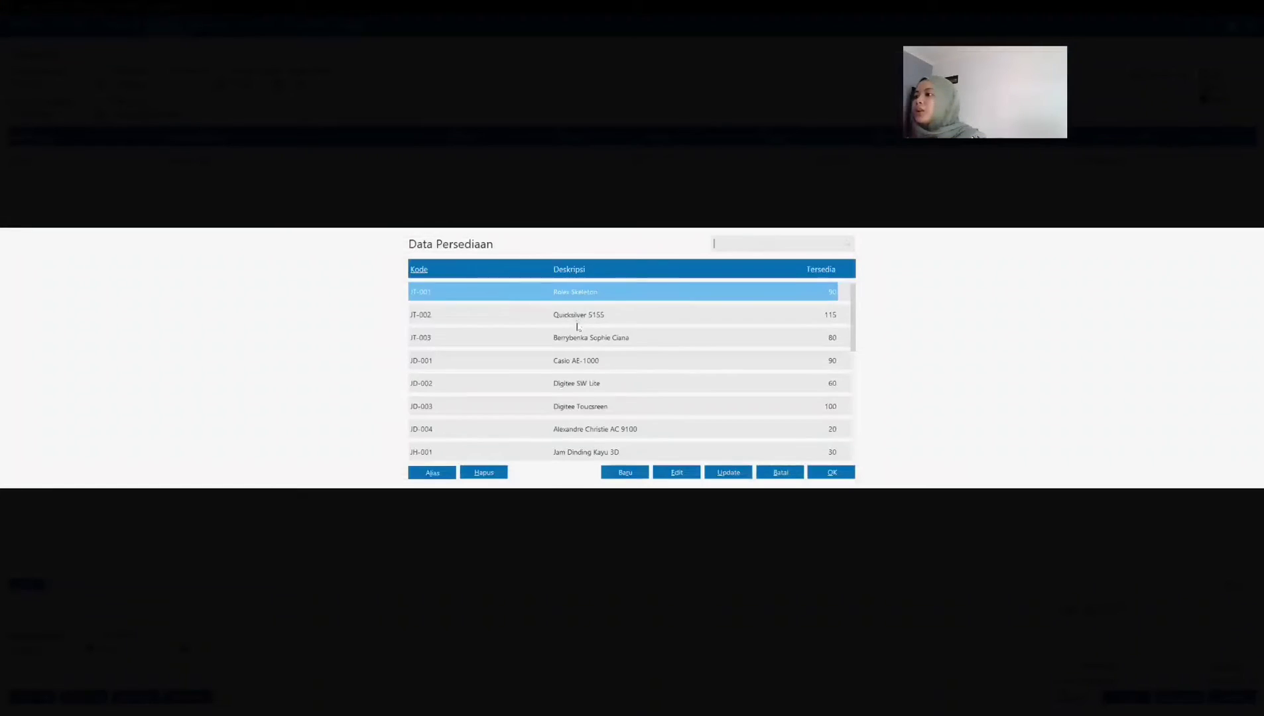
{"action": "left_click", "coordinate": [571, 385]}
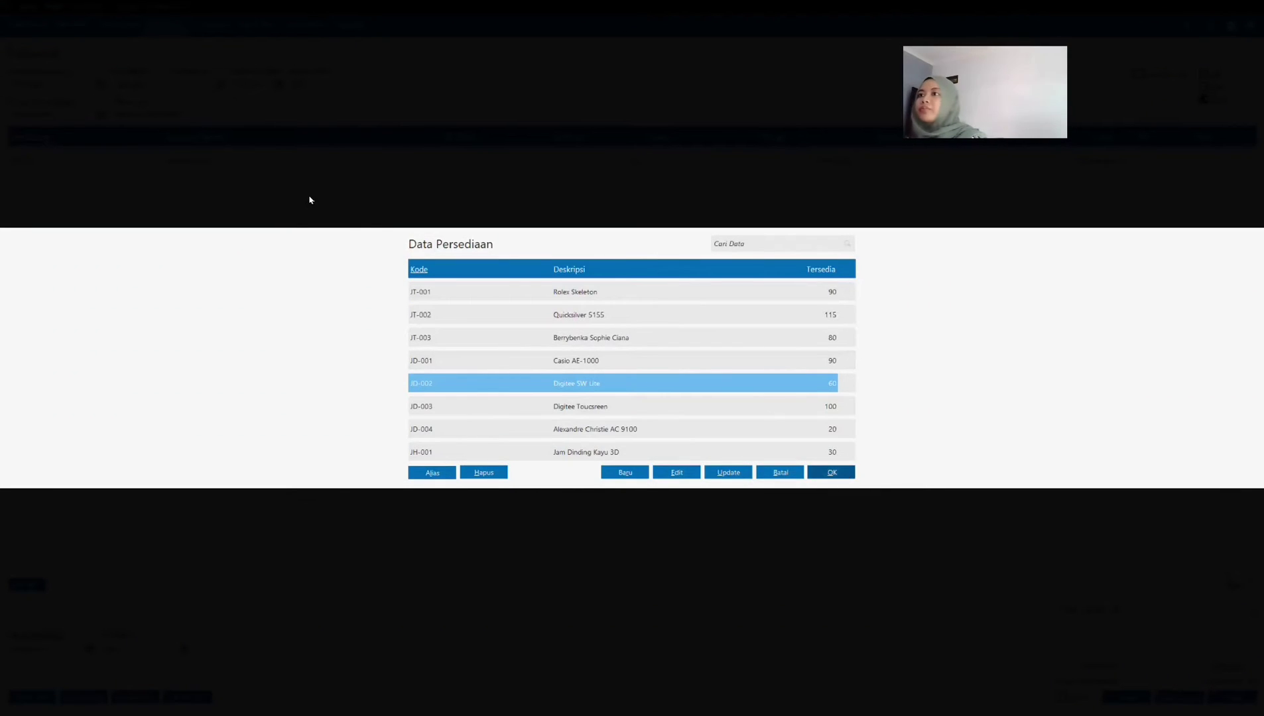
{"action": "key", "text": "Return"}
{"action": "type", "text": "5"}
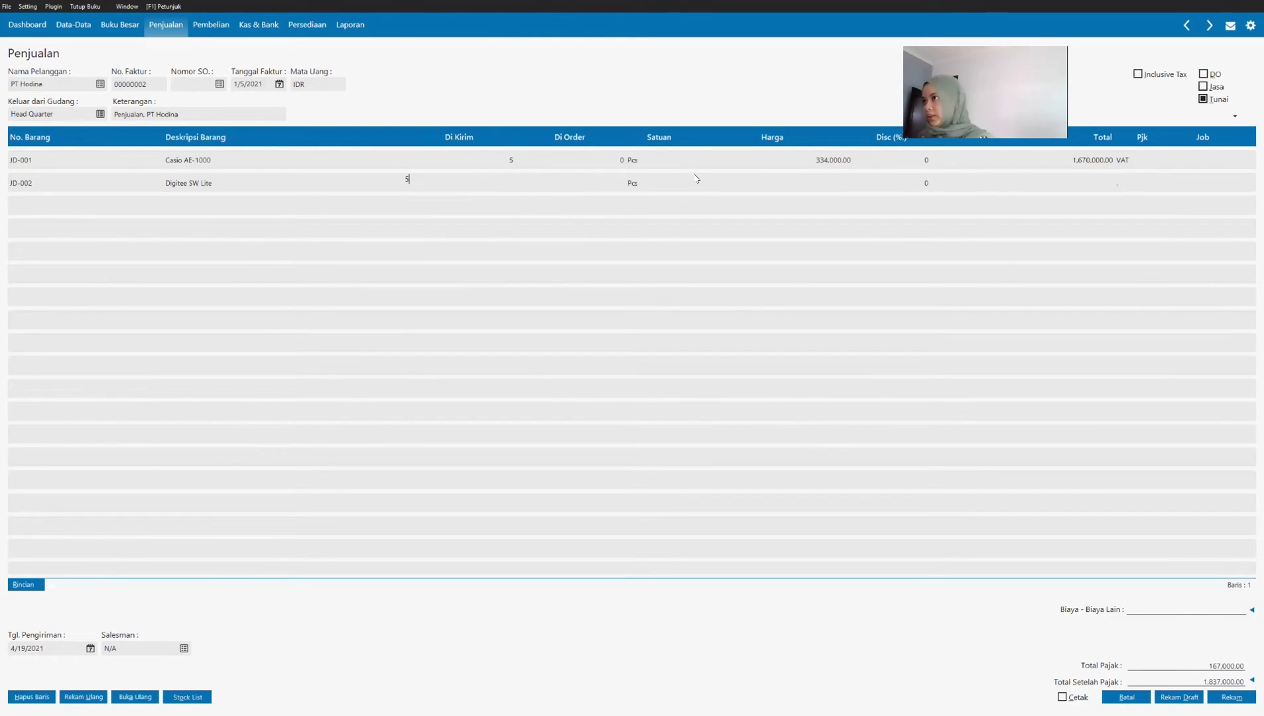
{"action": "key", "text": "Return"}
Step: Look up the Digitec SW Lite price in the Transaksi 3 PDF, set it to 340,000, and apply VAT to the line
{"action": "left_click", "coordinate": [695, 177]}
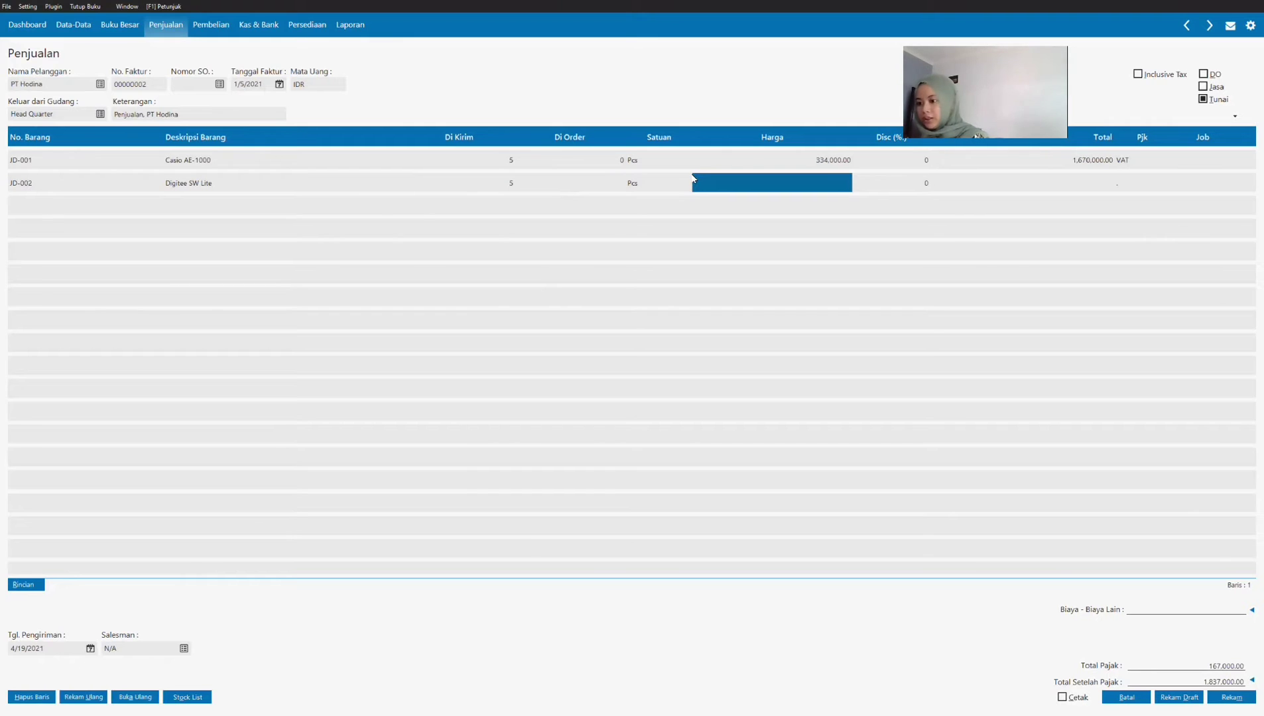
{"action": "key", "text": "alt+Tab"}
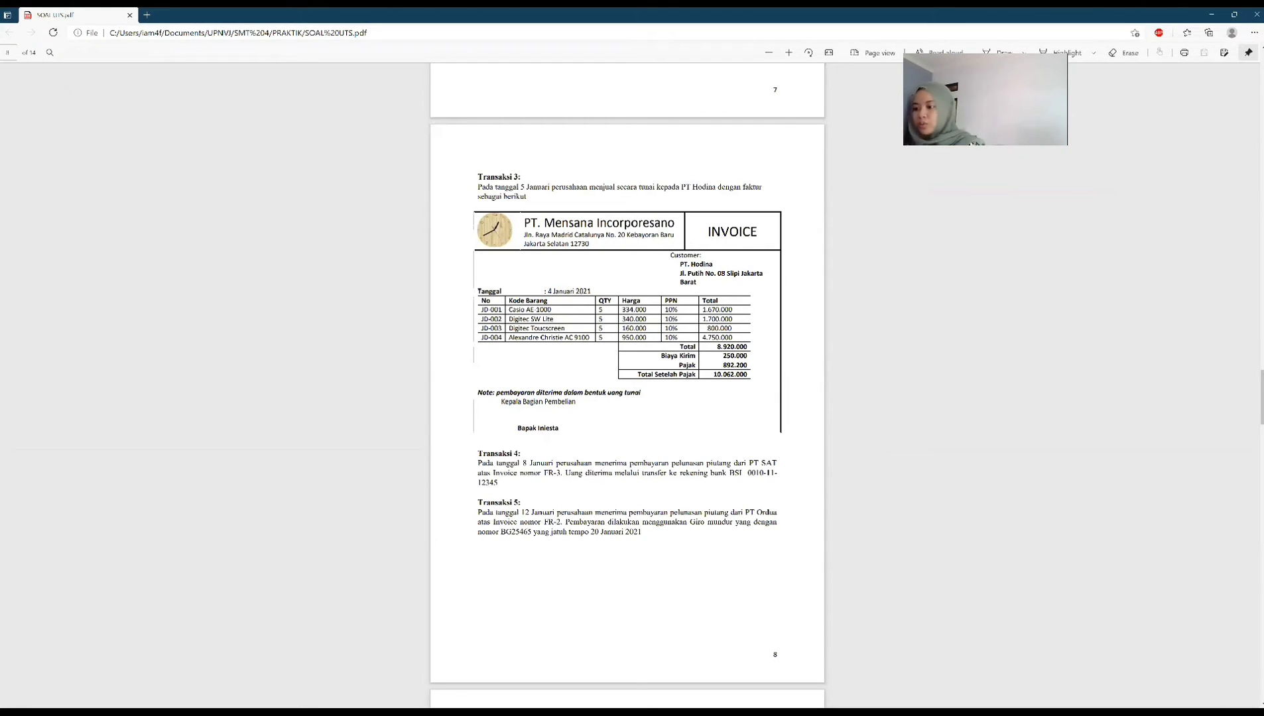
{"action": "key", "text": "alt+Tab"}
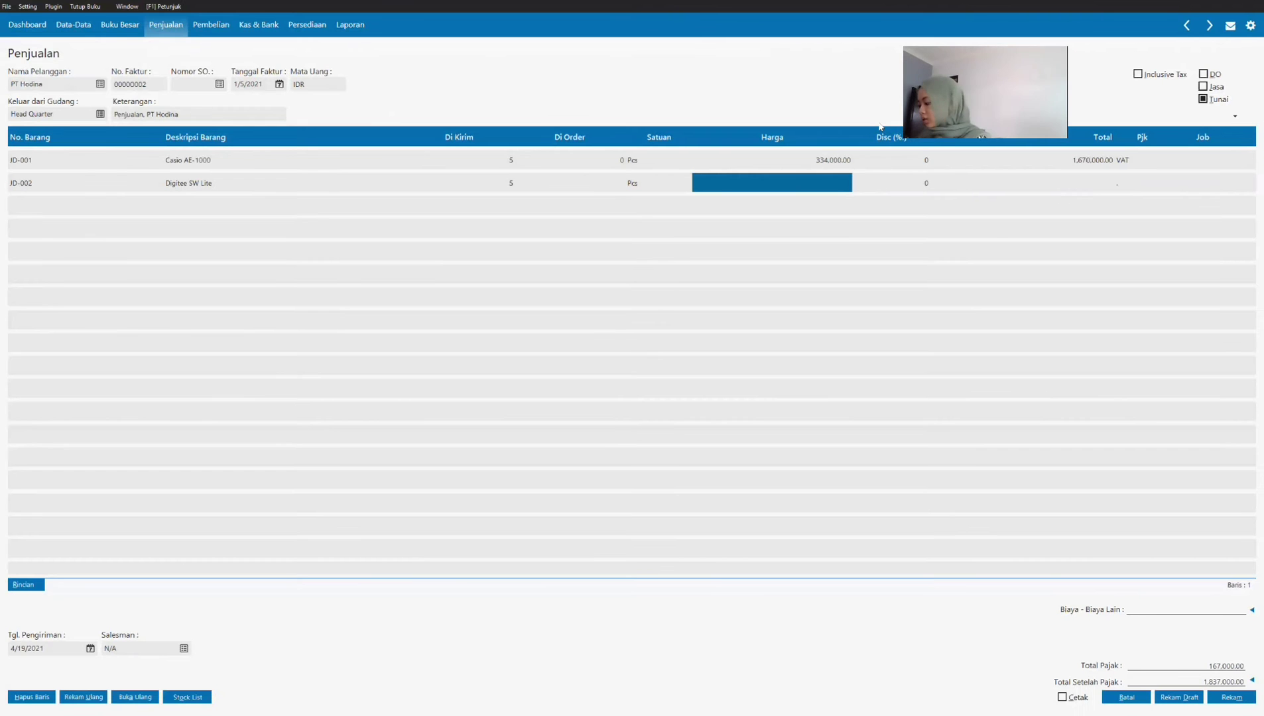
{"action": "type", "text": "340000"}
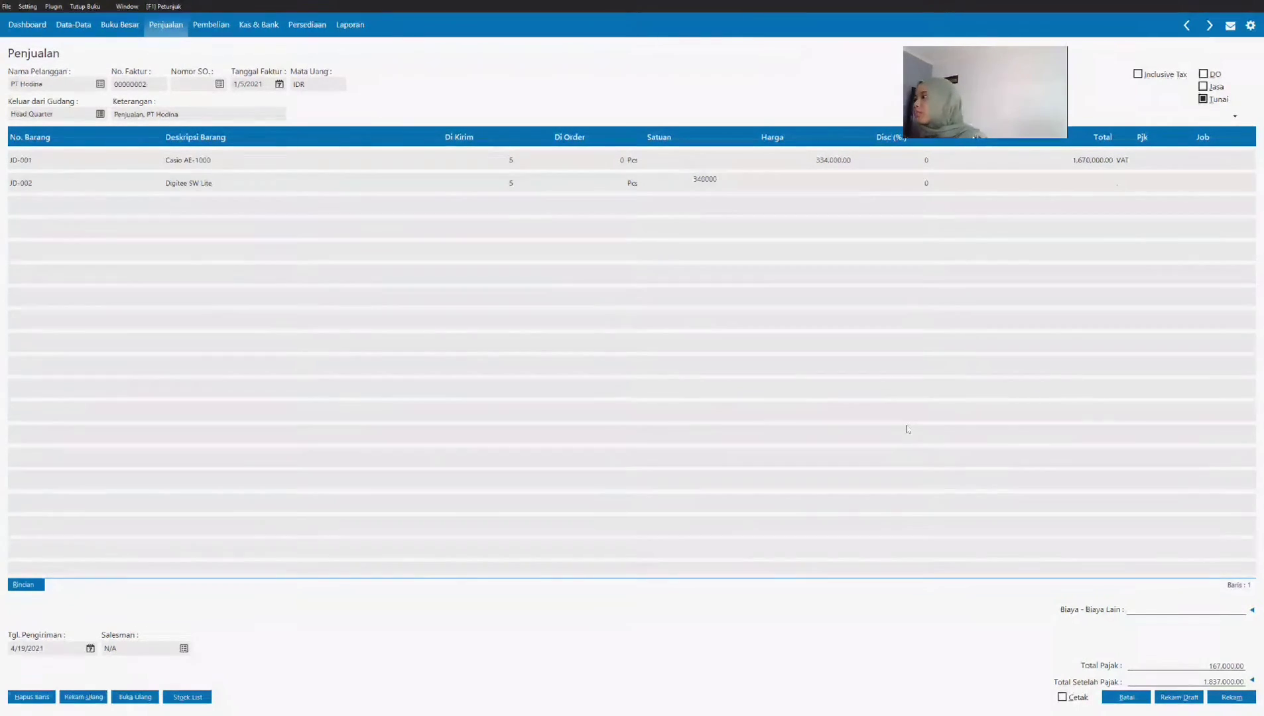
{"action": "left_click", "coordinate": [604, 186]}
{"action": "left_click", "coordinate": [1103, 191]}
{"action": "left_click", "coordinate": [1129, 189]}
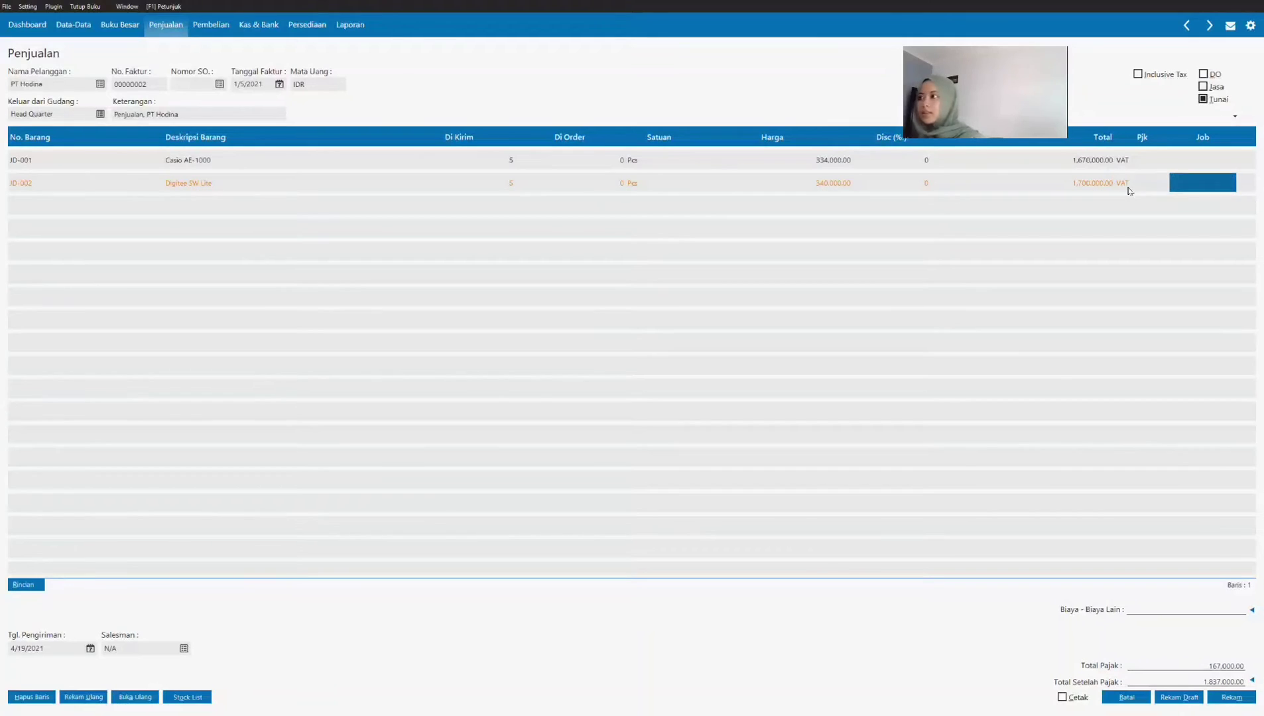
{"action": "key", "text": "Tab"}
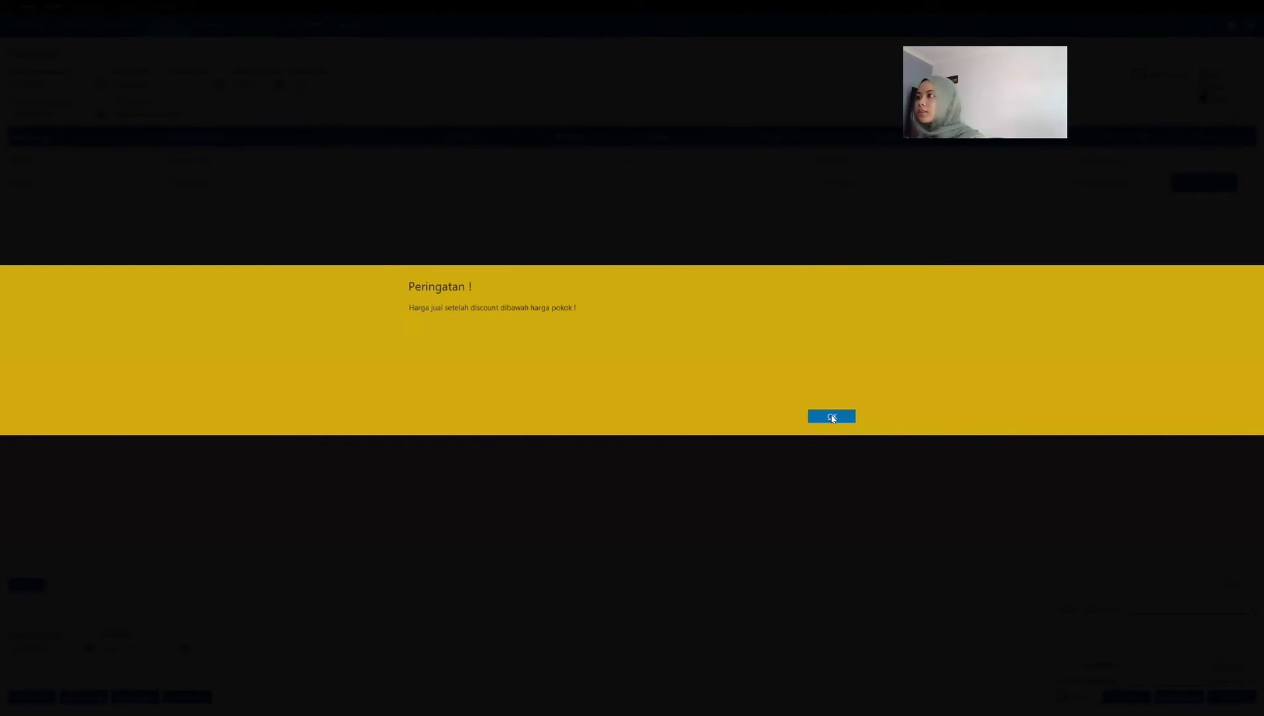
{"action": "left_click", "coordinate": [832, 416]}
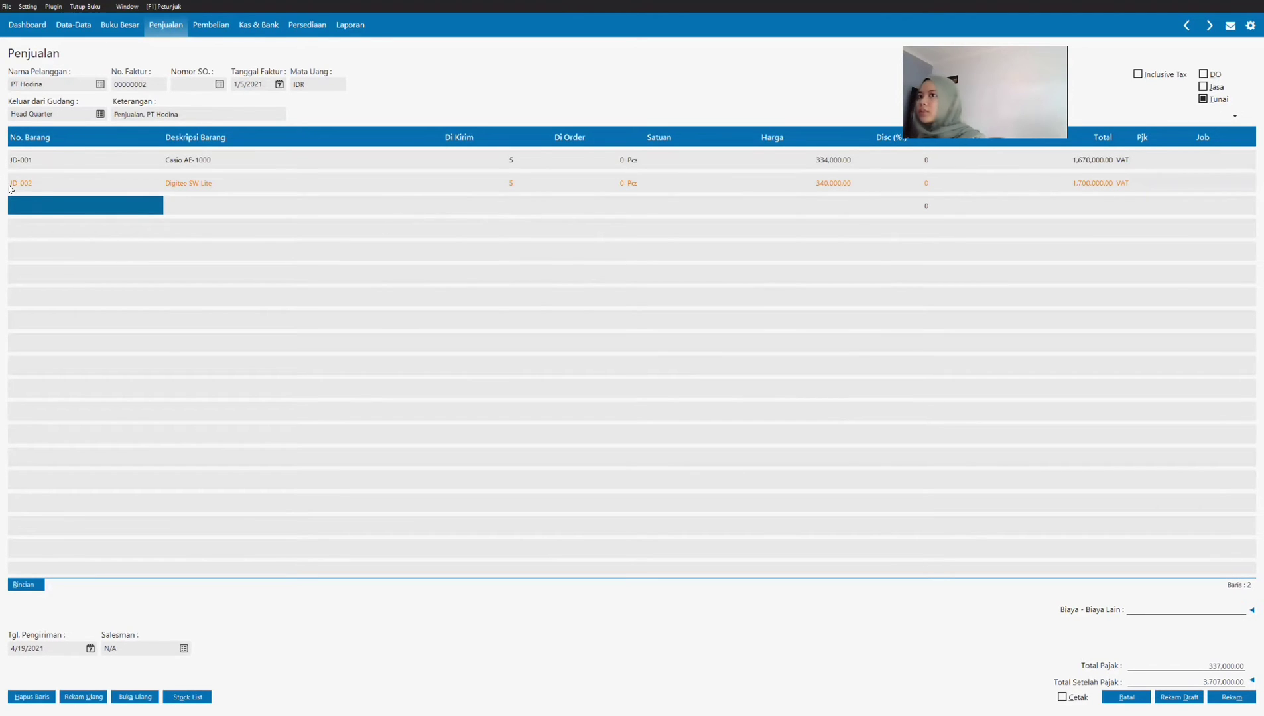
Step: Add item JD-003 Digitec Toucsreen to the invoice's next empty line with a delivered quantity of 5
{"action": "double_click", "coordinate": [55, 214]}
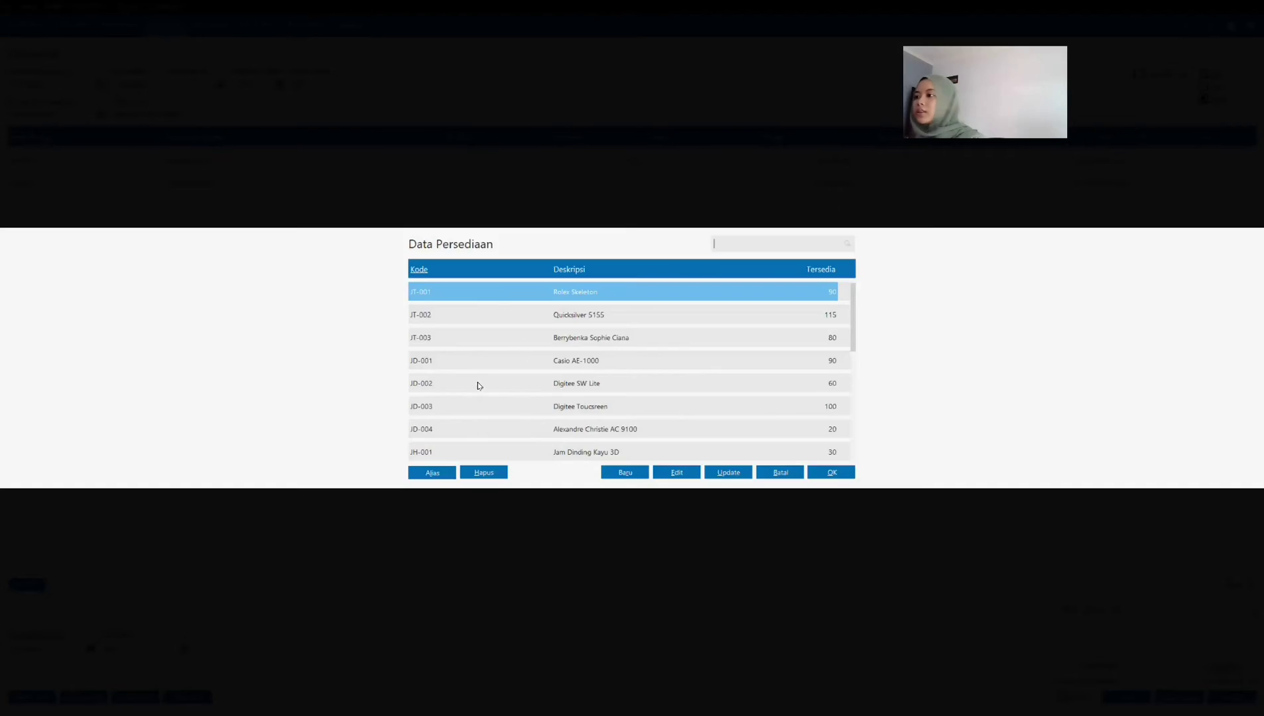
{"action": "left_click", "coordinate": [477, 406]}
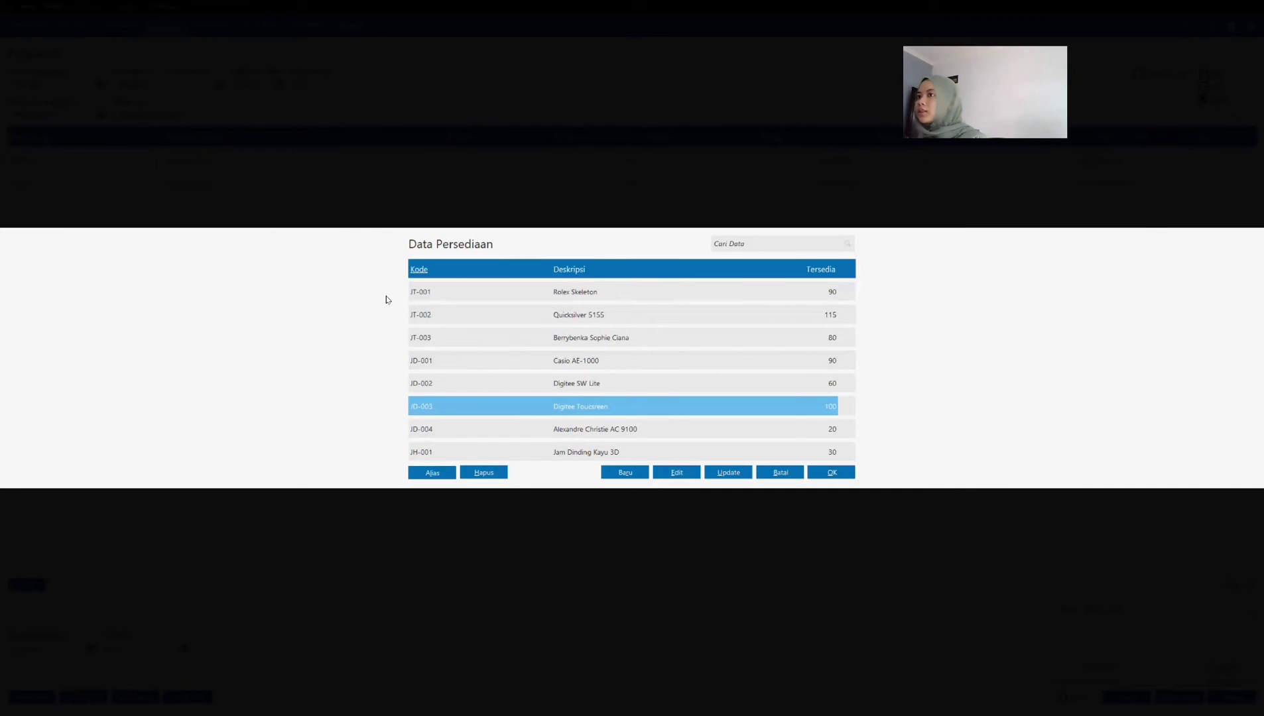
{"action": "key", "text": "Return"}
{"action": "left_click", "coordinate": [494, 208]}
{"action": "type", "text": "5"}
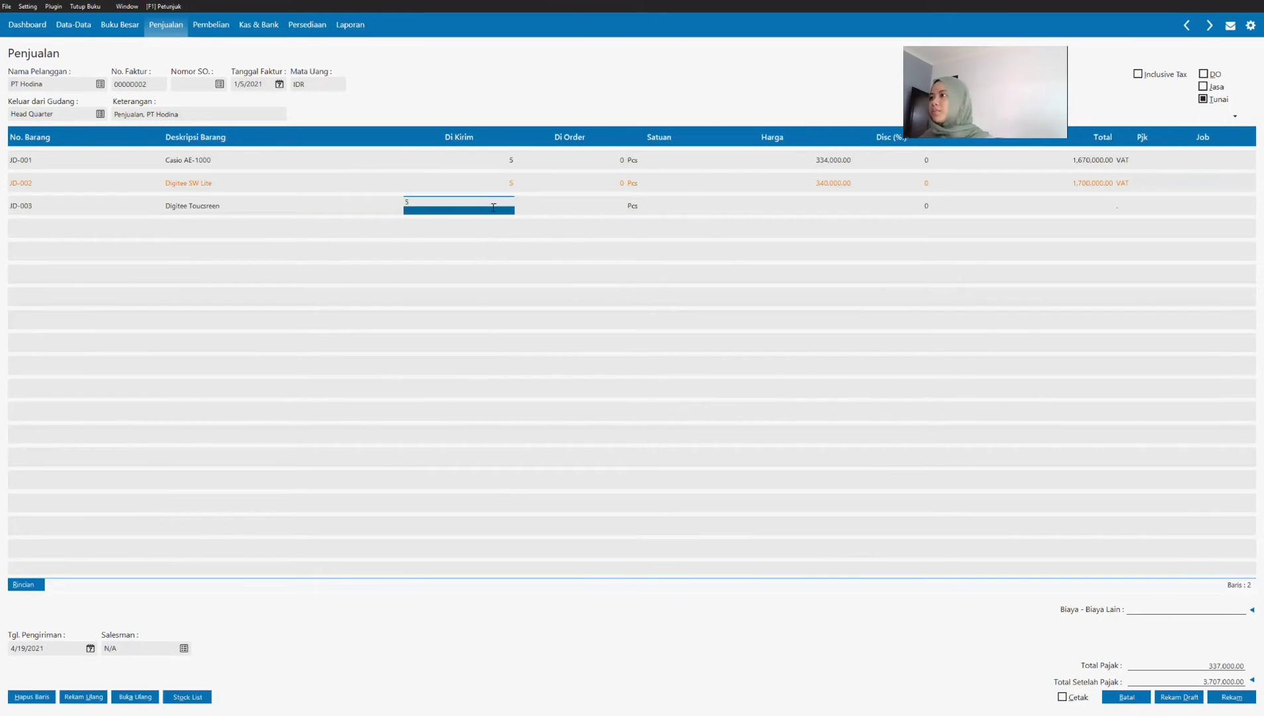
{"action": "key", "text": "Return"}
{"action": "key", "text": "Return"}
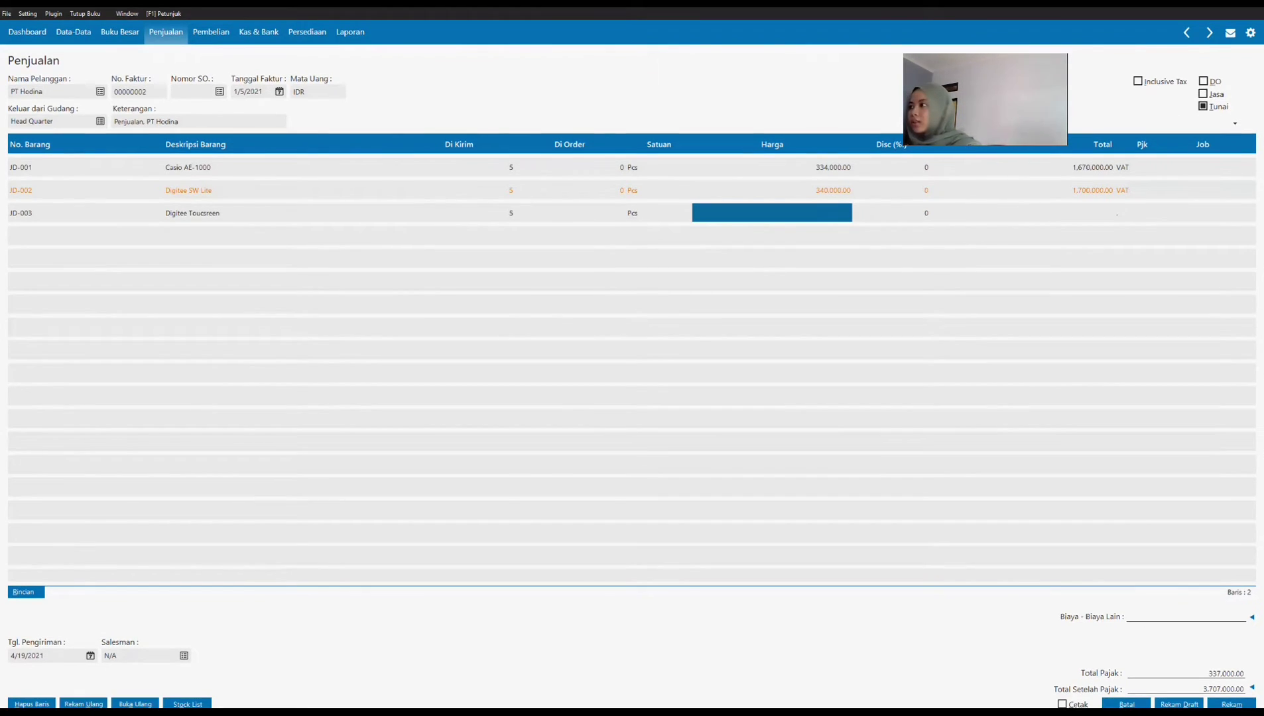
Step: Look up the JD-003 price in the Transaksi 3 PDF, set it to 160,000, and assign Value Added Tax (VAT) to the line
{"action": "left_click", "coordinate": [302, 695]}
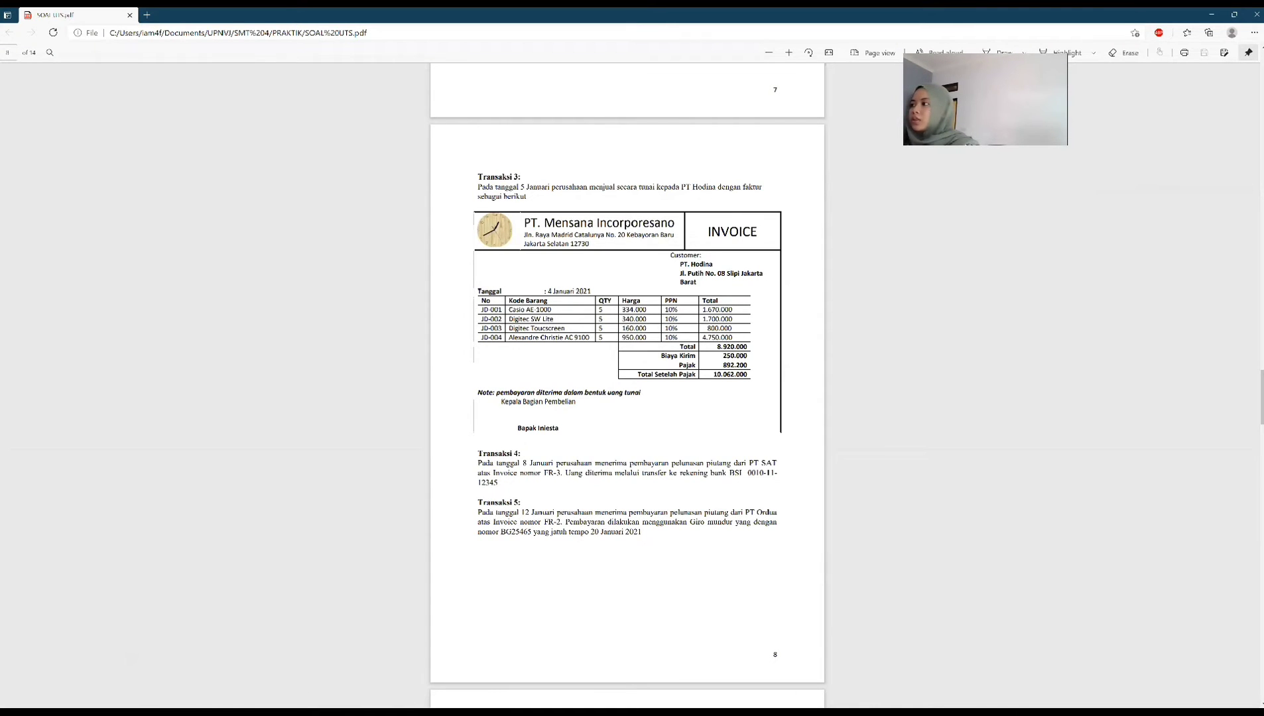
{"action": "key", "text": "alt+Tab"}
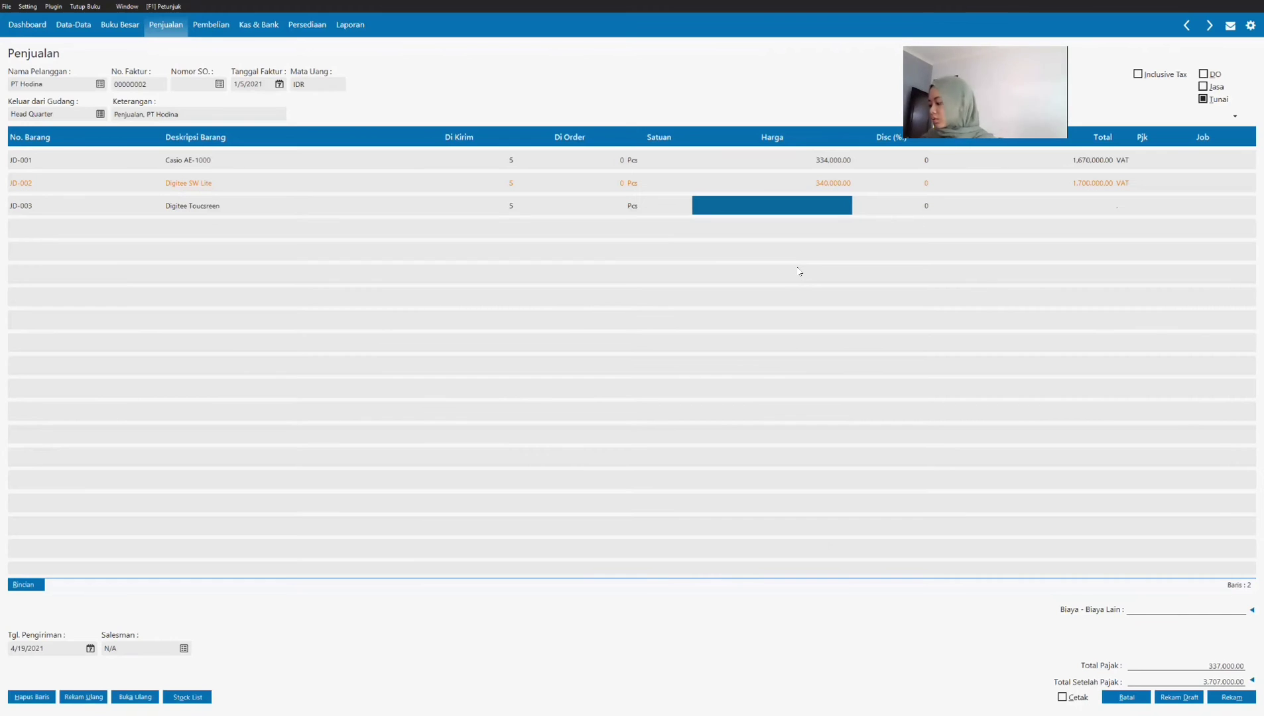
{"action": "type", "text": "160000"}
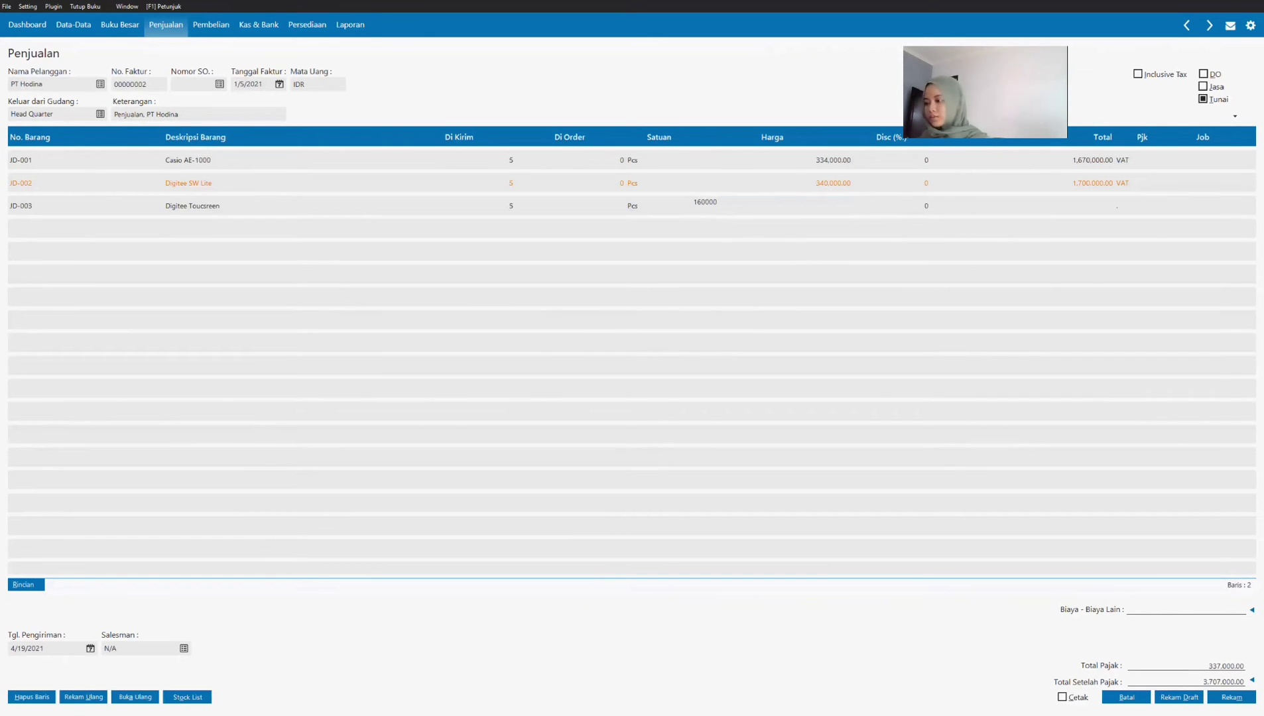
{"action": "key", "text": "Tab"}
{"action": "key", "text": "Tab"}
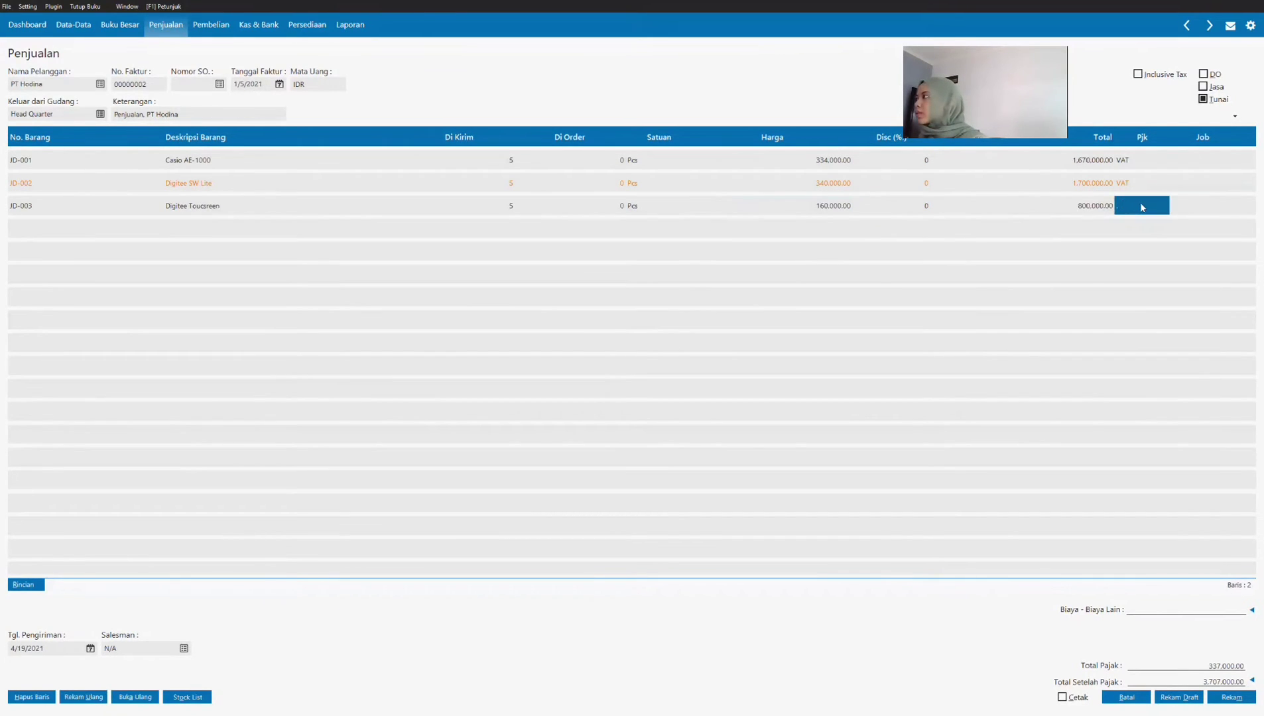
{"action": "key", "text": "Return"}
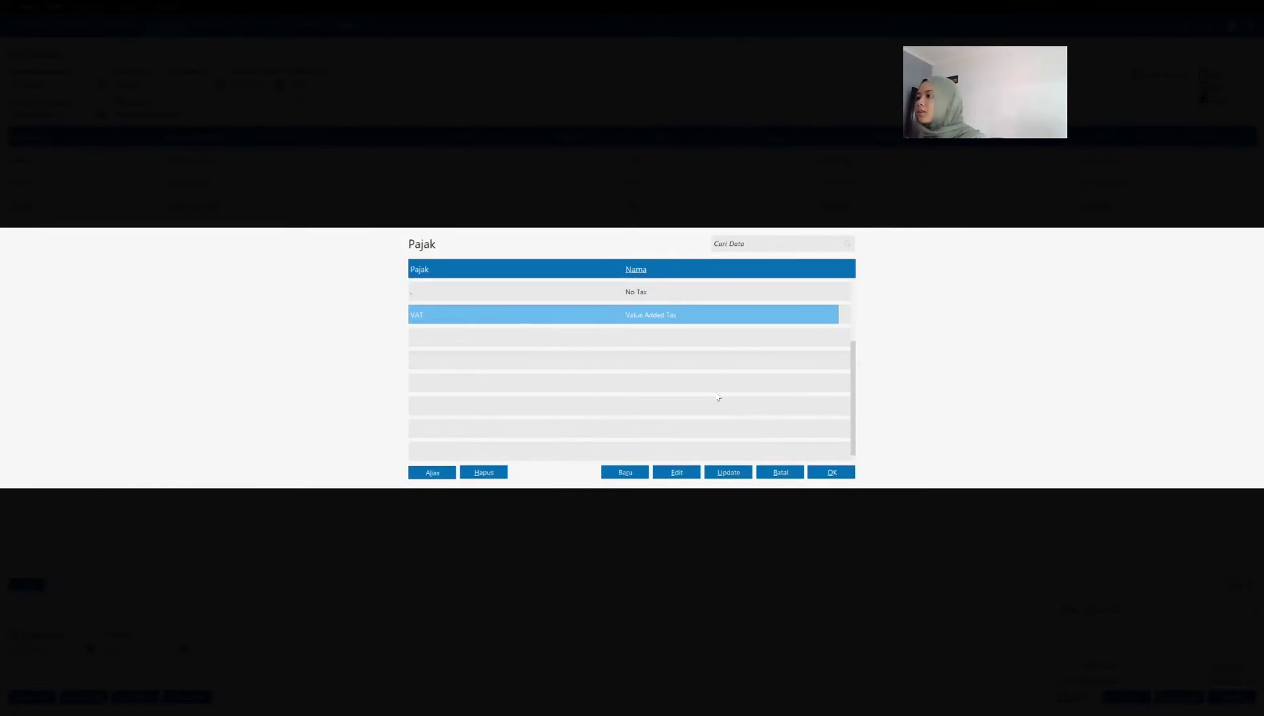
{"action": "left_click", "coordinate": [829, 474]}
{"action": "key", "text": "Tab"}
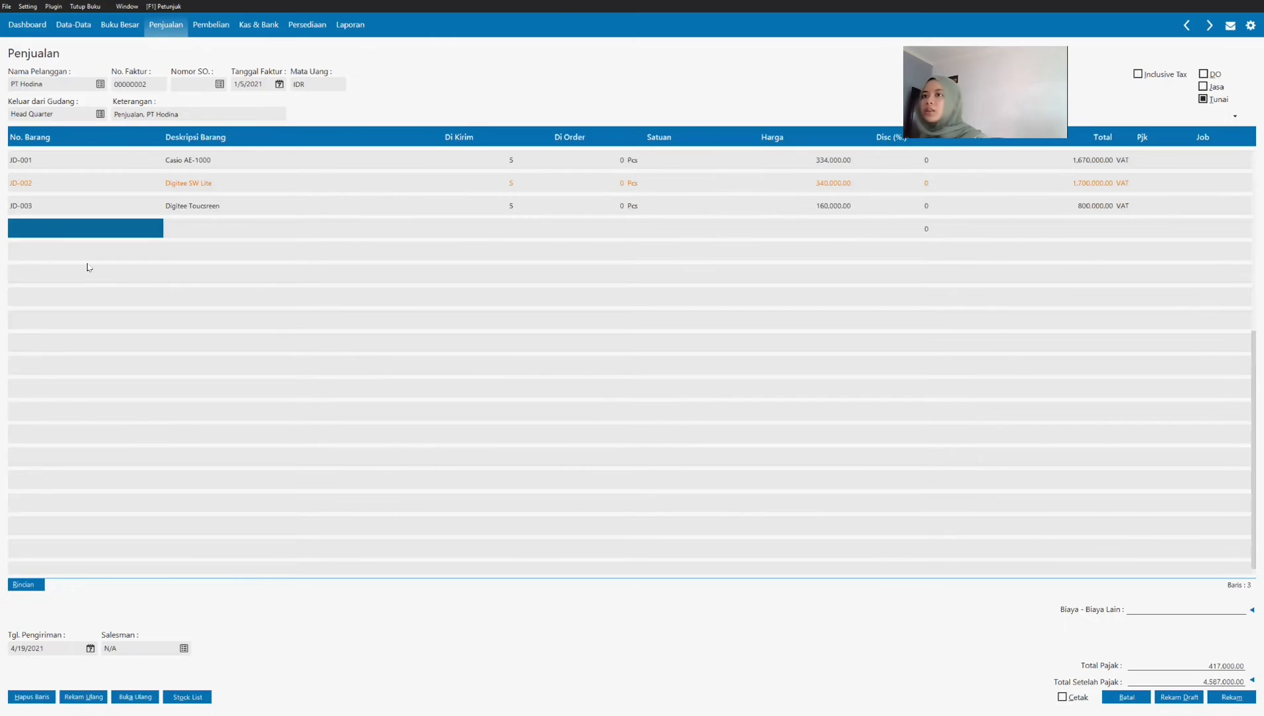
Step: Add item JD-004 Alexandre Christie AC 9100 to the invoice's next empty line with a delivered quantity of 5
{"action": "key", "text": "Return"}
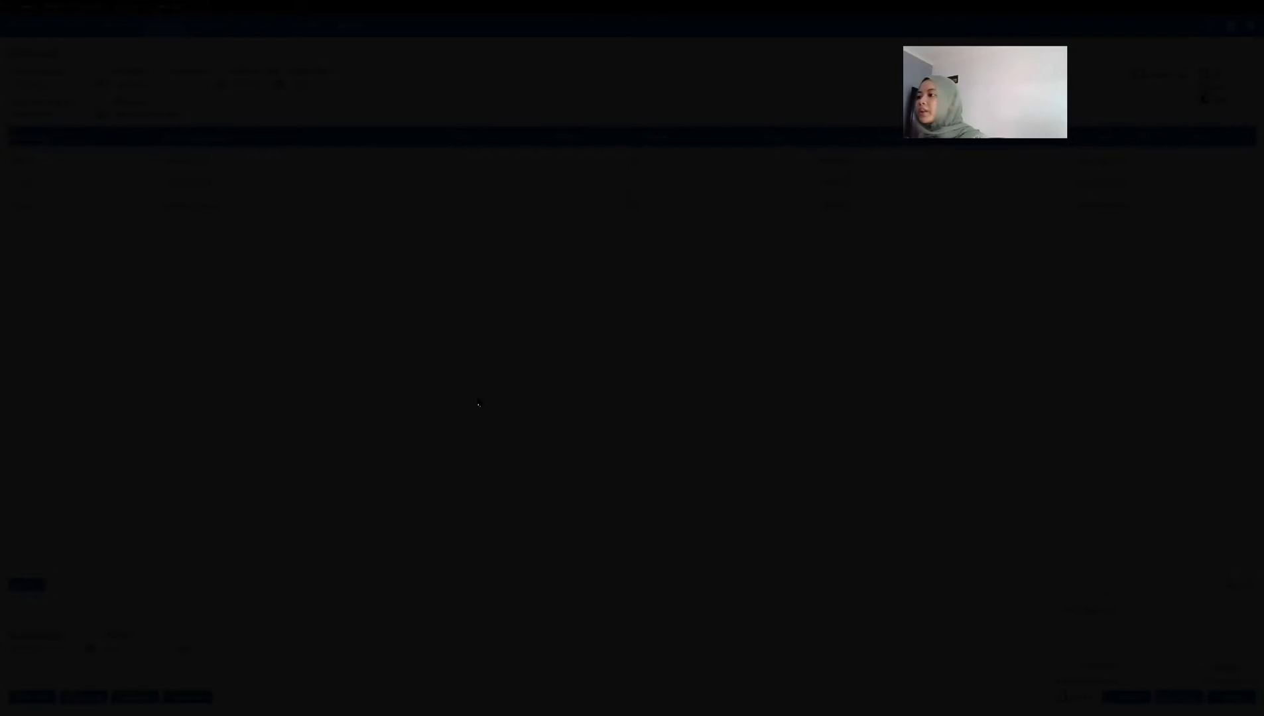
{"action": "left_click", "coordinate": [466, 431]}
{"action": "left_click", "coordinate": [825, 473]}
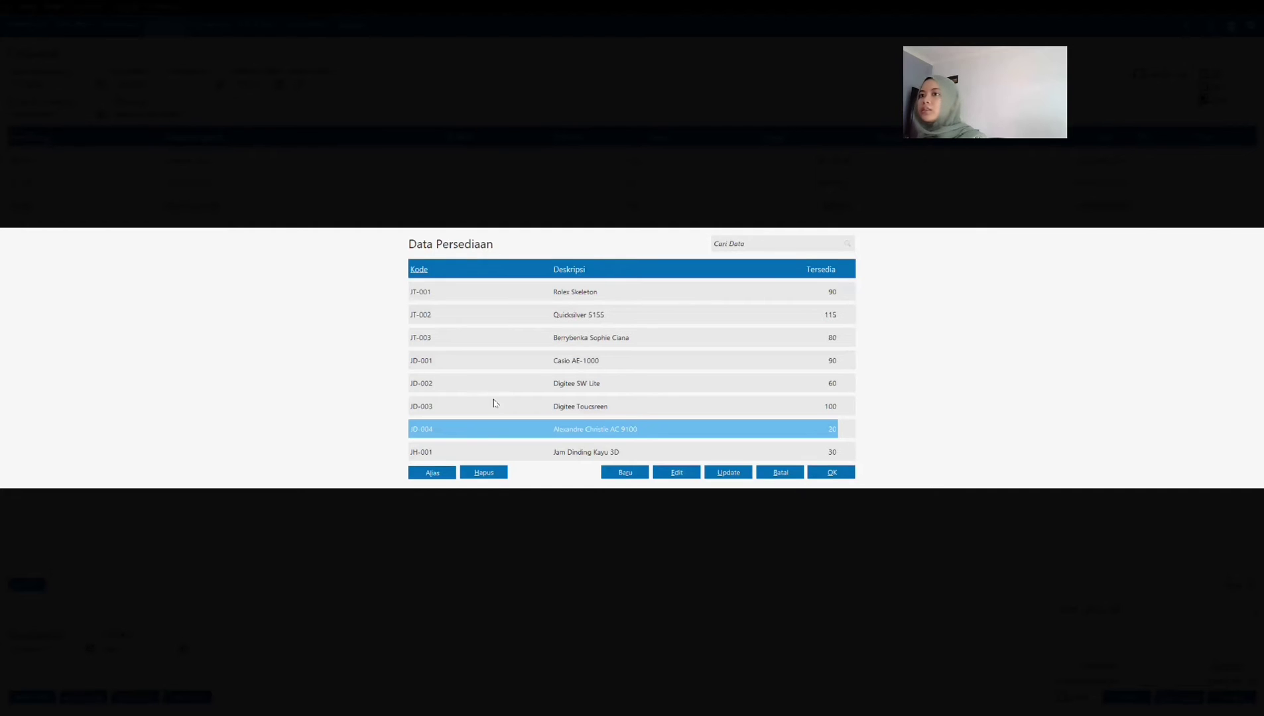
{"action": "key", "text": "Tab"}
{"action": "type", "text": "5"}
{"action": "key", "text": "Tab"}
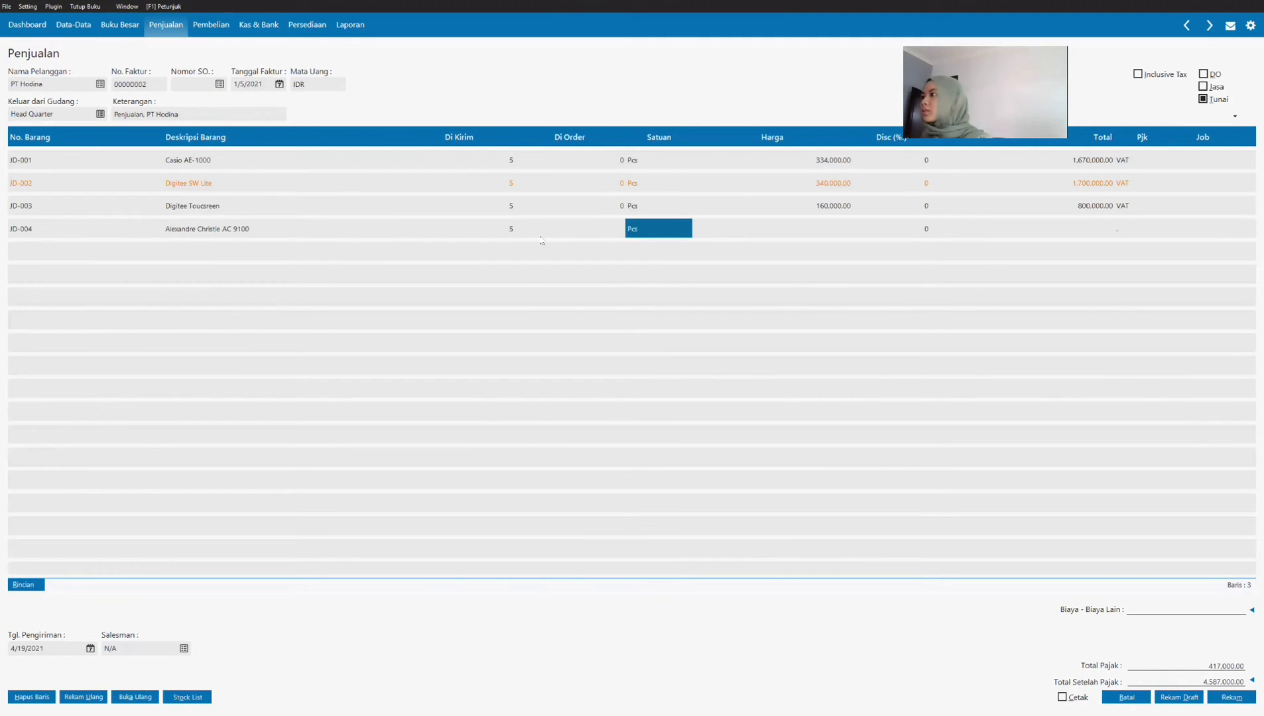
Step: Look up the Alexandre Christie AC 9100 price in the PDF, set it to 950,000, and assign VAT to the line
{"action": "left_click", "coordinate": [834, 224]}
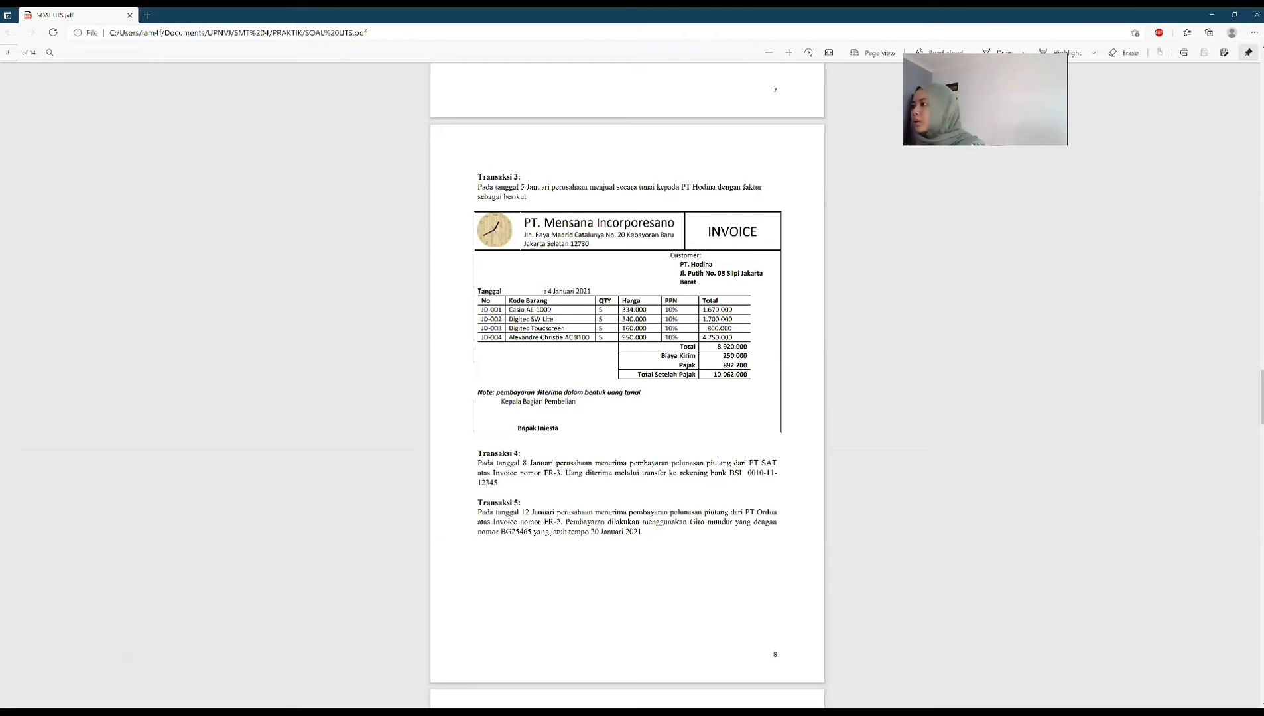
{"action": "key", "text": "alt+Tab"}
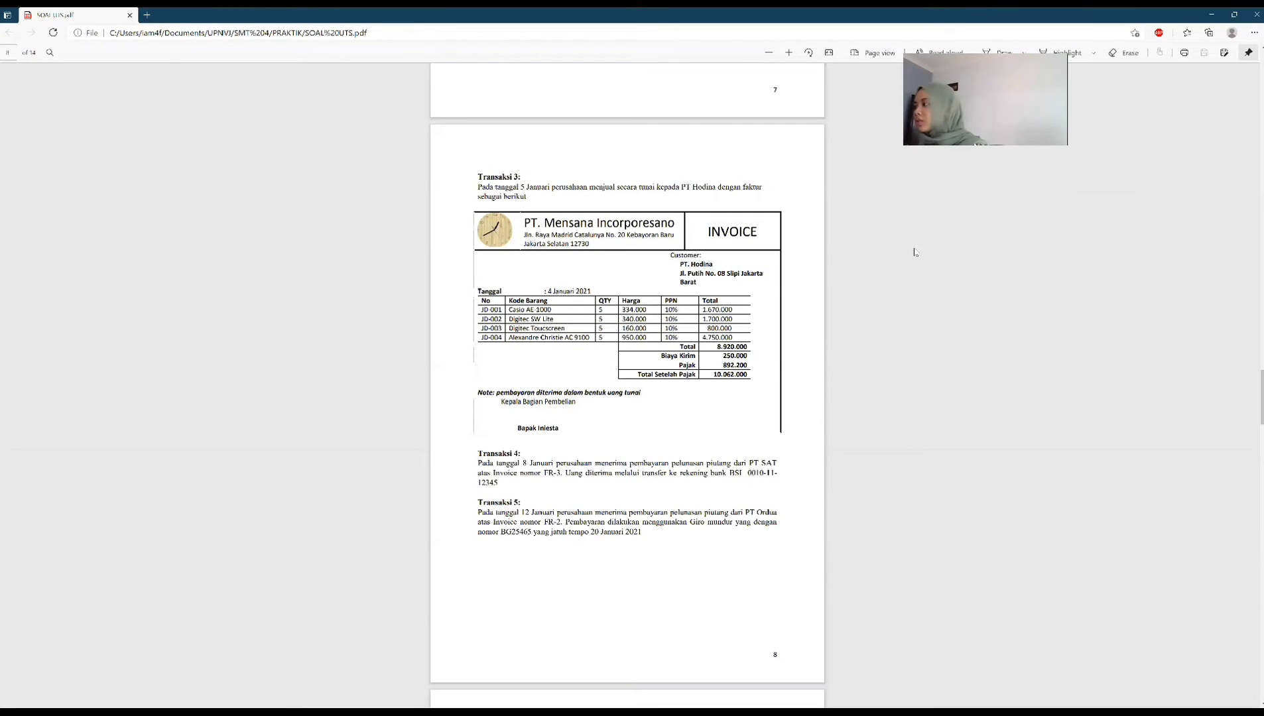
{"action": "key", "text": "alt+Tab"}
{"action": "type", "text": "950000"}
{"action": "key", "text": "Tab"}
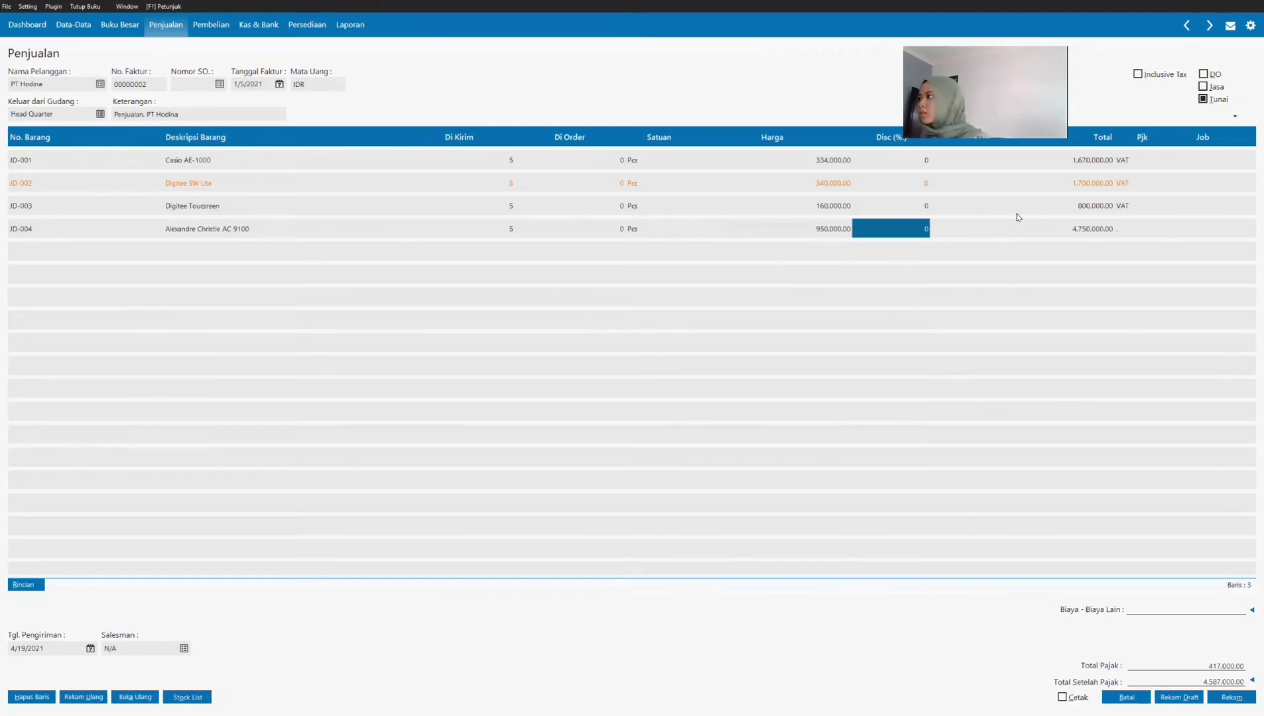
{"action": "double_click", "coordinate": [1131, 229]}
{"action": "left_click", "coordinate": [832, 472]}
{"action": "key", "text": "Tab"}
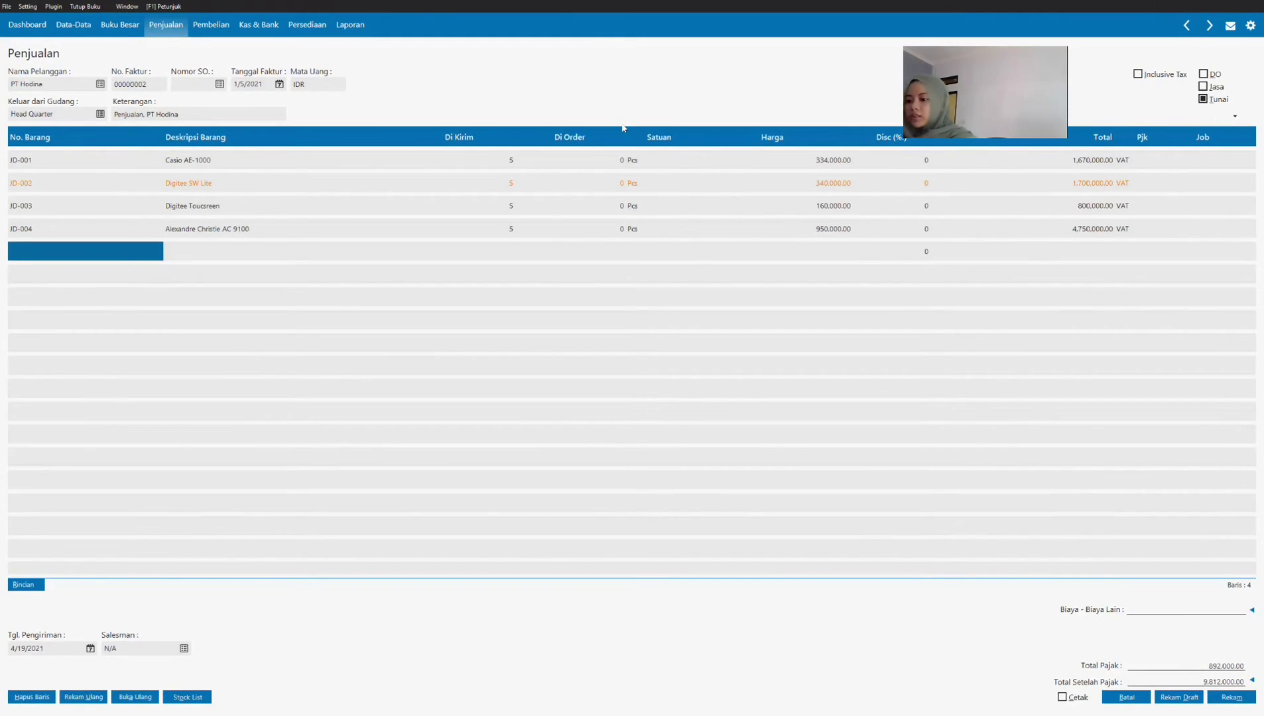
Step: Check the shipping cost (Biaya Kirim) in the PDF invoice and enter 250,000 as the sales invoice's other costs (Biaya - Biaya Lain)
{"action": "key", "text": "alt+Tab"}
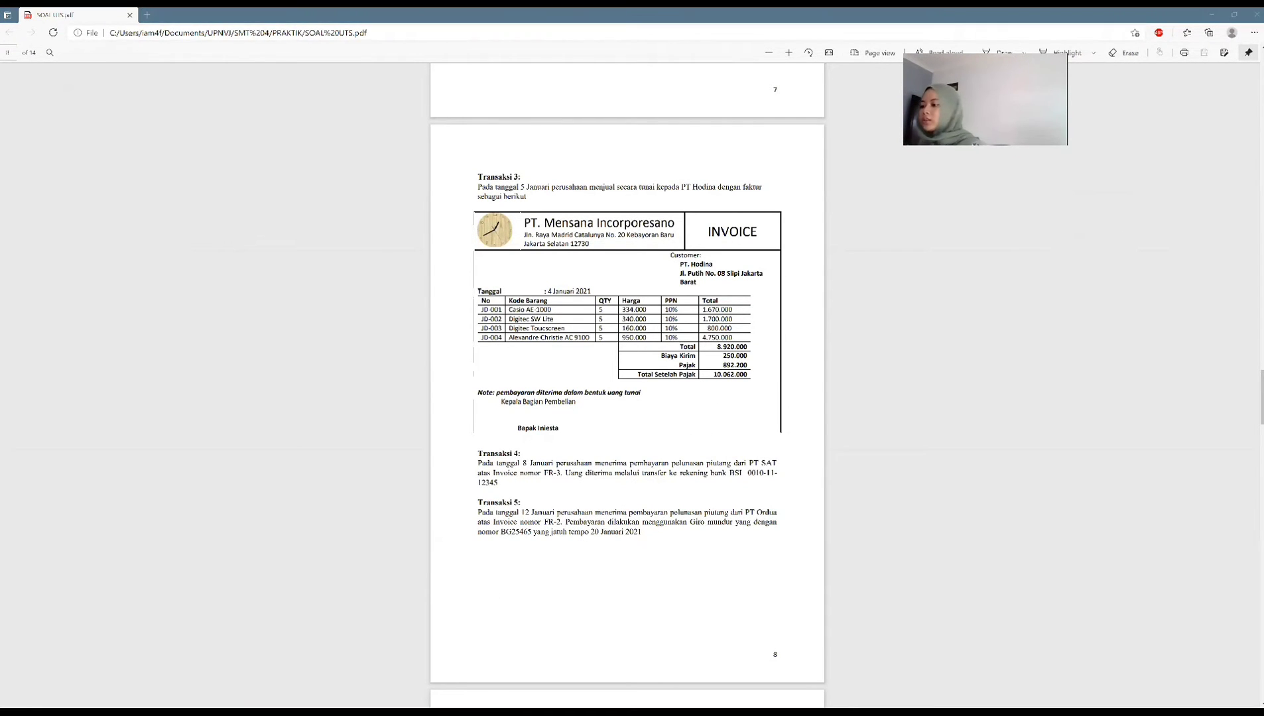
{"action": "key", "text": "alt+Tab"}
{"action": "left_click", "coordinate": [1215, 612]}
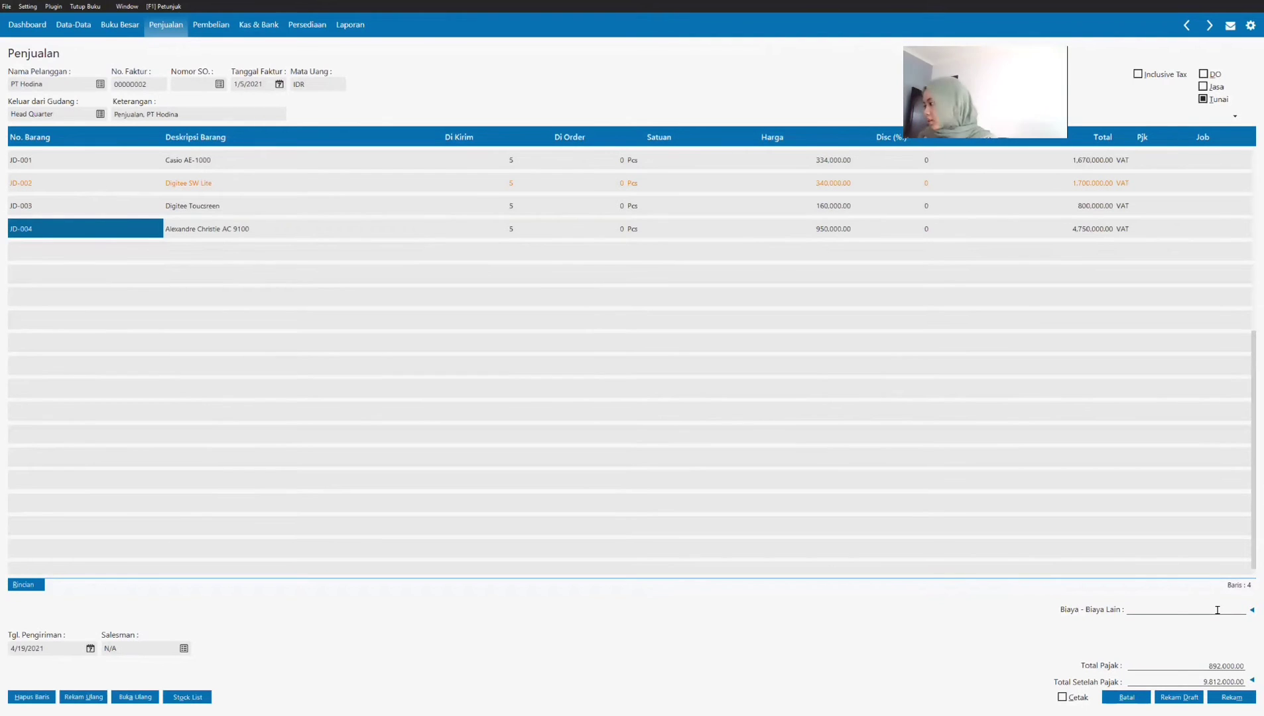
{"action": "type", "text": "250,000"}
{"action": "key", "text": "Tab"}
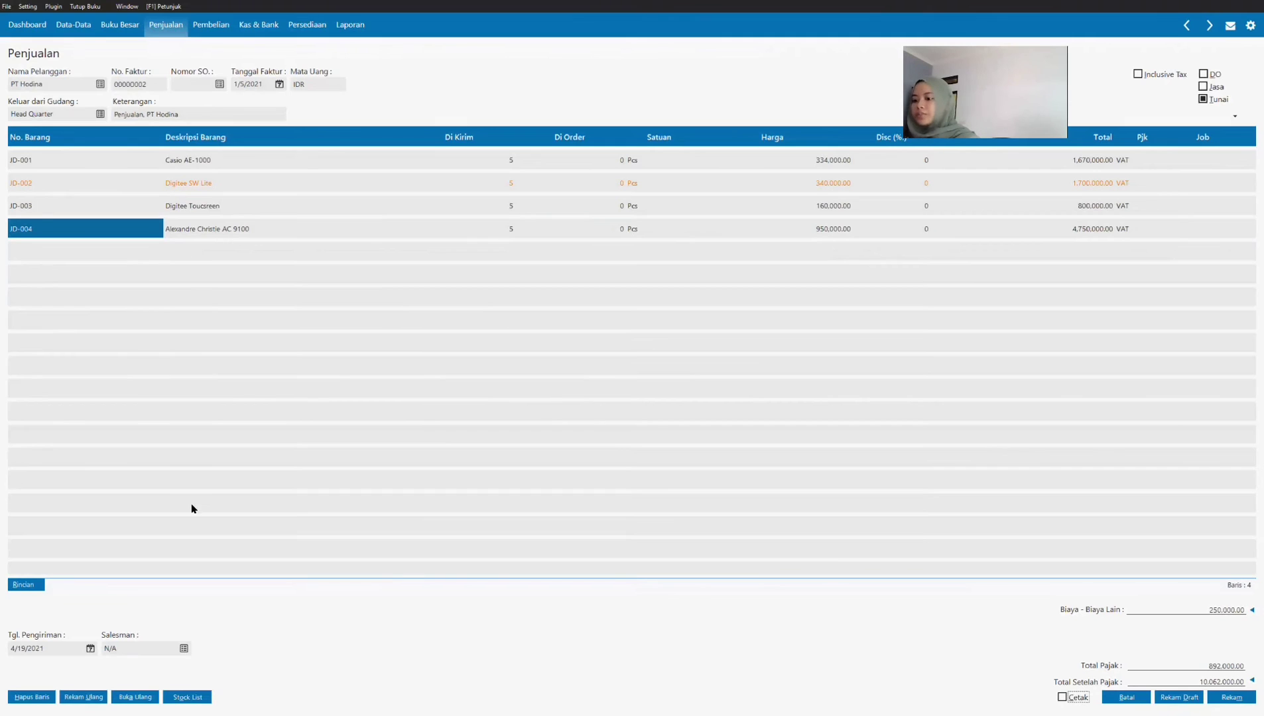
Step: Copy the note "pembayaran diterima dalam bentuk uang tunai" from the Transaksi 3 PDF invoice into the sales invoice's description (Keterangan)
{"action": "key", "text": "alt+Tab"}
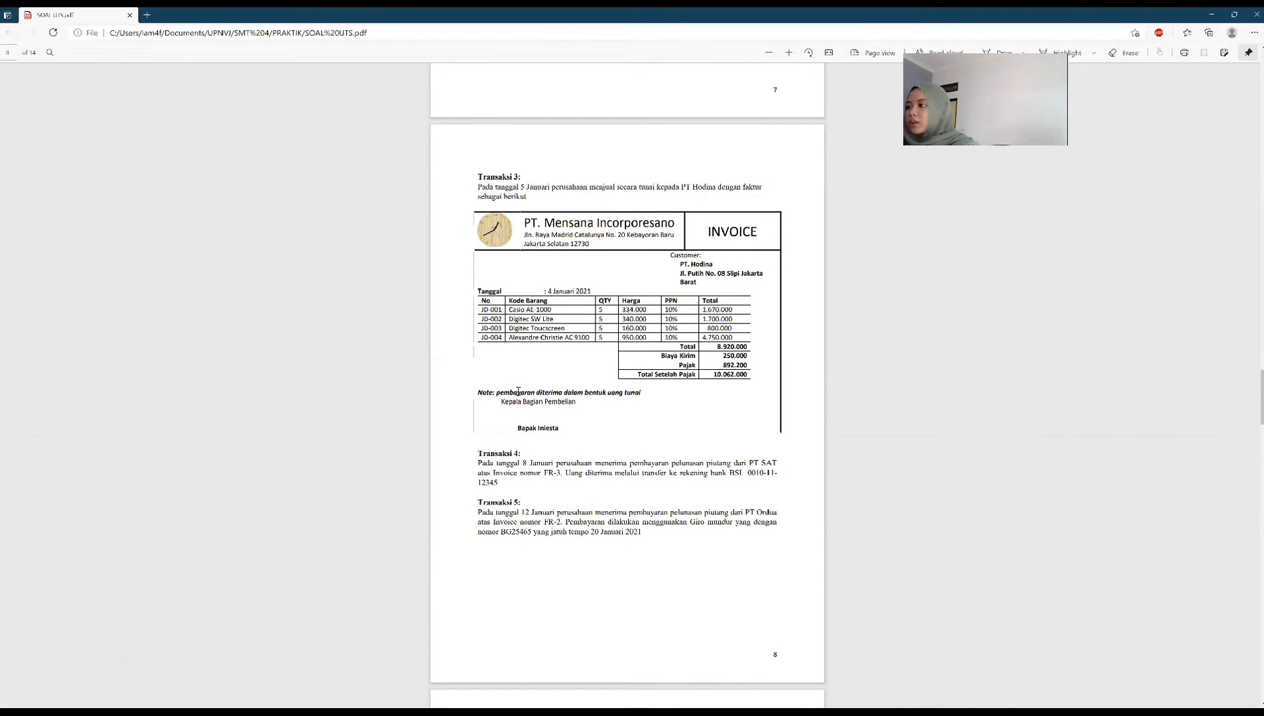
{"action": "left_click_drag", "start_coordinate": [497, 392], "coordinate": [643, 393]}
{"action": "key", "text": "ctrl+c"}
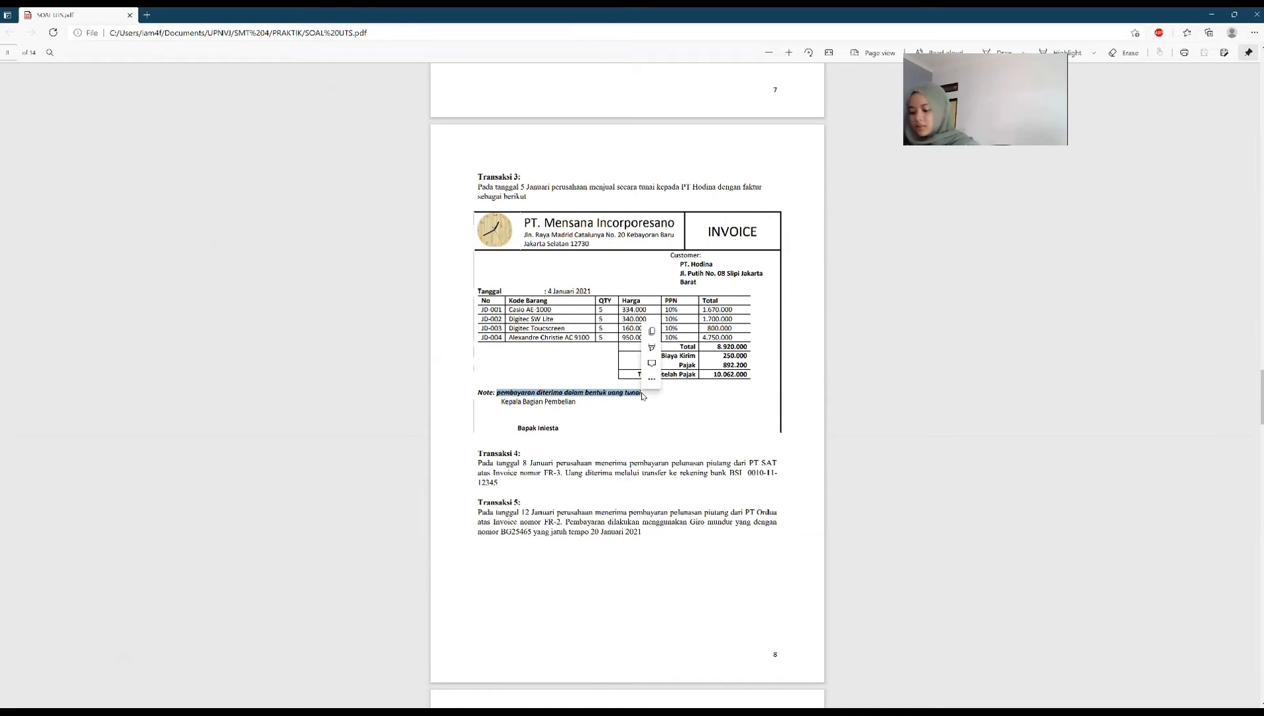
{"action": "key", "text": "alt+Tab"}
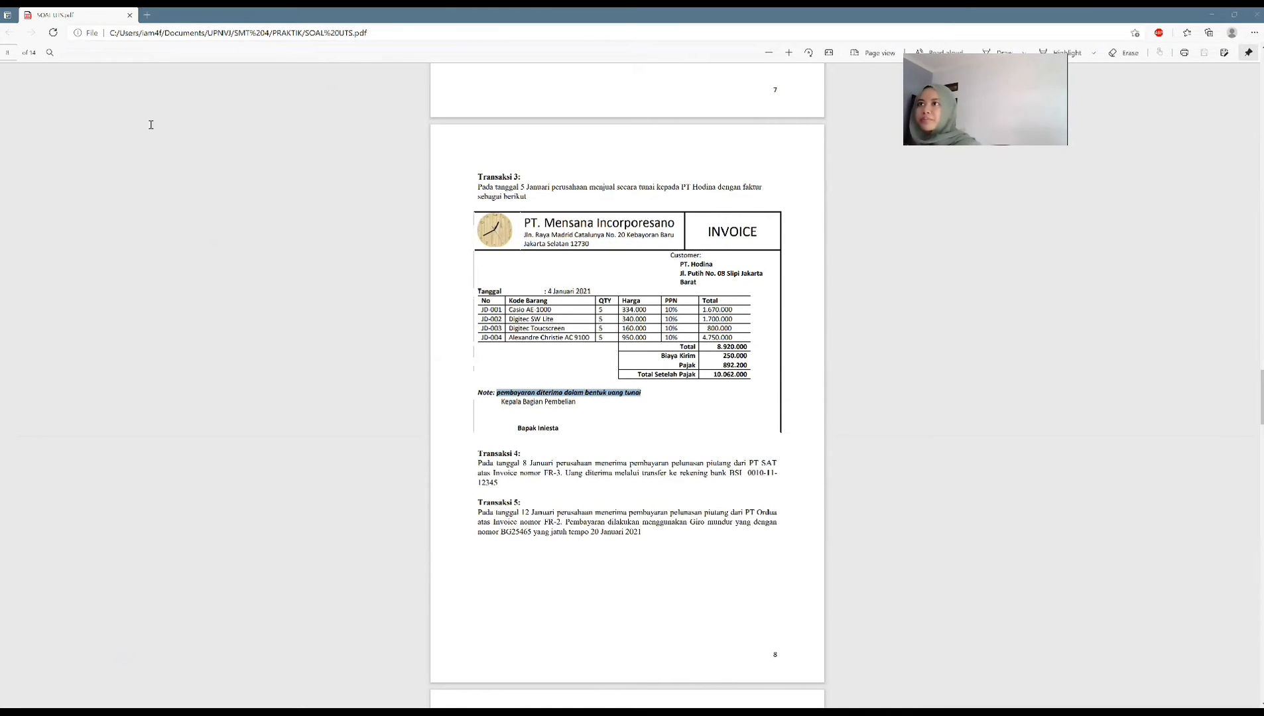
{"action": "left_click_drag", "start_coordinate": [201, 115], "coordinate": [112, 115]}
{"action": "key", "text": "ctrl+v"}
{"action": "mouse_move", "coordinate": [262, 115]}
{"action": "left_mouse_down"}
{"action": "mouse_move", "coordinate": [114, 113]}
{"action": "mouse_move", "coordinate": [262, 116]}
{"action": "left_mouse_up"}
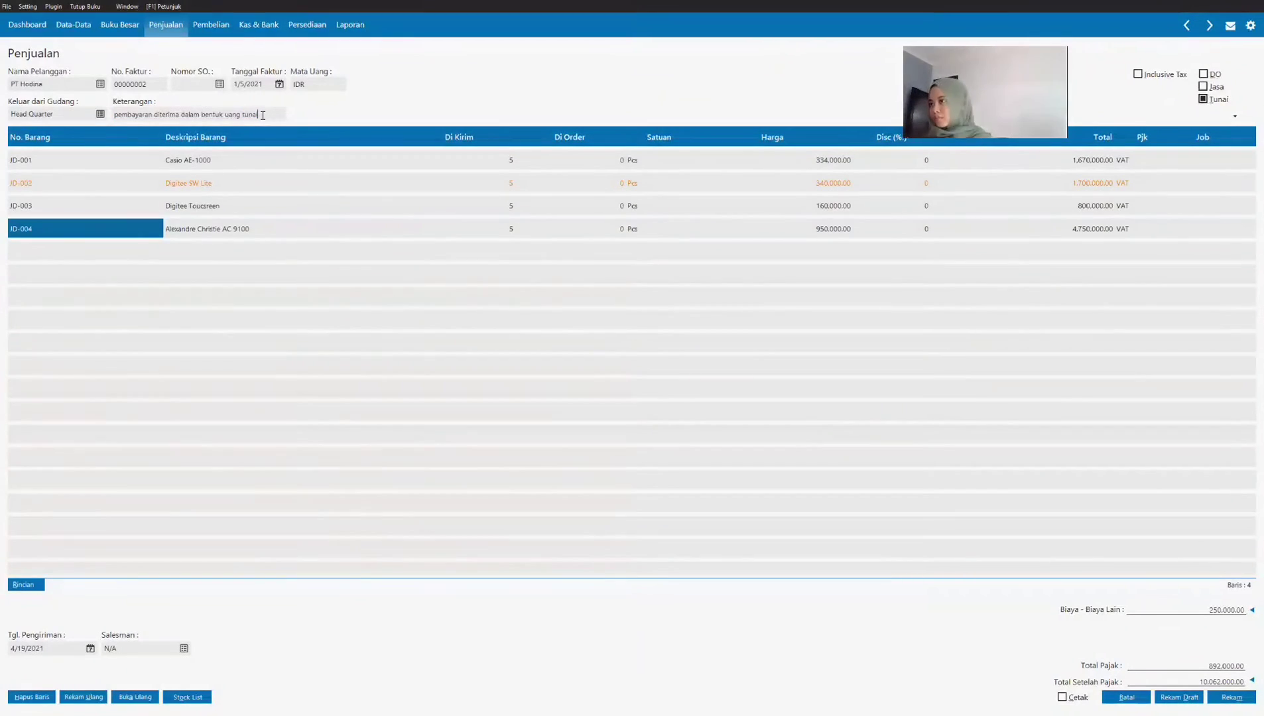
Step: Append ", PT Hodina" to the invoice description, record the sales invoice, and return to the sales invoice list
{"action": "key", "text": "Caps_Lock"}
{"action": "type", "text": ", PT hodi"}
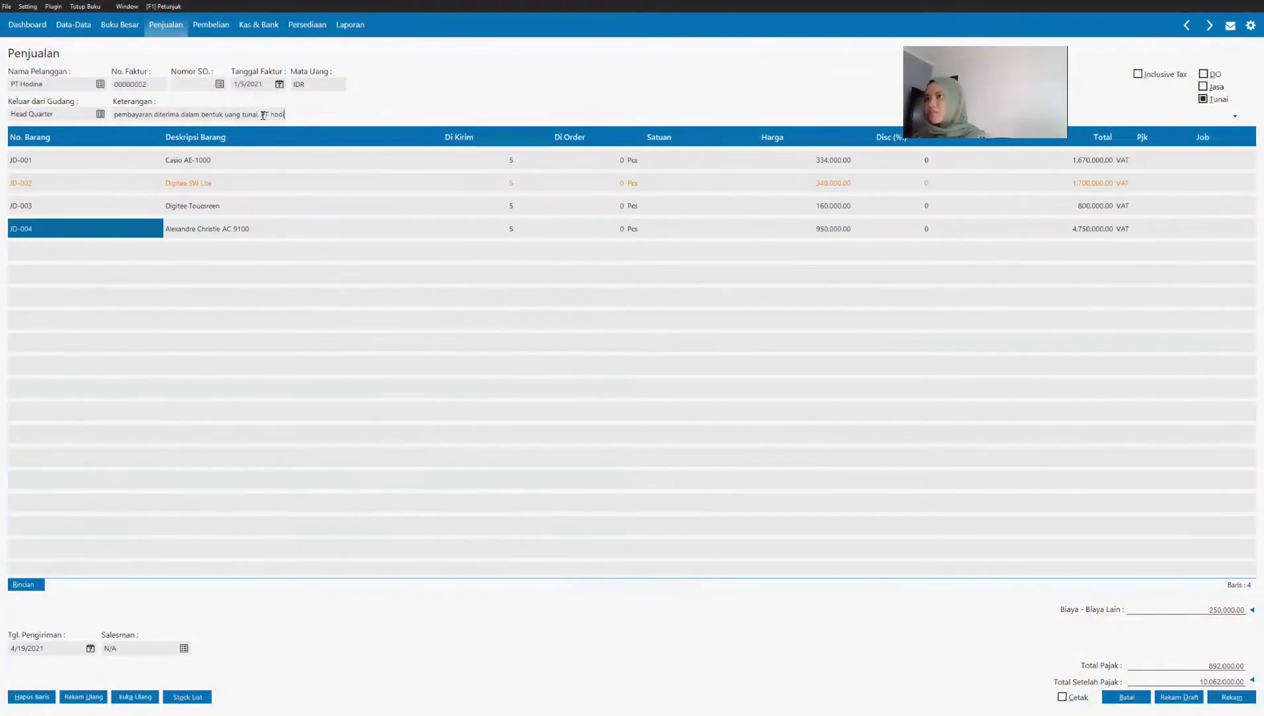
{"action": "key", "text": "BackSpace"}
{"action": "key", "text": "BackSpace"}
{"action": "key", "text": "BackSpace"}
{"action": "key", "text": "BackSpace"}
{"action": "type", "text": "Hodina"}
{"action": "left_click_drag", "start_coordinate": [255, 115], "coordinate": [113, 116]}
{"action": "left_click", "coordinate": [390, 301]}
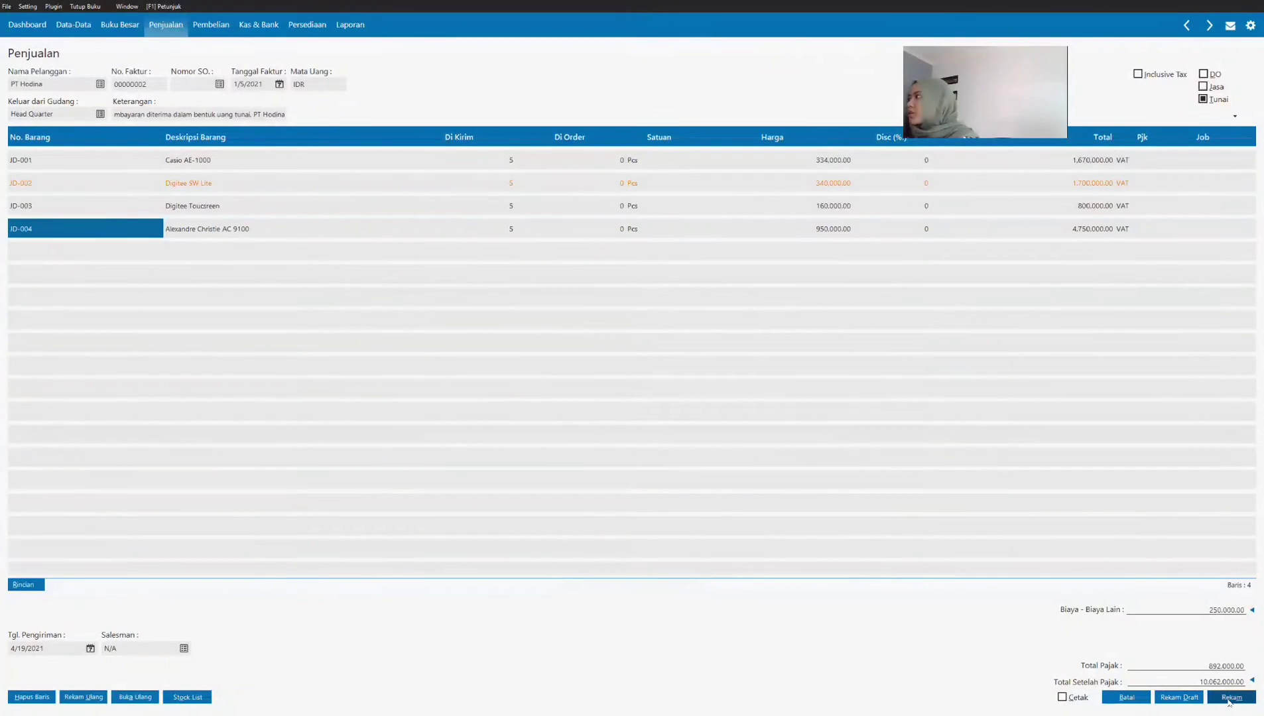
{"action": "left_click", "coordinate": [1228, 700]}
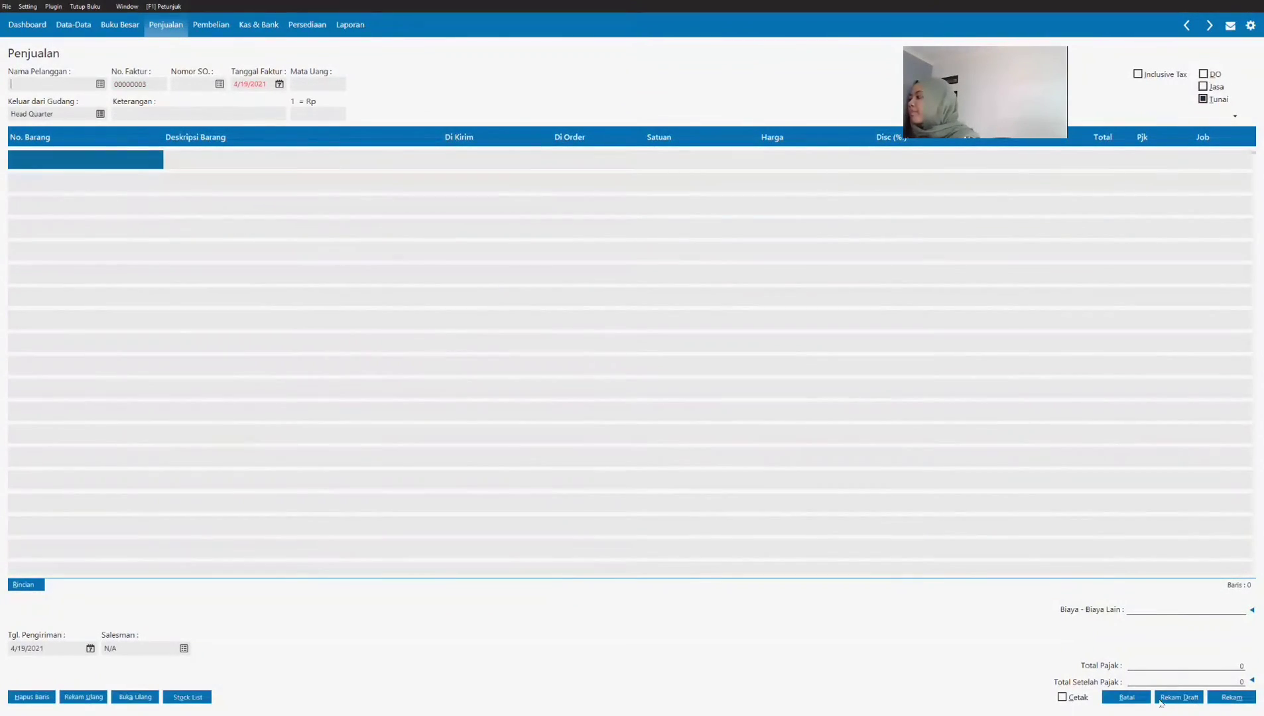
{"action": "left_click", "coordinate": [1127, 697]}
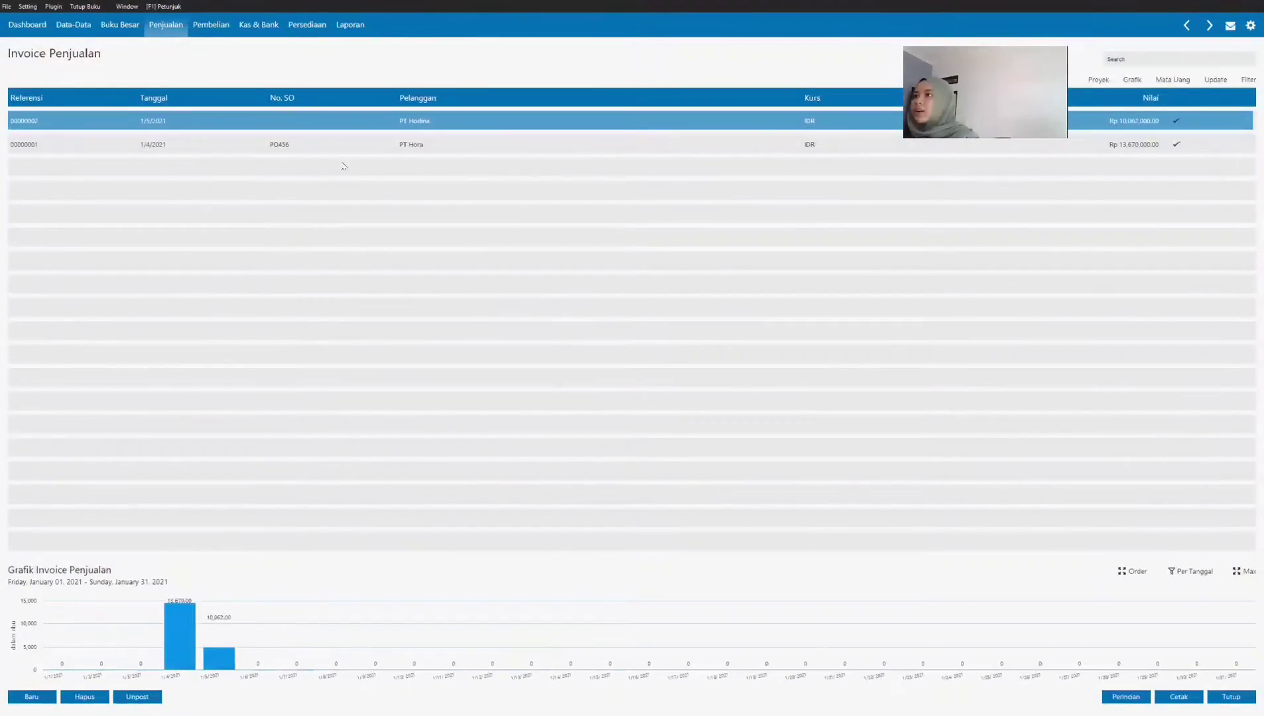
Step: View the full journal voucher of PT Hodina's sales invoice
{"action": "right_click", "coordinate": [367, 123]}
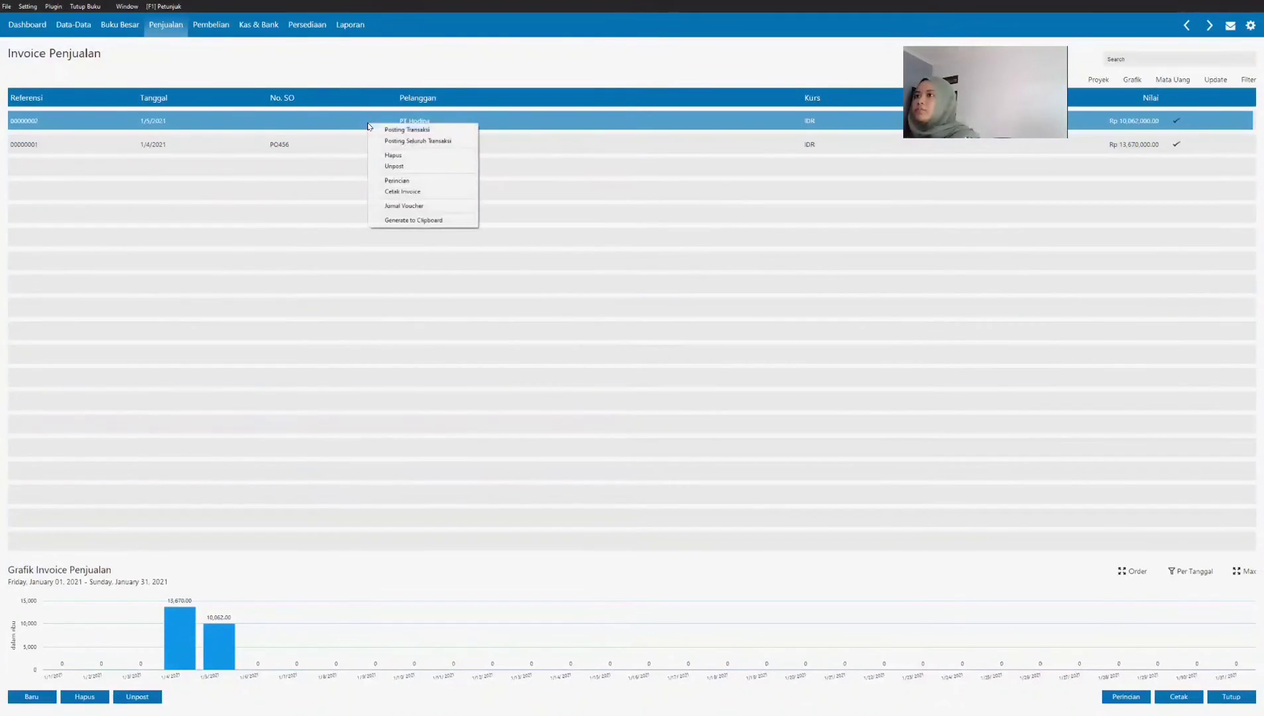
{"action": "left_click", "coordinate": [409, 206]}
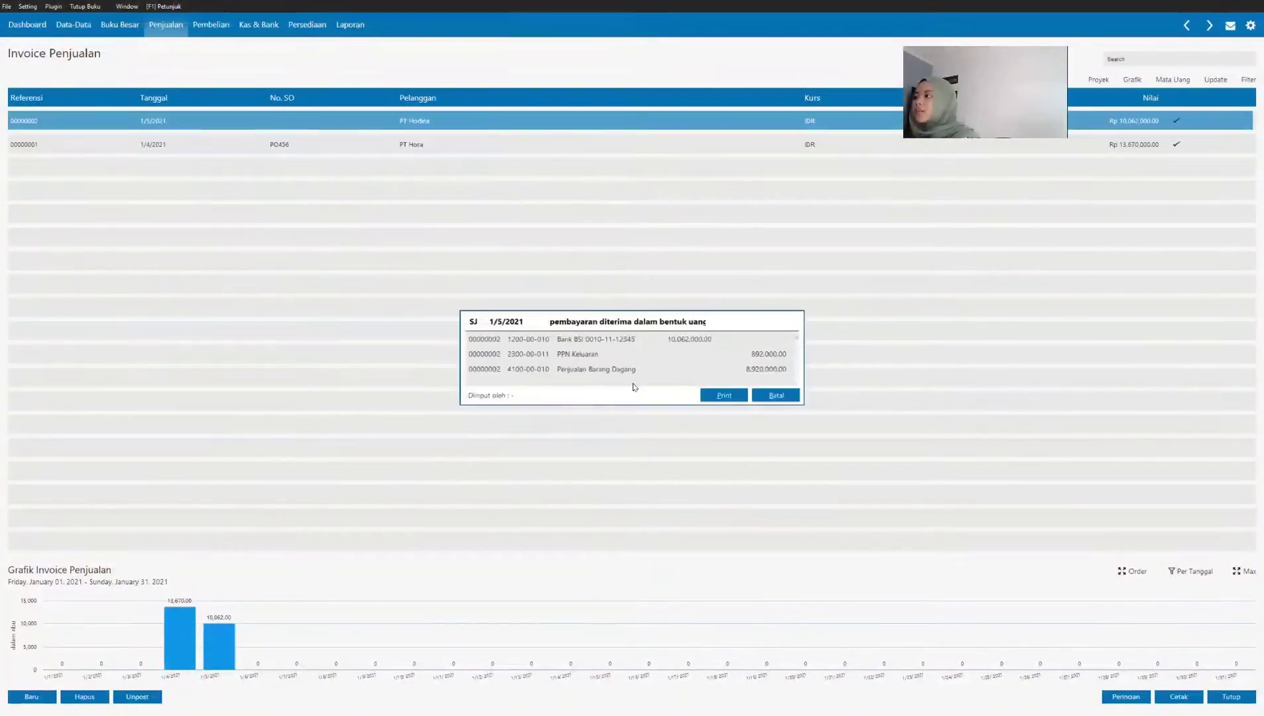
{"action": "scroll", "coordinate": [639, 374], "scroll_direction": "down", "scroll_amount": 1}
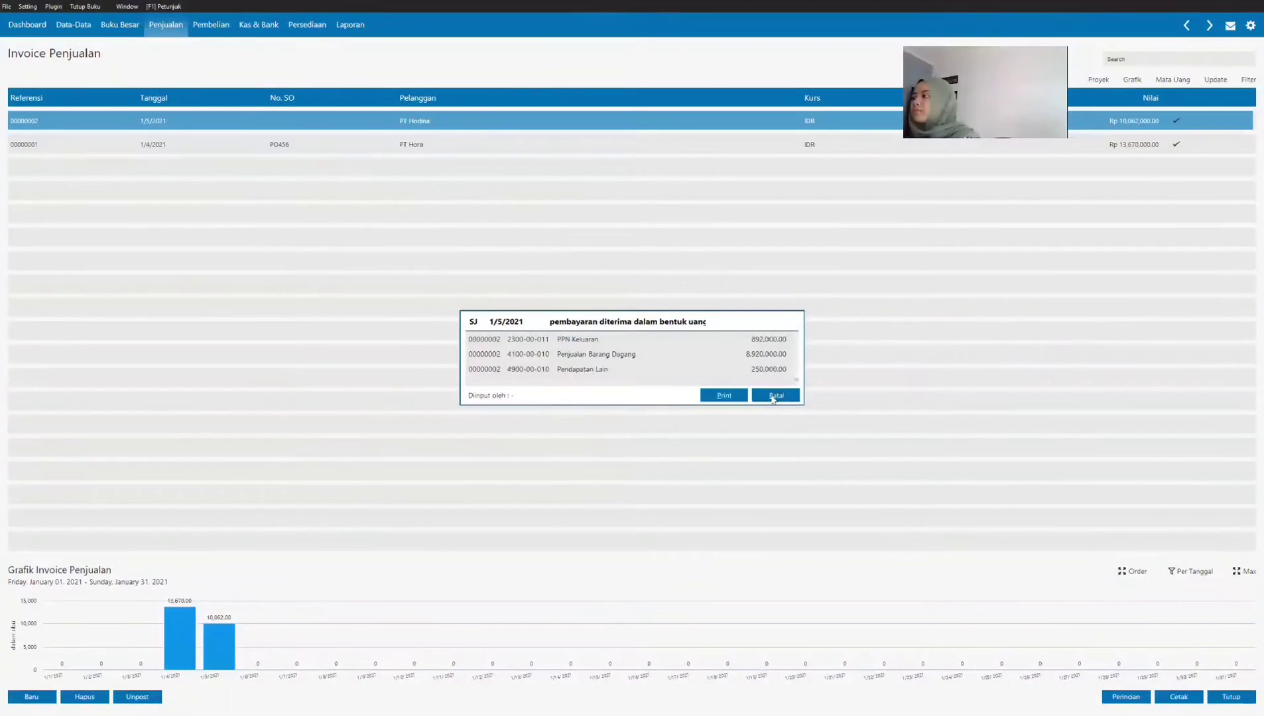
Step: Read Transaksi 4 in the PDF and start a new receivable payment (Pembayaran Piutang Usaha) in Zahir
{"action": "key", "text": "alt+Tab"}
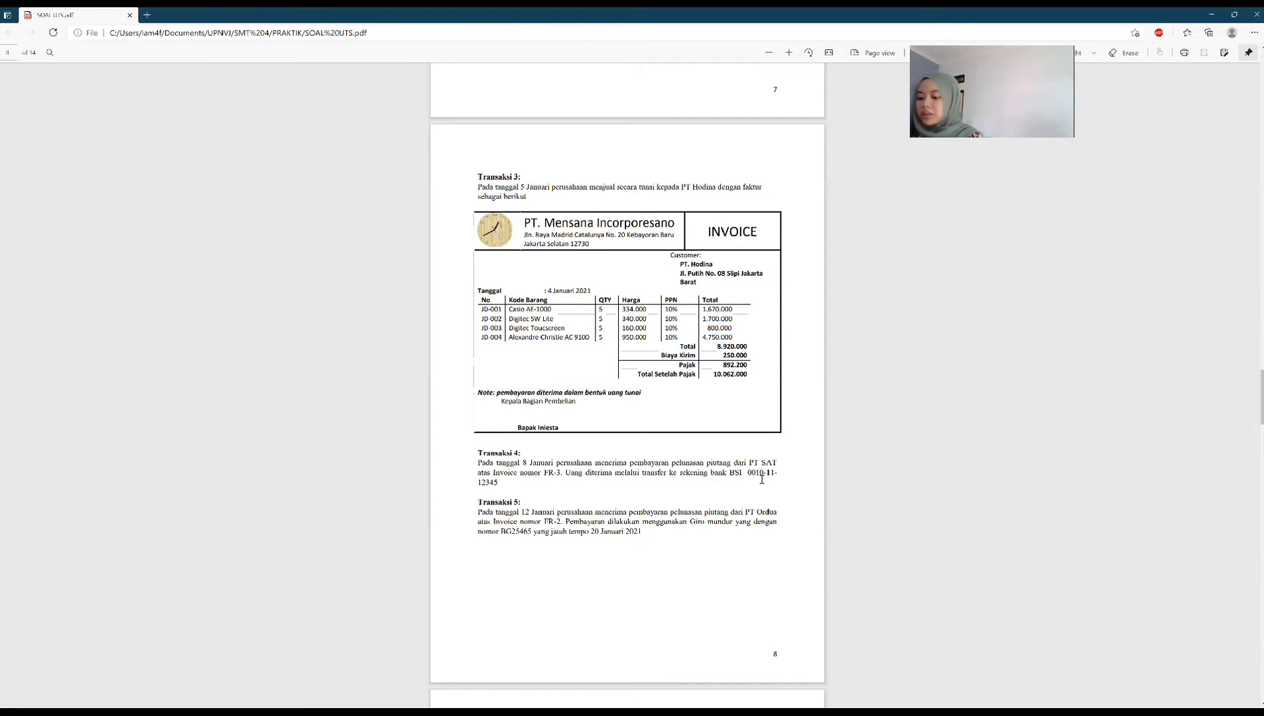
{"action": "scroll", "coordinate": [730, 530], "scroll_direction": "down", "scroll_amount": 3}
{"action": "scroll", "coordinate": [729, 530], "scroll_direction": "up", "scroll_amount": 3}
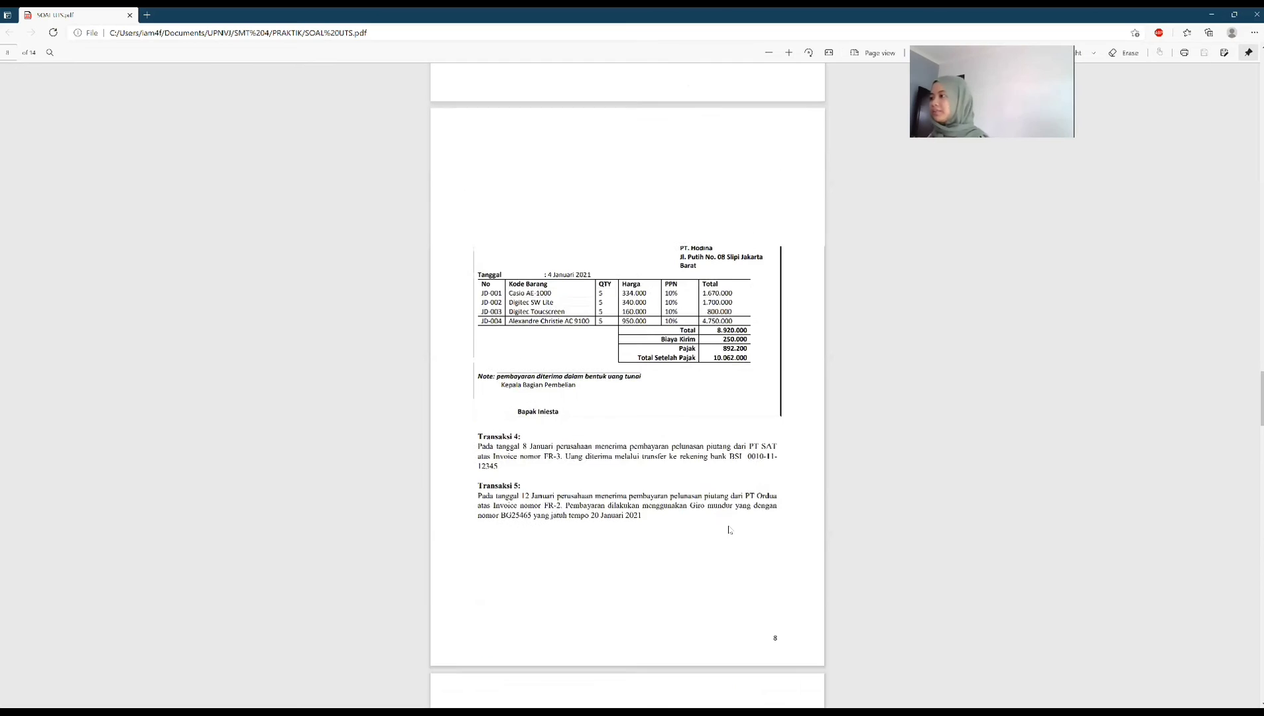
{"action": "scroll", "coordinate": [730, 530], "scroll_direction": "down", "scroll_amount": 1}
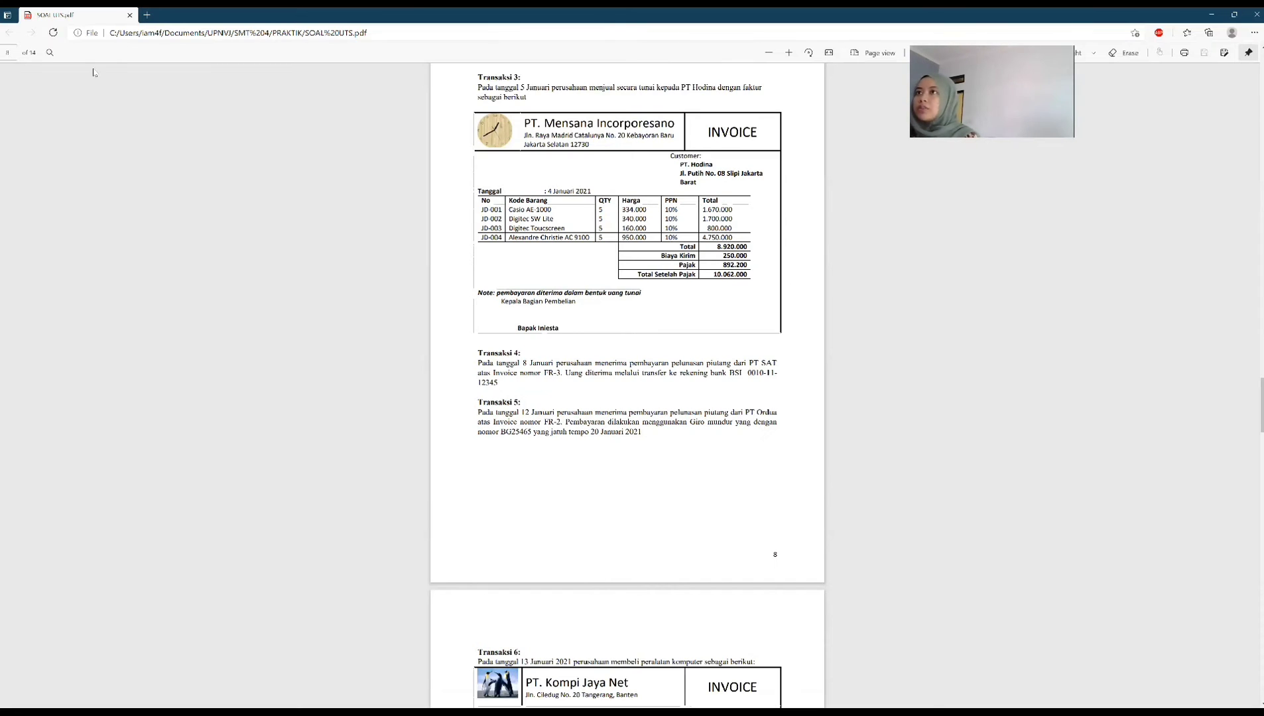
{"action": "key", "text": "alt+Tab"}
{"action": "left_click", "coordinate": [166, 25]}
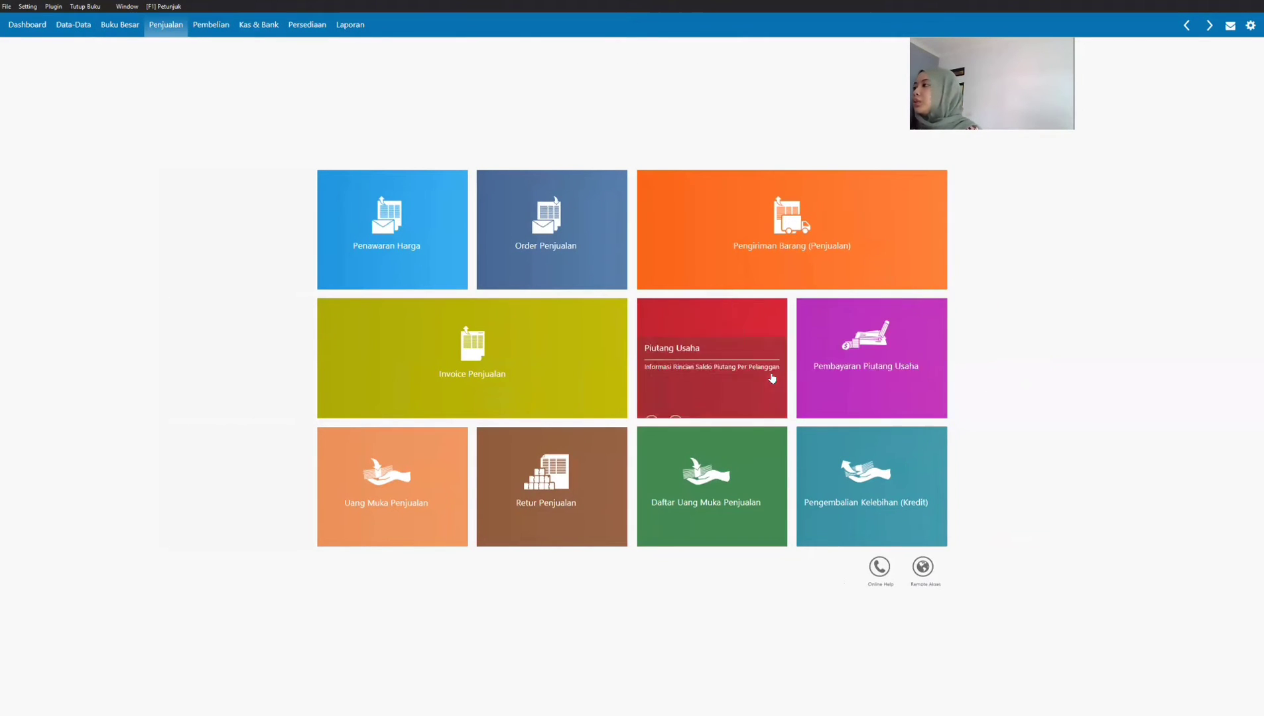
{"action": "left_click", "coordinate": [849, 362]}
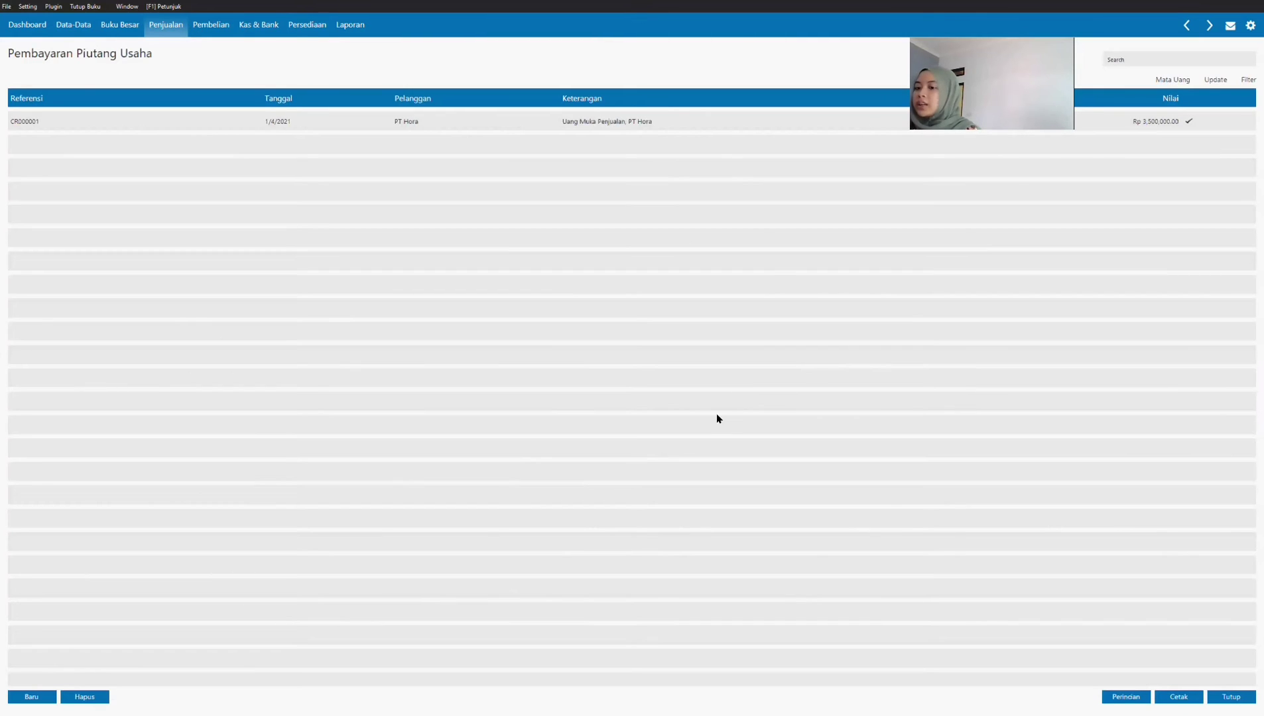
{"action": "left_click", "coordinate": [29, 699]}
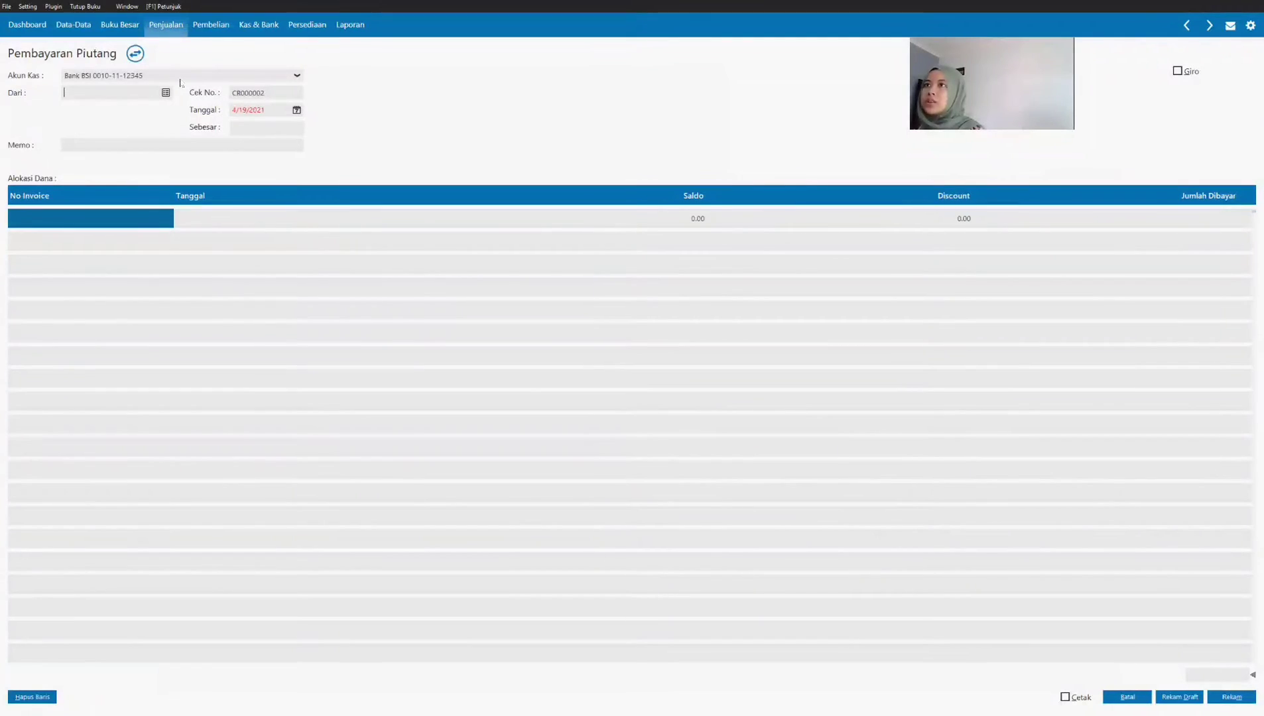
Step: Keep Bank BSI as the cash account, choose PT SAT as the payer, and date the receivable payment 01/08/2021
{"action": "left_click", "coordinate": [196, 80]}
{"action": "left_click", "coordinate": [195, 80]}
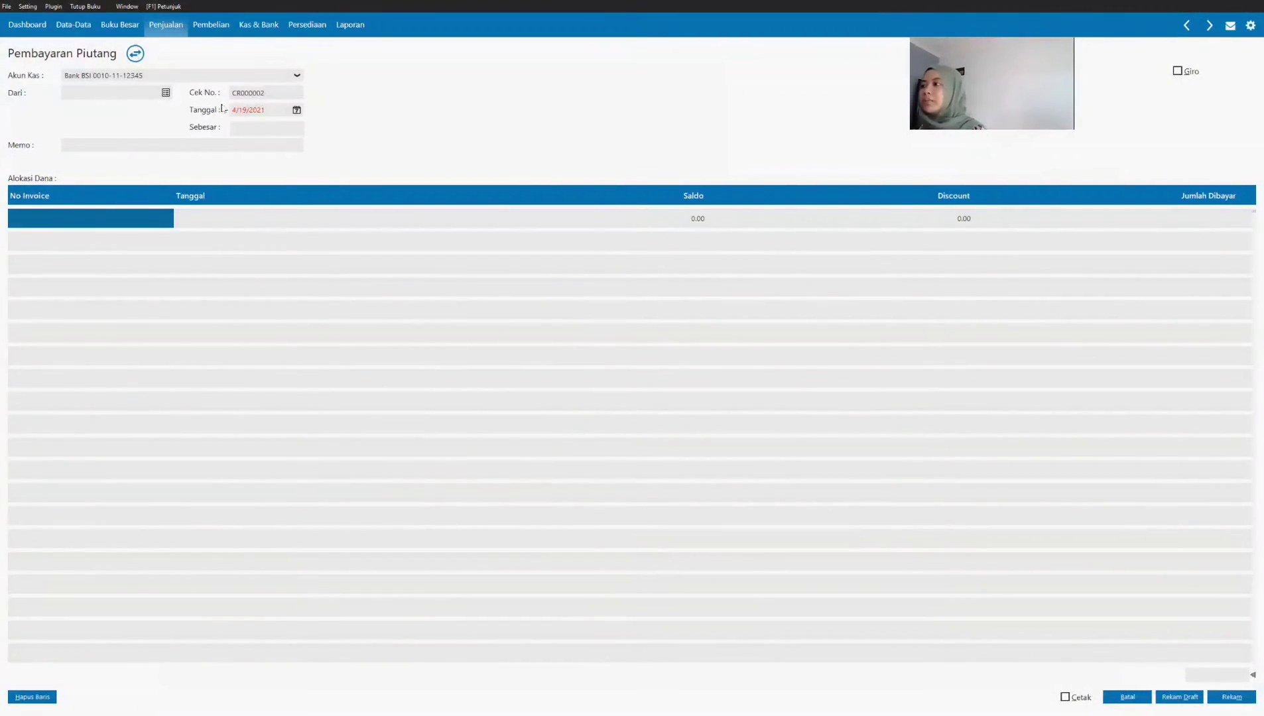
{"action": "left_click", "coordinate": [166, 93]}
{"action": "left_click", "coordinate": [830, 473]}
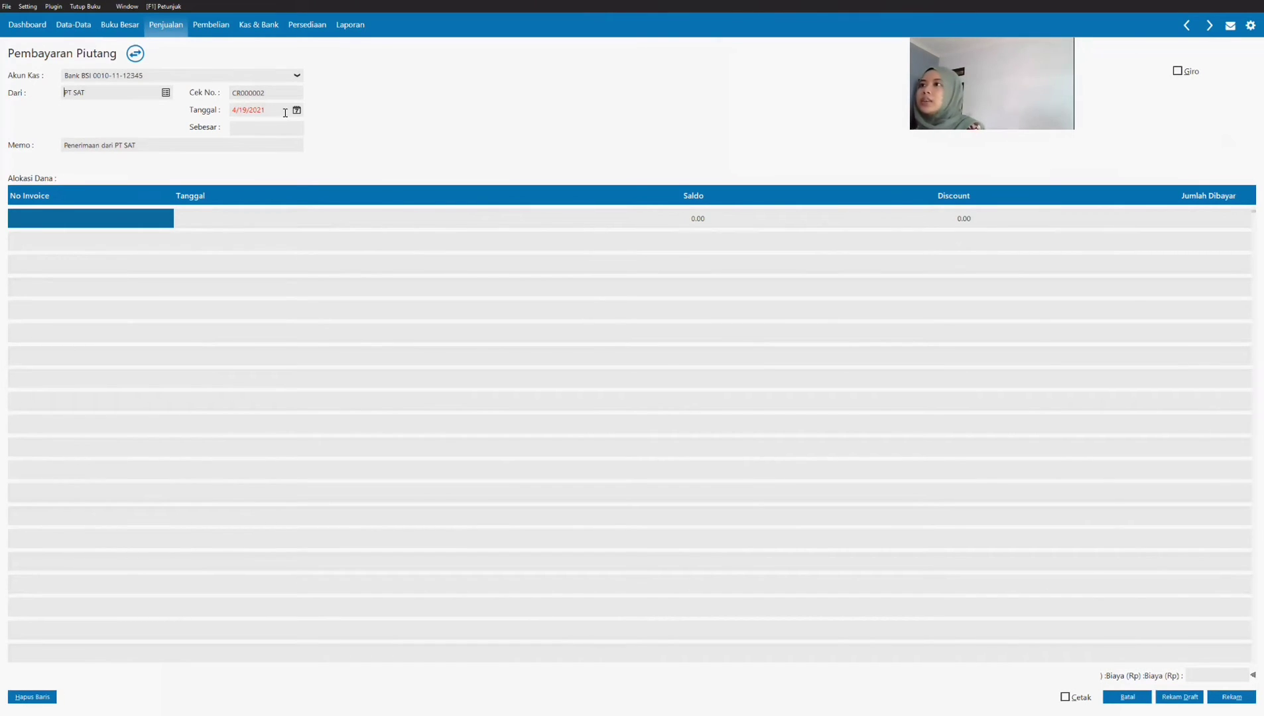
{"action": "left_click", "coordinate": [285, 110]}
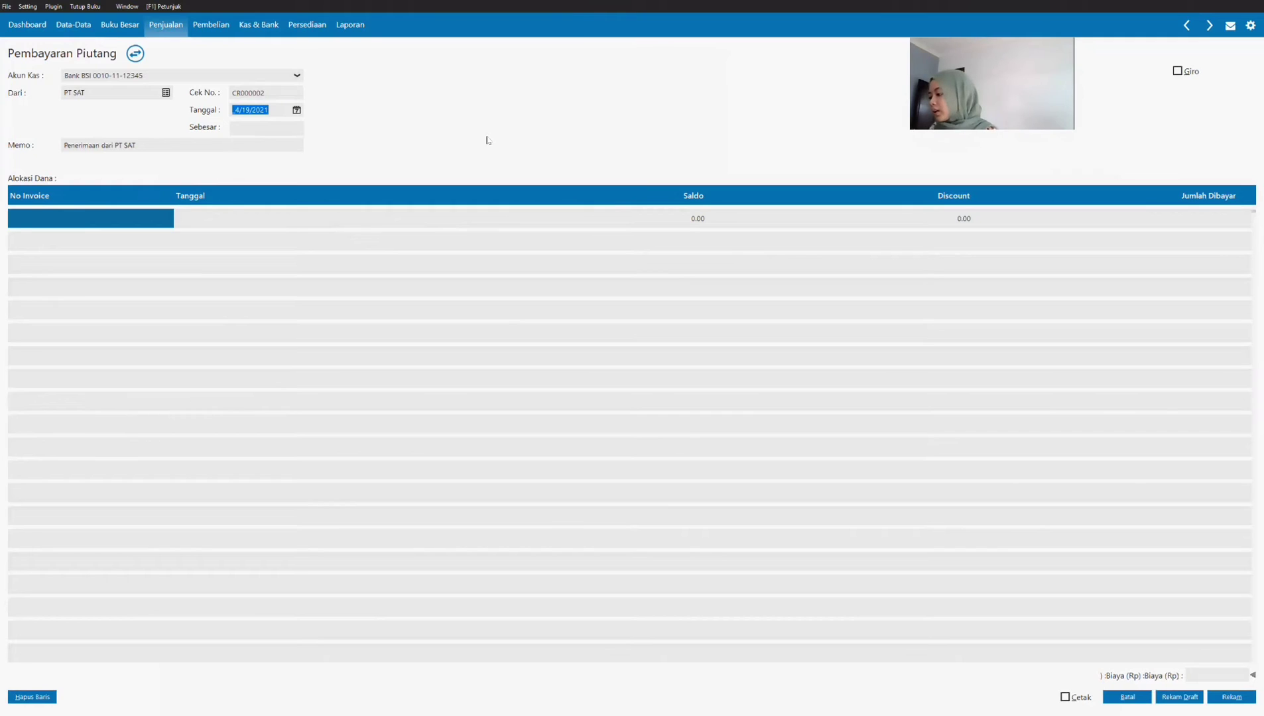
{"action": "type", "text": "01/08/2021"}
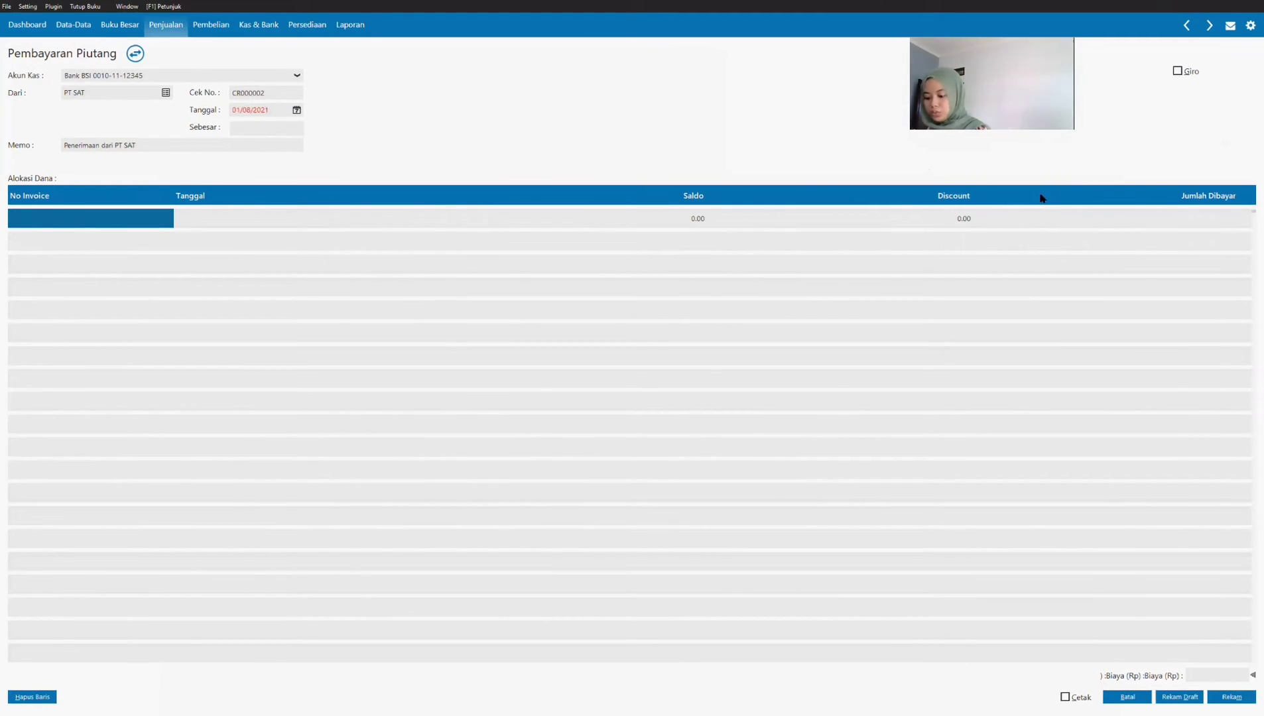
Step: Allocate the payment to PT SAT's invoice FR-3 with a paid amount of 8,752,000
{"action": "left_click", "coordinate": [105, 219]}
{"action": "double_click", "coordinate": [104, 219]}
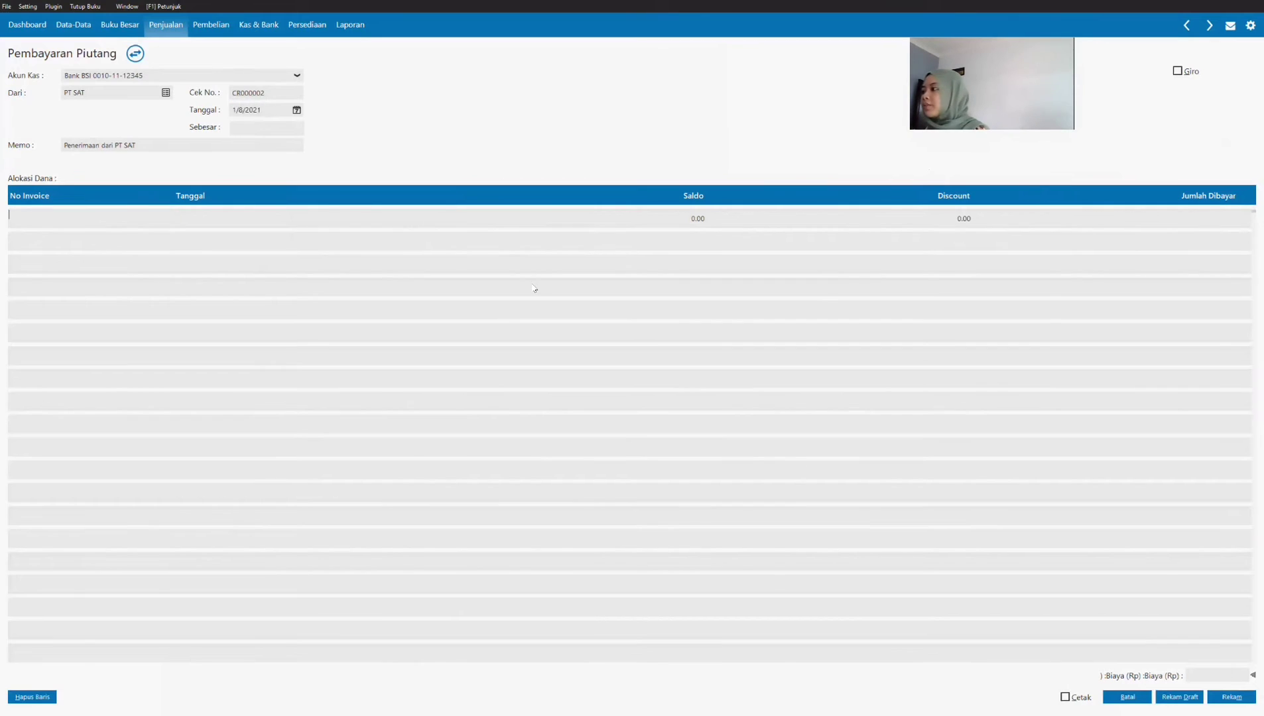
{"action": "left_click", "coordinate": [820, 474]}
{"action": "key", "text": "Tab"}
{"action": "key", "text": "Tab"}
{"action": "key", "text": "Tab"}
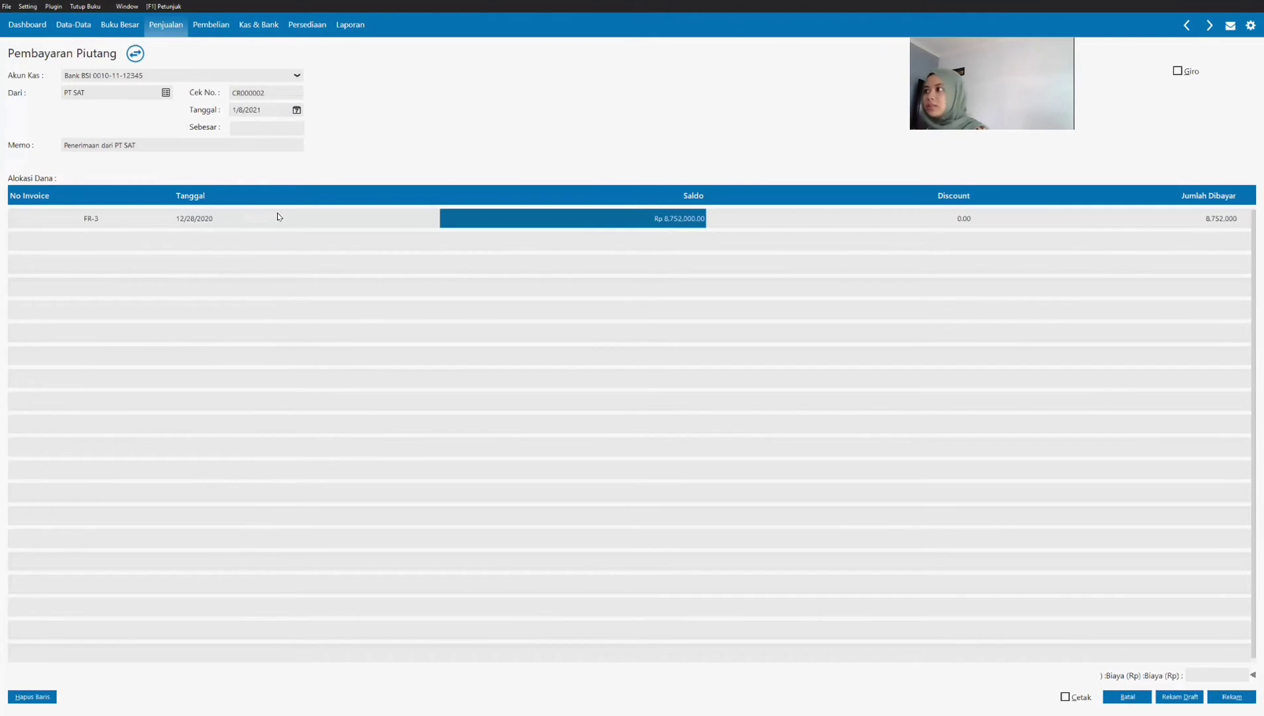
Step: Fill in the received amount (Sebesar) as Rp 8,752,000, record the payment, and return to the receivable payment list
{"action": "left_click", "coordinate": [267, 128]}
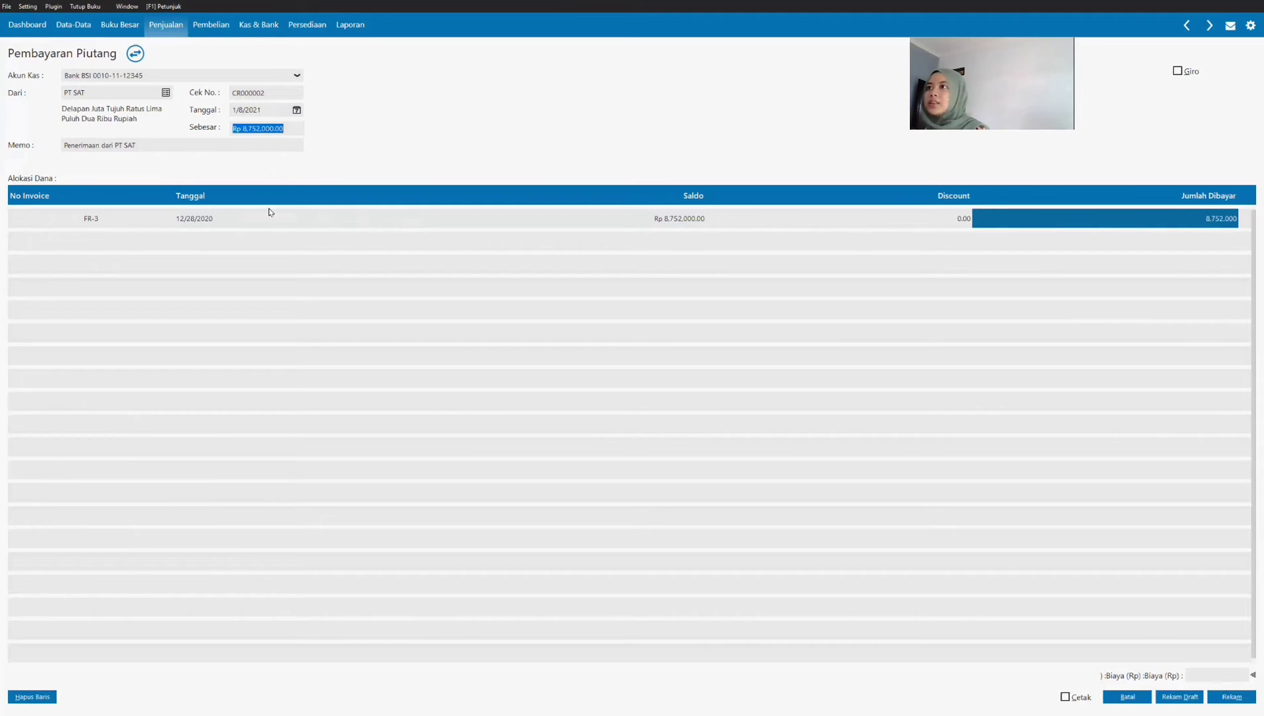
{"action": "left_click", "coordinate": [294, 128]}
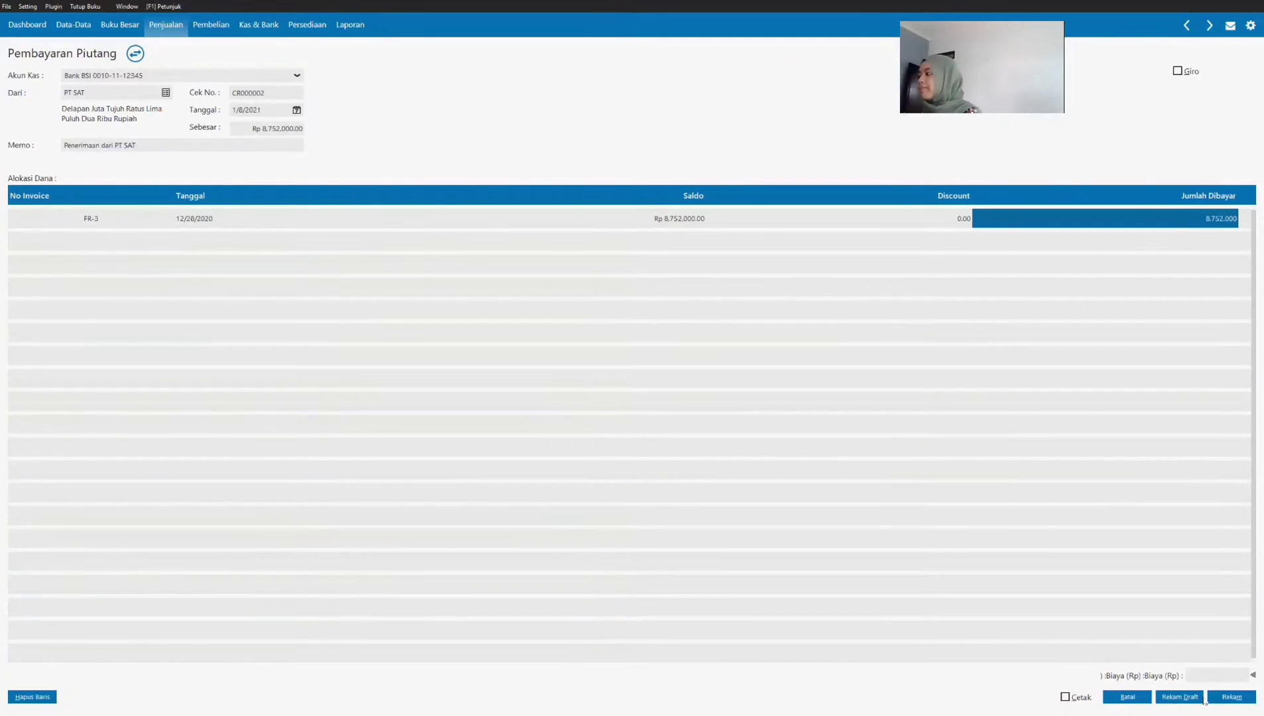
{"action": "left_click", "coordinate": [1231, 697]}
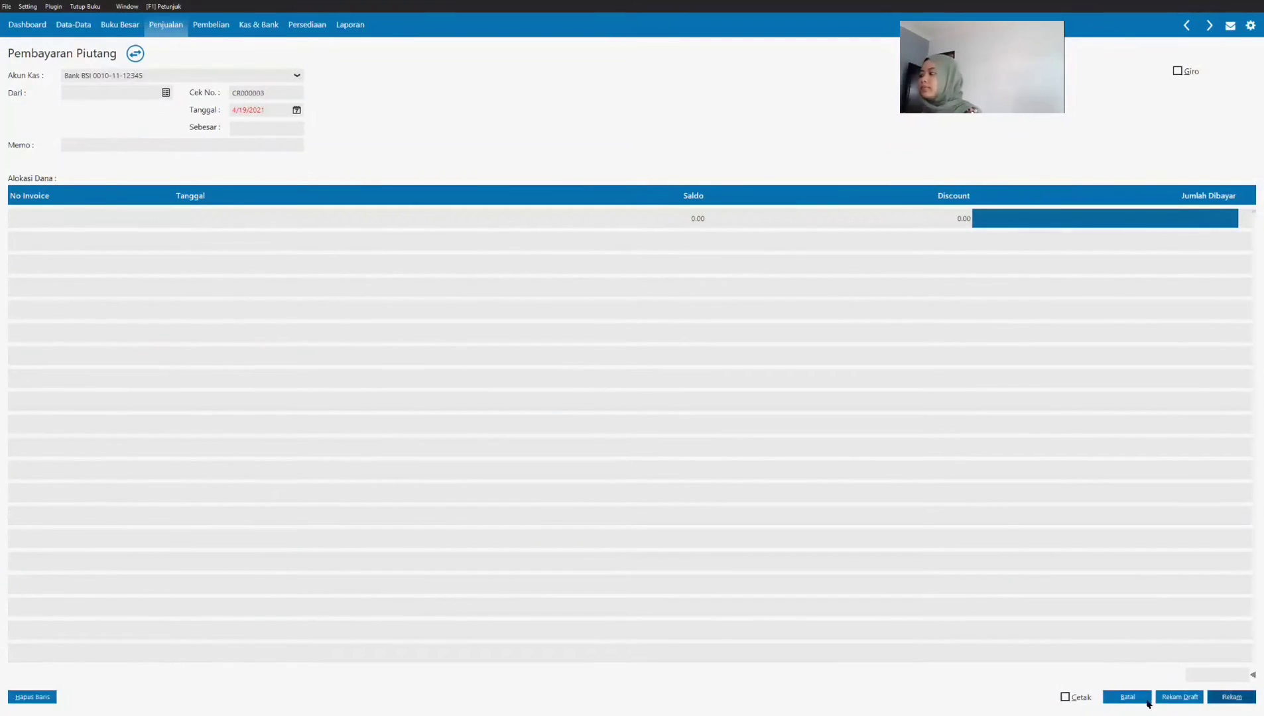
{"action": "left_click", "coordinate": [1117, 699]}
Step: View the journal voucher of PT SAT's receivable payment, then close it
{"action": "left_click", "coordinate": [410, 149]}
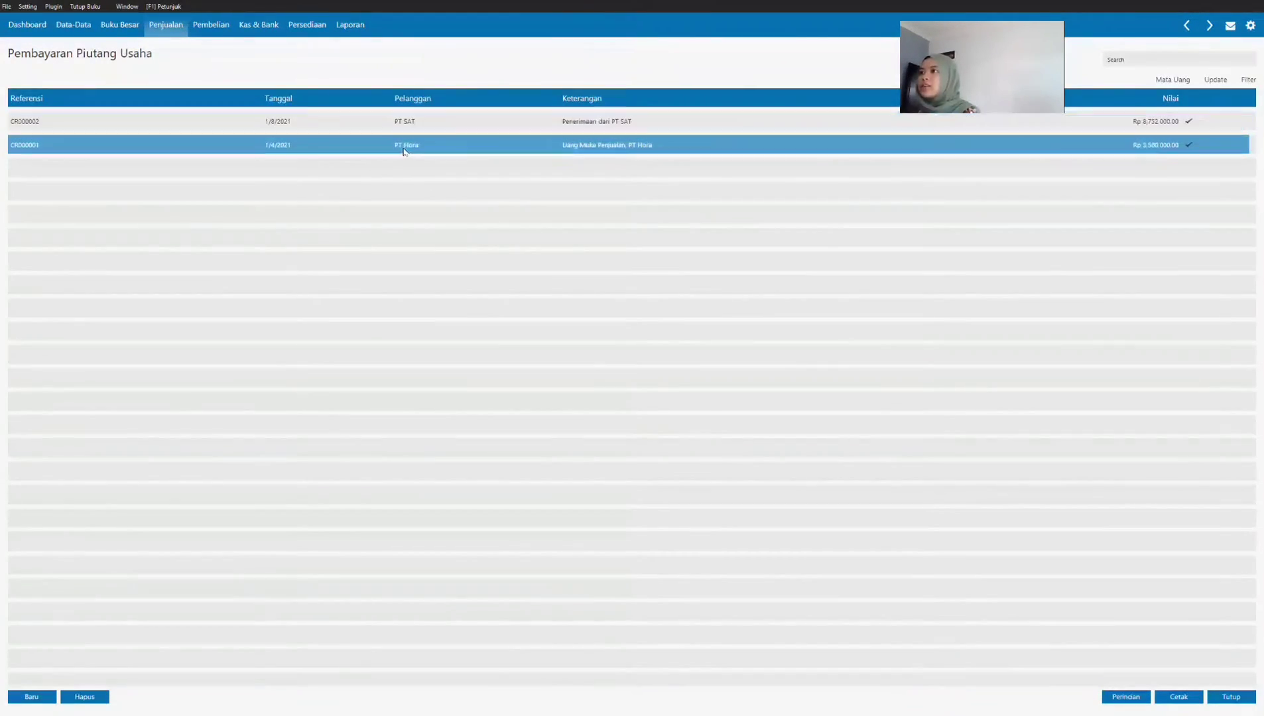
{"action": "right_click", "coordinate": [431, 124]}
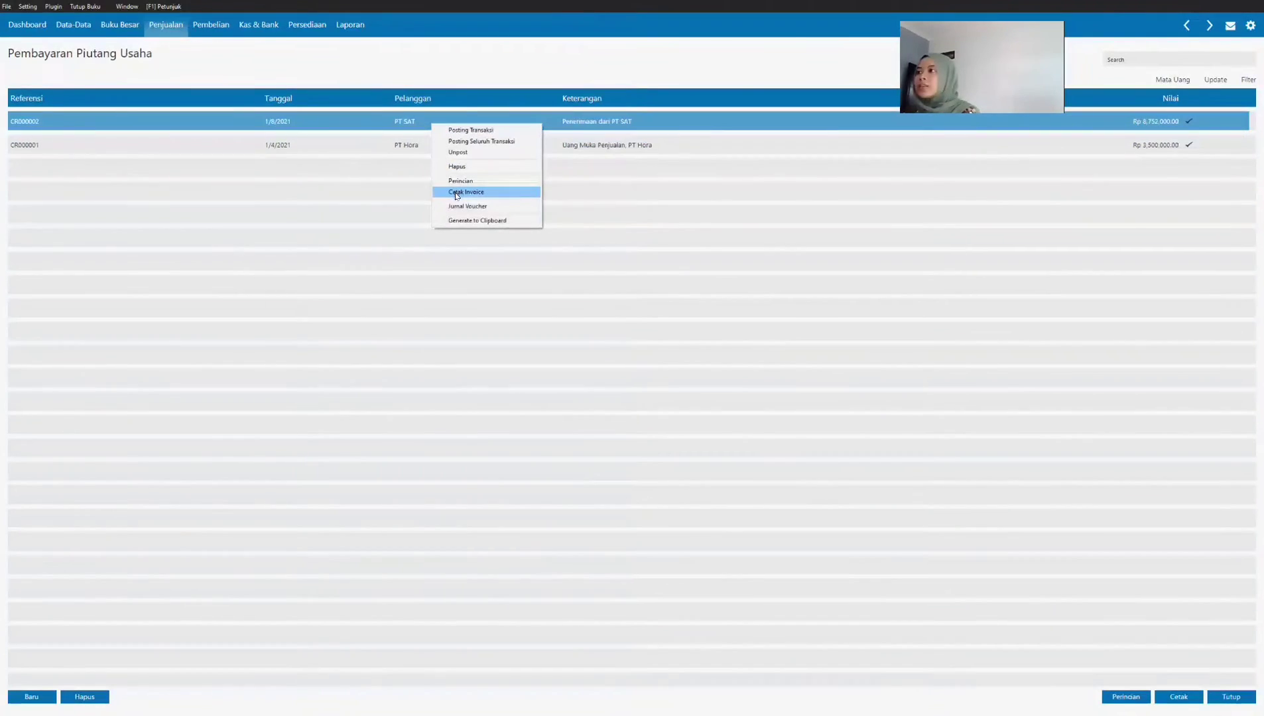
{"action": "left_click", "coordinate": [467, 205]}
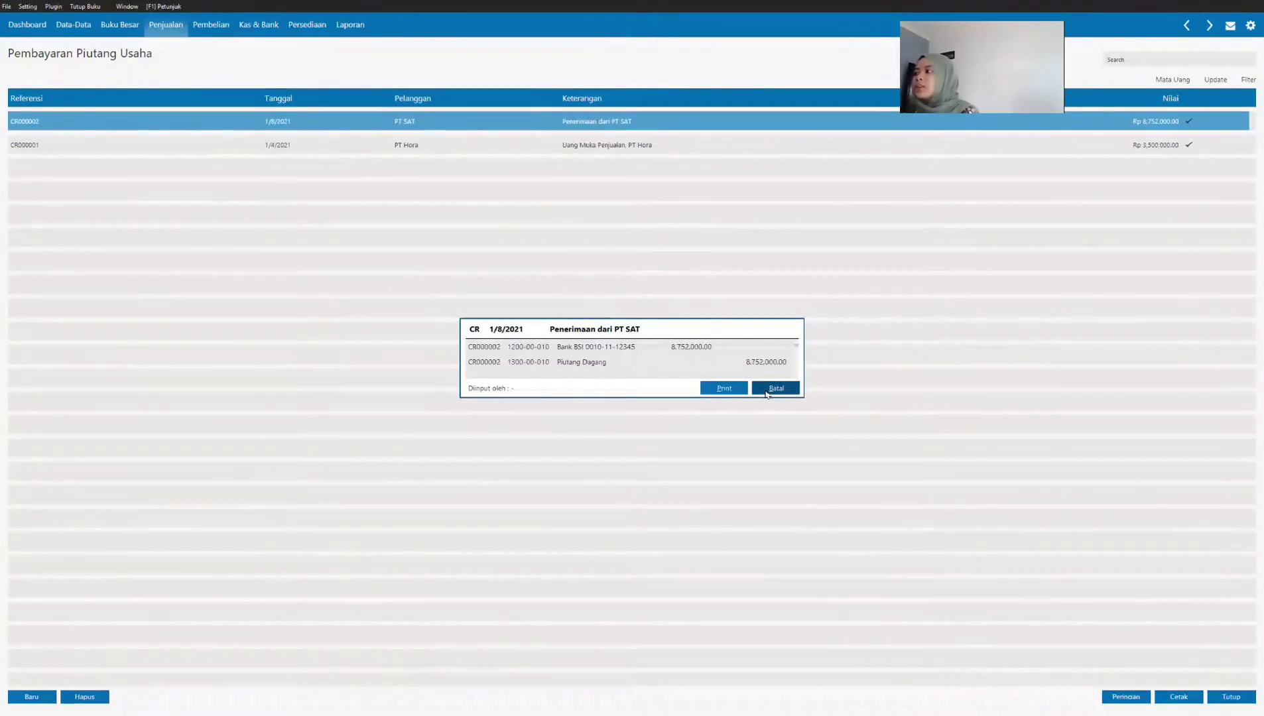
{"action": "left_click", "coordinate": [767, 391]}
Step: Open another blank receivable payment (Pembayaran Piutang) form from the sales module
{"action": "left_click", "coordinate": [161, 27]}
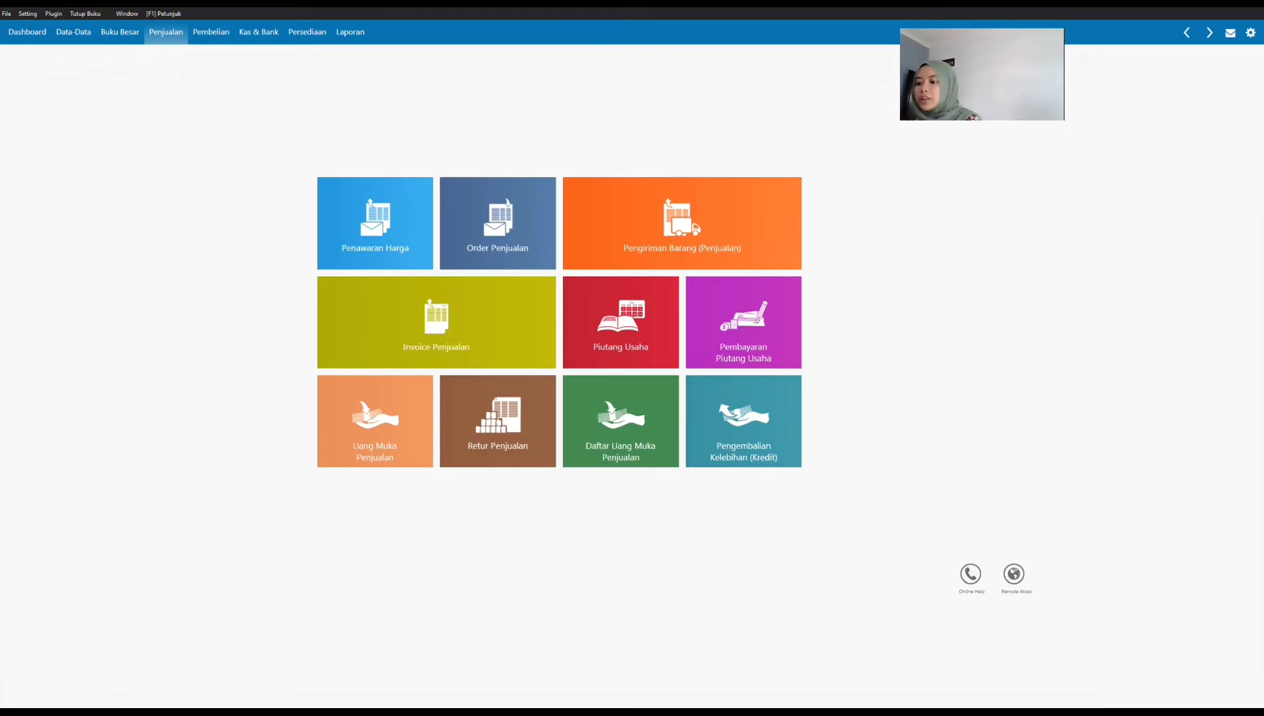
{"action": "key", "text": "alt+Tab"}
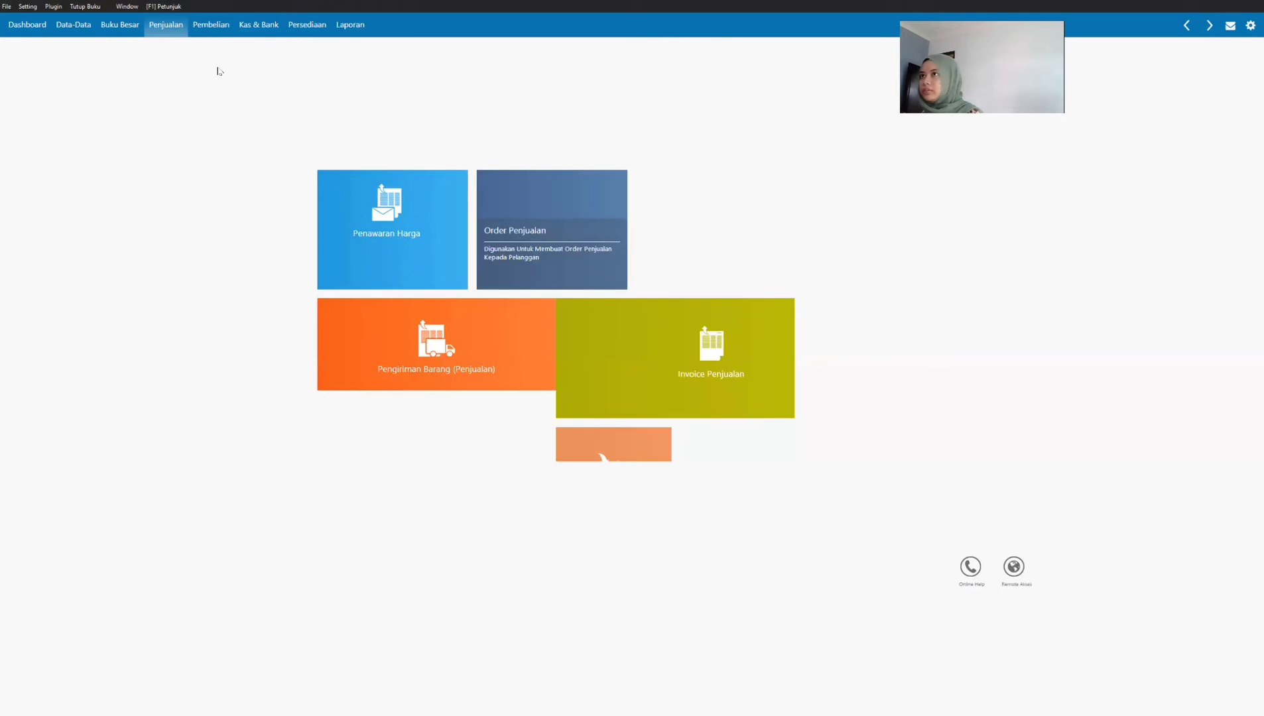
{"action": "left_click", "coordinate": [167, 25]}
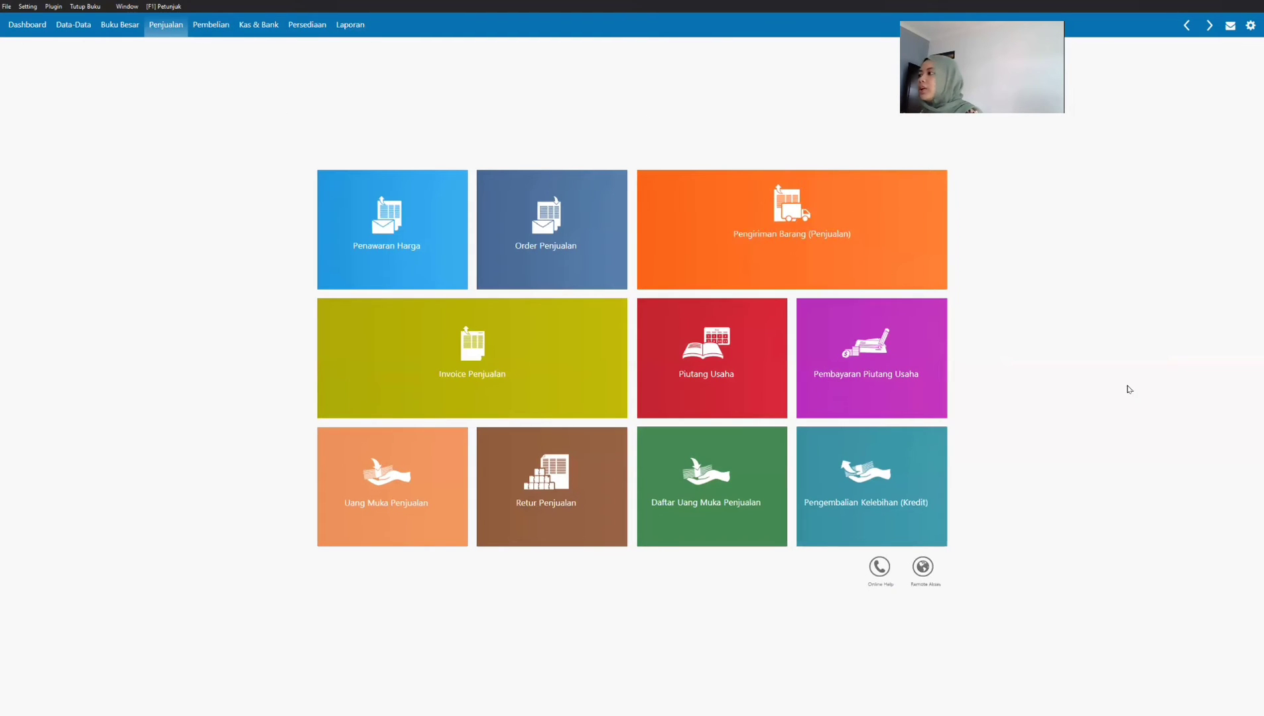
{"action": "mouse_move", "coordinate": [897, 379]}
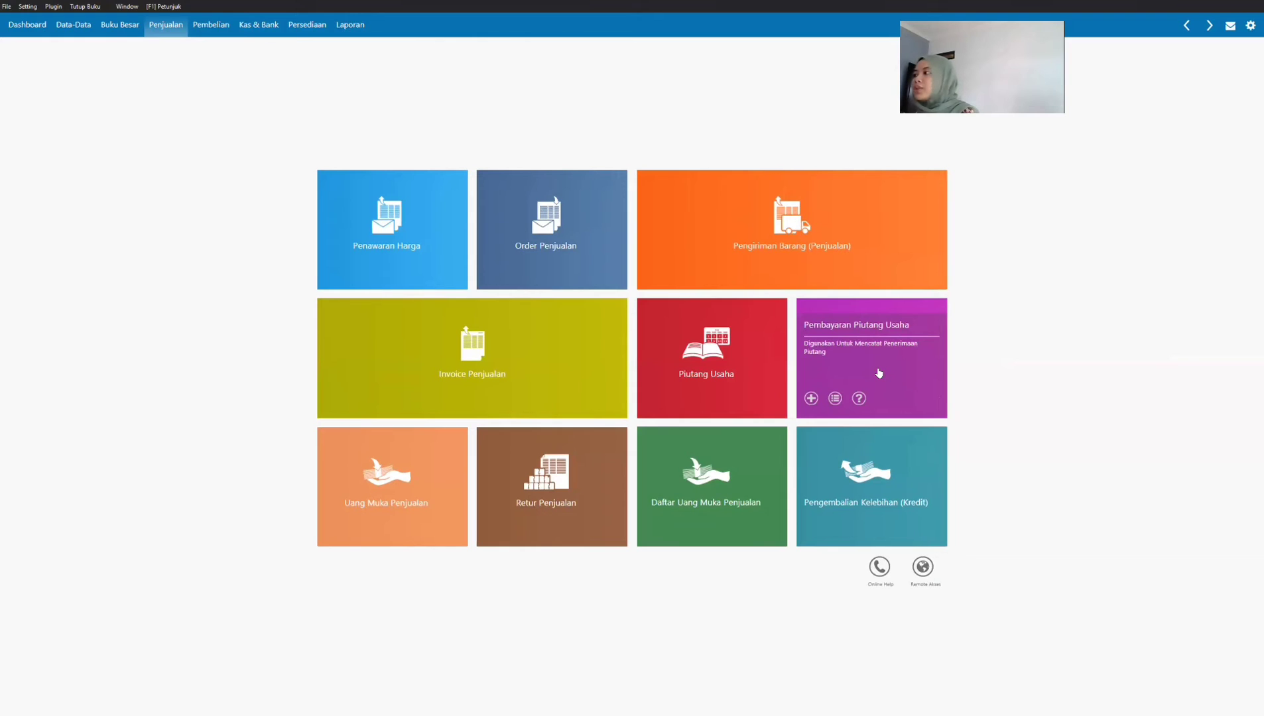
{"action": "left_click", "coordinate": [879, 373]}
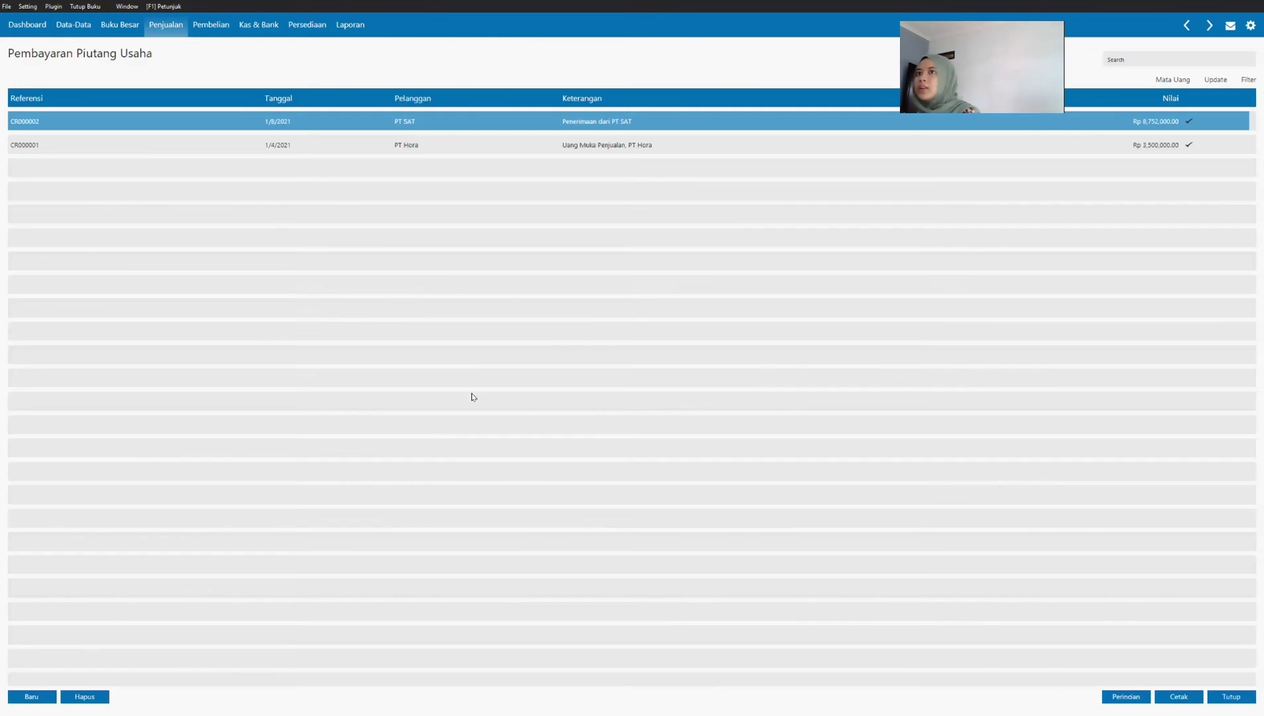
{"action": "left_click", "coordinate": [30, 696]}
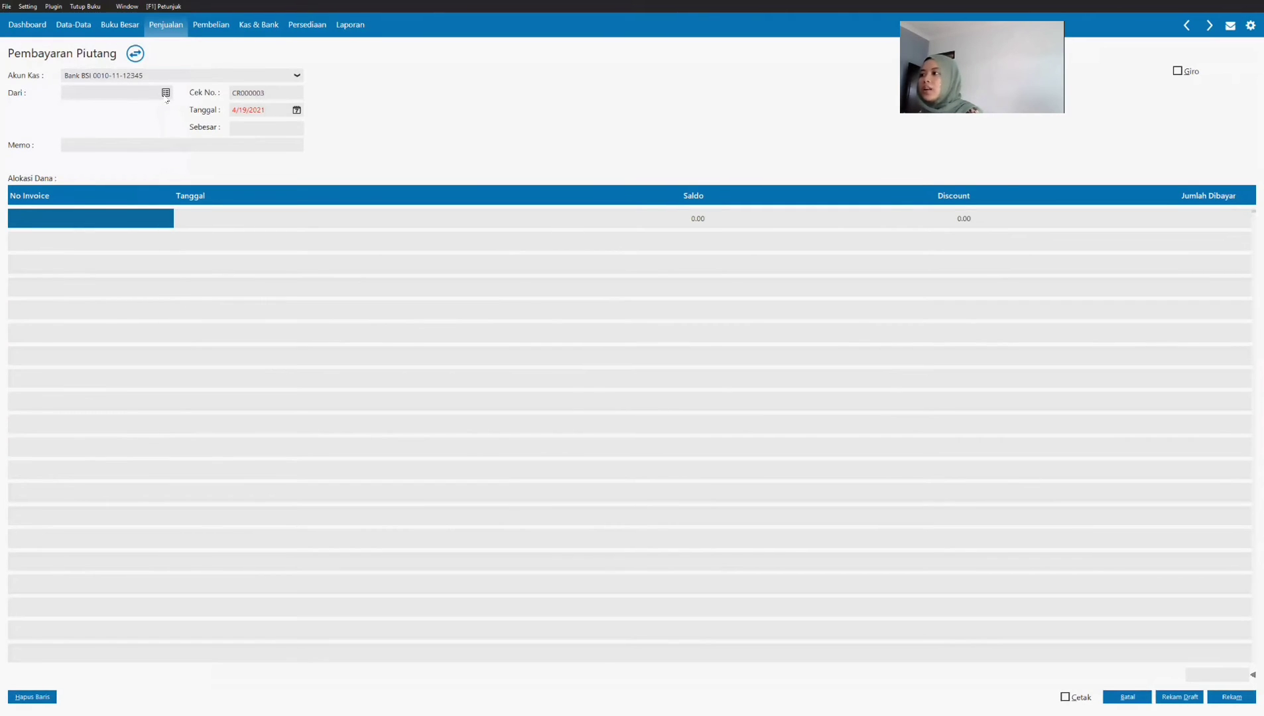
Step: Select PT Ordua as the payer and allocate the payment to its invoice FR-2
{"action": "left_click", "coordinate": [593, 316]}
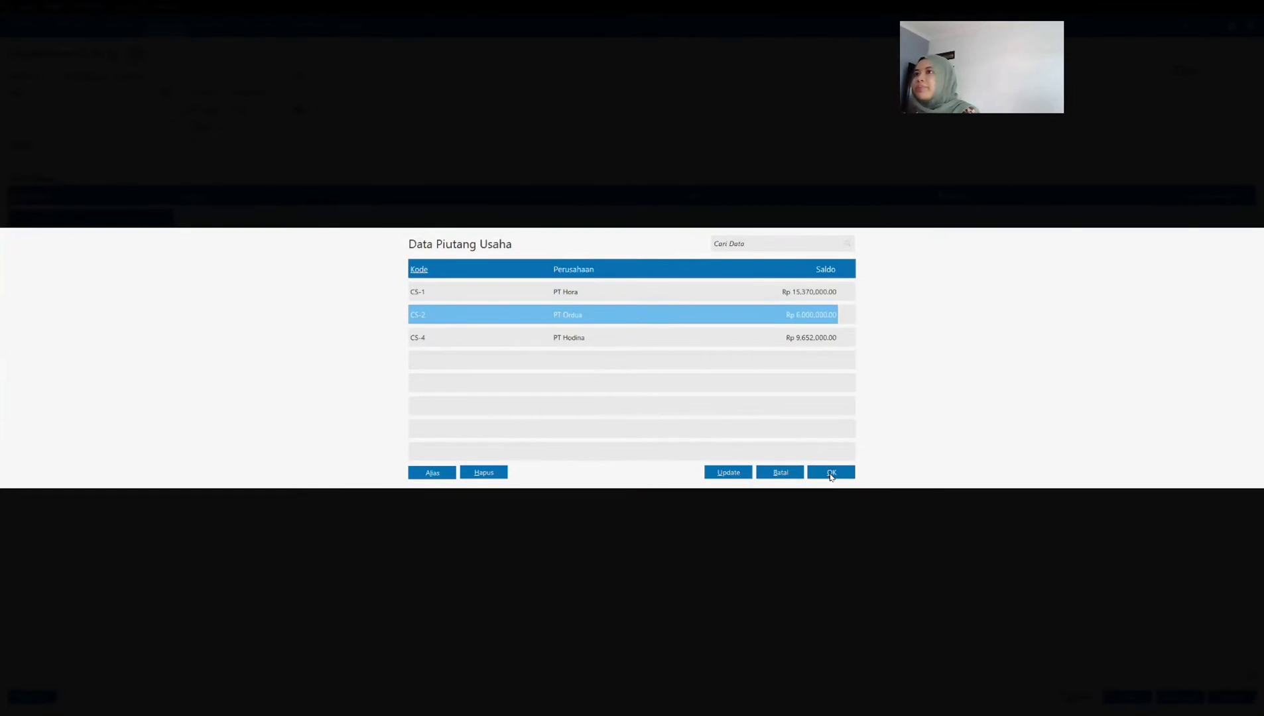
{"action": "left_click", "coordinate": [830, 473]}
{"action": "double_click", "coordinate": [30, 222]}
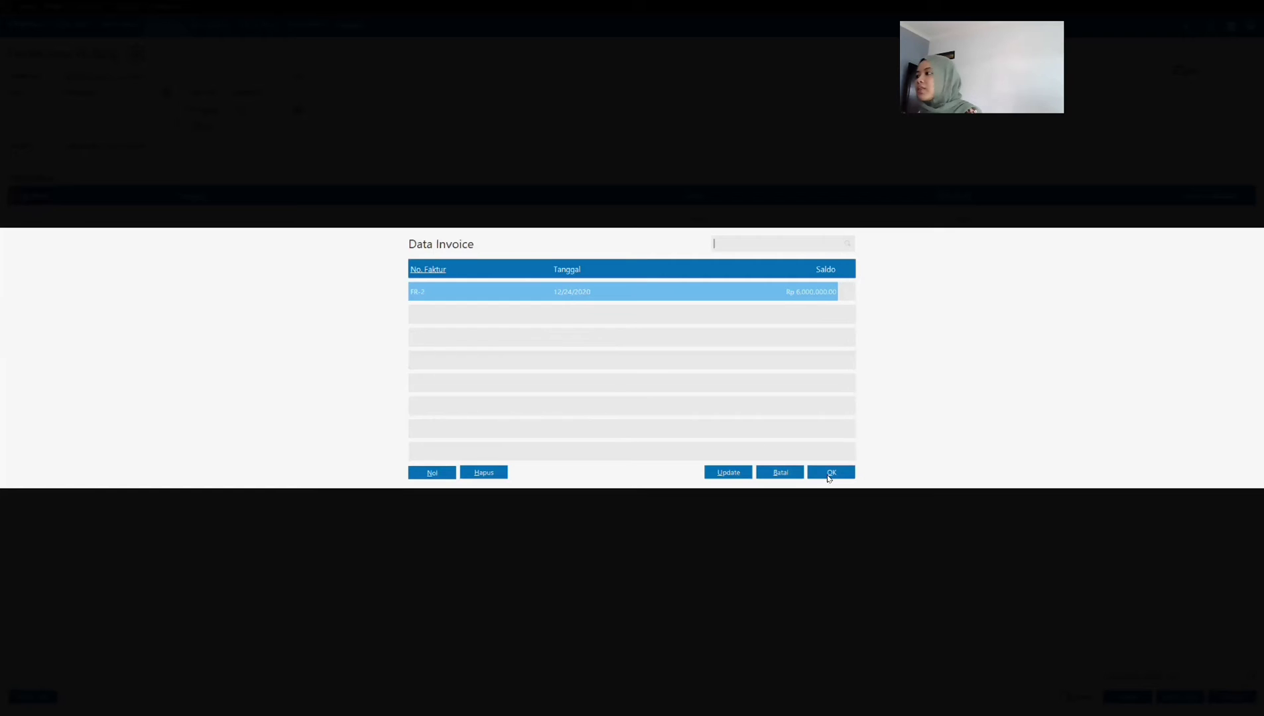
{"action": "left_click", "coordinate": [829, 473]}
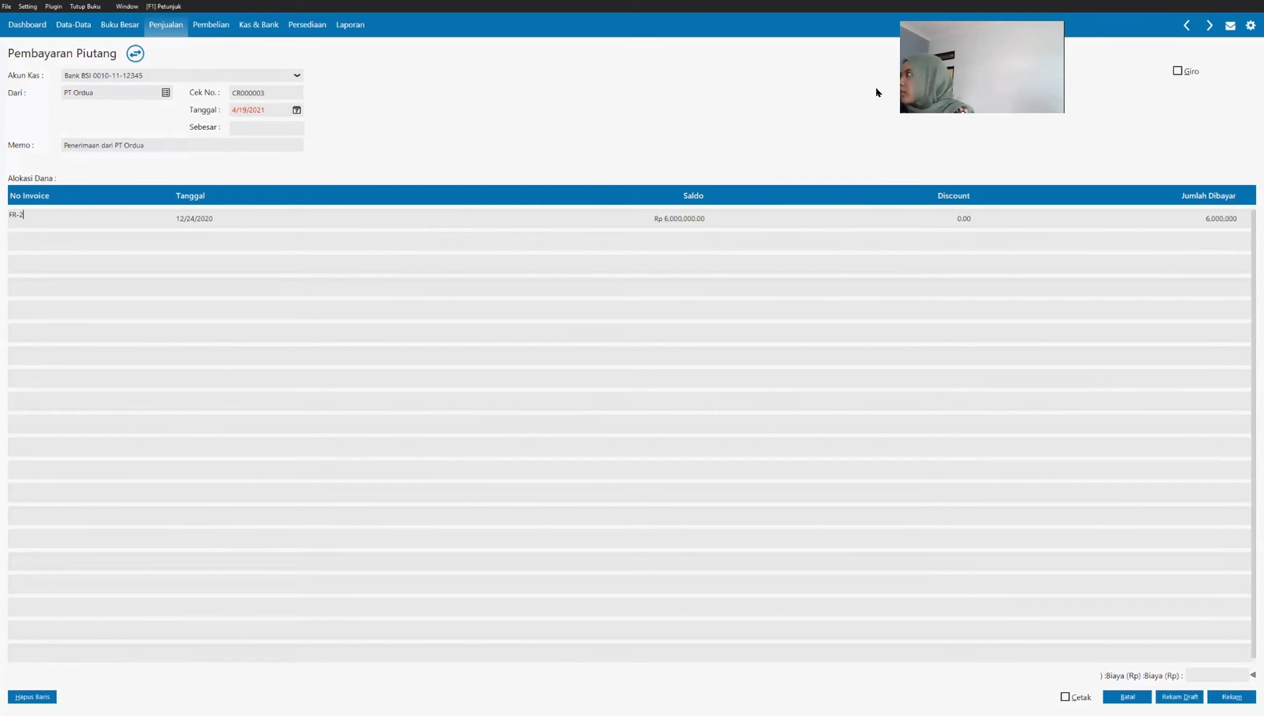
Step: Mark the payment as Giro, date it 01/12/2021 and fill in the received amount (Sebesar) as Rp 6,000,000
{"action": "left_click", "coordinate": [1178, 71]}
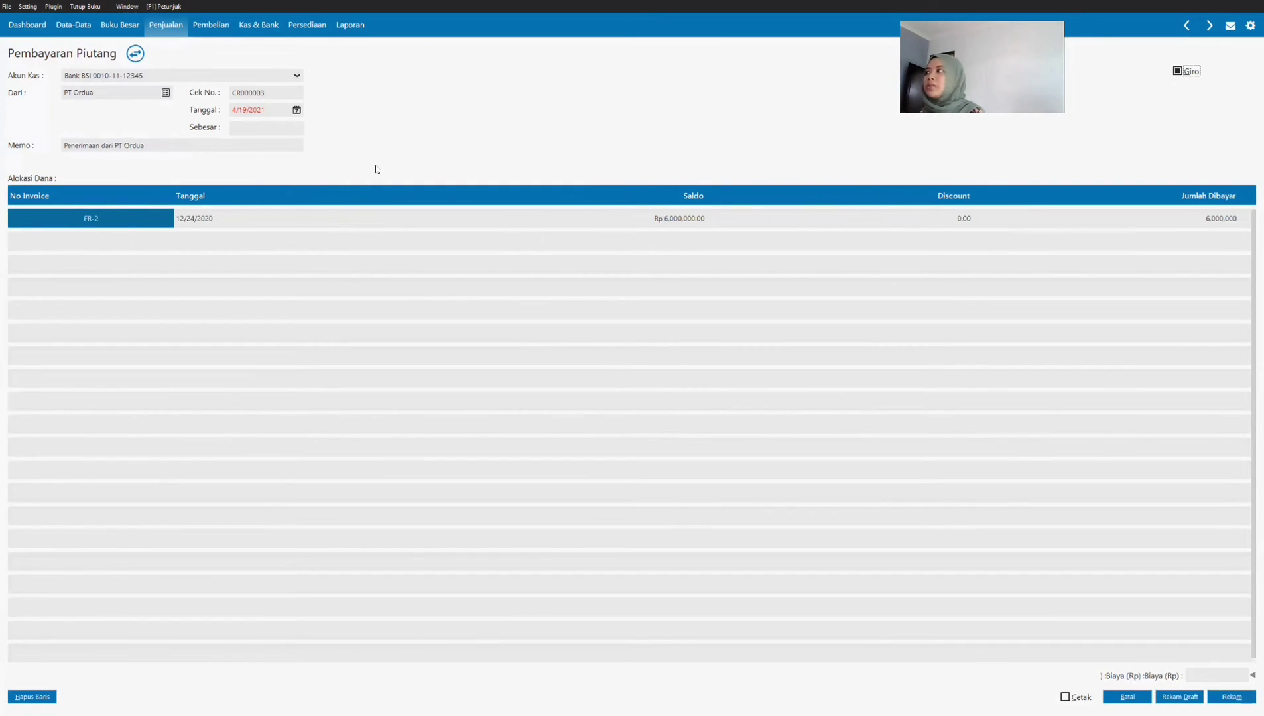
{"action": "left_click", "coordinate": [302, 110]}
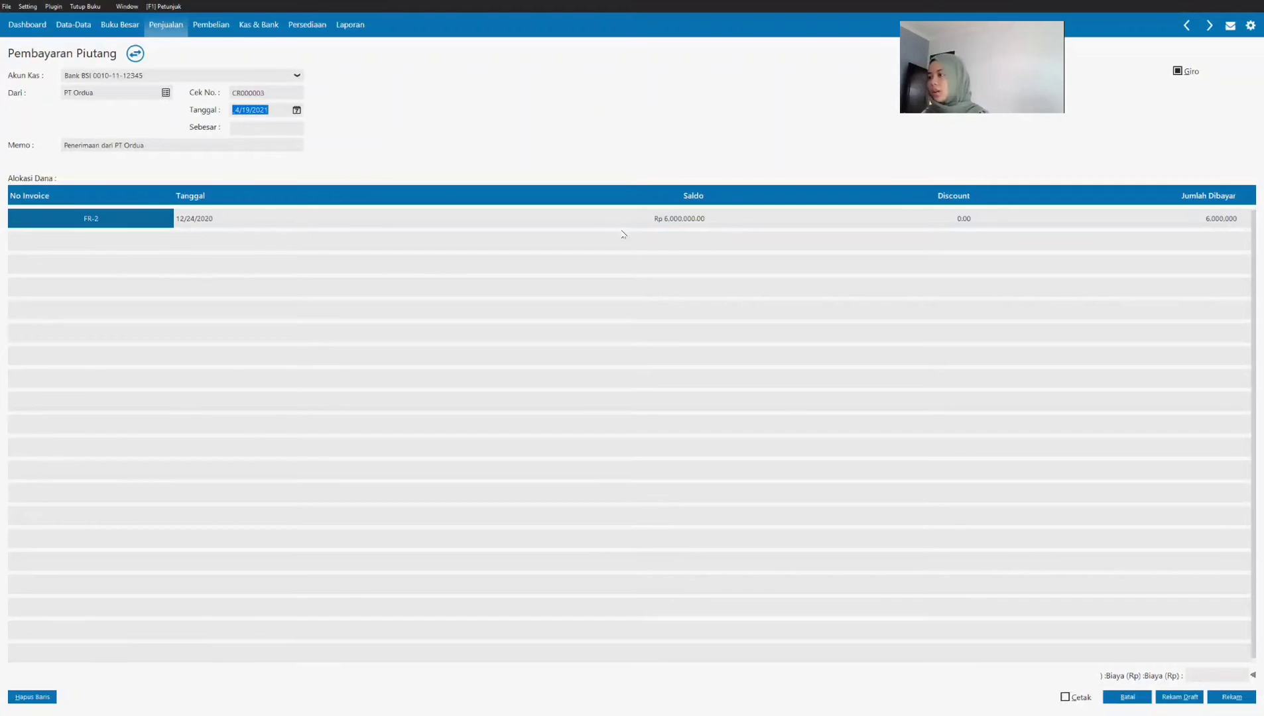
{"action": "type", "text": "01/12/202"}
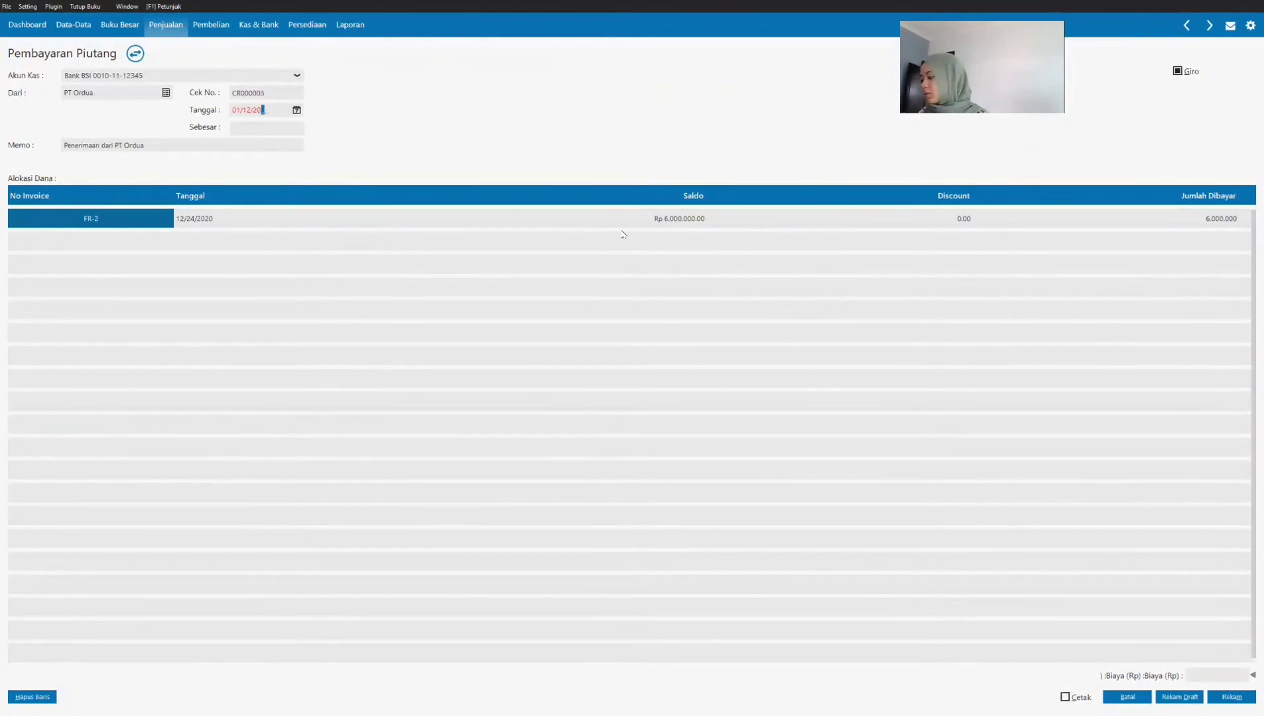
{"action": "type", "text": "1"}
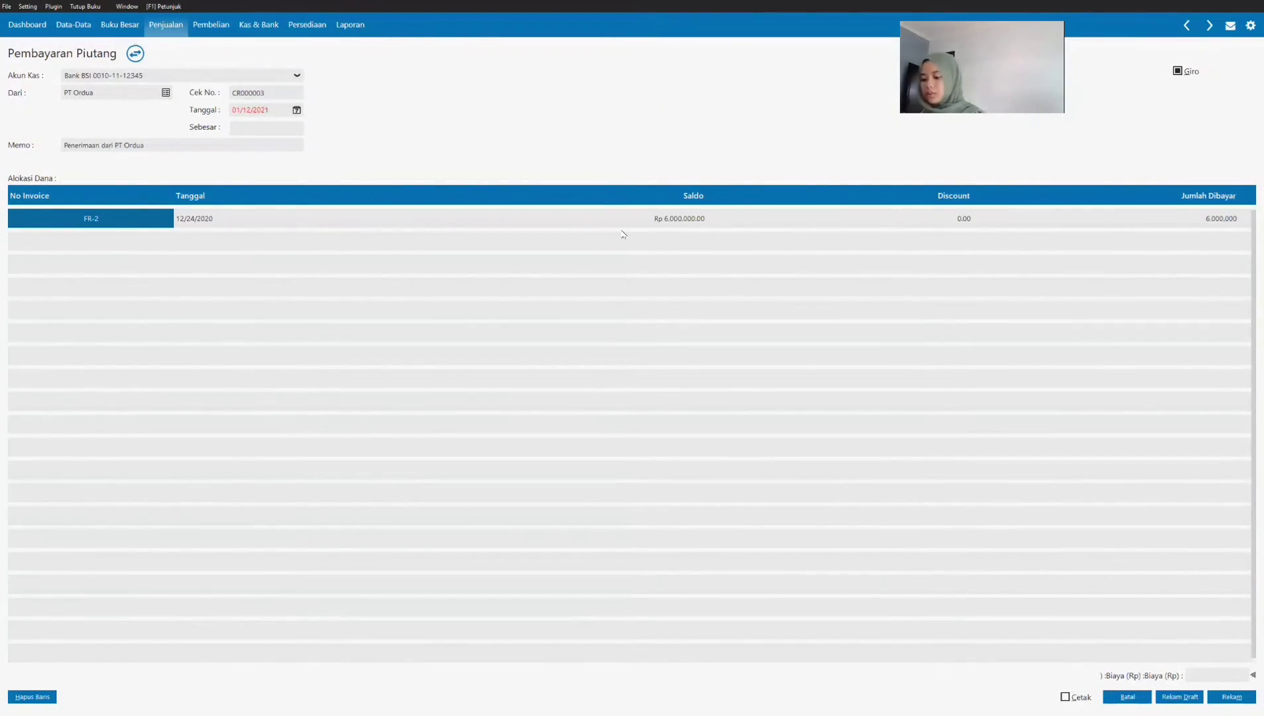
{"action": "key", "text": "Tab"}
{"action": "left_click", "coordinate": [296, 110]}
{"action": "left_click", "coordinate": [229, 221]}
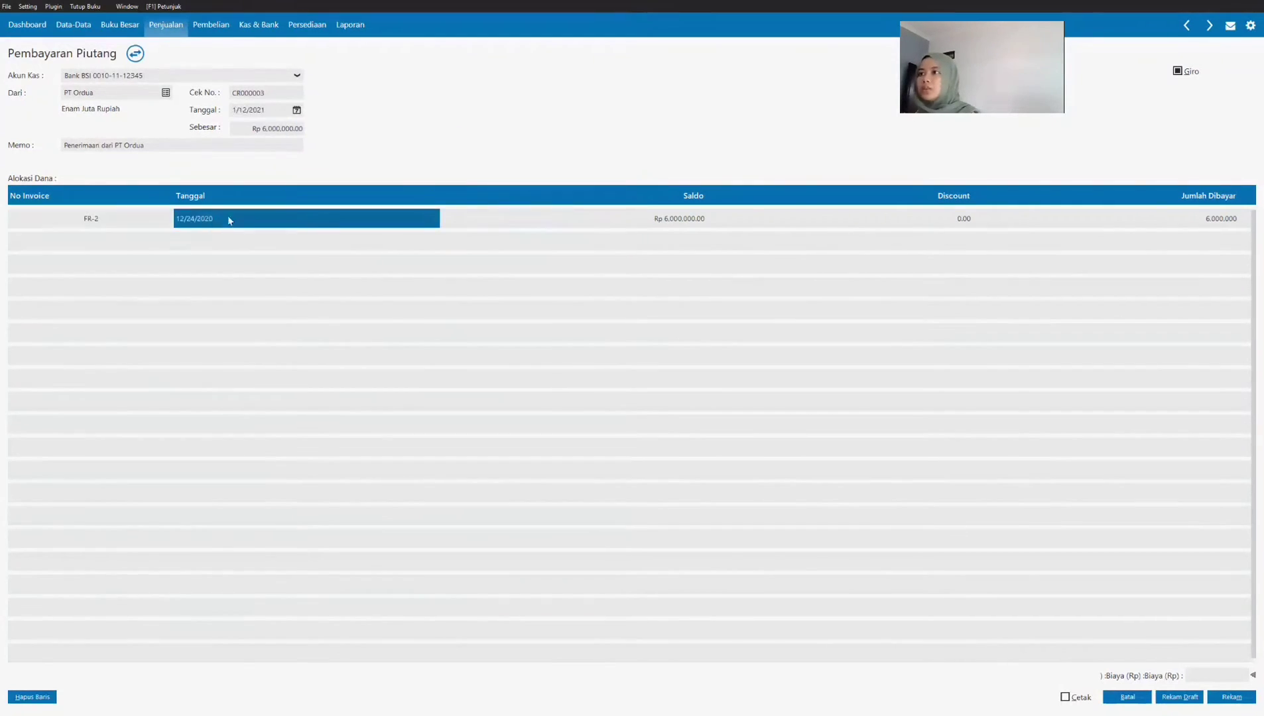
{"action": "left_click", "coordinate": [666, 222]}
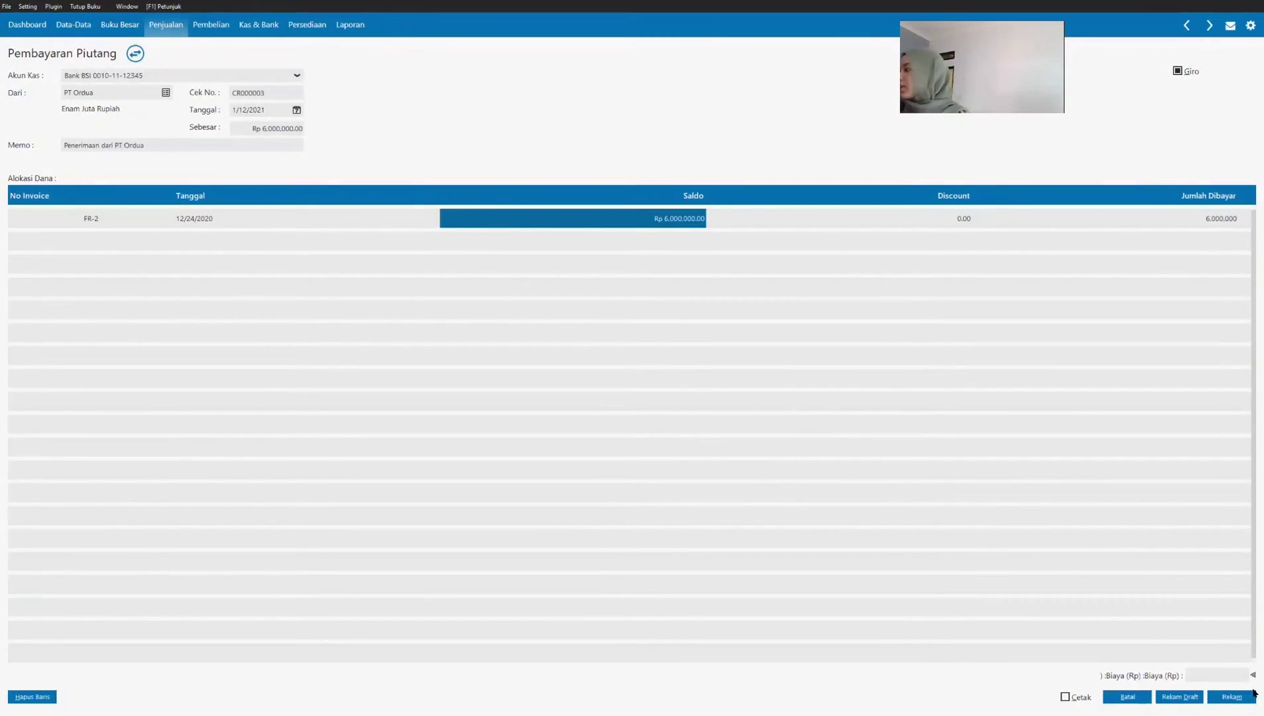
Step: Record the payment and copy the giro number of Transaksi 5 from the SOAL UTS PDF into the giro information's Nomor Giro
{"action": "left_click", "coordinate": [1228, 698]}
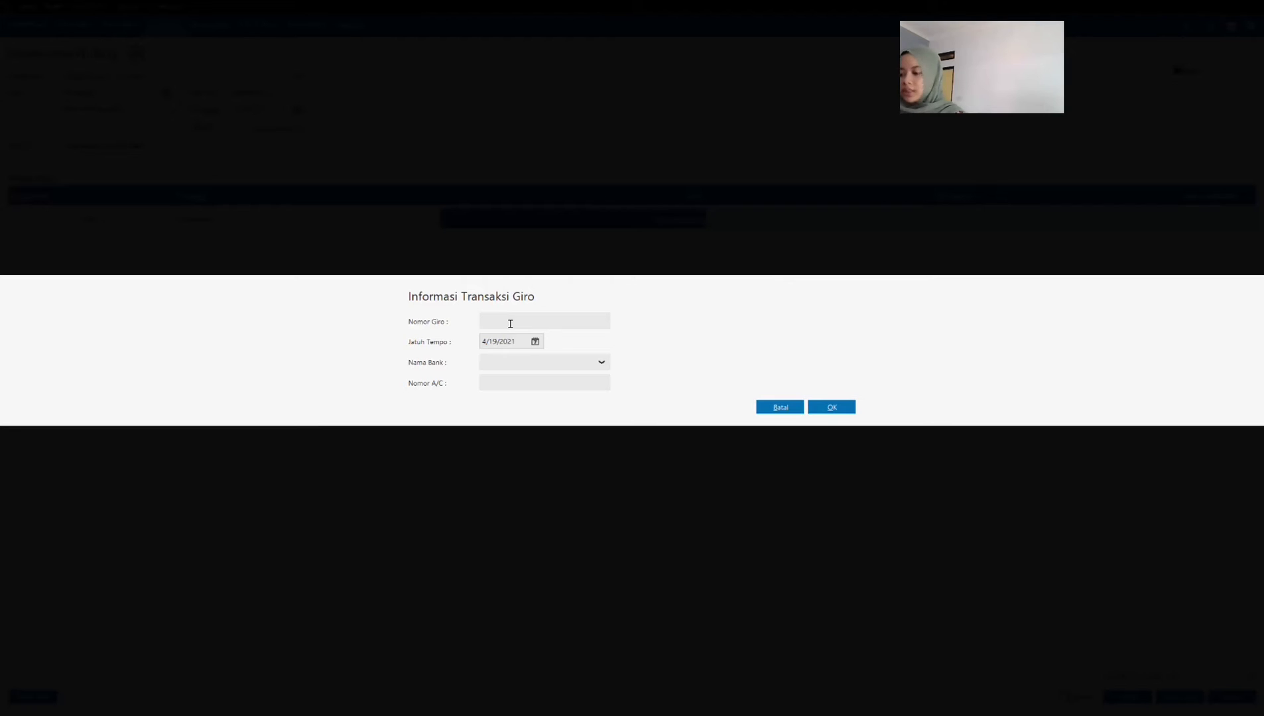
{"action": "left_click", "coordinate": [263, 704]}
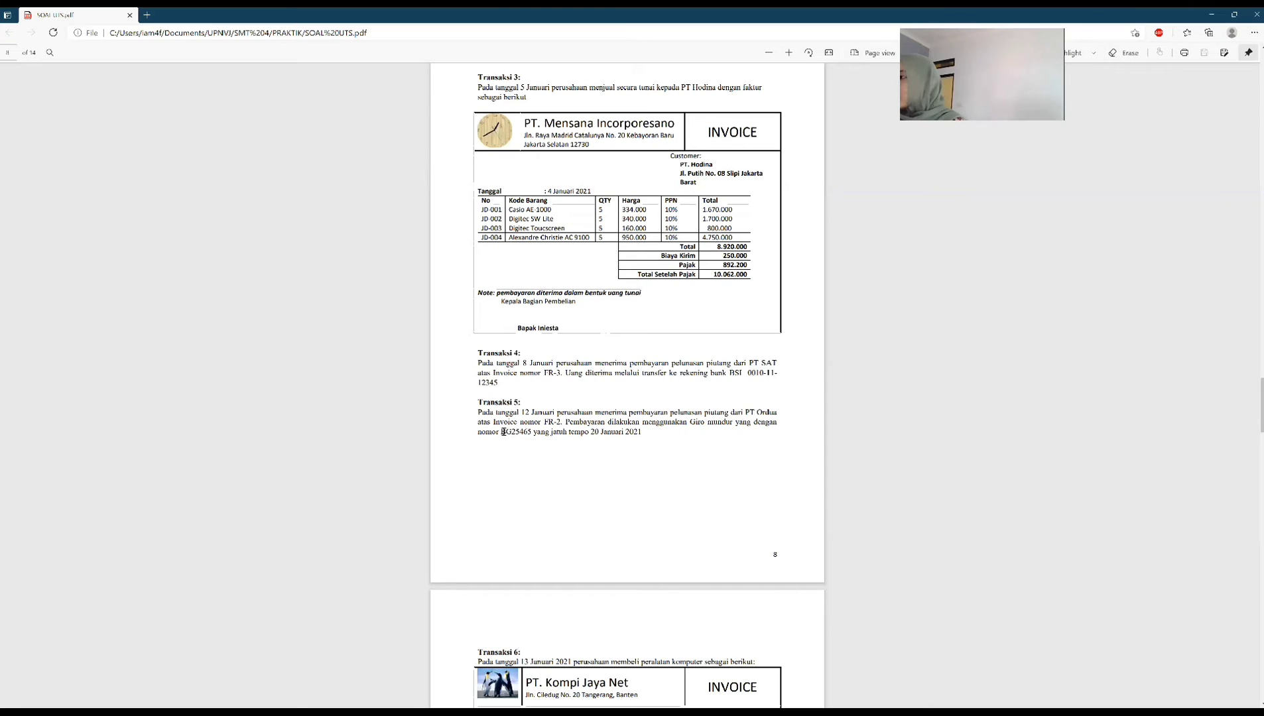
{"action": "left_click_drag", "start_coordinate": [511, 431], "coordinate": [535, 432]}
{"action": "right_click", "coordinate": [535, 431]}
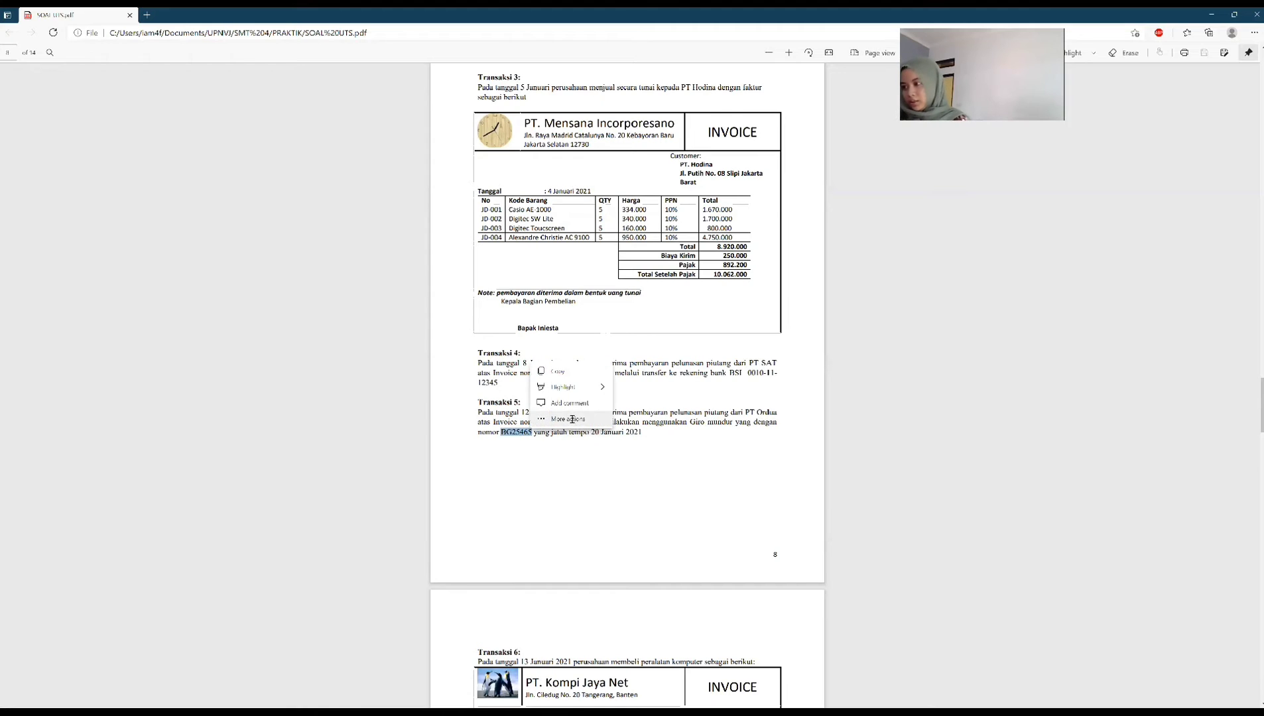
{"action": "left_click", "coordinate": [573, 421]}
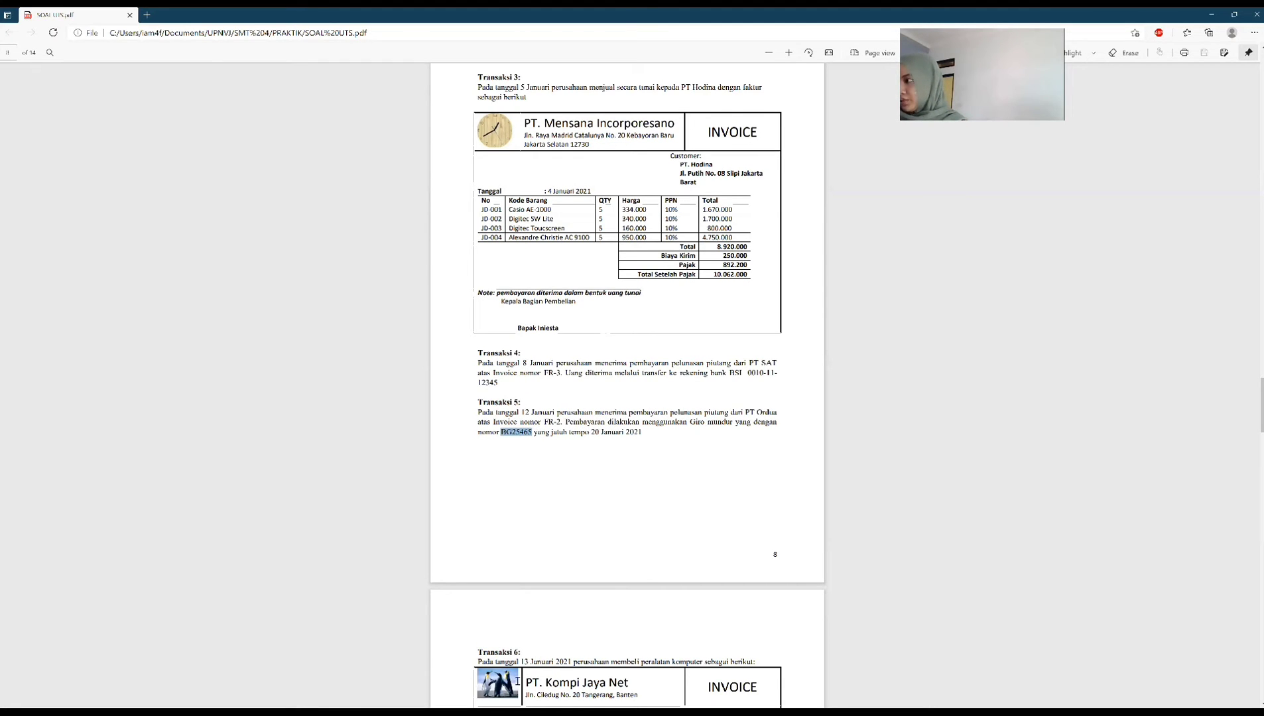
{"action": "key", "text": "alt+Tab"}
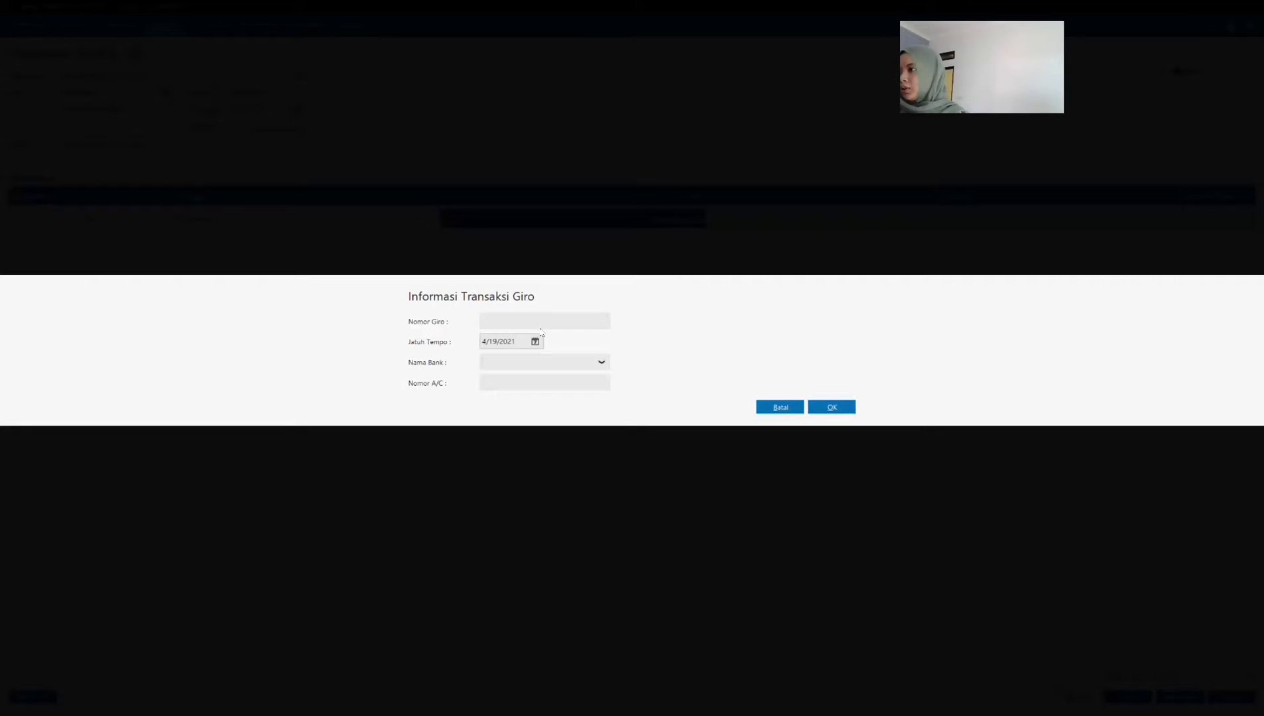
{"action": "key", "text": "ctrl+v"}
Step: Set the giro's due date (Jatuh Tempo) to 01/20/2021, confirm the giro information, and return to the sales module overview
{"action": "double_click", "coordinate": [515, 344]}
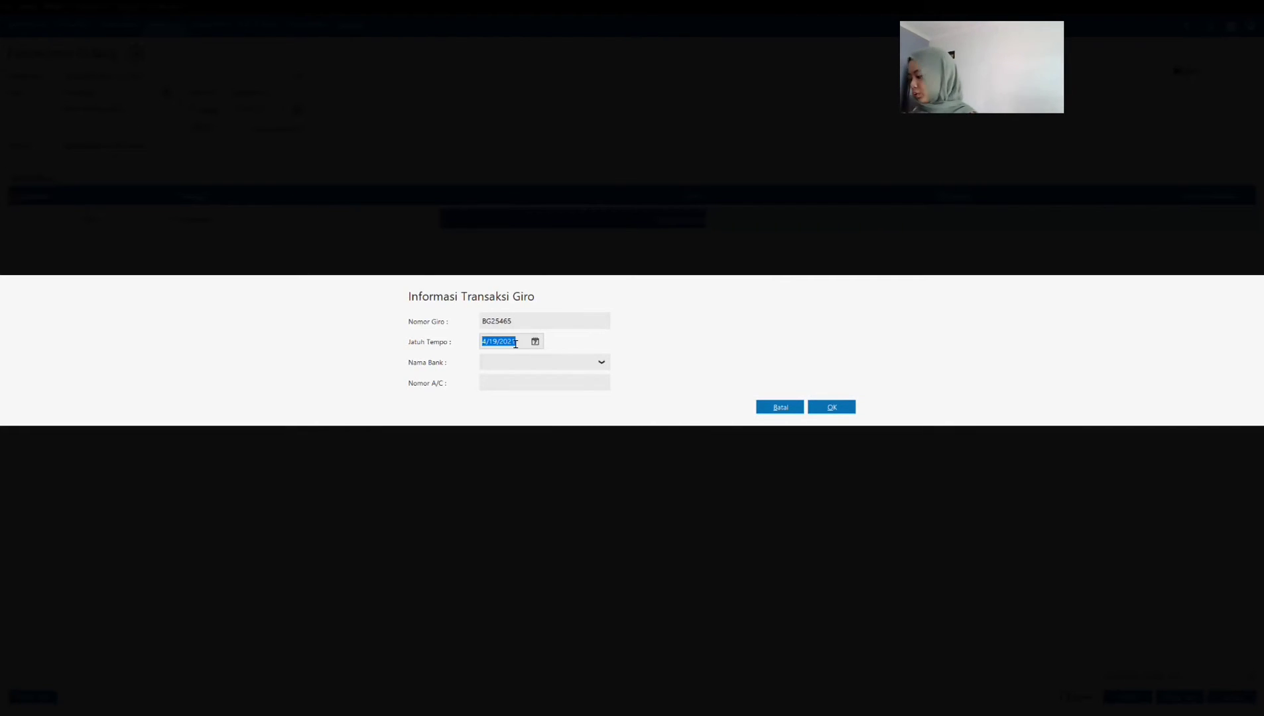
{"action": "type", "text": "01/20/20"}
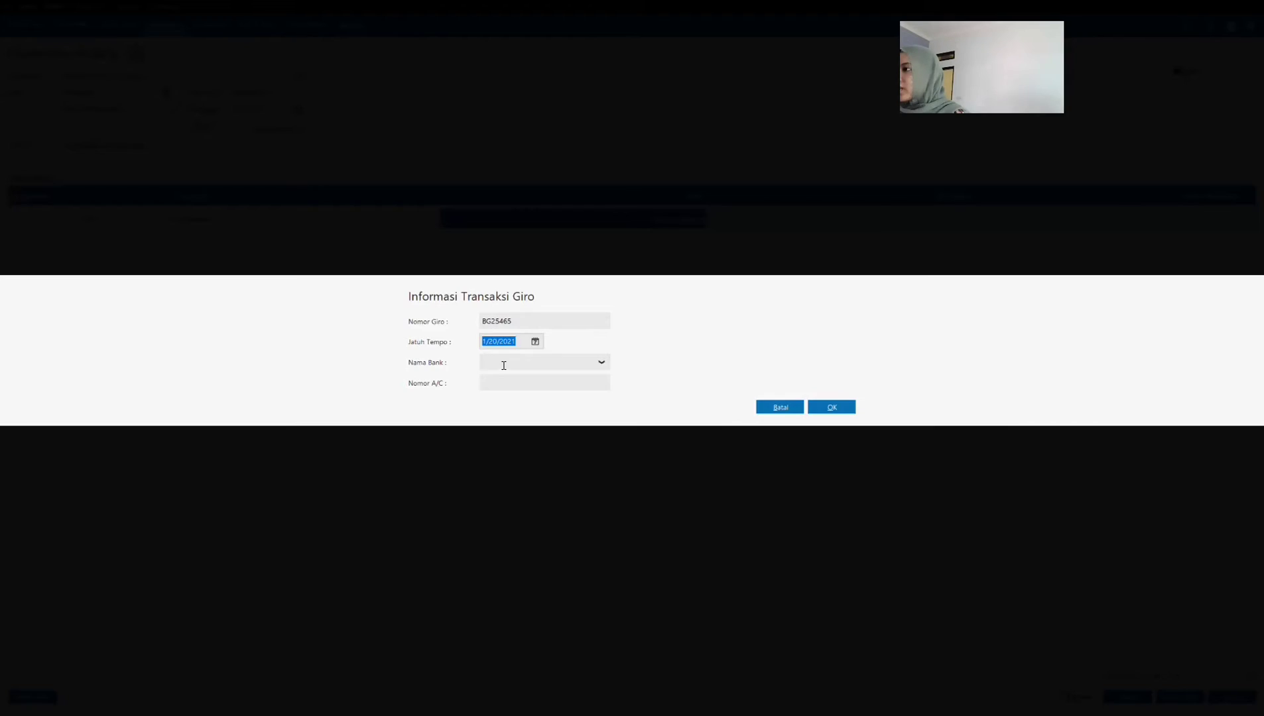
{"action": "key", "text": "Tab"}
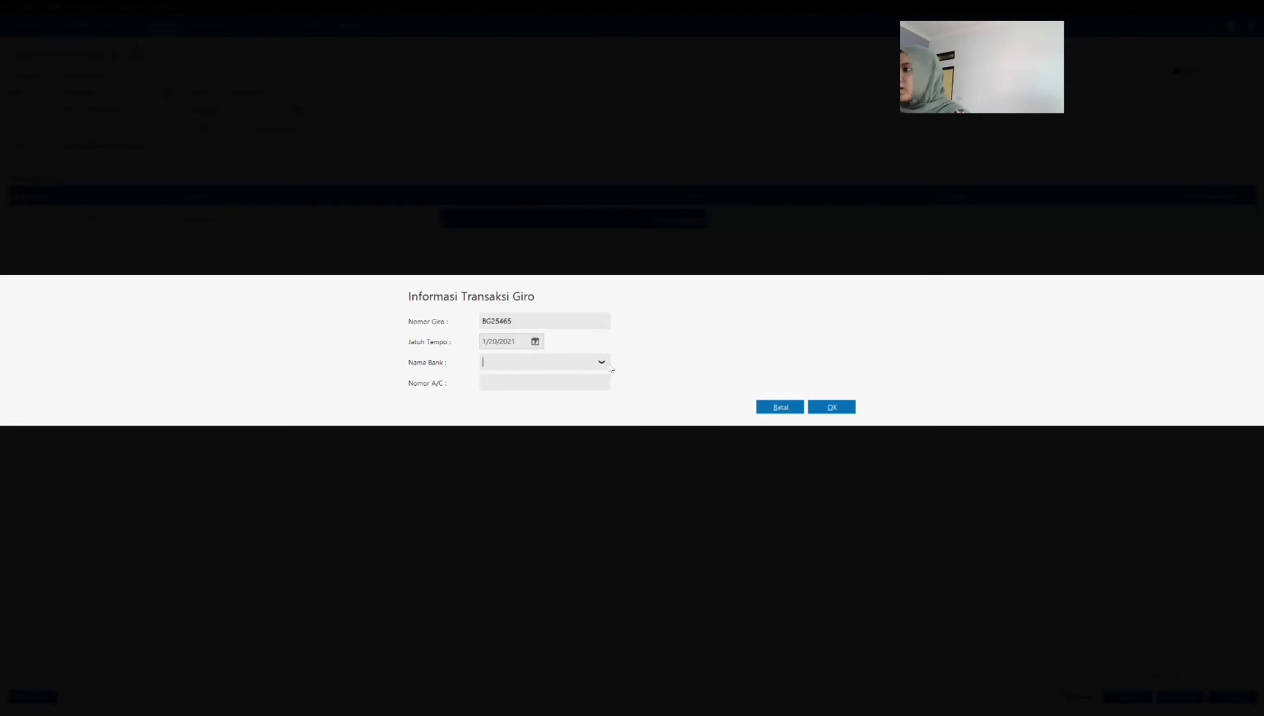
{"action": "left_click", "coordinate": [814, 411]}
{"action": "left_click", "coordinate": [817, 416]}
{"action": "left_click", "coordinate": [830, 432]}
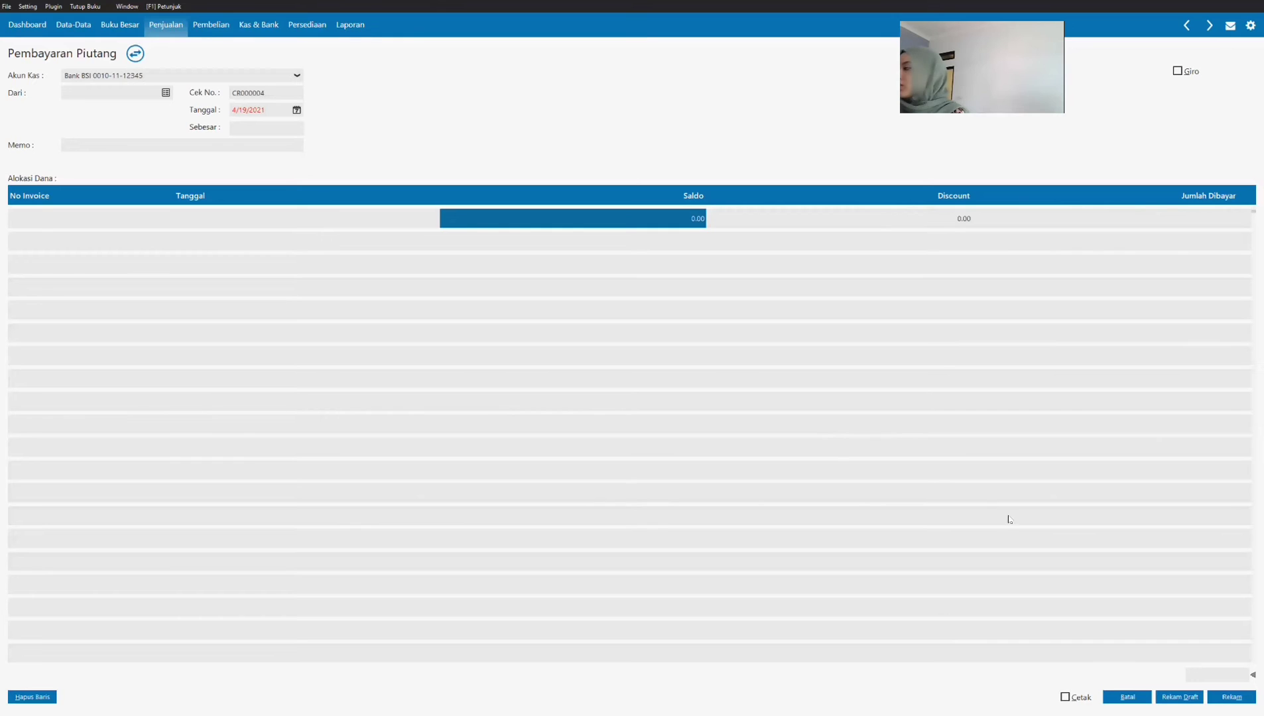
{"action": "left_click", "coordinate": [1124, 700]}
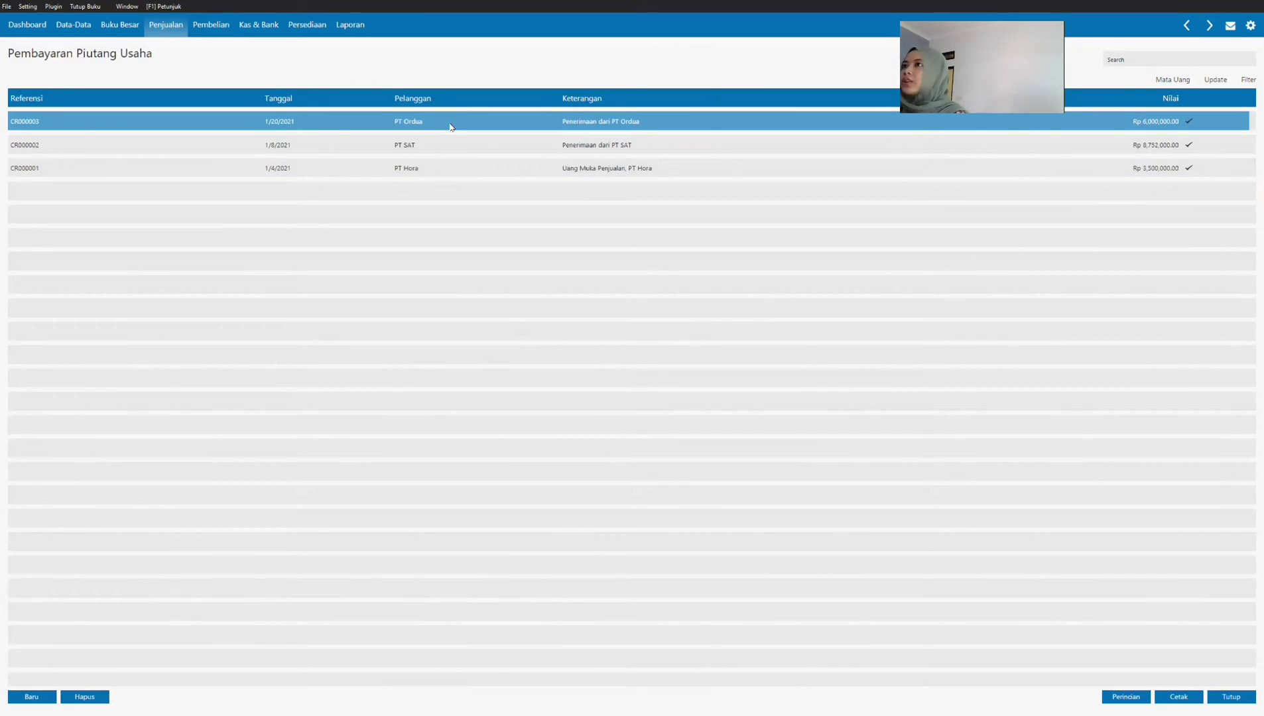
{"action": "left_click", "coordinate": [173, 26]}
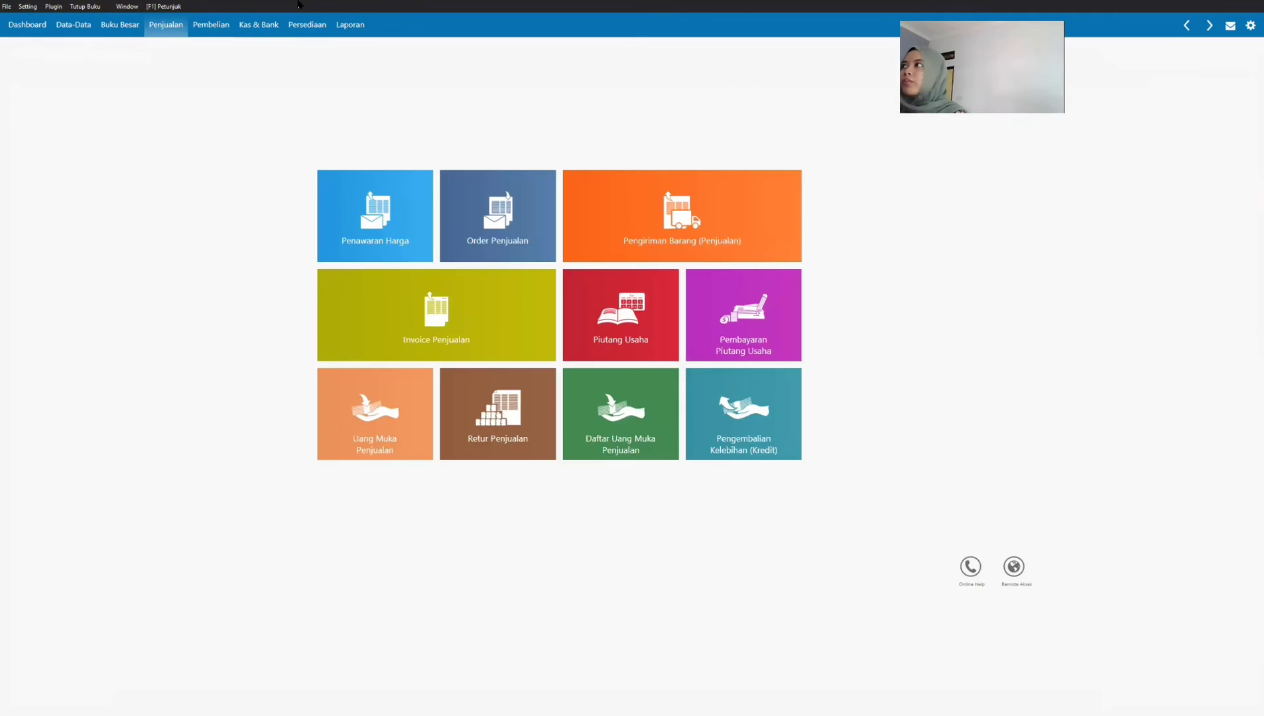
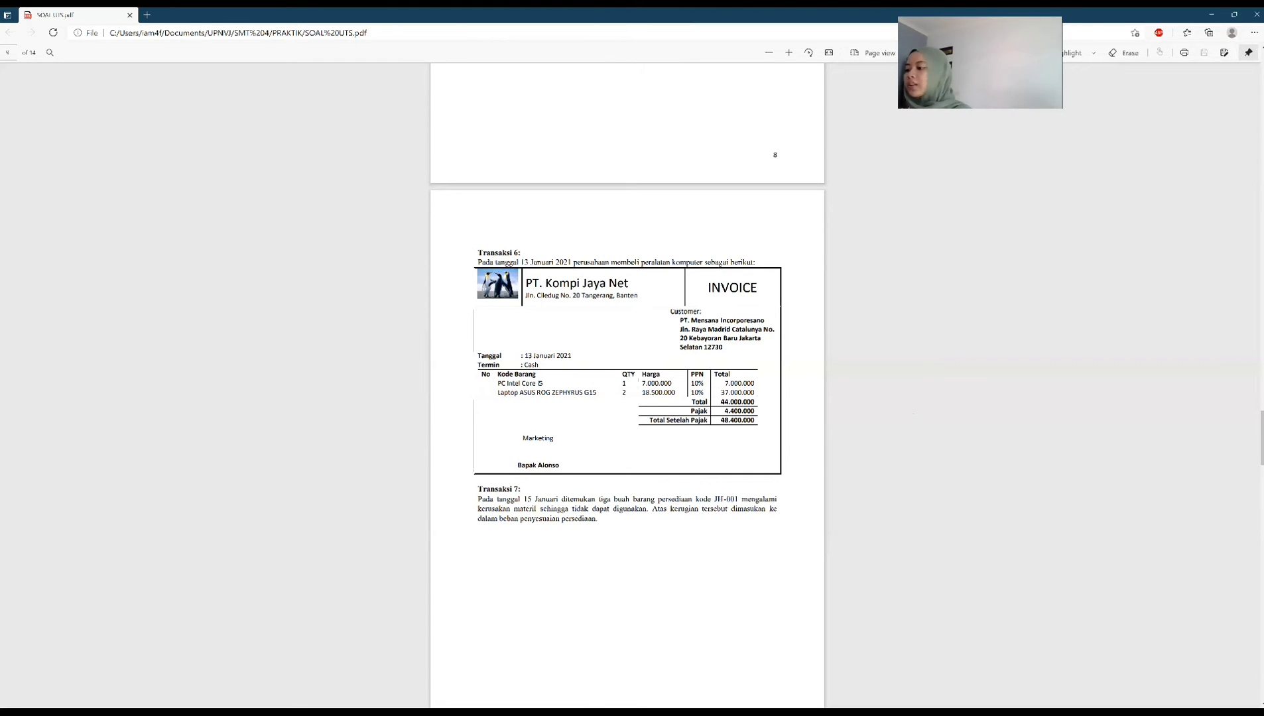
Step: Switch to Zahir Accounting, start a new purchase invoice (Invoice Pembelian) and mark it as Jasa
{"action": "key", "text": "alt+Tab"}
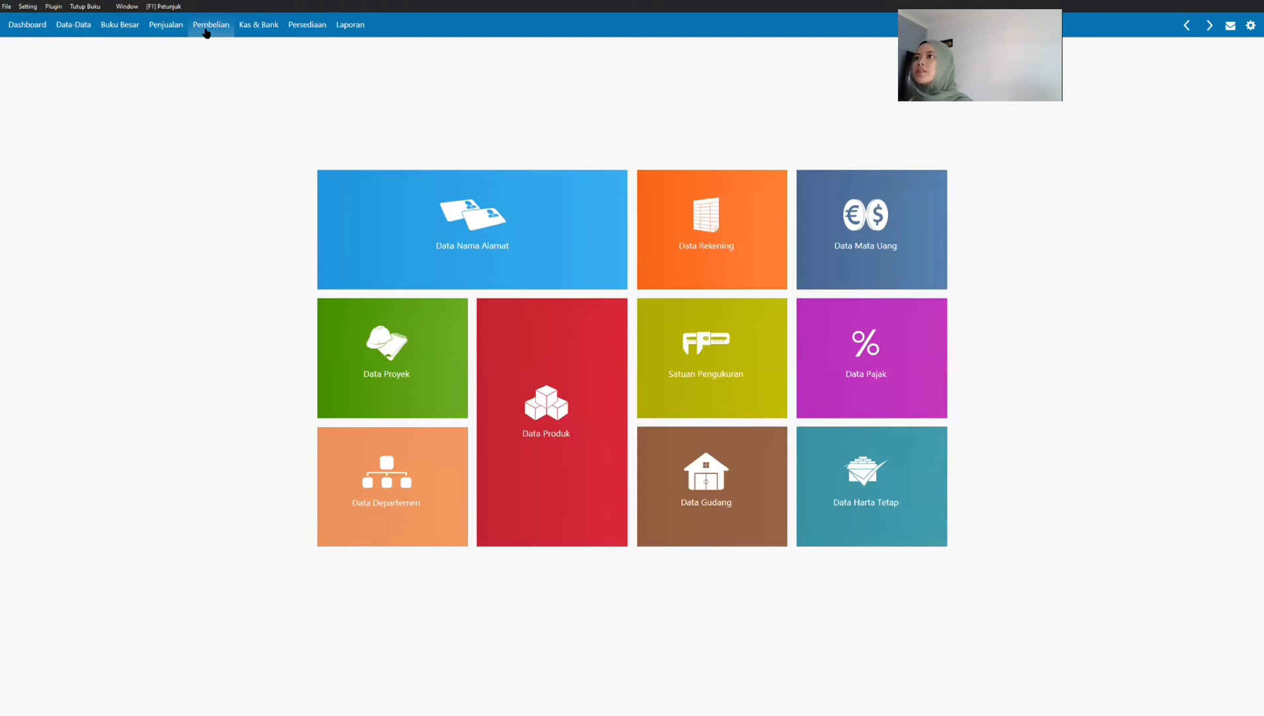
{"action": "left_click", "coordinate": [207, 29]}
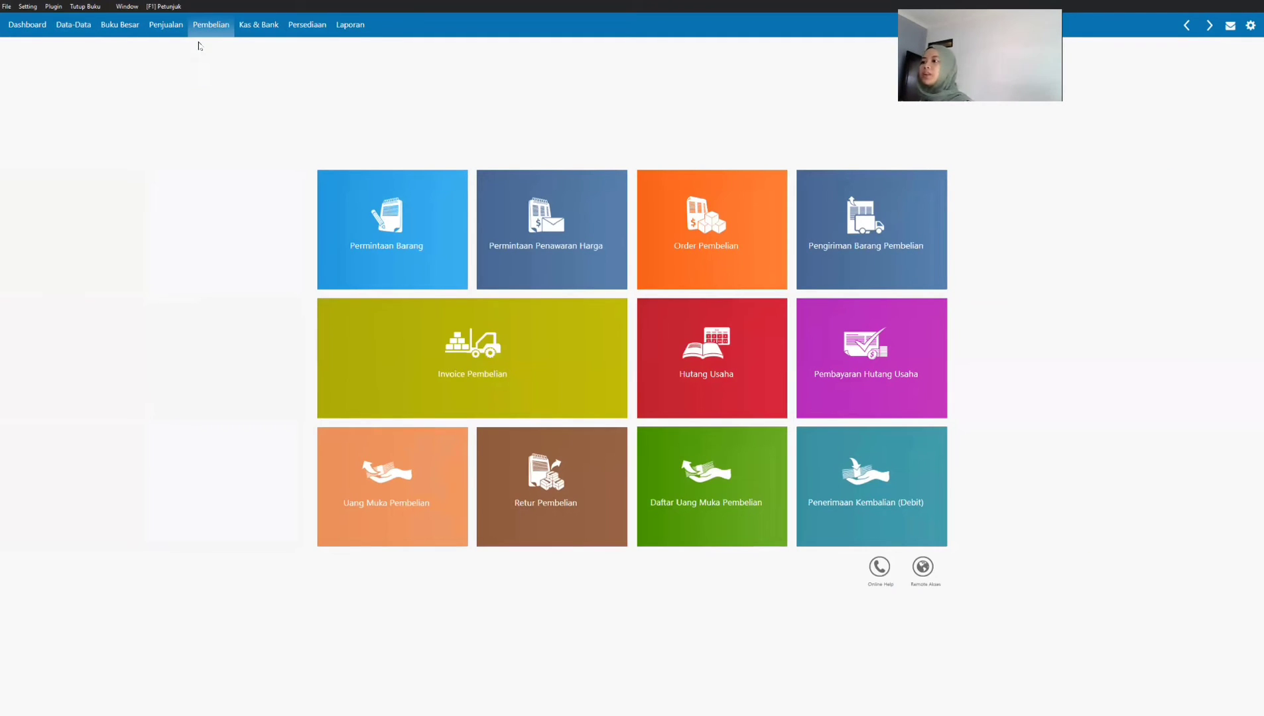
{"action": "mouse_move", "coordinate": [331, 339]}
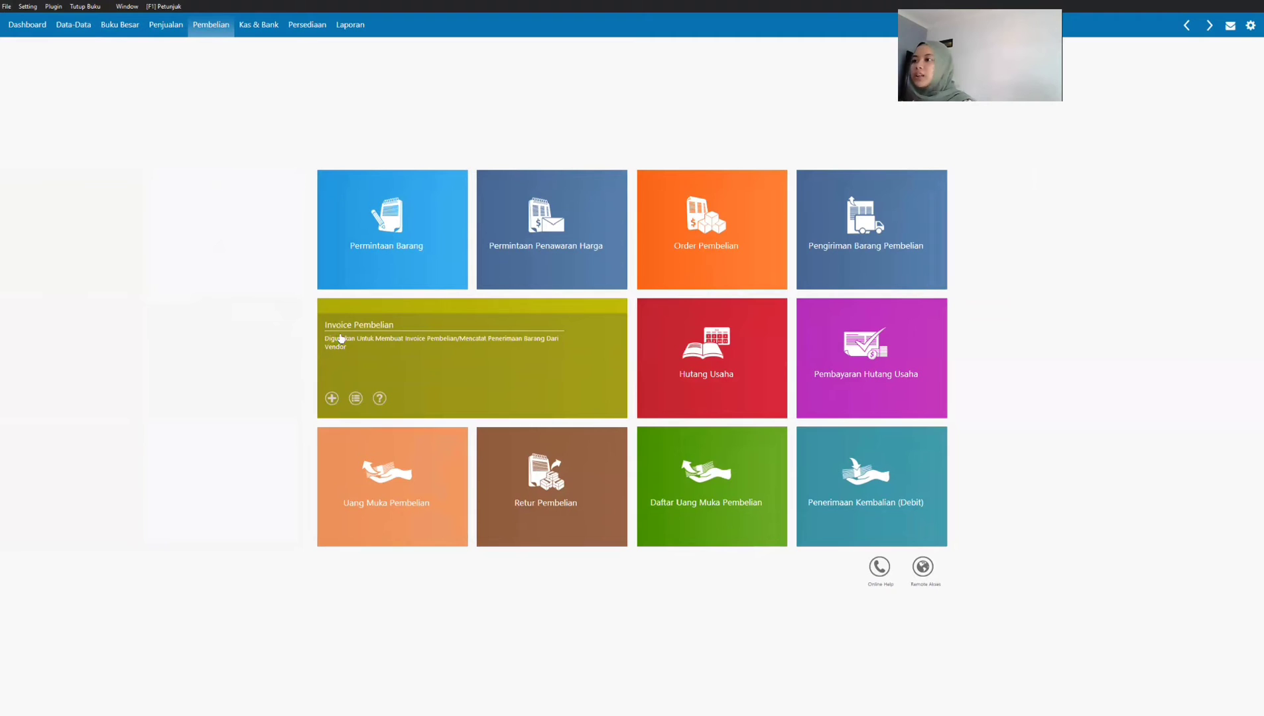
{"action": "left_click", "coordinate": [361, 334]}
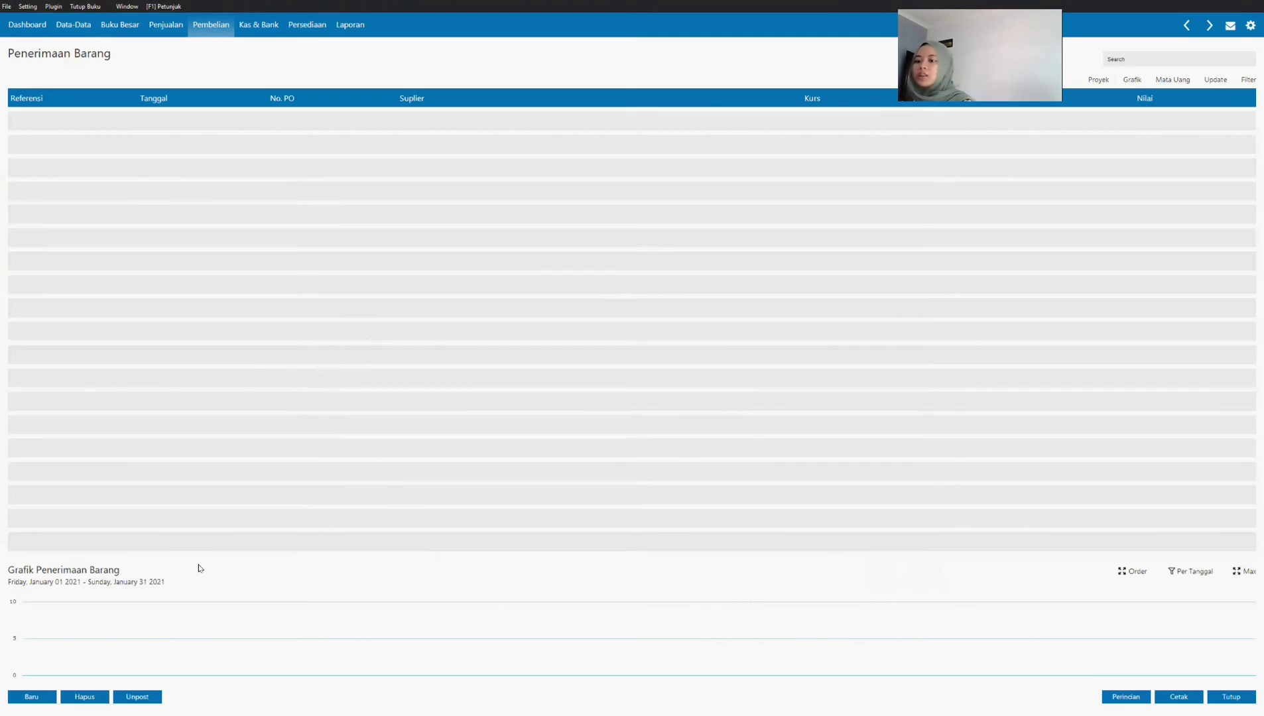
{"action": "left_click", "coordinate": [30, 695]}
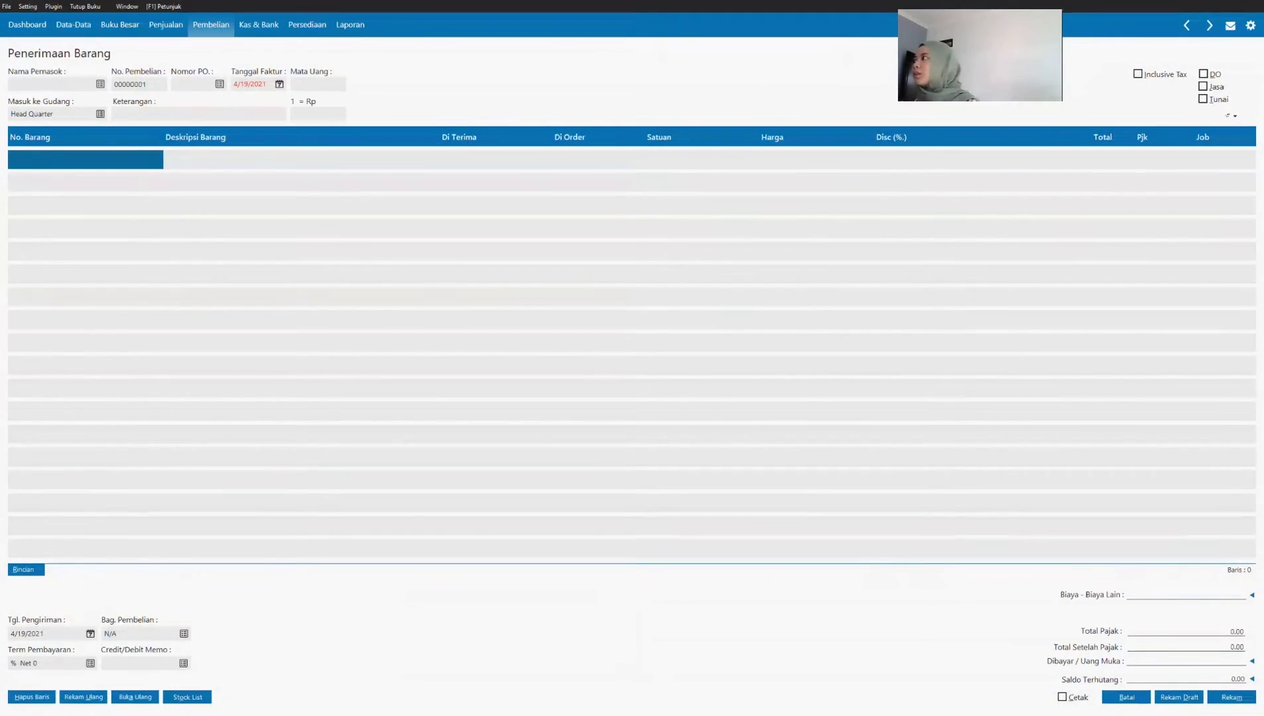
{"action": "left_click", "coordinate": [1204, 87]}
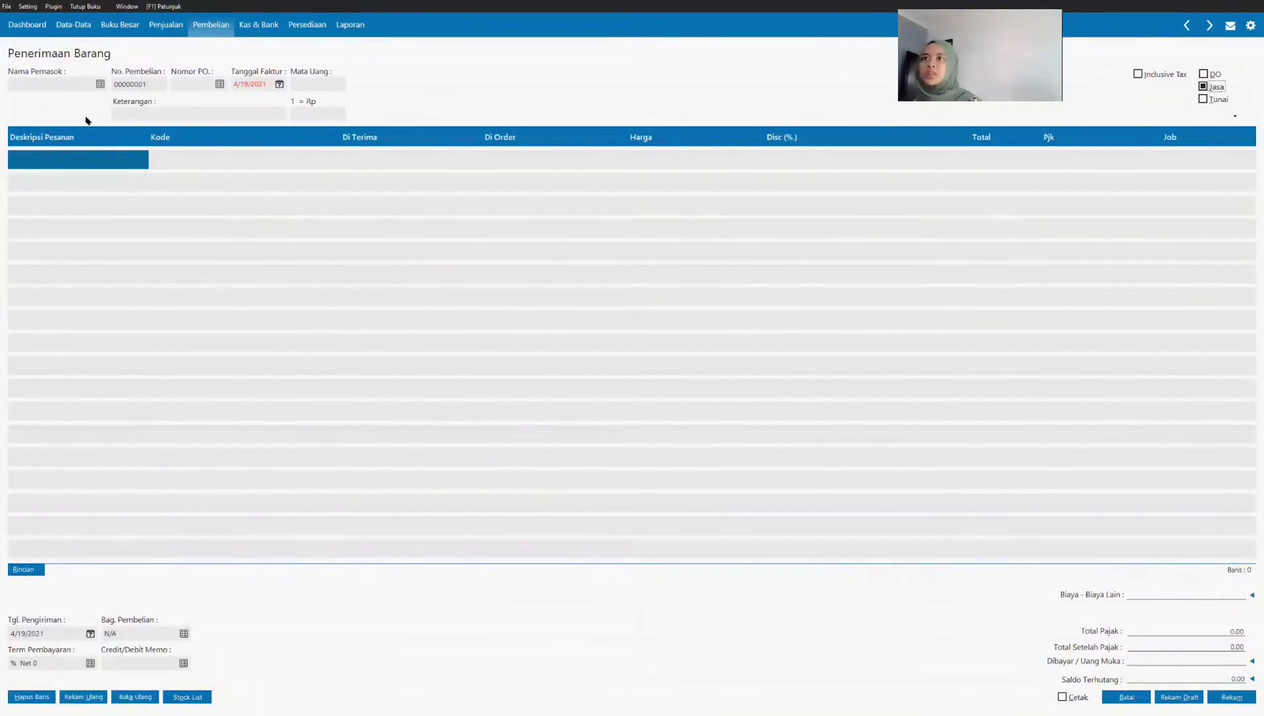
Step: Add a new vendor for the invoice's supplier and enter the company name PT Kompi Jaya Net
{"action": "left_click", "coordinate": [100, 84]}
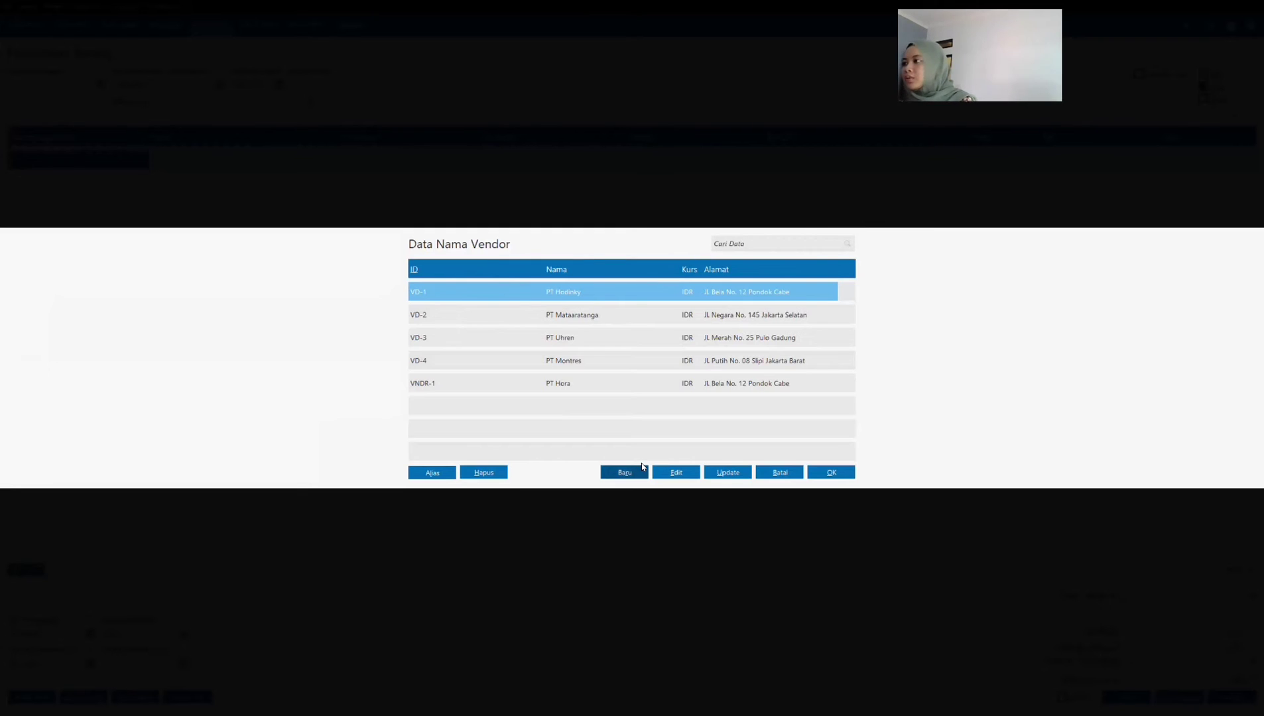
{"action": "left_click", "coordinate": [624, 472]}
{"action": "type", "text": "PT Kompi"}
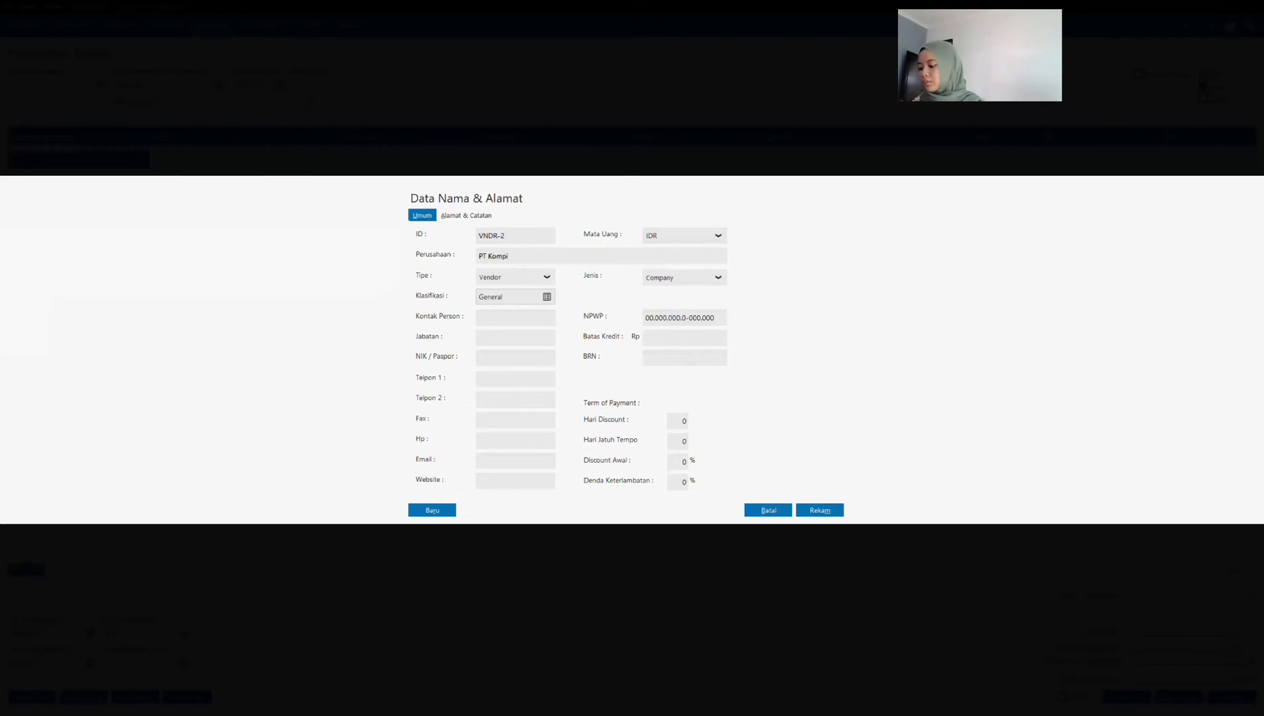
{"action": "type", "text": "ndo Jaya"}
Step: Fill in the new vendor's street address and city, review both parts of the record and save it
{"action": "left_click", "coordinate": [467, 217]}
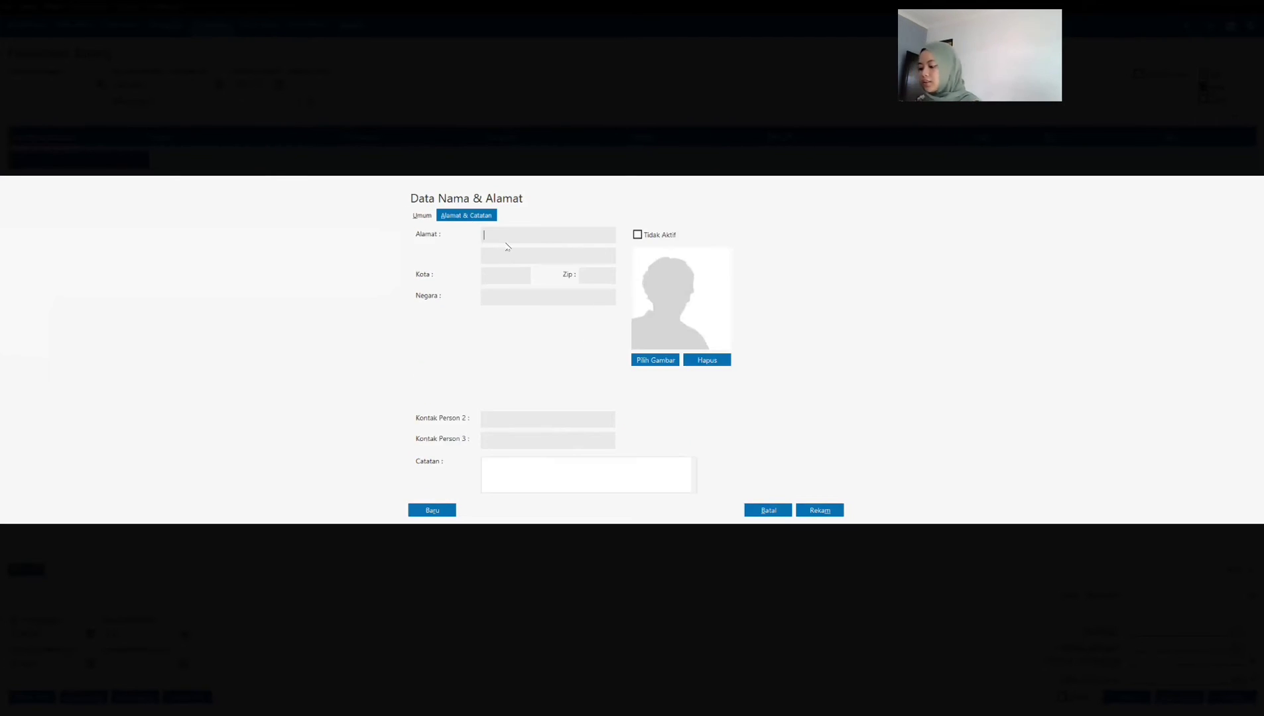
{"action": "type", "text": "Jln. Ciledug No. 20"}
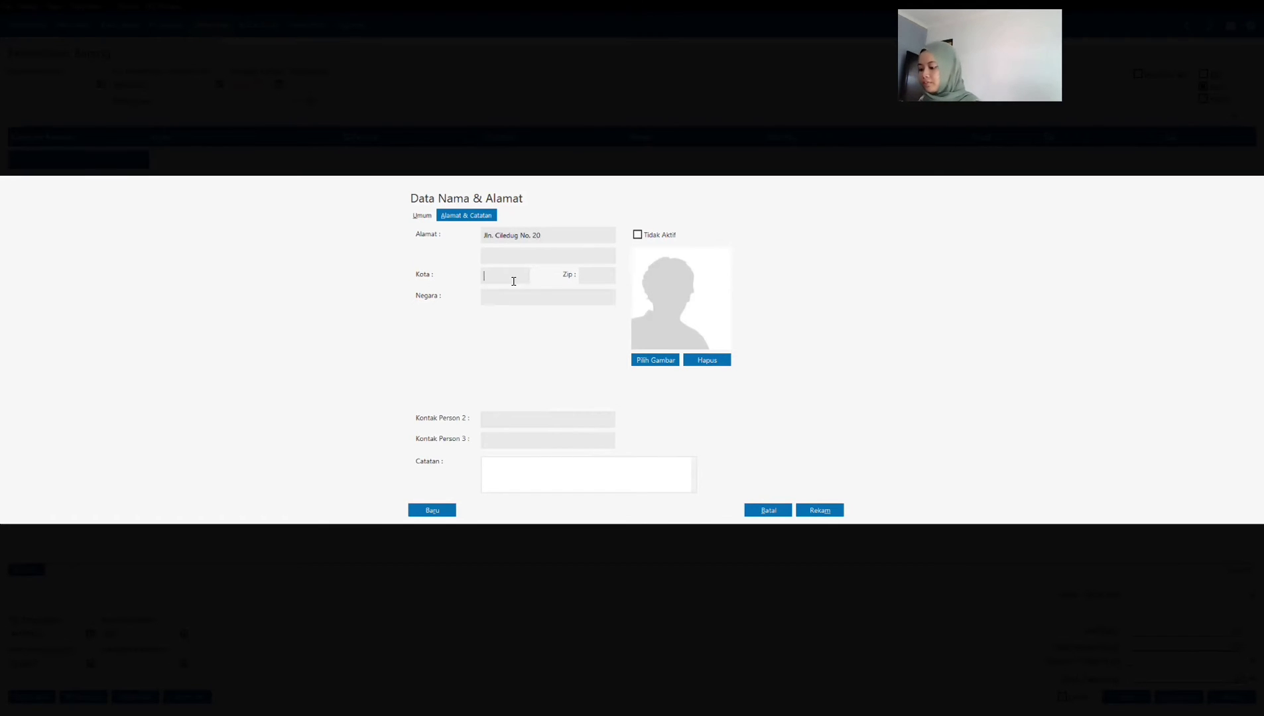
{"action": "type", "text": "Tanggera"}
{"action": "type", "text": "ng"}
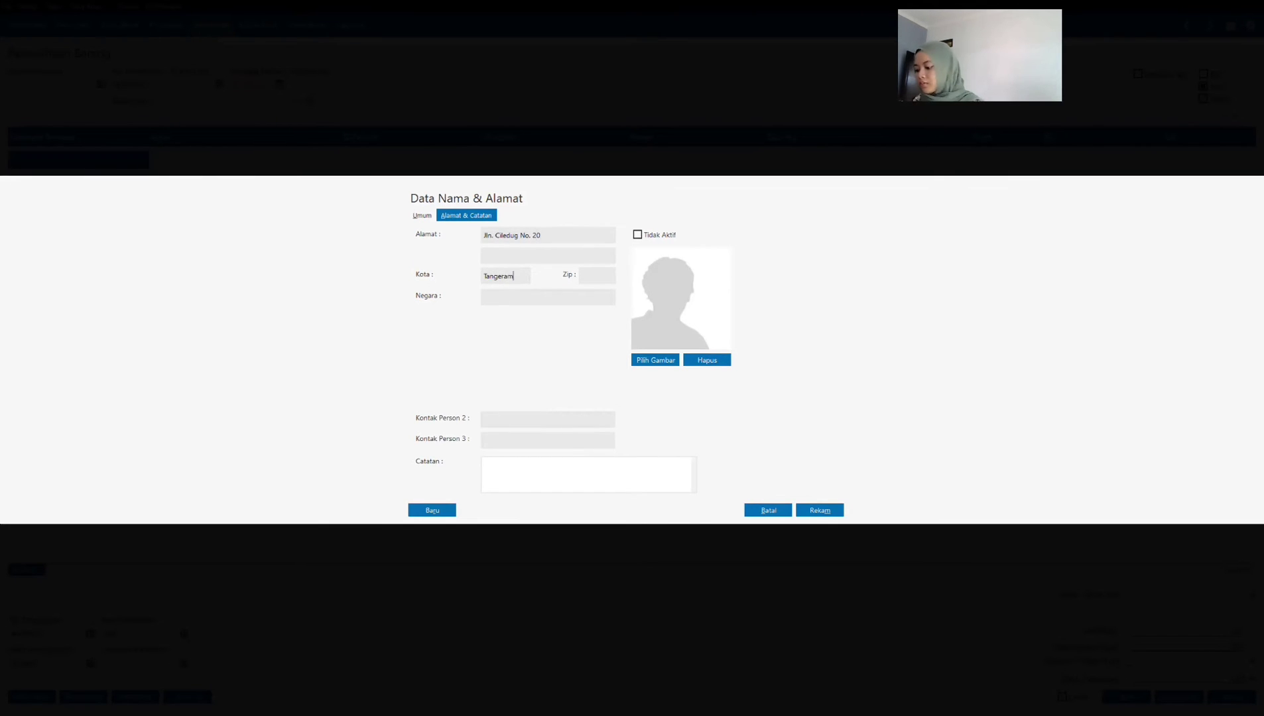
{"action": "type", "text": ", Banten"}
{"action": "left_click", "coordinate": [422, 215]}
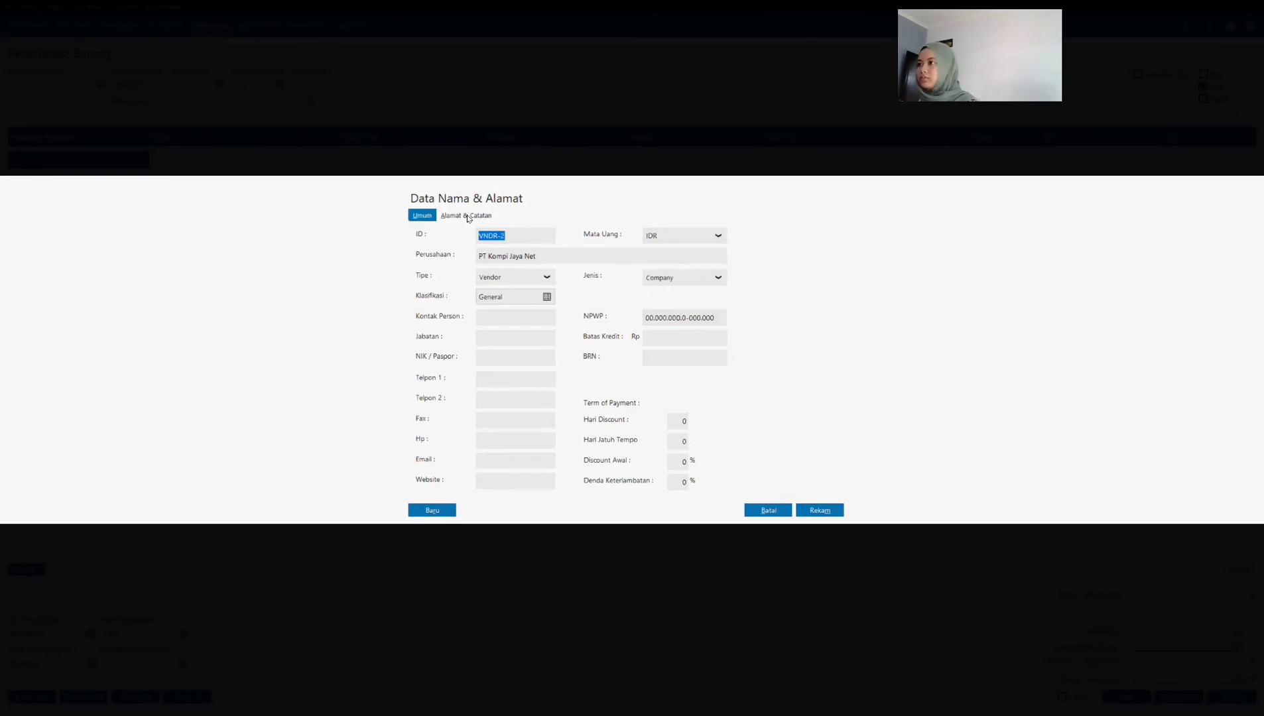
{"action": "left_click", "coordinate": [467, 217]}
{"action": "left_click", "coordinate": [422, 216]}
{"action": "left_click", "coordinate": [813, 515]}
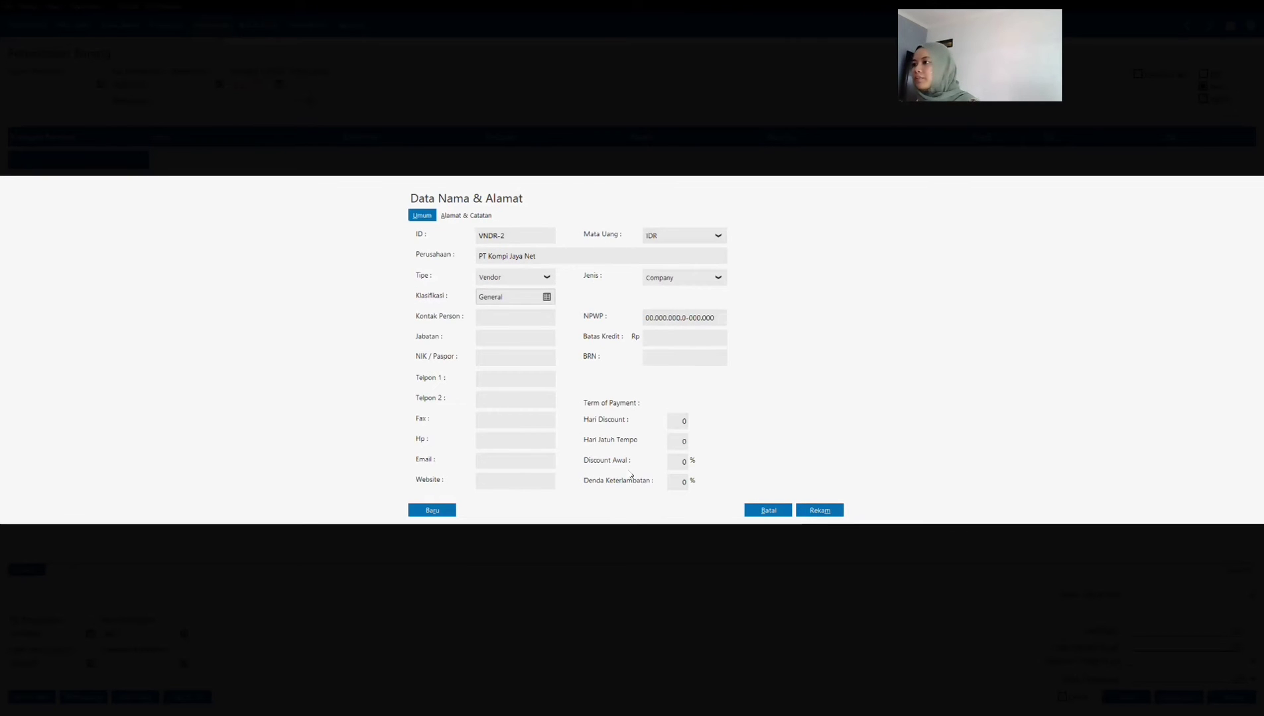
{"action": "key", "text": "Return"}
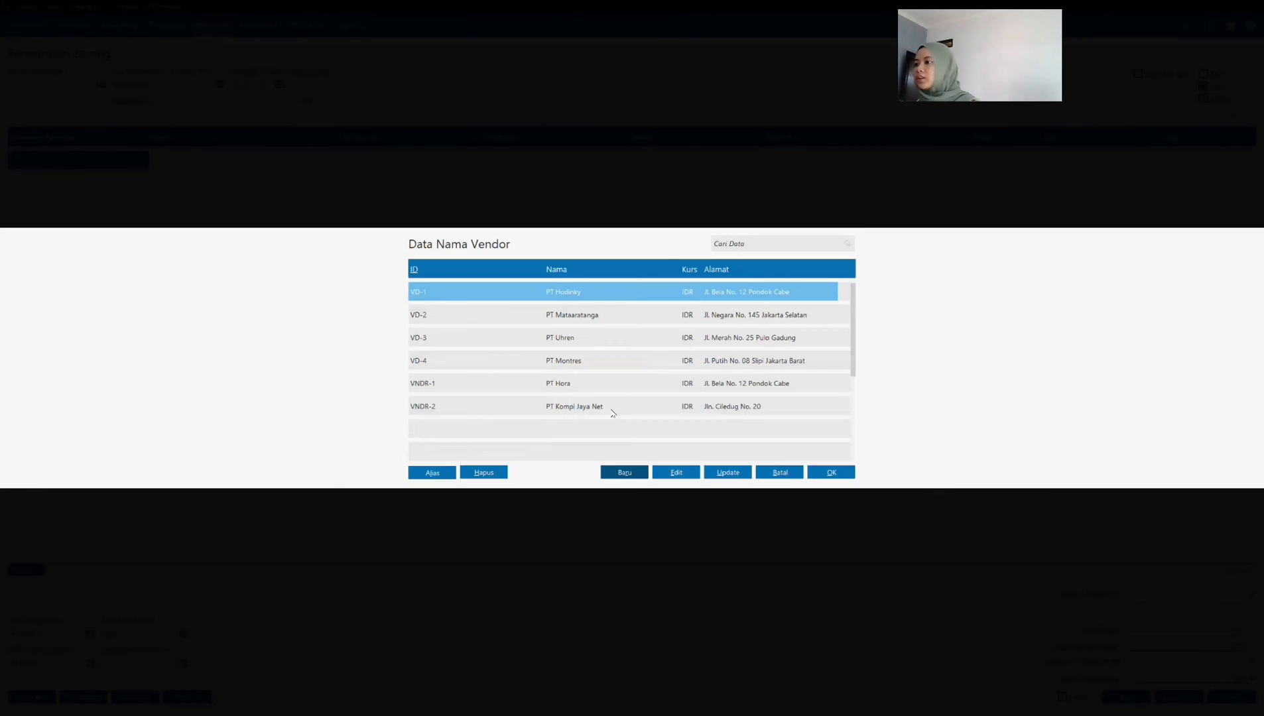
Step: Select PT Kompi Jaya Net as the supplier and set the invoice date (Tanggal Faktur) to 01/13/2021
{"action": "left_click", "coordinate": [623, 406]}
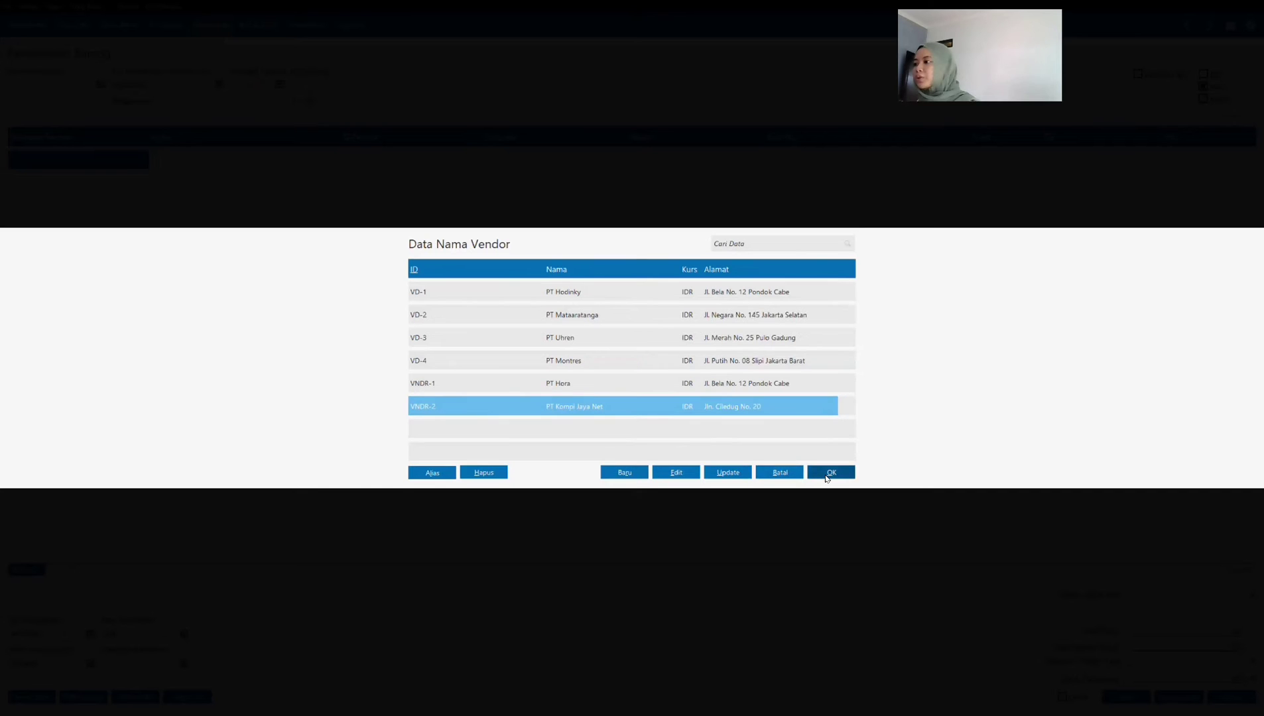
{"action": "left_click", "coordinate": [830, 472]}
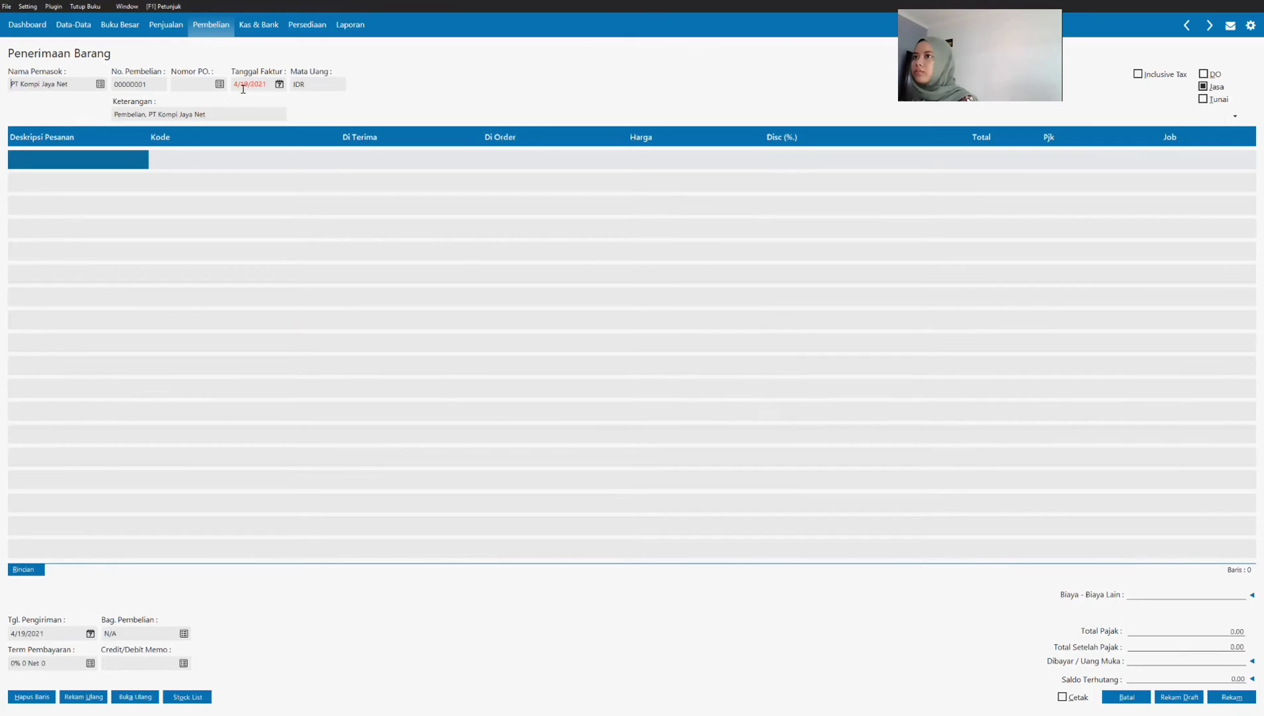
{"action": "left_click", "coordinate": [242, 84]}
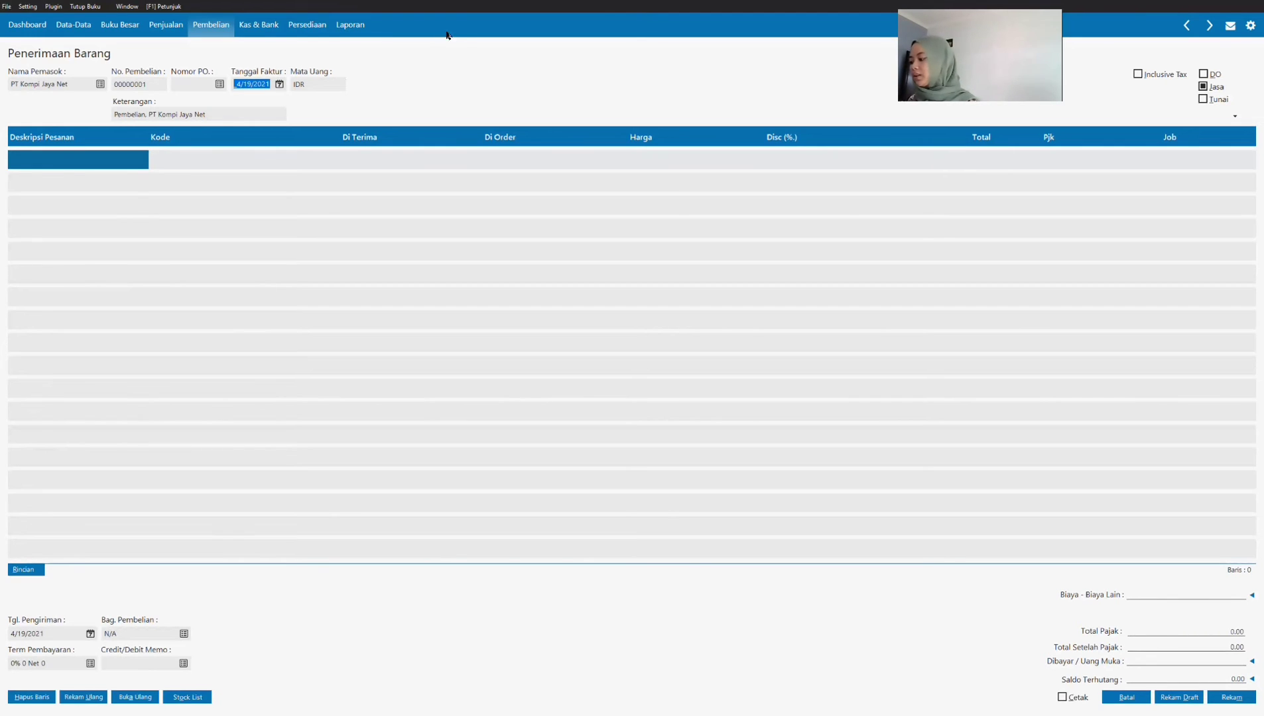
{"action": "type", "text": "01/13/2"}
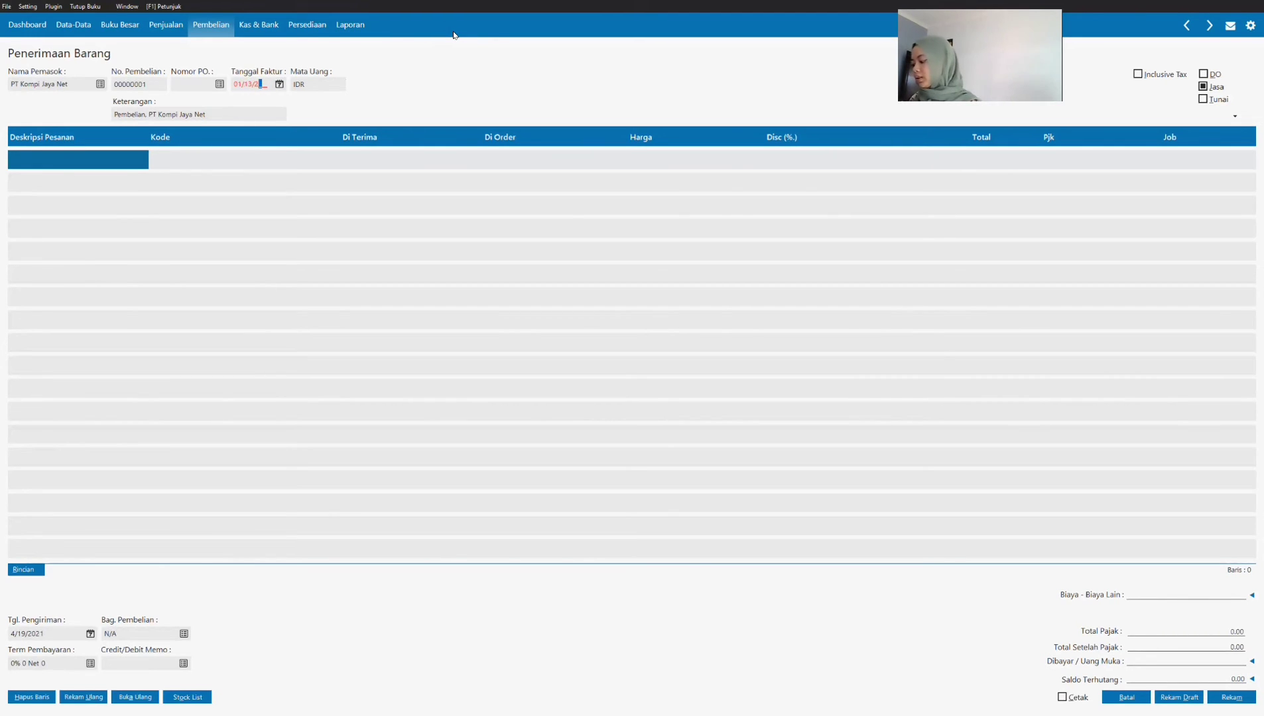
{"action": "type", "text": "021"}
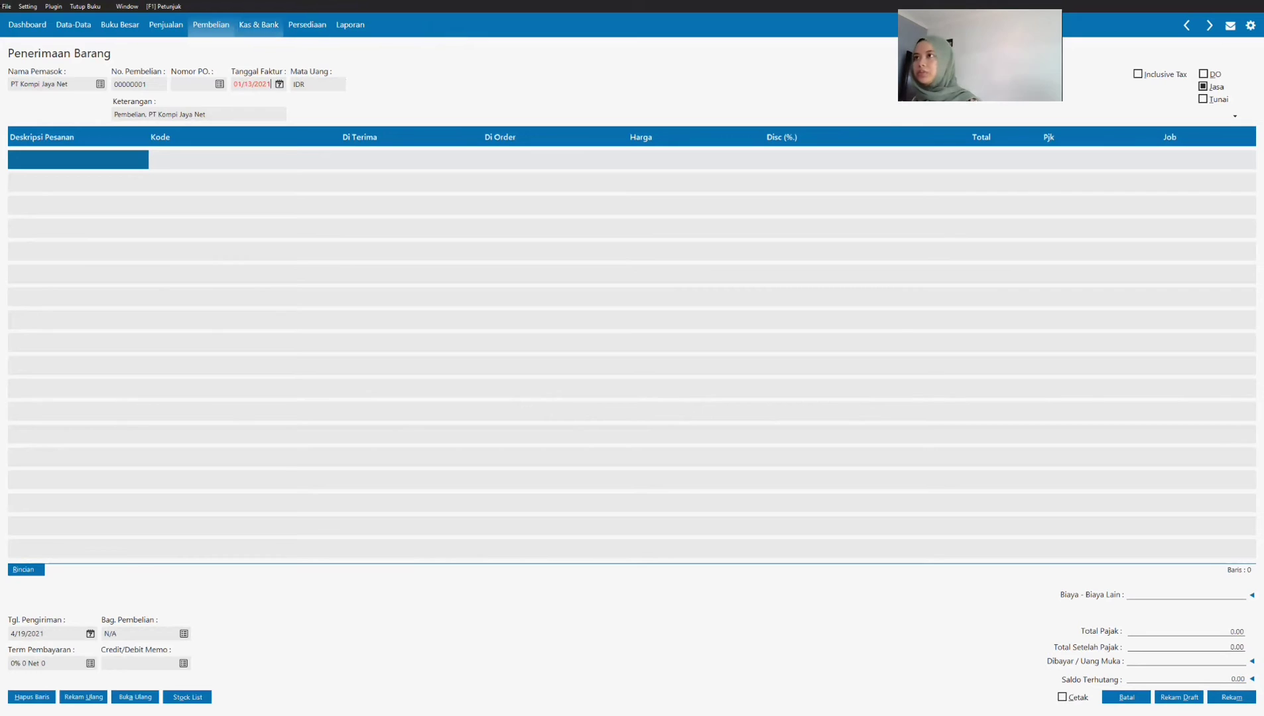
{"action": "key", "text": "Tab"}
{"action": "left_click", "coordinate": [279, 84]}
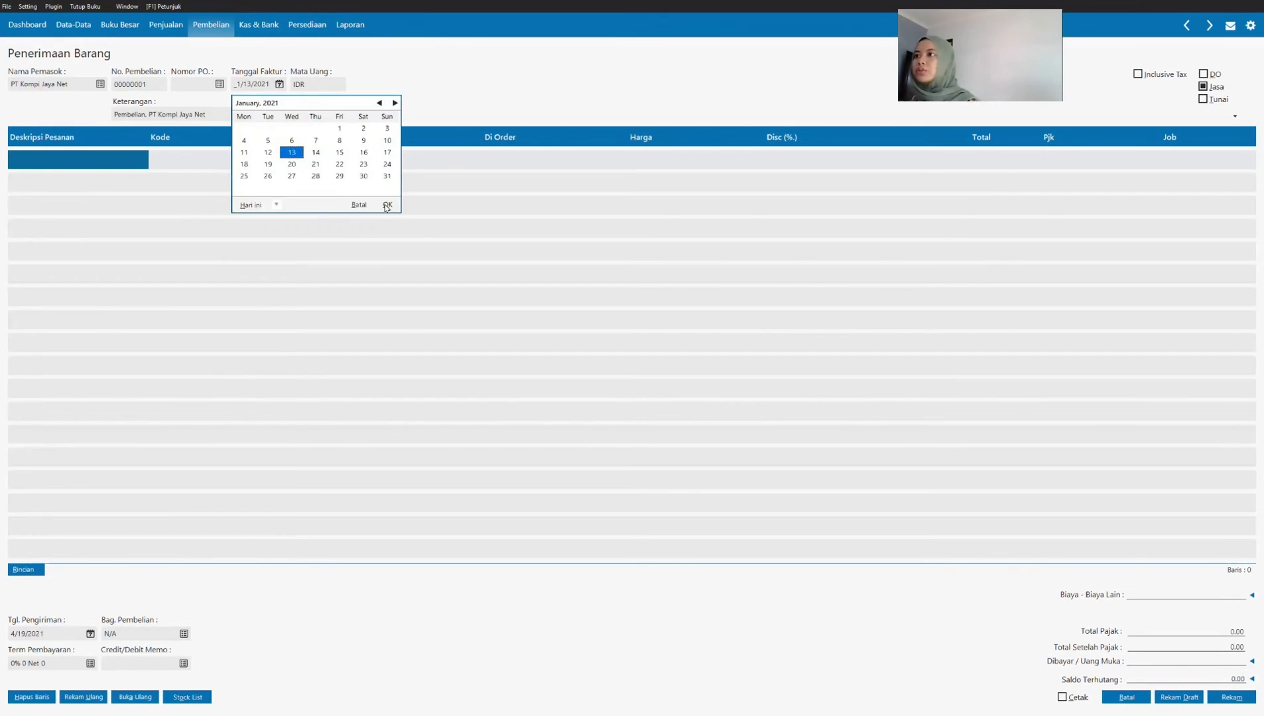
{"action": "left_click", "coordinate": [292, 117]}
{"action": "left_click", "coordinate": [248, 153]}
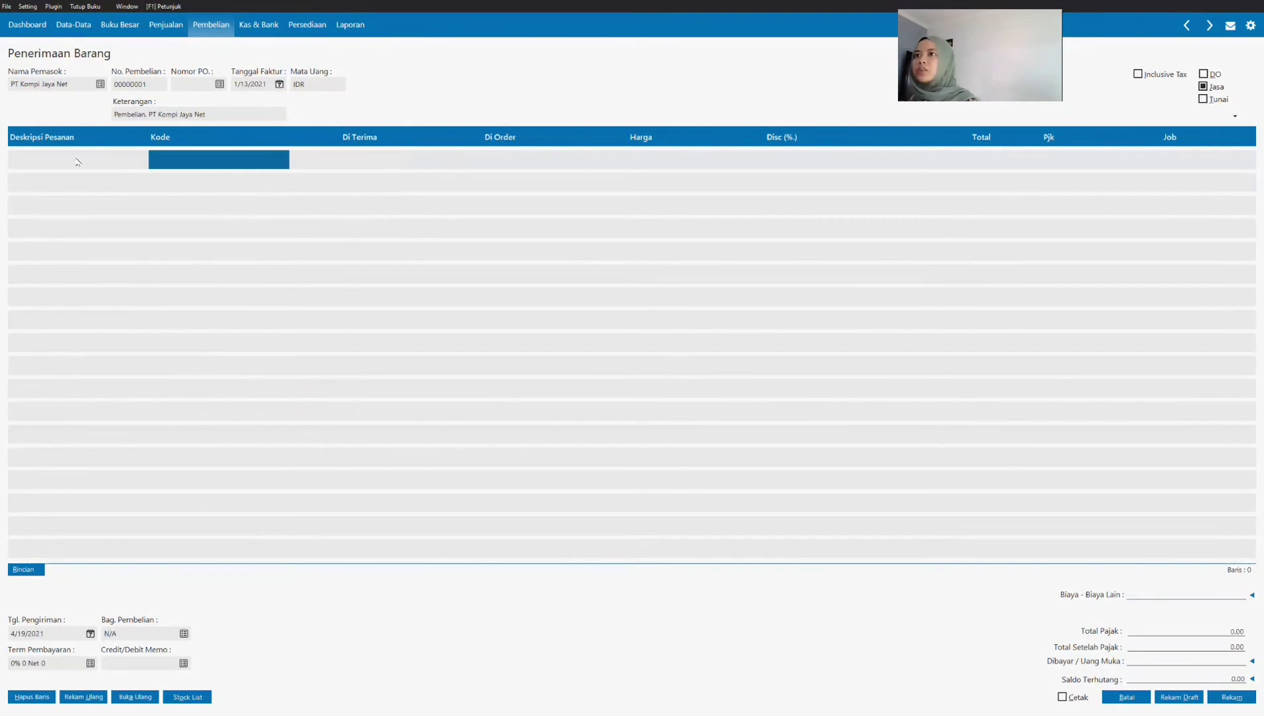
Step: Check the payment term of Transaksi 6 in the SOAL UTS PDF and mark the purchase as Tunai in Zahir Accounting
{"action": "left_click", "coordinate": [38, 155]}
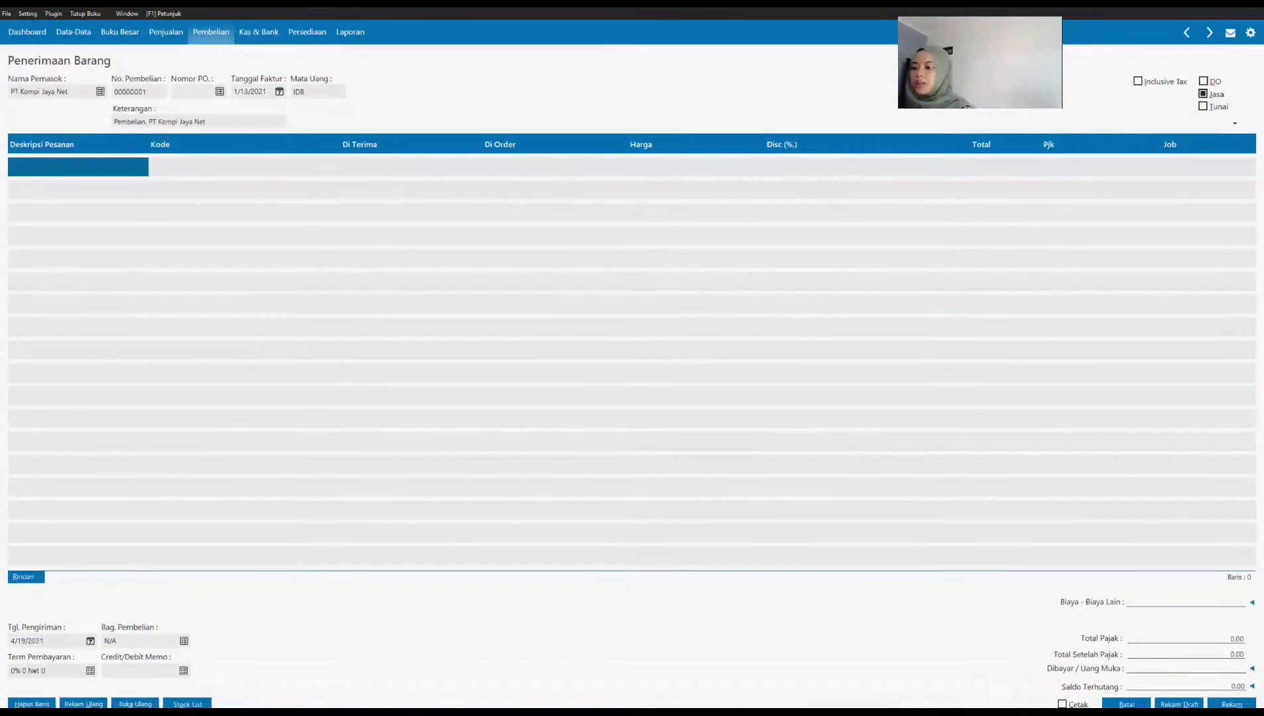
{"action": "key", "text": "alt+Tab"}
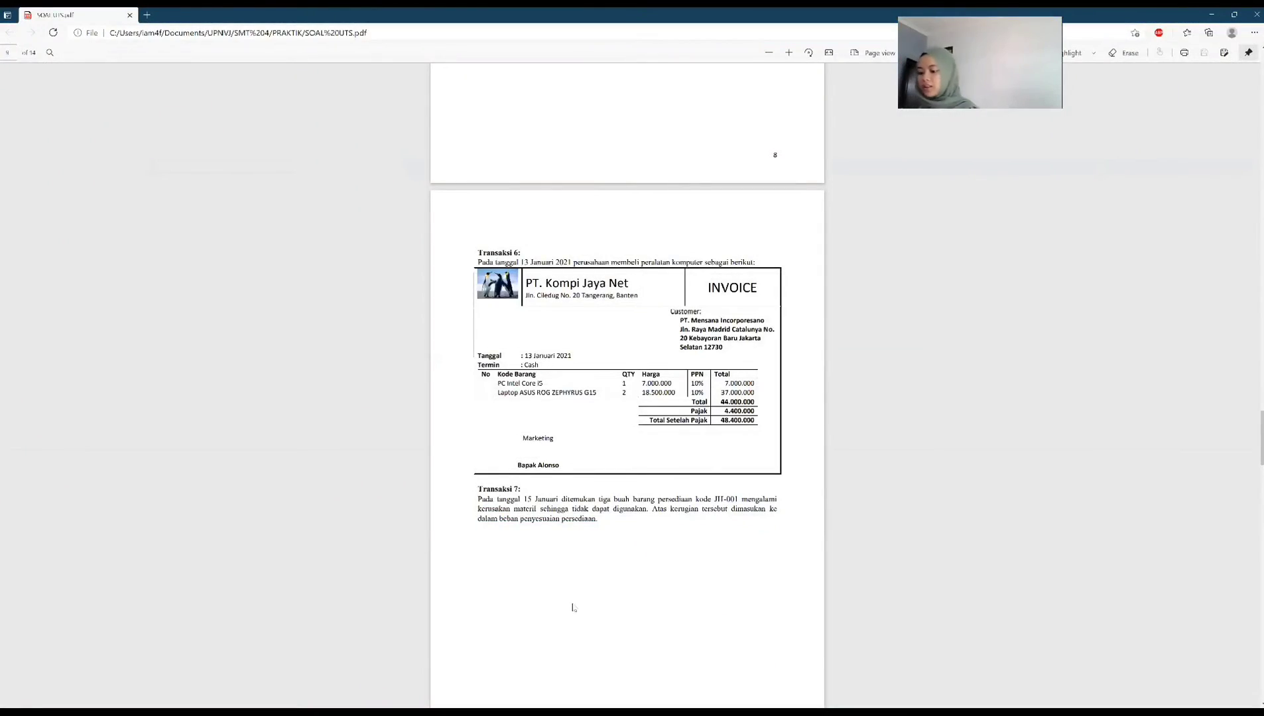
{"action": "key", "text": "alt+Tab"}
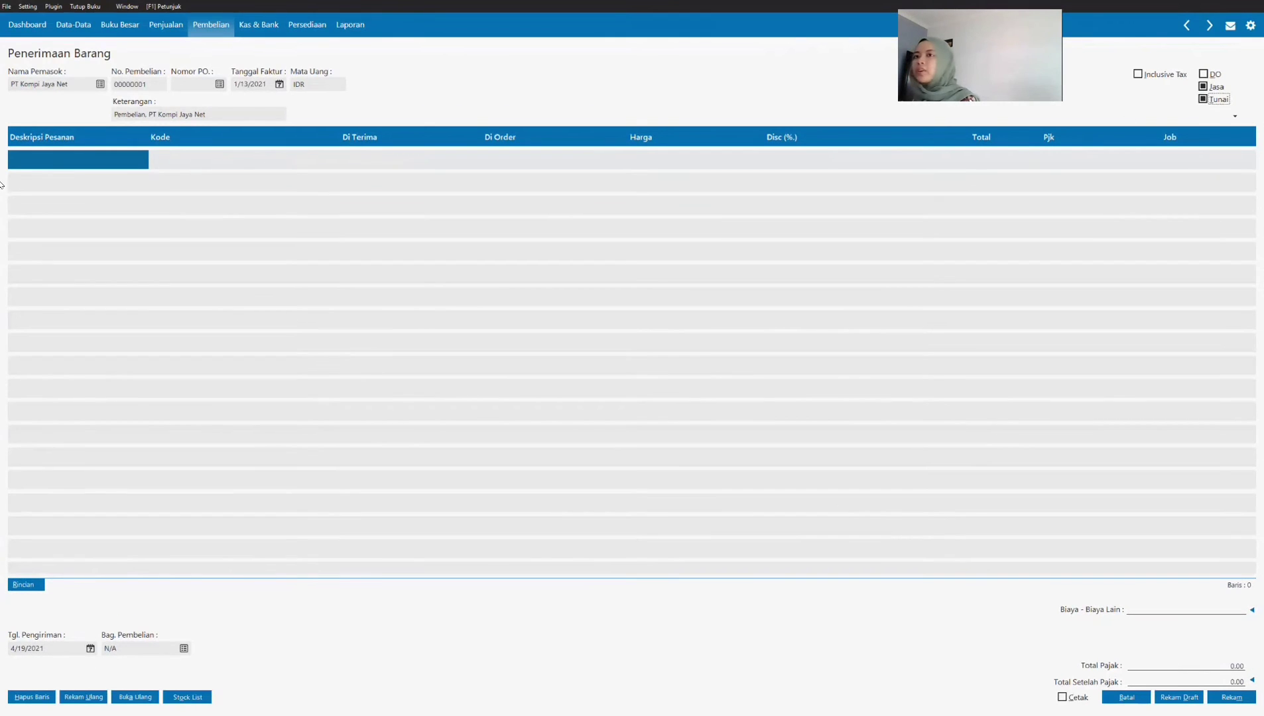
Step: Enter PC Intel Core i5 as the description (Deskripsi Pesanan) of the first invoice line
{"action": "left_click", "coordinate": [60, 165]}
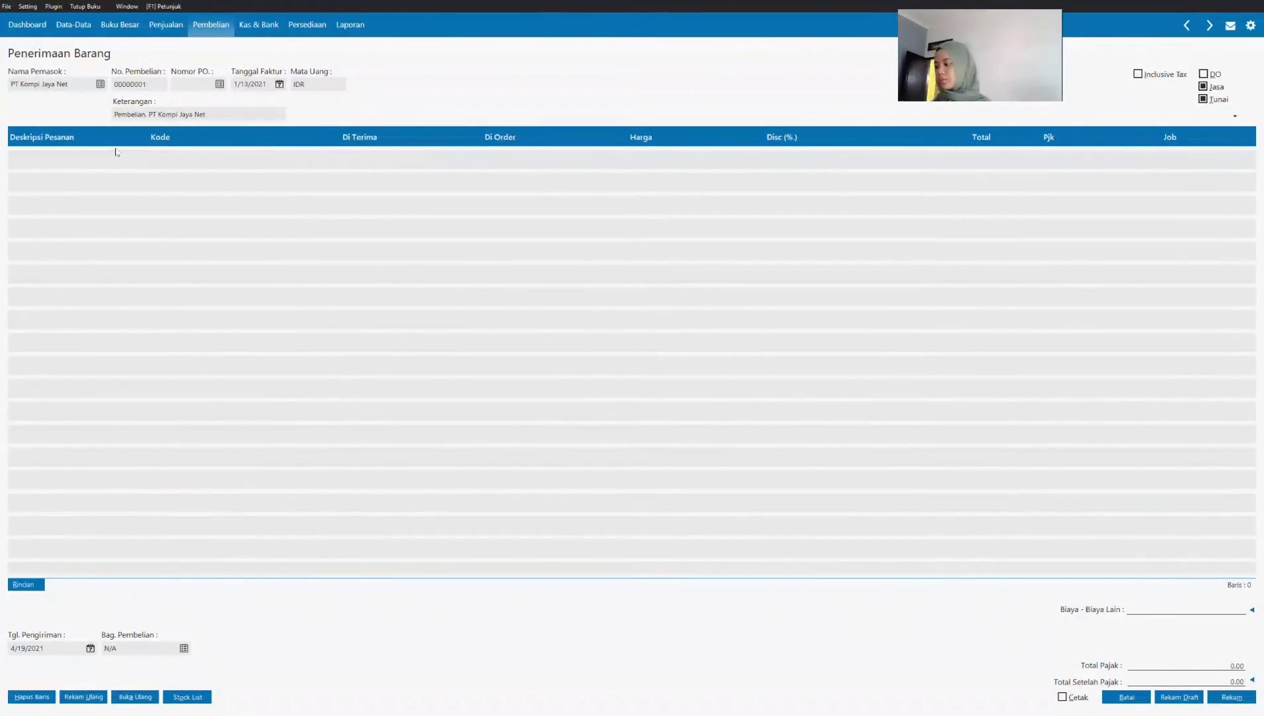
{"action": "key", "text": "Caps_Lock"}
{"action": "type", "text": "PC"}
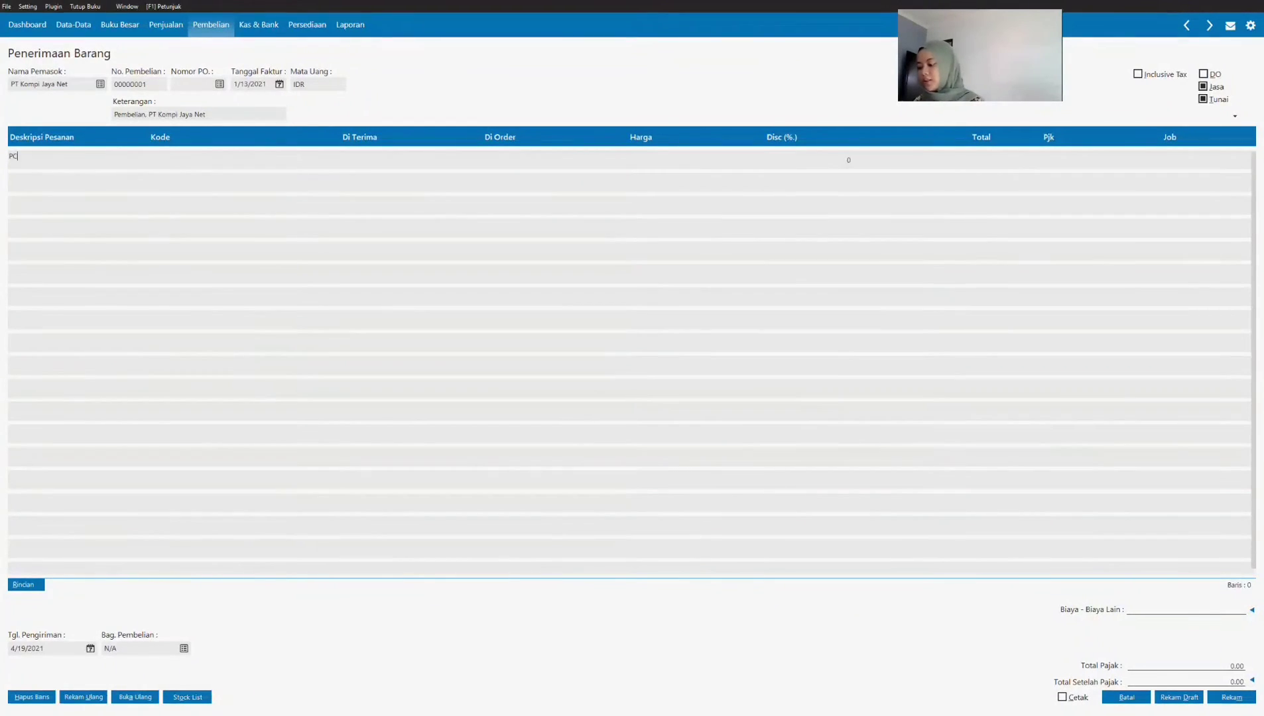
{"action": "type", "text": " In"}
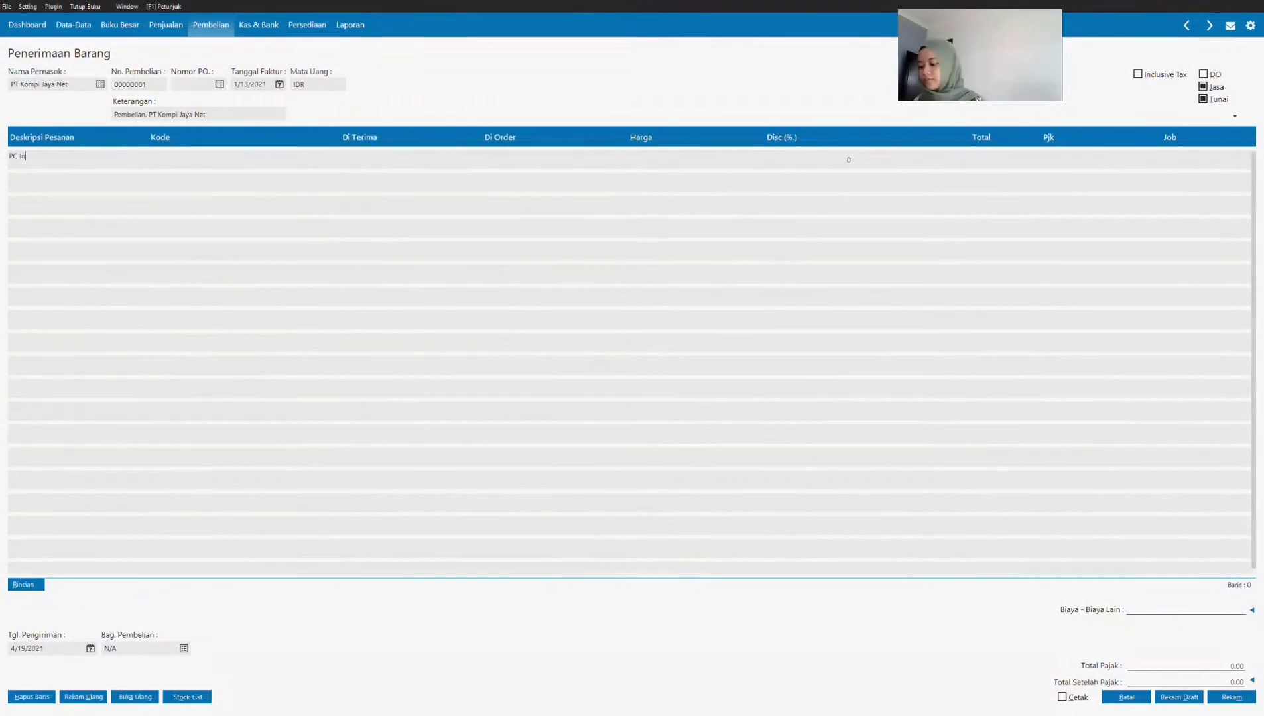
{"action": "type", "text": "tel Core i5"}
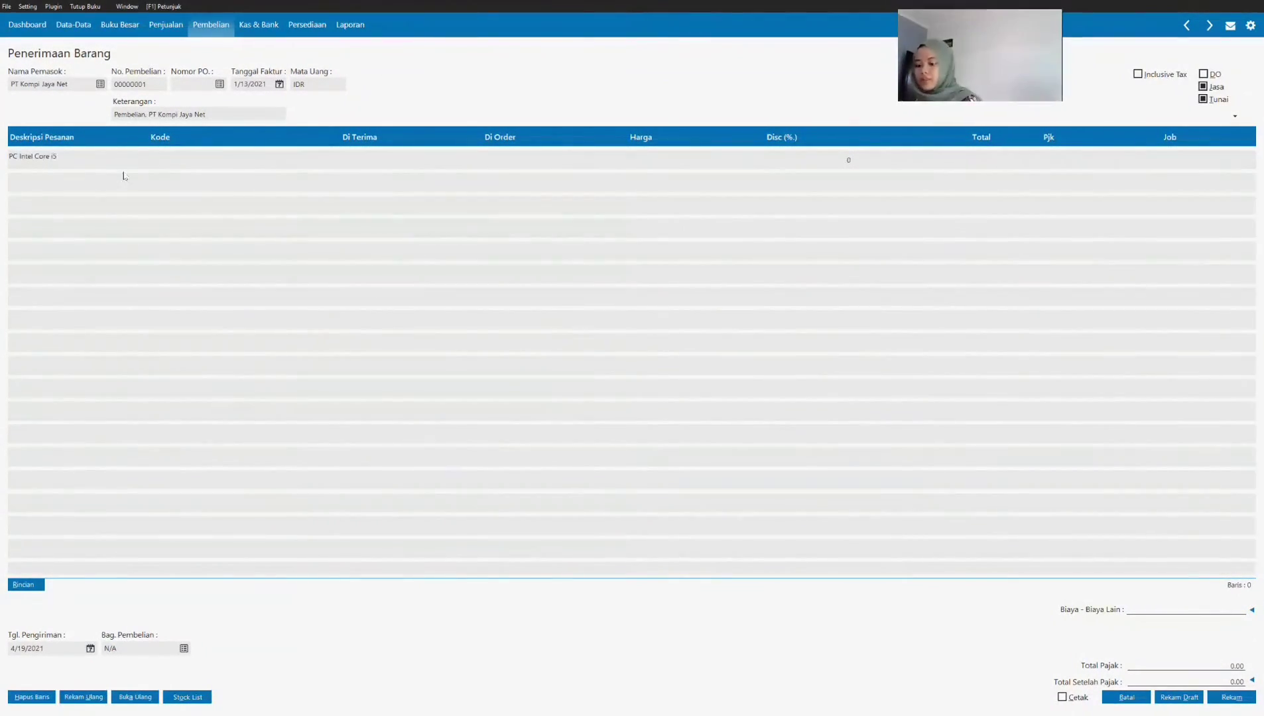
Step: Assign the Mesin & Peralatan account as the Kode of the PC Intel Core i5 line
{"action": "left_click", "coordinate": [178, 160]}
{"action": "double_click", "coordinate": [183, 161]}
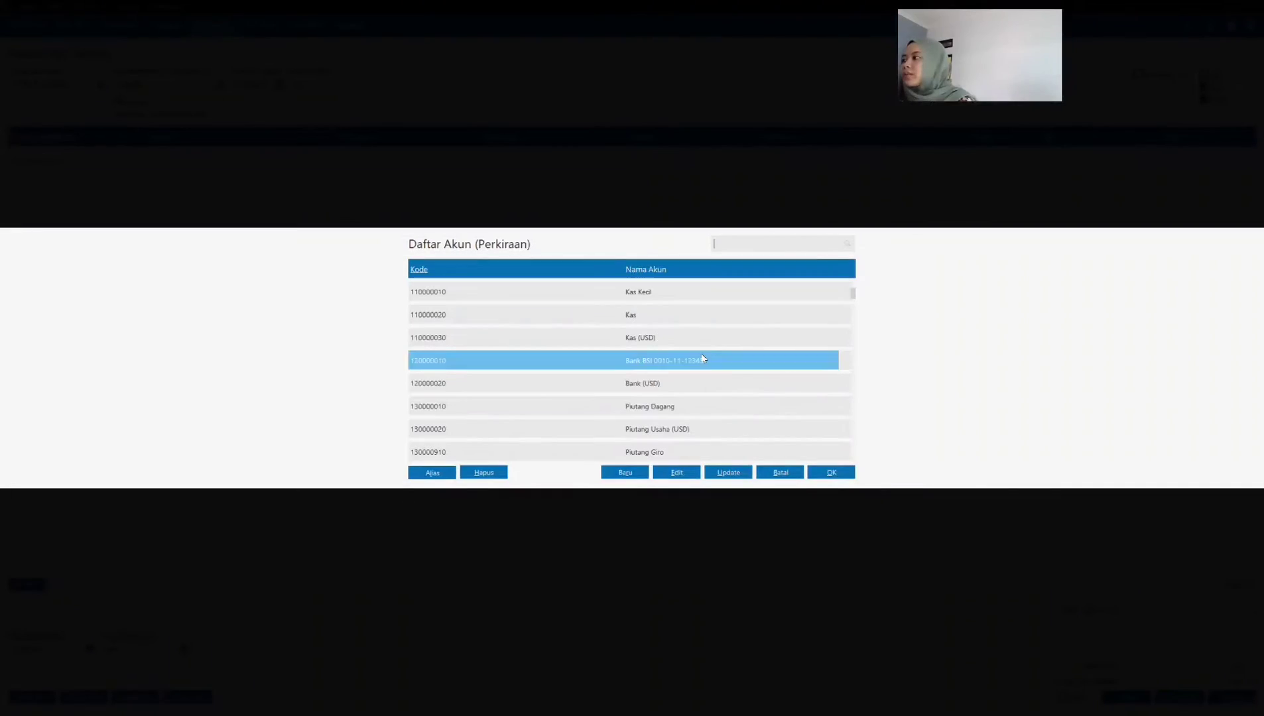
{"action": "scroll", "coordinate": [704, 362], "scroll_direction": "down", "scroll_amount": 4}
{"action": "scroll", "coordinate": [696, 362], "scroll_direction": "down", "scroll_amount": 10}
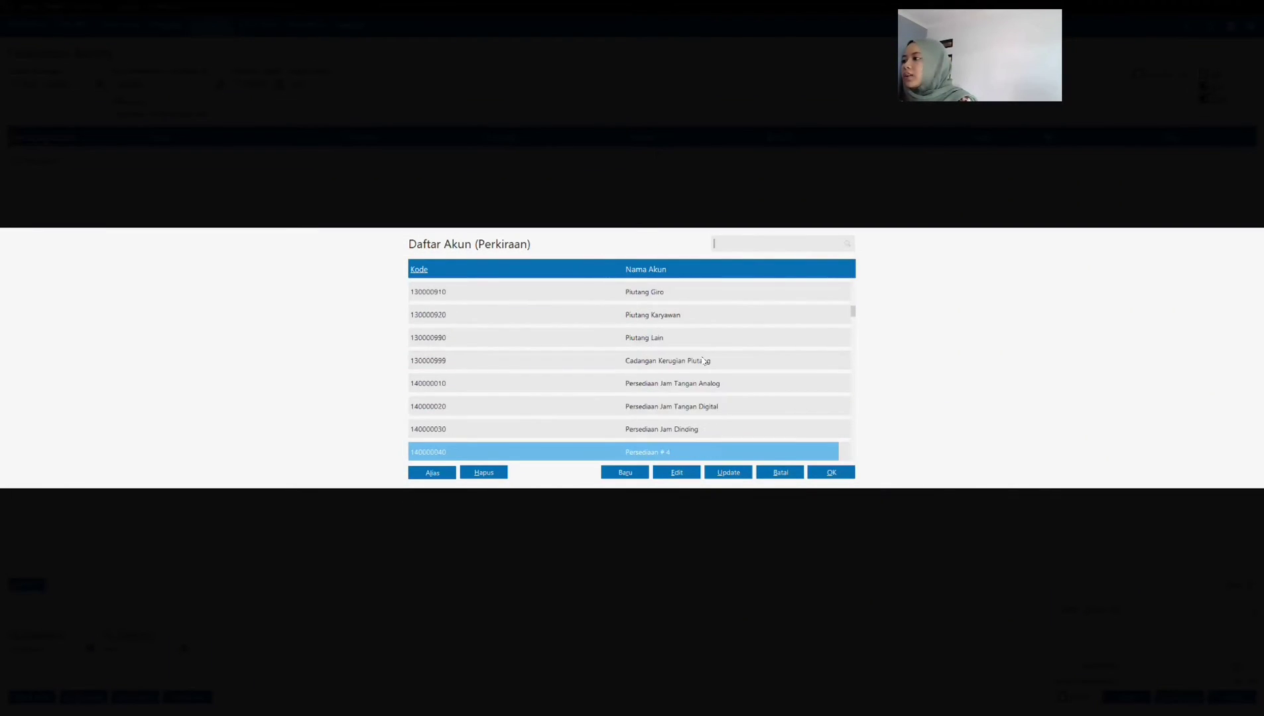
{"action": "left_click", "coordinate": [681, 361]}
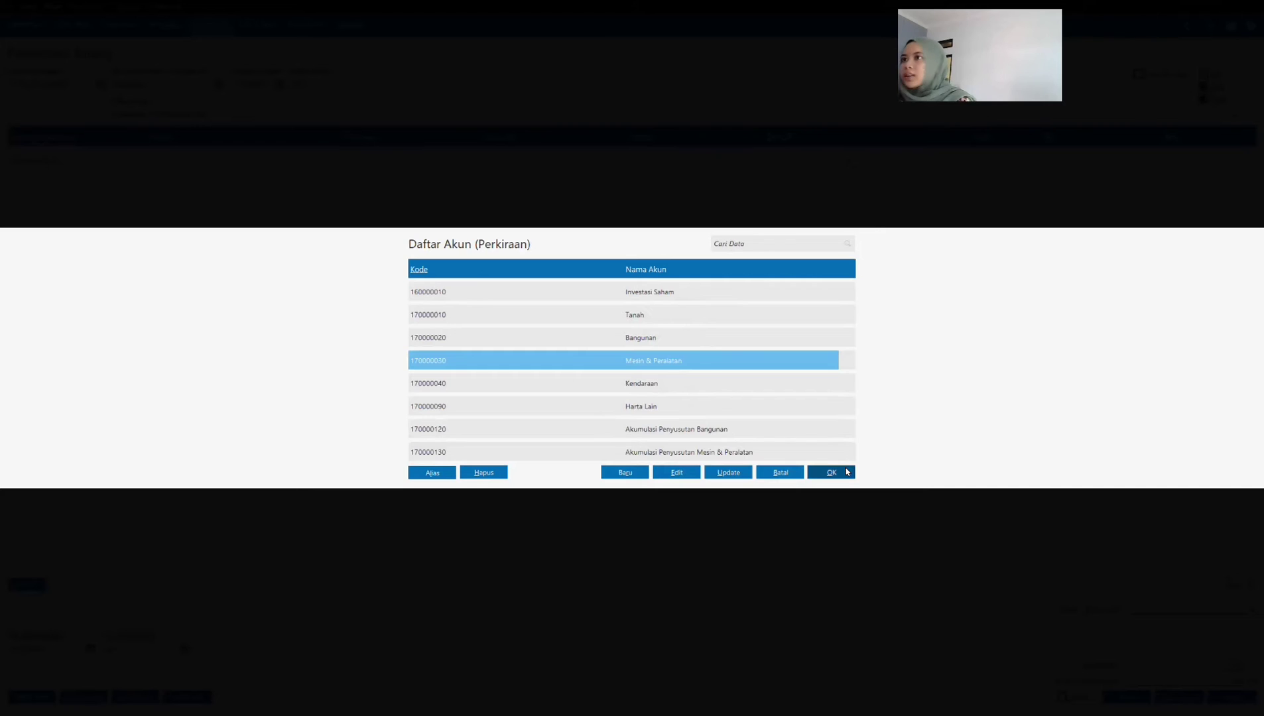
{"action": "left_click", "coordinate": [831, 471]}
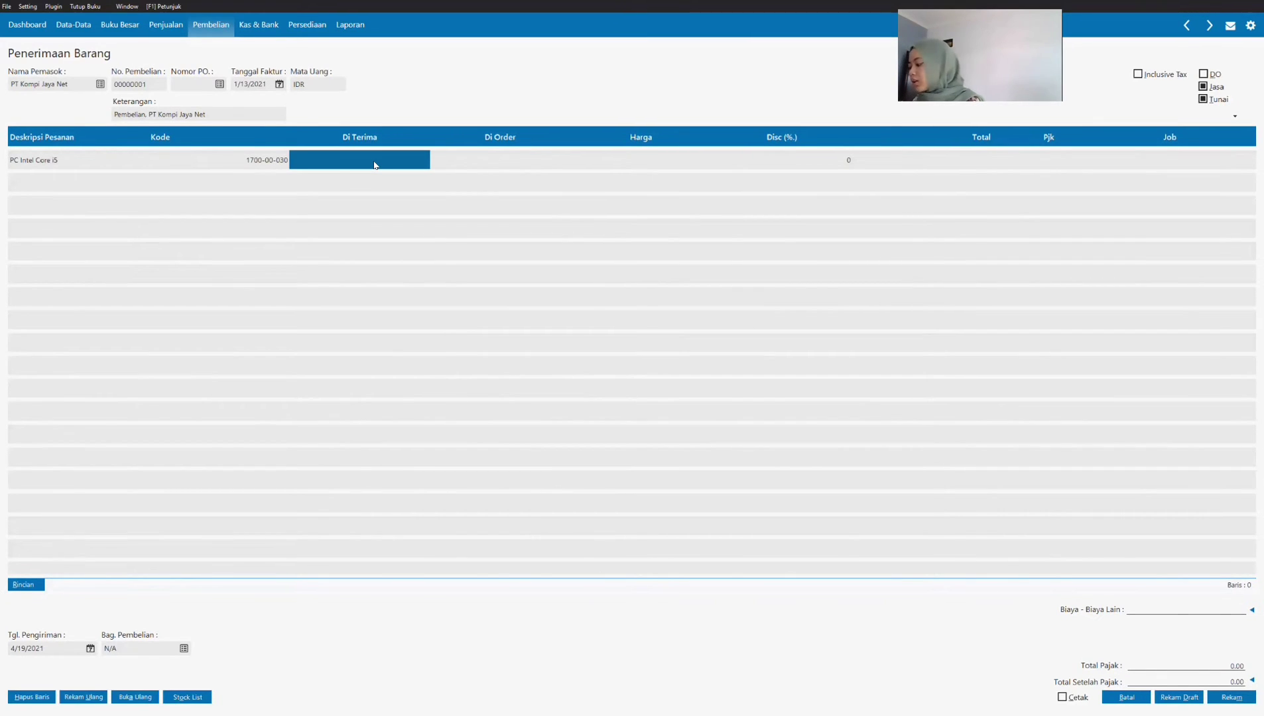
Step: Set the PC line's received quantity (Di Terima) to 1 and its price (Harga) to 7,000,000
{"action": "type", "text": "1"}
{"action": "key", "text": "Return"}
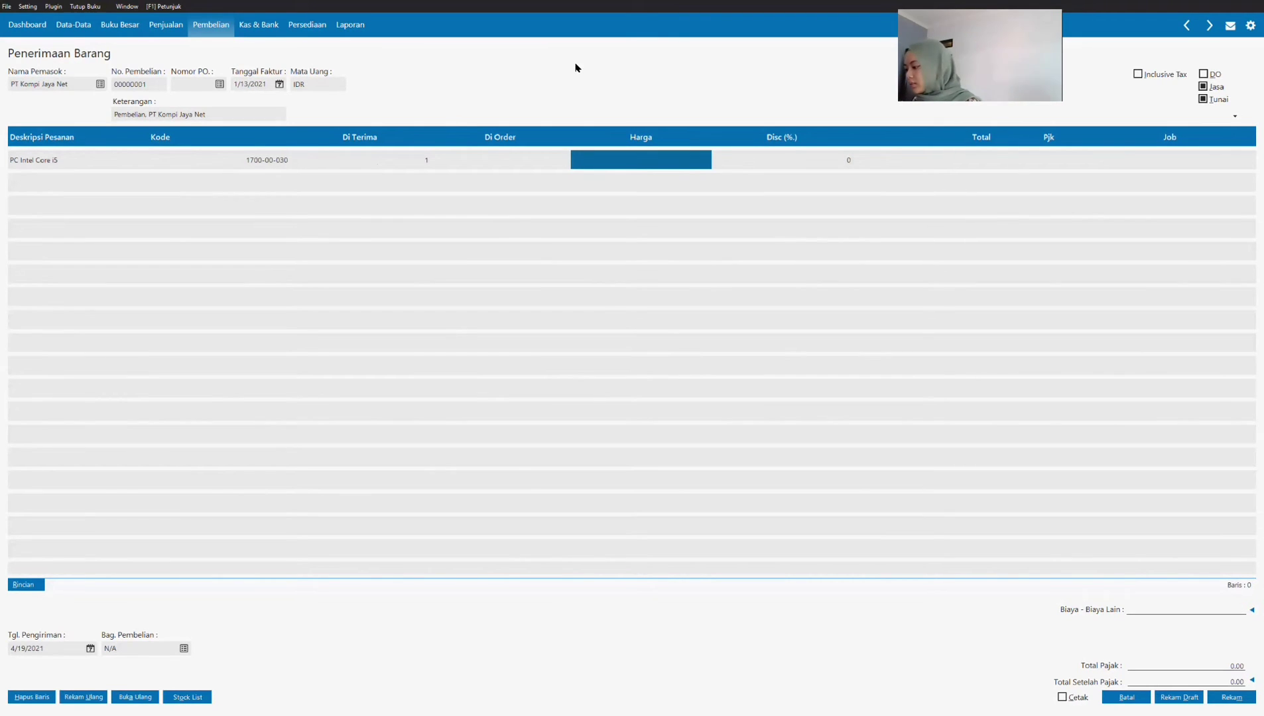
{"action": "type", "text": "7,000,000"}
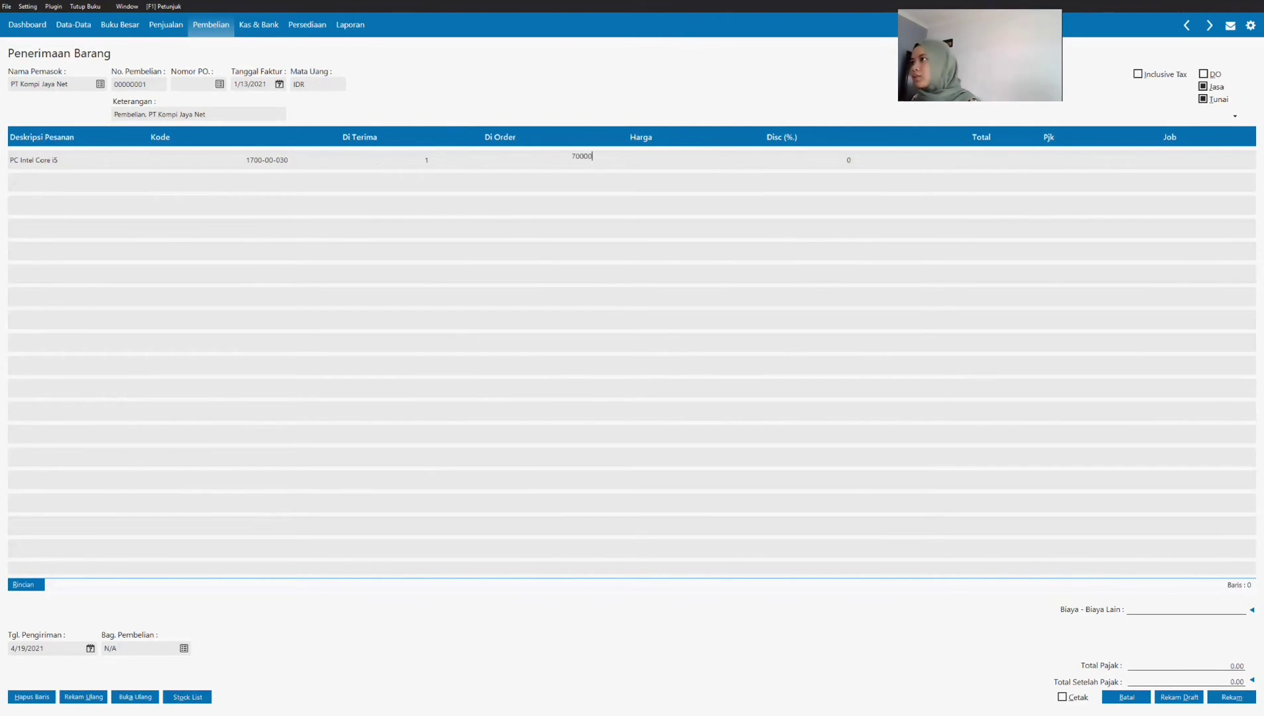
{"action": "key", "text": "Return"}
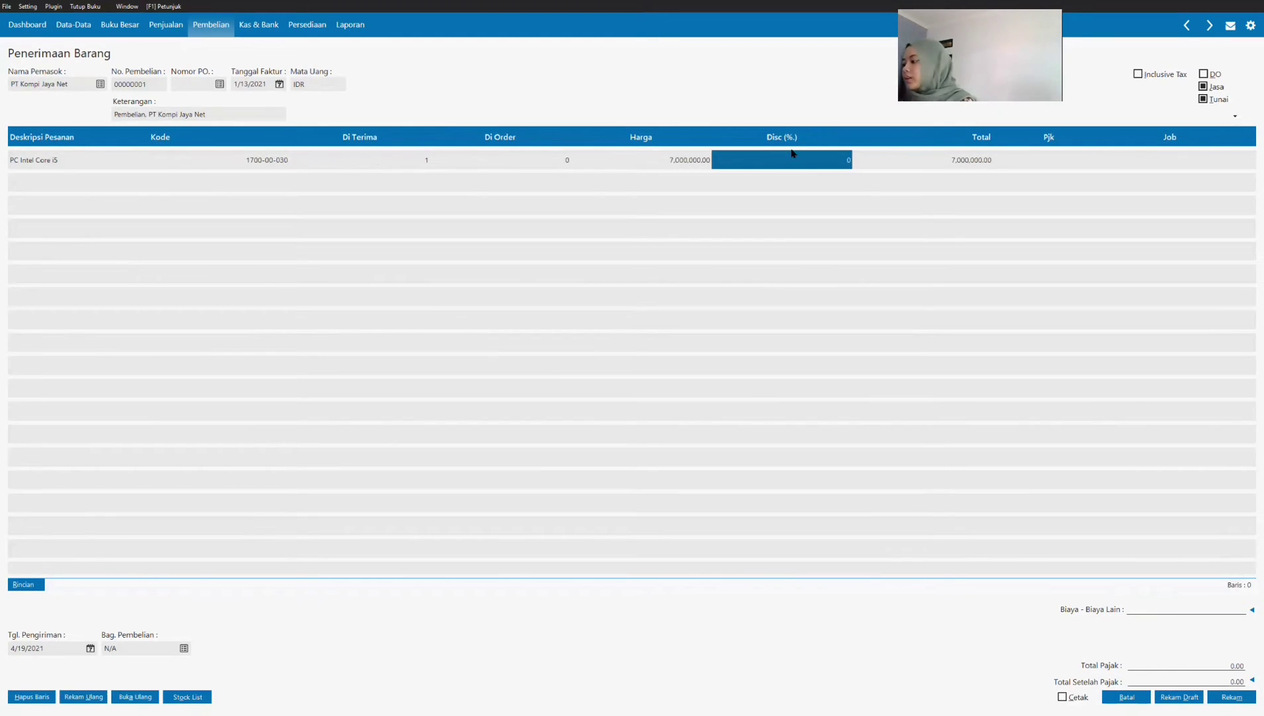
Step: Apply the VAT (Value Added Tax) code as the Pjk of the PC Intel Core i5 line and finish the line
{"action": "left_click", "coordinate": [1058, 161]}
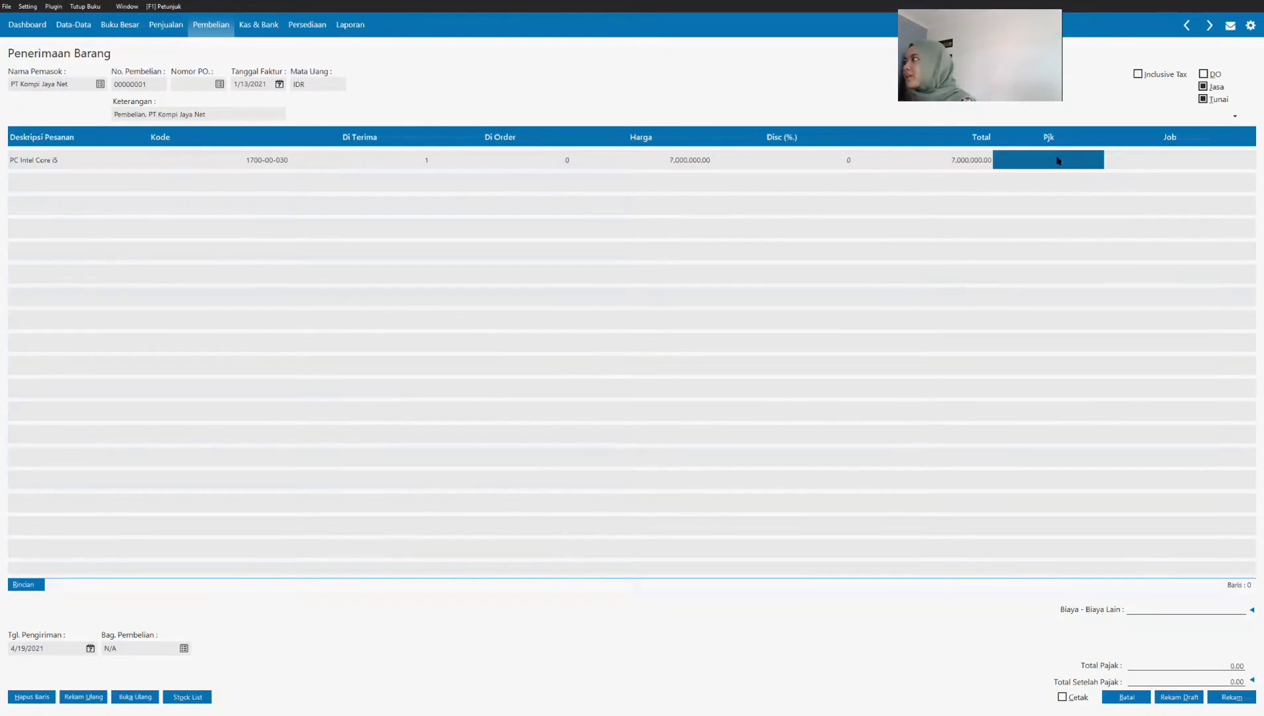
{"action": "left_click", "coordinate": [713, 308]}
{"action": "left_click", "coordinate": [833, 471]}
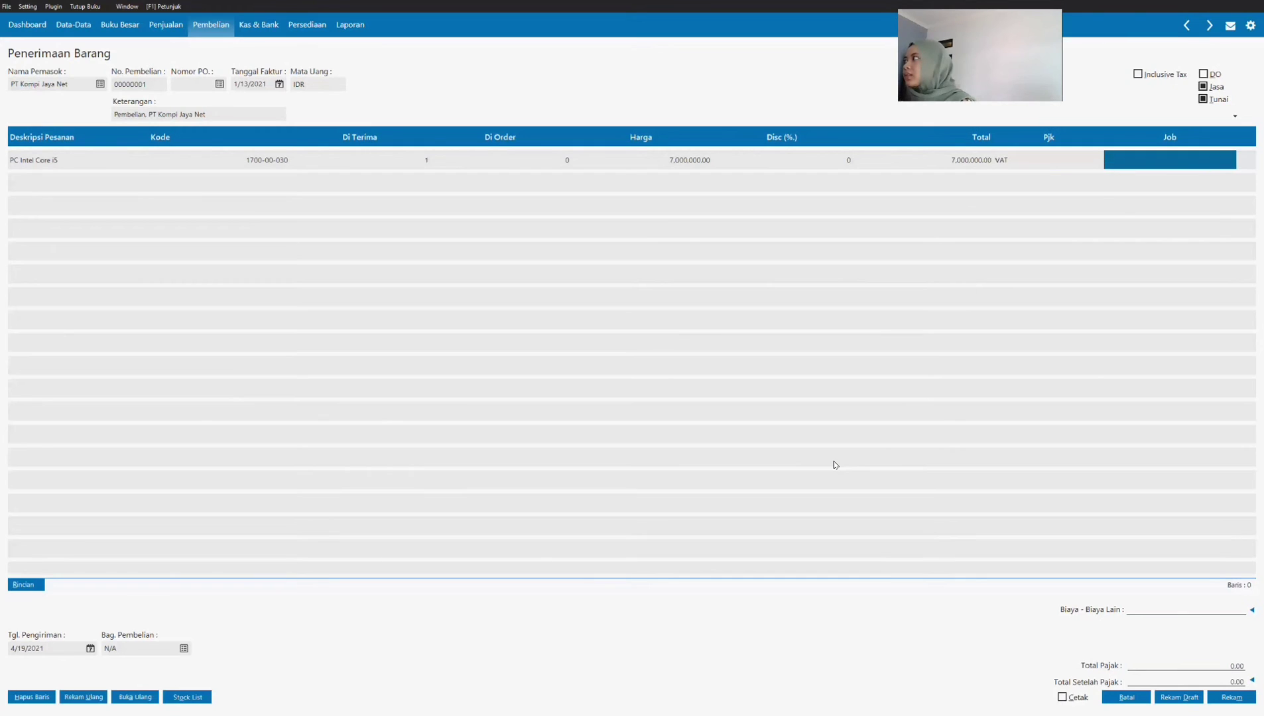
{"action": "key", "text": "Return"}
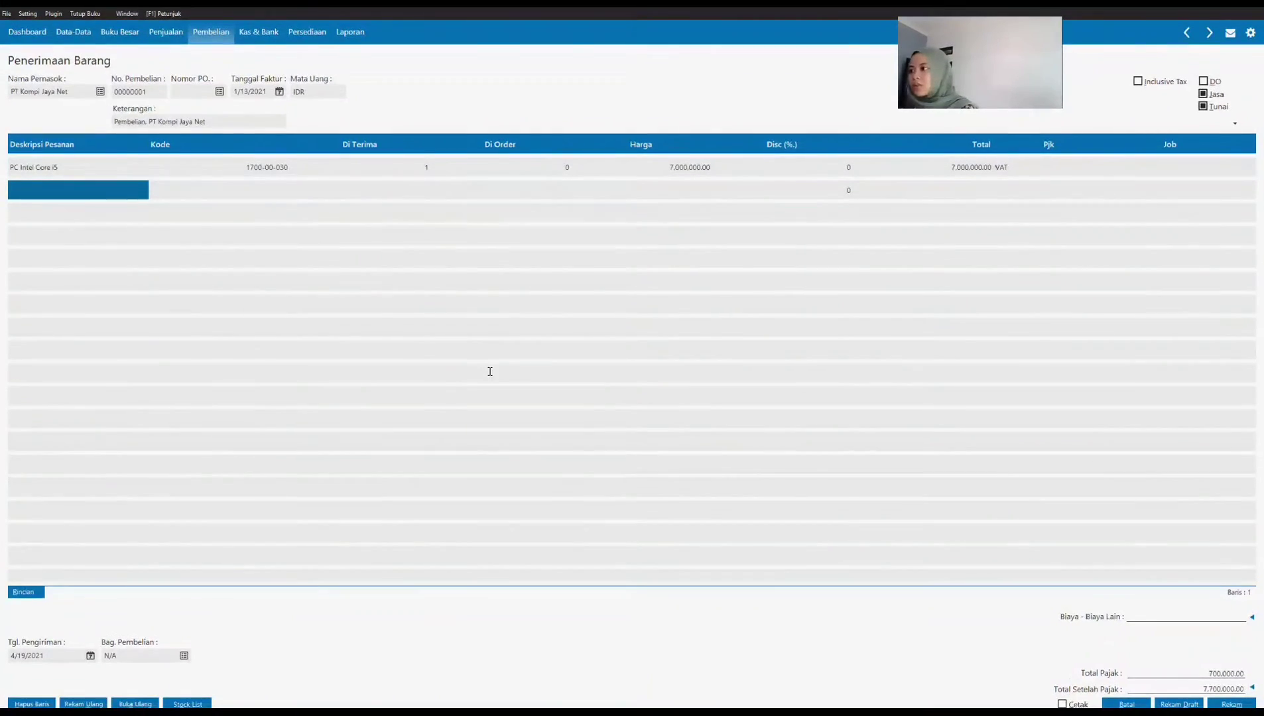
Step: Copy Laptop ASUS ROG ZEPHYRUS G15 from the SOAL UTS PDF into the second invoice line's Deskripsi Pesanan in Zahir Accounting
{"action": "key", "text": "alt+Tab"}
{"action": "left_click_drag", "start_coordinate": [498, 393], "coordinate": [599, 392]}
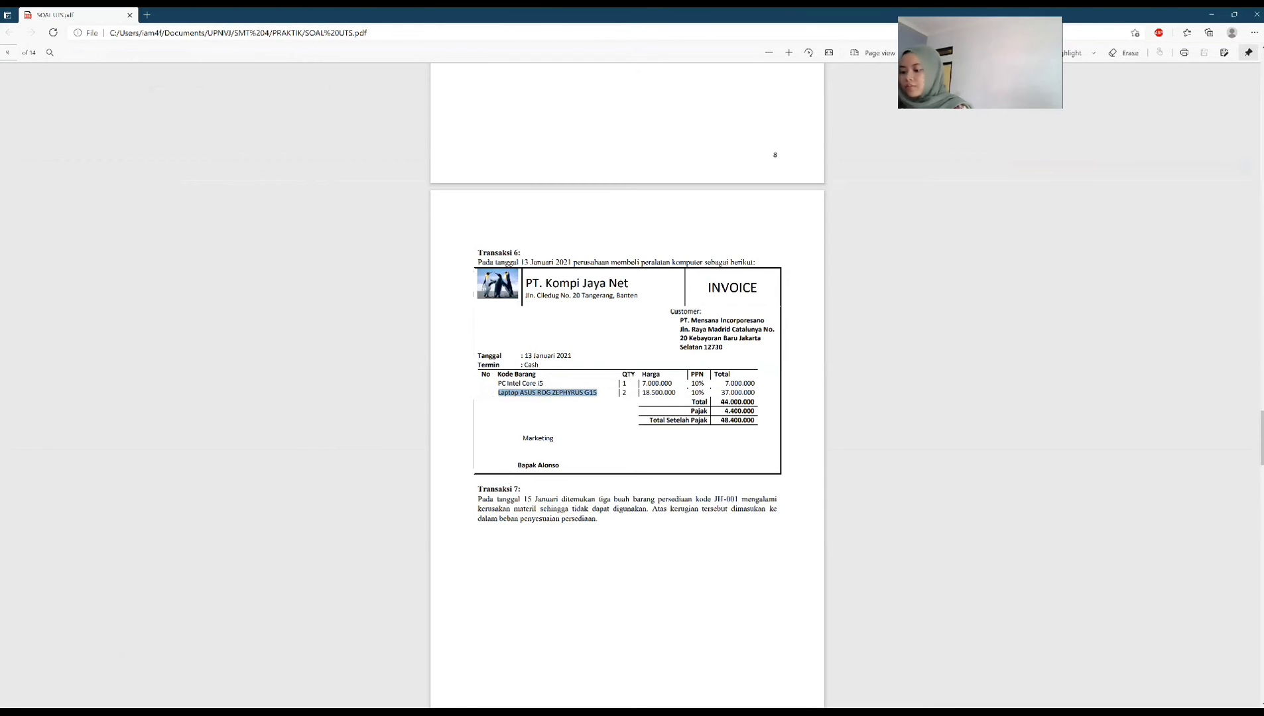
{"action": "key", "text": "alt+Tab"}
{"action": "left_click", "coordinate": [99, 182]}
{"action": "type", "text": "Laptop ASUS ROG ZEPHYRUS G15"}
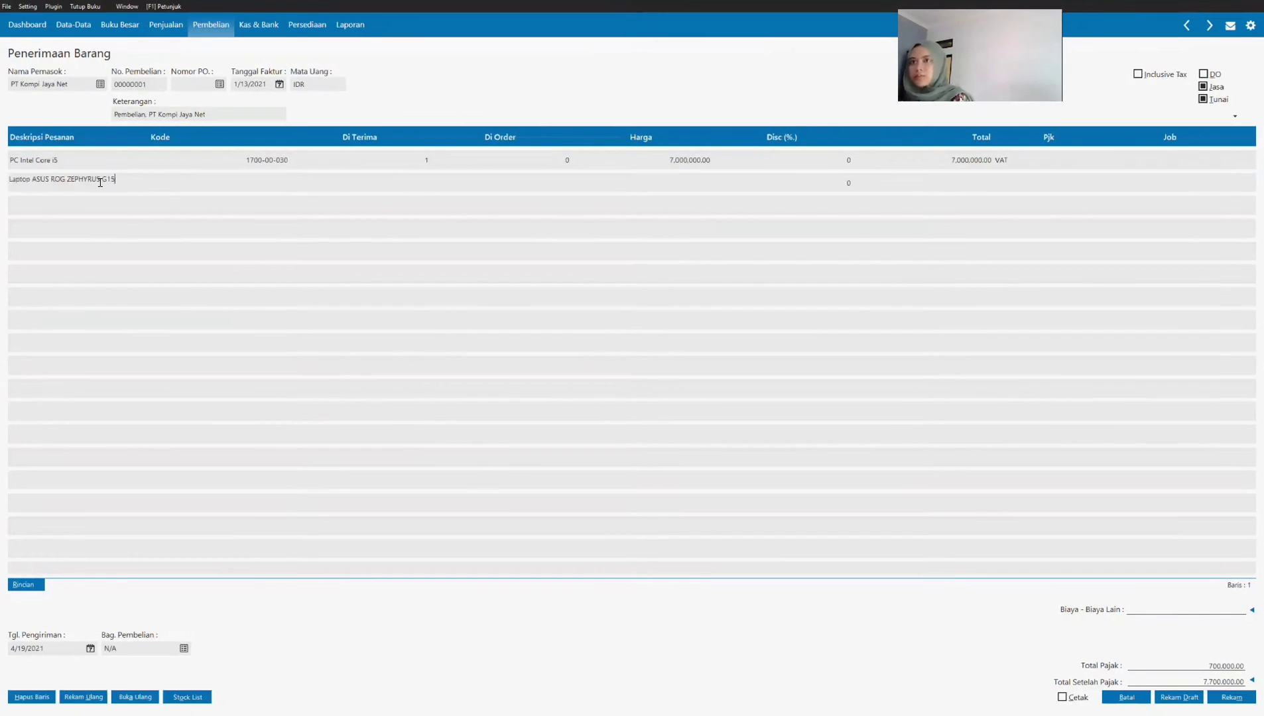
Step: Assign the Mesin & Peralatan account as the Kode of the Laptop ASUS ROG ZEPHYRUS G15 line
{"action": "left_click", "coordinate": [261, 185]}
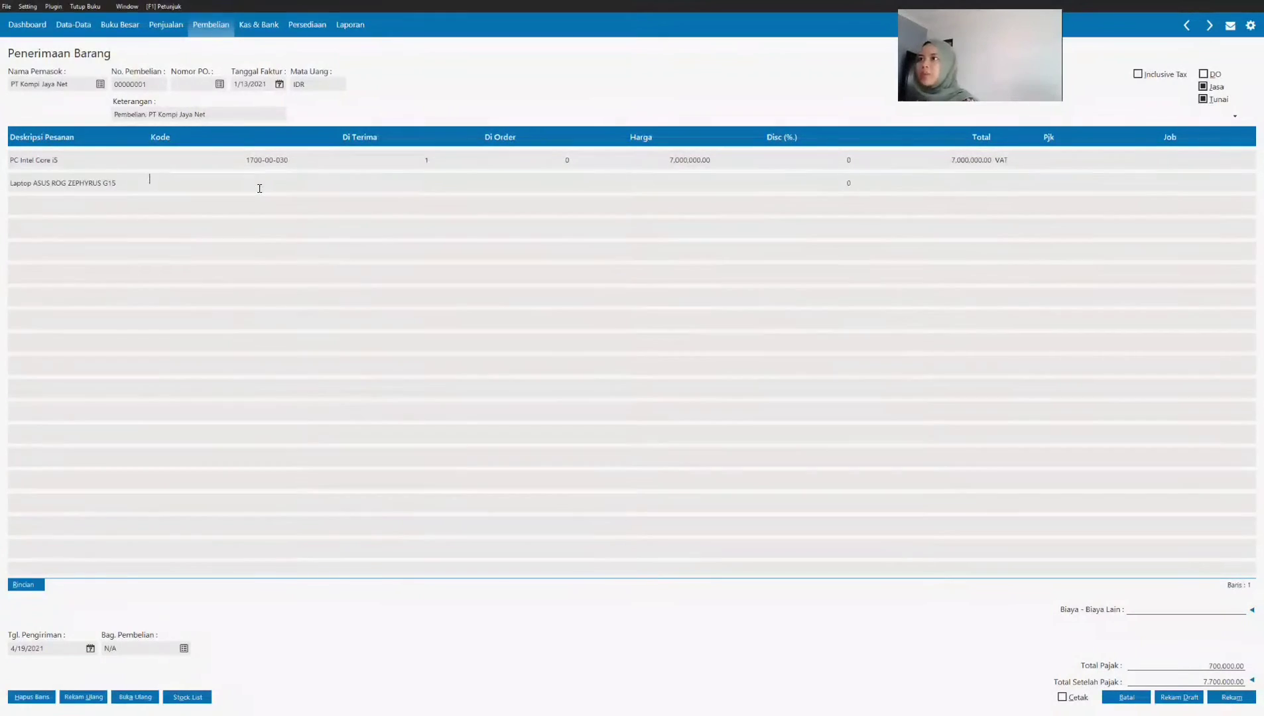
{"action": "key", "text": "Return"}
{"action": "scroll", "coordinate": [714, 403], "scroll_direction": "down", "scroll_amount": 18}
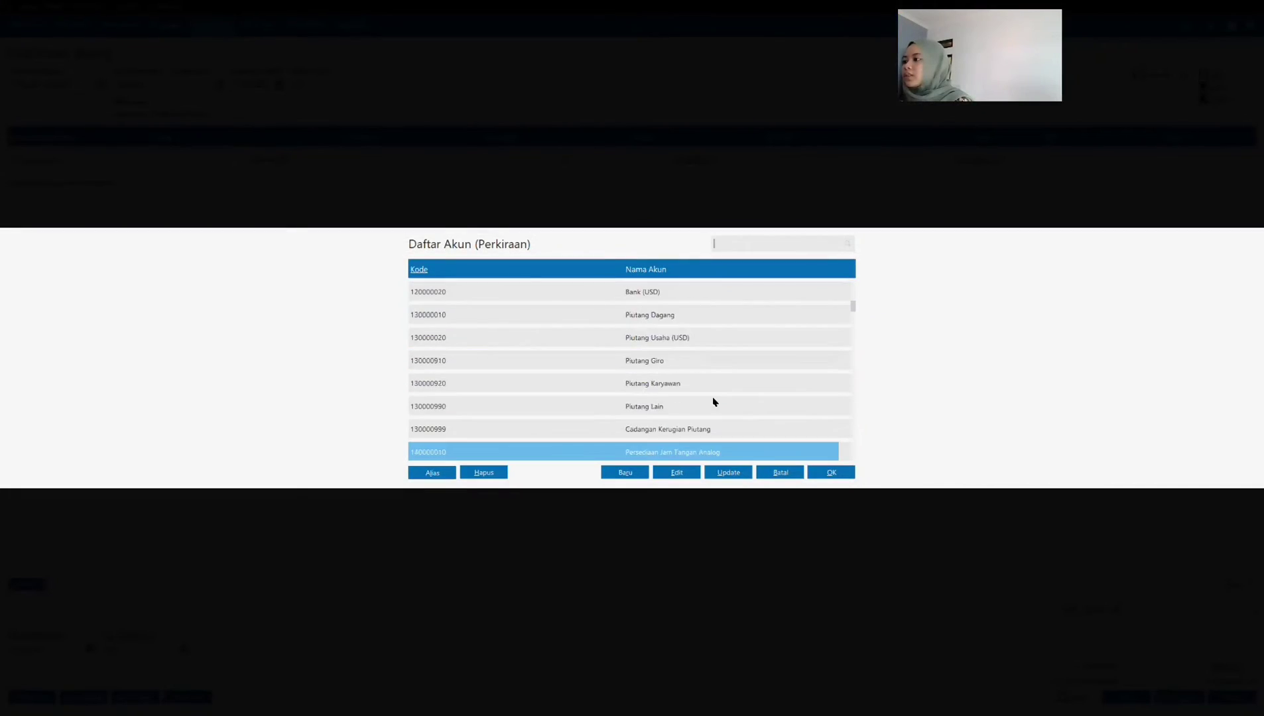
{"action": "scroll", "coordinate": [714, 402], "scroll_direction": "down", "scroll_amount": 20}
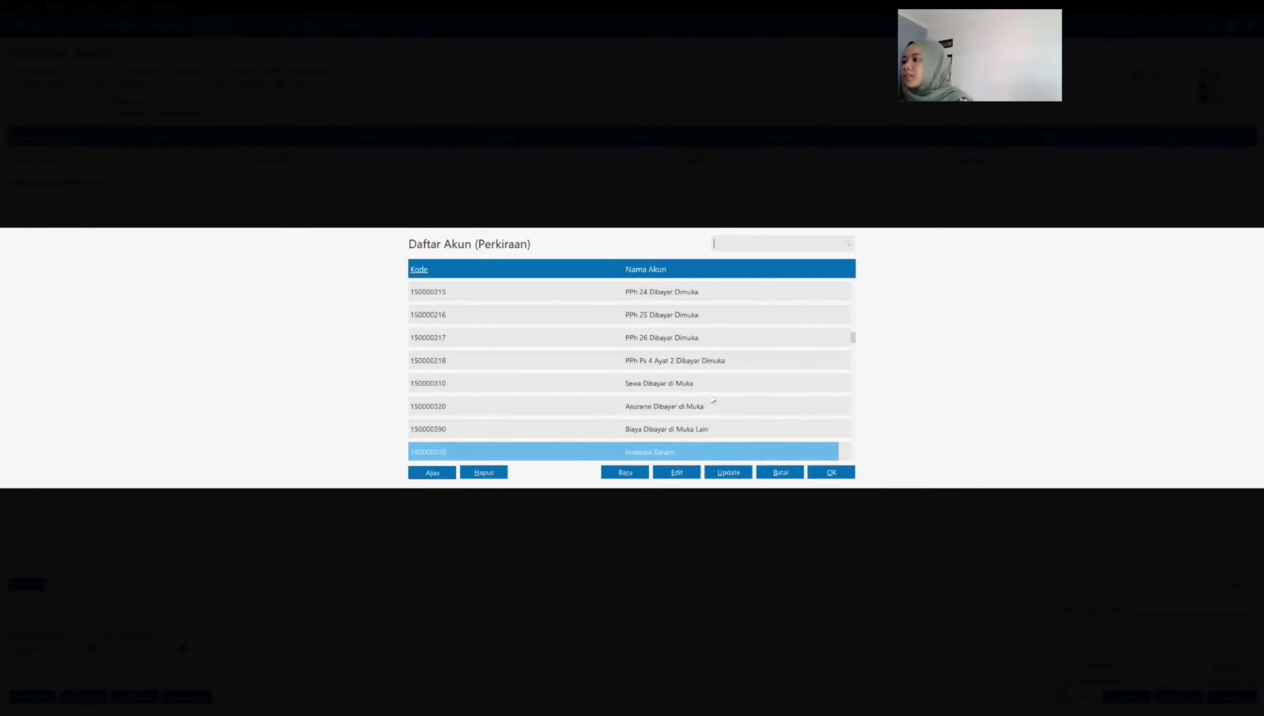
{"action": "scroll", "coordinate": [712, 398], "scroll_direction": "down", "scroll_amount": 6}
{"action": "left_click", "coordinate": [663, 293]}
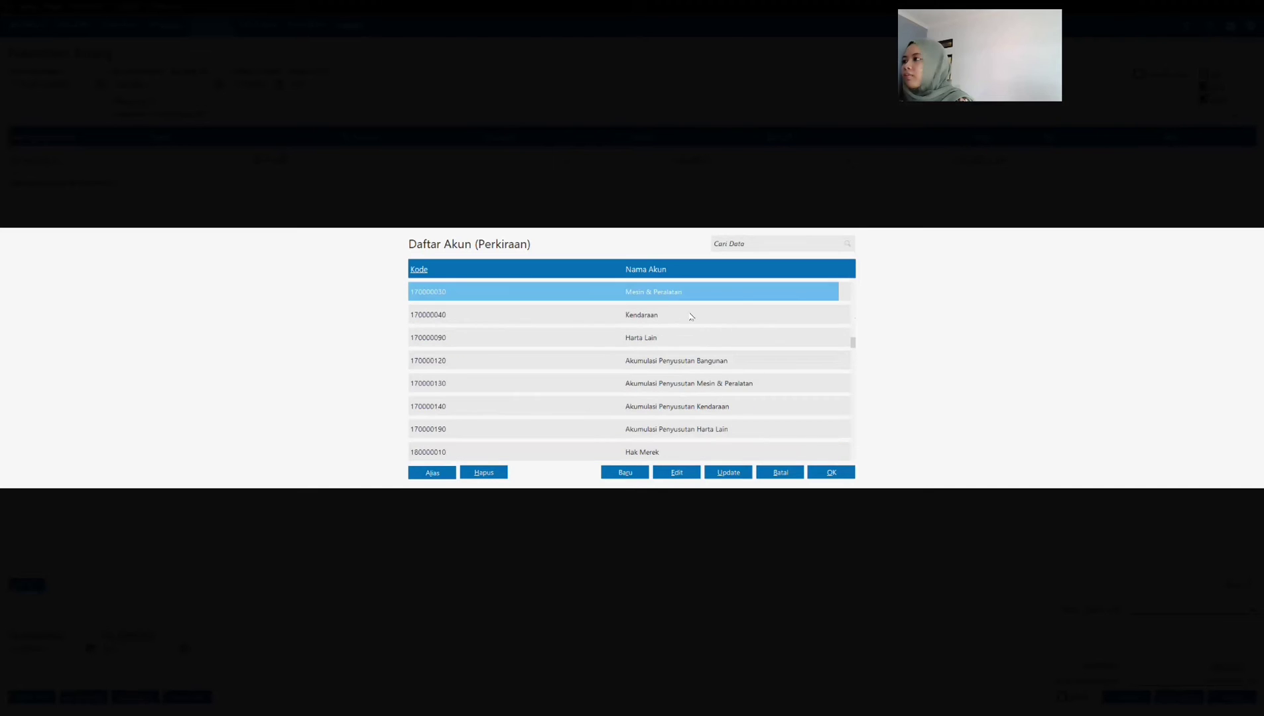
{"action": "left_click", "coordinate": [833, 474]}
Step: Set the laptop line's received quantity (Di Terima) to 2 and its price (Harga) to 18,500,000
{"action": "left_click", "coordinate": [437, 191]}
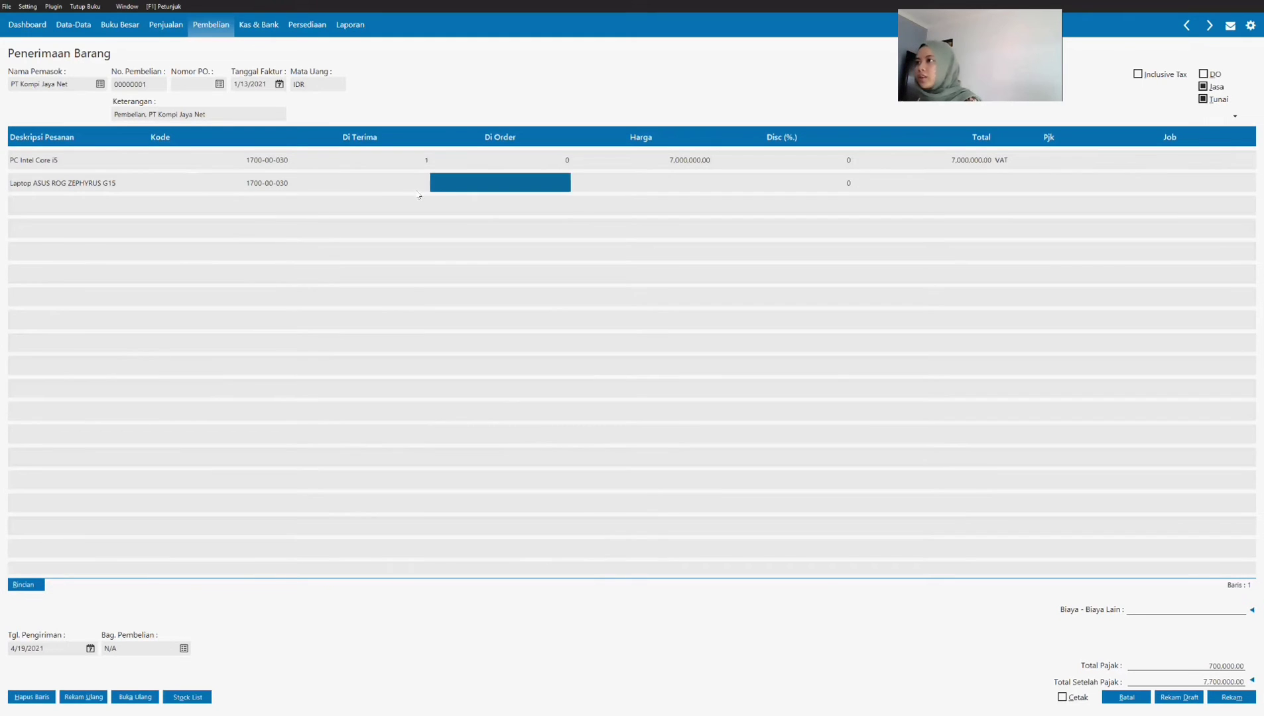
{"action": "left_click", "coordinate": [397, 189]}
{"action": "type", "text": "2"}
{"action": "key", "text": "Return"}
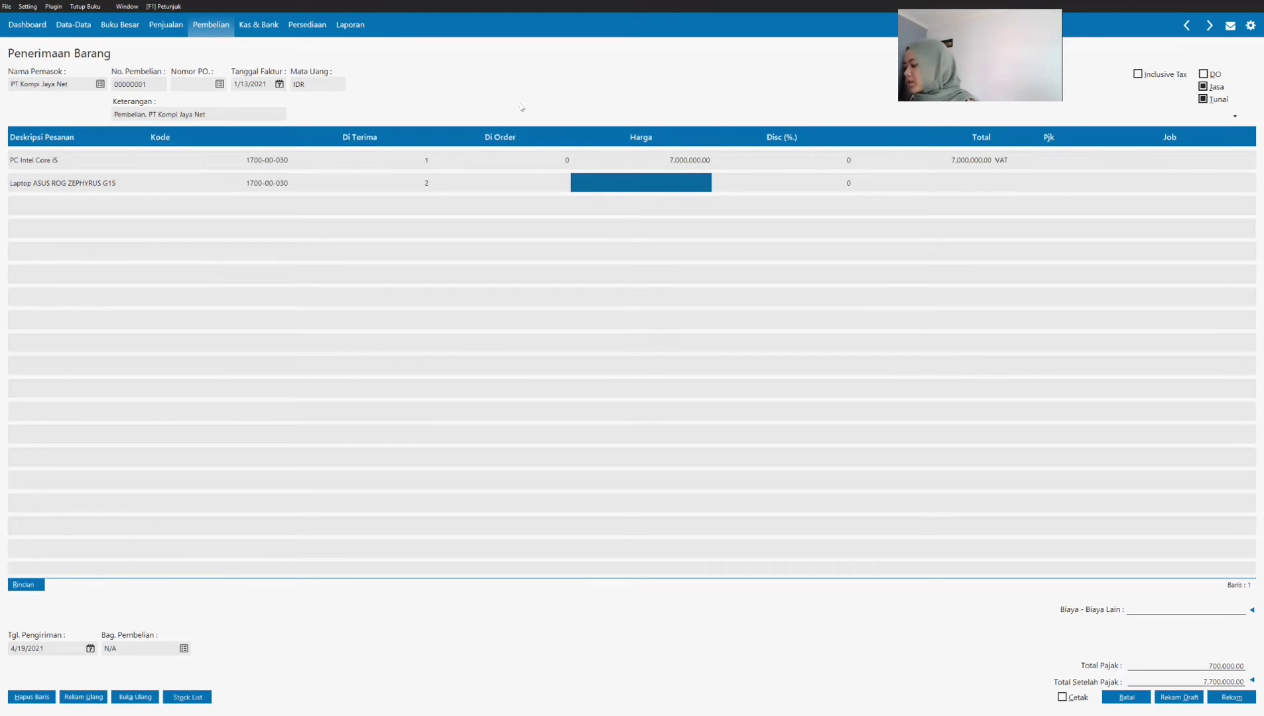
{"action": "type", "text": "18500000"}
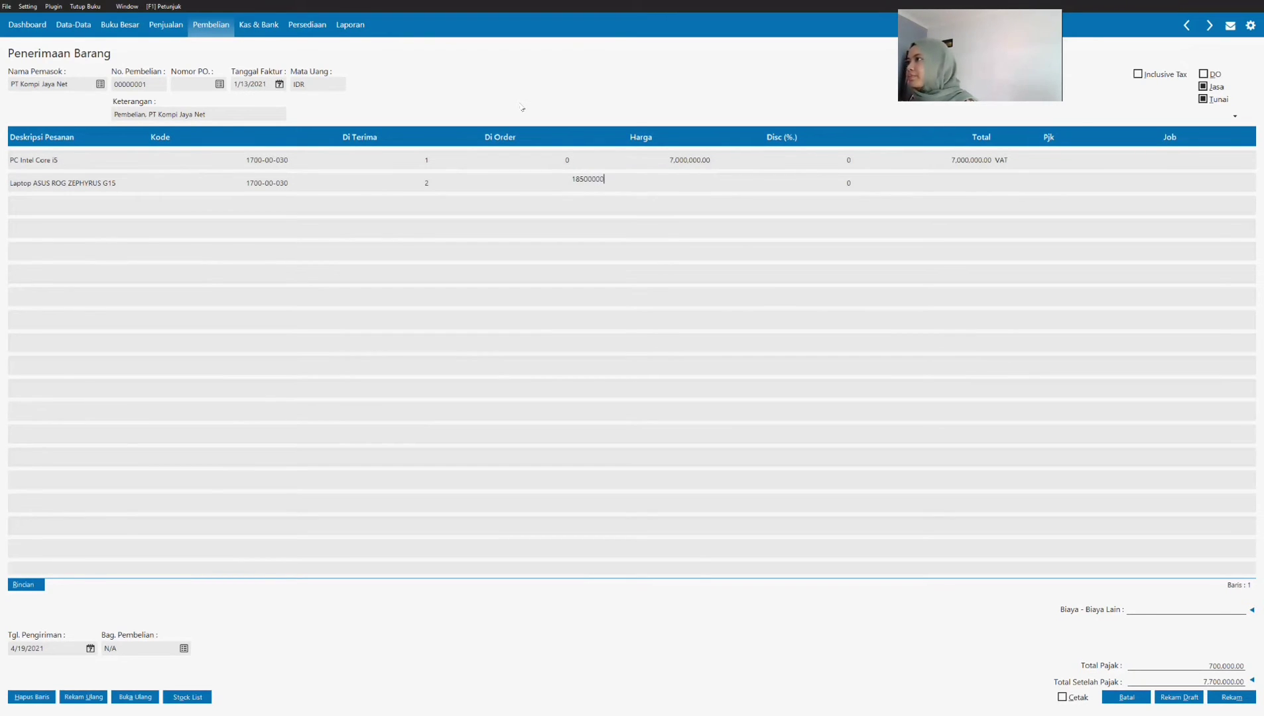
{"action": "key", "text": "Return"}
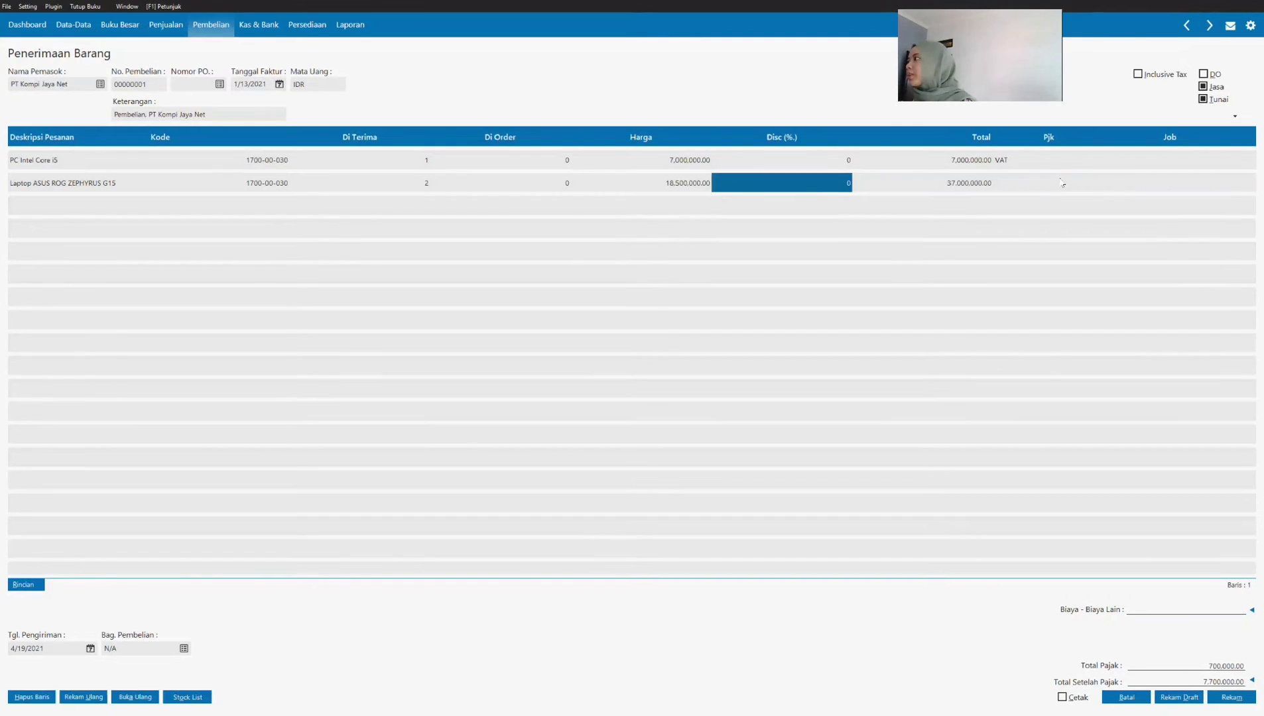
Step: Apply the VAT (Value Added Tax) code as the Pjk of the laptop line and finish the line
{"action": "double_click", "coordinate": [1062, 183]}
{"action": "left_click", "coordinate": [695, 317]}
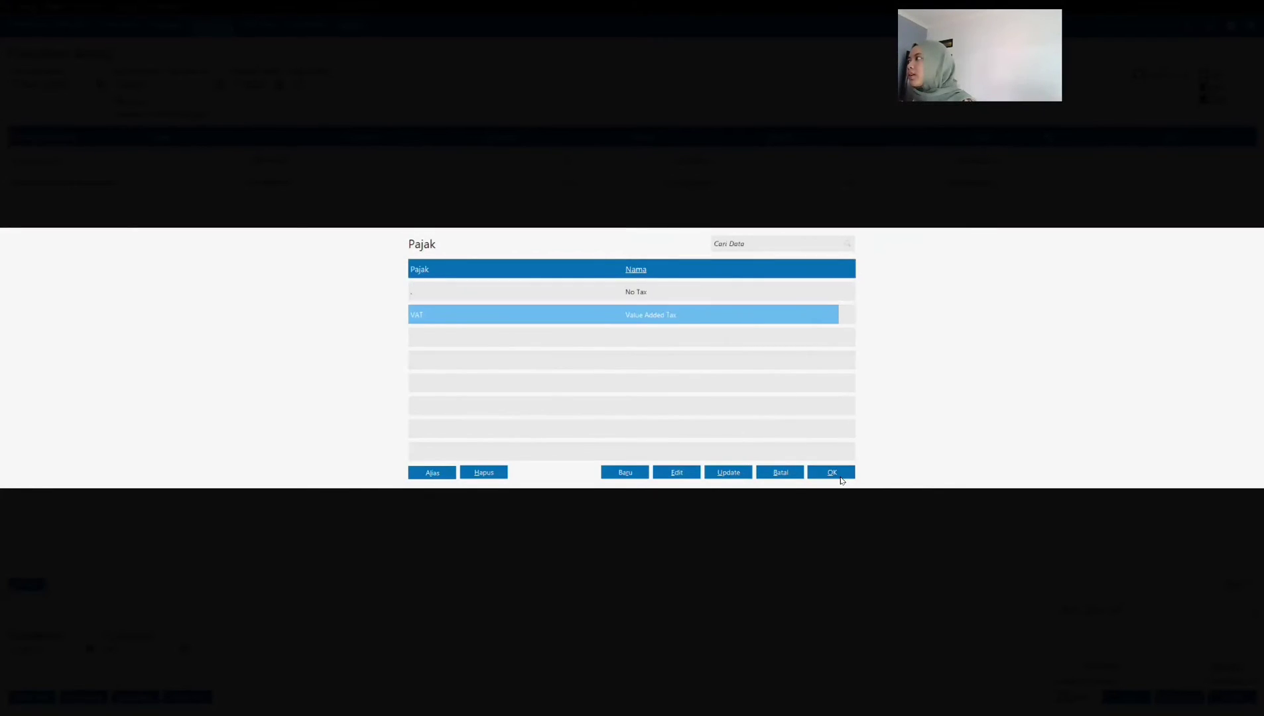
{"action": "left_click", "coordinate": [832, 473]}
{"action": "key", "text": "Return"}
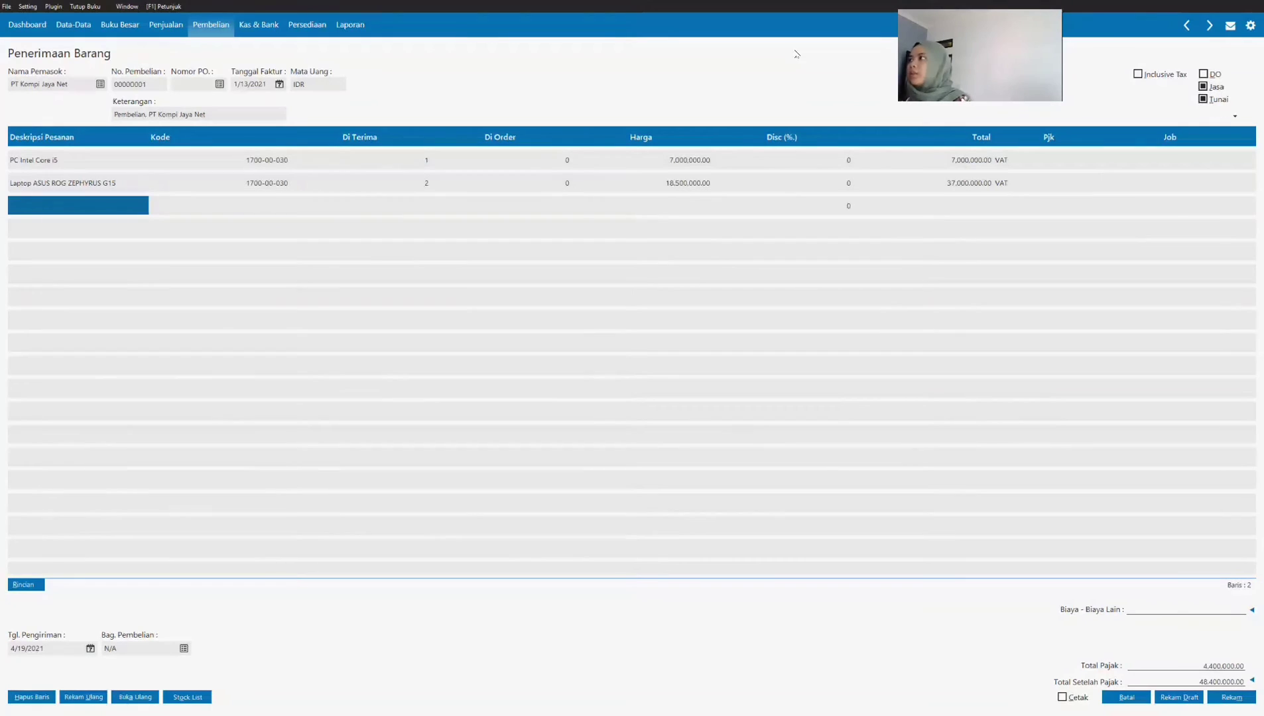
Step: Use the Kas account for the cash payment, record the purchase invoice, and return to the Penerimaan Barang list
{"action": "left_click", "coordinate": [1253, 682]}
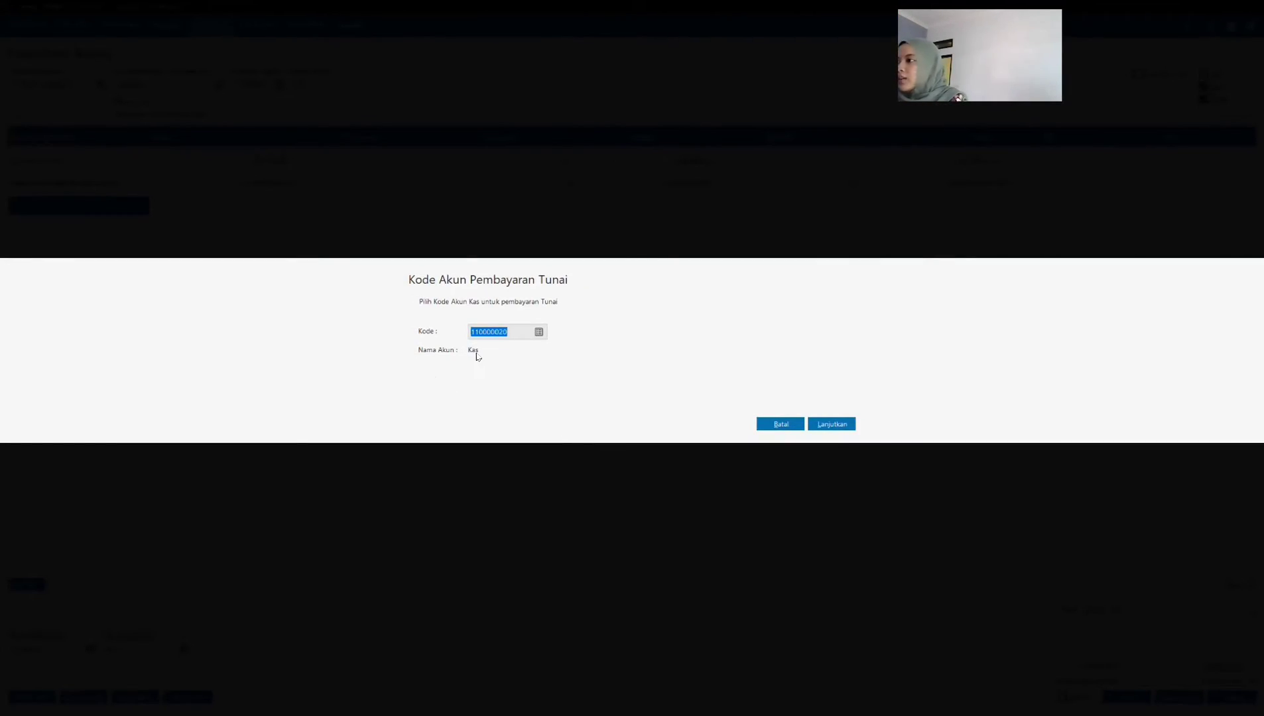
{"action": "left_click", "coordinate": [837, 424]}
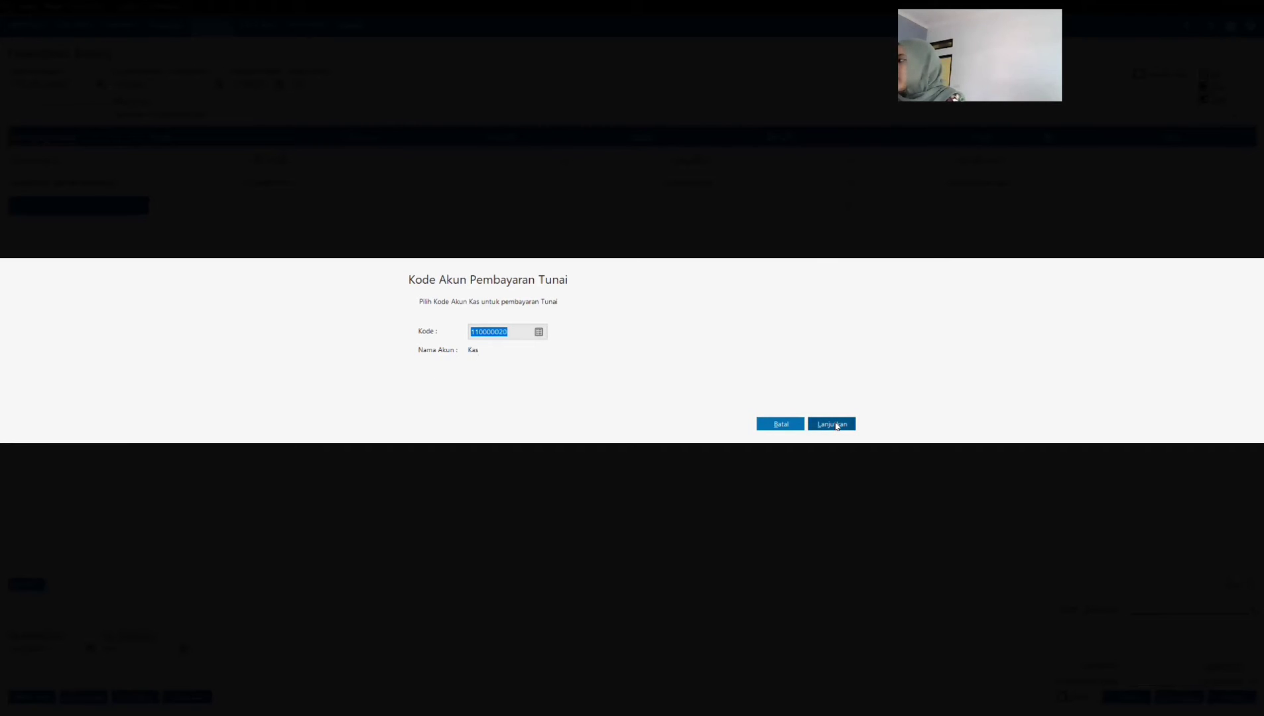
{"action": "left_click", "coordinate": [1230, 697]}
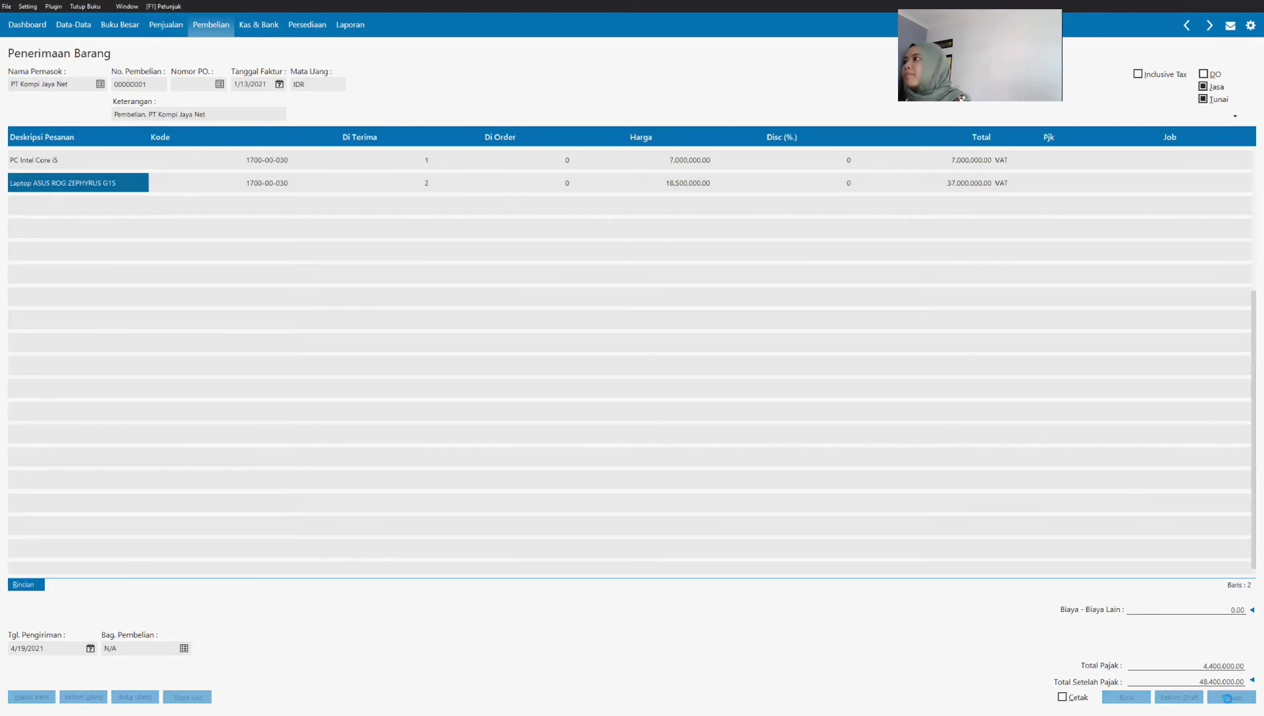
{"action": "left_click", "coordinate": [1130, 698]}
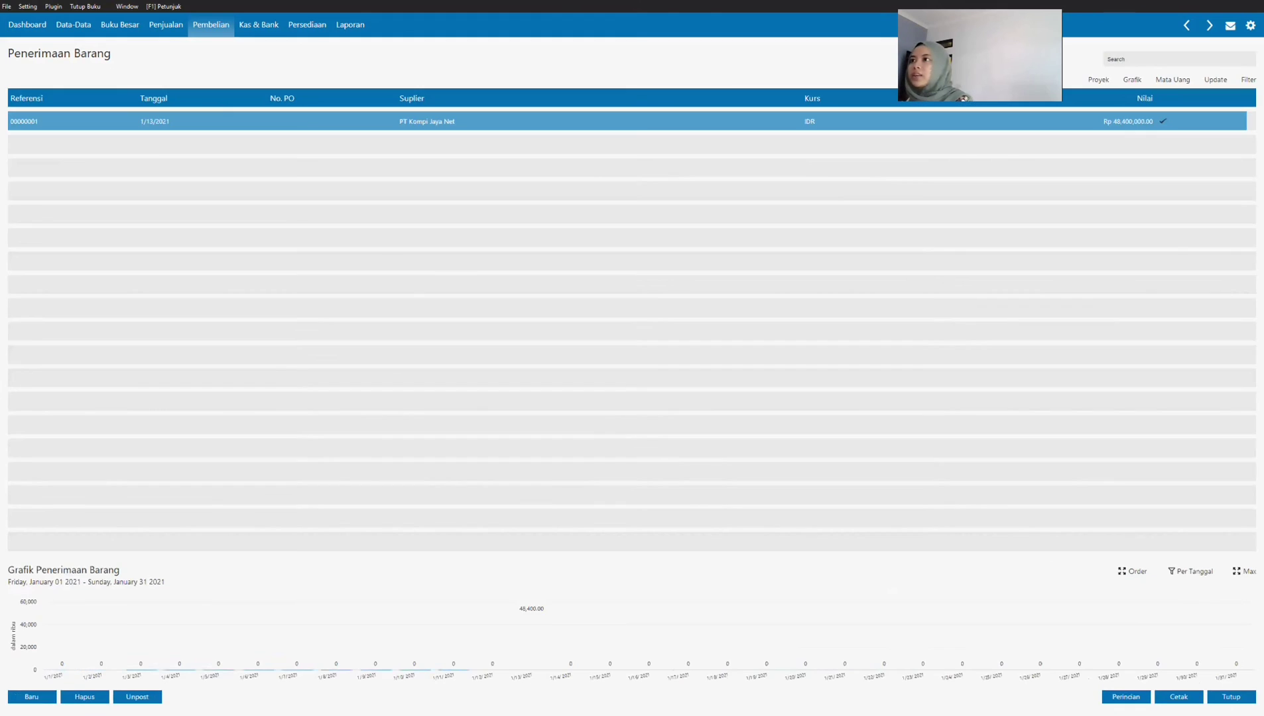
Step: Add a new fixed asset in Data Harta Tetap and name it PC Intel Core i5, copied from the Transaksi 6 invoice
{"action": "left_click", "coordinate": [202, 28]}
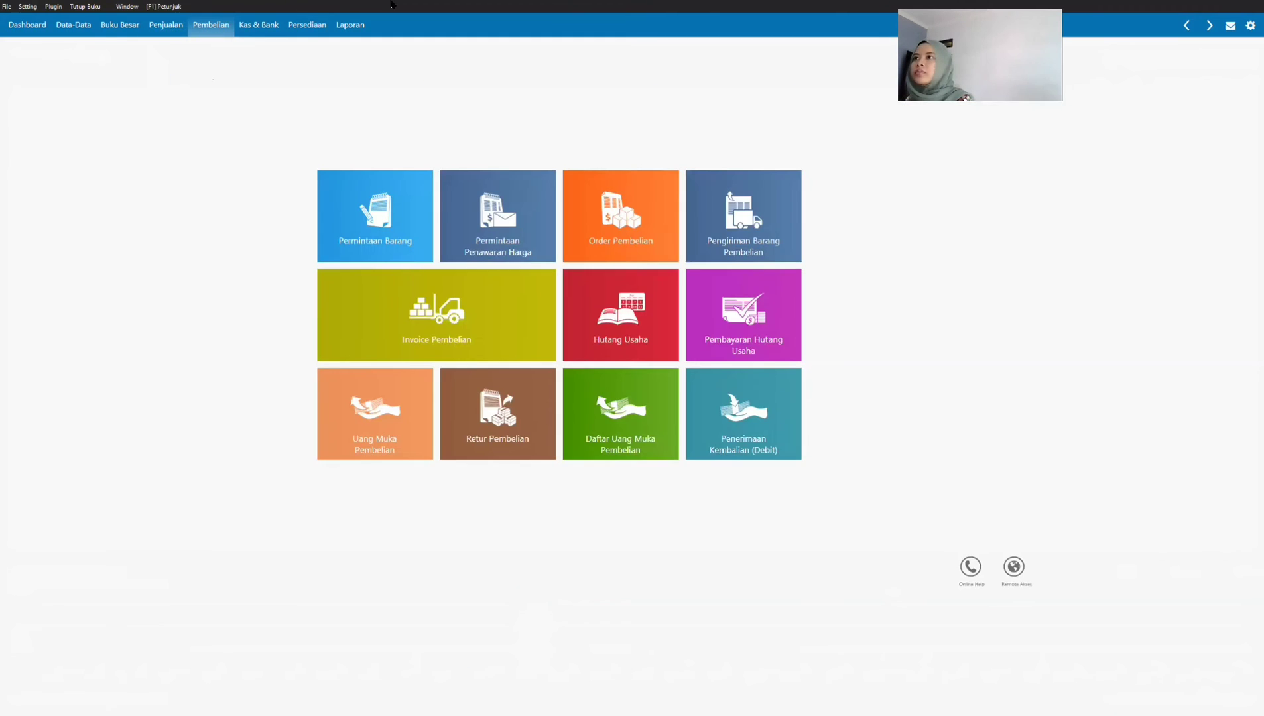
{"action": "left_click", "coordinate": [79, 28]}
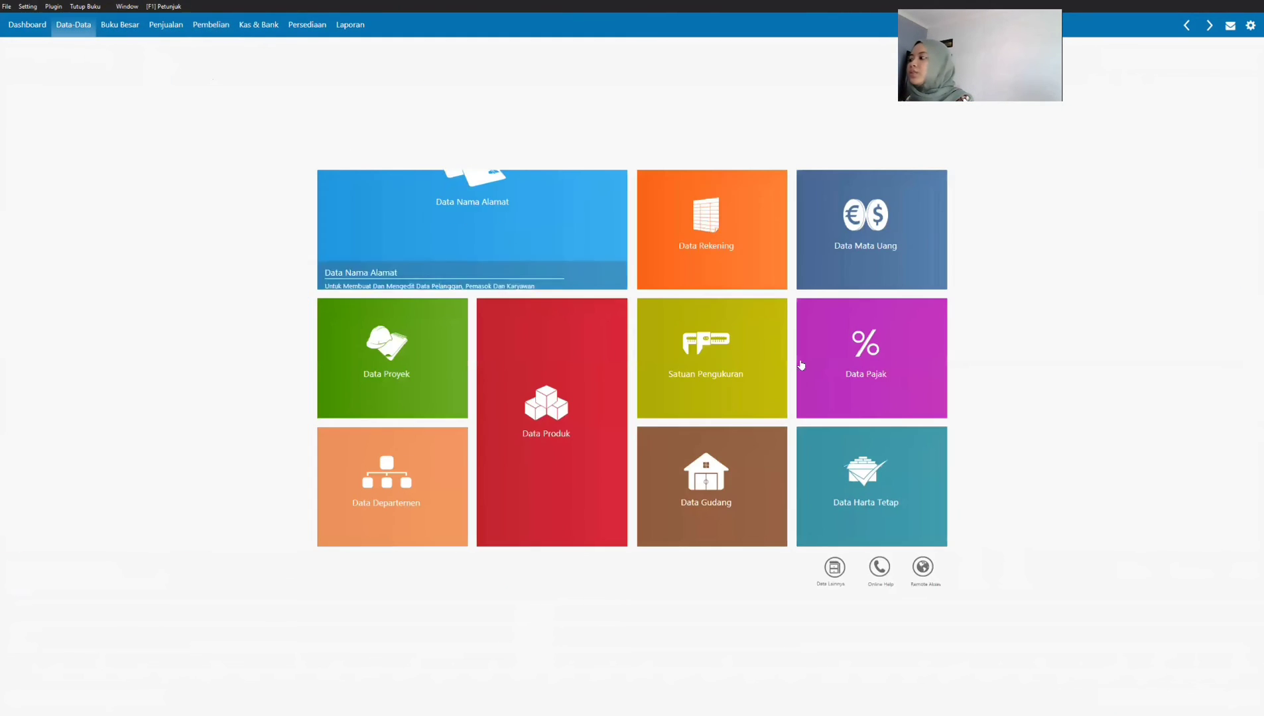
{"action": "left_click", "coordinate": [900, 488]}
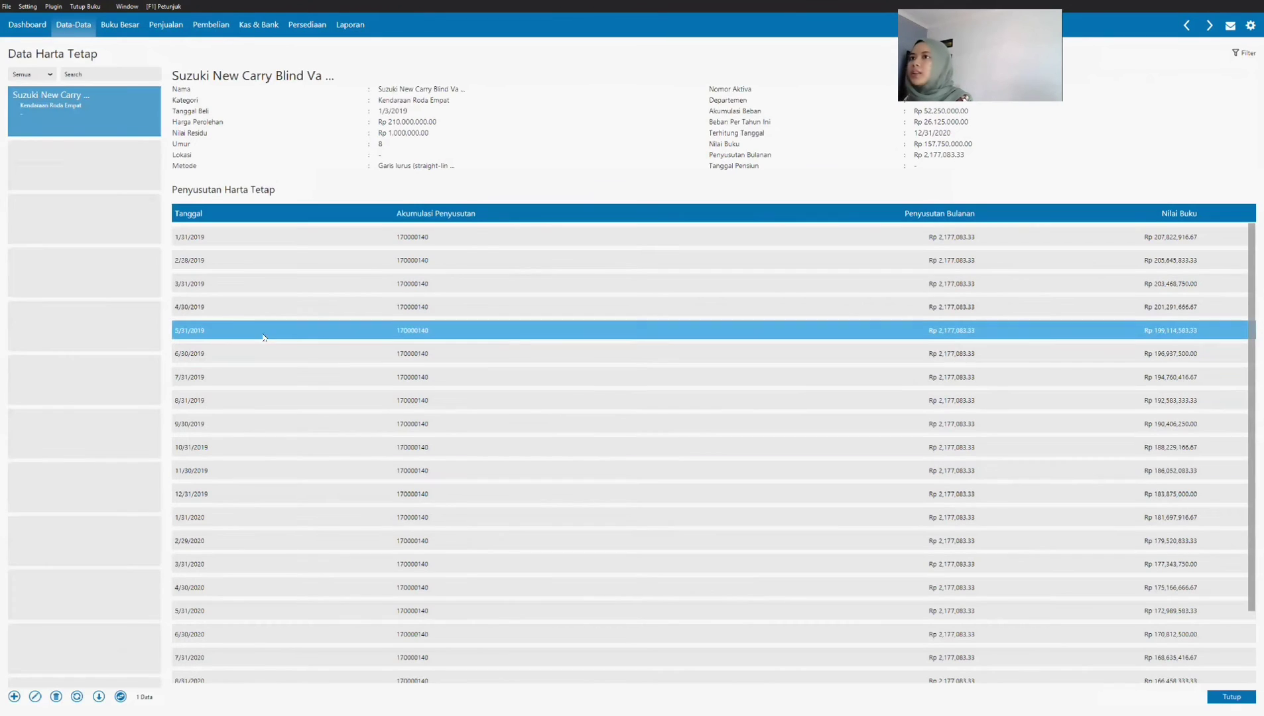
{"action": "left_click", "coordinate": [13, 697]}
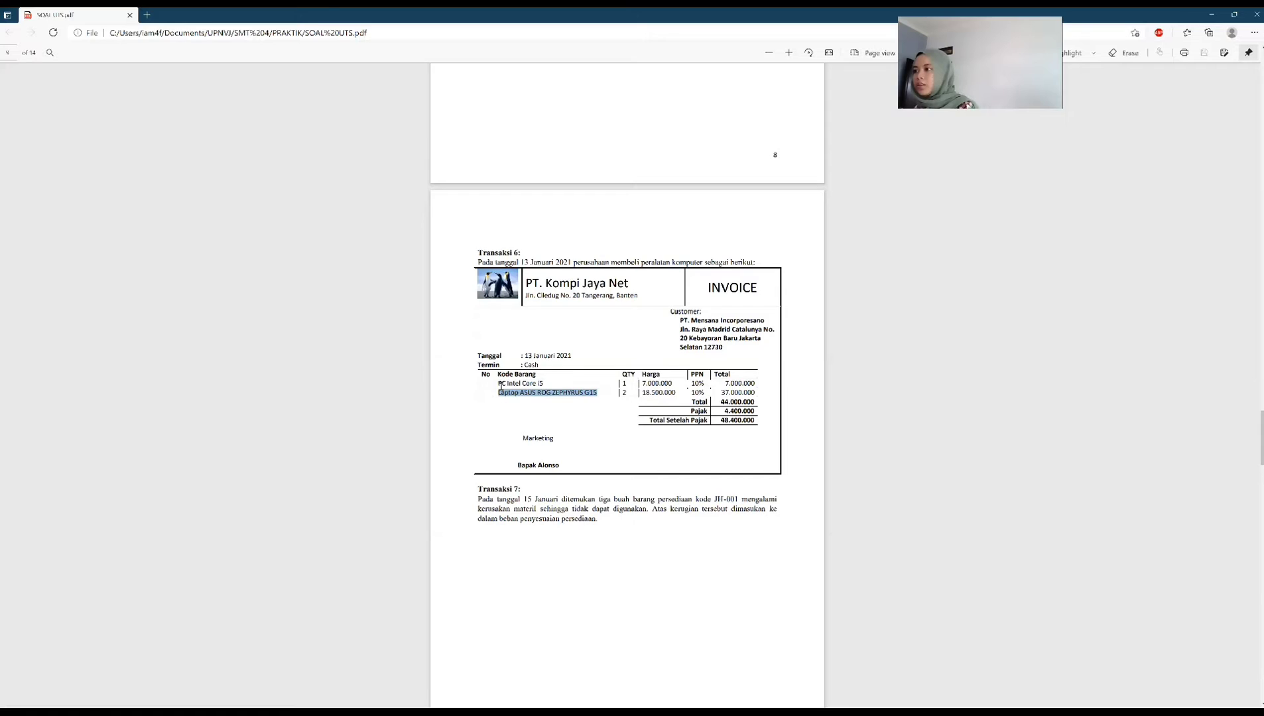
{"action": "left_click_drag", "start_coordinate": [498, 384], "coordinate": [542, 383]}
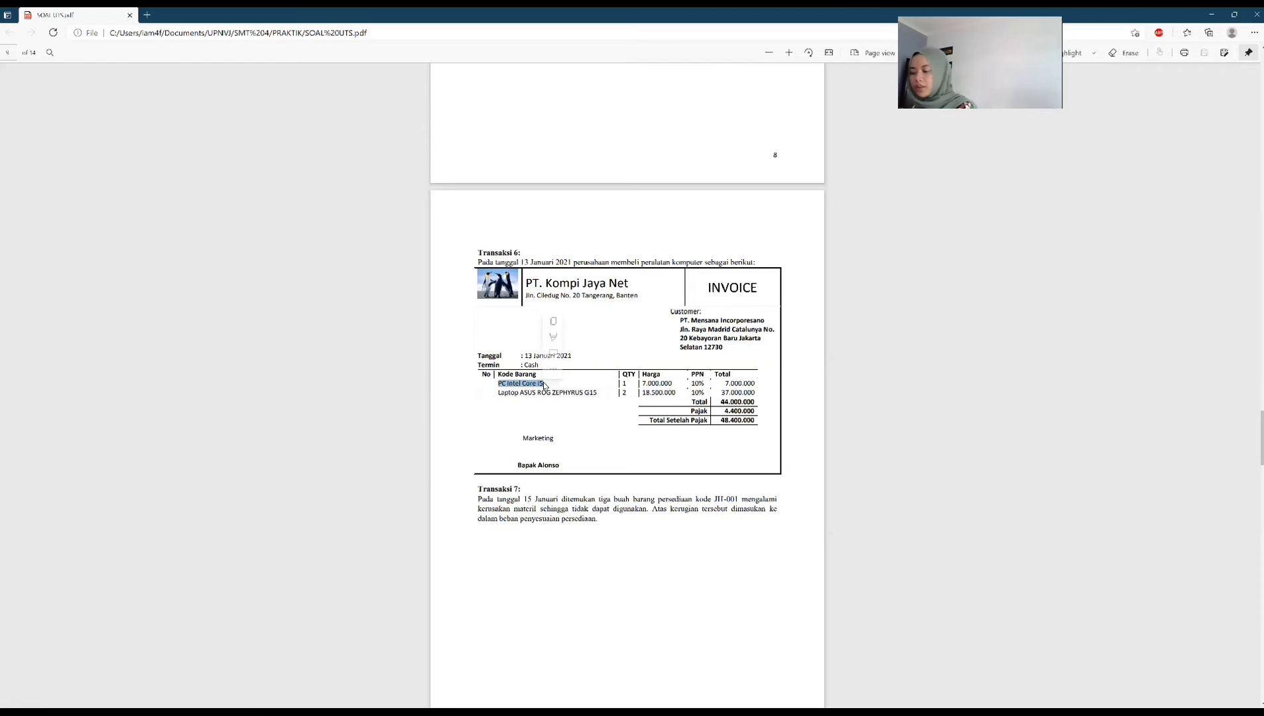
{"action": "key", "text": "ctrl+c"}
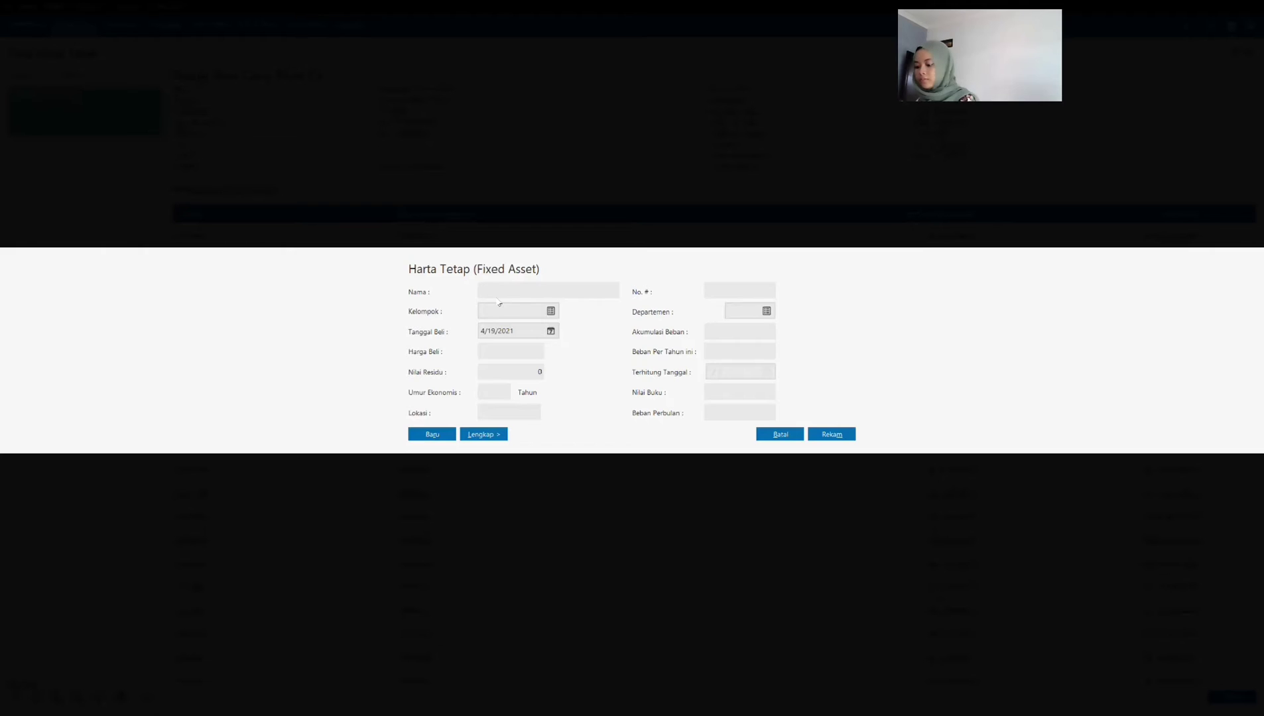
{"action": "key", "text": "ctrl+v"}
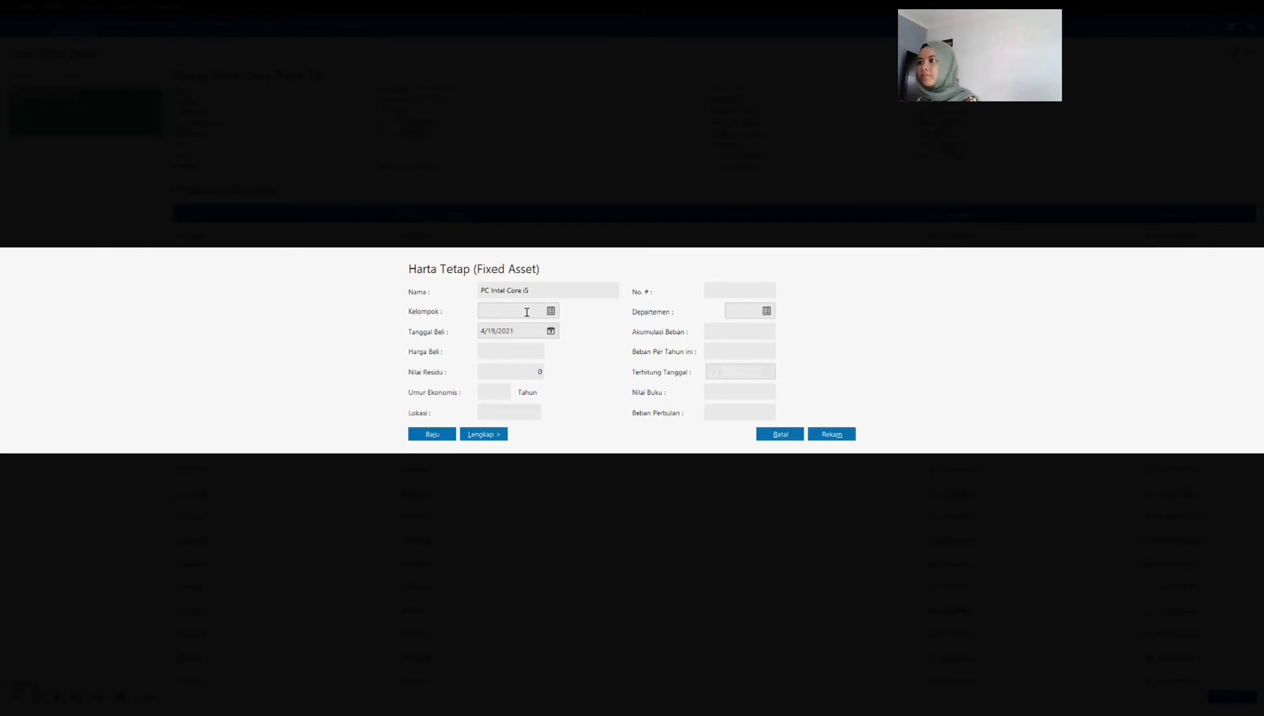
Step: Assign the Mesin dan Peralatan asset group as the Kelompok of the PC Intel Core i5 asset
{"action": "left_click", "coordinate": [549, 312]}
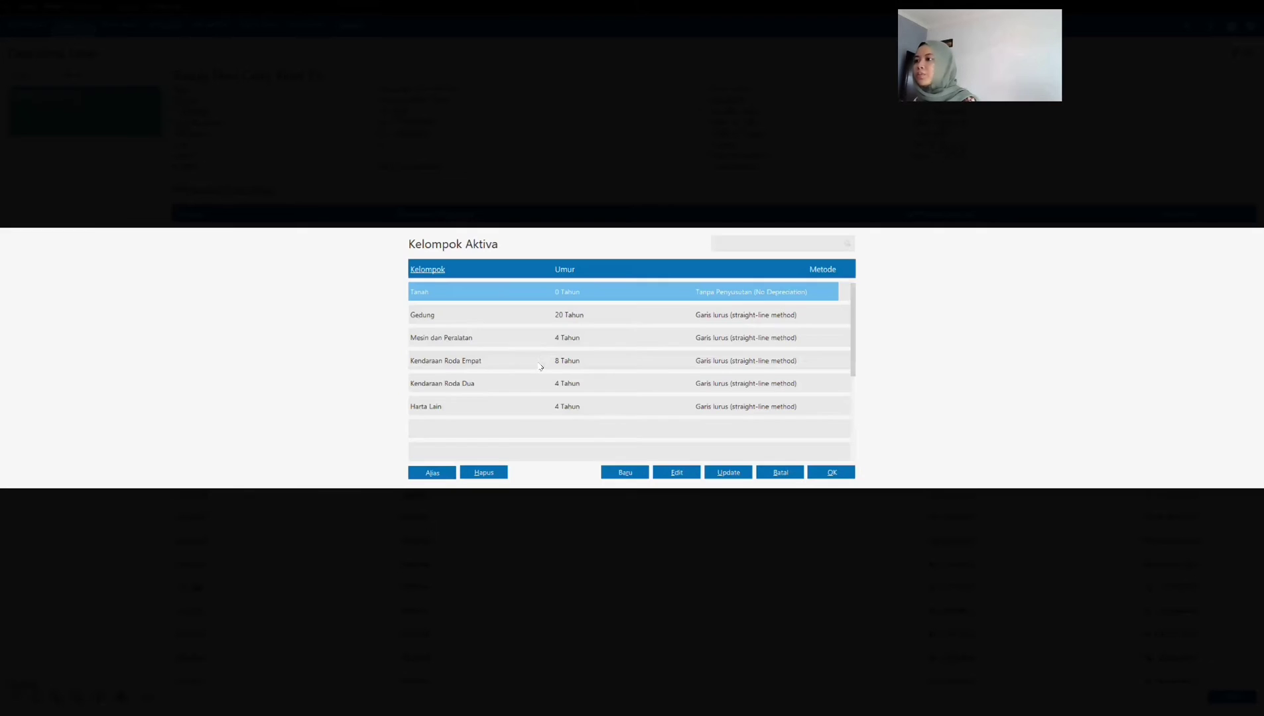
{"action": "left_click", "coordinate": [541, 345]}
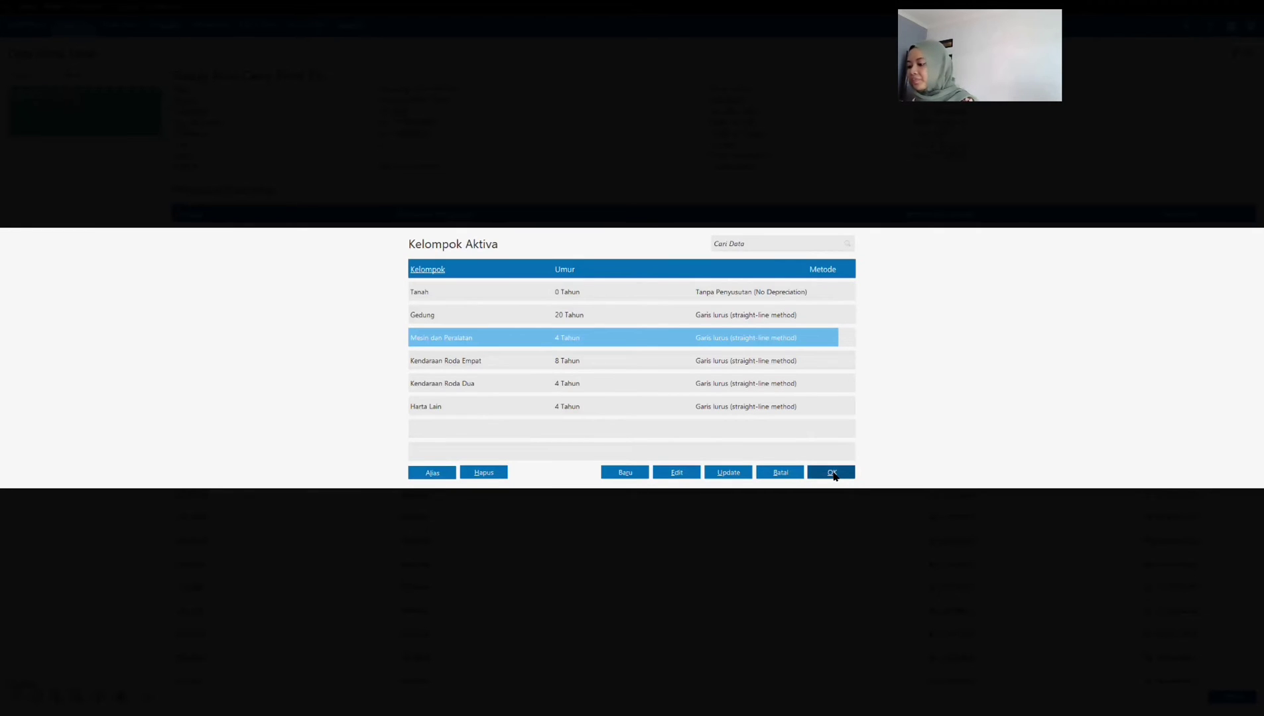
{"action": "left_click", "coordinate": [831, 473]}
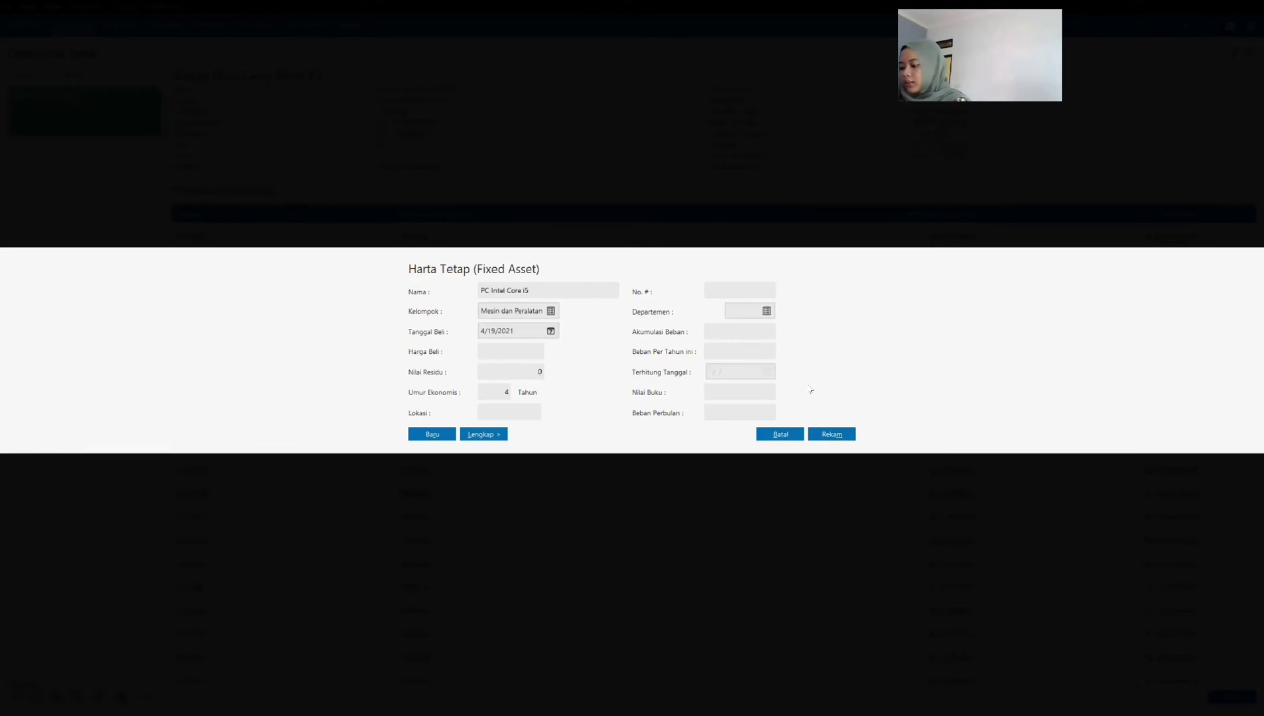
Step: Set the PC asset's purchase date (Tanggal Beli) to 1/13/2021
{"action": "left_click", "coordinate": [509, 331]}
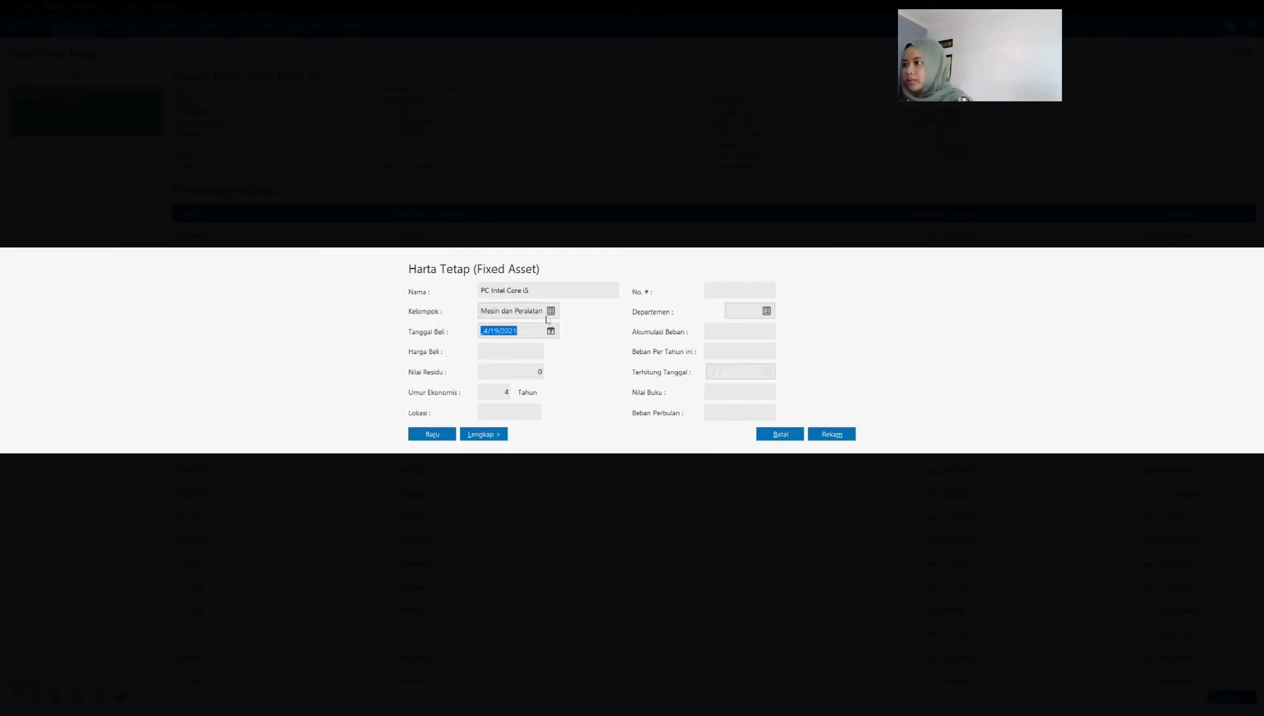
{"action": "type", "text": "01/"}
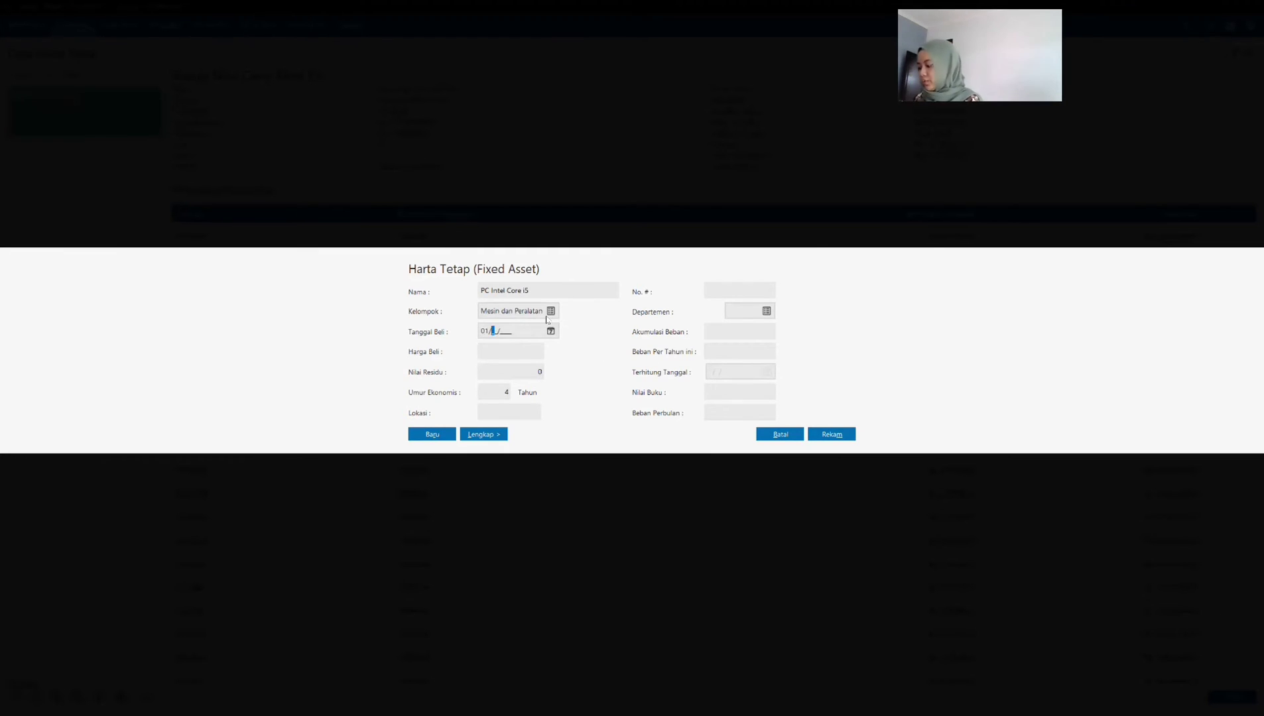
{"action": "type", "text": "13/2021"}
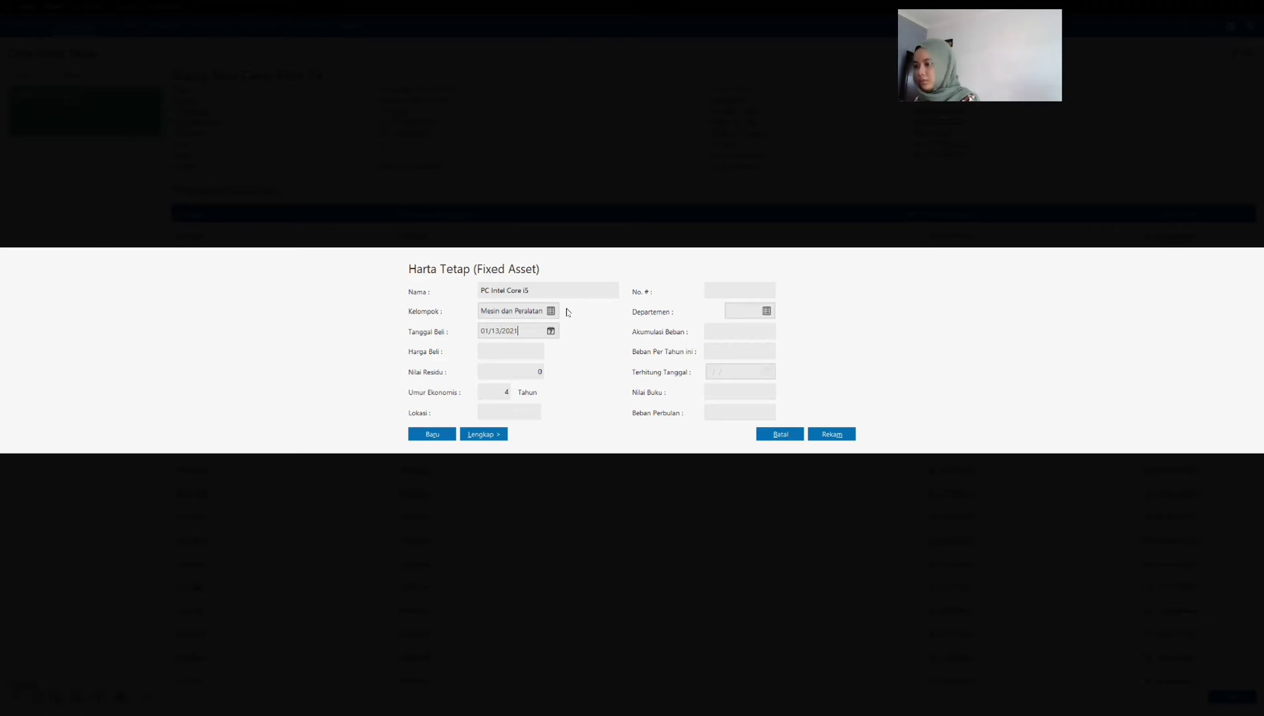
{"action": "key", "text": "Tab"}
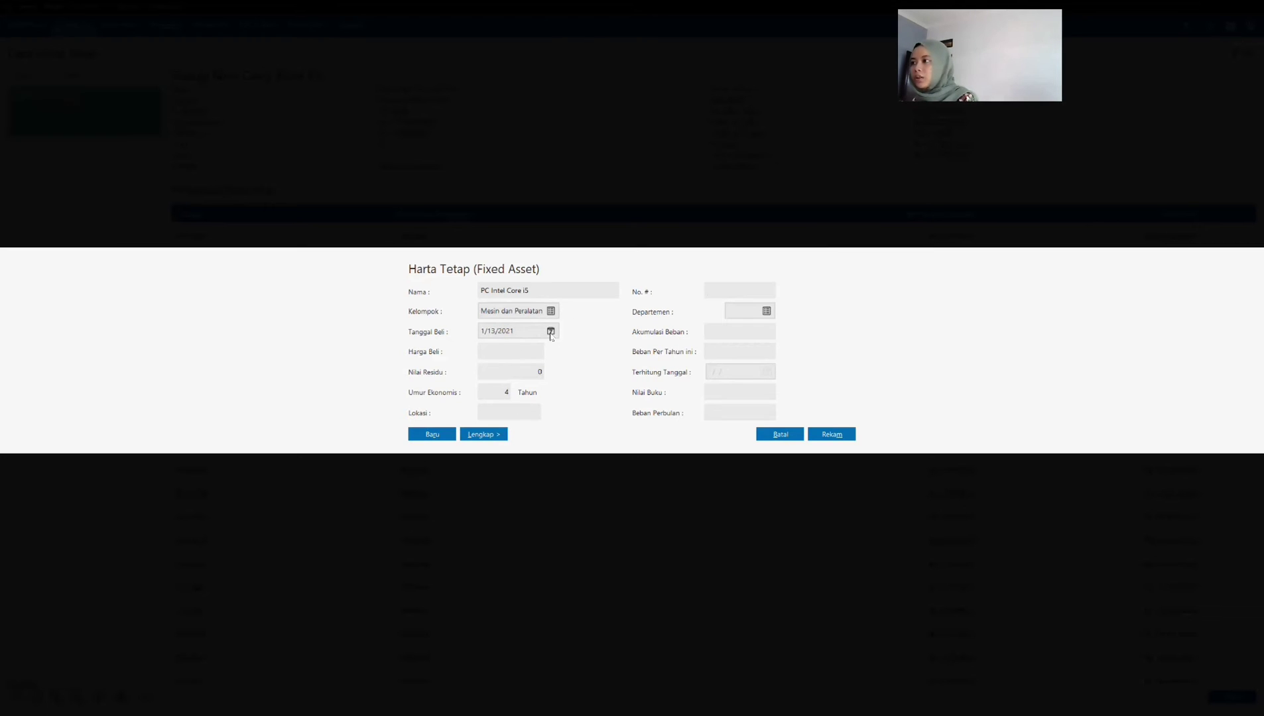
{"action": "left_click", "coordinate": [701, 454]}
Step: Set the PC asset's purchase price (Harga Beli) to 7,000,000, expand its full details, and record the asset
{"action": "left_click", "coordinate": [511, 351]}
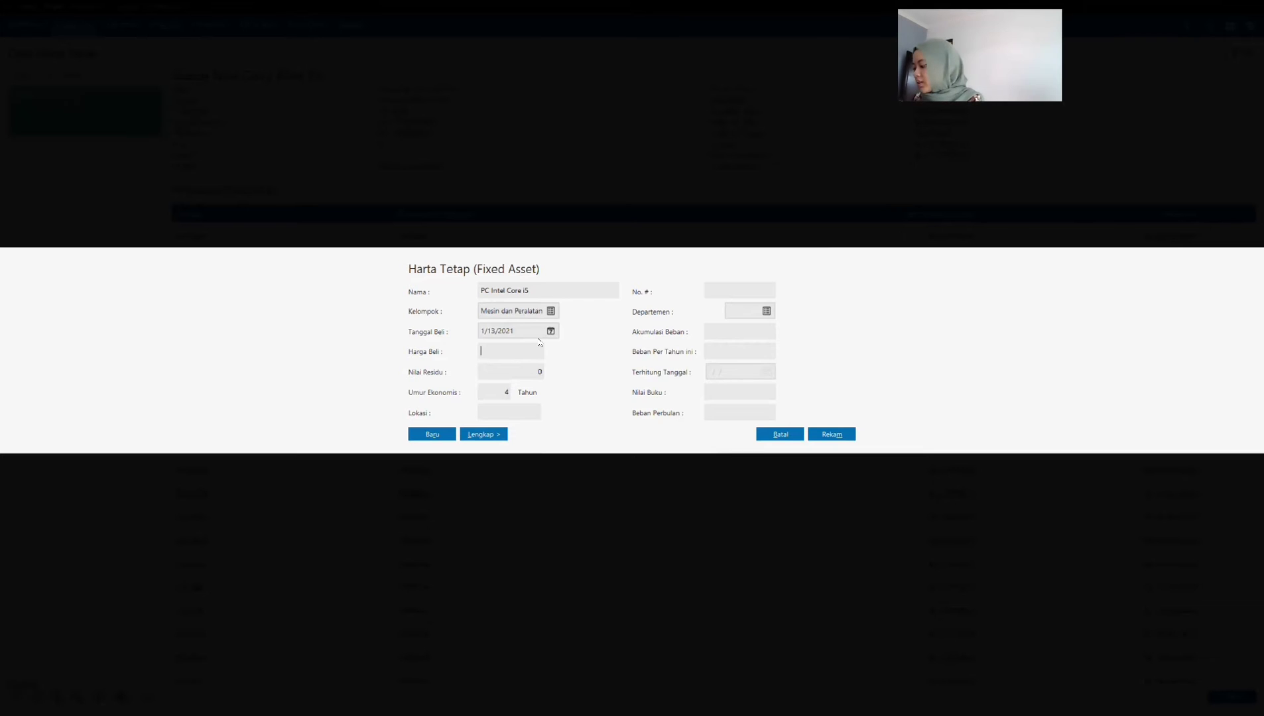
{"action": "type", "text": "7,000,00"}
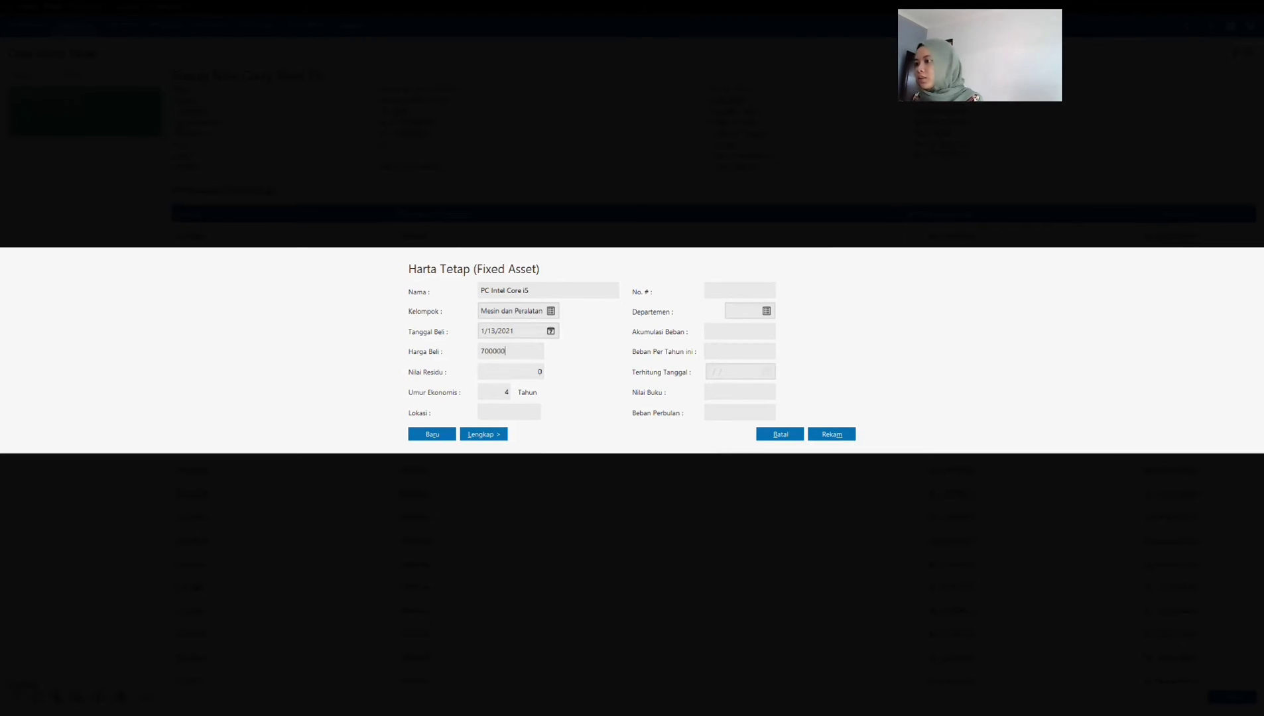
{"action": "type", "text": "0"}
{"action": "key", "text": "Tab"}
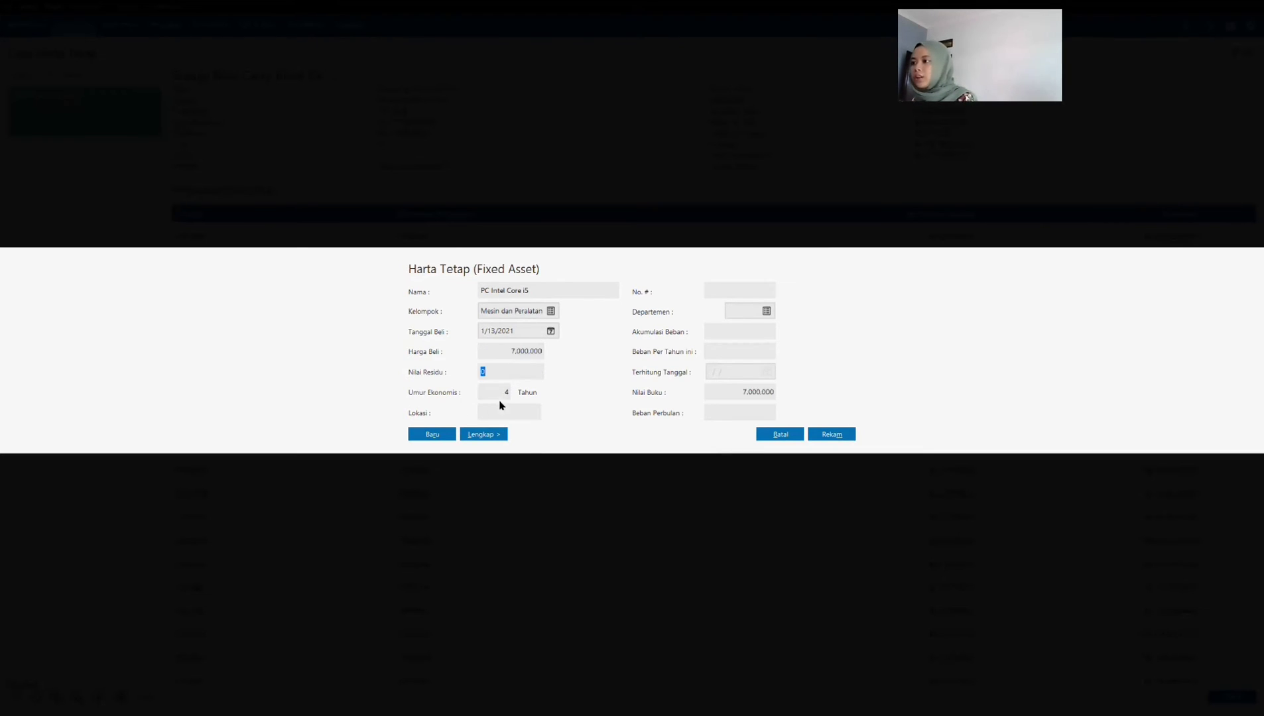
{"action": "left_click", "coordinate": [495, 435]}
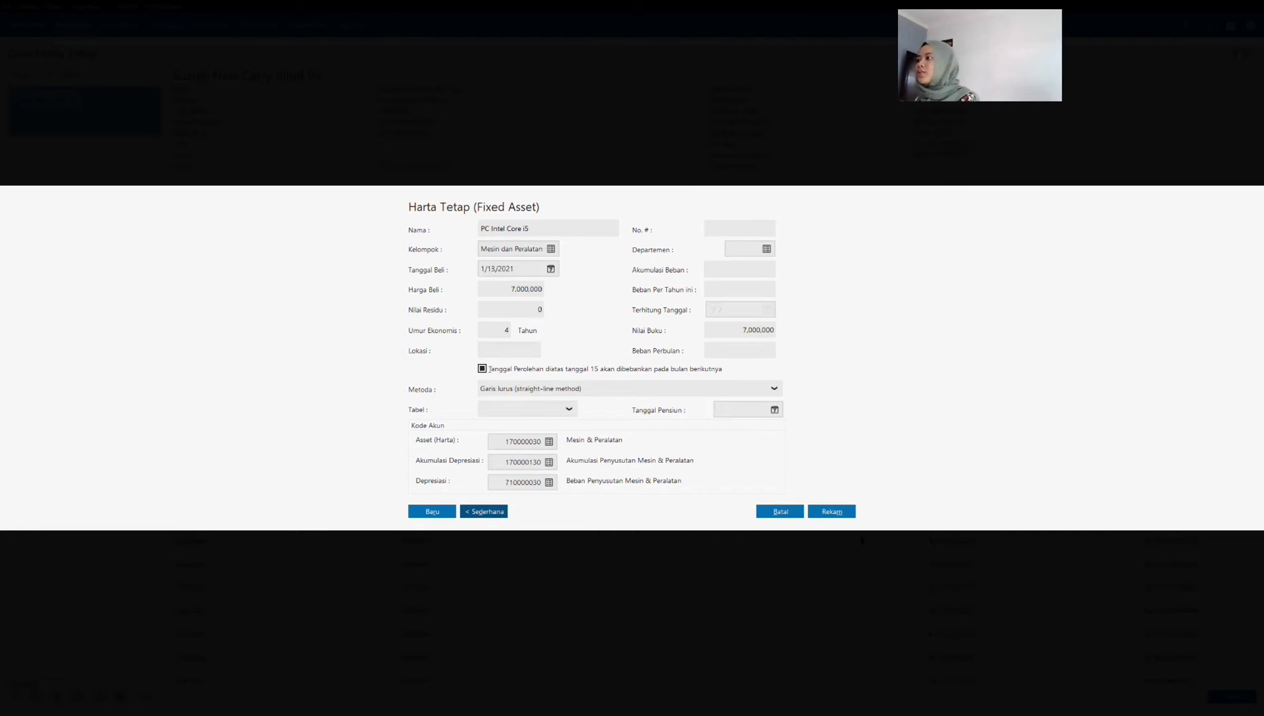
{"action": "left_click", "coordinate": [831, 511]}
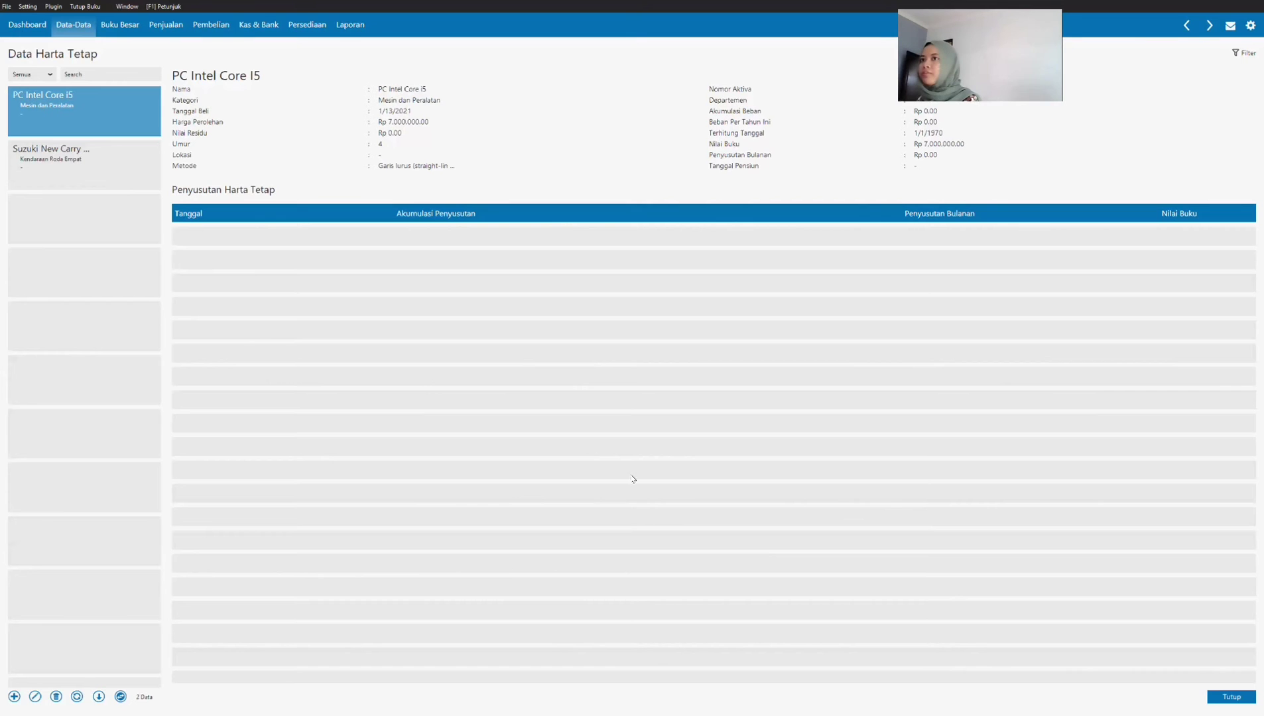
{"action": "left_click", "coordinate": [13, 697]}
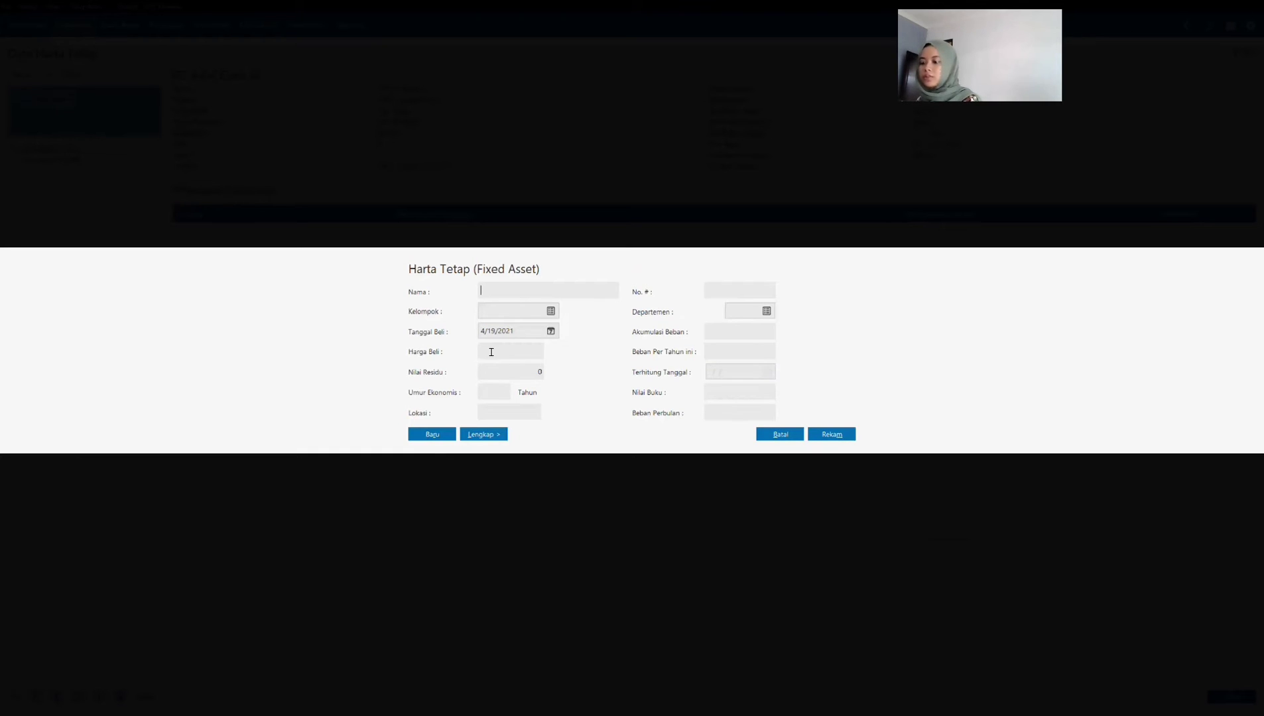
{"action": "key", "text": "alt+Tab"}
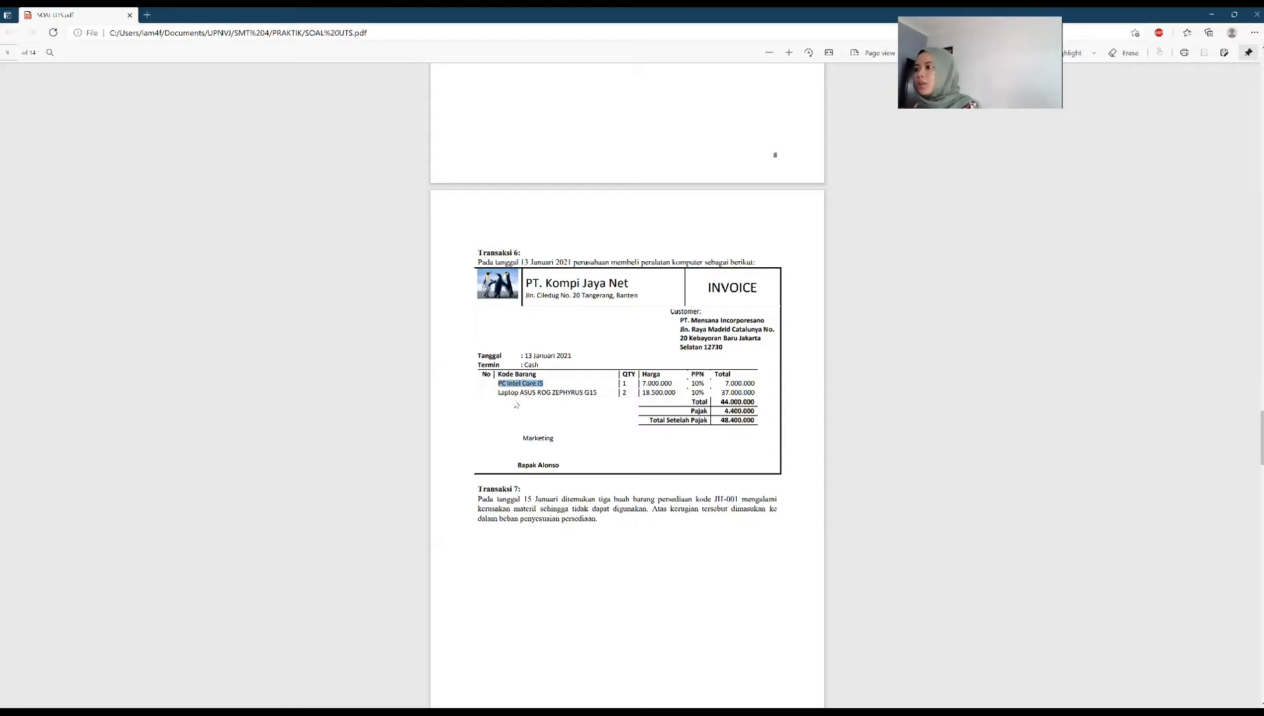
{"action": "left_click_drag", "start_coordinate": [499, 392], "coordinate": [599, 396]}
{"action": "key", "text": "ctrl+c"}
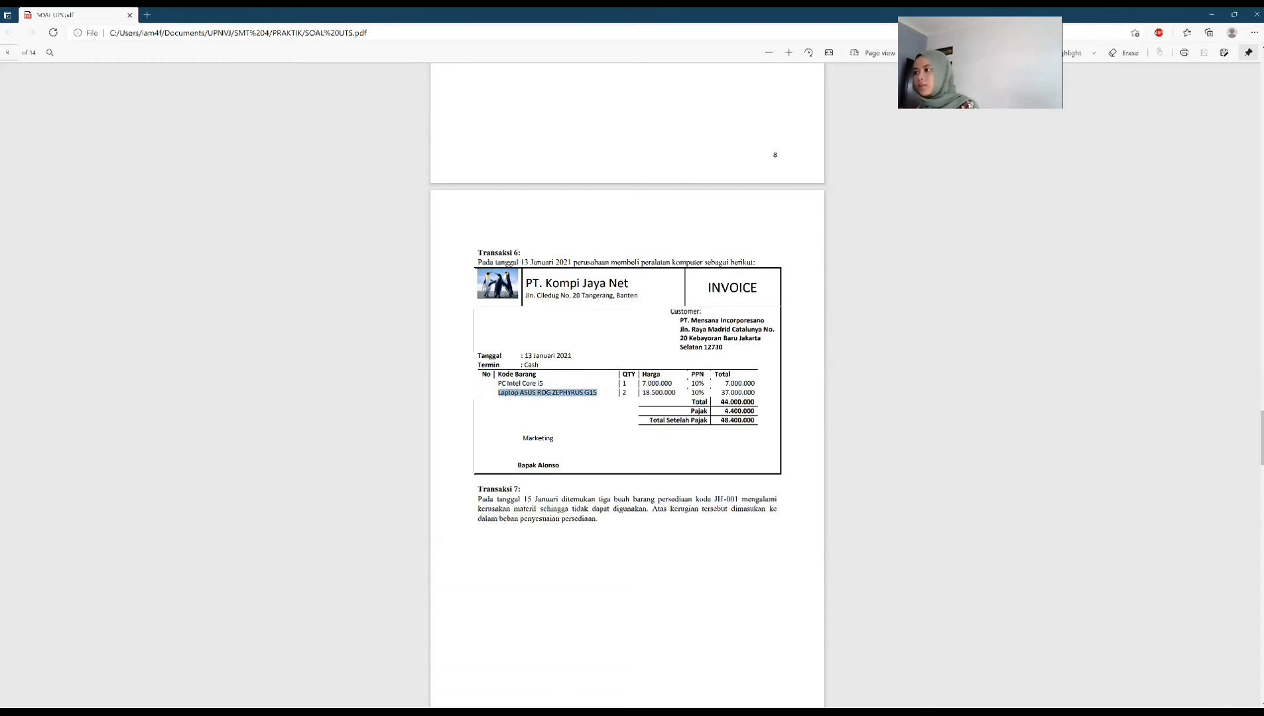
{"action": "key", "text": "alt+Tab"}
{"action": "left_click", "coordinate": [531, 290]}
{"action": "key", "text": "ctrl+v"}
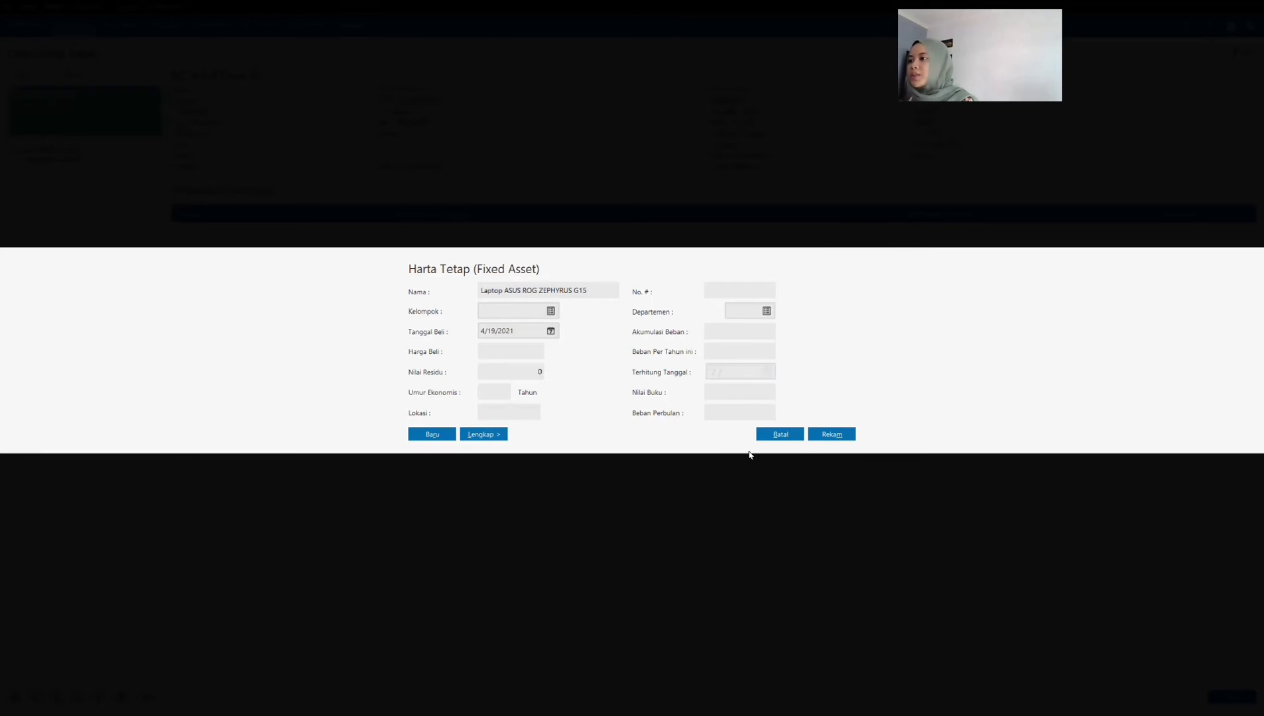
{"action": "key", "text": "Return"}
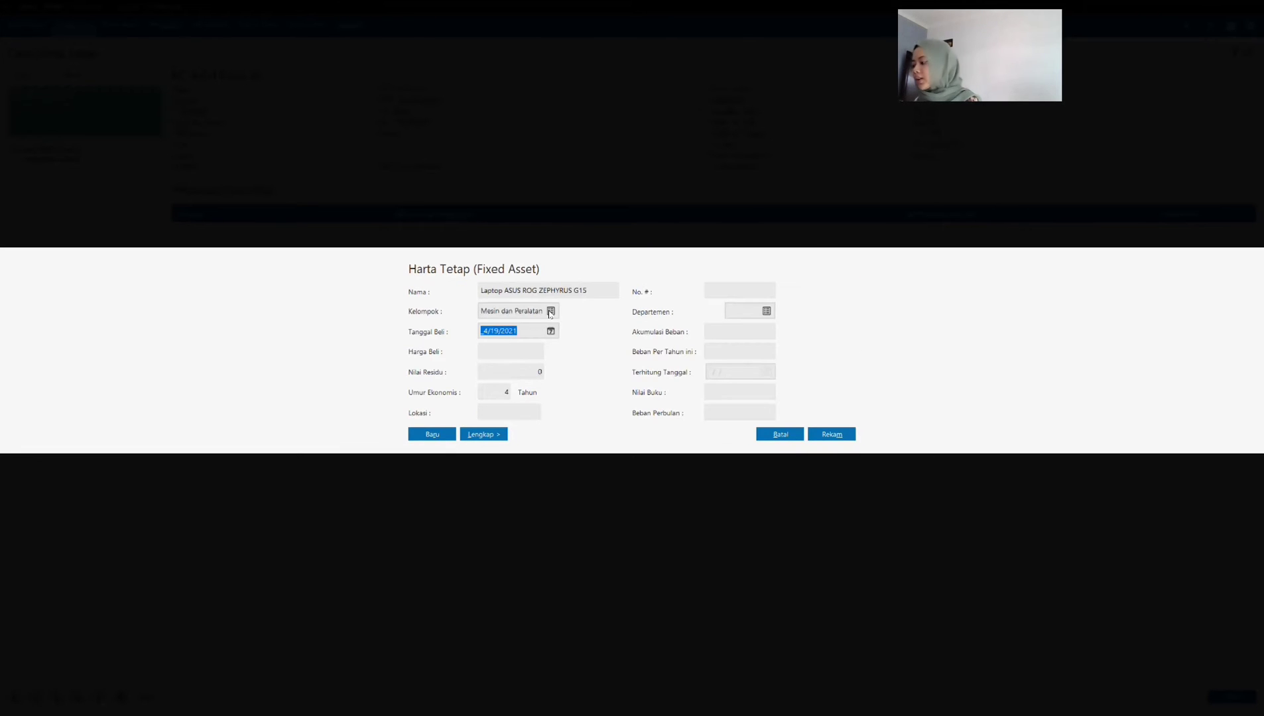
{"action": "type", "text": "0"}
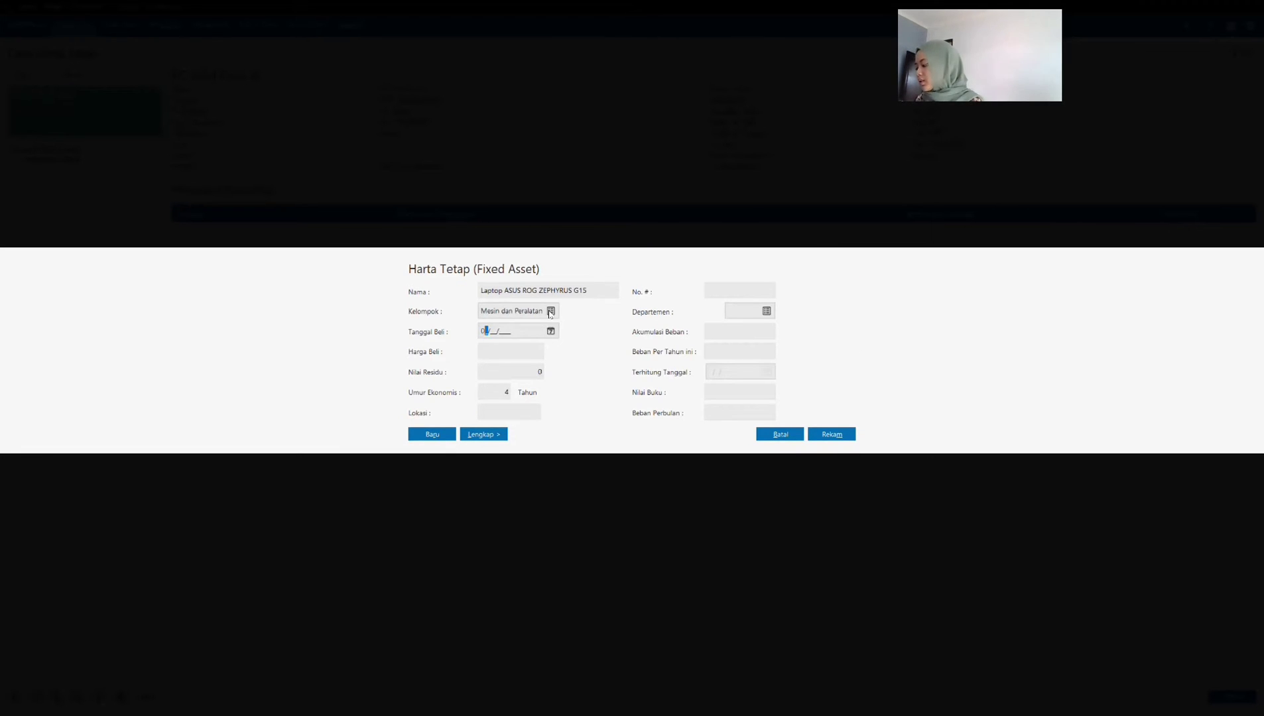
{"action": "type", "text": "1/13/2021"}
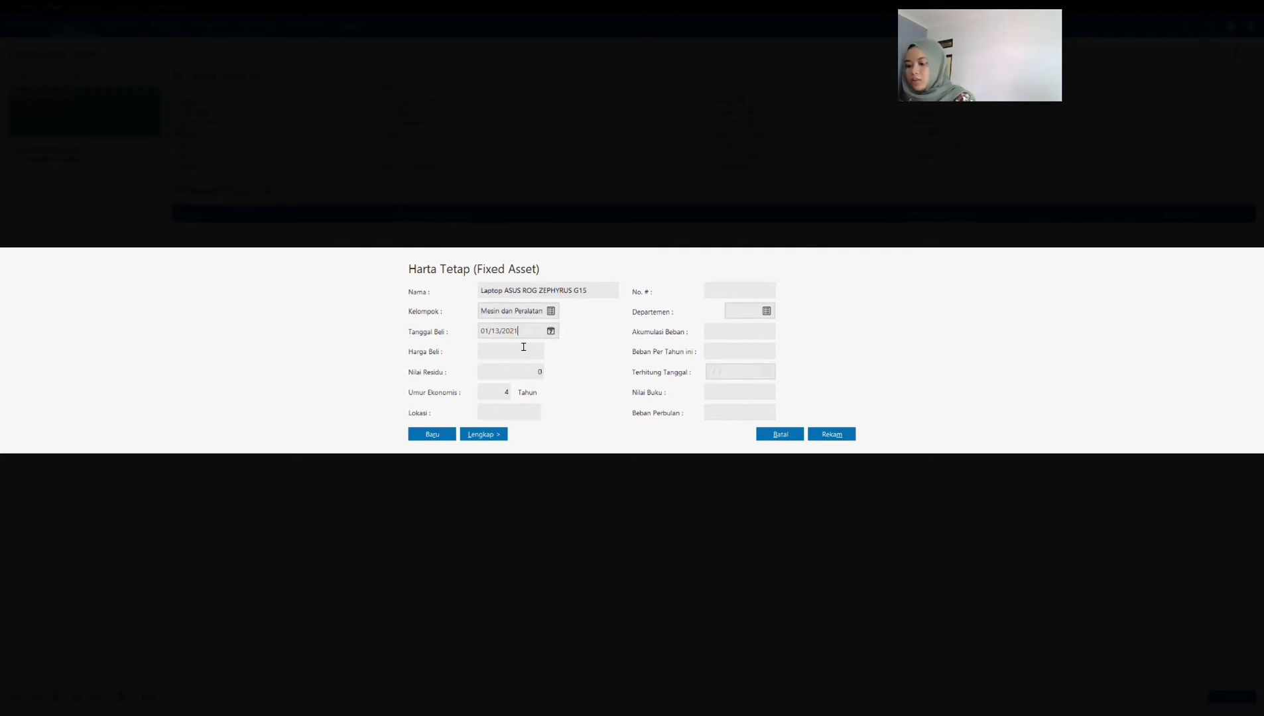
{"action": "key", "text": "Tab"}
{"action": "left_click", "coordinate": [519, 352]}
{"action": "type", "text": "18"}
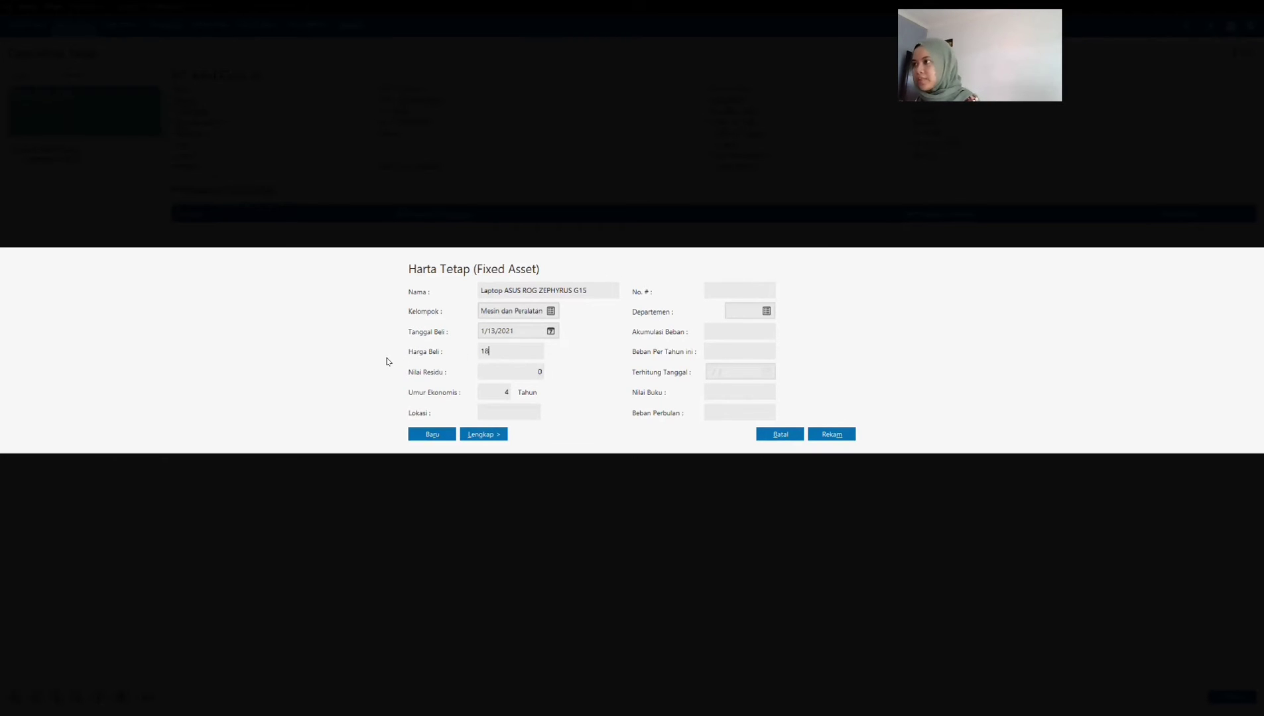
{"action": "type", "text": "500000"}
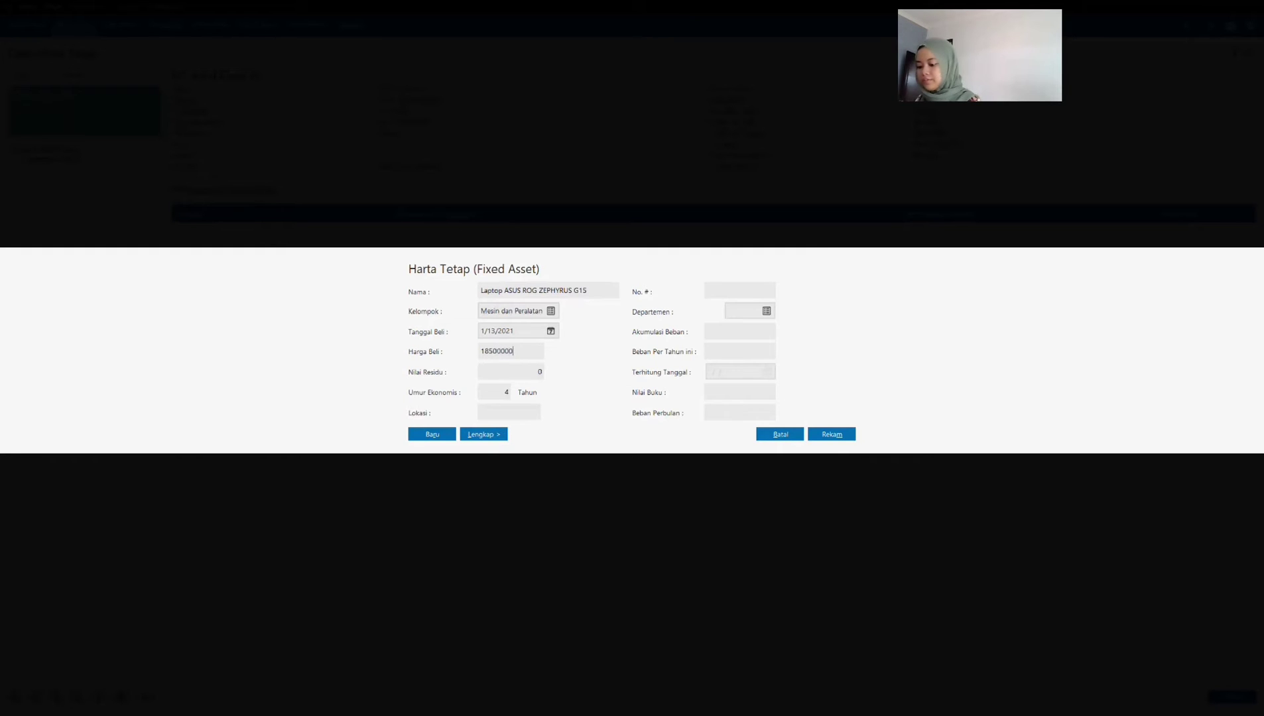
{"action": "key", "text": "Tab"}
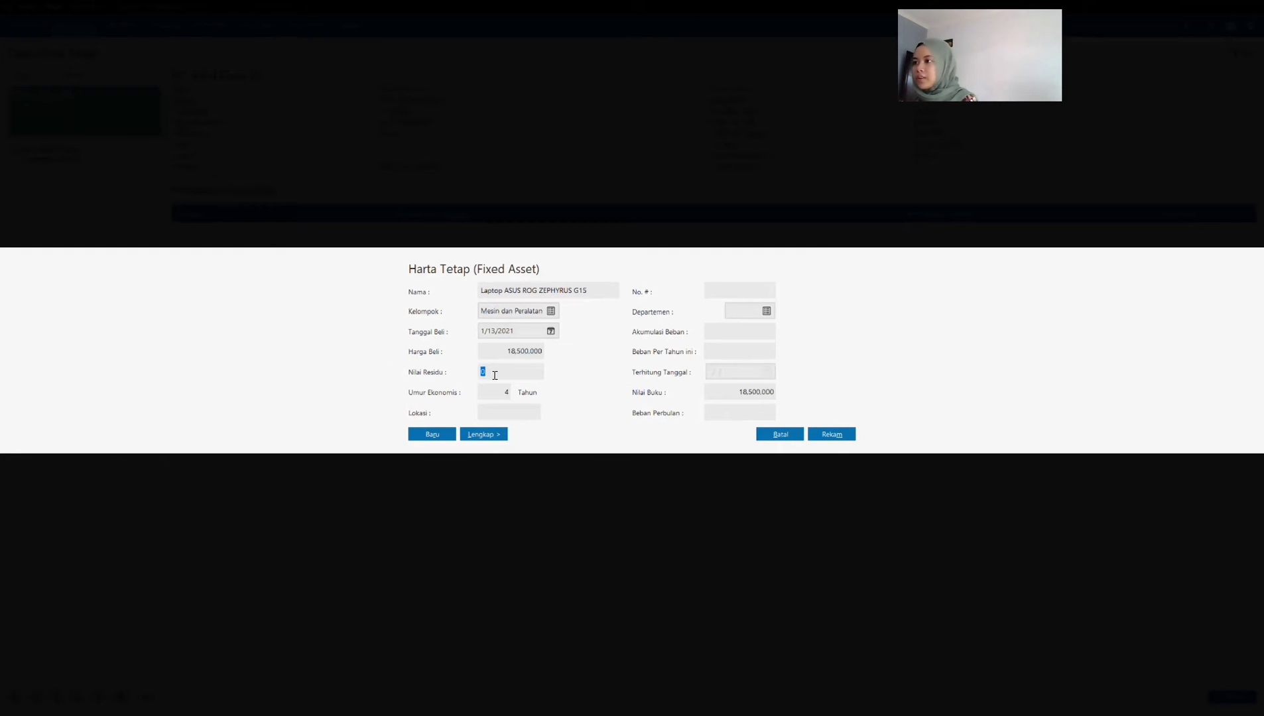
{"action": "key", "text": "Tab"}
{"action": "key", "text": "Tab"}
{"action": "left_click", "coordinate": [471, 435]}
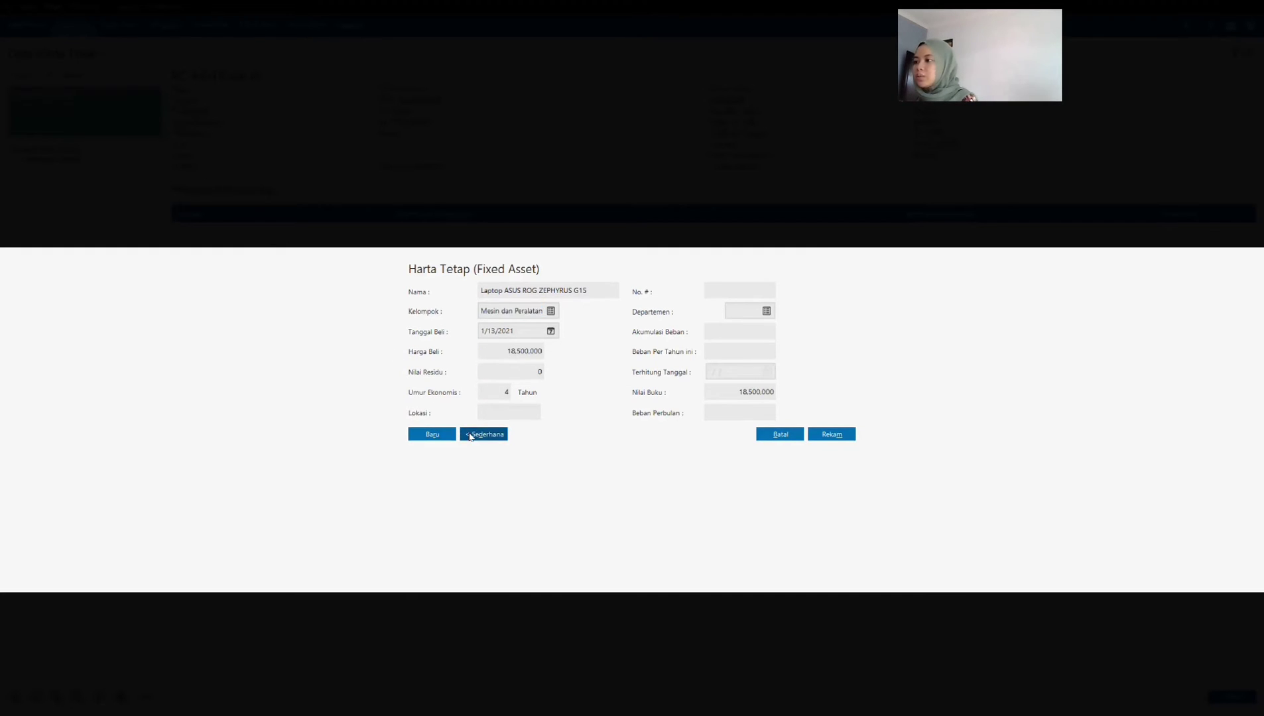
{"action": "left_click", "coordinate": [522, 311]}
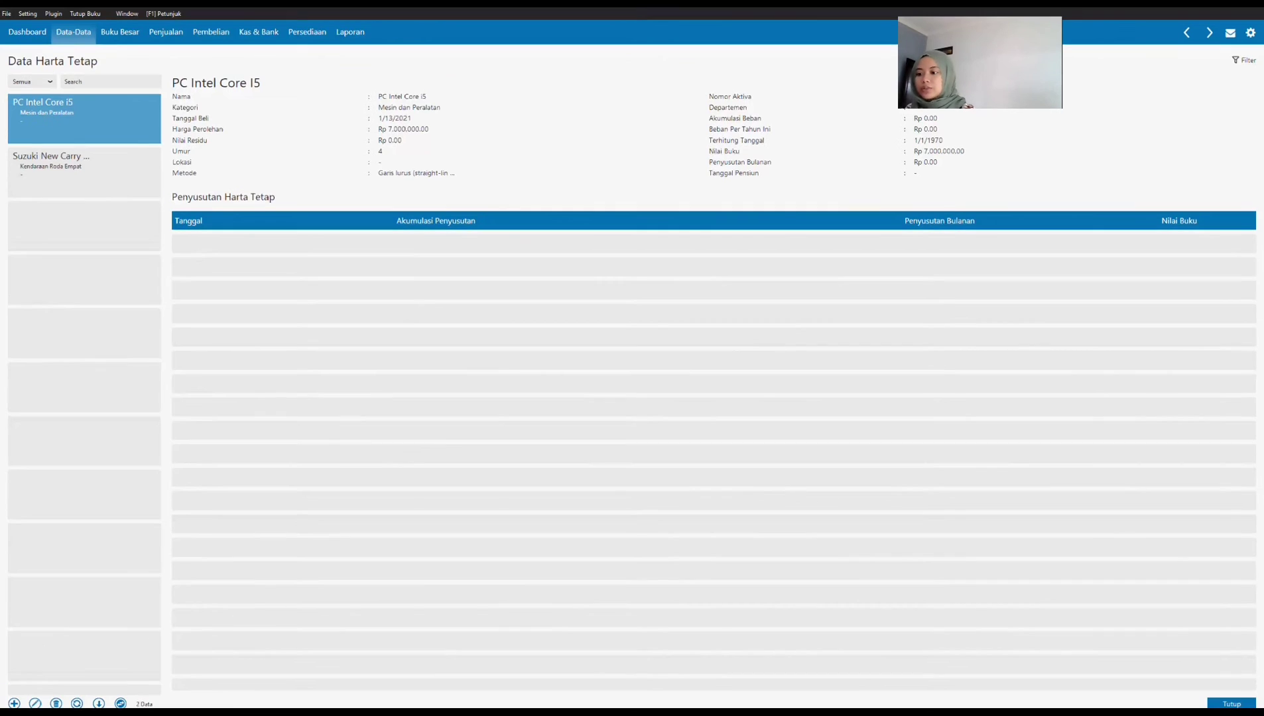
Step: Copy the laptop's name from the Transaksi 6 invoice and add a new fixed asset named Laptop ASUS ROG ZEPHYRUS G15
{"action": "key", "text": "alt+Tab"}
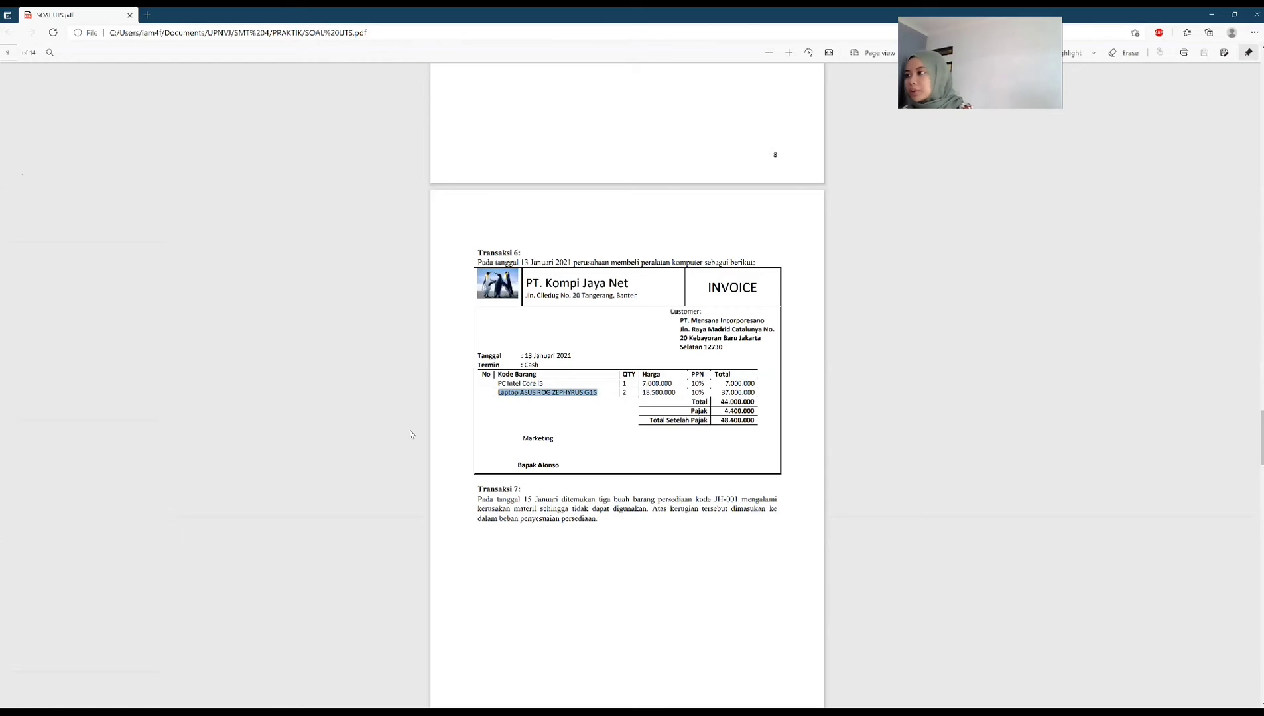
{"action": "left_click", "coordinate": [503, 394]}
{"action": "double_click", "coordinate": [502, 395]}
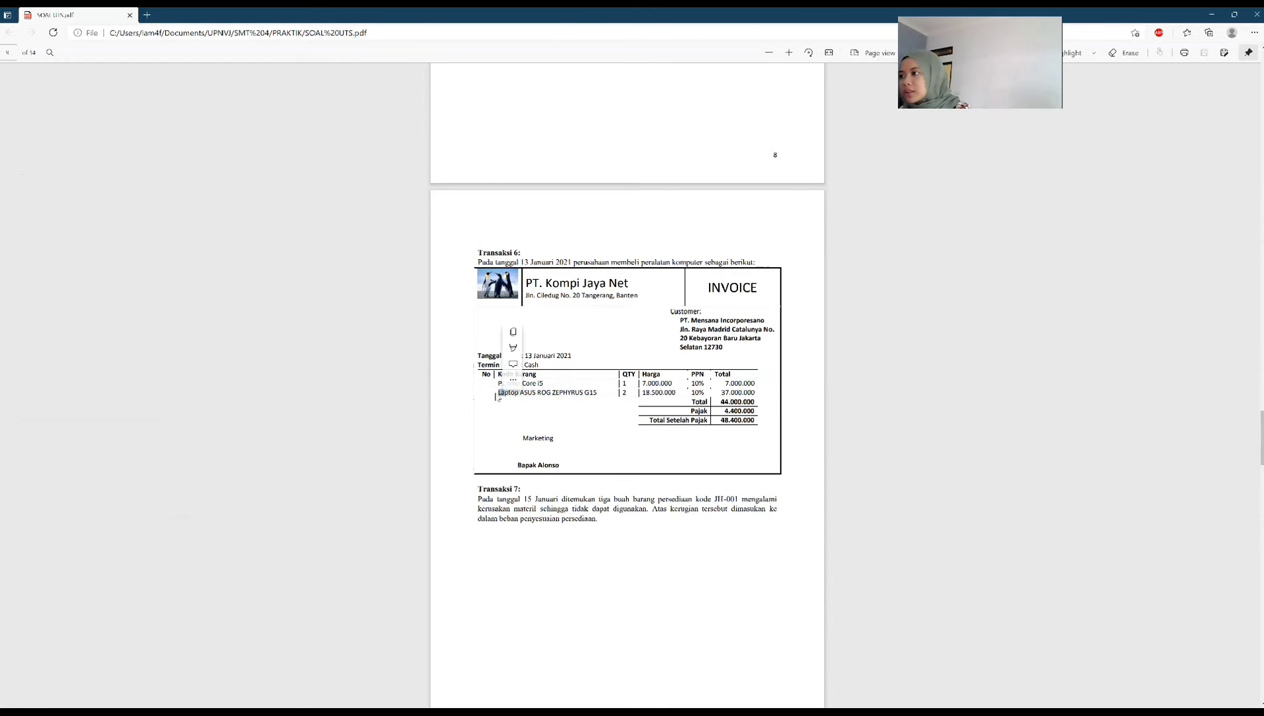
{"action": "left_click", "coordinate": [499, 396]}
{"action": "double_click", "coordinate": [499, 395]}
{"action": "mouse_move", "coordinate": [598, 393]}
{"action": "left_mouse_down"}
{"action": "mouse_move", "coordinate": [491, 391]}
{"action": "mouse_move", "coordinate": [599, 392]}
{"action": "left_mouse_up"}
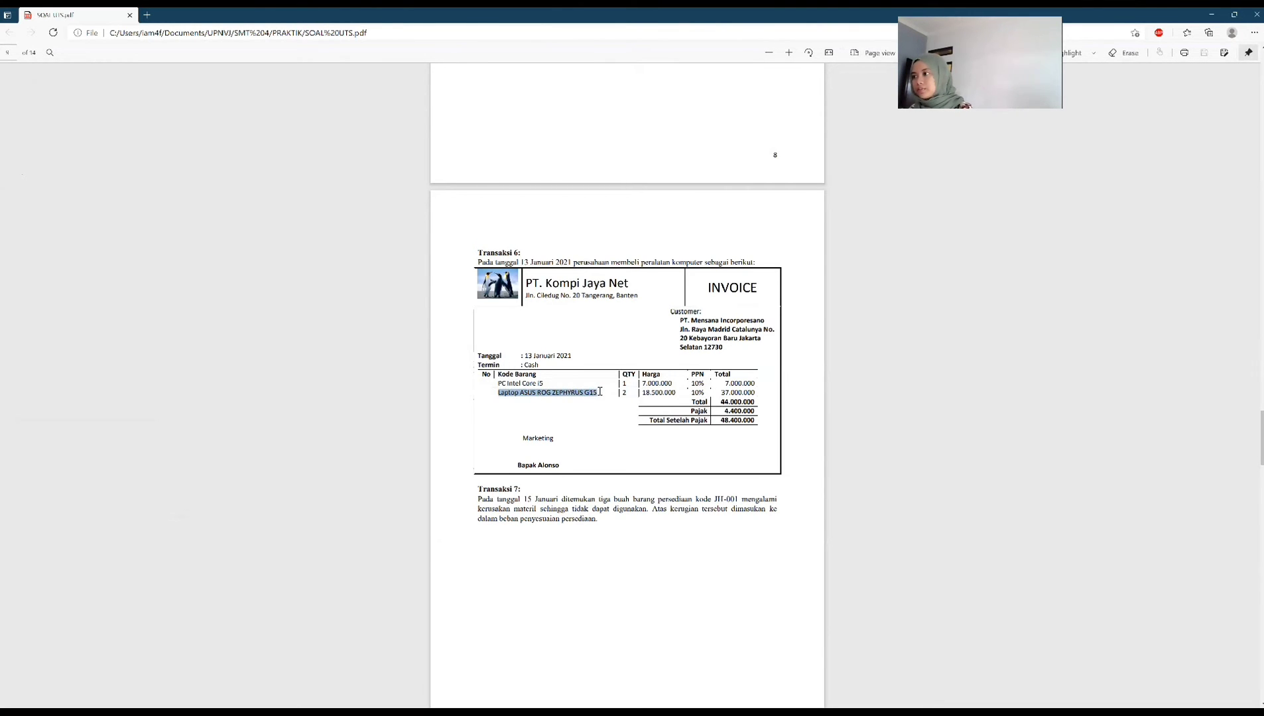
{"action": "key", "text": "ctrl+c"}
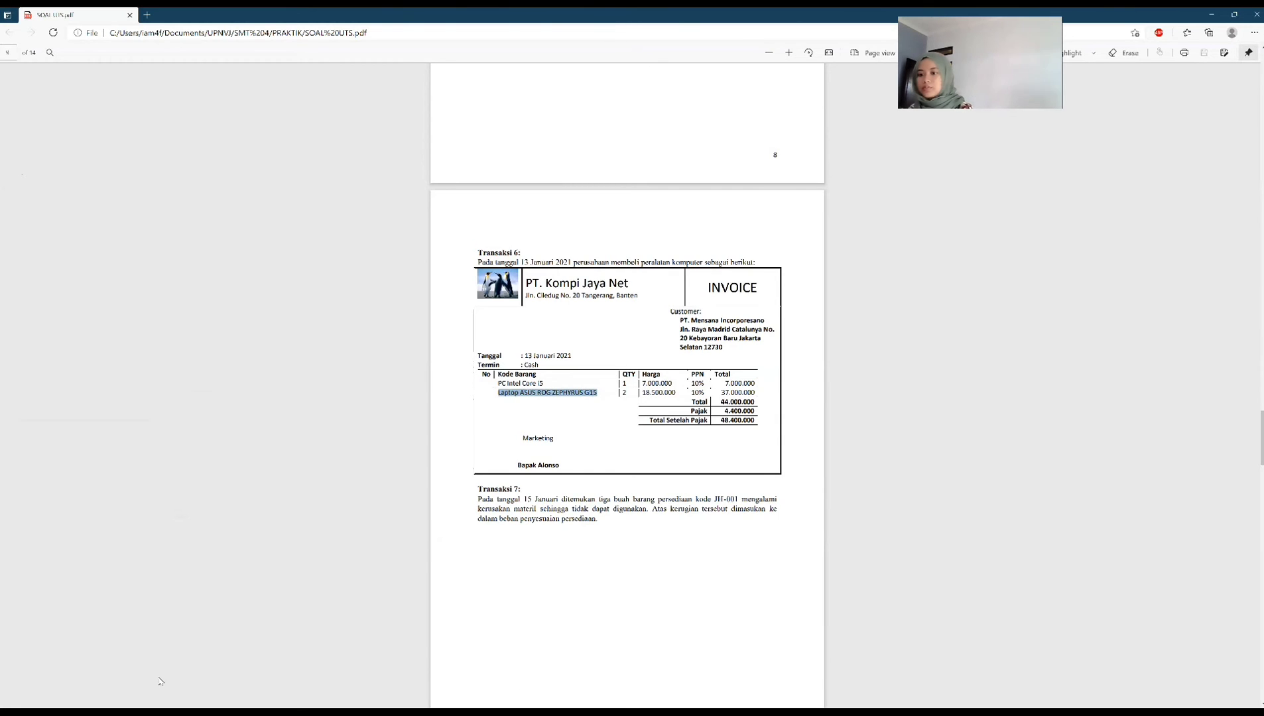
{"action": "key", "text": "alt+Tab"}
{"action": "left_click", "coordinate": [14, 697]}
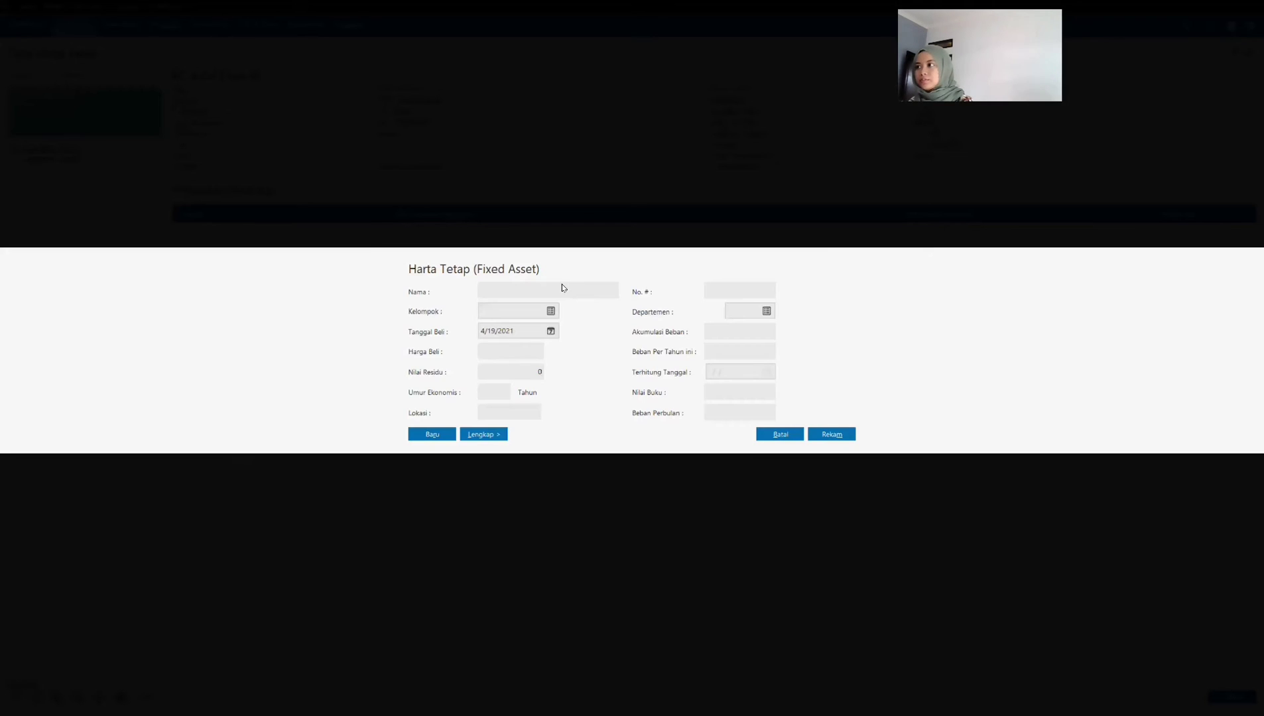
{"action": "key", "text": "ctrl+v"}
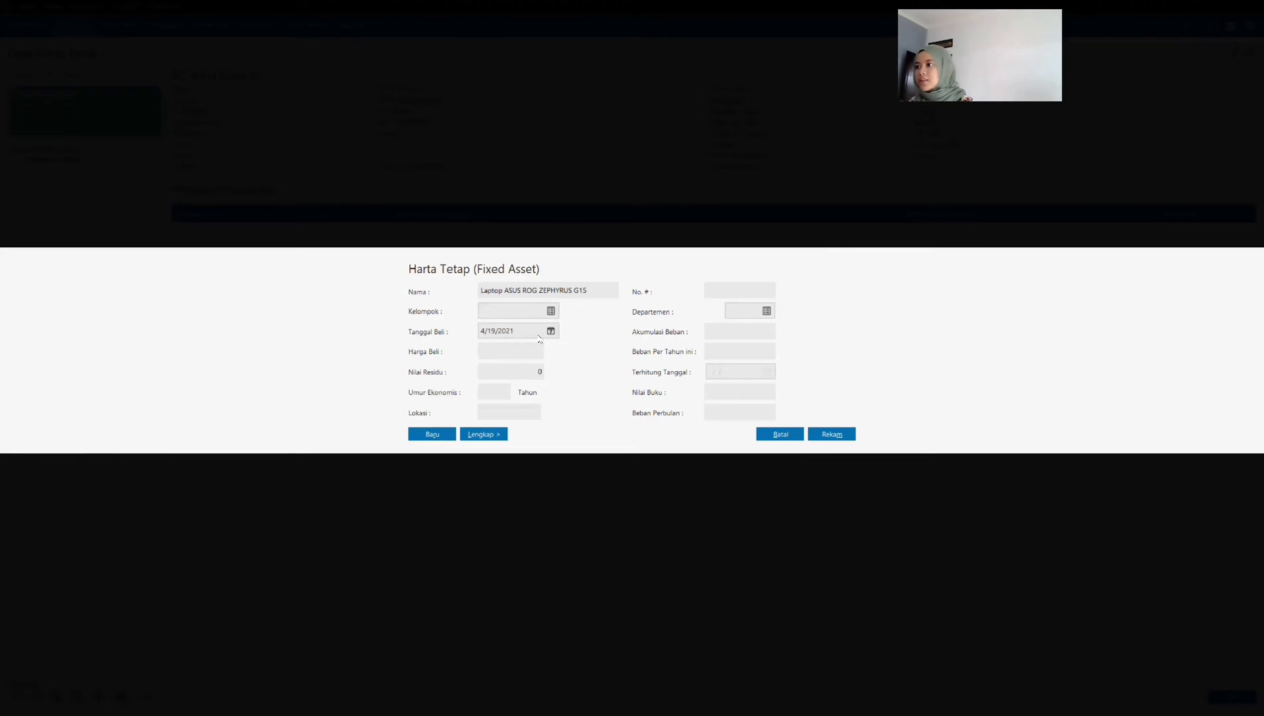
Step: Assign the laptop asset to the Mesin dan Peralatan group and set its purchase date to 01/13/2021
{"action": "left_click", "coordinate": [550, 311]}
{"action": "left_click", "coordinate": [540, 339]}
{"action": "left_click", "coordinate": [831, 474]}
{"action": "left_click_drag", "start_coordinate": [516, 333], "coordinate": [441, 334]}
{"action": "type", "text": "01/"}
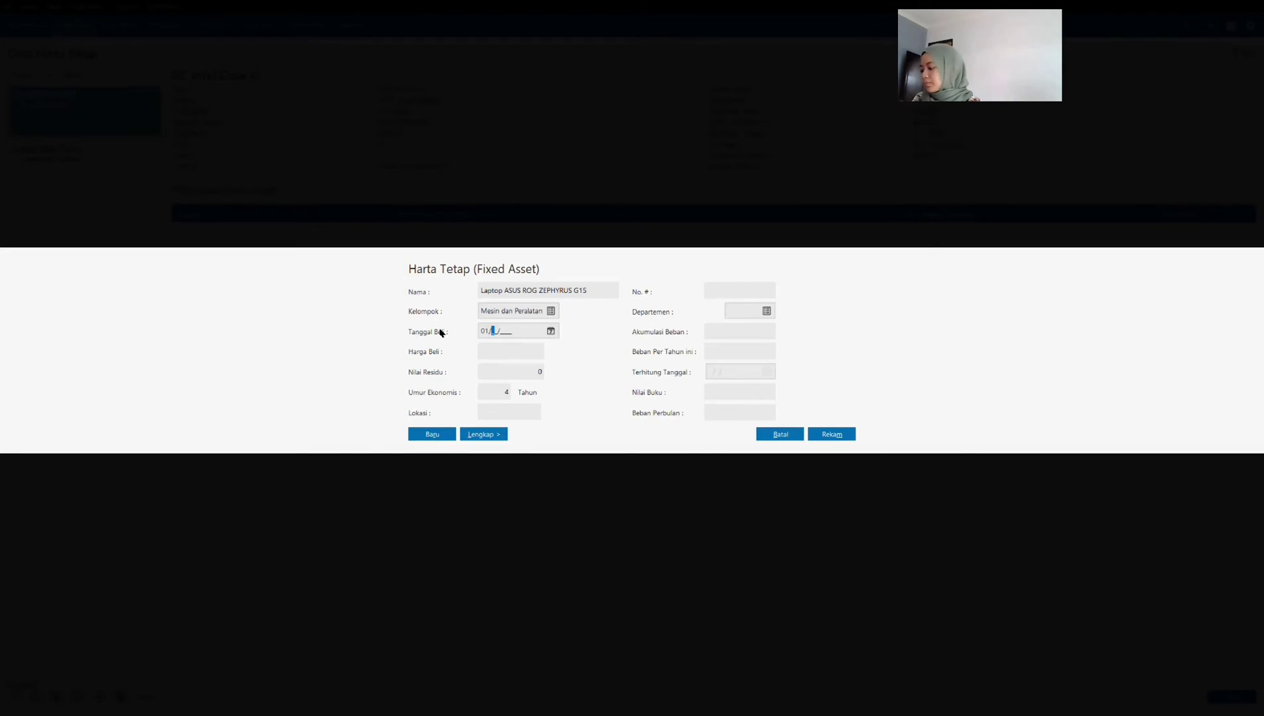
{"action": "type", "text": "13/2021"}
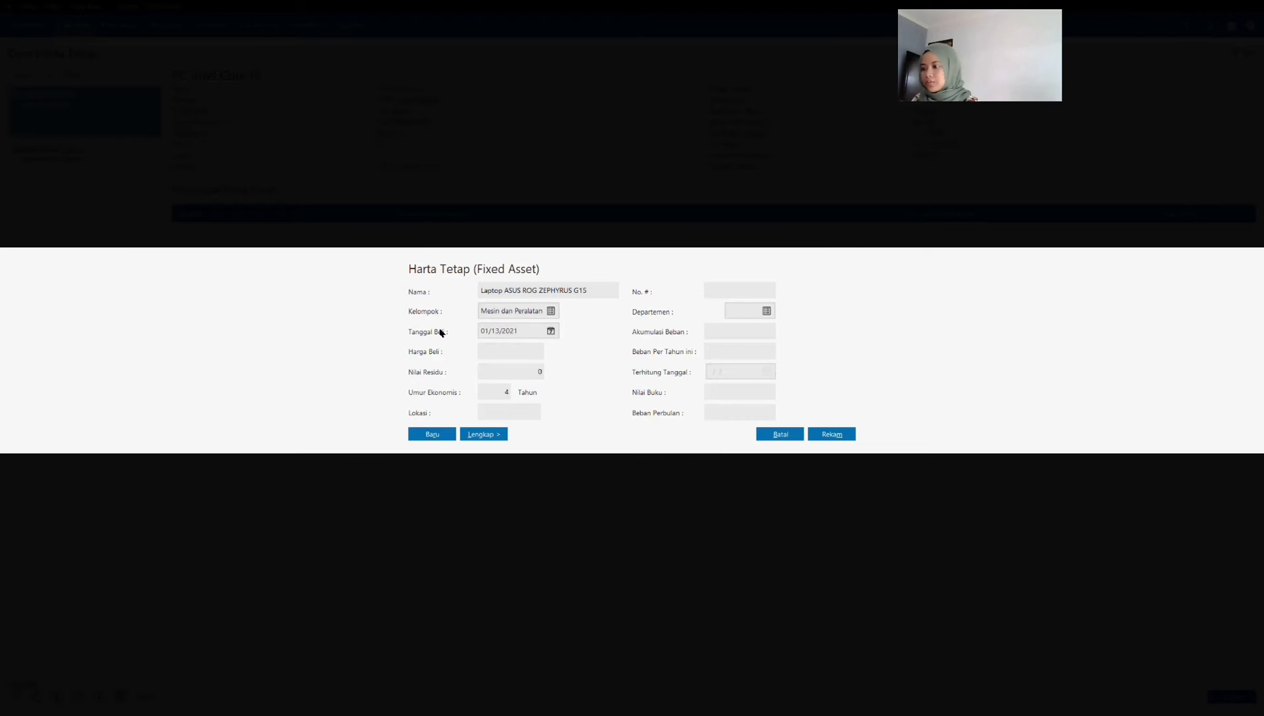
{"action": "key", "text": "Tab"}
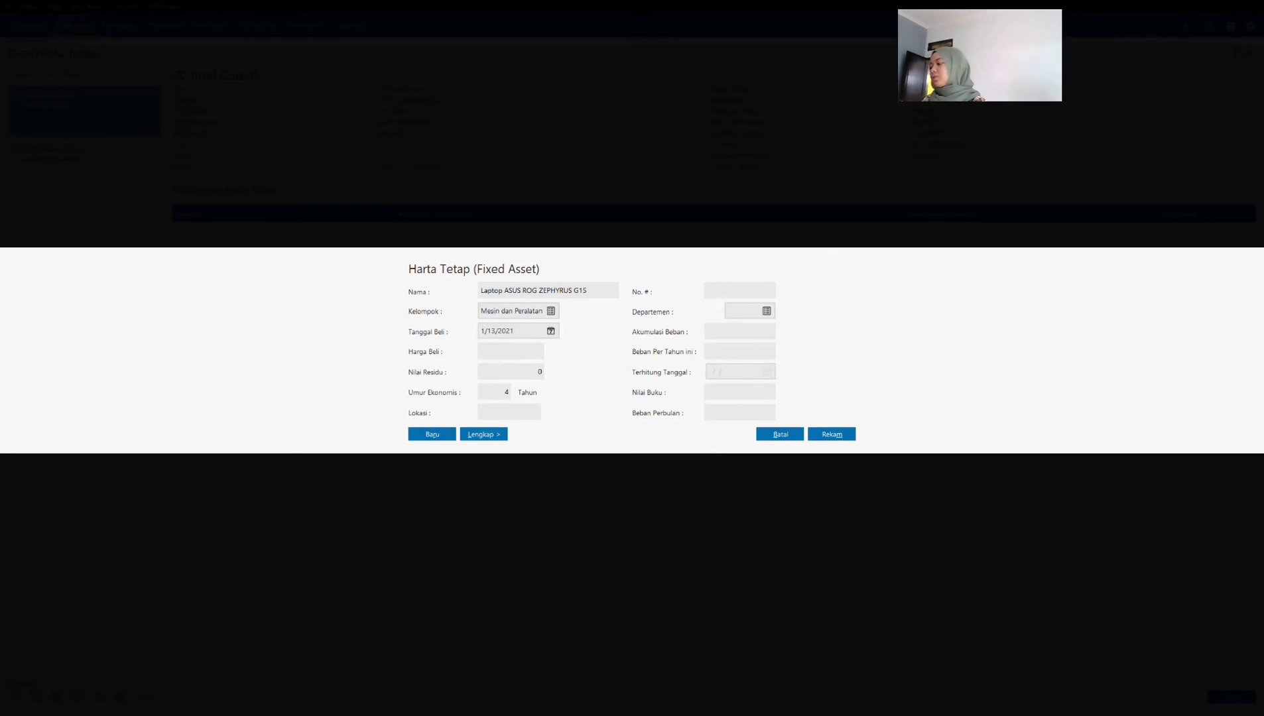
Step: Set the laptop asset's purchase price (Harga Beli) to 37,000,000, expand its full details, and record the asset
{"action": "type", "text": "37000000"}
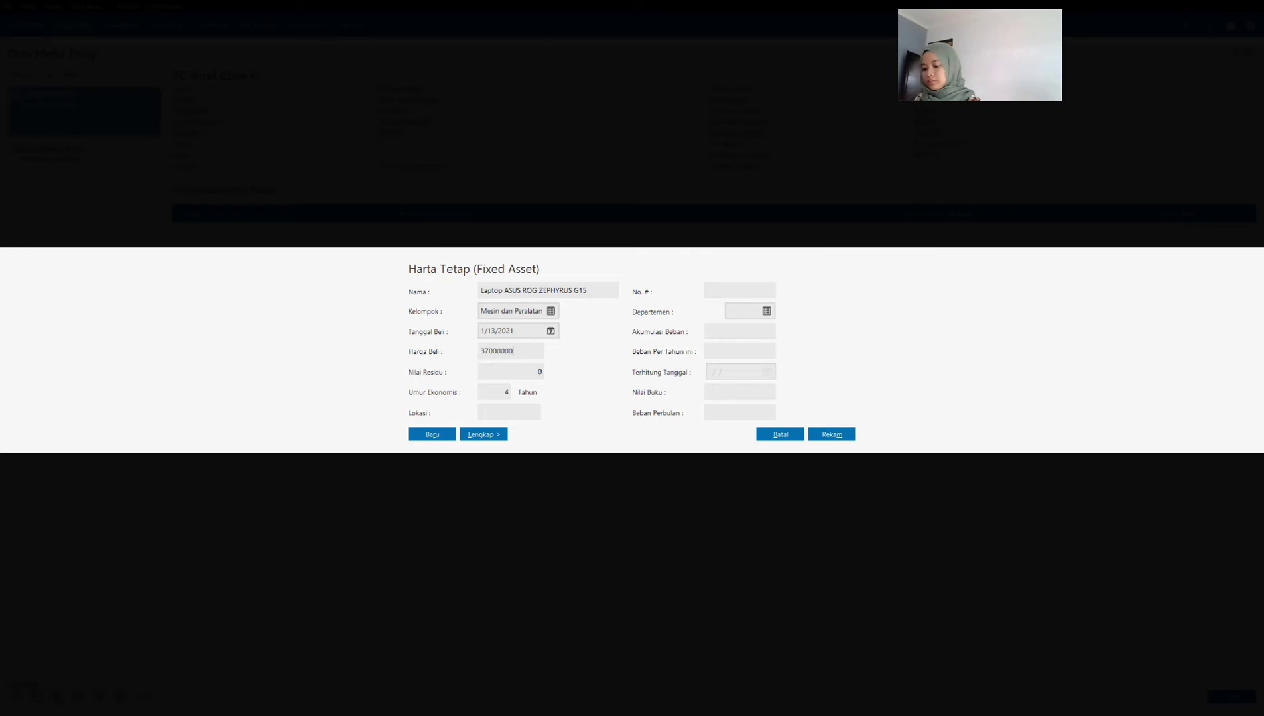
{"action": "key", "text": "Tab"}
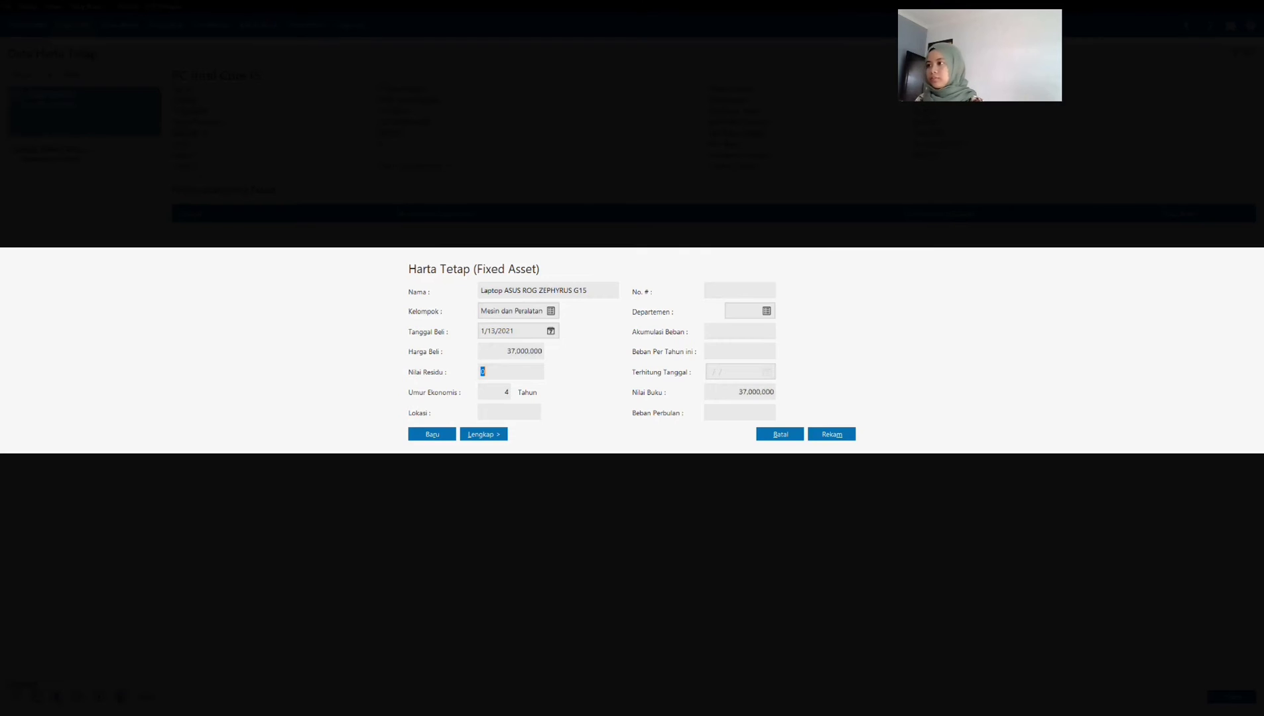
{"action": "key", "text": "Tab"}
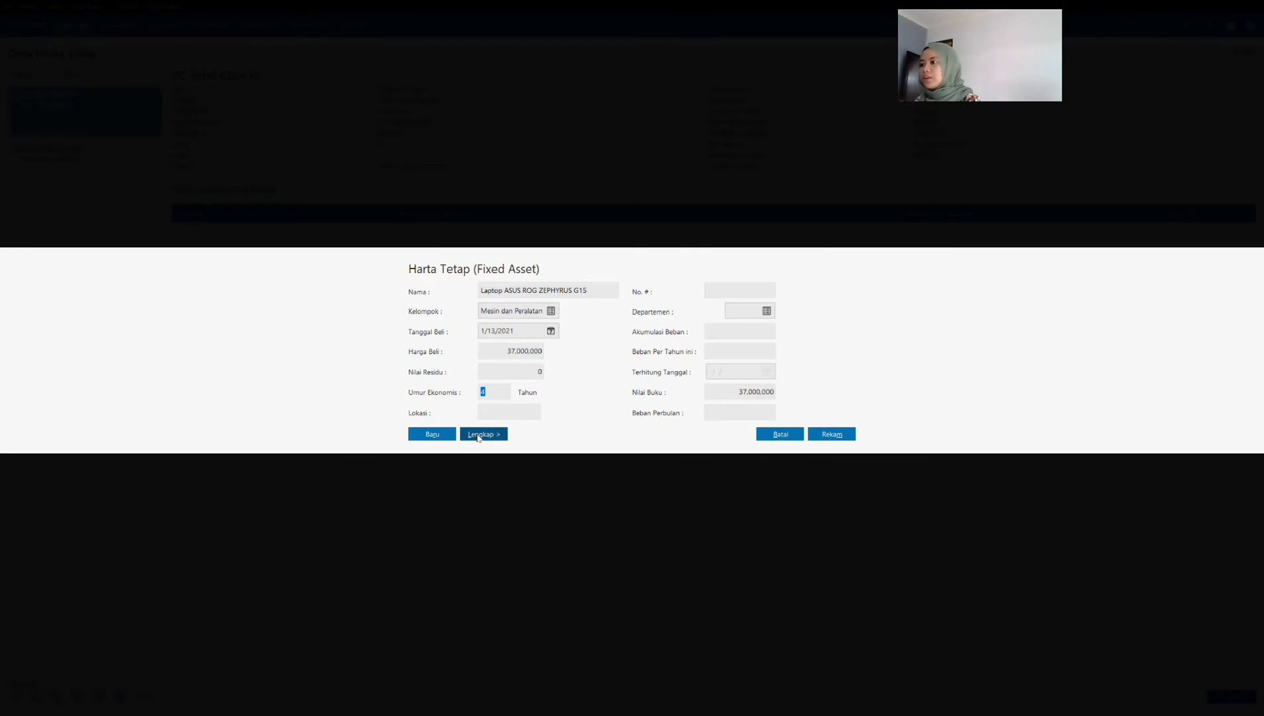
{"action": "left_click", "coordinate": [478, 435]}
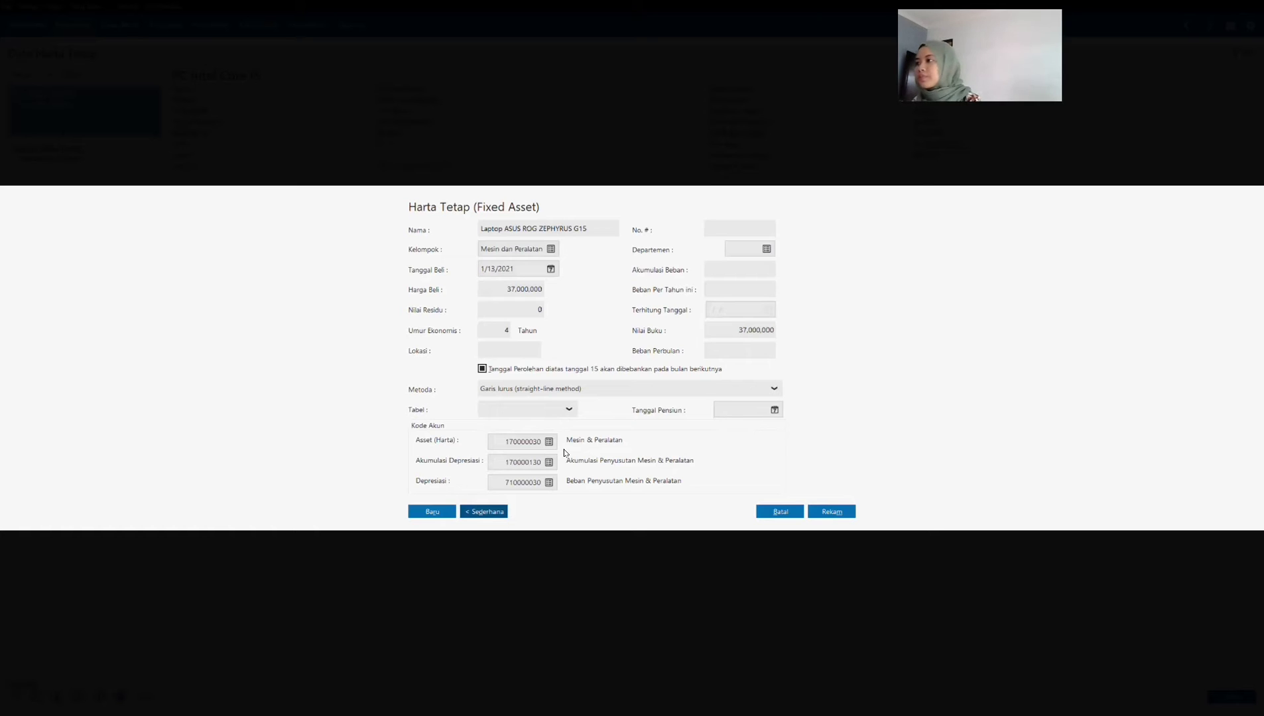
{"action": "left_click", "coordinate": [836, 514]}
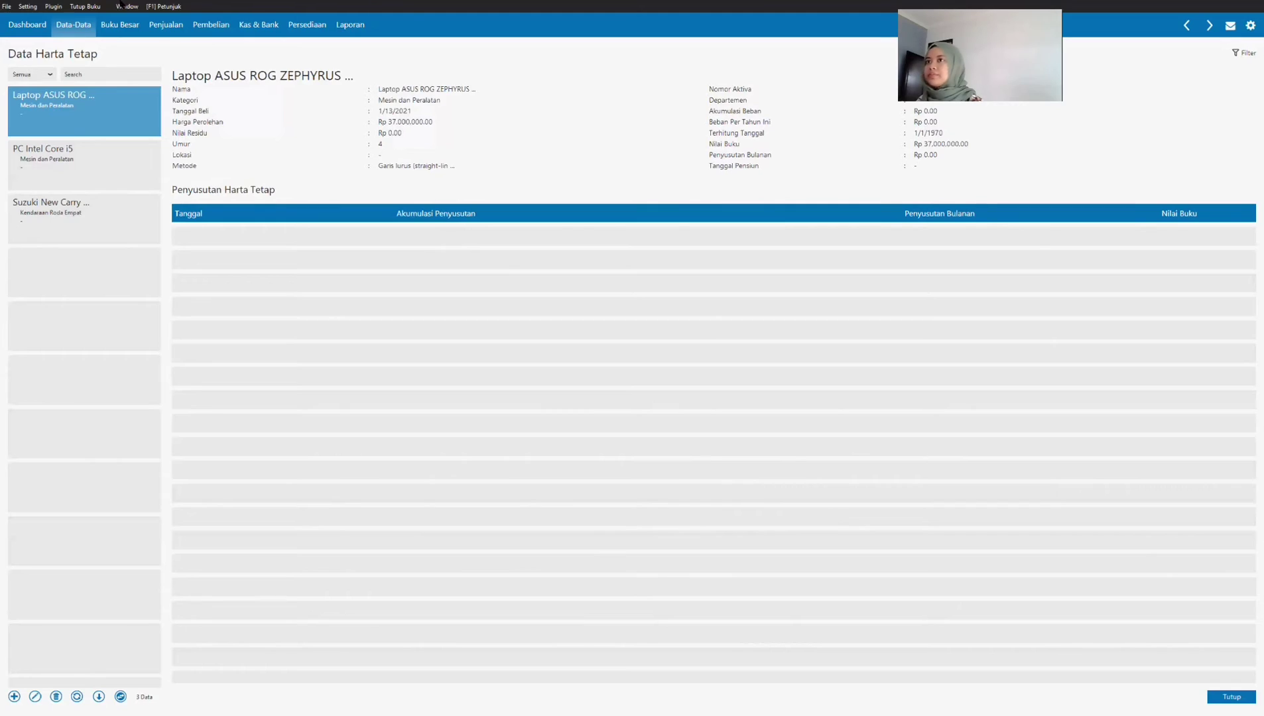
Step: Start a new inventory adjustment (Pemakaian / Penyesuaian Barang) and set its date to 01/15/2021
{"action": "key", "text": "alt+Tab"}
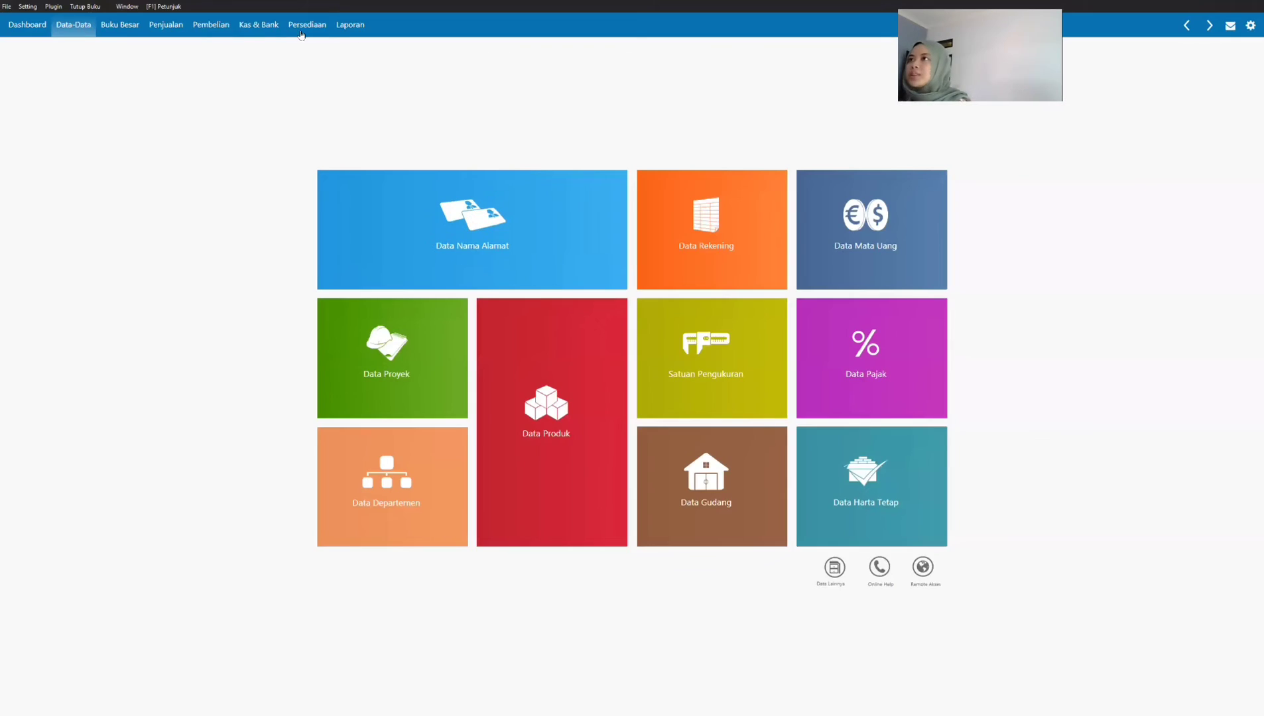
{"action": "left_click", "coordinate": [307, 25]}
{"action": "mouse_move", "coordinate": [563, 181]}
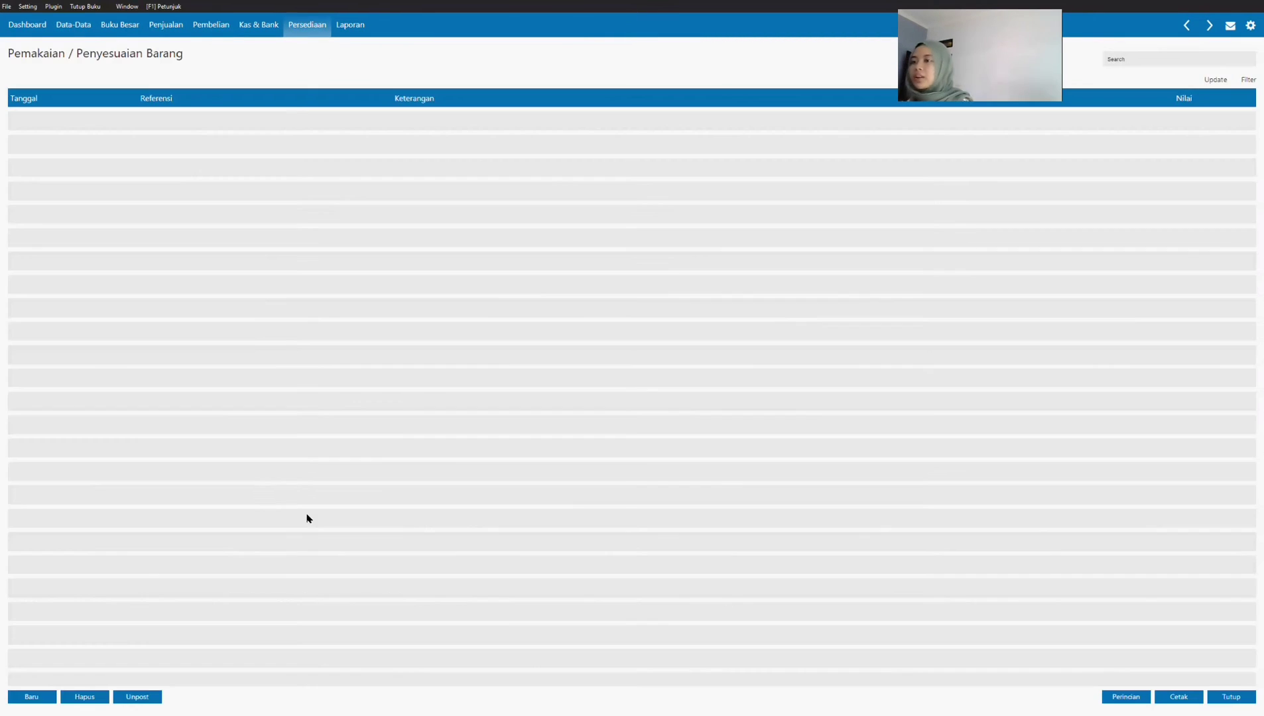
{"action": "left_click", "coordinate": [35, 697]}
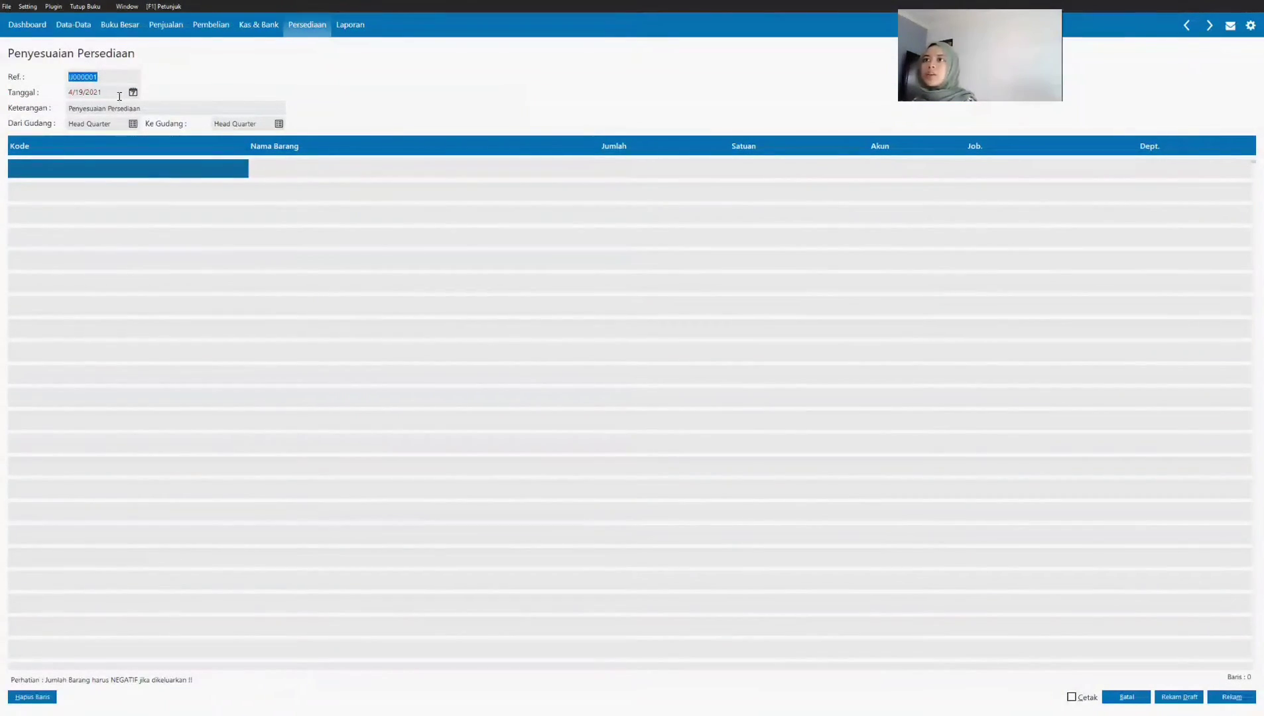
{"action": "key", "text": "Tab"}
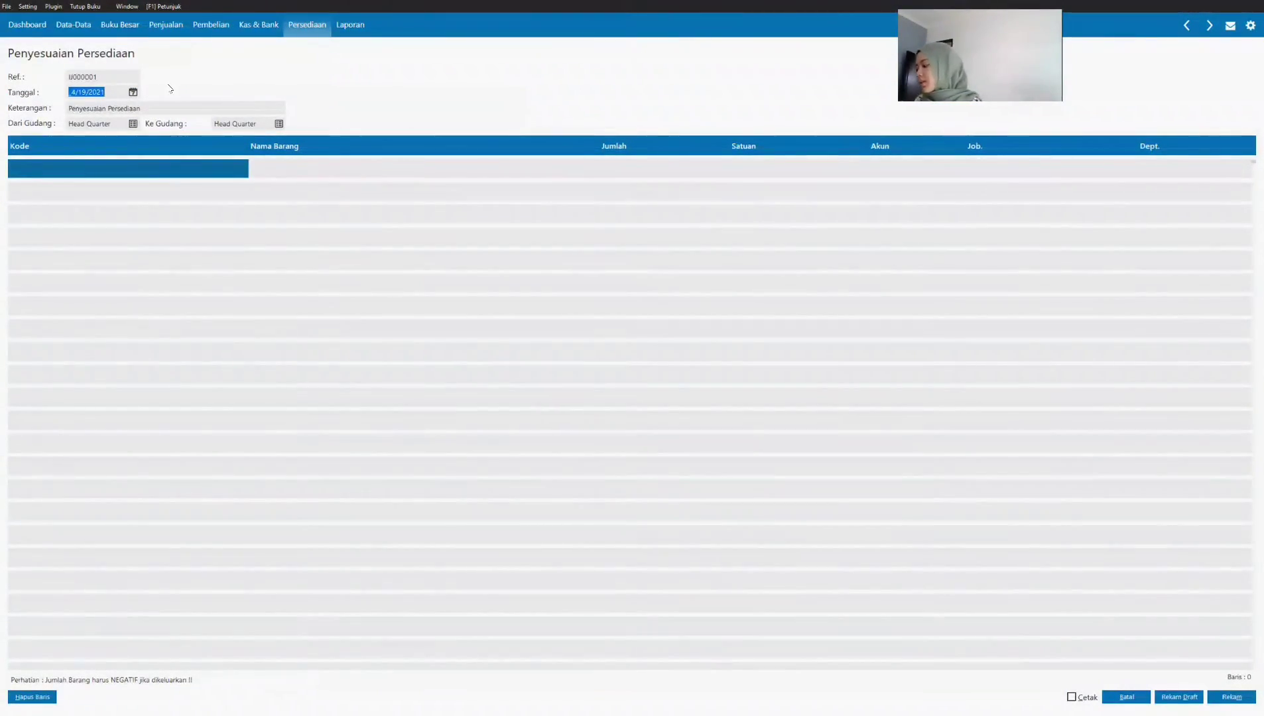
{"action": "type", "text": "01/15/"}
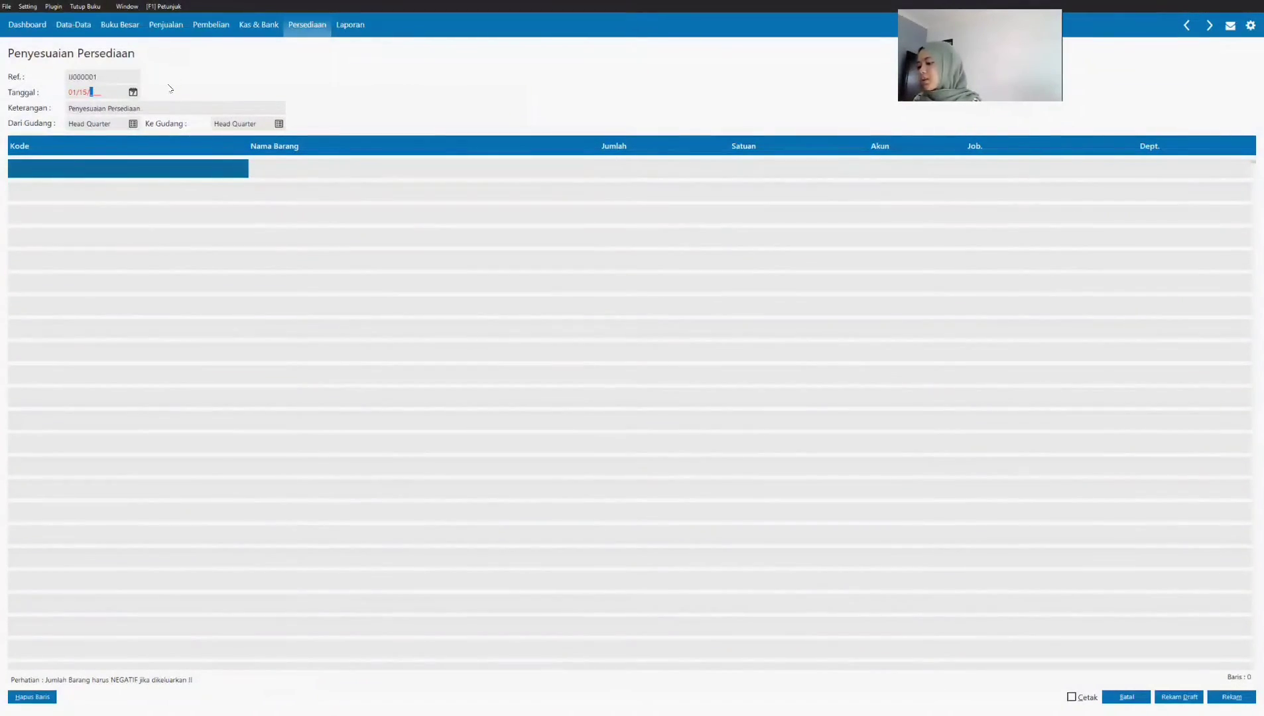
{"action": "type", "text": "2021"}
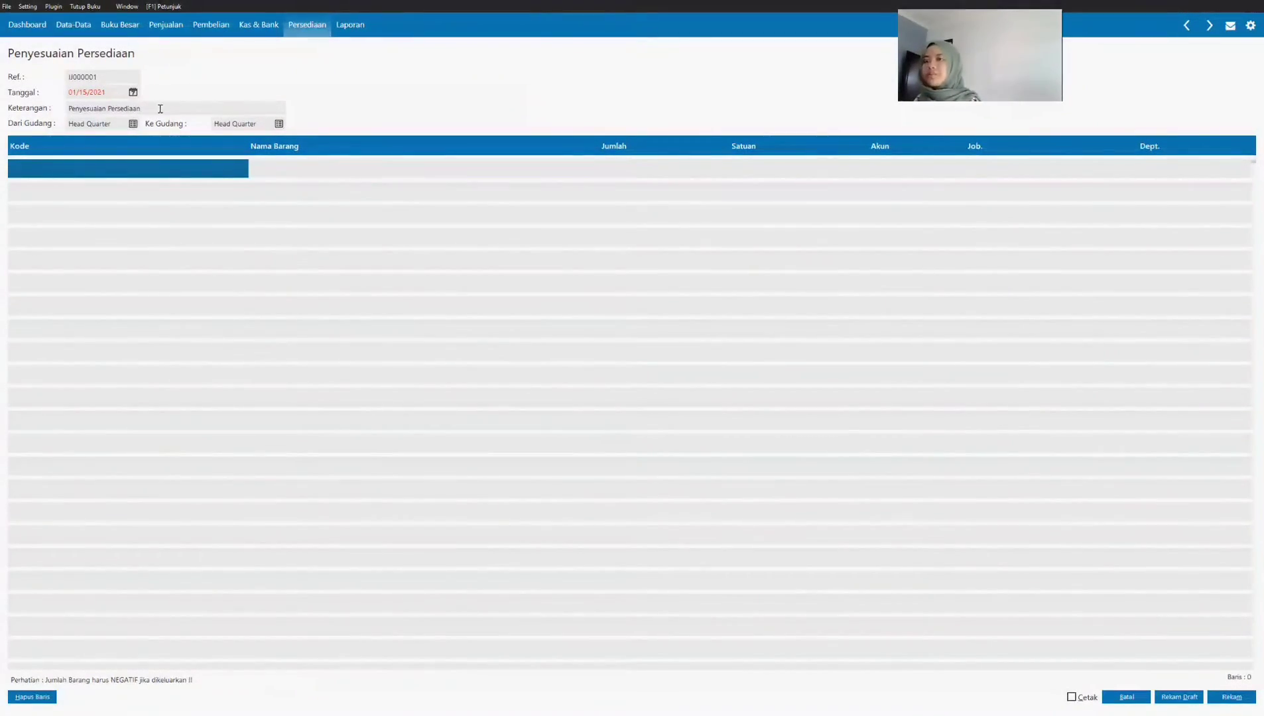
Step: Add item JH-001 Jam Dinding Kayu 3D to the adjustment with a quantity of 3
{"action": "left_click", "coordinate": [120, 170]}
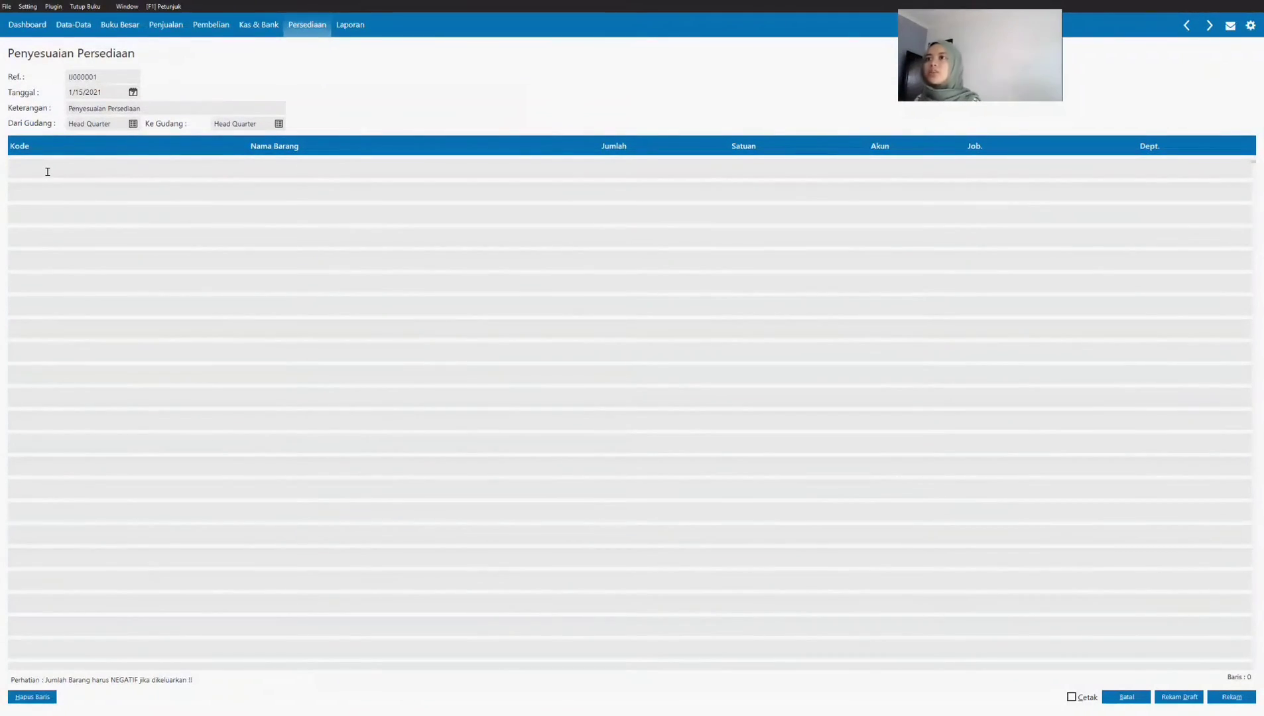
{"action": "key", "text": "Return"}
{"action": "key", "text": "Down"}
{"action": "key", "text": "Down"}
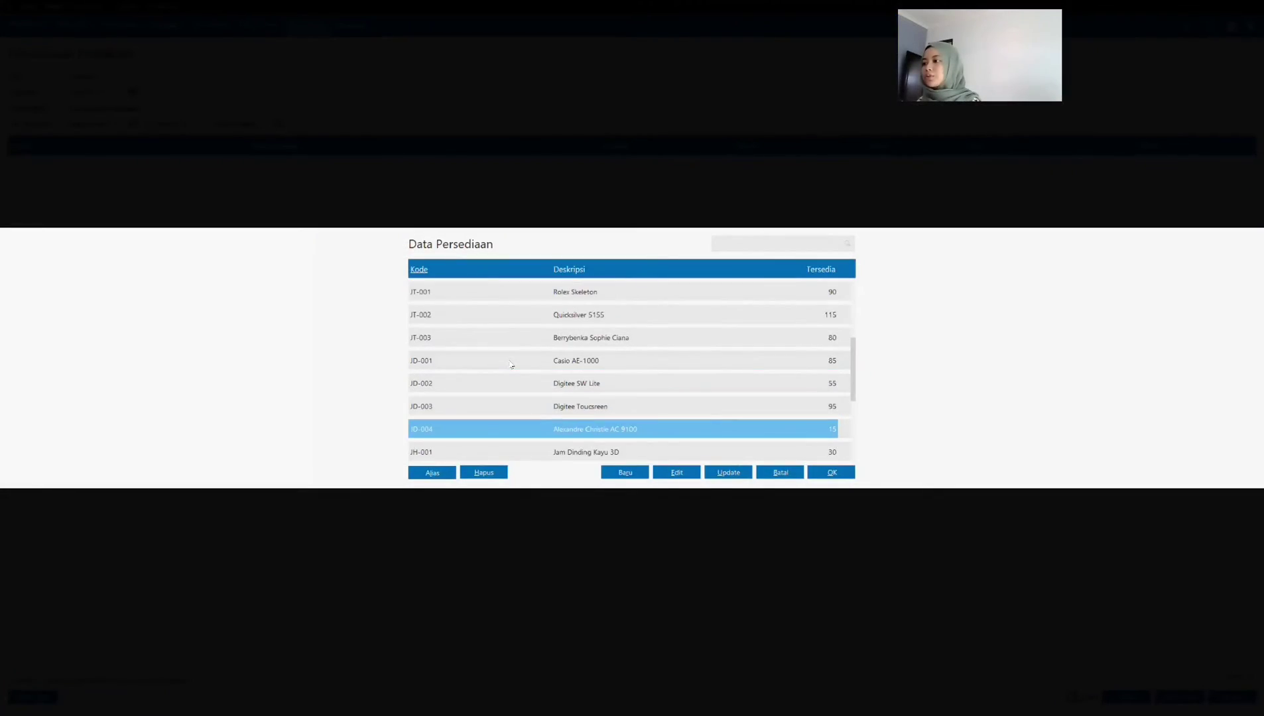
{"action": "left_click", "coordinate": [816, 475]}
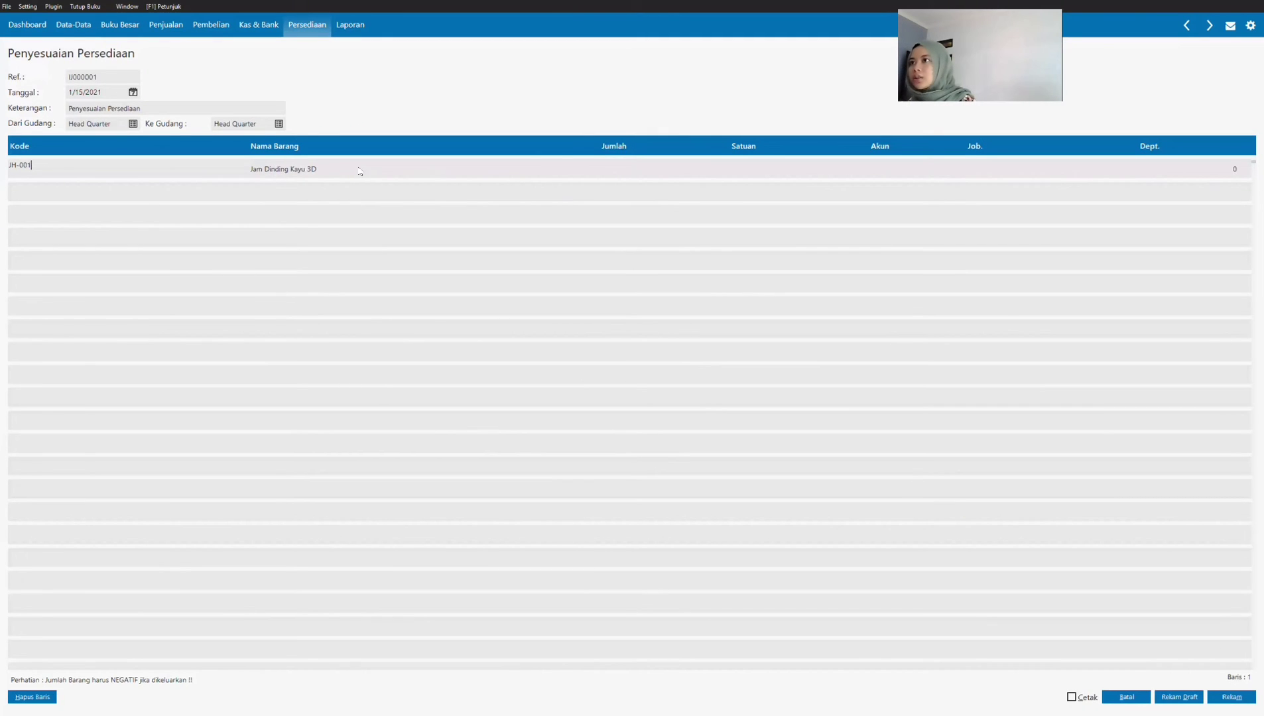
{"action": "left_click", "coordinate": [288, 173]}
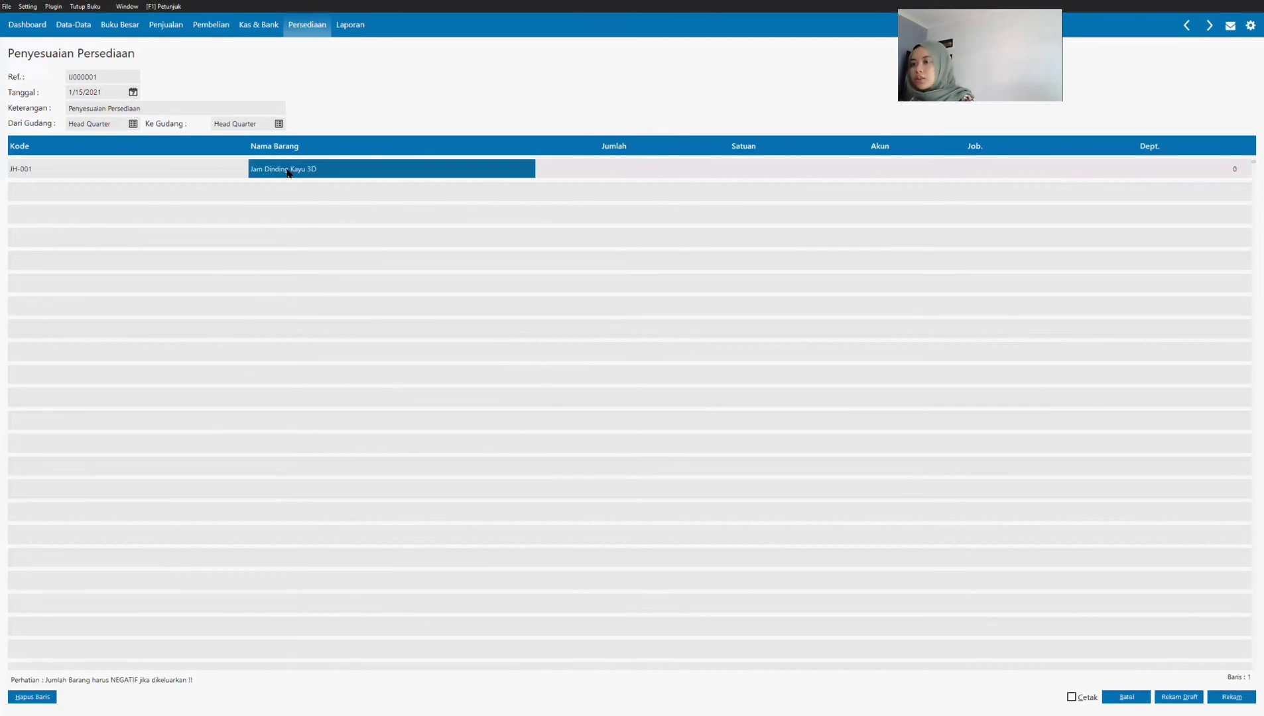
{"action": "key", "text": "Tab"}
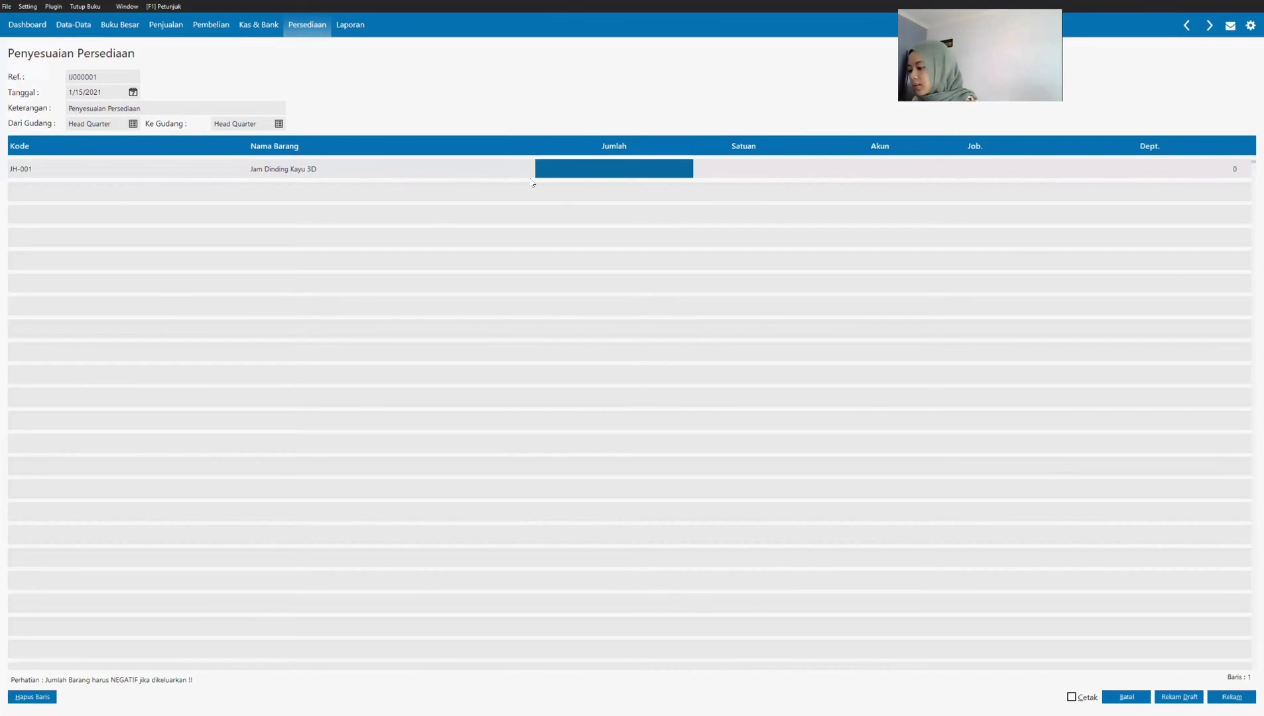
{"action": "type", "text": "3"}
{"action": "key", "text": "Tab"}
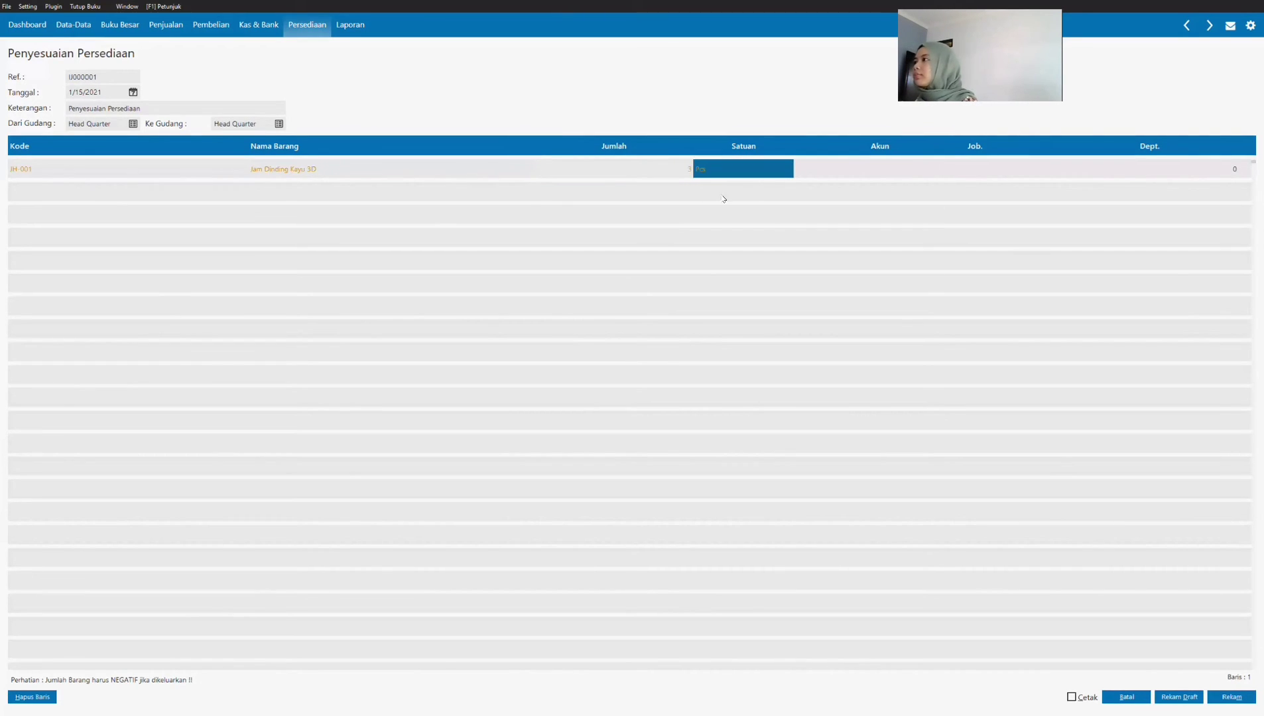
{"action": "key", "text": "Tab"}
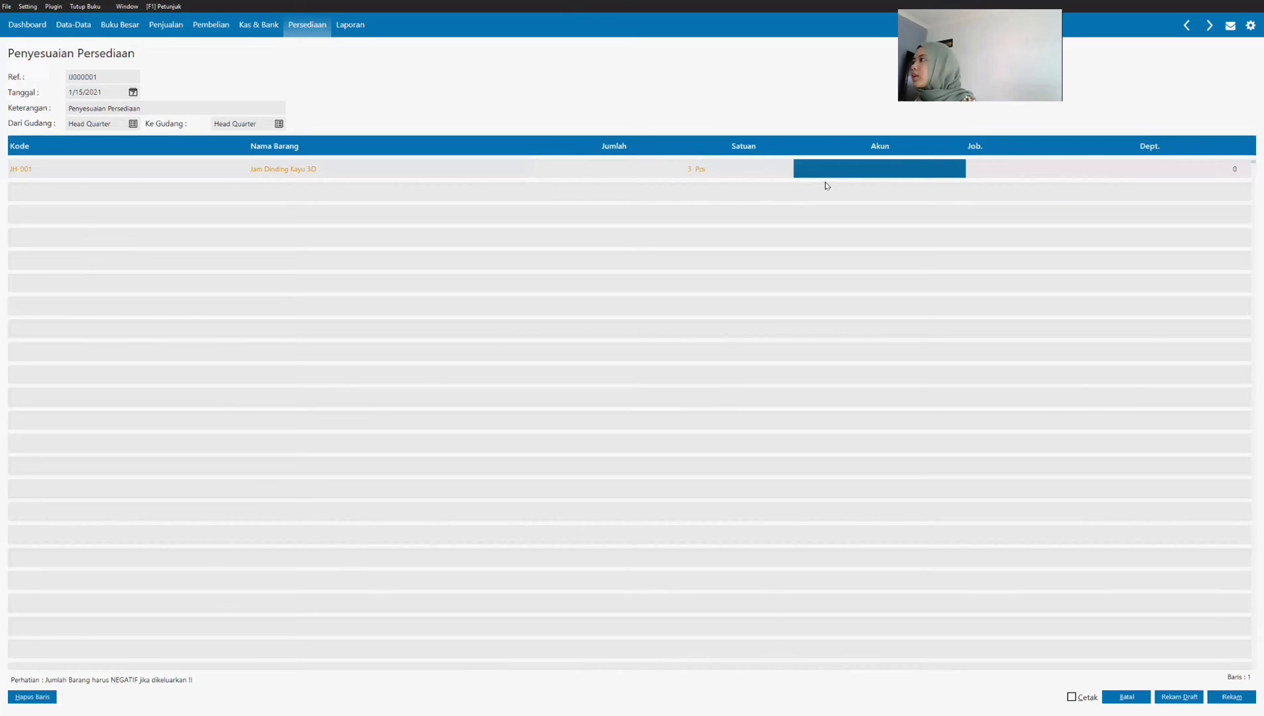
Step: Assign the Penyesuaian Persediaan account (510000040) to the wall clock's adjustment line
{"action": "double_click", "coordinate": [847, 173]}
{"action": "scroll", "coordinate": [665, 356], "scroll_direction": "down", "scroll_amount": 13}
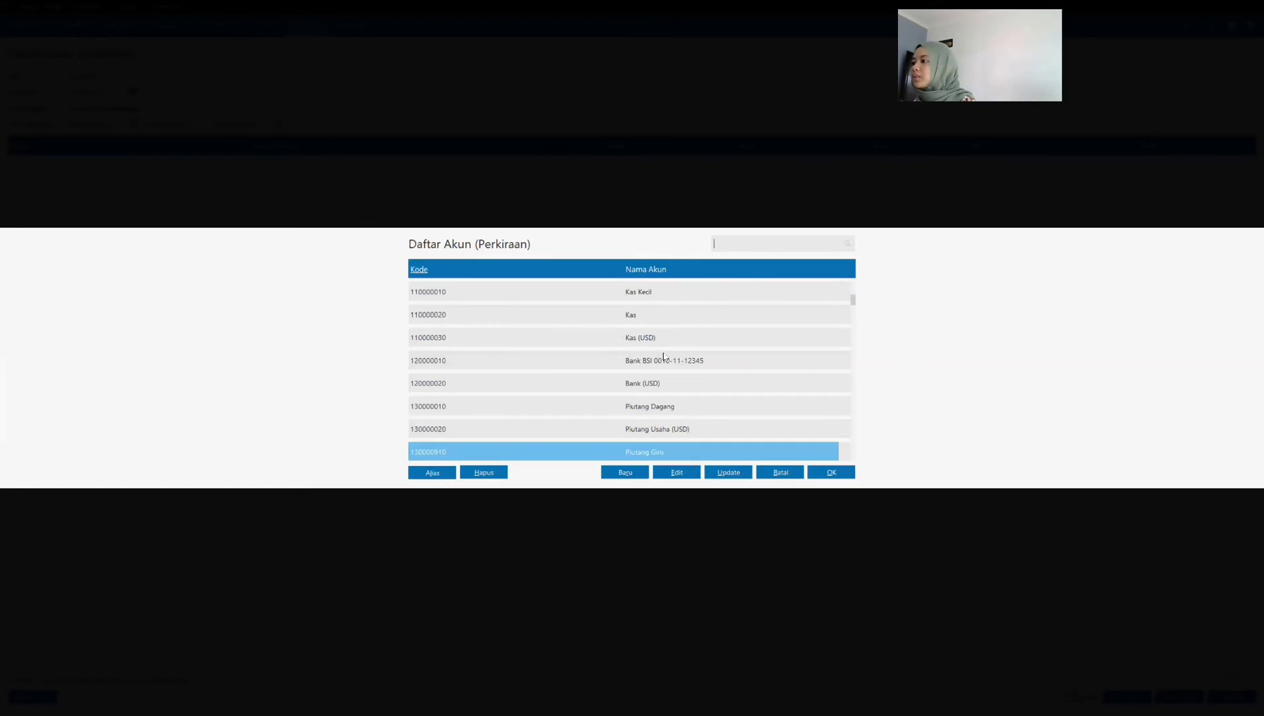
{"action": "scroll", "coordinate": [665, 356], "scroll_direction": "down", "scroll_amount": 5}
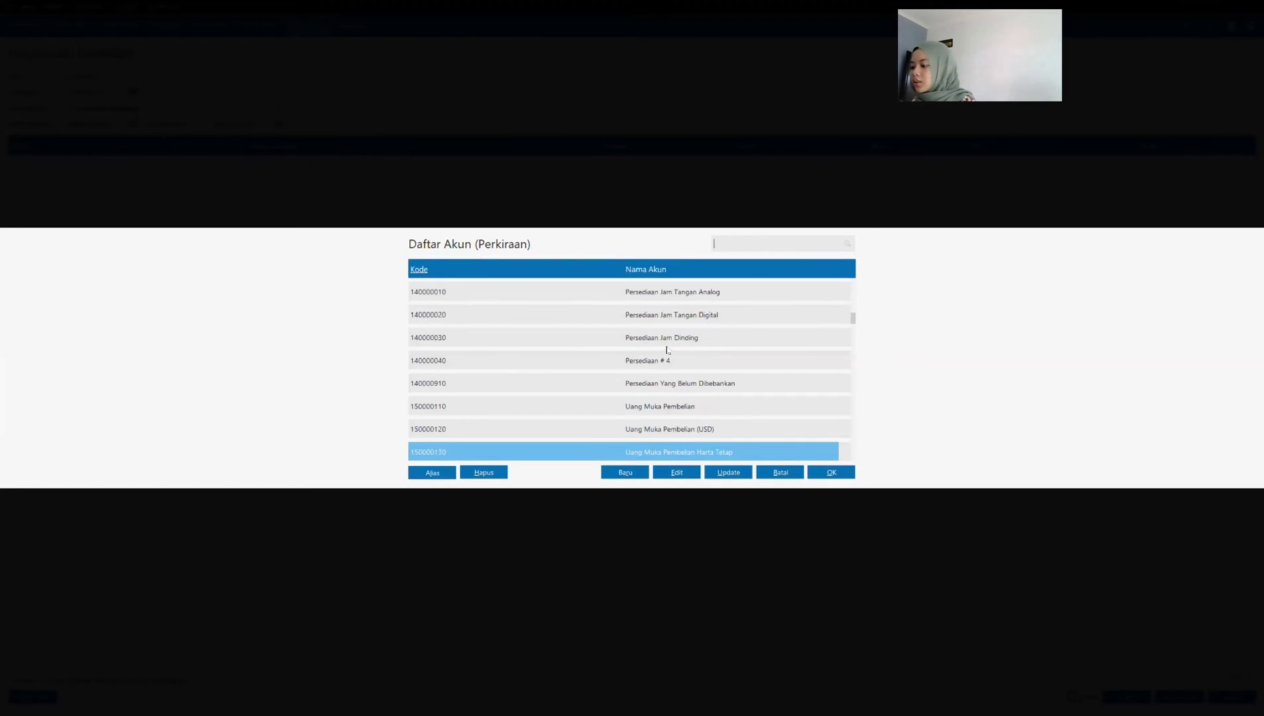
{"action": "scroll", "coordinate": [667, 350], "scroll_direction": "down", "scroll_amount": 10}
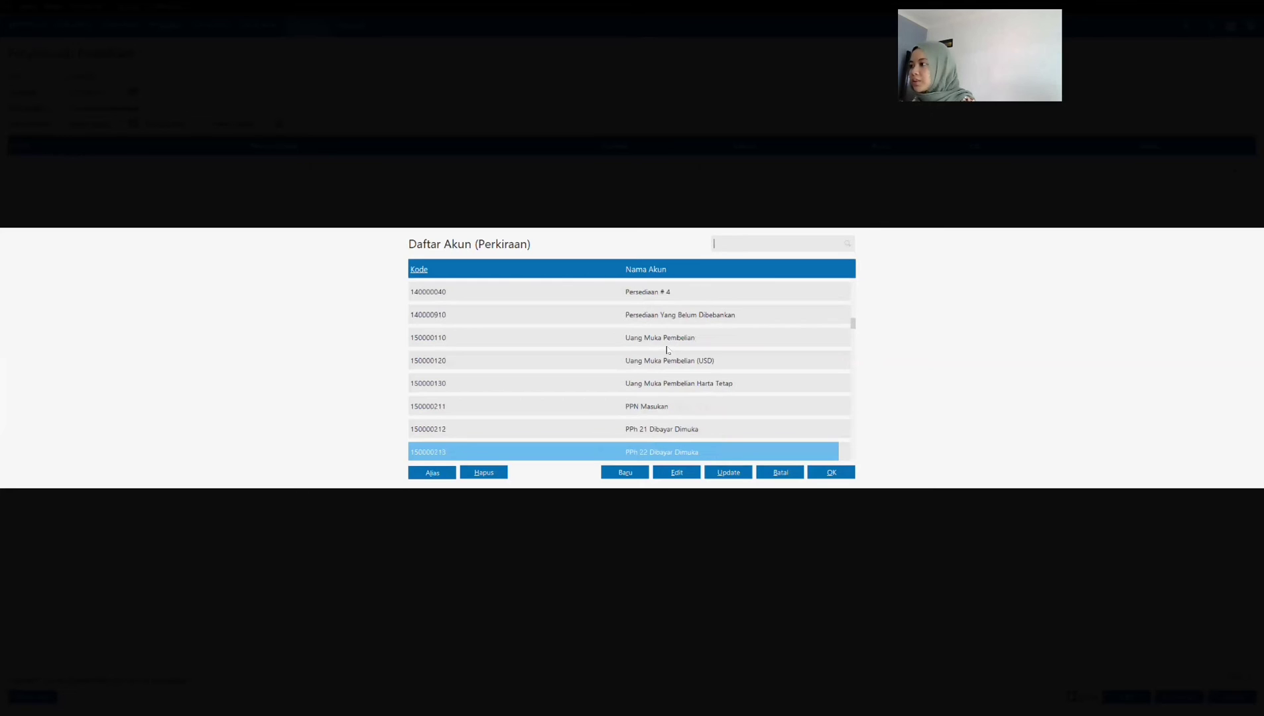
{"action": "scroll", "coordinate": [667, 350], "scroll_direction": "down", "scroll_amount": 20}
{"action": "scroll", "coordinate": [697, 386], "scroll_direction": "up", "scroll_amount": 10}
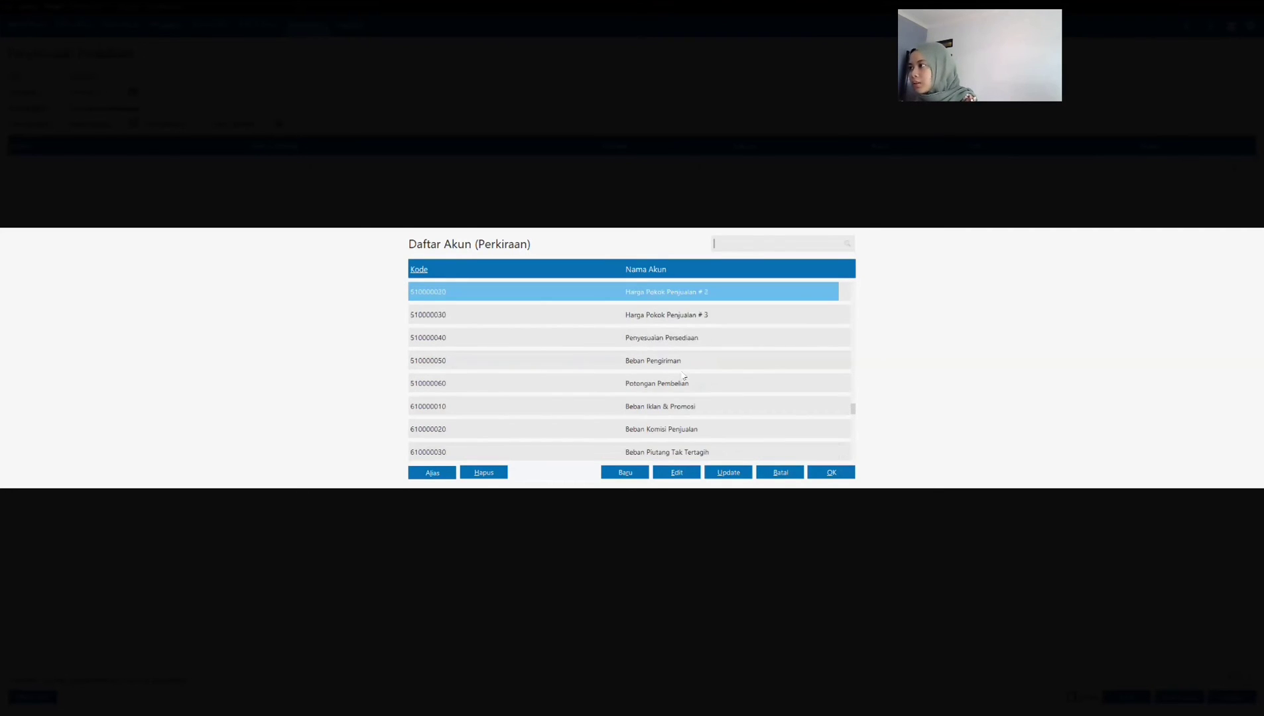
{"action": "double_click", "coordinate": [678, 338]}
Step: Change the wall clock's adjustment quantity to -3 and complete the line
{"action": "left_click", "coordinate": [697, 173]}
{"action": "left_click", "coordinate": [663, 174]}
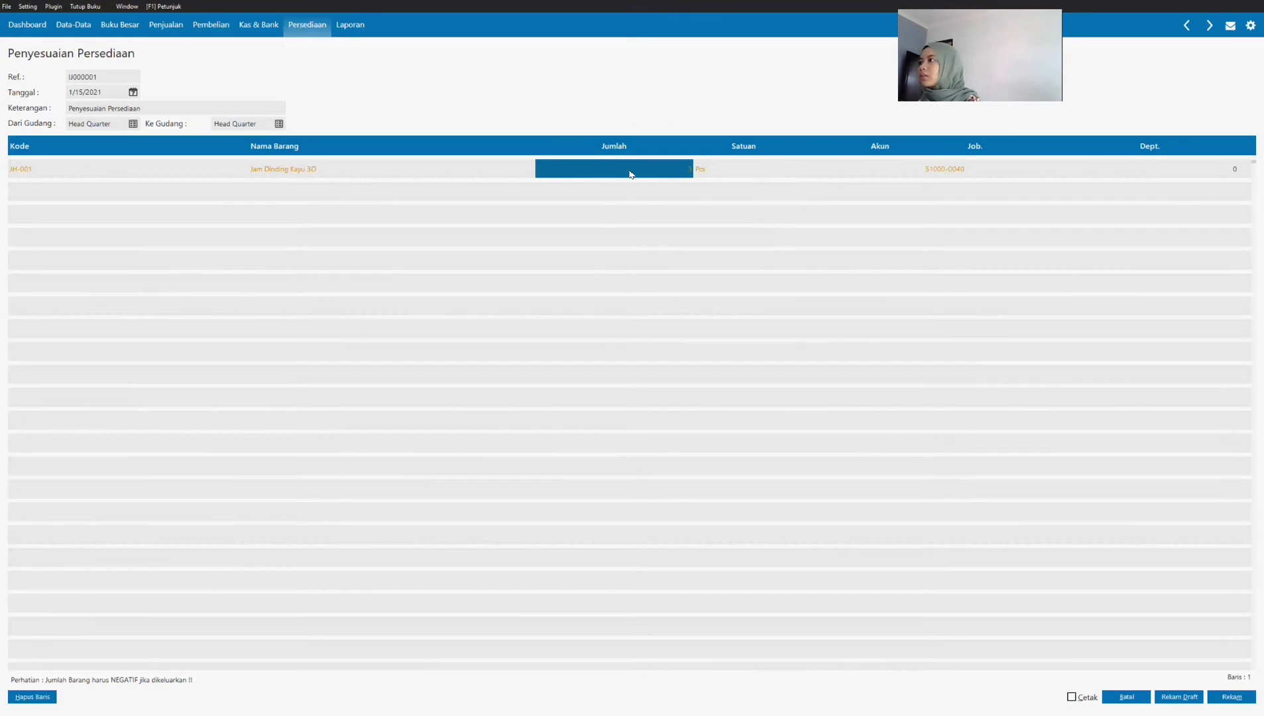
{"action": "left_click", "coordinate": [629, 174]}
{"action": "type", "text": "-3"}
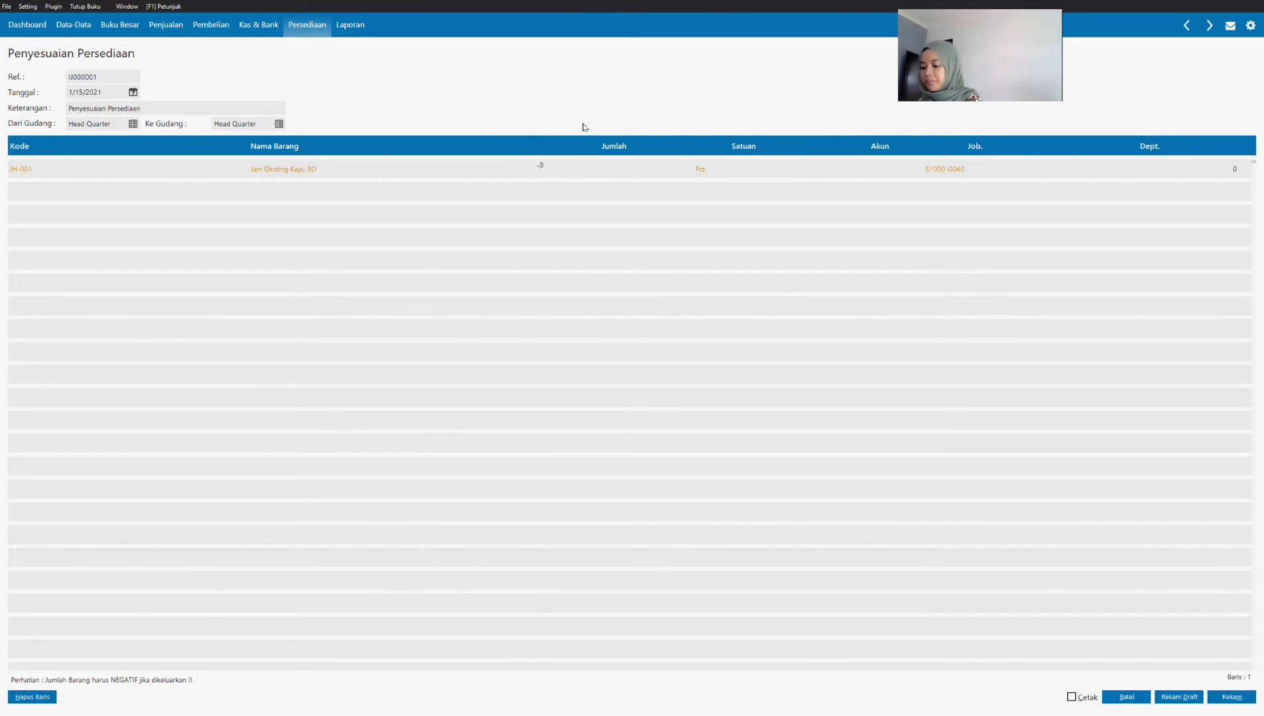
{"action": "key", "text": "Return"}
{"action": "key", "text": "Return"}
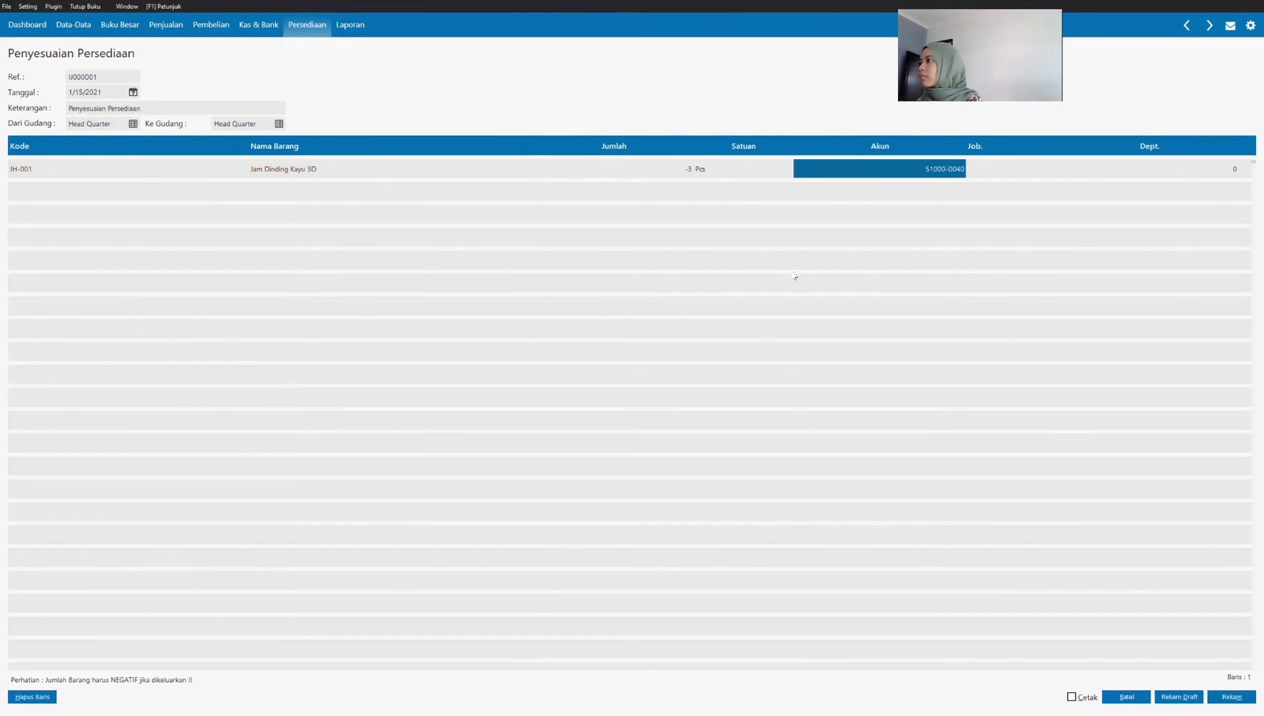
{"action": "key", "text": "Return"}
{"action": "key", "text": "Return"}
{"action": "key", "text": "Return"}
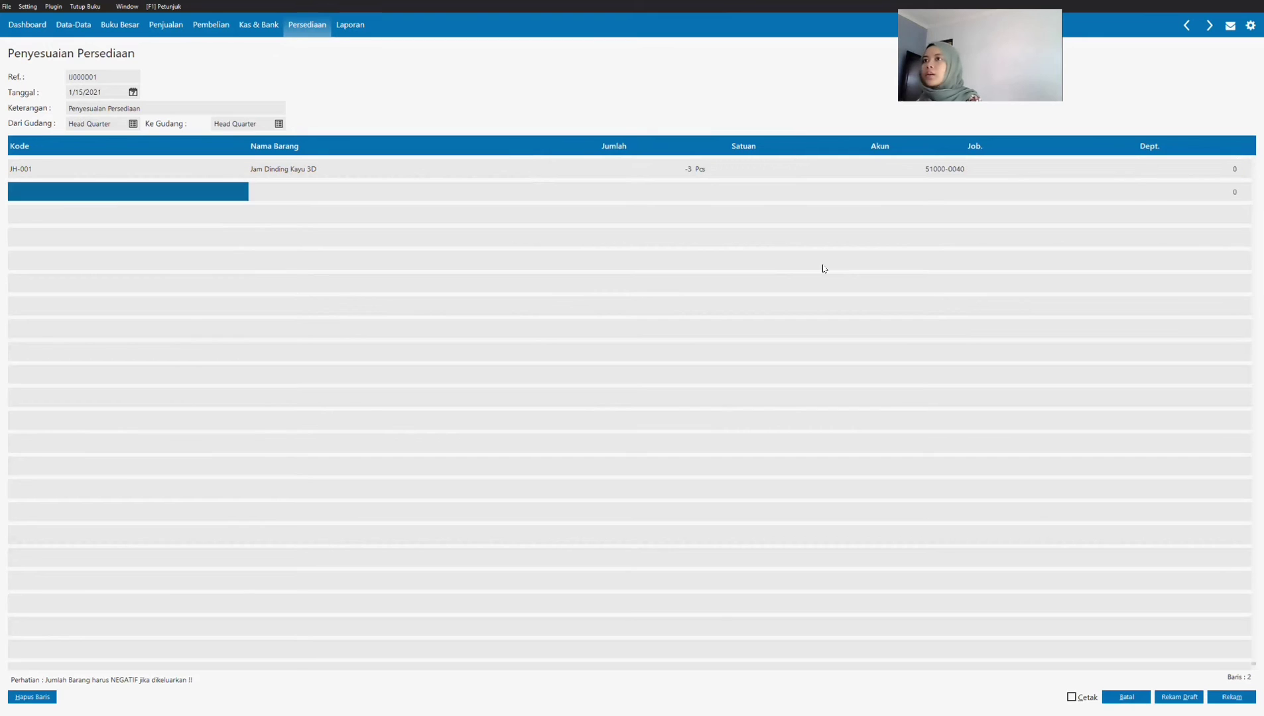
Step: Record the inventory adjustment, leave the blank follow-up form and return to the Persediaan module
{"action": "left_click", "coordinate": [1232, 698]}
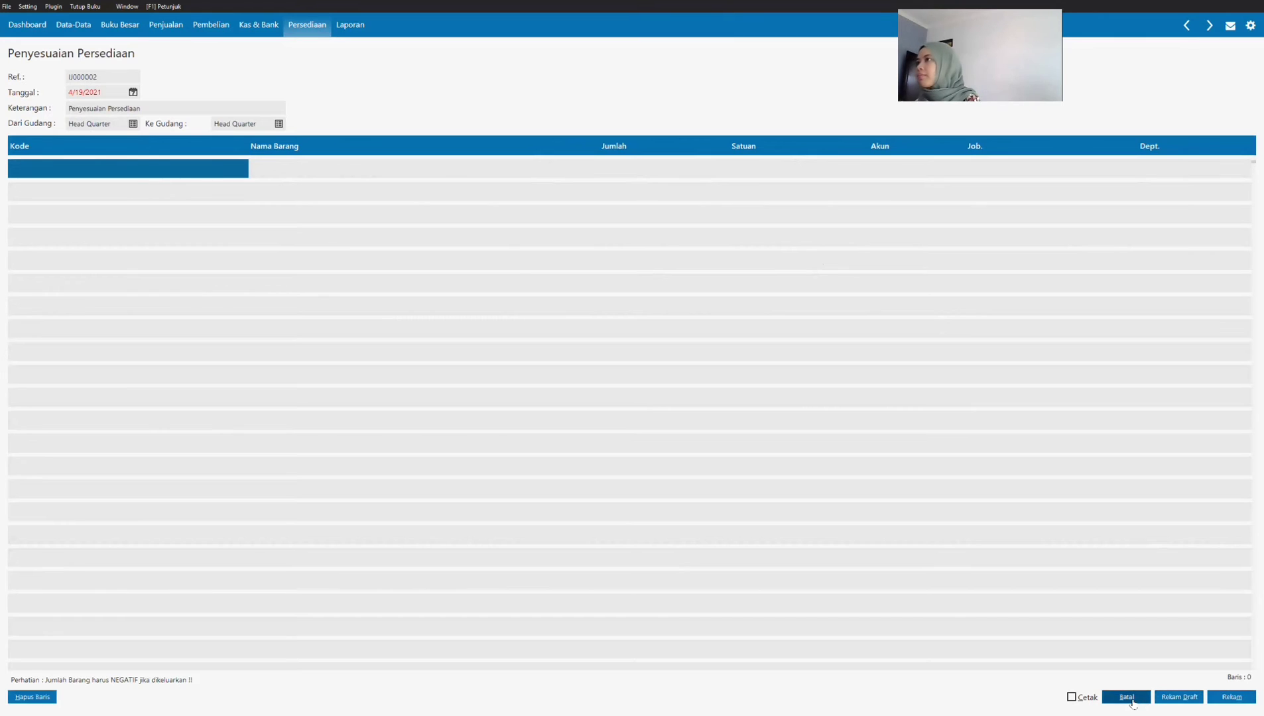
{"action": "left_click", "coordinate": [1132, 700]}
{"action": "left_click", "coordinate": [296, 28]}
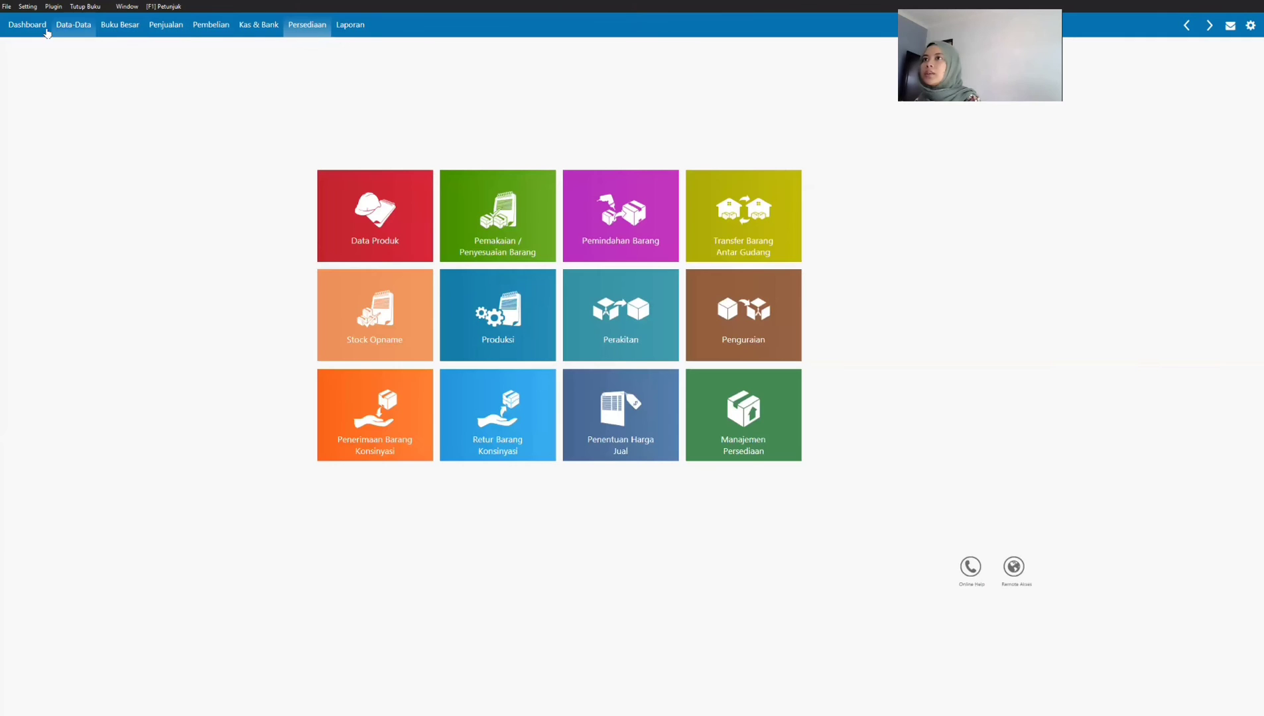
Step: Check Transaksi 8 in the SOAL UTS PDF and start a new purchase down payment (Uang Muka Pembelian) in Zahir
{"action": "key", "text": "alt+Tab"}
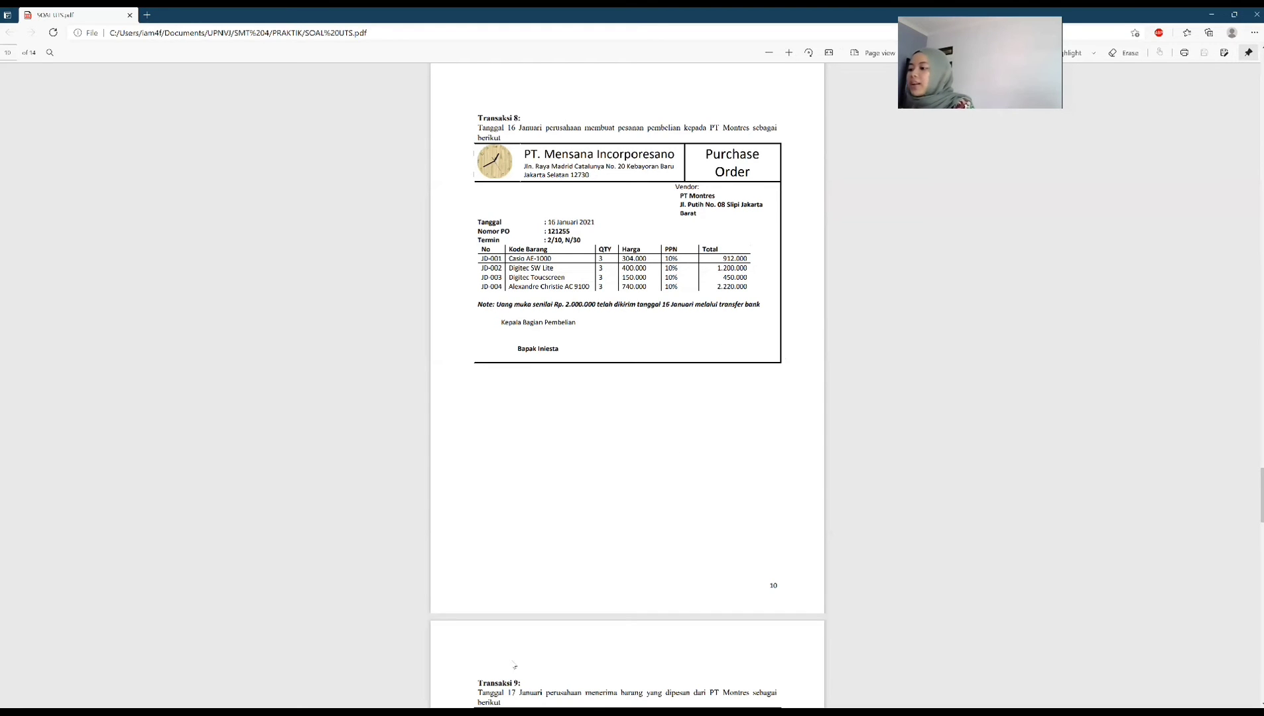
{"action": "left_click", "coordinate": [522, 689]}
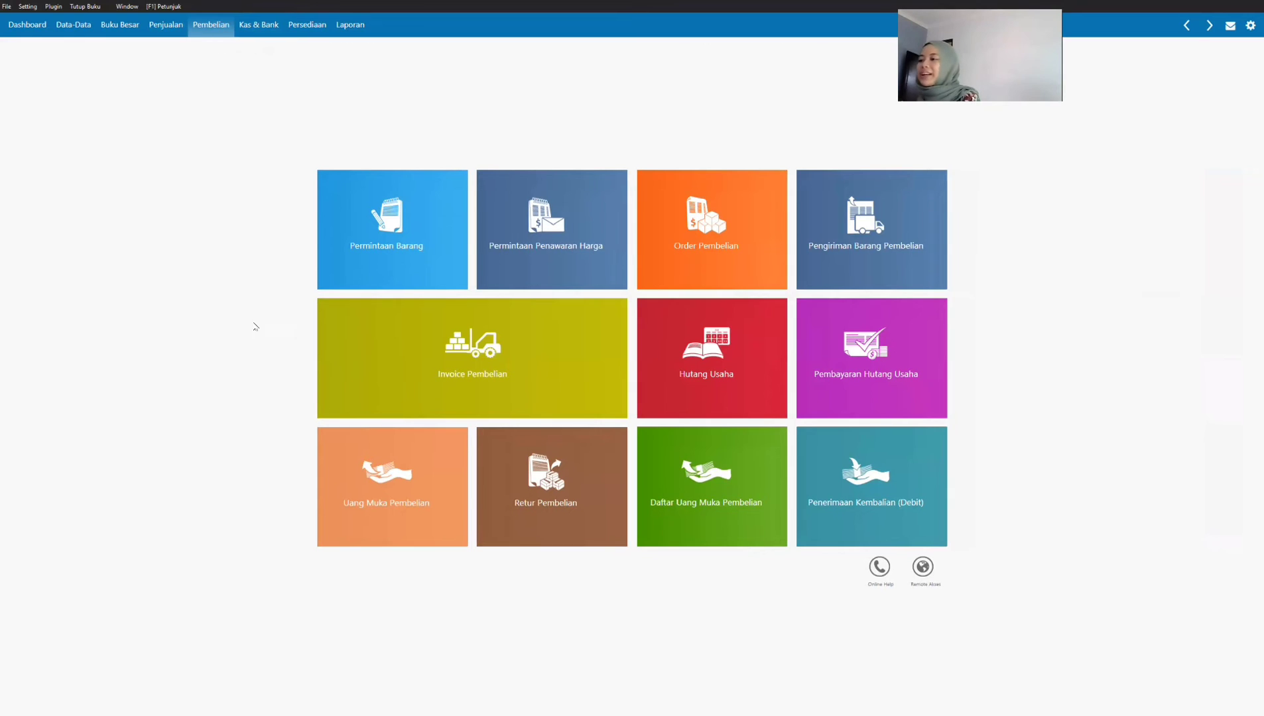
{"action": "left_click", "coordinate": [383, 488]}
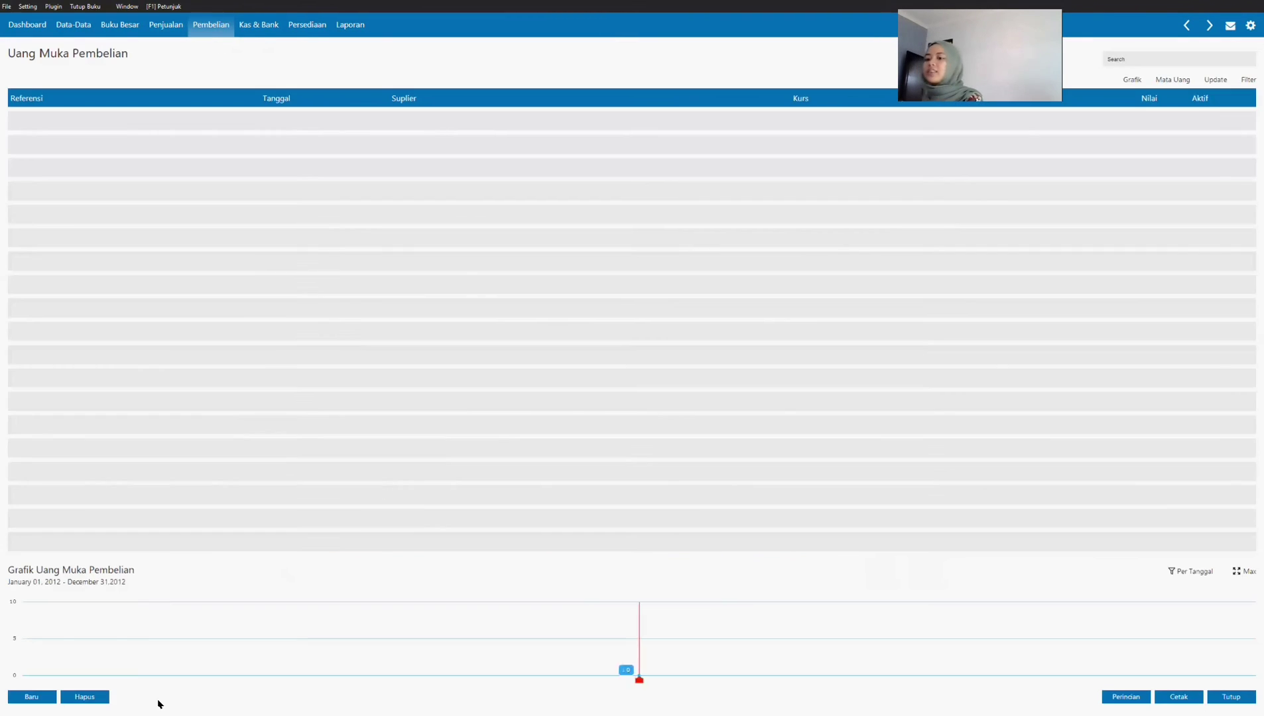
{"action": "left_click", "coordinate": [30, 696]}
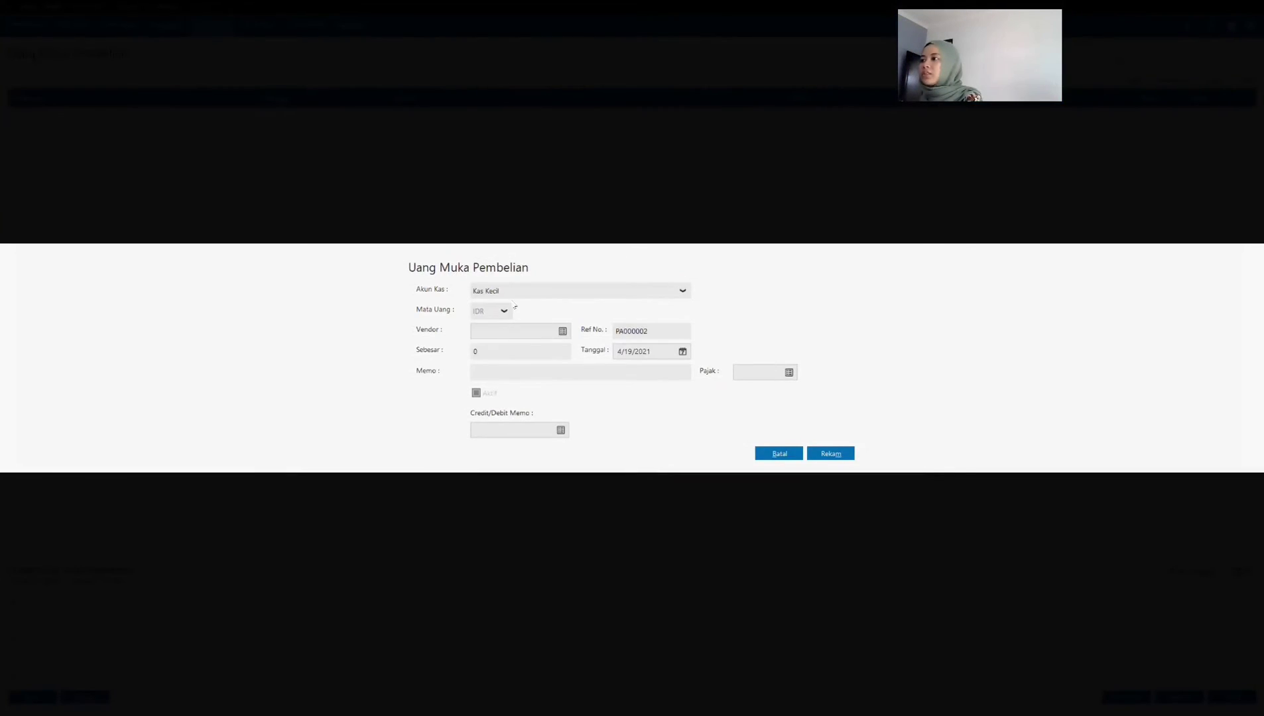
Step: Set the down payment's cash account to Bank BSI and its vendor to PT Montres
{"action": "left_click", "coordinate": [537, 292]}
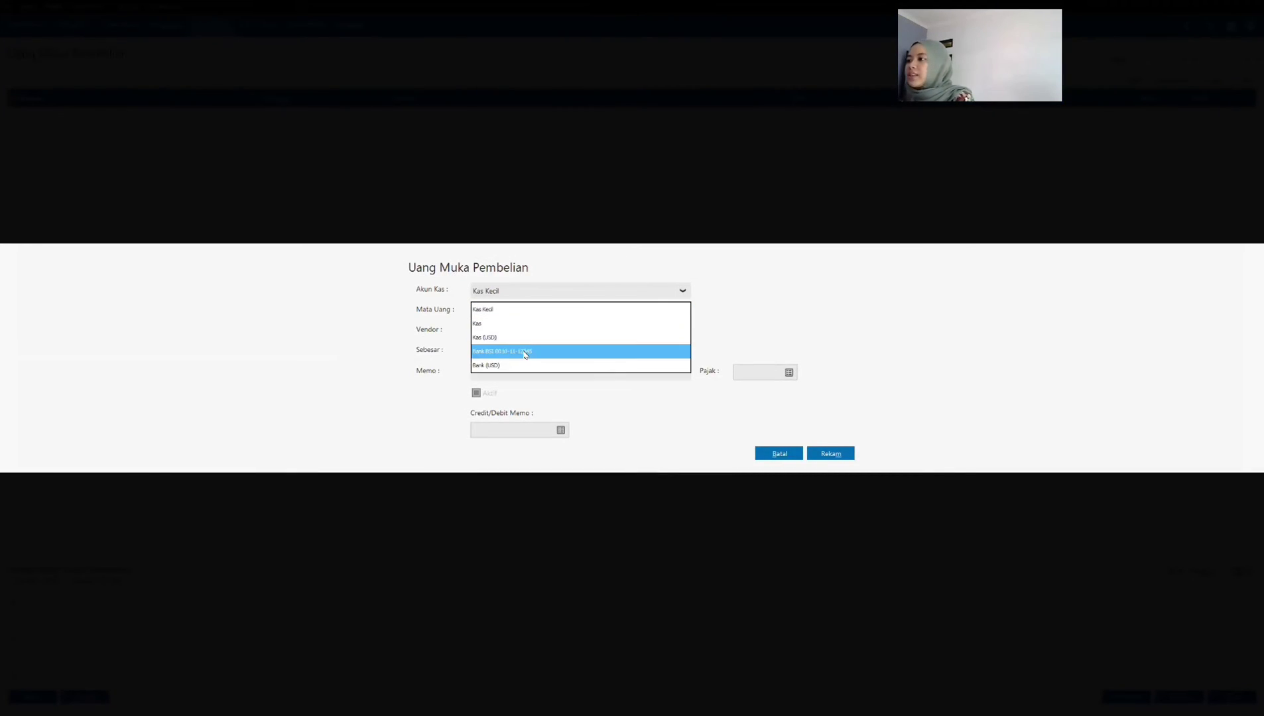
{"action": "left_click", "coordinate": [527, 355]}
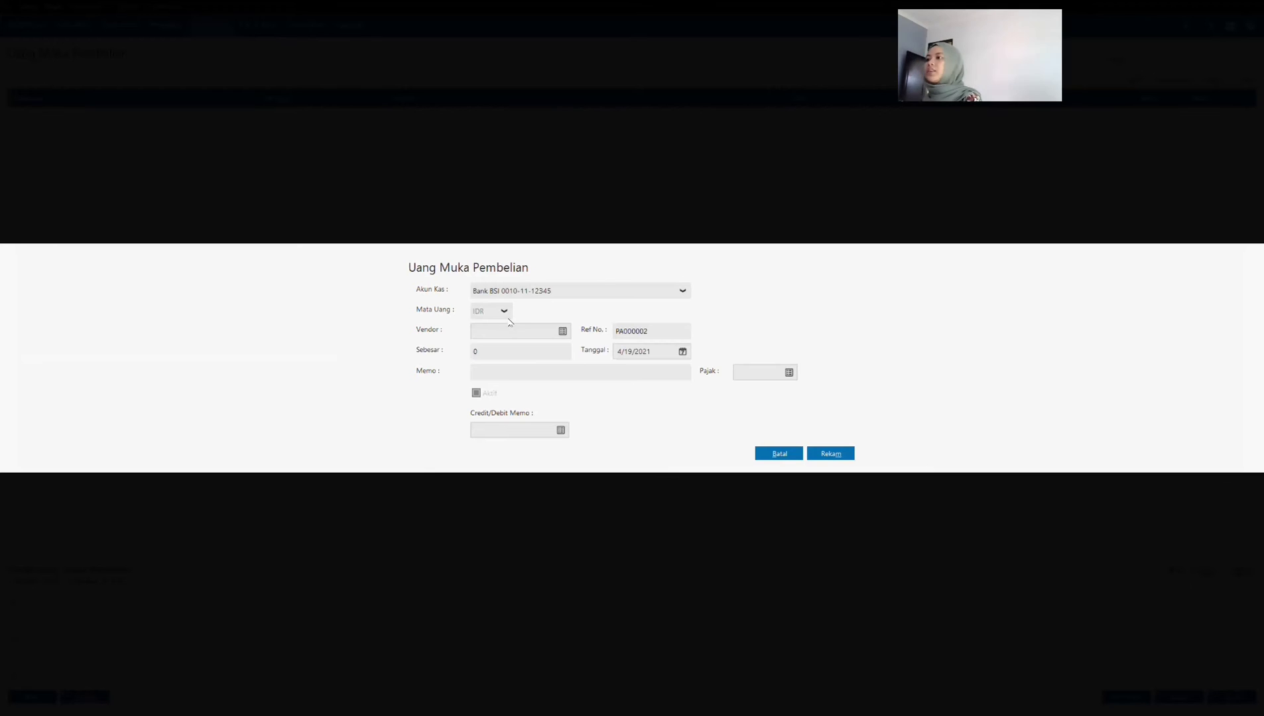
{"action": "left_click", "coordinate": [563, 330]}
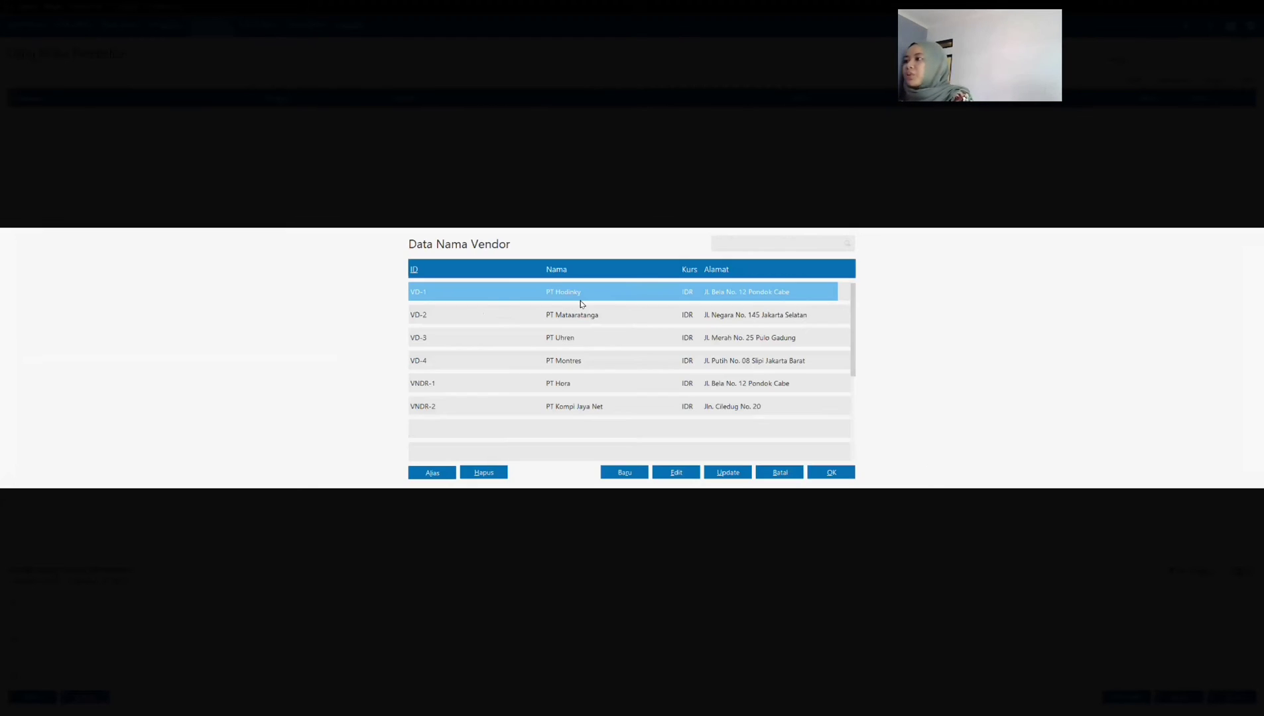
{"action": "left_click", "coordinate": [605, 362]}
{"action": "left_click", "coordinate": [831, 472]}
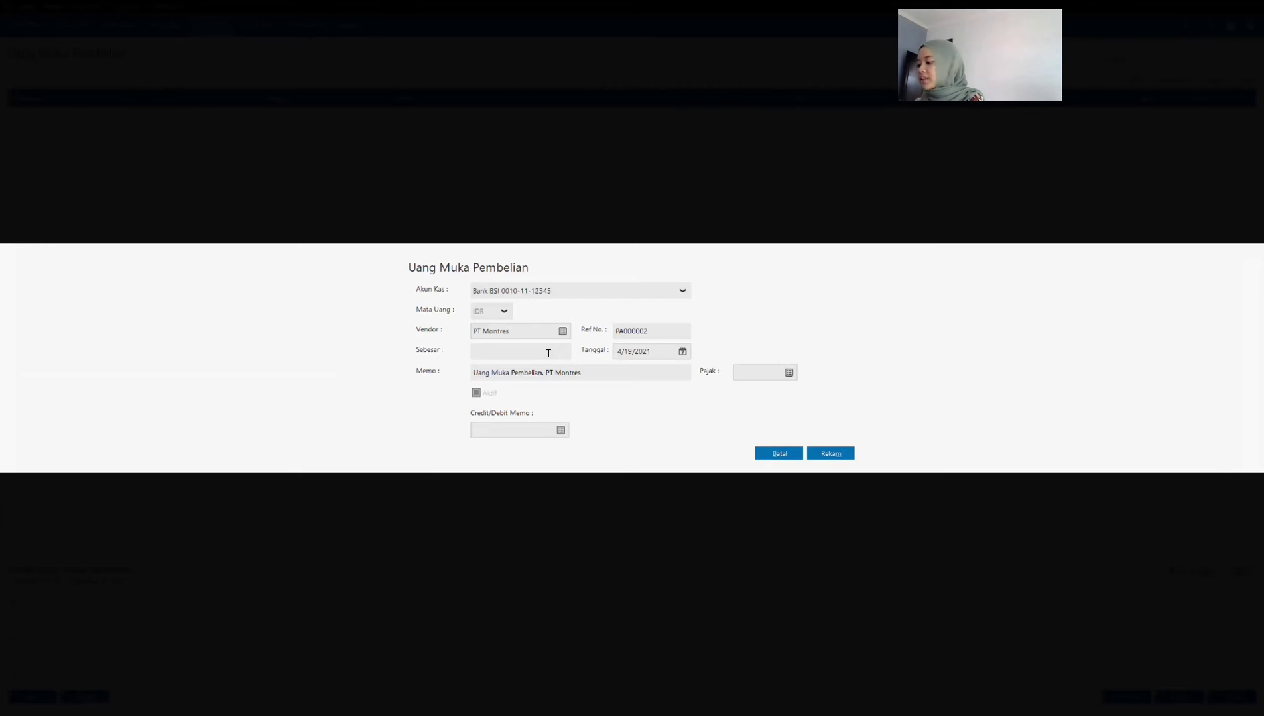
Step: Set the PT Montres down payment amount to 2,000,000 and its date to 01/16/2021
{"action": "type", "text": "2,000,0"}
{"action": "type", "text": "000000"}
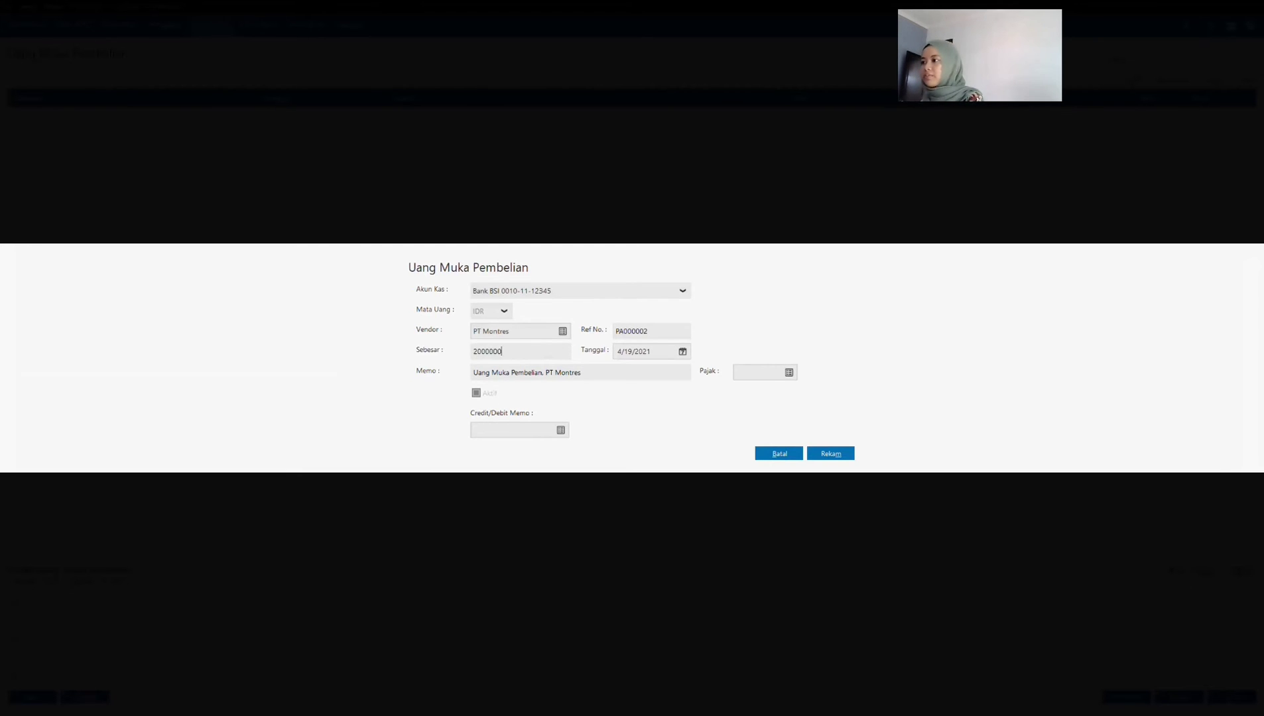
{"action": "key", "text": "Tab"}
{"action": "left_click", "coordinate": [660, 372]}
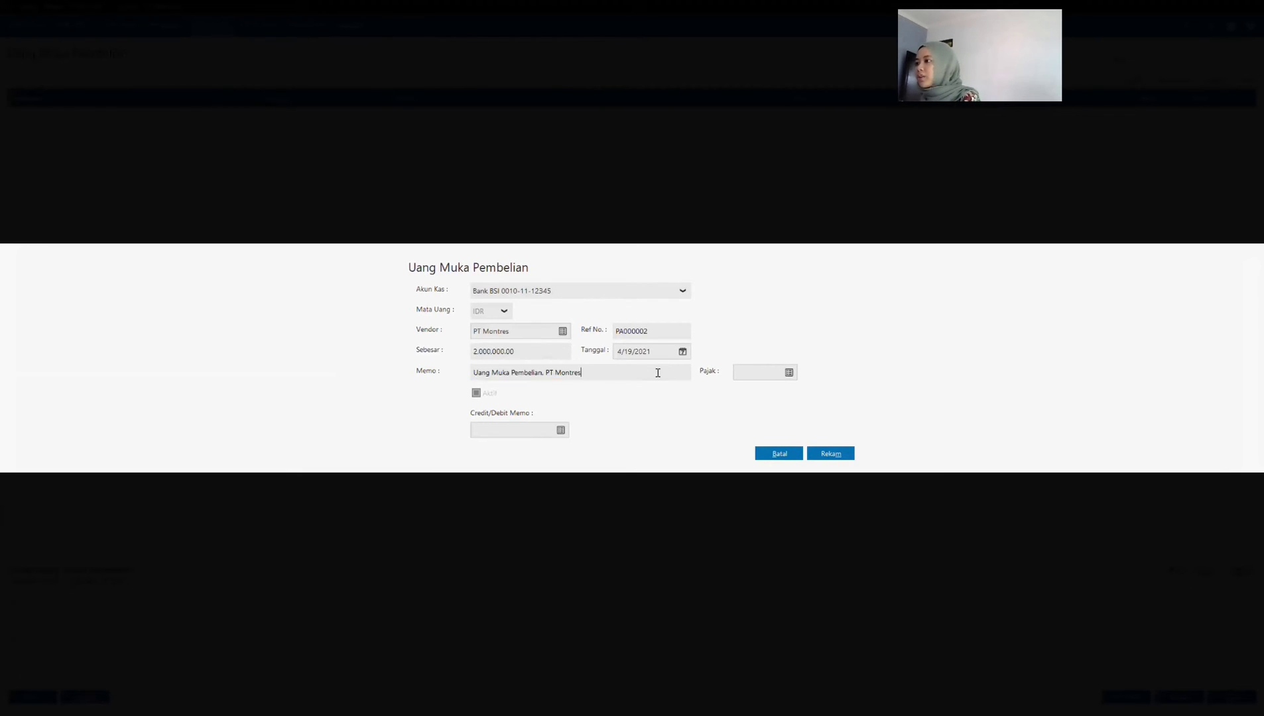
{"action": "left_click", "coordinate": [648, 350]}
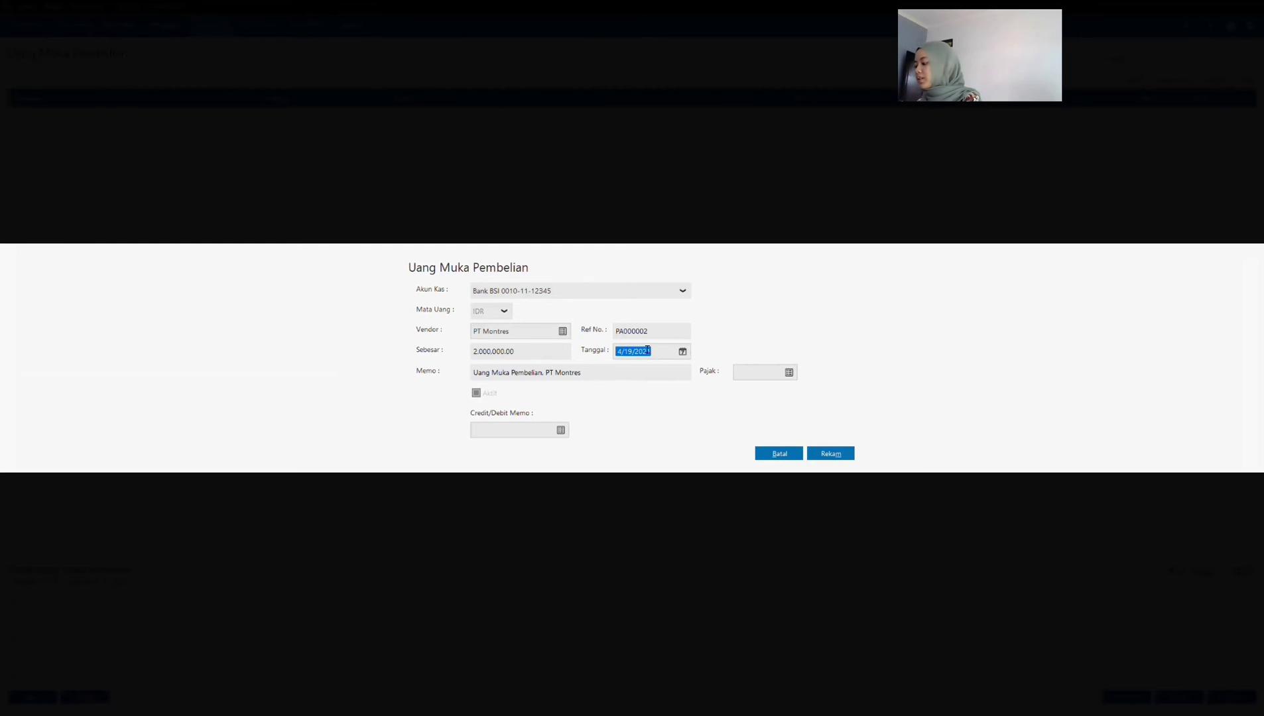
{"action": "type", "text": "01/16/2021"}
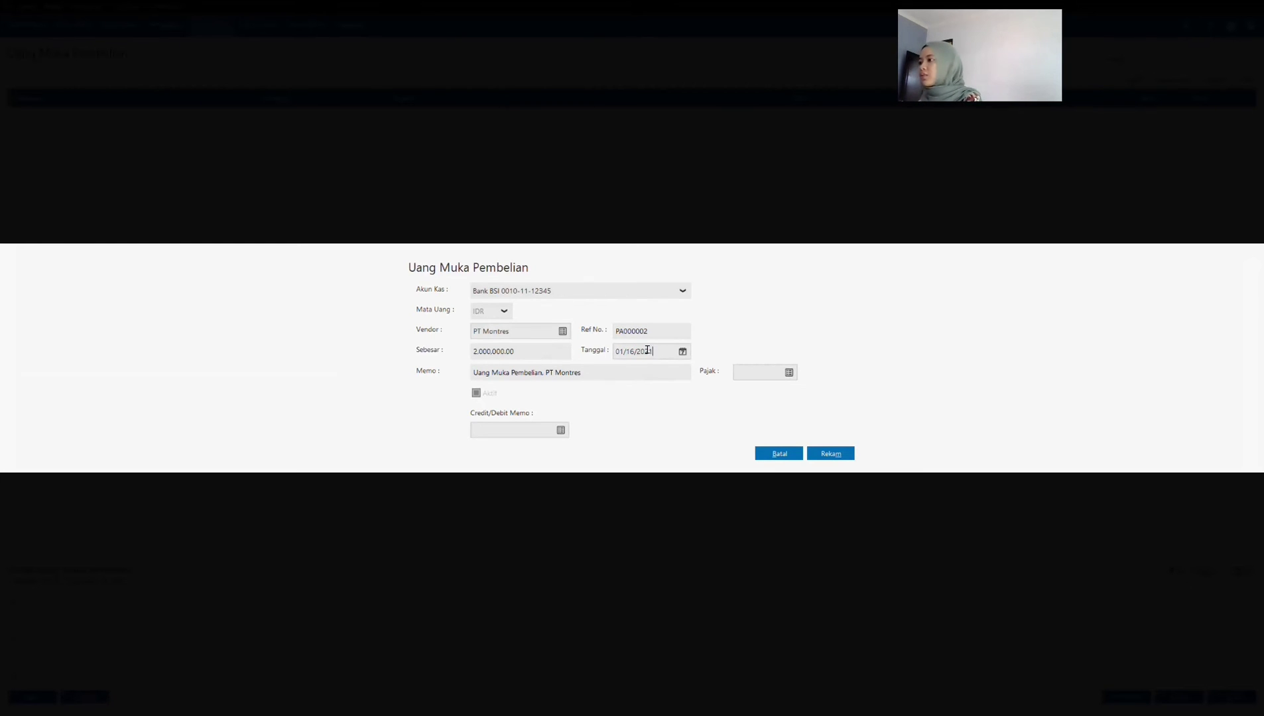
Step: Confirm the down payment date of 1/16/2021 in the calendar and record the PT Montres down payment
{"action": "key", "text": "Tab"}
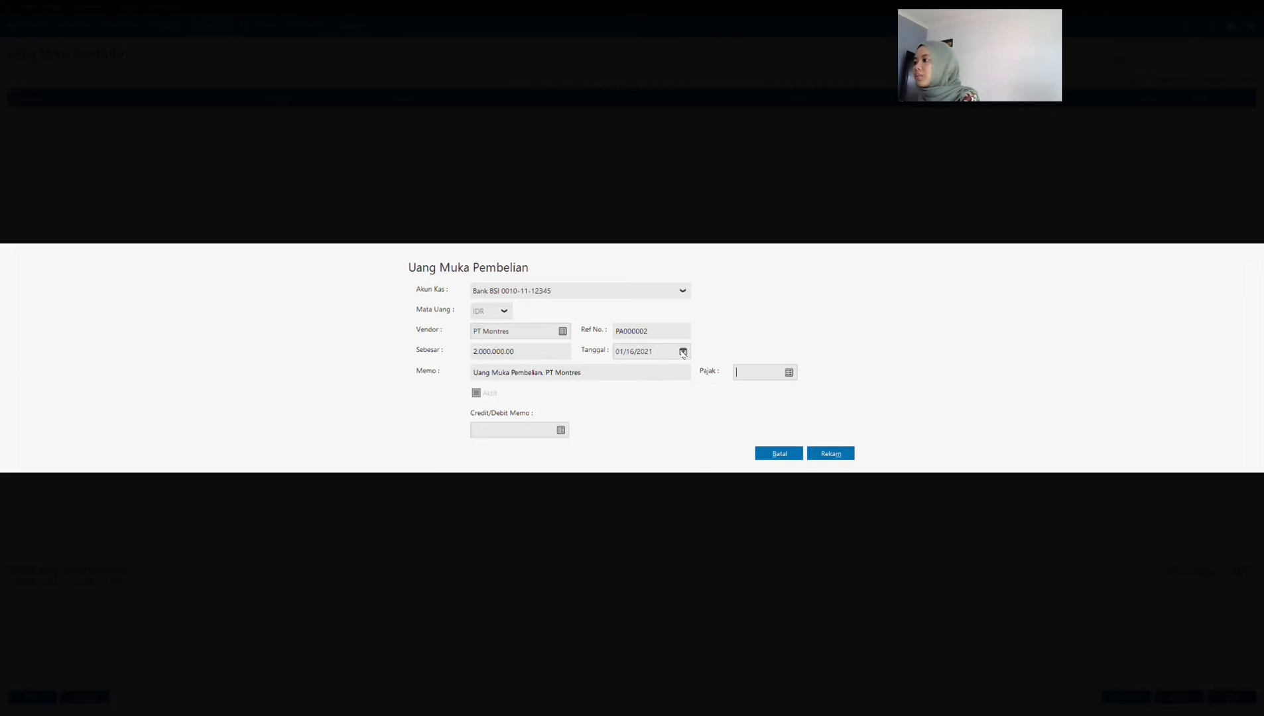
{"action": "left_click", "coordinate": [681, 353]}
{"action": "left_click", "coordinate": [832, 479]}
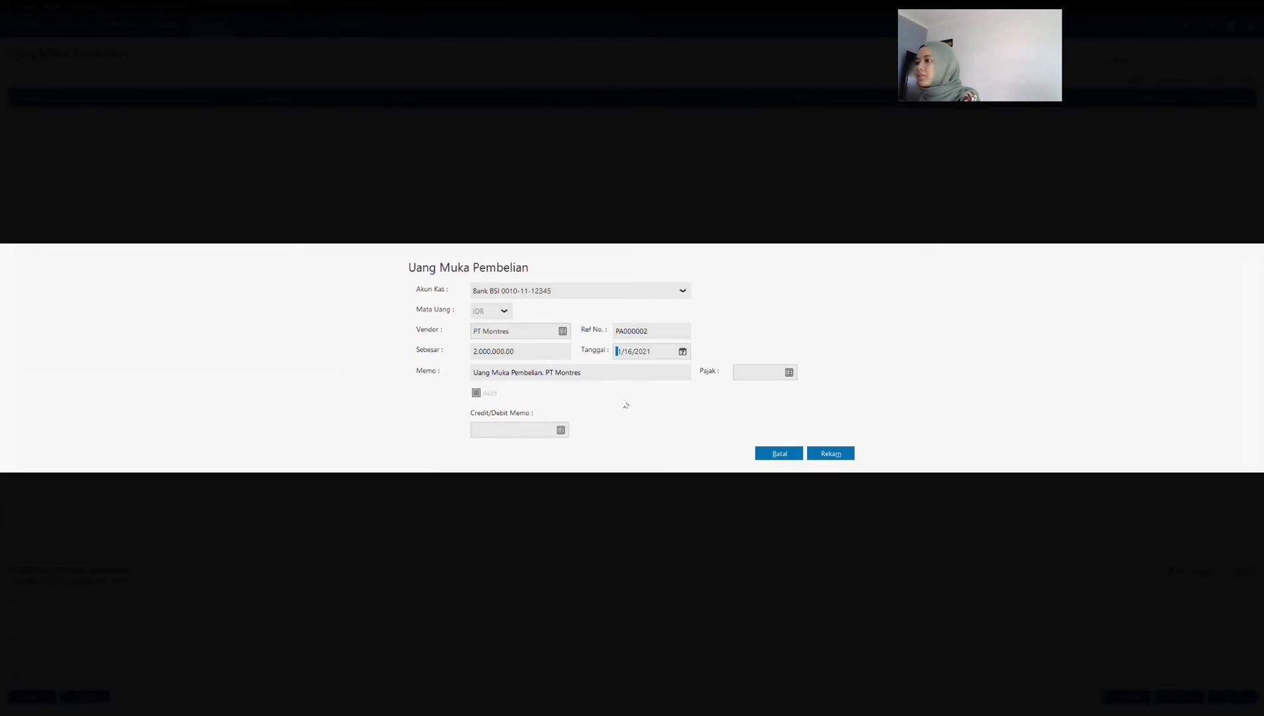
{"action": "left_click", "coordinate": [530, 430]}
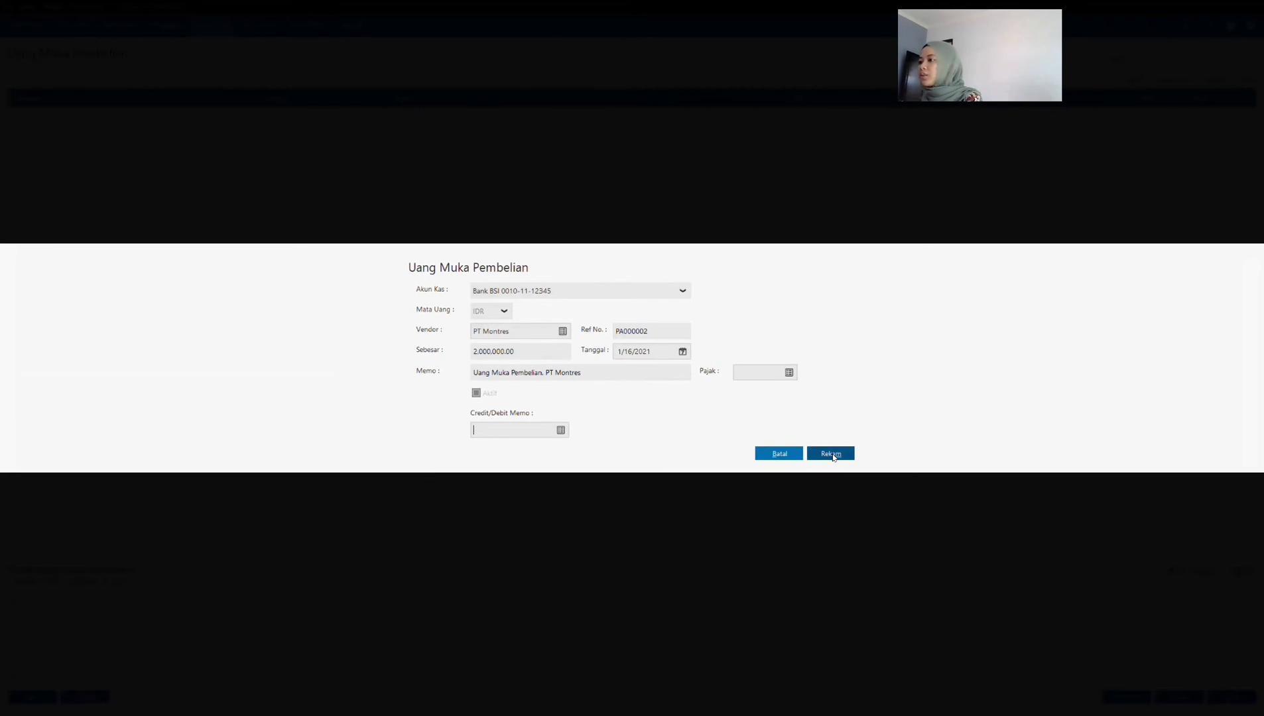
{"action": "left_click", "coordinate": [834, 454]}
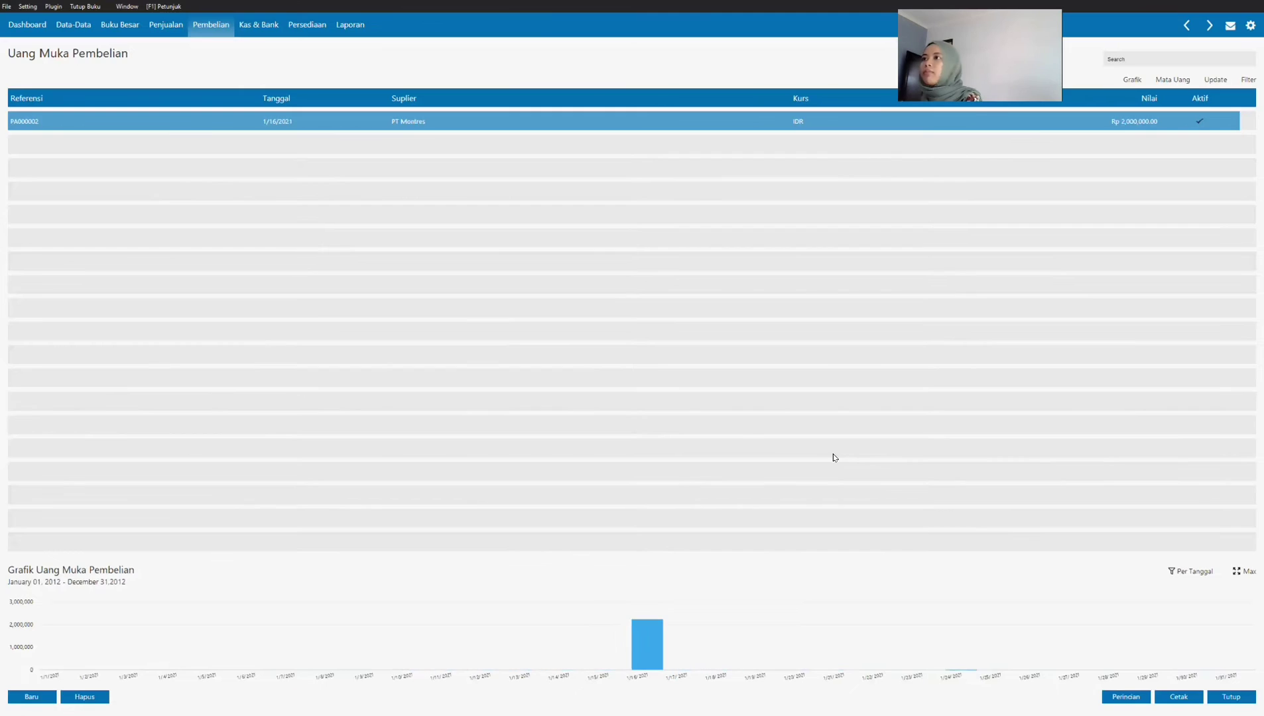
Step: Start a new purchase order (Order Pembelian) with PT Montres as the vendor
{"action": "key", "text": "alt+Tab"}
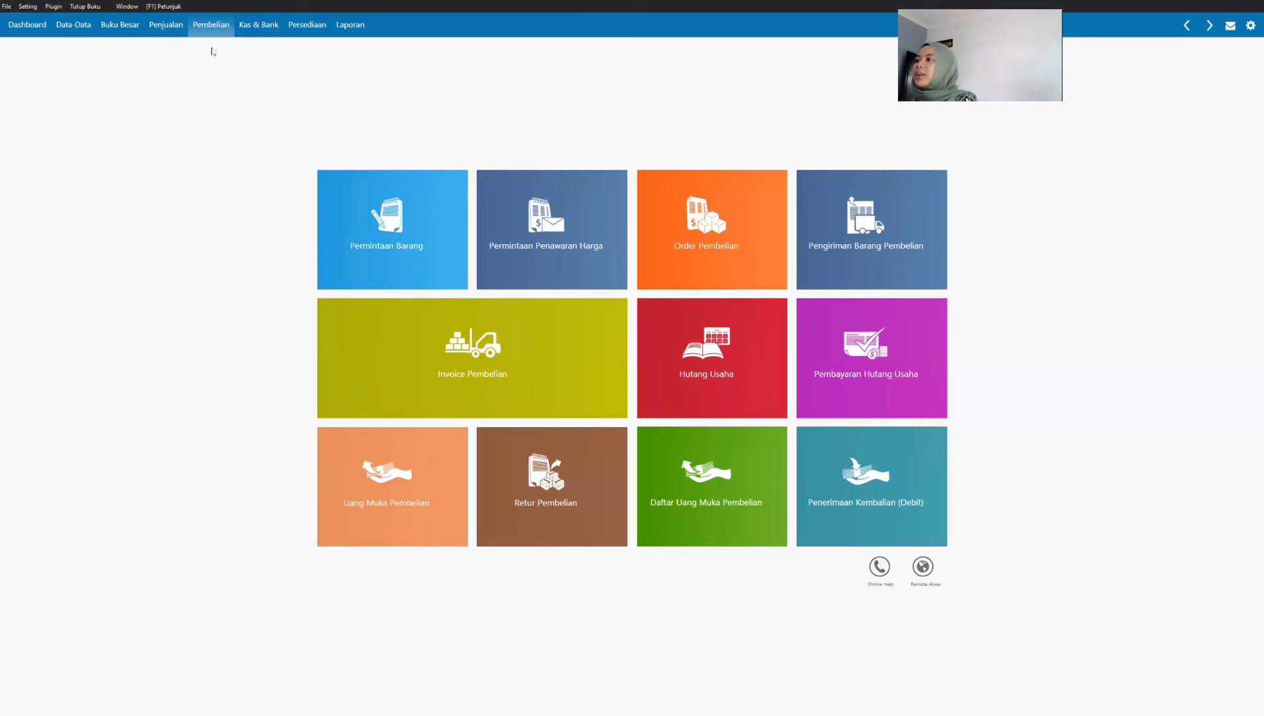
{"action": "left_click", "coordinate": [679, 204]}
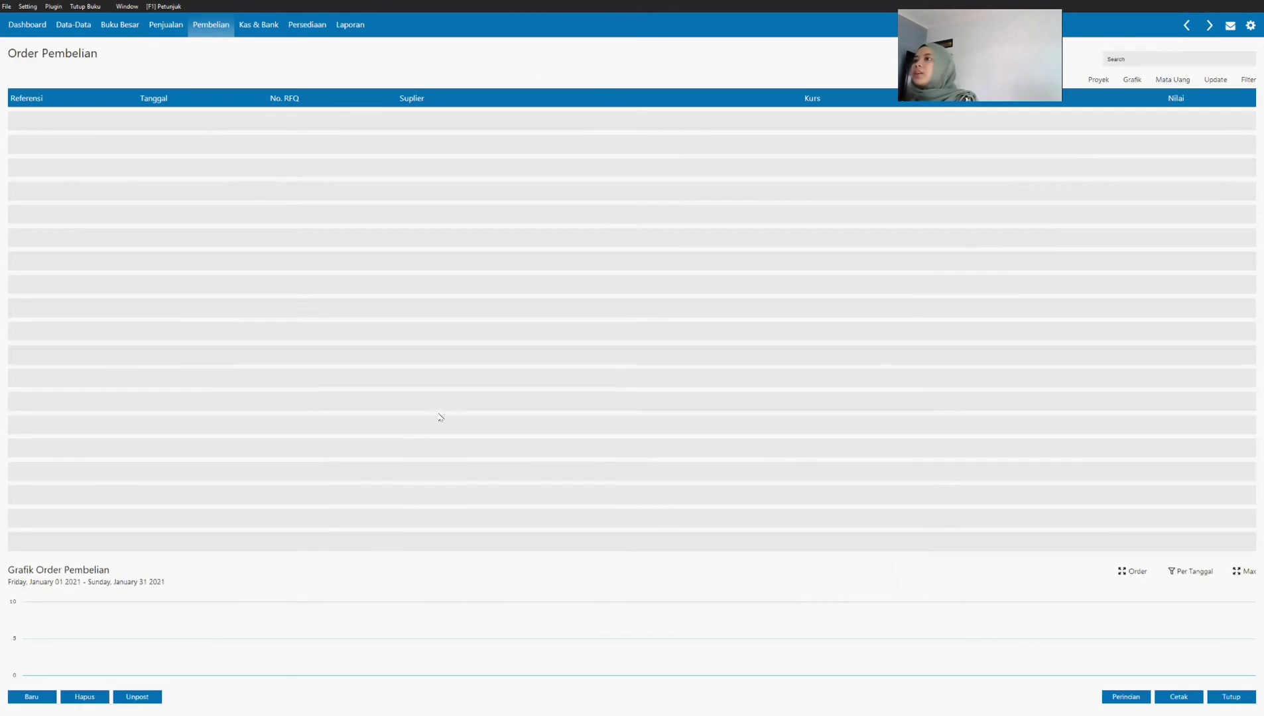
{"action": "left_click", "coordinate": [31, 697]}
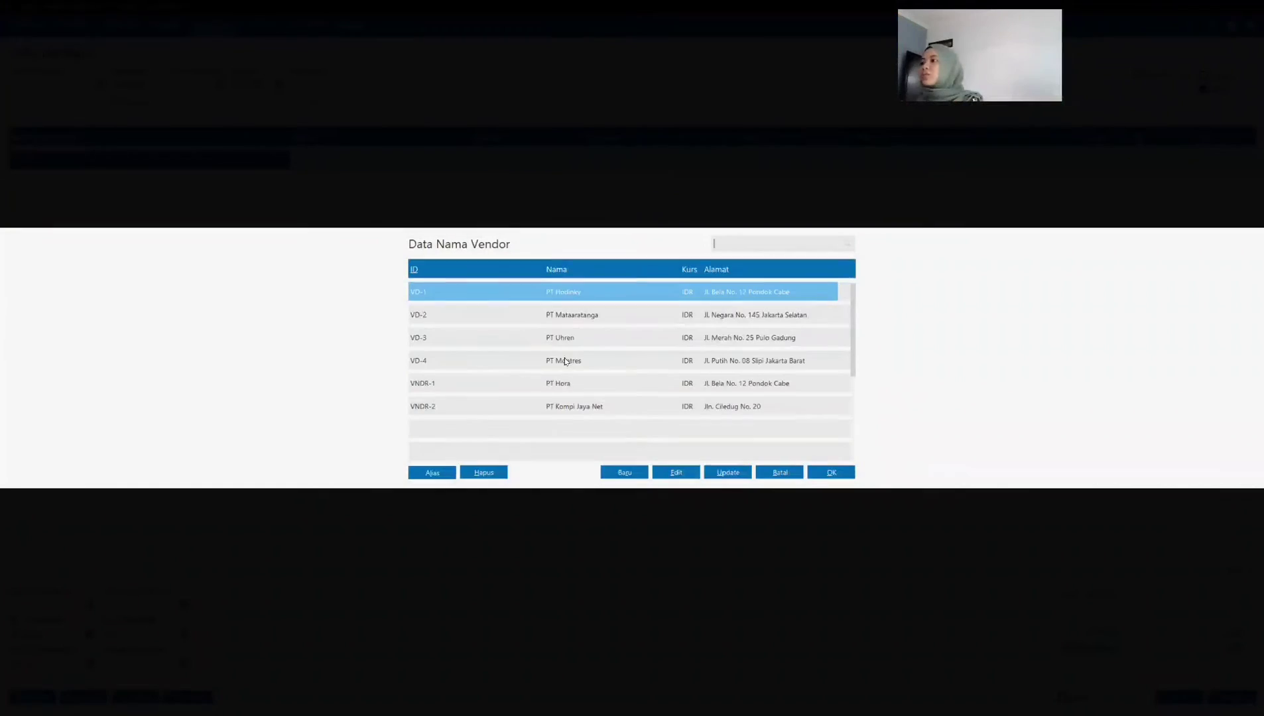
{"action": "left_click", "coordinate": [569, 359]}
{"action": "left_click", "coordinate": [832, 475]}
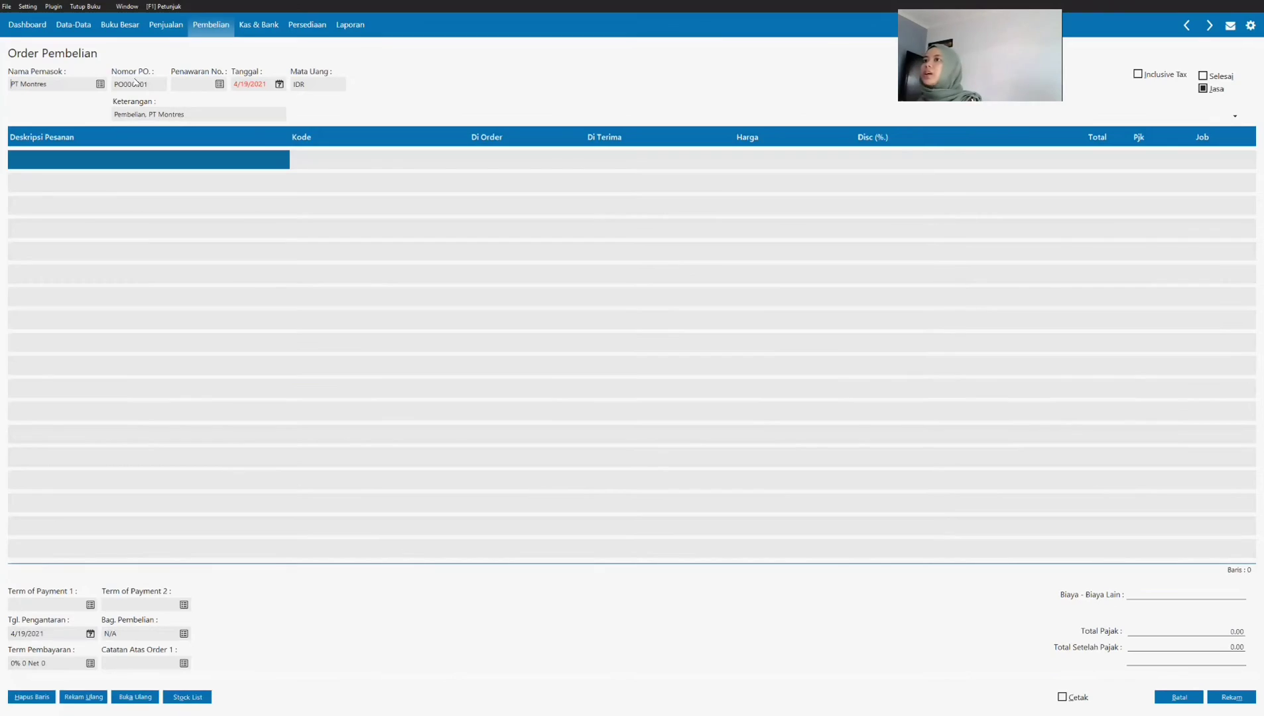
Step: Replace the numeric part of the automatic PO number with the order number for this transaction
{"action": "double_click", "coordinate": [136, 85]}
{"action": "key", "text": "Right"}
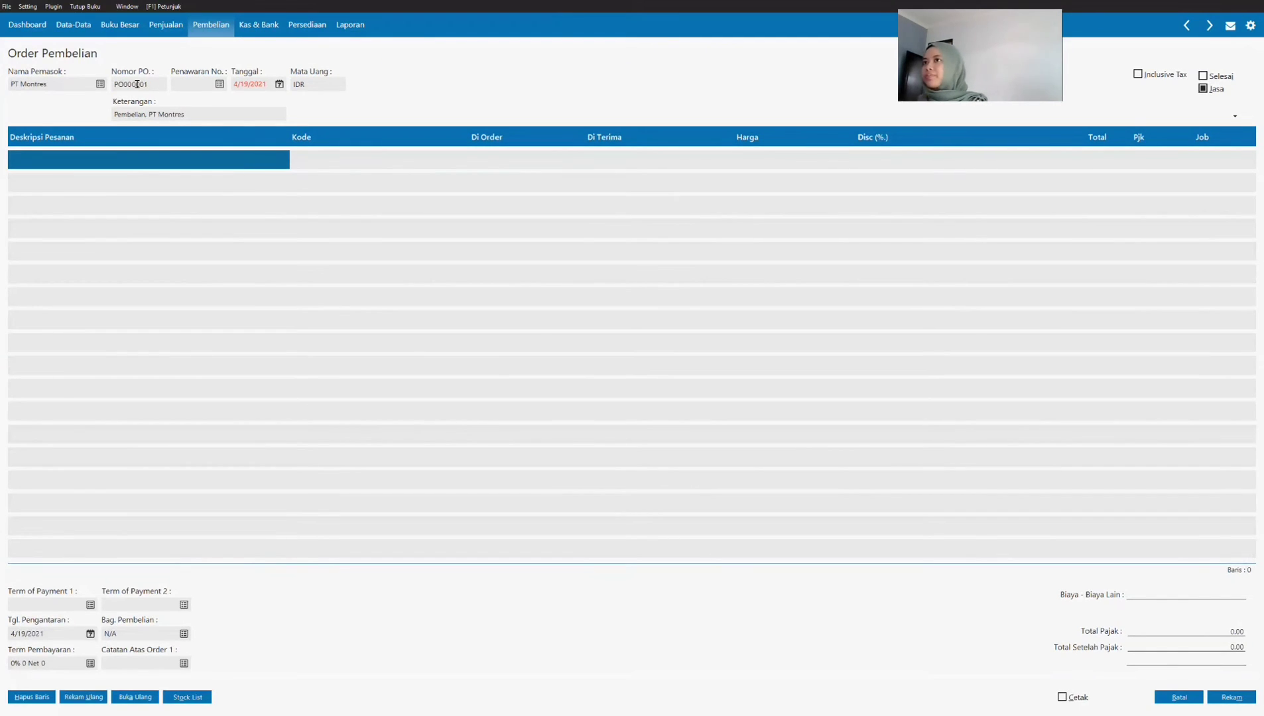
{"action": "key", "text": "BackSpace"}
{"action": "key", "text": "BackSpace"}
{"action": "key", "text": "BackSpace"}
{"action": "key", "text": "BackSpace"}
{"action": "key", "text": "BackSpace"}
{"action": "key", "text": "BackSpace"}
{"action": "type", "text": "1"}
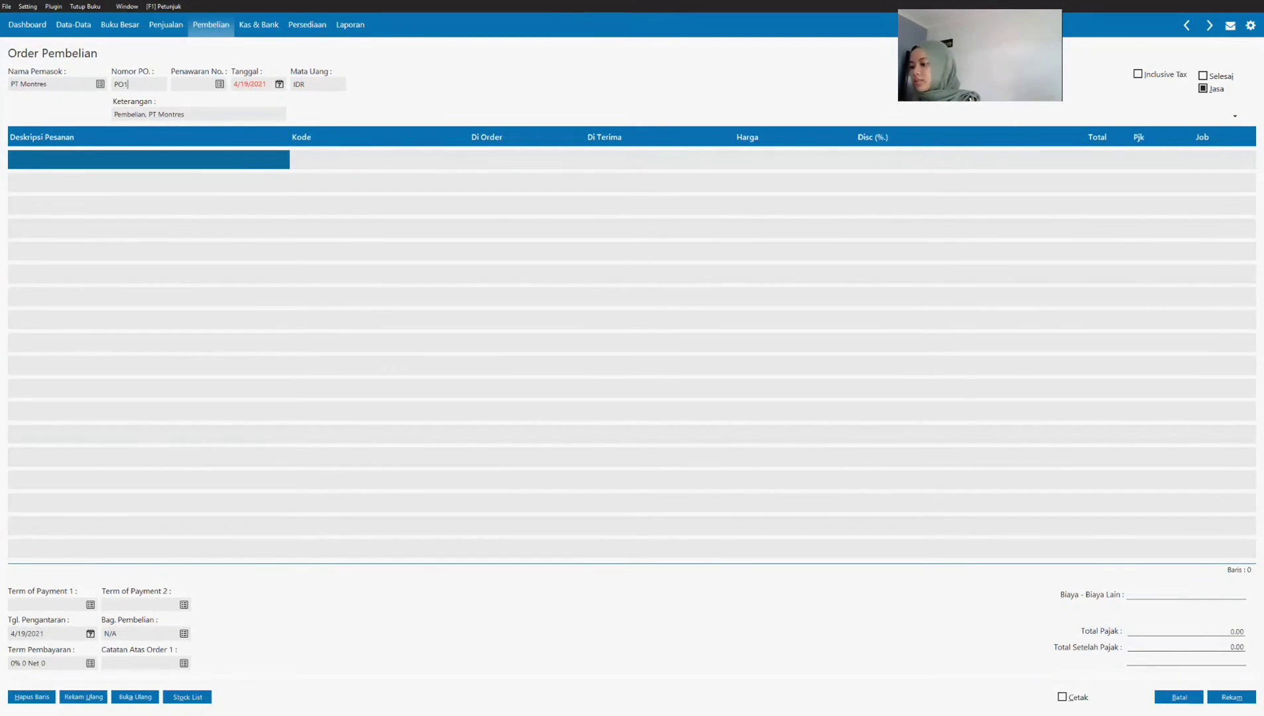
{"action": "type", "text": "212"}
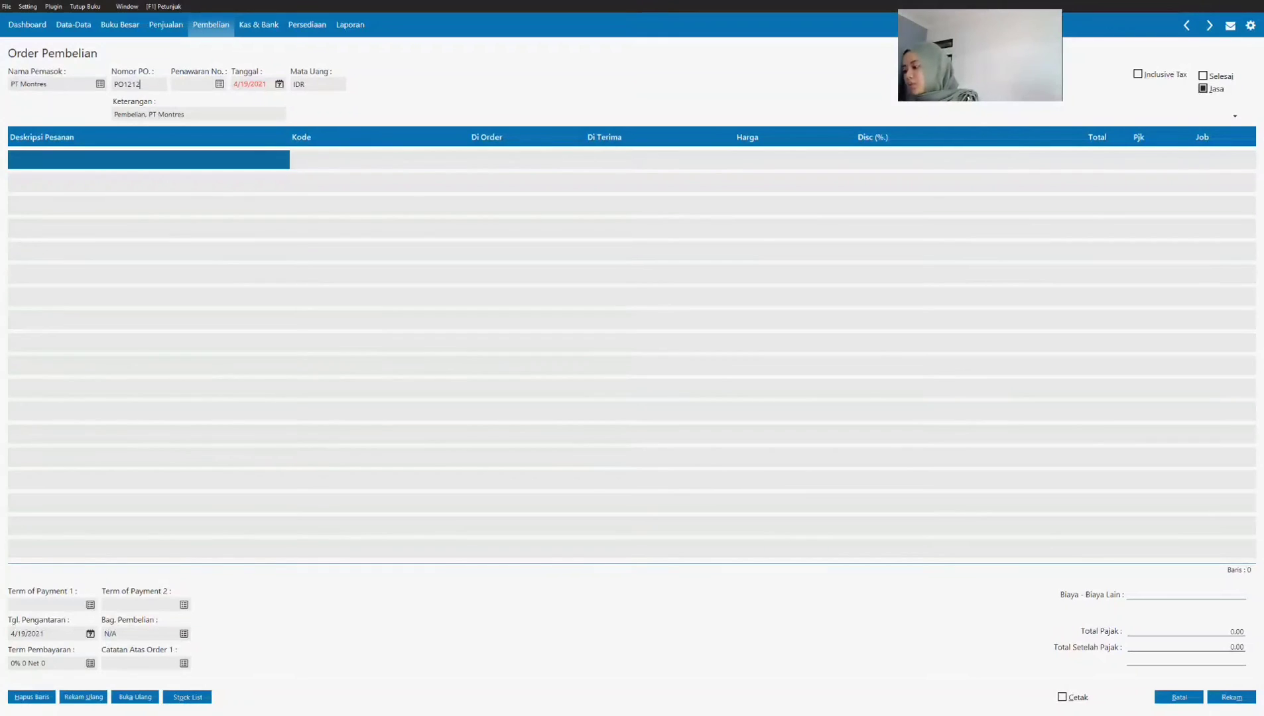
{"action": "type", "text": "55"}
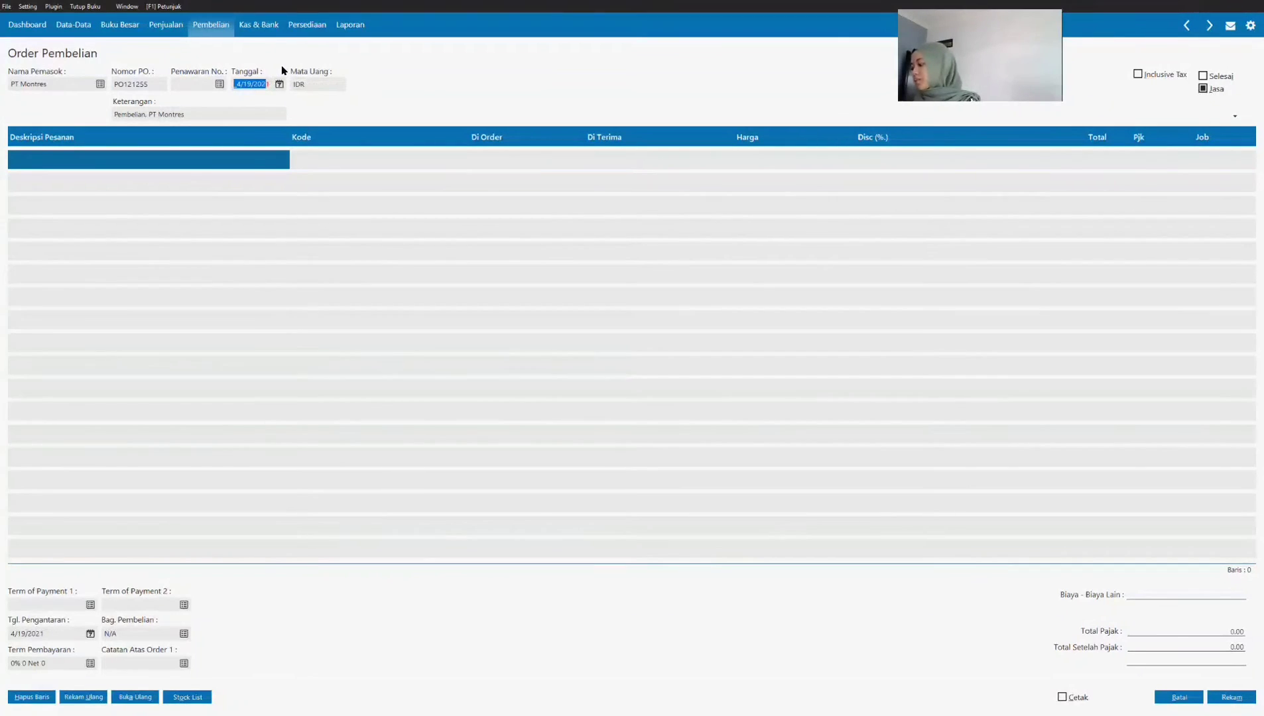
{"action": "type", "text": "01"}
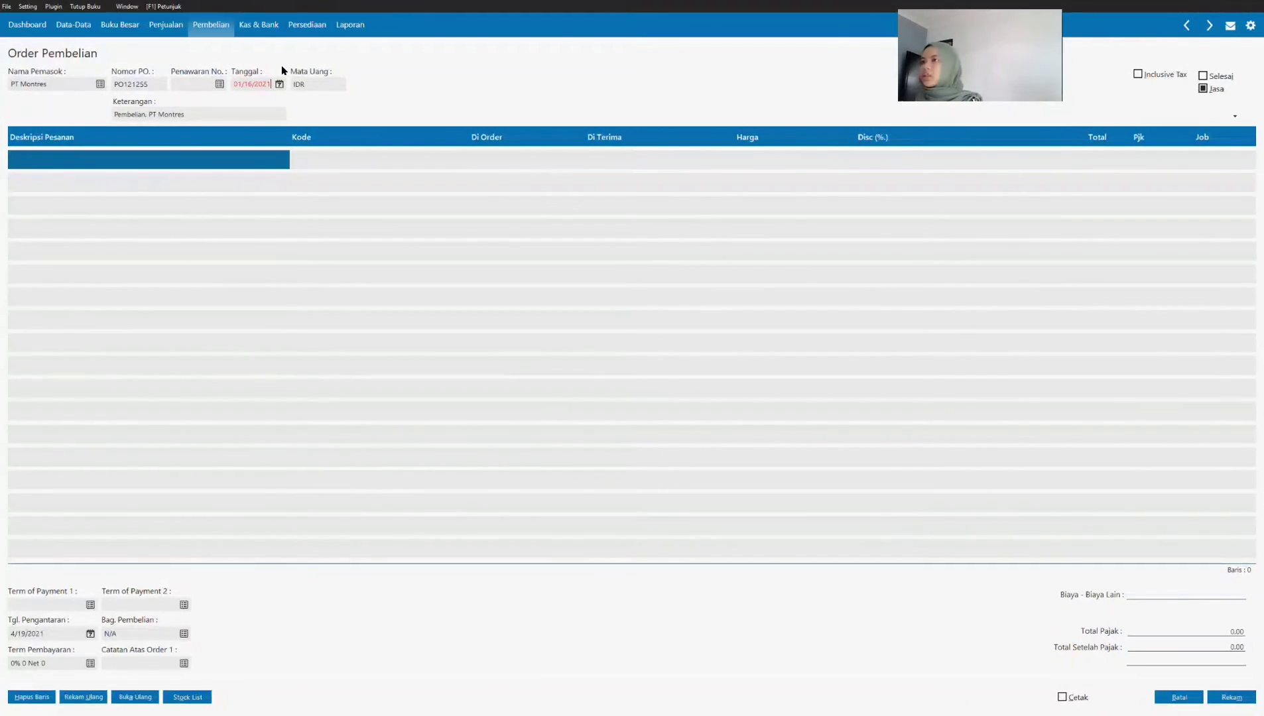
Step: Set the purchase order date to 01/16/2021 and confirm it in the calendar
{"action": "key", "text": "Tab"}
{"action": "left_click", "coordinate": [279, 84]}
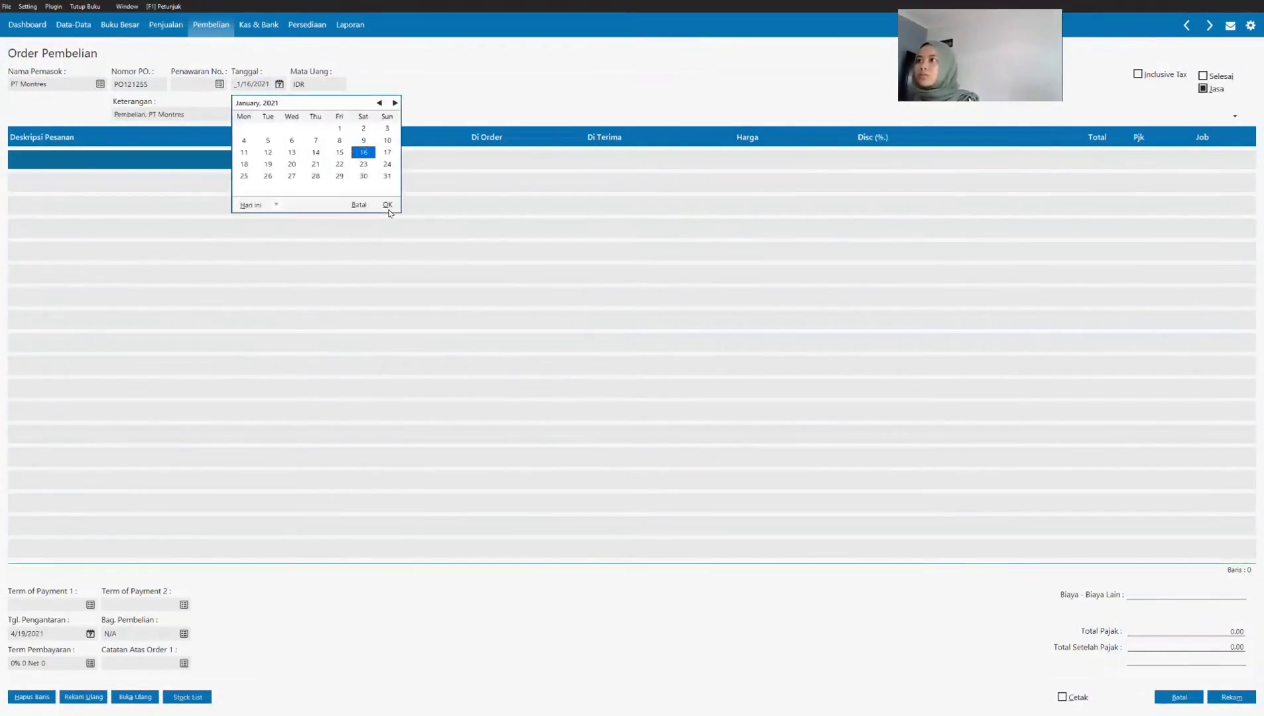
{"action": "left_click", "coordinate": [388, 204]}
Step: Turn off the Jasa option and add item JD-001 Casio AE-1000 as the first order line
{"action": "left_click", "coordinate": [147, 162]}
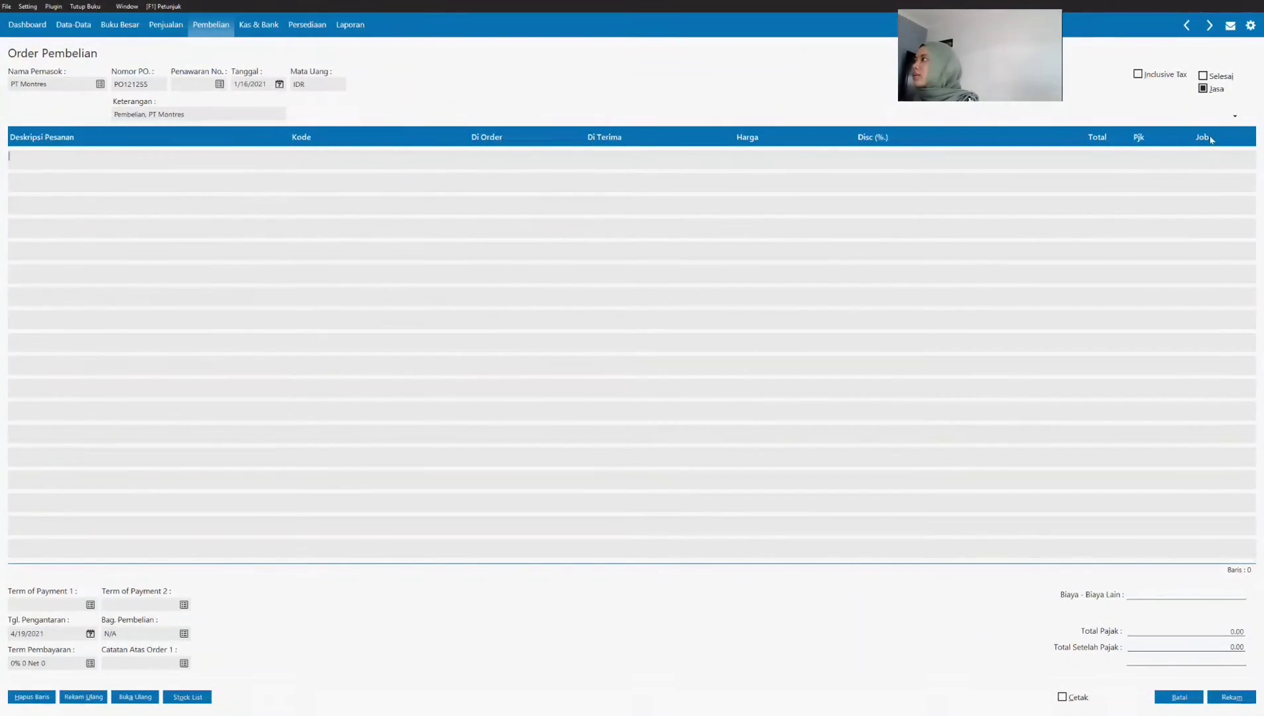
{"action": "left_click", "coordinate": [1203, 90]}
{"action": "double_click", "coordinate": [73, 167]}
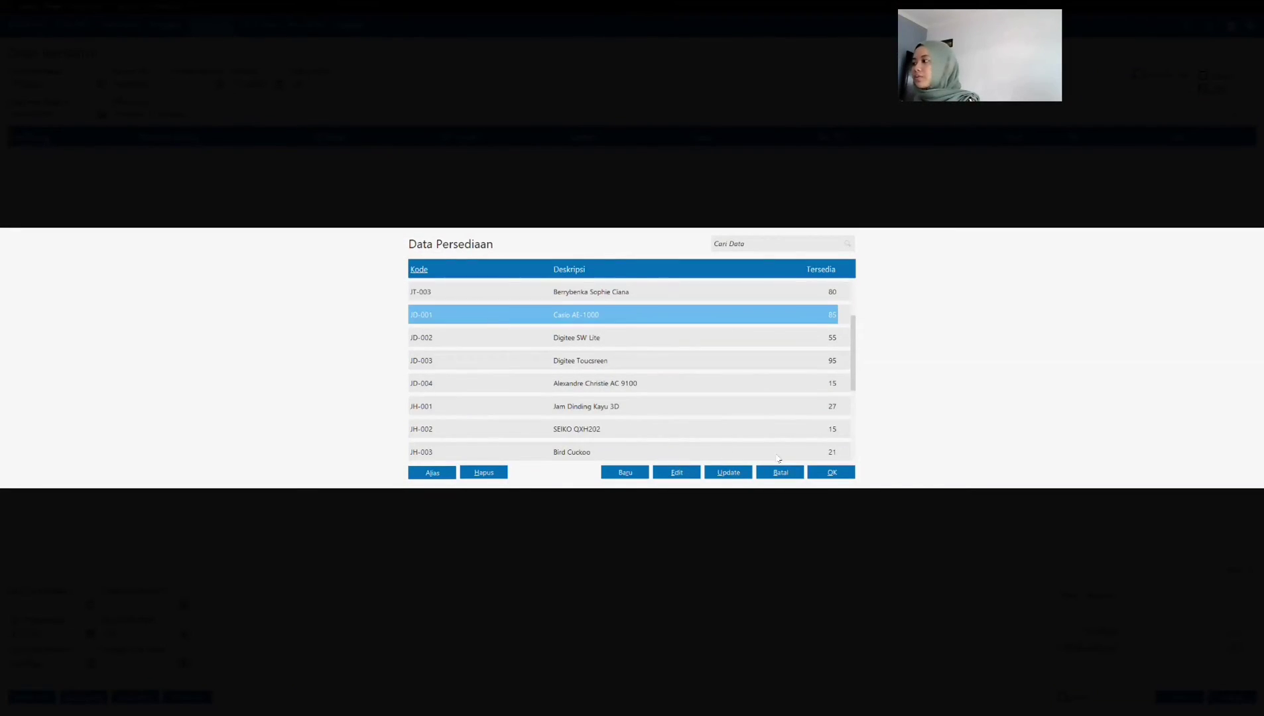
{"action": "left_click", "coordinate": [830, 473]}
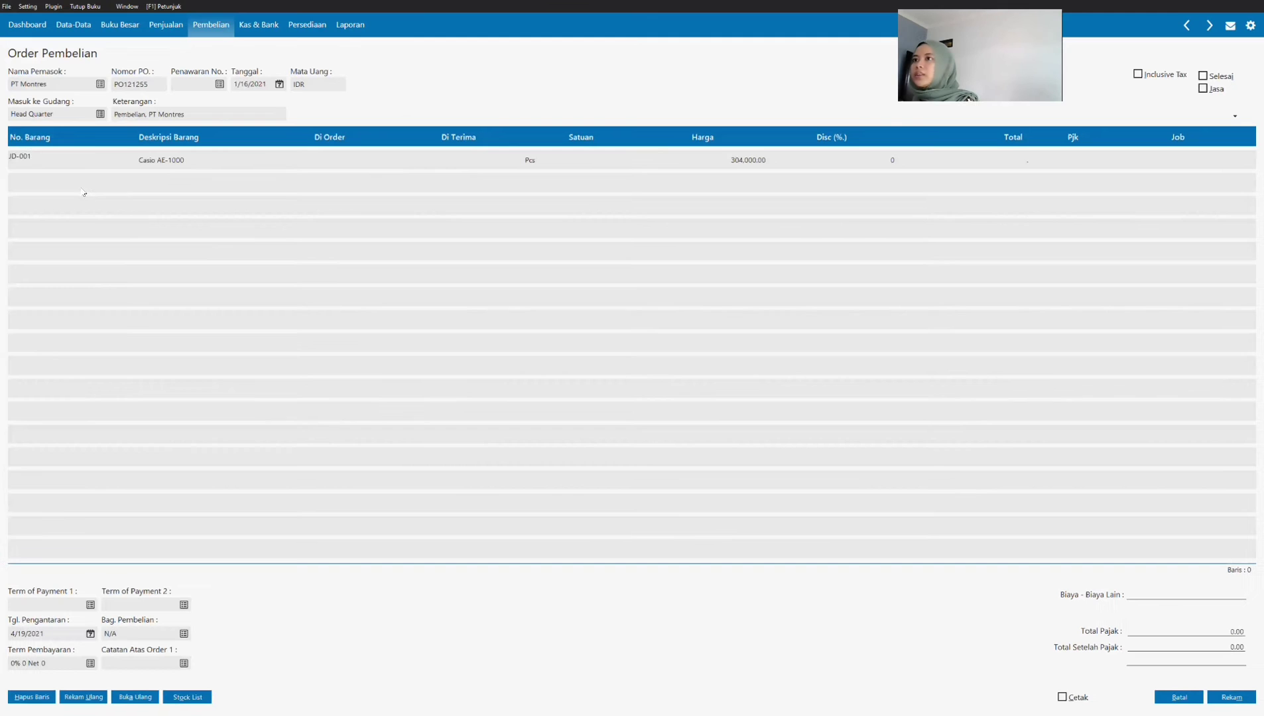
Step: Set the ordered quantity (Di Order) of the Casio AE-1000 line to 3
{"action": "key", "text": "Tab"}
{"action": "key", "text": "Tab"}
{"action": "key", "text": "Tab"}
{"action": "left_click", "coordinate": [468, 162]}
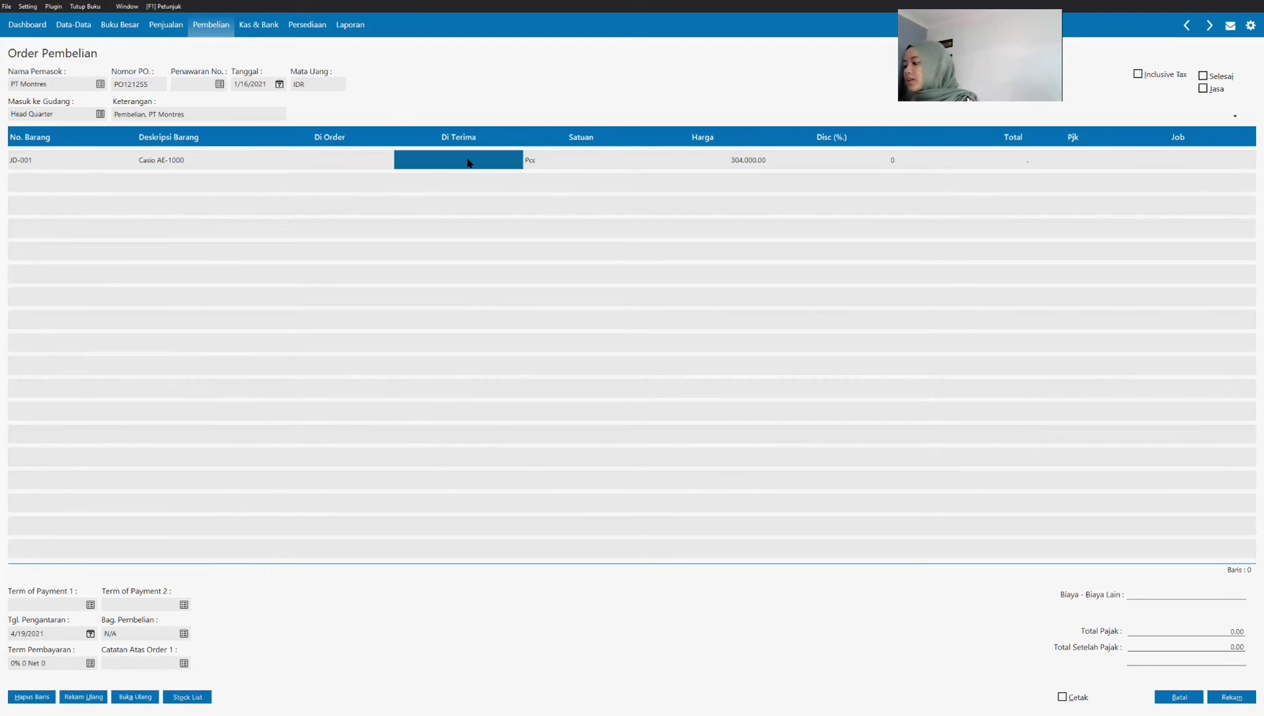
{"action": "key", "text": "Tab"}
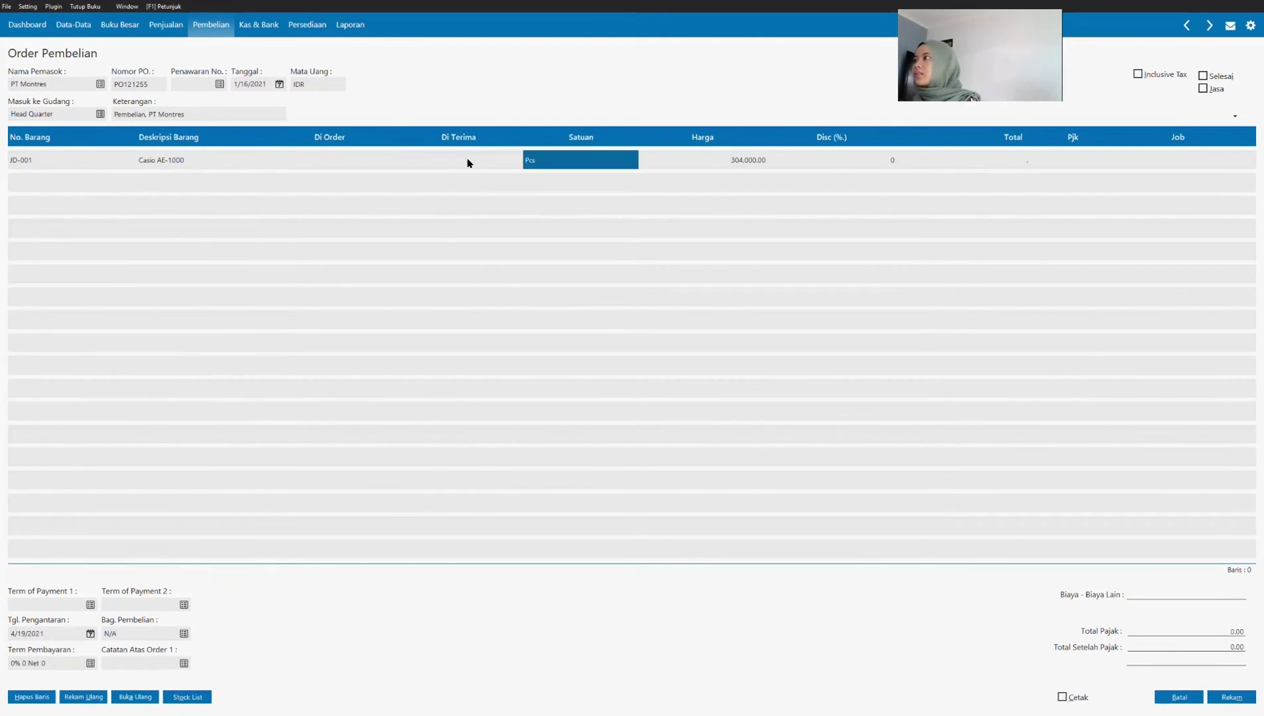
{"action": "left_click", "coordinate": [468, 162]}
{"action": "left_click", "coordinate": [468, 161]}
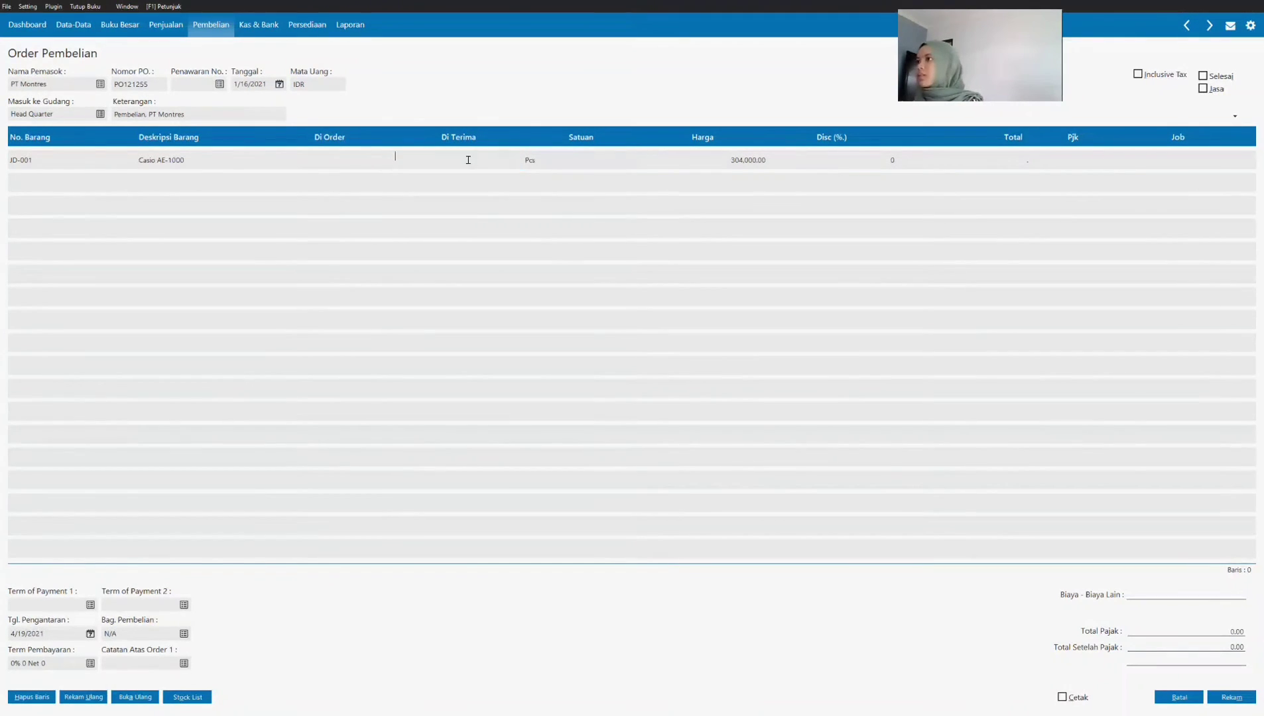
{"action": "type", "text": "3"}
{"action": "key", "text": "Tab"}
Step: Apply the VAT tax code to the Casio AE-1000 line
{"action": "left_click", "coordinate": [793, 165]}
{"action": "left_click", "coordinate": [746, 165]}
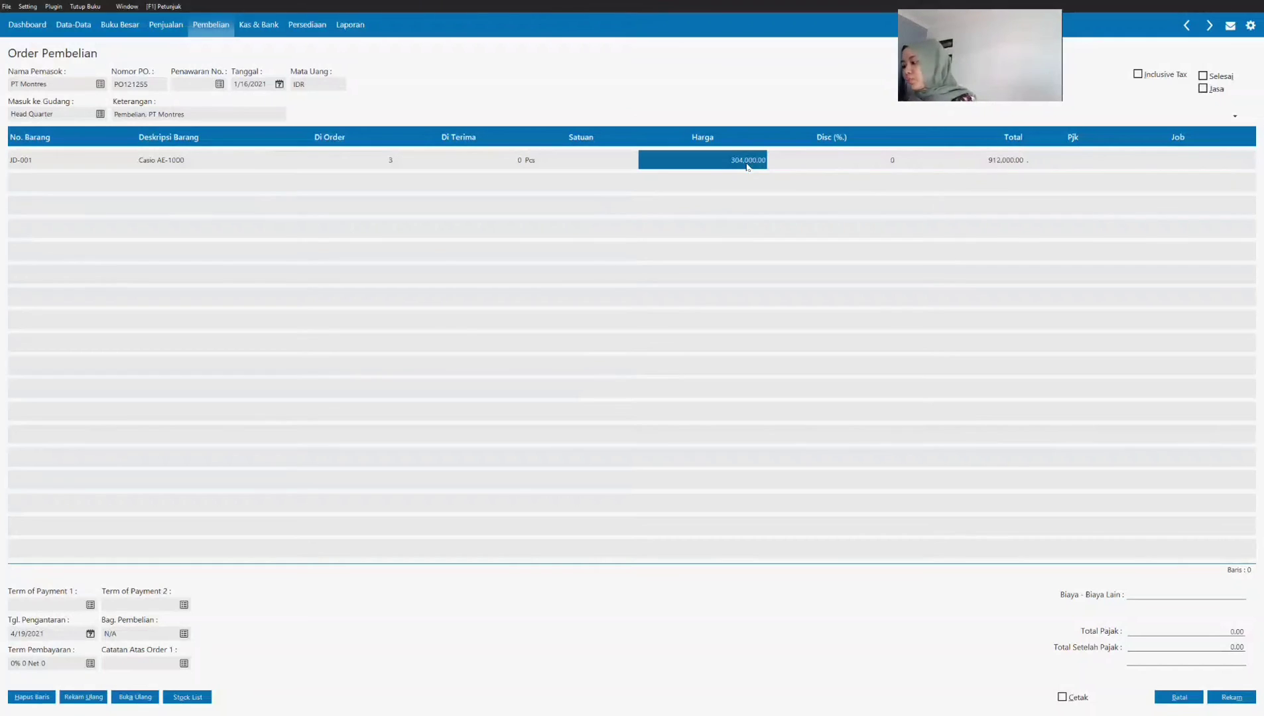
{"action": "left_click", "coordinate": [1081, 161]}
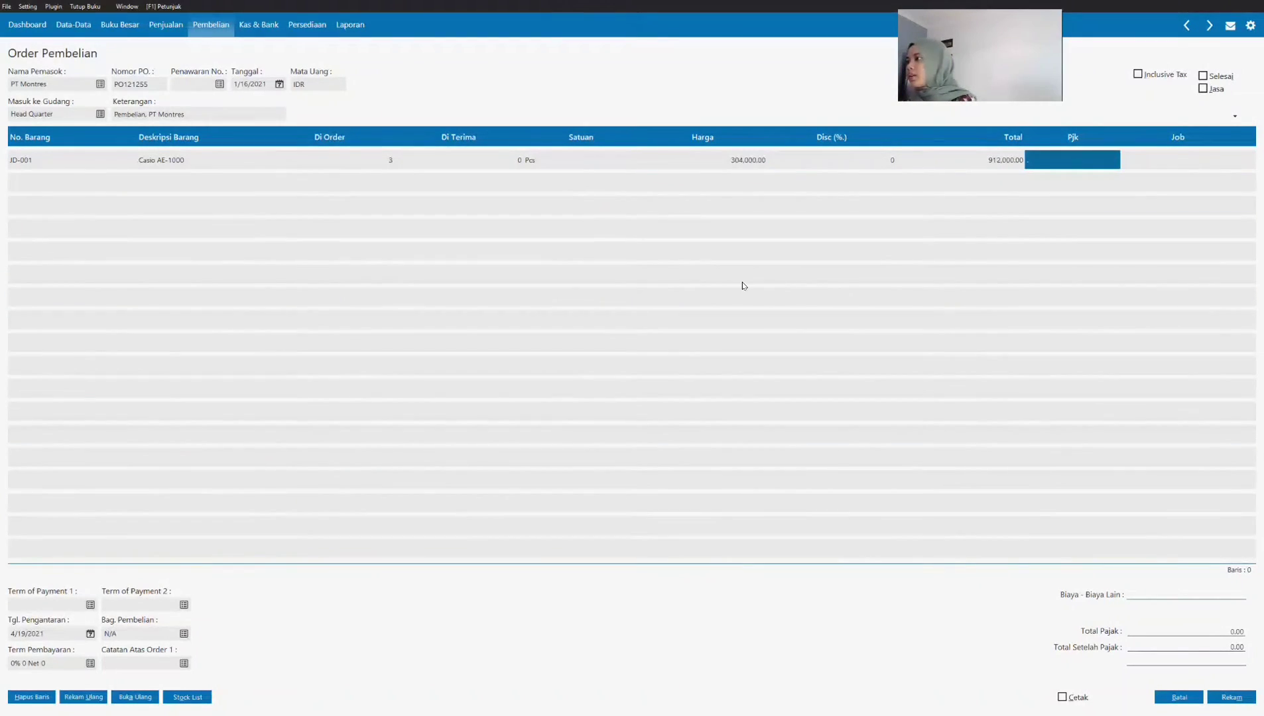
{"action": "key", "text": "Return"}
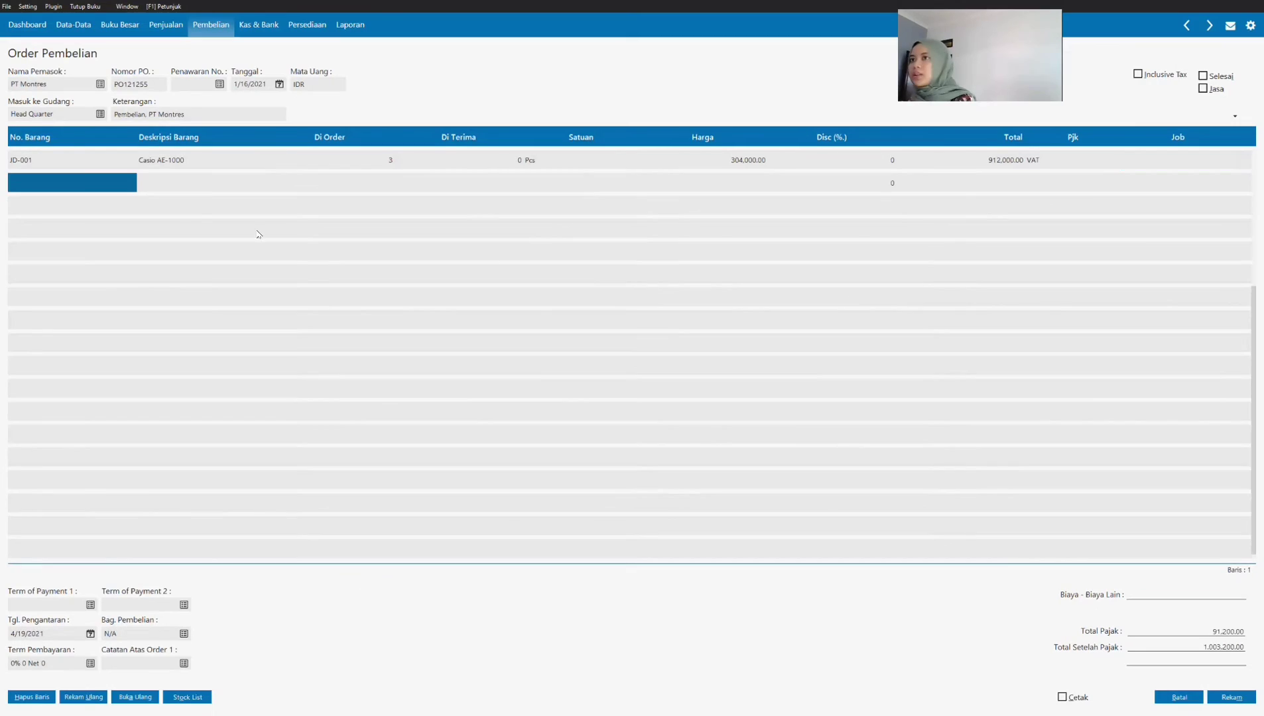
Step: Add item JD-002 Digitec SW Lite as the second order line with an ordered quantity of 3
{"action": "left_click", "coordinate": [107, 187]}
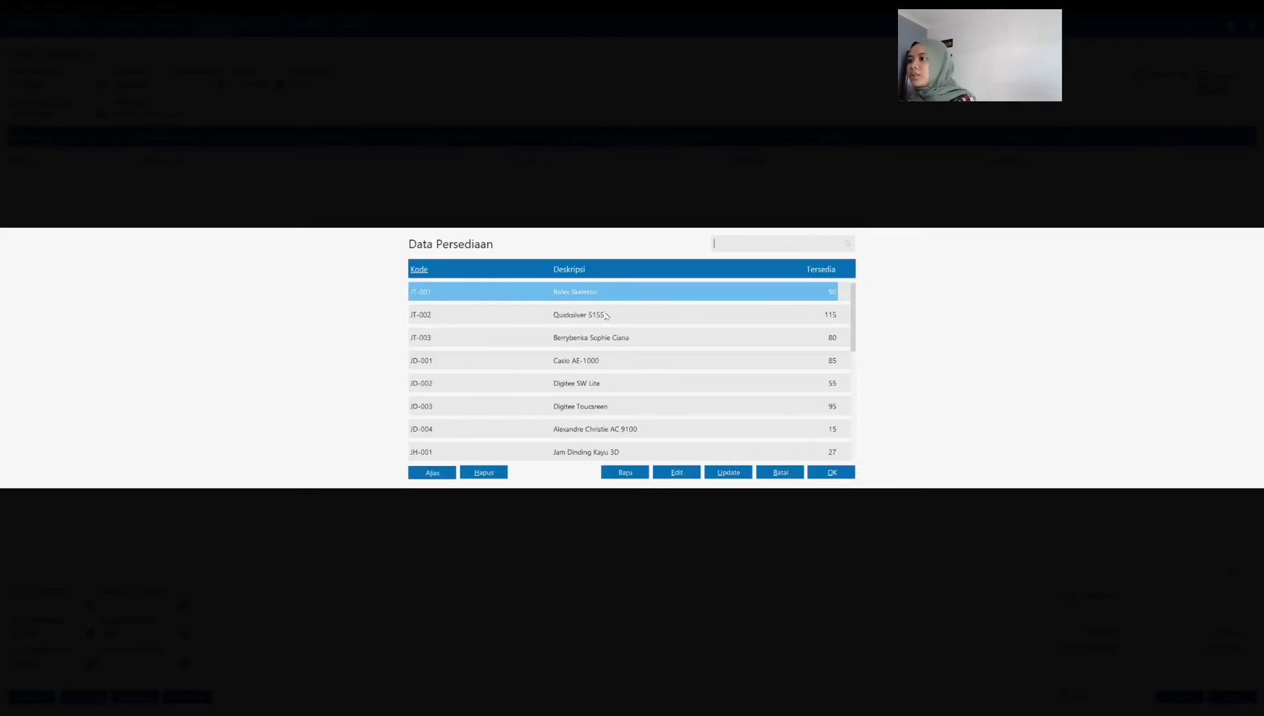
{"action": "left_click", "coordinate": [604, 387]}
{"action": "left_click", "coordinate": [829, 473]}
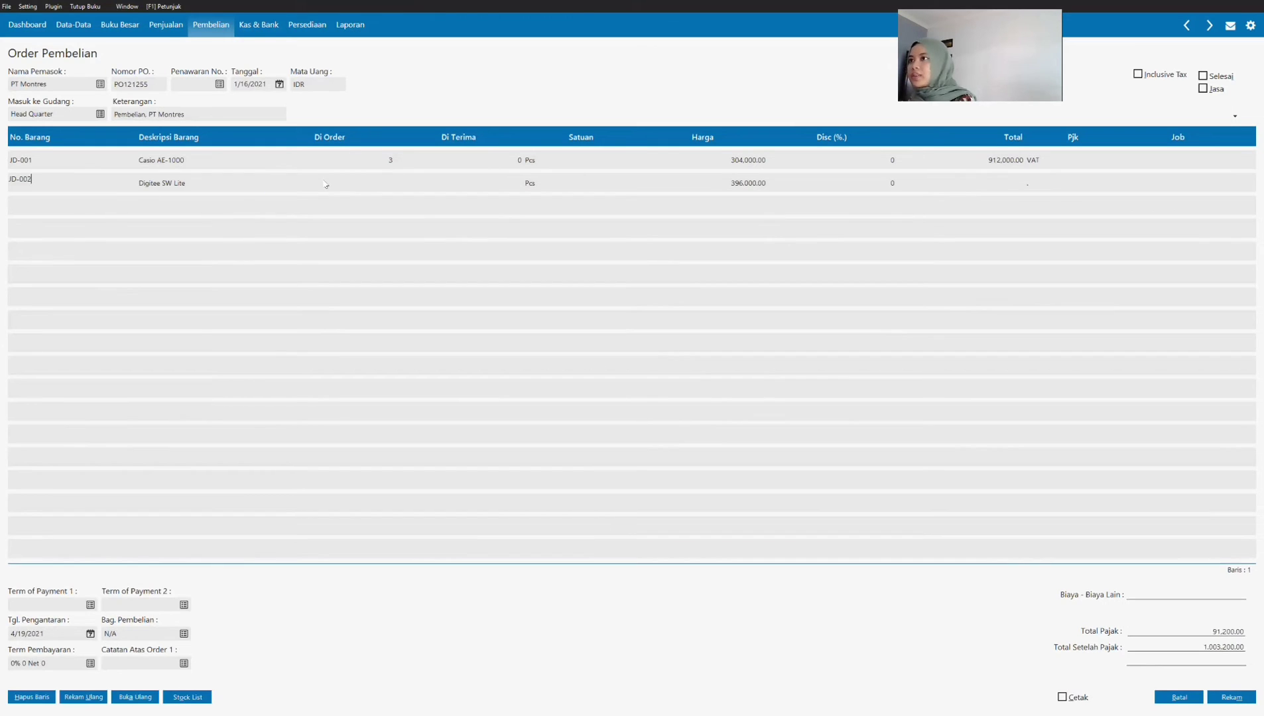
{"action": "left_click", "coordinate": [383, 187]}
{"action": "type", "text": "3"}
{"action": "key", "text": "Return"}
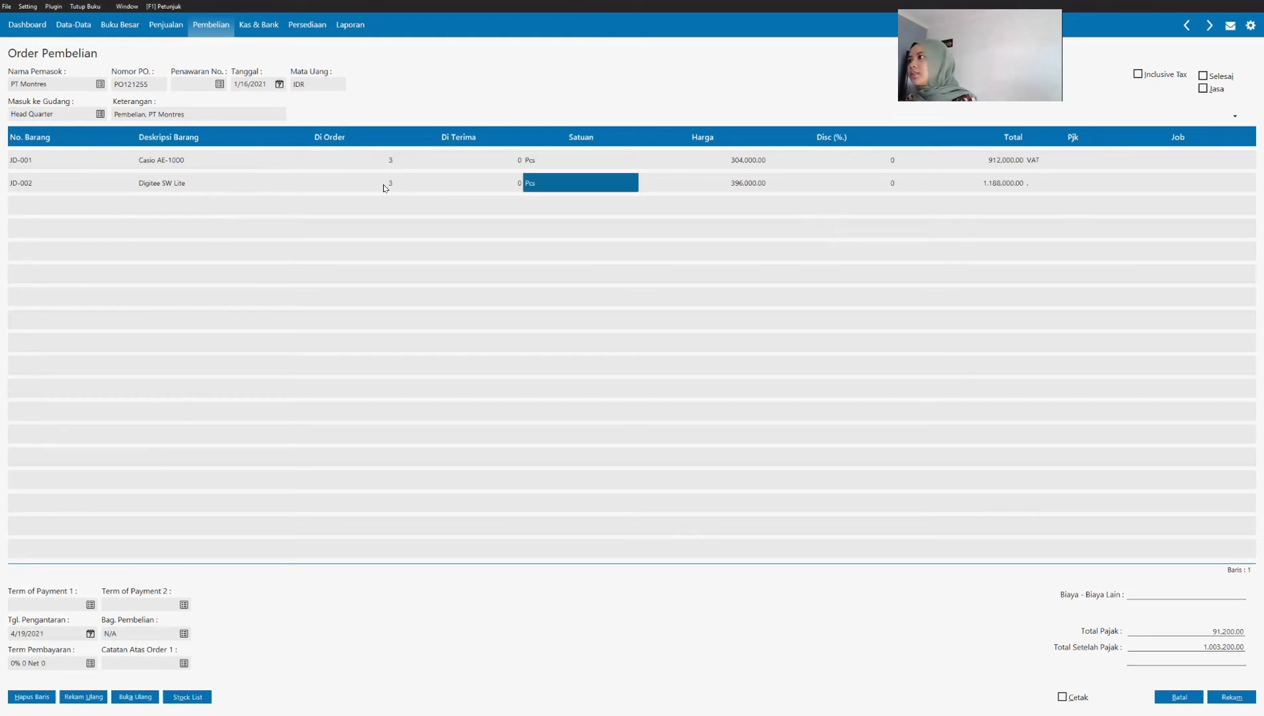
Step: Set the price of the JD-002 line to 400,000 and apply the VAT tax code
{"action": "key", "text": "Return"}
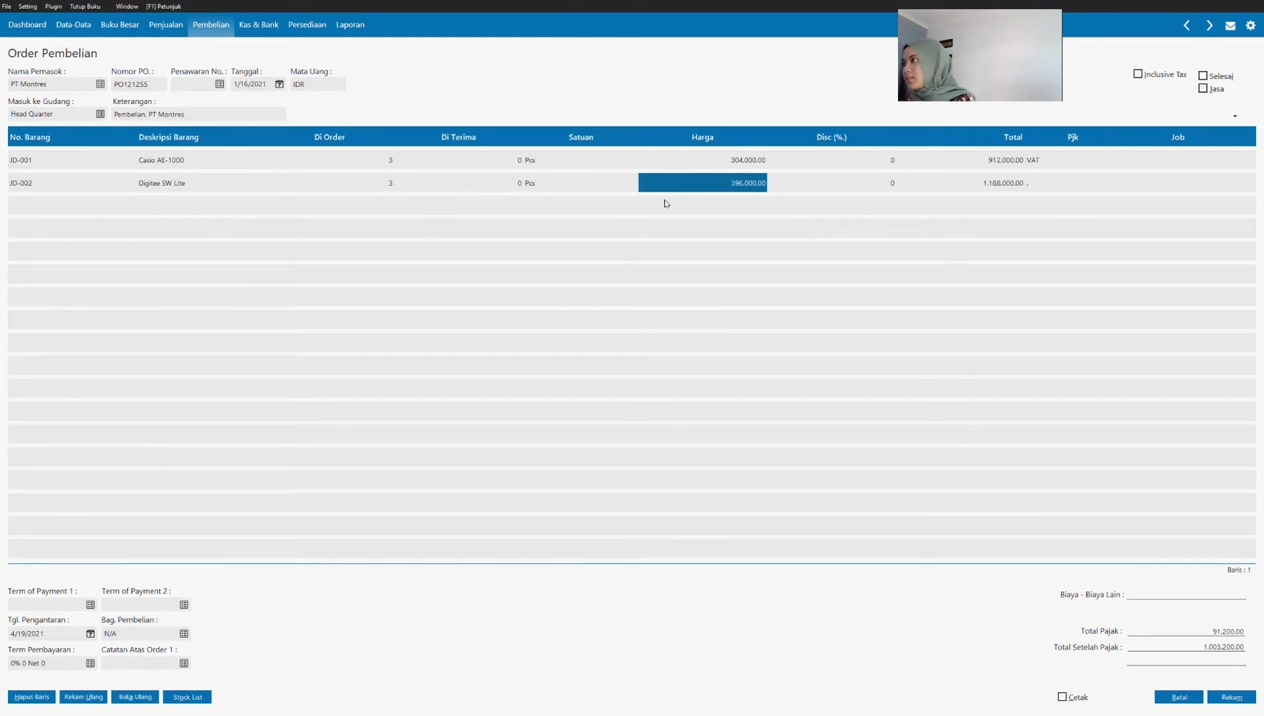
{"action": "left_click", "coordinate": [688, 186]}
{"action": "type", "text": "400000"}
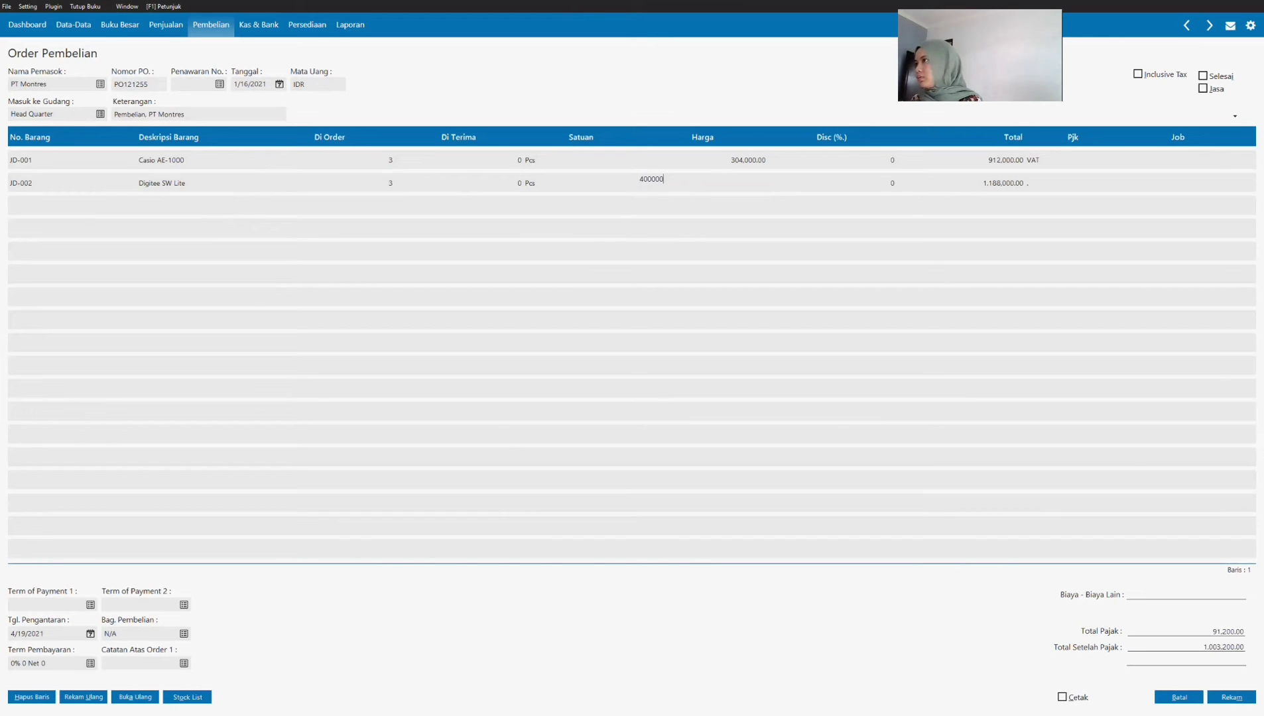
{"action": "key", "text": "Return"}
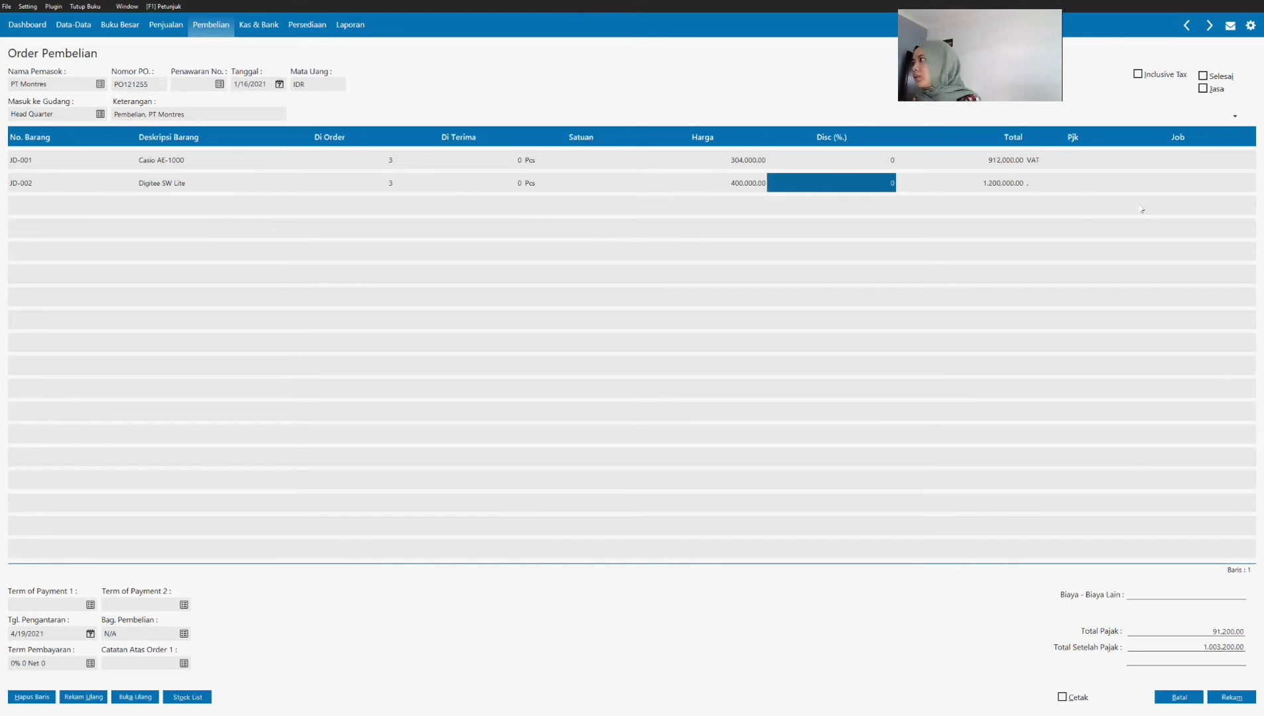
{"action": "key", "text": "Return"}
{"action": "left_click", "coordinate": [1043, 186]}
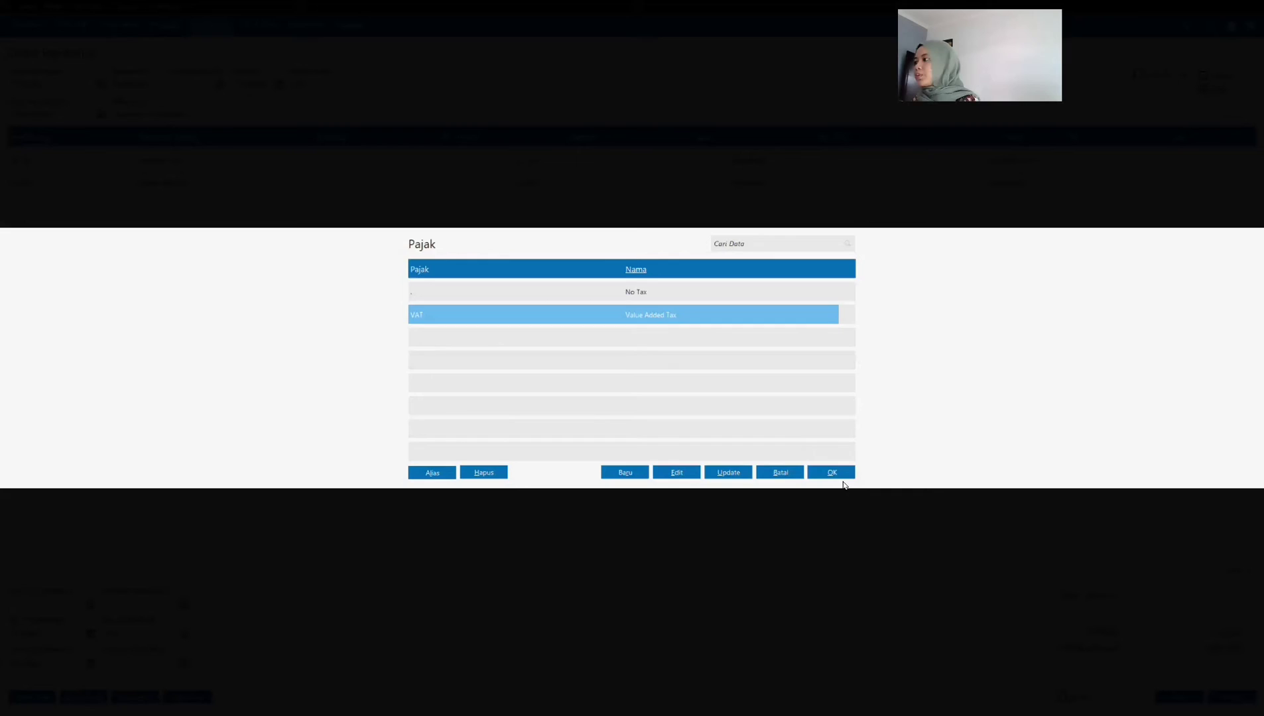
{"action": "left_click", "coordinate": [831, 473]}
Step: Add item JD-003 Digitec Toucsreen as the third order line with quantity 3 and a price of 150,000
{"action": "left_click", "coordinate": [63, 210]}
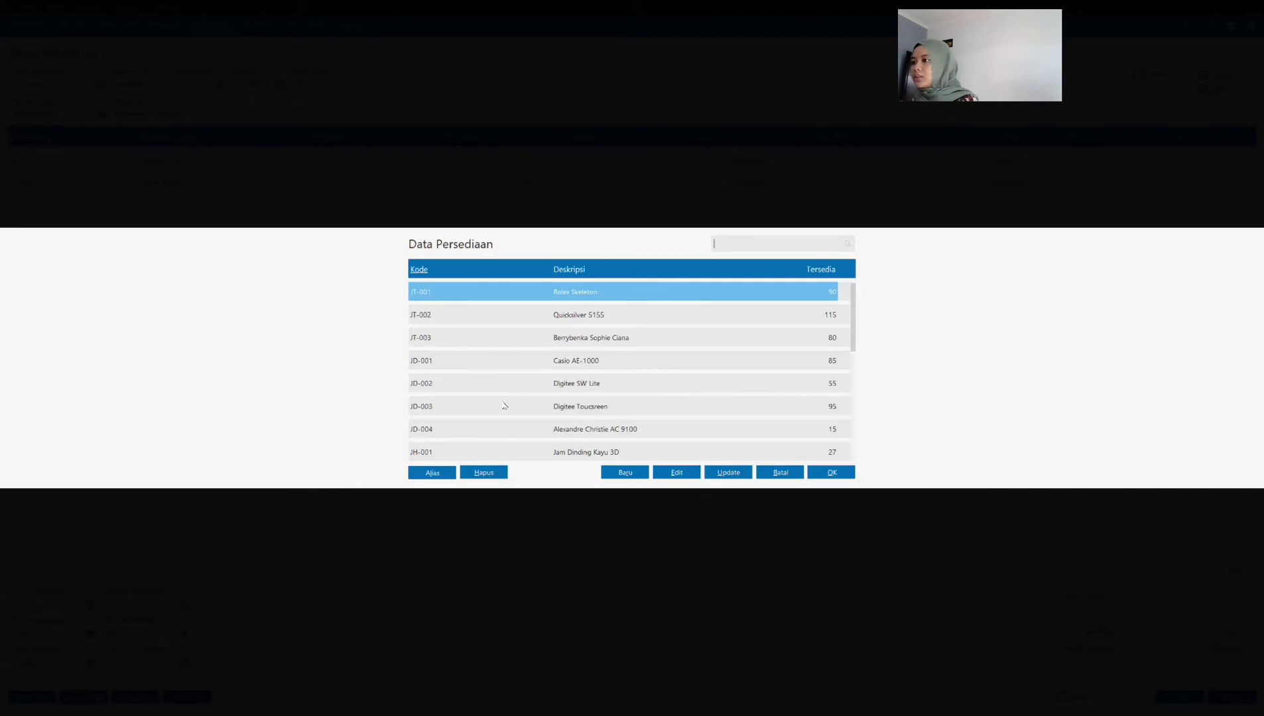
{"action": "left_click", "coordinate": [505, 407]}
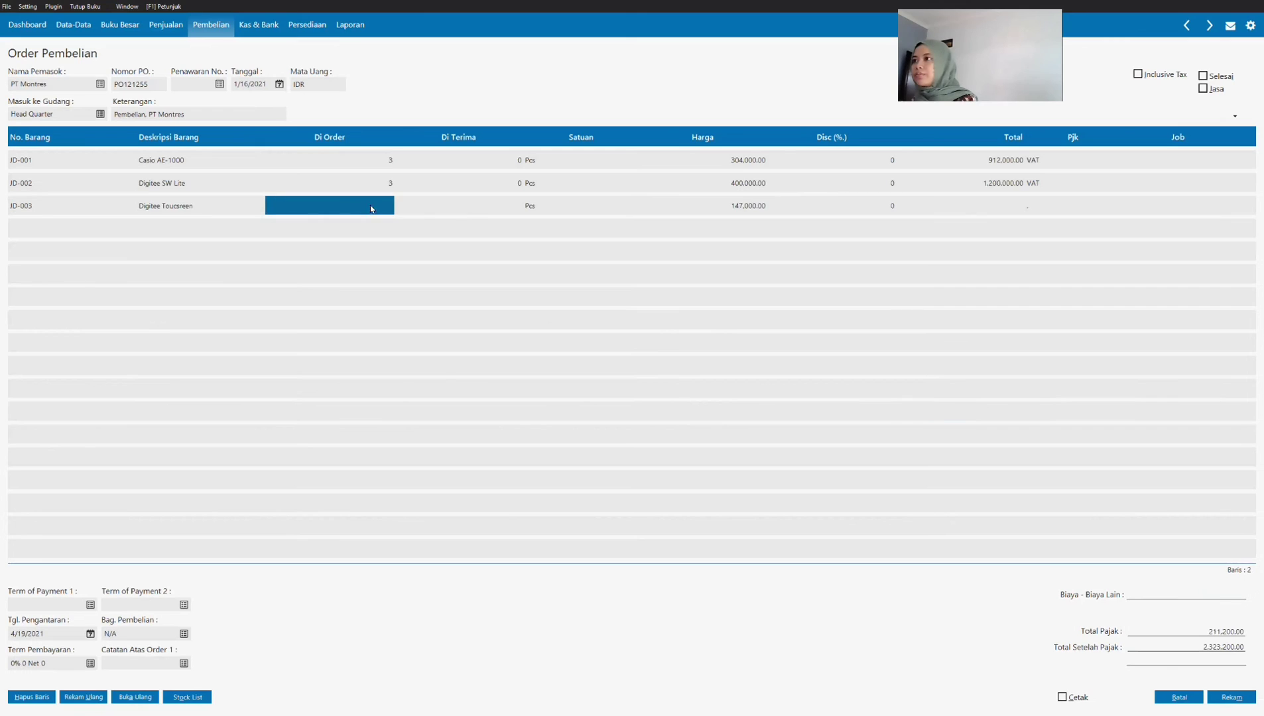
{"action": "type", "text": "3"}
{"action": "key", "text": "Tab"}
{"action": "key", "text": "Tab"}
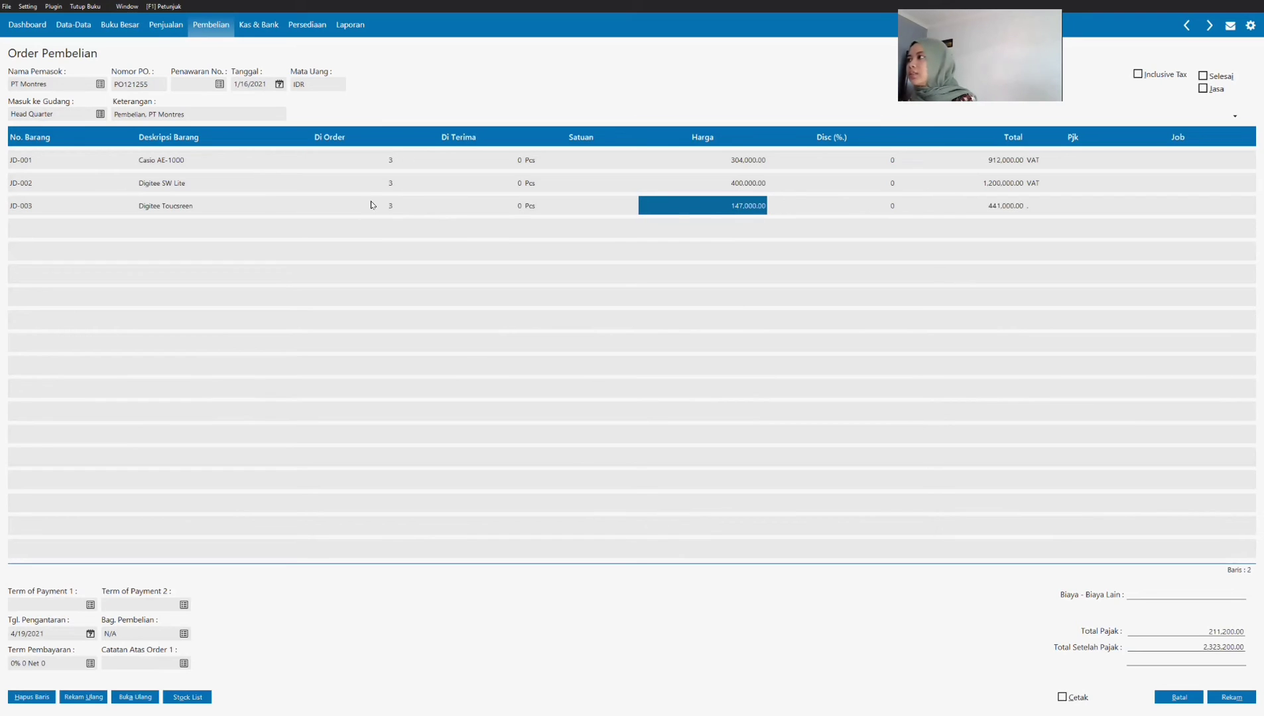
{"action": "left_click", "coordinate": [751, 210]}
{"action": "type", "text": "150000"}
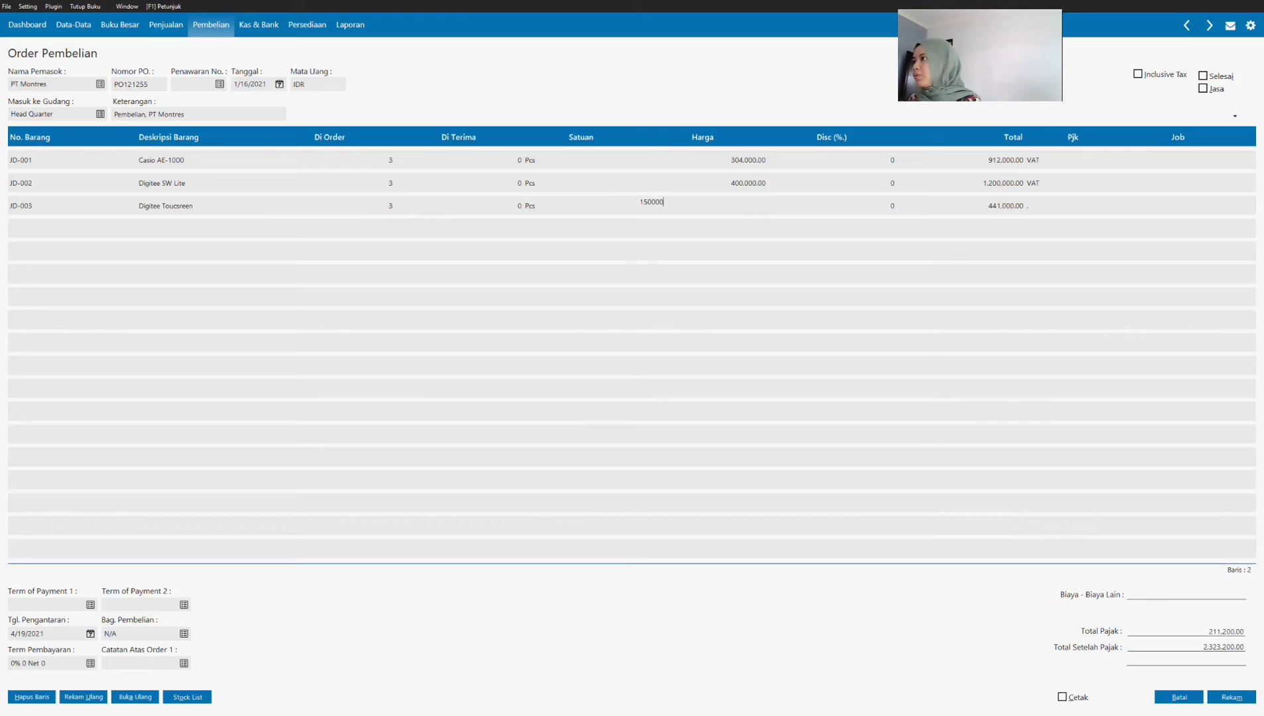
{"action": "key", "text": "Tab"}
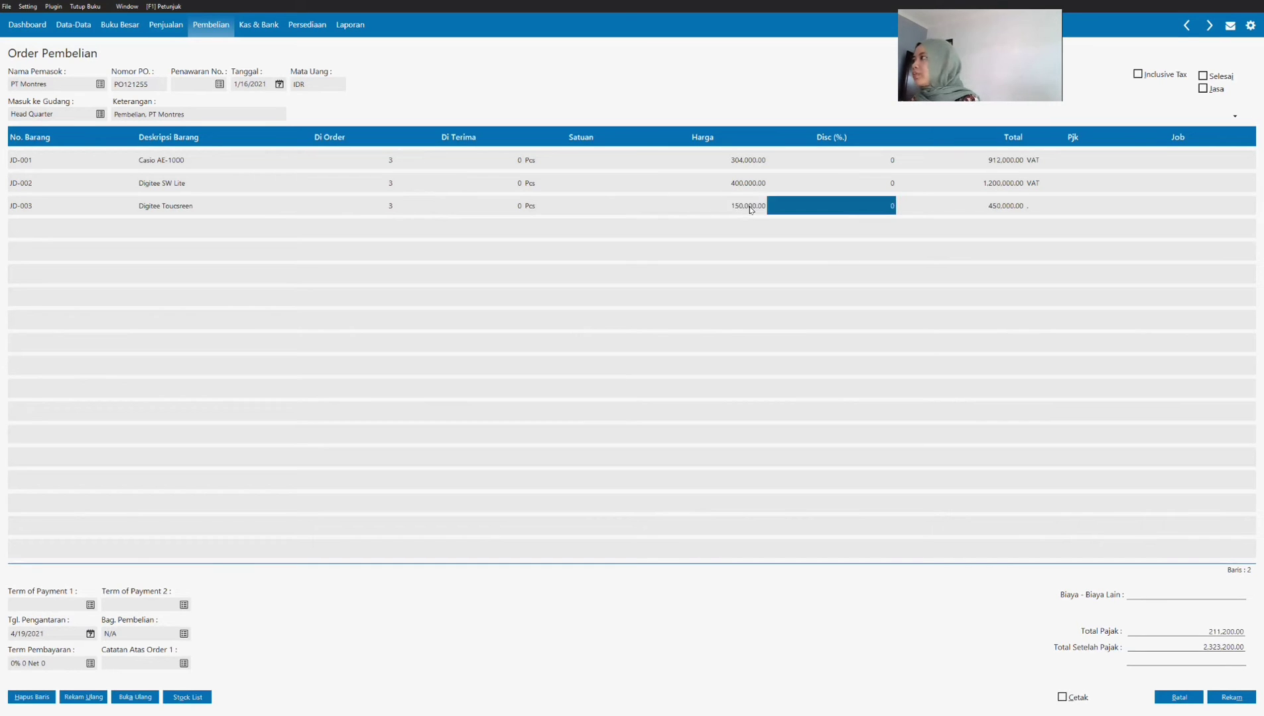
Step: Apply the VAT tax code to the JD-003 Digitec Toucsreen line
{"action": "left_click", "coordinate": [1038, 206]}
{"action": "left_click", "coordinate": [719, 318]}
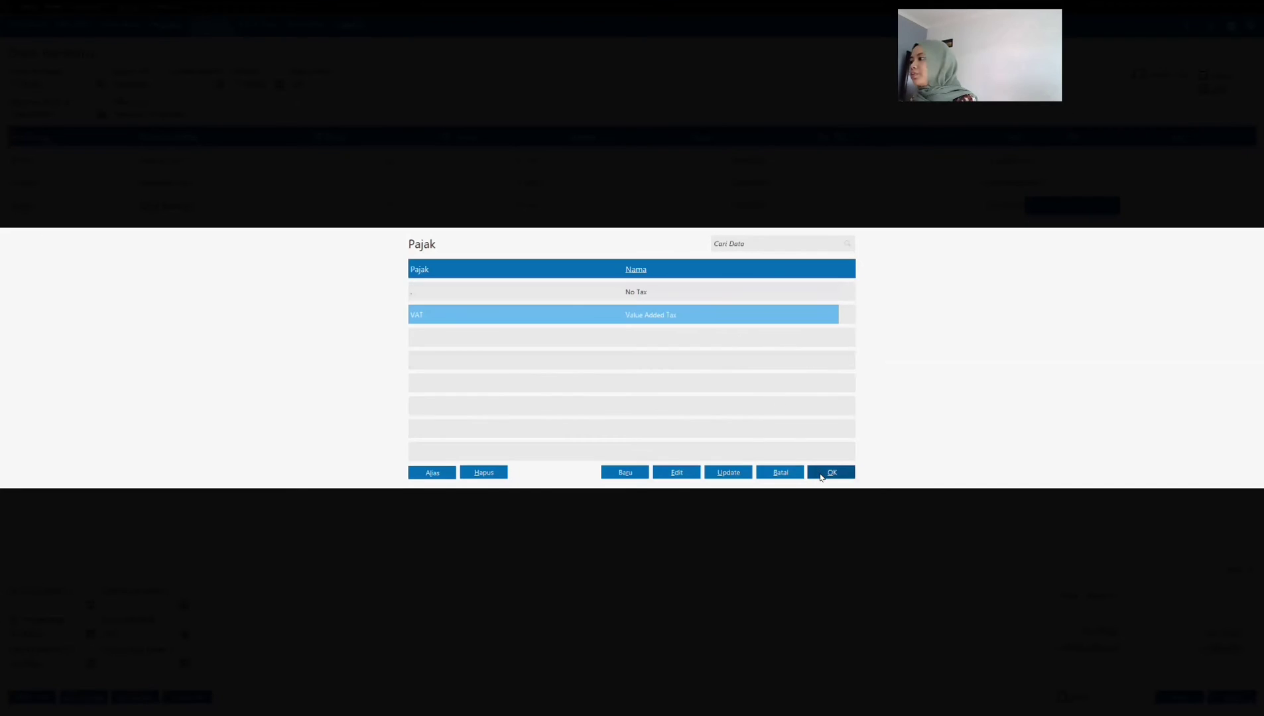
{"action": "left_click", "coordinate": [822, 477]}
Step: Add item JD-004 Alexandre Christie AC 9100 as the fourth order line with an ordered quantity of 3
{"action": "left_click", "coordinate": [112, 229]}
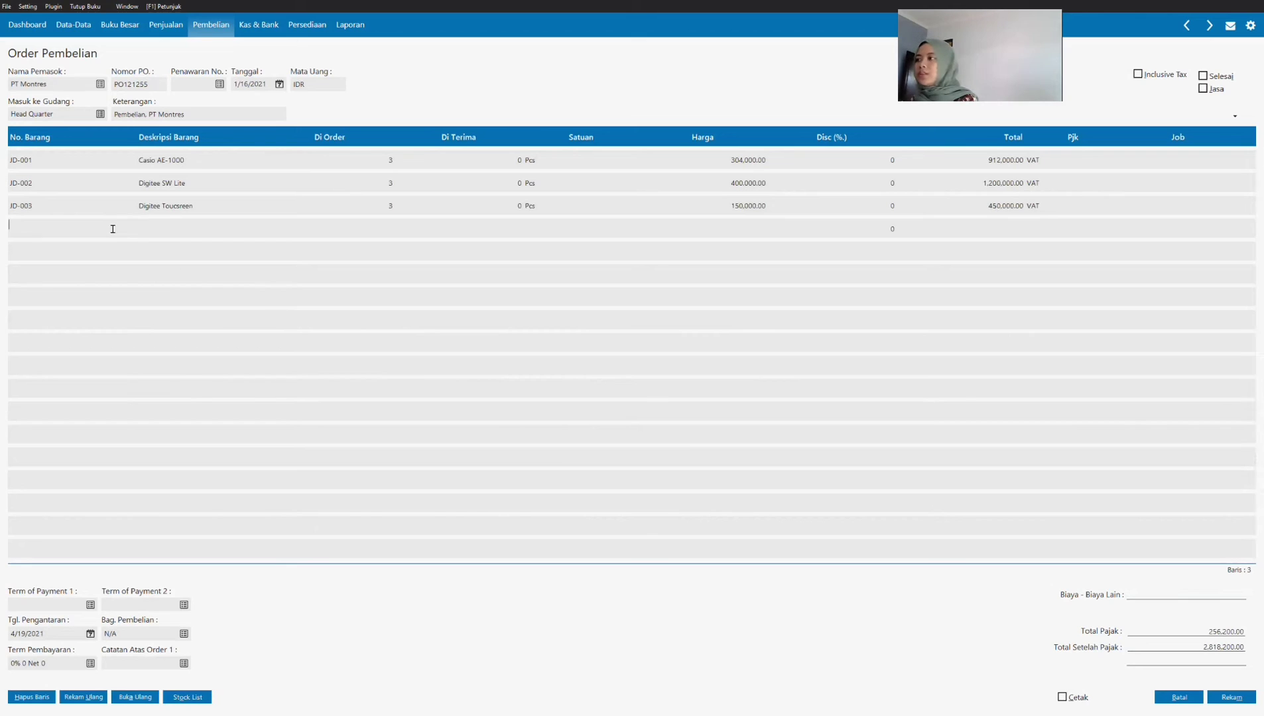
{"action": "key", "text": "Return"}
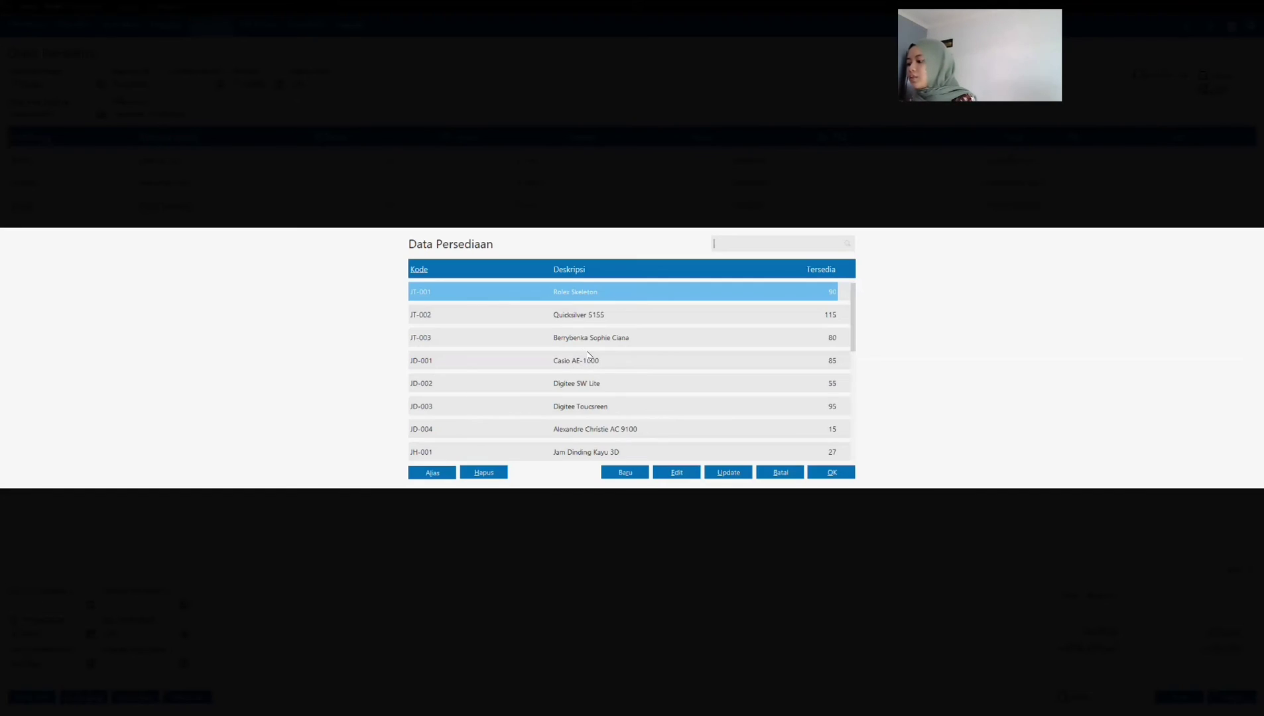
{"action": "left_click", "coordinate": [494, 431]}
{"action": "left_click", "coordinate": [350, 231]}
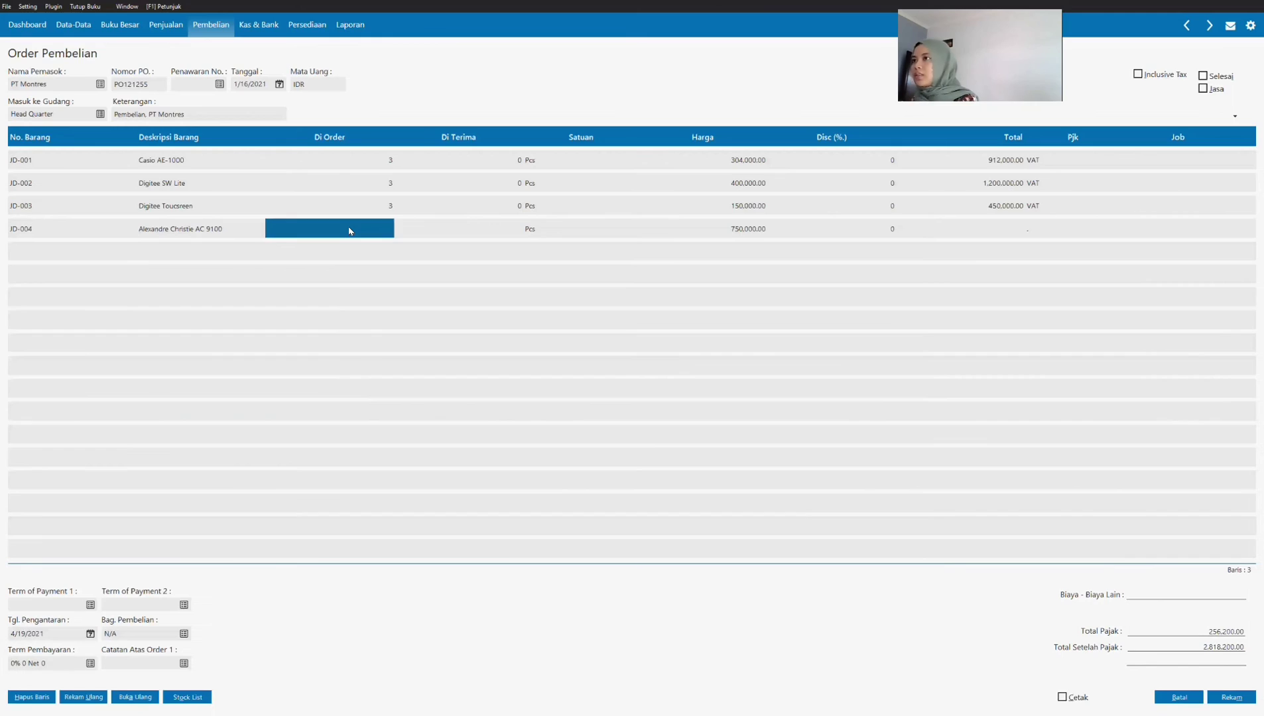
{"action": "type", "text": "3"}
{"action": "key", "text": "Return"}
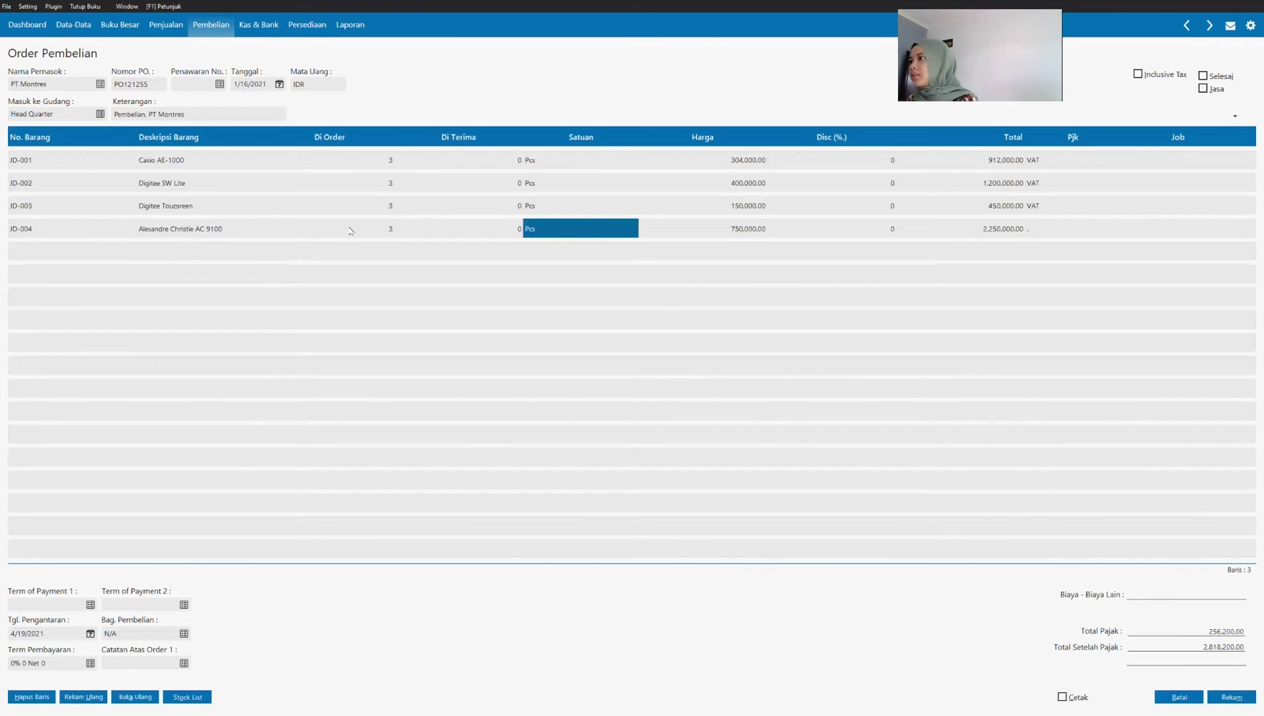
Step: Set the price of the JD-004 line to 740,000 and apply the VAT tax code
{"action": "key", "text": "Return"}
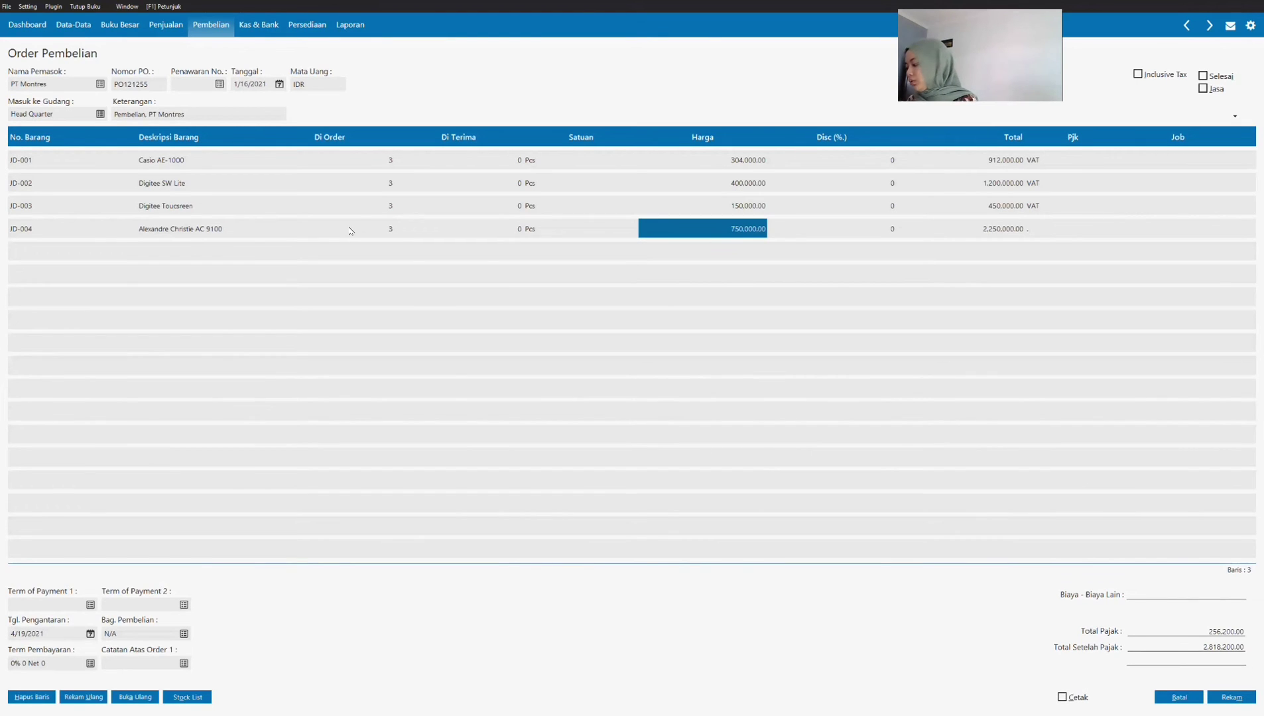
{"action": "type", "text": "740000"}
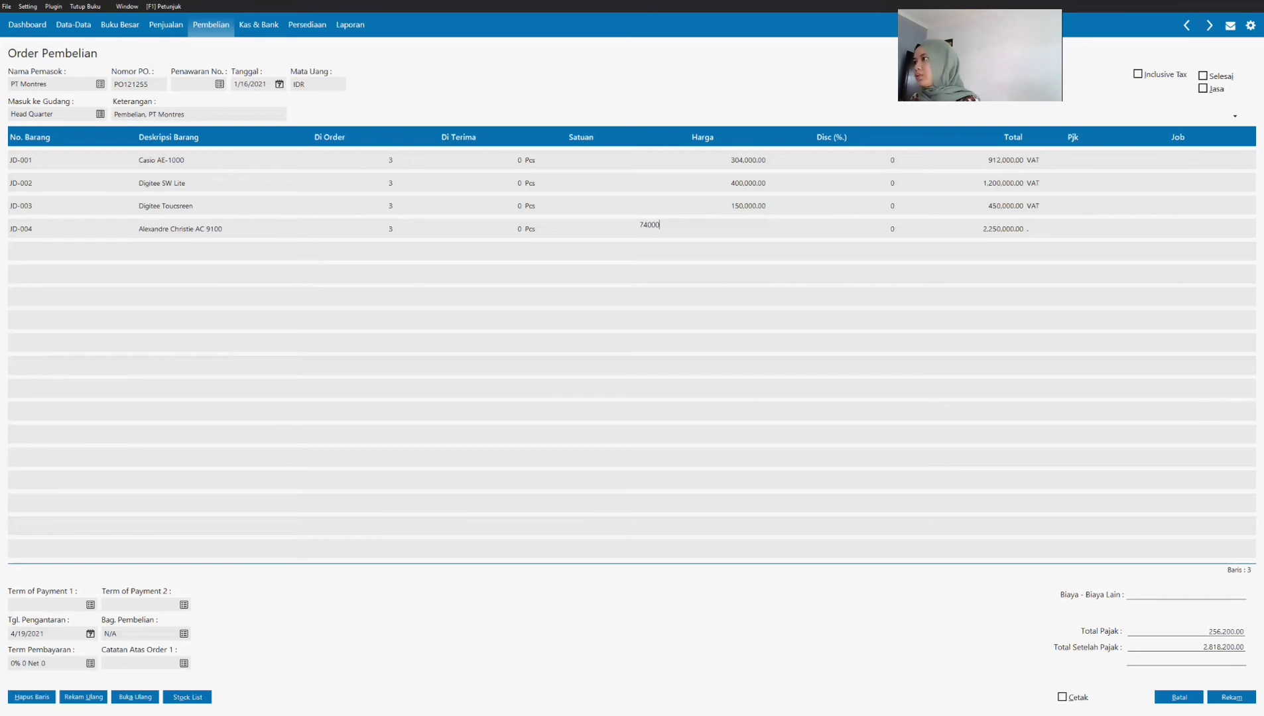
{"action": "key", "text": "Return"}
{"action": "key", "text": "Return"}
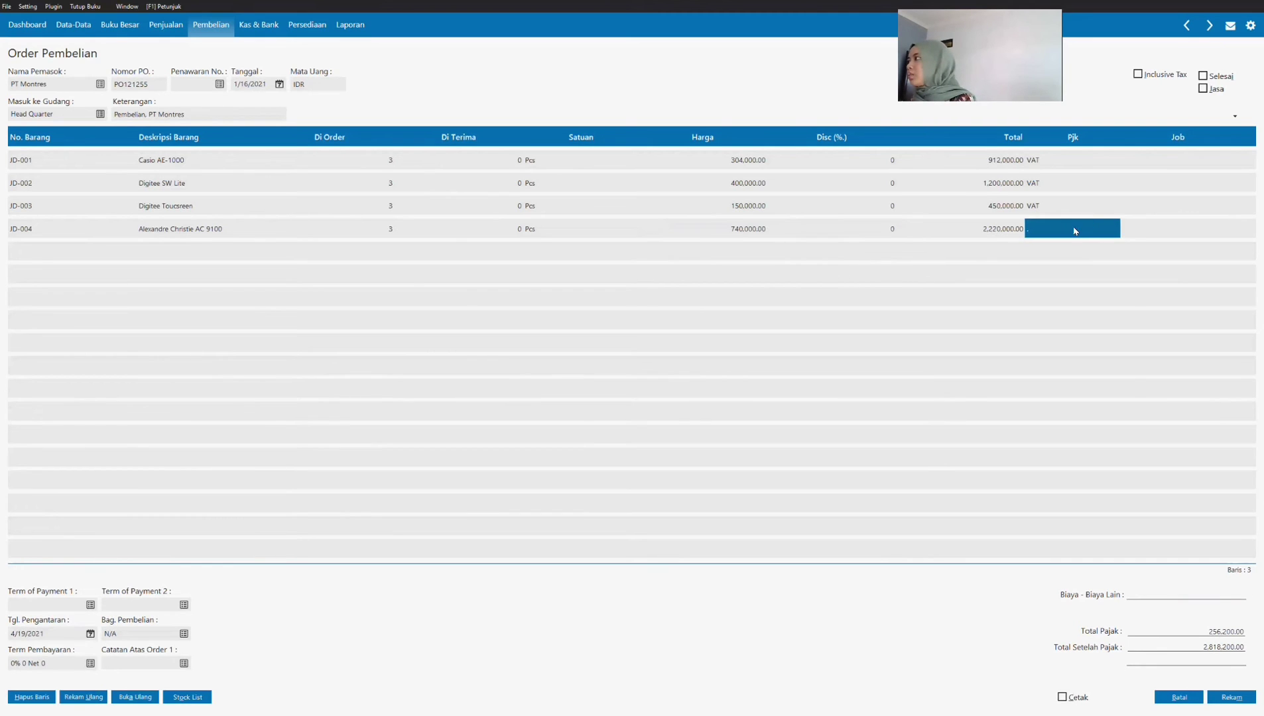
{"action": "left_click", "coordinate": [1070, 228]}
{"action": "left_click", "coordinate": [636, 319]}
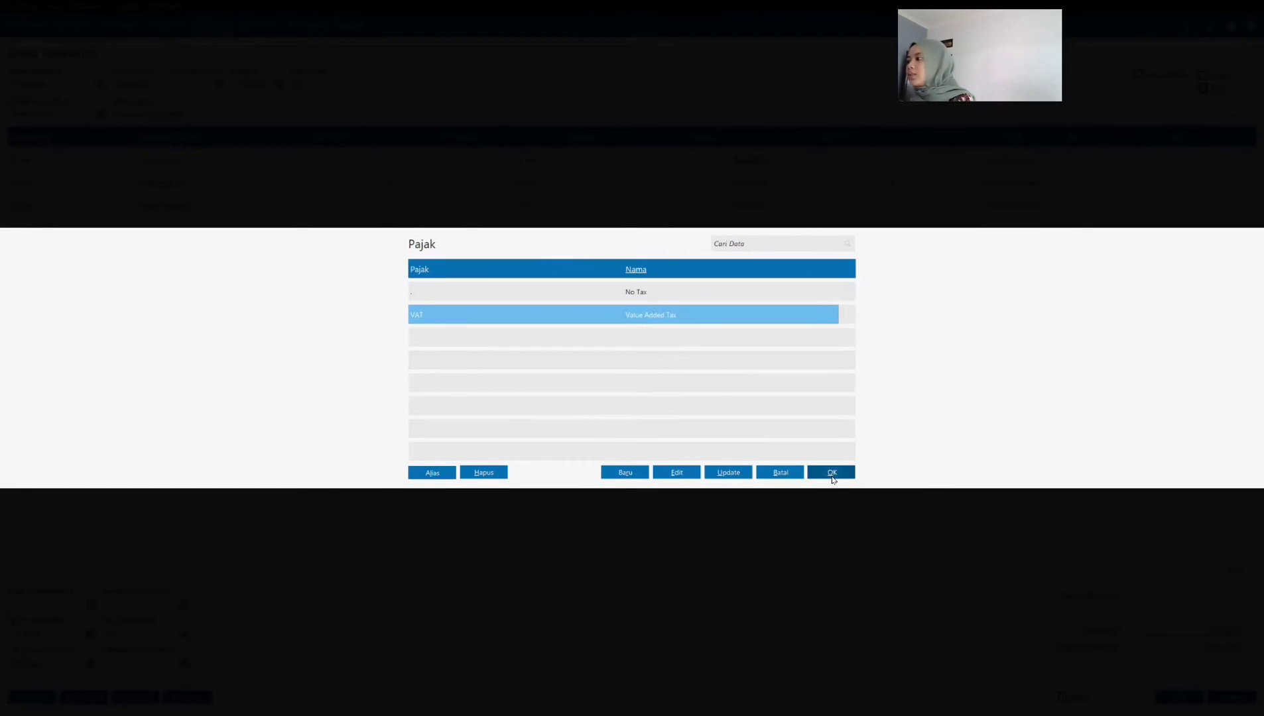
{"action": "left_click", "coordinate": [832, 475]}
{"action": "key", "text": "Return"}
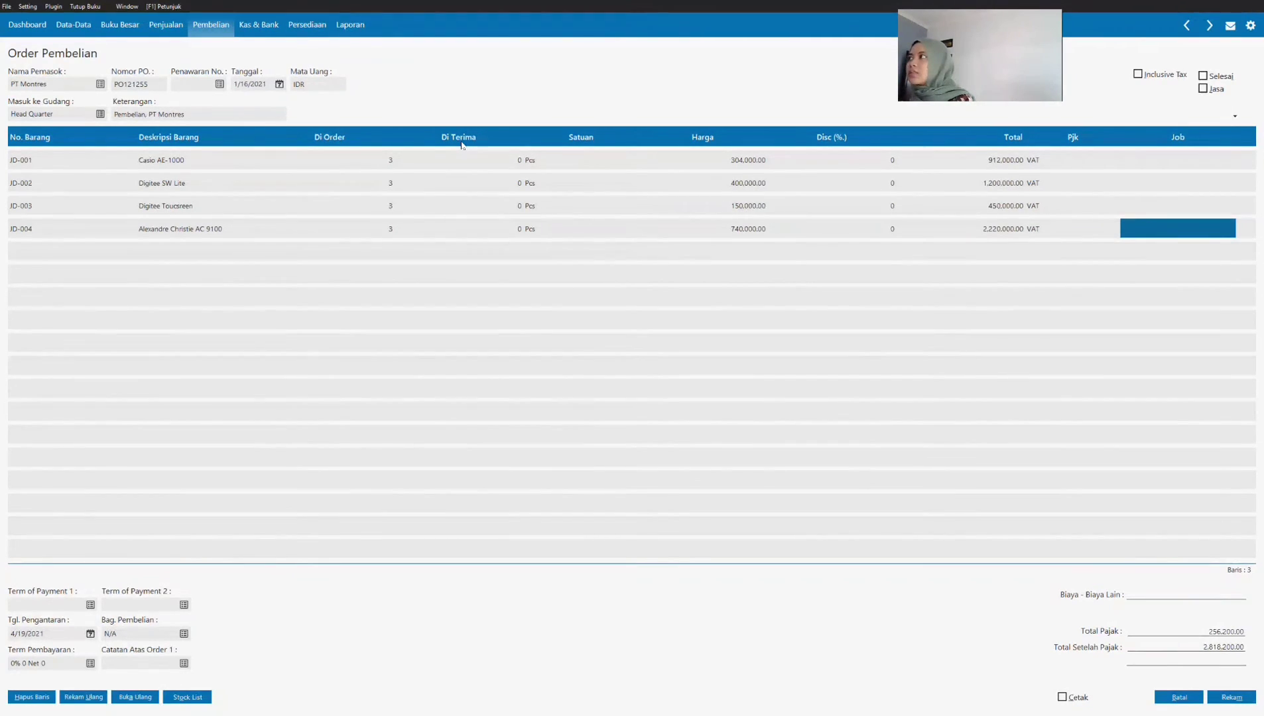
Step: Set the order's payment terms to 10 discount days, 30 due days, a 2% early discount and a 2% late penalty
{"action": "left_click", "coordinate": [90, 664]}
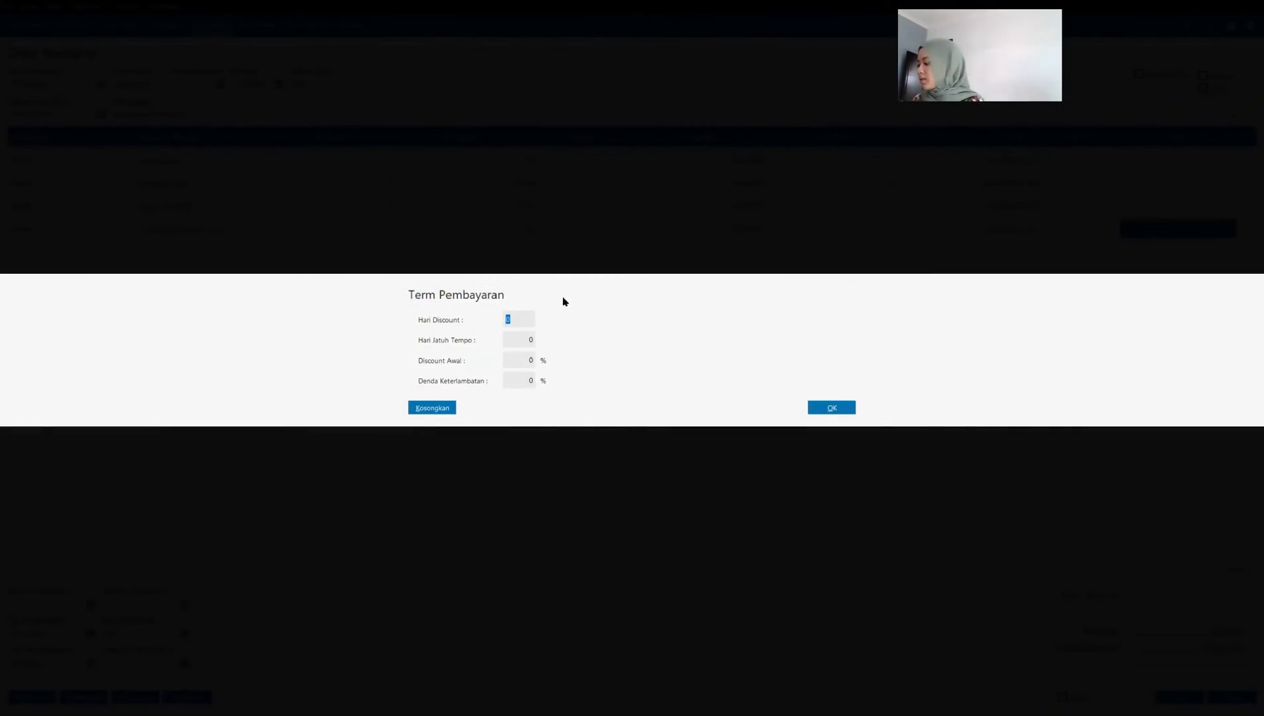
{"action": "type", "text": "10"}
{"action": "key", "text": "Tab"}
{"action": "type", "text": "3"}
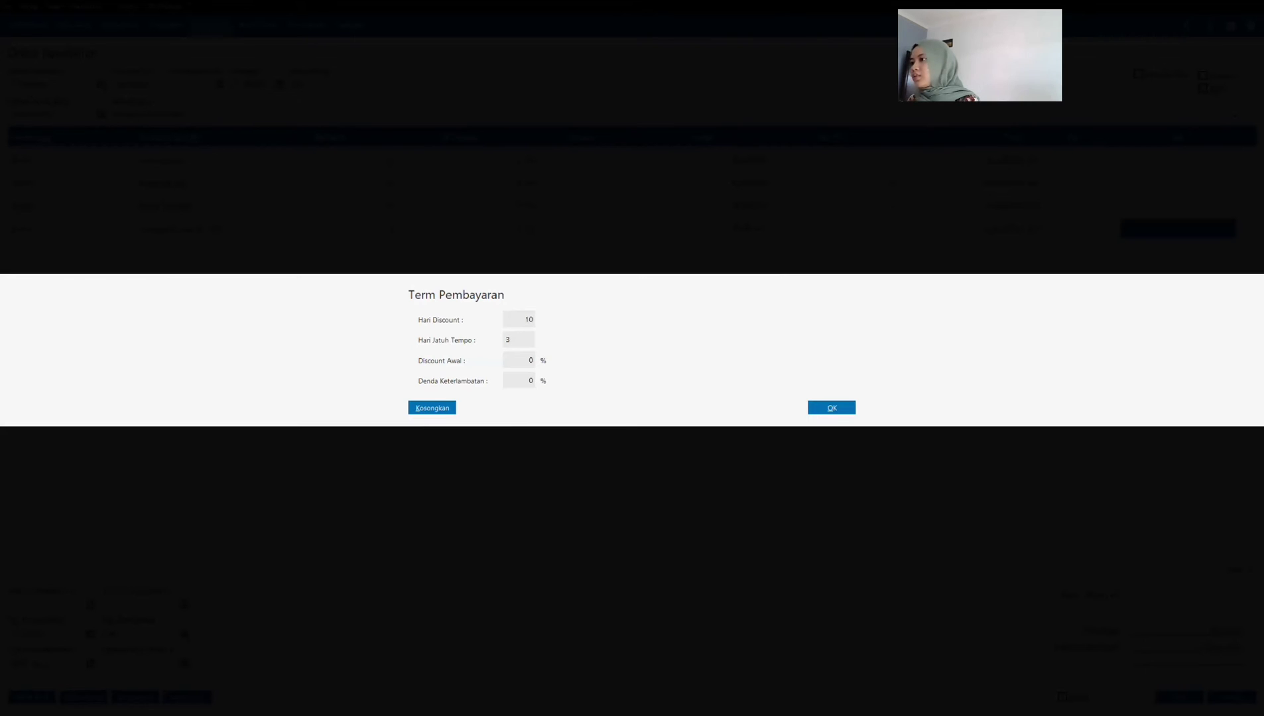
{"action": "type", "text": "0"}
{"action": "key", "text": "Tab"}
{"action": "type", "text": "2"}
{"action": "key", "text": "Tab"}
{"action": "type", "text": "2"}
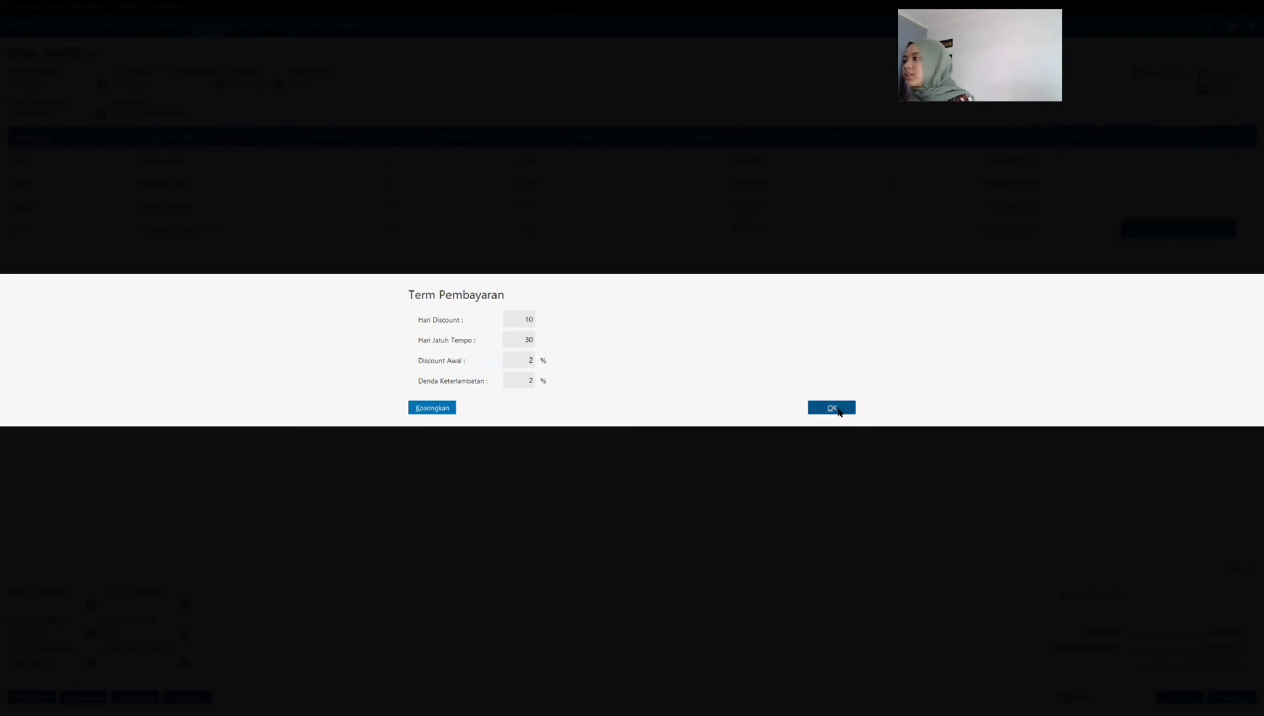
{"action": "left_click", "coordinate": [838, 410]}
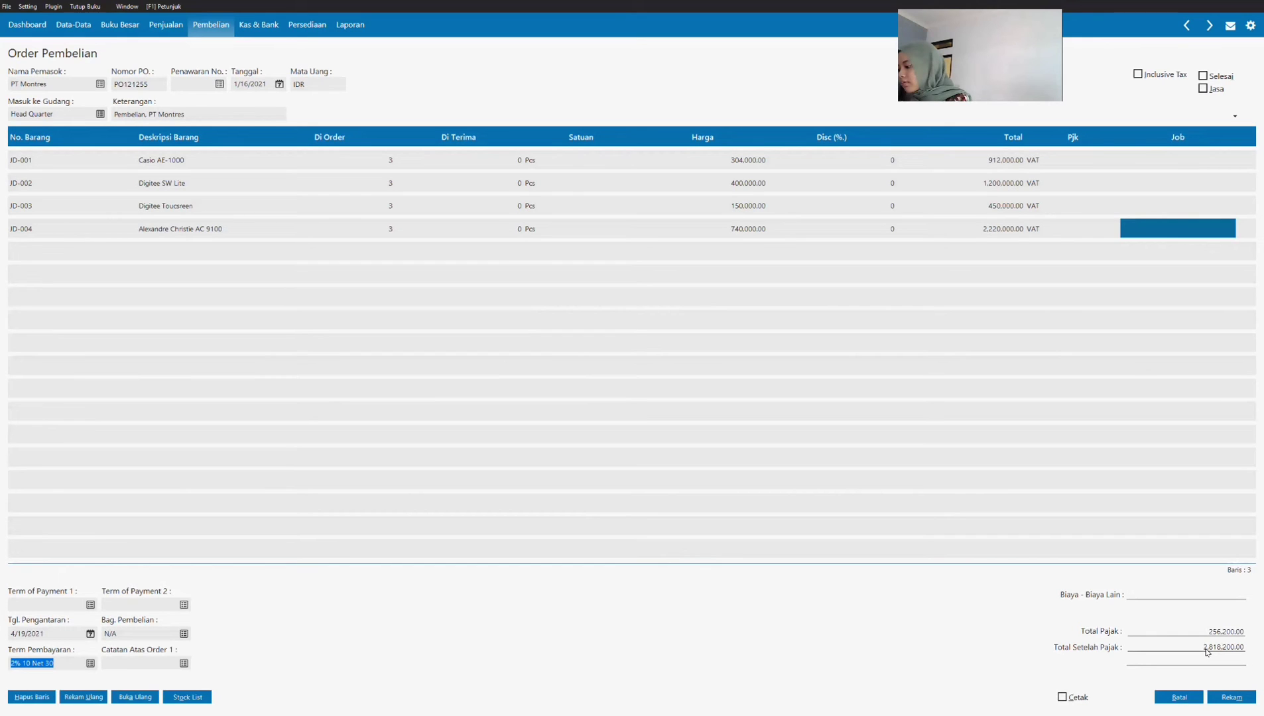
Step: Record the PT Montres purchase order and close the purchase order form and list
{"action": "left_click", "coordinate": [1218, 697]}
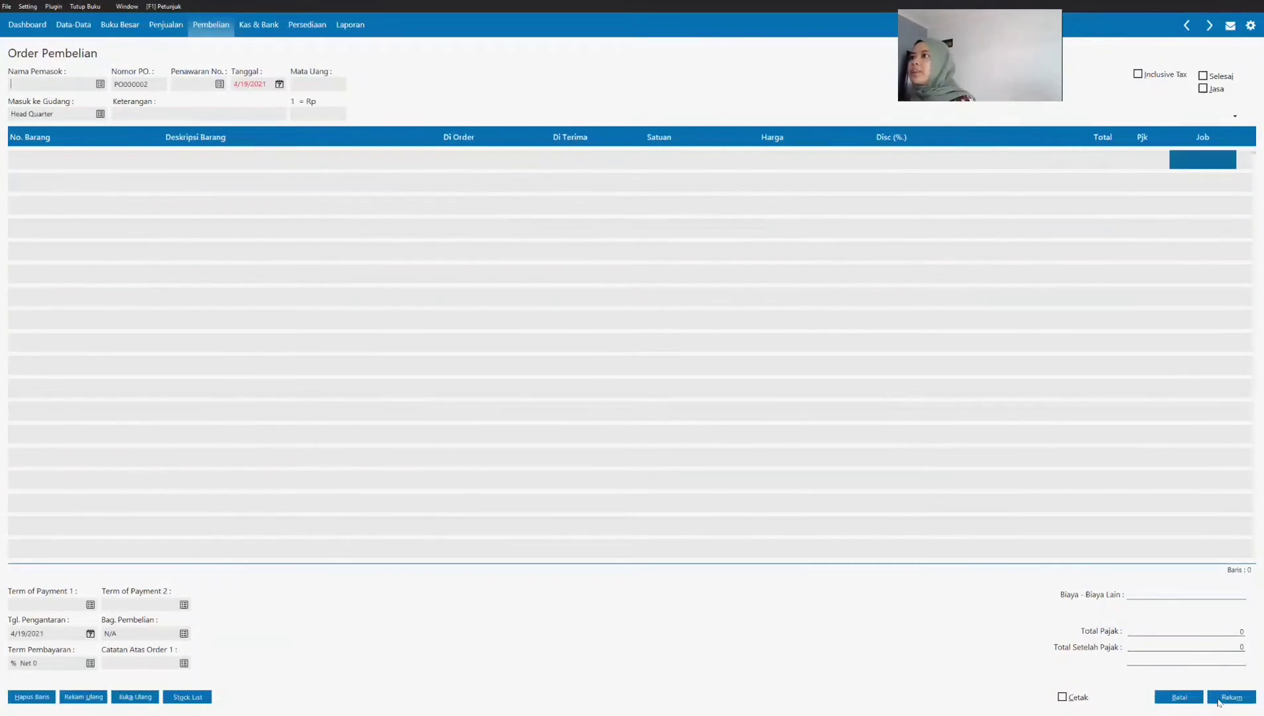
{"action": "left_click", "coordinate": [1160, 700]}
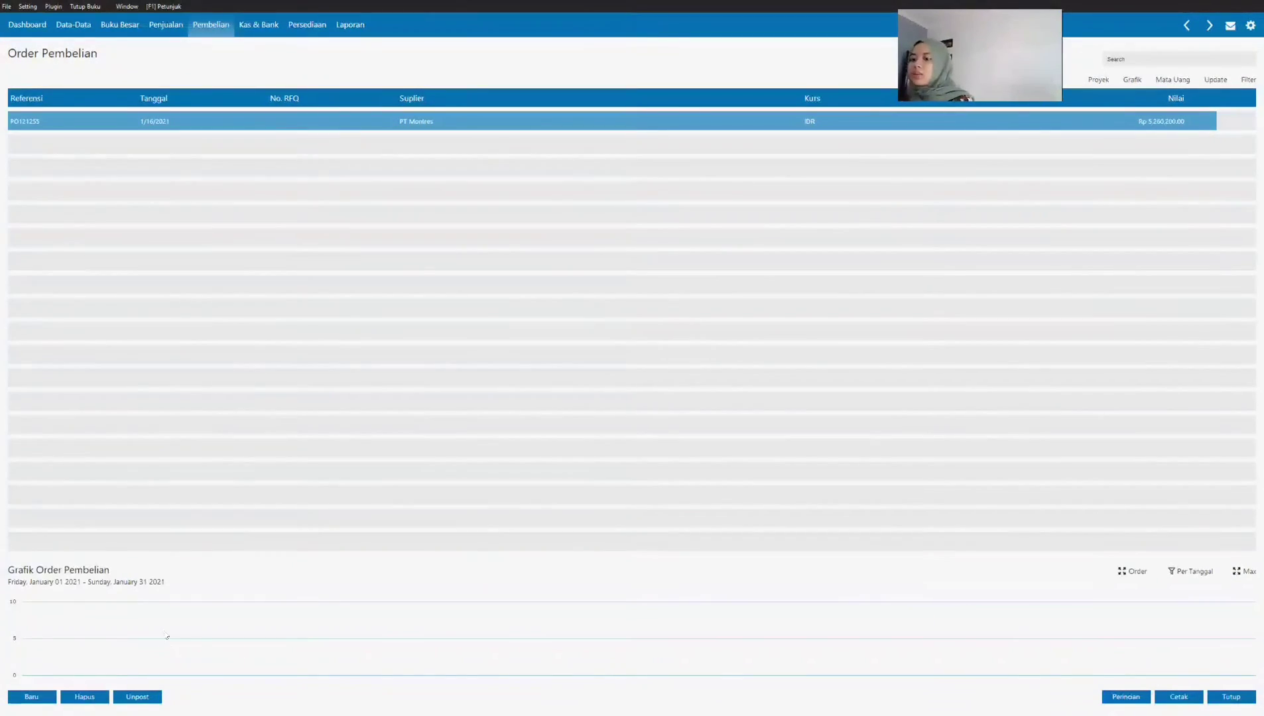
{"action": "left_click", "coordinate": [1231, 696]}
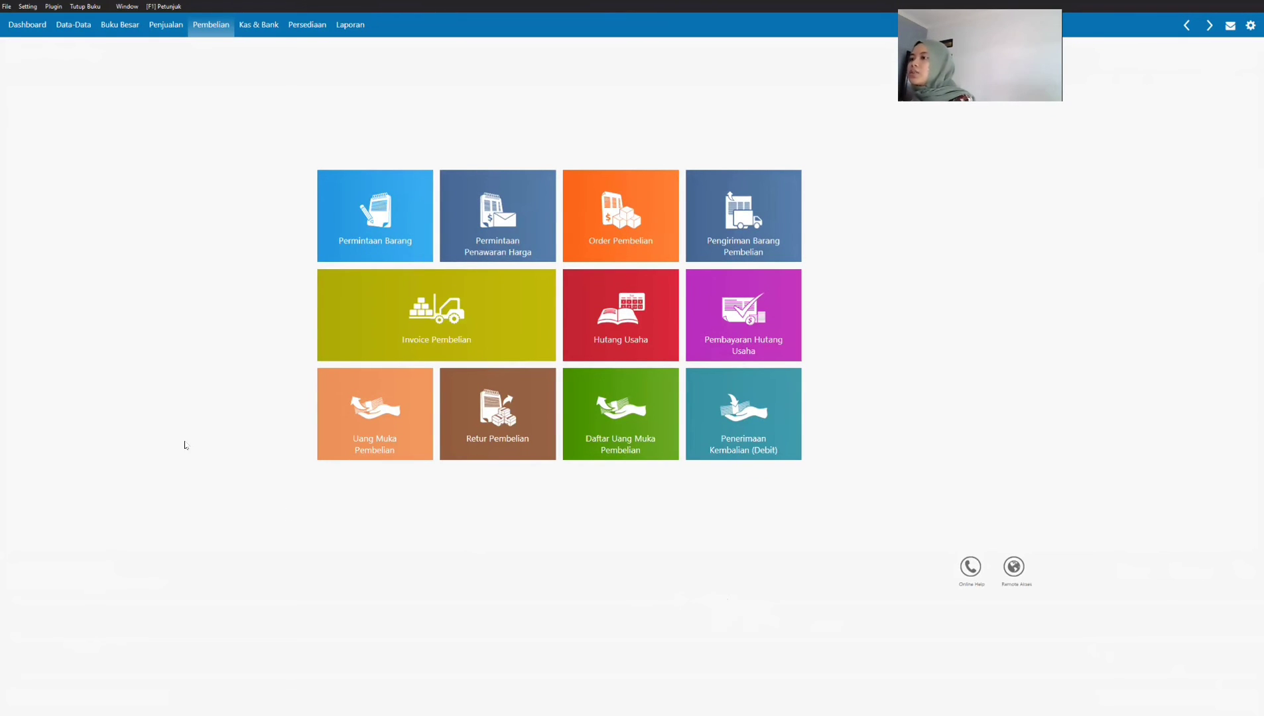
{"action": "left_click", "coordinate": [328, 319]}
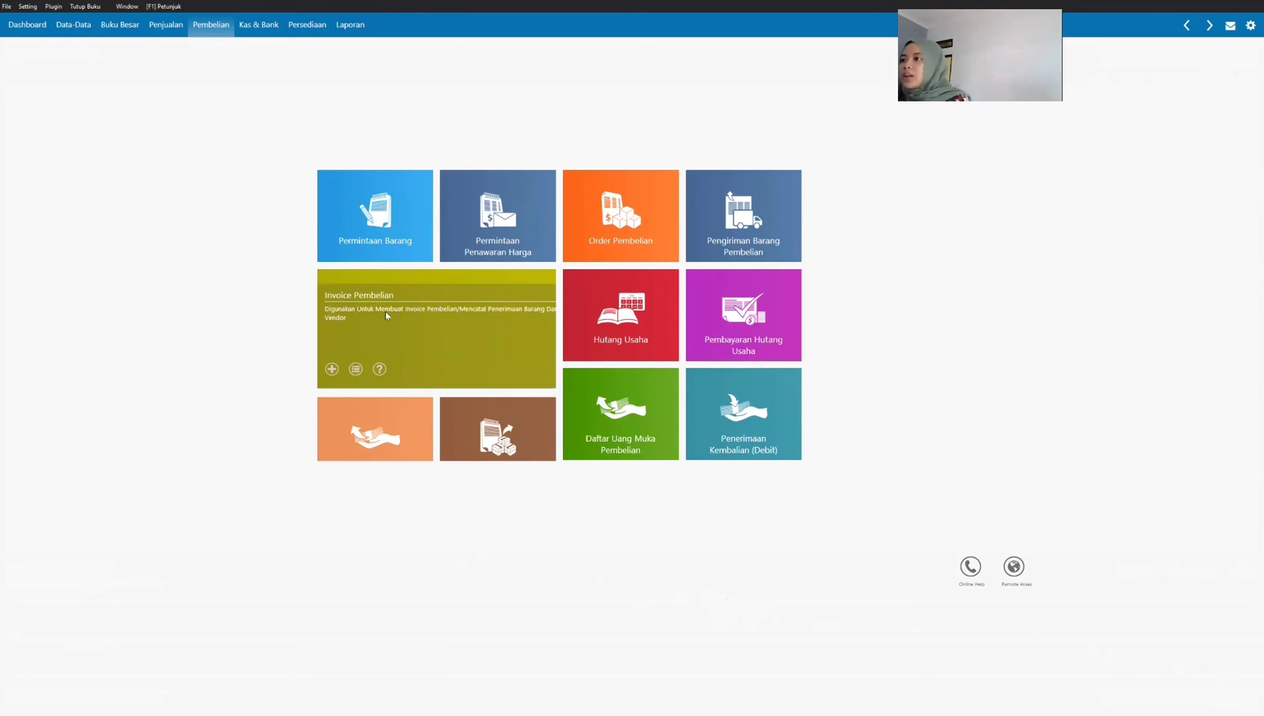
{"action": "left_click", "coordinate": [385, 316]}
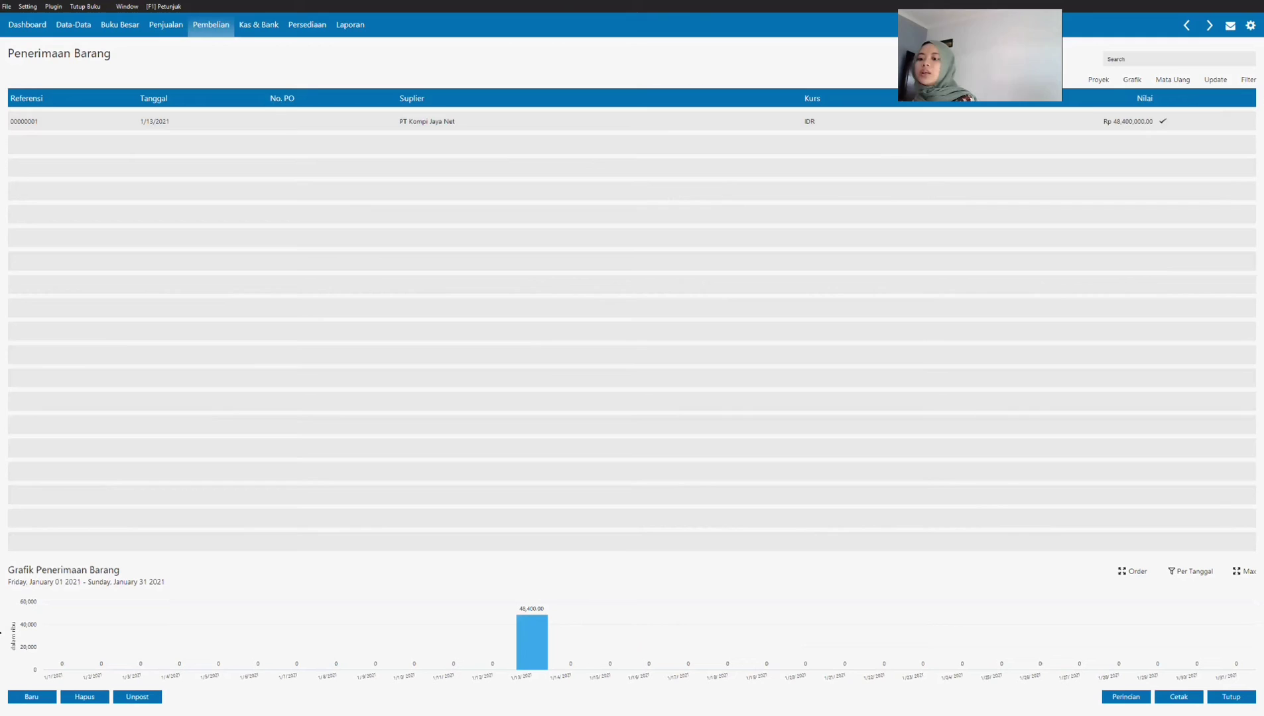
{"action": "left_click", "coordinate": [22, 696]}
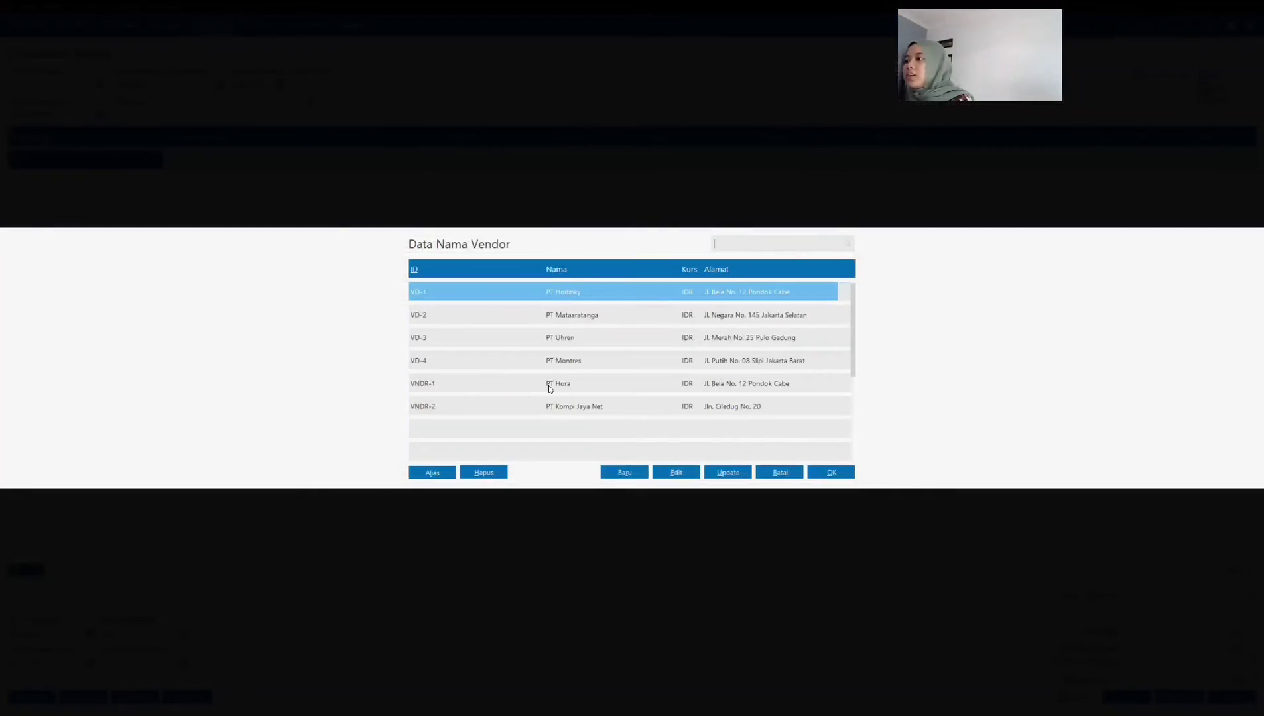
{"action": "left_click", "coordinate": [551, 358]}
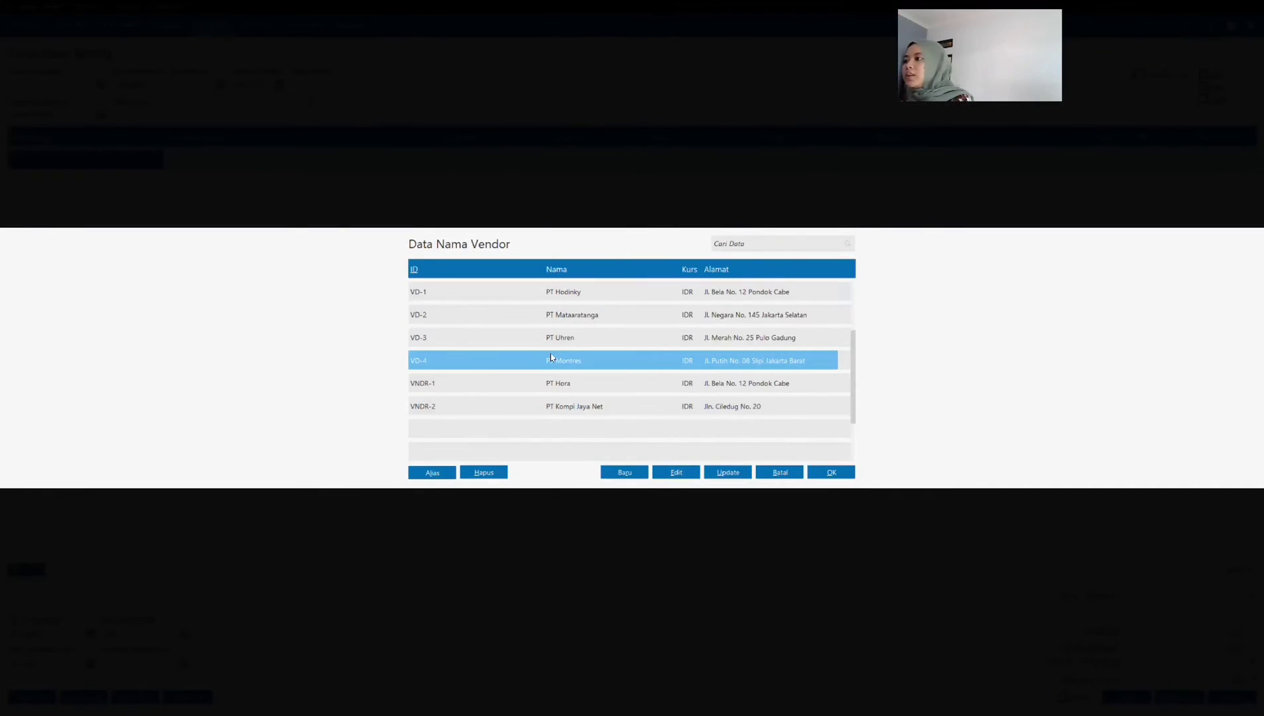
{"action": "left_click", "coordinate": [831, 472]}
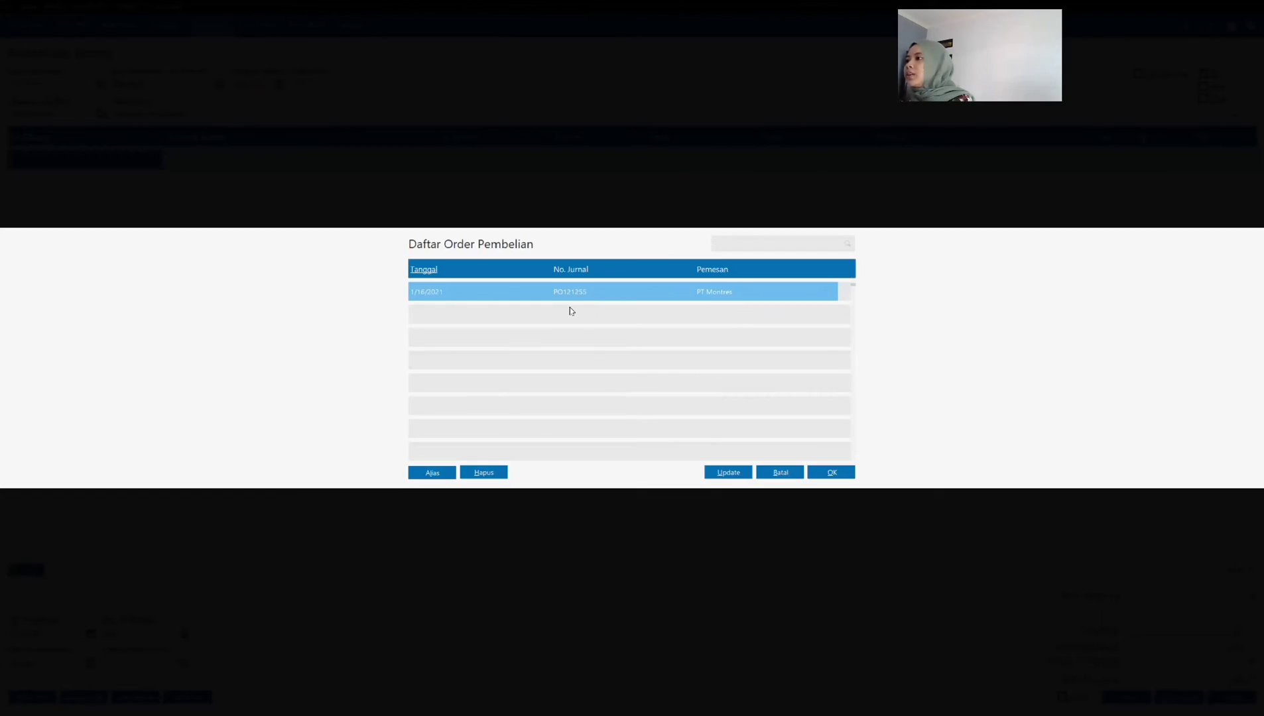
{"action": "left_click", "coordinate": [831, 472]}
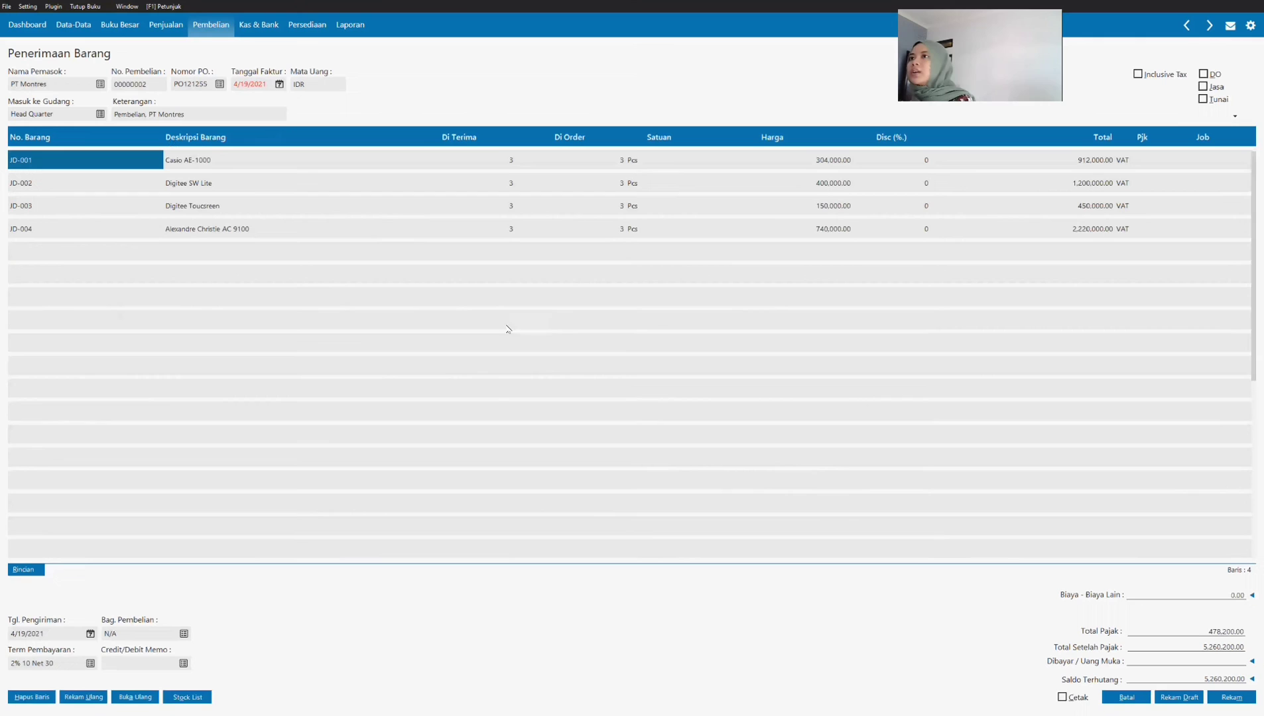
{"action": "left_click", "coordinate": [255, 85]}
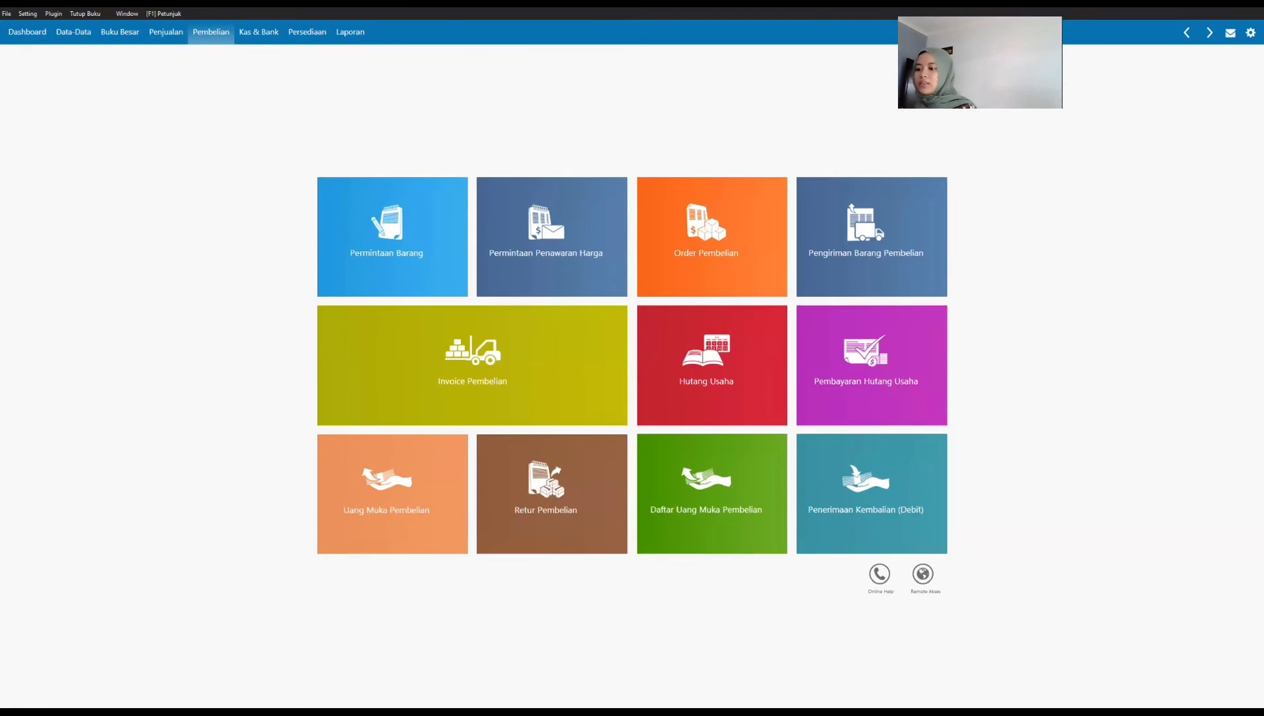
Step: Switch to SOAL UTS.pdf and review the PT Montres purchase order in Transaksi 8 and the invoice in Transaksi 9
{"action": "key", "text": "alt+Tab"}
{"action": "scroll", "coordinate": [525, 385], "scroll_direction": "down", "scroll_amount": 1}
{"action": "scroll", "coordinate": [525, 386], "scroll_direction": "up", "scroll_amount": 1}
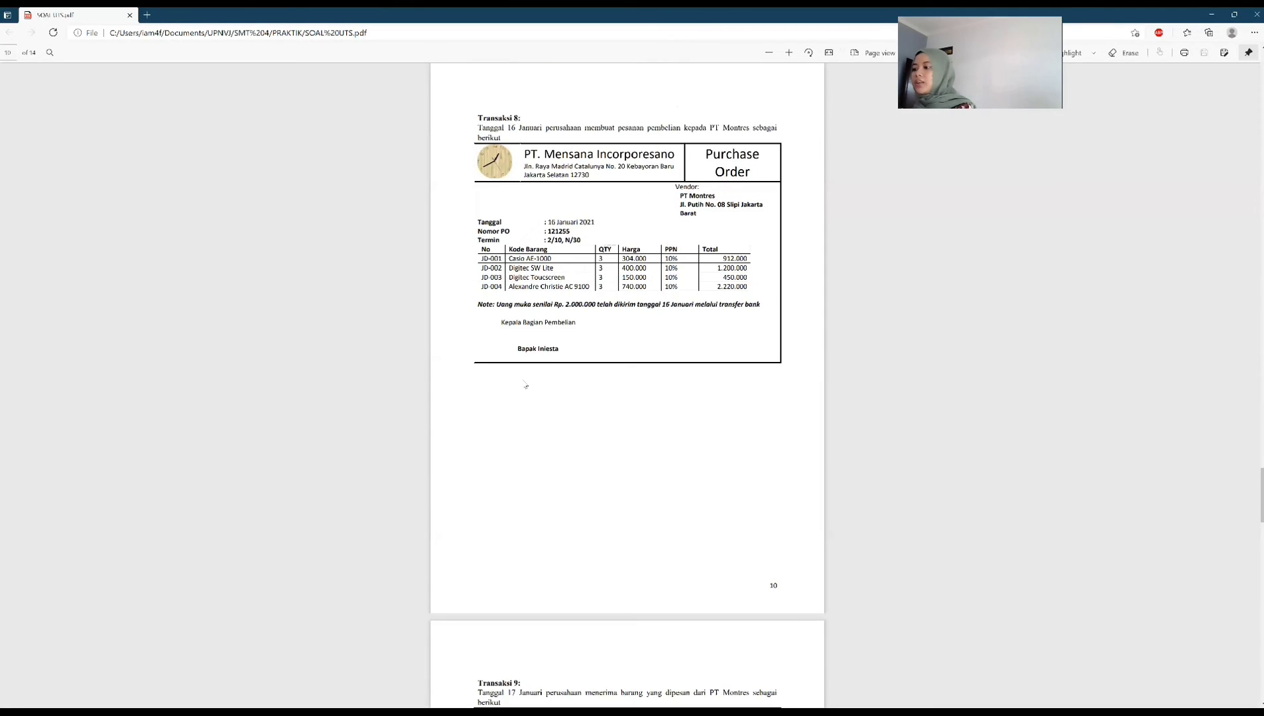
{"action": "scroll", "coordinate": [525, 384], "scroll_direction": "down", "scroll_amount": 5}
{"action": "scroll", "coordinate": [526, 386], "scroll_direction": "down", "scroll_amount": 2}
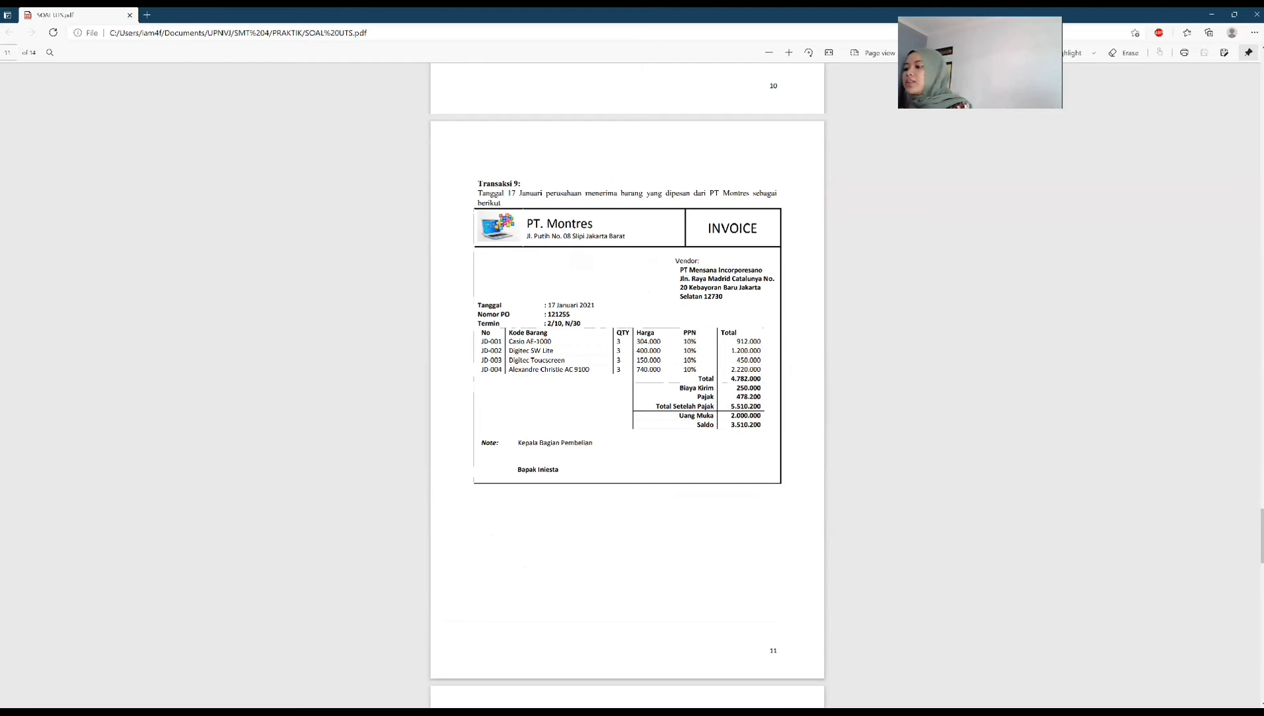
{"action": "key", "text": "alt+Tab"}
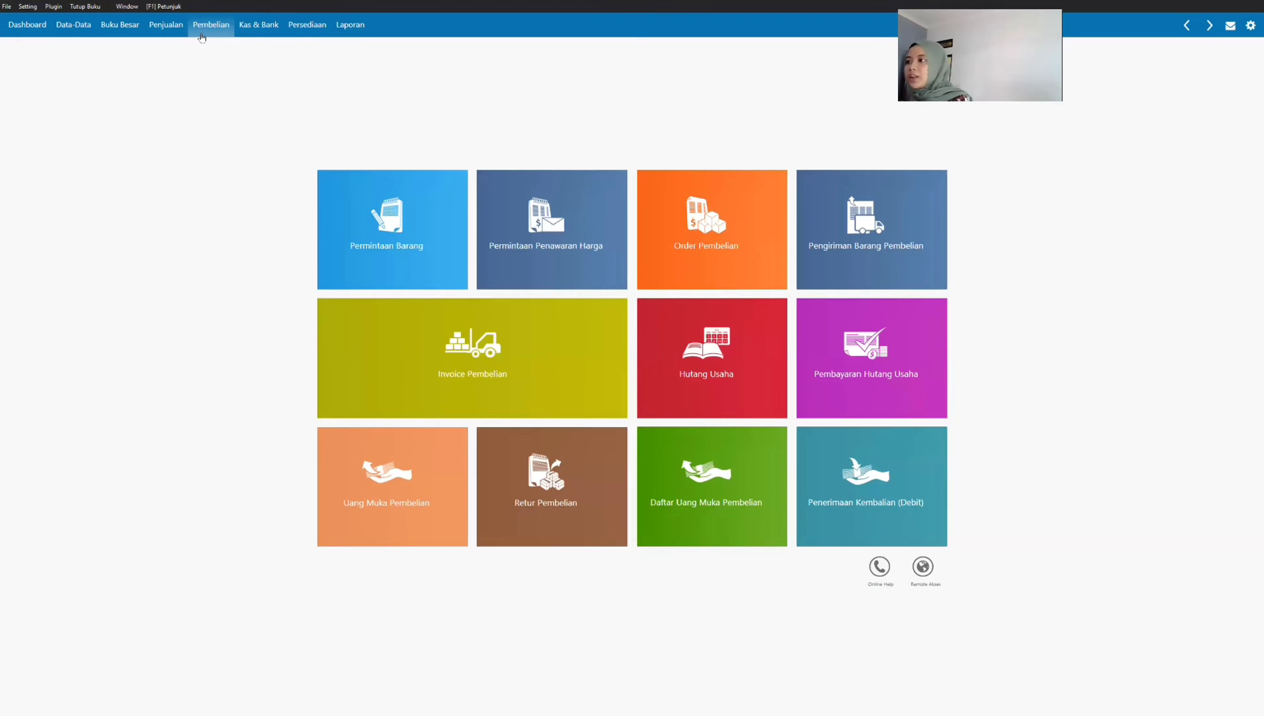
Step: Create a new purchase invoice for vendor PT Montres and load its lines from the 1/16/2021 purchase order
{"action": "left_click", "coordinate": [414, 340]}
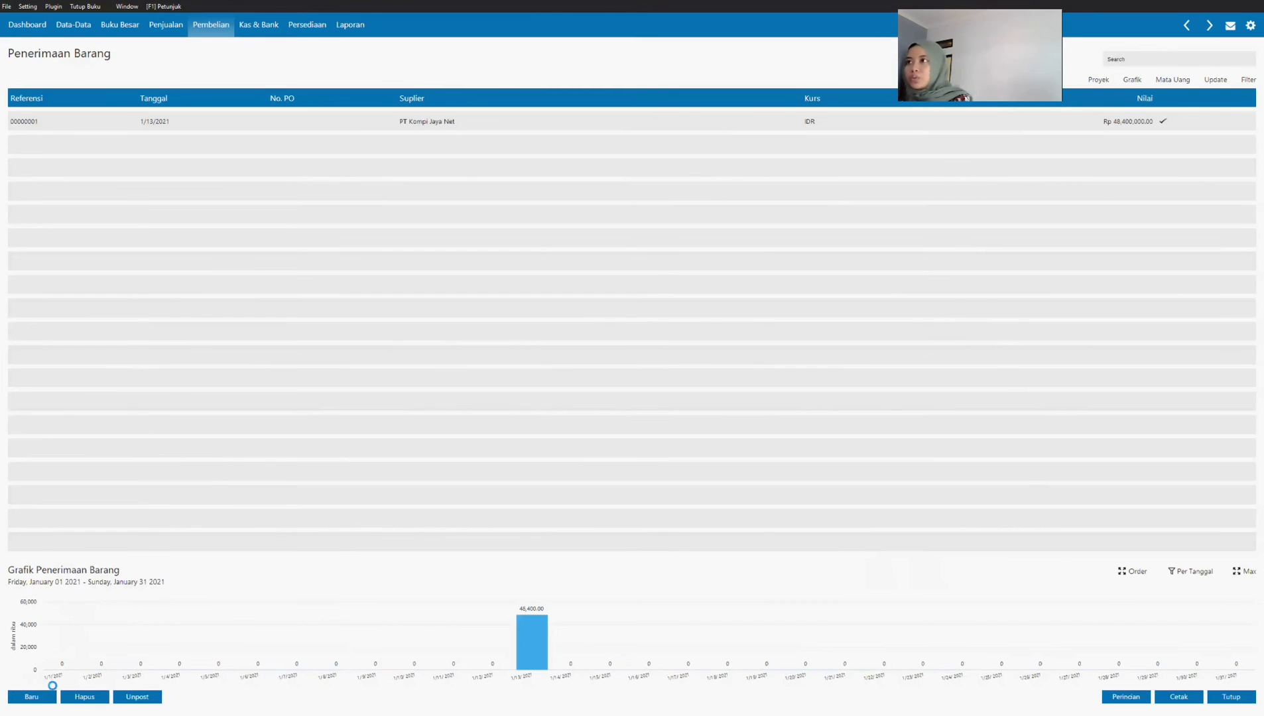
{"action": "left_click", "coordinate": [52, 693]}
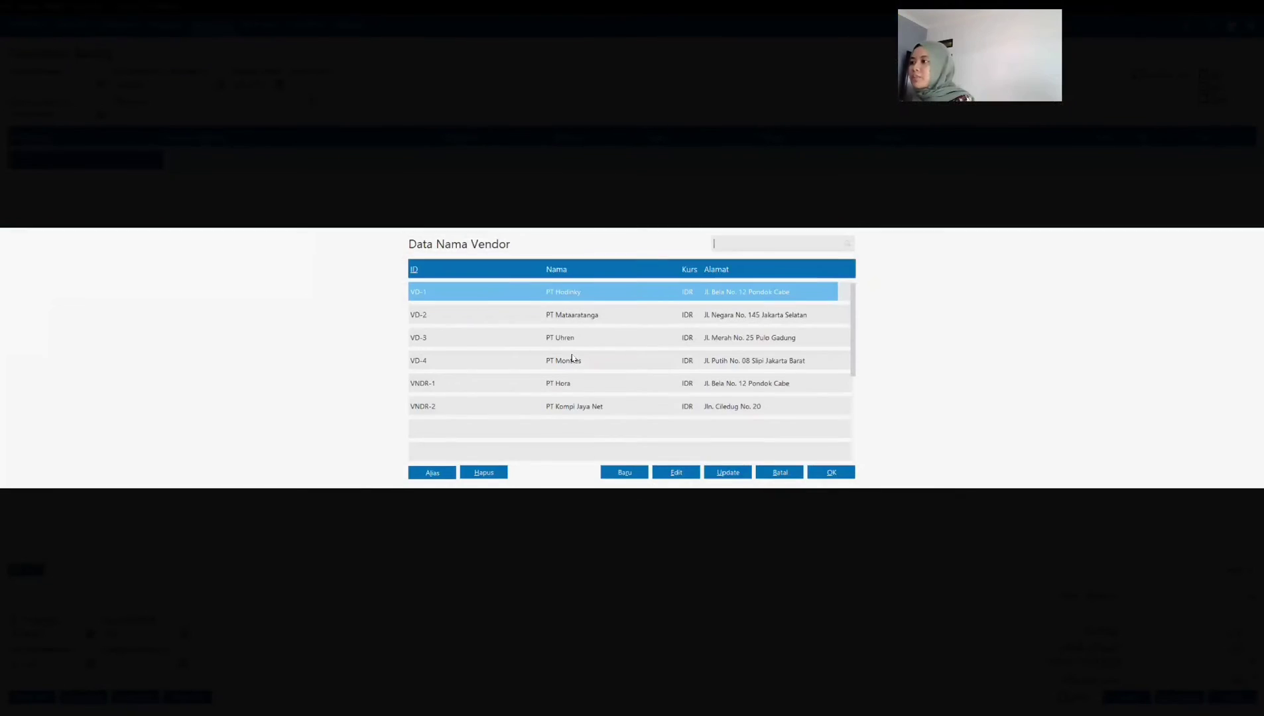
{"action": "left_click", "coordinate": [573, 359]}
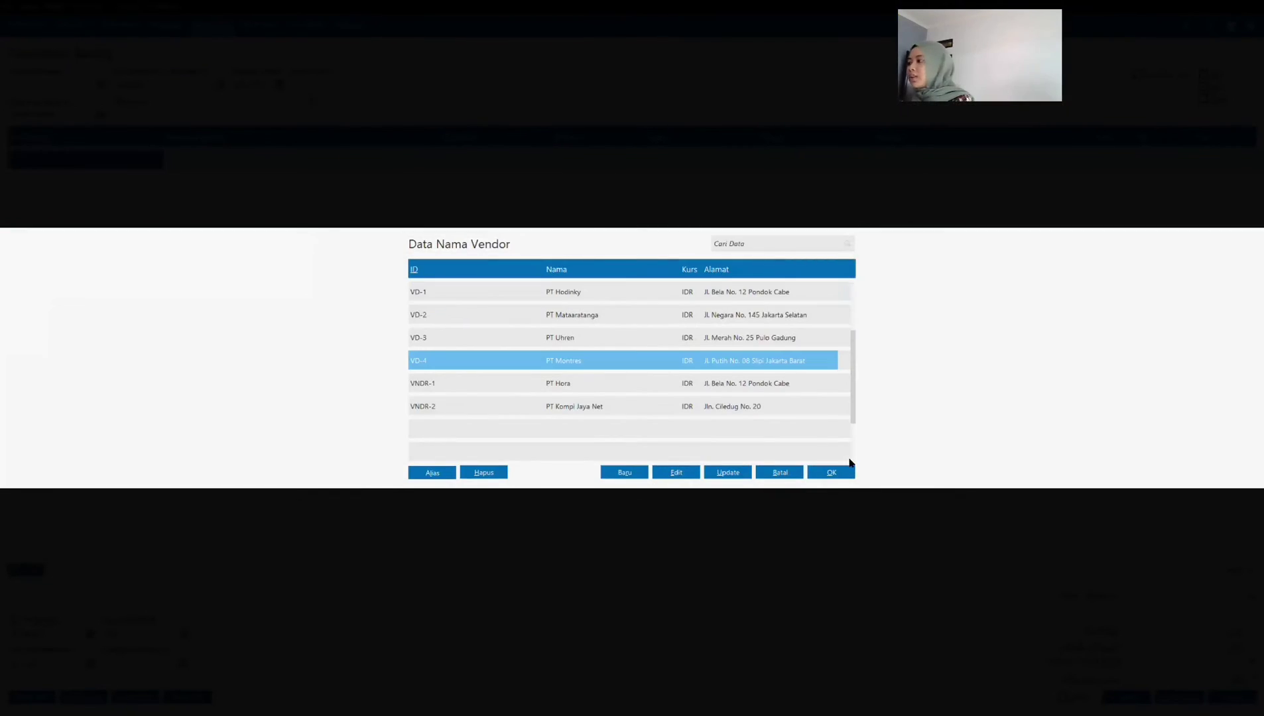
{"action": "left_click", "coordinate": [848, 473]}
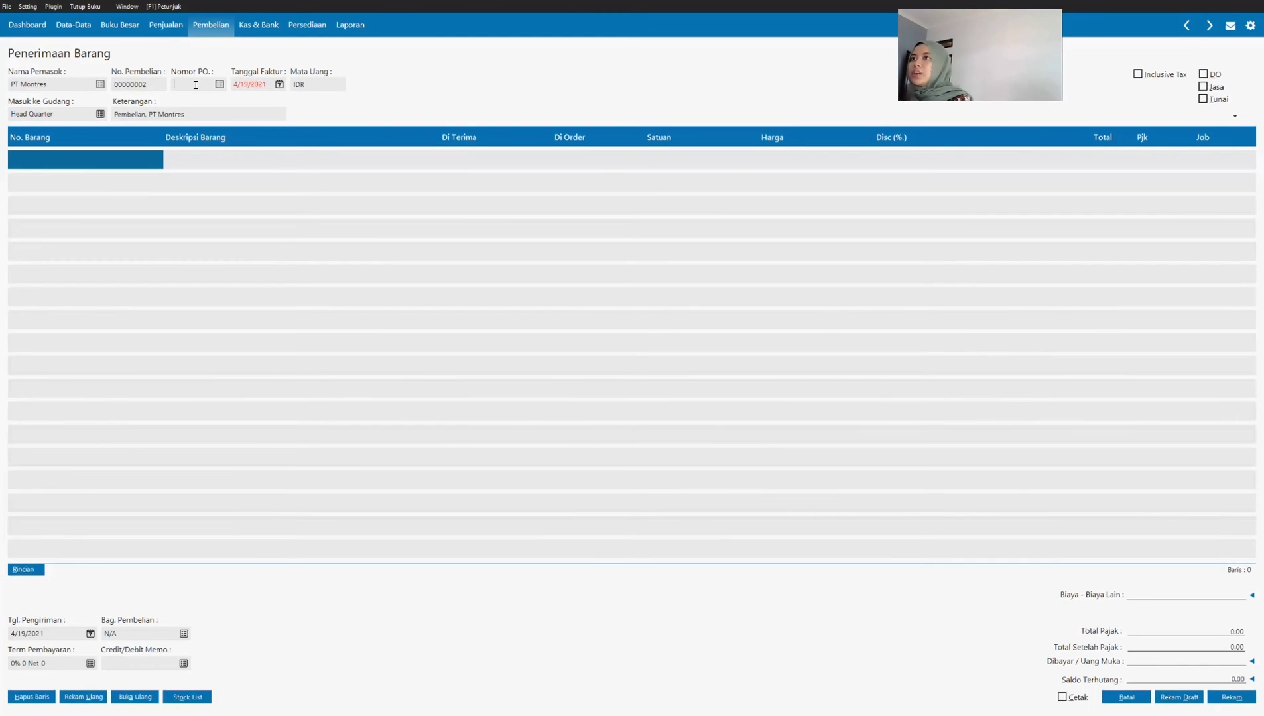
{"action": "left_click", "coordinate": [218, 85]}
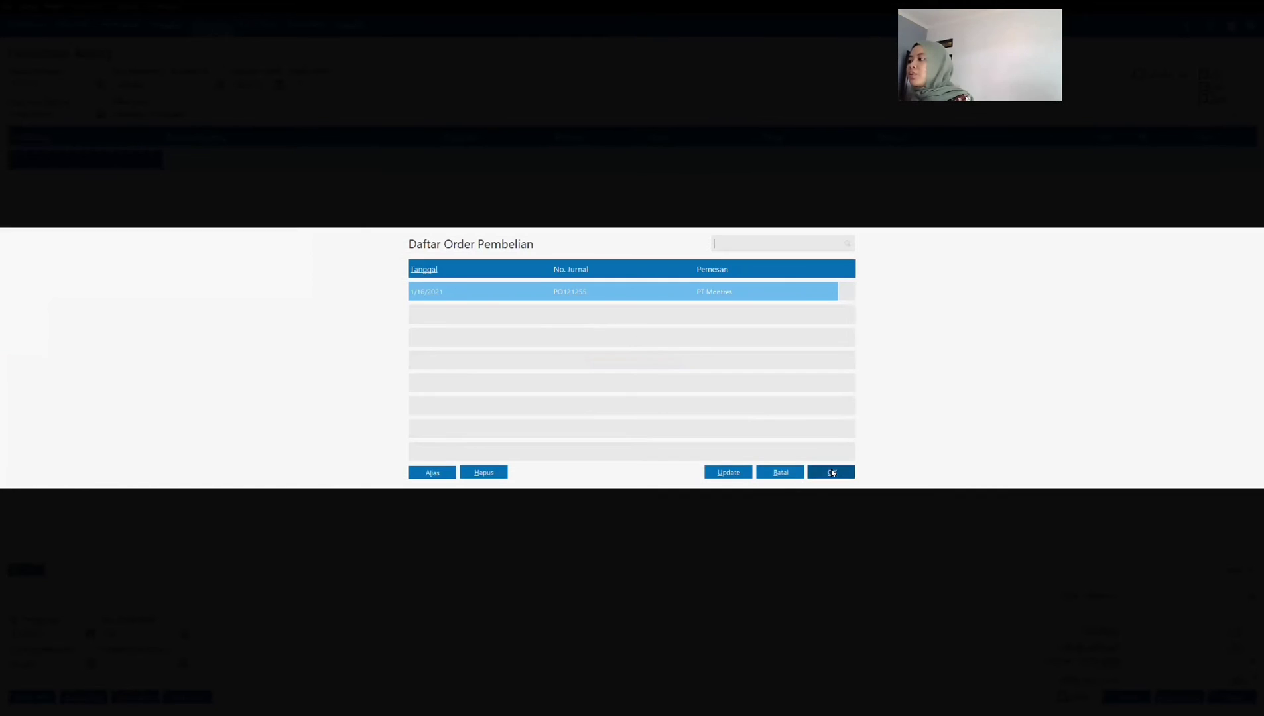
{"action": "left_click", "coordinate": [830, 470]}
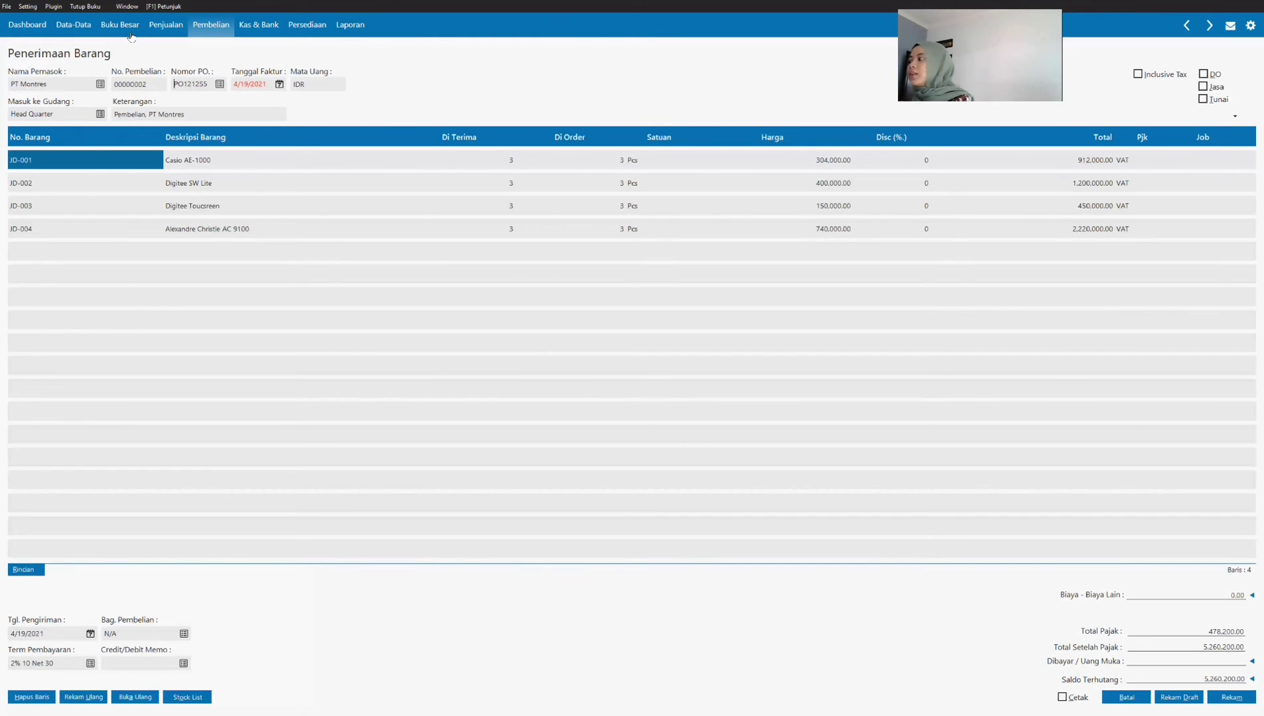
Step: Set the purchase invoice date to 01/17/2021
{"action": "left_click", "coordinate": [258, 84]}
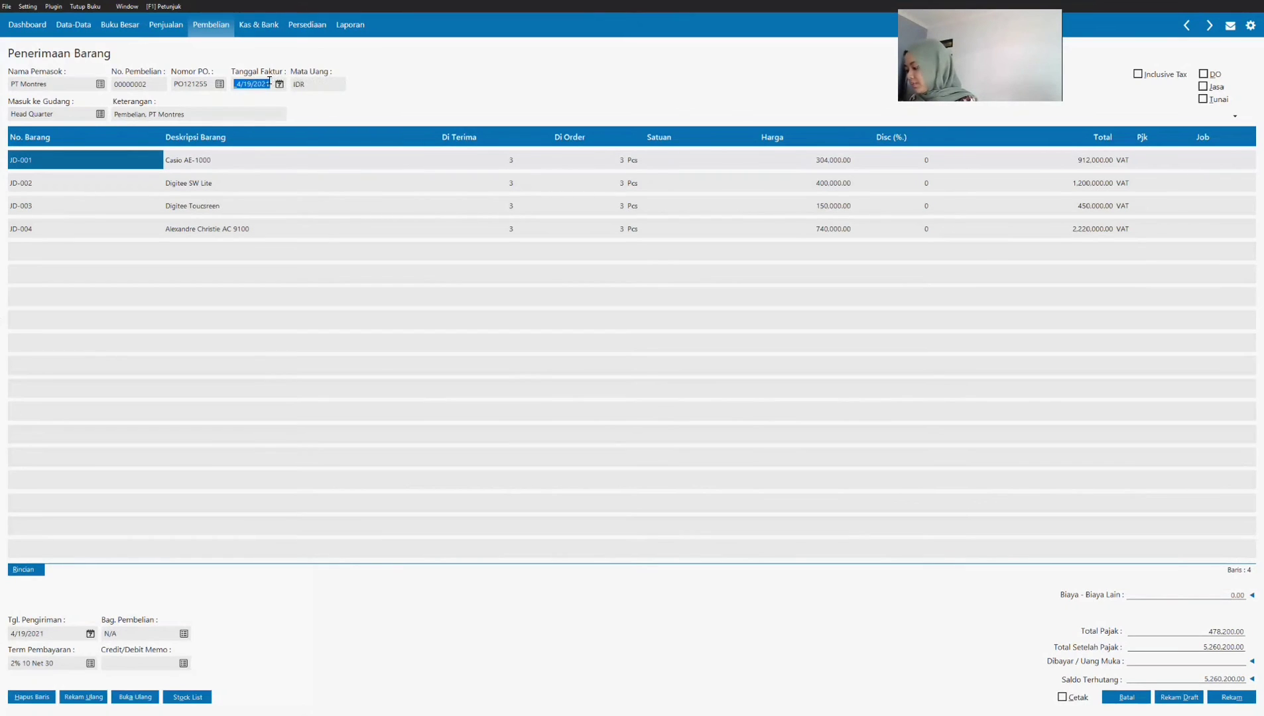
{"action": "type", "text": "01/17/2021"}
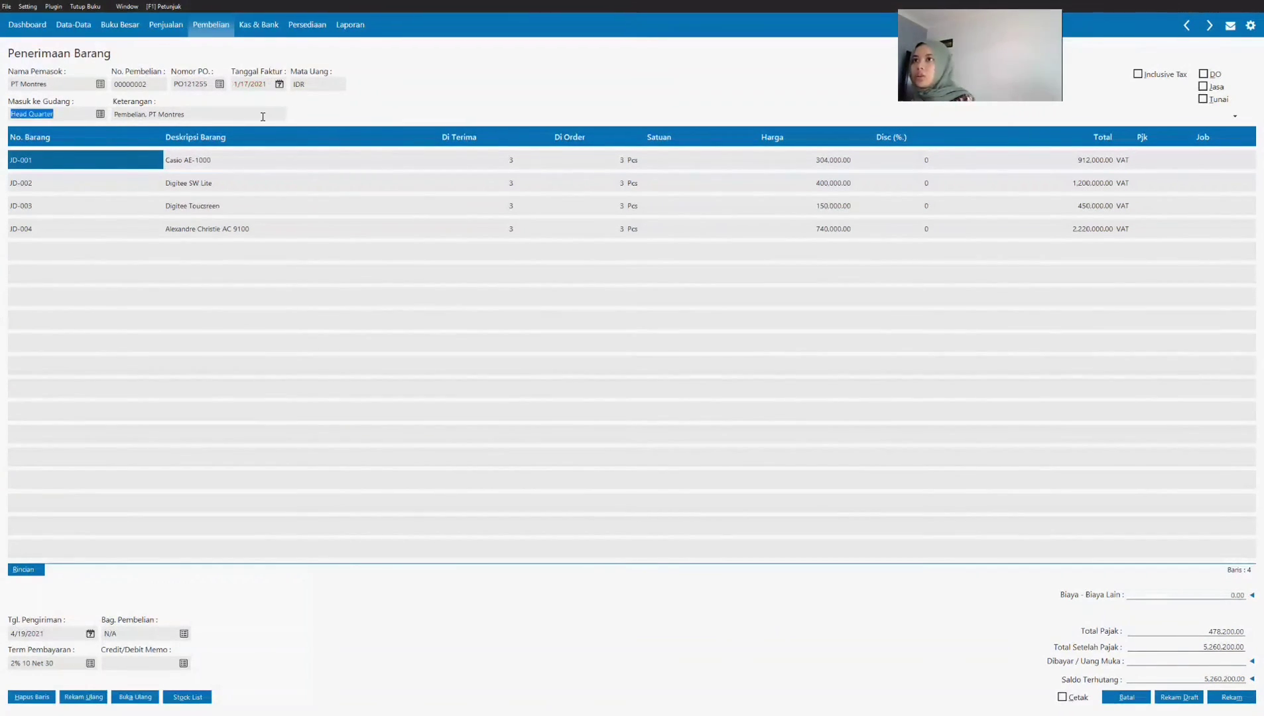
Step: Confirm 1/17/2021 as the invoice date in the calendar and check the item lines' prices and discounts
{"action": "left_click", "coordinate": [279, 85]}
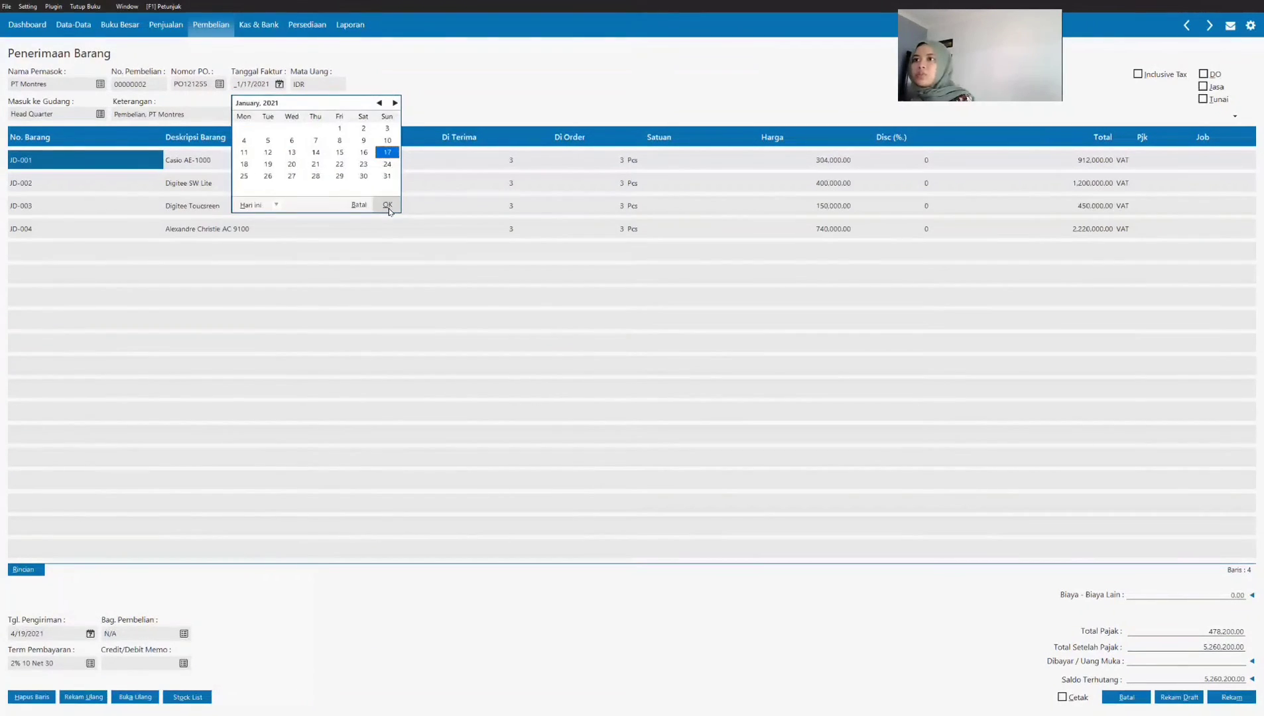
{"action": "left_click", "coordinate": [388, 206]}
{"action": "left_click", "coordinate": [231, 165]}
{"action": "left_click", "coordinate": [852, 189]}
{"action": "left_click", "coordinate": [858, 194]}
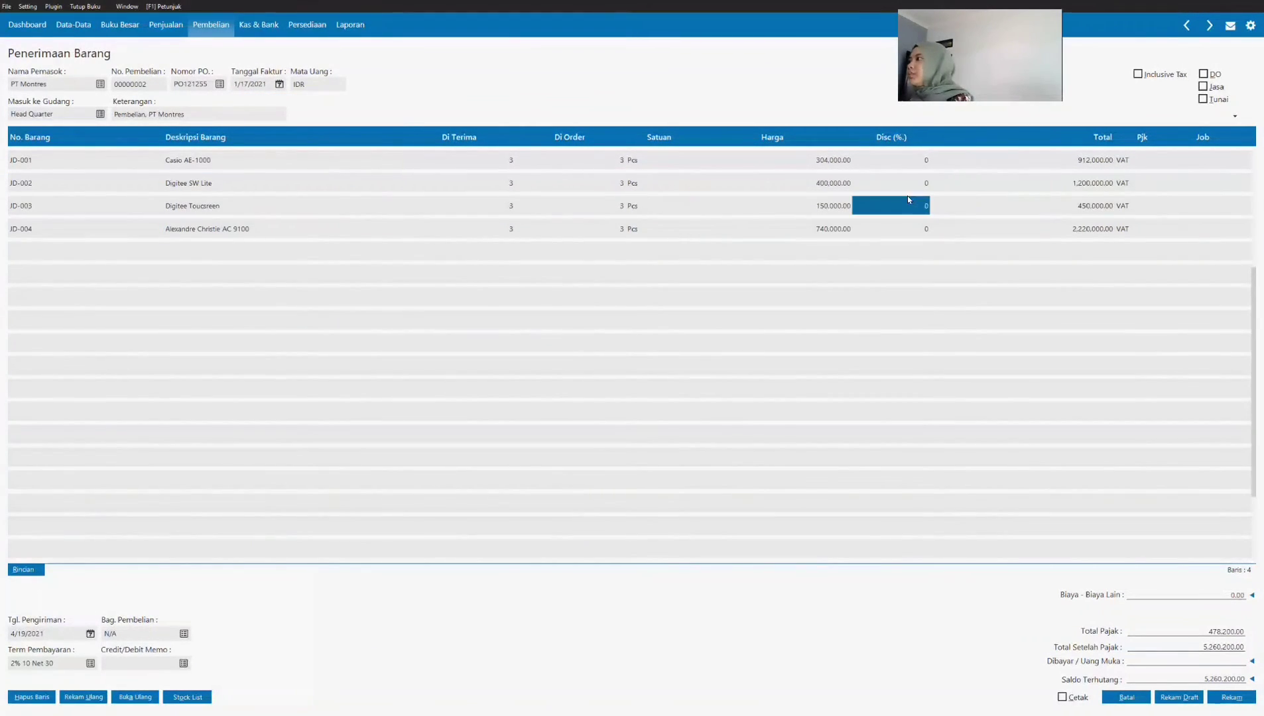
{"action": "left_click", "coordinate": [769, 187]}
{"action": "left_click", "coordinate": [33, 162]}
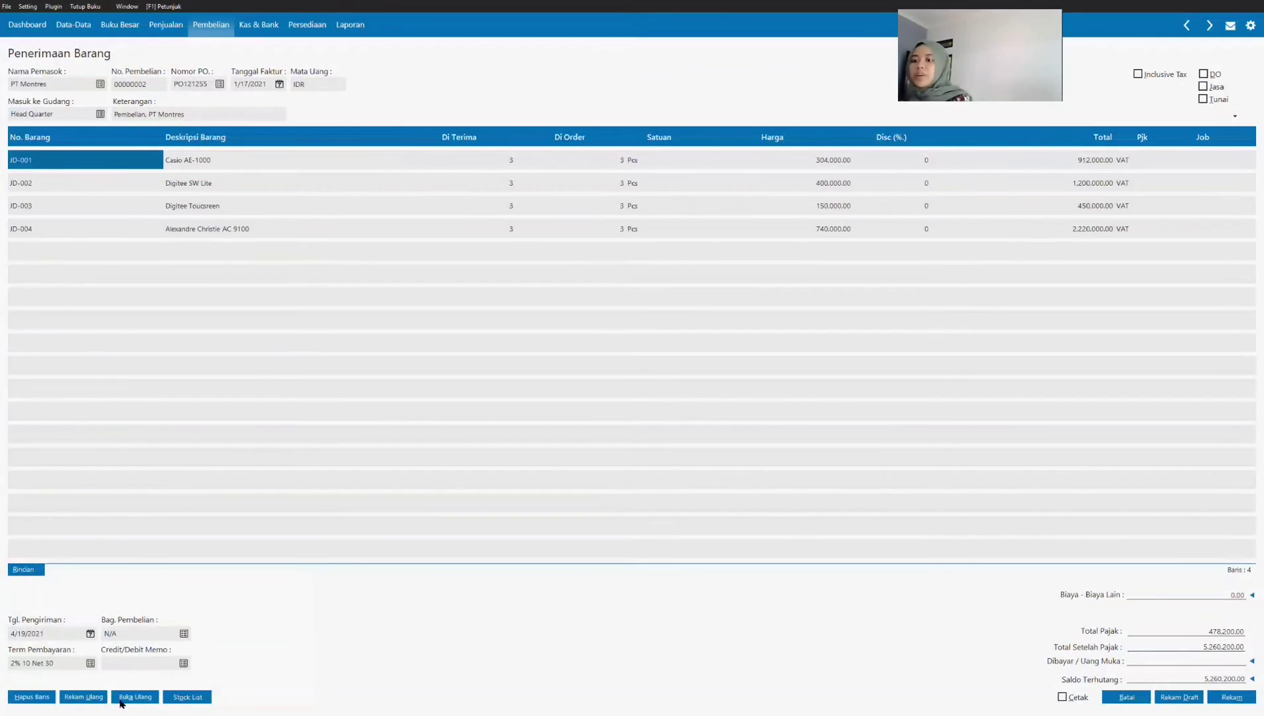
Step: Check the shipping cost on Transaksi 9's invoice in SOAL UTS.pdf and set the purchase invoice's other costs to 250,000
{"action": "left_click", "coordinate": [1233, 599]}
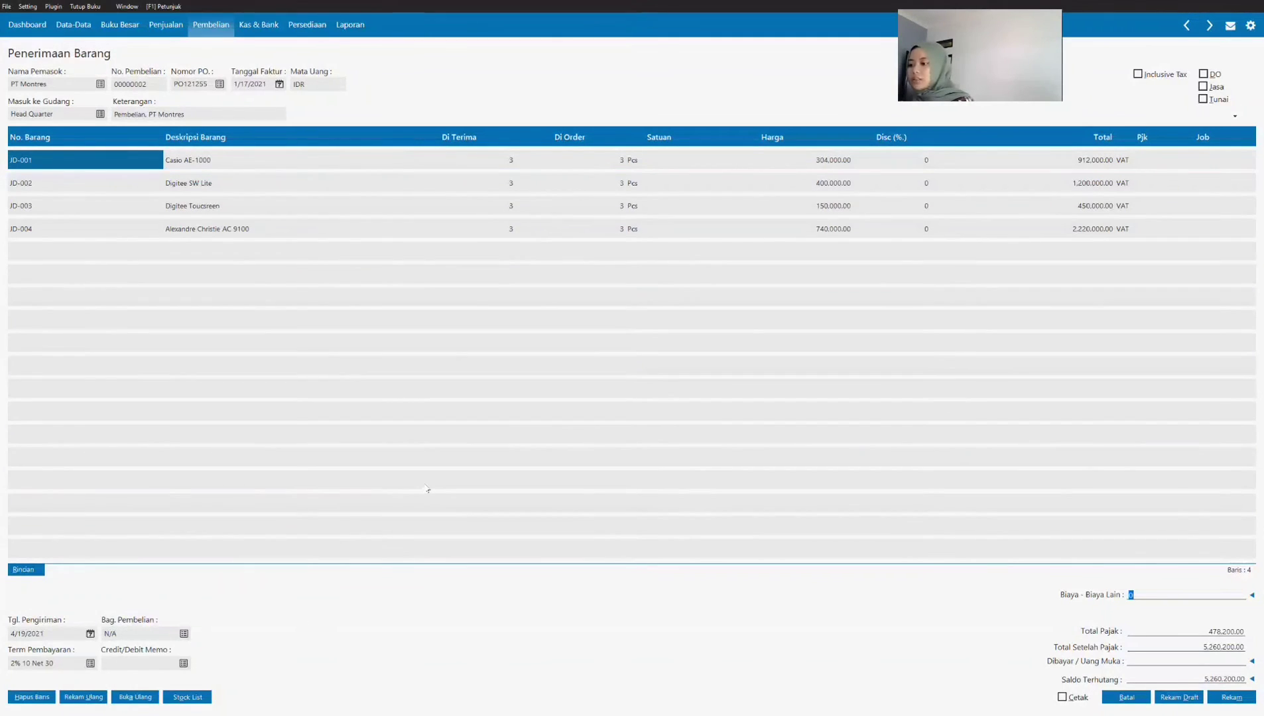
{"action": "key", "text": "alt+Tab"}
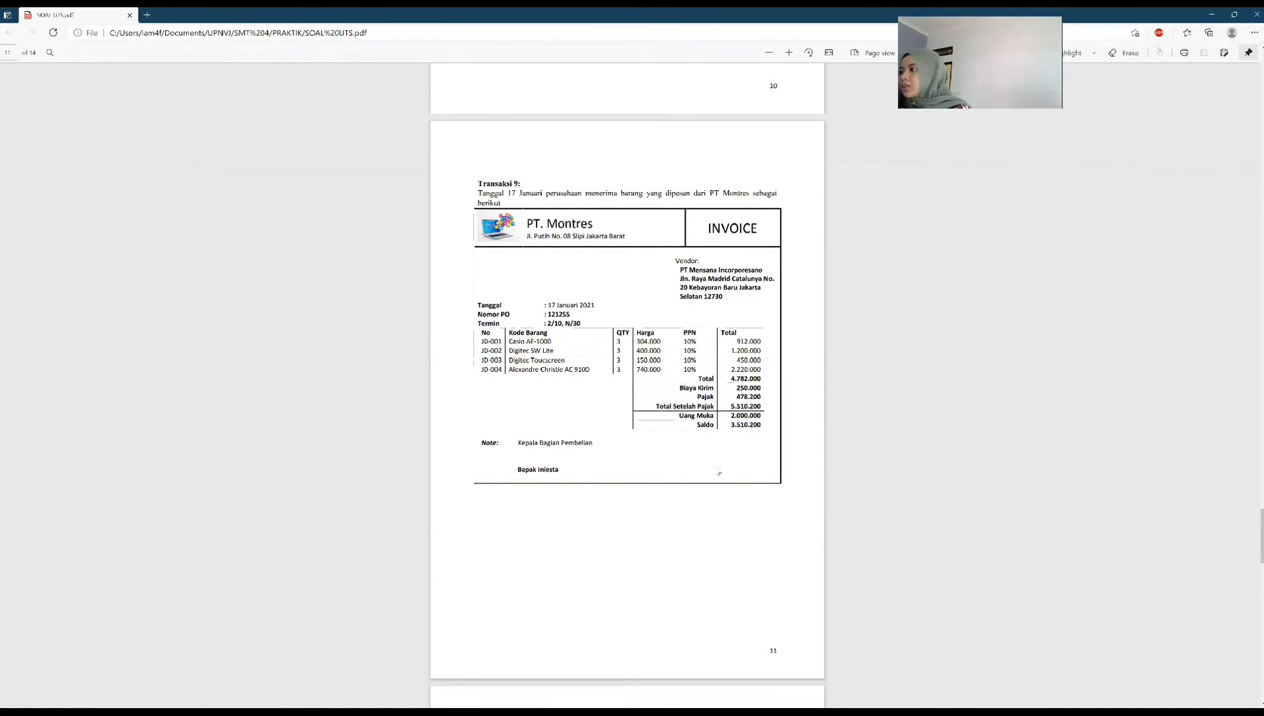
{"action": "key", "text": "alt+Tab"}
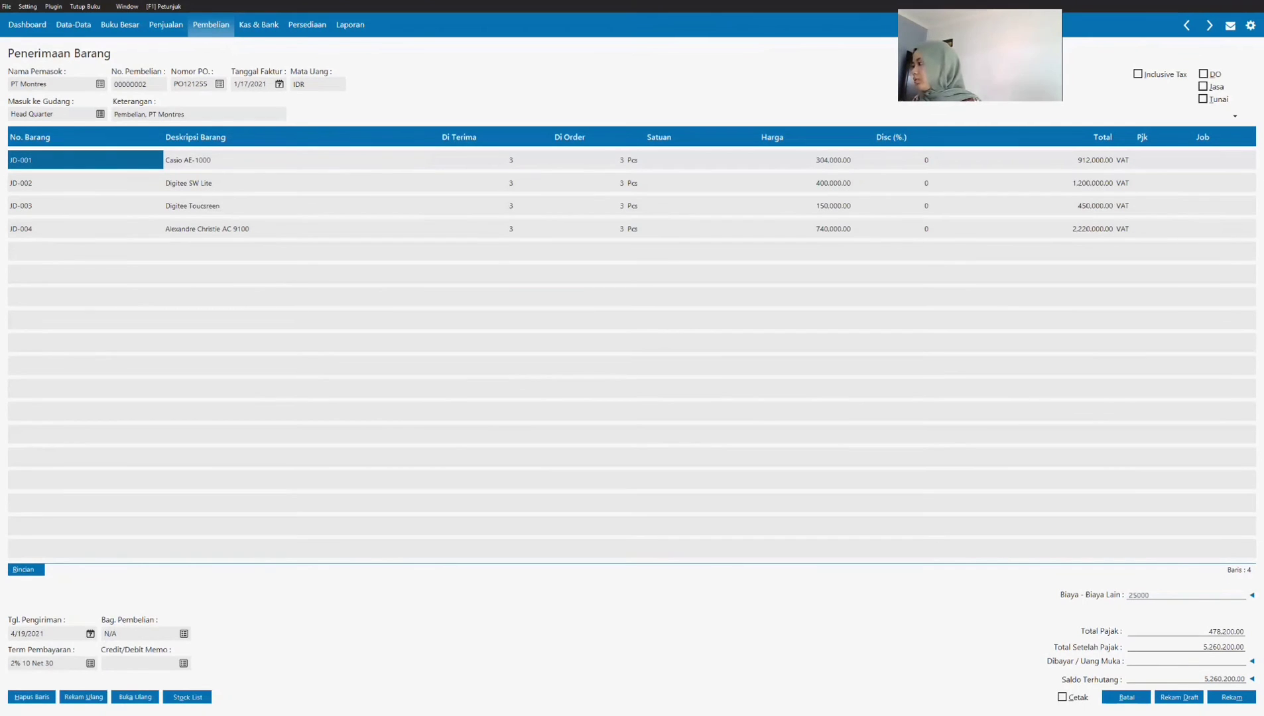
{"action": "key", "text": "Return"}
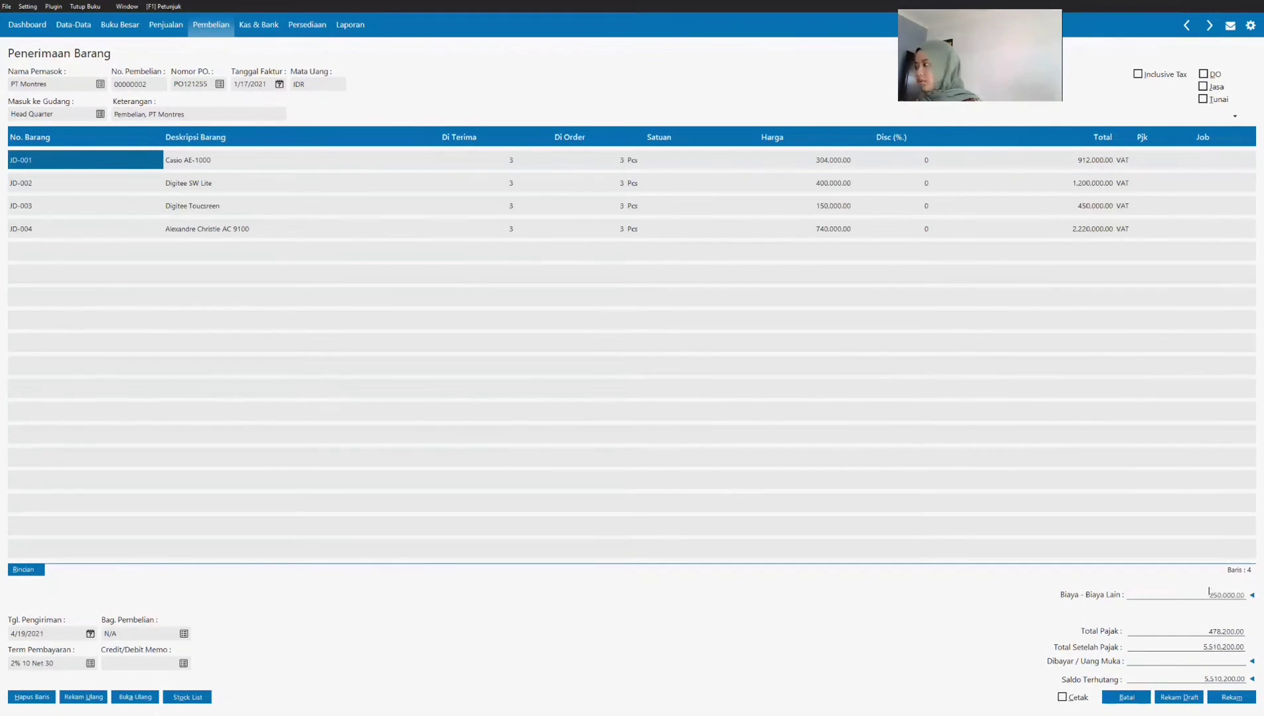
Step: Apply the 2,000,000 down payment dated 1/16/2021 to the PT Montres invoice, then record it and close the form
{"action": "left_click", "coordinate": [1253, 663]}
{"action": "left_click", "coordinate": [414, 307]}
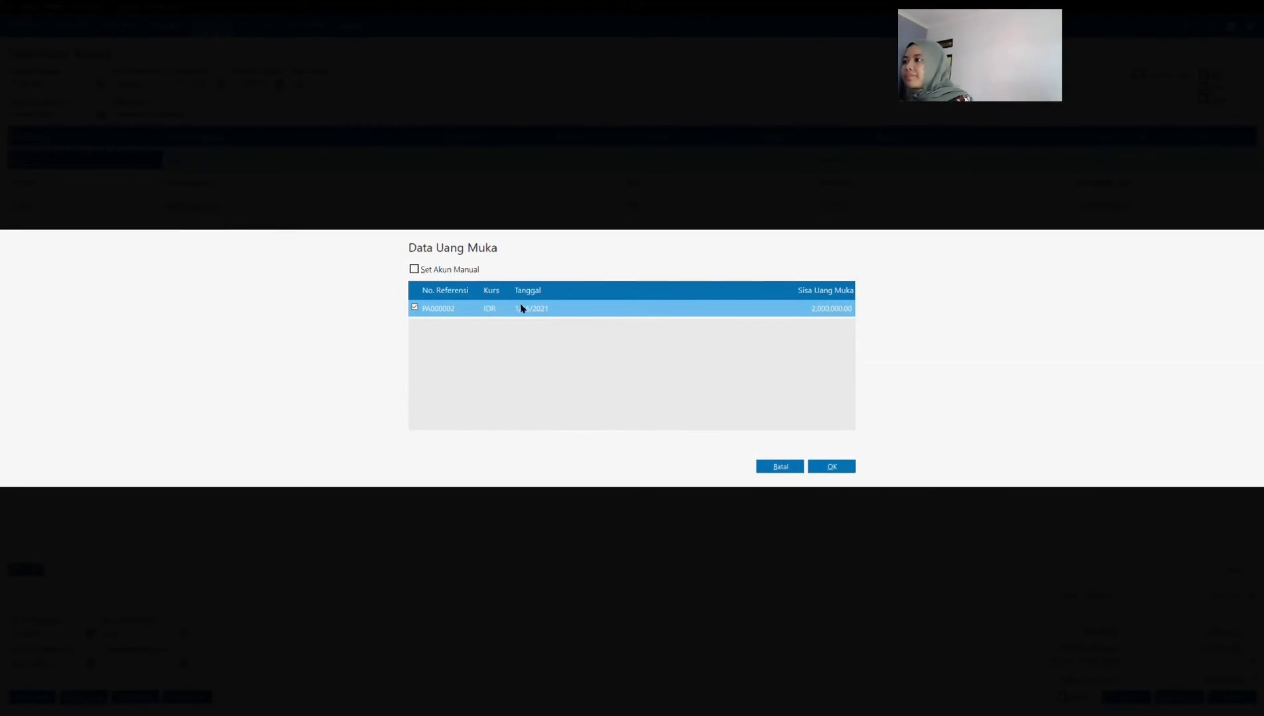
{"action": "left_click", "coordinate": [839, 467]}
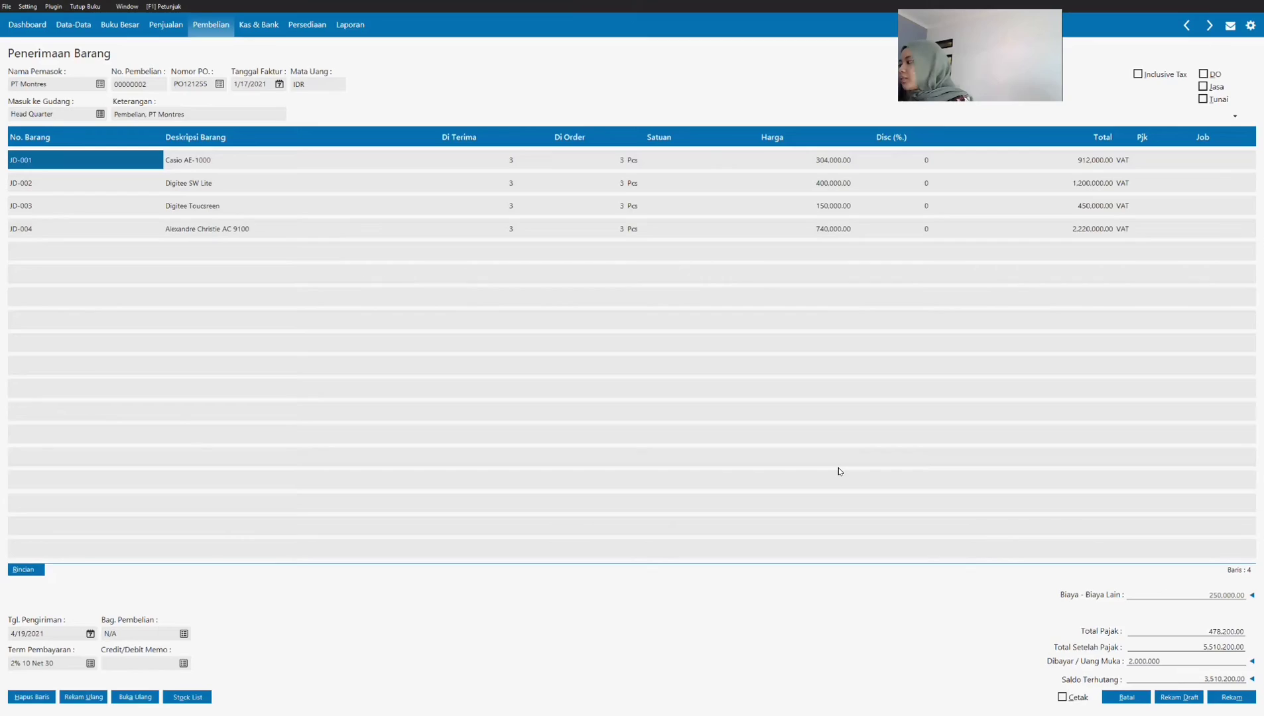
{"action": "left_click", "coordinate": [1227, 698]}
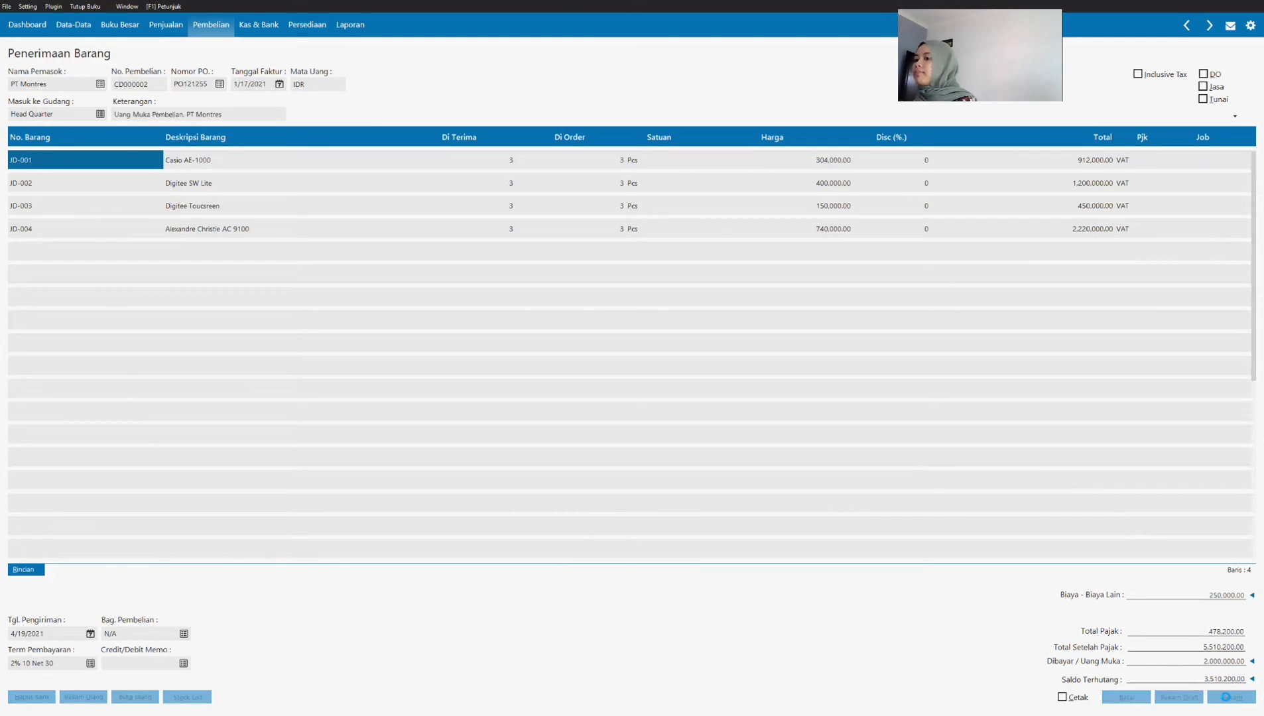
{"action": "left_click", "coordinate": [1127, 697]}
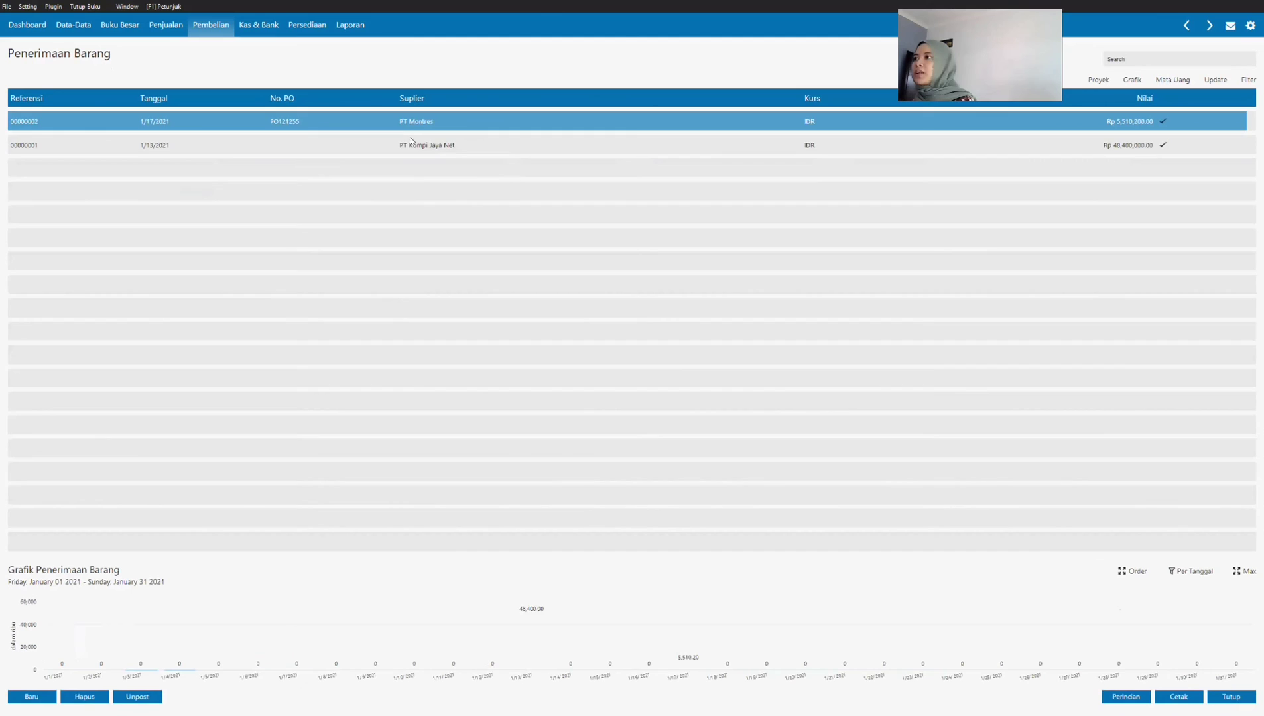
Step: Examine the journal entry of the PT Montres purchase invoice and close it
{"action": "right_click", "coordinate": [406, 120]}
{"action": "left_click", "coordinate": [438, 204]}
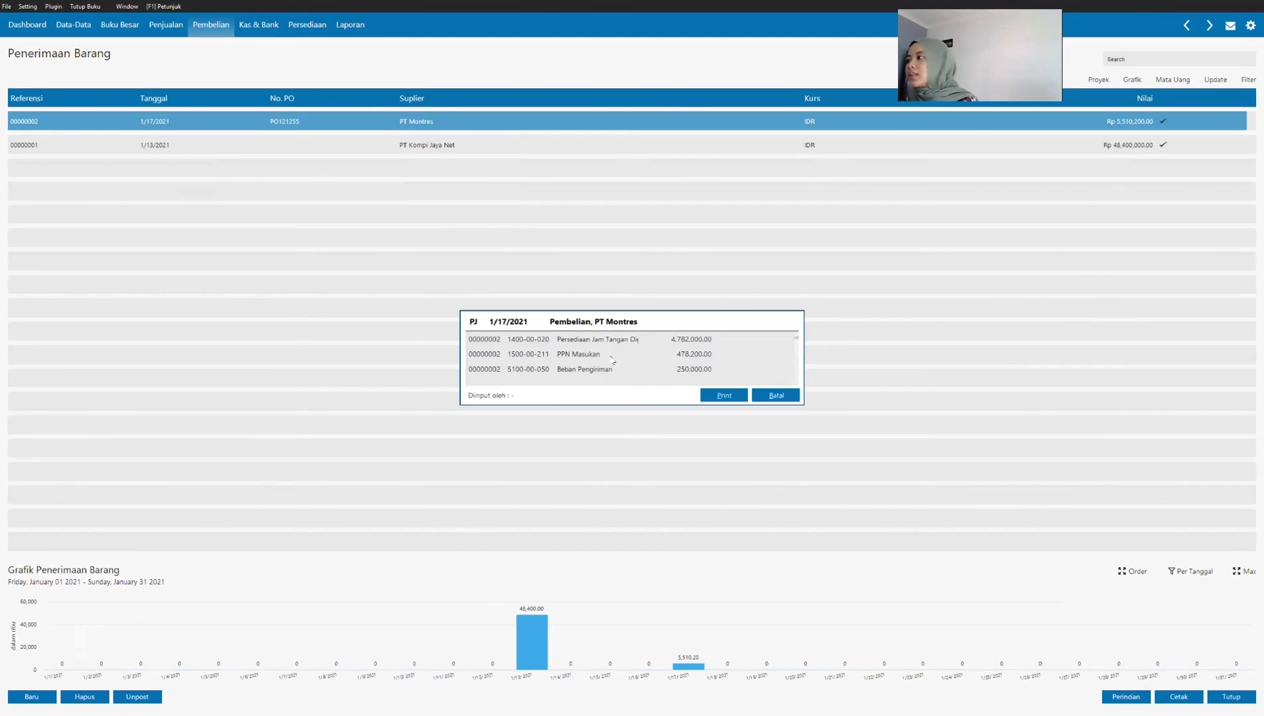
{"action": "scroll", "coordinate": [614, 364], "scroll_direction": "down", "scroll_amount": 1}
{"action": "left_click", "coordinate": [768, 395]}
{"action": "left_click", "coordinate": [73, 25]}
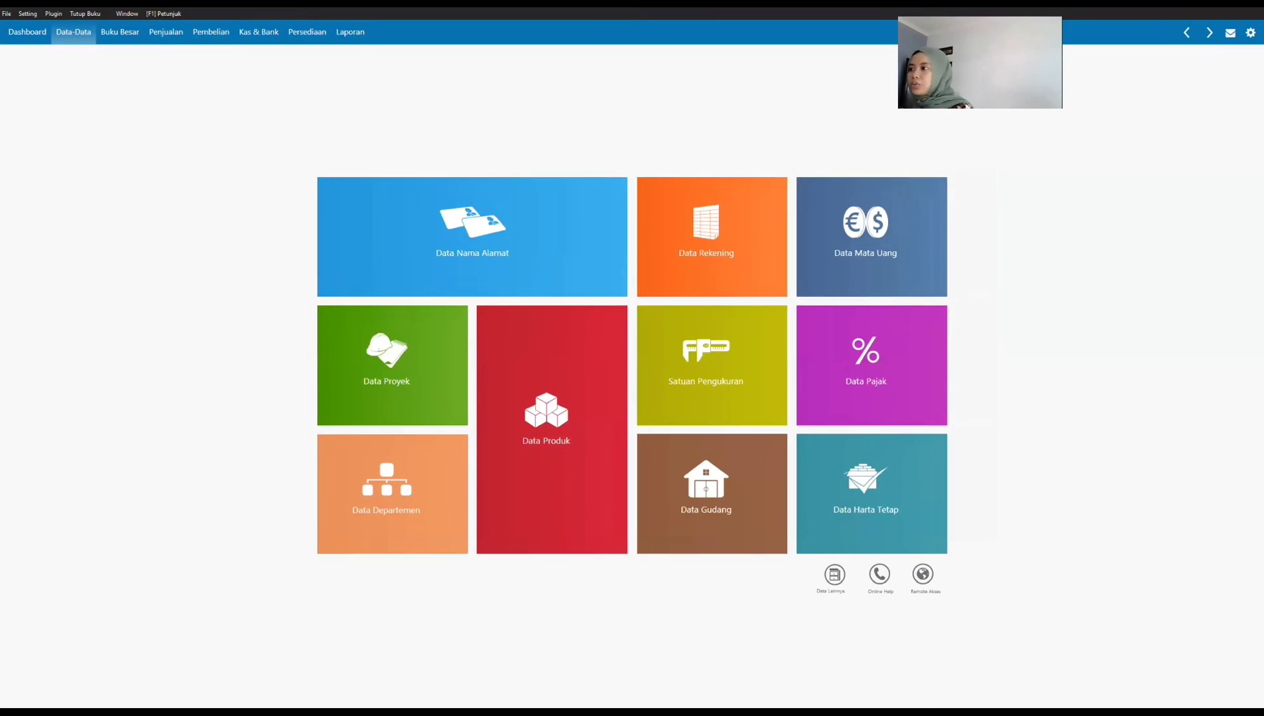
Step: Switch to SOAL UTS.pdf and review the date, payment term and item lines of Transaksi 10's PT Mataaratanga invoice
{"action": "key", "text": "alt+Tab"}
{"action": "scroll", "coordinate": [528, 431], "scroll_direction": "down", "scroll_amount": 5}
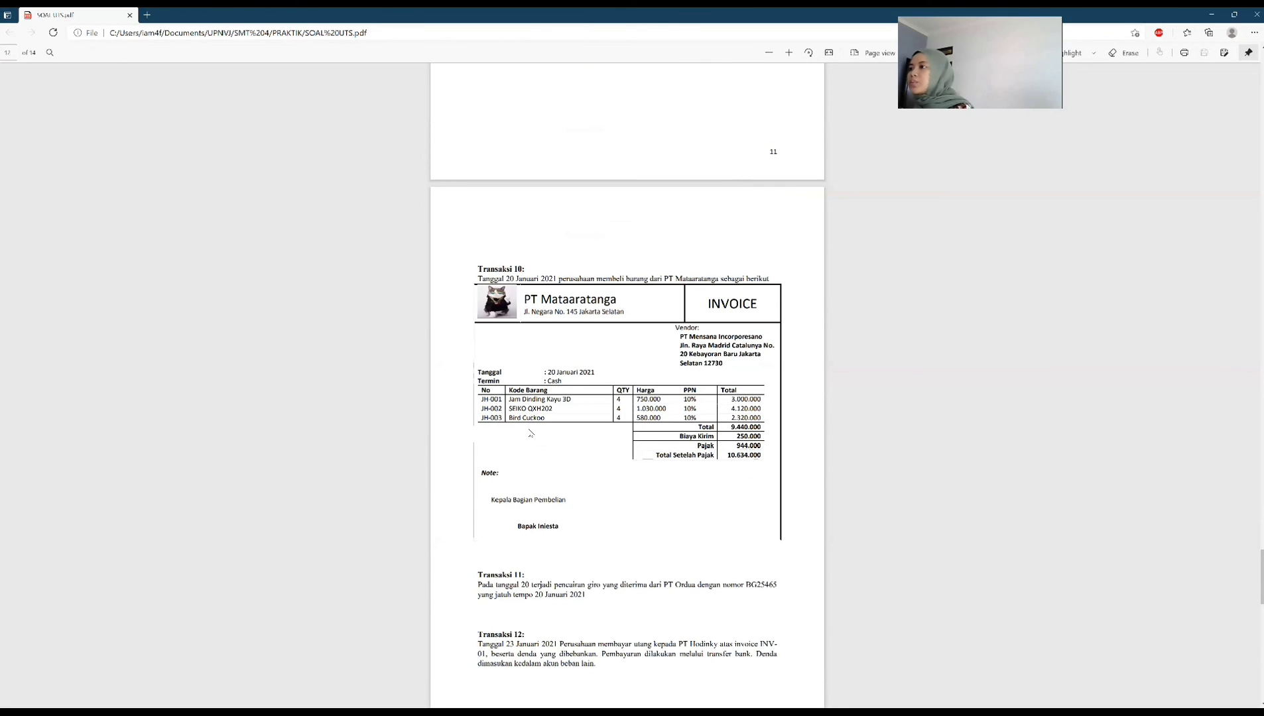
{"action": "scroll", "coordinate": [530, 431], "scroll_direction": "down", "scroll_amount": 2}
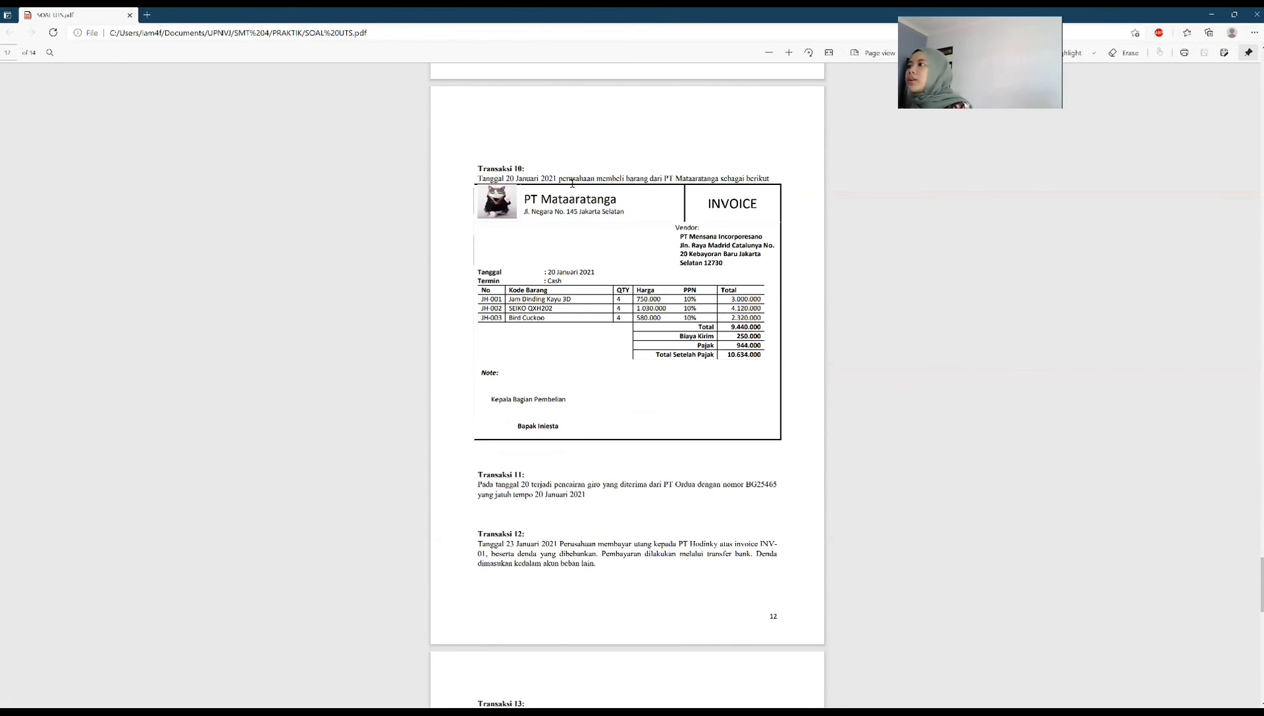
{"action": "left_click_drag", "start_coordinate": [547, 281], "coordinate": [566, 283]}
{"action": "left_click", "coordinate": [548, 281]}
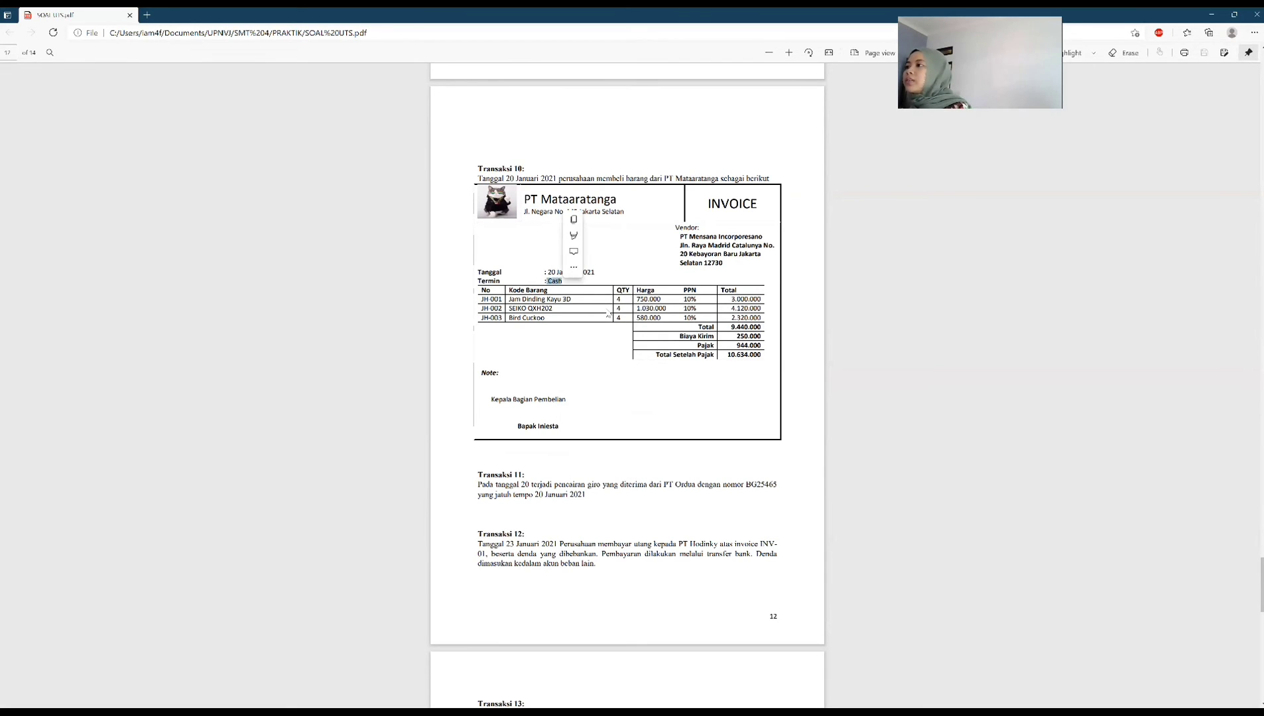
{"action": "left_click", "coordinate": [655, 396]}
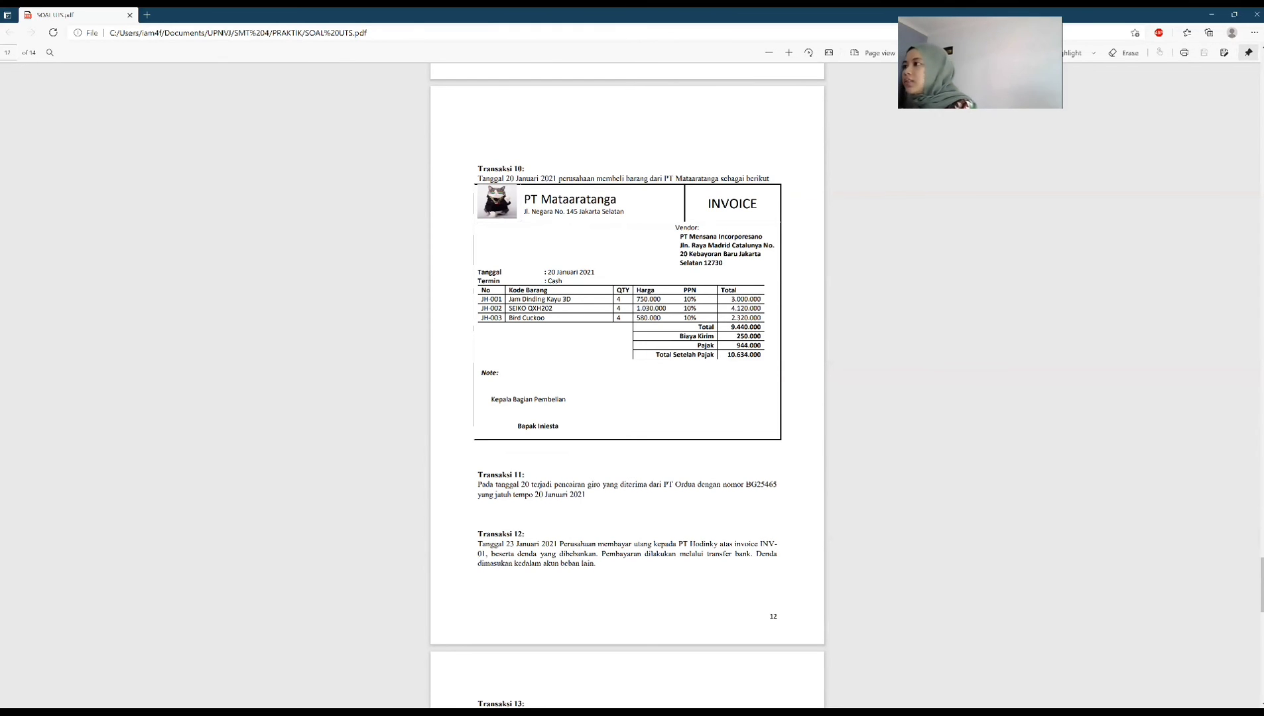
Step: Switch back to Zahir Accounting and create a new purchase invoice for vendor PT Mataaratanga
{"action": "key", "text": "alt+Tab"}
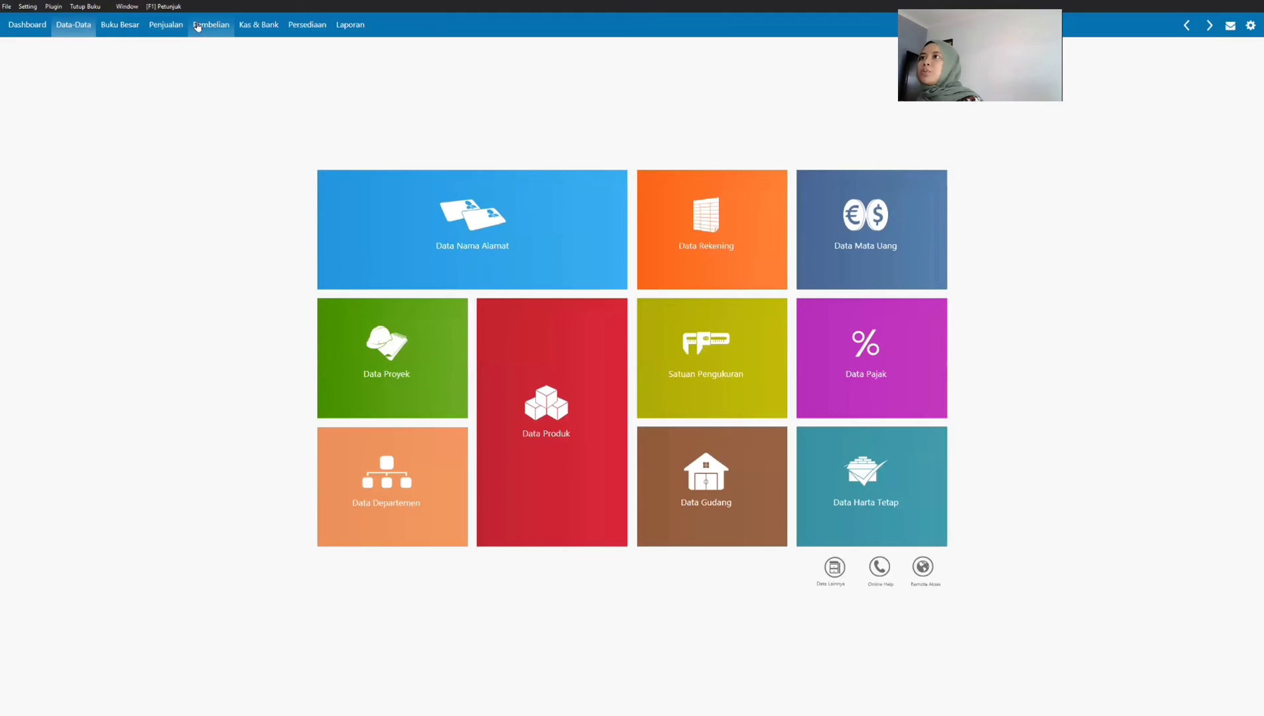
{"action": "left_click", "coordinate": [199, 26]}
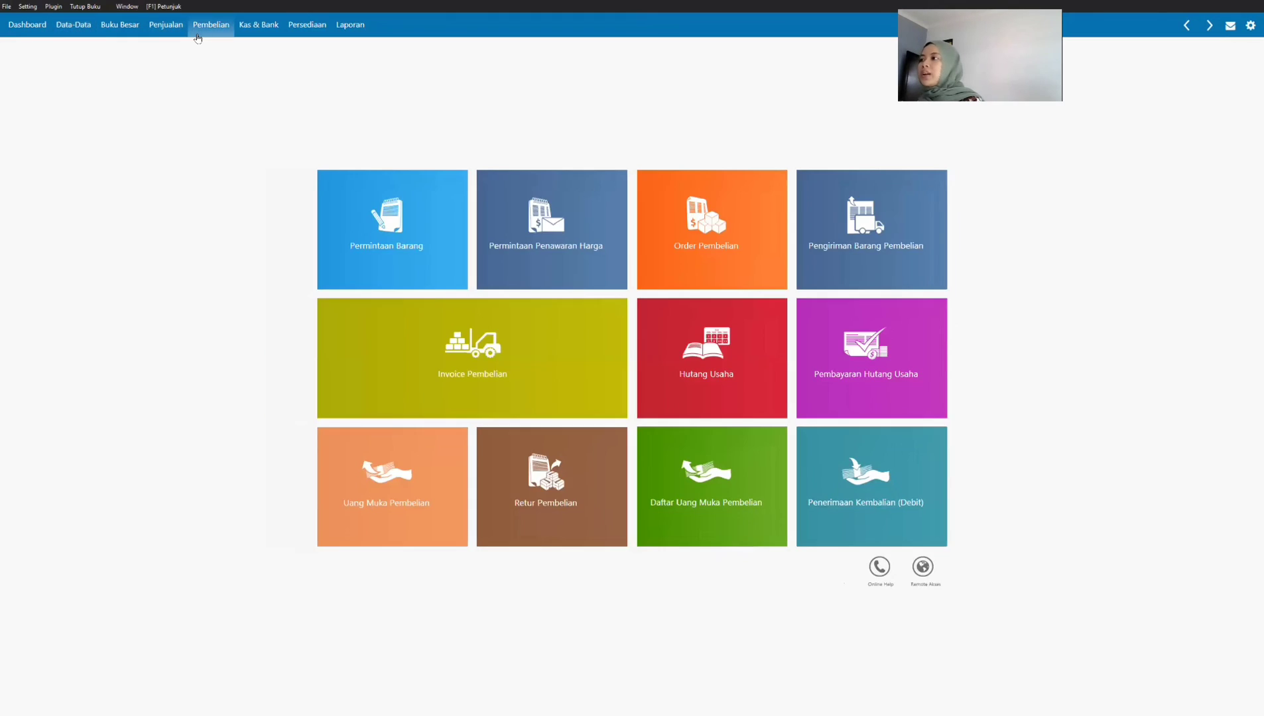
{"action": "left_click", "coordinate": [410, 347]}
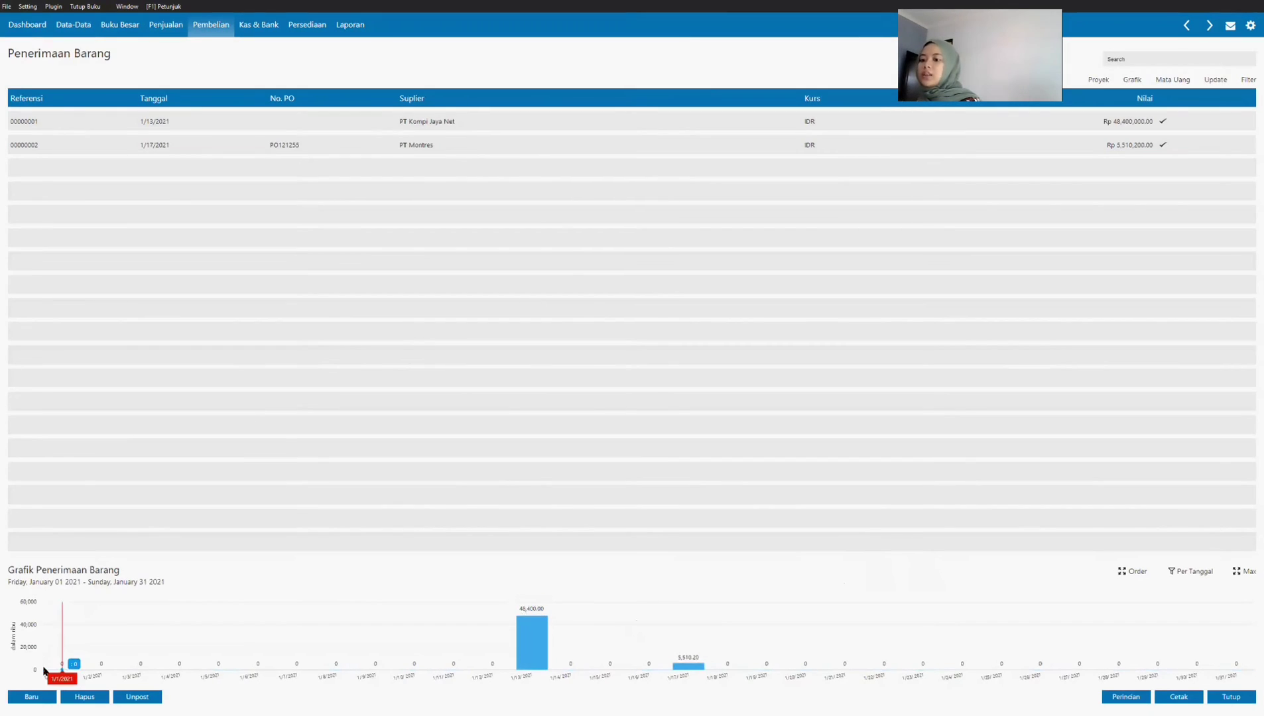
{"action": "left_click", "coordinate": [33, 697]}
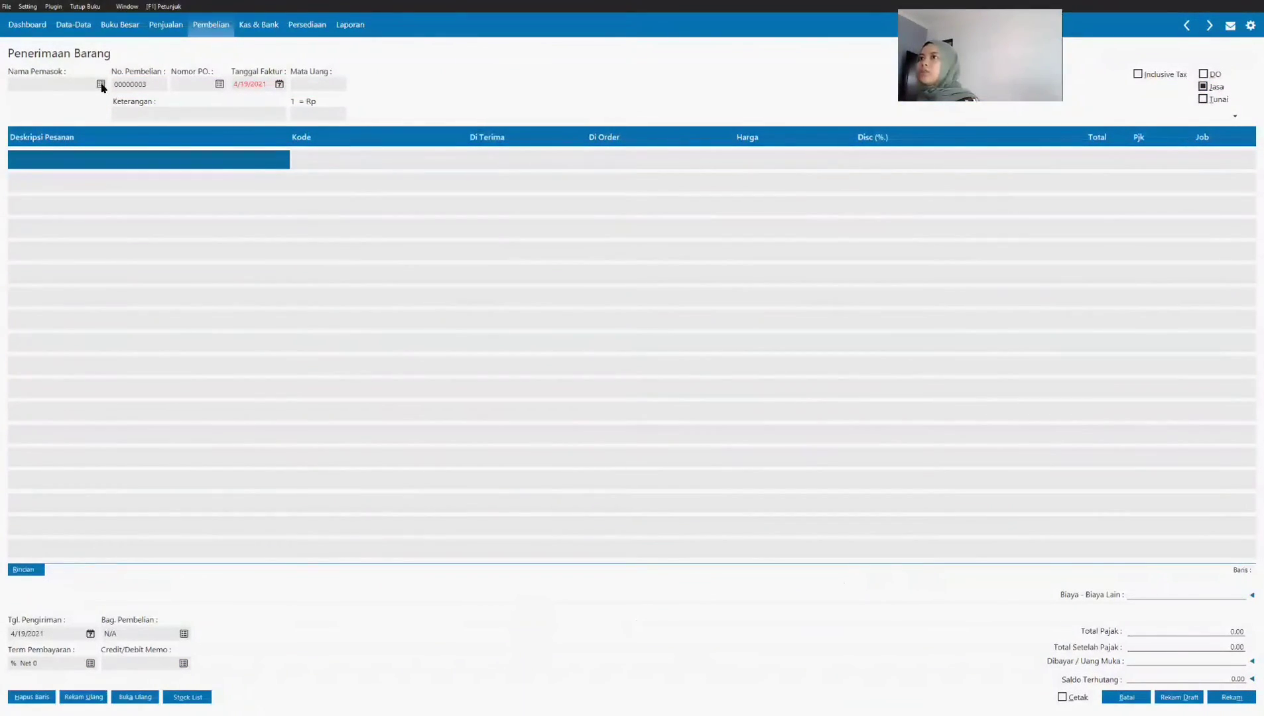
{"action": "left_click", "coordinate": [101, 84]}
{"action": "left_click", "coordinate": [570, 315]}
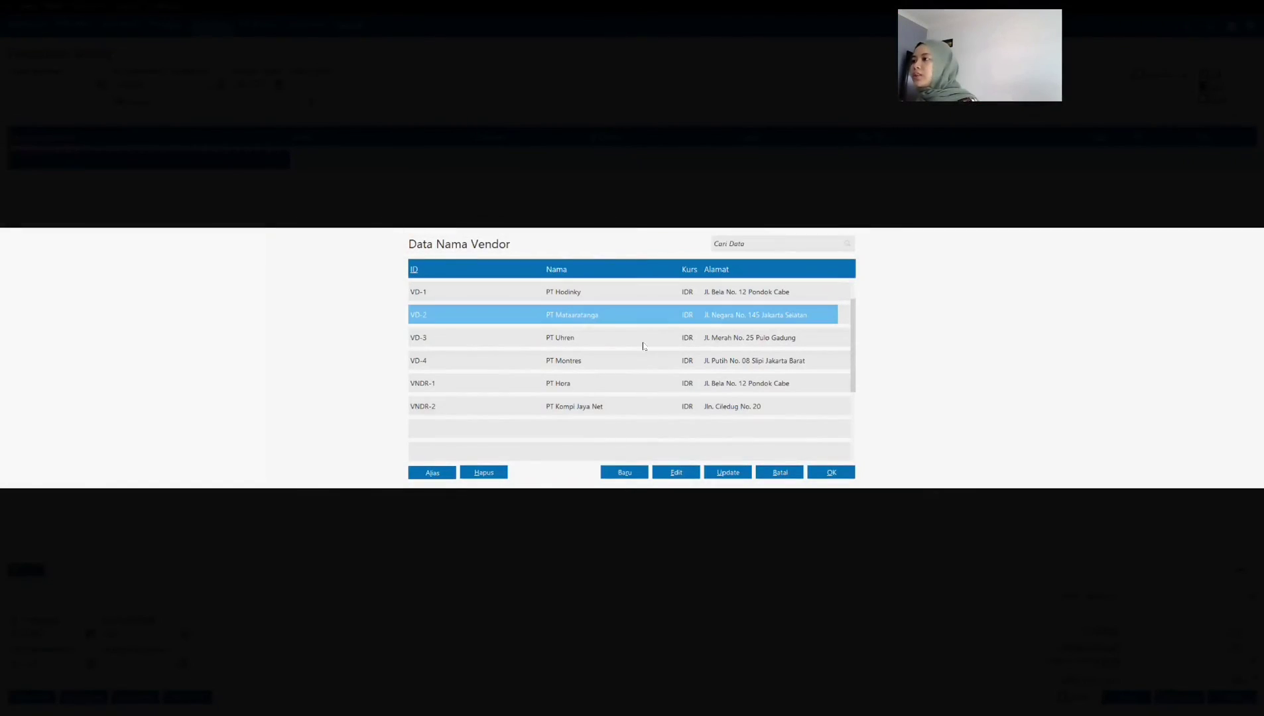
{"action": "left_click", "coordinate": [832, 473]}
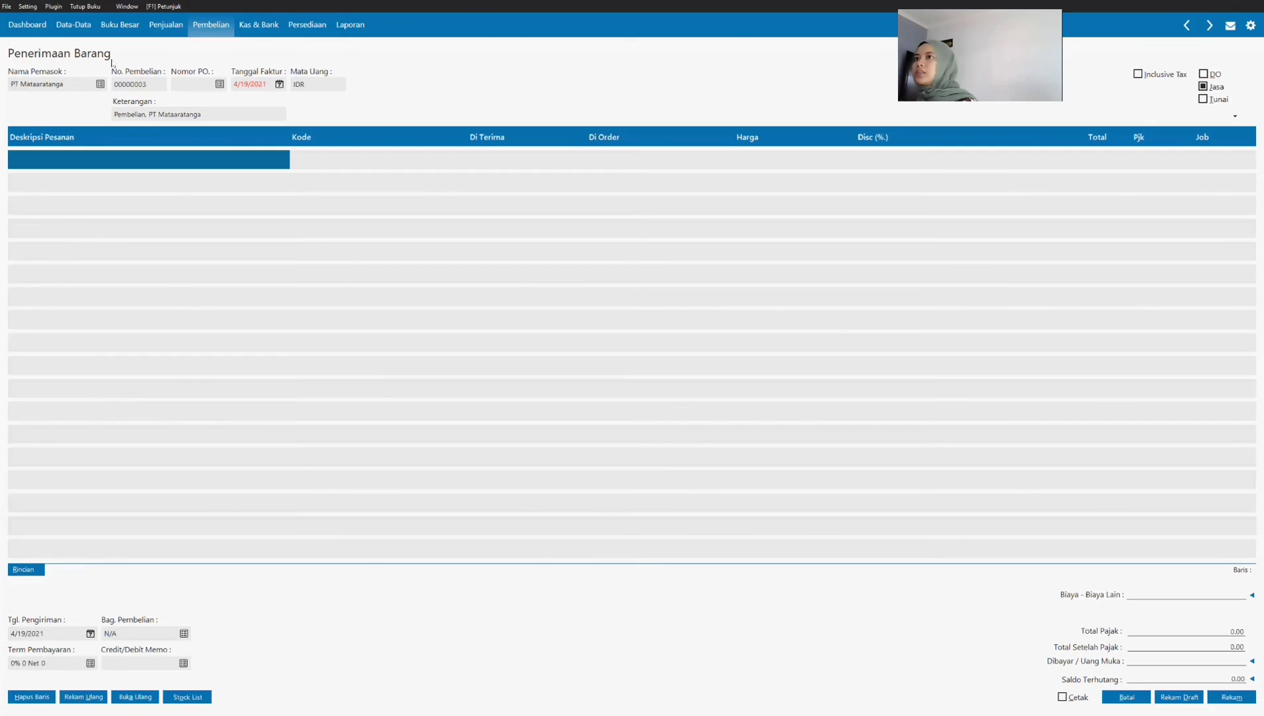
Step: Turn off the Jasa option so the PT Mataaratanga invoice accepts inventory items
{"action": "double_click", "coordinate": [147, 84]}
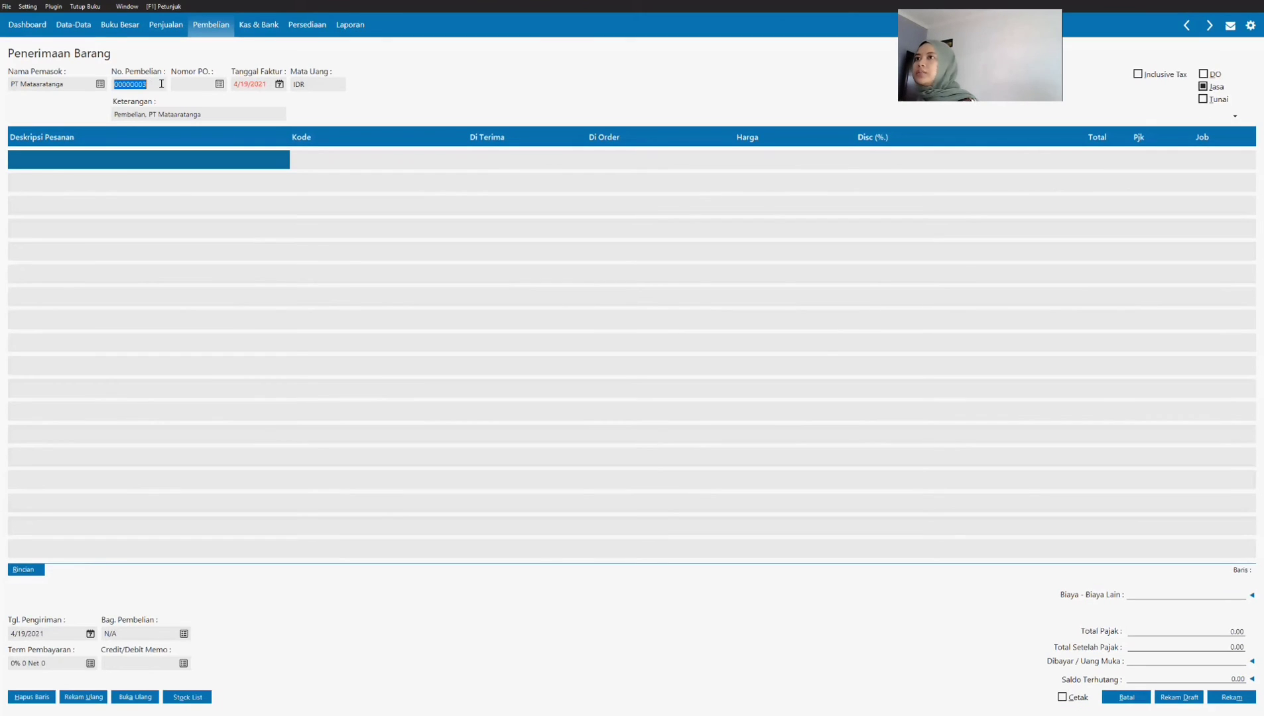
{"action": "left_click", "coordinate": [164, 166]}
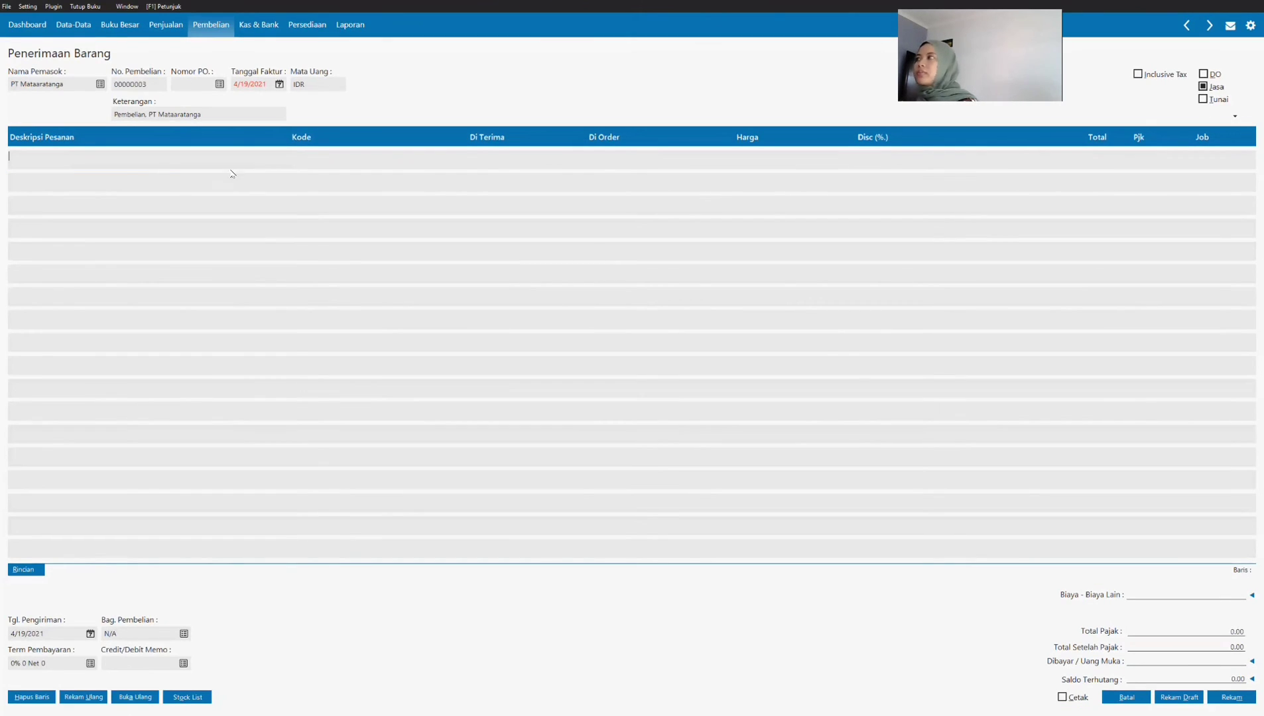
{"action": "left_click", "coordinate": [1204, 87]}
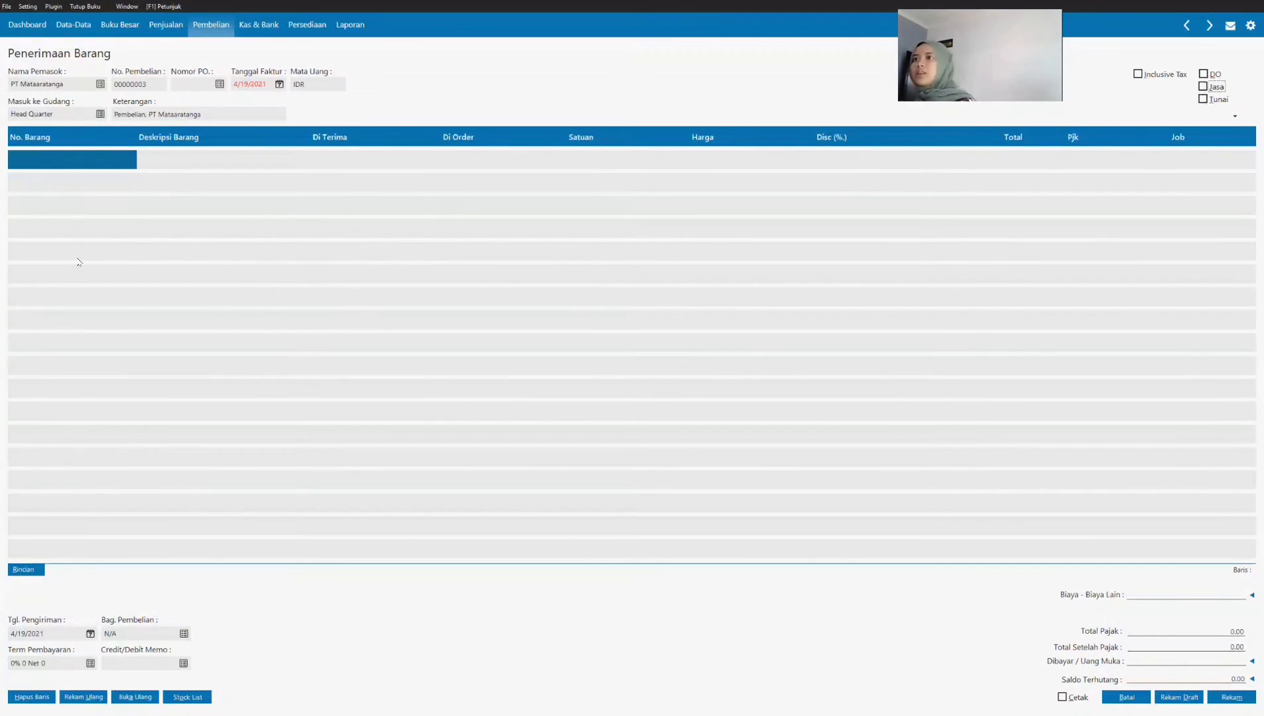
Step: Add item JH-001 Jam Dinding Kayu 3D to the invoice with a received quantity of 4 and a price of 750,000
{"action": "left_click", "coordinate": [92, 162]}
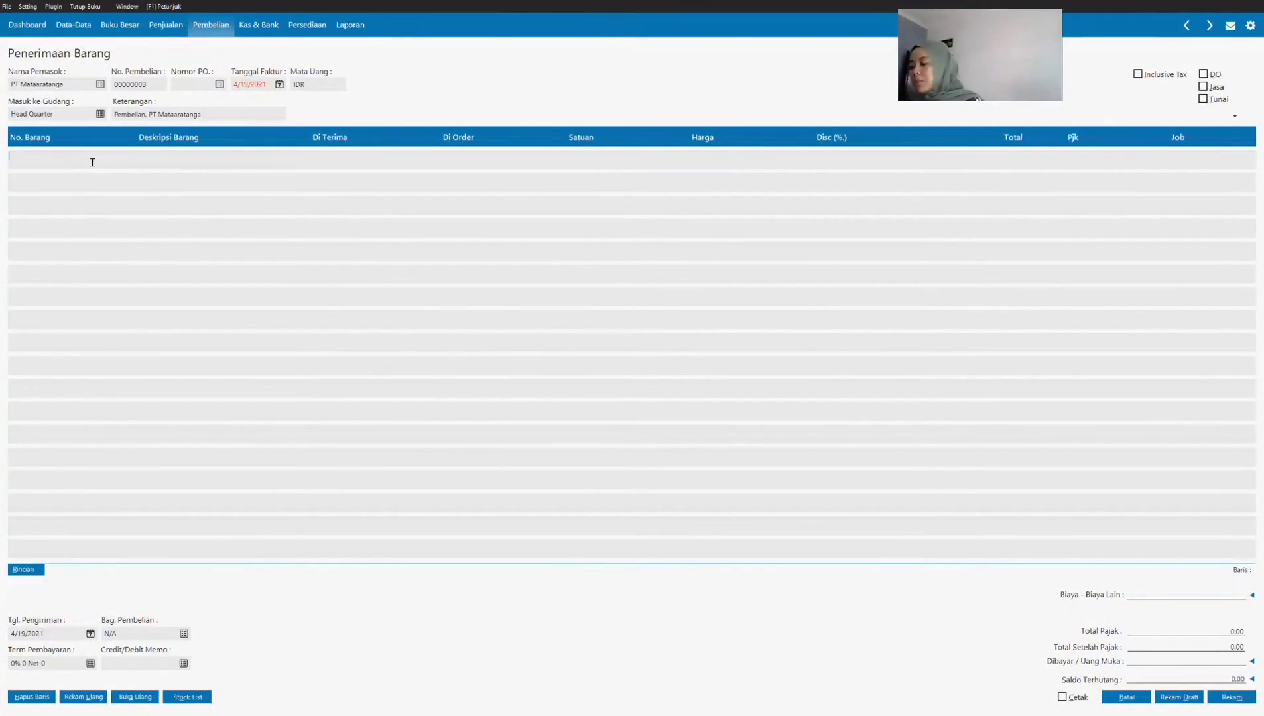
{"action": "double_click", "coordinate": [92, 163]}
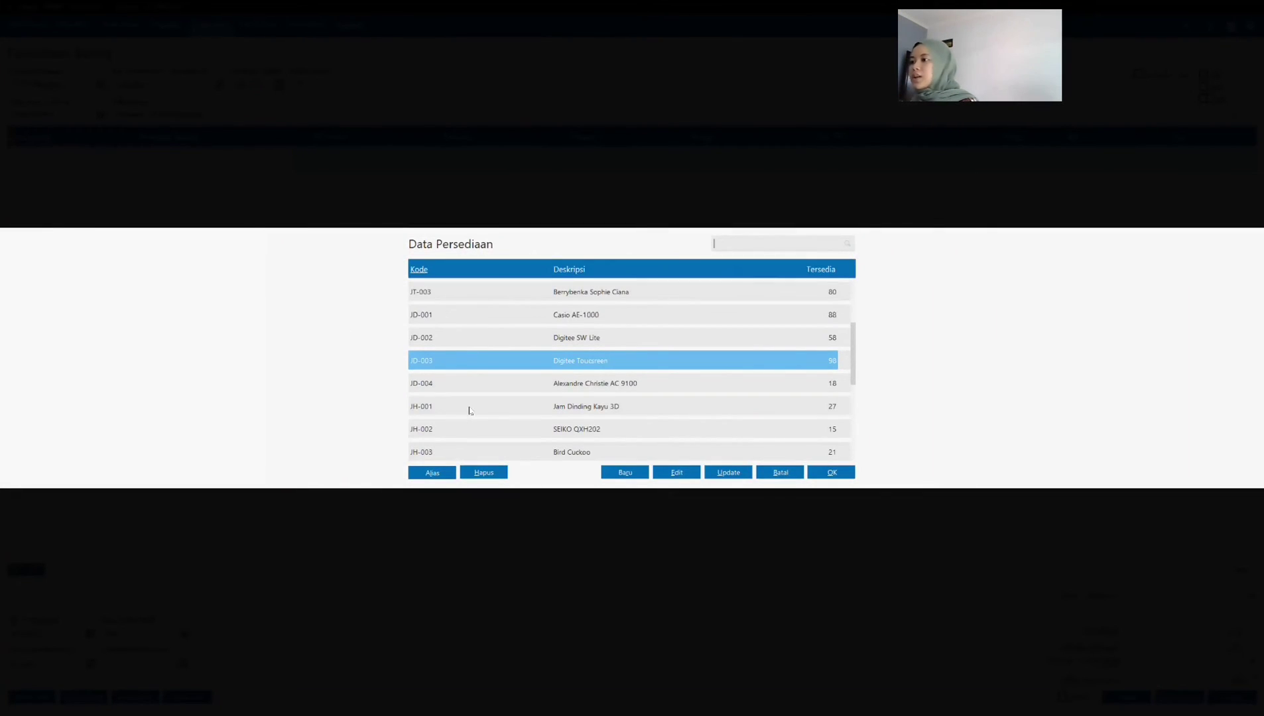
{"action": "left_click", "coordinate": [470, 407]}
{"action": "left_click", "coordinate": [830, 472]}
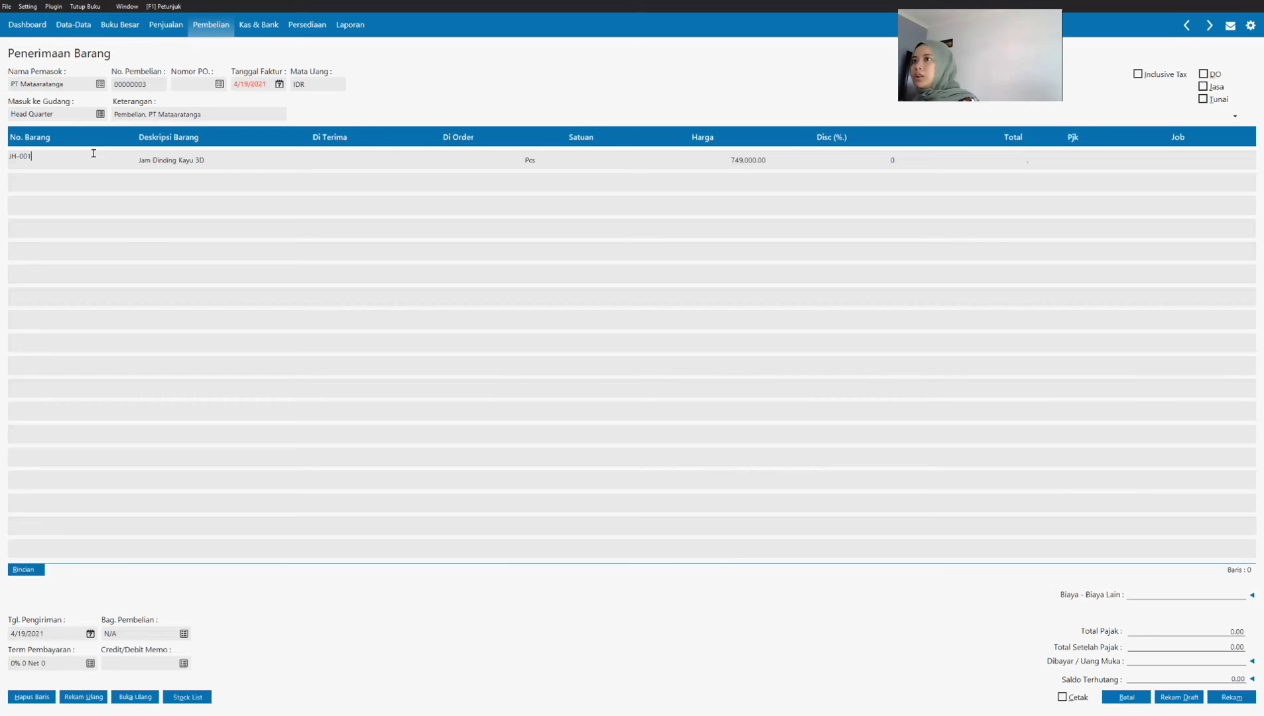
{"action": "left_click", "coordinate": [301, 165]}
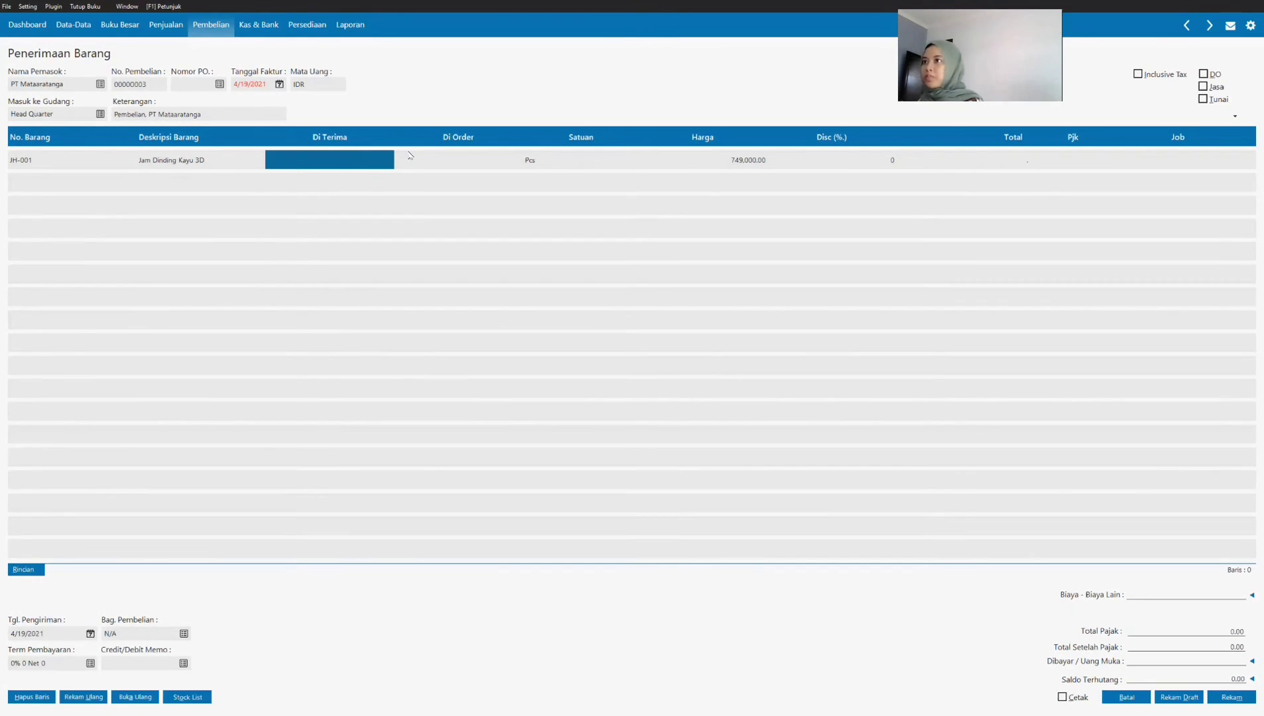
{"action": "type", "text": "4"}
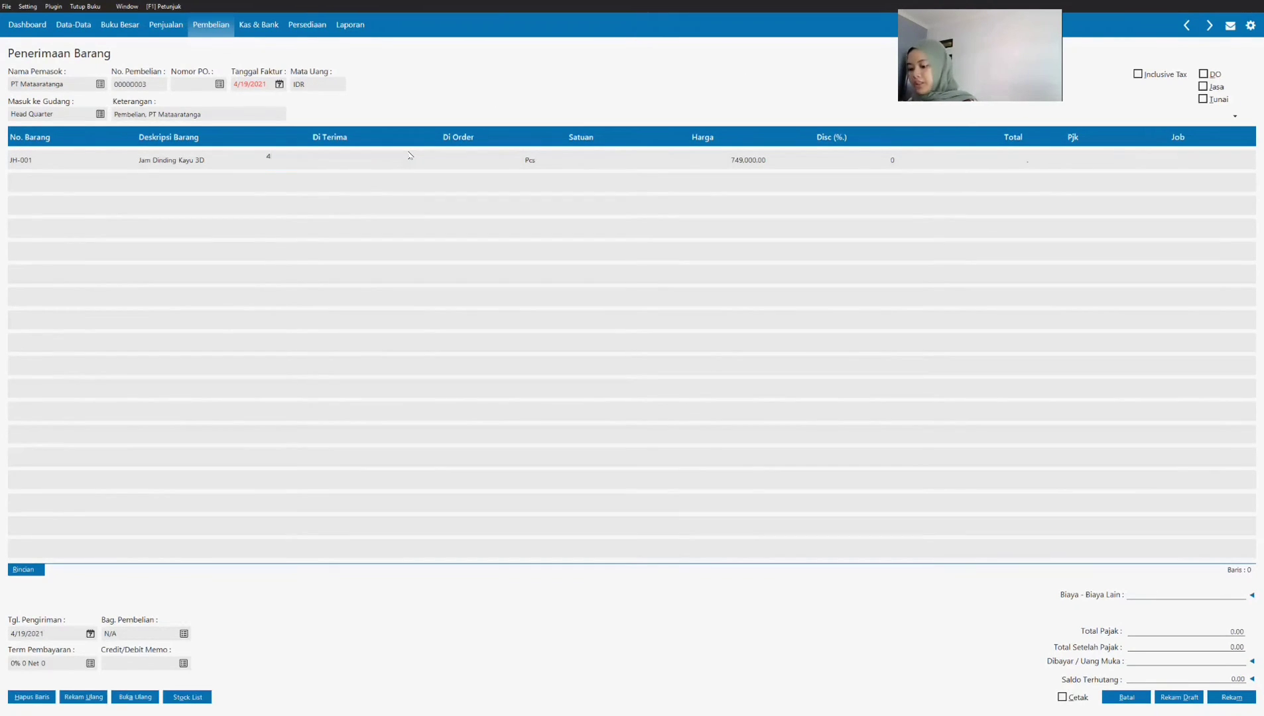
{"action": "key", "text": "Tab"}
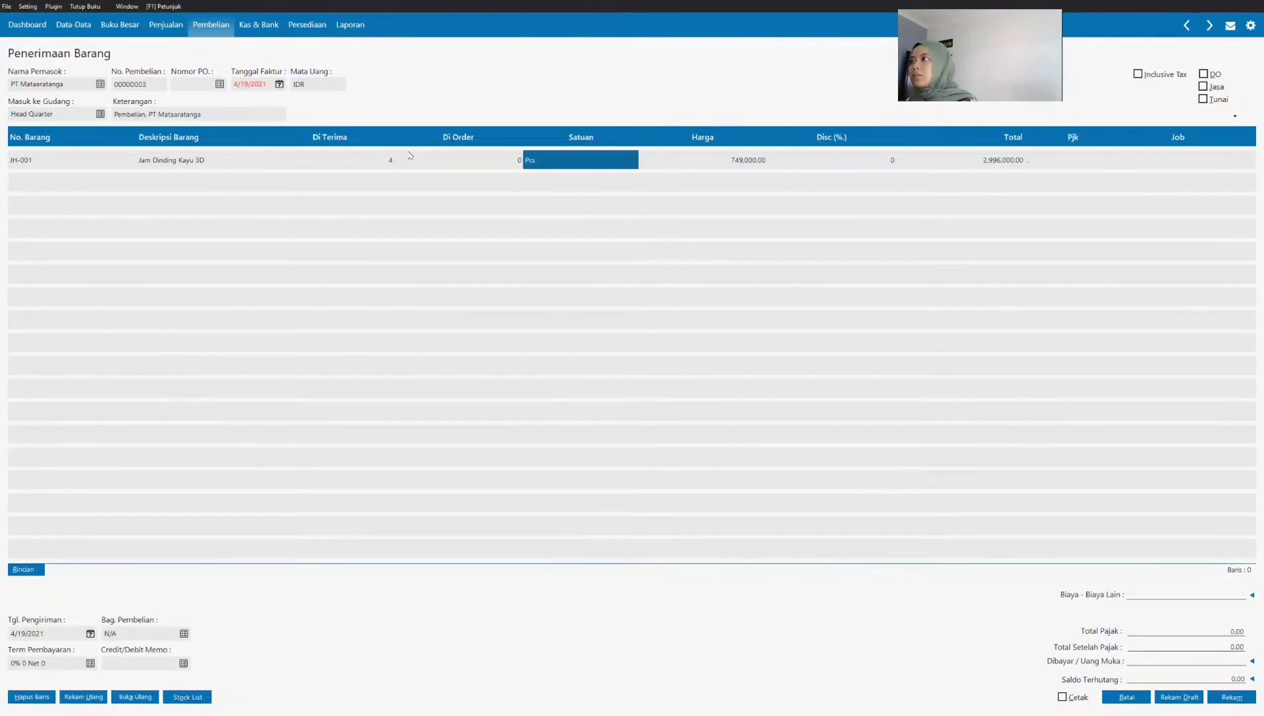
{"action": "key", "text": "Tab"}
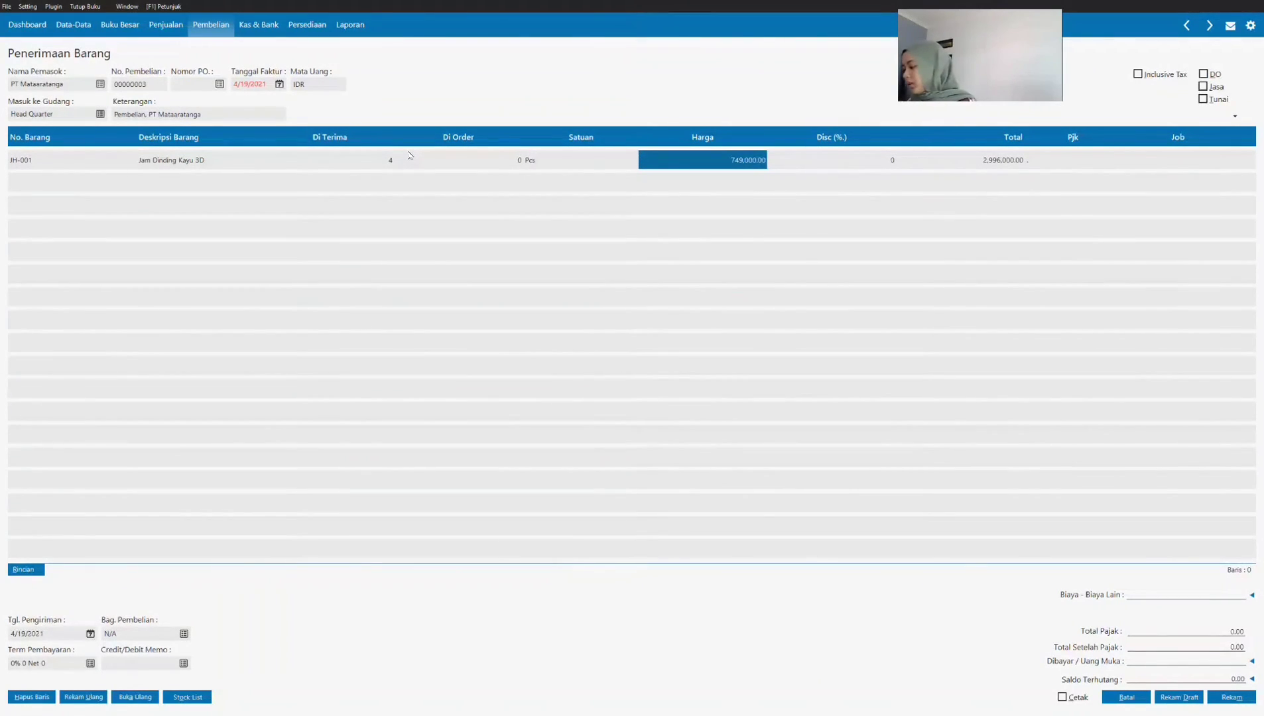
{"action": "type", "text": "750,"}
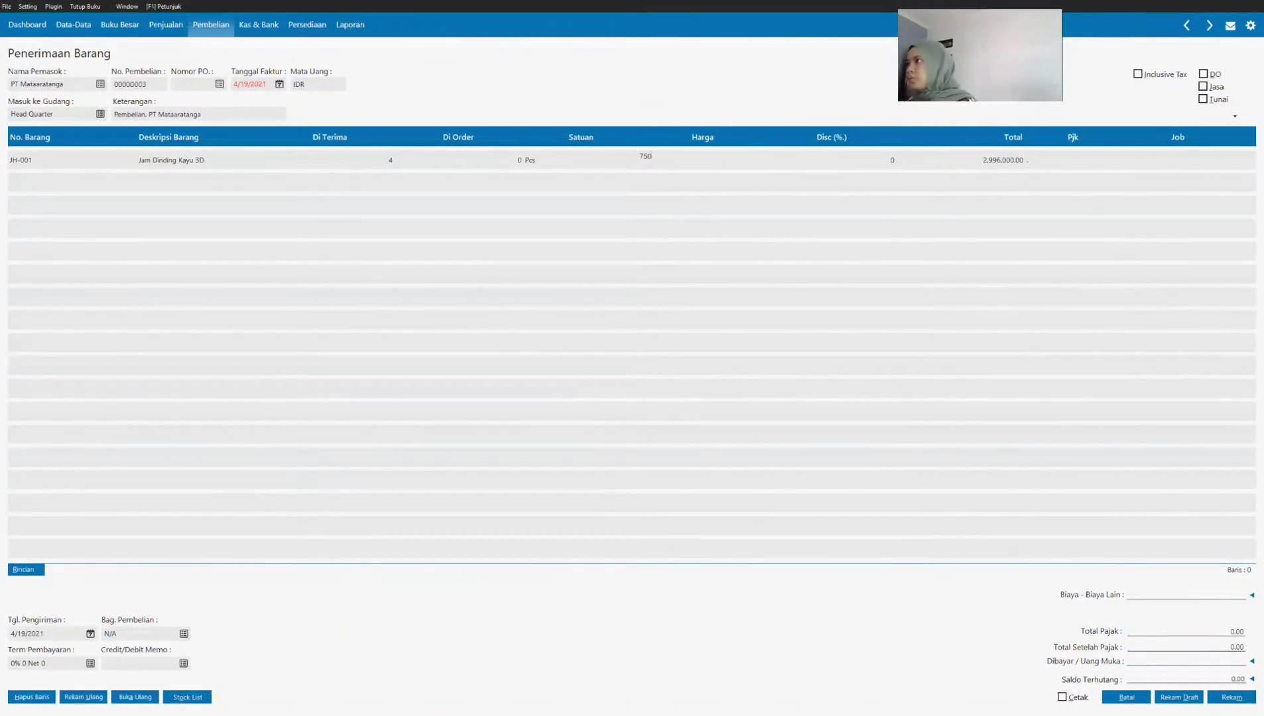
{"action": "type", "text": "000"}
{"action": "key", "text": "Tab"}
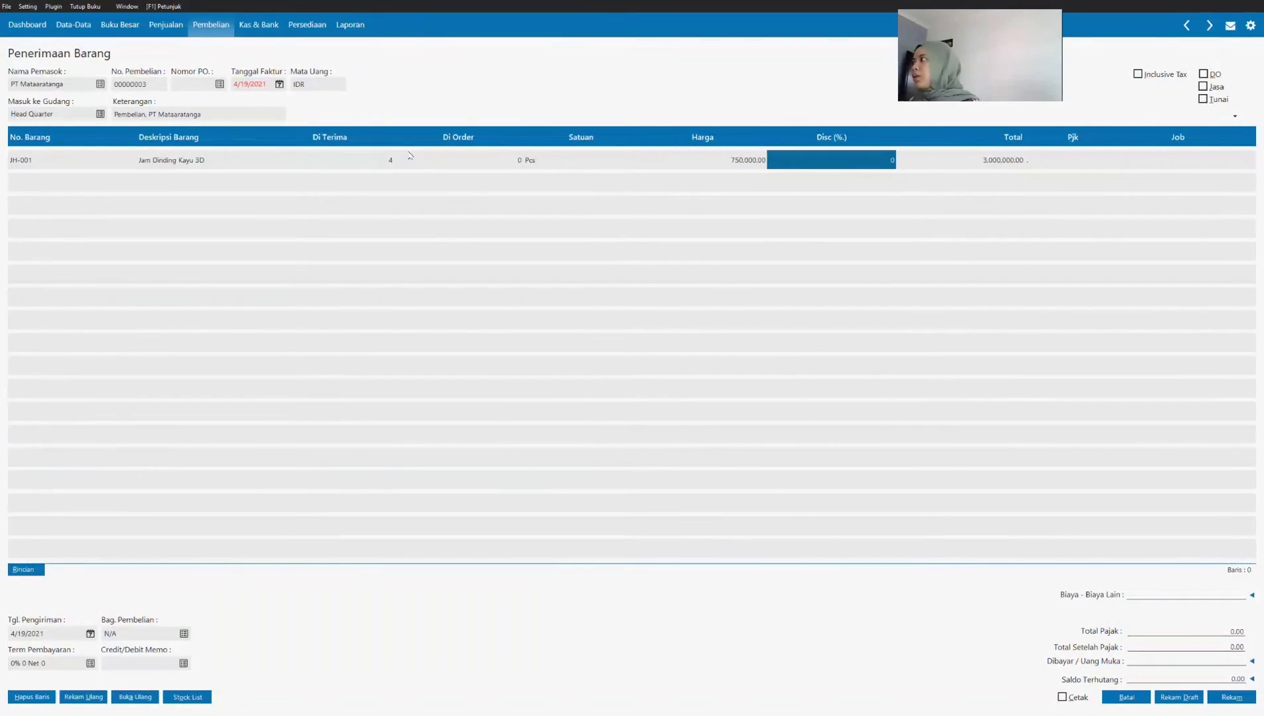
Step: Apply VAT to the JH-001 line and mark the PT Mataaratanga invoice as a Tunai (cash) purchase
{"action": "key", "text": "Tab"}
{"action": "left_click", "coordinate": [1050, 163]}
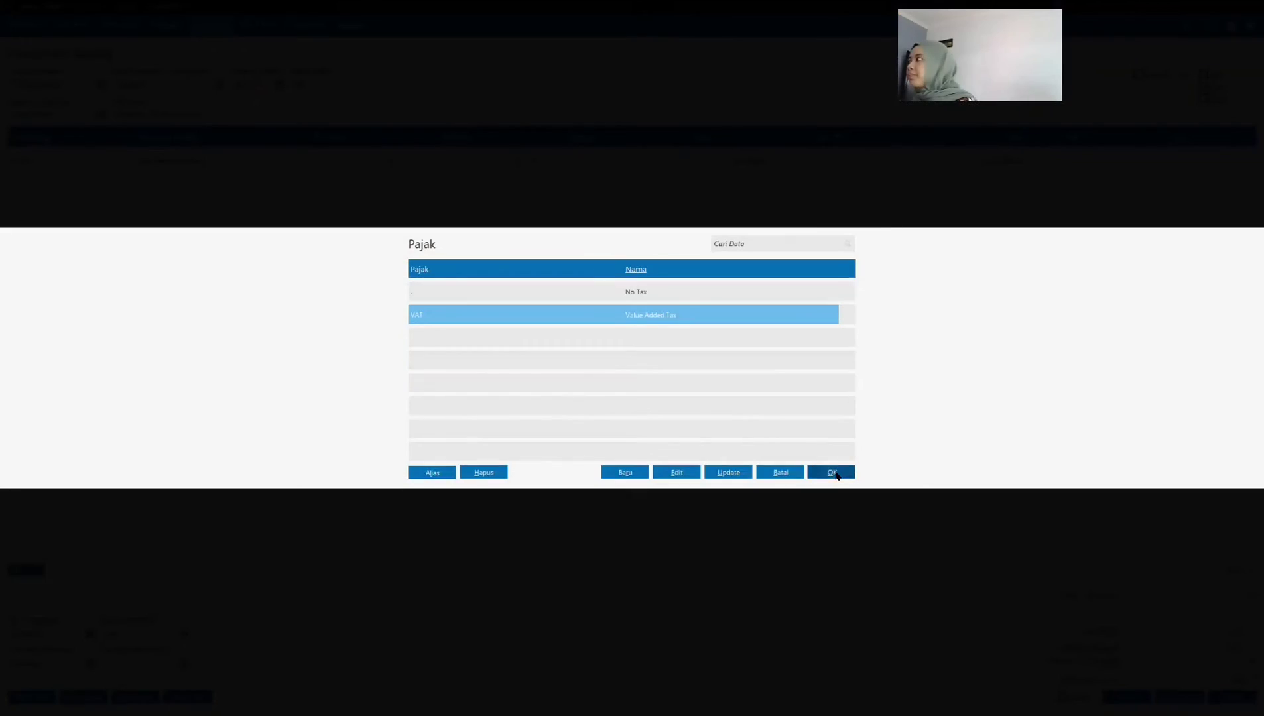
{"action": "left_click", "coordinate": [834, 474]}
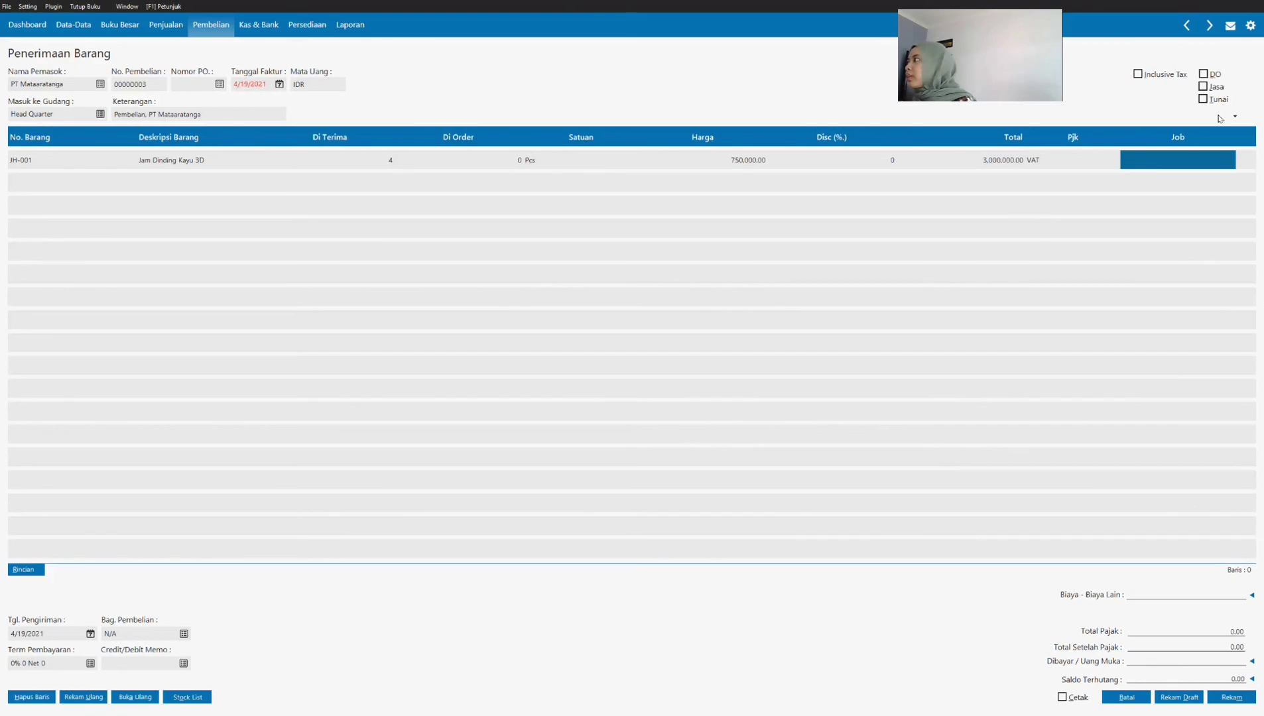
{"action": "left_click", "coordinate": [1210, 99]}
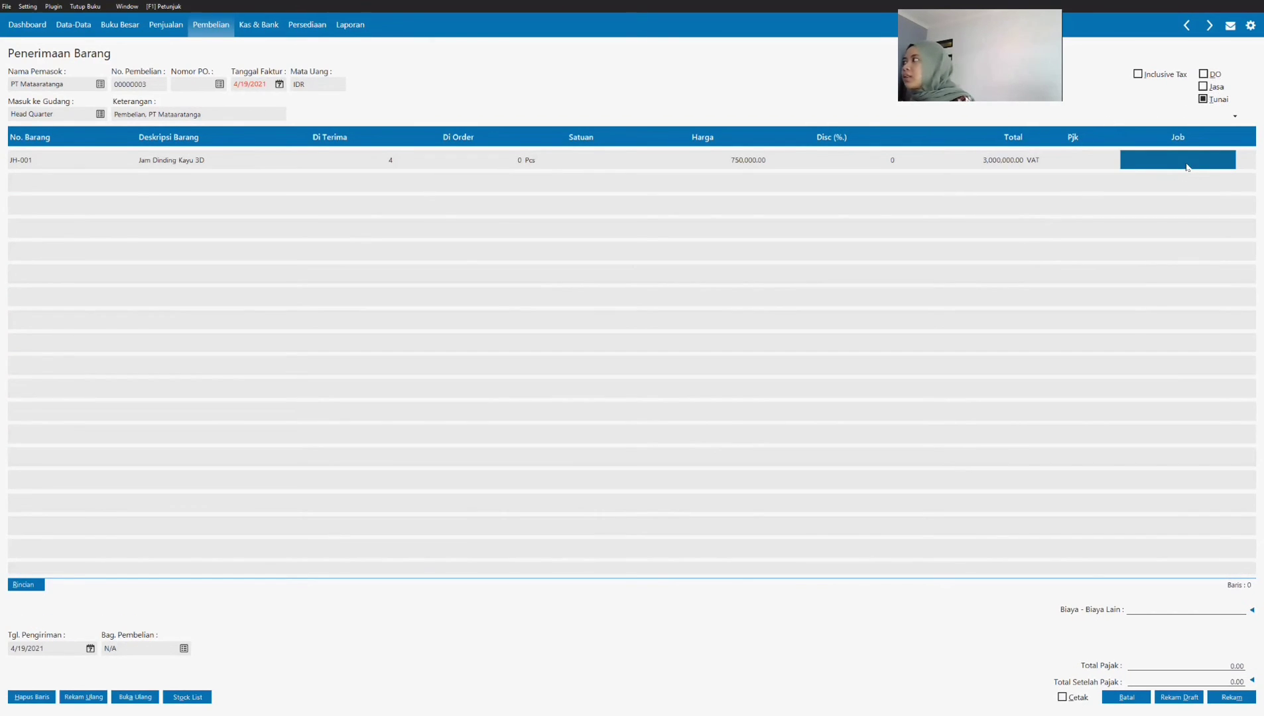
Step: Add item JH-002 SEIKO QXH202 to the invoice with a received quantity of 4
{"action": "key", "text": "Tab"}
{"action": "left_click", "coordinate": [103, 179]}
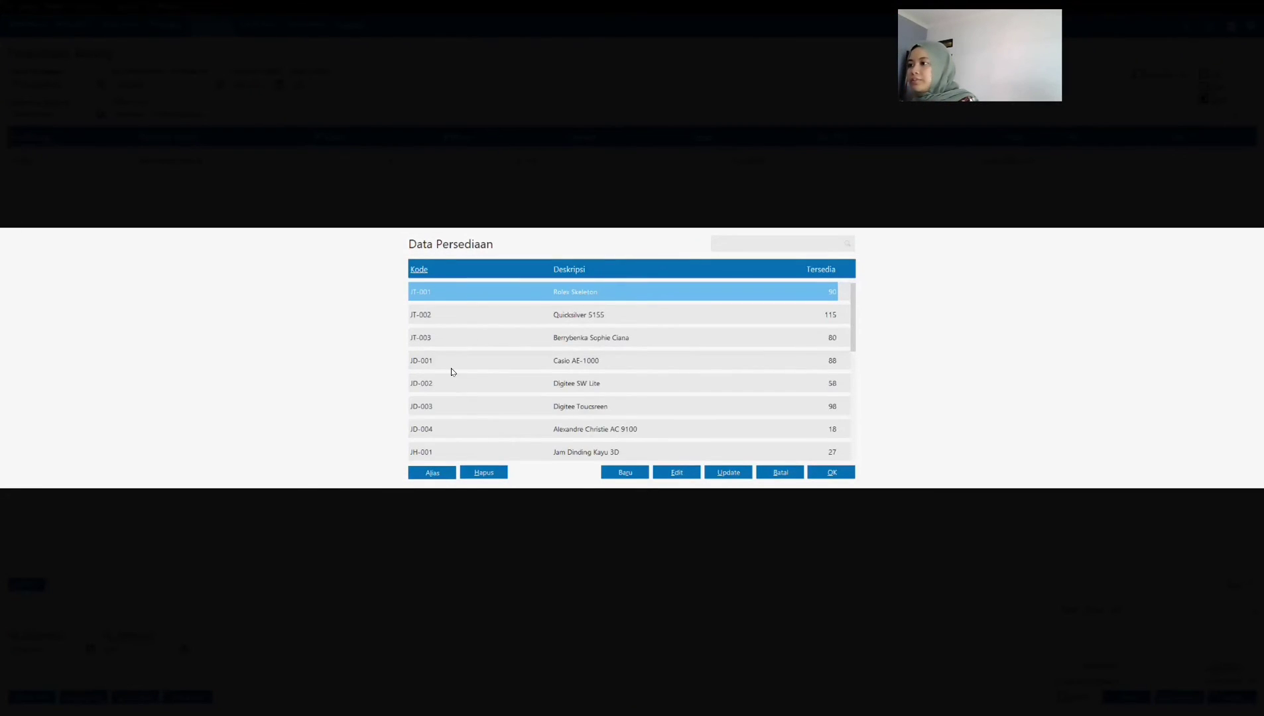
{"action": "scroll", "coordinate": [451, 369], "scroll_direction": "down", "scroll_amount": 9}
{"action": "left_click", "coordinate": [446, 429]}
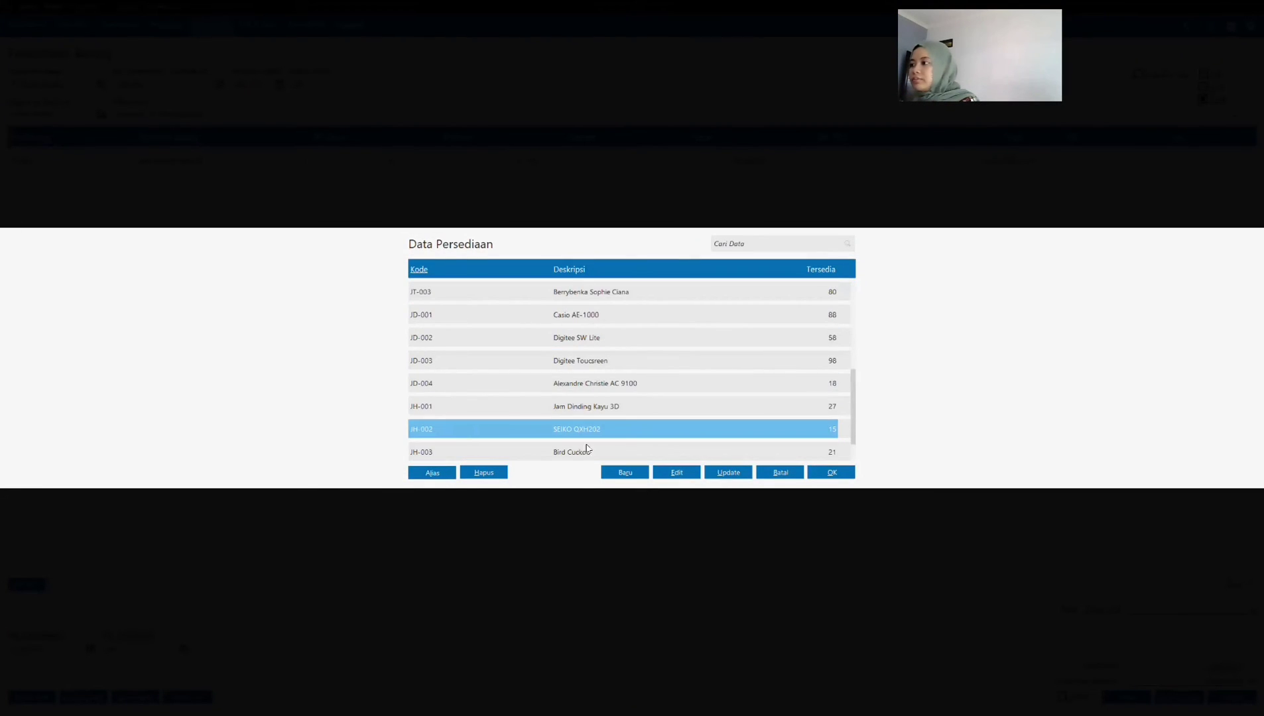
{"action": "left_click", "coordinate": [830, 472]}
{"action": "left_click", "coordinate": [338, 187]}
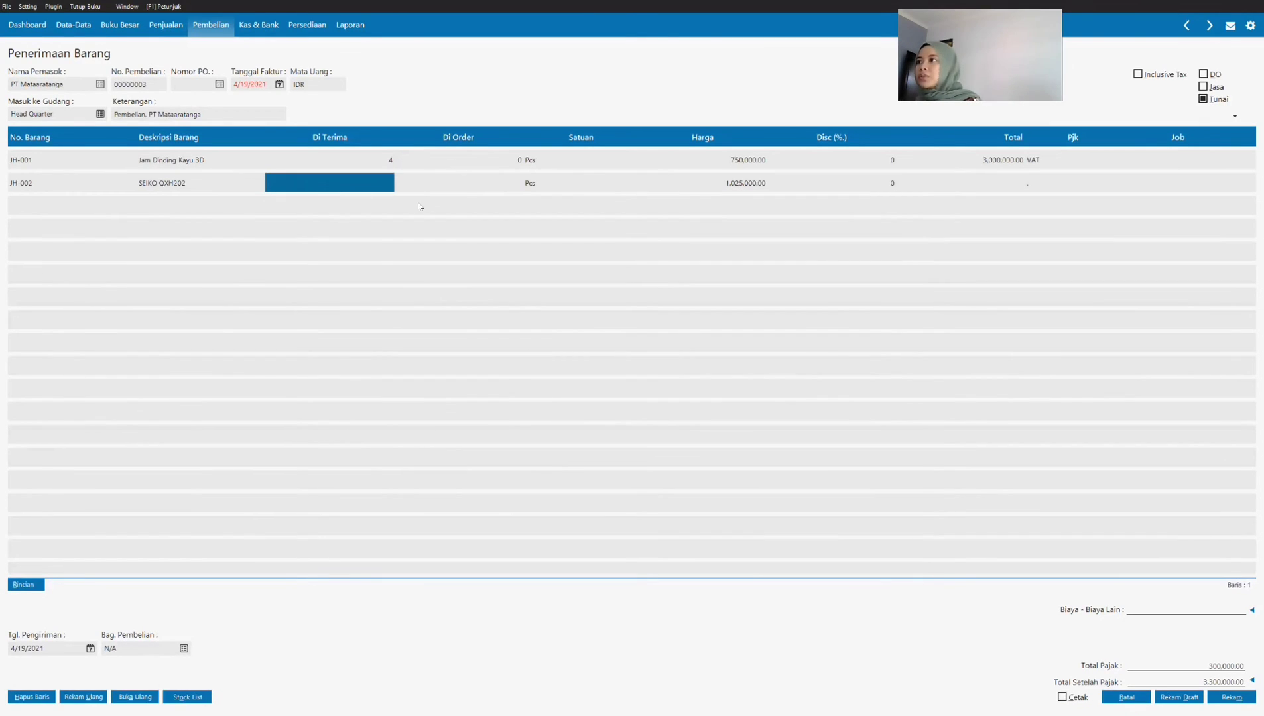
{"action": "type", "text": "4"}
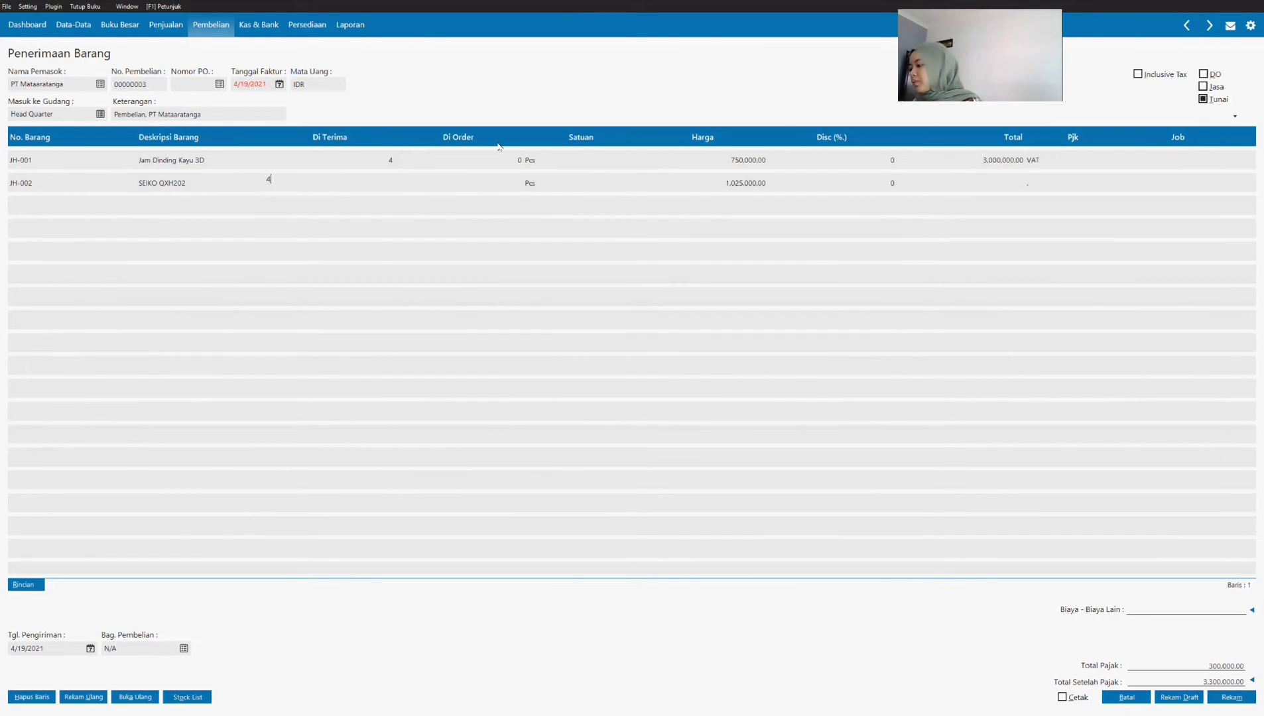
{"action": "key", "text": "Return"}
{"action": "key", "text": "Return"}
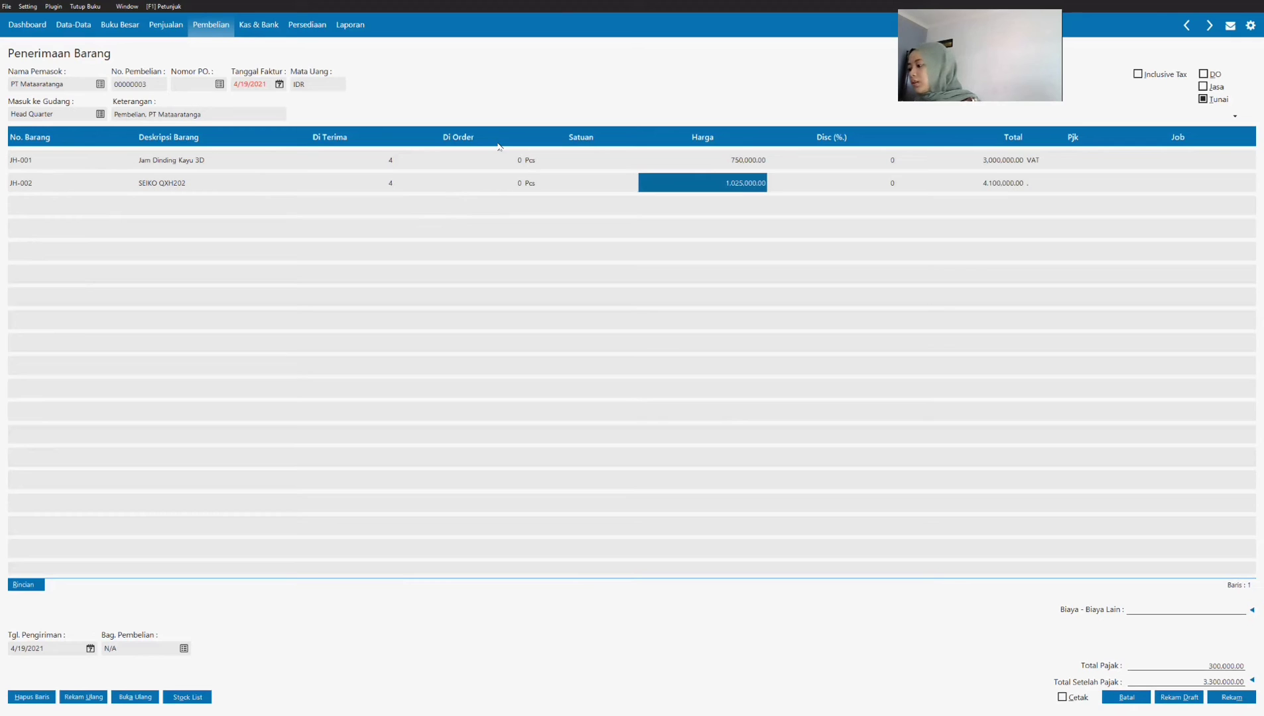
Step: Set the SEIKO QXH202 line's price to 1,030,000 and apply VAT to it
{"action": "left_click", "coordinate": [729, 188]}
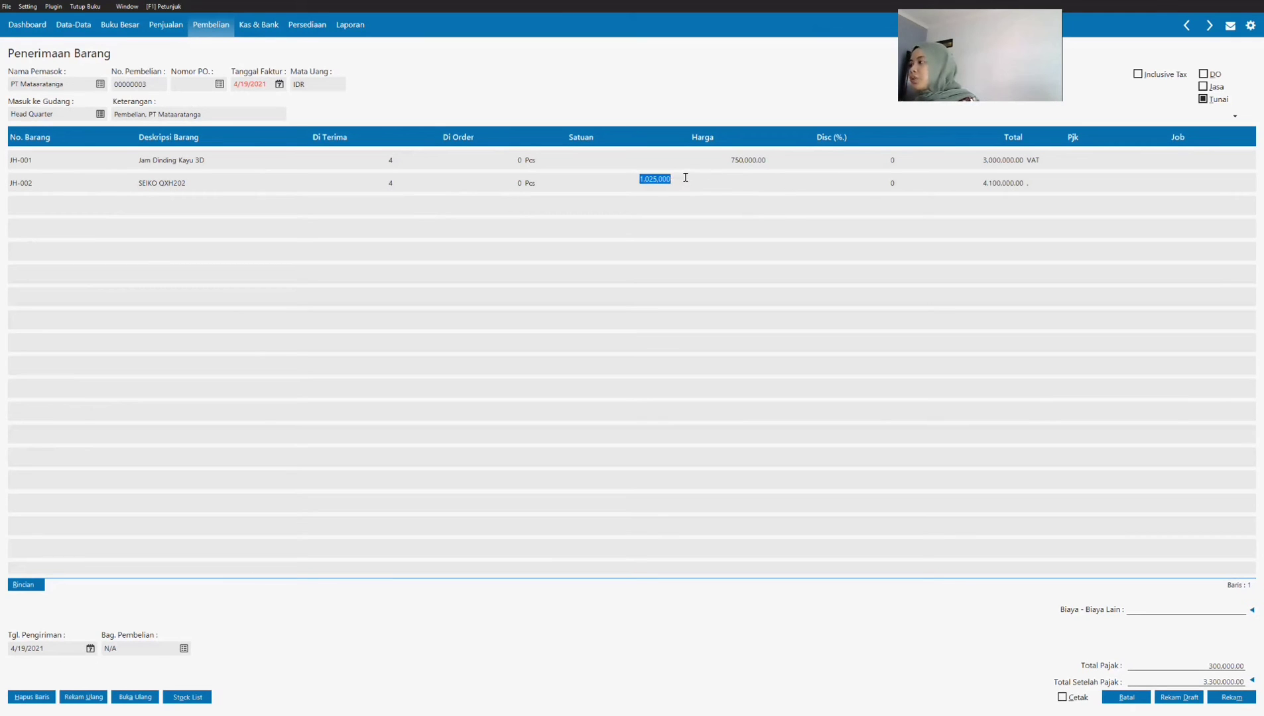
{"action": "type", "text": "1030000"}
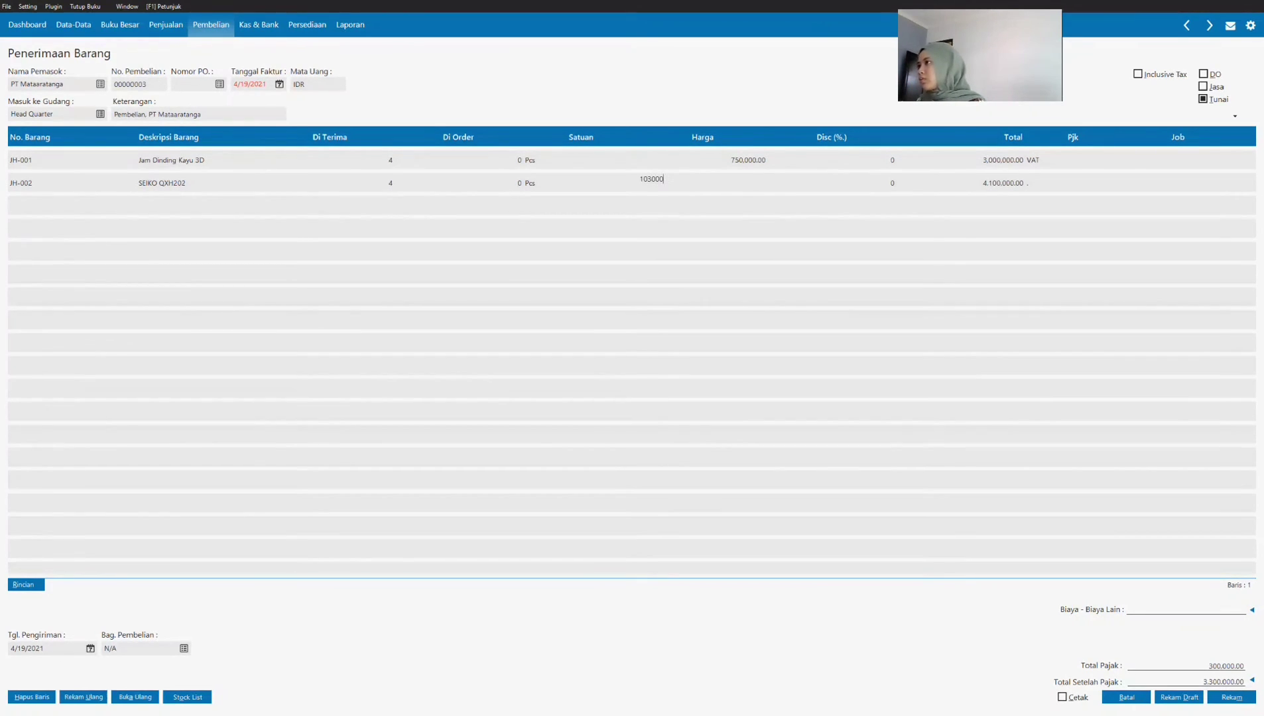
{"action": "key", "text": "Return"}
{"action": "left_click", "coordinate": [1028, 187]}
{"action": "left_click", "coordinate": [1062, 187]}
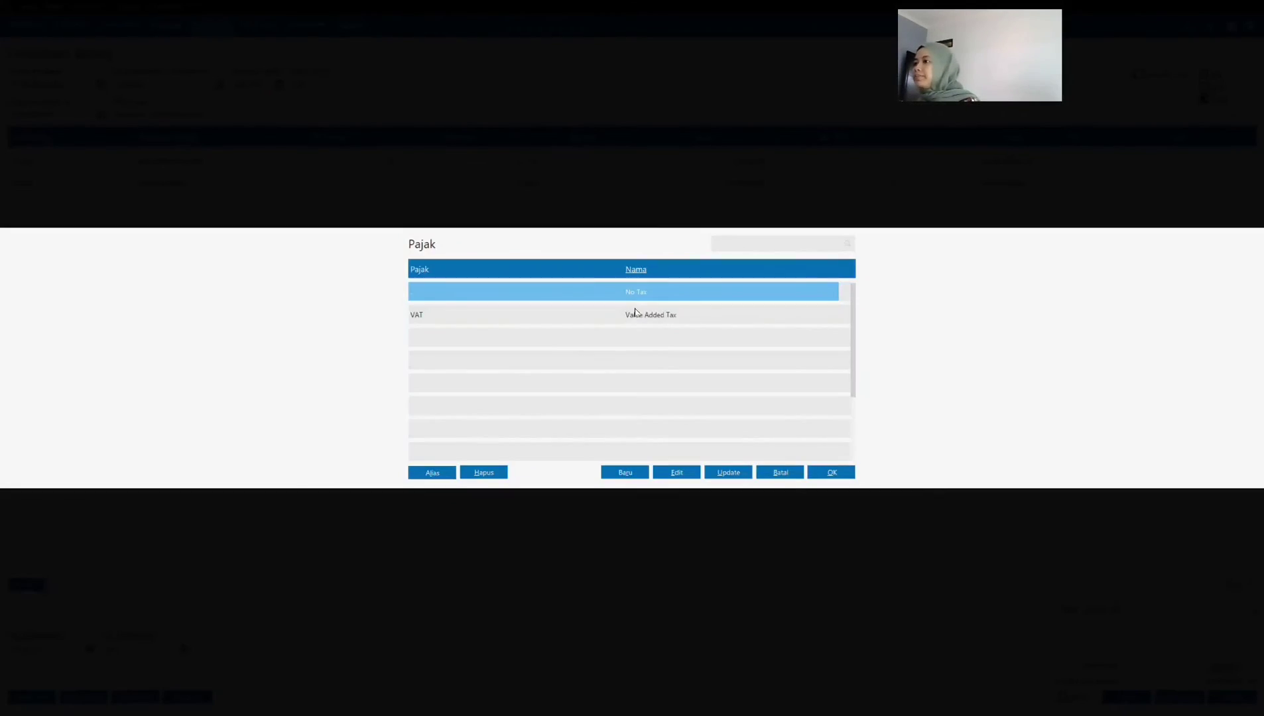
{"action": "left_click", "coordinate": [636, 314]}
{"action": "left_click", "coordinate": [828, 469]}
{"action": "key", "text": "Return"}
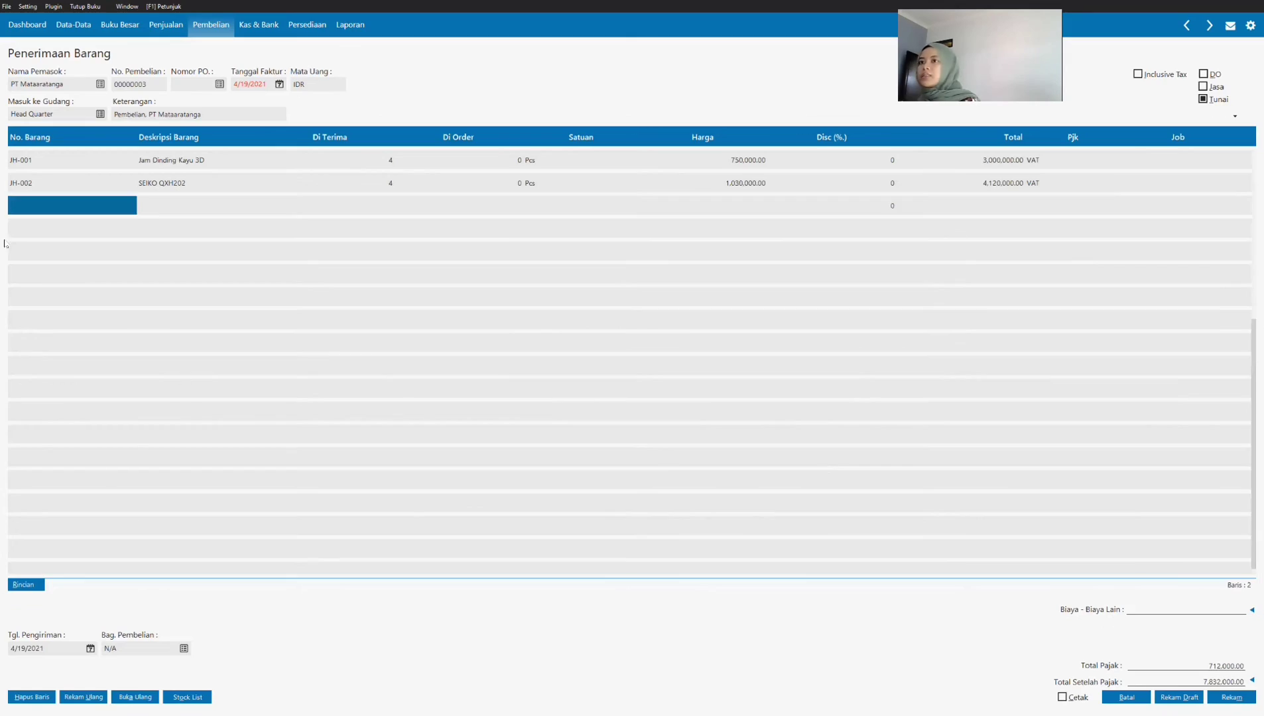
Step: Add item JH-003 Bird Cuckoo to the invoice with a received quantity of 4
{"action": "left_click", "coordinate": [47, 205]}
{"action": "key", "text": "Return"}
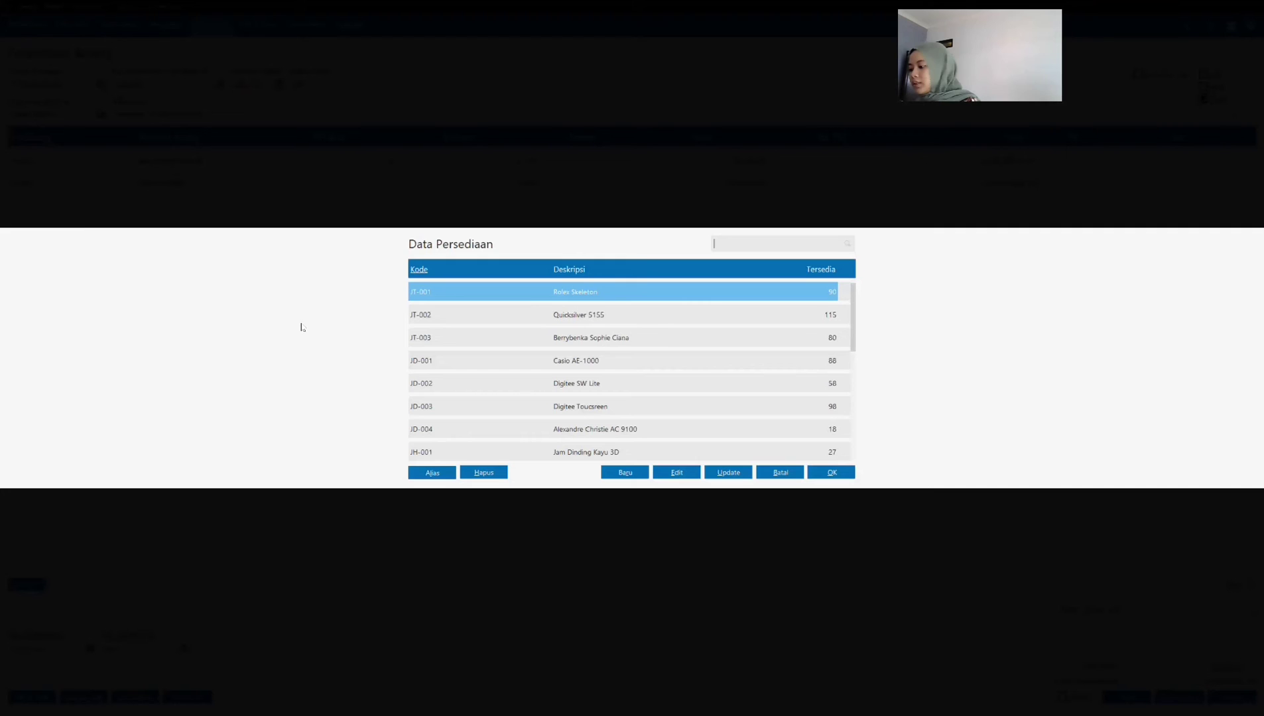
{"action": "scroll", "coordinate": [522, 417], "scroll_direction": "down", "scroll_amount": 5}
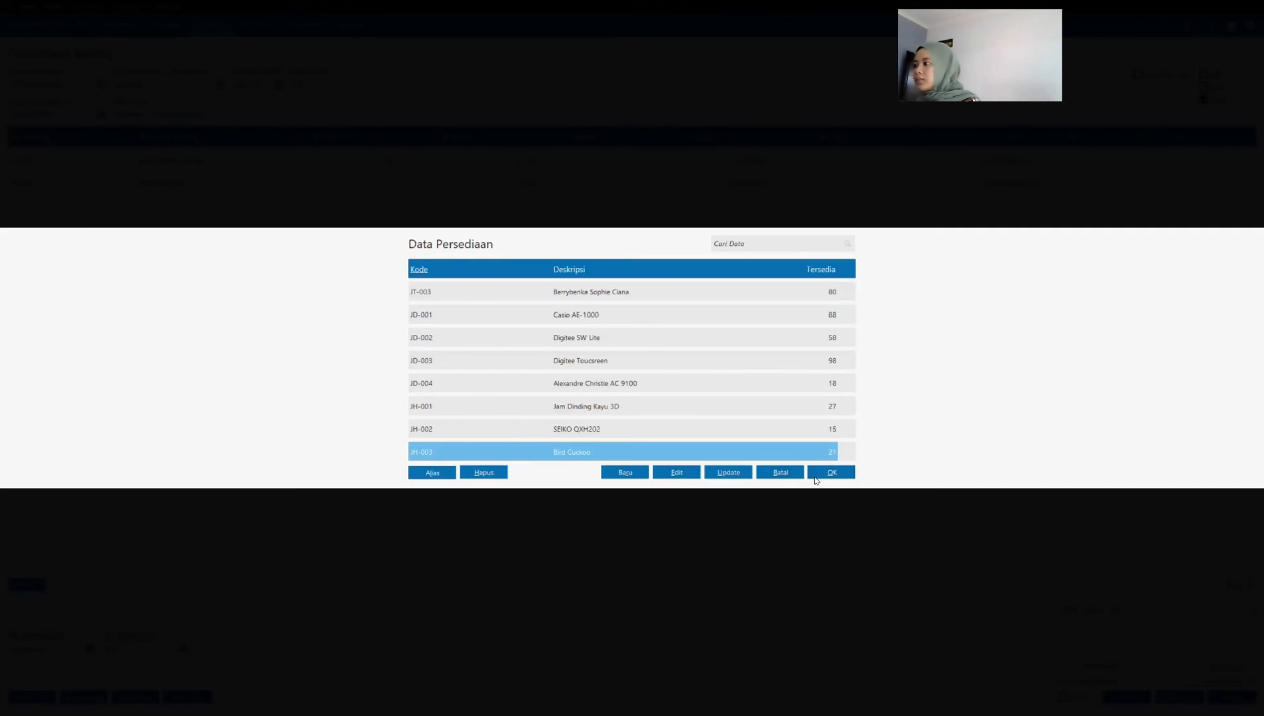
{"action": "left_click", "coordinate": [832, 472]}
{"action": "key", "text": "Return"}
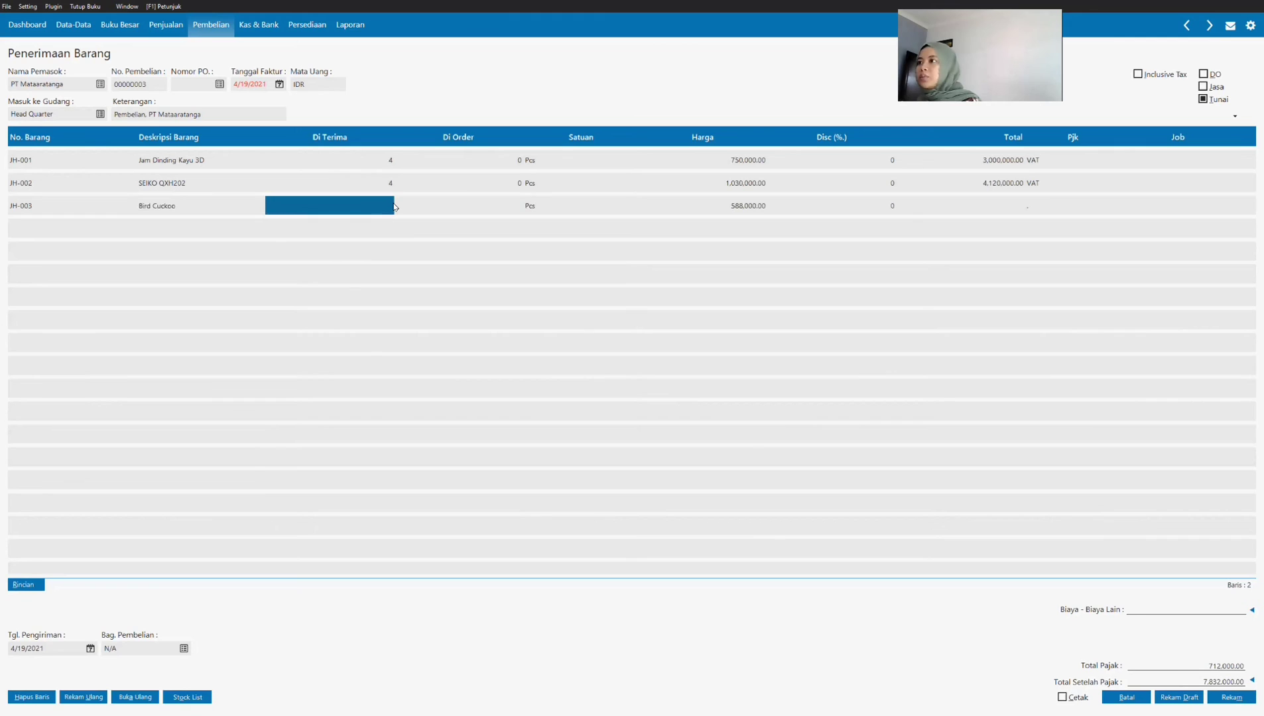
{"action": "type", "text": "4"}
{"action": "key", "text": "Return"}
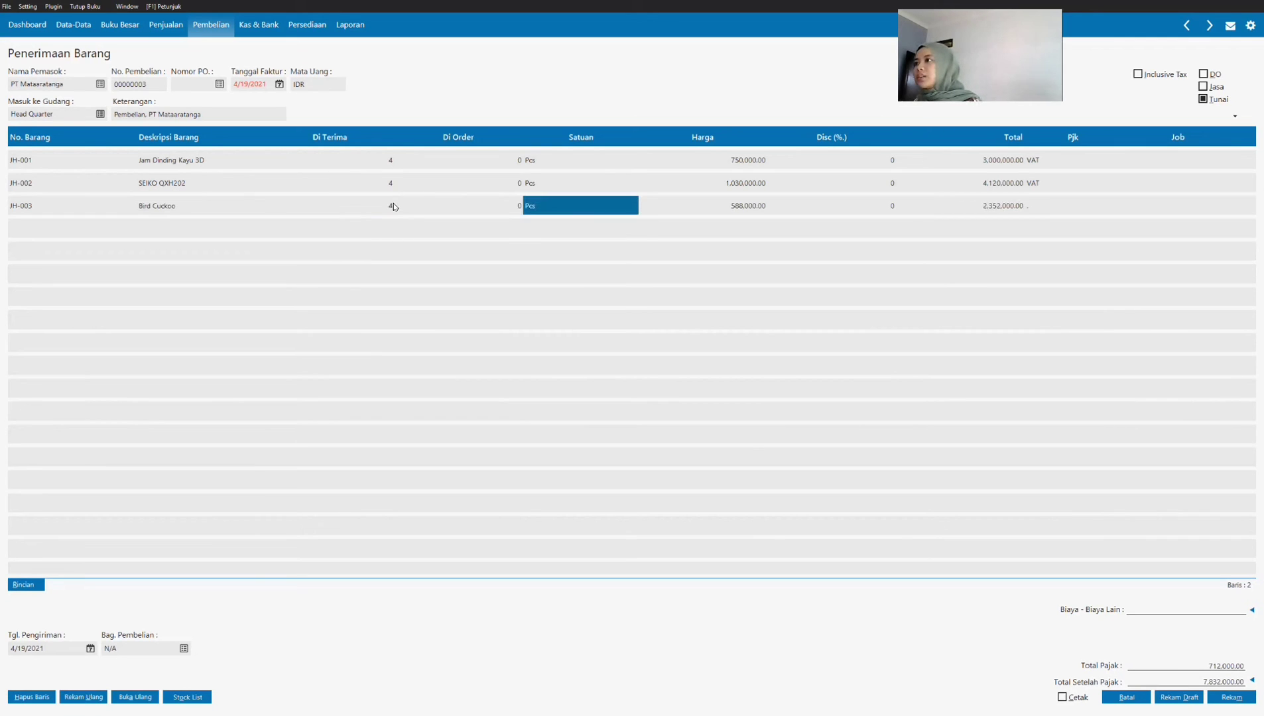
{"action": "key", "text": "Return"}
{"action": "key", "text": "Return"}
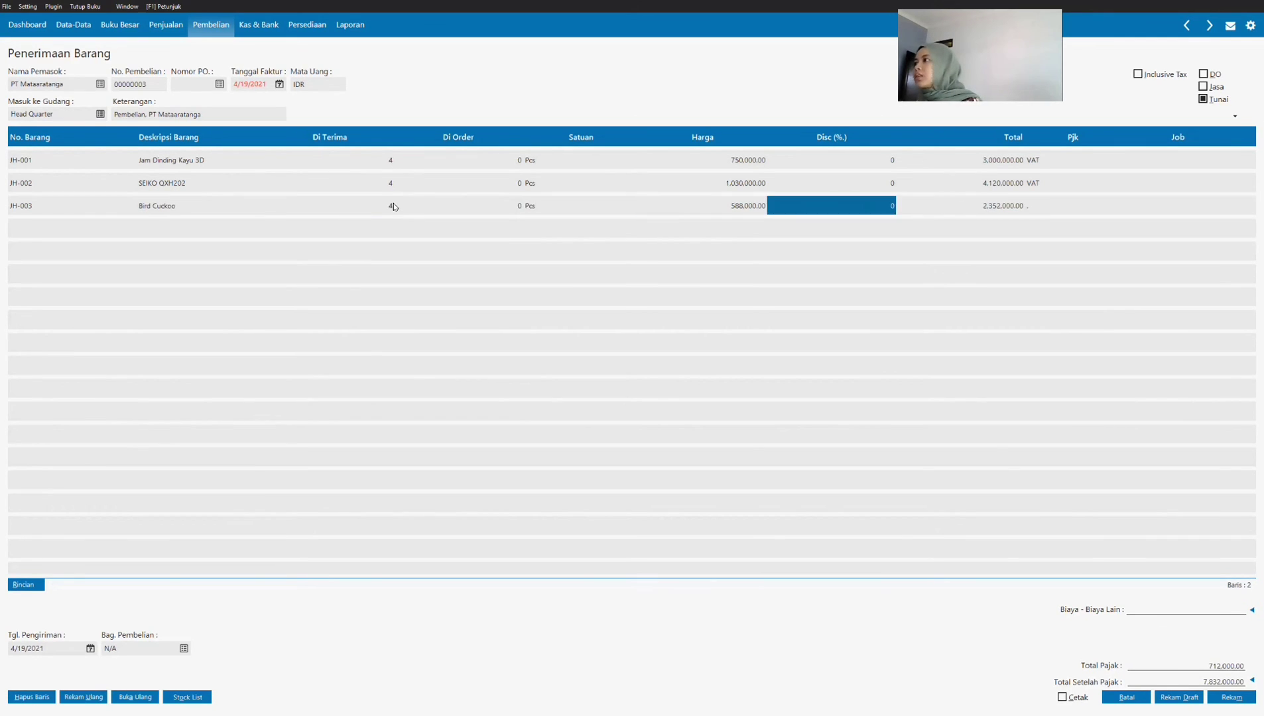
{"action": "key", "text": "Return"}
Step: Set the Bird Cuckoo line's price to 580,000 and apply VAT to it
{"action": "left_click", "coordinate": [727, 206]}
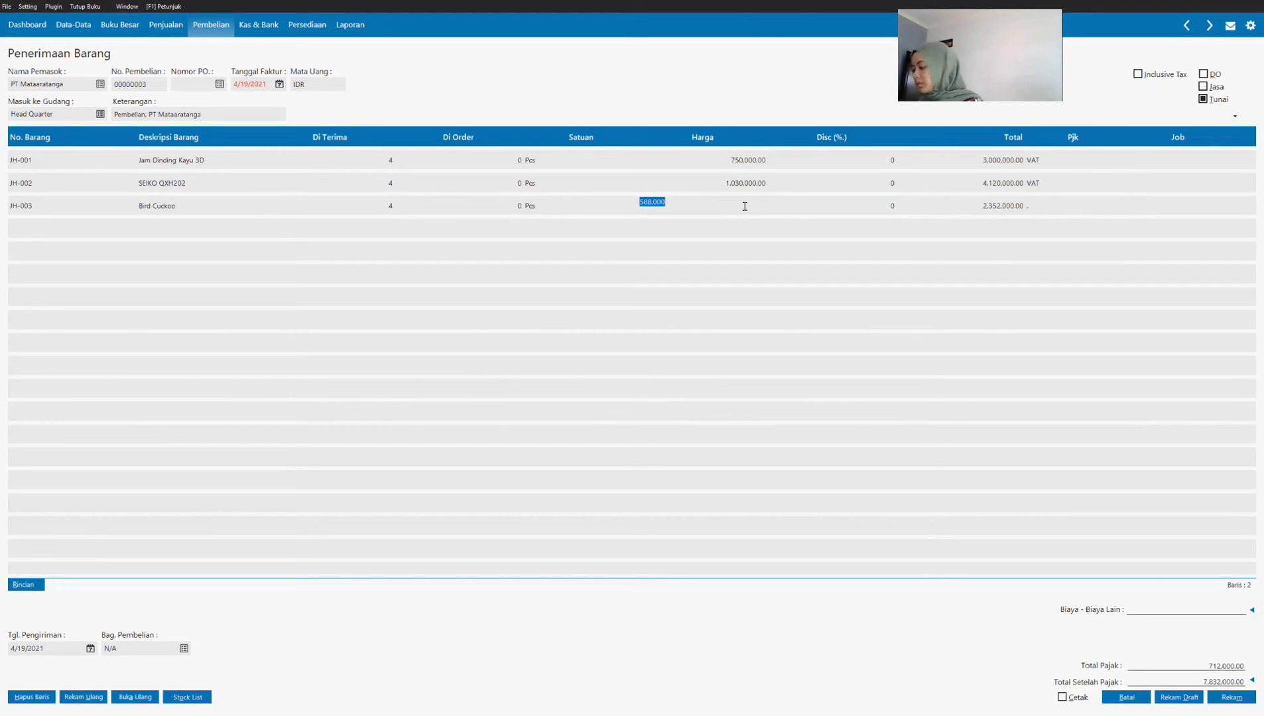
{"action": "type", "text": "580"}
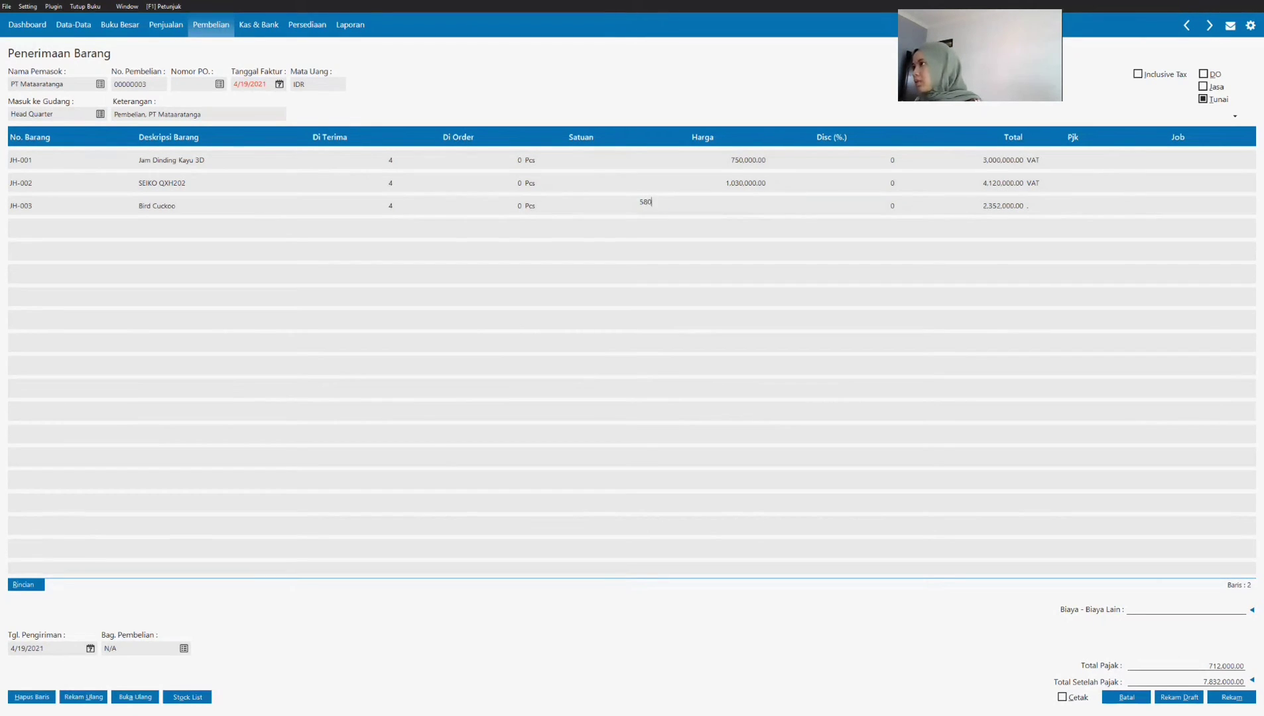
{"action": "type", "text": ",000"}
{"action": "key", "text": "Return"}
{"action": "key", "text": "Return"}
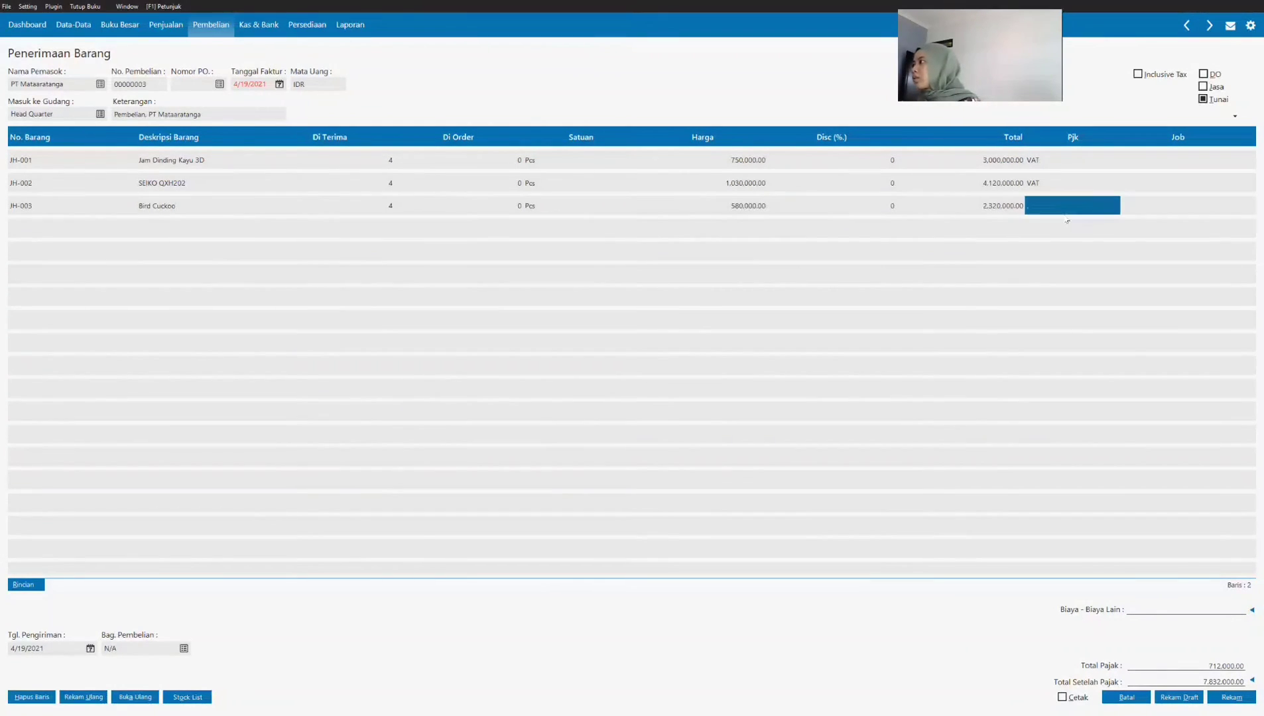
{"action": "left_click", "coordinate": [1060, 206]}
{"action": "key", "text": "Return"}
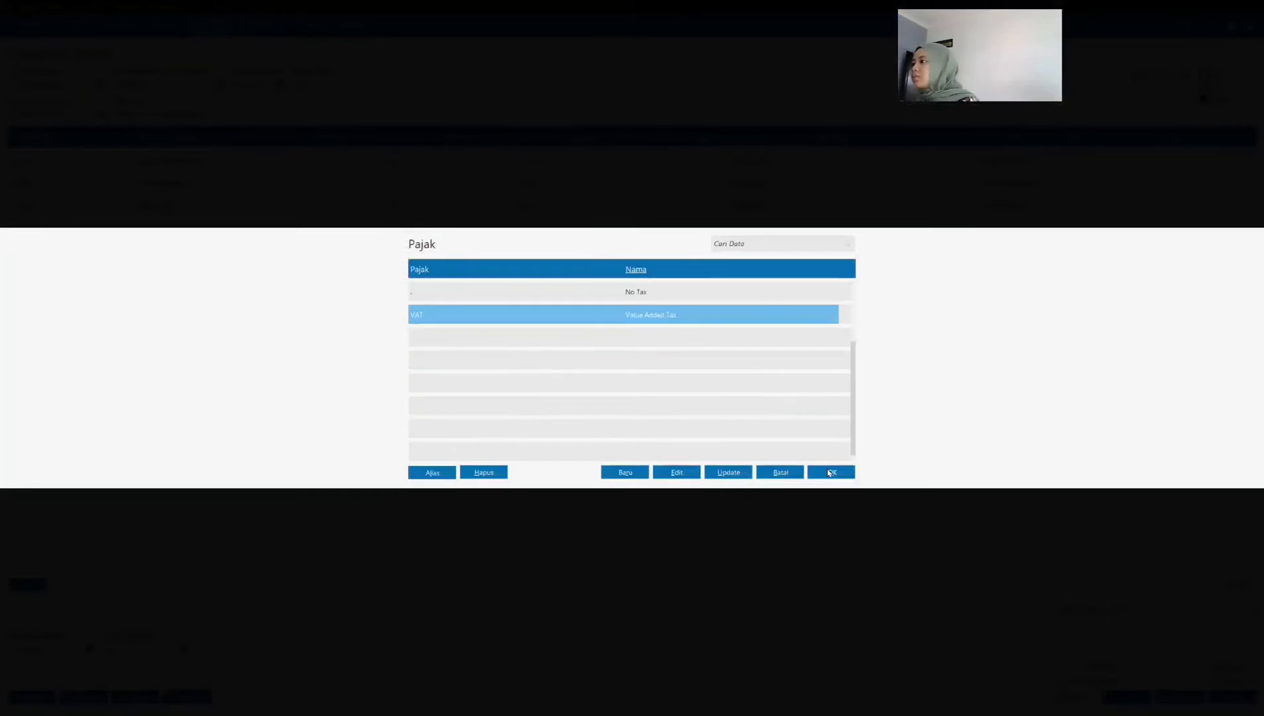
{"action": "left_click", "coordinate": [834, 472]}
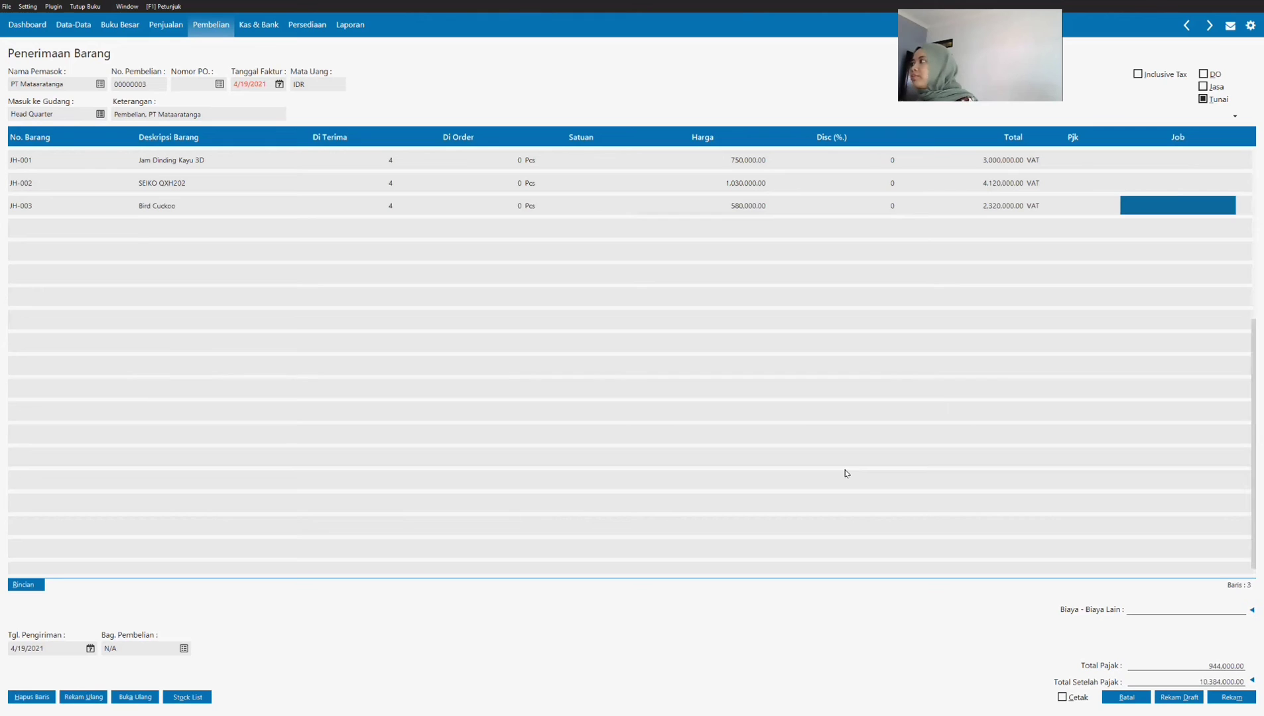
{"action": "key", "text": "Return"}
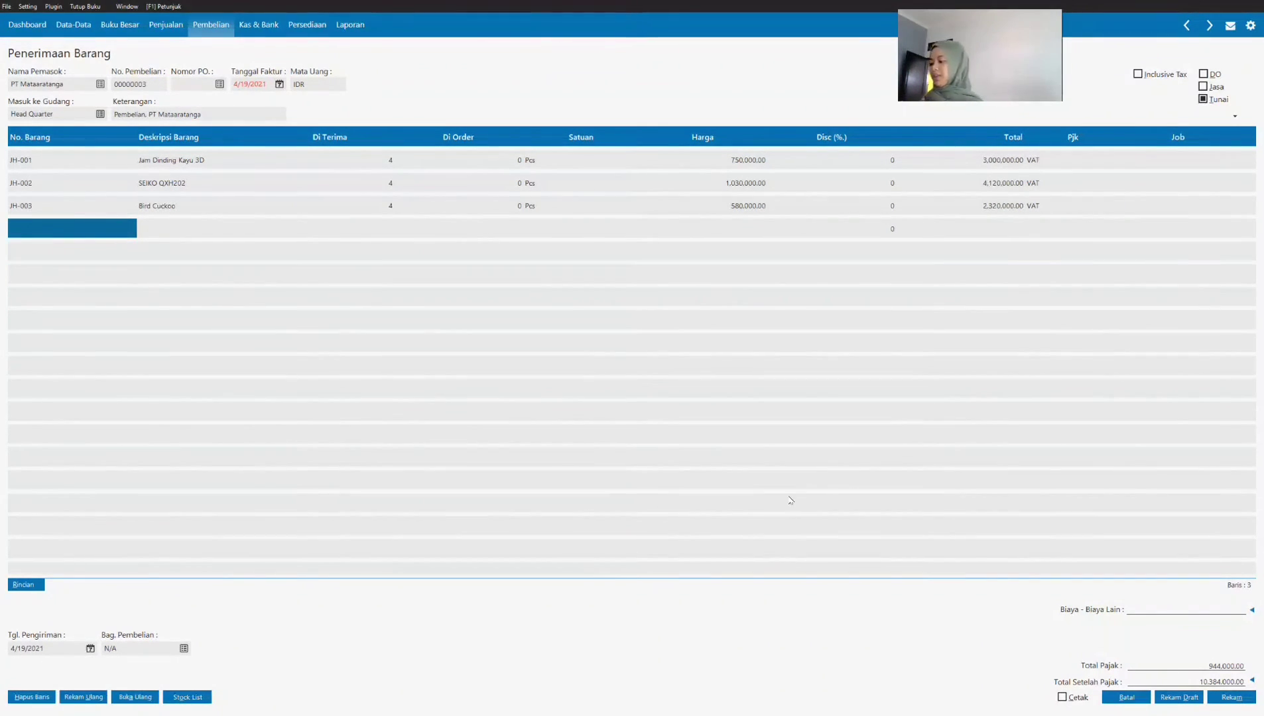
Step: Enter 250,000 as the invoice's Biaya - Biaya Lain to cover the shipping cost
{"action": "left_click", "coordinate": [1153, 610]}
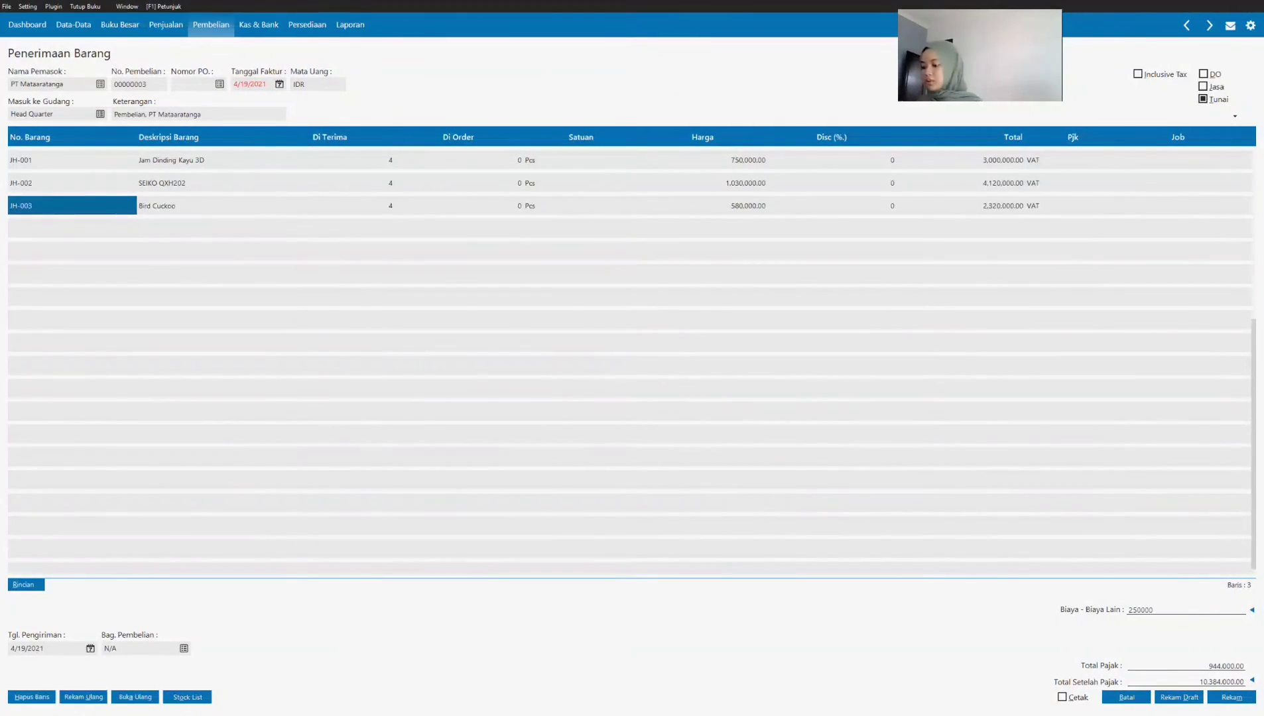
{"action": "key", "text": "Tab"}
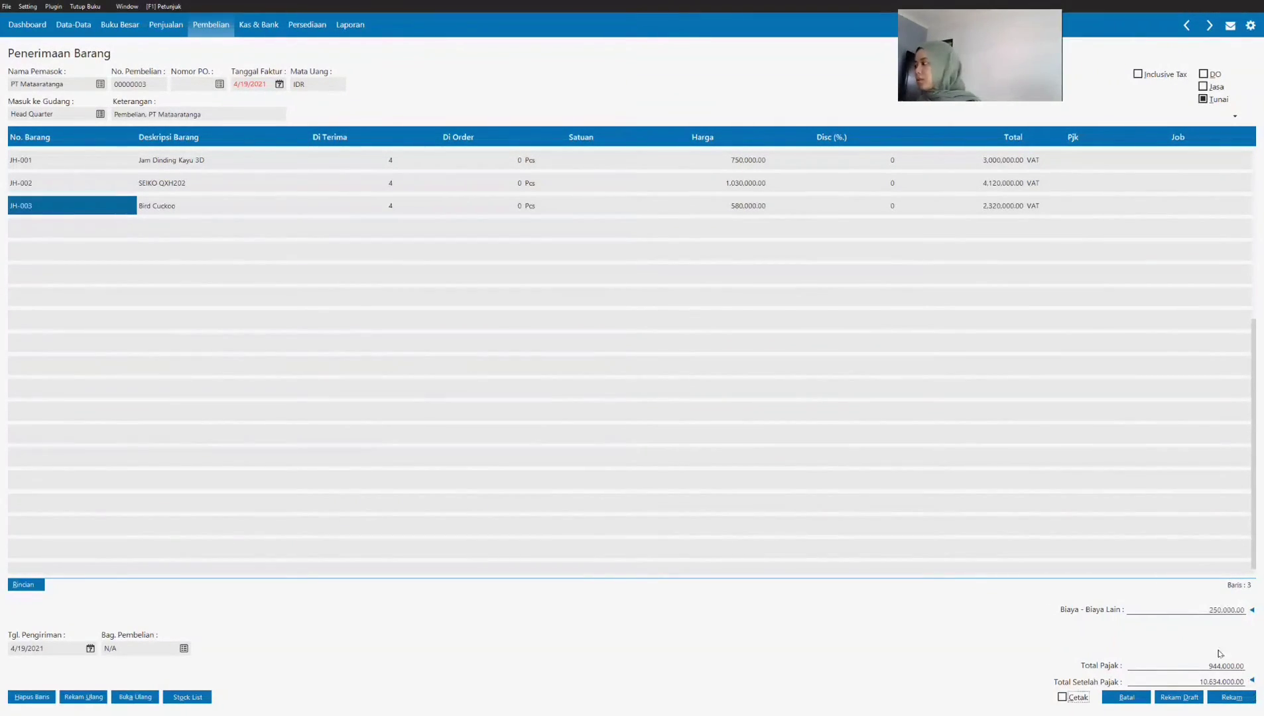
{"action": "left_click", "coordinate": [1252, 610]}
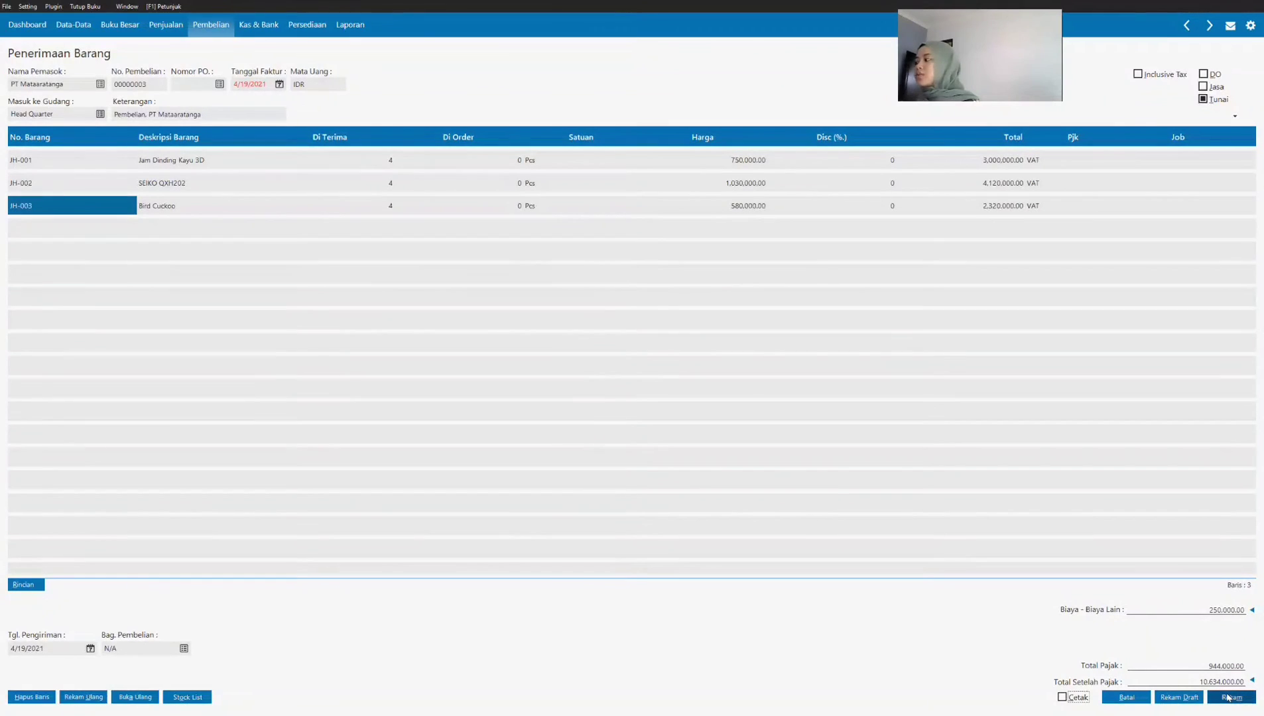
Step: Set the PT Mataaratanga invoice date to 1/20/2021
{"action": "left_click", "coordinate": [258, 88]}
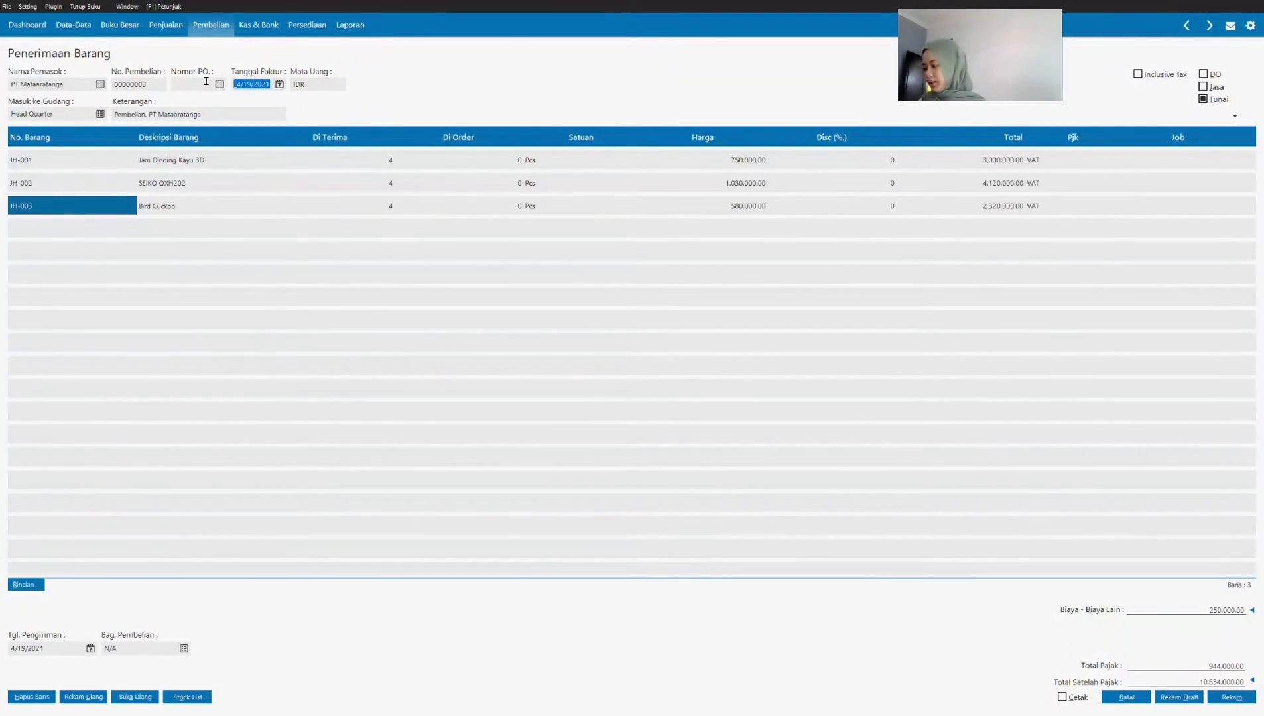
{"action": "type", "text": "01/"}
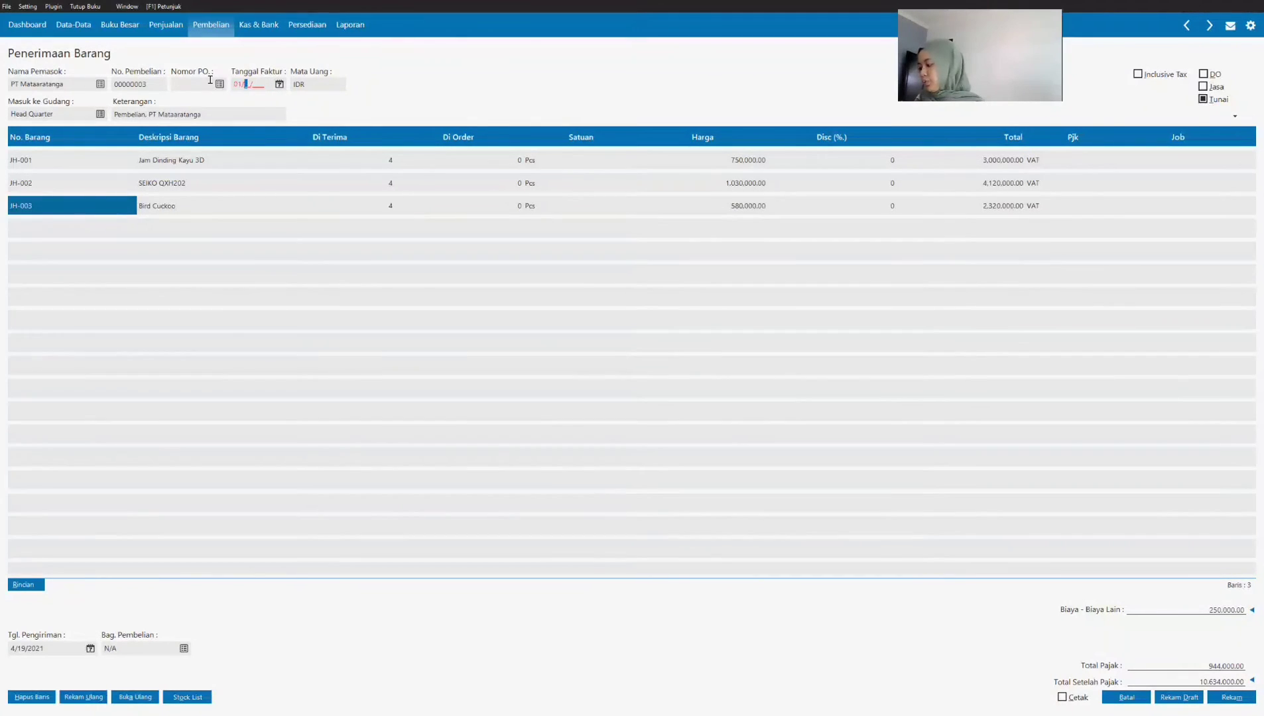
{"action": "type", "text": "20/2021"}
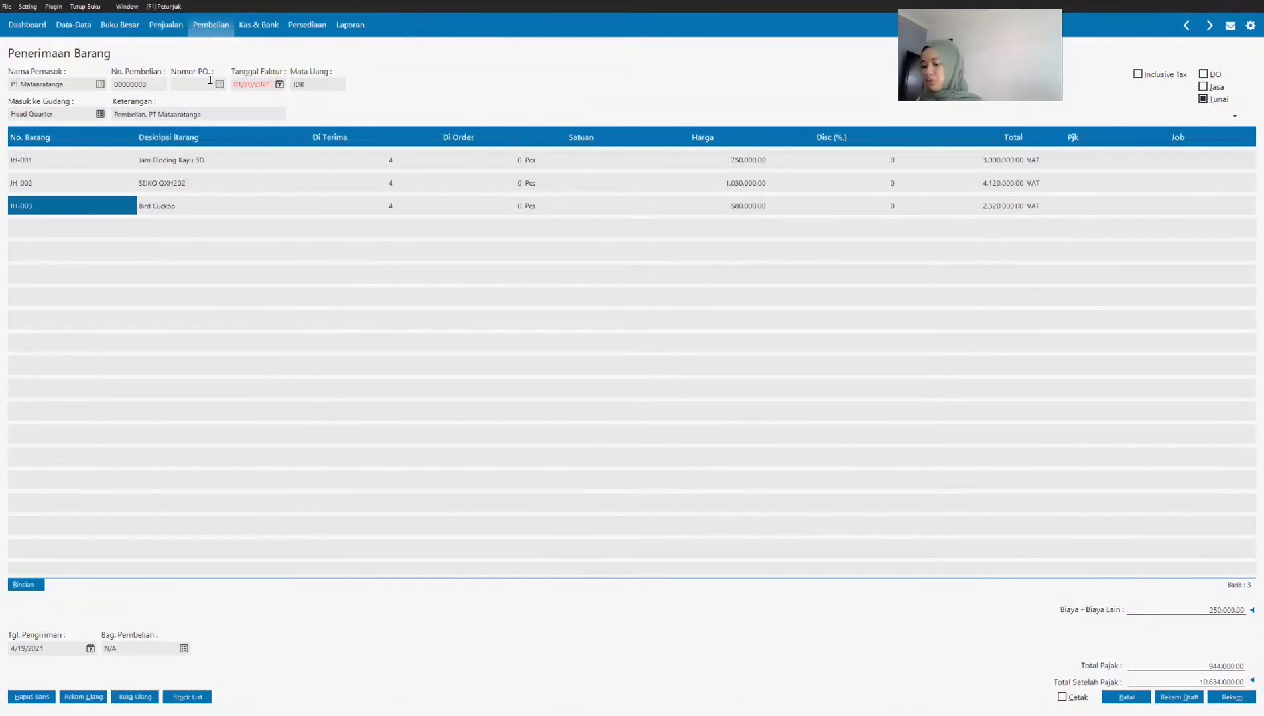
{"action": "key", "text": "Tab"}
{"action": "left_click", "coordinate": [279, 85]}
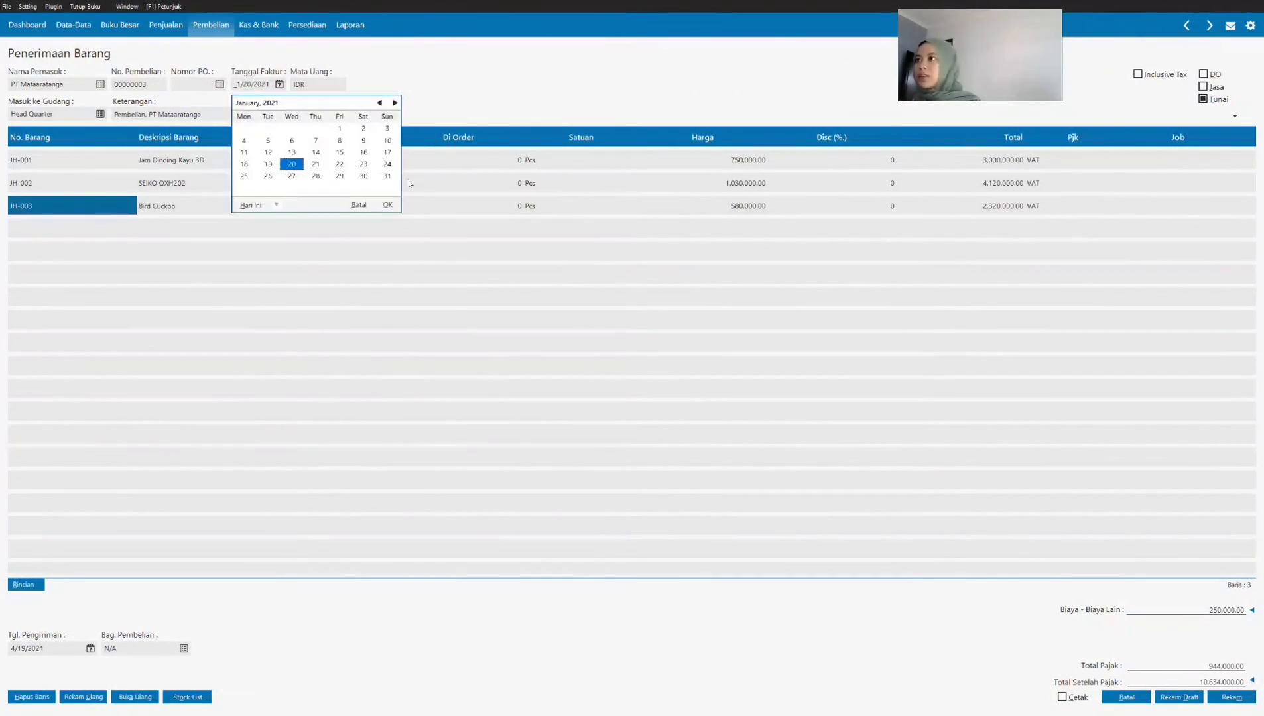
{"action": "left_click", "coordinate": [388, 205]}
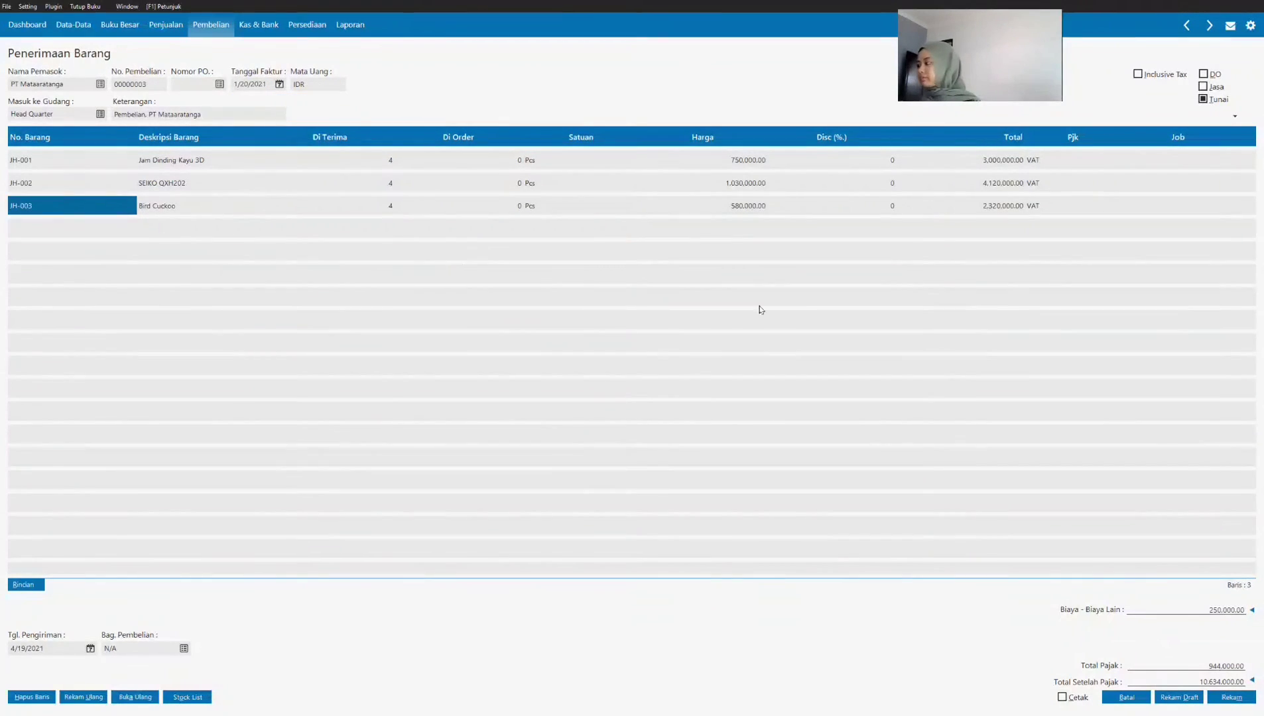
Step: Record the PT Mataaratanga purchase invoice and close the Penerimaan Barang form
{"action": "left_click", "coordinate": [1251, 700]}
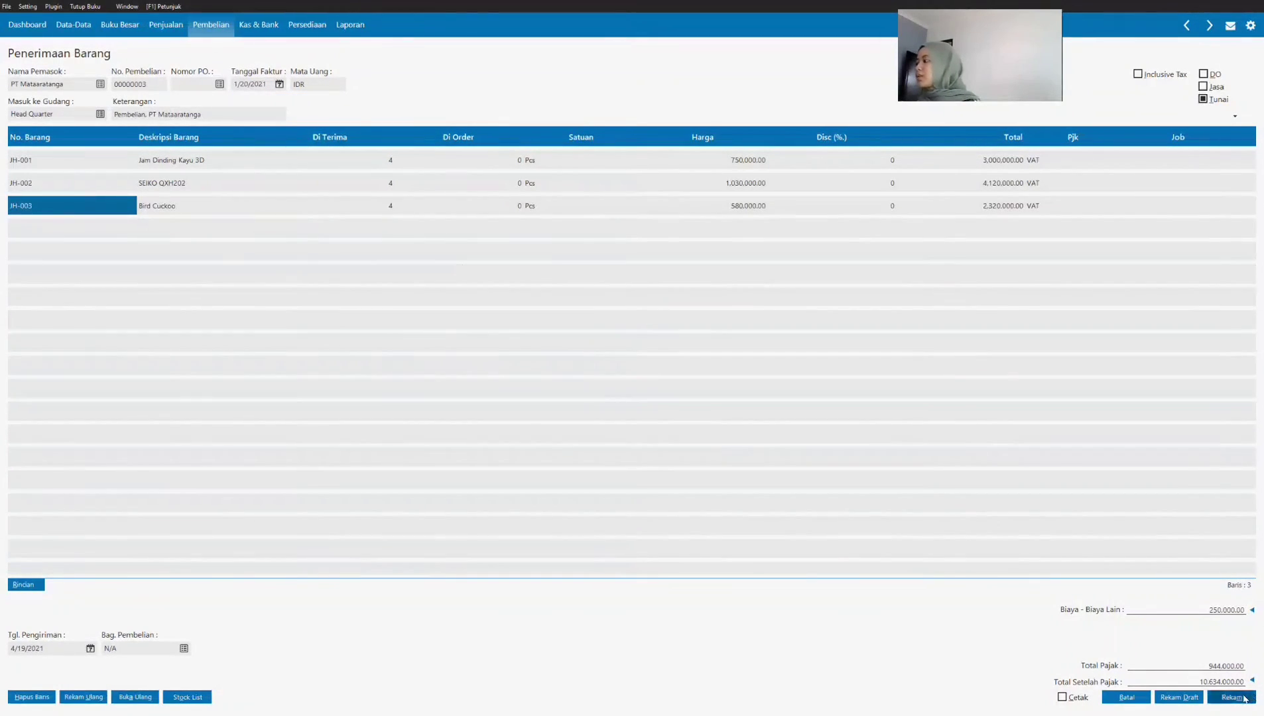
{"action": "left_click", "coordinate": [1135, 699]}
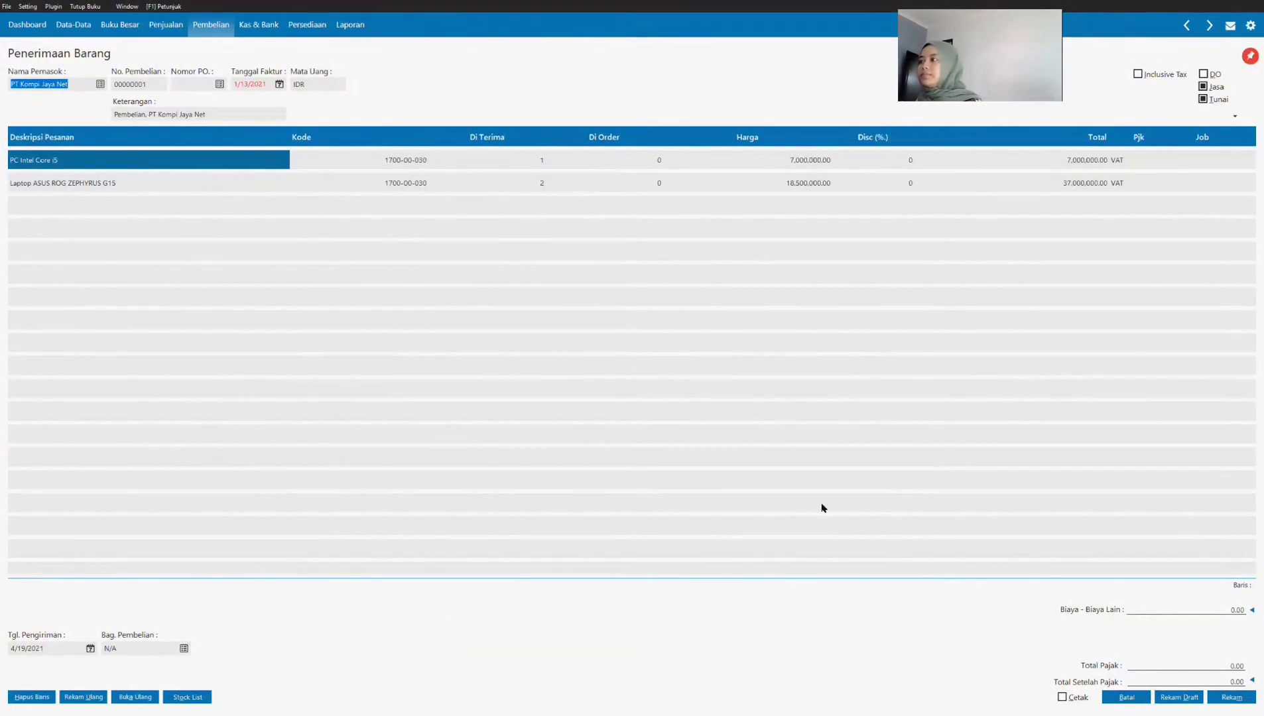
{"action": "left_click", "coordinate": [1120, 698]}
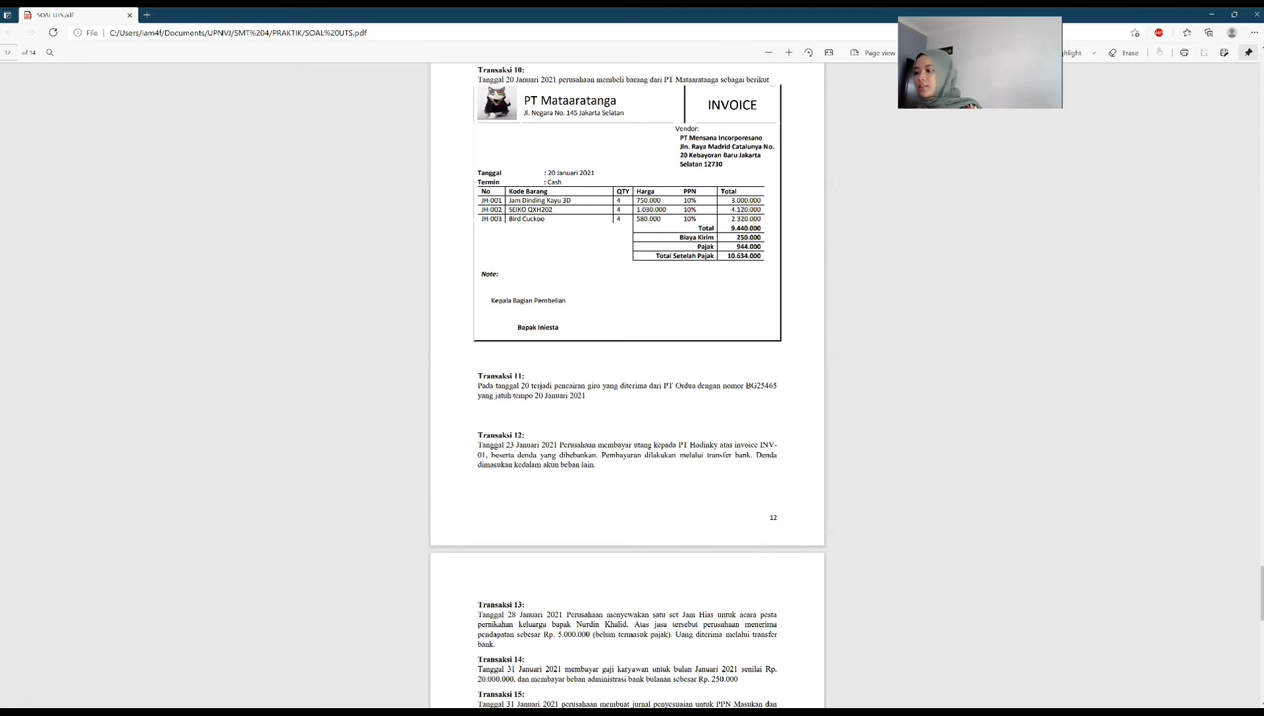
Step: Switch to Zahir Accounting and open the Giro Masuk list of received giros
{"action": "key", "text": "alt+Tab"}
{"action": "left_click", "coordinate": [260, 28]}
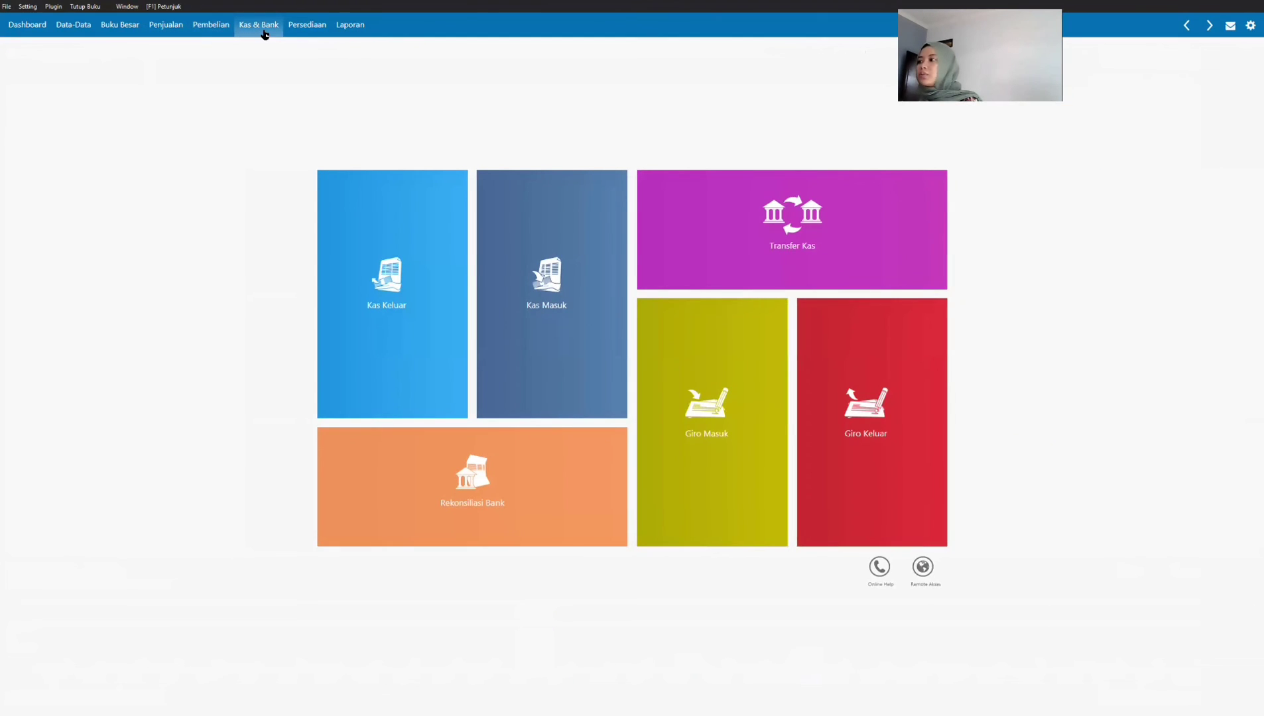
{"action": "left_click", "coordinate": [694, 428]}
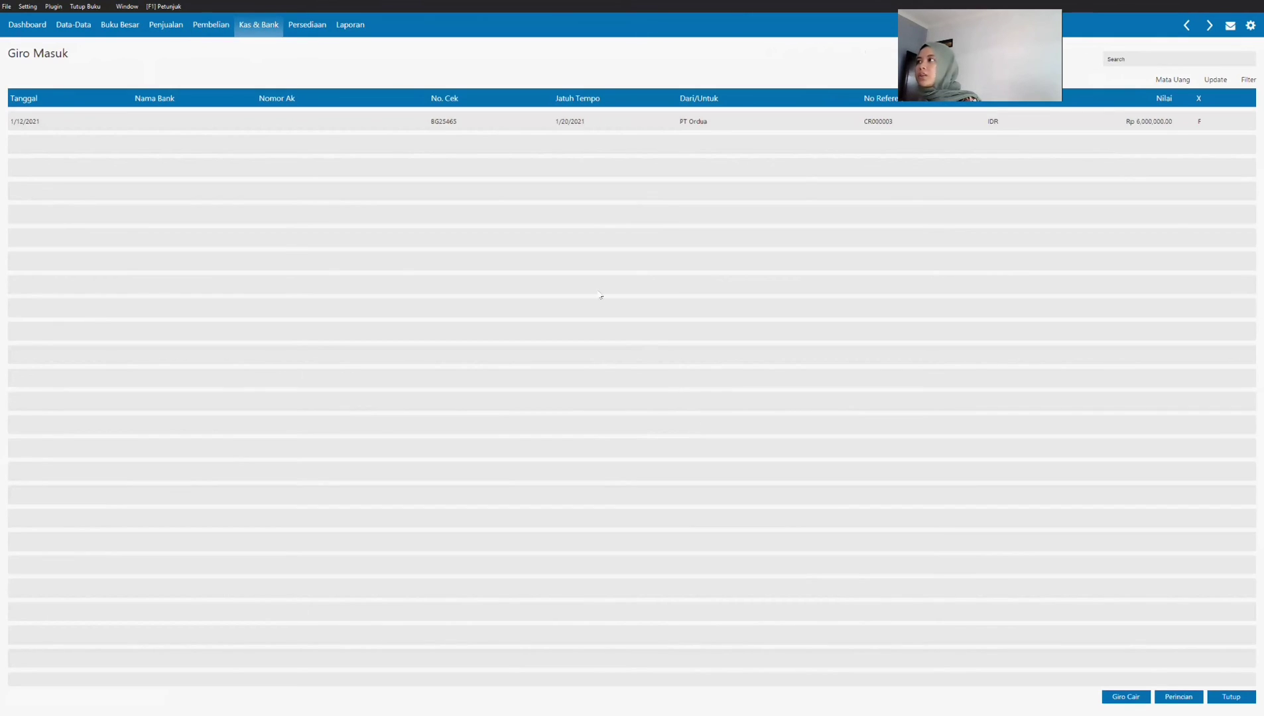
Step: Clear the giro received from PT Ordua with Giro Cair, record its Pembayaran Piutang entry and close the form
{"action": "left_click", "coordinate": [424, 120]}
{"action": "right_click", "coordinate": [407, 123]}
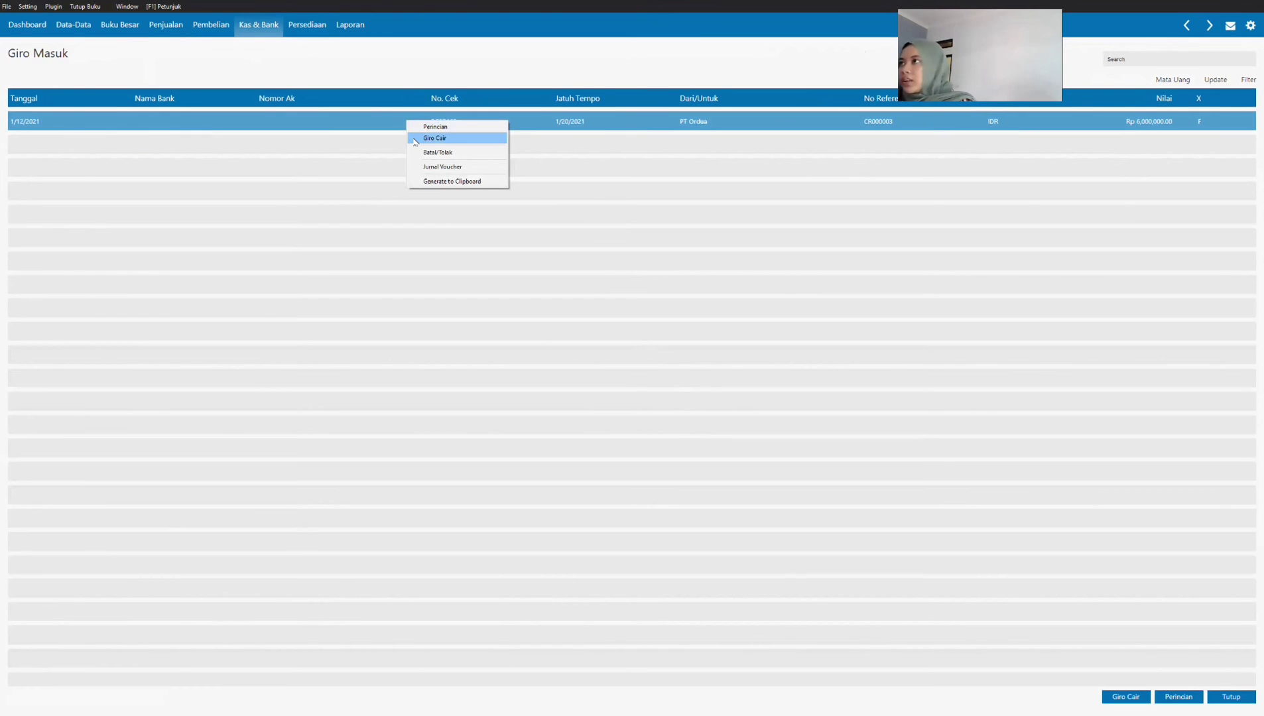
{"action": "left_click", "coordinate": [412, 138]}
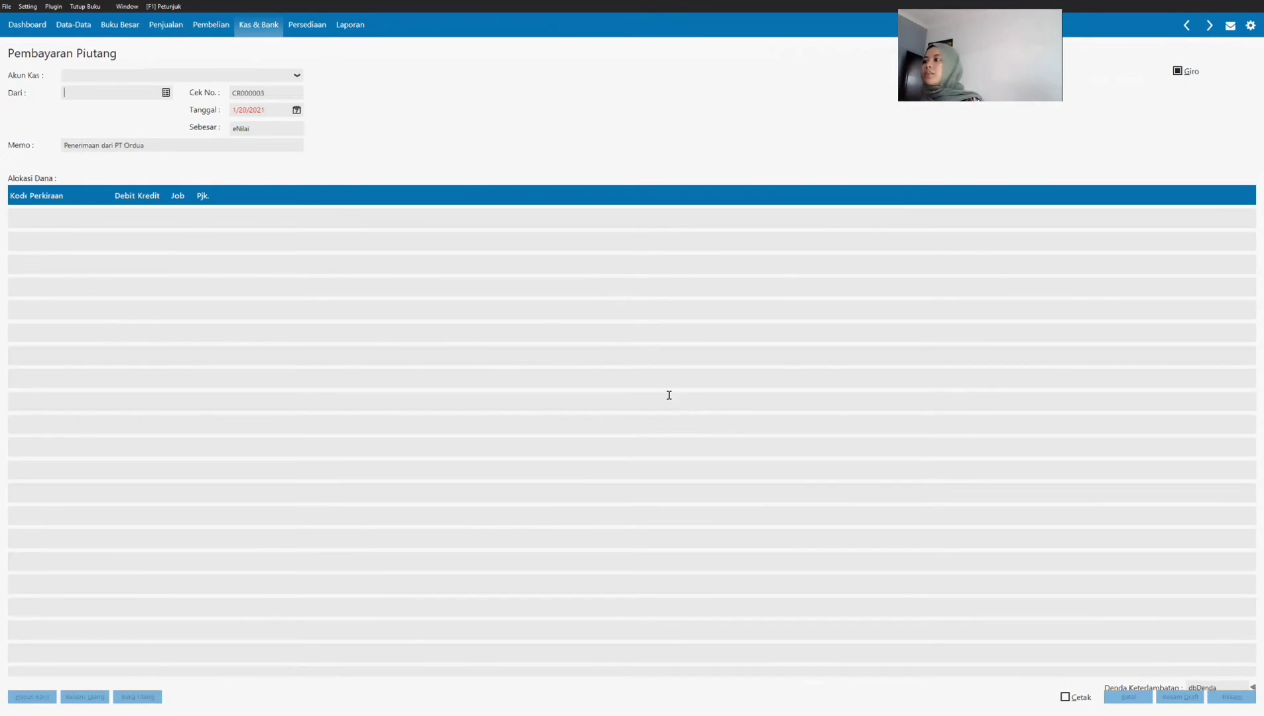
{"action": "key", "text": "Return"}
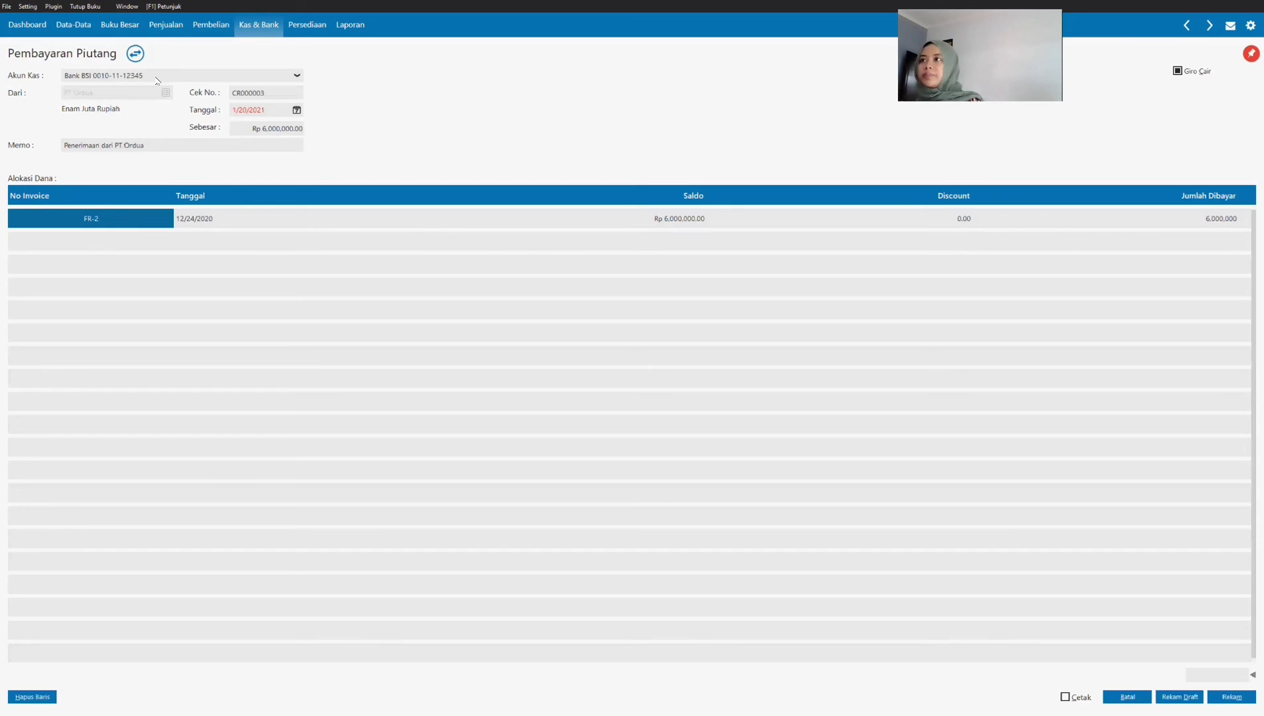
{"action": "left_click", "coordinate": [1237, 700]}
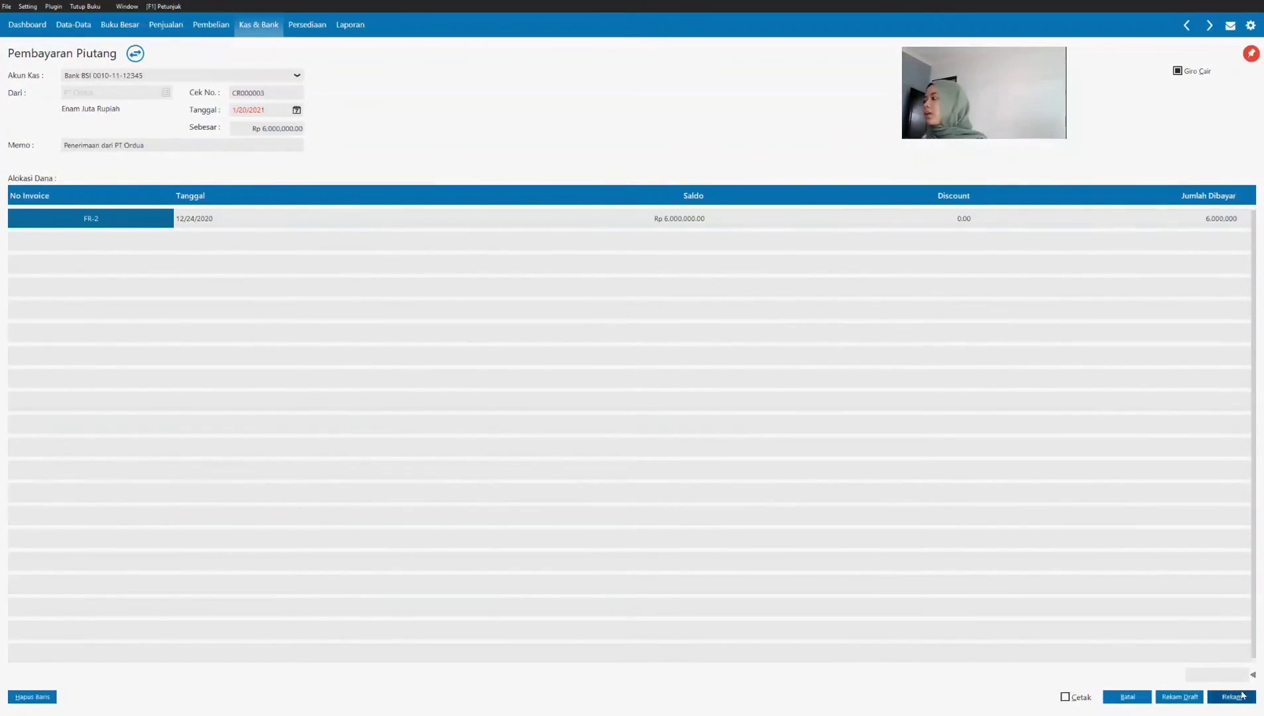
{"action": "left_click", "coordinate": [1140, 696]}
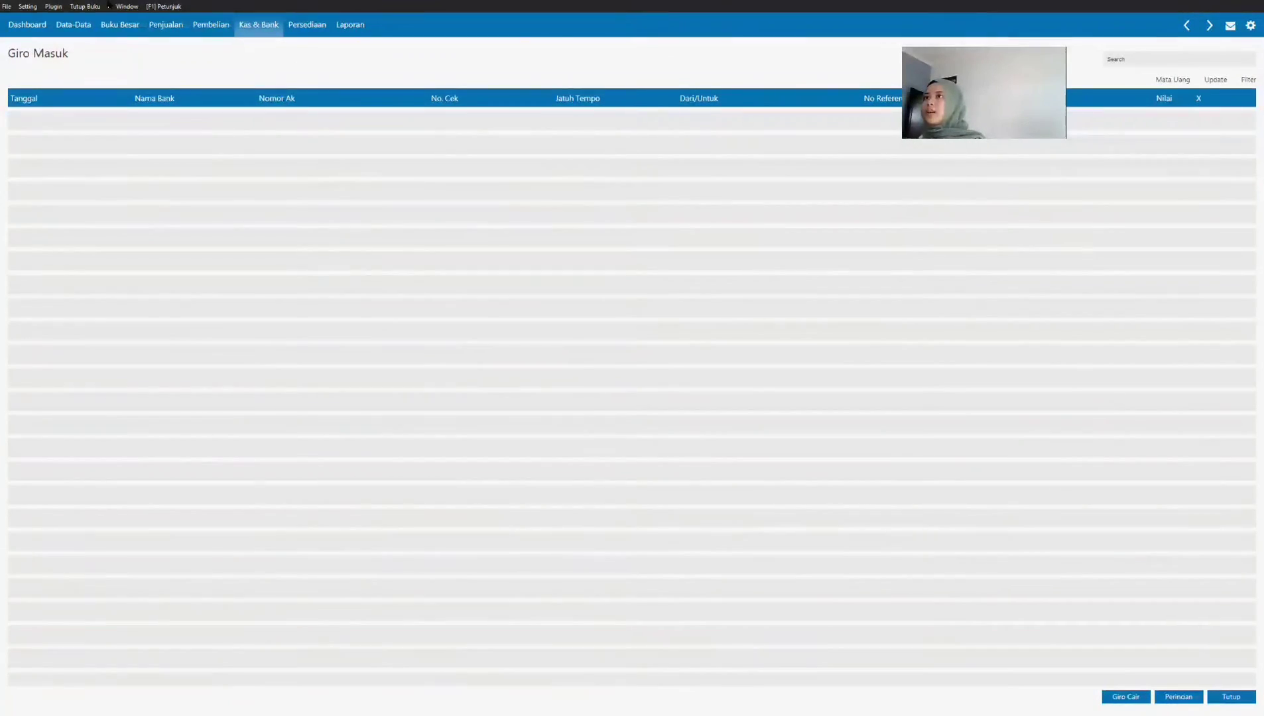
Step: Check PT Ordua's receipt in the Pembayaran Piutang Usaha list and return to the Penjualan overview
{"action": "left_click", "coordinate": [166, 25]}
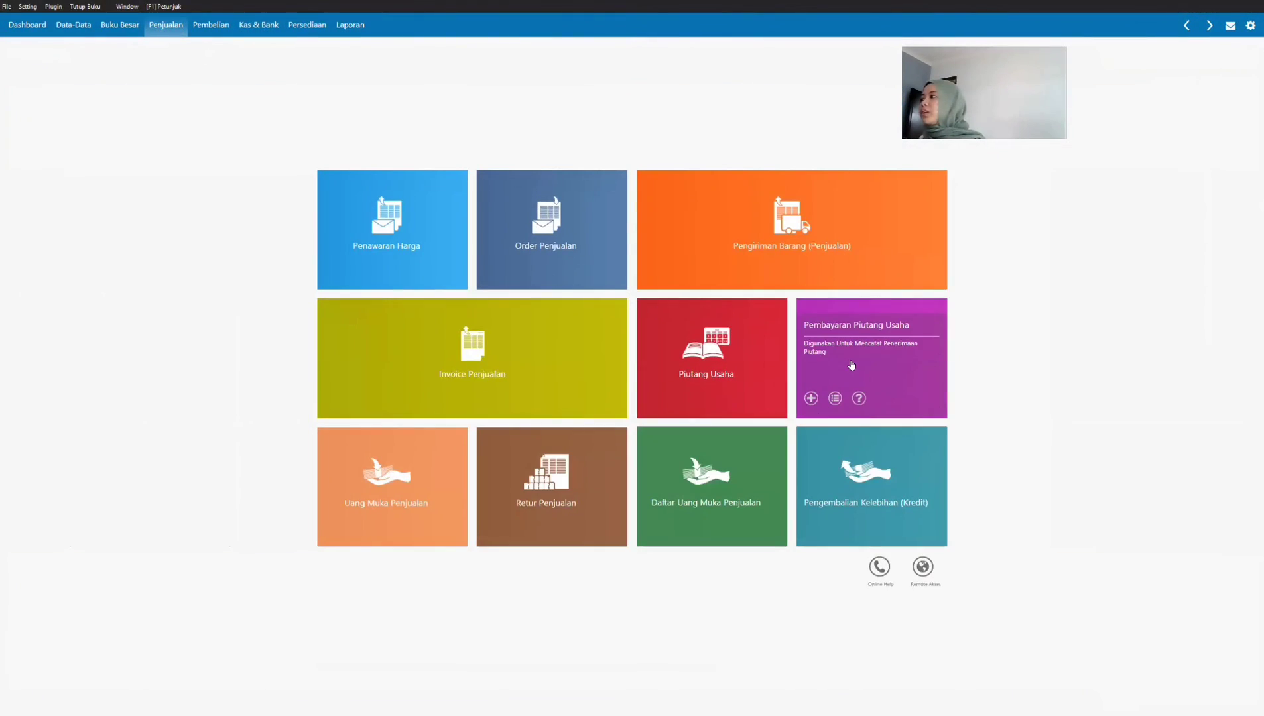
{"action": "left_click", "coordinate": [852, 366]}
{"action": "left_click", "coordinate": [418, 120]}
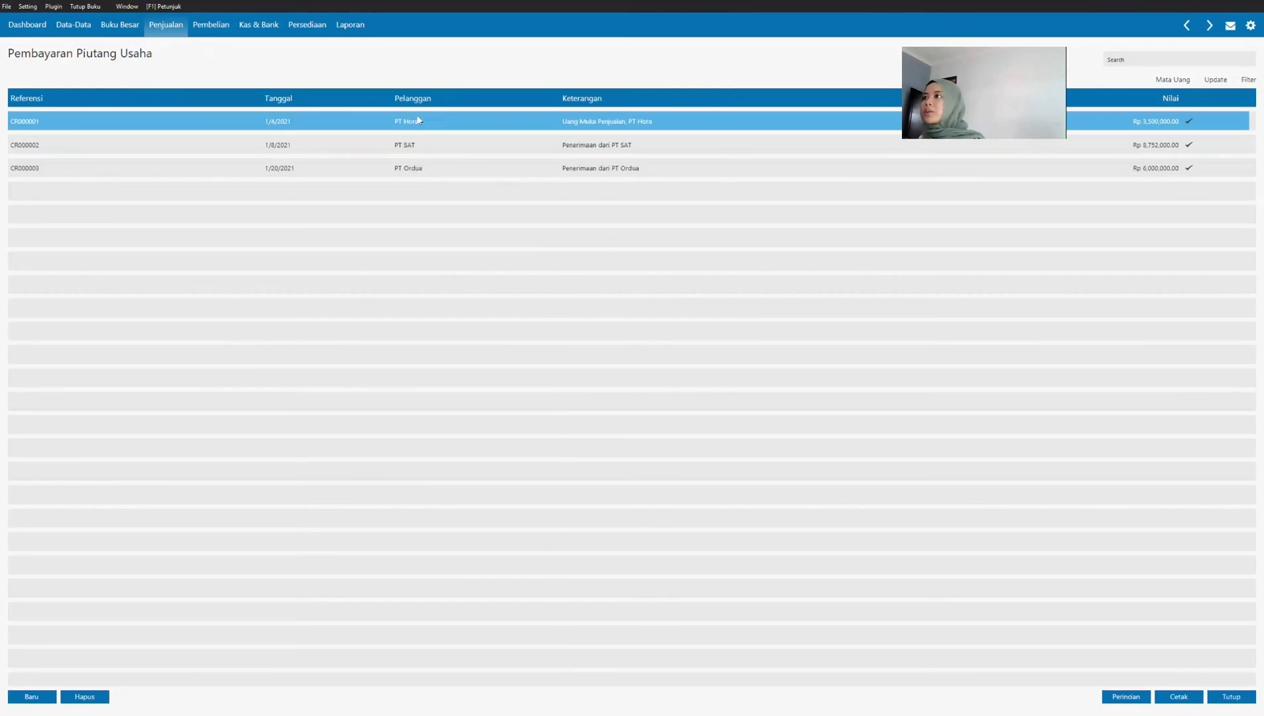
{"action": "left_click", "coordinate": [425, 169]}
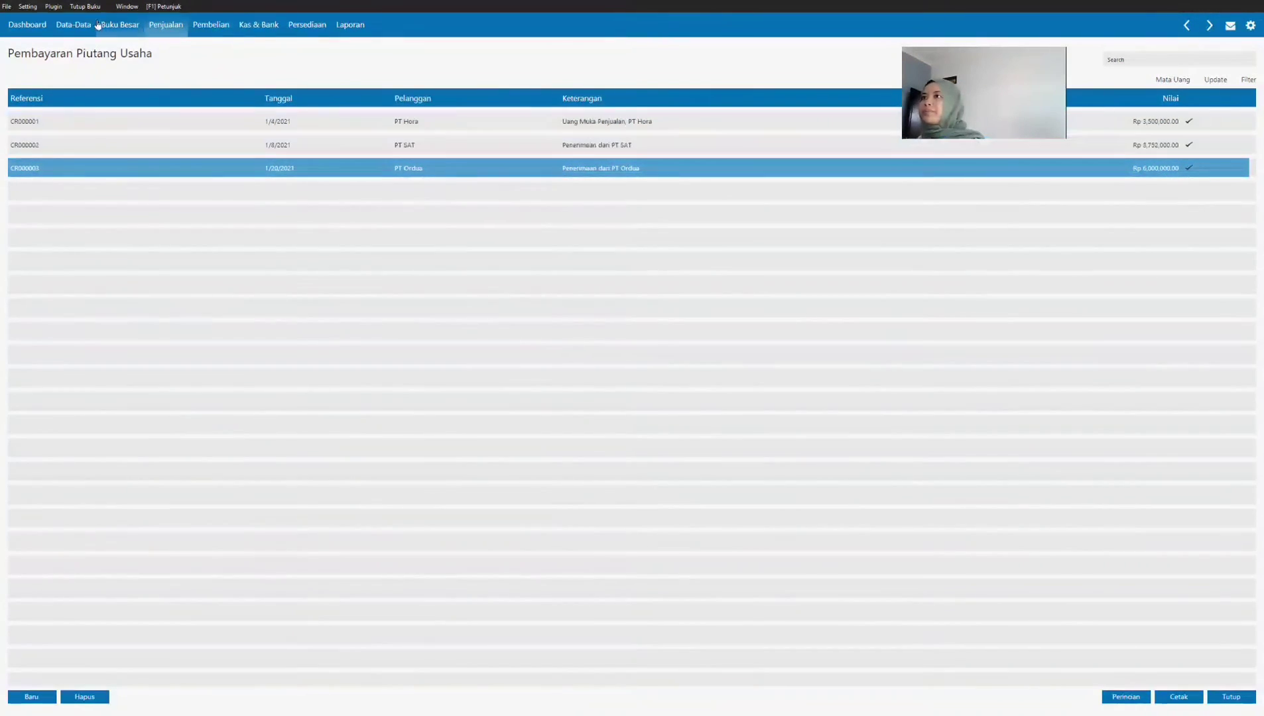
{"action": "left_click", "coordinate": [157, 32]}
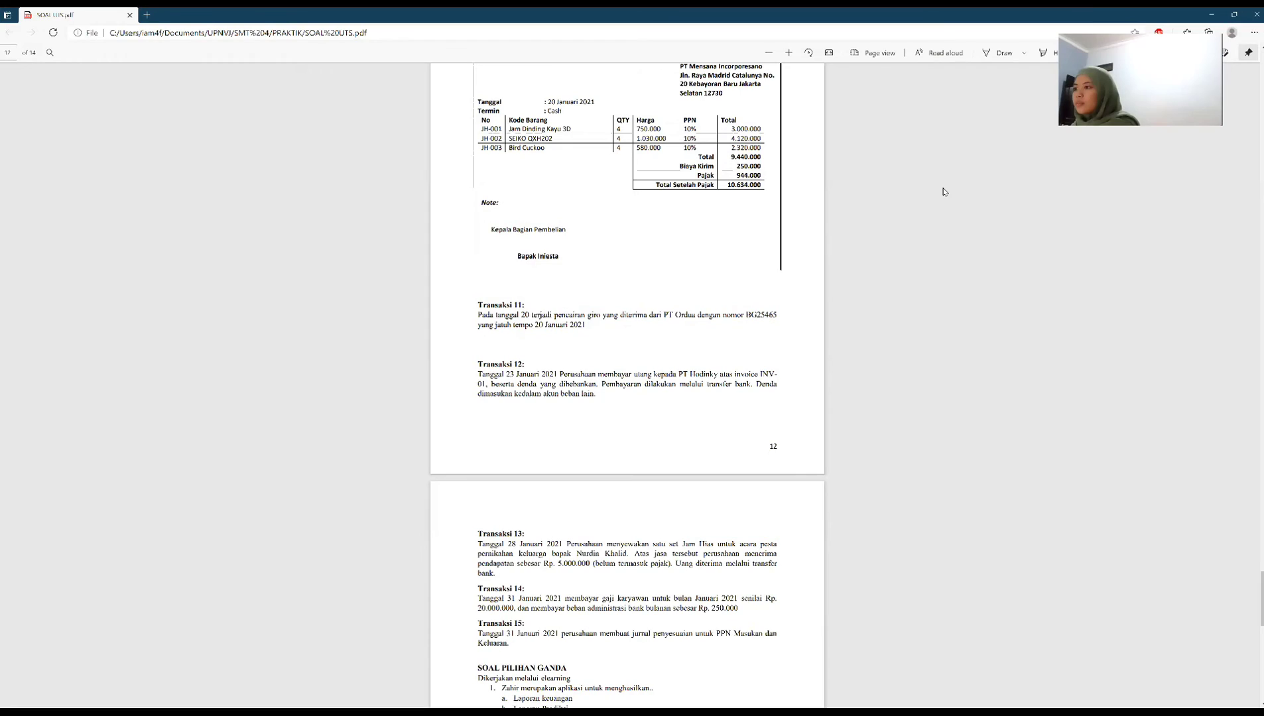
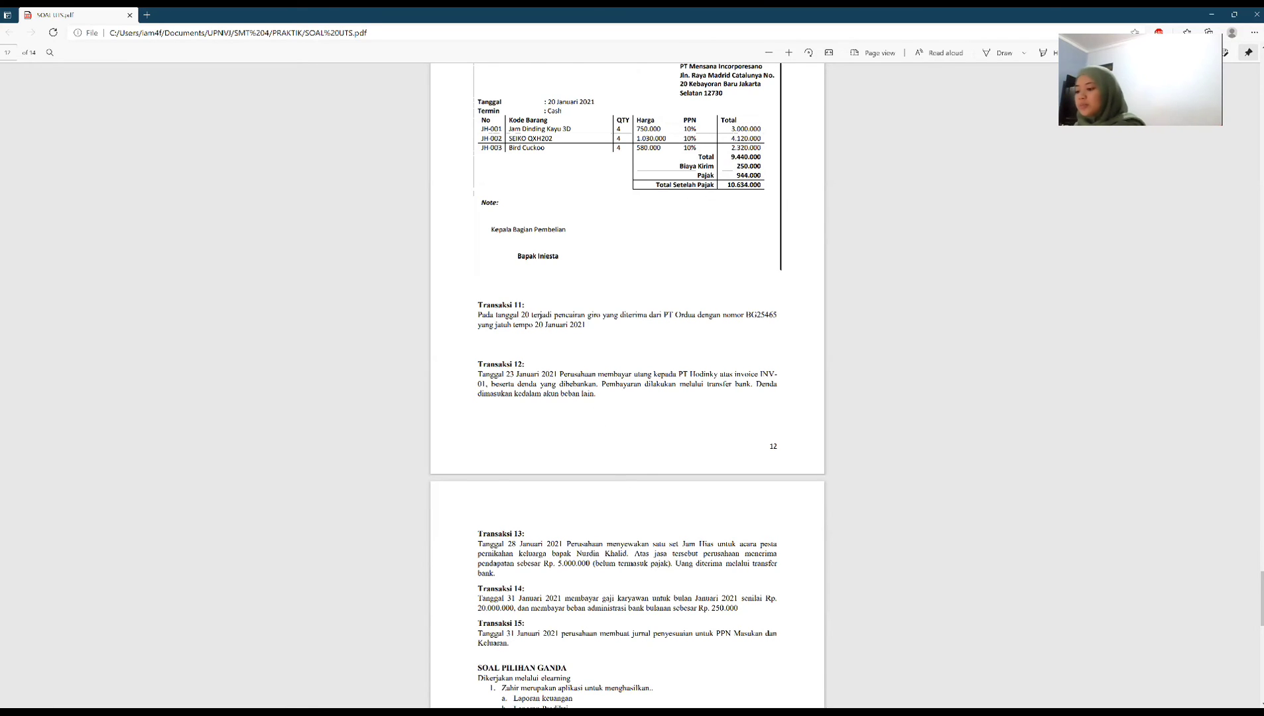
Step: Switch to Zahir Accounting and start a new accounts payable payment with PT Hodinky as the recipient
{"action": "key", "text": "alt+Tab"}
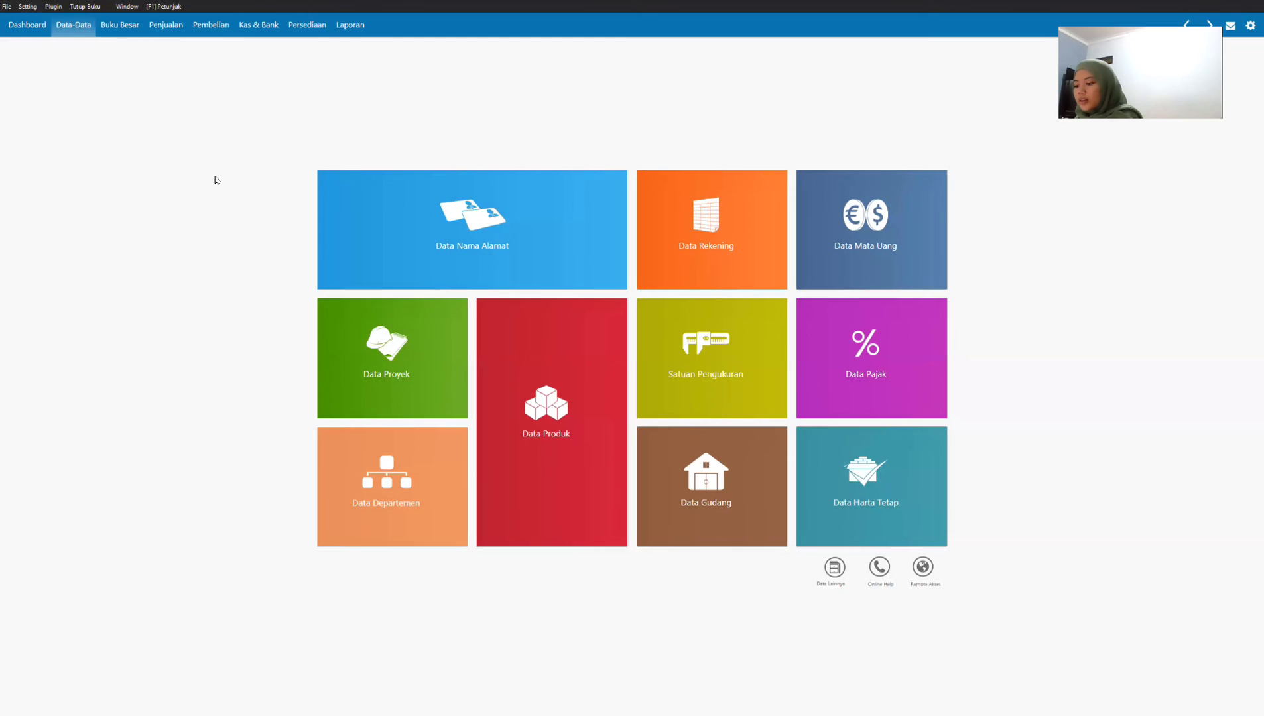
{"action": "left_click", "coordinate": [211, 24]}
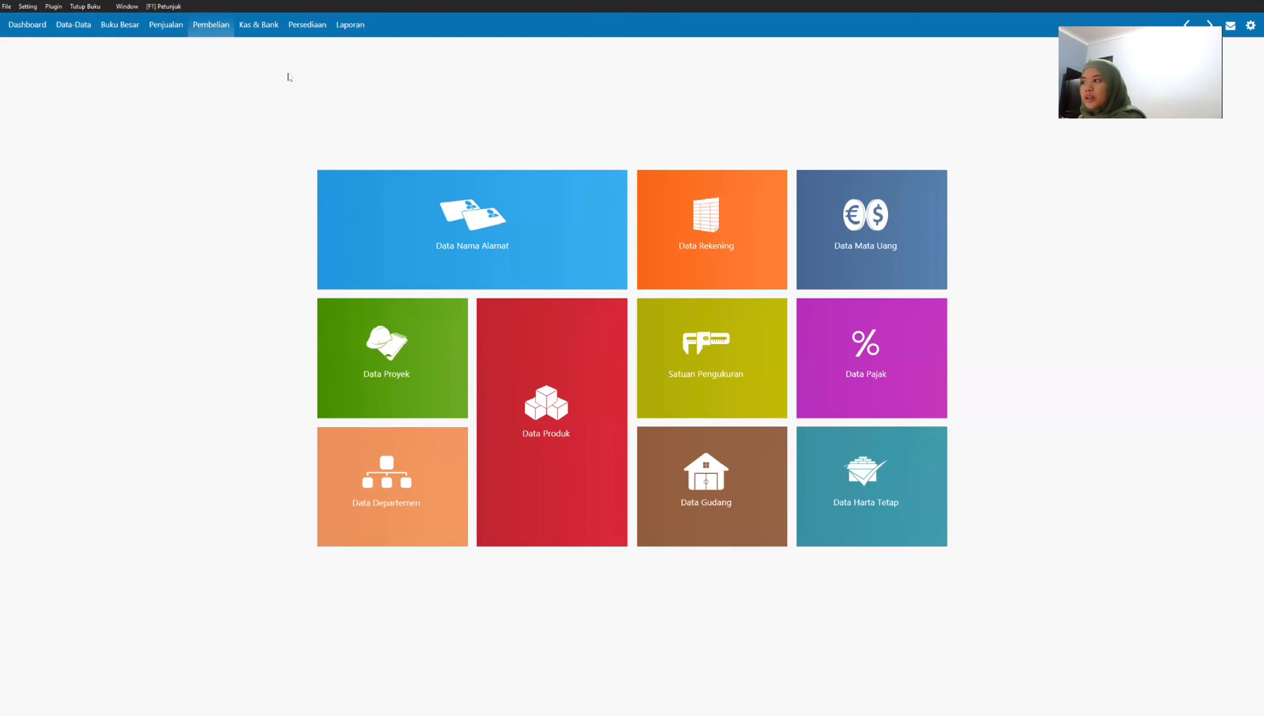
{"action": "mouse_move", "coordinate": [862, 356]}
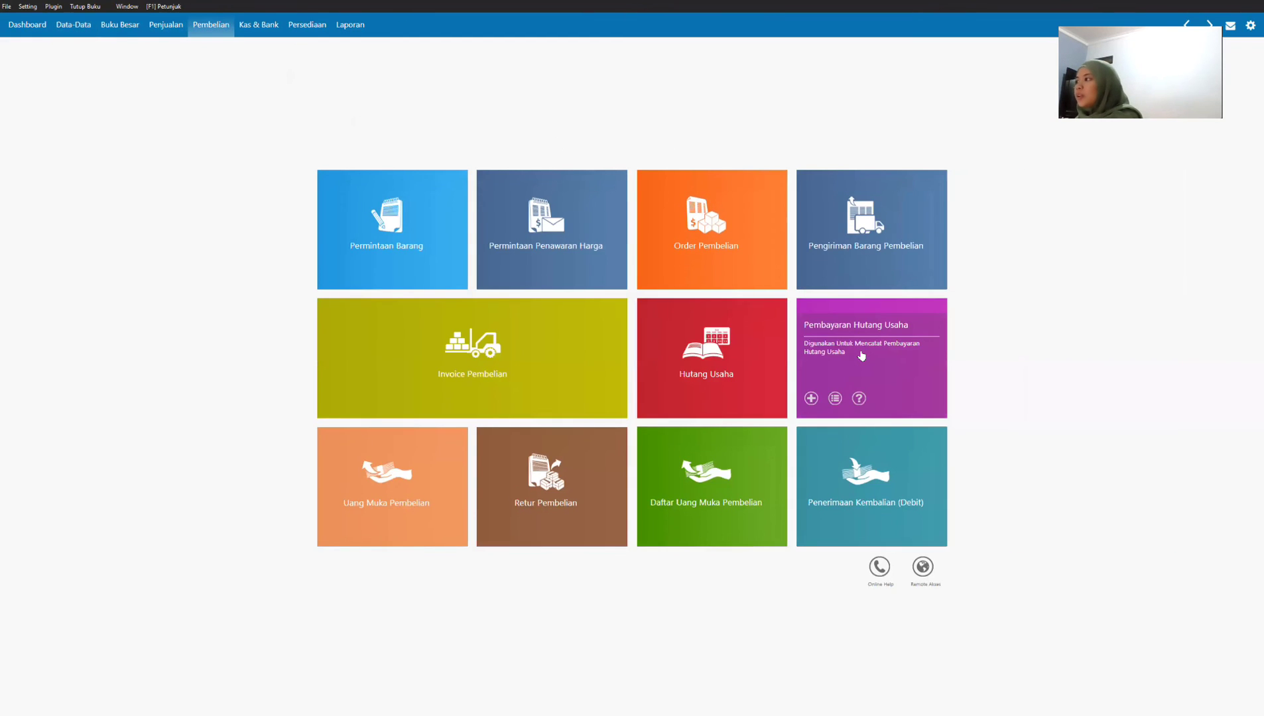
{"action": "left_click", "coordinate": [861, 354]}
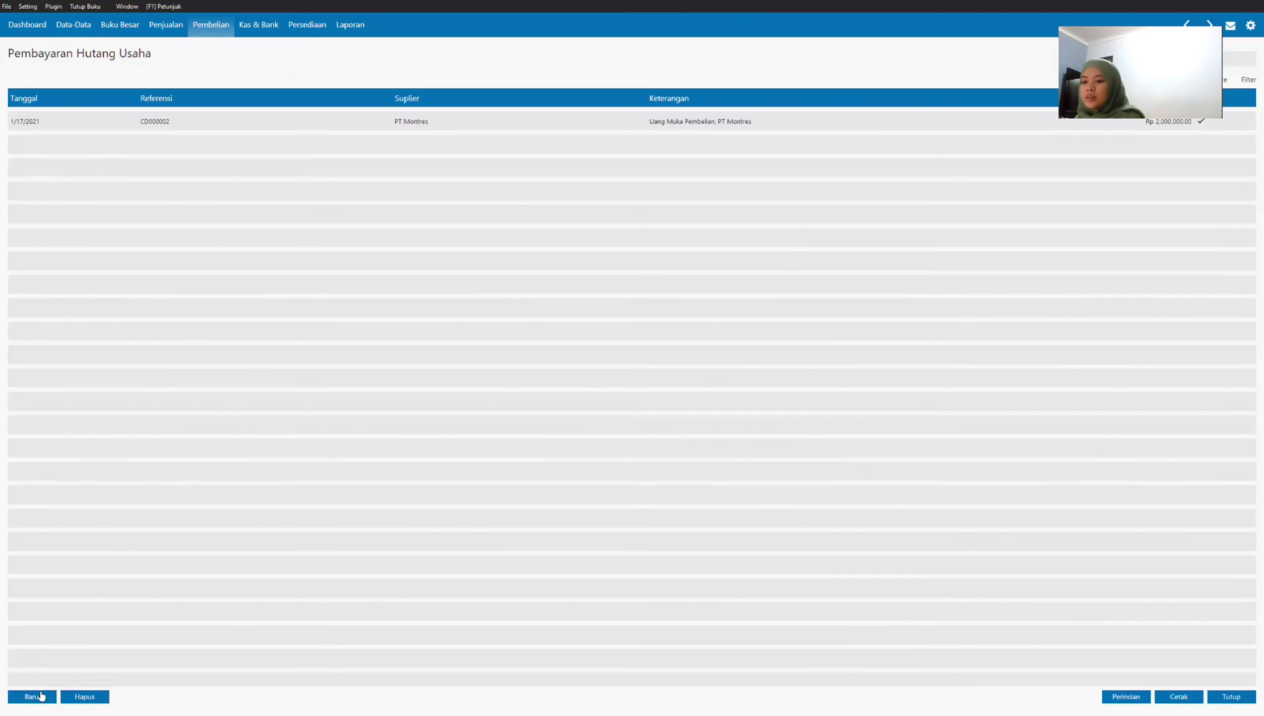
{"action": "left_click", "coordinate": [40, 696]}
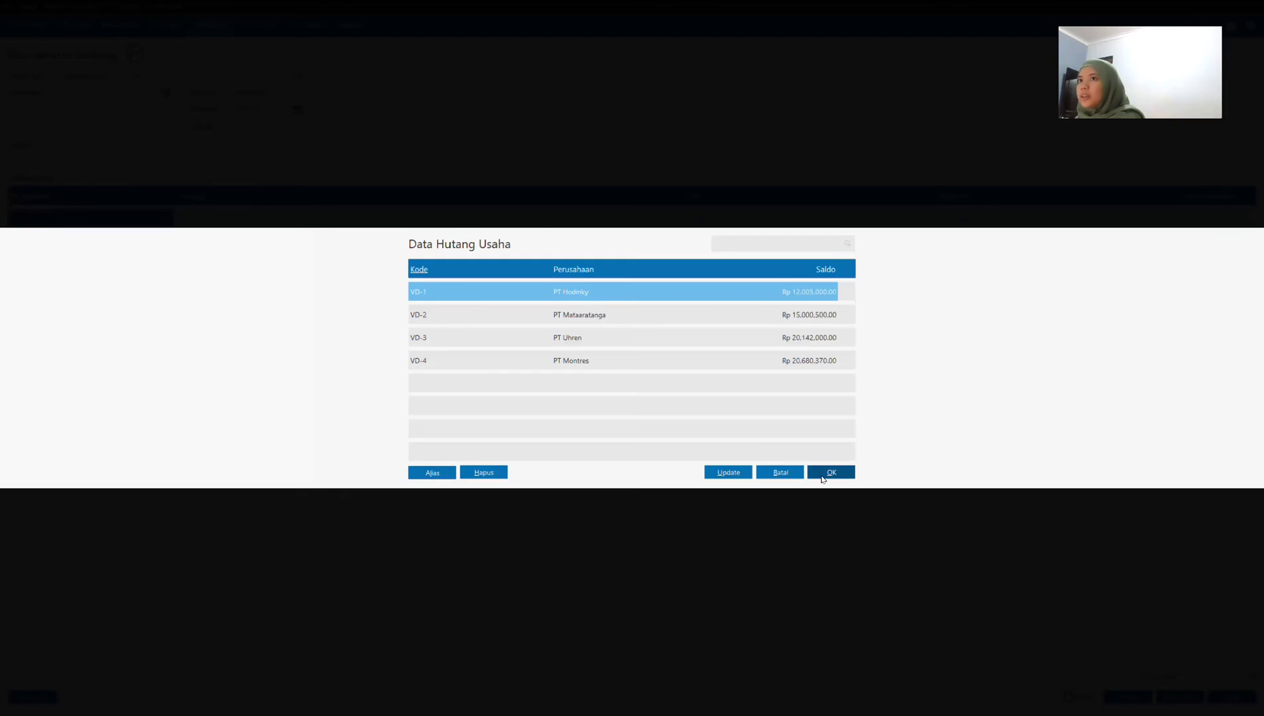
{"action": "left_click", "coordinate": [831, 473]}
Step: Set the payable payment's date to 1/23/2021
{"action": "left_click", "coordinate": [255, 108]}
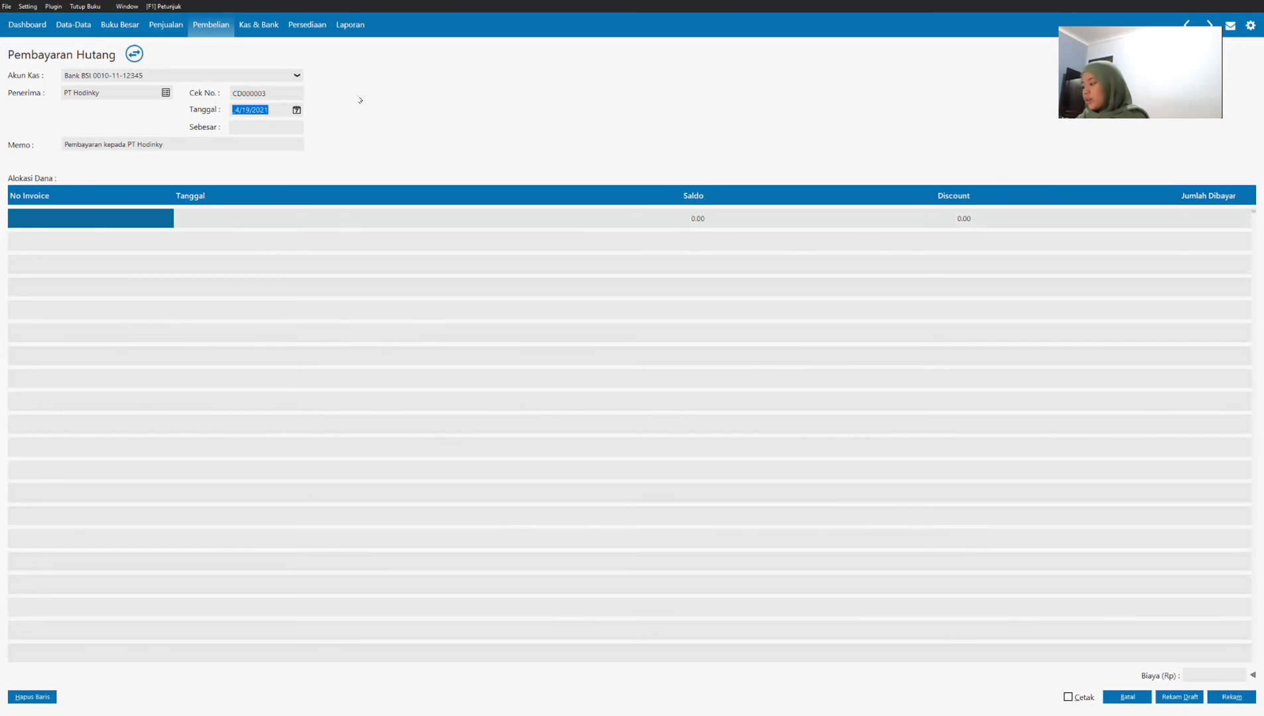
{"action": "type", "text": "01232021"}
{"action": "key", "text": "Tab"}
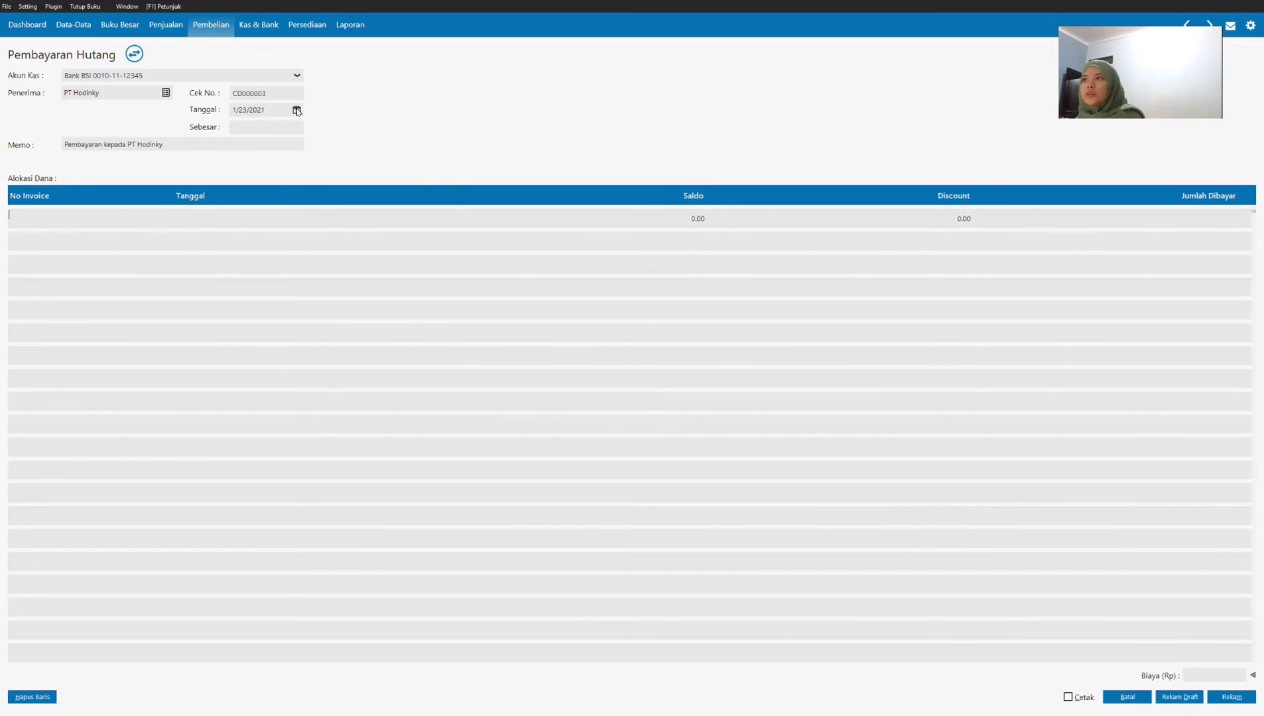
{"action": "left_click", "coordinate": [298, 111]}
Step: Allocate the payment to PT Hodinky's invoice INV-1 with no discount and 12,005,000 paid
{"action": "left_click", "coordinate": [165, 222]}
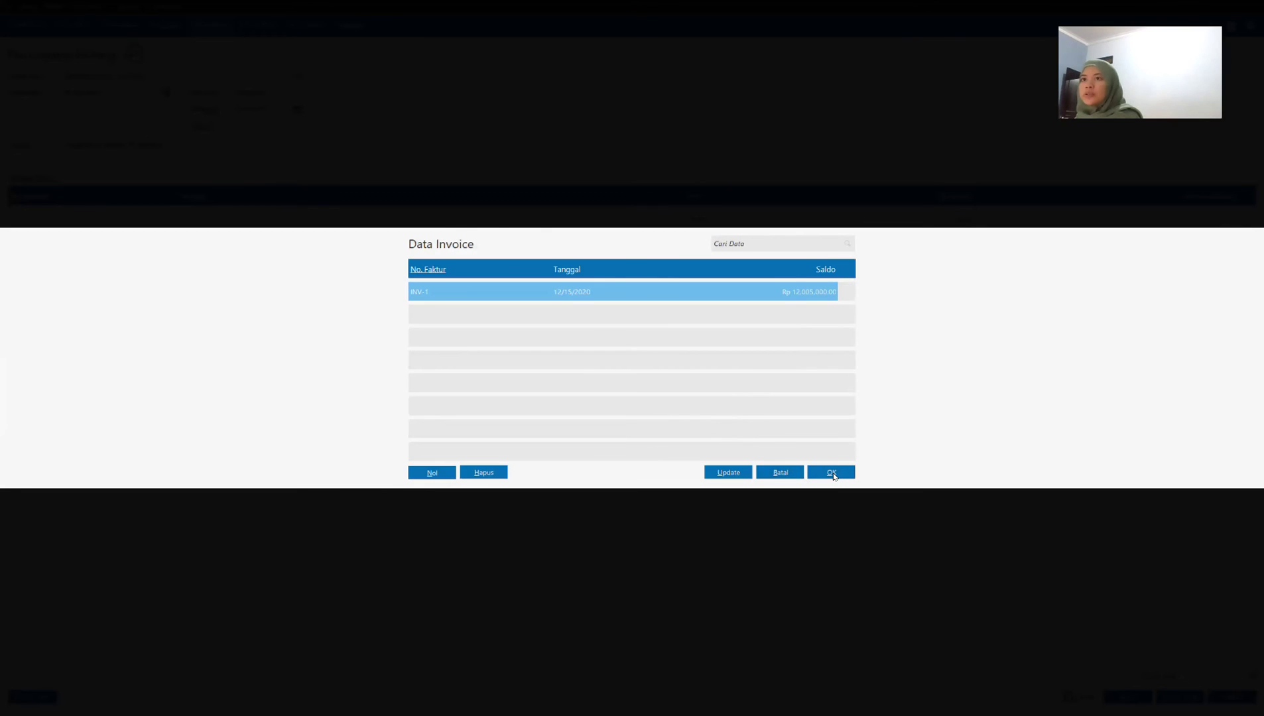
{"action": "left_click", "coordinate": [832, 472]}
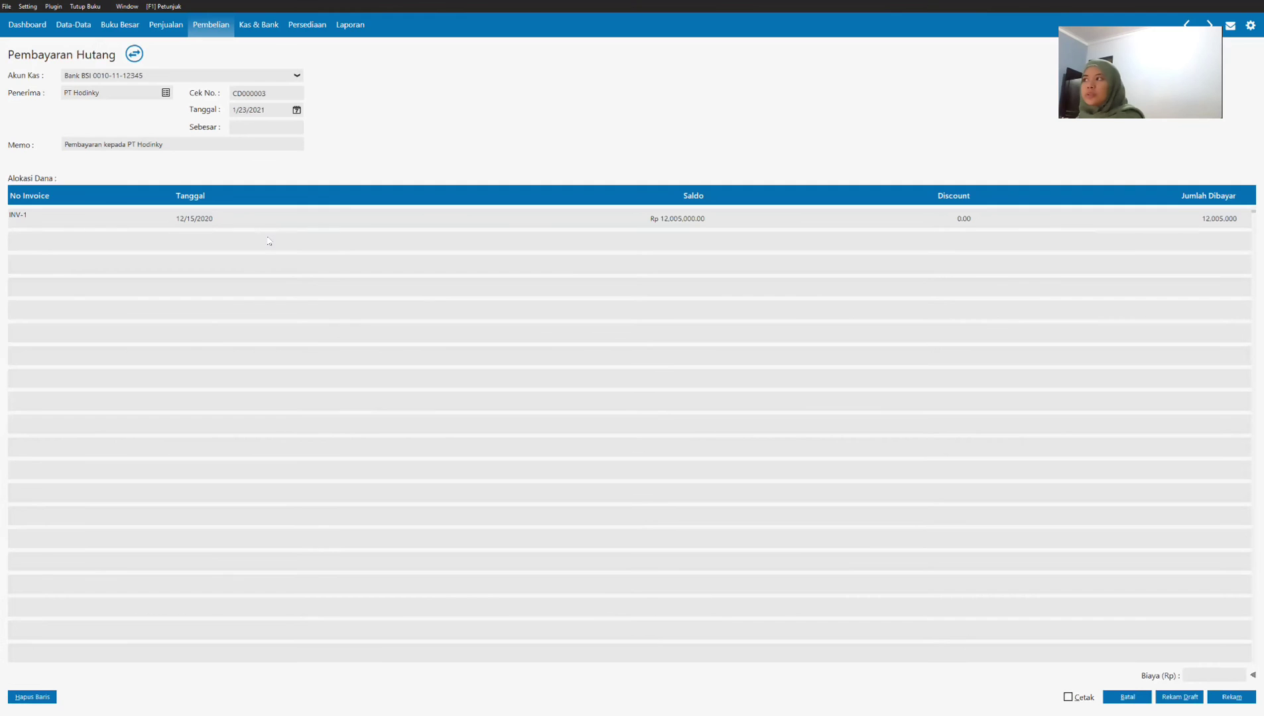
{"action": "left_click", "coordinate": [701, 225]}
{"action": "left_click", "coordinate": [954, 227]}
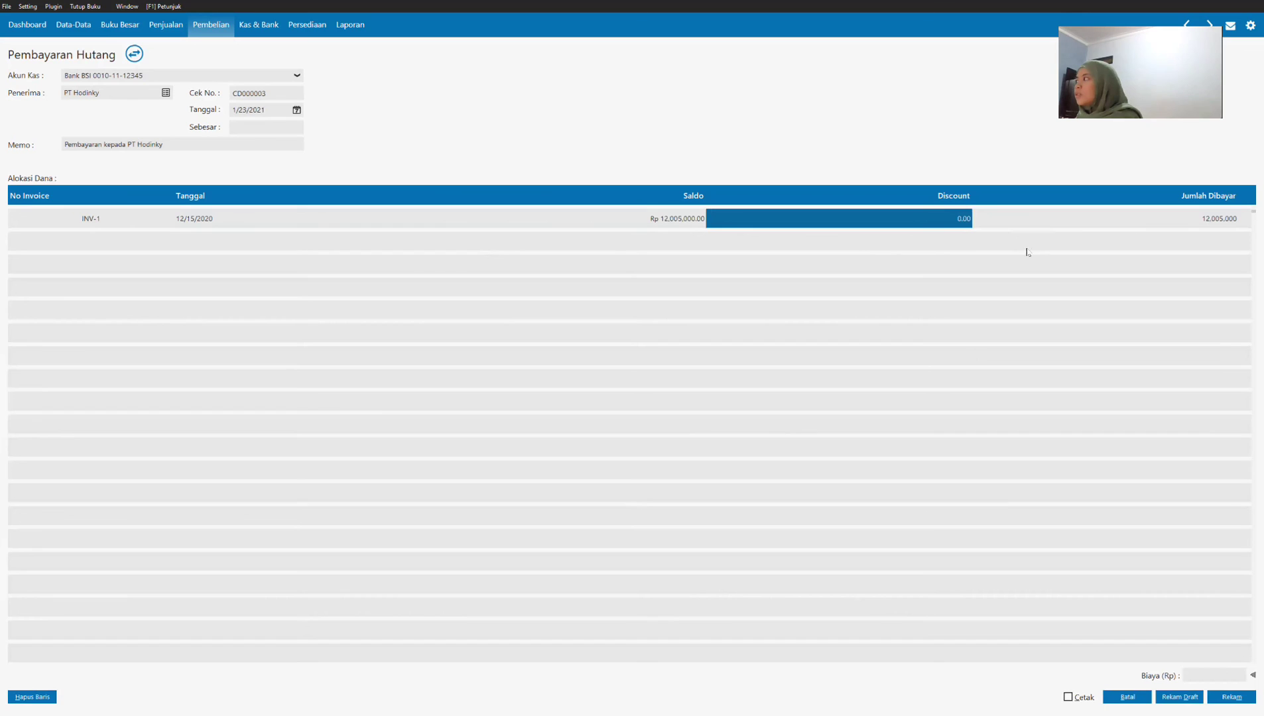
{"action": "left_click", "coordinate": [1180, 225]}
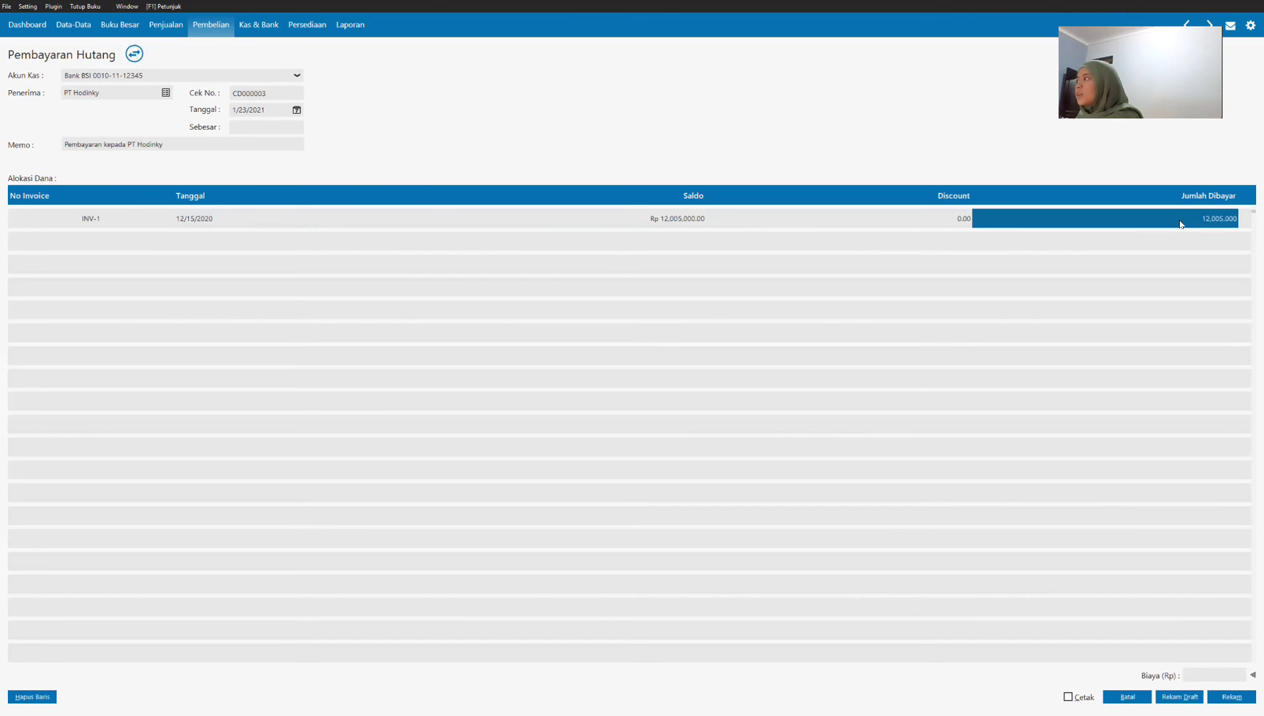
Step: Accept Beban Lain as the late-payment fine account and fill in the payment amount of Rp 12,005,000
{"action": "left_click", "coordinate": [1254, 675]}
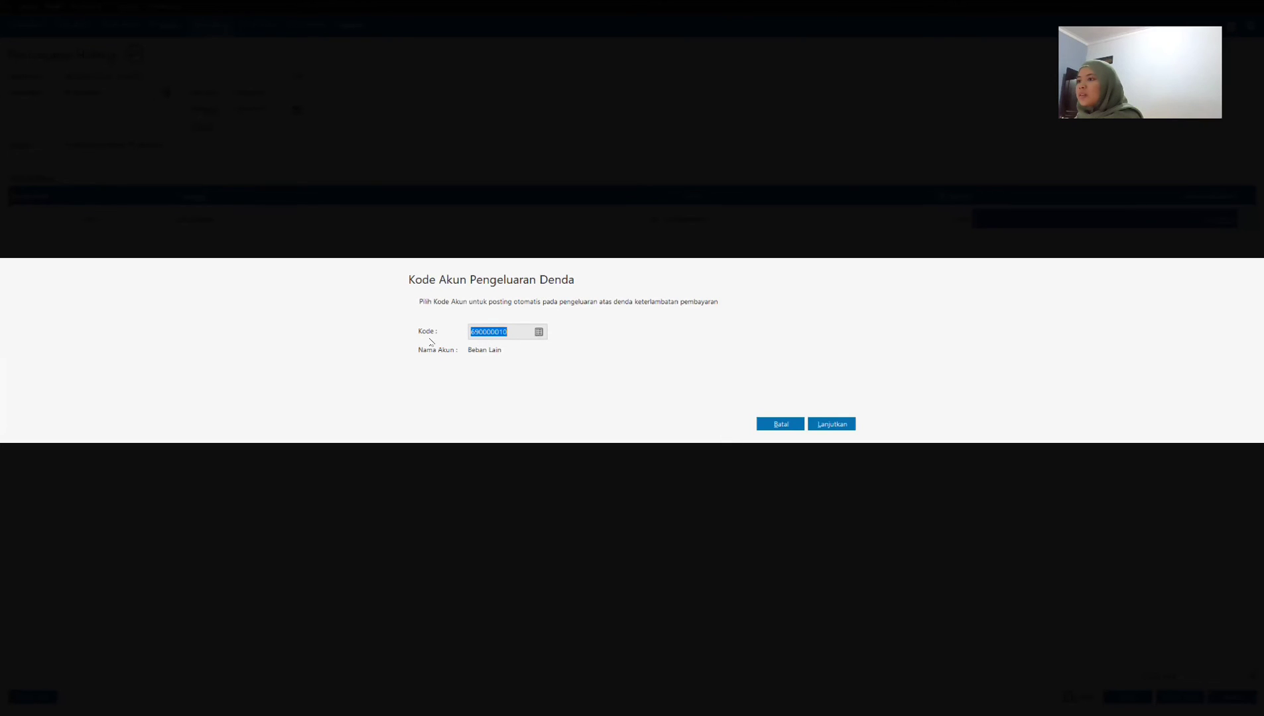
{"action": "left_click", "coordinate": [832, 424]}
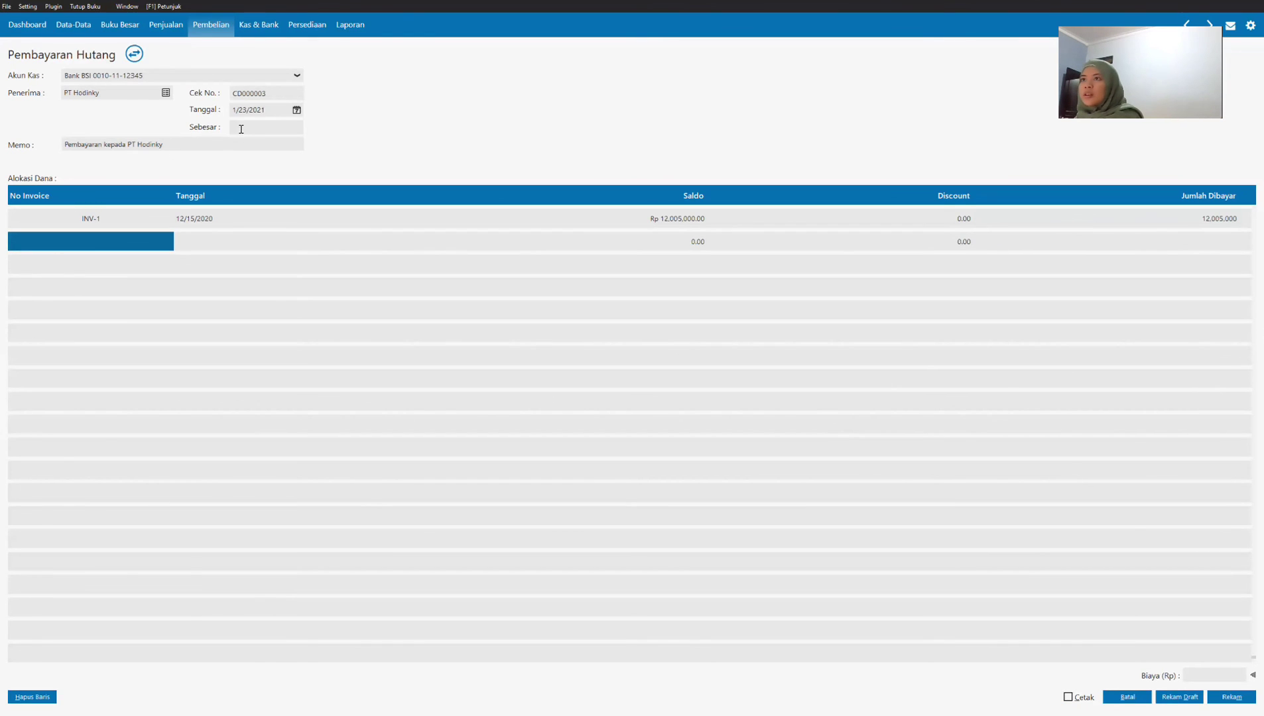
{"action": "left_click", "coordinate": [261, 127]}
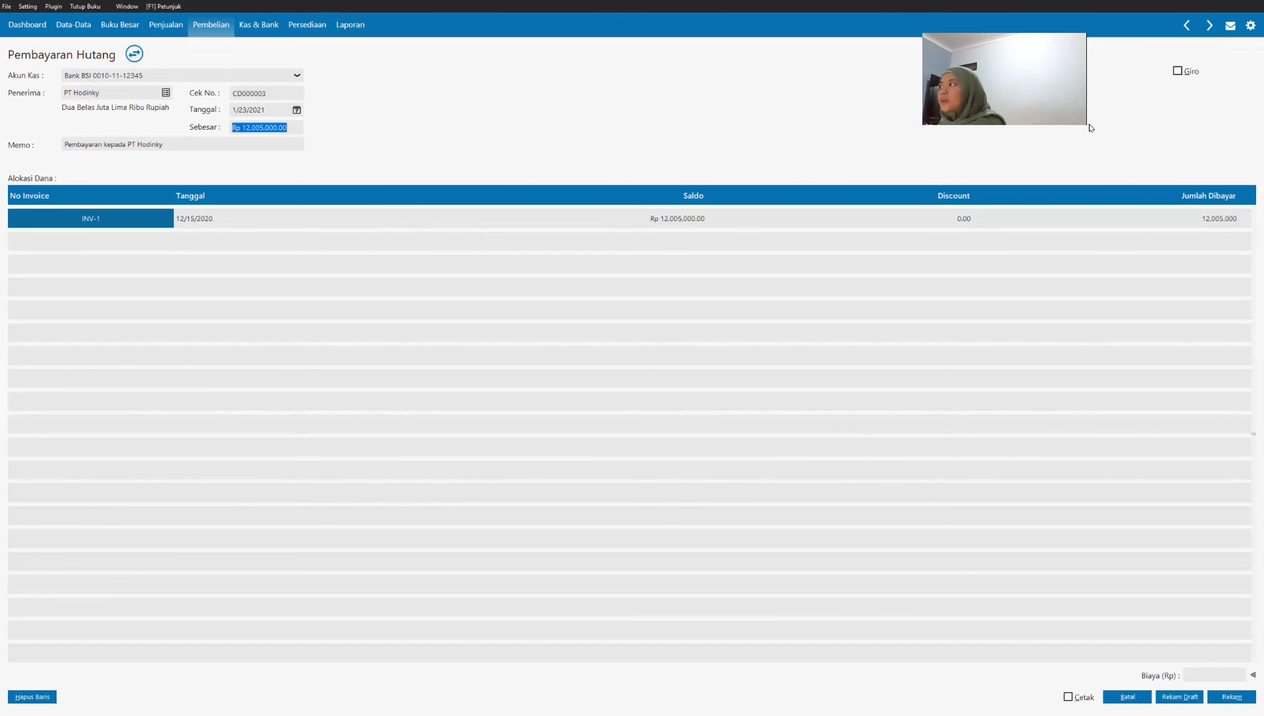
Step: Record the PT Hodinky payment, leave the blank payment form, and open the recorded payment's journal voucher
{"action": "left_click", "coordinate": [1231, 697]}
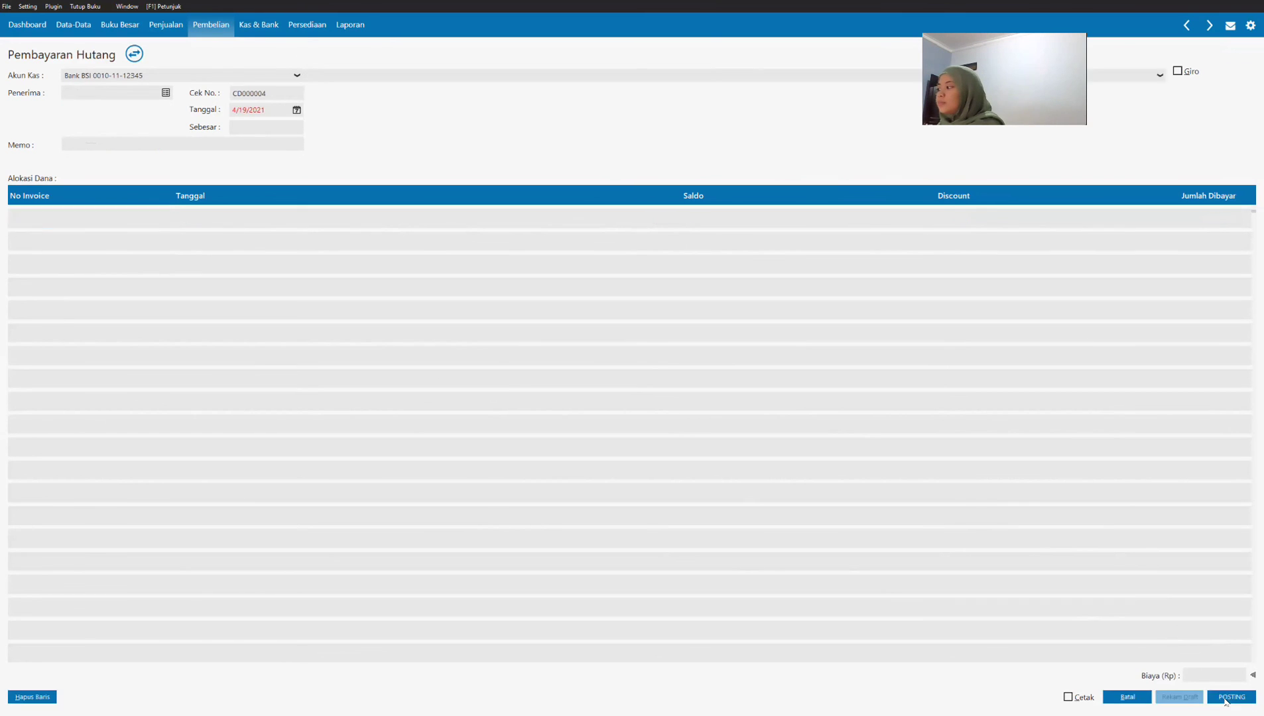
{"action": "left_click", "coordinate": [1139, 700]}
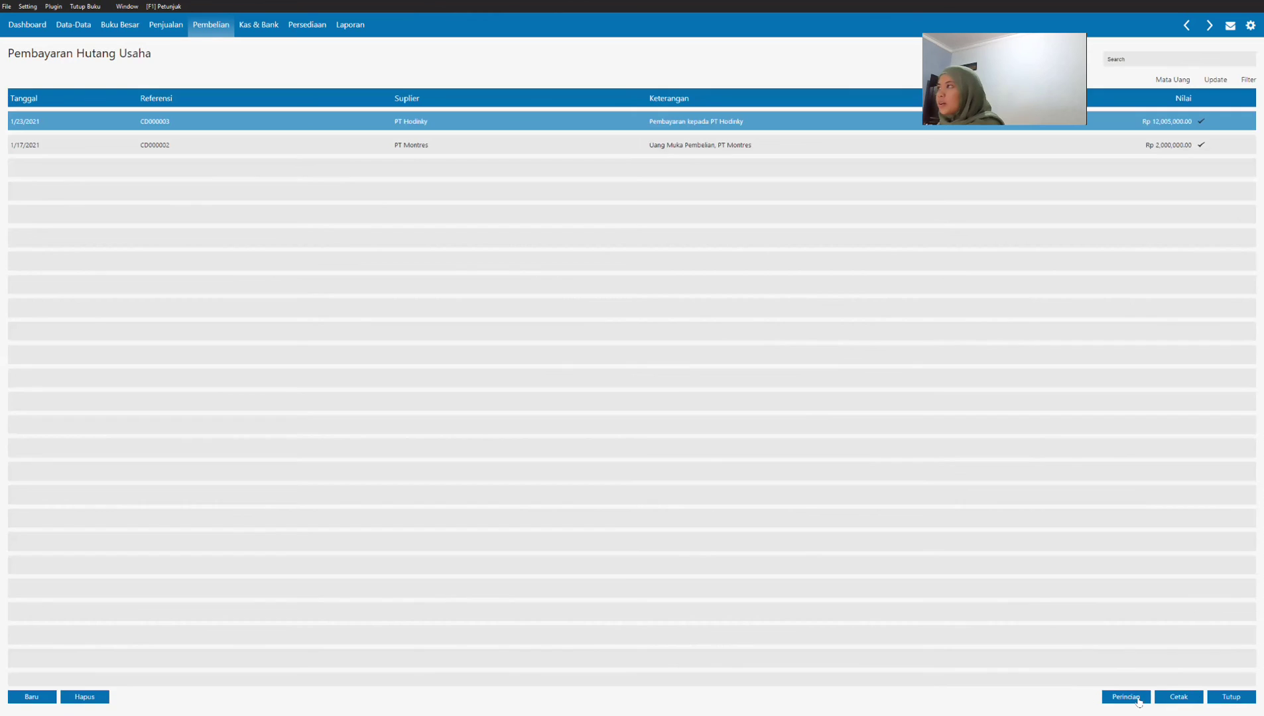
{"action": "right_click", "coordinate": [533, 116]}
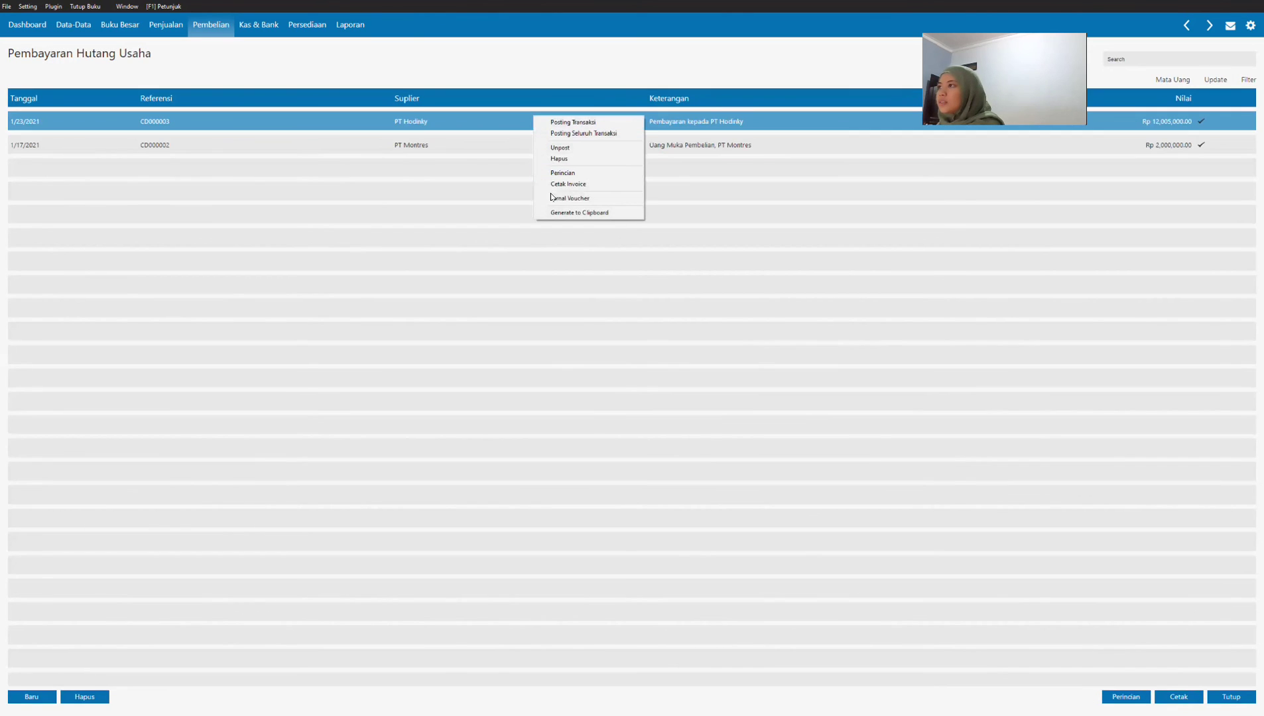
{"action": "key", "text": "Return"}
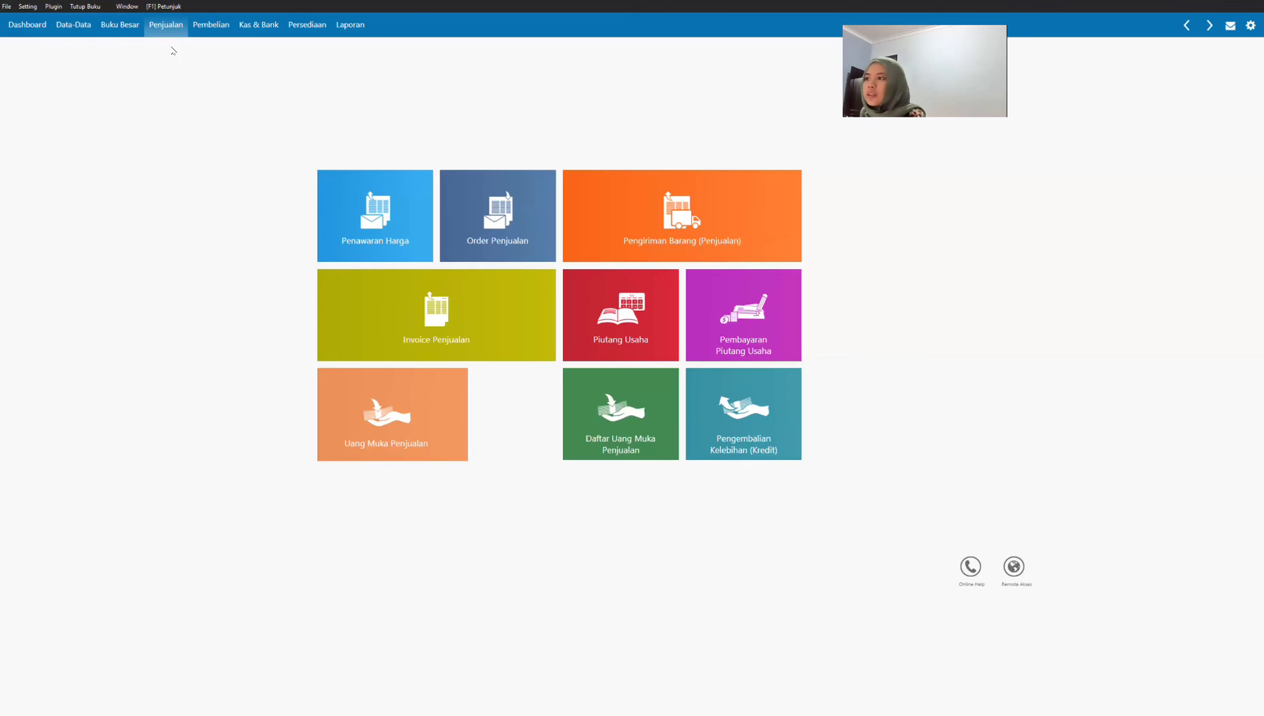
Step: Start a new sales invoice and open a new customer record from its customer list
{"action": "left_click", "coordinate": [394, 320]}
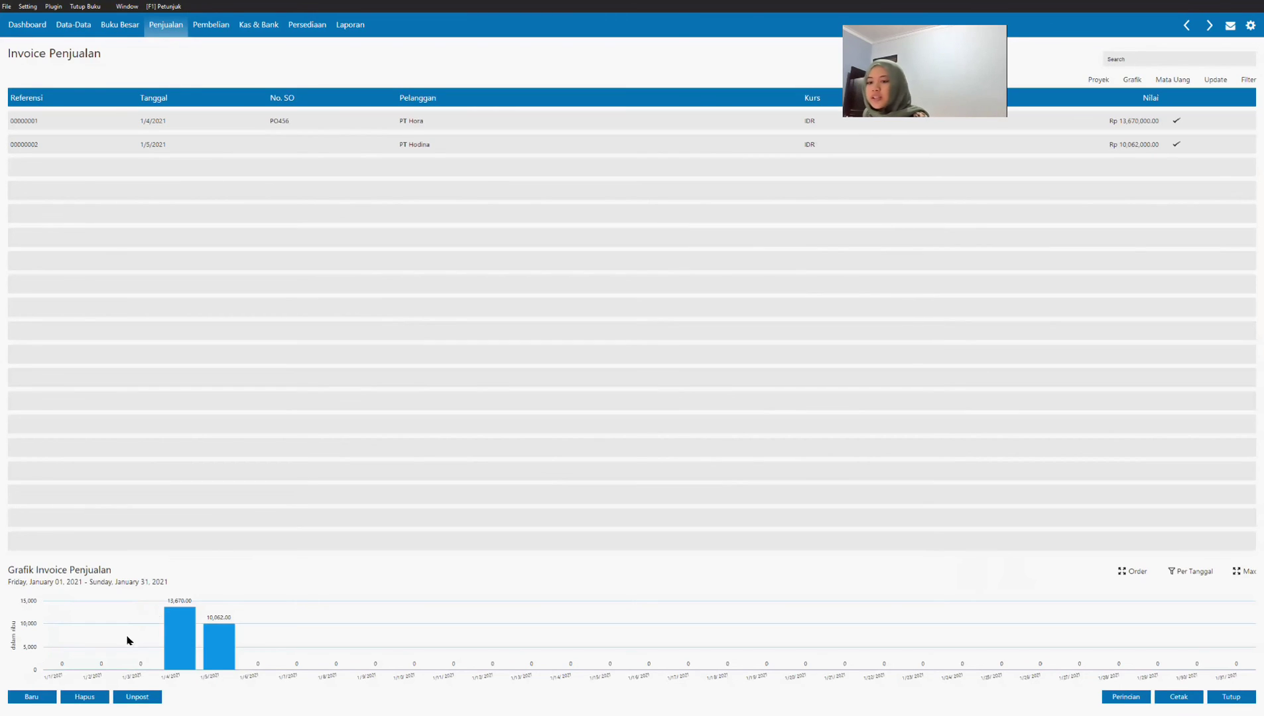
{"action": "left_click", "coordinate": [22, 694]}
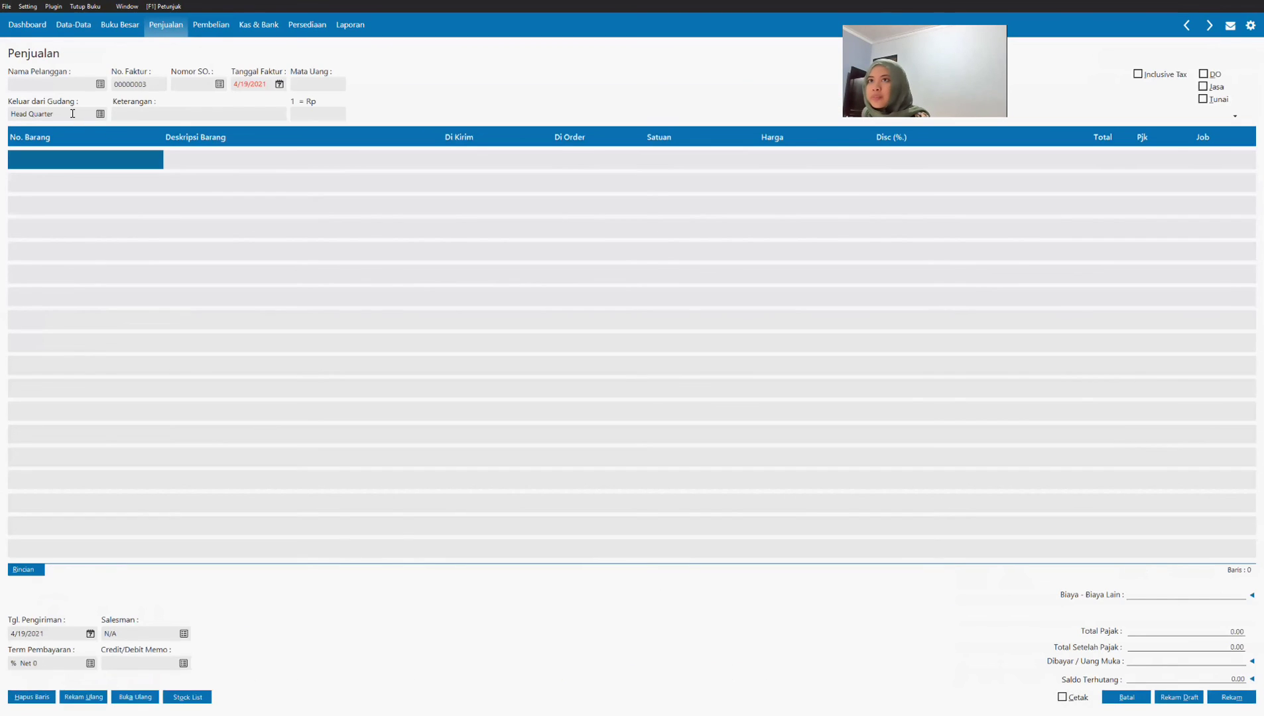
{"action": "left_click", "coordinate": [101, 85]}
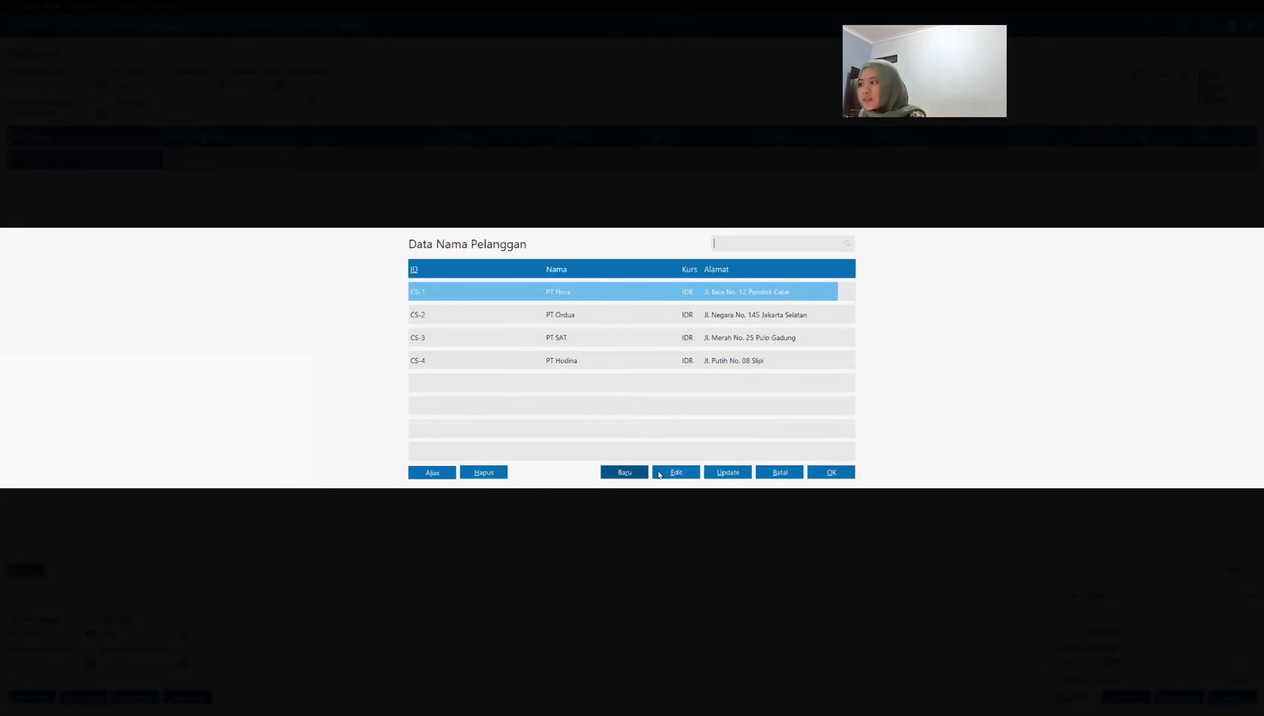
{"action": "left_click", "coordinate": [626, 473]}
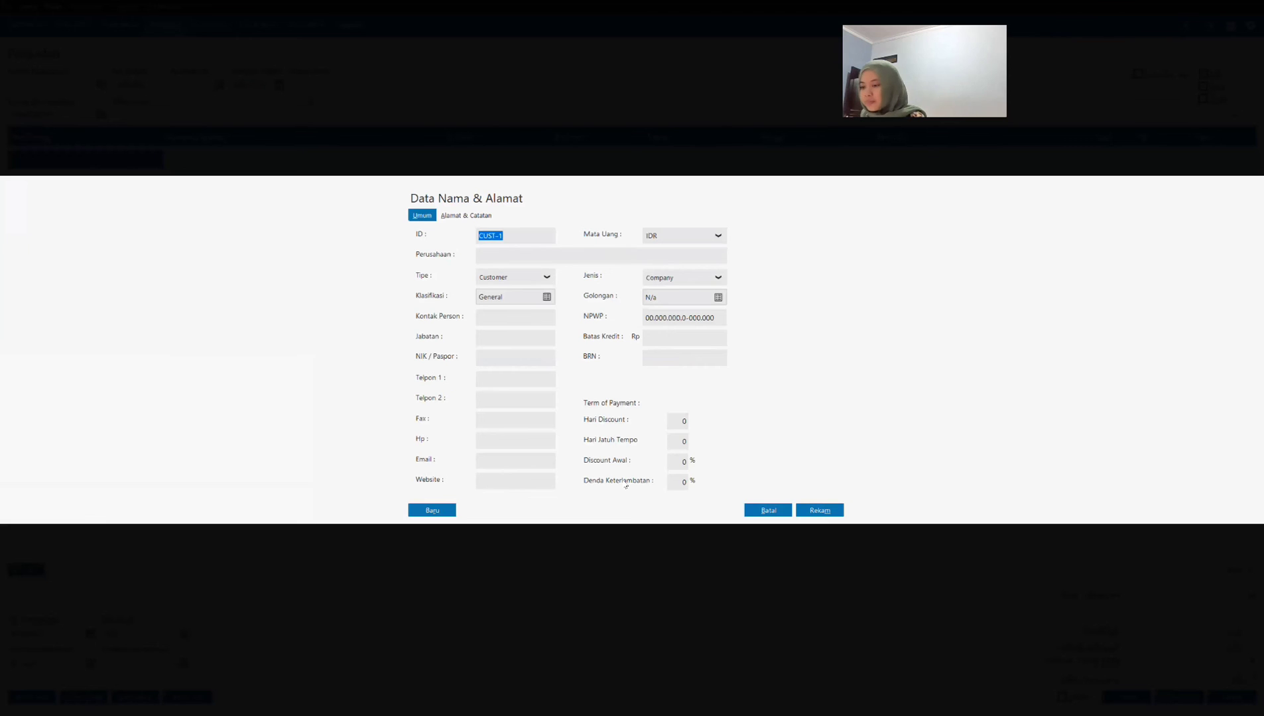
Step: Save the new customer under the full name copied from Transaksi 13 in the PDF, without NPWP or NIK, and select it for the invoice
{"action": "left_click", "coordinate": [530, 252]}
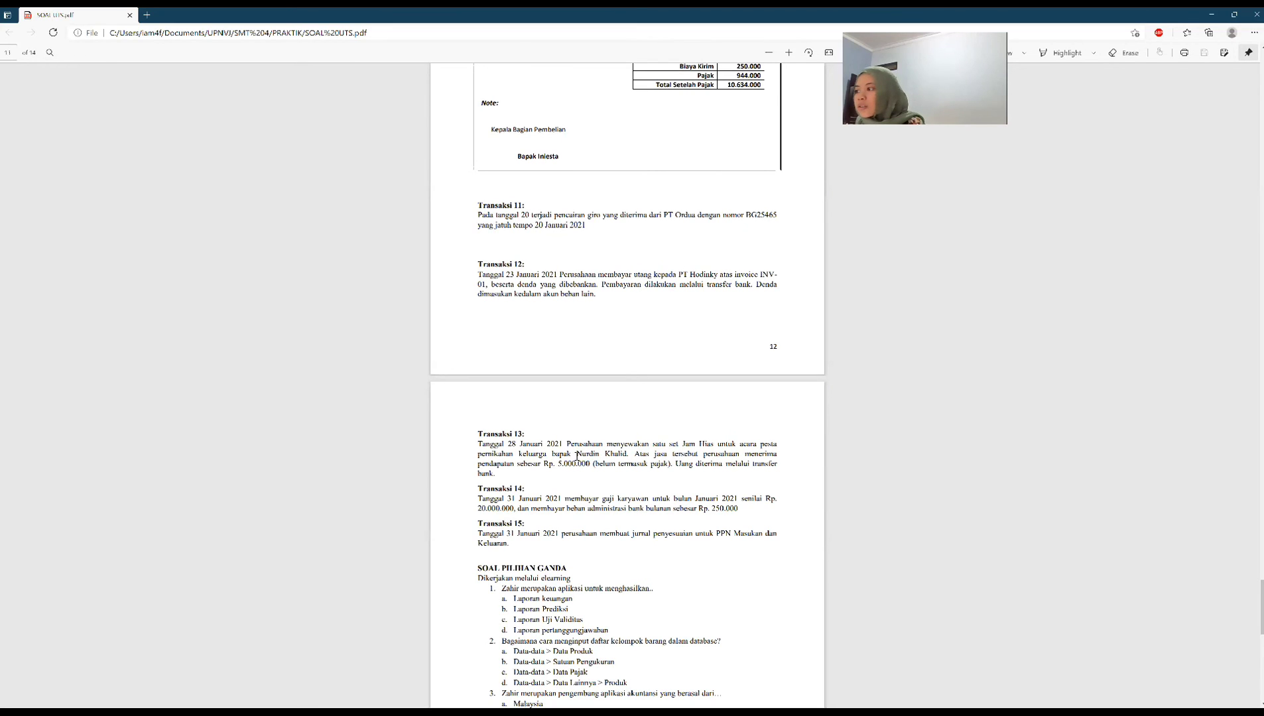
{"action": "left_click_drag", "start_coordinate": [577, 454], "coordinate": [627, 454]}
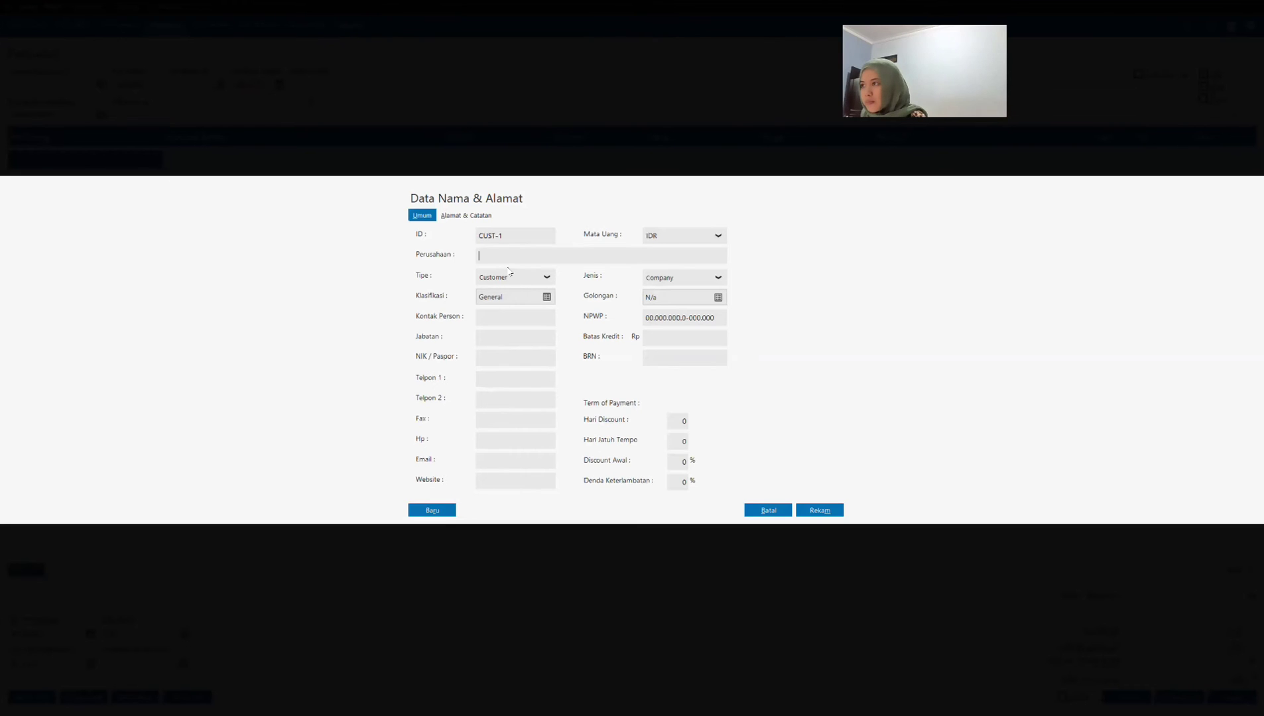
{"action": "type", "text": "Nurdin Khalid"}
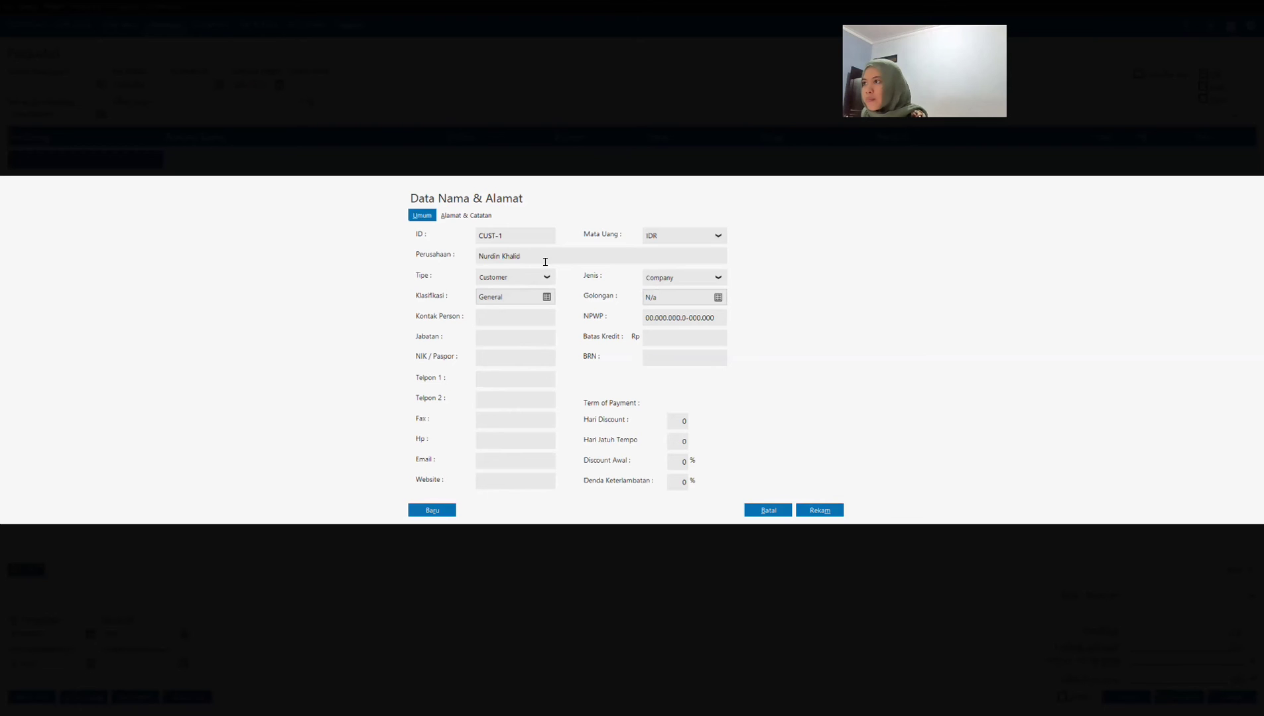
{"action": "left_click", "coordinate": [529, 319]}
{"action": "left_click", "coordinate": [820, 510]}
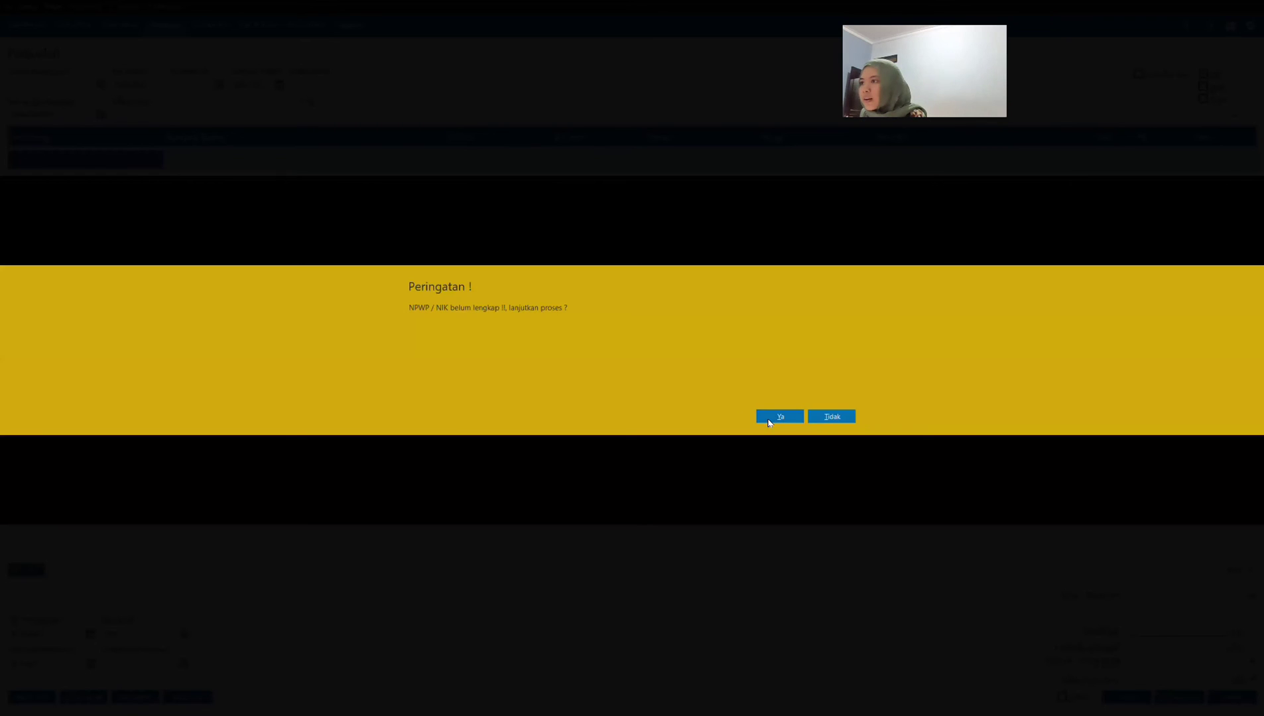
{"action": "key", "text": "Return"}
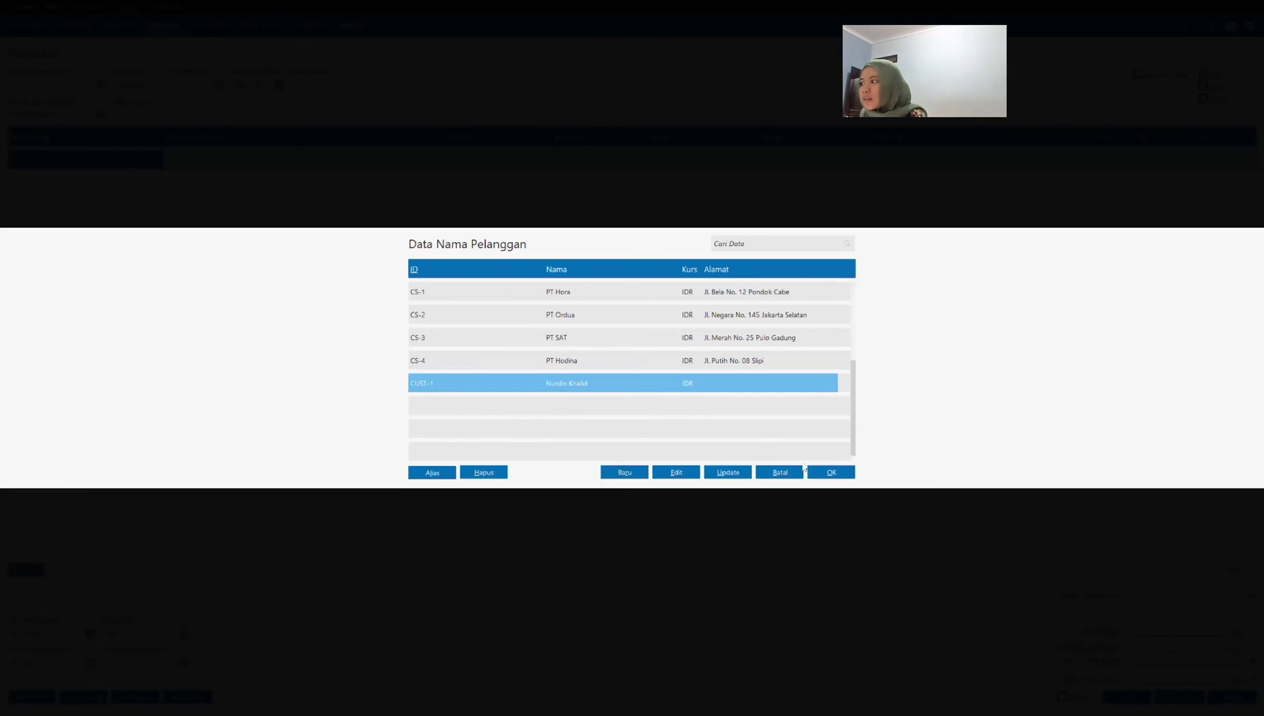
{"action": "left_click", "coordinate": [830, 472]}
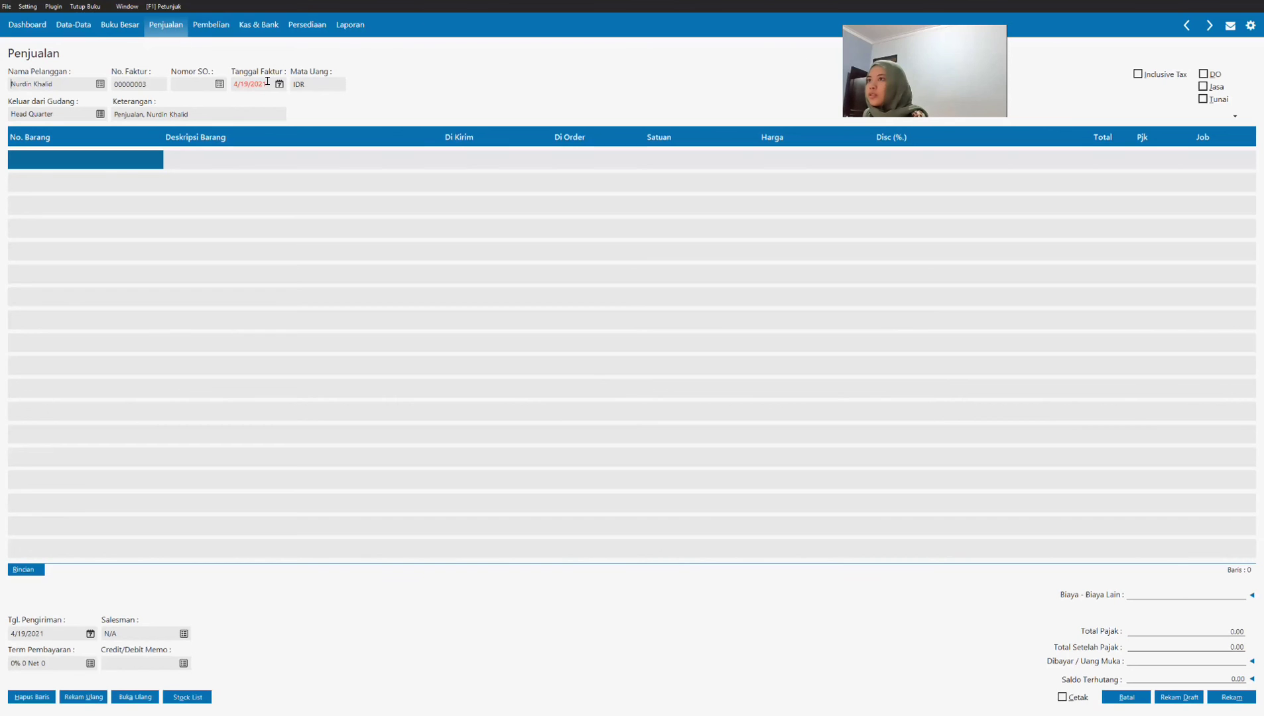
Step: Set the sales invoice date to 1/28/2021 and open the first line's item number for entry
{"action": "left_click", "coordinate": [266, 82]}
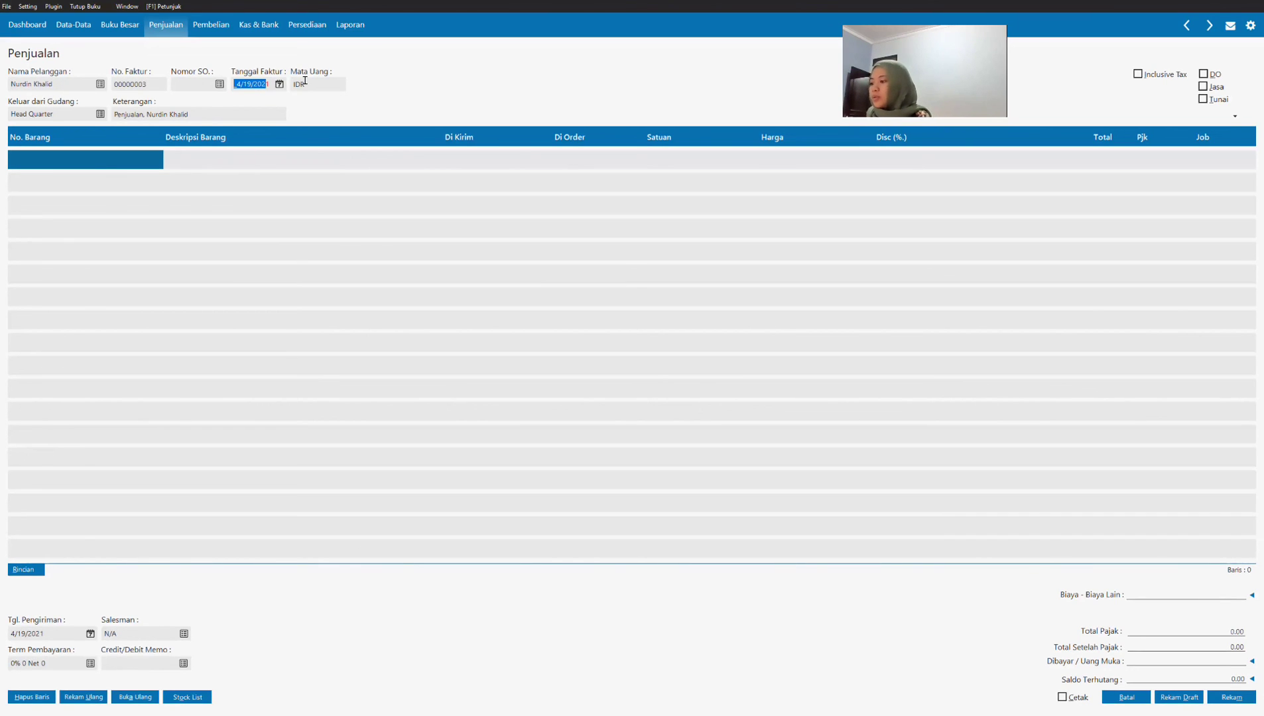
{"action": "key", "text": "BackSpace"}
{"action": "type", "text": "01/28/202"}
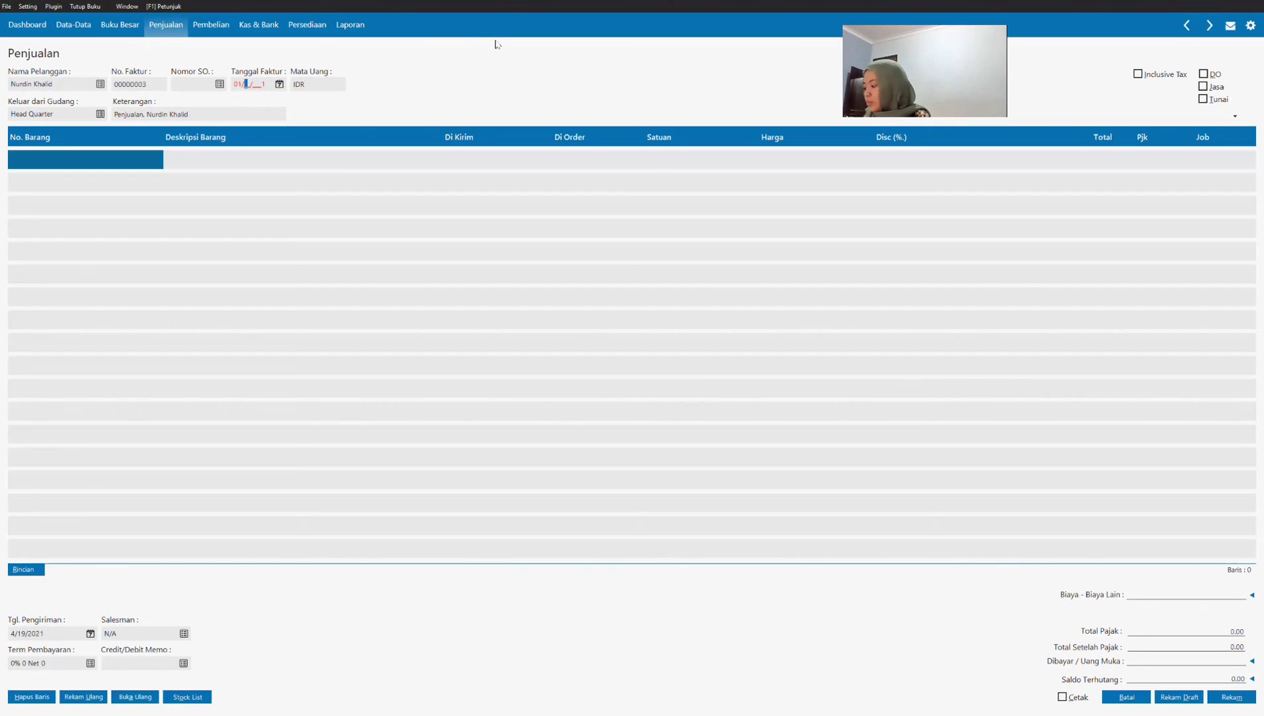
{"action": "type", "text": "1"}
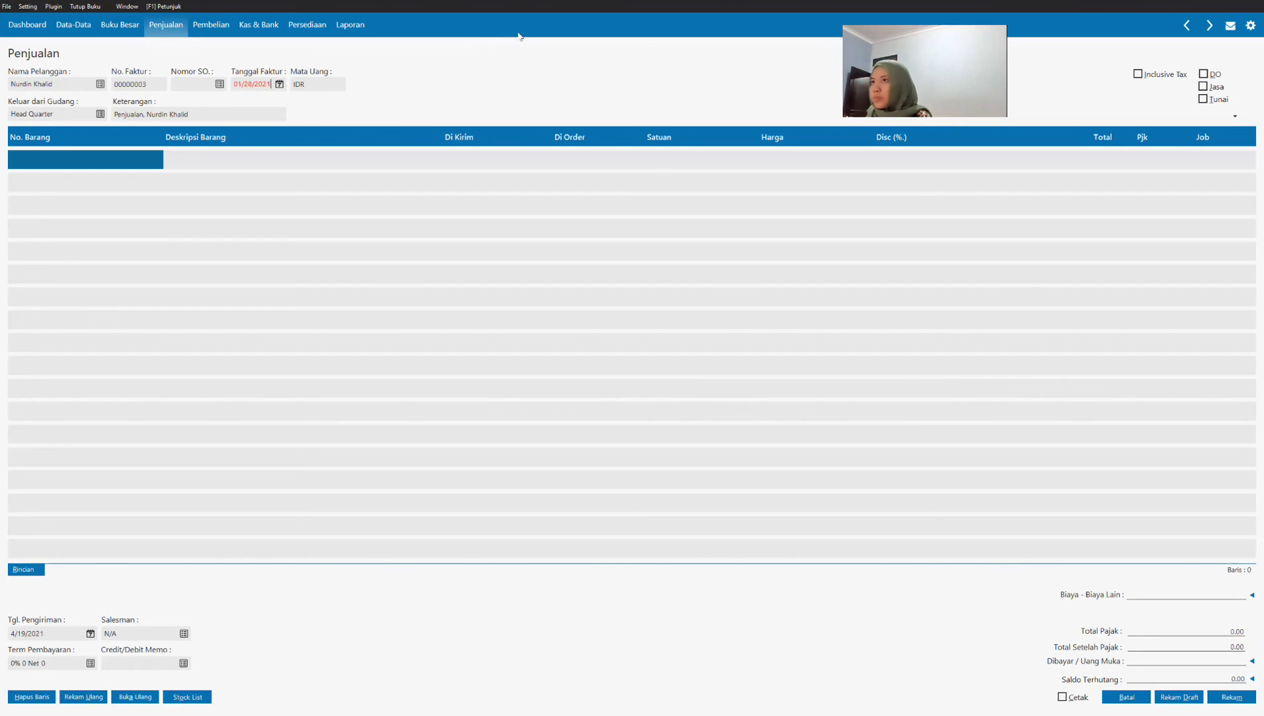
{"action": "key", "text": "Tab"}
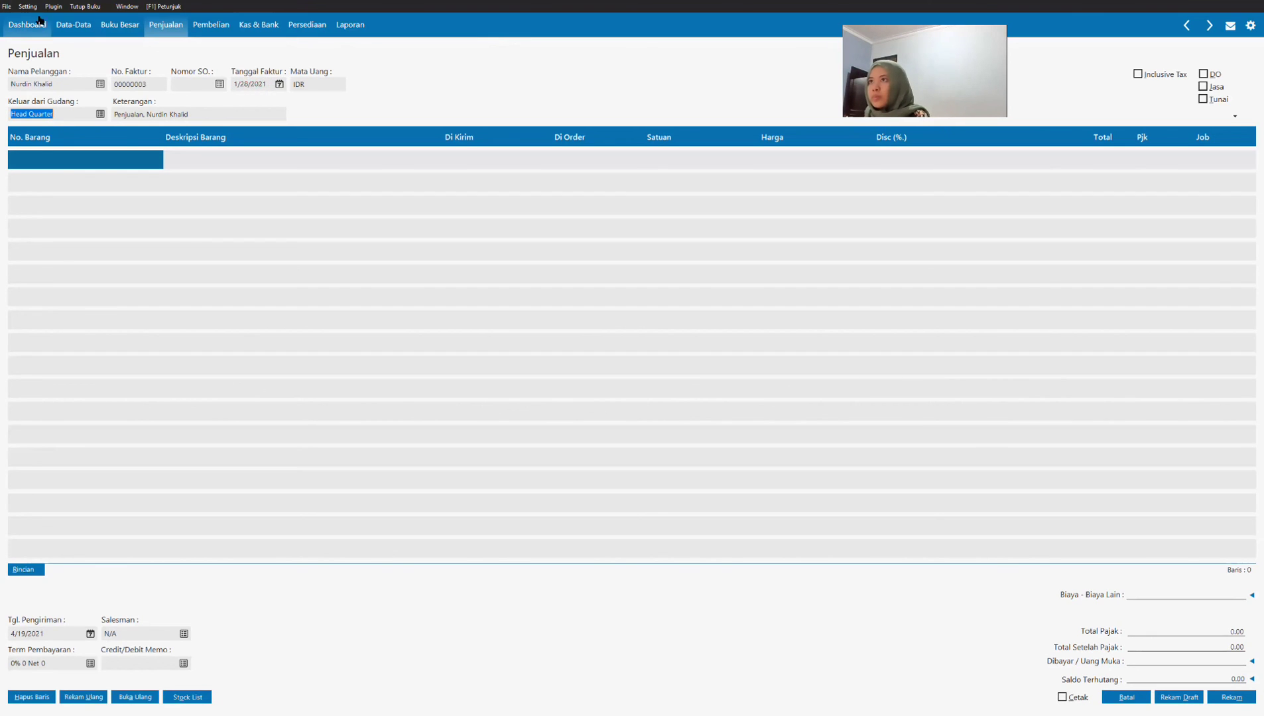
{"action": "left_click", "coordinate": [280, 84]}
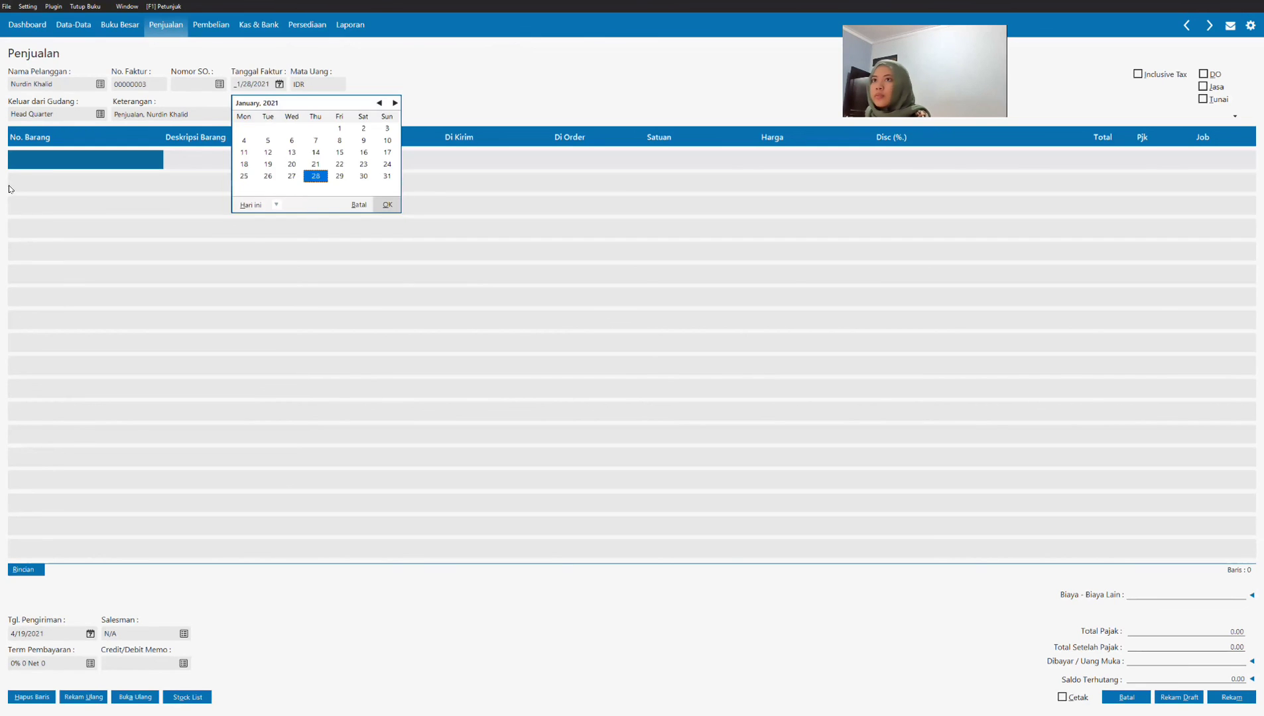
{"action": "left_click", "coordinate": [45, 164]}
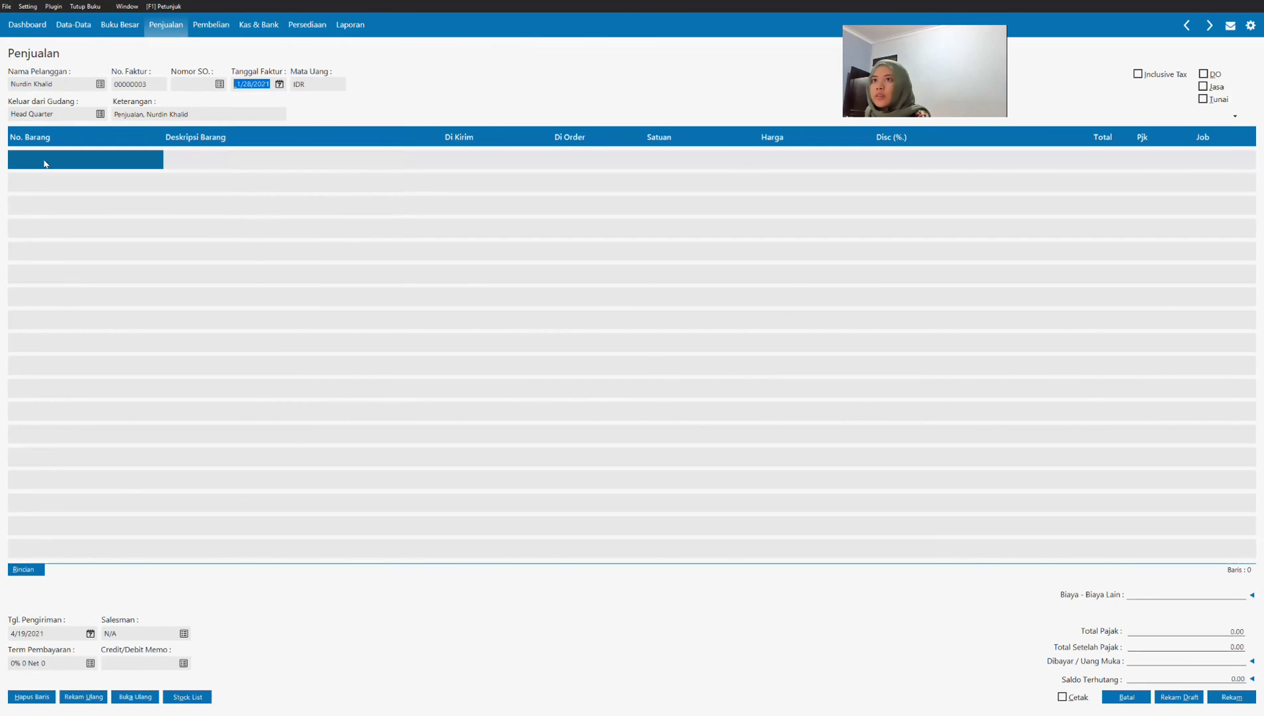
Step: Mark the sales invoice as a cash (Tunai) service (Jasa) sale and describe its first line as "Pendapatan Sewa Jam Hias"
{"action": "left_click", "coordinate": [1203, 87]}
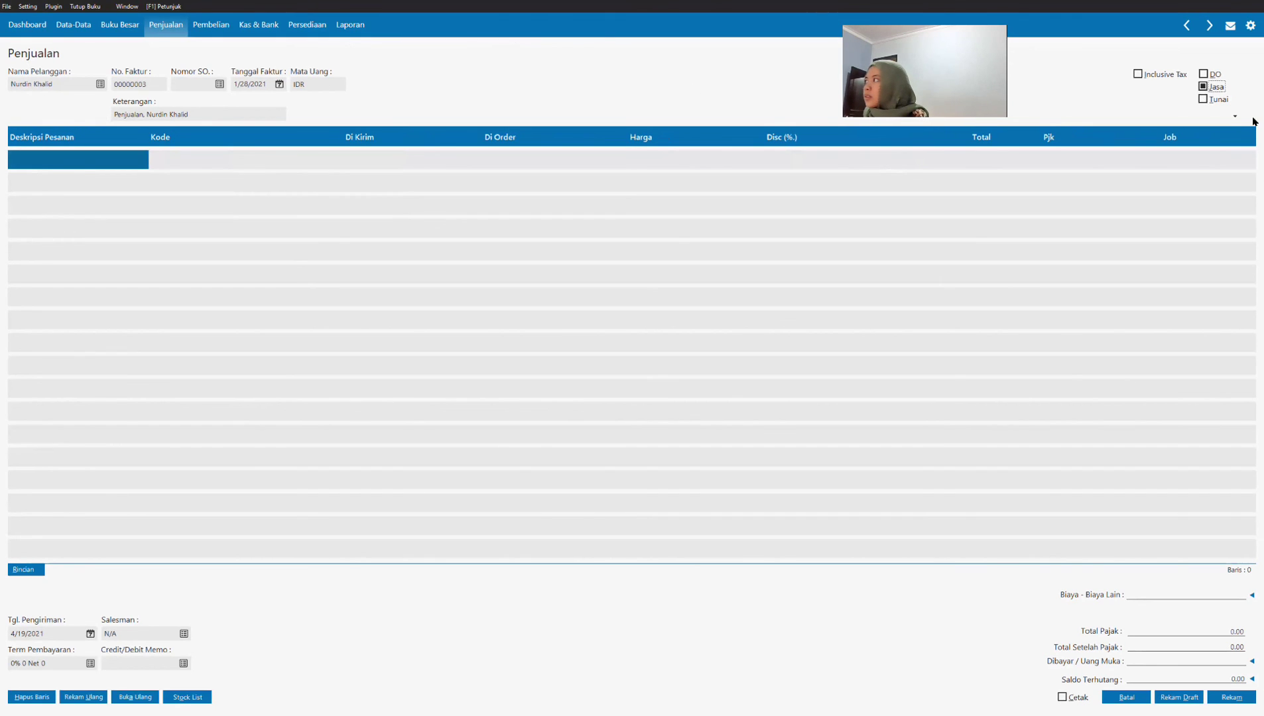
{"action": "left_click", "coordinate": [1203, 99]}
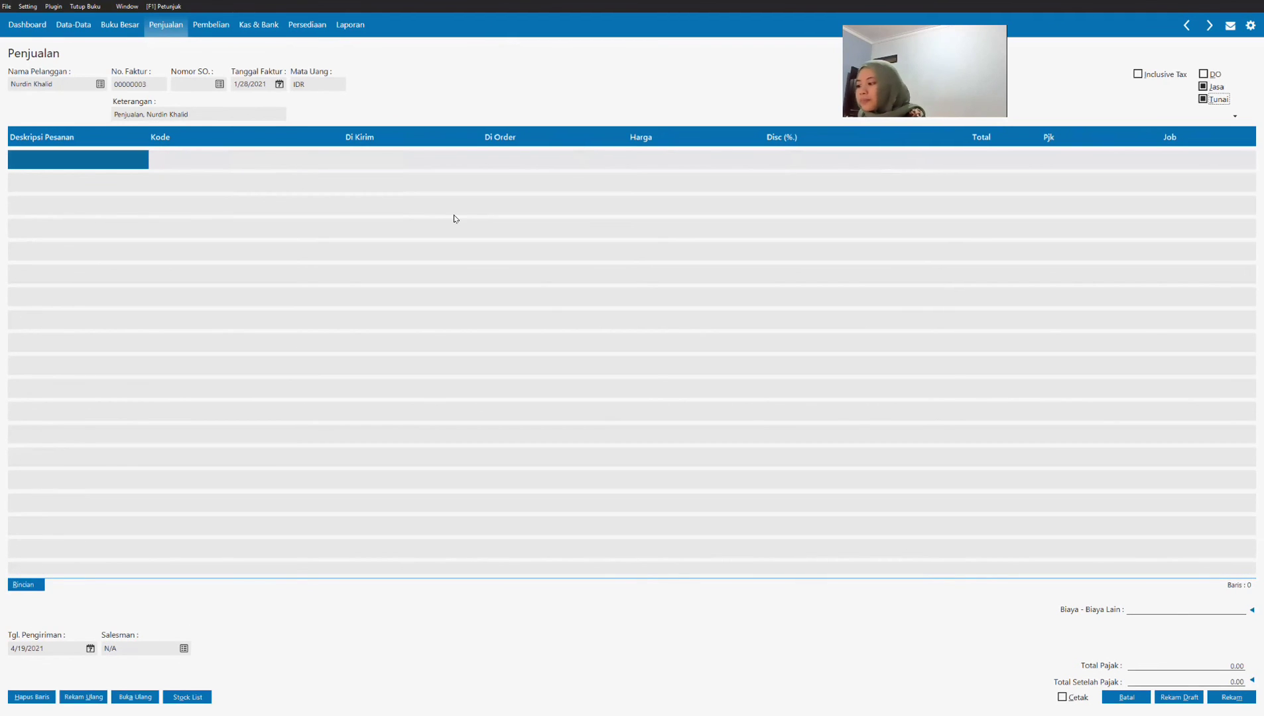
{"action": "left_click", "coordinate": [108, 161]}
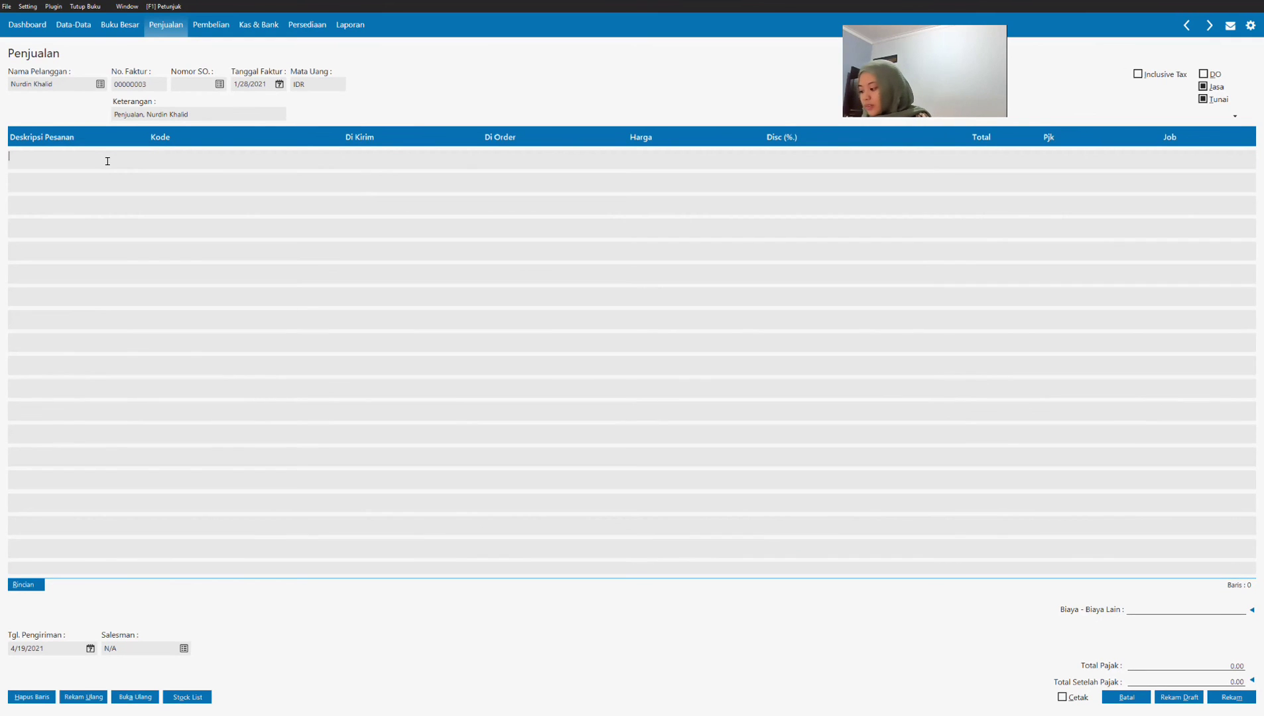
{"action": "type", "text": "Sewa"}
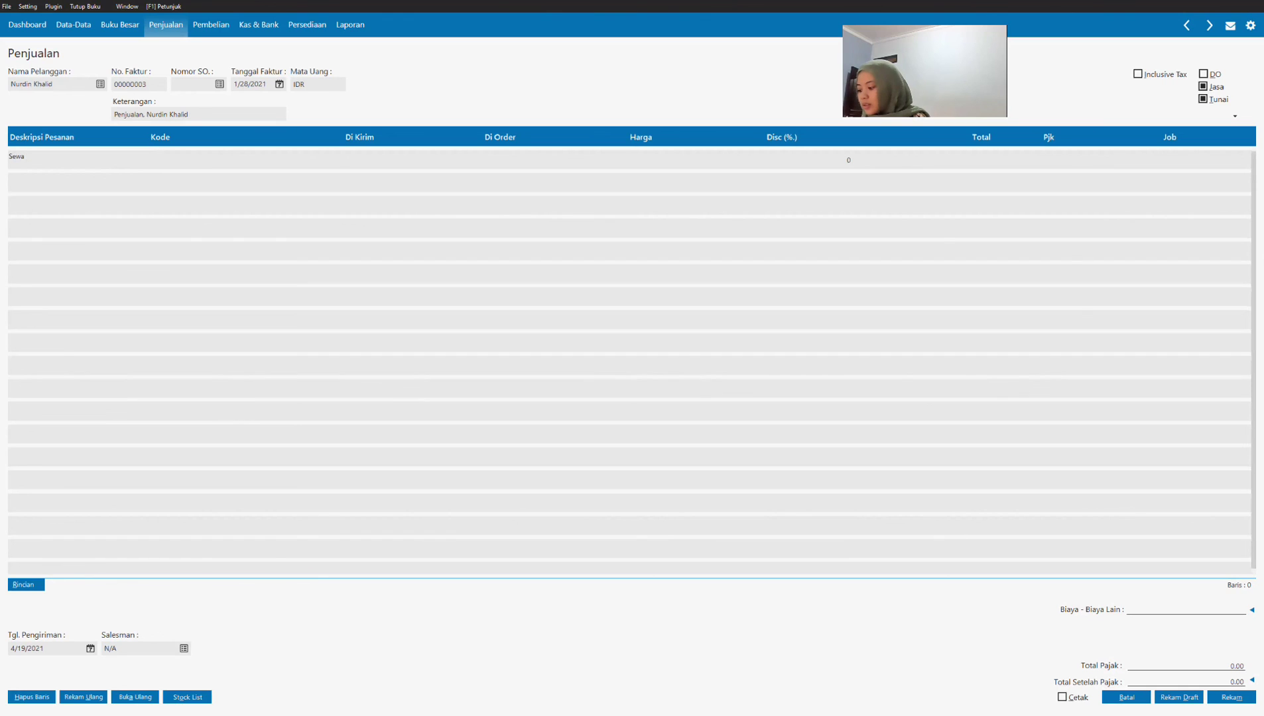
{"action": "key", "text": "BackSpace"}
{"action": "key", "text": "BackSpace"}
{"action": "key", "text": "BackSpace"}
{"action": "key", "text": "BackSpace"}
{"action": "type", "text": "Pendapata"}
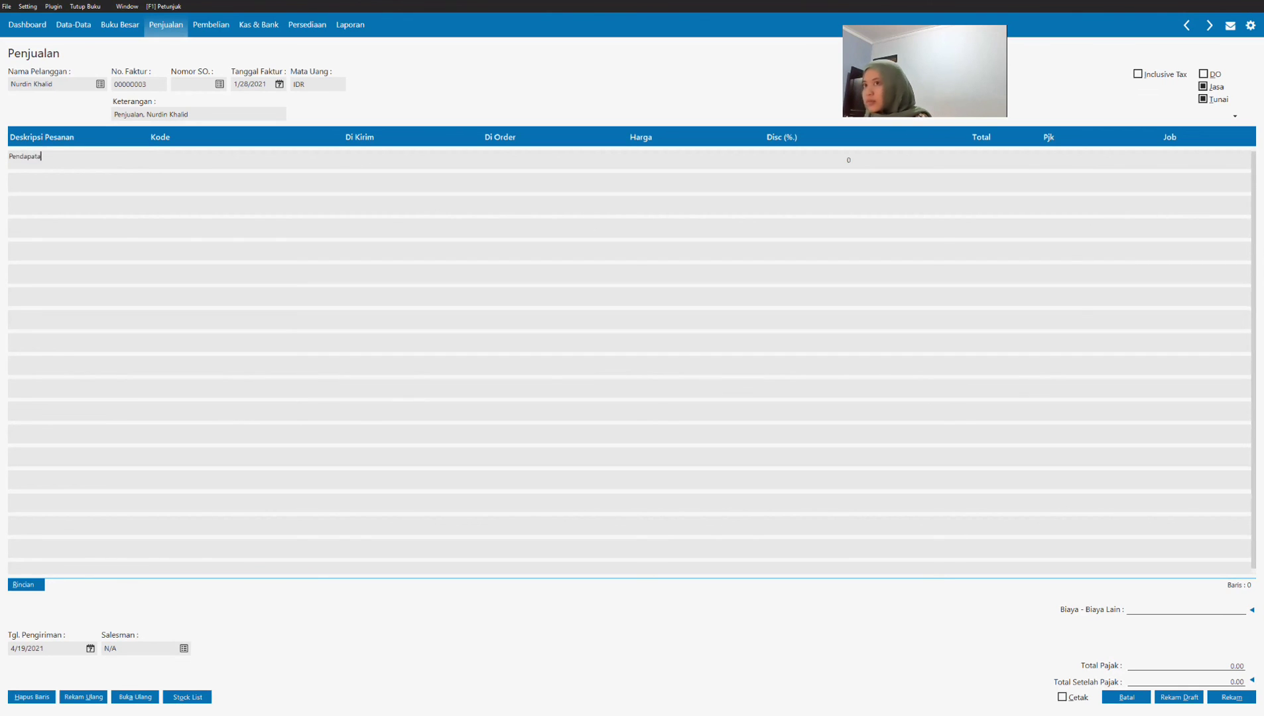
{"action": "type", "text": "n Se"}
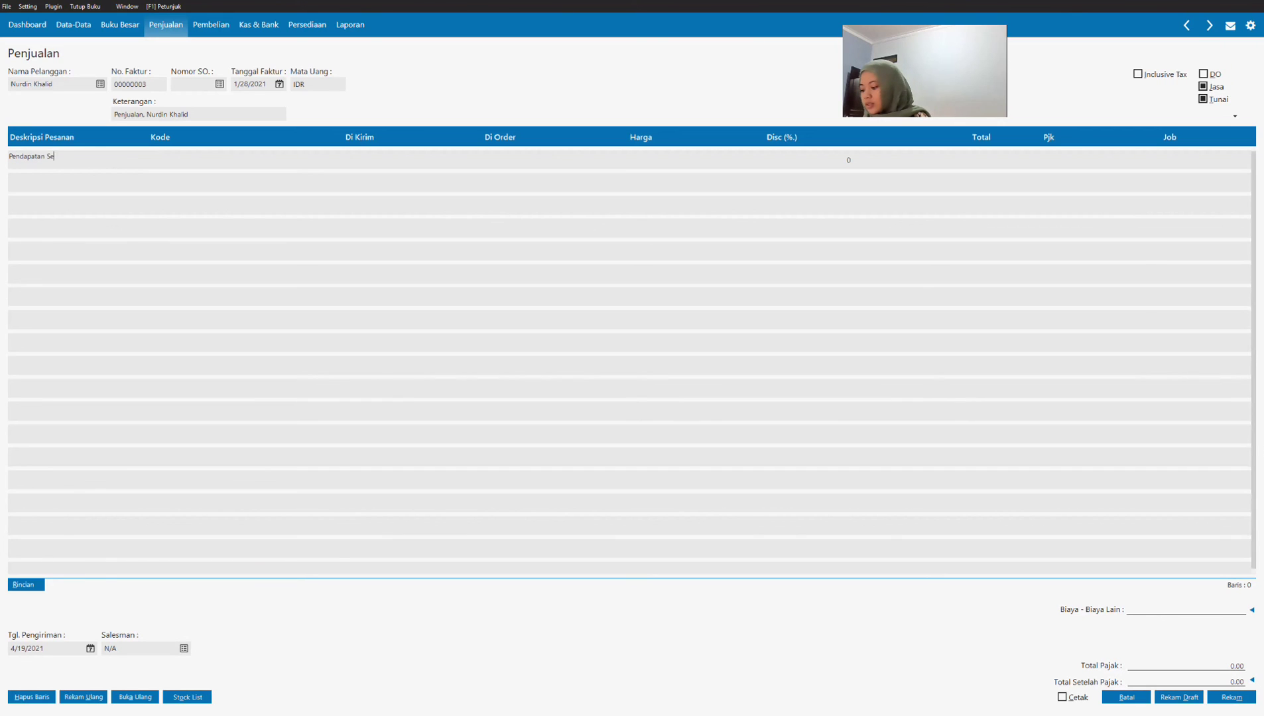
{"action": "type", "text": "wa Jam Hias"}
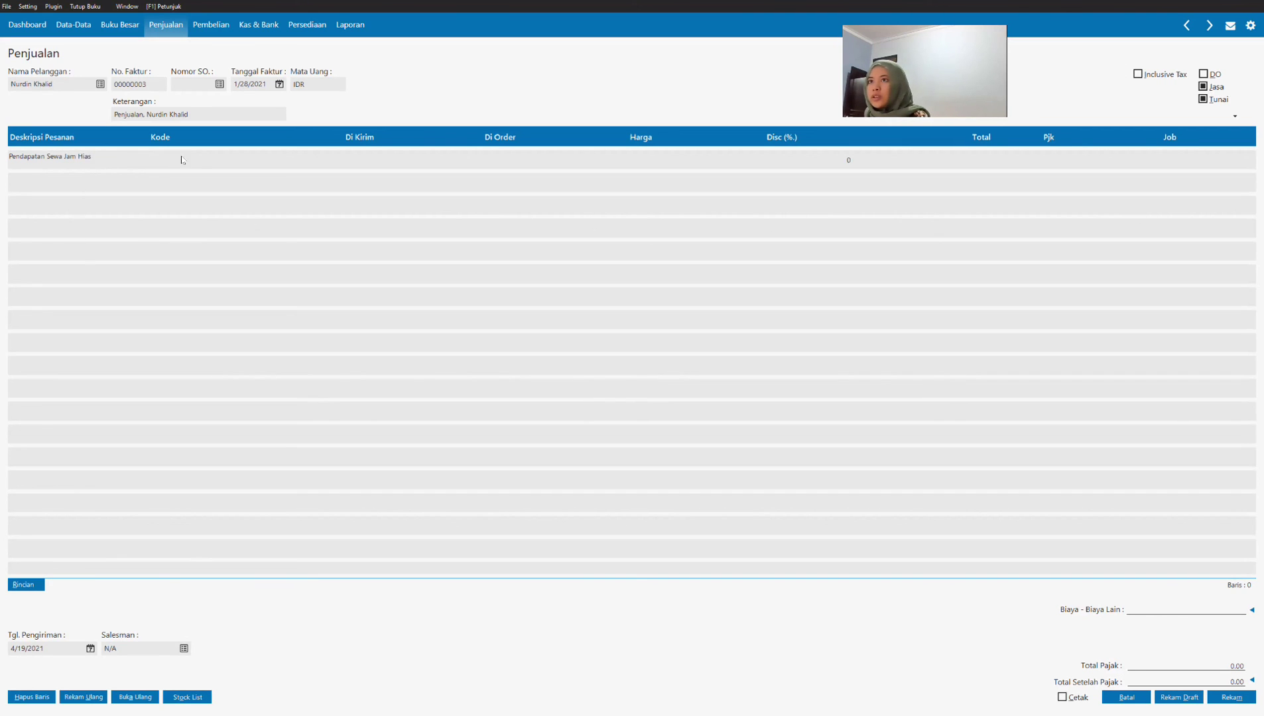
Step: Assign account 410000030 Pendapatan Jasa to the Pendapatan Sewa Jam Hias line
{"action": "left_click", "coordinate": [219, 160]}
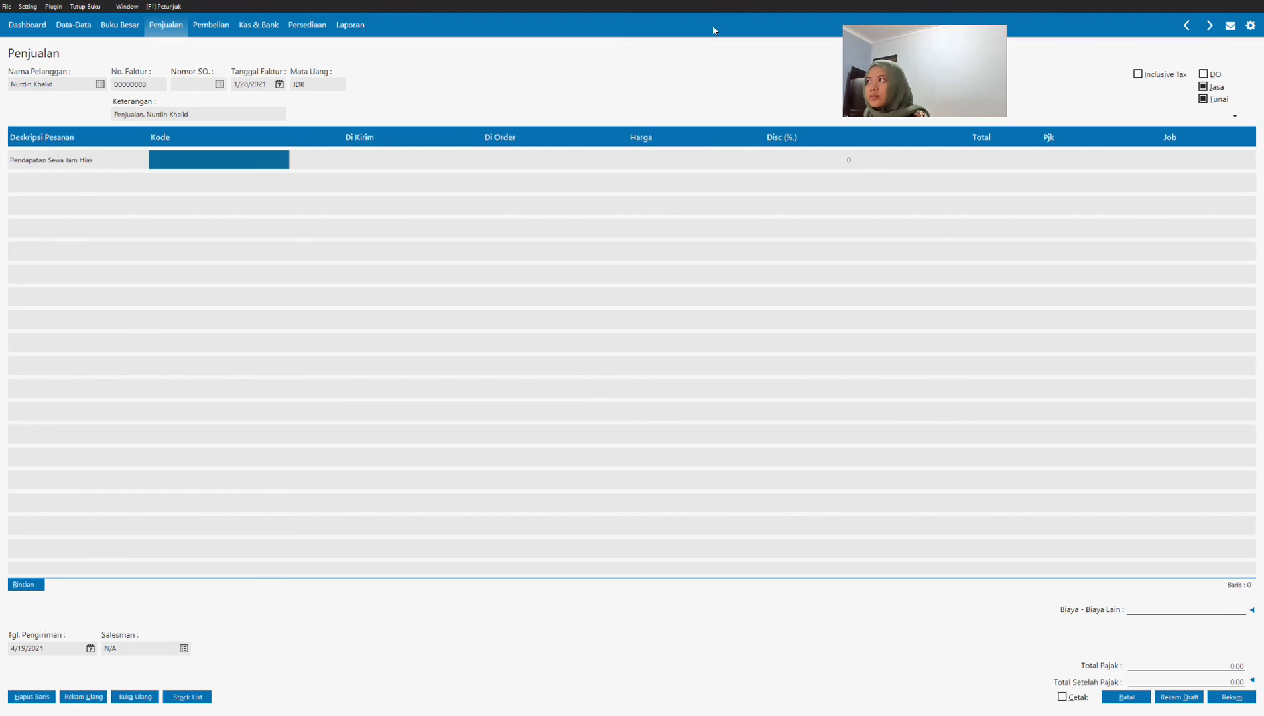
{"action": "double_click", "coordinate": [238, 161]}
{"action": "left_click", "coordinate": [603, 390]}
{"action": "scroll", "coordinate": [603, 390], "scroll_direction": "down", "scroll_amount": 4}
{"action": "scroll", "coordinate": [603, 390], "scroll_direction": "down", "scroll_amount": 5}
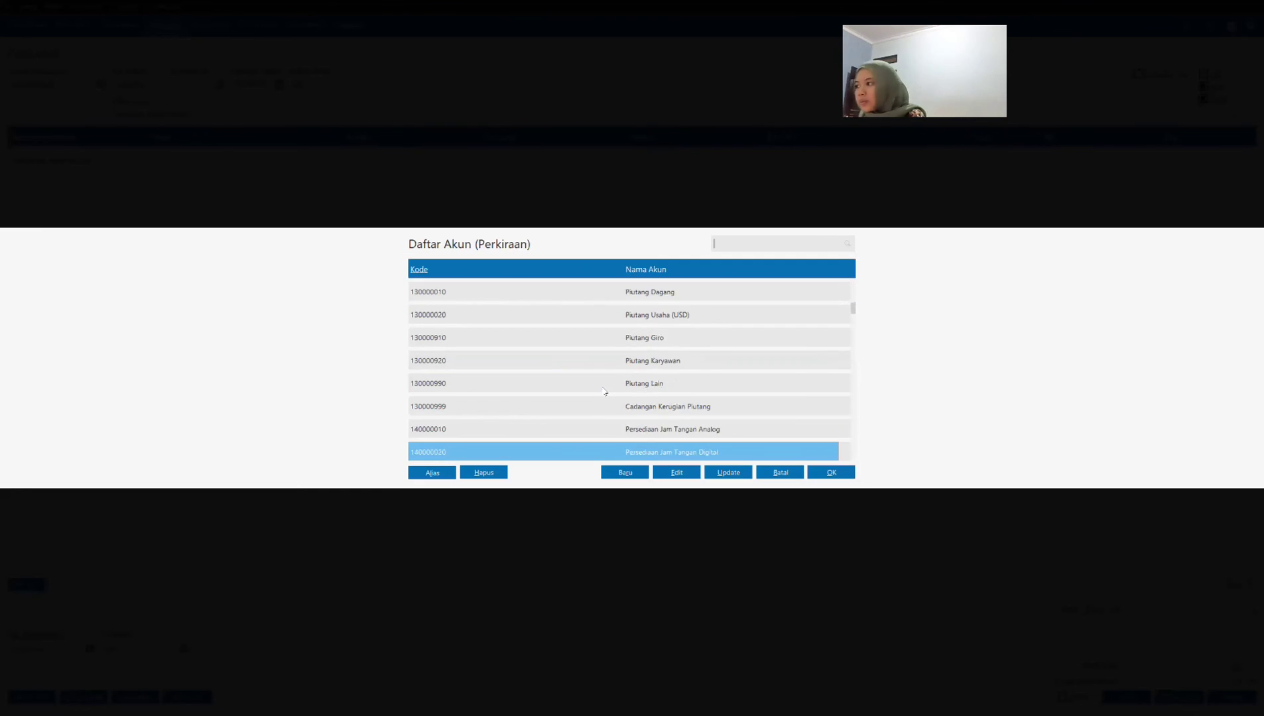
{"action": "scroll", "coordinate": [600, 386], "scroll_direction": "down", "scroll_amount": 10}
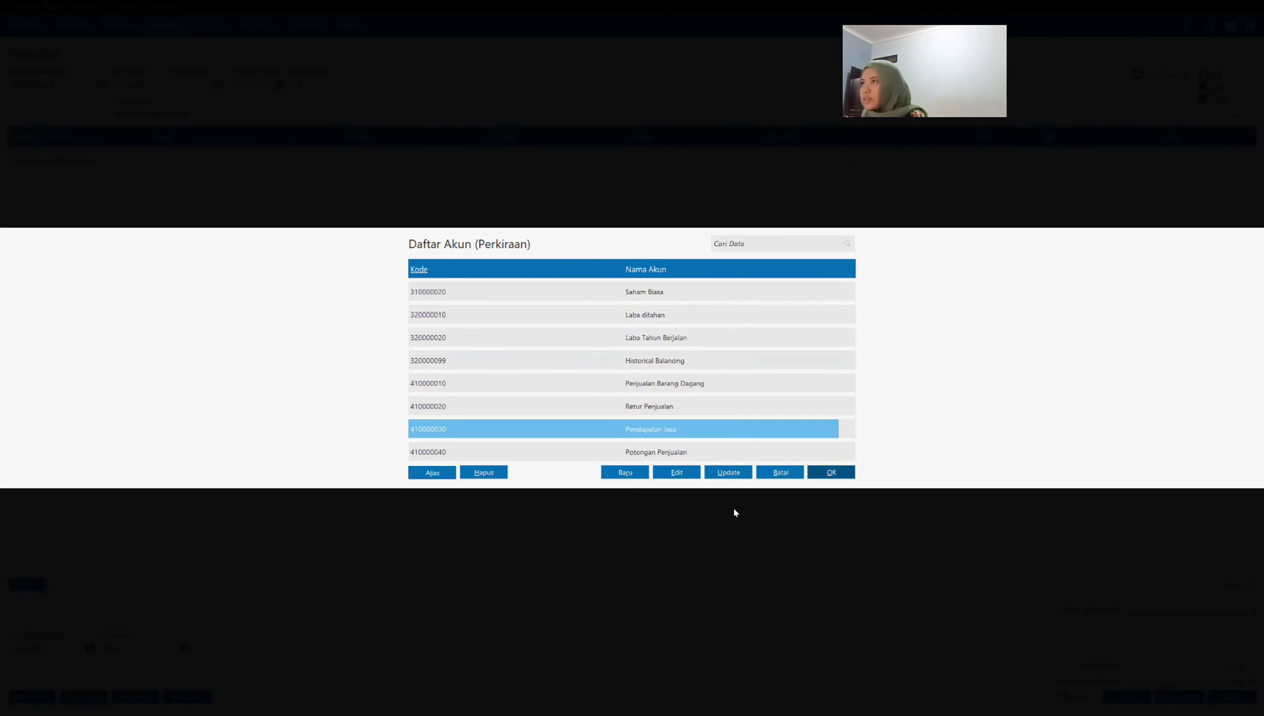
{"action": "key", "text": "Return"}
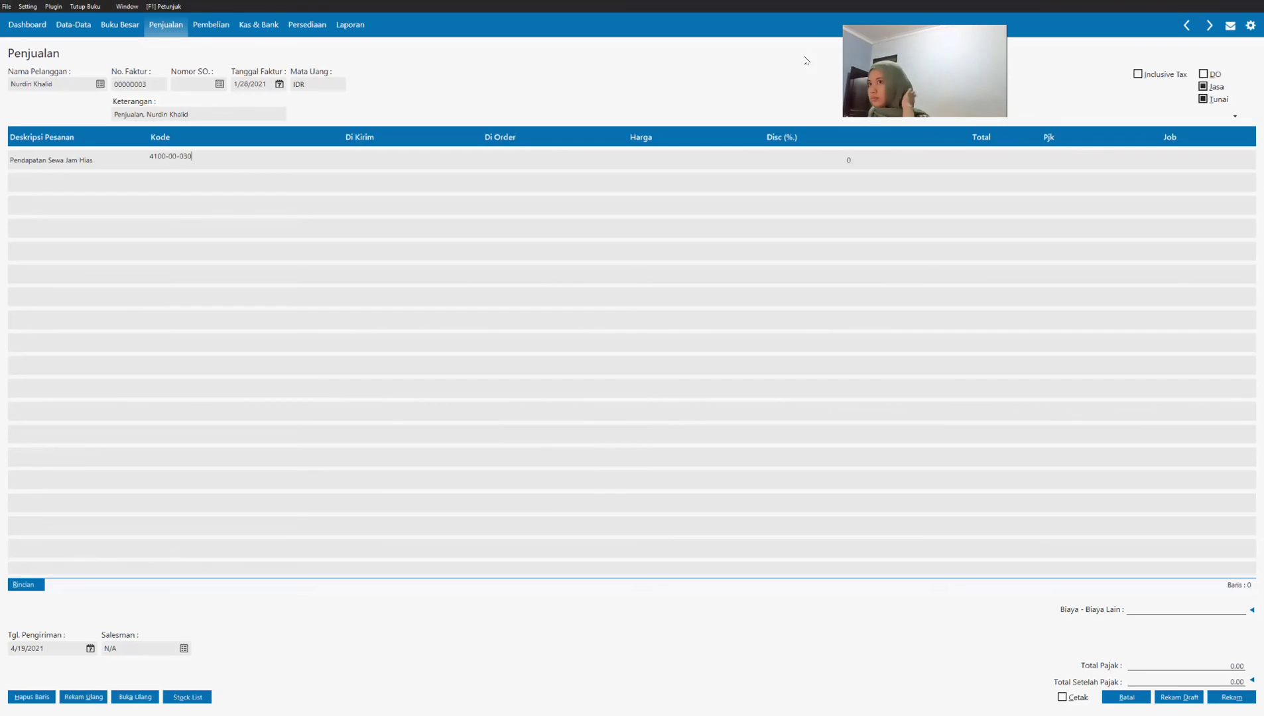
Step: Set the rental income line's delivered quantity to 1, its price to 5,000,000 and its tax to VAT
{"action": "left_click", "coordinate": [380, 162]}
{"action": "type", "text": "1"}
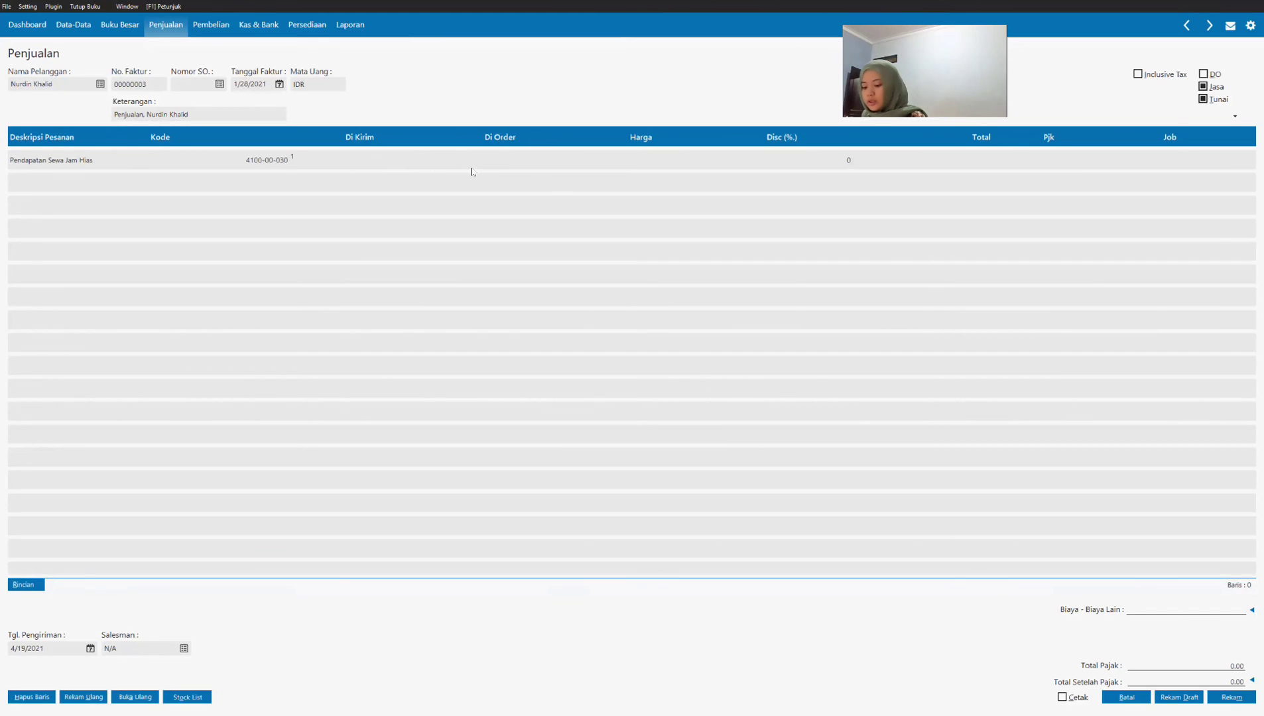
{"action": "key", "text": "Return"}
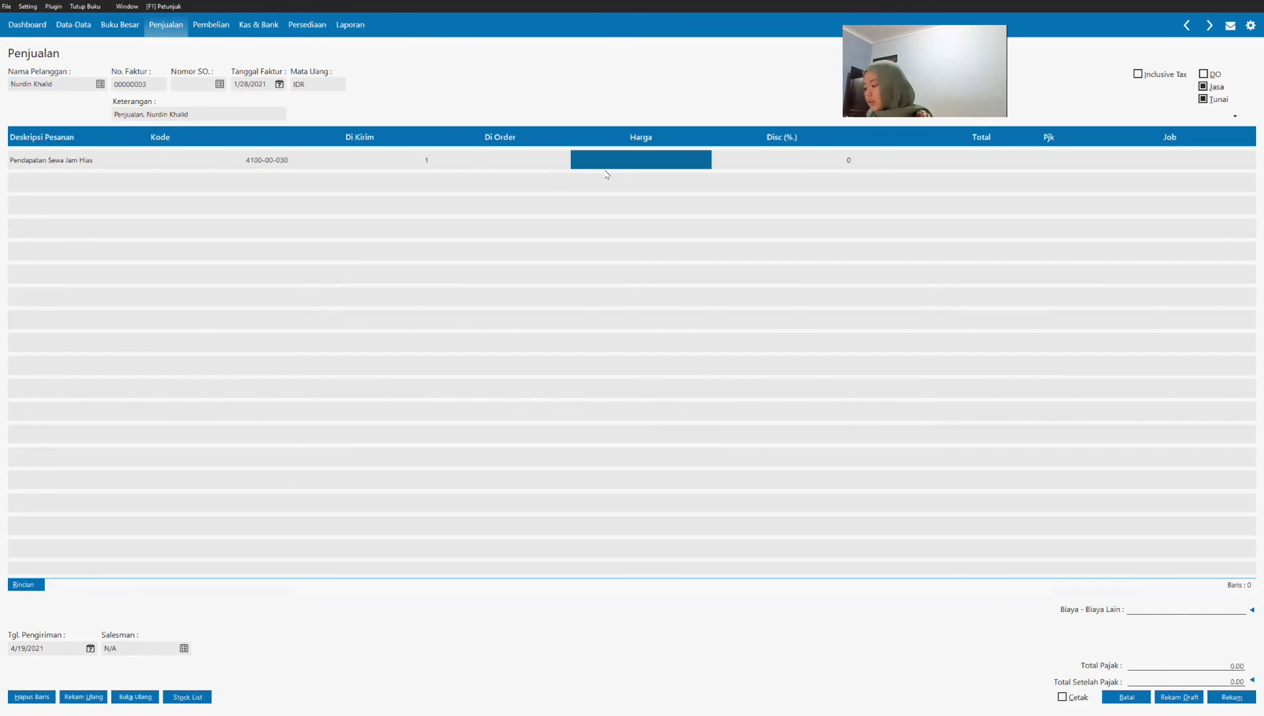
{"action": "type", "text": "5,000,0"}
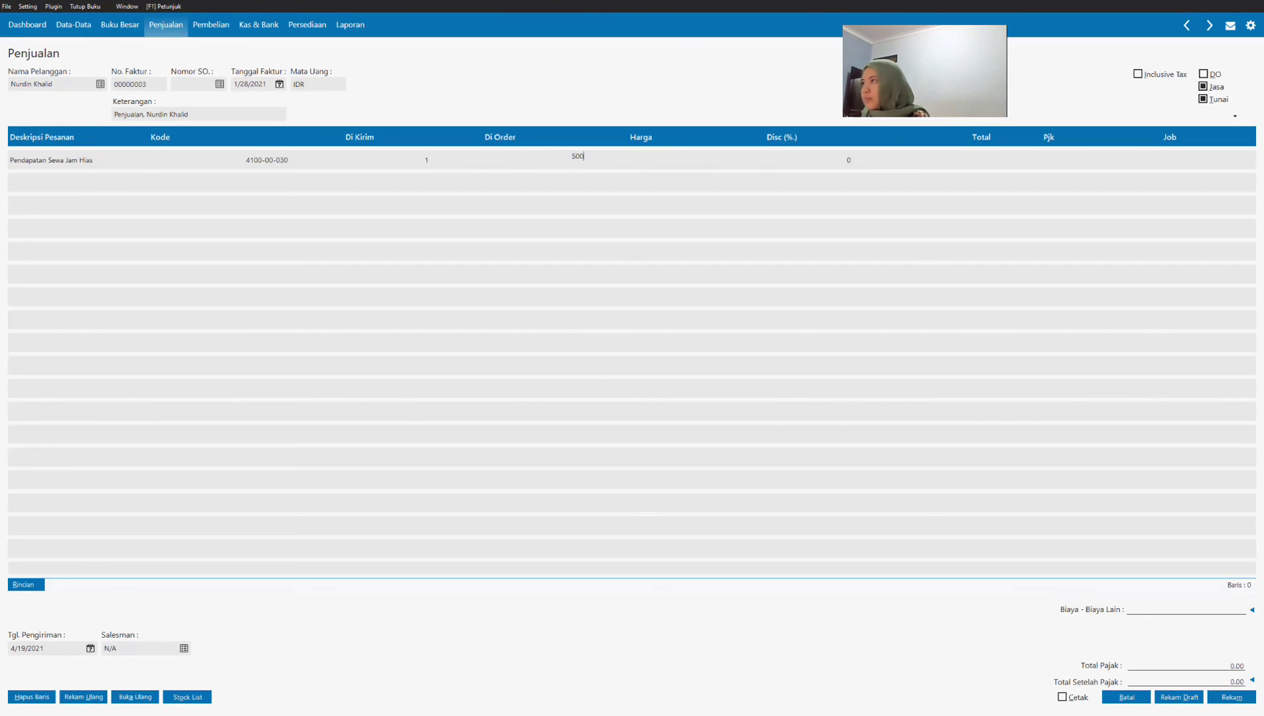
{"action": "type", "text": "0000"}
{"action": "key", "text": "Return"}
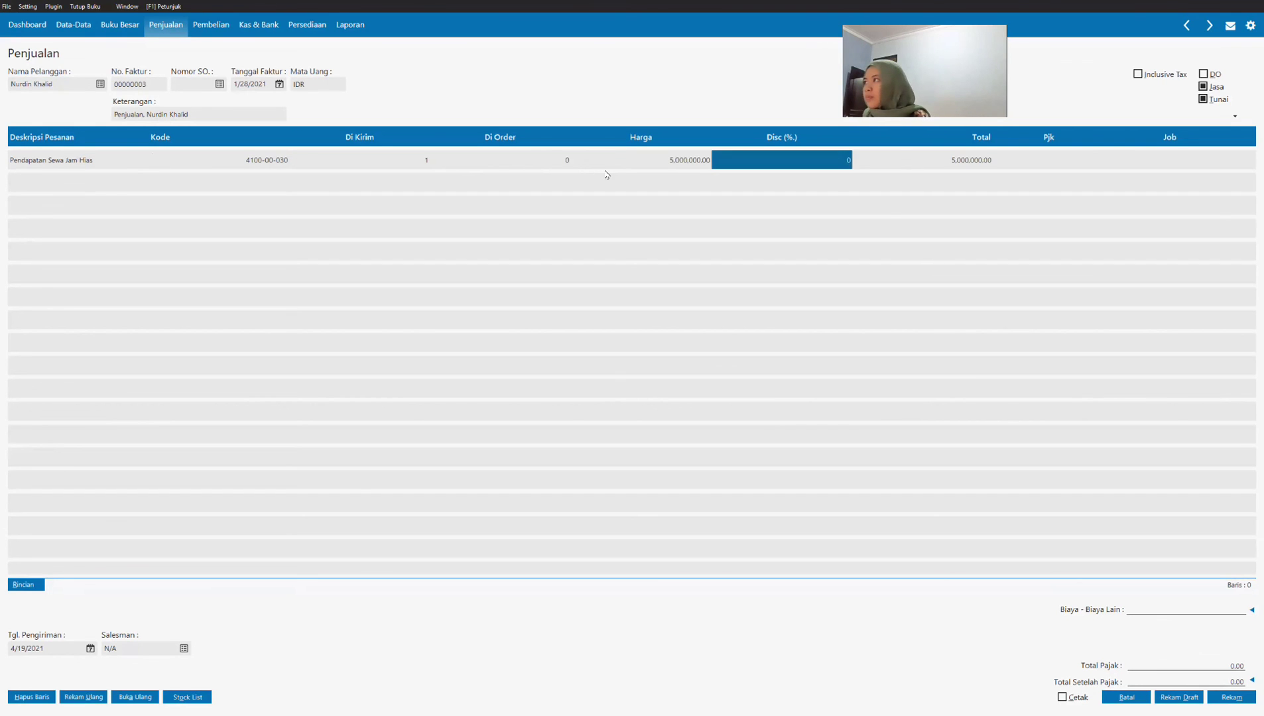
{"action": "left_click", "coordinate": [1038, 169]}
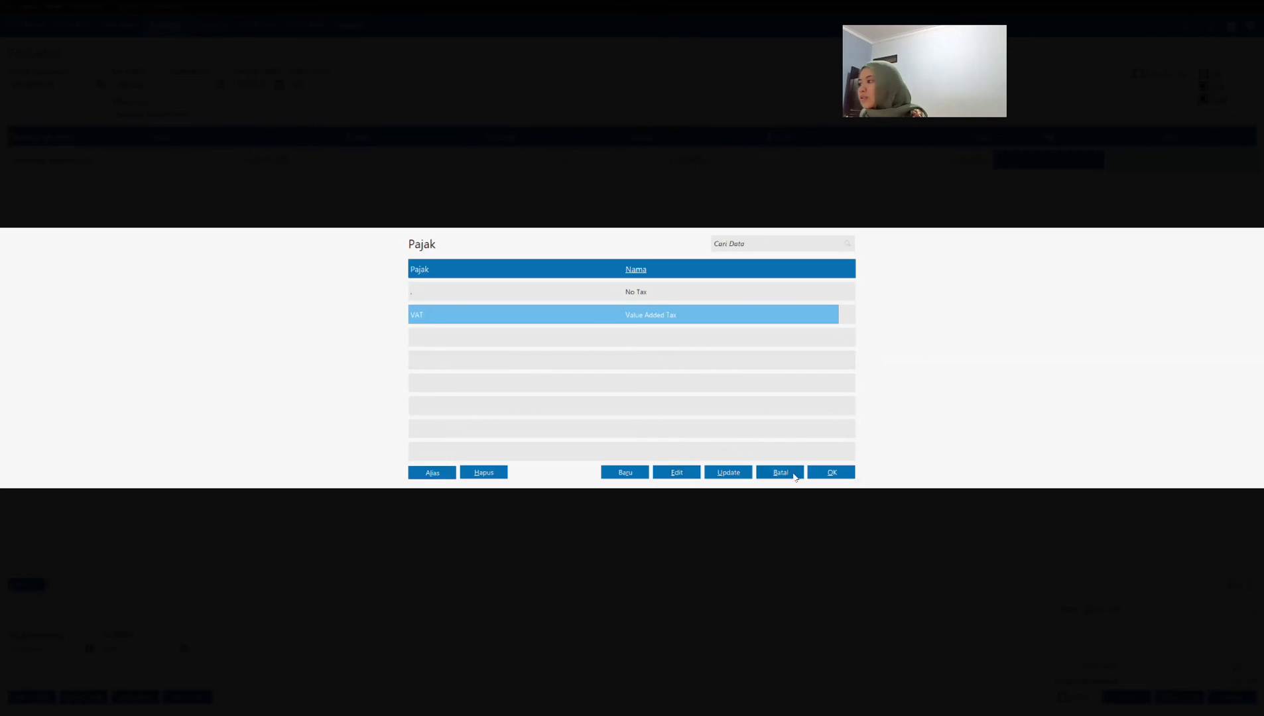
{"action": "left_click", "coordinate": [832, 472]}
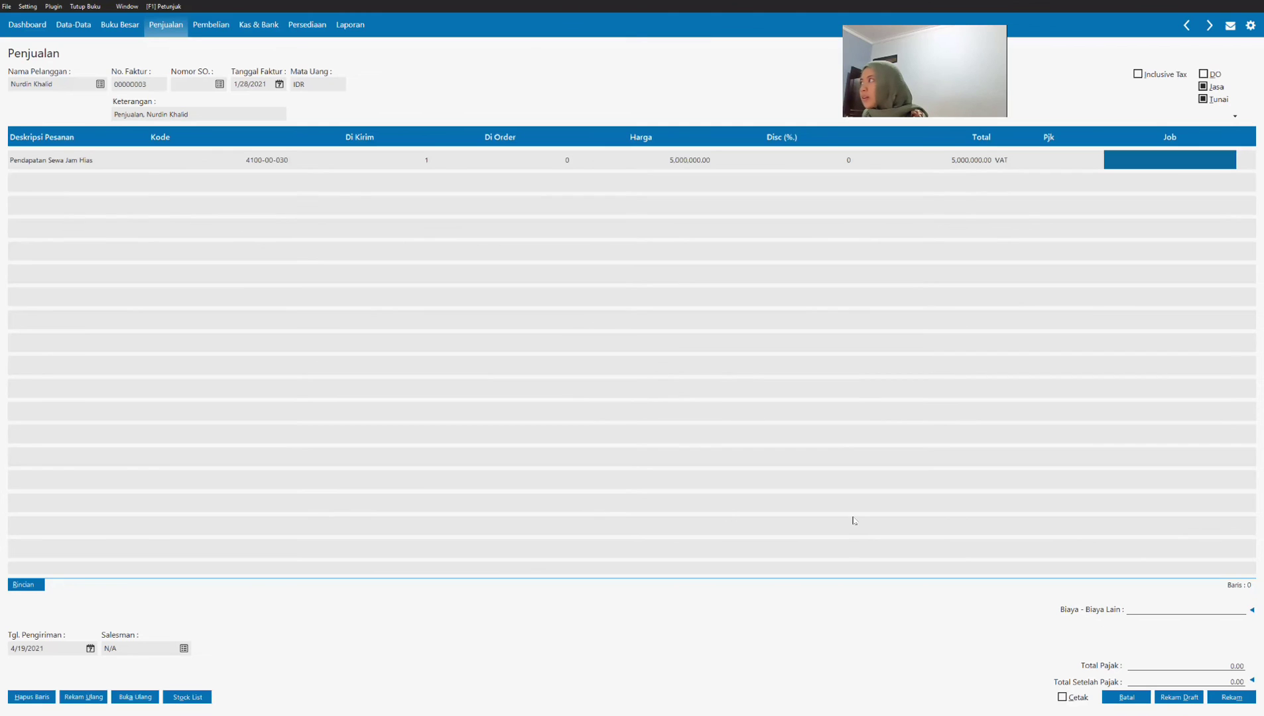
{"action": "key", "text": "Return"}
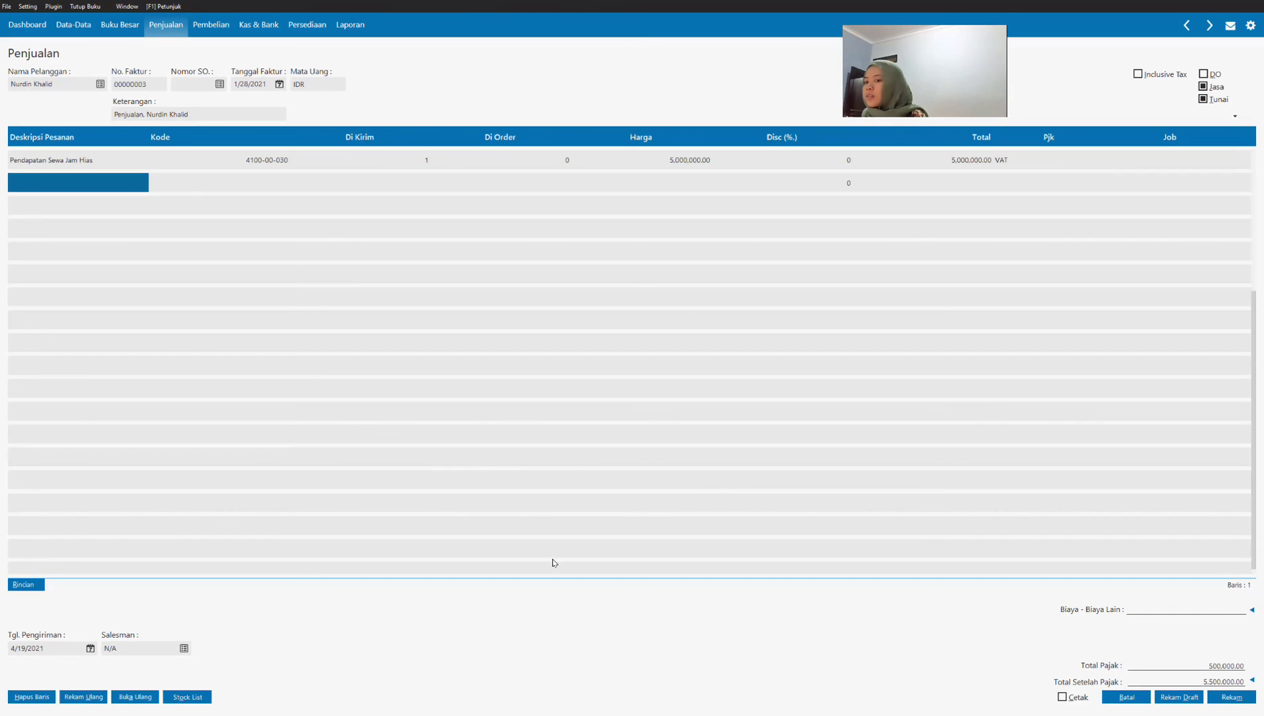
Step: Accept Pendapatan Lain as the invoice's delivery cost account, record the invoice and leave the invoice entry form
{"action": "left_click", "coordinate": [1252, 611]}
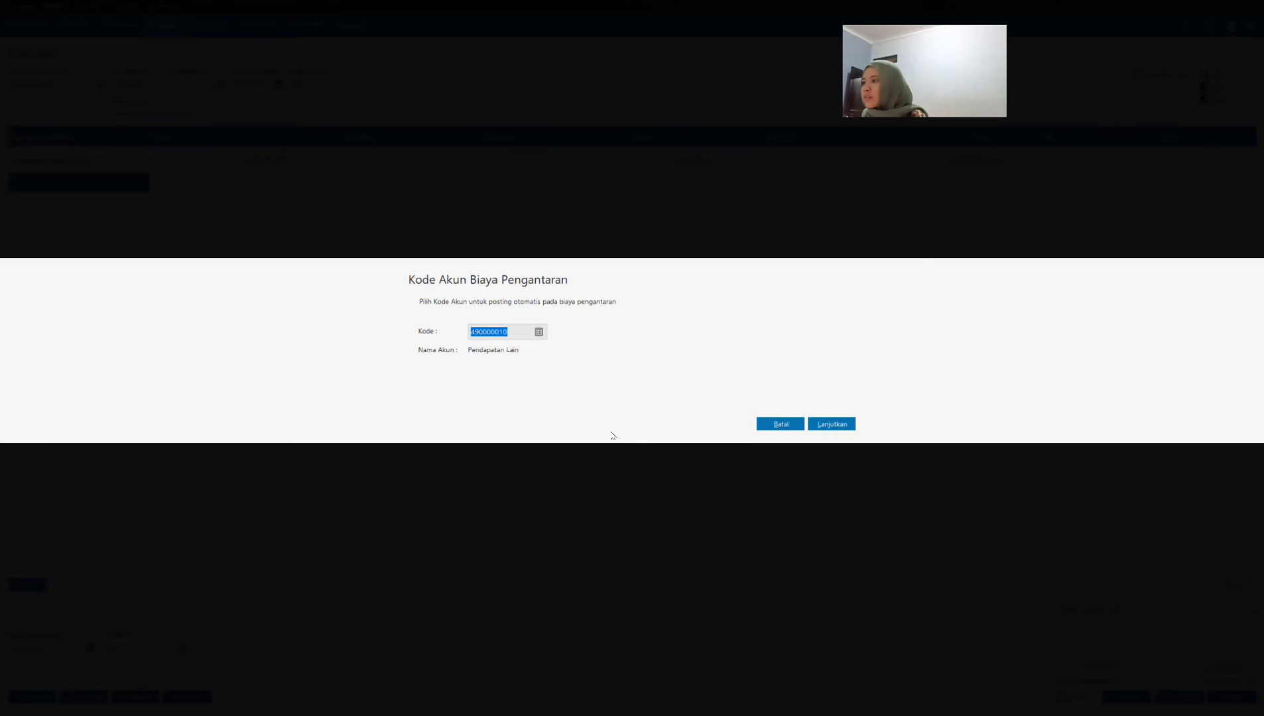
{"action": "left_click", "coordinate": [832, 428]}
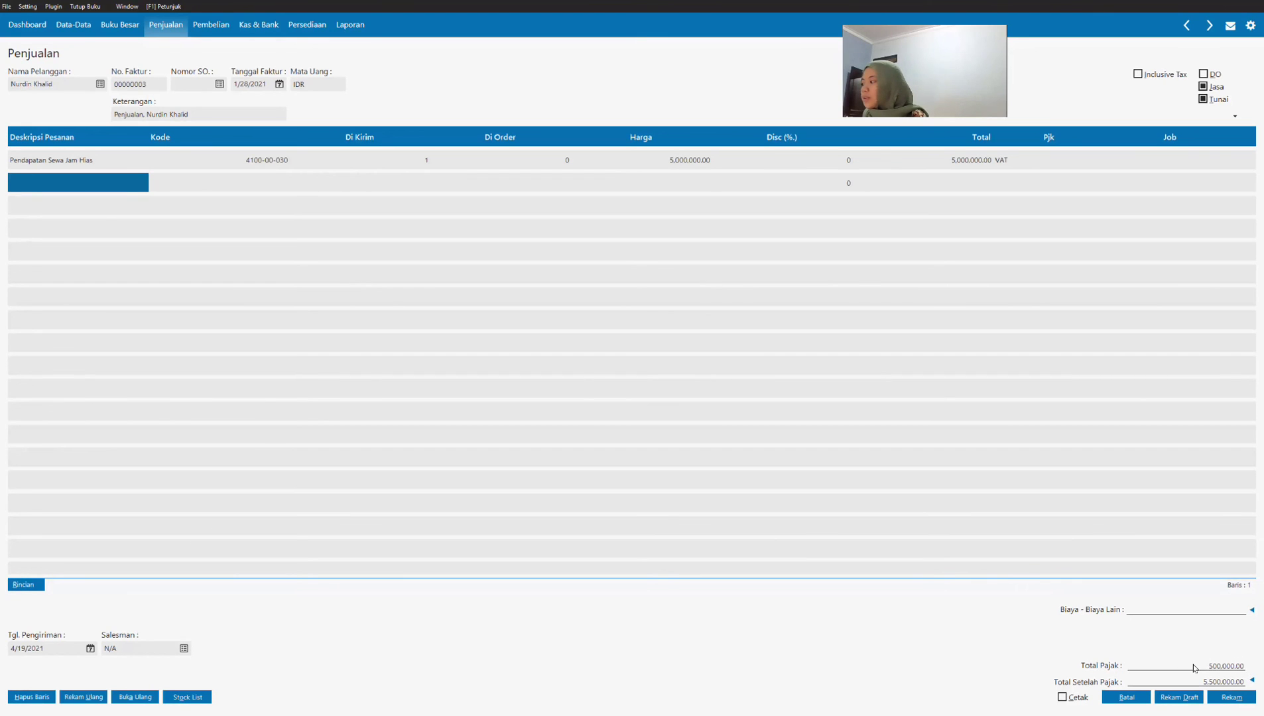
{"action": "left_click", "coordinate": [1230, 701]}
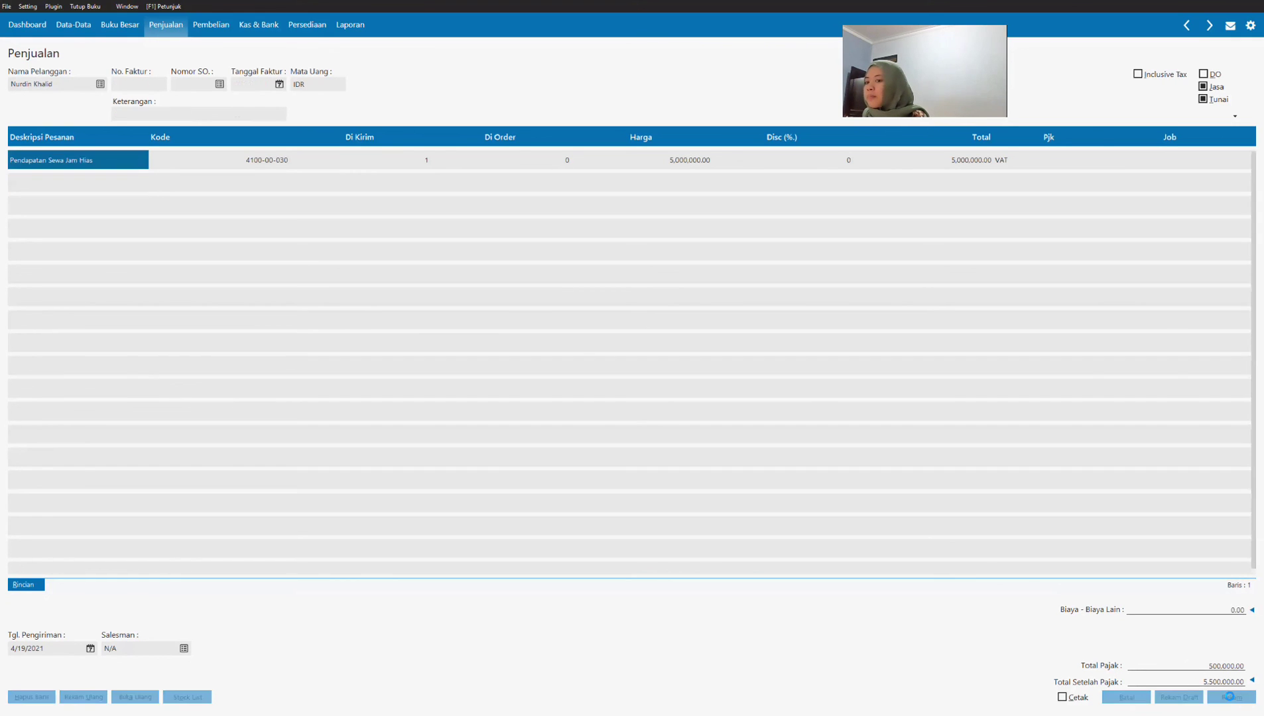
{"action": "left_click", "coordinate": [1126, 697]}
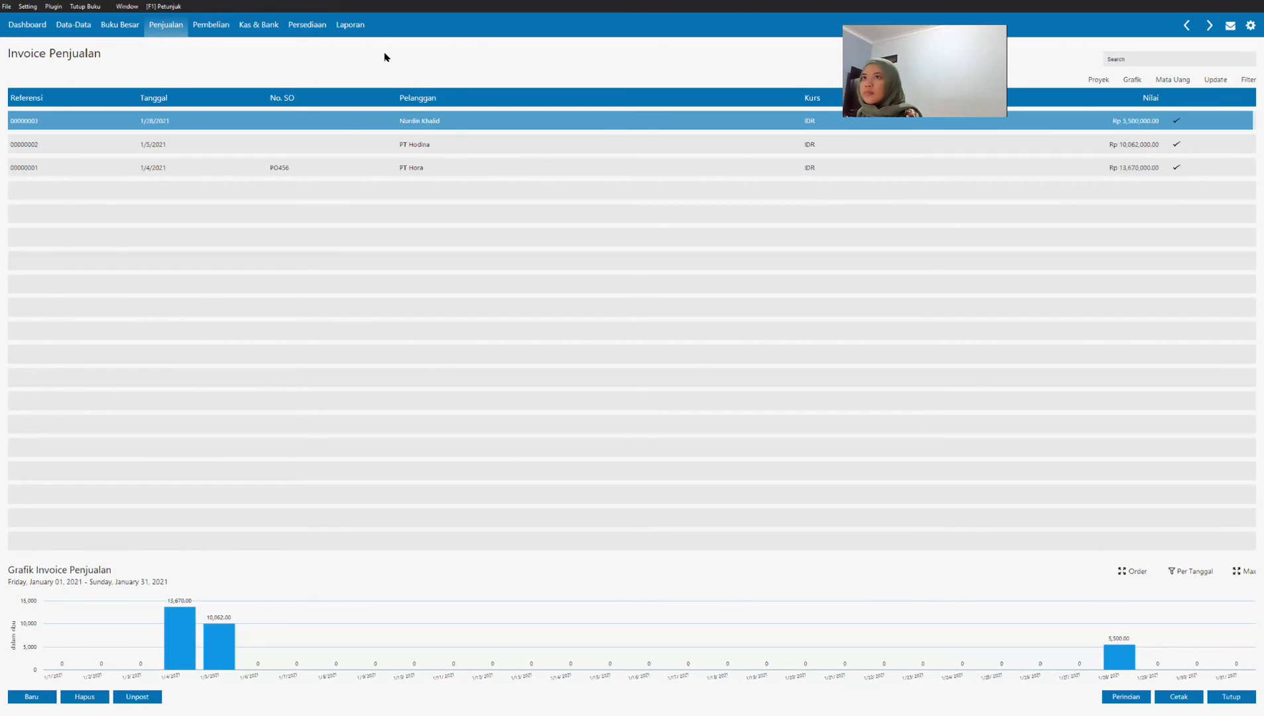
Step: Check Transaksi 14 in the SOAL UTS PDF, return to Zahir and start a new Kas Keluar entry
{"action": "key", "text": "alt+Tab"}
{"action": "scroll", "coordinate": [456, 469], "scroll_direction": "down", "scroll_amount": 3}
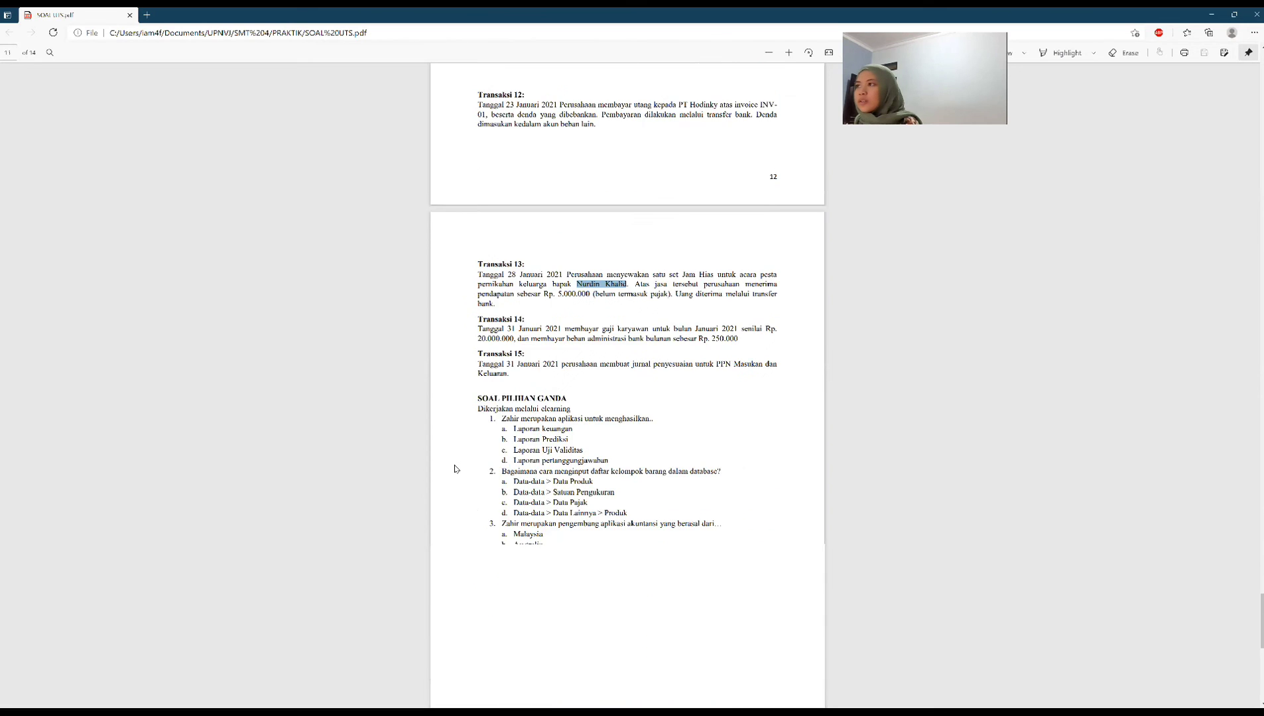
{"action": "scroll", "coordinate": [485, 399], "scroll_direction": "down", "scroll_amount": 2}
{"action": "scroll", "coordinate": [486, 399], "scroll_direction": "up", "scroll_amount": 2}
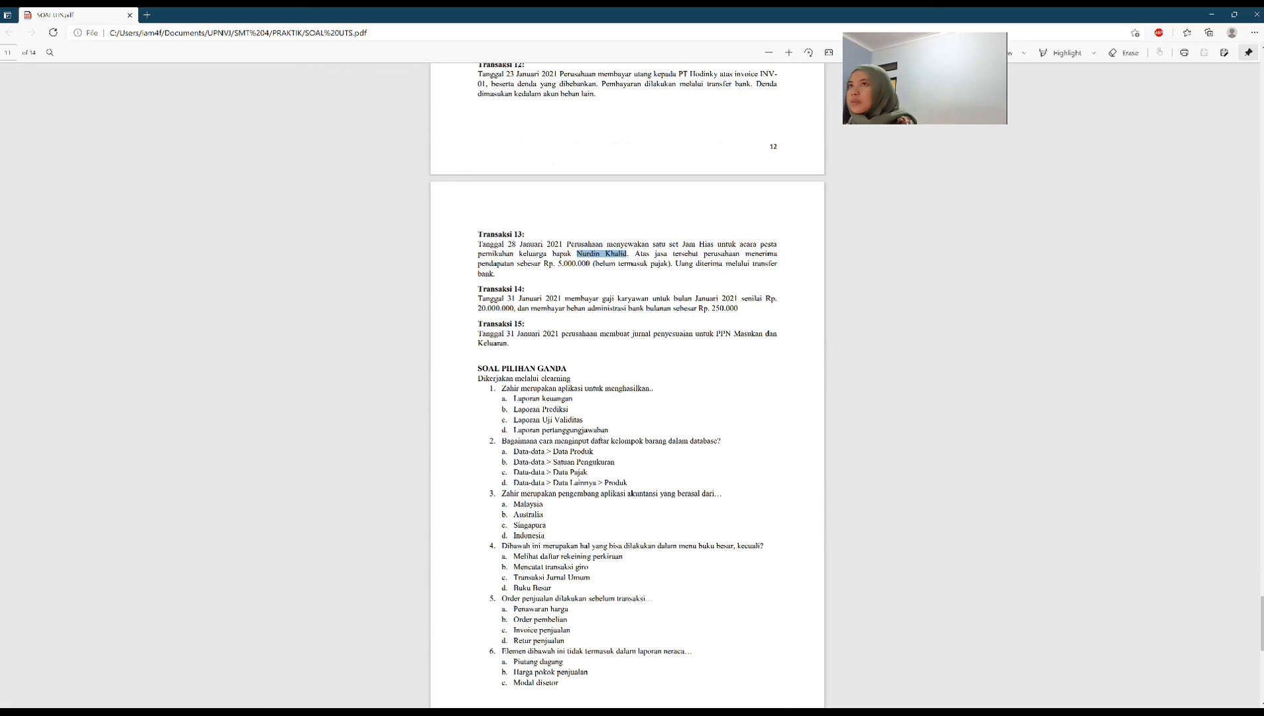
{"action": "left_click", "coordinate": [634, 710]}
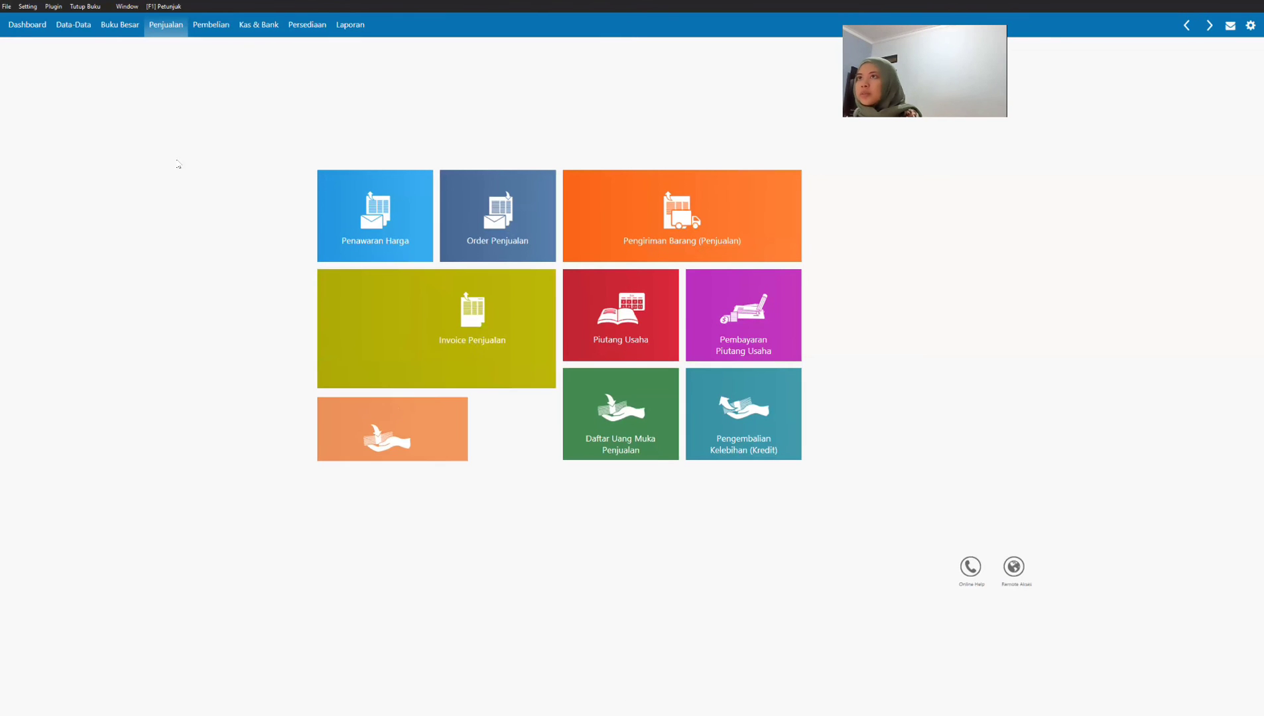
{"action": "left_click", "coordinate": [250, 26]}
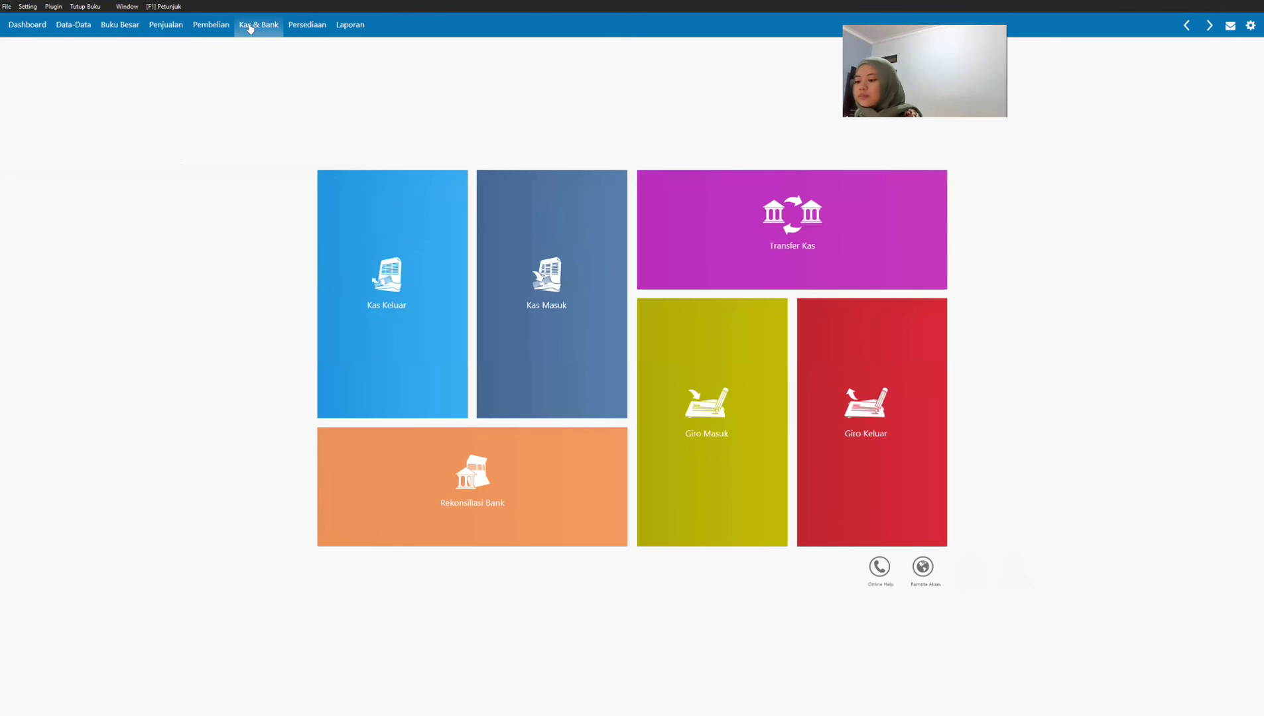
{"action": "left_click", "coordinate": [349, 252]}
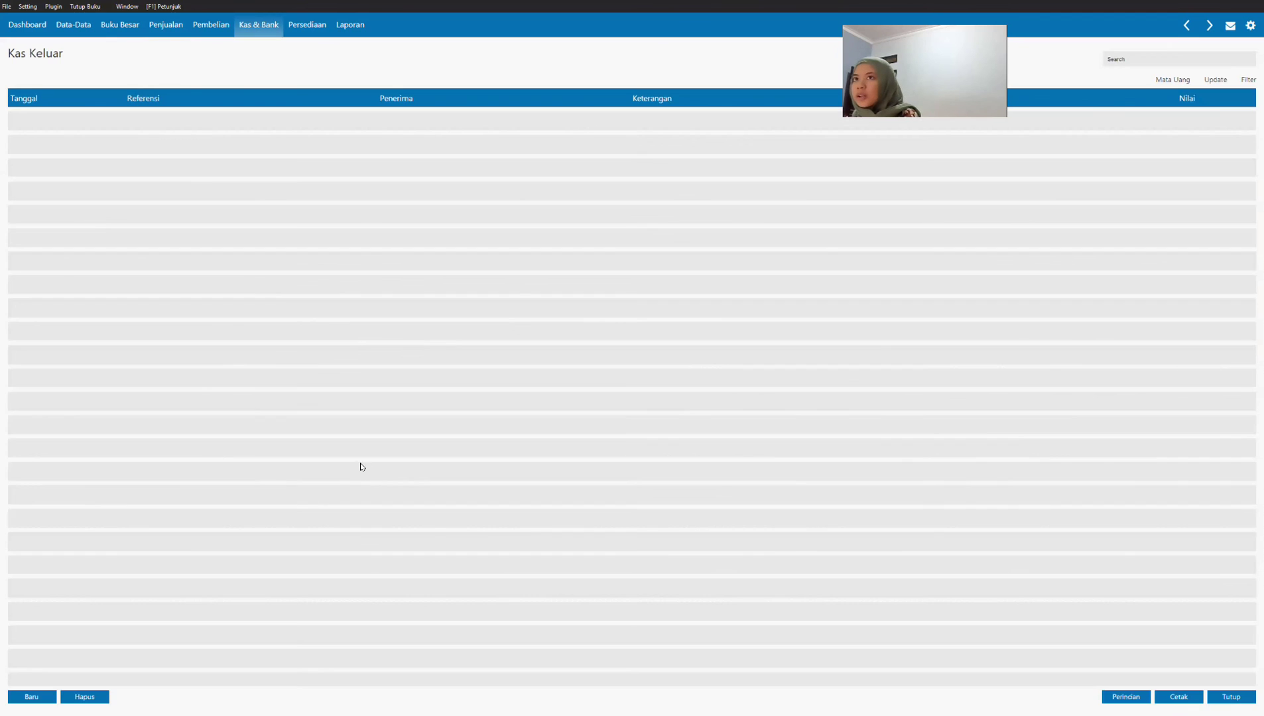
{"action": "left_click", "coordinate": [35, 699]}
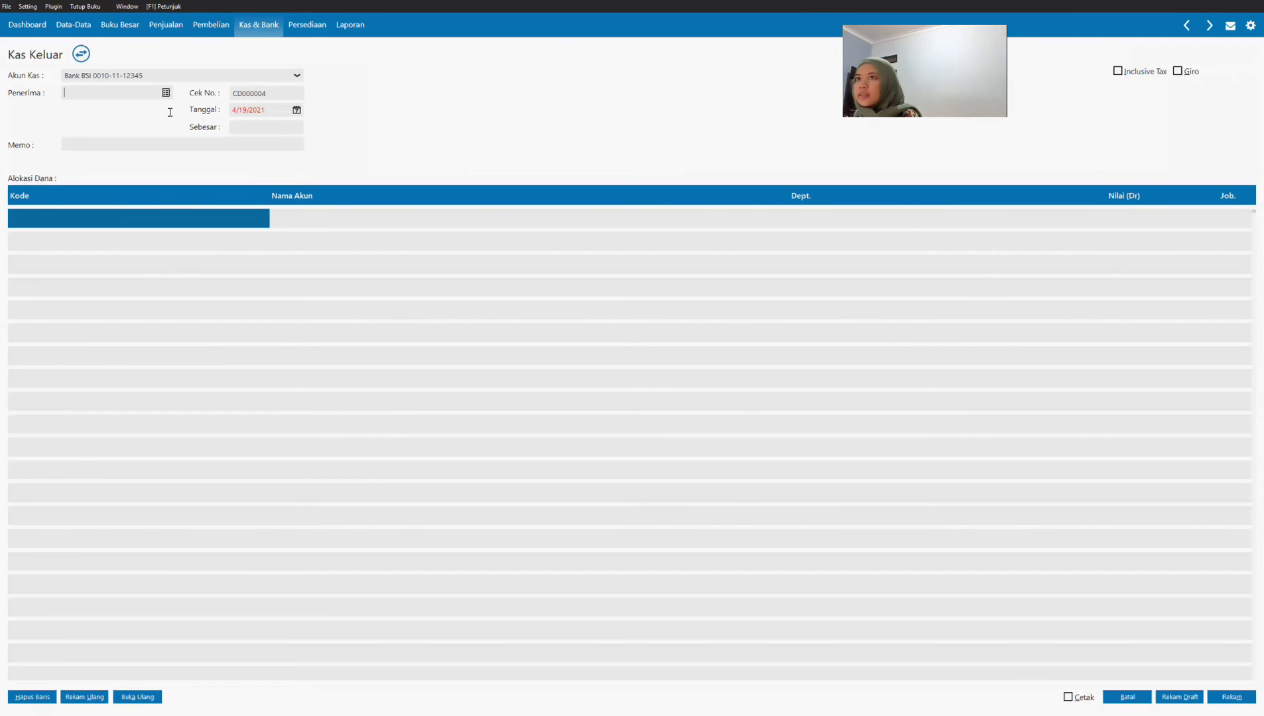
Step: Create an Employee name record called karyawan and choose it as the recipient of the Kas Keluar payment
{"action": "left_click", "coordinate": [166, 94]}
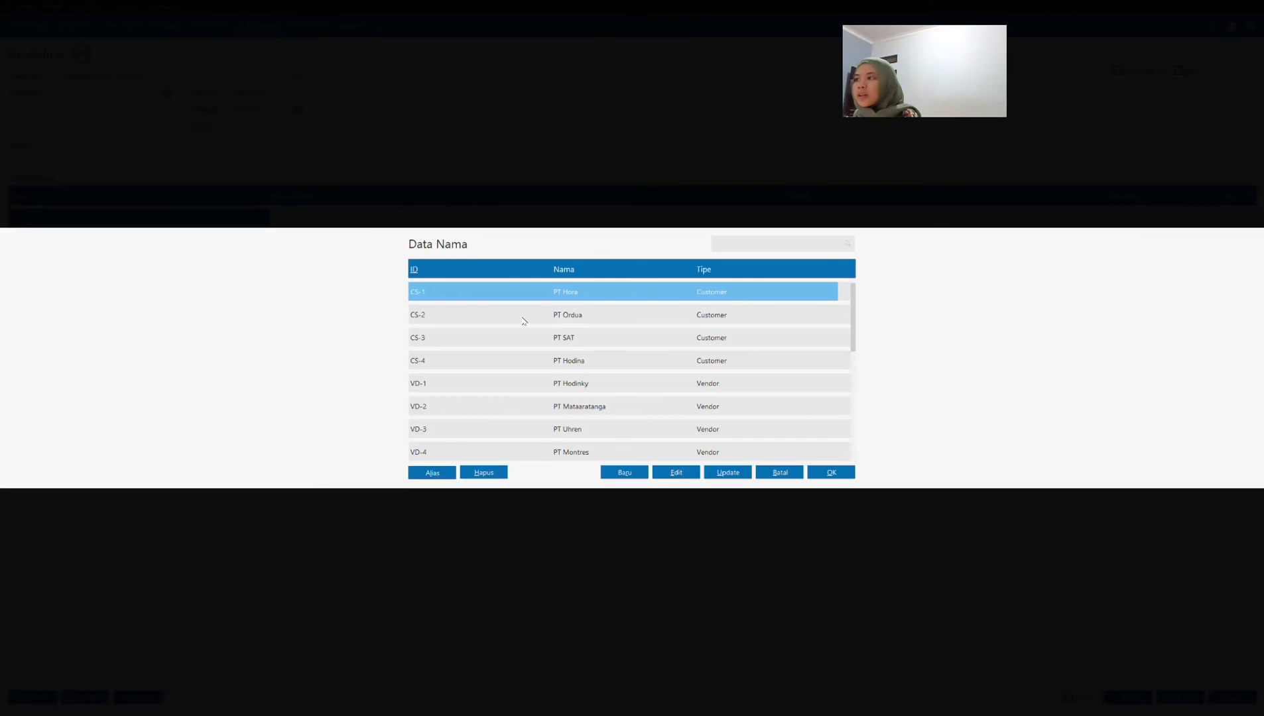
{"action": "scroll", "coordinate": [595, 378], "scroll_direction": "down", "scroll_amount": 10}
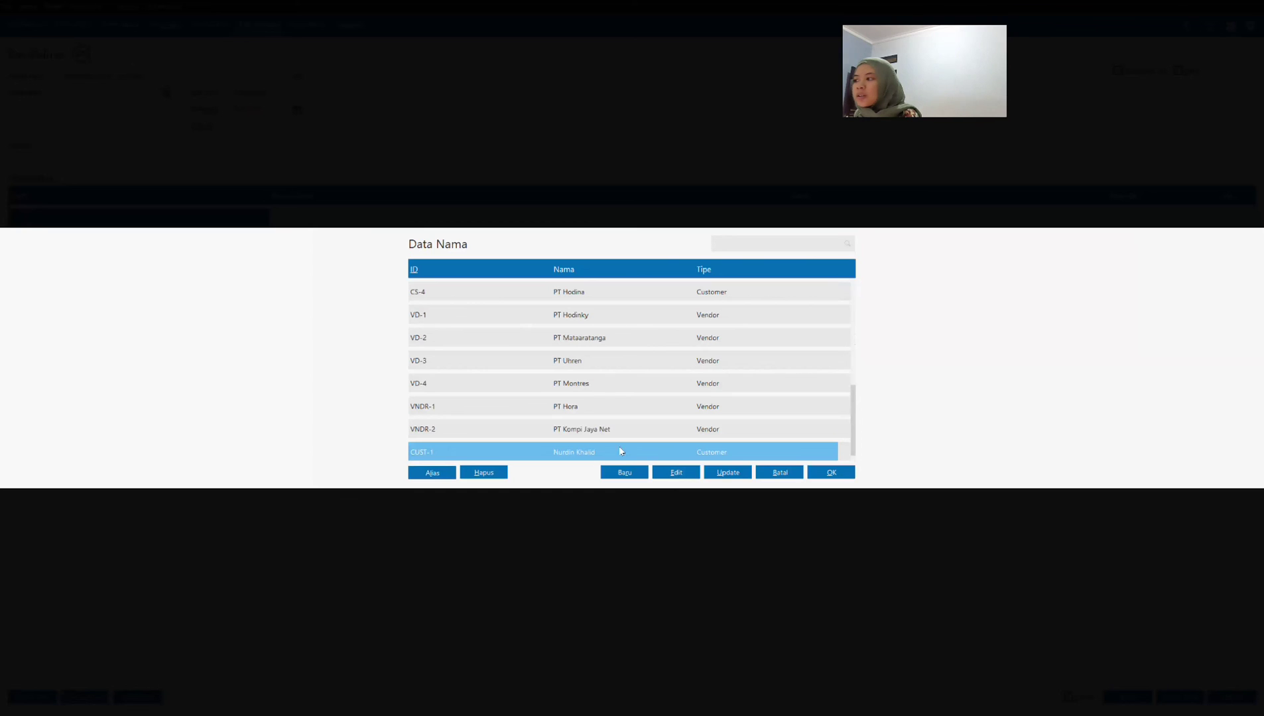
{"action": "left_click", "coordinate": [626, 473]}
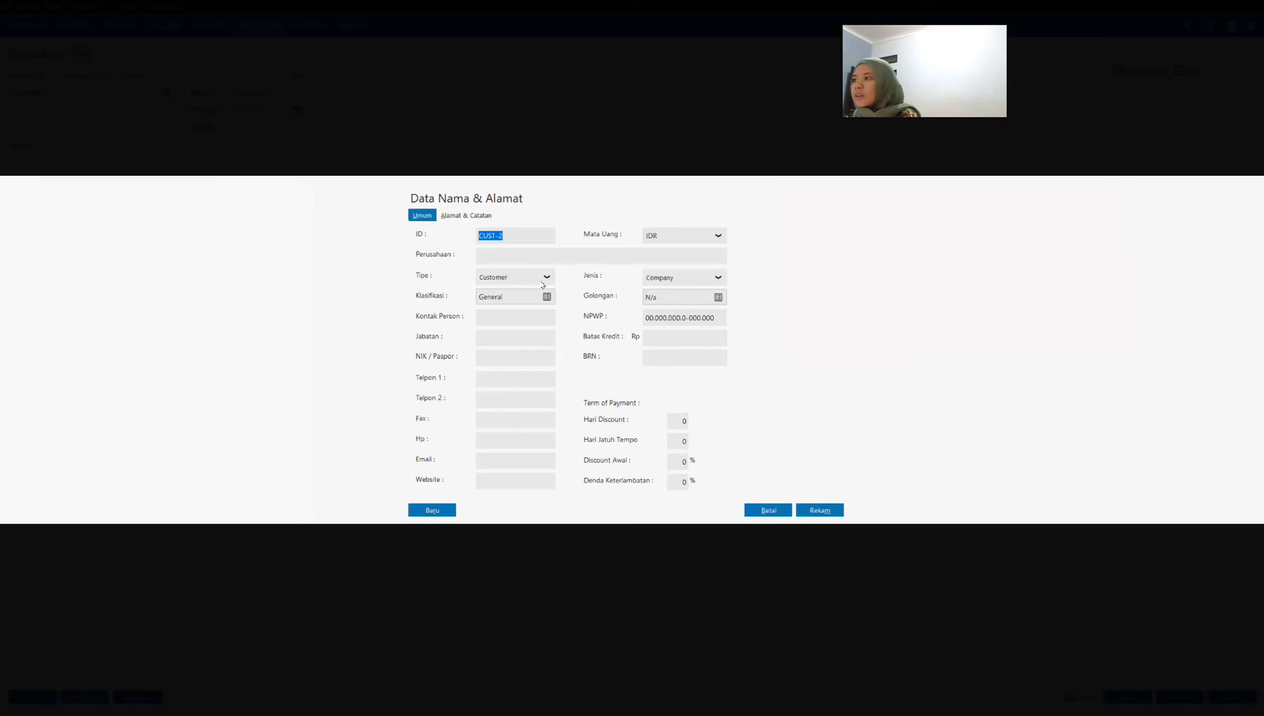
{"action": "left_click", "coordinate": [542, 283]}
{"action": "left_click", "coordinate": [515, 323]}
{"action": "left_click", "coordinate": [504, 254]}
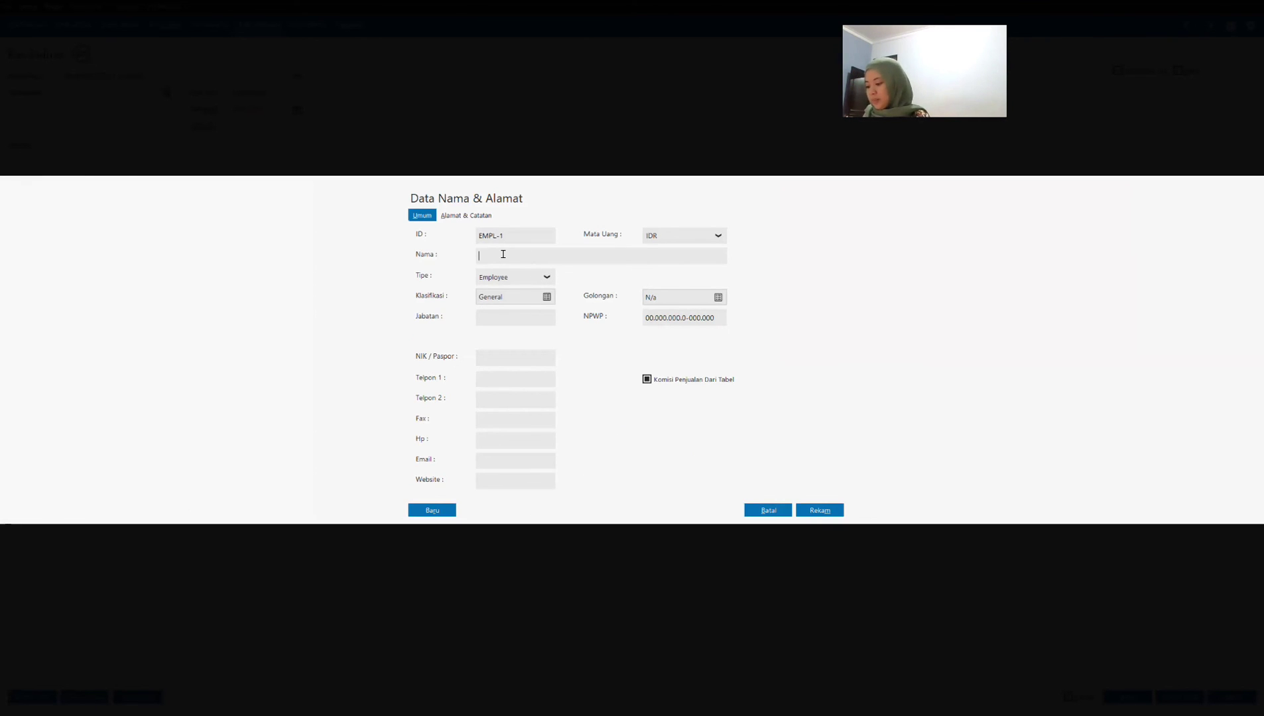
{"action": "type", "text": "karya"}
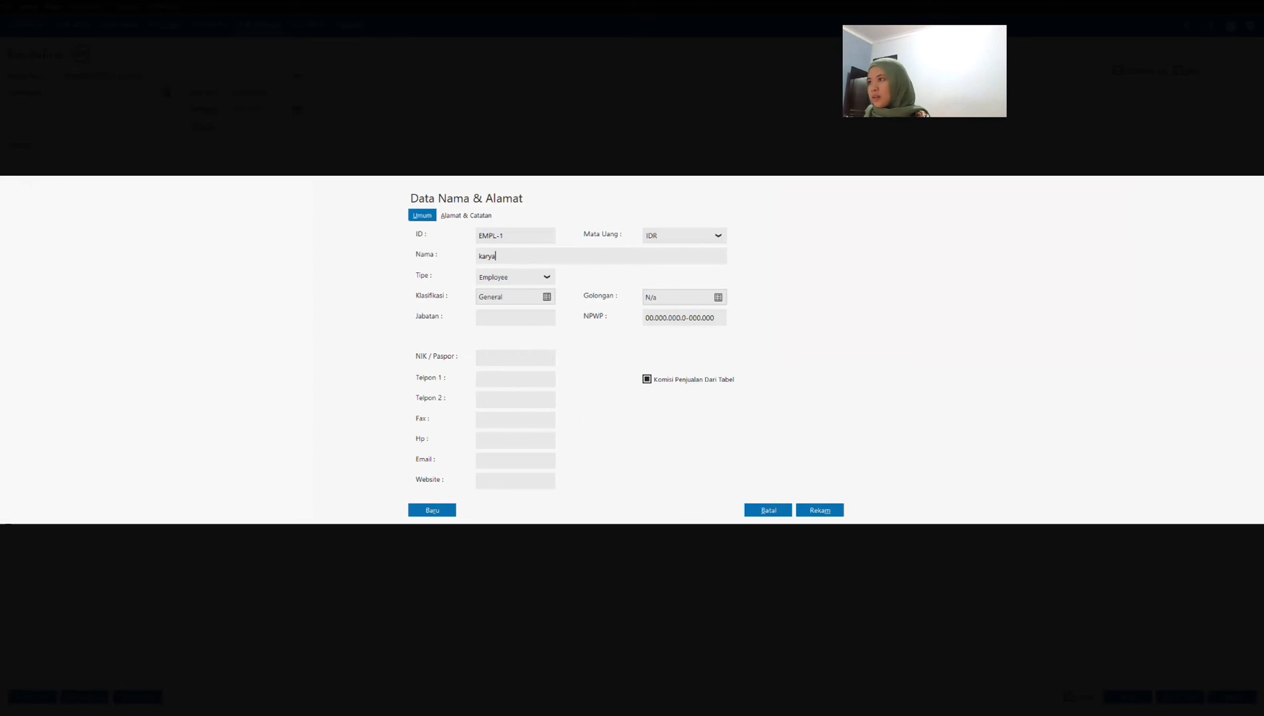
{"action": "type", "text": "wan"}
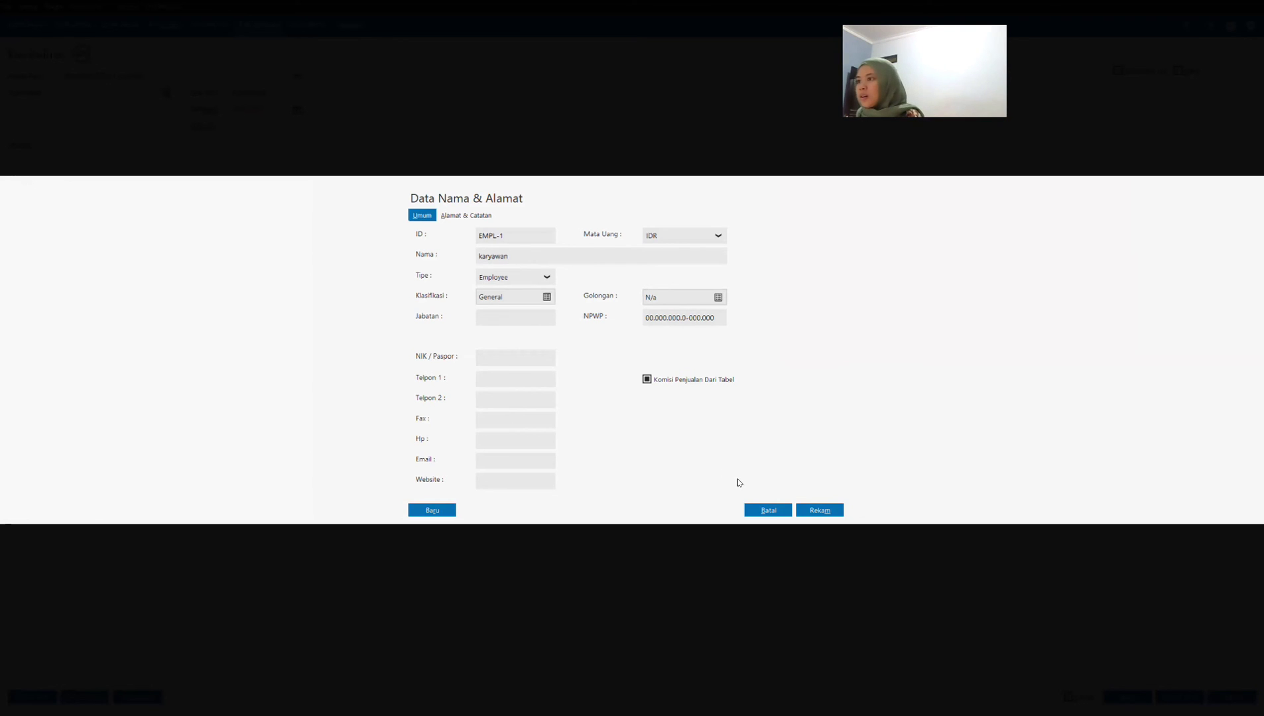
{"action": "left_click", "coordinate": [819, 511]}
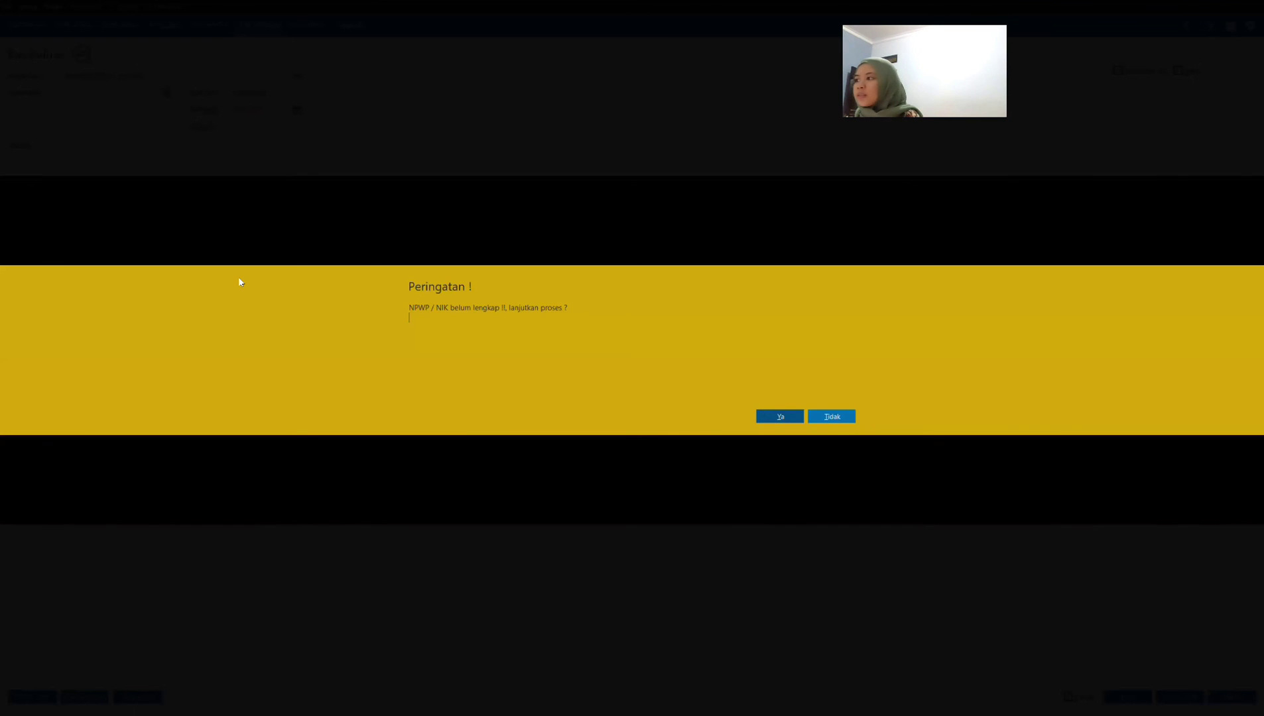
{"action": "left_click", "coordinate": [781, 417]}
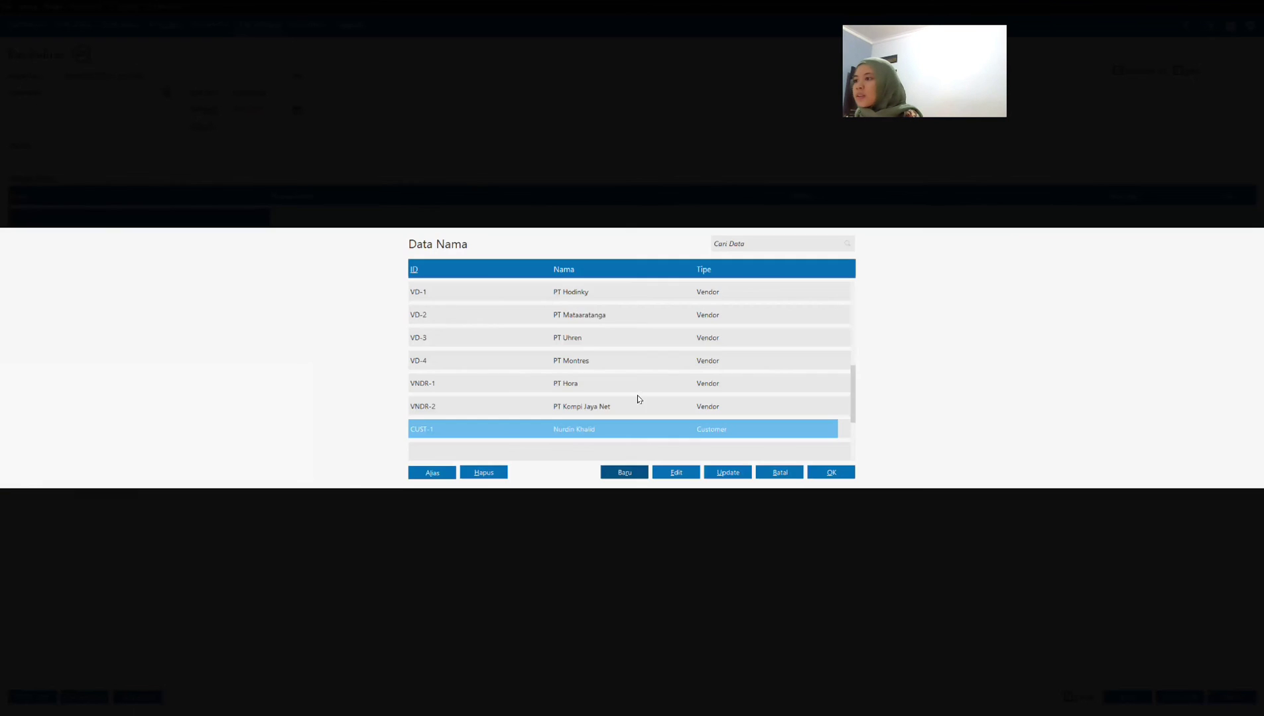
{"action": "left_click", "coordinate": [817, 475]}
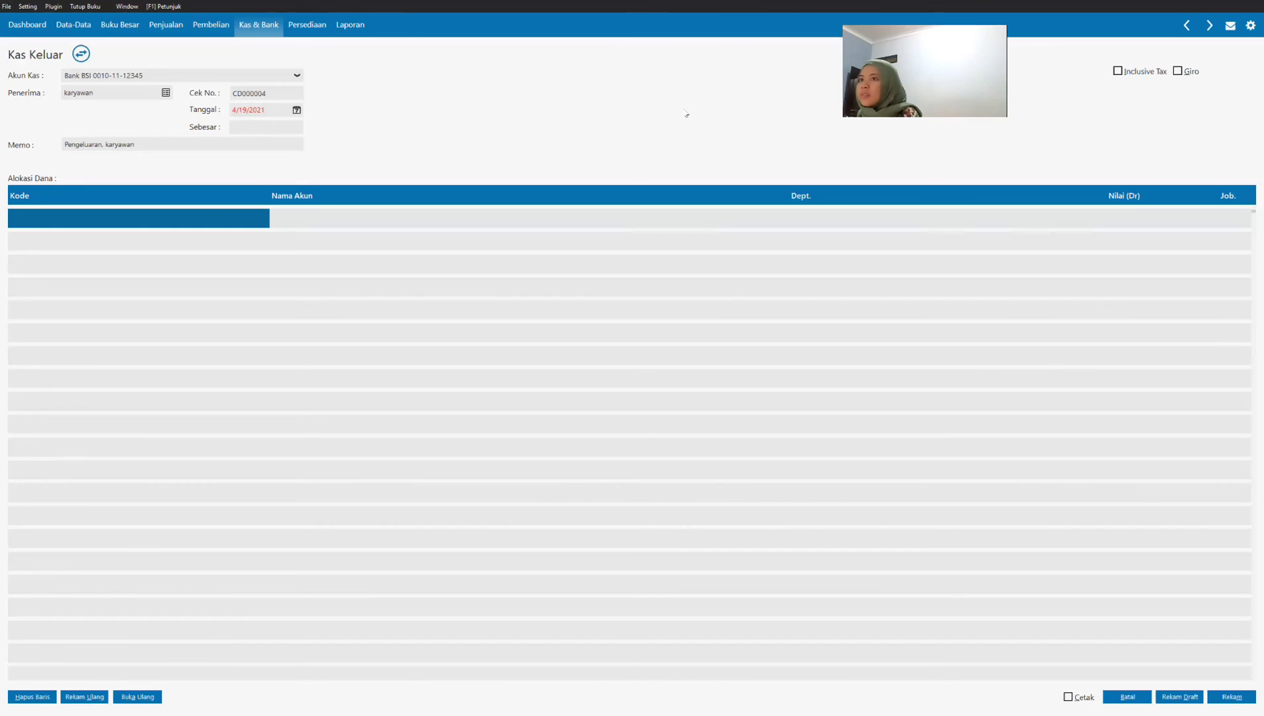
Step: Assign account 620000010 Beban Gaji & Upah to the first fund allocation line
{"action": "double_click", "coordinate": [228, 220]}
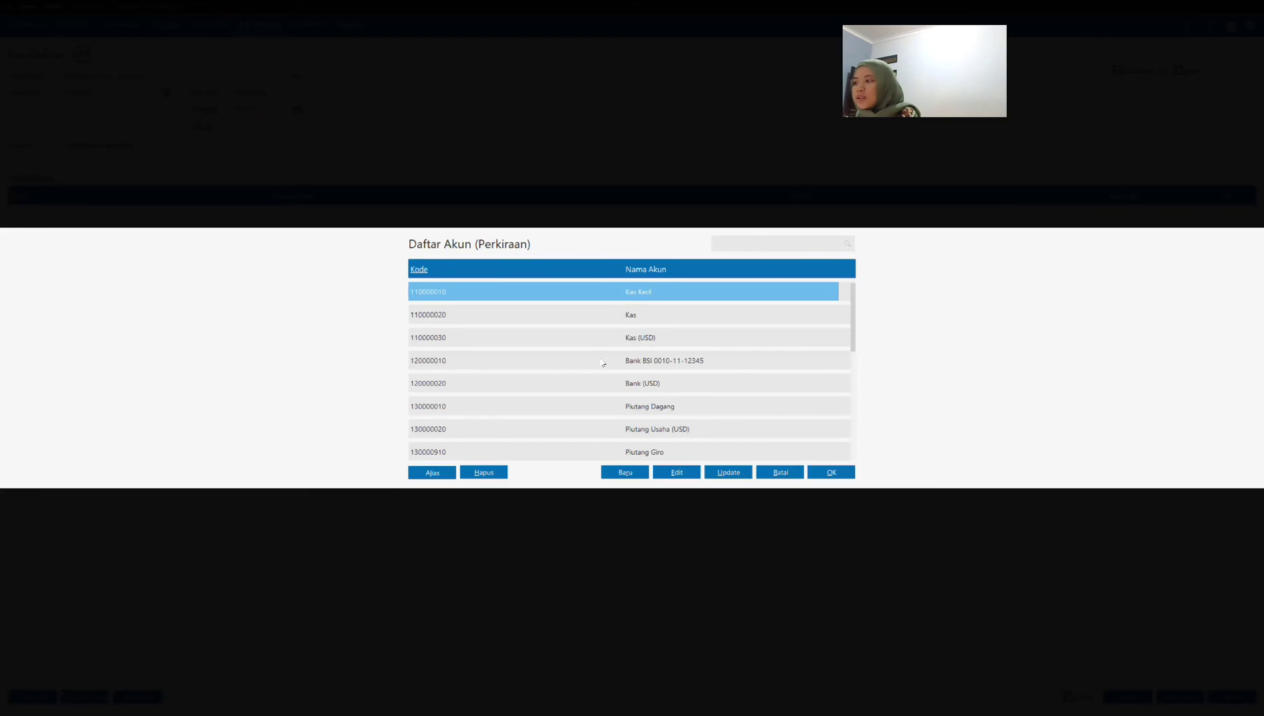
{"action": "key", "text": "Down"}
{"action": "key", "text": "Down"}
{"action": "key", "text": "Down"}
{"action": "key", "text": "Down"}
{"action": "key", "text": "Down"}
{"action": "key", "text": "Down"}
{"action": "key", "text": "Down"}
{"action": "key", "text": "Down"}
{"action": "key", "text": "Down"}
{"action": "key", "text": "Down"}
{"action": "key", "text": "Down"}
{"action": "key", "text": "Down"}
{"action": "key", "text": "Down"}
{"action": "key", "text": "Down"}
{"action": "key", "text": "Down"}
{"action": "key", "text": "Down"}
{"action": "key", "text": "Down"}
{"action": "key", "text": "Down"}
{"action": "key", "text": "Down"}
{"action": "key", "text": "Down"}
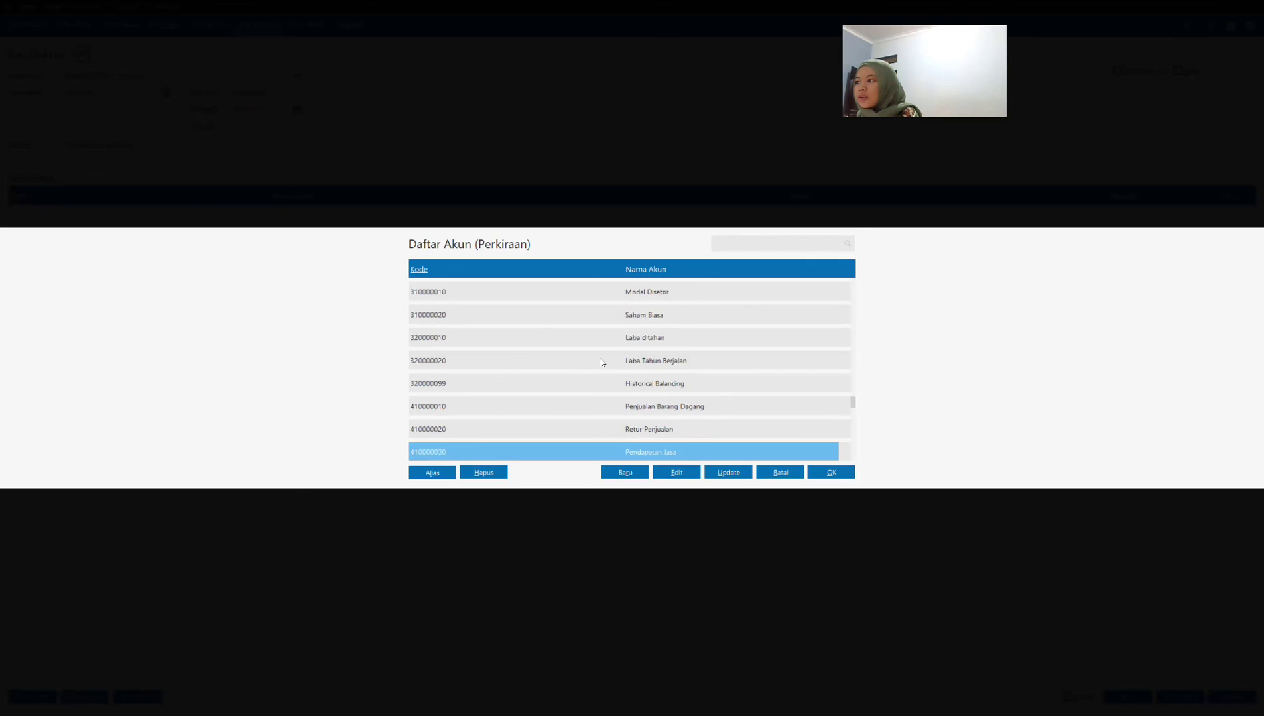
{"action": "key", "text": "Down"}
{"action": "key", "text": "Down"}
{"action": "key", "text": "Down"}
{"action": "key", "text": "Down"}
{"action": "key", "text": "Down"}
{"action": "key", "text": "Down"}
{"action": "key", "text": "Down"}
{"action": "key", "text": "Down"}
{"action": "key", "text": "Down"}
{"action": "key", "text": "Down"}
{"action": "key", "text": "Down"}
{"action": "key", "text": "Down"}
{"action": "key", "text": "Down"}
{"action": "key", "text": "Down"}
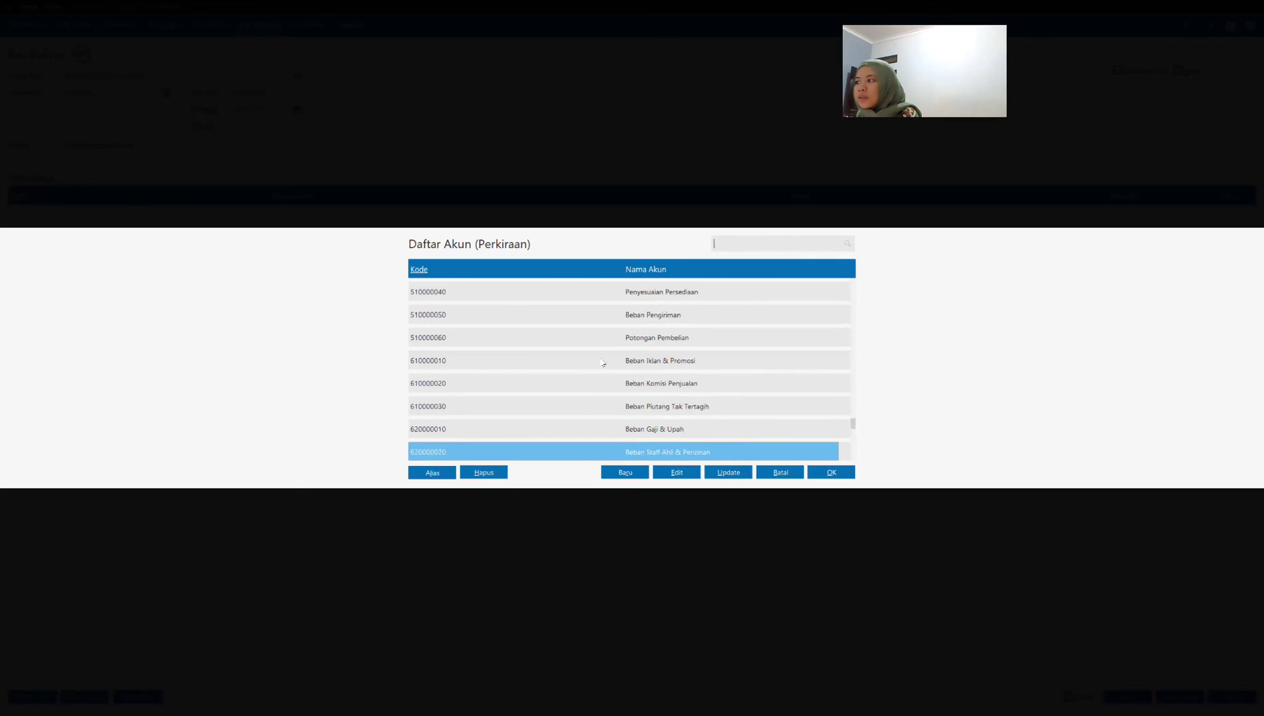
{"action": "left_click", "coordinate": [665, 362]}
{"action": "left_click", "coordinate": [693, 430]}
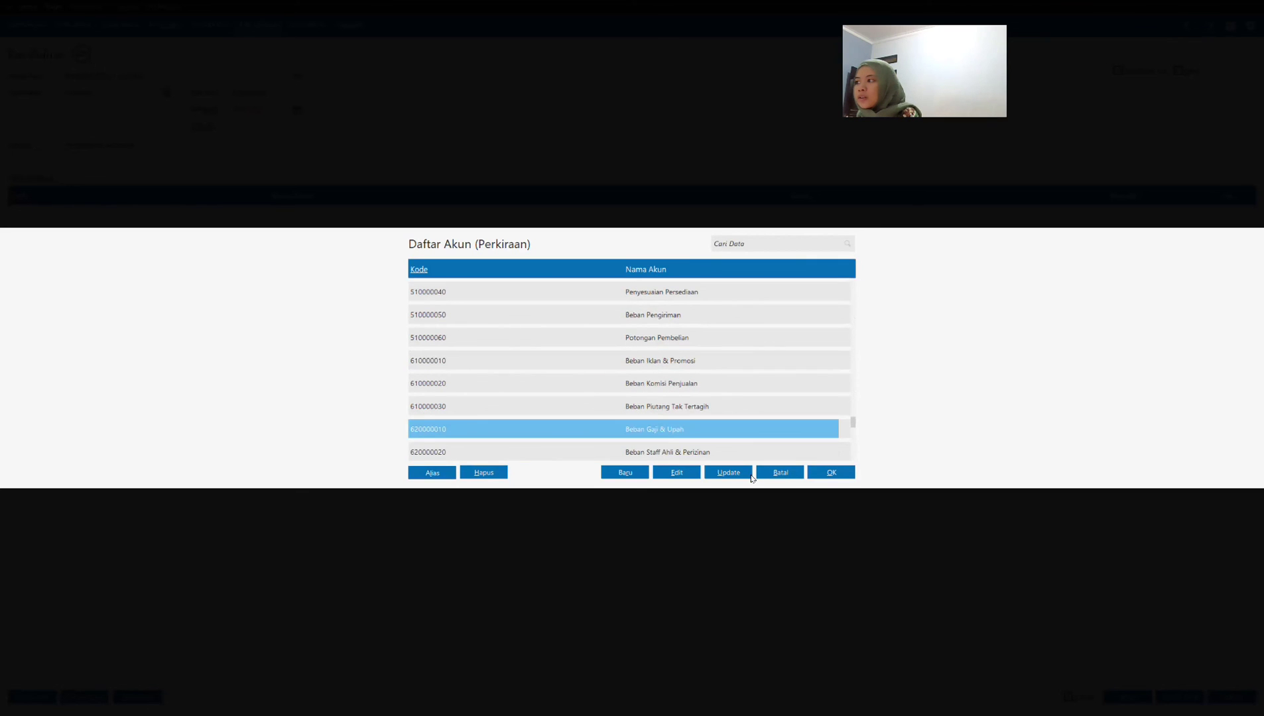
{"action": "left_click", "coordinate": [829, 472]}
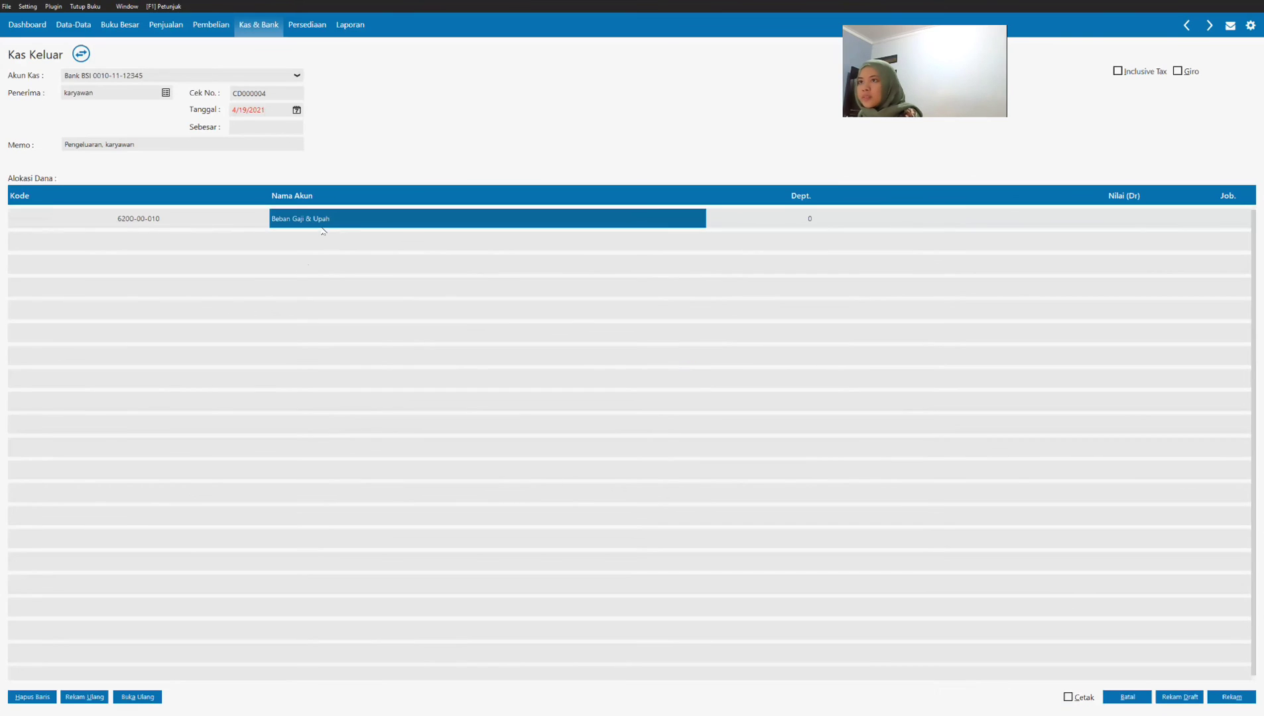
Step: Set the Beban Gaji & Upah line's debit value to 2,000,000 and add a second allocation line
{"action": "key", "text": "Tab"}
{"action": "key", "text": "Tab"}
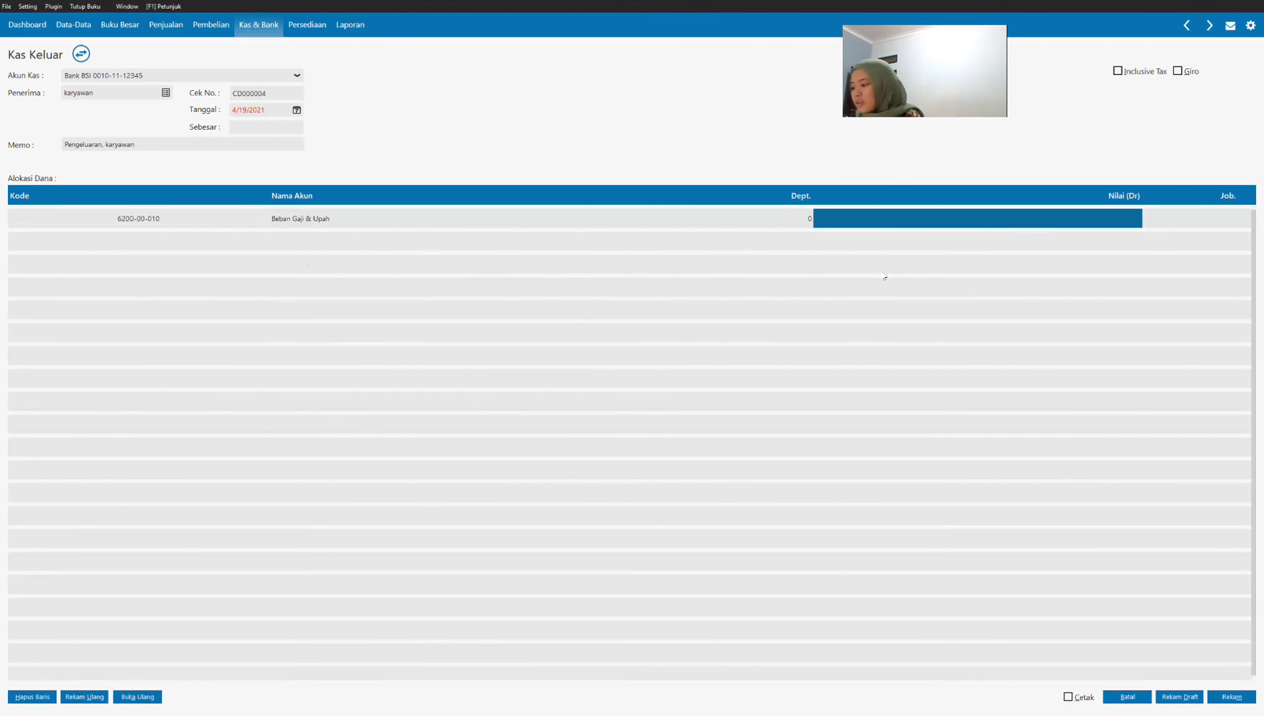
{"action": "type", "text": "2000000"}
{"action": "key", "text": "Tab"}
{"action": "left_click", "coordinate": [964, 227]}
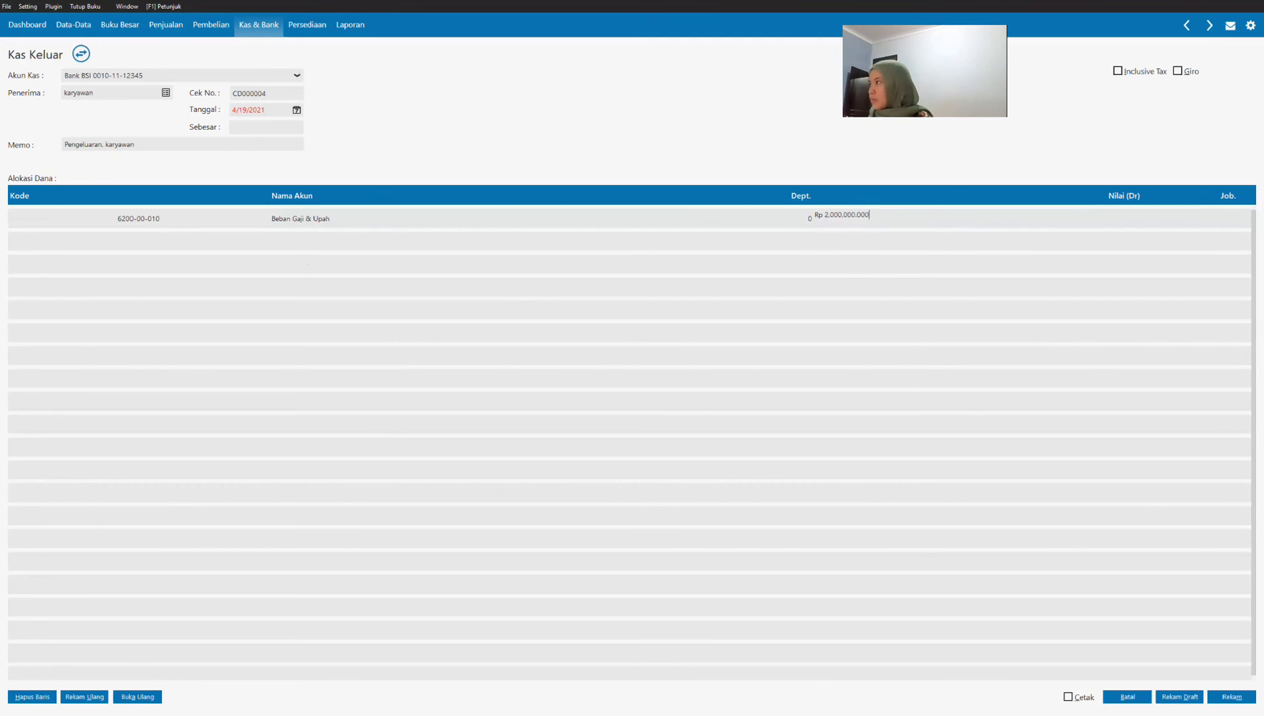
{"action": "key", "text": "Tab"}
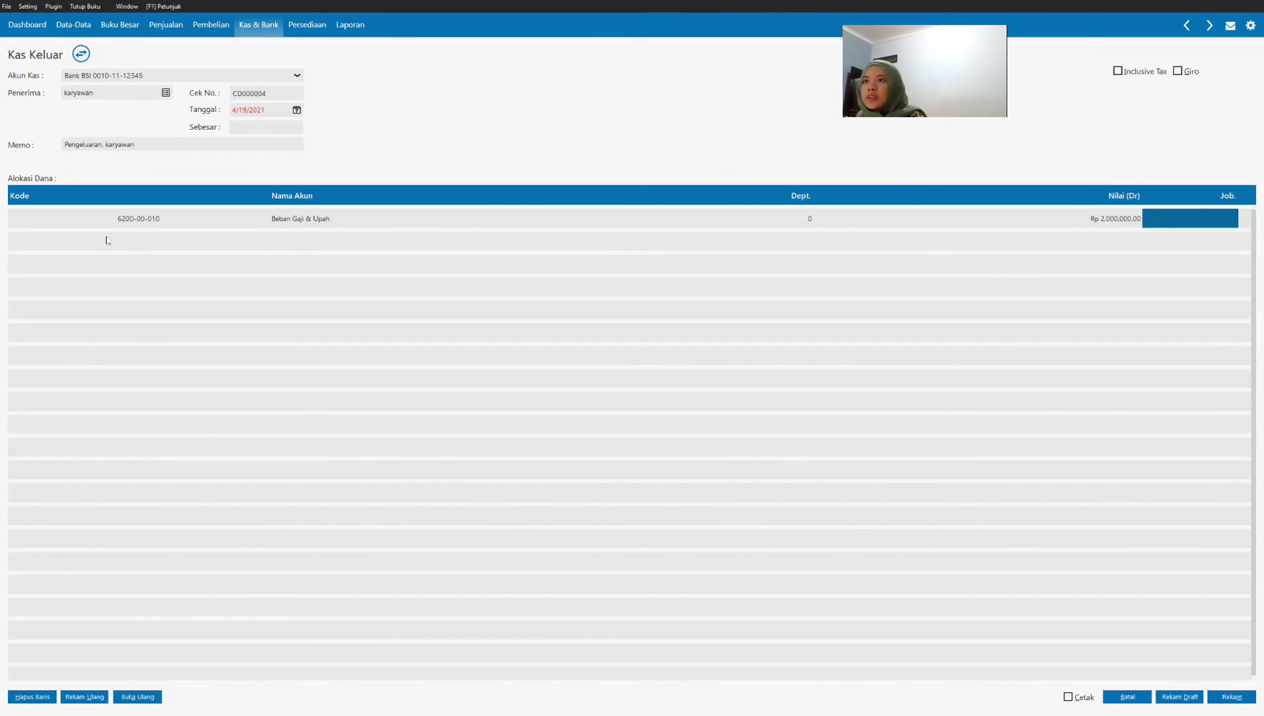
{"action": "key", "text": "Tab"}
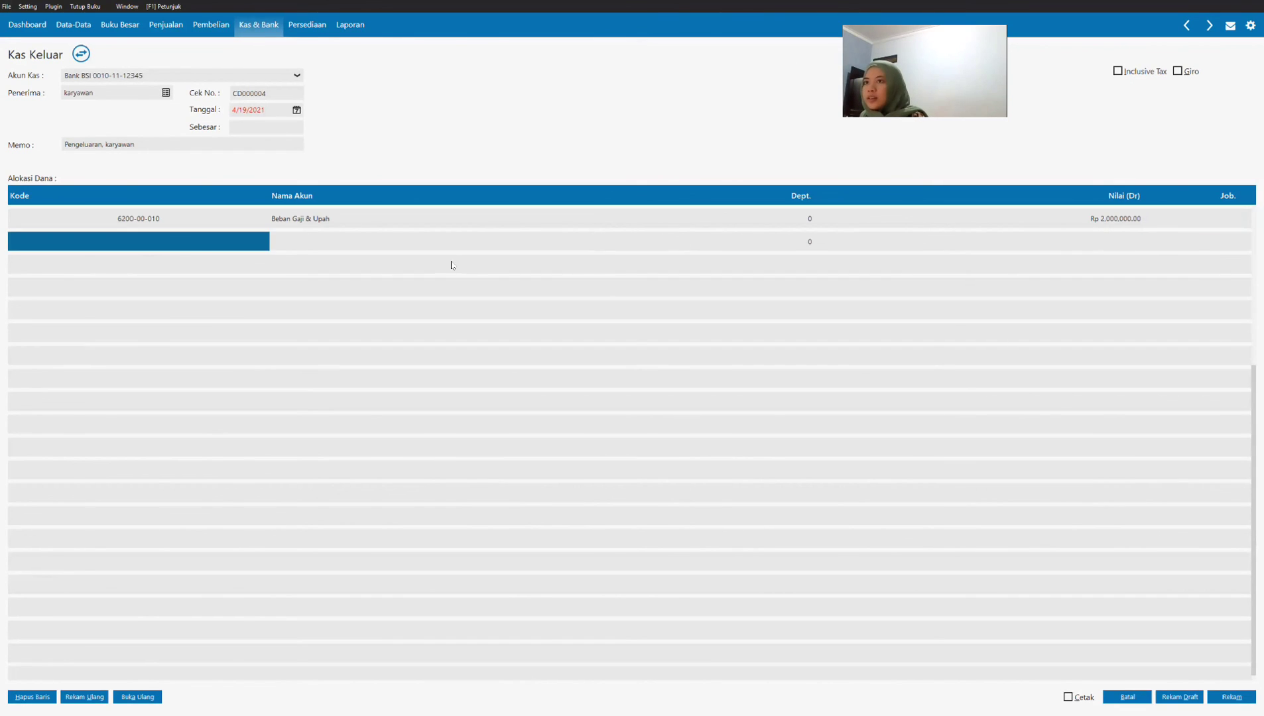
Step: Assign account 910000012 Beban Jasa Bank to the second fund allocation line
{"action": "double_click", "coordinate": [201, 248]}
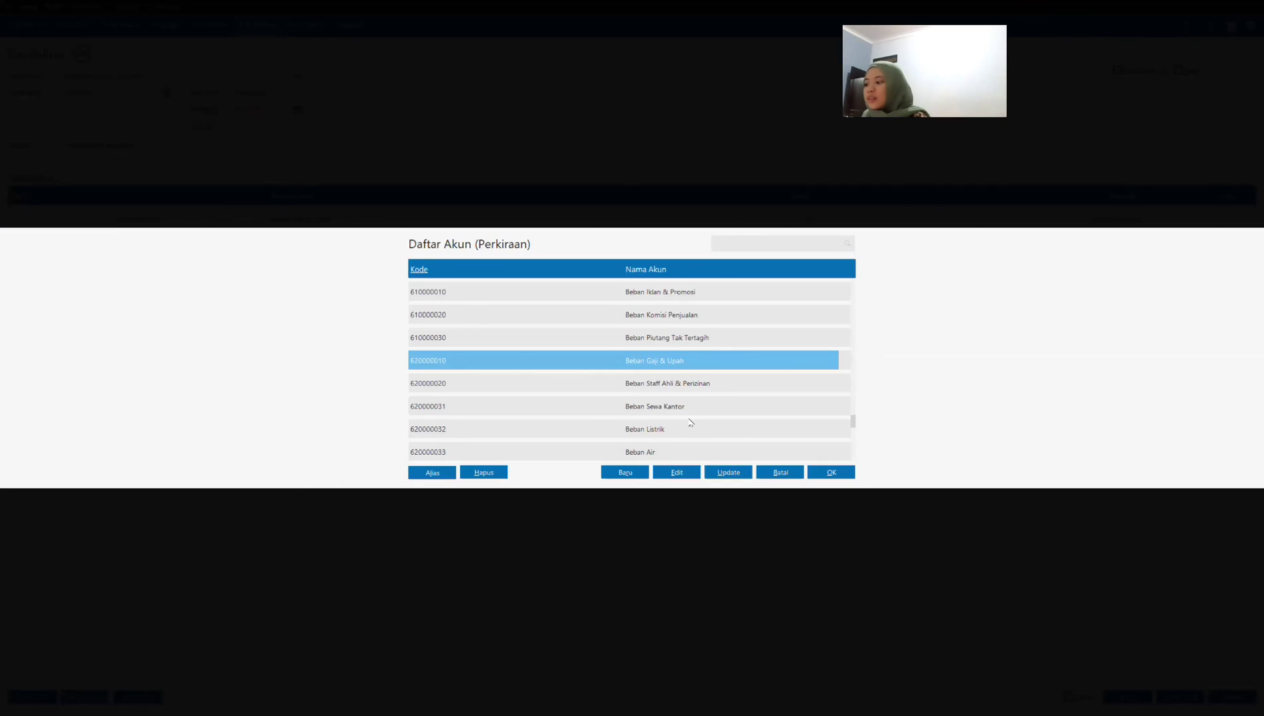
{"action": "left_click", "coordinate": [690, 422]}
{"action": "key", "text": "Down"}
{"action": "key", "text": "Down"}
{"action": "key", "text": "Down"}
{"action": "key", "text": "Down"}
{"action": "key", "text": "Down"}
{"action": "key", "text": "Down"}
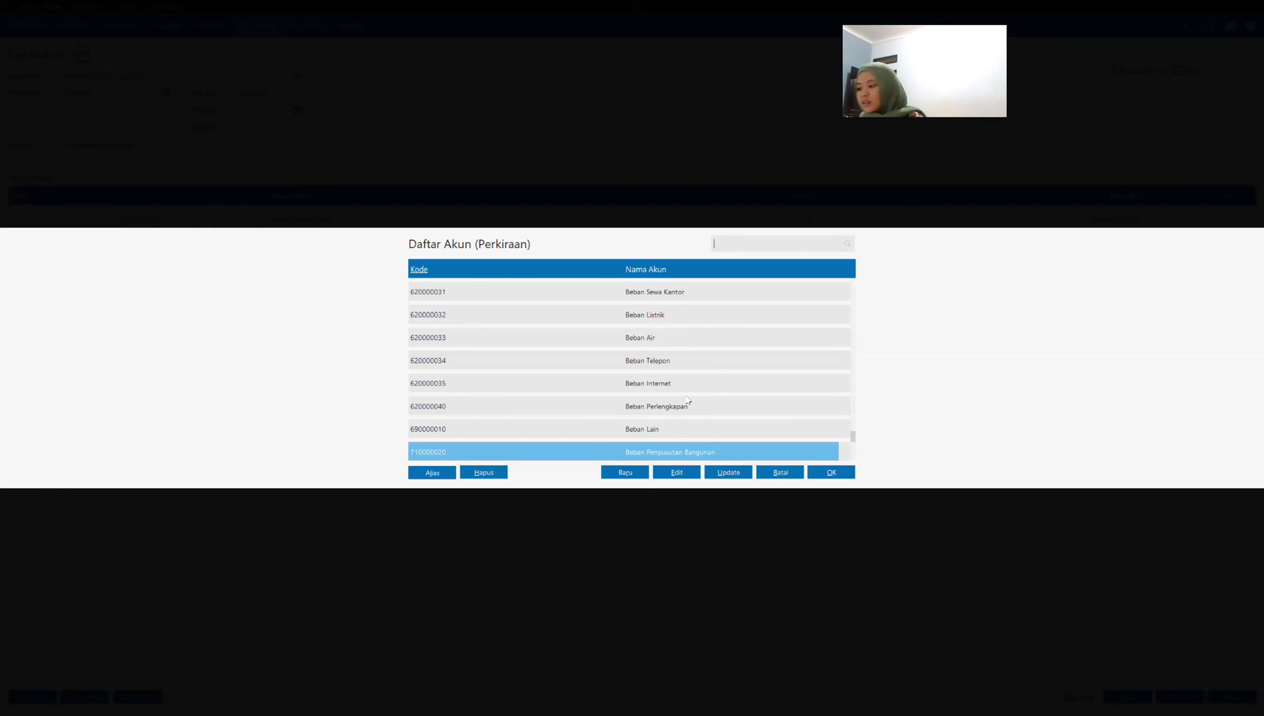
{"action": "key", "text": "Down"}
{"action": "key", "text": "Down"}
{"action": "key", "text": "Down"}
{"action": "key", "text": "Down"}
{"action": "key", "text": "Down"}
{"action": "key", "text": "Down"}
{"action": "key", "text": "Down"}
{"action": "key", "text": "Down"}
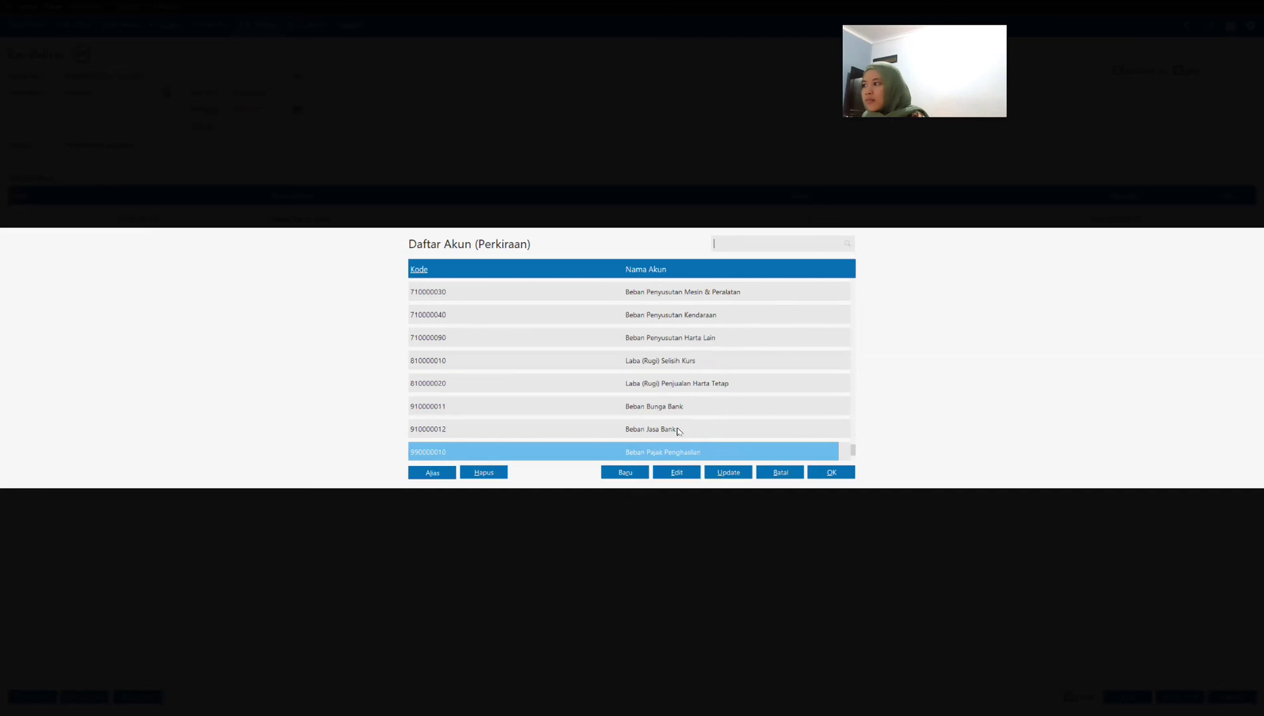
{"action": "key", "text": "Up"}
{"action": "key", "text": "Up"}
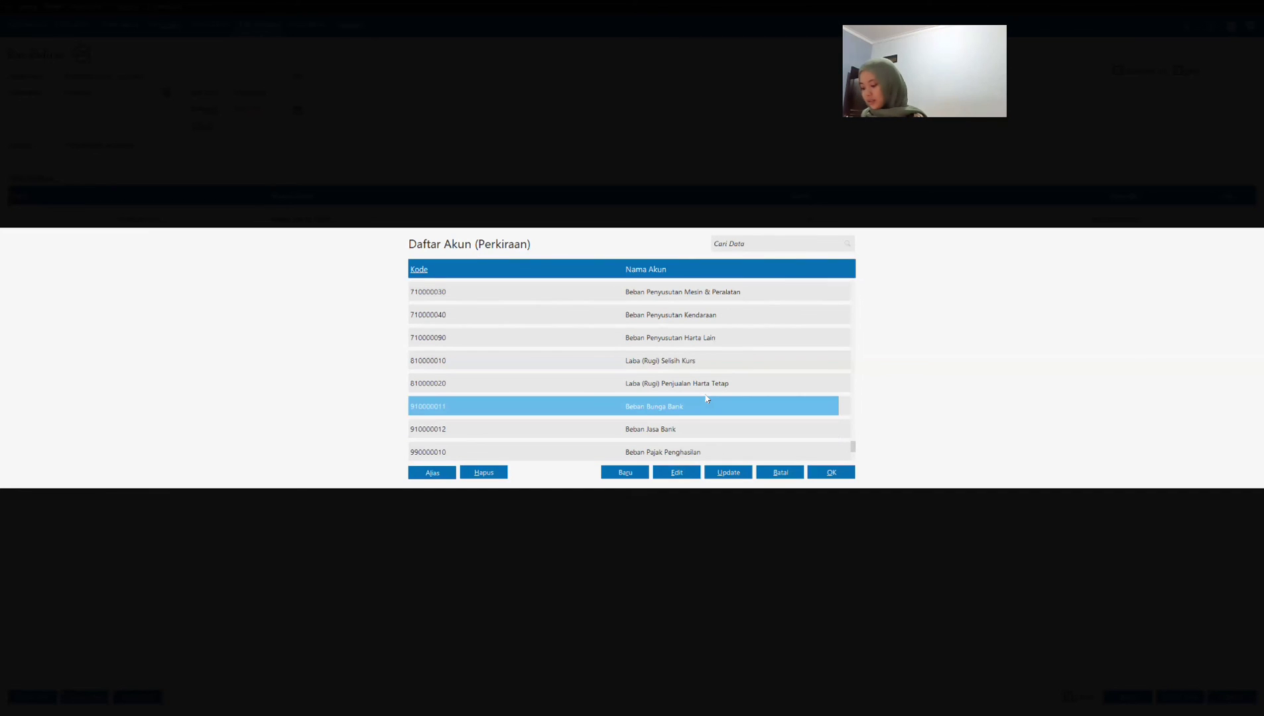
{"action": "left_click", "coordinate": [684, 427]}
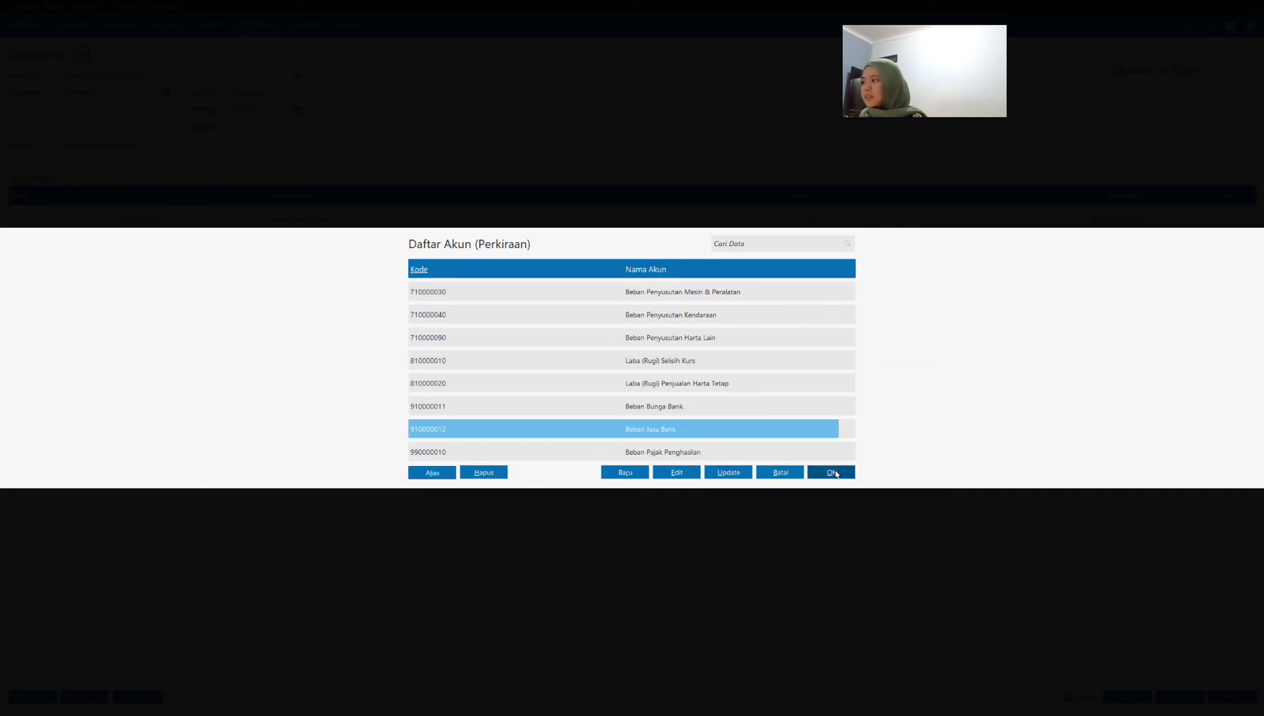
{"action": "left_click", "coordinate": [831, 472]}
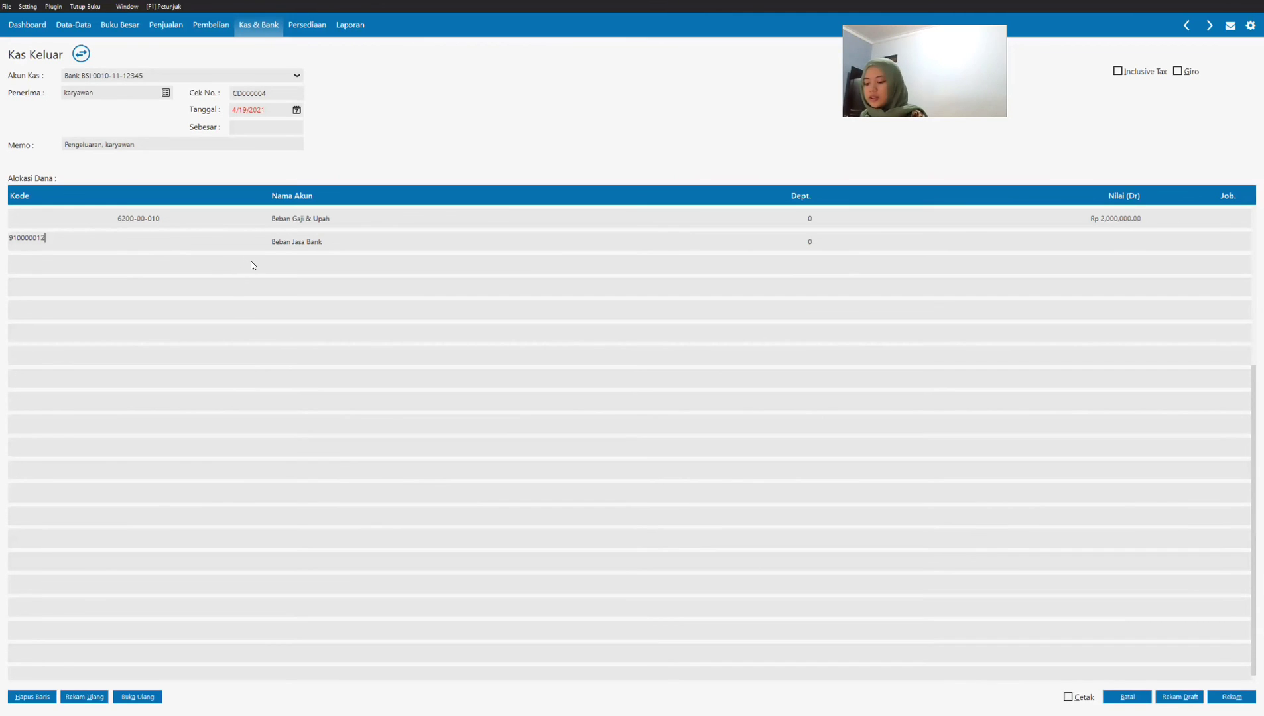
Step: Set the Beban Jasa Bank line's debit value to 250,000
{"action": "key", "text": "Tab"}
{"action": "key", "text": "Tab"}
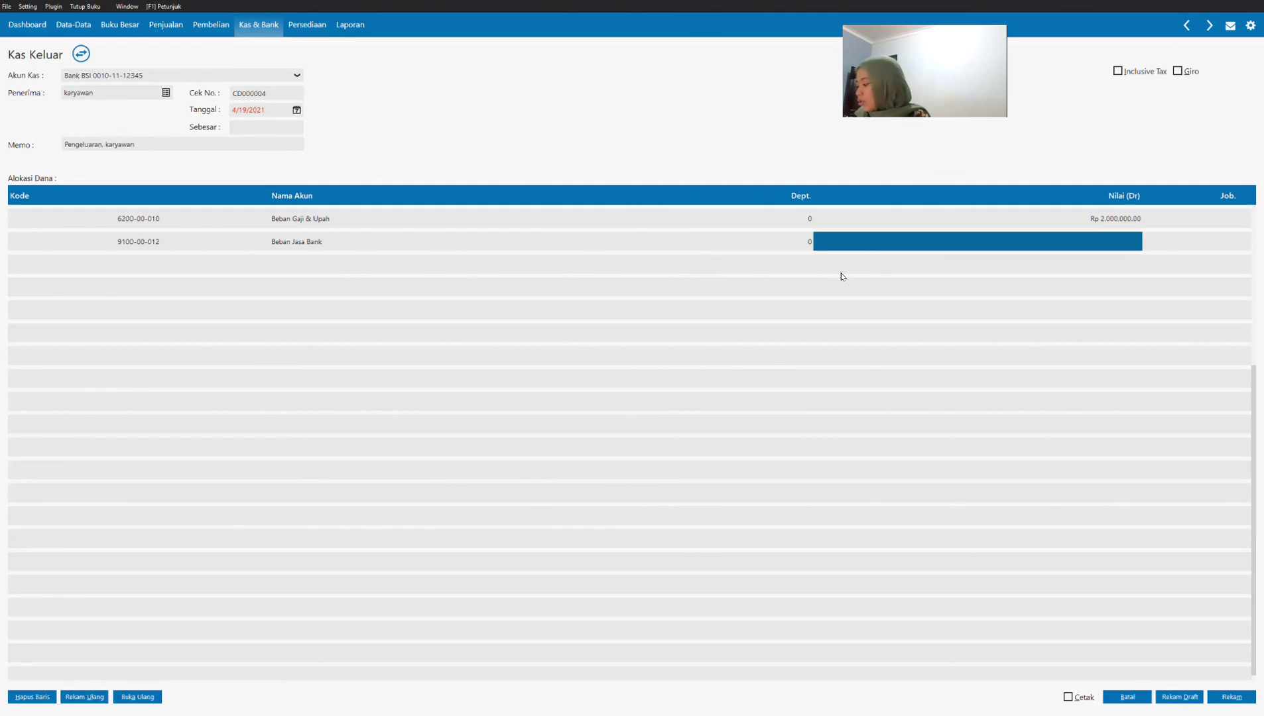
{"action": "type", "text": "250."}
{"action": "type", "text": "00"}
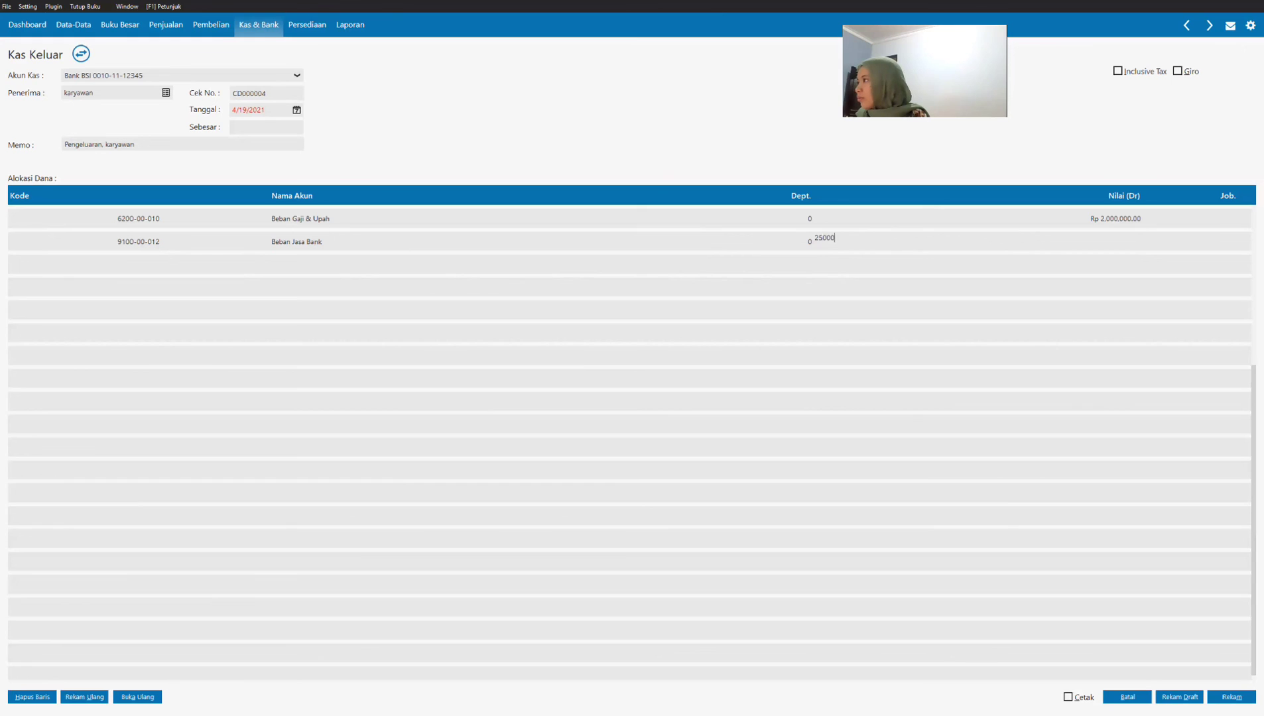
{"action": "type", "text": "0"}
{"action": "key", "text": "Tab"}
{"action": "key", "text": "Tab"}
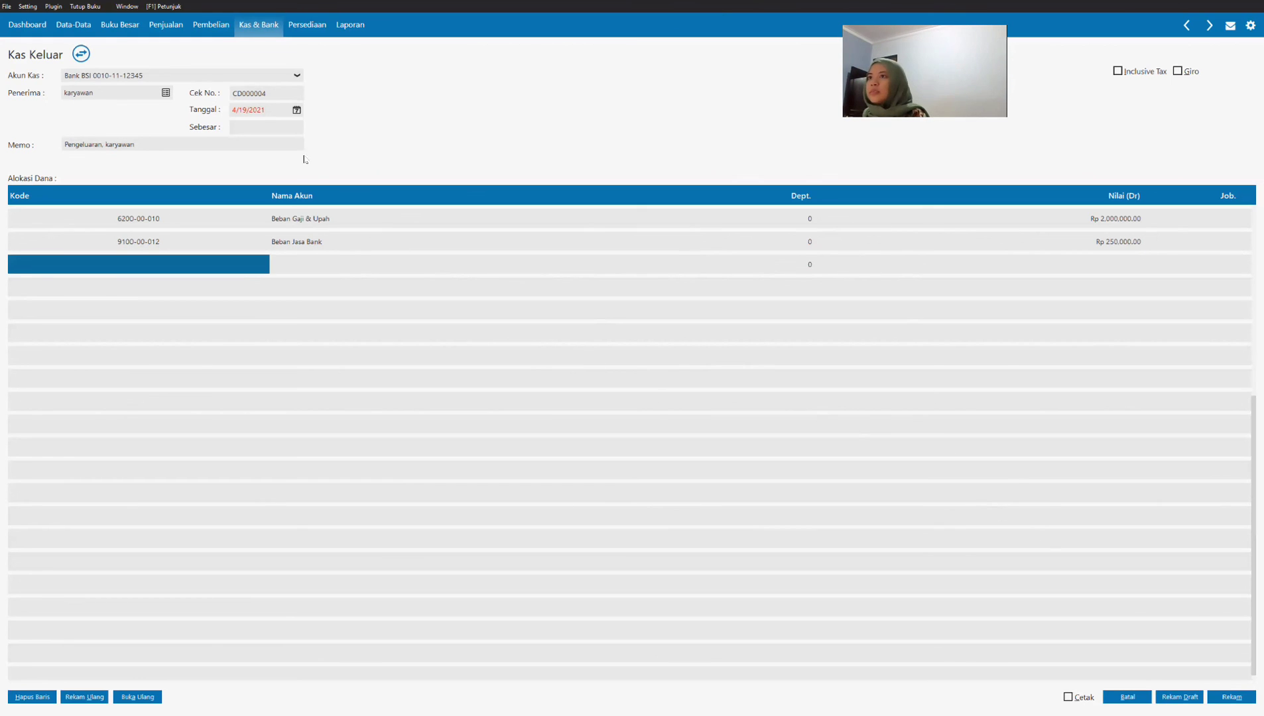
Step: Set the payment date to 1/31/2021 and record the Kas Keluar entry
{"action": "left_click", "coordinate": [272, 113]}
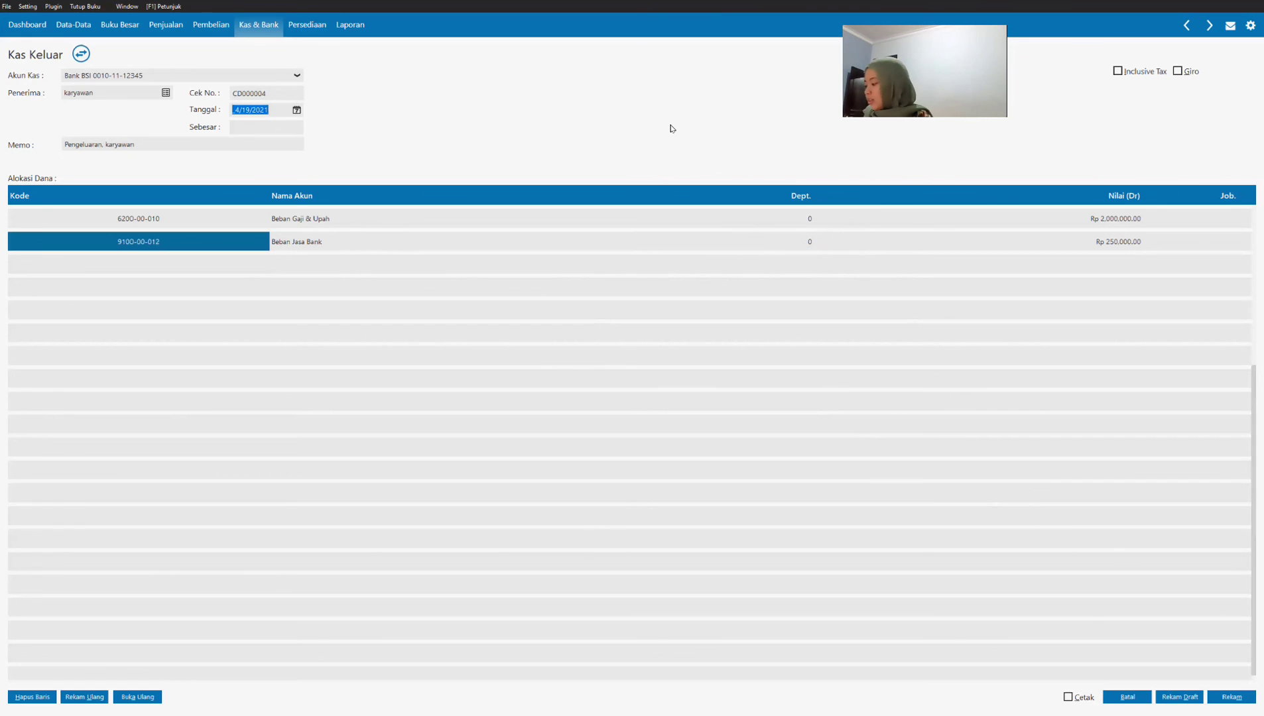
{"action": "type", "text": "01/31/2021"}
{"action": "key", "text": "Tab"}
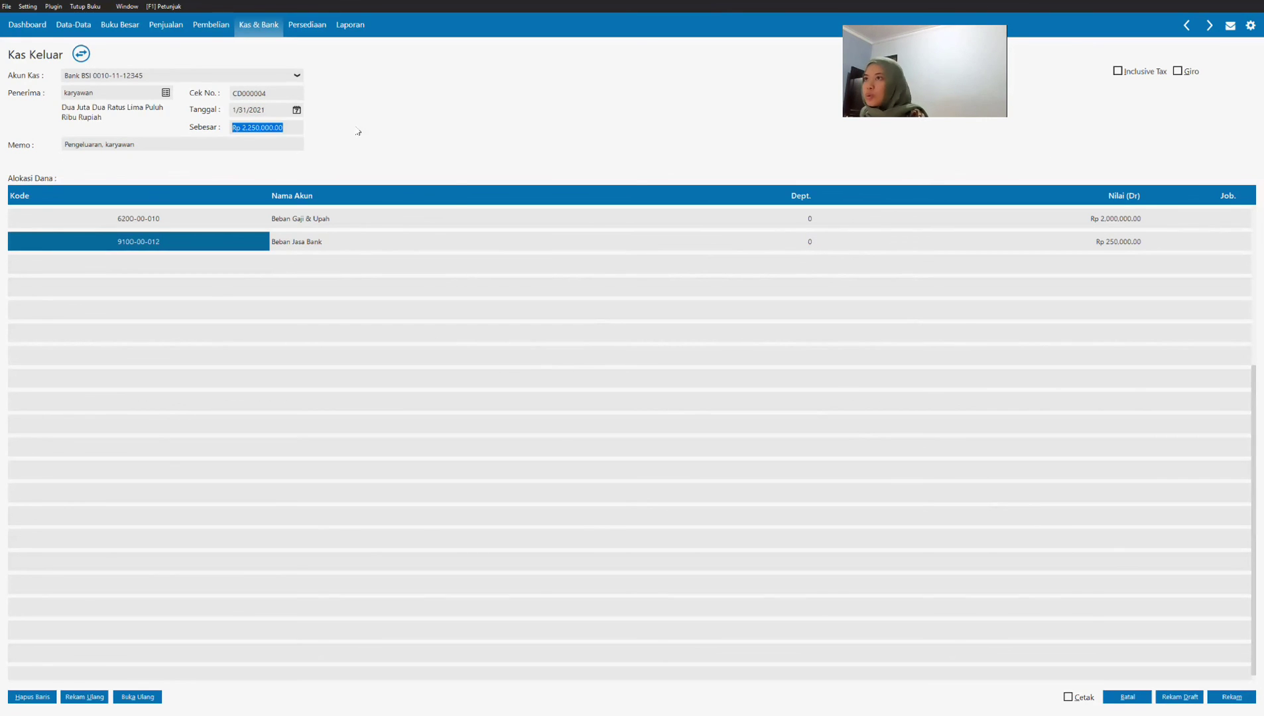
{"action": "left_click", "coordinate": [296, 110]}
{"action": "left_click", "coordinate": [446, 233]}
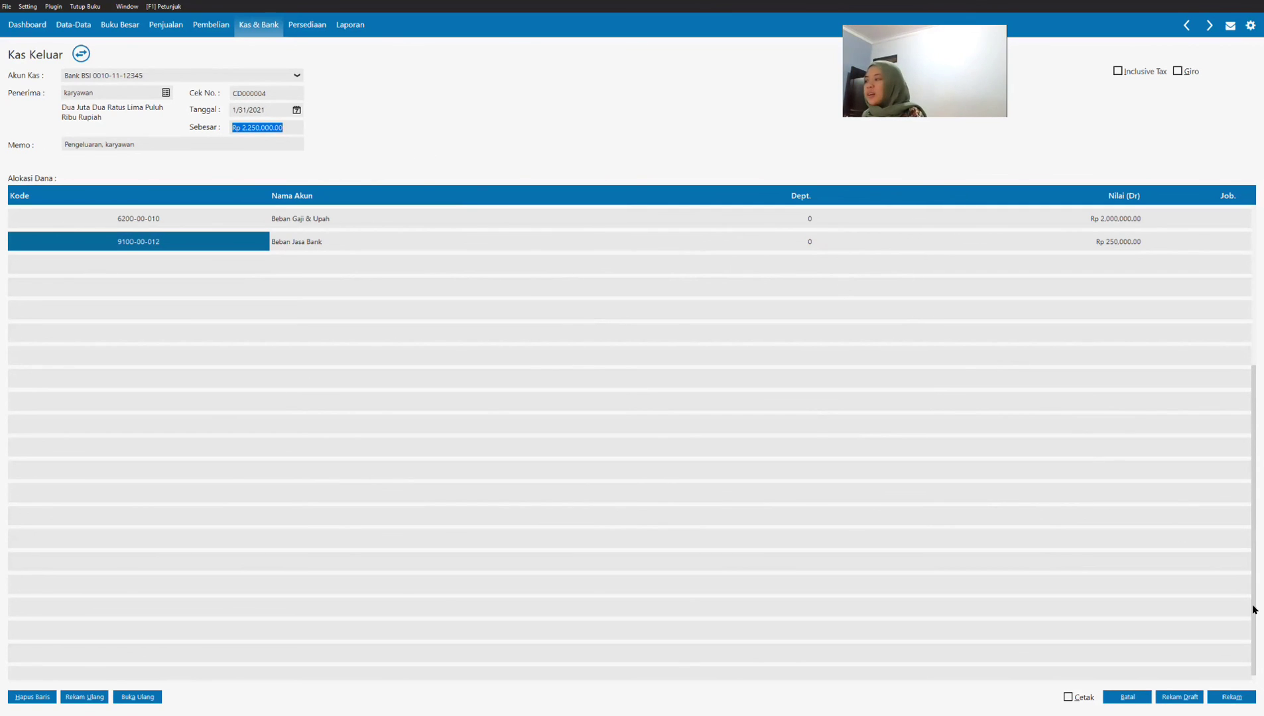
{"action": "left_click", "coordinate": [1230, 697]}
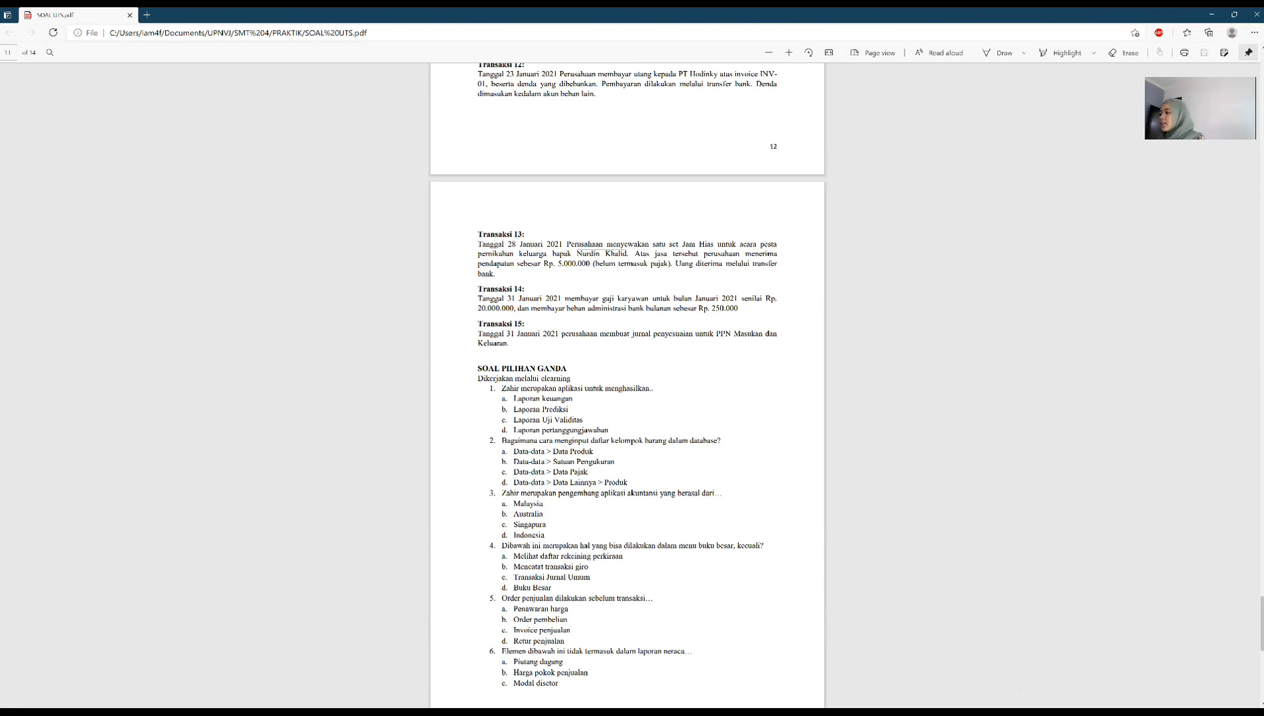
Step: Return to Zahir from the SOAL UTS PDF and open the Buku Besar ledger of the Bank BSI account
{"action": "key", "text": "alt+Tab"}
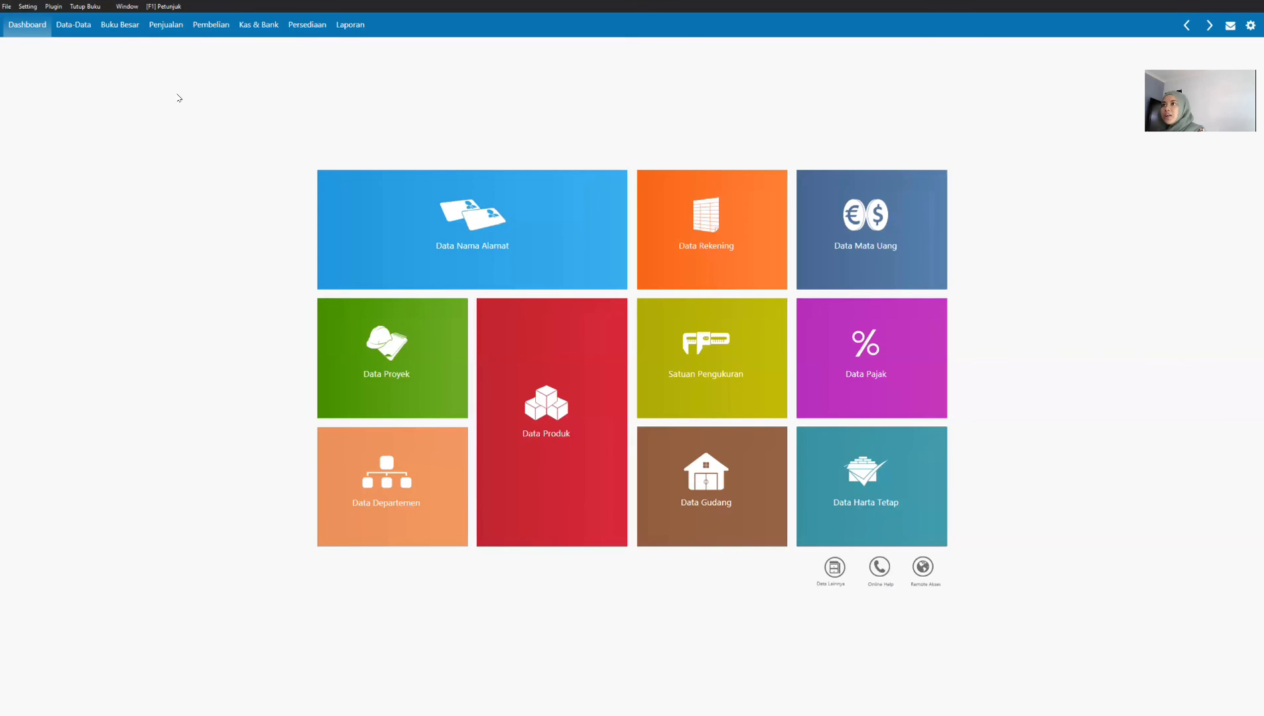
{"action": "left_click", "coordinate": [120, 27]}
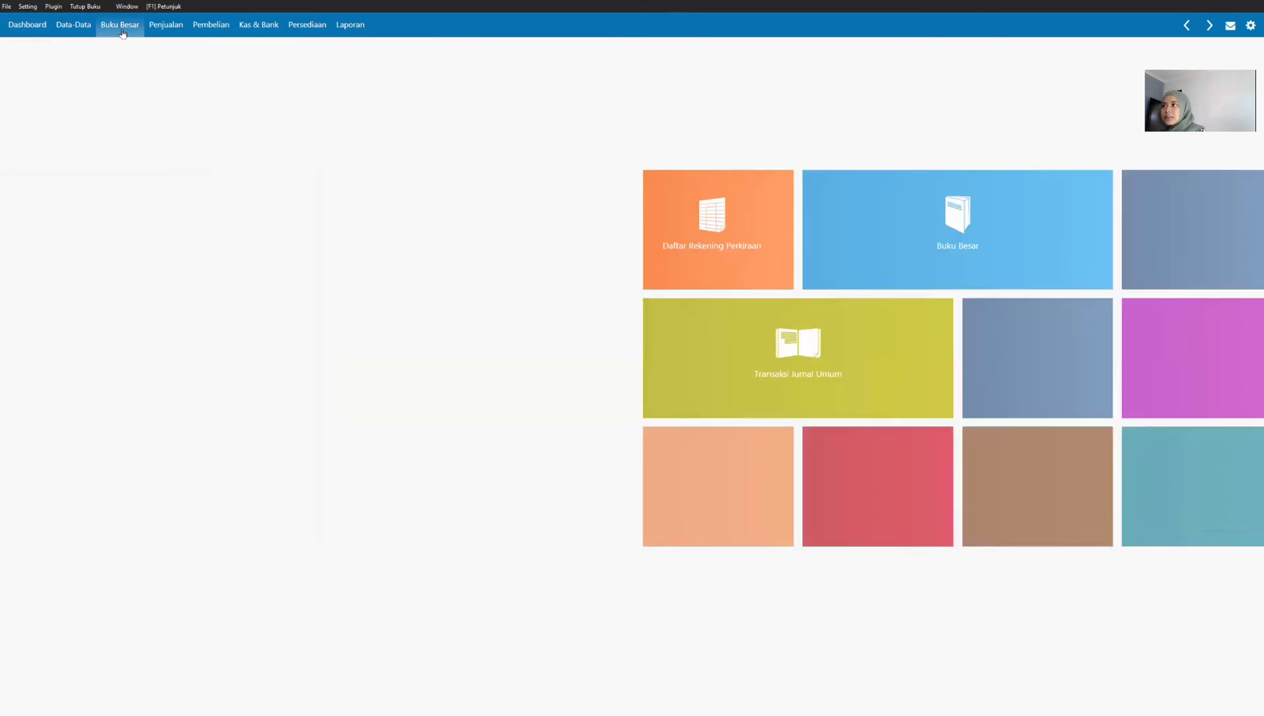
{"action": "mouse_move", "coordinate": [679, 228]}
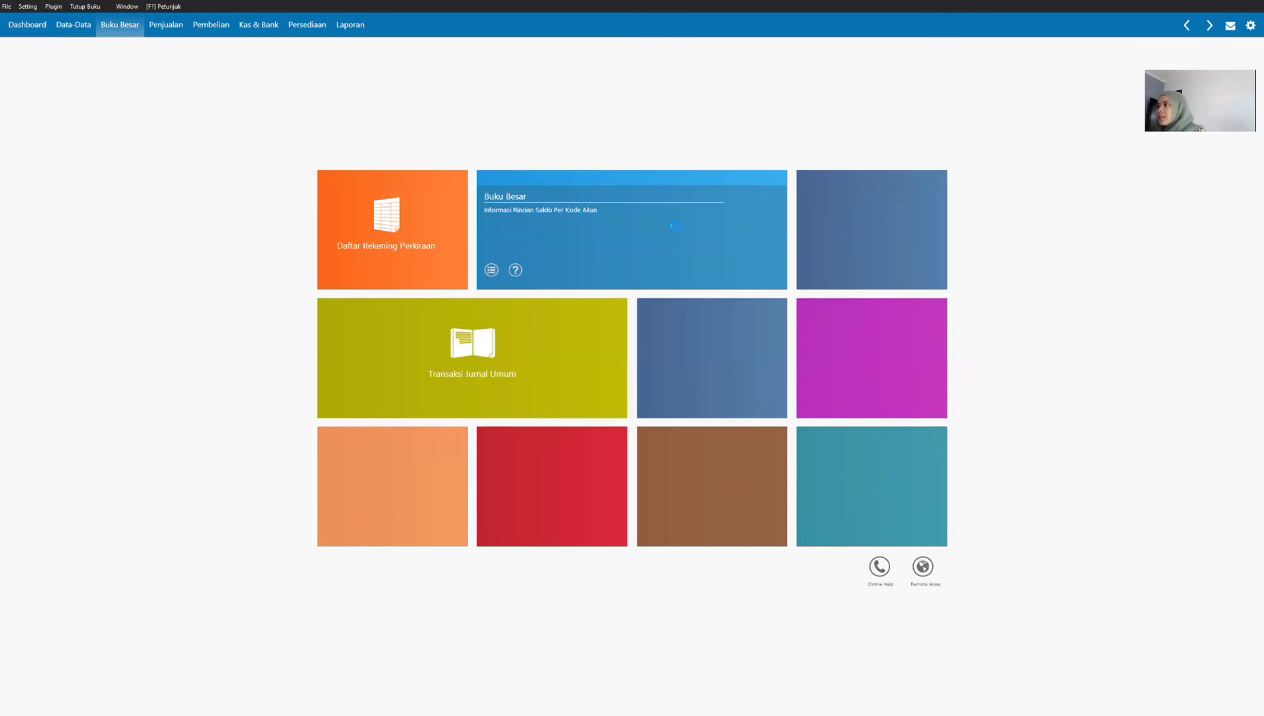
{"action": "left_click", "coordinate": [519, 224]}
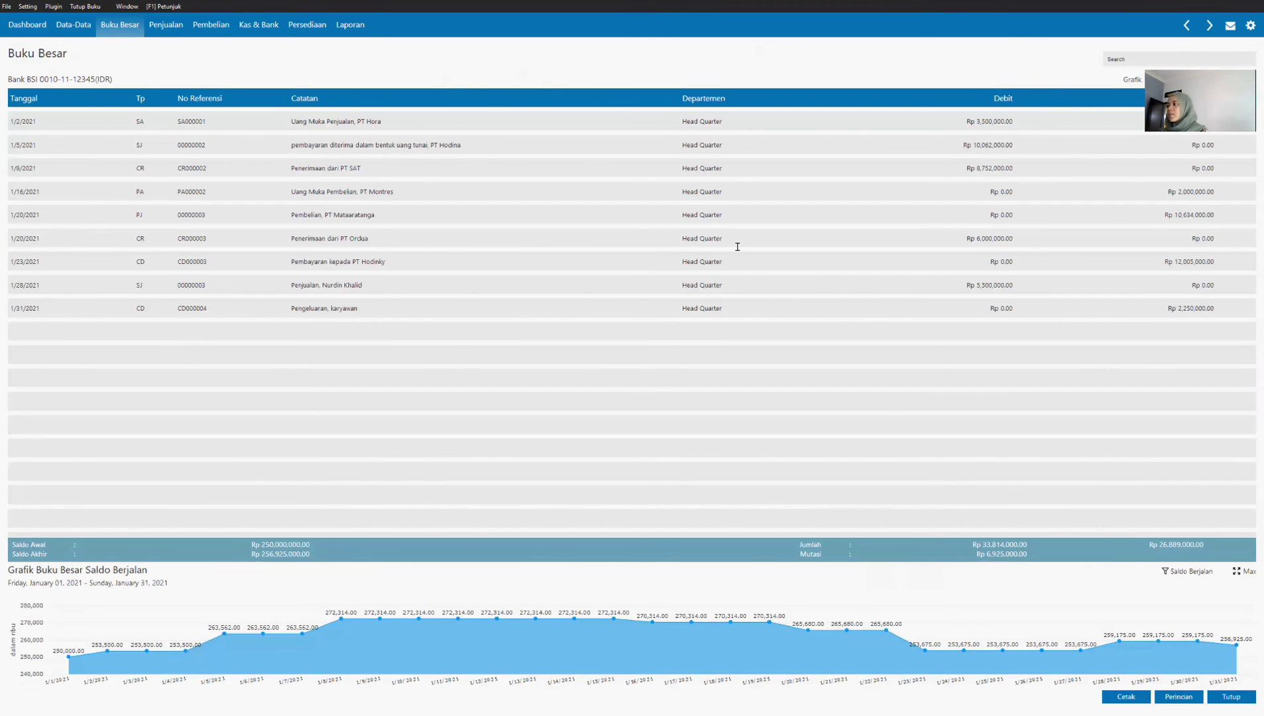
Step: Open the Buku Besar ledger of account 150000211 PPN Masukan
{"action": "key", "text": "Down"}
{"action": "key", "text": "Down"}
{"action": "key", "text": "Down"}
{"action": "key", "text": "Down"}
{"action": "key", "text": "Down"}
{"action": "key", "text": "Down"}
{"action": "key", "text": "Down"}
{"action": "key", "text": "Down"}
{"action": "key", "text": "Down"}
{"action": "key", "text": "Down"}
{"action": "key", "text": "Down"}
{"action": "key", "text": "Down"}
{"action": "key", "text": "Down"}
{"action": "key", "text": "Down"}
{"action": "key", "text": "Down"}
{"action": "key", "text": "Down"}
{"action": "key", "text": "Down"}
{"action": "key", "text": "Down"}
{"action": "key", "text": "Down"}
{"action": "key", "text": "Down"}
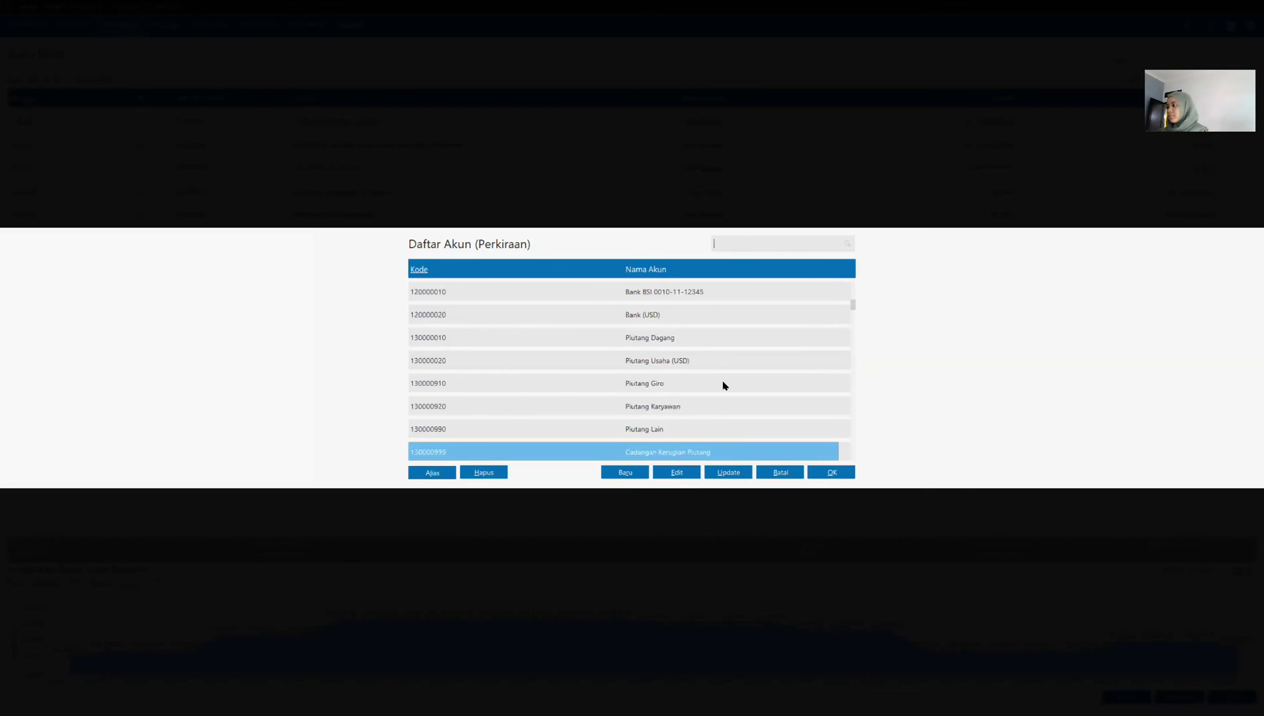
{"action": "scroll", "coordinate": [724, 384], "scroll_direction": "down", "scroll_amount": 9}
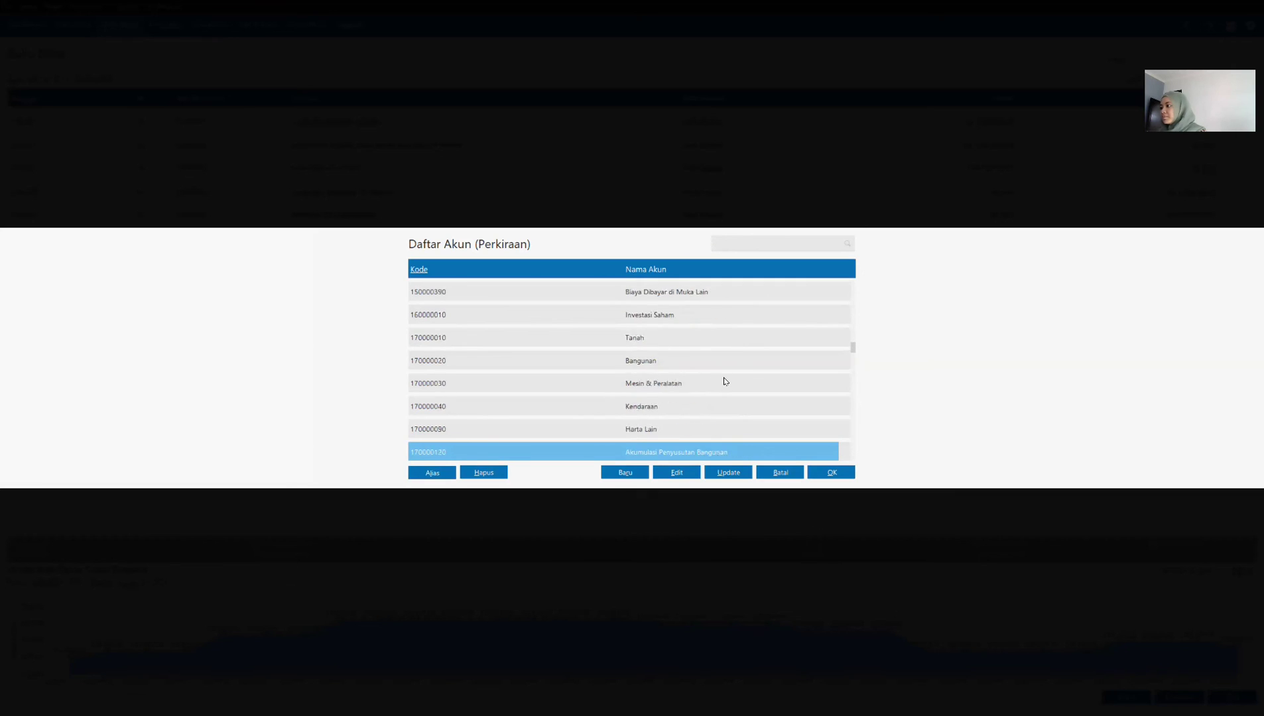
{"action": "left_click", "coordinate": [680, 388]}
{"action": "scroll", "coordinate": [677, 386], "scroll_direction": "up", "scroll_amount": 12}
{"action": "left_click", "coordinate": [679, 339]}
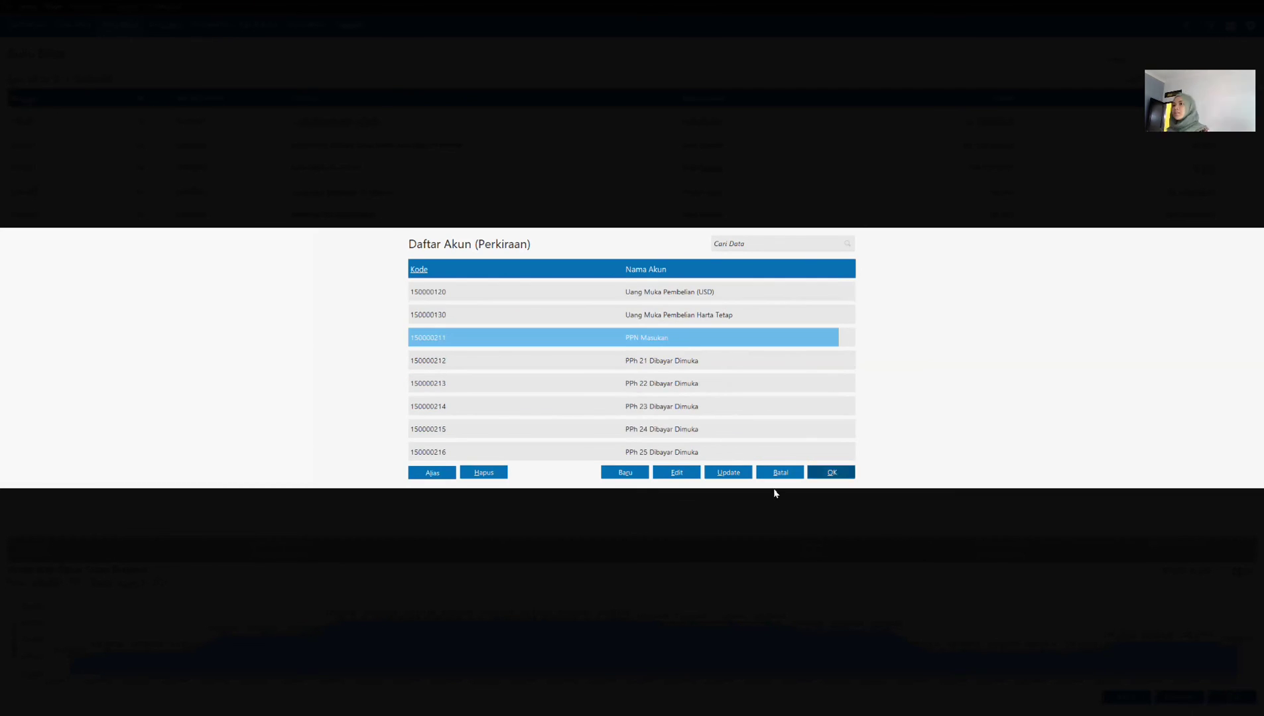
{"action": "left_click", "coordinate": [831, 473]}
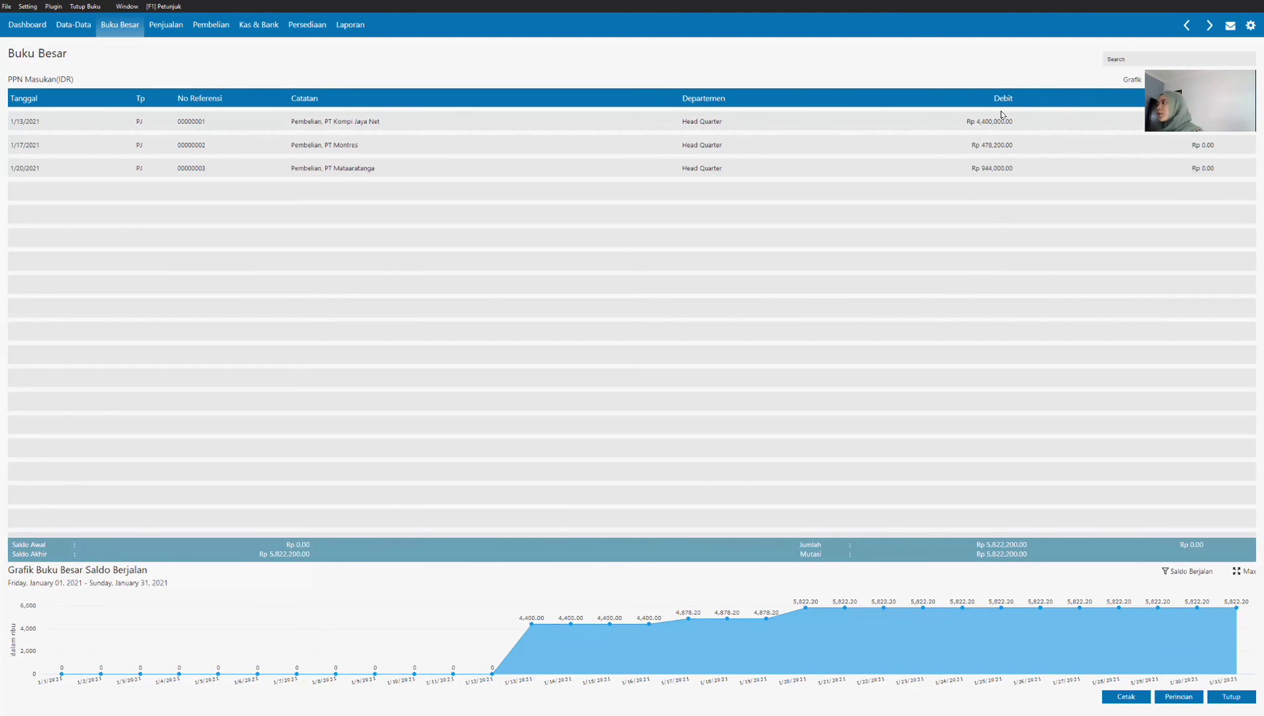
Step: Switch the Buku Besar ledger to account 230000011 PPN Keluaran
{"action": "left_click", "coordinate": [33, 85]}
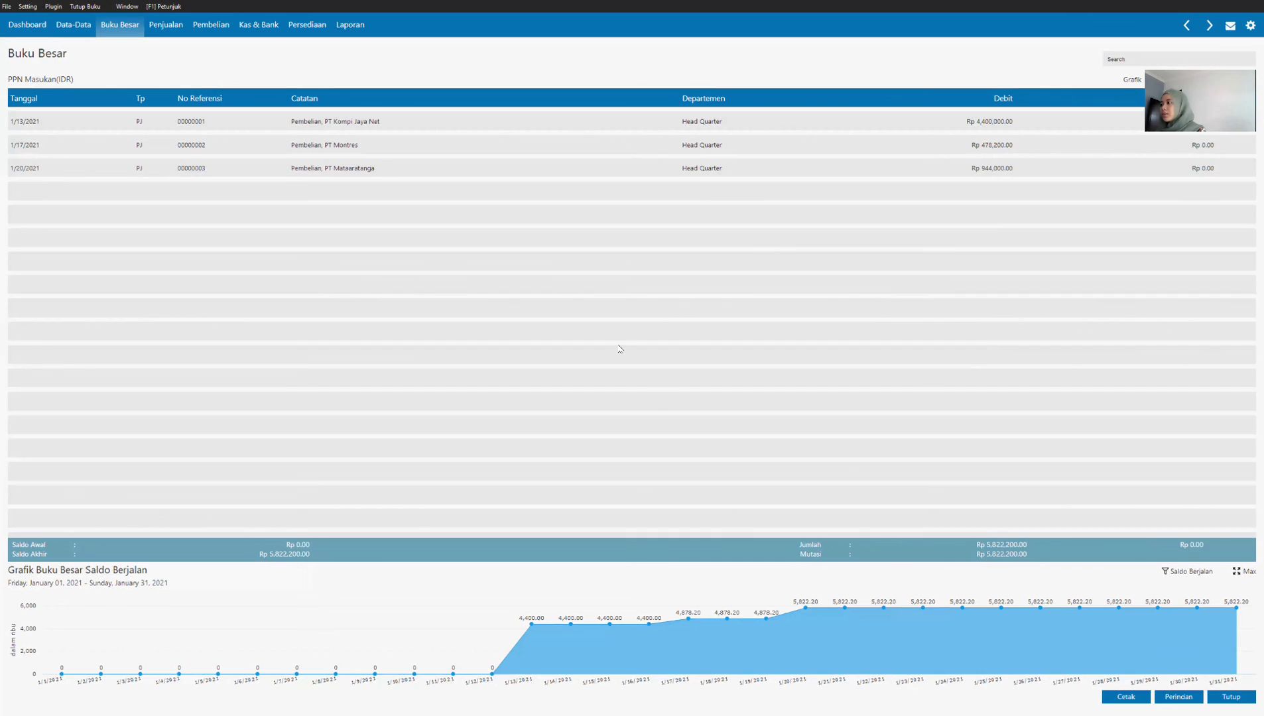
{"action": "scroll", "coordinate": [666, 373], "scroll_direction": "down", "scroll_amount": 12}
{"action": "scroll", "coordinate": [672, 360], "scroll_direction": "down", "scroll_amount": 15}
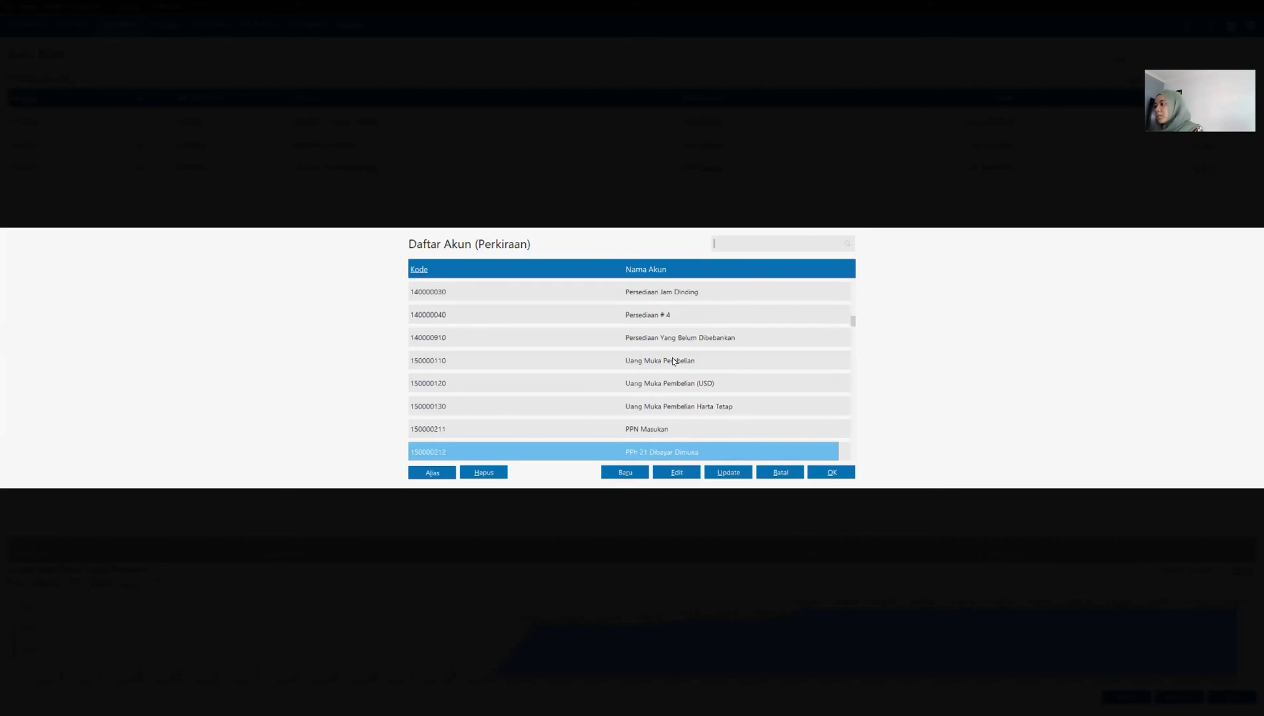
{"action": "scroll", "coordinate": [671, 360], "scroll_direction": "down", "scroll_amount": 15}
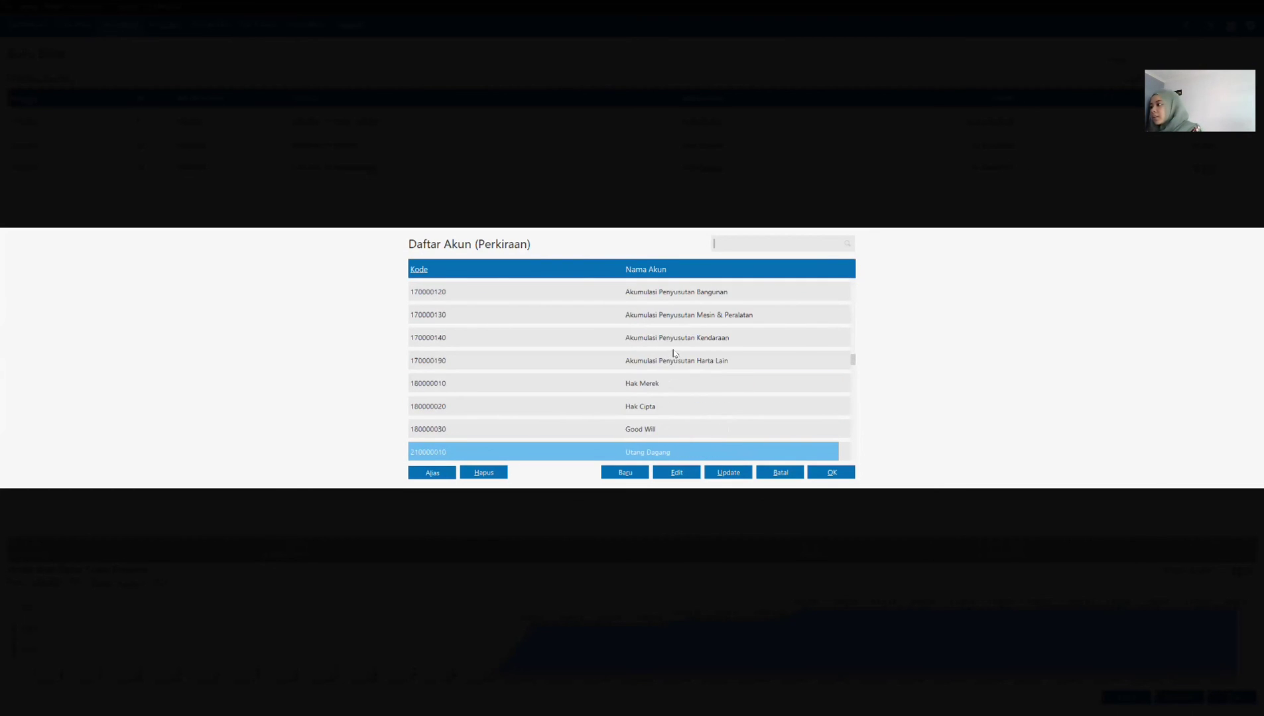
{"action": "left_click", "coordinate": [671, 406]}
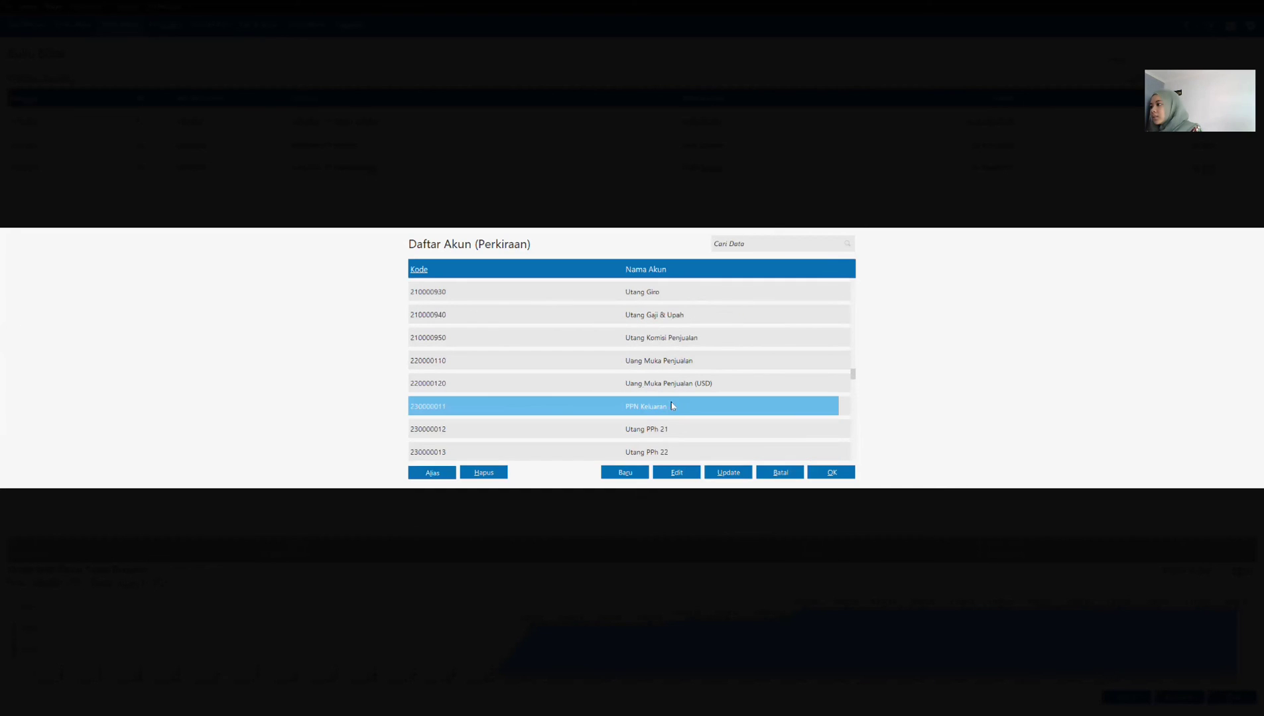
{"action": "left_click", "coordinate": [830, 473]}
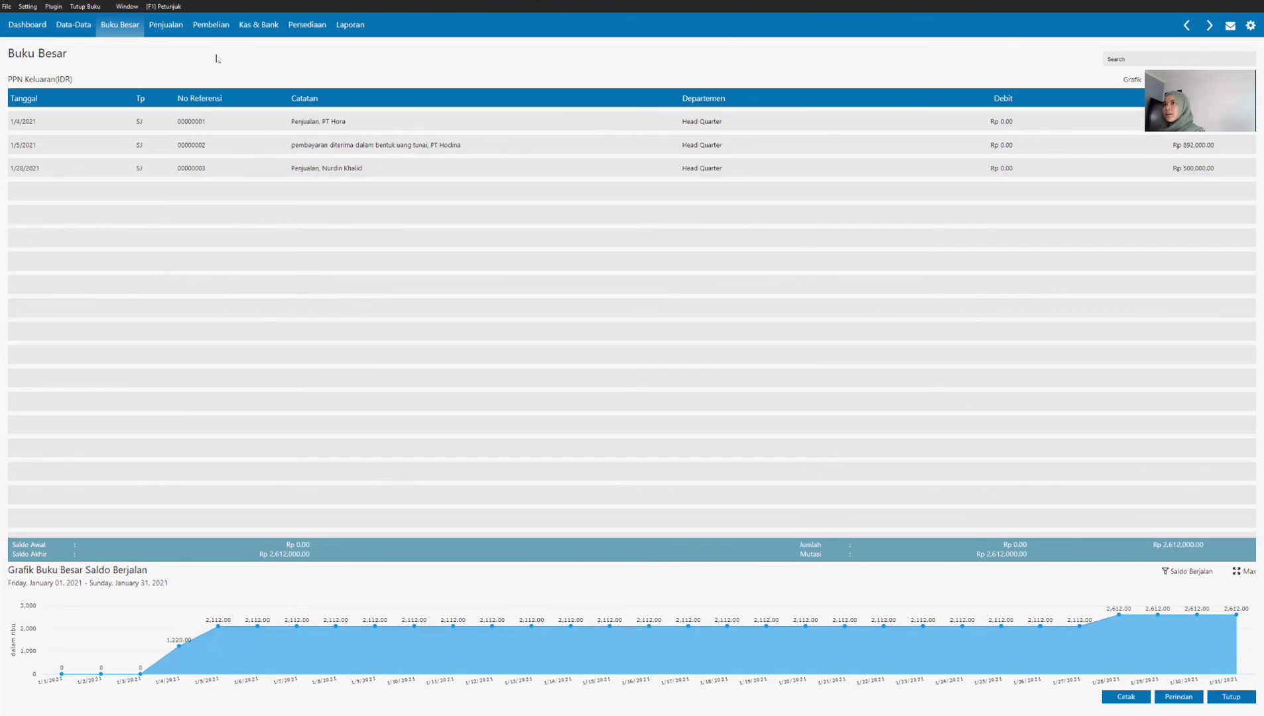
Step: Create a new Jurnal Umum transaction and set its date to 1/31/2021
{"action": "left_click", "coordinate": [120, 29]}
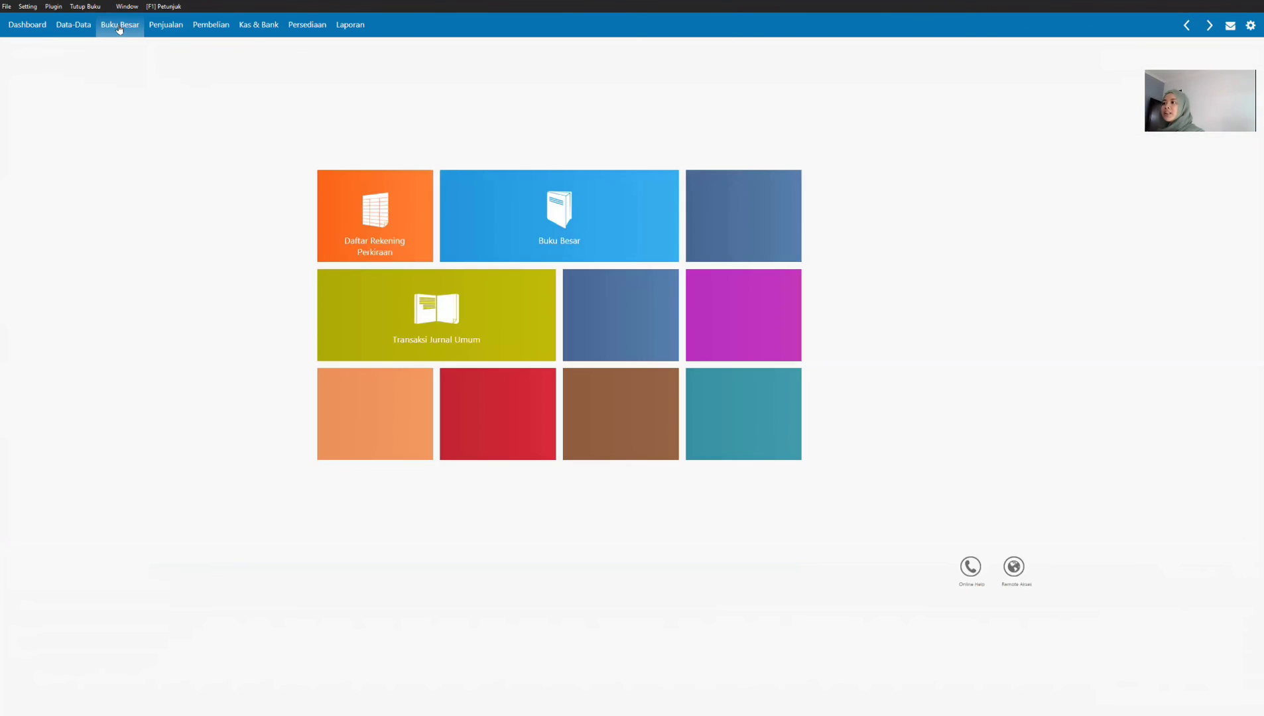
{"action": "mouse_move", "coordinate": [398, 309]}
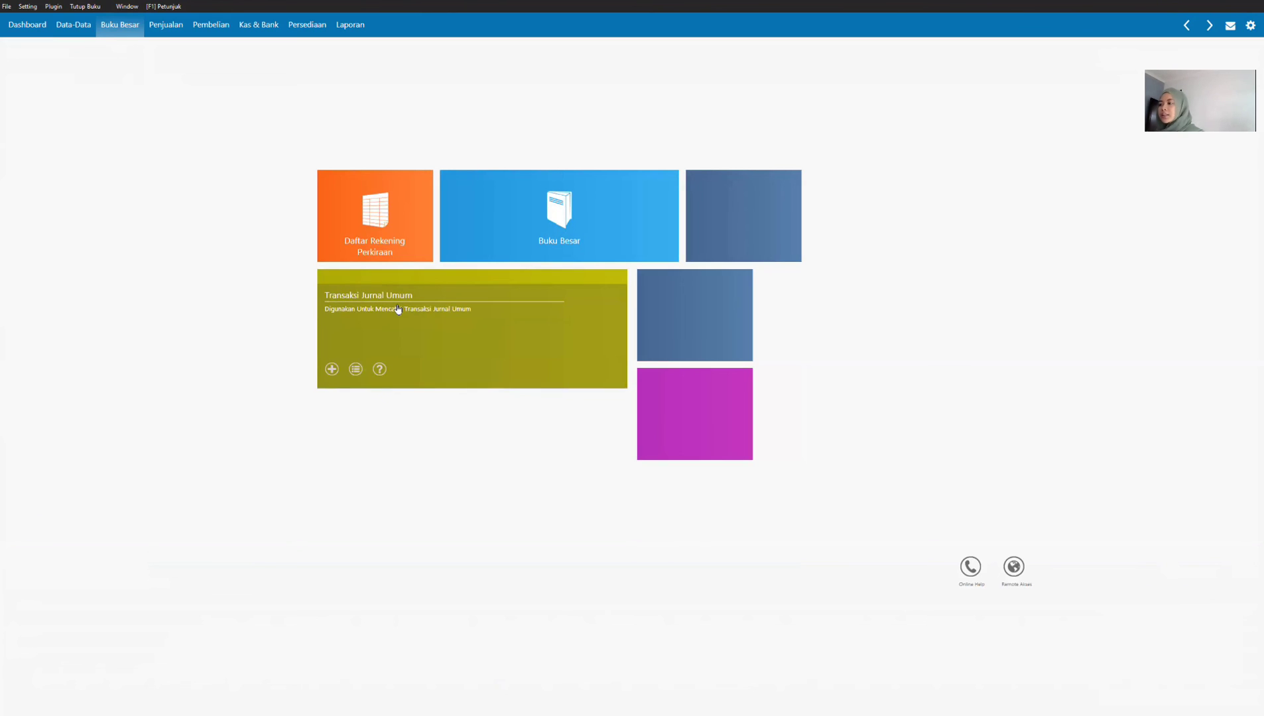
{"action": "left_click", "coordinate": [398, 309]}
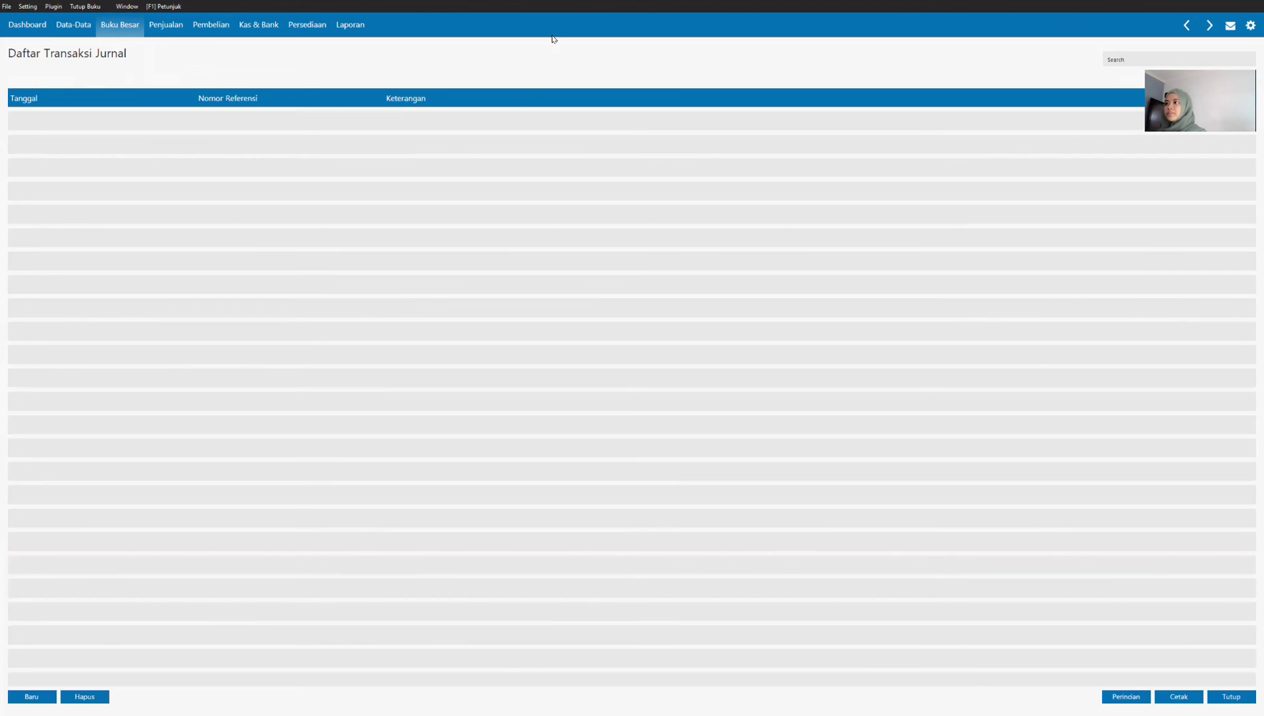
{"action": "left_click", "coordinate": [31, 697]}
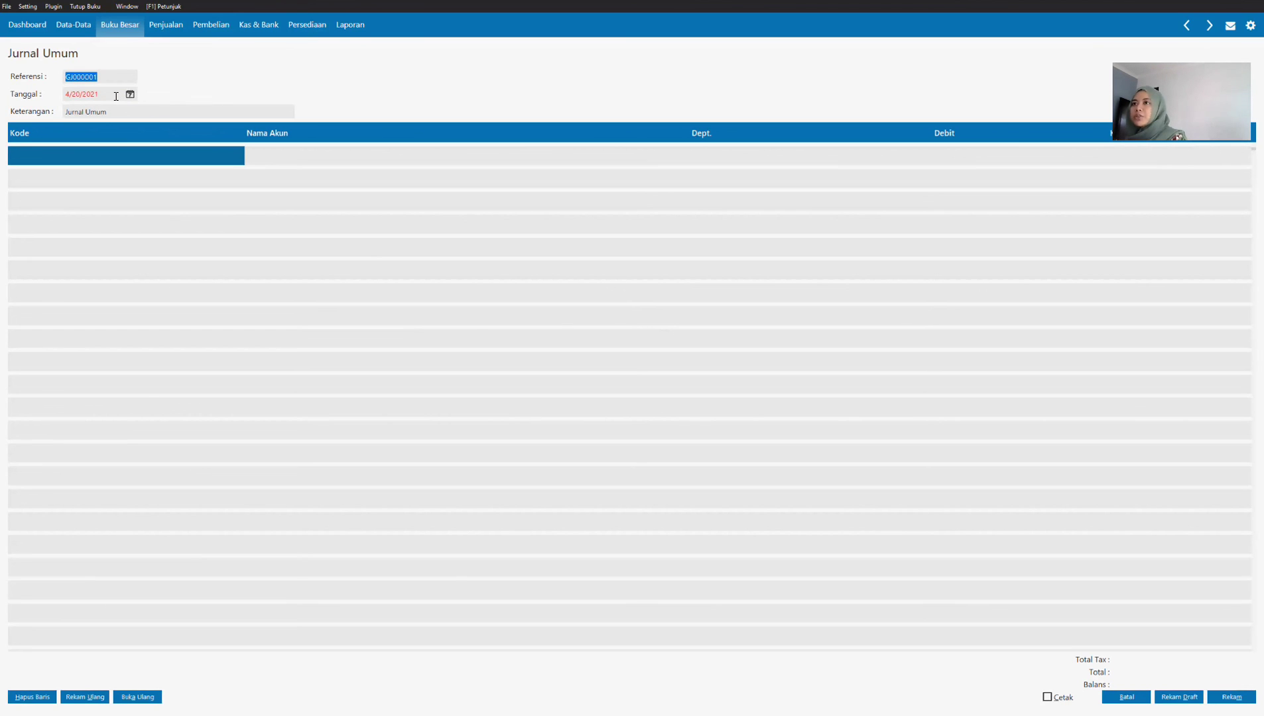
{"action": "key", "text": "Tab"}
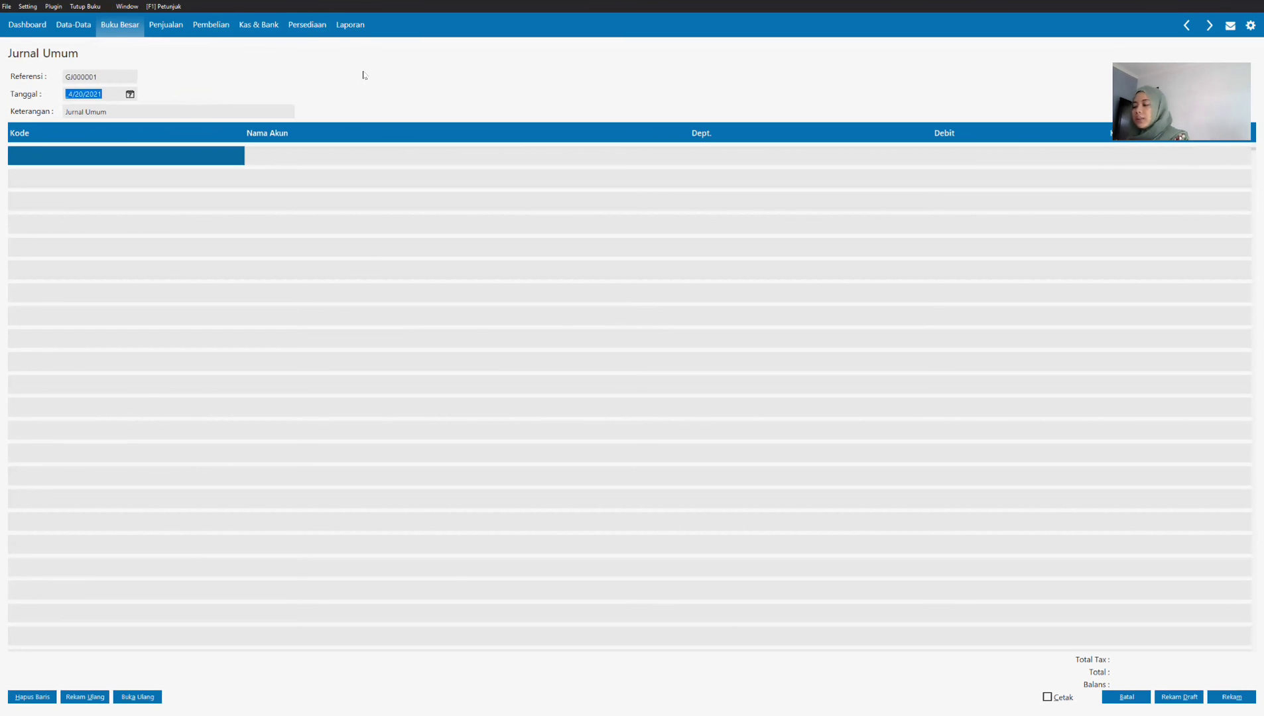
{"action": "type", "text": "0131202"}
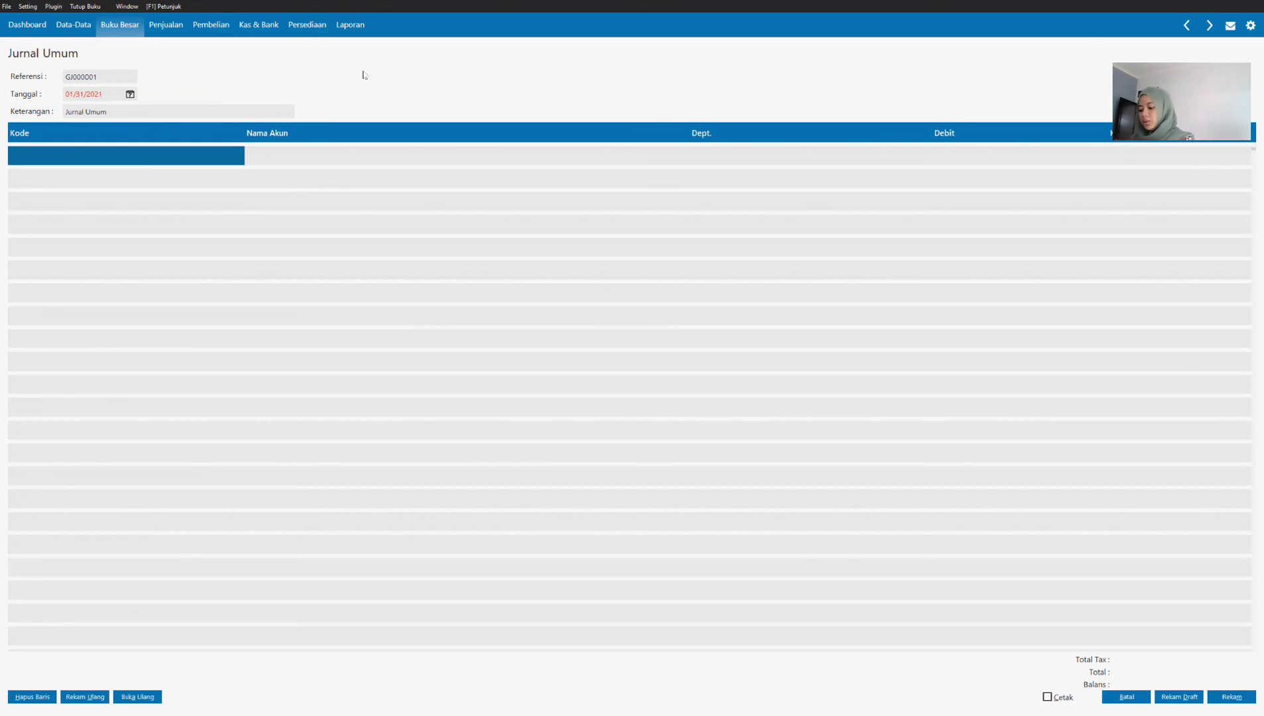
{"action": "type", "text": "1"}
{"action": "key", "text": "Tab"}
Step: Assign account 230000011 PPN Keluaran to the first line of the general journal
{"action": "left_click", "coordinate": [88, 151]}
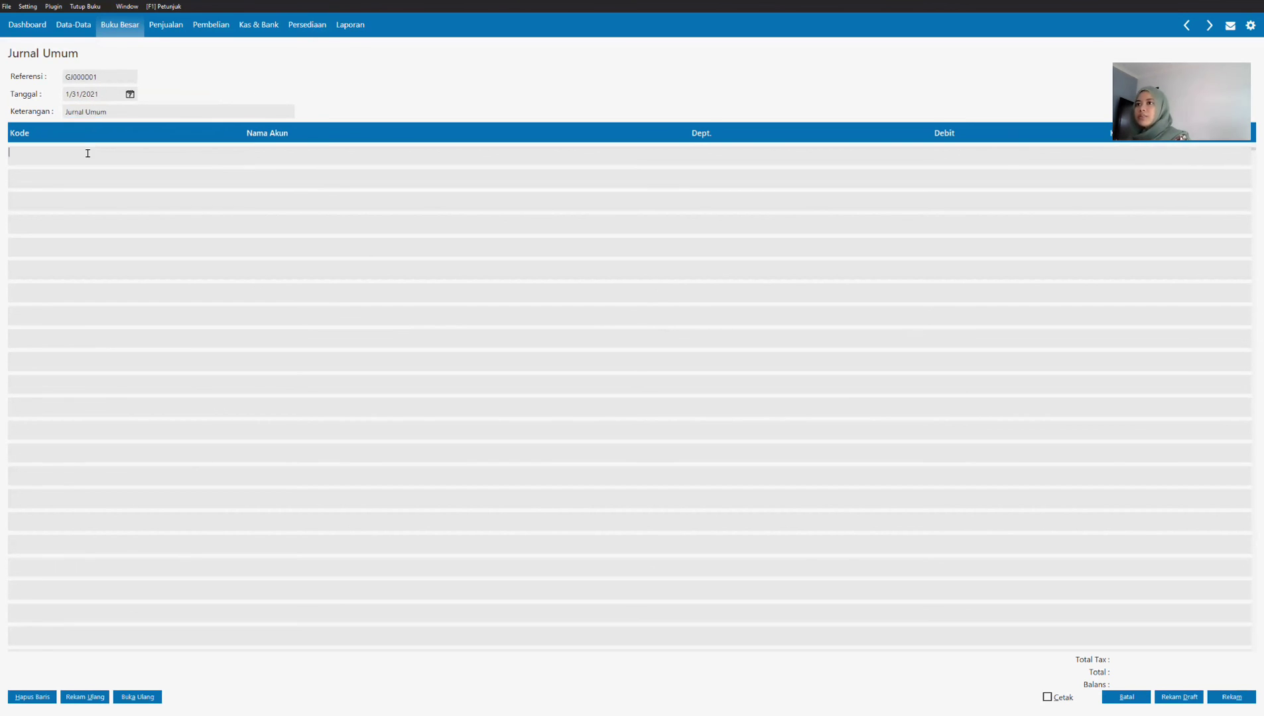
{"action": "double_click", "coordinate": [91, 154]}
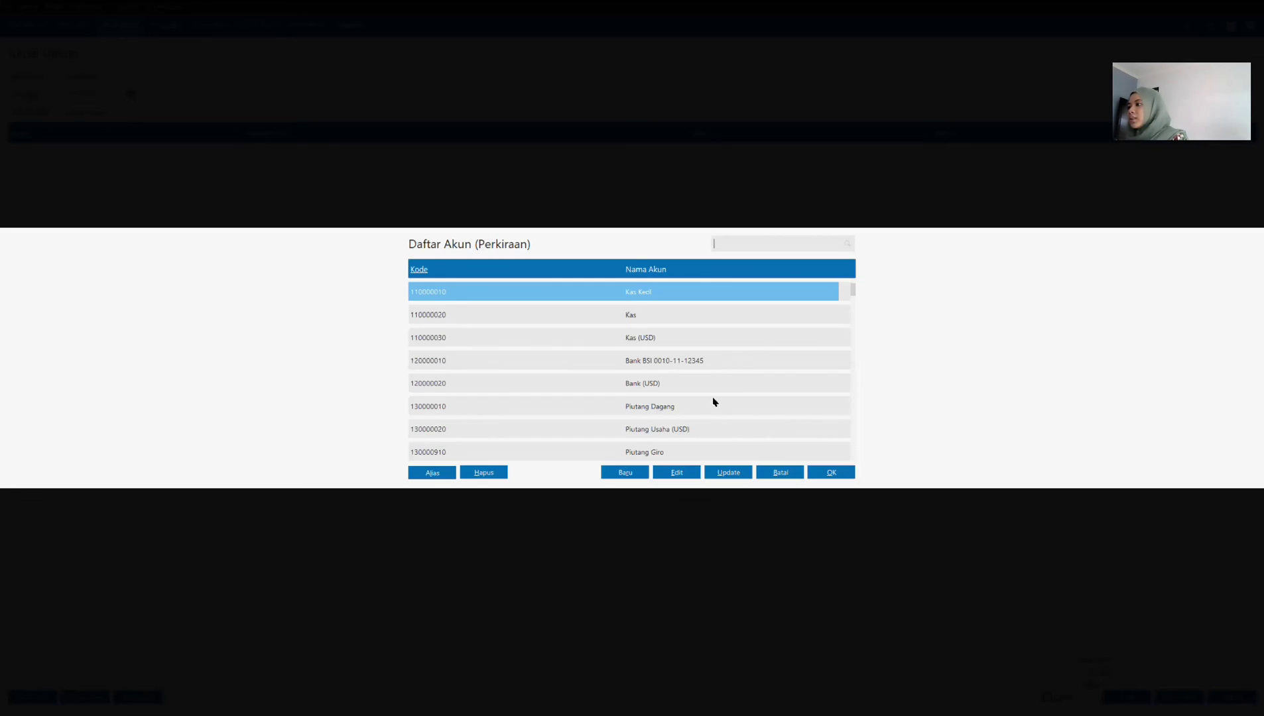
{"action": "scroll", "coordinate": [715, 399], "scroll_direction": "down", "scroll_amount": 14}
{"action": "scroll", "coordinate": [715, 386], "scroll_direction": "down", "scroll_amount": 12}
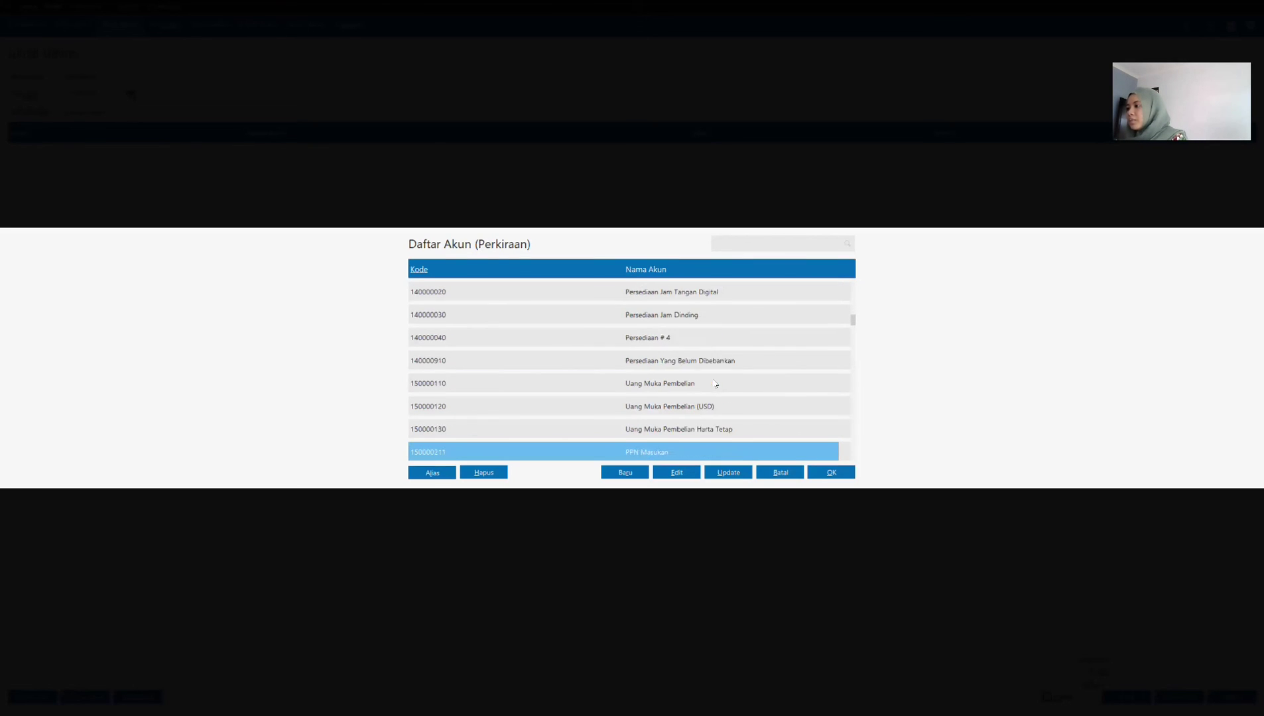
{"action": "scroll", "coordinate": [712, 389], "scroll_direction": "down", "scroll_amount": 10}
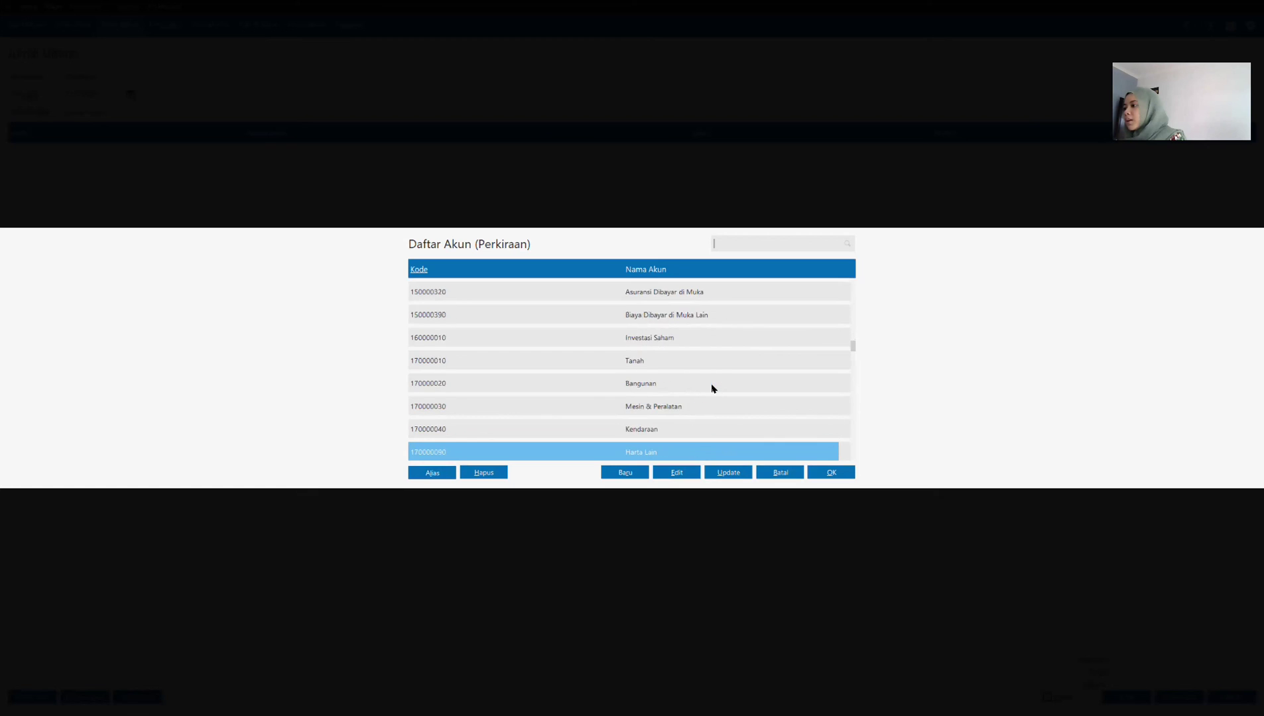
{"action": "scroll", "coordinate": [687, 415], "scroll_direction": "down", "scroll_amount": 10}
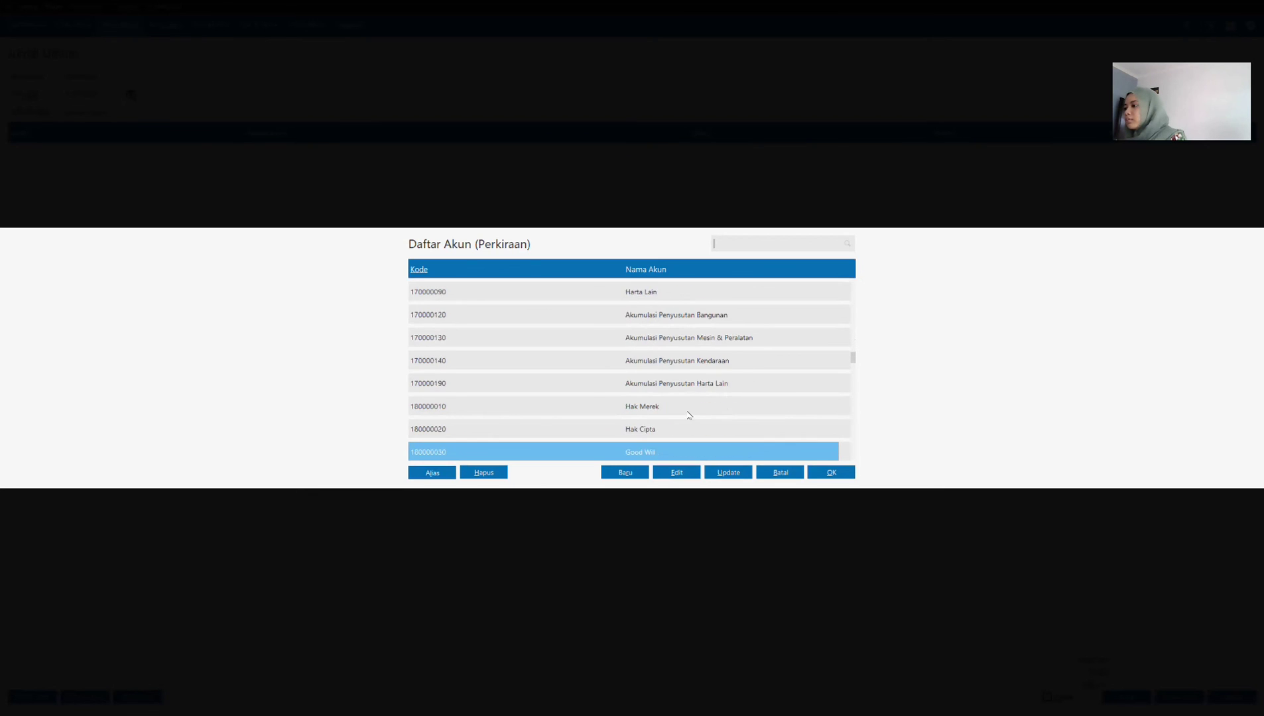
{"action": "scroll", "coordinate": [690, 415], "scroll_direction": "down", "scroll_amount": 4}
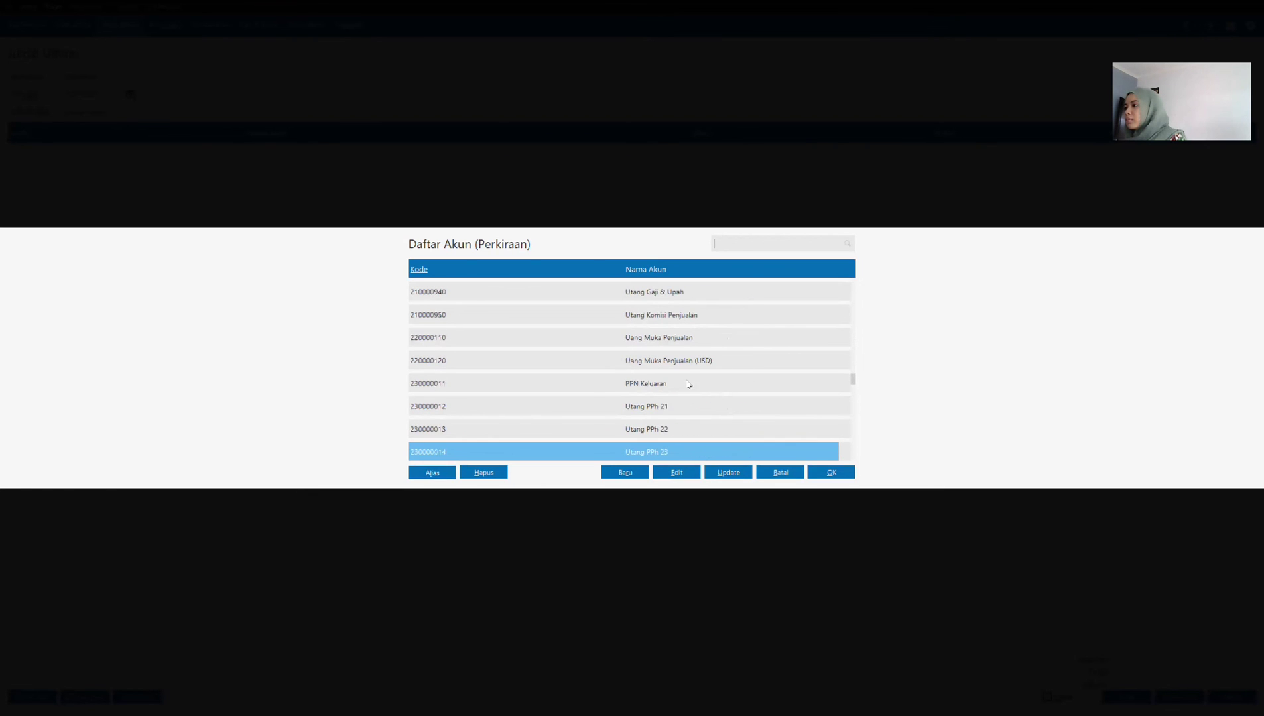
{"action": "left_click", "coordinate": [691, 386]}
{"action": "left_click", "coordinate": [830, 472]}
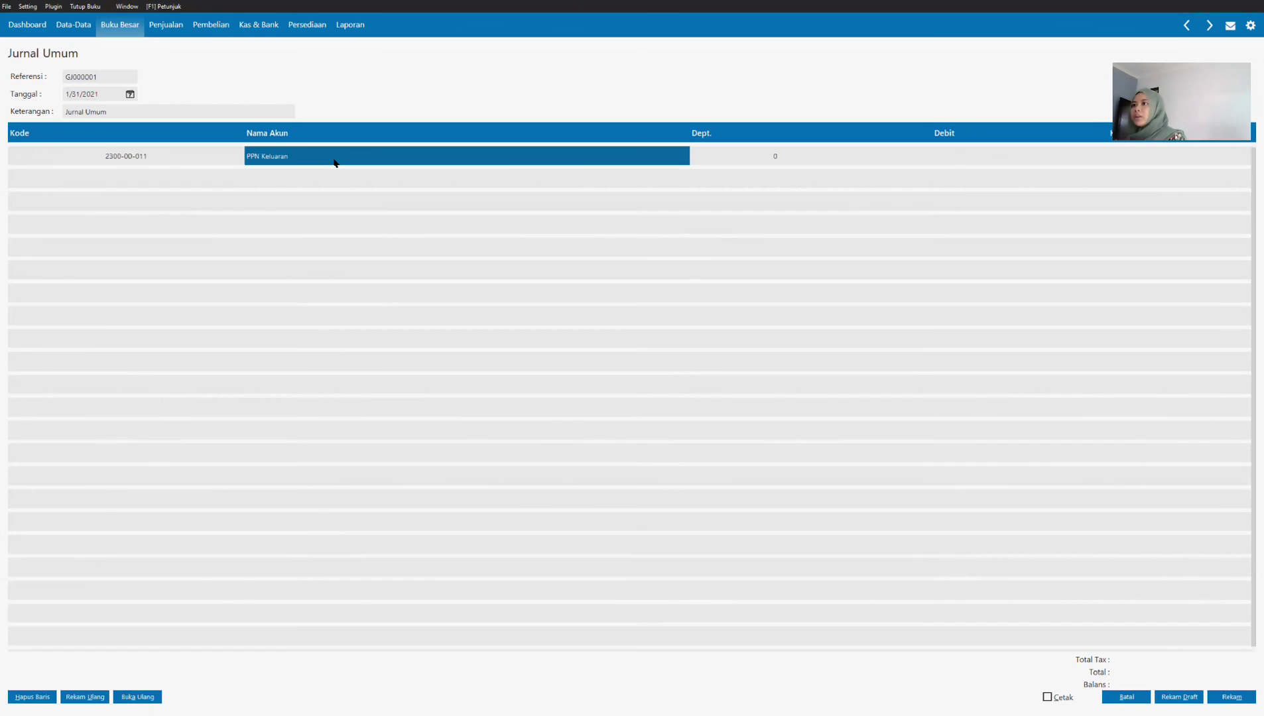
Step: Set the PPN Keluaran line's debit value to 2,612,000
{"action": "key", "text": "Tab"}
{"action": "key", "text": "Tab"}
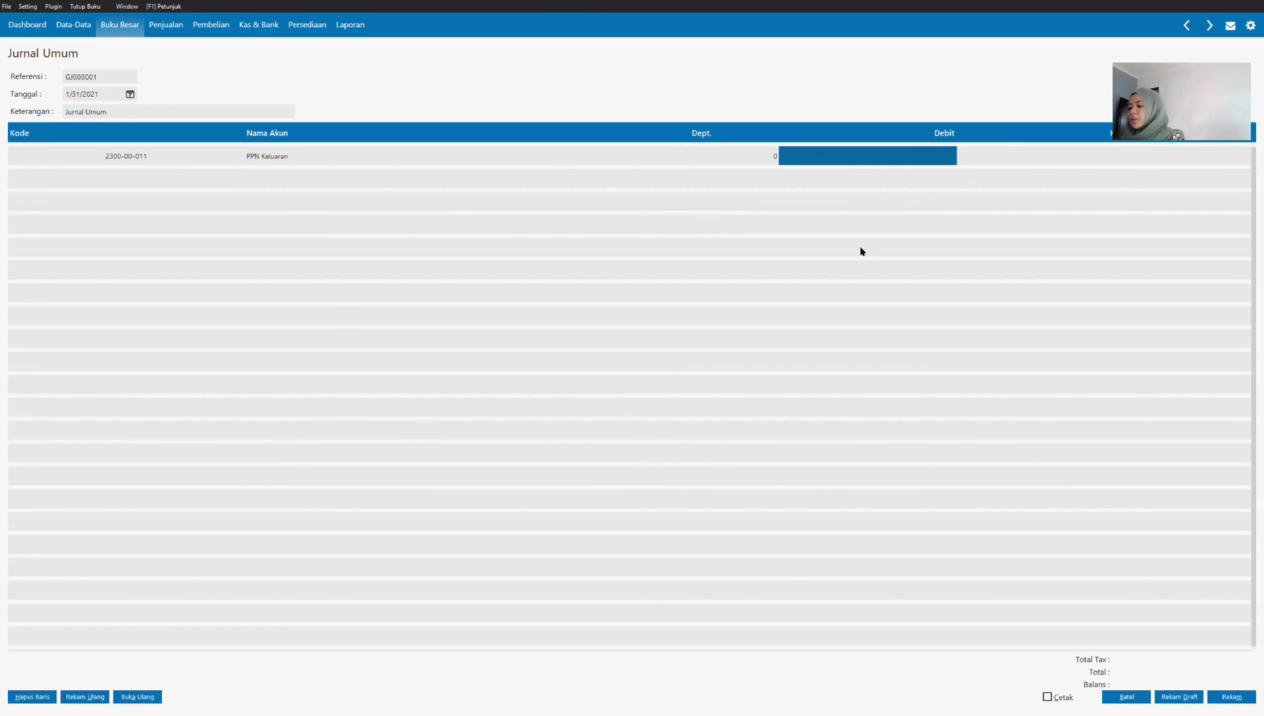
{"action": "type", "text": "2"}
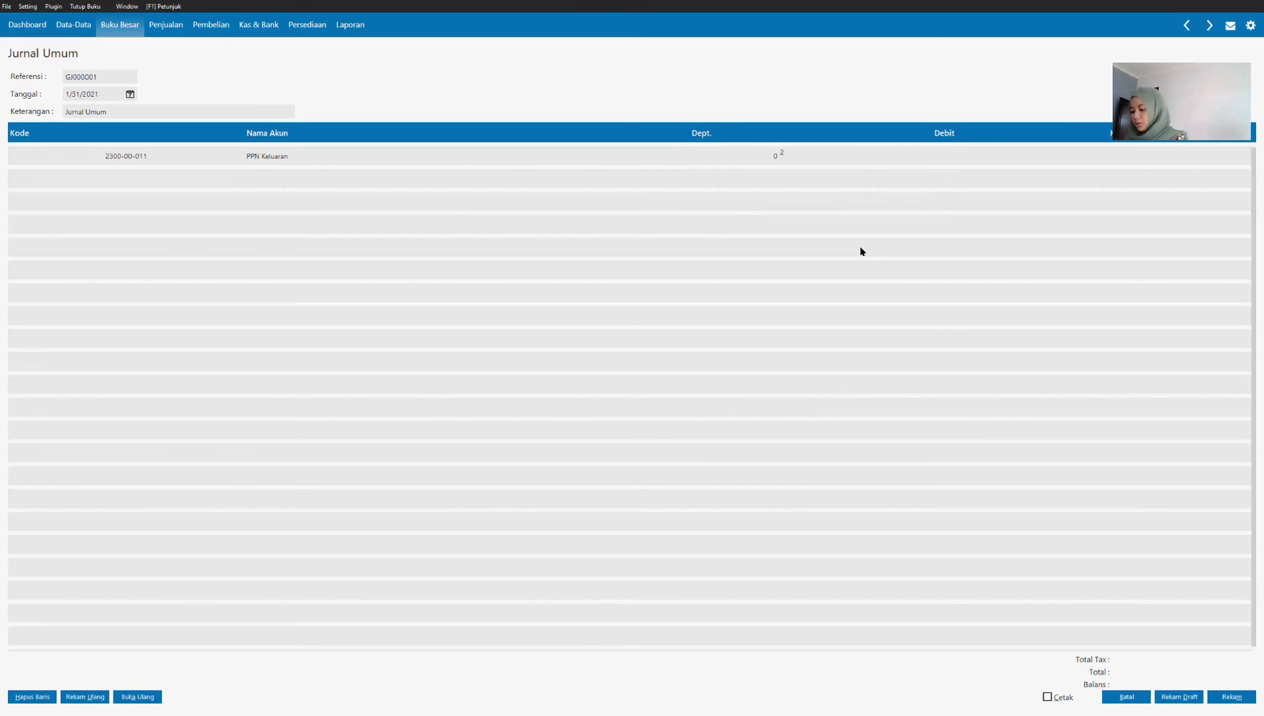
{"action": "type", "text": "612"}
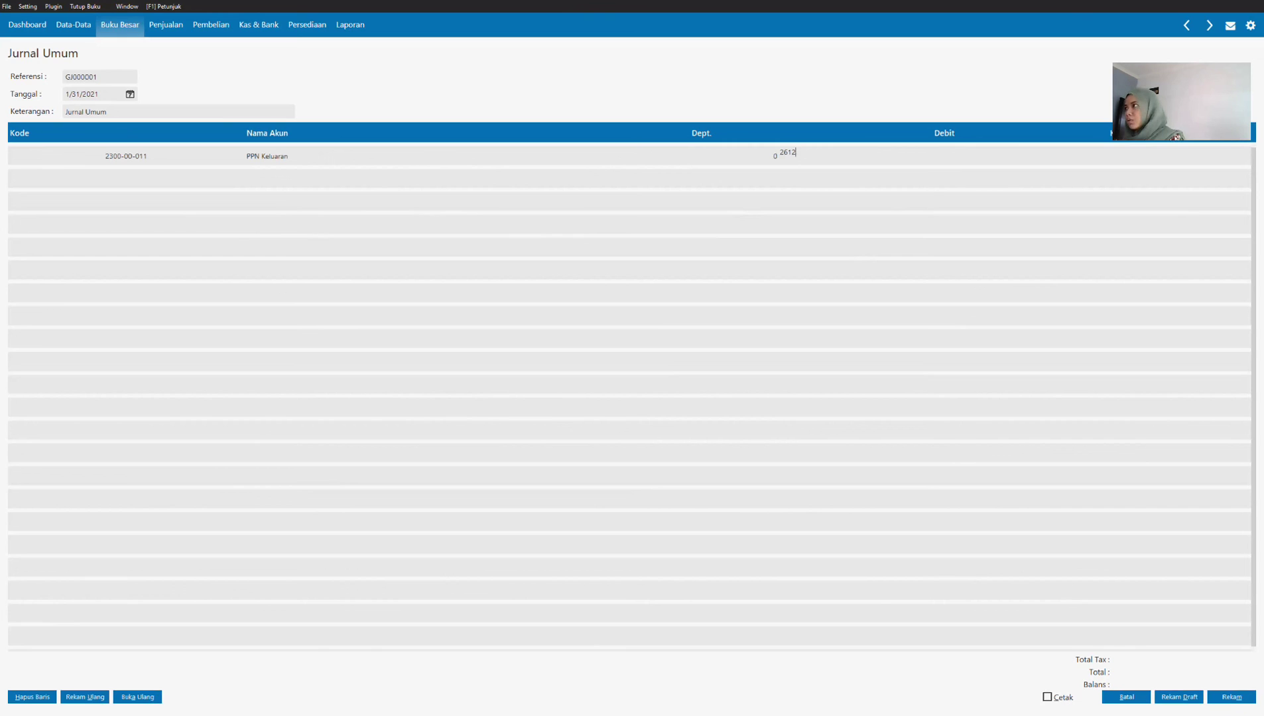
{"action": "type", "text": "000"}
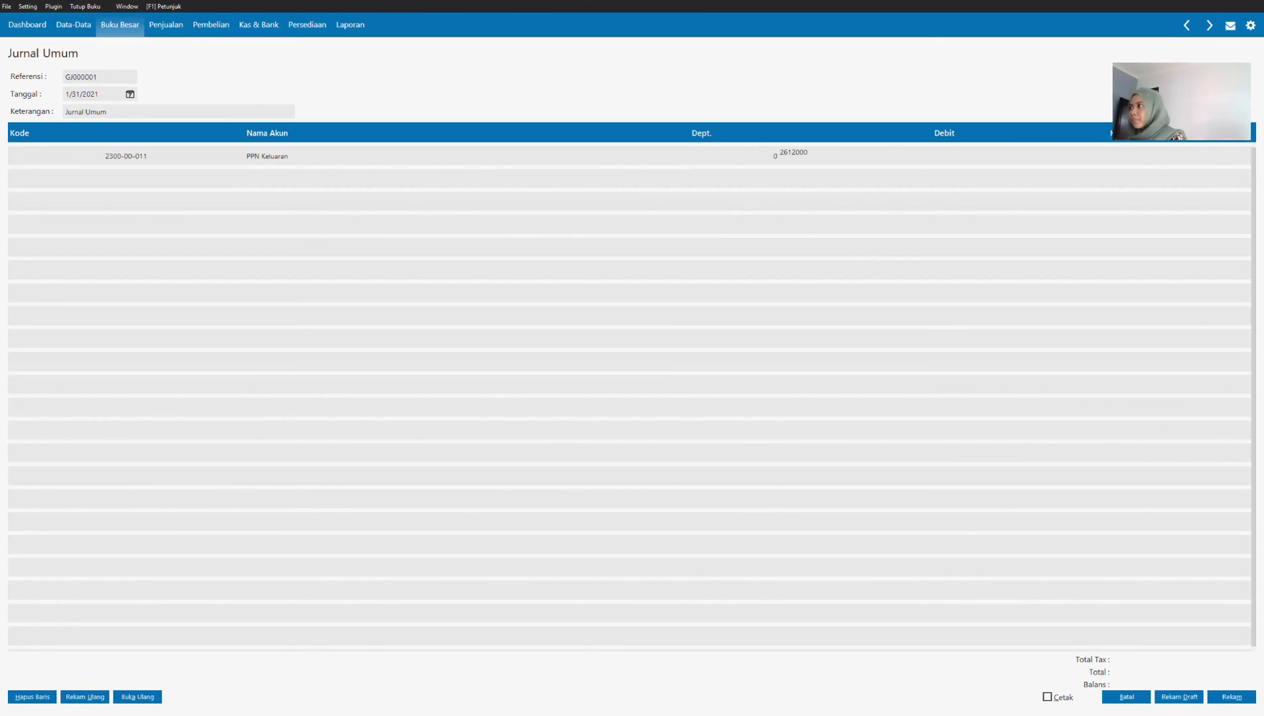
{"action": "key", "text": "Return"}
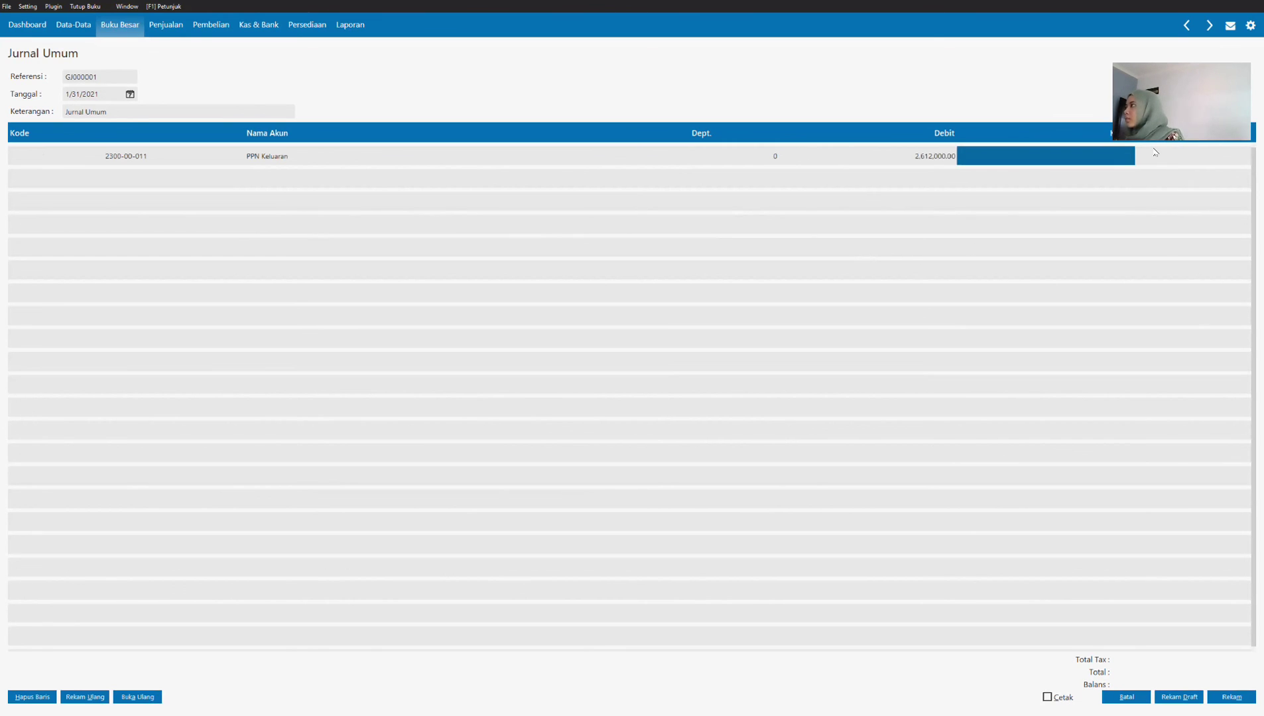
Step: From the second journal line's account list, rename account 150000212 PPh 21 Dibayar Dimuka as PPN Dibayar Dimuka and record the change
{"action": "left_click", "coordinate": [179, 180]}
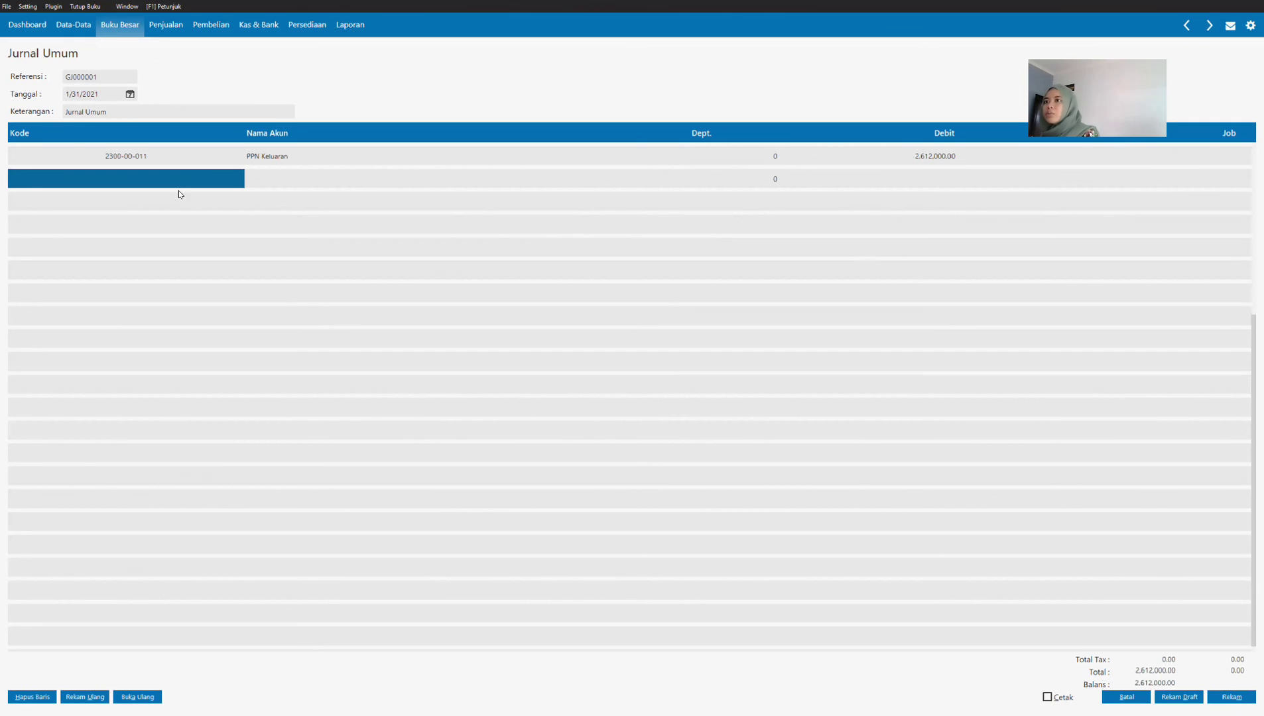
{"action": "double_click", "coordinate": [182, 184]}
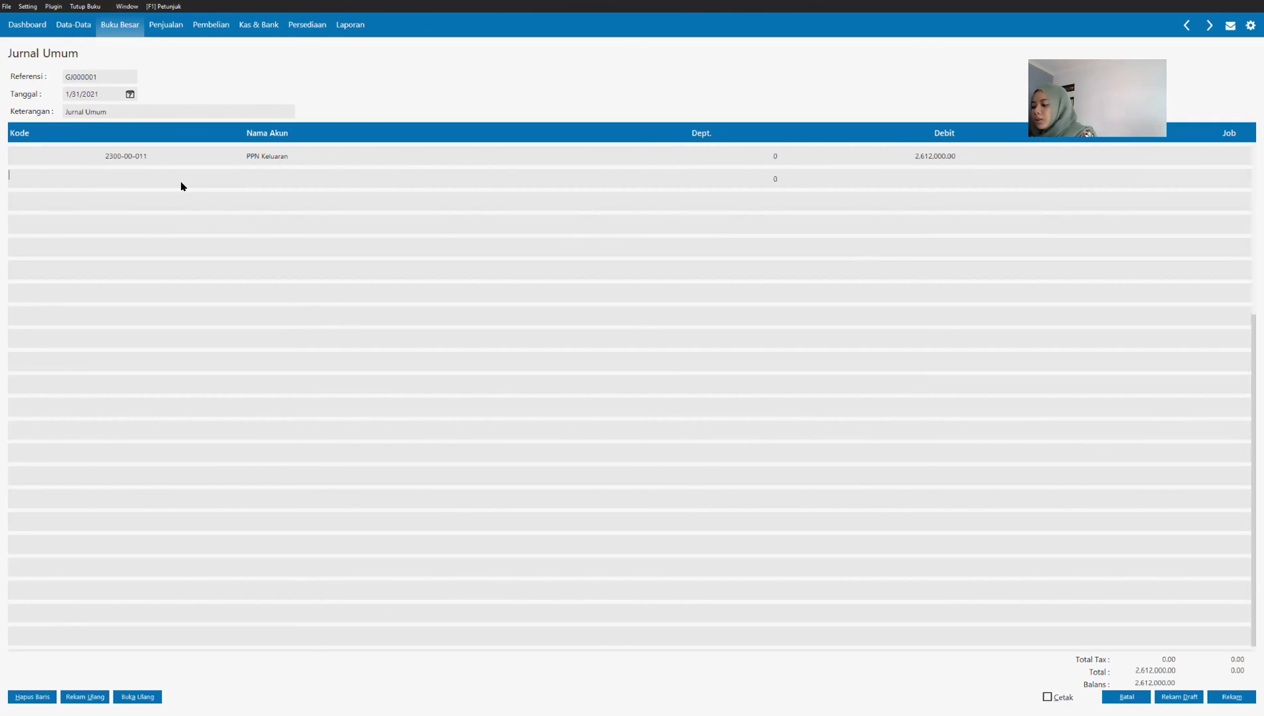
{"action": "scroll", "coordinate": [738, 414], "scroll_direction": "up", "scroll_amount": 12}
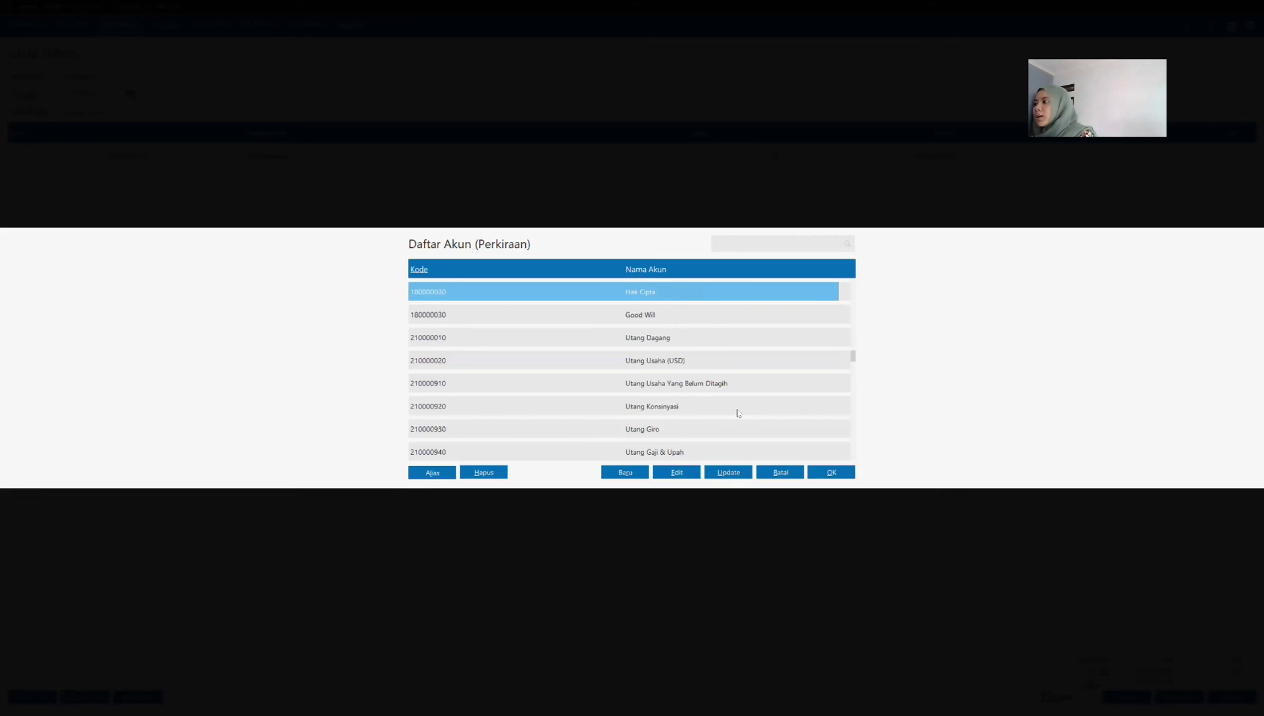
{"action": "scroll", "coordinate": [738, 413], "scroll_direction": "up", "scroll_amount": 10}
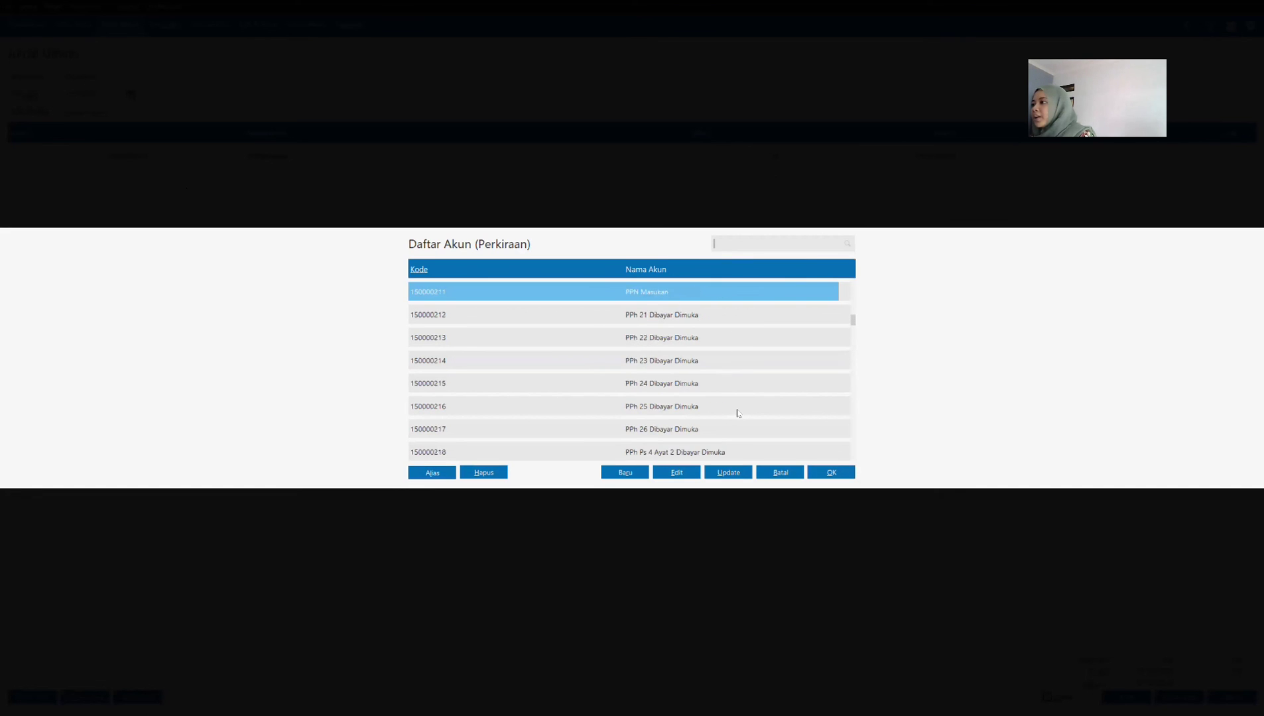
{"action": "scroll", "coordinate": [729, 409], "scroll_direction": "up", "scroll_amount": 6}
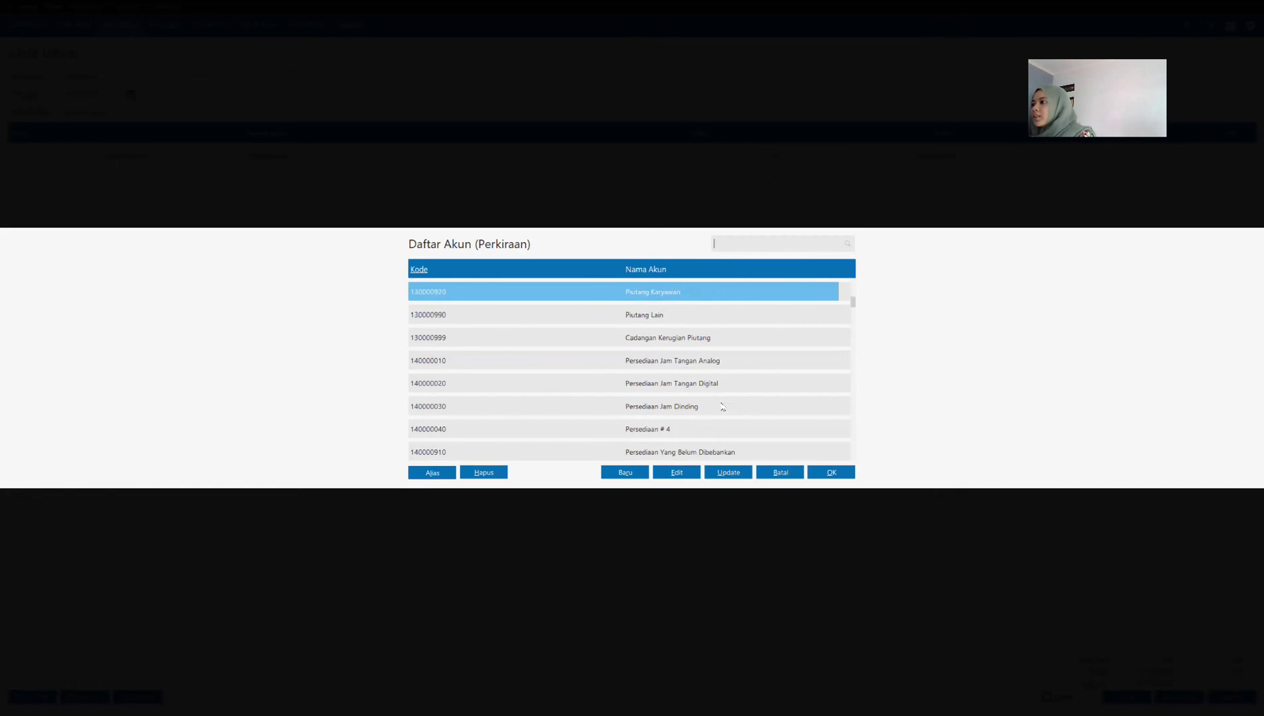
{"action": "scroll", "coordinate": [721, 405], "scroll_direction": "down", "scroll_amount": 16}
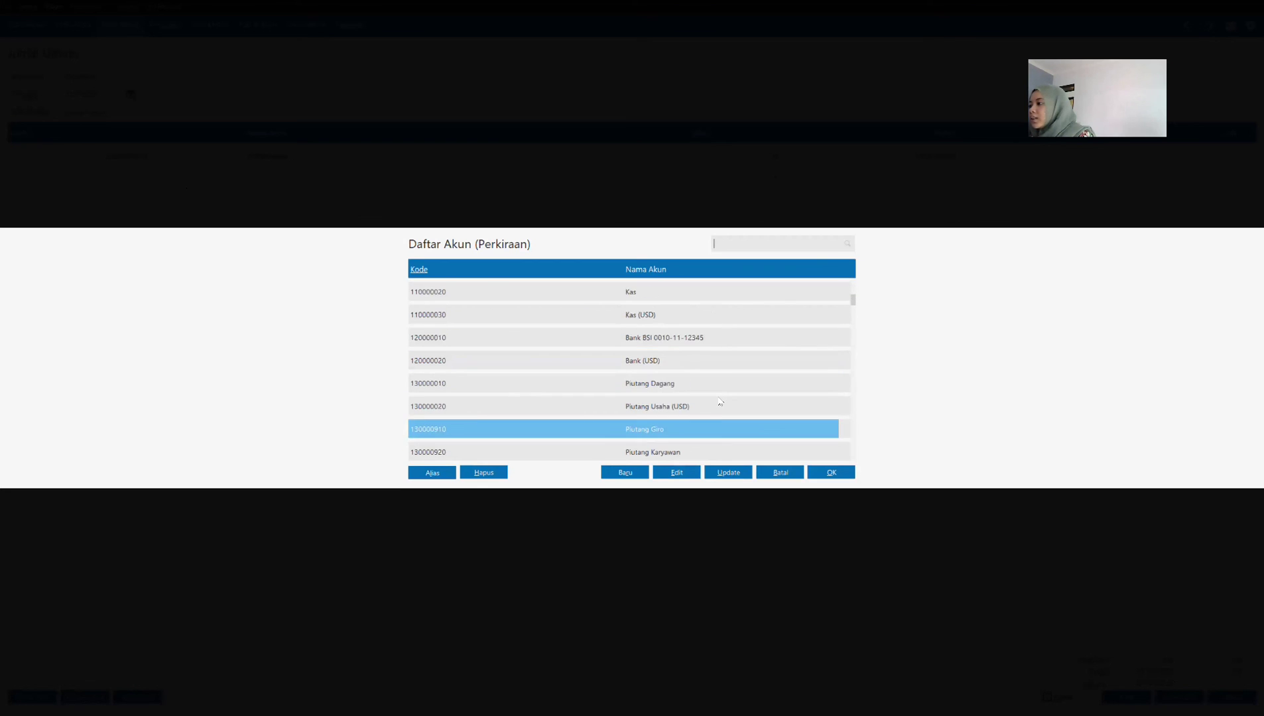
{"action": "scroll", "coordinate": [718, 400], "scroll_direction": "down", "scroll_amount": 5}
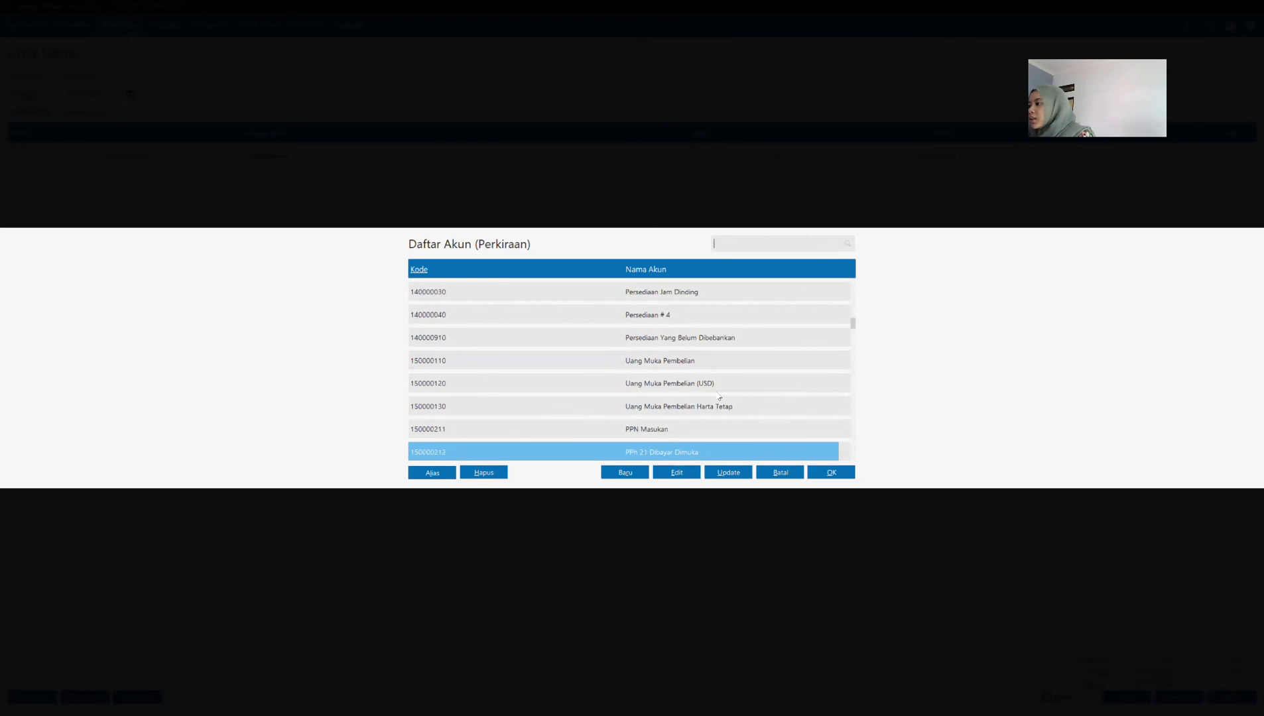
{"action": "left_click", "coordinate": [653, 406]}
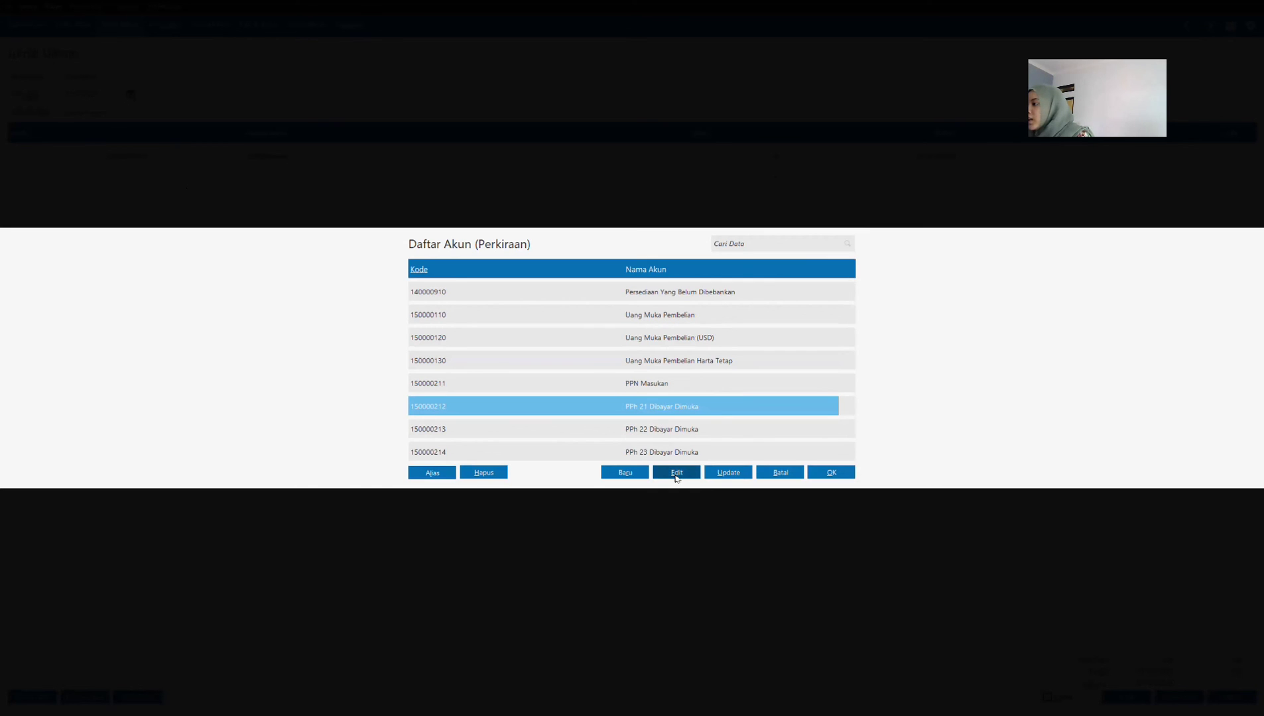
{"action": "left_click", "coordinate": [677, 473]}
{"action": "triple_click", "coordinate": [506, 344]}
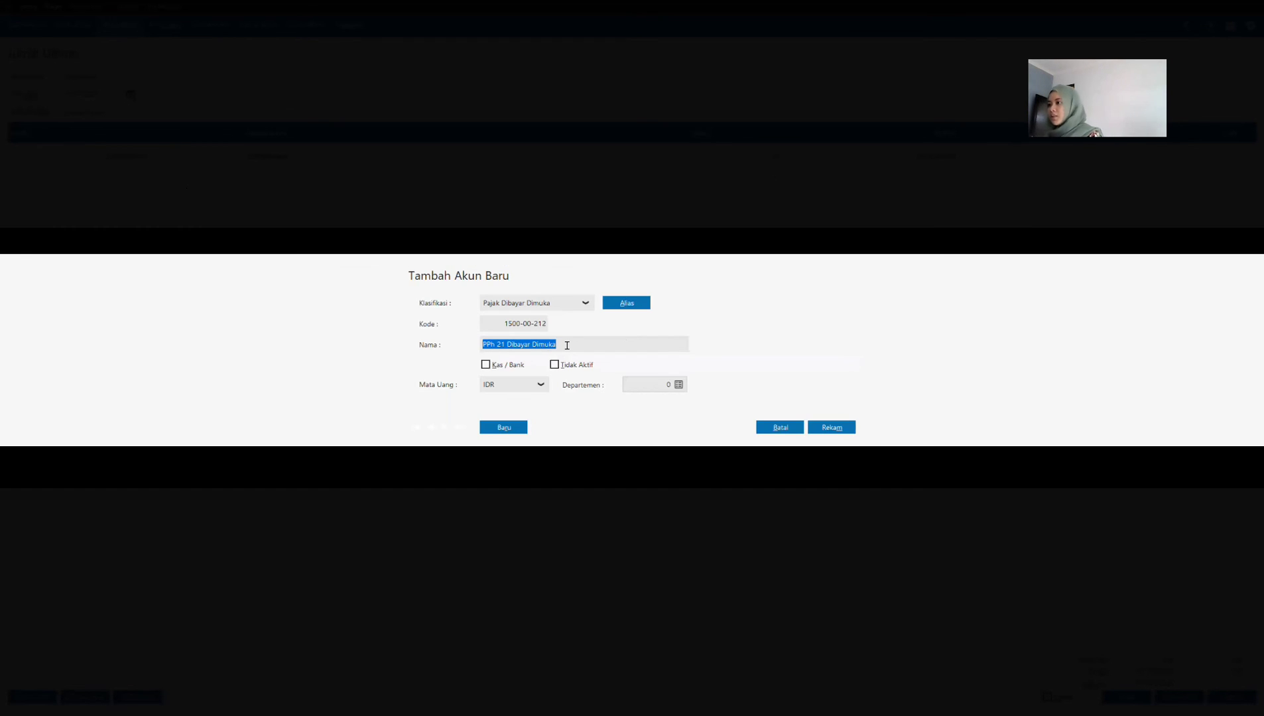
{"action": "left_click", "coordinate": [506, 345]}
{"action": "key", "text": "BackSpace"}
{"action": "key", "text": "BackSpace"}
{"action": "key", "text": "BackSpace"}
{"action": "key", "text": "BackSpace"}
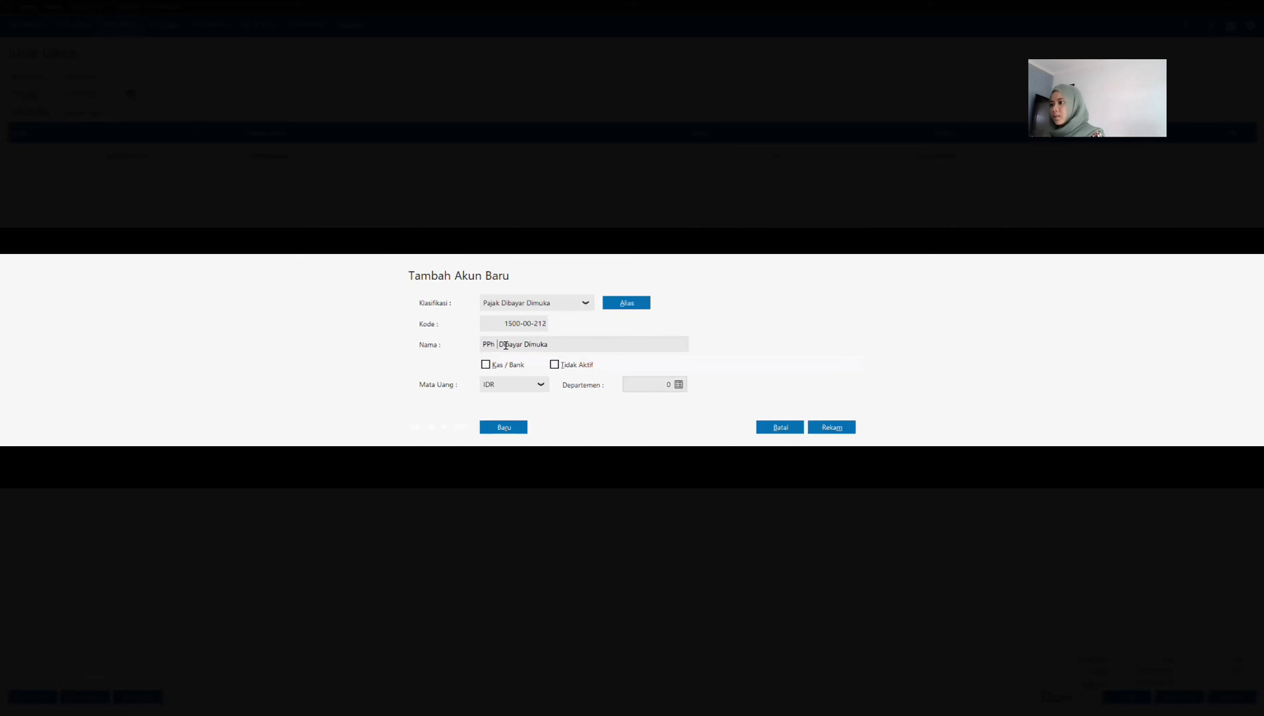
{"action": "type", "text": "N"}
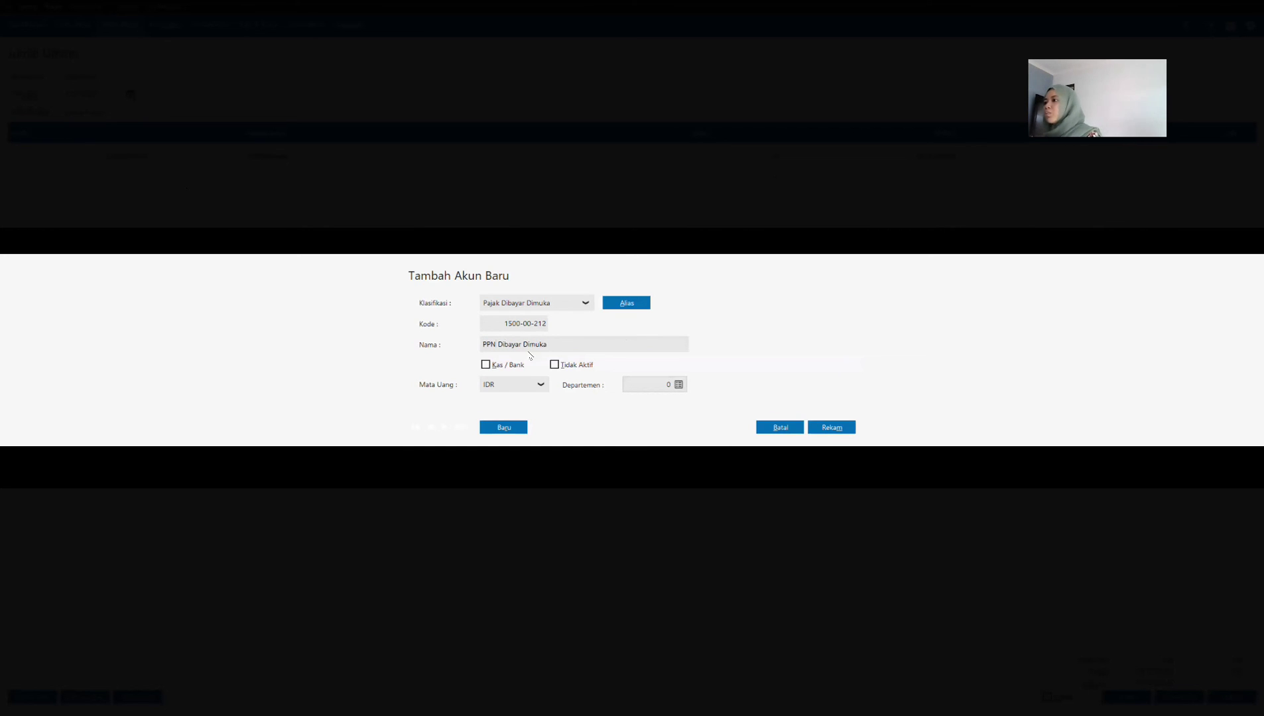
{"action": "left_click", "coordinate": [837, 431]}
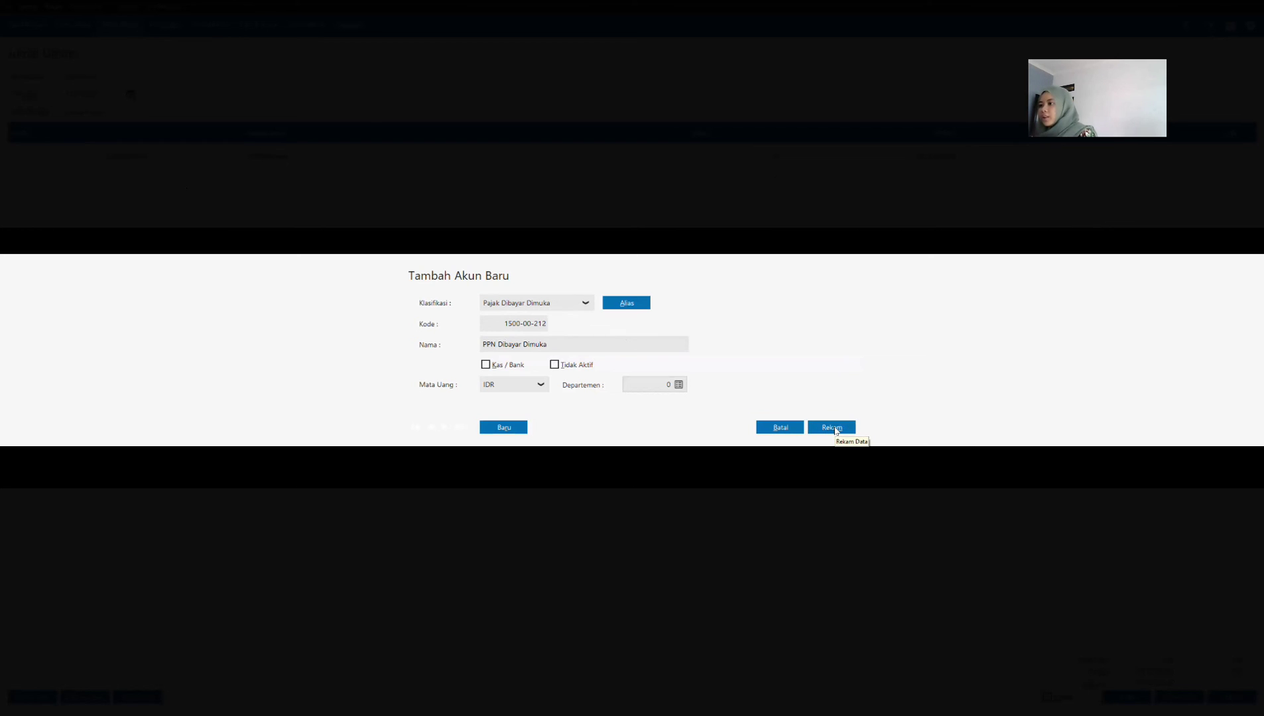
Step: Assign account PPN Dibayar Dimuka to the second journal line and set its debit value to 3,210,200
{"action": "left_click", "coordinate": [828, 473]}
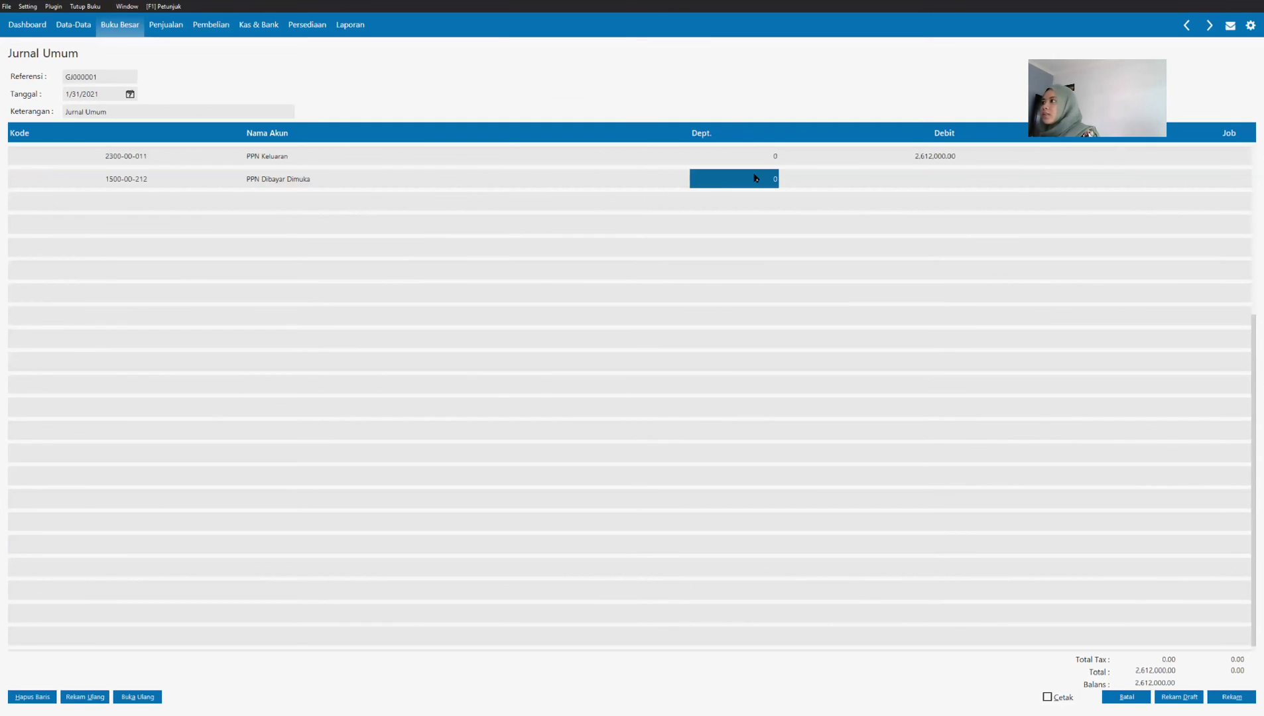
{"action": "key", "text": "Tab"}
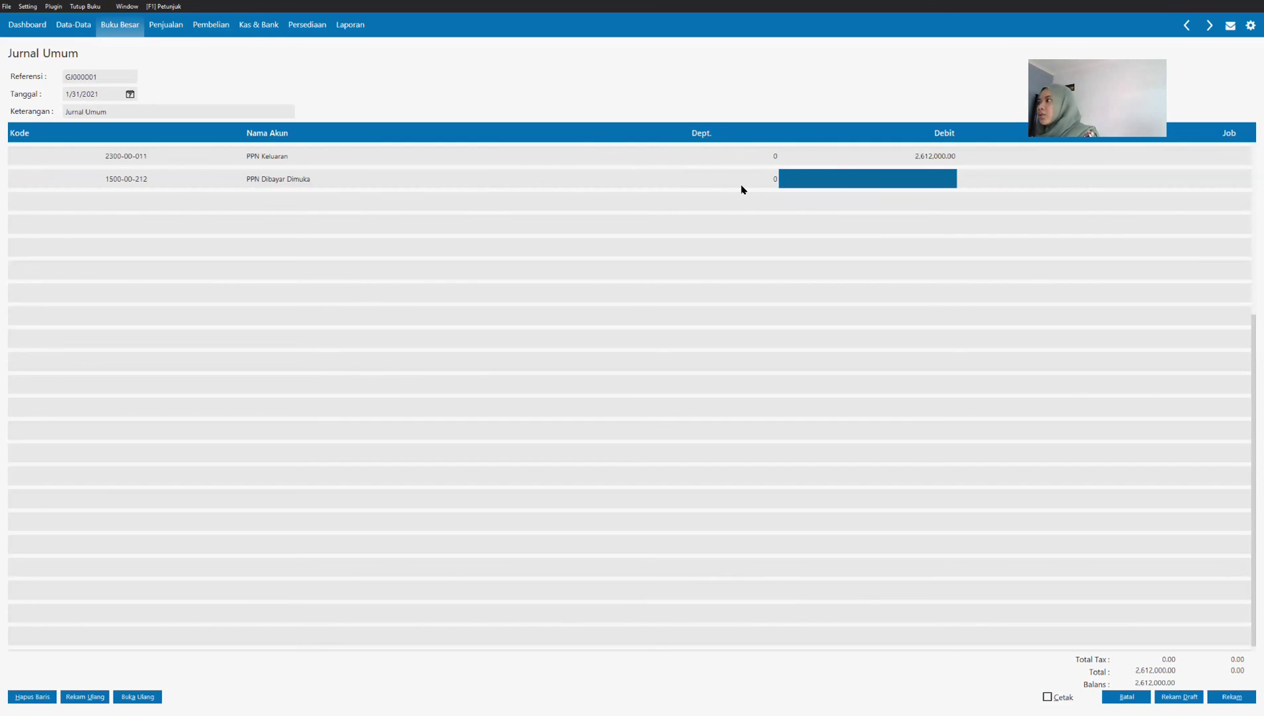
{"action": "type", "text": "3"}
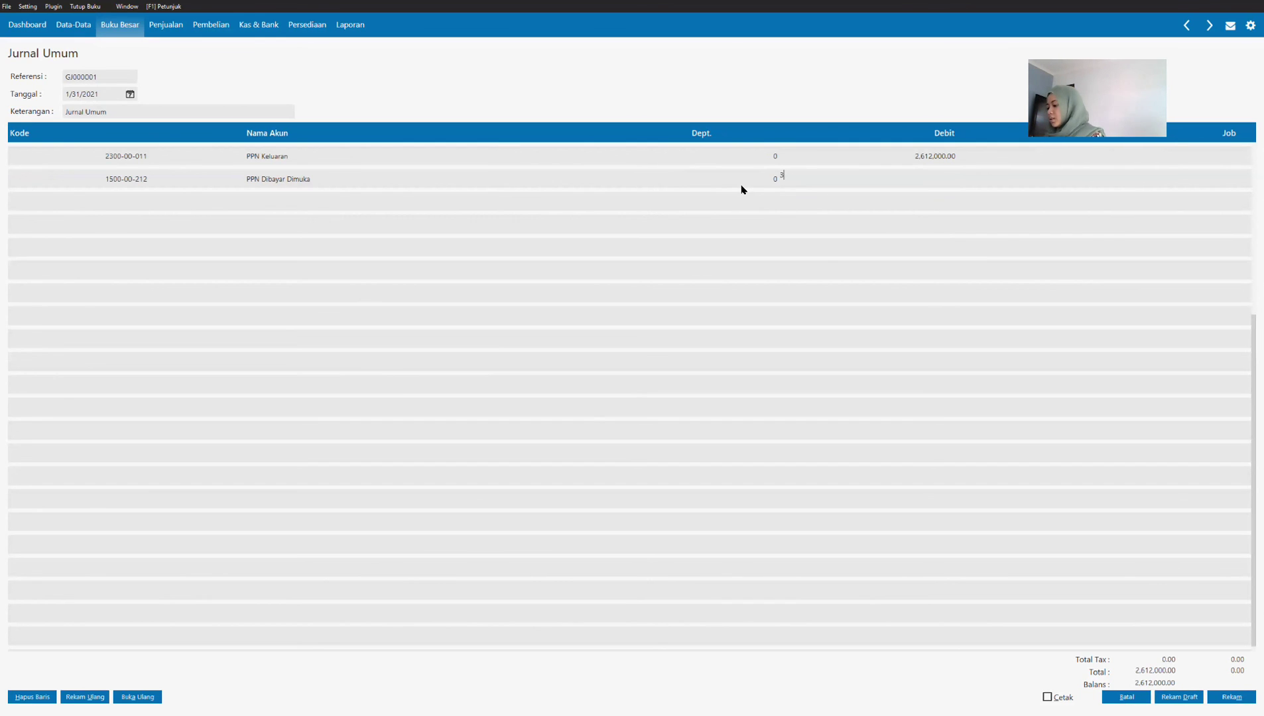
{"action": "type", "text": "210200"}
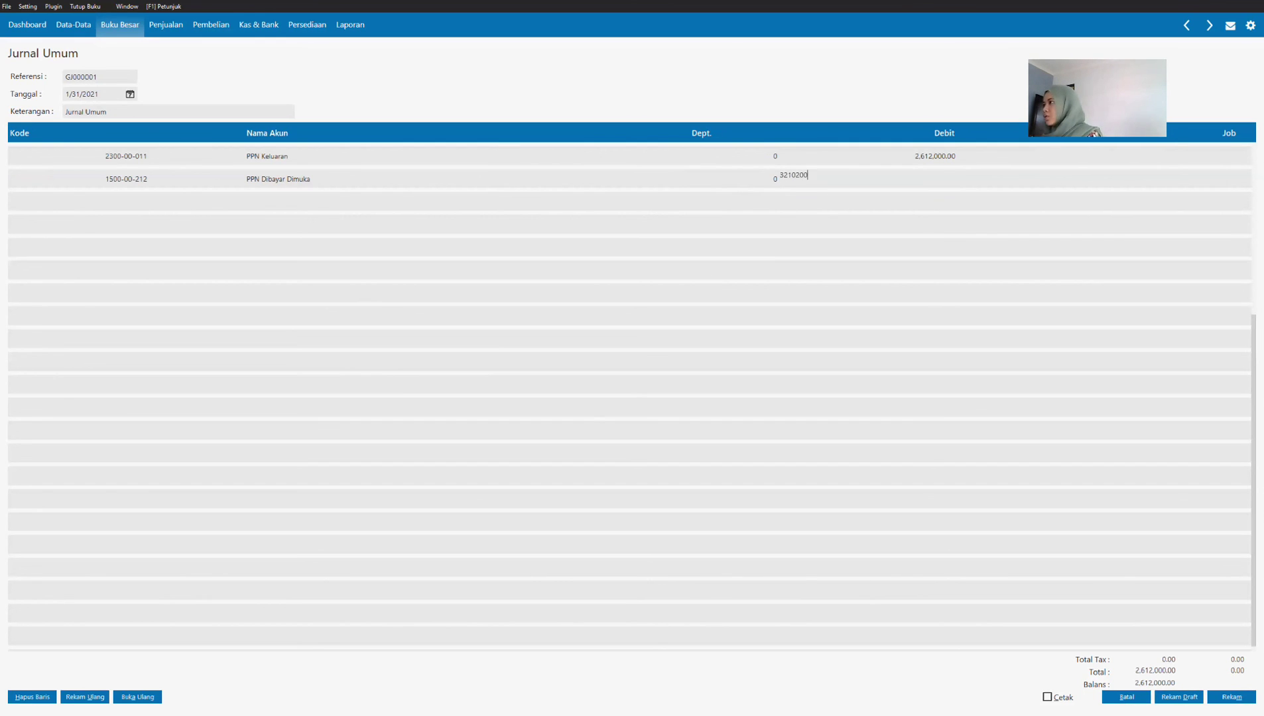
{"action": "key", "text": "Return"}
{"action": "key", "text": "Return"}
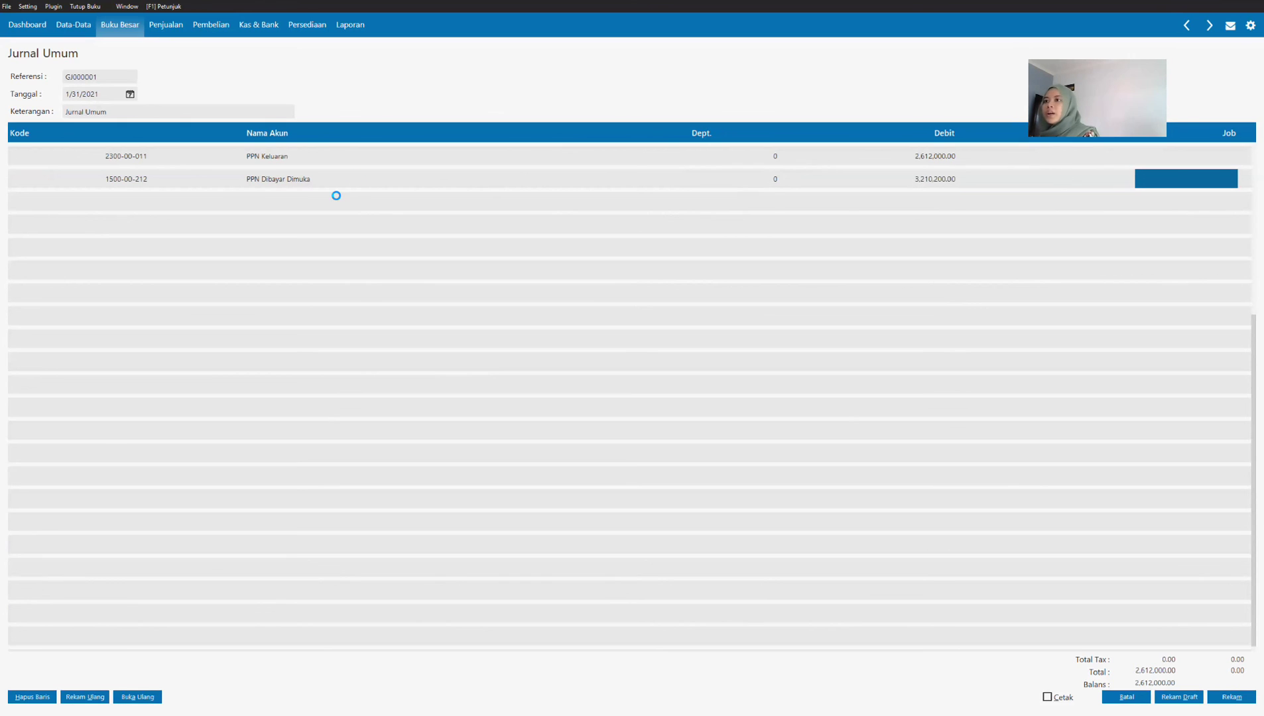
{"action": "key", "text": "Return"}
Step: Add account 150000211 PPN Masukan as the third line with a credit of 5,822,200 and record the general journal
{"action": "left_click", "coordinate": [120, 201]}
{"action": "double_click", "coordinate": [120, 201]}
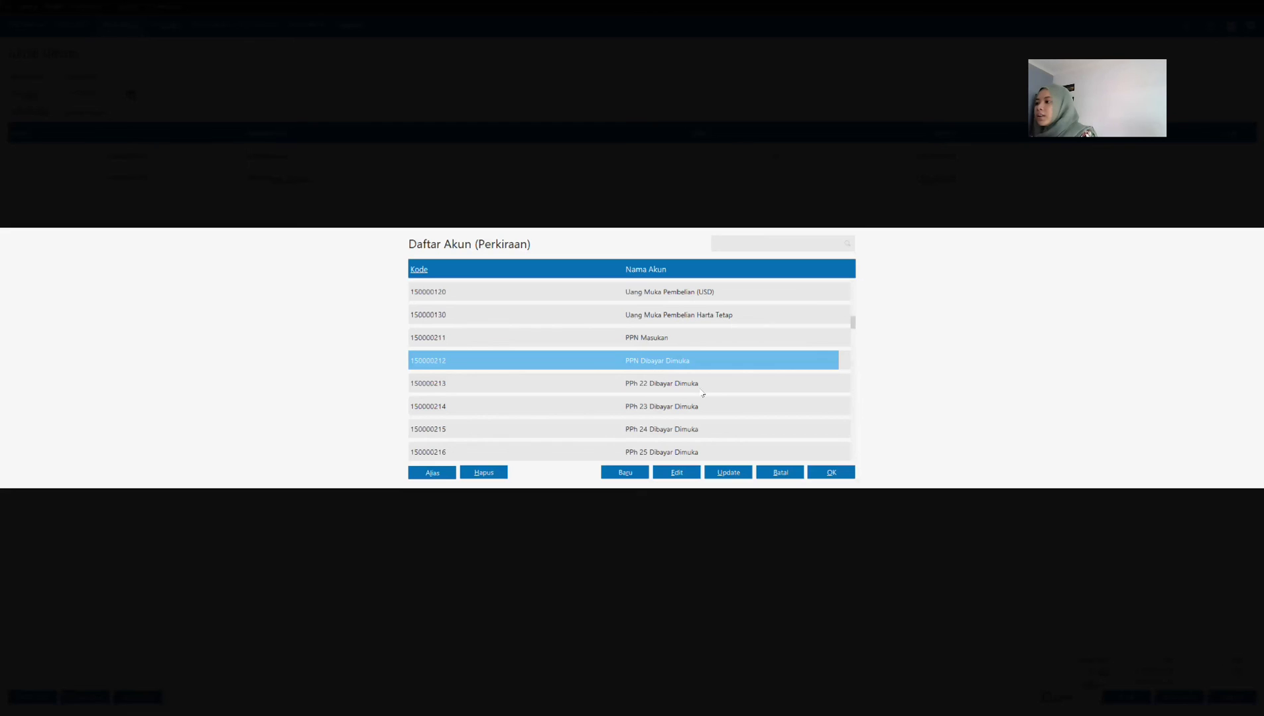
{"action": "scroll", "coordinate": [709, 388], "scroll_direction": "down", "scroll_amount": 11}
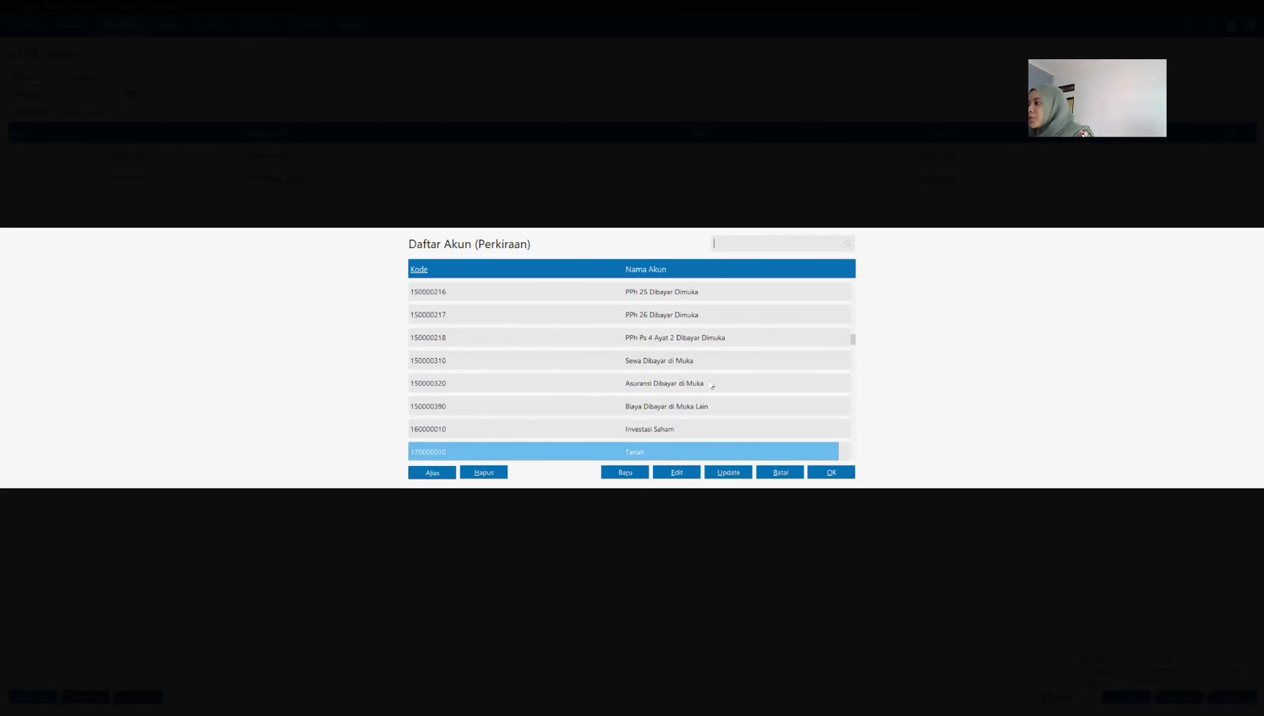
{"action": "scroll", "coordinate": [711, 385], "scroll_direction": "up", "scroll_amount": 15}
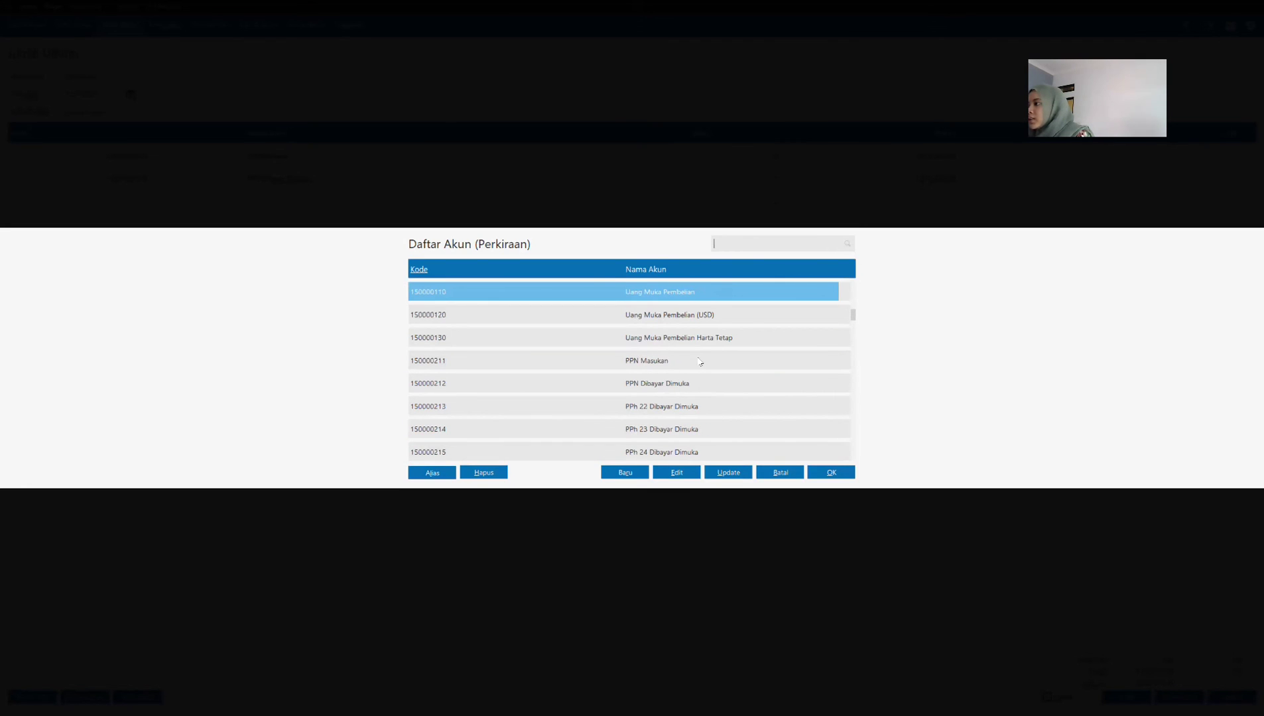
{"action": "left_click", "coordinate": [700, 361]}
{"action": "left_click", "coordinate": [831, 472]}
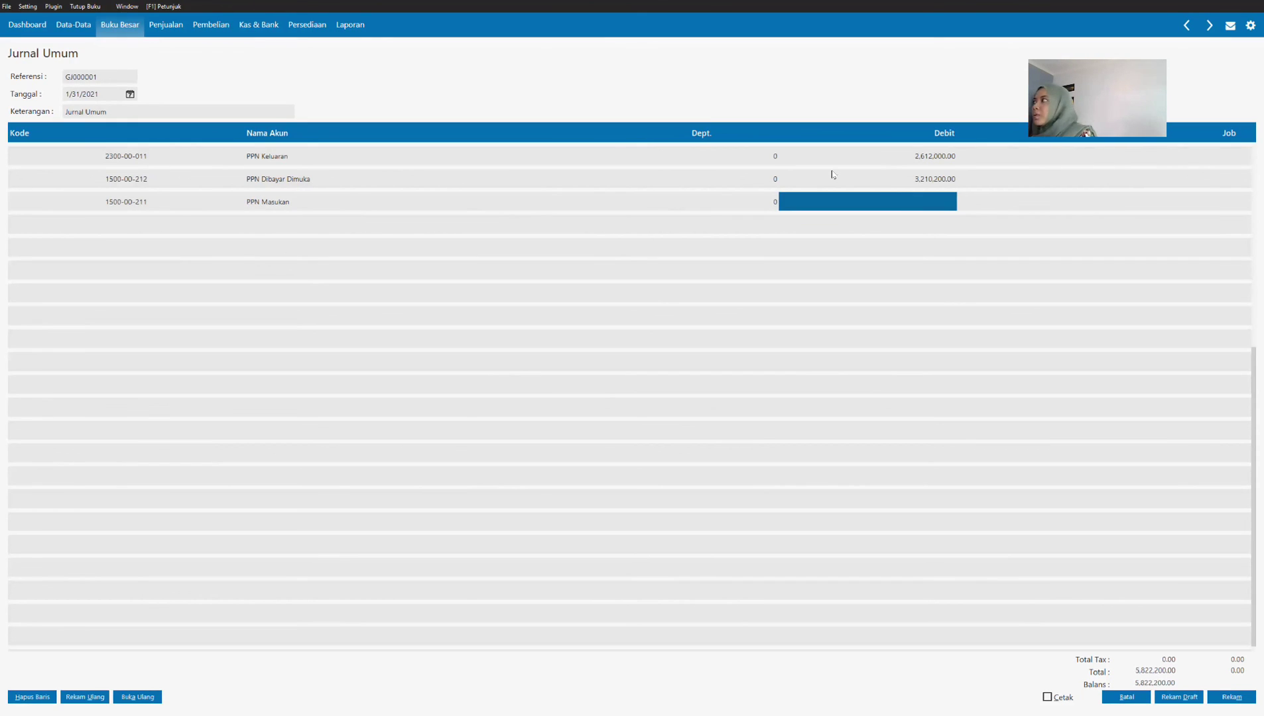
{"action": "key", "text": "Tab"}
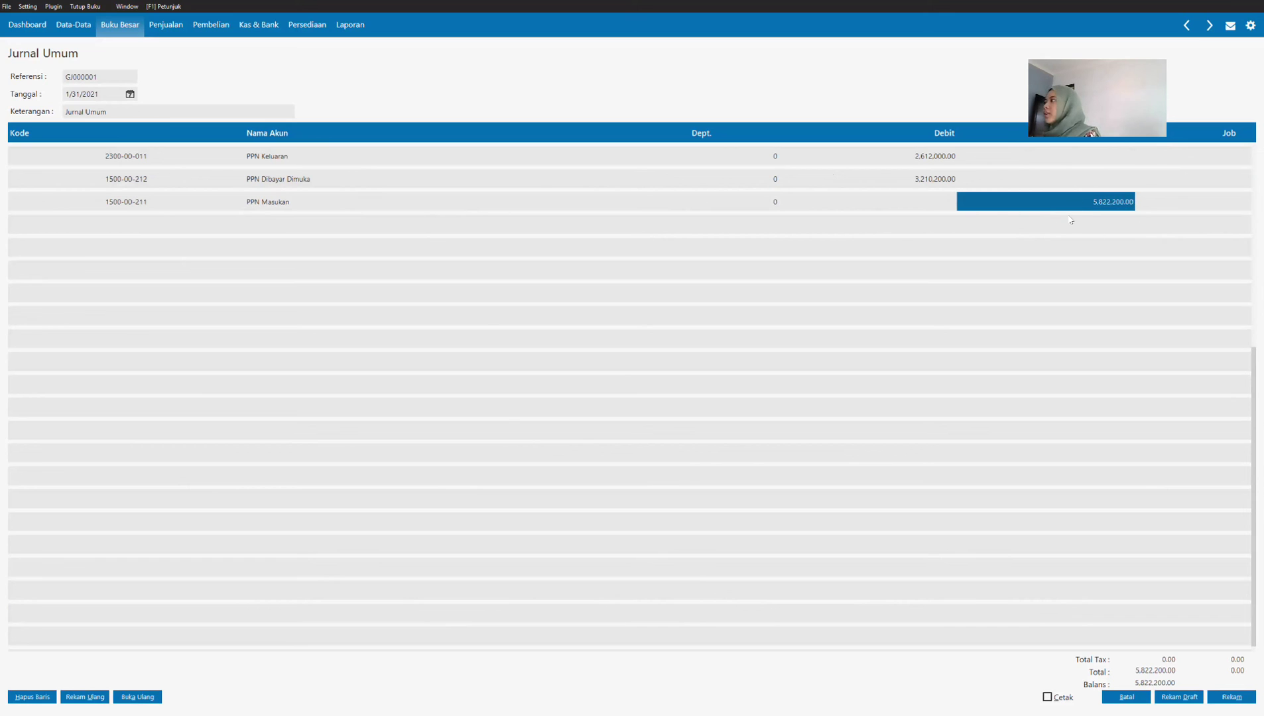
{"action": "key", "text": "Tab"}
{"action": "key", "text": "Tab"}
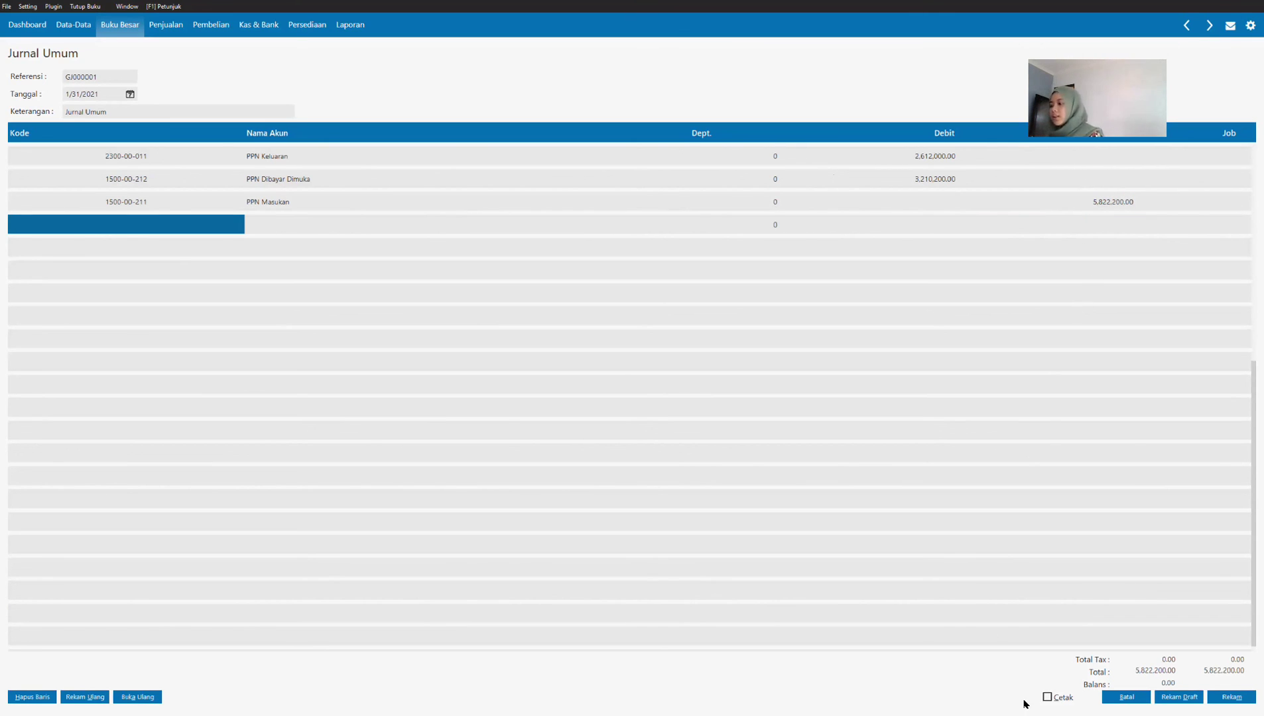
{"action": "left_click", "coordinate": [1228, 699]}
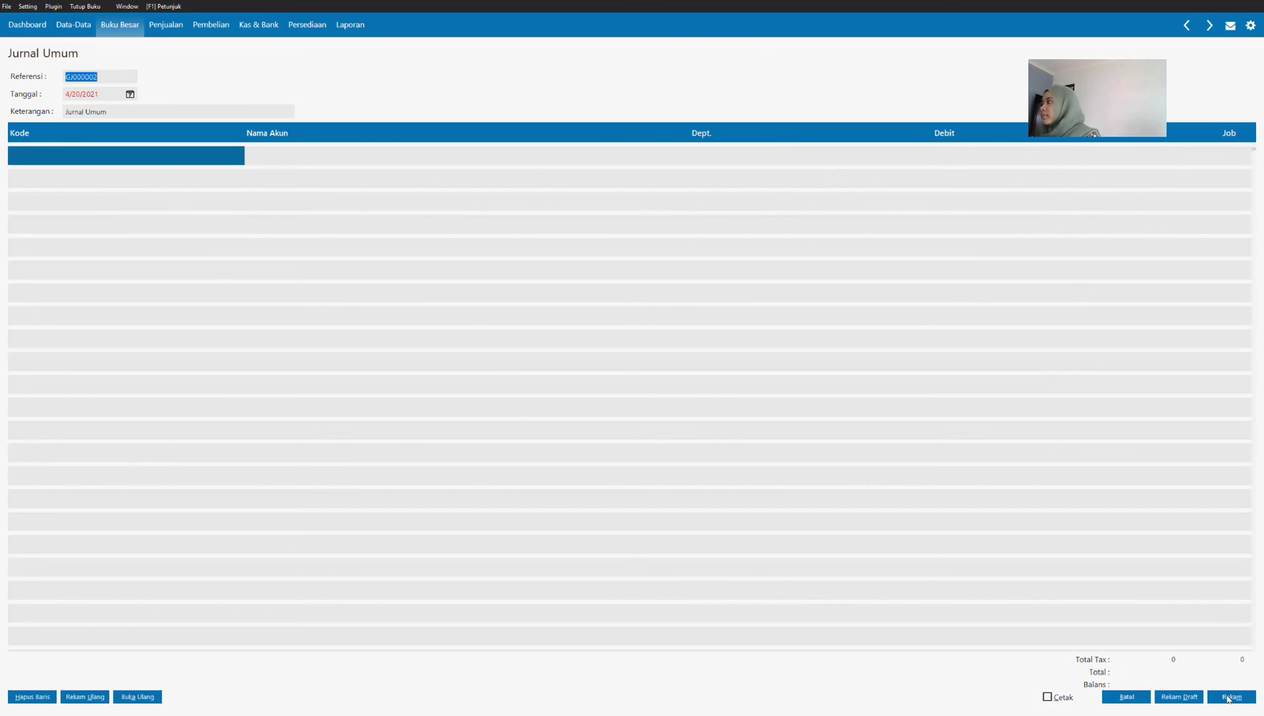
{"action": "left_click", "coordinate": [1118, 701]}
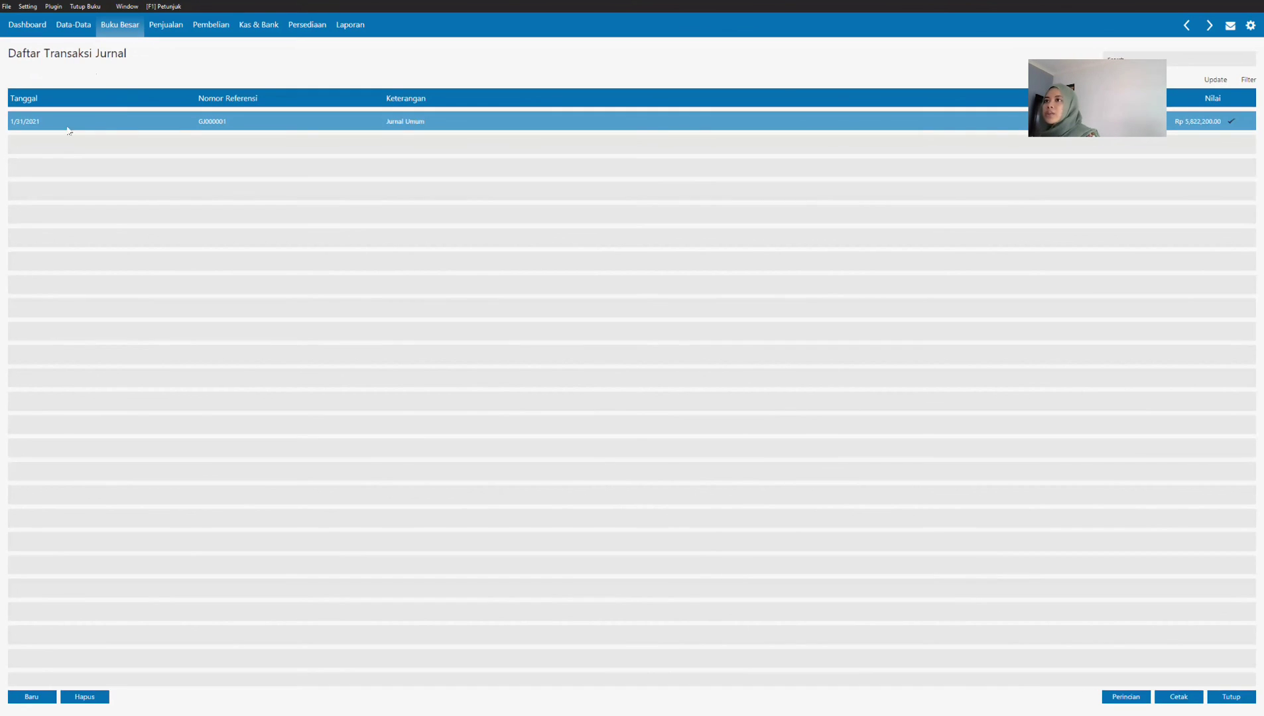
Step: Examine the journal voucher of the recorded 1/31/2021 general journal in the journal transaction list
{"action": "right_click", "coordinate": [314, 123]}
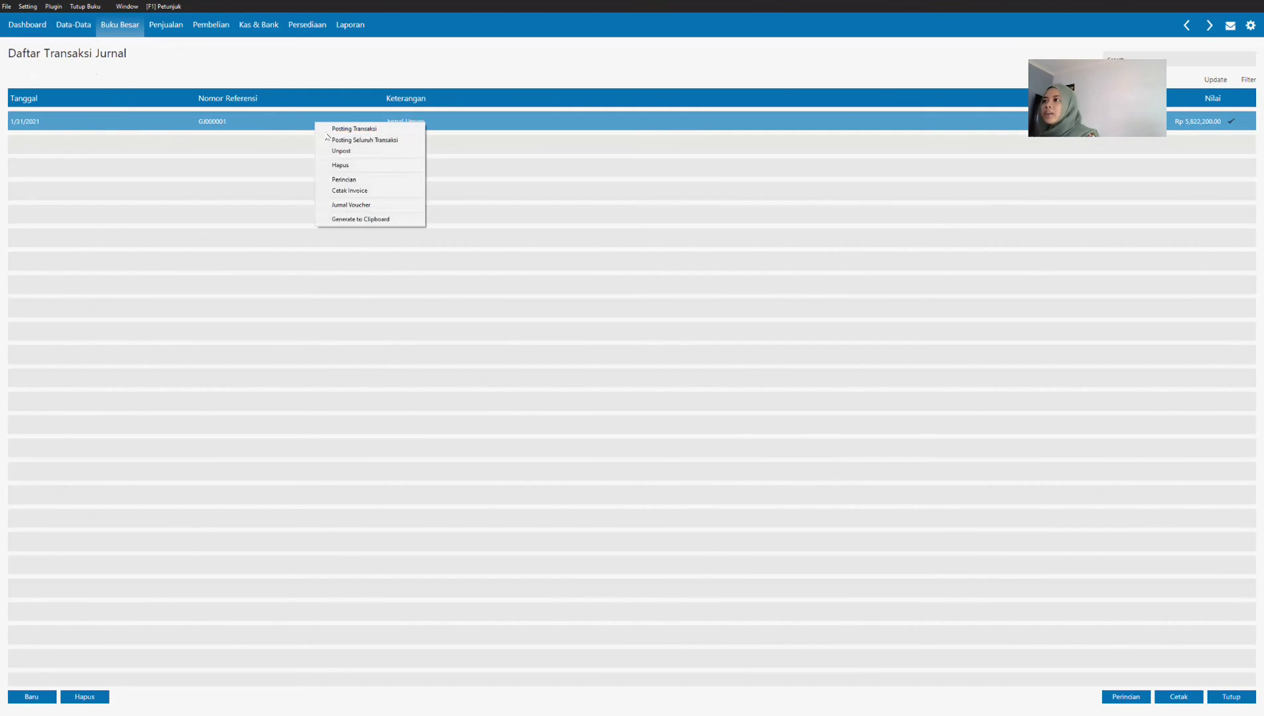
{"action": "left_click", "coordinate": [348, 206]}
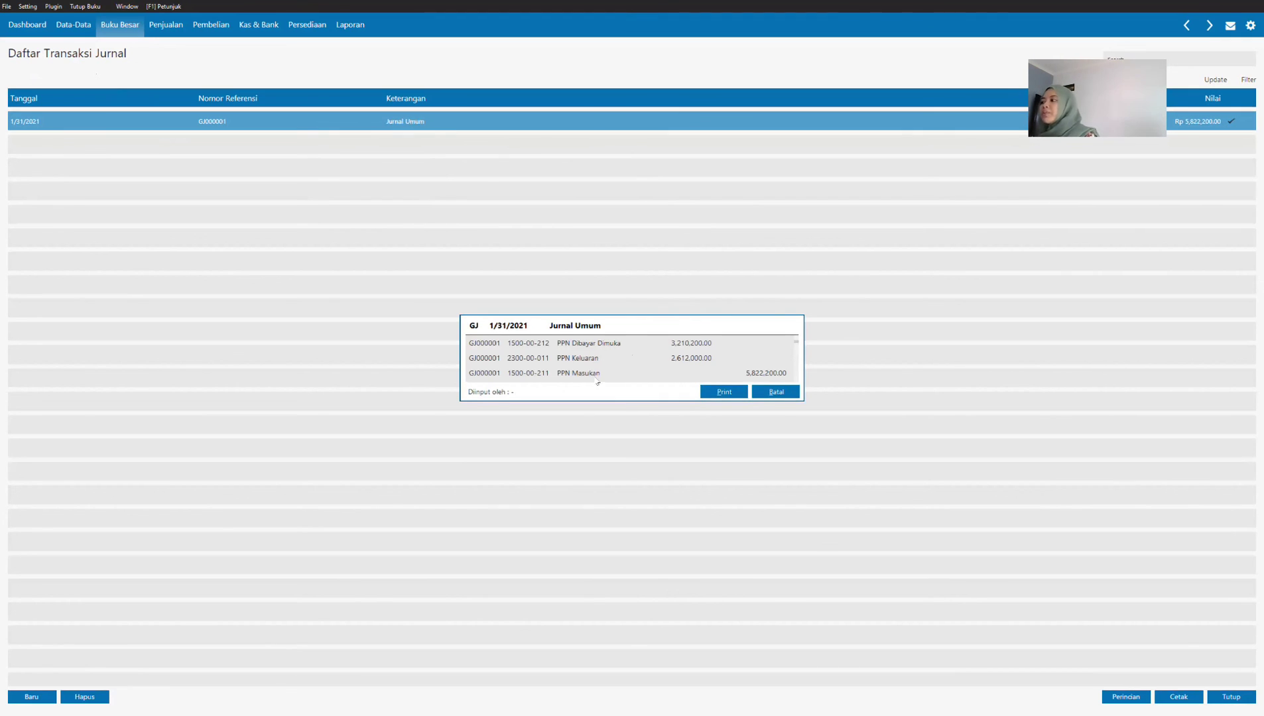
{"action": "left_click", "coordinate": [778, 394]}
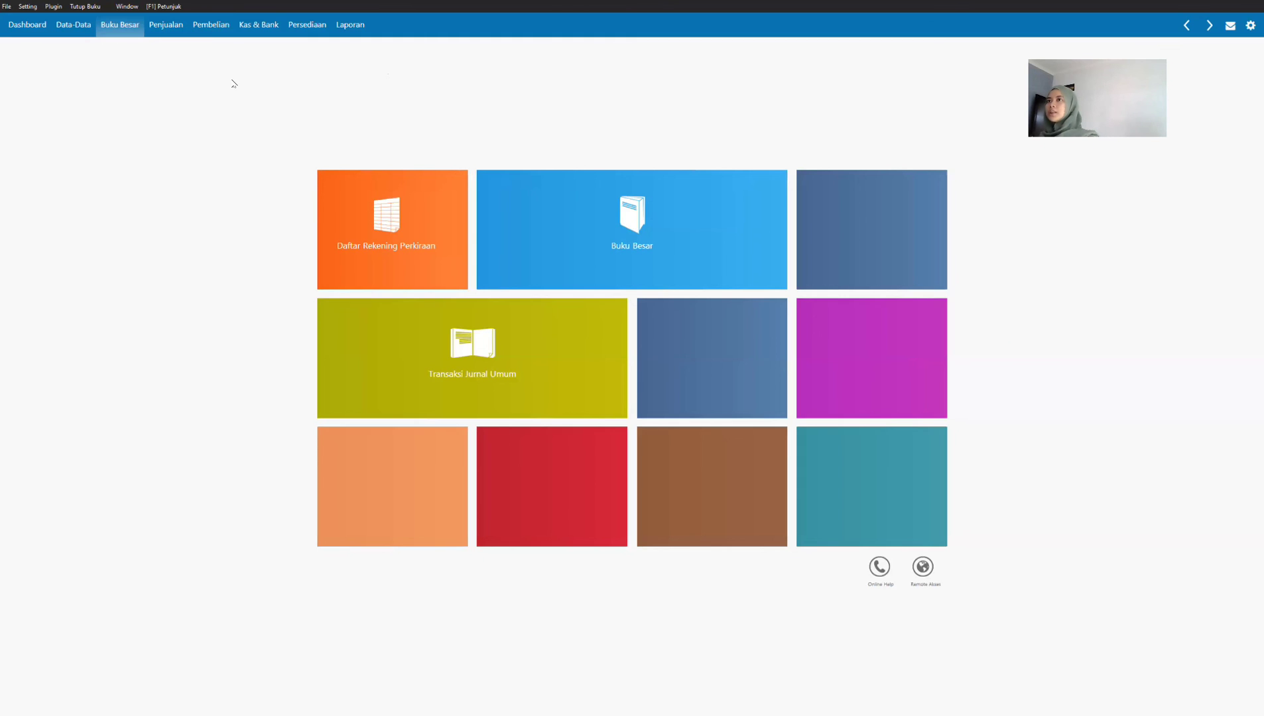
Step: Start the month-end closing (Tutup Buku Akhir Bulan), proceed past the backup reminder and process all four automatic facilities
{"action": "left_click", "coordinate": [84, 7]}
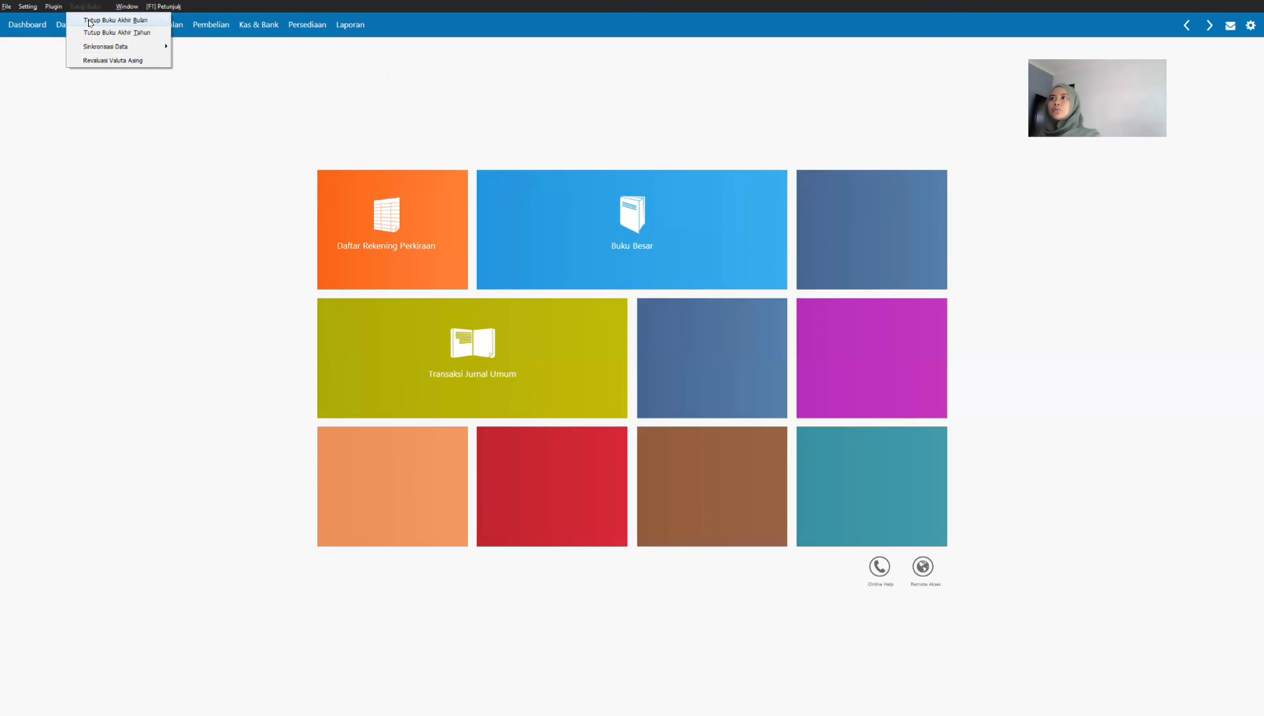
{"action": "left_click", "coordinate": [90, 20]}
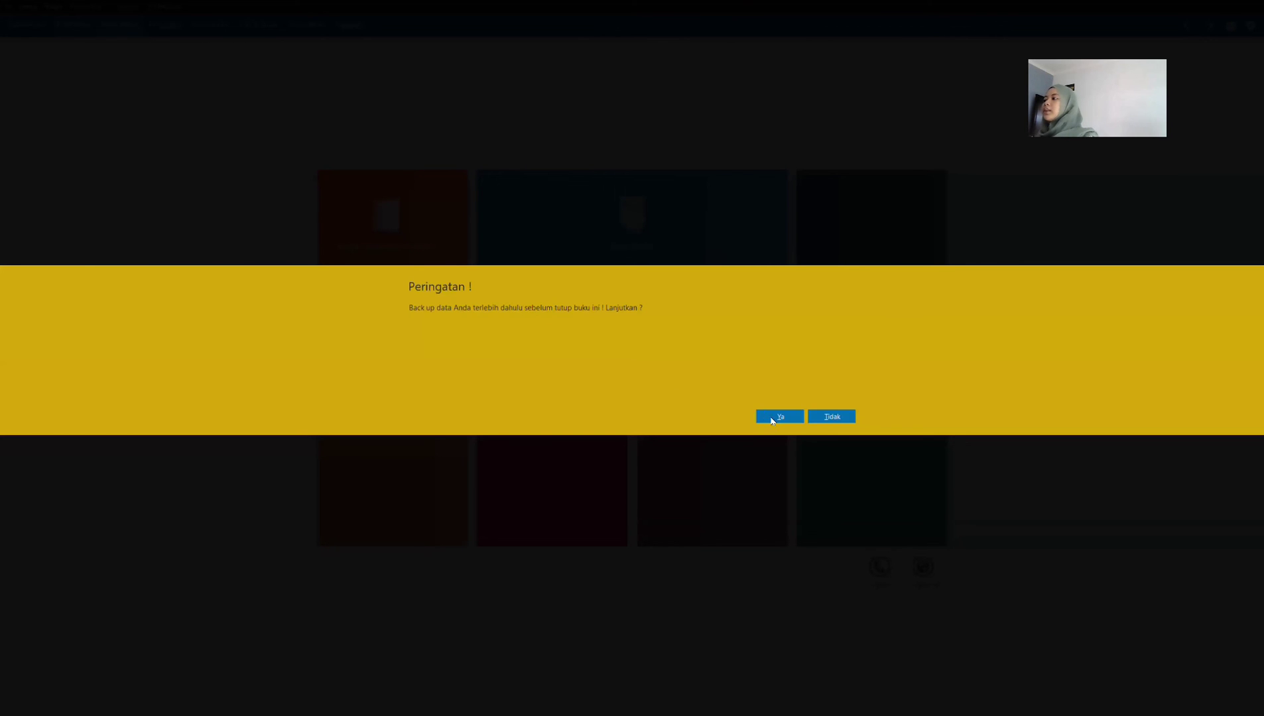
{"action": "left_click", "coordinate": [773, 418]}
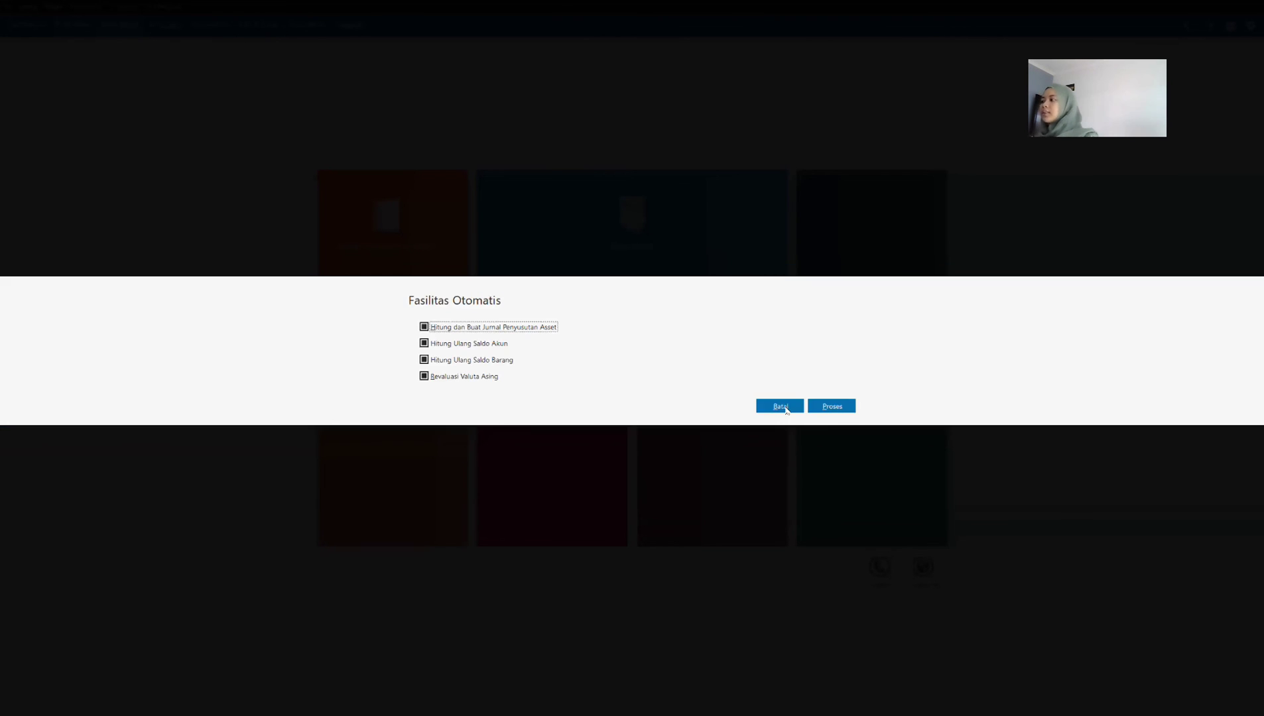
{"action": "left_click", "coordinate": [829, 406]}
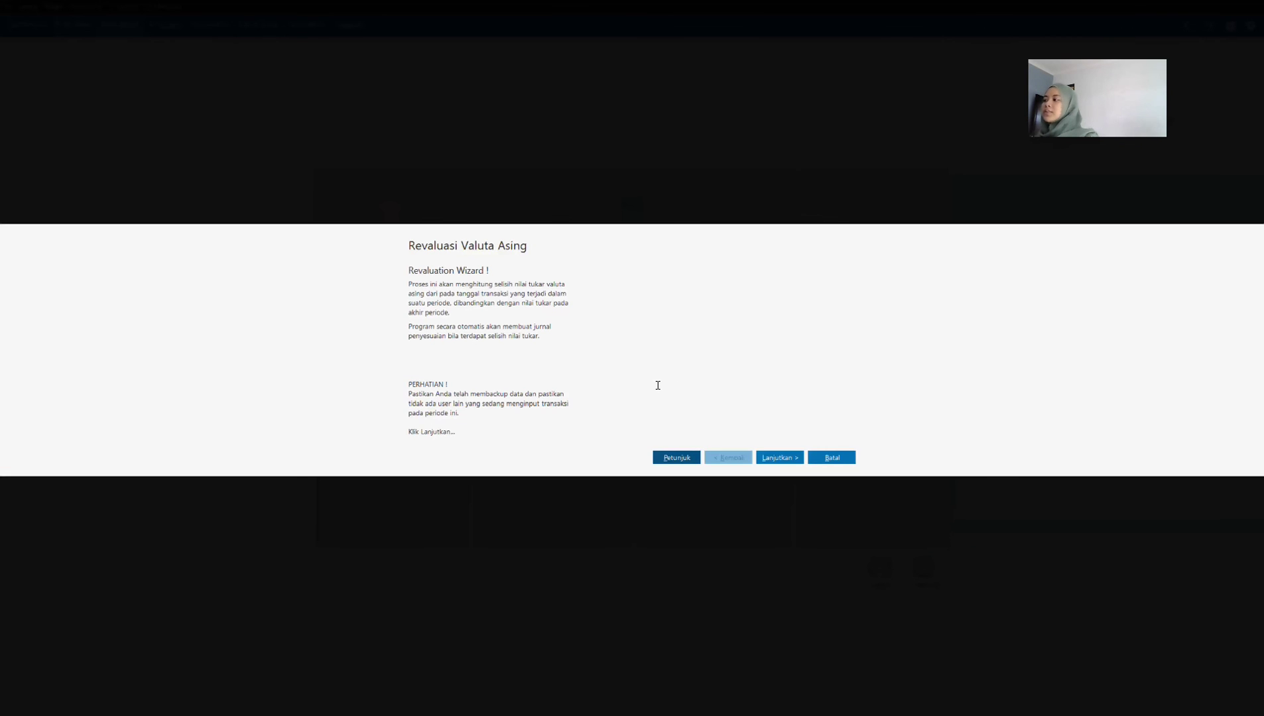
Step: Proceed through the foreign currency revaluation for January 2021, keeping the USD rate at 14,000 and the account type filter off
{"action": "left_click", "coordinate": [779, 458]}
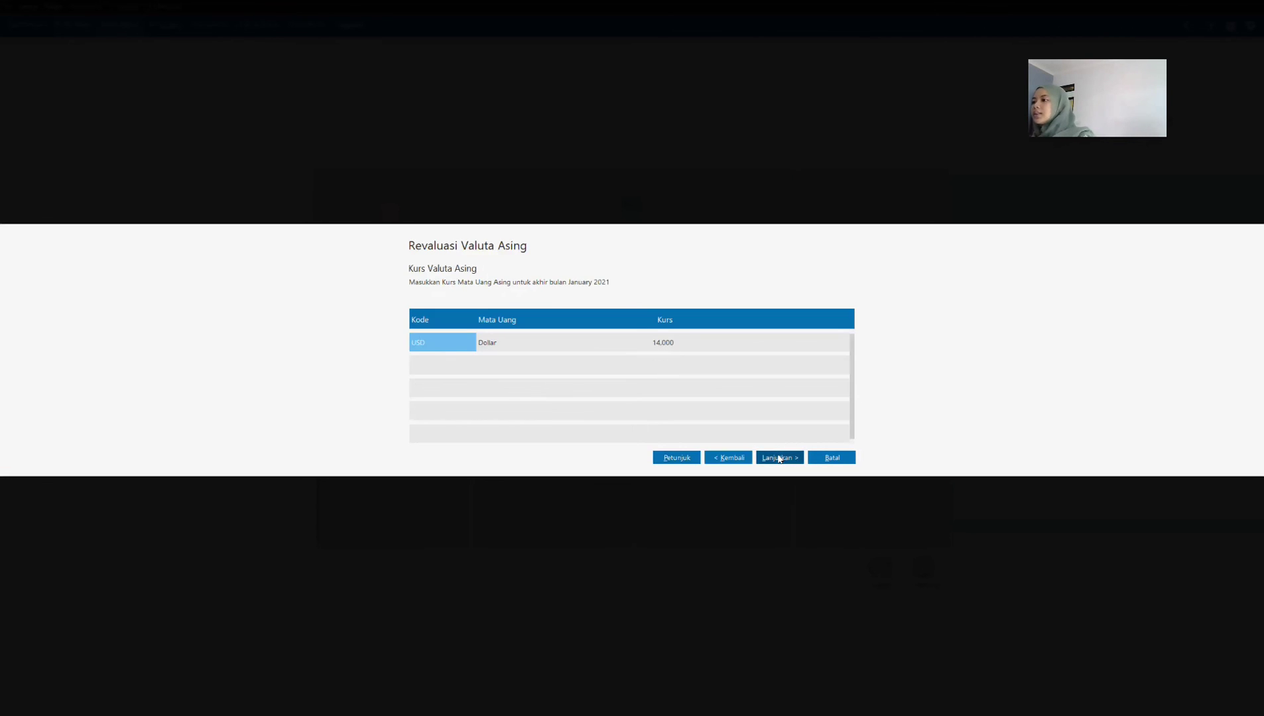
{"action": "left_click", "coordinate": [504, 345]}
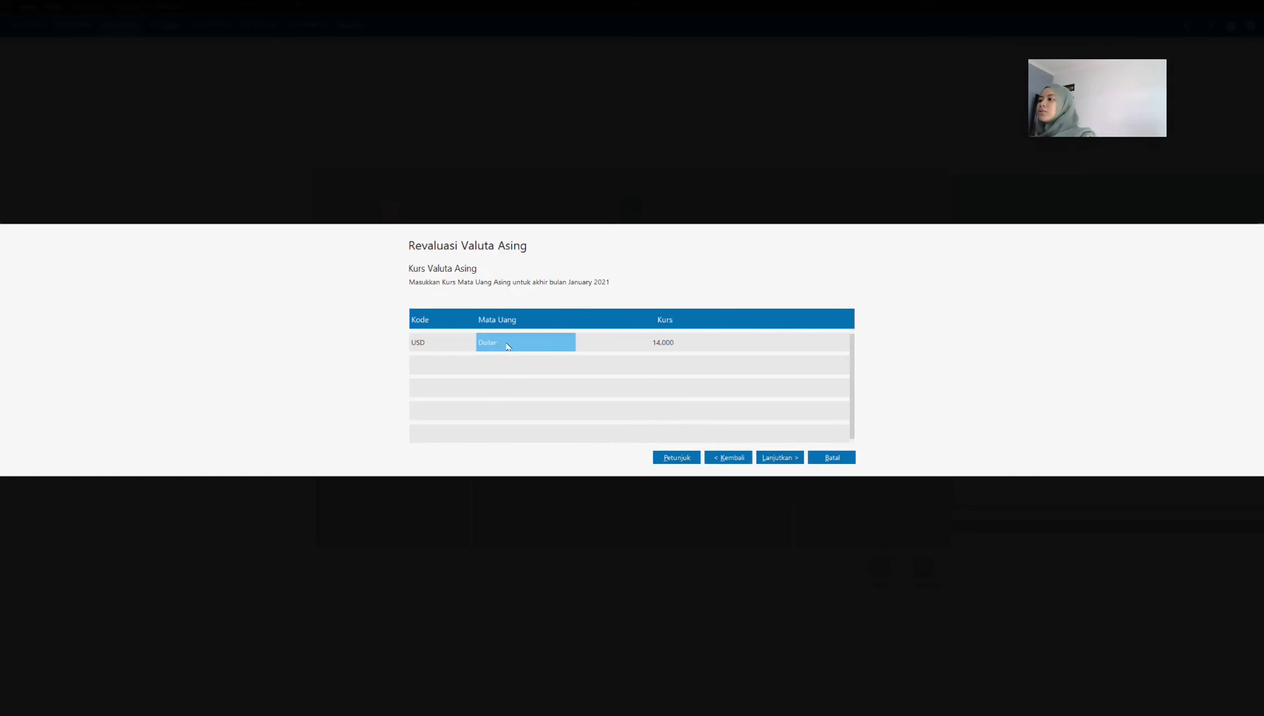
{"action": "left_click", "coordinate": [672, 348]}
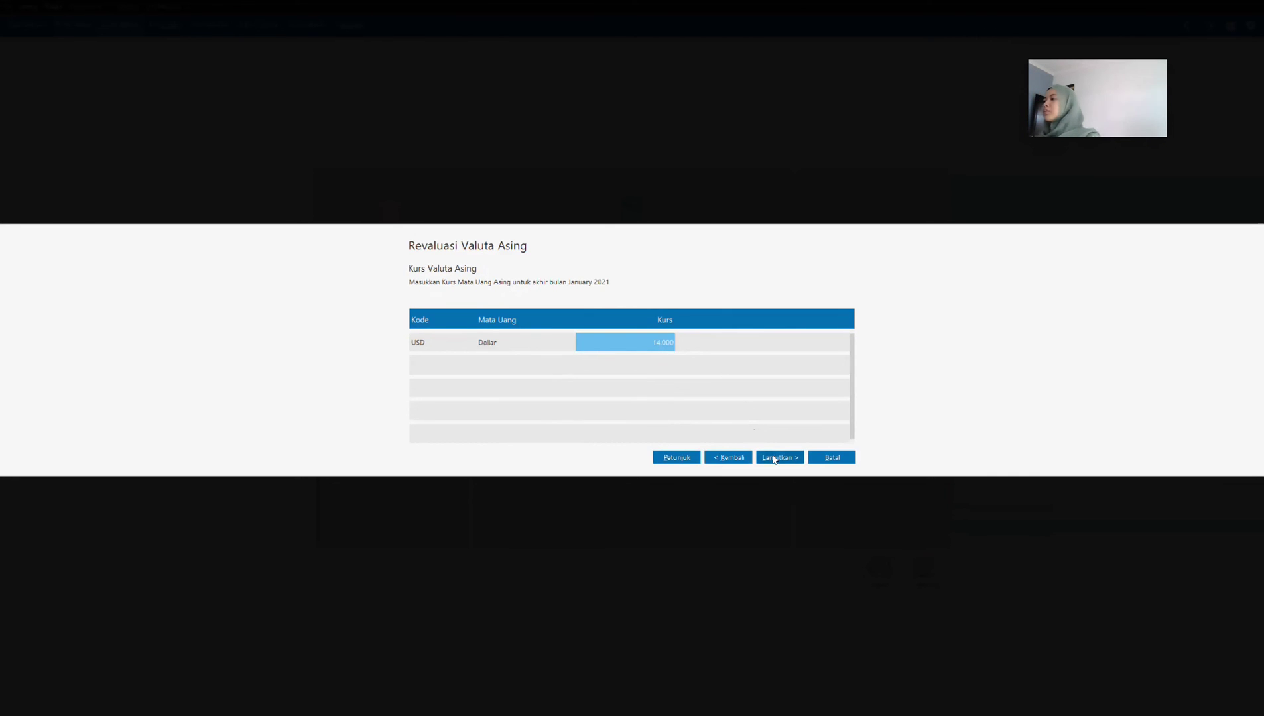
{"action": "left_click", "coordinate": [775, 459]}
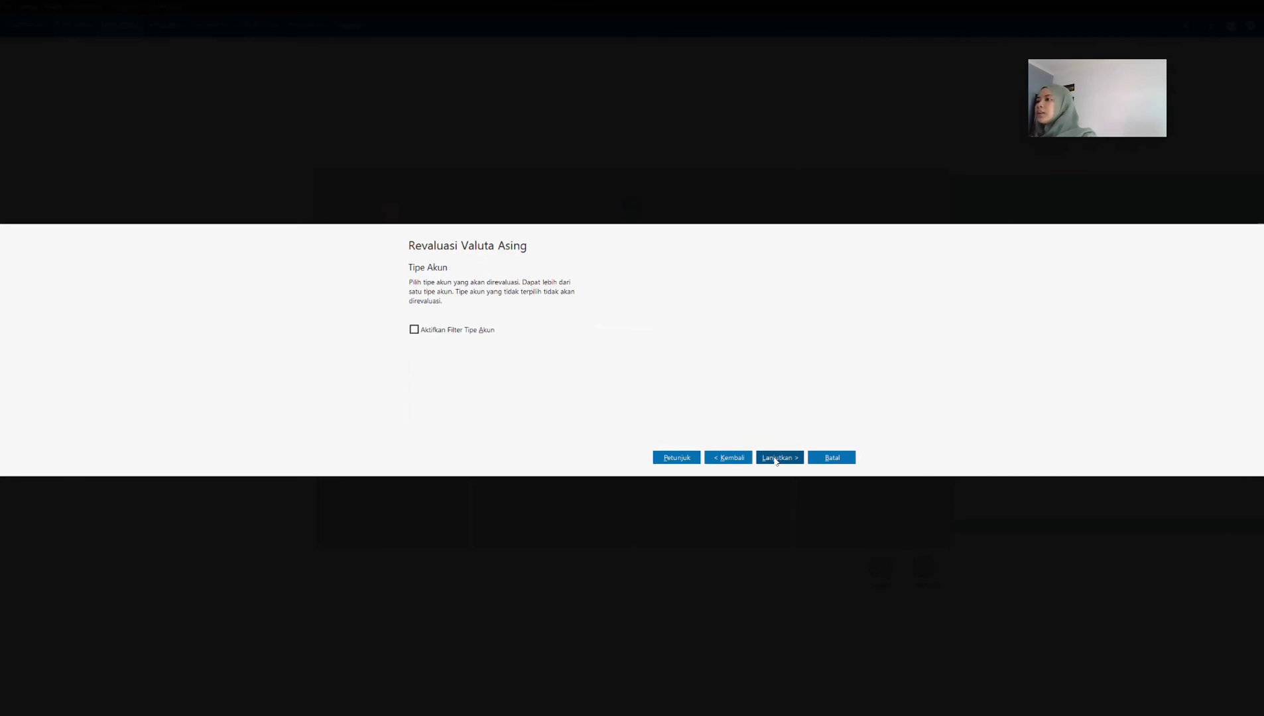
{"action": "left_click", "coordinate": [783, 459]}
{"action": "left_click", "coordinate": [787, 459]}
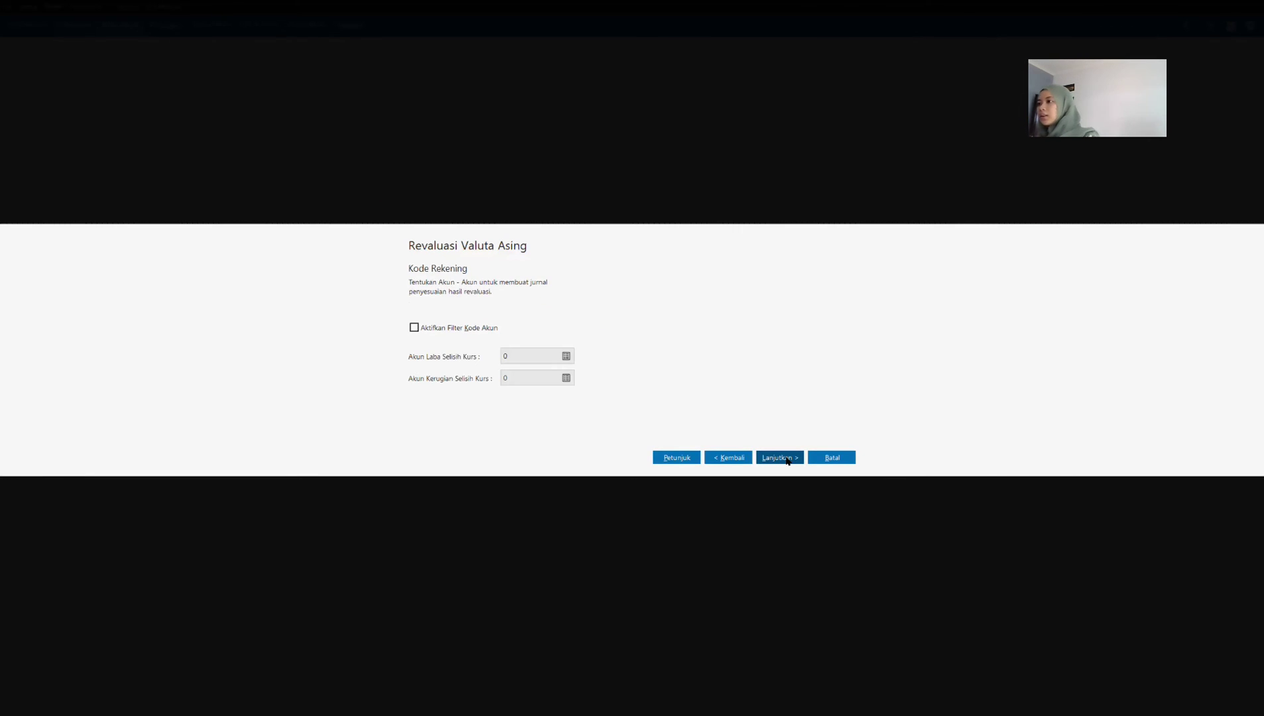
{"action": "left_click", "coordinate": [787, 459]}
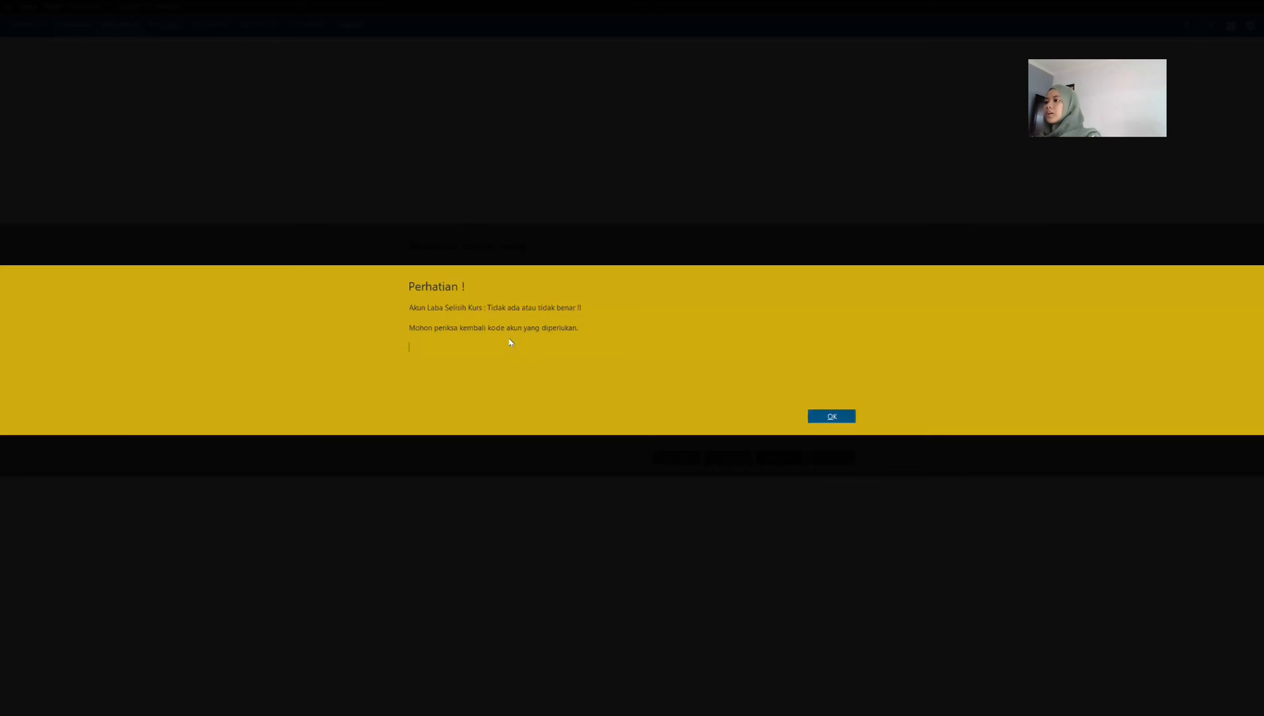
{"action": "key", "text": "Return"}
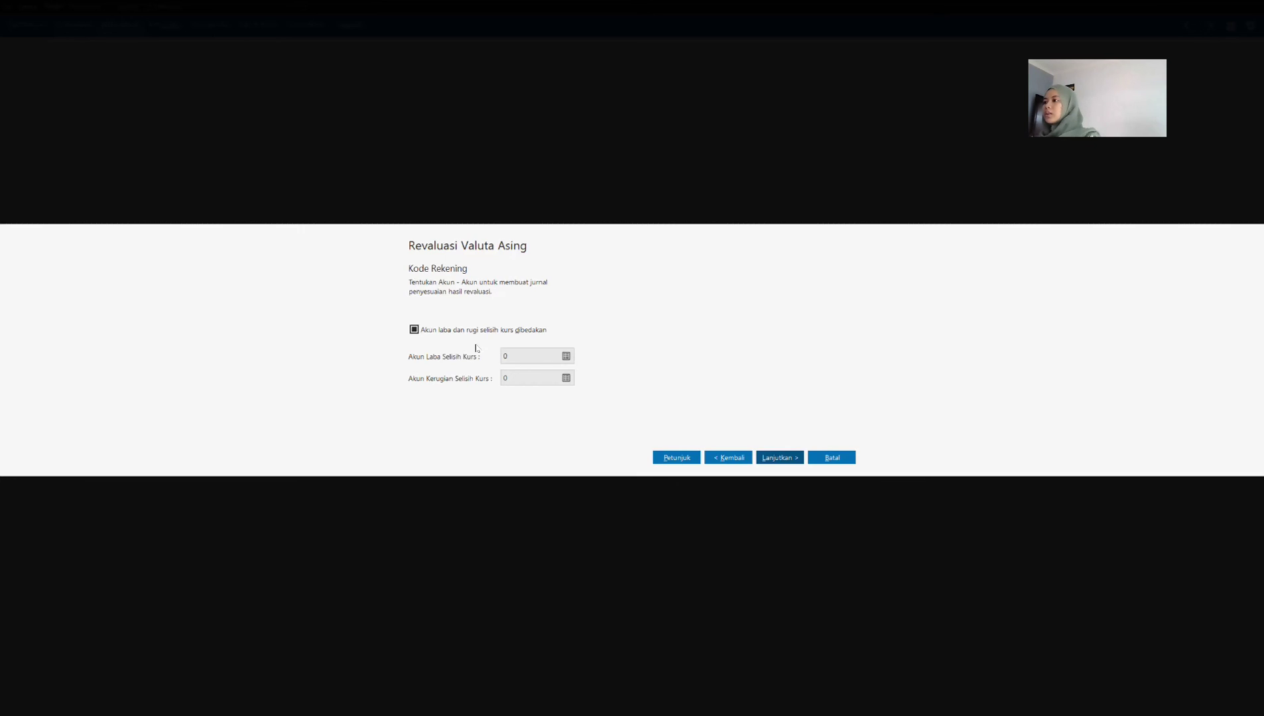
Step: Assign account 810000010 Laba (Rugi) Selisih Kurs as both the exchange gain and exchange loss account and process the revaluation
{"action": "left_click", "coordinate": [565, 359]}
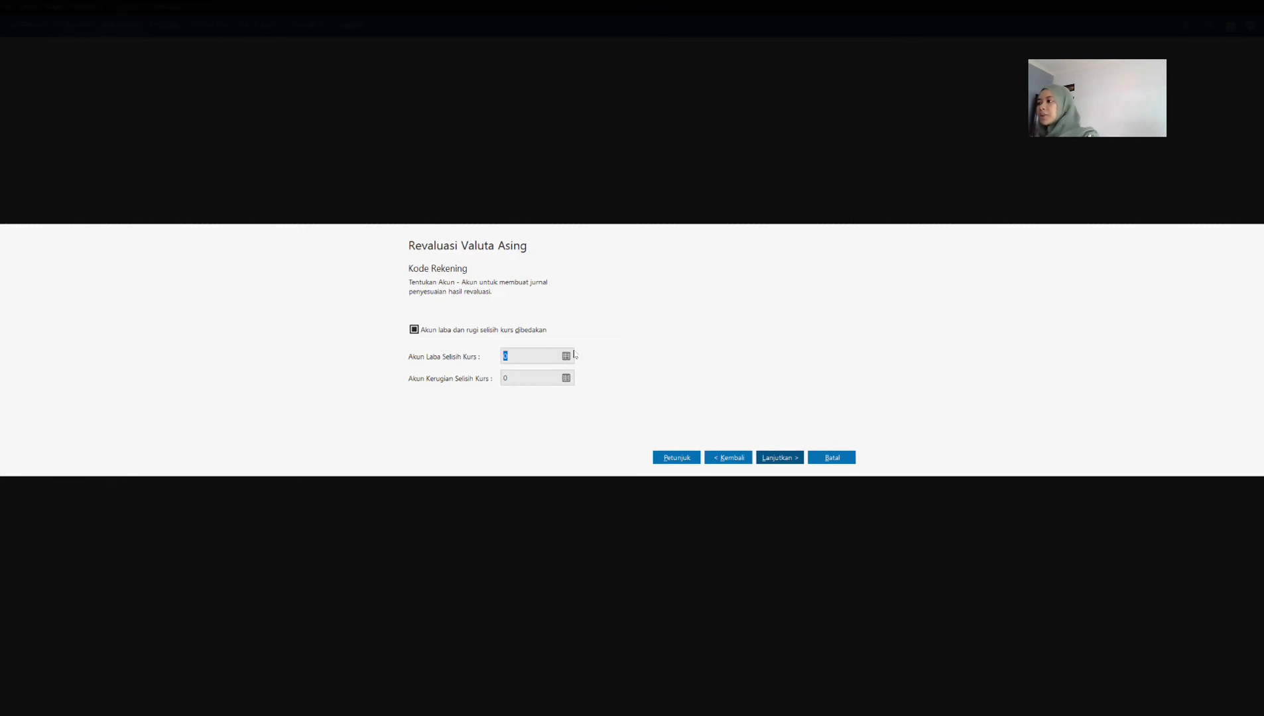
{"action": "left_click", "coordinate": [635, 360]}
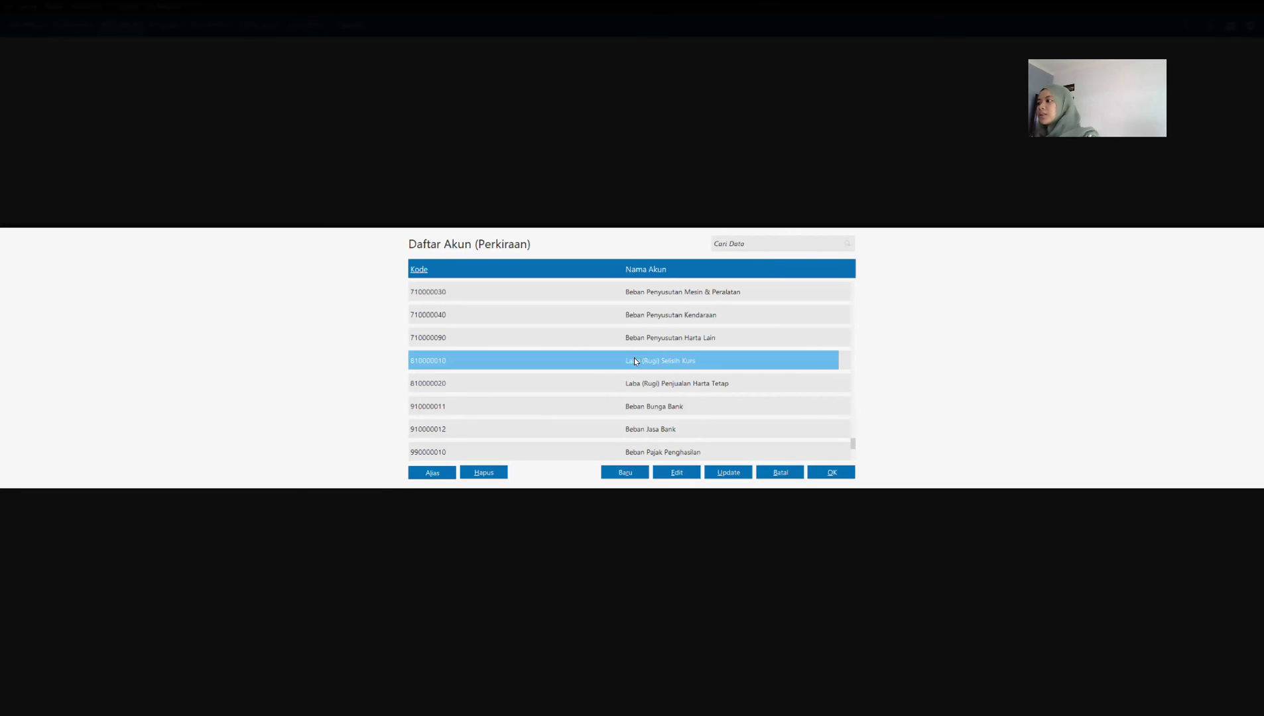
{"action": "left_click", "coordinate": [820, 468]}
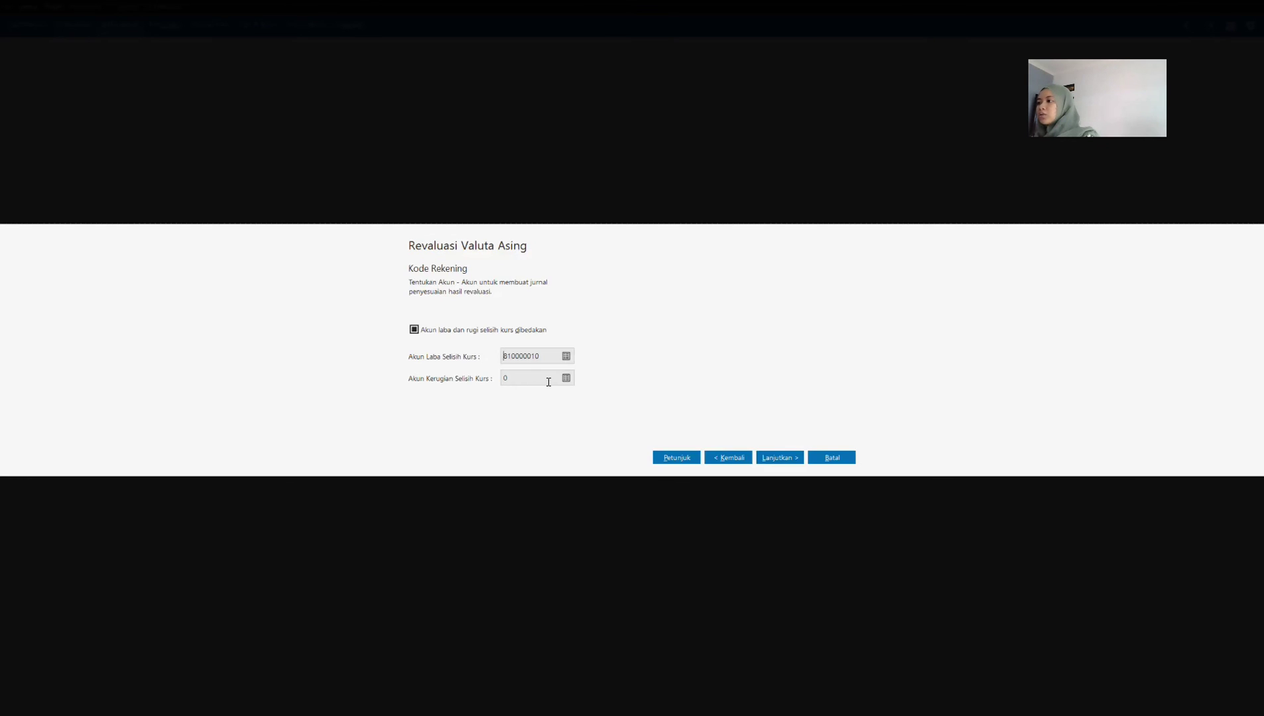
{"action": "left_click", "coordinate": [558, 379]}
{"action": "left_click", "coordinate": [566, 379]}
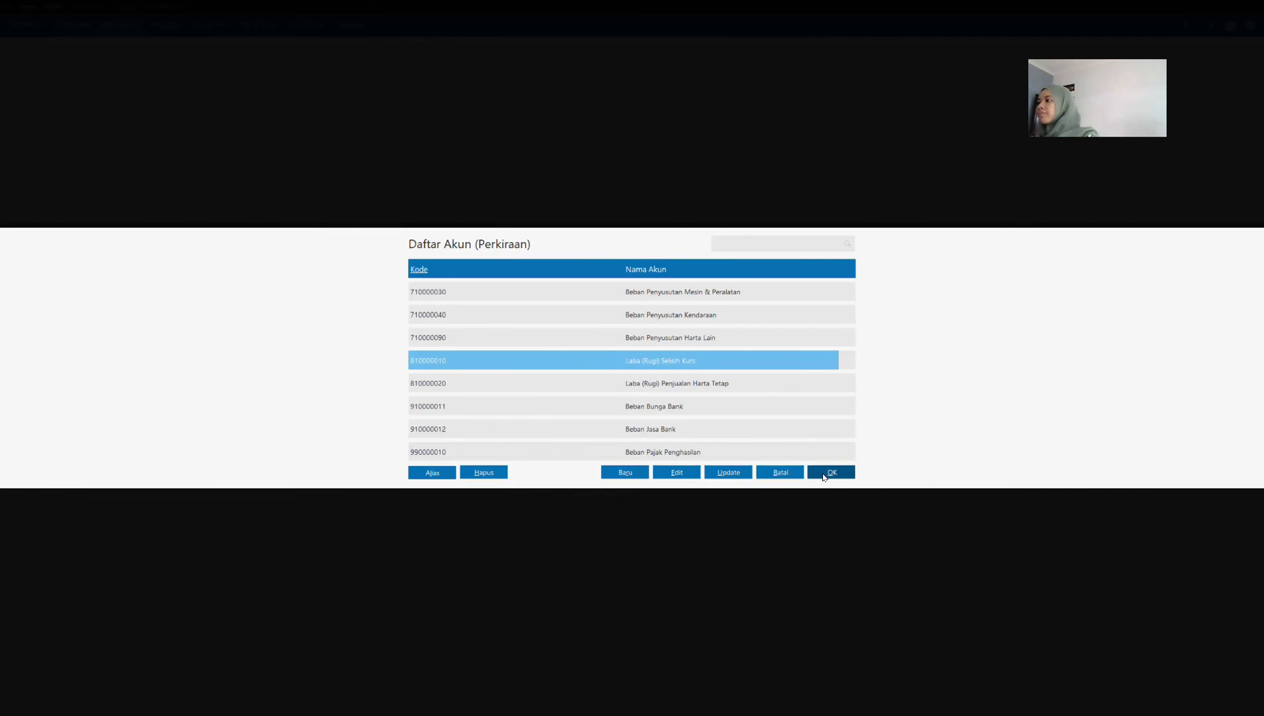
{"action": "left_click", "coordinate": [814, 473]}
{"action": "left_click", "coordinate": [799, 459]}
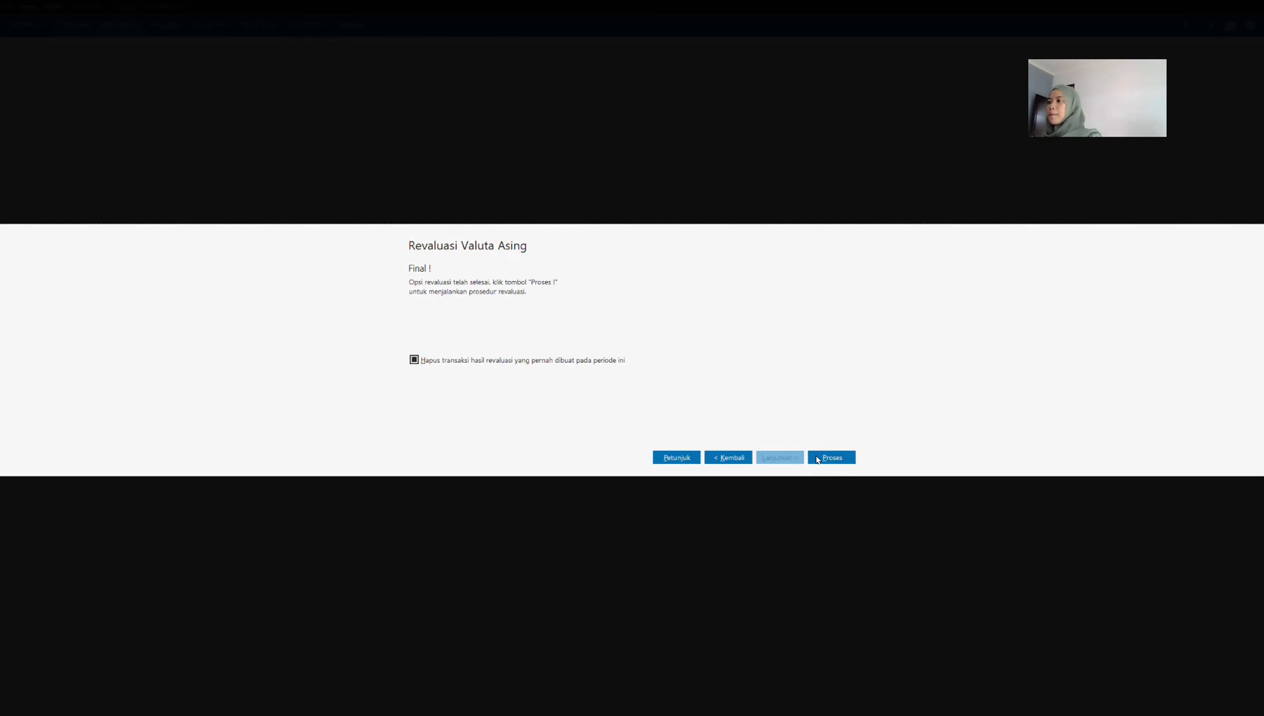
{"action": "left_click", "coordinate": [817, 459]}
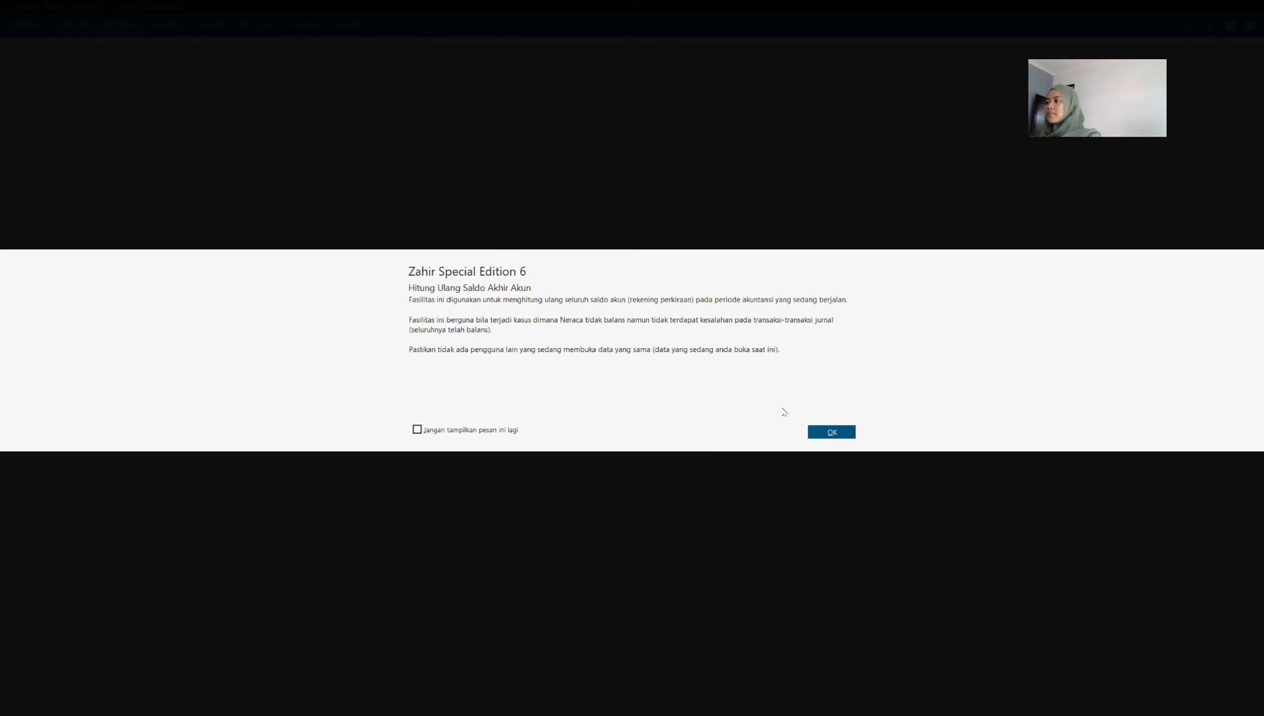
Step: Recalculate the ending account balances for January 2021 and February 2021, and finish the ending inventory balance recalculation
{"action": "key", "text": "Return"}
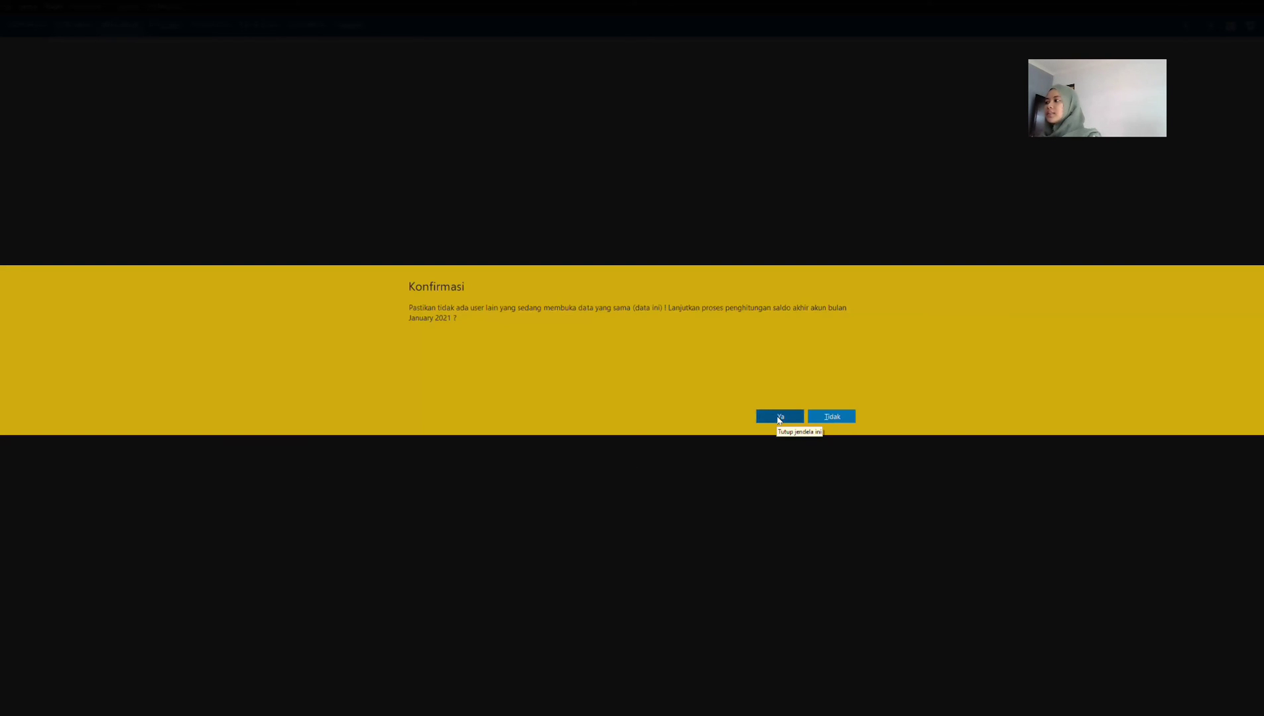
{"action": "key", "text": "Return"}
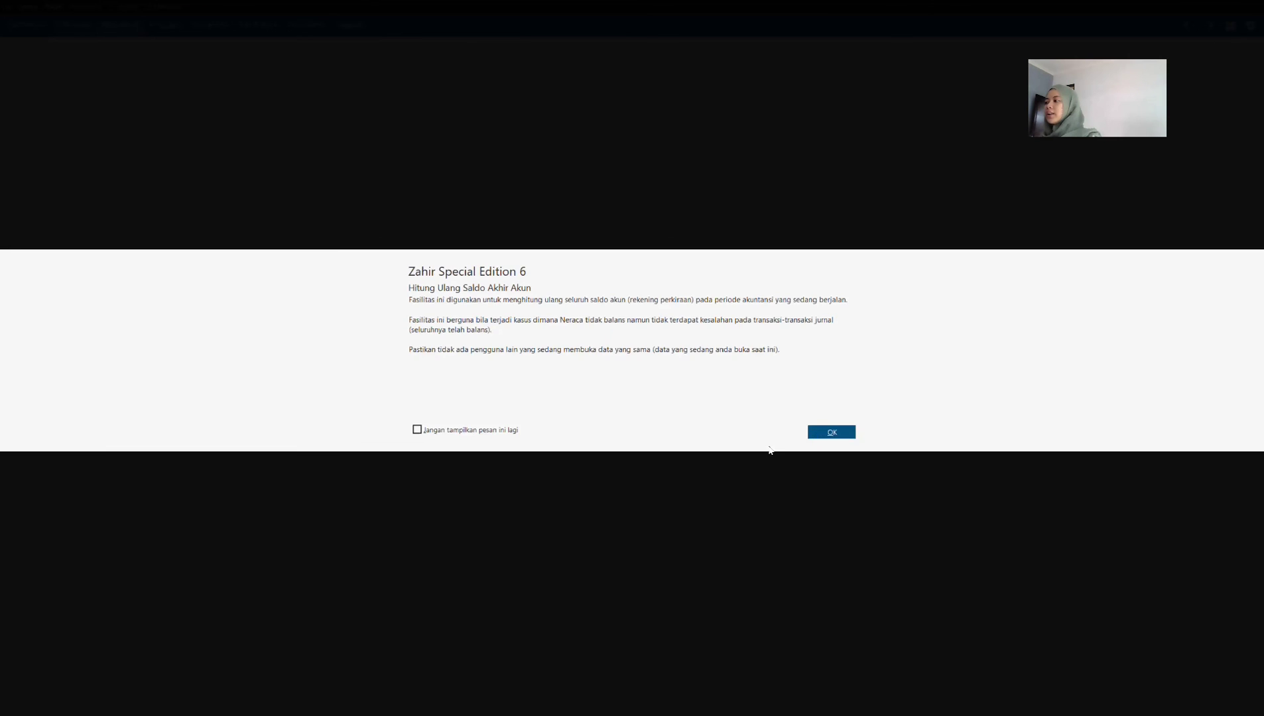
{"action": "key", "text": "Return"}
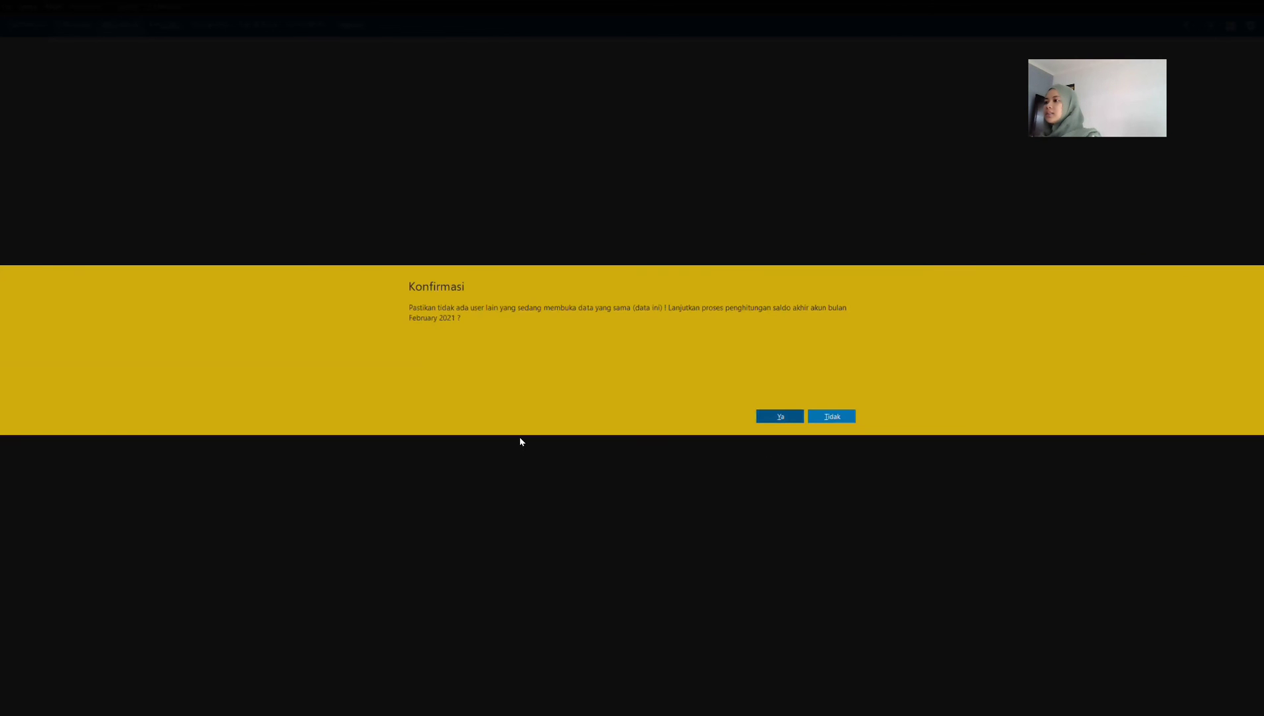
{"action": "key", "text": "Return"}
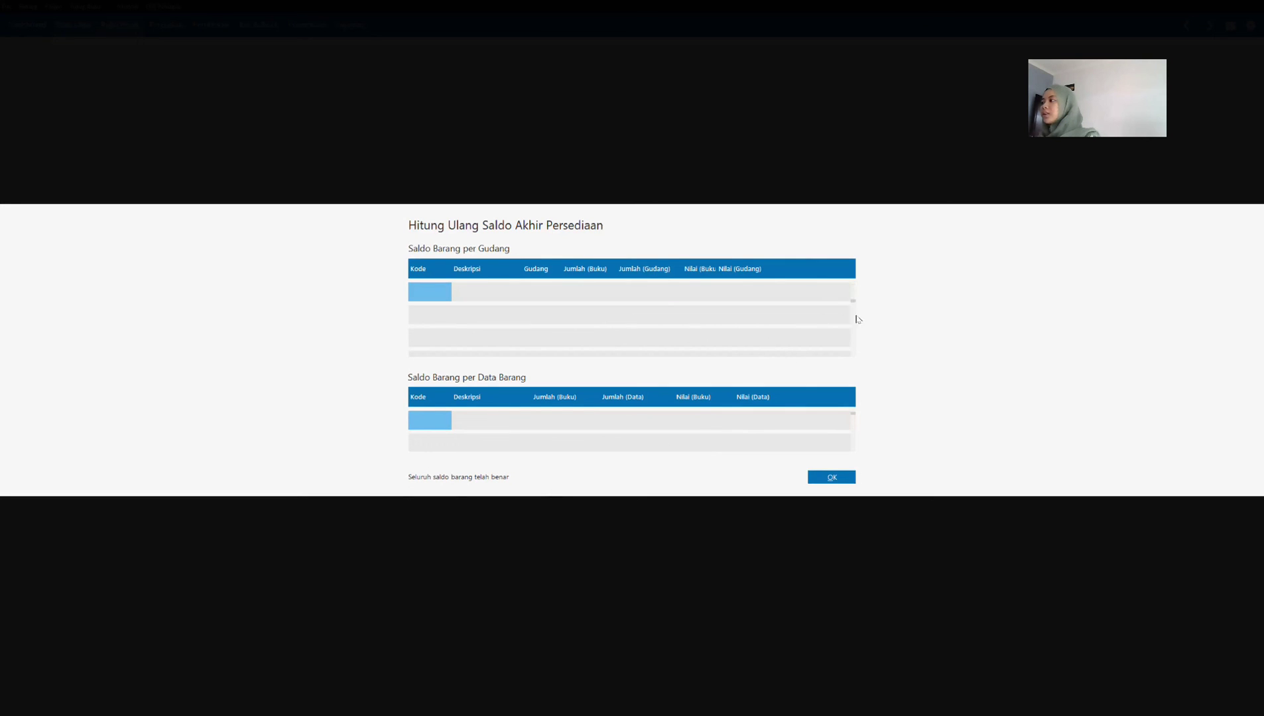
{"action": "left_click", "coordinate": [834, 477]}
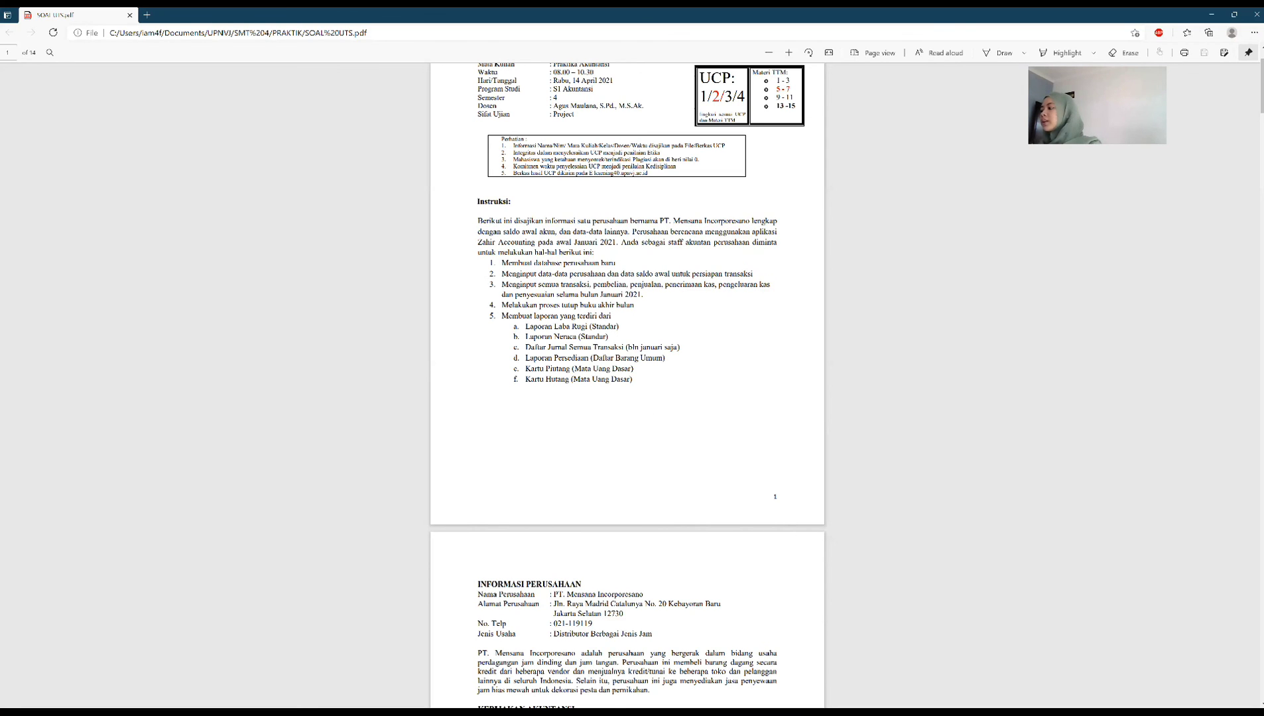
Step: Switch back to Zahir and examine the available sales and receivables, purchase and payables, inventory and other report lists
{"action": "key", "text": "alt+Tab"}
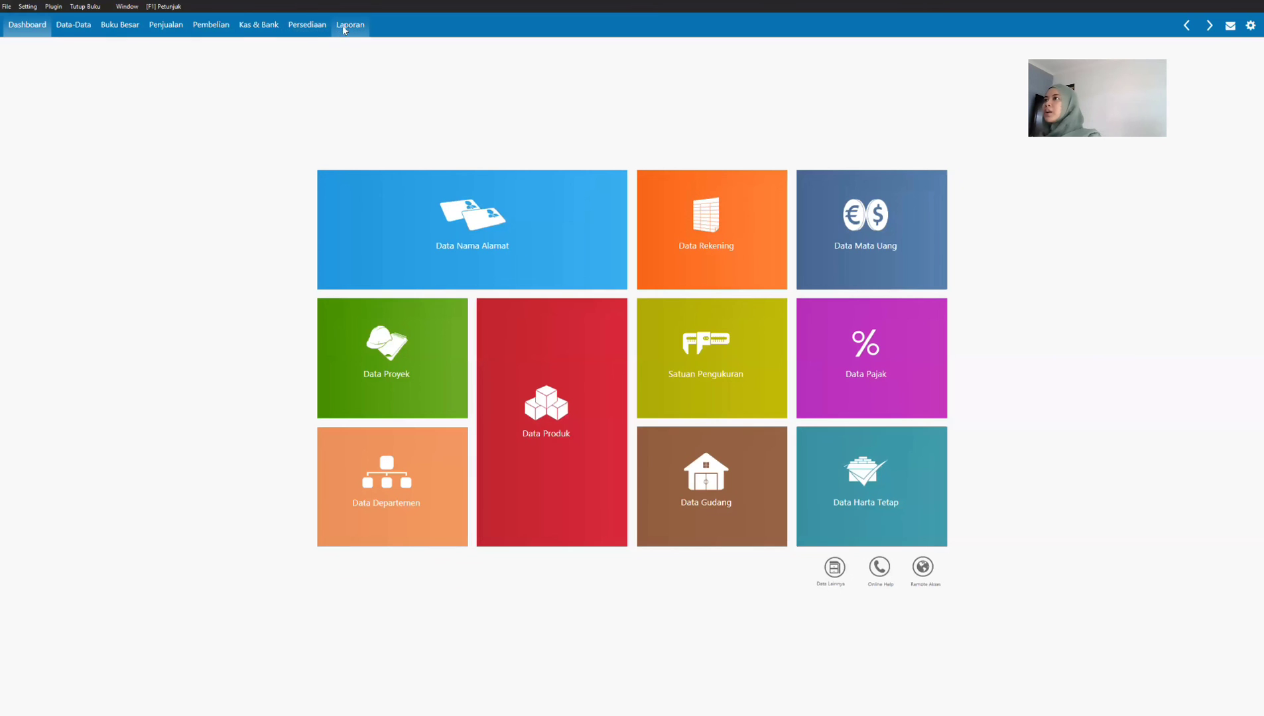
{"action": "left_click", "coordinate": [343, 30]}
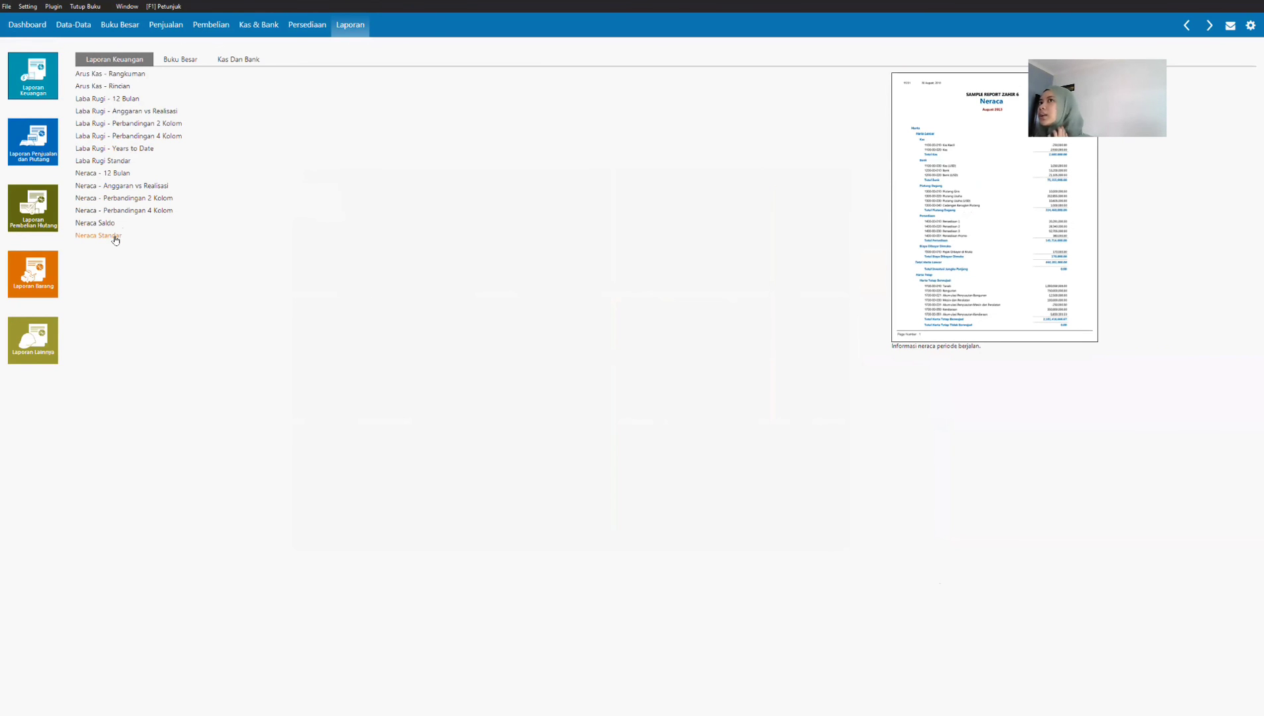
{"action": "left_click", "coordinate": [38, 140]}
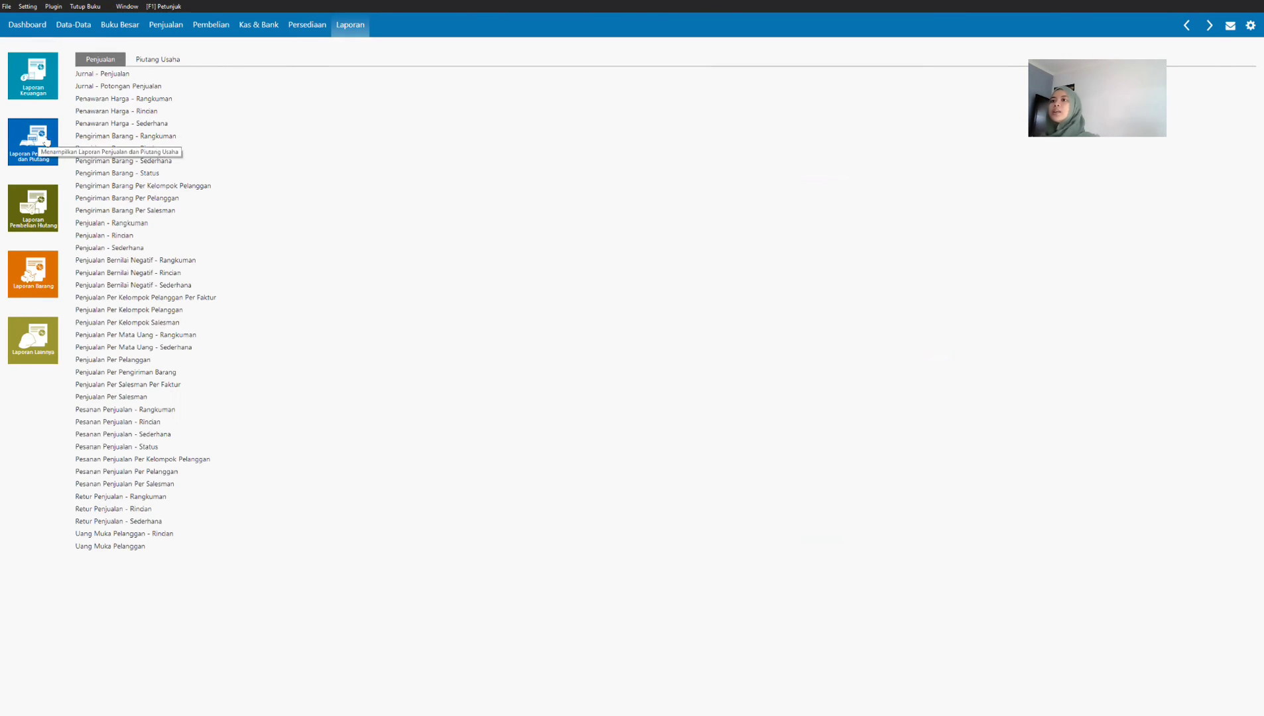
{"action": "left_click", "coordinate": [157, 62]}
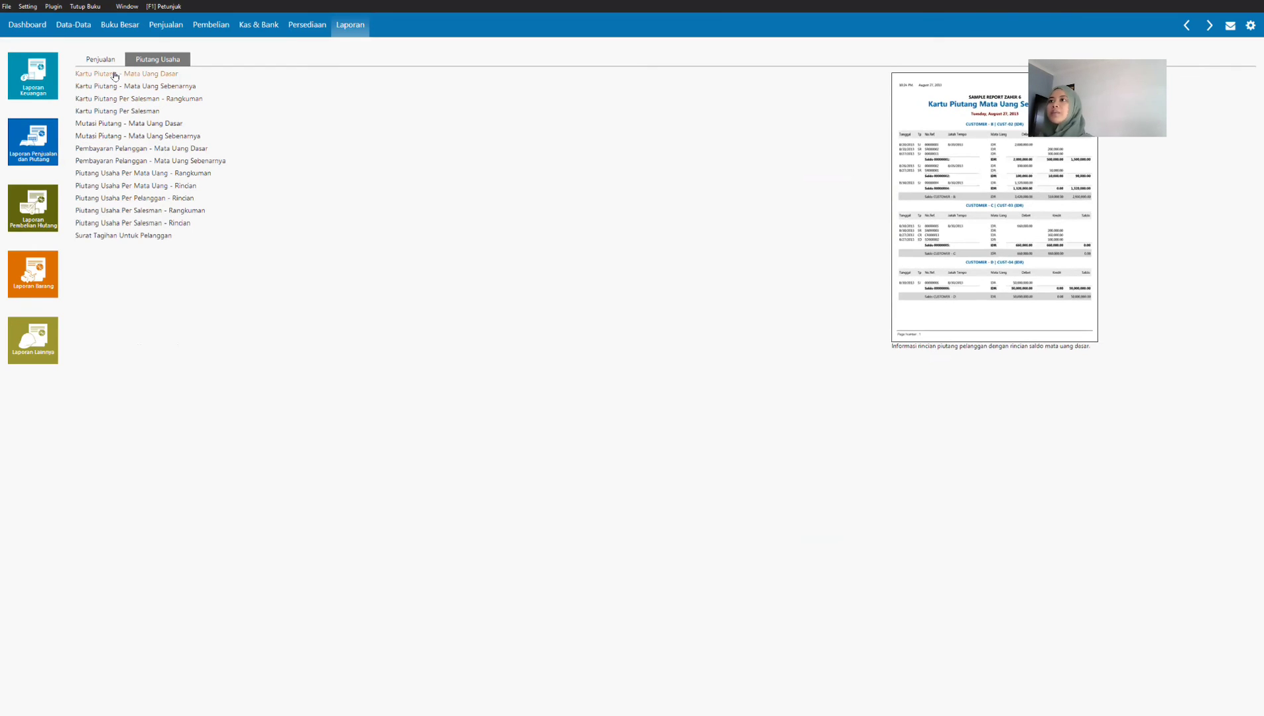
{"action": "left_click", "coordinate": [45, 203]}
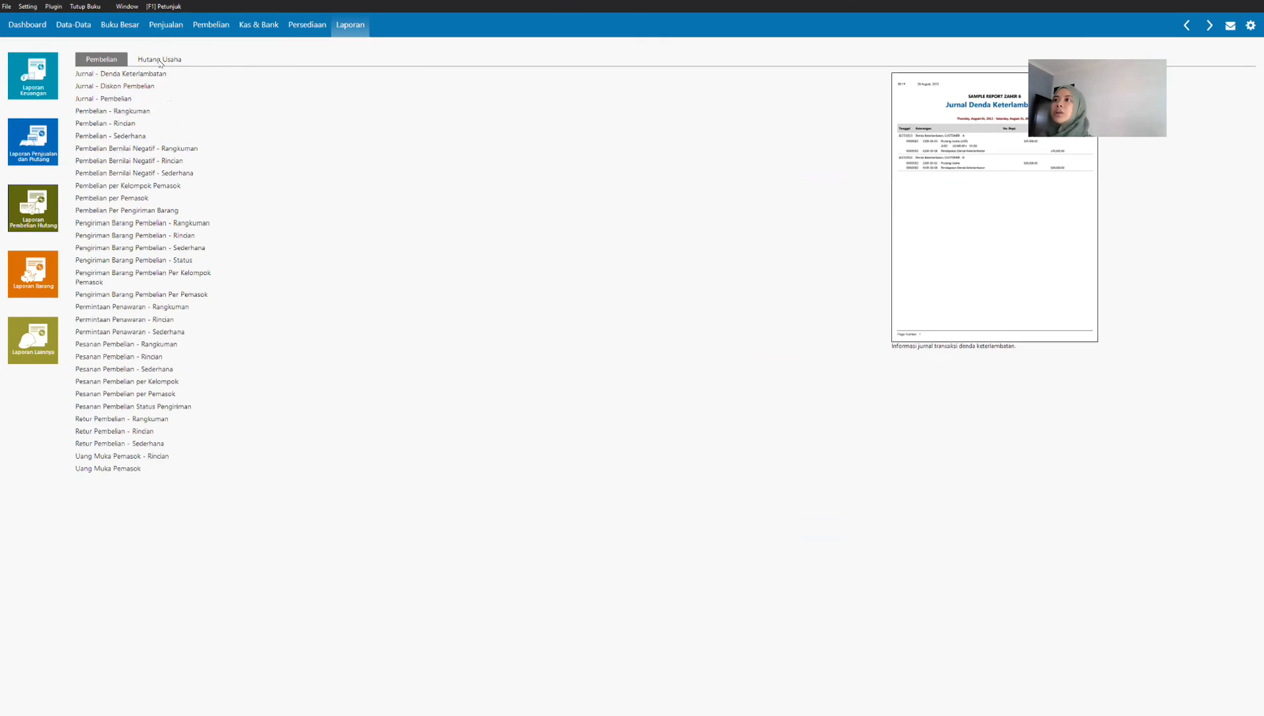
{"action": "left_click", "coordinate": [159, 59]}
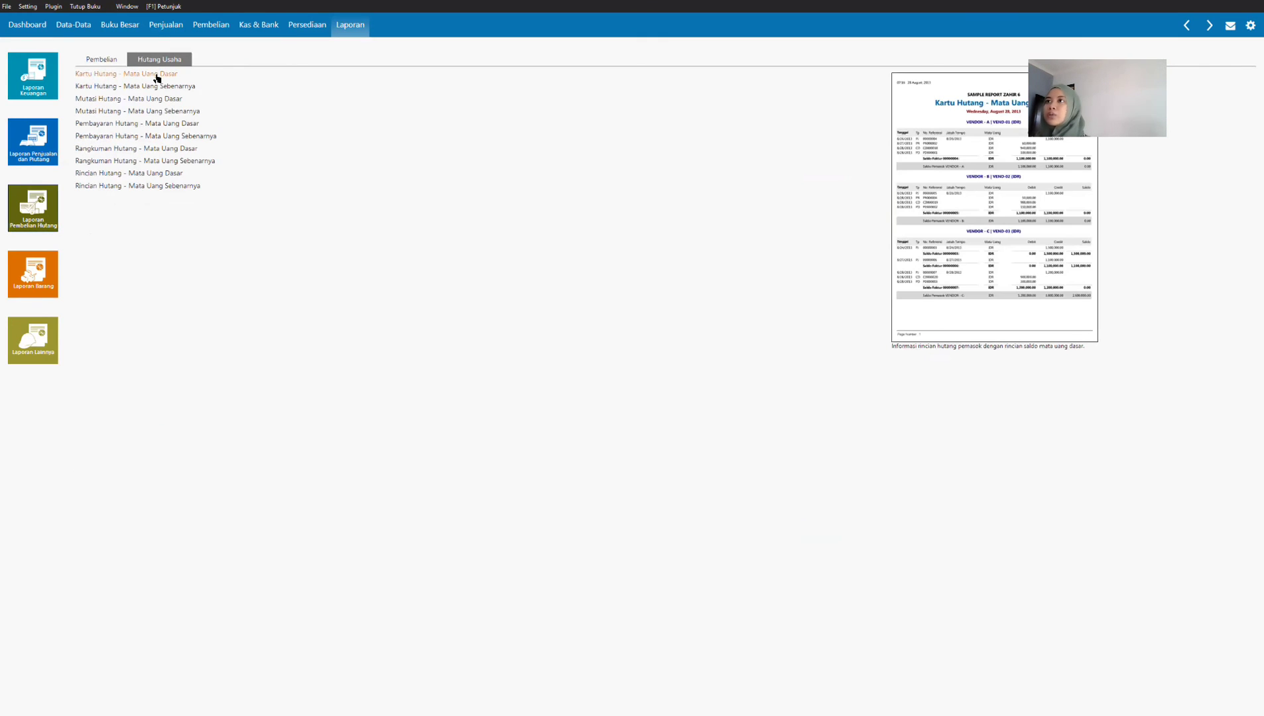
{"action": "left_click", "coordinate": [49, 293]}
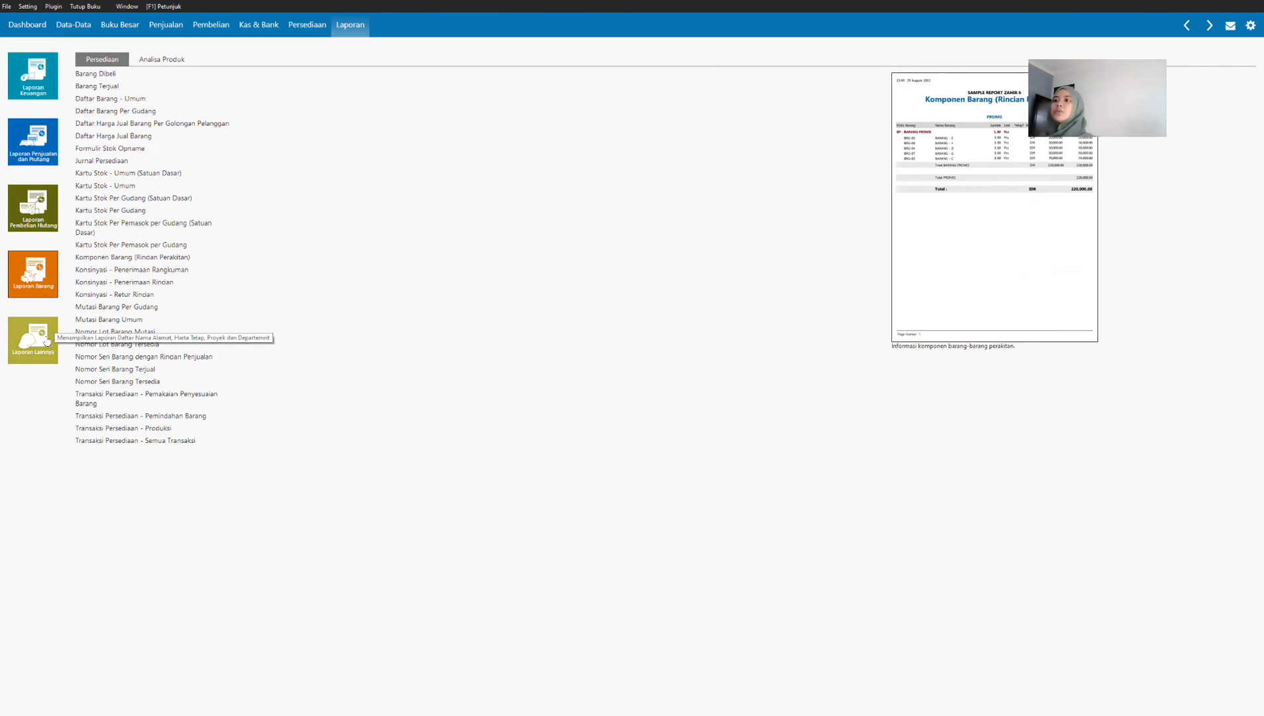
{"action": "left_click", "coordinate": [40, 342]}
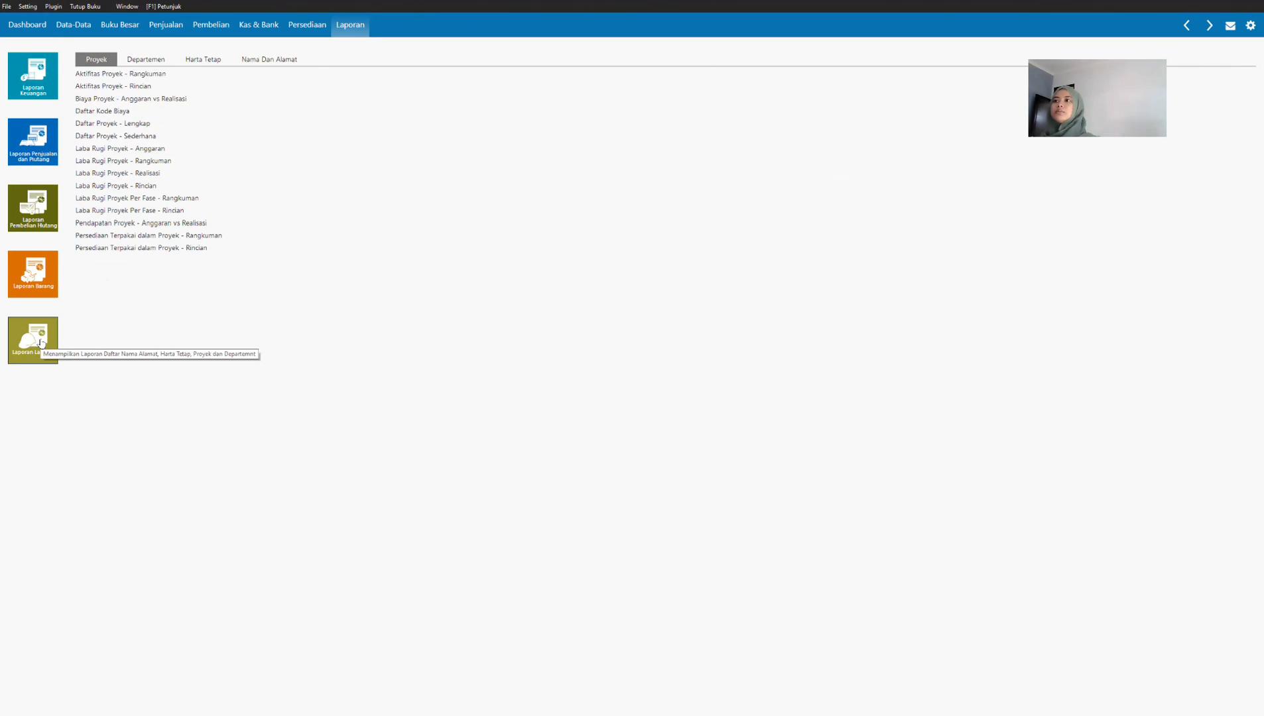